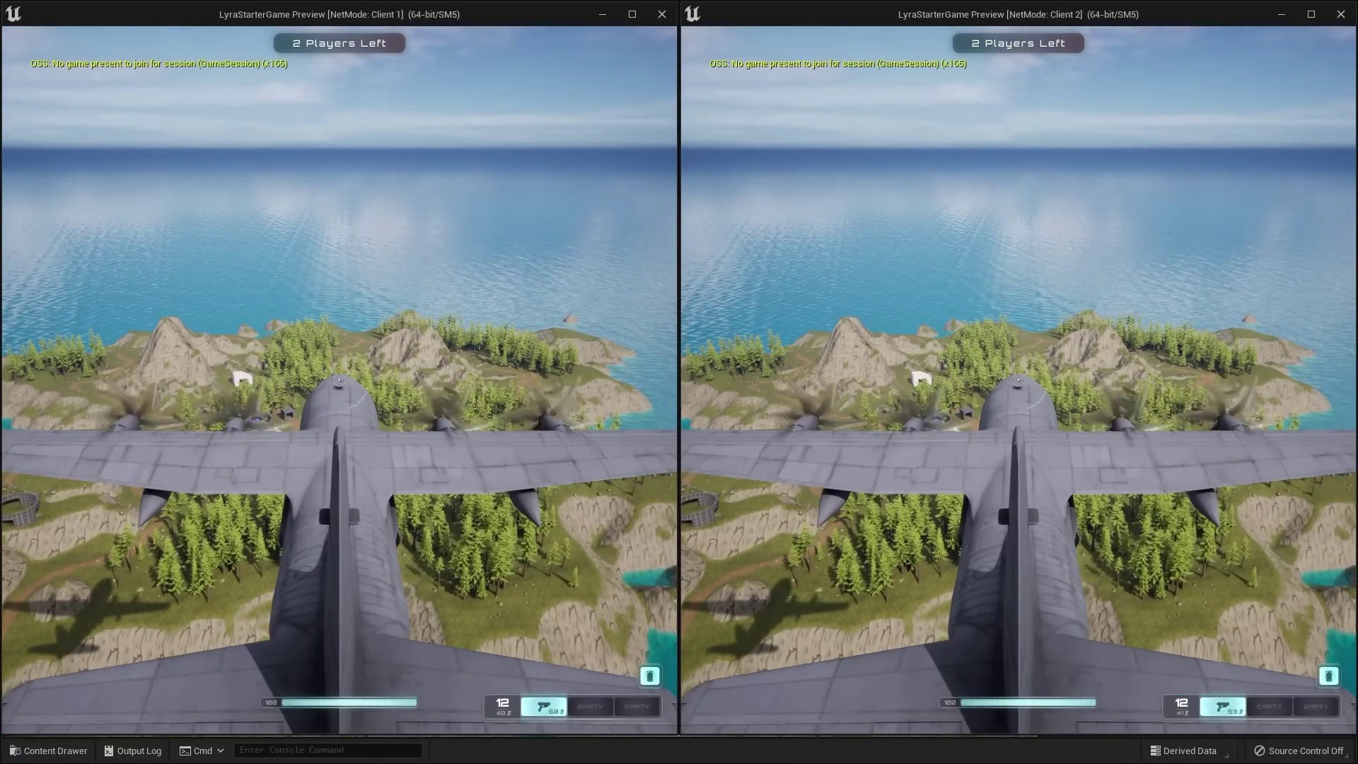
Step: Stop the two-client play preview and return to editing the default overview level
{"action": "key", "text": "Escape"}
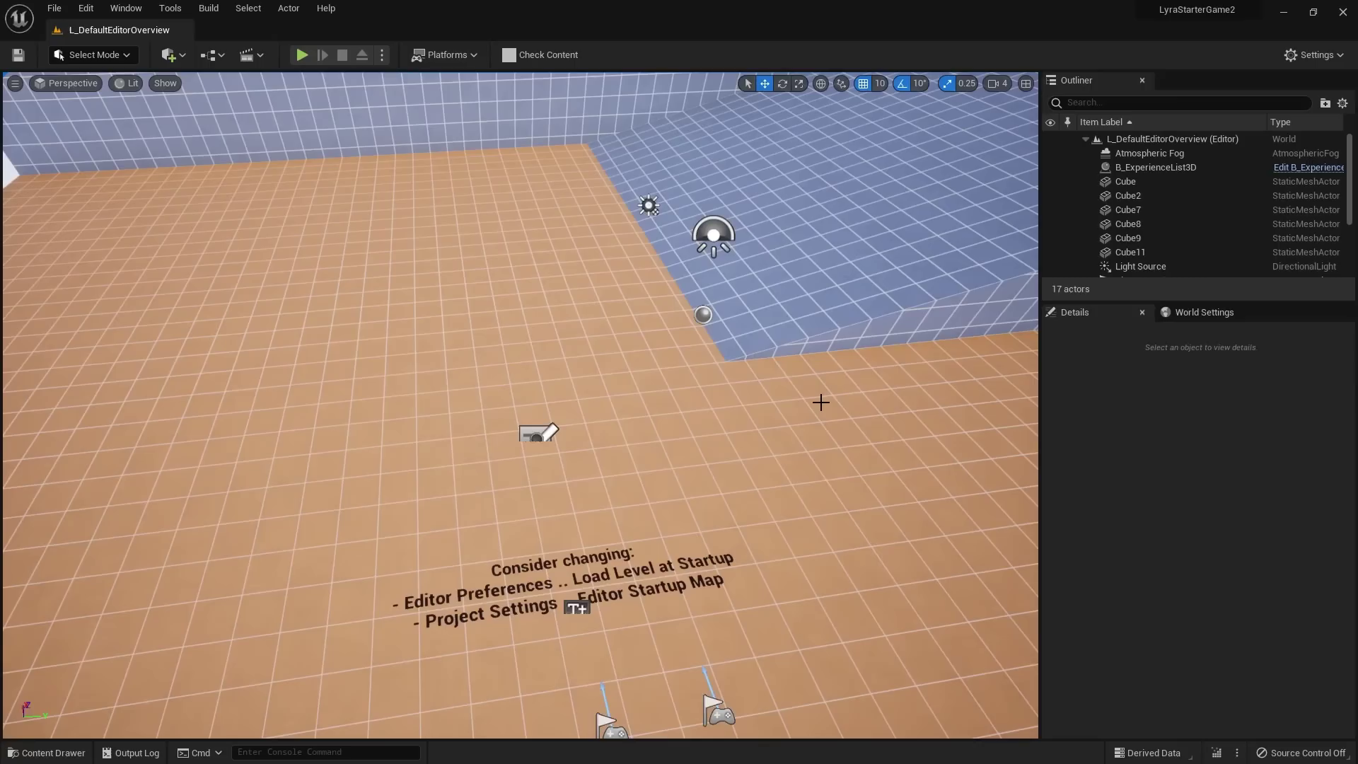
{"action": "scroll", "coordinate": [824, 400], "scroll_direction": "down", "scroll_amount": 10}
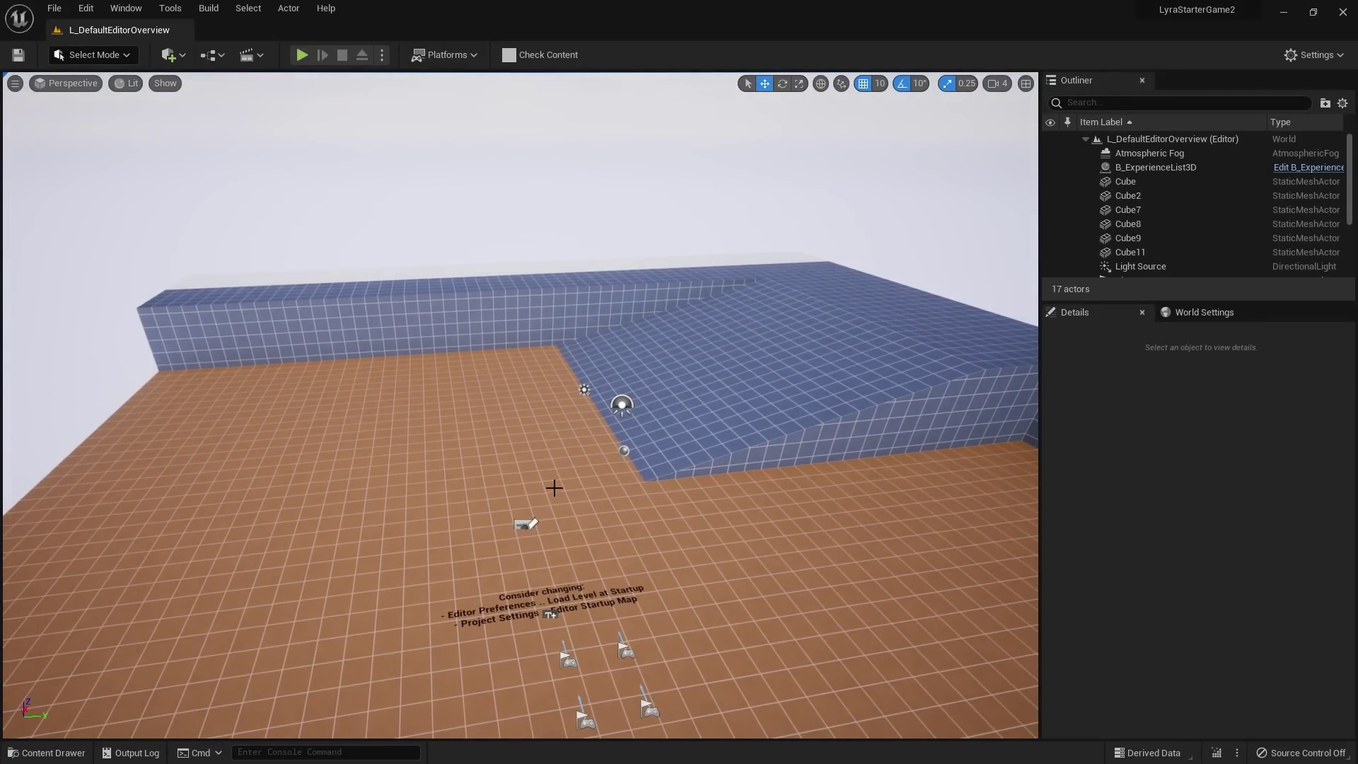
{"action": "scroll", "coordinate": [612, 472], "scroll_direction": "up", "scroll_amount": 4}
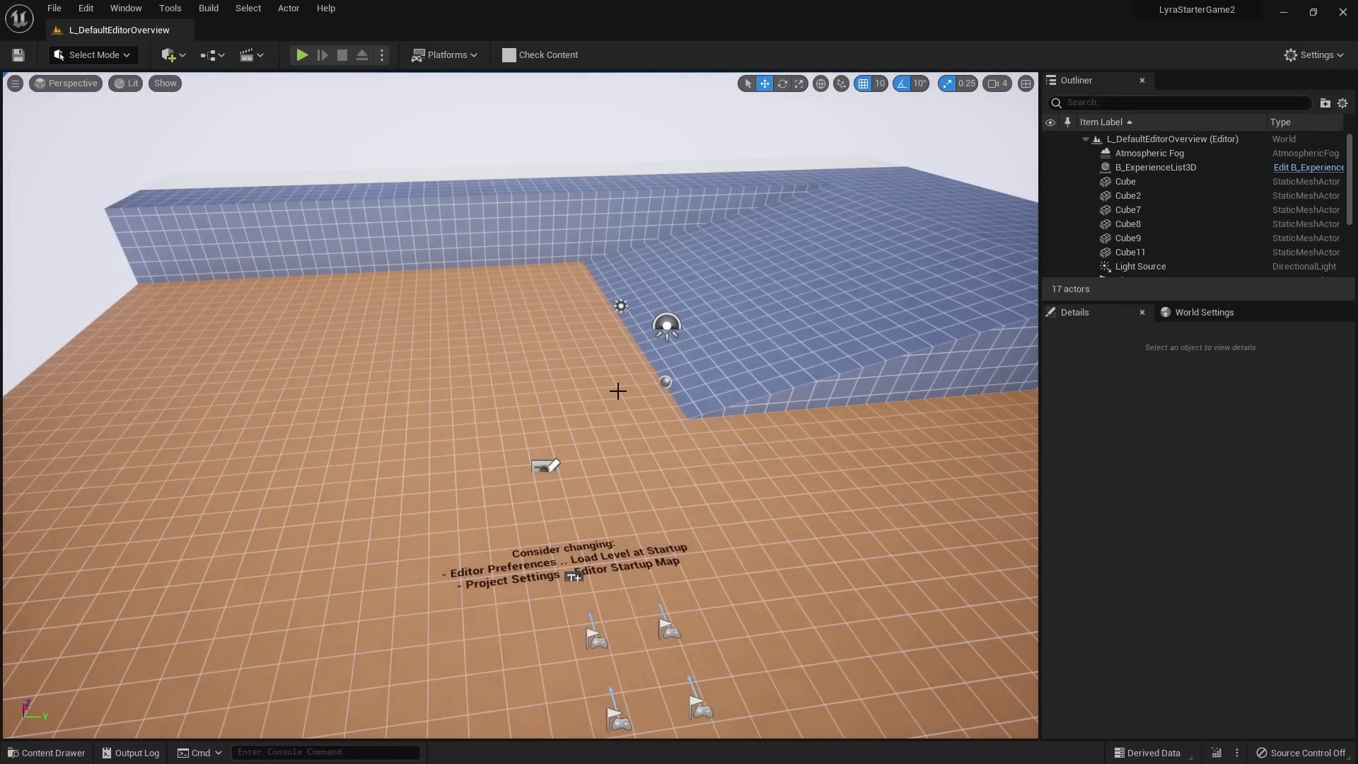
{"action": "scroll", "coordinate": [618, 390], "scroll_direction": "up", "scroll_amount": 3}
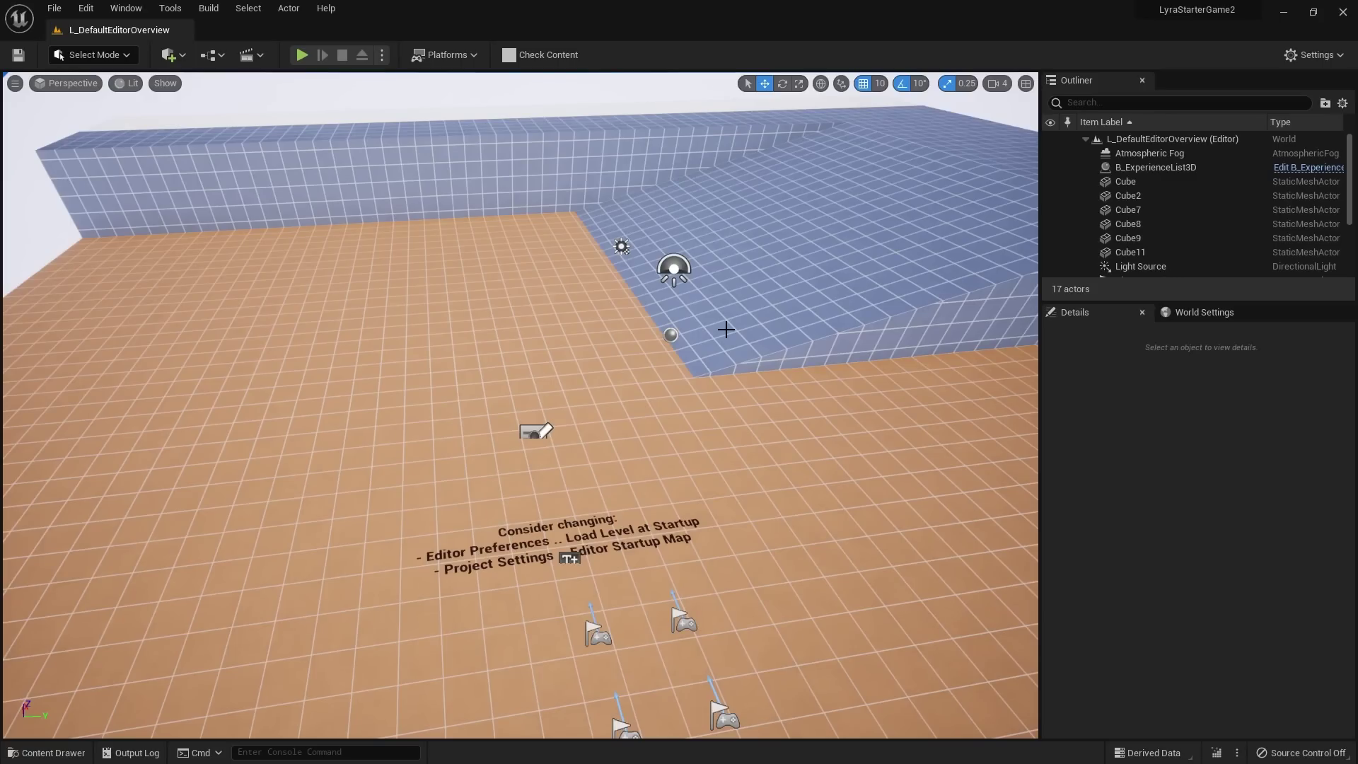
Step: Open the content browser and check in its view settings whether plugin content is shown
{"action": "left_click", "coordinate": [63, 747]}
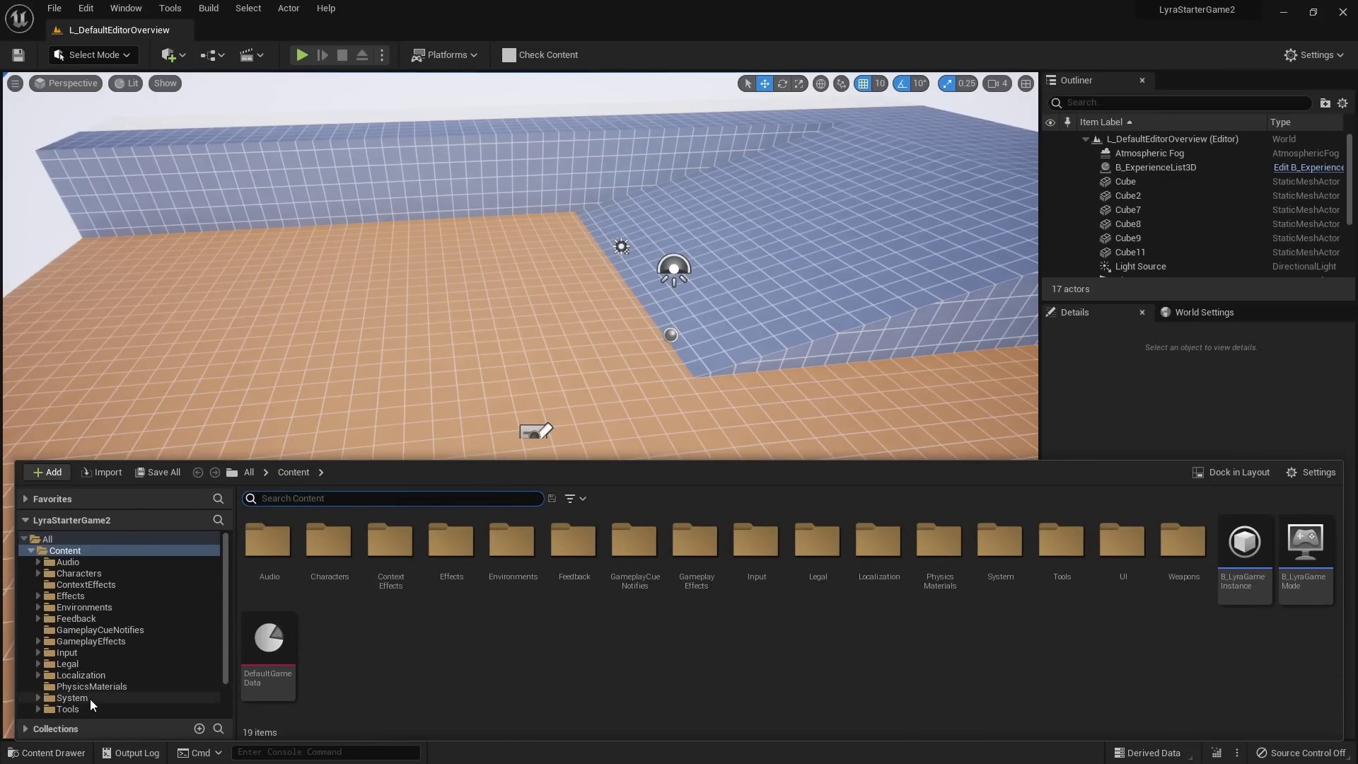
{"action": "left_click", "coordinate": [30, 551]}
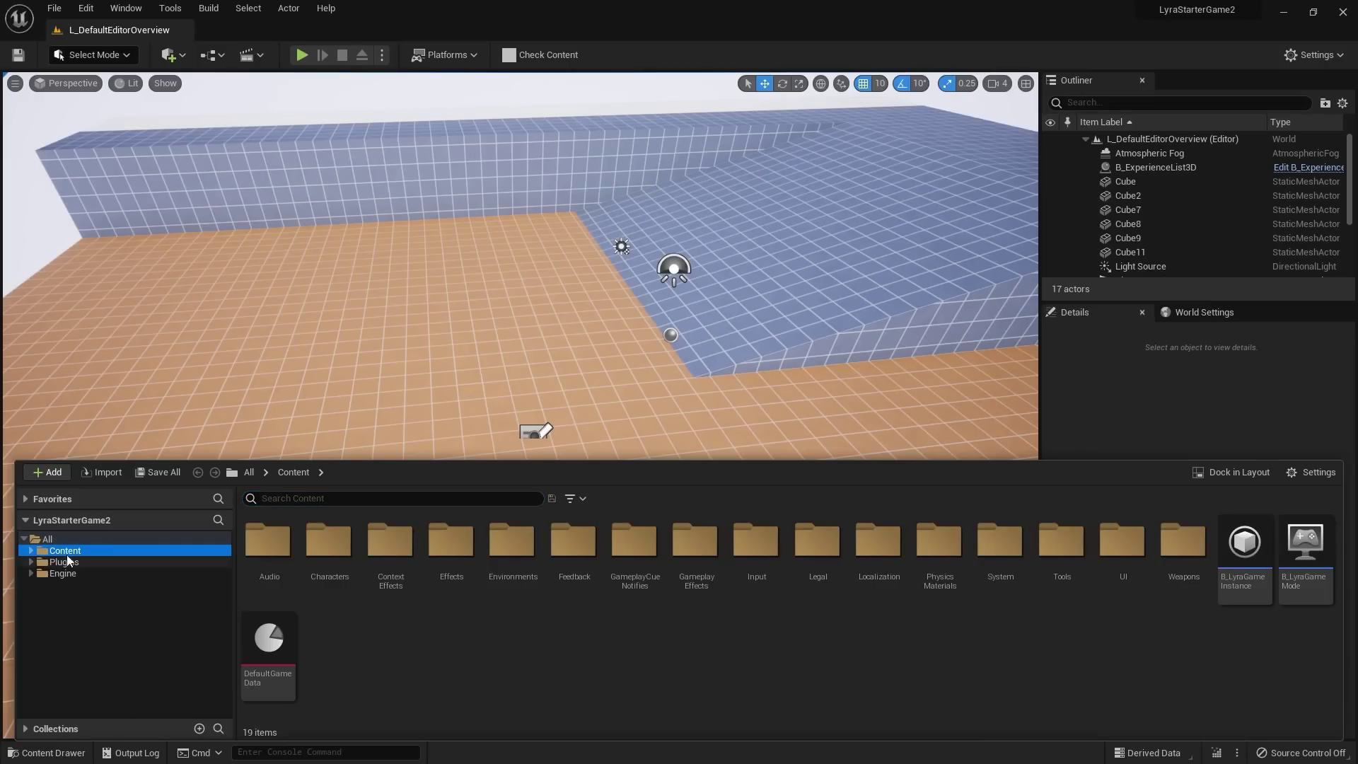
{"action": "left_click", "coordinate": [29, 551]}
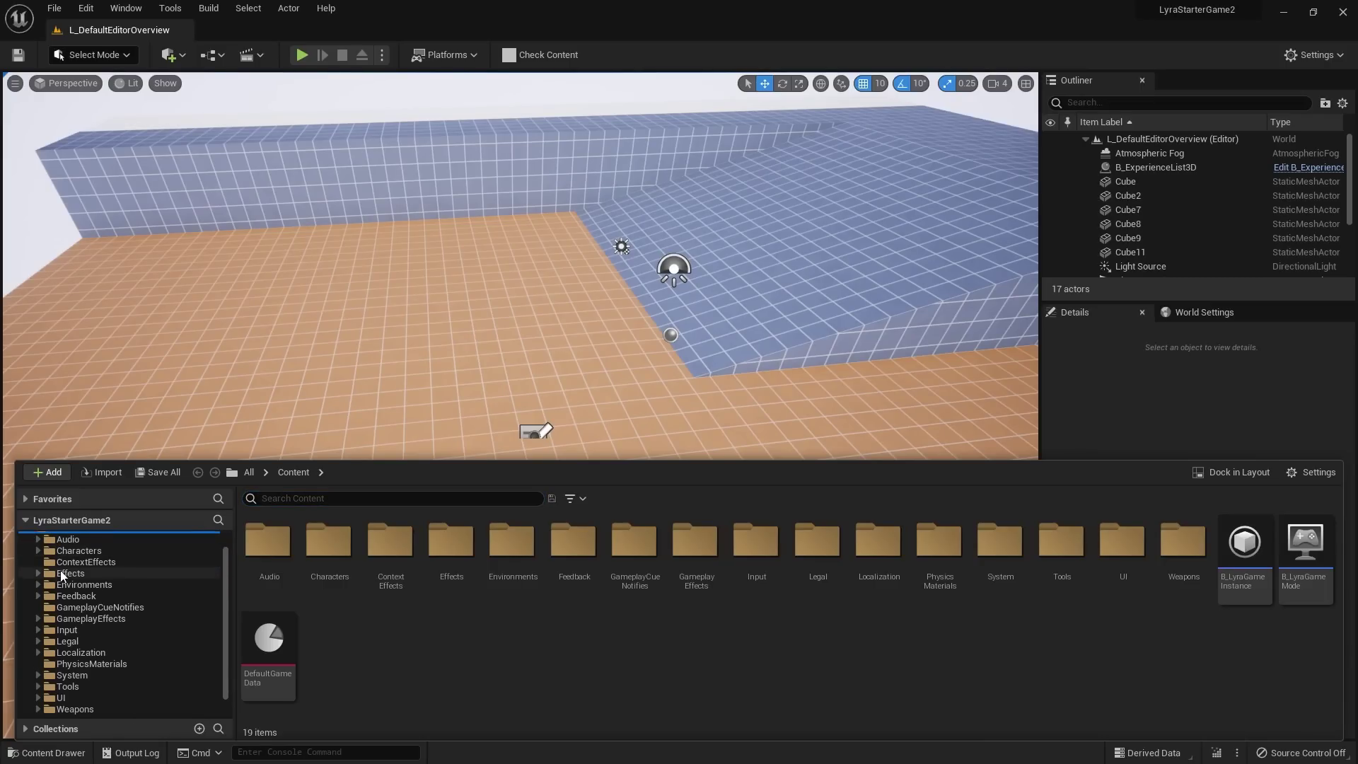
{"action": "scroll", "coordinate": [55, 631], "scroll_direction": "down", "scroll_amount": 2}
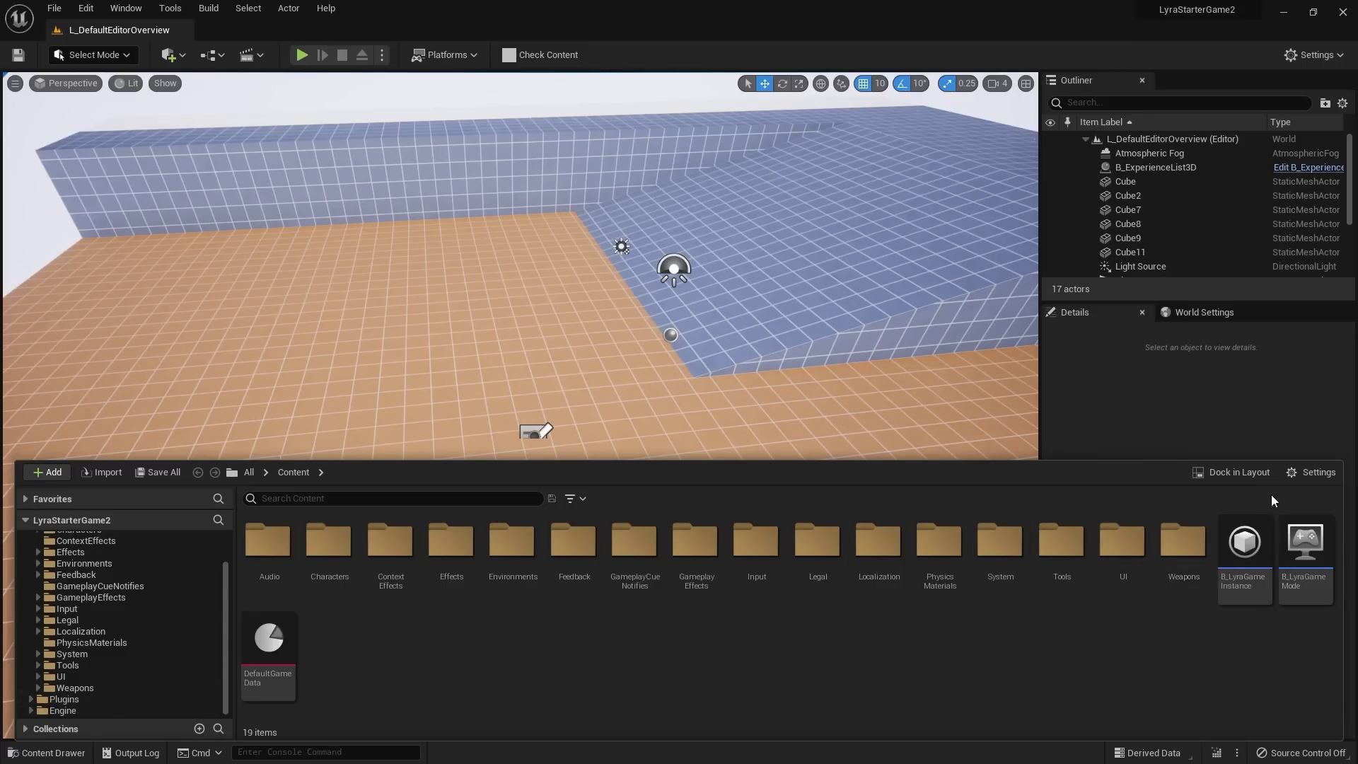
{"action": "left_click", "coordinate": [1306, 476]}
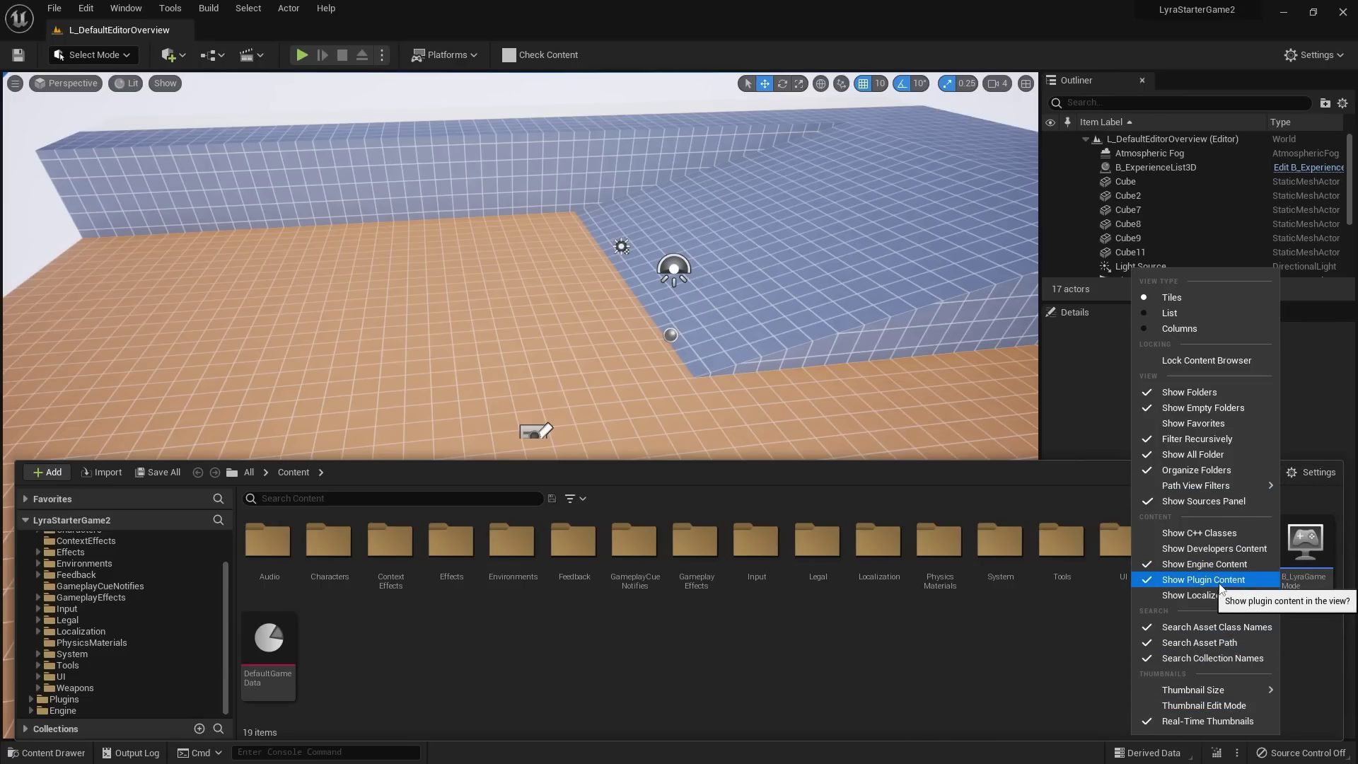
Step: Look through the Plugins folder, open its LyraExtTool Content subfolder and go back to Plugins
{"action": "left_click", "coordinate": [104, 698]}
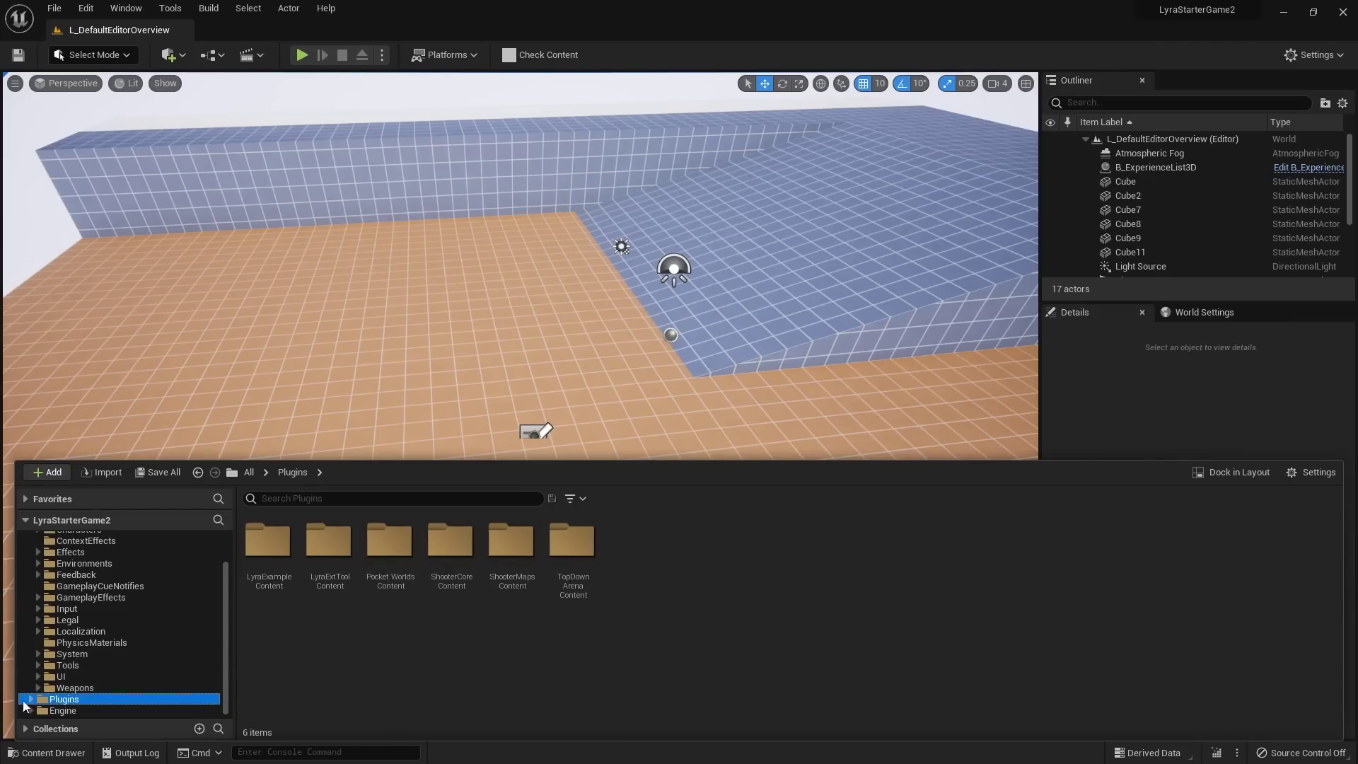
{"action": "double_click", "coordinate": [329, 541]}
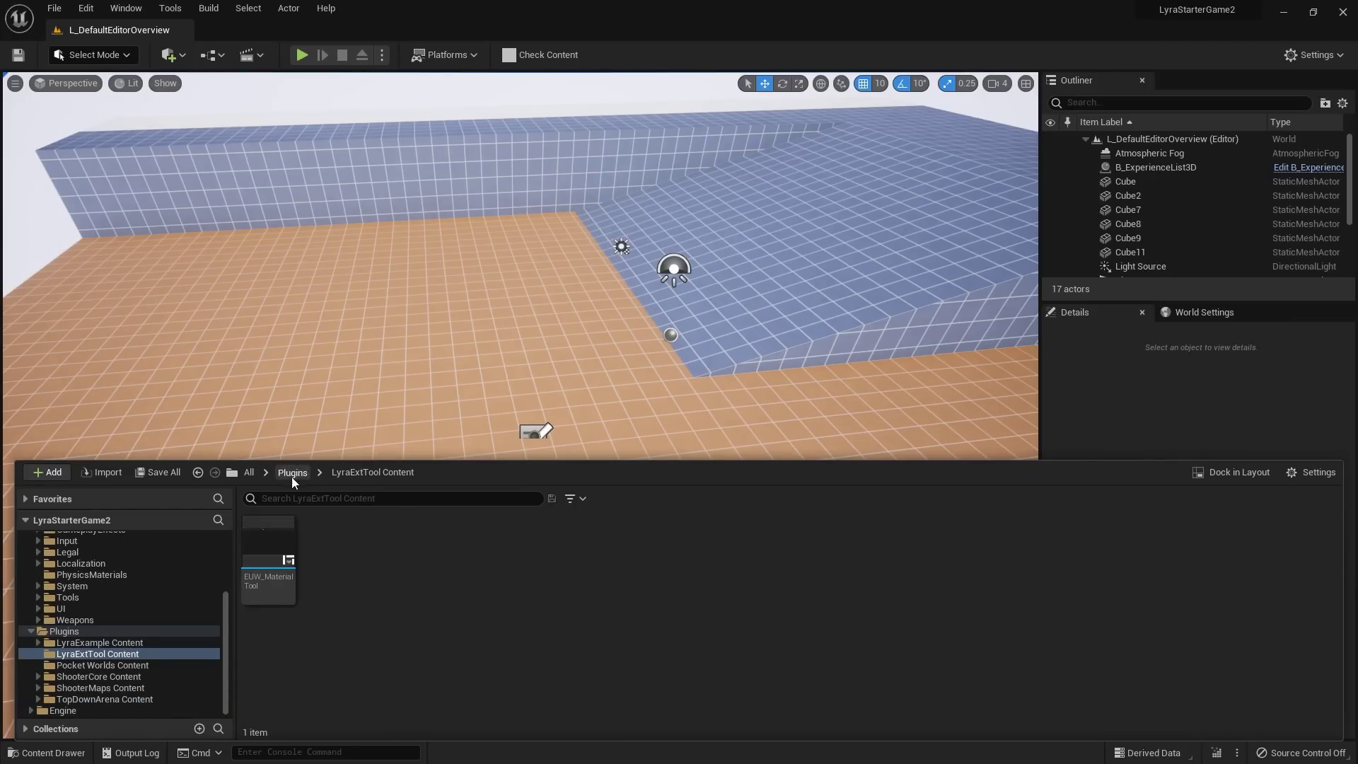
{"action": "left_click", "coordinate": [292, 472]}
Step: Create a new level from the Basic template
{"action": "scroll", "coordinate": [190, 577], "scroll_direction": "up", "scroll_amount": 3}
{"action": "right_click_drag", "start_coordinate": [551, 313], "coordinate": [535, 291]}
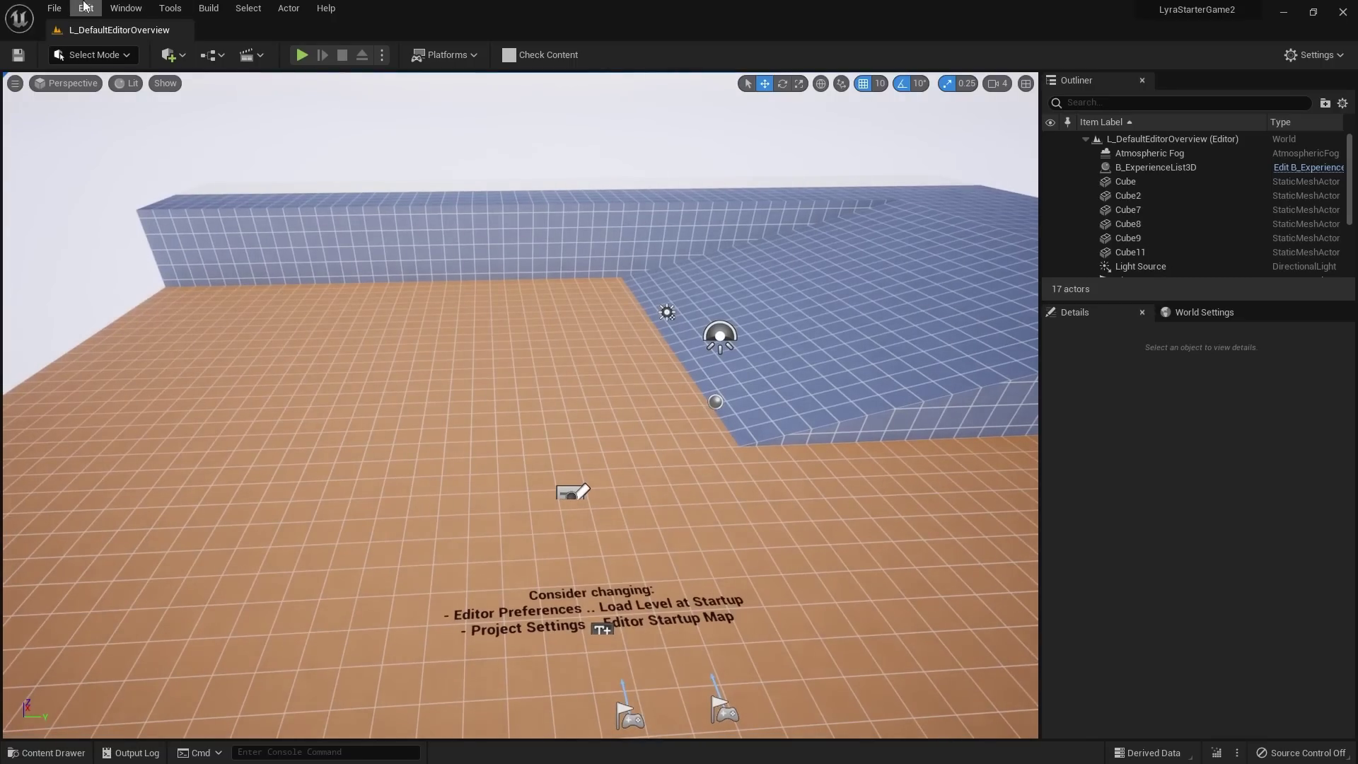
{"action": "left_click", "coordinate": [59, 10]}
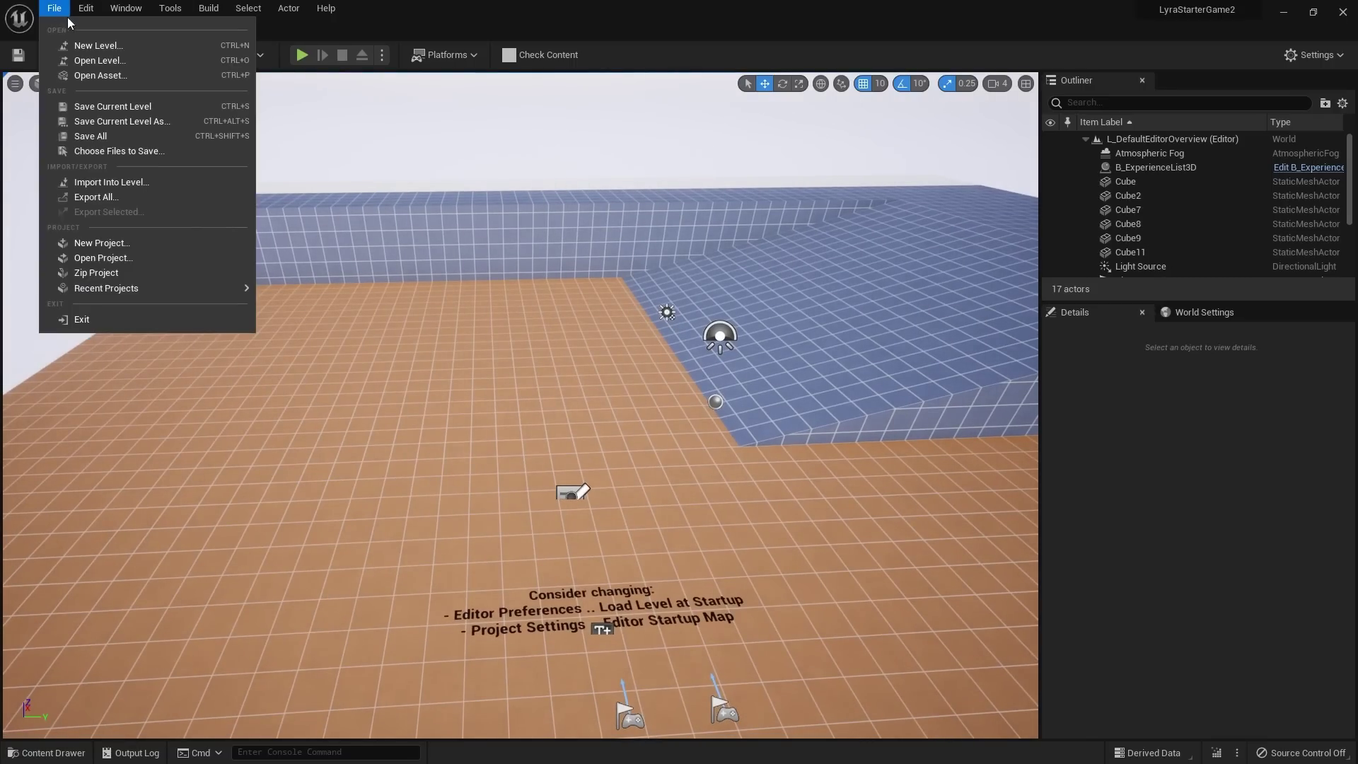
{"action": "left_click", "coordinate": [96, 47]}
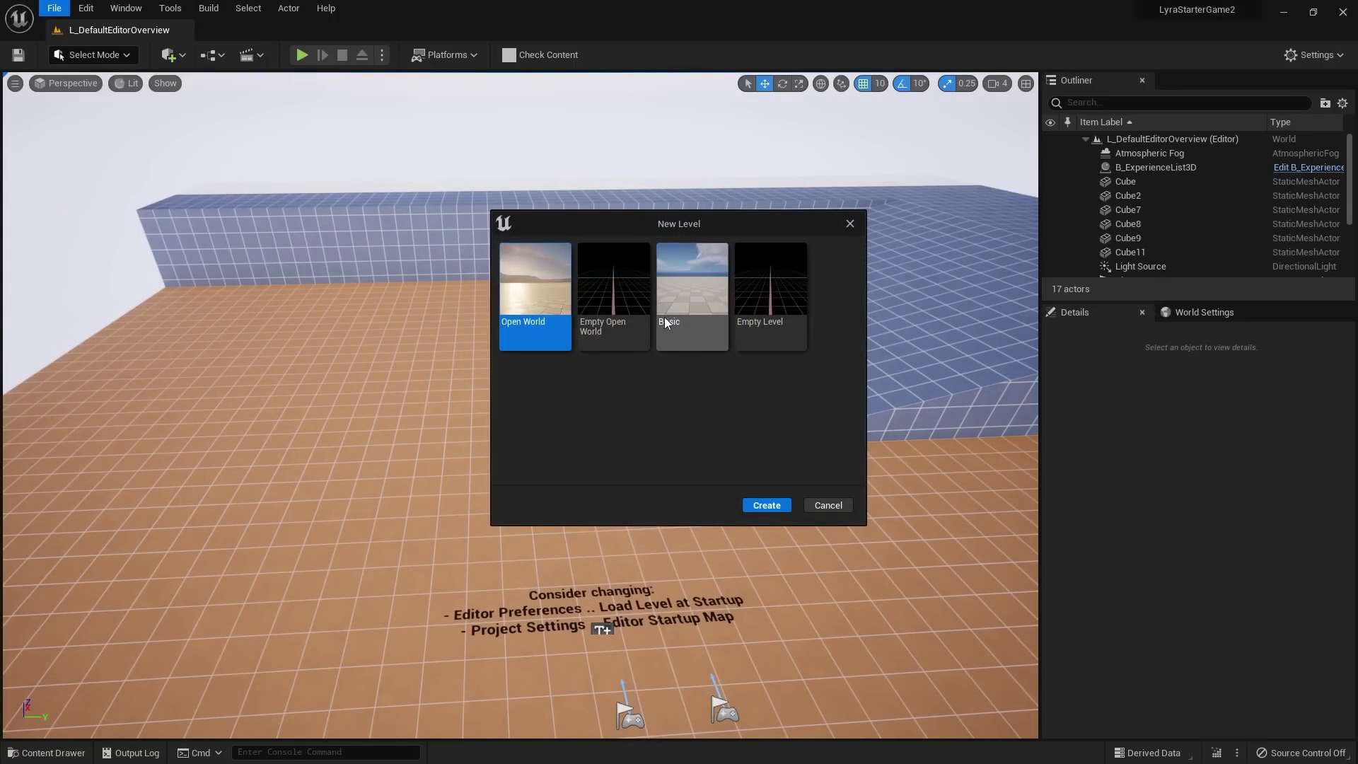
{"action": "left_click", "coordinate": [704, 296]}
{"action": "left_click", "coordinate": [755, 507]}
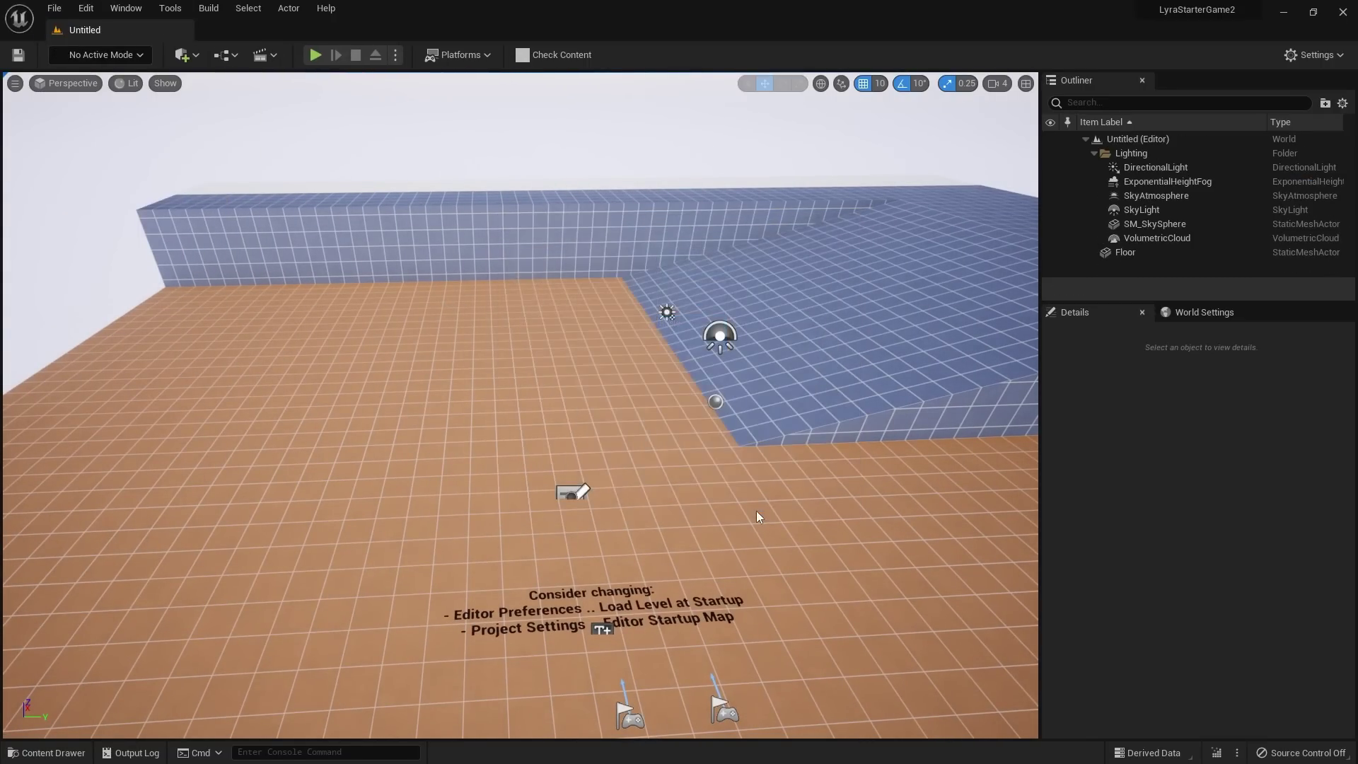
{"action": "right_click_drag", "start_coordinate": [684, 456], "coordinate": [637, 376]}
{"action": "key", "text": "w"}
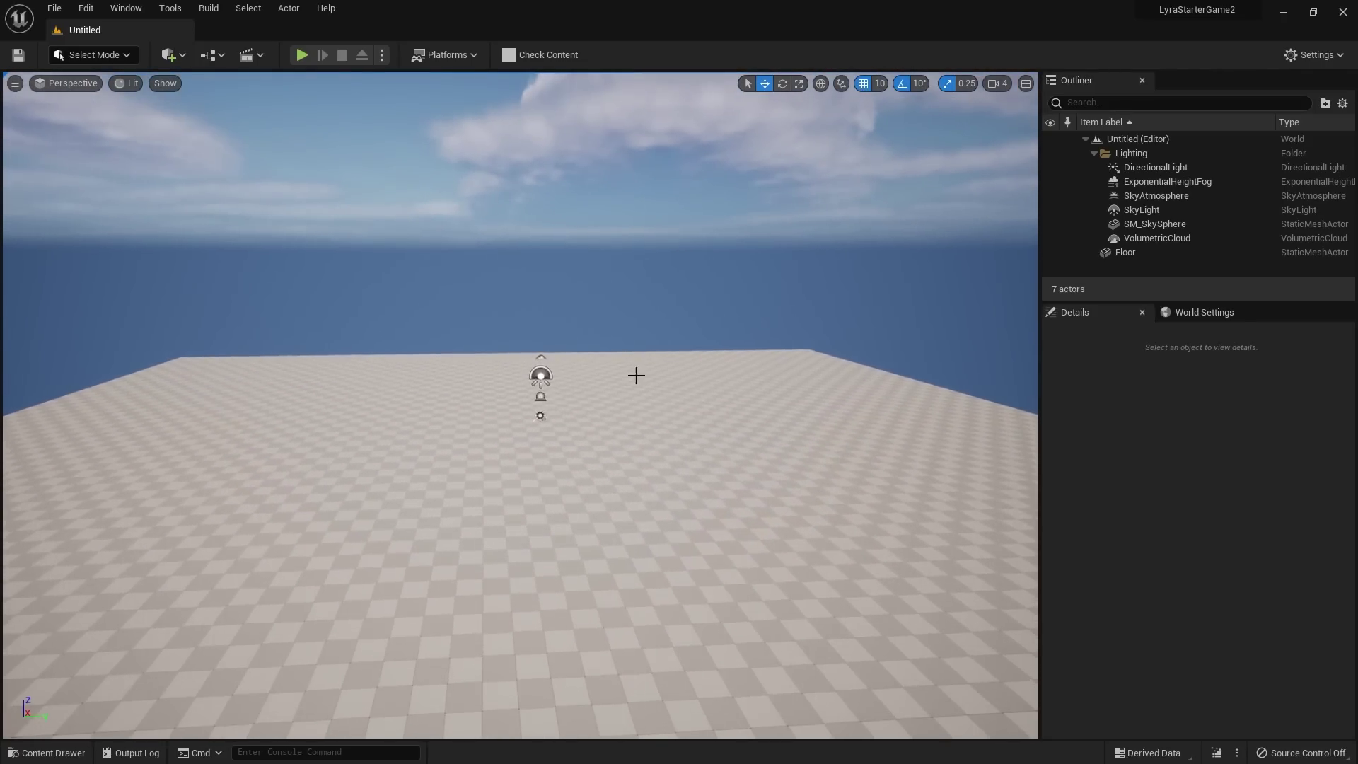
Step: Save the new level as BattleRoyaleMap in the Maps folder of the ShooterMaps plugin content
{"action": "left_click", "coordinate": [54, 8]}
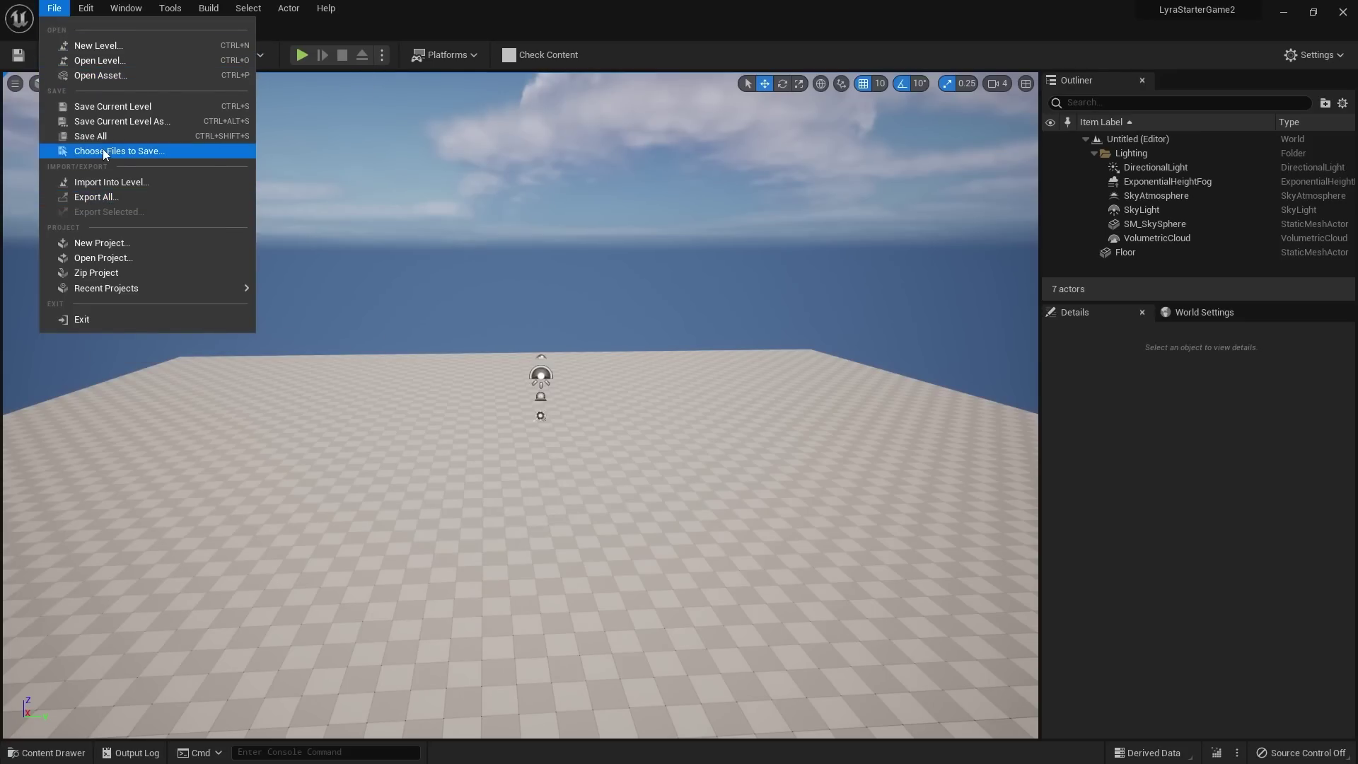
{"action": "left_click", "coordinate": [117, 123]}
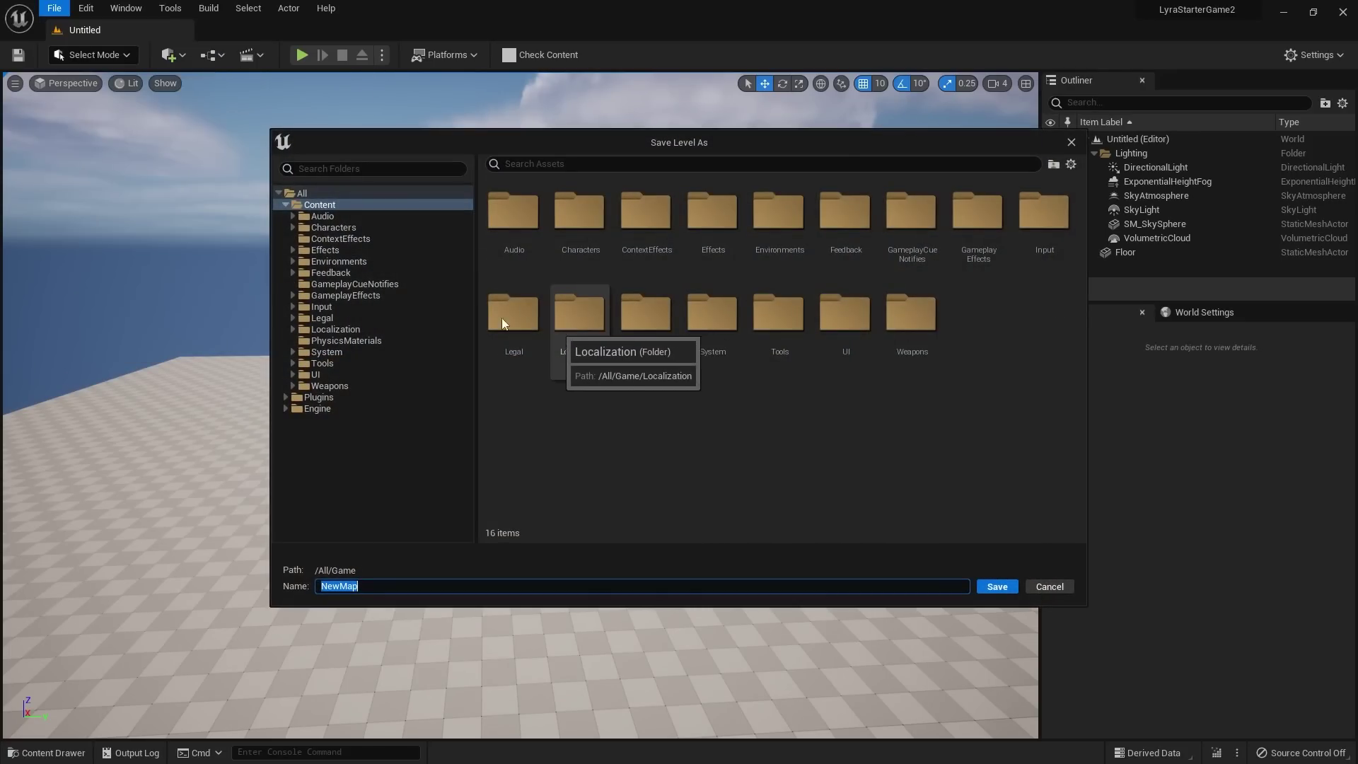
{"action": "left_click", "coordinate": [321, 399]}
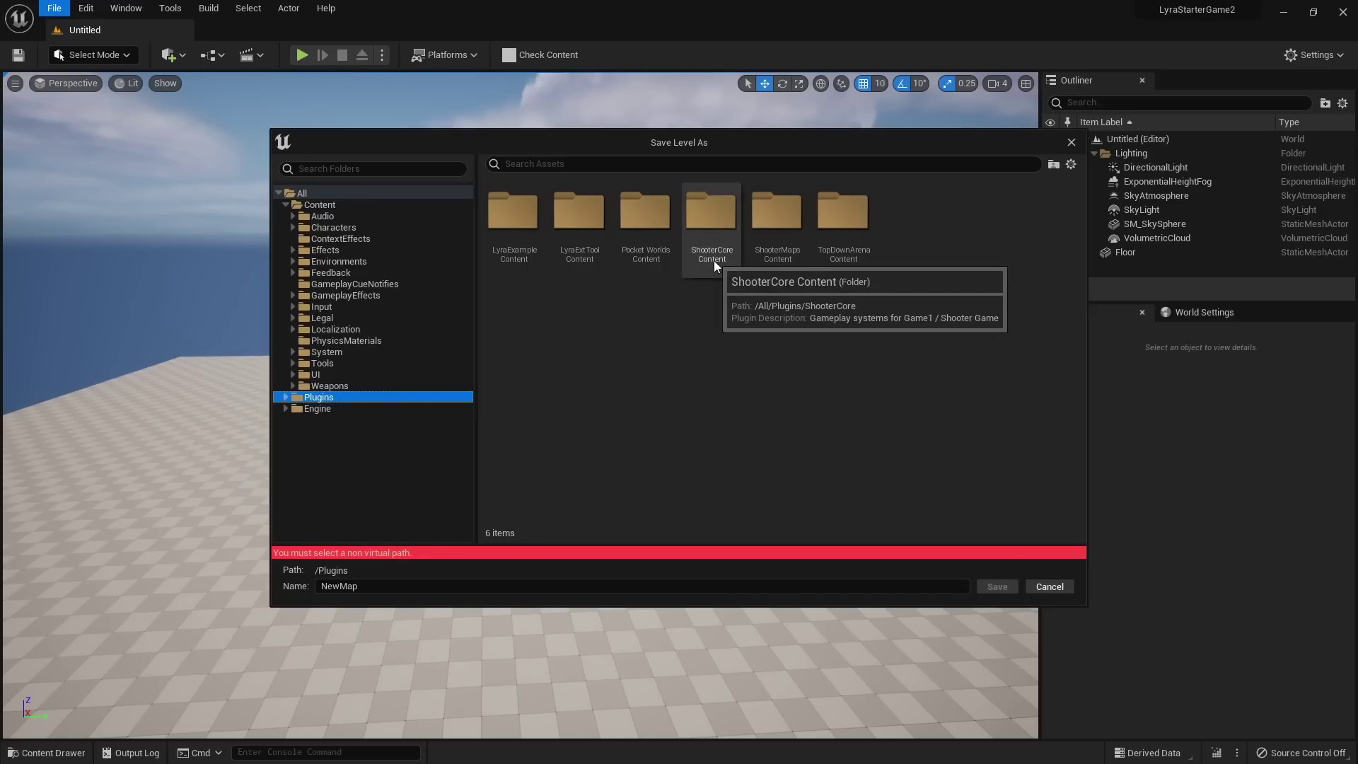
{"action": "double_click", "coordinate": [774, 234]}
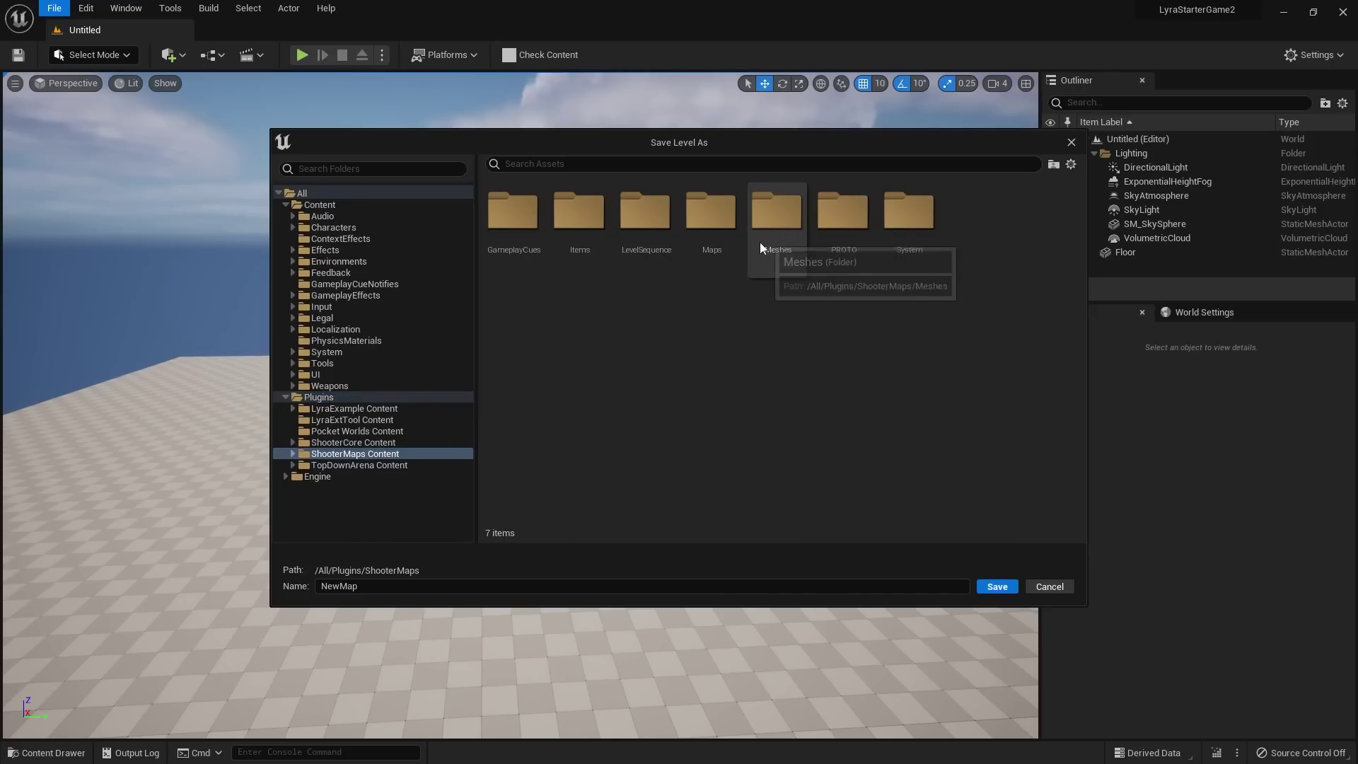
{"action": "double_click", "coordinate": [710, 244]}
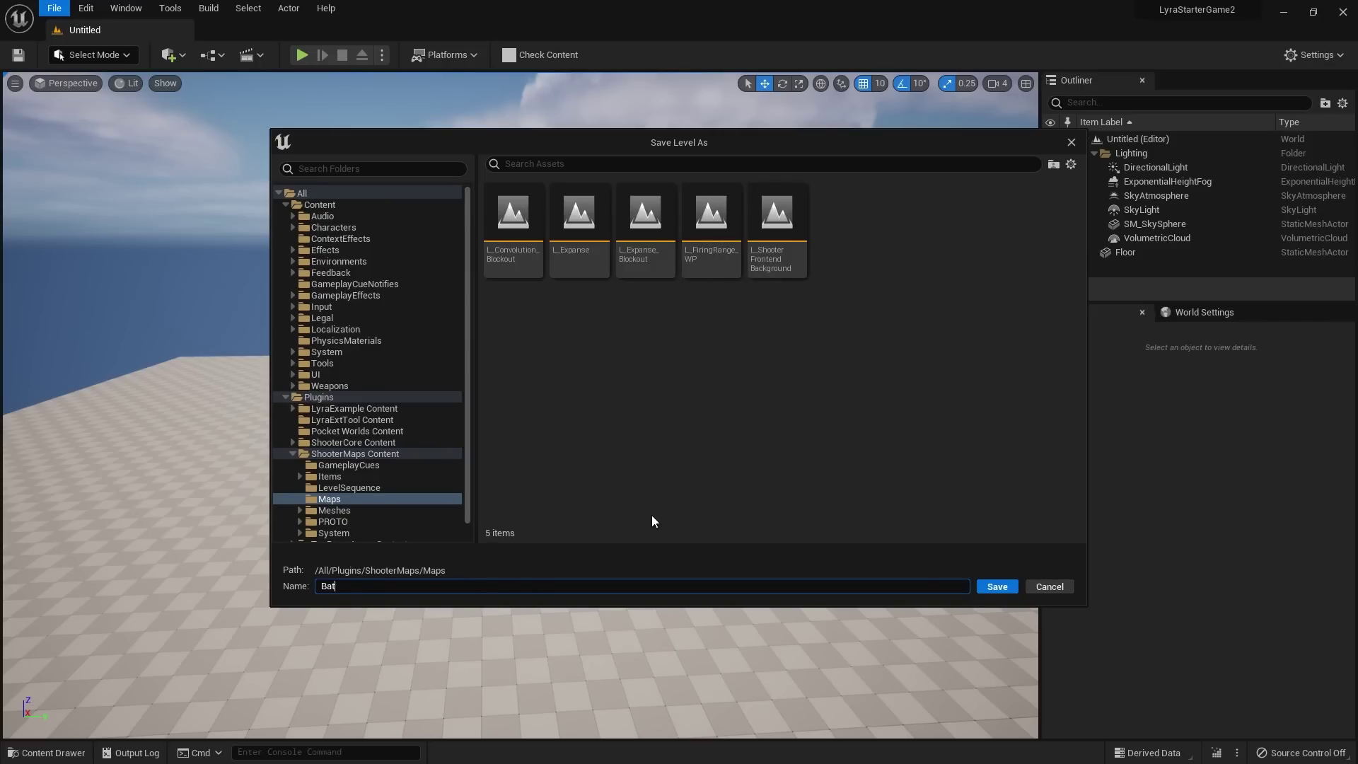
{"action": "type", "text": "ap"}
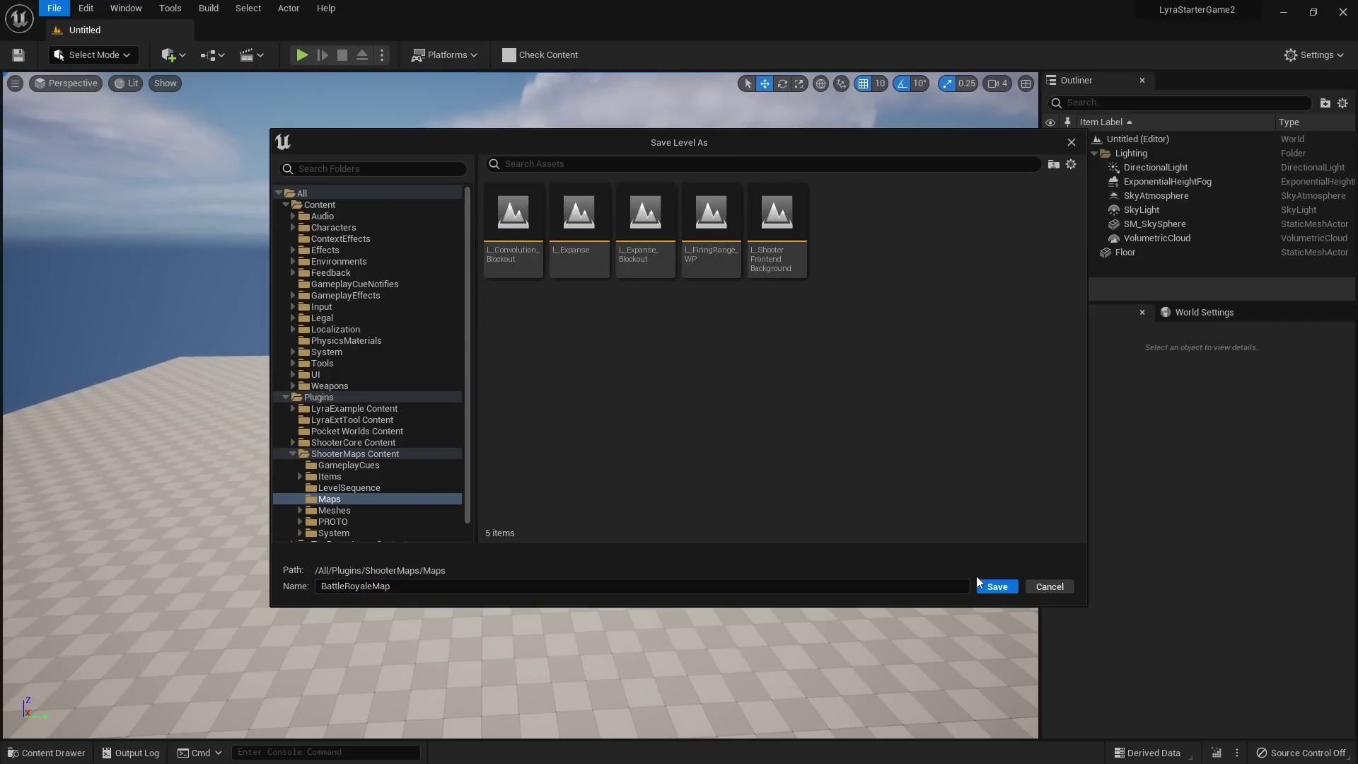
{"action": "left_click", "coordinate": [996, 587]}
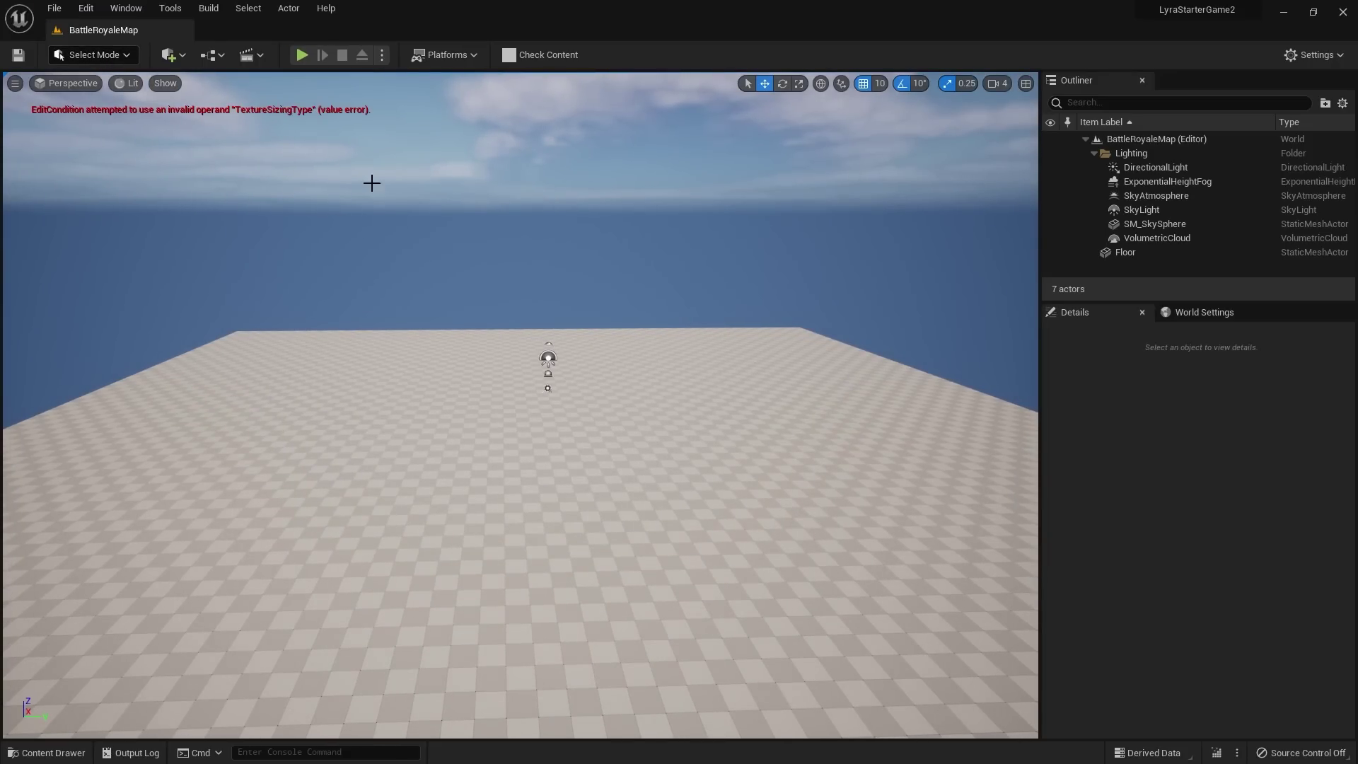
Step: Switch to Landscape mode and create a new landscape with the default size and no material
{"action": "right_click_drag", "start_coordinate": [371, 183], "coordinate": [483, 249]}
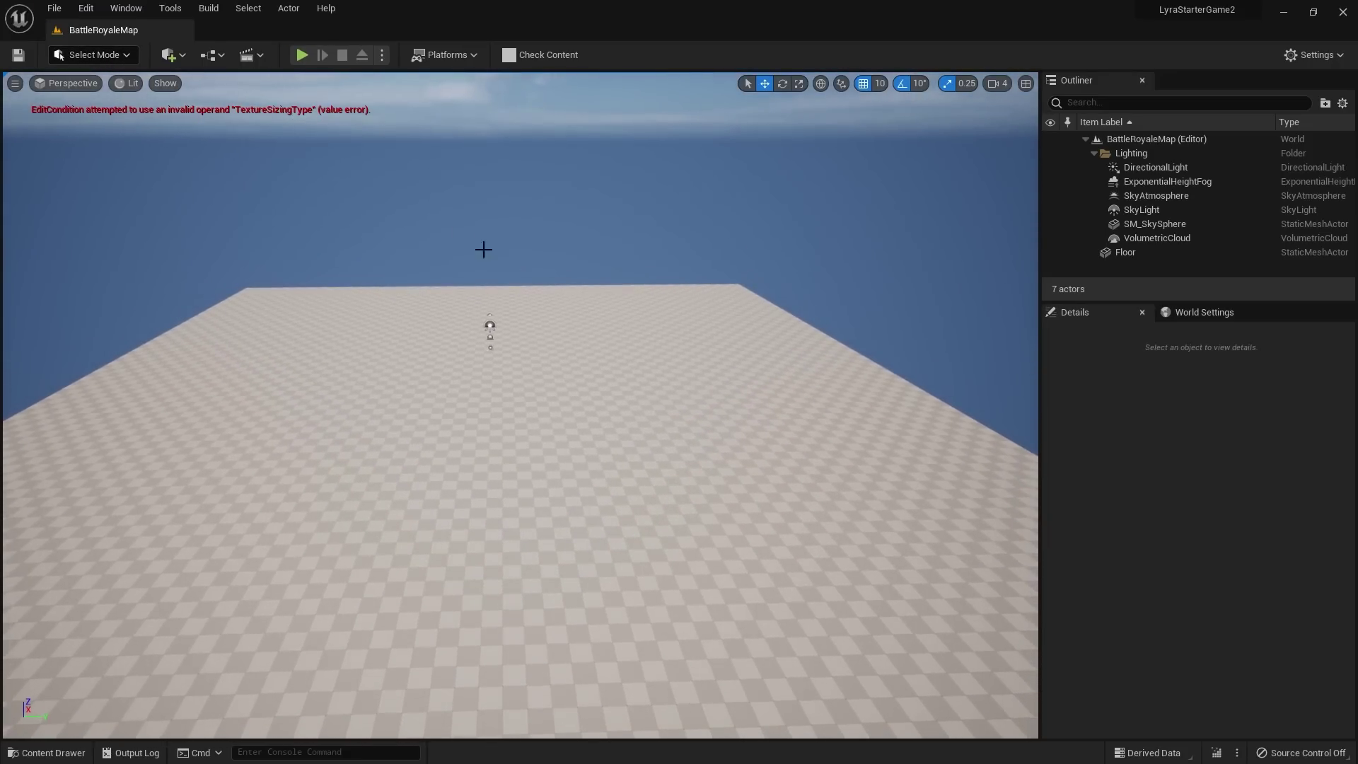
{"action": "left_click", "coordinate": [117, 58]}
{"action": "left_click", "coordinate": [137, 91]}
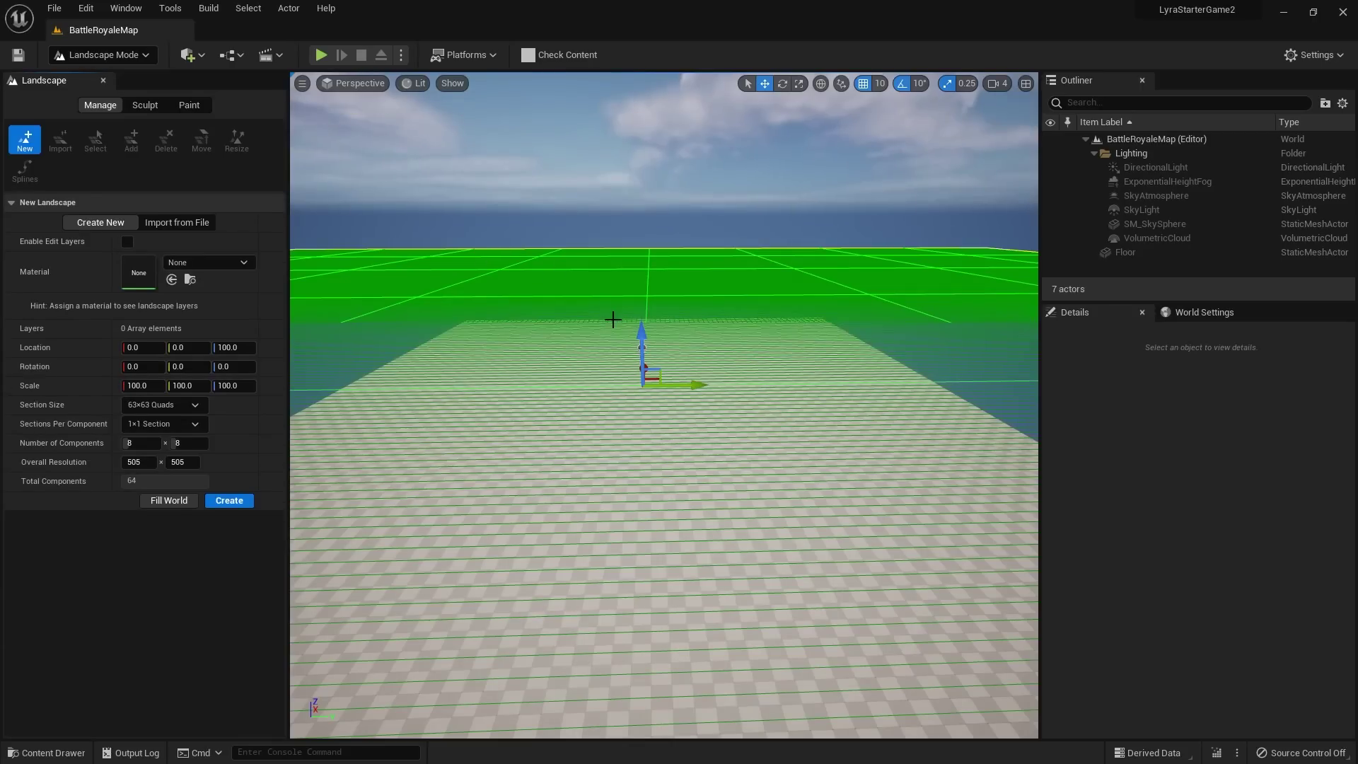
{"action": "scroll", "coordinate": [613, 320], "scroll_direction": "down", "scroll_amount": 5}
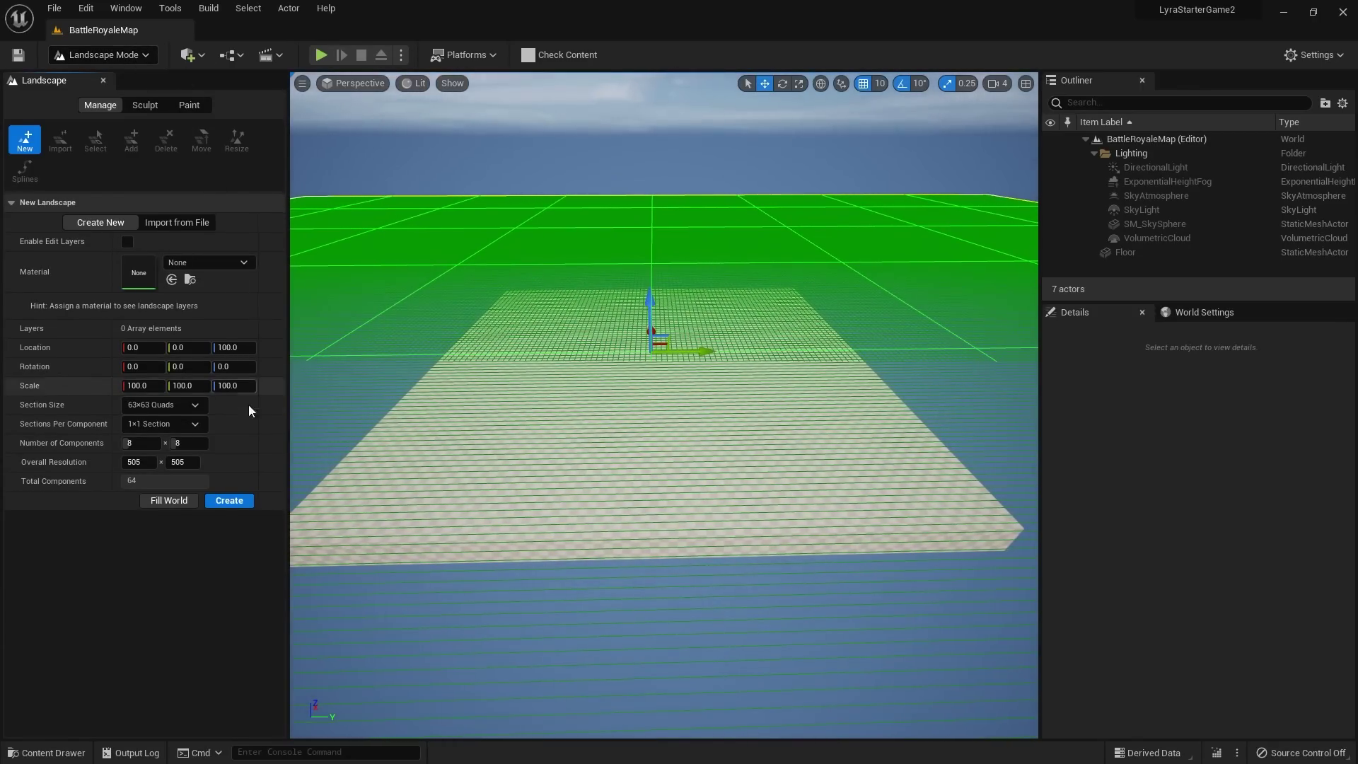
{"action": "left_click", "coordinate": [227, 500]}
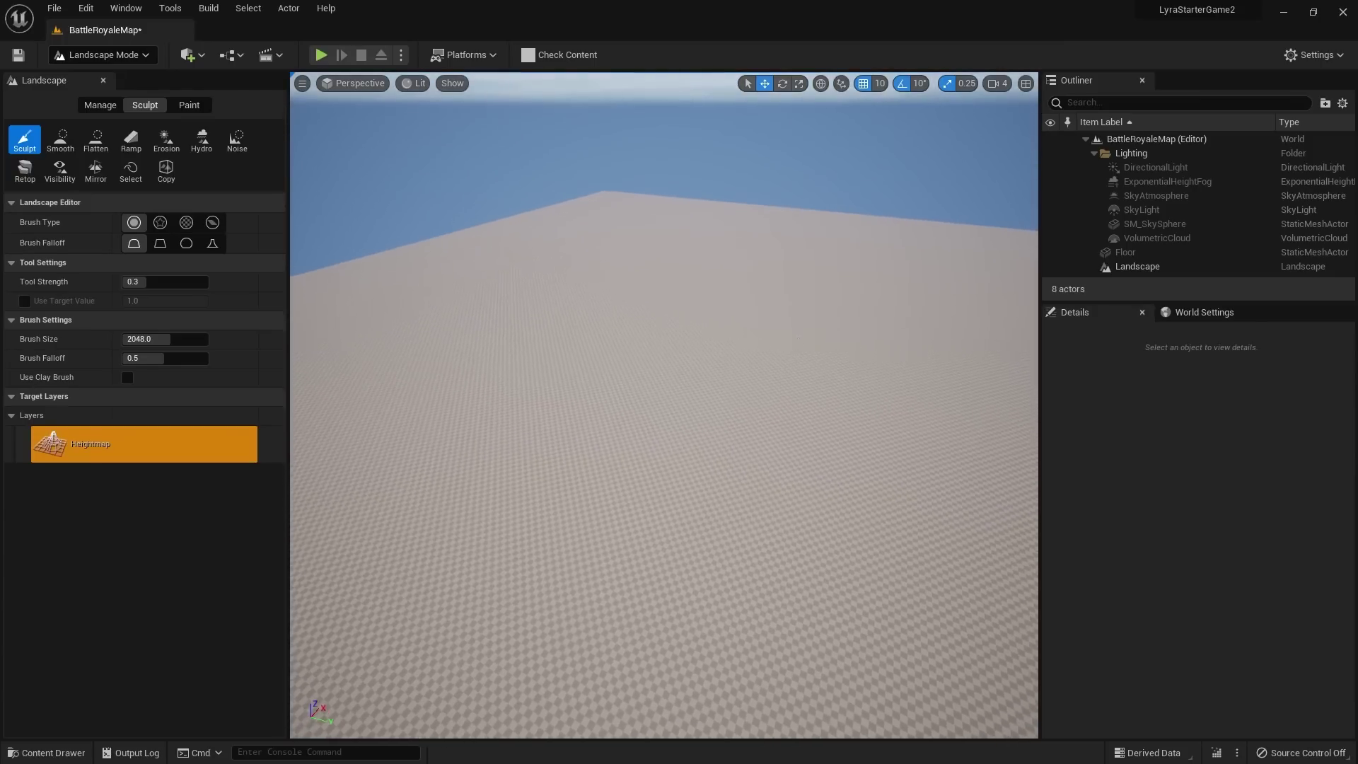
Step: Sculpt a raised hill near the middle of the landscape and flatten it into a wide plateau
{"action": "right_click_drag", "start_coordinate": [594, 340], "coordinate": [606, 333]}
{"action": "mouse_move", "coordinate": [606, 333]}
{"action": "left_mouse_down"}
{"action": "mouse_move", "coordinate": [582, 355]}
{"action": "mouse_move", "coordinate": [594, 342]}
{"action": "mouse_move", "coordinate": [568, 347]}
{"action": "mouse_move", "coordinate": [670, 299]}
{"action": "left_mouse_up"}
{"action": "right_click_drag", "start_coordinate": [670, 299], "coordinate": [622, 299]}
{"action": "left_click", "coordinate": [92, 150]}
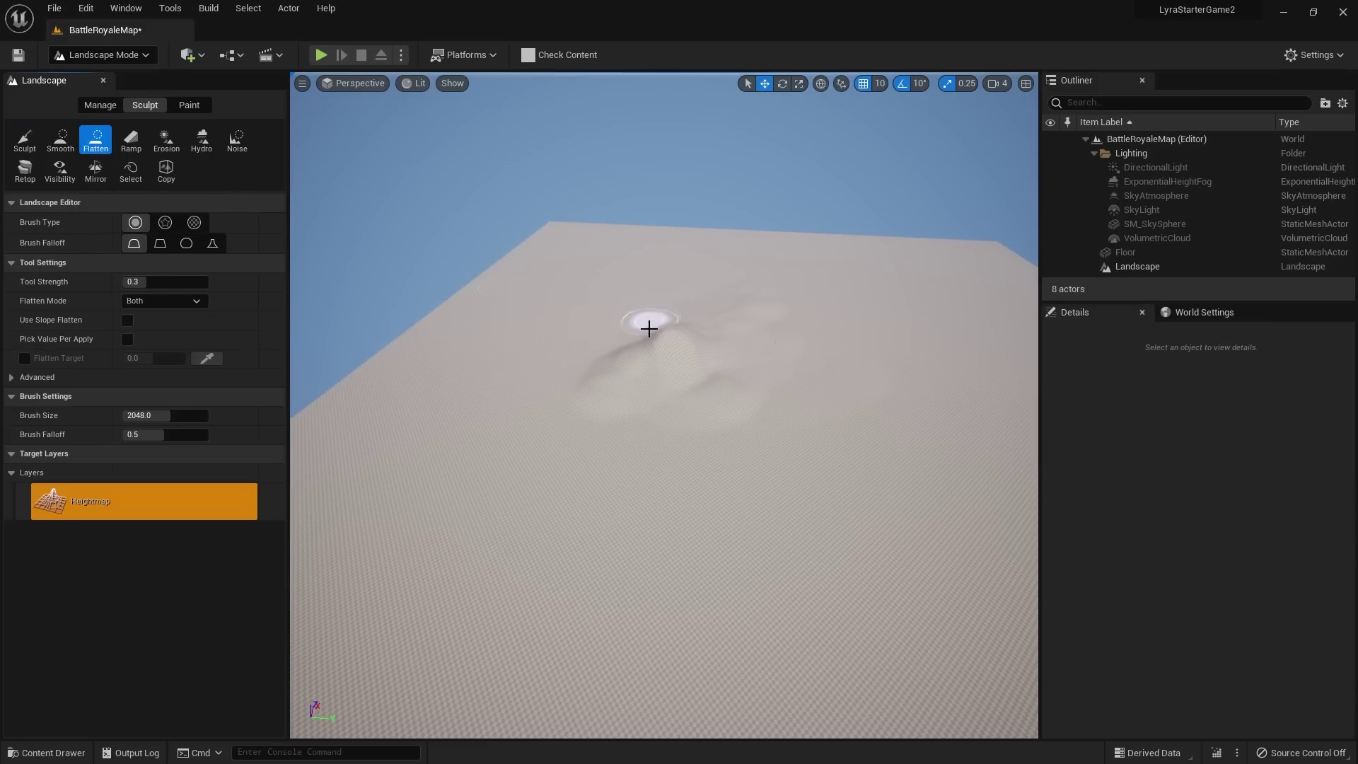
{"action": "mouse_move", "coordinate": [649, 324]}
{"action": "left_mouse_down"}
{"action": "mouse_move", "coordinate": [661, 357]}
{"action": "mouse_move", "coordinate": [649, 406]}
{"action": "mouse_move", "coordinate": [726, 375]}
{"action": "mouse_move", "coordinate": [709, 406]}
{"action": "mouse_move", "coordinate": [828, 418]}
{"action": "mouse_move", "coordinate": [837, 400]}
{"action": "mouse_move", "coordinate": [799, 334]}
{"action": "mouse_move", "coordinate": [722, 370]}
{"action": "mouse_move", "coordinate": [621, 338]}
{"action": "mouse_move", "coordinate": [685, 420]}
{"action": "mouse_move", "coordinate": [804, 412]}
{"action": "mouse_move", "coordinate": [821, 437]}
{"action": "left_mouse_up"}
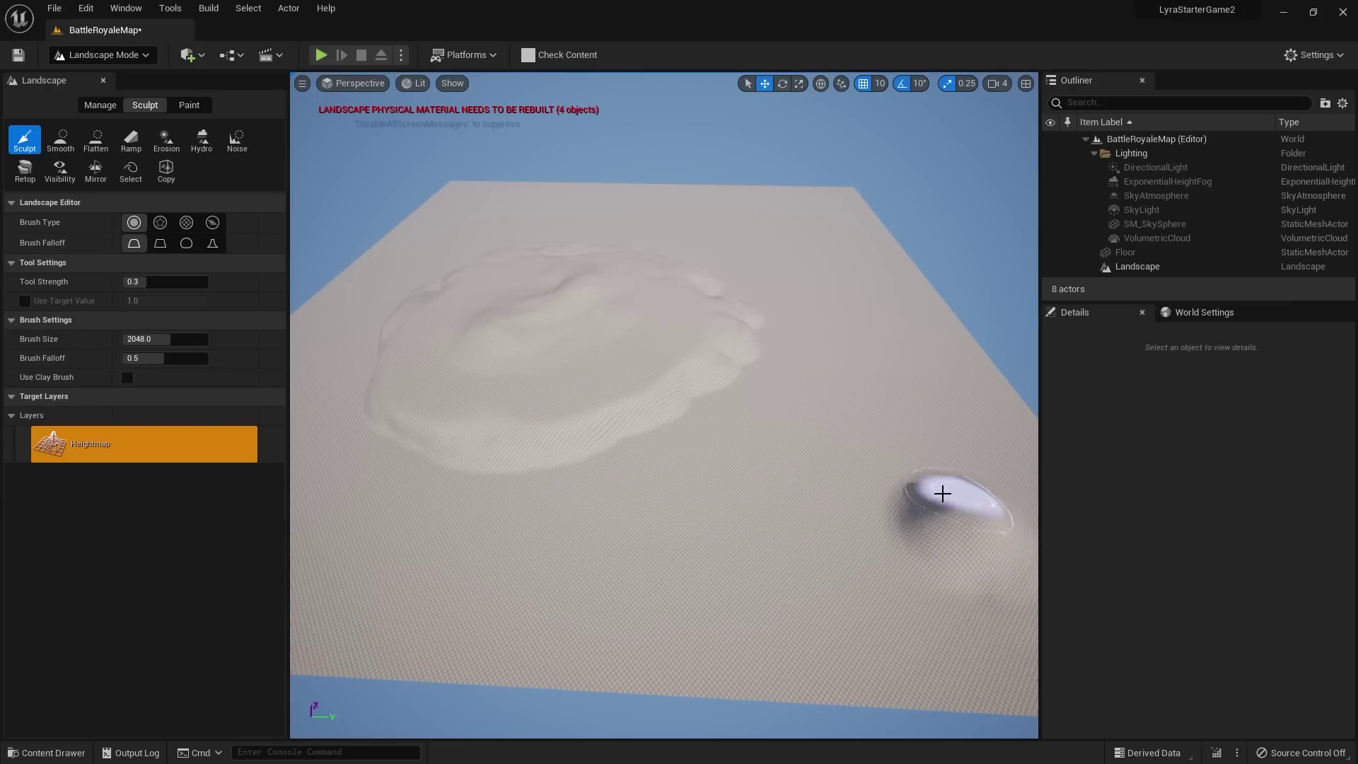
Step: Sculpt a second, smaller mound near the landscape's corner and level its top with the Flatten tool
{"action": "right_click_drag", "start_coordinate": [943, 491], "coordinate": [943, 491]}
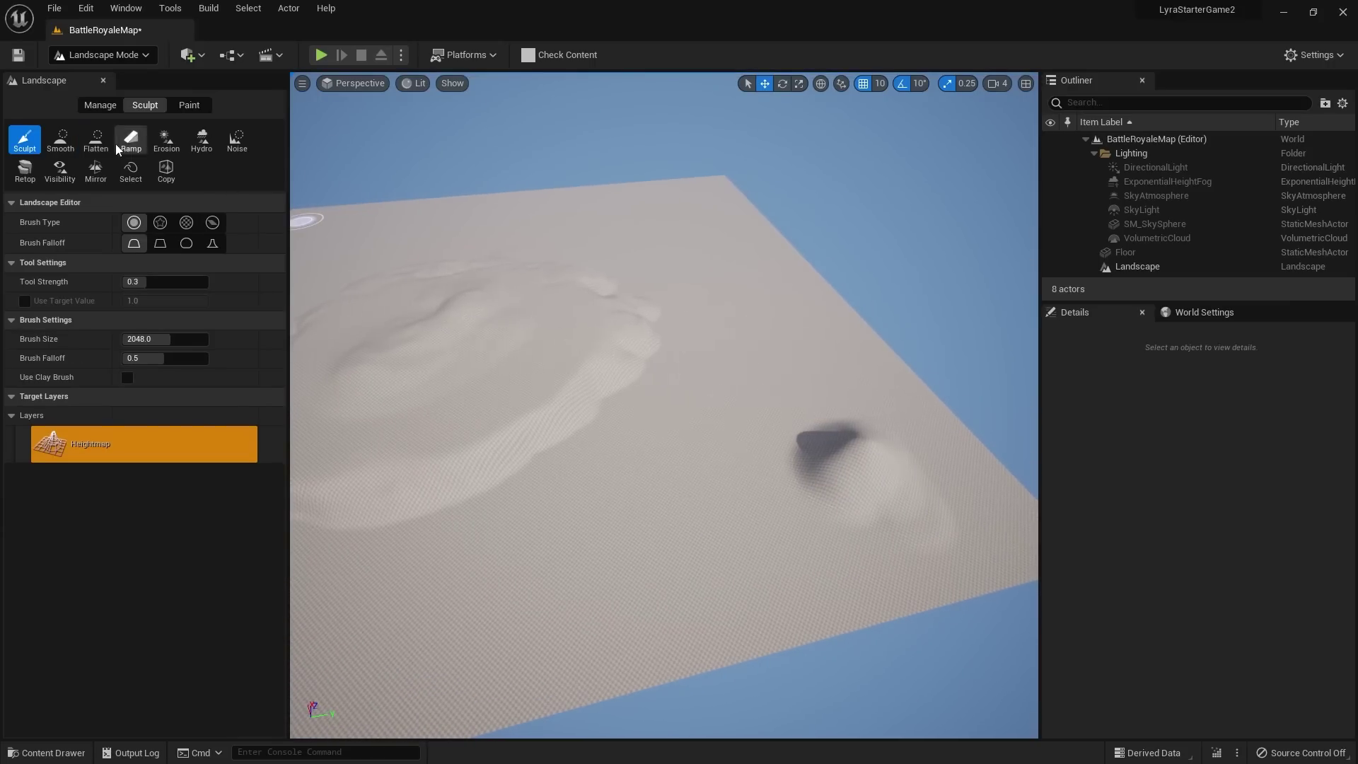
{"action": "left_click", "coordinate": [95, 139]}
{"action": "left_click_drag", "start_coordinate": [864, 463], "coordinate": [936, 457]}
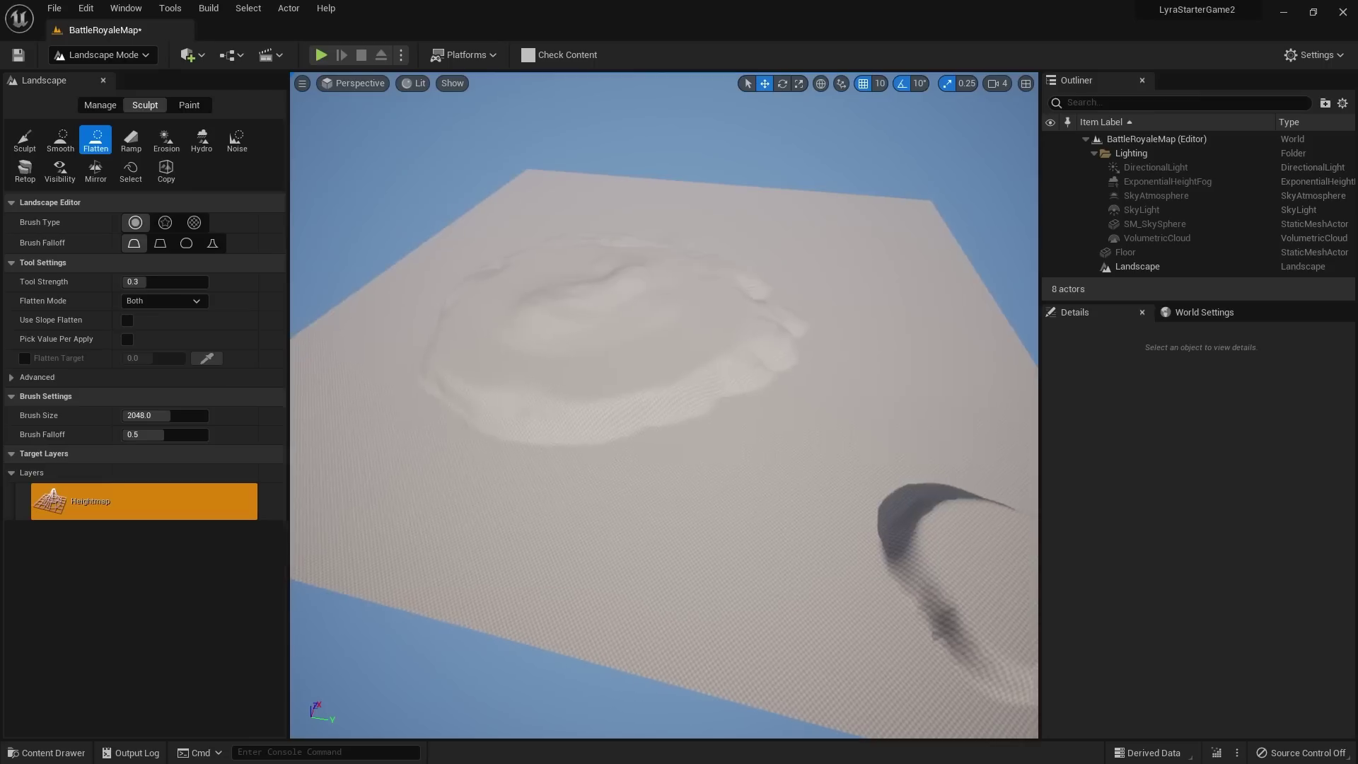
Step: Switch back to selection mode and save the level with the sculpted landscape
{"action": "right_click_drag", "start_coordinate": [909, 460], "coordinate": [910, 461]}
{"action": "left_click", "coordinate": [75, 54]}
{"action": "left_click", "coordinate": [91, 75]}
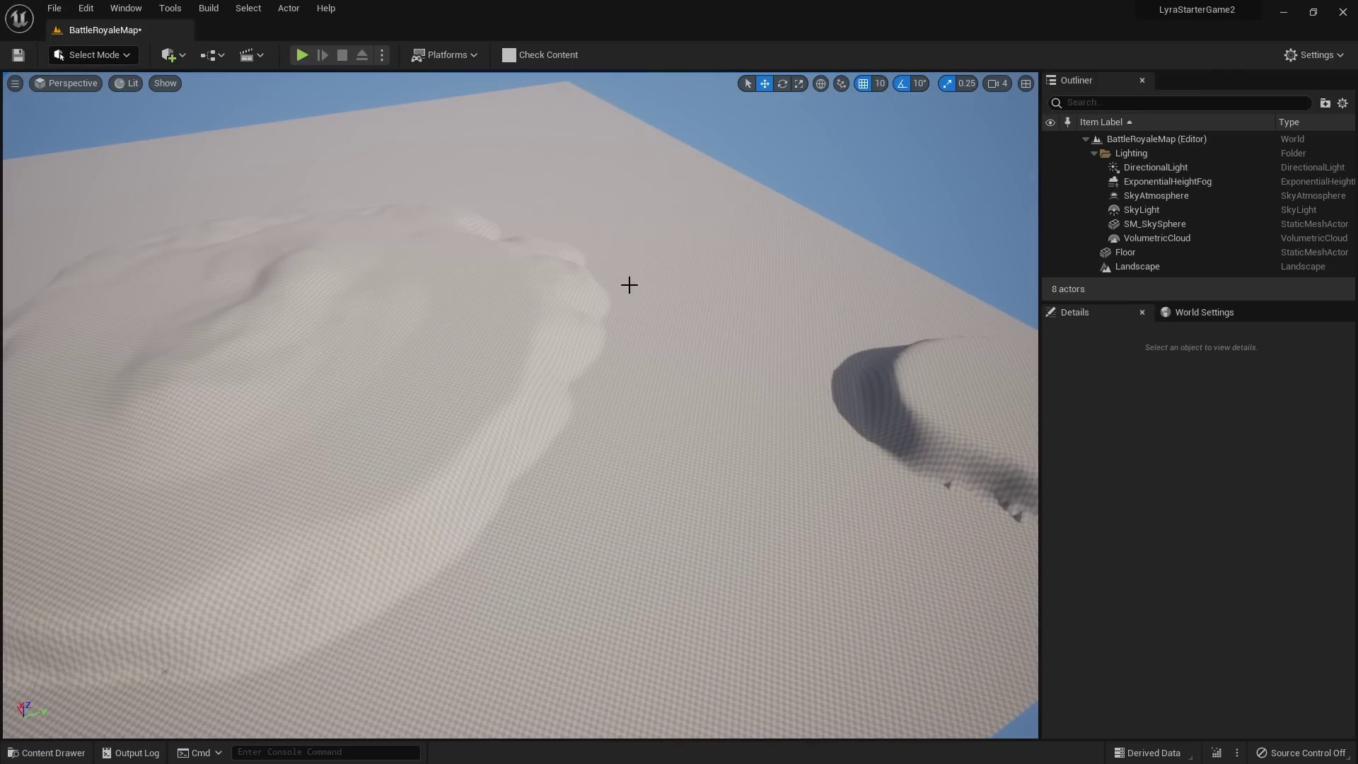
{"action": "right_click_drag", "start_coordinate": [627, 283], "coordinate": [628, 282]}
{"action": "right_click_drag", "start_coordinate": [734, 303], "coordinate": [790, 304]}
{"action": "left_click", "coordinate": [18, 55]}
Step: Select the landscape and examine the sculpted plateau and corner mound from a distance
{"action": "left_click", "coordinate": [791, 304]}
{"action": "scroll", "coordinate": [641, 357], "scroll_direction": "down", "scroll_amount": 5}
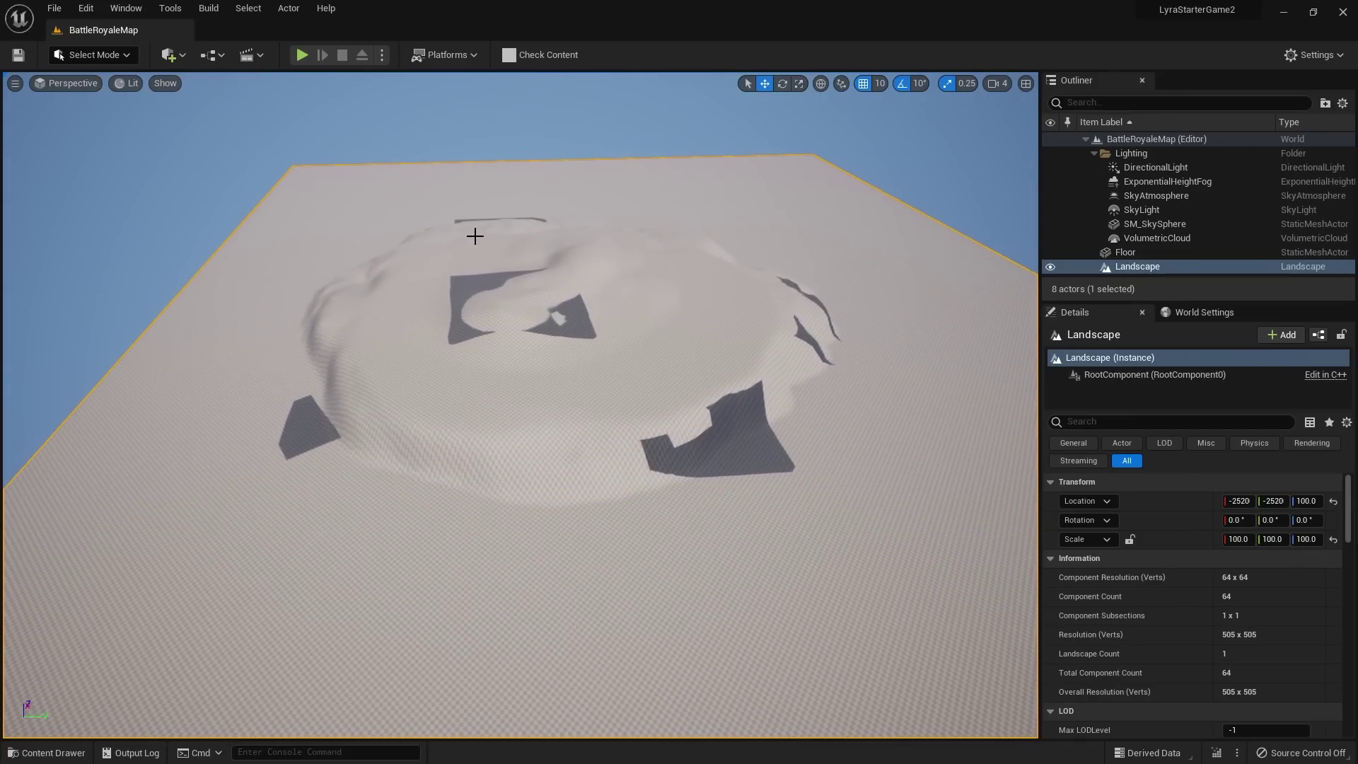
{"action": "scroll", "coordinate": [613, 381], "scroll_direction": "down", "scroll_amount": 4}
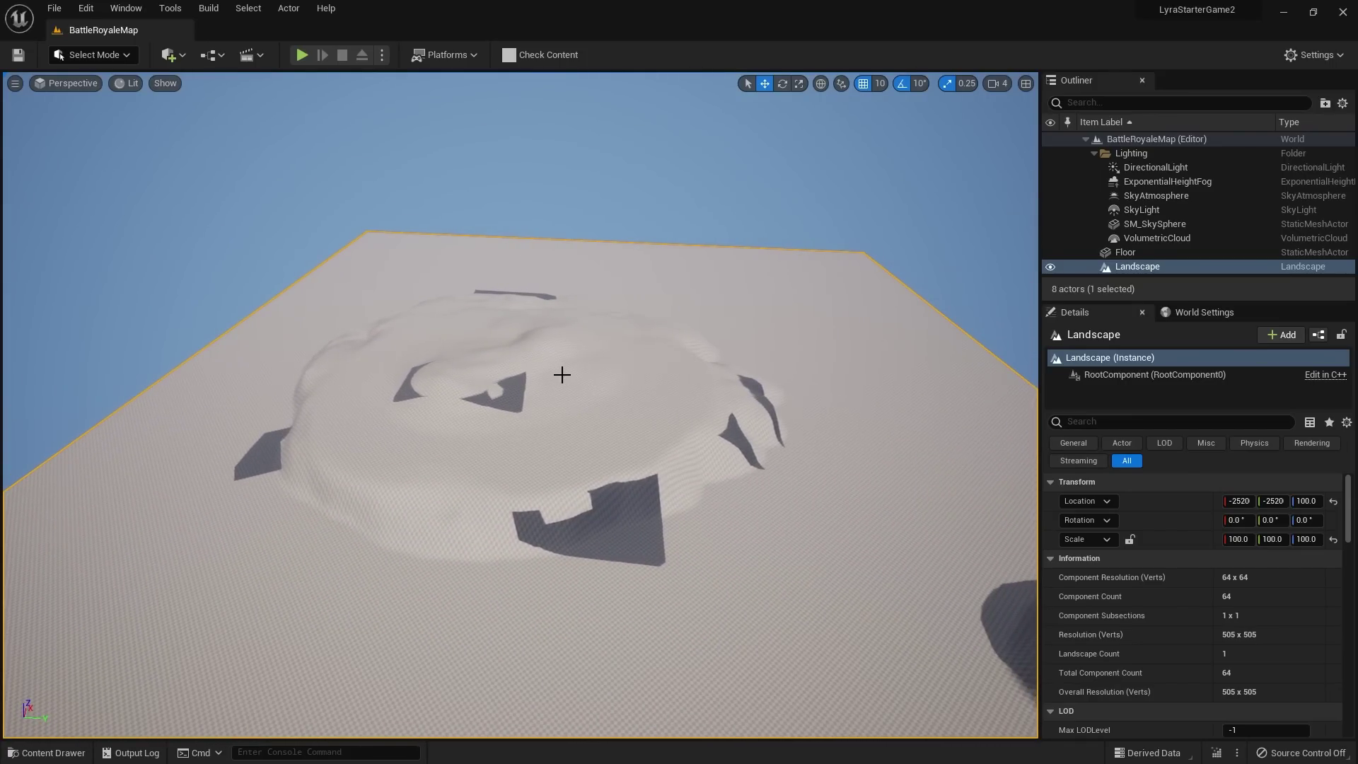
{"action": "right_click_drag", "start_coordinate": [562, 375], "coordinate": [711, 397]}
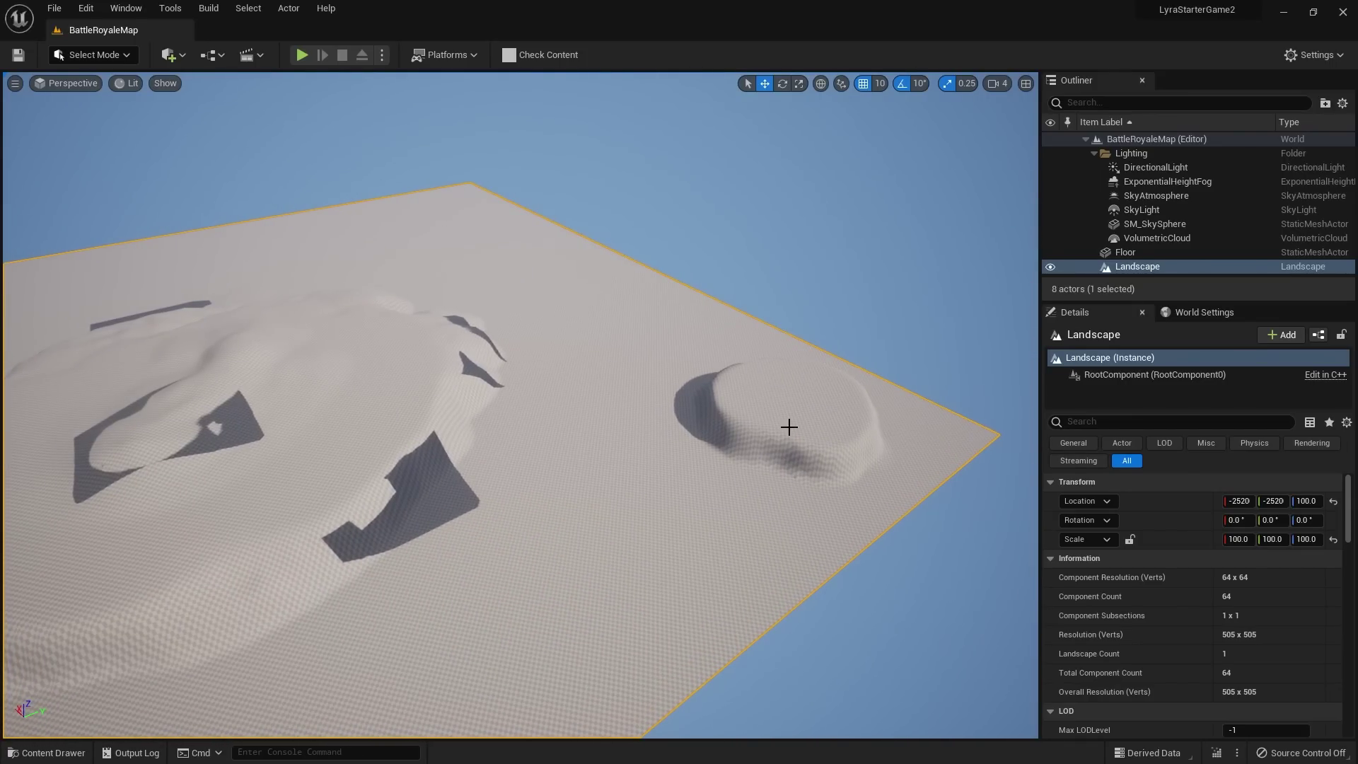
Step: Play-test the sculpted map in the editor, stop the session from the in-game menu, and view the landscape again
{"action": "right_click_drag", "start_coordinate": [768, 440], "coordinate": [617, 384]}
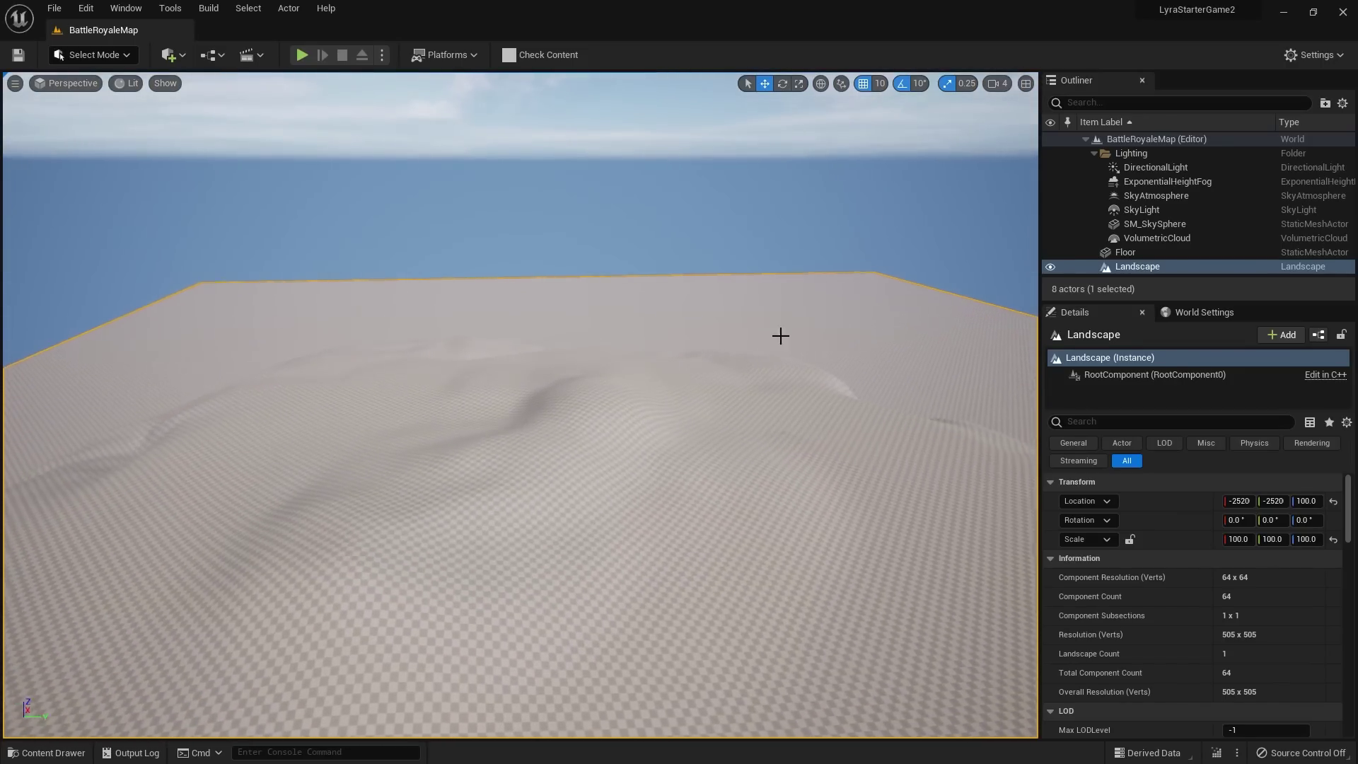
{"action": "key", "text": "alt+p"}
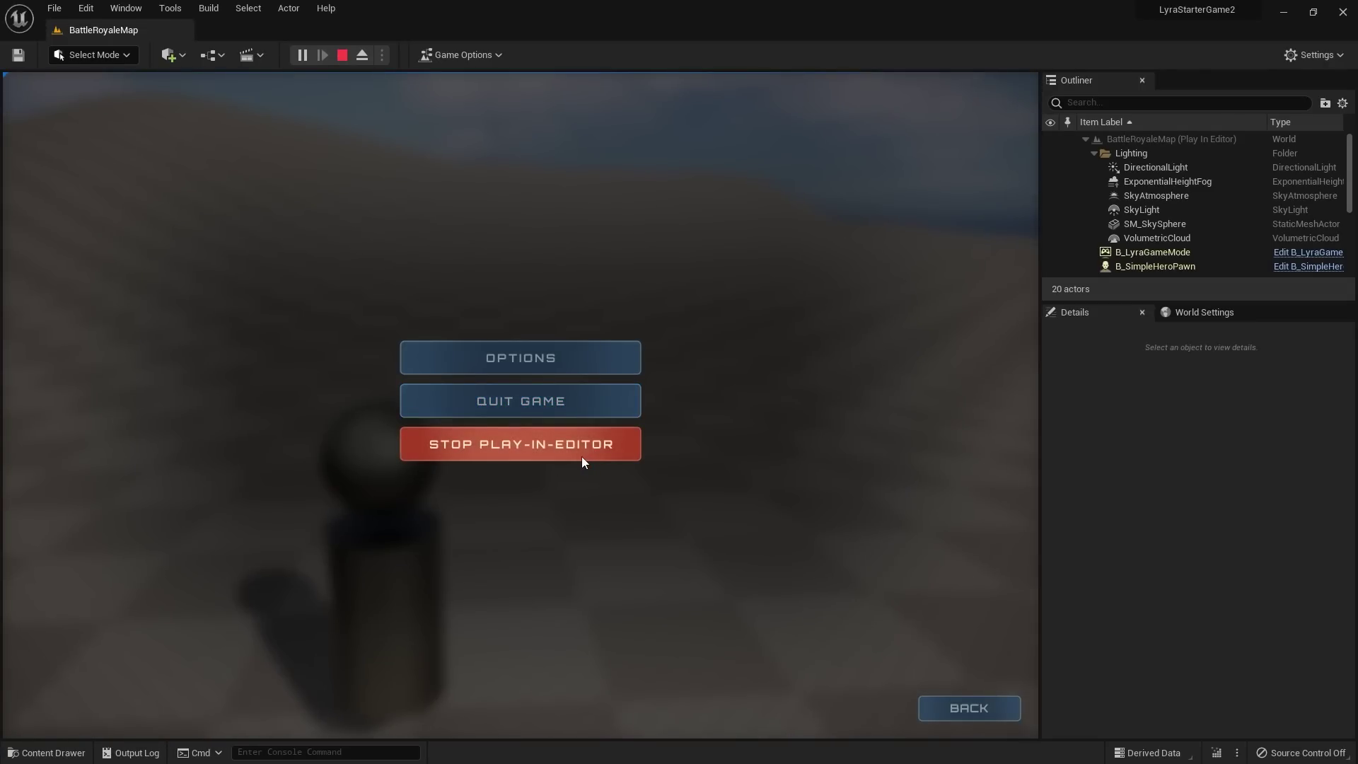
{"action": "left_click", "coordinate": [581, 453]}
{"action": "right_click_drag", "start_coordinate": [850, 363], "coordinate": [850, 363]}
{"action": "key", "text": "s"}
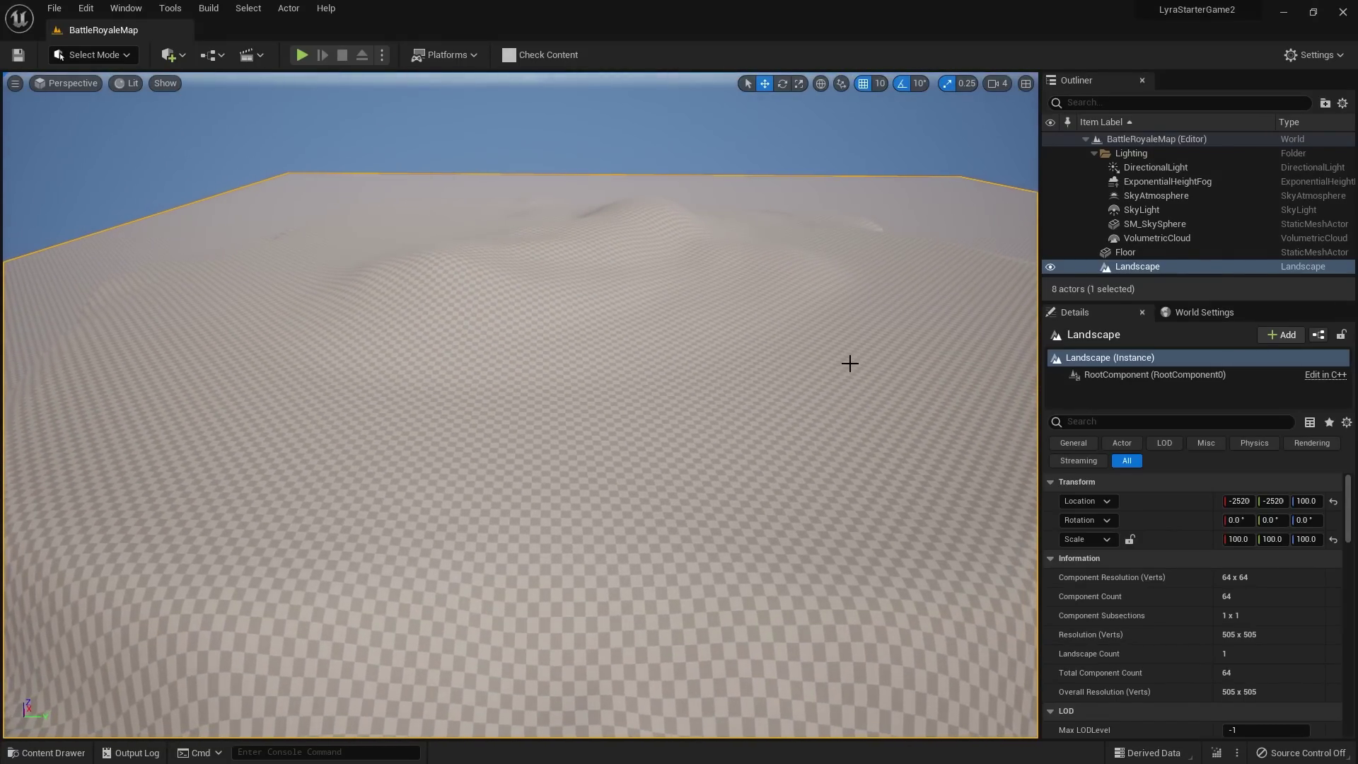
Step: Set the level's Default Gameplay Experience in the World Settings to B_ShooterGame_Elimination
{"action": "left_click", "coordinate": [1202, 314]}
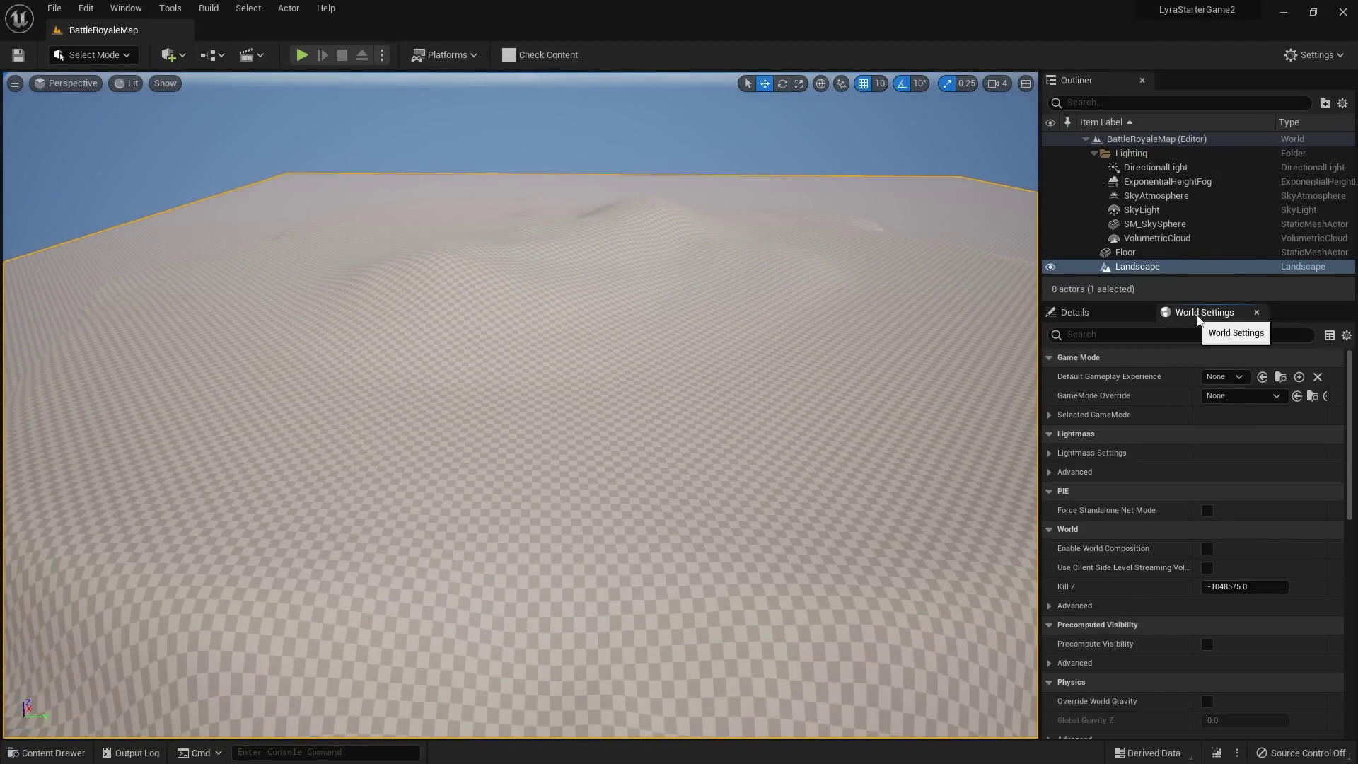
{"action": "left_click", "coordinate": [126, 9]}
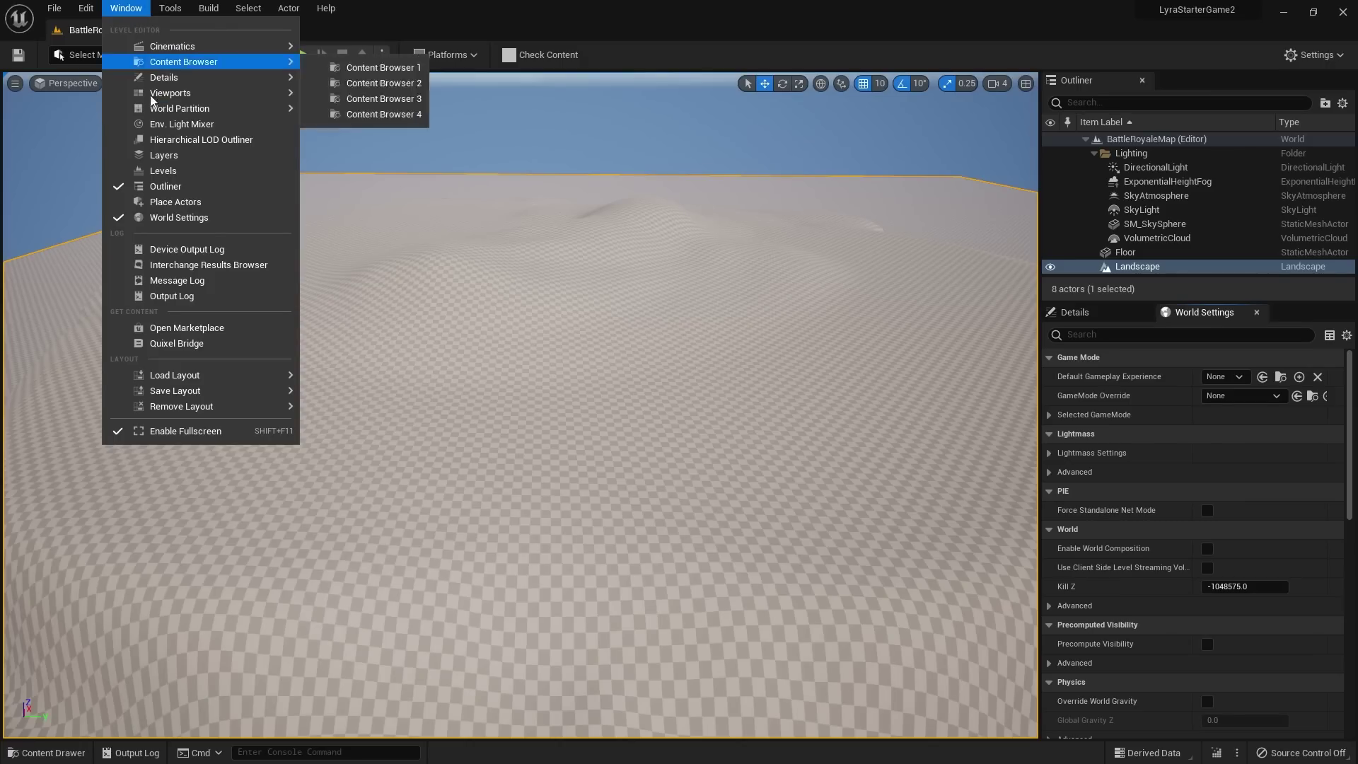
{"action": "left_click", "coordinate": [658, 33]}
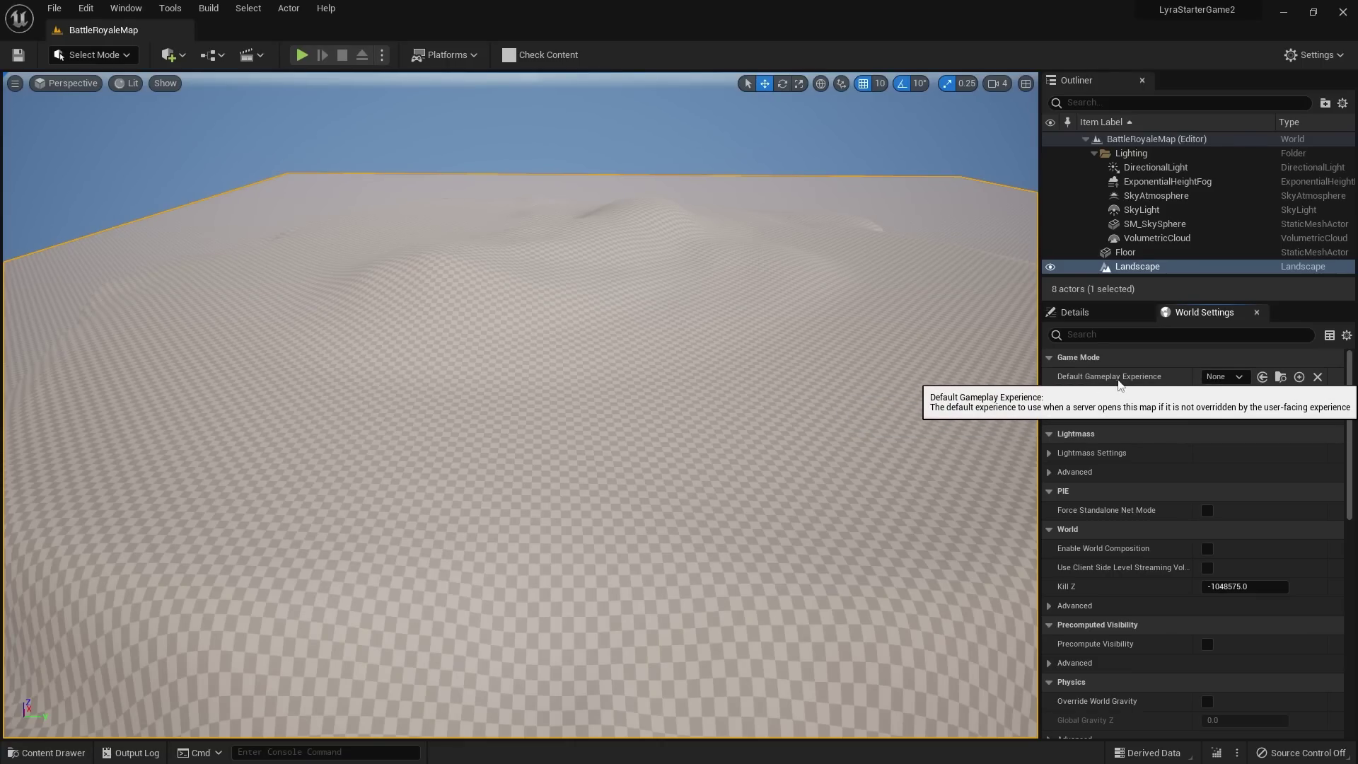
{"action": "left_click", "coordinate": [1210, 382]}
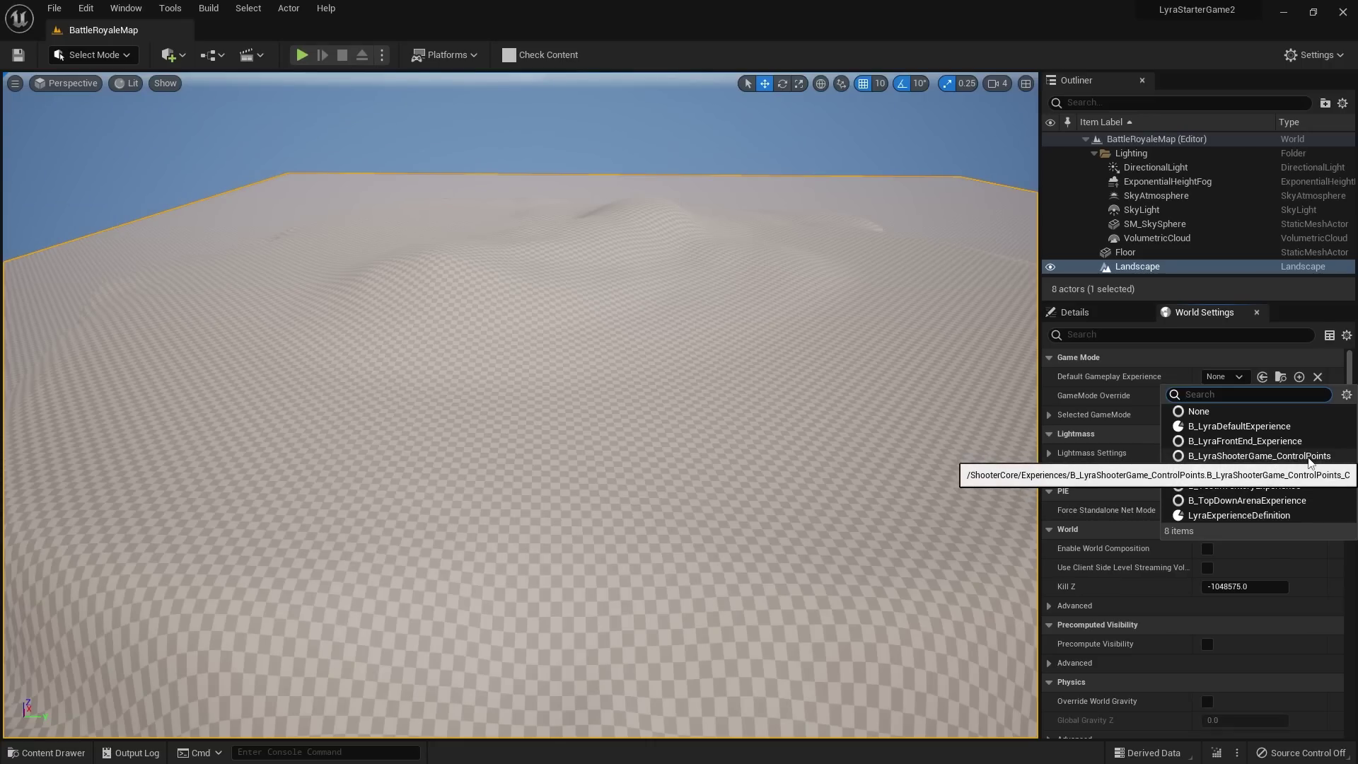
{"action": "left_click", "coordinate": [1266, 470]}
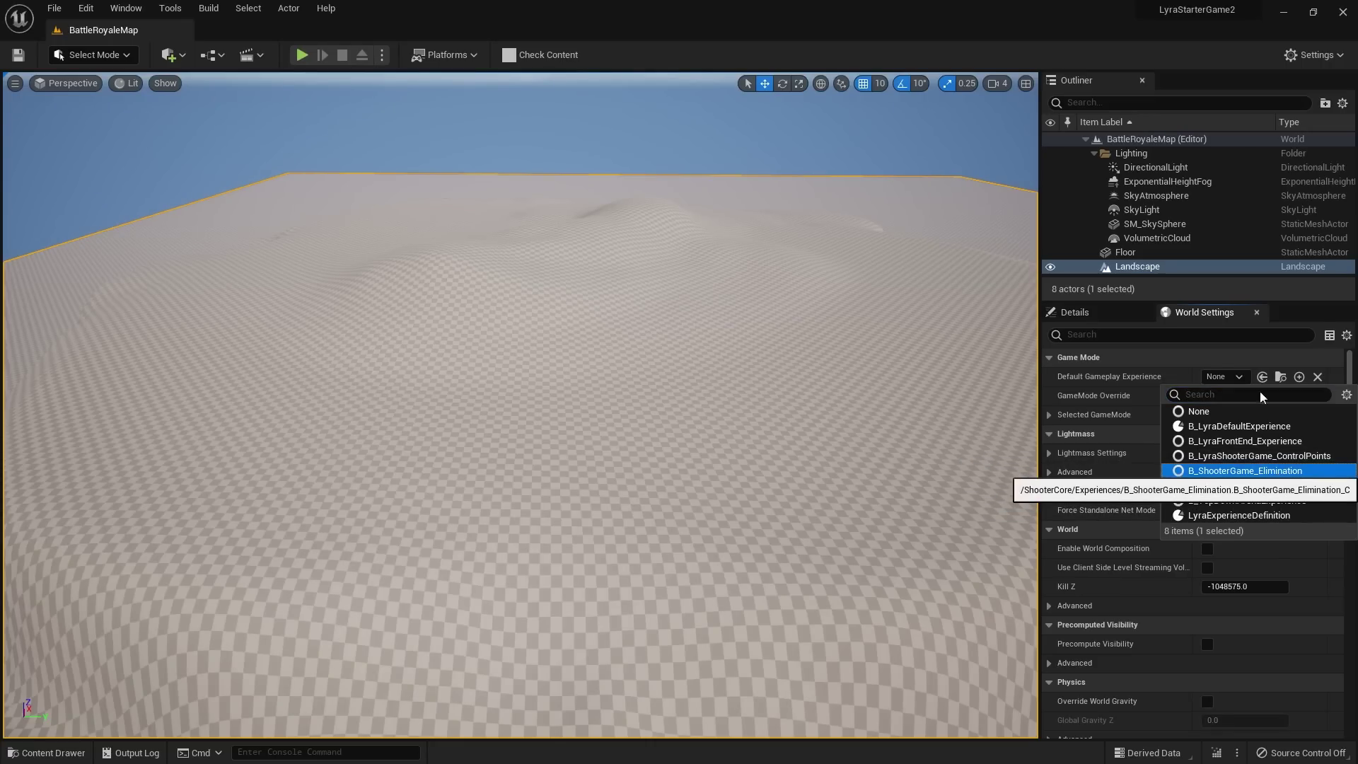
Step: Play-test the map with the elimination experience by running across the landscape and firing the weapon, and end the session
{"action": "key", "text": "w"}
{"action": "right_click_drag", "start_coordinate": [707, 396], "coordinate": [707, 261]}
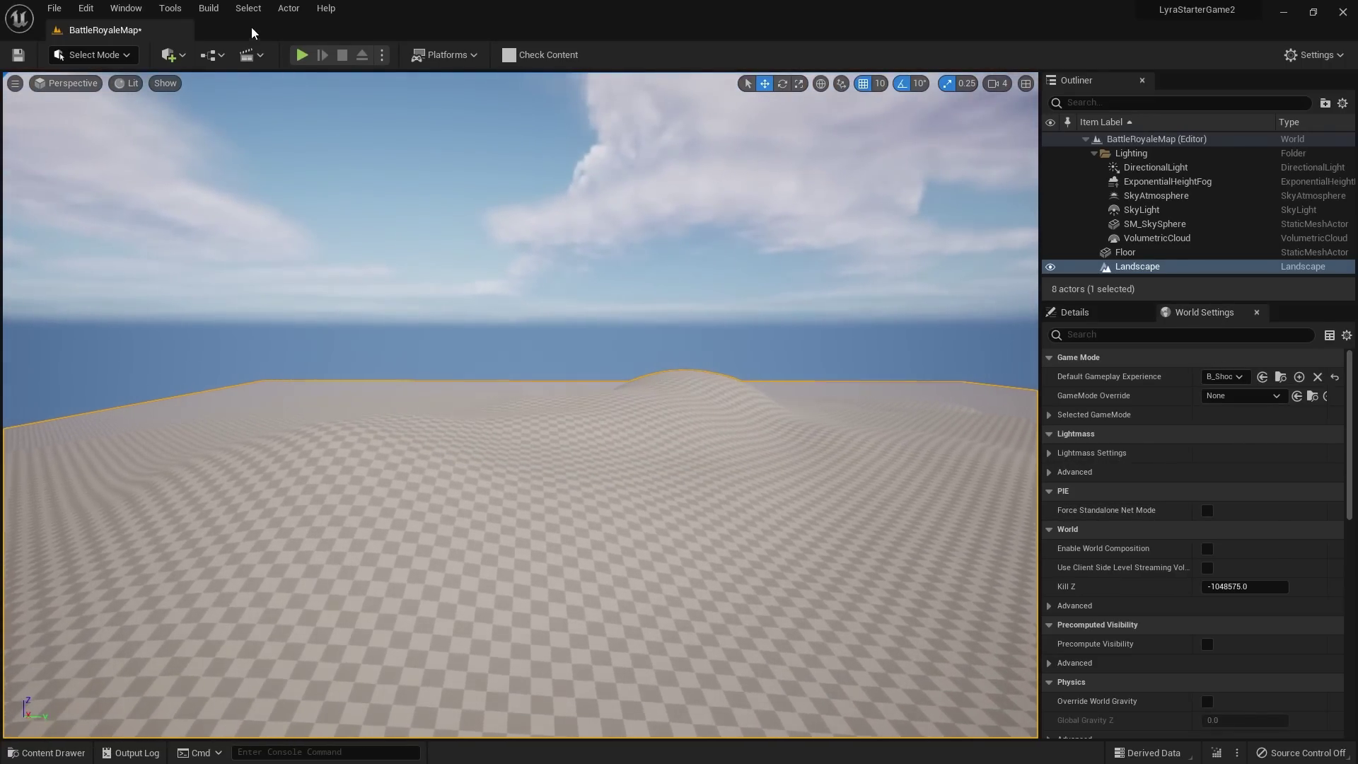
{"action": "left_click", "coordinate": [303, 61]}
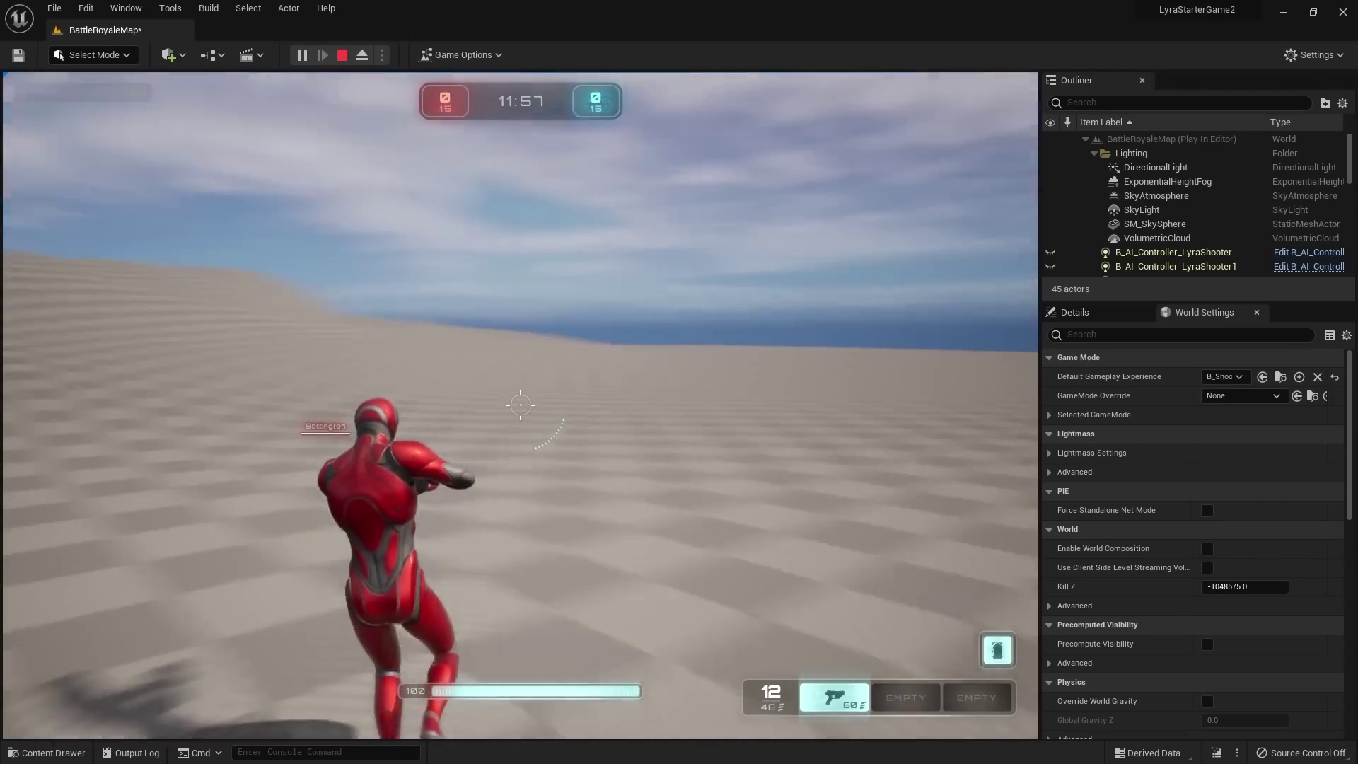
{"action": "key", "text": "w"}
{"action": "key", "text": "w"}
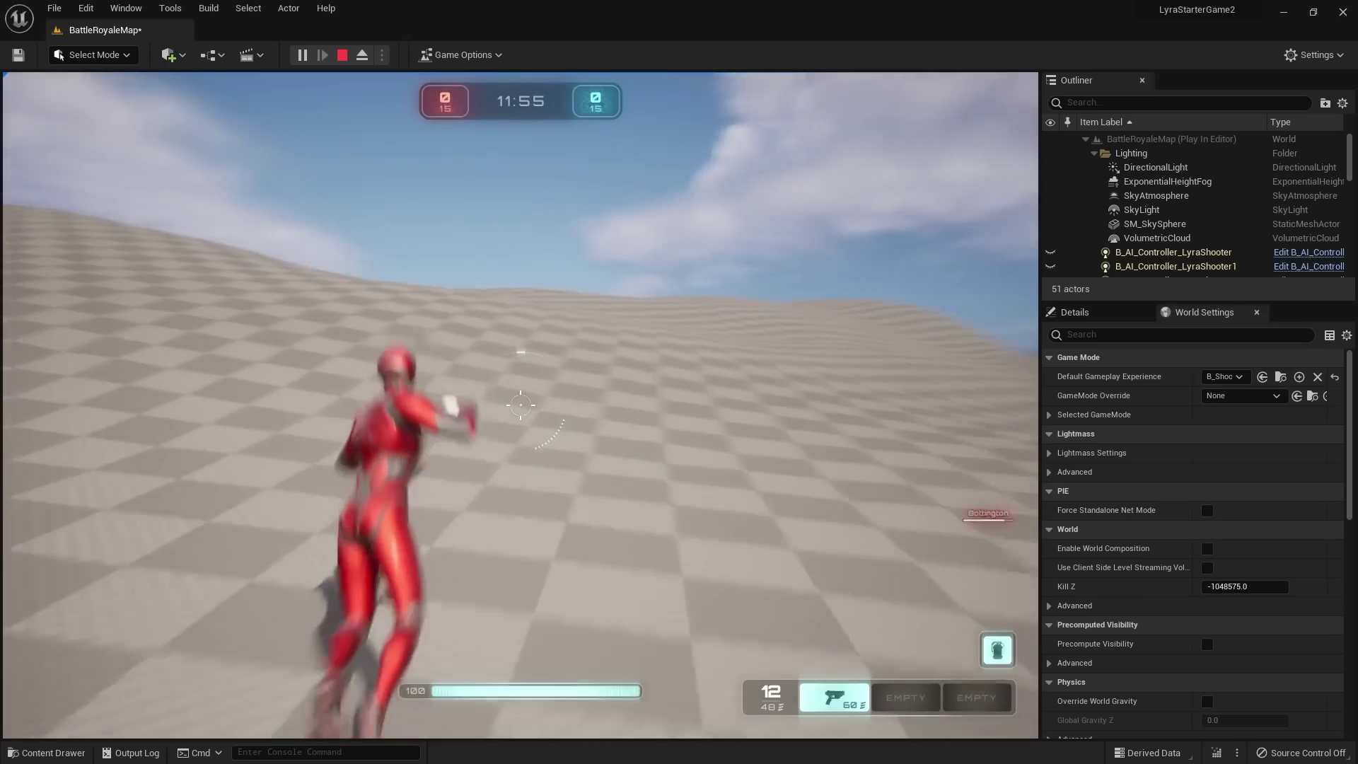
{"action": "key", "text": "w"}
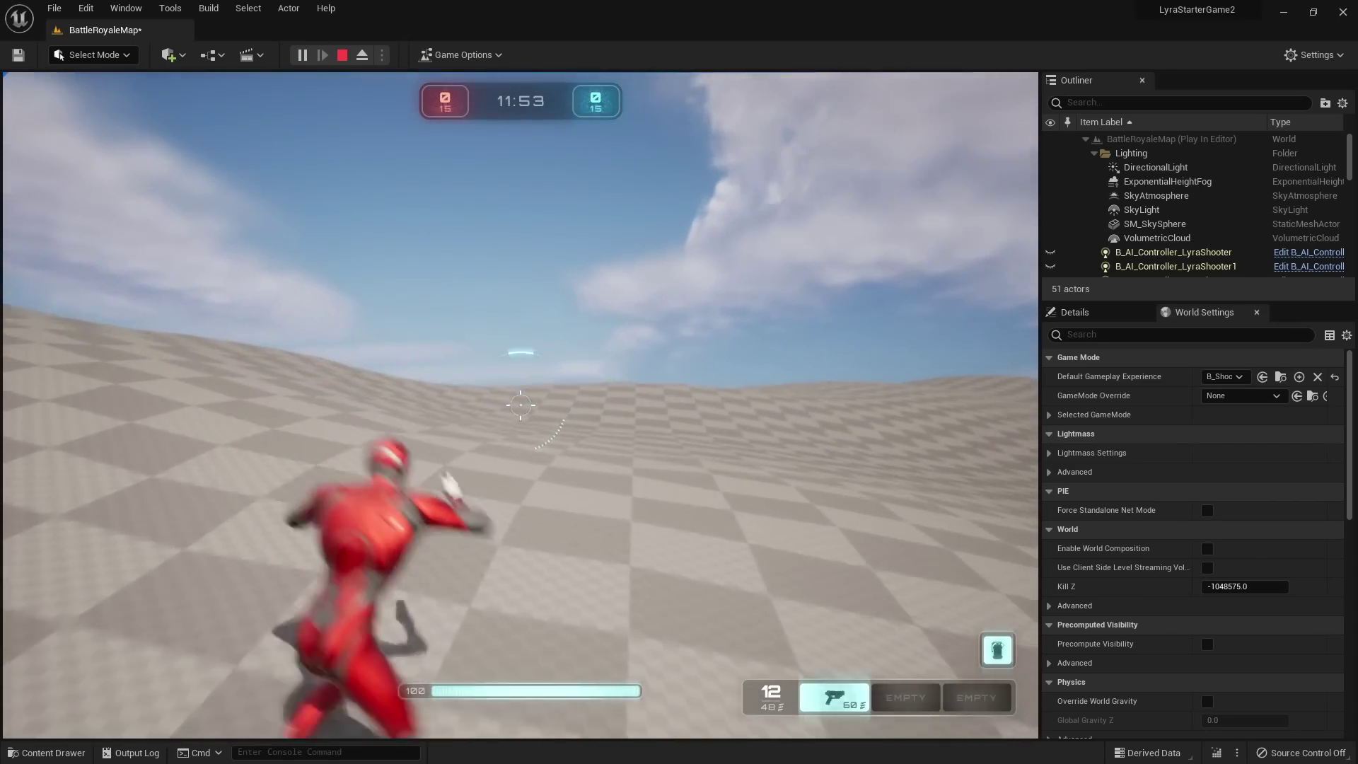
{"action": "left_click", "coordinate": [520, 405]}
{"action": "left_click", "coordinate": [520, 405]}
{"action": "key", "text": "w"}
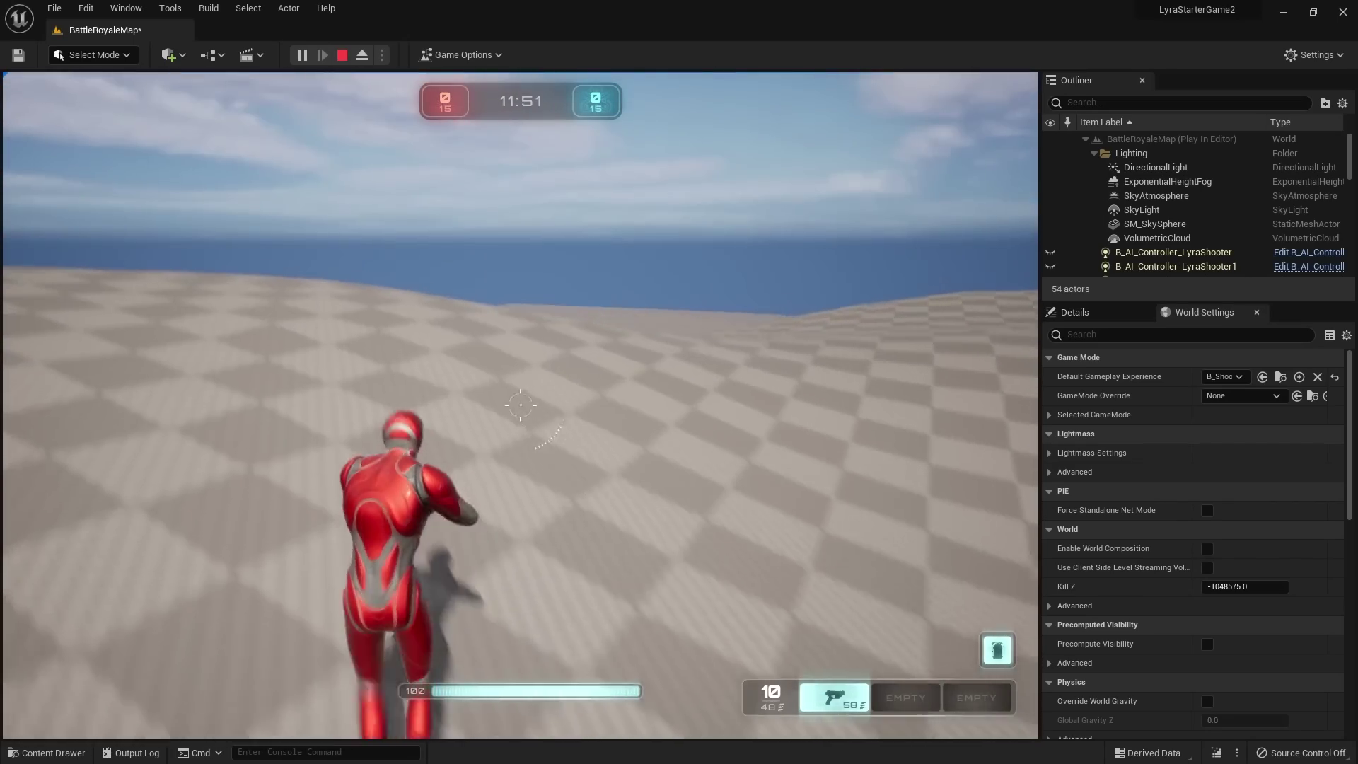
{"action": "key", "text": "Escape"}
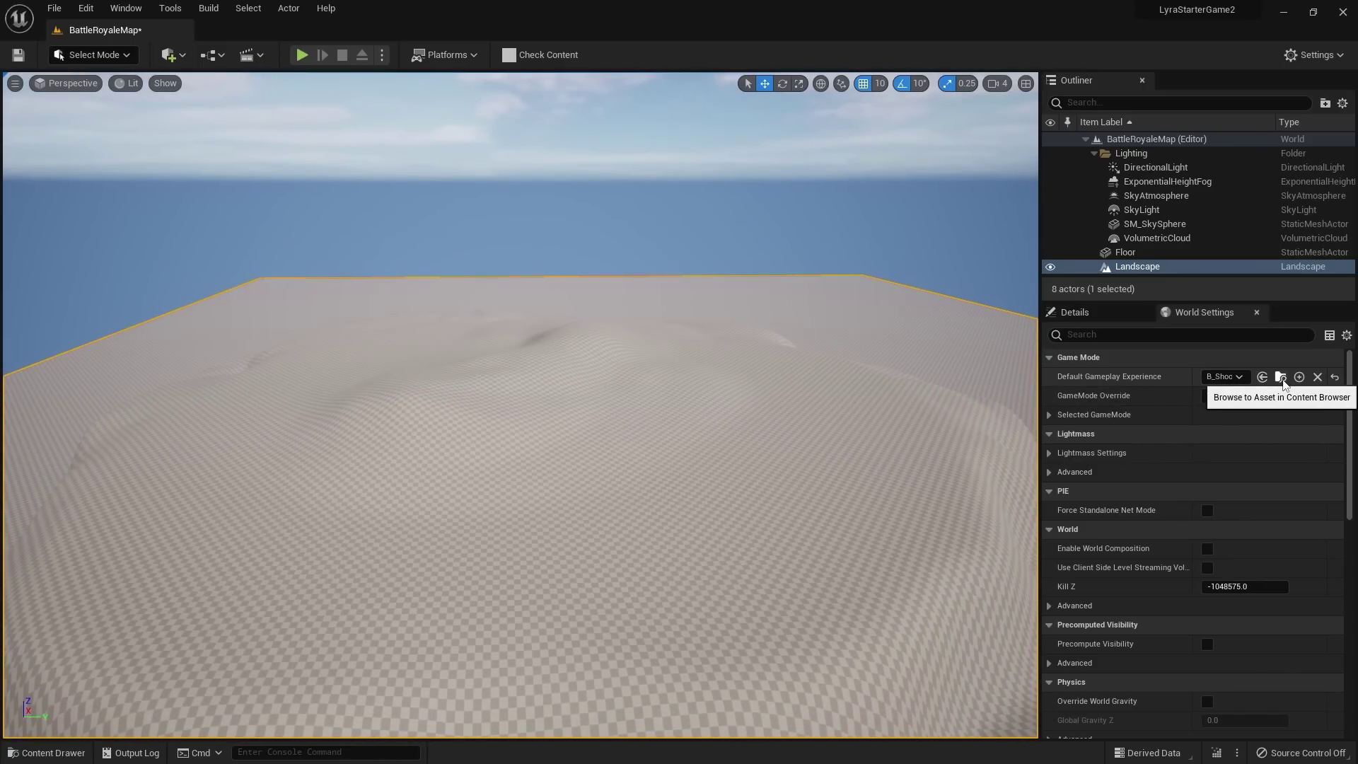
Step: Locate the assigned B_ShooterGame_Elimination experience asset and duplicate it as B_ShooterGame_BattleRoyale
{"action": "left_click", "coordinate": [1283, 380]}
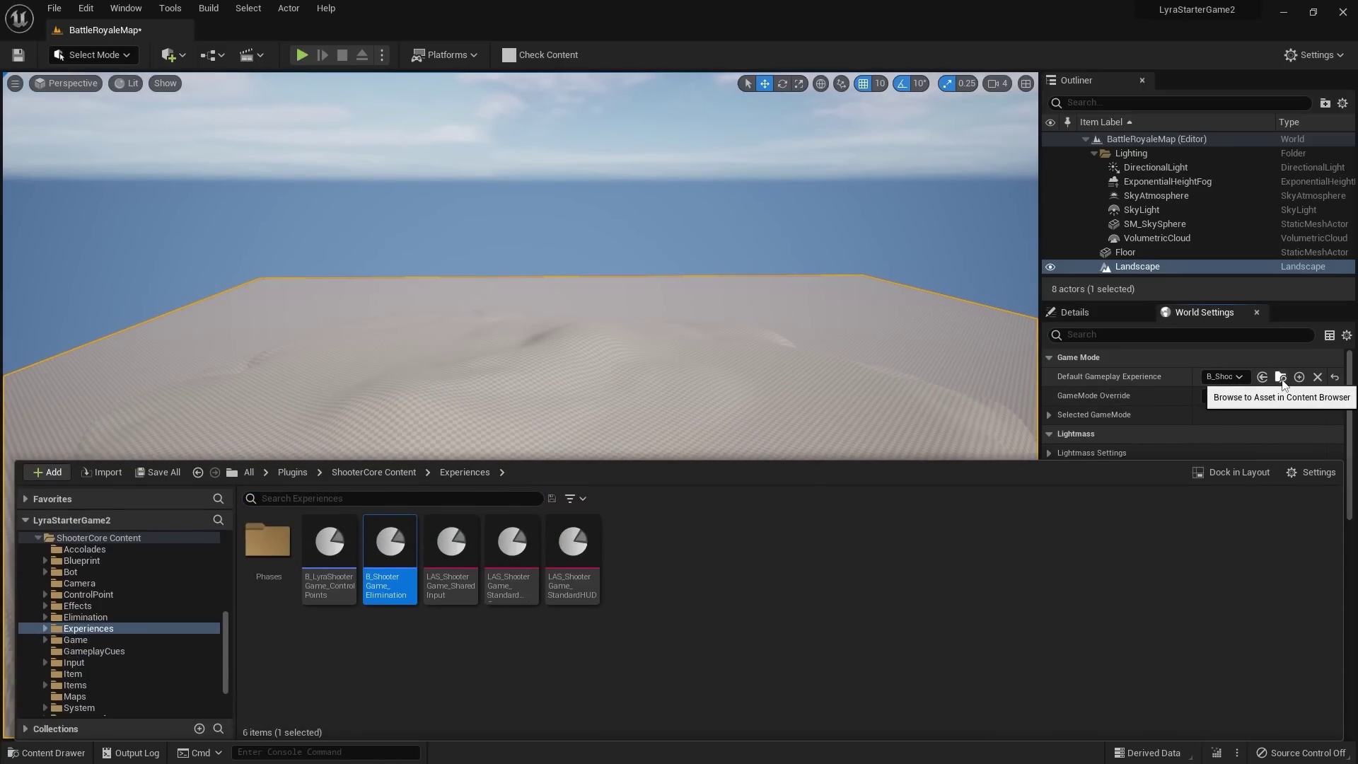
{"action": "right_click", "coordinate": [384, 559]}
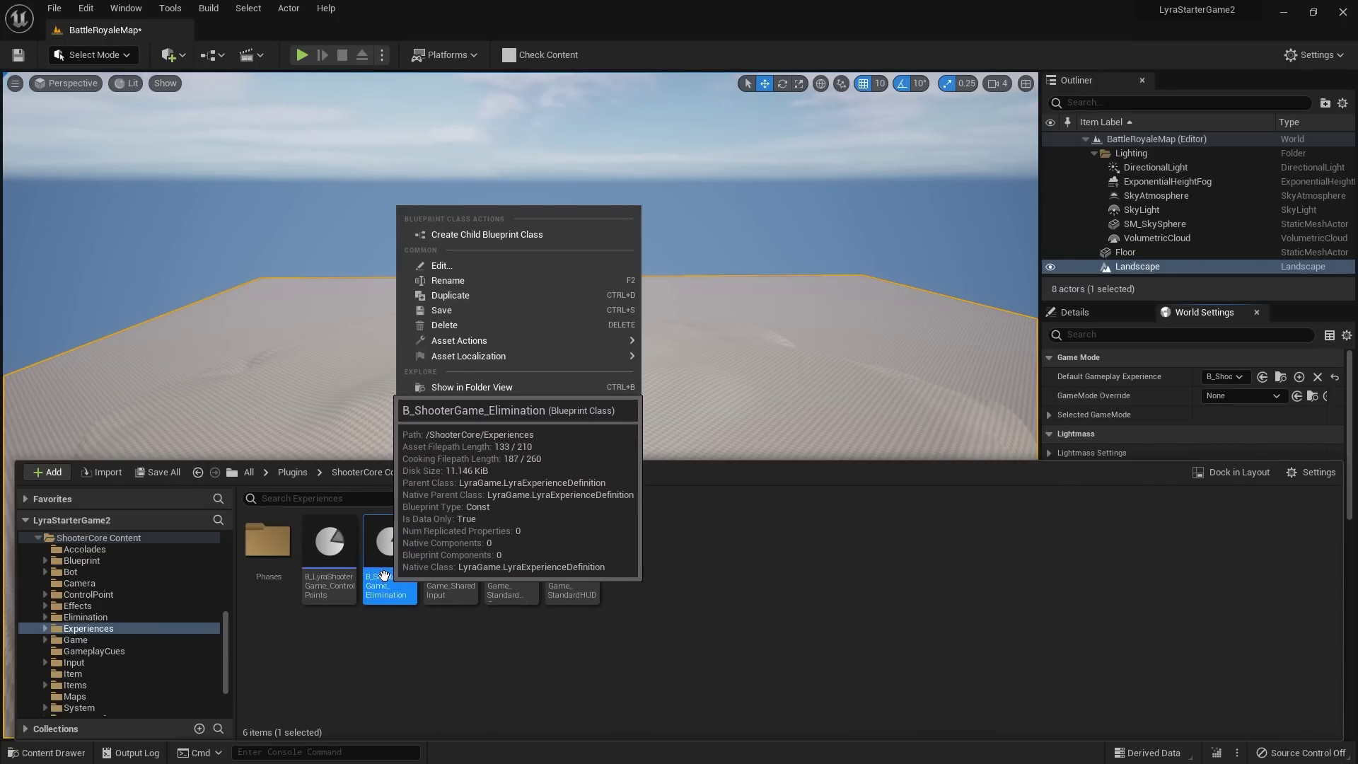
{"action": "left_click", "coordinate": [448, 295]}
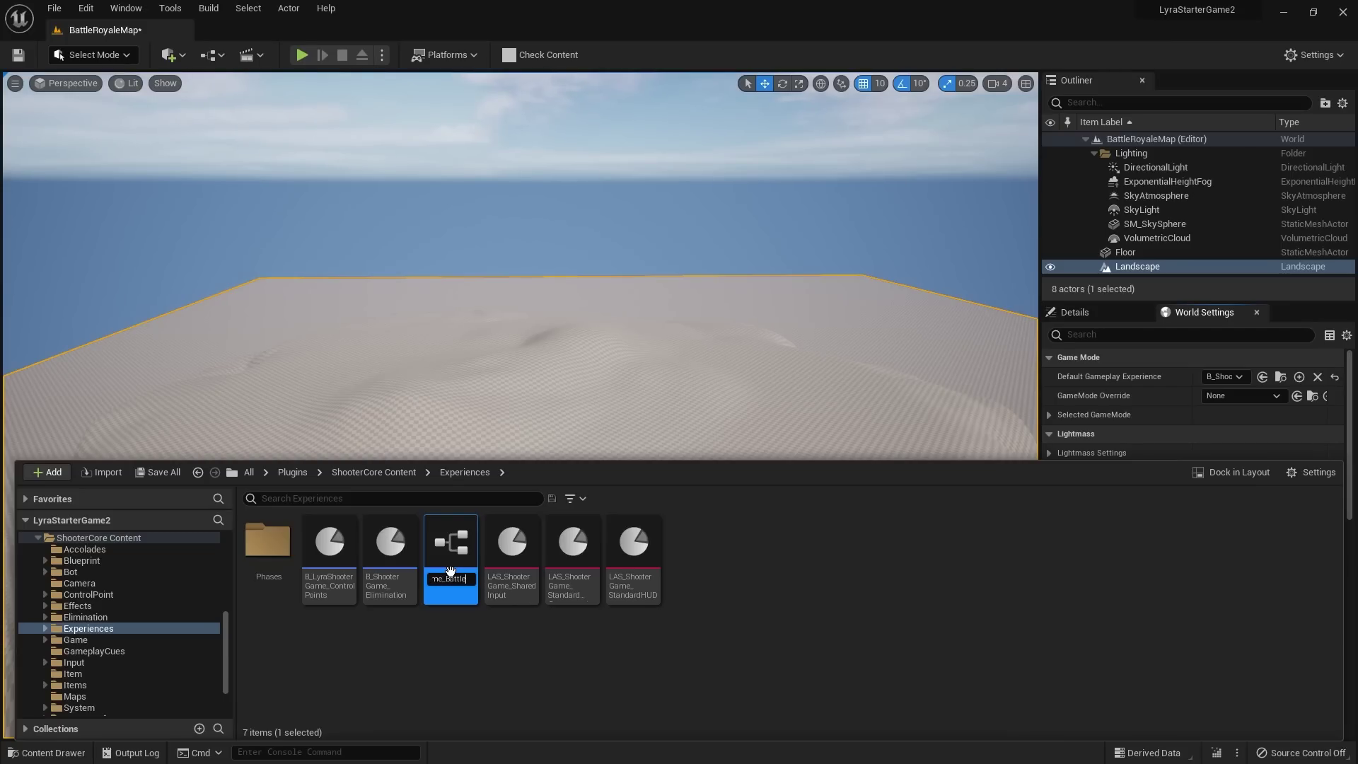
{"action": "type", "text": "yale"}
{"action": "key", "text": "Return"}
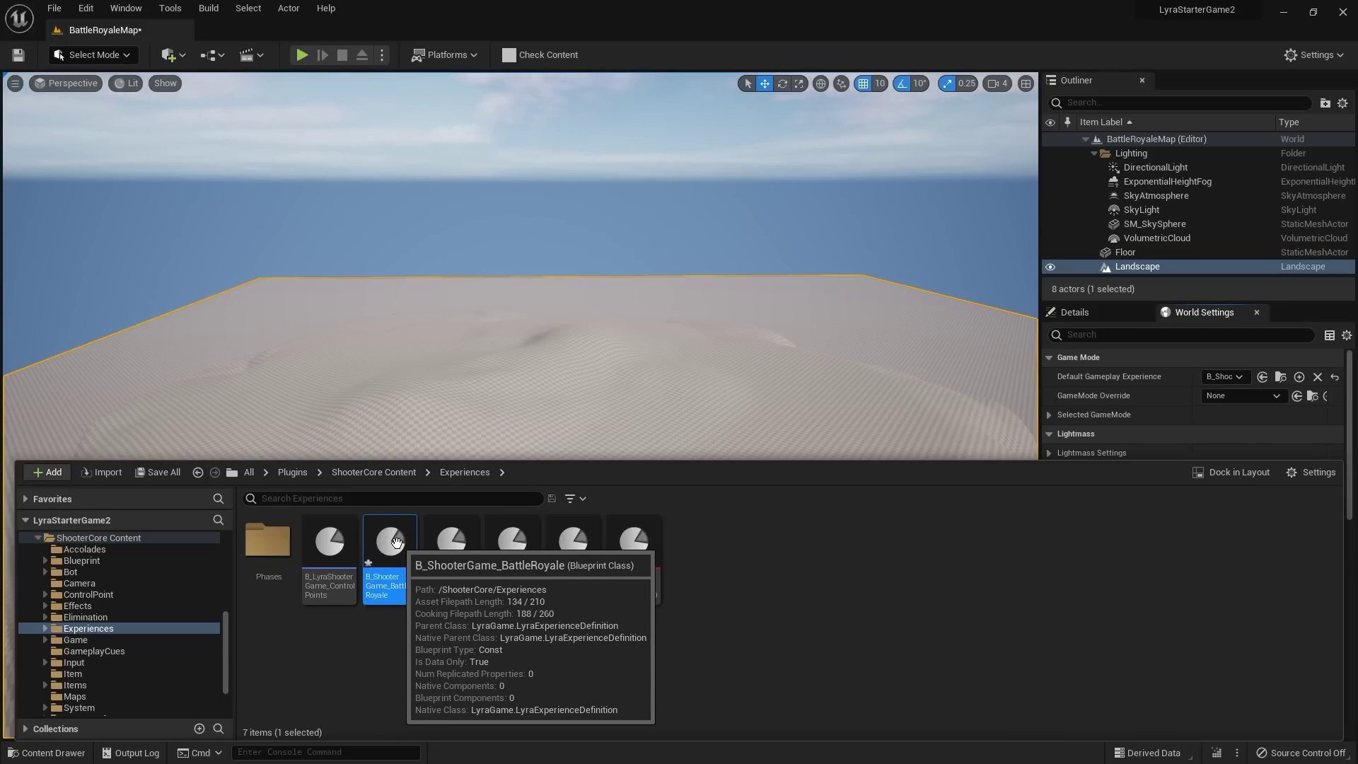
Step: Open B_ShooterGame_BattleRoyale docked beside the level and expand its Action Sets, Game Features to Enable and Actions arrays
{"action": "key", "text": "Return"}
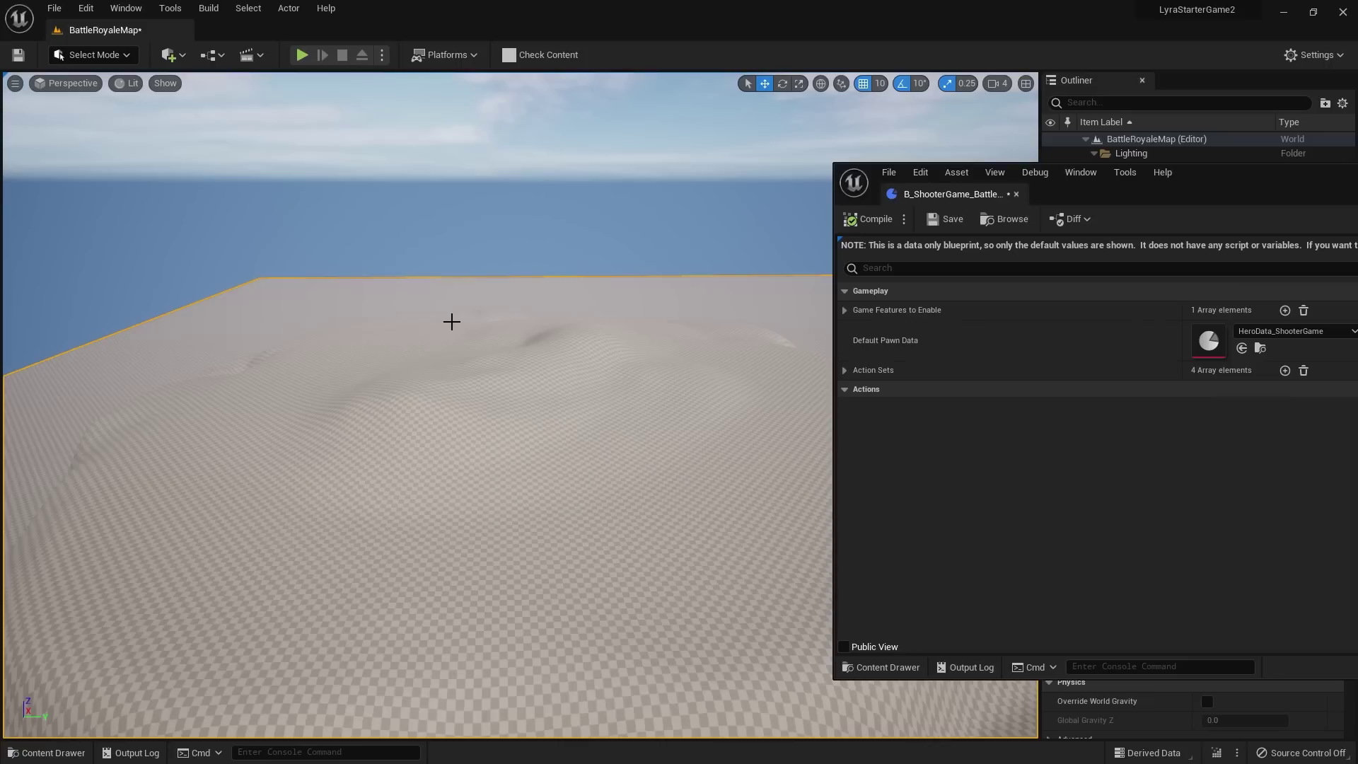
{"action": "left_click_drag", "start_coordinate": [941, 195], "coordinate": [394, 36]}
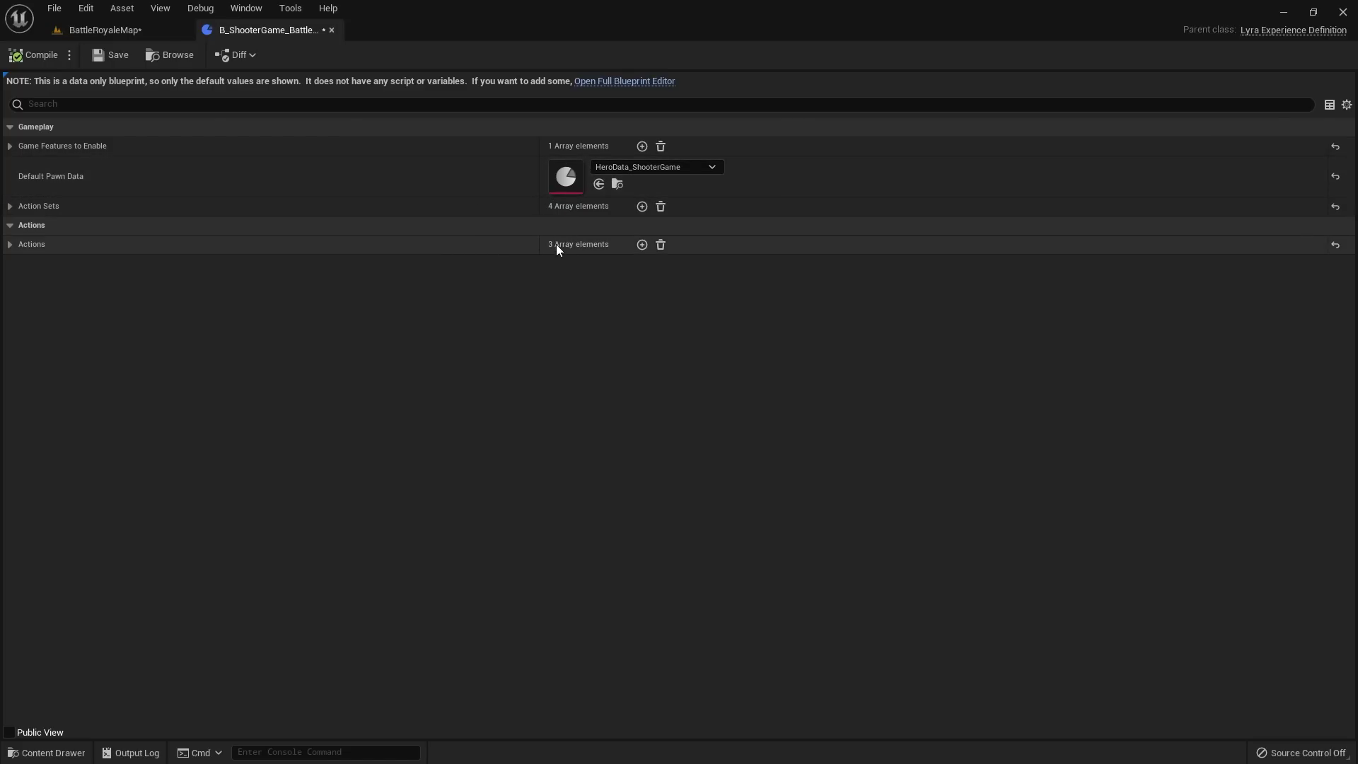
{"action": "left_click", "coordinate": [10, 206]}
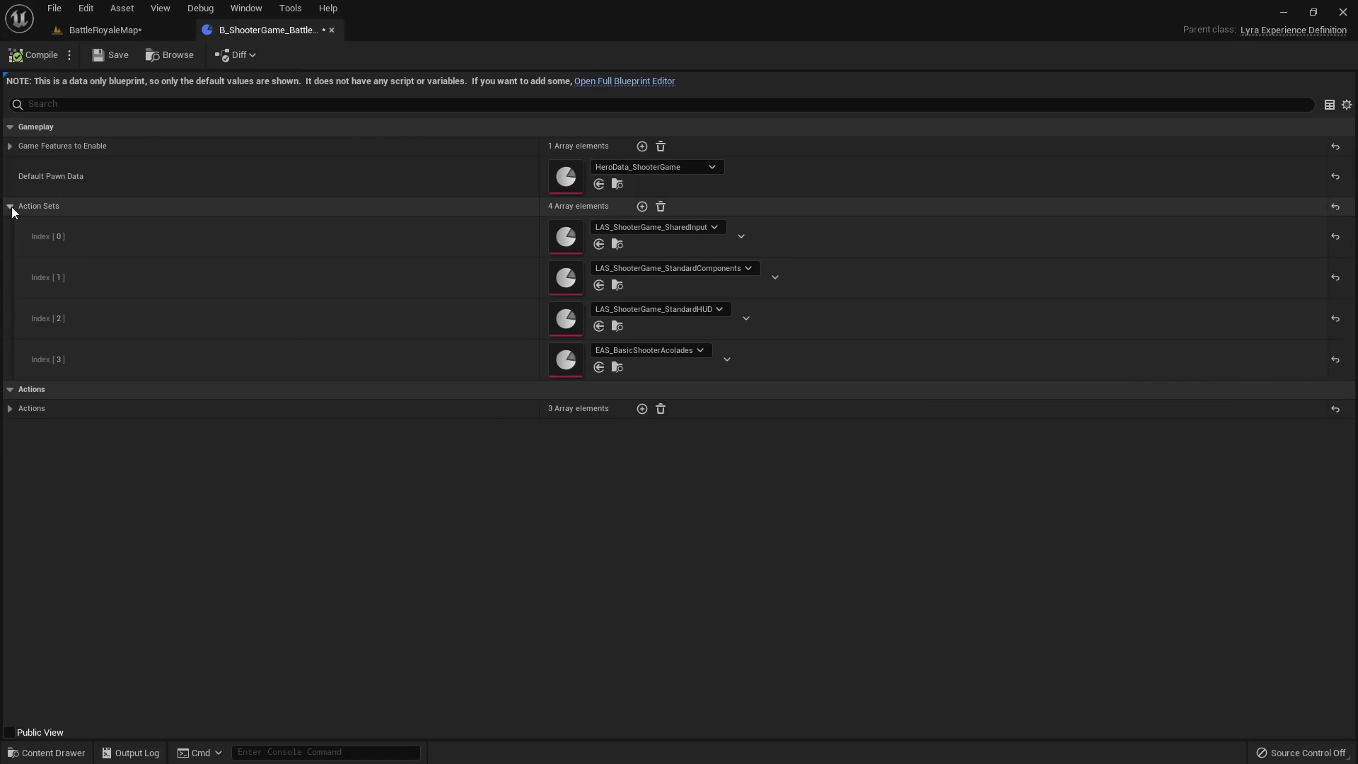
{"action": "left_click", "coordinate": [11, 146]}
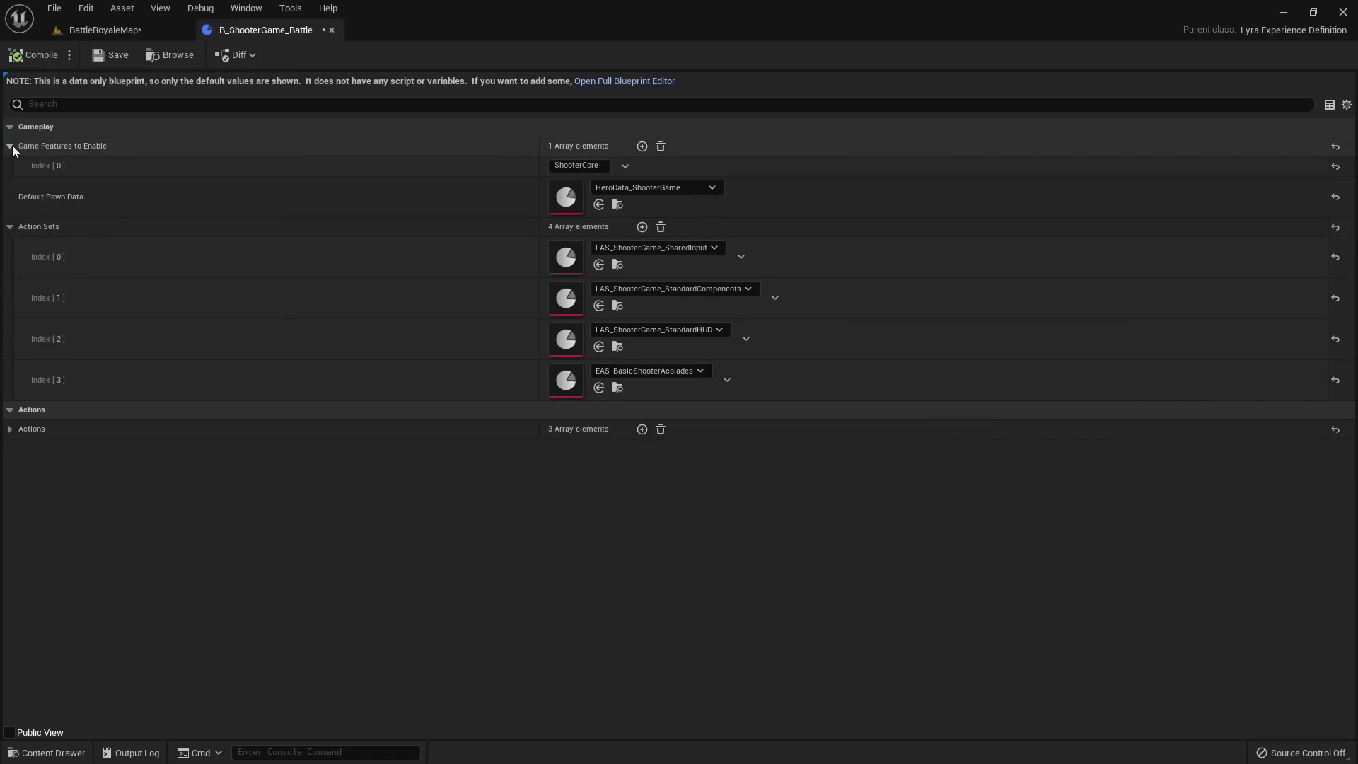
{"action": "left_click", "coordinate": [10, 428]}
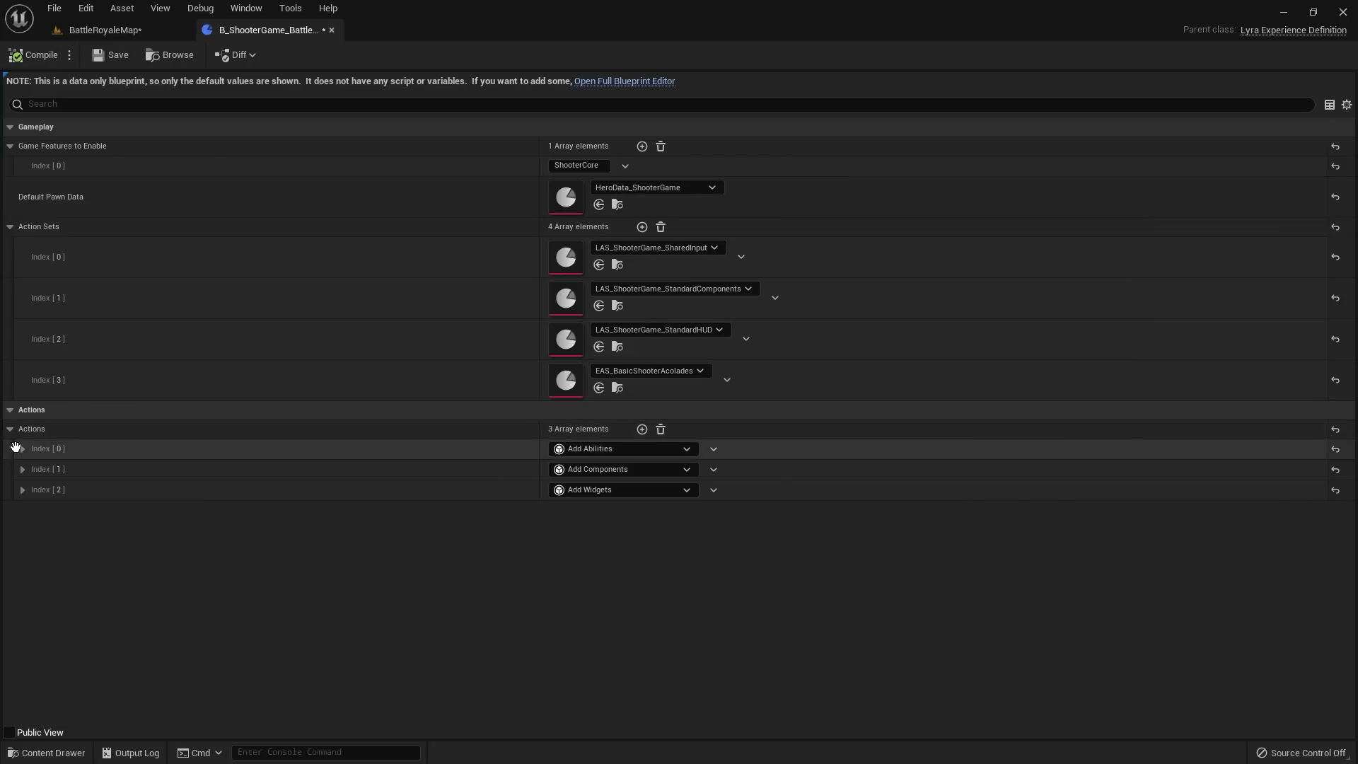
Step: Expand the Abilities List of the Add Abilities action and the Component List of the Add Components action
{"action": "left_click", "coordinate": [22, 448]}
{"action": "left_click", "coordinate": [33, 468]}
{"action": "left_click", "coordinate": [44, 487]}
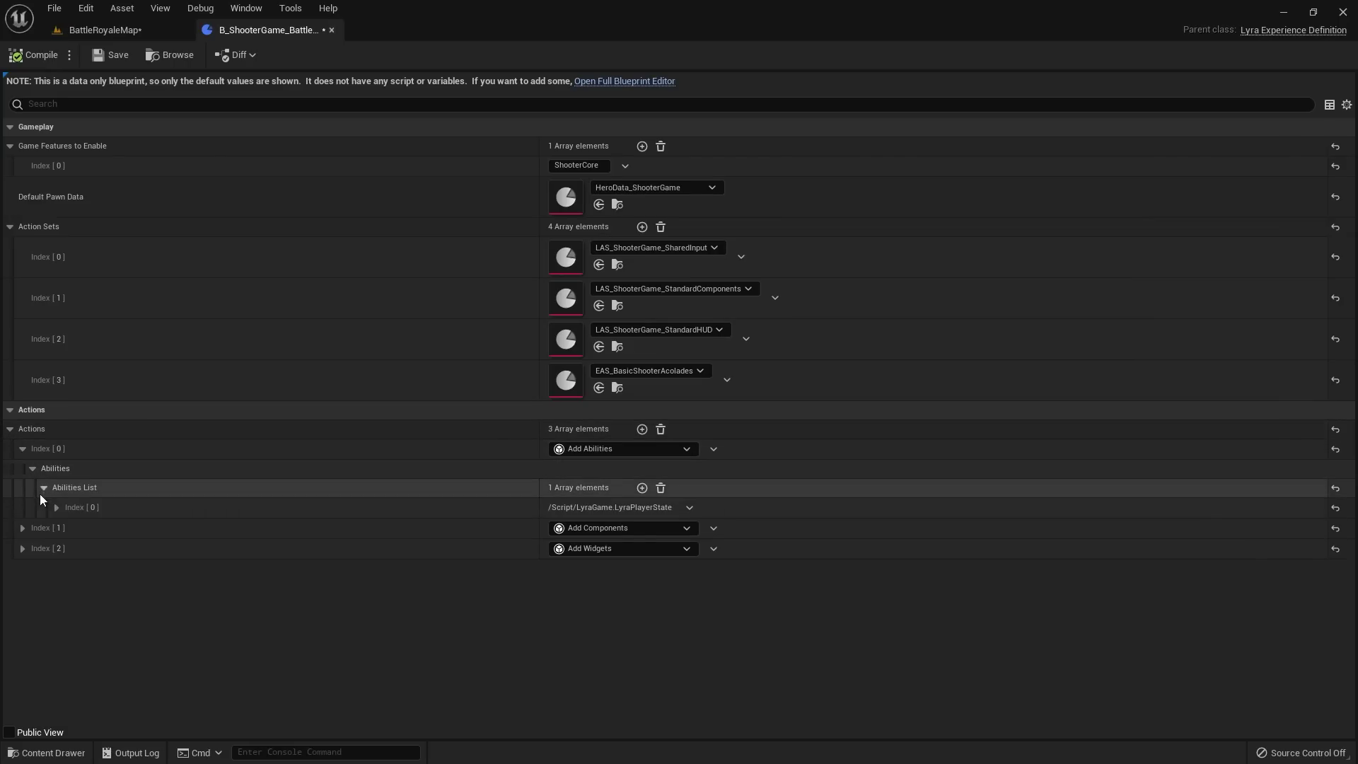
{"action": "left_click", "coordinate": [22, 528]}
{"action": "left_click", "coordinate": [33, 547]}
{"action": "left_click", "coordinate": [43, 567]}
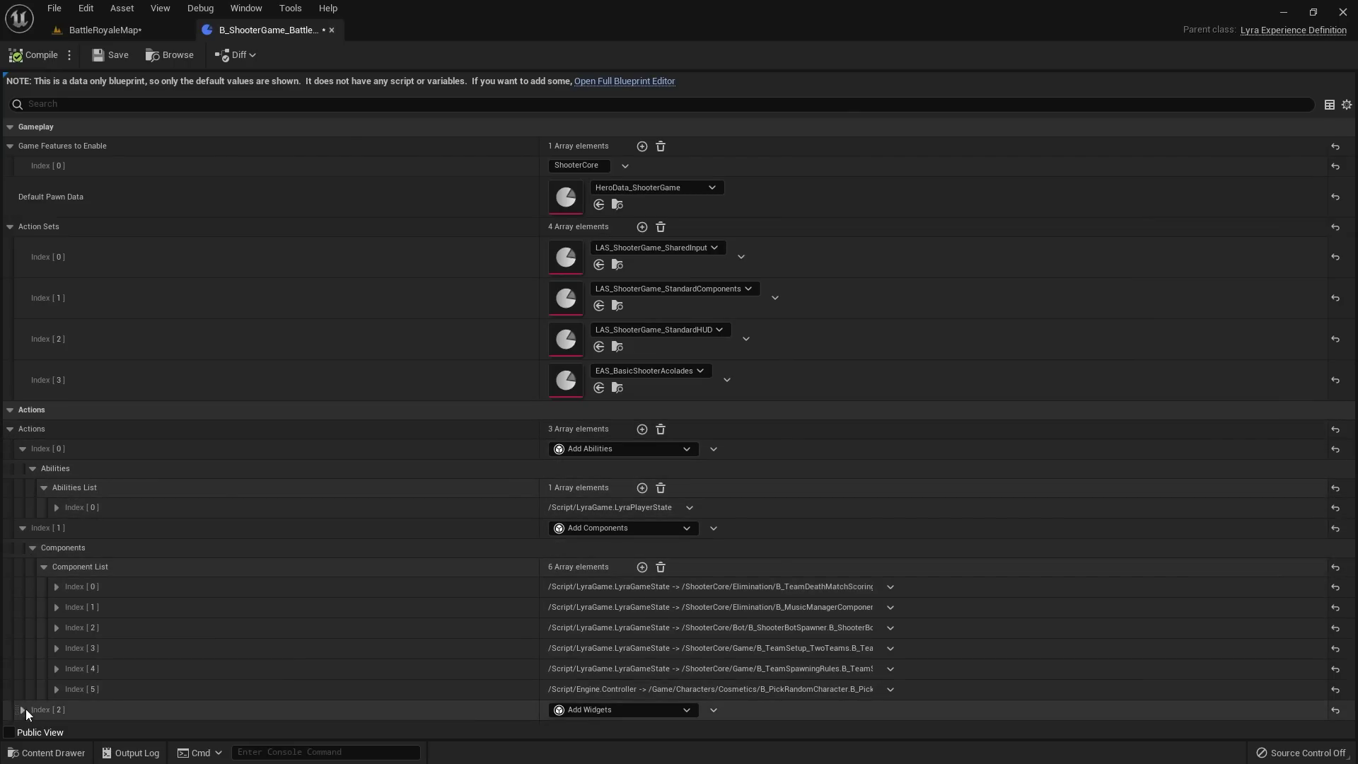
Step: Expand the individual Component List entries to show their actor and component classes
{"action": "scroll", "coordinate": [25, 709], "scroll_direction": "down", "scroll_amount": 1}
{"action": "left_click", "coordinate": [57, 574]}
{"action": "scroll", "coordinate": [65, 589], "scroll_direction": "down", "scroll_amount": 3}
{"action": "left_click", "coordinate": [56, 602]}
{"action": "scroll", "coordinate": [188, 556], "scroll_direction": "up", "scroll_amount": 4}
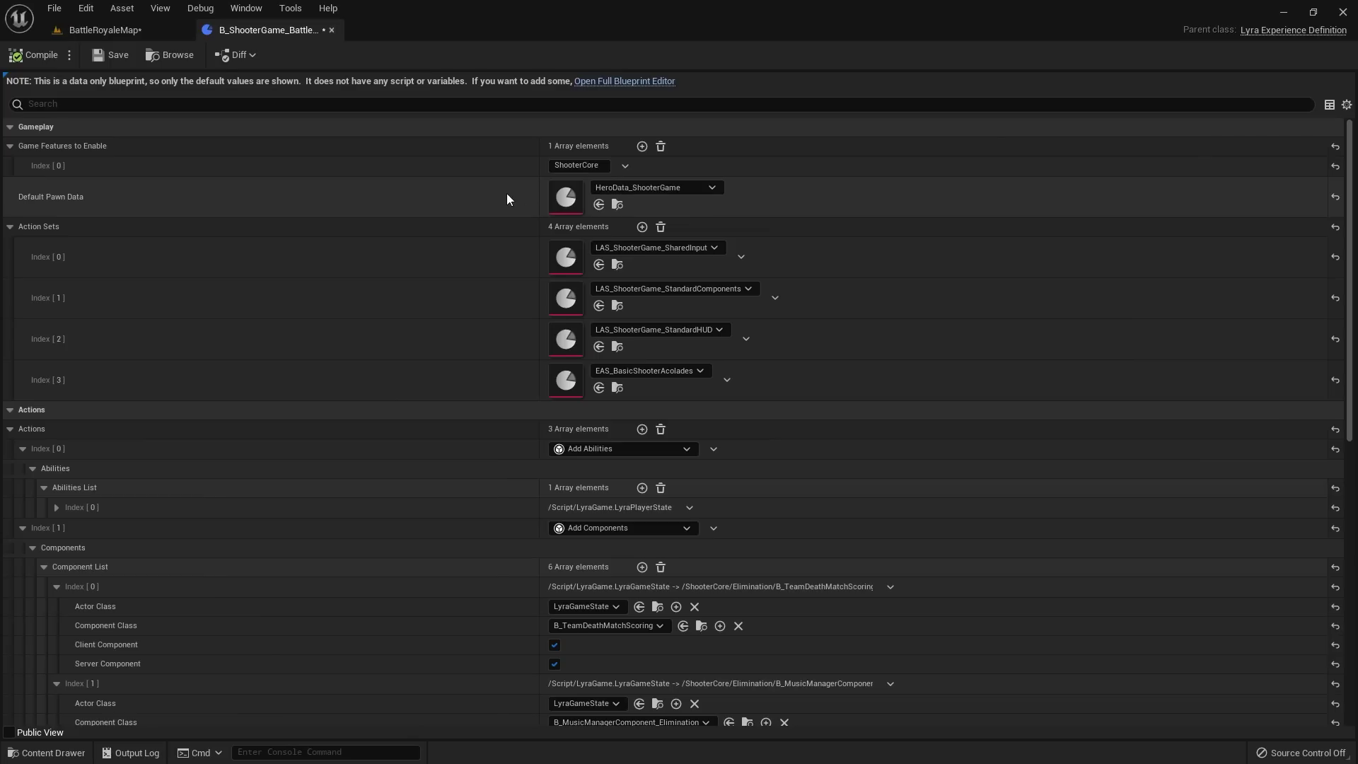
Step: Examine the experience's Default Pawn Data, action sets, LyraPlayerState ability entry and the component classes added to the game state
{"action": "mouse_move", "coordinate": [54, 198]}
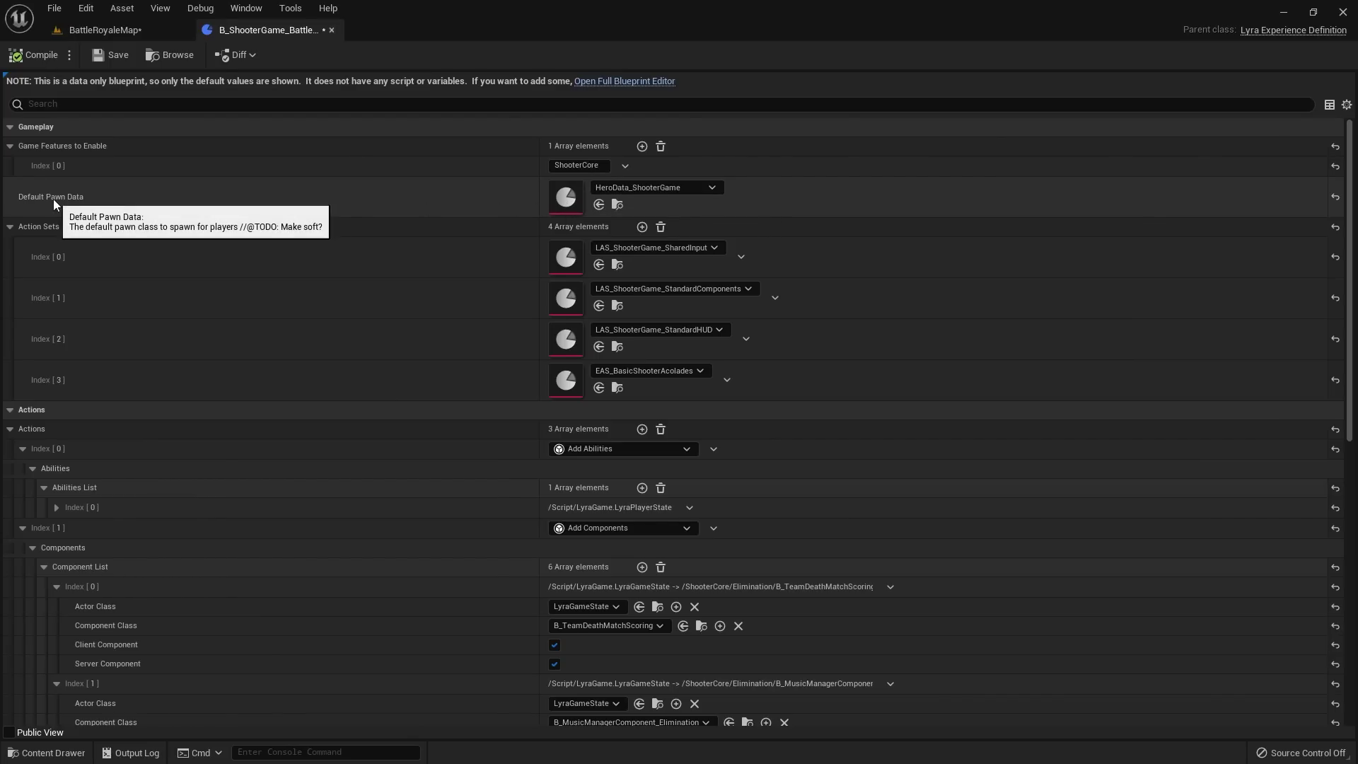
{"action": "scroll", "coordinate": [516, 249], "scroll_direction": "down", "scroll_amount": 1}
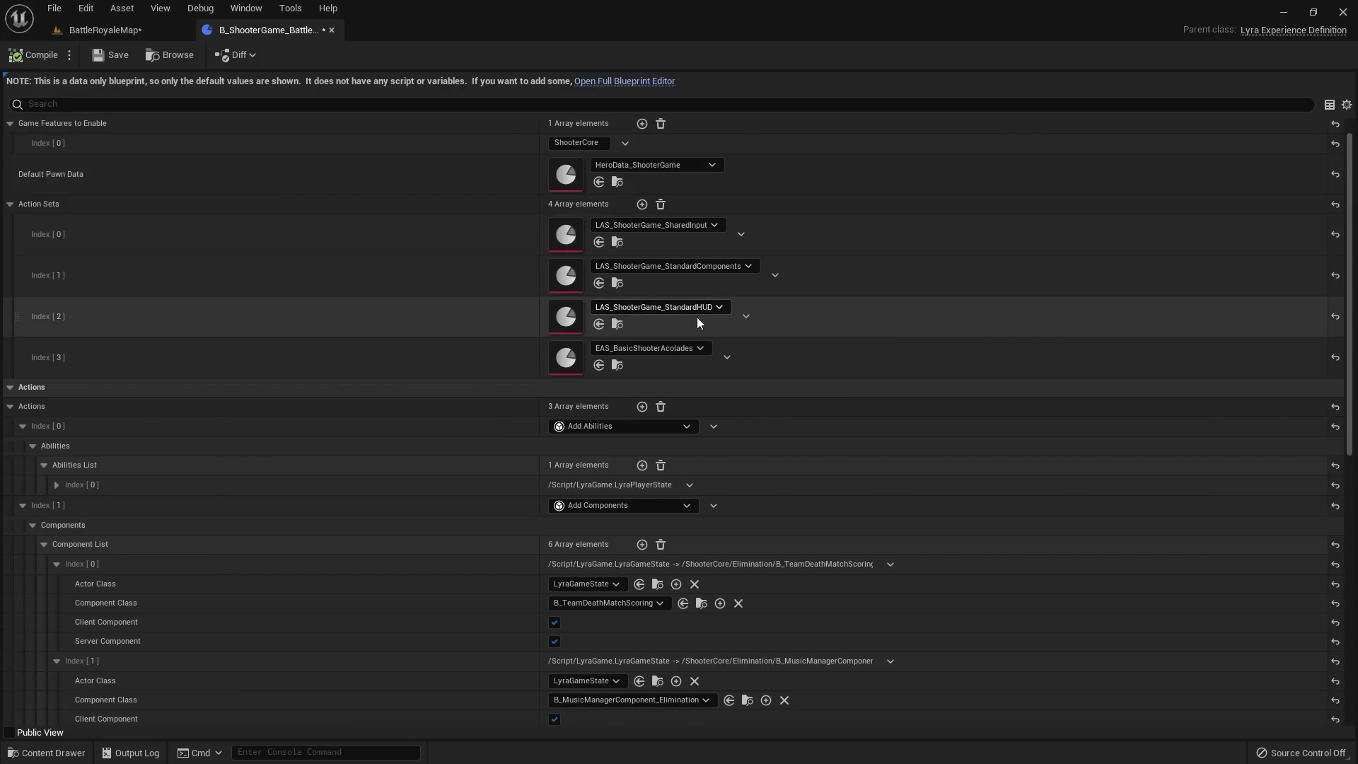
{"action": "scroll", "coordinate": [710, 312], "scroll_direction": "down", "scroll_amount": 4}
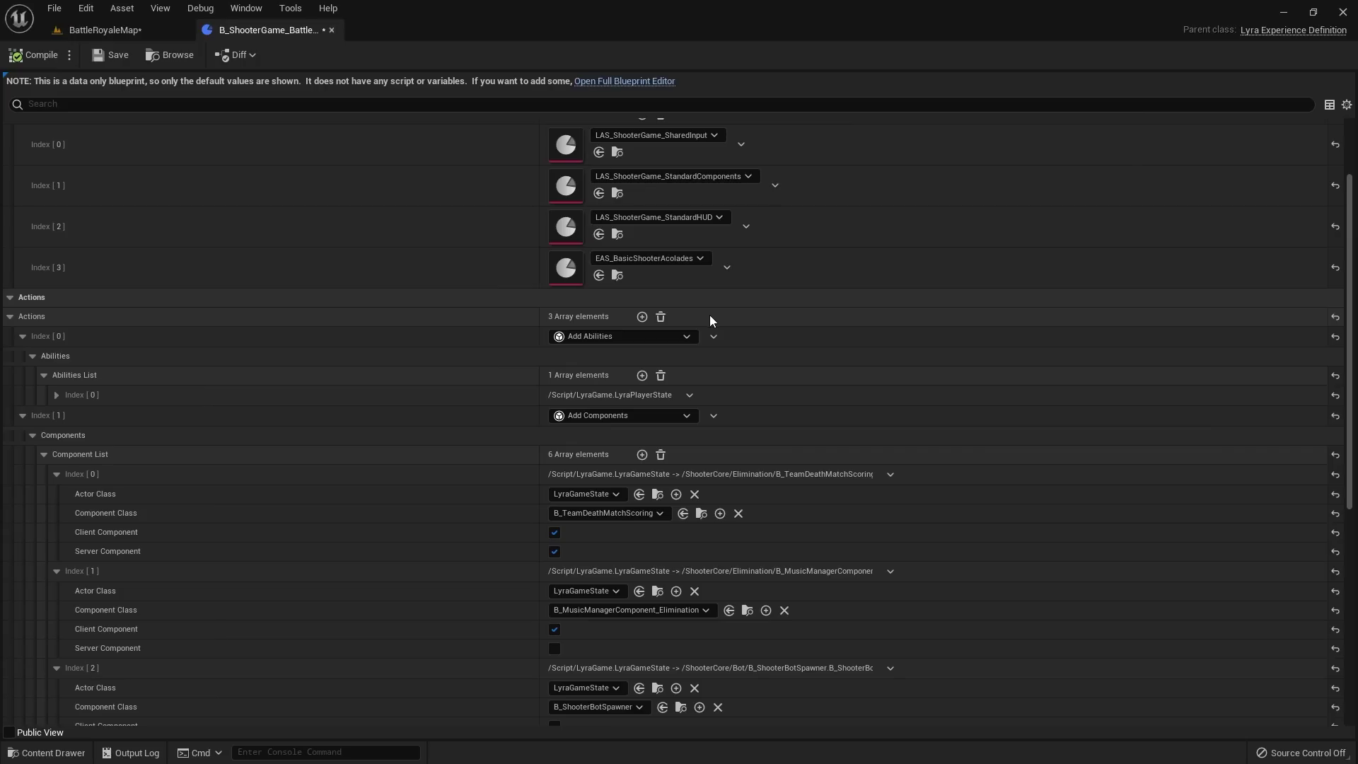
{"action": "left_click", "coordinate": [56, 396]}
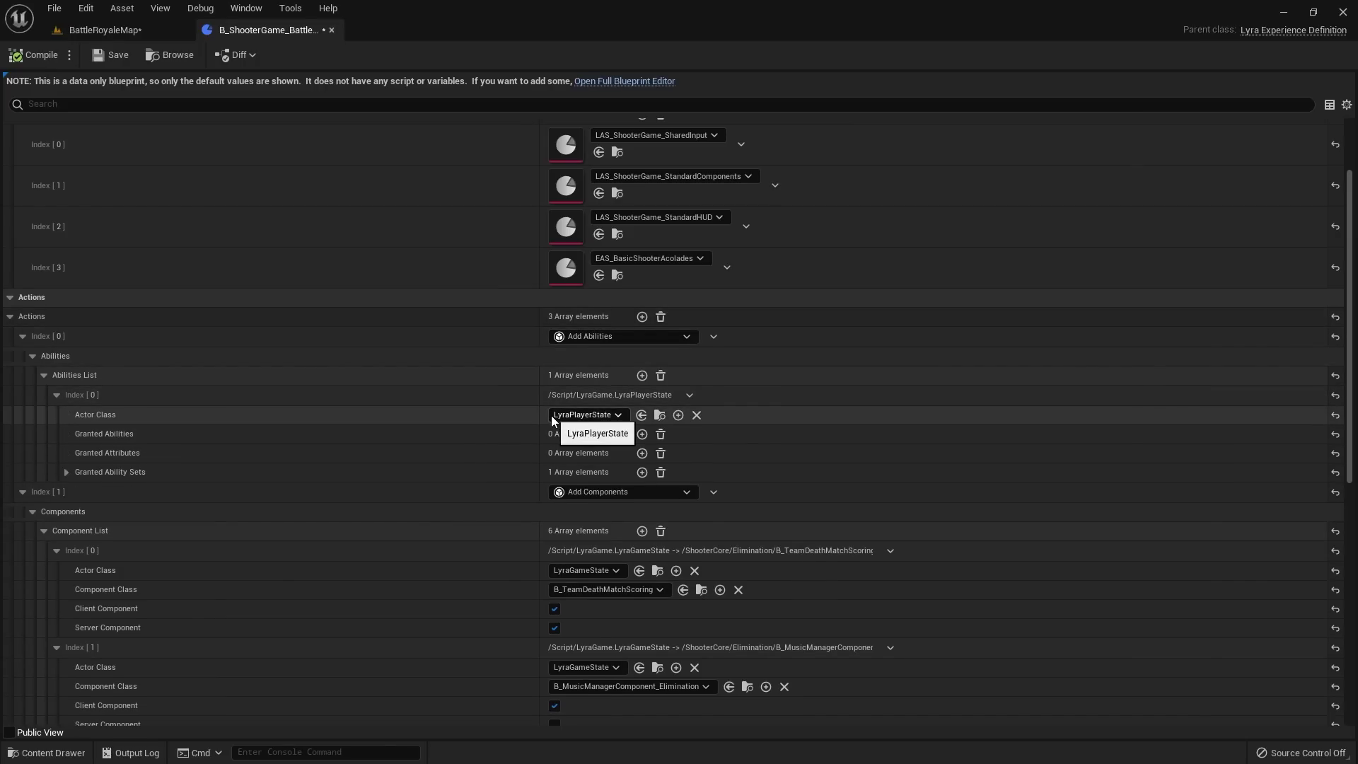
{"action": "scroll", "coordinate": [552, 419], "scroll_direction": "down", "scroll_amount": 10}
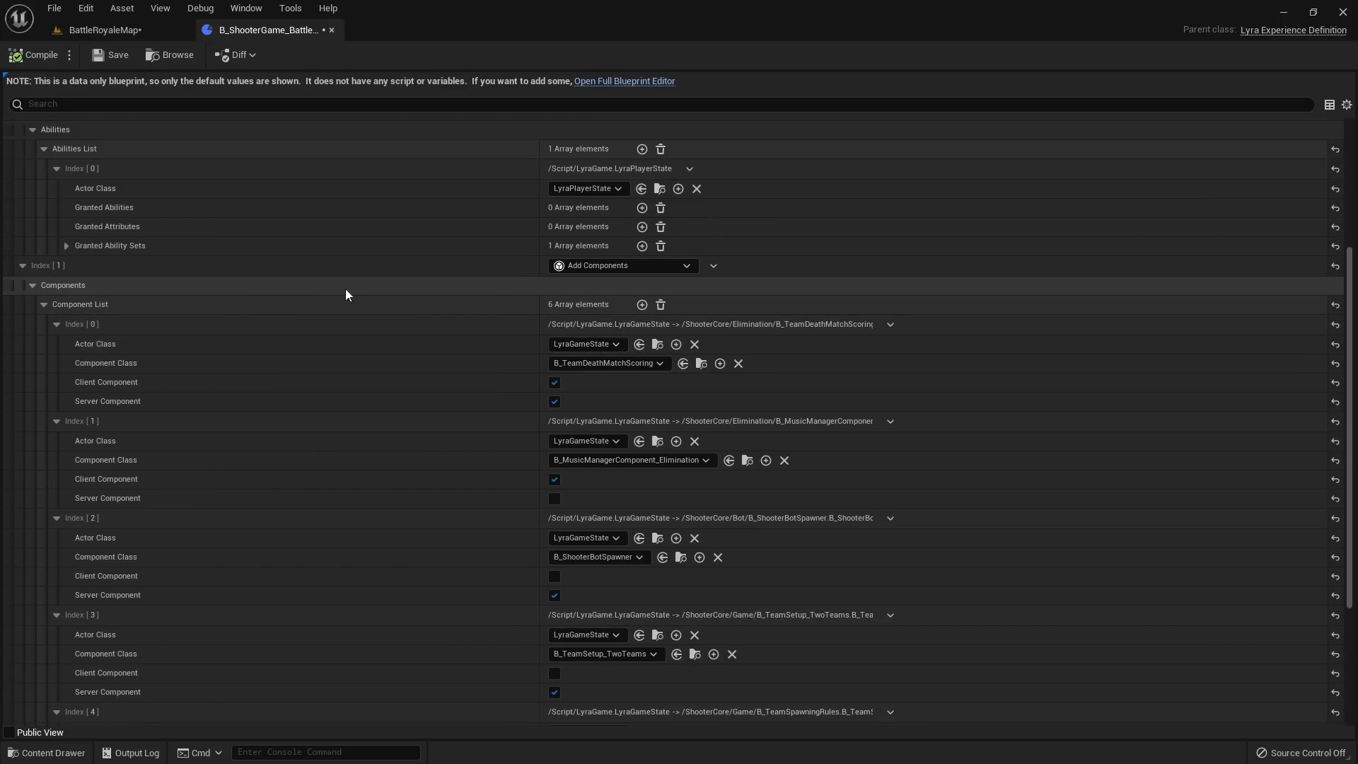
{"action": "scroll", "coordinate": [493, 610], "scroll_direction": "down", "scroll_amount": 6}
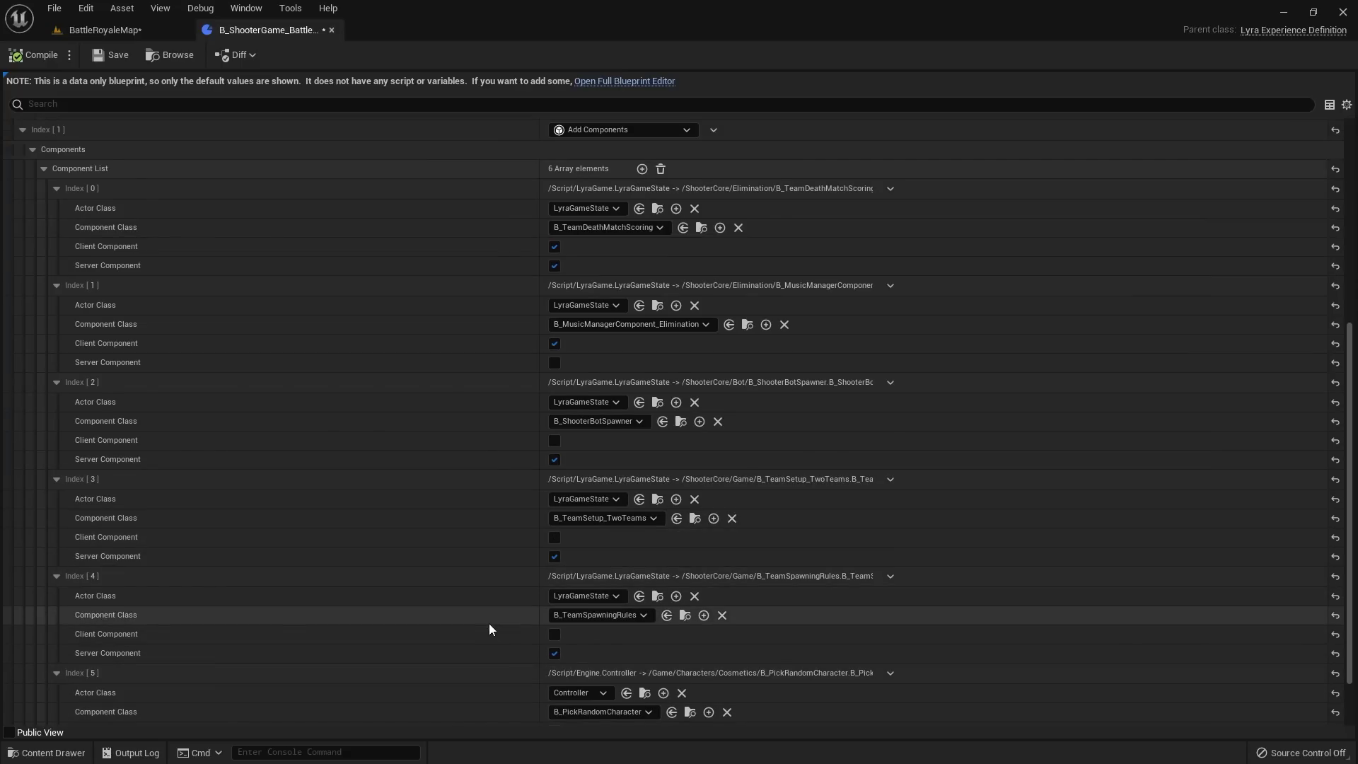
{"action": "scroll", "coordinate": [490, 623], "scroll_direction": "up", "scroll_amount": 4}
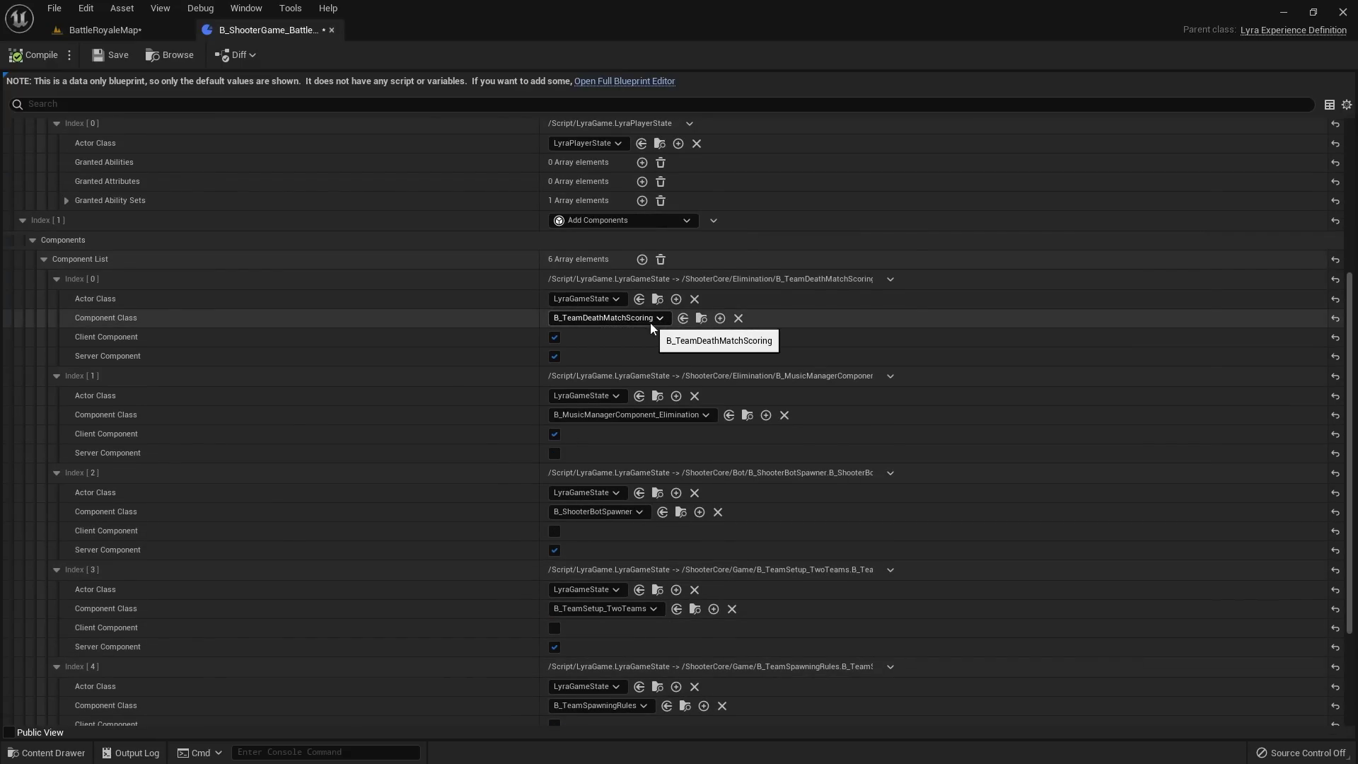
{"action": "scroll", "coordinate": [622, 322], "scroll_direction": "down", "scroll_amount": 3}
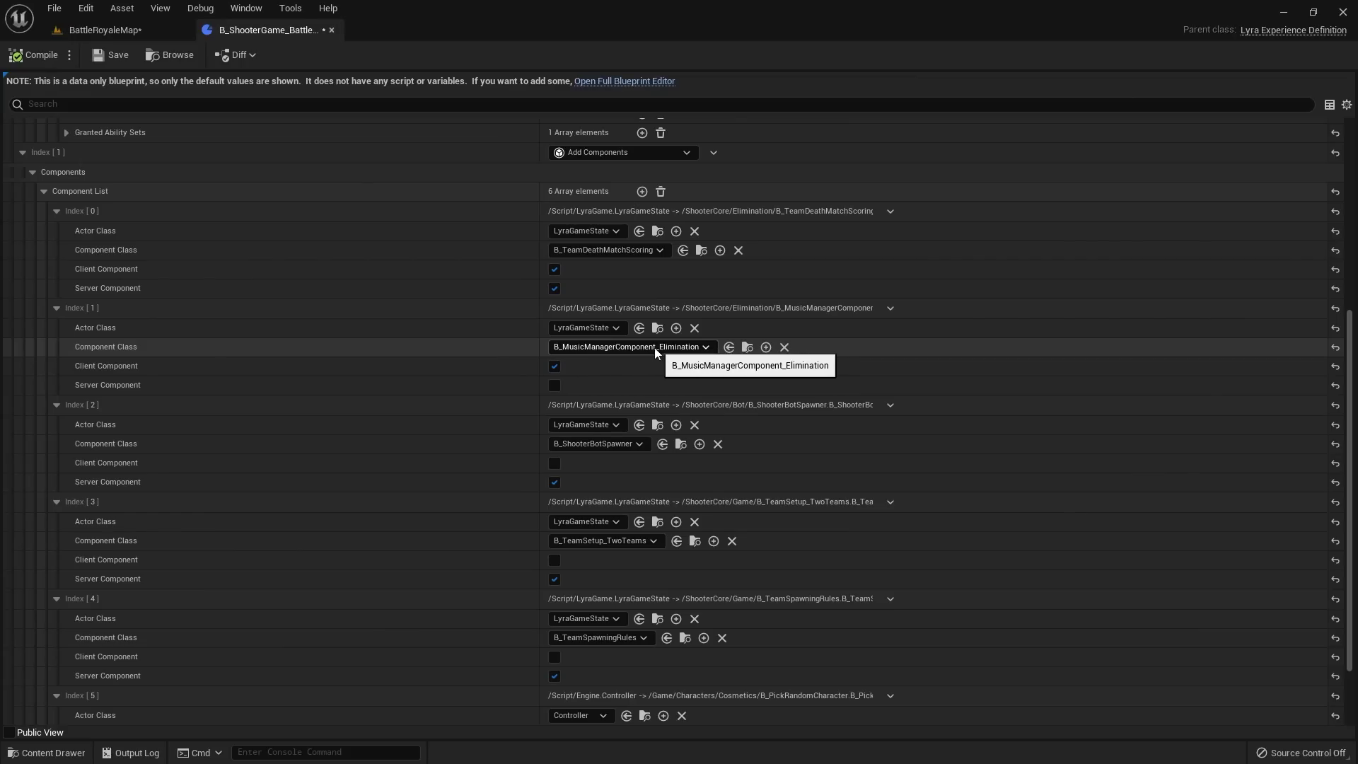
{"action": "scroll", "coordinate": [609, 349], "scroll_direction": "down", "scroll_amount": 1}
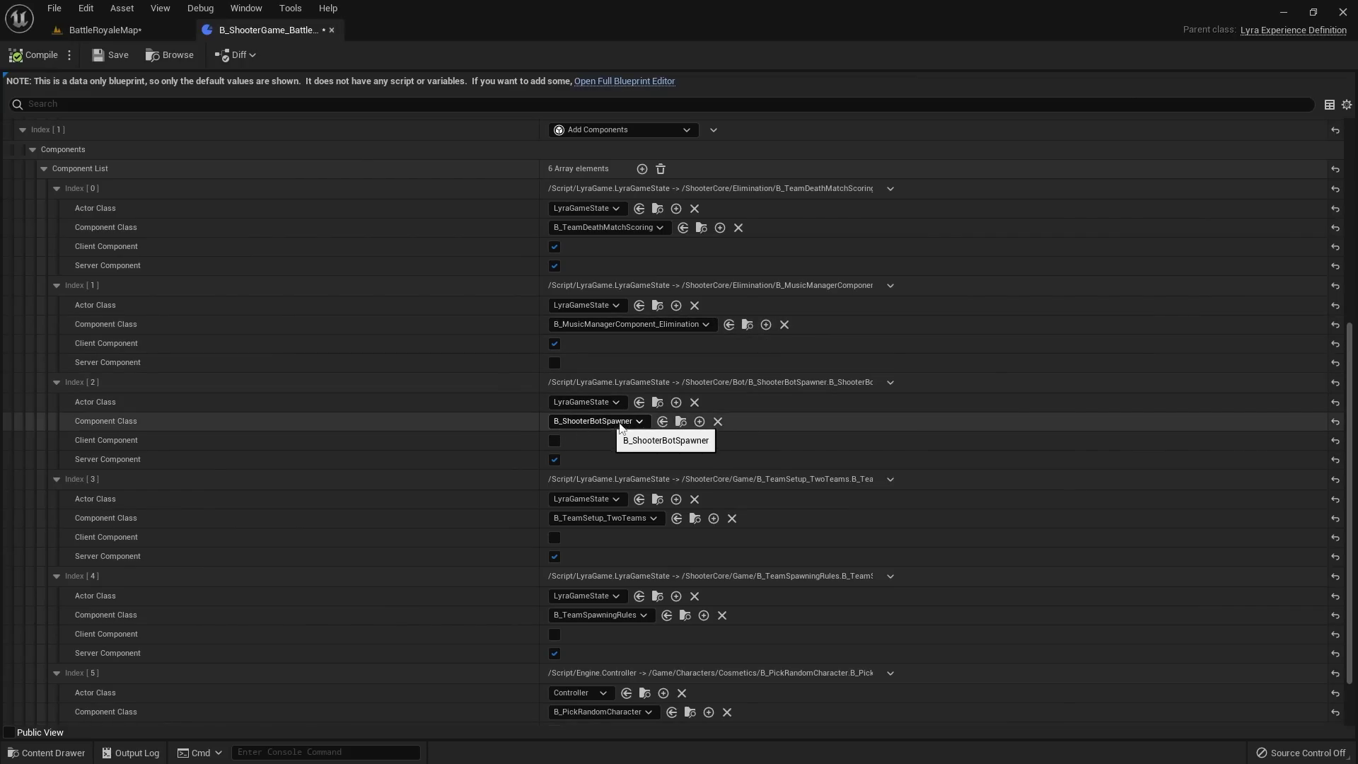
Step: Review the remaining Component List entries up to B_PickRandomCharacter and save the B_ShooterGame_BattleRoyale experience
{"action": "scroll", "coordinate": [623, 417], "scroll_direction": "down", "scroll_amount": 3}
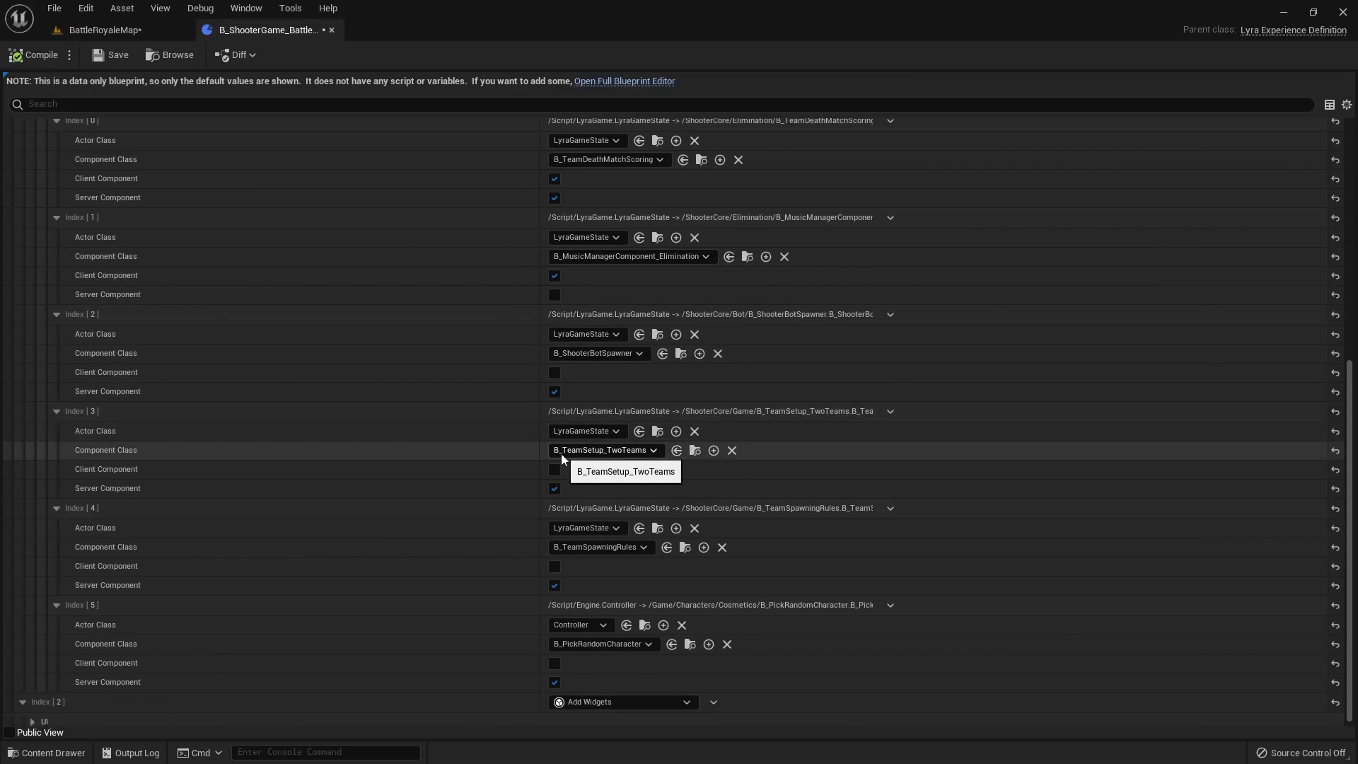
{"action": "scroll", "coordinate": [625, 452], "scroll_direction": "down", "scroll_amount": 1}
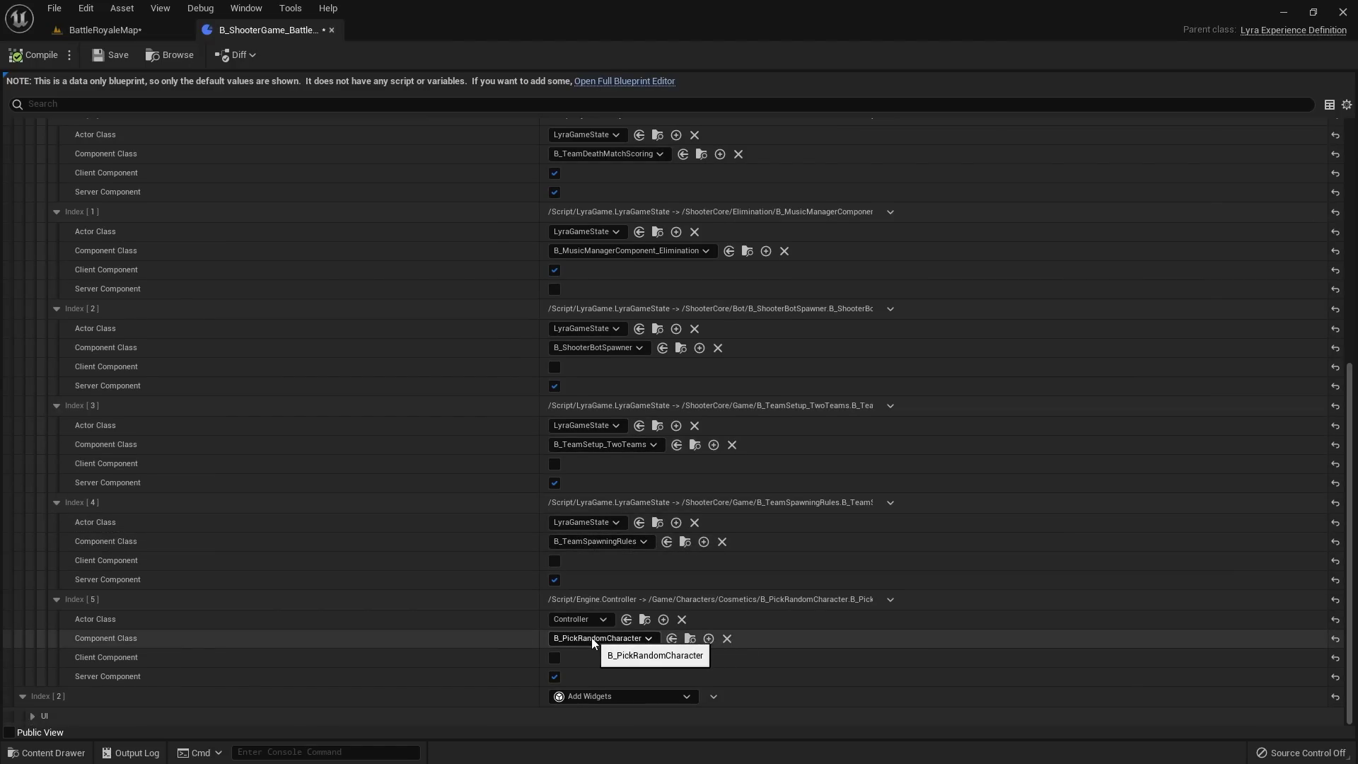
{"action": "scroll", "coordinate": [525, 468], "scroll_direction": "up", "scroll_amount": 5}
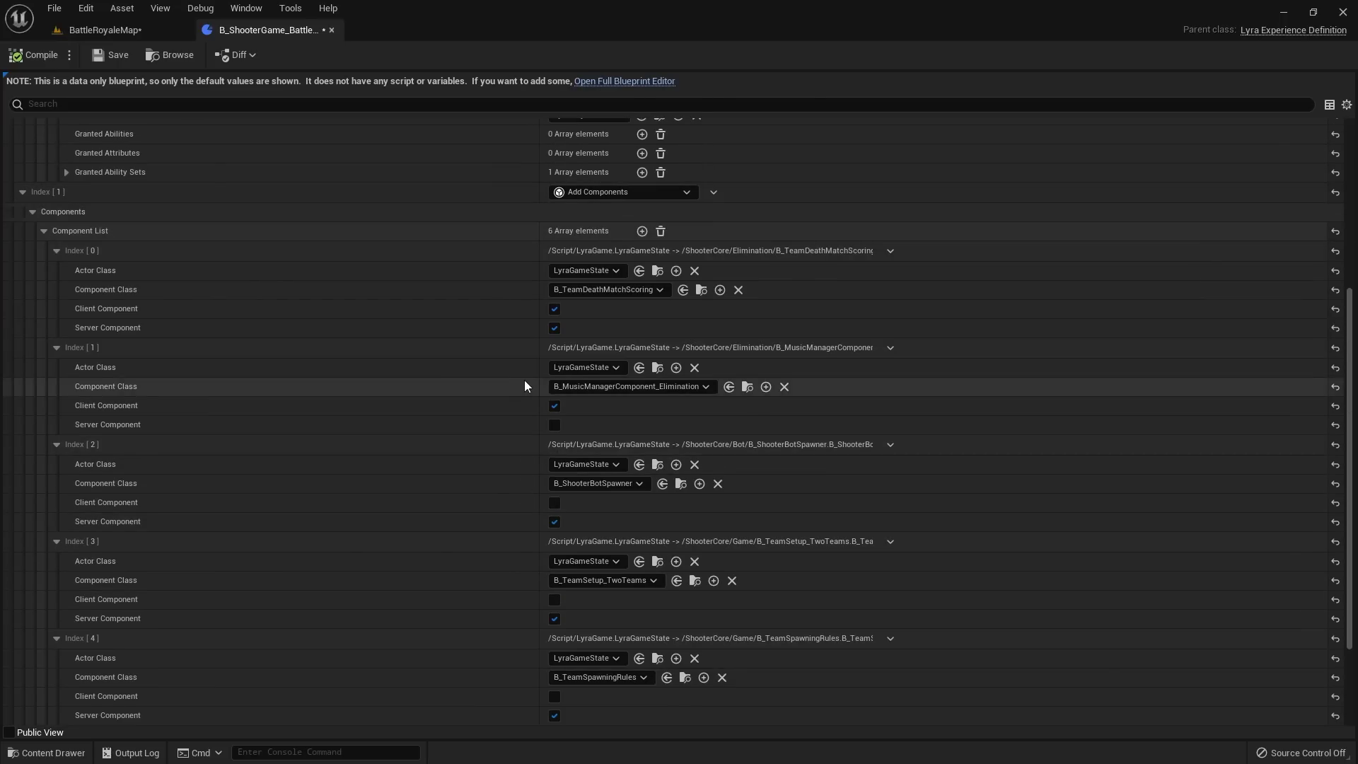
{"action": "scroll", "coordinate": [548, 346], "scroll_direction": "down", "scroll_amount": 1}
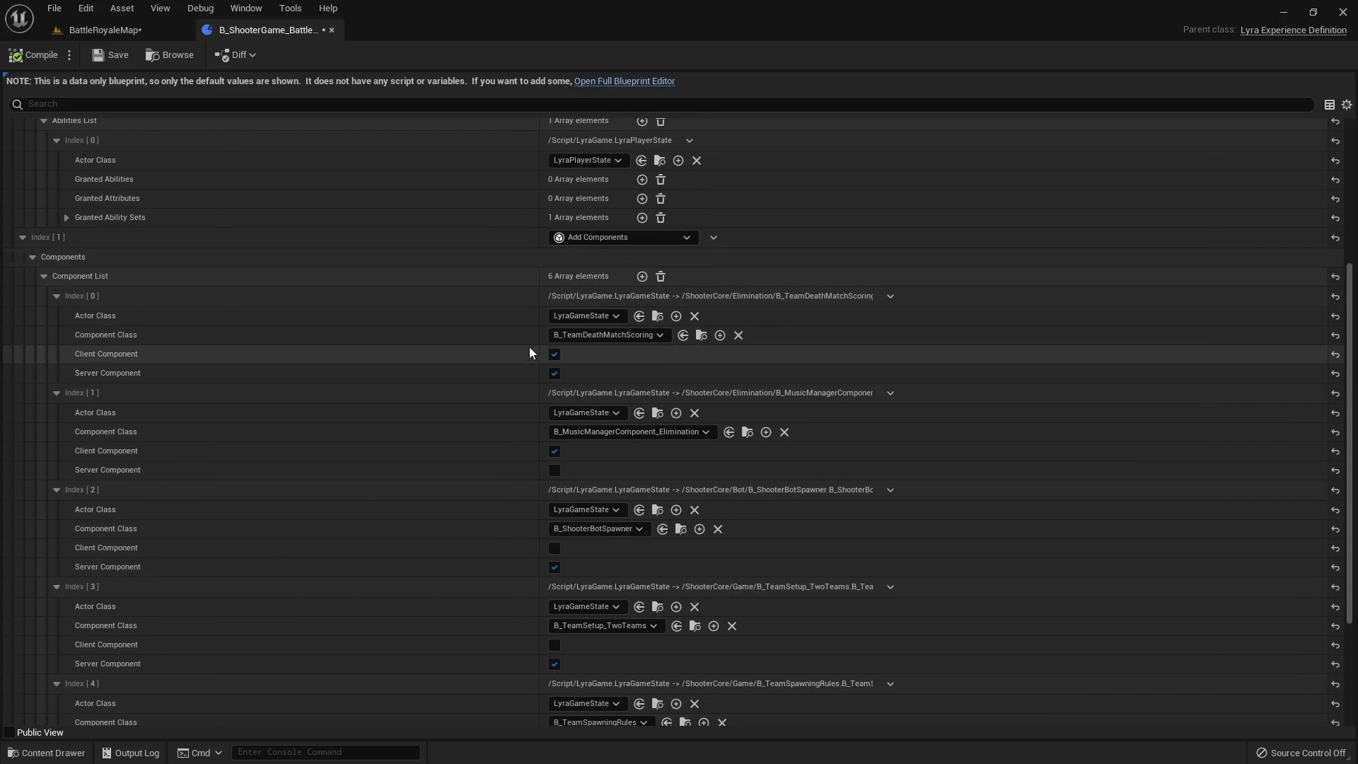
{"action": "scroll", "coordinate": [516, 325], "scroll_direction": "down", "scroll_amount": 3}
{"action": "scroll", "coordinate": [505, 307], "scroll_direction": "up", "scroll_amount": 8}
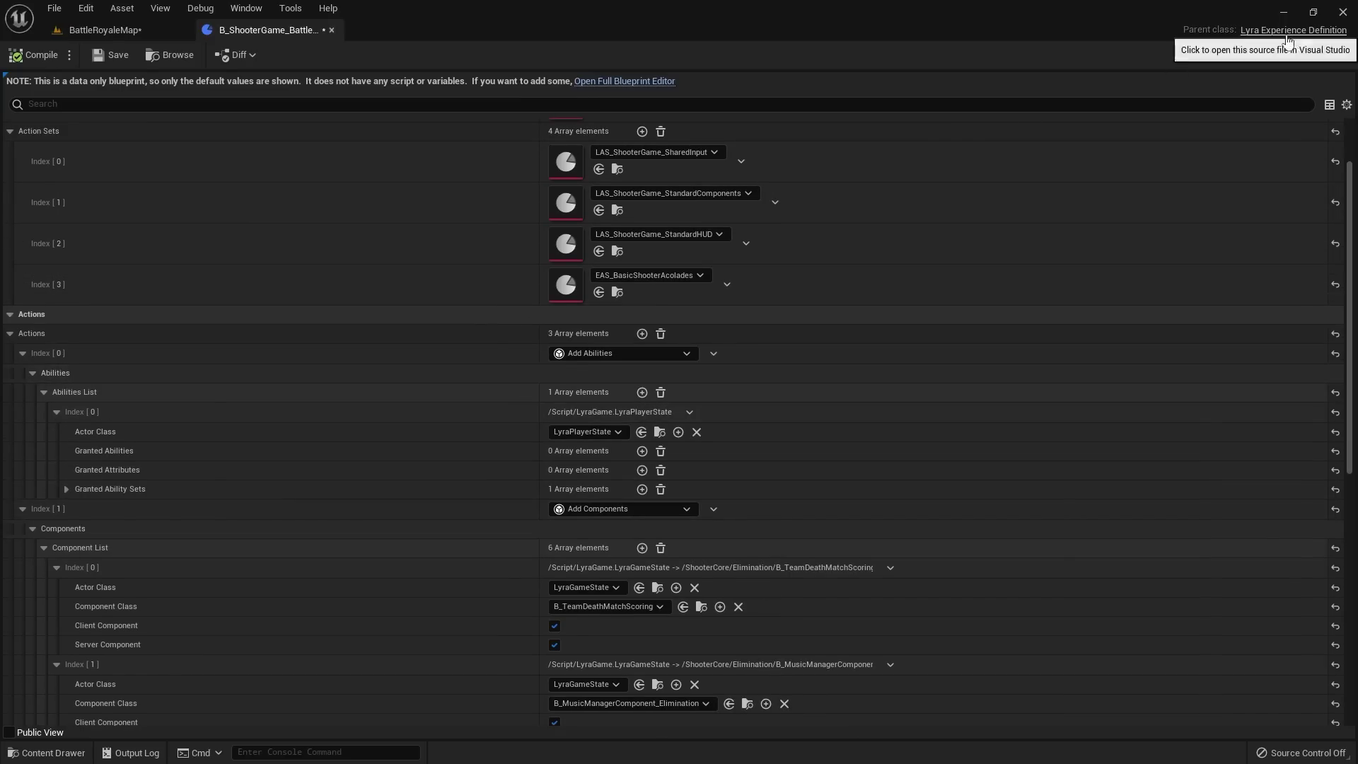
{"action": "scroll", "coordinate": [645, 354], "scroll_direction": "up", "scroll_amount": 2}
{"action": "left_click", "coordinate": [111, 55]}
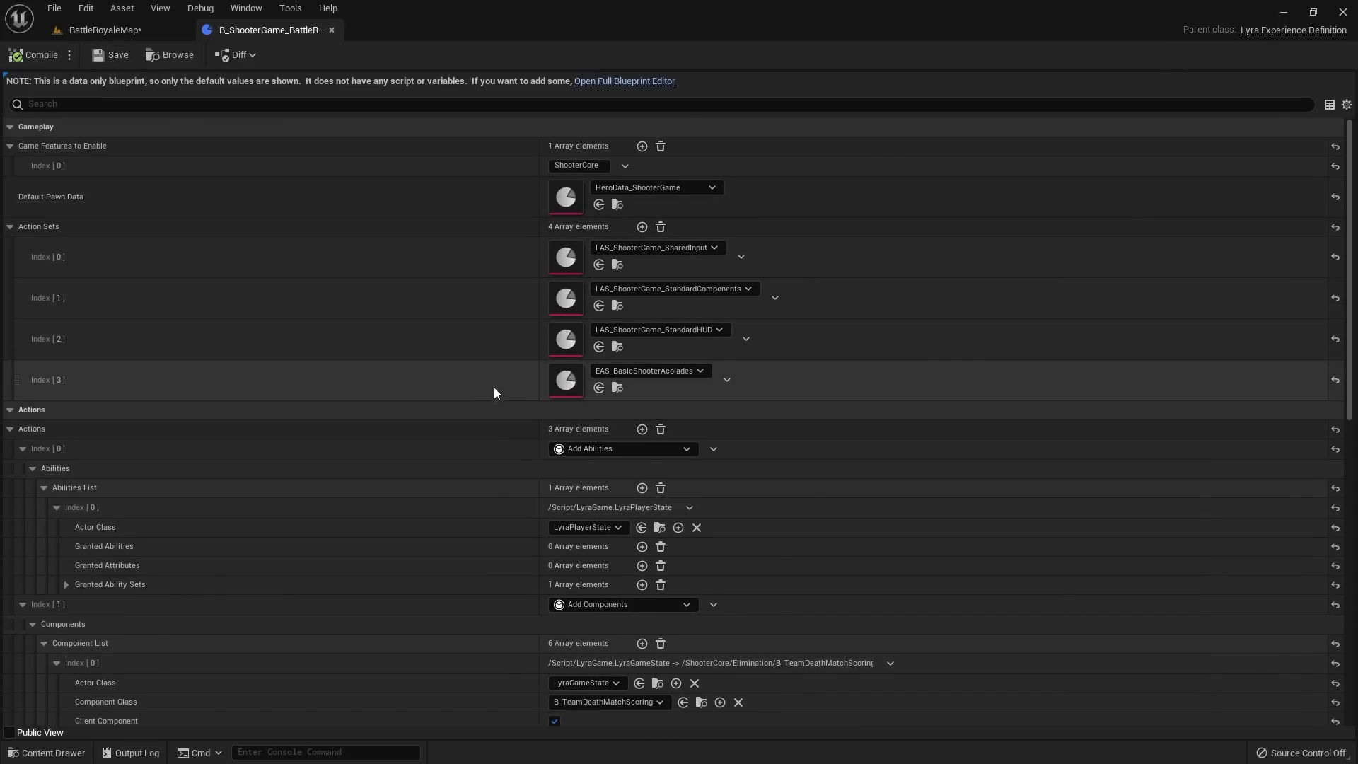
Step: Examine the experience's action sets, Abilities List and Component List entries once more
{"action": "scroll", "coordinate": [488, 407], "scroll_direction": "down", "scroll_amount": 2}
{"action": "scroll", "coordinate": [495, 353], "scroll_direction": "down", "scroll_amount": 3}
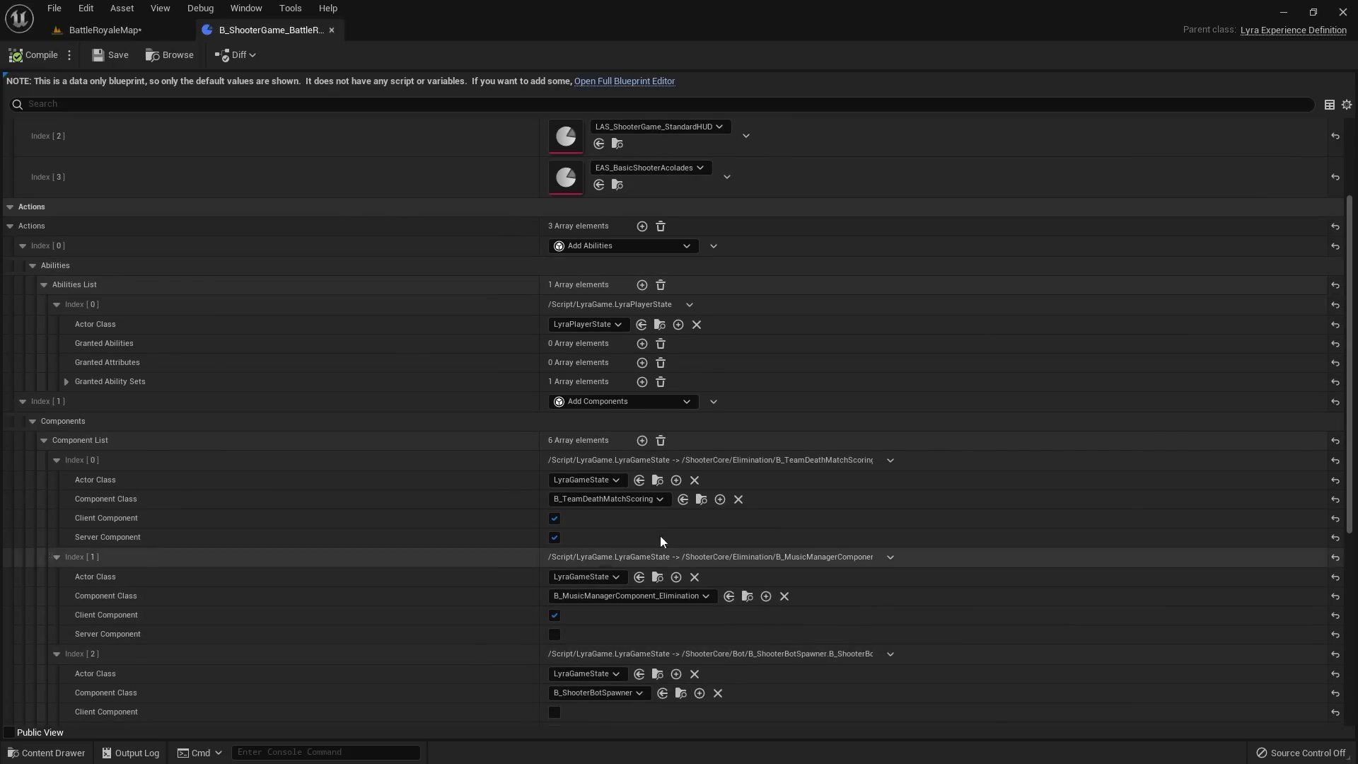
{"action": "scroll", "coordinate": [486, 530], "scroll_direction": "down", "scroll_amount": 3}
{"action": "scroll", "coordinate": [495, 520], "scroll_direction": "up", "scroll_amount": 3}
{"action": "scroll", "coordinate": [498, 511], "scroll_direction": "up", "scroll_amount": 4}
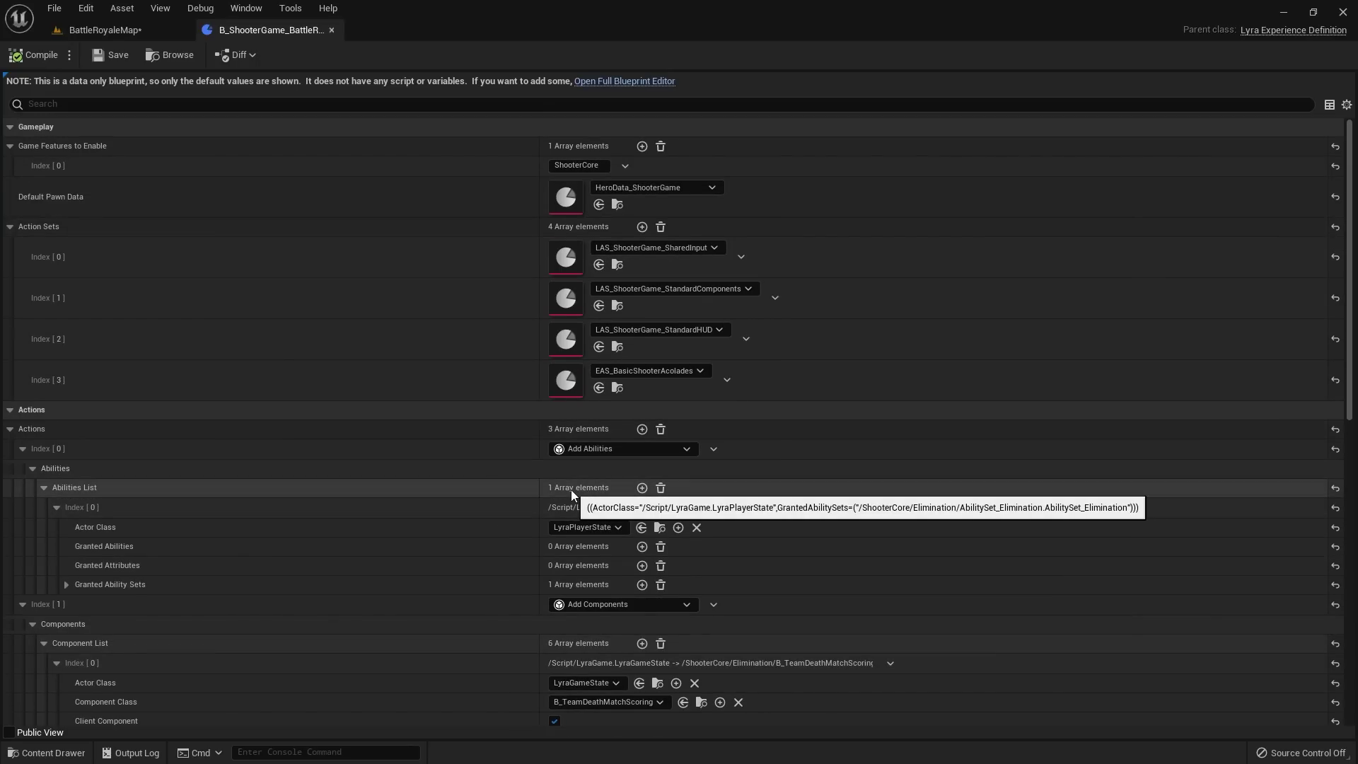
{"action": "scroll", "coordinate": [522, 495], "scroll_direction": "down", "scroll_amount": 2}
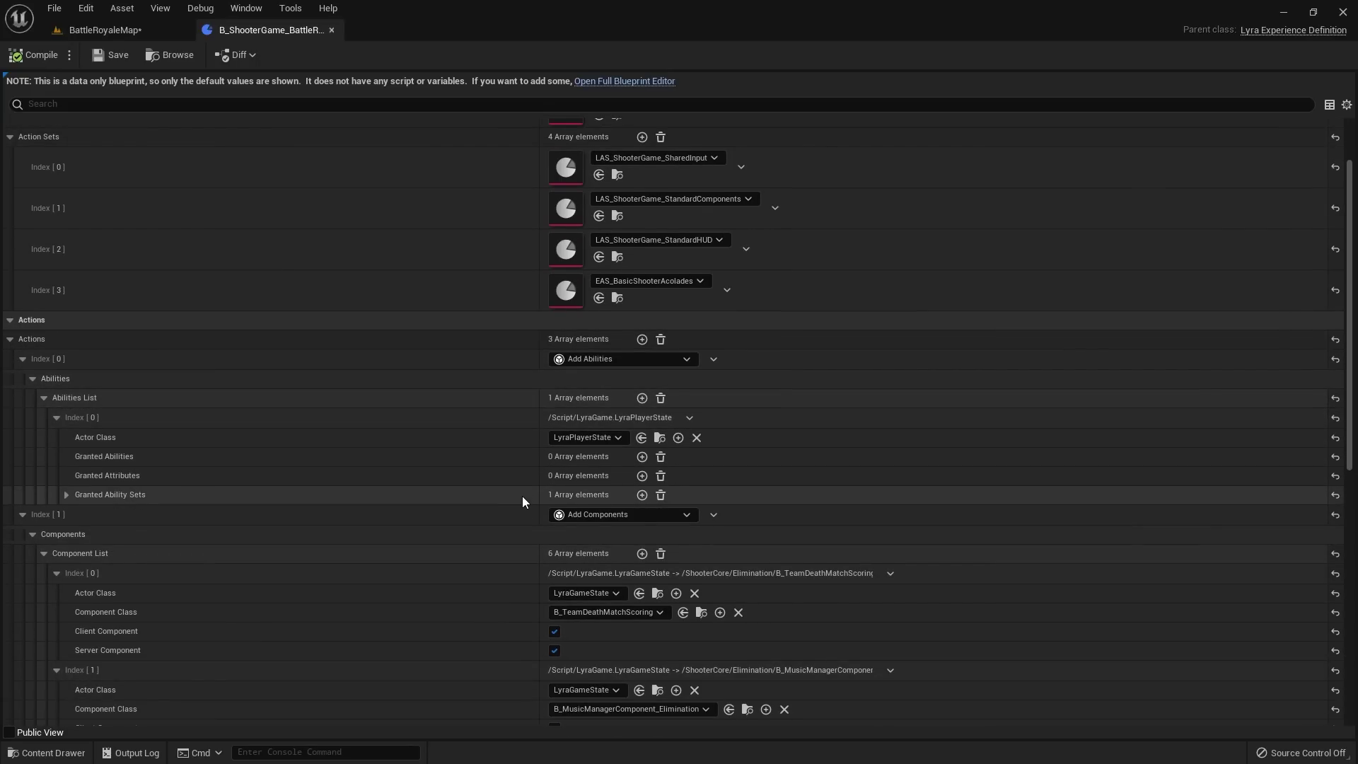
{"action": "scroll", "coordinate": [520, 488], "scroll_direction": "down", "scroll_amount": 5}
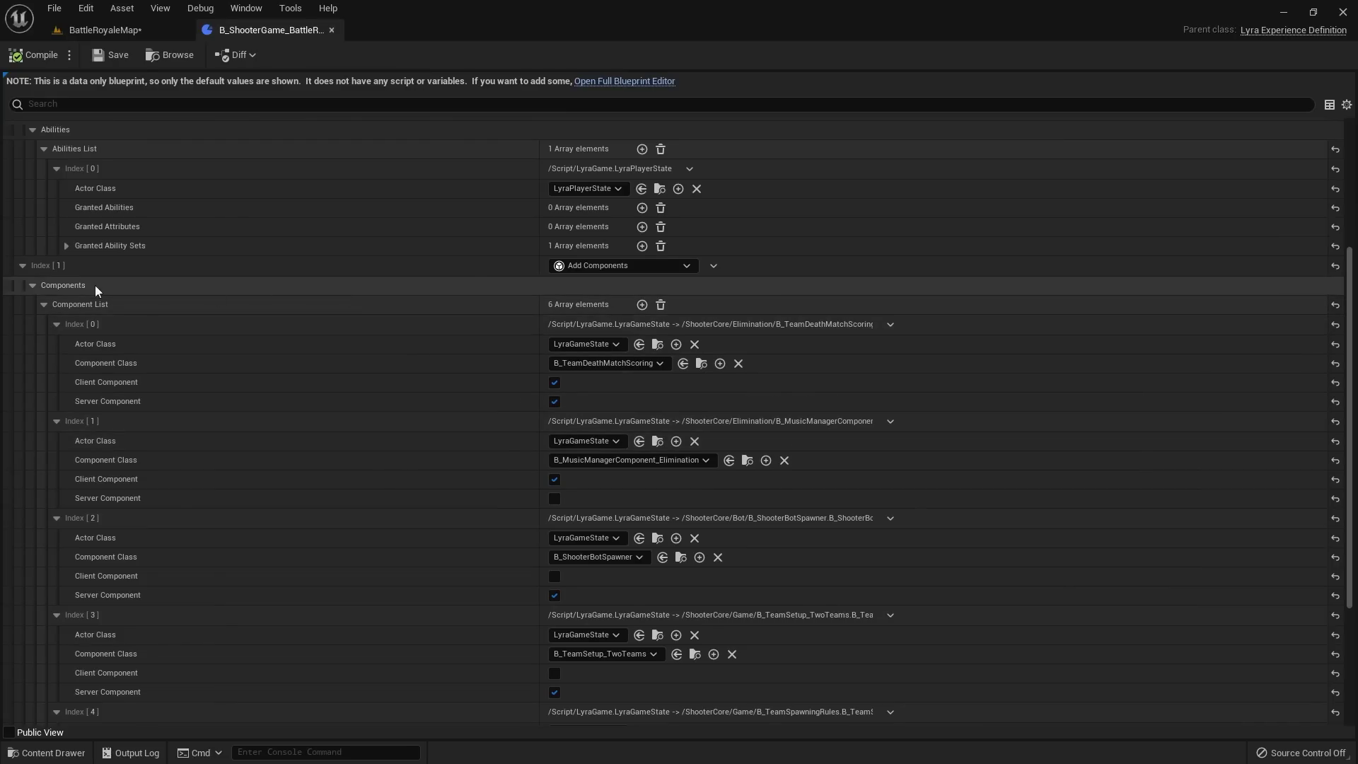
Step: Delete the B_ShooterBotSpawner entry from the Component List and save the experience
{"action": "scroll", "coordinate": [449, 511], "scroll_direction": "down", "scroll_amount": 4}
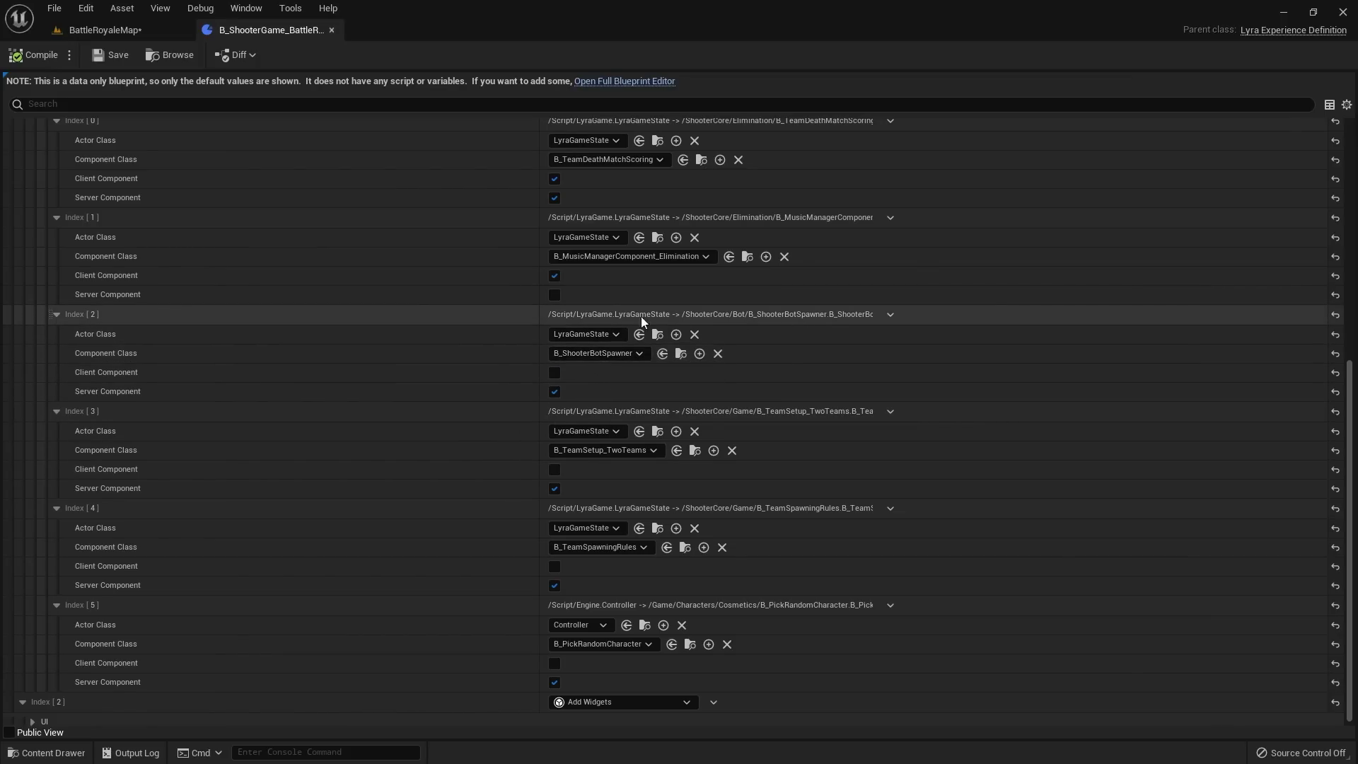
{"action": "left_click", "coordinate": [889, 316]}
{"action": "left_click", "coordinate": [899, 351]}
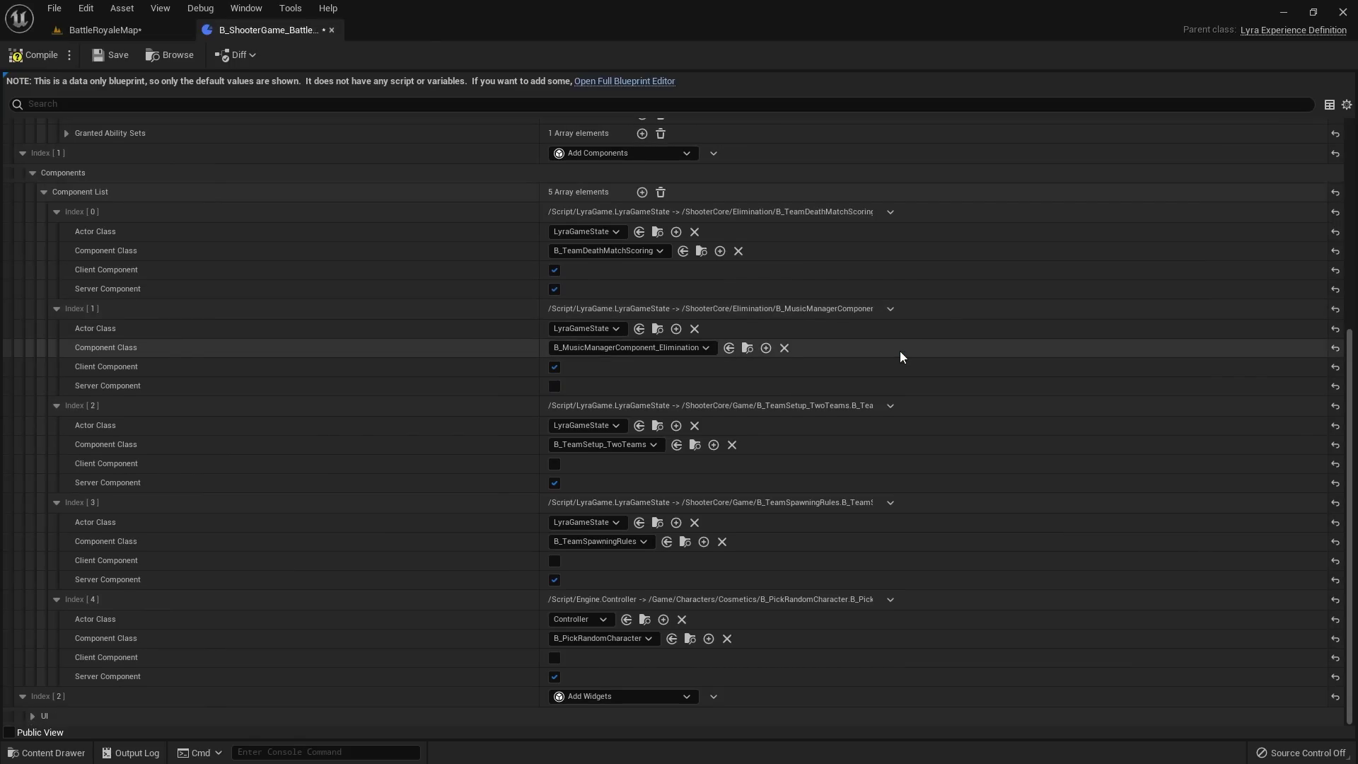
{"action": "left_click", "coordinate": [101, 58]}
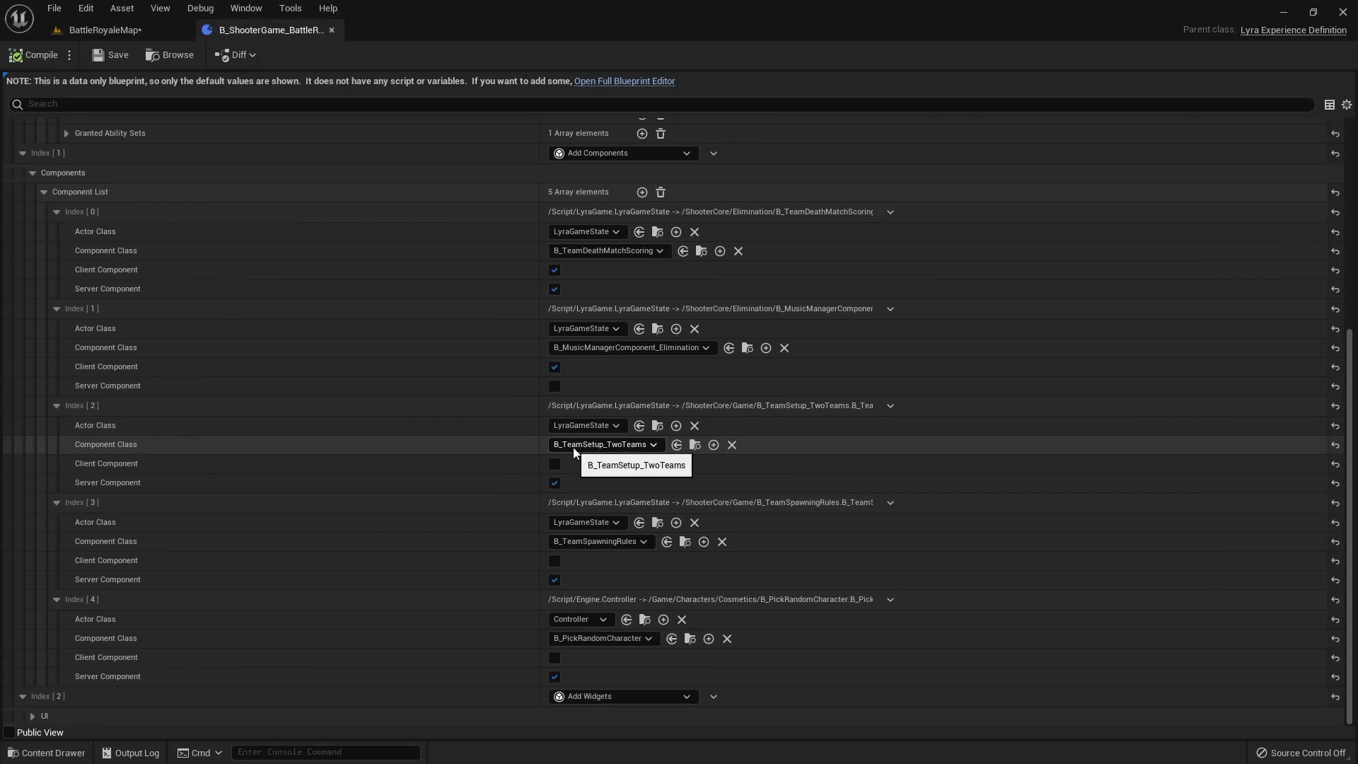
Step: Locate the B_TeamSetup_TwoTeams component's asset, open it and expand its Teams to Create map
{"action": "left_click", "coordinate": [694, 446]}
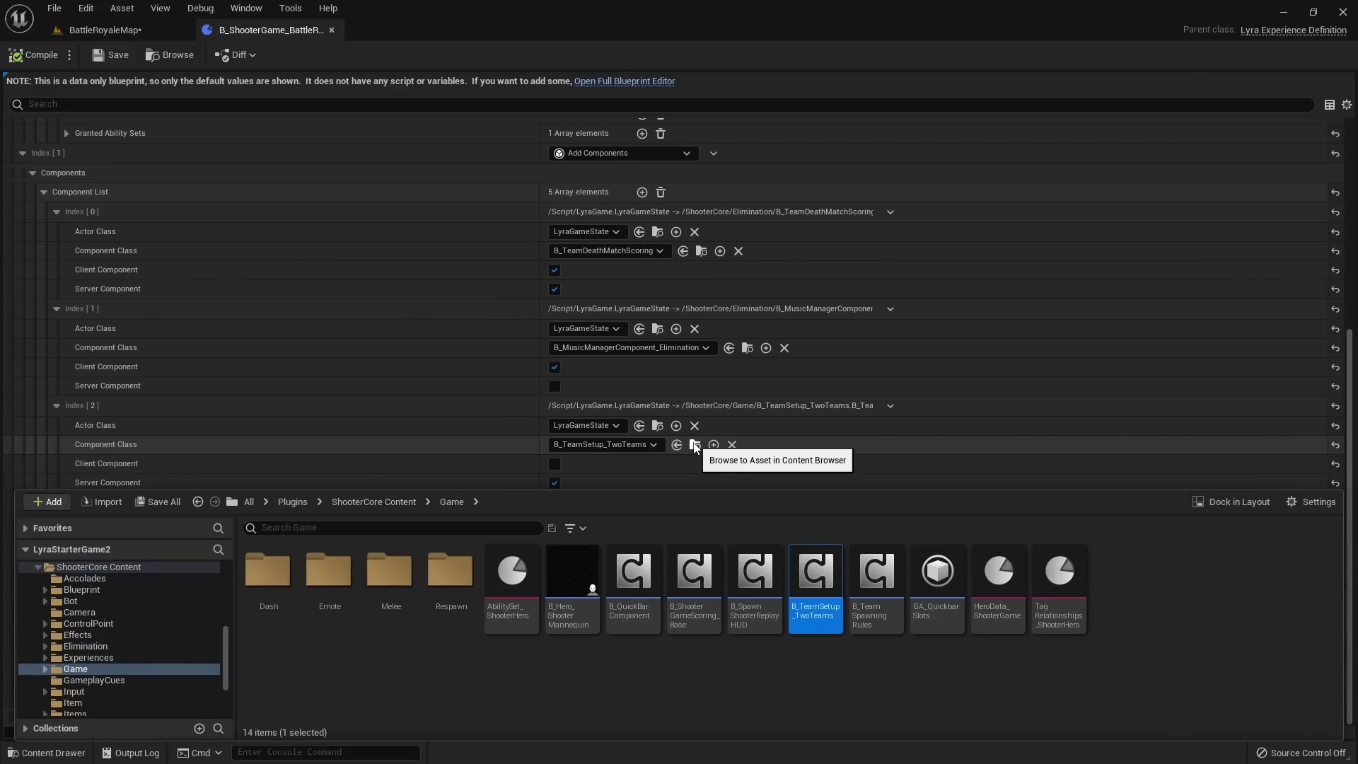
{"action": "mouse_move", "coordinate": [815, 576]}
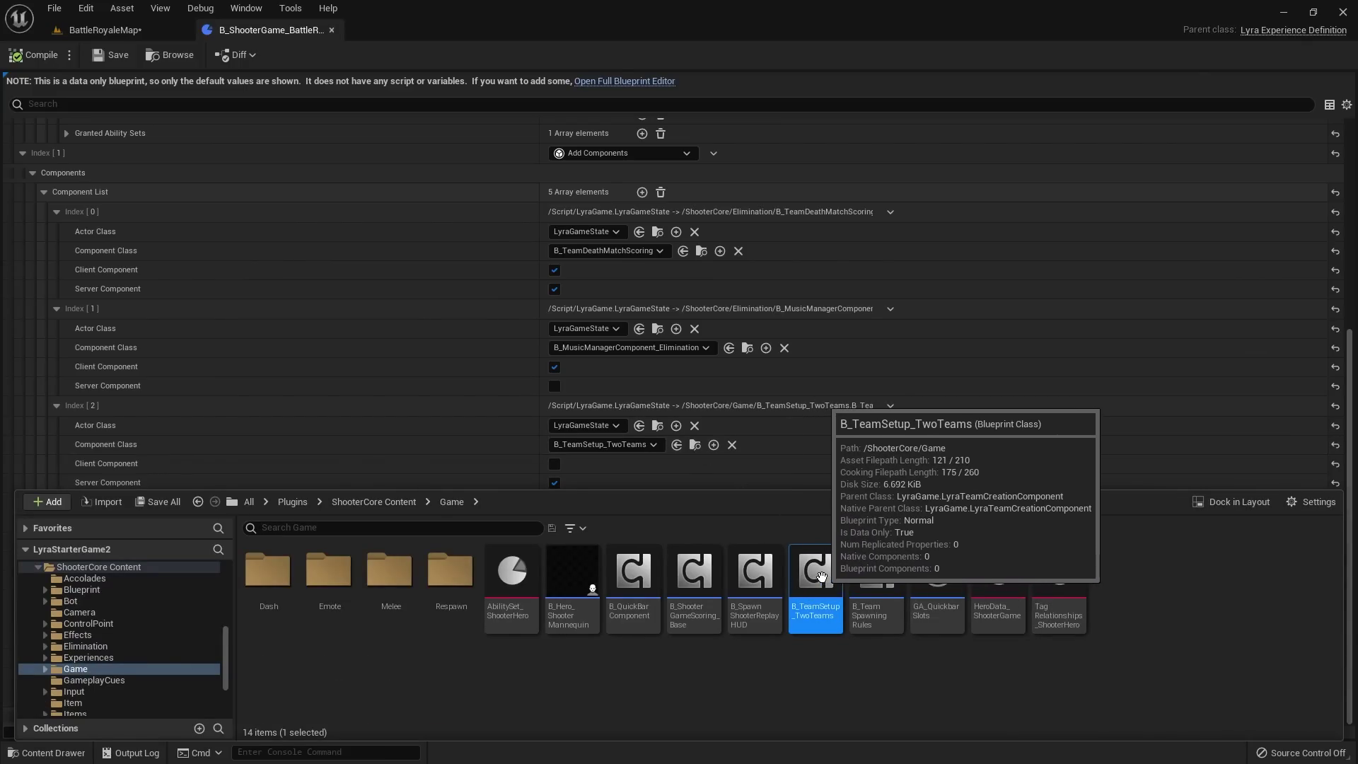
{"action": "double_click", "coordinate": [815, 577]}
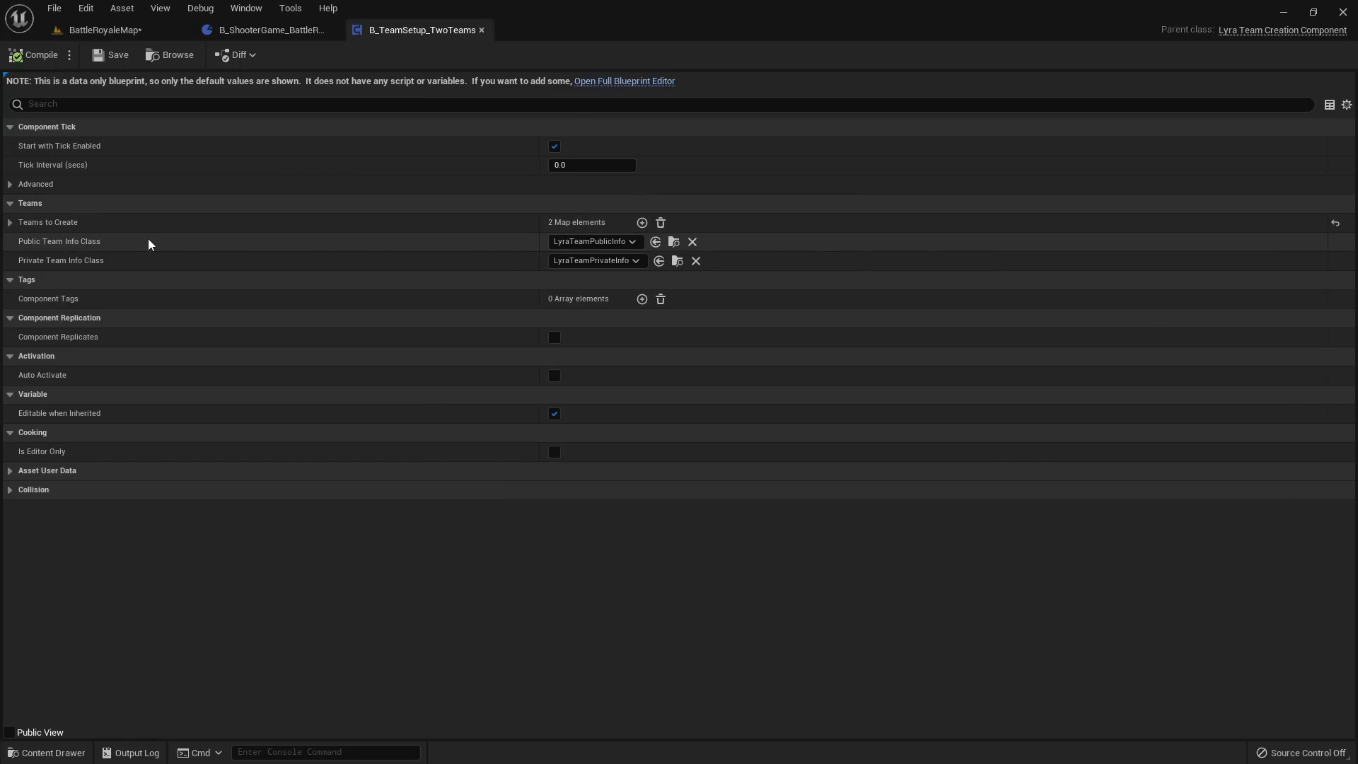
{"action": "left_click", "coordinate": [10, 223]}
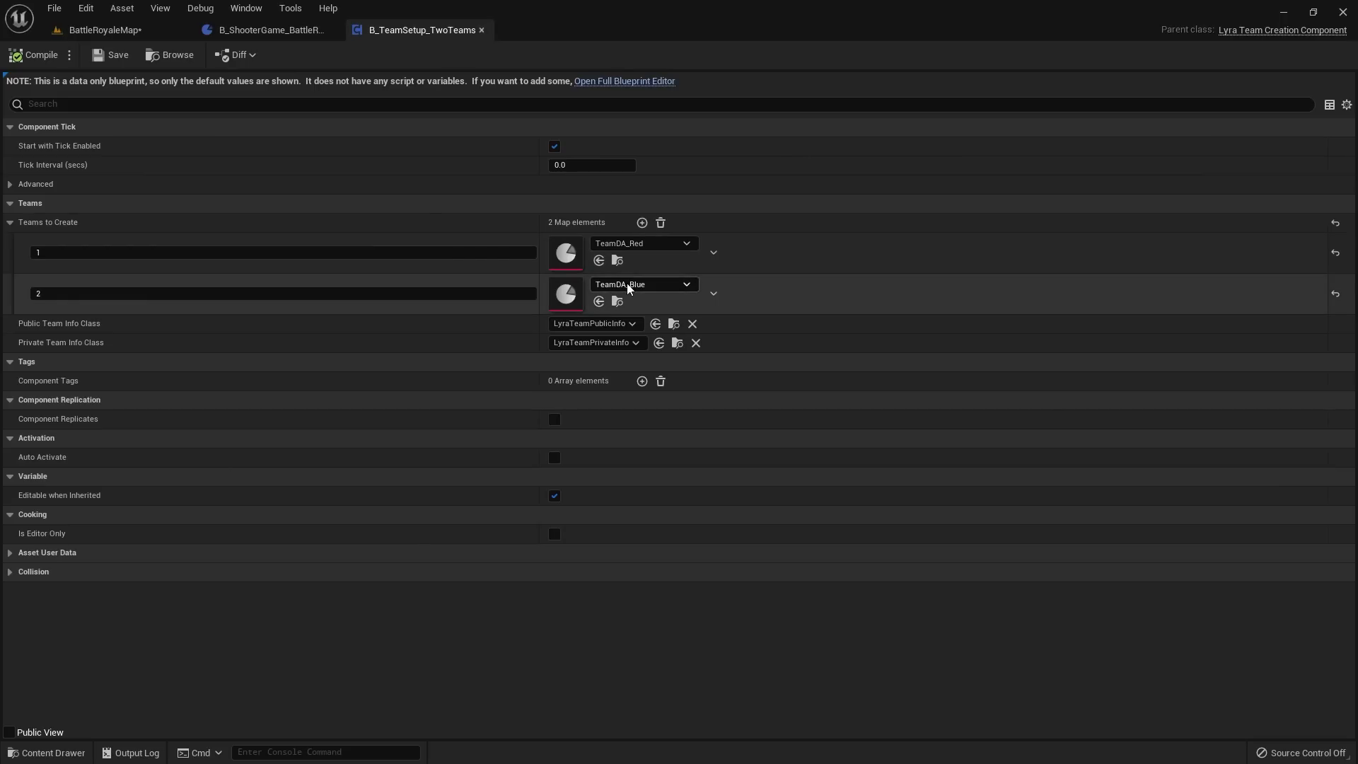
Step: Check which team data assets can be assigned to team 1, and close B_TeamSetup_TwoTeams without changing it
{"action": "left_click", "coordinate": [656, 244]}
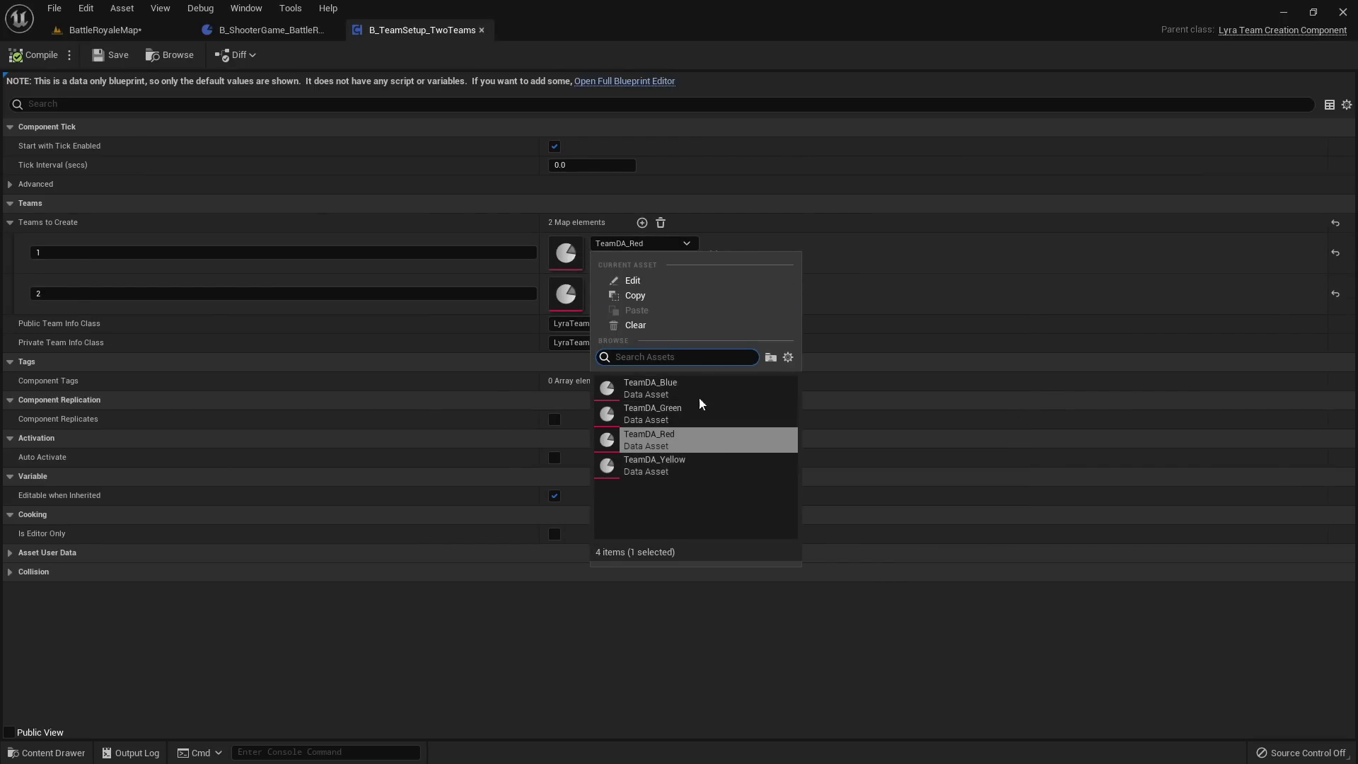
{"action": "left_click", "coordinate": [750, 209]}
{"action": "left_click", "coordinate": [722, 210]}
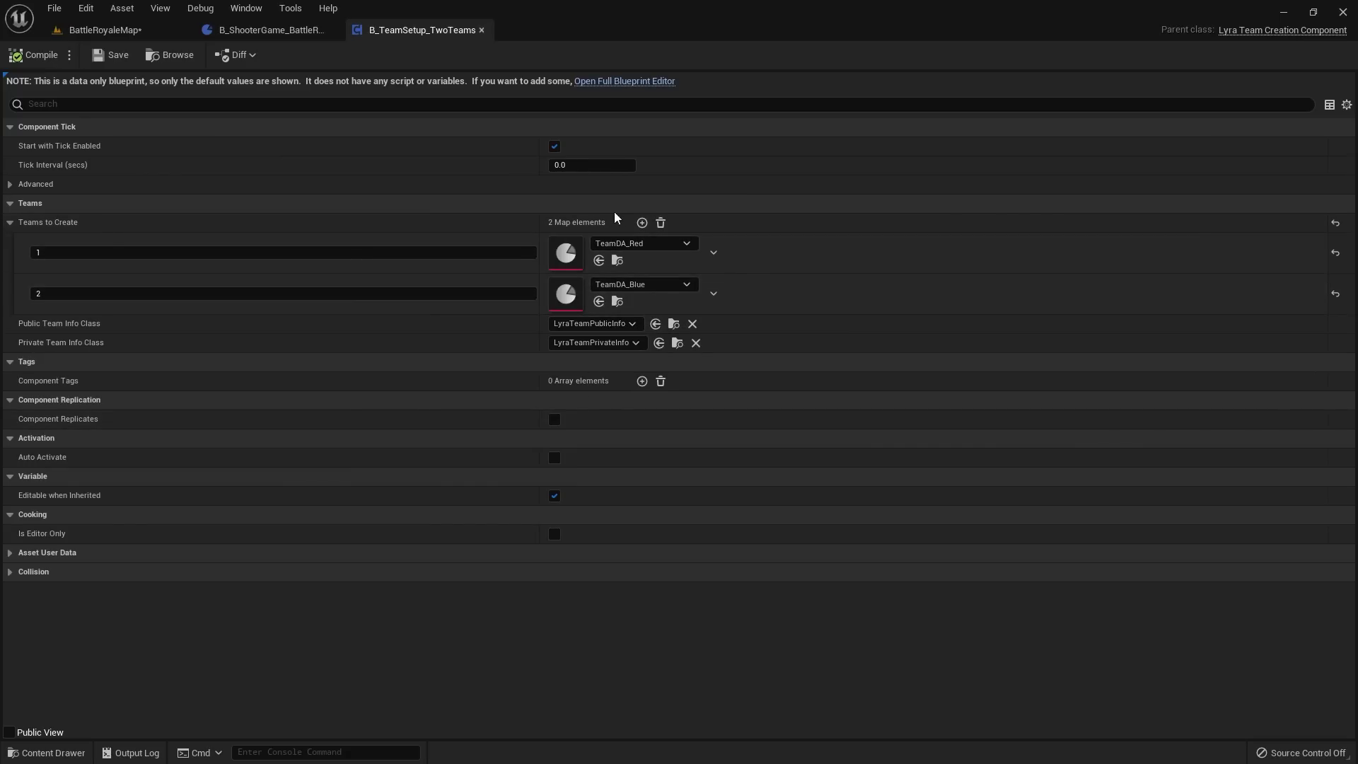
{"action": "left_click", "coordinate": [482, 29]}
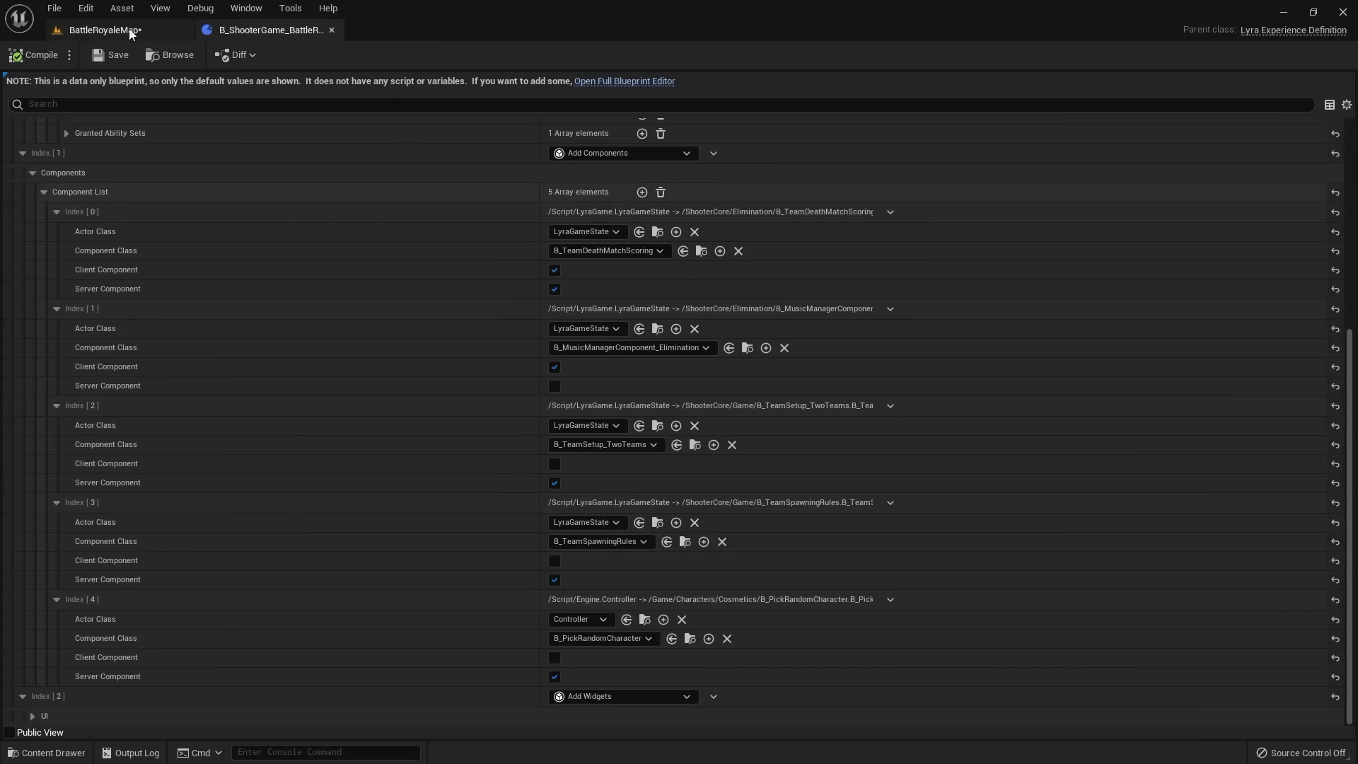
Step: Return to BattleRoyaleMap and duplicate B_TeamSetup_TwoTeams in the ShooterCore Game folder as B_TeamSetupFFA
{"action": "left_click", "coordinate": [106, 30]}
{"action": "left_click", "coordinate": [49, 753]}
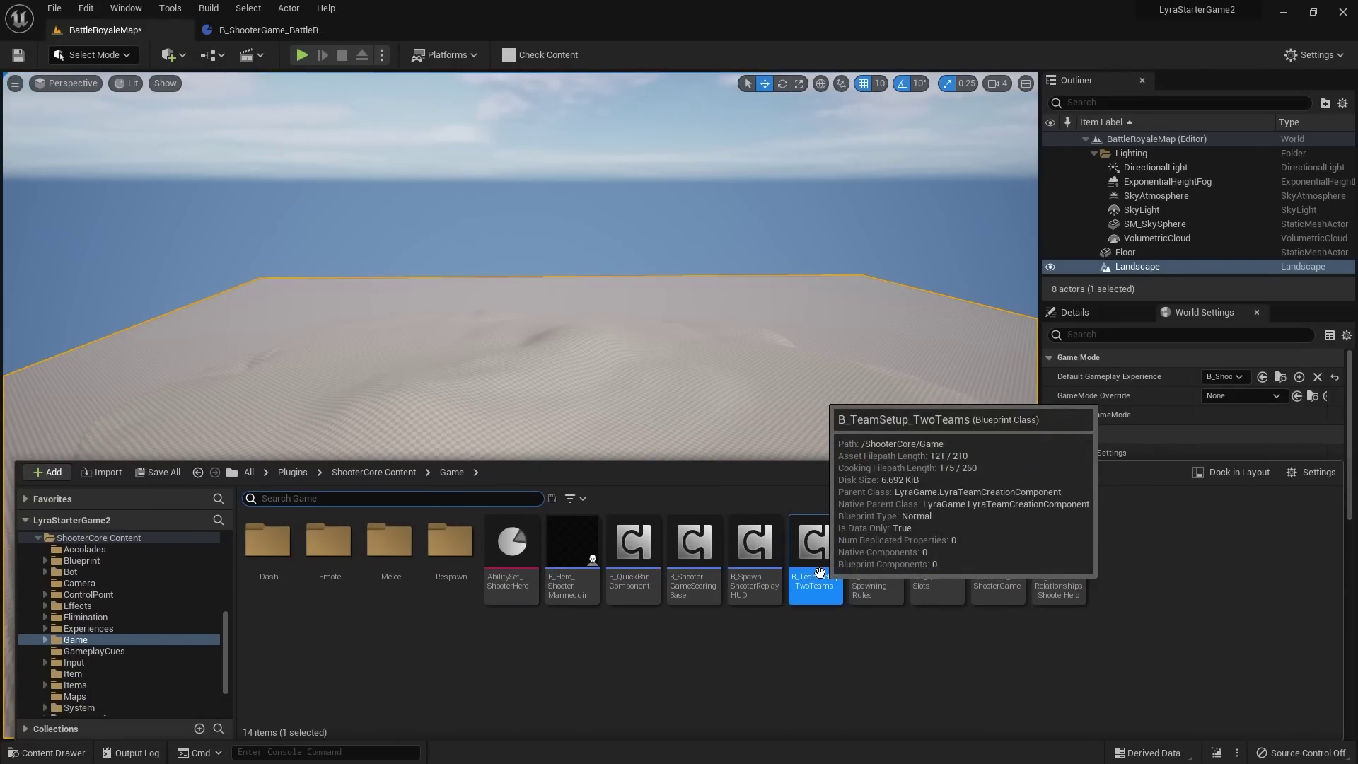
{"action": "right_click", "coordinate": [798, 558]}
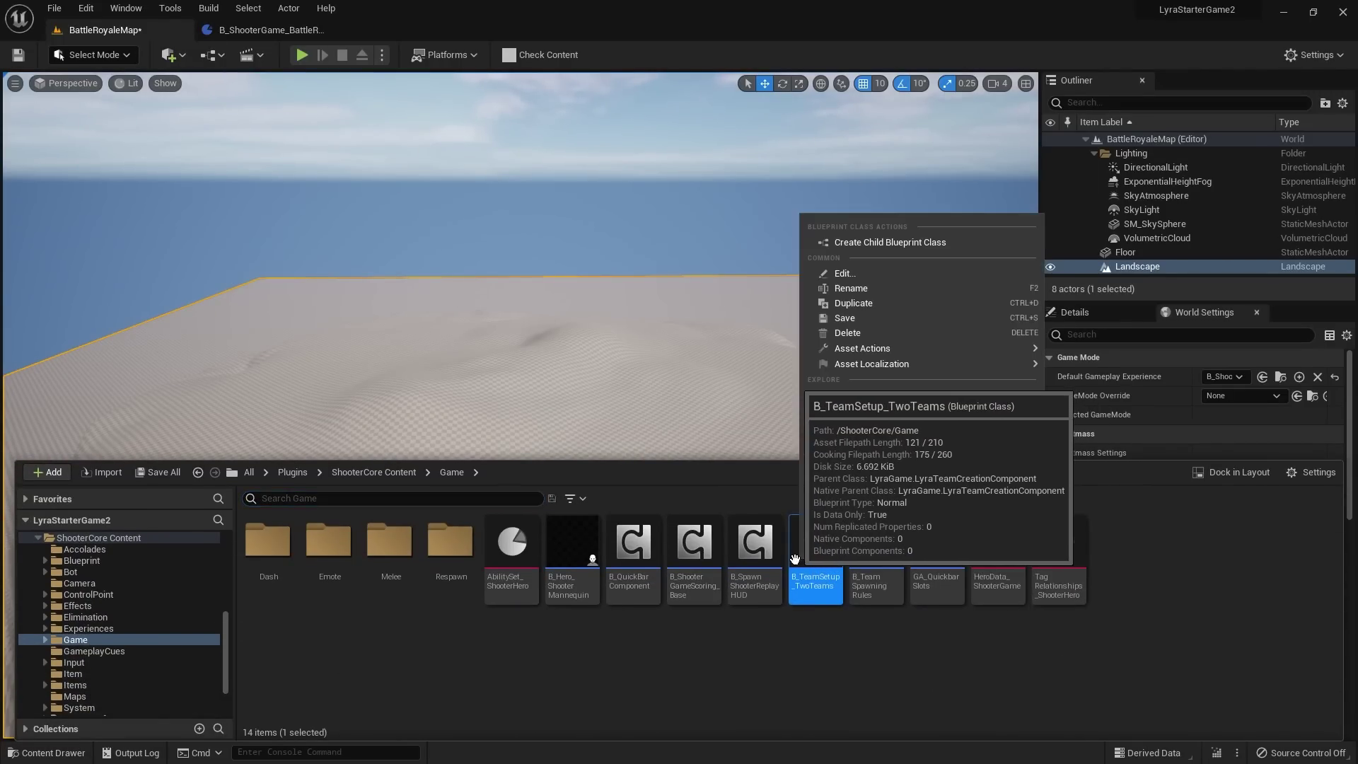
{"action": "left_click", "coordinate": [881, 316]}
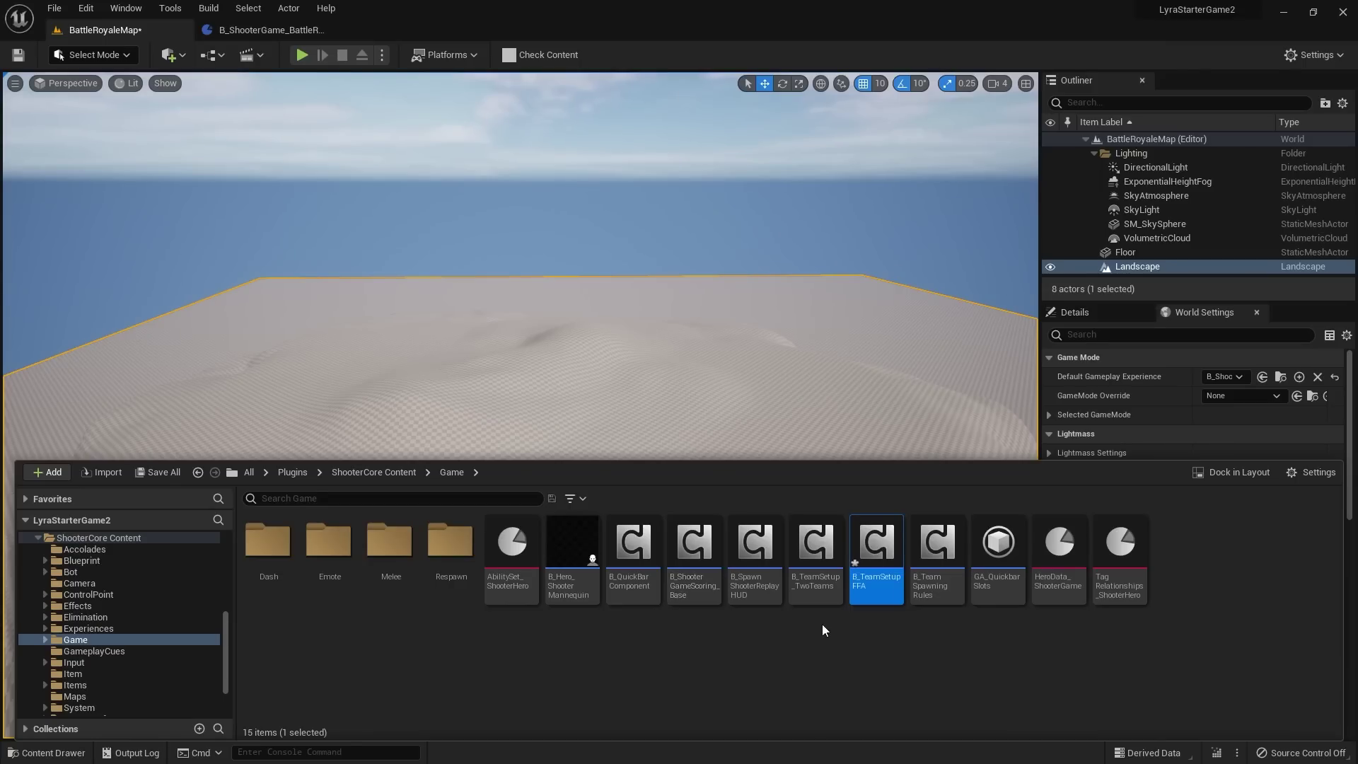
Step: Open B_TeamSetupFFA and clear the data assets assigned to teams 1 and 2 in Teams to Create
{"action": "double_click", "coordinate": [886, 548]}
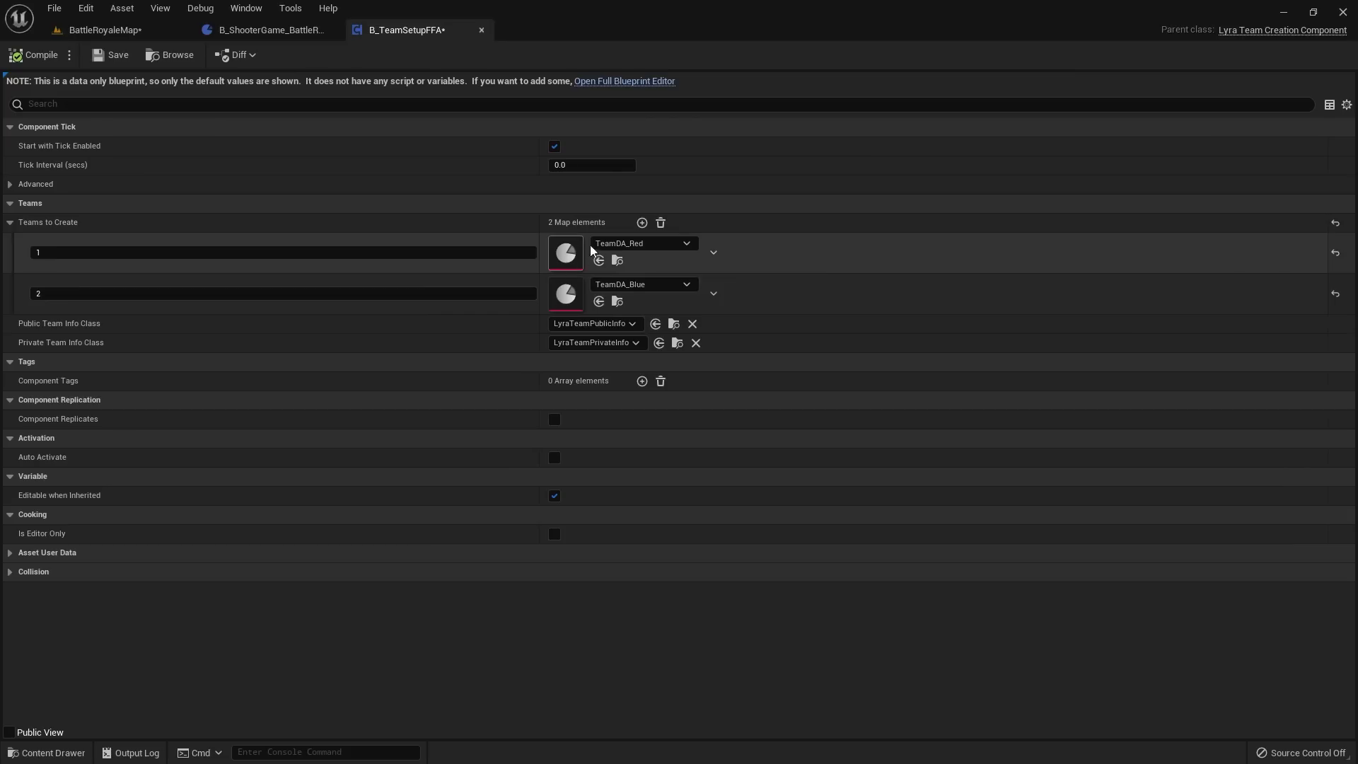
{"action": "left_click", "coordinate": [646, 247]}
{"action": "left_click", "coordinate": [635, 325]}
{"action": "left_click", "coordinate": [640, 283]}
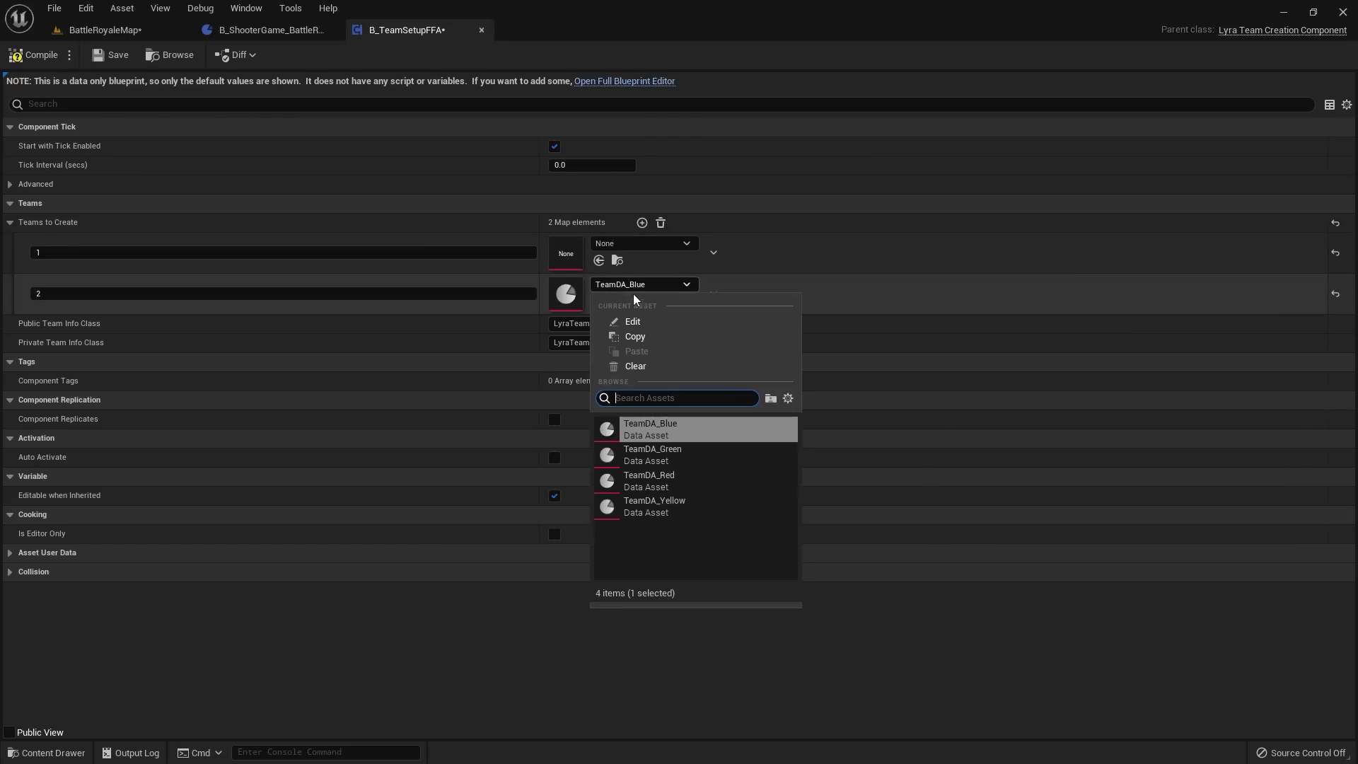
{"action": "left_click", "coordinate": [635, 366]}
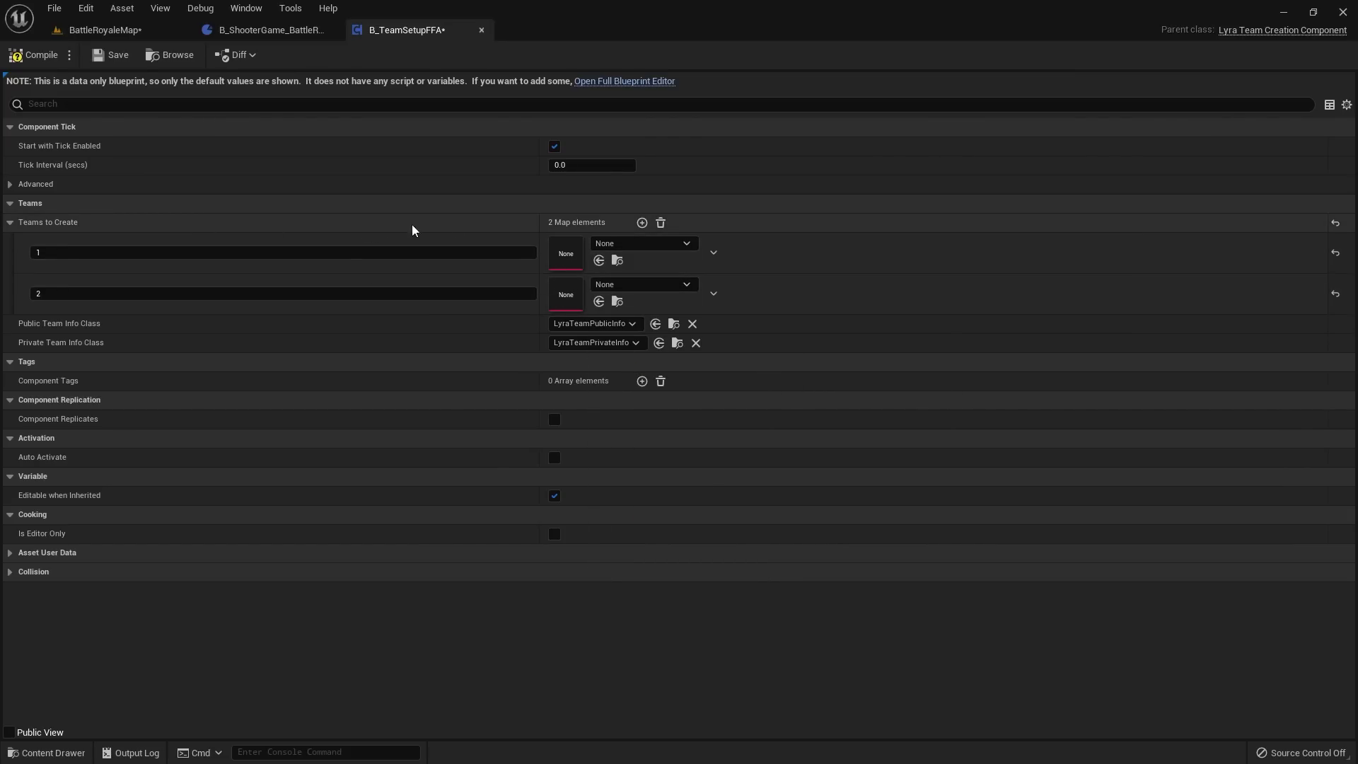
Step: Add two elements to Teams to Create with the keys 3 and 4
{"action": "left_click", "coordinate": [642, 223]}
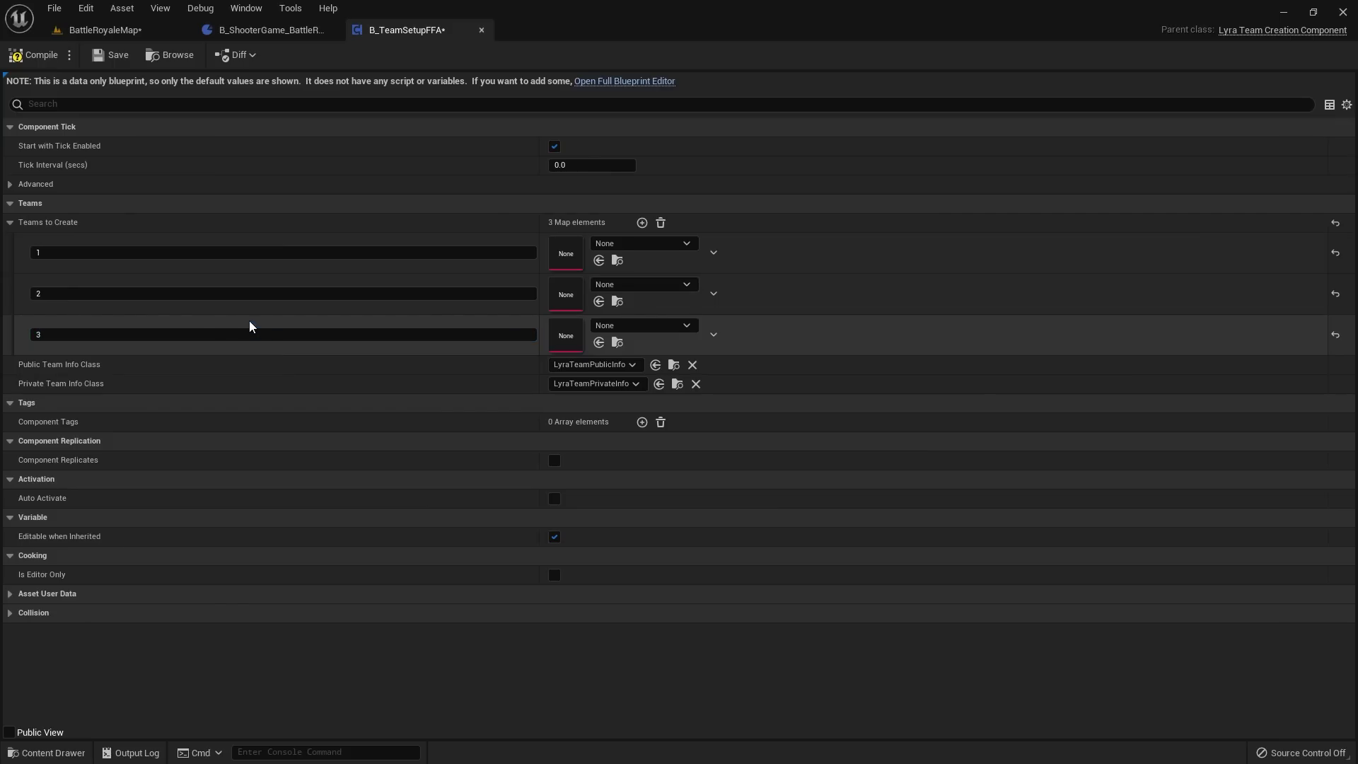
{"action": "left_click", "coordinate": [642, 225]}
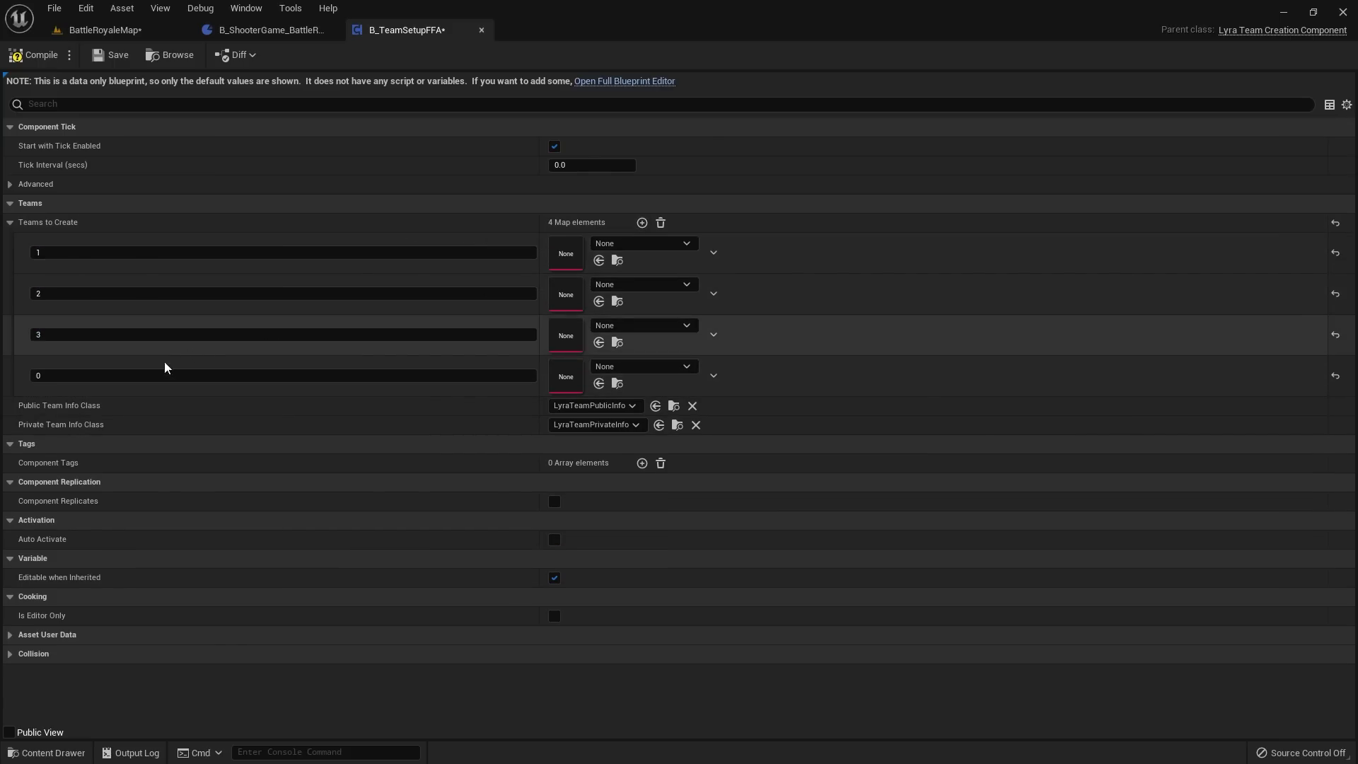
{"action": "left_click", "coordinate": [168, 368]}
{"action": "type", "text": "4"}
{"action": "key", "text": "Return"}
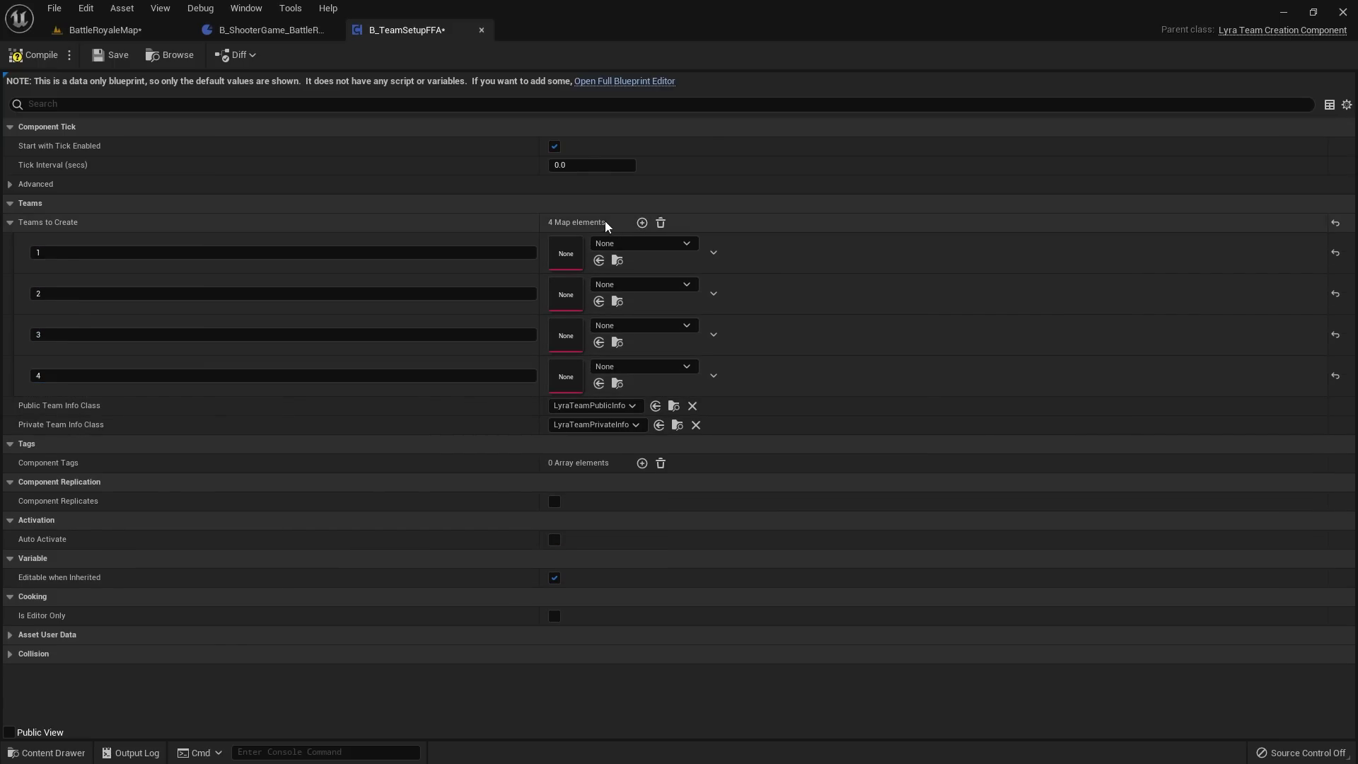
Step: Add two more team elements with the keys 5 and 6 and no data asset
{"action": "left_click", "coordinate": [643, 223]}
{"action": "left_click", "coordinate": [127, 413]}
{"action": "type", "text": "5"}
{"action": "key", "text": "Return"}
{"action": "left_click", "coordinate": [642, 222]}
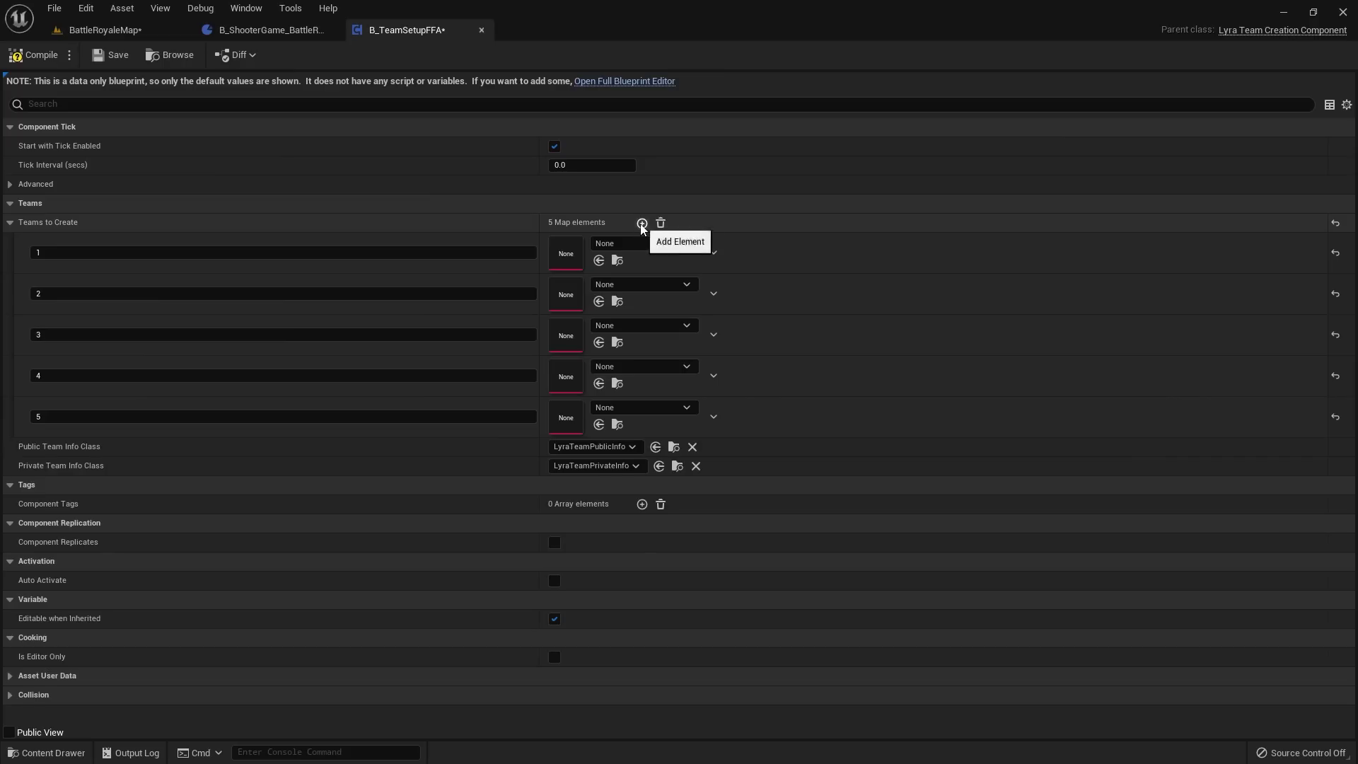
{"action": "left_click", "coordinate": [112, 456]}
{"action": "type", "text": "6"}
{"action": "key", "text": "Return"}
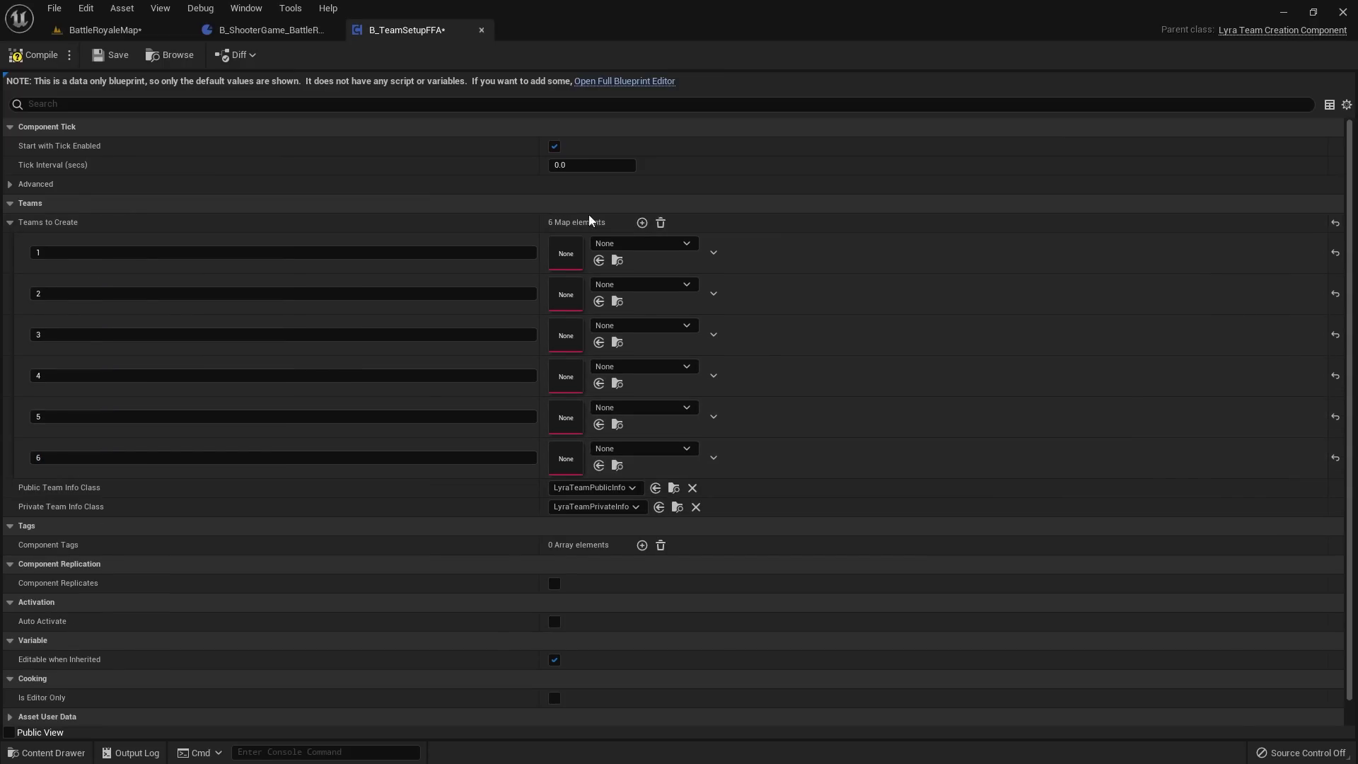
Step: Extend the Teams to Create map with three elements keyed 7, 8 and 9
{"action": "left_click", "coordinate": [642, 223]}
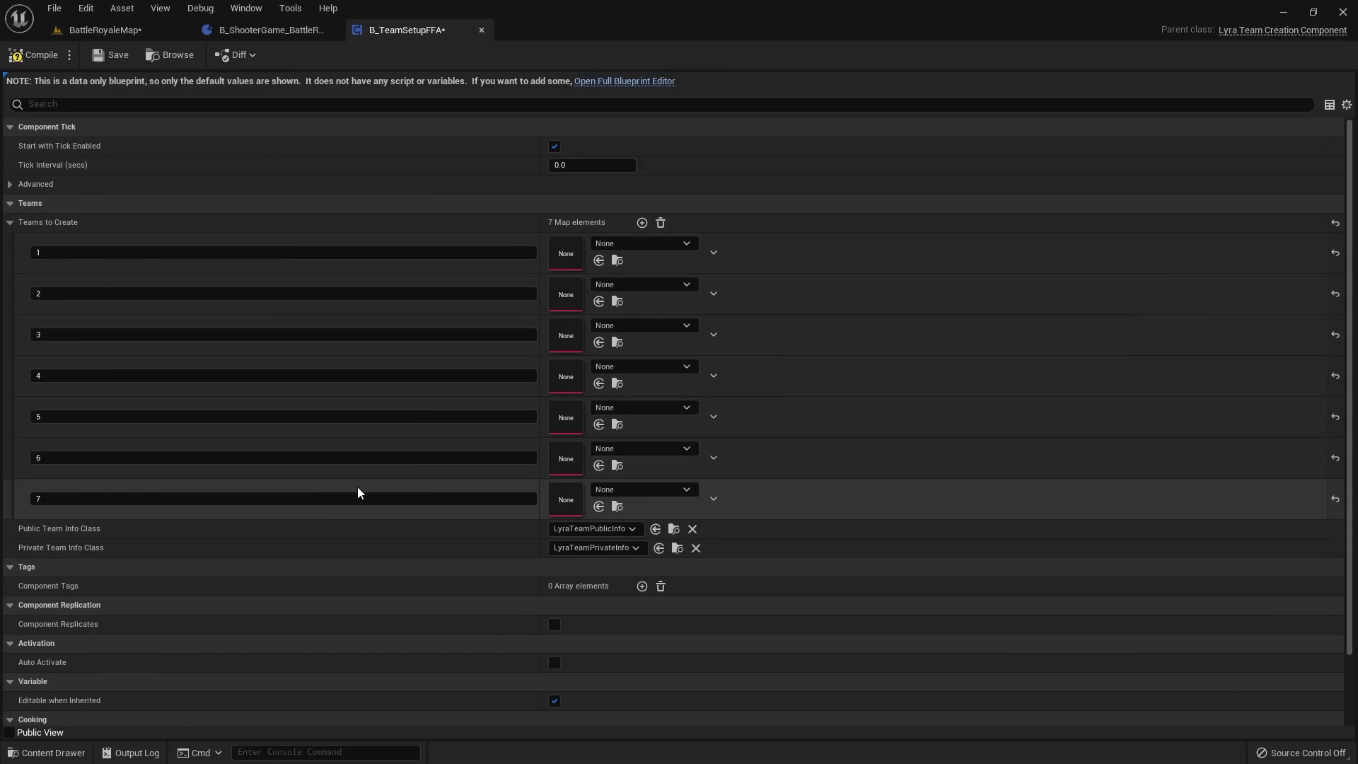
{"action": "scroll", "coordinate": [495, 354], "scroll_direction": "down", "scroll_amount": 1}
{"action": "scroll", "coordinate": [637, 269], "scroll_direction": "up", "scroll_amount": 1}
{"action": "left_click", "coordinate": [642, 223]}
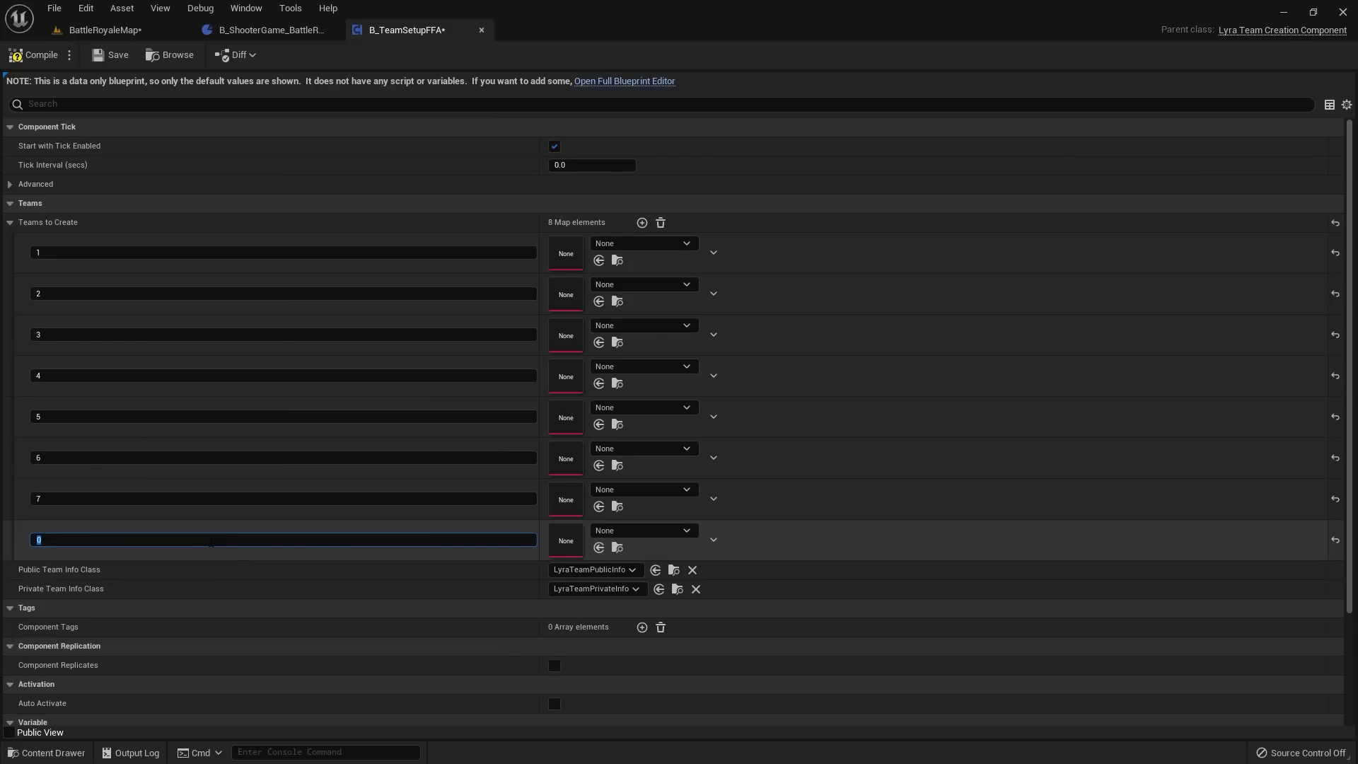
{"action": "left_click", "coordinate": [642, 222]}
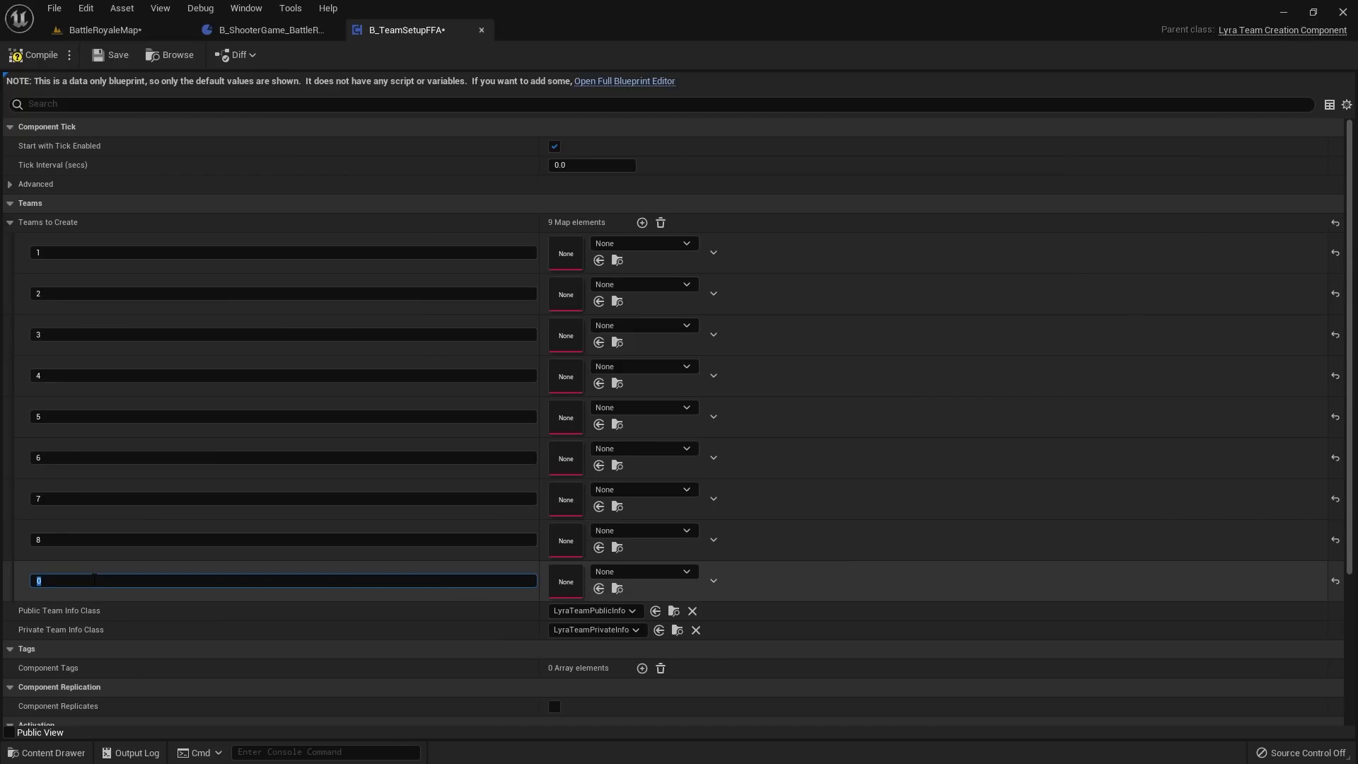
{"action": "type", "text": "9"}
{"action": "key", "text": "Return"}
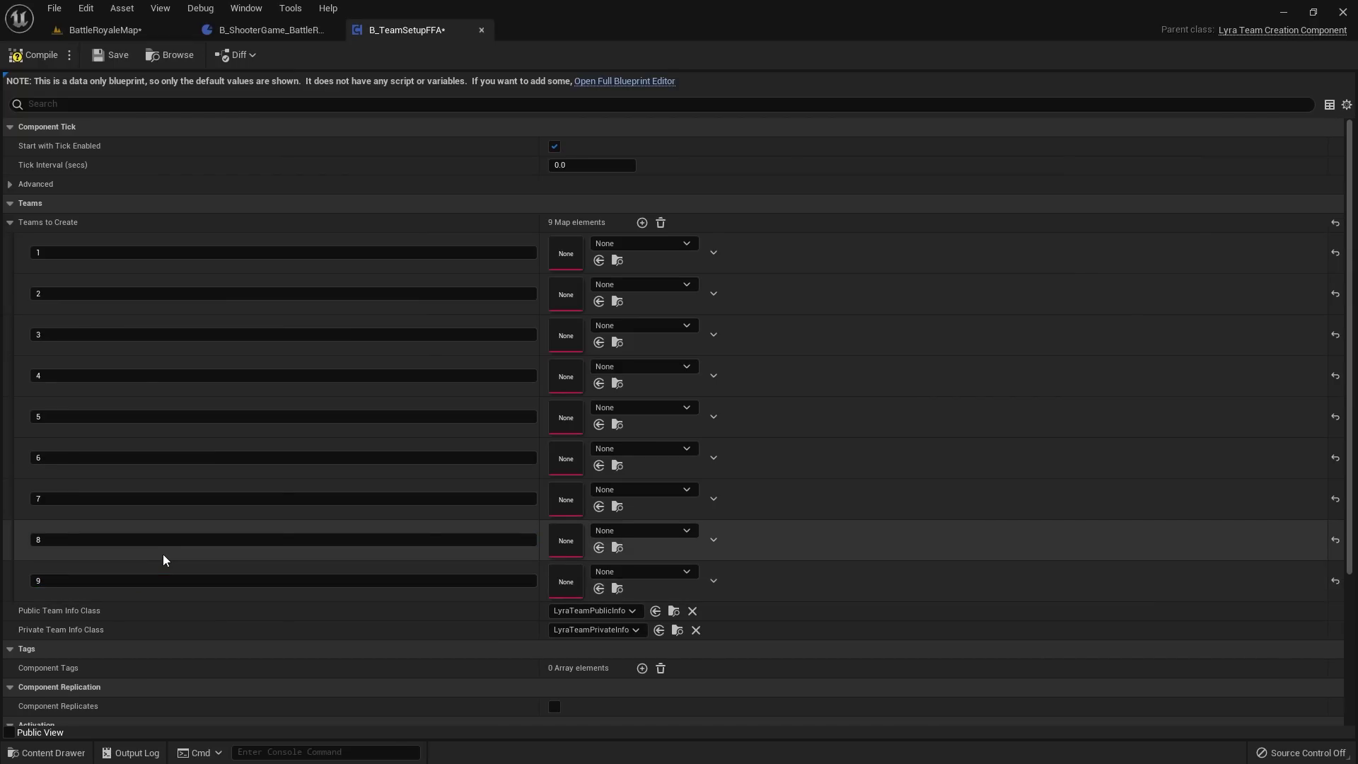
Step: Add two more elements to Teams to Create with the keys 10 and 11
{"action": "left_click", "coordinate": [642, 223]}
{"action": "left_click", "coordinate": [97, 616]}
{"action": "type", "text": "1"}
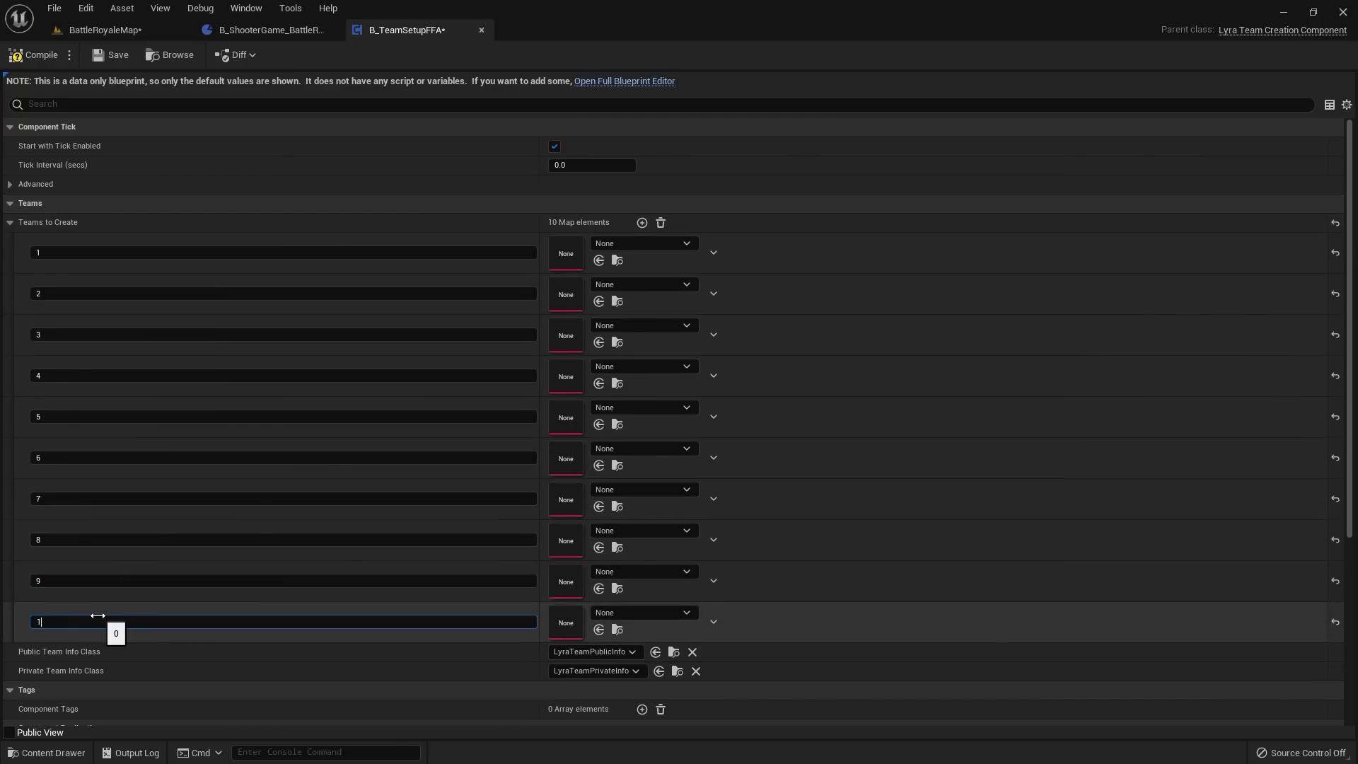
{"action": "type", "text": "0"}
{"action": "key", "text": "Return"}
{"action": "left_click", "coordinate": [642, 223]}
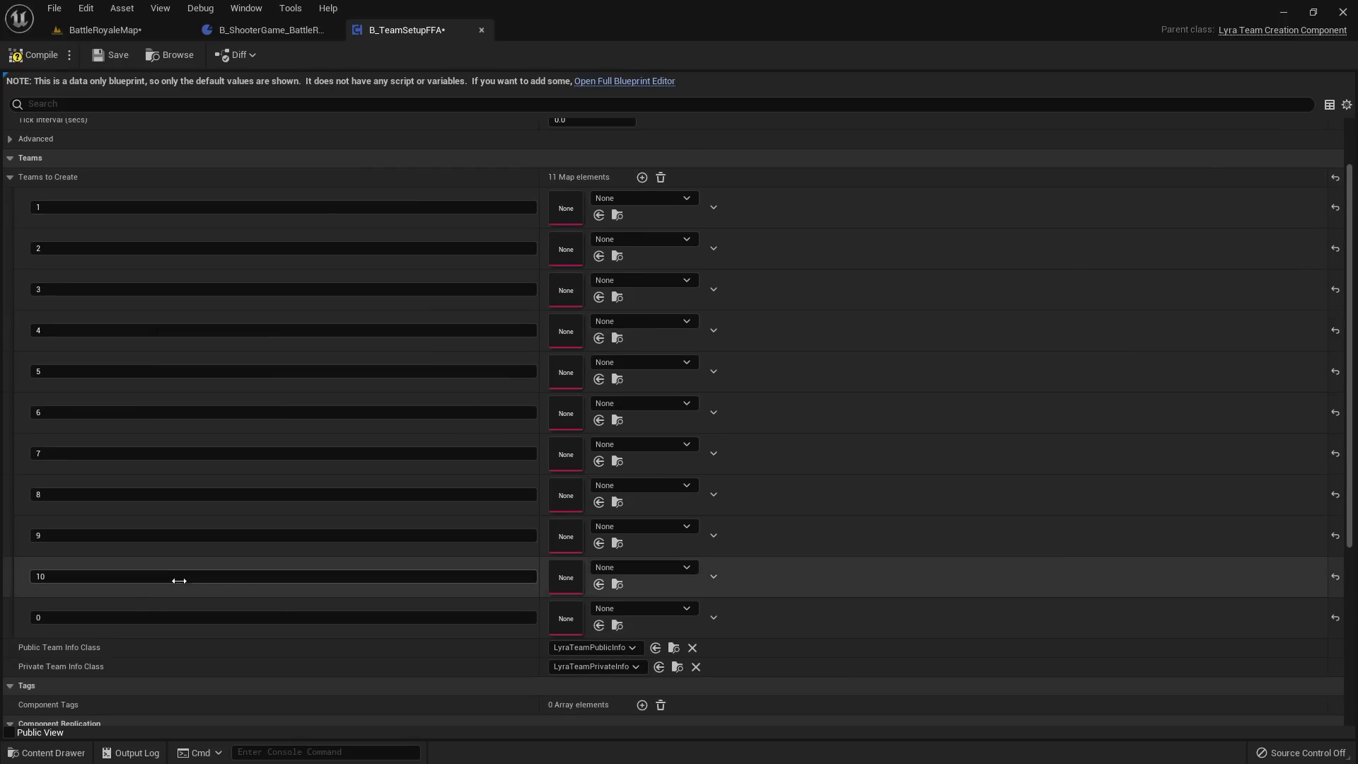
{"action": "left_click", "coordinate": [97, 616]}
{"action": "type", "text": "11"}
{"action": "key", "text": "Return"}
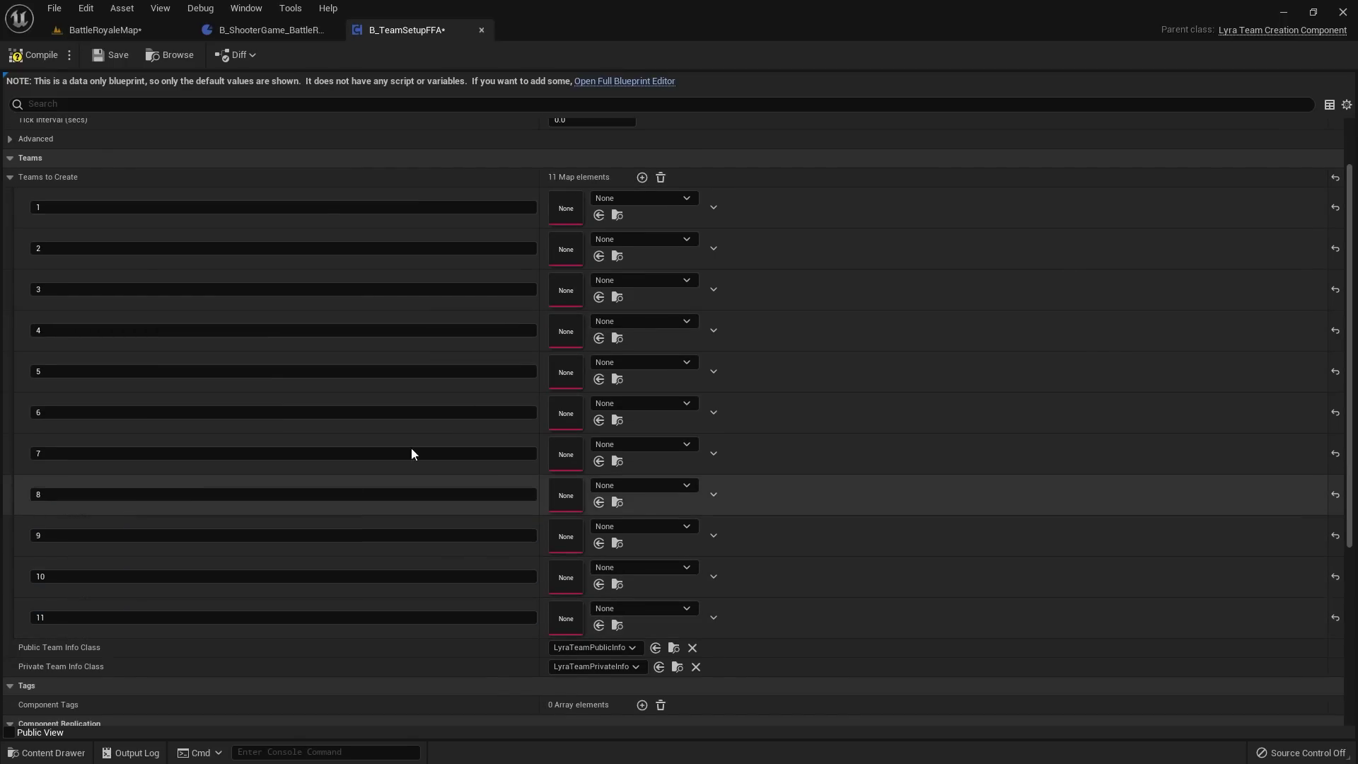
Step: Add two further elements with the keys 12 and 13 to the Teams to Create map
{"action": "left_click", "coordinate": [642, 178]}
{"action": "left_click", "coordinate": [98, 644]}
{"action": "type", "text": "12"}
{"action": "key", "text": "Return"}
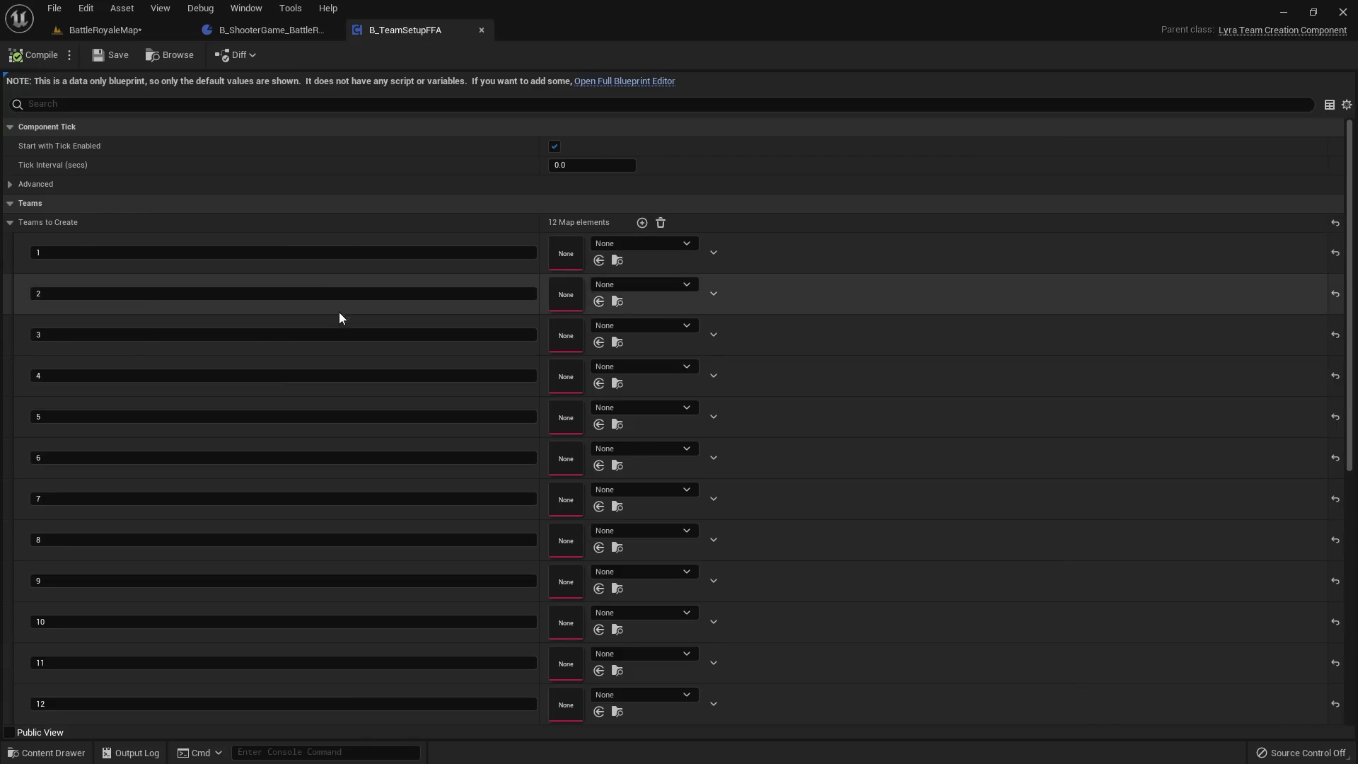
{"action": "scroll", "coordinate": [341, 298], "scroll_direction": "down", "scroll_amount": 2}
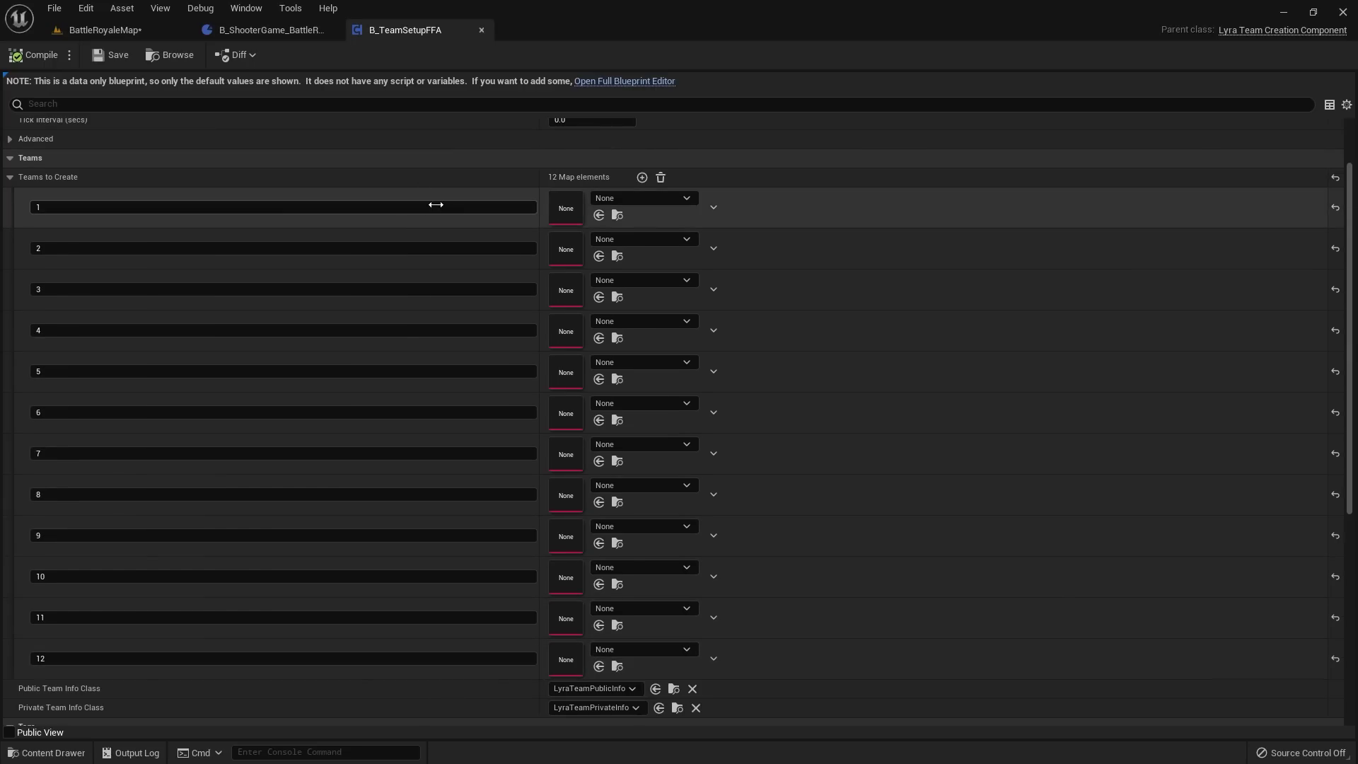
{"action": "scroll", "coordinate": [436, 205], "scroll_direction": "up", "scroll_amount": 1}
{"action": "scroll", "coordinate": [509, 227], "scroll_direction": "down", "scroll_amount": 2}
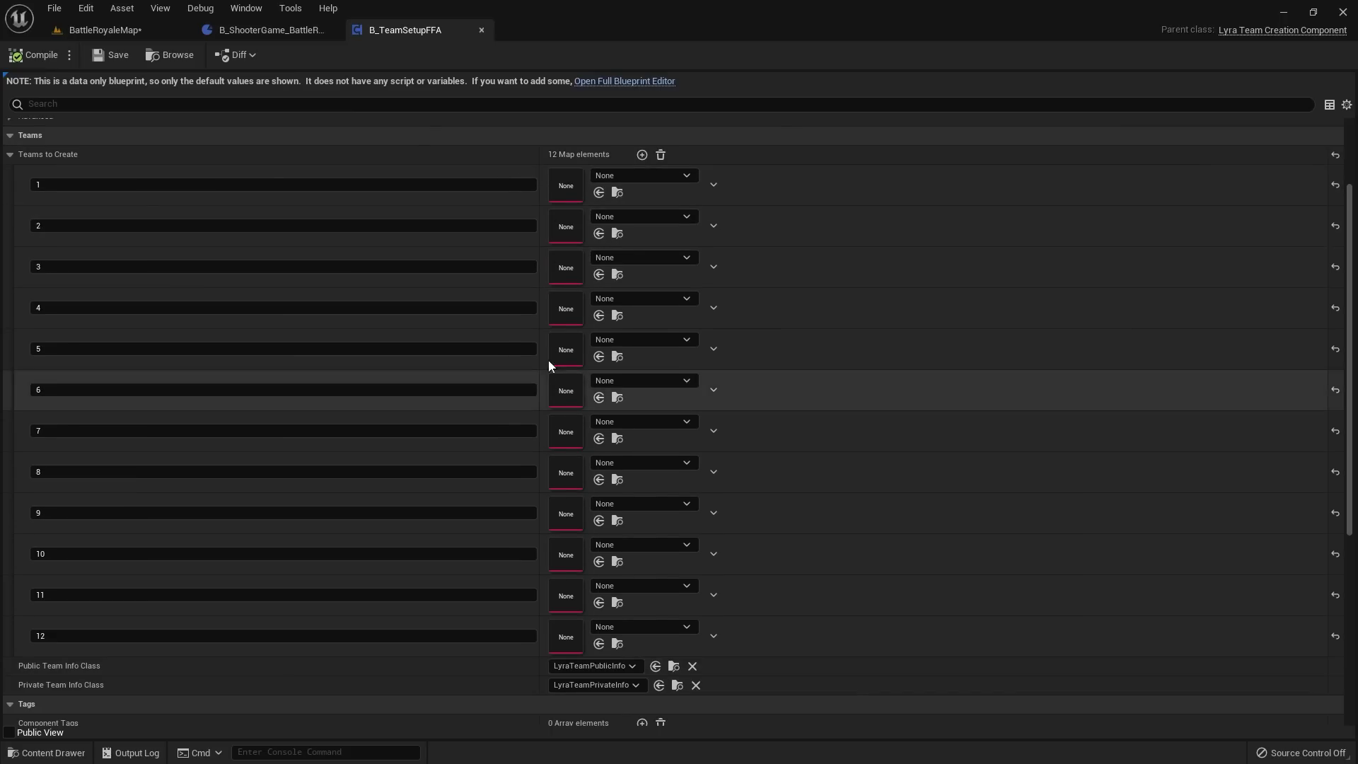
{"action": "scroll", "coordinate": [549, 360], "scroll_direction": "up", "scroll_amount": 2}
{"action": "left_click", "coordinate": [642, 196]}
{"action": "scroll", "coordinate": [472, 472], "scroll_direction": "down", "scroll_amount": 4}
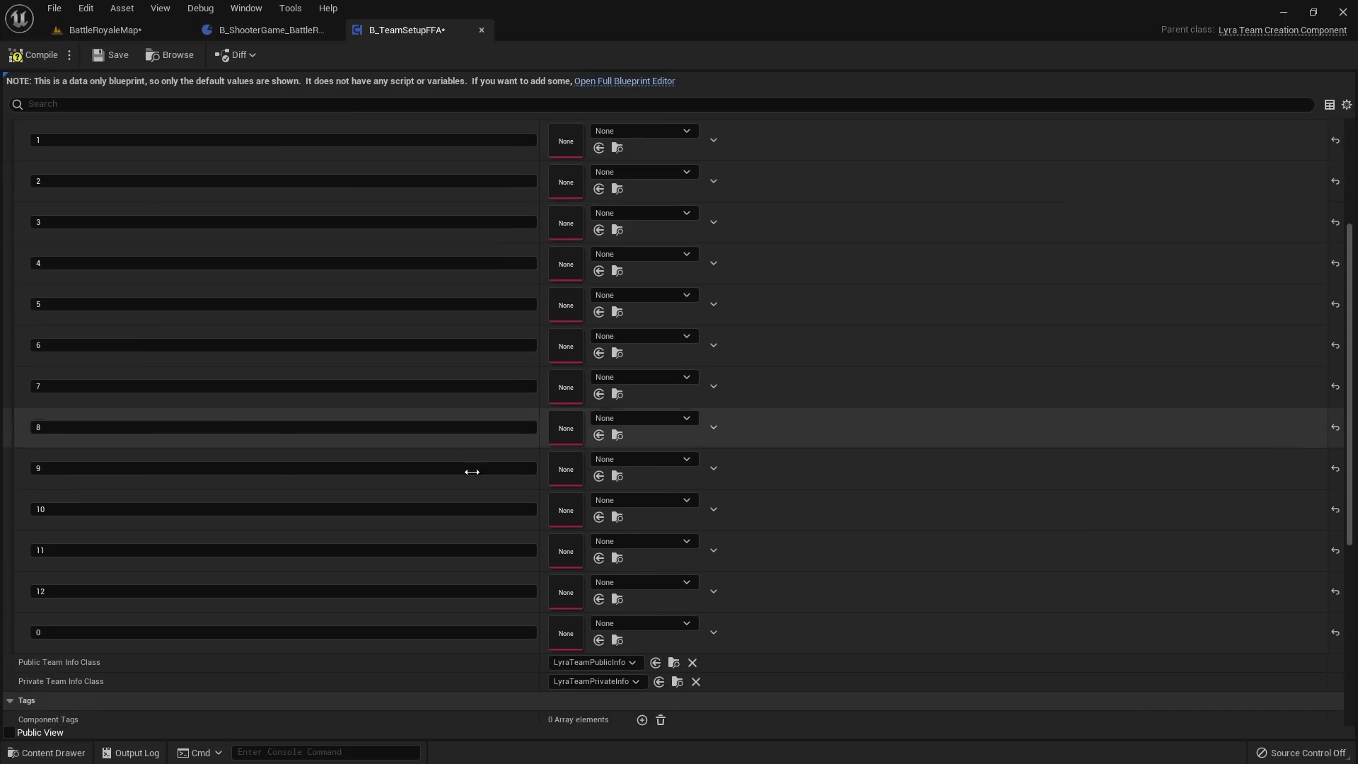
{"action": "scroll", "coordinate": [332, 383], "scroll_direction": "up", "scroll_amount": 2}
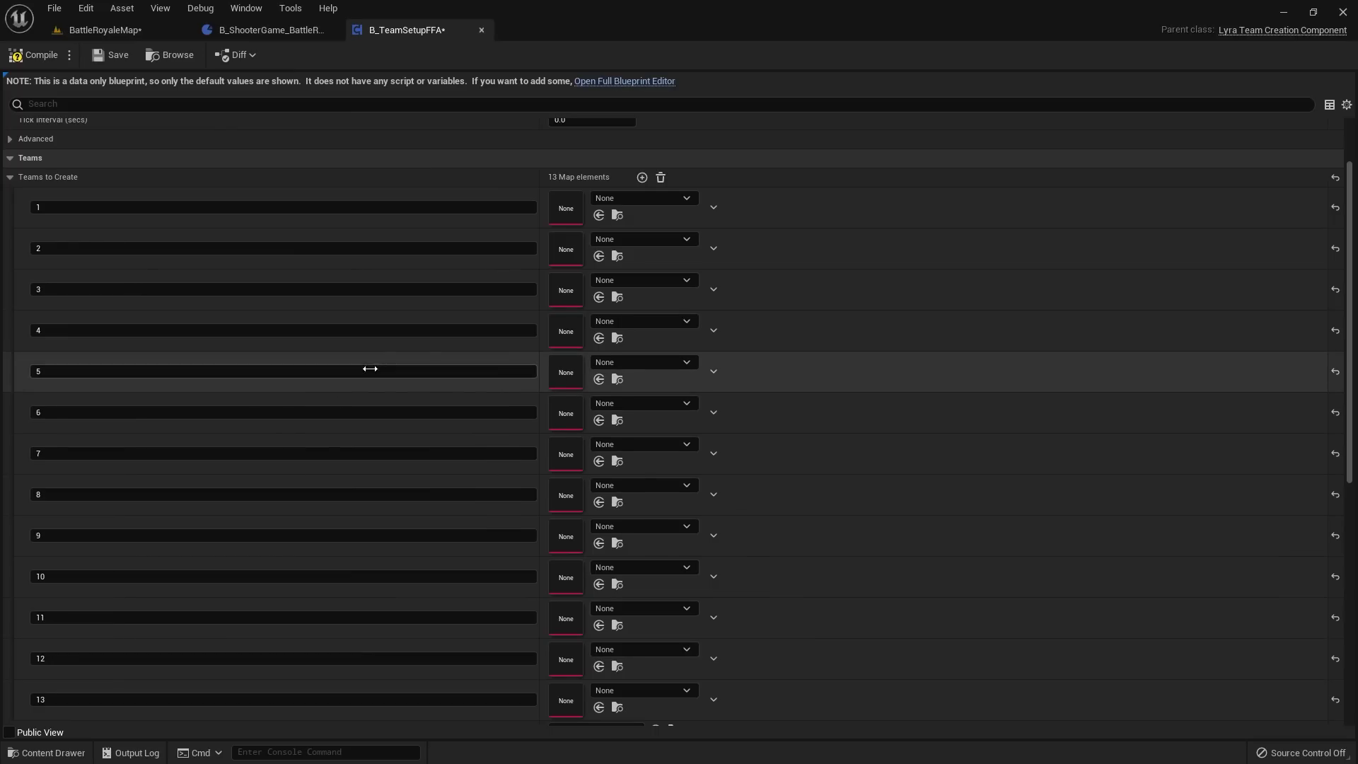
Step: Save B_TeamSetupFFA, look over its list of team keys and close the blueprint
{"action": "scroll", "coordinate": [382, 347], "scroll_direction": "up", "scroll_amount": 2}
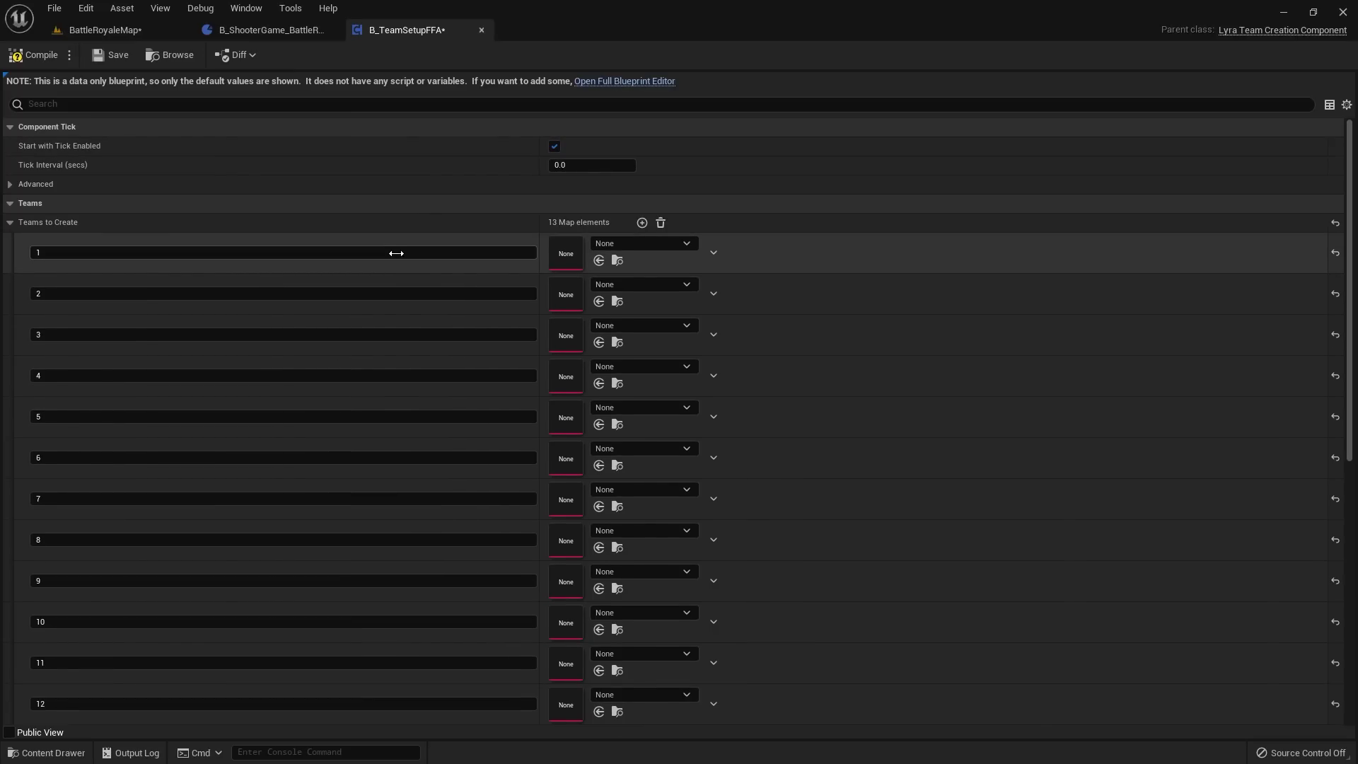
{"action": "scroll", "coordinate": [411, 272], "scroll_direction": "down", "scroll_amount": 2}
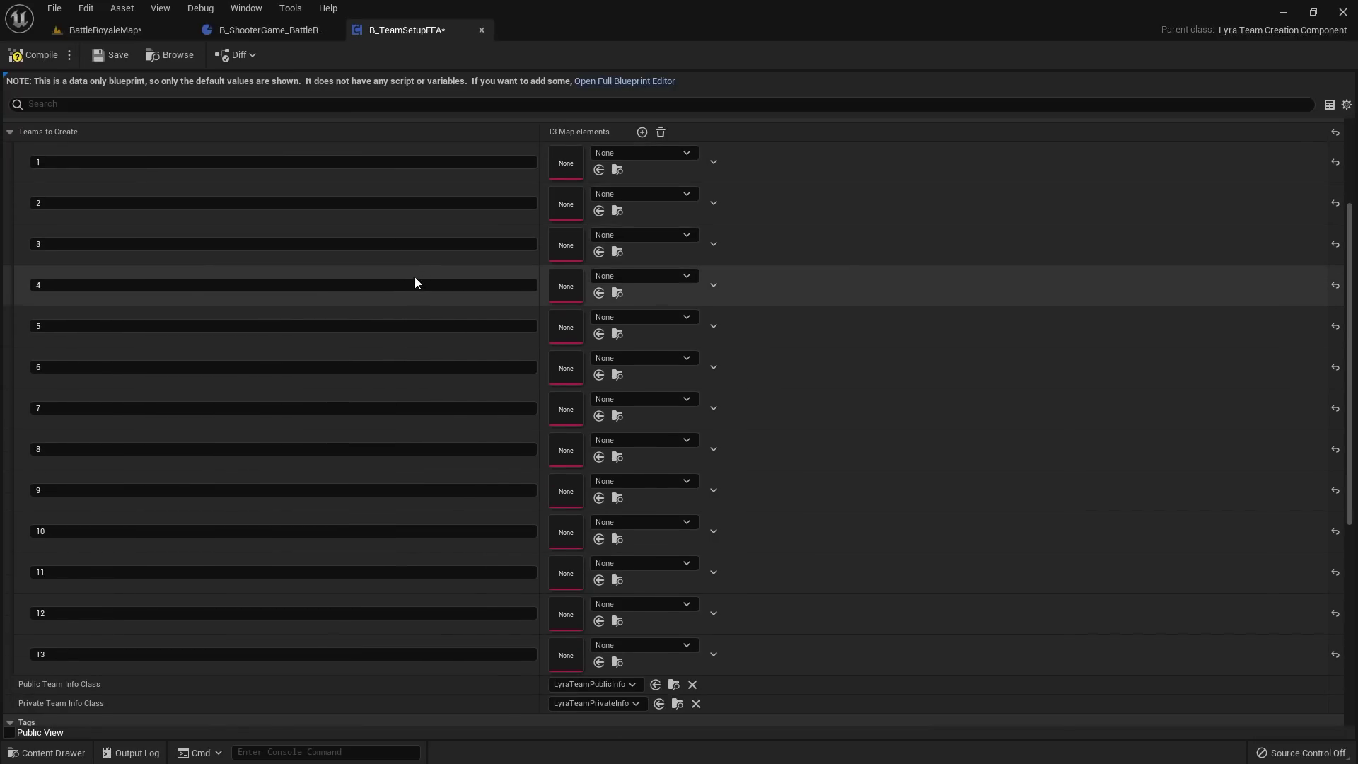
{"action": "scroll", "coordinate": [414, 276], "scroll_direction": "up", "scroll_amount": 2}
{"action": "scroll", "coordinate": [396, 495], "scroll_direction": "down", "scroll_amount": 3}
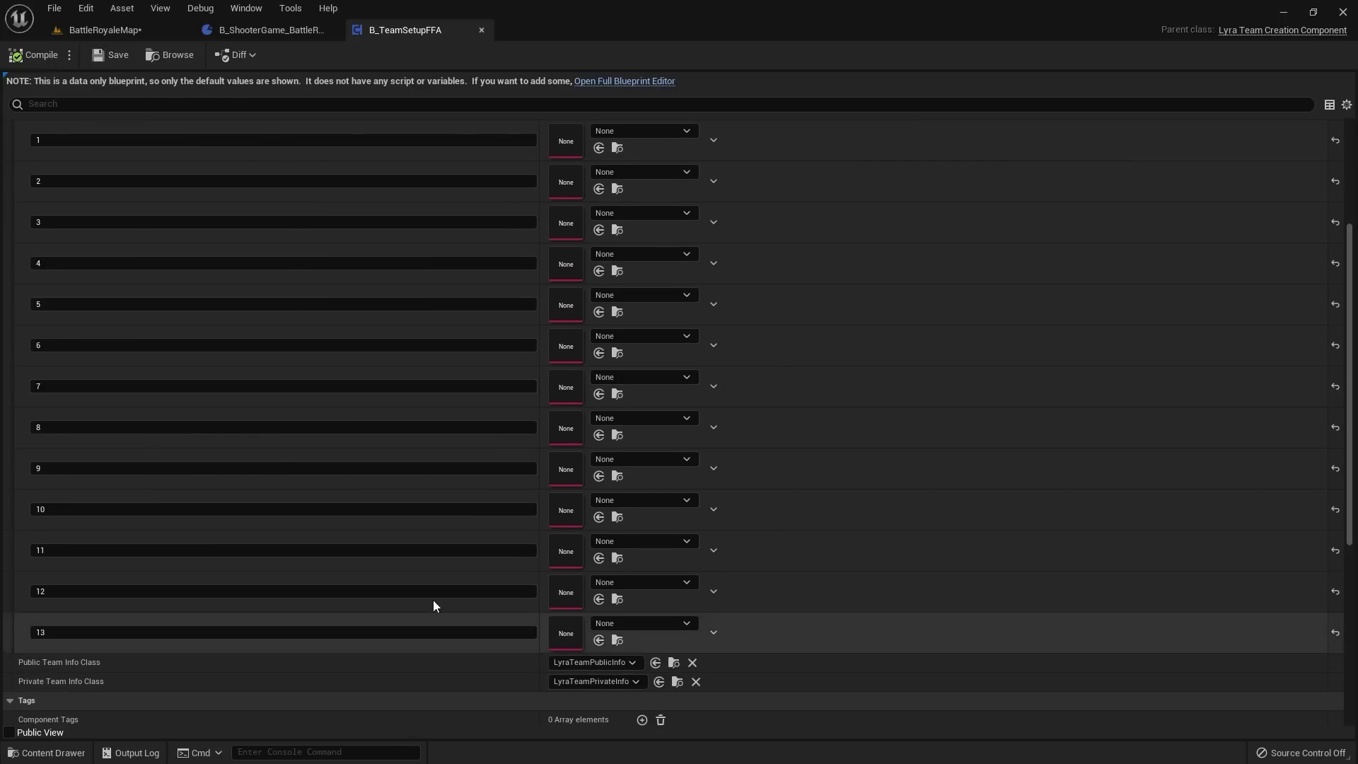
{"action": "scroll", "coordinate": [283, 665], "scroll_direction": "down", "scroll_amount": 2}
{"action": "scroll", "coordinate": [296, 630], "scroll_direction": "up", "scroll_amount": 5}
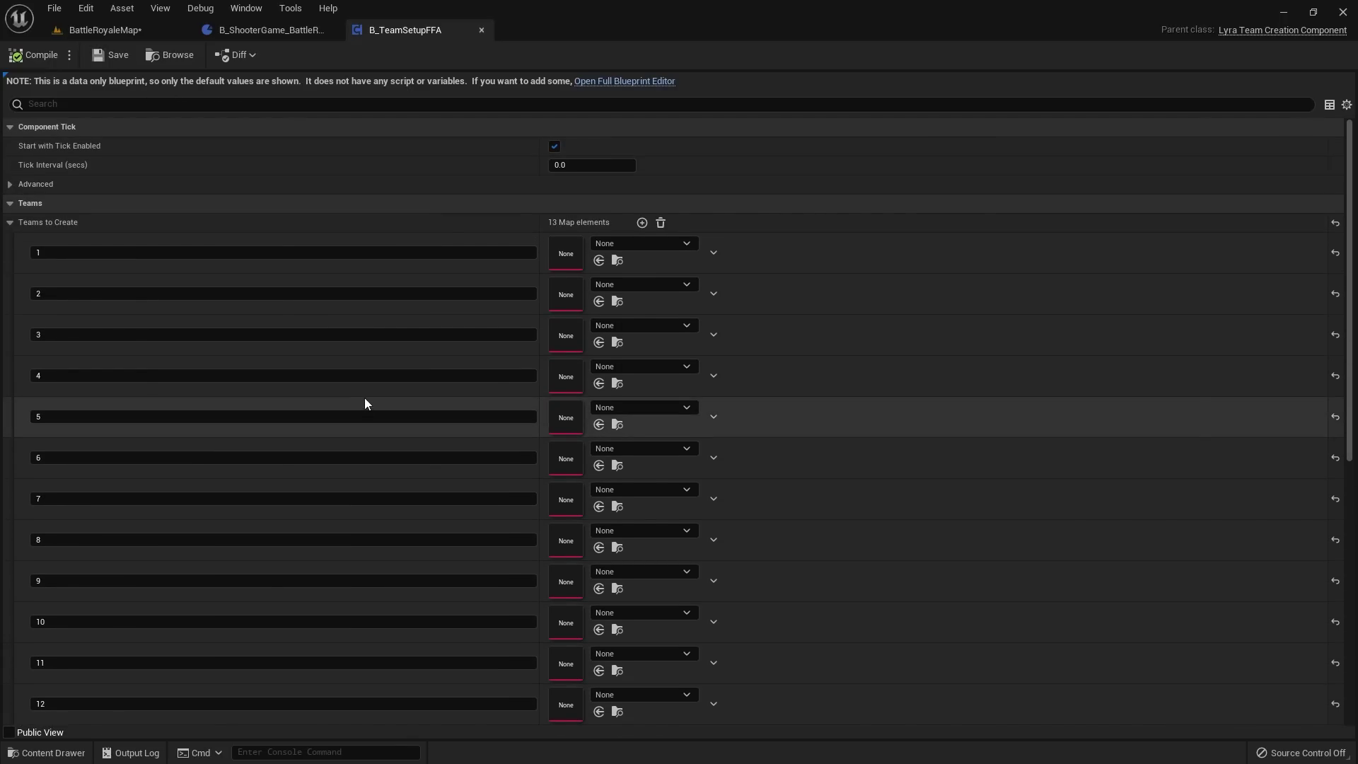
{"action": "scroll", "coordinate": [467, 474], "scroll_direction": "down", "scroll_amount": 5}
{"action": "scroll", "coordinate": [387, 227], "scroll_direction": "up", "scroll_amount": 5}
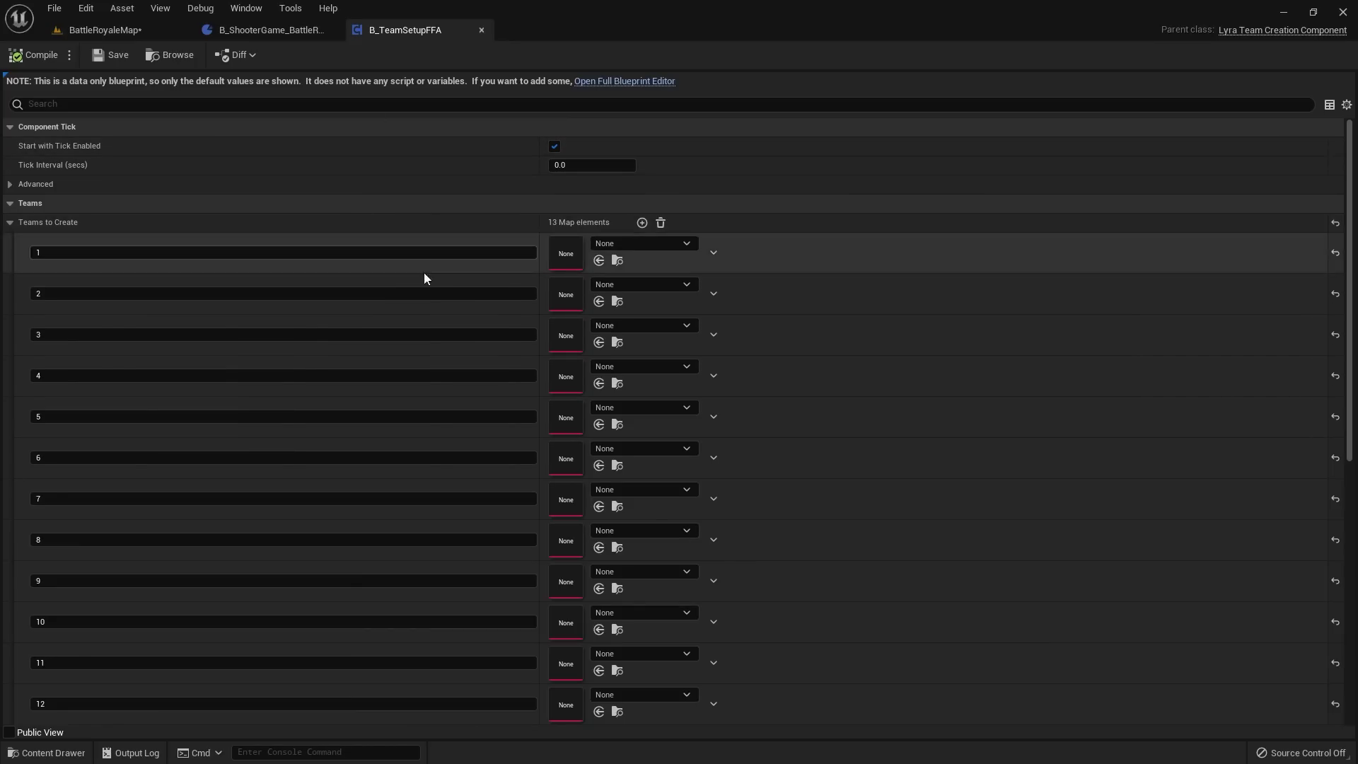
{"action": "left_click", "coordinate": [484, 30]}
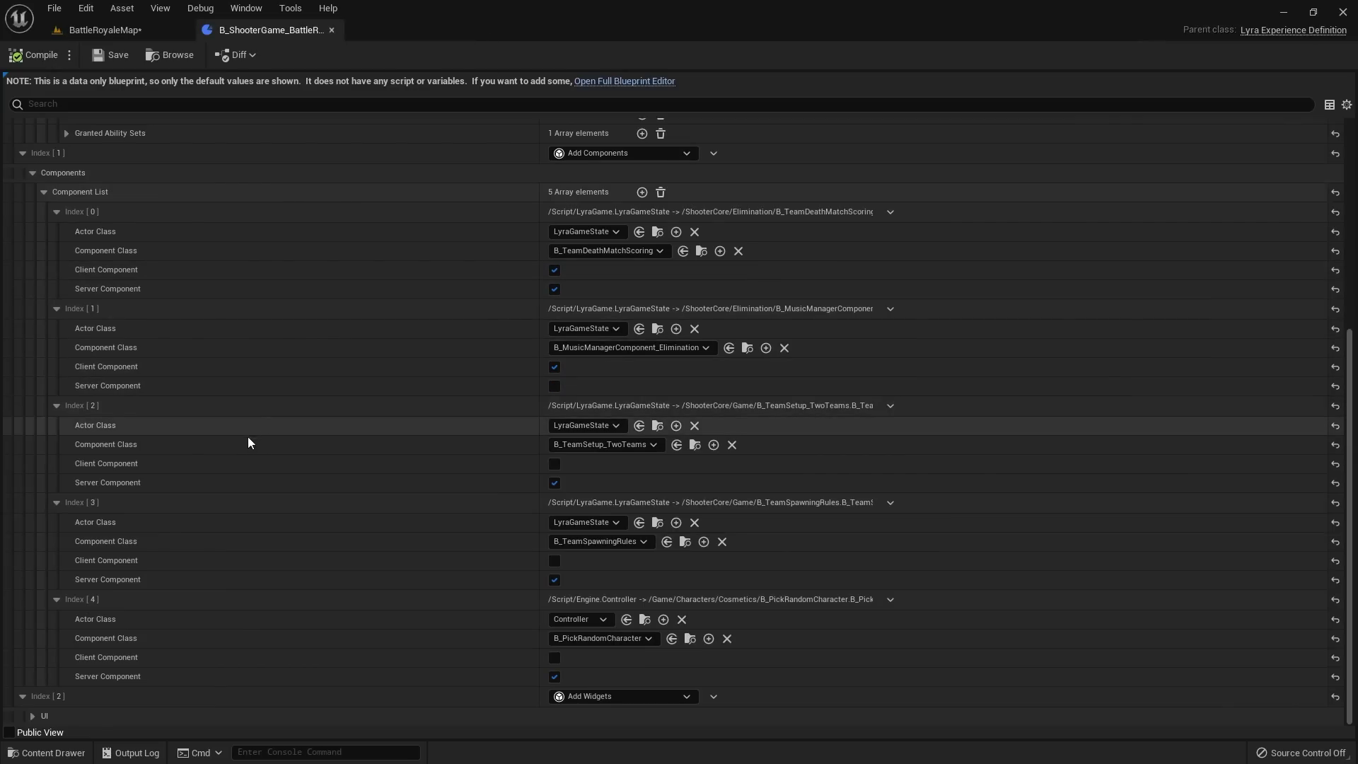
Step: Set the component class at Index 2 of the experience's Component List to B_TeamSetupFFA and save the experience
{"action": "left_click", "coordinate": [587, 446]}
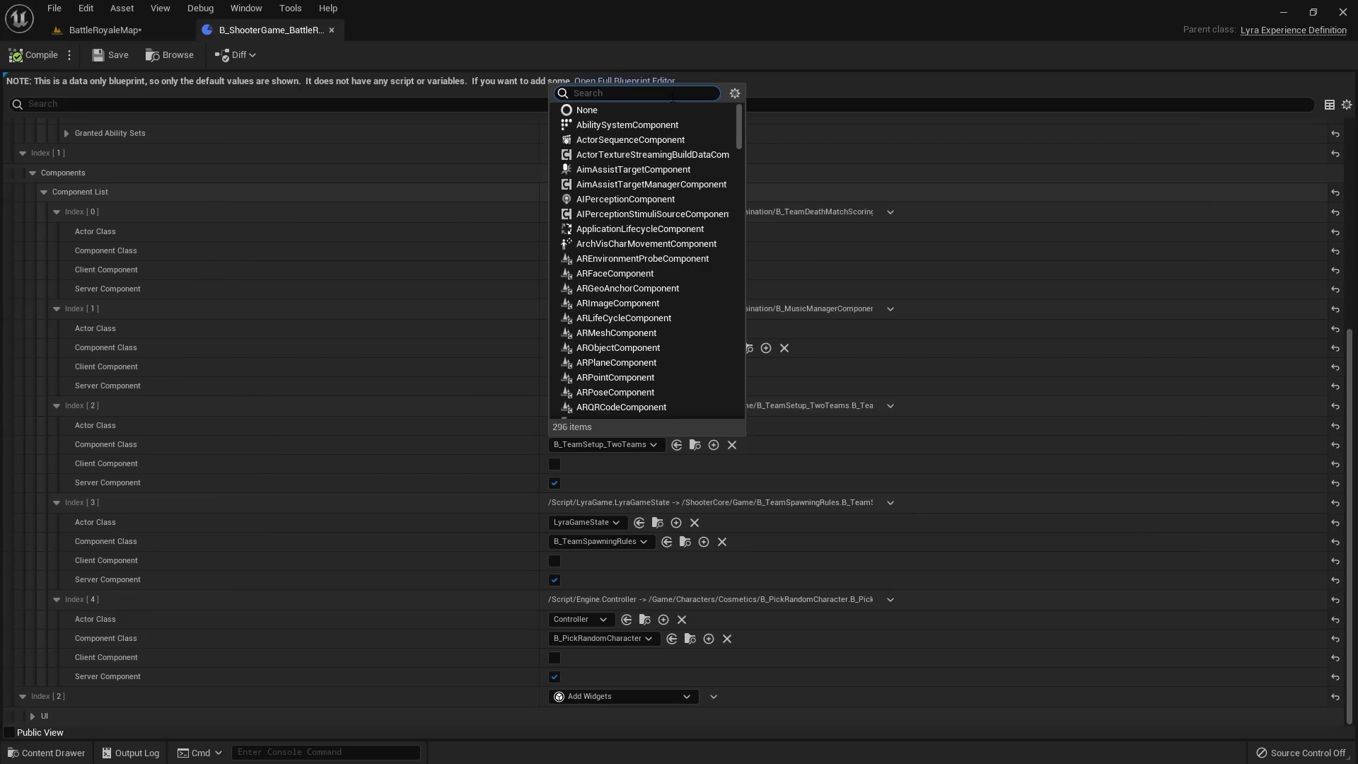
{"action": "type", "text": "ffa"}
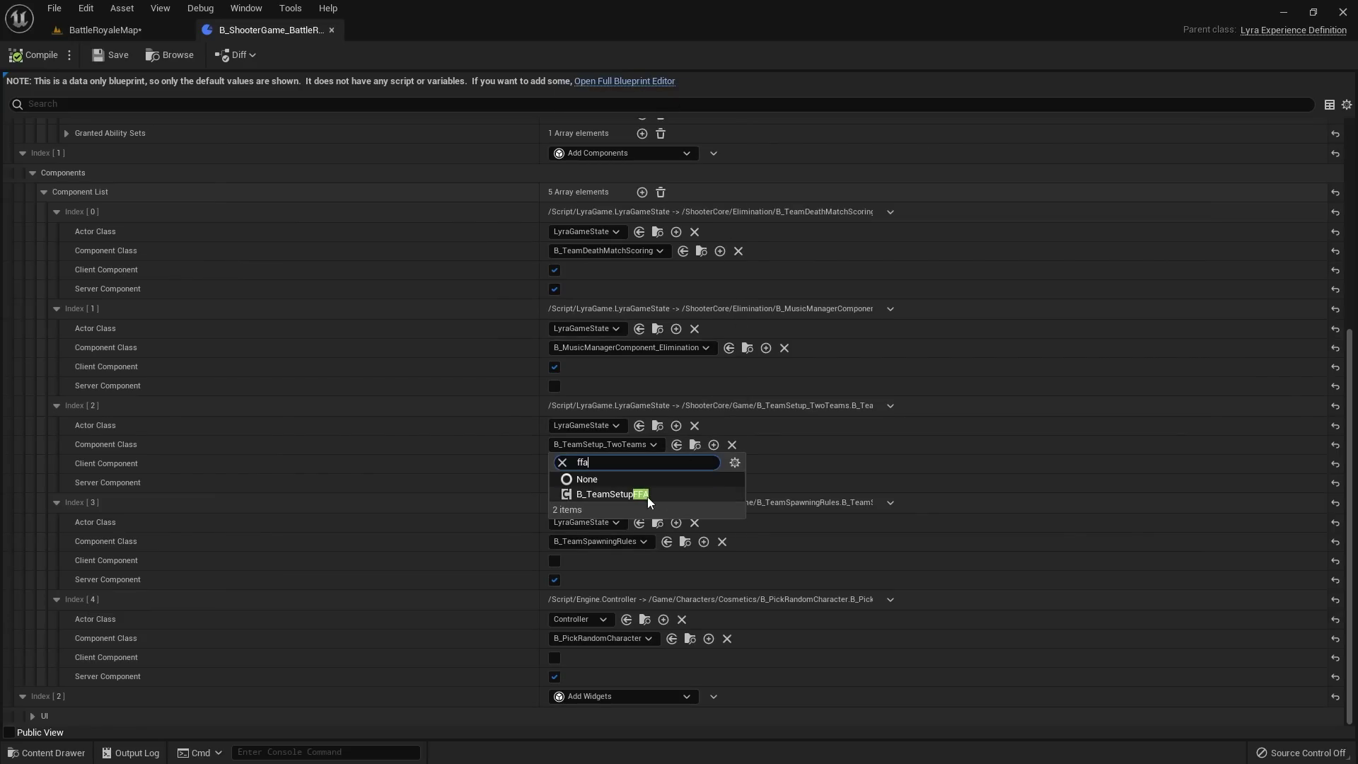
{"action": "left_click", "coordinate": [611, 494]}
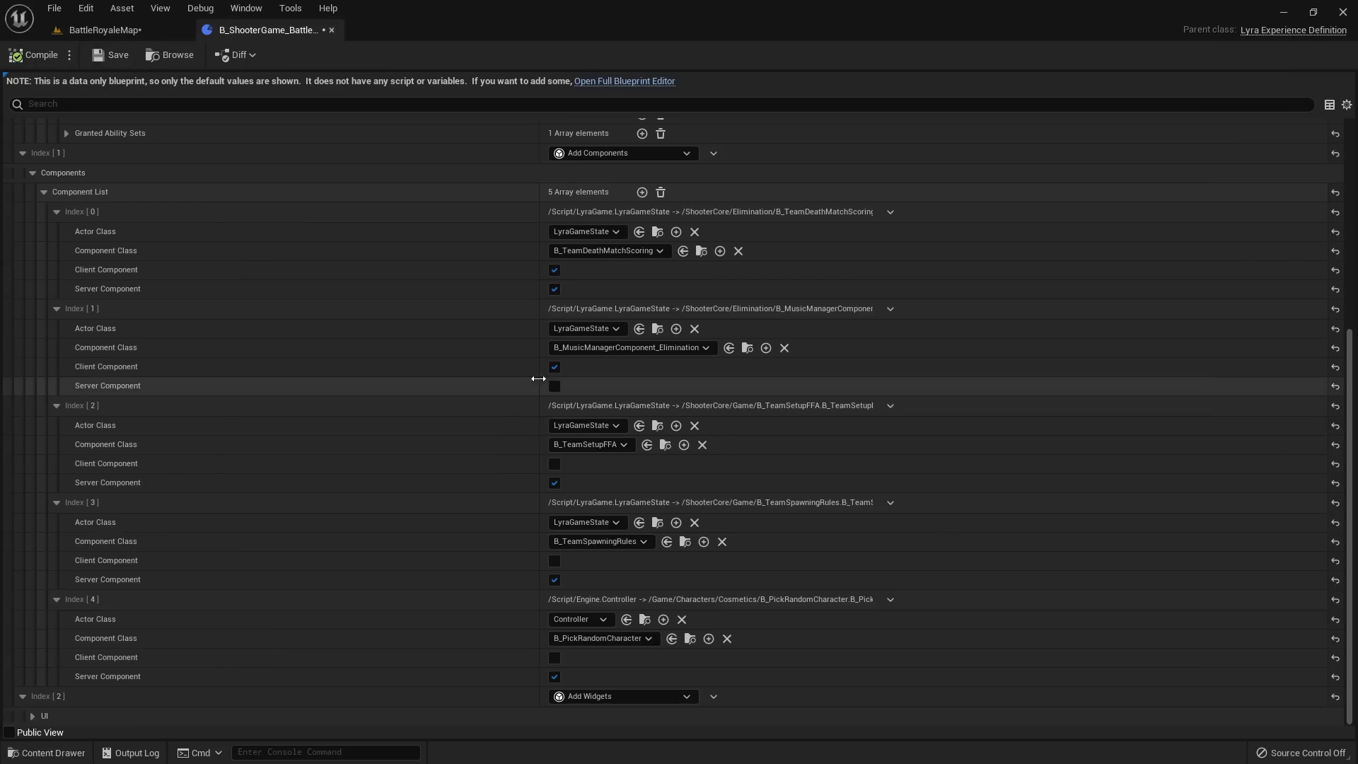
{"action": "left_click", "coordinate": [117, 56]}
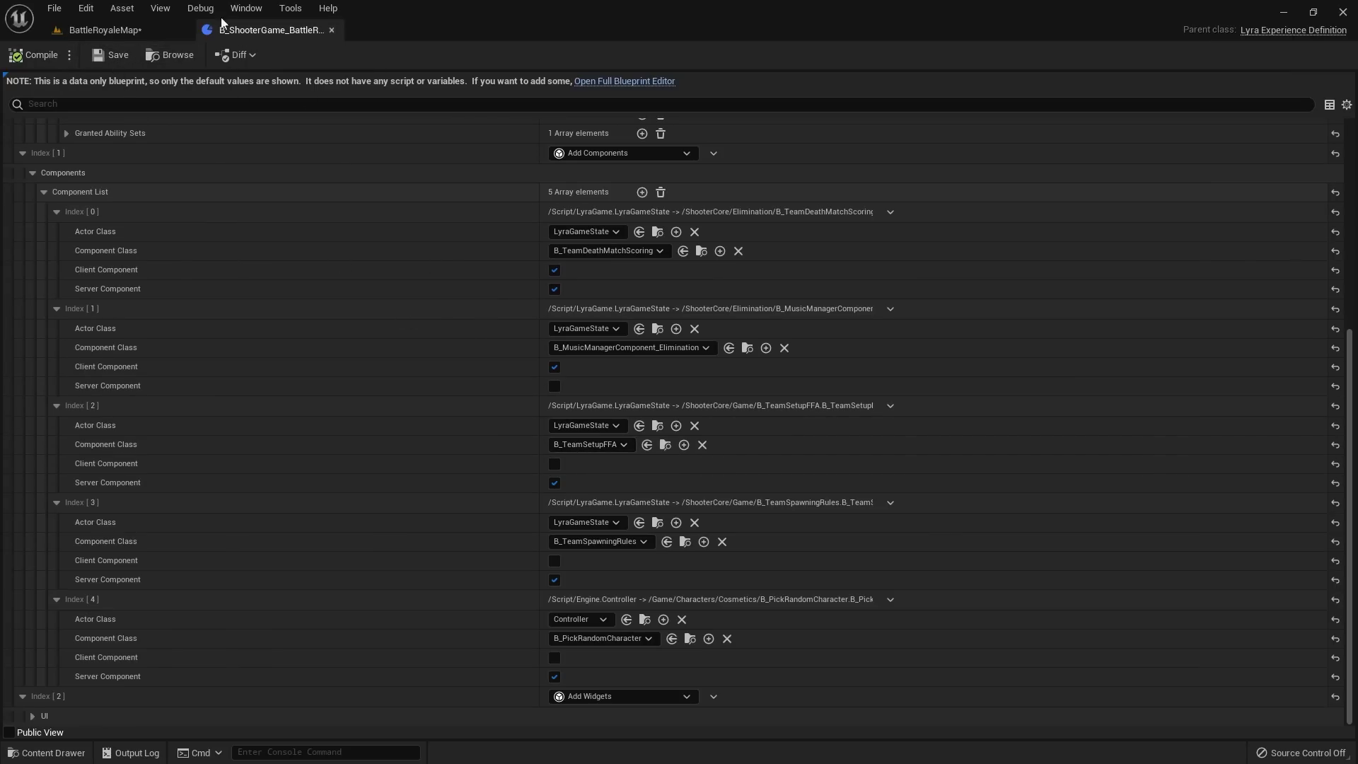
Step: Return to BattleRoyaleMap and save the map
{"action": "left_click", "coordinate": [157, 30]}
{"action": "left_click", "coordinate": [18, 55]}
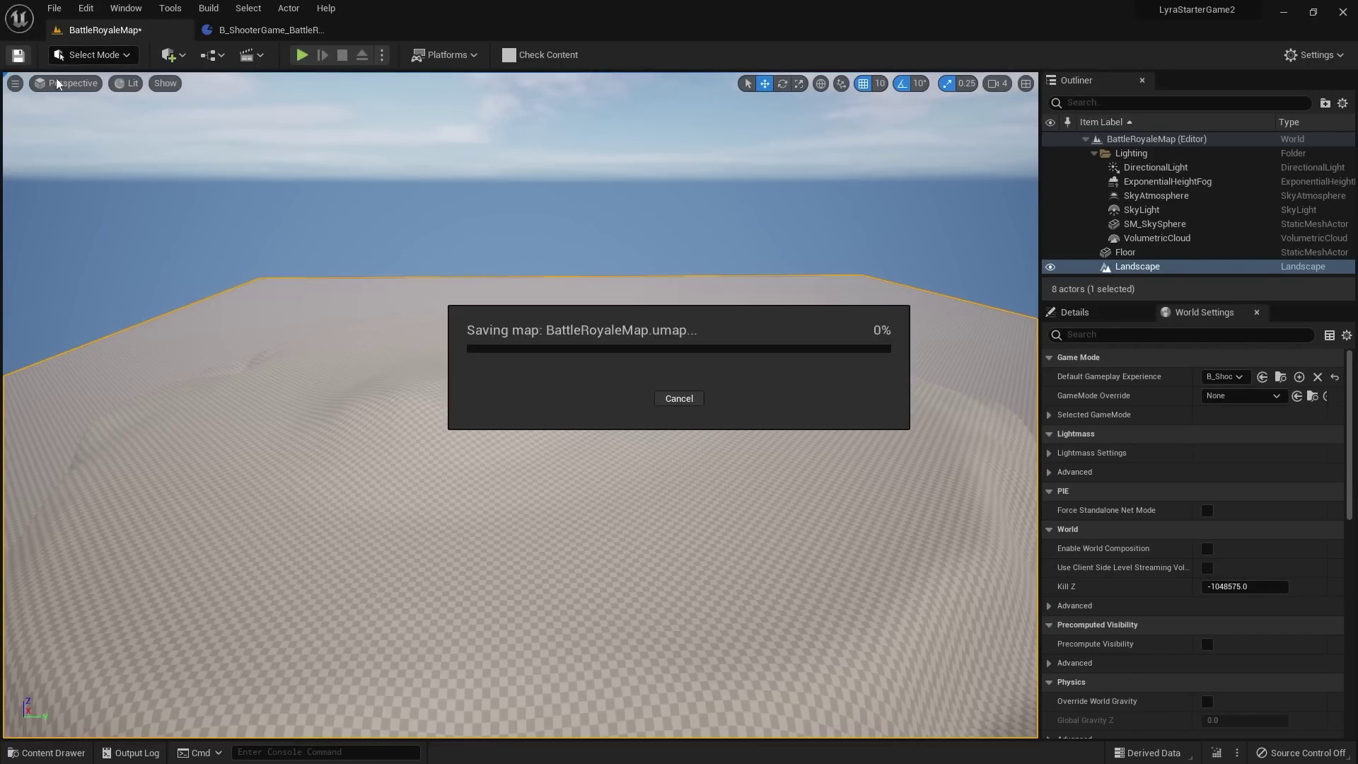
{"action": "right_click_drag", "start_coordinate": [495, 460], "coordinate": [443, 111]}
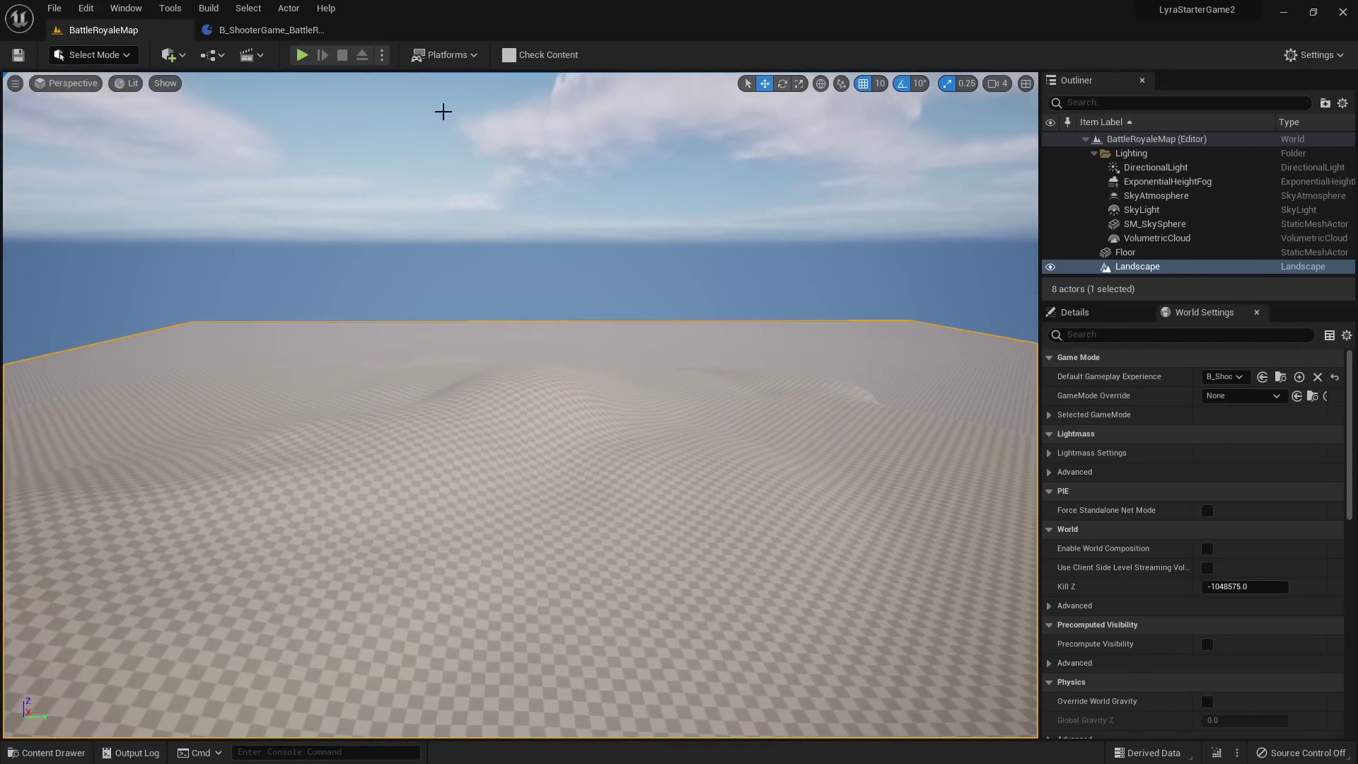
Step: Set the net mode to Play As Client and start the two-player session in New Editor Window (PIE)
{"action": "left_click", "coordinate": [382, 59]}
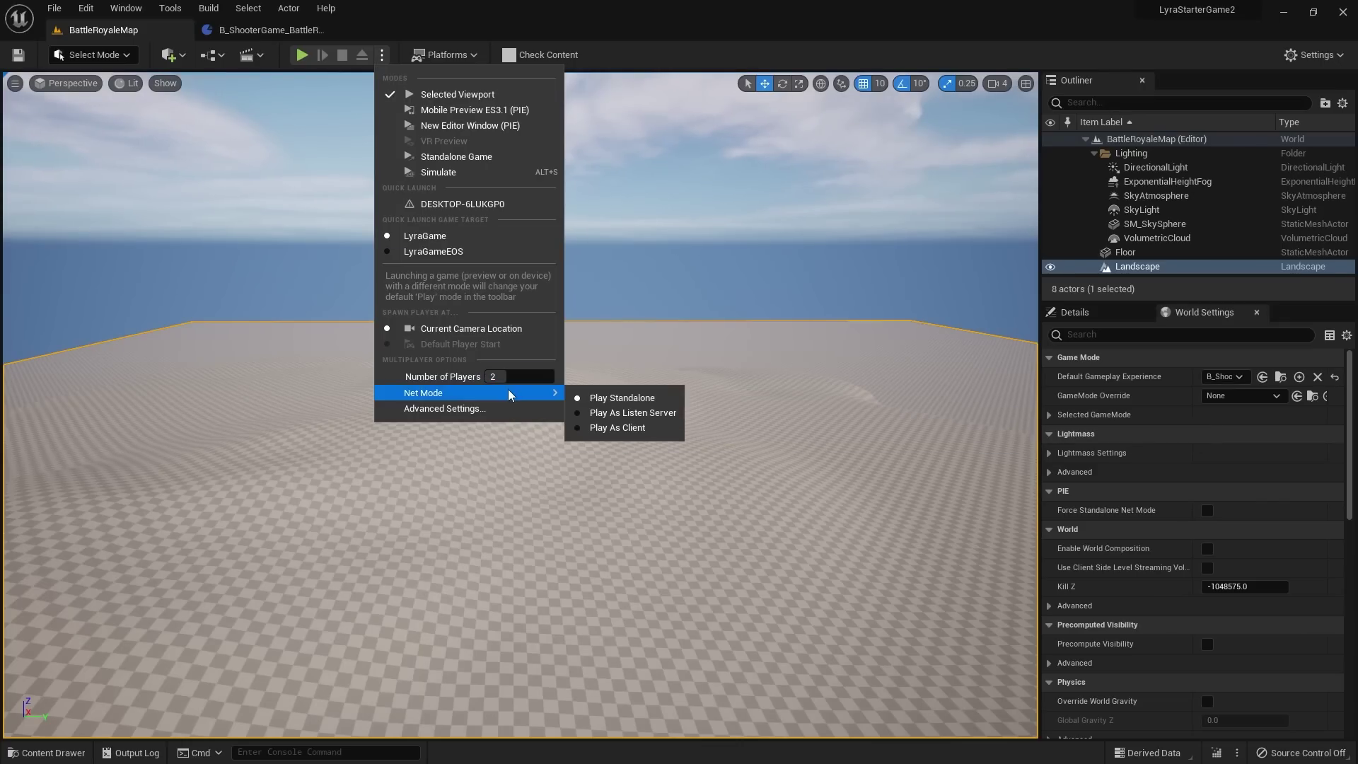
{"action": "mouse_move", "coordinate": [552, 393]}
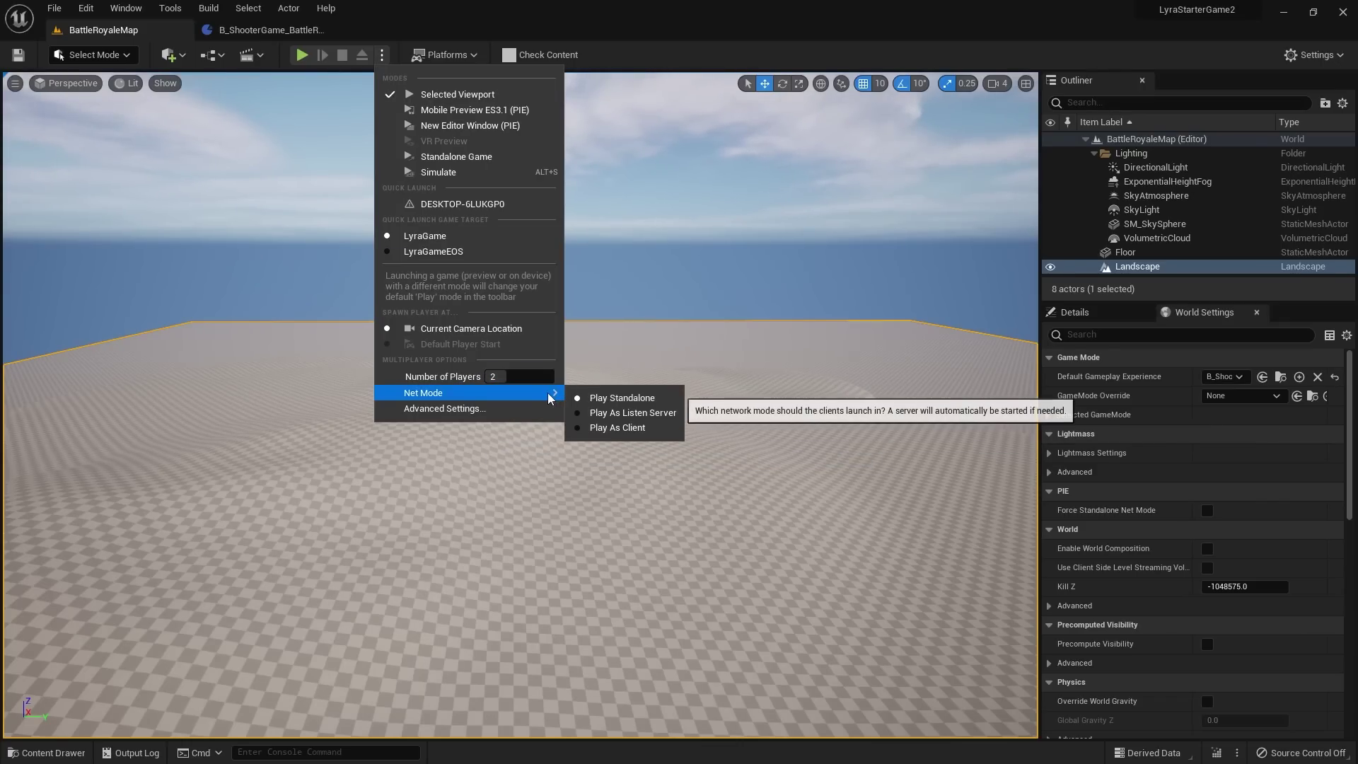
{"action": "left_click", "coordinate": [602, 428]}
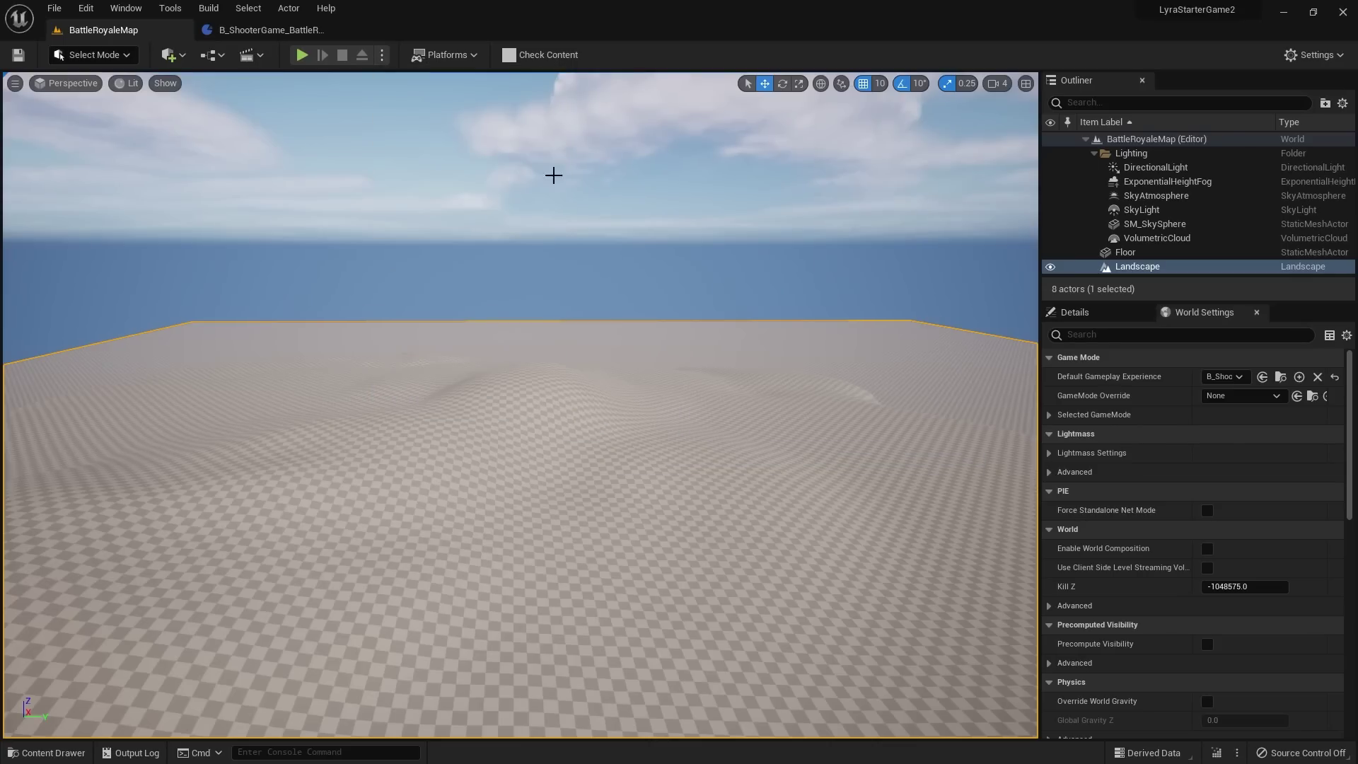
{"action": "left_click", "coordinate": [381, 55]}
{"action": "left_click", "coordinate": [455, 127]}
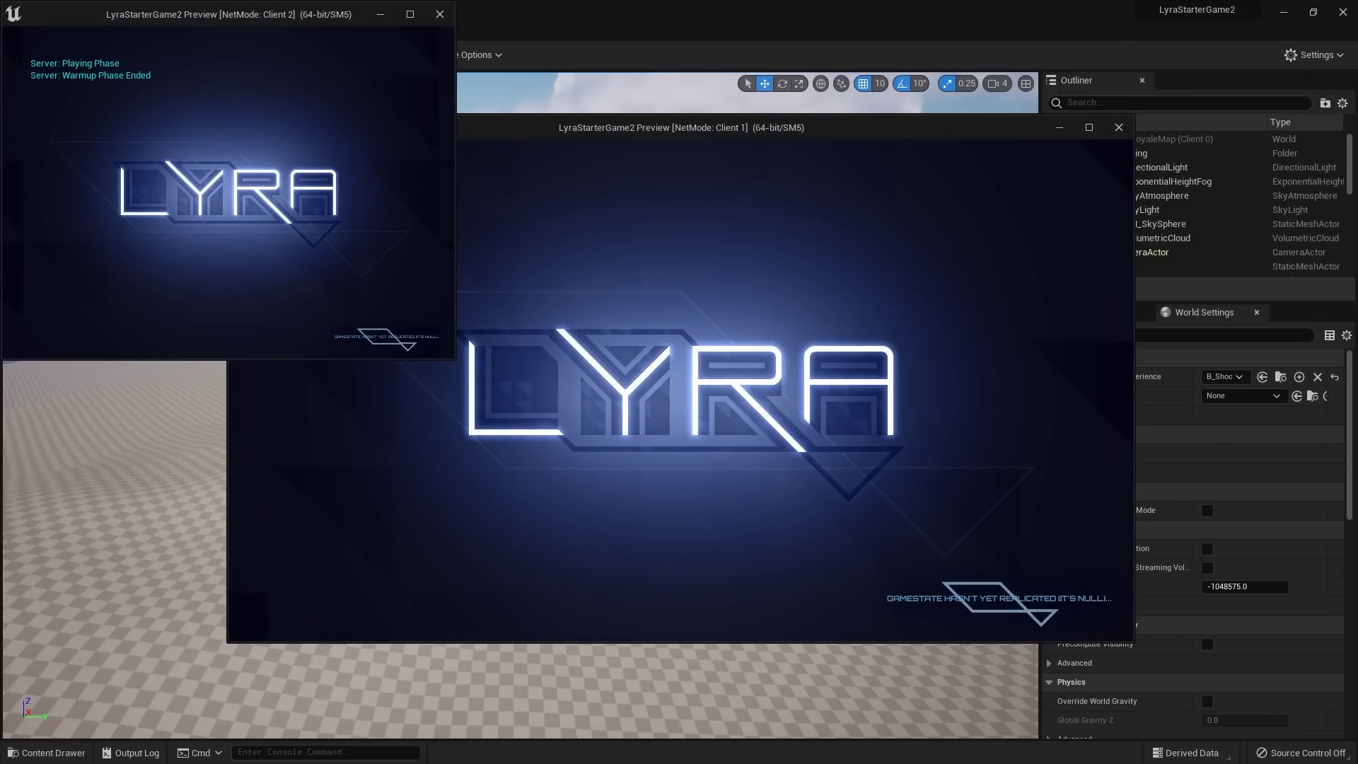
Step: Arrange the two client windows side by side, test shooting between the two players and end the play session
{"action": "key", "text": "super"}
{"action": "left_click_drag", "start_coordinate": [753, 128], "coordinate": [941, 137]}
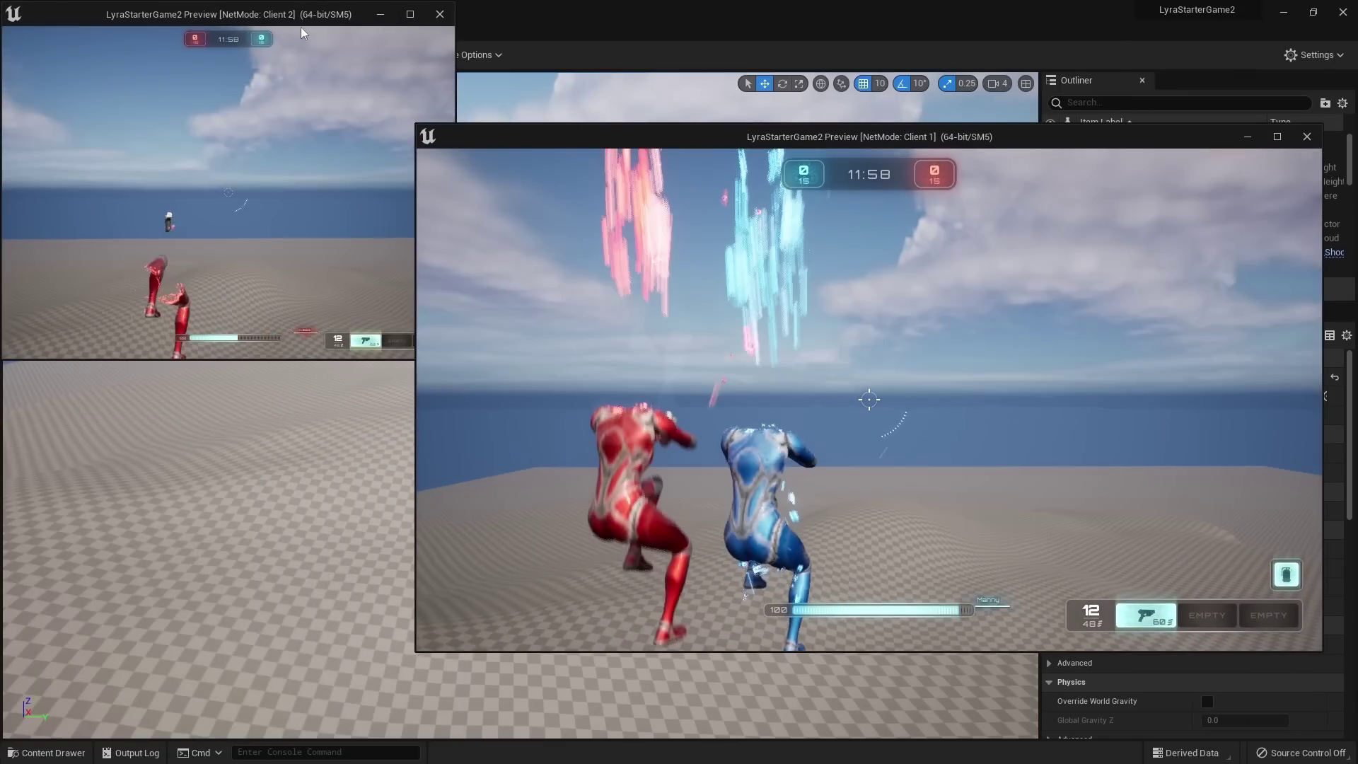
{"action": "left_click_drag", "start_coordinate": [302, 33], "coordinate": [352, 234]}
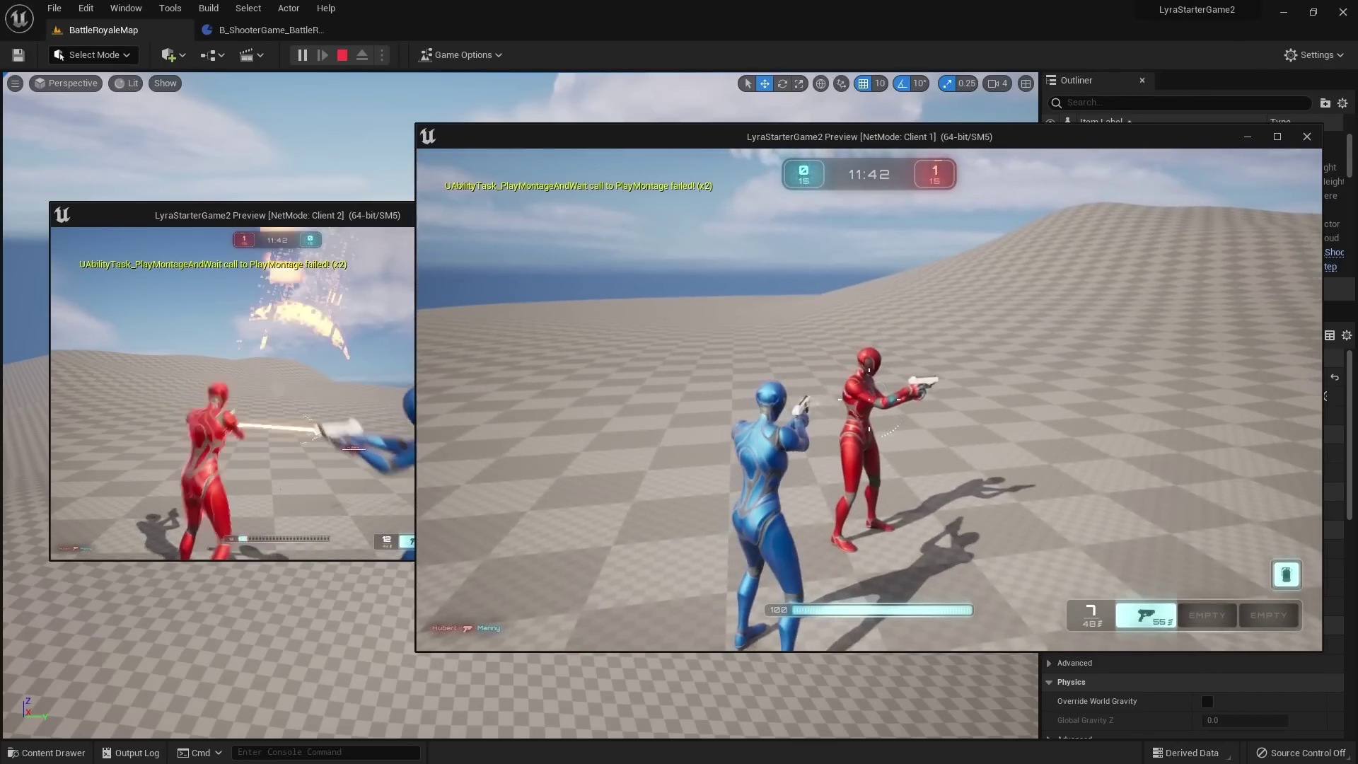
{"action": "left_click", "coordinate": [869, 400]}
{"action": "key", "text": "w"}
{"action": "key", "text": "space"}
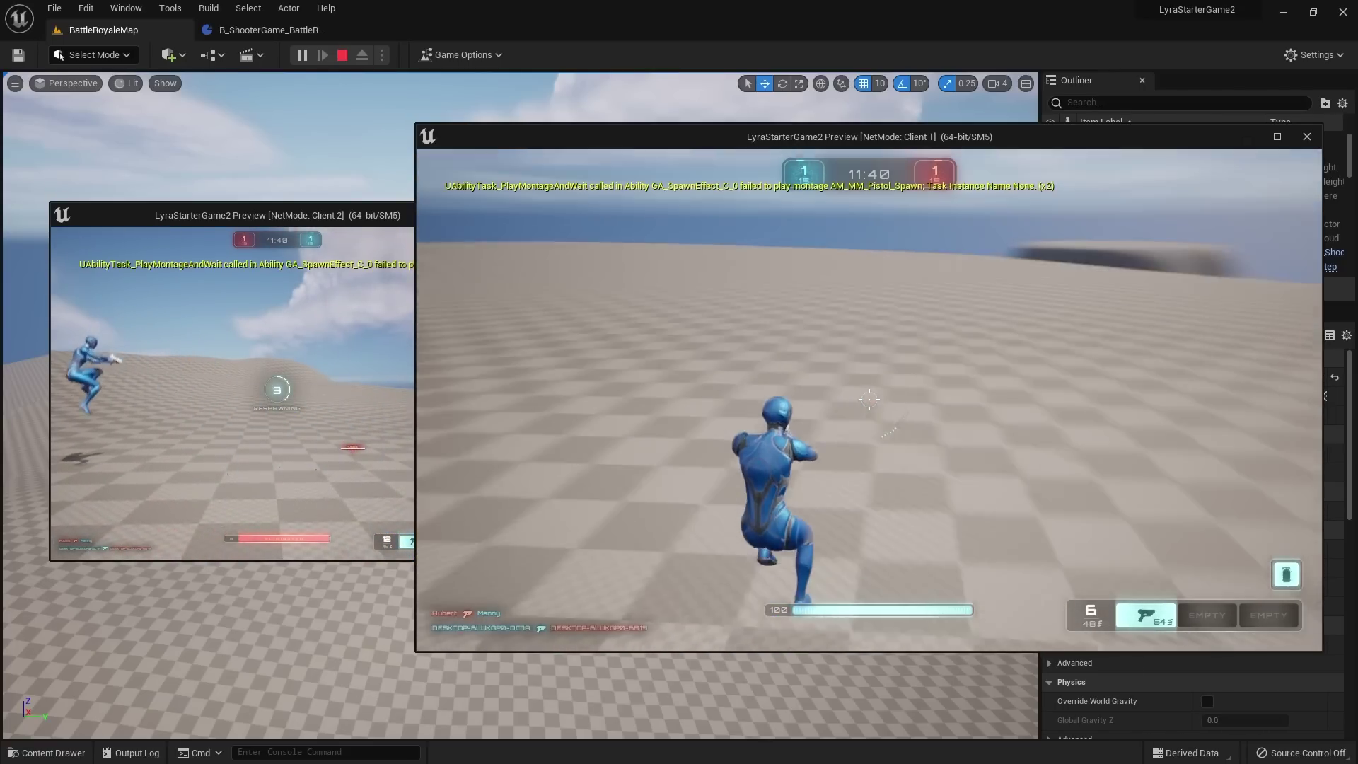
{"action": "key", "text": "Escape"}
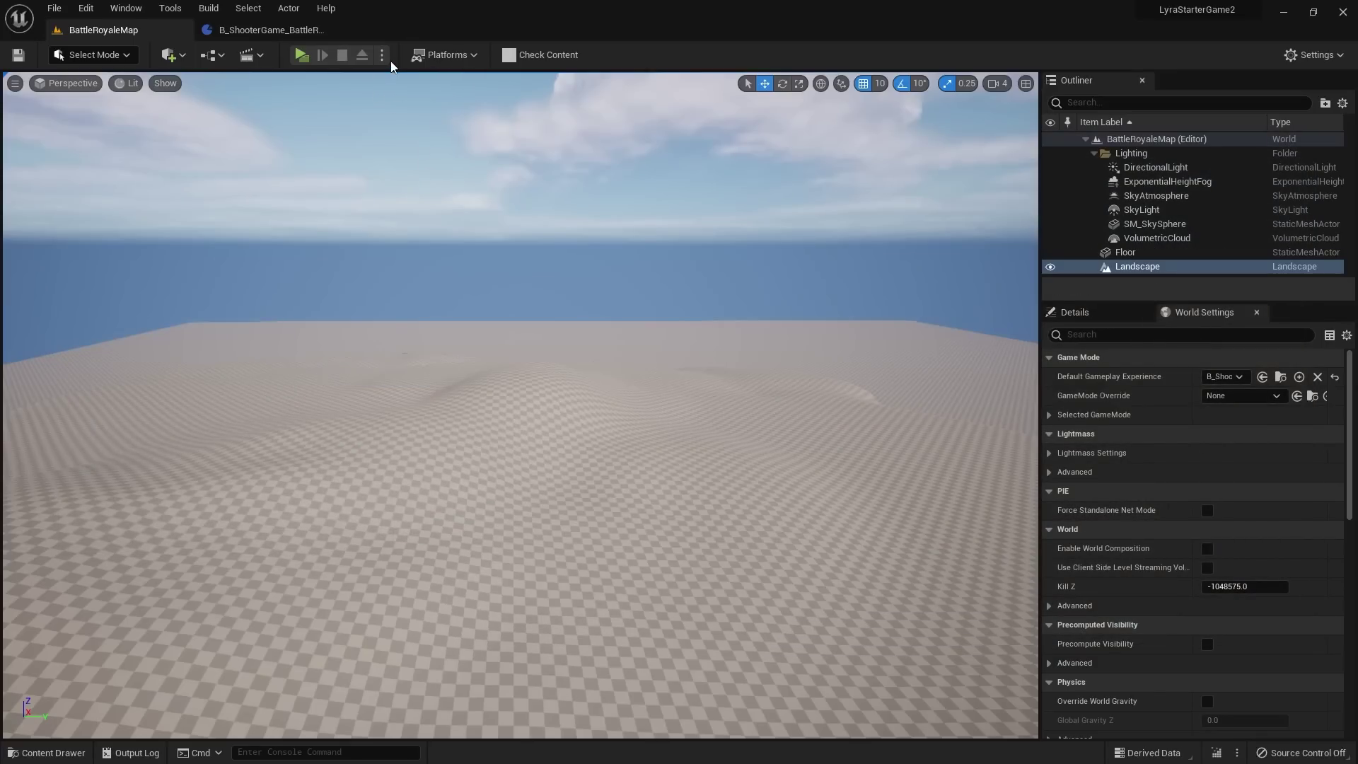
{"action": "left_click", "coordinate": [382, 54]}
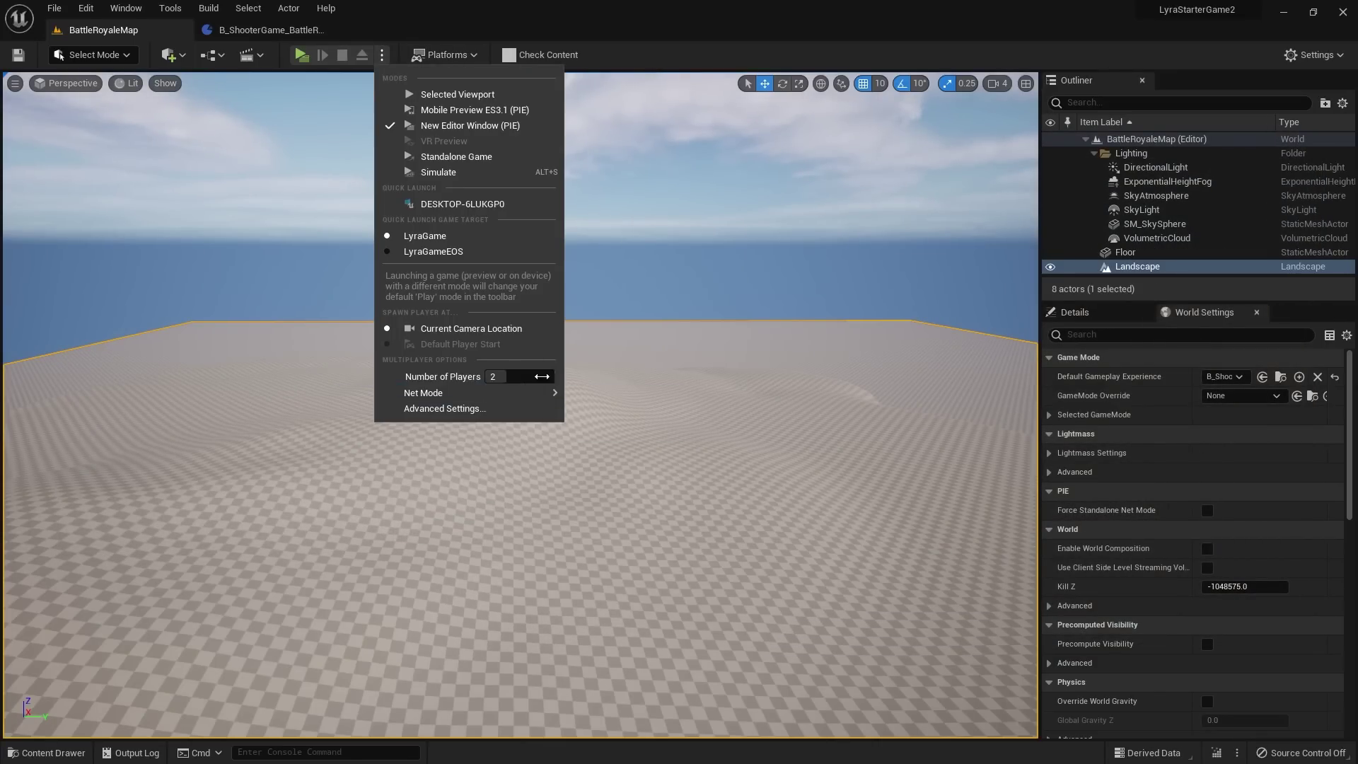
{"action": "left_click", "coordinate": [771, 54]}
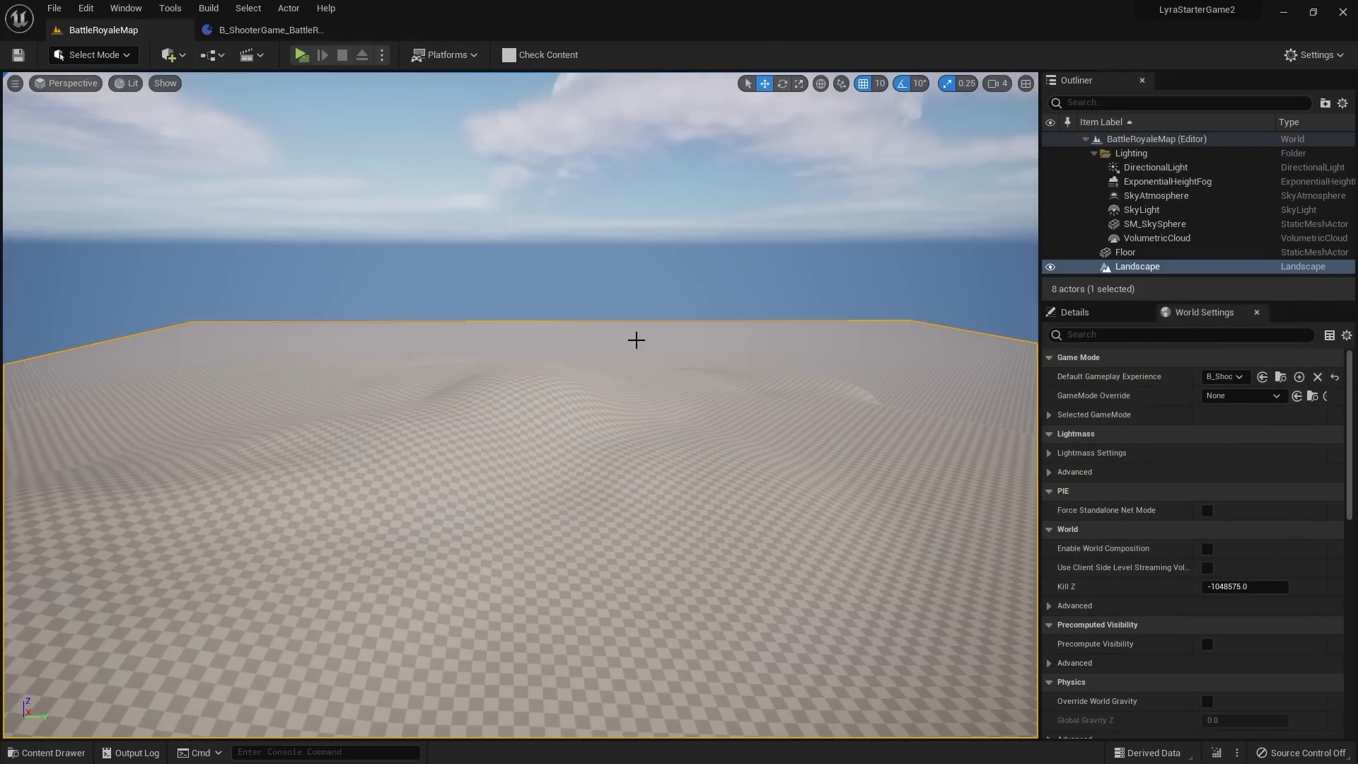
{"action": "right_click_drag", "start_coordinate": [636, 340], "coordinate": [635, 340]}
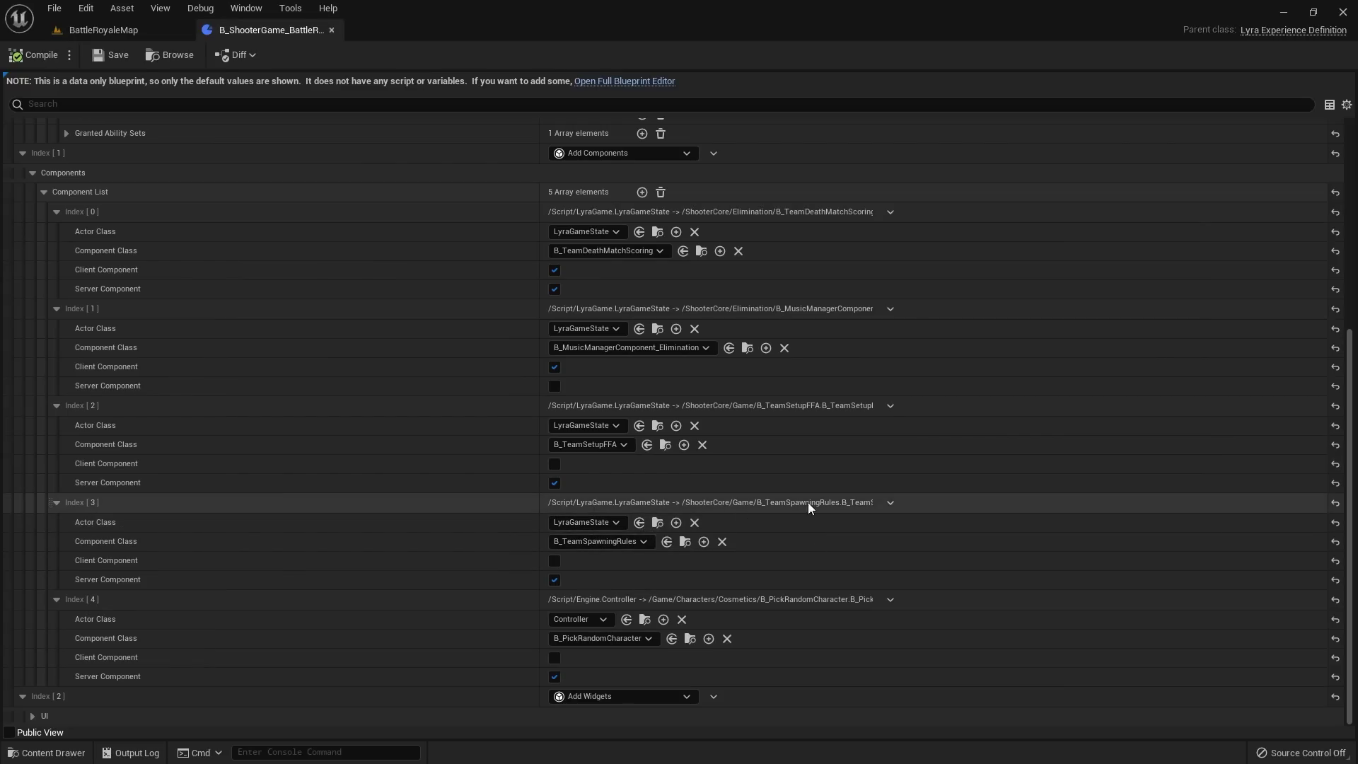
Step: Delete the B_TeamSpawningRules entry from the BattleRoyale experience's Component List, save the experience and return to BattleRoyaleMap
{"action": "left_click", "coordinate": [898, 503]}
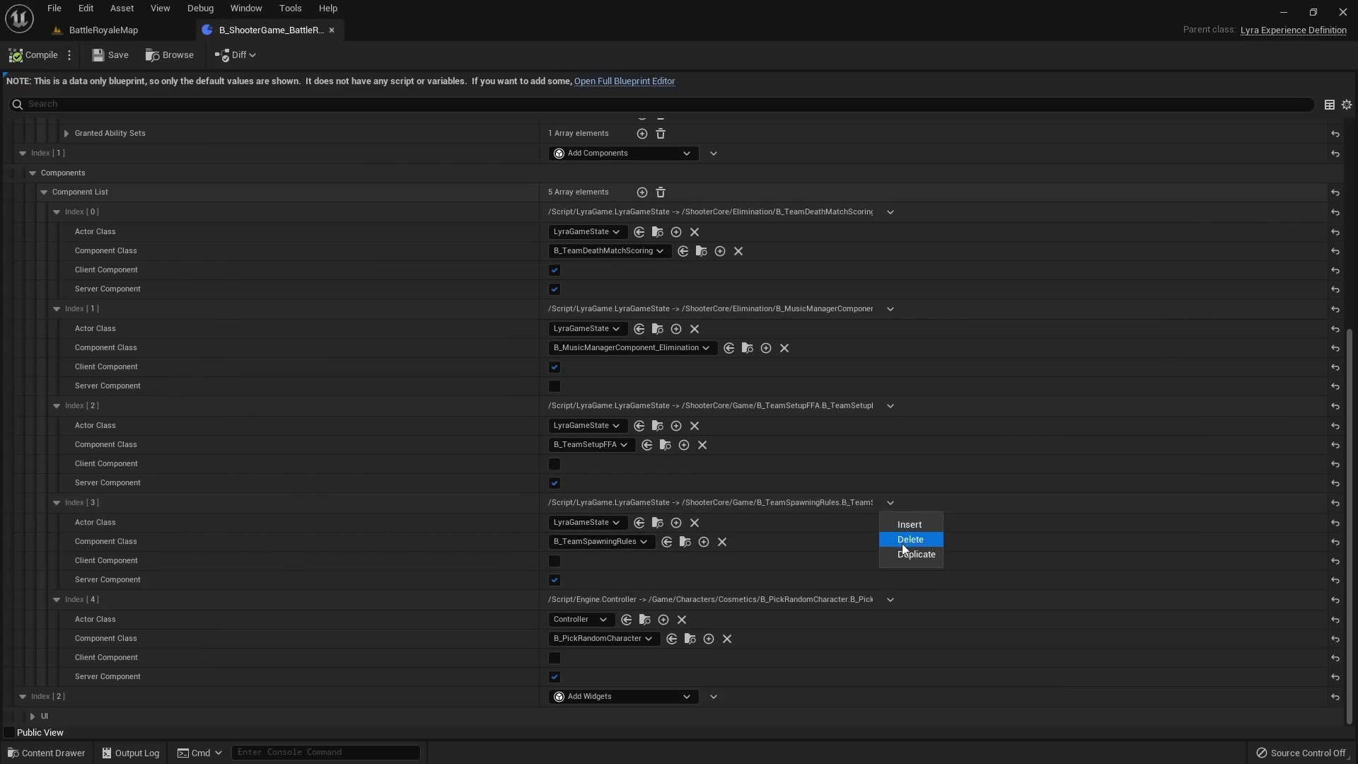
{"action": "left_click", "coordinate": [909, 538]}
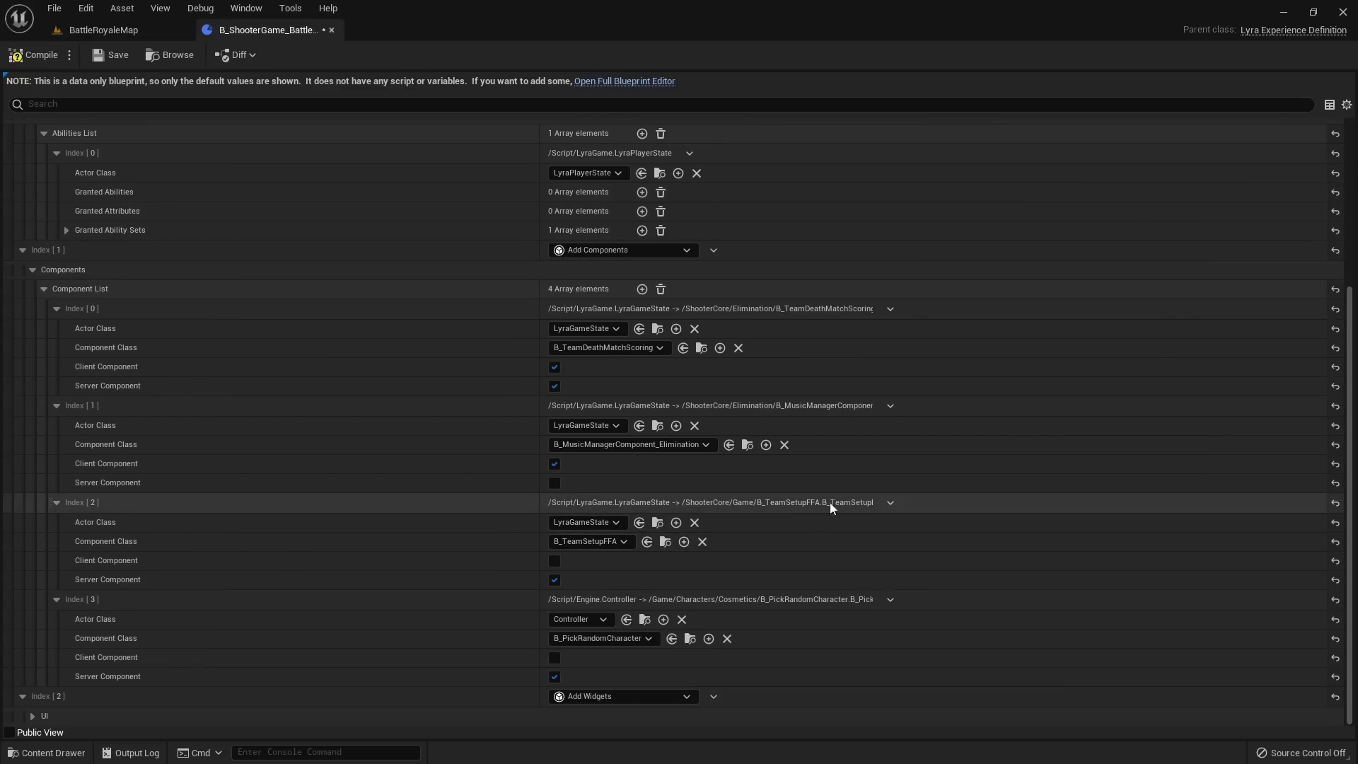
{"action": "left_click", "coordinate": [115, 56]}
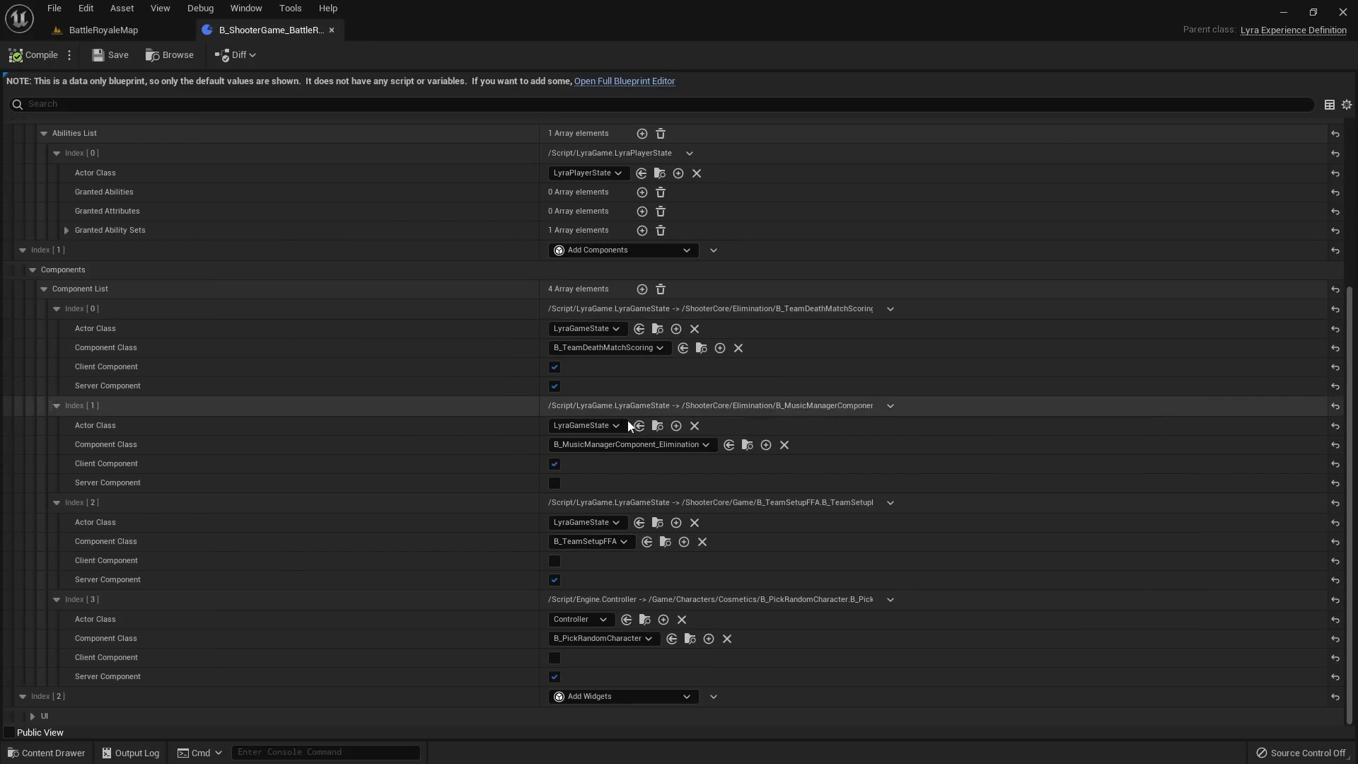
{"action": "left_click", "coordinate": [138, 35]}
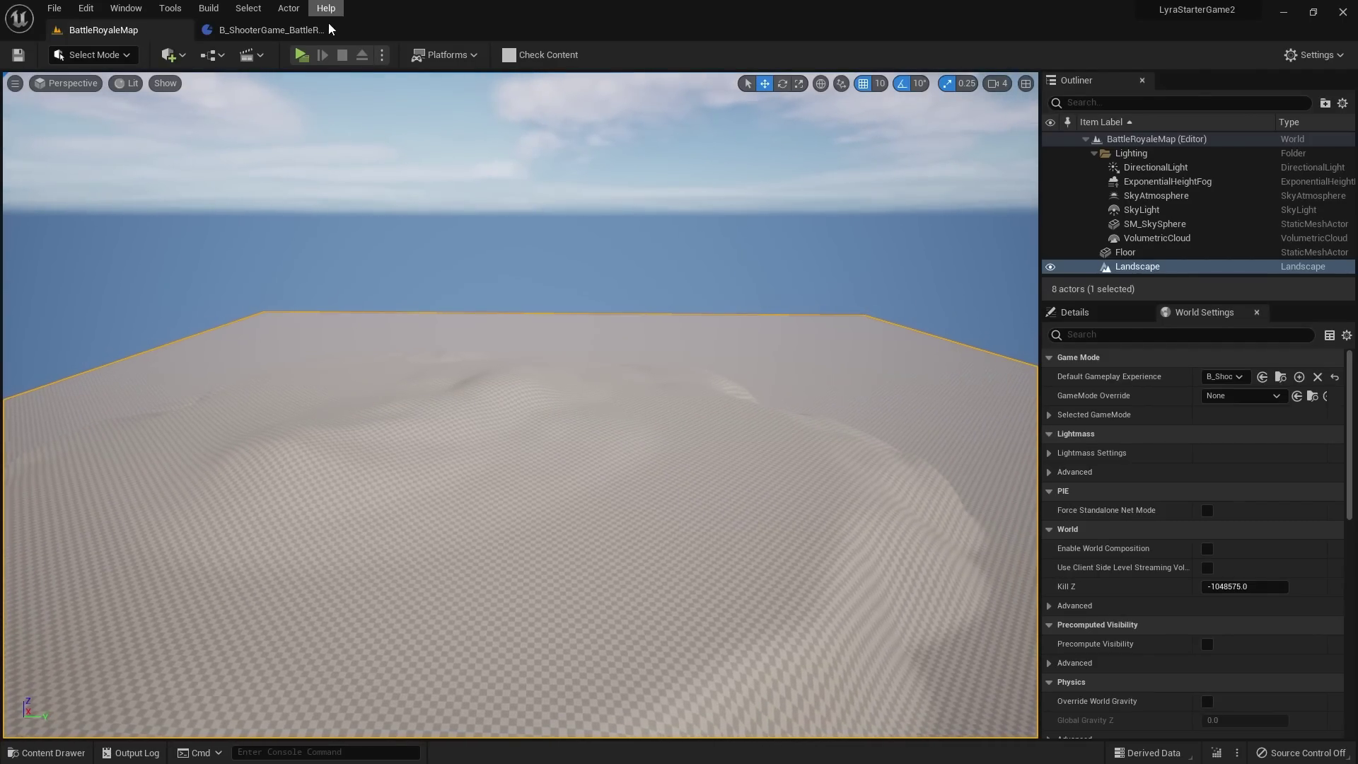
Step: From the BattleRoyale experience's first component entry, locate the B_TeamDeathMatchScoring blueprint and open it for editing
{"action": "left_click", "coordinate": [269, 30]}
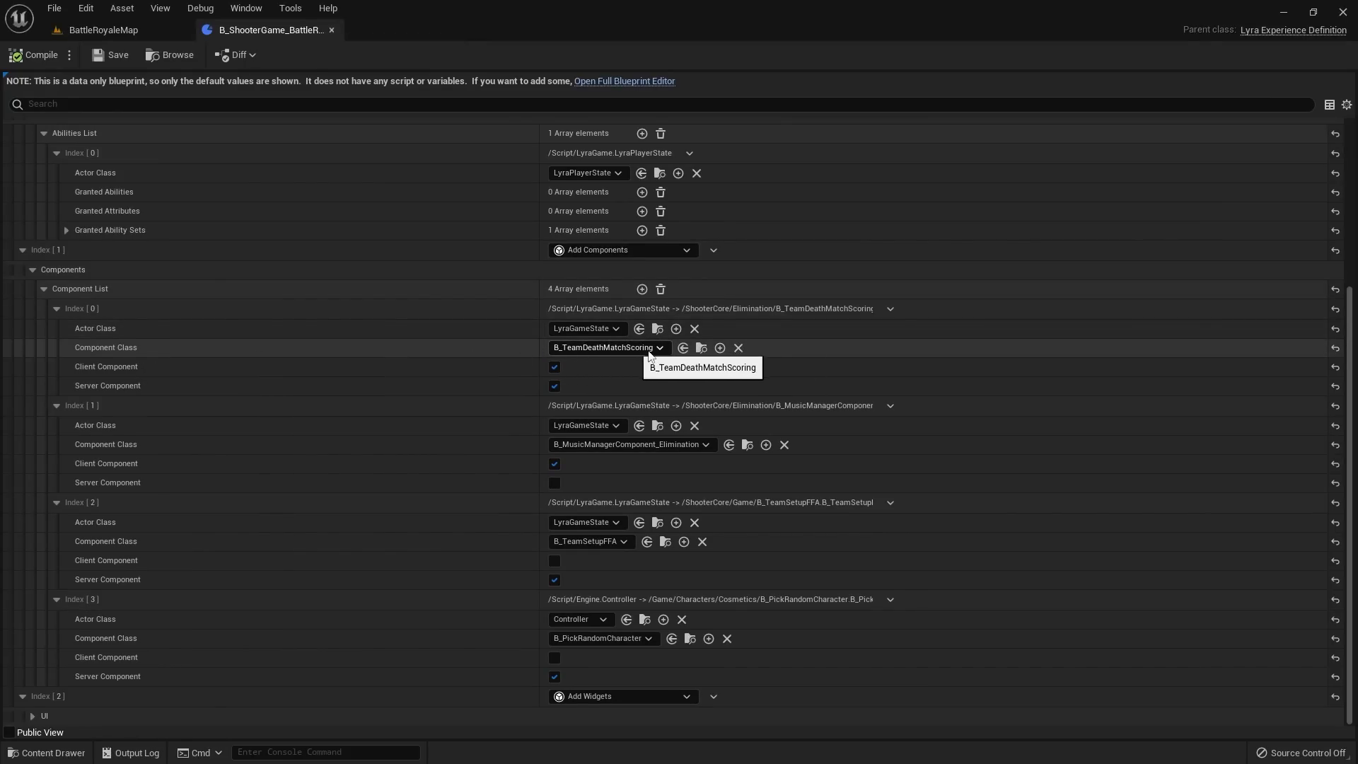
{"action": "left_click", "coordinate": [701, 349]}
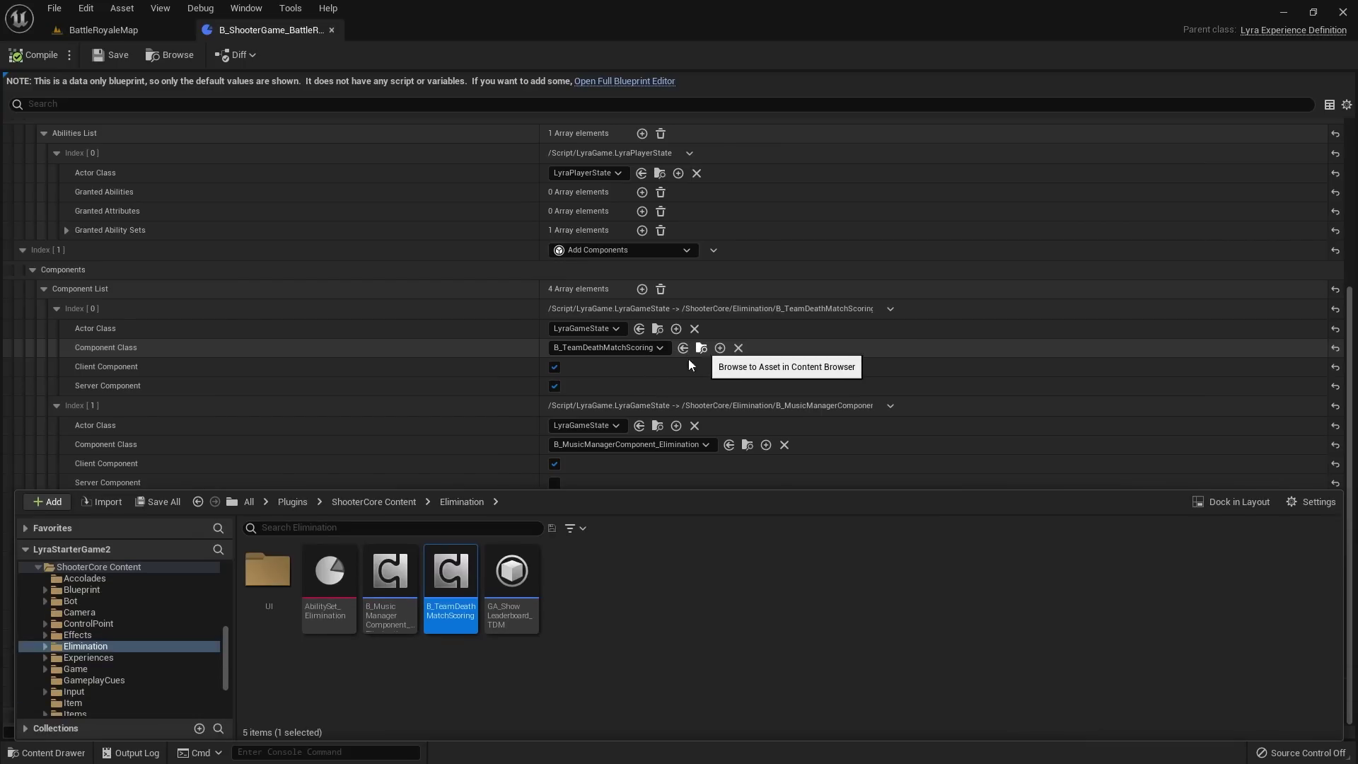
{"action": "double_click", "coordinate": [454, 574]}
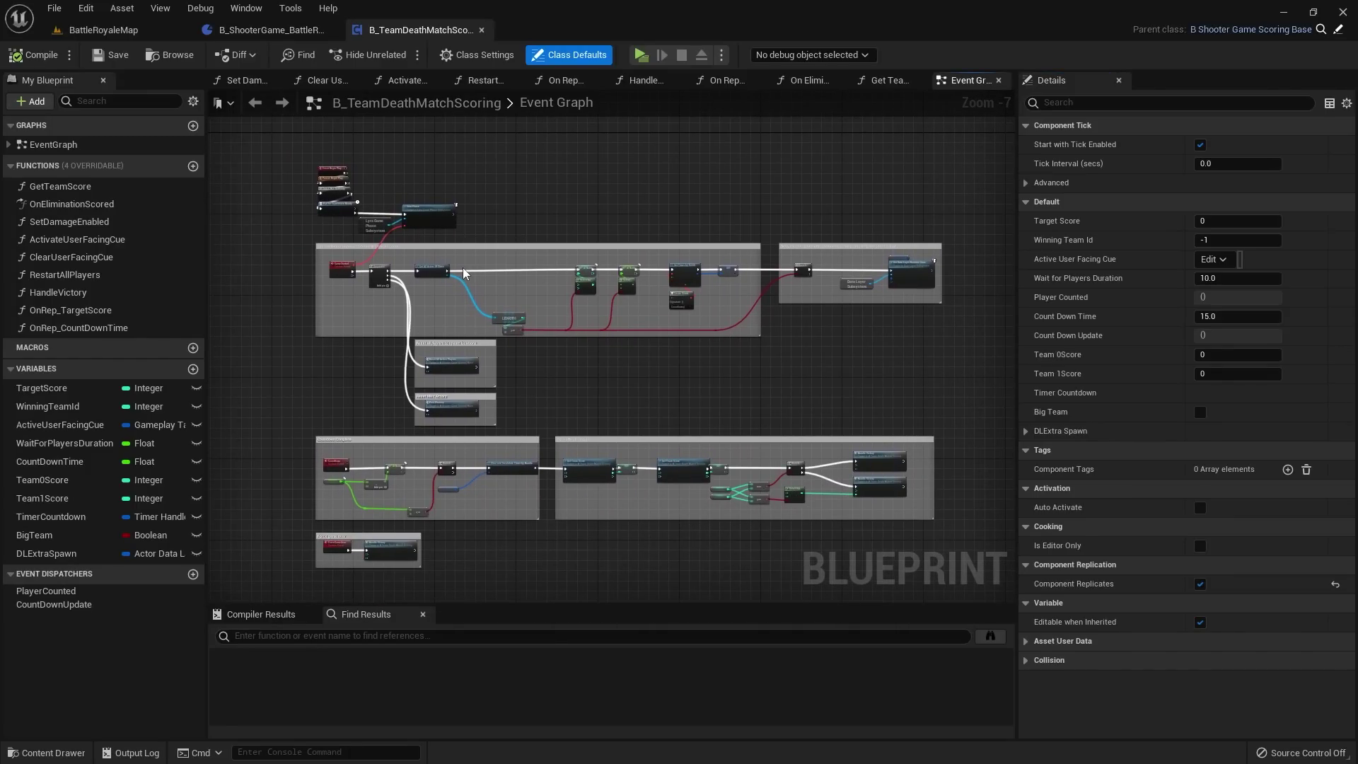
Step: Examine how the event graph starts the game phase and uses the number of players to determine the target score
{"action": "scroll", "coordinate": [400, 247], "scroll_direction": "up", "scroll_amount": 1}
{"action": "scroll", "coordinate": [352, 228], "scroll_direction": "up", "scroll_amount": 3}
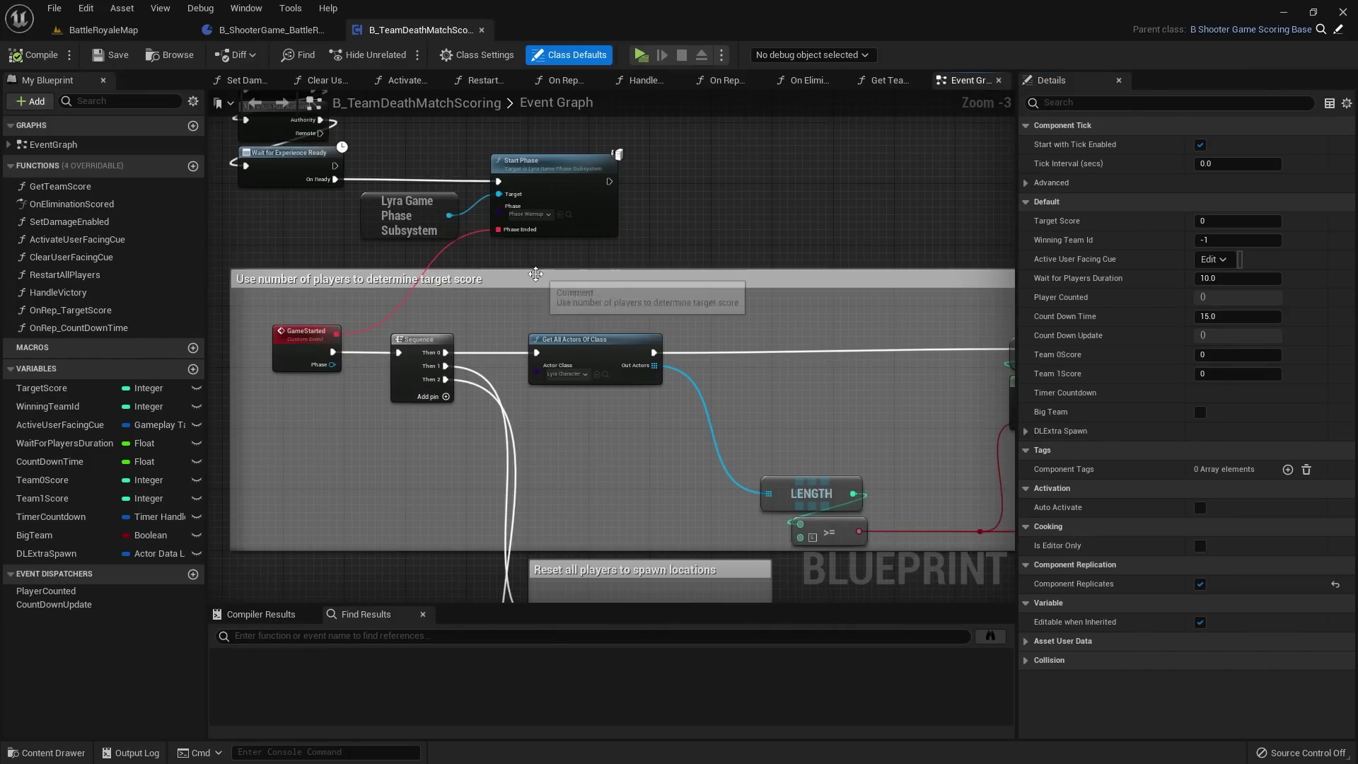
{"action": "right_click_drag", "start_coordinate": [600, 278], "coordinate": [399, 238]}
{"action": "scroll", "coordinate": [417, 236], "scroll_direction": "down", "scroll_amount": 1}
{"action": "right_click_drag", "start_coordinate": [651, 250], "coordinate": [558, 215]}
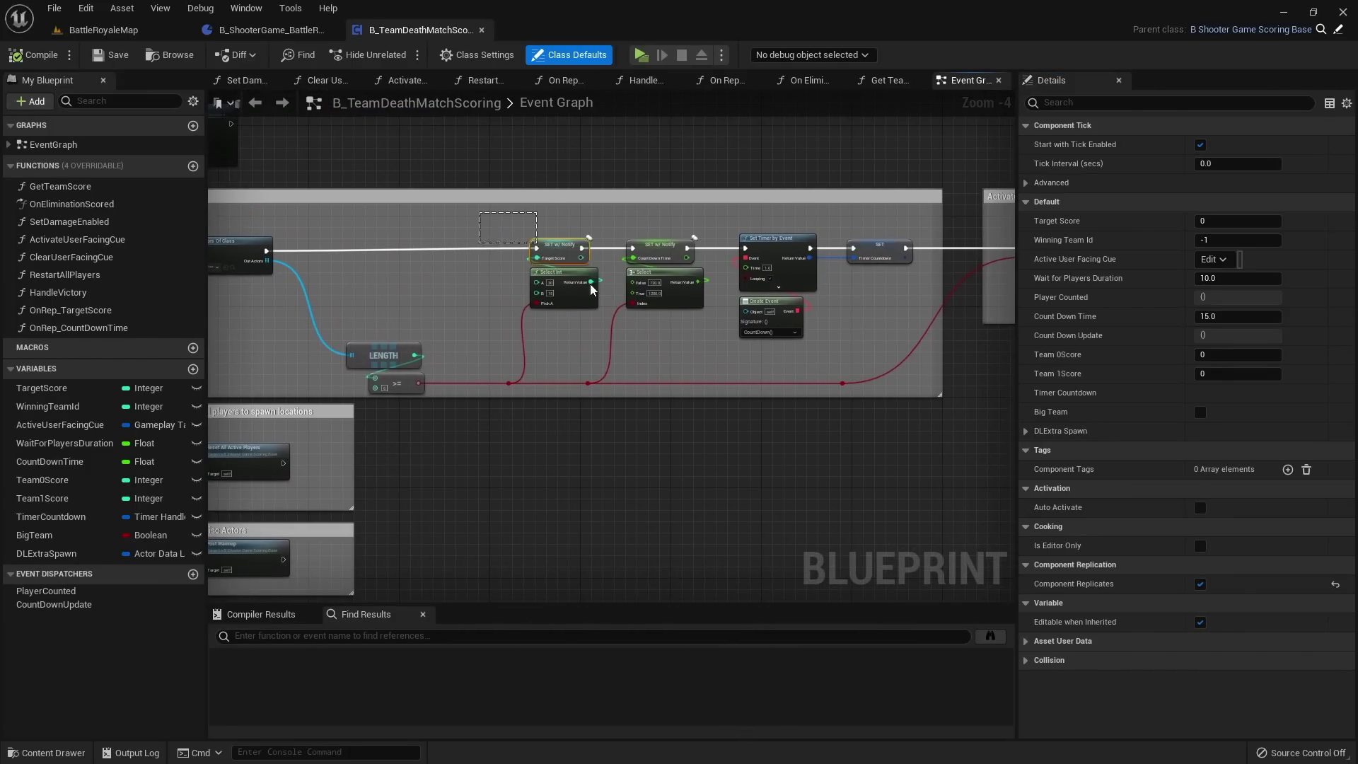
{"action": "left_click_drag", "start_coordinate": [591, 289], "coordinate": [509, 189]}
{"action": "left_click", "coordinate": [617, 366]}
Step: Examine the countdown completion and Force game over sections of the scoring event graph
{"action": "right_click_drag", "start_coordinate": [617, 366], "coordinate": [608, 263]}
{"action": "scroll", "coordinate": [436, 325], "scroll_direction": "down", "scroll_amount": 1}
{"action": "right_click_drag", "start_coordinate": [565, 328], "coordinate": [698, 206]}
{"action": "scroll", "coordinate": [367, 374], "scroll_direction": "up", "scroll_amount": 2}
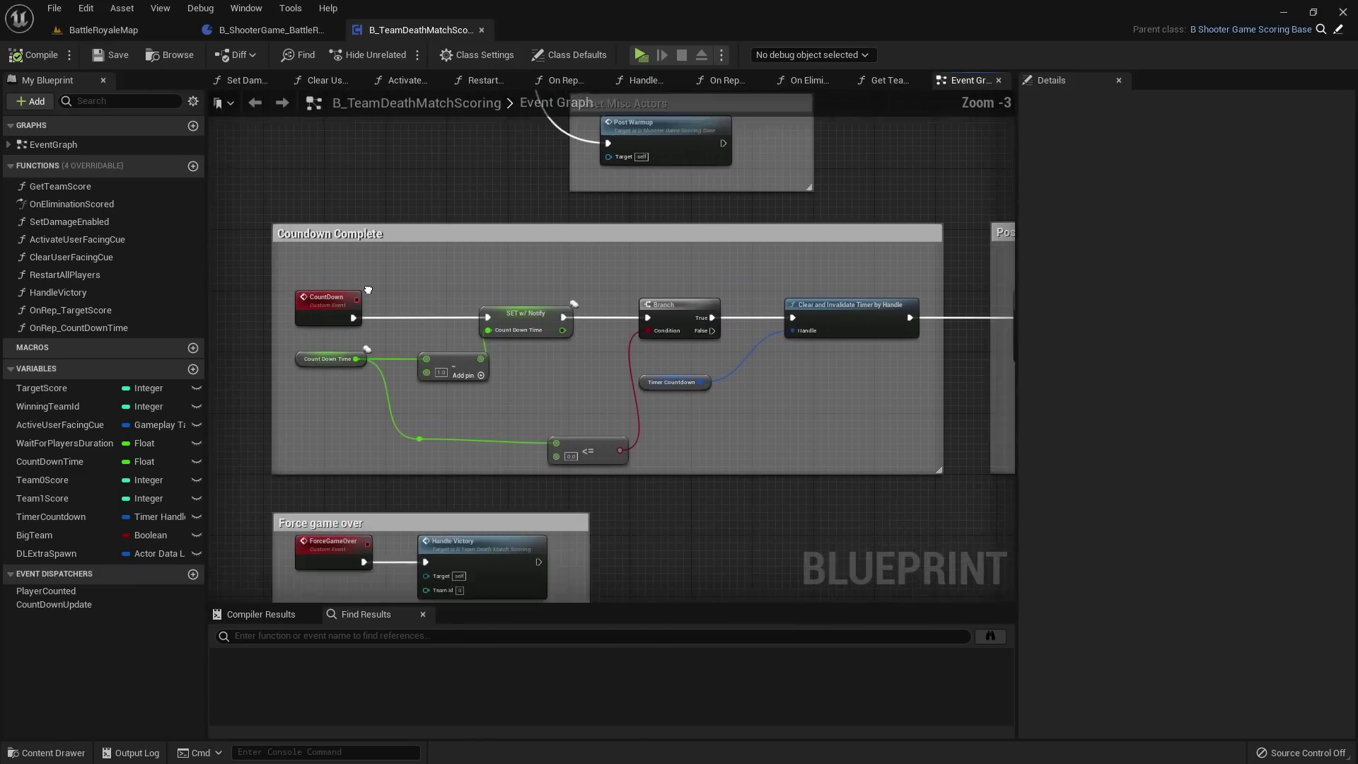
{"action": "scroll", "coordinate": [343, 471], "scroll_direction": "up", "scroll_amount": 2}
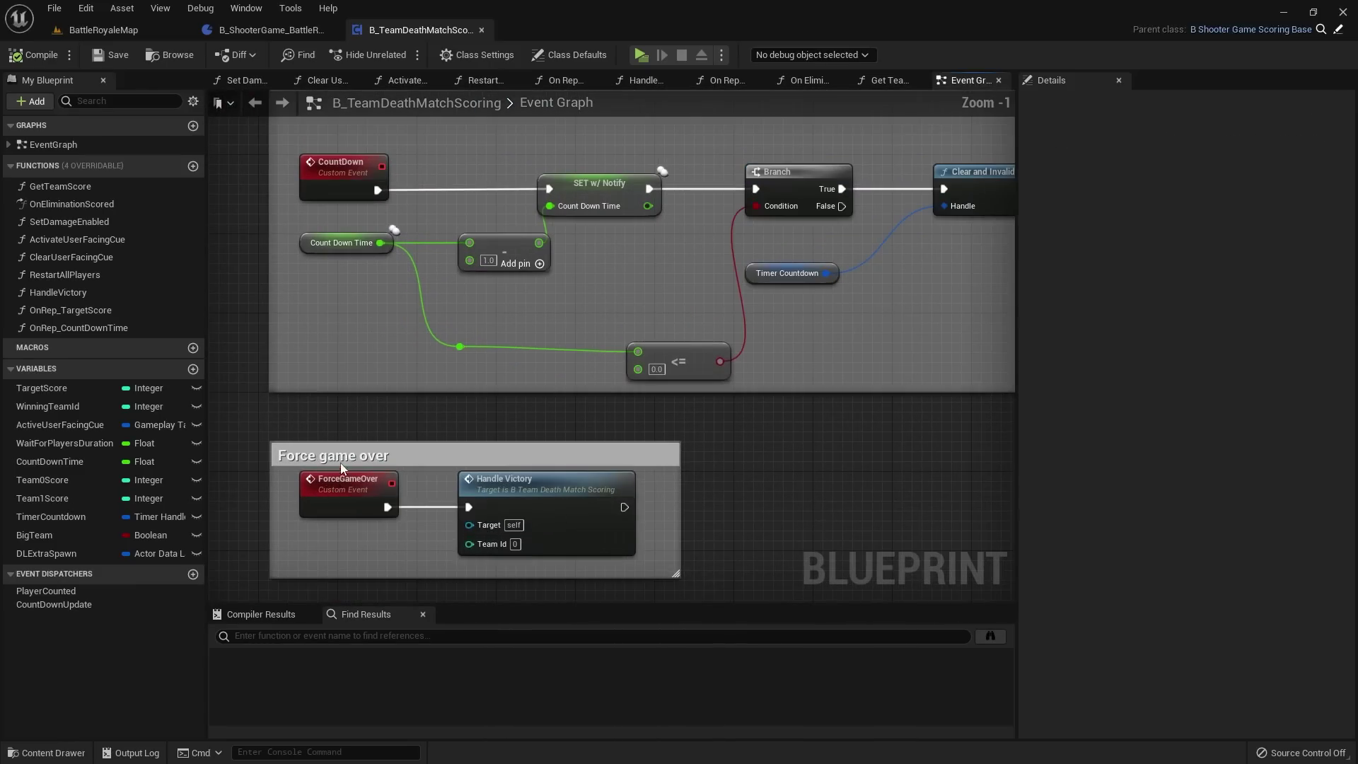
{"action": "left_click", "coordinate": [388, 459]}
{"action": "left_click", "coordinate": [731, 509]}
Step: Examine the Post-Match Scoring section with its two team scores, and review the overall layout of the event graph
{"action": "scroll", "coordinate": [731, 509], "scroll_direction": "down", "scroll_amount": 3}
{"action": "right_click_drag", "start_coordinate": [731, 510], "coordinate": [208, 439]}
{"action": "scroll", "coordinate": [288, 476], "scroll_direction": "up", "scroll_amount": 1}
{"action": "left_click_drag", "start_coordinate": [399, 214], "coordinate": [820, 372]}
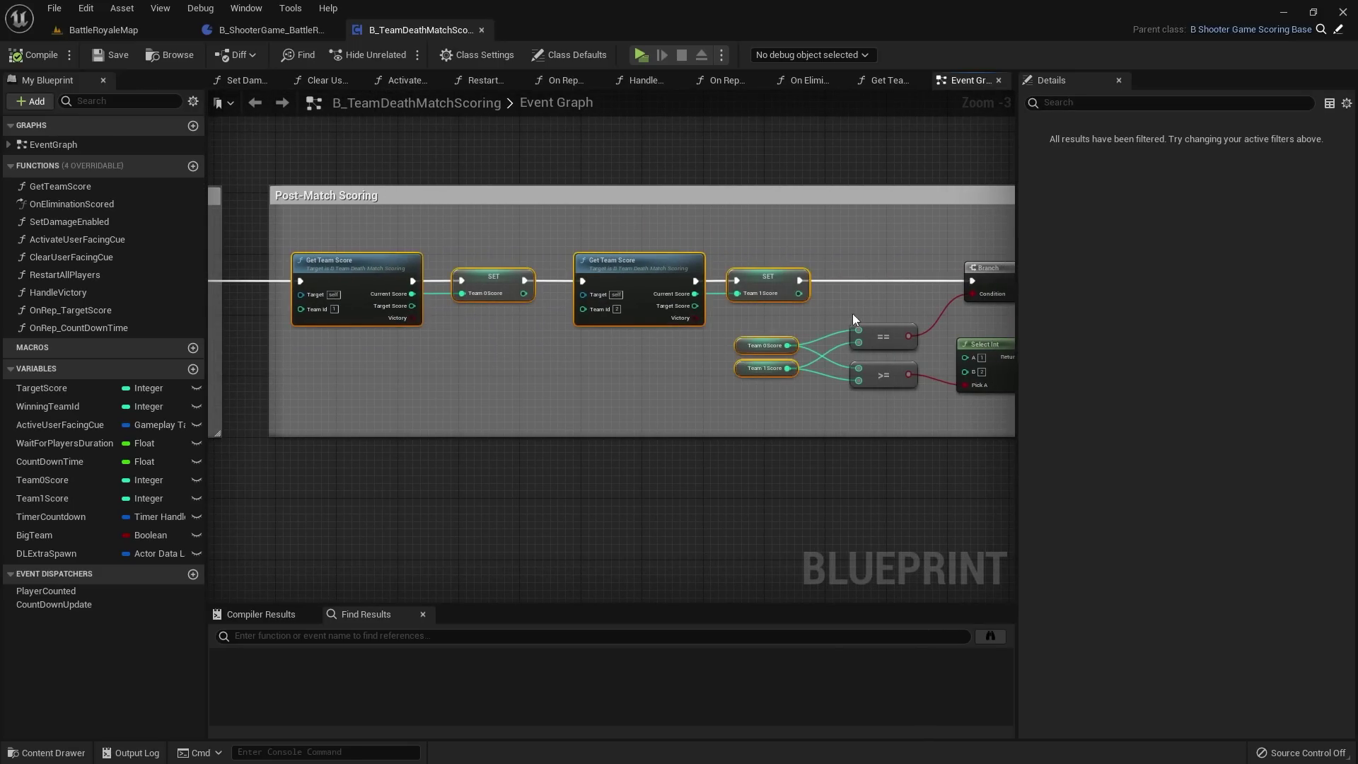
{"action": "scroll", "coordinate": [593, 308], "scroll_direction": "down", "scroll_amount": 2}
{"action": "scroll", "coordinate": [592, 307], "scroll_direction": "down", "scroll_amount": 2}
{"action": "left_click", "coordinate": [424, 256]}
{"action": "right_click_drag", "start_coordinate": [424, 256], "coordinate": [556, 353]}
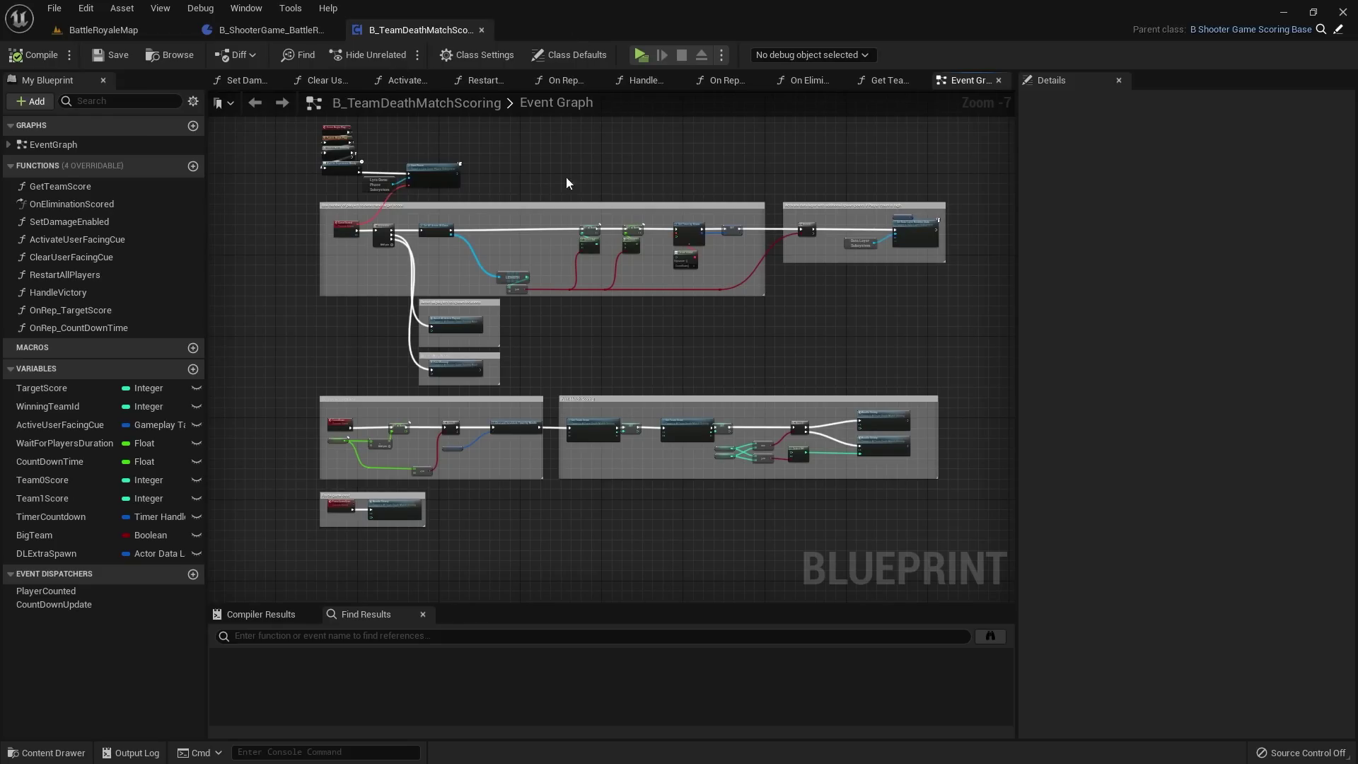
{"action": "right_click_drag", "start_coordinate": [571, 283], "coordinate": [546, 299]}
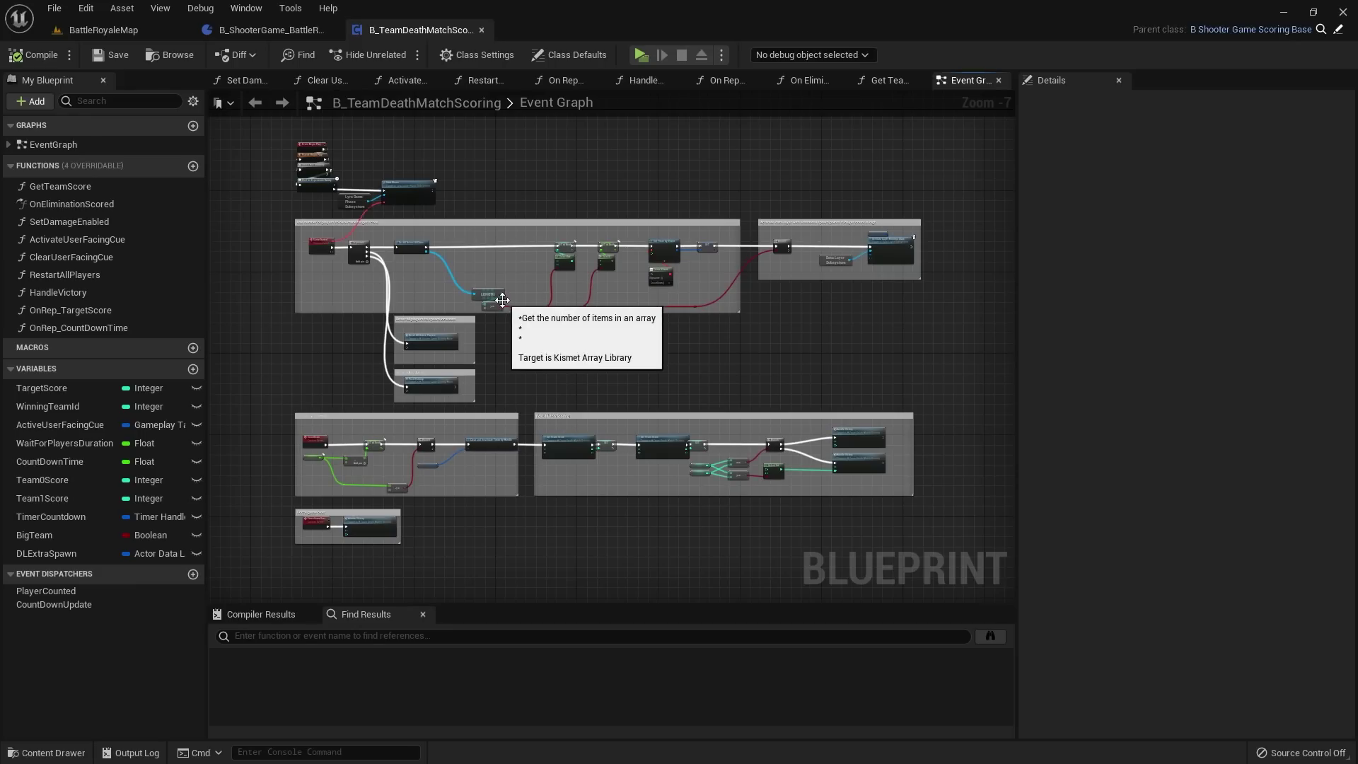
{"action": "right_click_drag", "start_coordinate": [546, 333], "coordinate": [543, 350]}
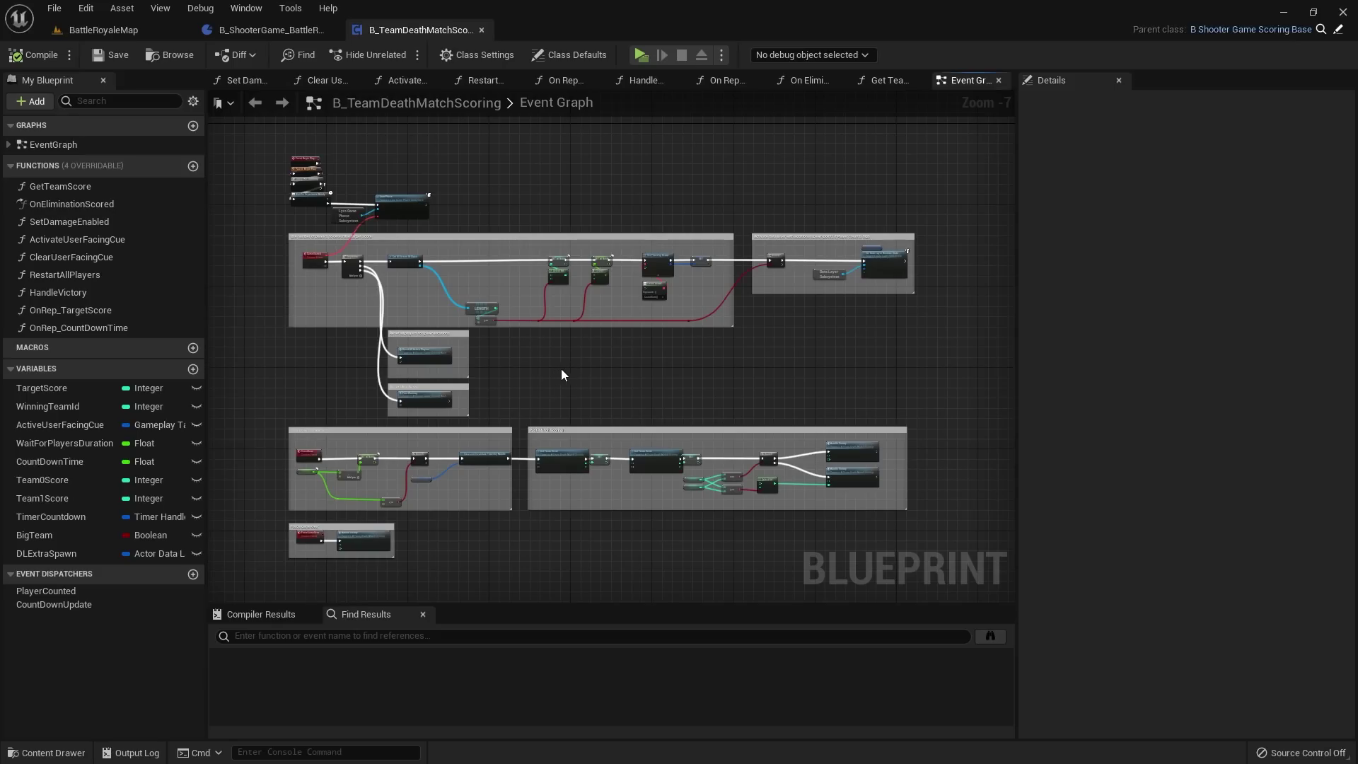
{"action": "right_click_drag", "start_coordinate": [562, 375], "coordinate": [596, 390]}
Step: Locate the parent class B_ShooterGameScoring_Base and create a child blueprint class from it named B_ScoringBattleRoyale
{"action": "left_click", "coordinate": [568, 54]}
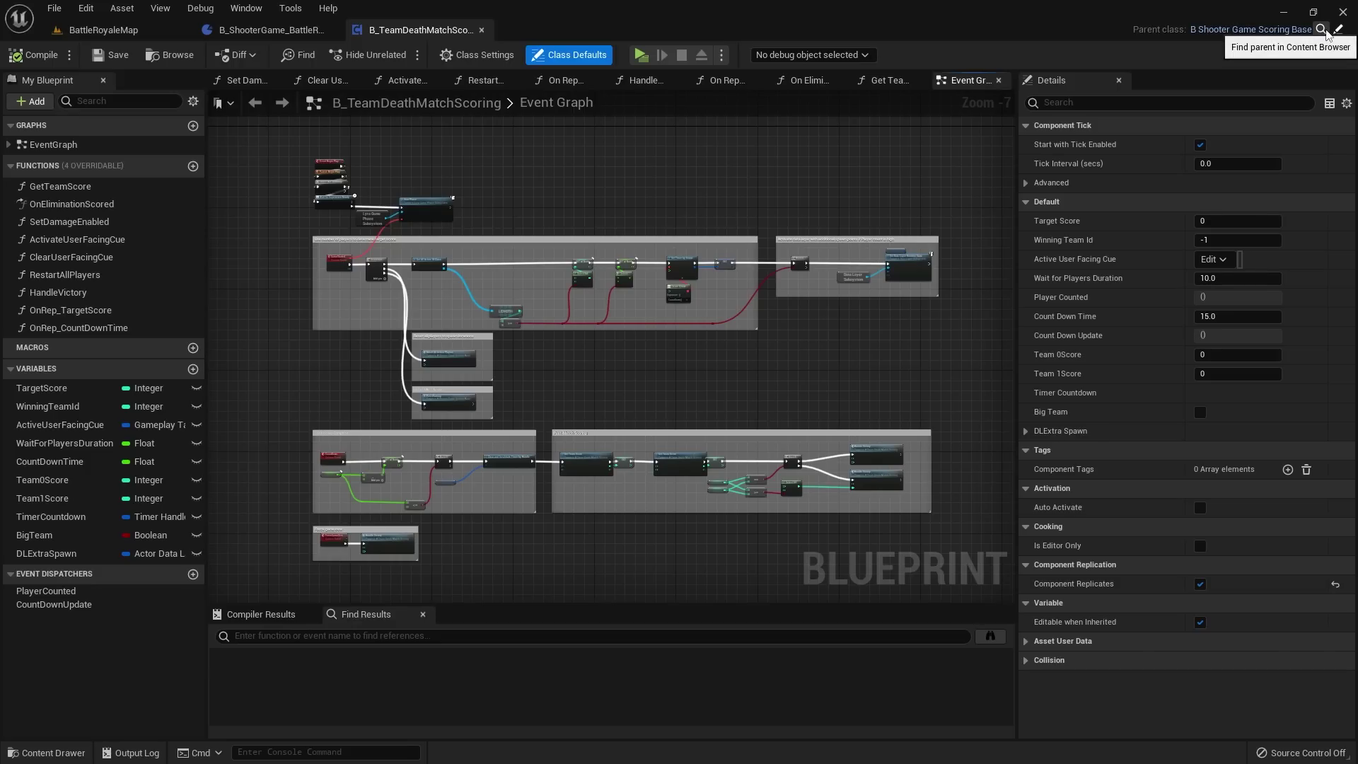
{"action": "left_click", "coordinate": [1321, 30]}
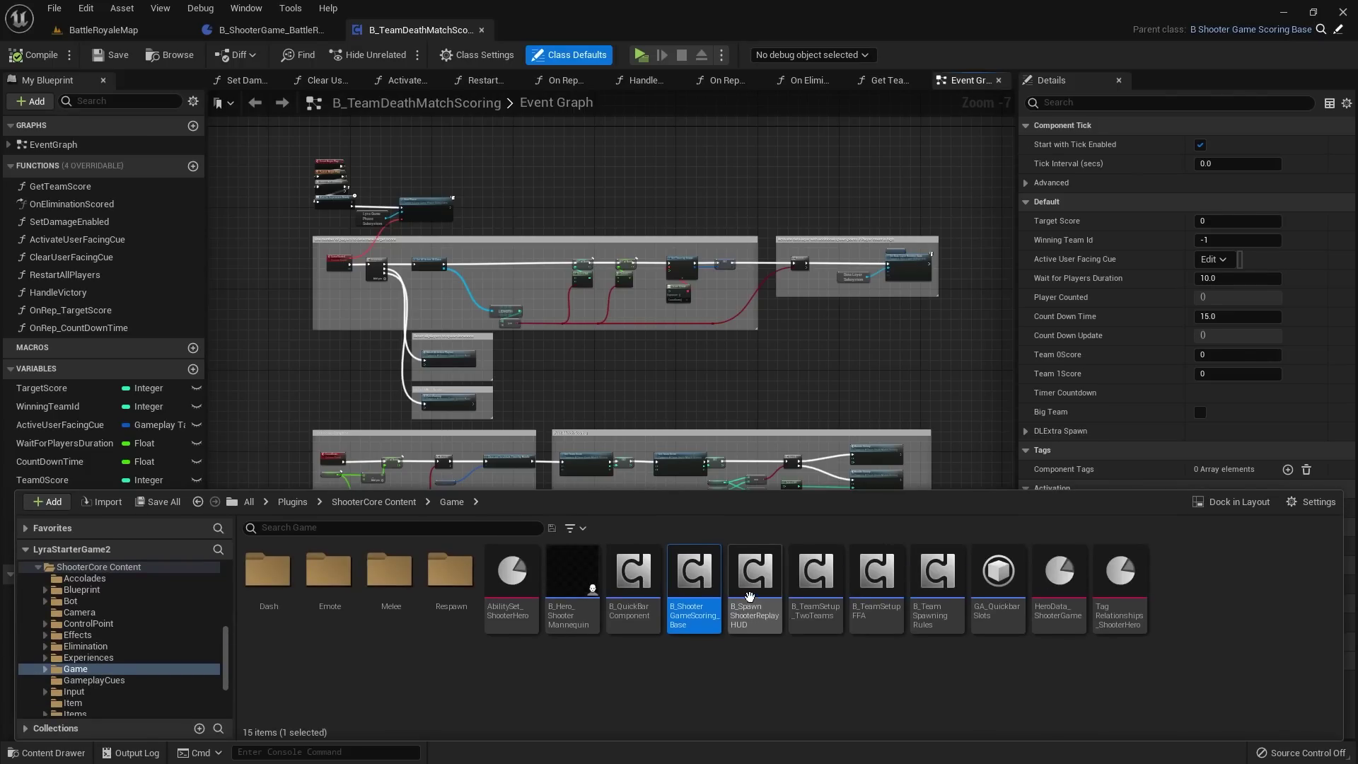
{"action": "mouse_move", "coordinate": [700, 573]}
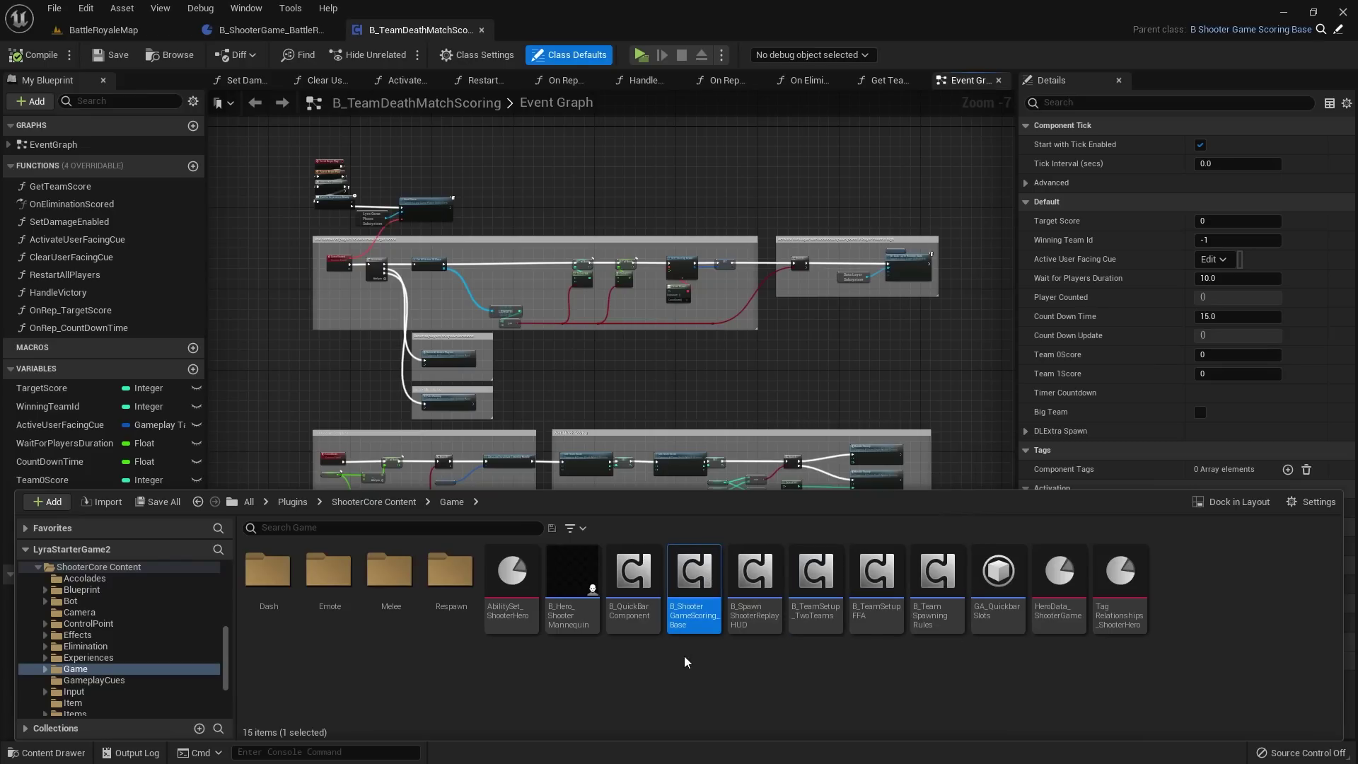
{"action": "right_click", "coordinate": [696, 574]}
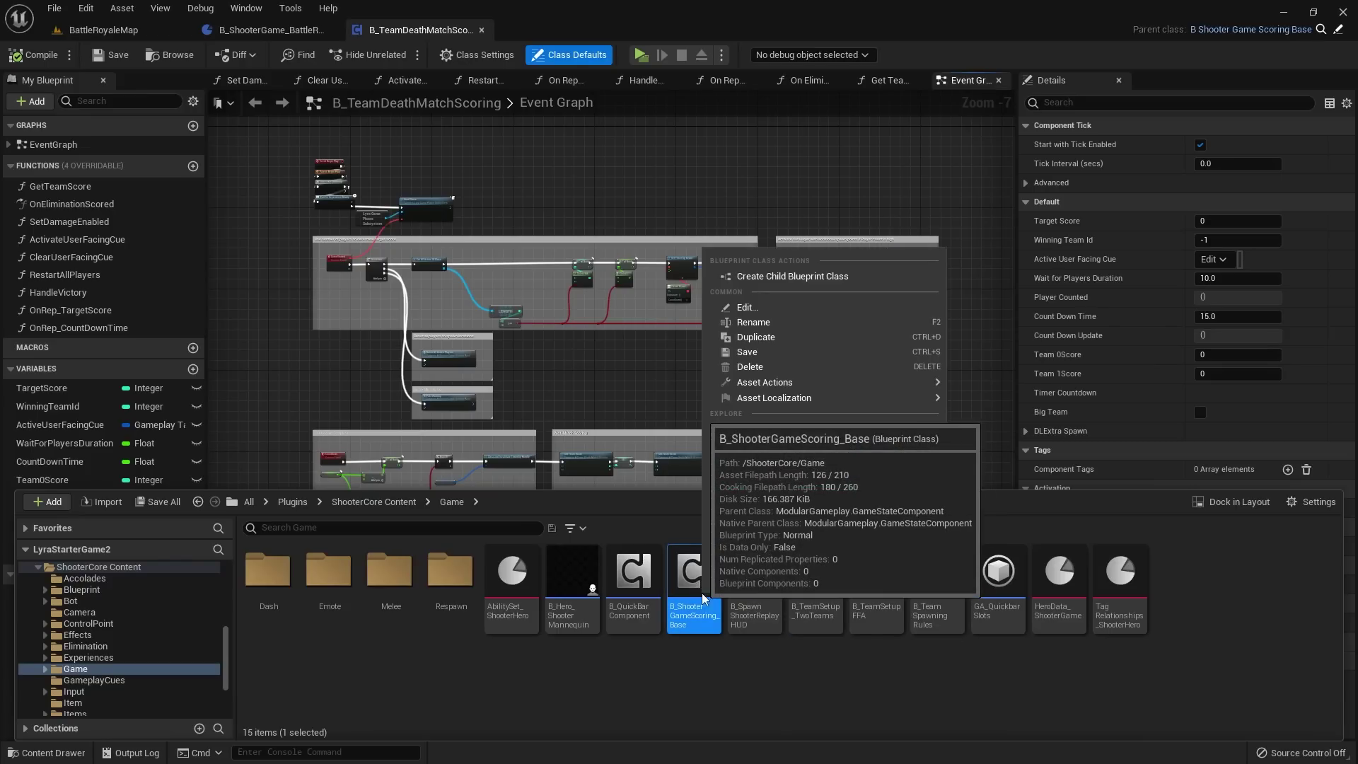
{"action": "left_click", "coordinate": [794, 277]}
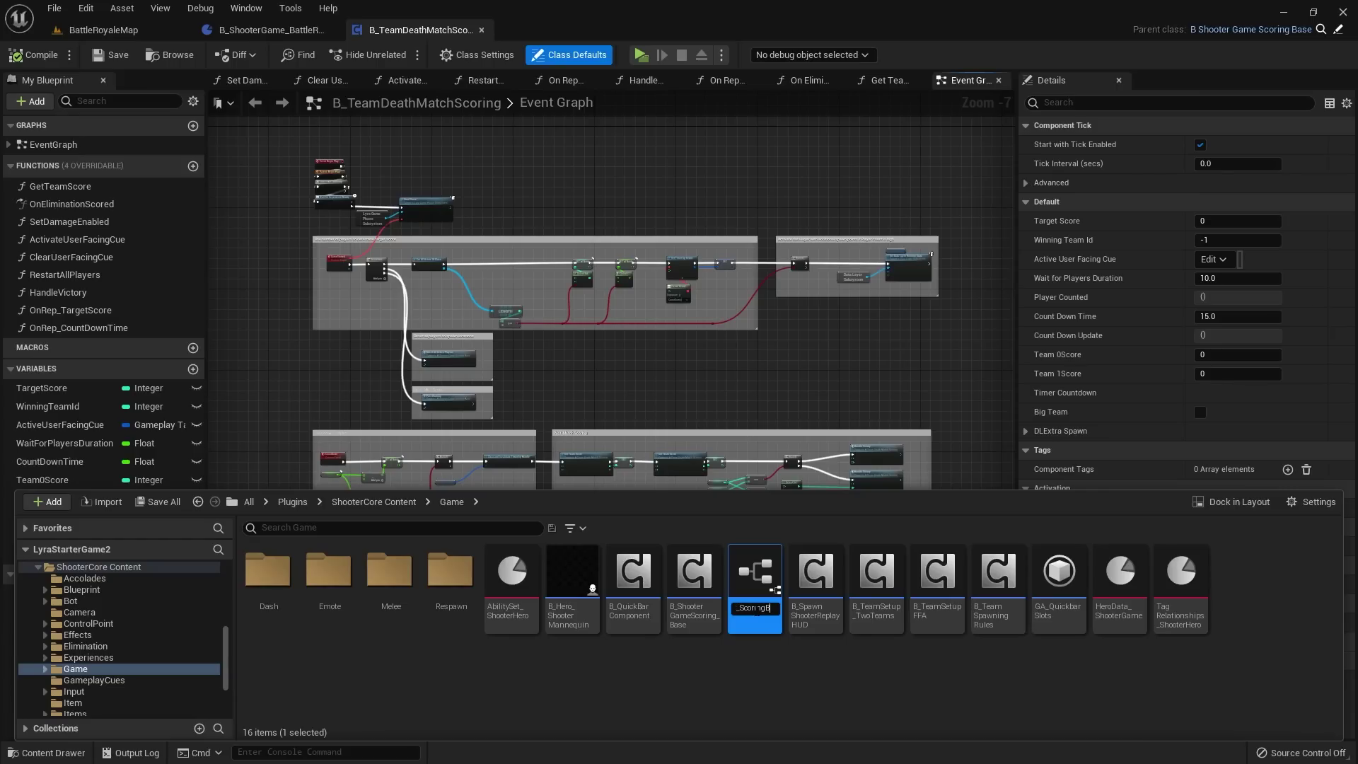
{"action": "type", "text": "B_ScoringBattleRoyale"}
{"action": "key", "text": "Return"}
Step: Create a folder named BattleRoyale in ShooterCore Content and open it
{"action": "scroll", "coordinate": [134, 635], "scroll_direction": "up", "scroll_amount": 3}
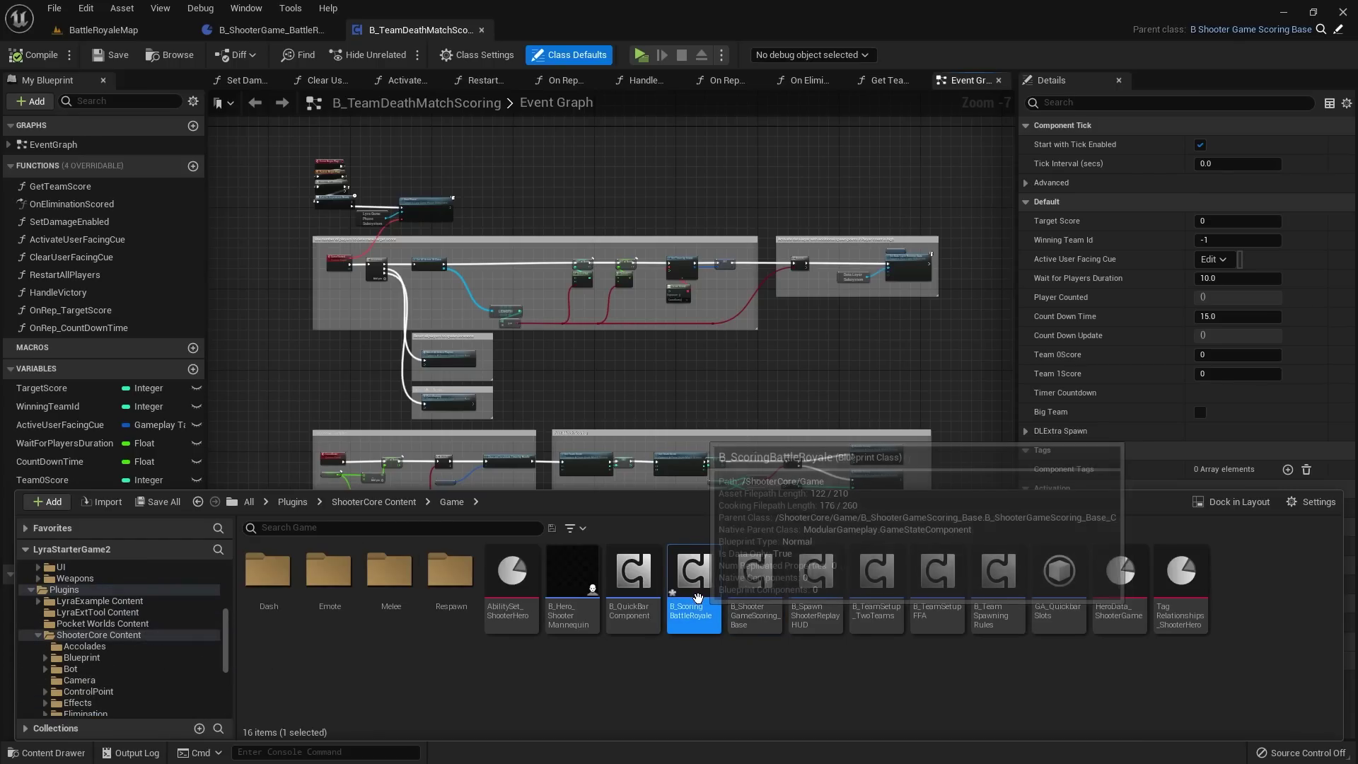
{"action": "scroll", "coordinate": [108, 640], "scroll_direction": "down", "scroll_amount": 1}
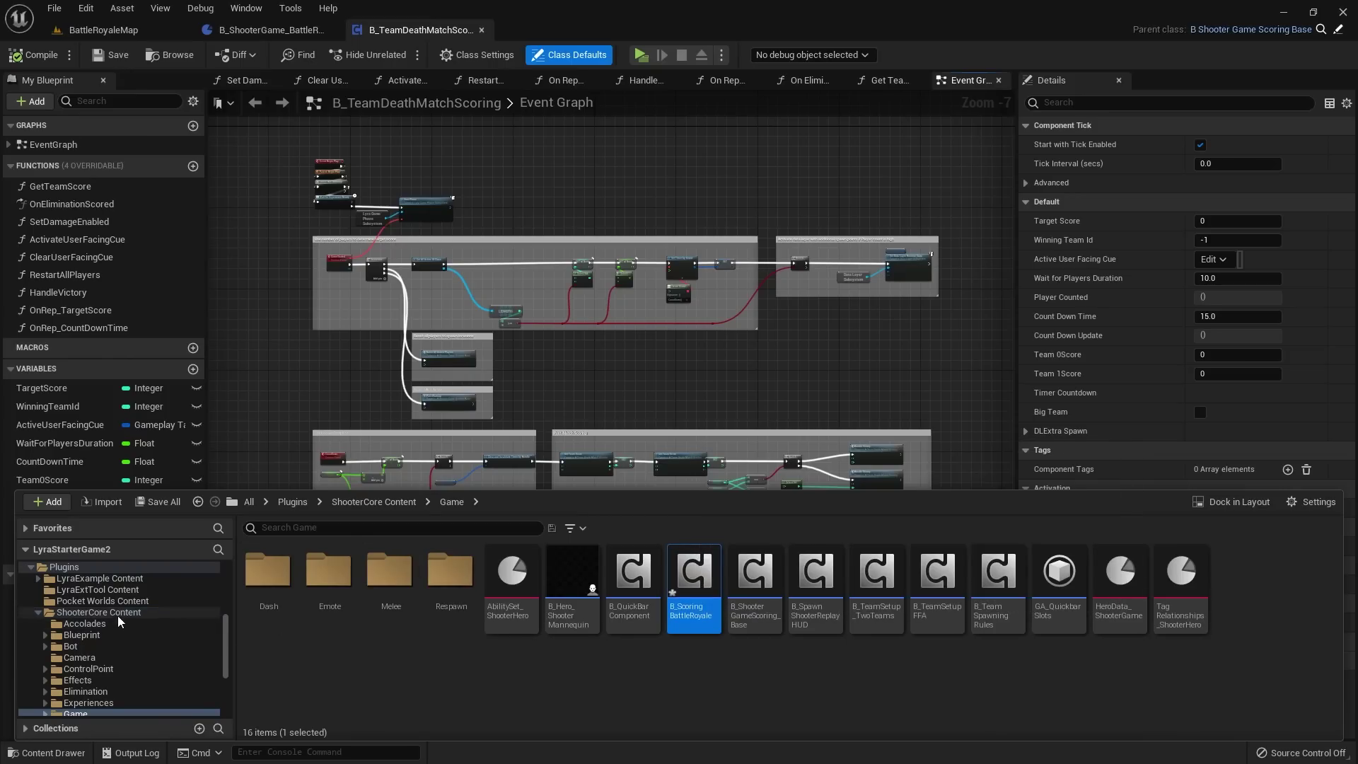
{"action": "scroll", "coordinate": [110, 601], "scroll_direction": "down", "scroll_amount": 1}
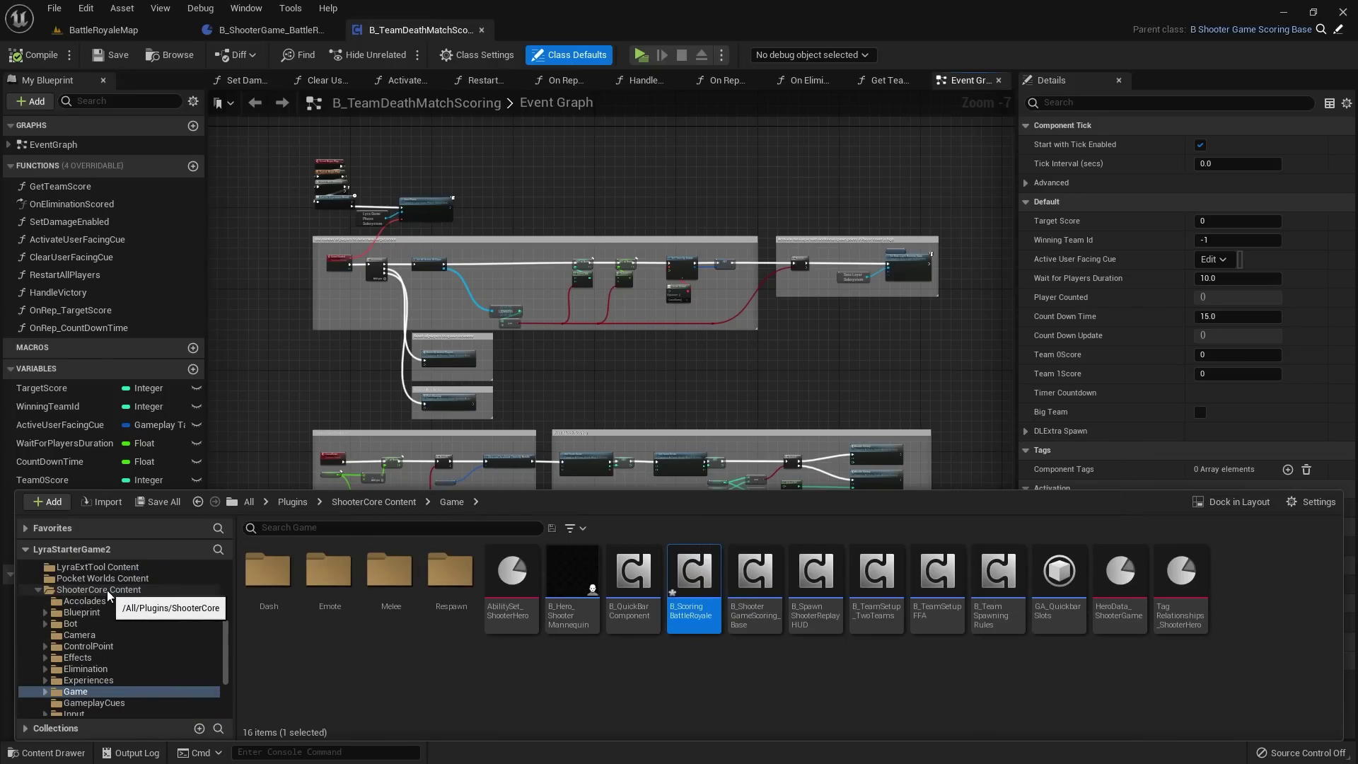
{"action": "left_click", "coordinate": [106, 592]}
{"action": "scroll", "coordinate": [80, 624], "scroll_direction": "up", "scroll_amount": 5}
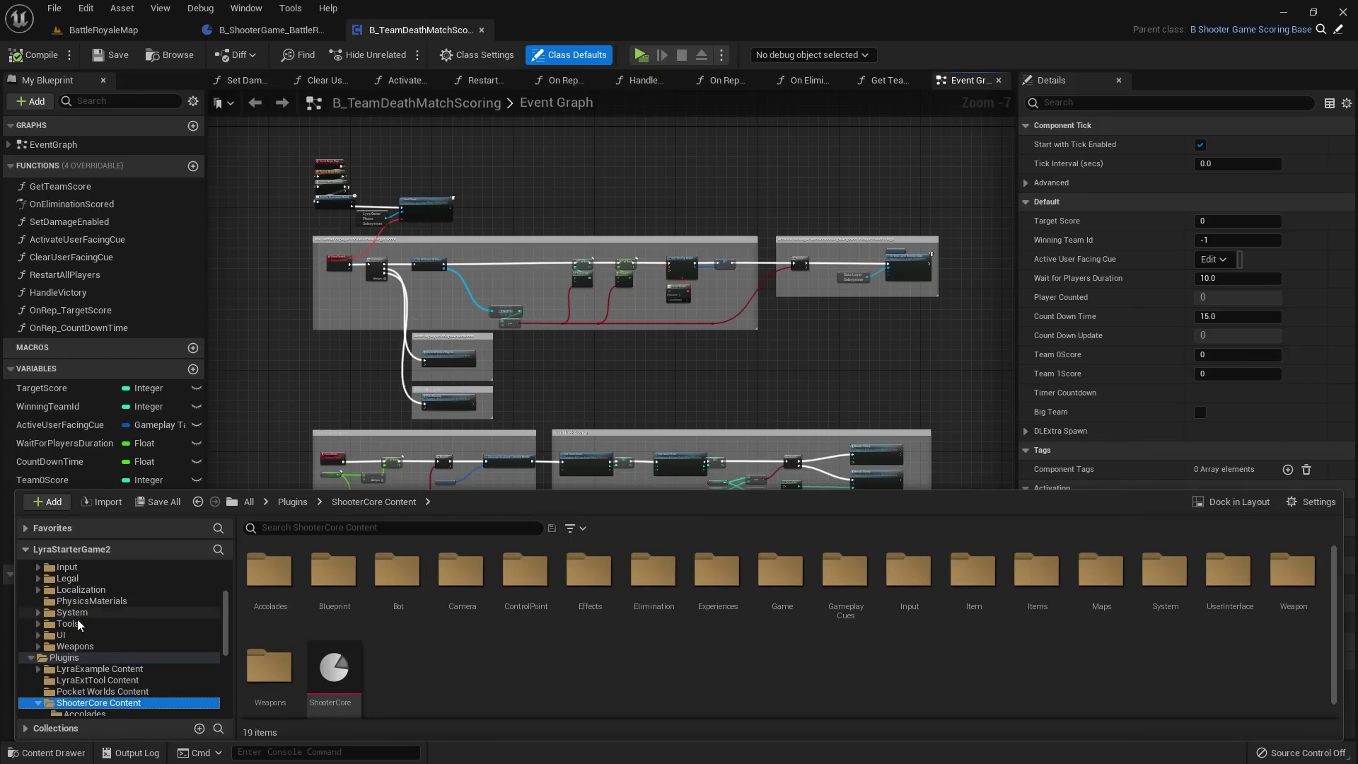
{"action": "scroll", "coordinate": [92, 623], "scroll_direction": "down", "scroll_amount": 6}
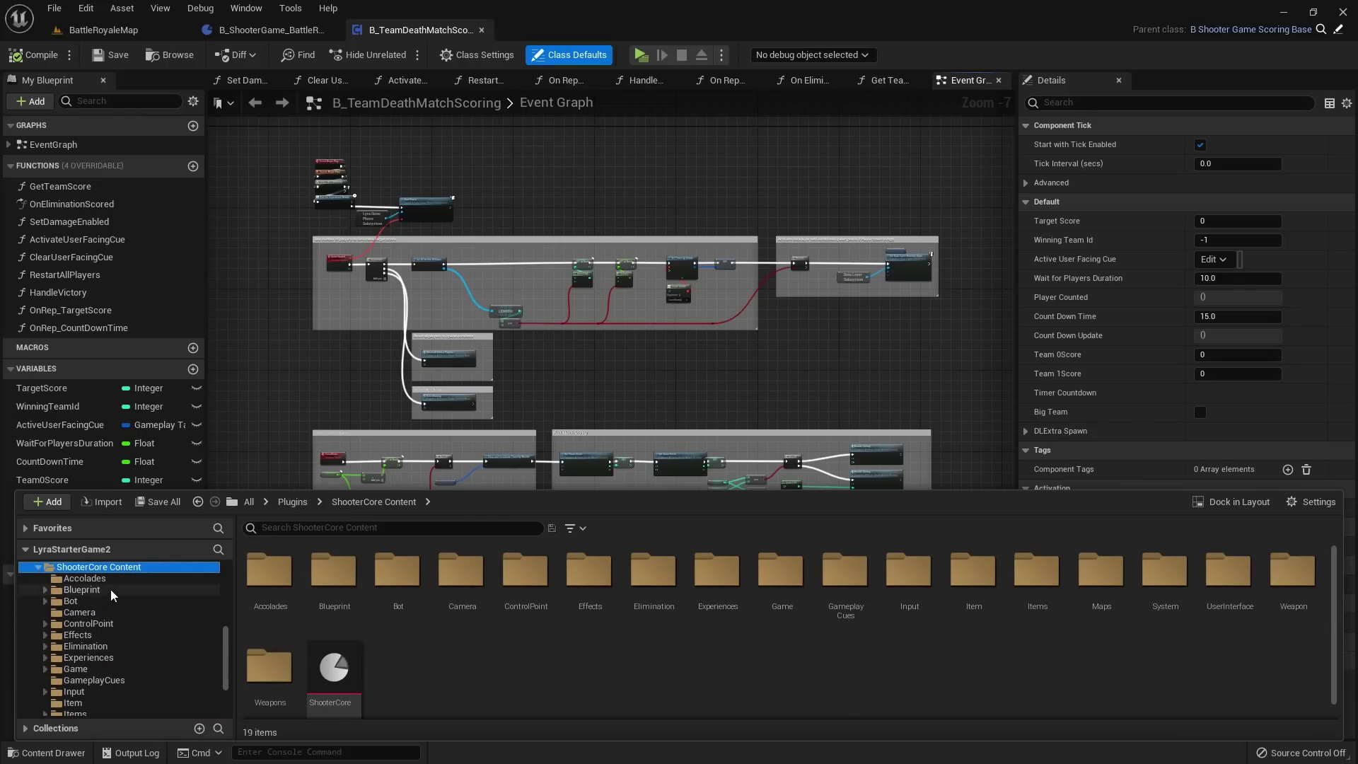
{"action": "scroll", "coordinate": [113, 608], "scroll_direction": "down", "scroll_amount": 2}
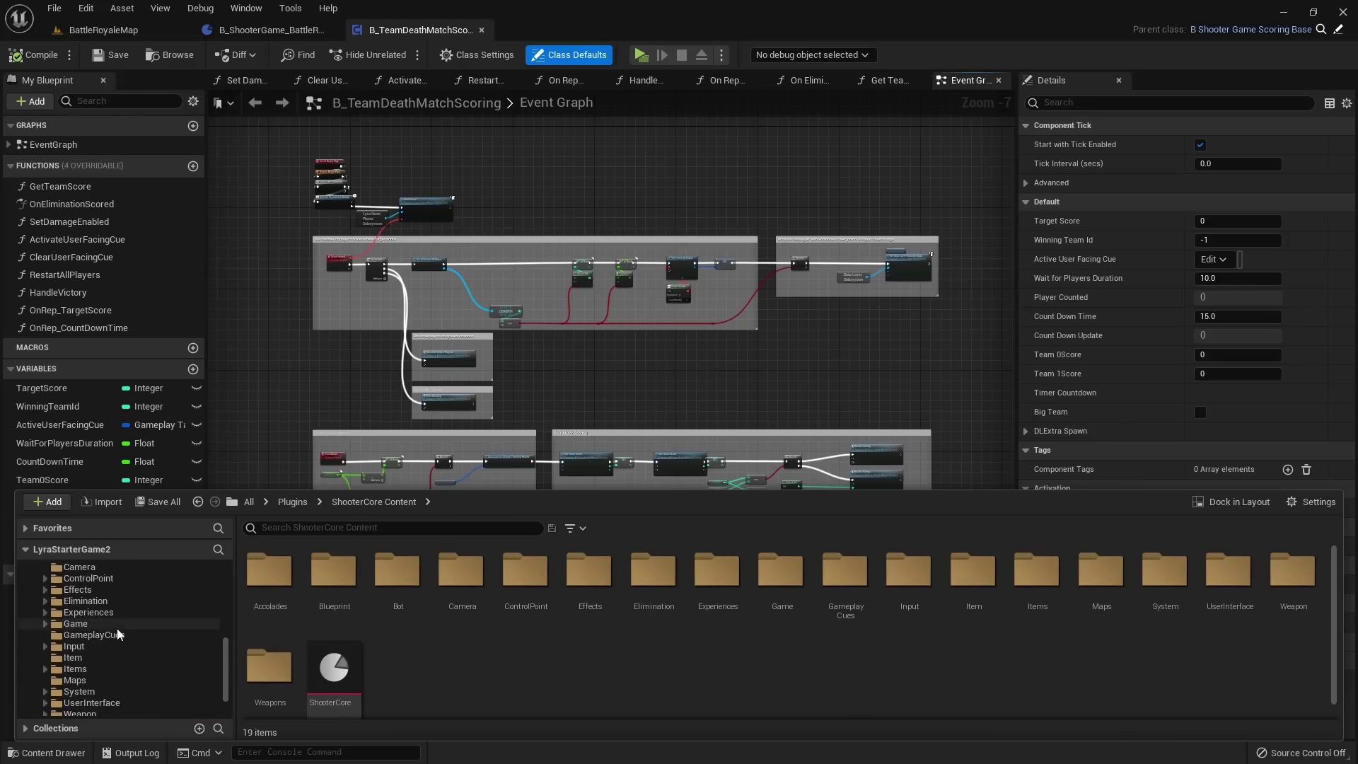
{"action": "scroll", "coordinate": [118, 634], "scroll_direction": "up", "scroll_amount": 2}
{"action": "scroll", "coordinate": [113, 615], "scroll_direction": "up", "scroll_amount": 1}
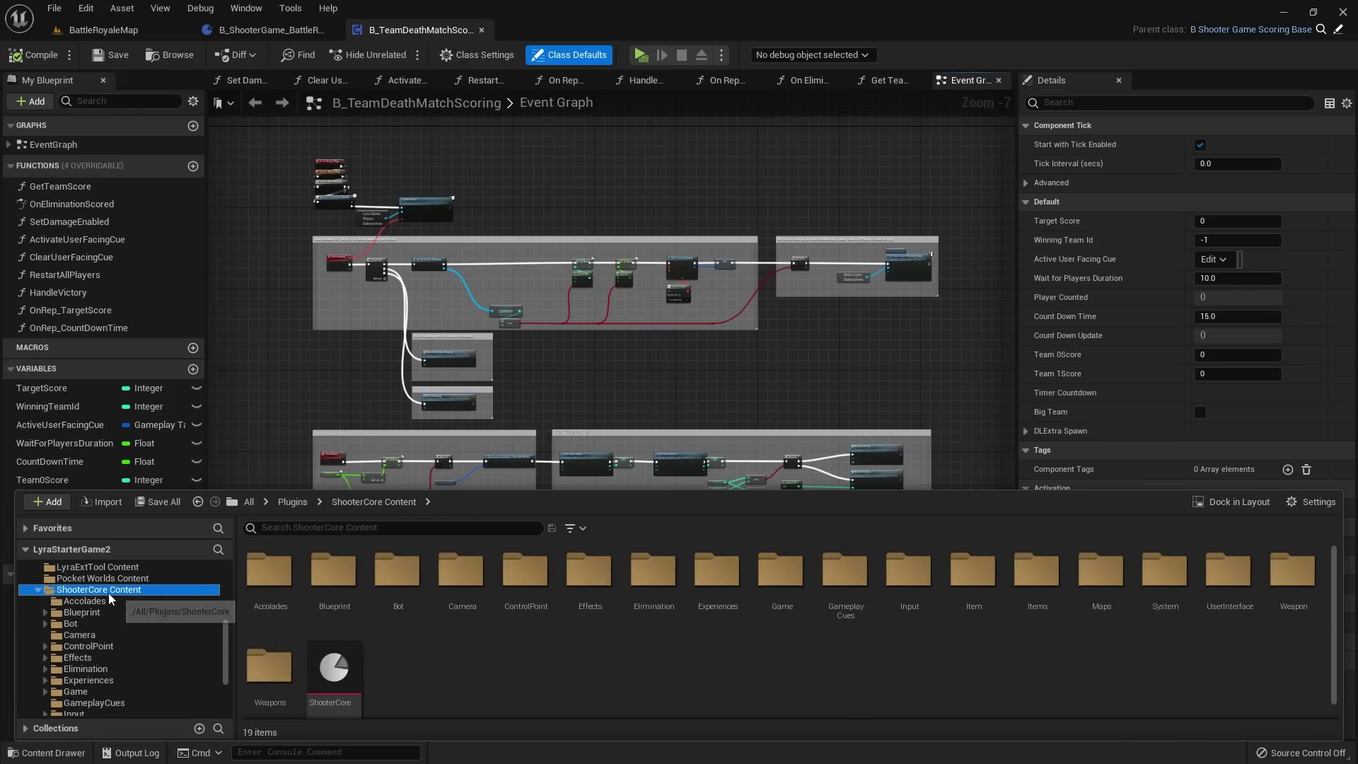
{"action": "right_click", "coordinate": [711, 651]}
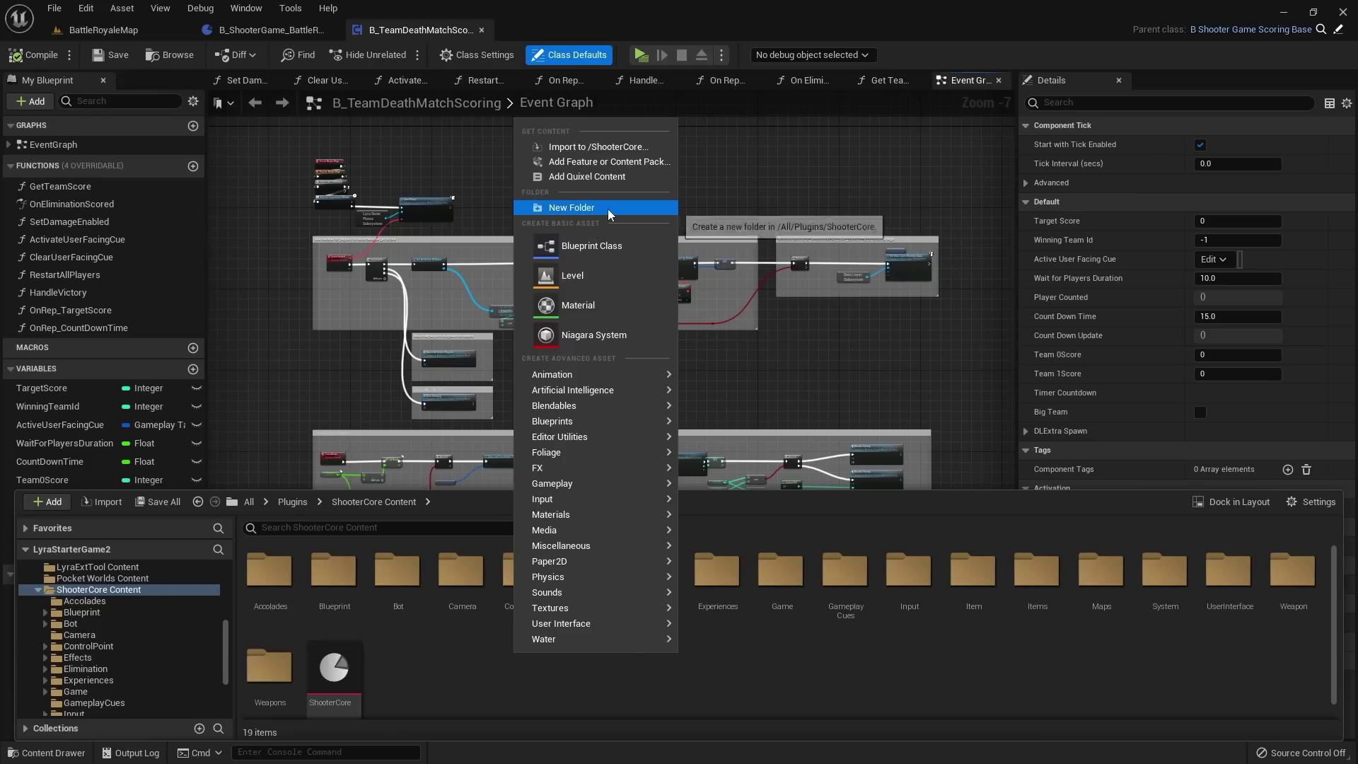
{"action": "left_click", "coordinate": [571, 207]}
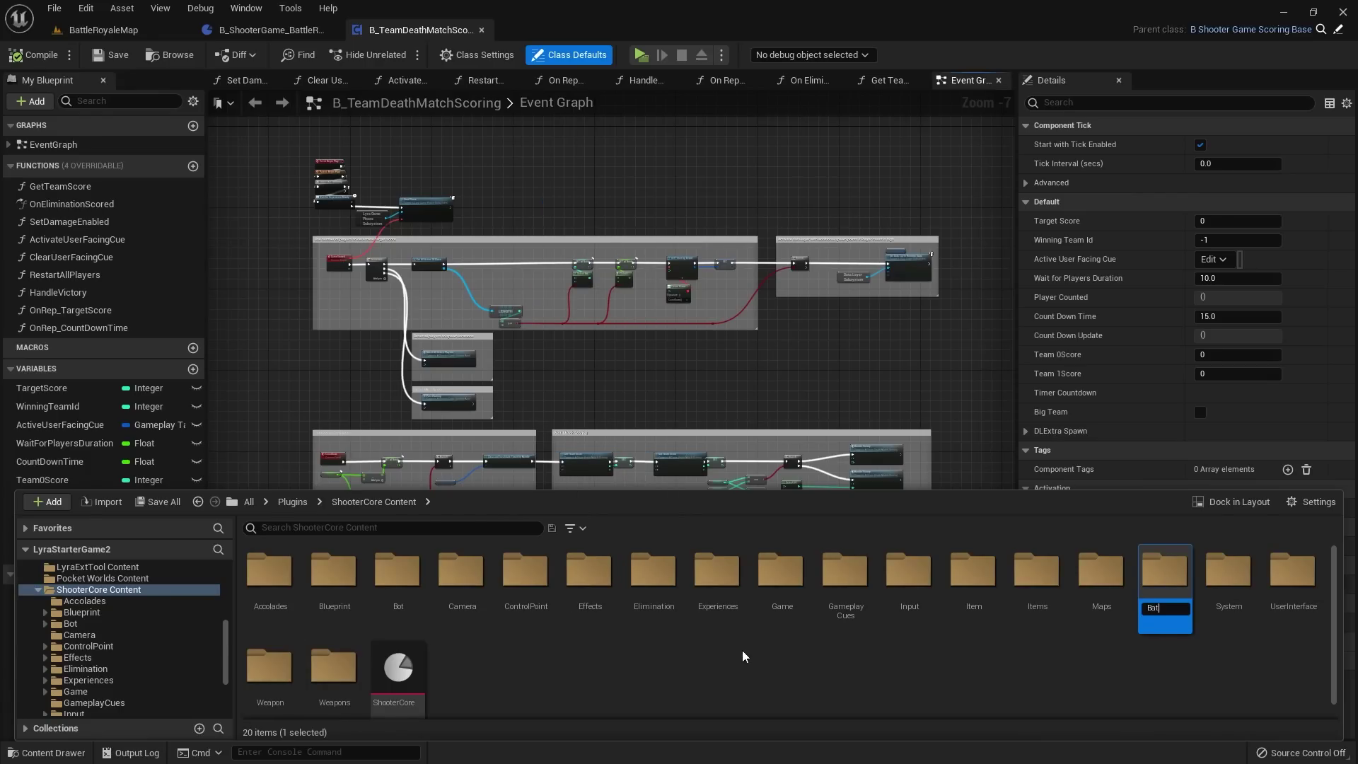
{"action": "type", "text": "BattleRoyale"}
{"action": "key", "text": "Return"}
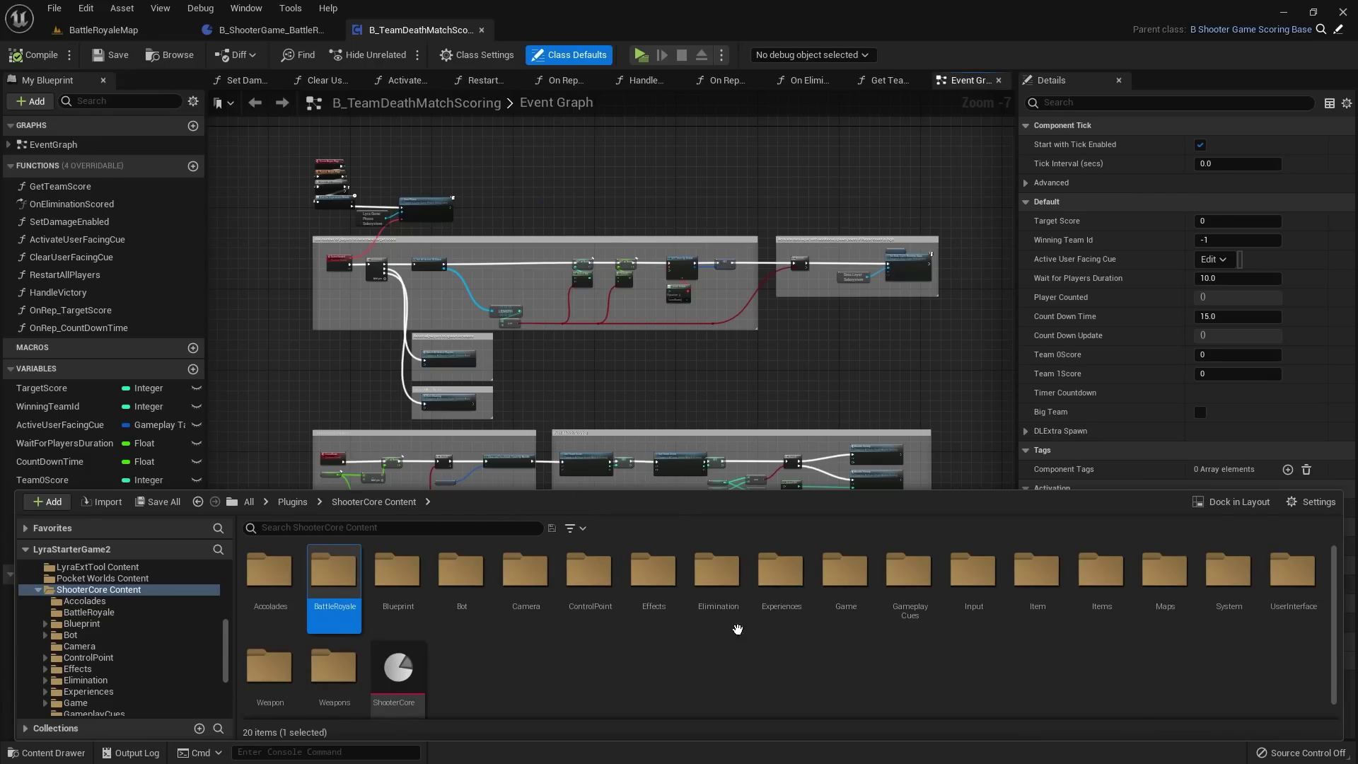
{"action": "double_click", "coordinate": [338, 574]}
Step: Go back to ShooterCore's Game folder and move B_ScoringBattleRoyale into the BattleRoyale folder
{"action": "scroll", "coordinate": [201, 625], "scroll_direction": "up", "scroll_amount": 3}
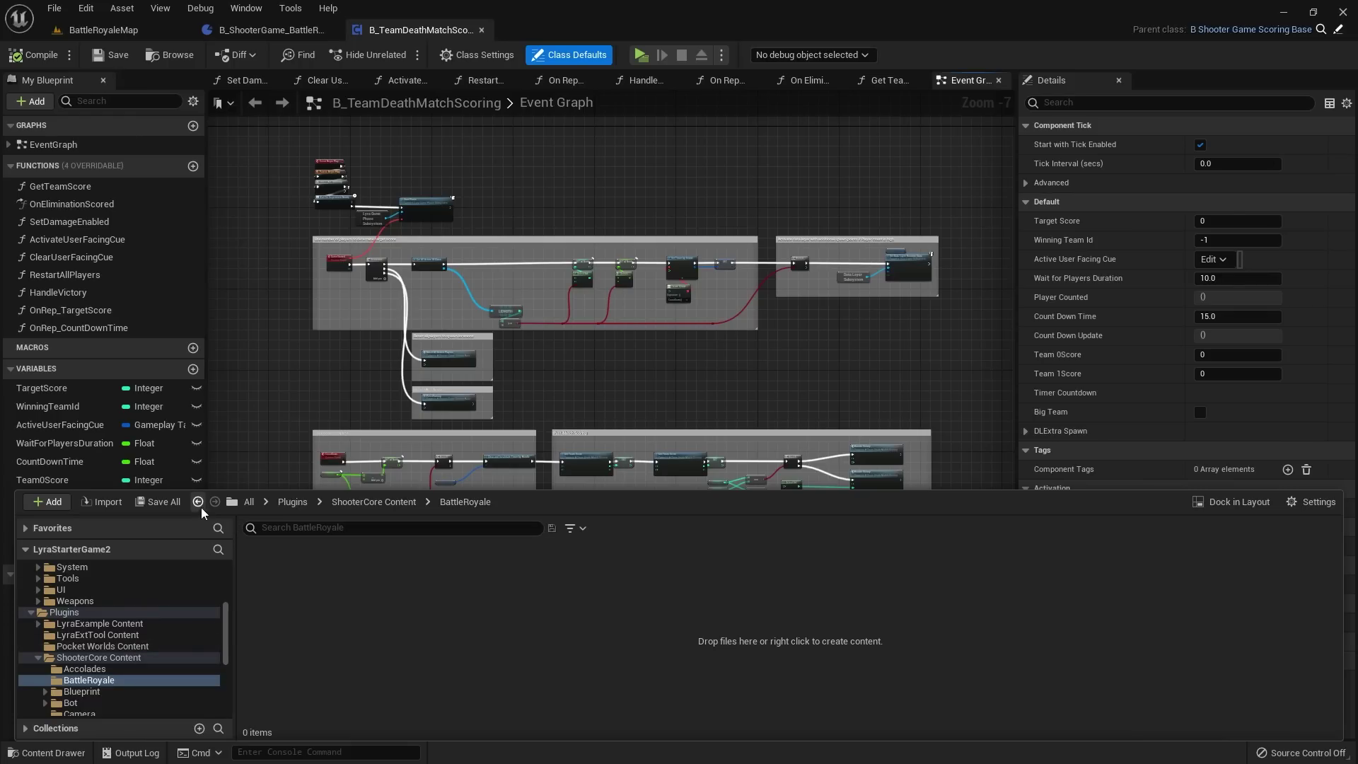
{"action": "scroll", "coordinate": [138, 640], "scroll_direction": "down", "scroll_amount": 1}
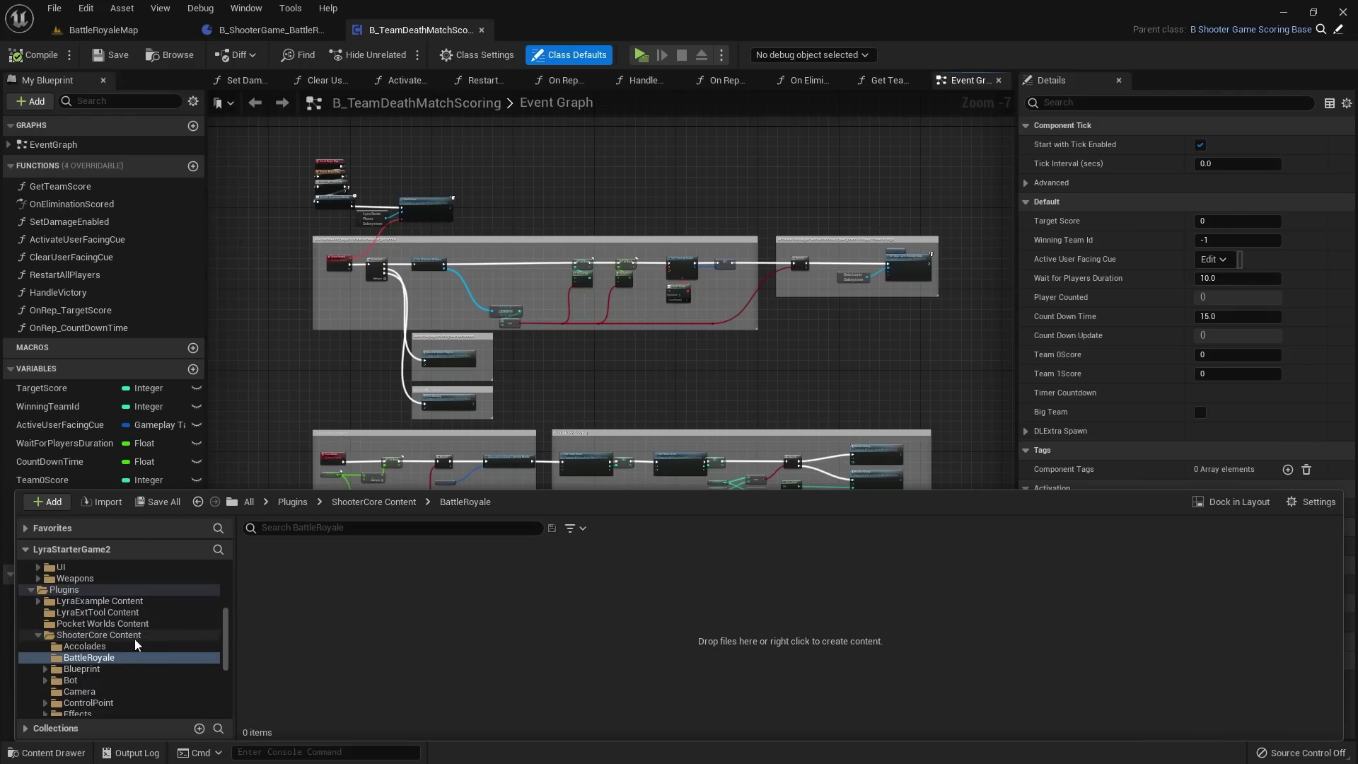
{"action": "left_click", "coordinate": [1321, 29]}
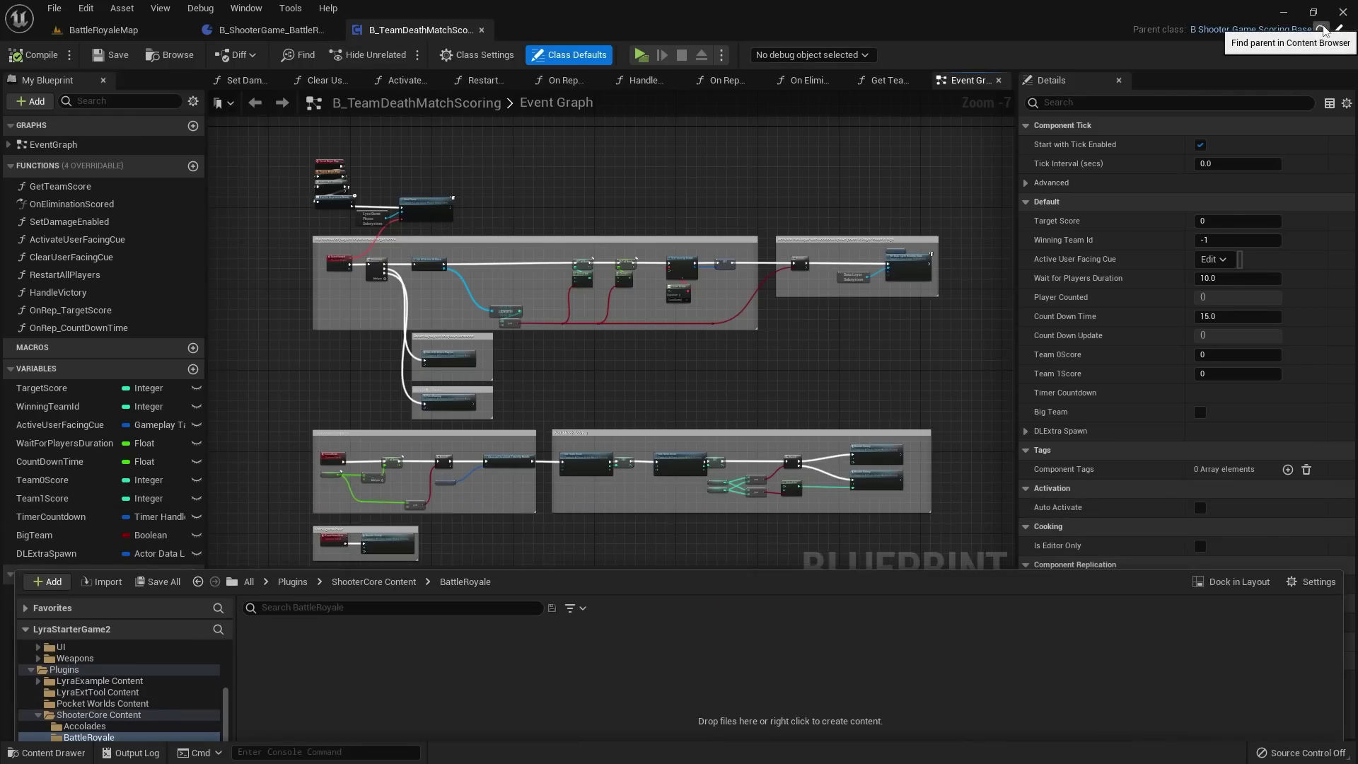
{"action": "left_click", "coordinate": [49, 752]}
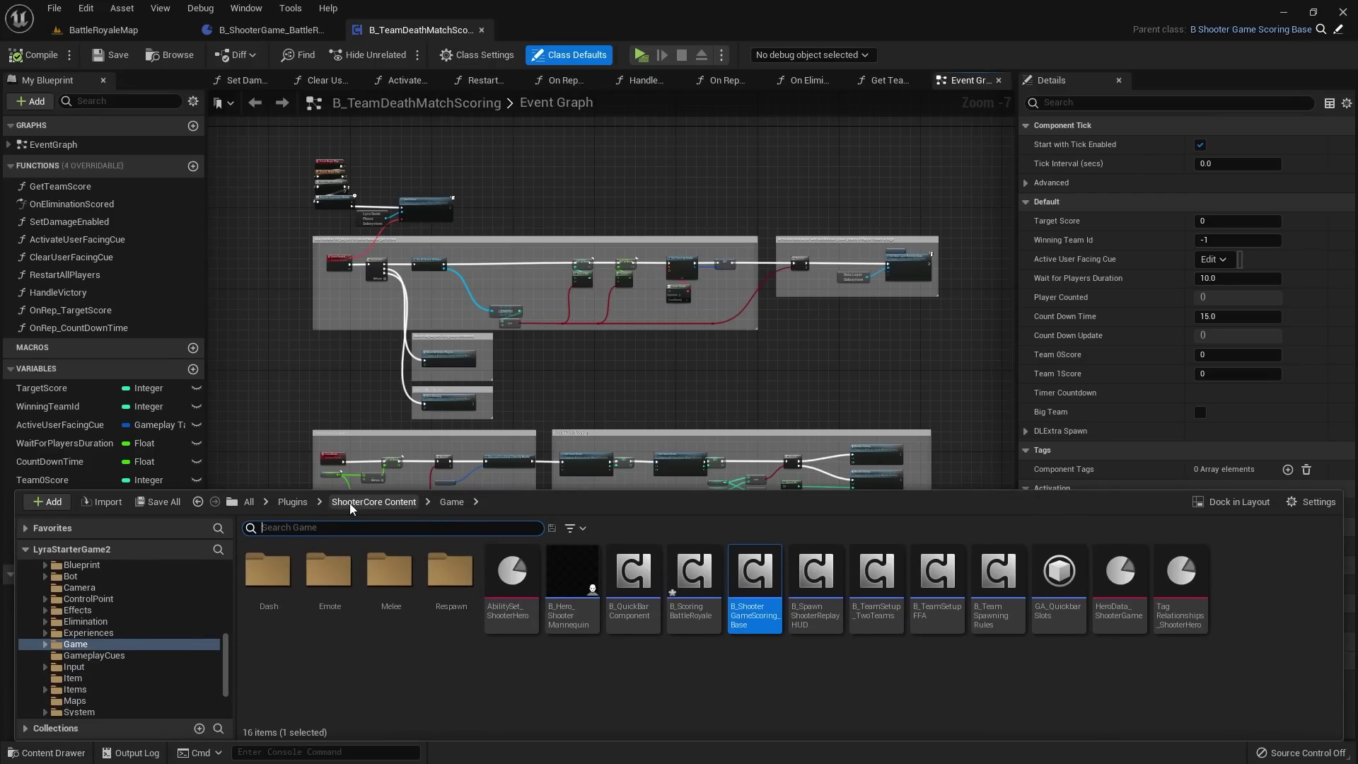
{"action": "scroll", "coordinate": [145, 651], "scroll_direction": "down", "scroll_amount": 3}
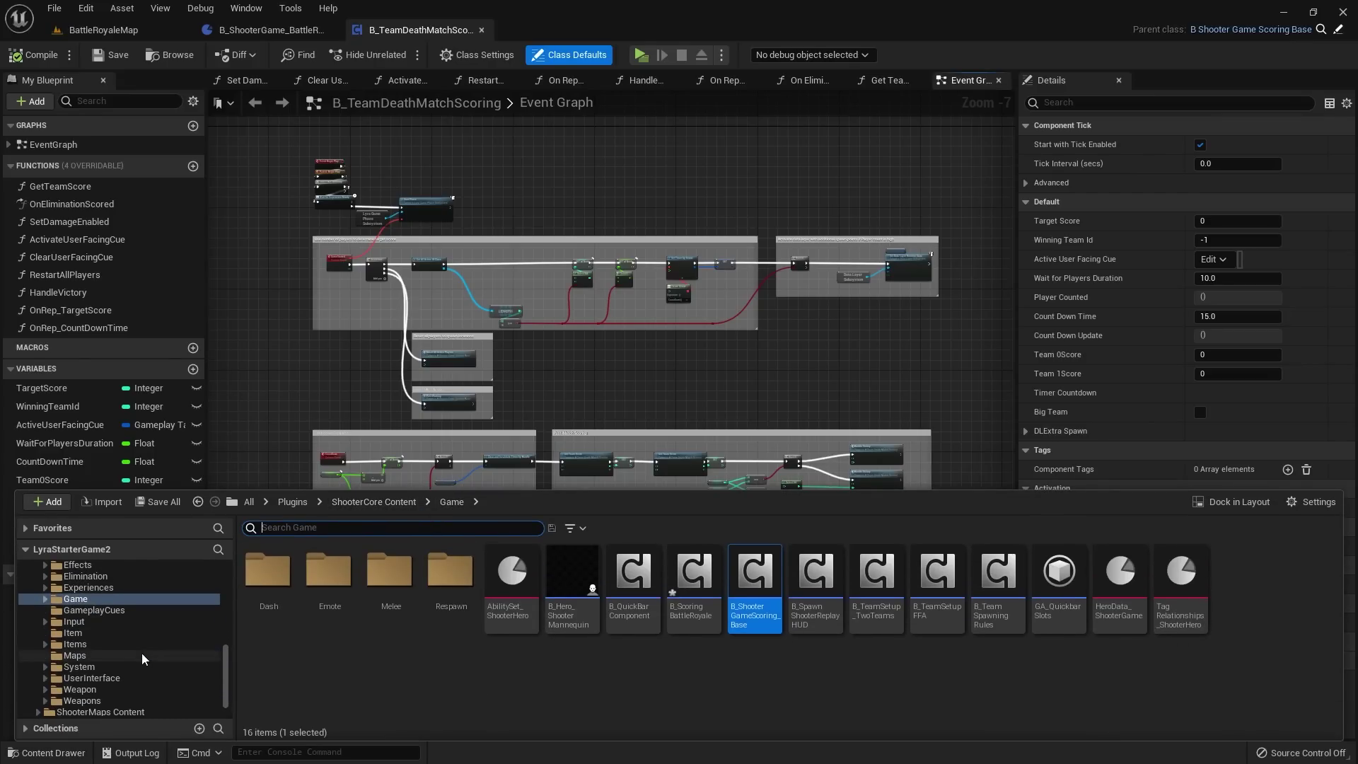
{"action": "mouse_move", "coordinate": [752, 598]}
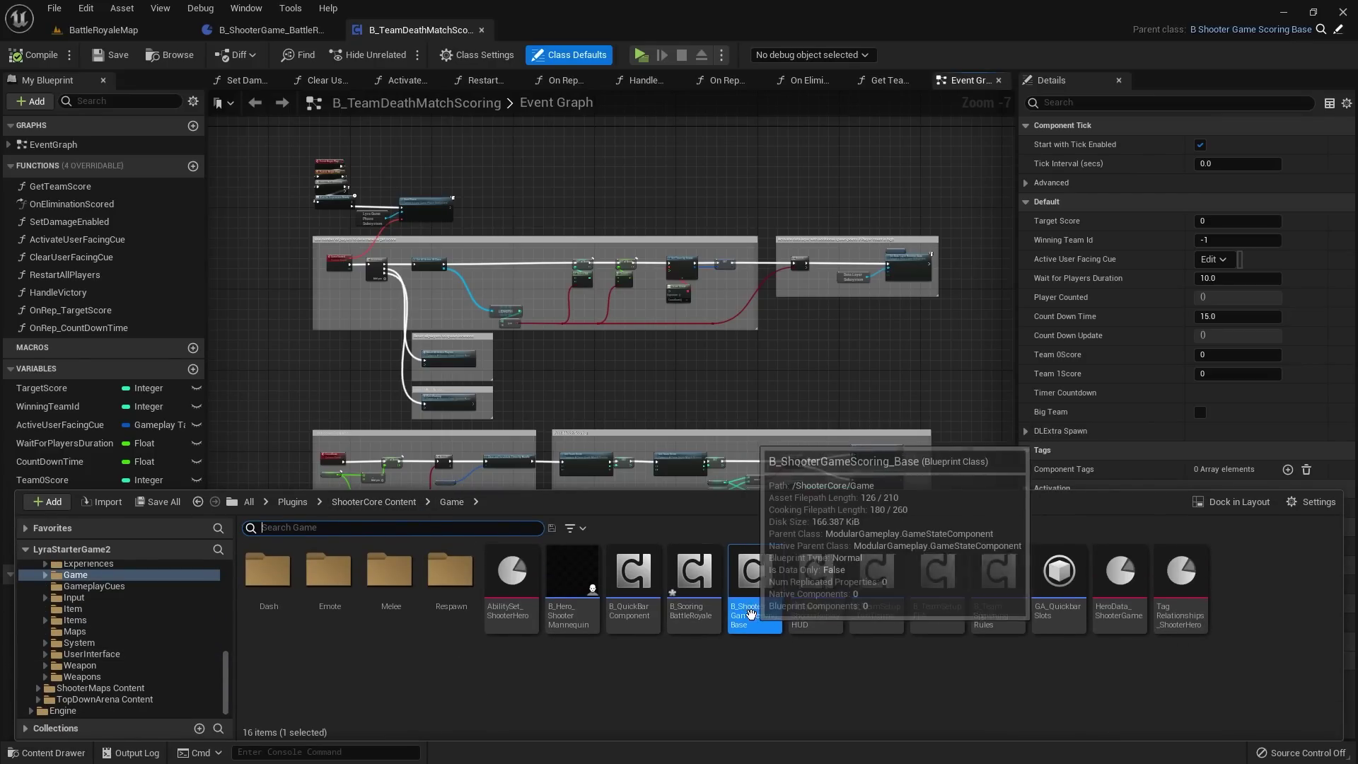
{"action": "left_click", "coordinate": [693, 594]}
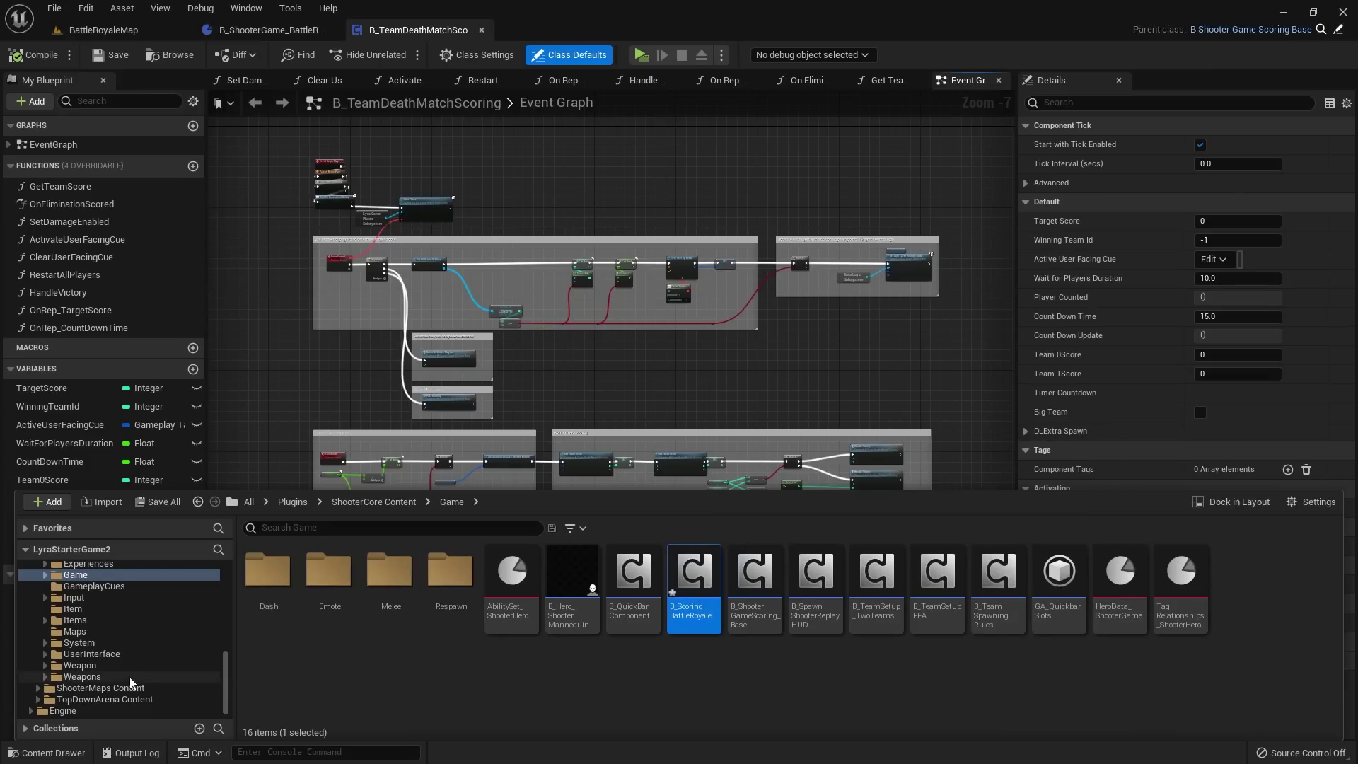
{"action": "scroll", "coordinate": [127, 665], "scroll_direction": "up", "scroll_amount": 7}
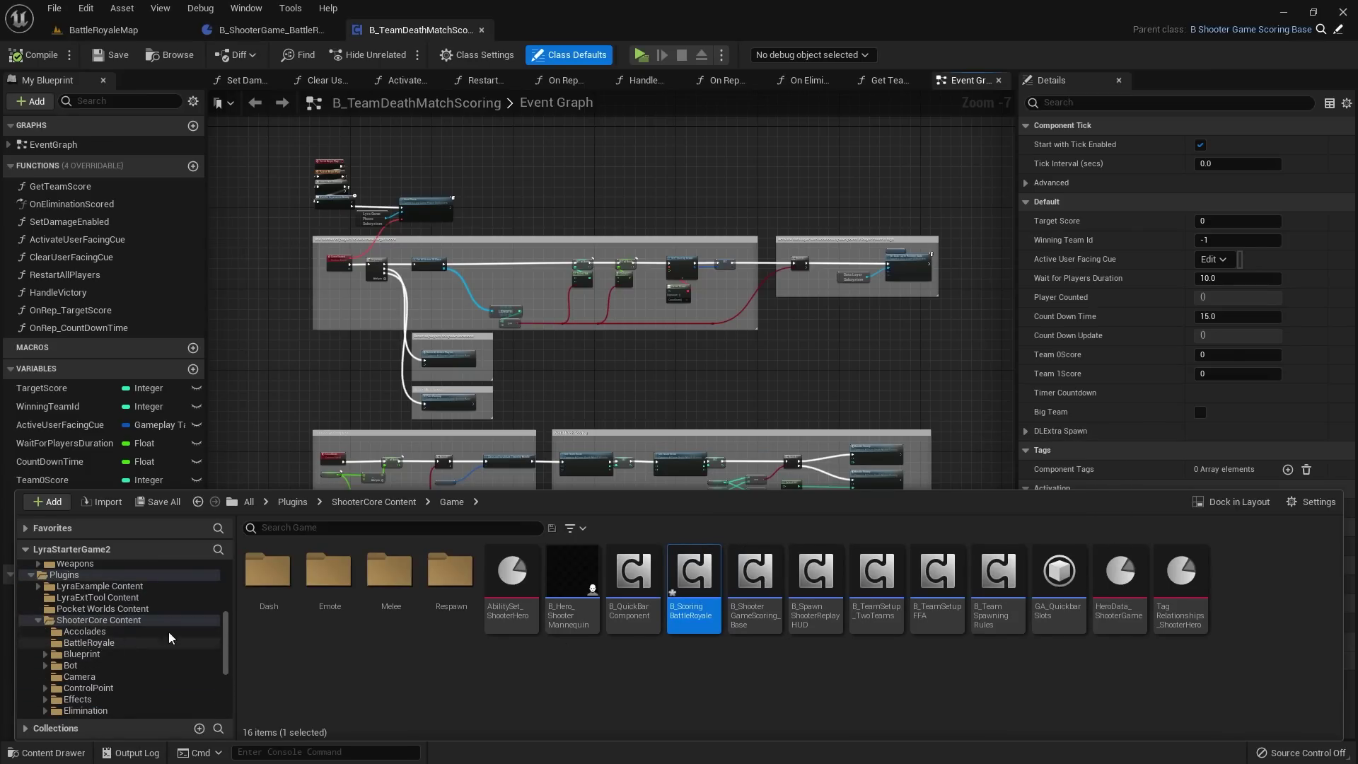
{"action": "left_click_drag", "start_coordinate": [682, 590], "coordinate": [101, 640]}
{"action": "left_click", "coordinate": [123, 657]}
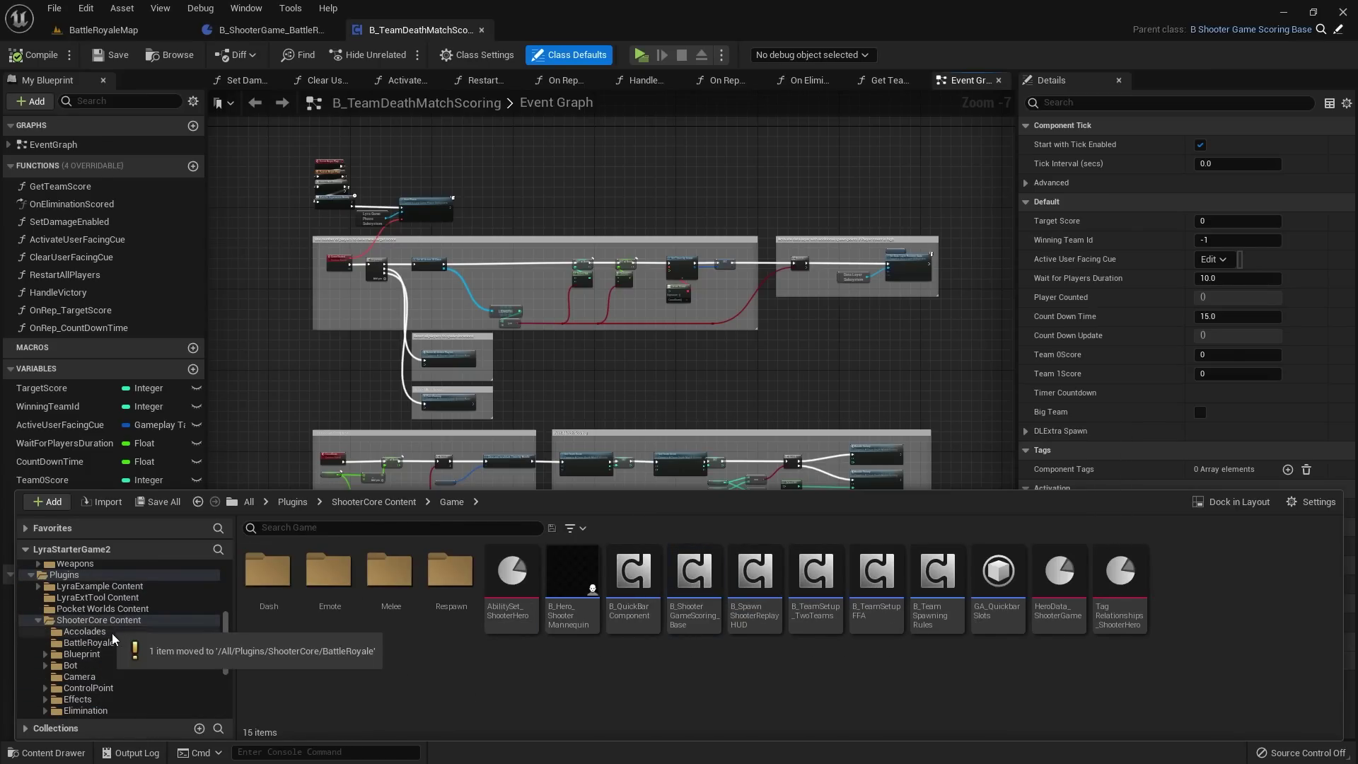
Step: Close the team deathmatch scoring blueprint and open B_ScoringBattleRoyale from the BattleRoyale folder
{"action": "left_click", "coordinate": [481, 30]}
{"action": "left_click", "coordinate": [103, 29]}
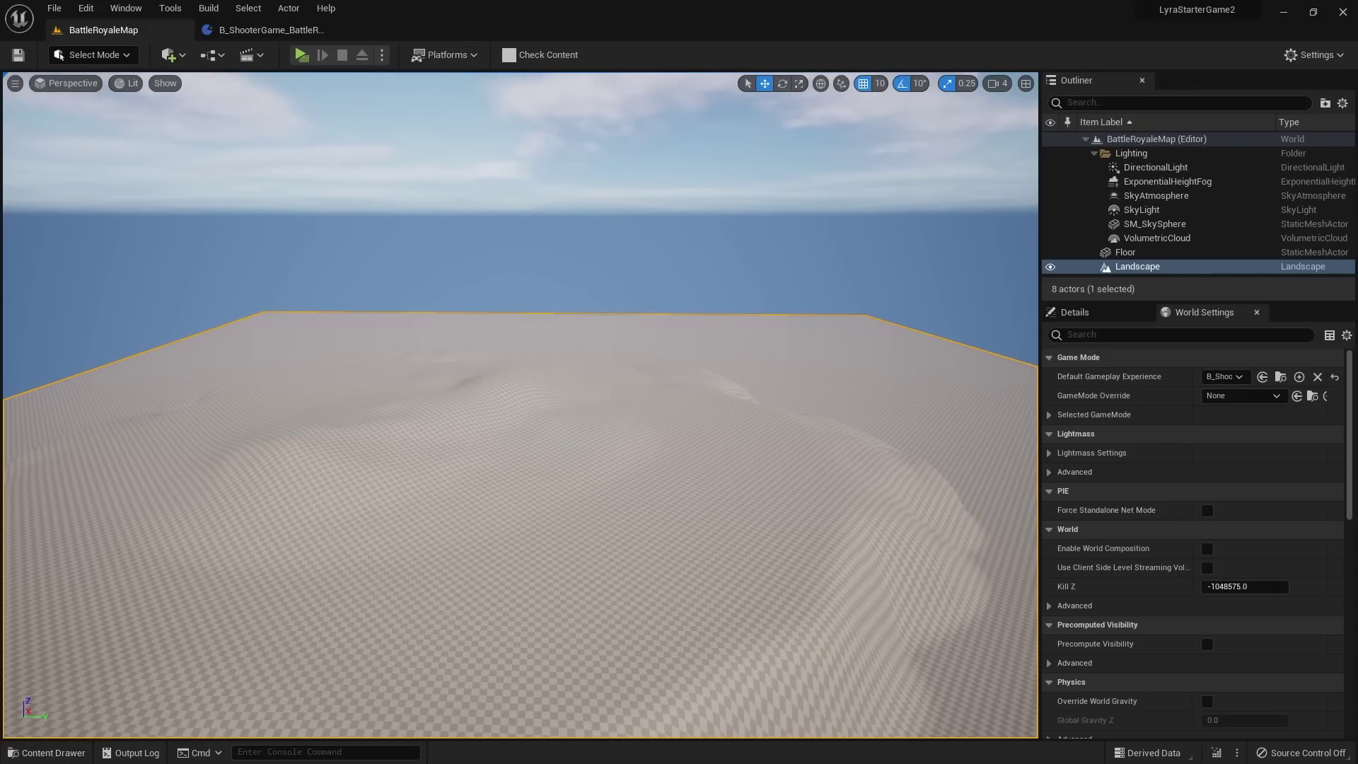
{"action": "left_click", "coordinate": [46, 753]}
{"action": "double_click", "coordinate": [268, 550]}
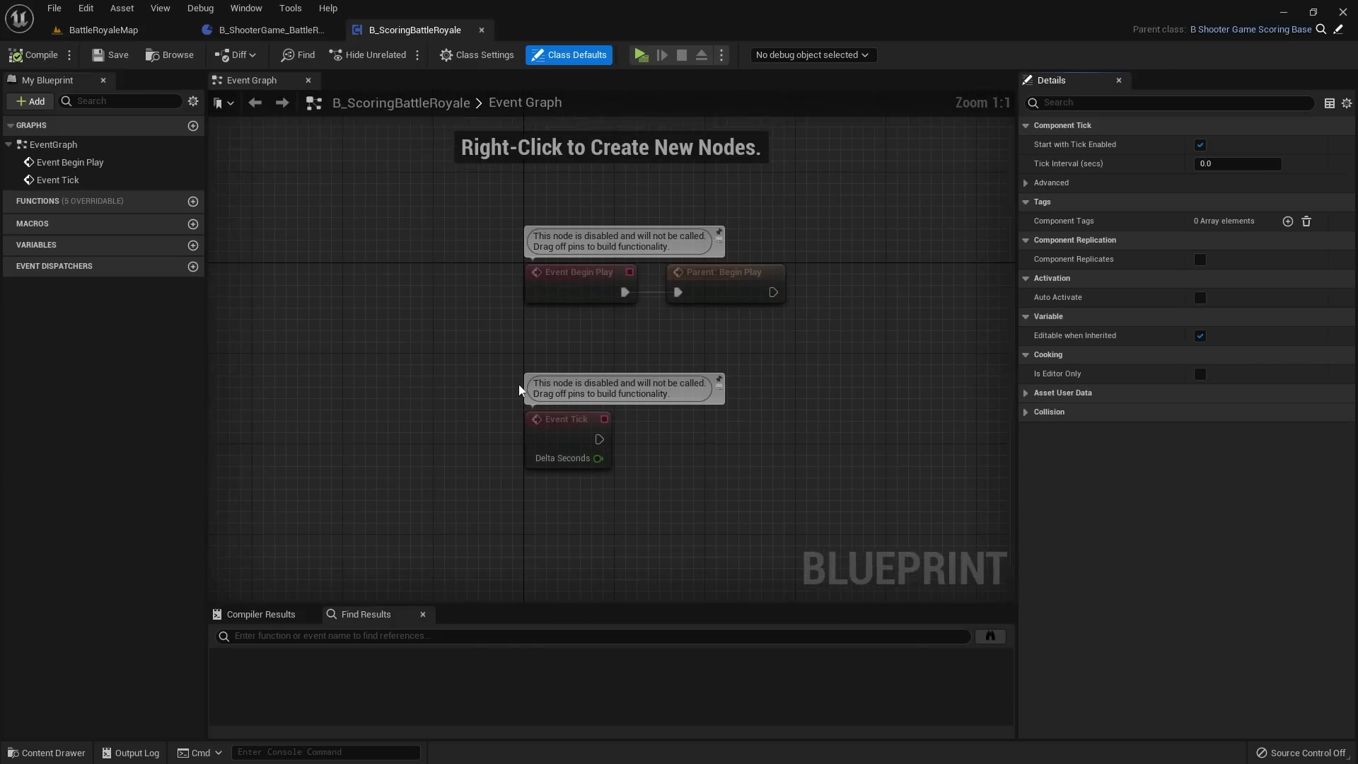
Step: Delete the Event Tick and Parent: Begin Play nodes from the event graph and compile the blueprint
{"action": "scroll", "coordinate": [485, 312], "scroll_direction": "down", "scroll_amount": 2}
{"action": "left_click_drag", "start_coordinate": [401, 338], "coordinate": [537, 468]}
{"action": "left_click", "coordinate": [655, 281]}
{"action": "right_click_drag", "start_coordinate": [754, 231], "coordinate": [680, 205]}
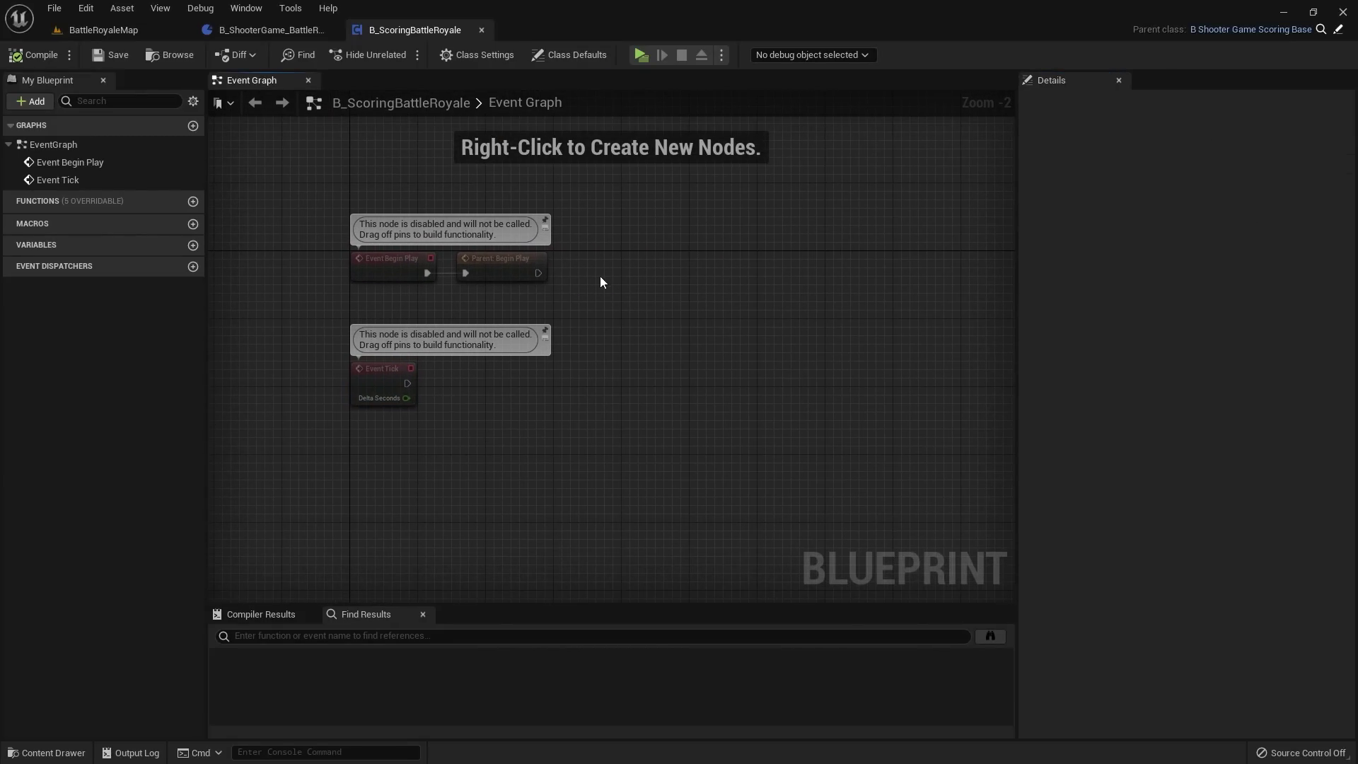
{"action": "scroll", "coordinate": [516, 294], "scroll_direction": "up", "scroll_amount": 2}
{"action": "left_click_drag", "start_coordinate": [425, 335], "coordinate": [637, 454]}
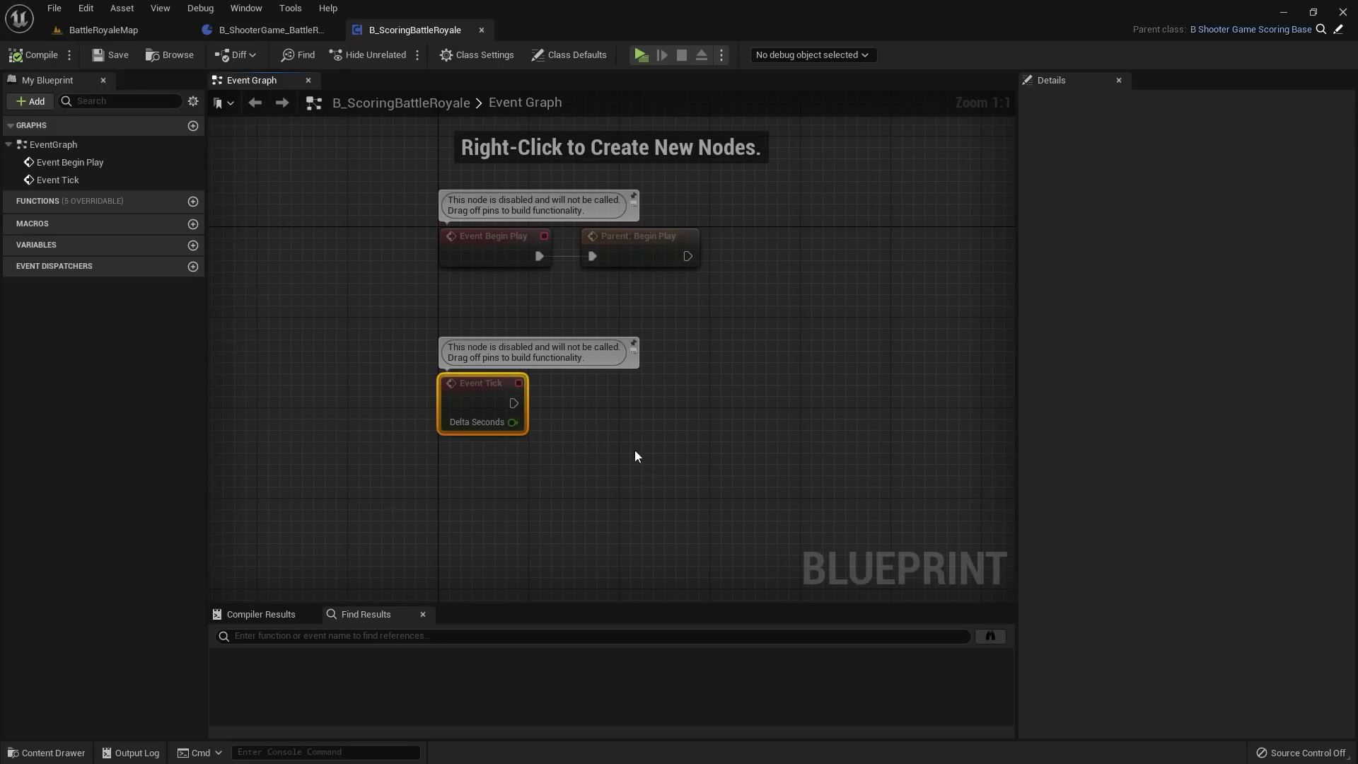
{"action": "key", "text": "Delete"}
{"action": "left_click", "coordinate": [638, 242]}
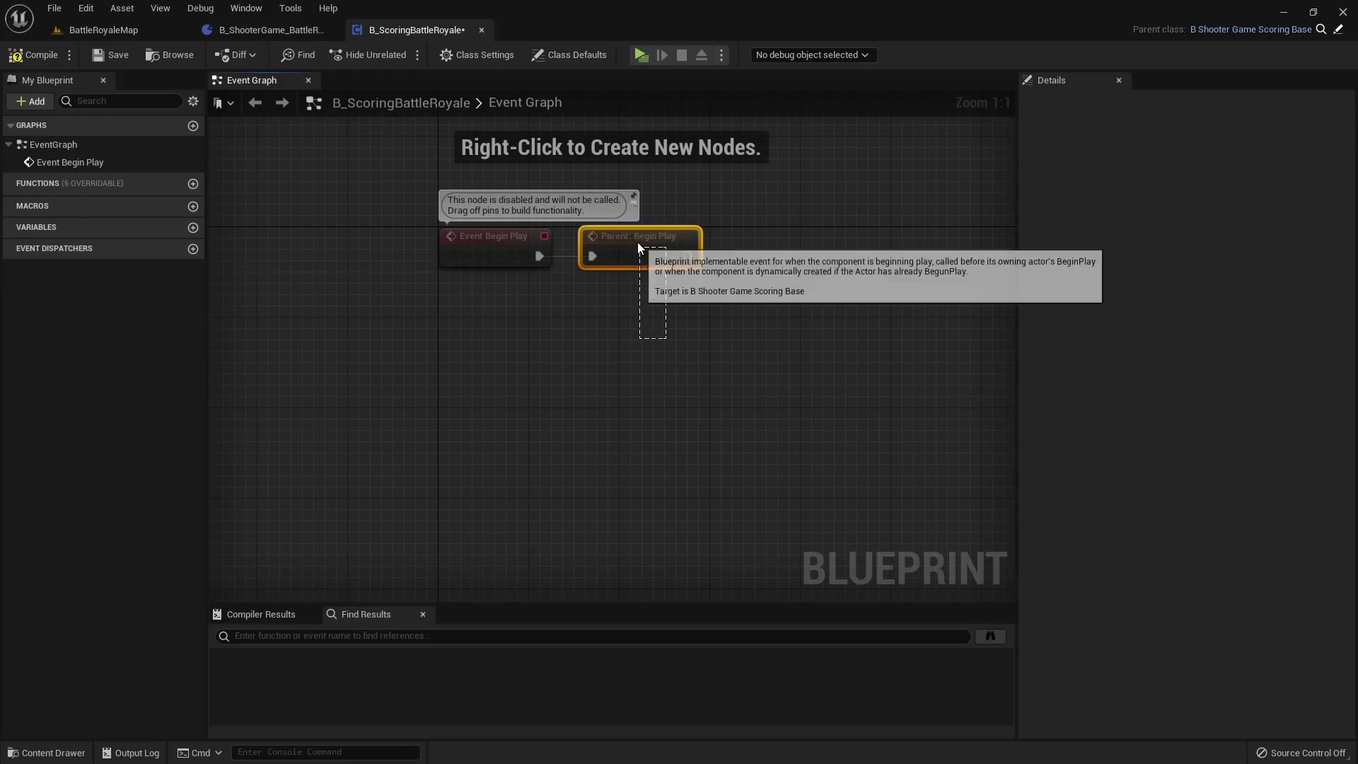
{"action": "key", "text": "Delete"}
{"action": "key", "text": "F7"}
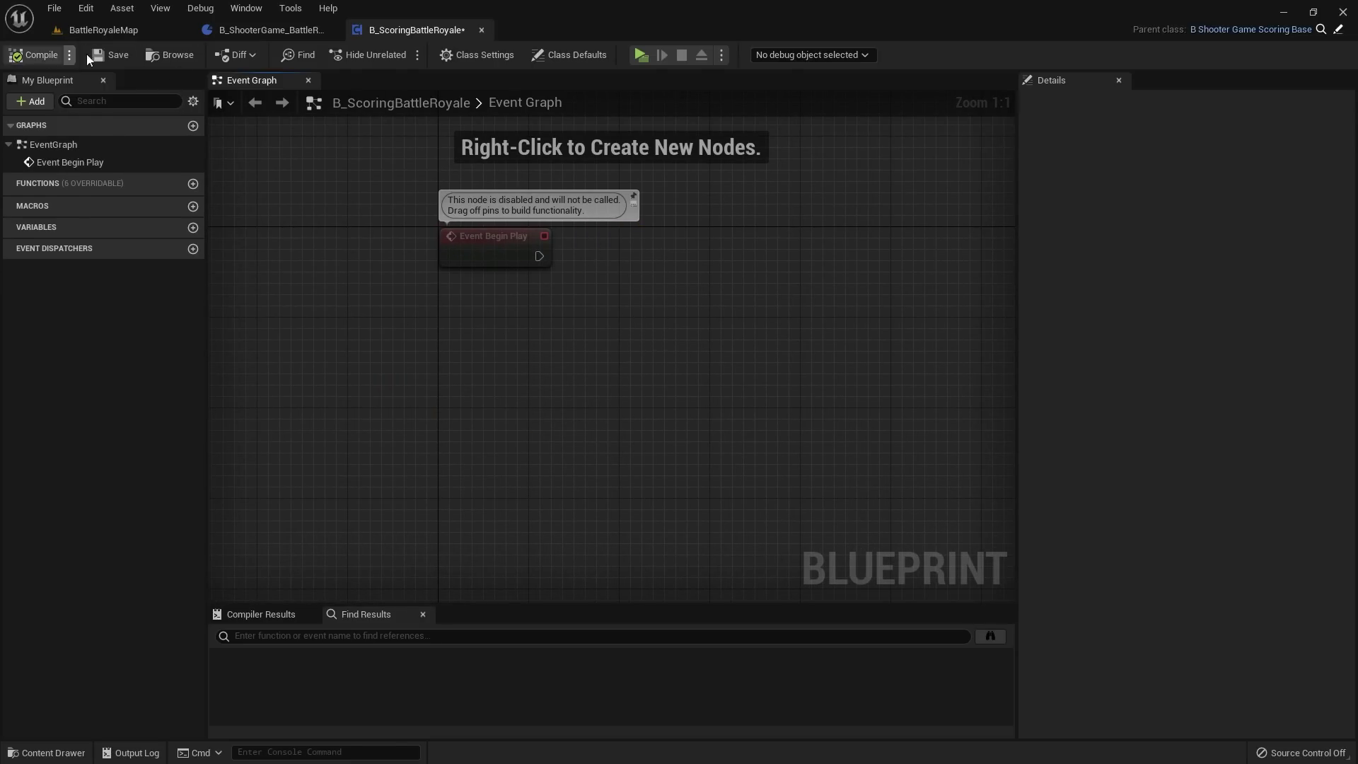
Step: Add a Switch Has Authority node connected to Event Begin Play and align it beside the event
{"action": "right_click_drag", "start_coordinate": [575, 305], "coordinate": [456, 303]}
{"action": "left_click_drag", "start_coordinate": [425, 253], "coordinate": [520, 253]}
{"action": "type", "text": "switc"}
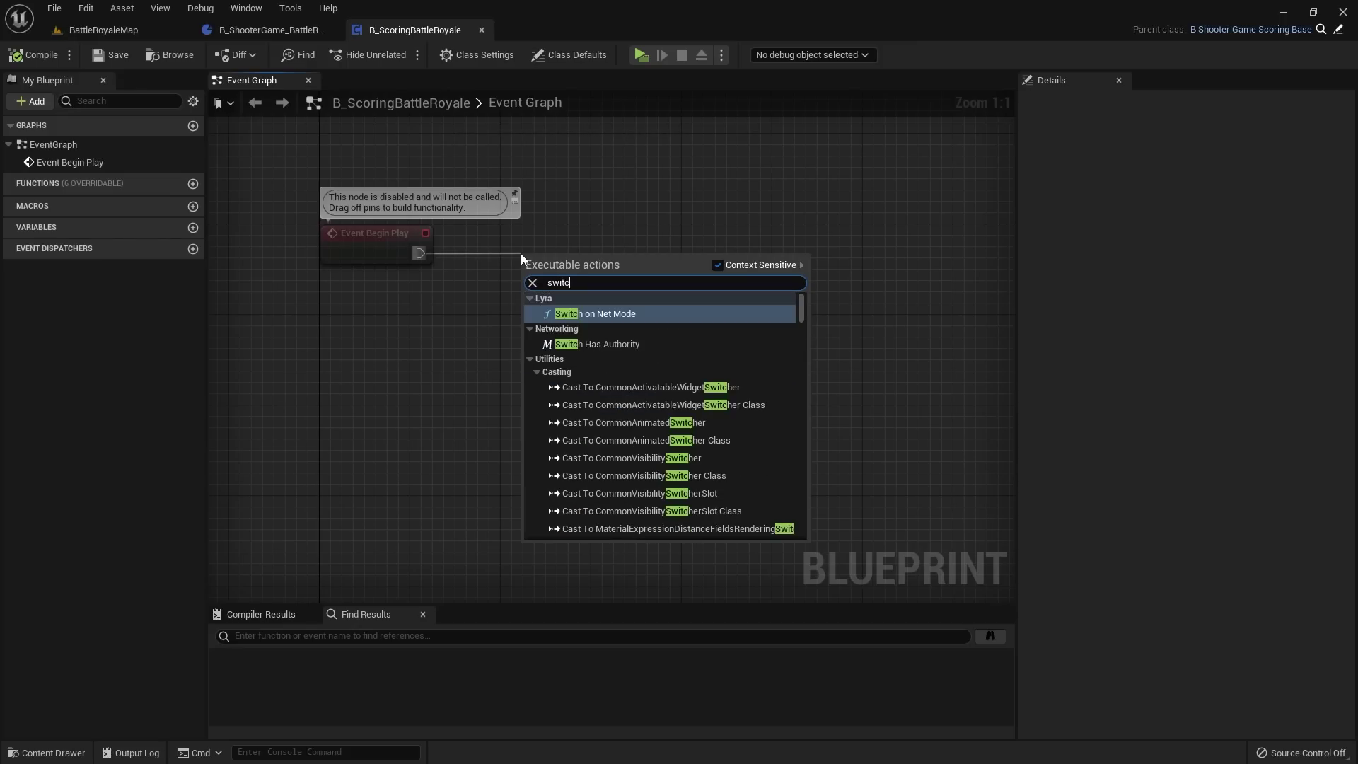
{"action": "type", "text": "h auth"}
{"action": "key", "text": "Return"}
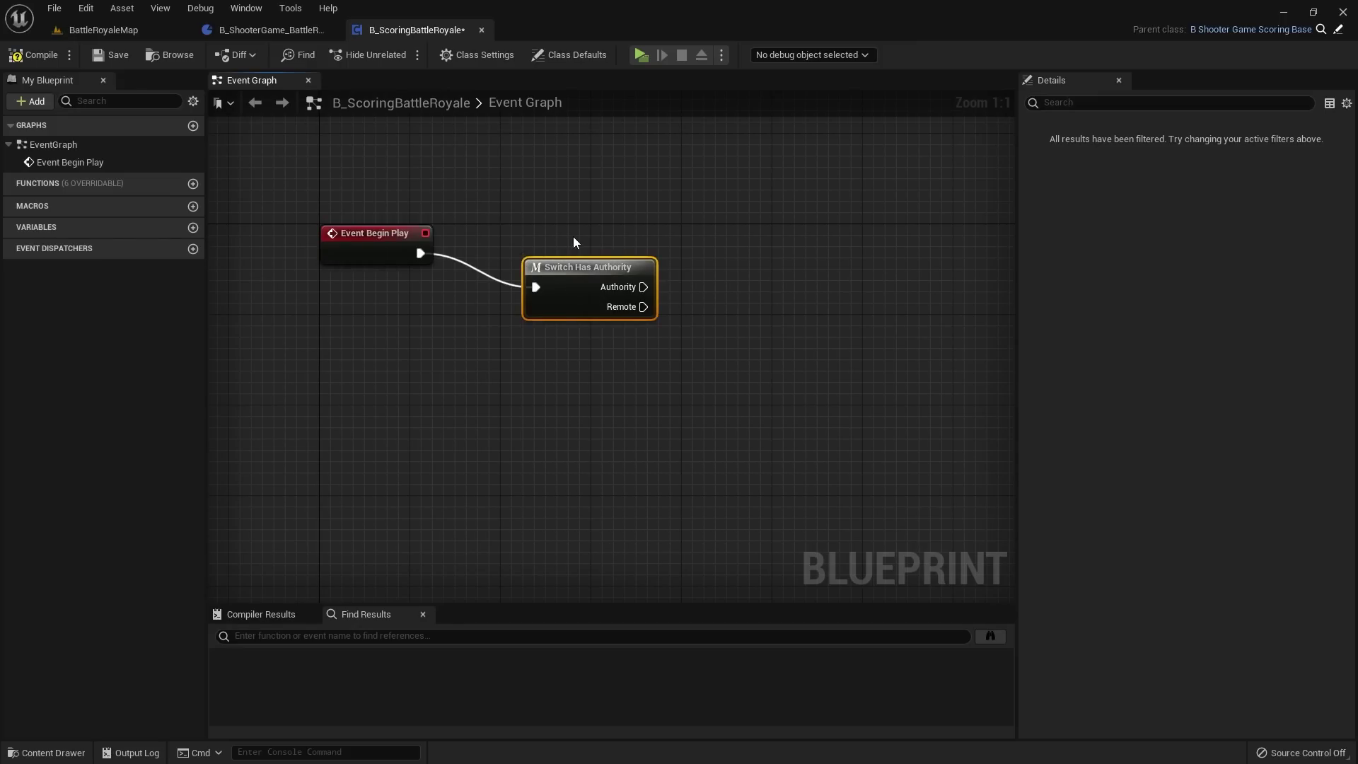
{"action": "left_click_drag", "start_coordinate": [565, 263], "coordinate": [512, 230]}
{"action": "left_click", "coordinate": [576, 197]}
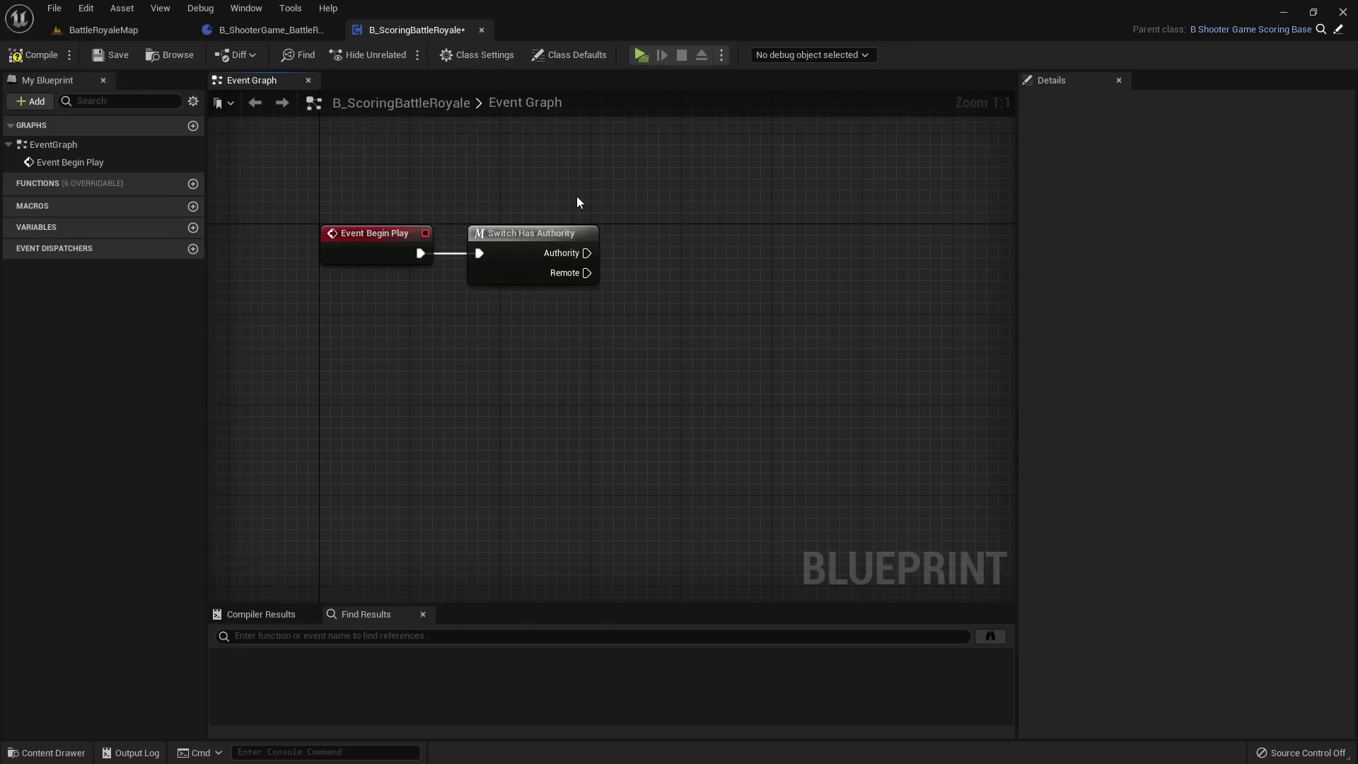
{"action": "left_click_drag", "start_coordinate": [417, 195], "coordinate": [537, 283]}
{"action": "right_click_drag", "start_coordinate": [661, 279], "coordinate": [622, 294]}
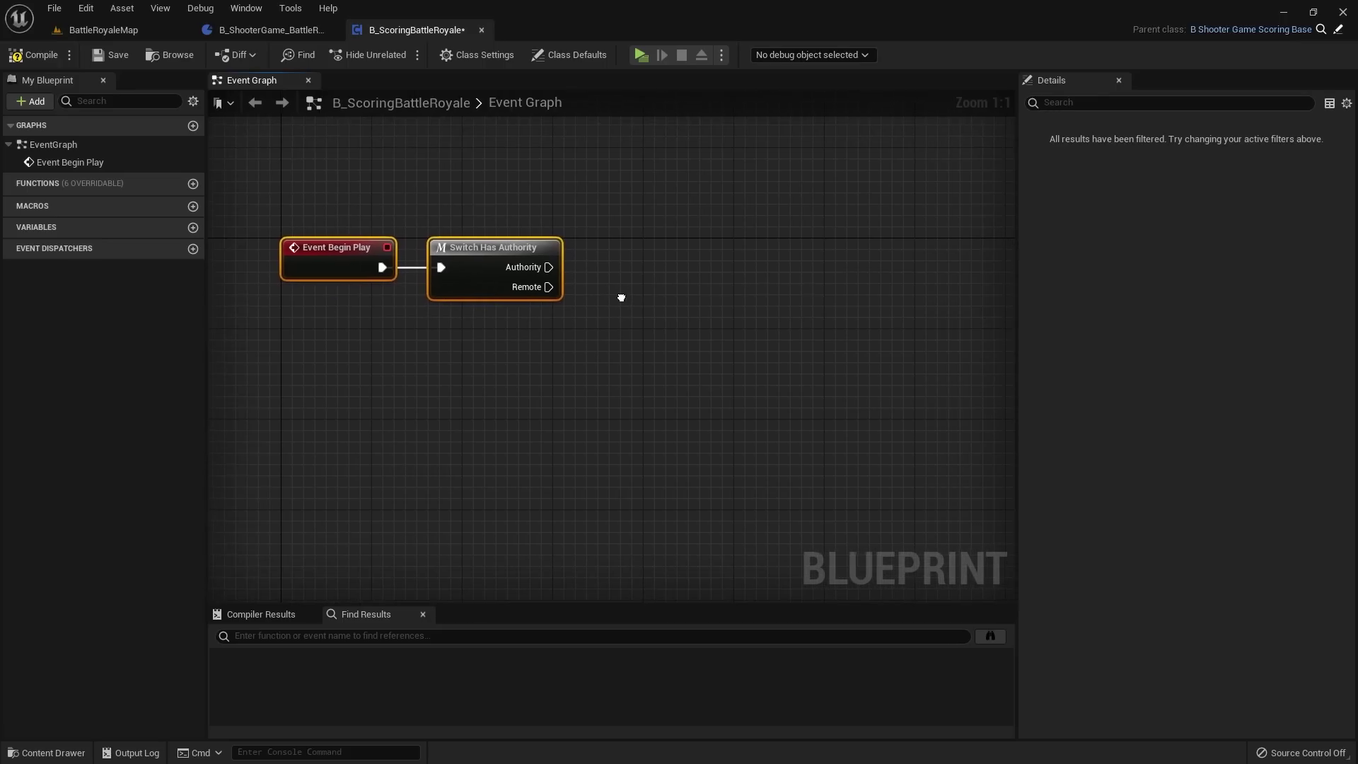
{"action": "left_click", "coordinate": [597, 284]}
Step: Add a Sequence node connected to the Authority output of Switch Has Authority
{"action": "left_click_drag", "start_coordinate": [549, 267], "coordinate": [650, 268]}
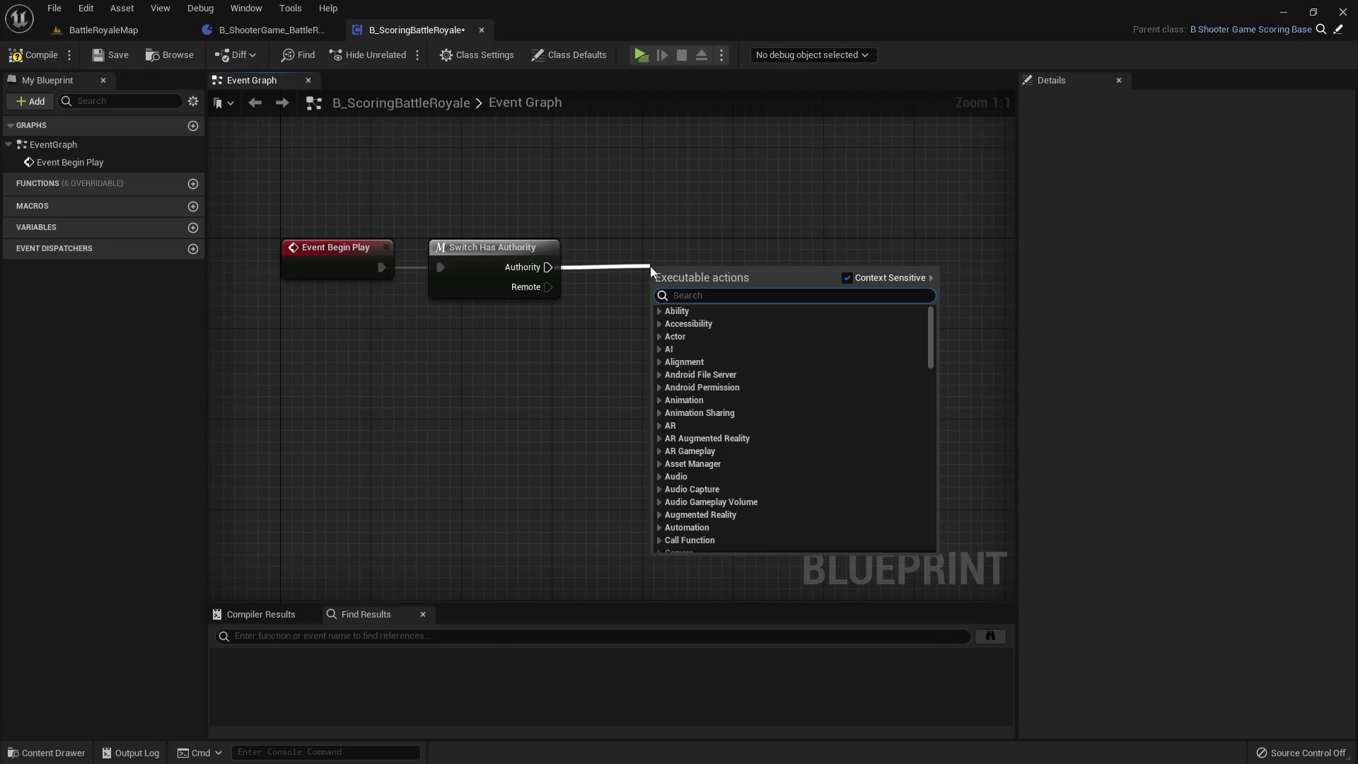
{"action": "type", "text": "sequ"}
{"action": "key", "text": "Return"}
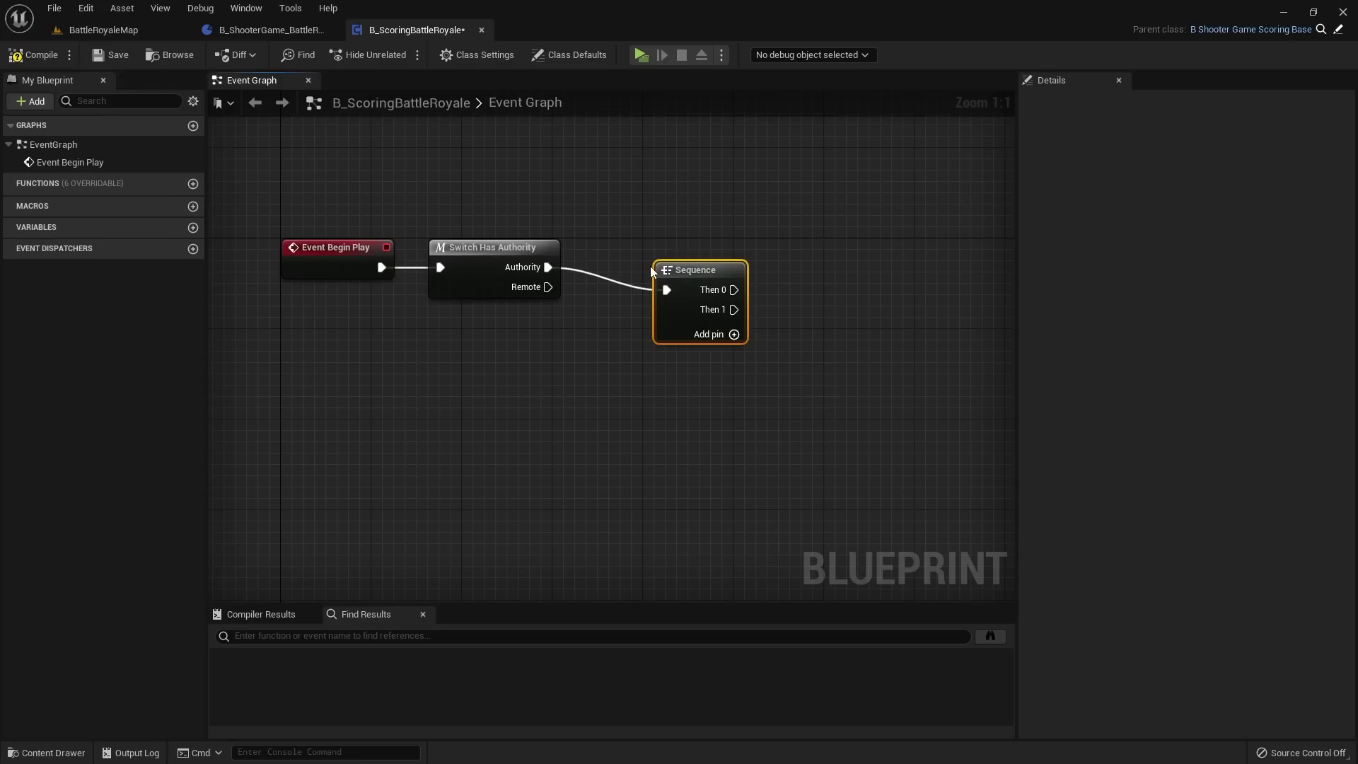
Step: Add a Wait for Experience Ready node on the Sequence's Then 0 output and line it up with the chain
{"action": "left_click_drag", "start_coordinate": [713, 262], "coordinate": [796, 263]}
{"action": "type", "text": "wait for exp"}
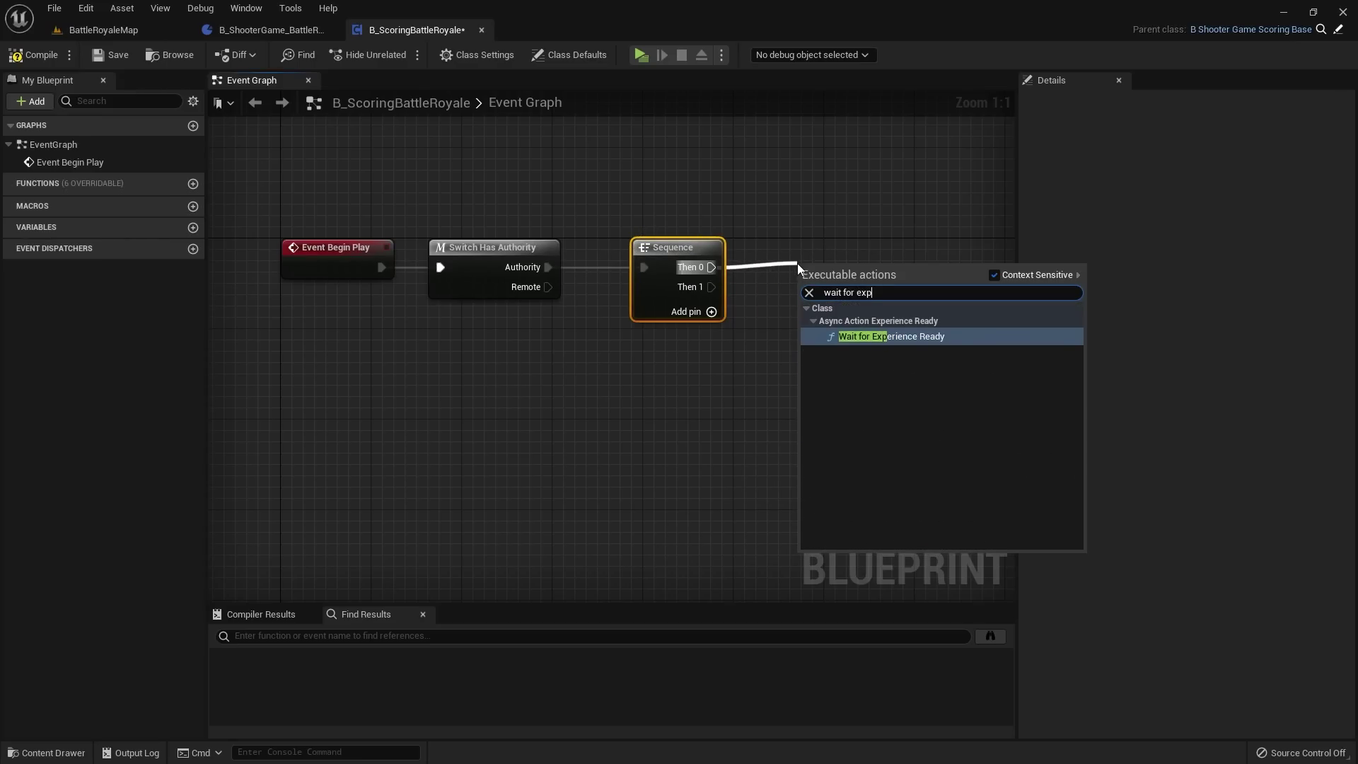
{"action": "key", "text": "Return"}
{"action": "left_click_drag", "start_coordinate": [826, 272], "coordinate": [836, 252]}
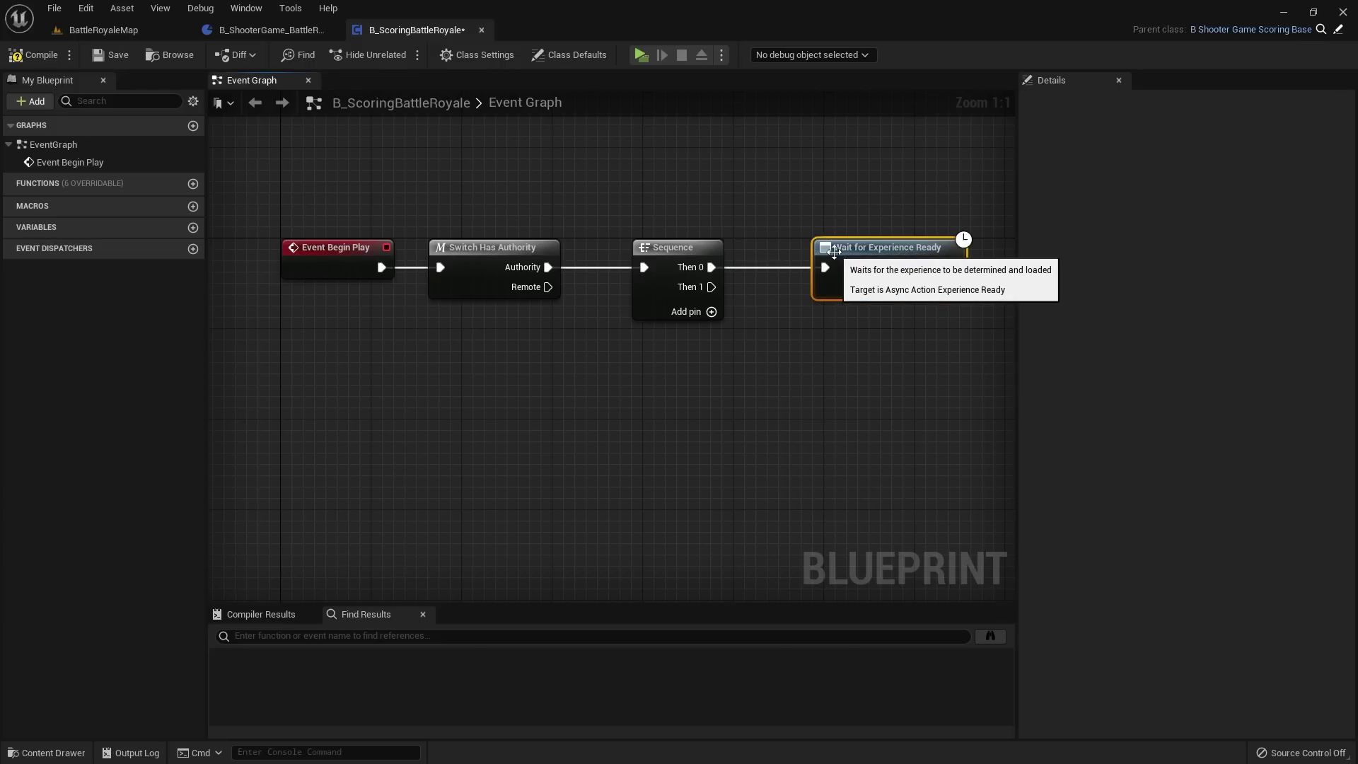
Step: Add a Get LyraGamePhaseSubsystem node below and beyond the Wait for Experience Ready node
{"action": "left_click", "coordinate": [846, 202]}
{"action": "right_click_drag", "start_coordinate": [846, 202], "coordinate": [585, 227]}
{"action": "scroll", "coordinate": [710, 274], "scroll_direction": "down", "scroll_amount": 1}
{"action": "right_click_drag", "start_coordinate": [747, 290], "coordinate": [665, 288]}
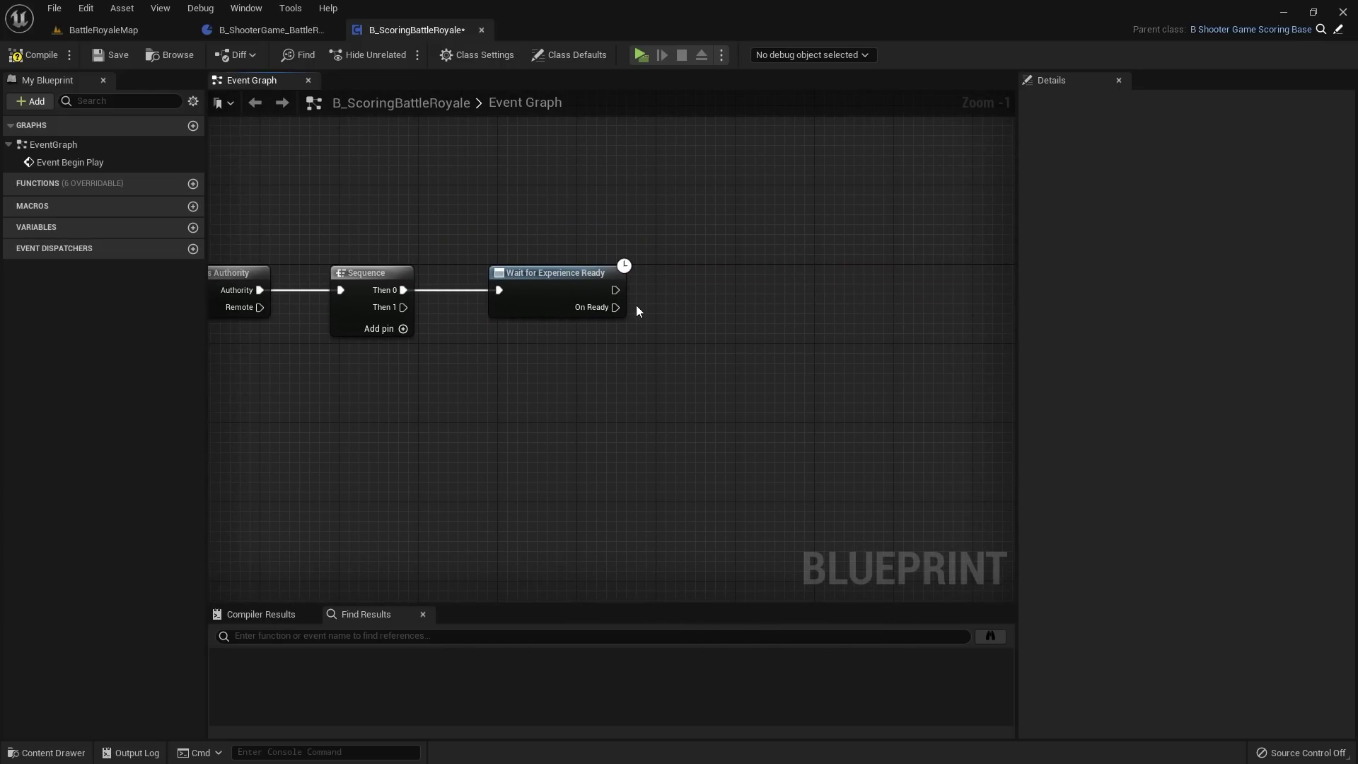
{"action": "left_click_drag", "start_coordinate": [615, 307], "coordinate": [694, 308]}
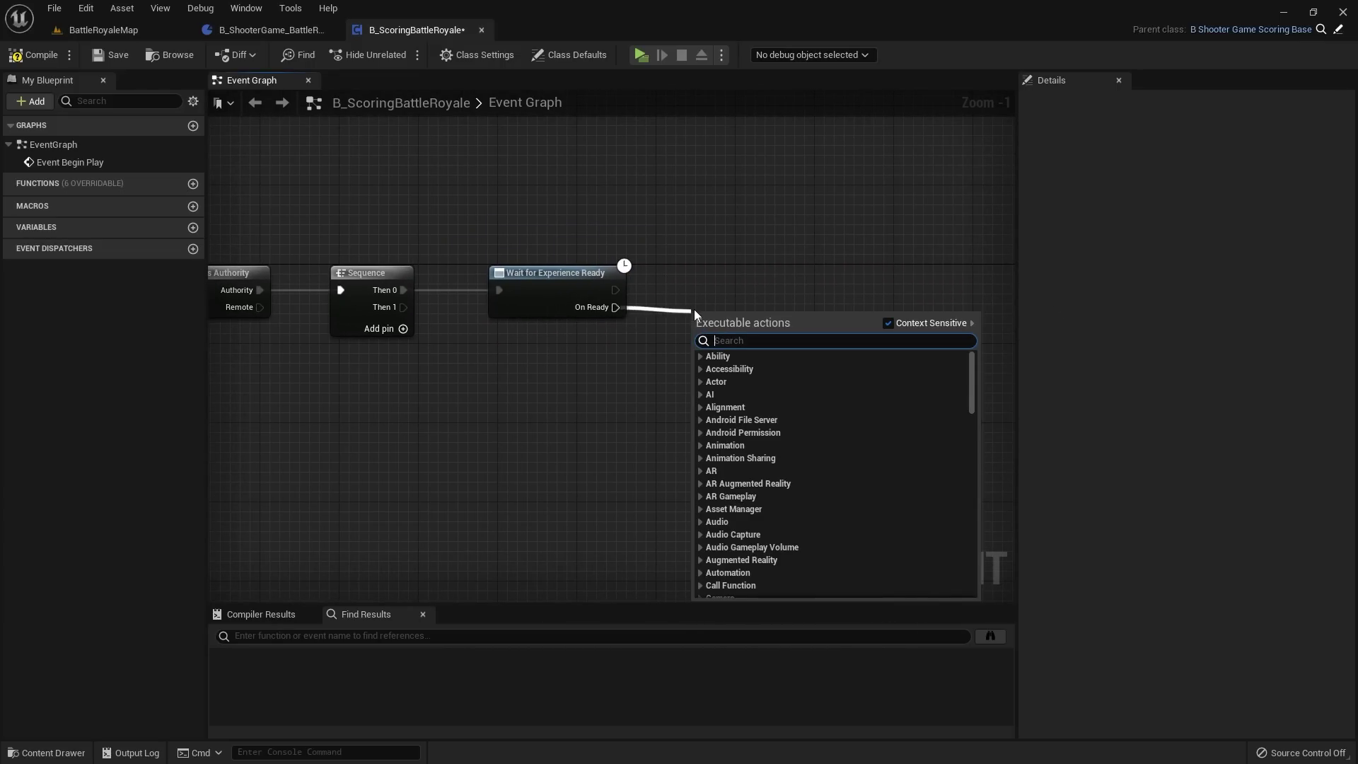
{"action": "left_click", "coordinate": [793, 279]}
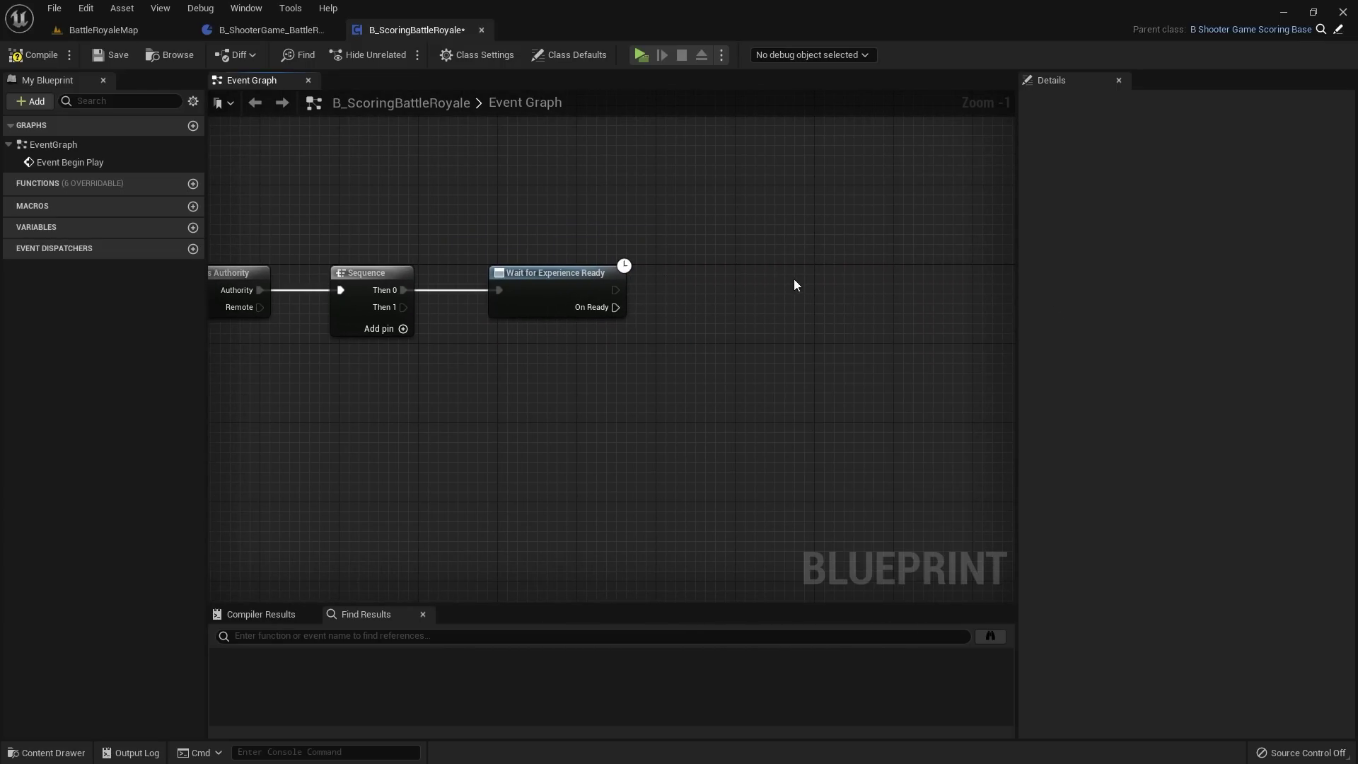
{"action": "right_click", "coordinate": [682, 336]}
{"action": "type", "text": "get lyra game phas"}
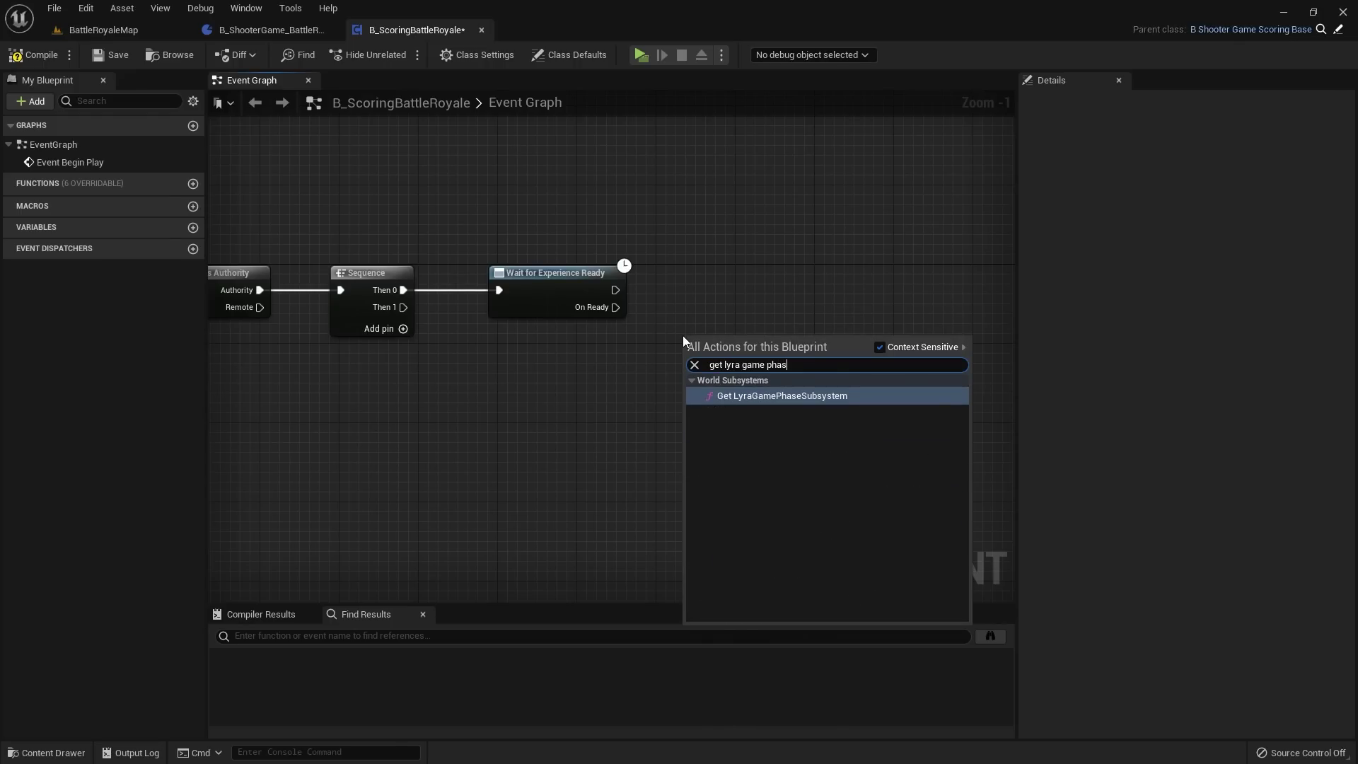
{"action": "key", "text": "Return"}
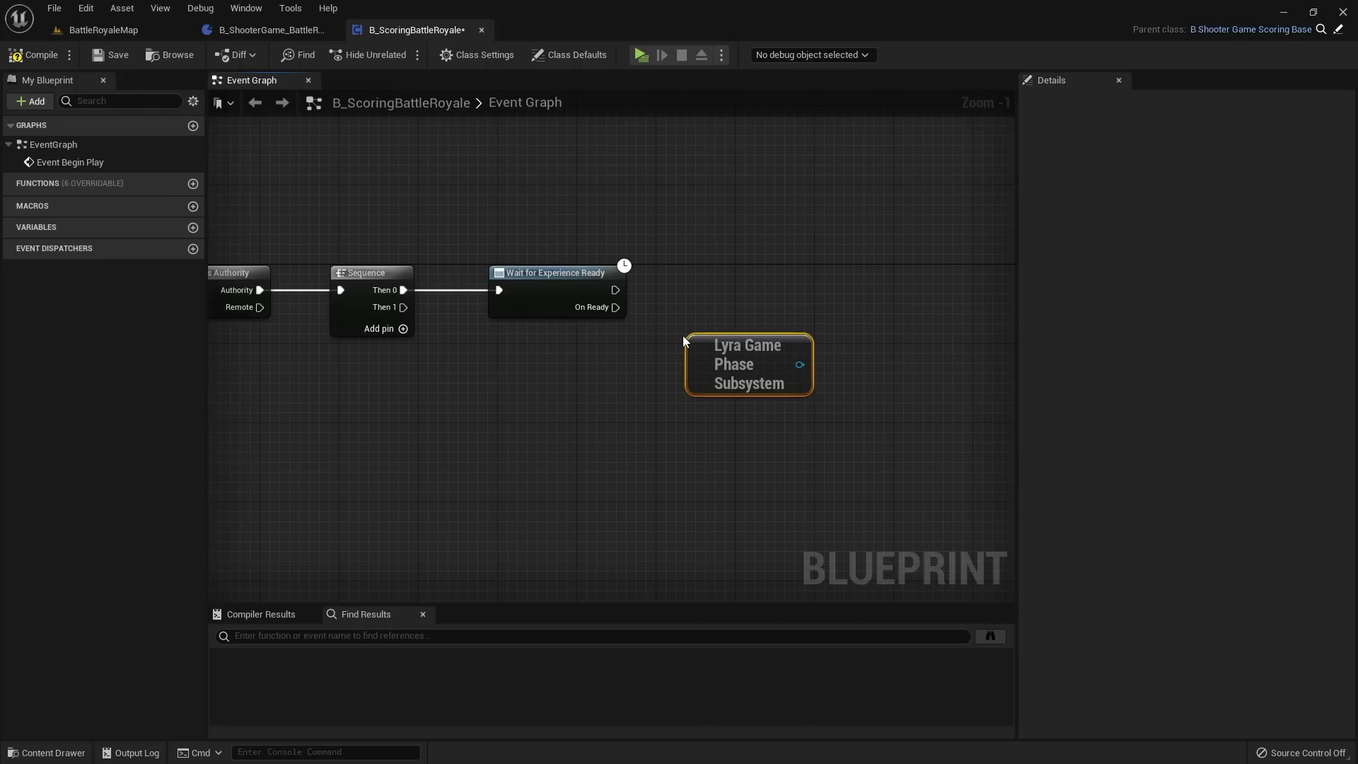
Step: Add a Start Phase node targeting the Lyra Game Phase Subsystem and run it from the On Ready output
{"action": "scroll", "coordinate": [741, 369], "scroll_direction": "up", "scroll_amount": 1}
{"action": "left_click_drag", "start_coordinate": [753, 393], "coordinate": [818, 305]}
{"action": "type", "text": "start phase"}
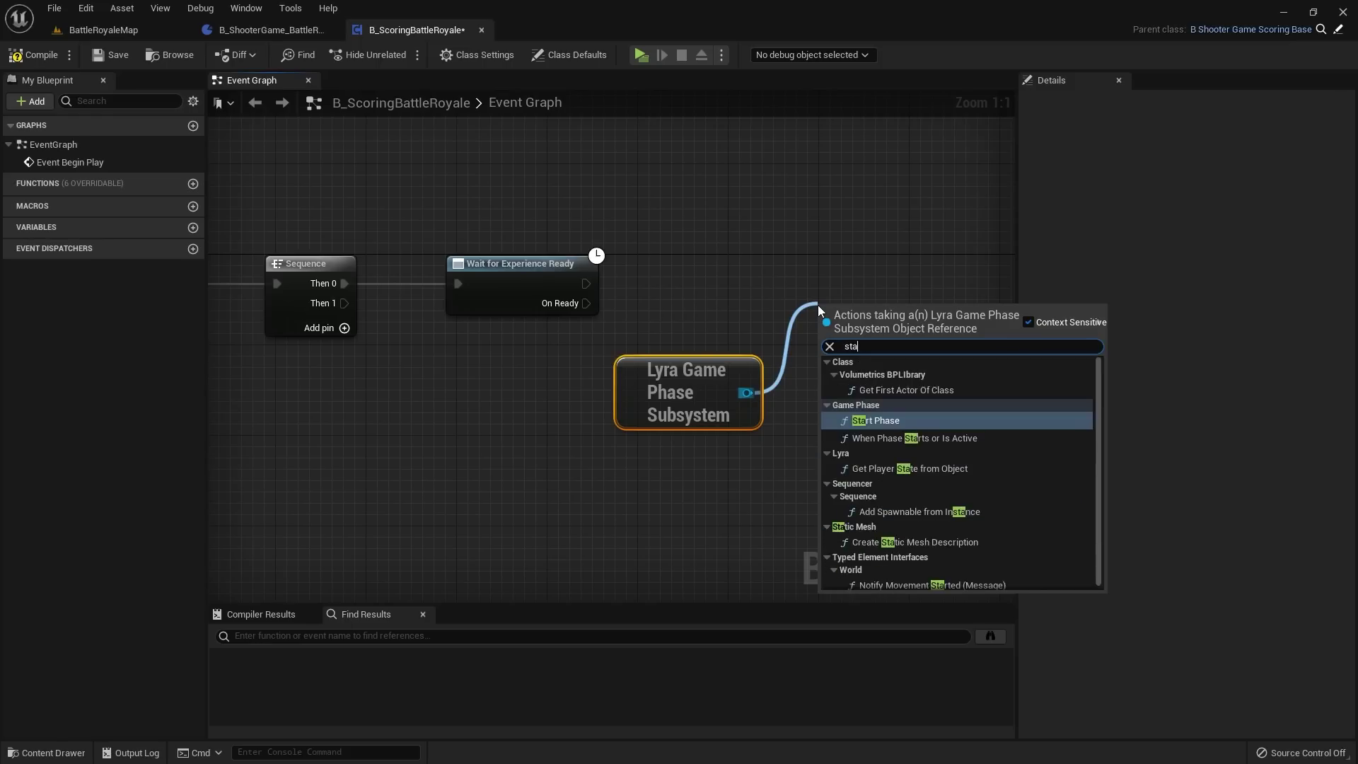
{"action": "key", "text": "Return"}
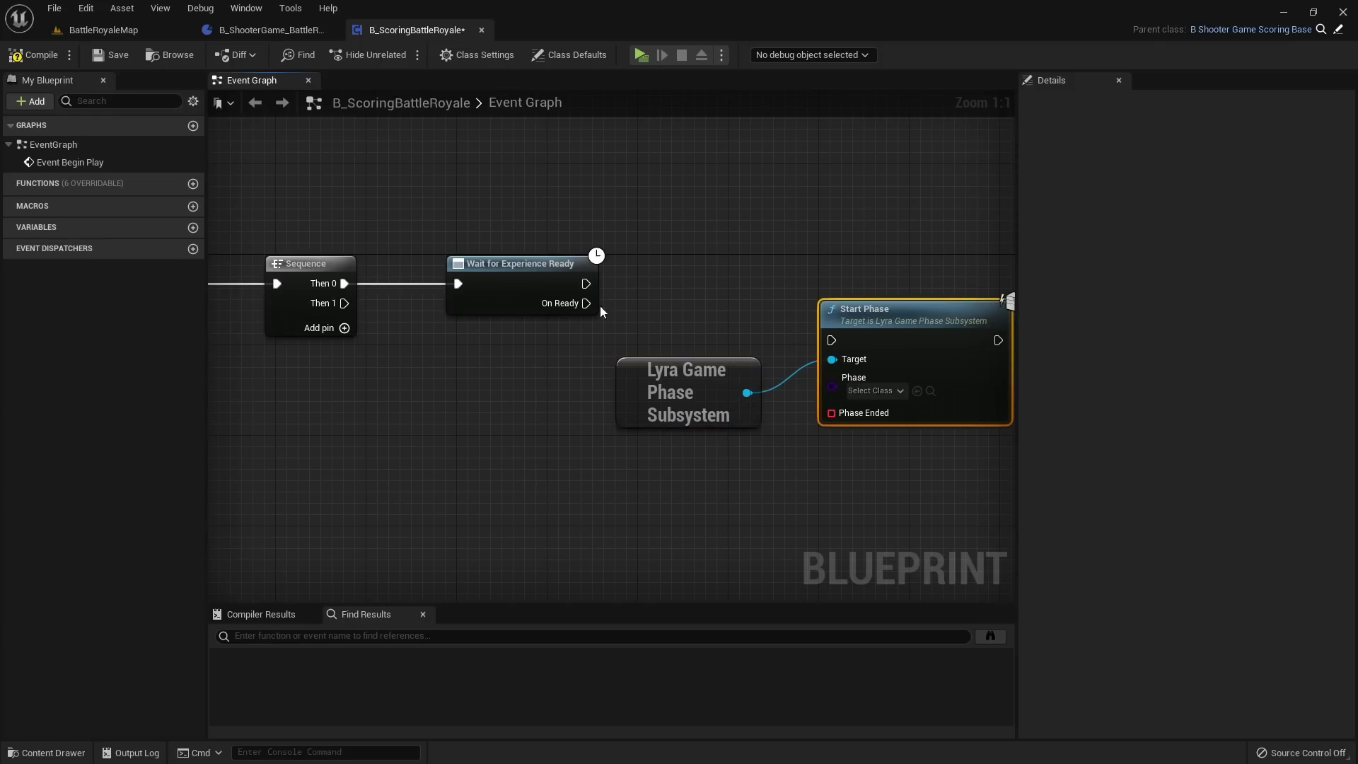
{"action": "left_click_drag", "start_coordinate": [587, 303], "coordinate": [839, 341]}
{"action": "key", "text": "q"}
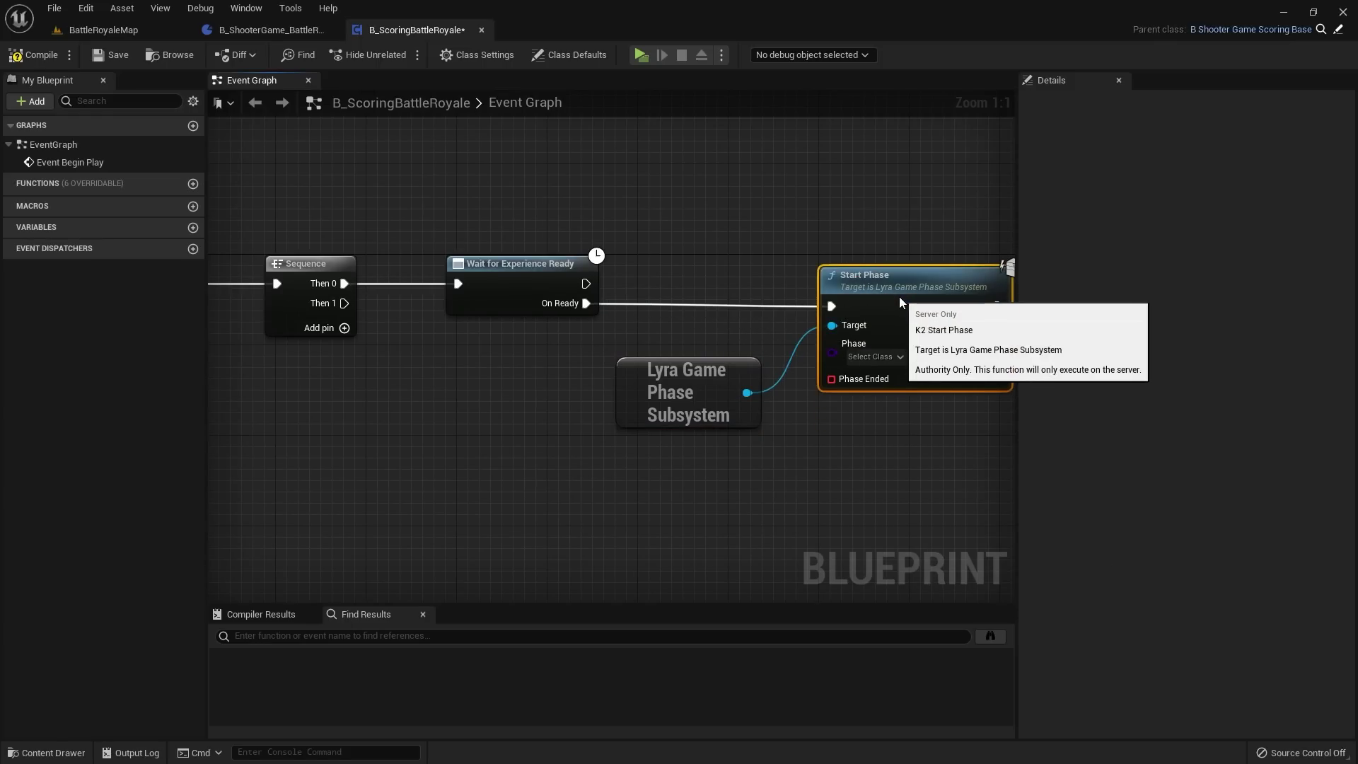
Step: Set the Start Phase node's phase class to the first listed Phase_Warmup and save the blueprint
{"action": "right_click_drag", "start_coordinate": [831, 365], "coordinate": [717, 333]}
{"action": "left_click", "coordinate": [616, 327]}
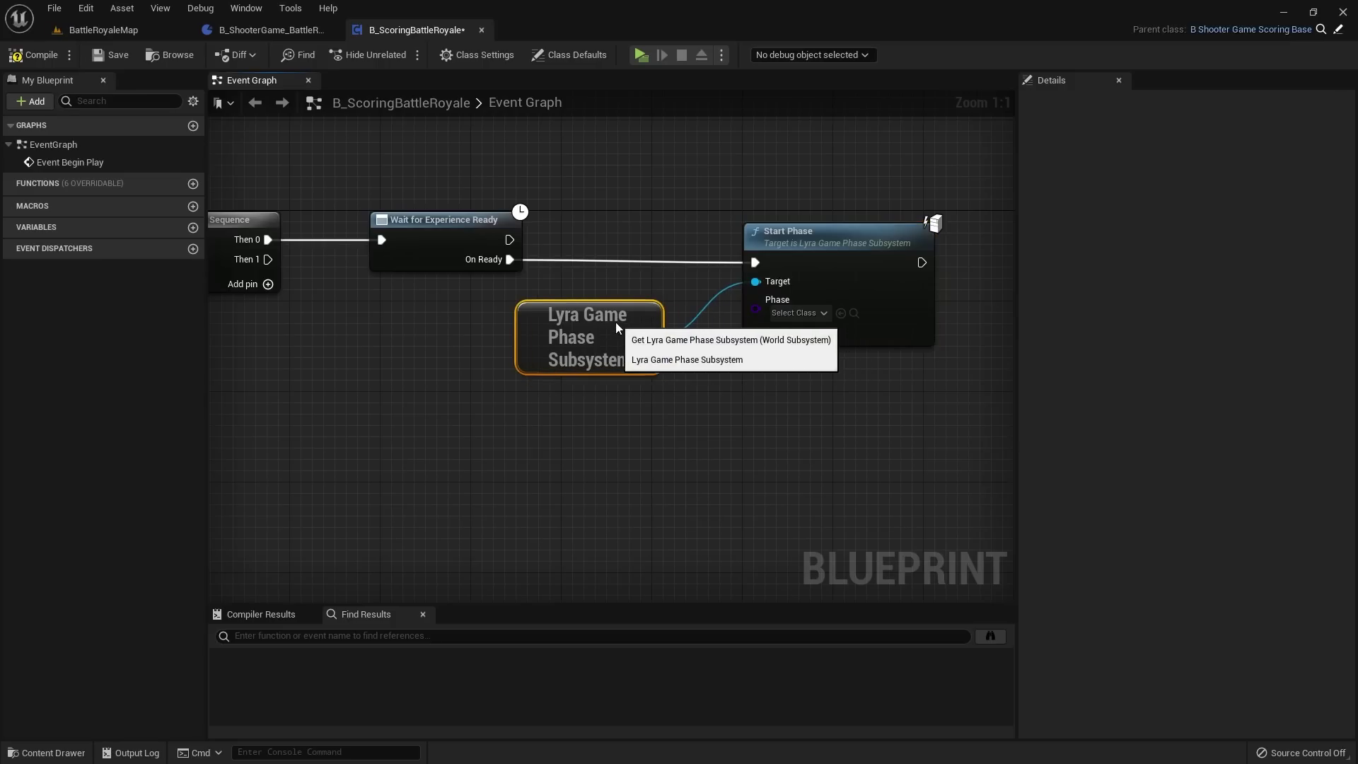
{"action": "left_click", "coordinate": [798, 314]}
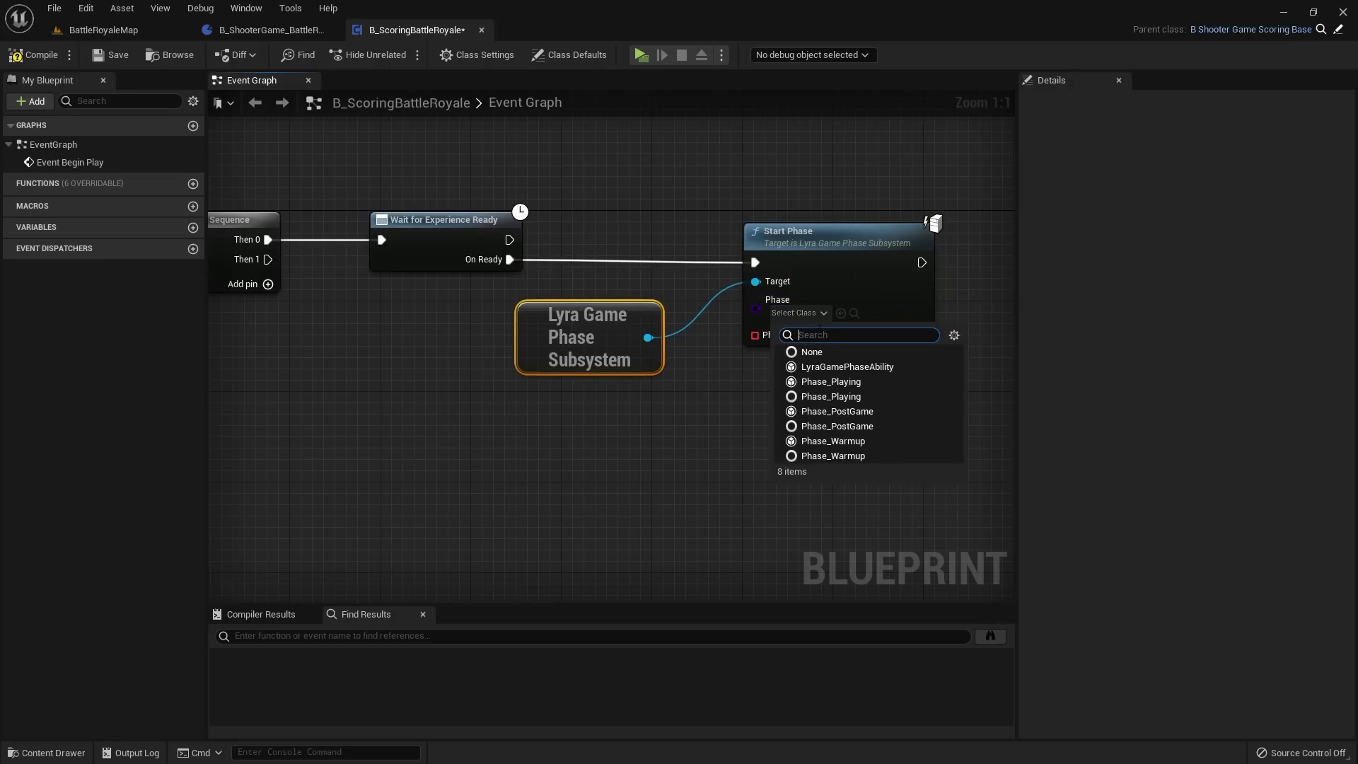
{"action": "left_click", "coordinate": [849, 442]}
{"action": "scroll", "coordinate": [741, 409], "scroll_direction": "down", "scroll_amount": 2}
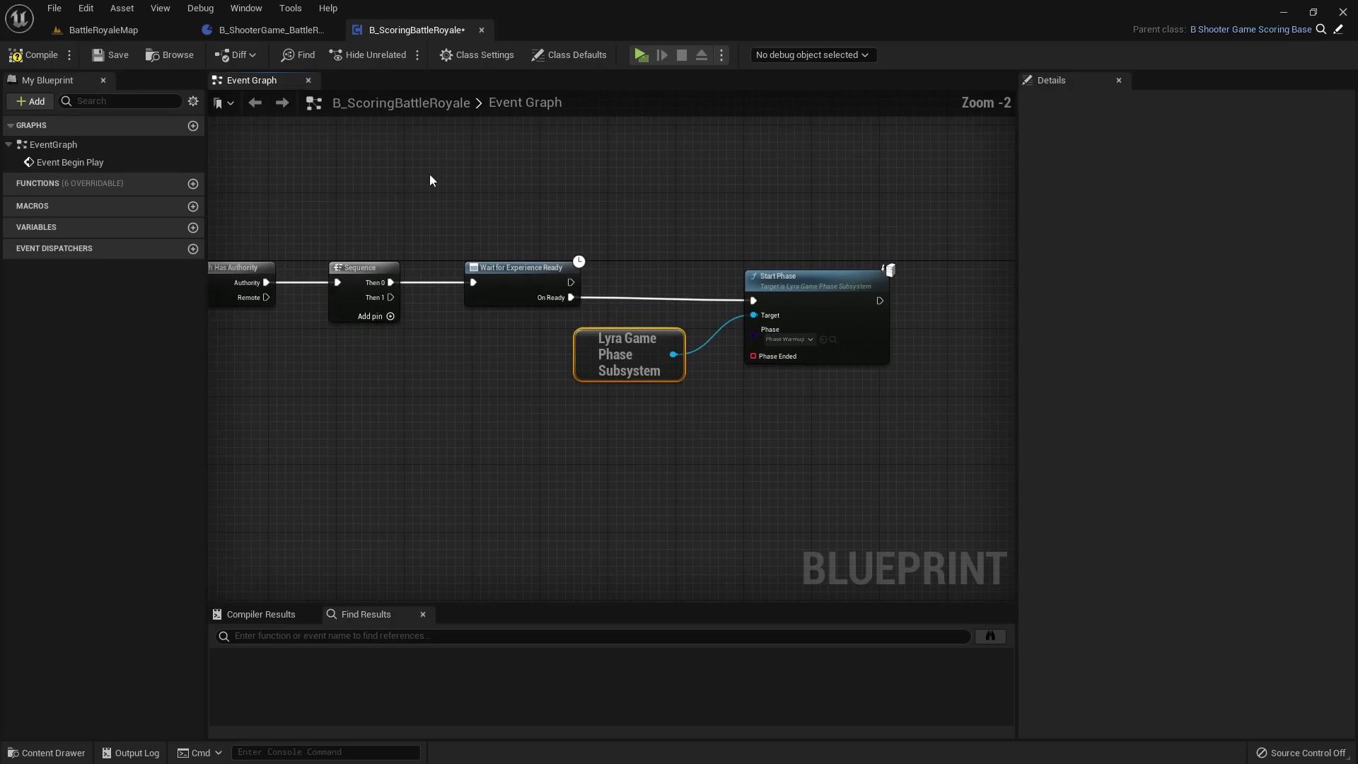
{"action": "left_click", "coordinate": [102, 56]}
Step: Examine the phase classes offered by Start Phase and review its connections to the subsystem and Wait for Experience Ready
{"action": "scroll", "coordinate": [634, 398], "scroll_direction": "up", "scroll_amount": 2}
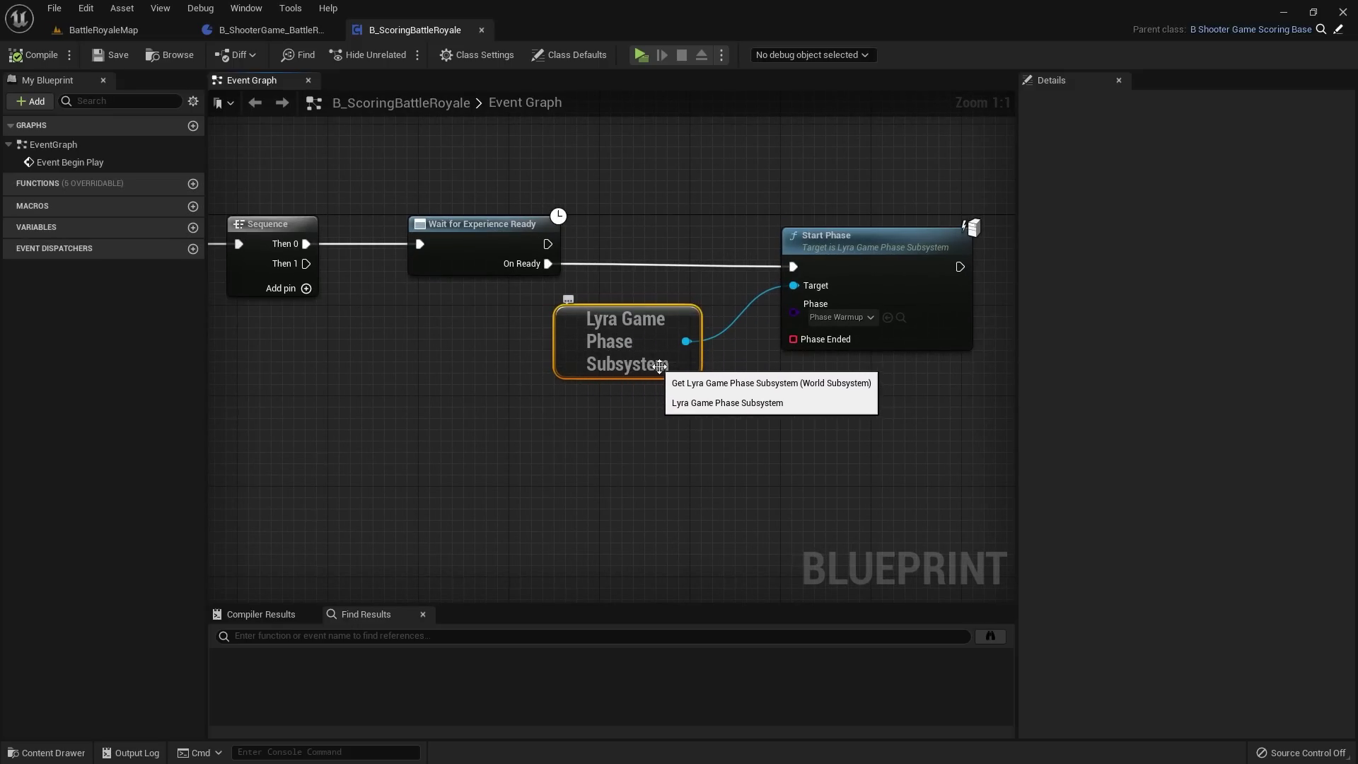
{"action": "left_click_drag", "start_coordinate": [746, 337], "coordinate": [860, 364], "text": "shift"}
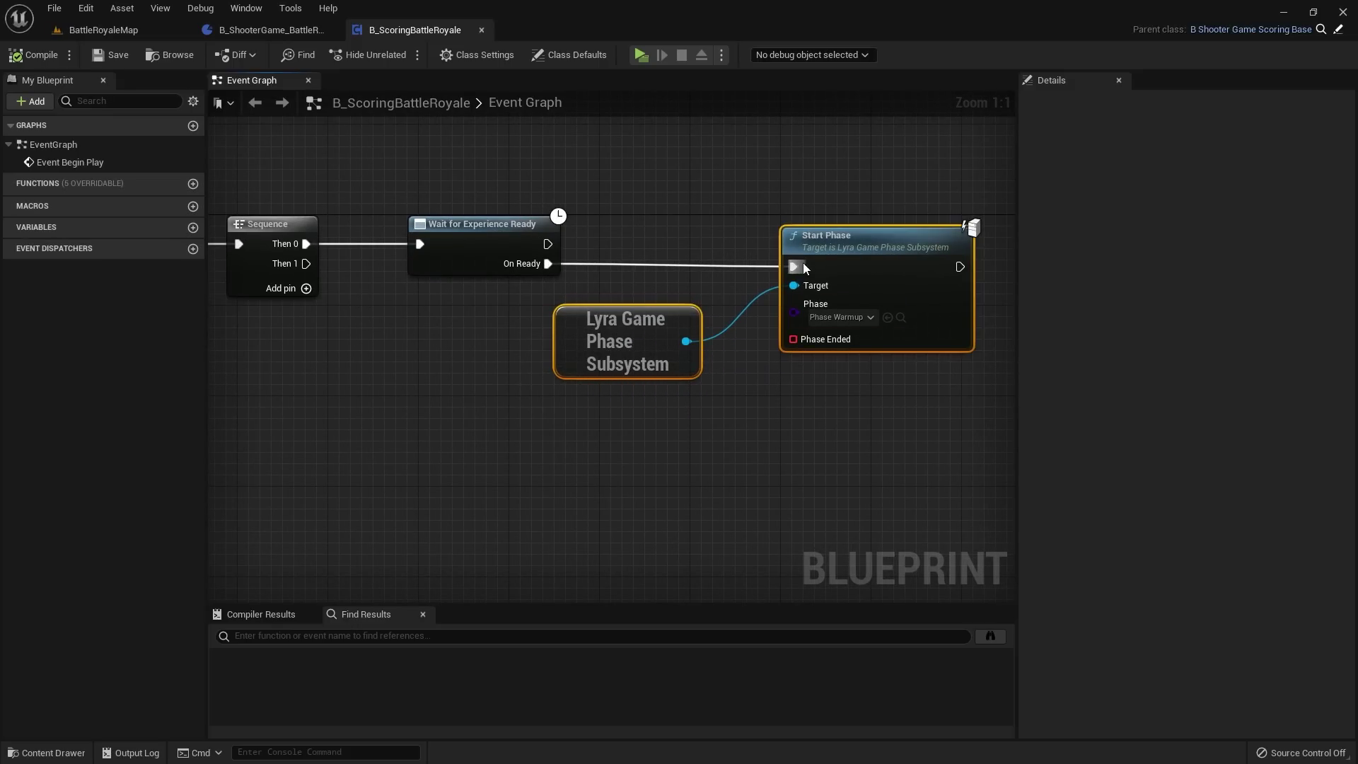
{"action": "left_click", "coordinate": [842, 319]}
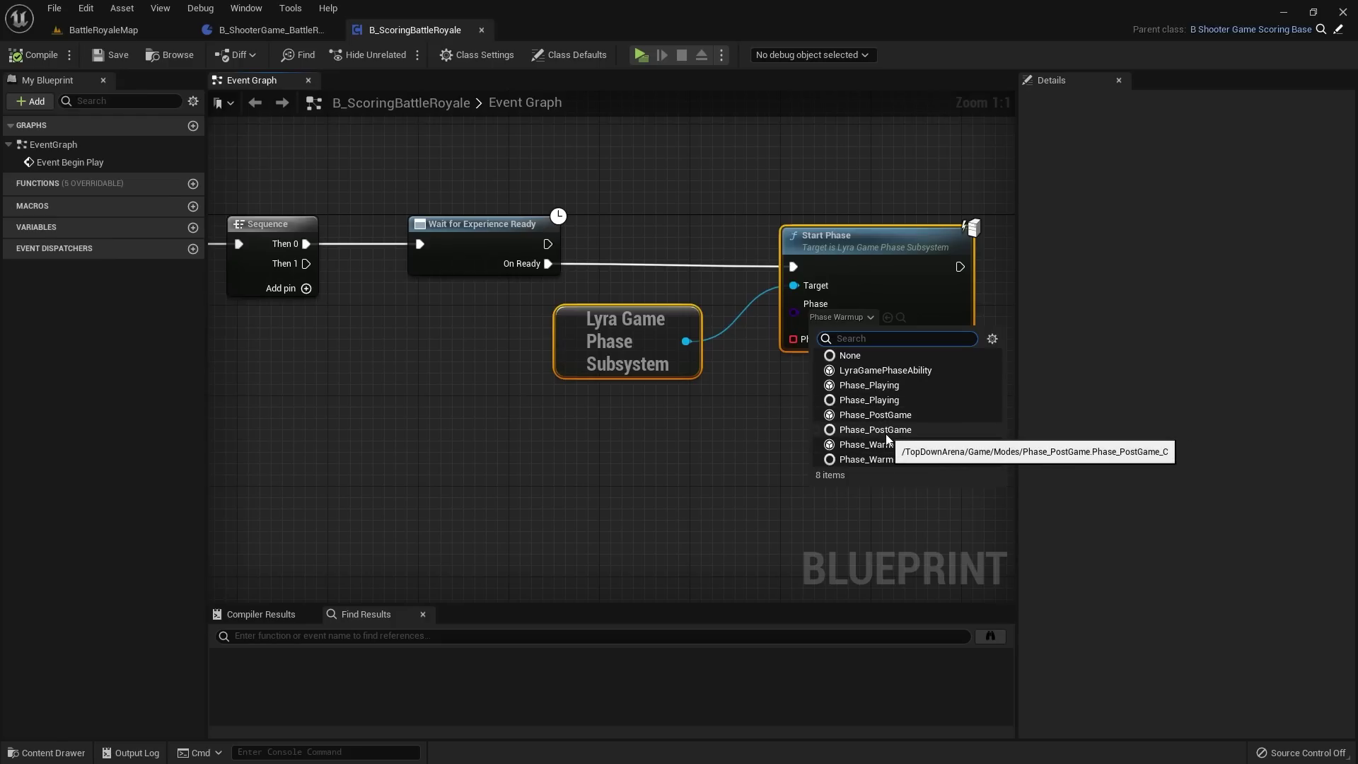
{"action": "left_click", "coordinate": [760, 417]}
{"action": "scroll", "coordinate": [759, 418], "scroll_direction": "down", "scroll_amount": 2}
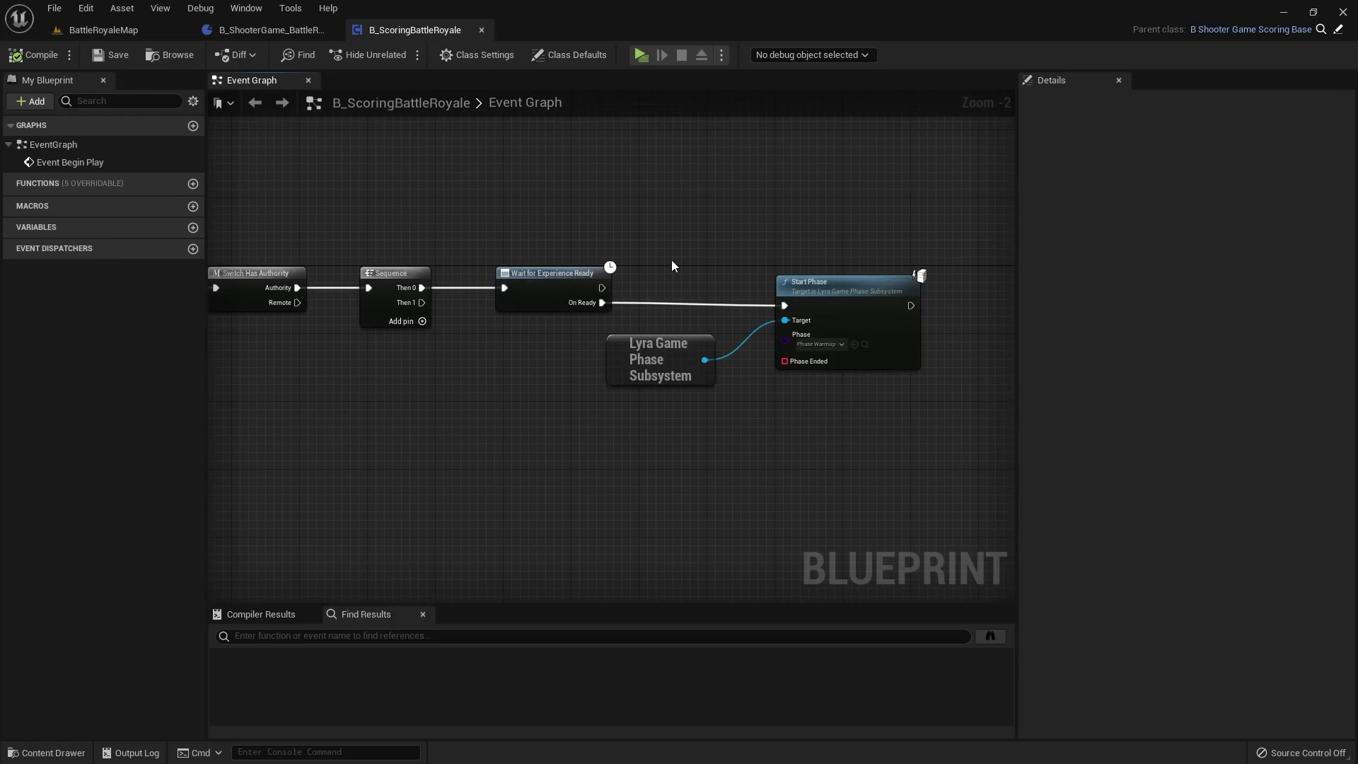
{"action": "left_click_drag", "start_coordinate": [672, 260], "coordinate": [854, 397]}
{"action": "scroll", "coordinate": [676, 271], "scroll_direction": "down", "scroll_amount": 2}
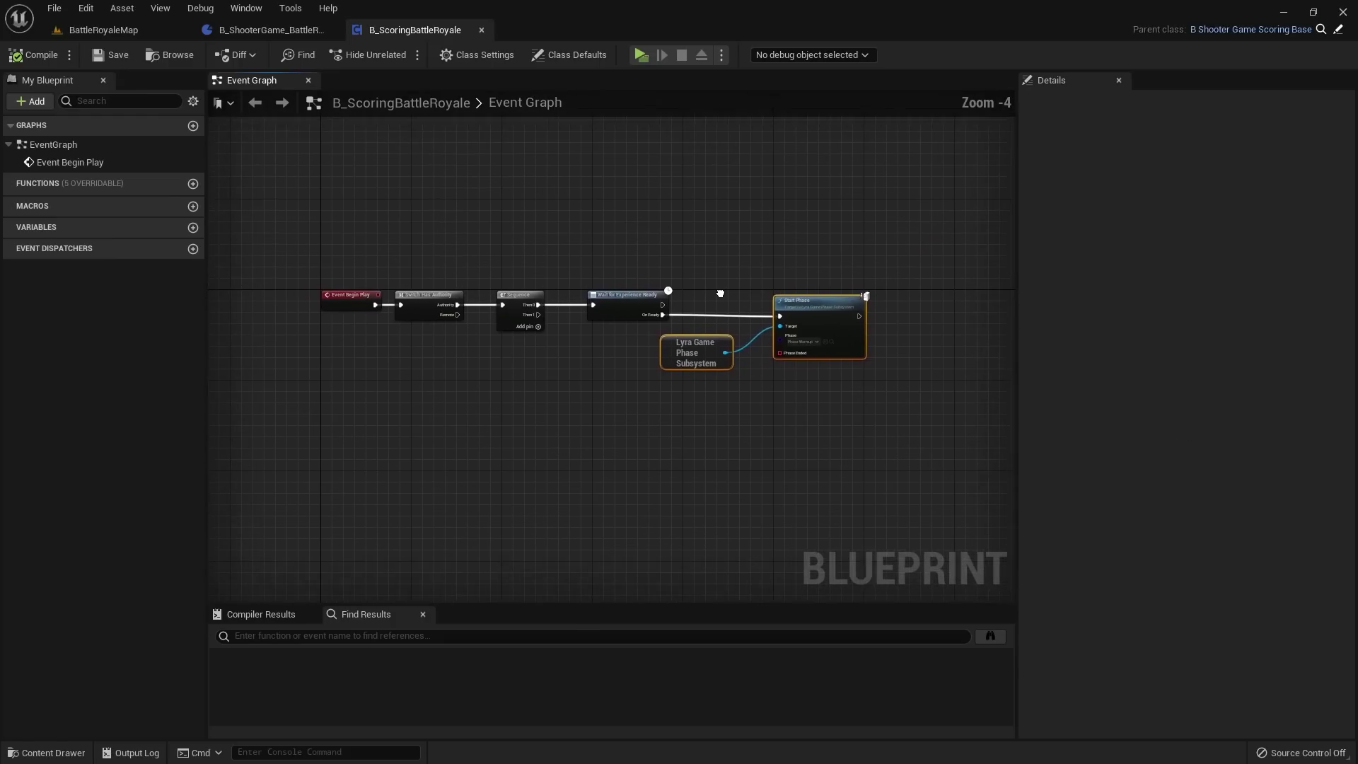
{"action": "scroll", "coordinate": [711, 293], "scroll_direction": "up", "scroll_amount": 2}
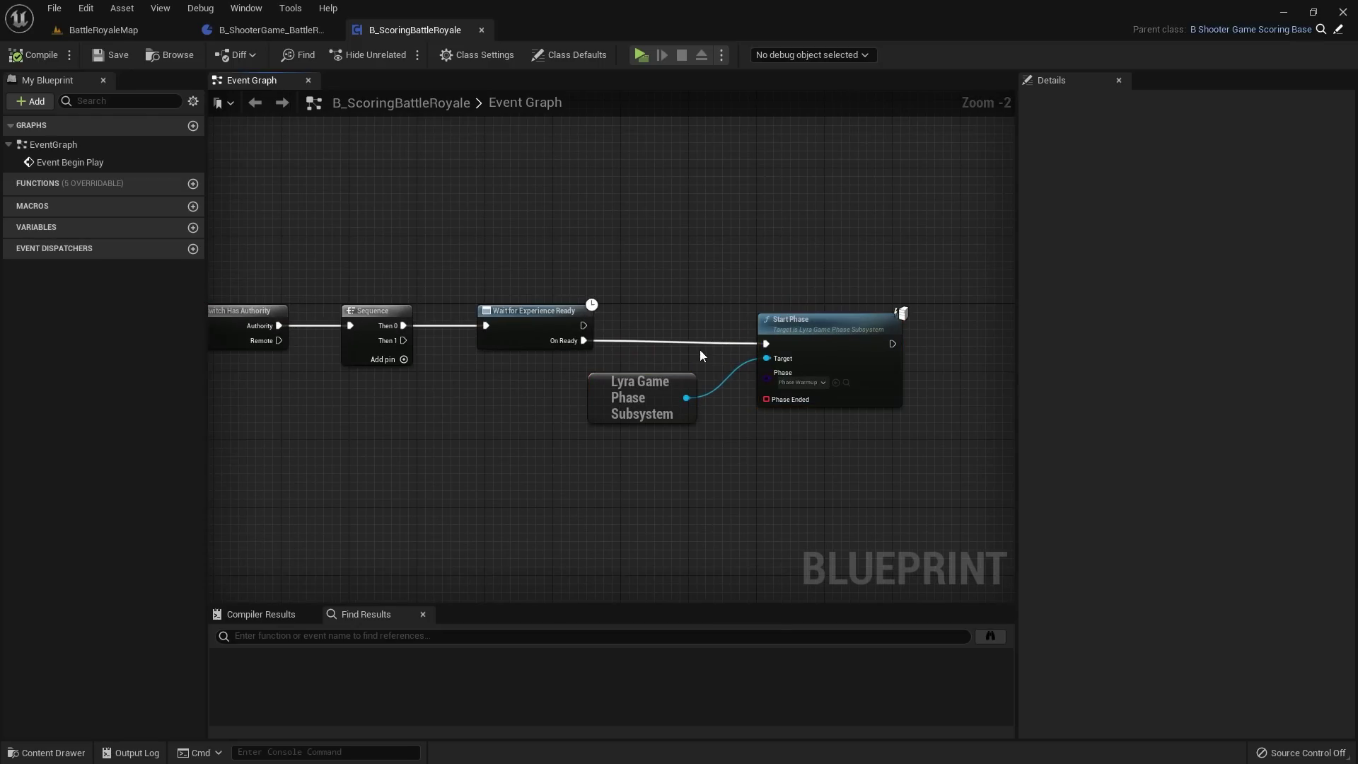
{"action": "left_click", "coordinate": [648, 408]}
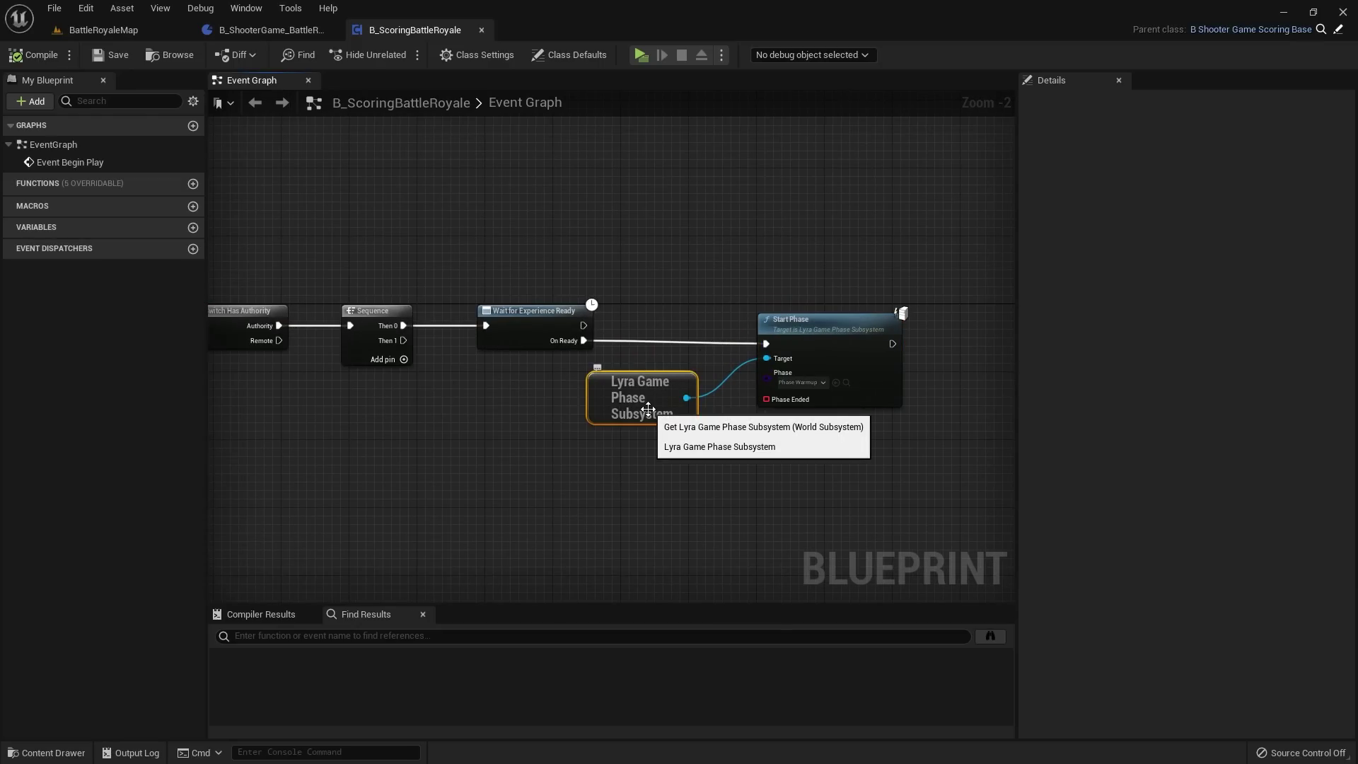
{"action": "scroll", "coordinate": [785, 310], "scroll_direction": "up", "scroll_amount": 2}
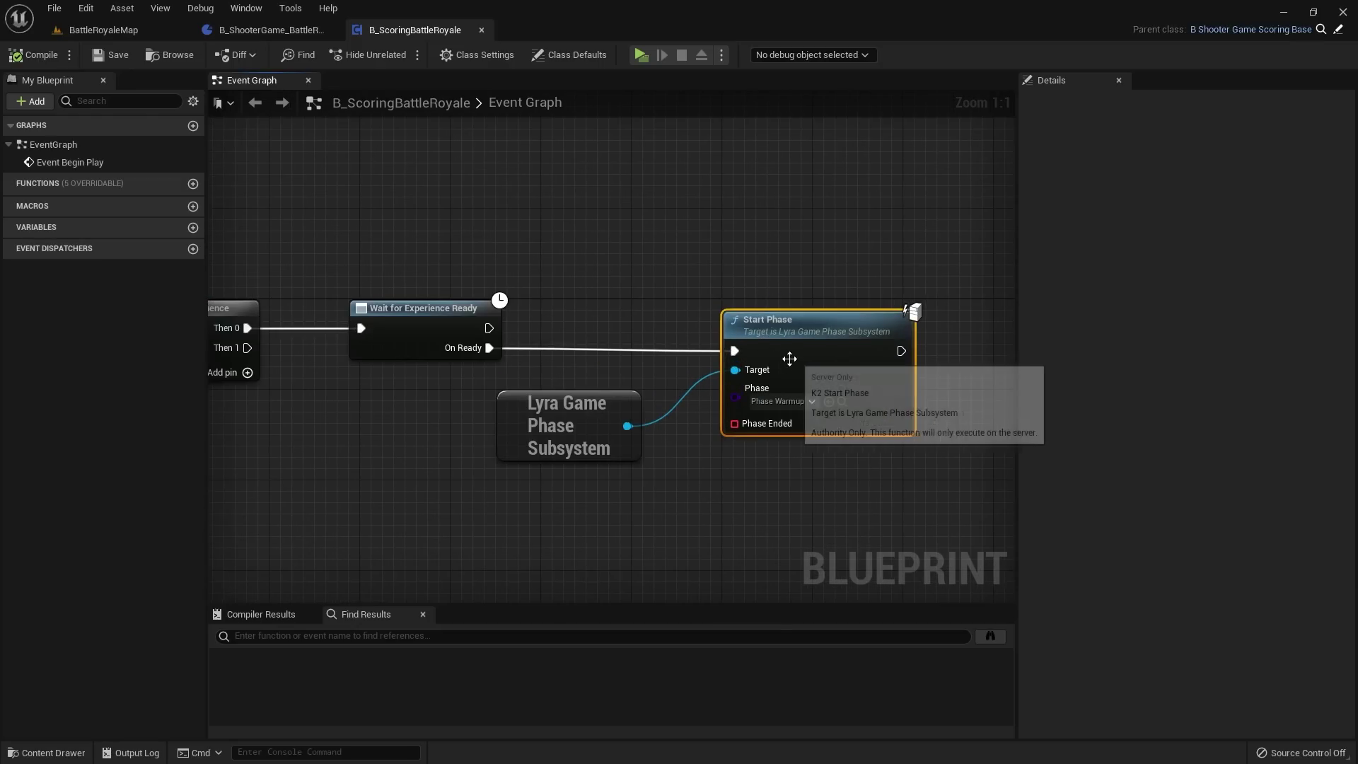
{"action": "right_click_drag", "start_coordinate": [799, 248], "coordinate": [796, 236]}
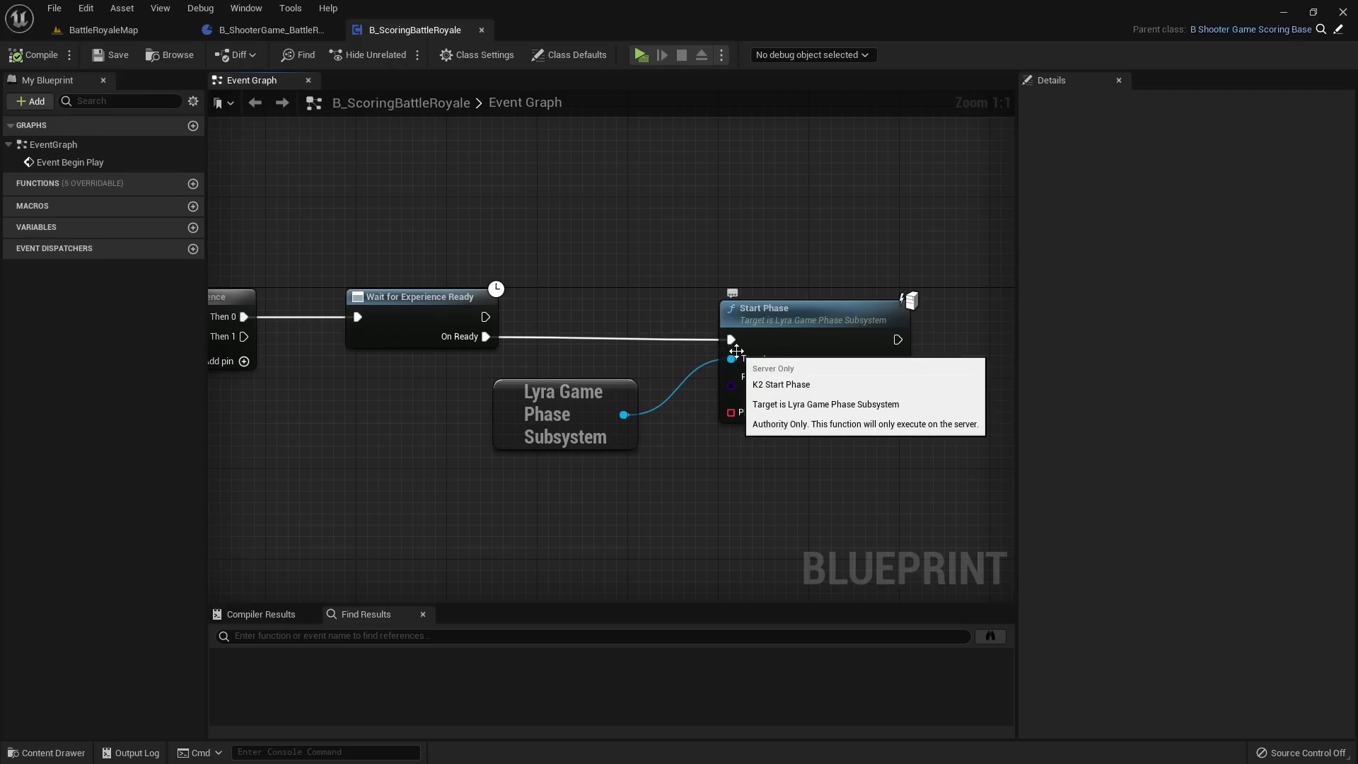
{"action": "right_click_drag", "start_coordinate": [820, 484], "coordinate": [819, 392]}
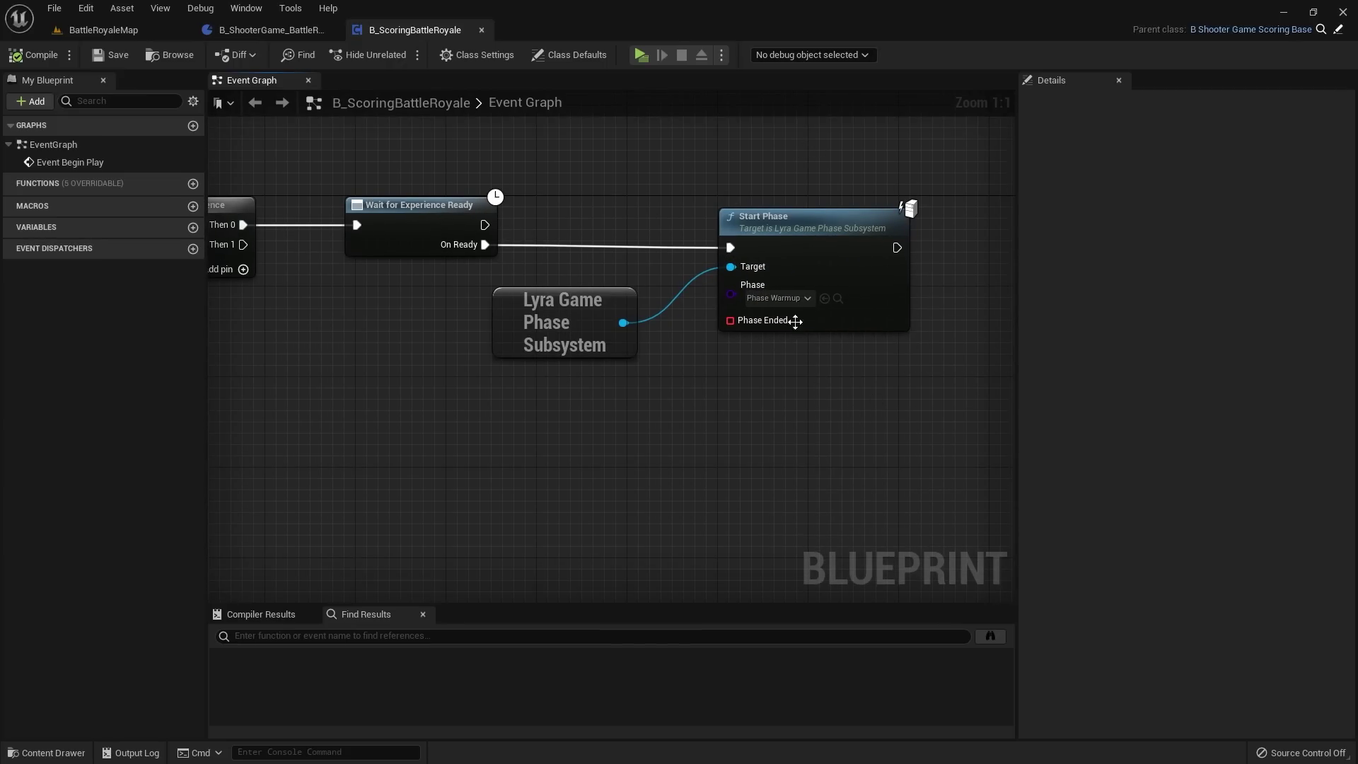
Step: Add a custom event bound to the Start Phase node's Phase Ended delegate, placed below the Lyra Game Phase Subsystem node
{"action": "left_click", "coordinate": [789, 300]}
{"action": "left_click", "coordinate": [849, 422]}
{"action": "scroll", "coordinate": [699, 383], "scroll_direction": "down", "scroll_amount": 2}
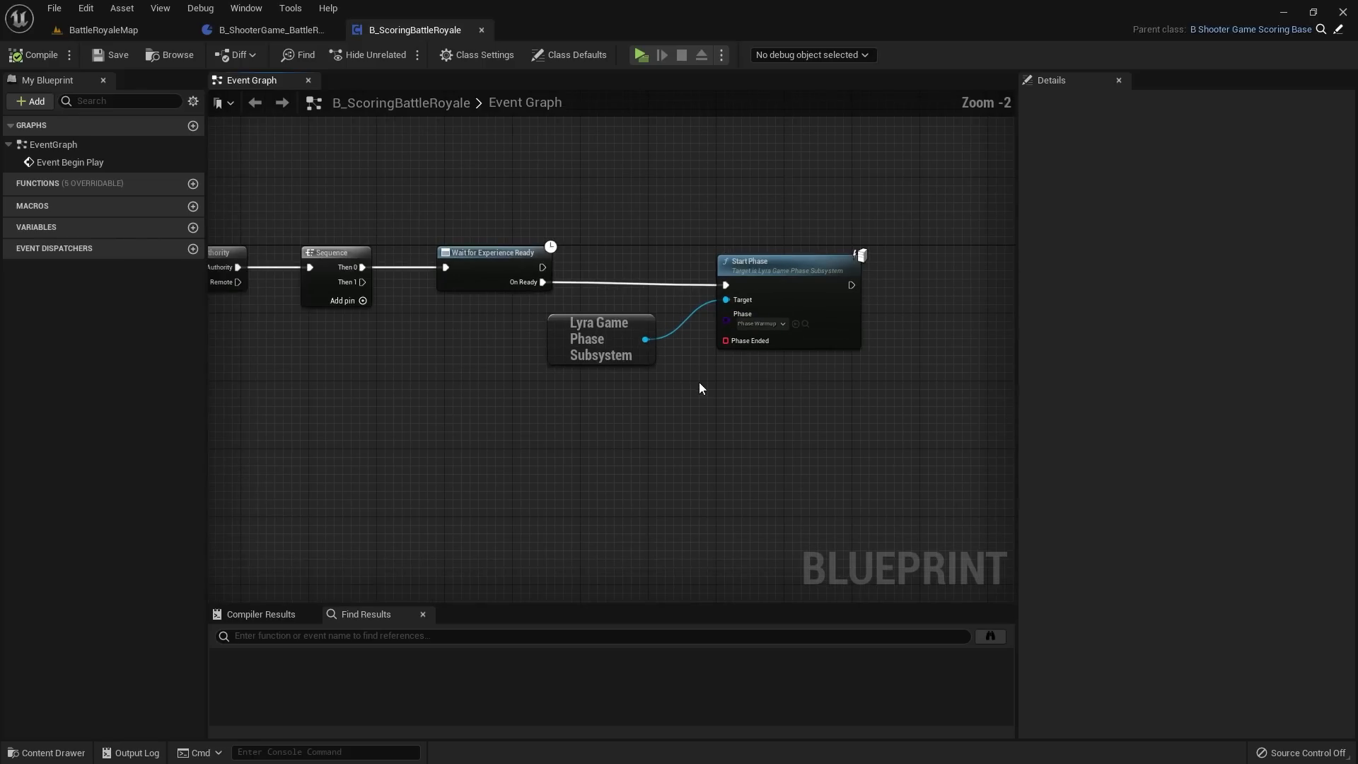
{"action": "right_click_drag", "start_coordinate": [672, 390], "coordinate": [788, 336]}
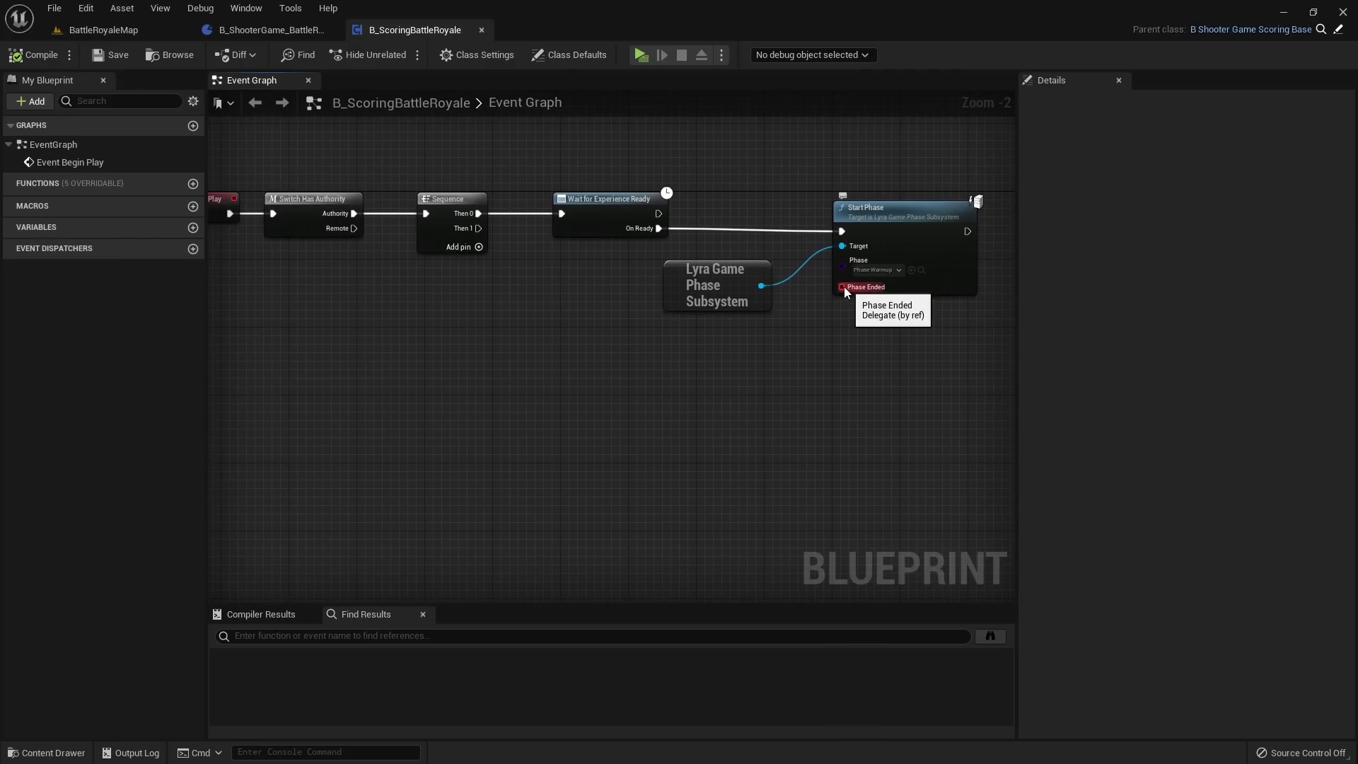
{"action": "left_click_drag", "start_coordinate": [842, 287], "coordinate": [605, 420]}
{"action": "type", "text": "add custom"}
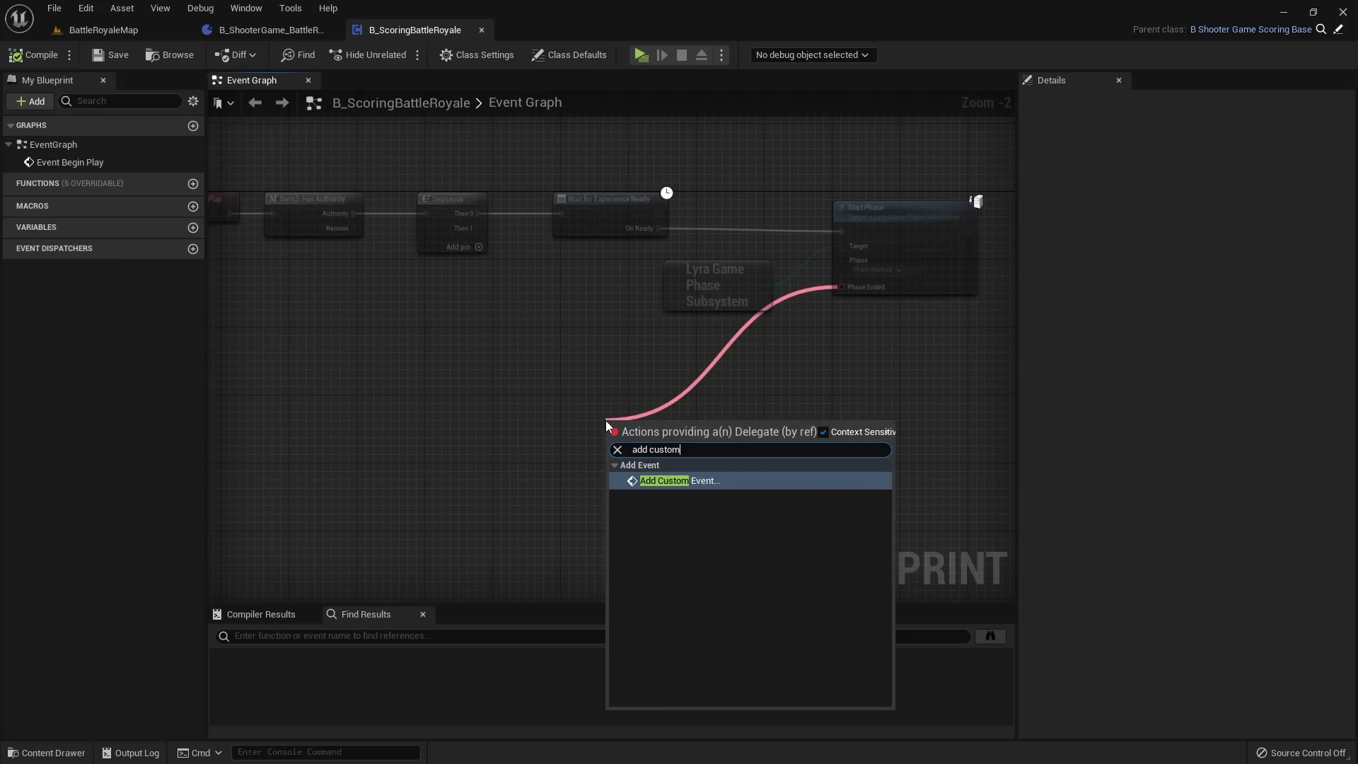
{"action": "key", "text": "Return"}
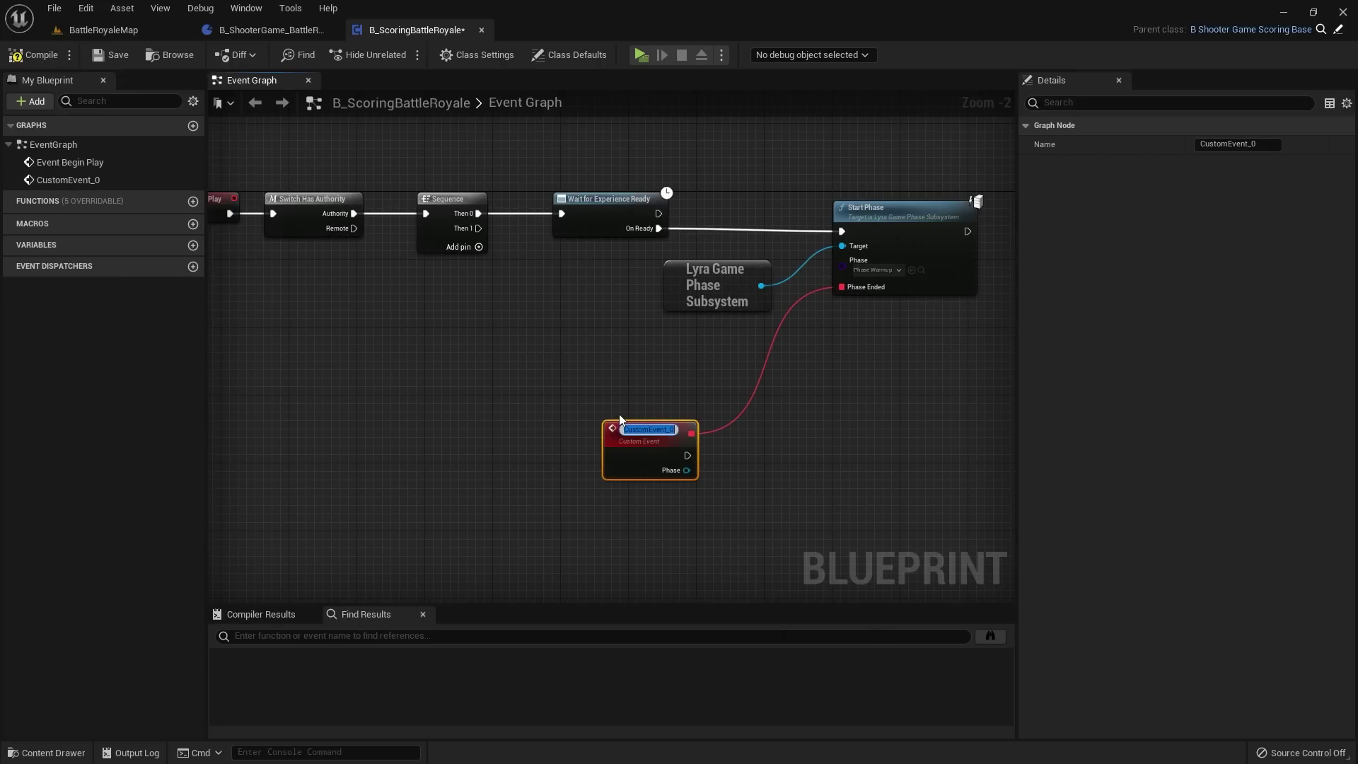
Step: Name the new custom event WaitForPlayers and compile the blueprint
{"action": "type", "text": "WaitF"}
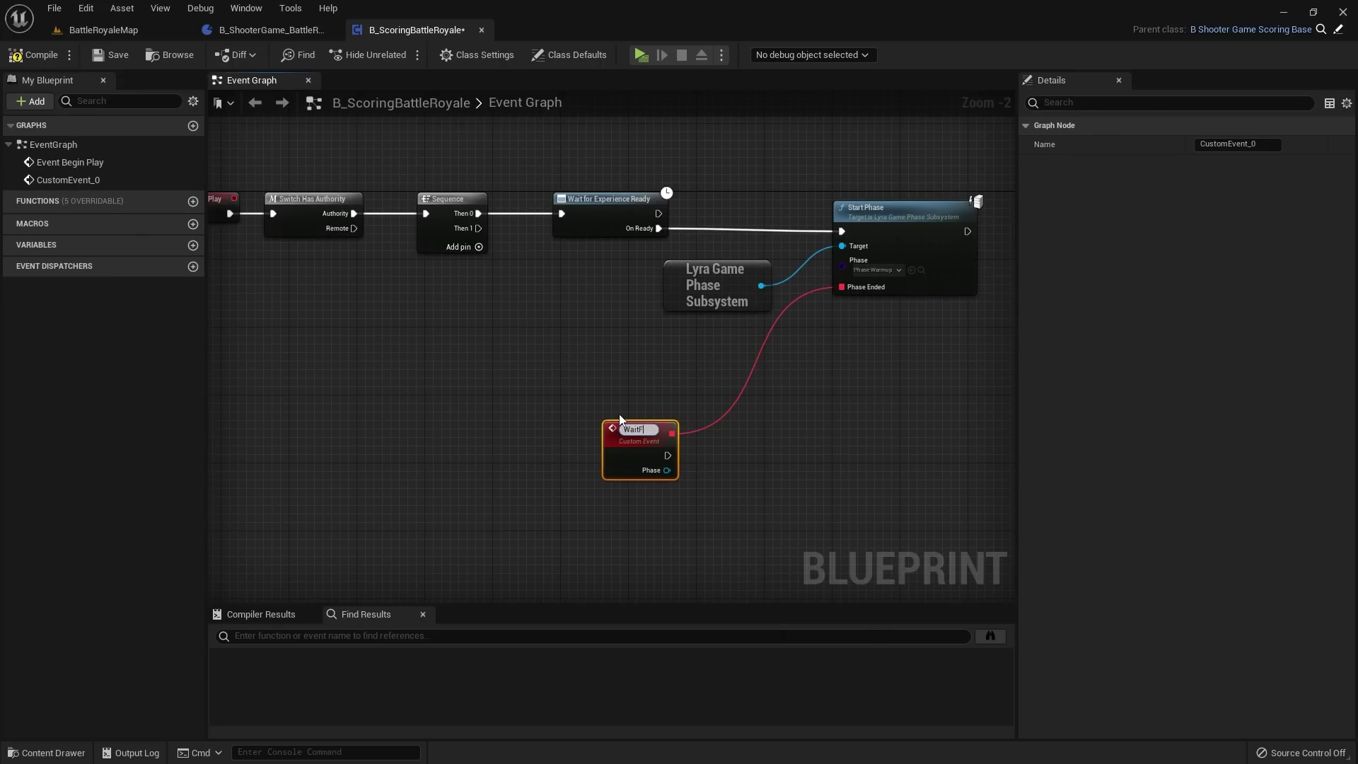
{"action": "type", "text": "orPlayers"}
{"action": "key", "text": "Return"}
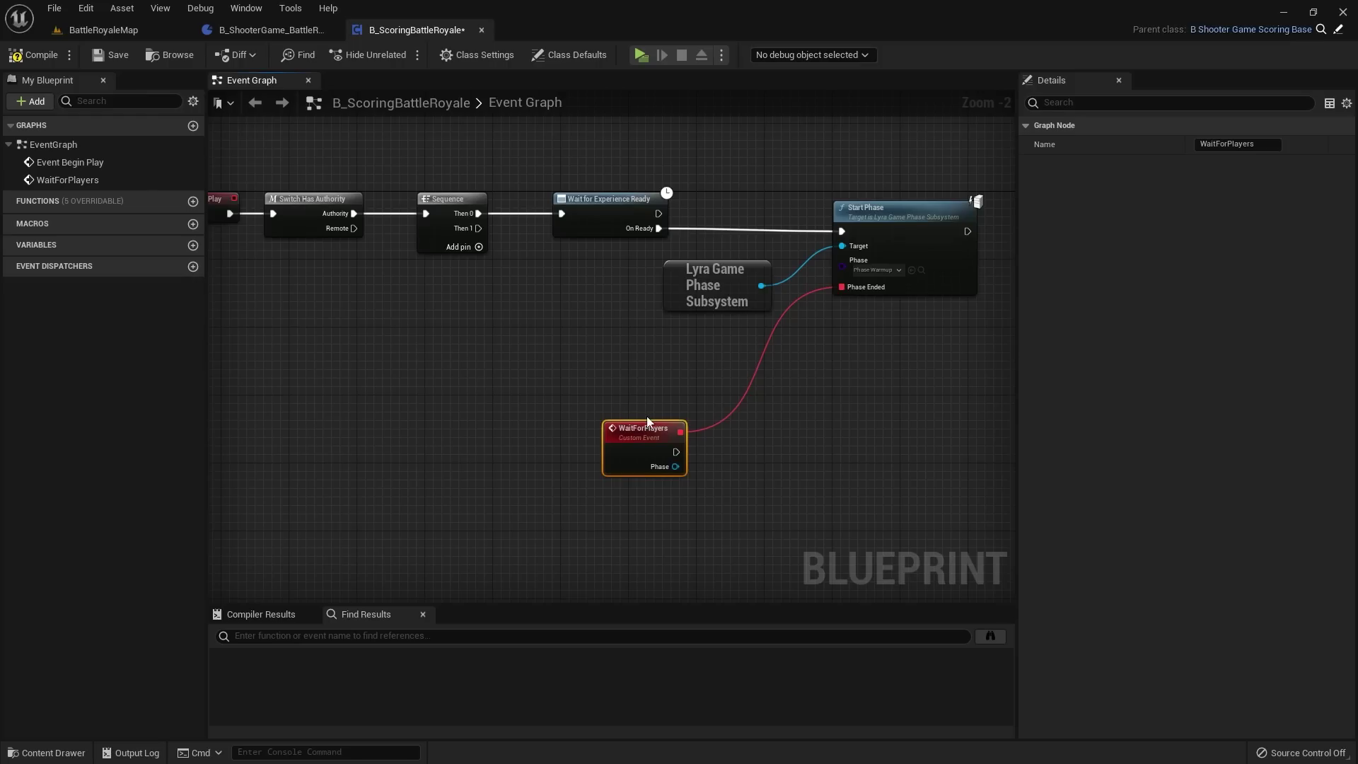
{"action": "left_click", "coordinate": [615, 396]}
{"action": "scroll", "coordinate": [618, 353], "scroll_direction": "down", "scroll_amount": 2}
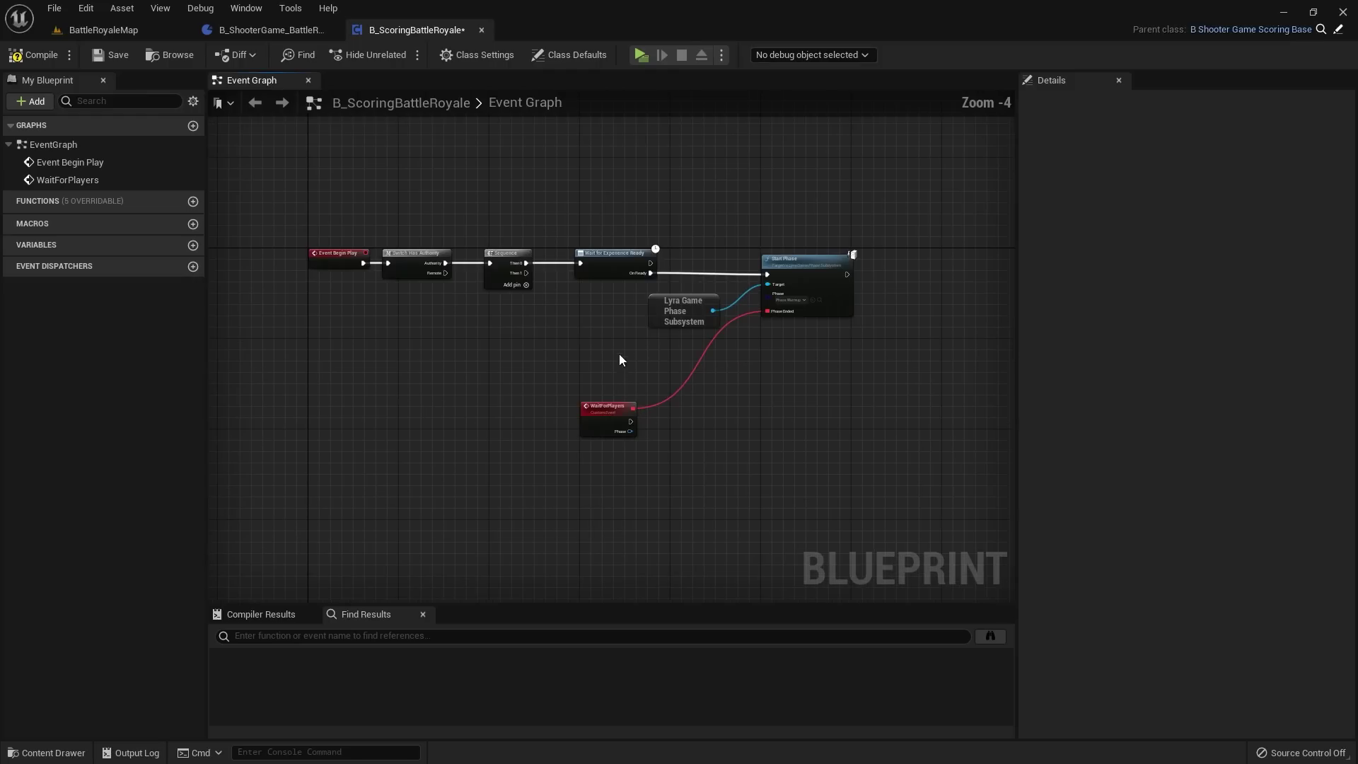
{"action": "left_click", "coordinate": [52, 61]}
Step: Add a Get LyraGlobalAbilitySystem node beside the WaitForPlayers event
{"action": "scroll", "coordinate": [624, 452], "scroll_direction": "up", "scroll_amount": 4}
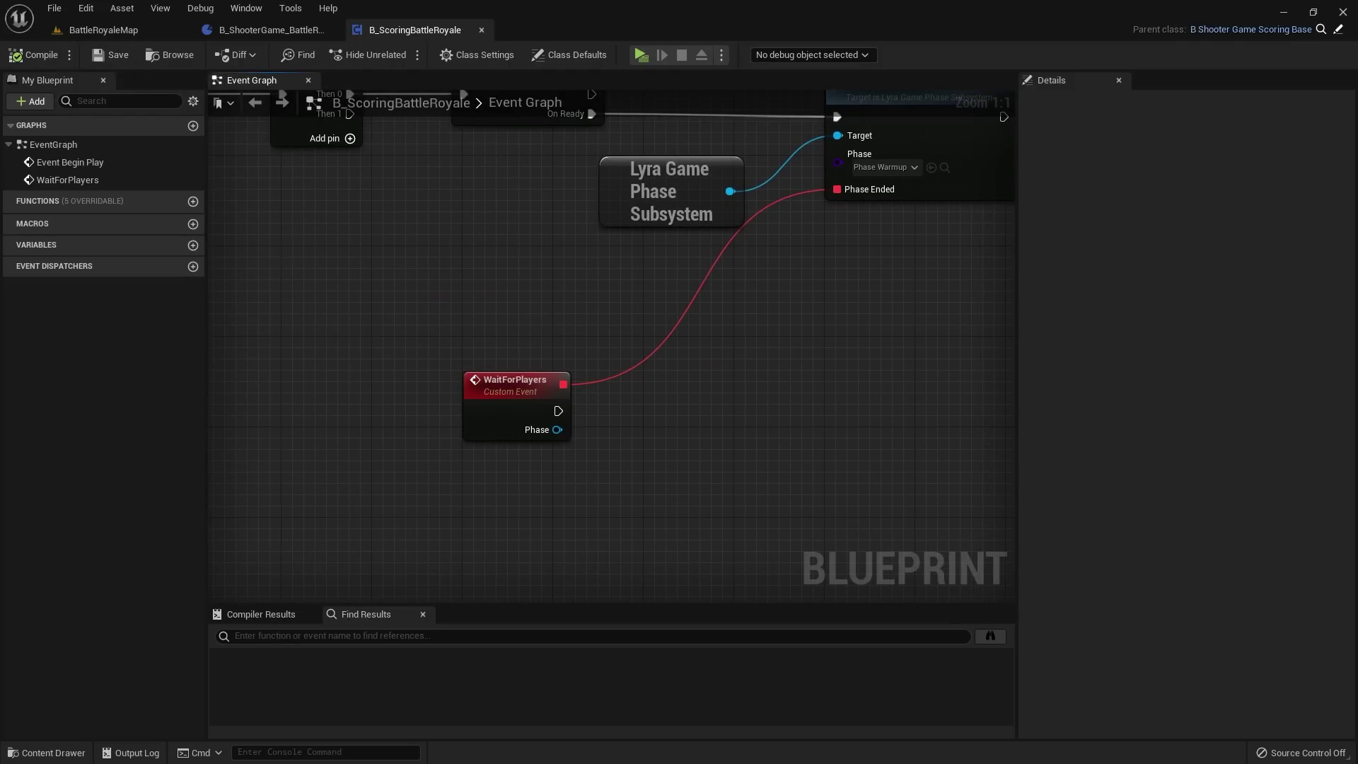
{"action": "right_click_drag", "start_coordinate": [655, 417], "coordinate": [559, 322]}
{"action": "left_click_drag", "start_coordinate": [533, 316], "coordinate": [686, 306]}
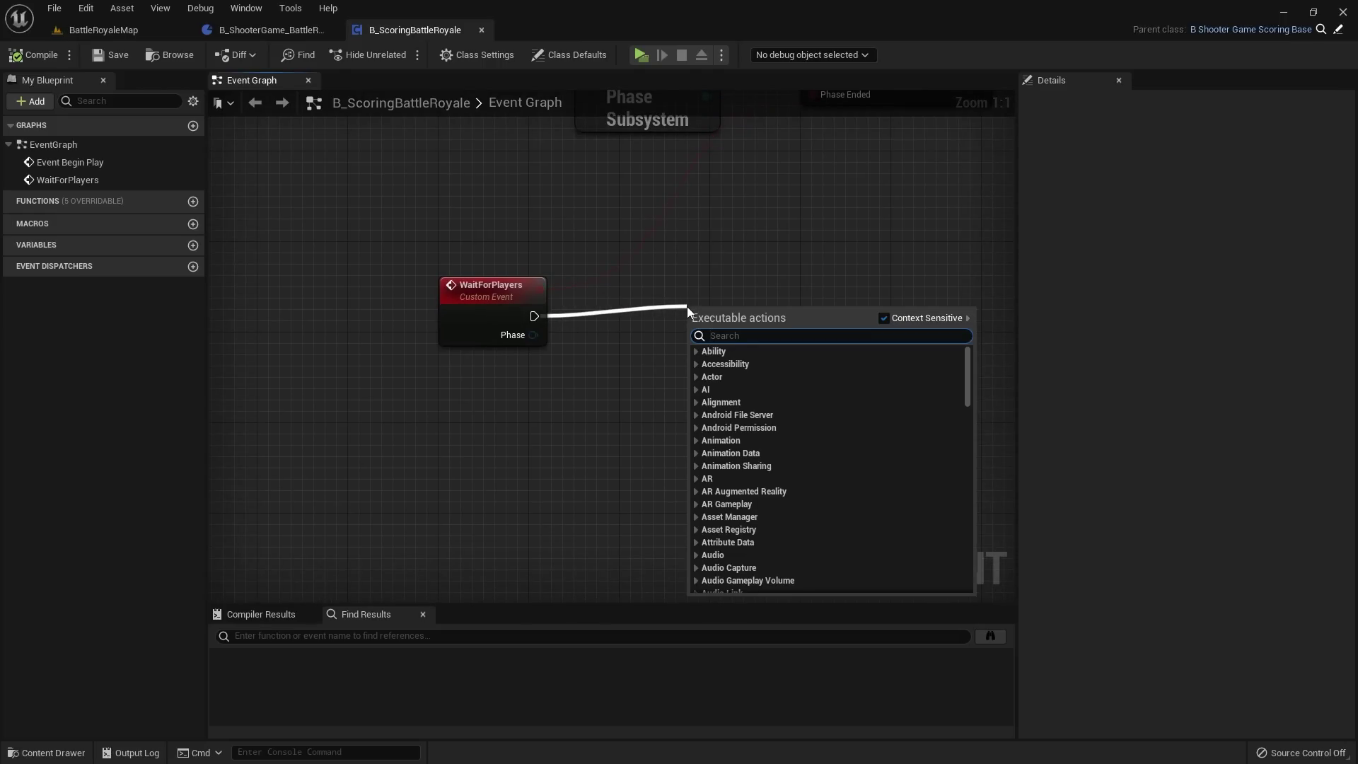
{"action": "right_click", "coordinate": [688, 299]}
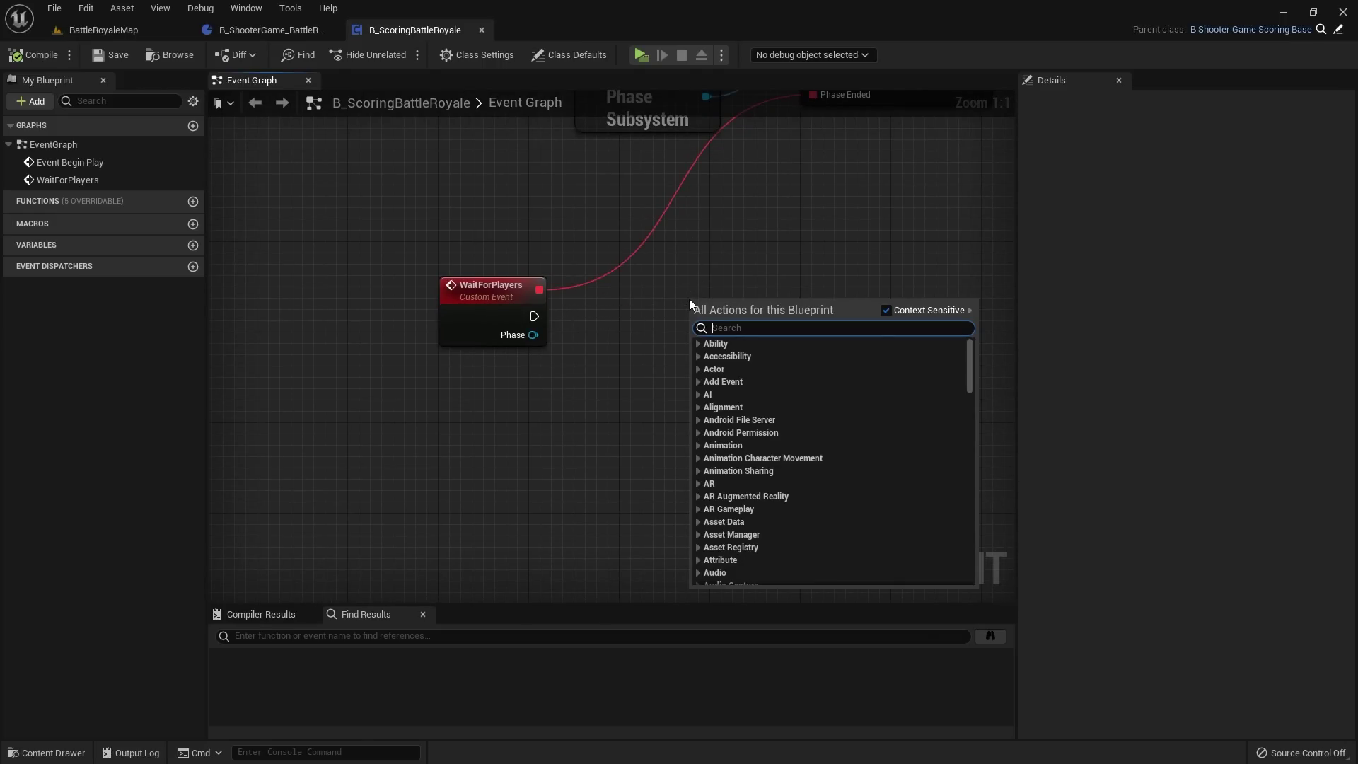
{"action": "type", "text": "get lyra global"}
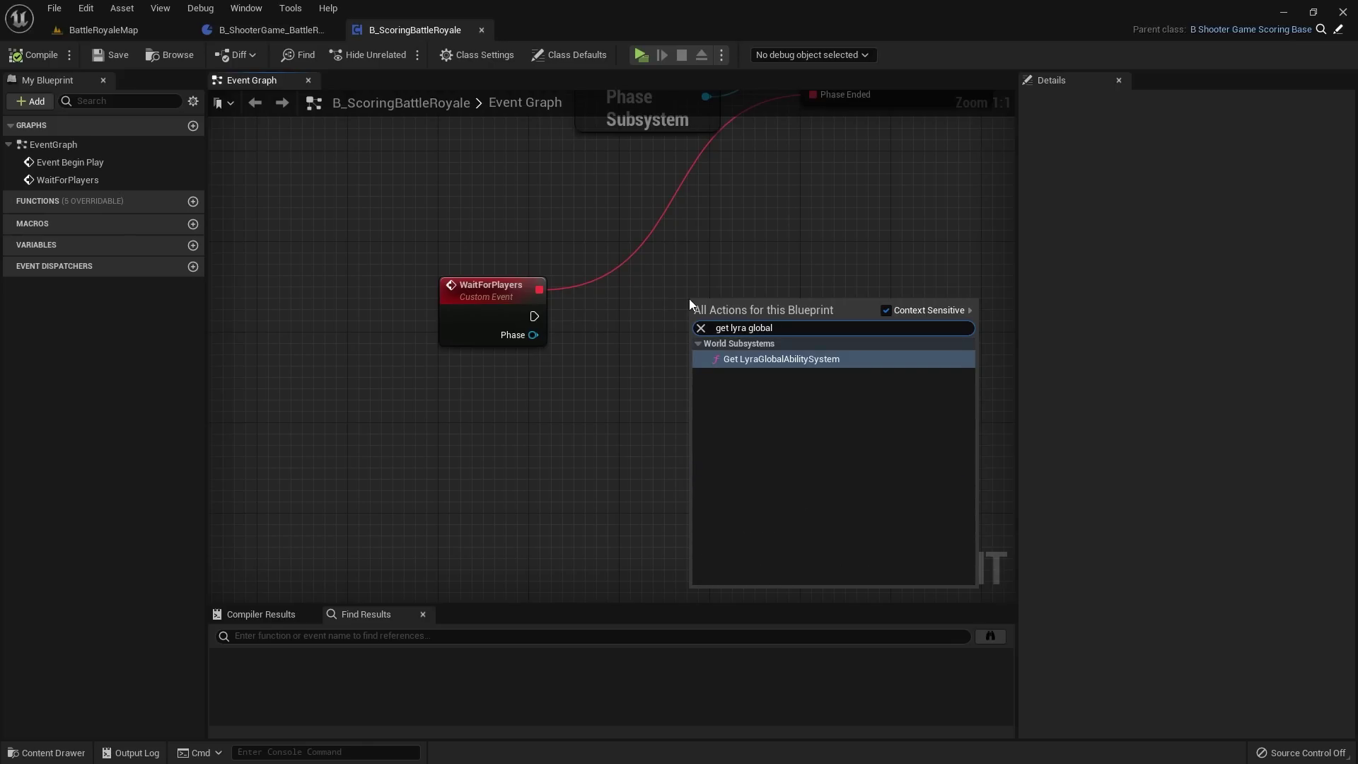
{"action": "key", "text": "Return"}
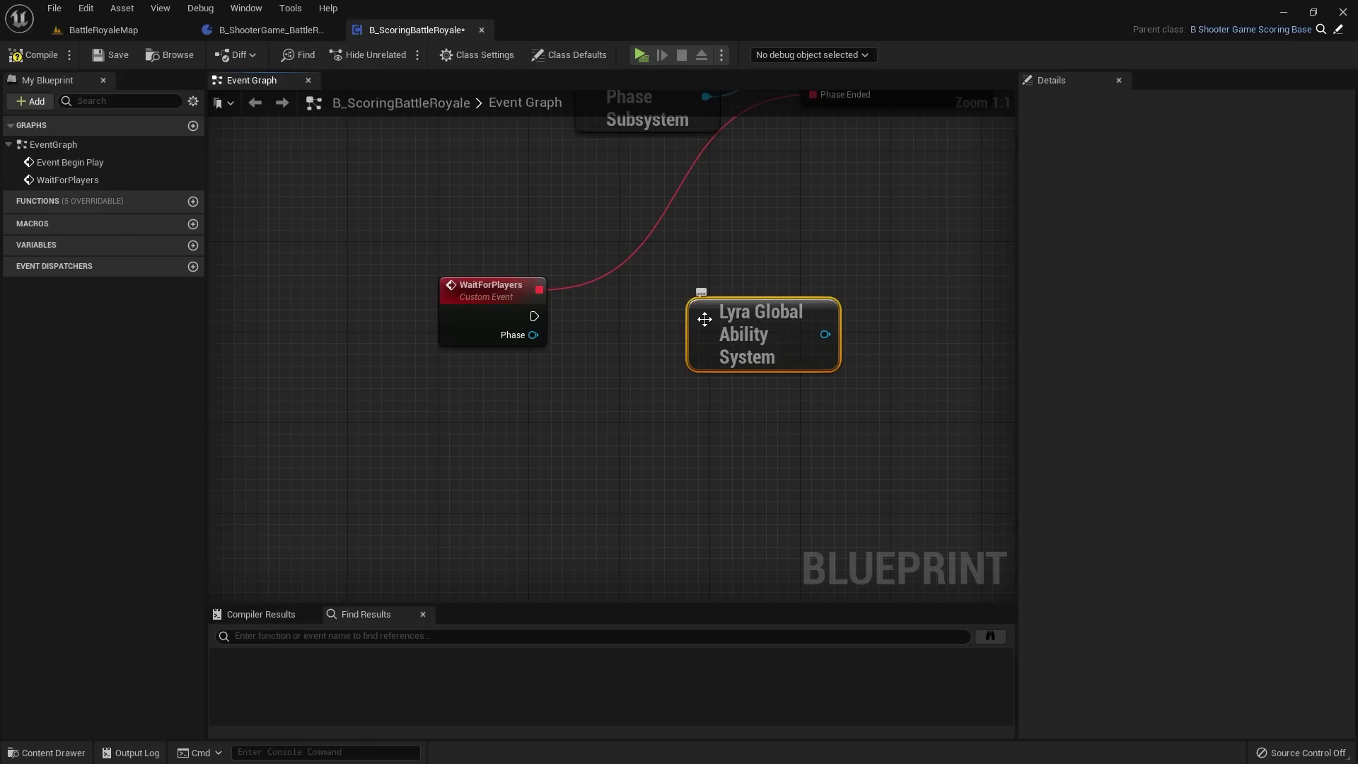
{"action": "left_click_drag", "start_coordinate": [703, 317], "coordinate": [680, 272]}
Step: Add an Apply Effect to All node targeting the Lyra Global Ability System, run it from WaitForPlayers, and arrange the nodes neatly
{"action": "left_click_drag", "start_coordinate": [806, 290], "coordinate": [701, 372]}
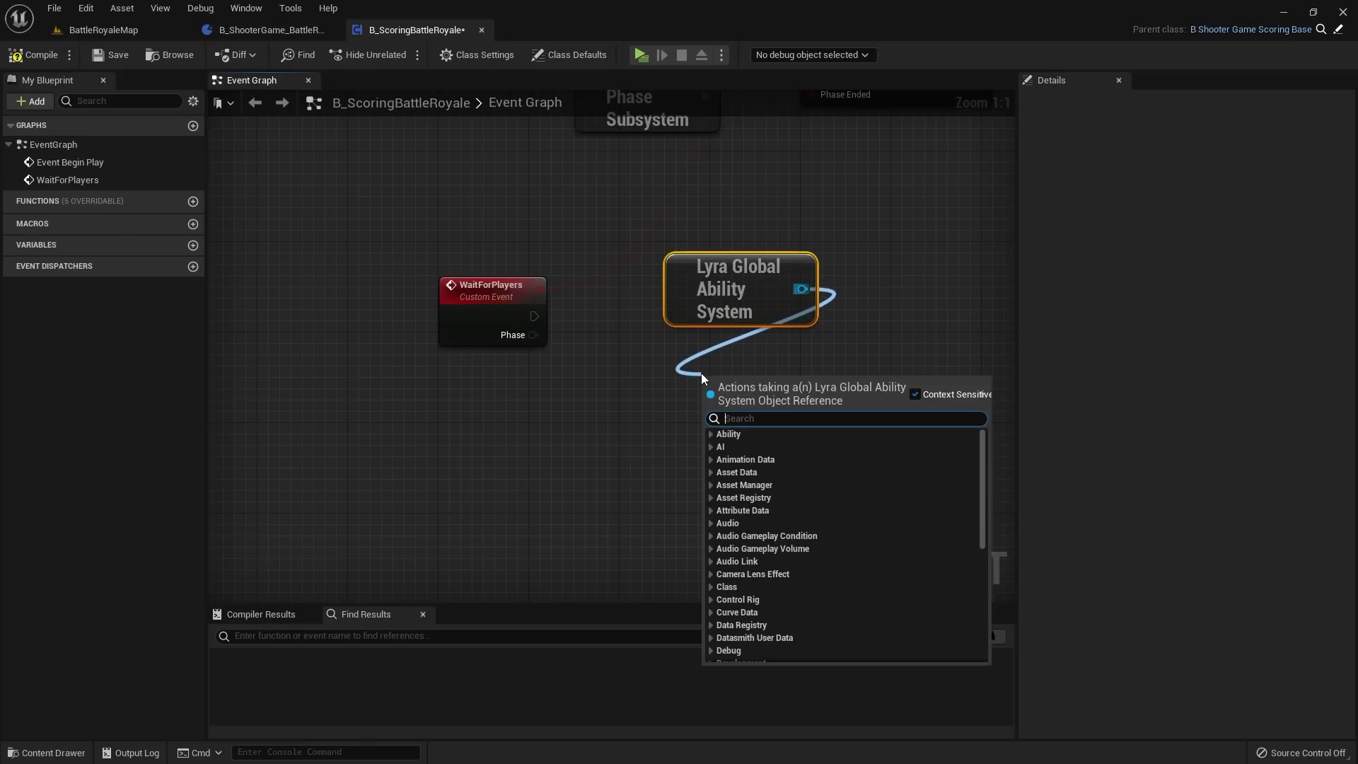
{"action": "type", "text": "appl"}
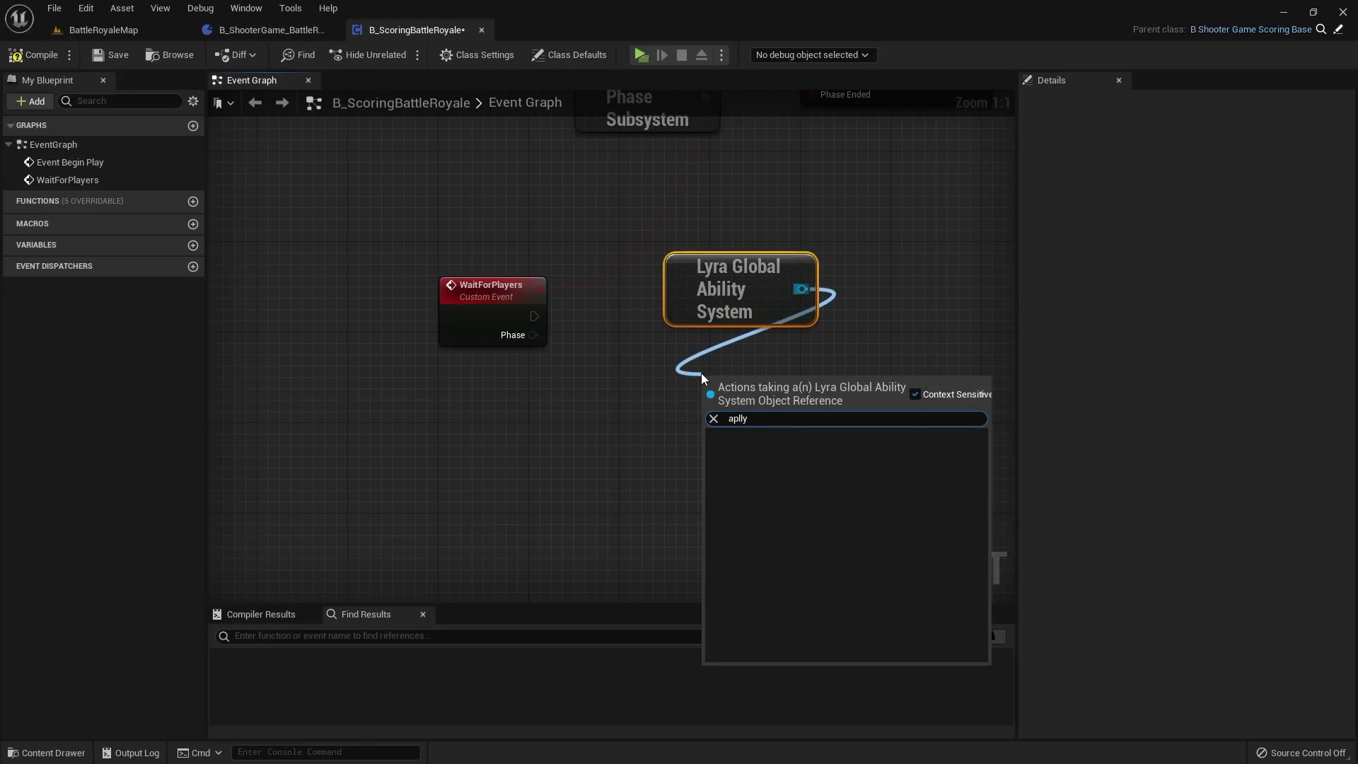
{"action": "type", "text": "y e"}
{"action": "key", "text": "Return"}
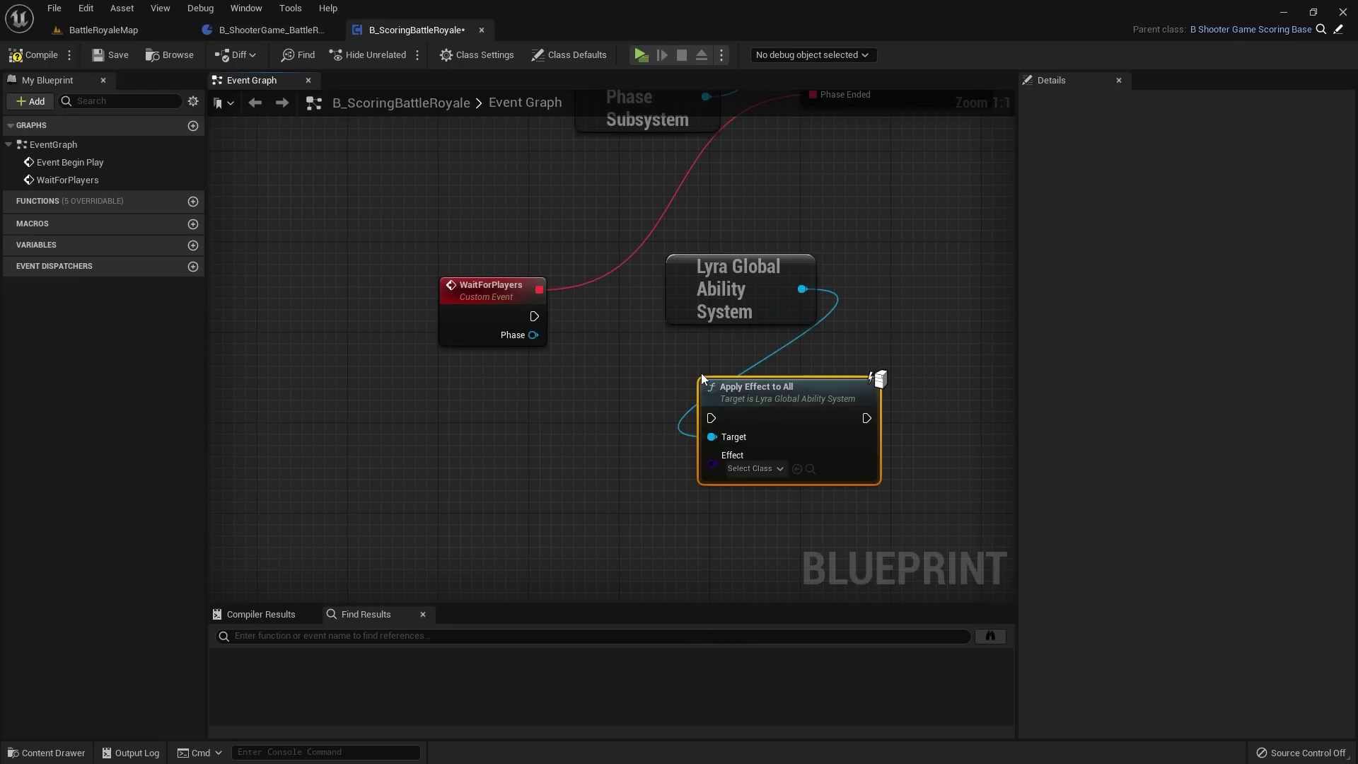
{"action": "left_click_drag", "start_coordinate": [793, 392], "coordinate": [788, 347]}
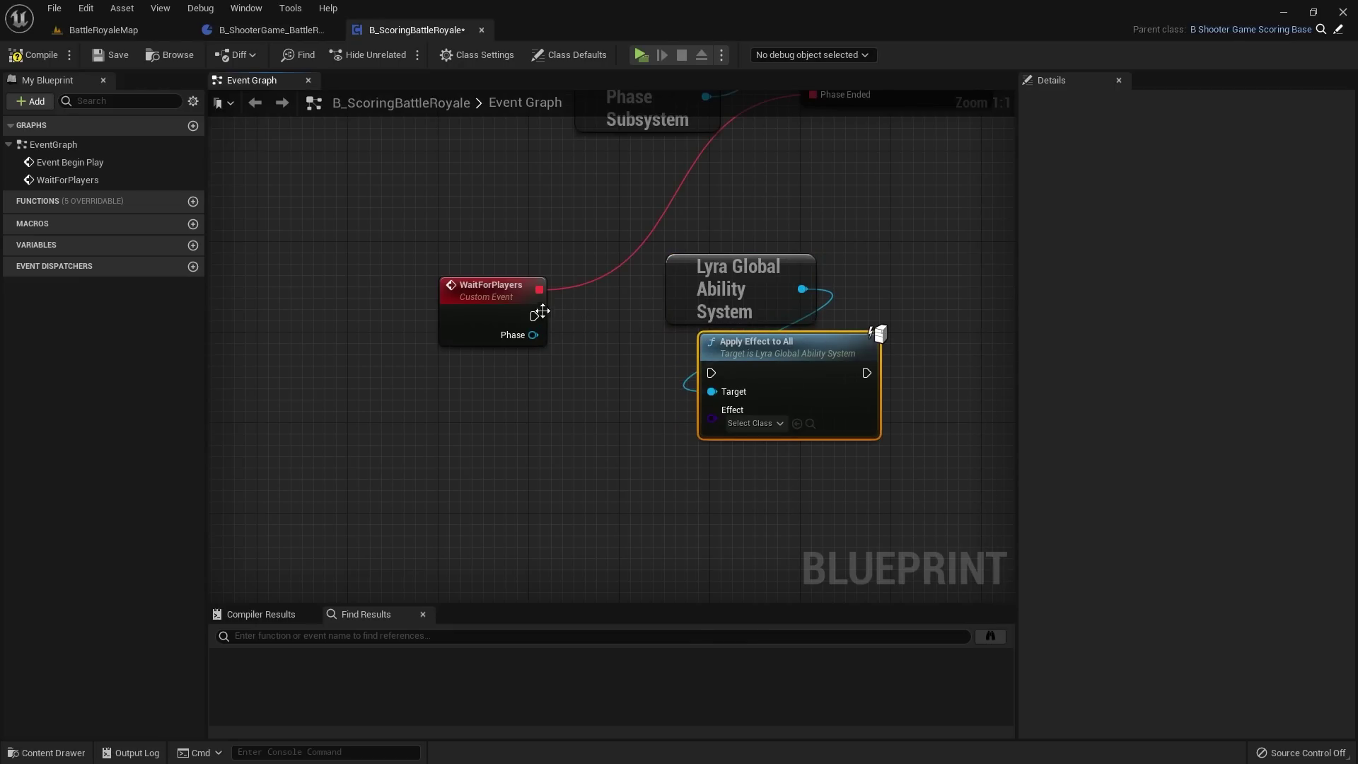
{"action": "left_click_drag", "start_coordinate": [534, 316], "coordinate": [713, 372]}
{"action": "left_click_drag", "start_coordinate": [746, 285], "coordinate": [599, 421]}
{"action": "left_click_drag", "start_coordinate": [790, 365], "coordinate": [814, 310]}
{"action": "right_click_drag", "start_coordinate": [813, 310], "coordinate": [679, 295]}
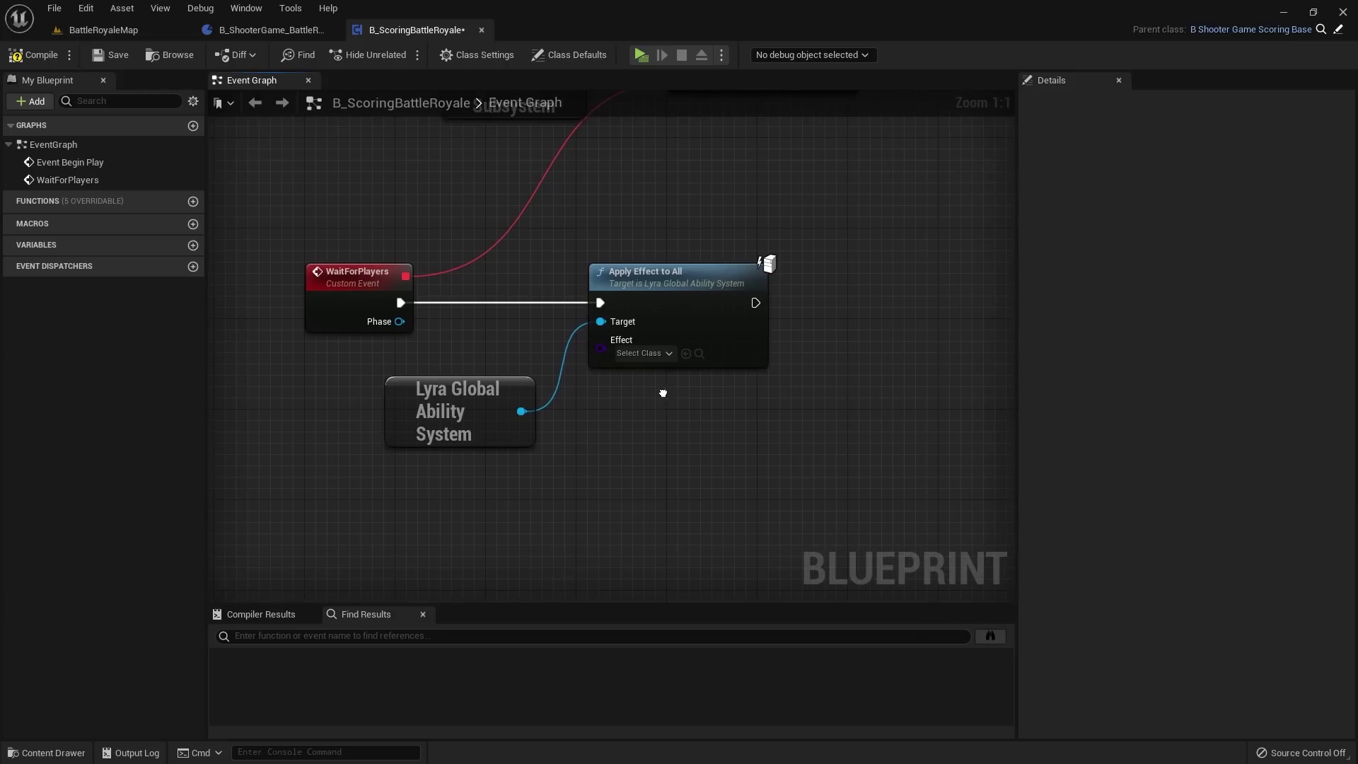
Step: Set the Apply Effect to All node's effect class to GE Pregame Lobby and compile the blueprint
{"action": "left_click", "coordinate": [660, 350]}
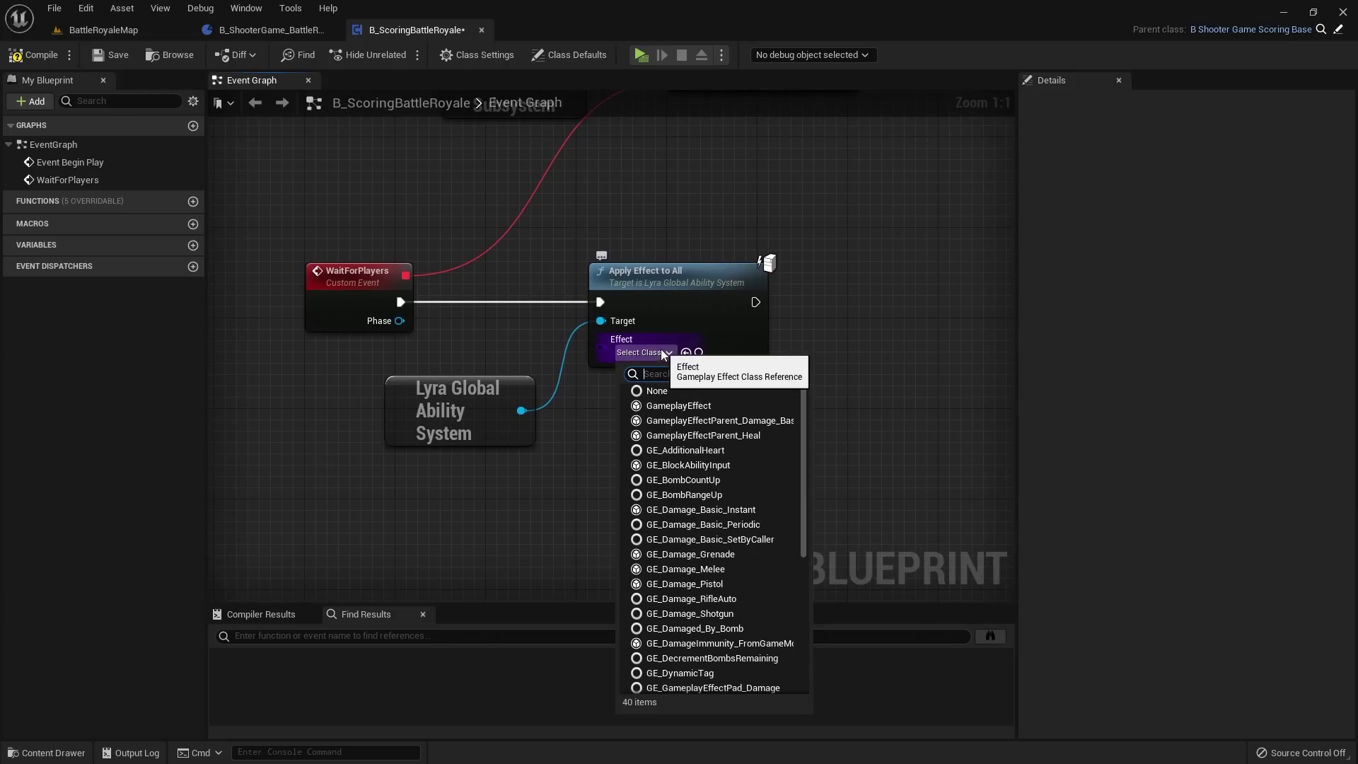
{"action": "type", "text": "ge_"}
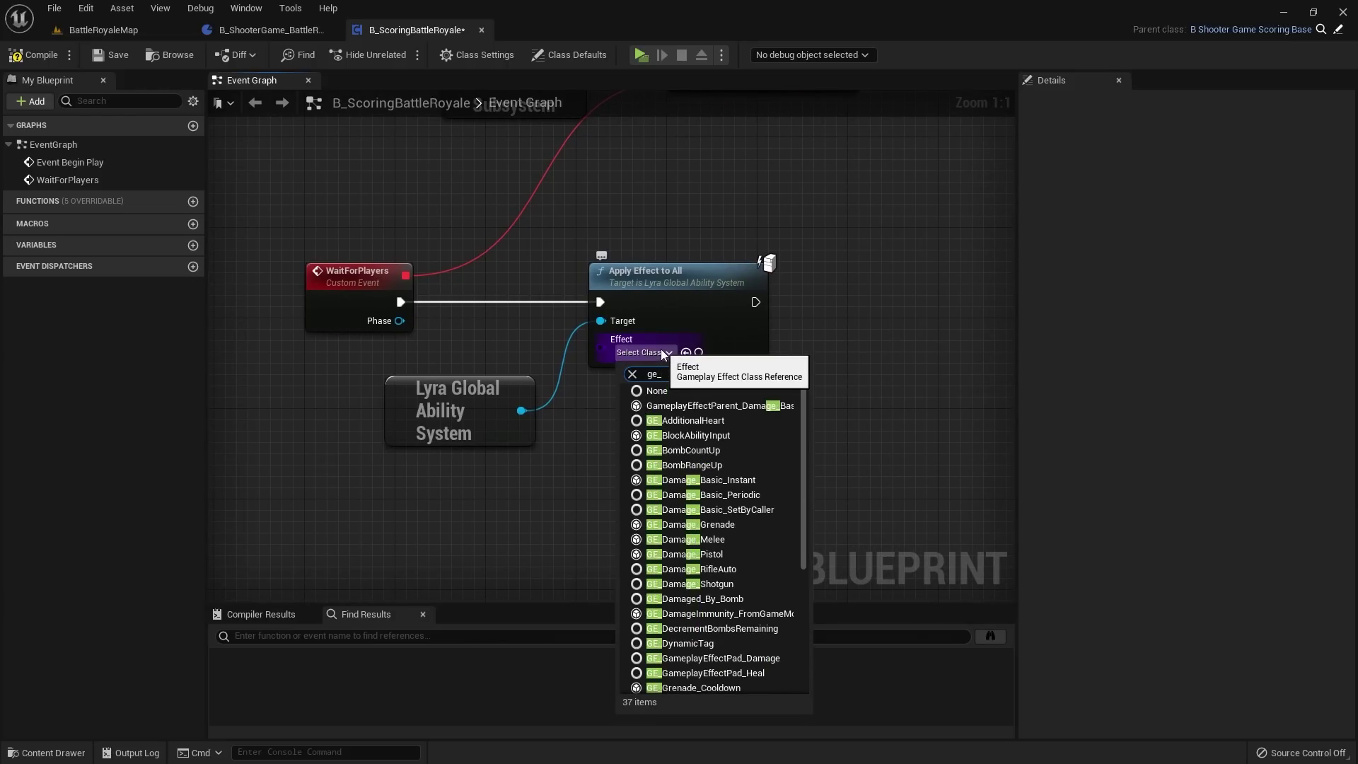
{"action": "type", "text": "pregame"}
{"action": "left_click", "coordinate": [687, 407]}
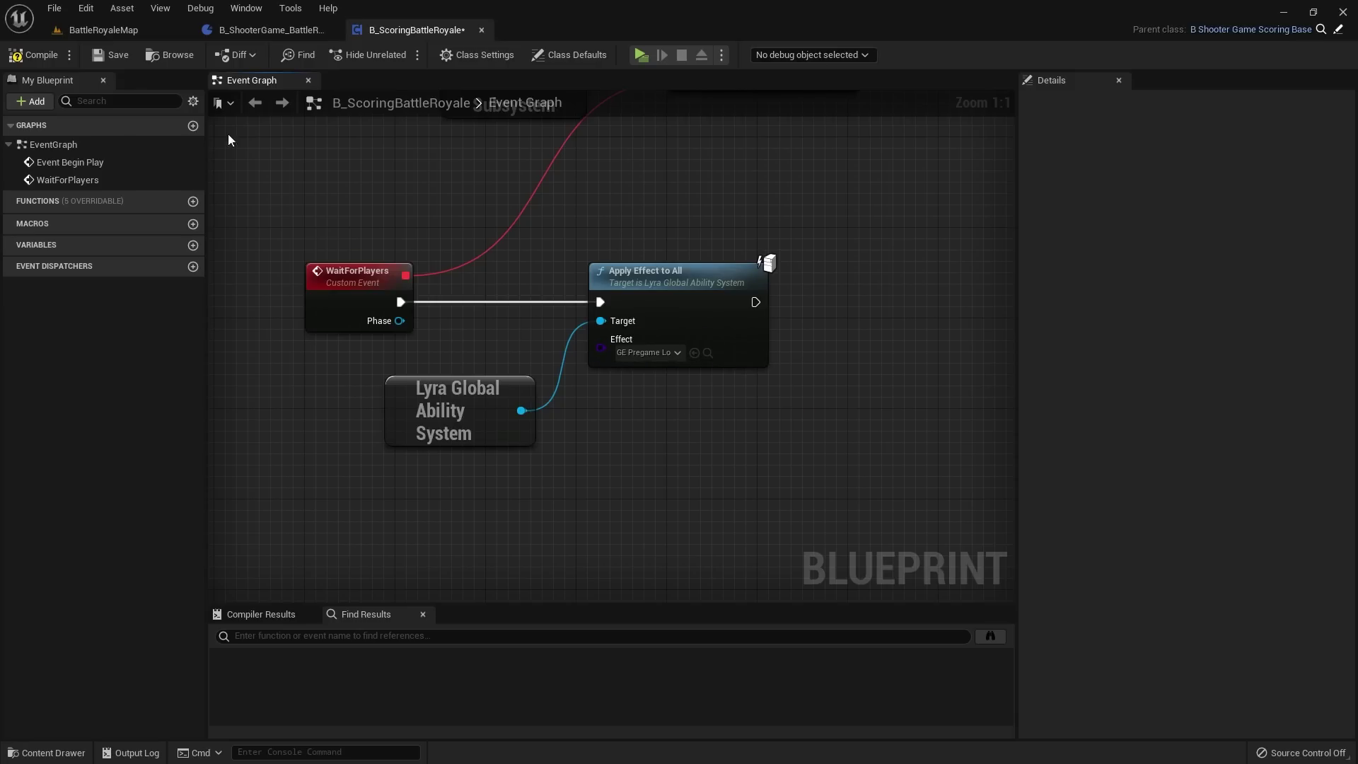
{"action": "left_click", "coordinate": [41, 61]}
Step: Review the WaitForPlayers chain with its Apply Effect to All and Lyra Global Ability System nodes against the Start Phase logic
{"action": "right_click_drag", "start_coordinate": [484, 227], "coordinate": [519, 258]}
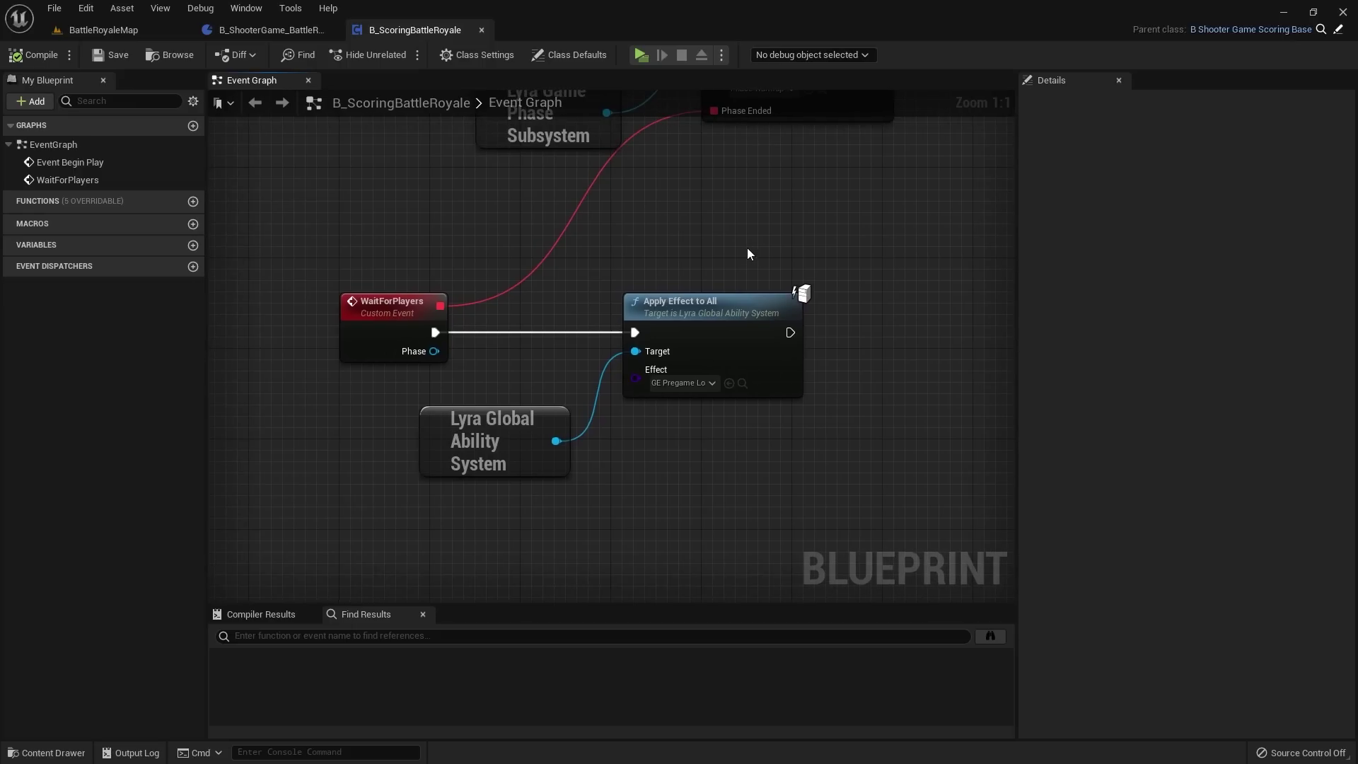
{"action": "left_click_drag", "start_coordinate": [528, 326], "coordinate": [719, 460]}
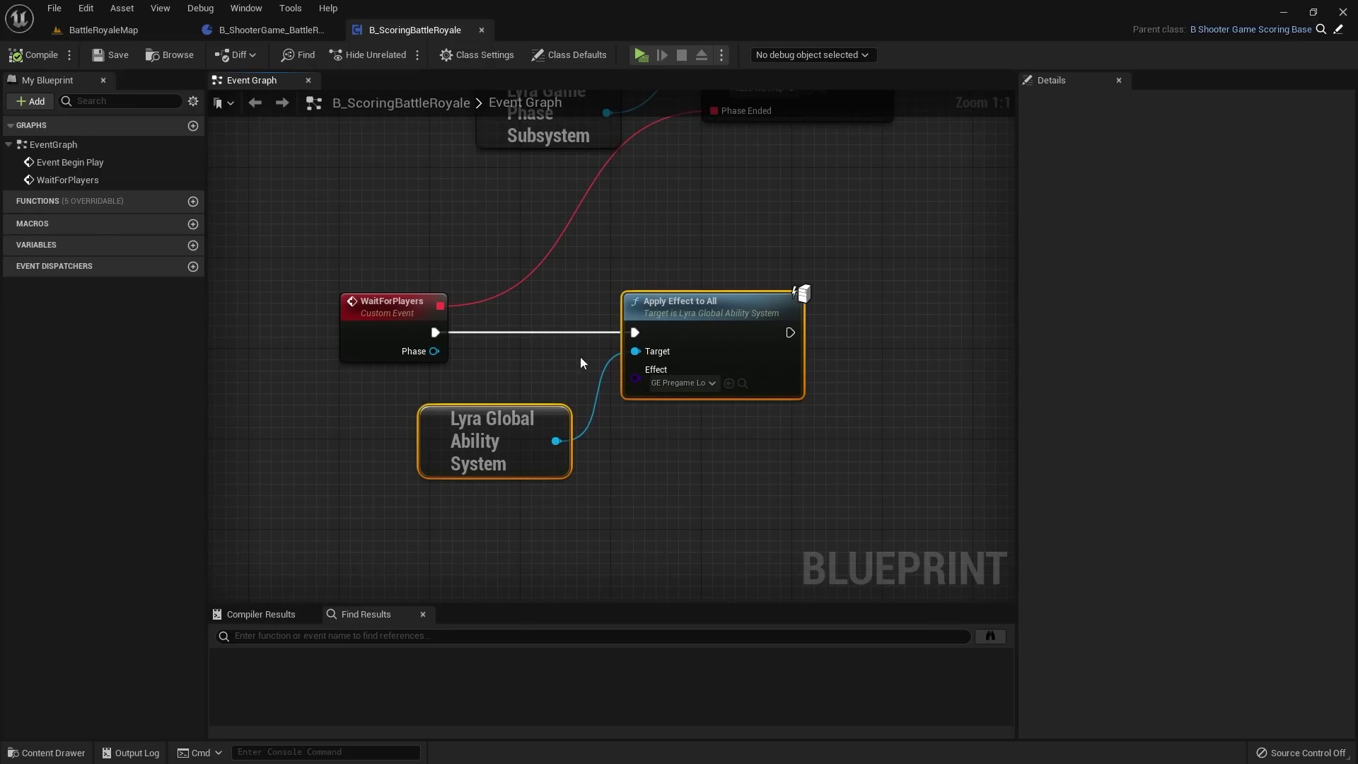
{"action": "left_click_drag", "start_coordinate": [517, 297], "coordinate": [721, 460]}
{"action": "right_click_drag", "start_coordinate": [870, 349], "coordinate": [869, 301]}
{"action": "left_click", "coordinate": [499, 261]}
{"action": "left_click_drag", "start_coordinate": [640, 361], "coordinate": [703, 423]}
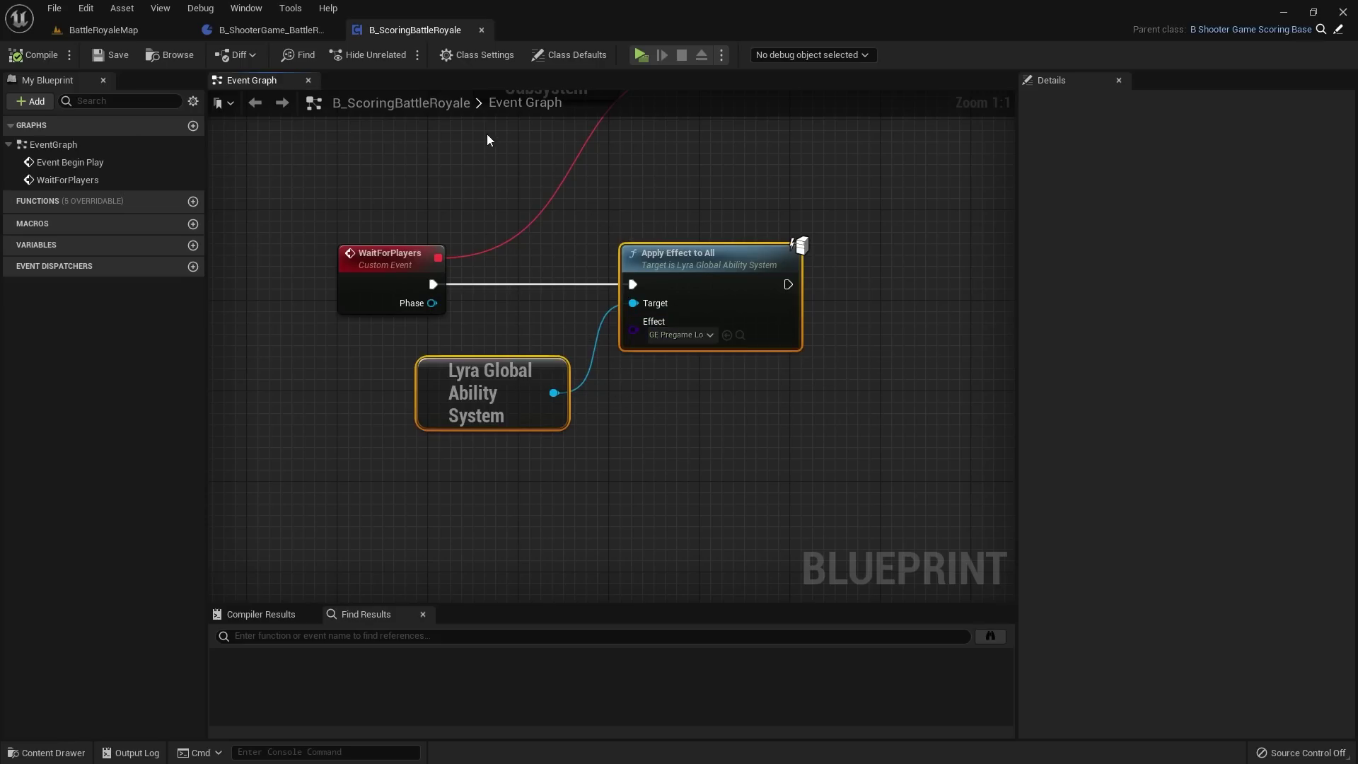
{"action": "scroll", "coordinate": [849, 255], "scroll_direction": "down", "scroll_amount": 1}
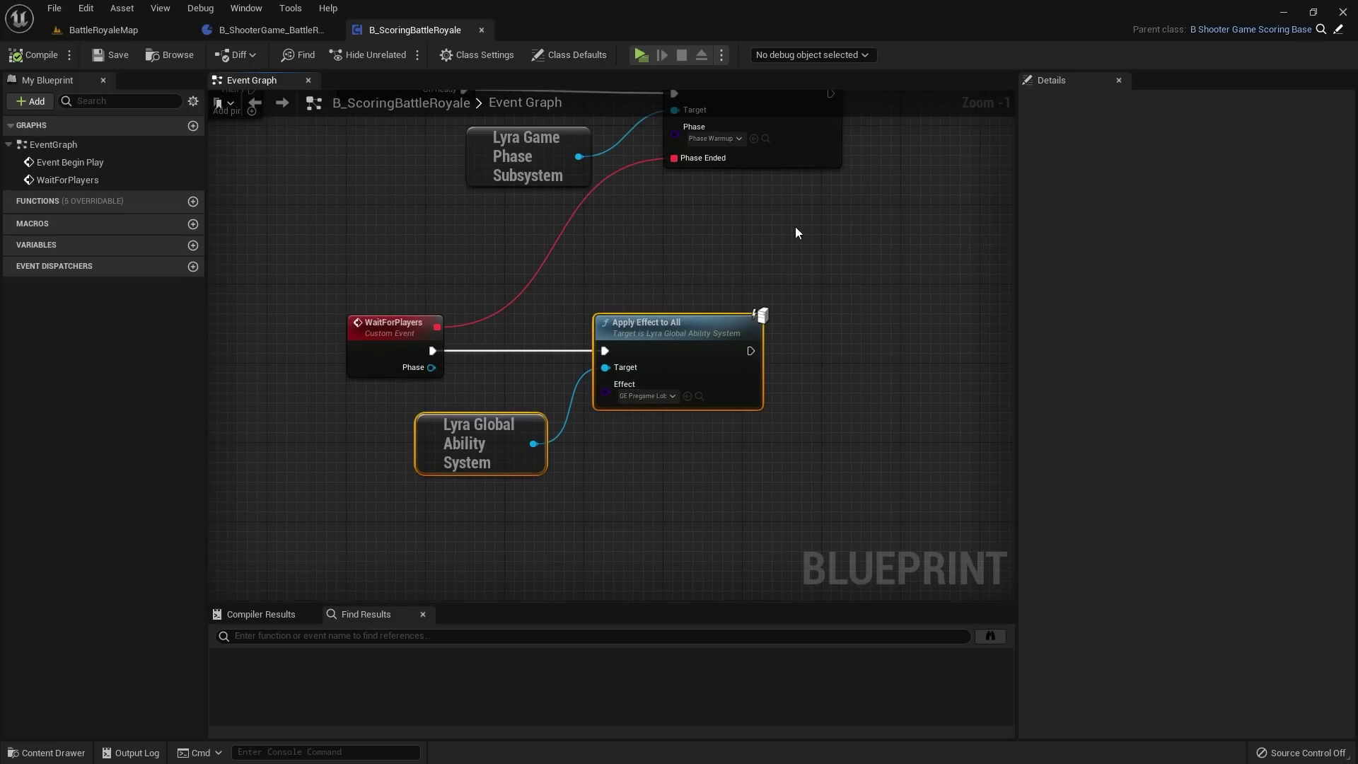
{"action": "left_click", "coordinate": [770, 227]}
{"action": "scroll", "coordinate": [672, 234], "scroll_direction": "down", "scroll_amount": 2}
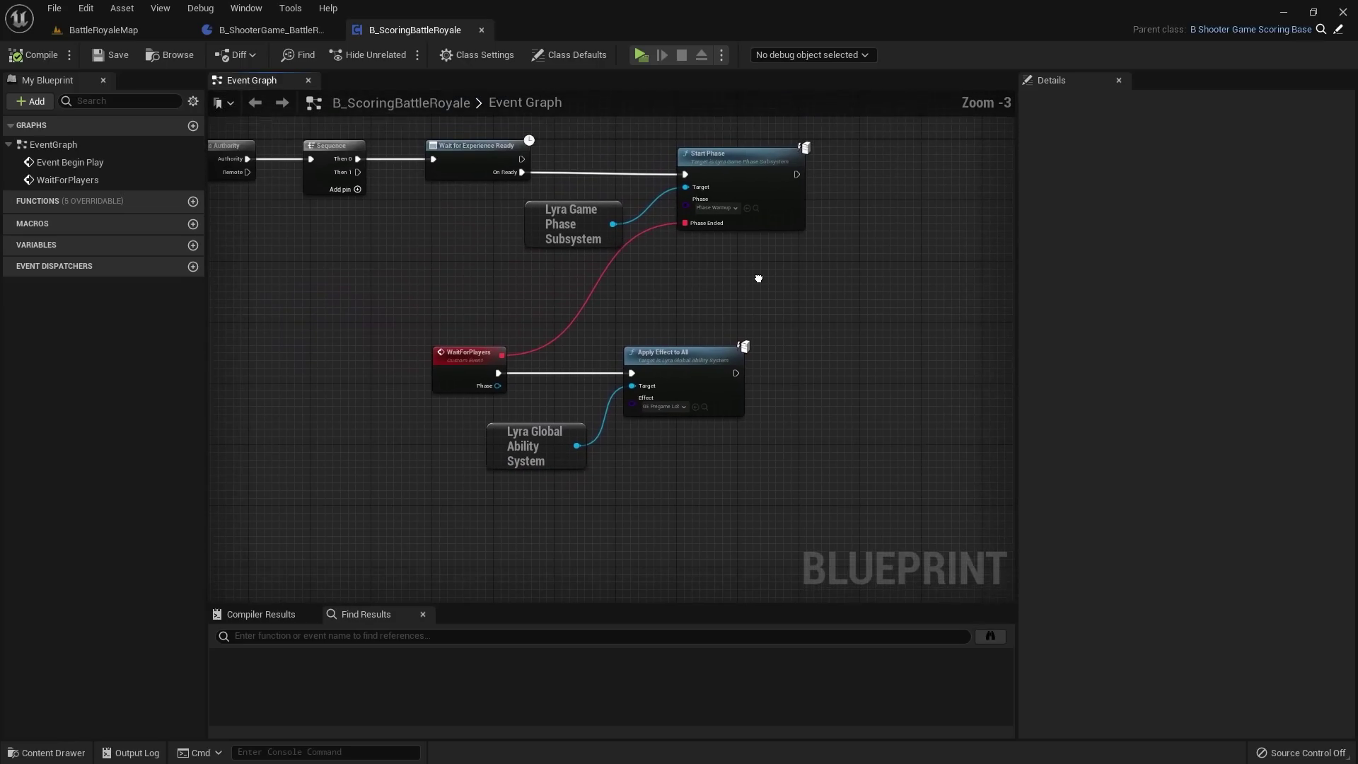
Step: Playtest BattleRoyaleMap in a new editor window, run the character around the landscape, and stop the session
{"action": "left_click", "coordinate": [177, 30]}
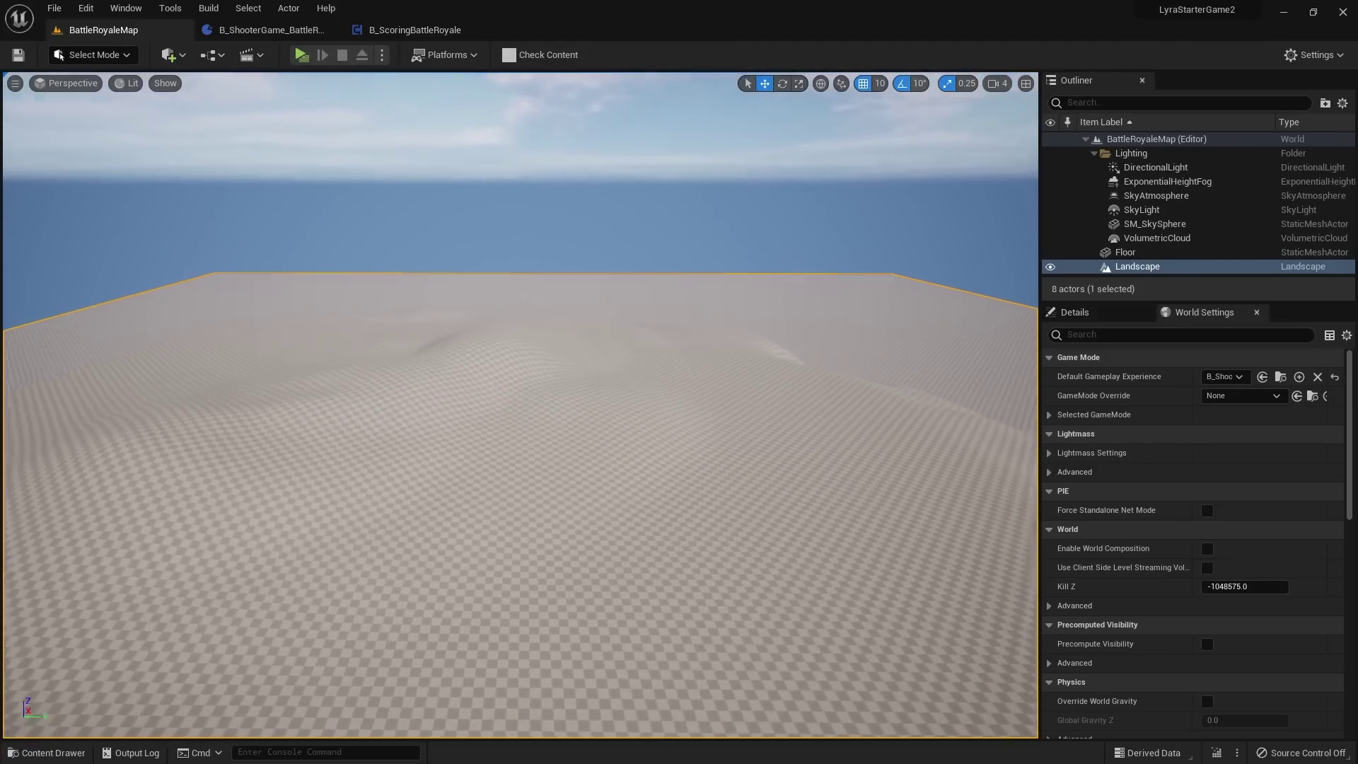
{"action": "left_click", "coordinate": [381, 55]}
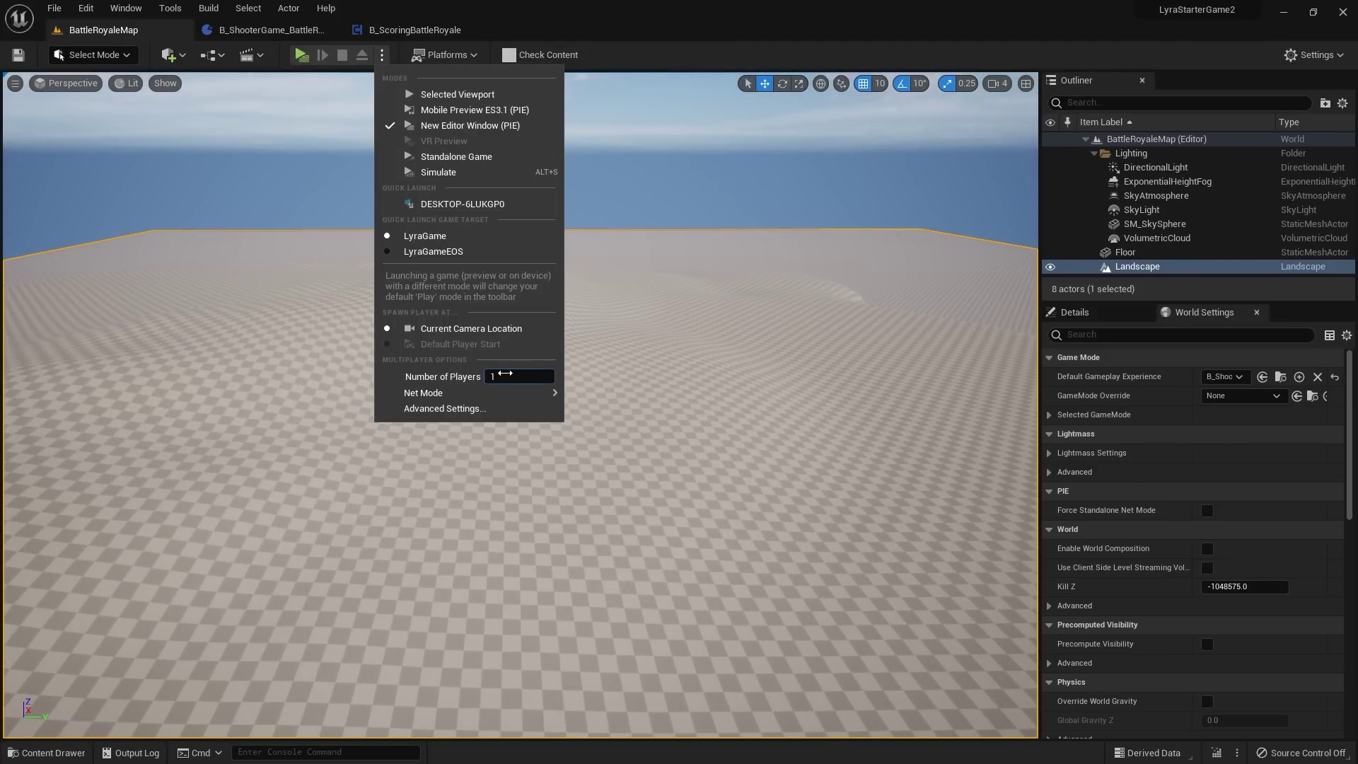
{"action": "left_click", "coordinate": [459, 126]}
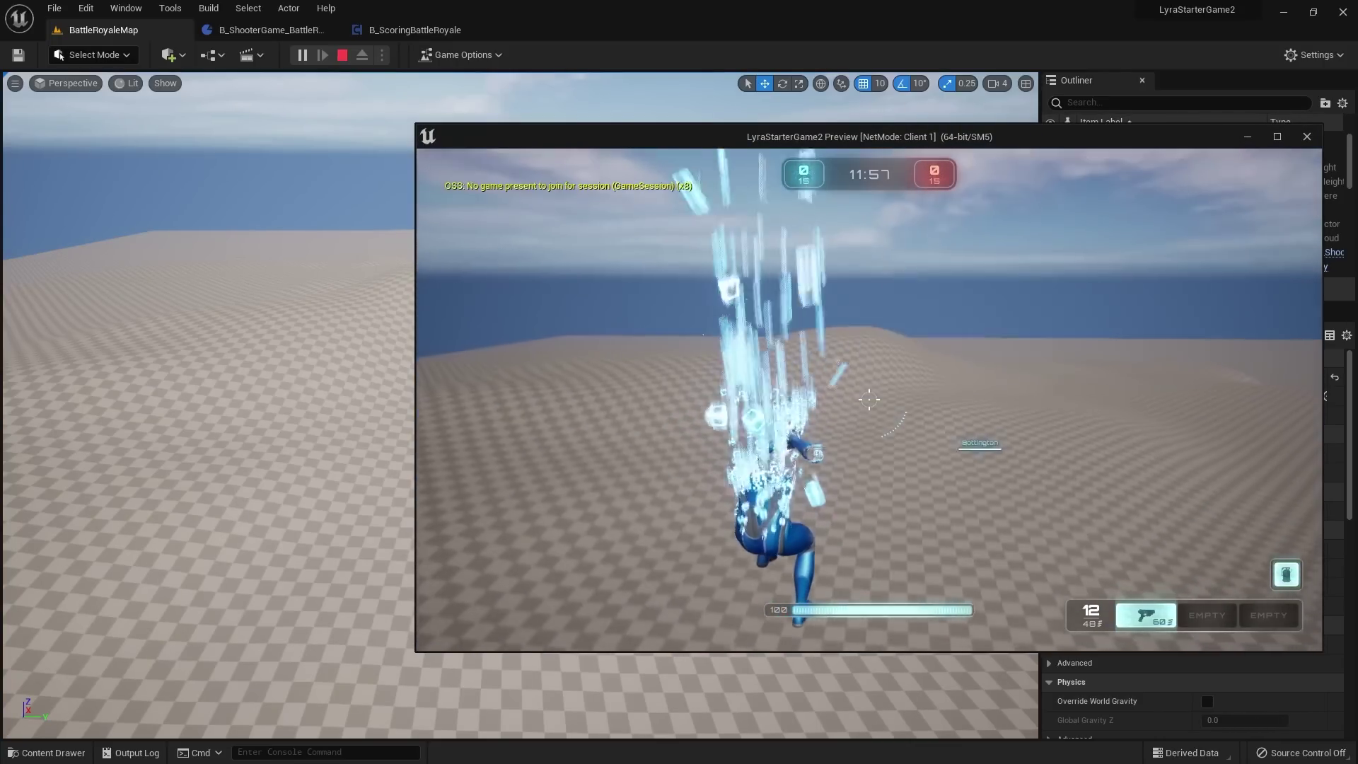
{"action": "key", "text": "Escape"}
{"action": "key", "text": "Escape"}
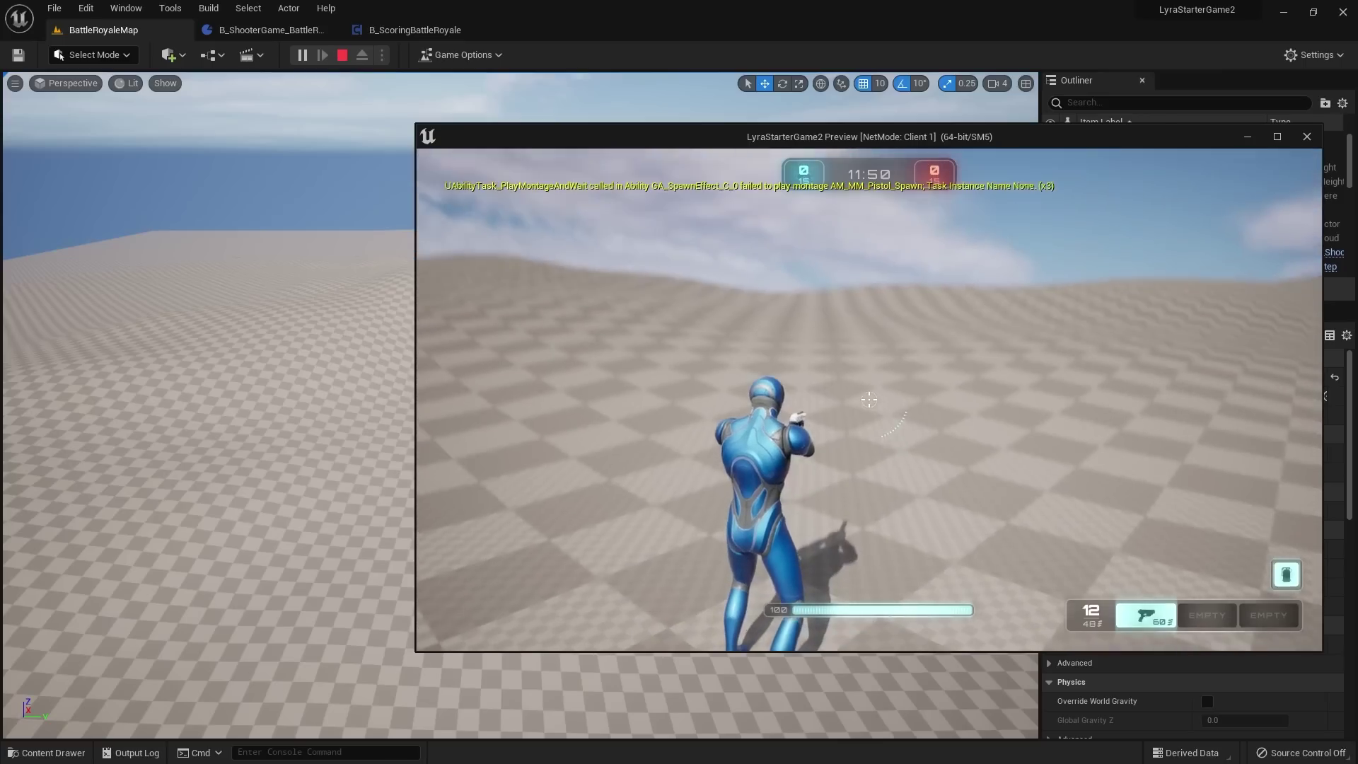
{"action": "key", "text": "w"}
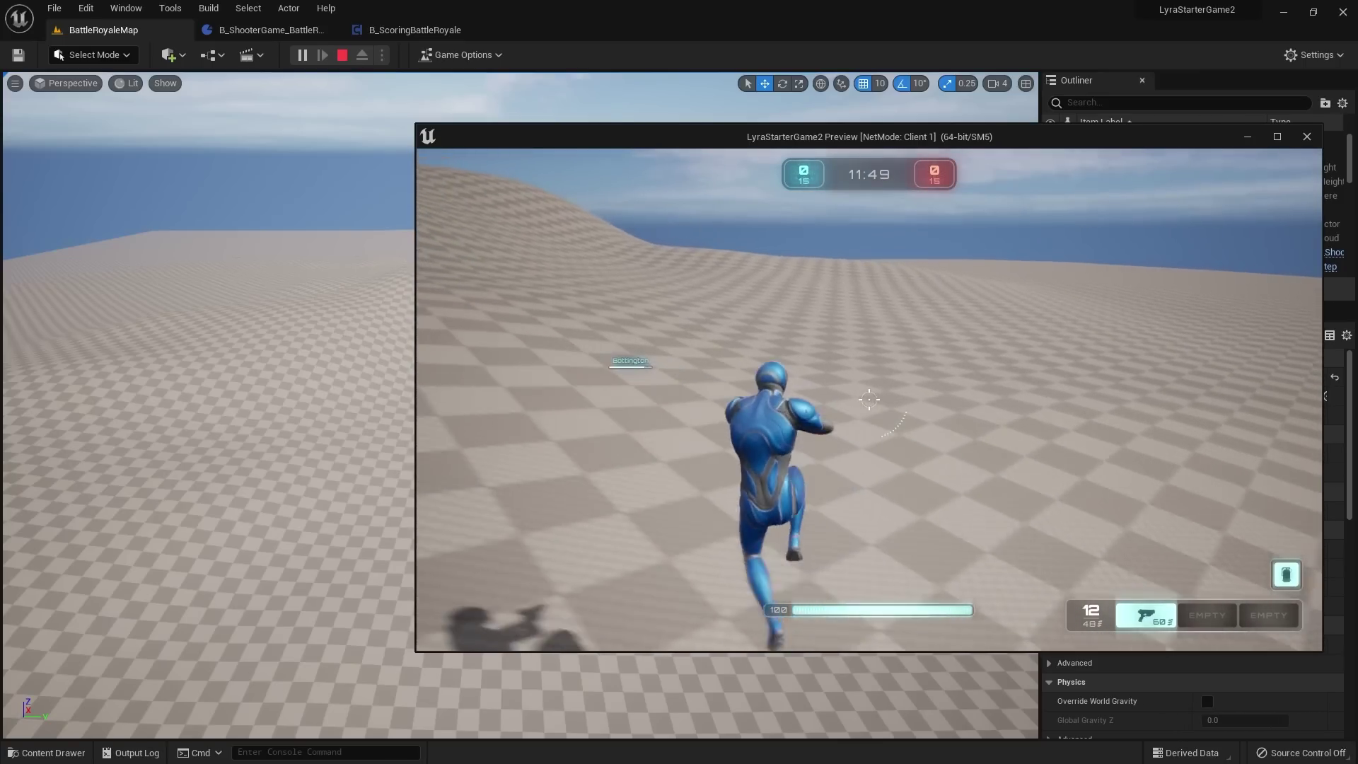
{"action": "key", "text": "w"}
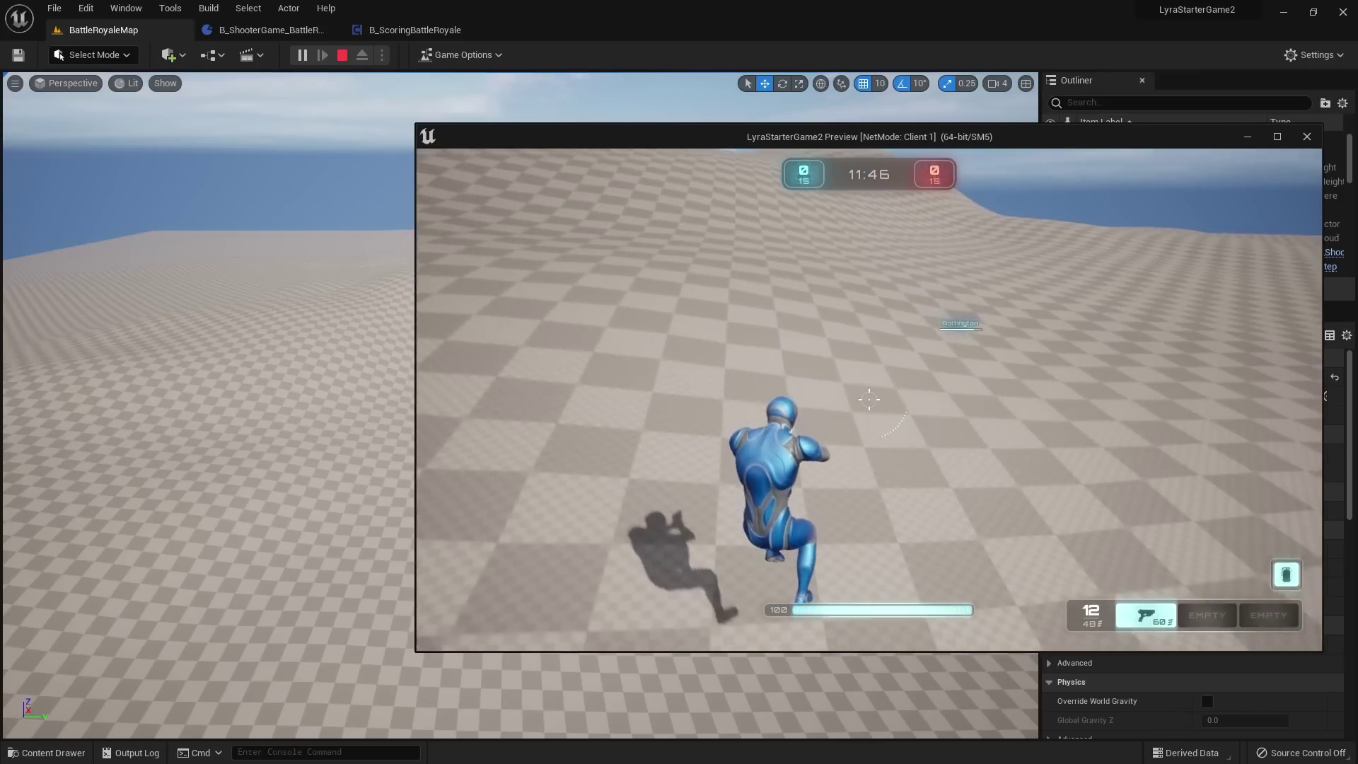
{"action": "key", "text": "Escape"}
{"action": "left_click", "coordinate": [919, 433]}
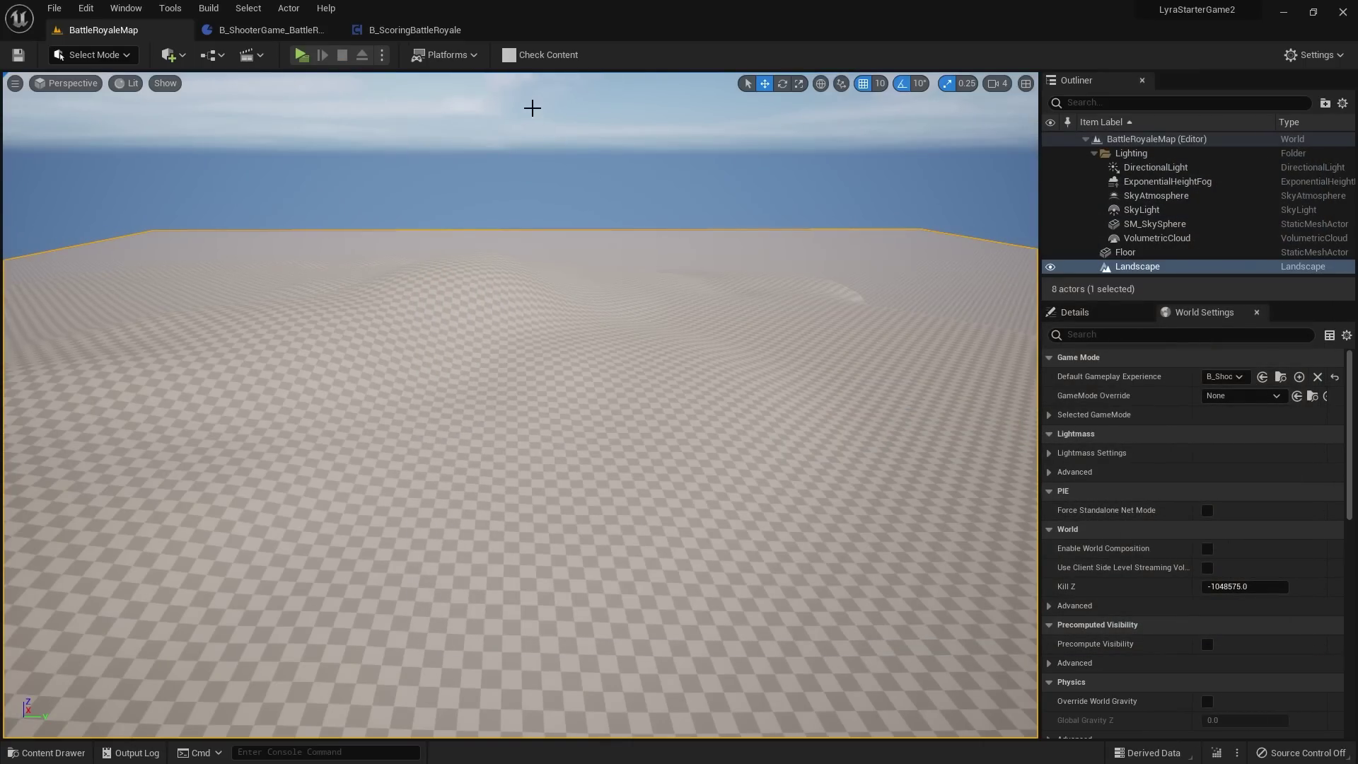
Step: Set the first component's class in the B_ShooterGame_BattleRoyale experience to B_ScoringBattleRoyale and save the asset
{"action": "left_click", "coordinate": [428, 31]}
{"action": "left_click", "coordinate": [267, 32]}
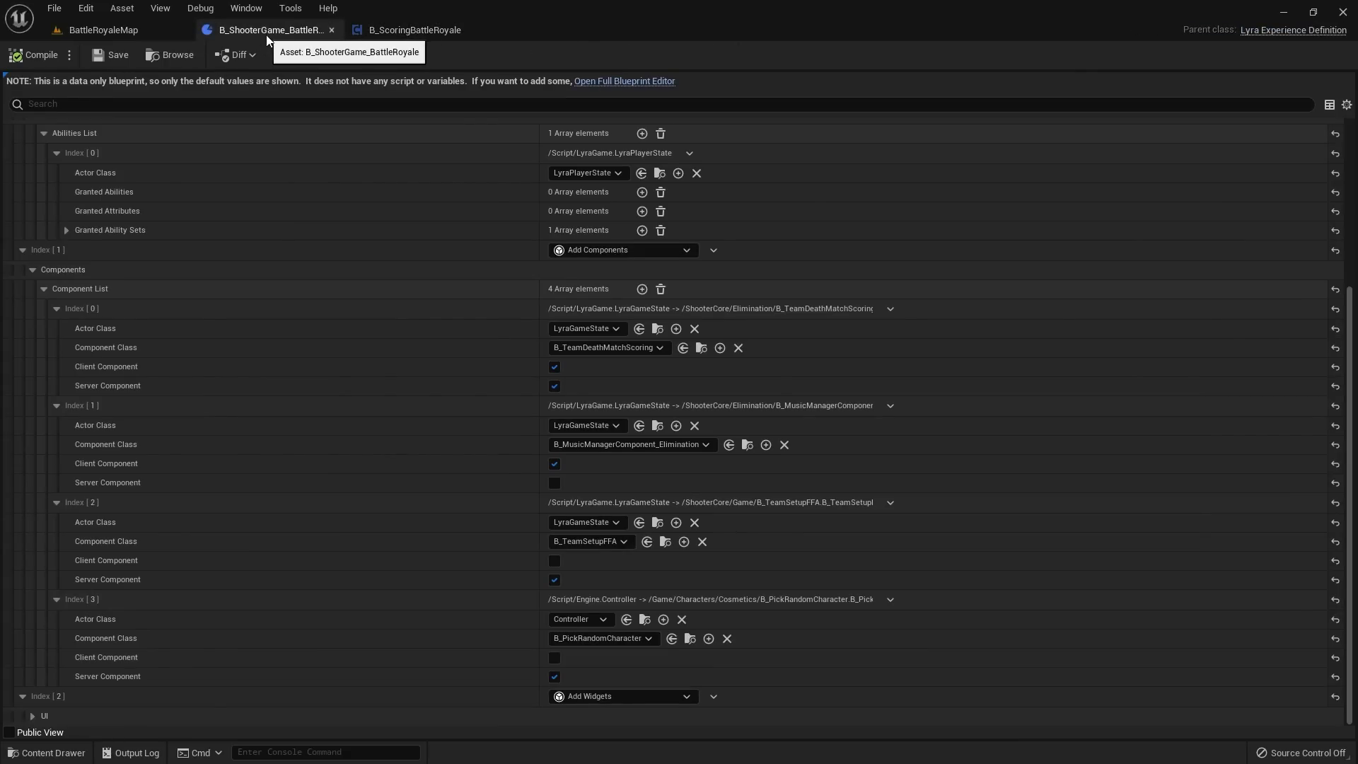
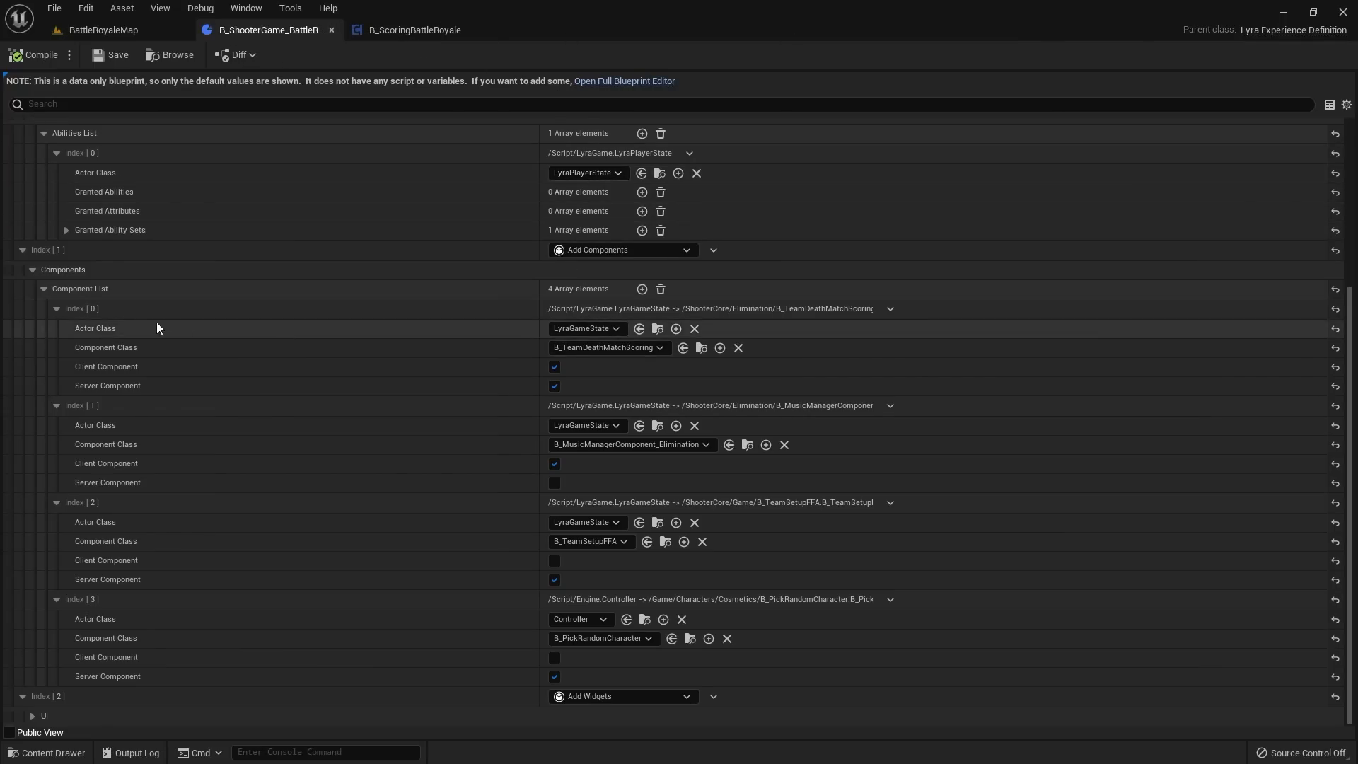
{"action": "left_click", "coordinate": [599, 348]}
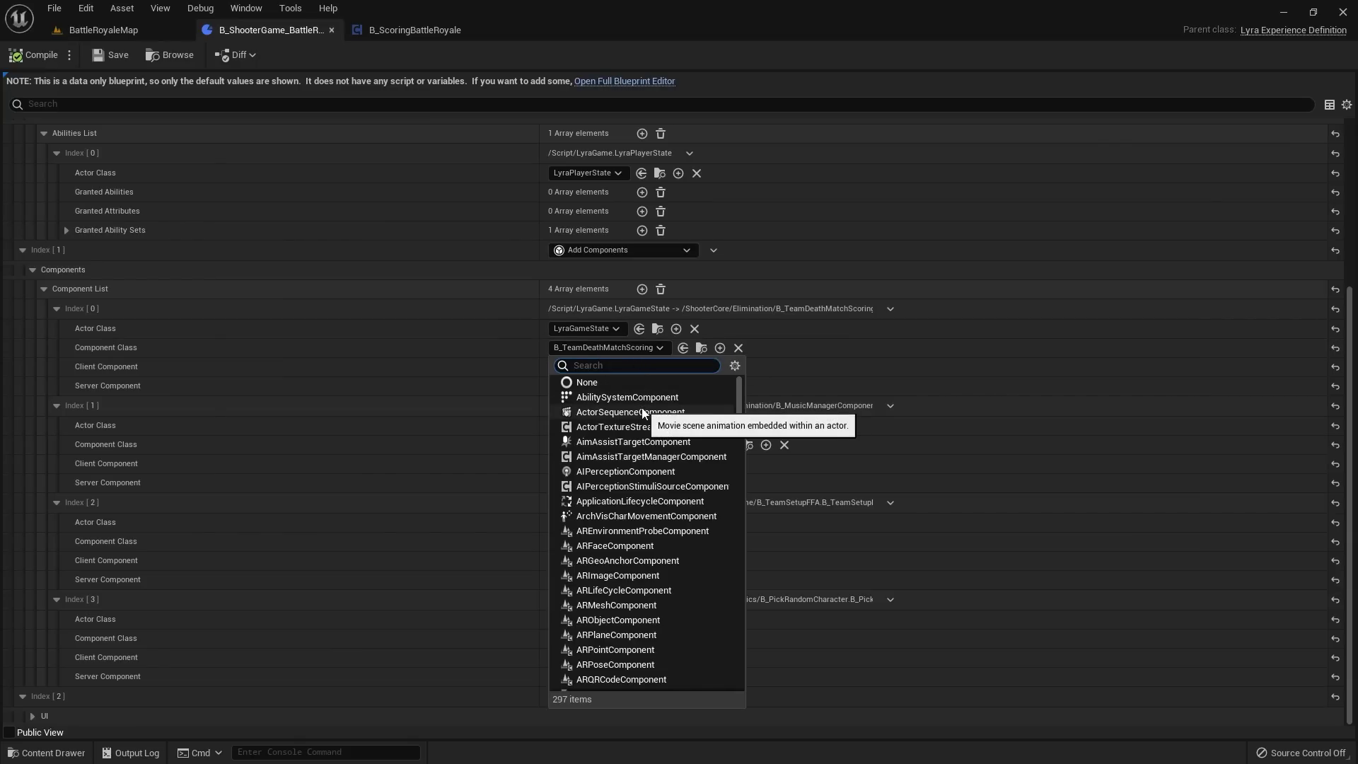
{"action": "type", "text": "battle"}
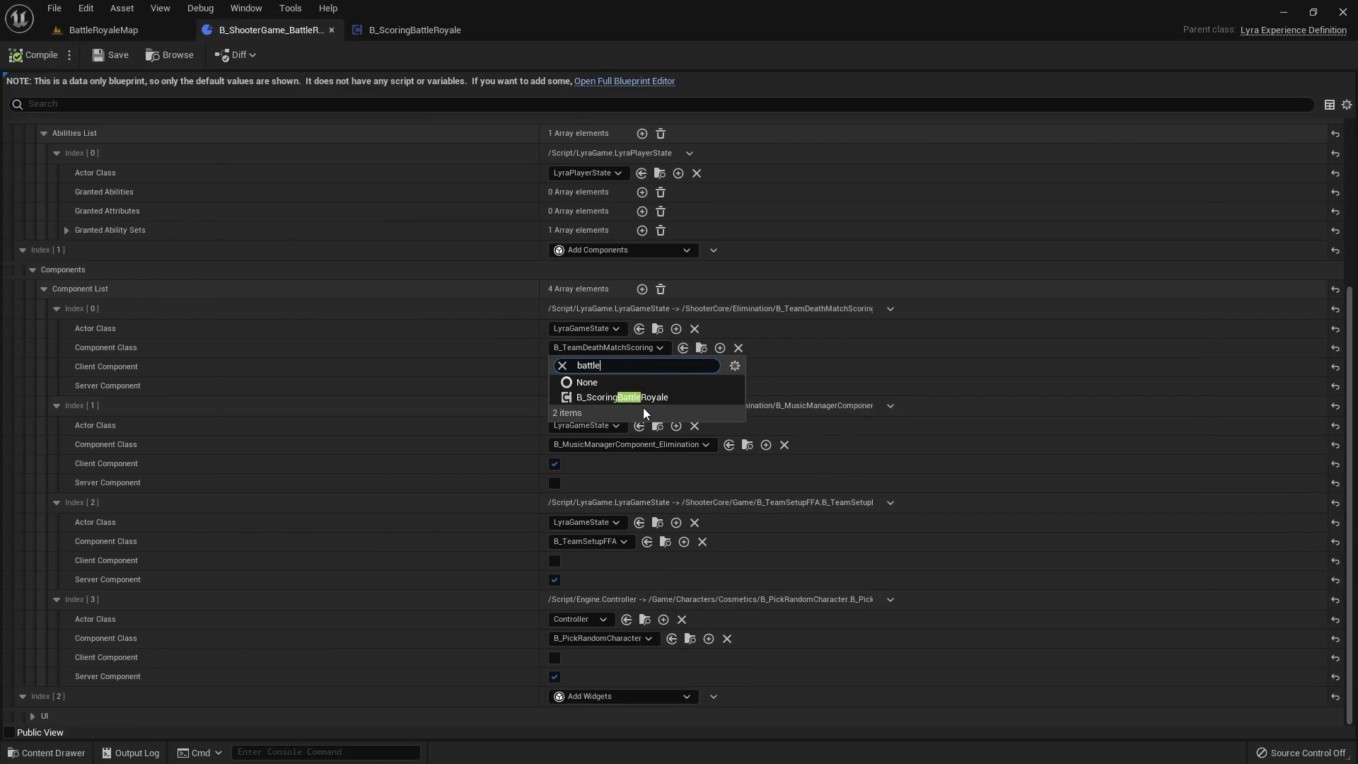
{"action": "left_click", "coordinate": [645, 398]}
{"action": "left_click", "coordinate": [113, 54]}
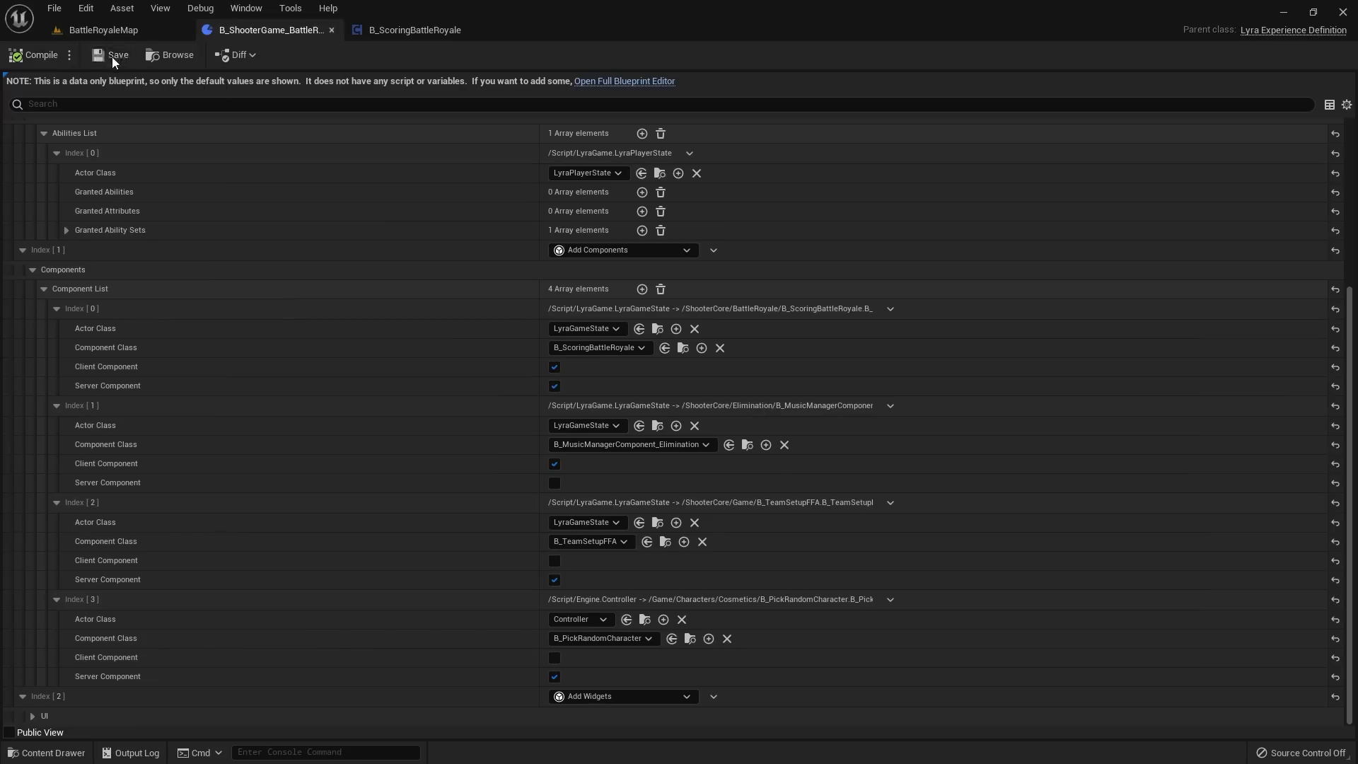
Step: Set BattleRoyaleMap's default gameplay experience to B_ShooterGame_BattleRoyale in the world settings and save the map
{"action": "left_click", "coordinate": [104, 30]}
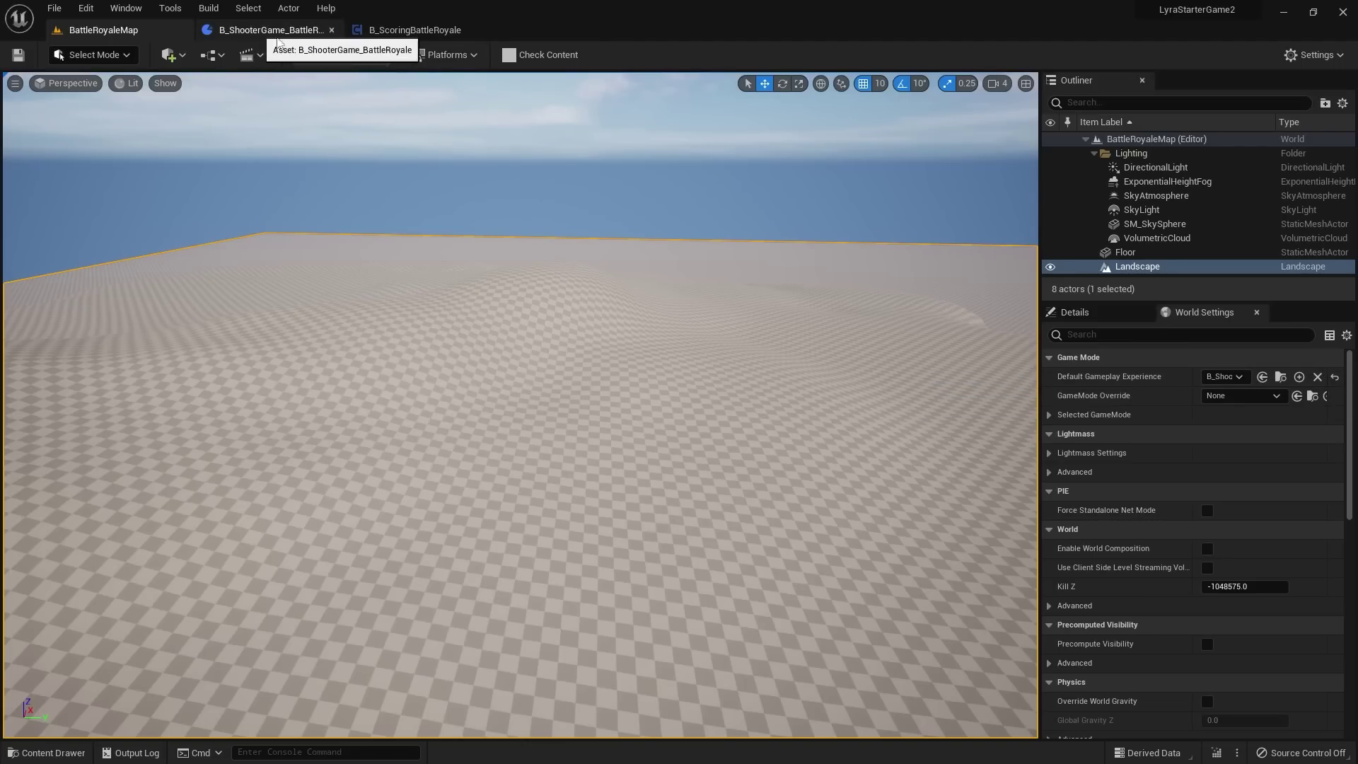
{"action": "left_click", "coordinate": [1216, 382]}
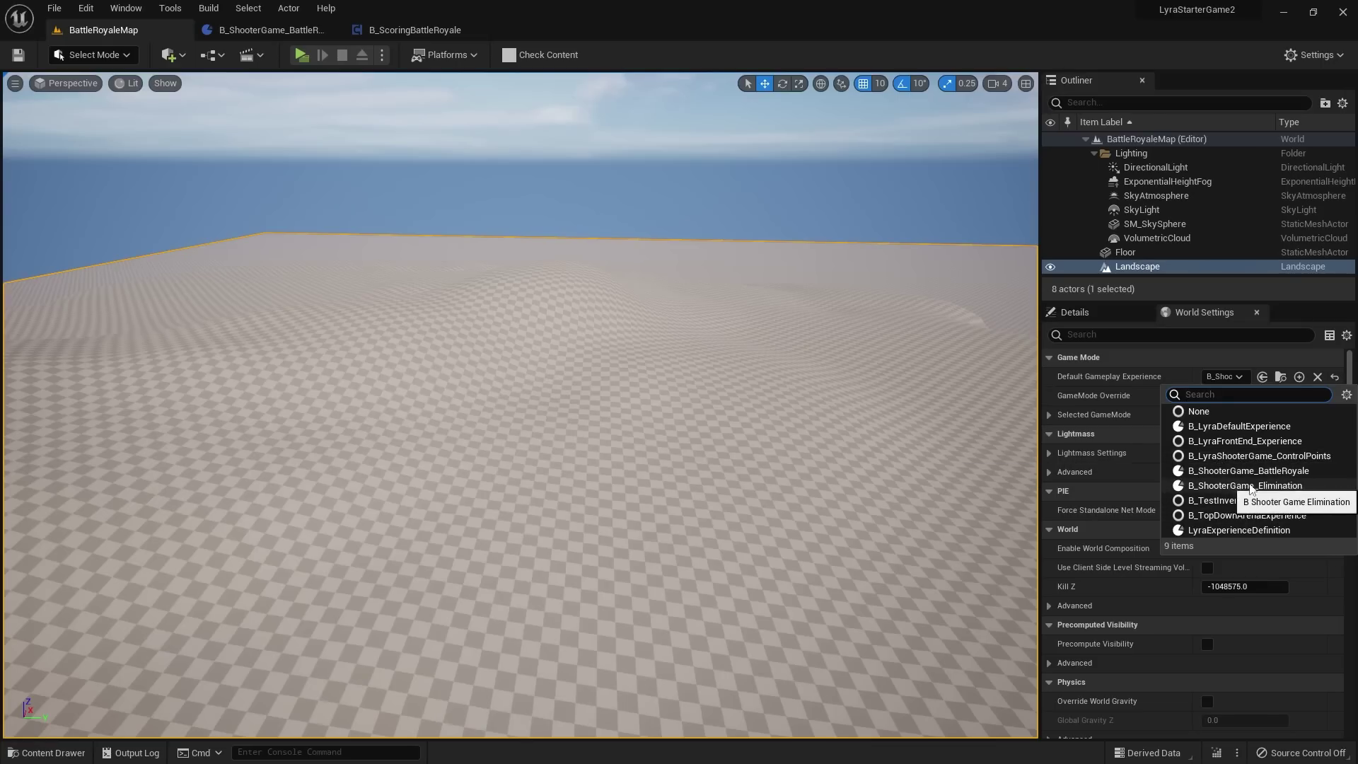
{"action": "left_click", "coordinate": [1267, 473]}
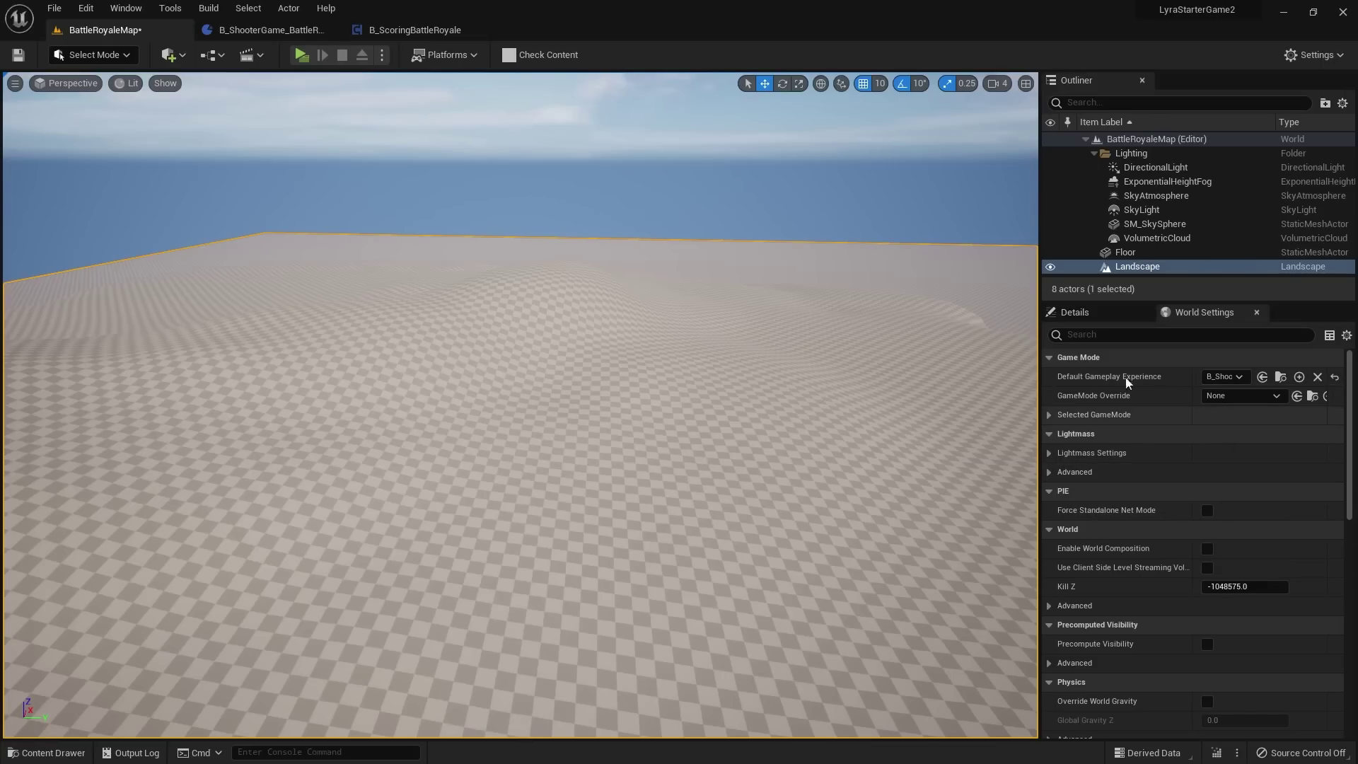
{"action": "left_click", "coordinate": [31, 55]}
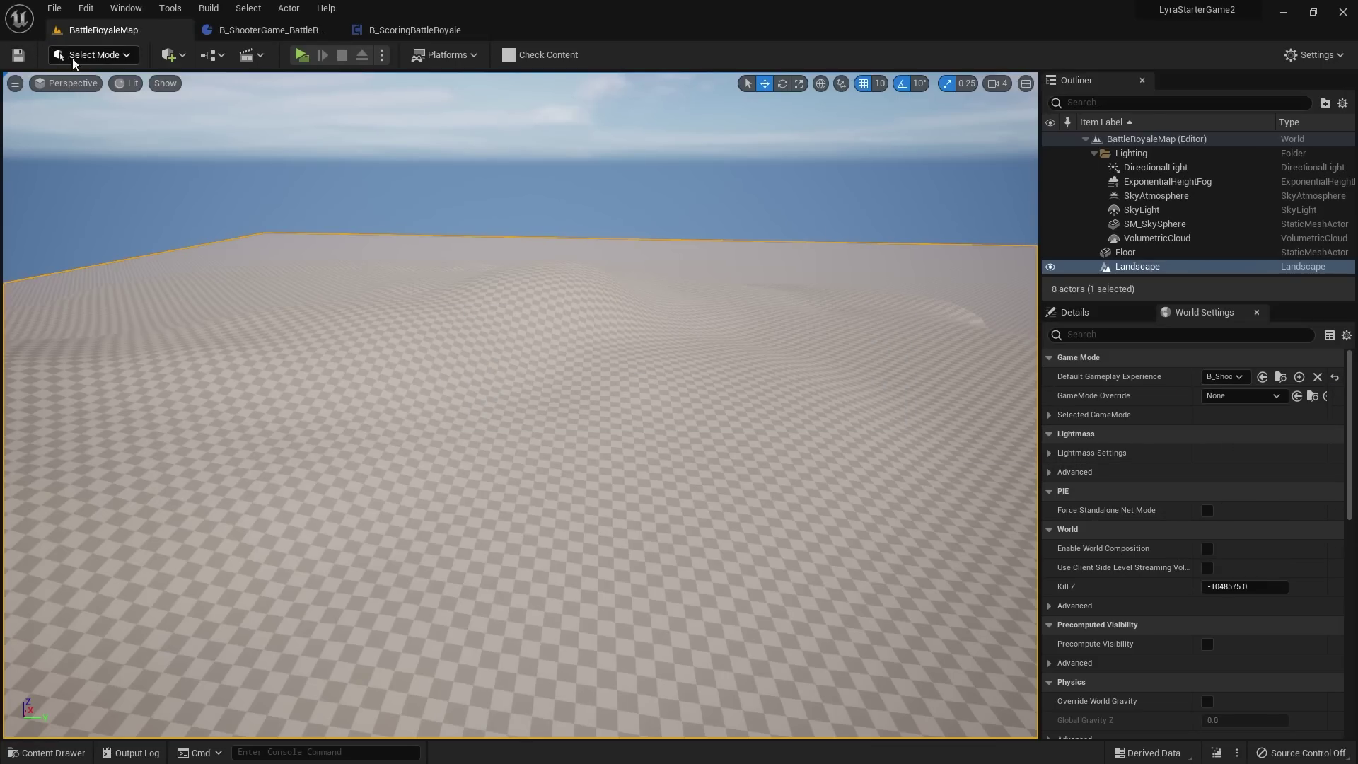
Step: Playtest the map with the battle royale scoring component, run the character over the landscape, and stop the session
{"action": "left_click", "coordinate": [319, 57]}
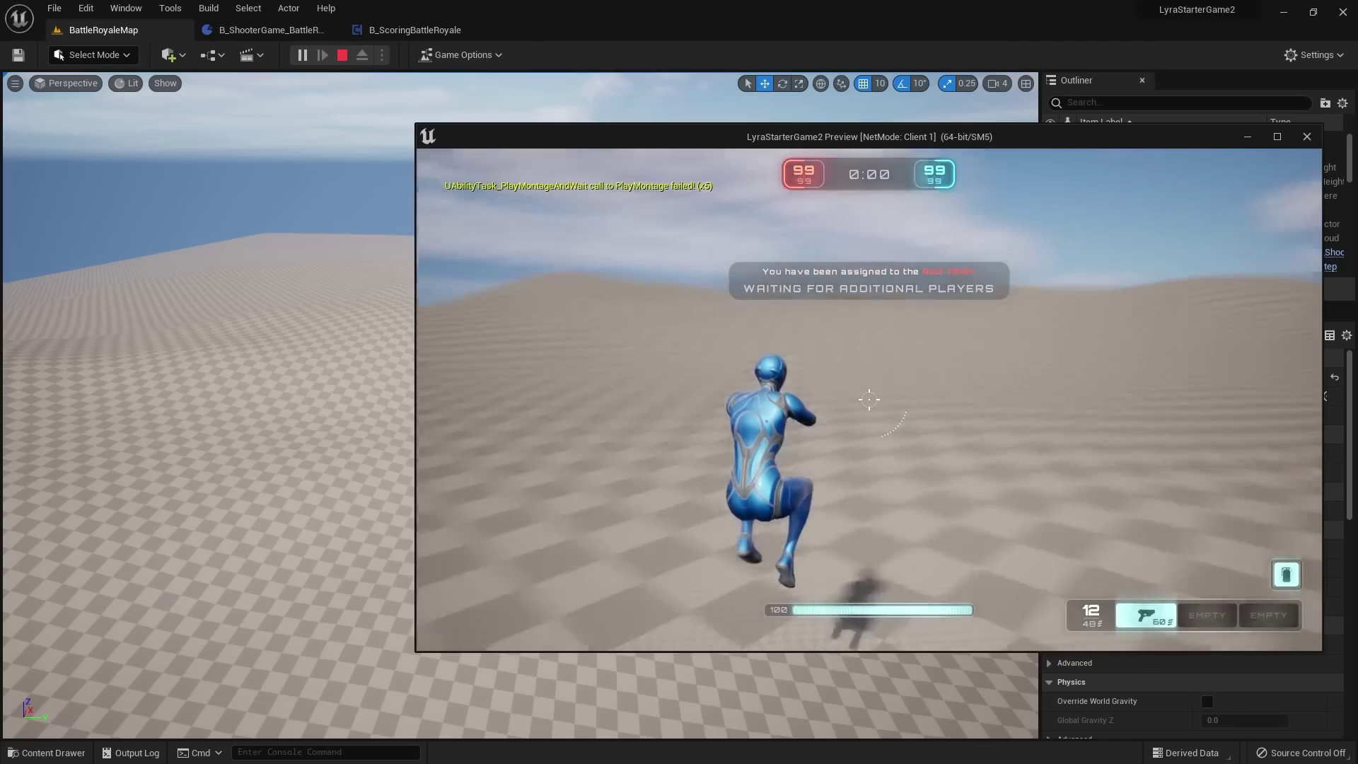
{"action": "key", "text": "w"}
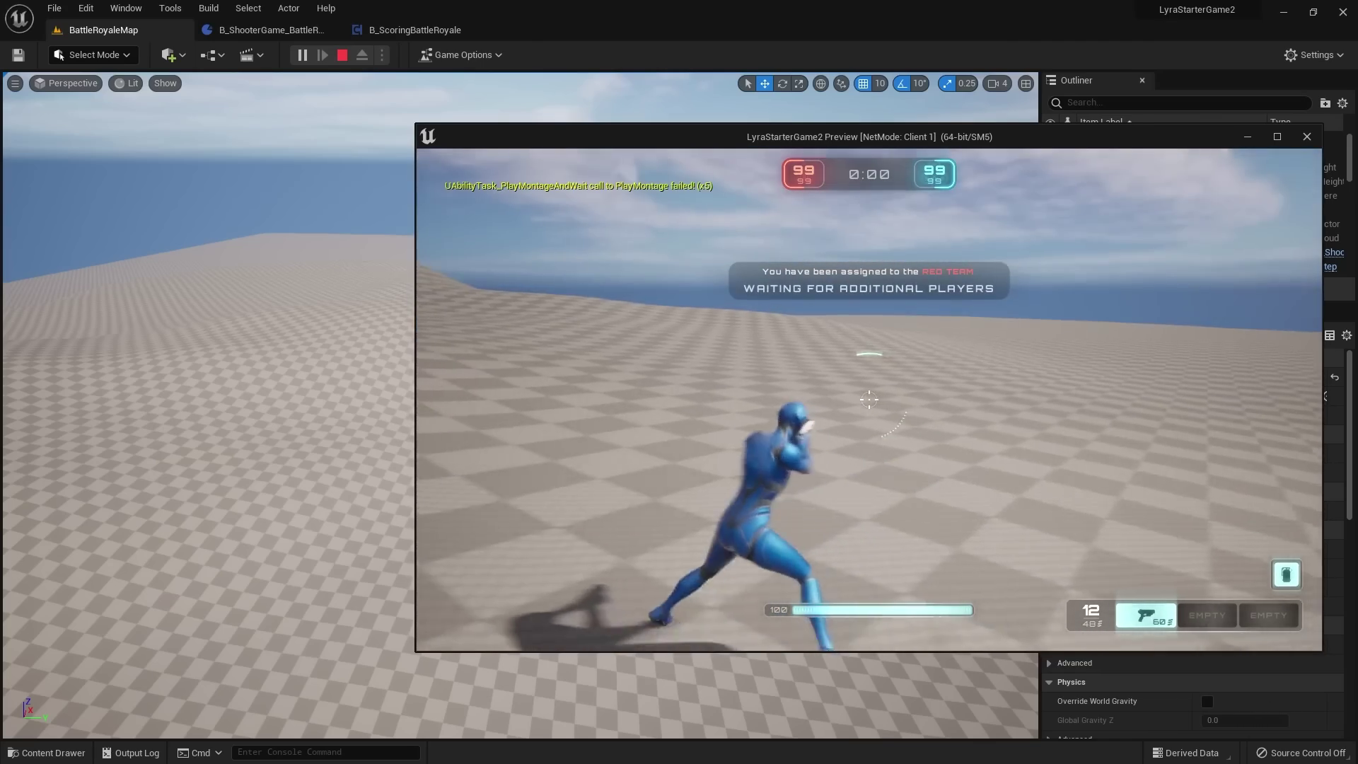
{"action": "key", "text": "w"}
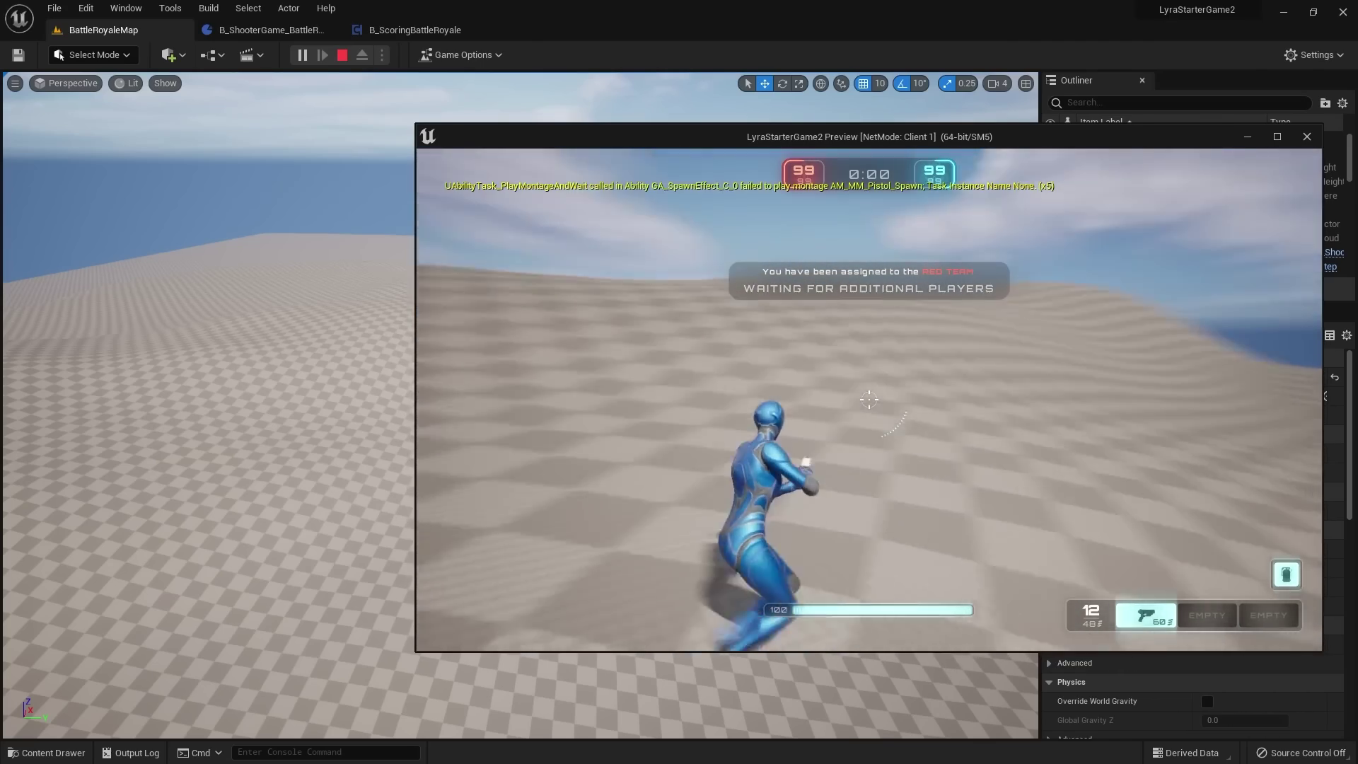
{"action": "key", "text": "w"}
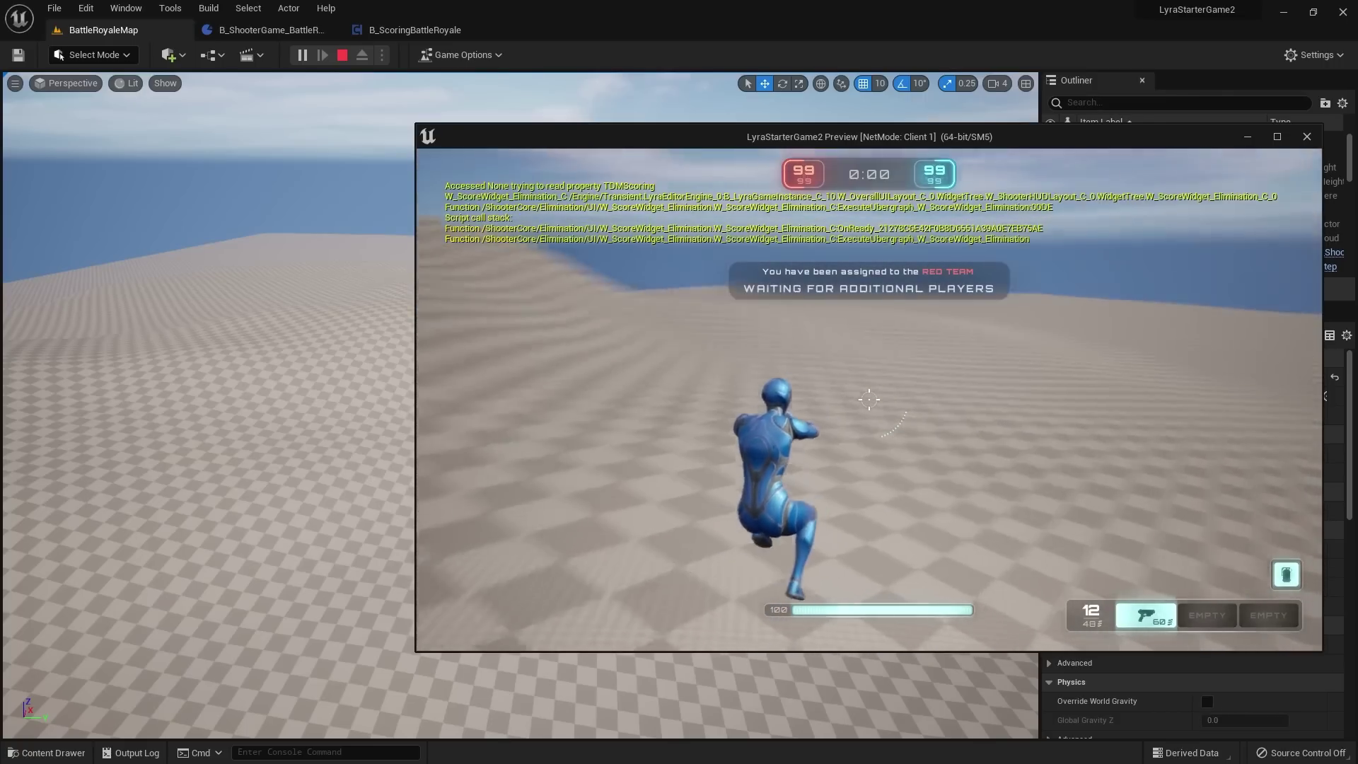
{"action": "key", "text": "Escape"}
{"action": "left_click", "coordinate": [912, 433]}
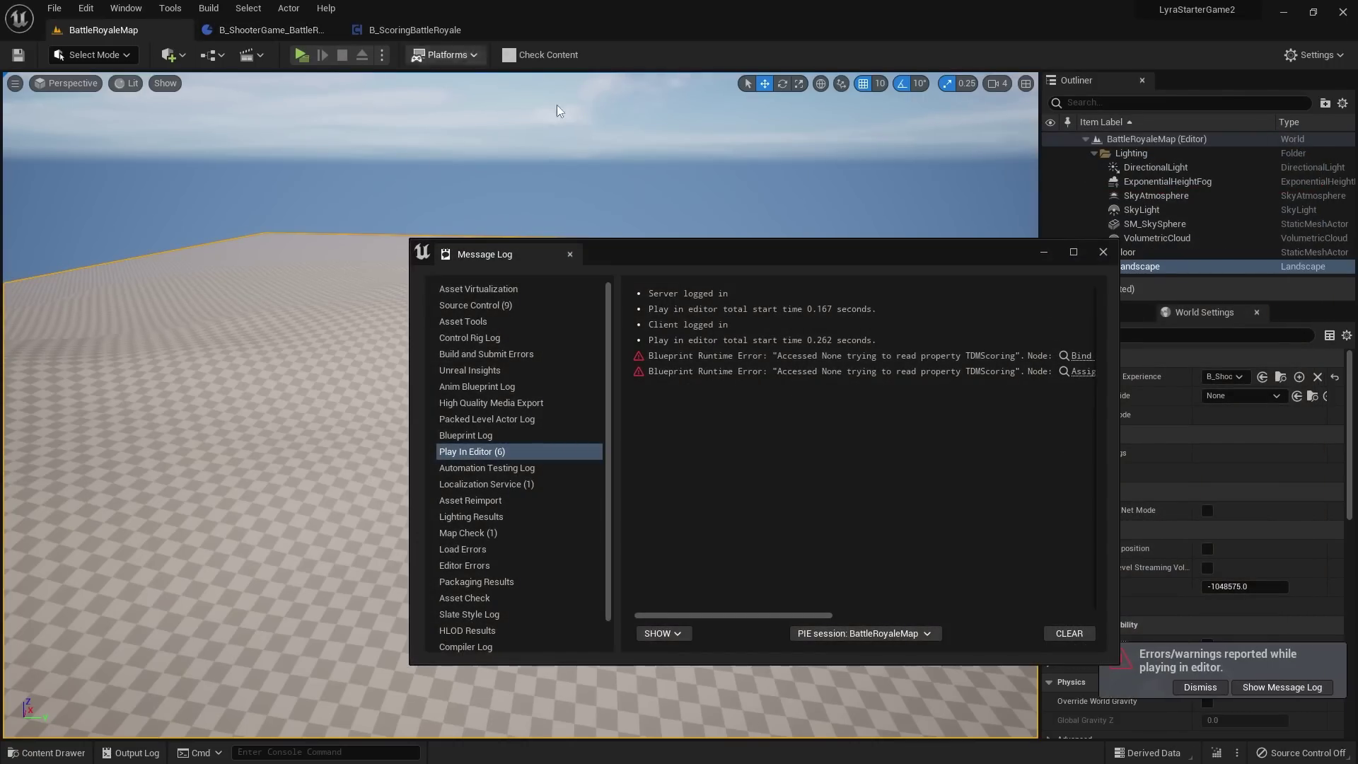
Step: Examine the play session's runtime errors in the Message Log alongside the B_ScoringBattleRoyale event graph, and close the log
{"action": "left_click", "coordinate": [407, 34]}
{"action": "left_click_drag", "start_coordinate": [666, 265], "coordinate": [720, 466]}
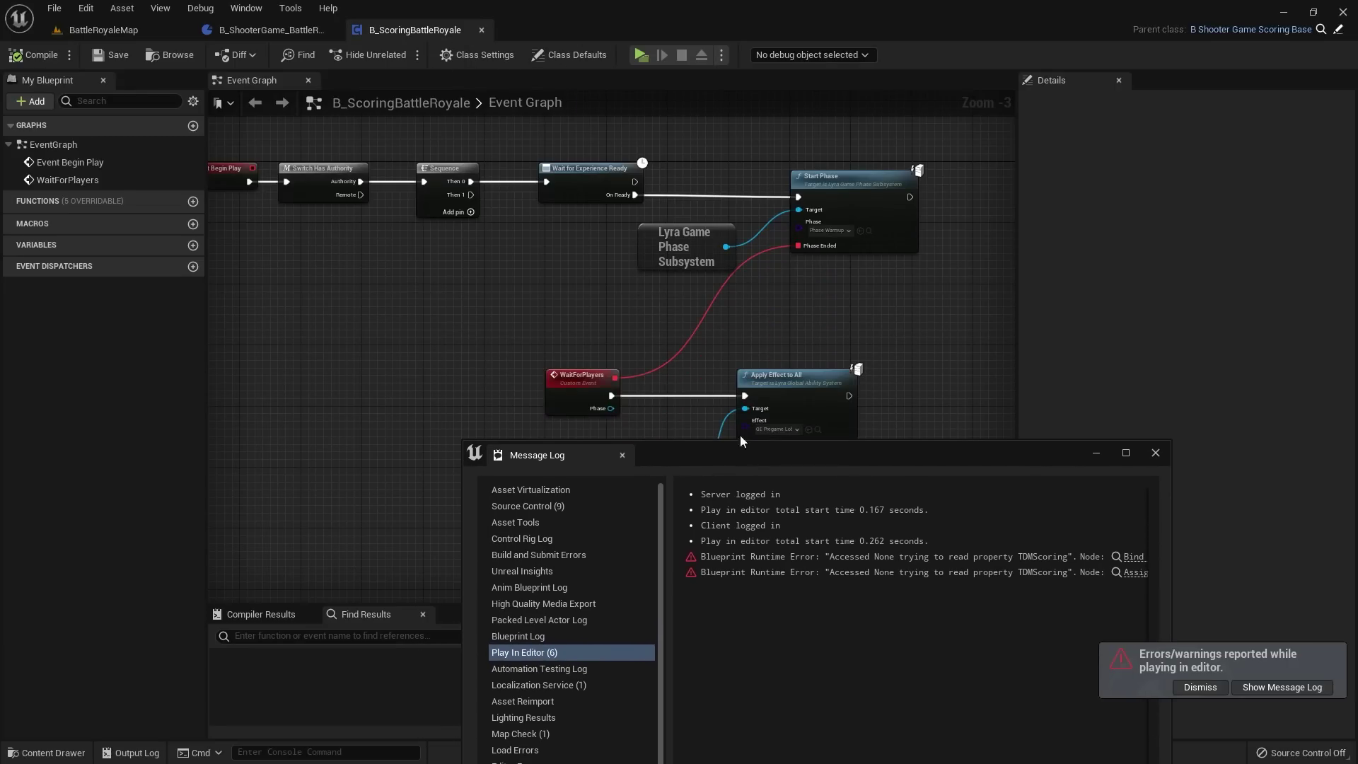
{"action": "right_click_drag", "start_coordinate": [732, 419], "coordinate": [703, 318]}
{"action": "left_click_drag", "start_coordinate": [652, 297], "coordinate": [787, 384]}
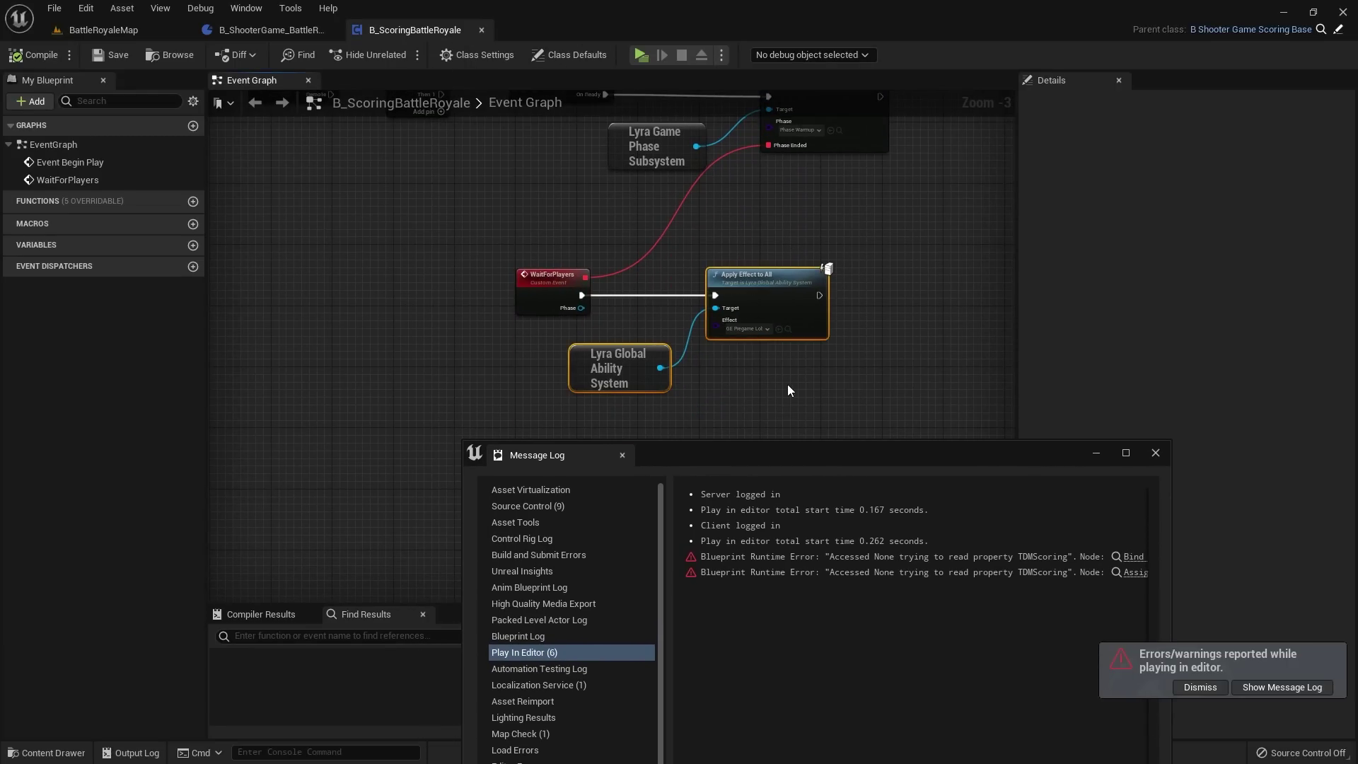
{"action": "scroll", "coordinate": [740, 322], "scroll_direction": "up", "scroll_amount": 3}
{"action": "scroll", "coordinate": [751, 340], "scroll_direction": "down", "scroll_amount": 4}
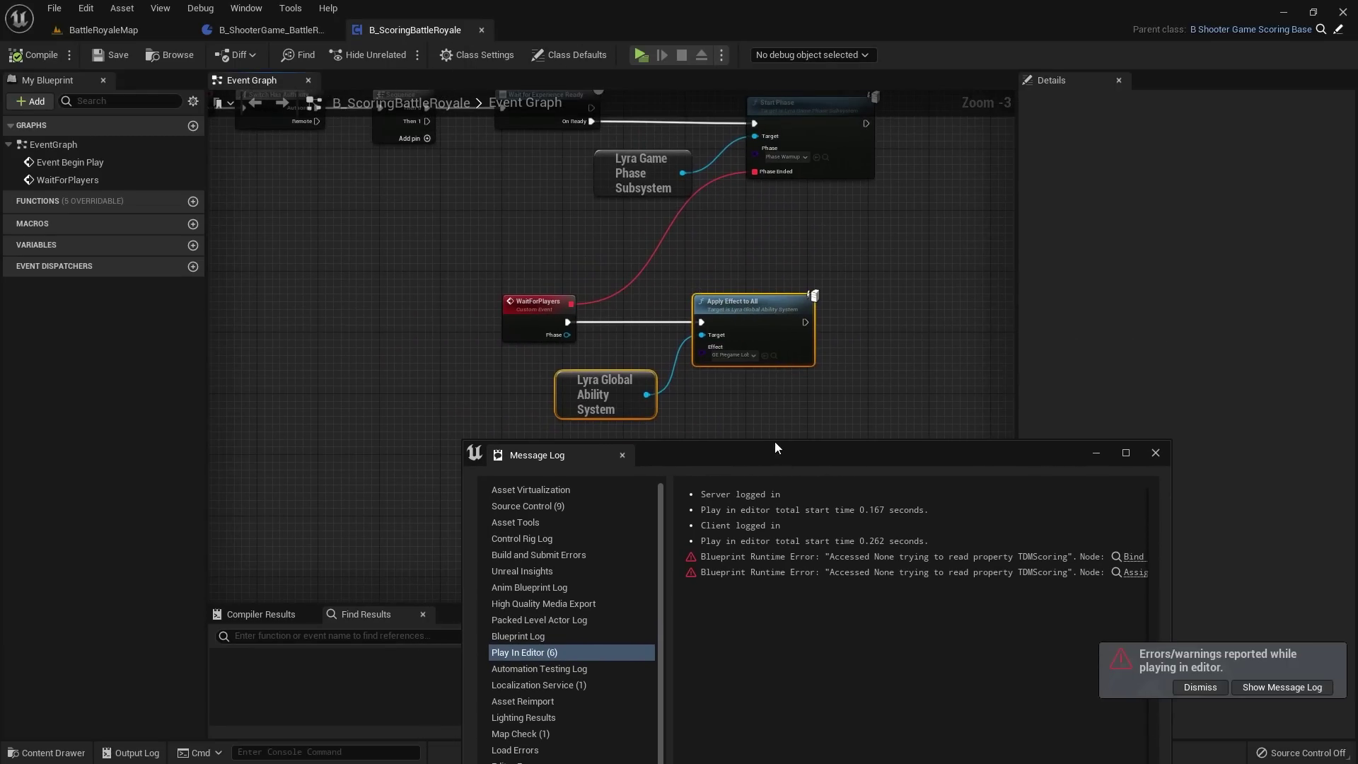
{"action": "left_click_drag", "start_coordinate": [775, 446], "coordinate": [671, 188]}
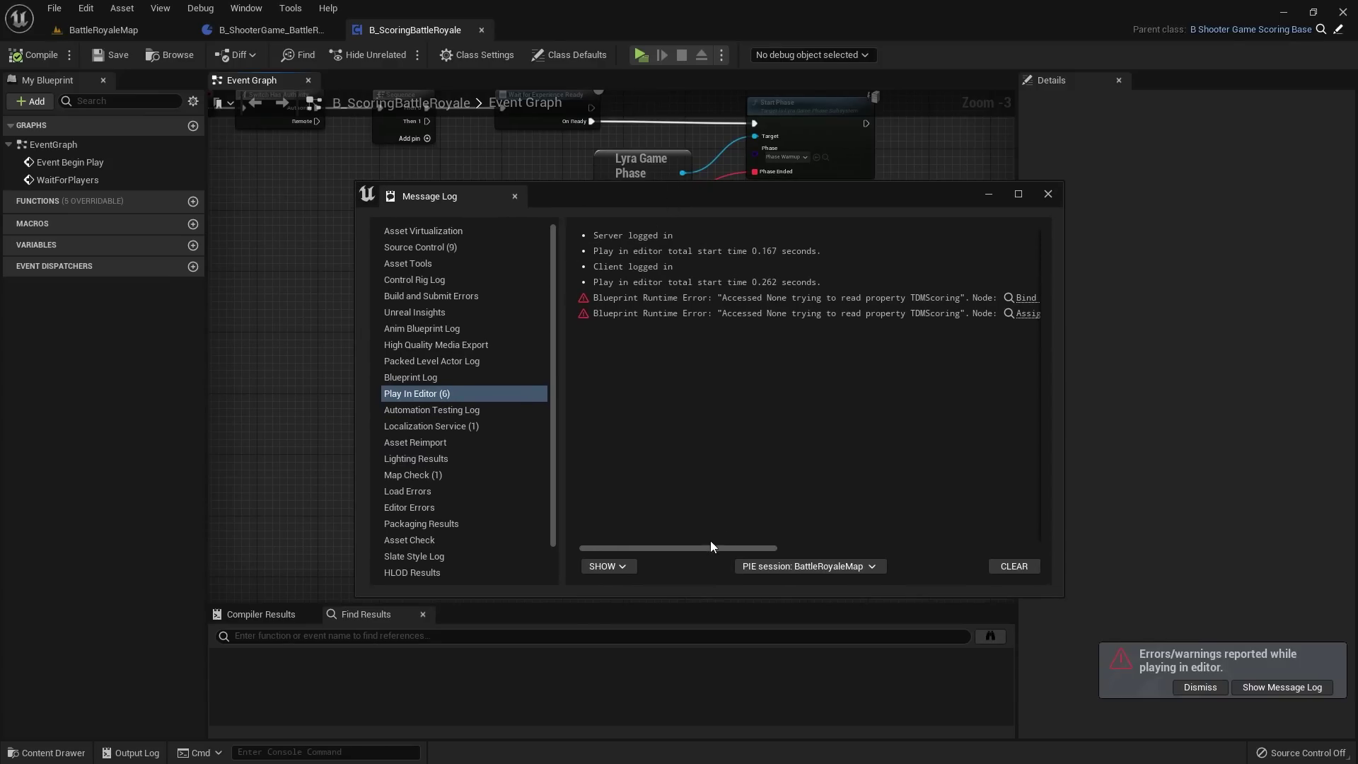
{"action": "left_click_drag", "start_coordinate": [710, 545], "coordinate": [742, 546]}
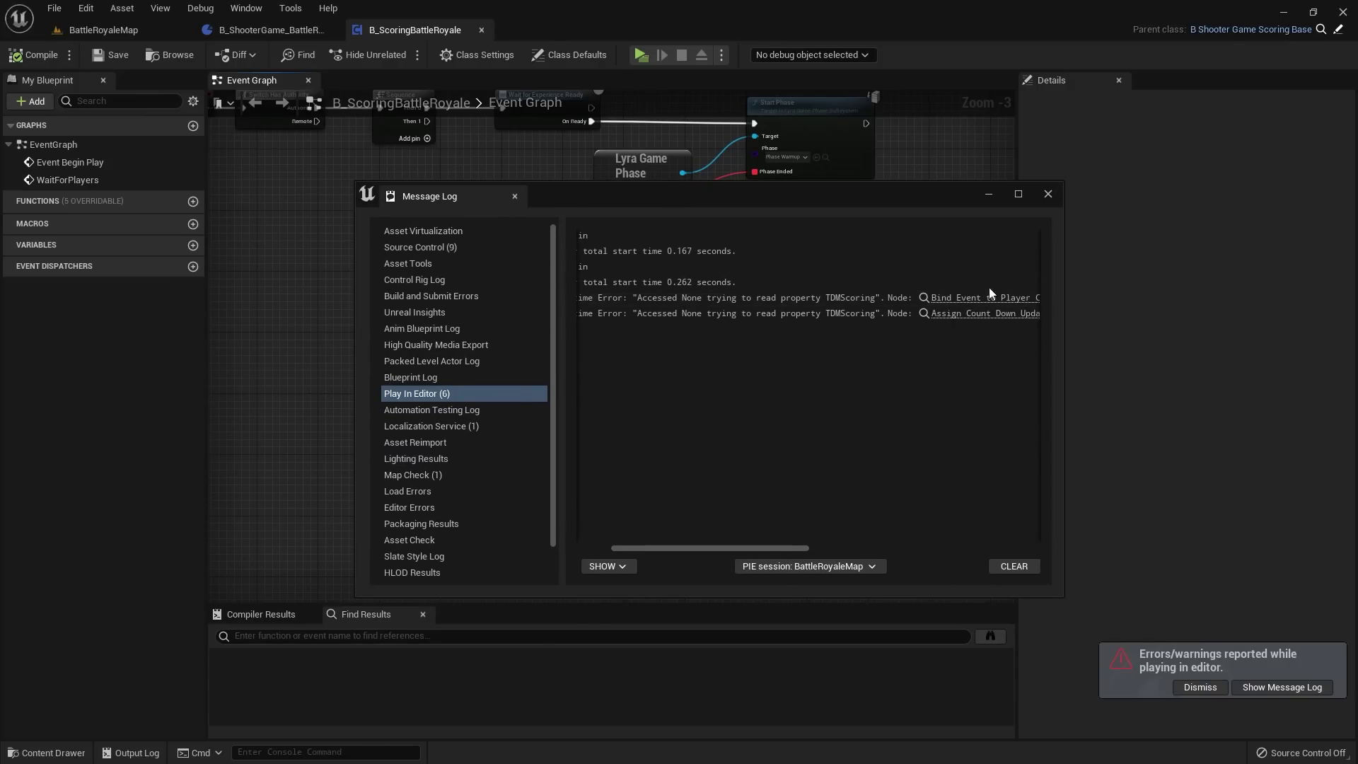
{"action": "left_click", "coordinate": [1047, 194]}
Step: Check the abilities and component entries in the B_ShooterGame_BattleRoyale experience's actions list
{"action": "left_click", "coordinate": [297, 30]}
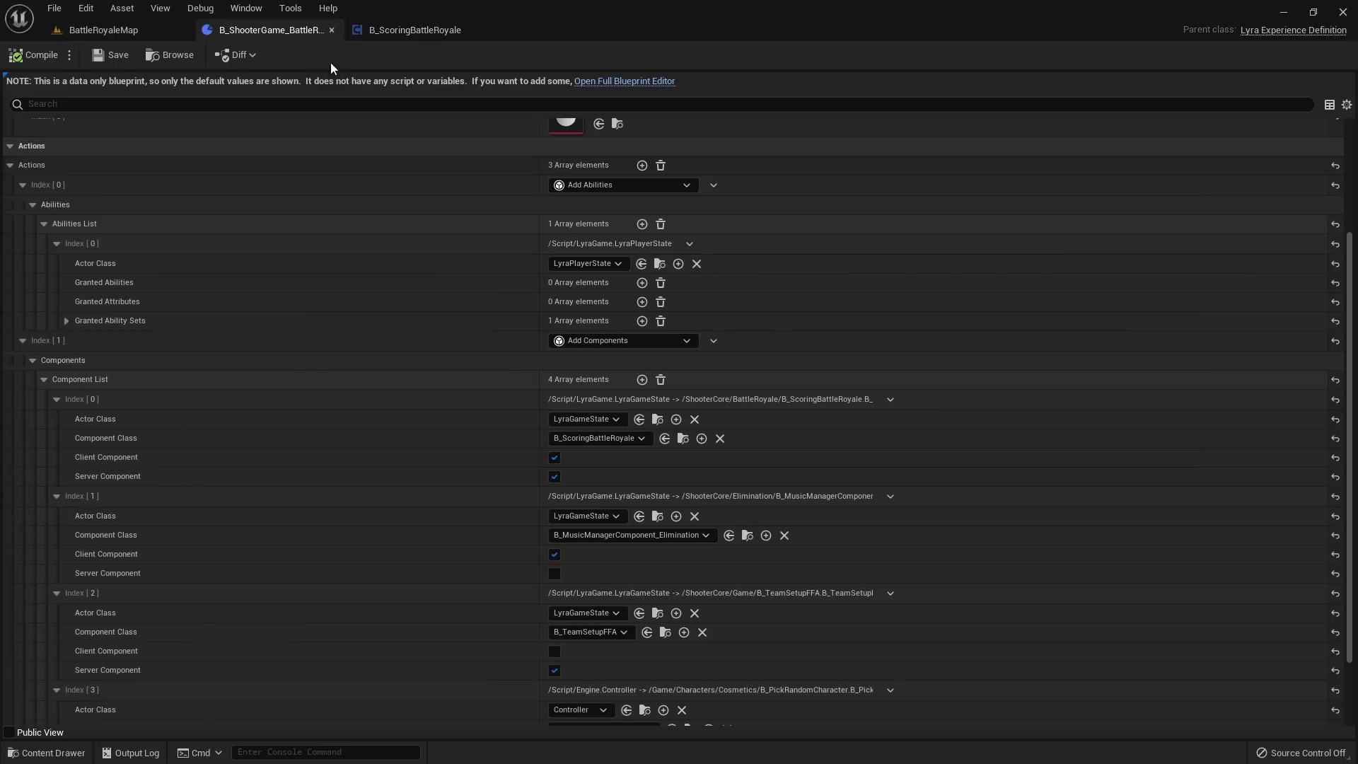
{"action": "scroll", "coordinate": [495, 282], "scroll_direction": "down", "scroll_amount": 3}
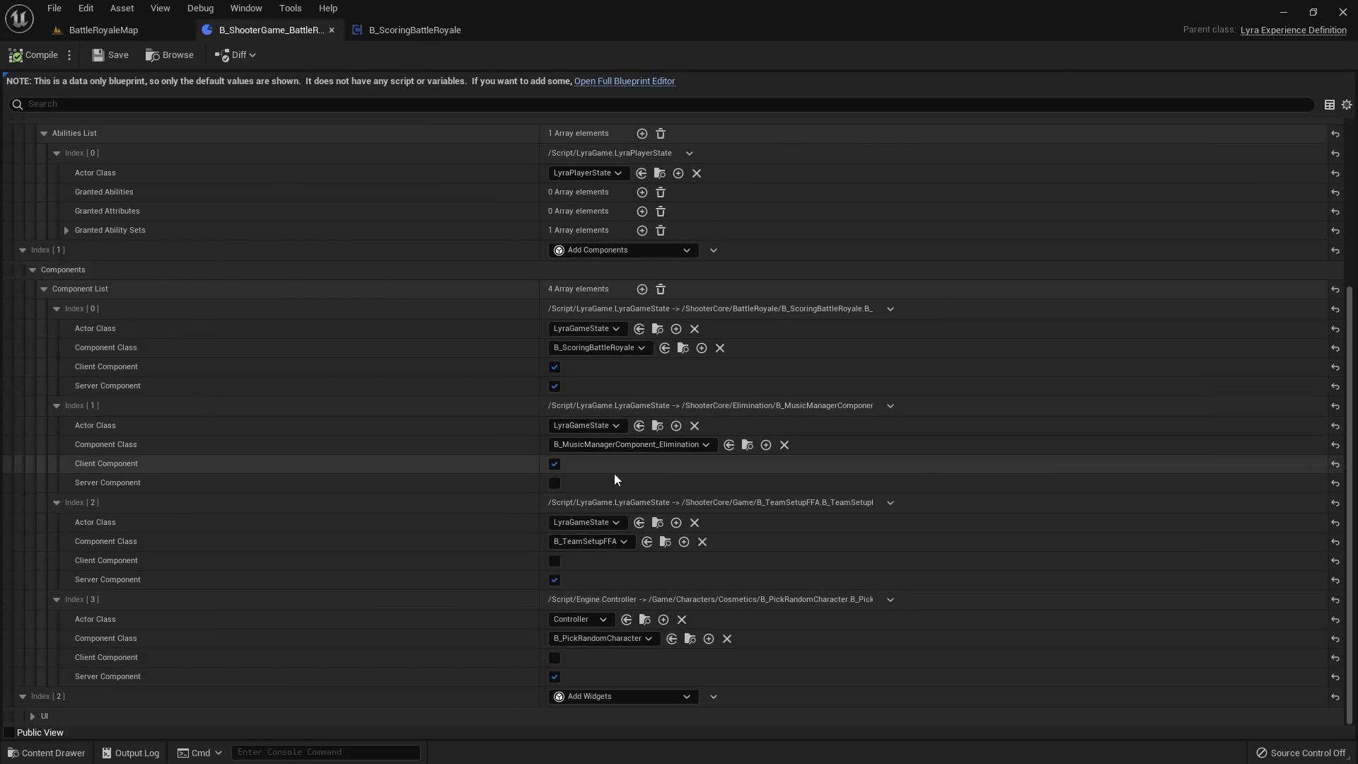
{"action": "left_click", "coordinate": [415, 30]}
{"action": "left_click", "coordinate": [273, 29]}
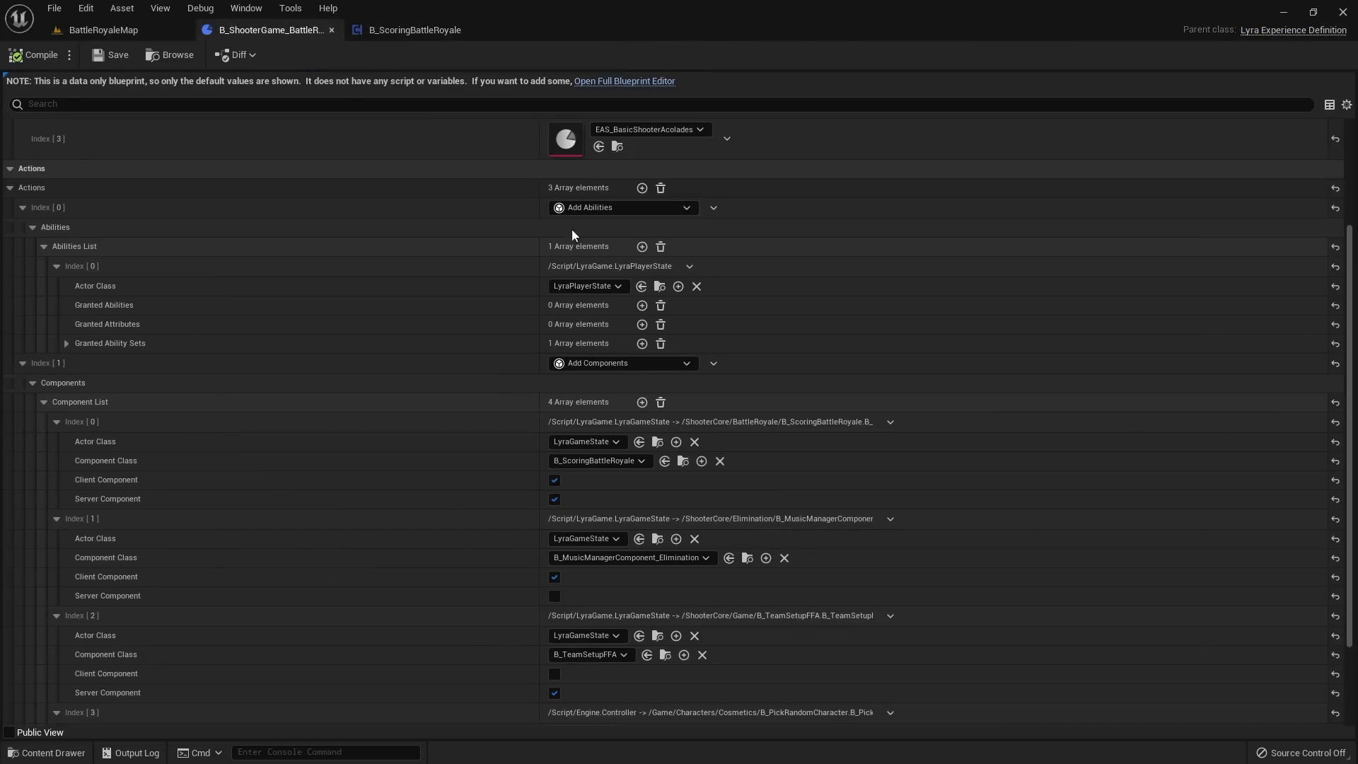
Step: Review the WaitForPlayers event and its Apply Effect to All and Lyra Global Ability System nodes in B_ScoringBattleRoyale
{"action": "left_click", "coordinate": [432, 37]}
{"action": "left_click", "coordinate": [635, 269]}
{"action": "scroll", "coordinate": [635, 268], "scroll_direction": "up", "scroll_amount": 3}
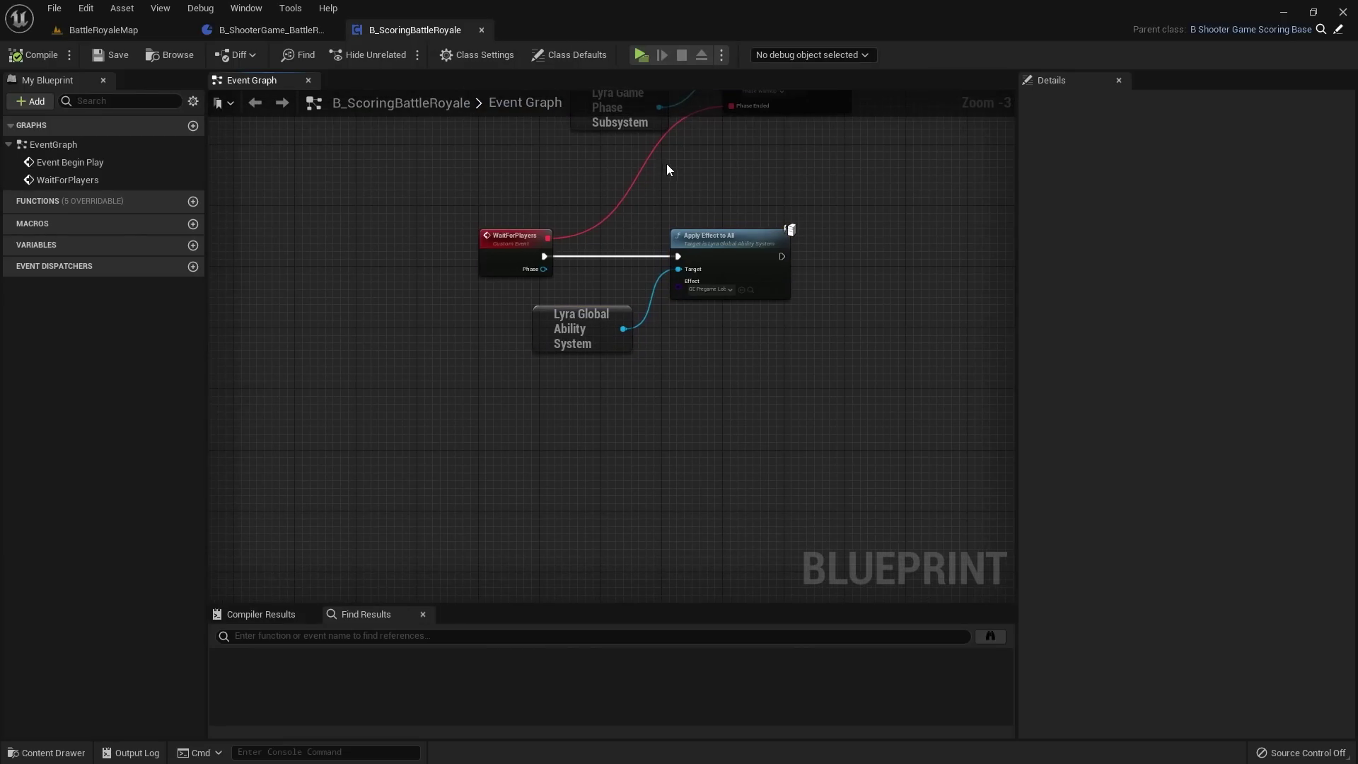
{"action": "left_click_drag", "start_coordinate": [564, 233], "coordinate": [751, 425]}
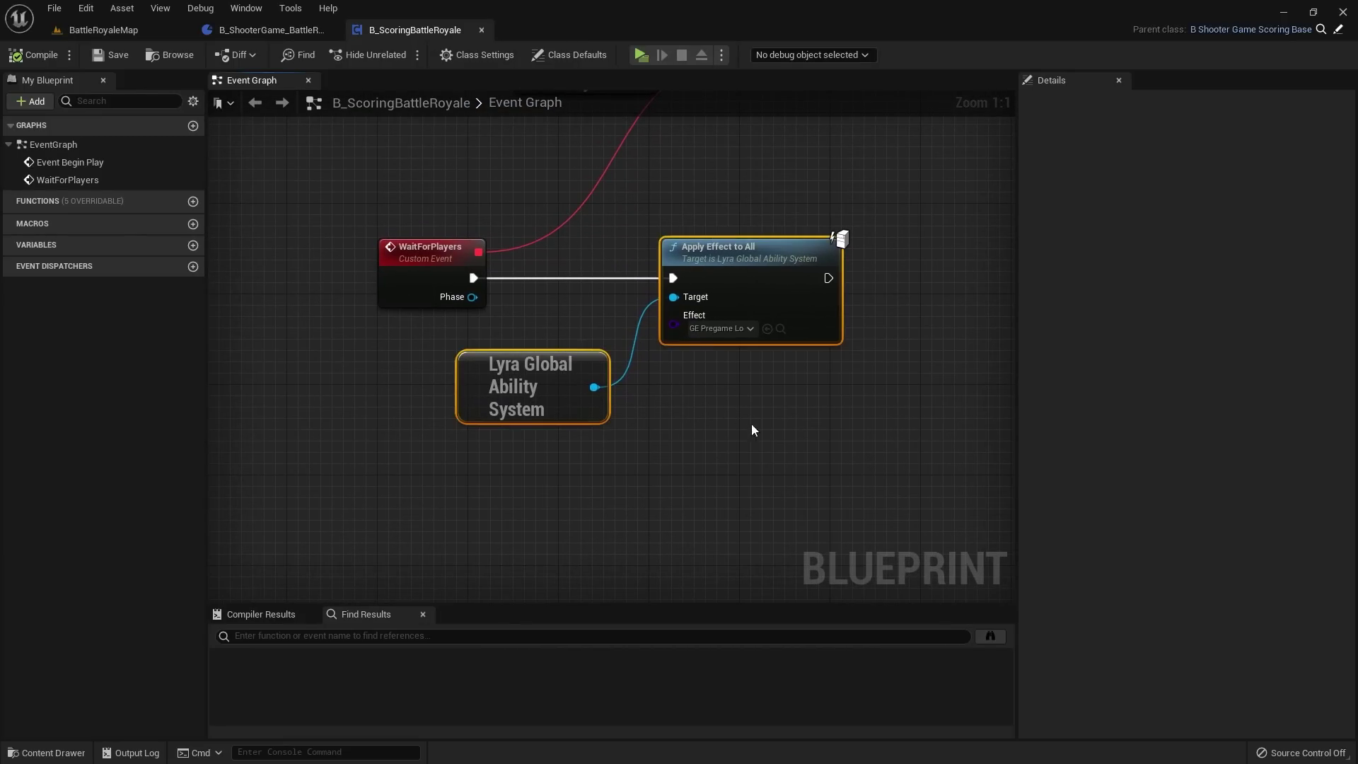
{"action": "left_click", "coordinate": [778, 411]}
{"action": "scroll", "coordinate": [701, 381], "scroll_direction": "down", "scroll_amount": 2}
{"action": "left_click_drag", "start_coordinate": [386, 259], "coordinate": [643, 393]}
{"action": "left_click", "coordinate": [337, 282]}
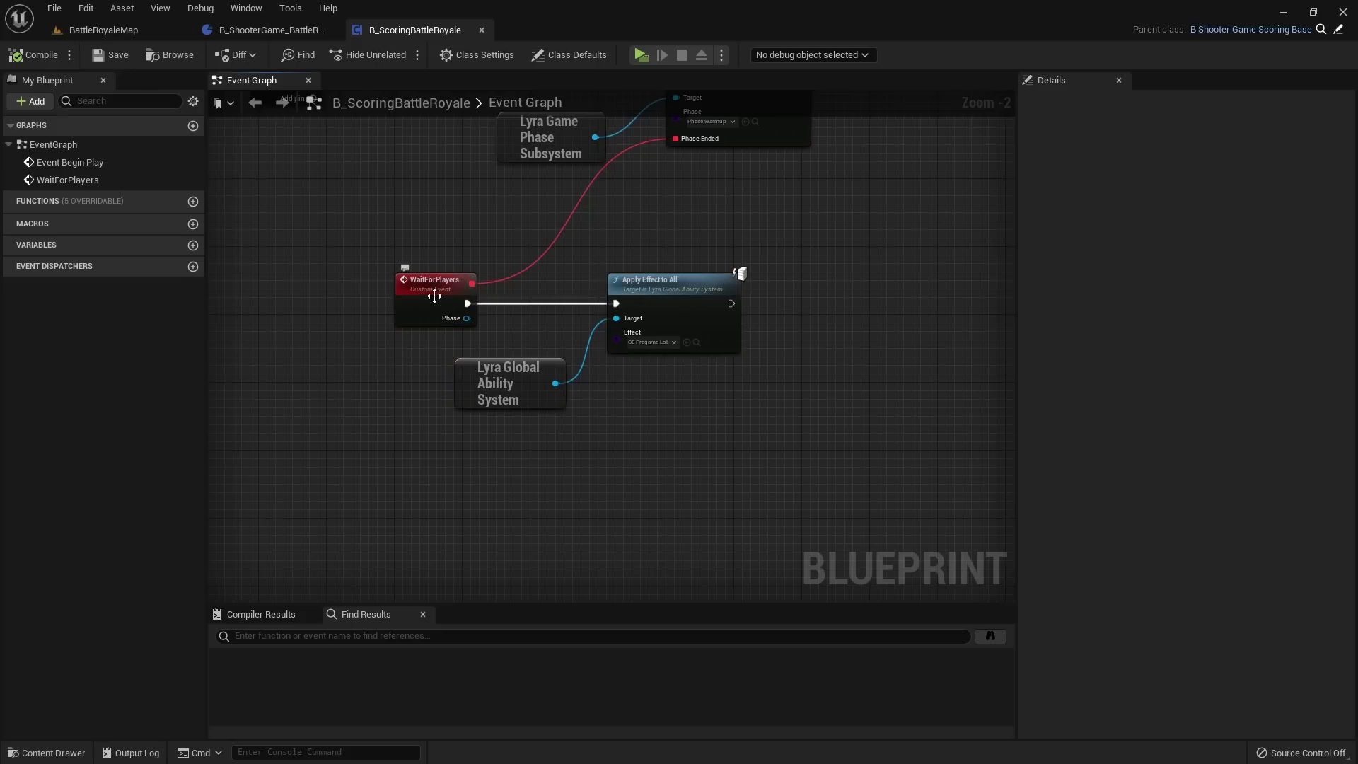
{"action": "right_click_drag", "start_coordinate": [740, 290], "coordinate": [648, 296]}
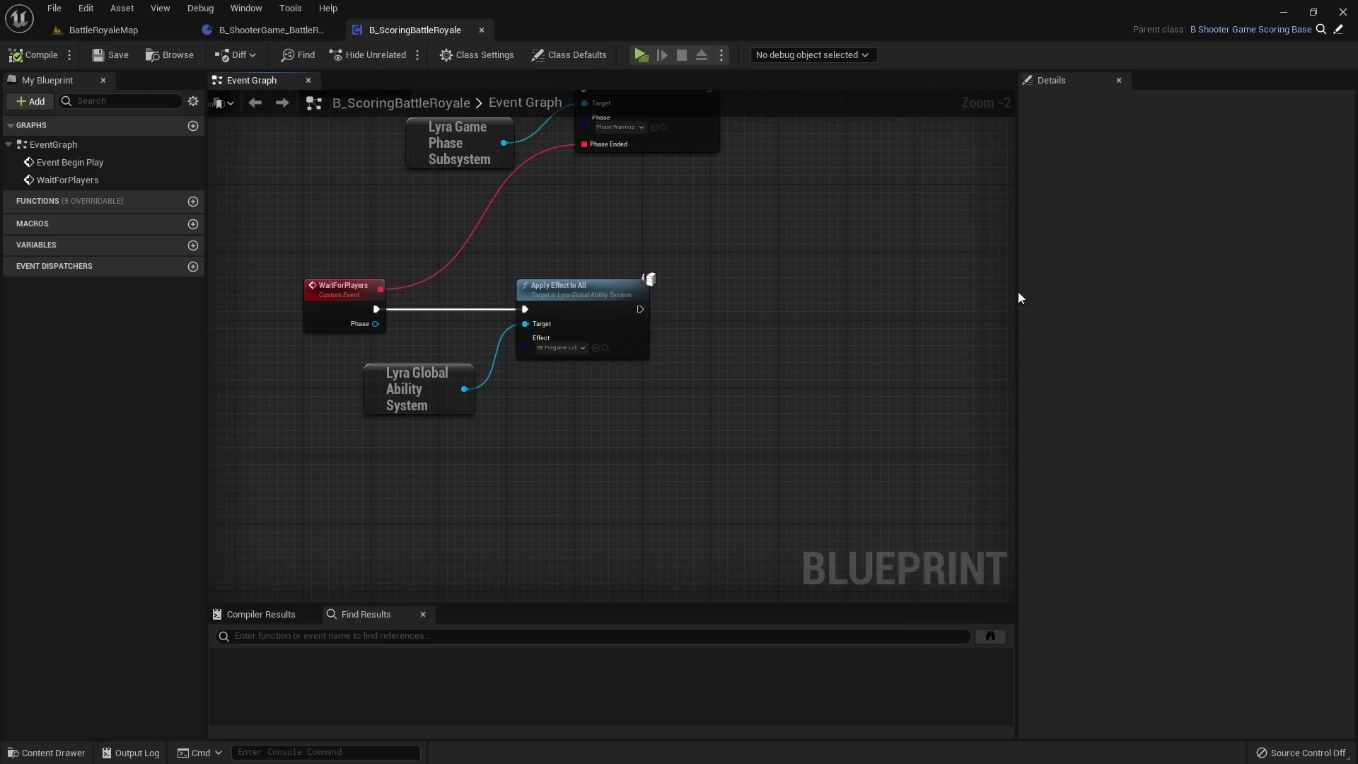
{"action": "right_click_drag", "start_coordinate": [725, 339], "coordinate": [703, 331]}
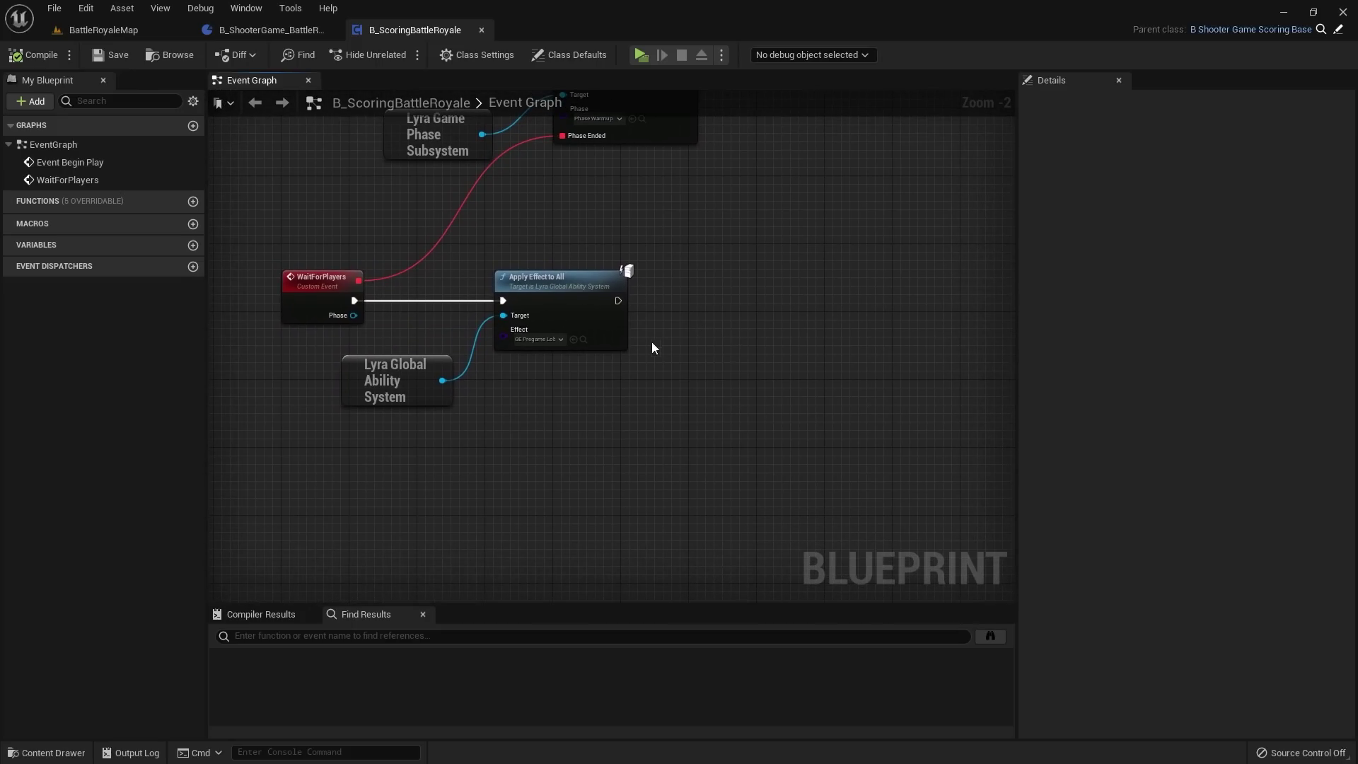
Step: Add a Get CommonUserSubsystem node below the Apply Effect to All node in the B_ScoringBattleRoyale event graph
{"action": "scroll", "coordinate": [695, 300], "scroll_direction": "up", "scroll_amount": 1}
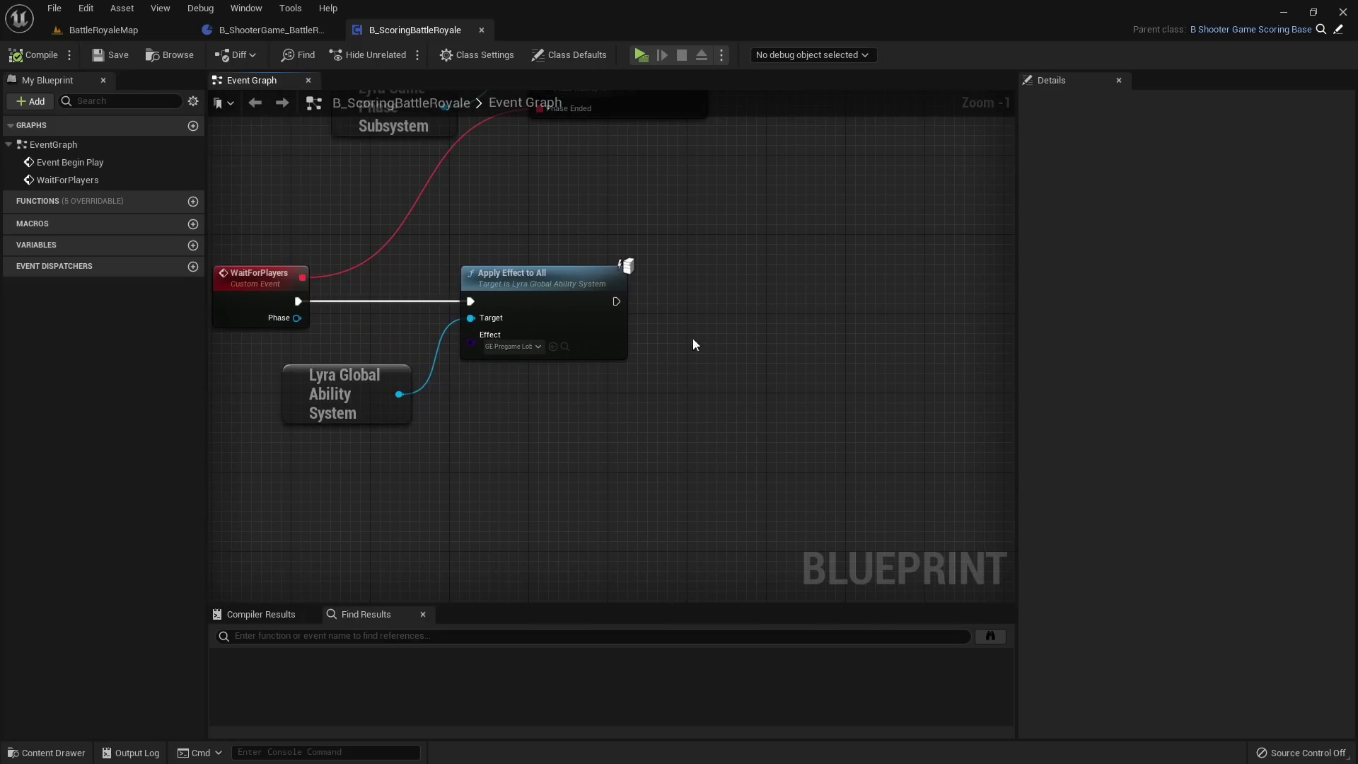
{"action": "scroll", "coordinate": [685, 375], "scroll_direction": "up", "scroll_amount": 1}
{"action": "right_click_drag", "start_coordinate": [684, 375], "coordinate": [586, 356]}
{"action": "scroll", "coordinate": [523, 404], "scroll_direction": "down", "scroll_amount": 2}
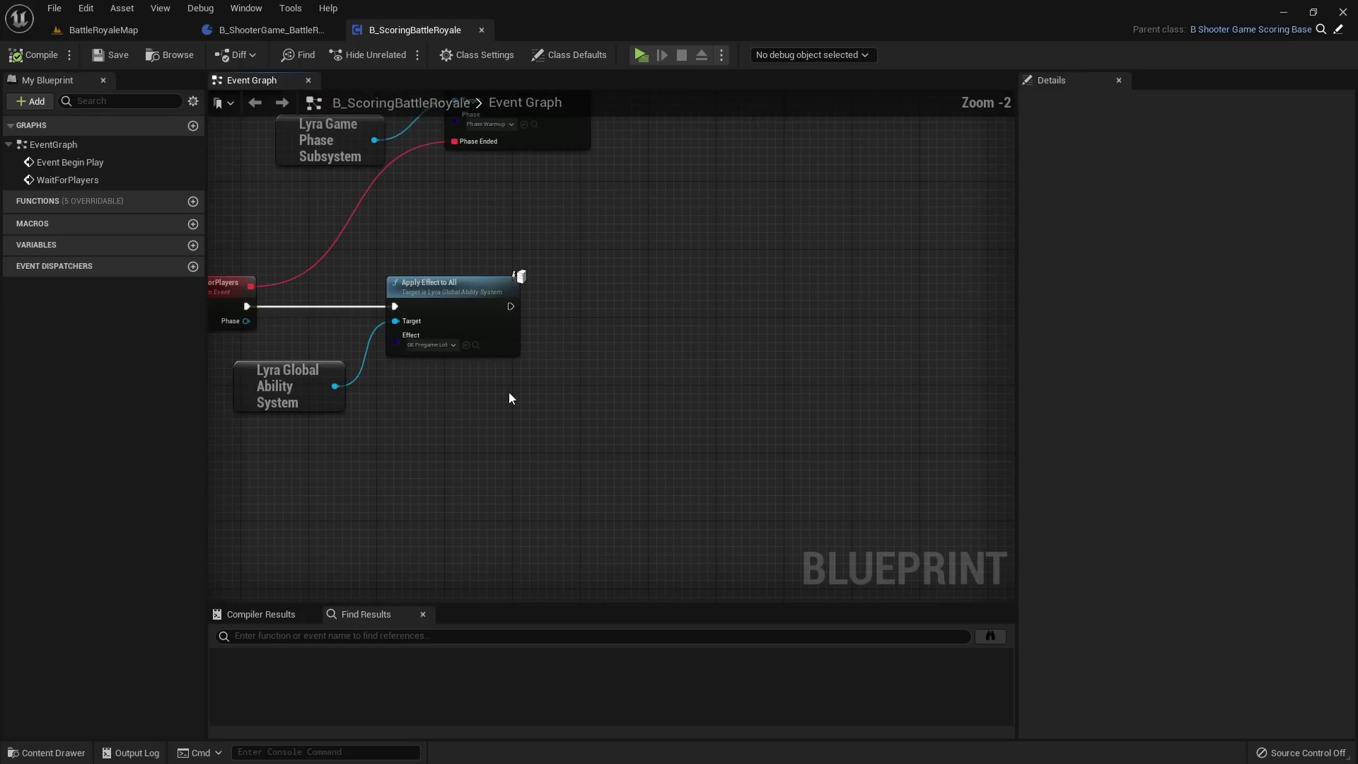
{"action": "scroll", "coordinate": [503, 396], "scroll_direction": "up", "scroll_amount": 1}
{"action": "right_click", "coordinate": [503, 397]}
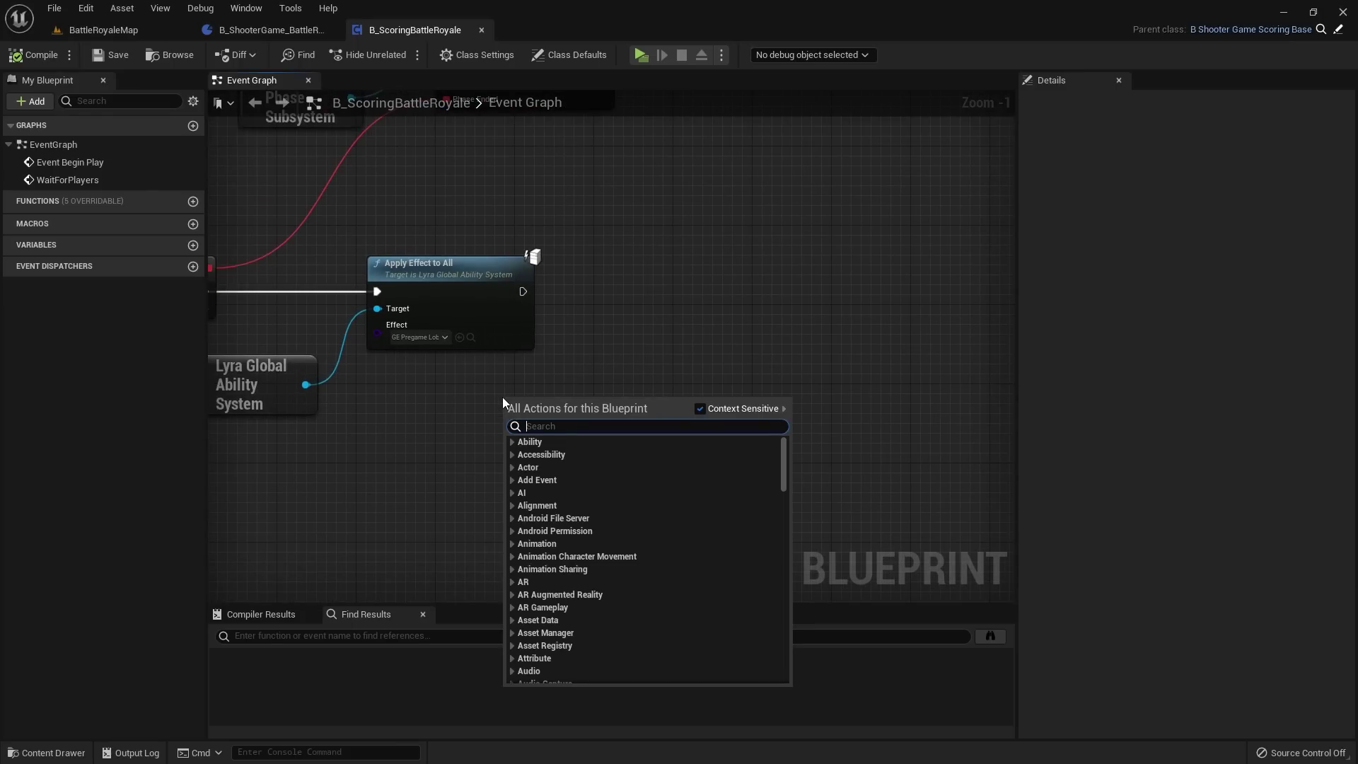
{"action": "type", "text": "get common user"}
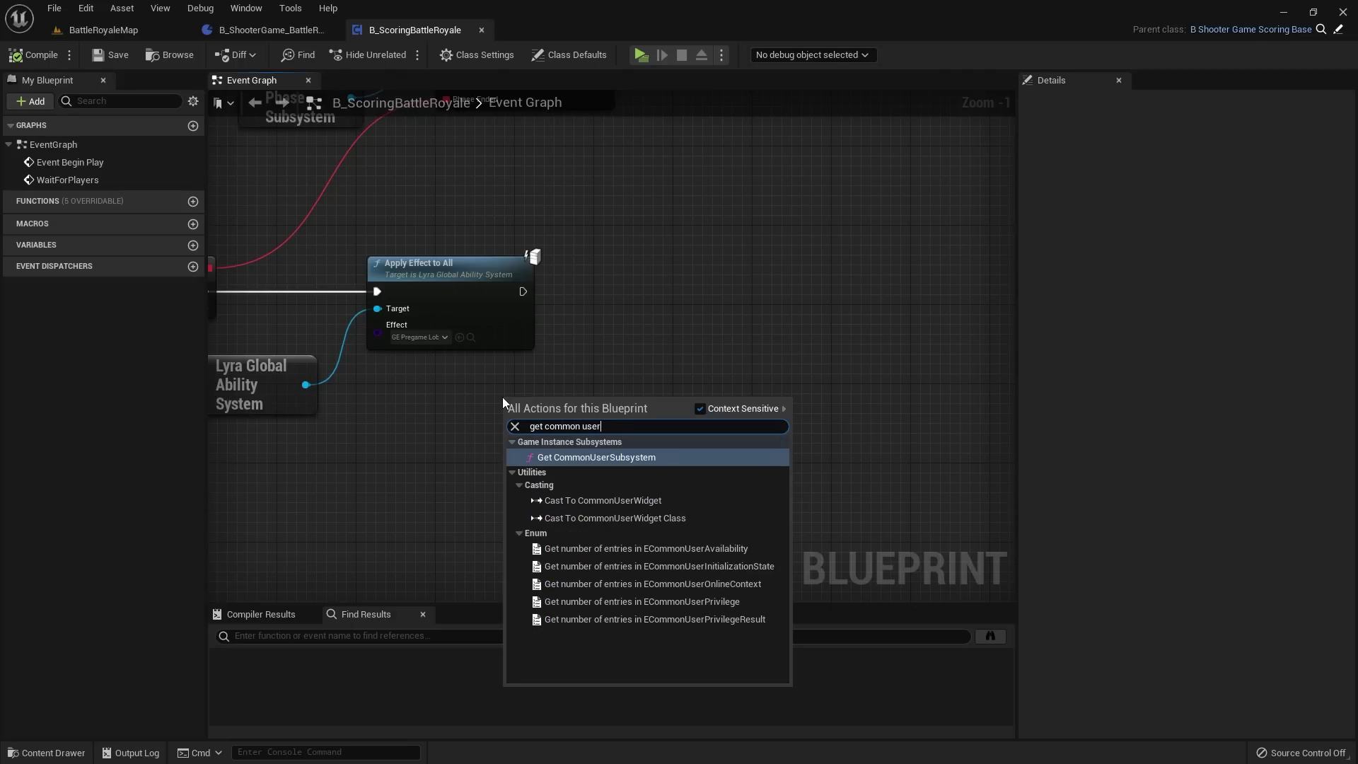
{"action": "key", "text": "Return"}
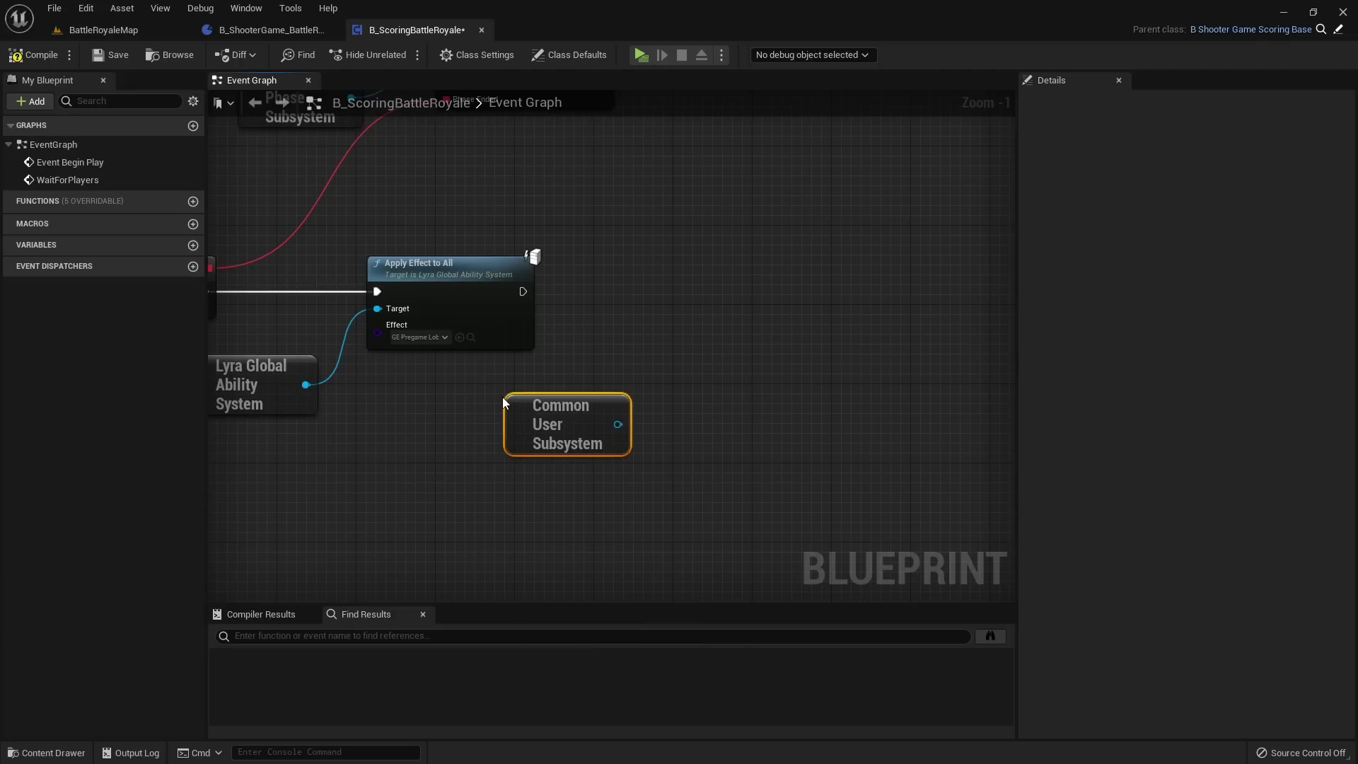
Step: Add a Get Max Local Players node with its target connected to the Common User Subsystem node
{"action": "scroll", "coordinate": [628, 437], "scroll_direction": "up", "scroll_amount": 1}
{"action": "left_click_drag", "start_coordinate": [628, 436], "coordinate": [515, 498]}
{"action": "type", "text": "get max lo"}
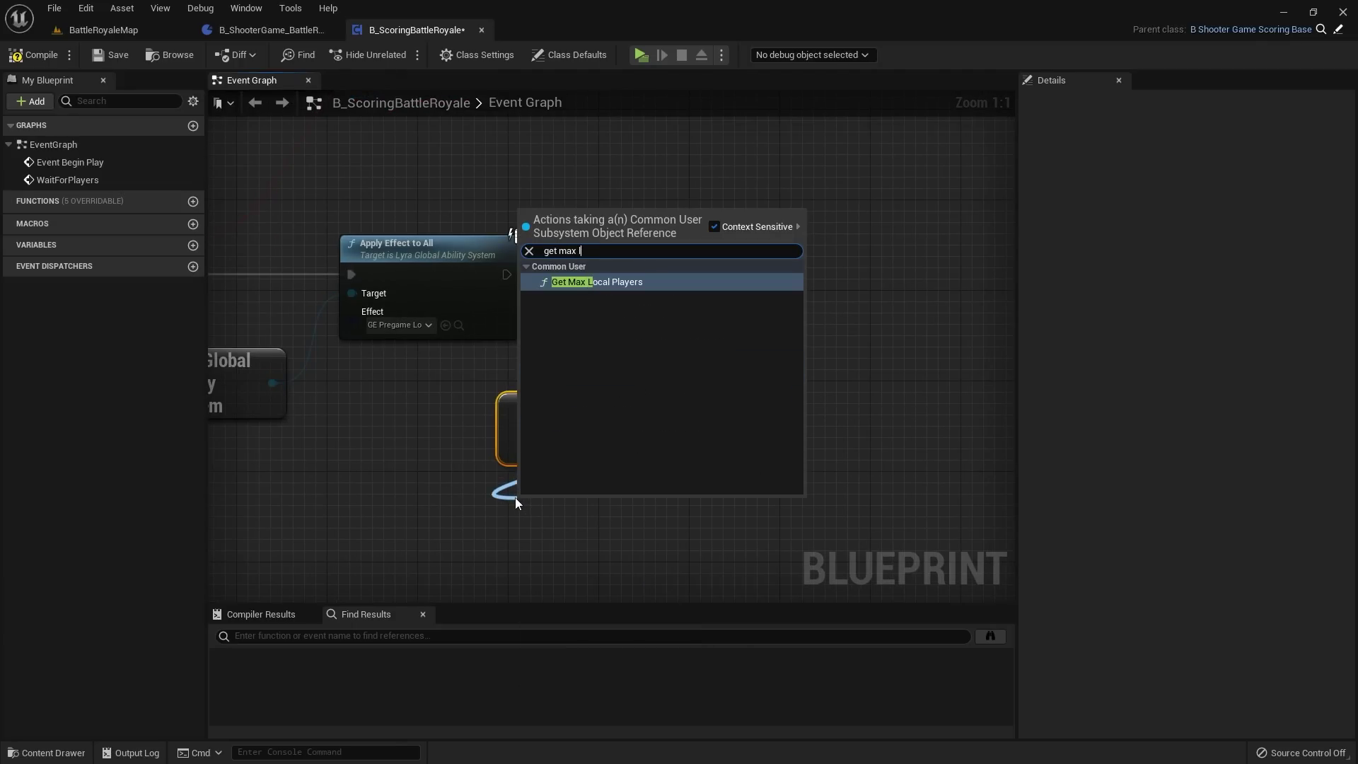
{"action": "key", "text": "Return"}
{"action": "left_click", "coordinate": [661, 447]}
{"action": "scroll", "coordinate": [675, 428], "scroll_direction": "down", "scroll_amount": 2}
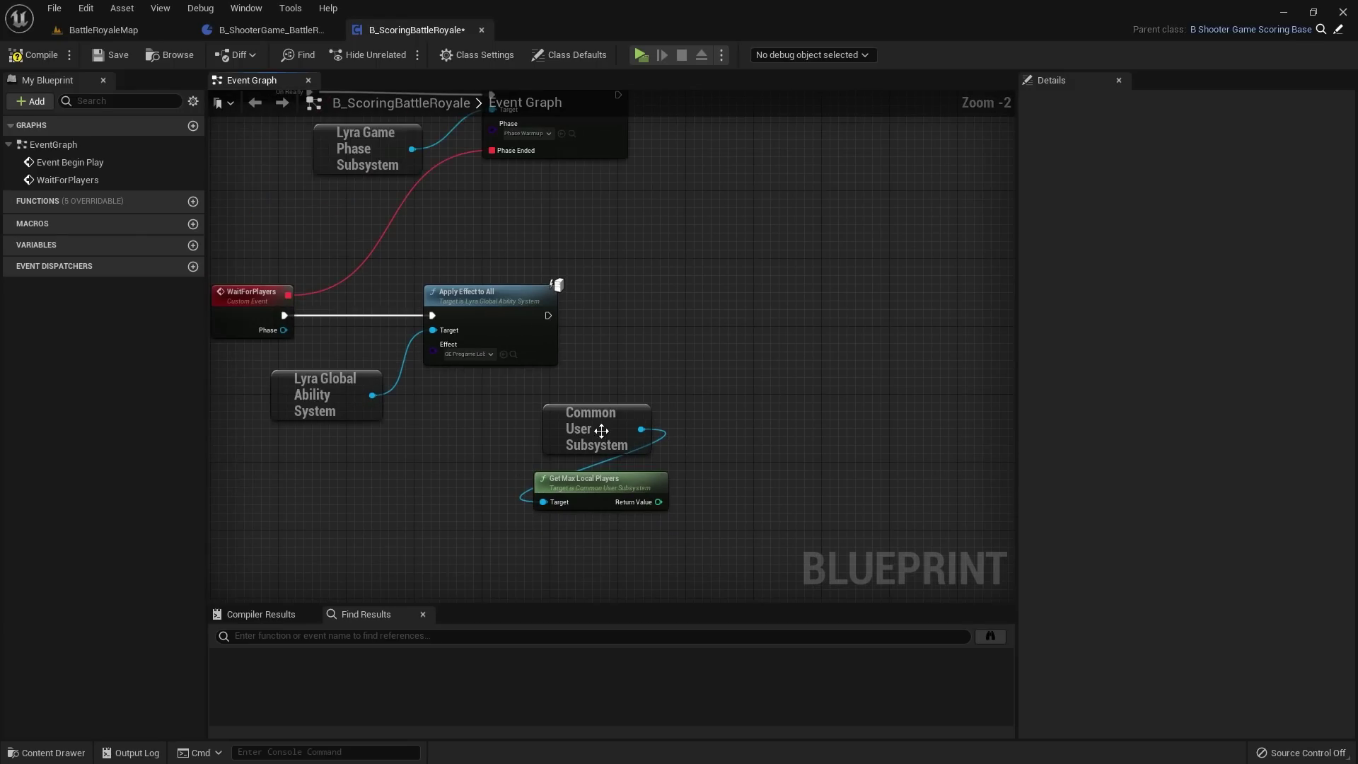
{"action": "right_click_drag", "start_coordinate": [601, 431], "coordinate": [707, 400]}
{"action": "left_click_drag", "start_coordinate": [589, 358], "coordinate": [740, 481]}
{"action": "left_click", "coordinate": [793, 422]}
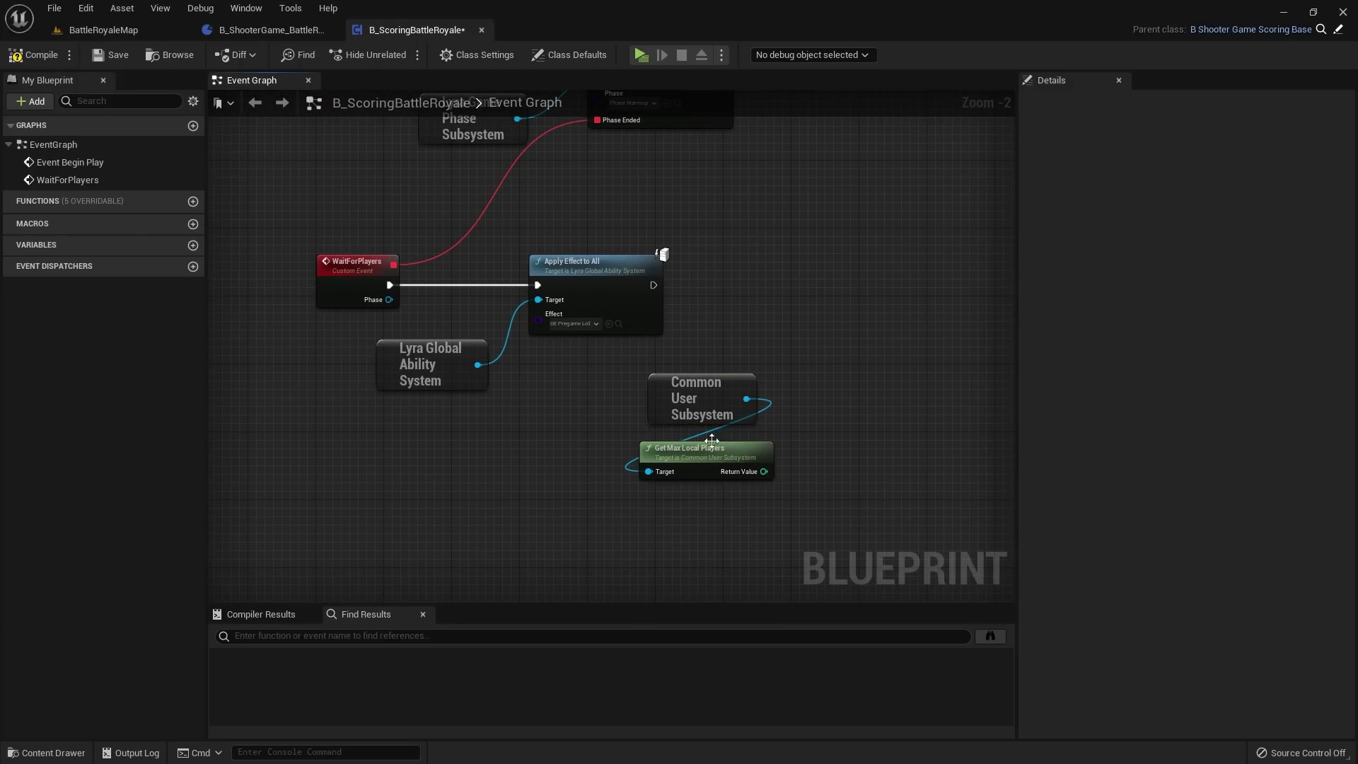
Step: Add a Divide node fed by Get Max Local Players' Return Value and set its divisor to 2
{"action": "scroll", "coordinate": [789, 430], "scroll_direction": "up", "scroll_amount": 1}
{"action": "right_click_drag", "start_coordinate": [718, 372], "coordinate": [630, 370]}
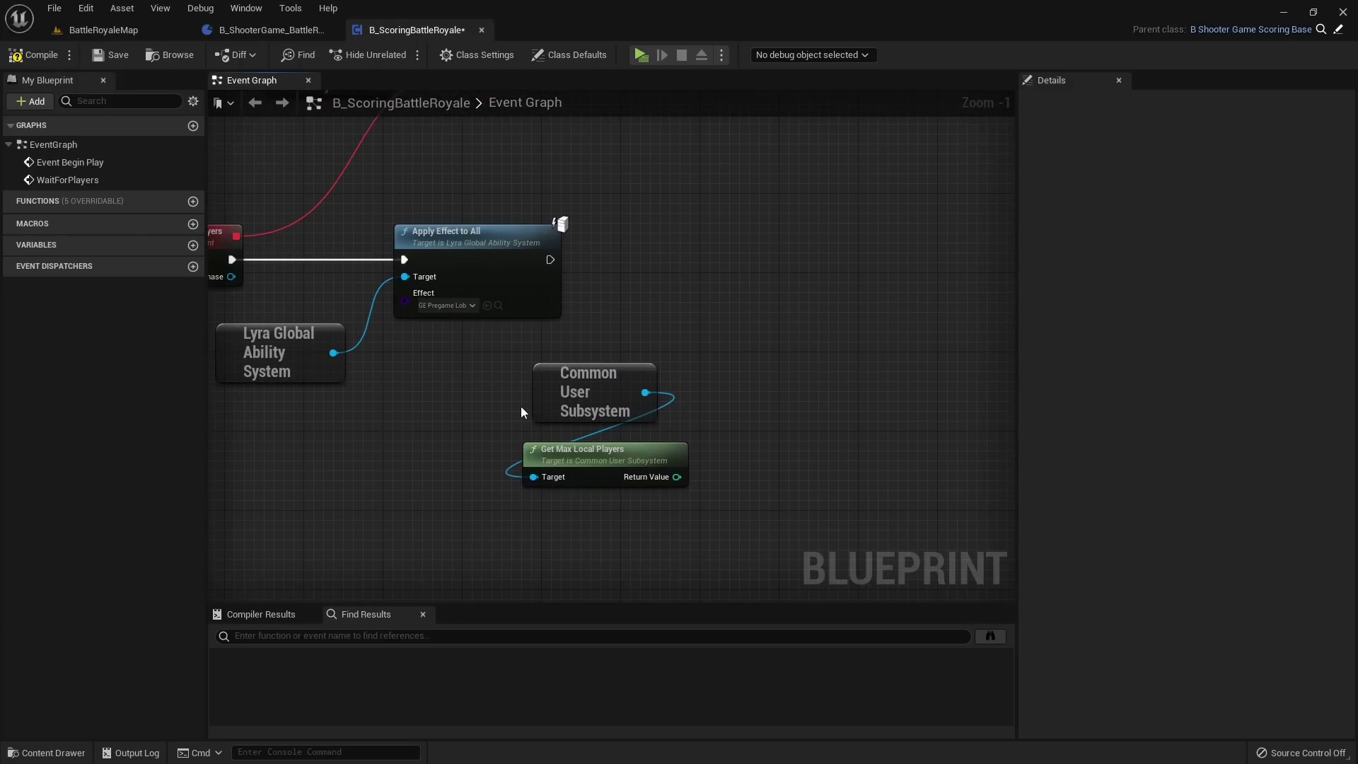
{"action": "left_click_drag", "start_coordinate": [511, 342], "coordinate": [650, 477]}
{"action": "left_click", "coordinate": [706, 425]}
{"action": "left_click_drag", "start_coordinate": [711, 369], "coordinate": [711, 417]}
{"action": "scroll", "coordinate": [741, 338], "scroll_direction": "up", "scroll_amount": 1}
{"action": "type", "text": "divide"}
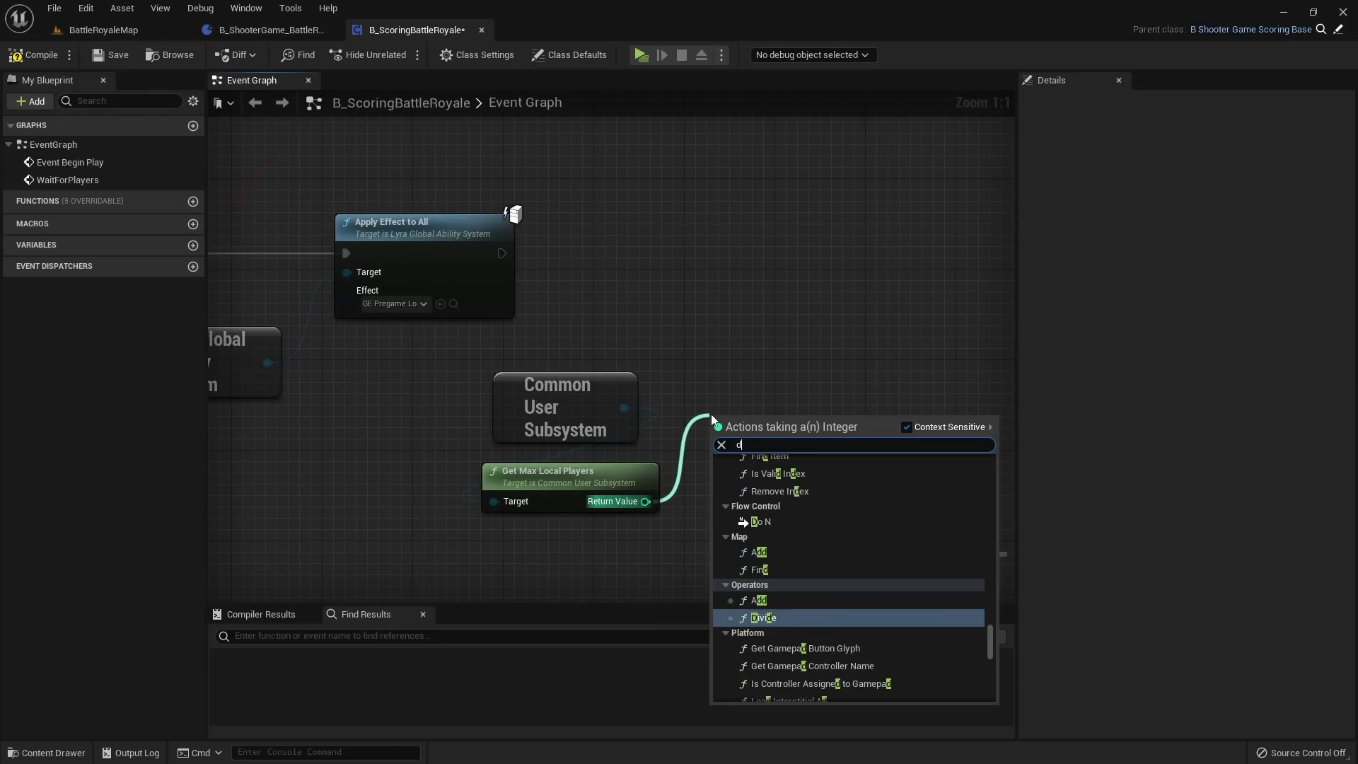
{"action": "key", "text": "Return"}
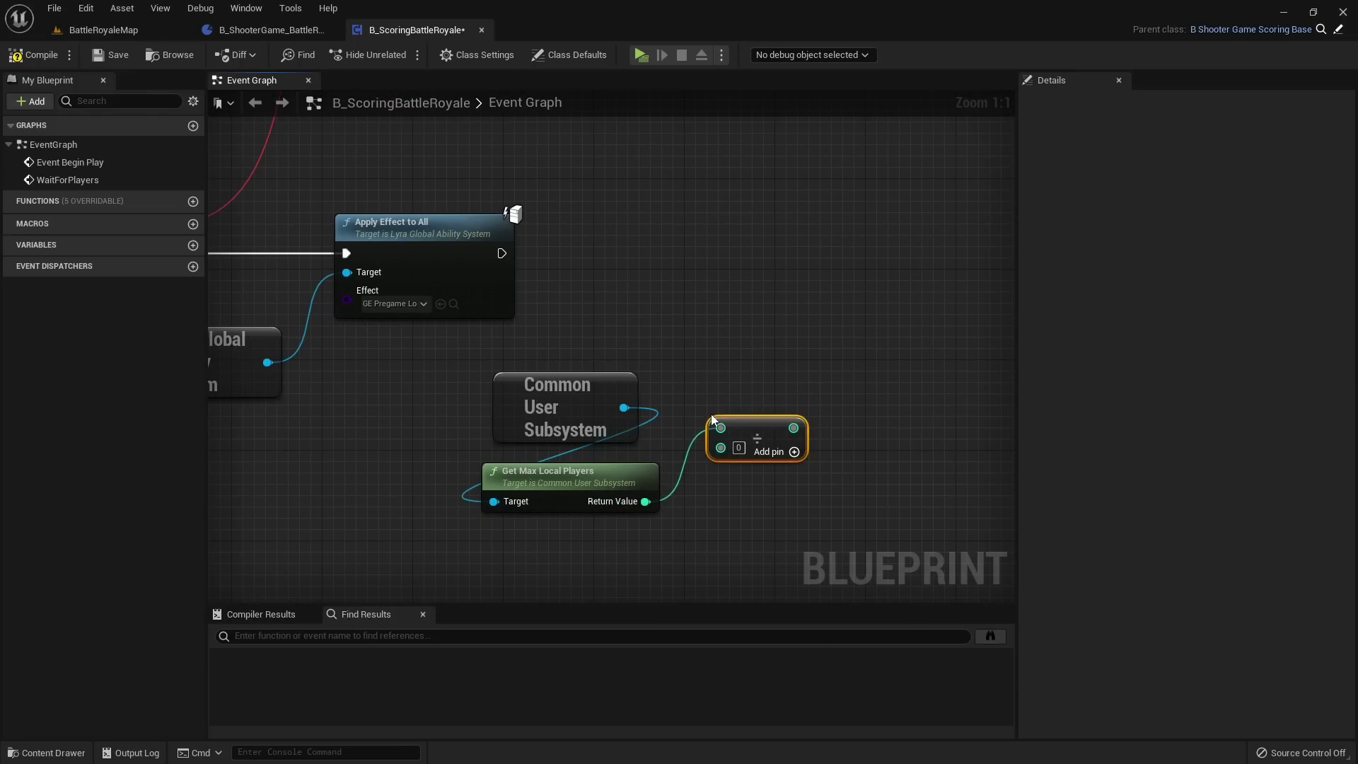
{"action": "left_click", "coordinate": [740, 448]}
{"action": "type", "text": "2"}
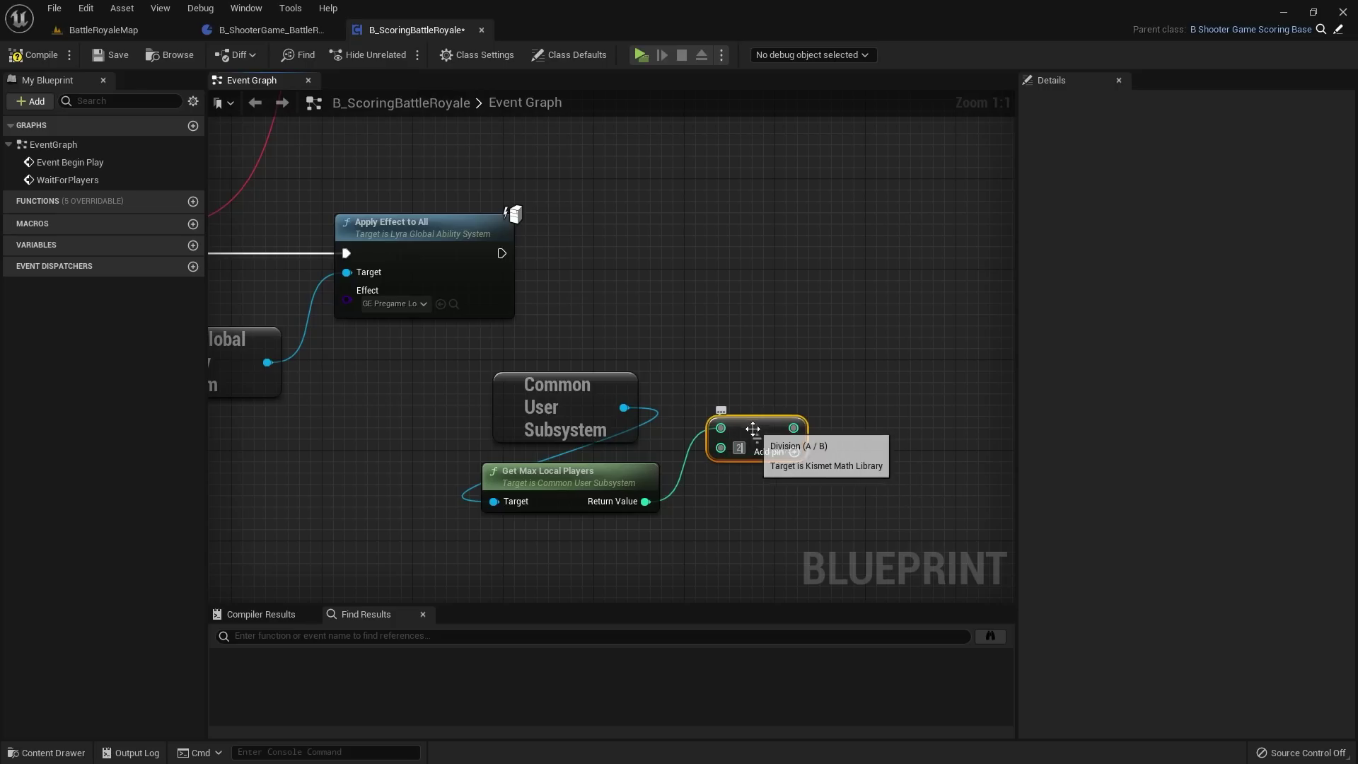
{"action": "left_click_drag", "start_coordinate": [752, 429], "coordinate": [751, 464]}
{"action": "left_click", "coordinate": [765, 422]}
{"action": "right_click_drag", "start_coordinate": [765, 422], "coordinate": [709, 398]}
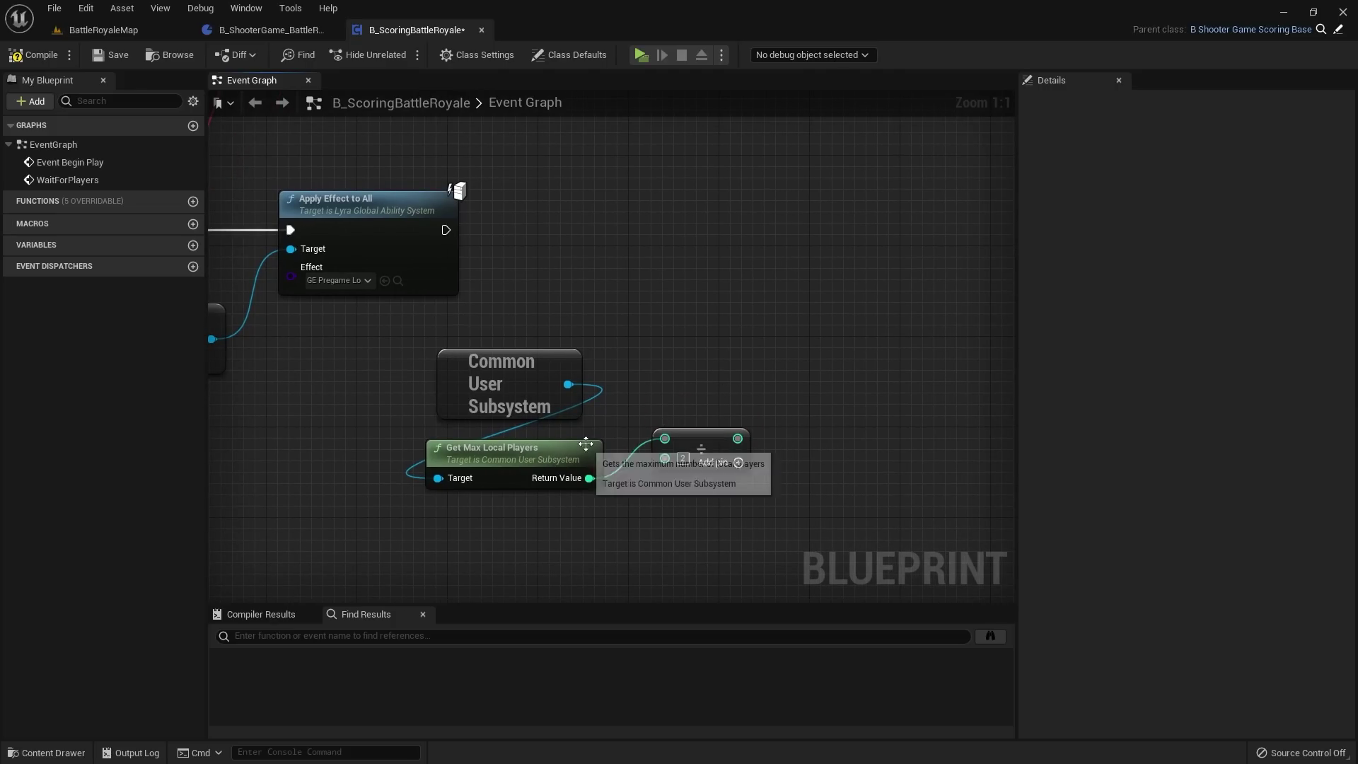
Step: Add a Print String node run after Apply Effect to All, with the division result wired into its In String input
{"action": "right_click_drag", "start_coordinate": [681, 408], "coordinate": [713, 439]}
{"action": "left_click_drag", "start_coordinate": [769, 469], "coordinate": [783, 370]}
{"action": "type", "text": "print"}
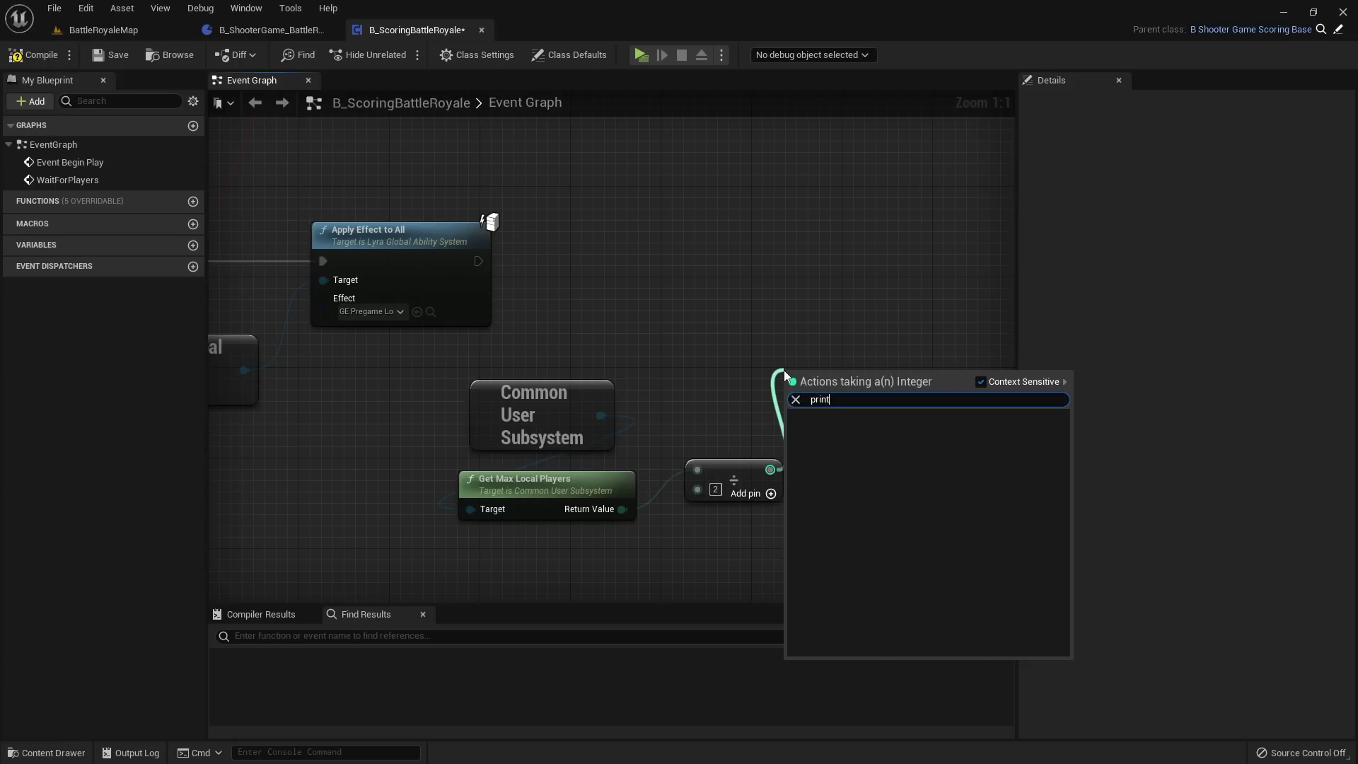
{"action": "key", "text": "Escape"}
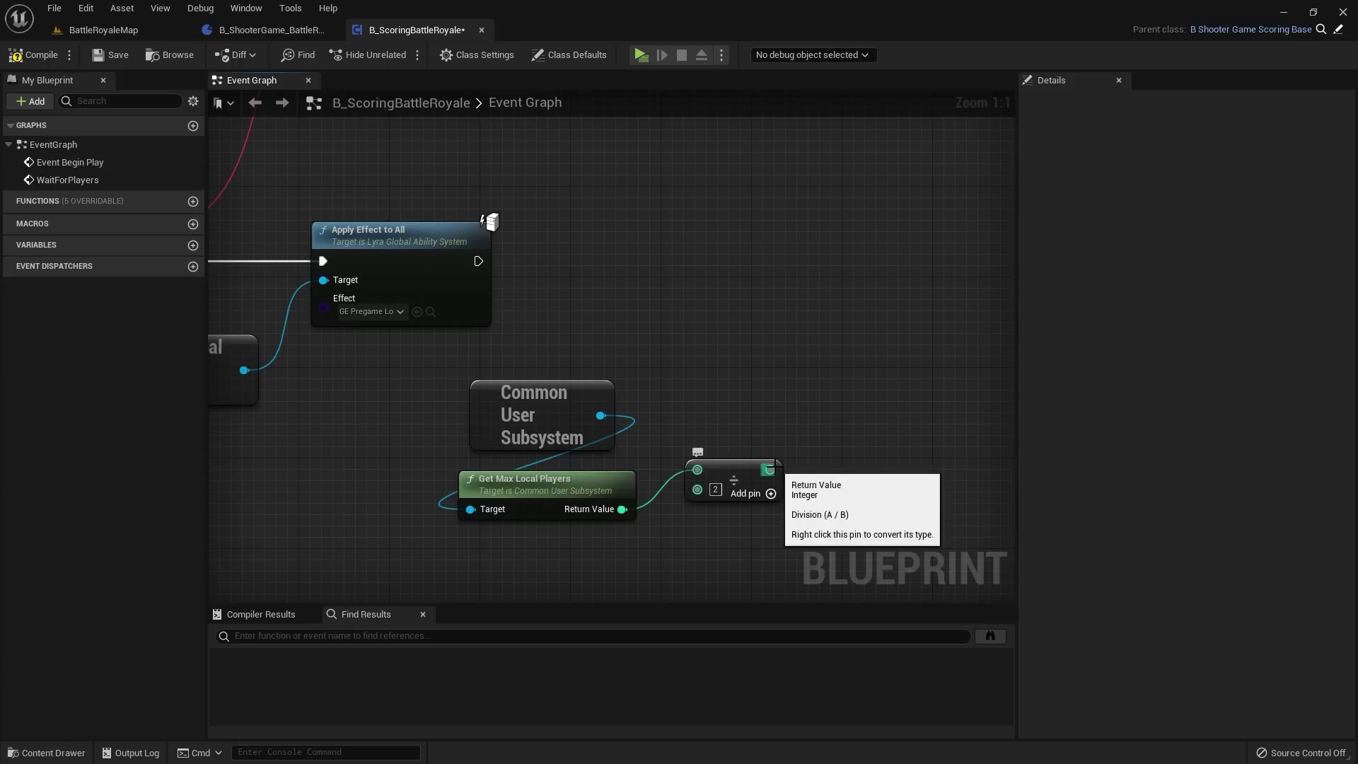
{"action": "left_click_drag", "start_coordinate": [769, 469], "coordinate": [815, 334]}
{"action": "right_click", "coordinate": [838, 282]}
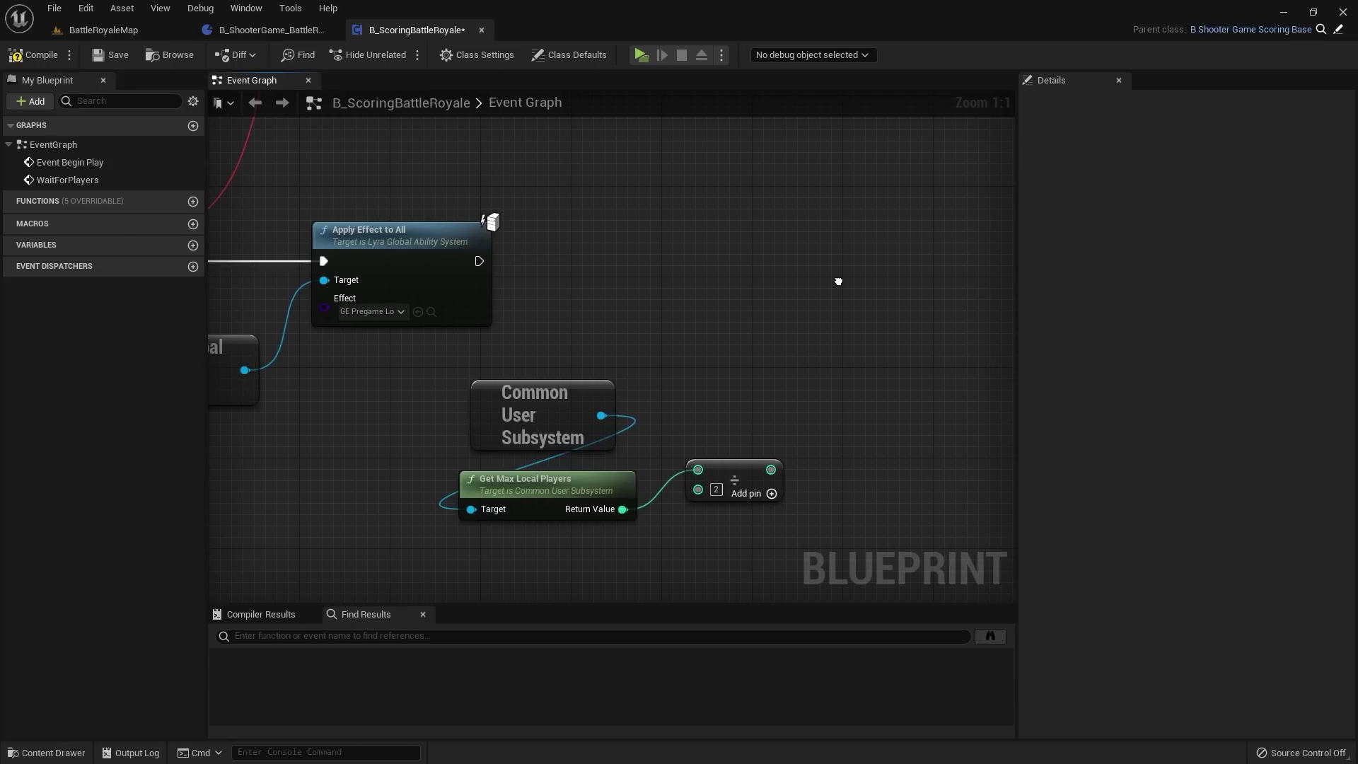
{"action": "right_click", "coordinate": [838, 281]}
{"action": "key", "text": "Escape"}
{"action": "key", "text": "ctrl+v"}
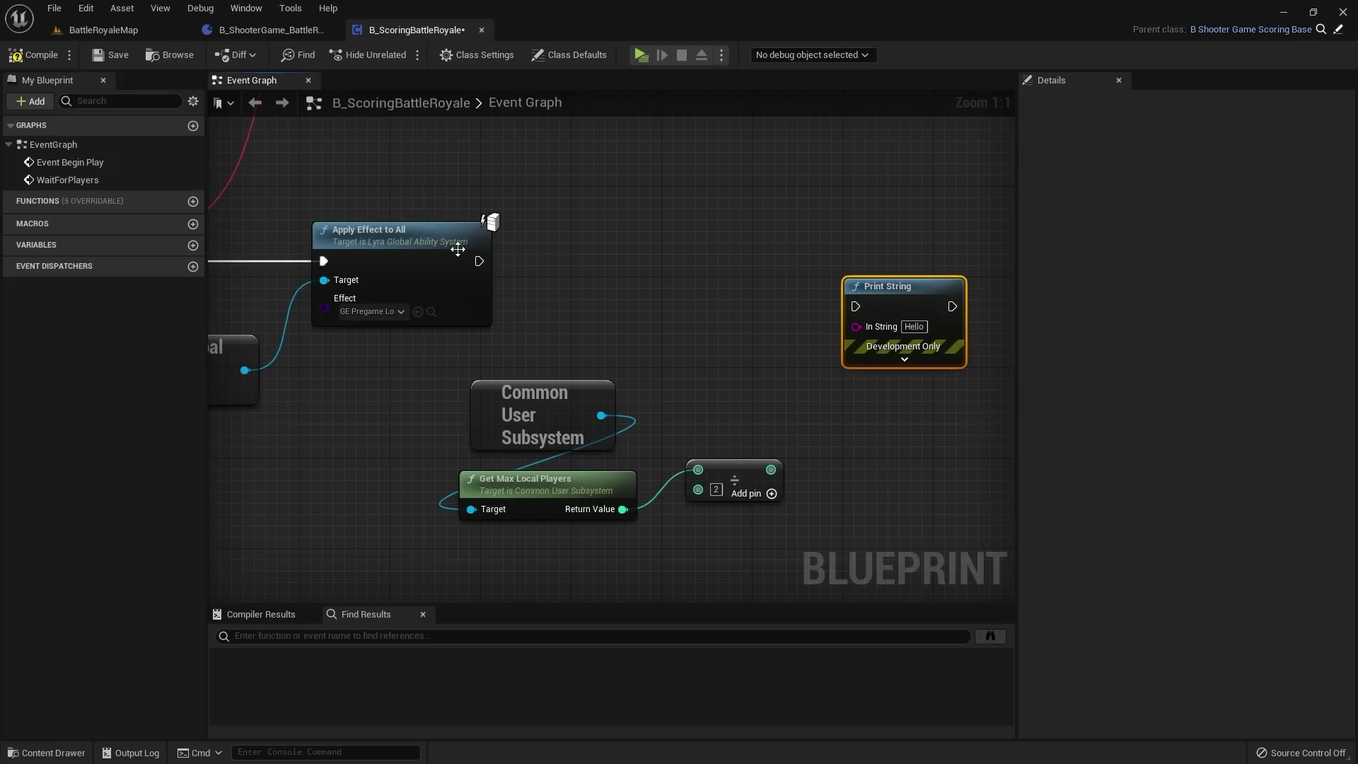
{"action": "left_click_drag", "start_coordinate": [479, 261], "coordinate": [771, 469]}
{"action": "right_click_drag", "start_coordinate": [771, 469], "coordinate": [686, 489]}
{"action": "left_click_drag", "start_coordinate": [651, 288], "coordinate": [808, 380]}
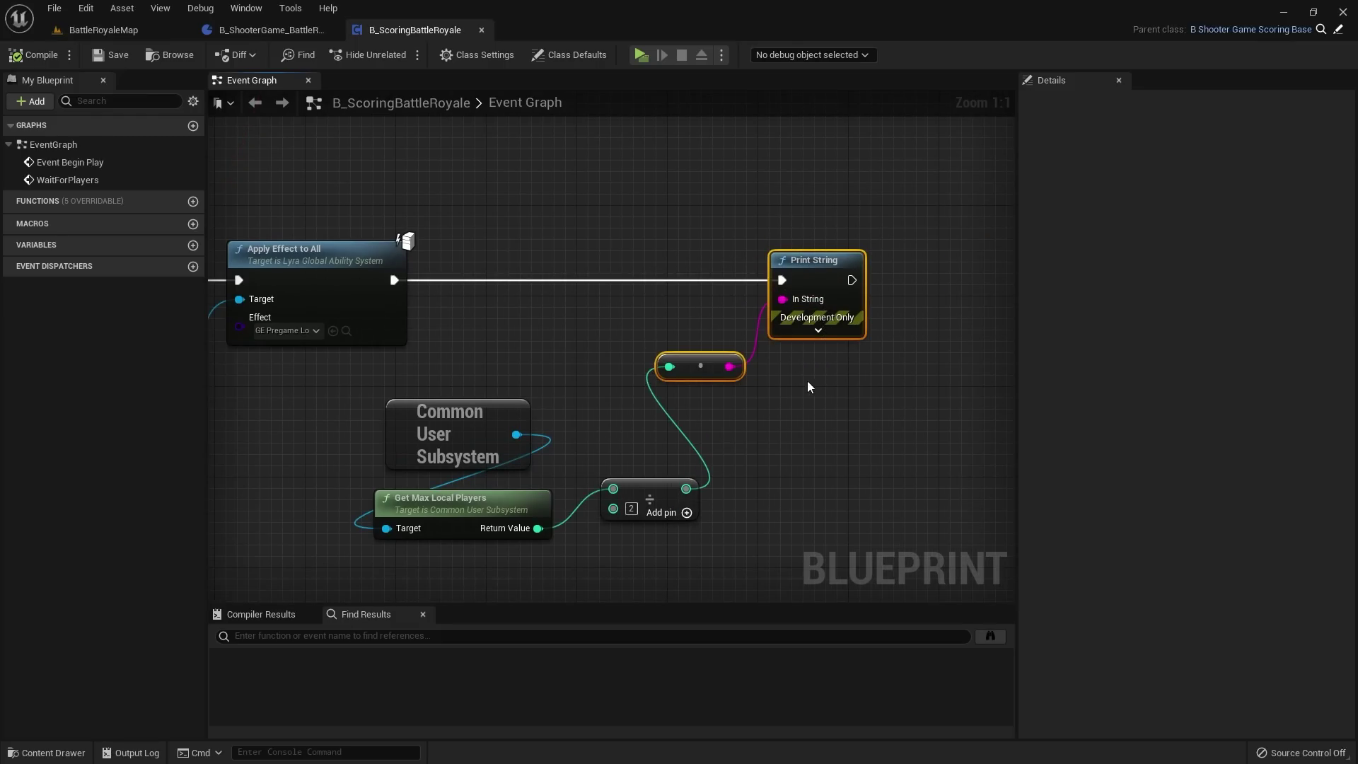
Step: Disconnect Print String from Apply Effect to All and move it with the player-count nodes lower in the graph
{"action": "scroll", "coordinate": [691, 367], "scroll_direction": "down", "scroll_amount": 1}
{"action": "right_click_drag", "start_coordinate": [691, 367], "coordinate": [812, 339]}
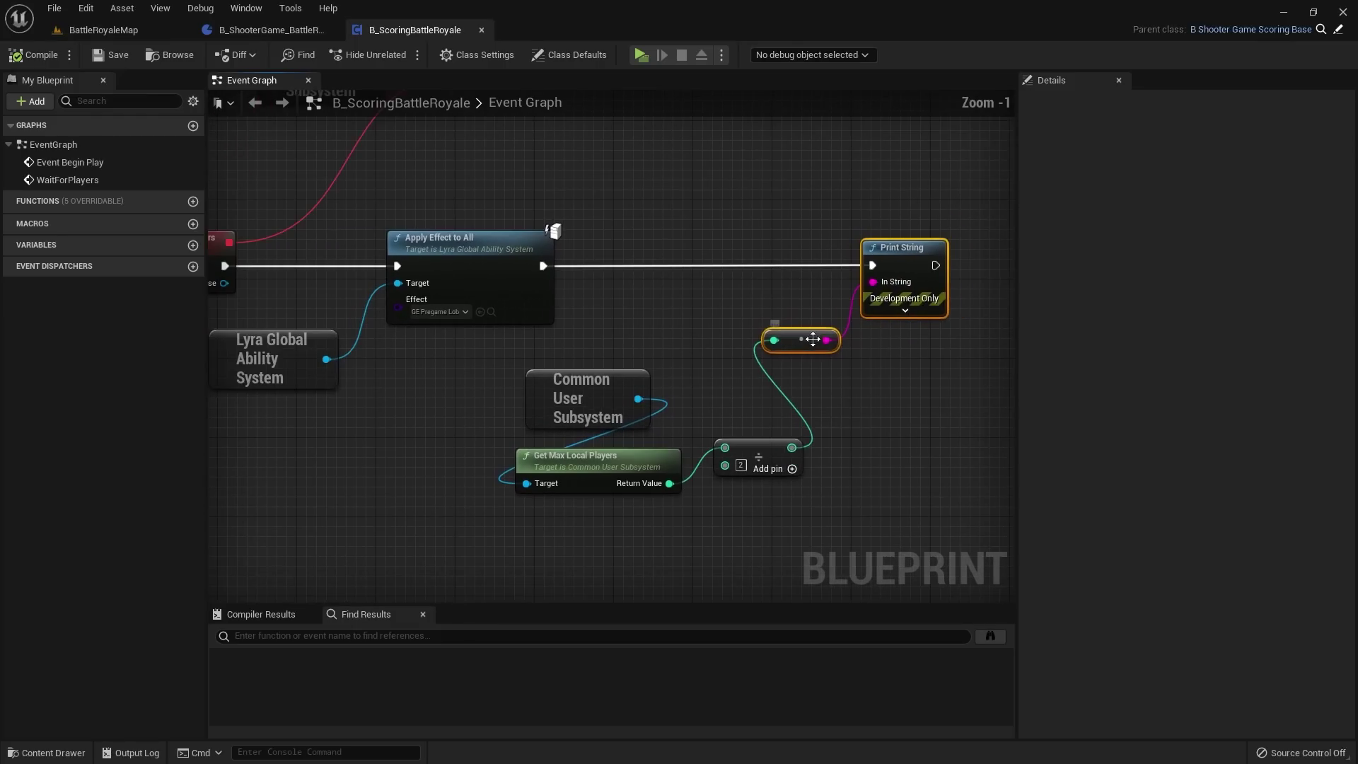
{"action": "left_click_drag", "start_coordinate": [605, 231], "coordinate": [888, 474]}
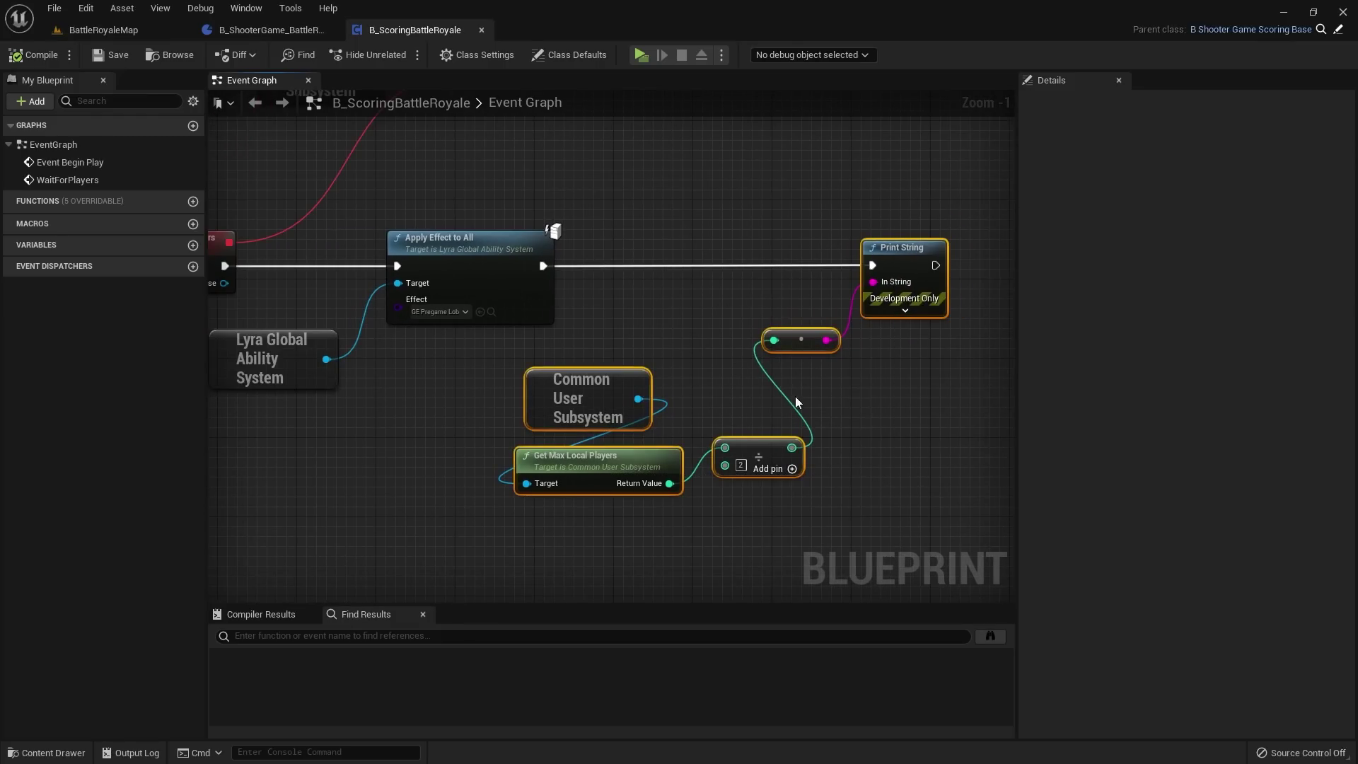
{"action": "left_click", "coordinate": [872, 265], "text": "alt"}
{"action": "left_click_drag", "start_coordinate": [903, 280], "coordinate": [774, 379]}
{"action": "left_click", "coordinate": [587, 260]}
Step: Add a Delay node after Apply Effect to All, align it with the execution line, and set its Duration to 60.0
{"action": "left_click_drag", "start_coordinate": [543, 266], "coordinate": [685, 265]}
{"action": "type", "text": "de"}
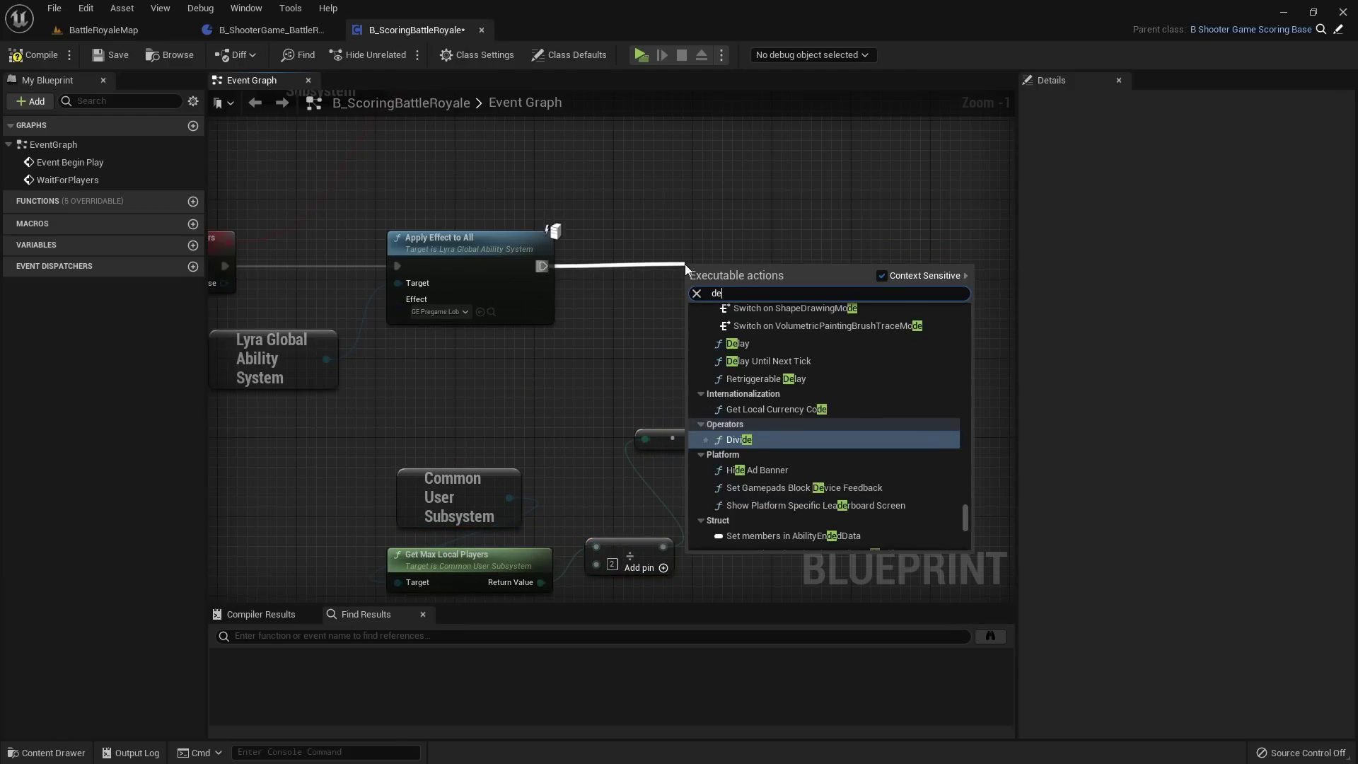
{"action": "key", "text": "Up"}
{"action": "key", "text": "Up"}
{"action": "key", "text": "Up"}
{"action": "key", "text": "Up"}
{"action": "key", "text": "Up"}
{"action": "key", "text": "Return"}
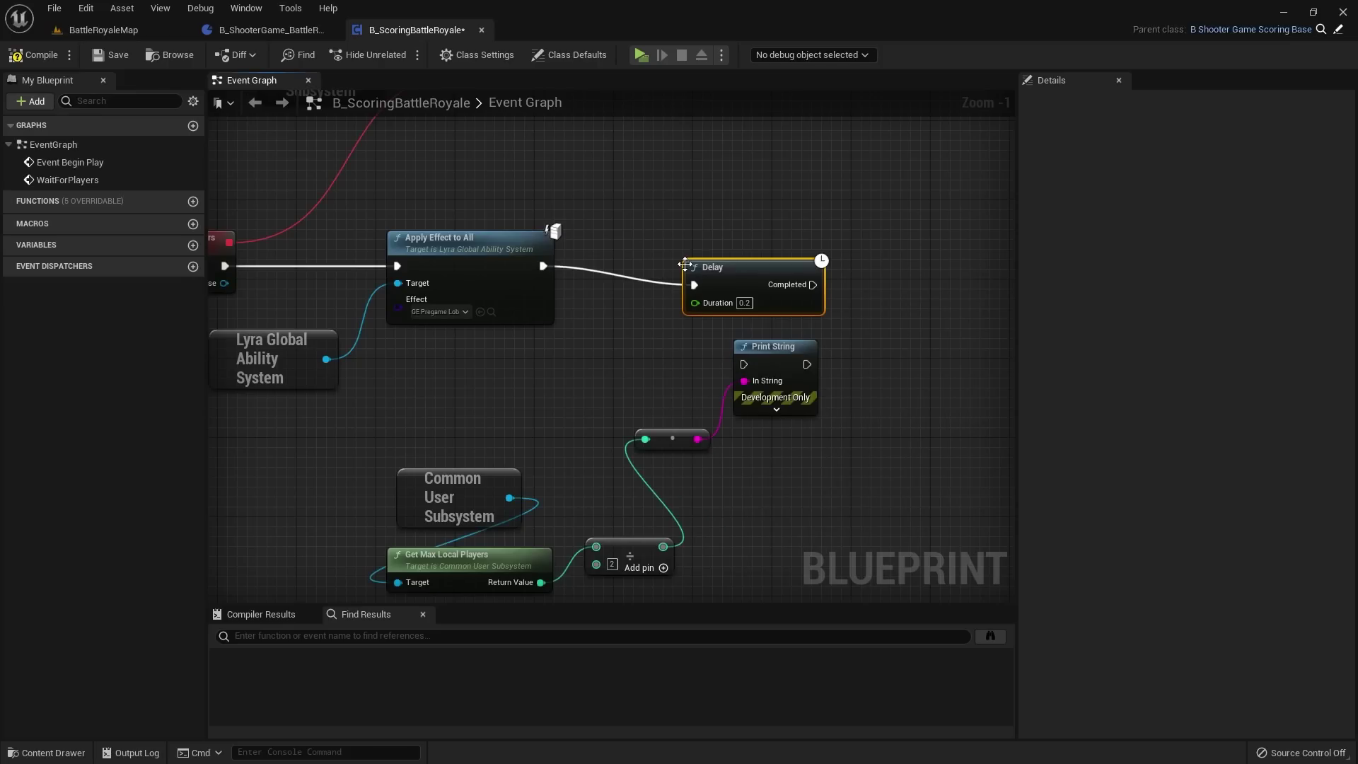
{"action": "left_click_drag", "start_coordinate": [751, 267], "coordinate": [702, 247]}
{"action": "left_click", "coordinate": [695, 283]}
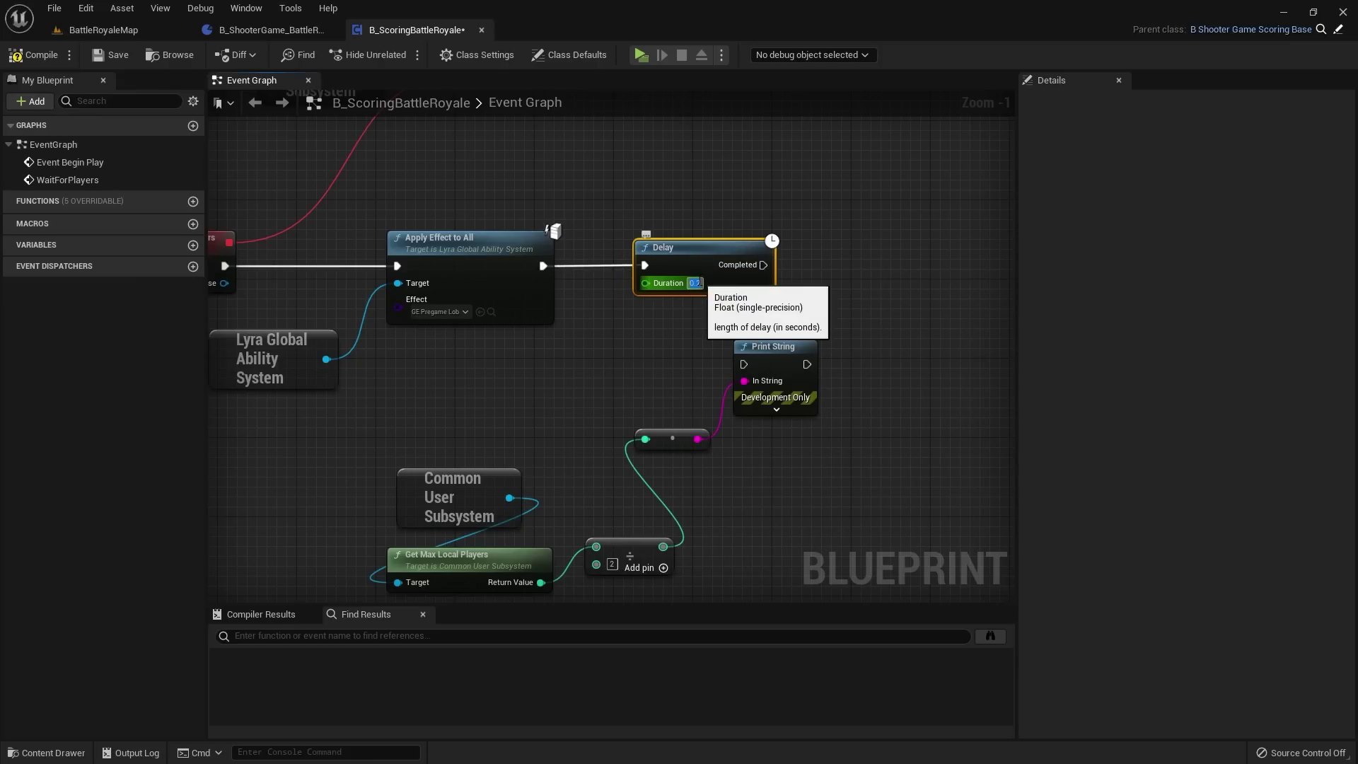
{"action": "type", "text": "60.0"}
{"action": "left_click", "coordinate": [839, 294]}
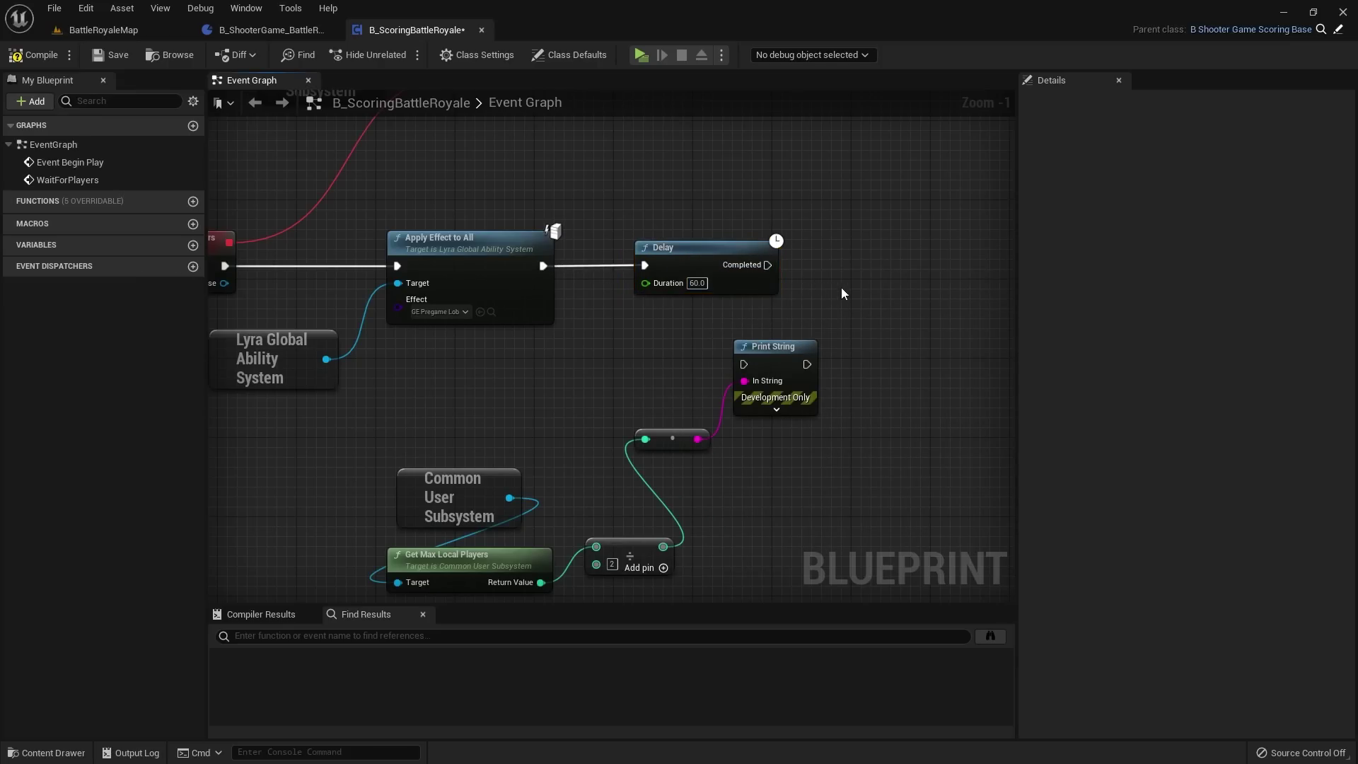
Step: Move the player-count and Print String nodes closer under the Delay node and set the Delay's Duration to 15.0
{"action": "right_click_drag", "start_coordinate": [839, 294], "coordinate": [908, 339]}
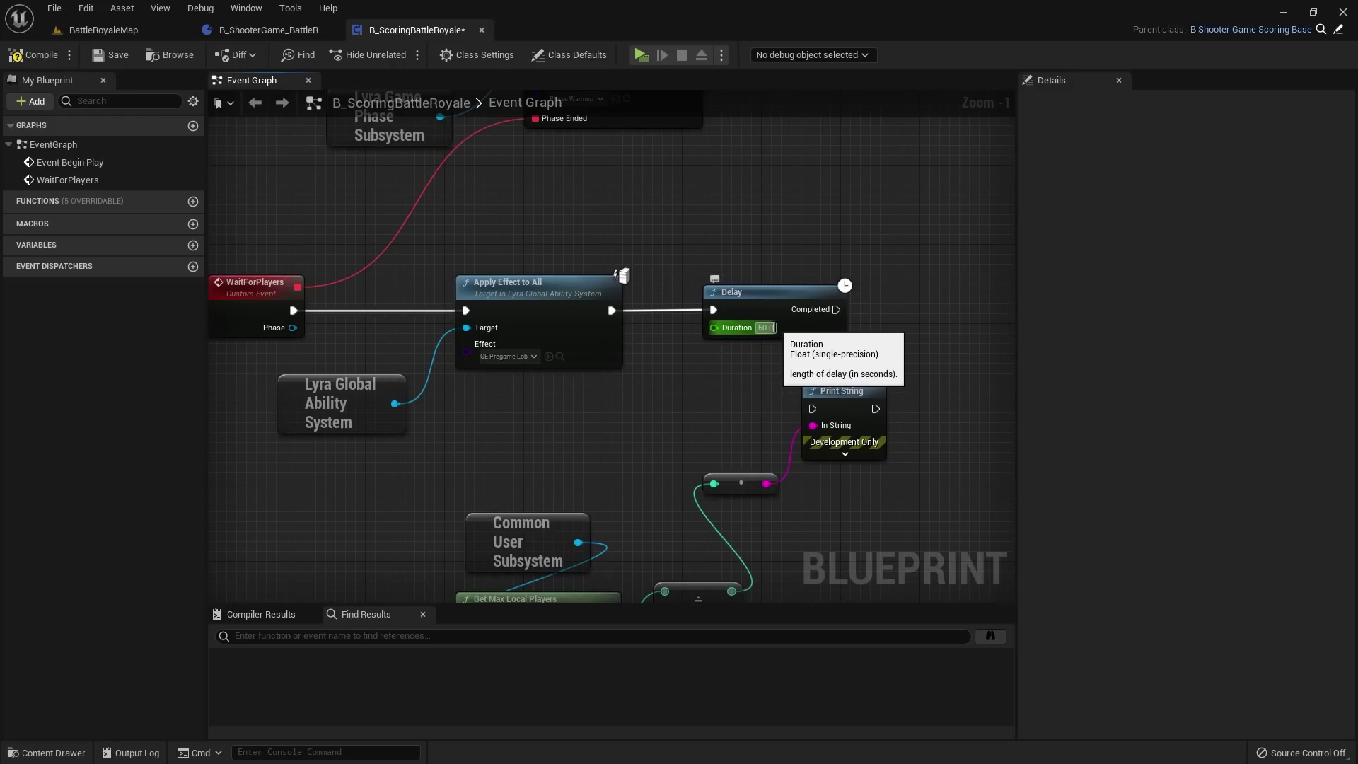
{"action": "left_click", "coordinate": [769, 328]}
{"action": "scroll", "coordinate": [796, 322], "scroll_direction": "up", "scroll_amount": 1}
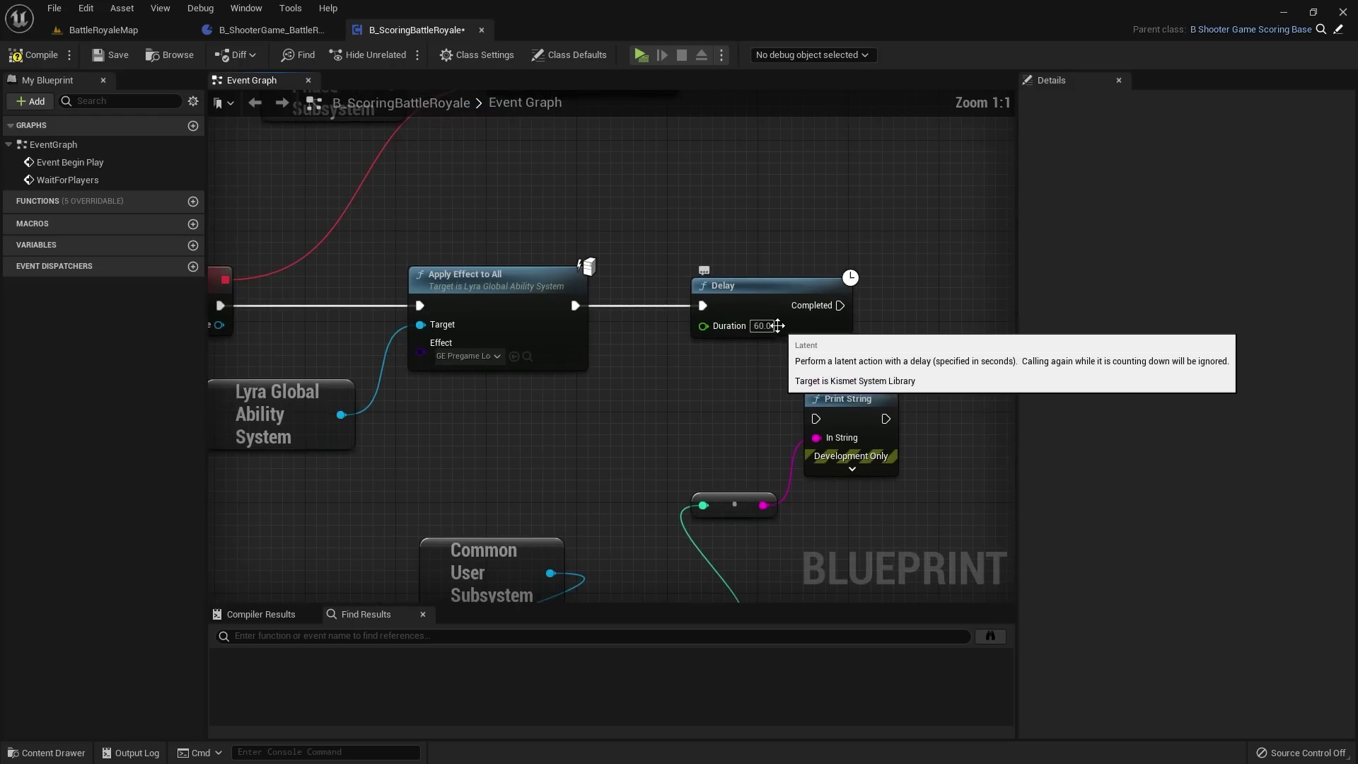
{"action": "right_click_drag", "start_coordinate": [808, 374], "coordinate": [775, 258]}
{"action": "left_click", "coordinate": [813, 304]}
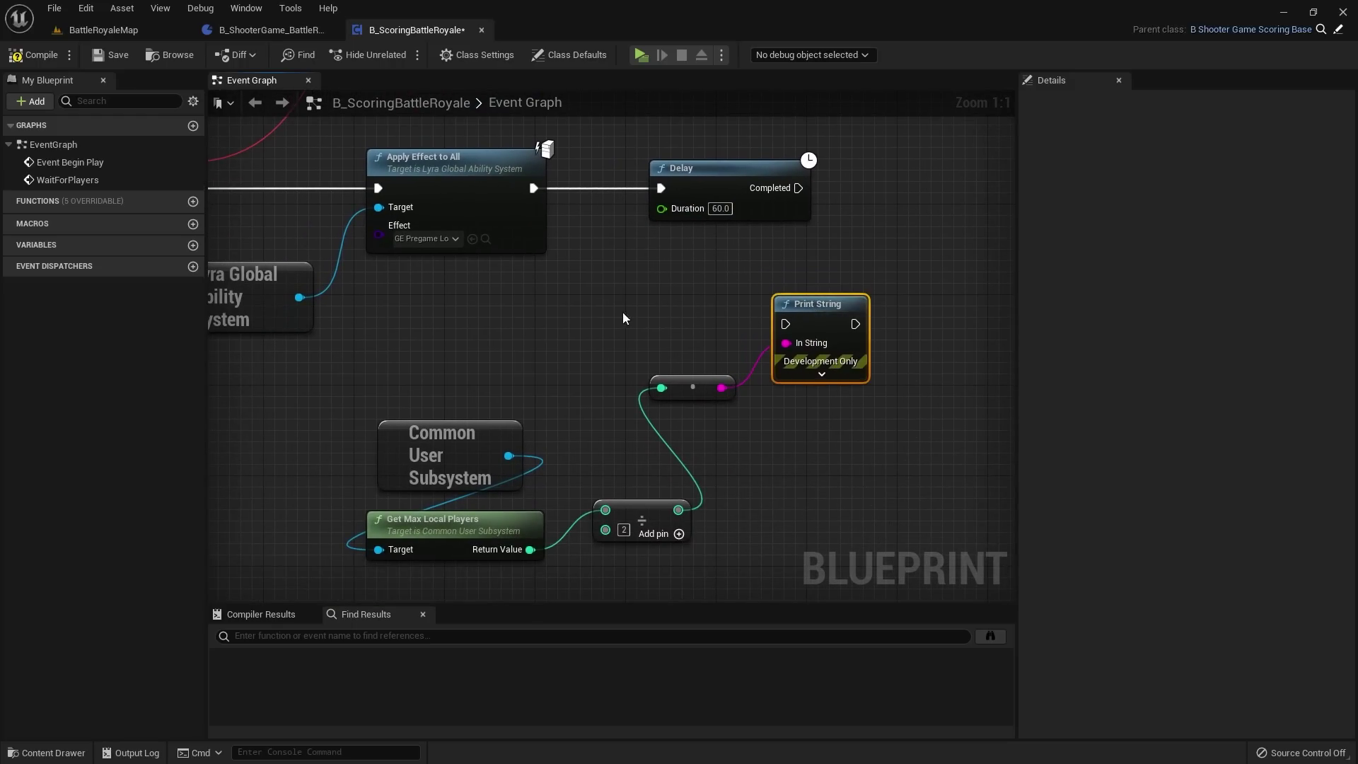
{"action": "left_click_drag", "start_coordinate": [444, 335], "coordinate": [785, 530]}
{"action": "left_click_drag", "start_coordinate": [689, 389], "coordinate": [690, 343]}
{"action": "left_click", "coordinate": [720, 208]}
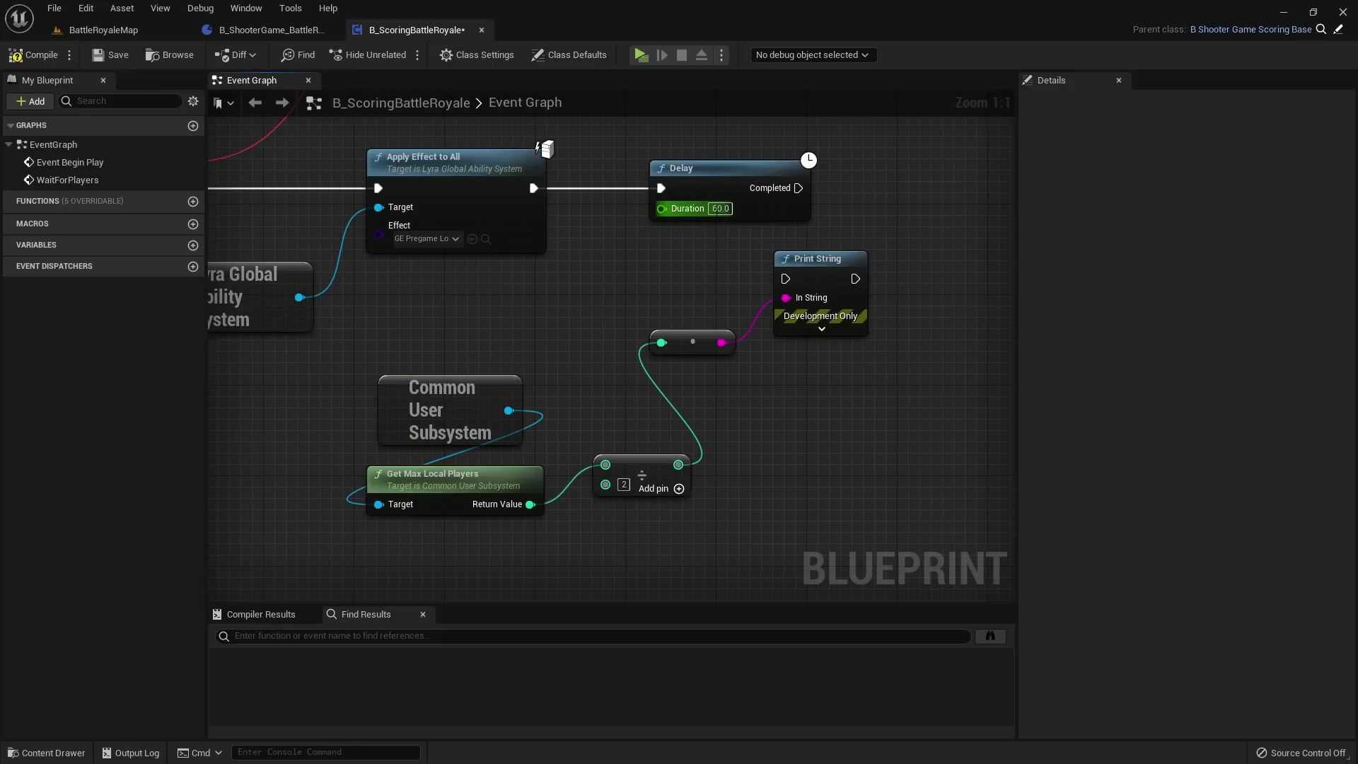
{"action": "type", "text": "15"}
{"action": "key", "text": "Return"}
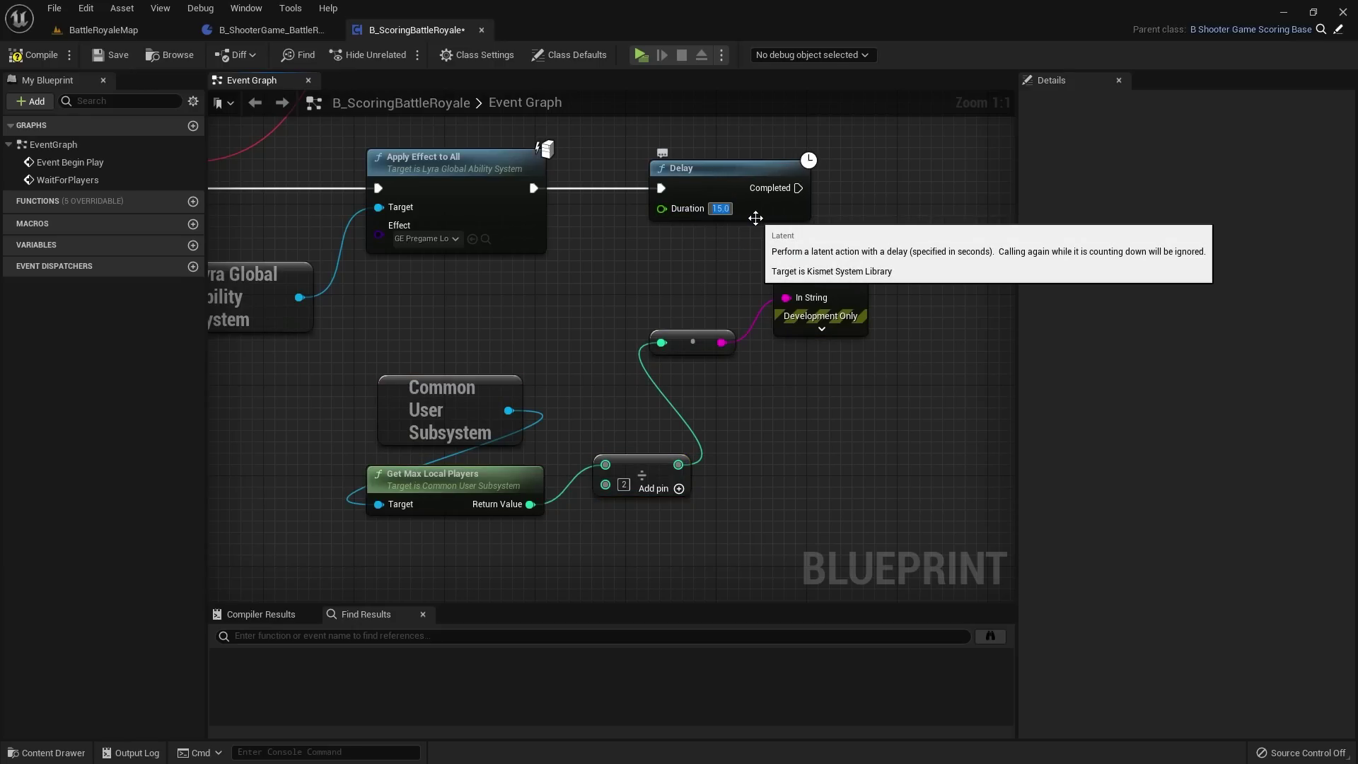
Step: Delete the Common User Subsystem, Get Max Local Players, Divide, conversion and Print String nodes, and compile and save the blueprint
{"action": "left_click_drag", "start_coordinate": [448, 288], "coordinate": [867, 500]}
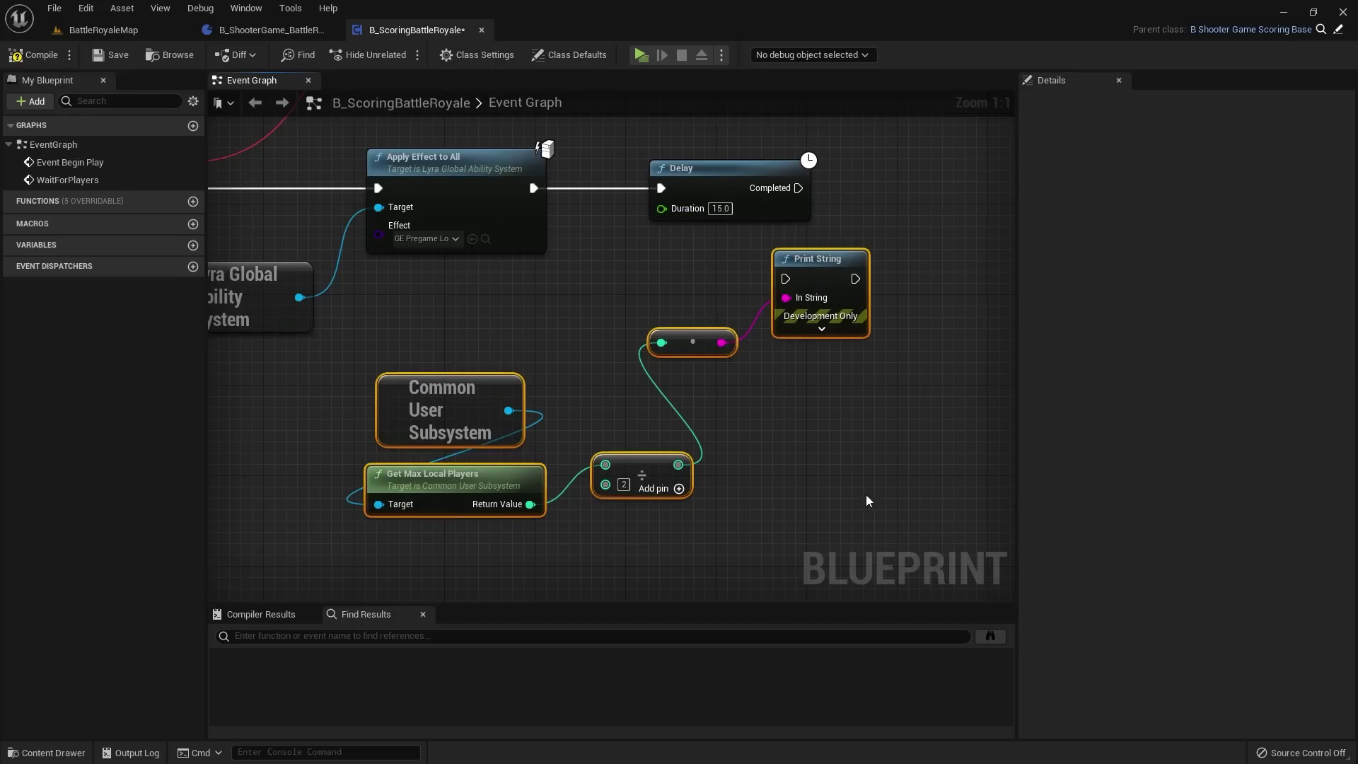
{"action": "key", "text": "Delete"}
{"action": "right_click_drag", "start_coordinate": [824, 318], "coordinate": [769, 350]}
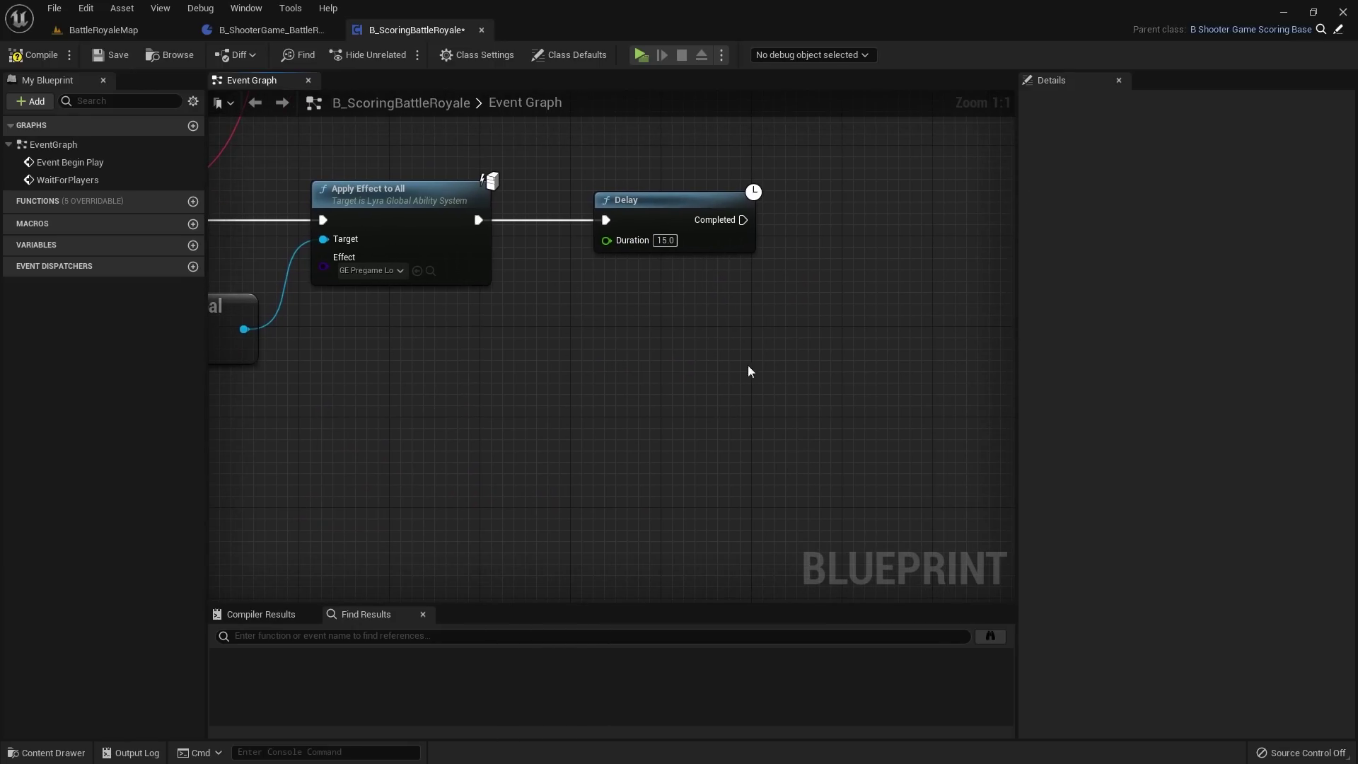
{"action": "right_click_drag", "start_coordinate": [523, 320], "coordinate": [658, 327]}
{"action": "left_click", "coordinate": [34, 55]}
{"action": "left_click", "coordinate": [111, 55]}
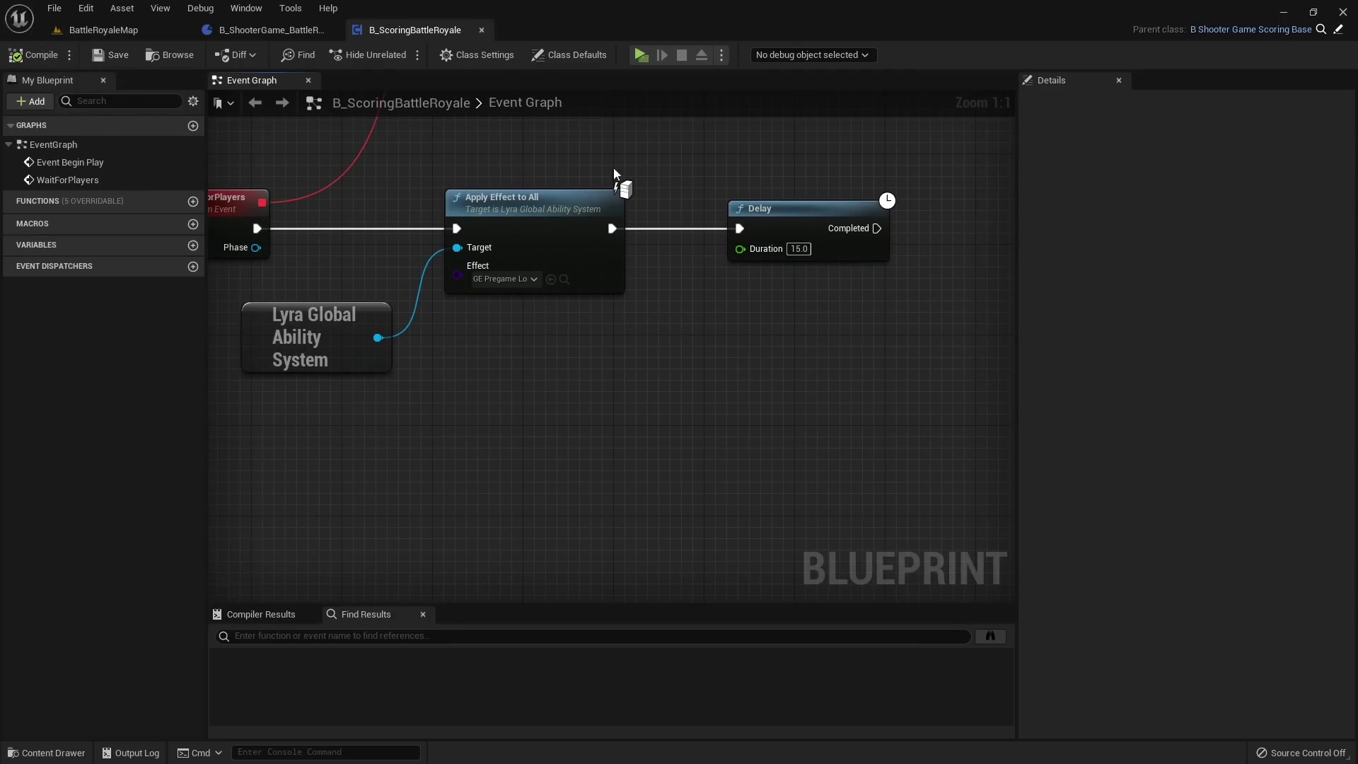
Step: Add a custom event named StartGame below the WaitForPlayers event chain
{"action": "scroll", "coordinate": [750, 223], "scroll_direction": "down", "scroll_amount": 1}
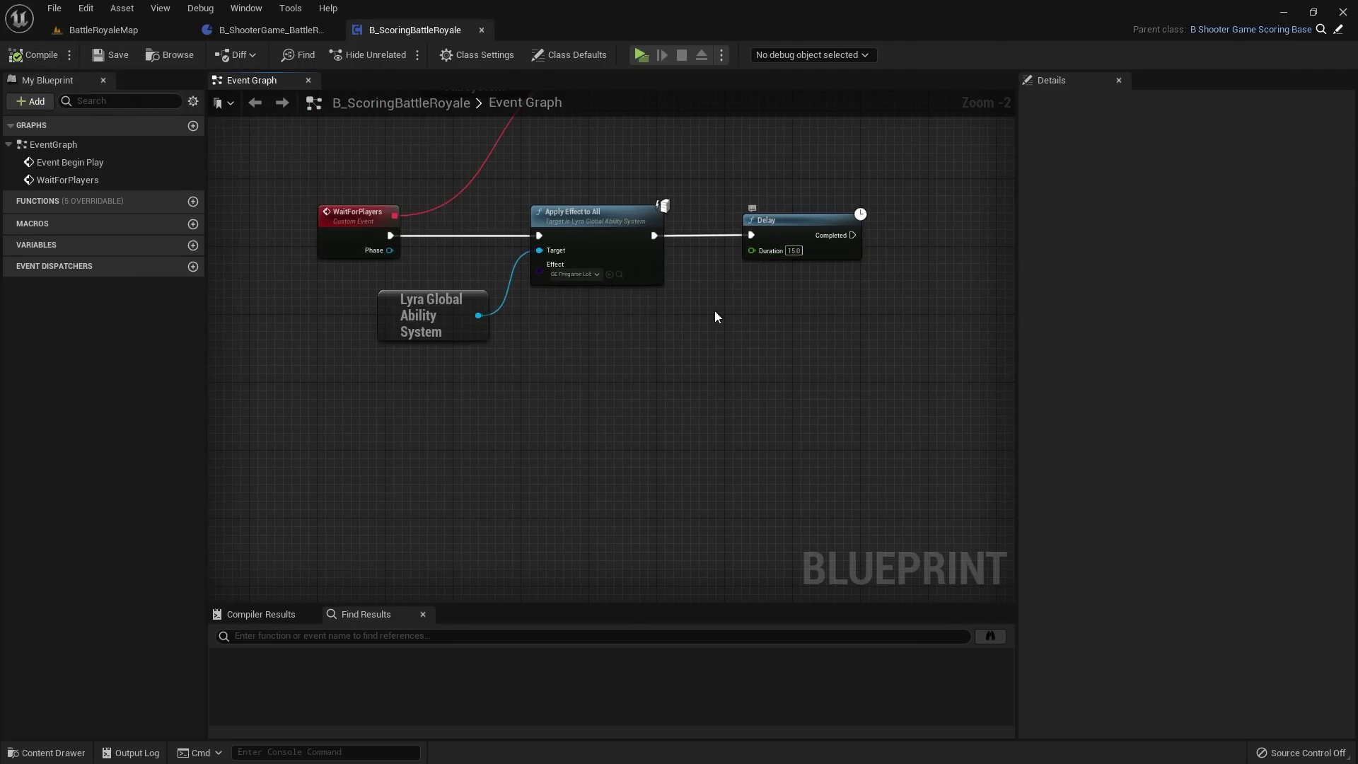
{"action": "scroll", "coordinate": [779, 272], "scroll_direction": "down", "scroll_amount": 1}
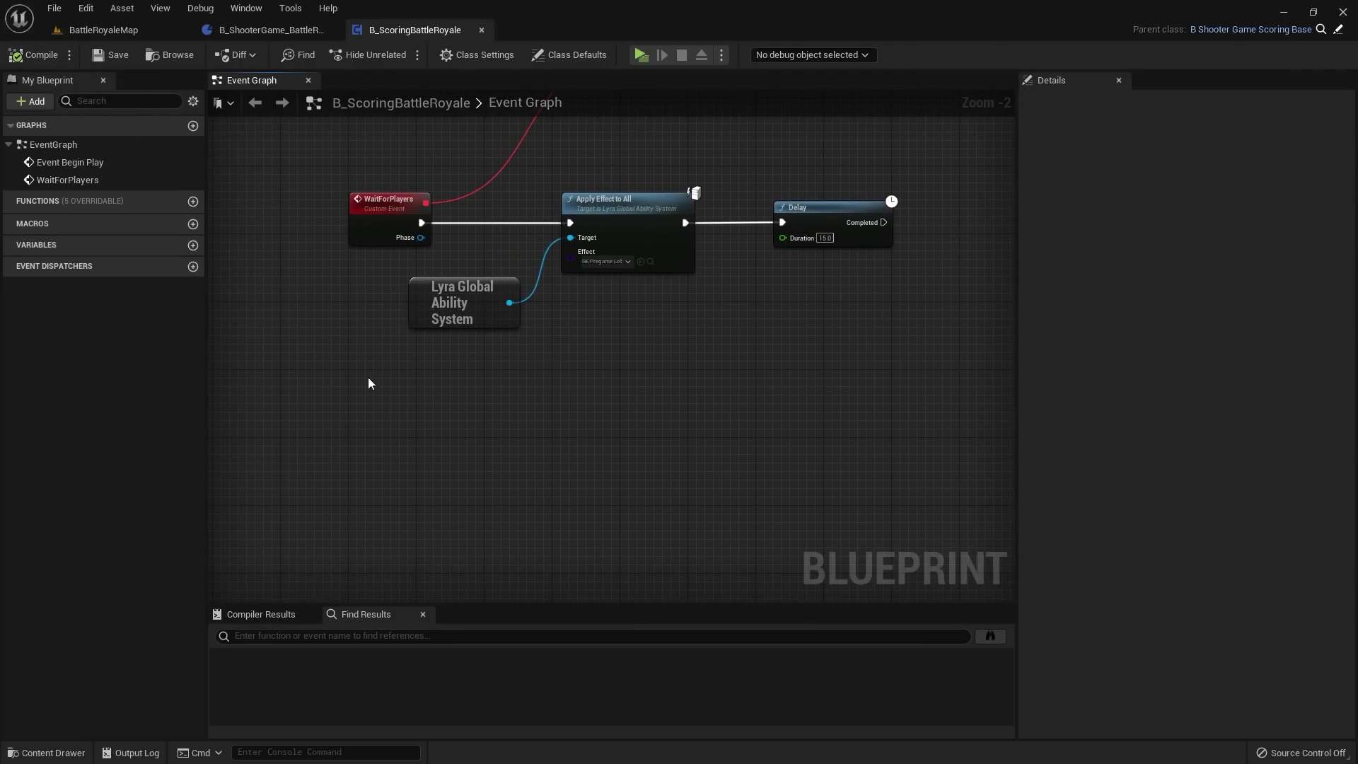
{"action": "right_click", "coordinate": [353, 438]}
{"action": "type", "text": "add custom"}
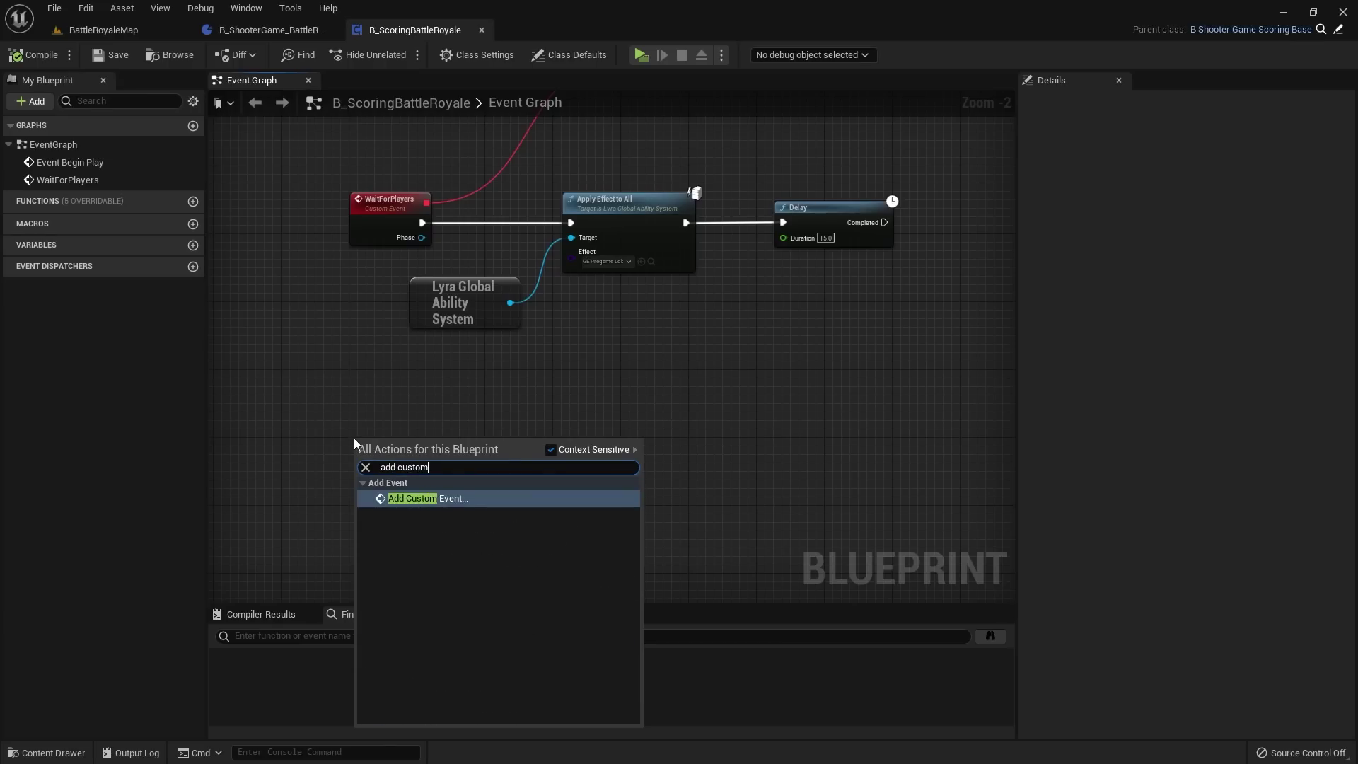
{"action": "key", "text": "Return"}
{"action": "type", "text": "S"}
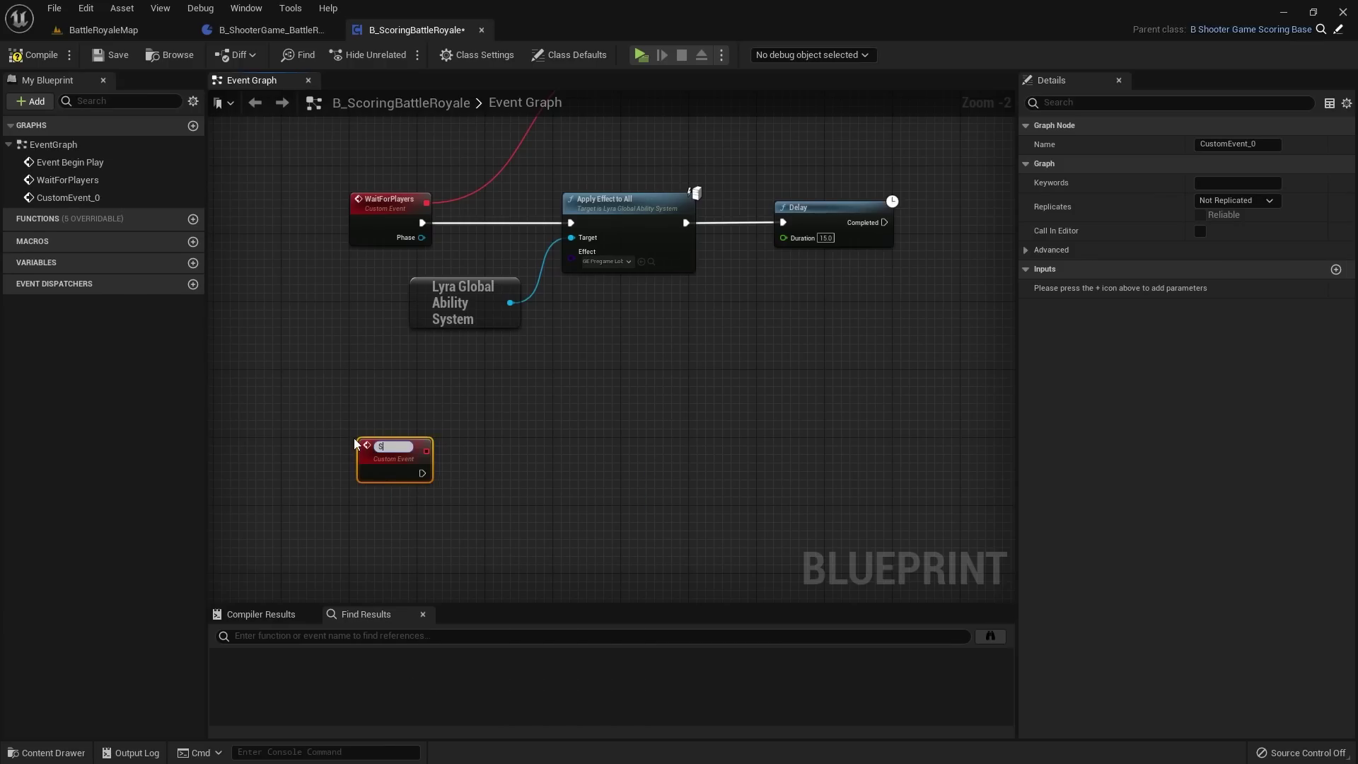
{"action": "type", "text": "tartGame"}
{"action": "key", "text": "Return"}
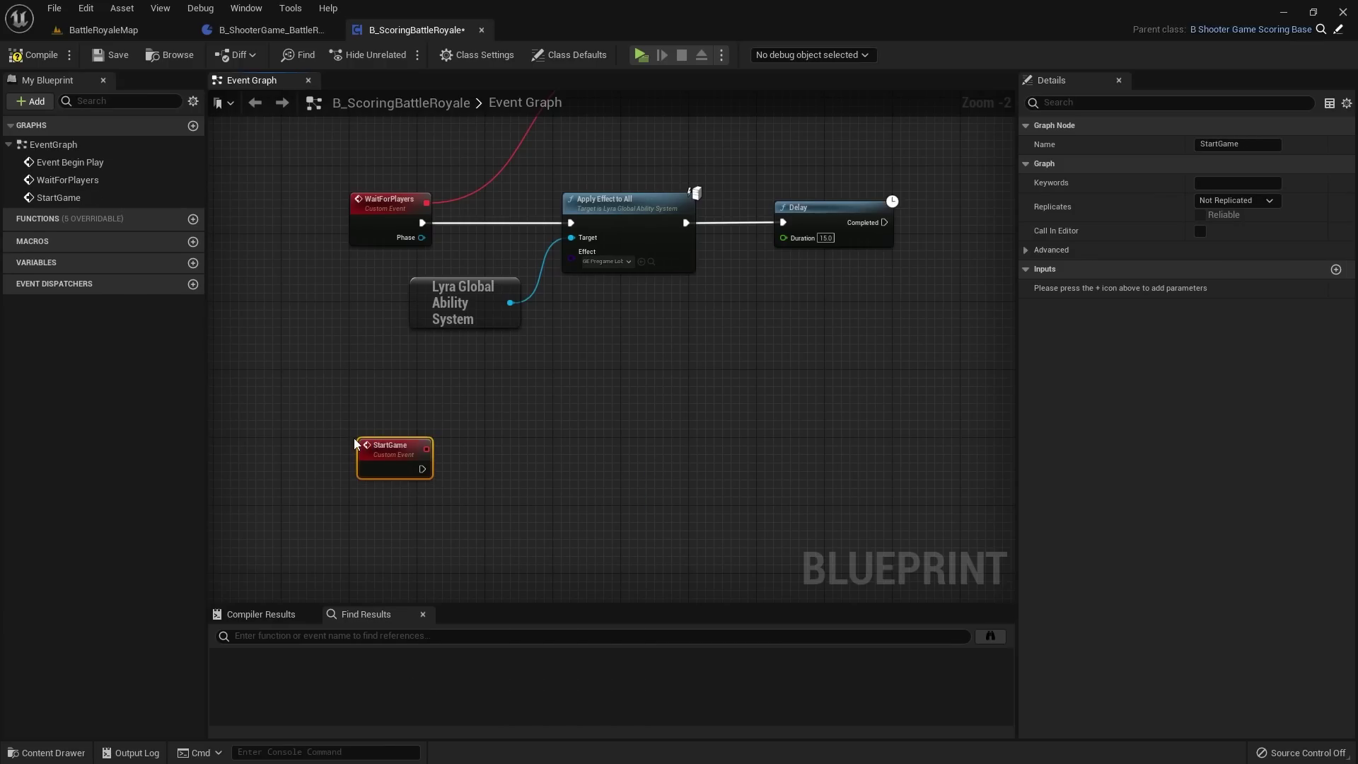
Step: Call the Start Game event from the Delay node's Completed output and align the call node with the execution line
{"action": "right_click_drag", "start_coordinate": [647, 428], "coordinate": [537, 471]}
{"action": "left_click_drag", "start_coordinate": [751, 282], "coordinate": [799, 281]}
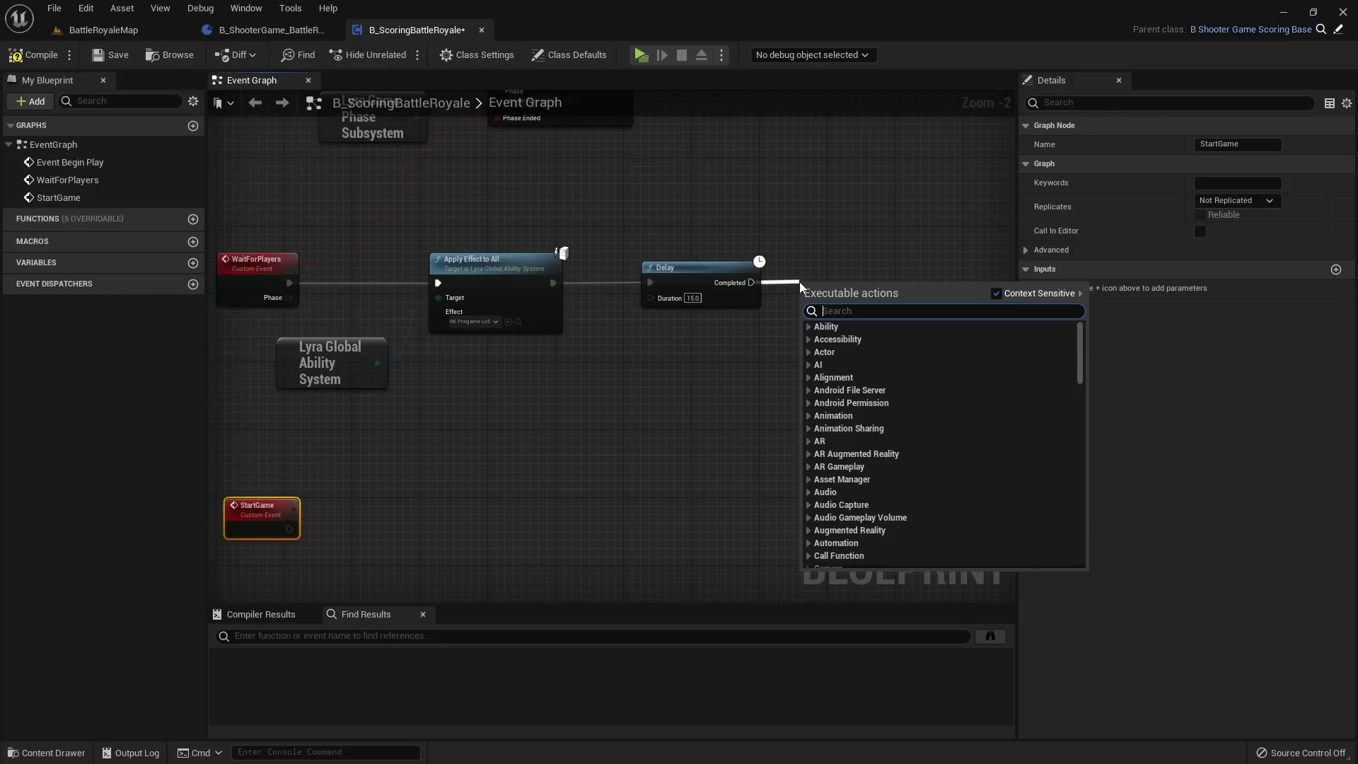
{"action": "type", "text": "start"}
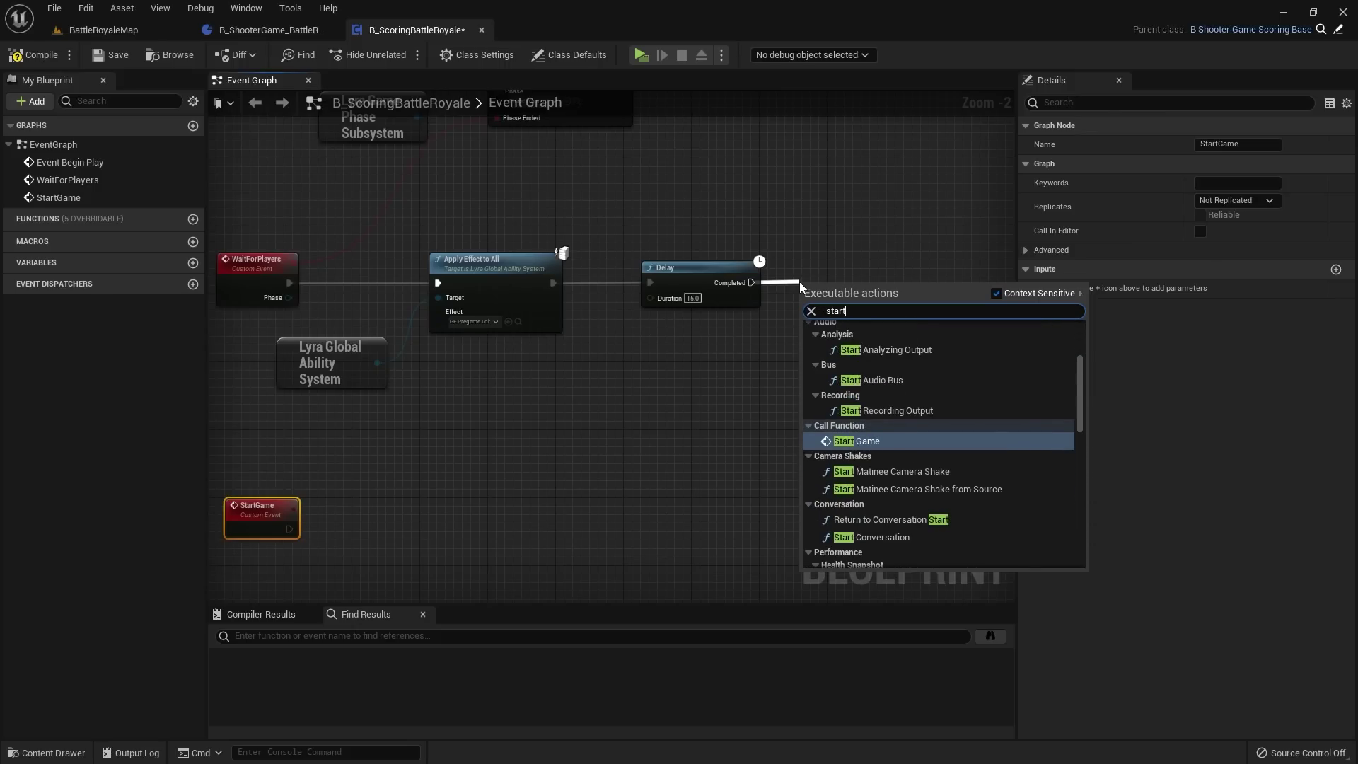
{"action": "key", "text": "Return"}
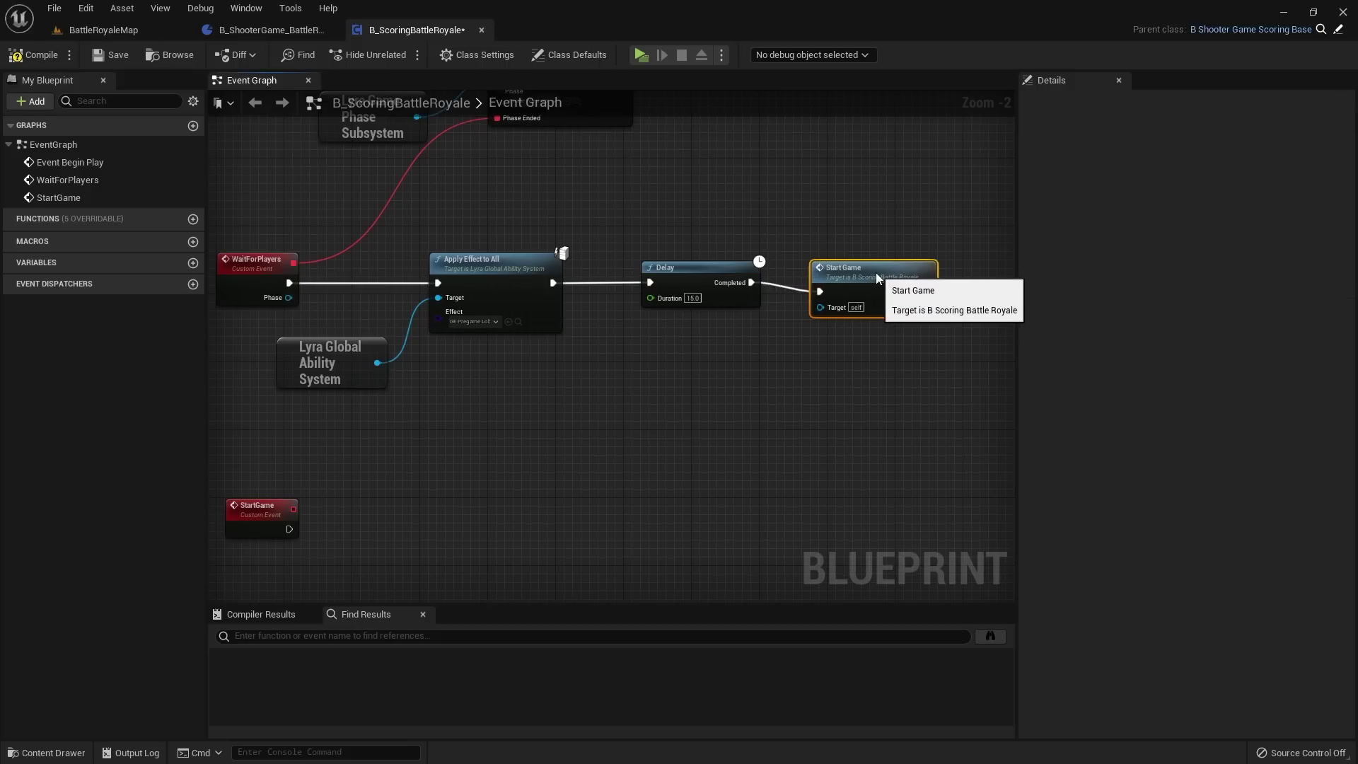
{"action": "left_click", "coordinate": [773, 352]}
{"action": "scroll", "coordinate": [773, 352], "scroll_direction": "down", "scroll_amount": 1}
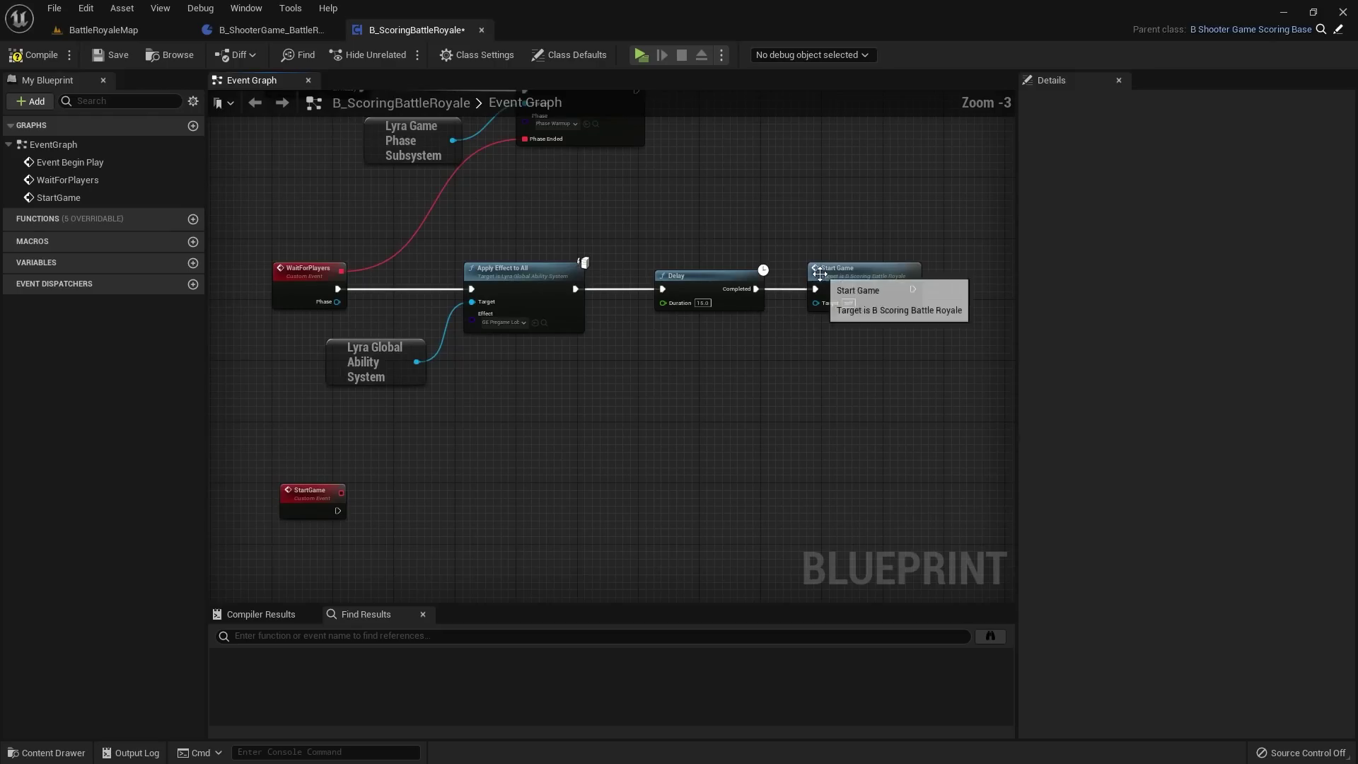
Step: Align the StartGame custom event node directly beneath the WaitForPlayers event
{"action": "left_click", "coordinate": [297, 499]}
{"action": "scroll", "coordinate": [382, 454], "scroll_direction": "up", "scroll_amount": 1}
{"action": "right_click_drag", "start_coordinate": [382, 454], "coordinate": [401, 373]}
{"action": "scroll", "coordinate": [460, 343], "scroll_direction": "up", "scroll_amount": 2}
{"action": "scroll", "coordinate": [524, 349], "scroll_direction": "down", "scroll_amount": 2}
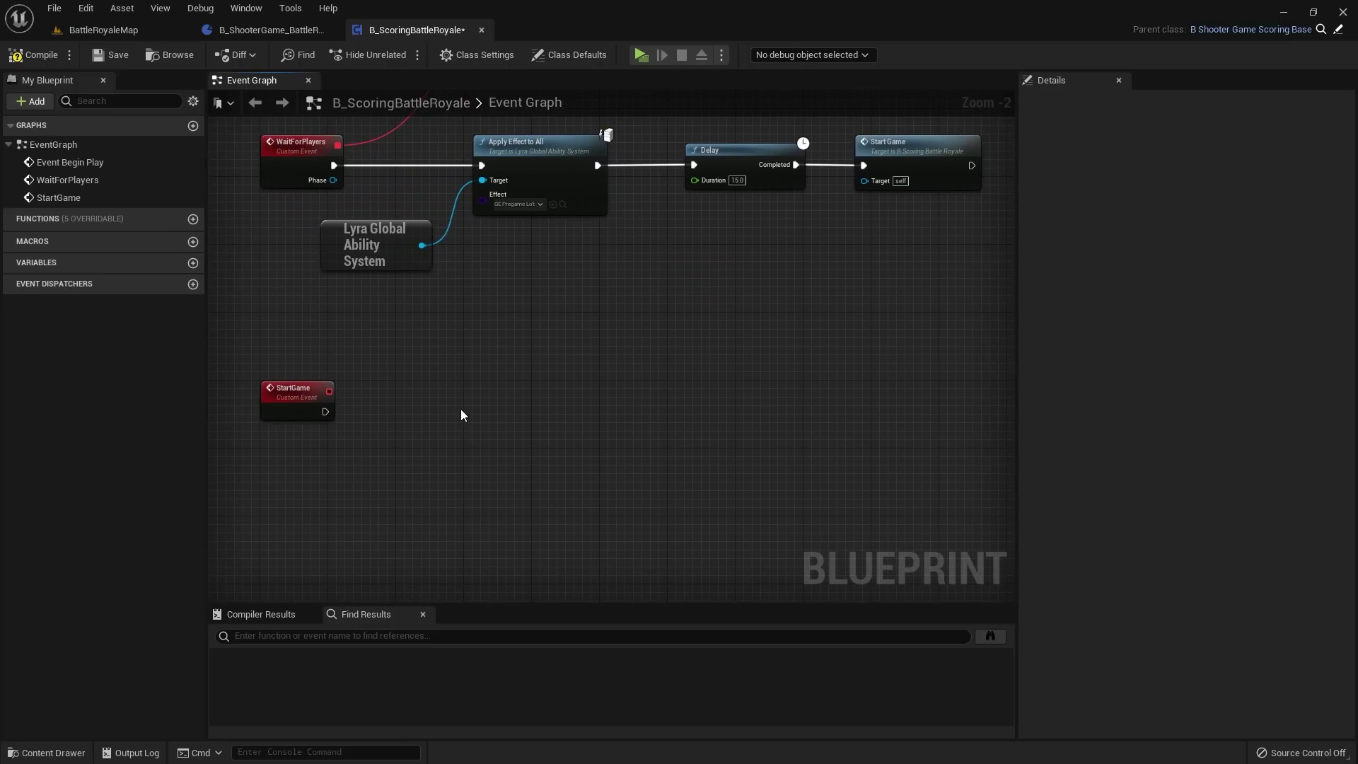
Step: Examine the landscape and the open sky above it in BattleRoyaleMap from several viewpoints
{"action": "left_click", "coordinate": [104, 29]}
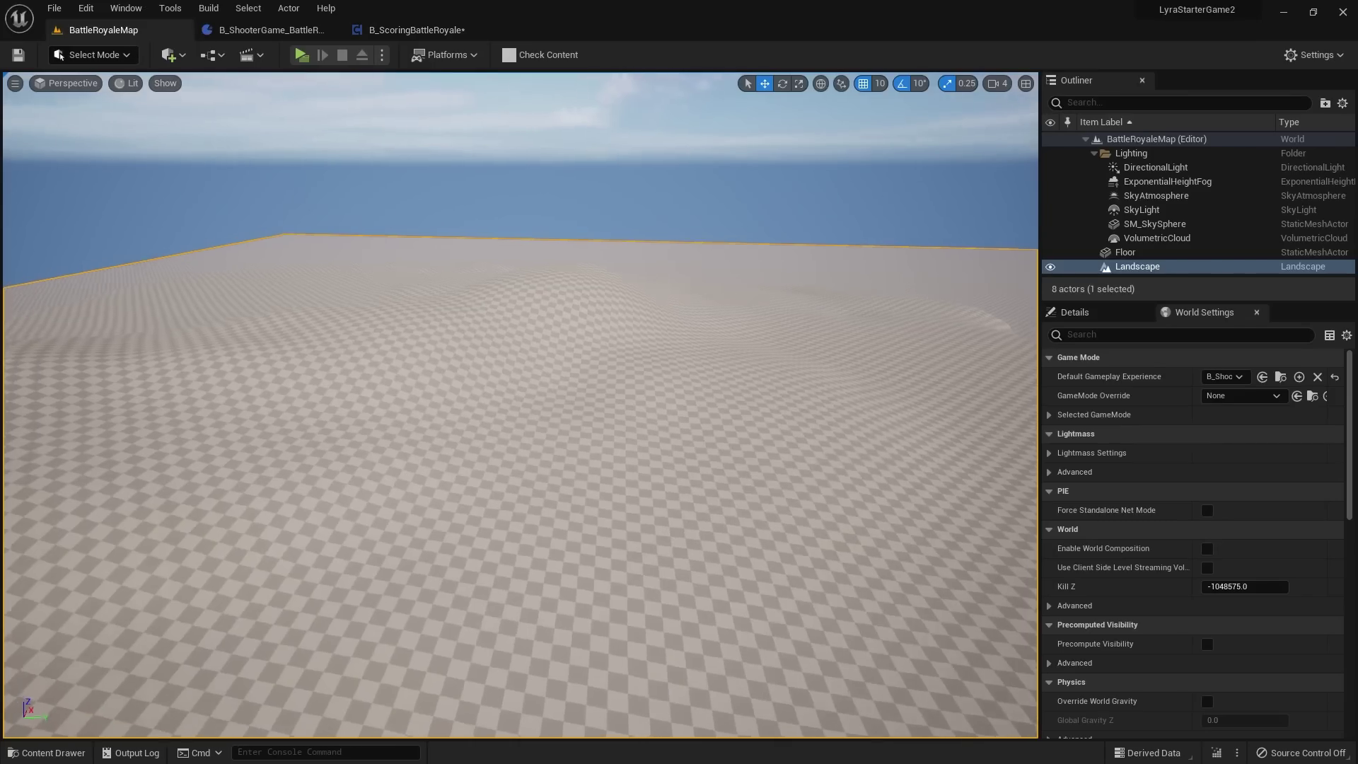
{"action": "right_click_drag", "start_coordinate": [313, 227], "coordinate": [313, 227]}
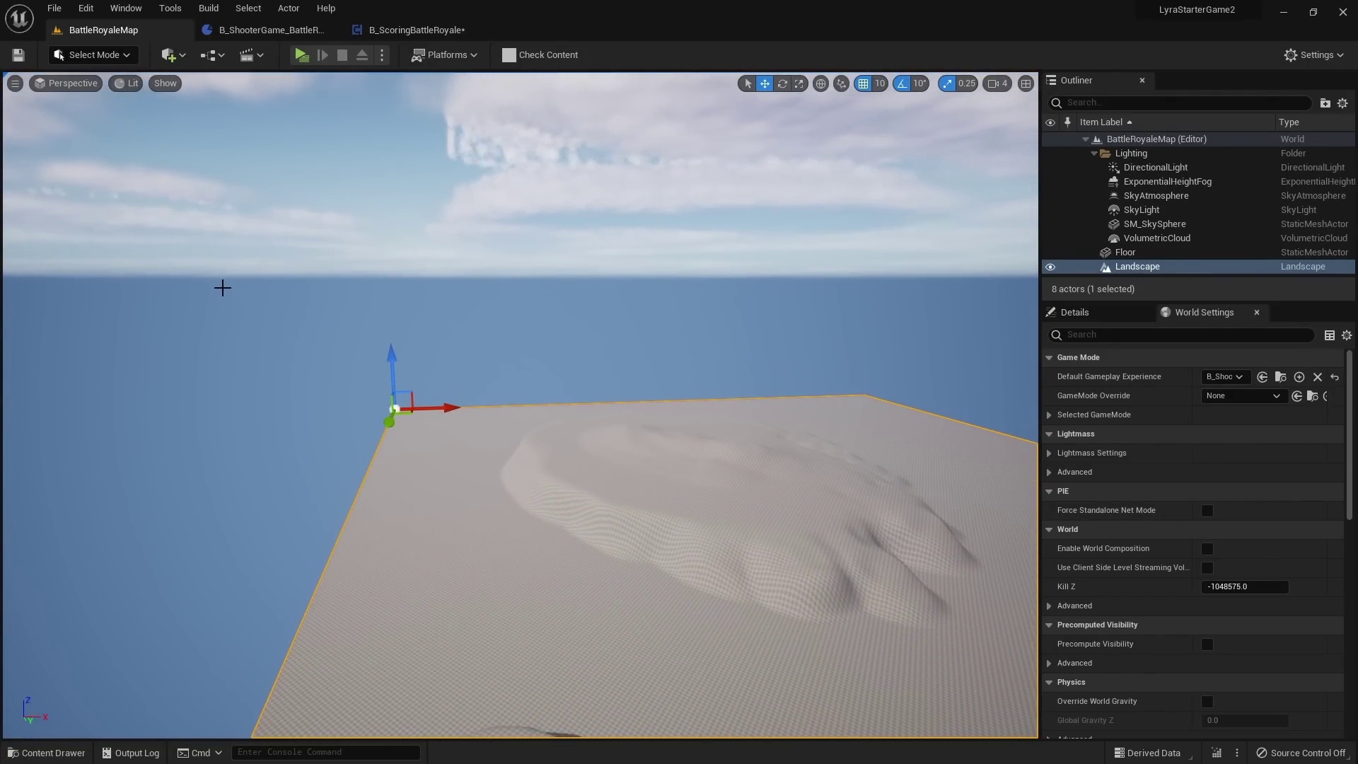
{"action": "right_click_drag", "start_coordinate": [943, 279], "coordinate": [707, 354]}
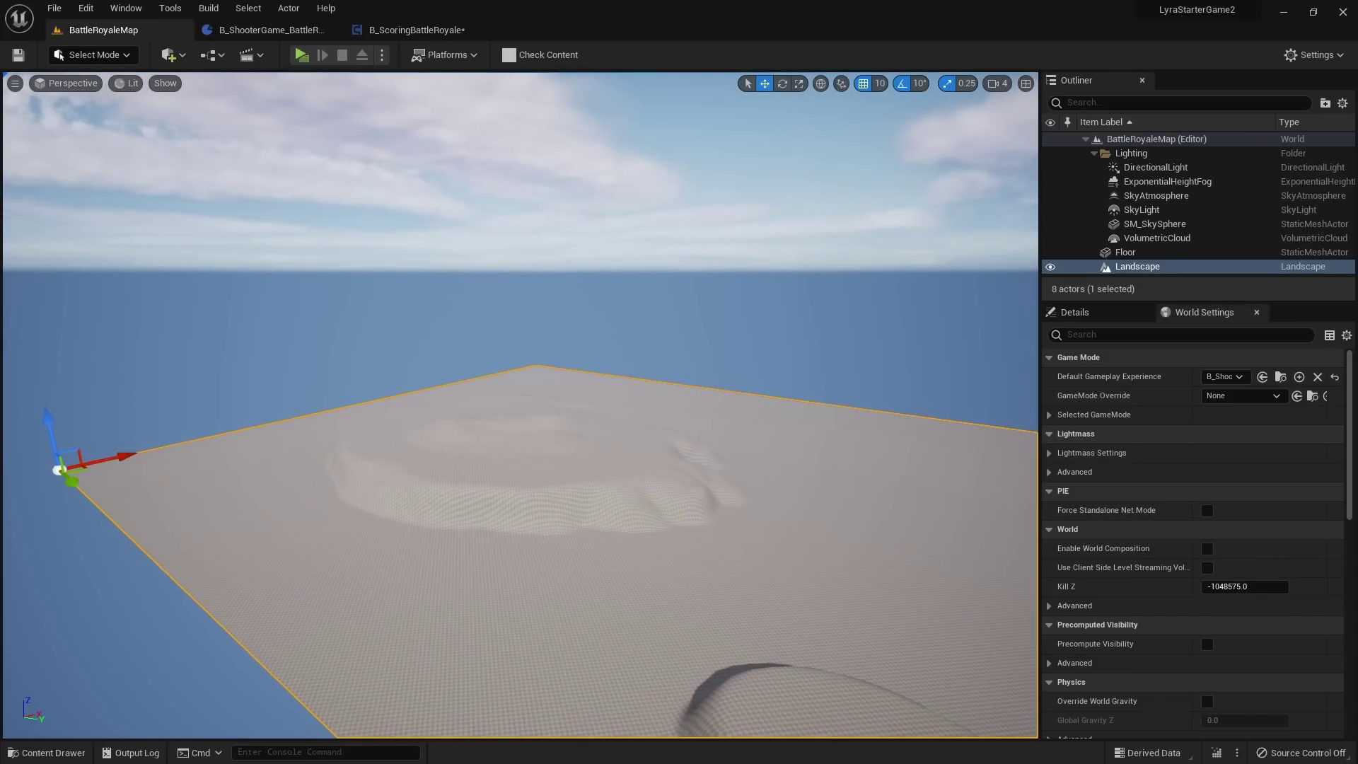
{"action": "right_click_drag", "start_coordinate": [512, 385], "coordinate": [512, 453]}
{"action": "right_click_drag", "start_coordinate": [627, 453], "coordinate": [627, 388]}
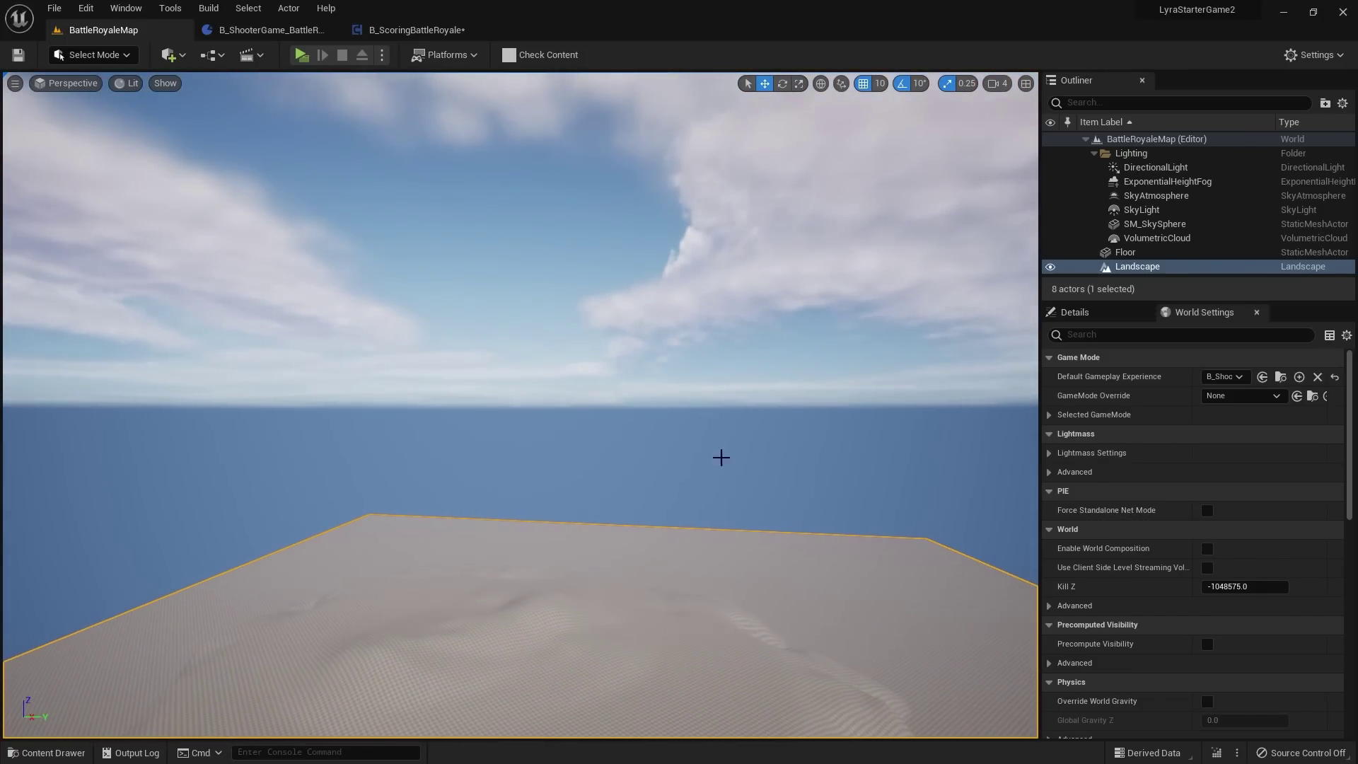
{"action": "right_click_drag", "start_coordinate": [721, 458], "coordinate": [721, 481]}
{"action": "right_click_drag", "start_coordinate": [424, 183], "coordinate": [423, 212]}
{"action": "right_click_drag", "start_coordinate": [713, 372], "coordinate": [740, 424]}
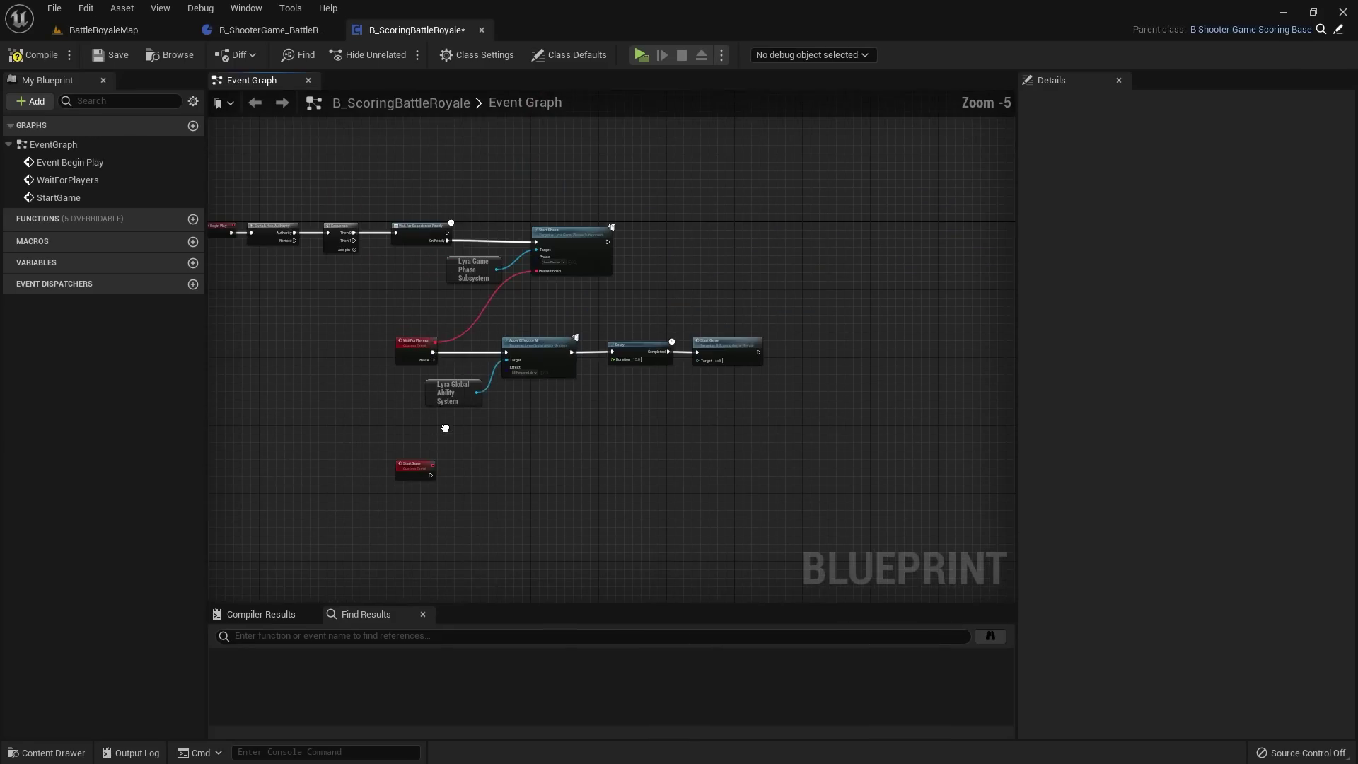
{"action": "scroll", "coordinate": [445, 428], "scroll_direction": "up", "scroll_amount": 3}
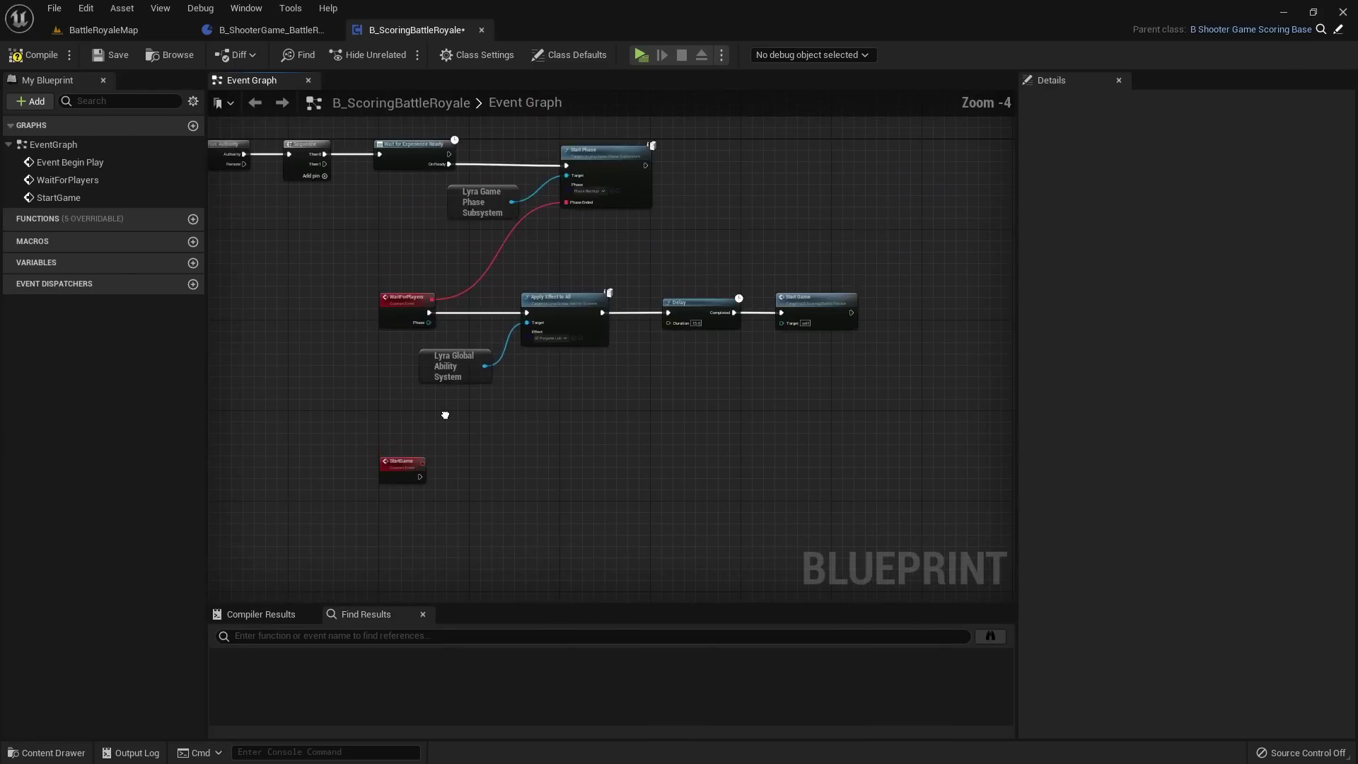
{"action": "left_click_drag", "start_coordinate": [379, 396], "coordinate": [700, 523]}
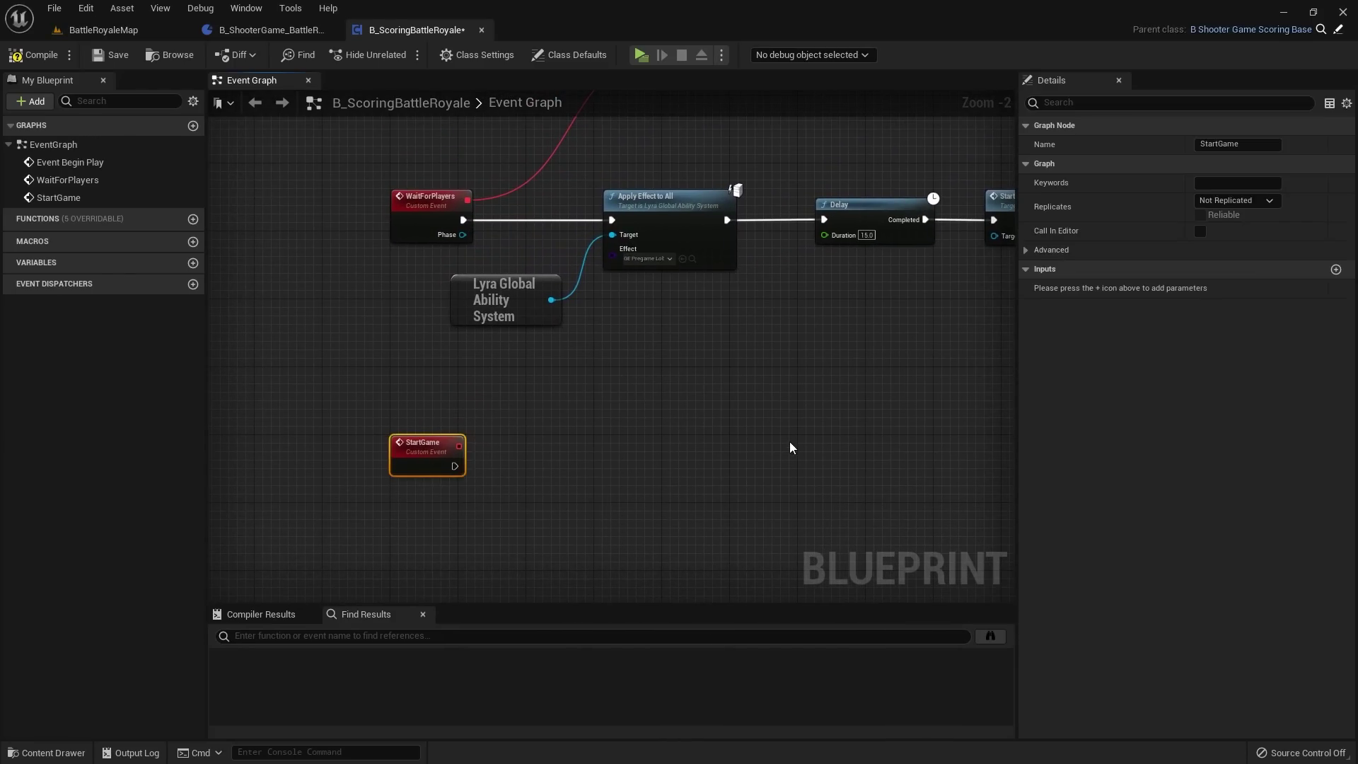
{"action": "left_click", "coordinate": [766, 418]}
{"action": "right_click_drag", "start_coordinate": [742, 420], "coordinate": [620, 349]}
{"action": "scroll", "coordinate": [635, 334], "scroll_direction": "down", "scroll_amount": 1}
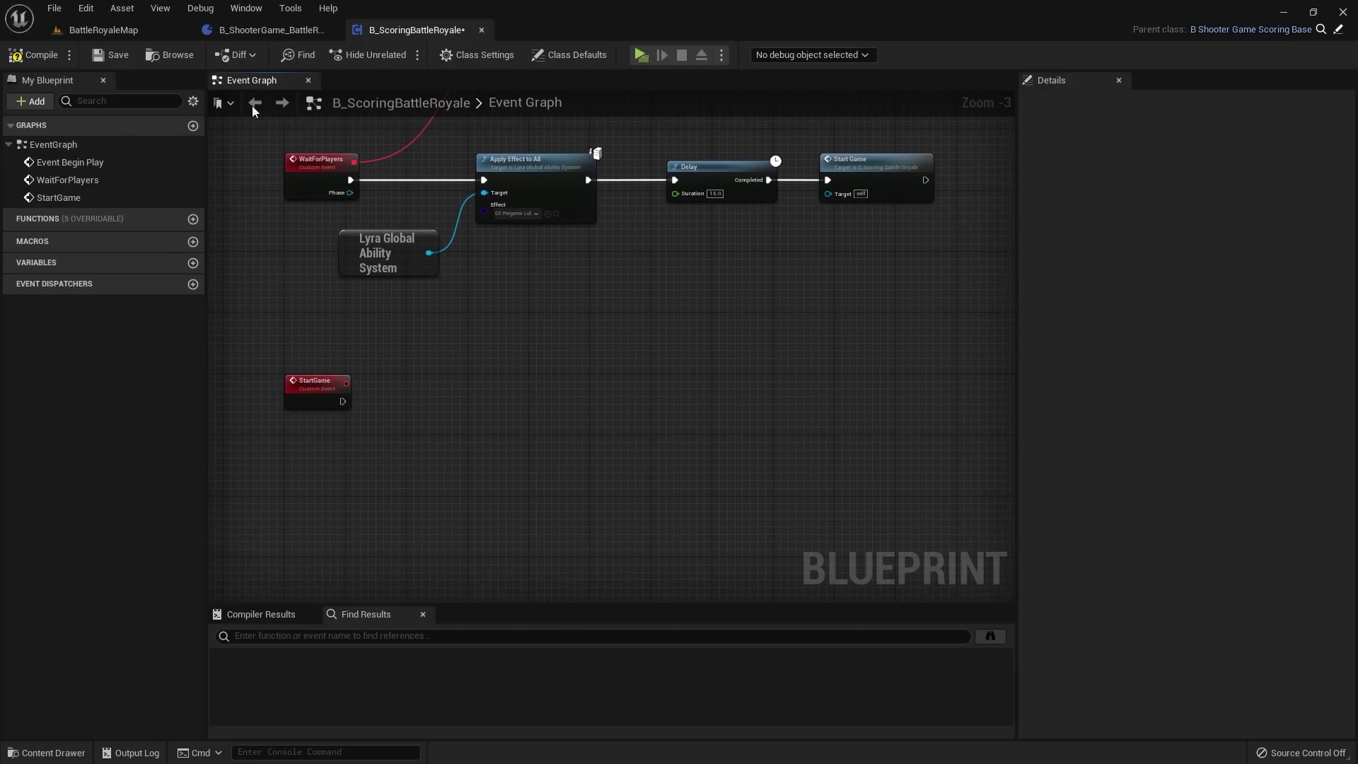
{"action": "right_click_drag", "start_coordinate": [537, 373], "coordinate": [524, 418]}
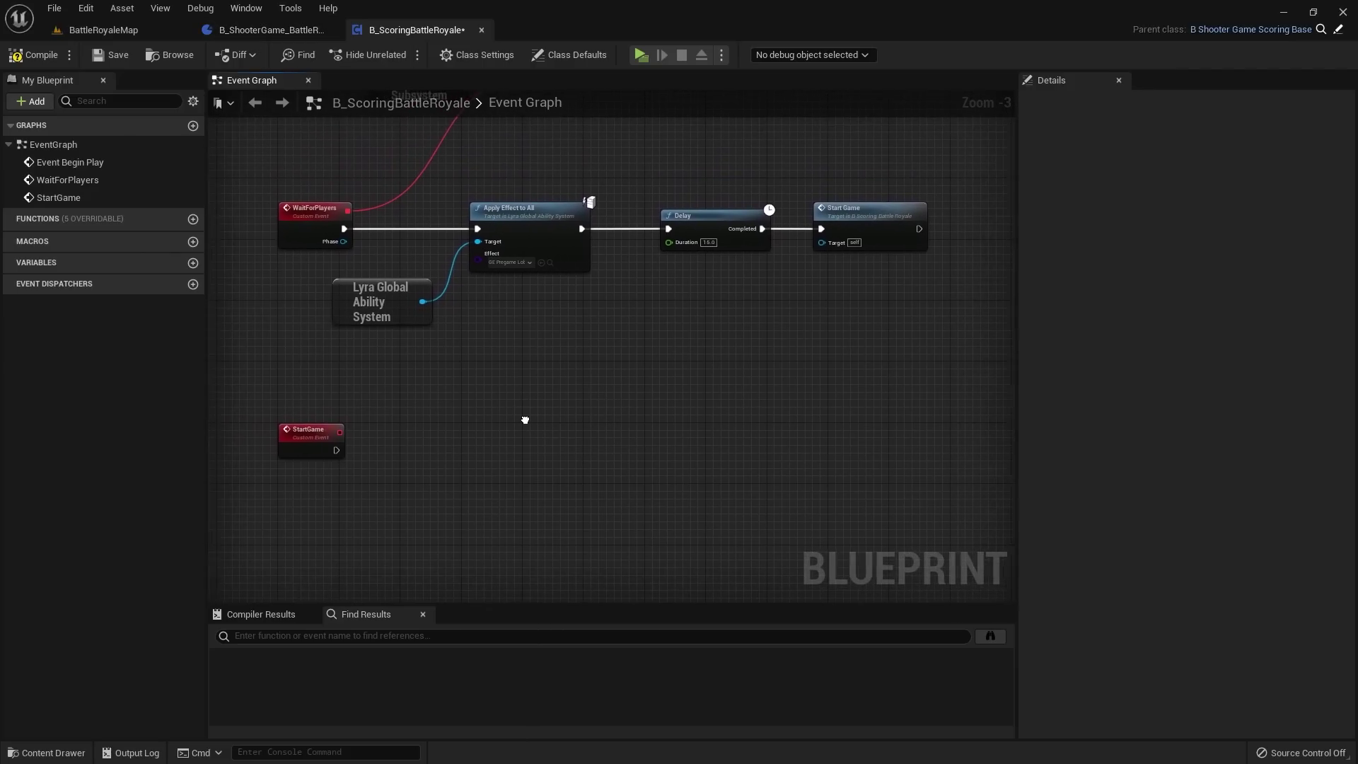
{"action": "left_click", "coordinate": [257, 33]}
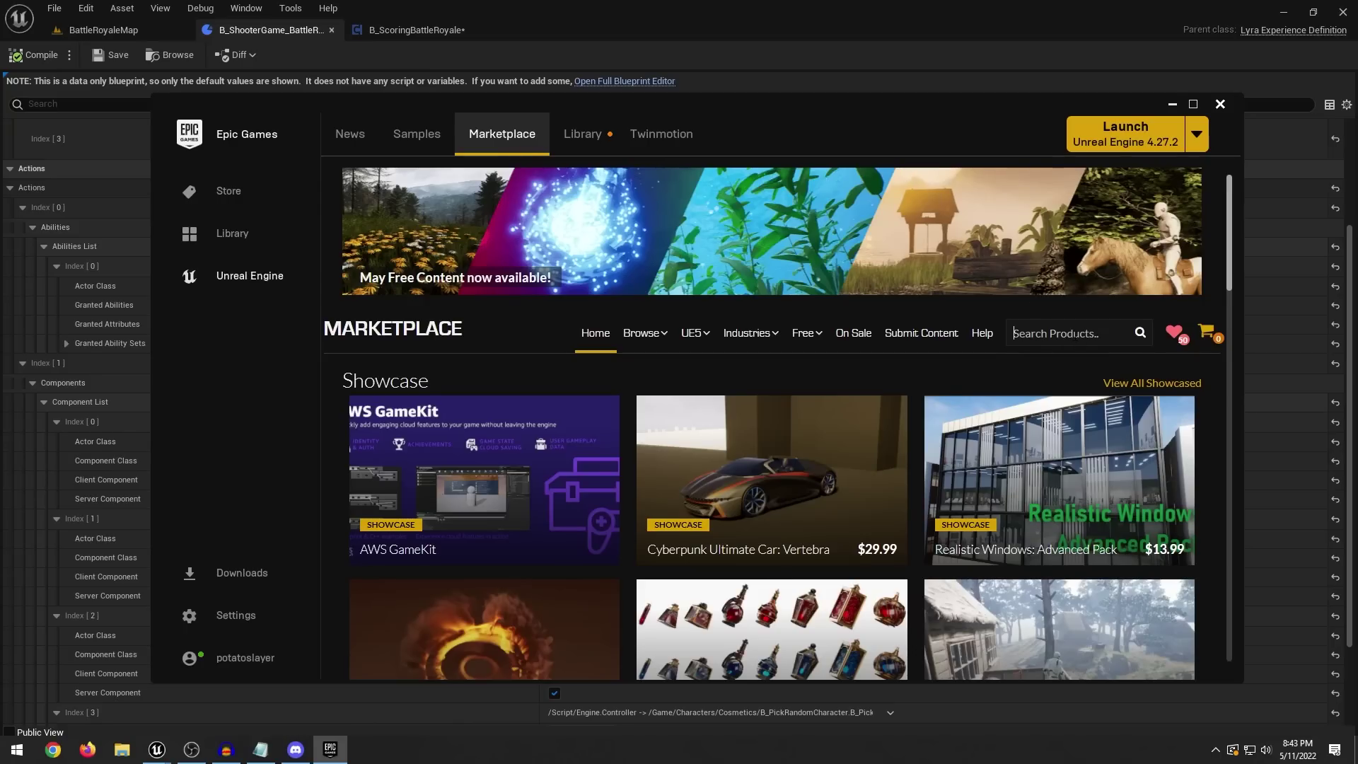
Step: Search the Epic Games Launcher's Unreal Engine Marketplace for c130 and open the C130-J Transport (West) product page
{"action": "type", "text": "c130"}
{"action": "key", "text": "Return"}
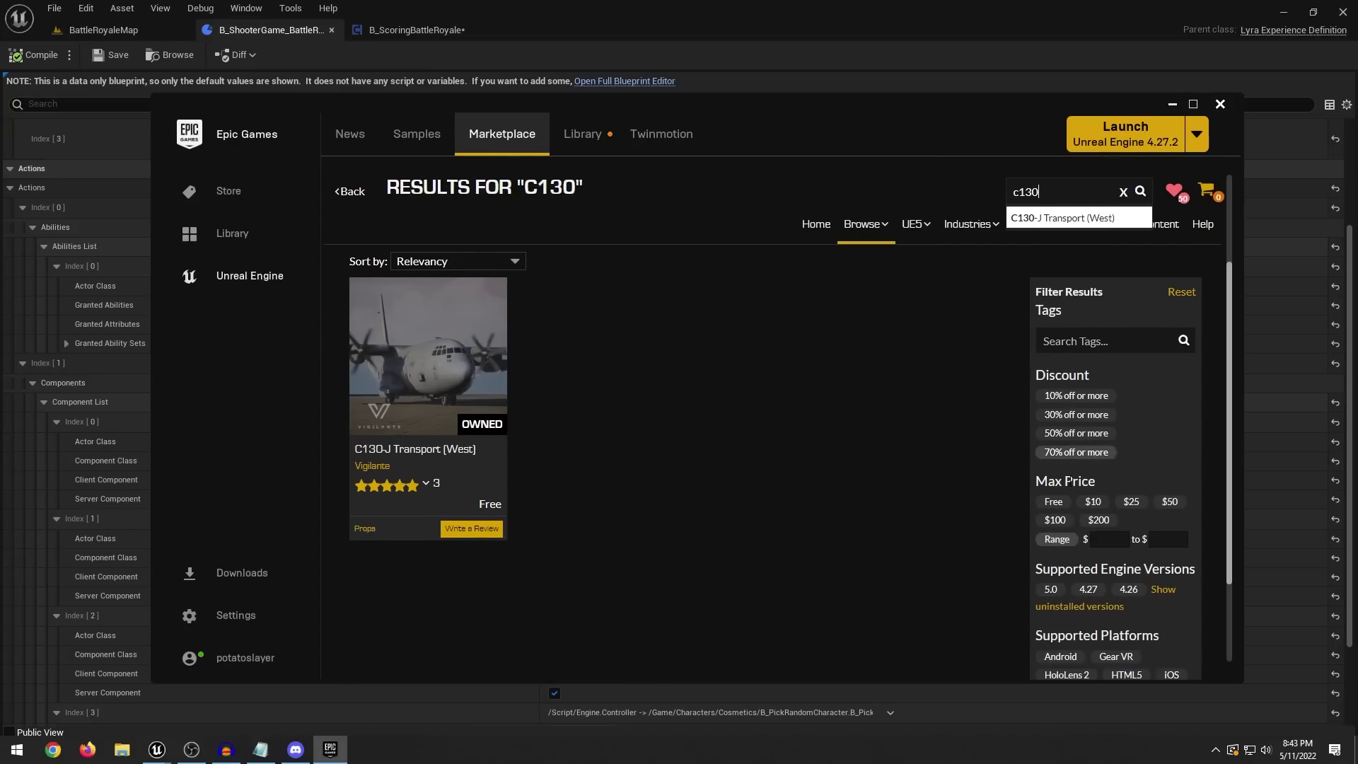
{"action": "left_click", "coordinate": [640, 451]}
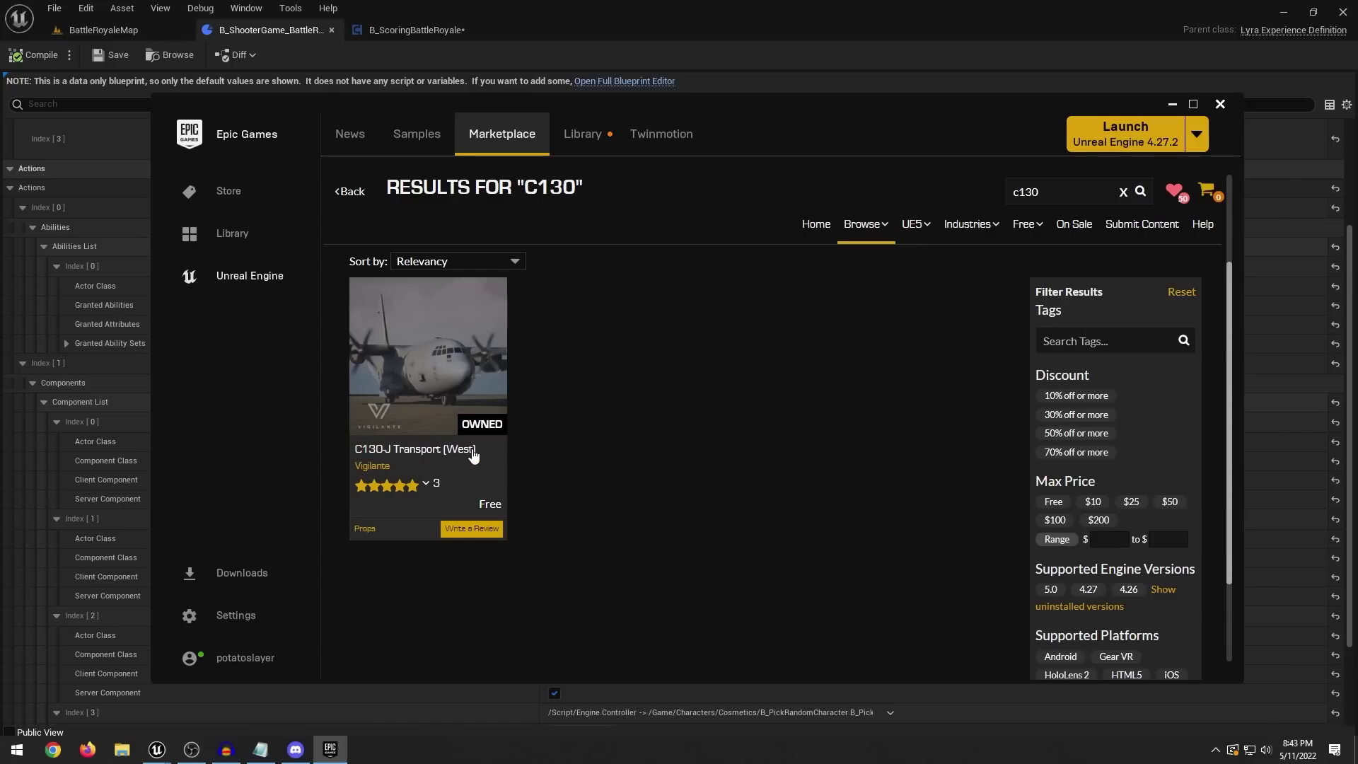
{"action": "left_click", "coordinate": [495, 335]}
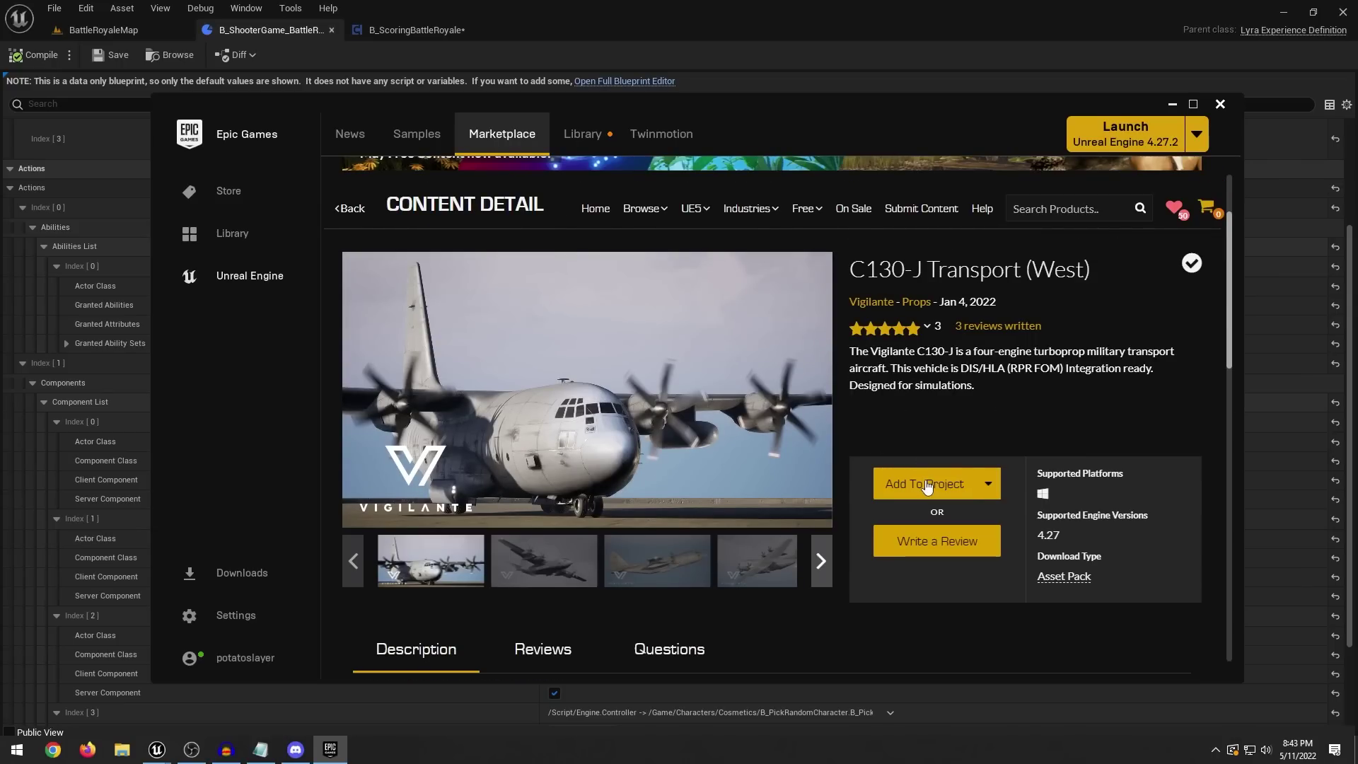
Step: Add the C130-J Transport (West) asset to the LyraStarterGame2 project using version 4.27, and minimize the launcher
{"action": "left_click", "coordinate": [918, 495]}
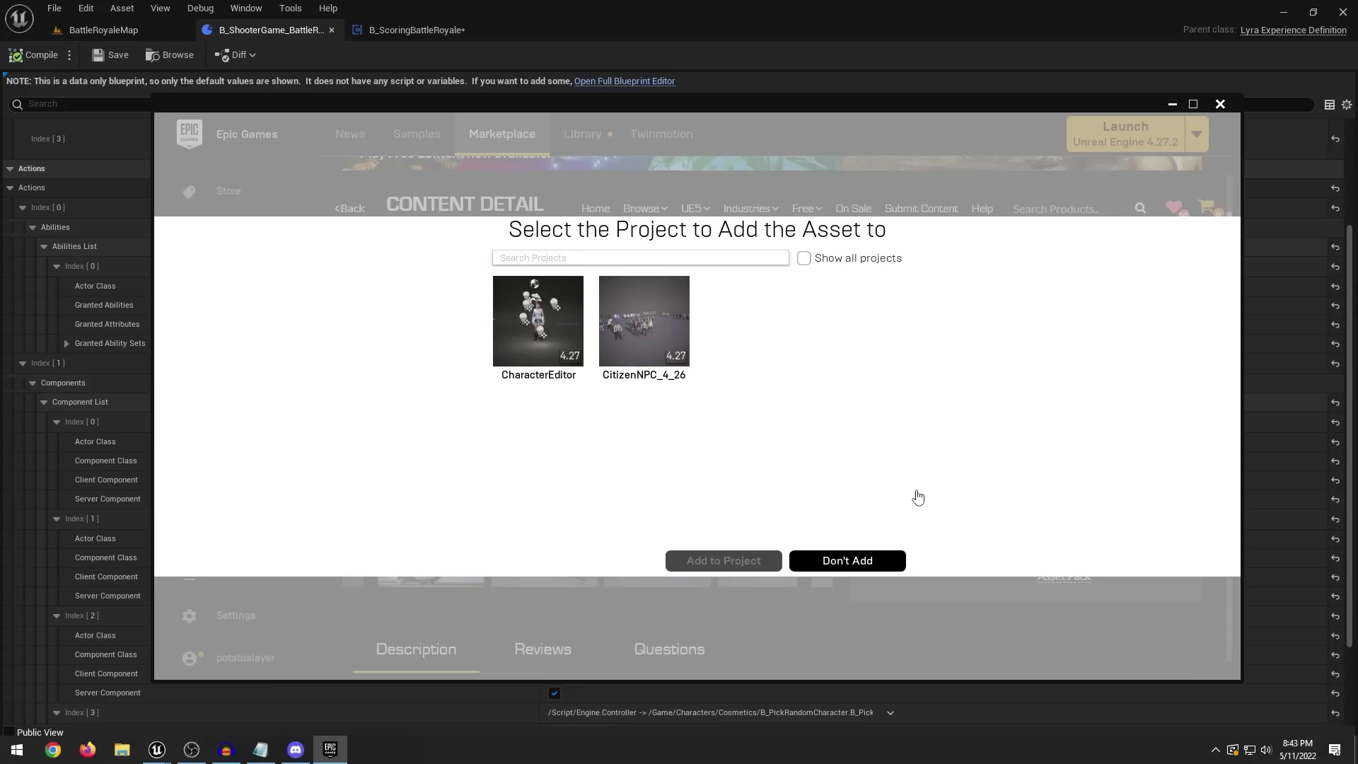
{"action": "left_click", "coordinate": [807, 260]}
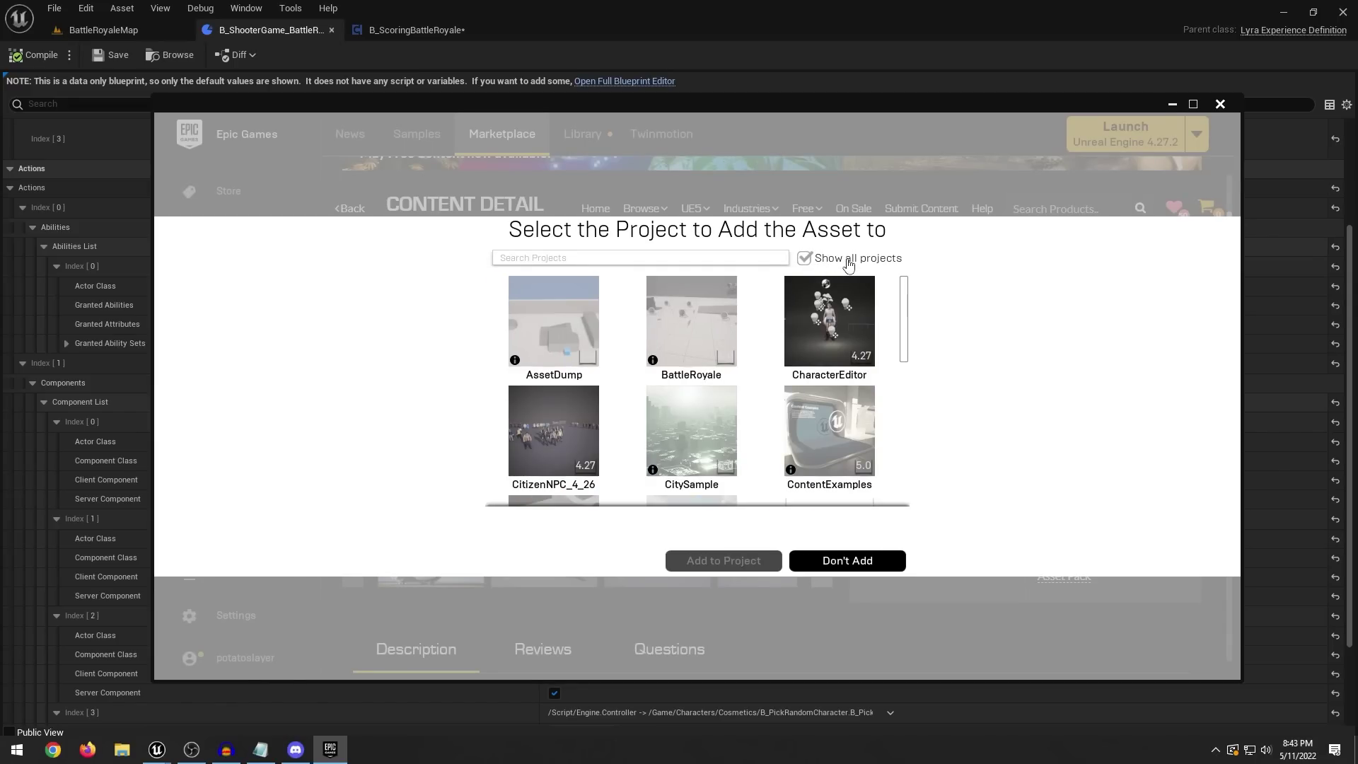
{"action": "scroll", "coordinate": [836, 290], "scroll_direction": "down", "scroll_amount": 6}
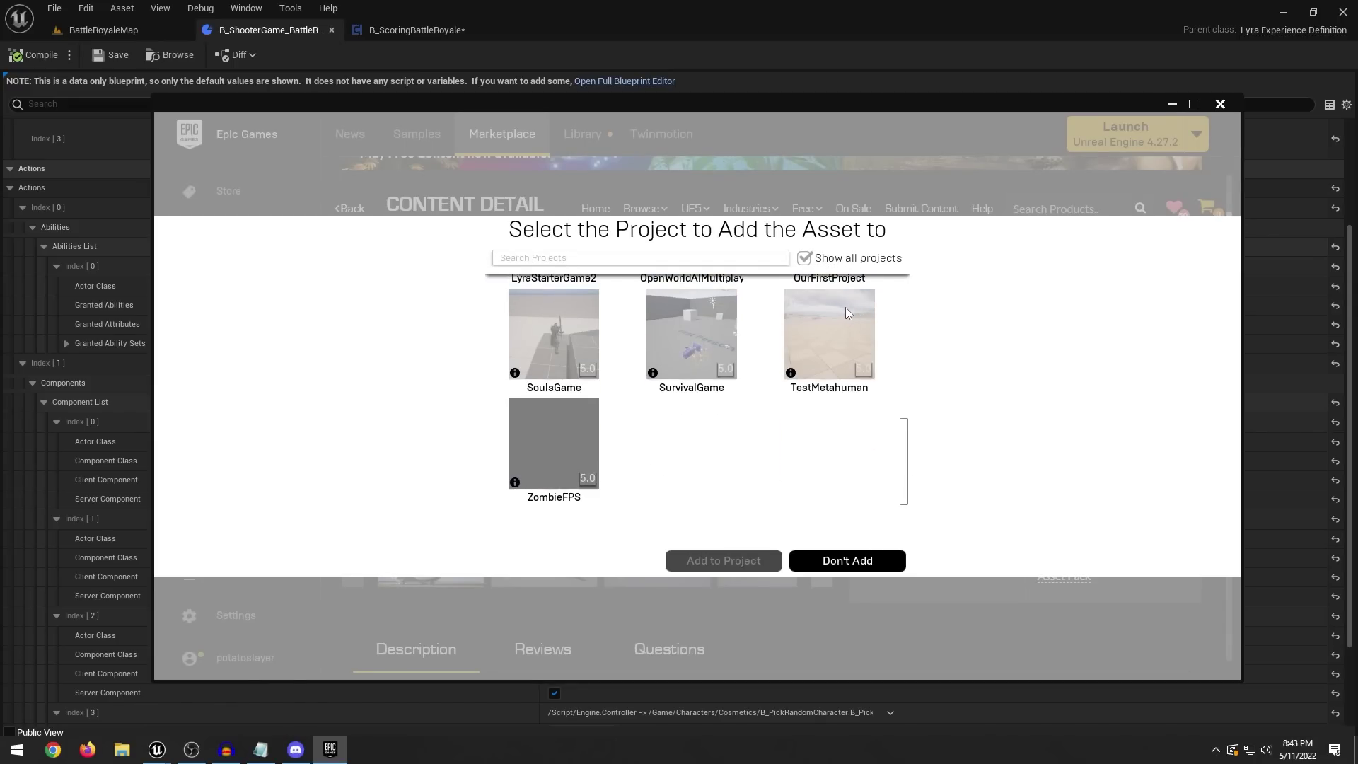
{"action": "scroll", "coordinate": [840, 345], "scroll_direction": "up", "scroll_amount": 3}
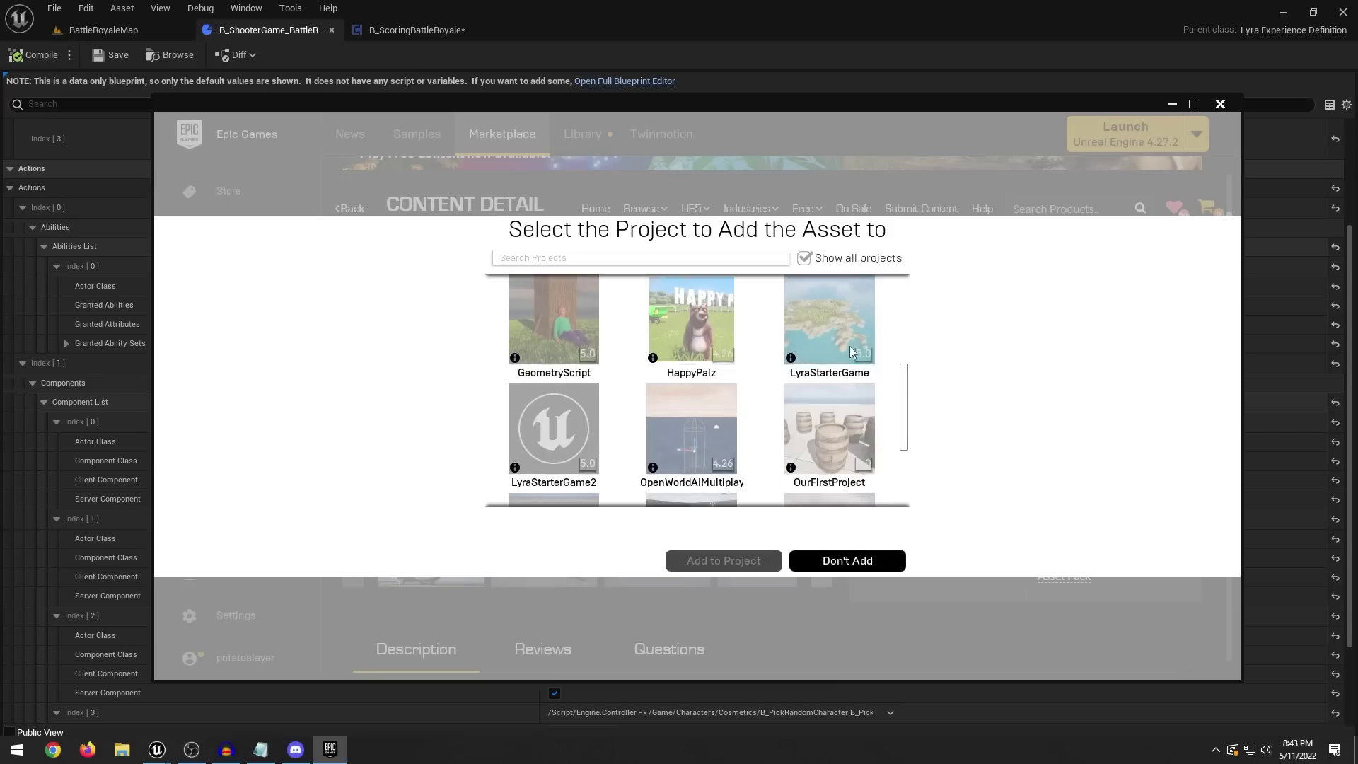
{"action": "left_click", "coordinate": [566, 409]}
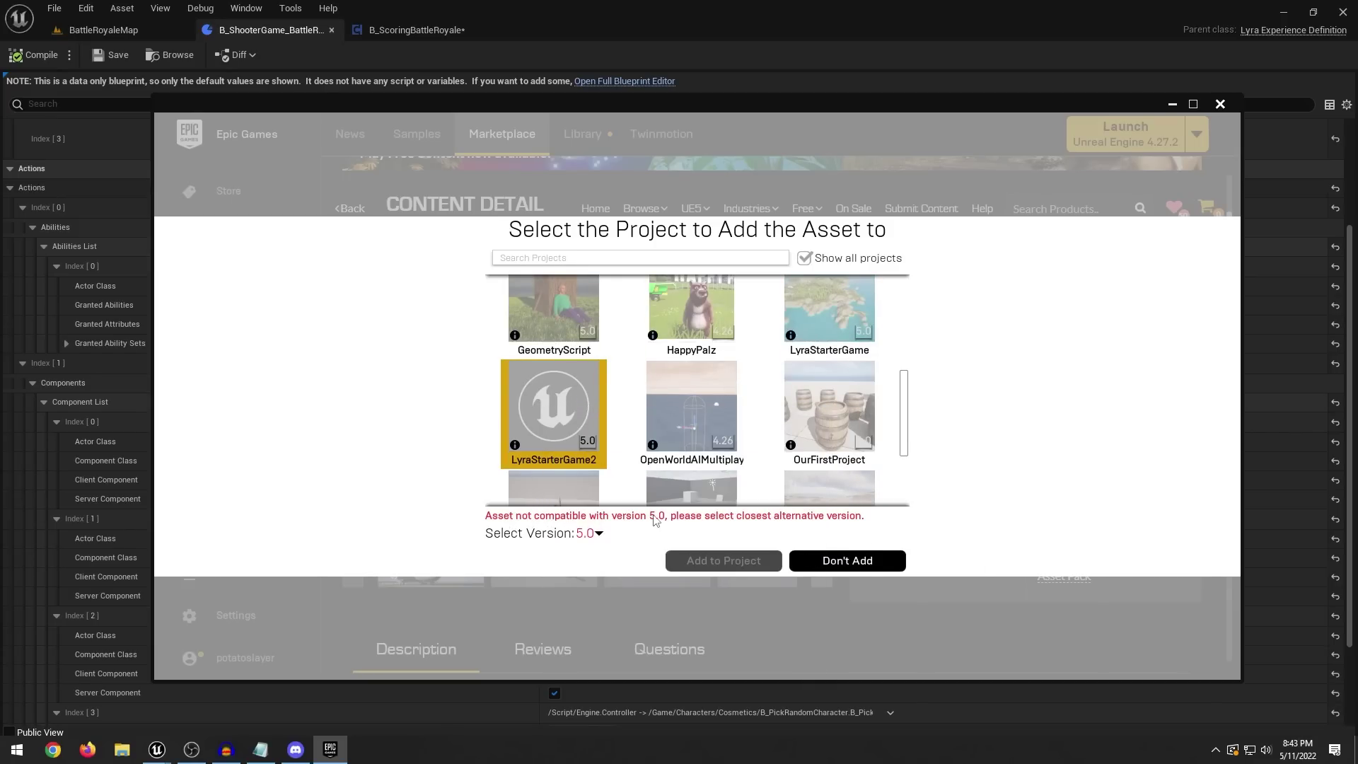
{"action": "left_click", "coordinate": [598, 535]}
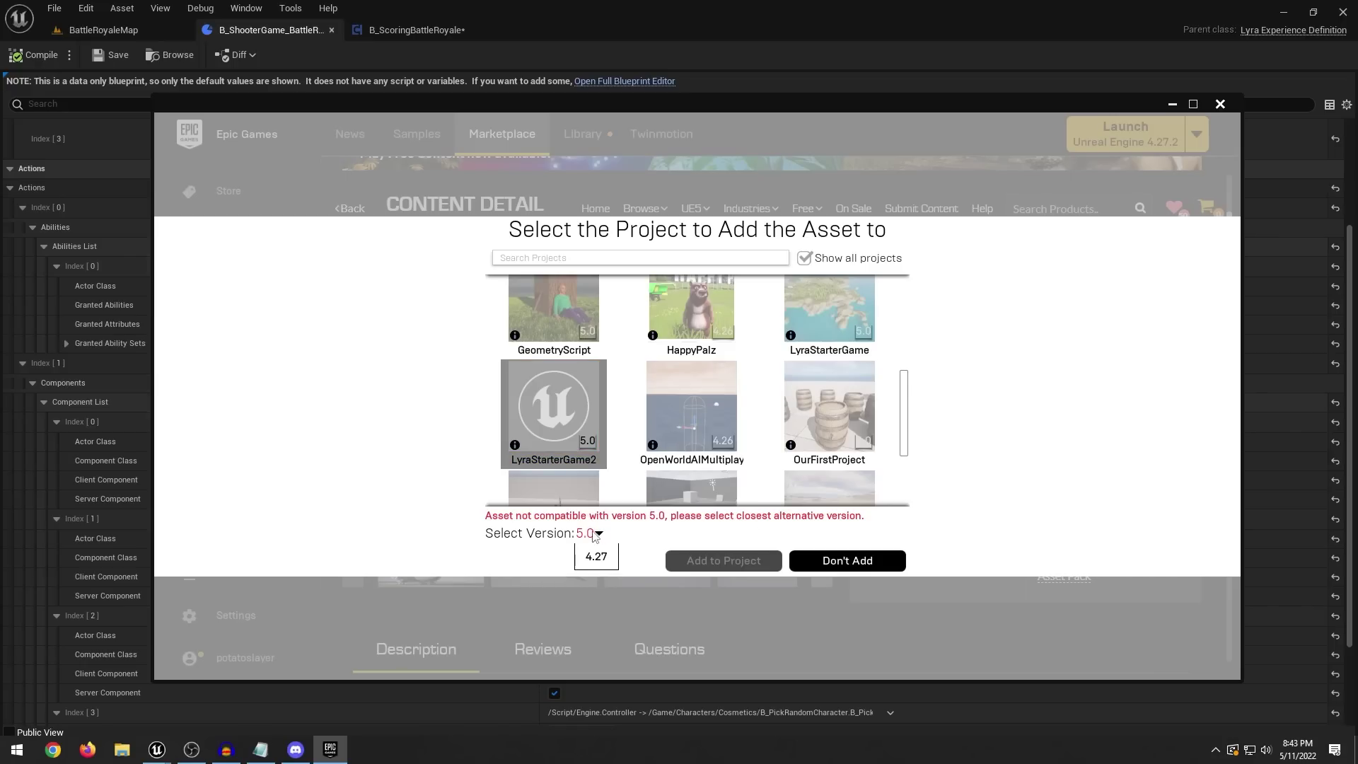
{"action": "left_click", "coordinate": [599, 557]}
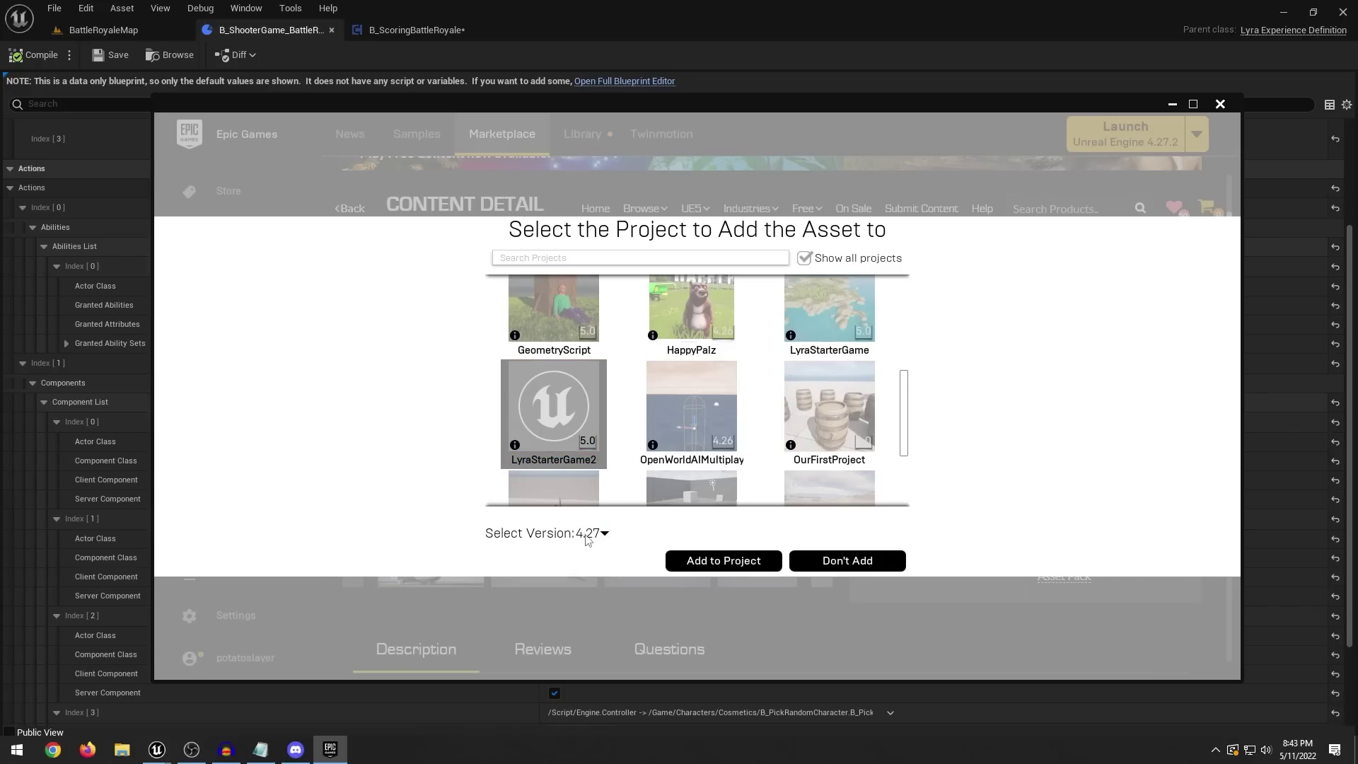
{"action": "left_click", "coordinate": [599, 534]}
{"action": "left_click", "coordinate": [606, 544]}
{"action": "left_click", "coordinate": [732, 563]}
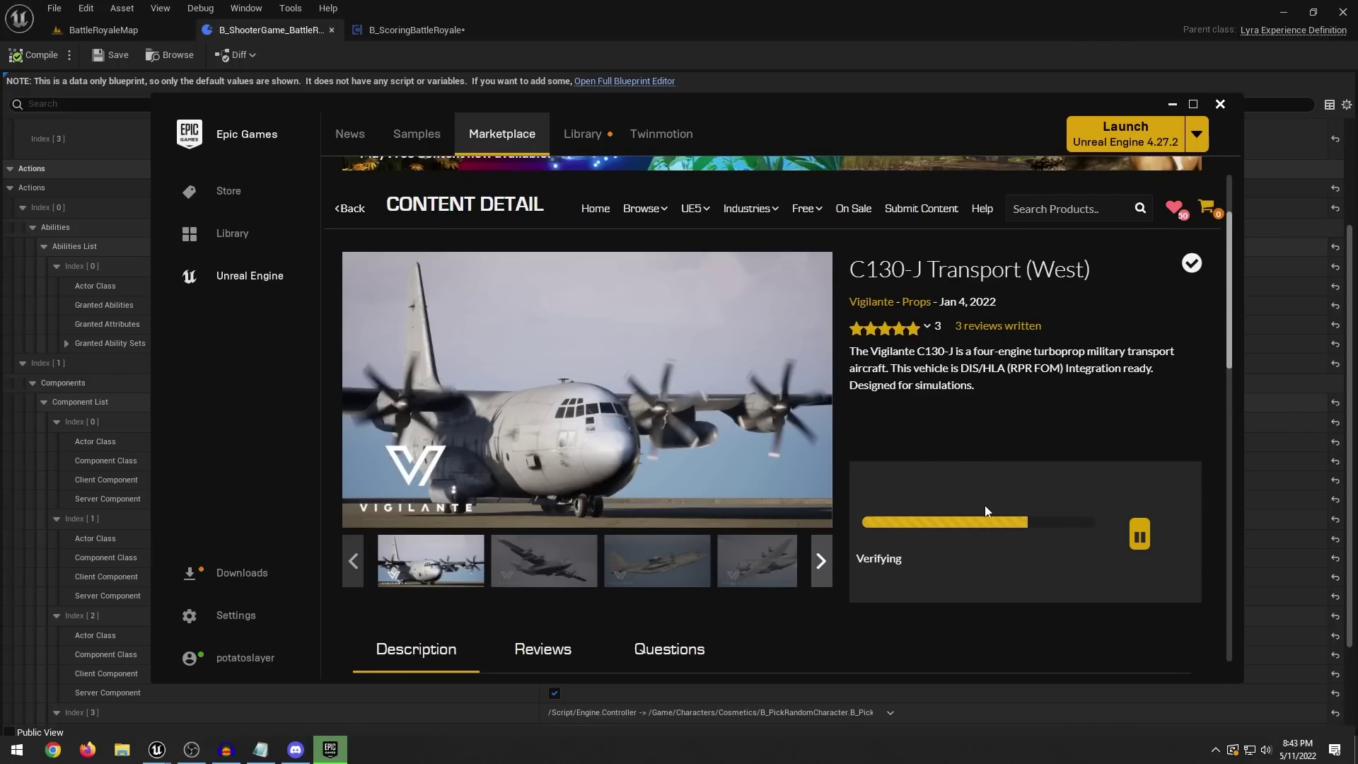
{"action": "left_click", "coordinate": [1174, 103]}
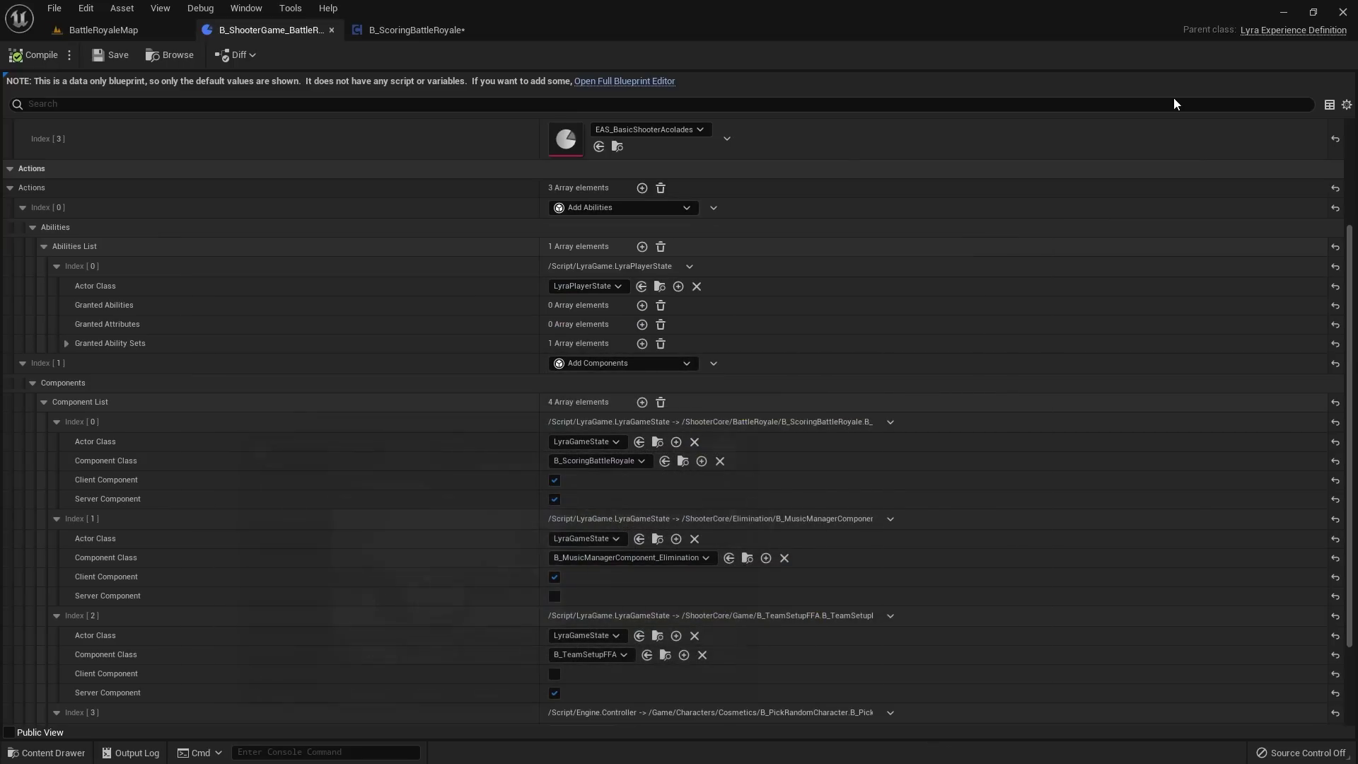
Step: Open the SK_West_Transport_C130J skeletal mesh from the West_Transport_C130J folder under VigilanteContent/Vehicles
{"action": "key", "text": "ctrl+space"}
{"action": "left_click", "coordinate": [321, 587]}
{"action": "double_click", "coordinate": [322, 587]}
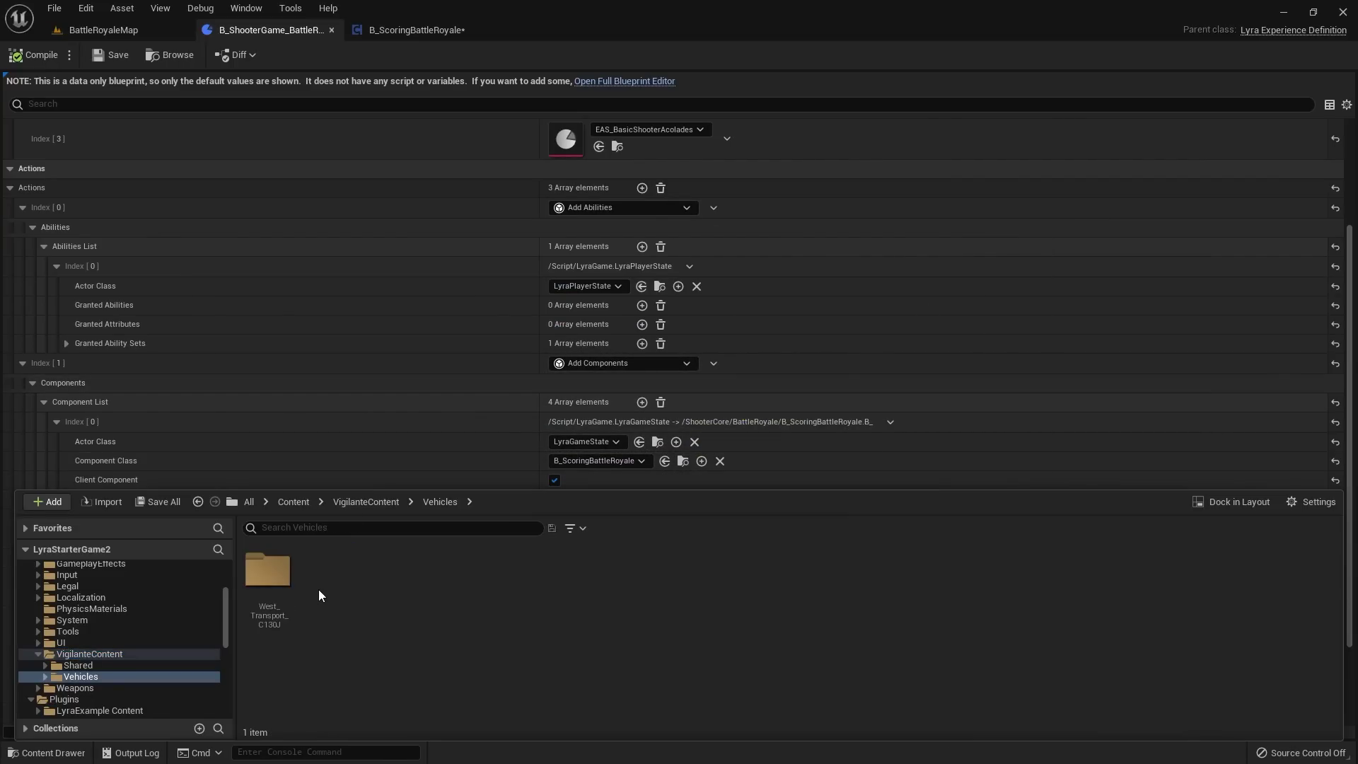
{"action": "double_click", "coordinate": [267, 570]}
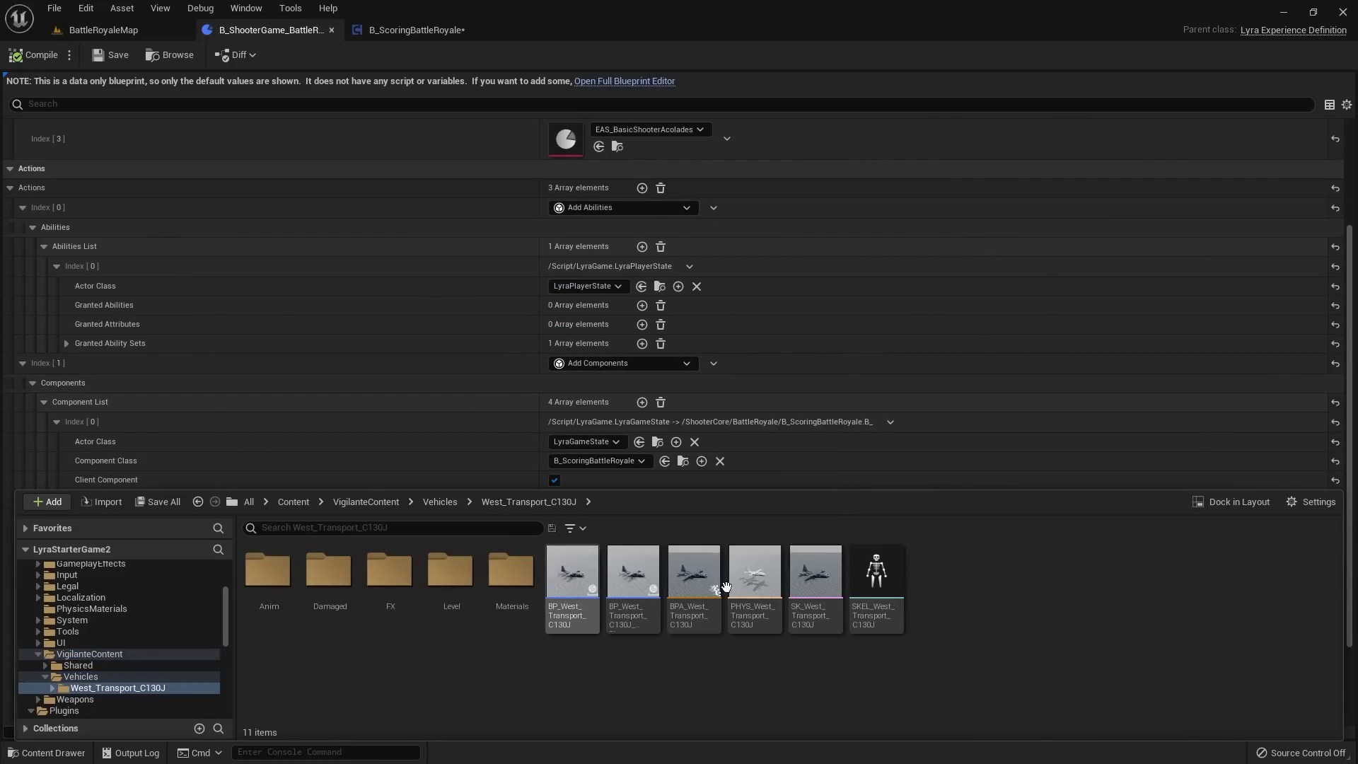
{"action": "left_click", "coordinate": [817, 585]}
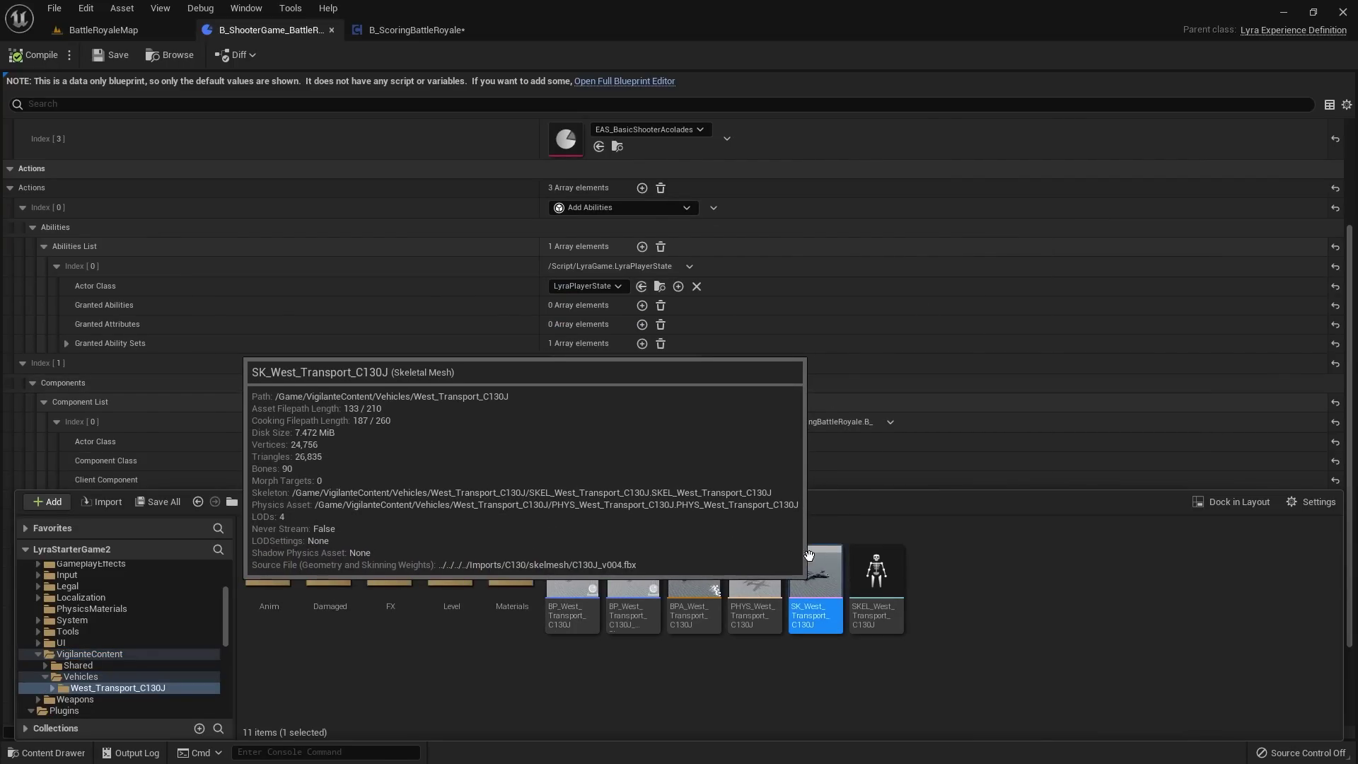
{"action": "double_click", "coordinate": [808, 554]}
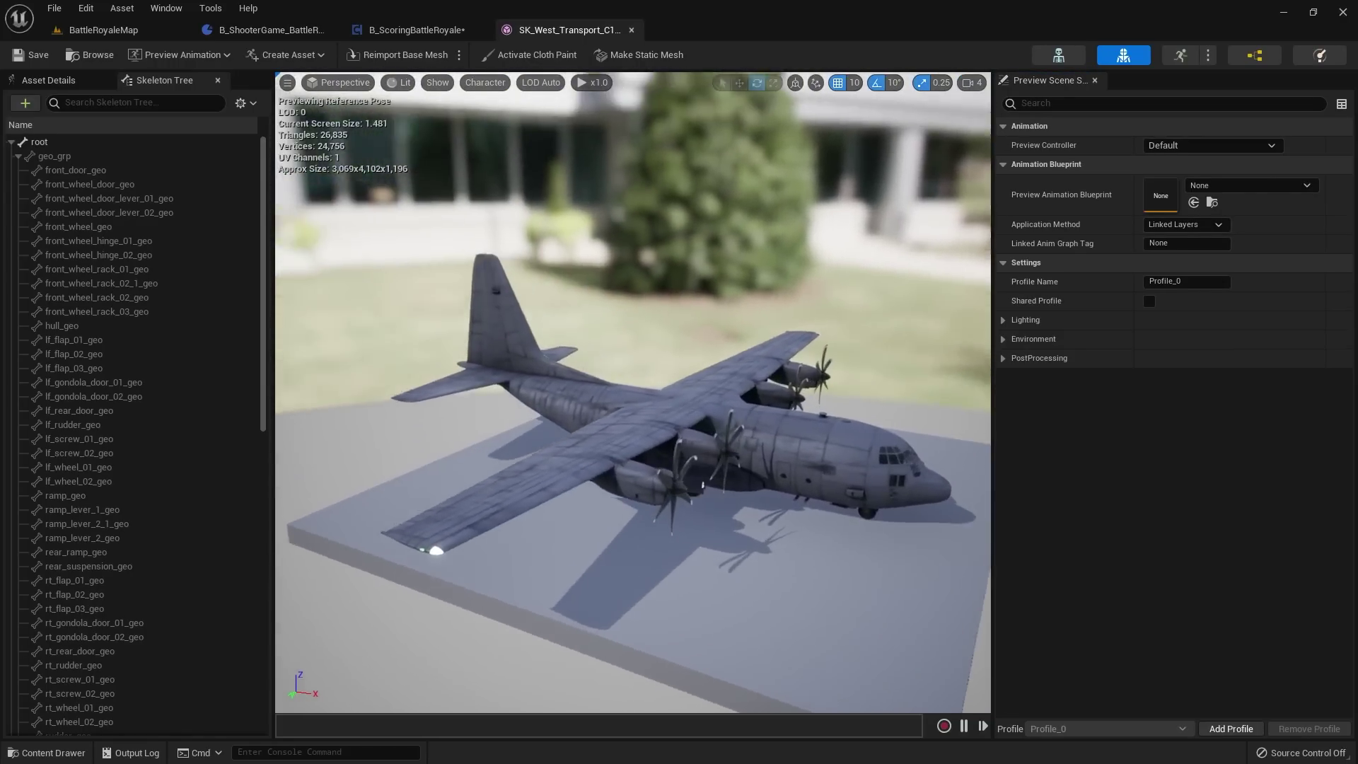
Step: Inspect the C130J aircraft mesh from different angles and close its editor
{"action": "left_click_drag", "start_coordinate": [702, 439], "coordinate": [600, 357], "text": "alt"}
{"action": "scroll", "coordinate": [633, 425], "scroll_direction": "up", "scroll_amount": 3}
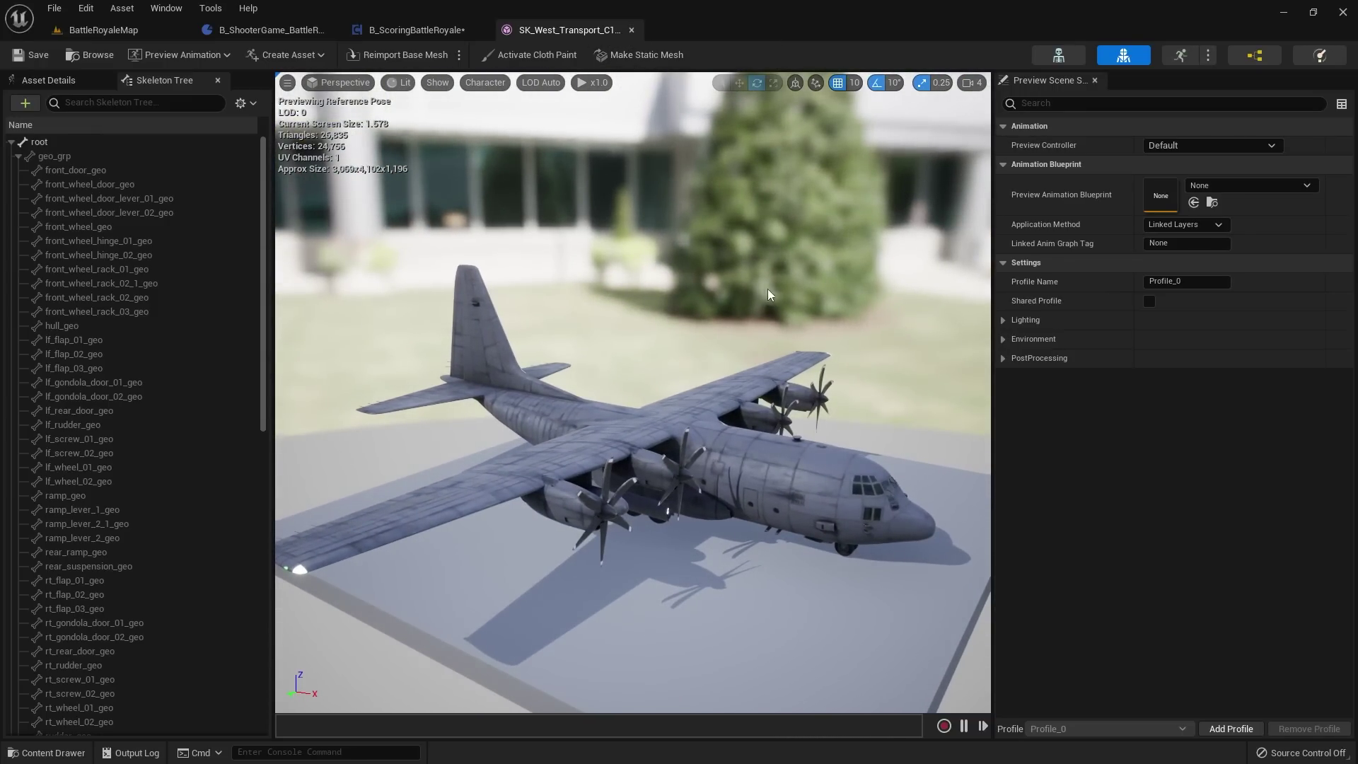
{"action": "right_click_drag", "start_coordinate": [523, 318], "coordinate": [764, 349]}
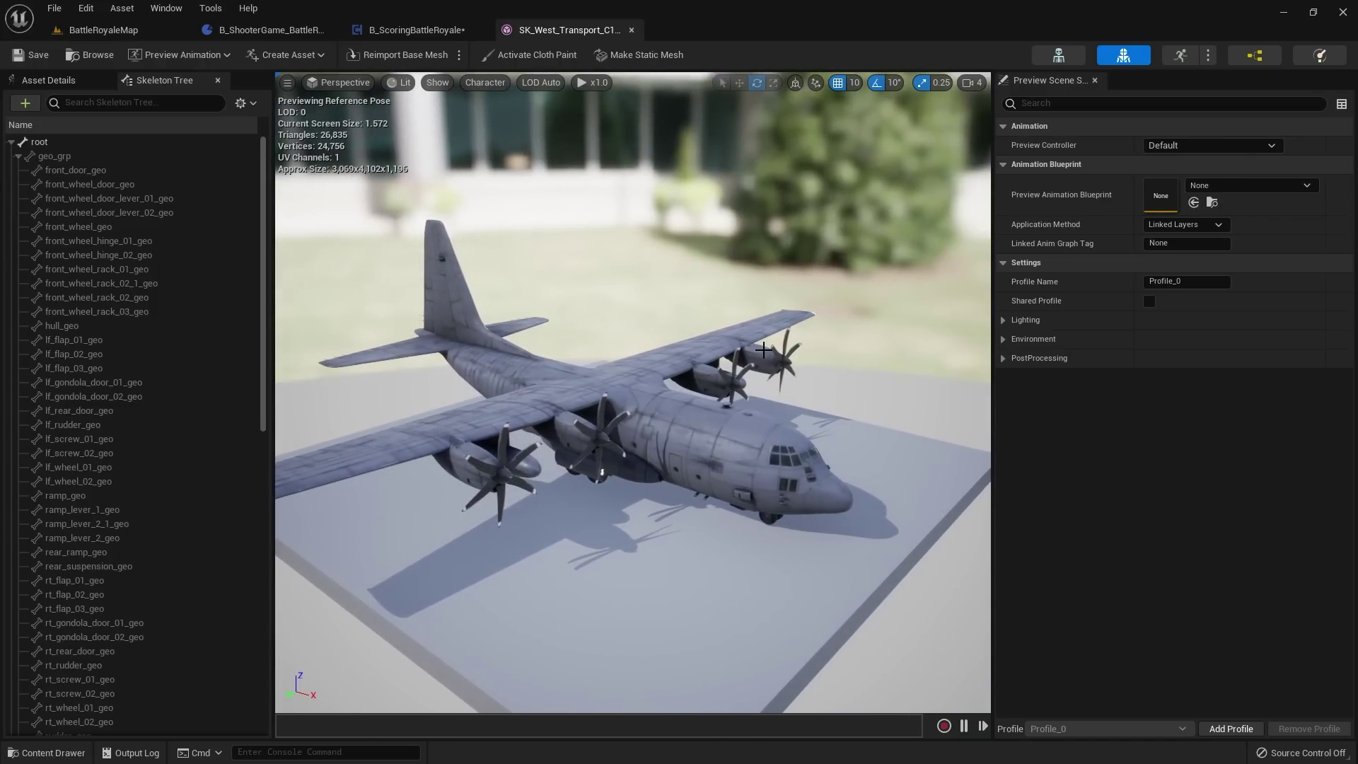
{"action": "left_click", "coordinate": [632, 30]}
Step: Browse the project's plugin content to the BattleRoyale folder inside ShooterCore Content
{"action": "left_click", "coordinate": [62, 753]}
{"action": "scroll", "coordinate": [151, 588], "scroll_direction": "down", "scroll_amount": 4}
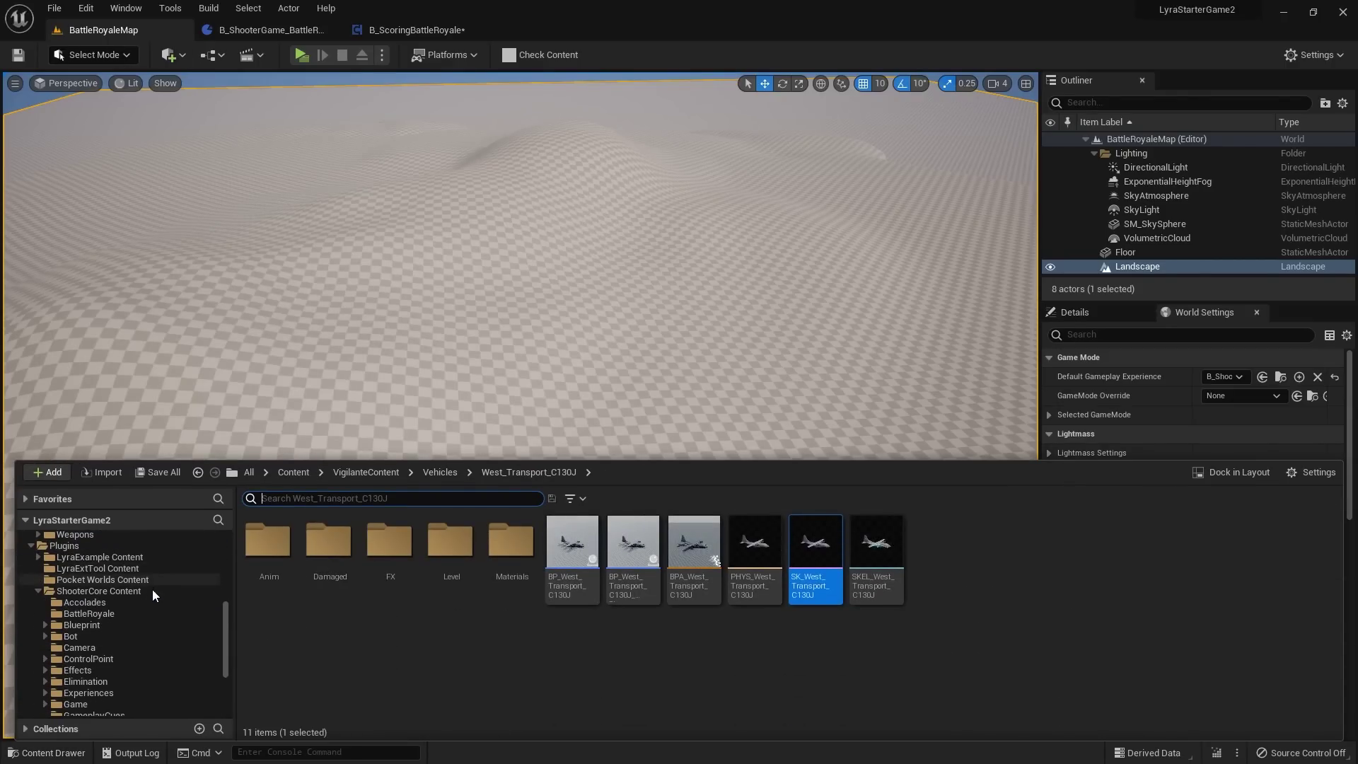
{"action": "scroll", "coordinate": [92, 569], "scroll_direction": "up", "scroll_amount": 2}
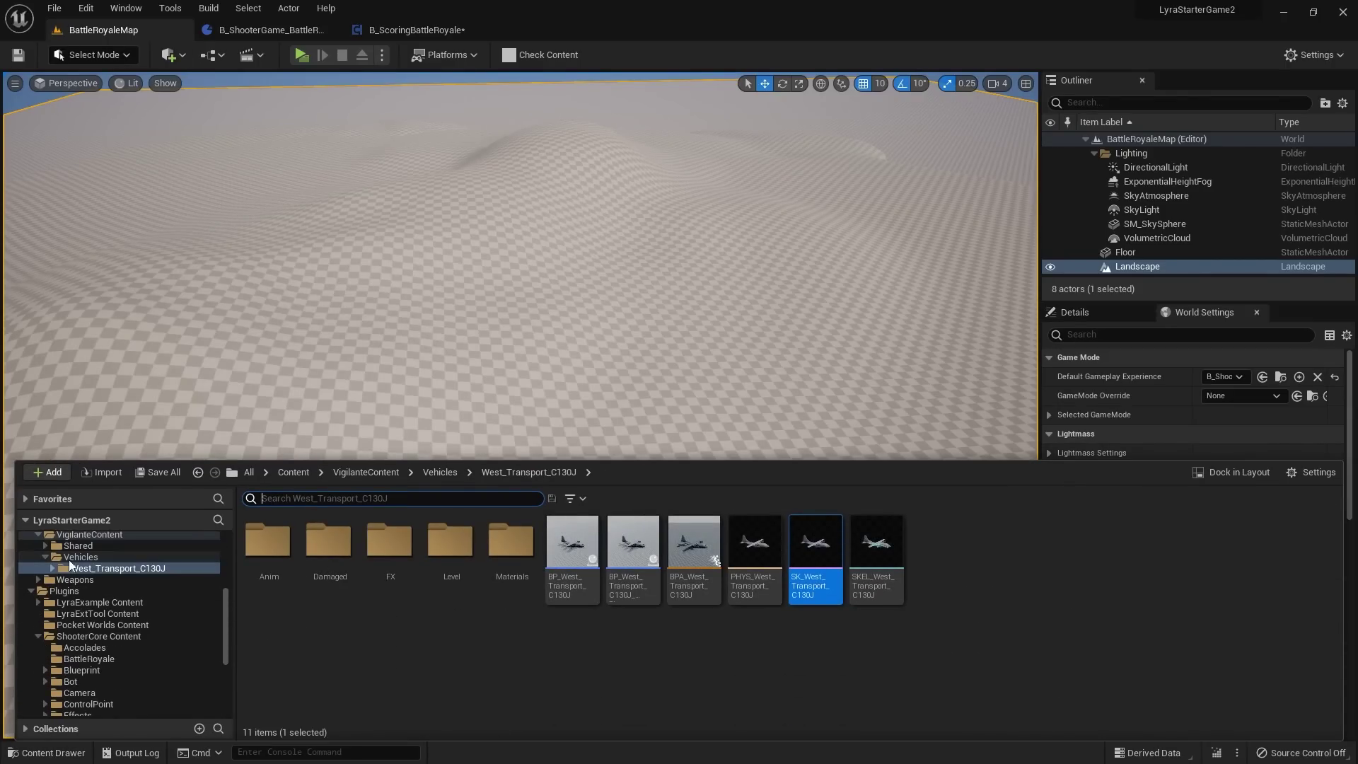
{"action": "left_click", "coordinate": [85, 593]}
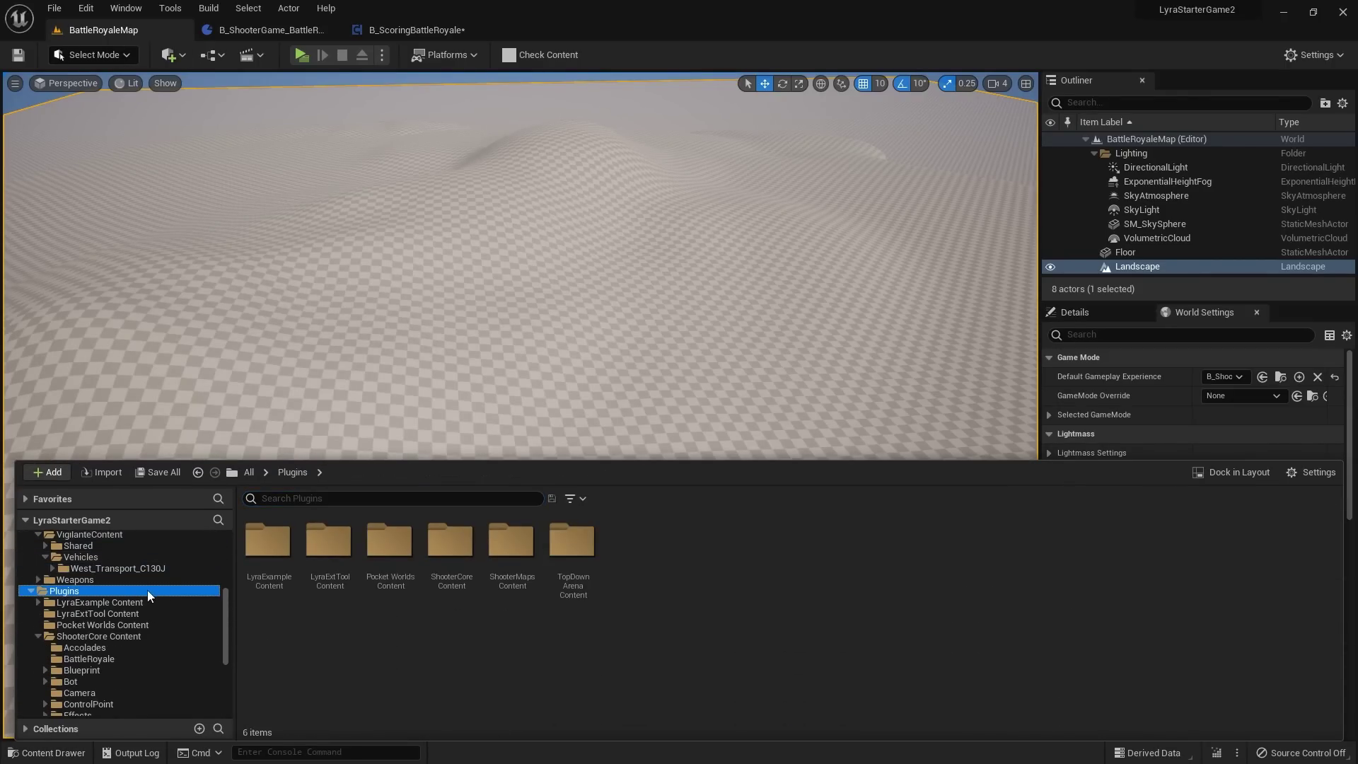
{"action": "double_click", "coordinate": [456, 576]}
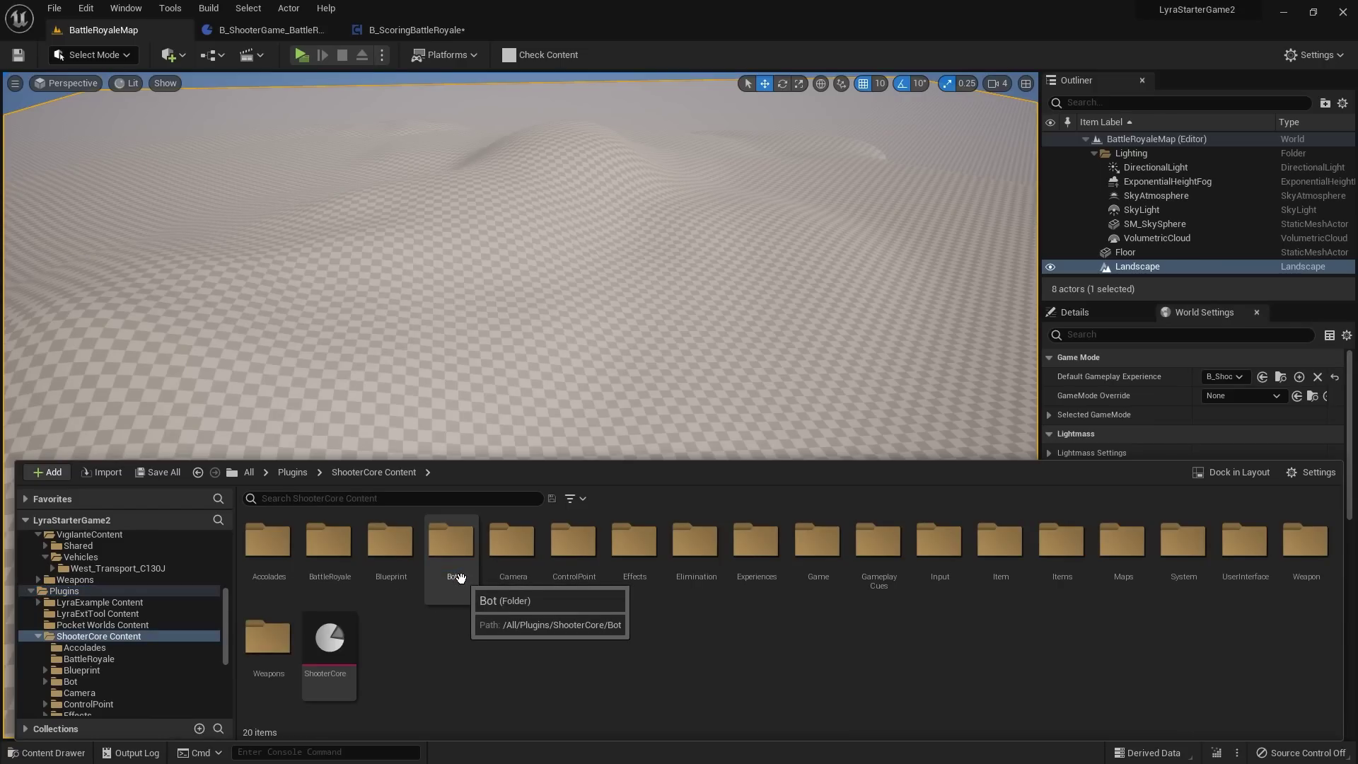
{"action": "double_click", "coordinate": [348, 567]}
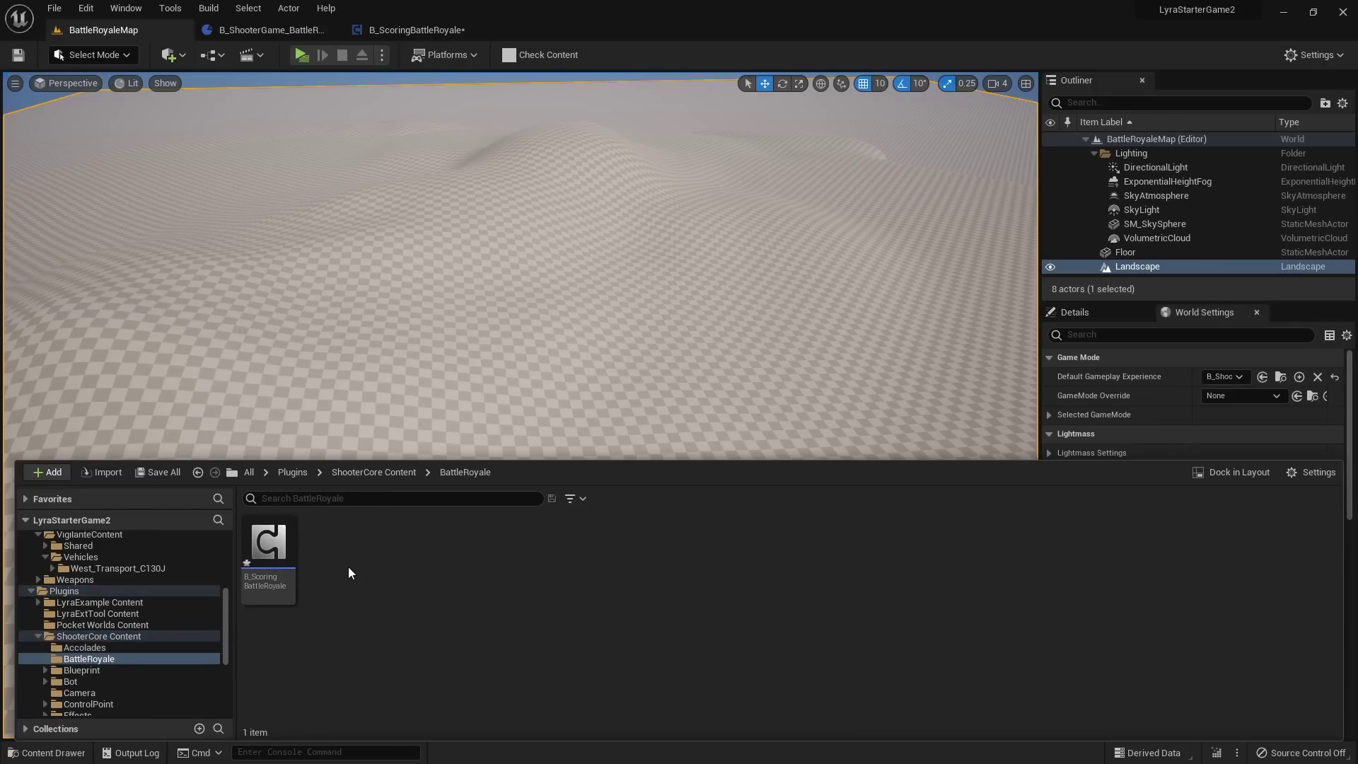
Step: Set the color of the BattleRoyale folder in ShooterCore Content to teal blue
{"action": "left_click", "coordinate": [390, 474]}
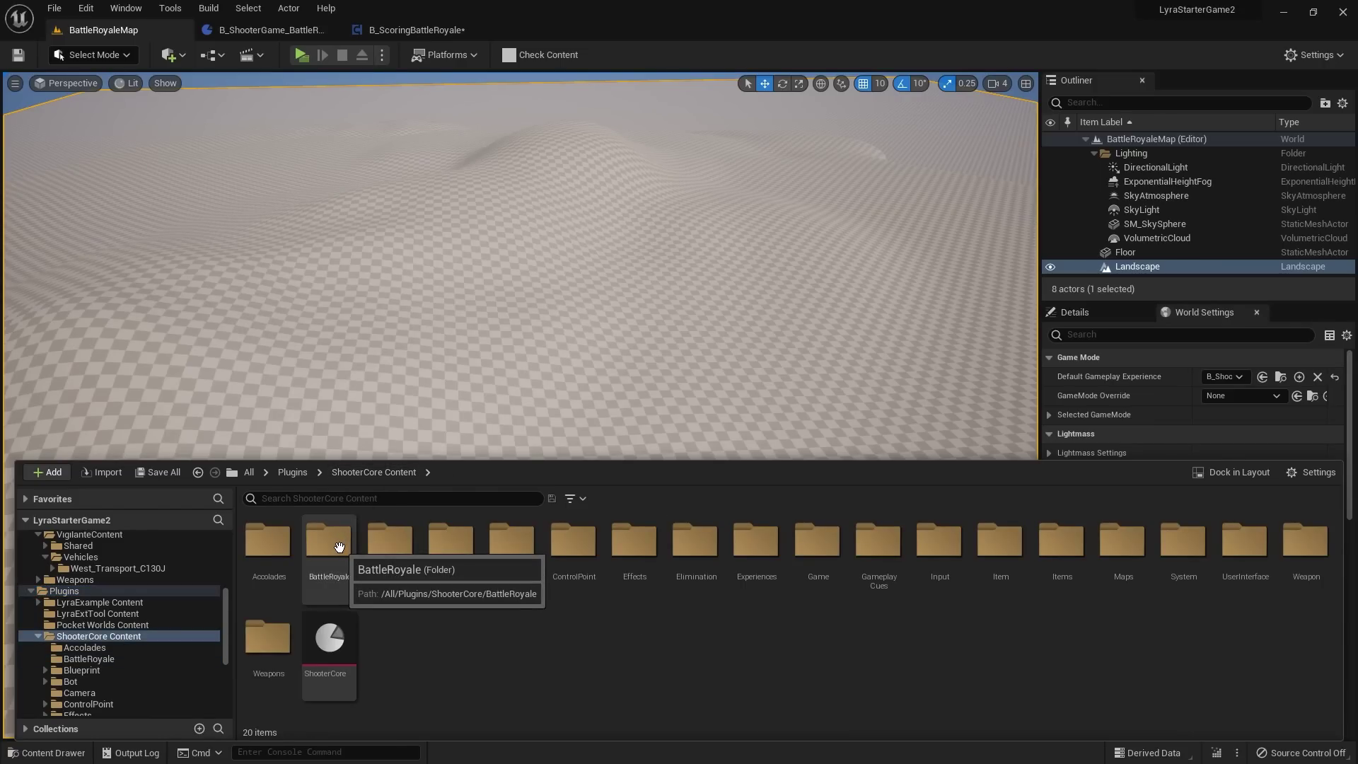
{"action": "right_click", "coordinate": [342, 544]}
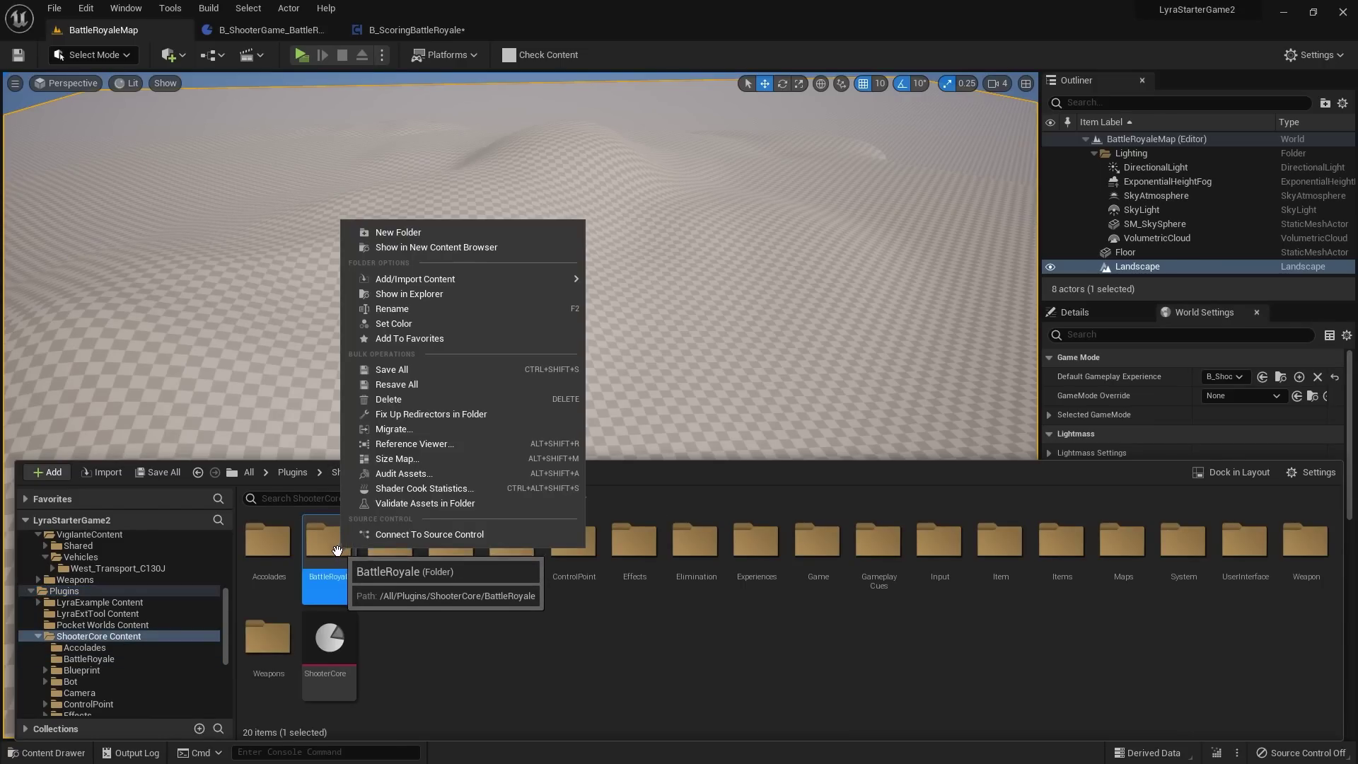
{"action": "left_click", "coordinate": [410, 327]}
{"action": "left_click_drag", "start_coordinate": [511, 450], "coordinate": [412, 420]}
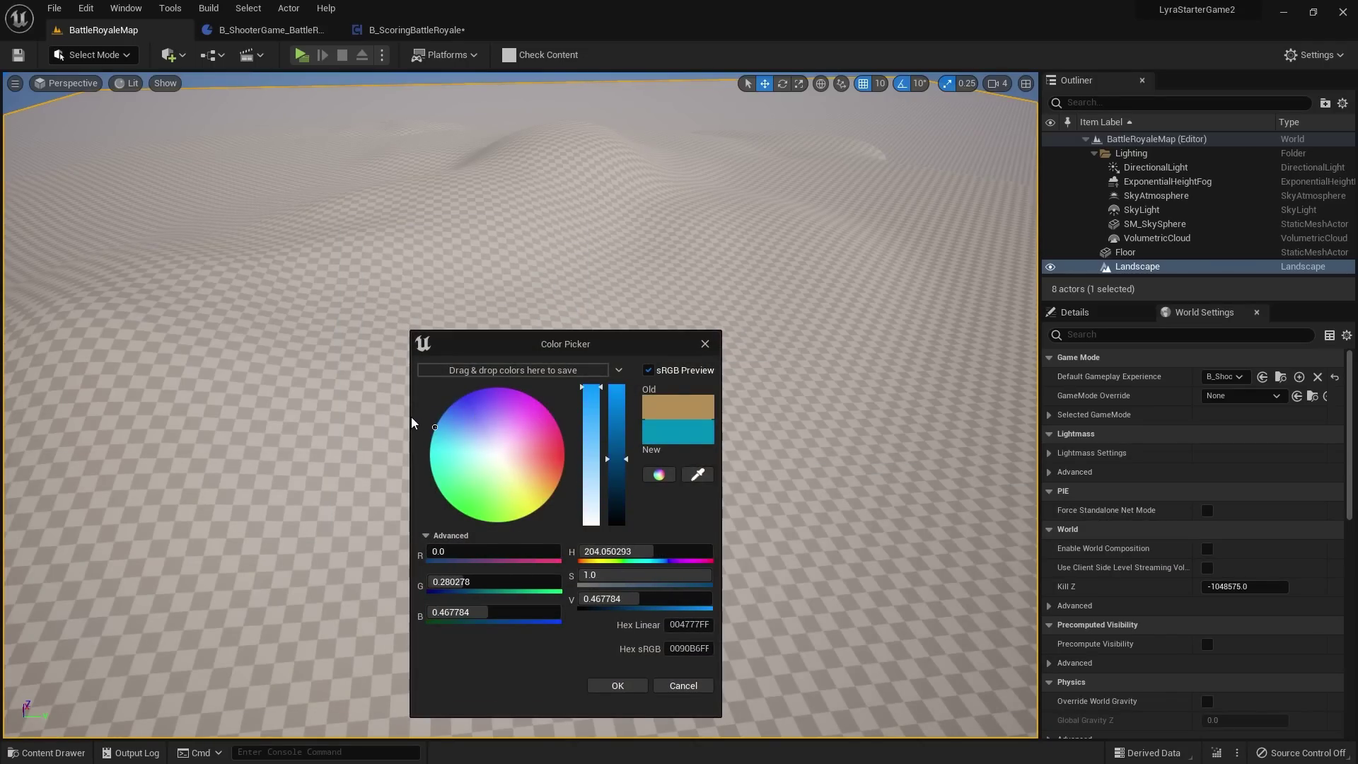
{"action": "left_click", "coordinate": [608, 686]}
Step: Create a Blueprint class named B_PlaneActor with the parent class Pawn in the BattleRoyale folder
{"action": "left_click", "coordinate": [87, 754]}
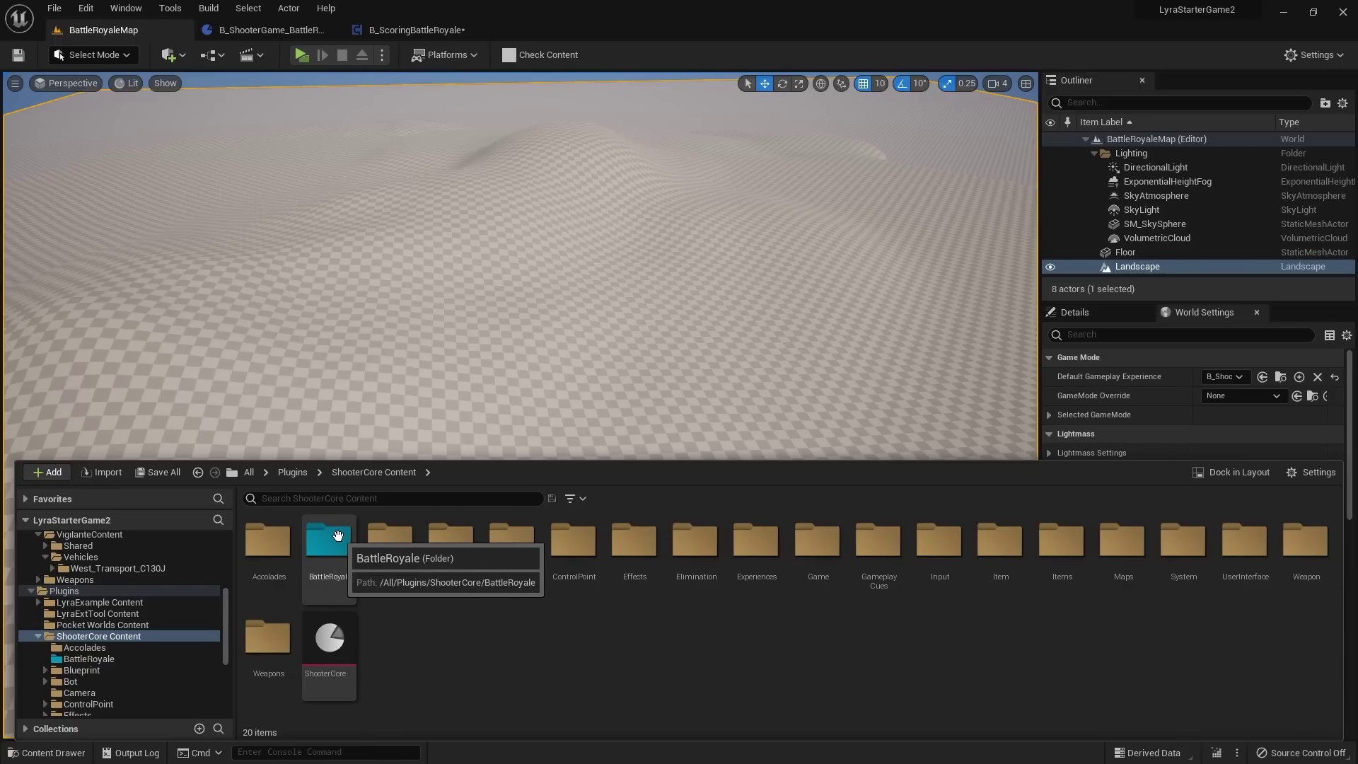
{"action": "double_click", "coordinate": [337, 556]}
{"action": "right_click", "coordinate": [422, 571]}
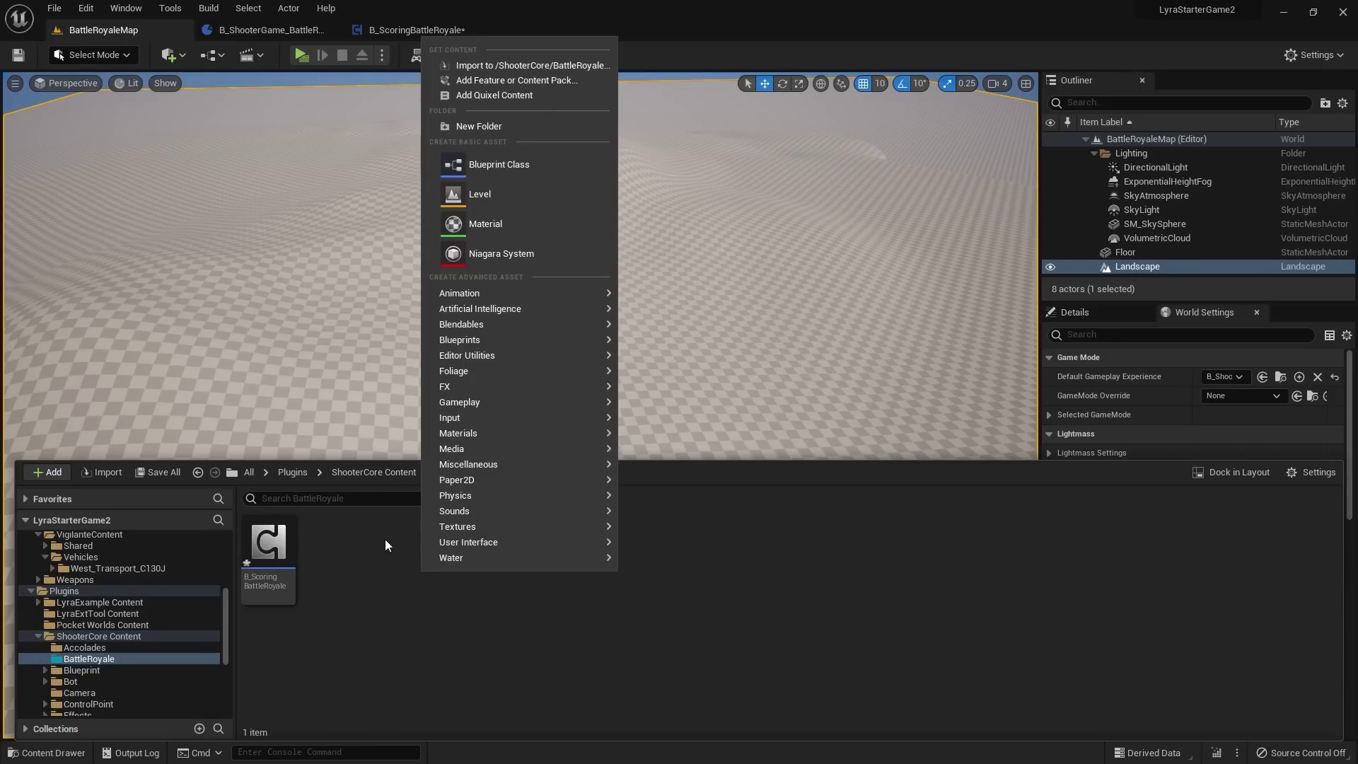
{"action": "mouse_move", "coordinate": [450, 523]}
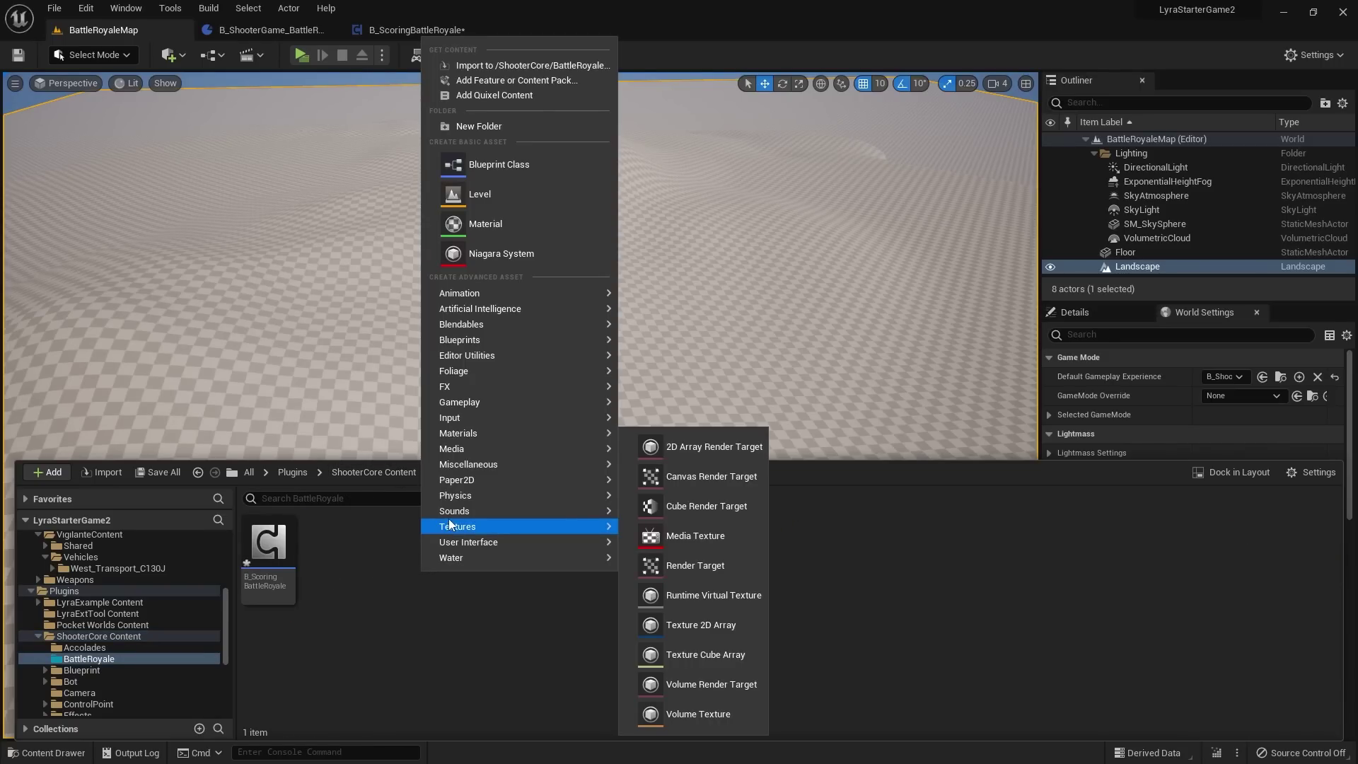
{"action": "left_click", "coordinate": [583, 583]}
{"action": "right_click", "coordinate": [528, 575]}
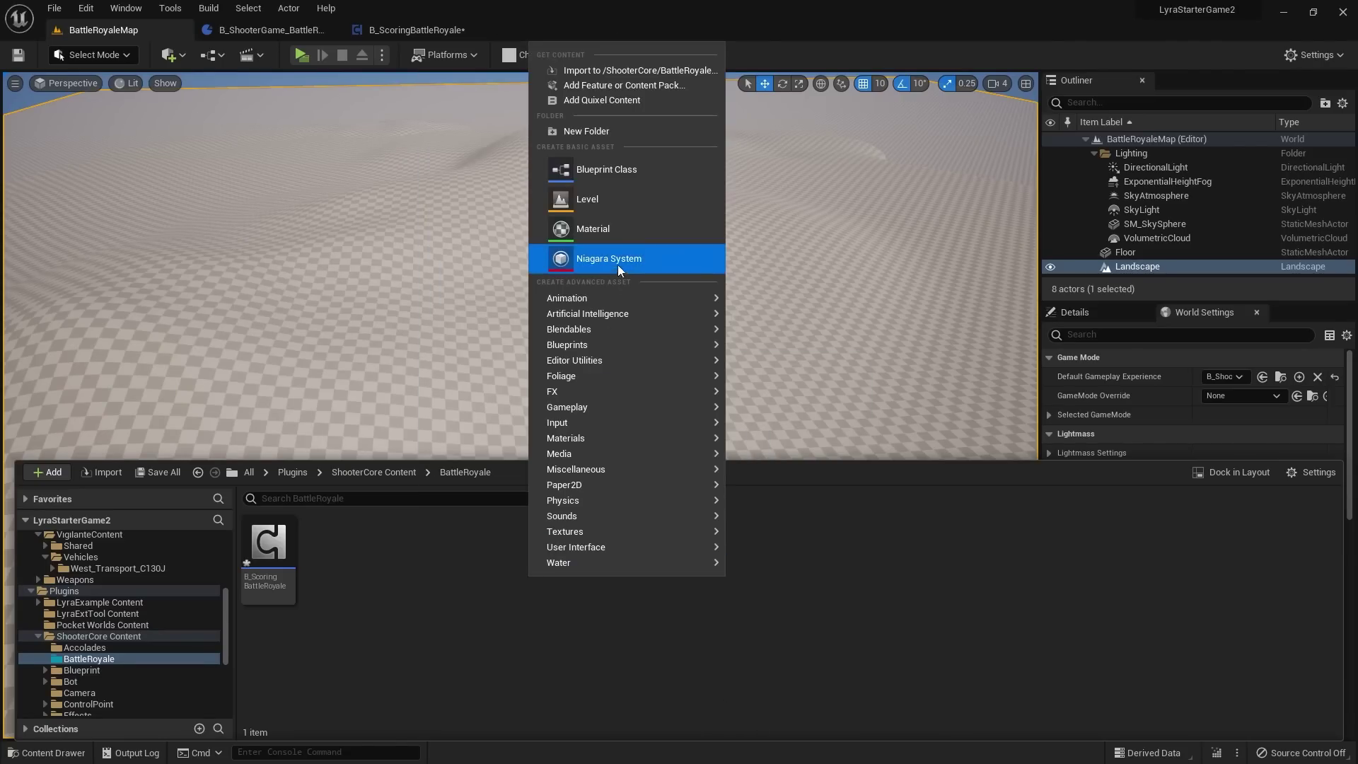
{"action": "left_click", "coordinate": [592, 169]}
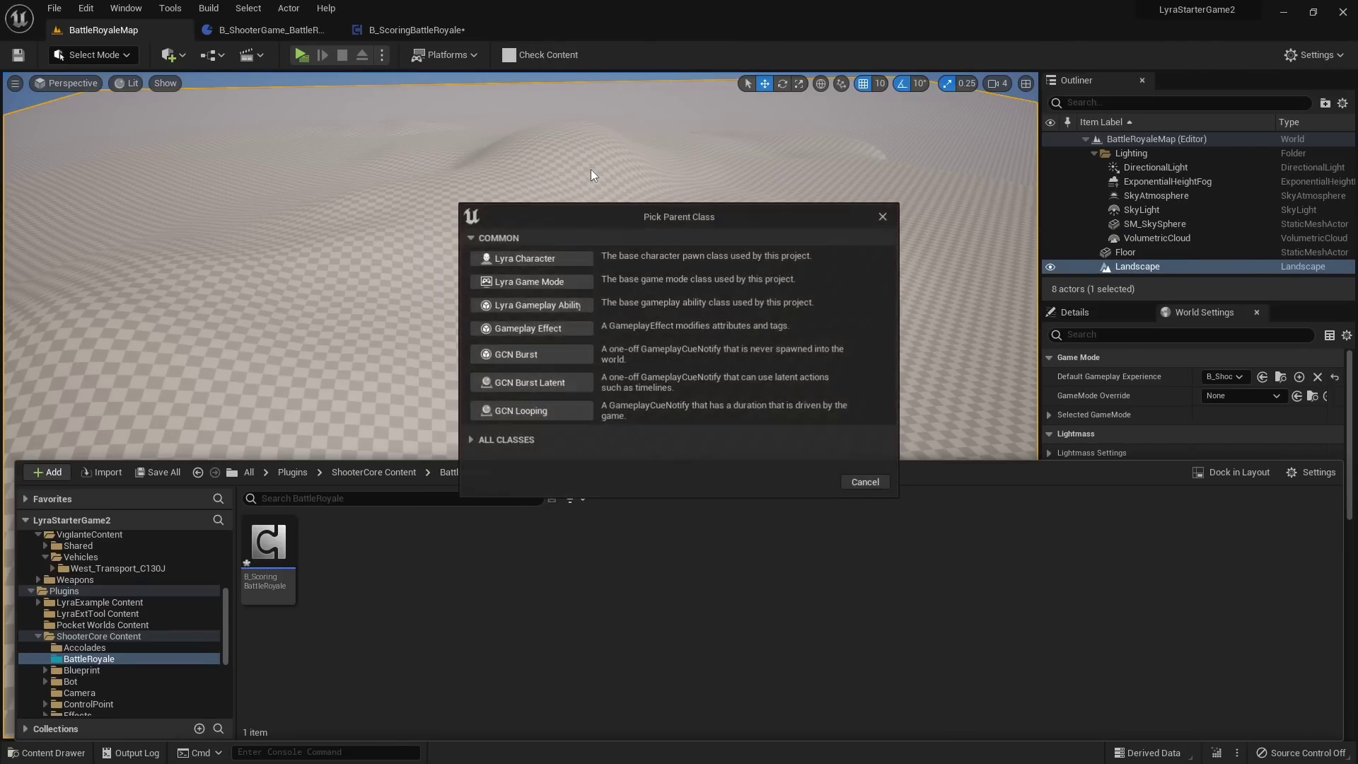
{"action": "left_click", "coordinate": [471, 441]}
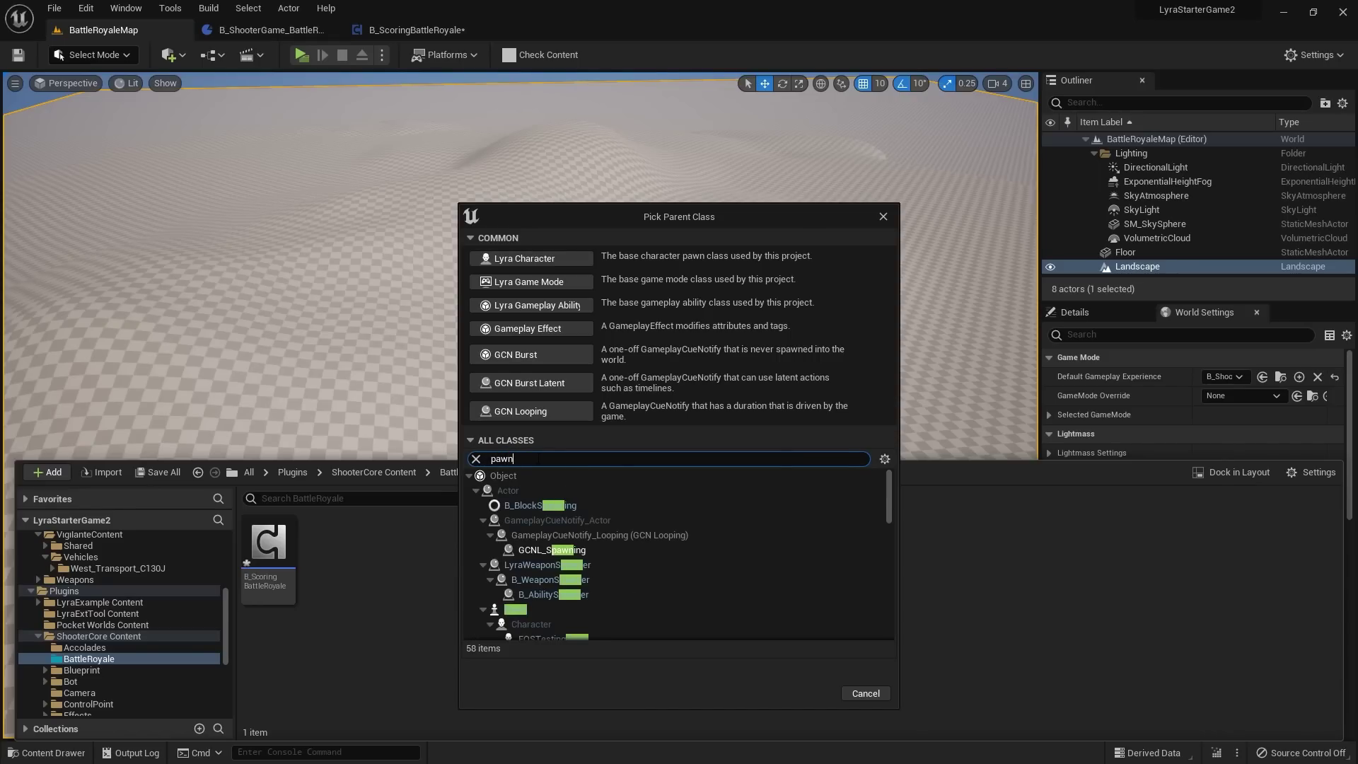
{"action": "left_click", "coordinate": [516, 609]}
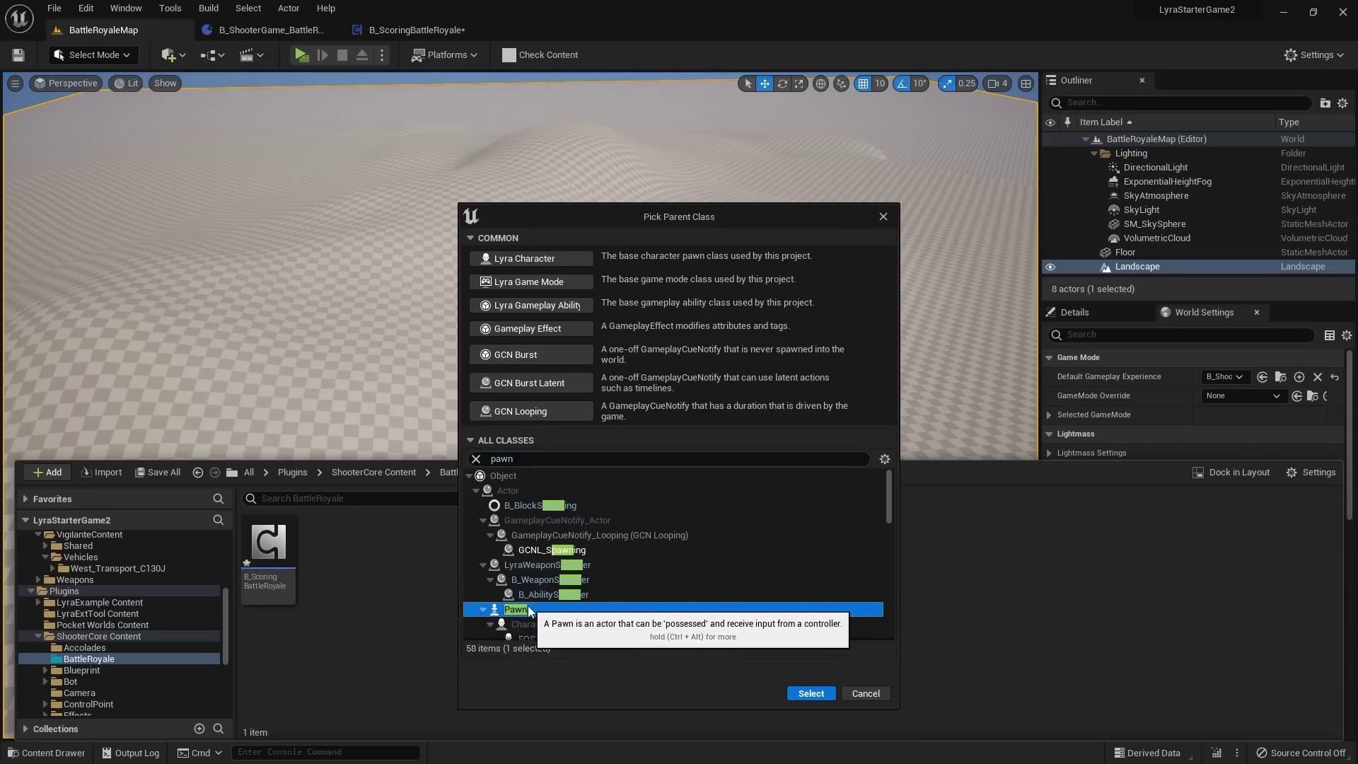
{"action": "left_click", "coordinate": [812, 693]}
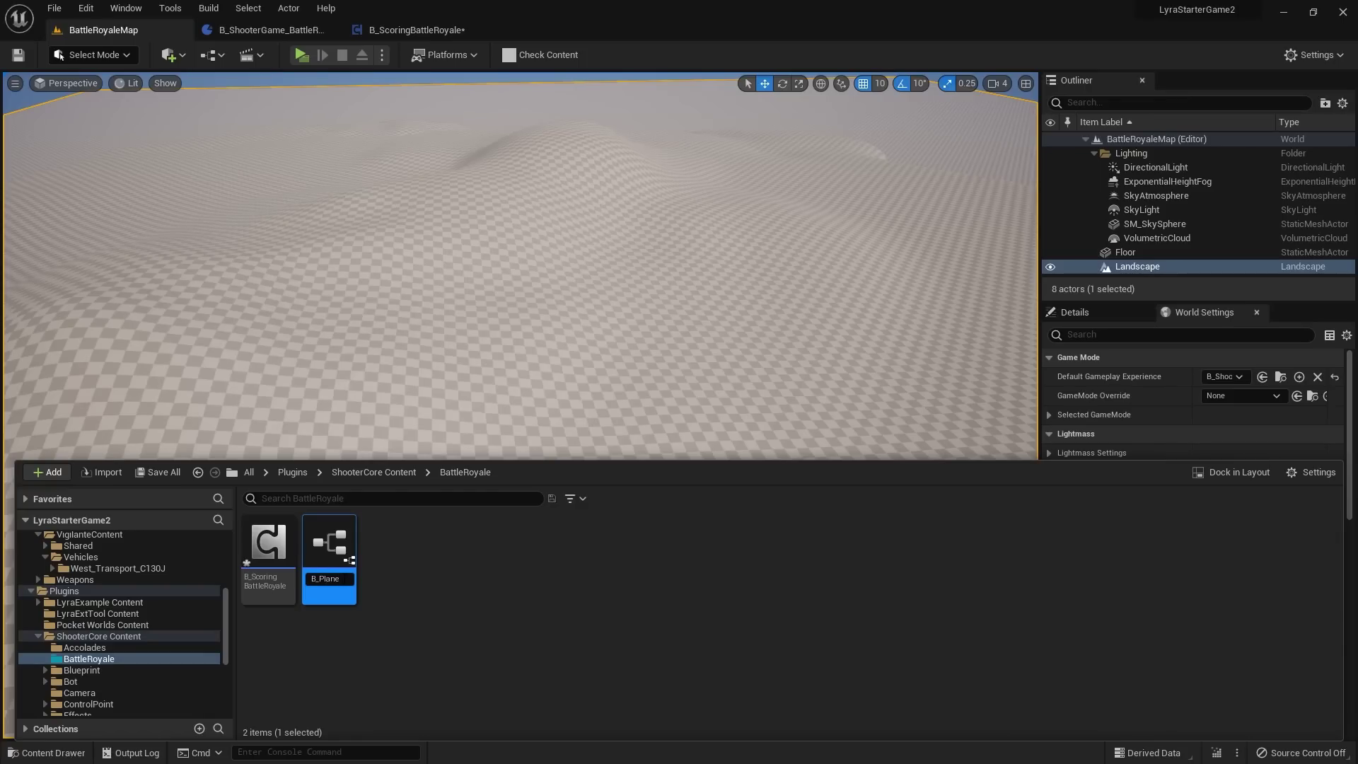
{"action": "type", "text": "B_PlaneActor"}
{"action": "key", "text": "Return"}
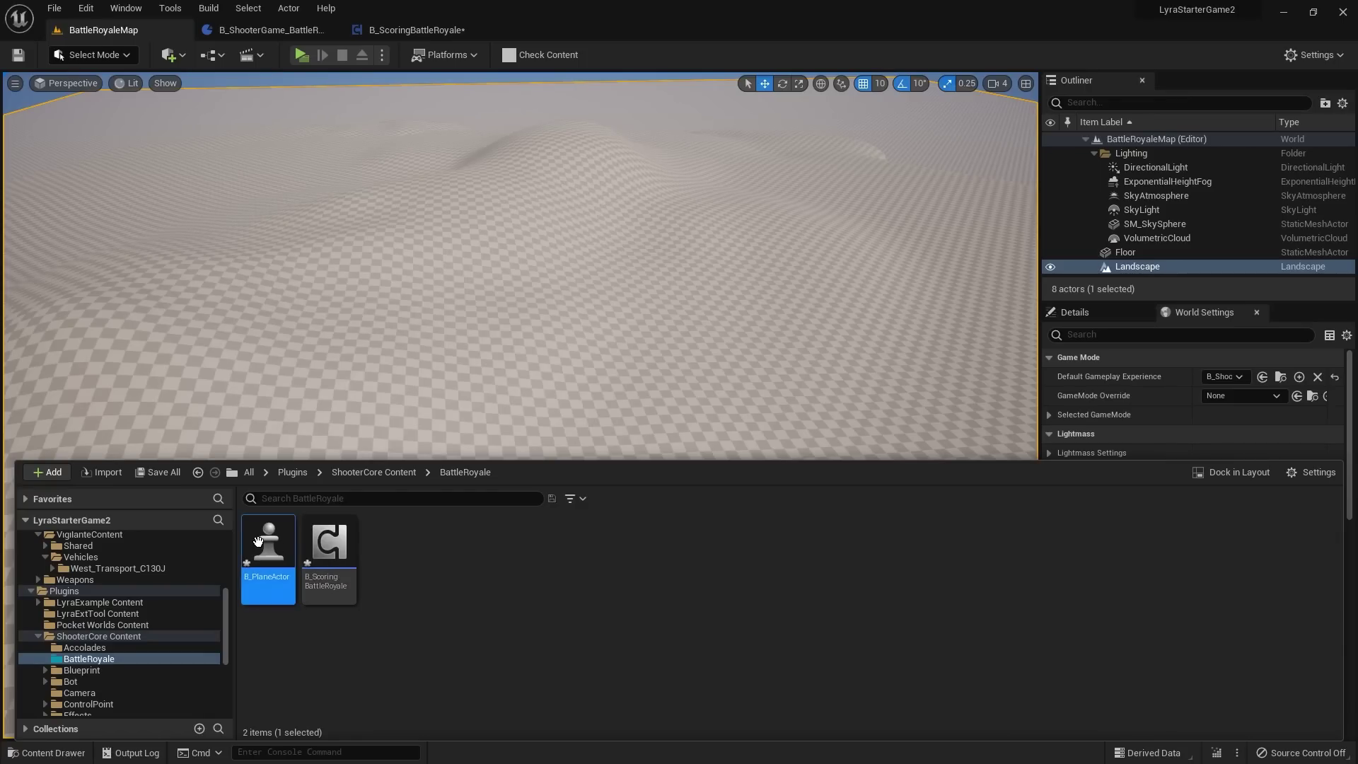
Step: Open the B_PlaneActor blueprint and add a Skeletal Mesh component named PlaneMesh under DefaultSceneRoot
{"action": "double_click", "coordinate": [258, 541]}
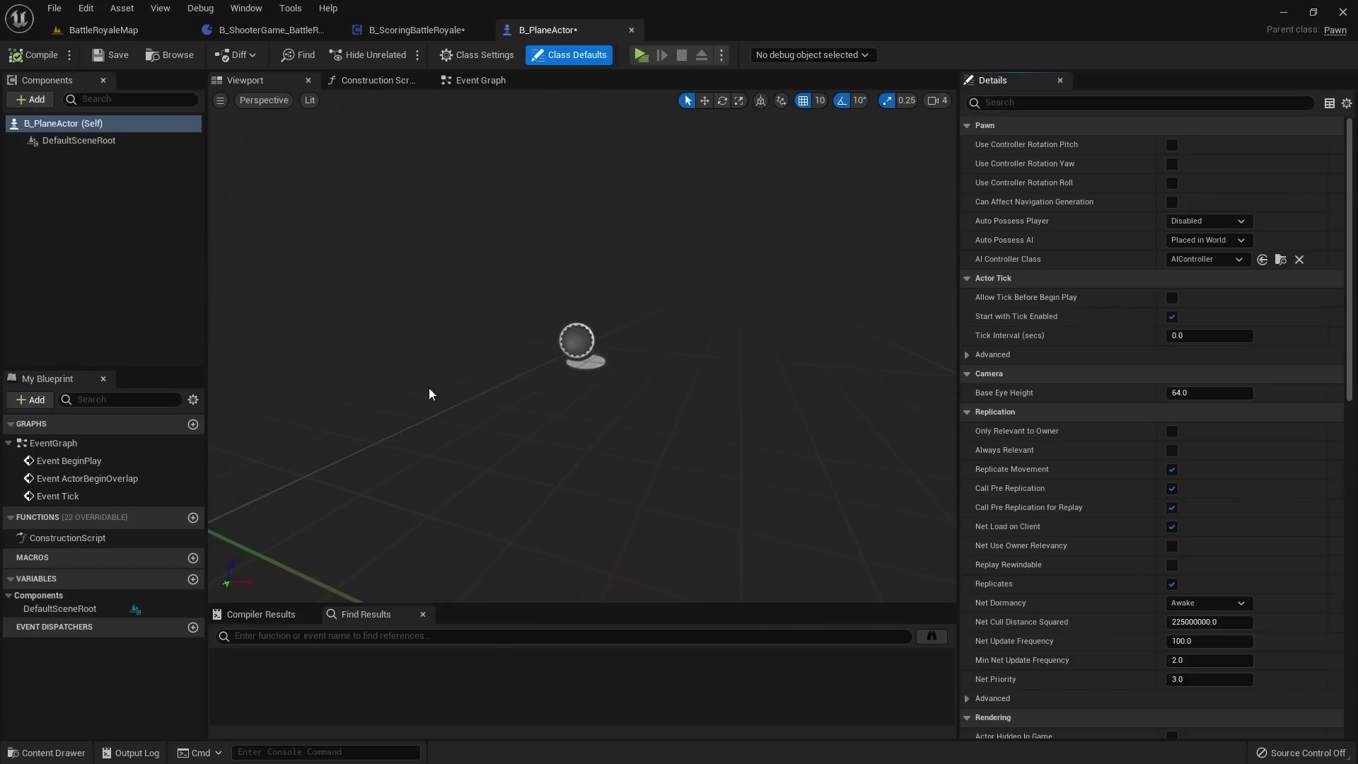
{"action": "left_click", "coordinate": [88, 193]}
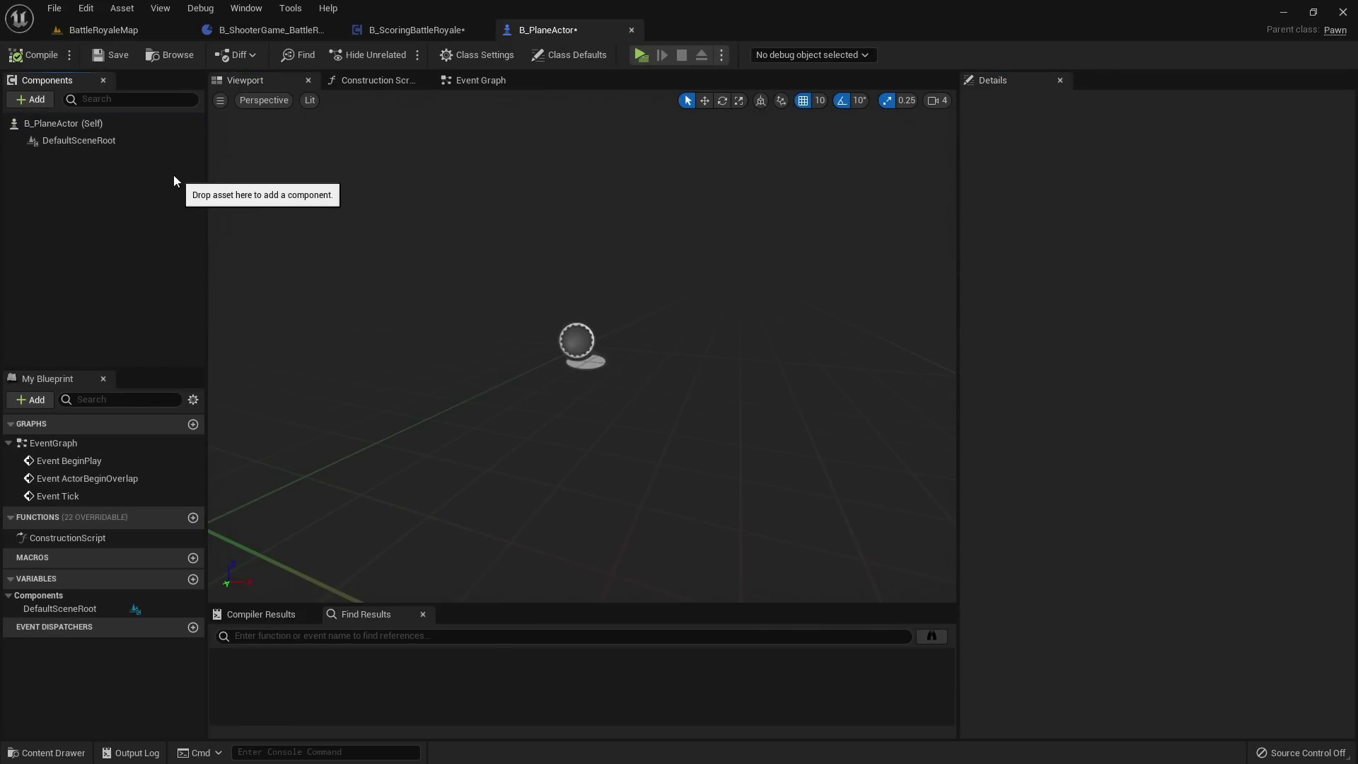
{"action": "left_click", "coordinate": [34, 99]}
{"action": "left_click", "coordinate": [26, 105]}
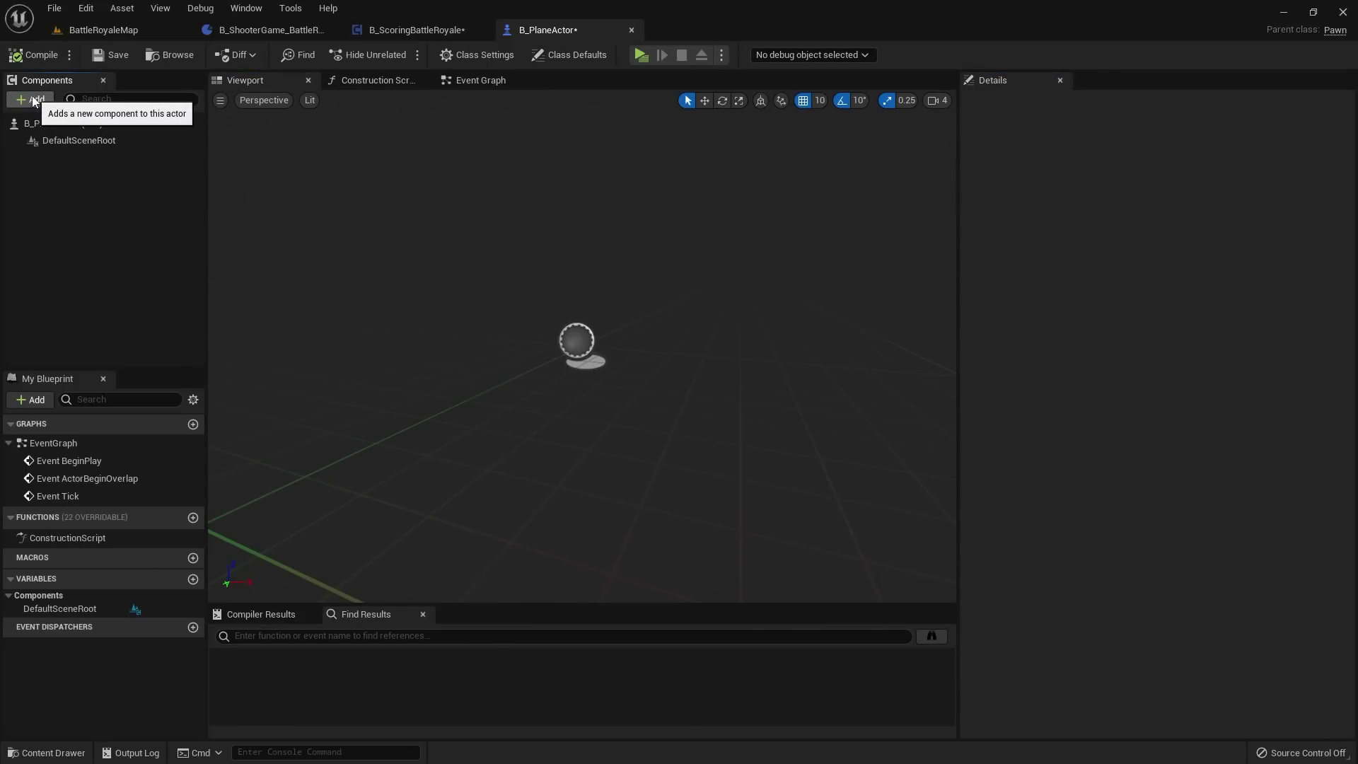
{"action": "left_click", "coordinate": [33, 100]}
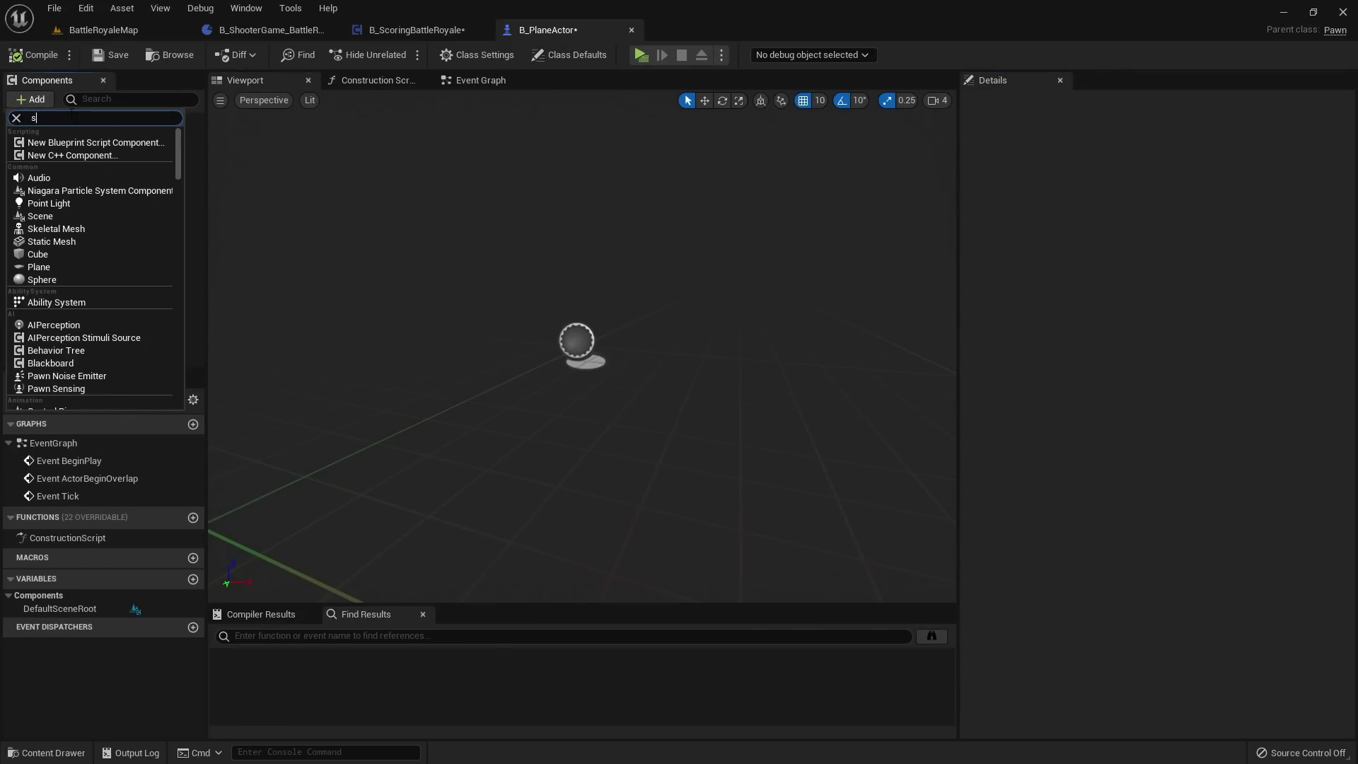
{"action": "left_click", "coordinate": [97, 145]}
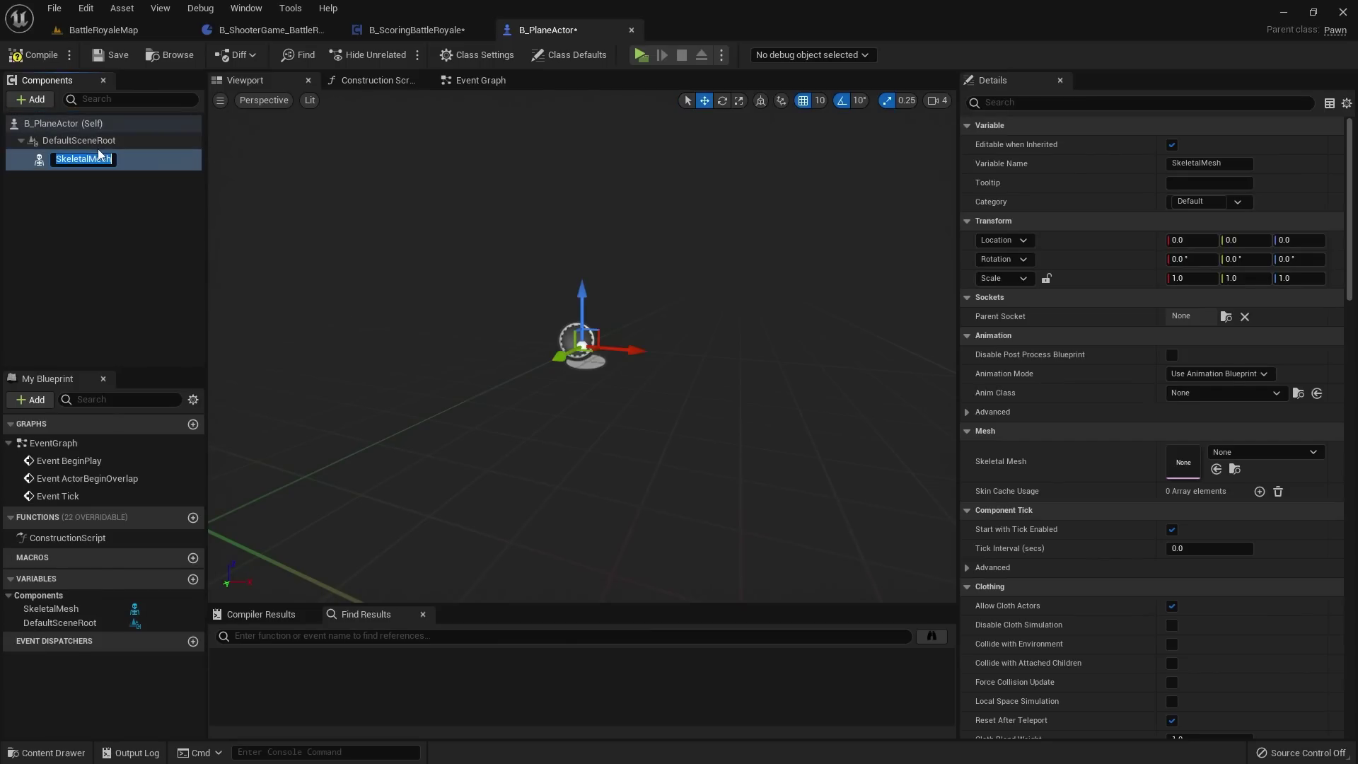
{"action": "type", "text": "P"}
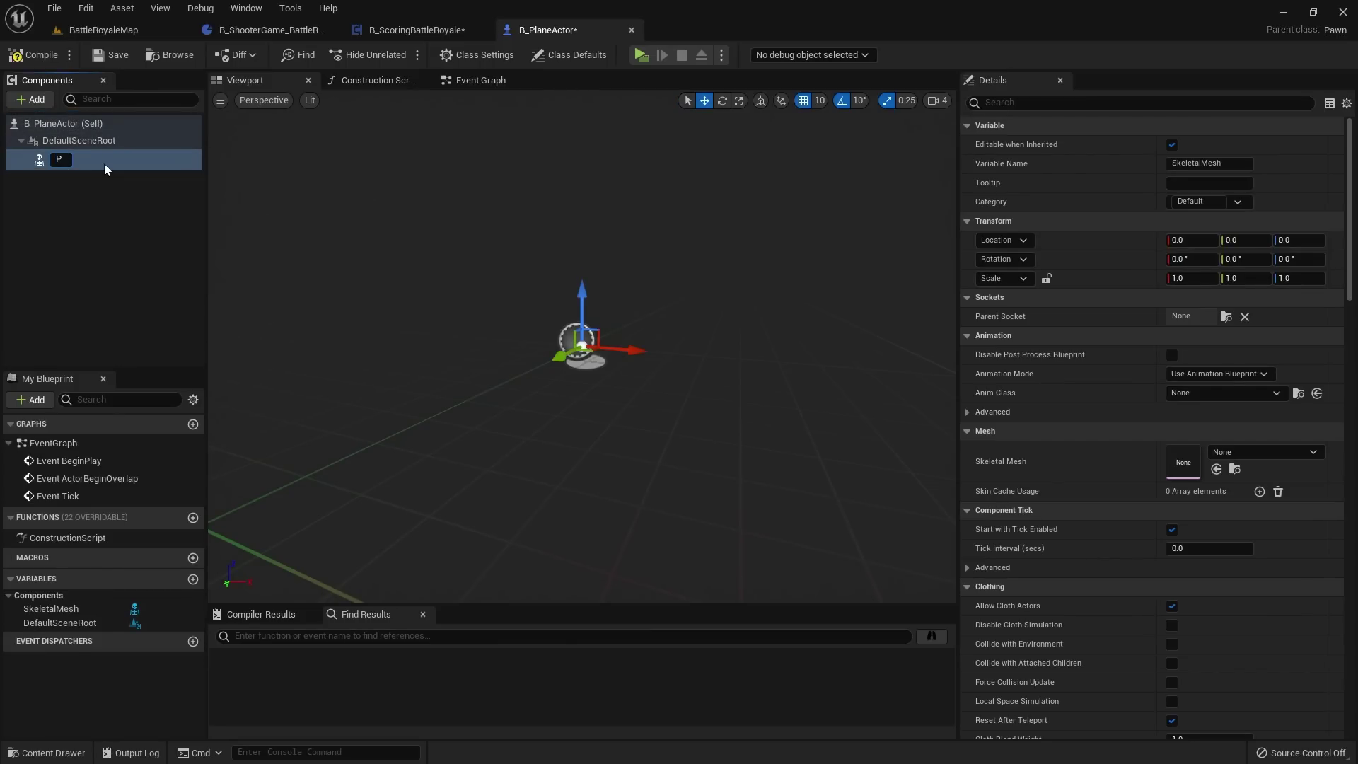
{"action": "type", "text": "laneMesh"}
{"action": "key", "text": "Return"}
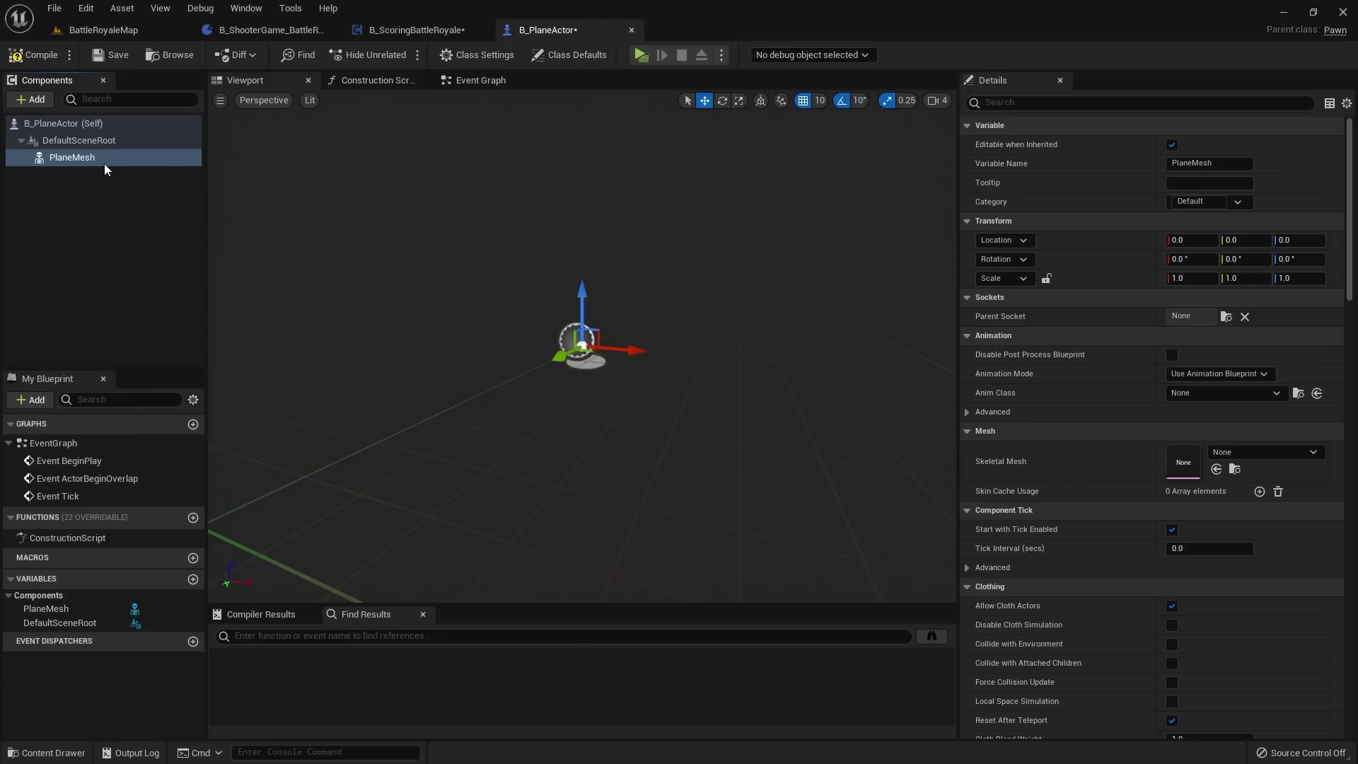
Step: Add a Spring Arm component under PlaneMesh and a Camera component attached to the spring arm
{"action": "left_click", "coordinate": [36, 99]}
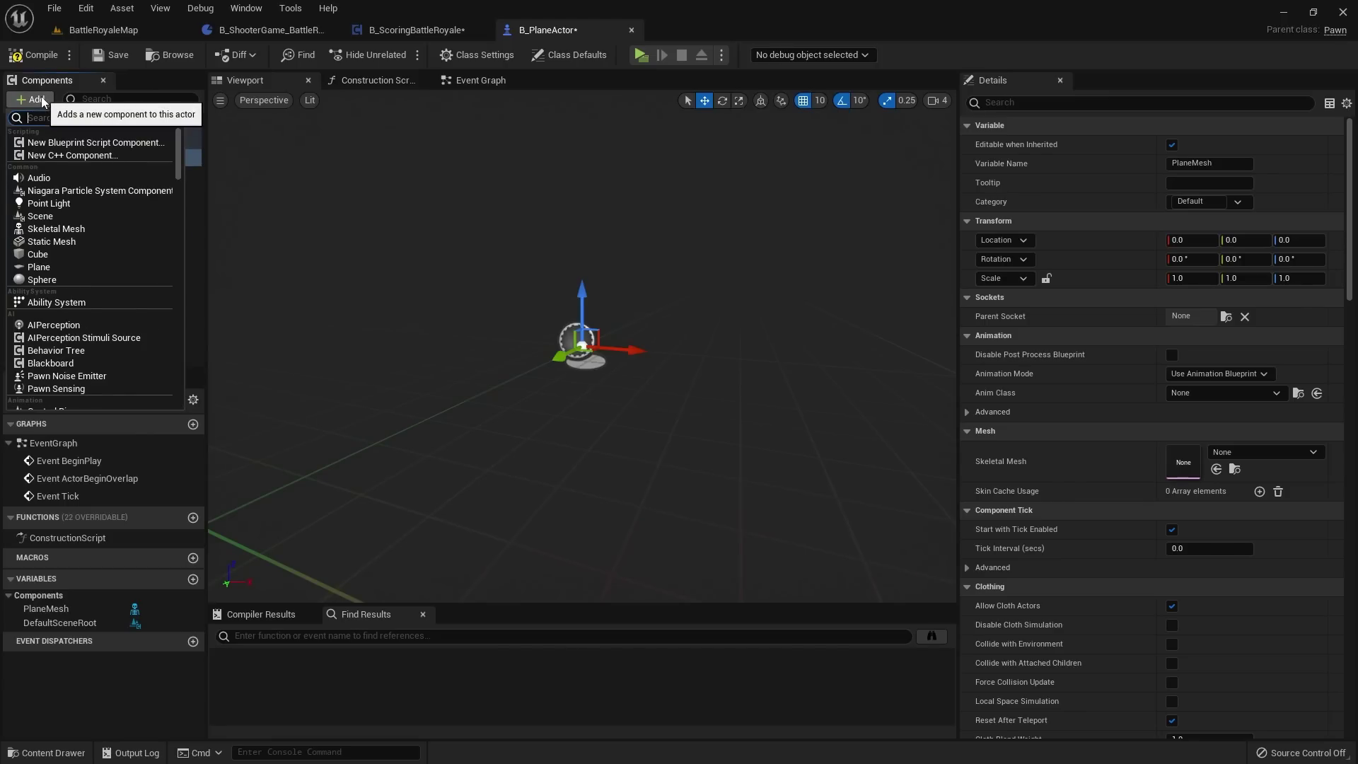
{"action": "type", "text": "spring"}
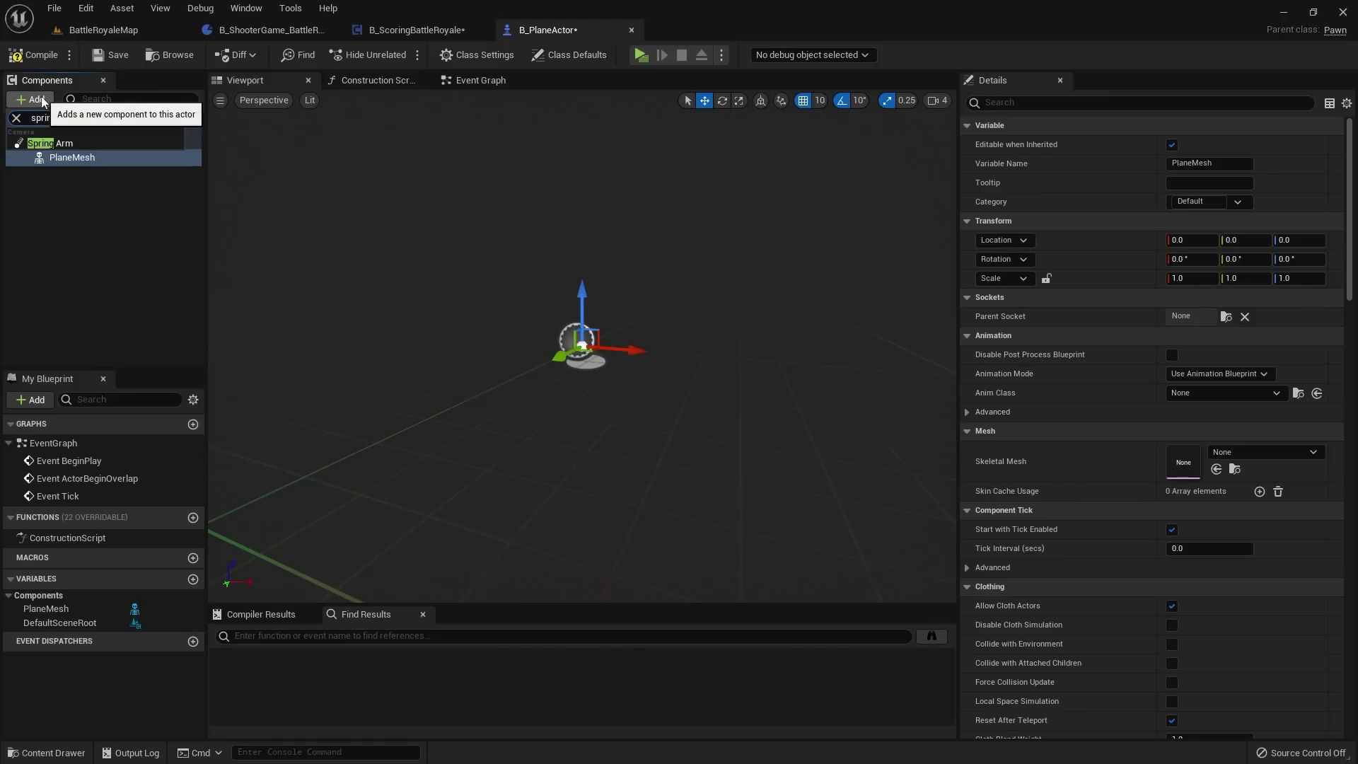
{"action": "left_click", "coordinate": [43, 144]}
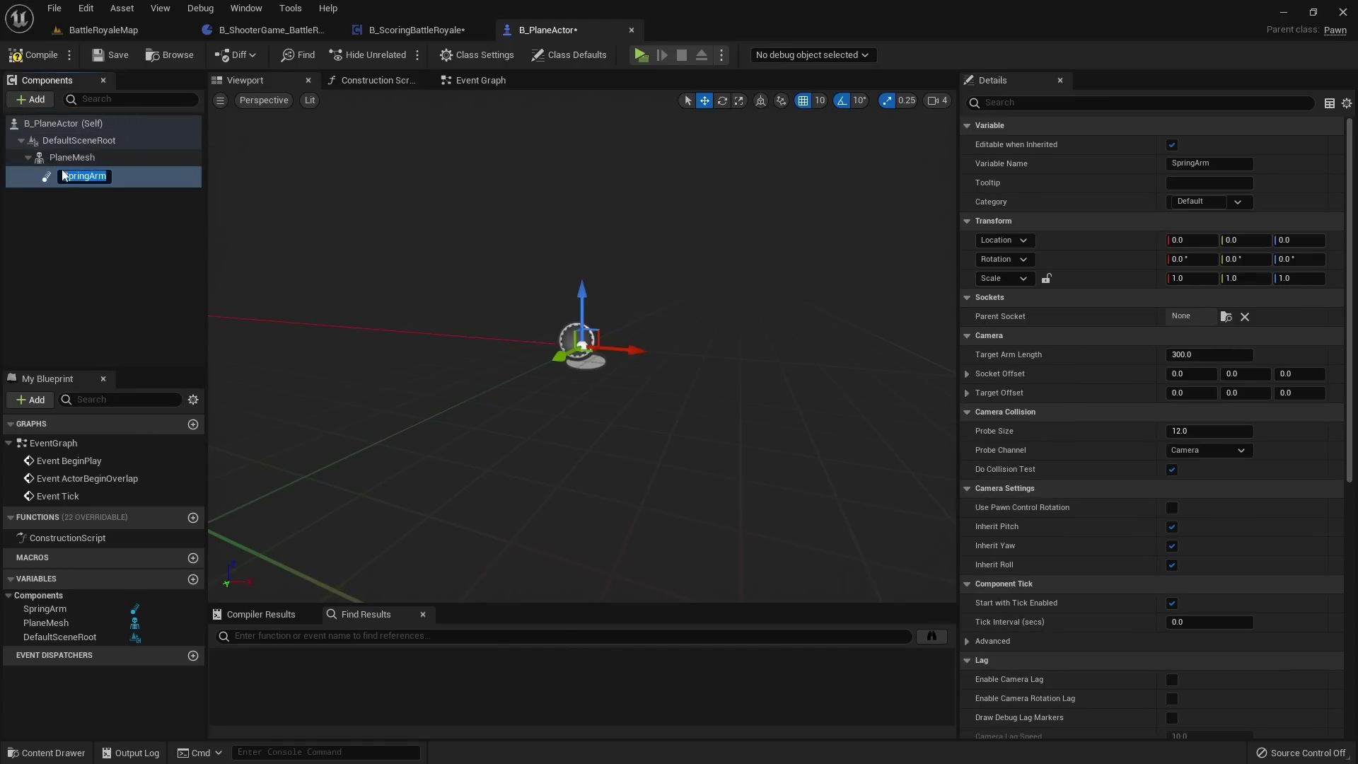
{"action": "left_click", "coordinate": [36, 103]}
{"action": "type", "text": "camera"}
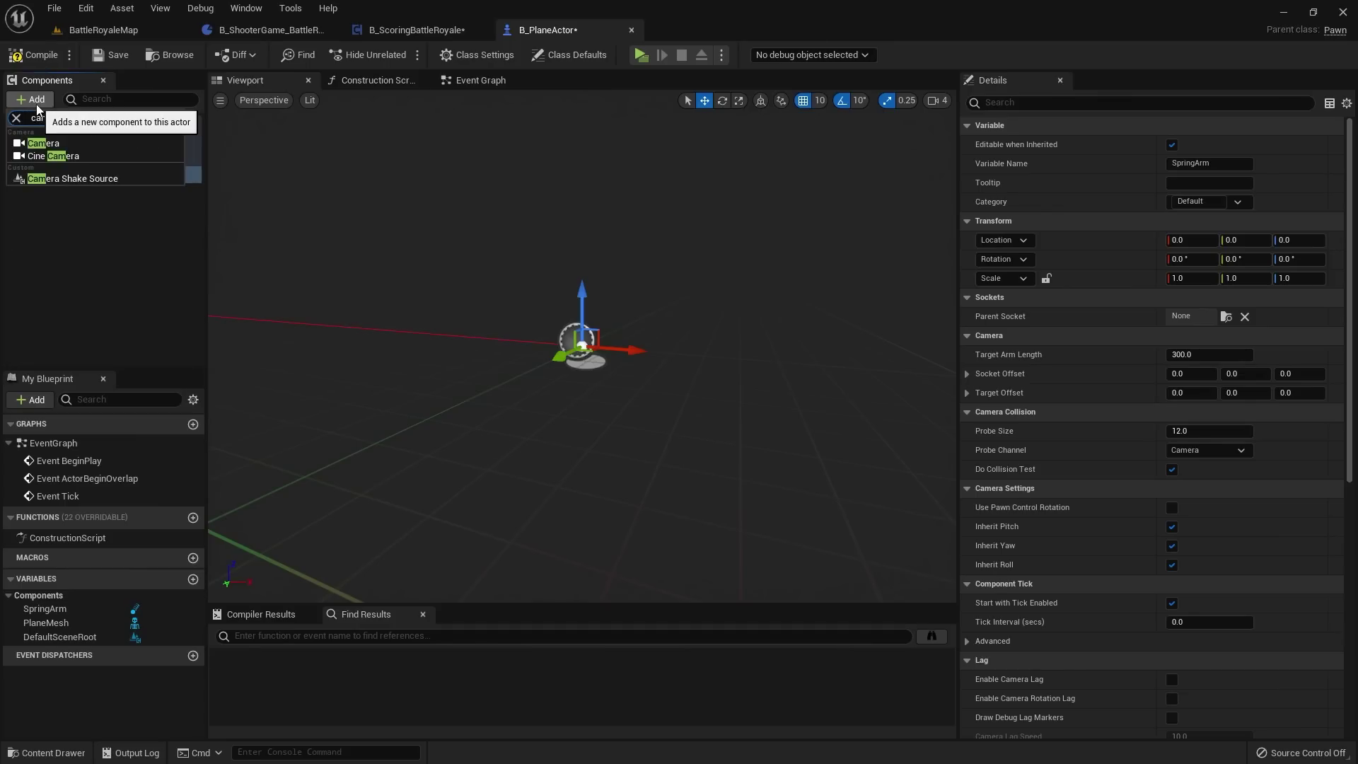
{"action": "left_click", "coordinate": [43, 142]}
{"action": "key", "text": "Return"}
Step: Assign the SK_West_Transport_C130J skeletal mesh to the PlaneMesh component and save the blueprint
{"action": "left_click", "coordinate": [72, 157]}
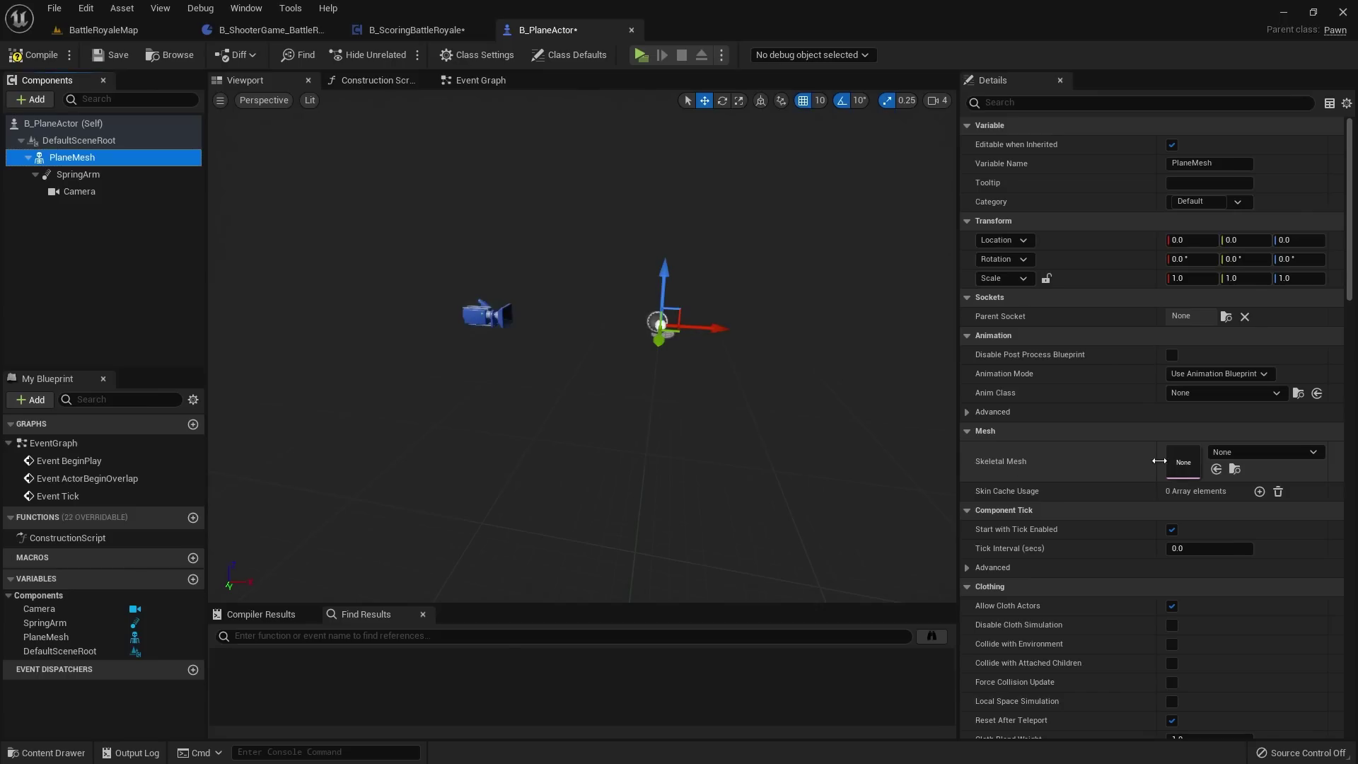
{"action": "left_click", "coordinate": [1219, 452]}
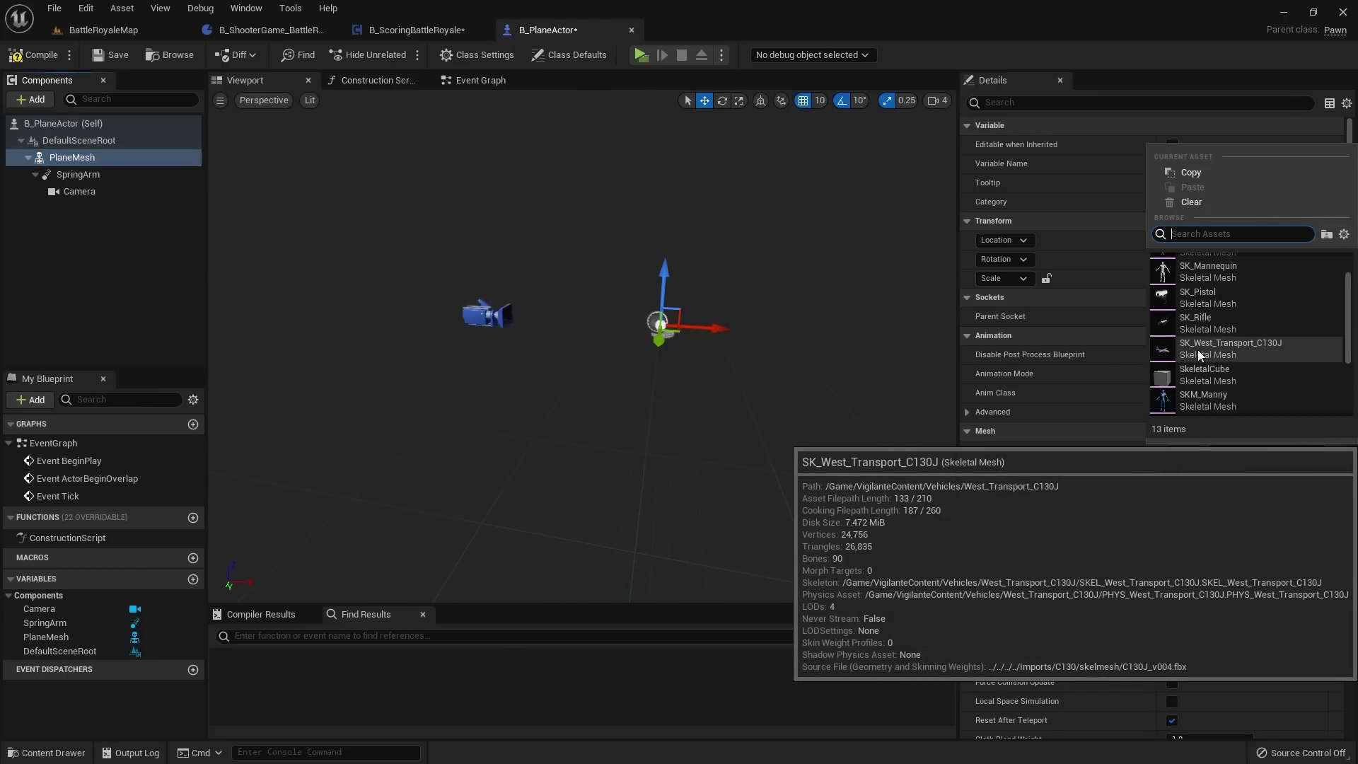
{"action": "left_click", "coordinate": [1241, 346]}
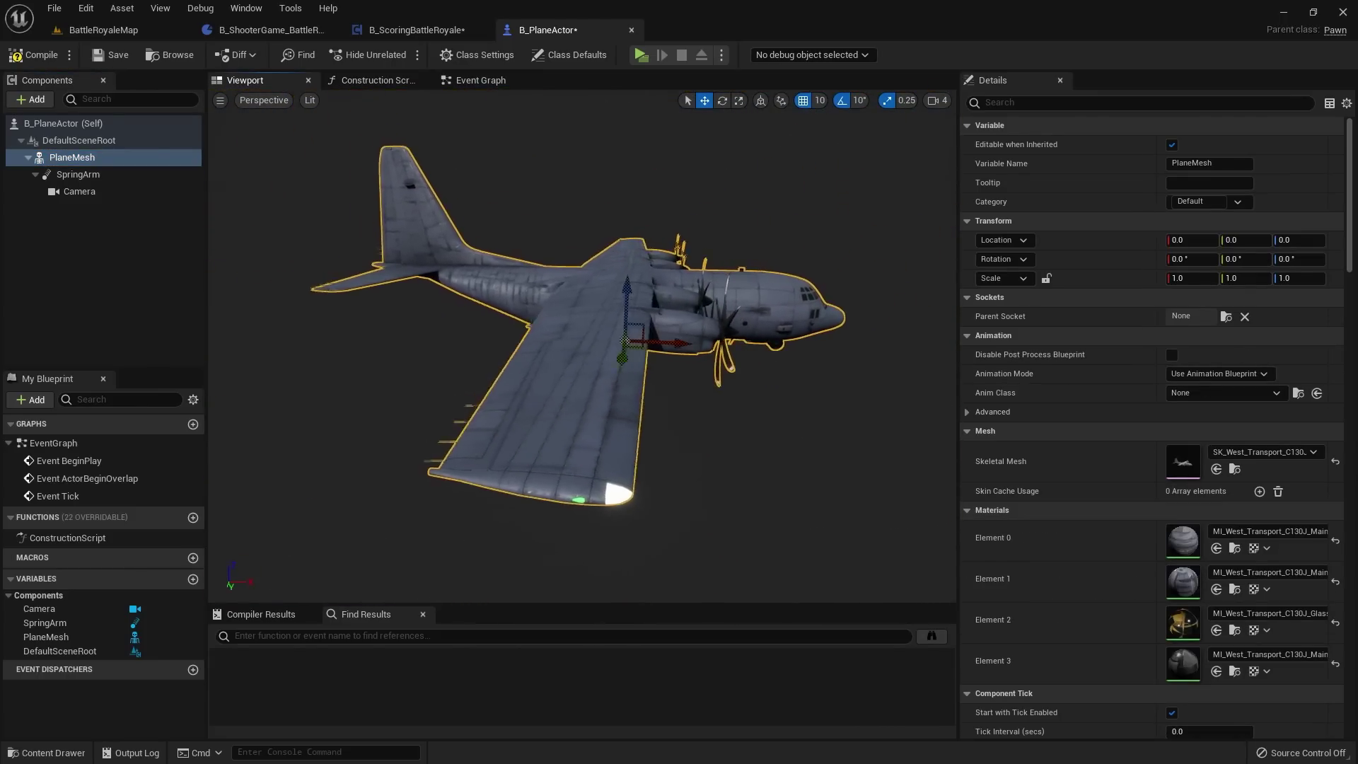
{"action": "left_click", "coordinate": [113, 56]}
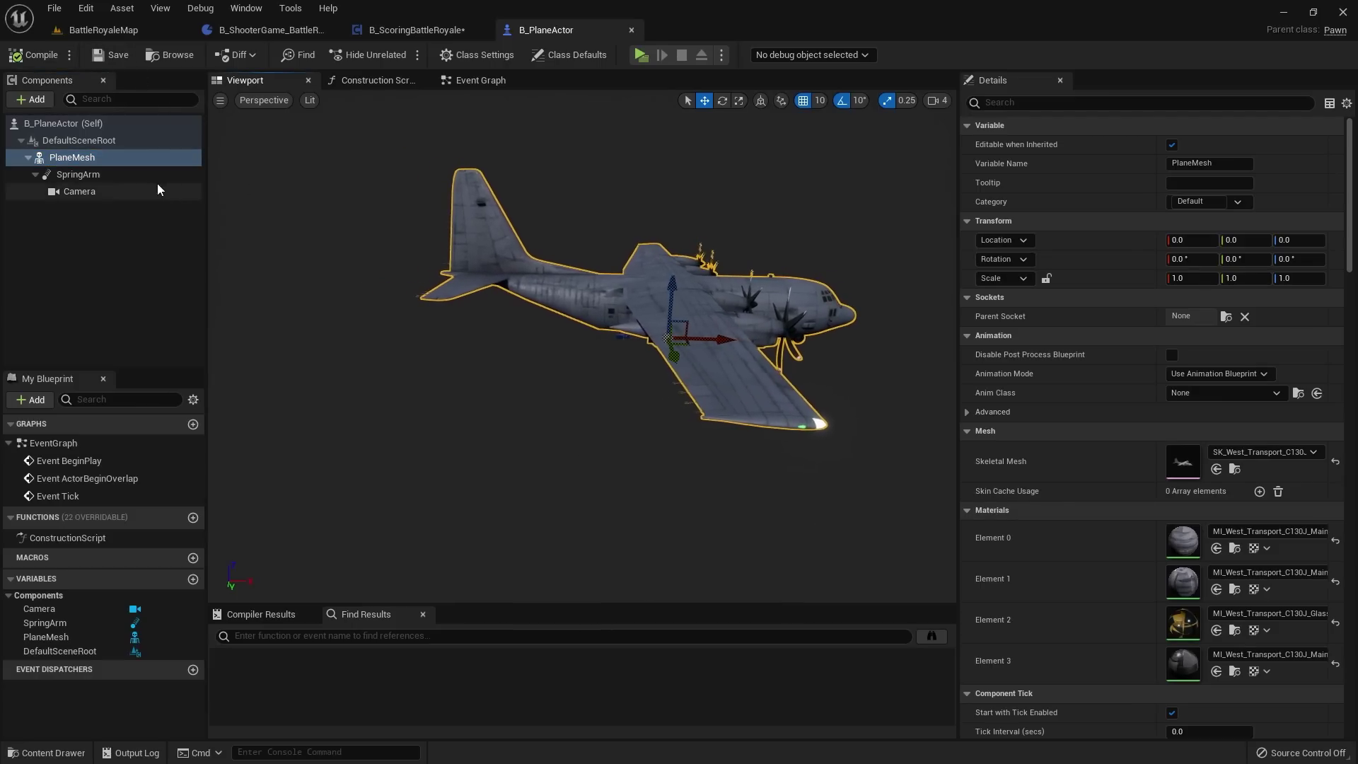
Step: Move the SpringArm above and behind the plane's tail, to a location of about X -1650, Y 0, Z 1440
{"action": "left_click", "coordinate": [127, 173]}
{"action": "left_click_drag", "start_coordinate": [677, 291], "coordinate": [685, 143]}
{"action": "left_click_drag", "start_coordinate": [729, 191], "coordinate": [565, 189]}
{"action": "right_click_drag", "start_coordinate": [565, 190], "coordinate": [592, 186]}
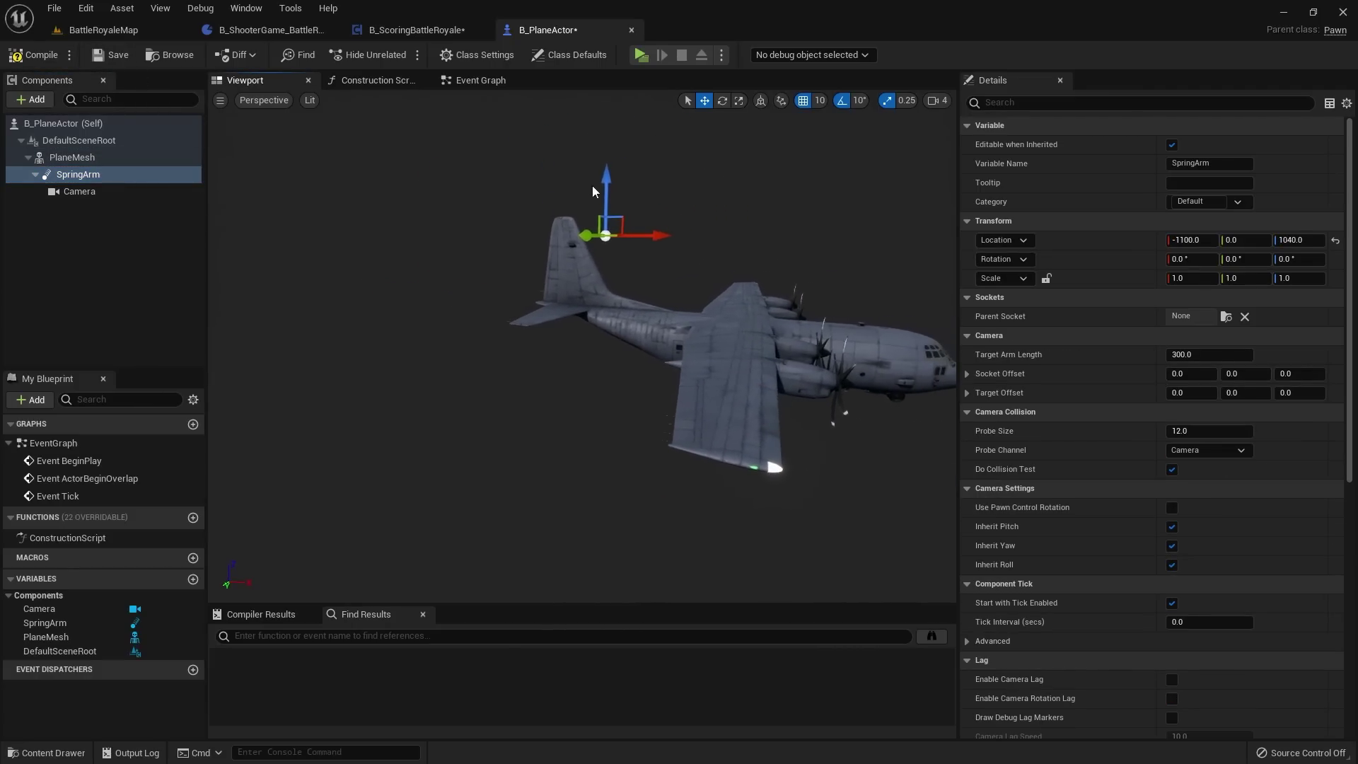
{"action": "left_click_drag", "start_coordinate": [592, 185], "coordinate": [598, 129]}
{"action": "left_click_drag", "start_coordinate": [640, 184], "coordinate": [544, 132]}
{"action": "right_click_drag", "start_coordinate": [587, 161], "coordinate": [583, 140]}
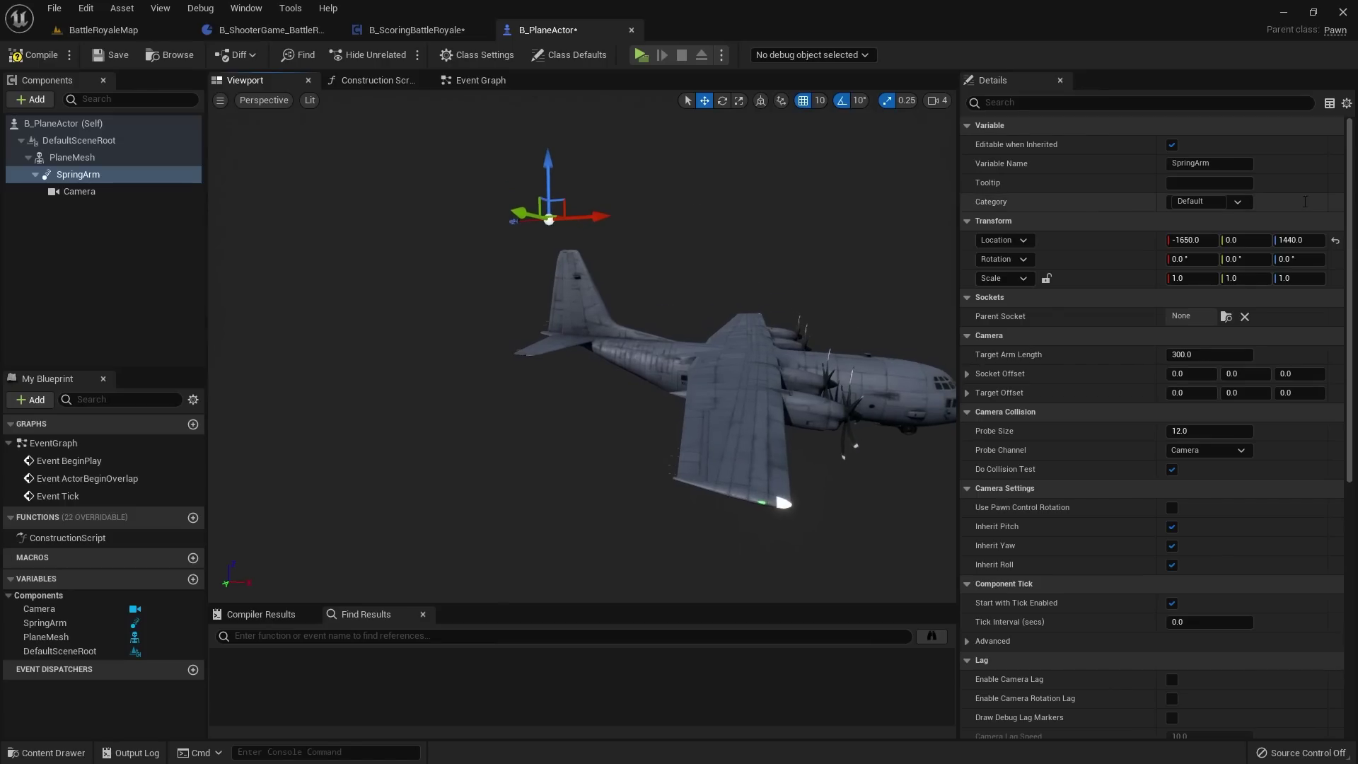
{"action": "left_click", "coordinate": [98, 174]}
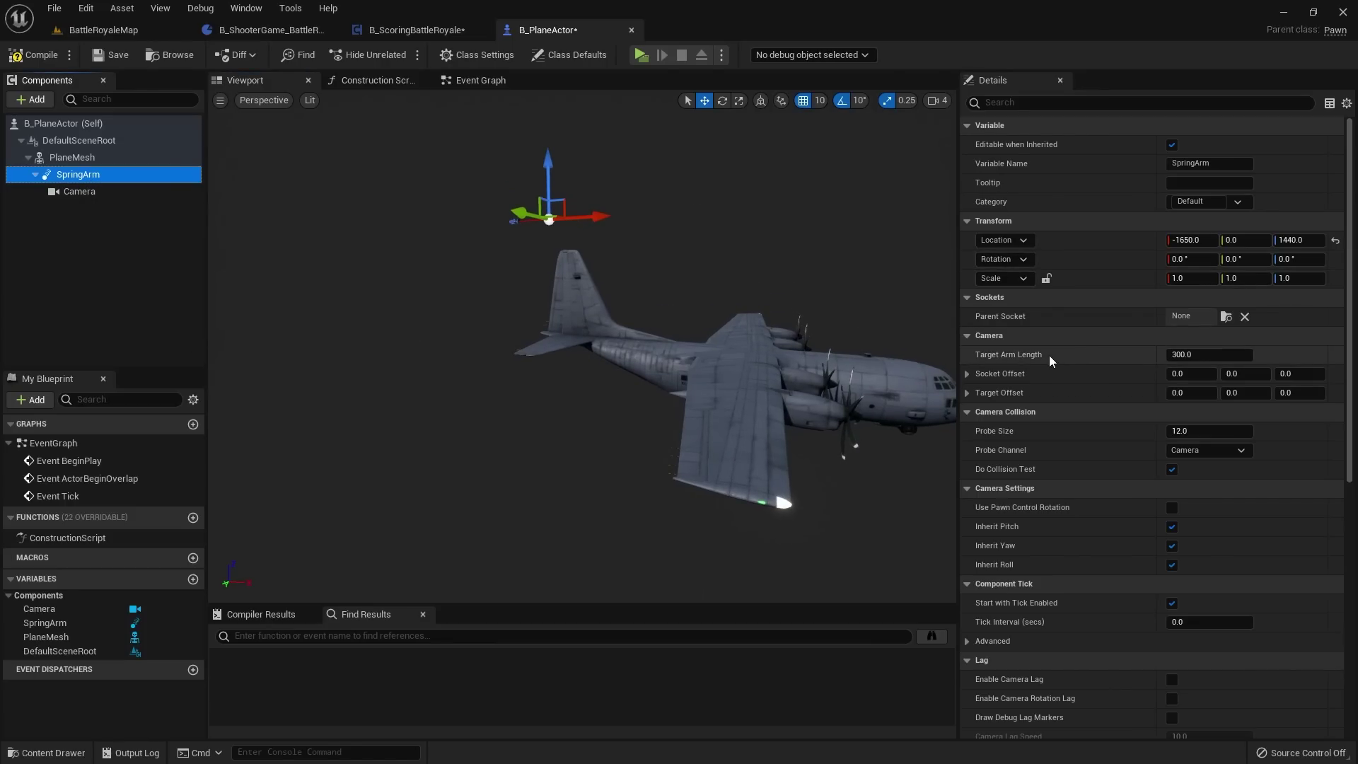
Step: Set the SpringArm's Target Arm Length to 800 and pitch it down to -20 degrees
{"action": "left_click", "coordinate": [1212, 355]}
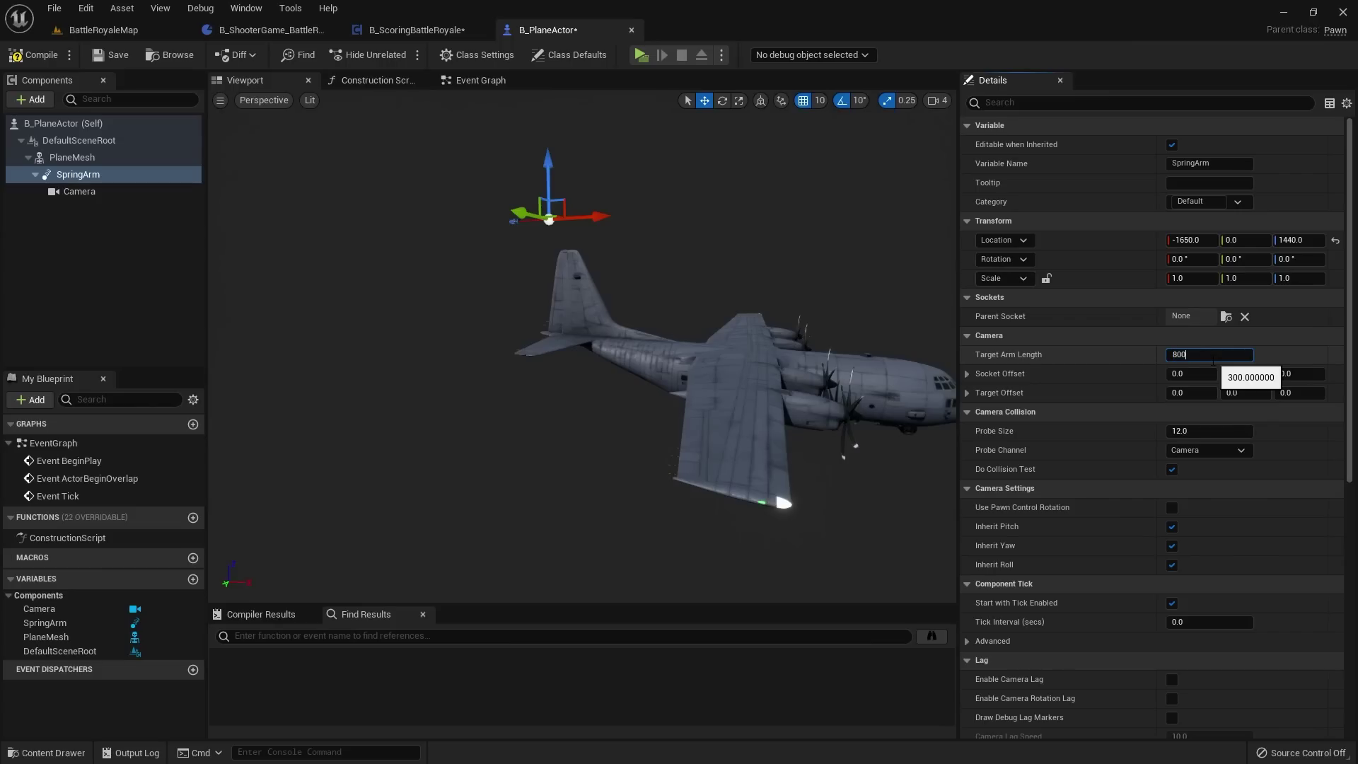
{"action": "mouse_move", "coordinate": [706, 184]}
{"action": "right_mouse_down"}
{"action": "mouse_move", "coordinate": [722, 187]}
{"action": "mouse_move", "coordinate": [706, 184]}
{"action": "right_mouse_up"}
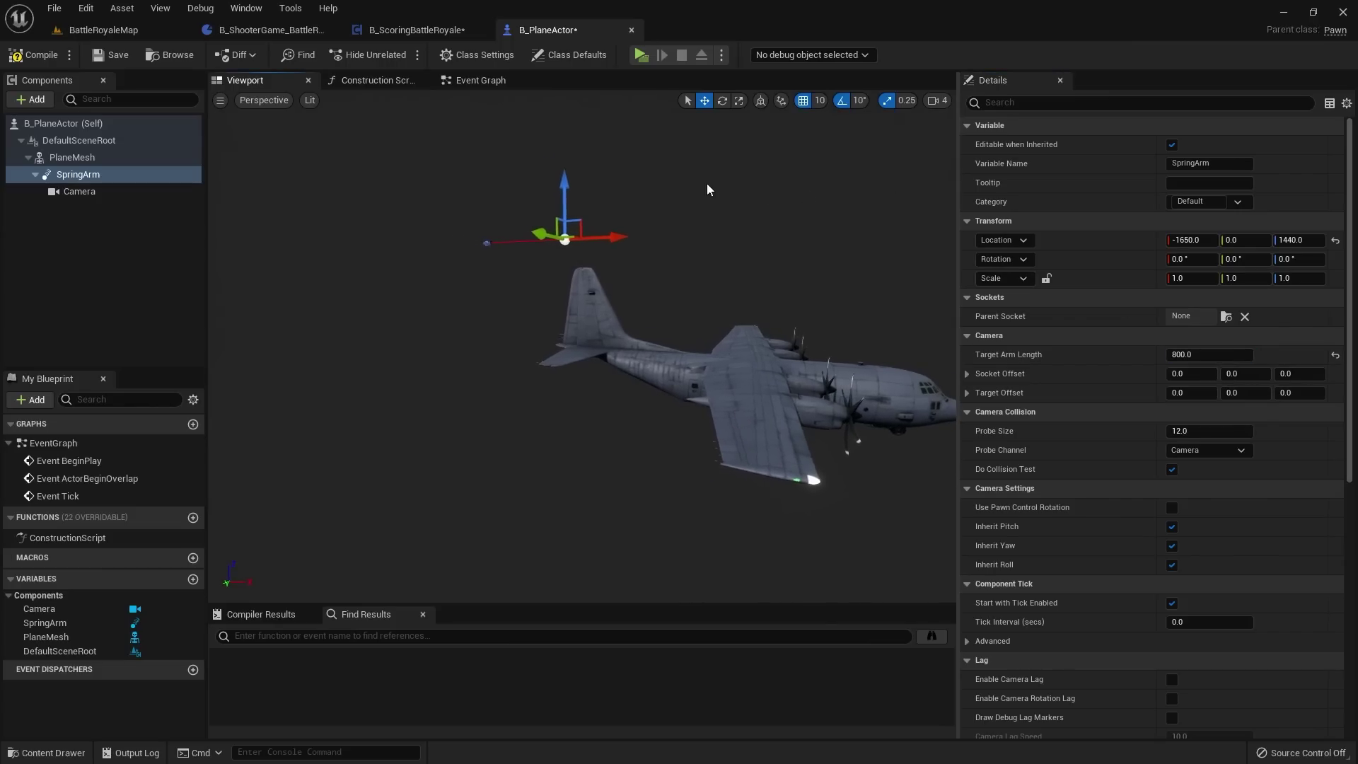
{"action": "key", "text": "e"}
{"action": "left_click_drag", "start_coordinate": [635, 248], "coordinate": [641, 269]}
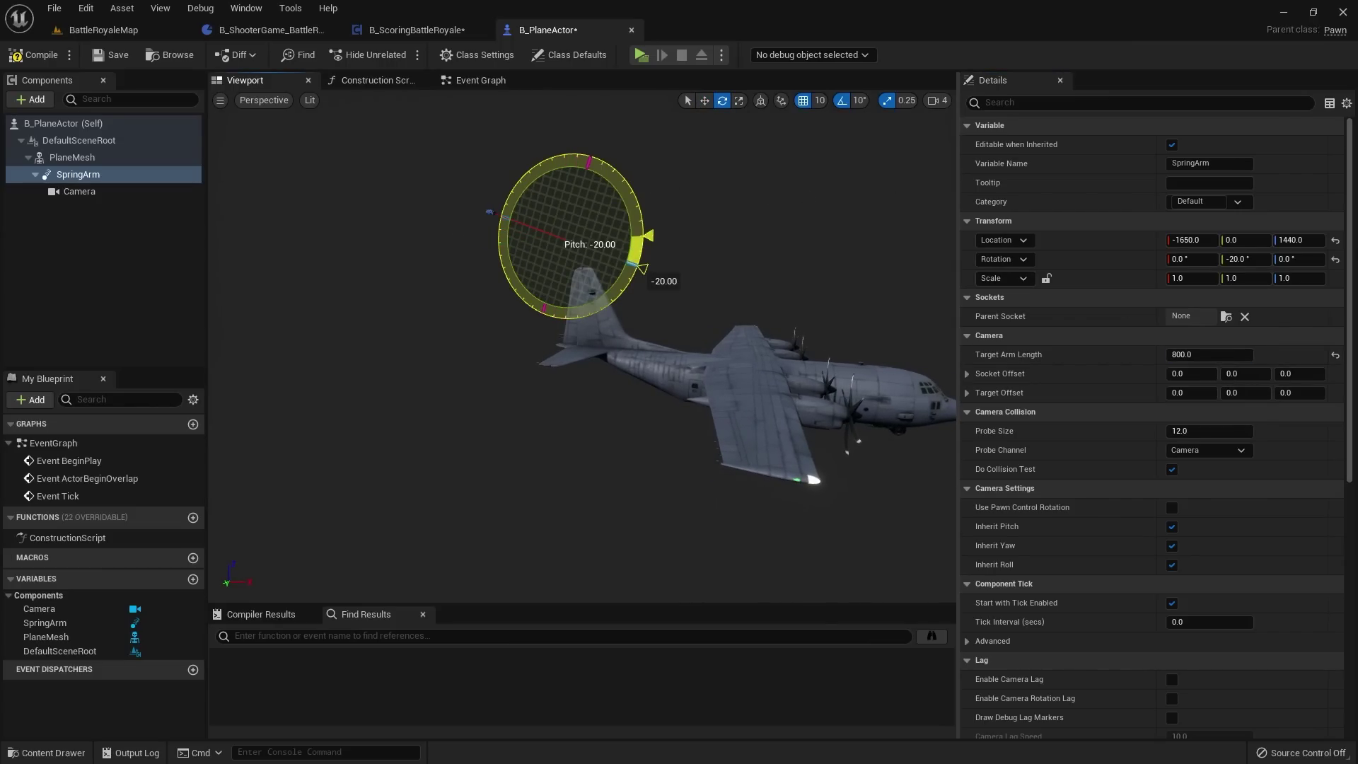
Step: Shift the SpringArm farther back and slightly lower, to about X -1794, Y 0, Z 1396, then compile and save the blueprint
{"action": "key", "text": "w"}
{"action": "right_click_drag", "start_coordinate": [709, 250], "coordinate": [736, 318]}
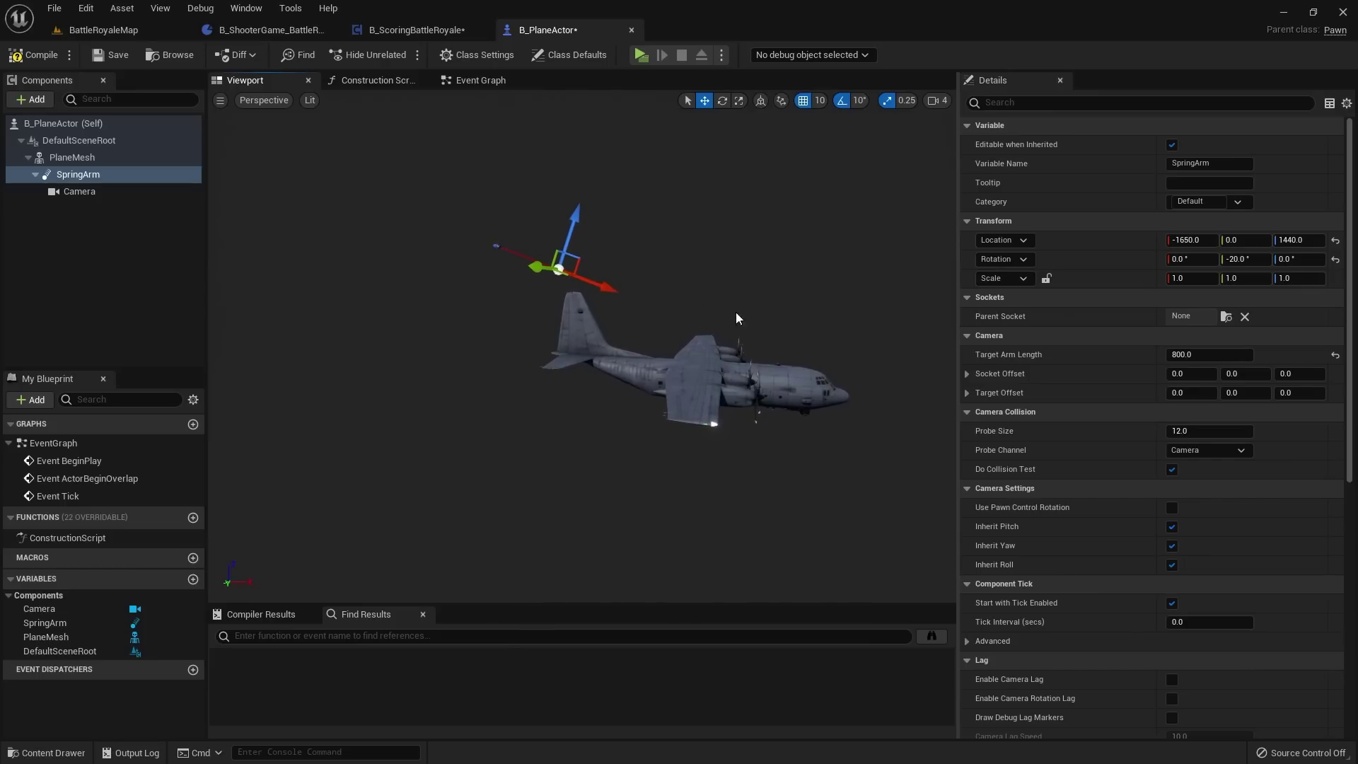
{"action": "right_click_drag", "start_coordinate": [603, 290], "coordinate": [696, 185]}
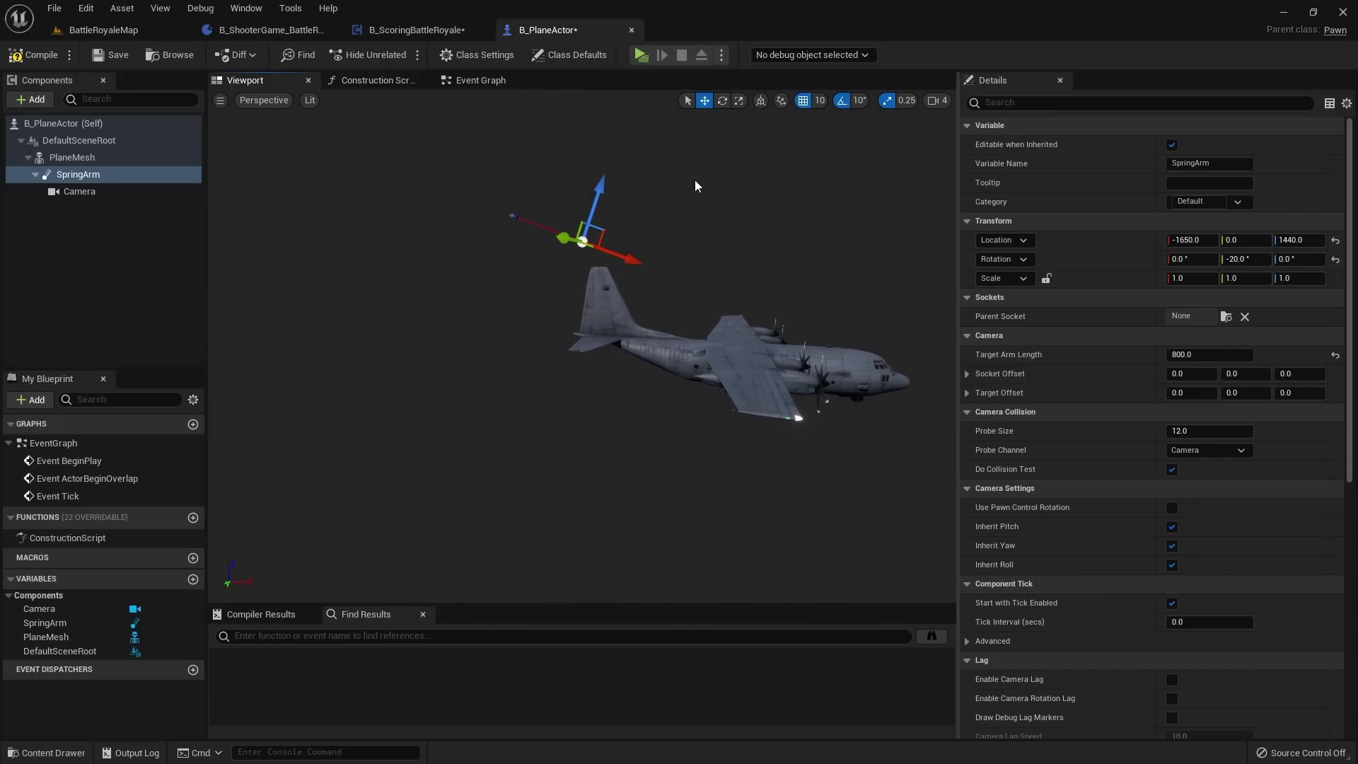
{"action": "left_click_drag", "start_coordinate": [604, 191], "coordinate": [582, 191]}
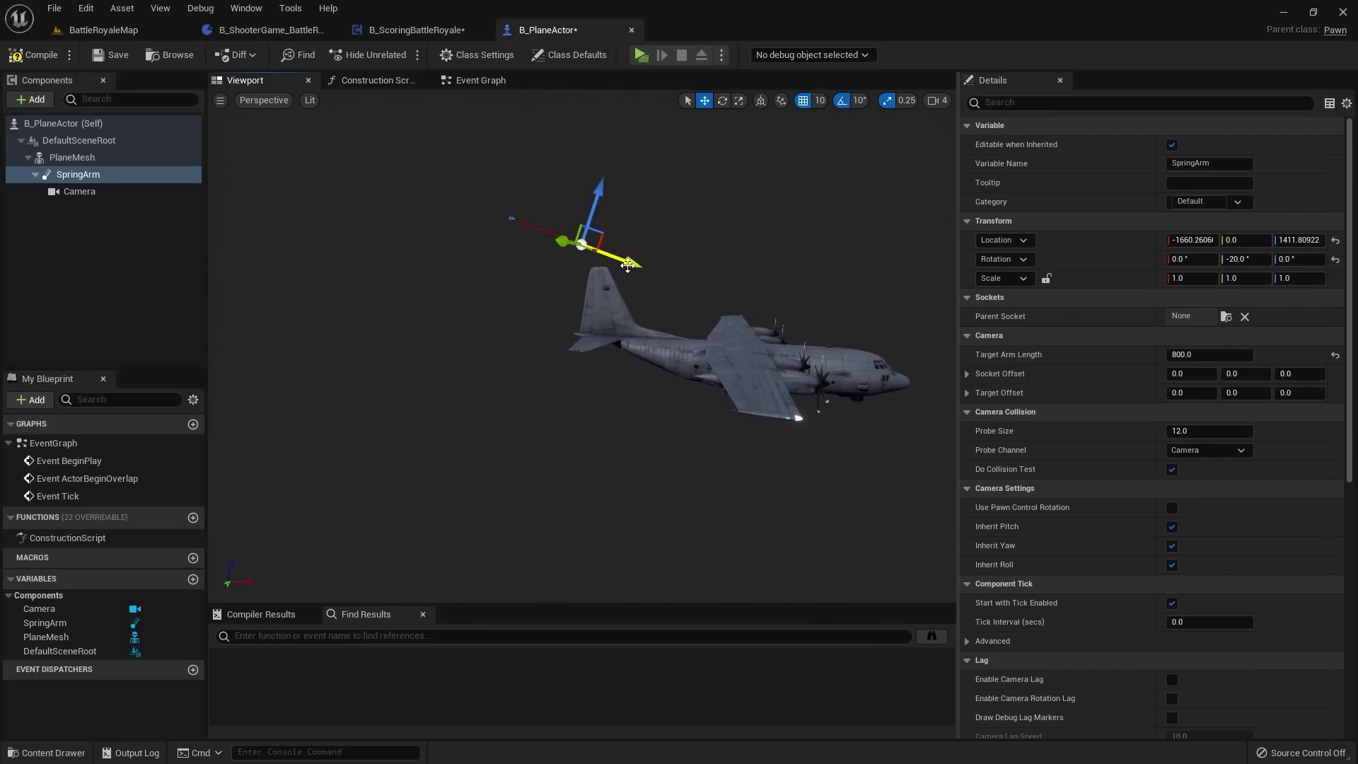
{"action": "left_click_drag", "start_coordinate": [628, 265], "coordinate": [600, 213]}
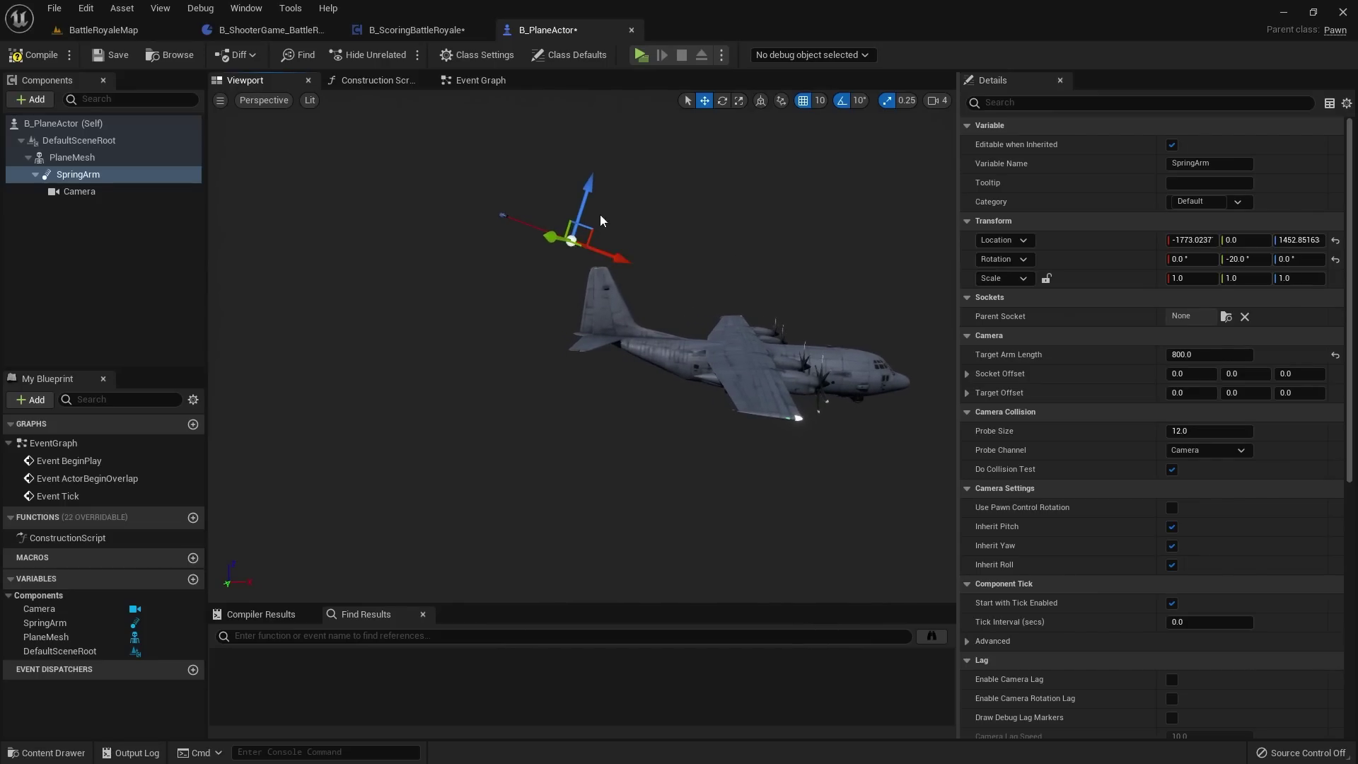
{"action": "left_click", "coordinate": [36, 55]}
{"action": "left_click", "coordinate": [111, 54]}
{"action": "mouse_move", "coordinate": [505, 260]}
{"action": "right_mouse_down"}
{"action": "mouse_move", "coordinate": [488, 260]}
{"action": "mouse_move", "coordinate": [505, 260]}
{"action": "right_mouse_up"}
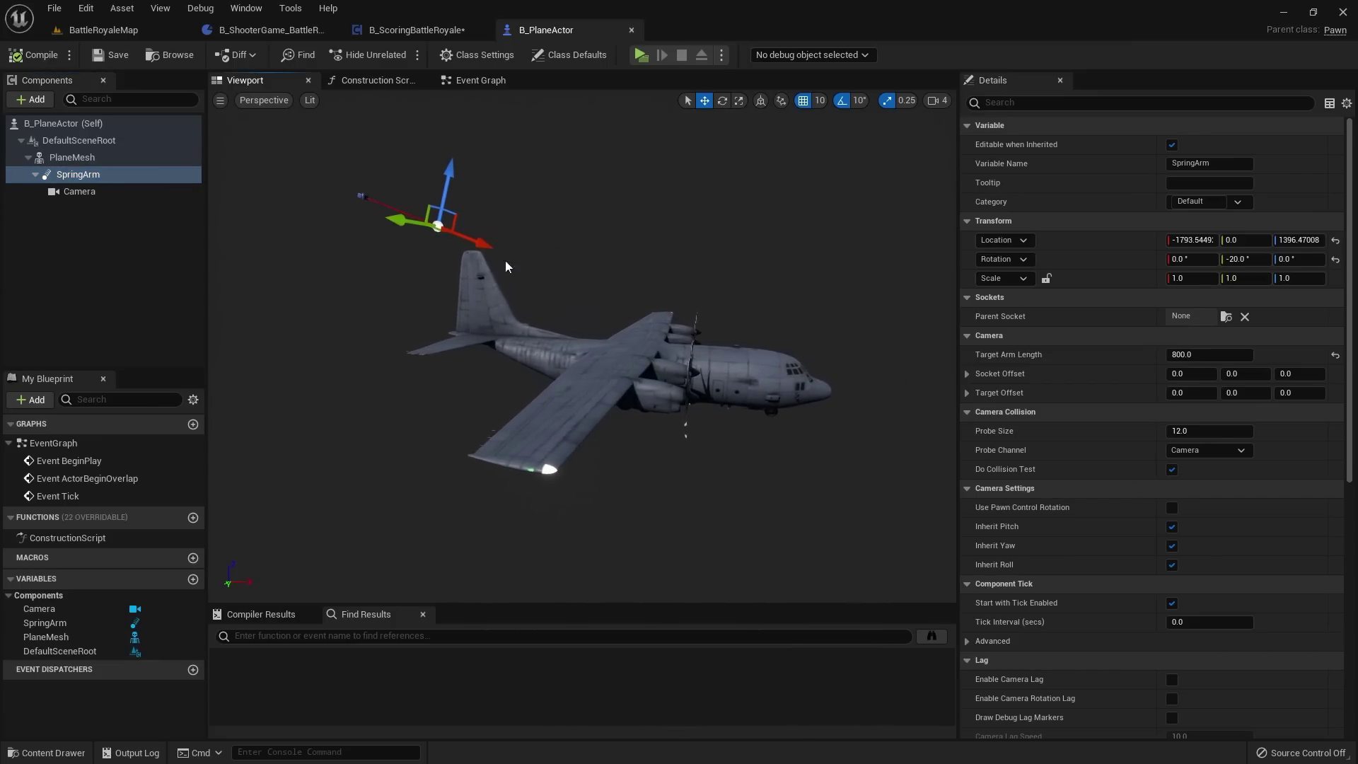
Step: Delete the Event ActorBeginOverlap and Event Tick nodes from the B_PlaneActor event graph
{"action": "left_click", "coordinate": [469, 84]}
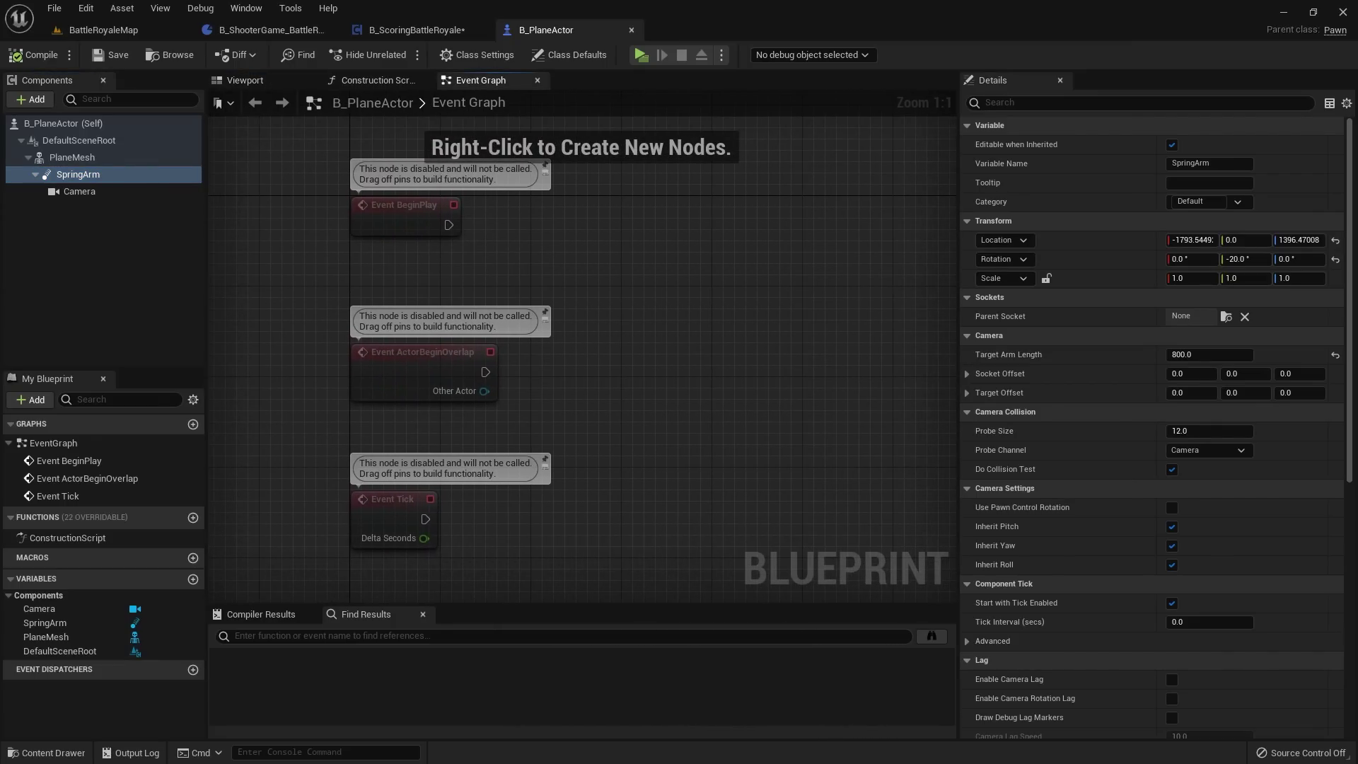
{"action": "right_click_drag", "start_coordinate": [642, 265], "coordinate": [551, 258]}
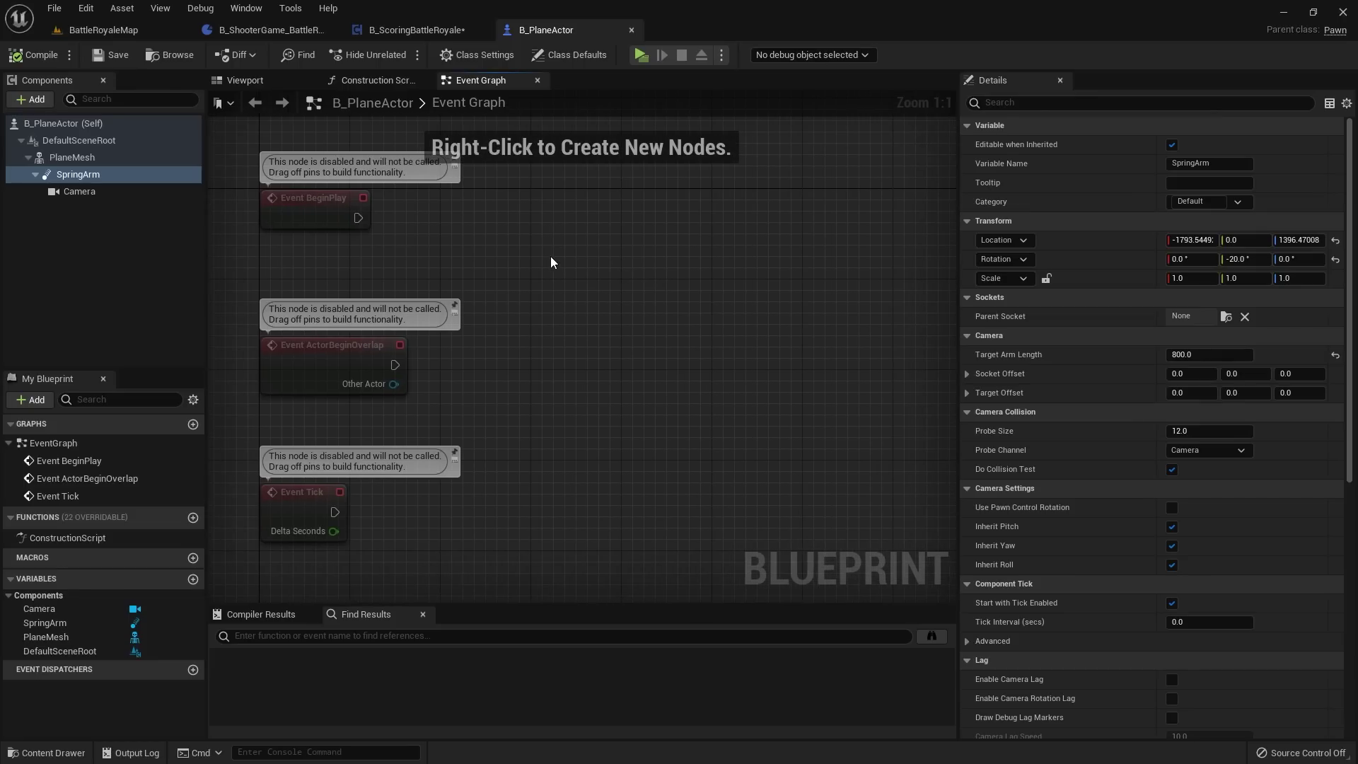
{"action": "left_click_drag", "start_coordinate": [286, 264], "coordinate": [455, 493]}
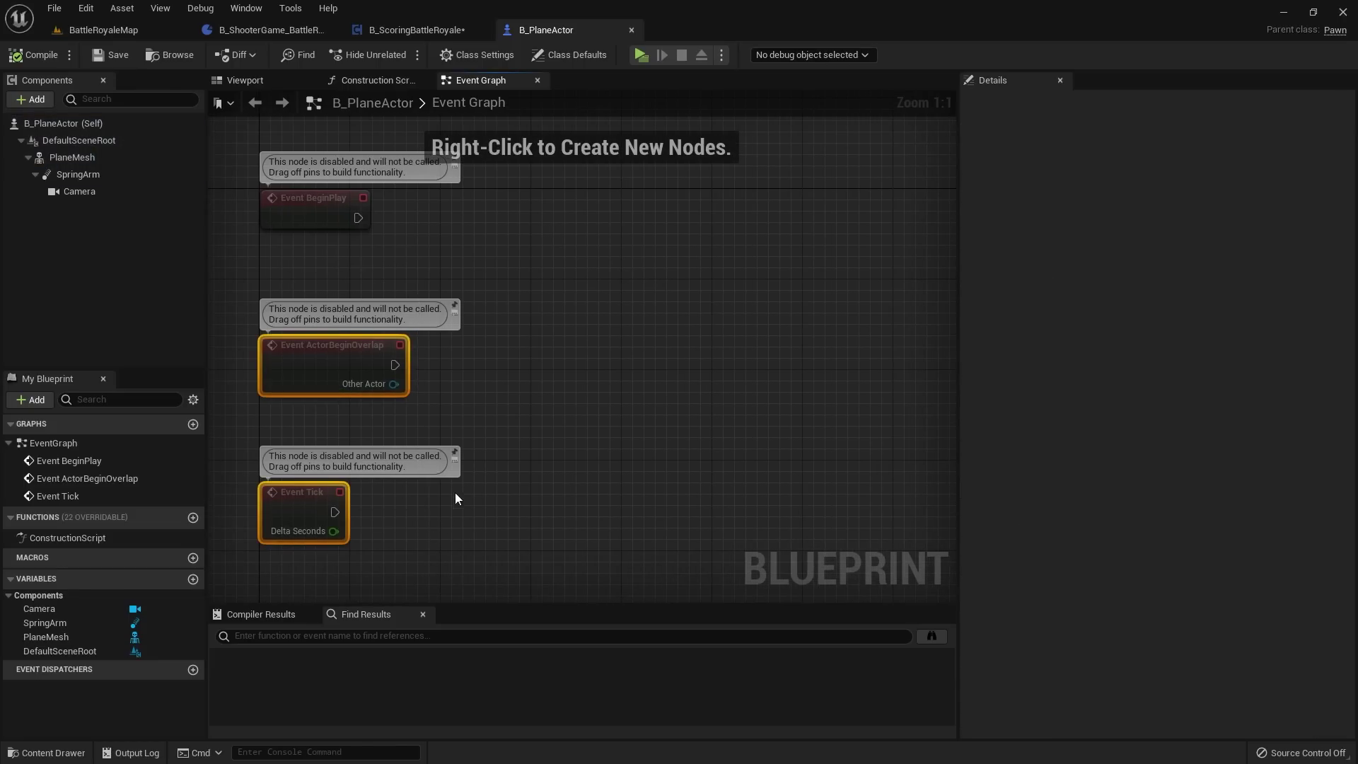
{"action": "key", "text": "Delete"}
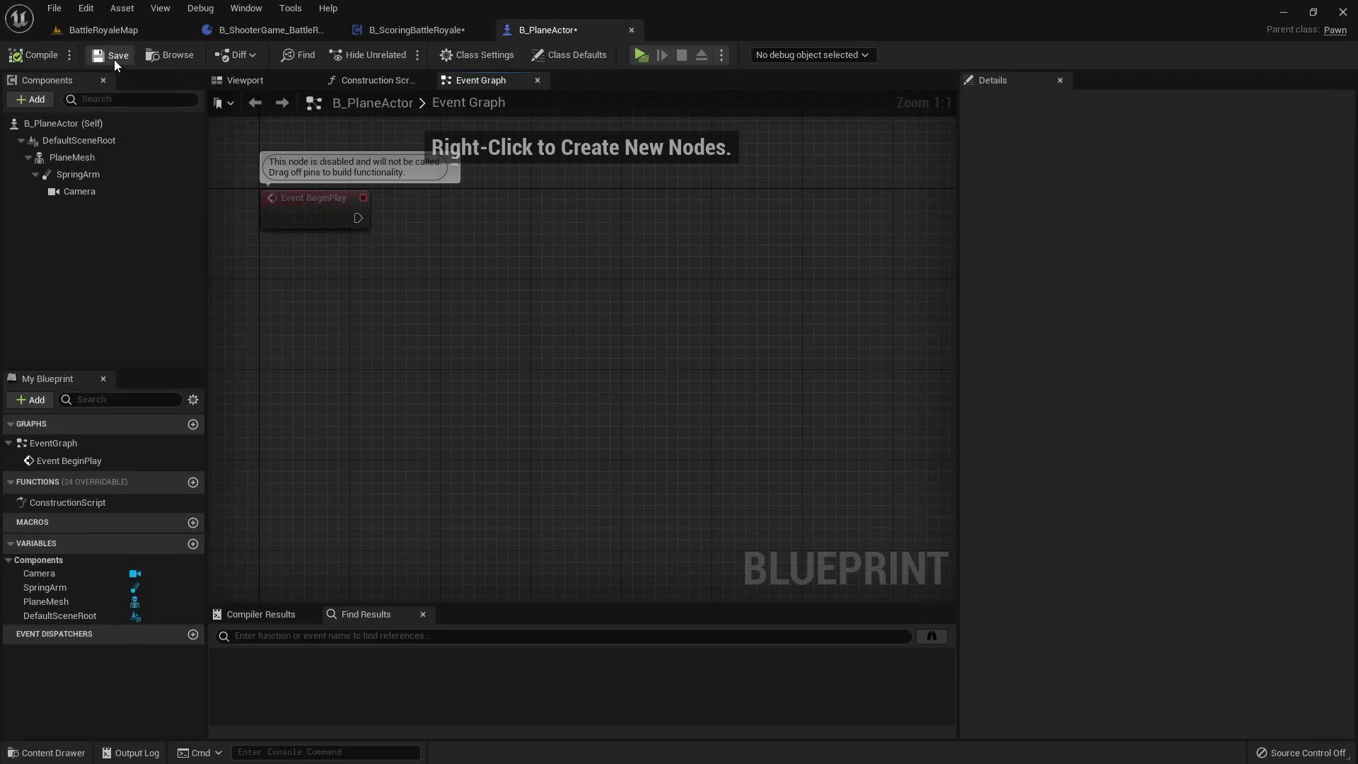
Step: Save the B_PlaneActor blueprint and return to the BattleRoyaleMap level
{"action": "left_click", "coordinate": [113, 56]}
{"action": "right_click_drag", "start_coordinate": [488, 257], "coordinate": [468, 321]}
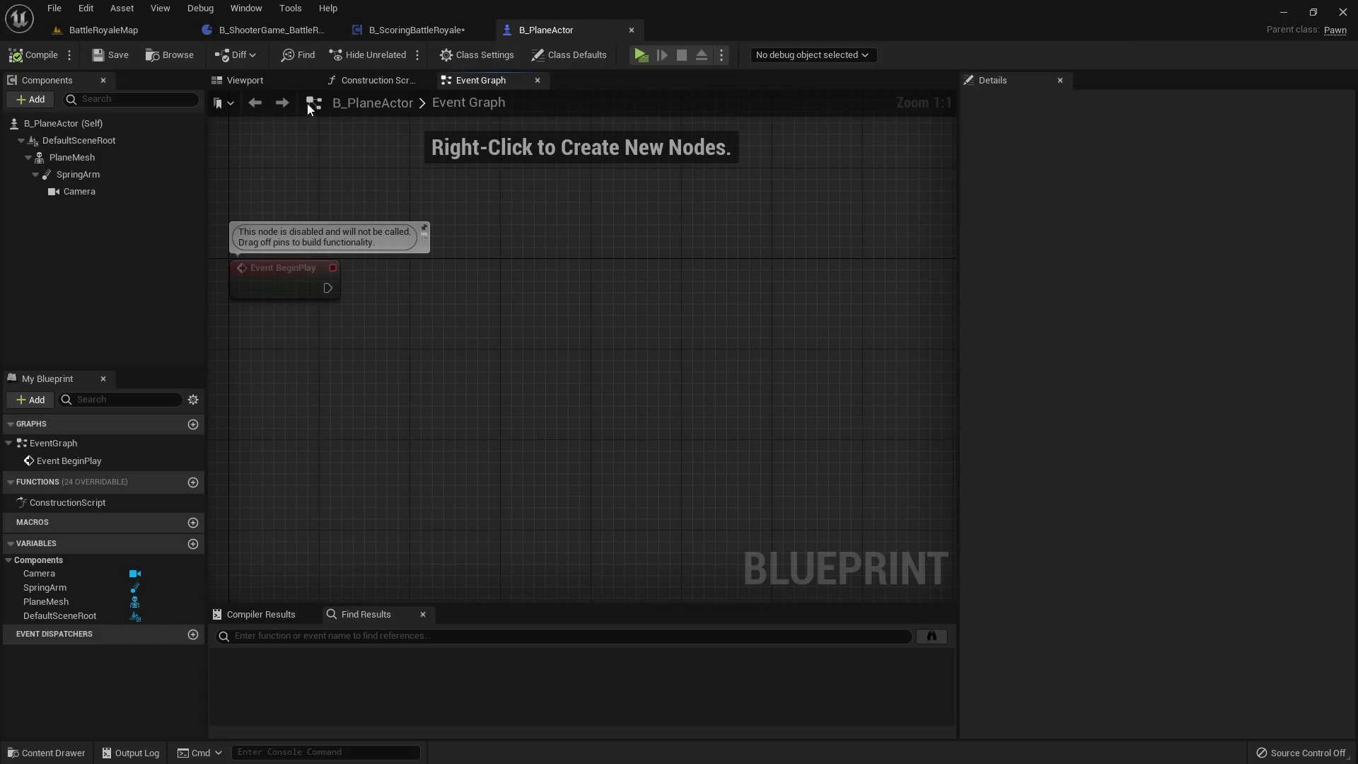
{"action": "left_click", "coordinate": [33, 748]}
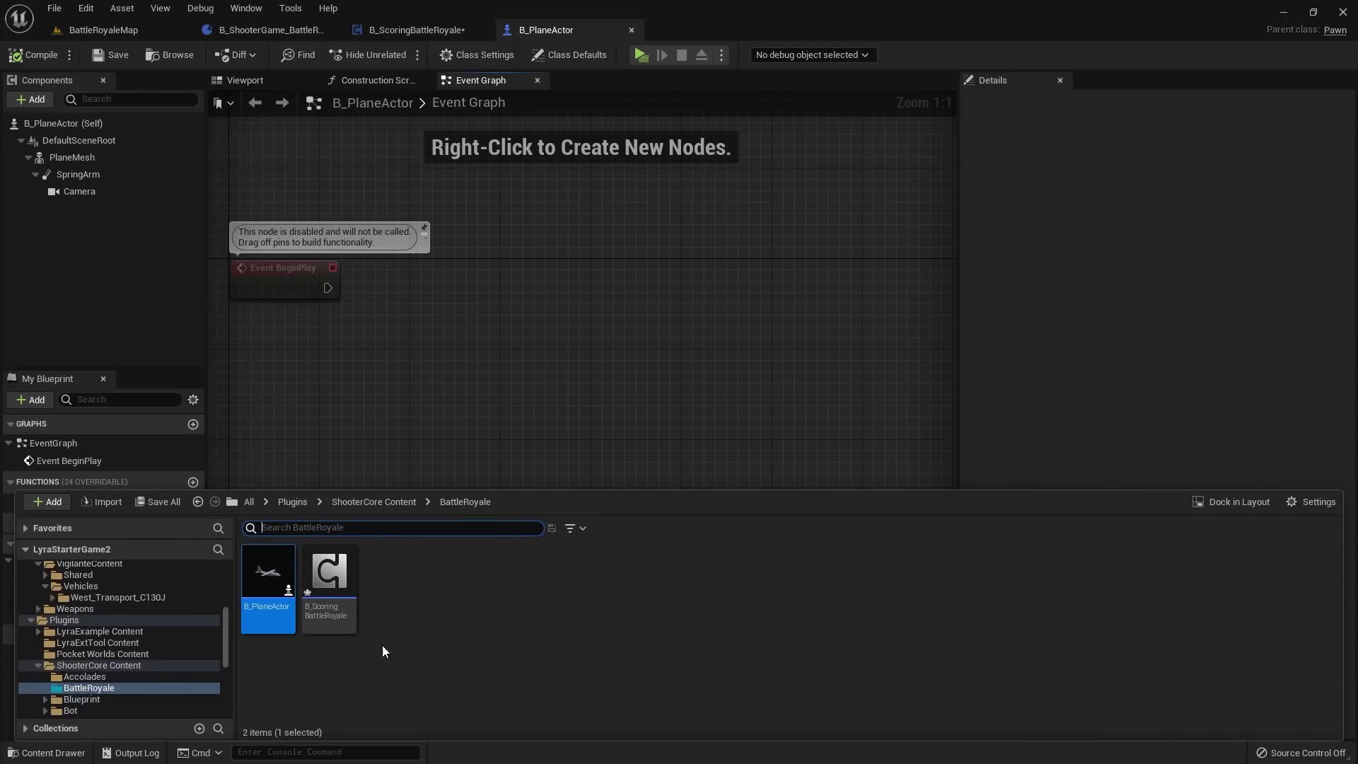
{"action": "left_click", "coordinate": [472, 598]}
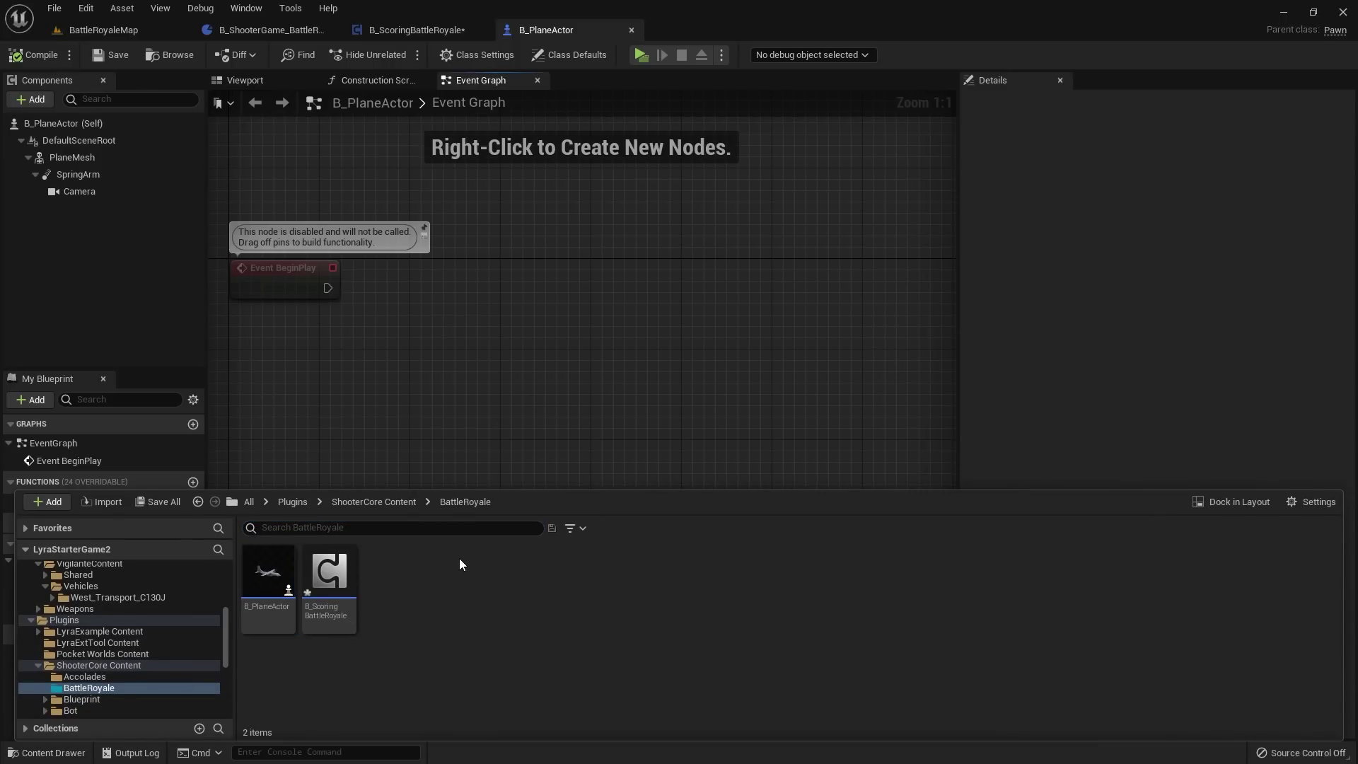
{"action": "left_click", "coordinate": [104, 30]}
{"action": "right_click_drag", "start_coordinate": [516, 403], "coordinate": [424, 273]}
{"action": "right_click_drag", "start_coordinate": [243, 294], "coordinate": [242, 294]}
{"action": "right_click_drag", "start_coordinate": [774, 309], "coordinate": [774, 309]}
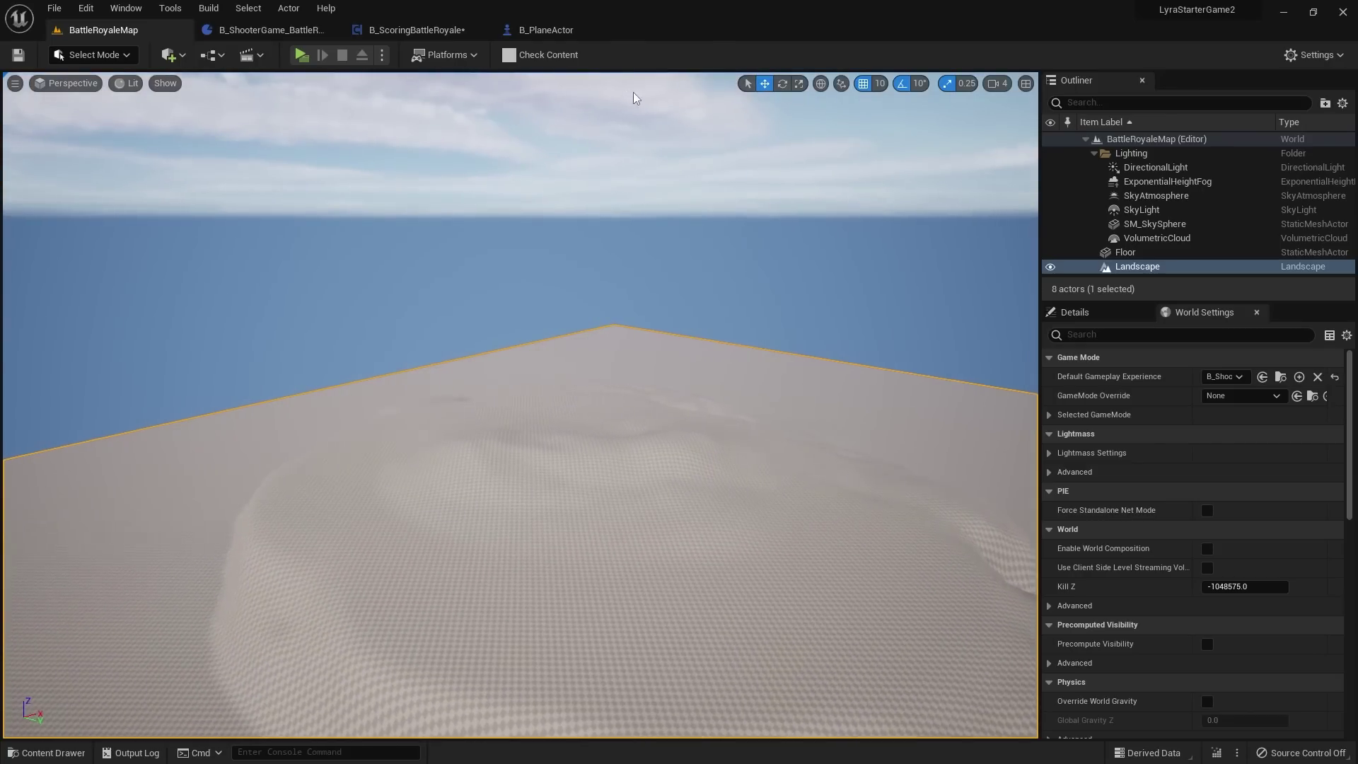
Step: Create a Blueprint Class with parent Actor in the ShooterCore BattleRoyale folder and name it PlaneWayPoint
{"action": "left_click", "coordinate": [47, 752]}
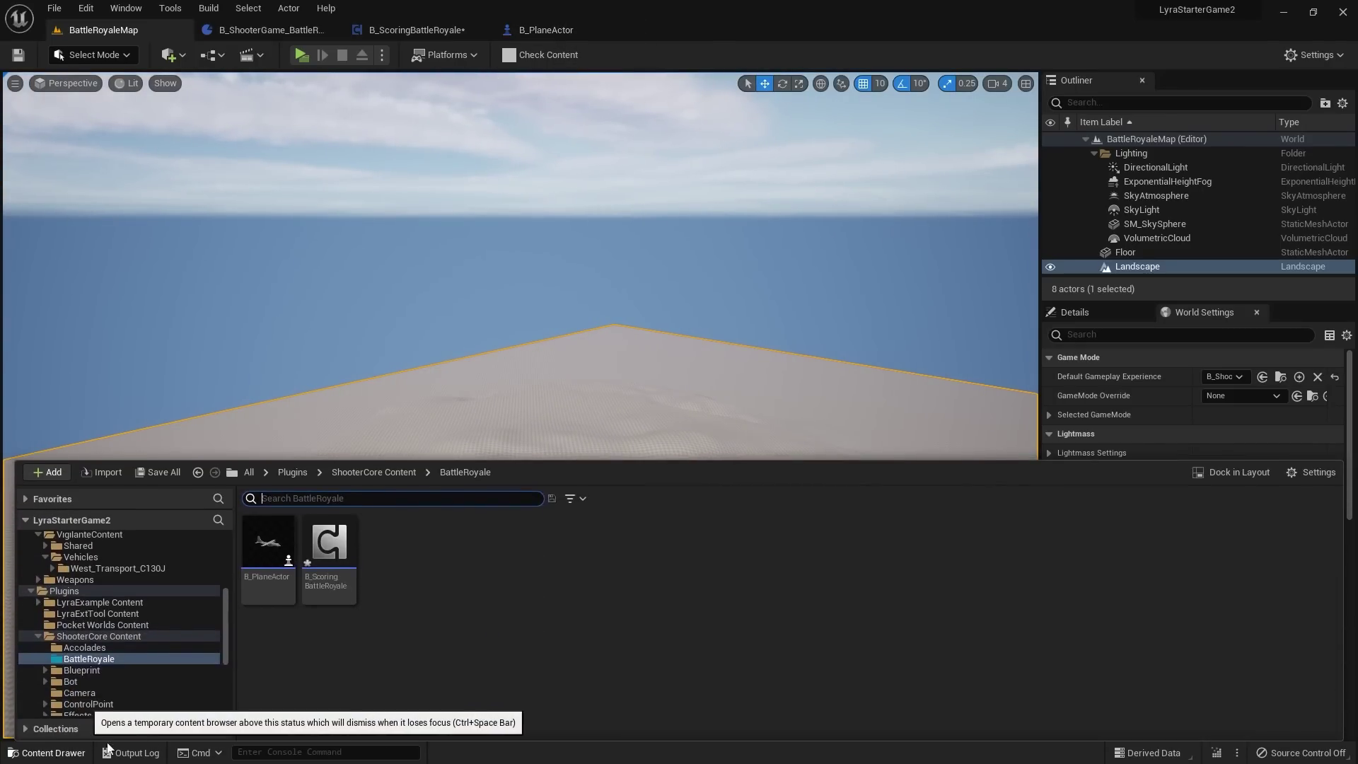
{"action": "right_click", "coordinate": [478, 575]}
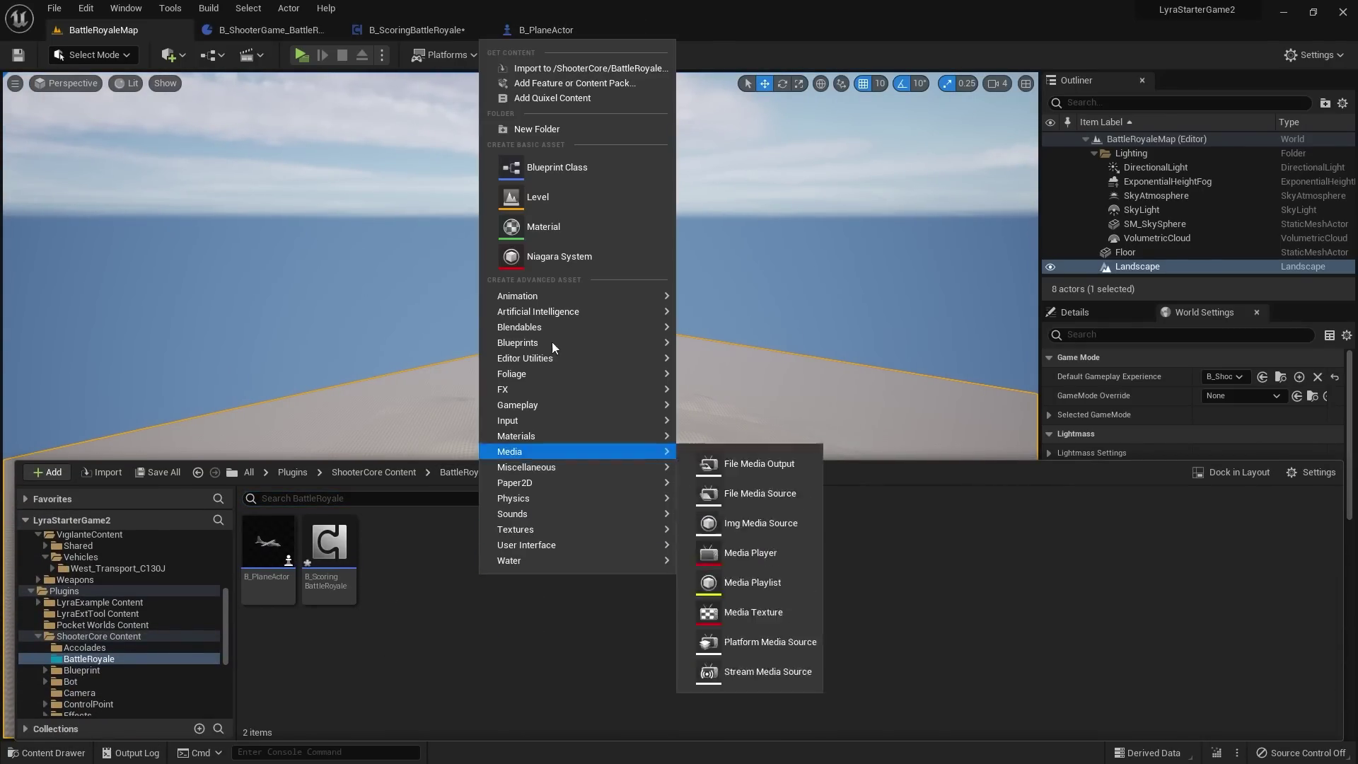
{"action": "left_click", "coordinate": [561, 177]}
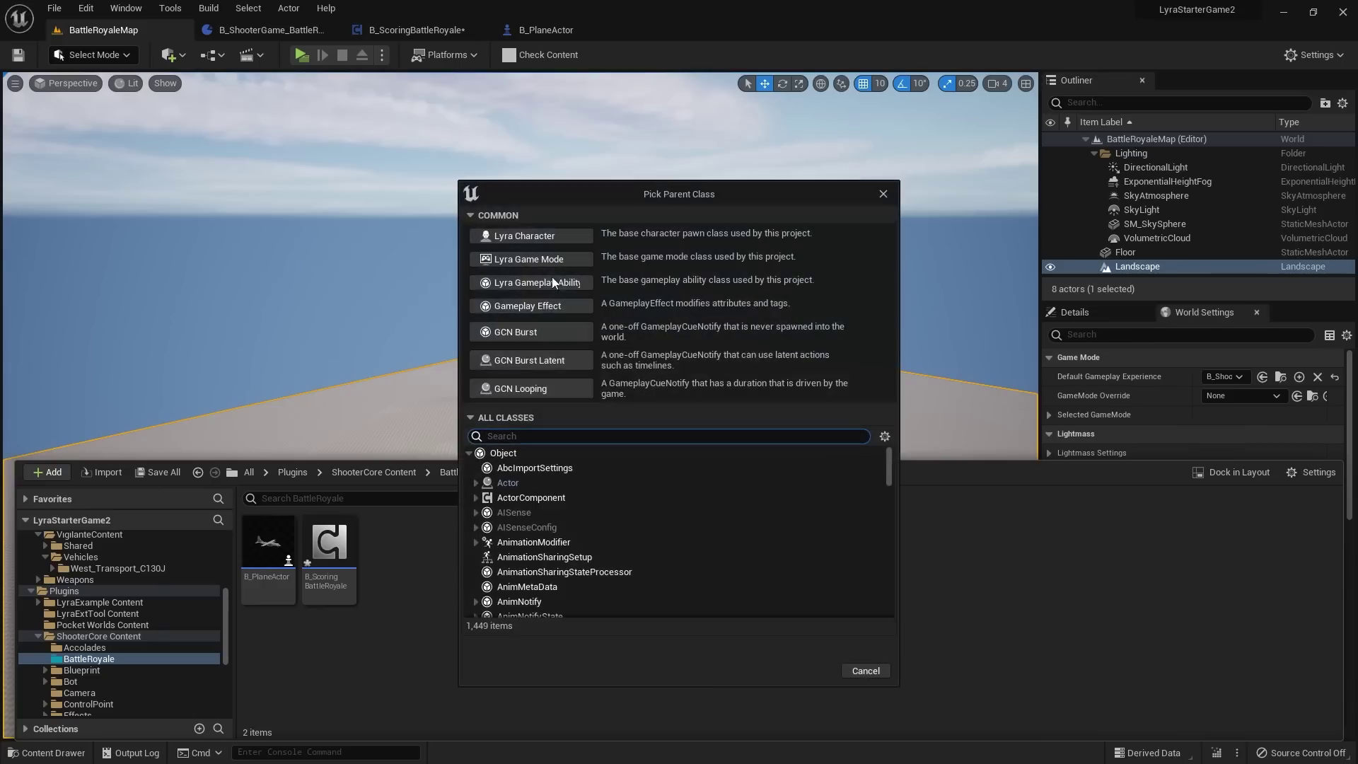
{"action": "left_click", "coordinate": [499, 486]}
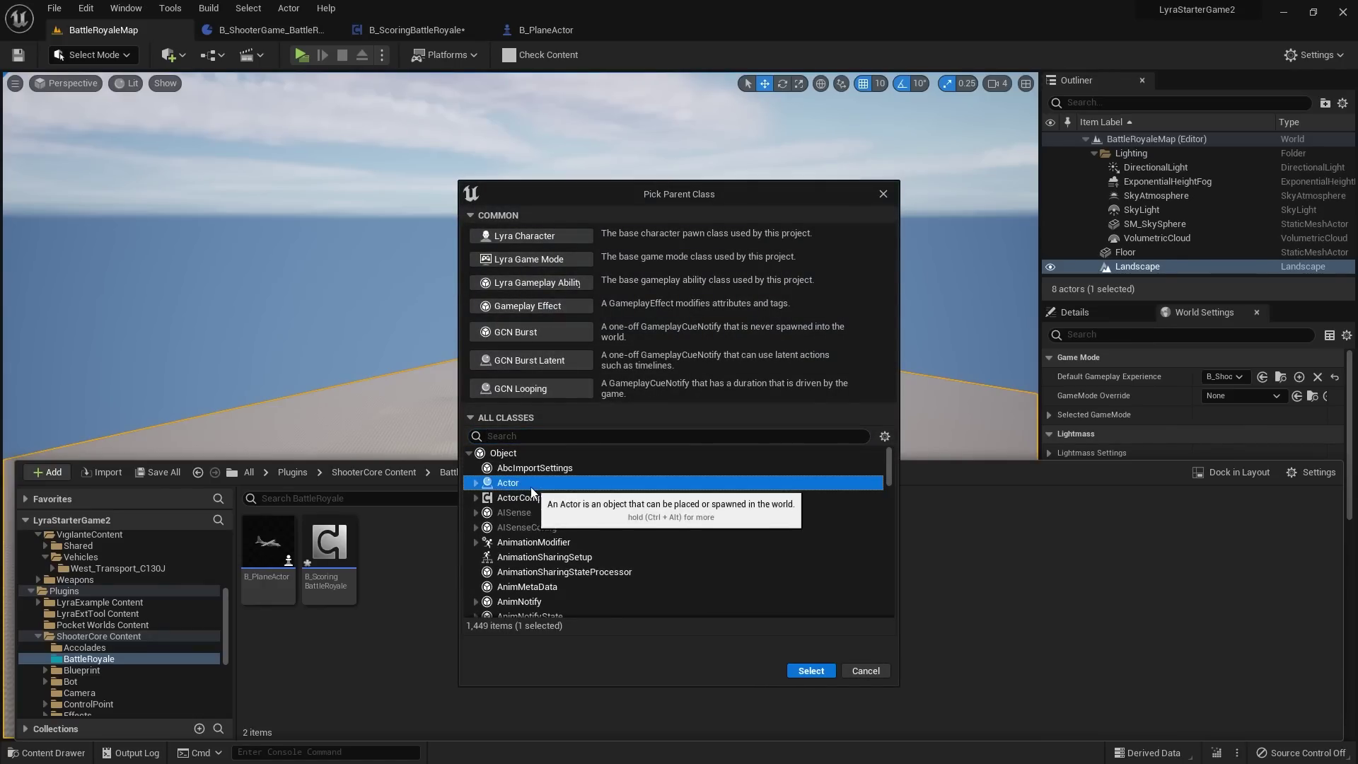
{"action": "left_click", "coordinate": [810, 671]}
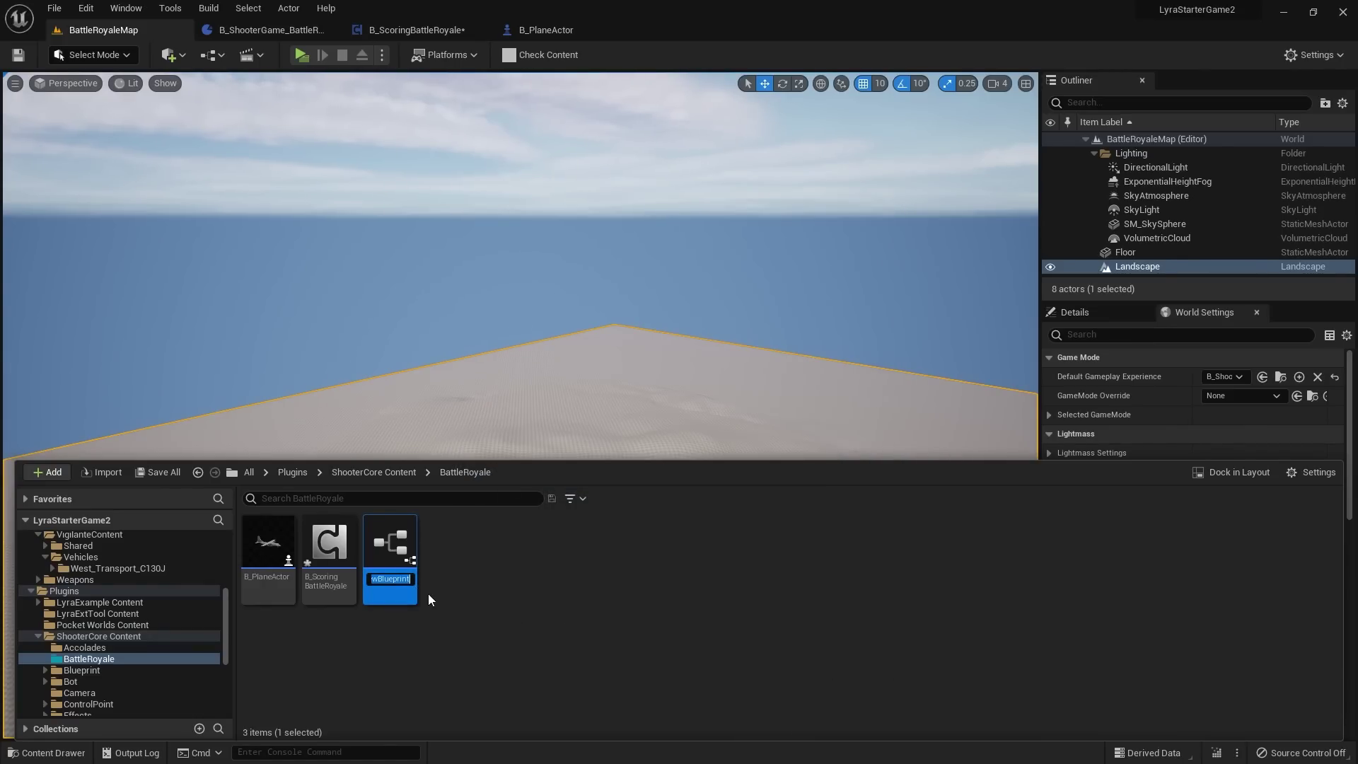
{"action": "type", "text": "P"}
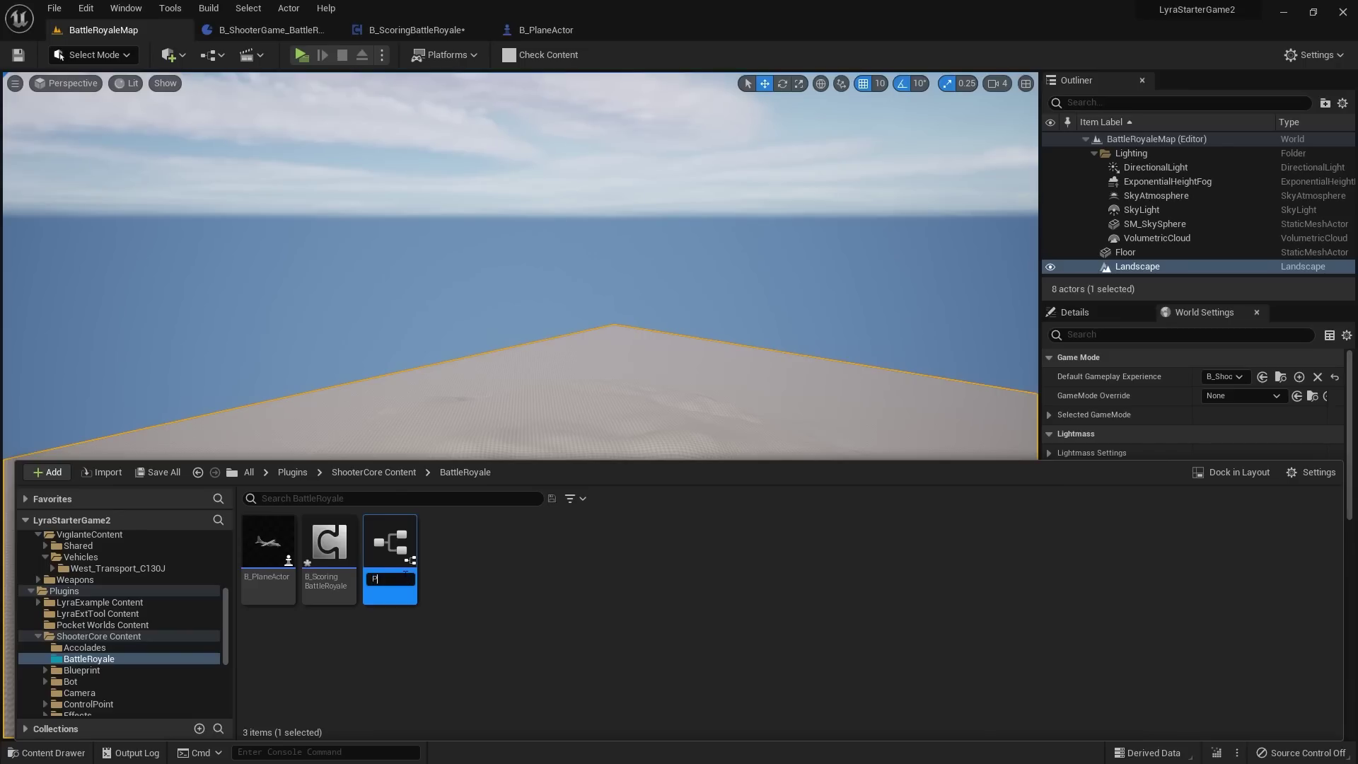
{"action": "type", "text": "laneWayPoint"}
{"action": "key", "text": "Return"}
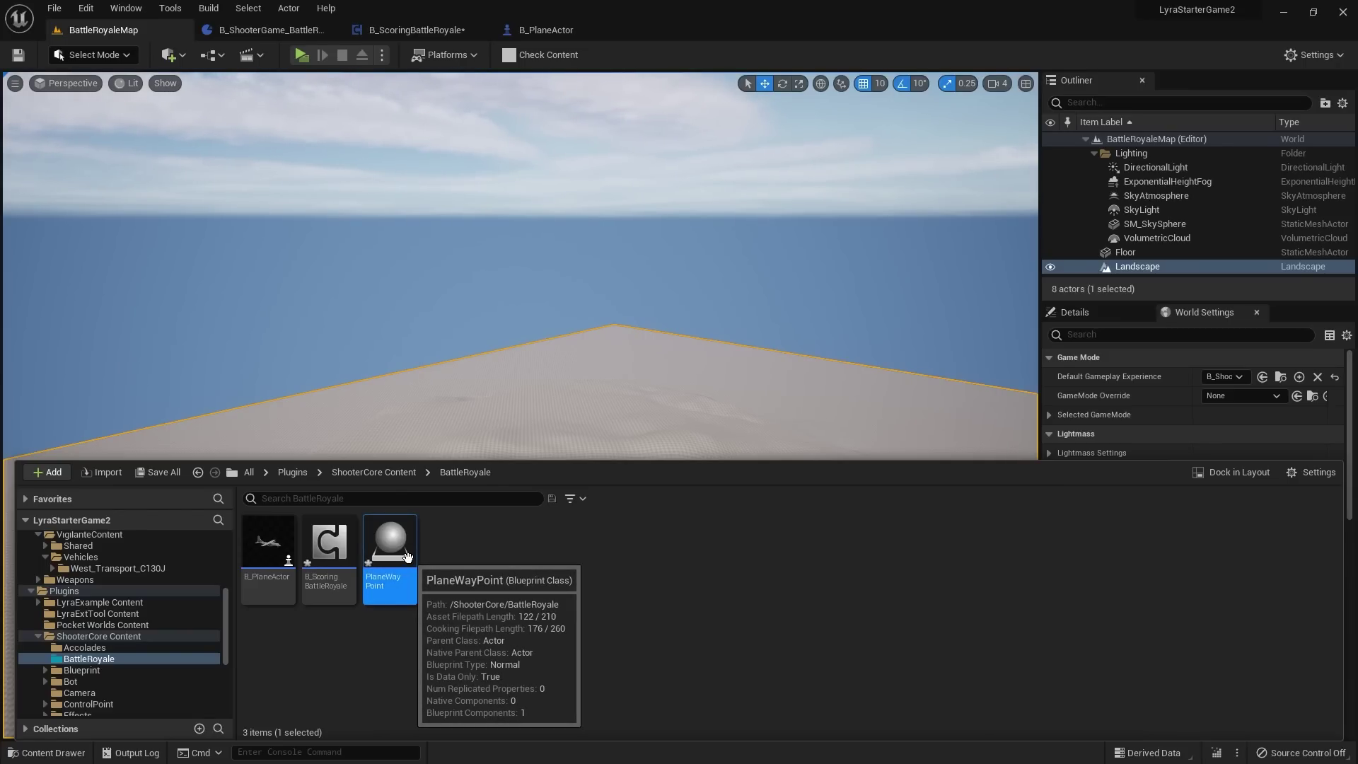
Step: Open the PlaneWayPoint blueprint and add a Billboard component
{"action": "double_click", "coordinate": [409, 559]}
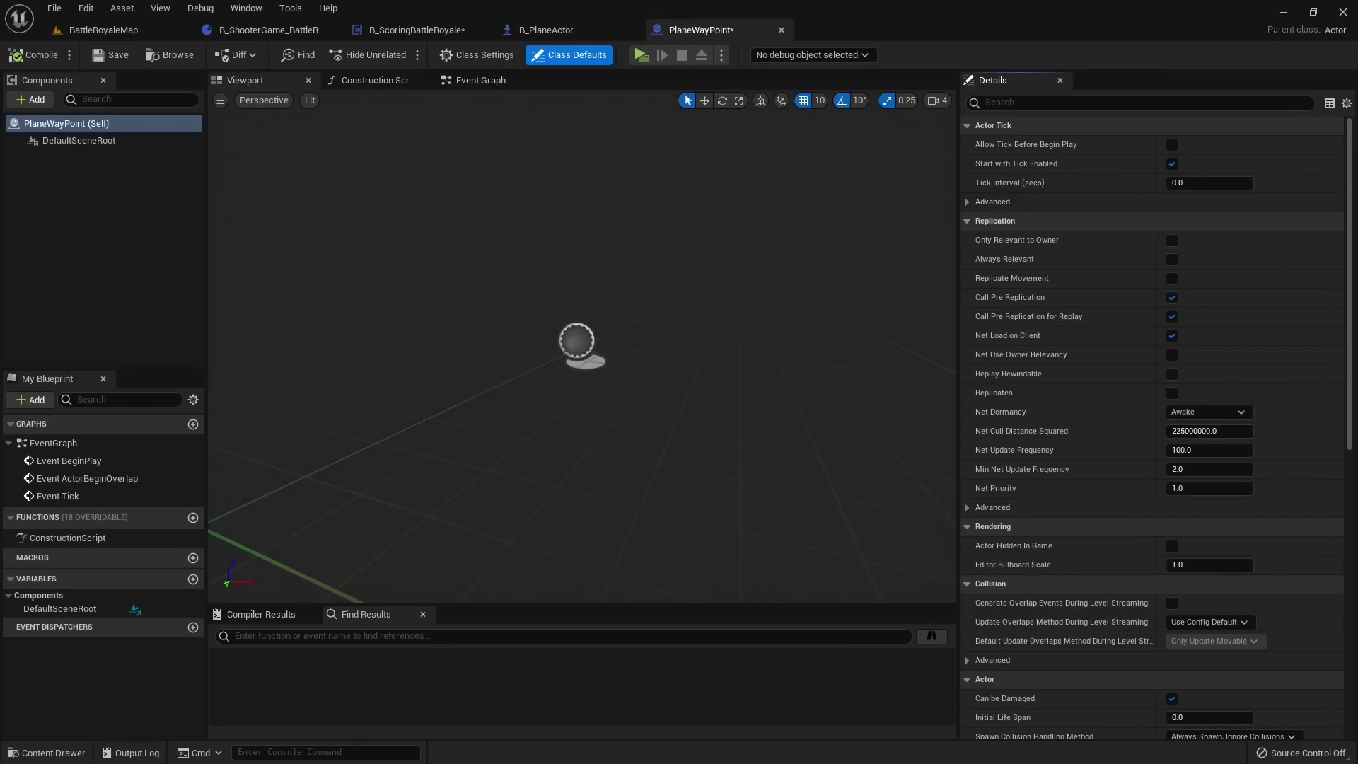
{"action": "left_click", "coordinate": [30, 99]}
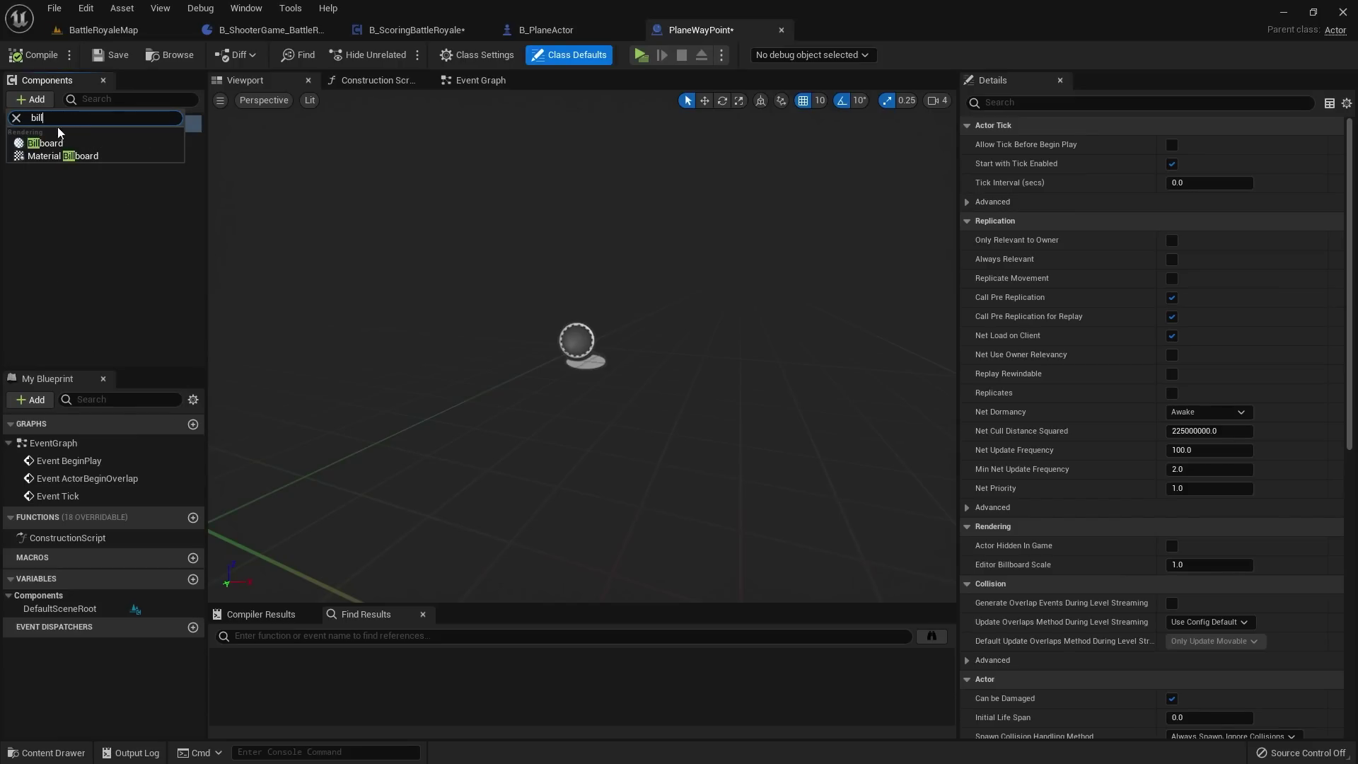
{"action": "left_click", "coordinate": [45, 142]}
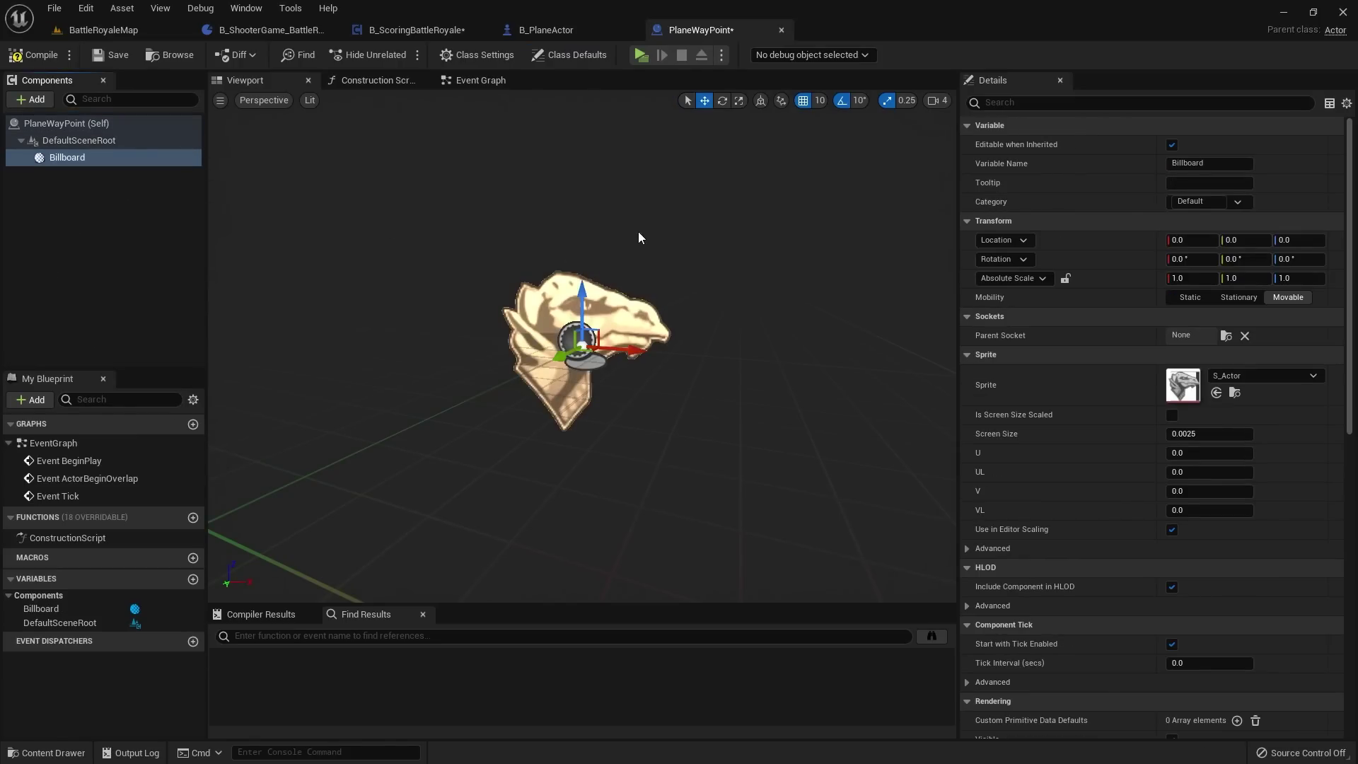
{"action": "left_click_drag", "start_coordinate": [638, 237], "coordinate": [649, 222]}
{"action": "left_click_drag", "start_coordinate": [606, 350], "coordinate": [590, 314]}
{"action": "right_click_drag", "start_coordinate": [665, 278], "coordinate": [660, 271]}
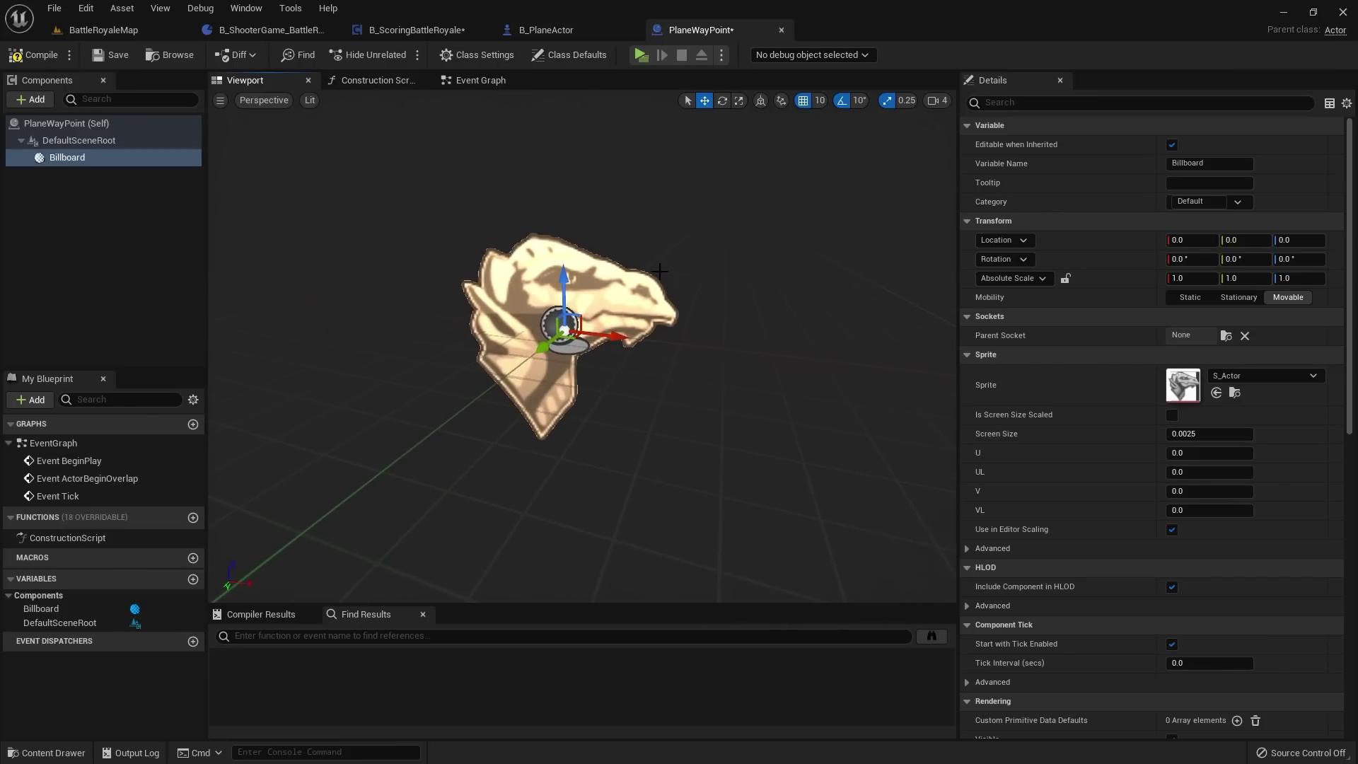
Step: Set the Billboard's absolute scale to 16 on X, Y and Z, and save the compiled blueprint
{"action": "scroll", "coordinate": [1057, 340], "scroll_direction": "down", "scroll_amount": 2}
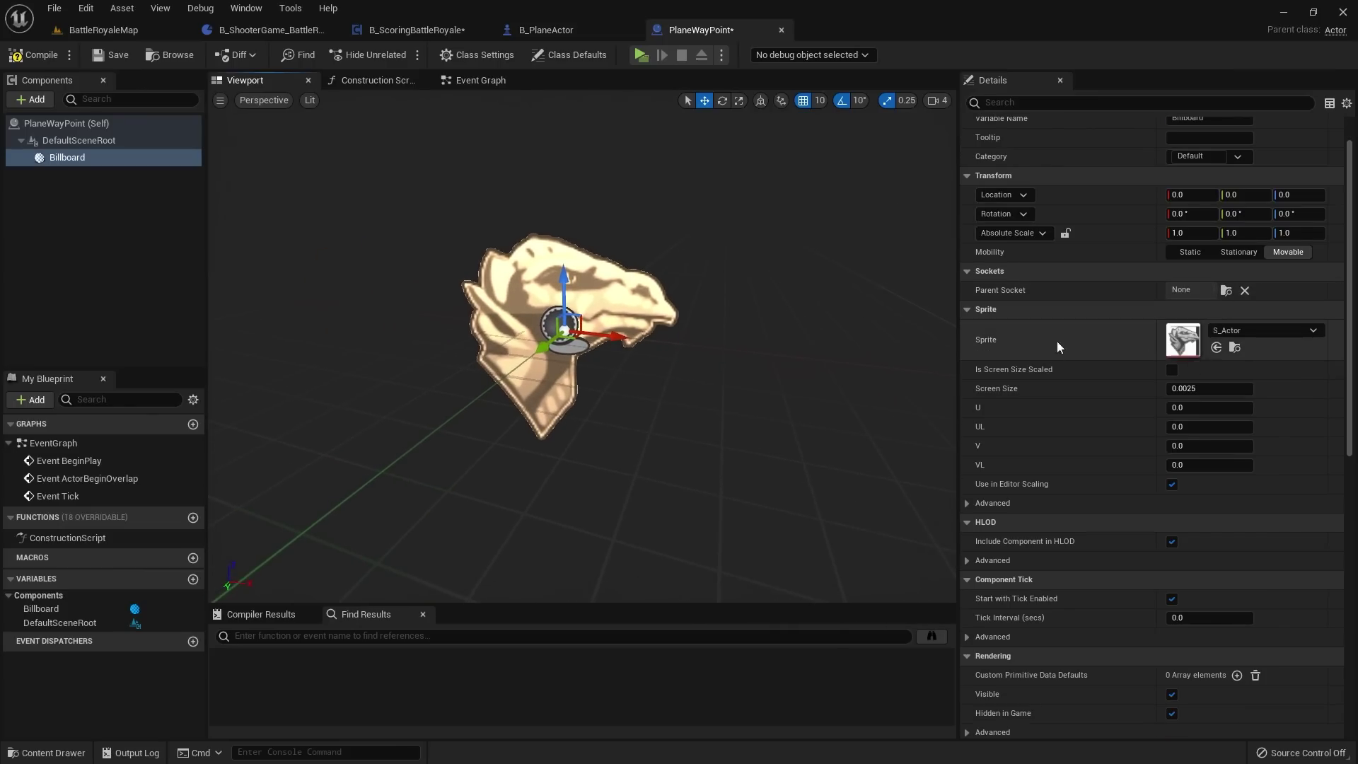
{"action": "left_click", "coordinate": [1192, 235]}
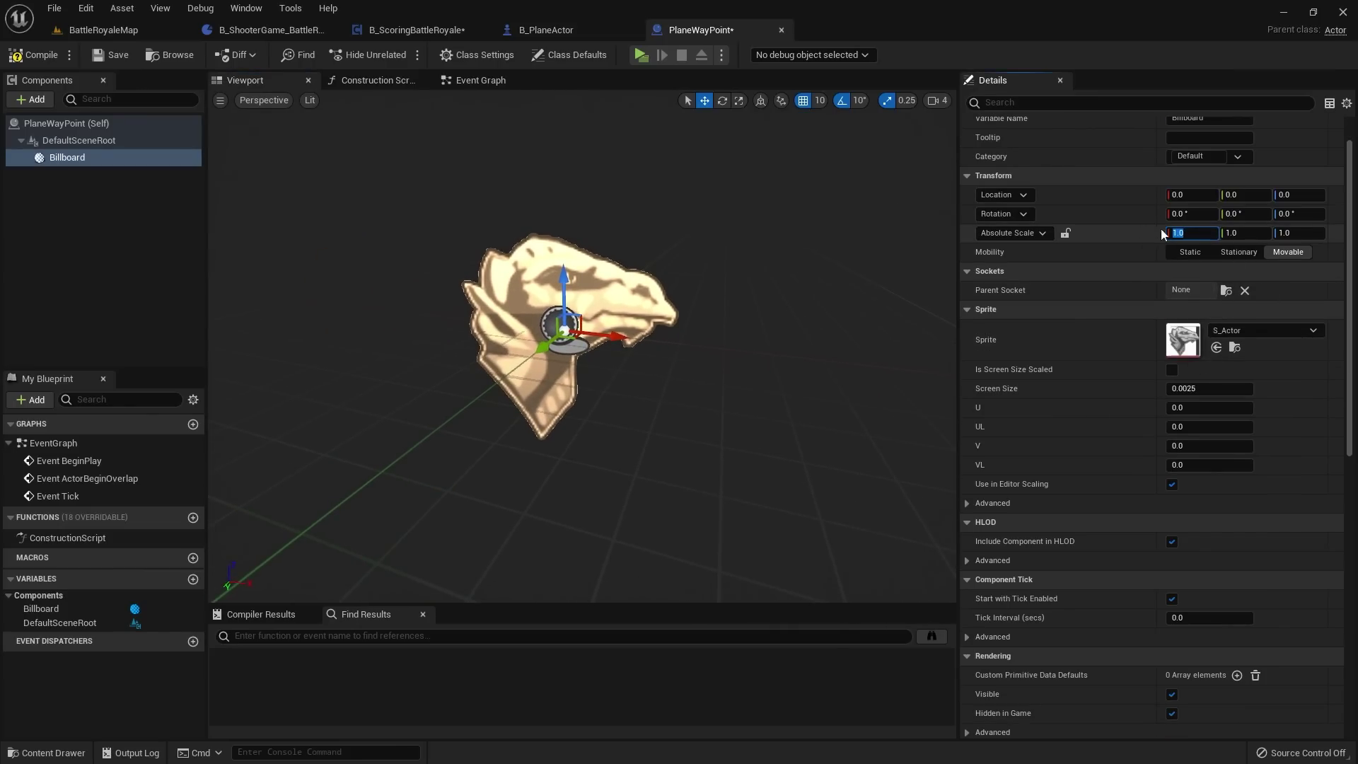
{"action": "type", "text": "16"}
{"action": "key", "text": "Tab"}
{"action": "type", "text": "16"}
{"action": "key", "text": "Tab"}
{"action": "type", "text": "16"}
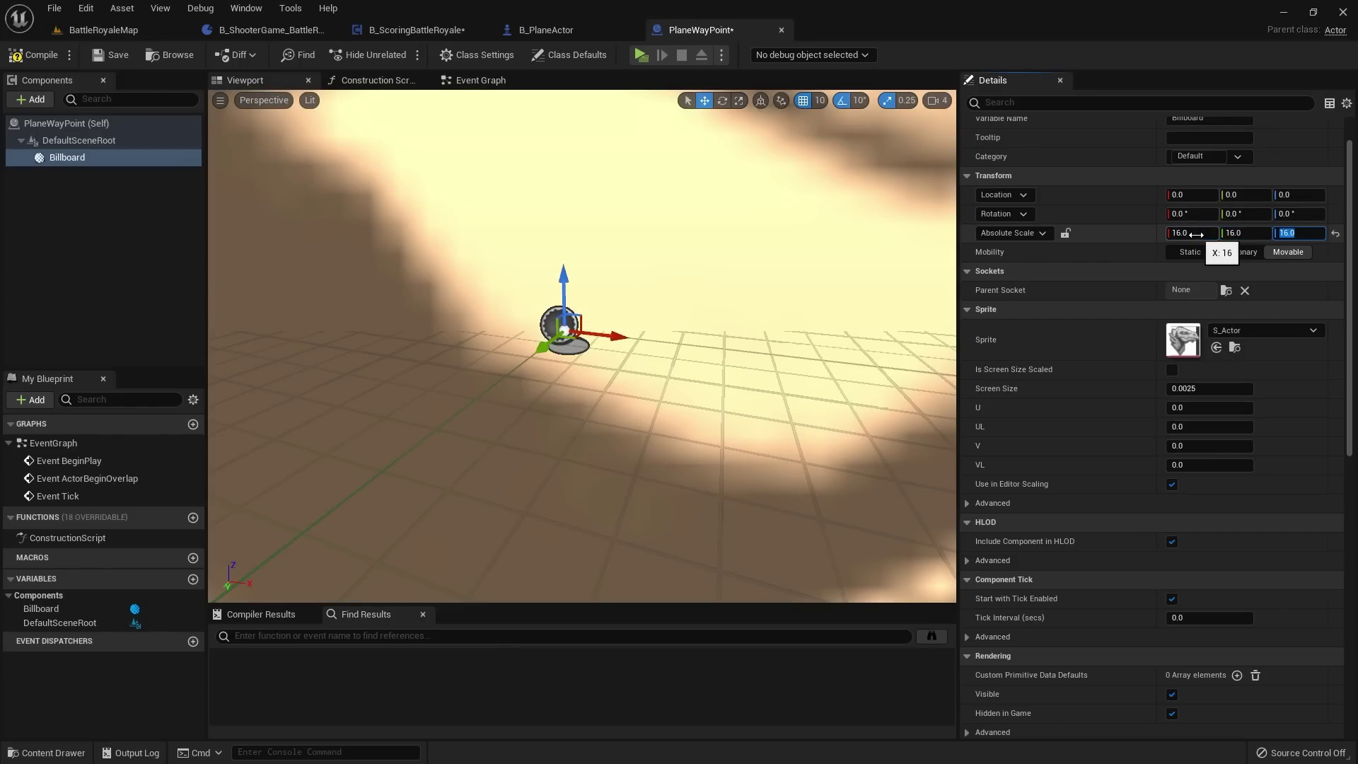
{"action": "key", "text": "Return"}
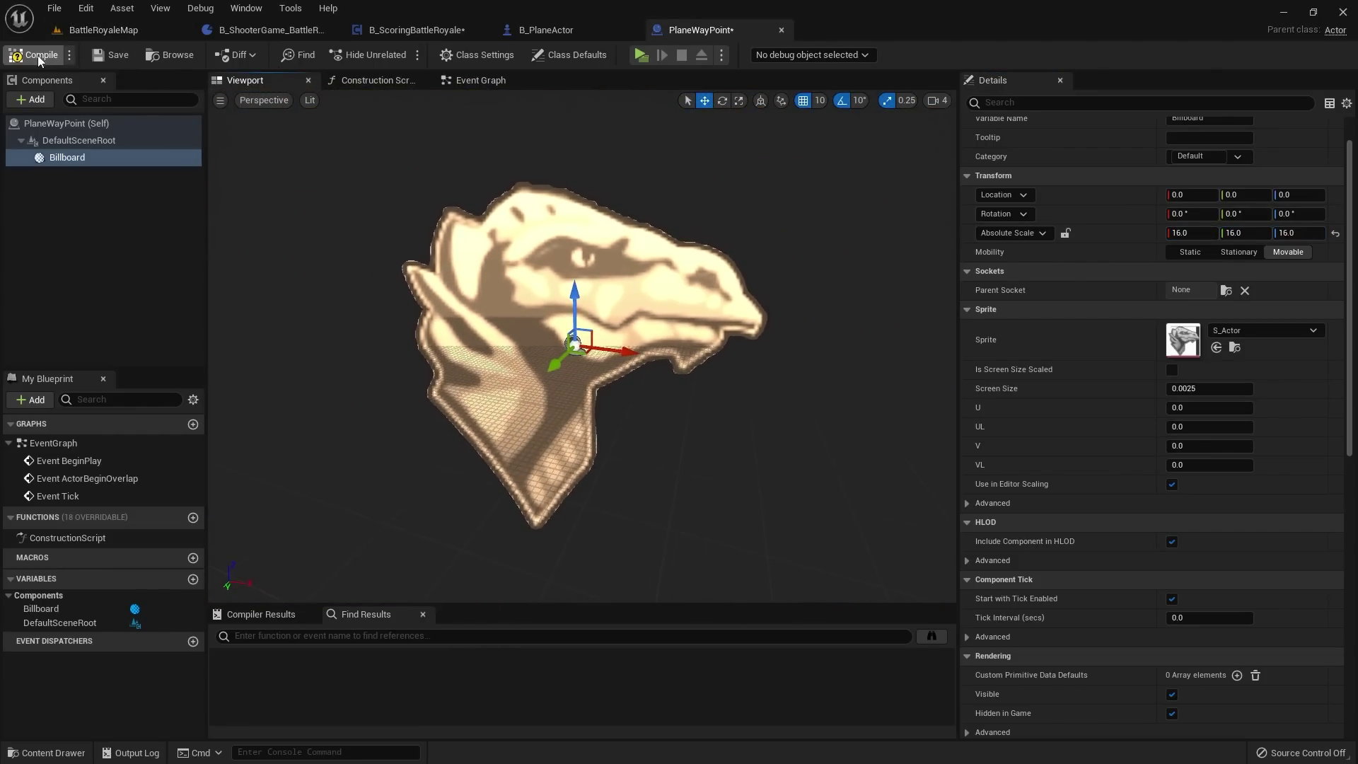
{"action": "left_click", "coordinate": [105, 54]}
Step: Add an Arrow component under the Billboard with scale 1.0 on all axes, and compile and save the blueprint
{"action": "left_click", "coordinate": [40, 101]}
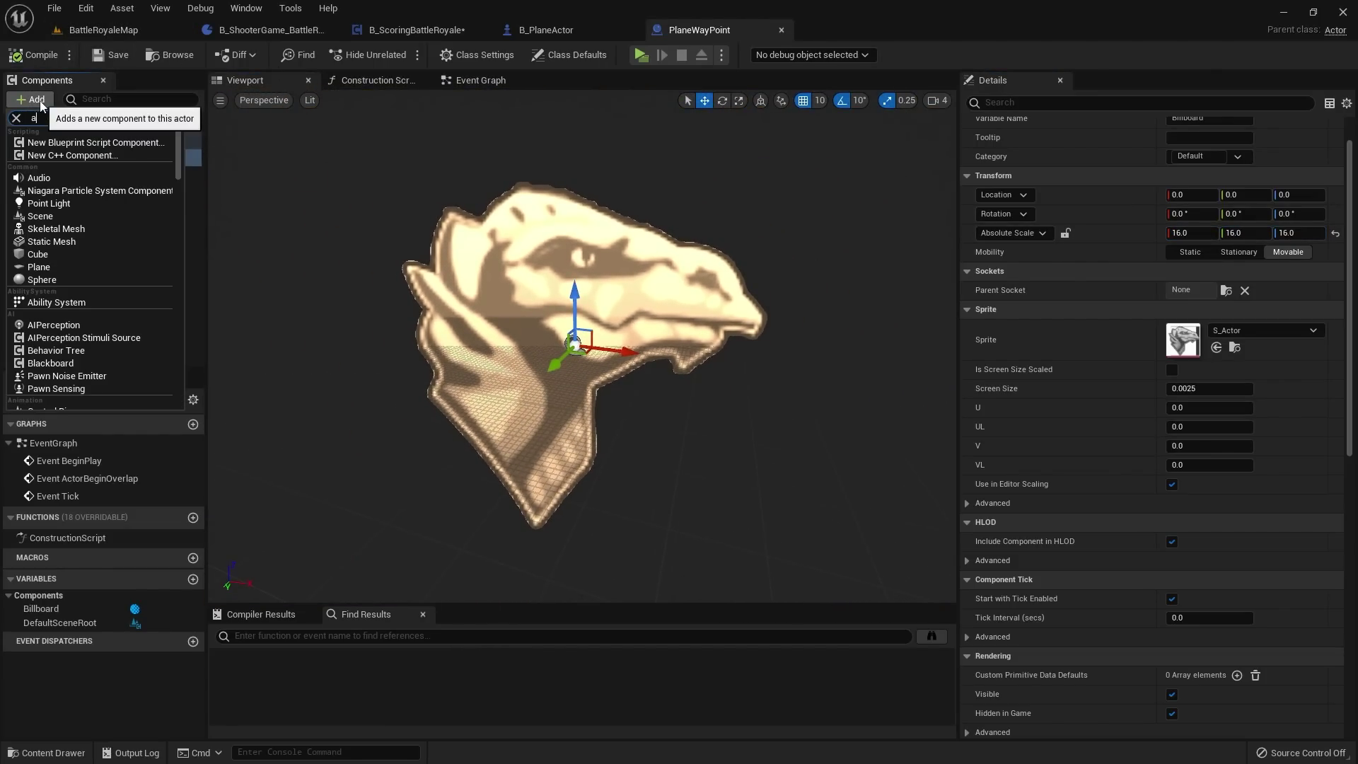
{"action": "type", "text": "arrow"}
{"action": "left_click", "coordinate": [40, 143]}
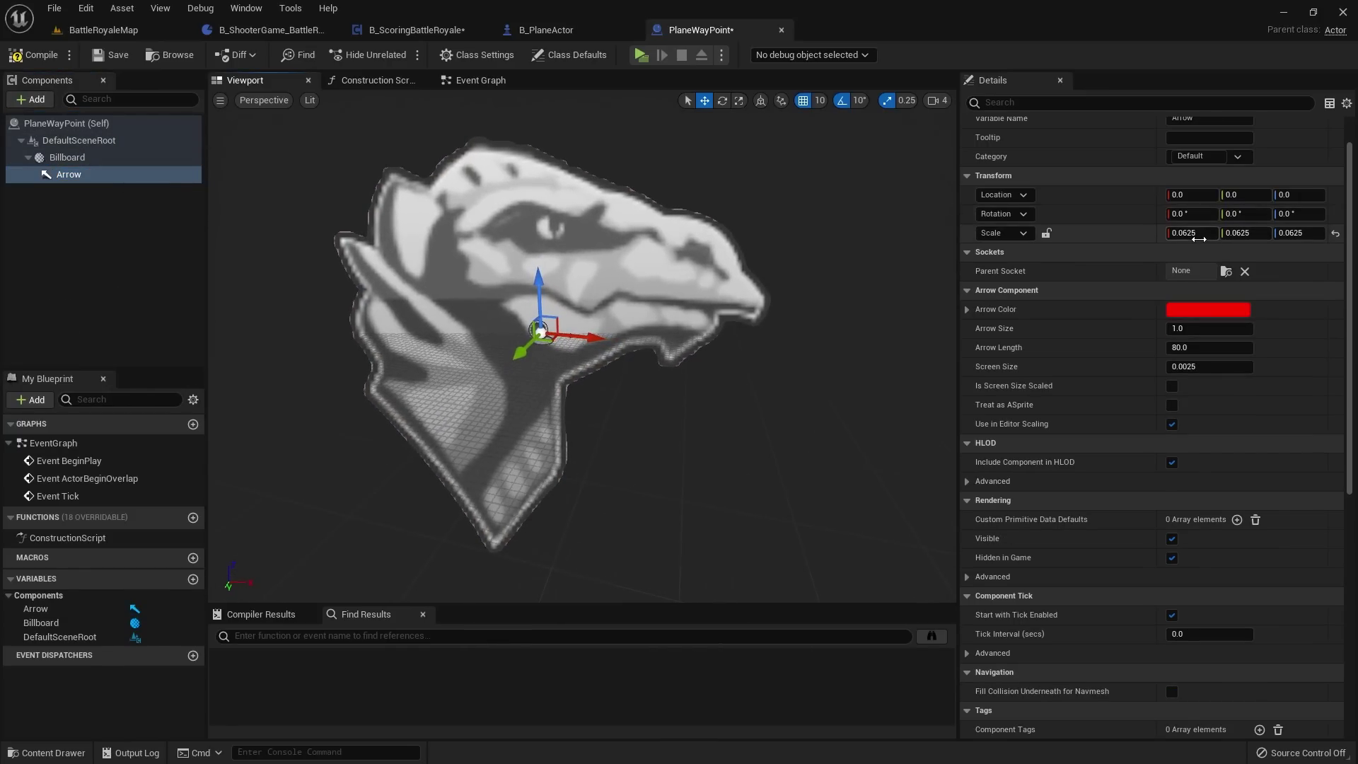
{"action": "key", "text": "Tab"}
{"action": "key", "text": "Tab"}
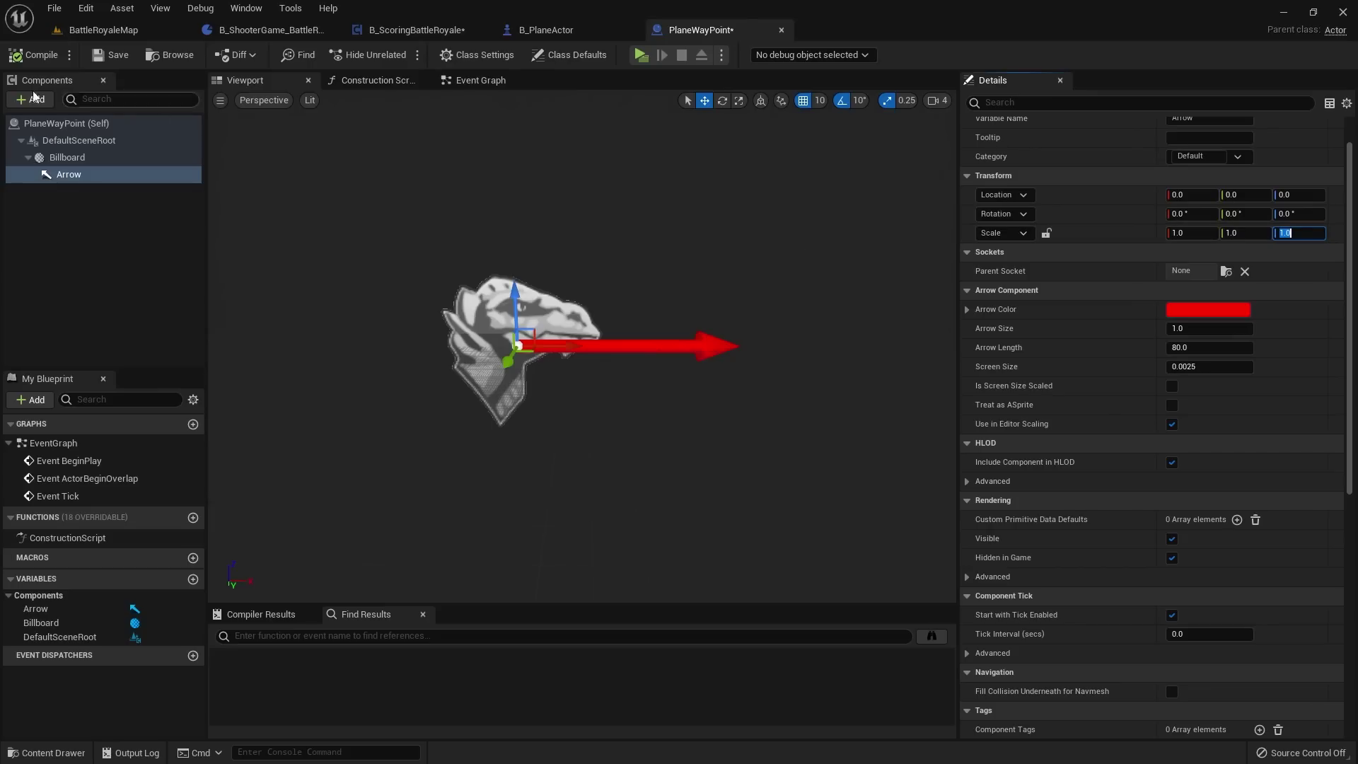
{"action": "left_click", "coordinate": [28, 55]}
{"action": "left_click", "coordinate": [122, 53]}
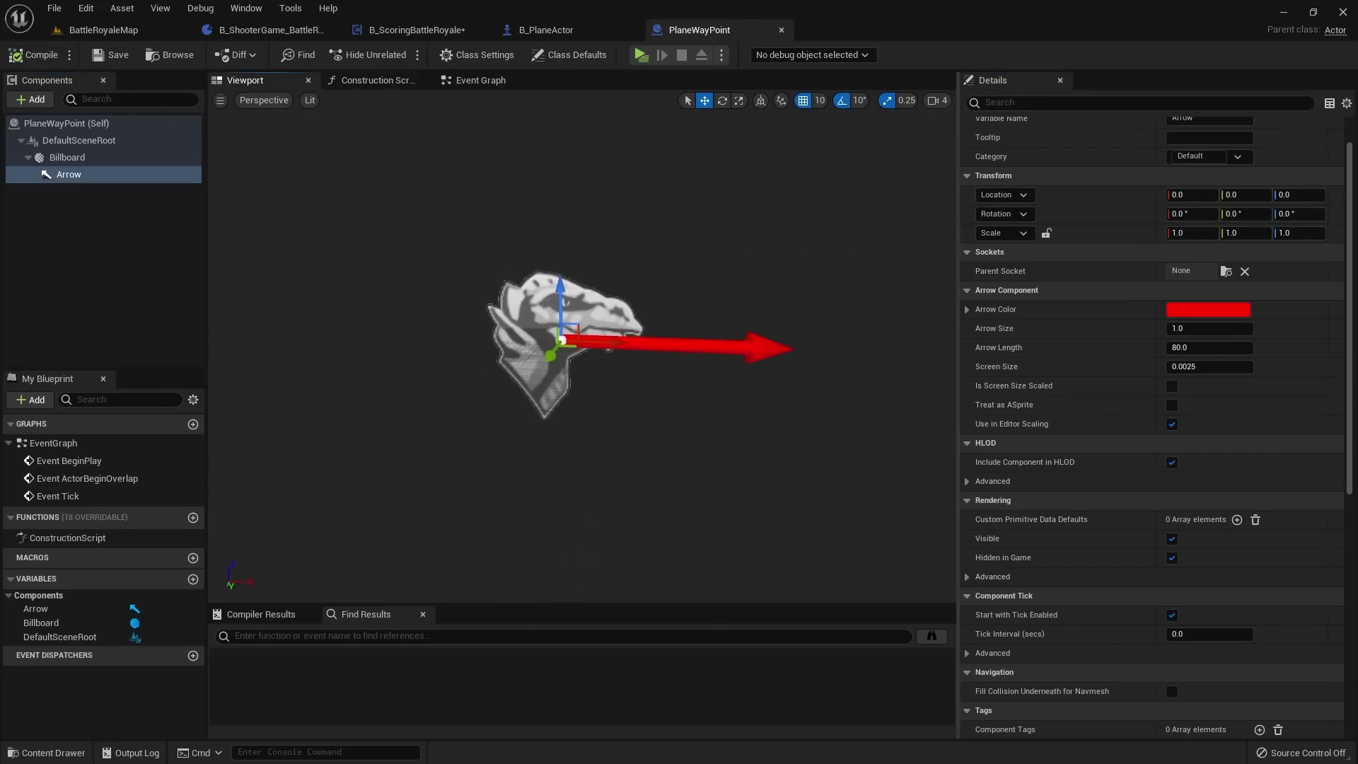
{"action": "left_click_drag", "start_coordinate": [566, 311], "coordinate": [577, 310]}
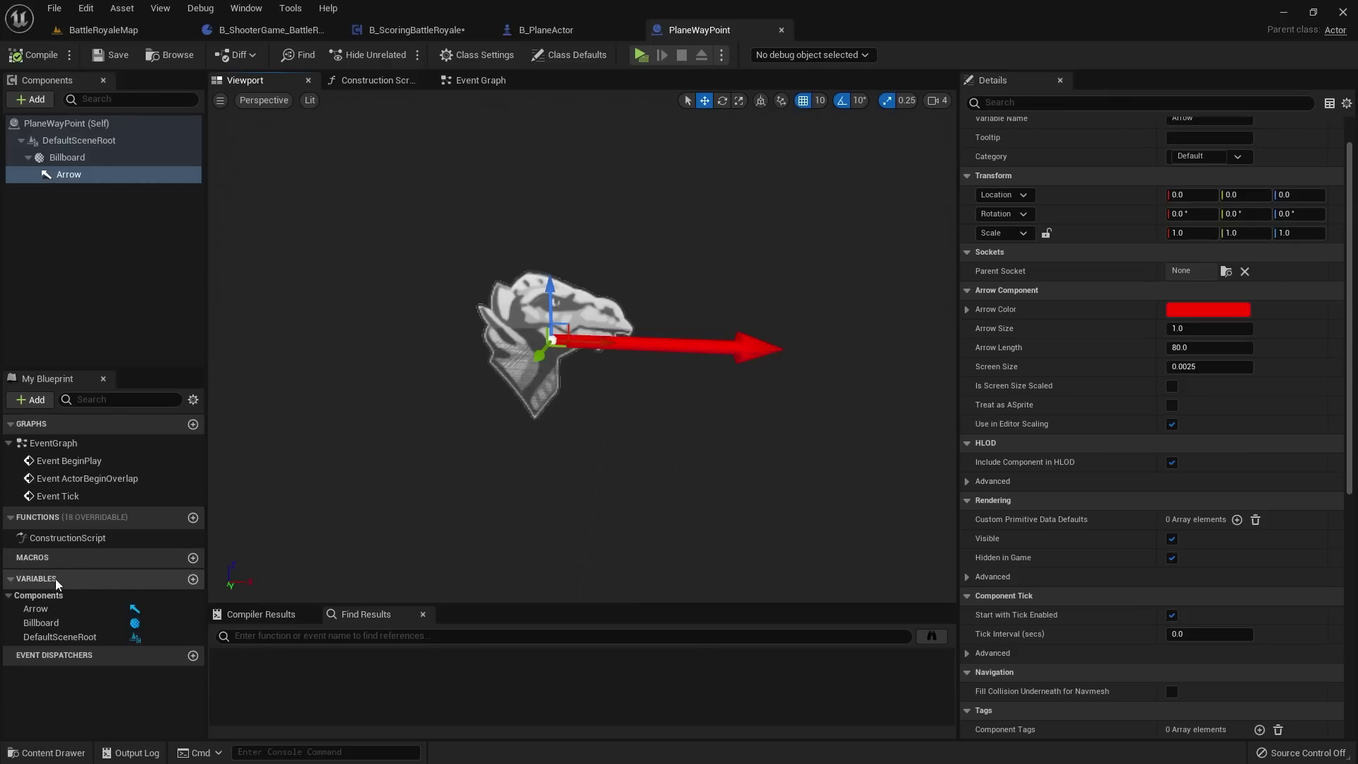
Step: Add a variable named DestinationPoint with the type Plane Way Point object reference
{"action": "left_click", "coordinate": [193, 579]}
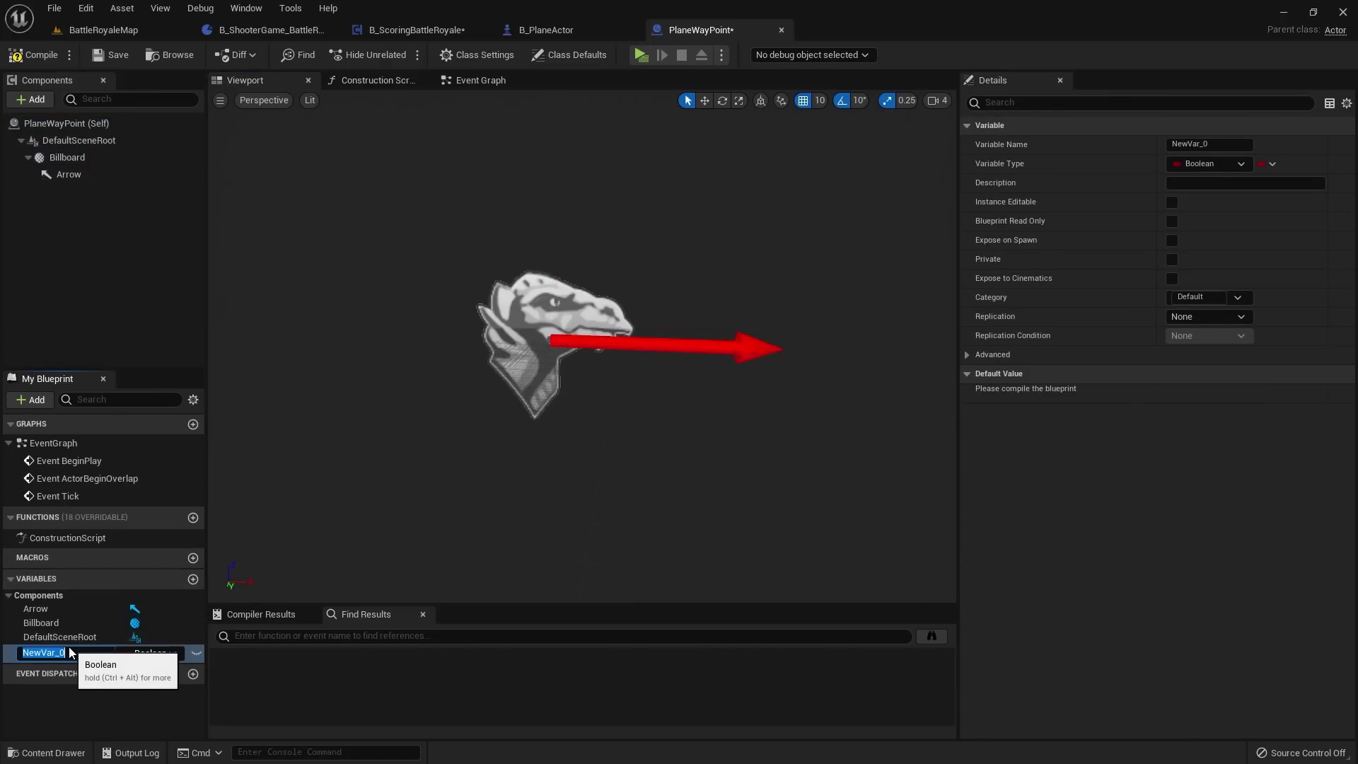
{"action": "type", "text": "DestinationPoint"}
{"action": "key", "text": "Return"}
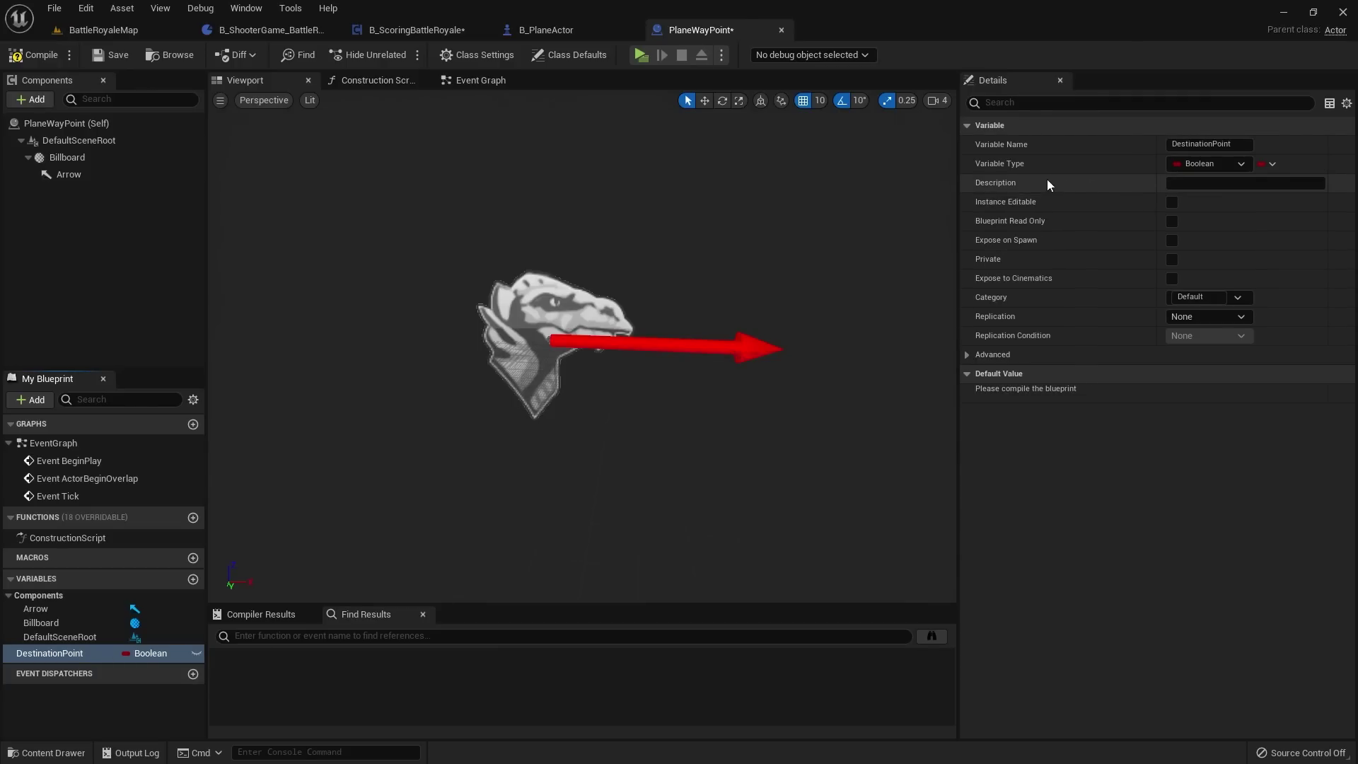
{"action": "left_click", "coordinate": [1189, 164]}
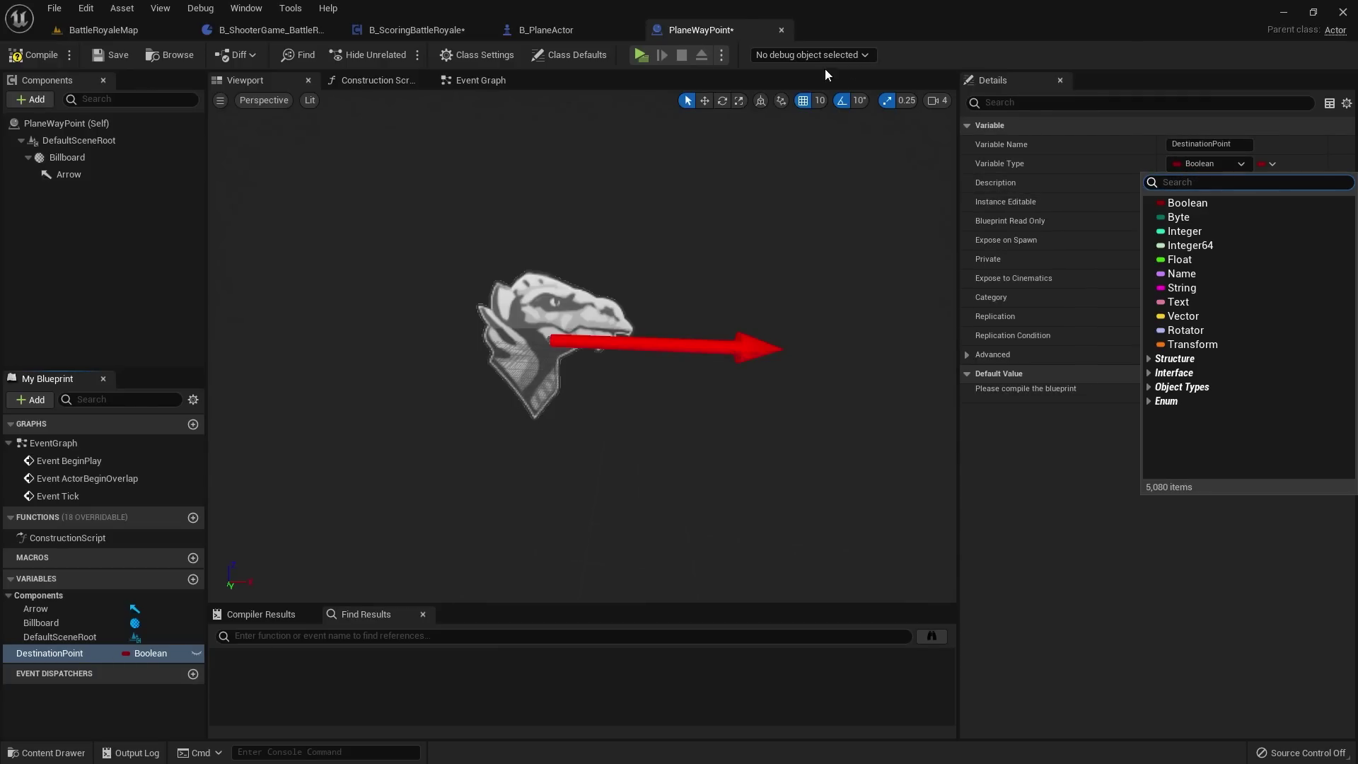
{"action": "type", "text": "pl"}
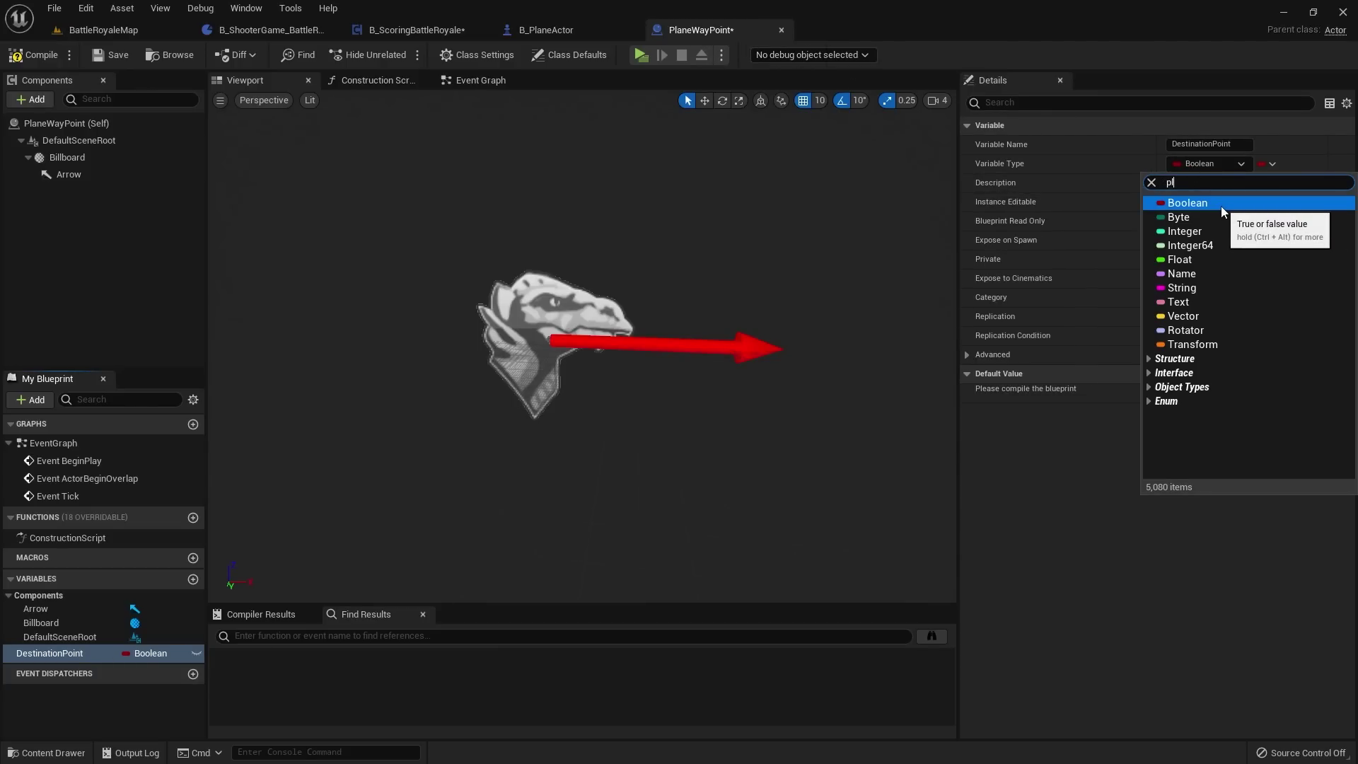
{"action": "type", "text": "aneway"}
{"action": "mouse_move", "coordinate": [1223, 216]}
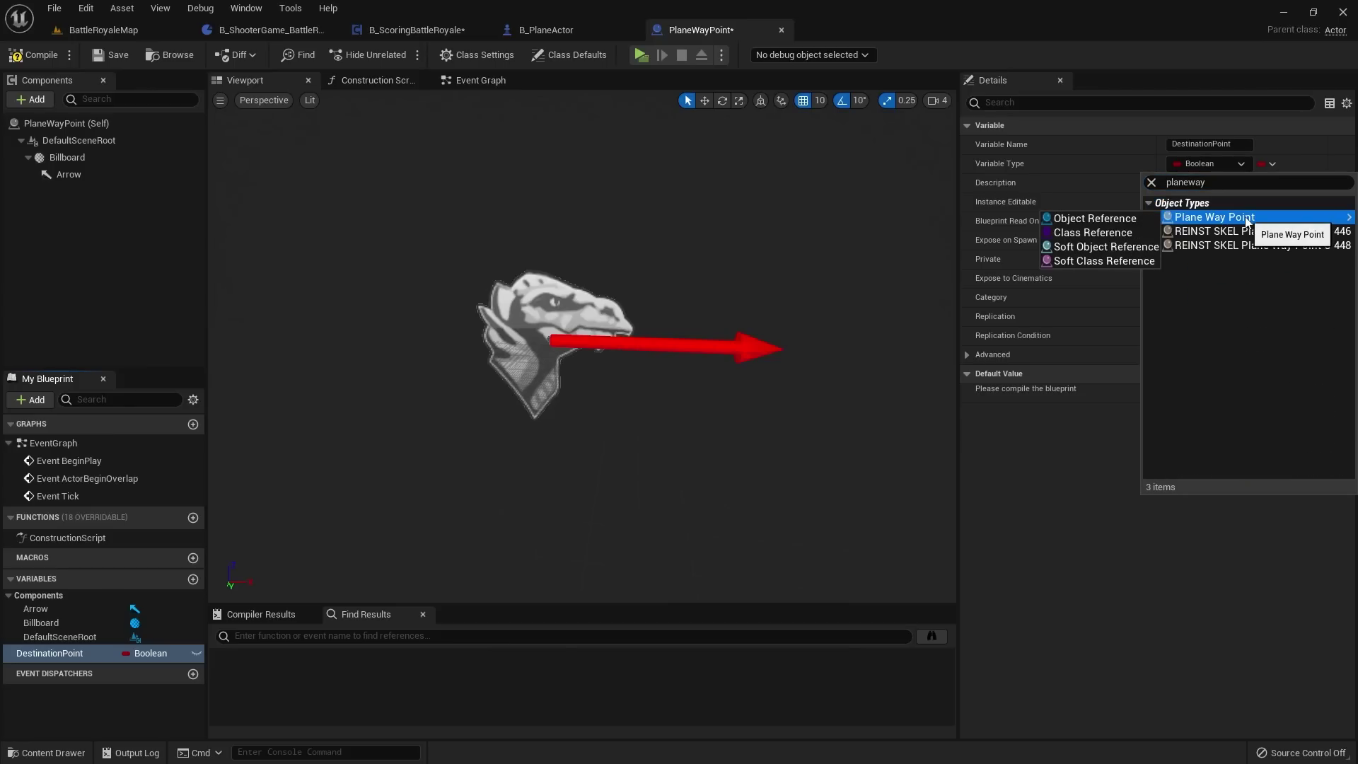
{"action": "left_click", "coordinate": [1095, 219]}
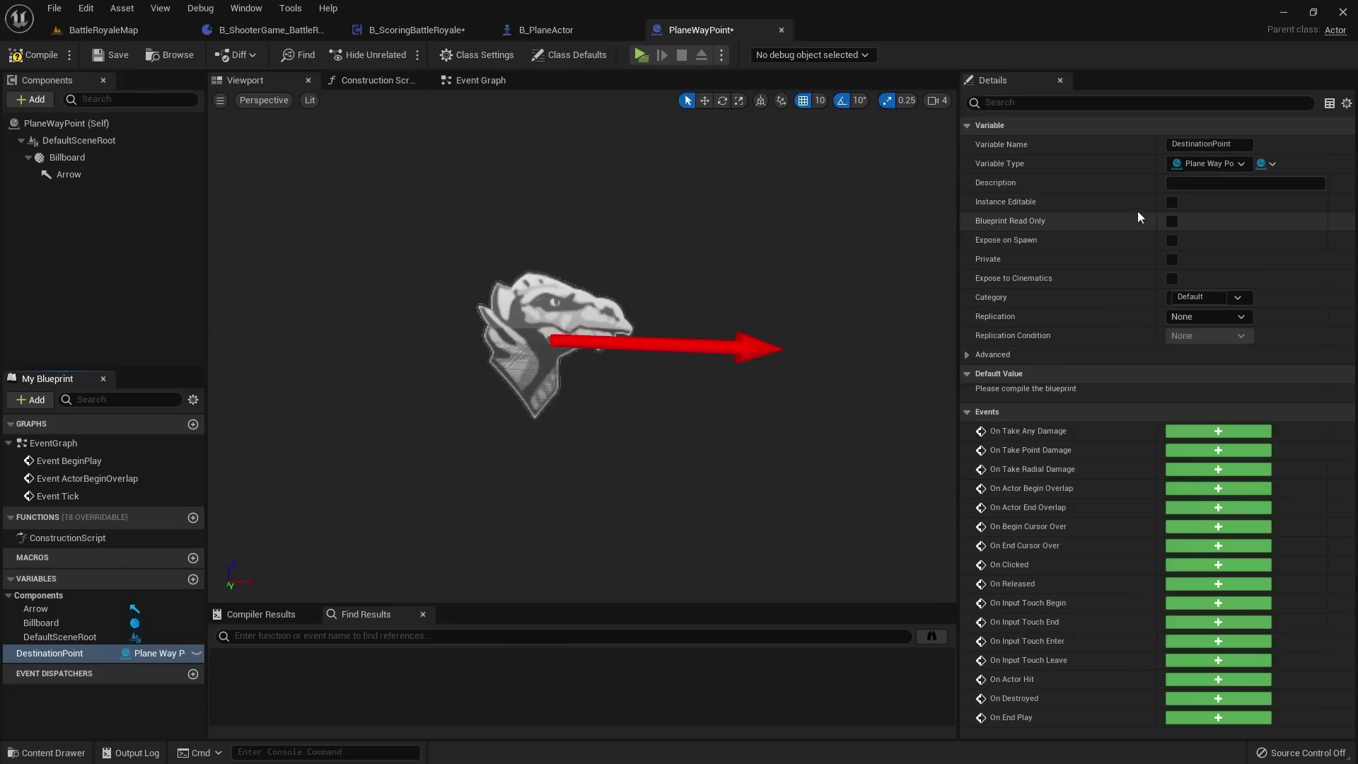
Step: Compile the blueprint with DestinationPoint set to Instance Editable and Expose on Spawn, and close the PlaneWayPoint editor
{"action": "left_click", "coordinate": [41, 56]}
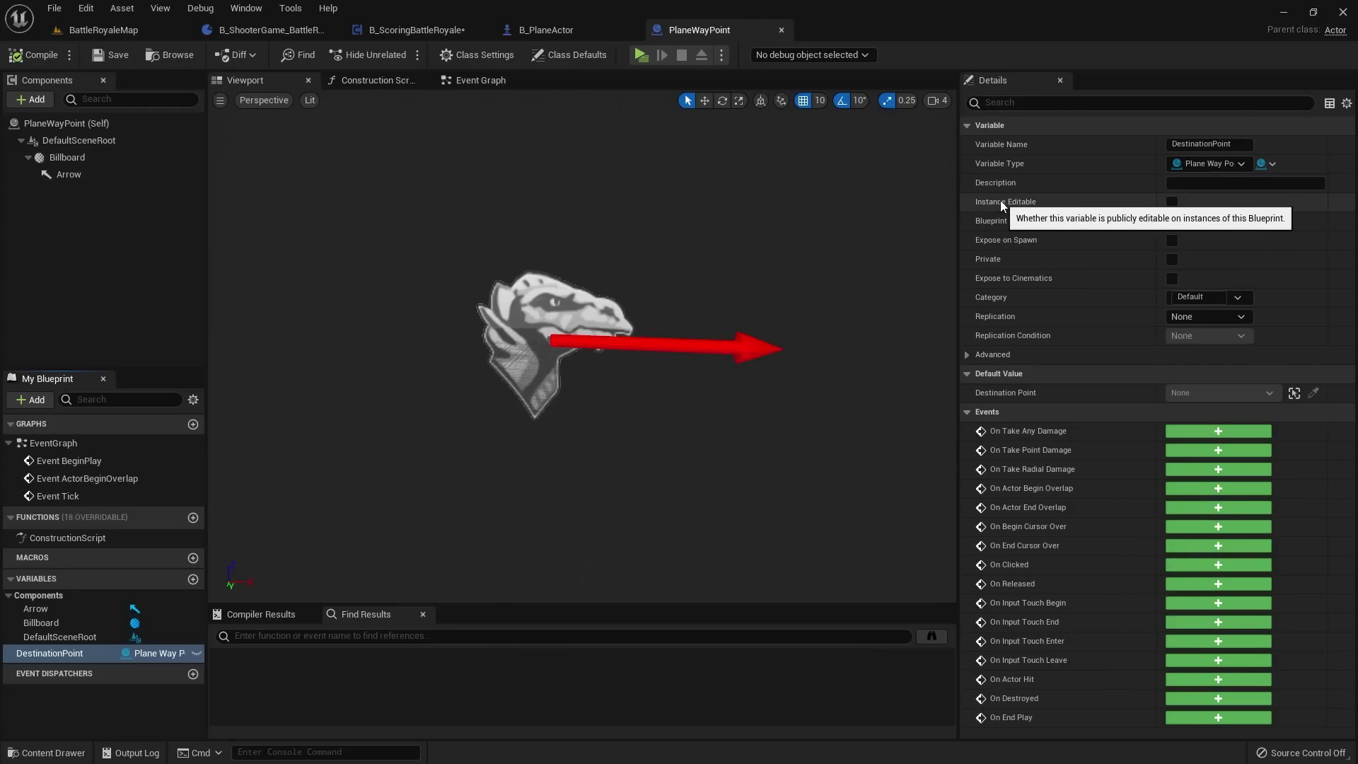
{"action": "left_click", "coordinate": [1171, 239]}
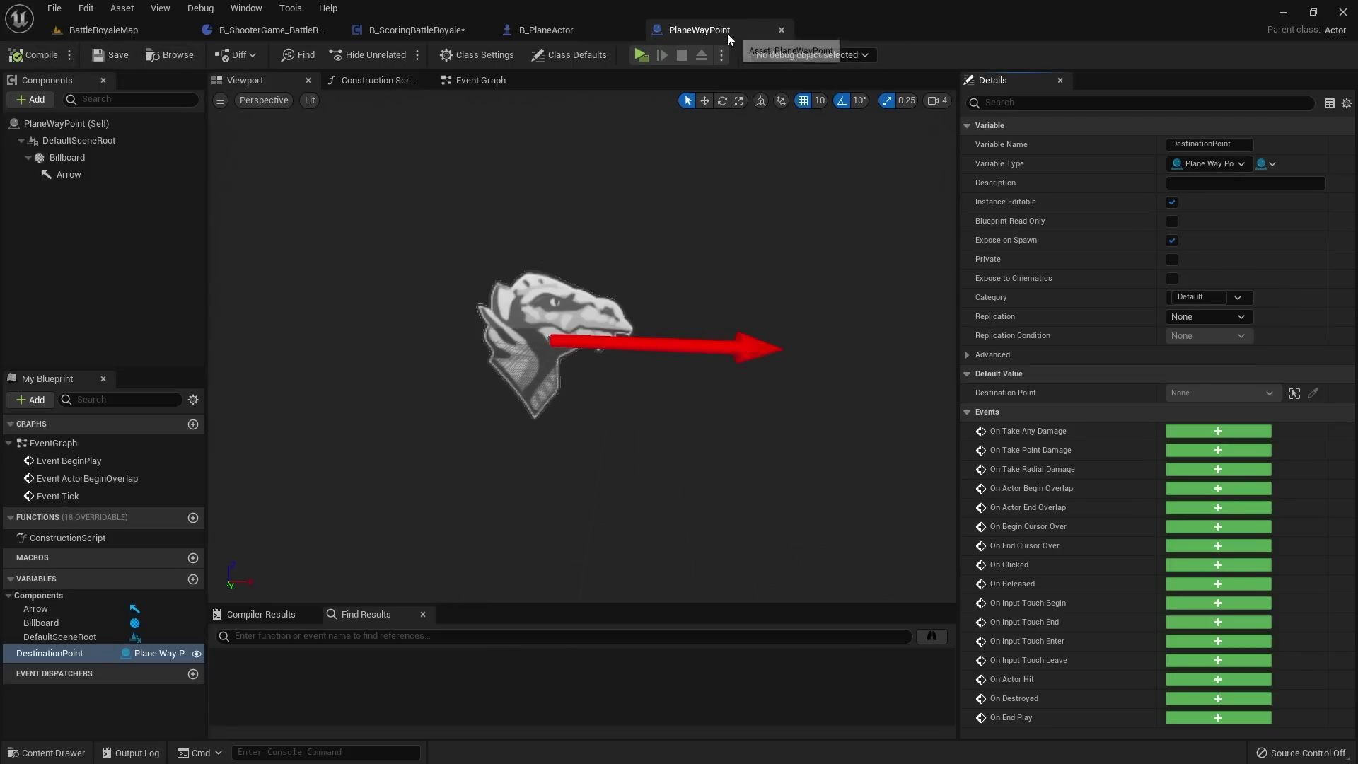
{"action": "left_click", "coordinate": [781, 32]}
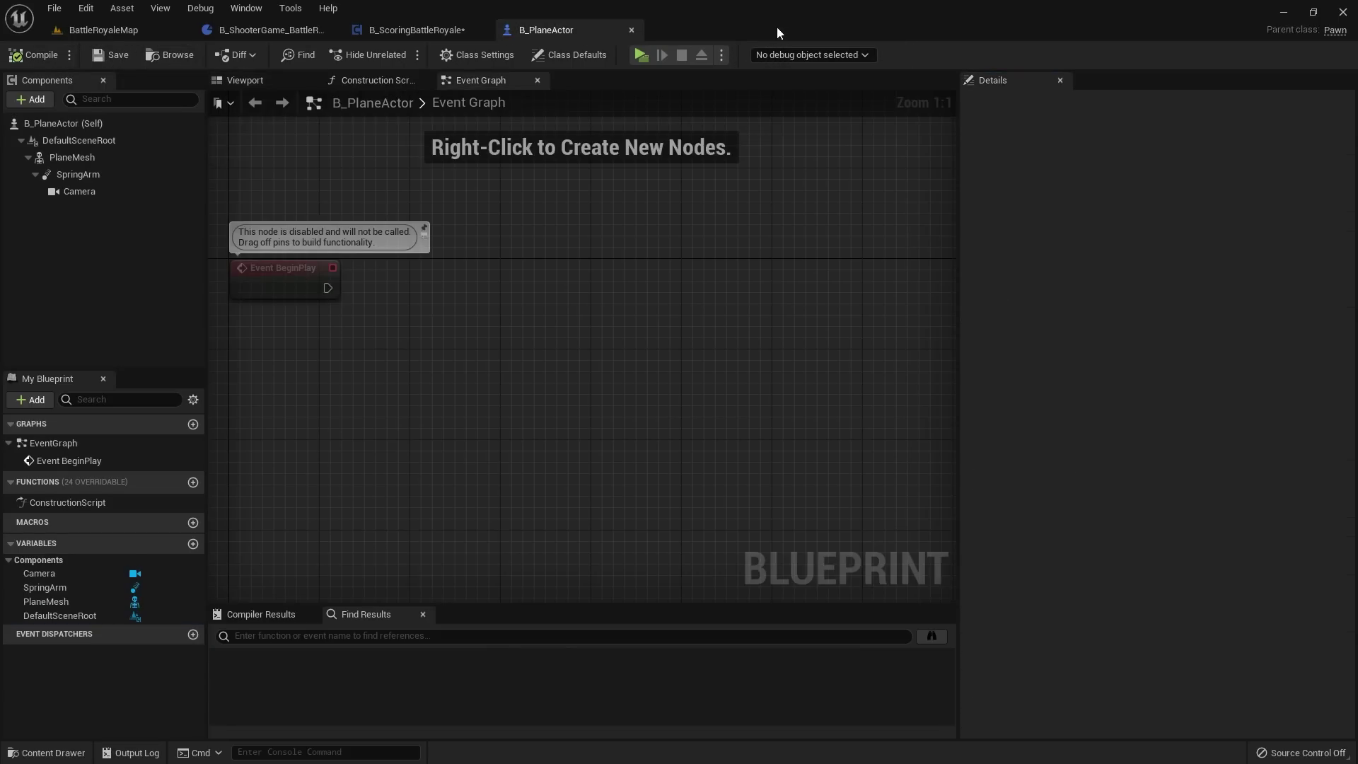
Step: Place a PlaneWayPoint actor in BattleRoyaleMap and position it in the air beyond one edge of the landscape
{"action": "left_click", "coordinate": [106, 30]}
{"action": "key", "text": "s"}
{"action": "mouse_move", "coordinate": [154, 676]}
{"action": "right_mouse_down"}
{"action": "mouse_move", "coordinate": [43, 672]}
{"action": "mouse_move", "coordinate": [154, 676]}
{"action": "right_mouse_up"}
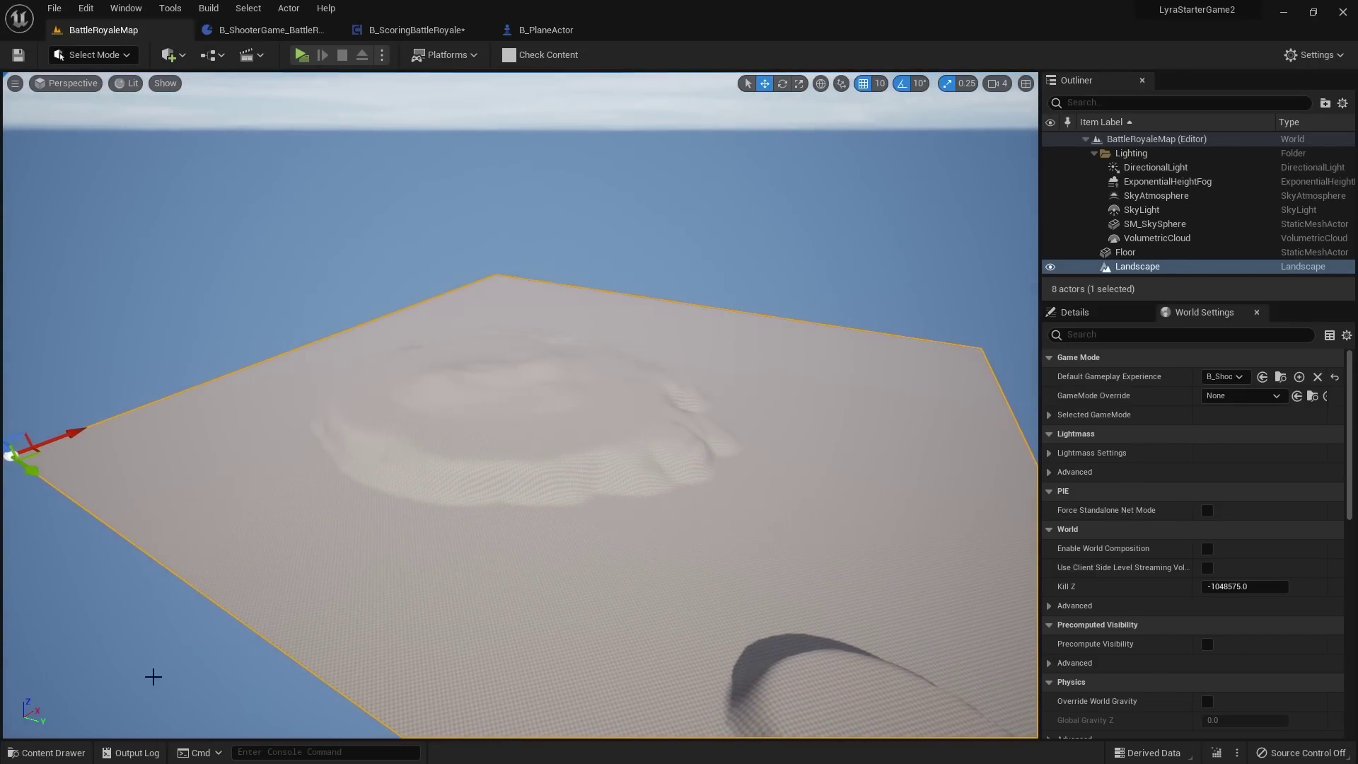
{"action": "left_click", "coordinate": [50, 753]}
{"action": "left_click_drag", "start_coordinate": [396, 564], "coordinate": [427, 390]}
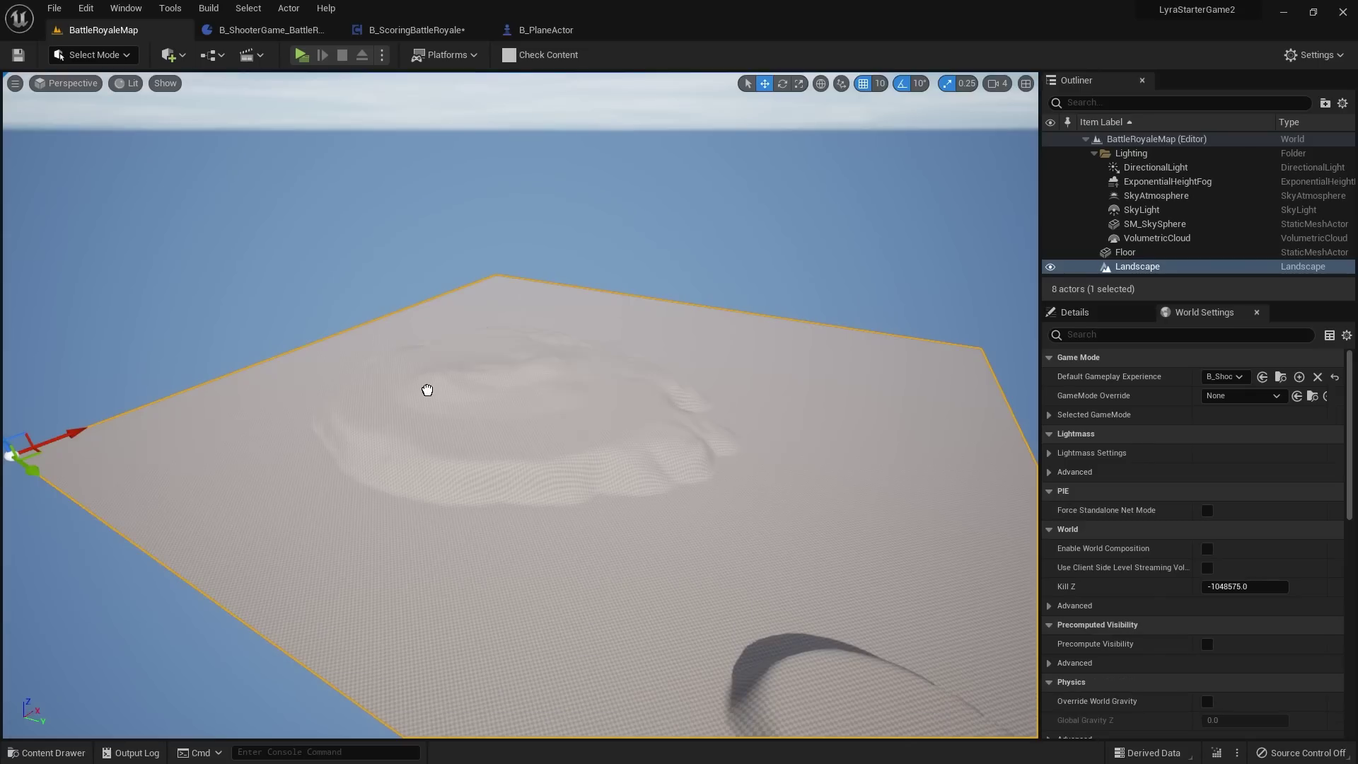
{"action": "left_click_drag", "start_coordinate": [261, 627], "coordinate": [131, 186]}
{"action": "left_click", "coordinate": [274, 173]}
{"action": "right_click_drag", "start_coordinate": [274, 173], "coordinate": [286, 190]}
{"action": "scroll", "coordinate": [554, 348], "scroll_direction": "down", "scroll_amount": 10}
{"action": "mouse_move", "coordinate": [697, 392]}
{"action": "right_mouse_down"}
{"action": "mouse_move", "coordinate": [679, 386]}
{"action": "mouse_move", "coordinate": [710, 391]}
{"action": "right_mouse_up"}
{"action": "left_click", "coordinate": [697, 391]}
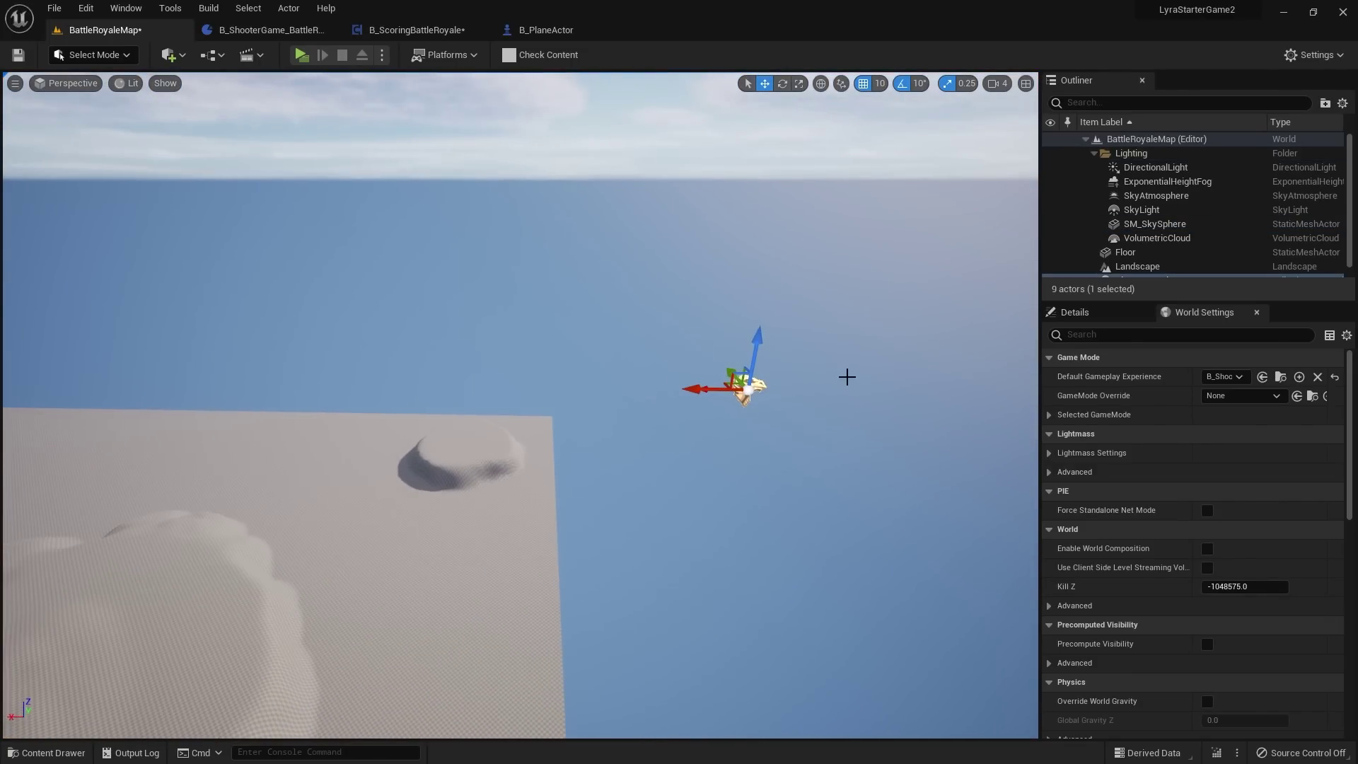
Step: Duplicate the PlaneWayPoint and place the copy in the air across the landscape from the original
{"action": "left_click", "coordinate": [847, 376]}
{"action": "right_click_drag", "start_coordinate": [623, 400], "coordinate": [618, 406]}
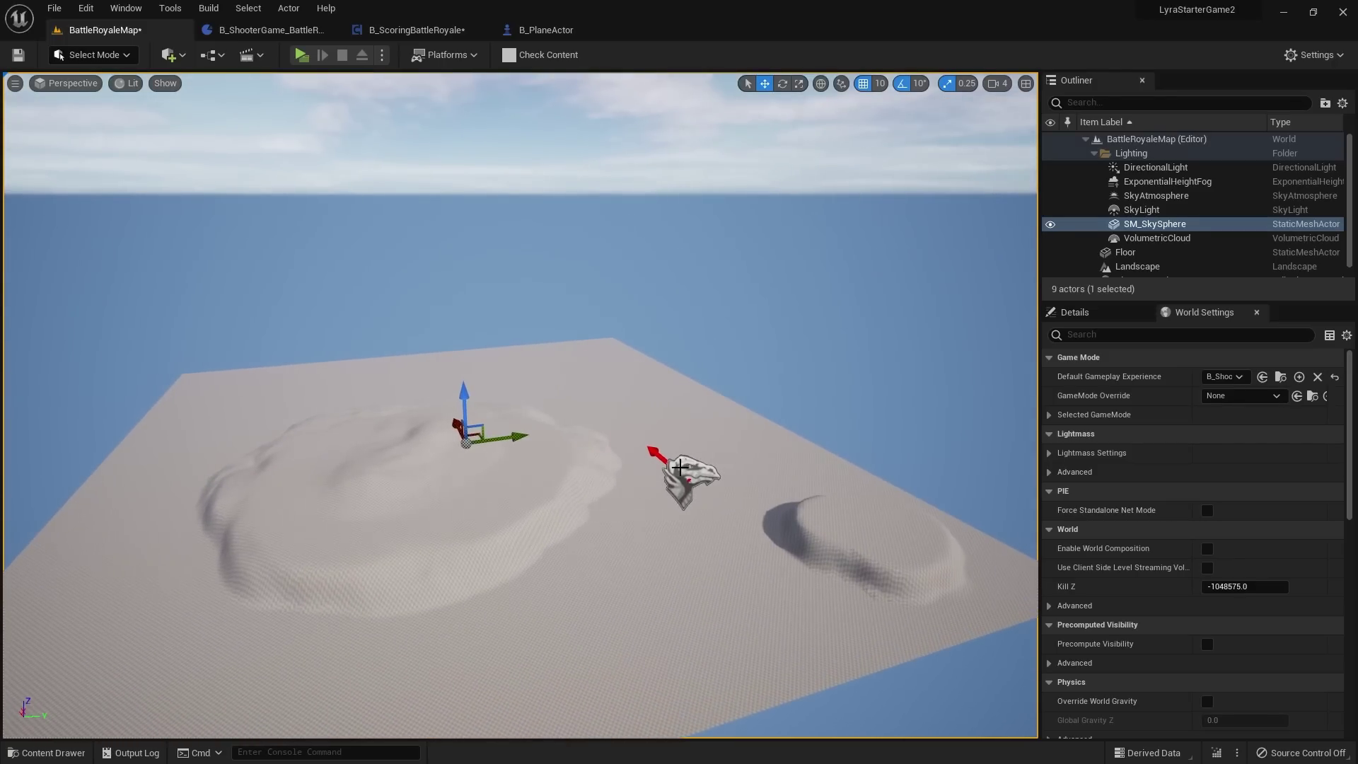
{"action": "left_click", "coordinate": [680, 467]}
{"action": "right_click_drag", "start_coordinate": [679, 467], "coordinate": [742, 422]}
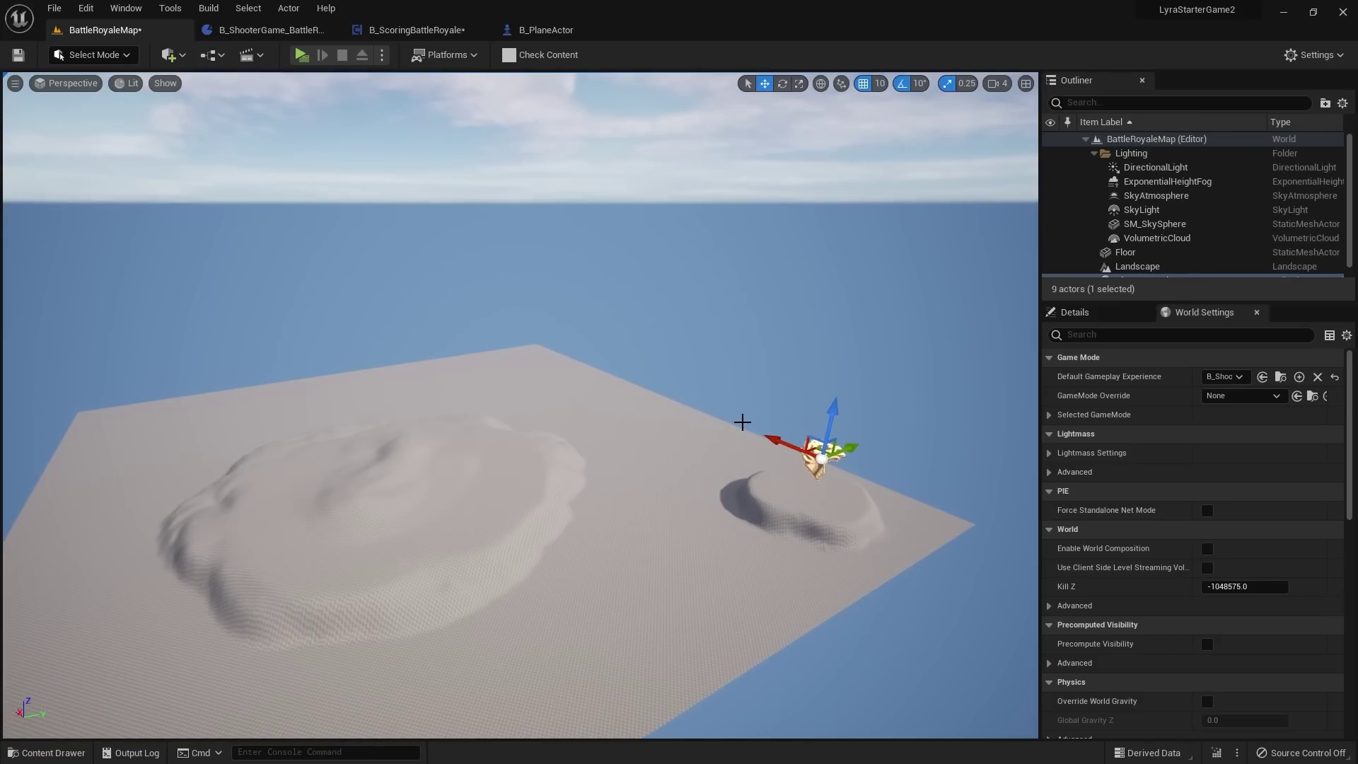
{"action": "left_click_drag", "start_coordinate": [778, 442], "coordinate": [337, 253], "text": "alt"}
{"action": "right_click_drag", "start_coordinate": [748, 439], "coordinate": [728, 409]}
{"action": "right_click_drag", "start_coordinate": [326, 387], "coordinate": [327, 340]}
{"action": "left_click_drag", "start_coordinate": [327, 387], "coordinate": [279, 382]}
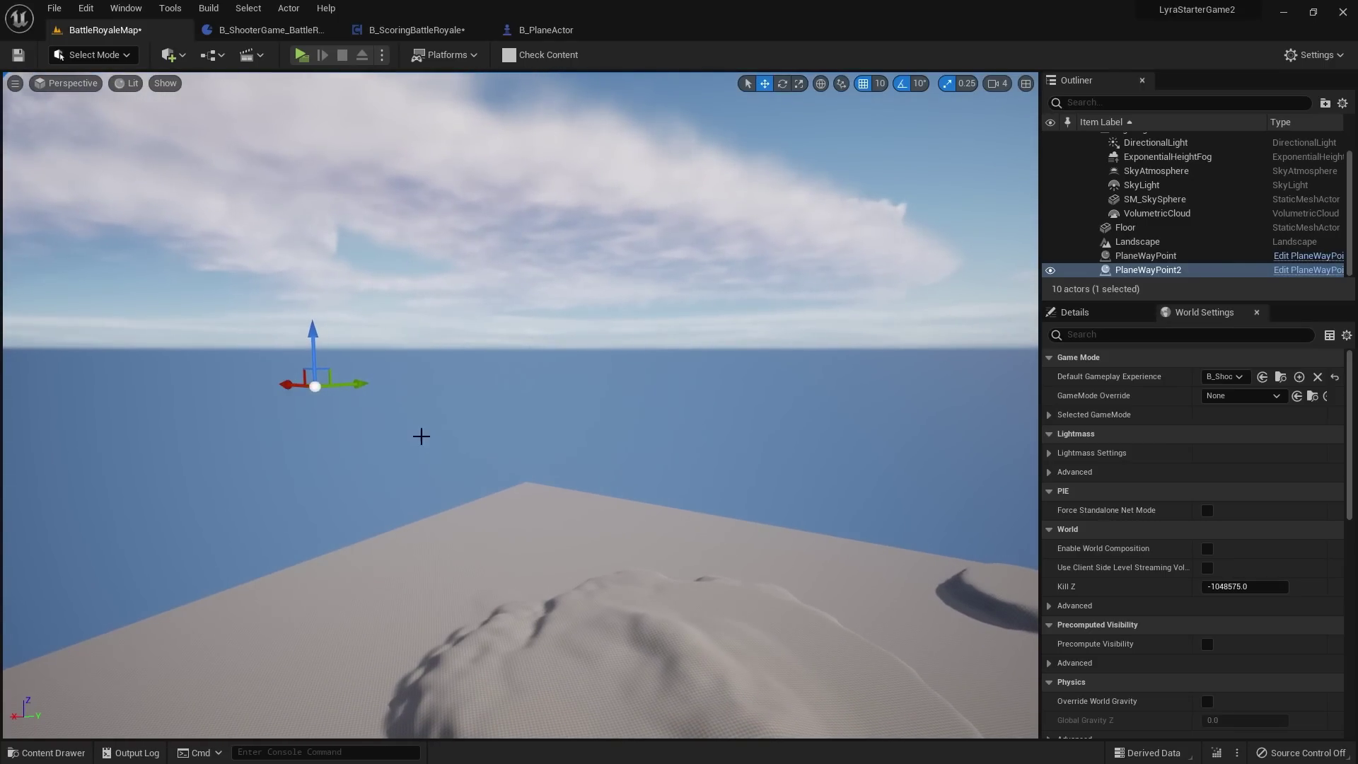
Step: Move PlaneWayPoint2 farther outward, past the far edge of the landscape
{"action": "left_click", "coordinate": [422, 434]}
{"action": "right_click_drag", "start_coordinate": [422, 433], "coordinate": [388, 410]}
{"action": "left_click", "coordinate": [426, 383]}
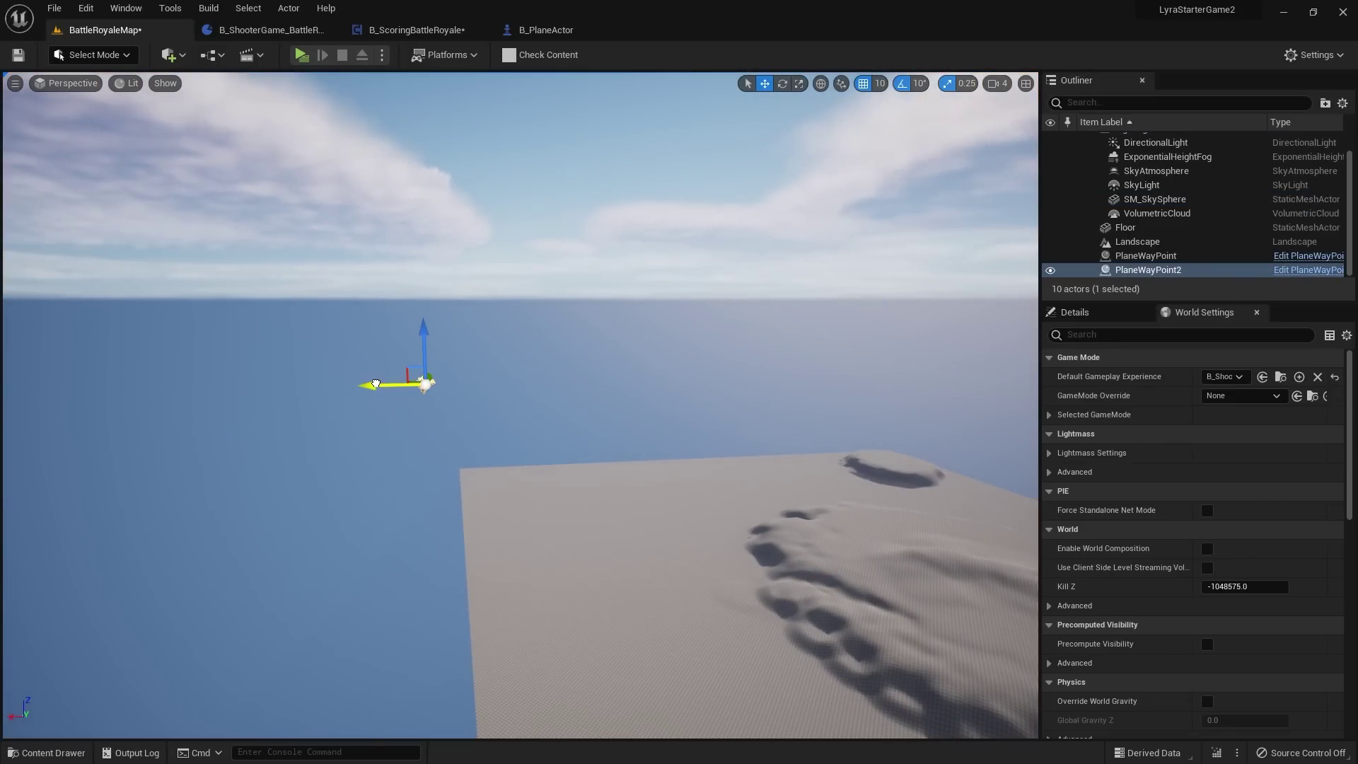
{"action": "left_click_drag", "start_coordinate": [376, 384], "coordinate": [225, 384]}
Step: Set the original PlaneWayPoint's Destination Point to PlaneWayPoint2 by picking it in the scene, and save the level
{"action": "right_click_drag", "start_coordinate": [224, 384], "coordinate": [988, 382]}
{"action": "left_click", "coordinate": [759, 372]}
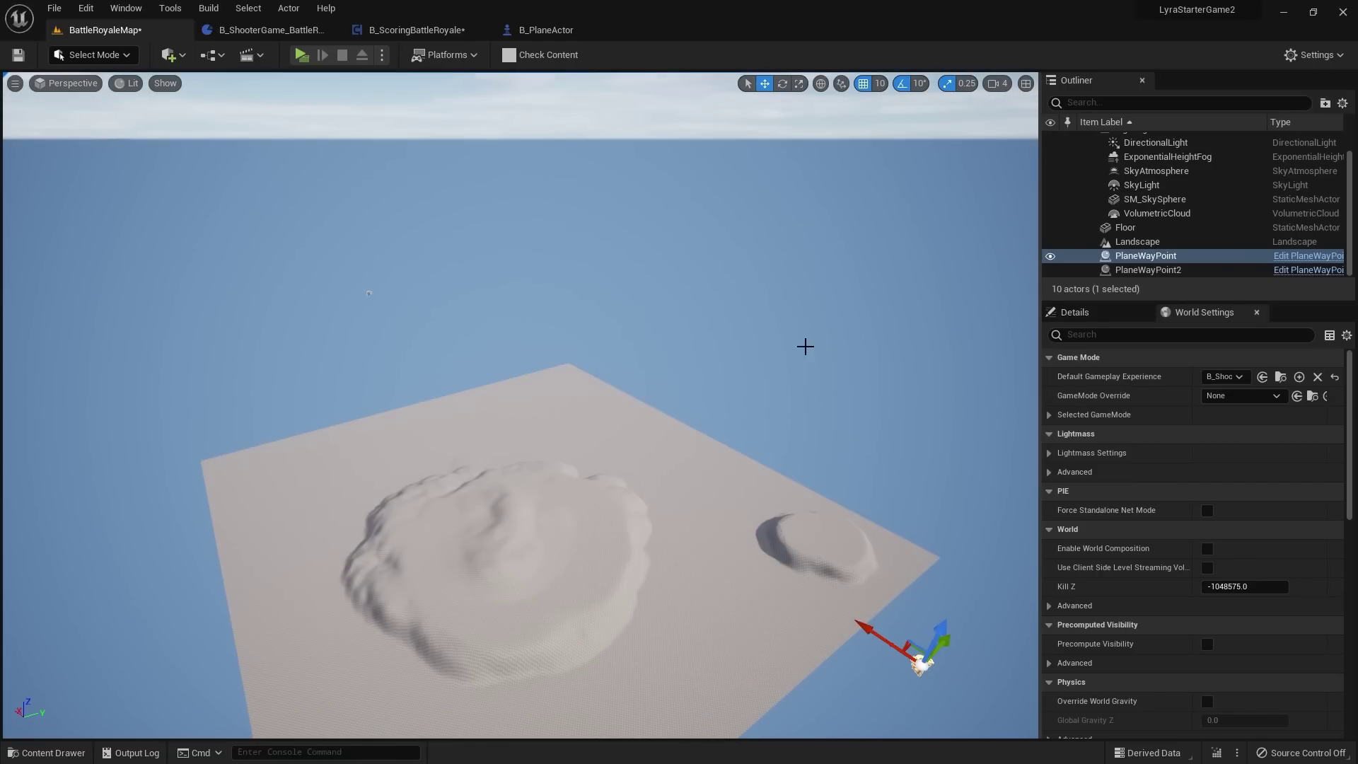
{"action": "right_click_drag", "start_coordinate": [805, 346], "coordinate": [754, 485]}
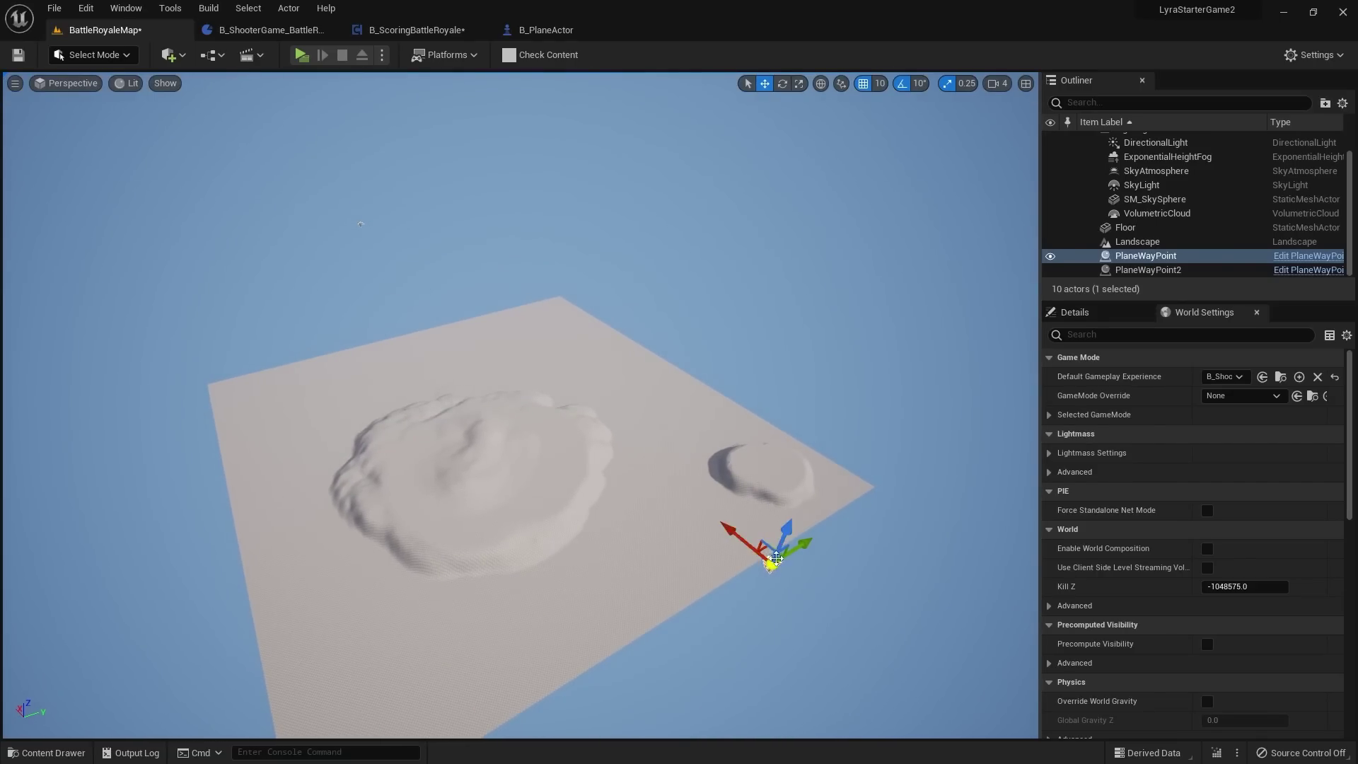
{"action": "right_click_drag", "start_coordinate": [801, 543], "coordinate": [727, 574]}
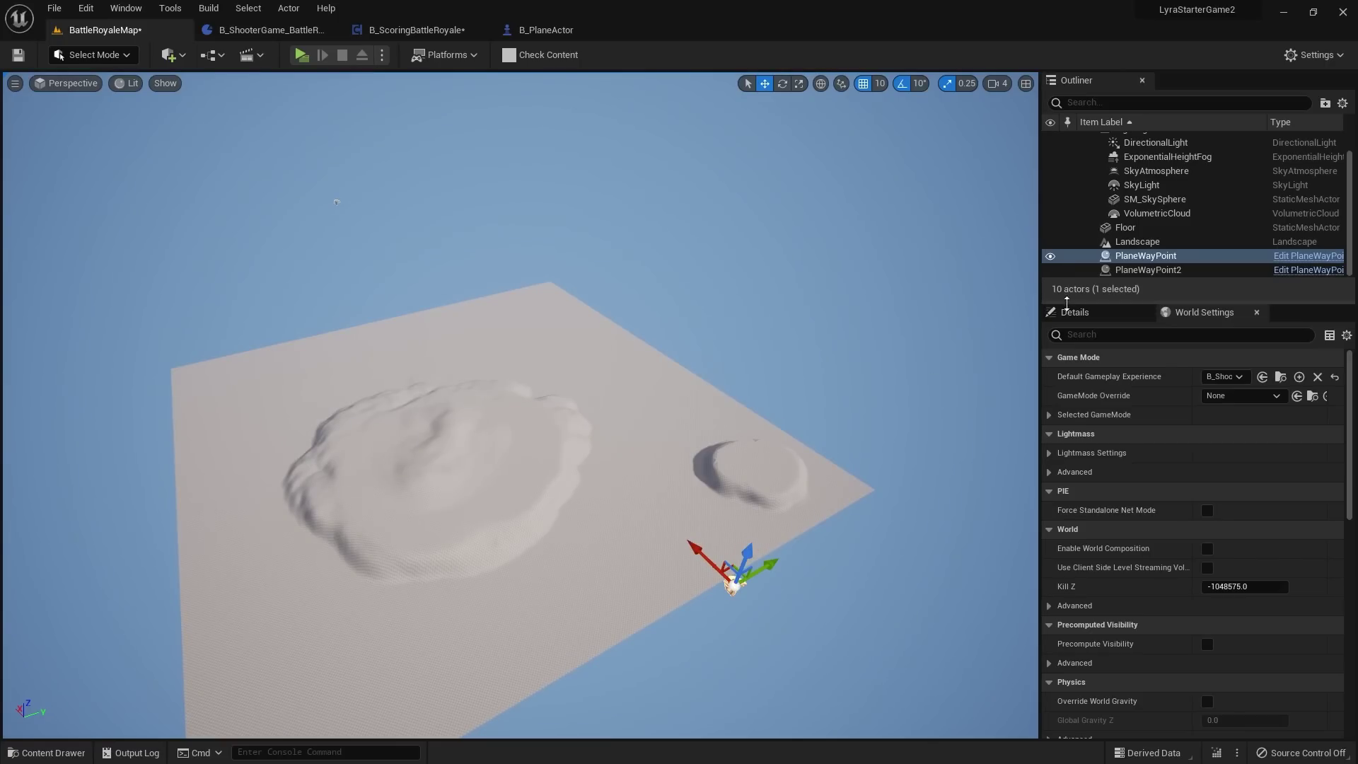
{"action": "left_click", "coordinate": [1075, 312]}
{"action": "scroll", "coordinate": [1111, 530], "scroll_direction": "down", "scroll_amount": 1}
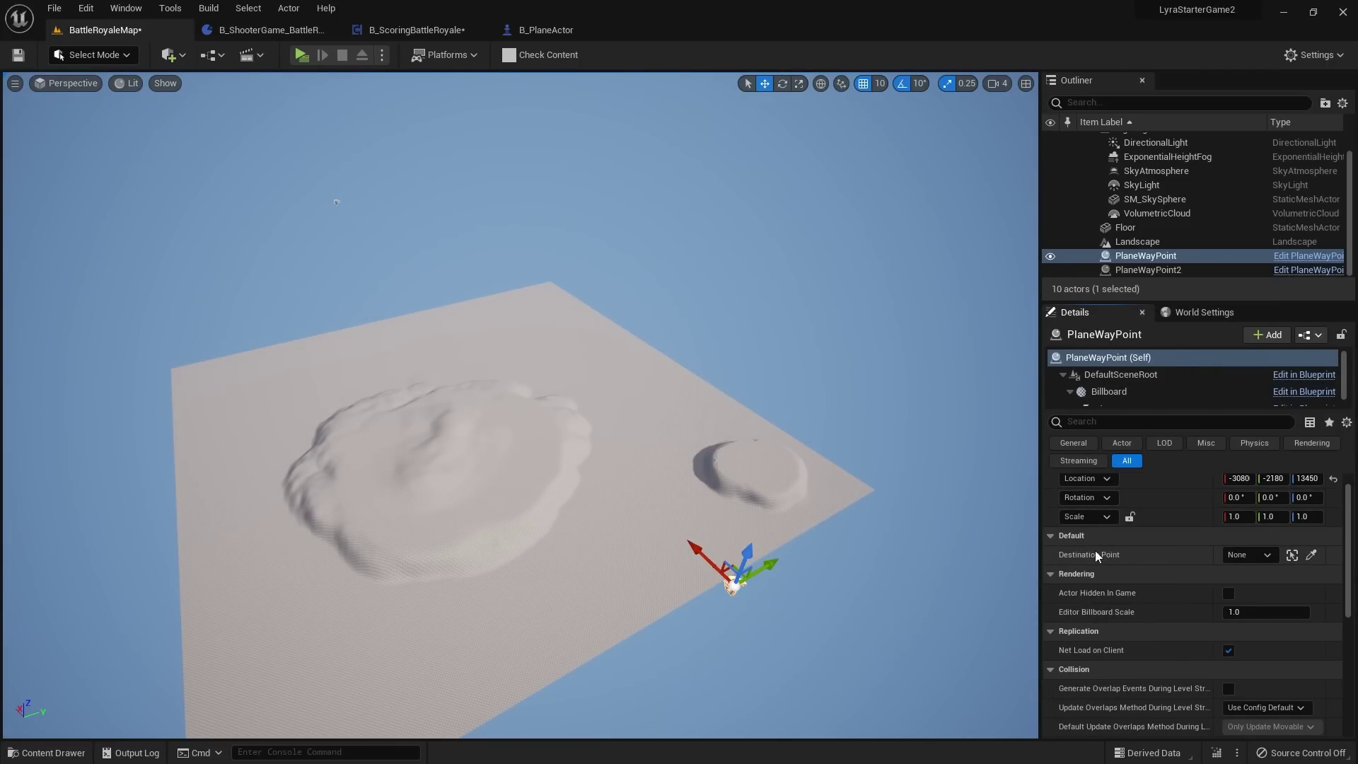
{"action": "right_click_drag", "start_coordinate": [770, 497], "coordinate": [860, 499]}
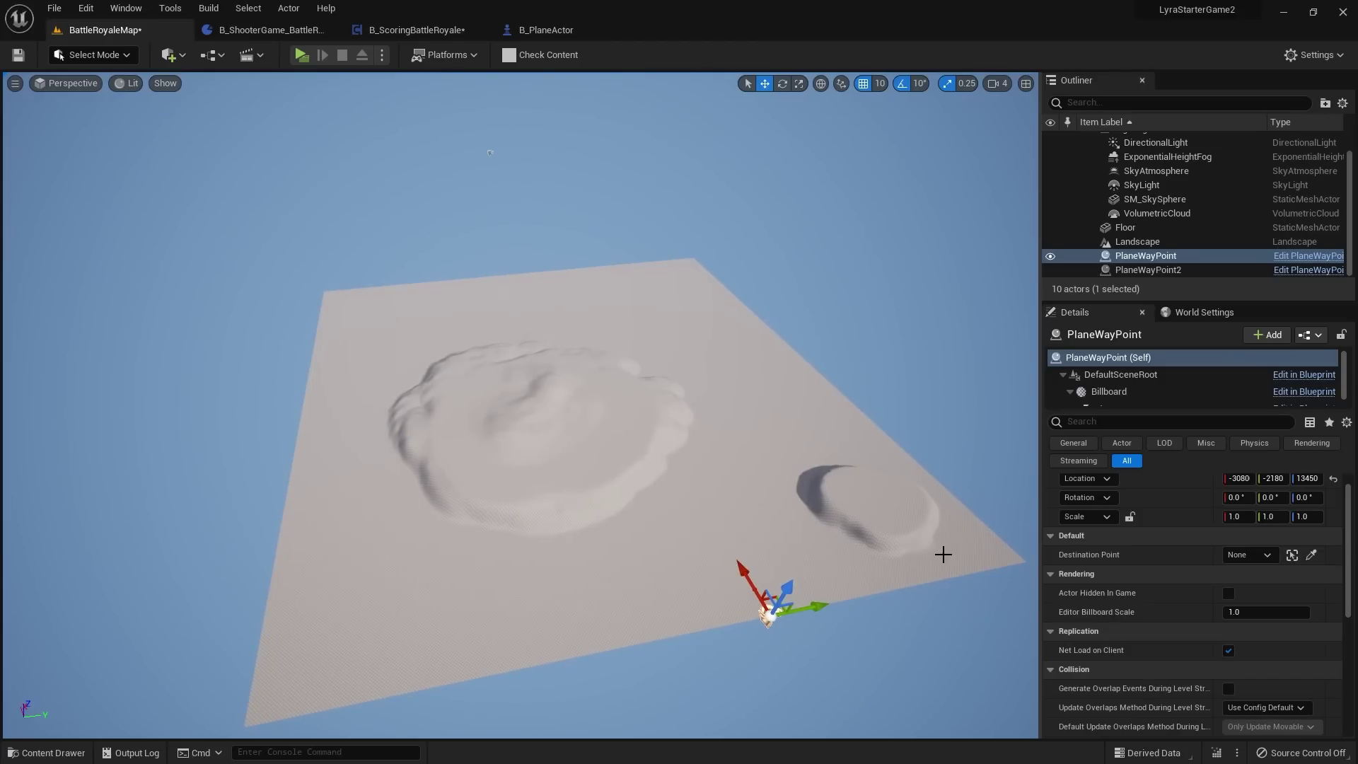
{"action": "left_click", "coordinate": [1311, 555]}
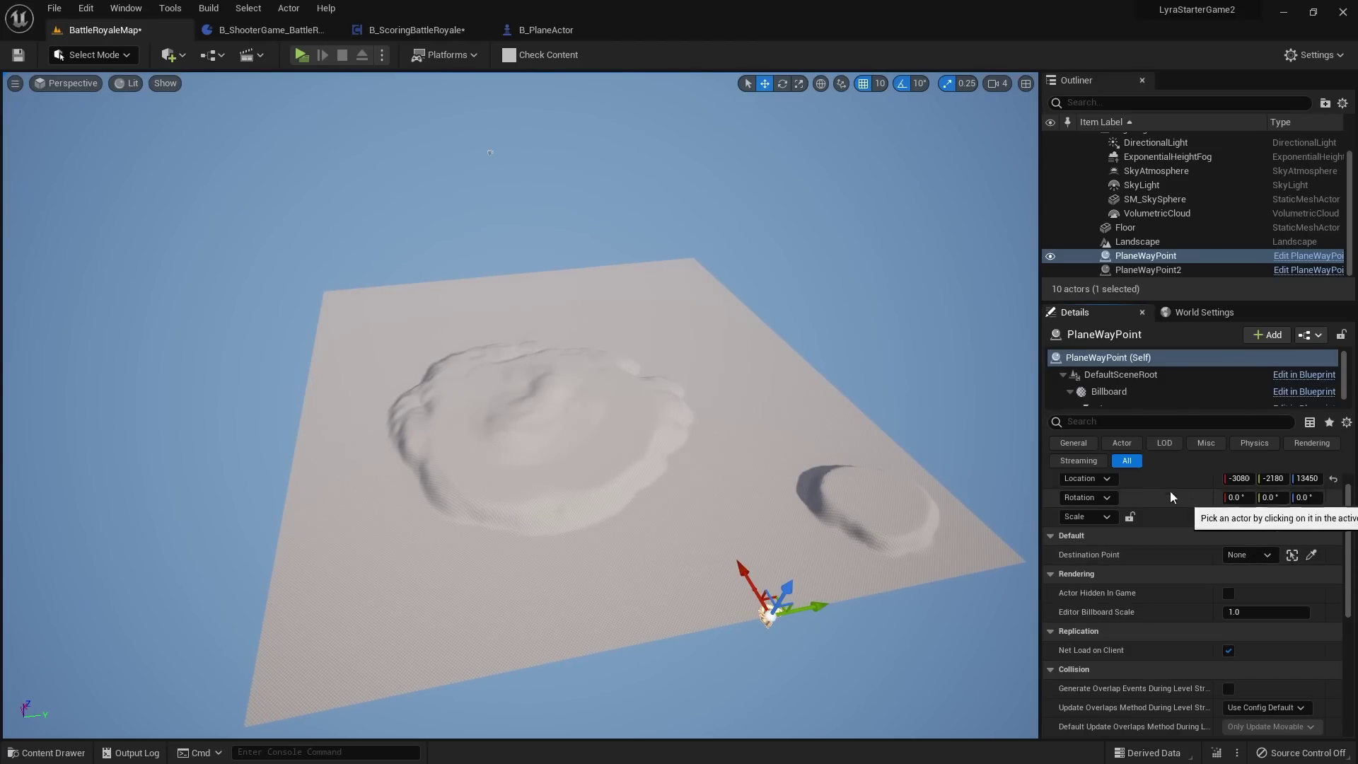
{"action": "right_click_drag", "start_coordinate": [698, 231], "coordinate": [601, 164]}
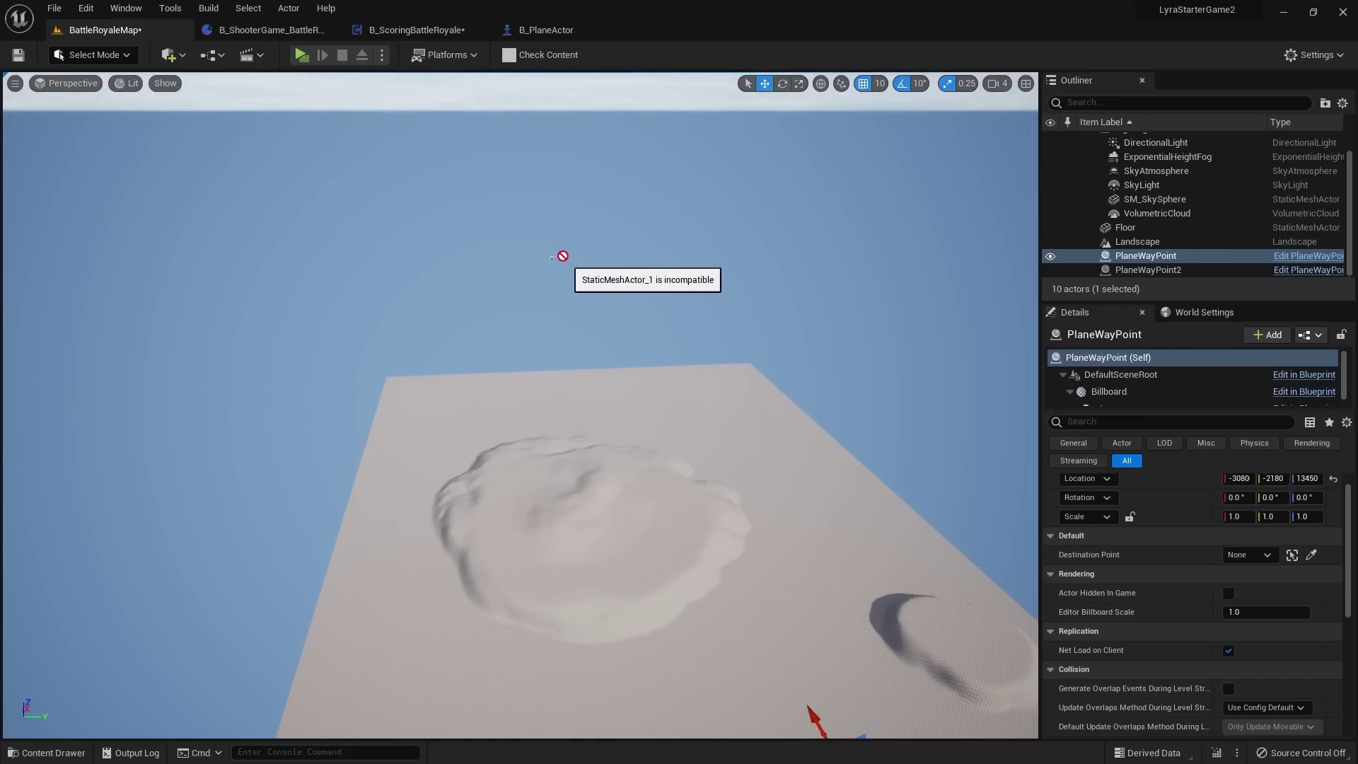
{"action": "left_click", "coordinate": [556, 255]}
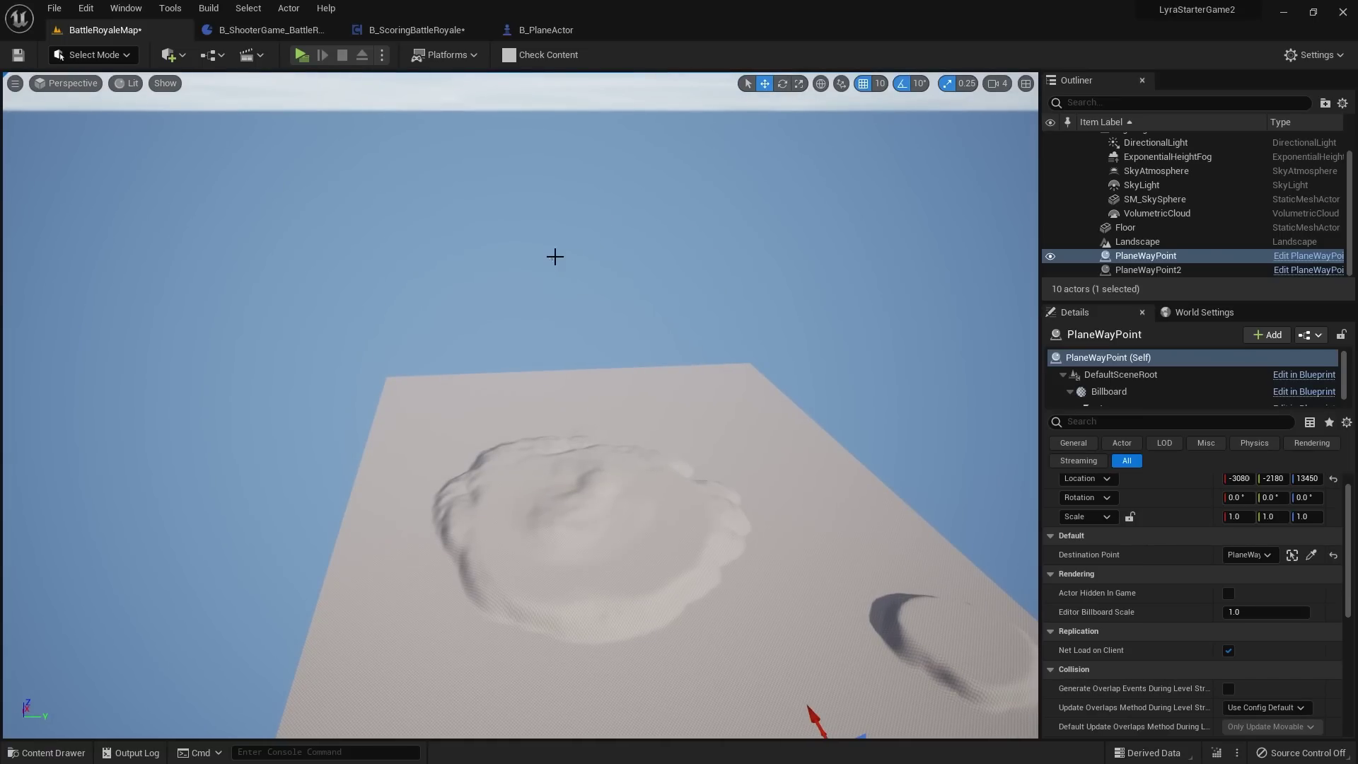
{"action": "key", "text": "a"}
{"action": "right_click_drag", "start_coordinate": [552, 261], "coordinate": [425, 249]}
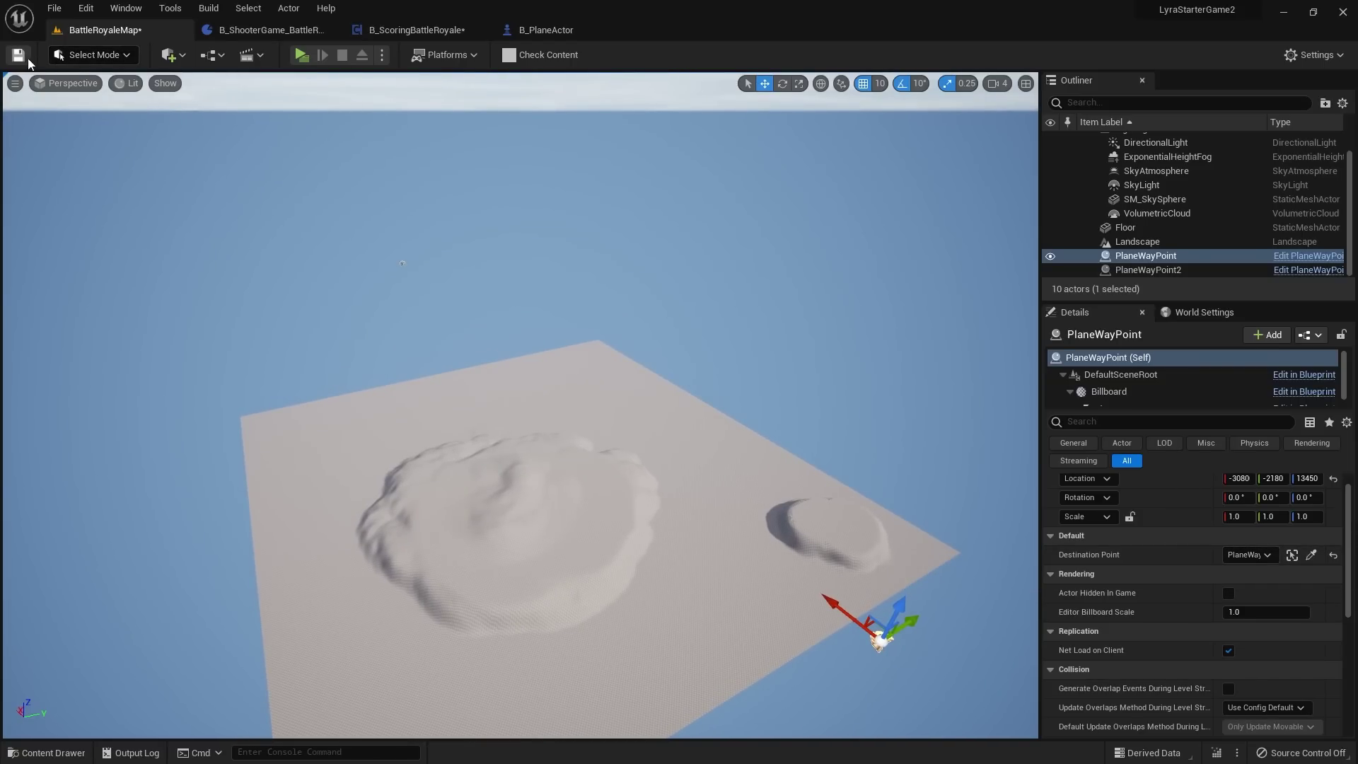
Step: Examine the placement of both waypoints relative to the landscape from several angles
{"action": "right_click_drag", "start_coordinate": [313, 153], "coordinate": [1015, 524]}
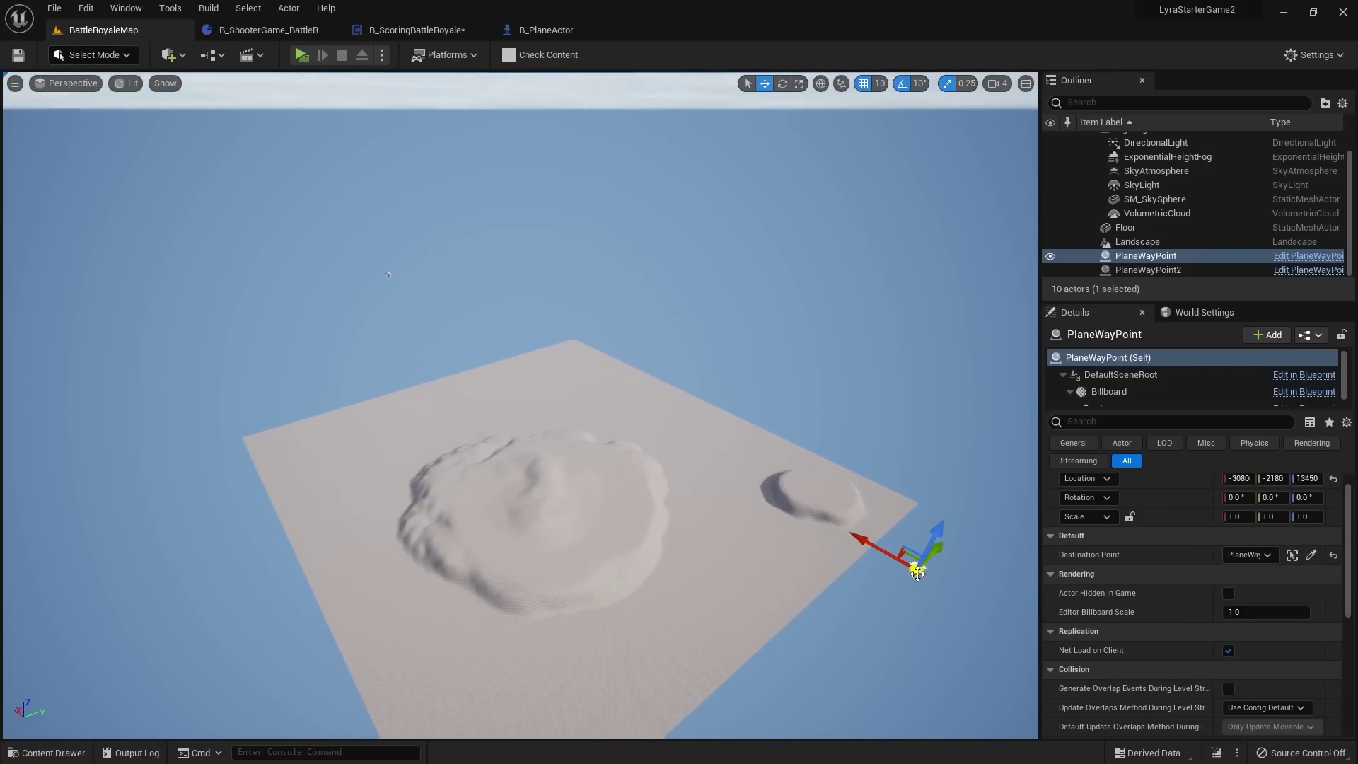
{"action": "left_click", "coordinate": [894, 212]}
{"action": "right_click_drag", "start_coordinate": [894, 212], "coordinate": [569, 425]}
{"action": "right_click_drag", "start_coordinate": [716, 408], "coordinate": [738, 447]}
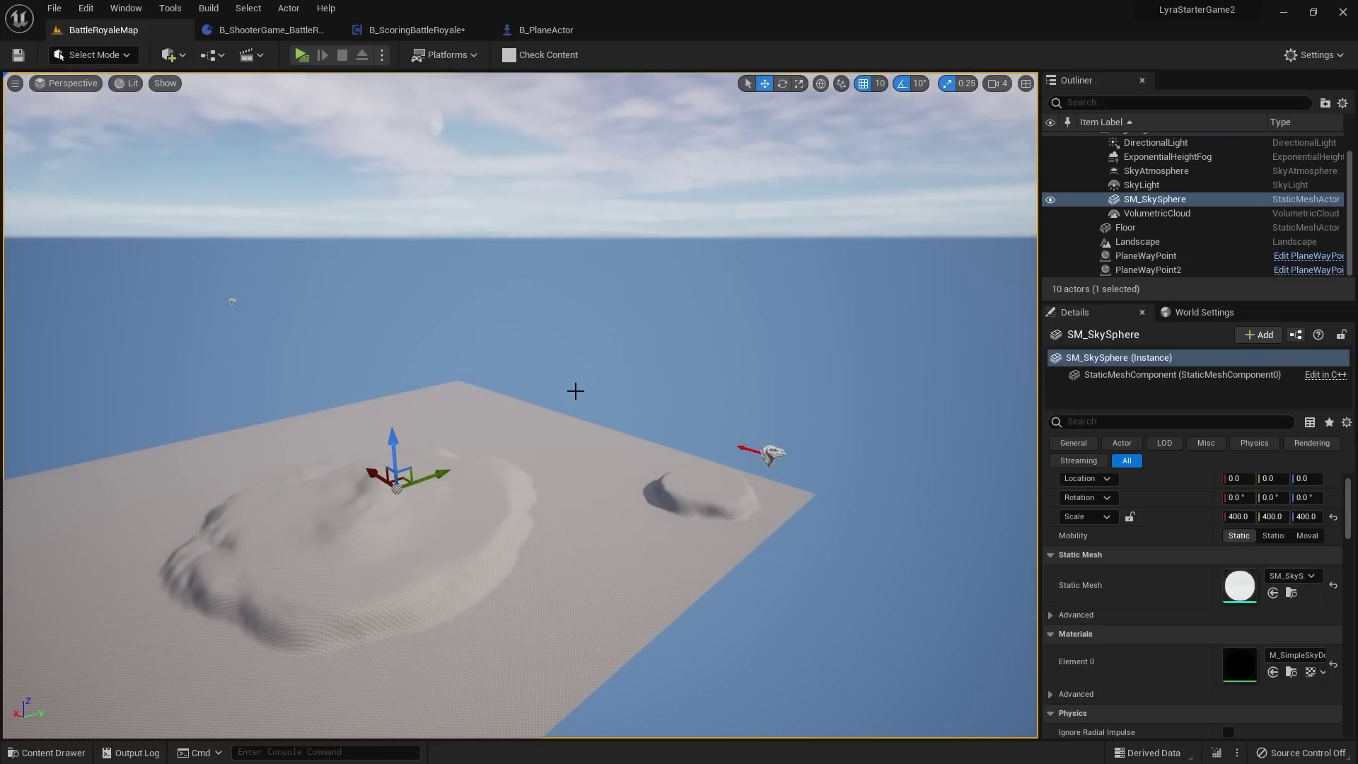
{"action": "right_click_drag", "start_coordinate": [574, 391], "coordinate": [814, 521]}
{"action": "left_click", "coordinate": [758, 495]}
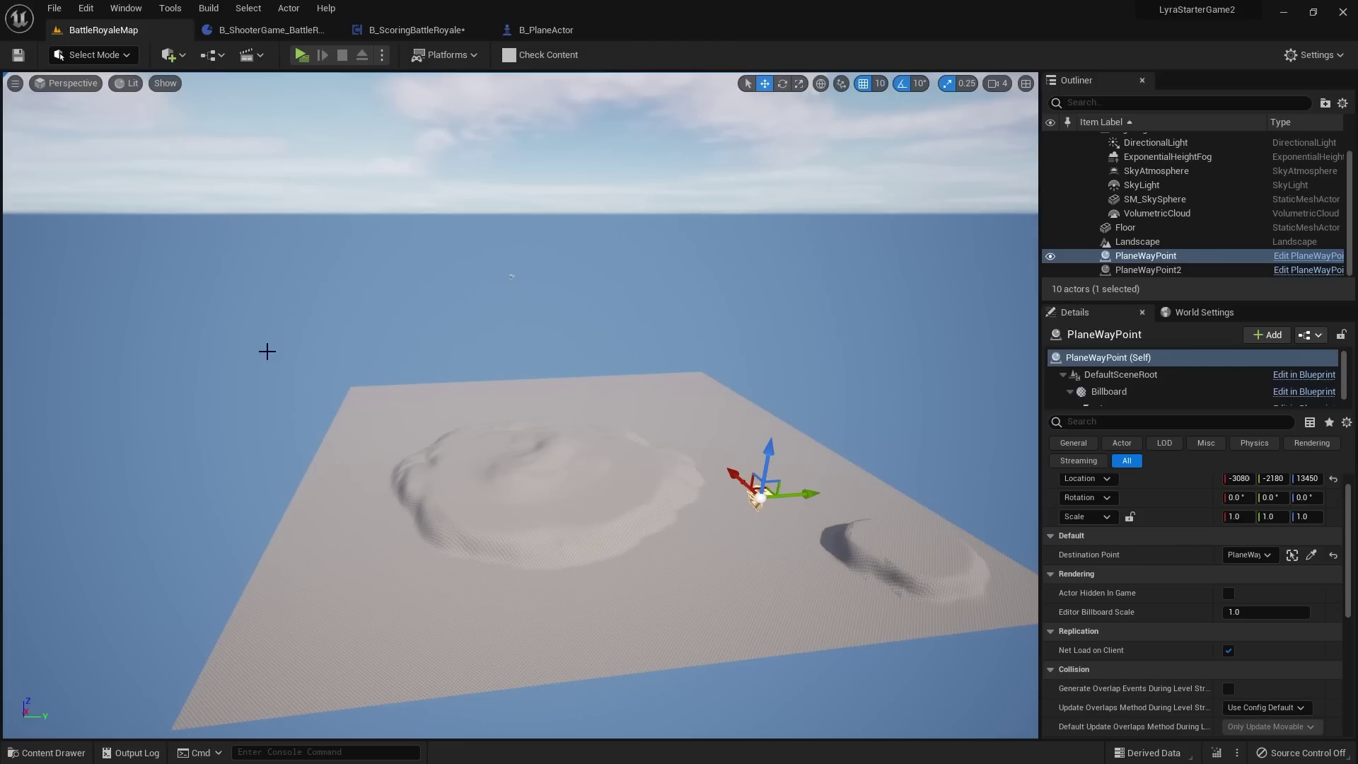
{"action": "right_click_drag", "start_coordinate": [759, 461], "coordinate": [773, 309]}
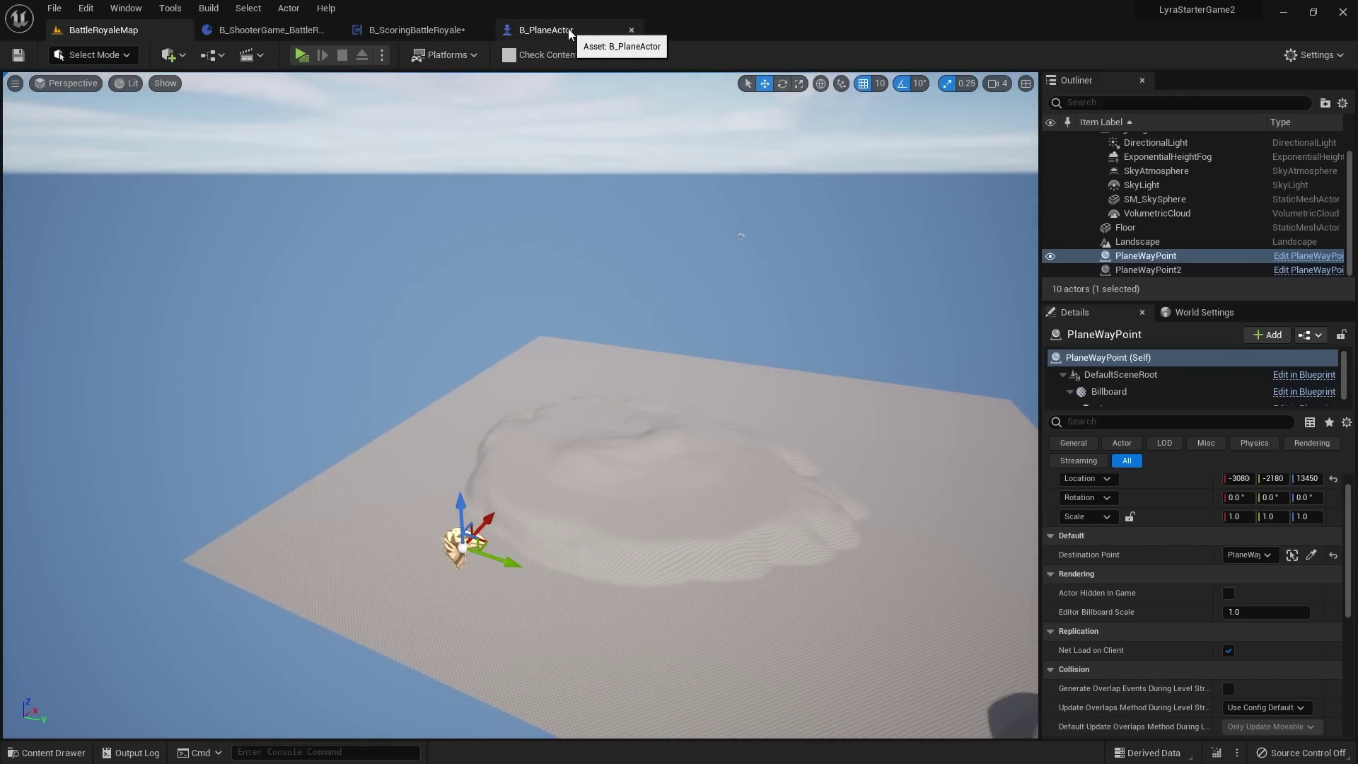
Step: Add a Get All Actors Of Class node after Event BeginPlay in the B_PlaneActor event graph
{"action": "left_click", "coordinate": [543, 32]}
{"action": "right_click_drag", "start_coordinate": [384, 262], "coordinate": [593, 292]}
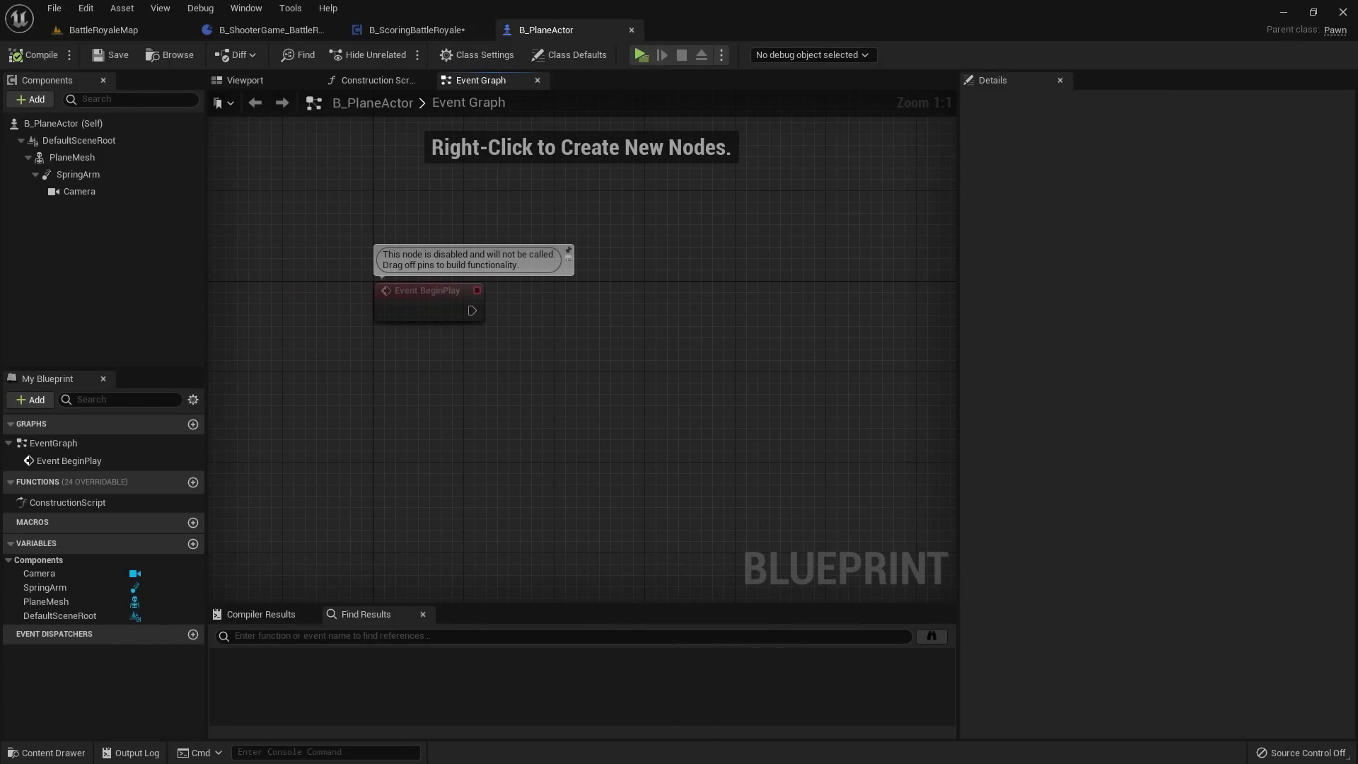
{"action": "right_click_drag", "start_coordinate": [637, 241], "coordinate": [580, 200]}
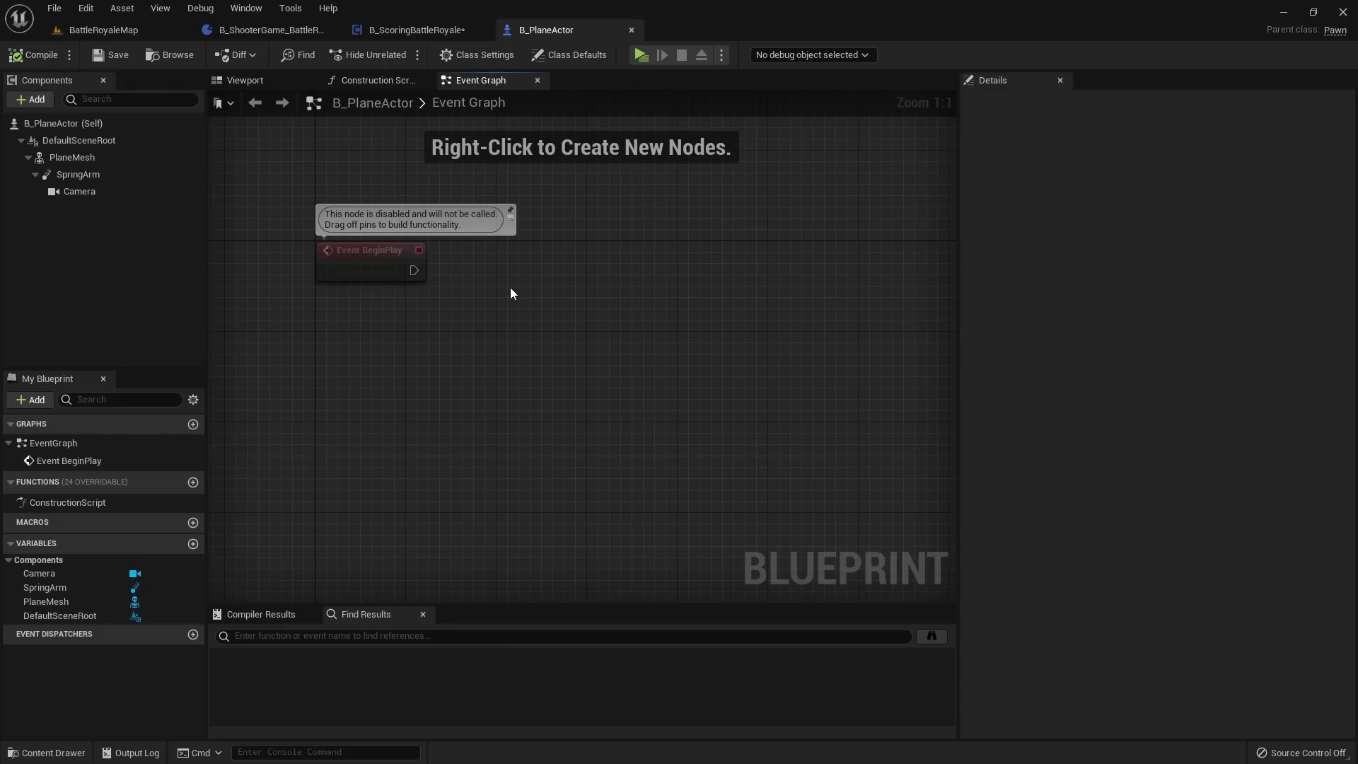
{"action": "right_click_drag", "start_coordinate": [512, 293], "coordinate": [515, 299]}
{"action": "left_click", "coordinate": [394, 263]}
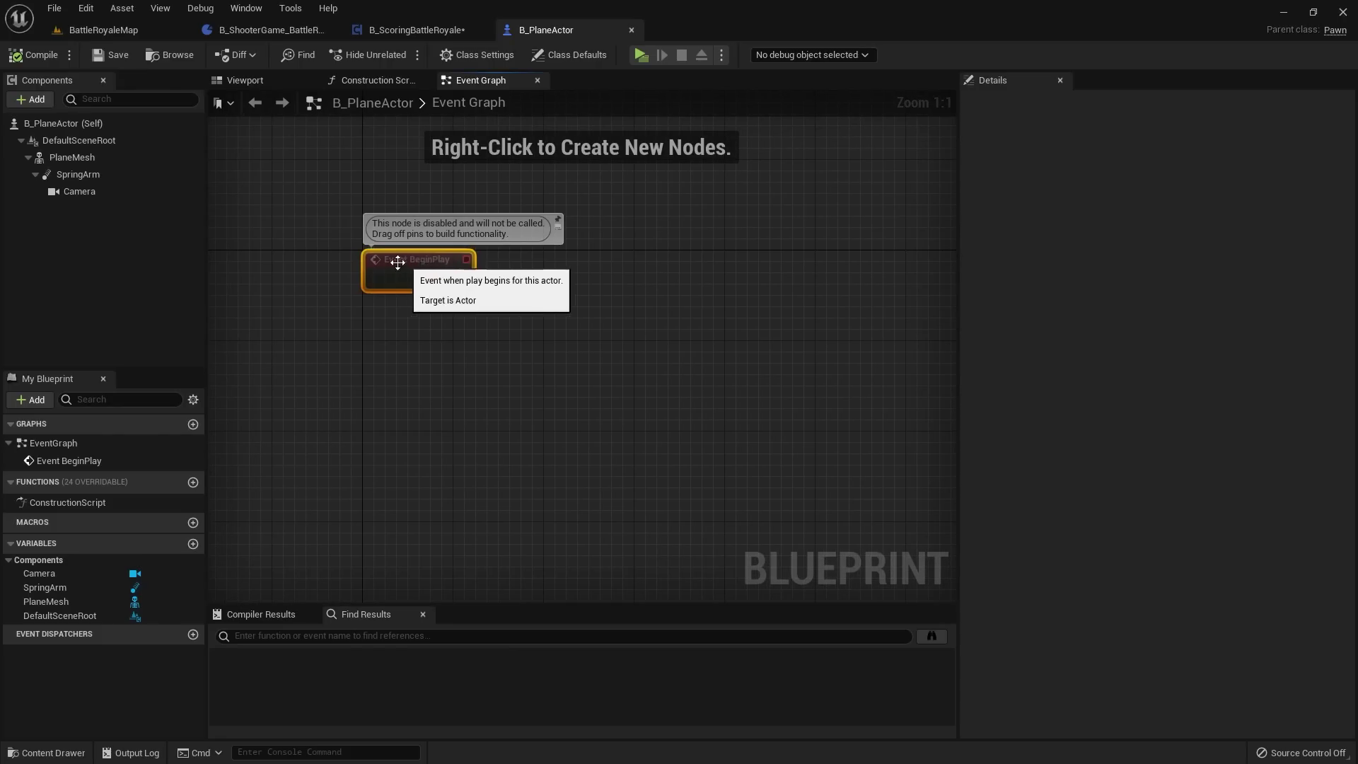
{"action": "left_click_drag", "start_coordinate": [461, 279], "coordinate": [553, 276]}
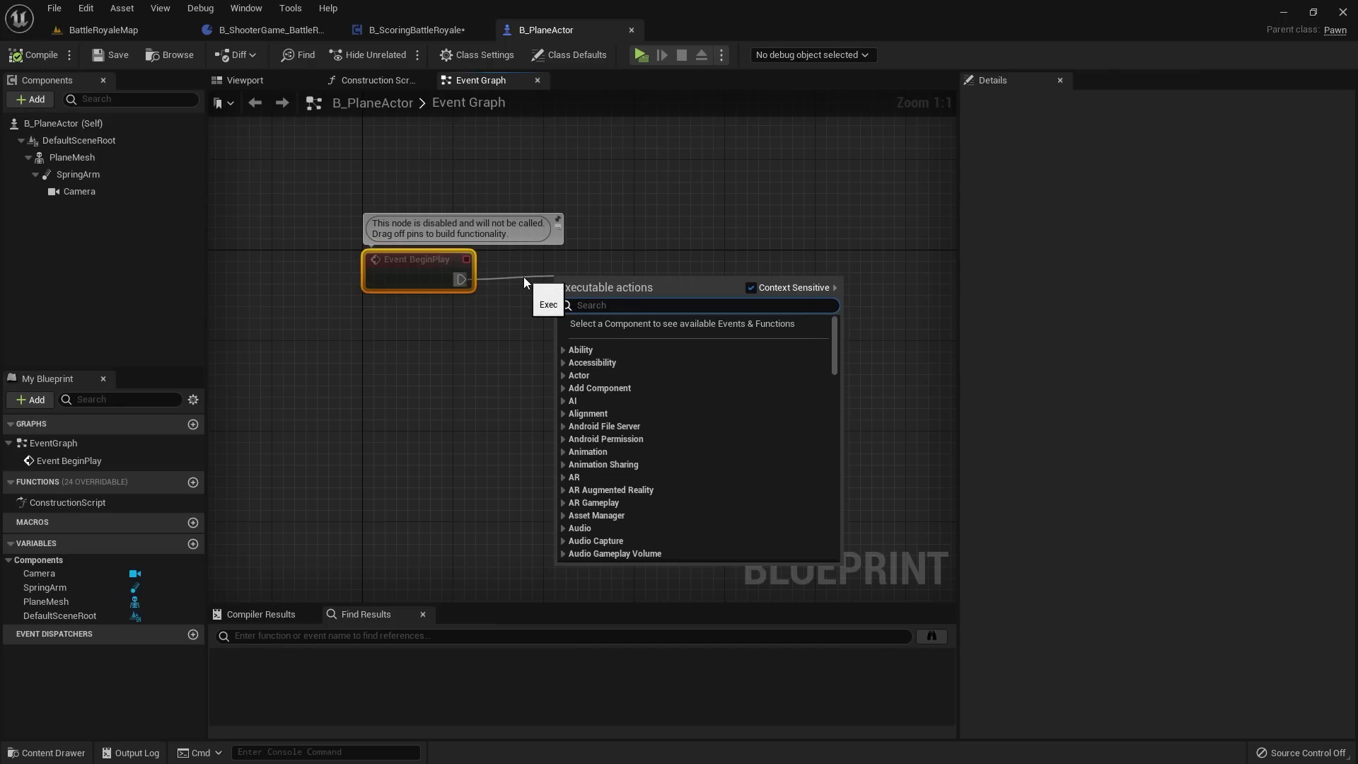
{"action": "type", "text": "set all bodies"}
{"action": "key", "text": "Escape"}
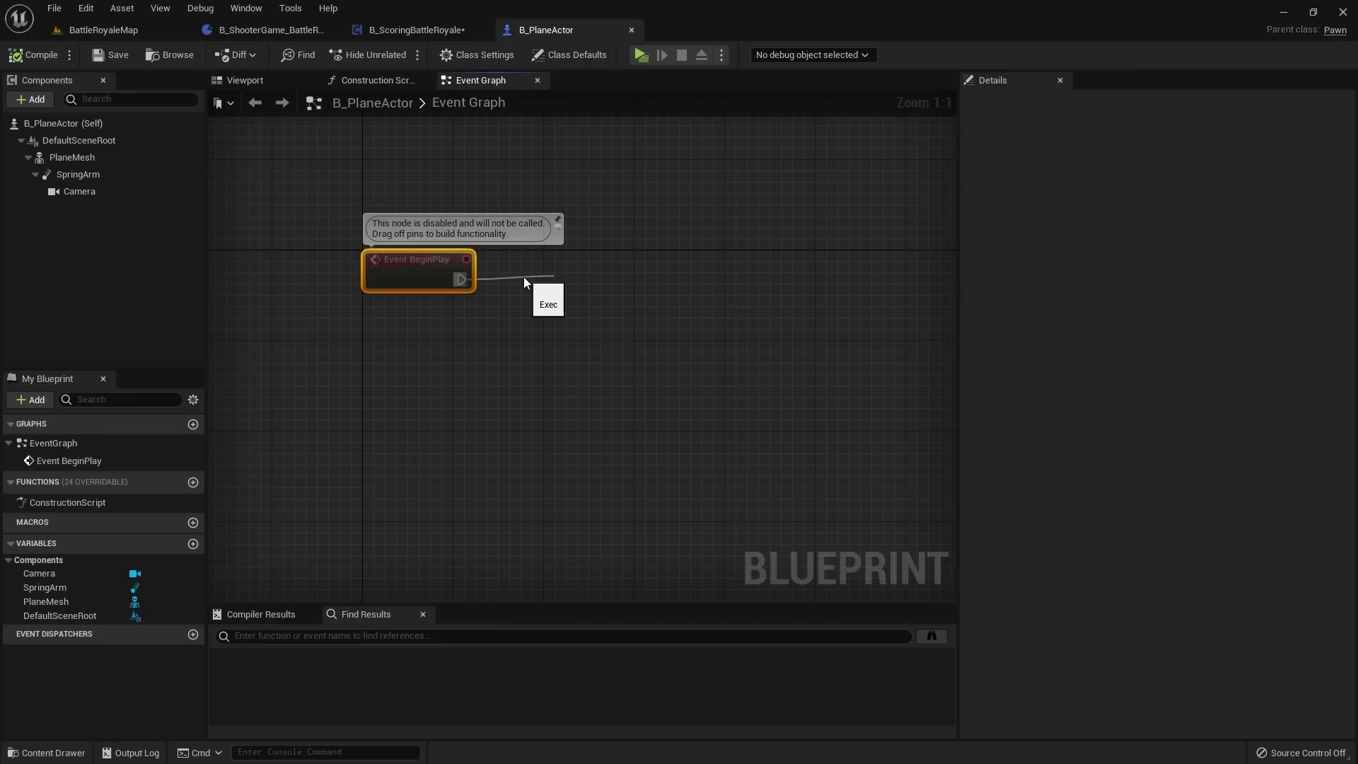
{"action": "left_click_drag", "start_coordinate": [644, 308], "coordinate": [623, 289]}
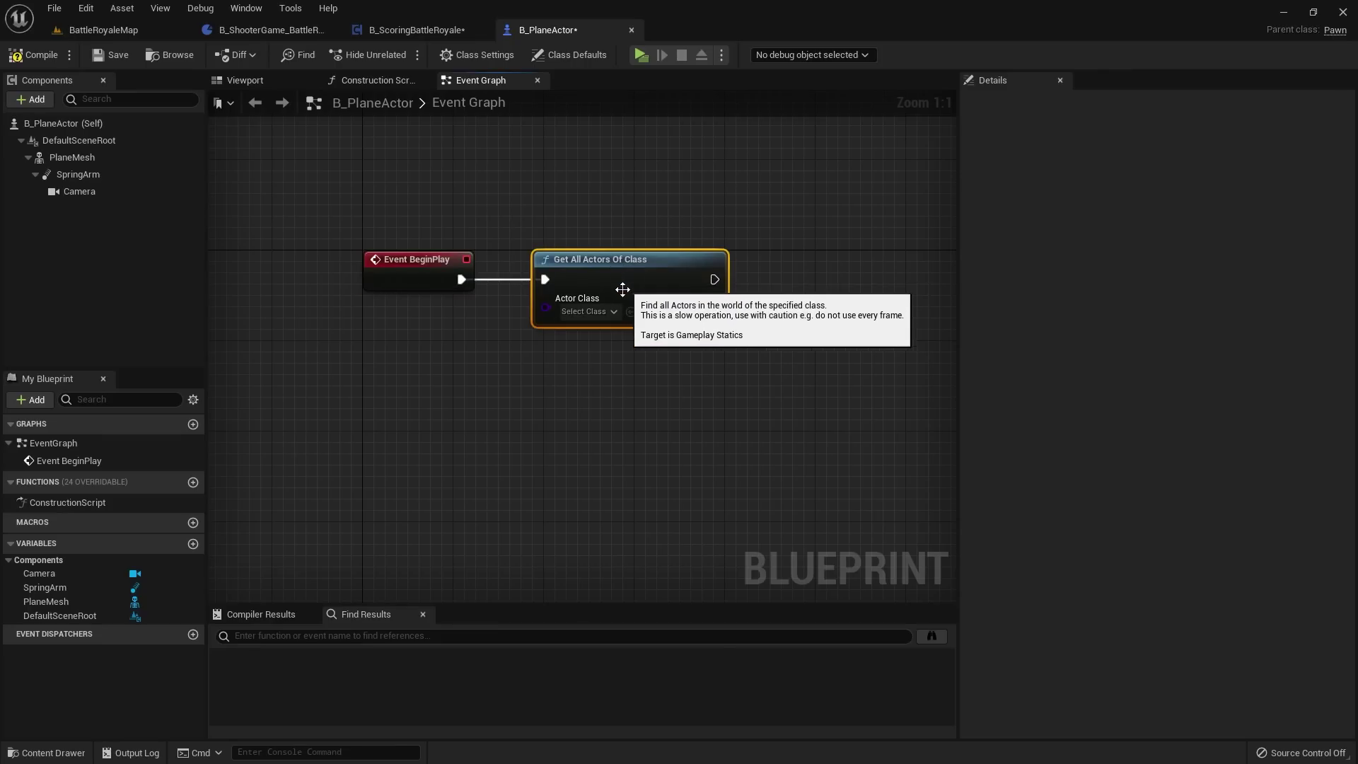
Step: Set the Get All Actors Of Class node's Actor Class to PlaneWayPoint, and compile and save the blueprint
{"action": "left_click", "coordinate": [590, 312]}
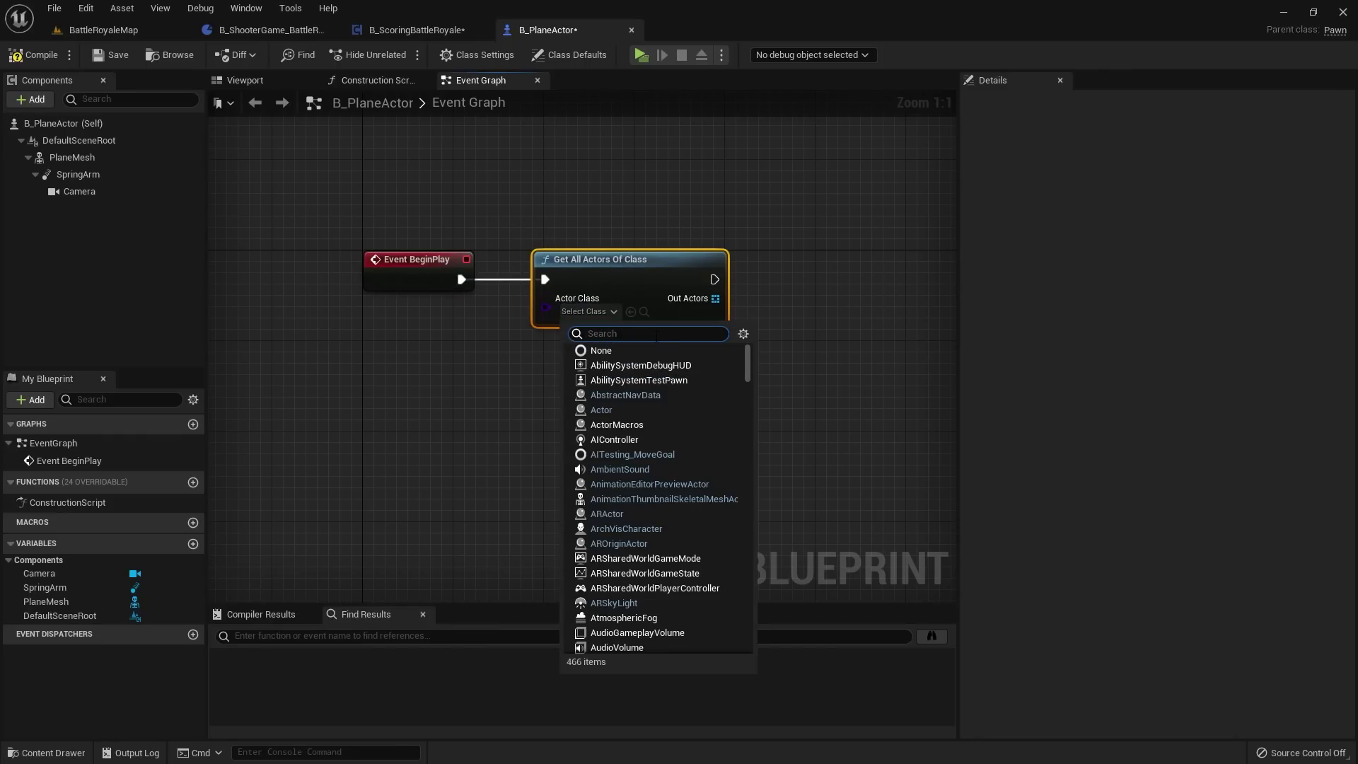
{"action": "type", "text": "planeway"}
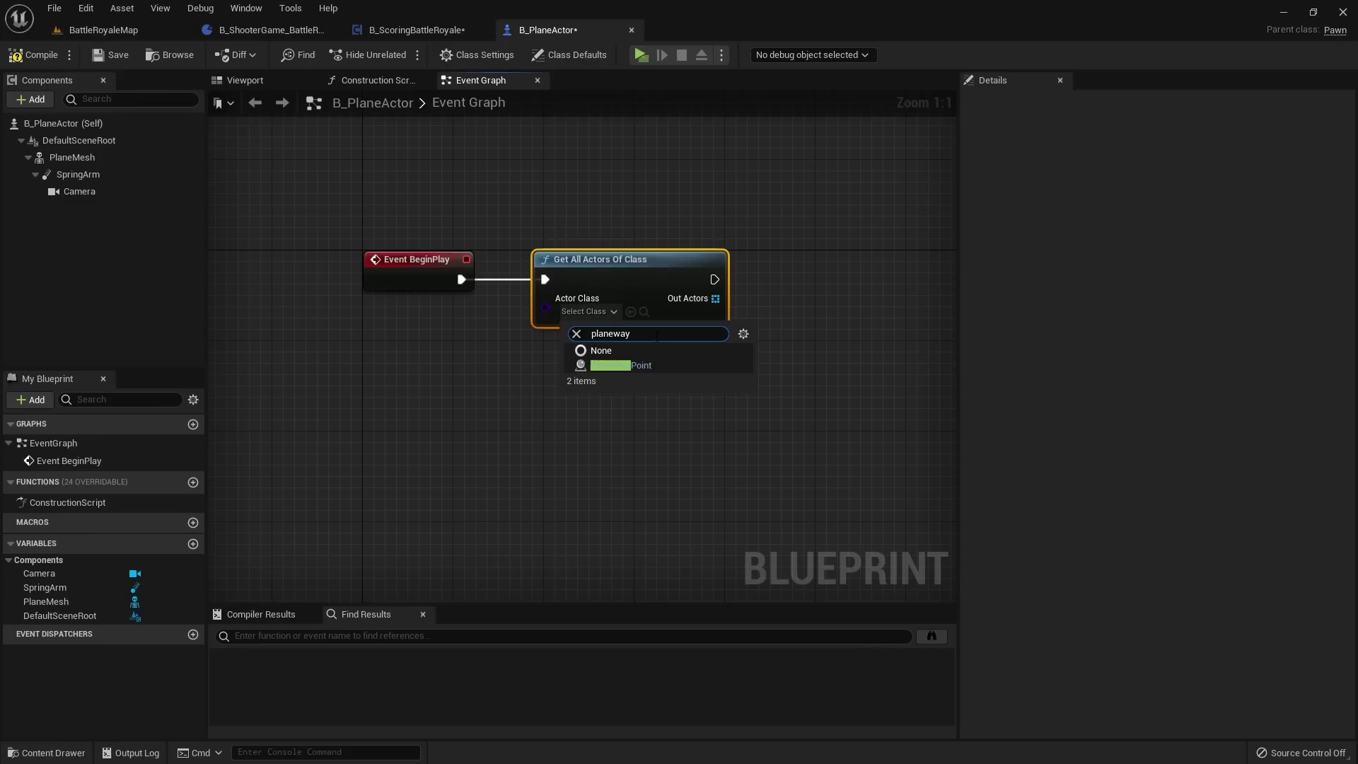
{"action": "left_click", "coordinate": [625, 365]}
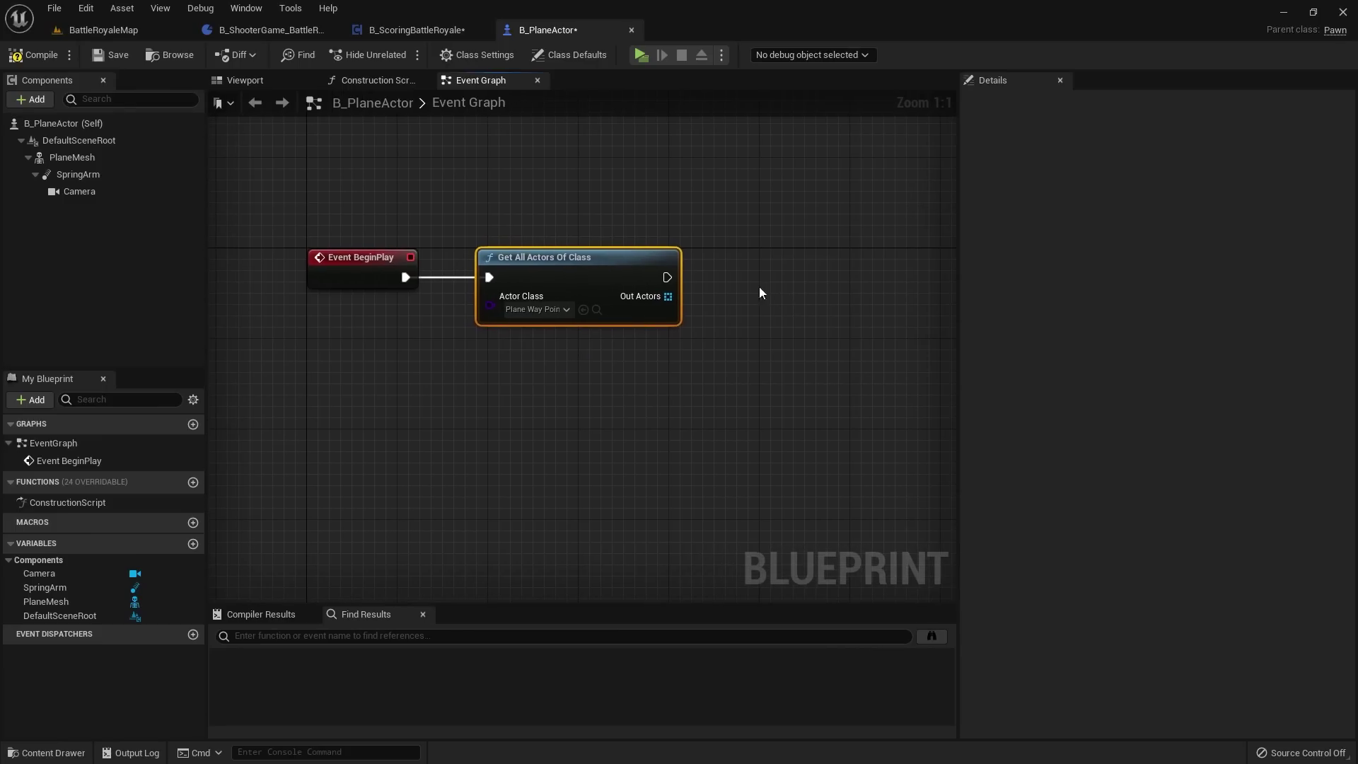
{"action": "left_click", "coordinate": [57, 58]}
Step: Examine the two waypoints in BattleRoyaleMap that the class query has to collect
{"action": "left_click", "coordinate": [106, 30]}
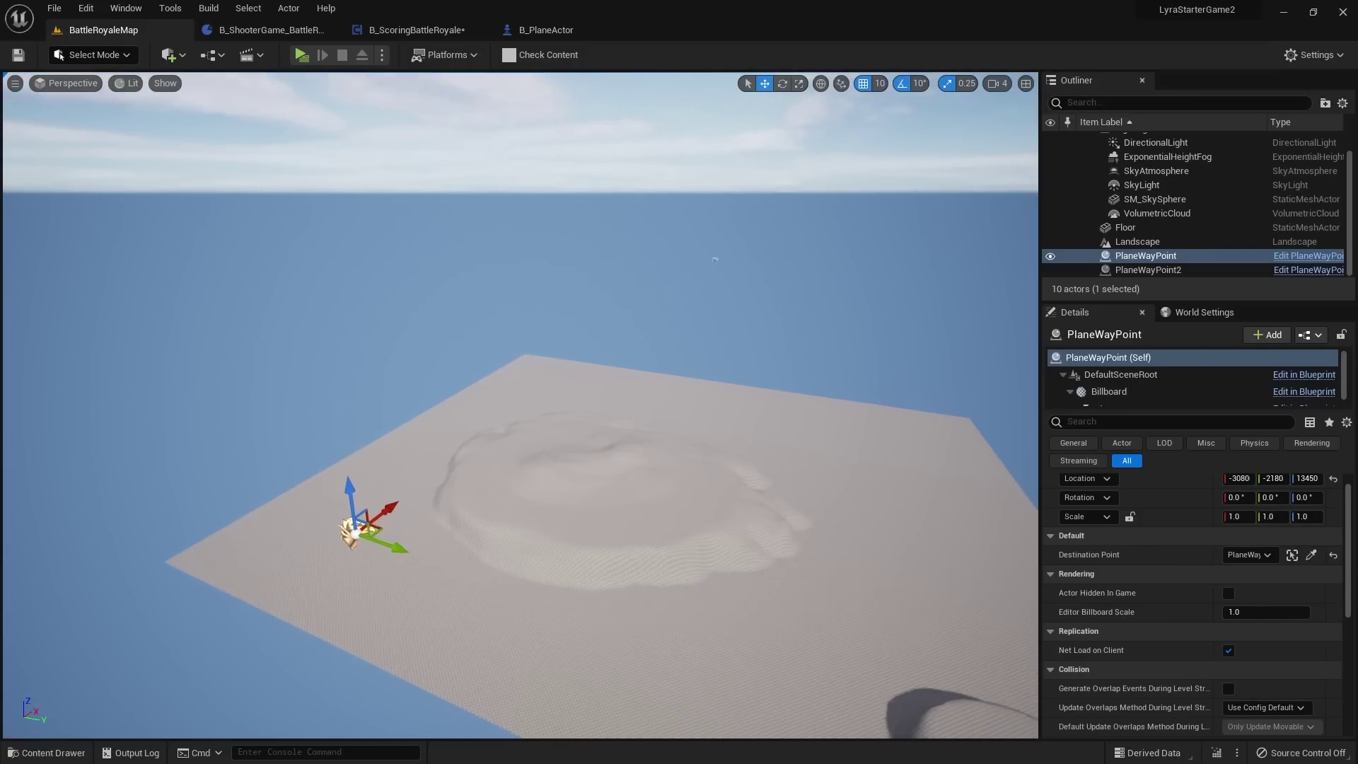
{"action": "right_click_drag", "start_coordinate": [576, 252], "coordinate": [552, 249]}
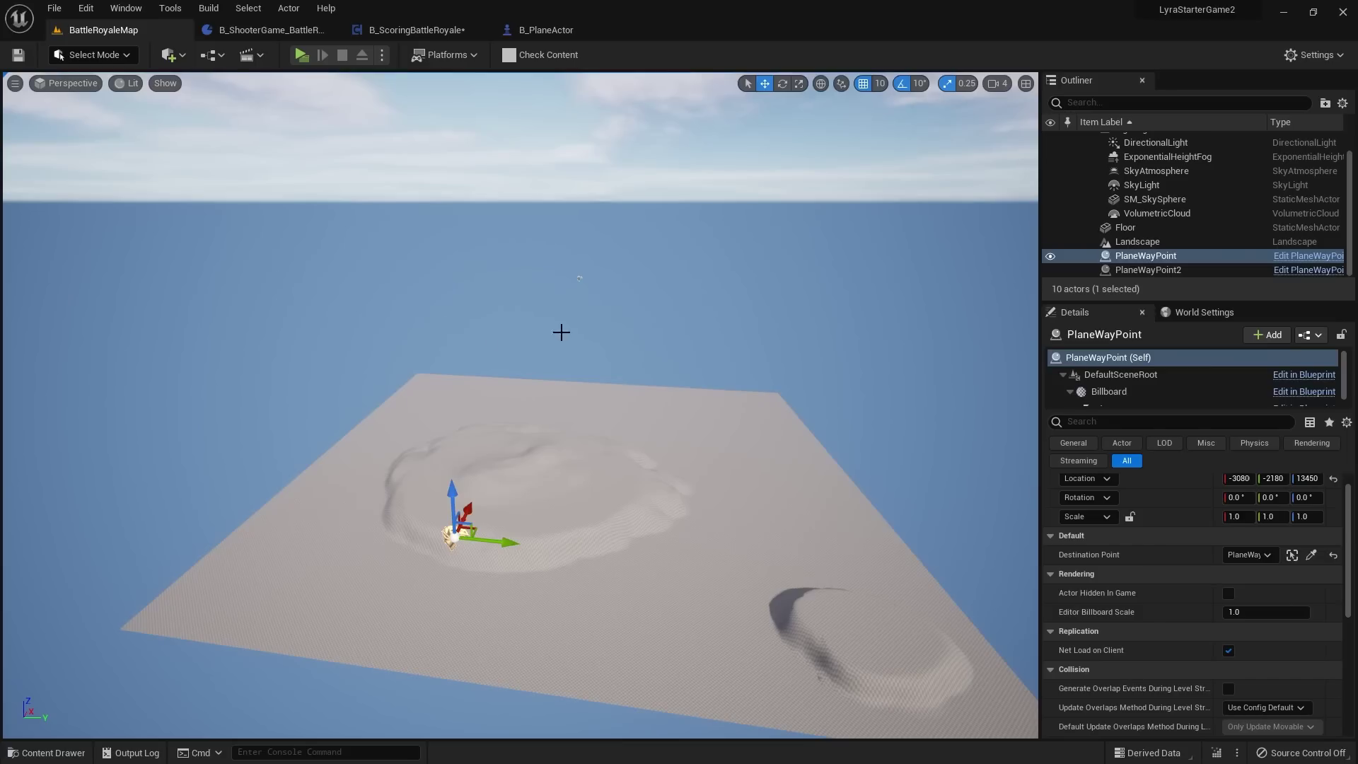
{"action": "right_click_drag", "start_coordinate": [560, 330], "coordinate": [676, 294]}
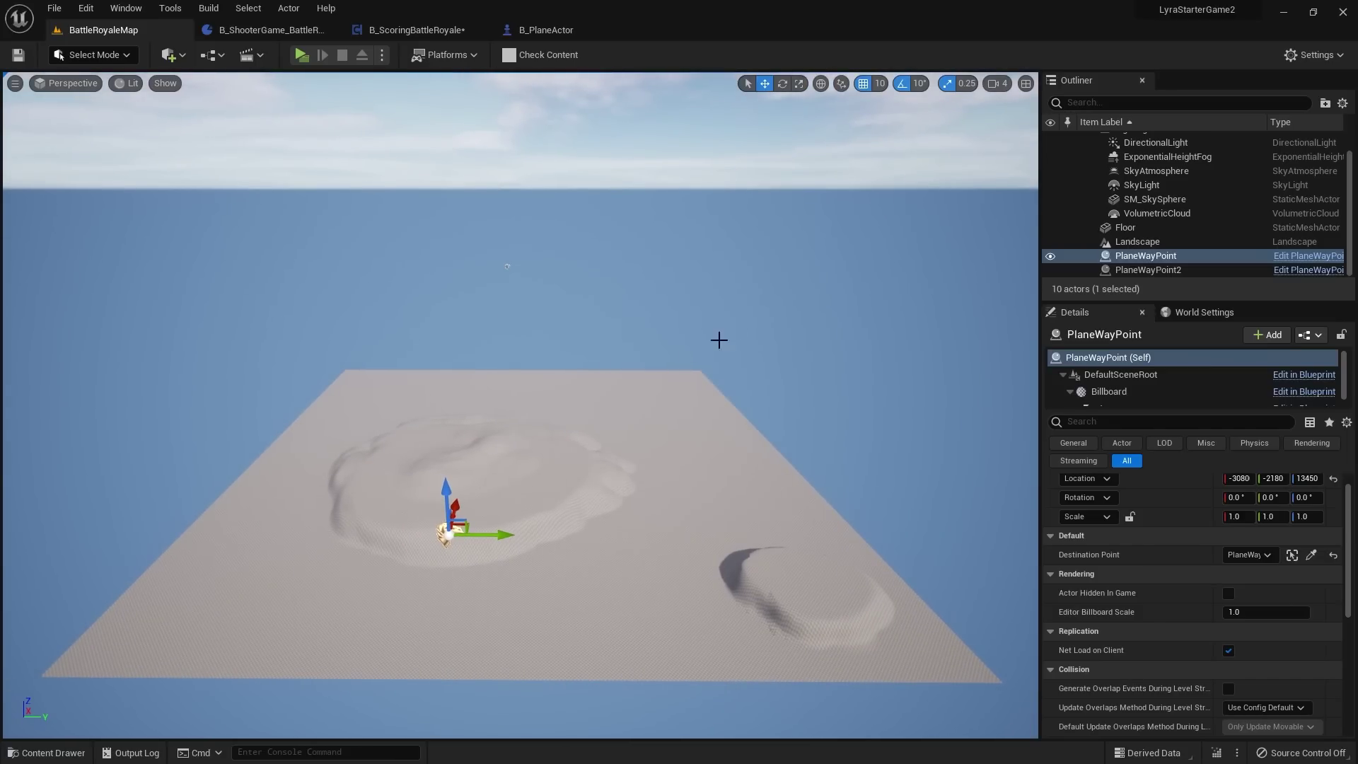
{"action": "right_click_drag", "start_coordinate": [563, 395], "coordinate": [561, 388]}
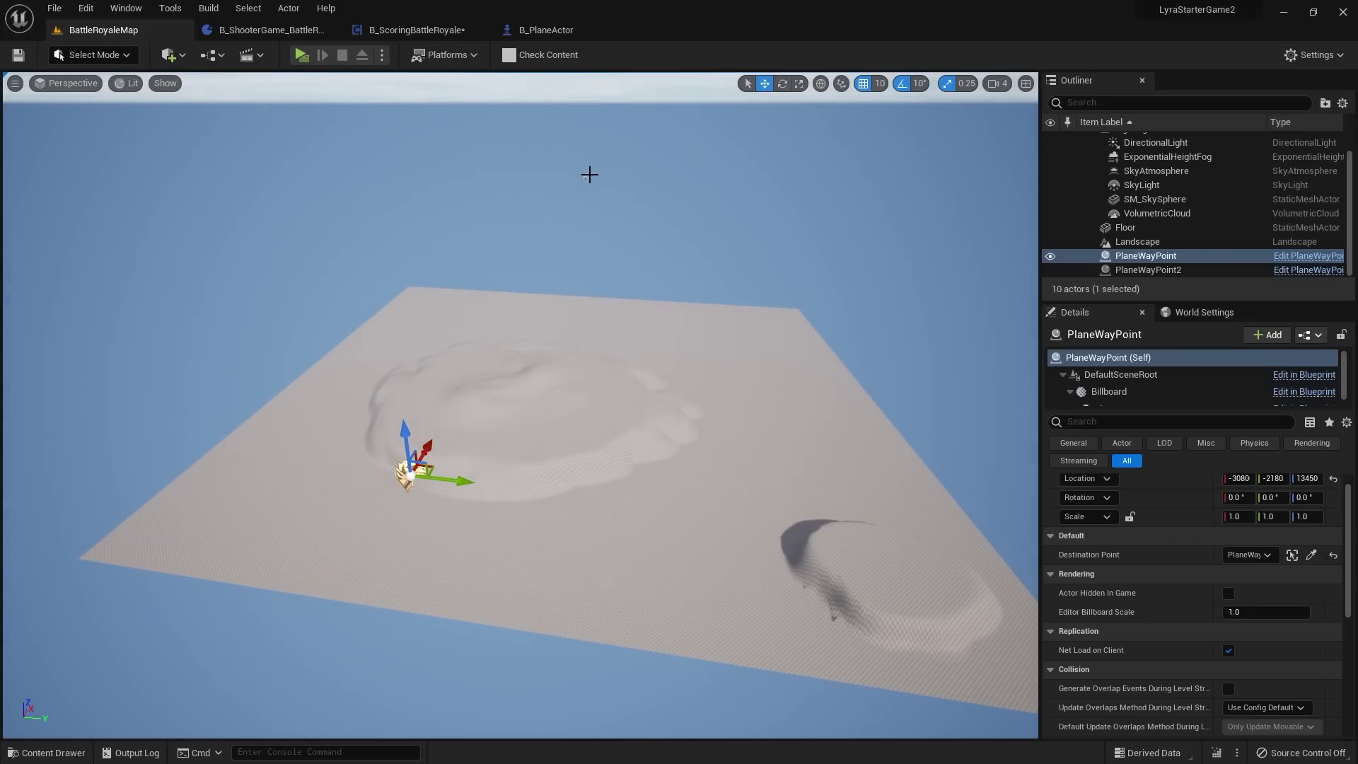
{"action": "left_click", "coordinate": [590, 175]}
{"action": "left_click", "coordinate": [417, 471]}
{"action": "left_click", "coordinate": [588, 176], "text": "ctrl"}
Step: In B_PlaneActor, add a For Each Loop over the Get All Actors Of Class node's Out Actors and connect its execution
{"action": "left_click", "coordinate": [545, 30]}
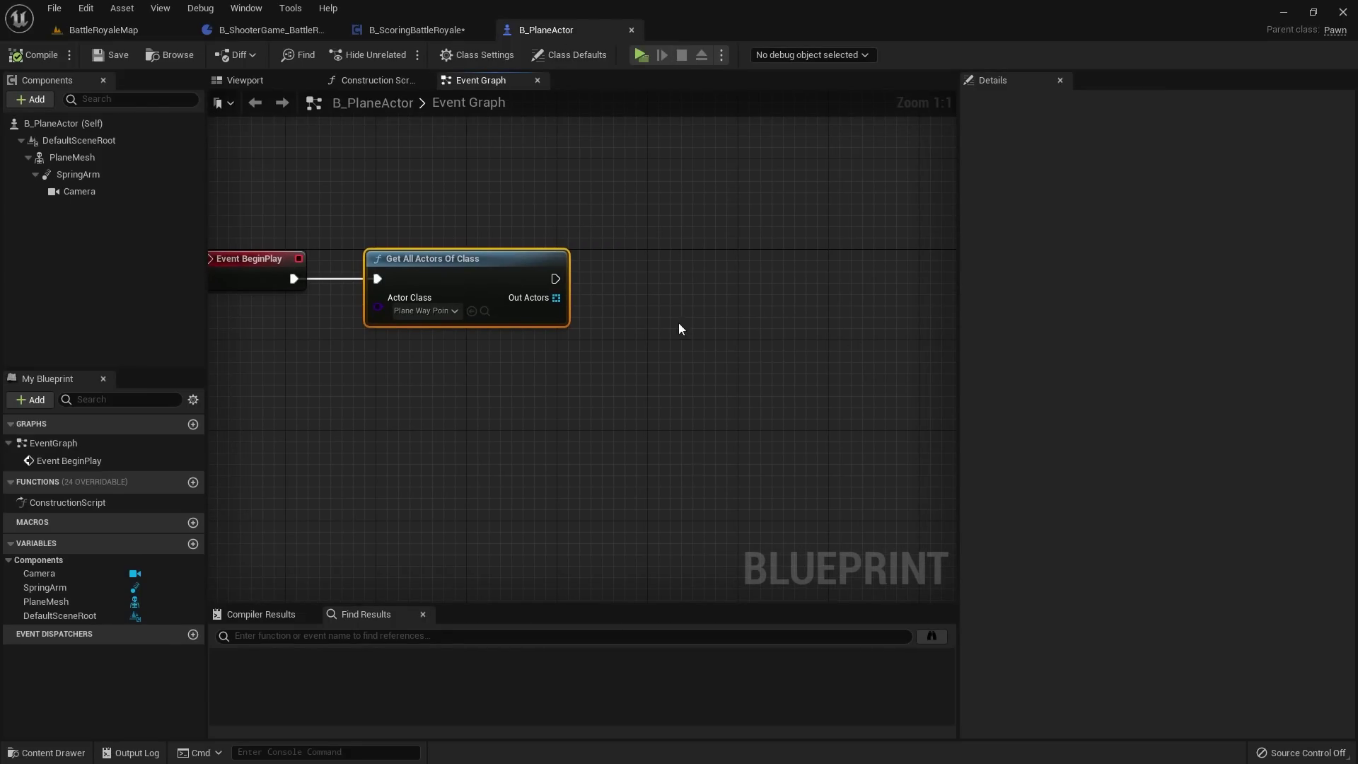
{"action": "left_click_drag", "start_coordinate": [556, 298], "coordinate": [638, 293]}
{"action": "type", "text": "for"}
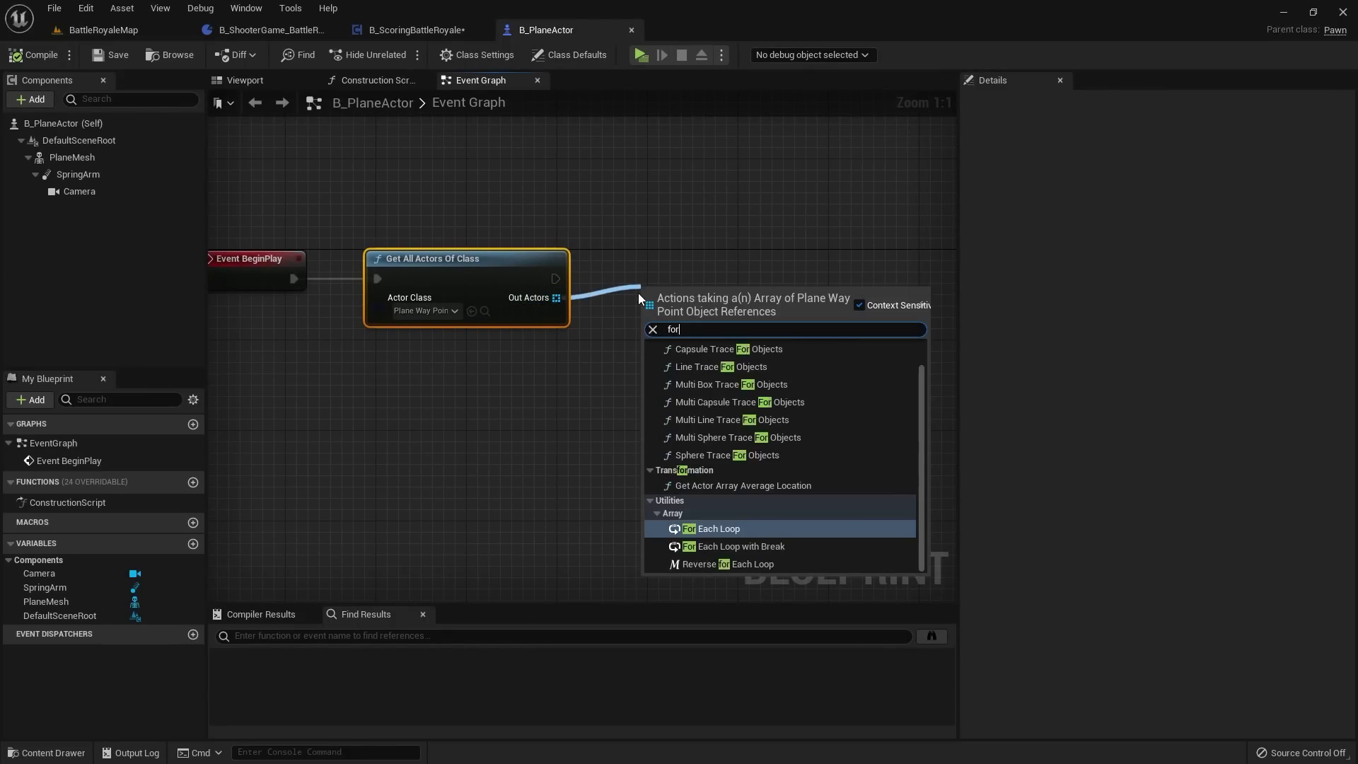
{"action": "key", "text": "Return"}
{"action": "left_click_drag", "start_coordinate": [553, 278], "coordinate": [701, 258]}
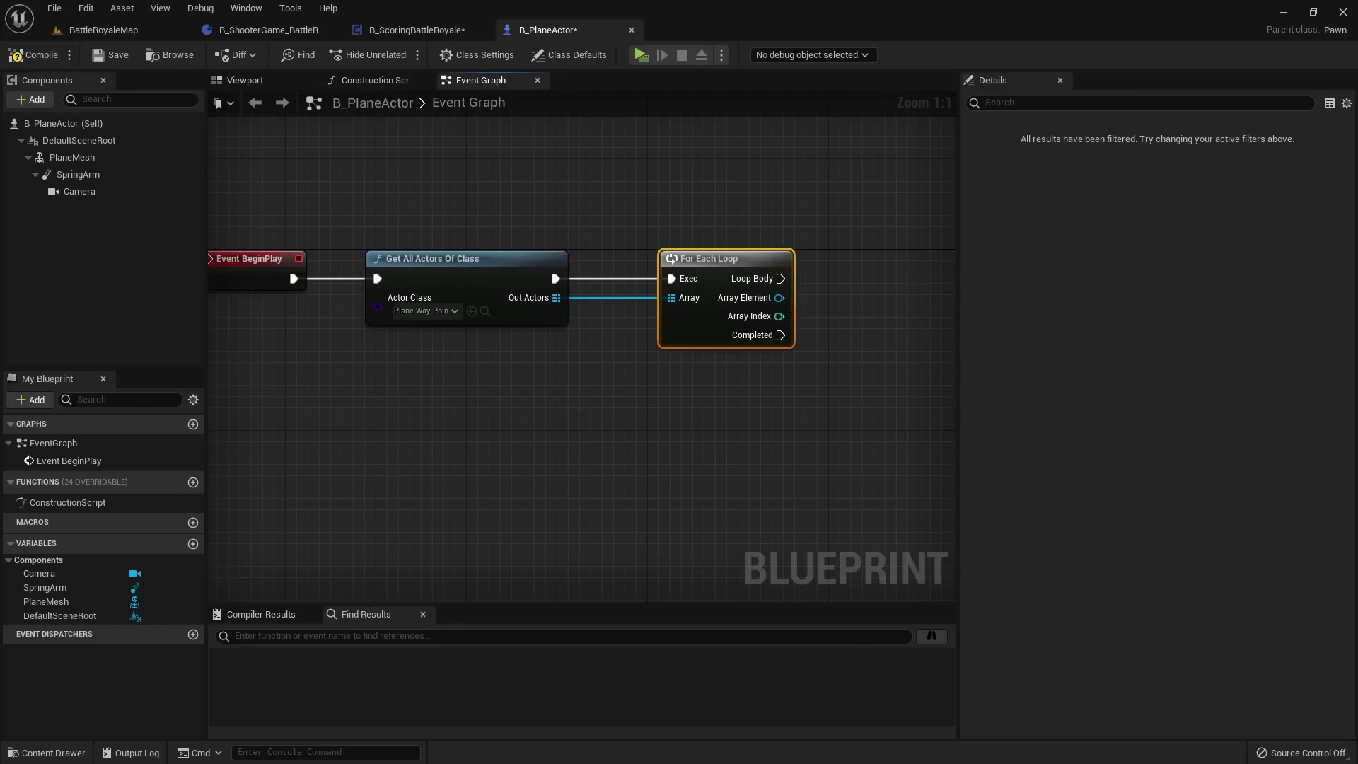
Step: Get the Destination Point of the loop's Array Element and convert the getter to a validated get
{"action": "right_click_drag", "start_coordinate": [779, 299], "coordinate": [535, 290]}
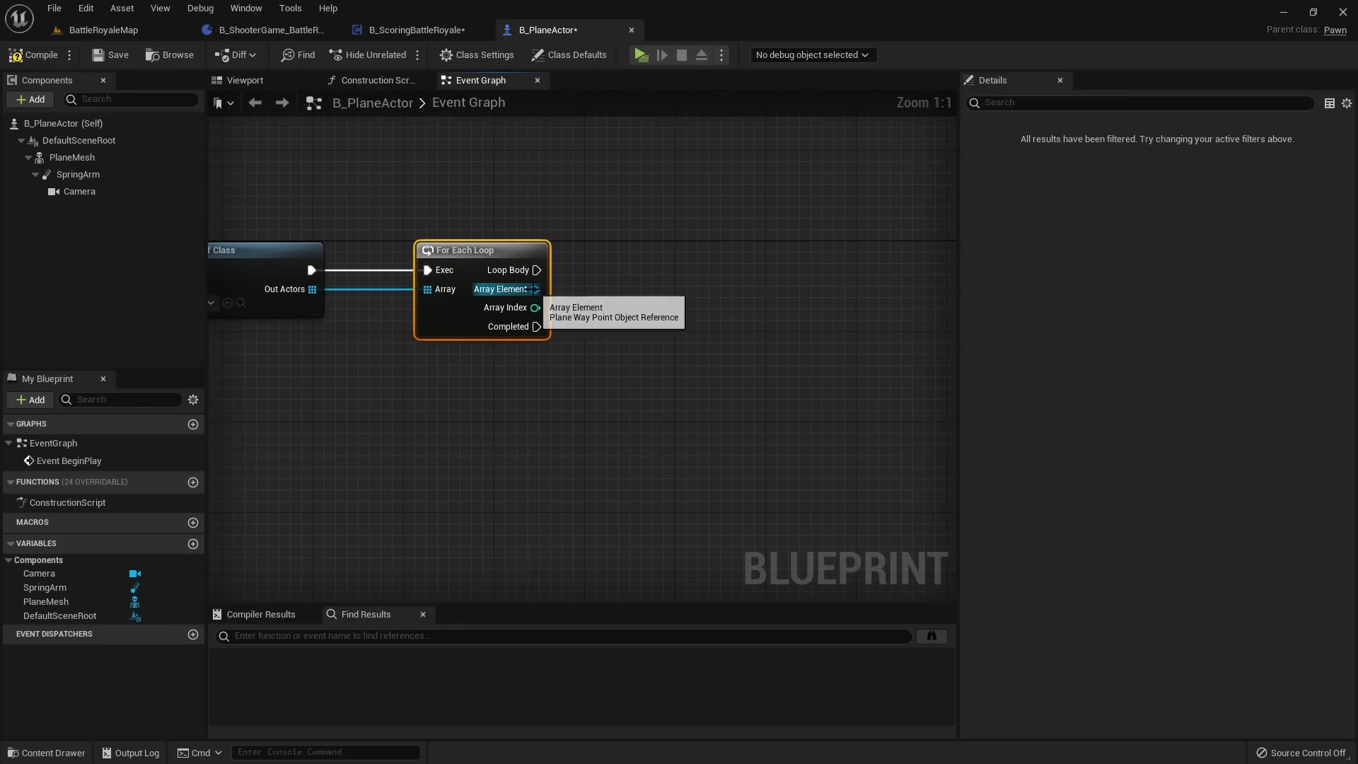
{"action": "left_click_drag", "start_coordinate": [535, 289], "coordinate": [646, 282]}
{"action": "type", "text": "get des"}
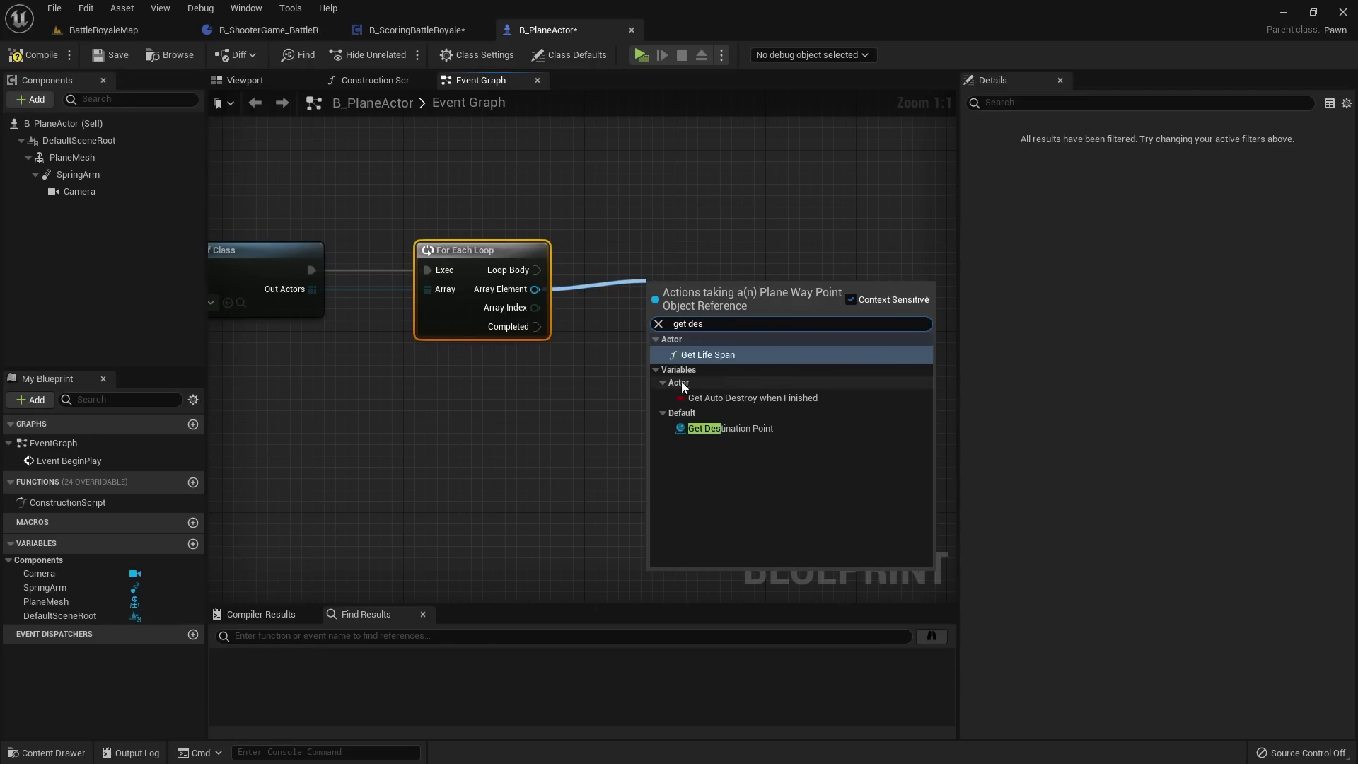
{"action": "left_click", "coordinate": [714, 428]}
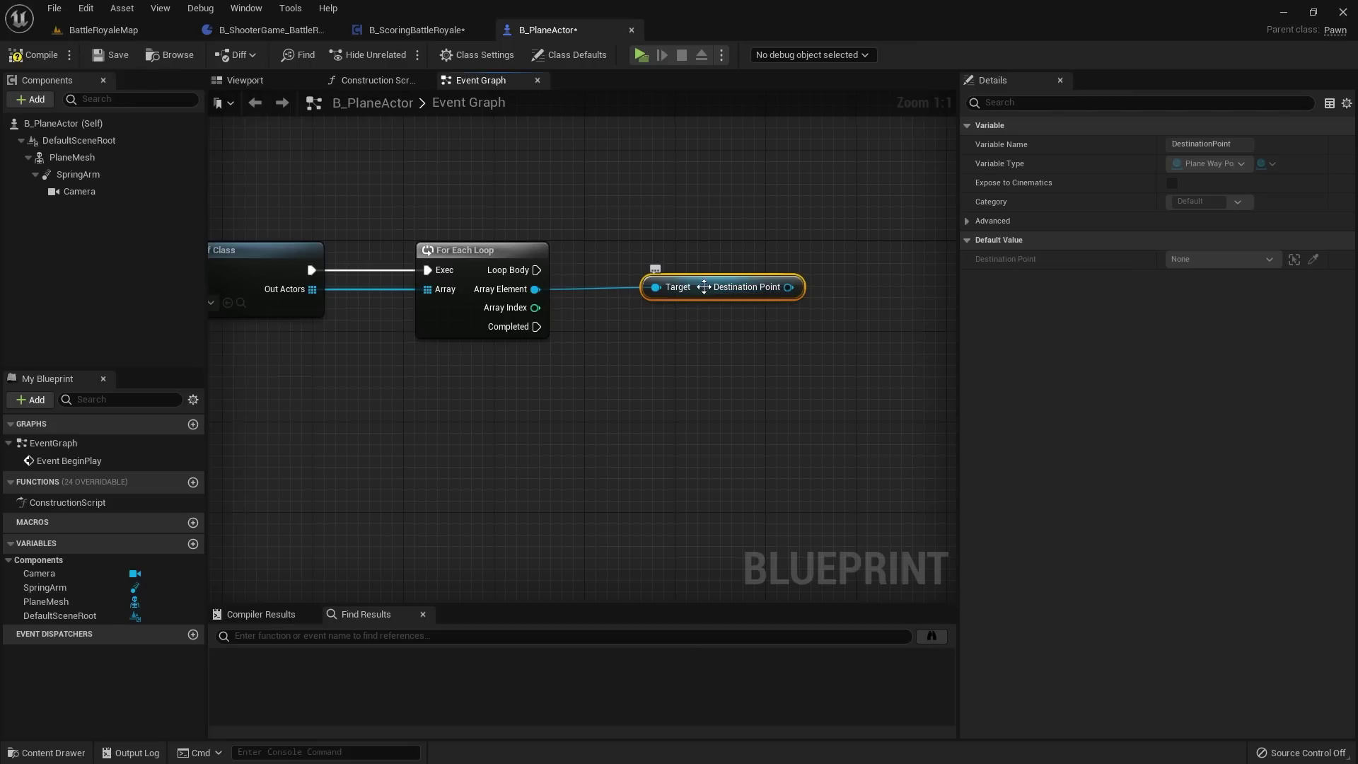
{"action": "right_click", "coordinate": [788, 287]}
{"action": "left_click", "coordinate": [830, 410]}
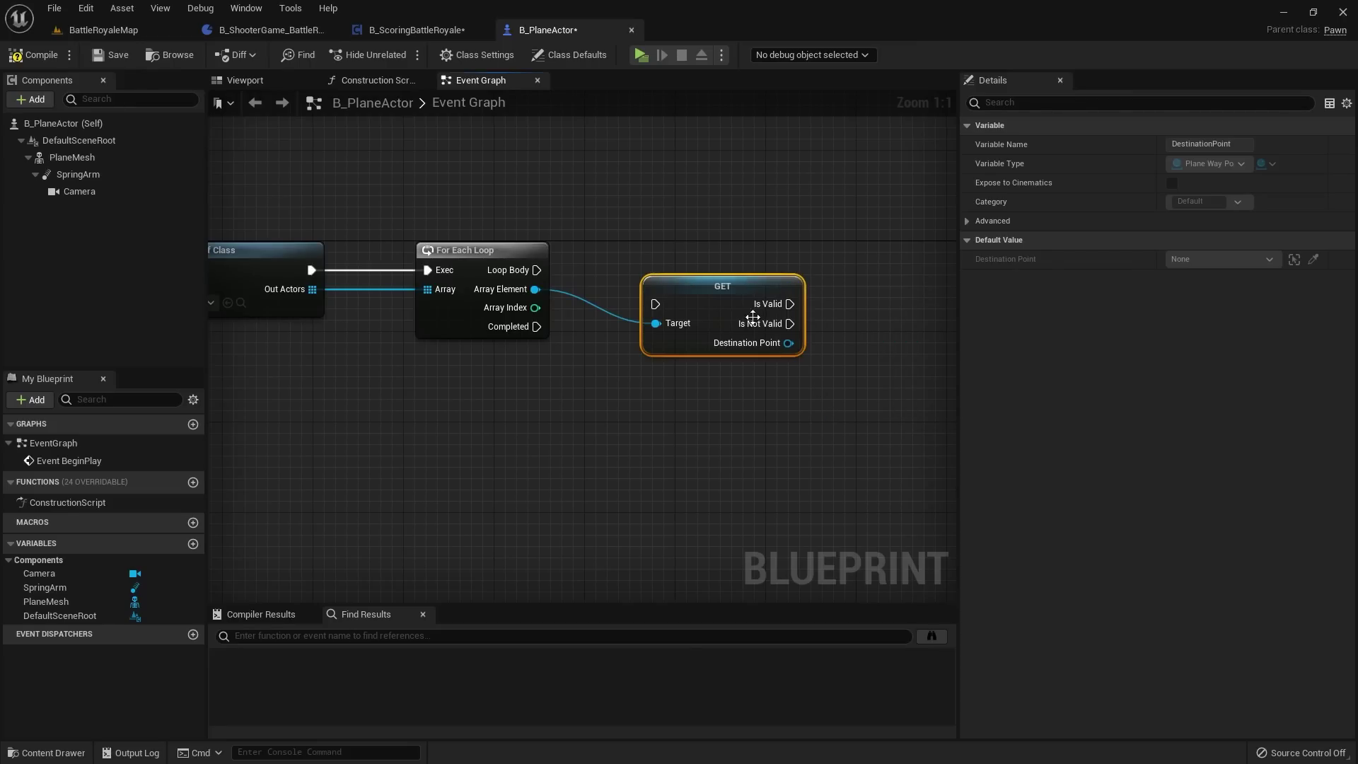
Step: Align the validated get with the loop, run it from Loop Body, and compile and save the blueprint
{"action": "left_click_drag", "start_coordinate": [733, 310], "coordinate": [731, 275]}
{"action": "left_click_drag", "start_coordinate": [536, 269], "coordinate": [655, 270]}
{"action": "left_click", "coordinate": [716, 216]}
{"action": "right_click_drag", "start_coordinate": [717, 216], "coordinate": [755, 237]}
{"action": "scroll", "coordinate": [662, 207], "scroll_direction": "down", "scroll_amount": 1}
{"action": "scroll", "coordinate": [716, 245], "scroll_direction": "down", "scroll_amount": 1}
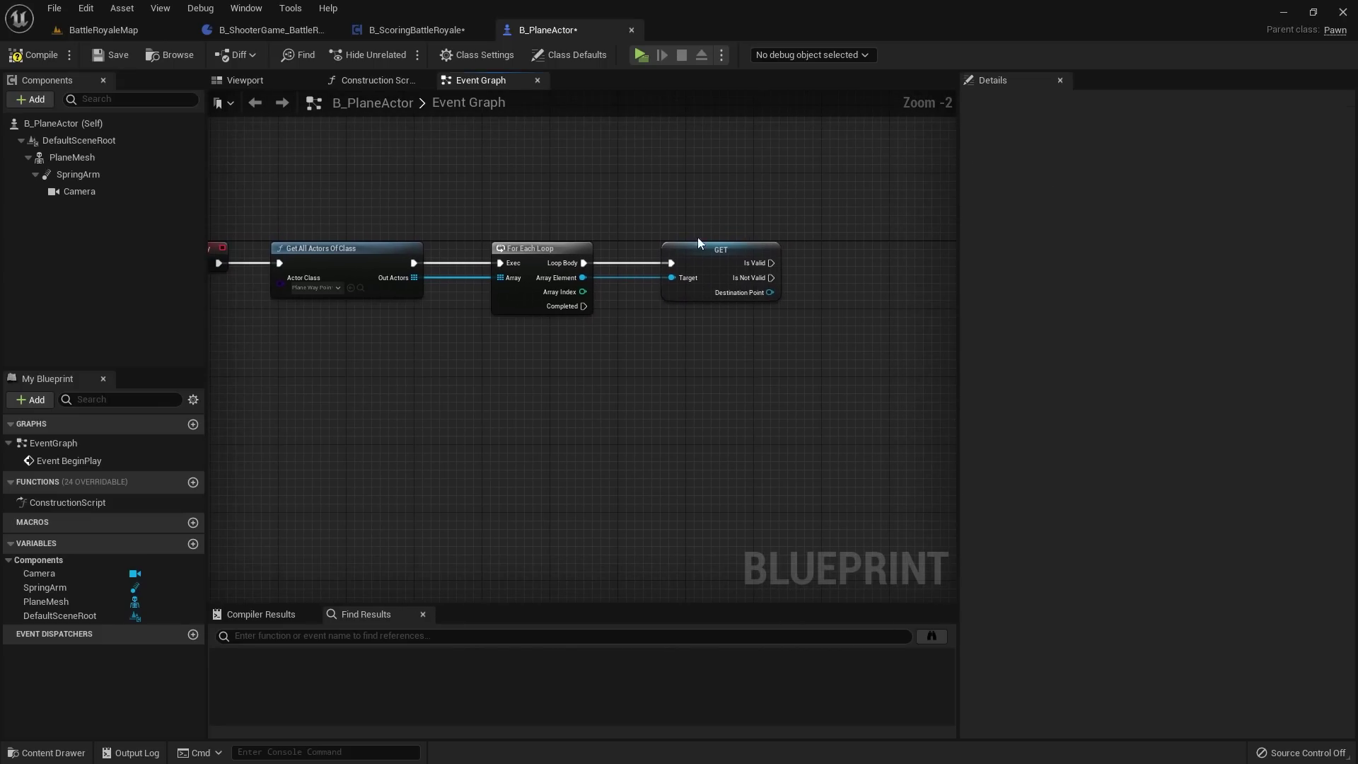
{"action": "left_click", "coordinate": [53, 57]}
Step: Add a Get Actor Location node for the For Each Loop's Array Element below the validated get
{"action": "right_click_drag", "start_coordinate": [711, 246], "coordinate": [615, 316]}
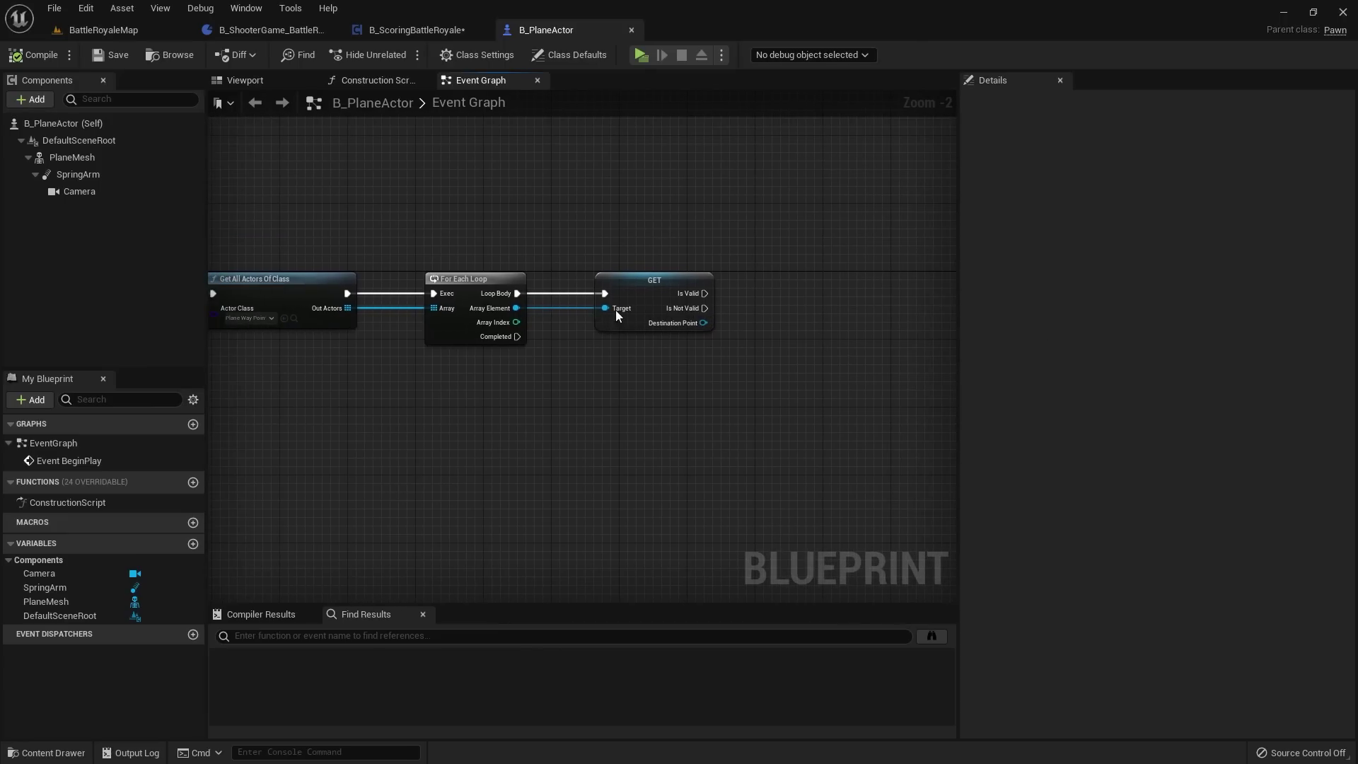
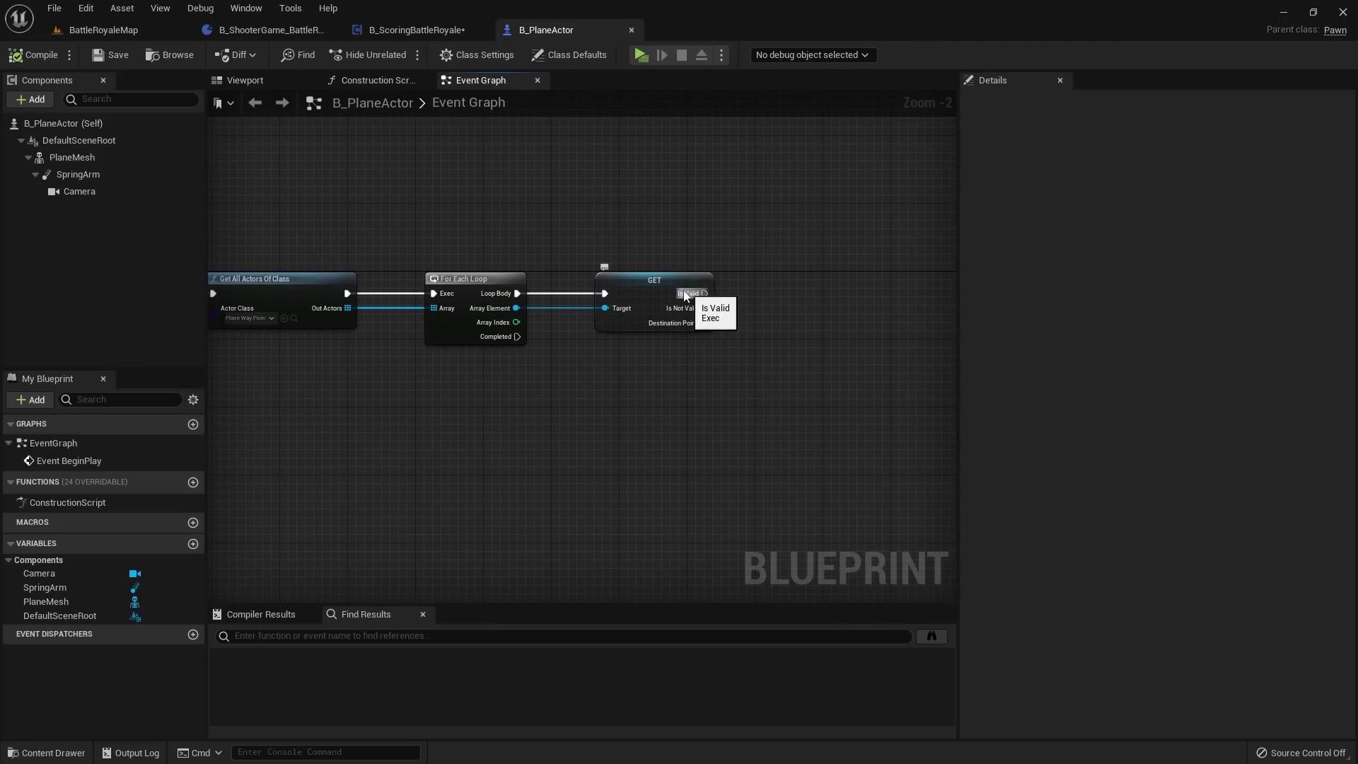
{"action": "right_click_drag", "start_coordinate": [703, 279], "coordinate": [697, 263]}
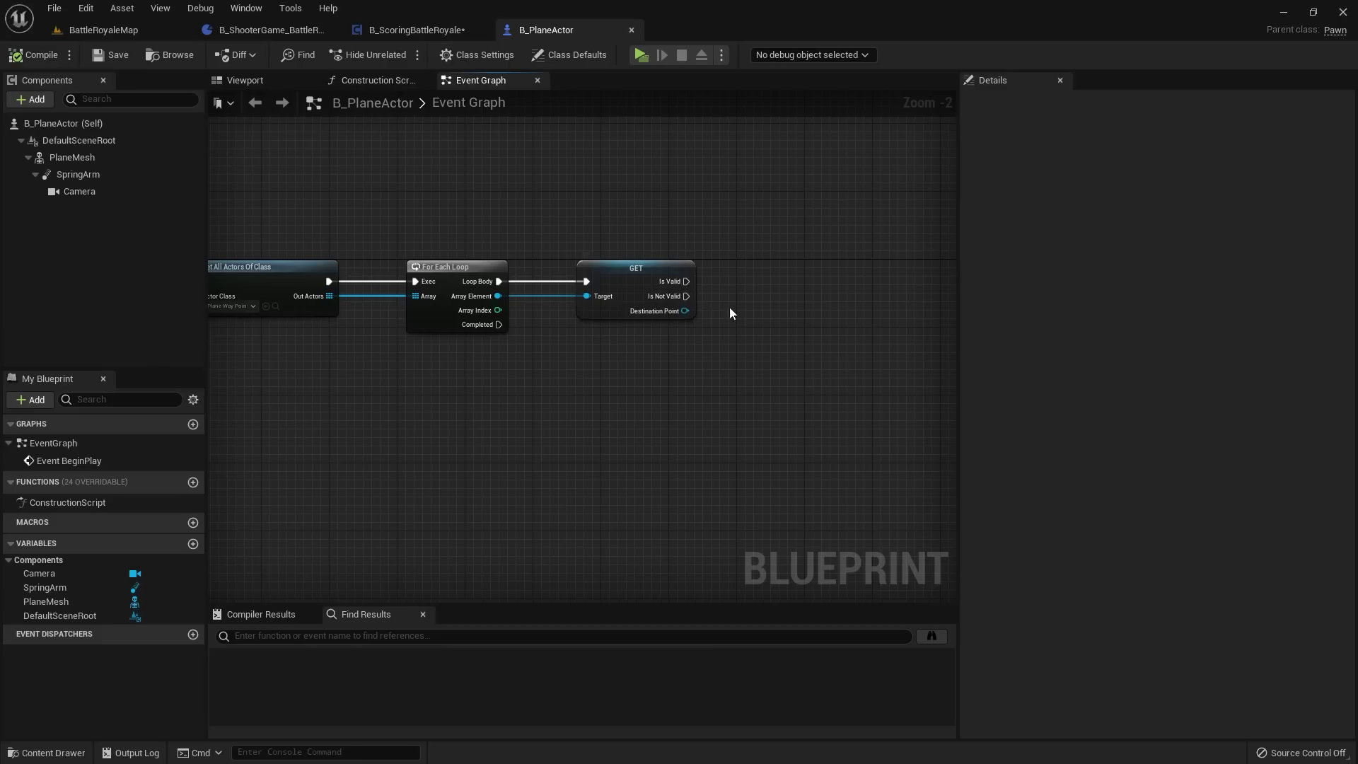
{"action": "right_click_drag", "start_coordinate": [734, 313], "coordinate": [655, 329]}
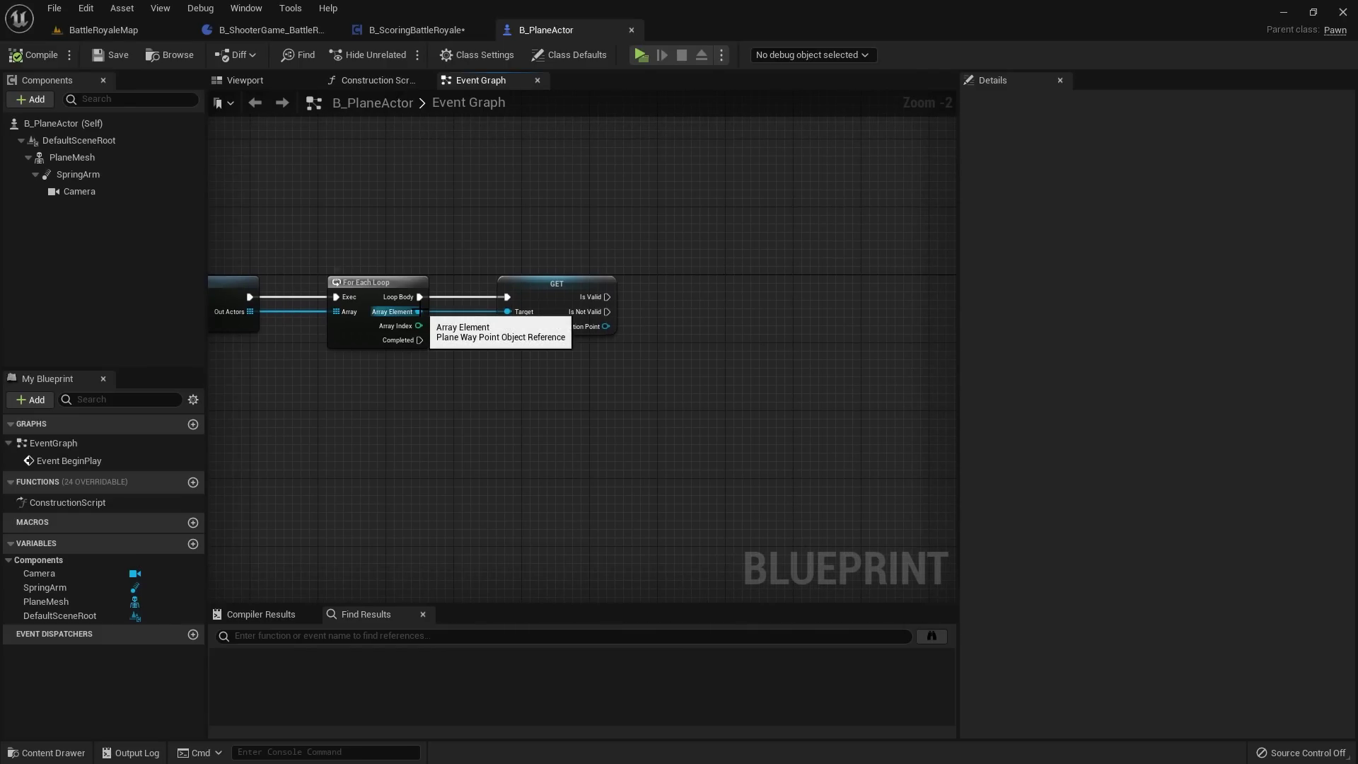
{"action": "left_click_drag", "start_coordinate": [418, 311], "coordinate": [601, 408]}
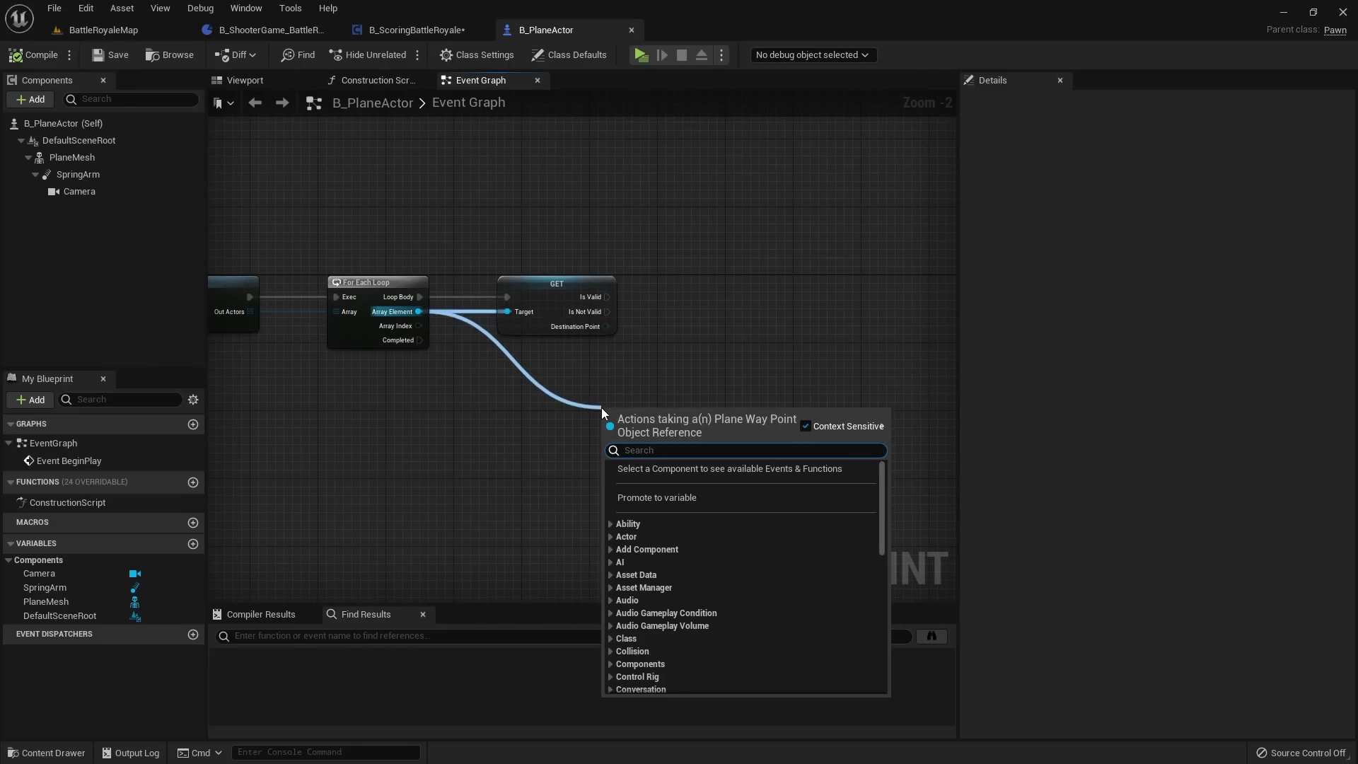
{"action": "type", "text": "get actor loc"}
{"action": "key", "text": "Return"}
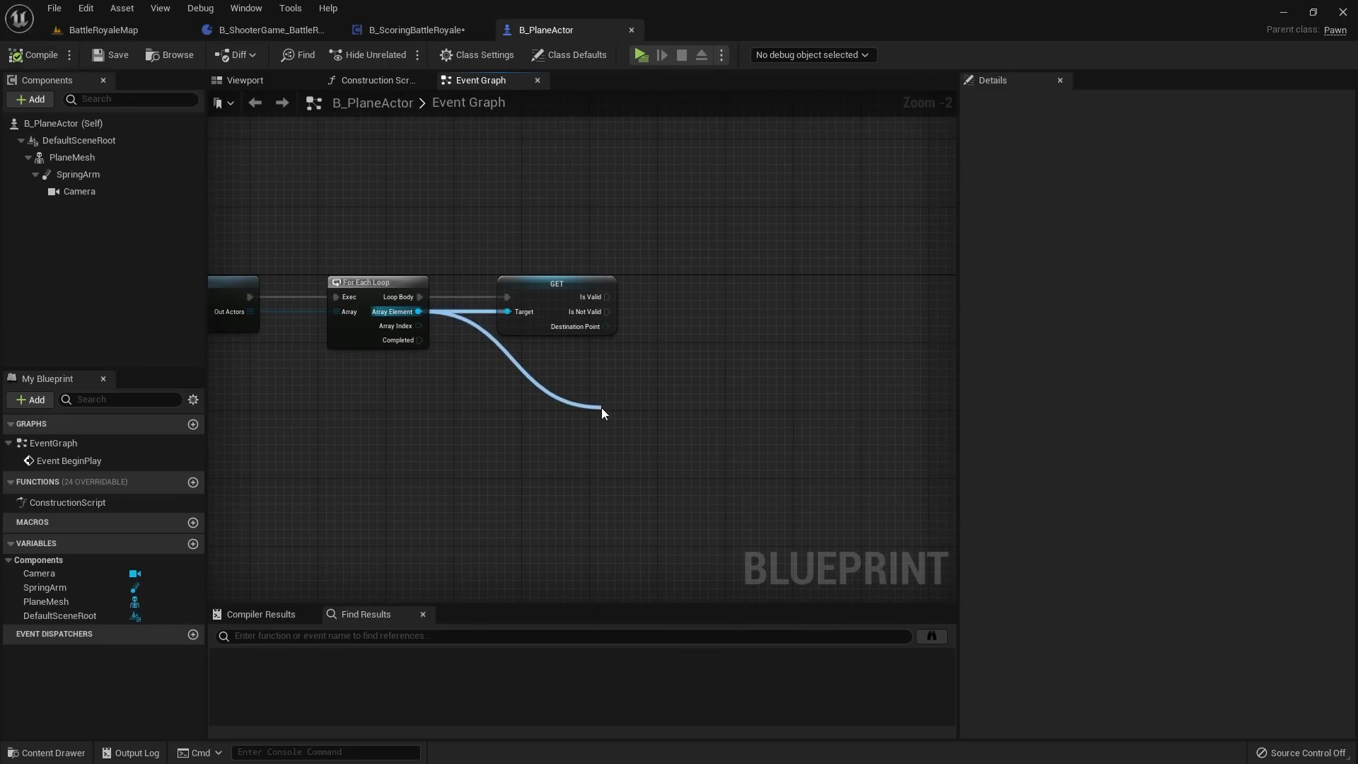
Step: Add Set Actor Location on the plane itself, fed by the waypoint's location and executed from Is Valid, and tidy the nodes
{"action": "left_click_drag", "start_coordinate": [637, 416], "coordinate": [700, 316]}
{"action": "type", "text": "set acto"}
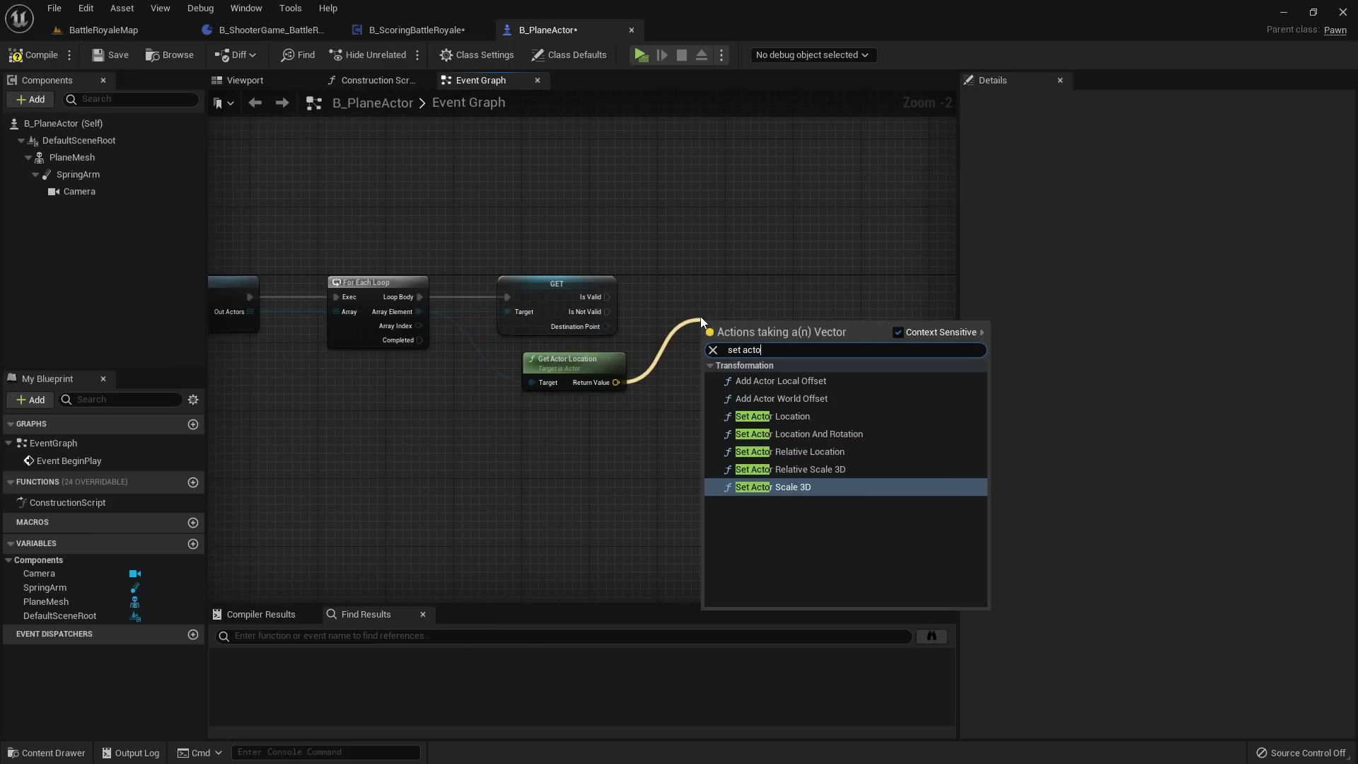
{"action": "type", "text": "r locat"}
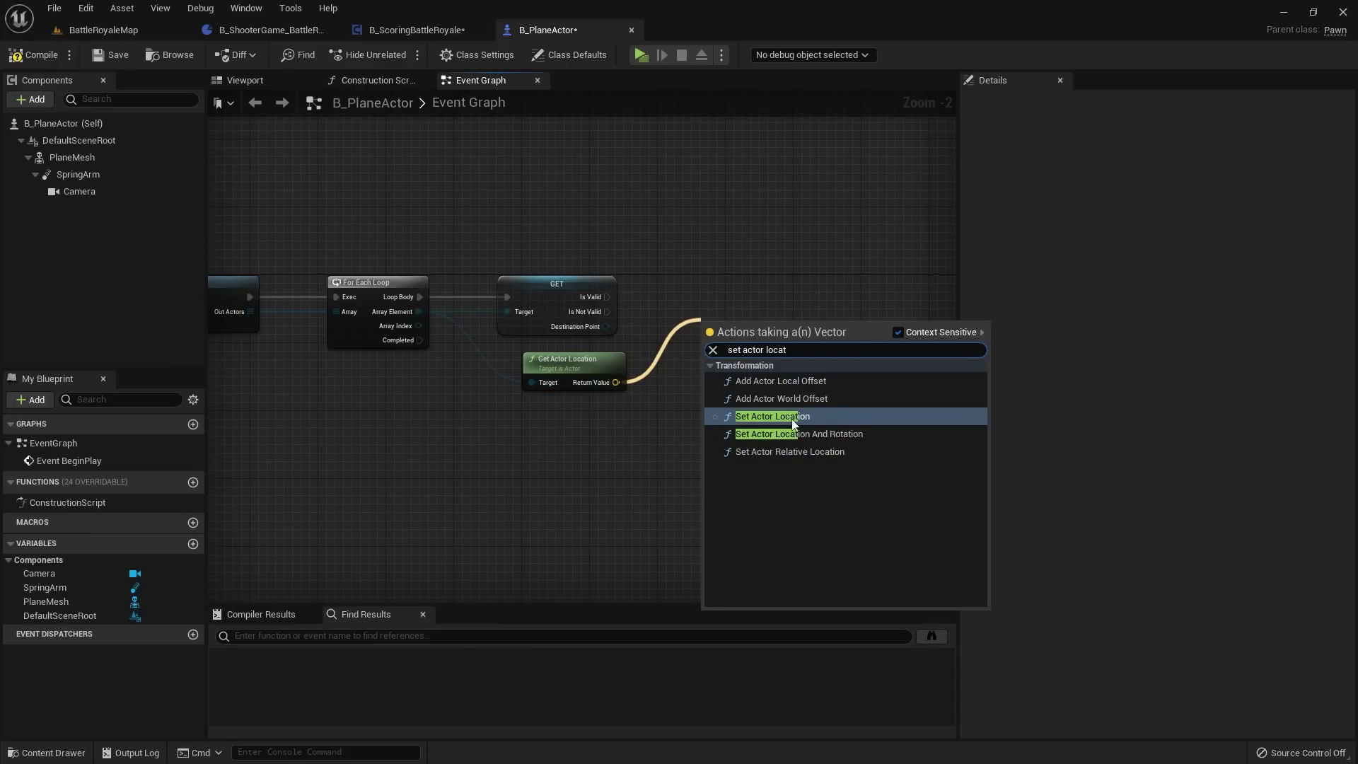
{"action": "left_click", "coordinate": [791, 419]}
{"action": "left_click_drag", "start_coordinate": [789, 316], "coordinate": [783, 276]}
{"action": "left_click_drag", "start_coordinate": [607, 297], "coordinate": [702, 306]}
{"action": "left_click", "coordinate": [740, 232]}
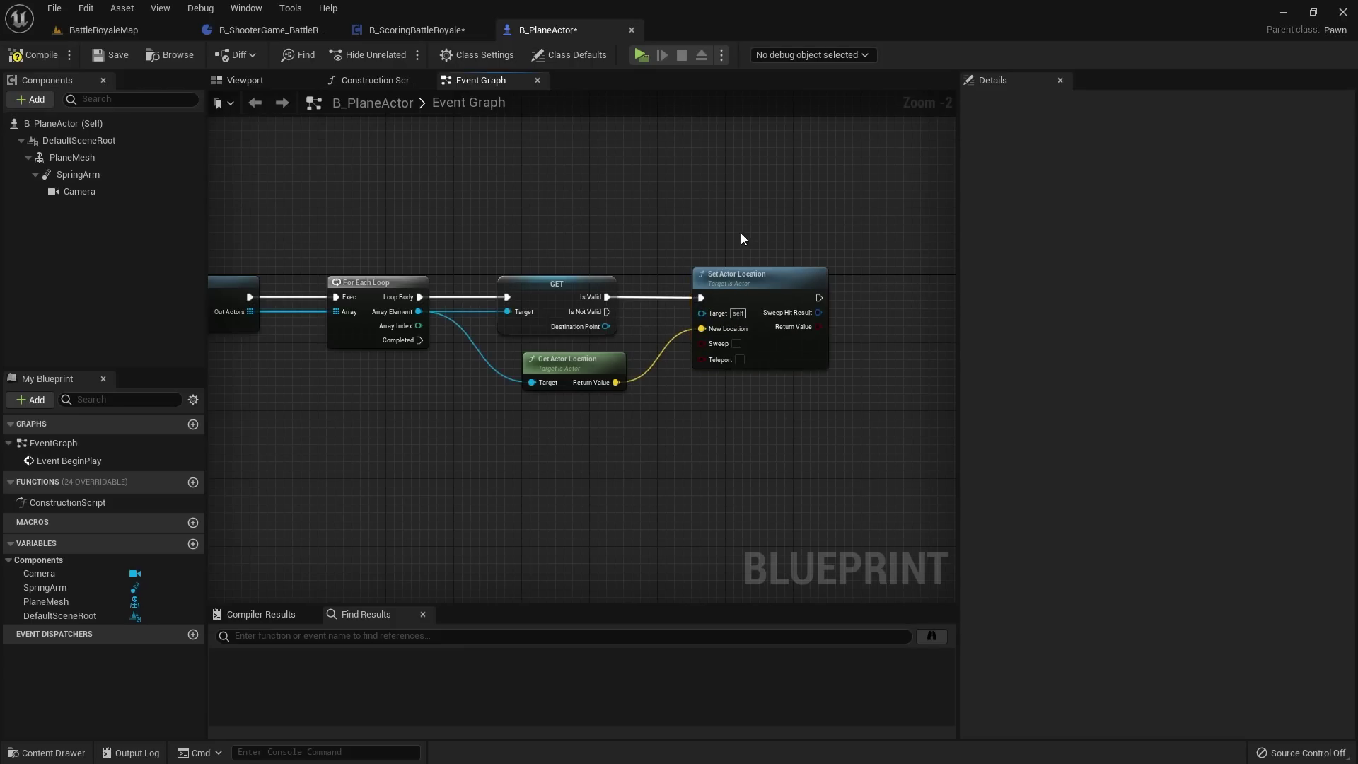
{"action": "right_click_drag", "start_coordinate": [756, 203], "coordinate": [807, 182]}
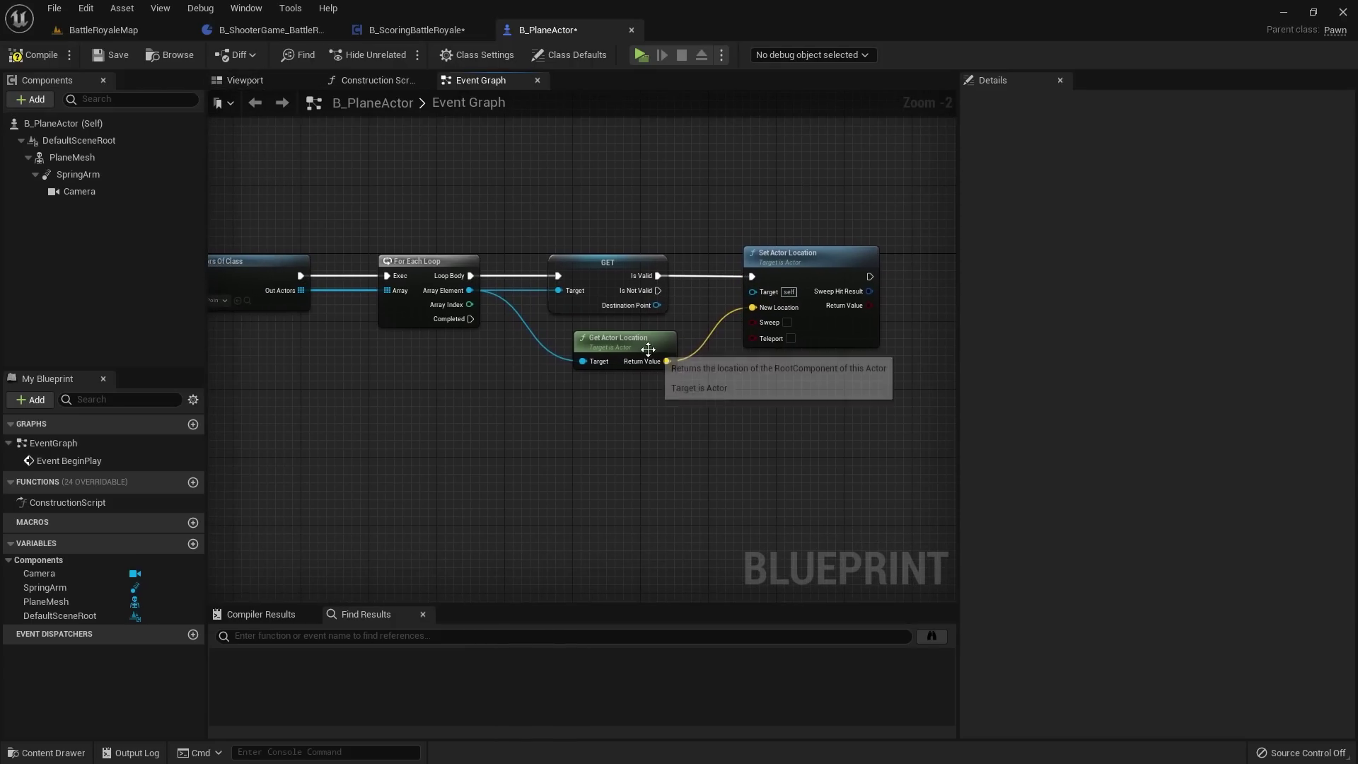
{"action": "left_click_drag", "start_coordinate": [645, 347], "coordinate": [628, 347]}
Step: Add a Get World Rotation (Arrow) node for the loop's Array Element and place it below Set Actor Location
{"action": "right_click_drag", "start_coordinate": [343, 304], "coordinate": [465, 296]}
{"action": "right_click_drag", "start_coordinate": [865, 251], "coordinate": [686, 266]}
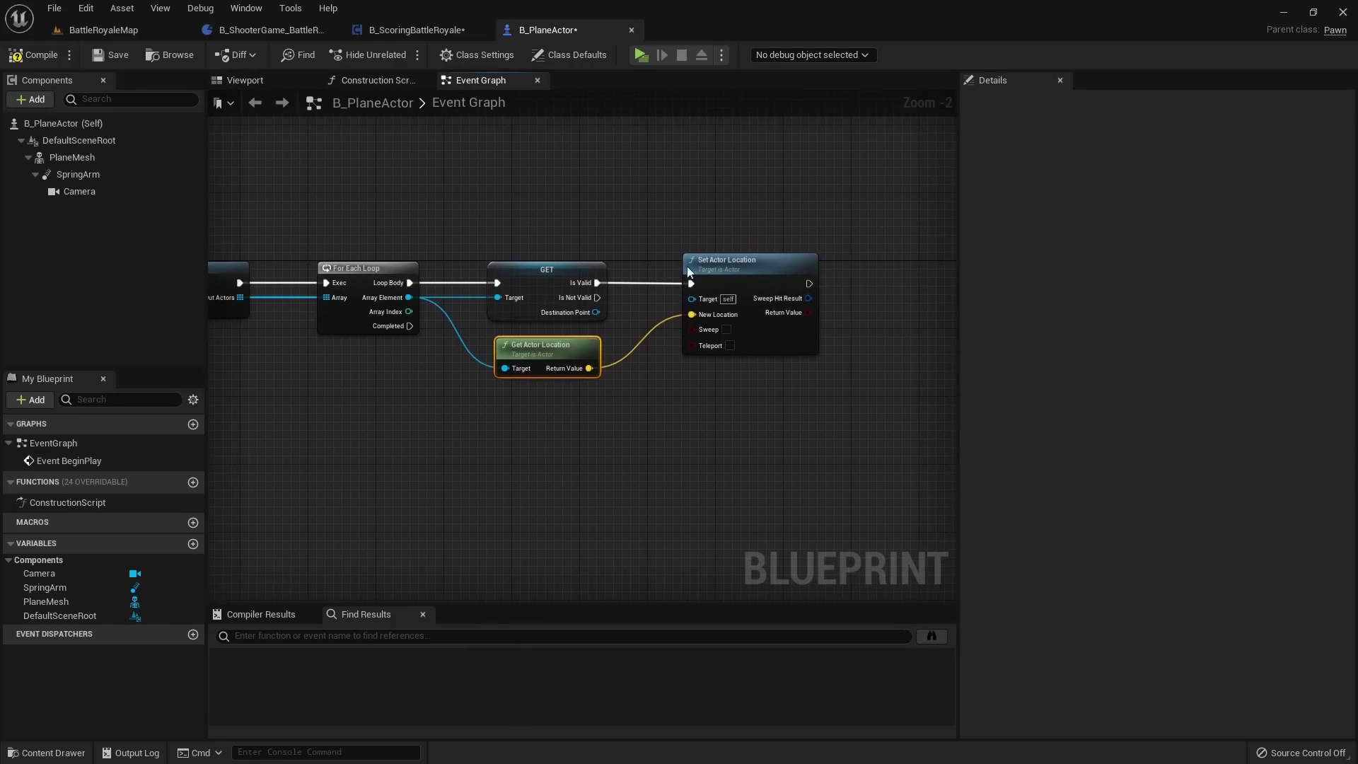
{"action": "scroll", "coordinate": [778, 290], "scroll_direction": "up", "scroll_amount": 2}
{"action": "right_click_drag", "start_coordinate": [827, 233], "coordinate": [784, 206]}
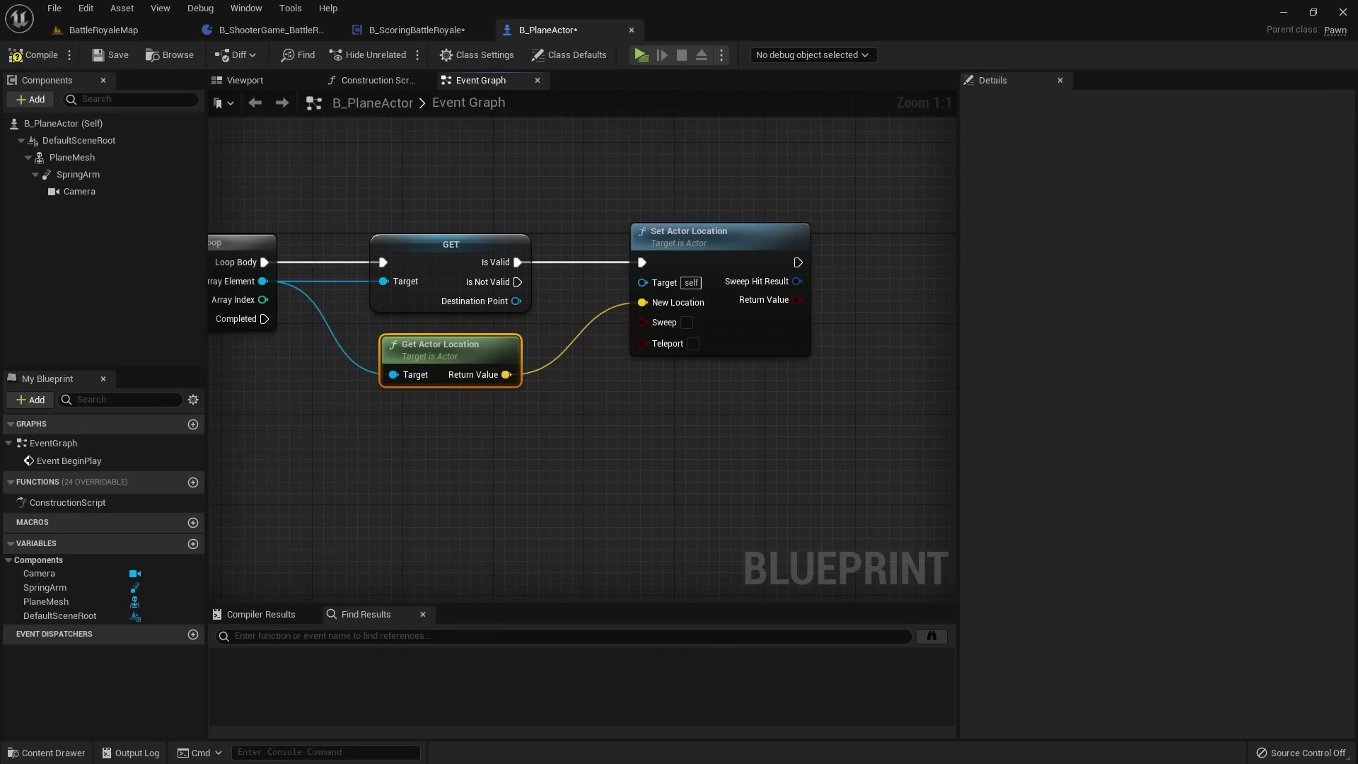
{"action": "right_click_drag", "start_coordinate": [415, 309], "coordinate": [449, 294]}
{"action": "left_click_drag", "start_coordinate": [296, 267], "coordinate": [428, 423]}
{"action": "type", "text": "gt"}
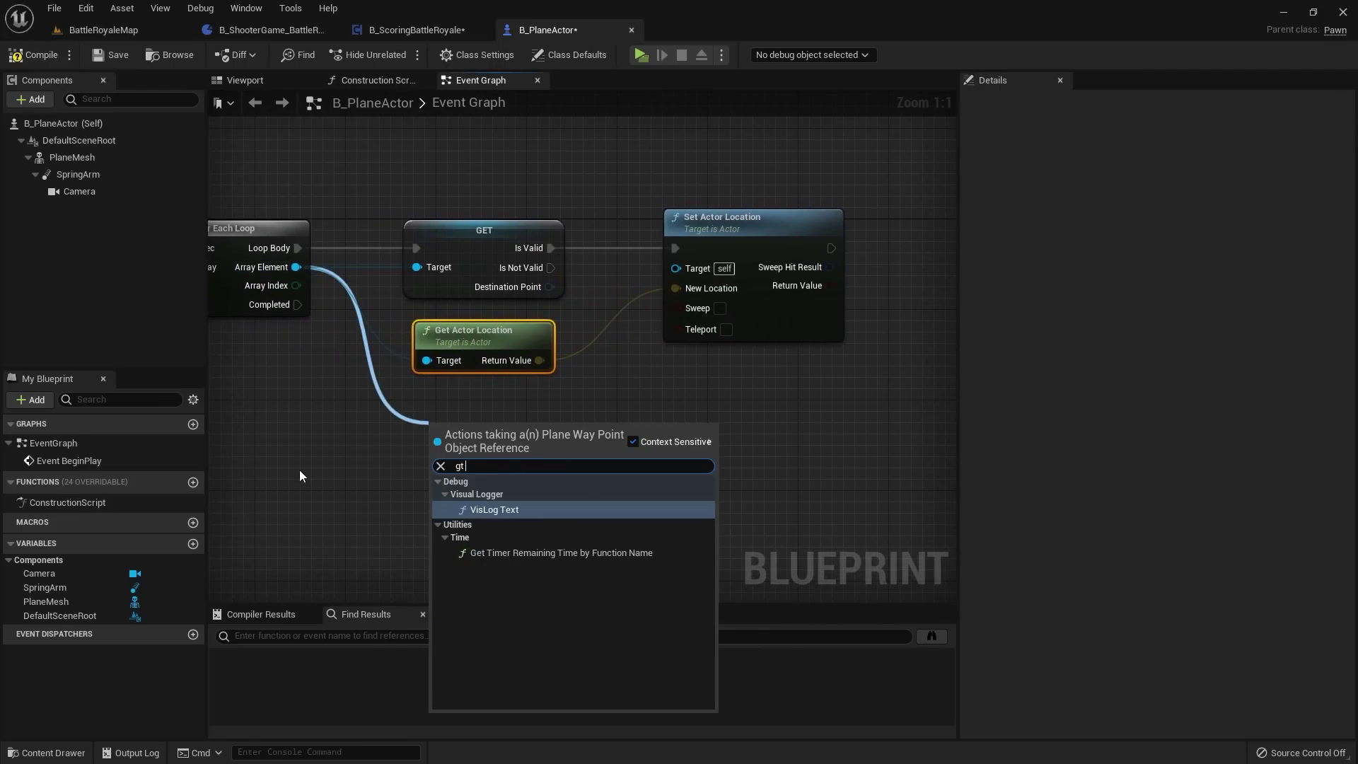
{"action": "type", "text": " world rot"}
{"action": "key", "text": "ctrl+a"}
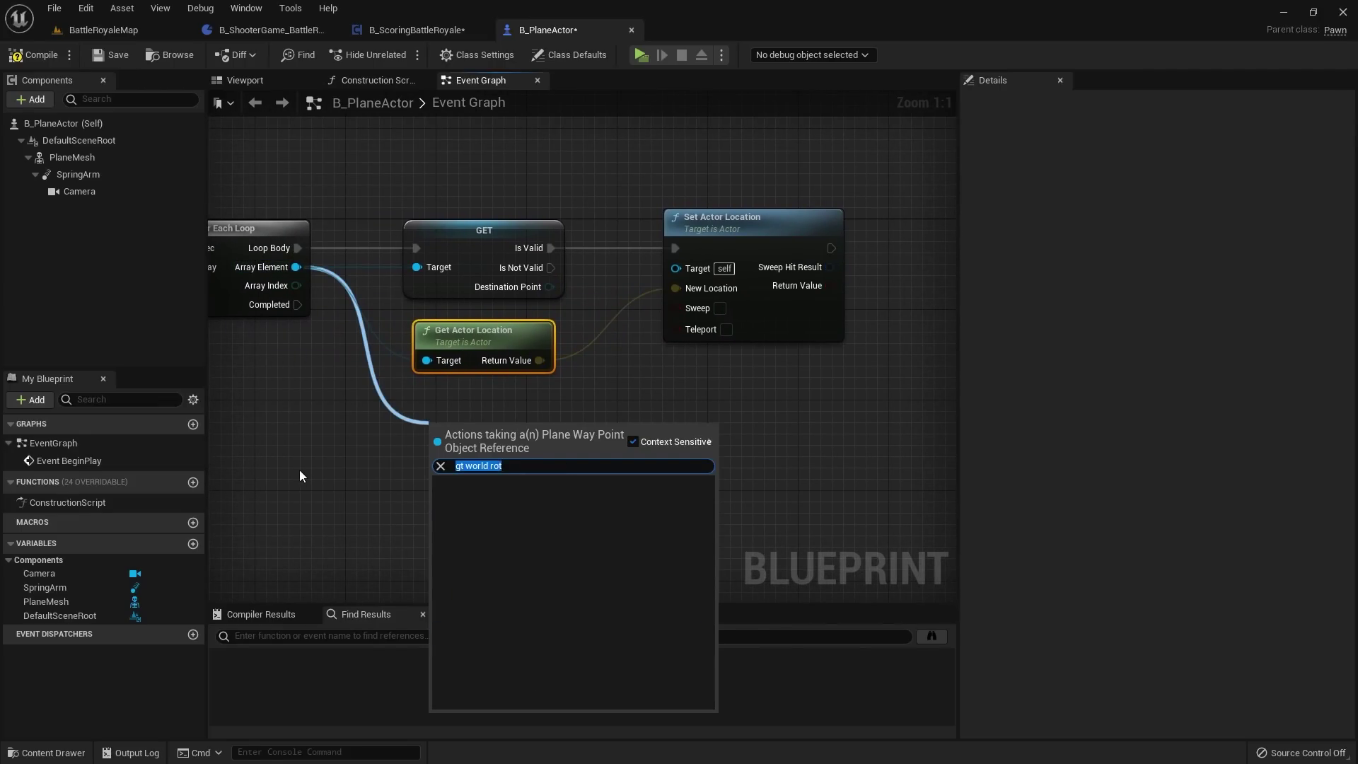
{"action": "type", "text": "get world rotat"}
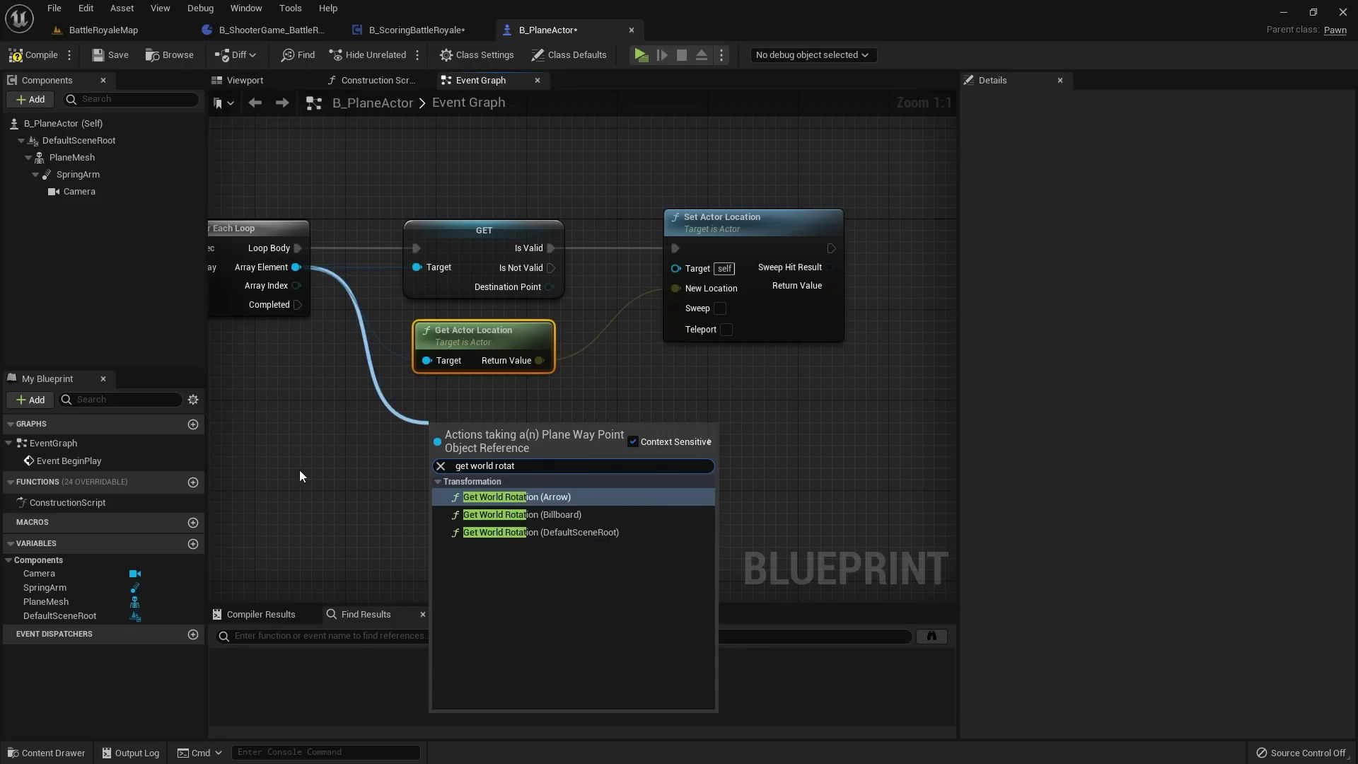
{"action": "key", "text": "Return"}
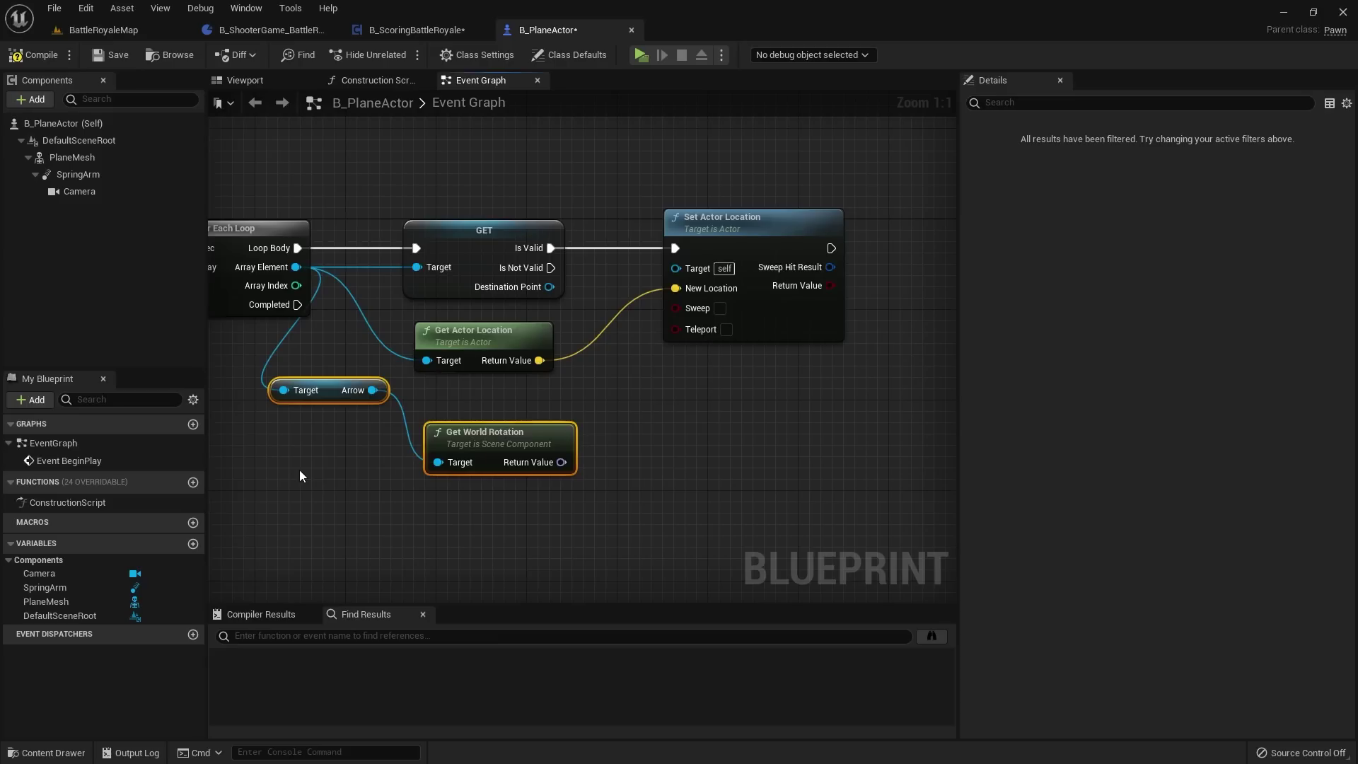
{"action": "left_click_drag", "start_coordinate": [499, 432], "coordinate": [770, 379]}
{"action": "left_click", "coordinate": [652, 404]}
Step: Add Set Actor Rotation after Set Actor Location, using the arrow's world rotation as New Rotation, and compile and save the blueprint
{"action": "right_click_drag", "start_coordinate": [835, 364], "coordinate": [591, 385]}
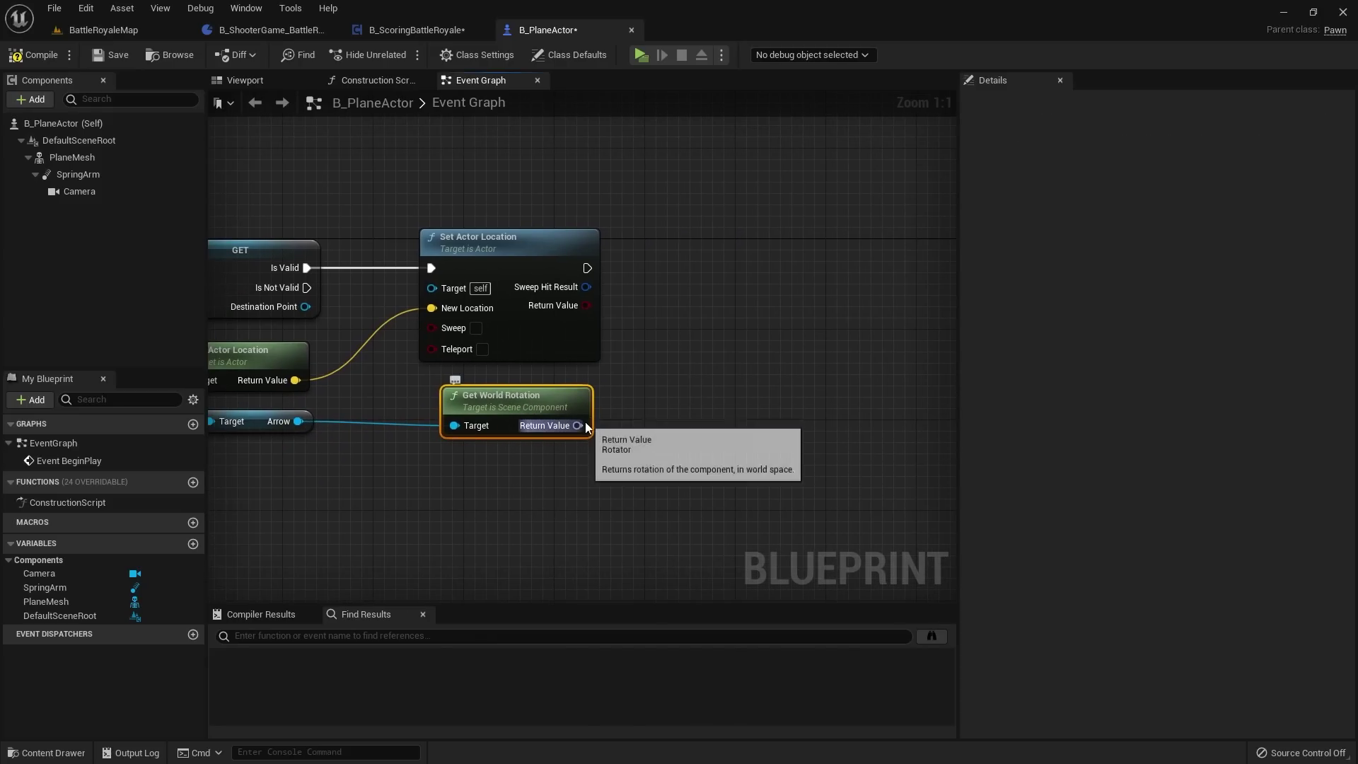
{"action": "left_click_drag", "start_coordinate": [579, 425], "coordinate": [690, 299]}
{"action": "type", "text": "set actor rot"}
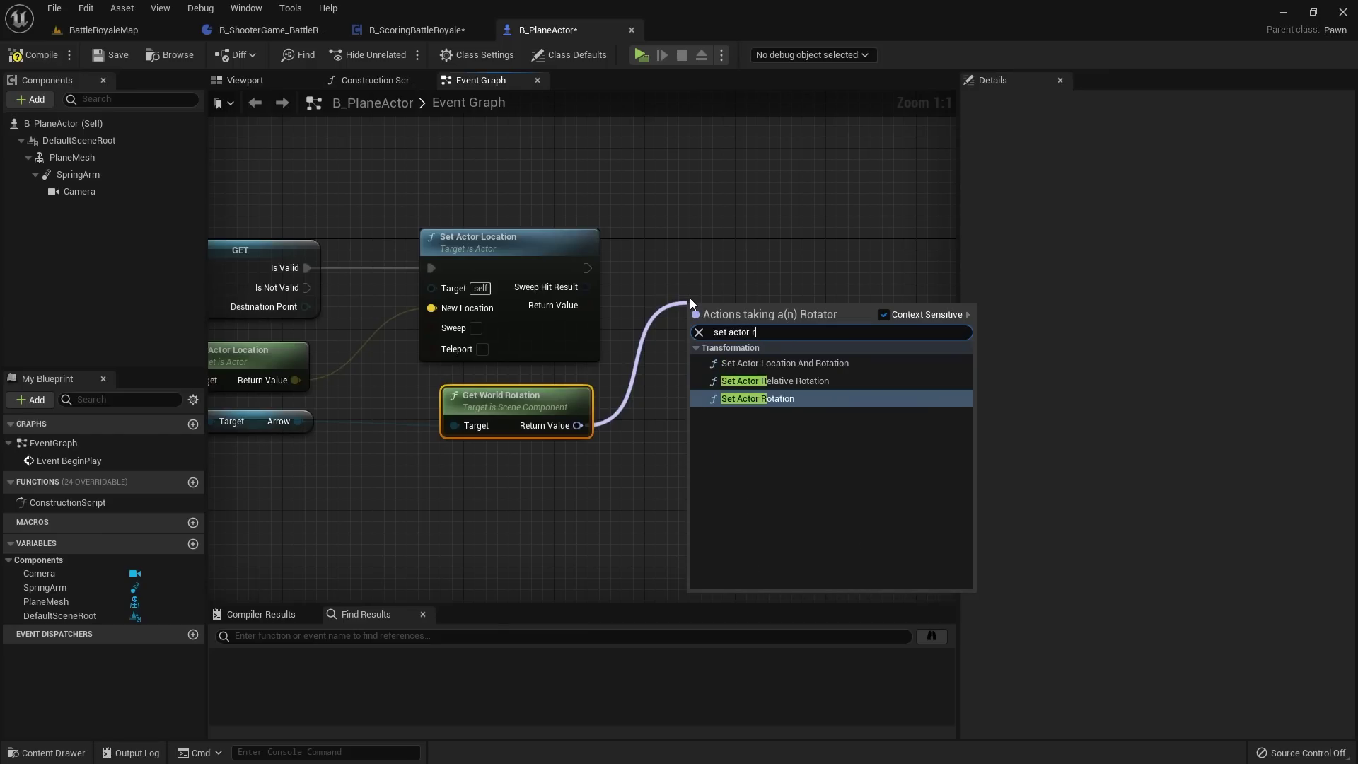
{"action": "key", "text": "Return"}
{"action": "left_click_drag", "start_coordinate": [699, 312], "coordinate": [708, 241]}
{"action": "left_click", "coordinate": [699, 192]}
{"action": "left_click", "coordinate": [15, 55]}
Step: Try turning PlaneWayPoint in BattleRoyaleMap to -30 degrees about its Z axis, and undo the rotation
{"action": "left_click", "coordinate": [106, 30]}
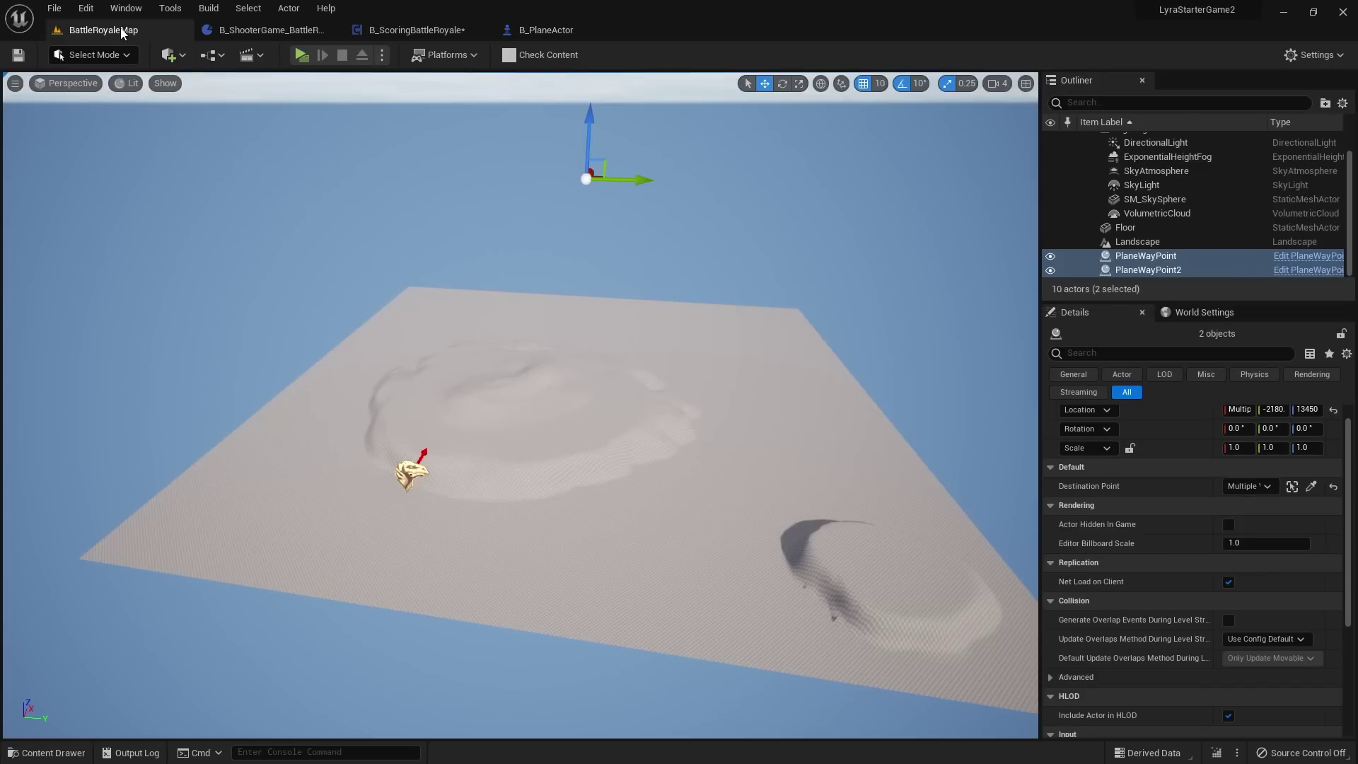
{"action": "left_click", "coordinate": [459, 435]}
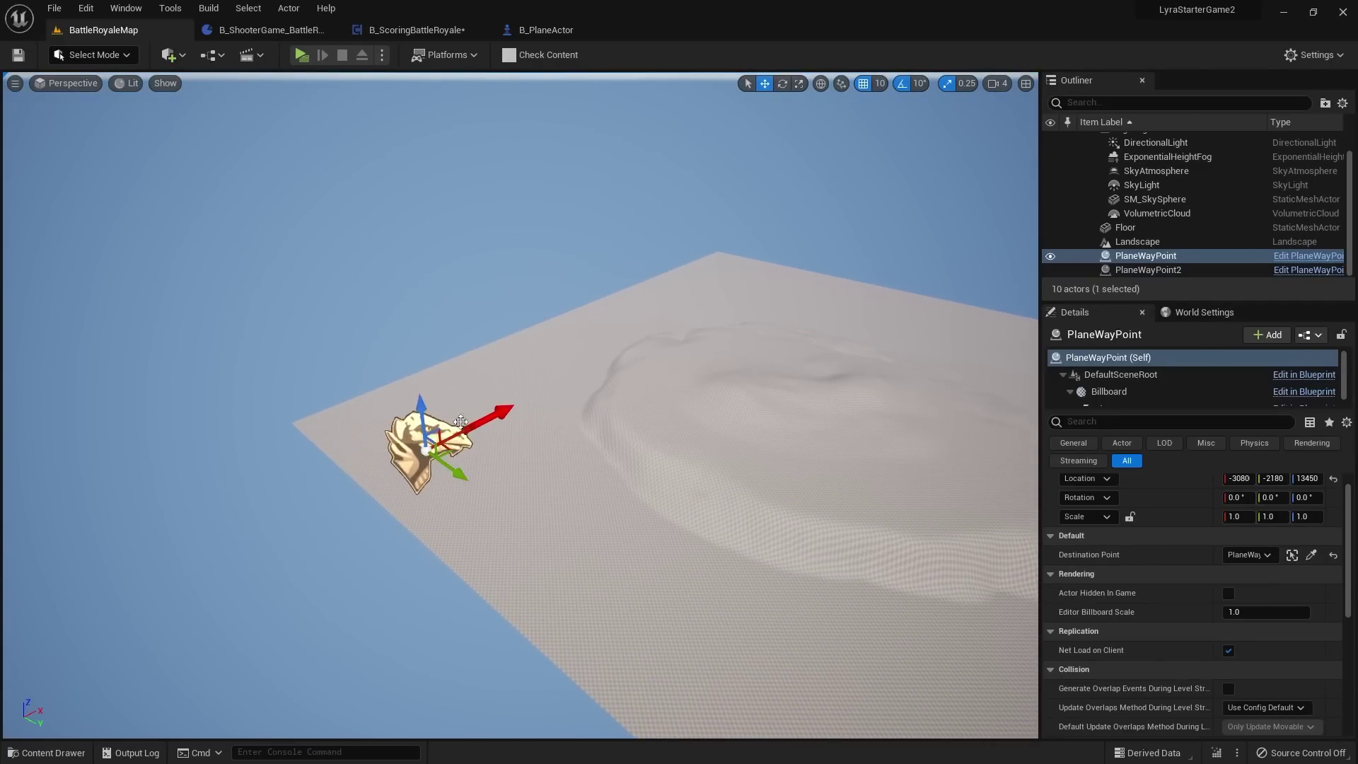
{"action": "scroll", "coordinate": [445, 518], "scroll_direction": "up", "scroll_amount": 3}
{"action": "right_click_drag", "start_coordinate": [418, 503], "coordinate": [510, 516]}
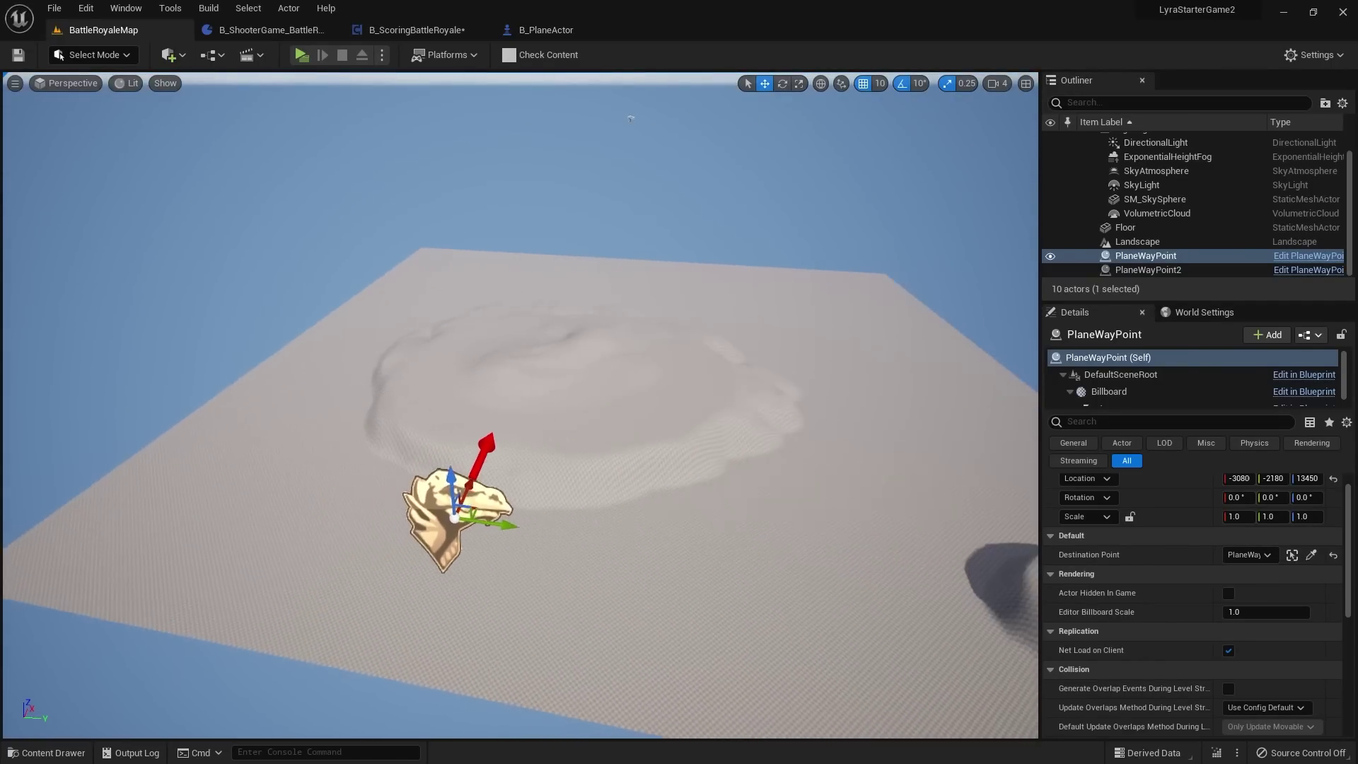
{"action": "key", "text": "e"}
{"action": "left_click_drag", "start_coordinate": [539, 557], "coordinate": [564, 532]}
{"action": "right_click_drag", "start_coordinate": [524, 550], "coordinate": [581, 546]}
{"action": "key", "text": "w"}
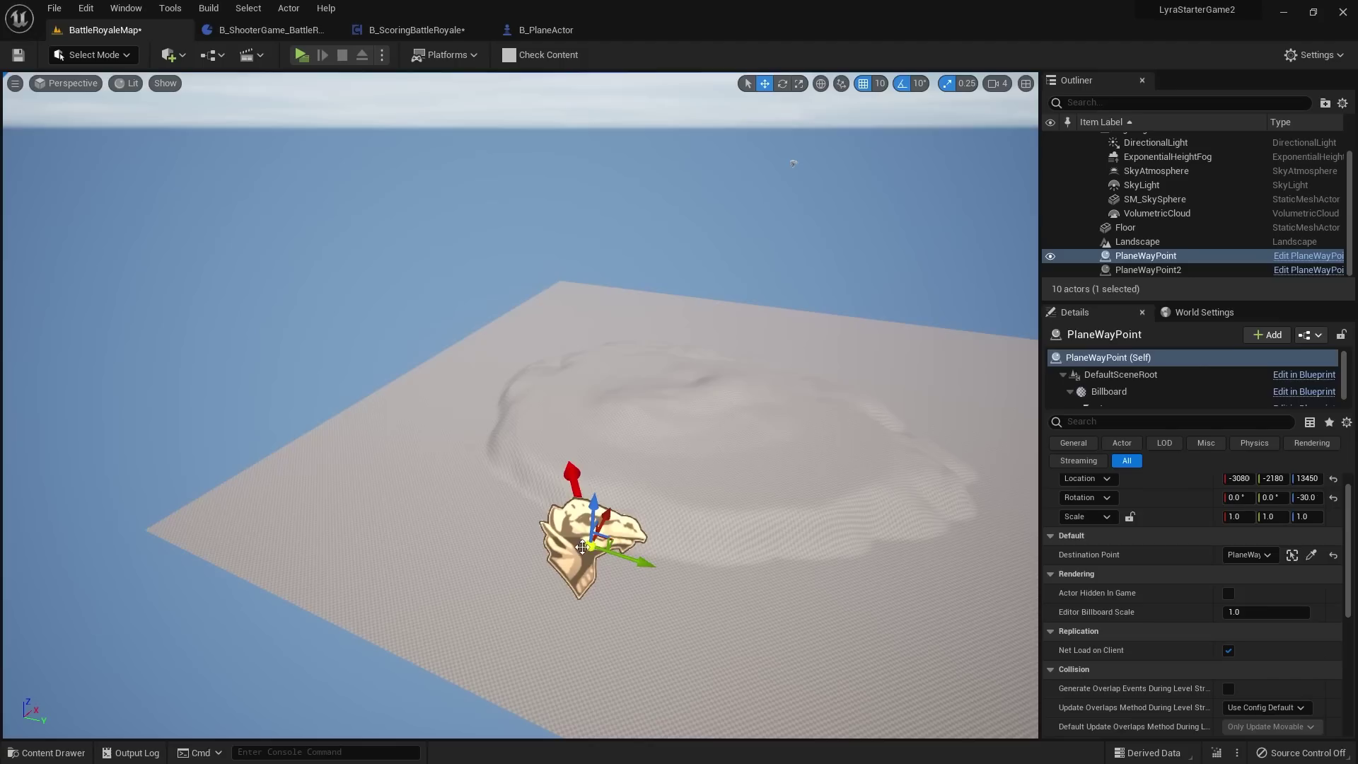
{"action": "right_click_drag", "start_coordinate": [565, 483], "coordinate": [480, 350]}
{"action": "key", "text": "ctrl+z"}
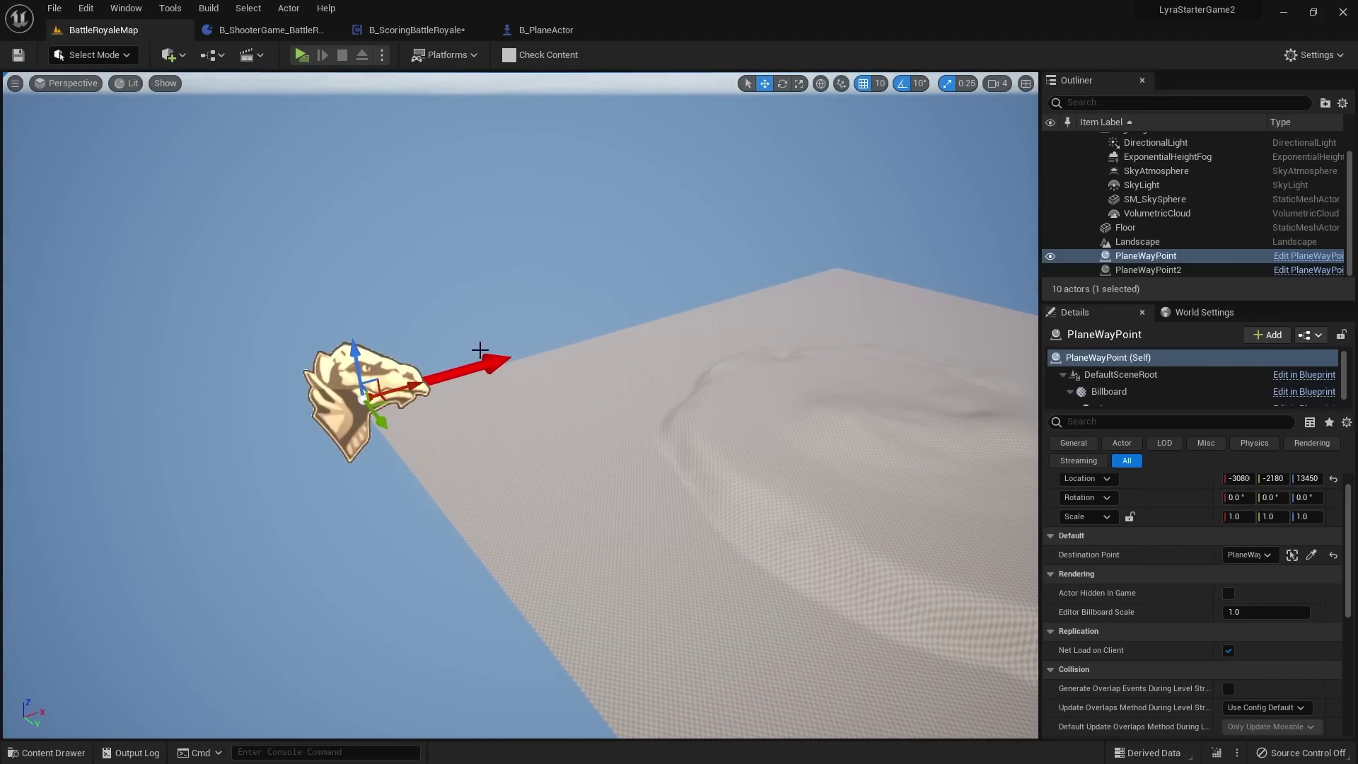
Step: In B_PlaneActor, add a Get Actor Location node for the GET node's Destination Point, below Get World Rotation
{"action": "left_click", "coordinate": [546, 29]}
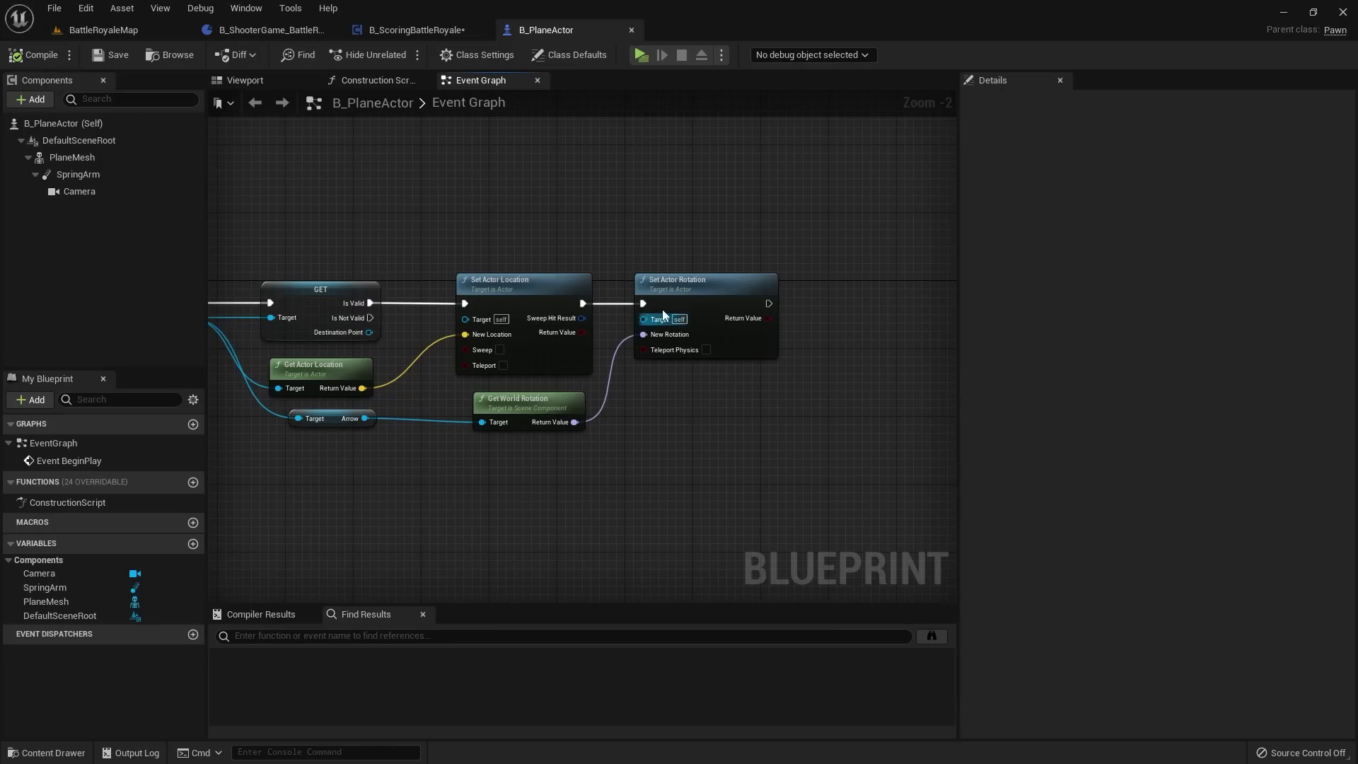
{"action": "right_click_drag", "start_coordinate": [664, 315], "coordinate": [838, 297]}
{"action": "scroll", "coordinate": [581, 321], "scroll_direction": "up", "scroll_amount": 2}
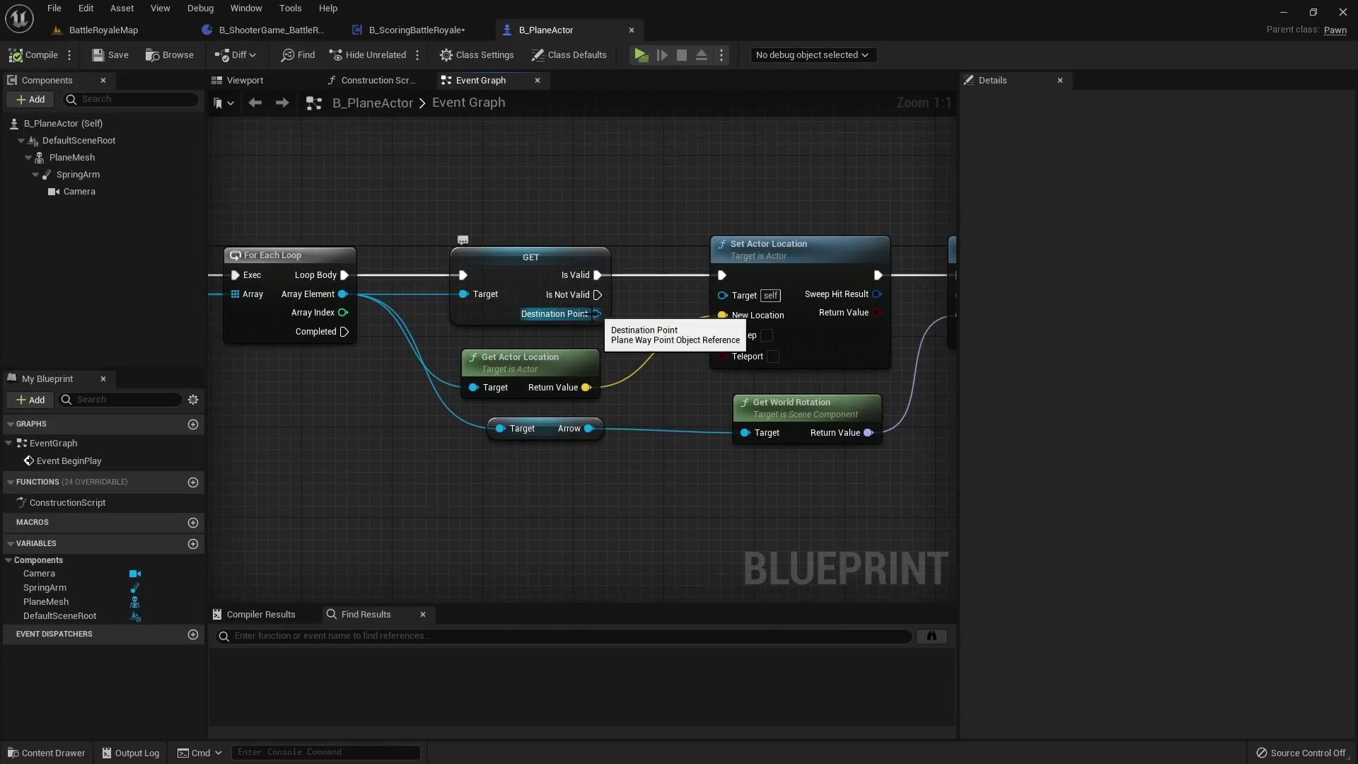
{"action": "right_click_drag", "start_coordinate": [593, 314], "coordinate": [478, 290]}
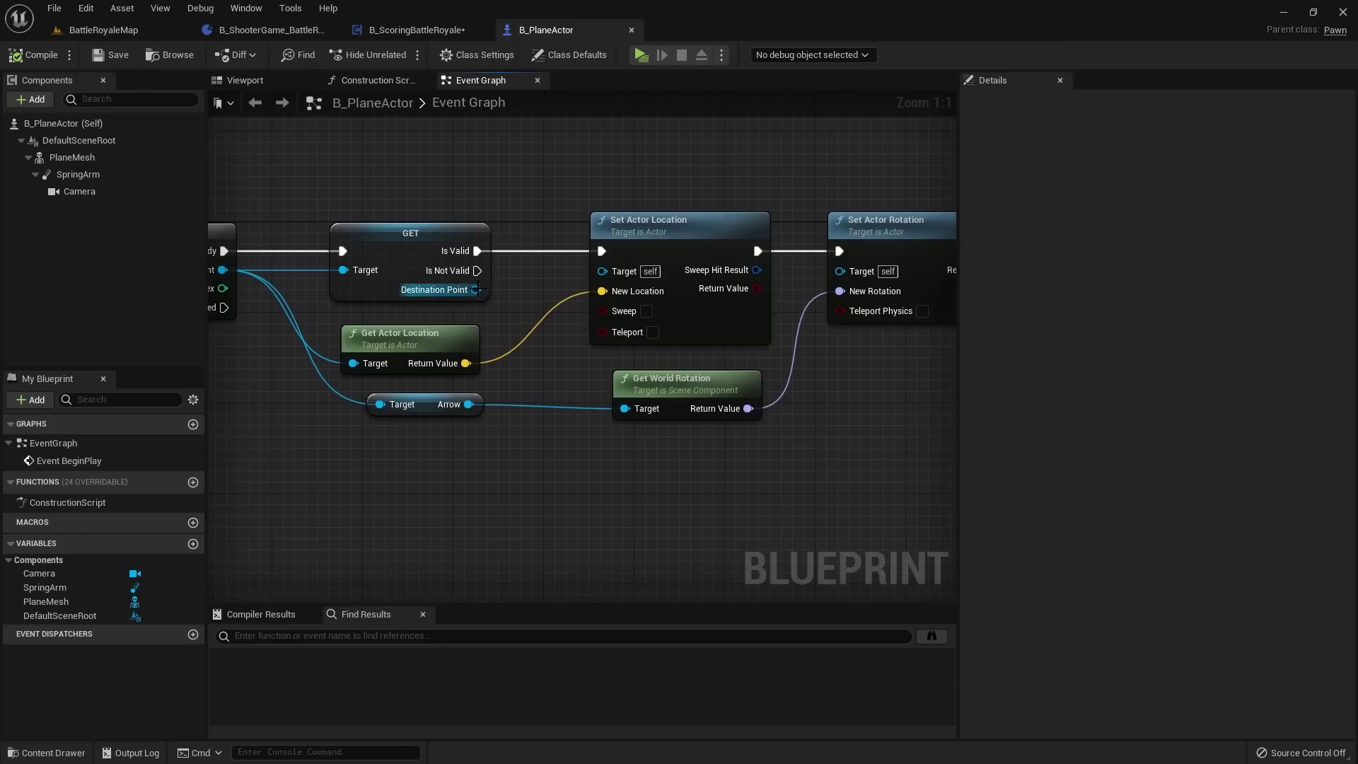
{"action": "left_click_drag", "start_coordinate": [478, 289], "coordinate": [626, 455]}
{"action": "type", "text": "get actor lo"}
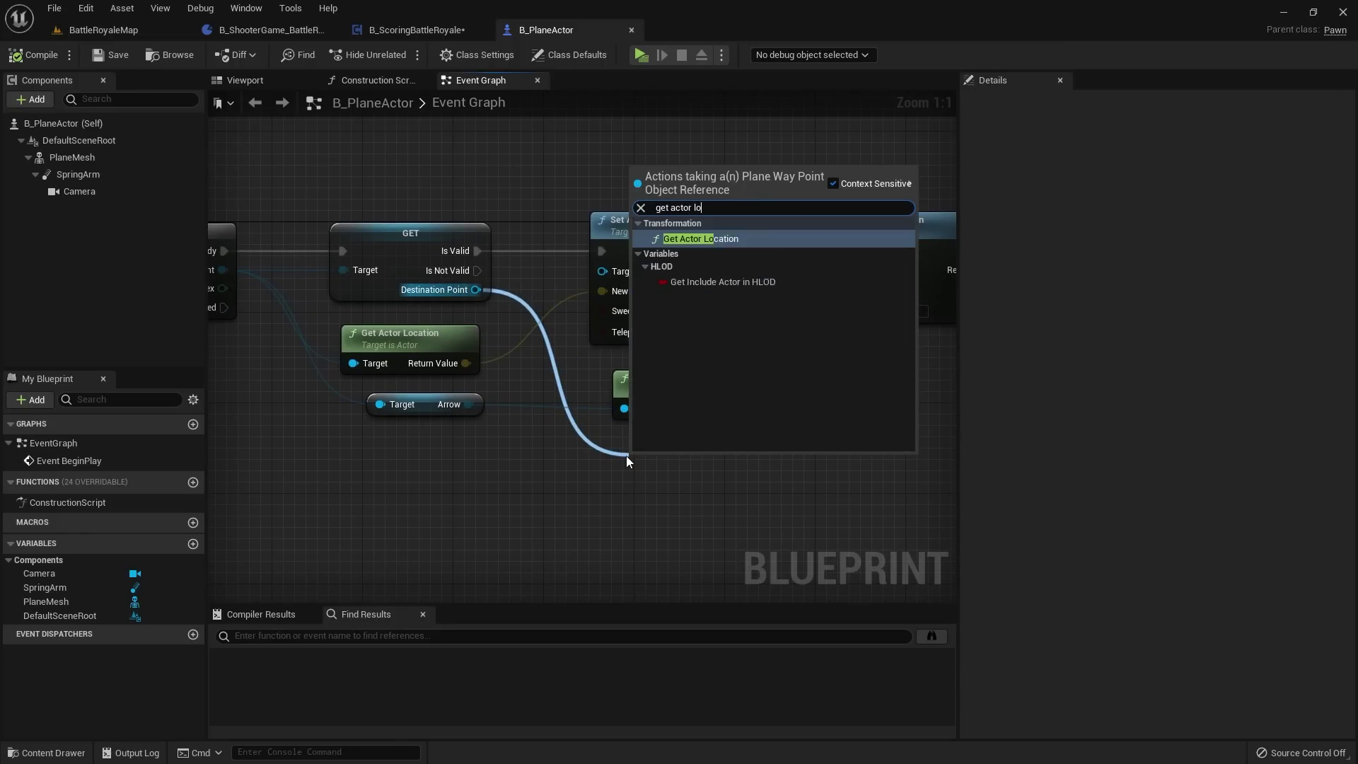
{"action": "key", "text": "Return"}
{"action": "right_click_drag", "start_coordinate": [626, 455], "coordinate": [510, 548]}
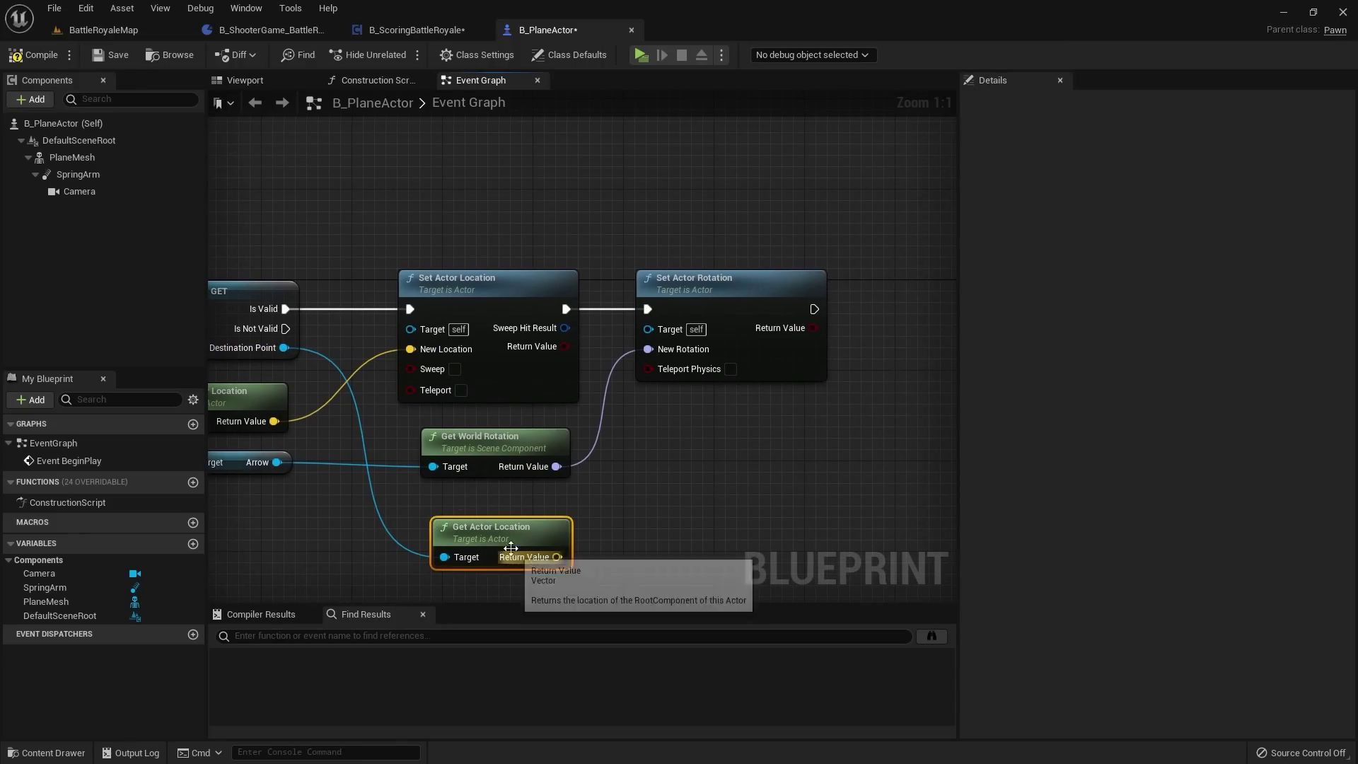
Step: Promote the destination's Get Actor Location result to a vector variable and name it DestinationLocation
{"action": "left_click_drag", "start_coordinate": [556, 557], "coordinate": [850, 418]}
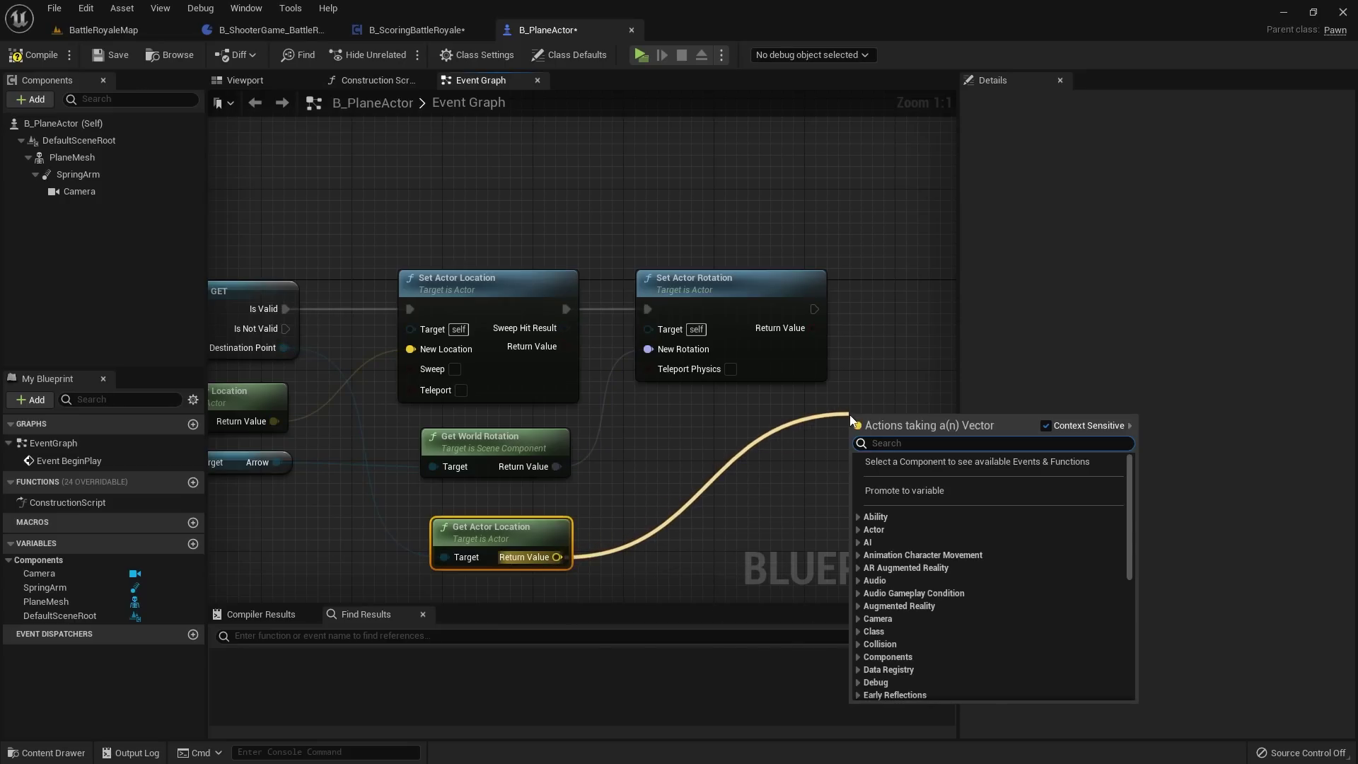
{"action": "left_click", "coordinate": [899, 494]}
{"action": "right_click_drag", "start_coordinate": [820, 497], "coordinate": [685, 481]}
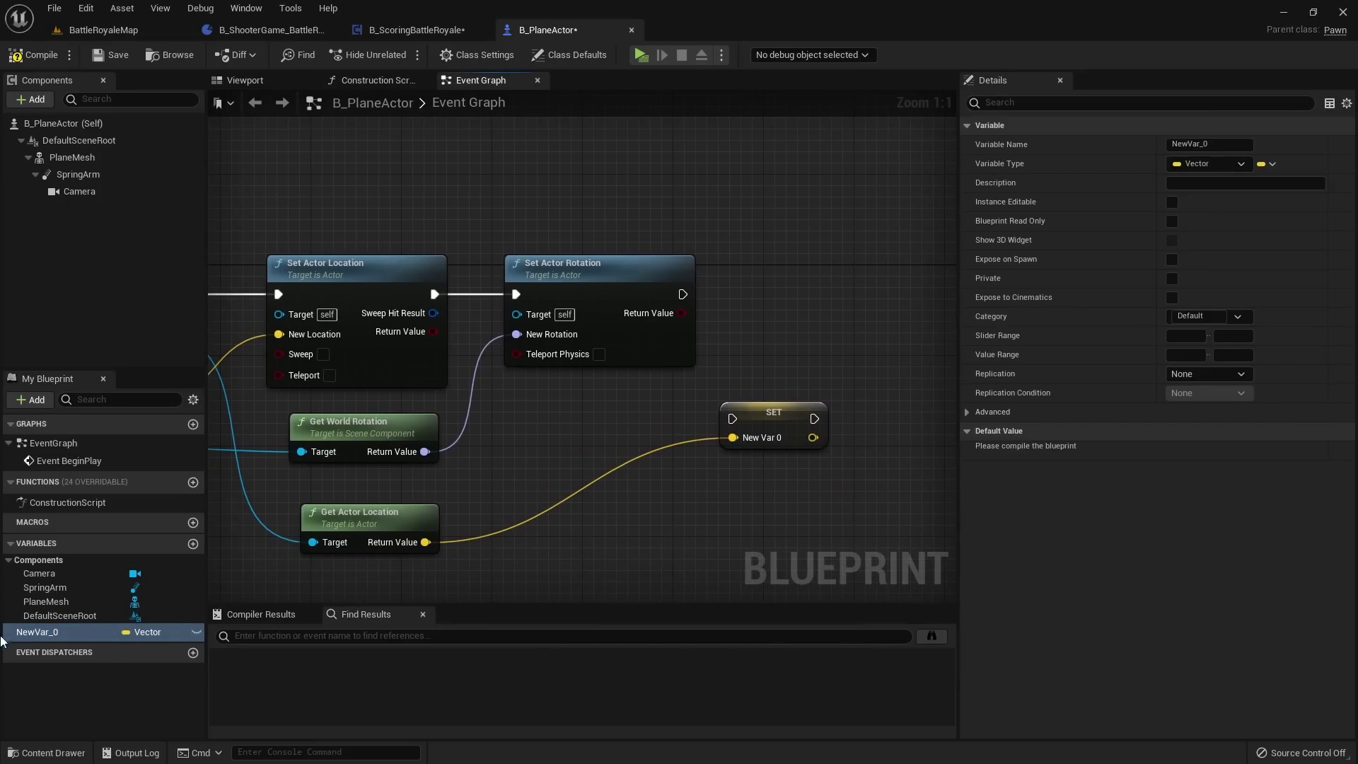
{"action": "right_click", "coordinate": [64, 622]}
{"action": "right_click", "coordinate": [35, 633]}
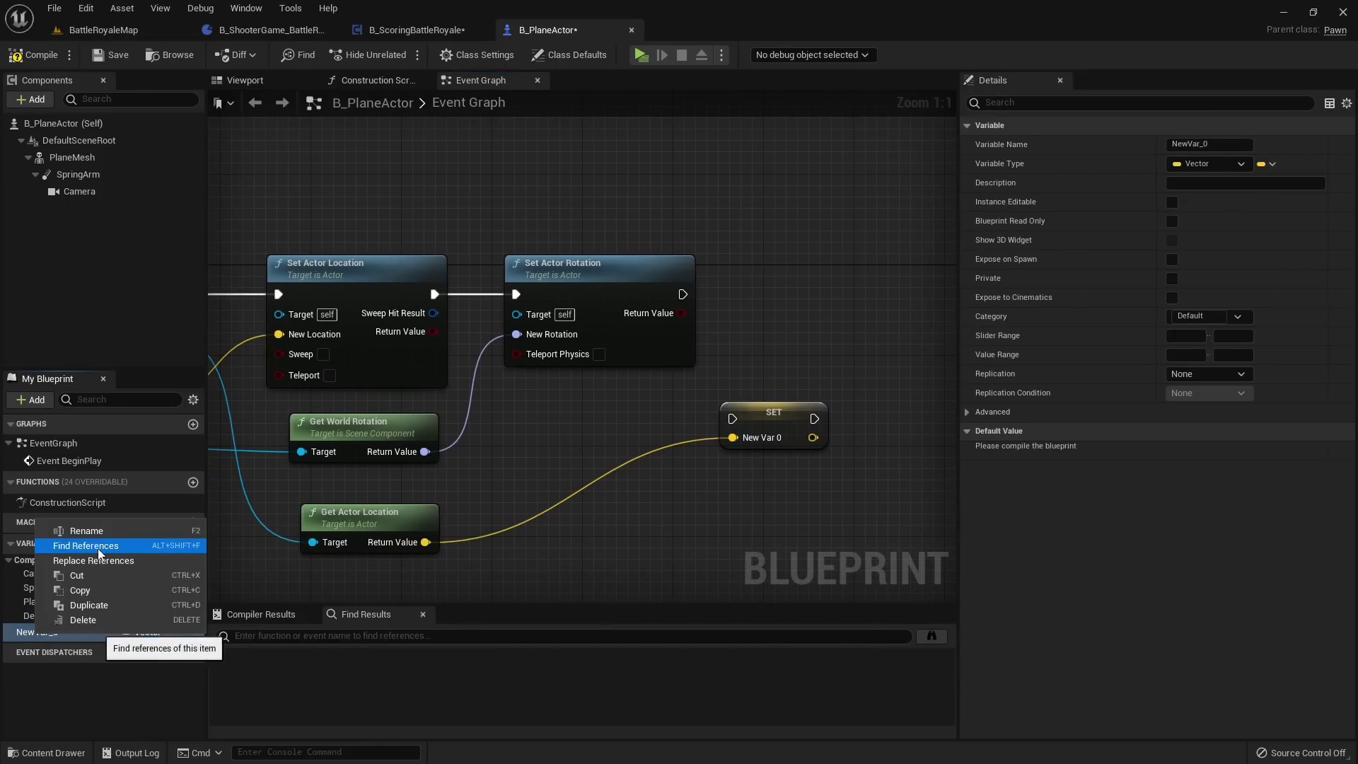
{"action": "key", "text": "F2"}
{"action": "type", "text": "Destinatio"}
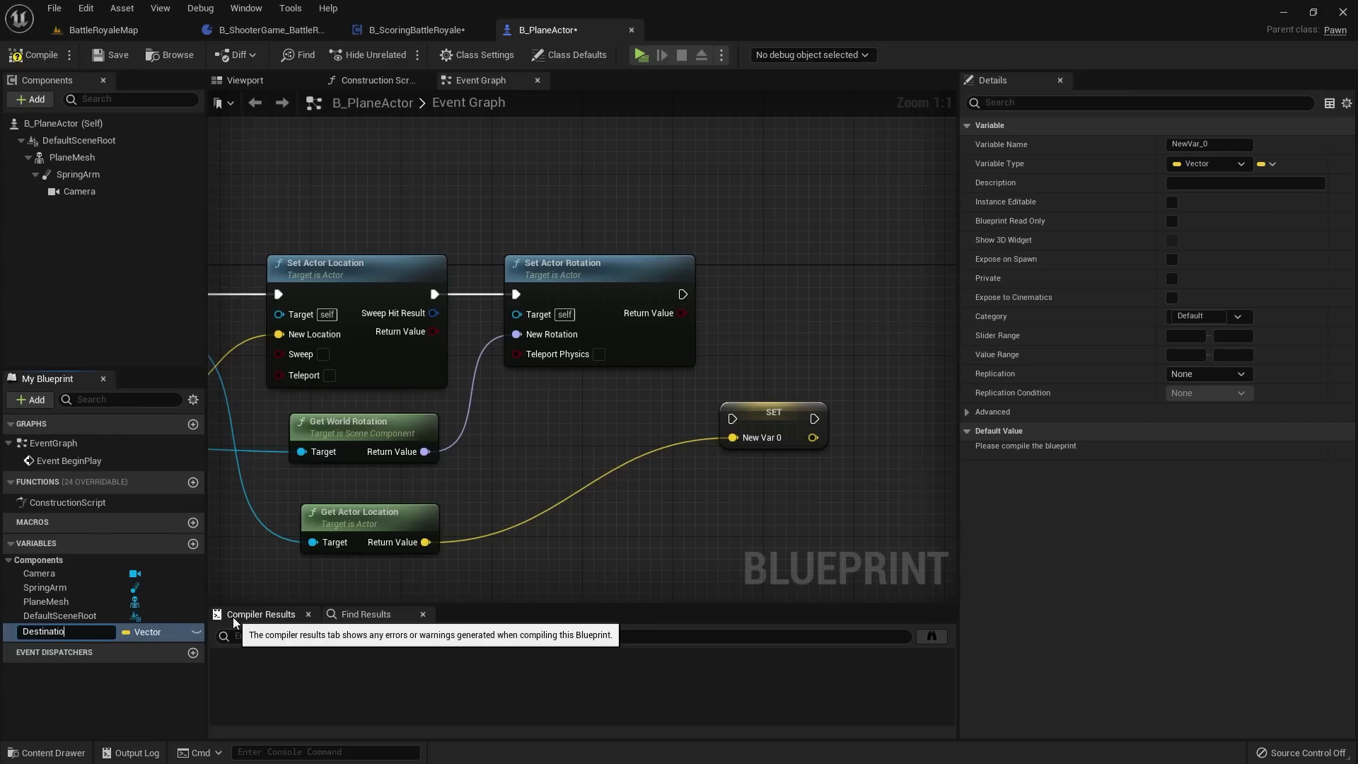
{"action": "type", "text": "n"}
{"action": "type", "text": "Location"}
{"action": "key", "text": "Return"}
Step: Execute the SET Destination Location node after Set Actor Rotation, and move its Get Actor Location node close beneath Get World Rotation
{"action": "left_click_drag", "start_coordinate": [773, 410], "coordinate": [785, 289]}
{"action": "left_click_drag", "start_coordinate": [682, 294], "coordinate": [744, 293]}
{"action": "right_click_drag", "start_coordinate": [770, 283], "coordinate": [876, 211]}
{"action": "left_click_drag", "start_coordinate": [508, 444], "coordinate": [506, 410]}
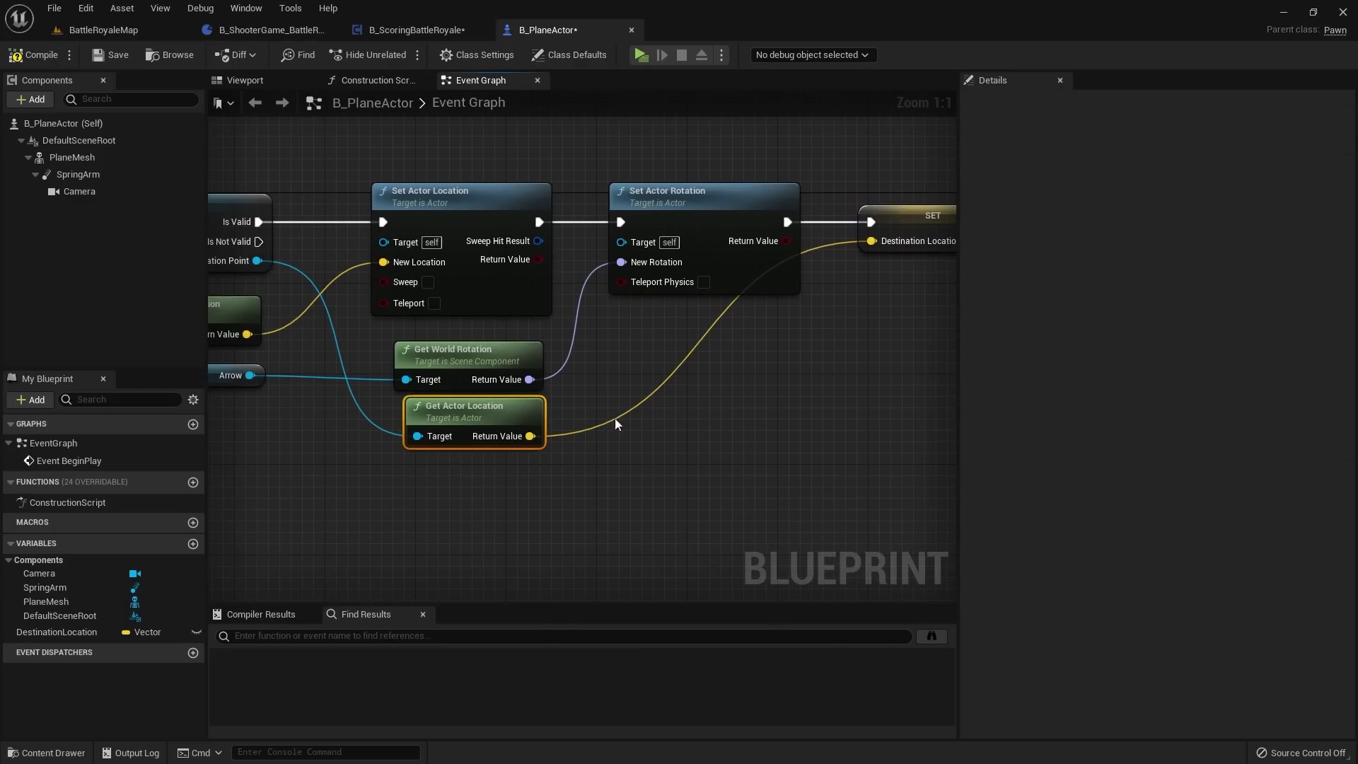
{"action": "left_click", "coordinate": [615, 423]}
{"action": "scroll", "coordinate": [690, 408], "scroll_direction": "down", "scroll_amount": 1}
{"action": "right_click_drag", "start_coordinate": [898, 388], "coordinate": [671, 384]}
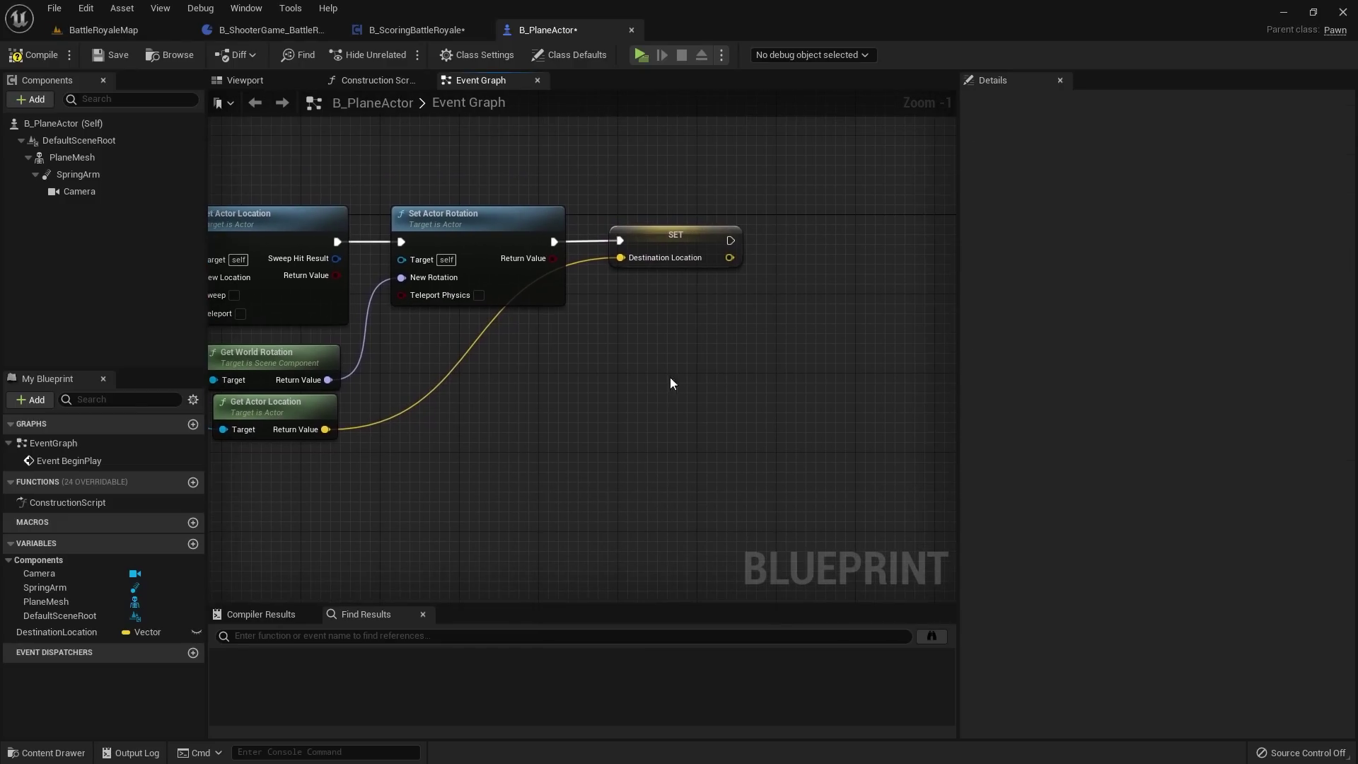
Step: Add a For Each Loop with Break node below the existing For Each Loop
{"action": "left_click_drag", "start_coordinate": [729, 241], "coordinate": [297, 393]}
{"action": "right_click_drag", "start_coordinate": [298, 394], "coordinate": [537, 396]}
{"action": "scroll", "coordinate": [622, 304], "scroll_direction": "up", "scroll_amount": 1}
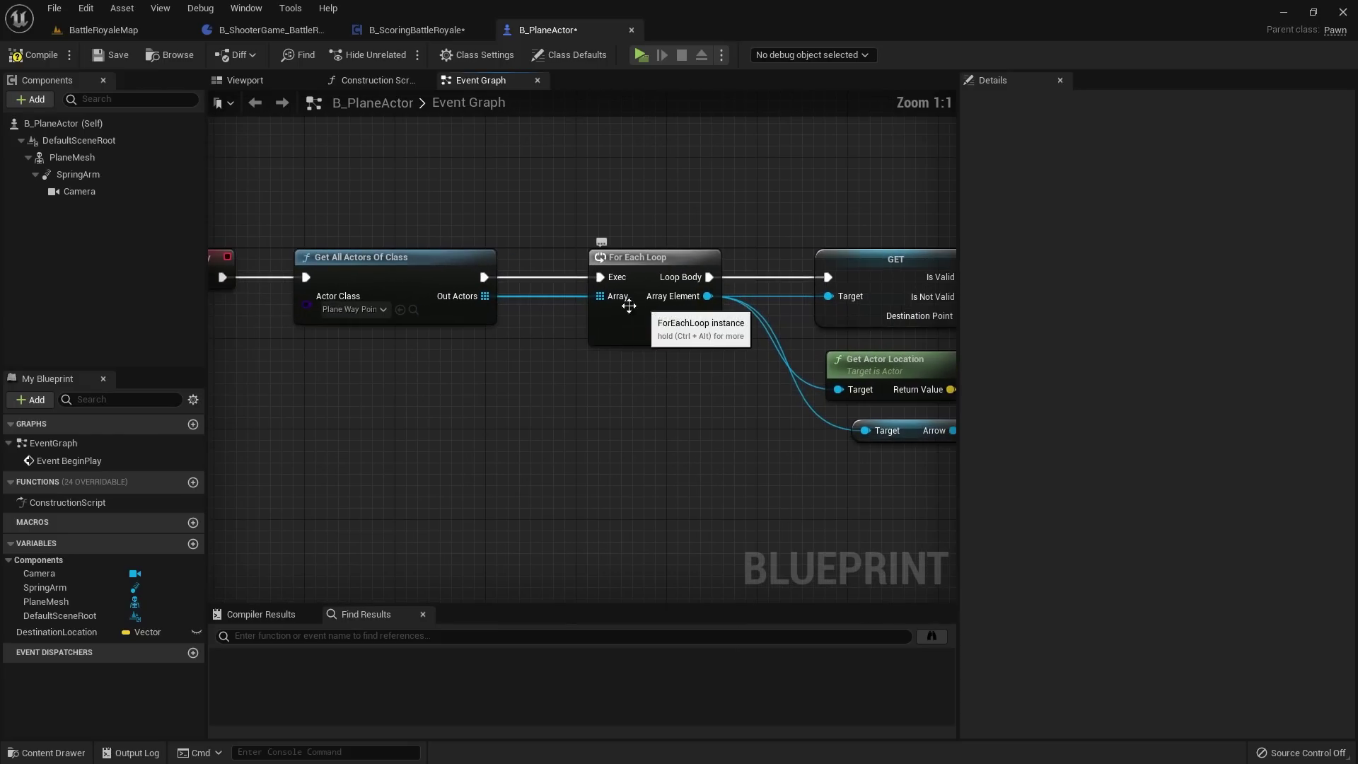
{"action": "right_click_drag", "start_coordinate": [631, 333], "coordinate": [575, 342]}
{"action": "right_click", "coordinate": [548, 403]}
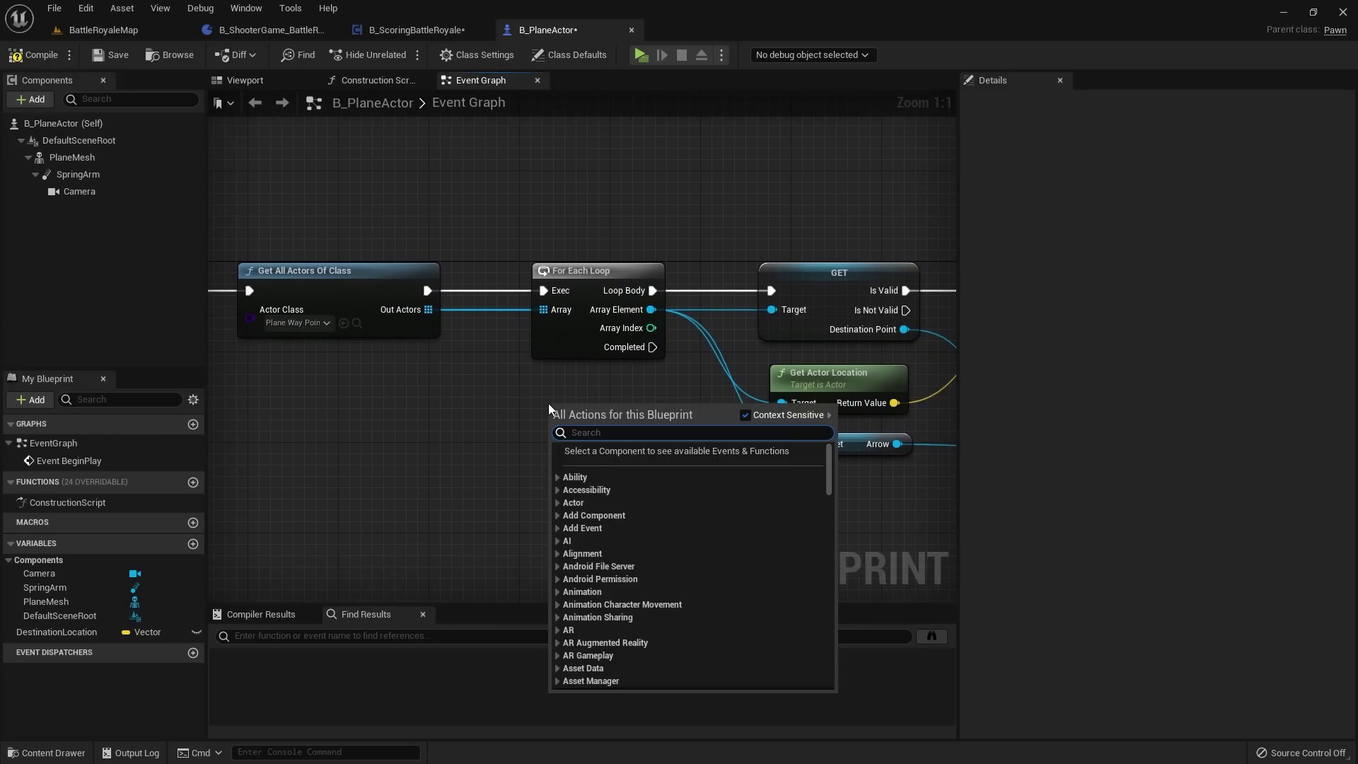
{"action": "type", "text": "foreachlo"}
{"action": "key", "text": "Down"}
{"action": "key", "text": "Return"}
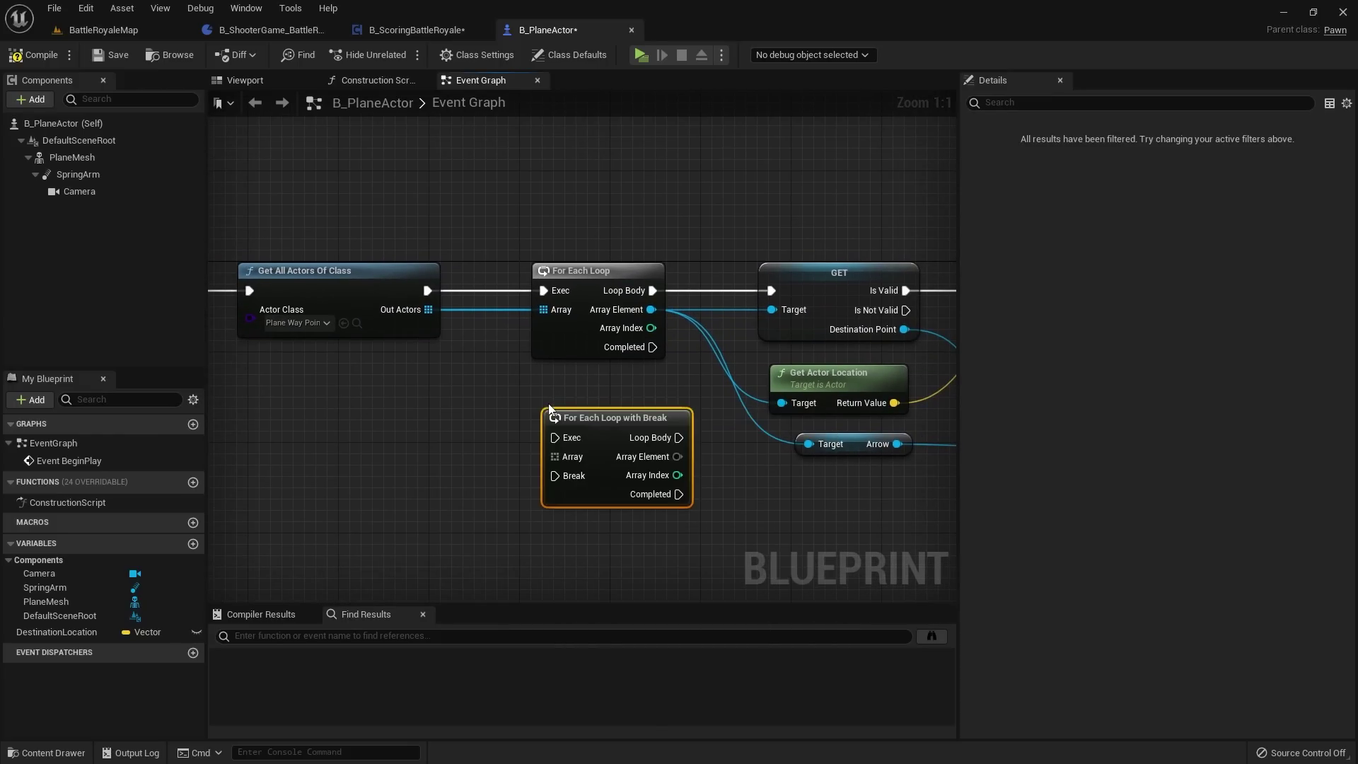
{"action": "left_click_drag", "start_coordinate": [611, 410], "coordinate": [577, 399]}
{"action": "right_click_drag", "start_coordinate": [626, 354], "coordinate": [599, 394]}
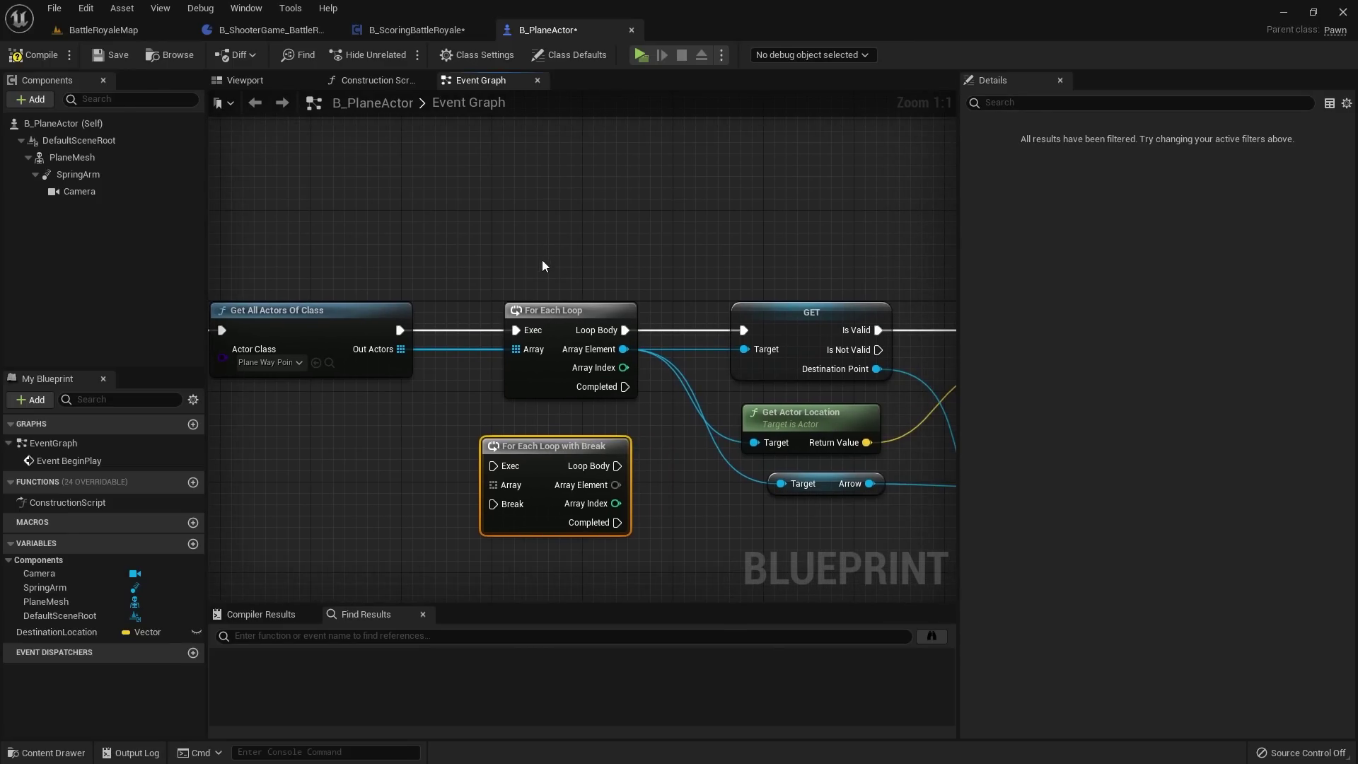
Step: Replace the For Each Loop with For Each Loop with Break, rewiring execution, Out Actors, Loop Body and Array Element to the waypoint nodes
{"action": "left_click", "coordinate": [573, 359]}
{"action": "key", "text": "Delete"}
{"action": "left_click_drag", "start_coordinate": [541, 467], "coordinate": [564, 333]}
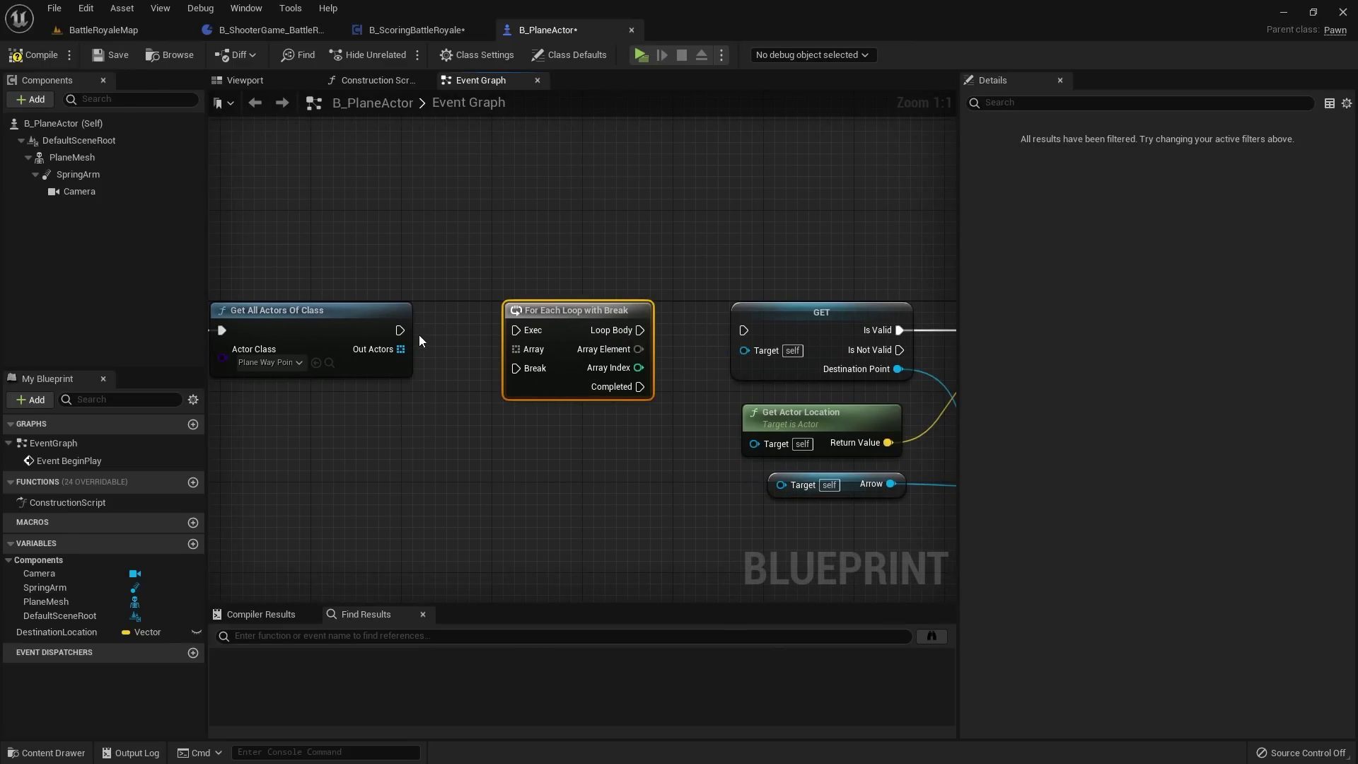
{"action": "left_click_drag", "start_coordinate": [400, 331], "coordinate": [516, 348]}
{"action": "right_click_drag", "start_coordinate": [629, 345], "coordinate": [460, 336]}
{"action": "left_click_drag", "start_coordinate": [471, 330], "coordinate": [576, 330]}
{"action": "right_click_drag", "start_coordinate": [472, 346], "coordinate": [409, 309]}
{"action": "left_click_drag", "start_coordinate": [406, 311], "coordinate": [551, 448]}
Step: Connect the SET Destination Location node's execution output to the Break input of For Each Loop with Break
{"action": "right_click_drag", "start_coordinate": [849, 424], "coordinate": [325, 408]}
{"action": "right_click_drag", "start_coordinate": [806, 290], "coordinate": [658, 285]}
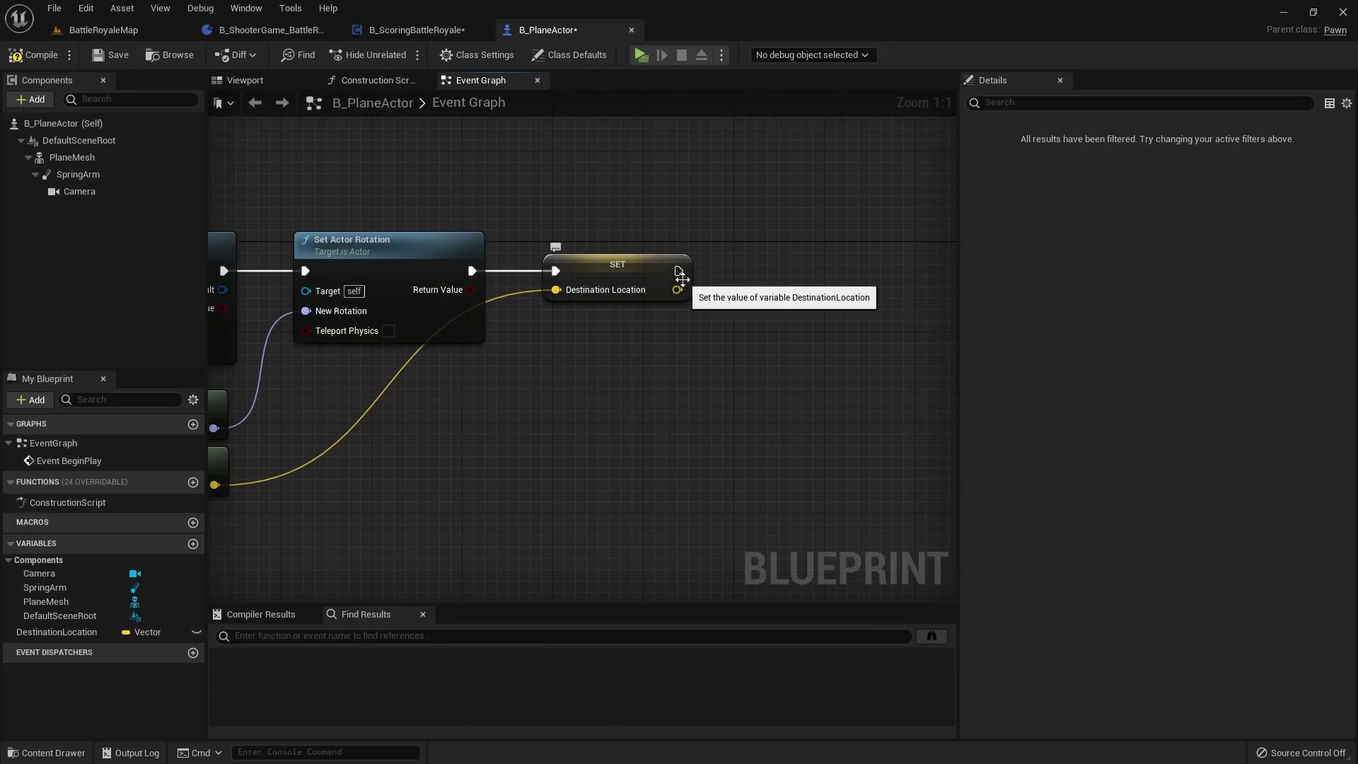
{"action": "left_click_drag", "start_coordinate": [679, 272], "coordinate": [340, 315]}
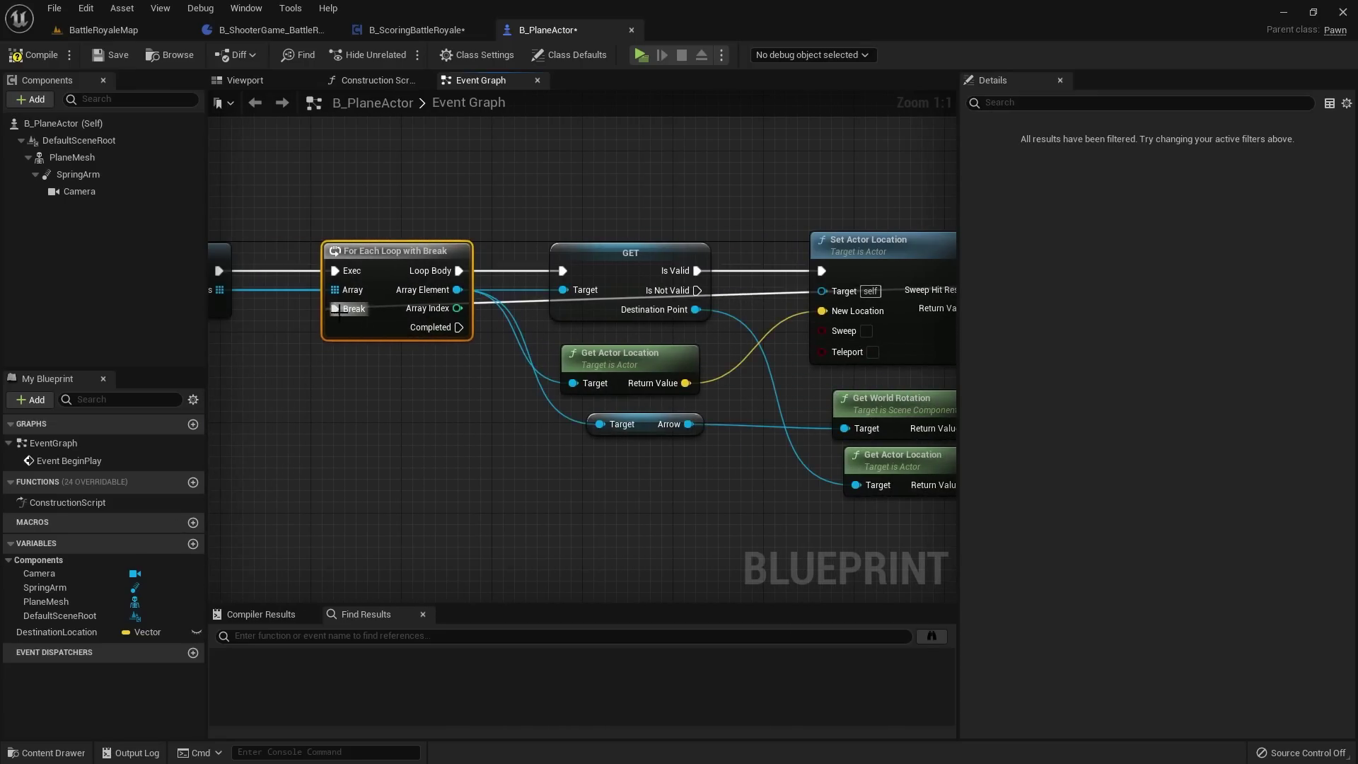
Step: Route the Break wire beneath the other nodes using two reroute points, and compile and save the blueprint
{"action": "right_click_drag", "start_coordinate": [340, 314], "coordinate": [257, 336]}
{"action": "right_click_drag", "start_coordinate": [728, 340], "coordinate": [395, 385]}
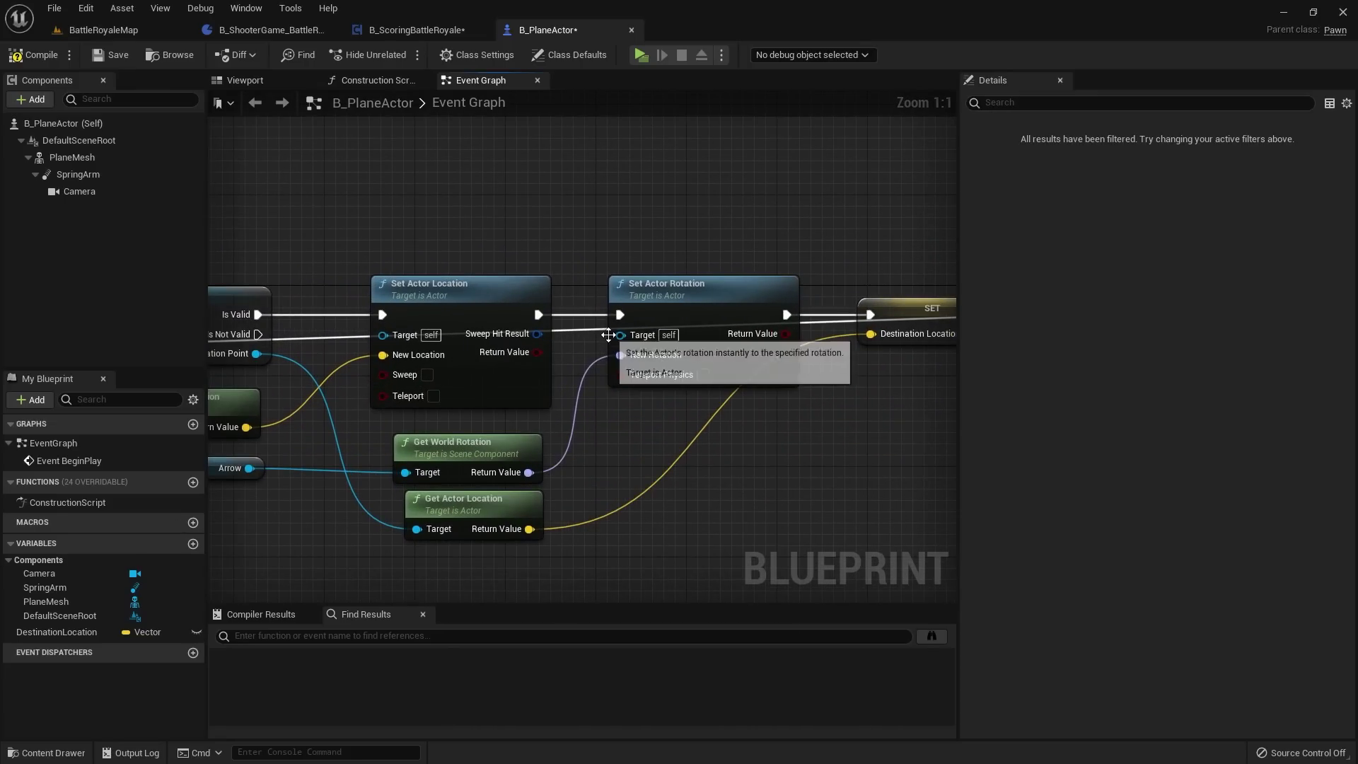
{"action": "double_click", "coordinate": [589, 330]}
{"action": "left_click_drag", "start_coordinate": [588, 329], "coordinate": [827, 509]}
{"action": "scroll", "coordinate": [652, 390], "scroll_direction": "down", "scroll_amount": 2}
{"action": "right_click_drag", "start_coordinate": [652, 390], "coordinate": [715, 370]}
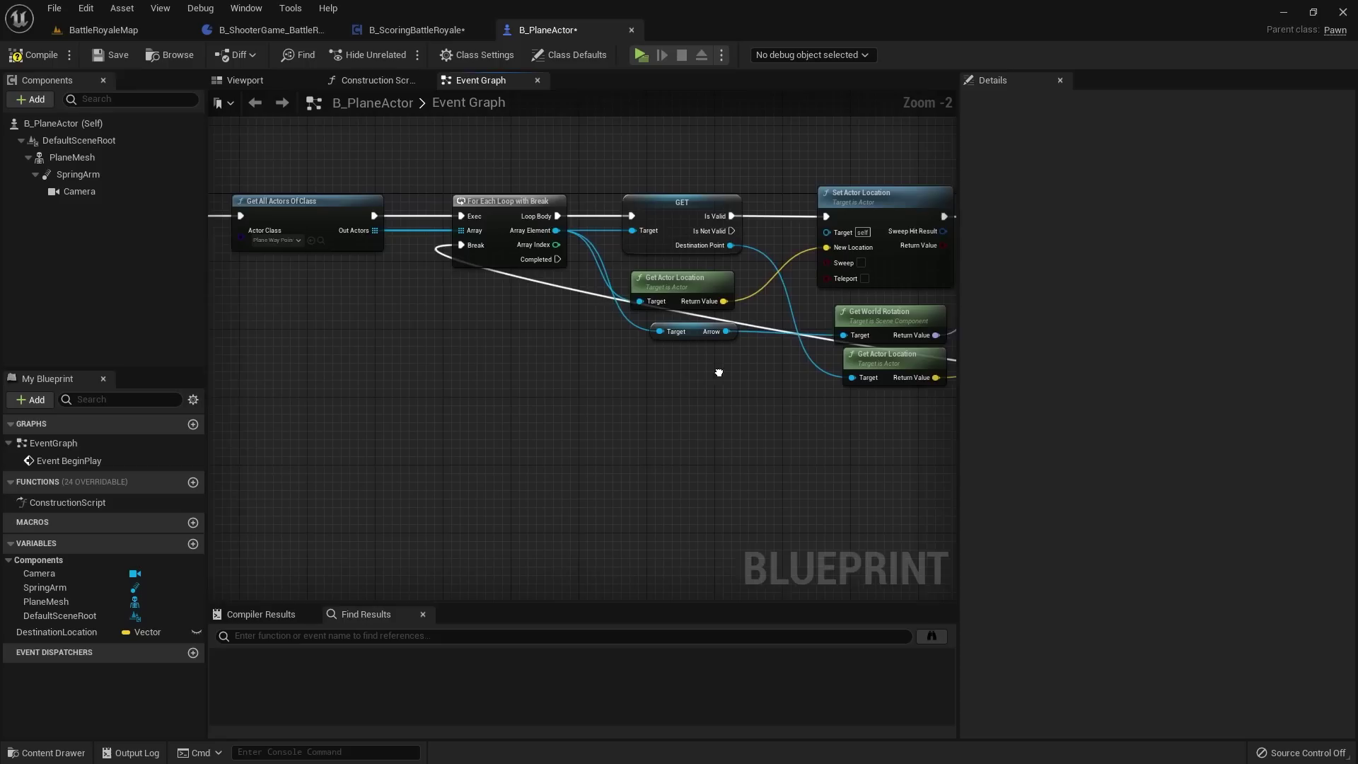
{"action": "double_click", "coordinate": [572, 287]}
{"action": "left_click_drag", "start_coordinate": [572, 288], "coordinate": [476, 384]}
{"action": "right_click_drag", "start_coordinate": [919, 359], "coordinate": [534, 387]}
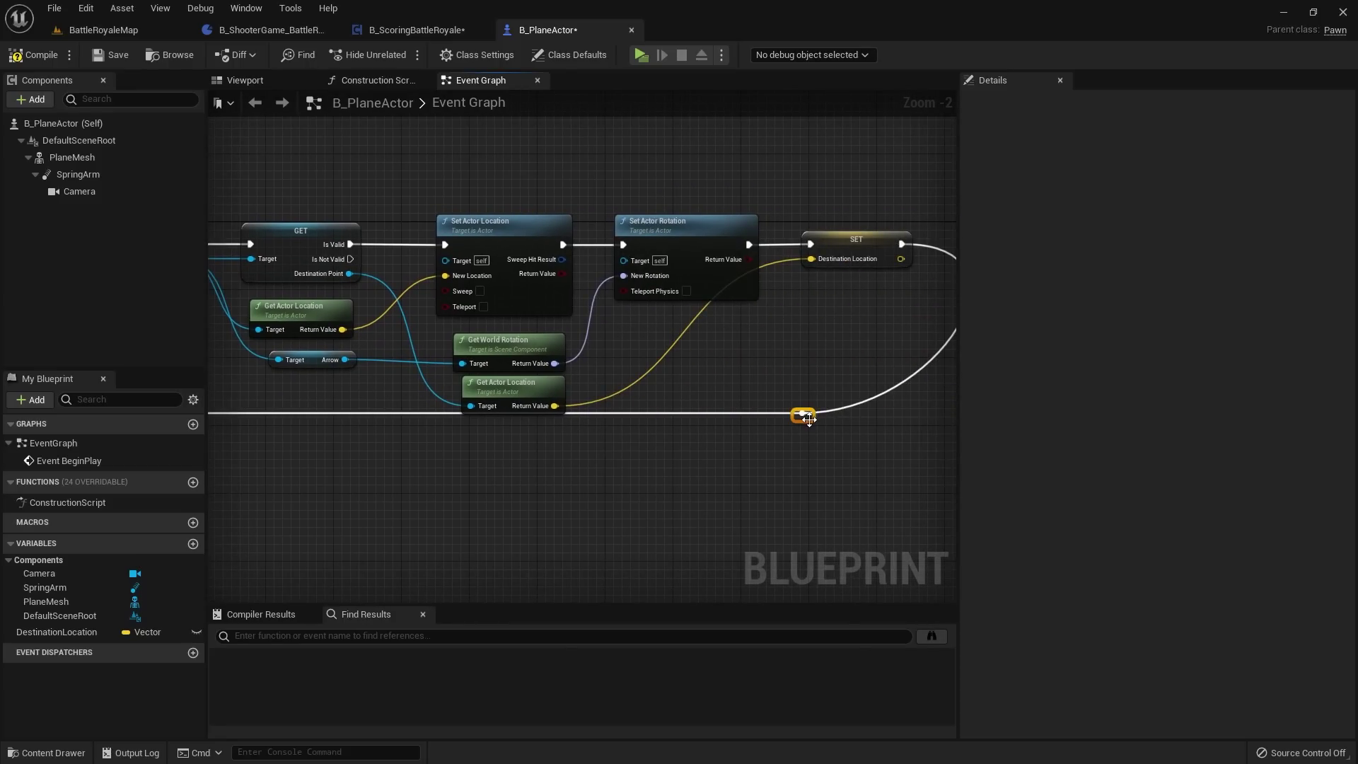
{"action": "right_click_drag", "start_coordinate": [856, 421], "coordinate": [863, 379]}
{"action": "scroll", "coordinate": [864, 379], "scroll_direction": "down", "scroll_amount": 2}
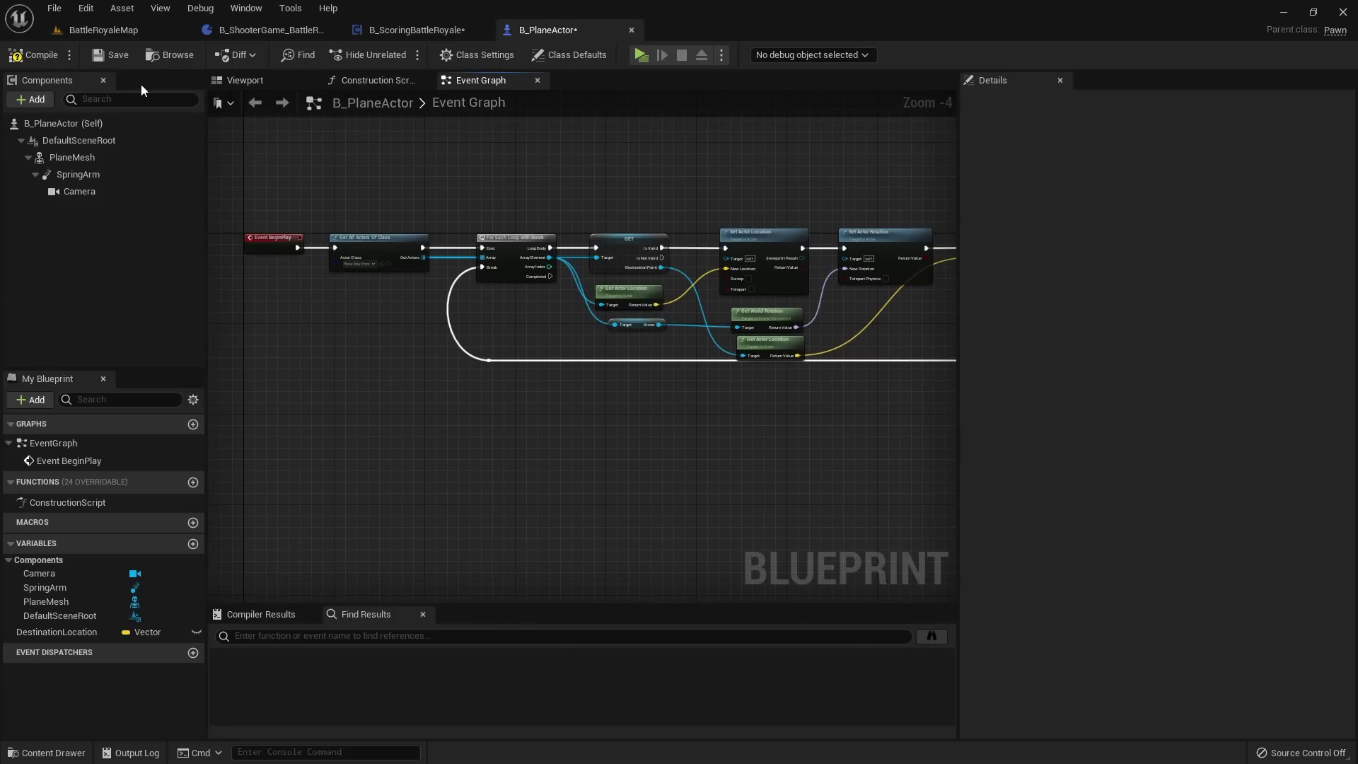
{"action": "left_click", "coordinate": [45, 57]}
{"action": "left_click", "coordinate": [116, 55]}
Step: Move Get World Rotation and the destination's Get Actor Location together slightly up, closer to Set Actor Location
{"action": "right_click_drag", "start_coordinate": [792, 354], "coordinate": [618, 364]}
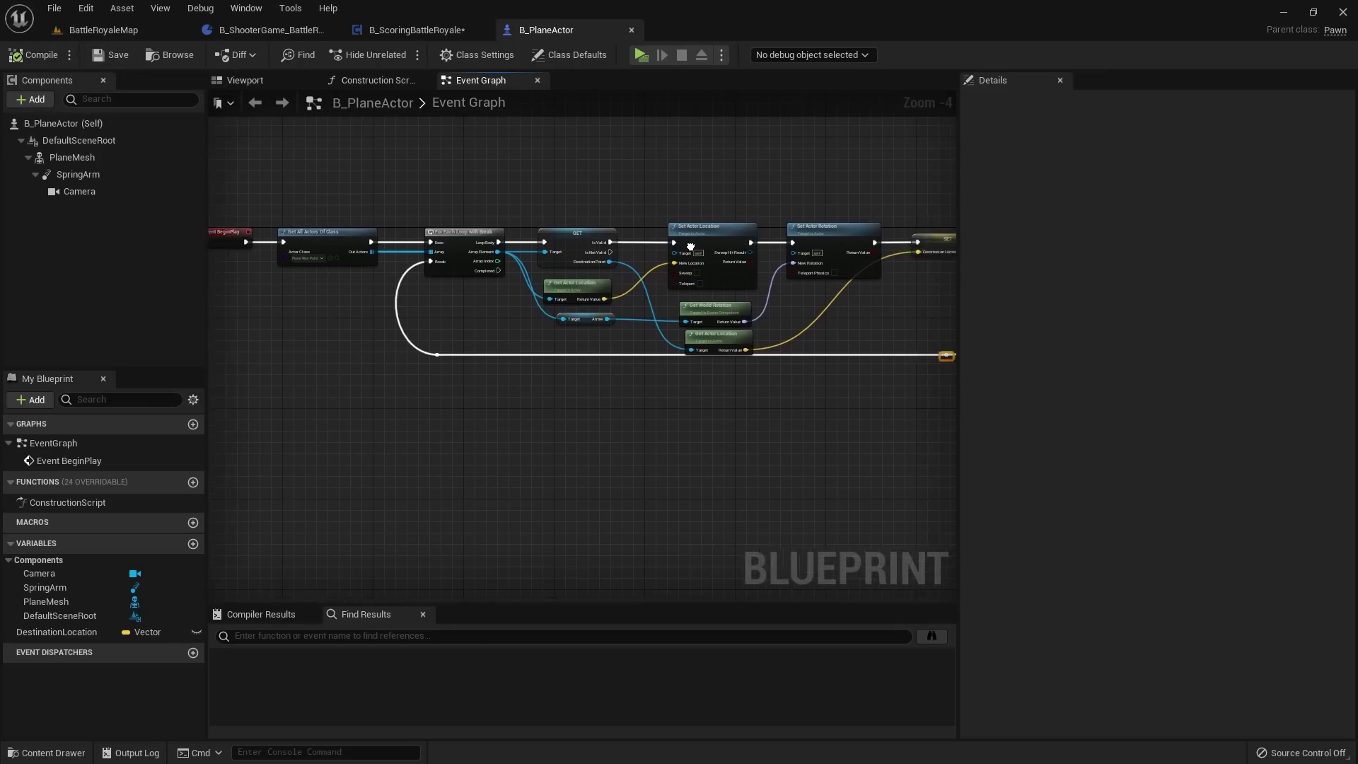
{"action": "scroll", "coordinate": [617, 364], "scroll_direction": "up", "scroll_amount": 2}
{"action": "left_click_drag", "start_coordinate": [617, 308], "coordinate": [594, 359]}
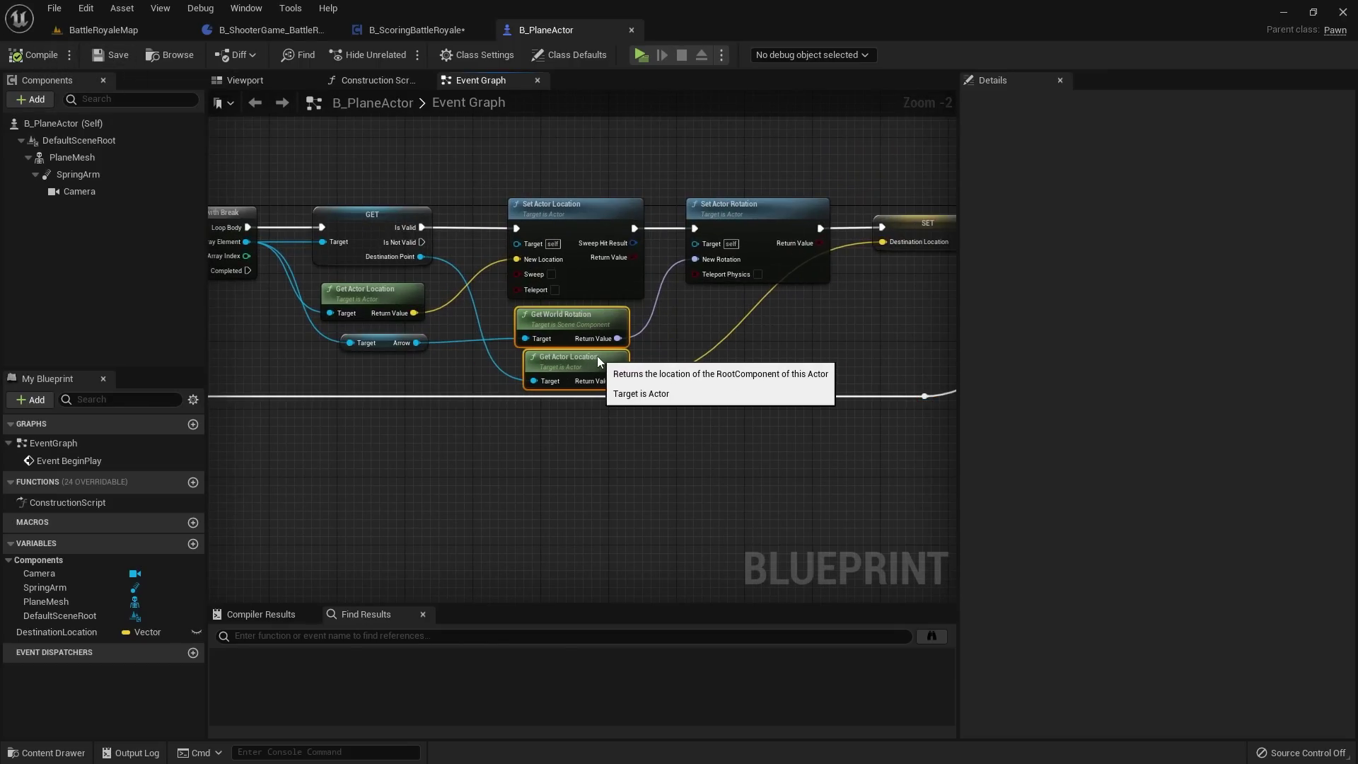
{"action": "left_click", "coordinate": [684, 345]}
Step: Review the BeginPlay chain from Get All Actors Of Class through the breaking loop to the location and rotation nodes
{"action": "right_click_drag", "start_coordinate": [684, 346], "coordinate": [527, 292]}
{"action": "scroll", "coordinate": [527, 292], "scroll_direction": "up", "scroll_amount": 2}
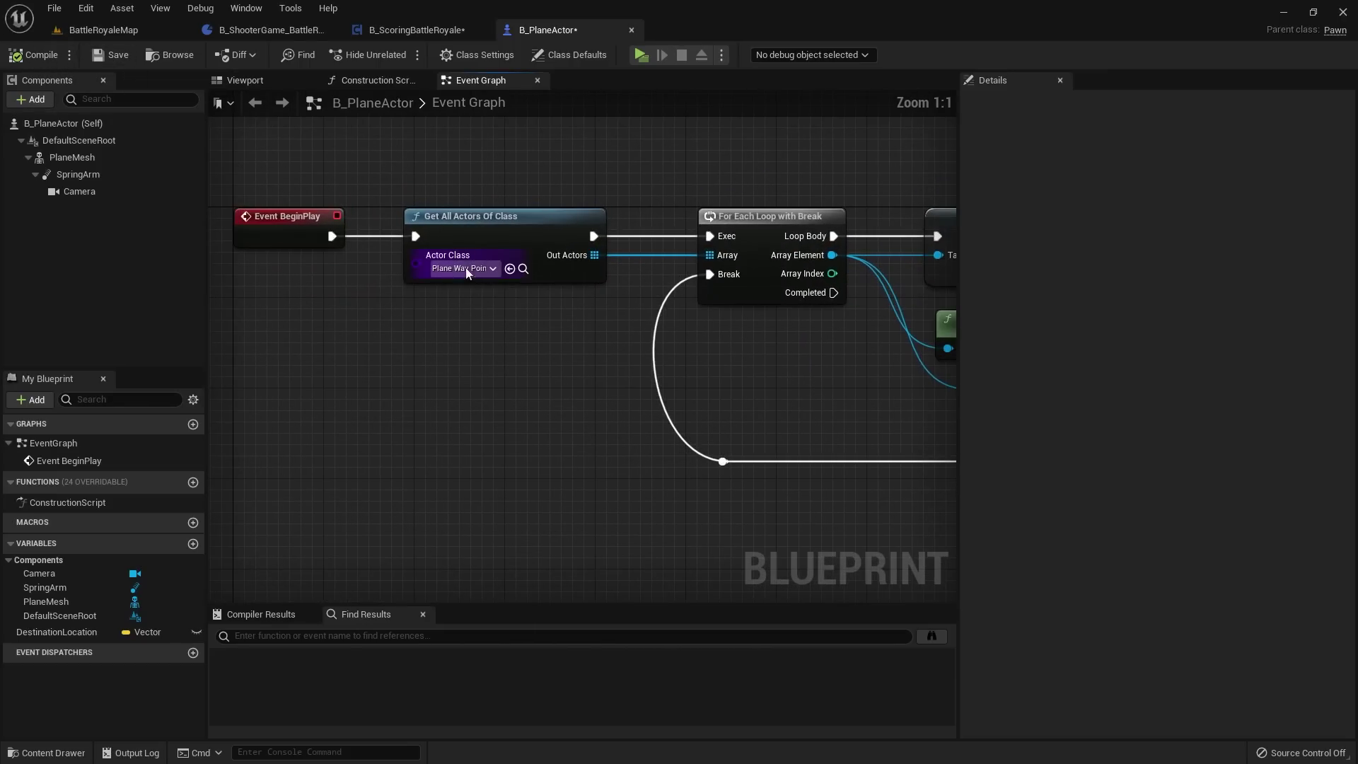
{"action": "right_click_drag", "start_coordinate": [819, 278], "coordinate": [547, 288]}
{"action": "scroll", "coordinate": [547, 288], "scroll_direction": "down", "scroll_amount": 1}
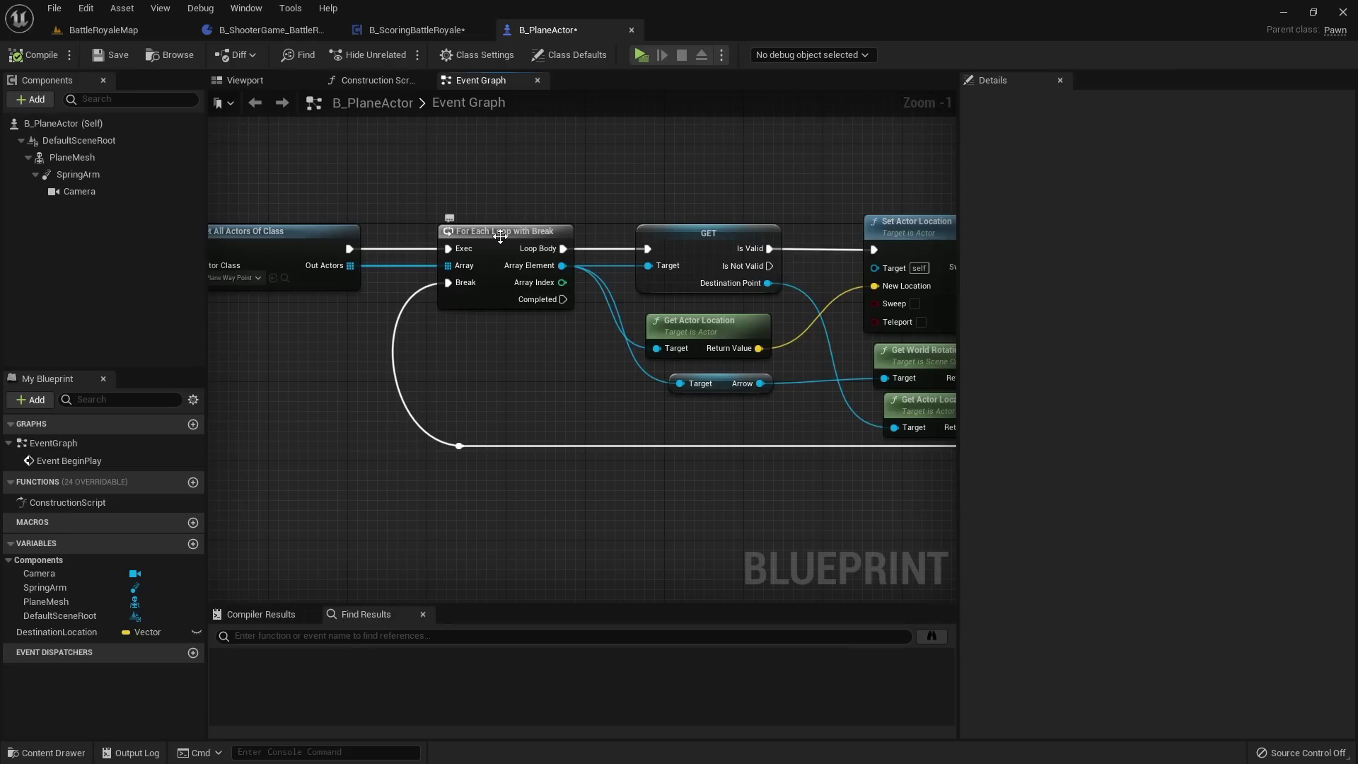
{"action": "right_click_drag", "start_coordinate": [619, 219], "coordinate": [449, 213]}
{"action": "scroll", "coordinate": [728, 292], "scroll_direction": "down", "scroll_amount": 2}
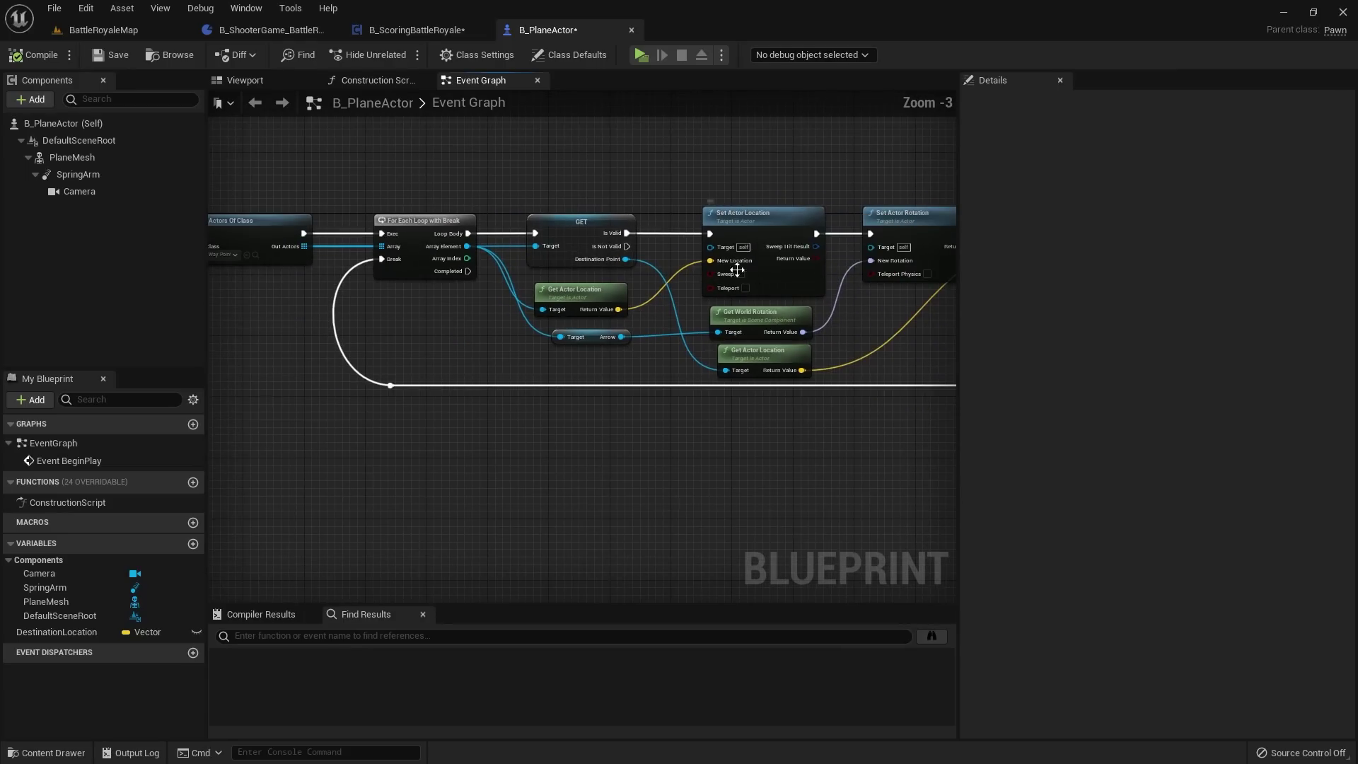
{"action": "right_click_drag", "start_coordinate": [562, 259], "coordinate": [621, 271]}
{"action": "scroll", "coordinate": [439, 228], "scroll_direction": "up", "scroll_amount": 1}
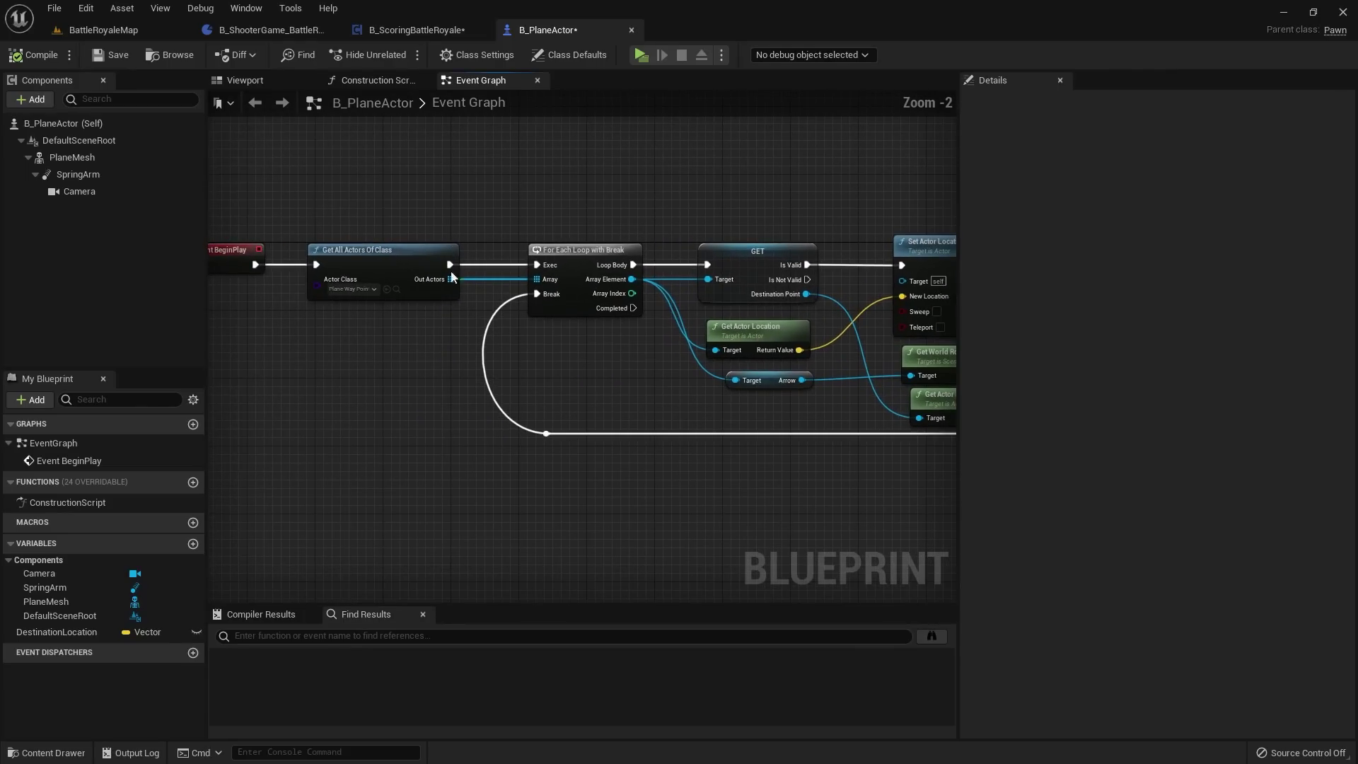
{"action": "right_click_drag", "start_coordinate": [473, 230], "coordinate": [627, 259]}
{"action": "scroll", "coordinate": [535, 221], "scroll_direction": "up", "scroll_amount": 2}
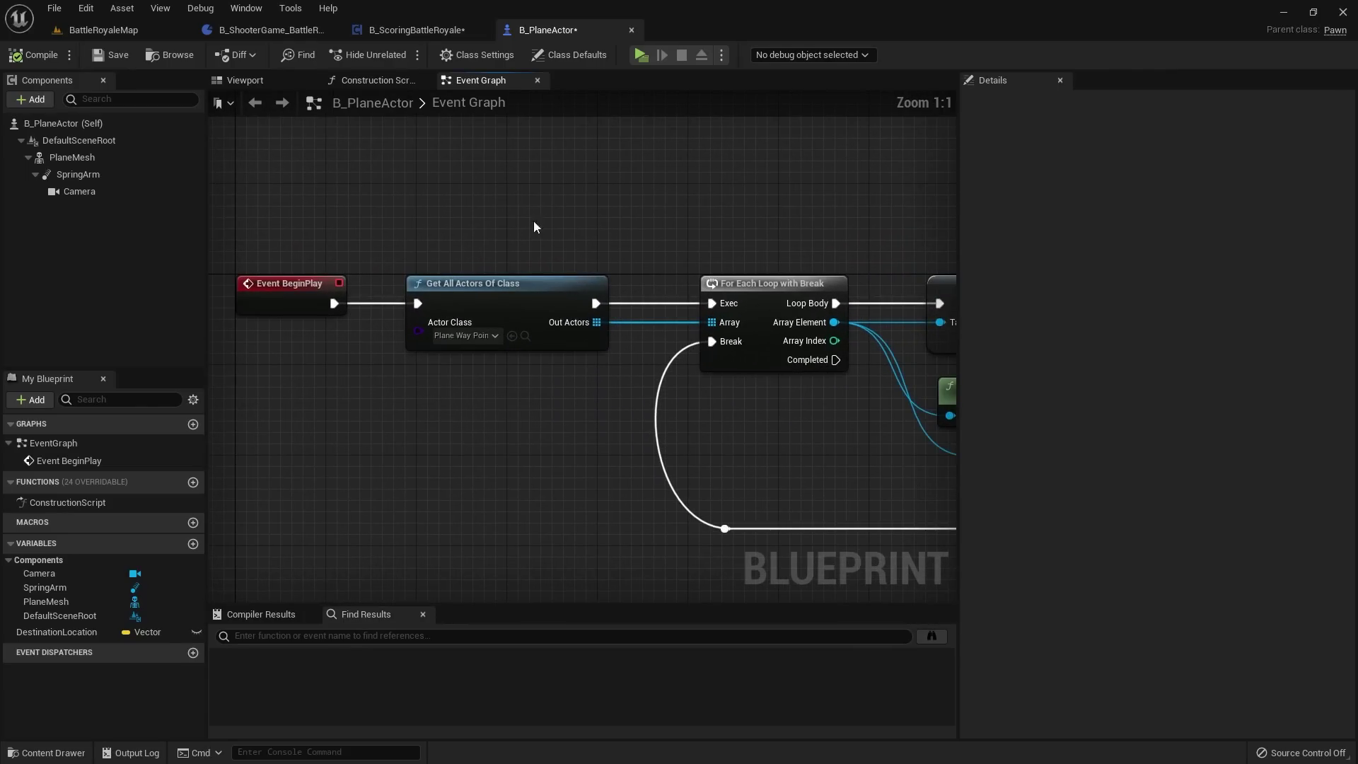
{"action": "right_click_drag", "start_coordinate": [602, 341], "coordinate": [470, 350]}
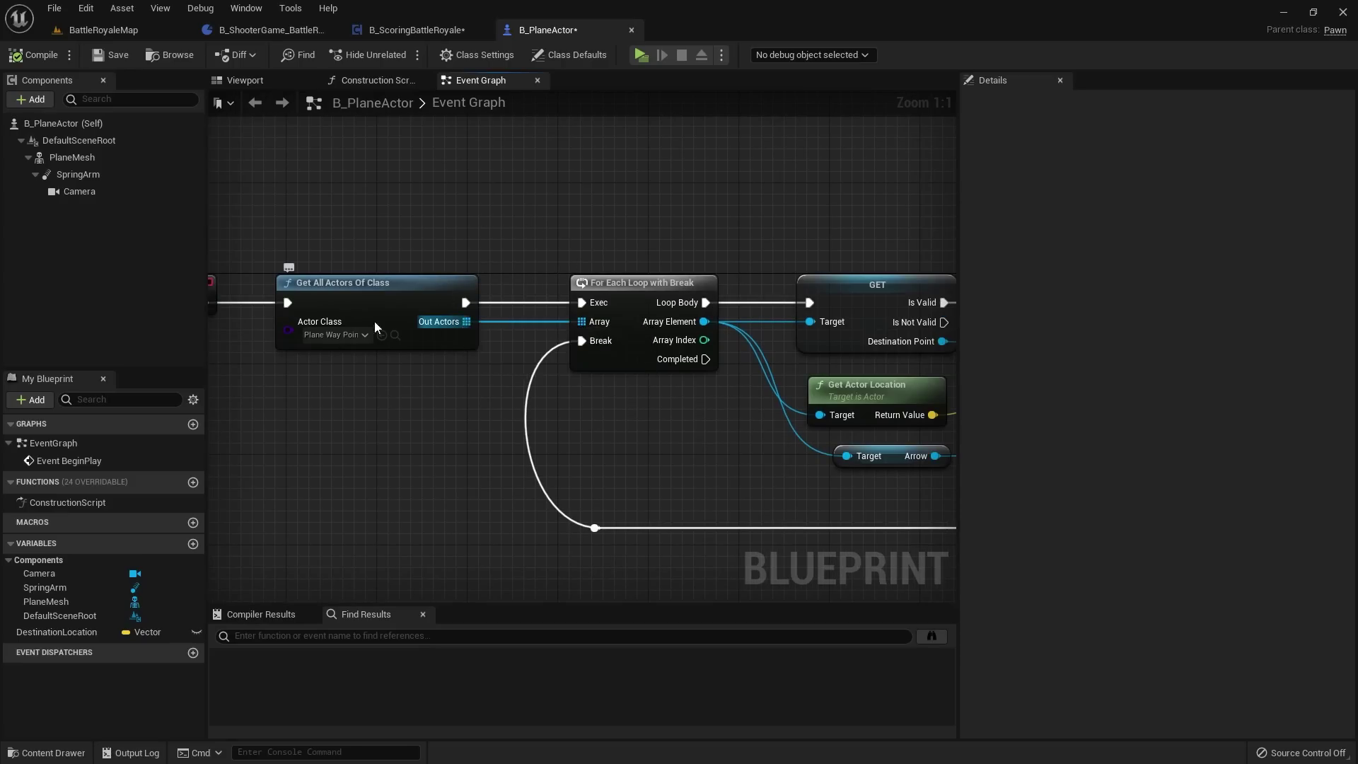
{"action": "scroll", "coordinate": [497, 322], "scroll_direction": "down", "scroll_amount": 1}
{"action": "right_click_drag", "start_coordinate": [497, 323], "coordinate": [479, 401]}
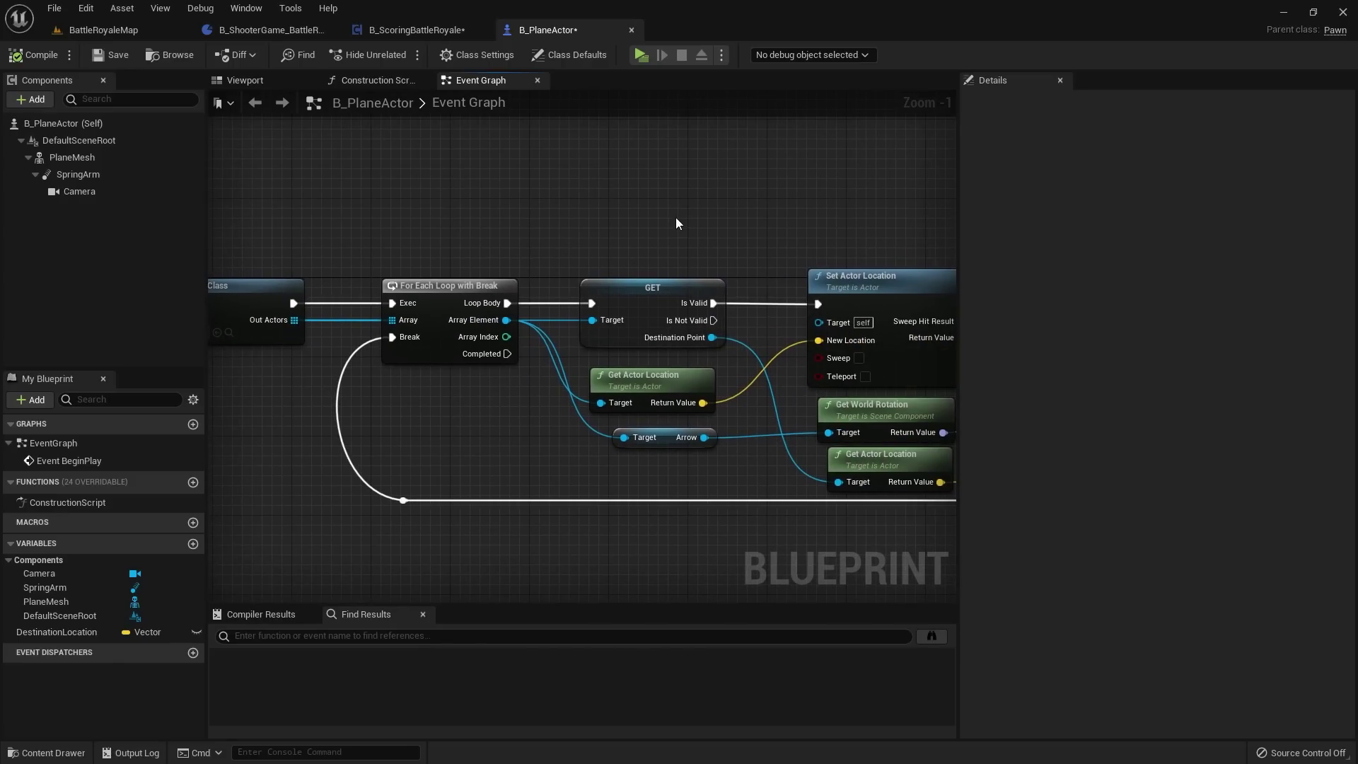
{"action": "right_click_drag", "start_coordinate": [676, 224], "coordinate": [672, 191]}
Step: Save the B_PlaneActor blueprint and look over the completed waypoint logic
{"action": "left_click", "coordinate": [112, 55]}
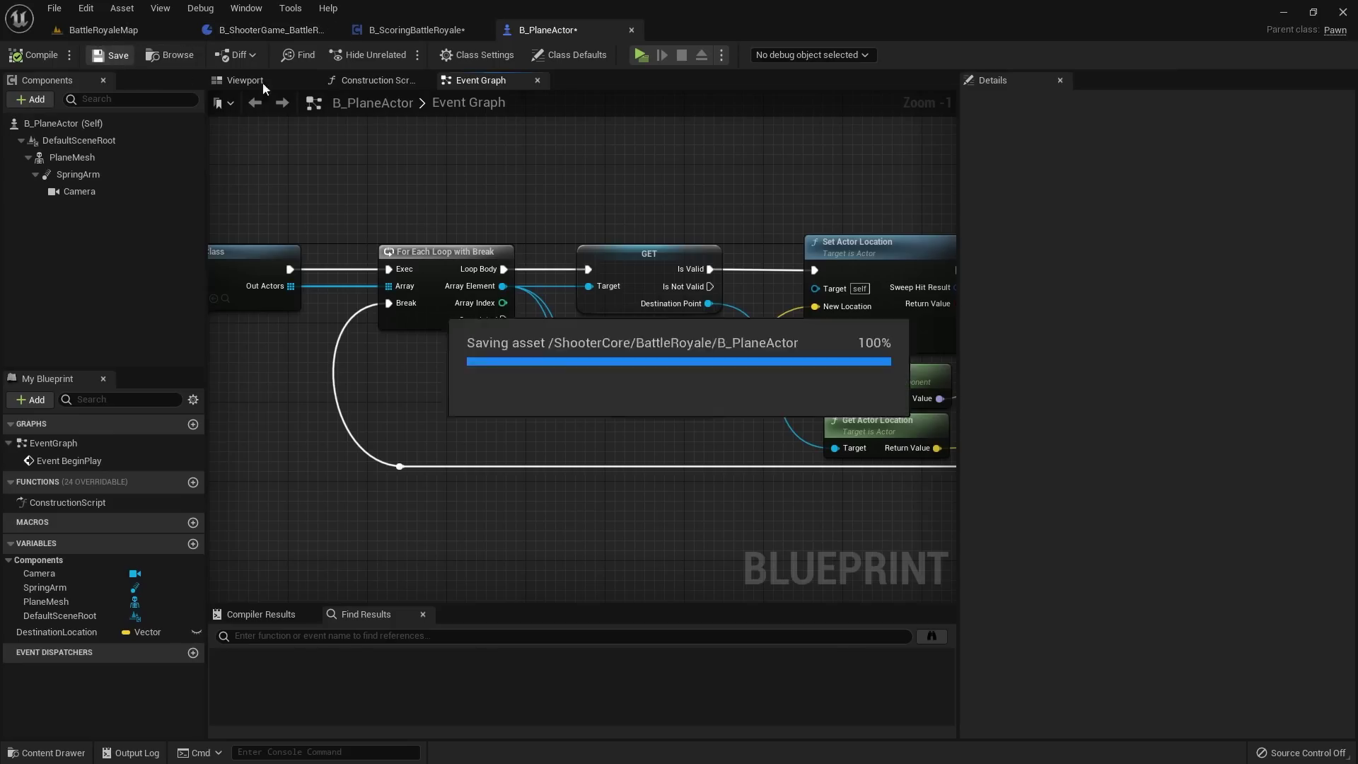
{"action": "scroll", "coordinate": [782, 142], "scroll_direction": "down", "scroll_amount": 2}
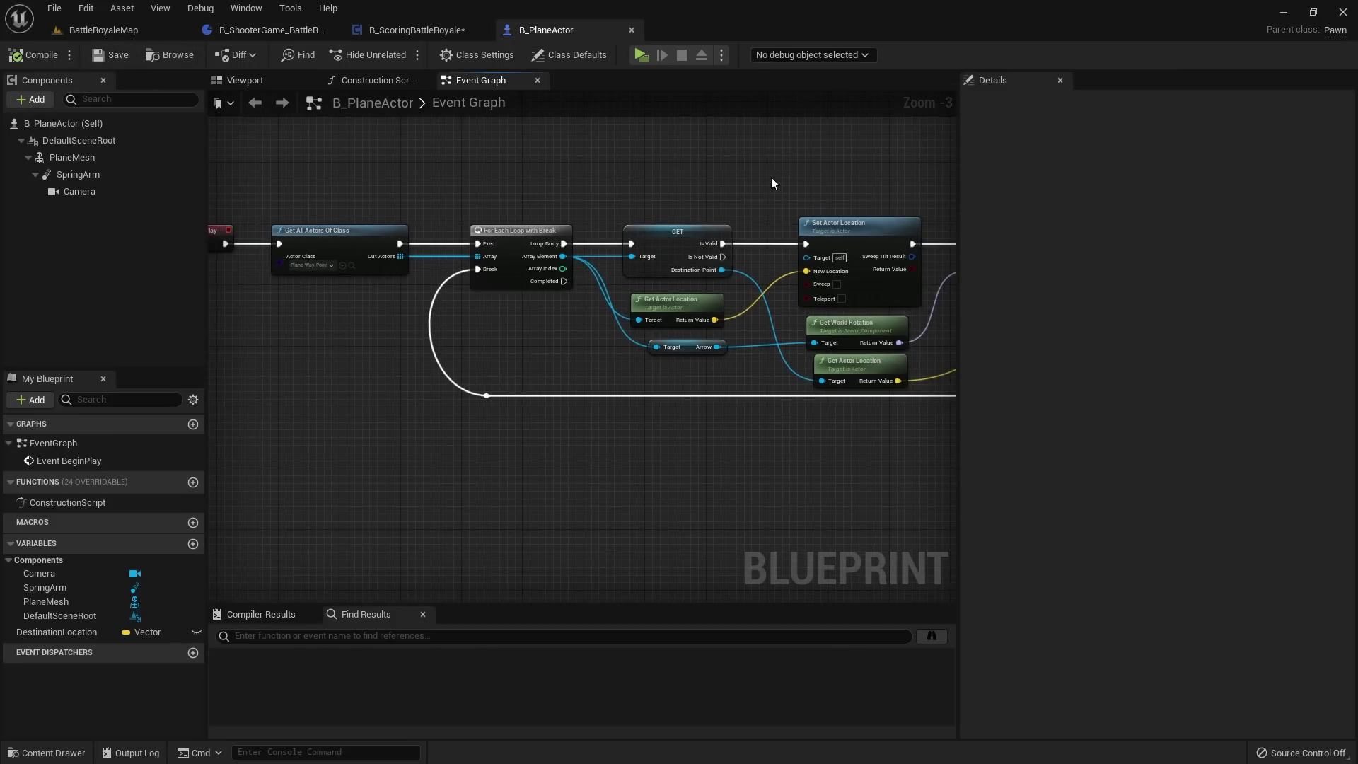
{"action": "right_click_drag", "start_coordinate": [772, 182], "coordinate": [555, 181]}
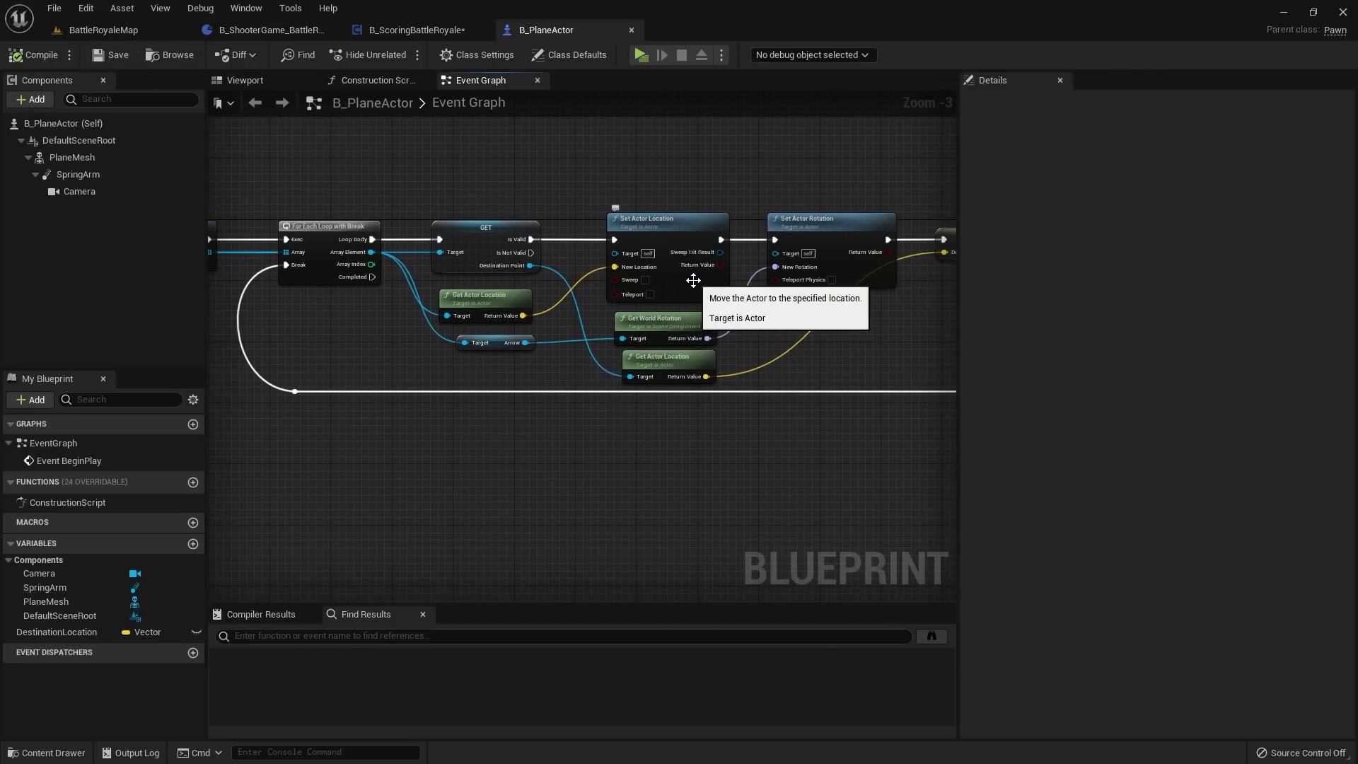
{"action": "scroll", "coordinate": [665, 212], "scroll_direction": "down", "scroll_amount": 1}
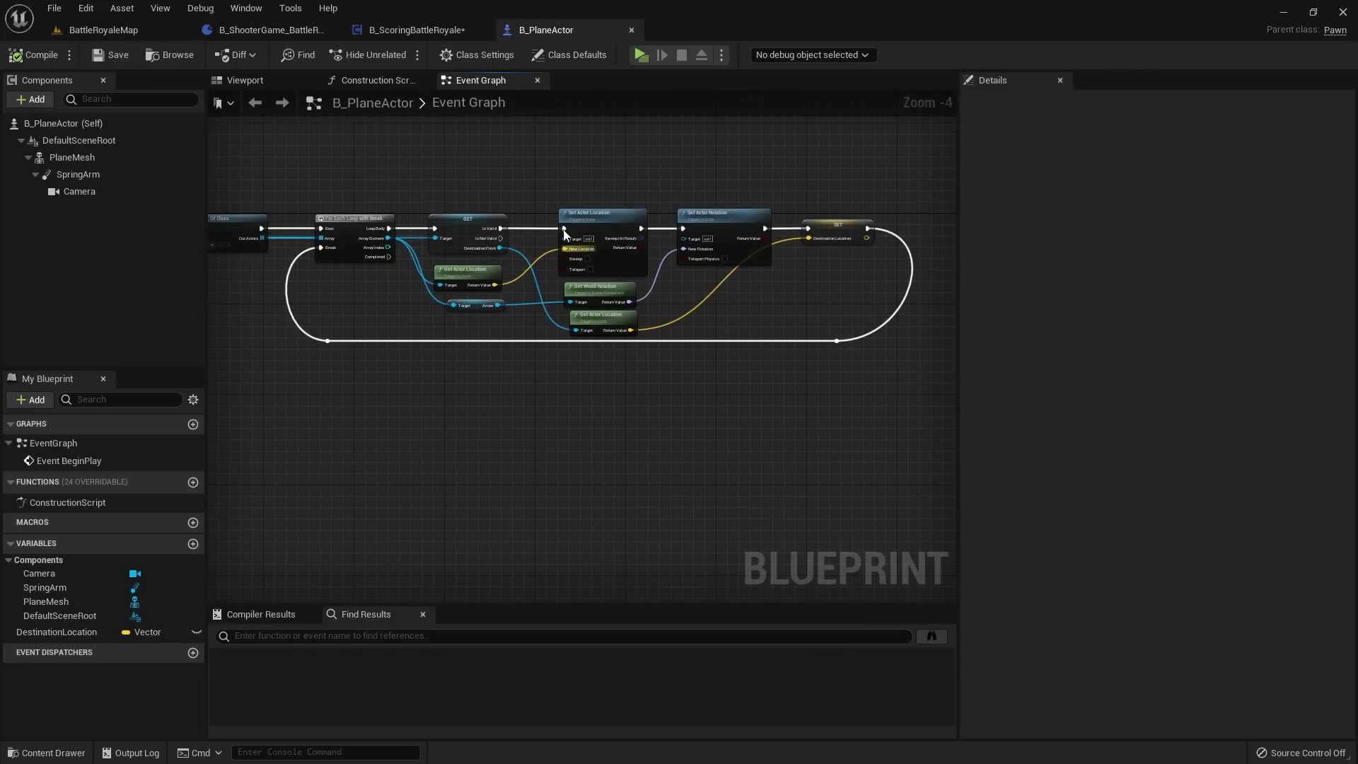
Step: Add a custom event named FlyPlane in the empty graph area below the BeginPlay chain
{"action": "scroll", "coordinate": [564, 233], "scroll_direction": "up", "scroll_amount": 2}
{"action": "right_click_drag", "start_coordinate": [219, 279], "coordinate": [460, 278]}
{"action": "left_click_drag", "start_coordinate": [443, 200], "coordinate": [587, 199]}
{"action": "right_click_drag", "start_coordinate": [619, 183], "coordinate": [519, 185]}
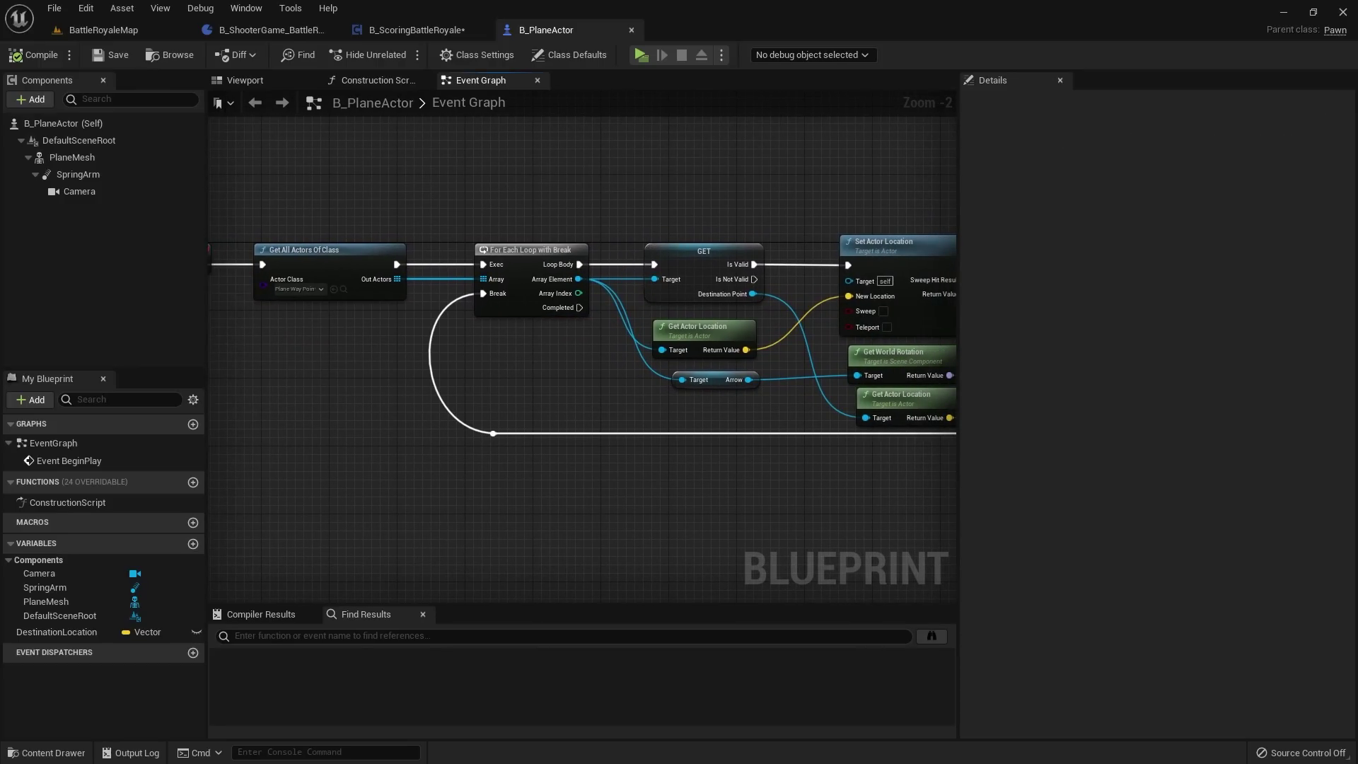
{"action": "right_click_drag", "start_coordinate": [771, 274], "coordinate": [779, 253]}
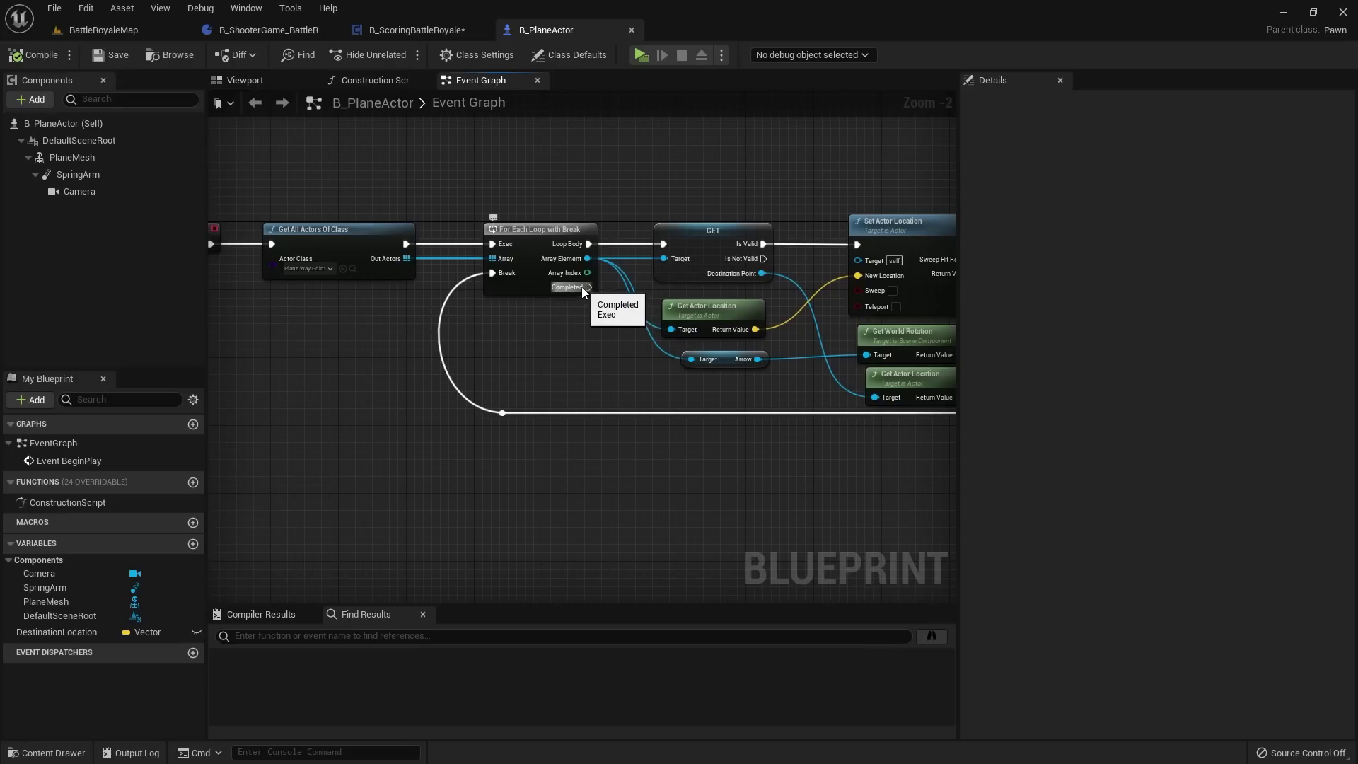
{"action": "right_click_drag", "start_coordinate": [601, 342], "coordinate": [637, 257]}
{"action": "right_click", "coordinate": [387, 457]}
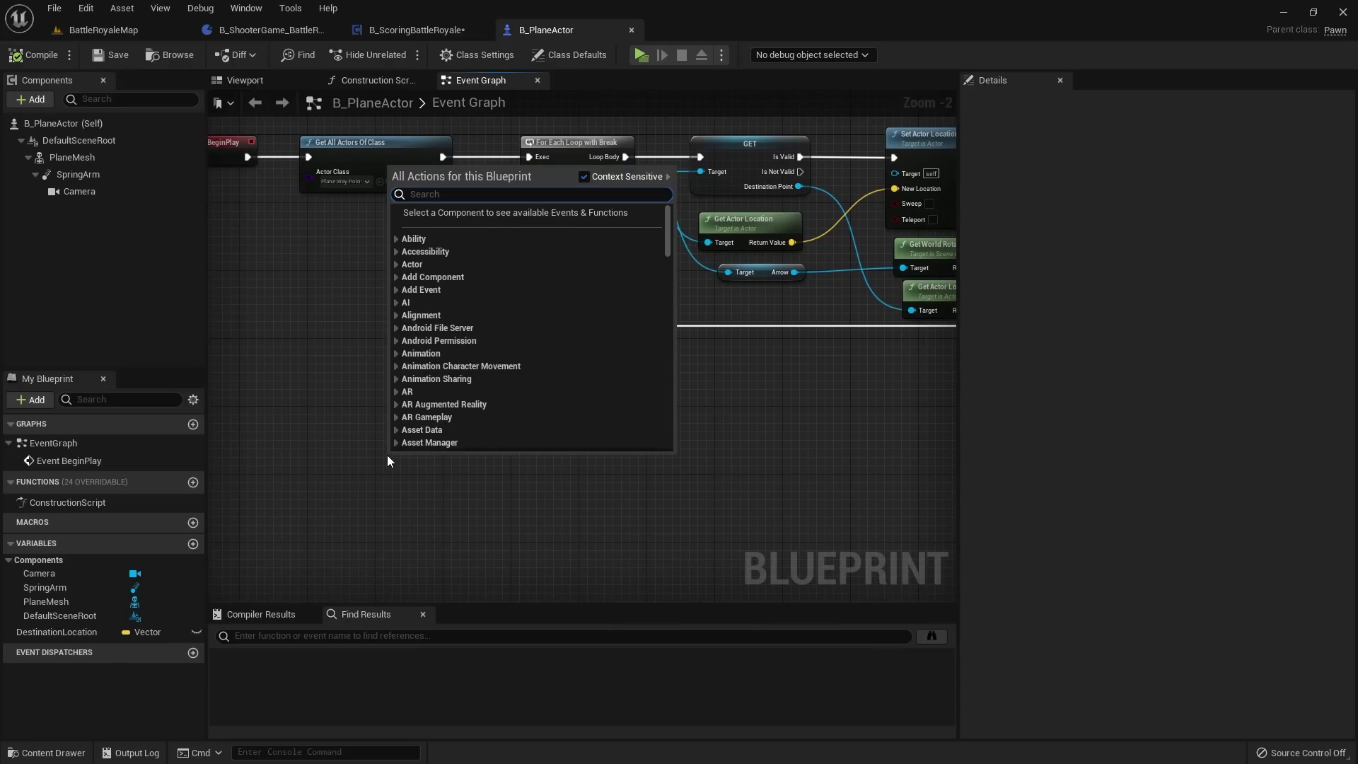
{"action": "type", "text": "add custom"}
{"action": "key", "text": "Return"}
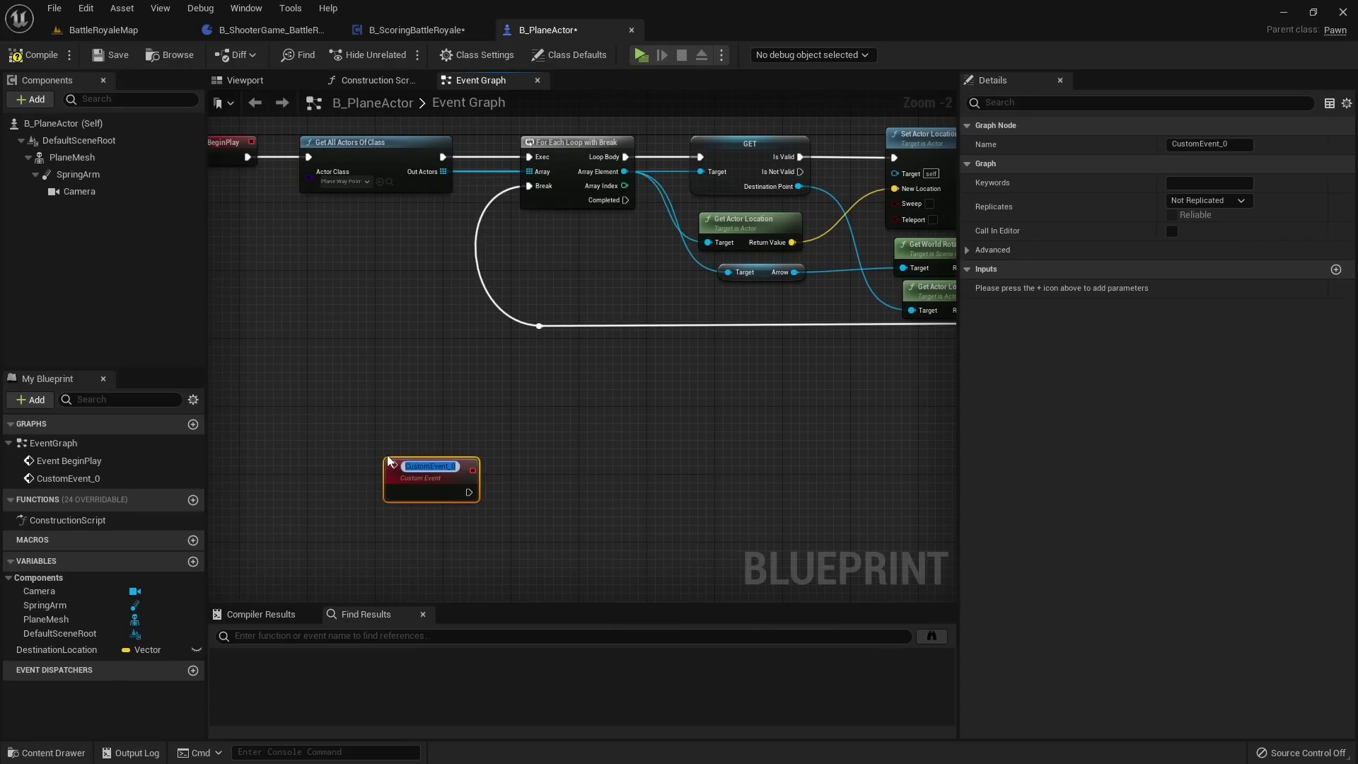
{"action": "scroll", "coordinate": [387, 461], "scroll_direction": "up", "scroll_amount": 2}
{"action": "type", "text": "Fl"}
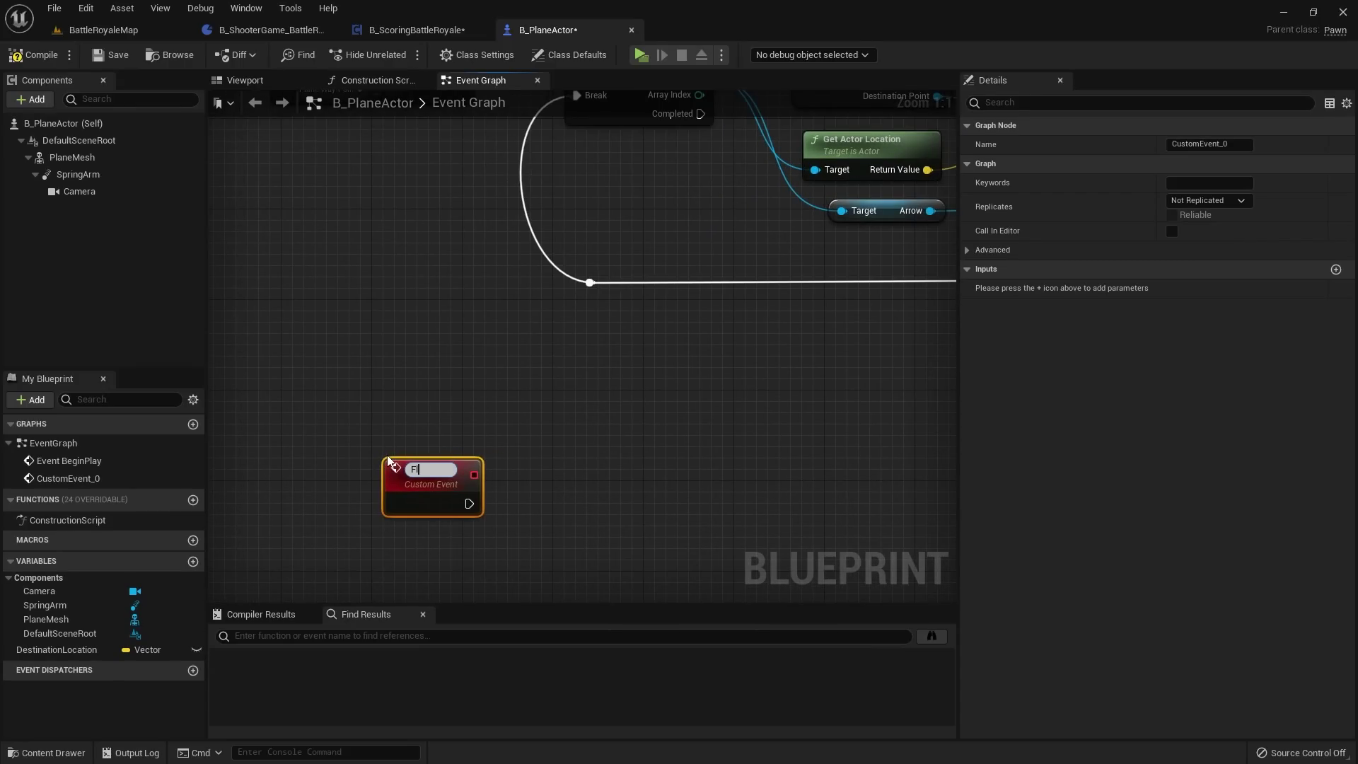
{"action": "type", "text": "yPlane"}
{"action": "key", "text": "Return"}
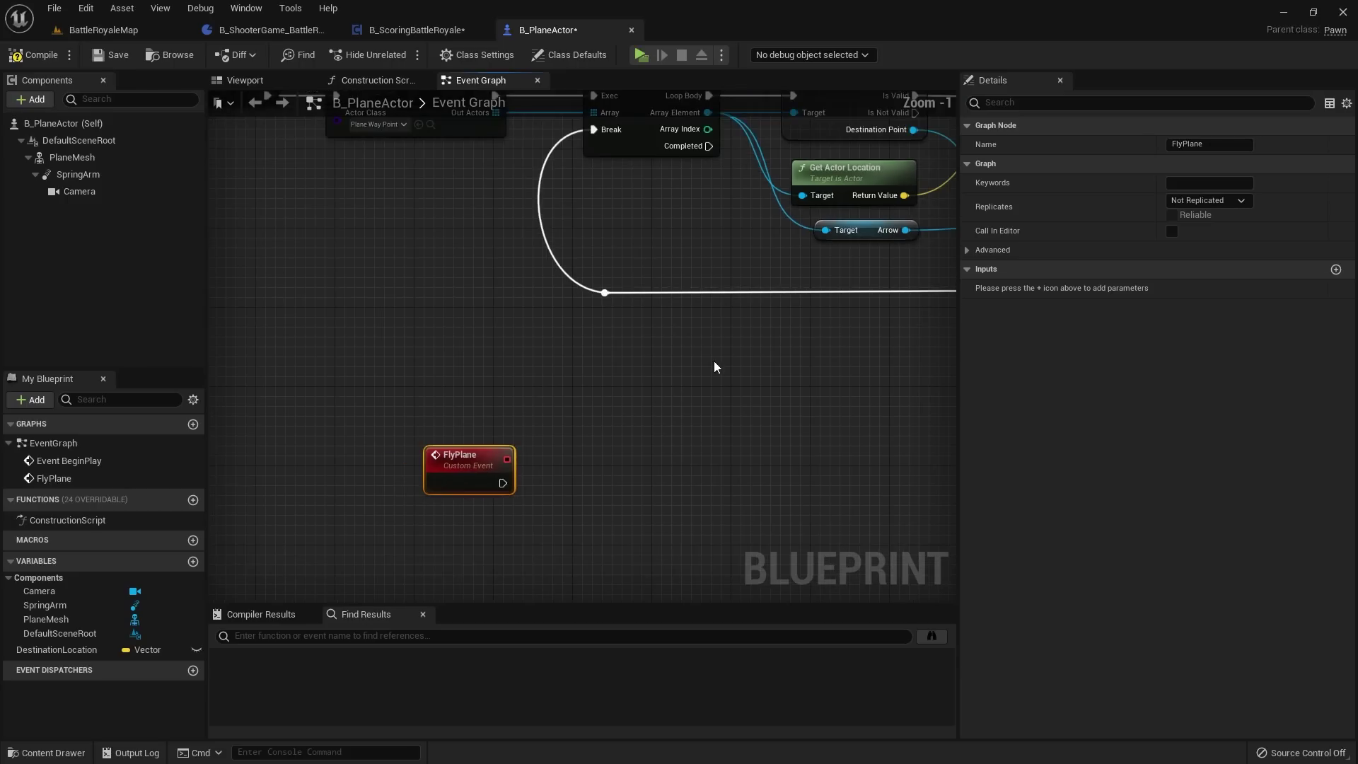
Step: Call Fly Plane from the Completed output of For Each Loop with Break and move the FlyPlane event farther below the chain
{"action": "scroll", "coordinate": [542, 292], "scroll_direction": "down", "scroll_amount": 1}
{"action": "left_click_drag", "start_coordinate": [504, 239], "coordinate": [575, 453]}
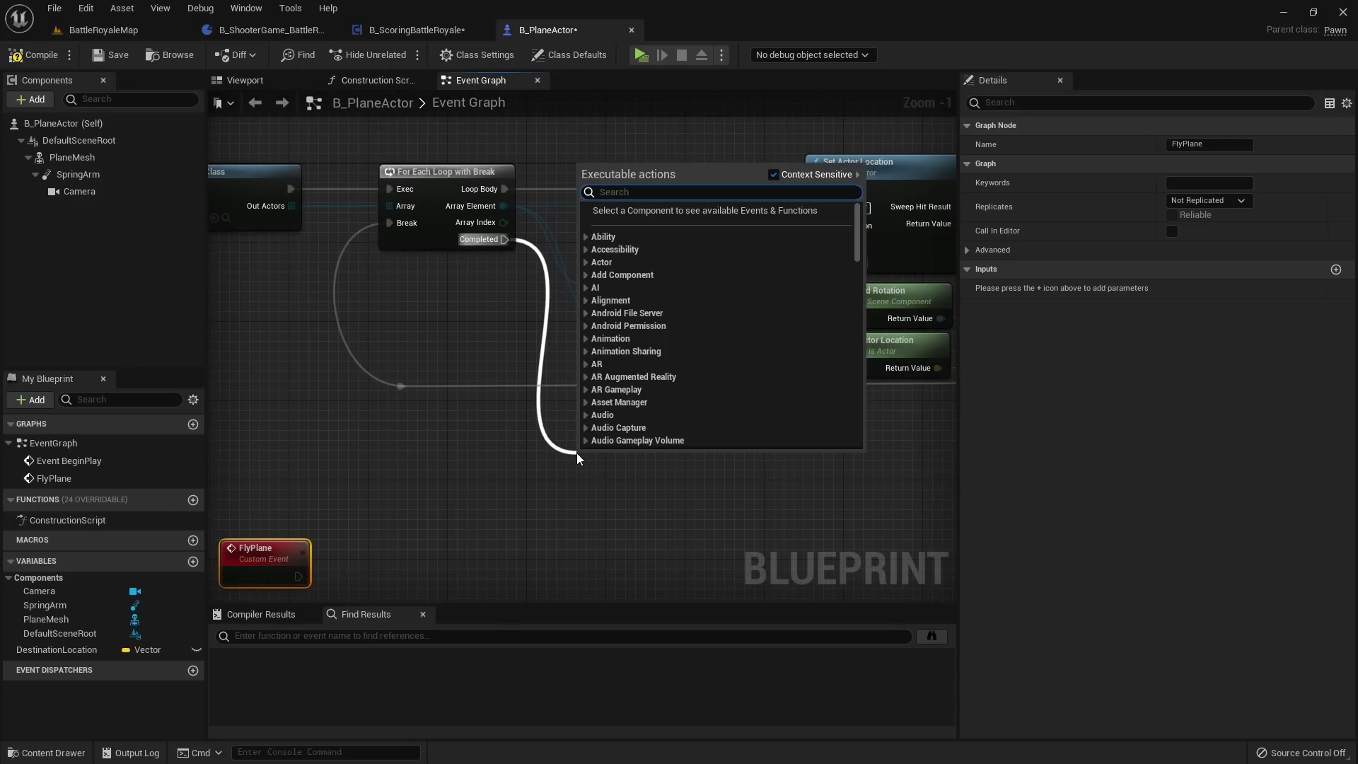
{"action": "type", "text": "flyp"}
{"action": "key", "text": "Return"}
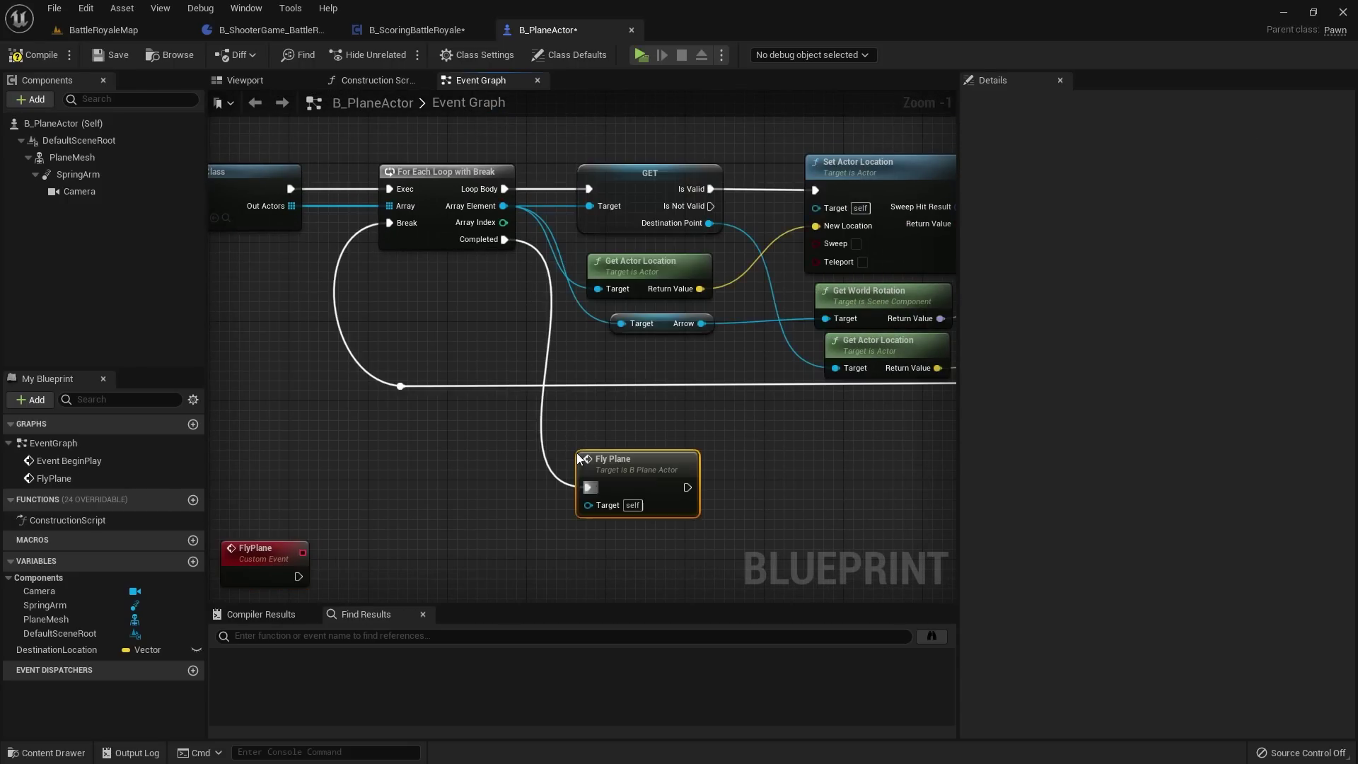
{"action": "left_click", "coordinate": [520, 516]}
{"action": "scroll", "coordinate": [524, 516], "scroll_direction": "down", "scroll_amount": 2}
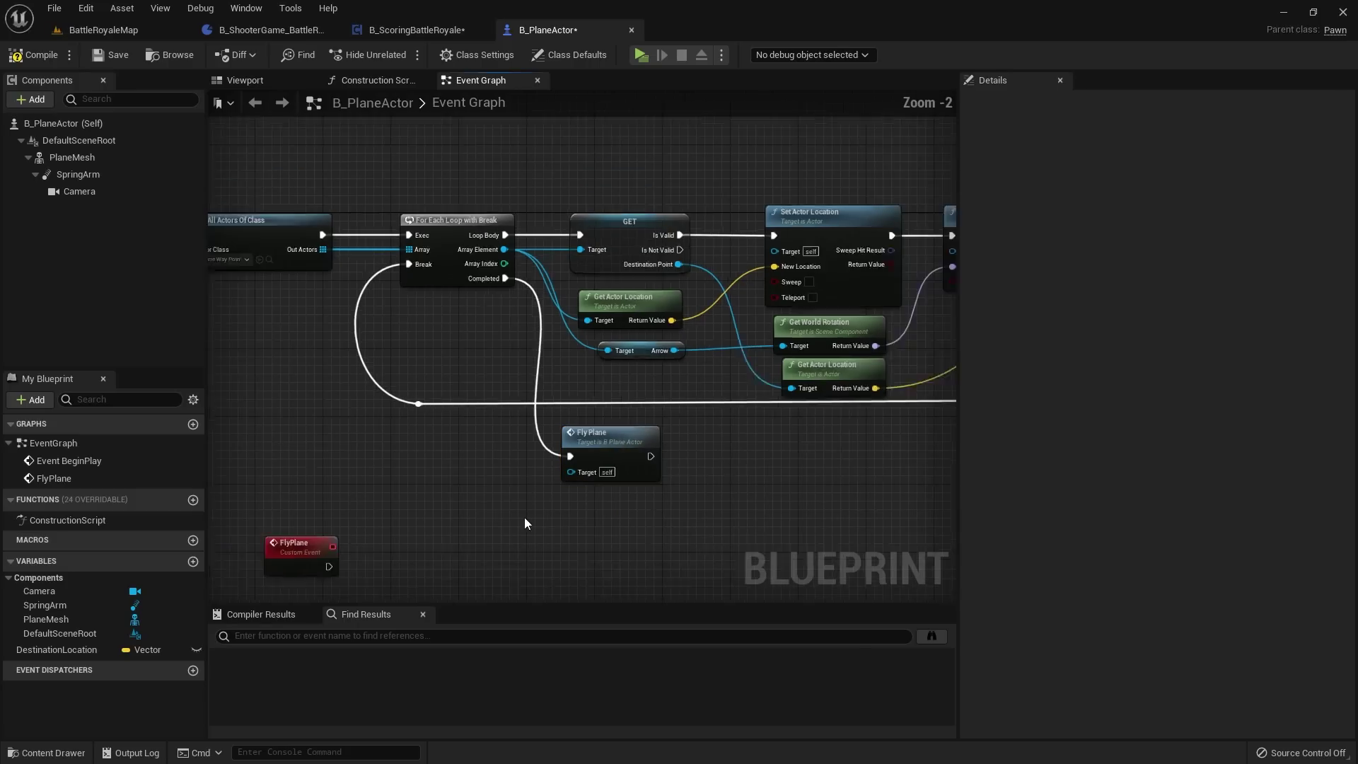
{"action": "right_click_drag", "start_coordinate": [524, 516], "coordinate": [560, 324]}
{"action": "left_click_drag", "start_coordinate": [362, 346], "coordinate": [332, 406]}
{"action": "left_click", "coordinate": [449, 377]}
Step: Enclose the whole BeginPlay chain, including the Fly Plane call, in a comment box titled Find Route
{"action": "scroll", "coordinate": [474, 369], "scroll_direction": "down", "scroll_amount": 2}
{"action": "right_click_drag", "start_coordinate": [495, 353], "coordinate": [513, 376]}
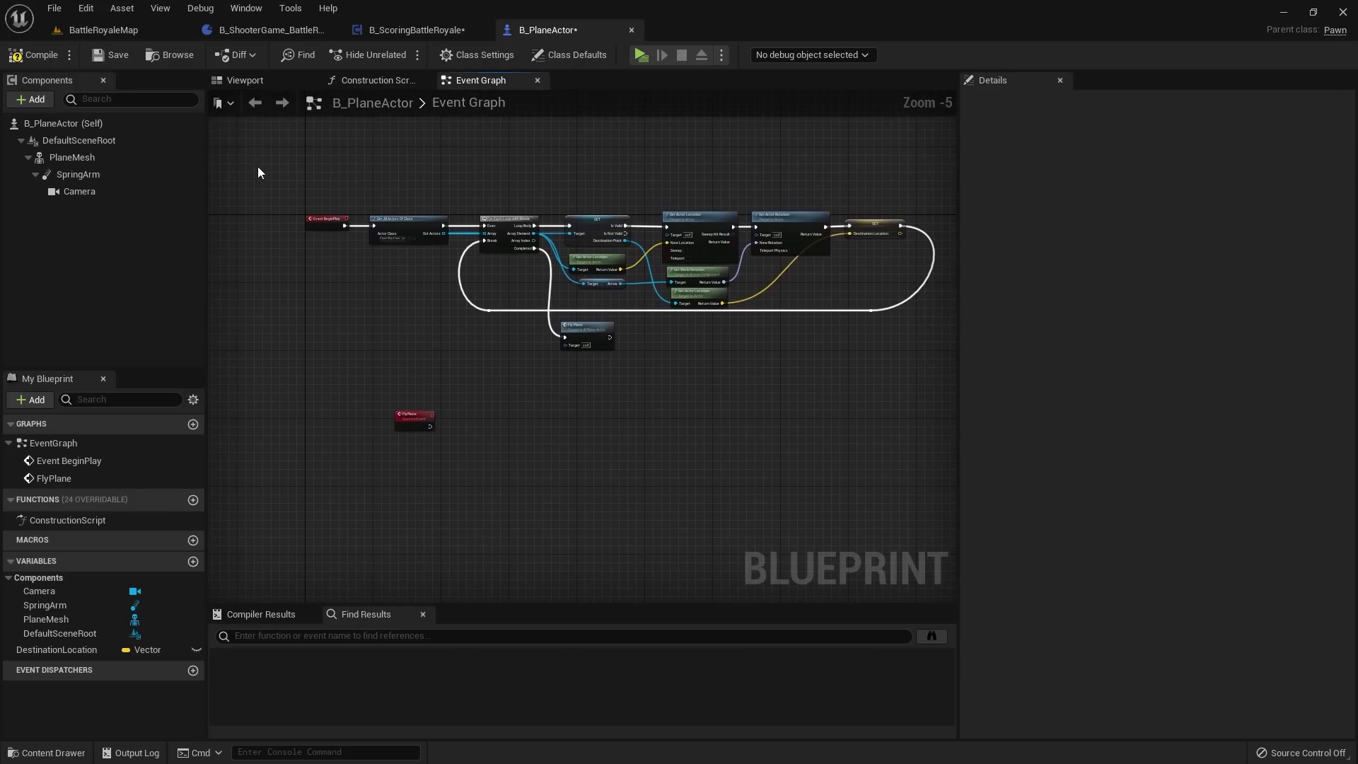
{"action": "left_click_drag", "start_coordinate": [253, 171], "coordinate": [939, 369]}
{"action": "key", "text": "c"}
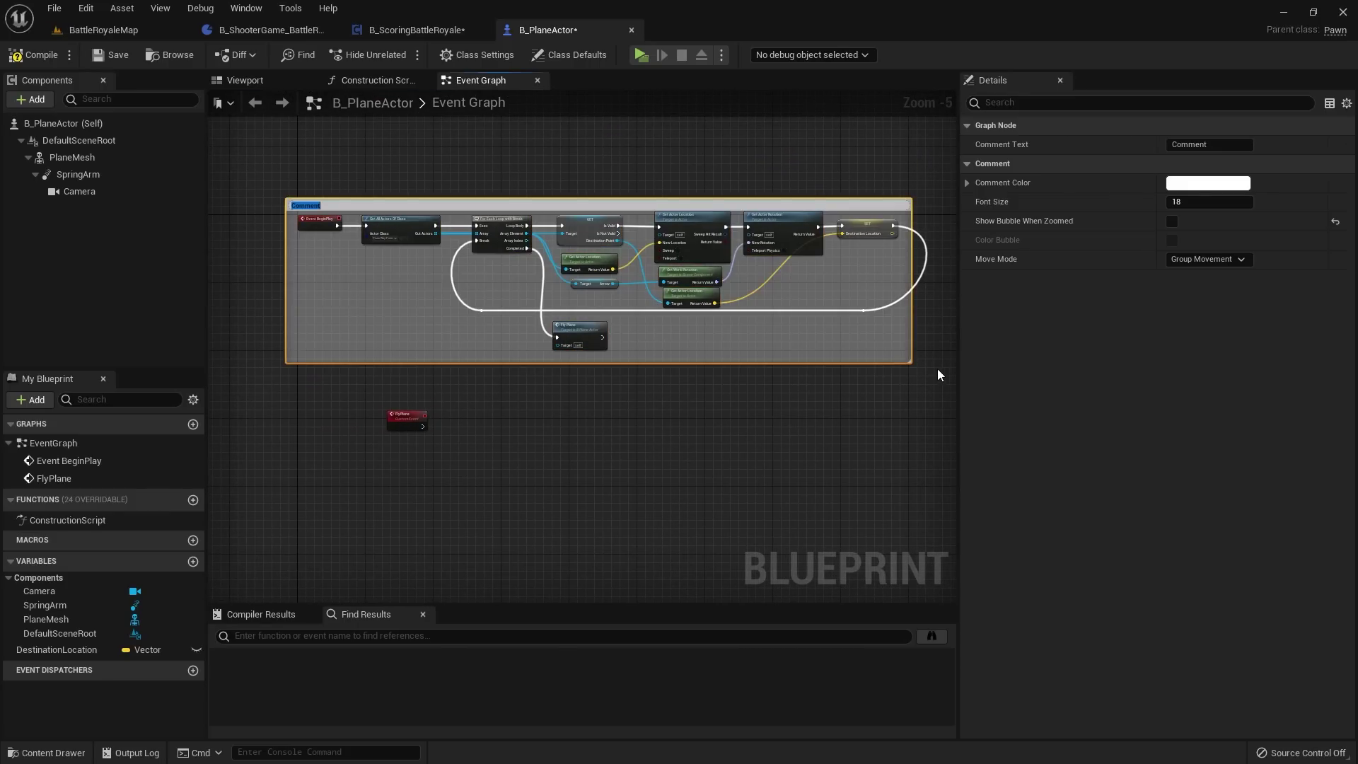
{"action": "scroll", "coordinate": [338, 171], "scroll_direction": "up", "scroll_amount": 2}
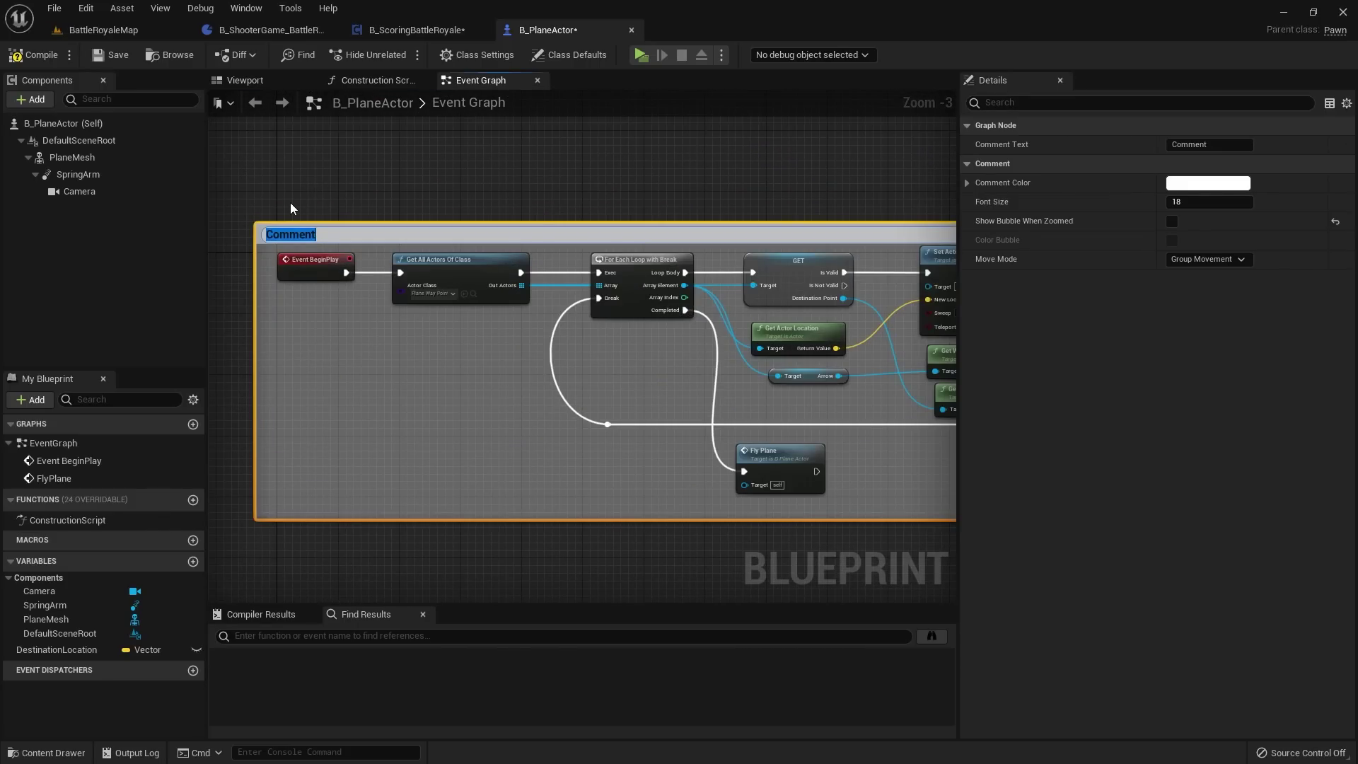
{"action": "type", "text": "Find Route"}
{"action": "key", "text": "Return"}
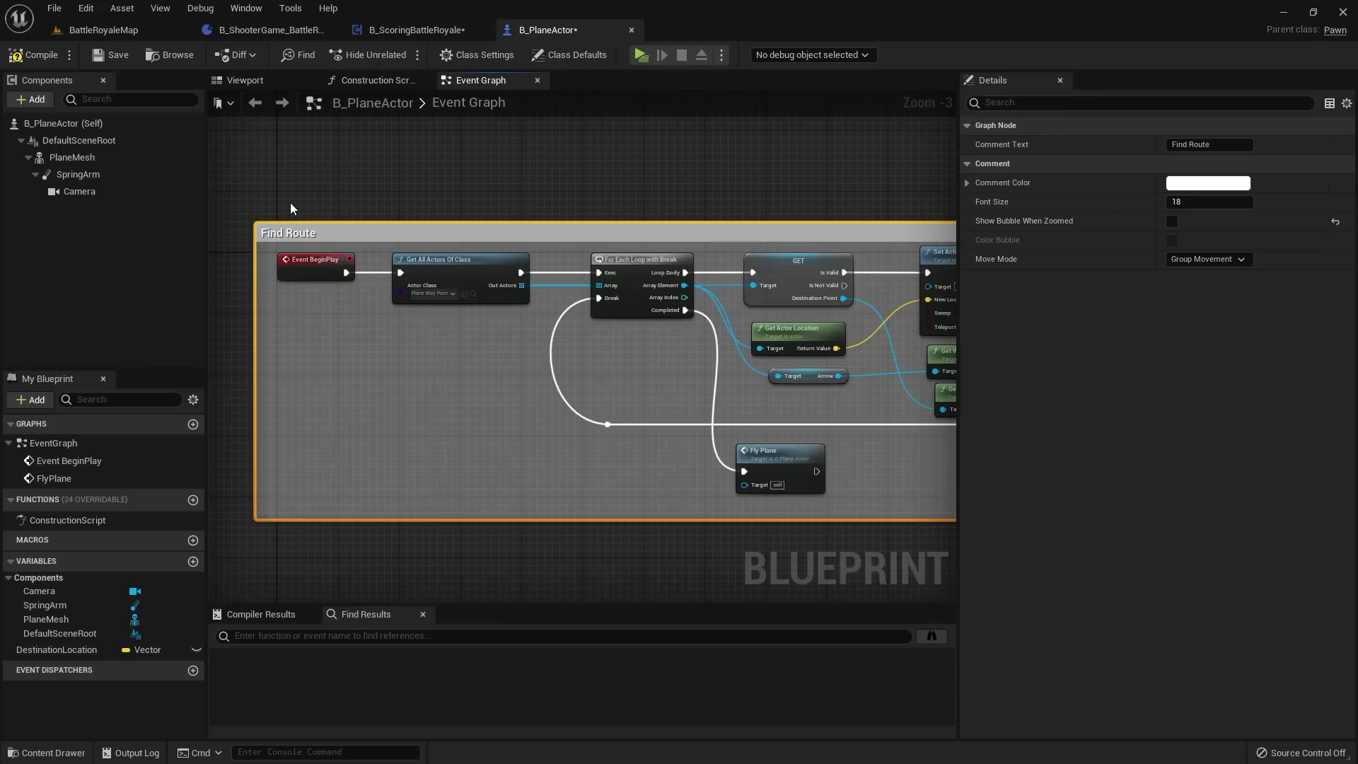
{"action": "left_click", "coordinate": [433, 152]}
Step: Look over the full extent of the Find Route comment box and compile the blueprint
{"action": "scroll", "coordinate": [386, 188], "scroll_direction": "down", "scroll_amount": 1}
{"action": "right_click_drag", "start_coordinate": [386, 189], "coordinate": [174, 205]}
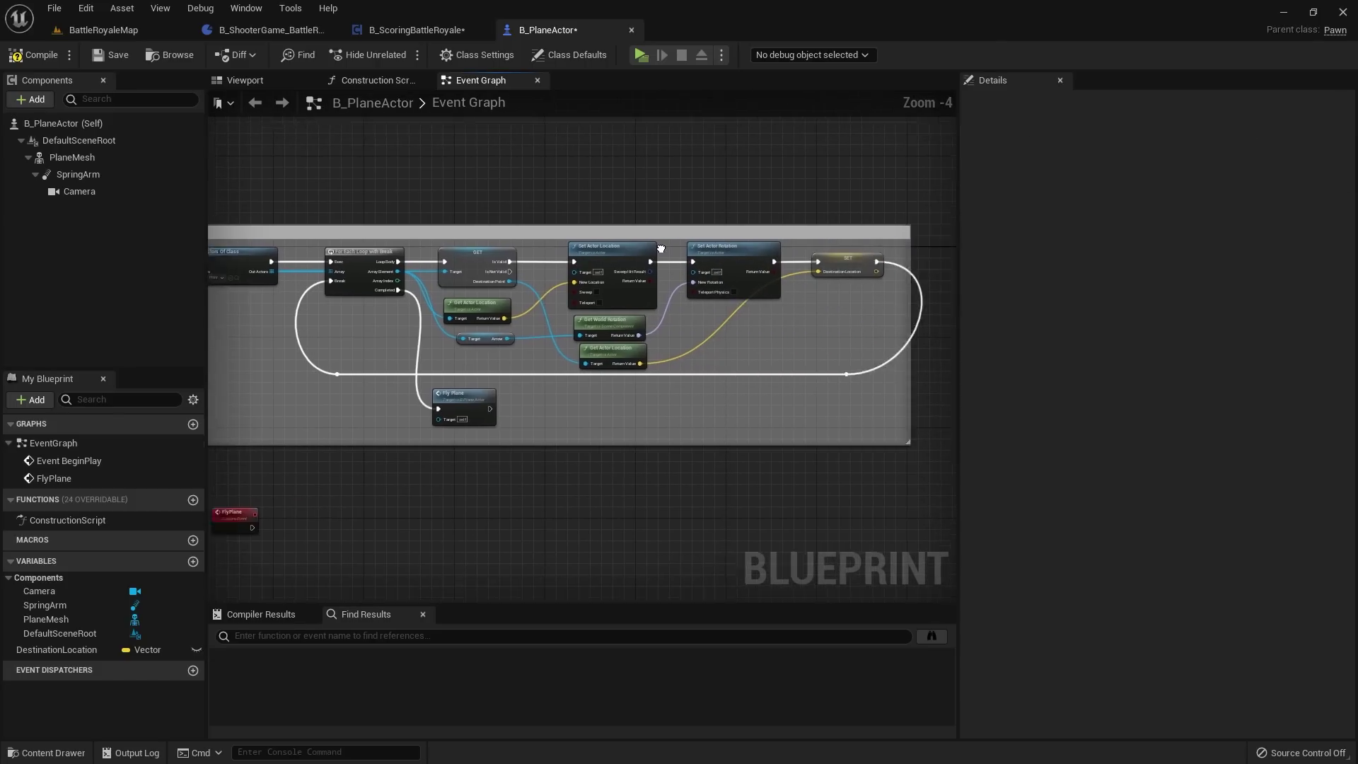
{"action": "right_click_drag", "start_coordinate": [660, 248], "coordinate": [361, 249]}
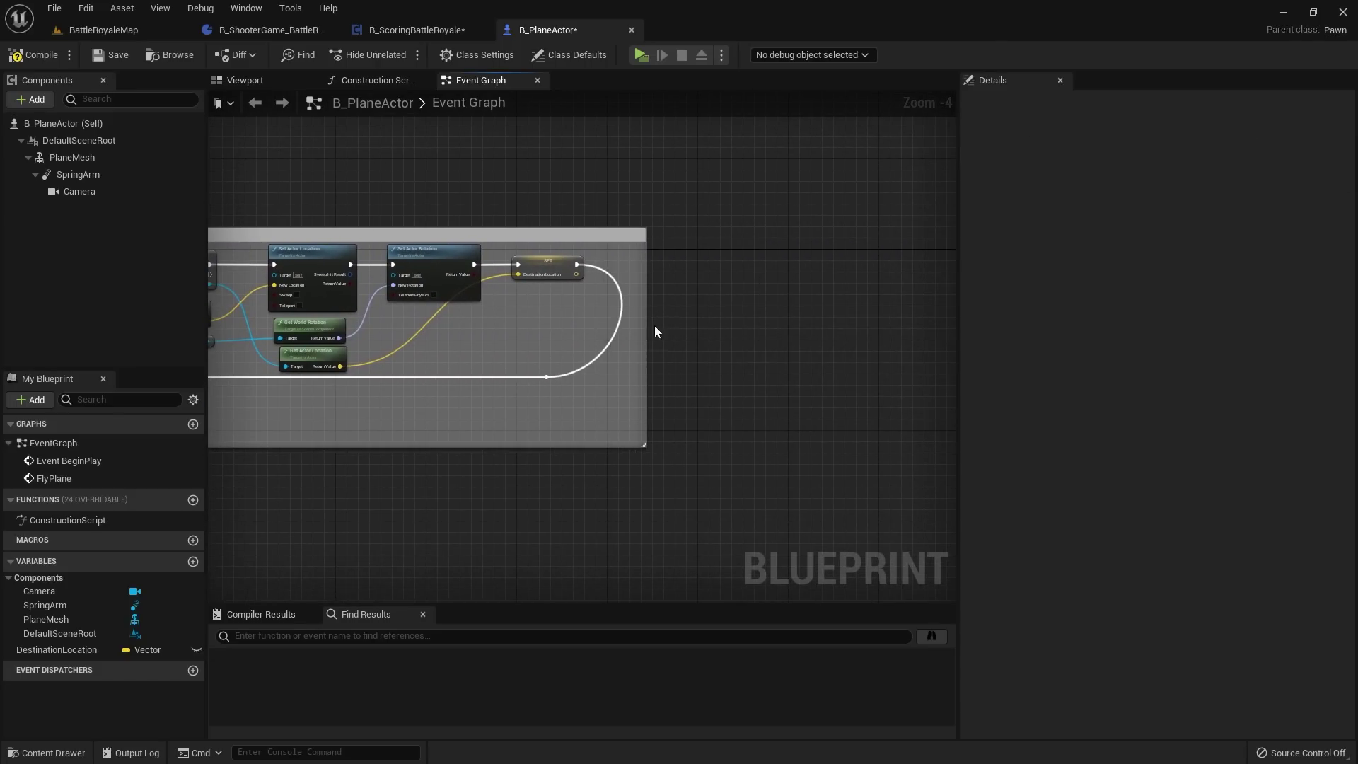
{"action": "right_click_drag", "start_coordinate": [654, 327], "coordinate": [1189, 207]}
{"action": "left_click", "coordinate": [33, 55]}
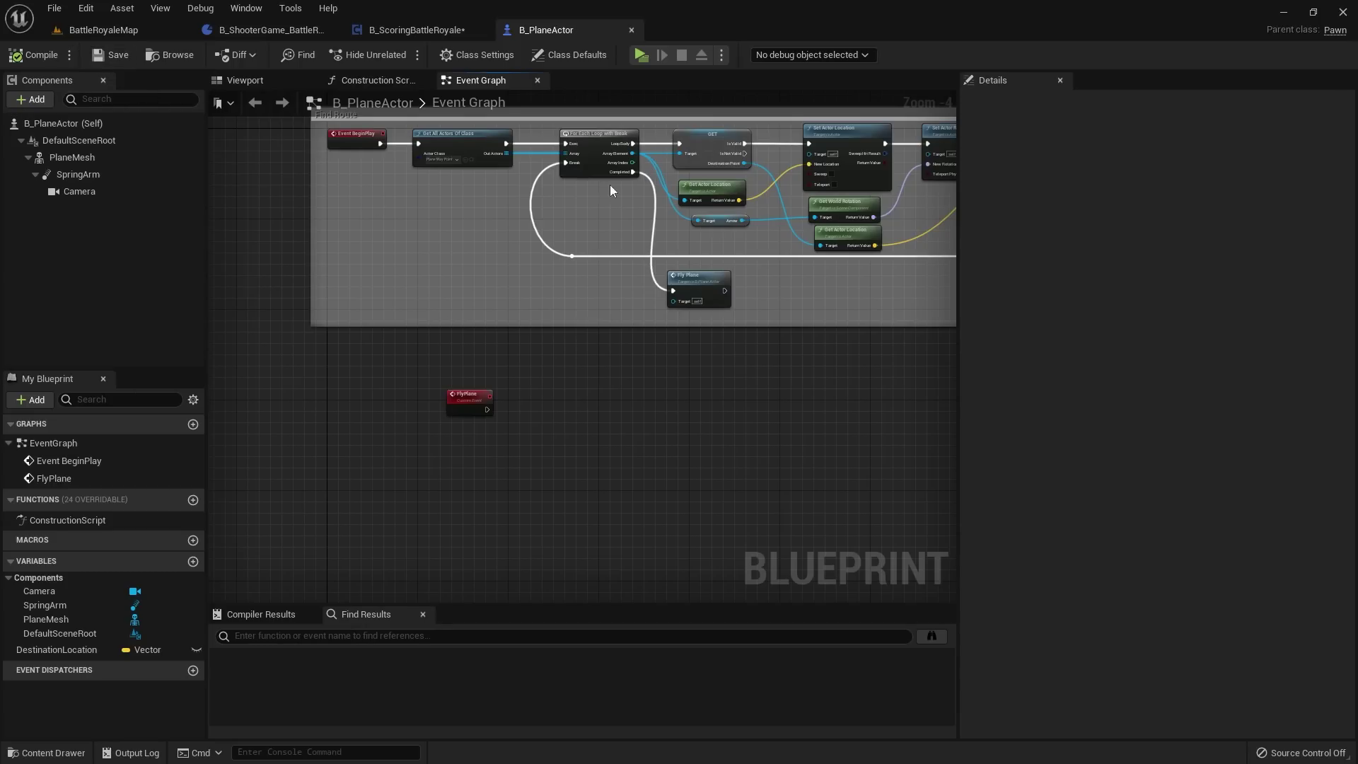
Step: Move the FlyPlane custom event beneath the start of the Find Route comment box, leaving free space beside it
{"action": "left_click_drag", "start_coordinate": [469, 410], "coordinate": [371, 438]}
{"action": "left_click", "coordinate": [386, 391]}
{"action": "scroll", "coordinate": [386, 450], "scroll_direction": "up", "scroll_amount": 3}
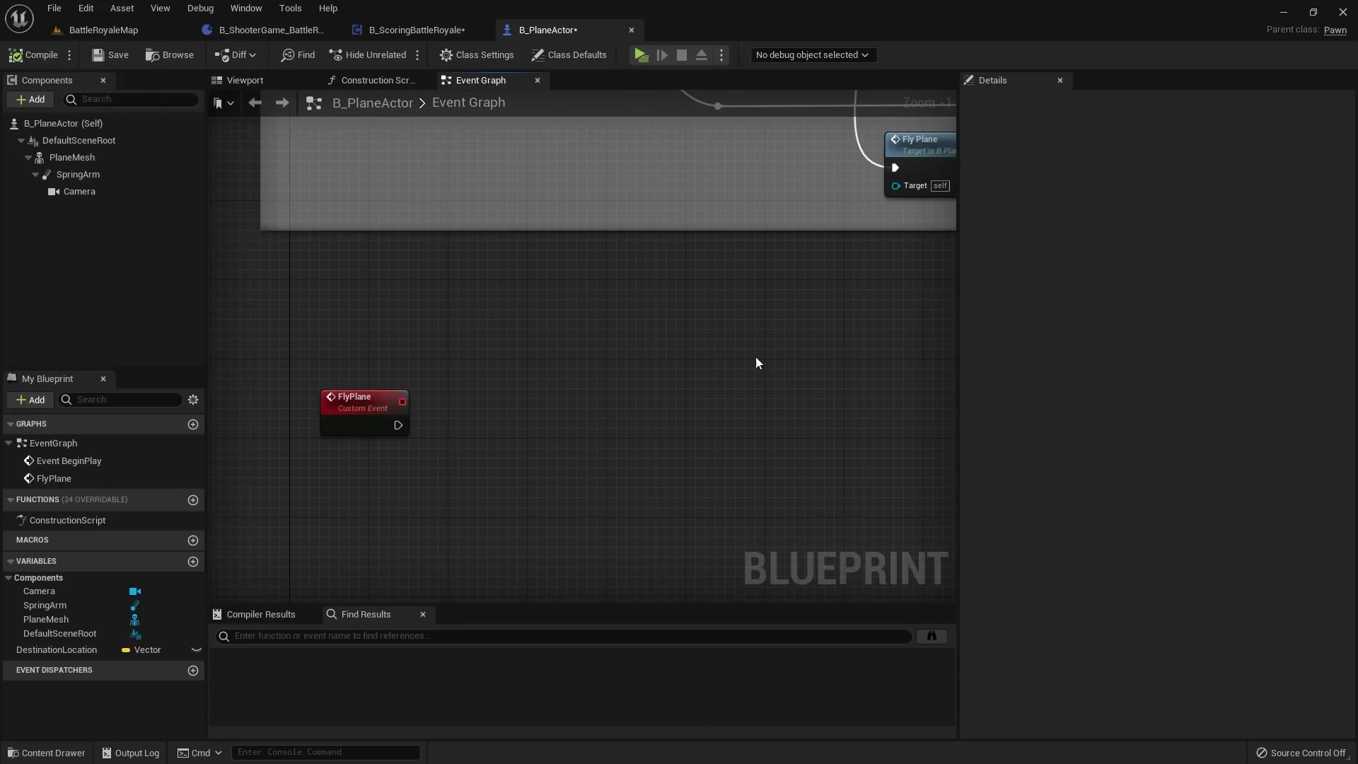
{"action": "right_click_drag", "start_coordinate": [410, 176], "coordinate": [423, 95]}
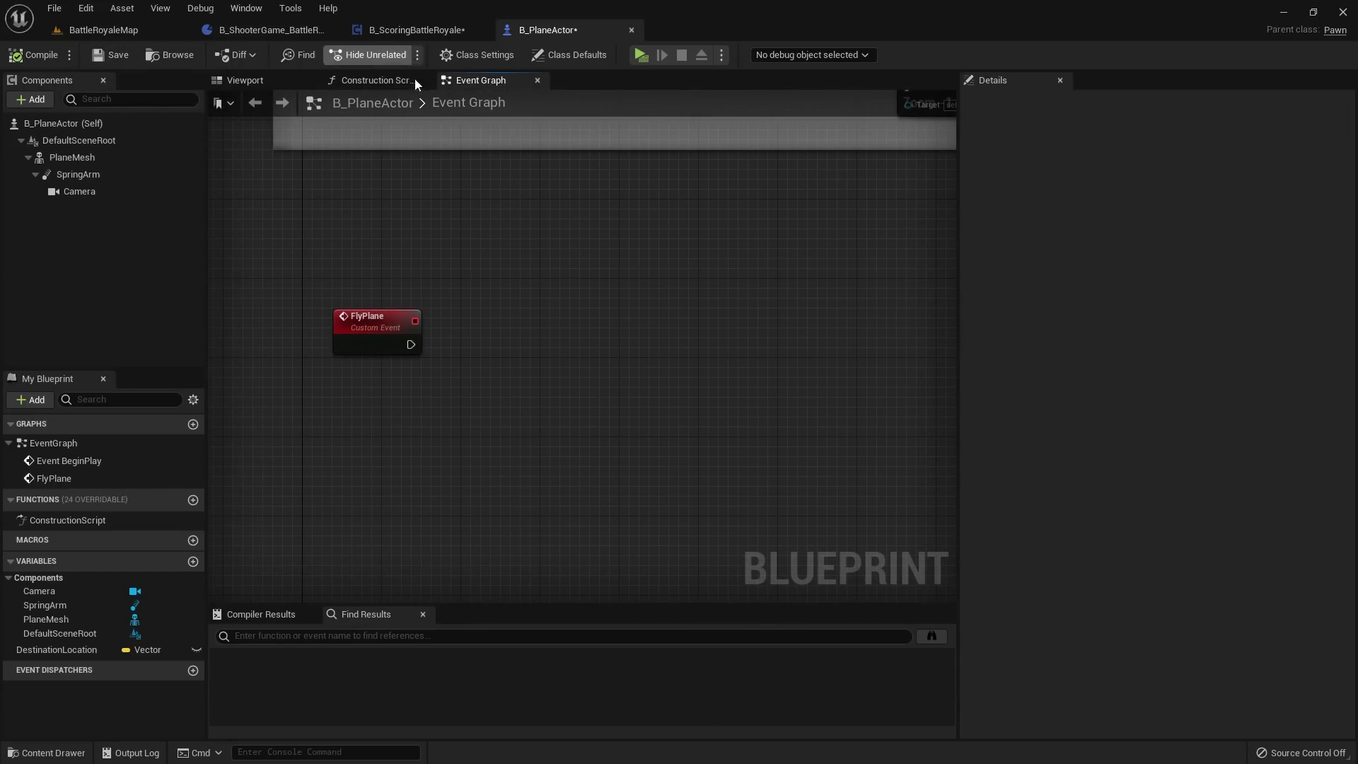
{"action": "right_click_drag", "start_coordinate": [465, 283], "coordinate": [492, 265]}
Step: Set the FlyPlane event's replication to Run on Server and compile the blueprint
{"action": "left_click", "coordinate": [393, 308]}
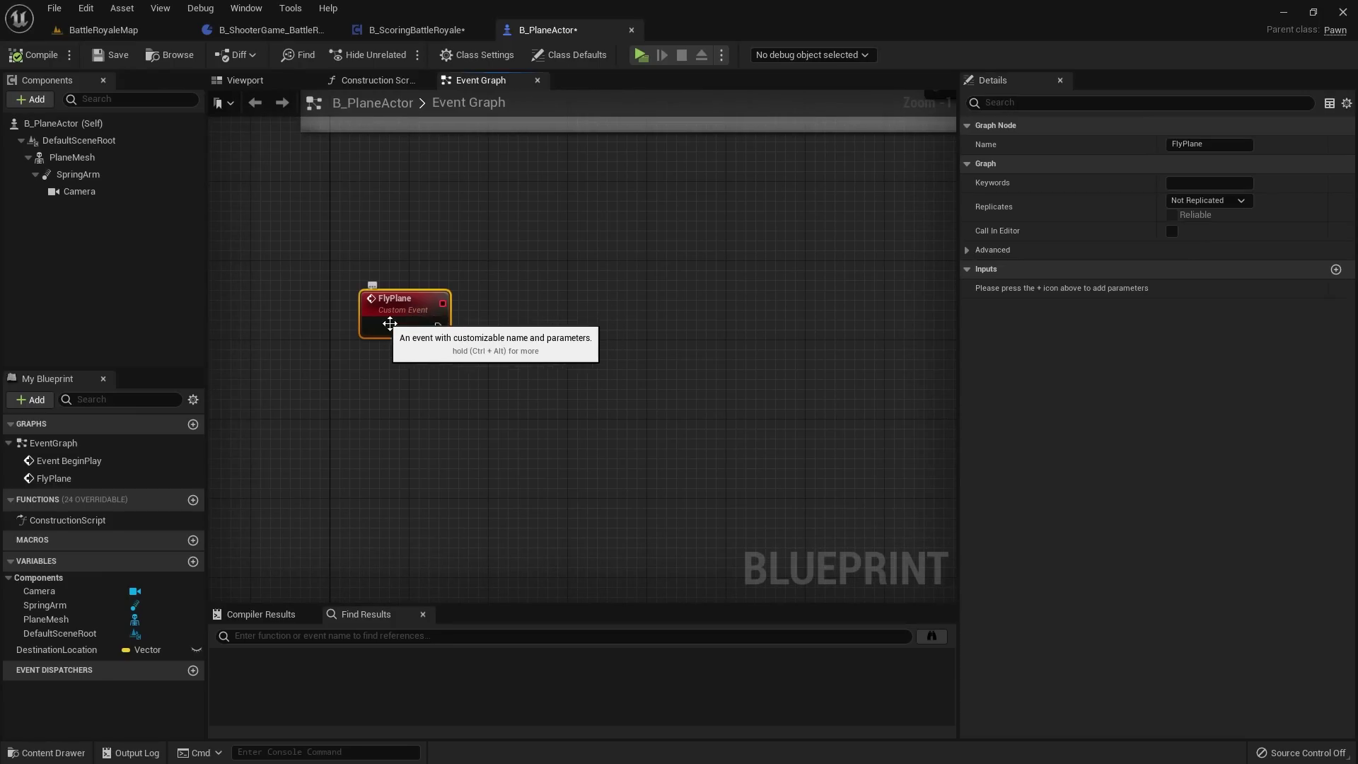
{"action": "left_click", "coordinate": [1193, 201]}
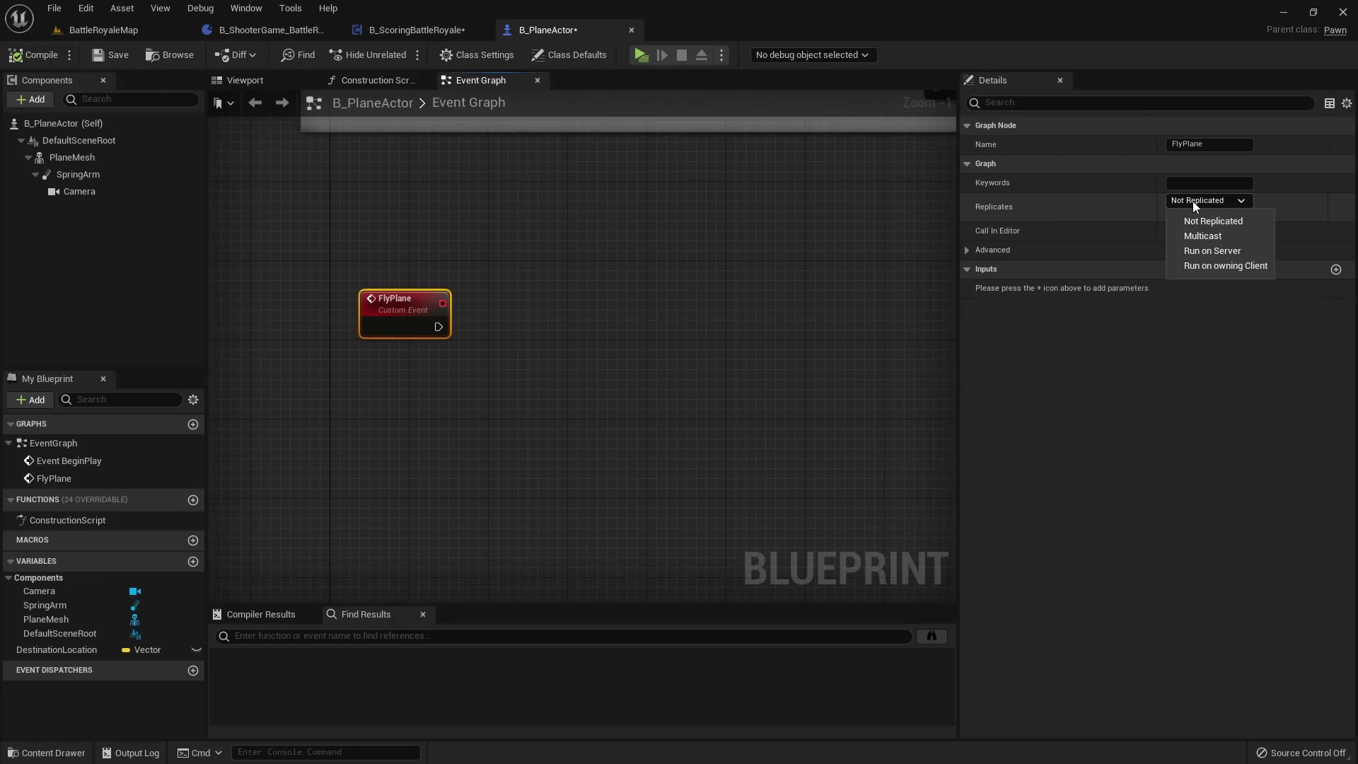
{"action": "left_click", "coordinate": [1210, 251]}
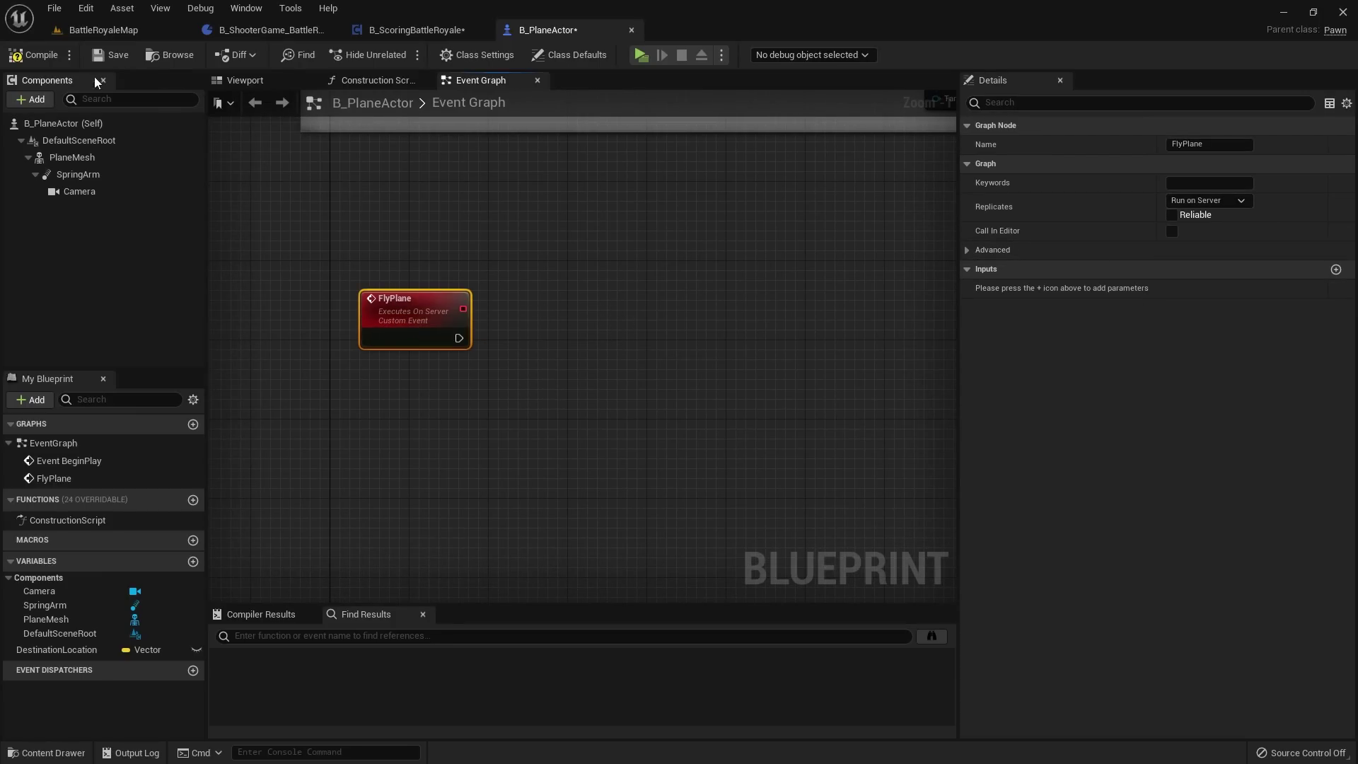
{"action": "left_click", "coordinate": [41, 55]}
{"action": "right_click_drag", "start_coordinate": [635, 325], "coordinate": [557, 274]}
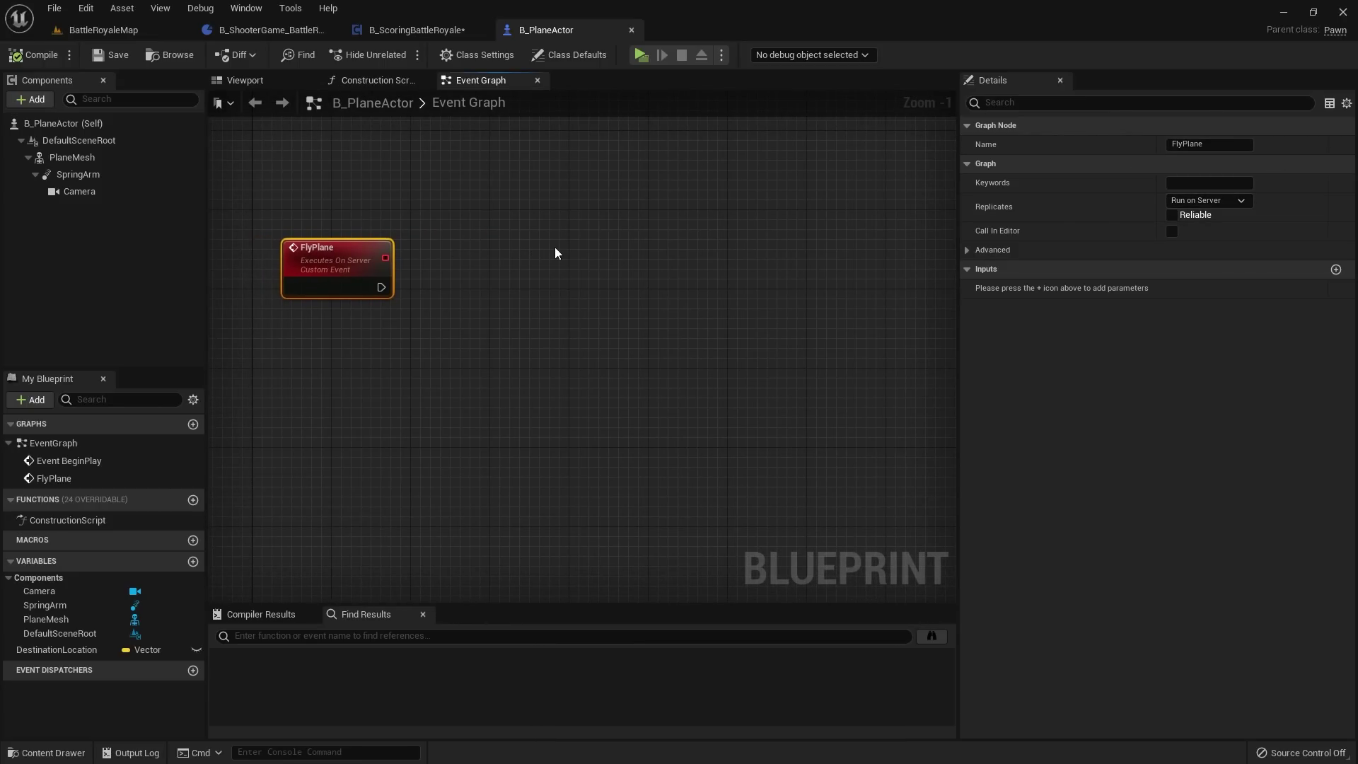
{"action": "right_click_drag", "start_coordinate": [570, 254], "coordinate": [546, 299]}
{"action": "right_click_drag", "start_coordinate": [397, 219], "coordinate": [419, 188]}
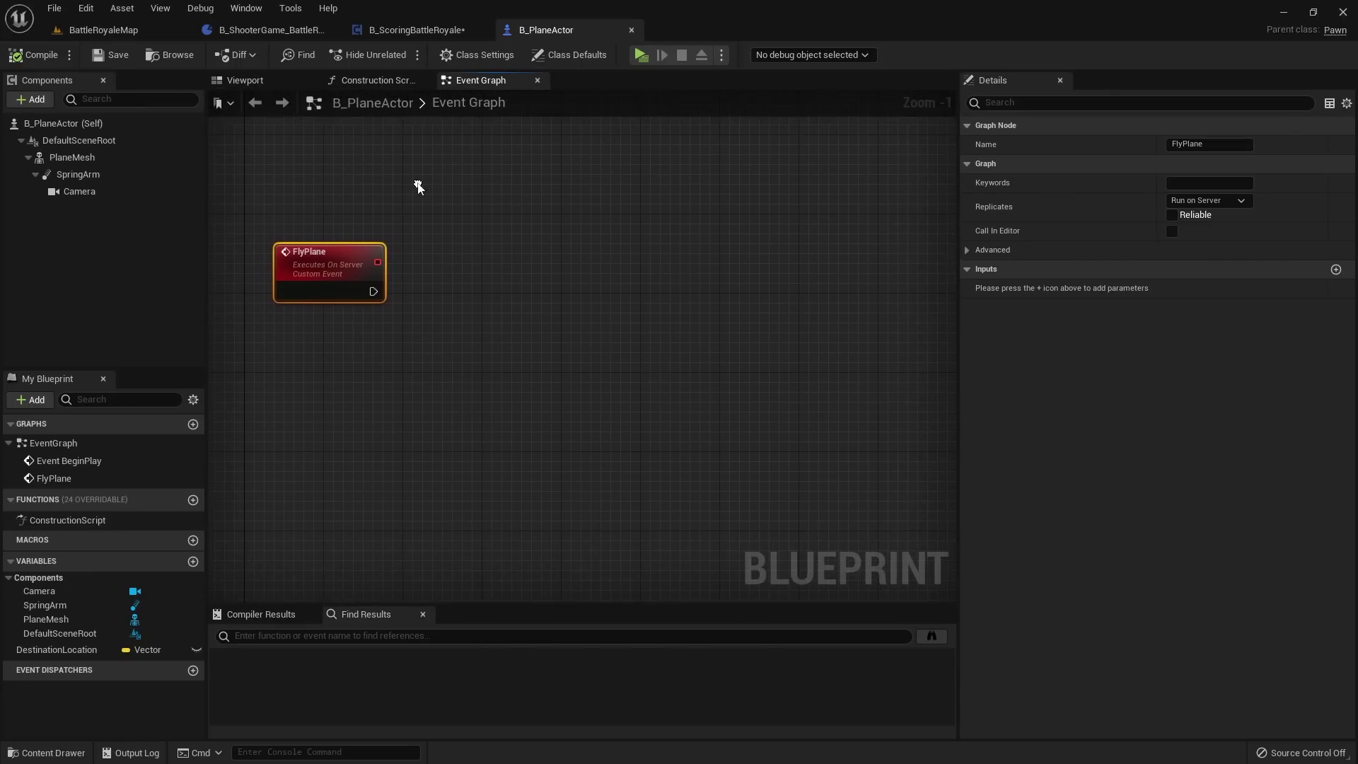
{"action": "left_click_drag", "start_coordinate": [273, 176], "coordinate": [428, 313]}
{"action": "left_click", "coordinate": [412, 367]}
{"action": "right_click_drag", "start_coordinate": [412, 367], "coordinate": [380, 335]}
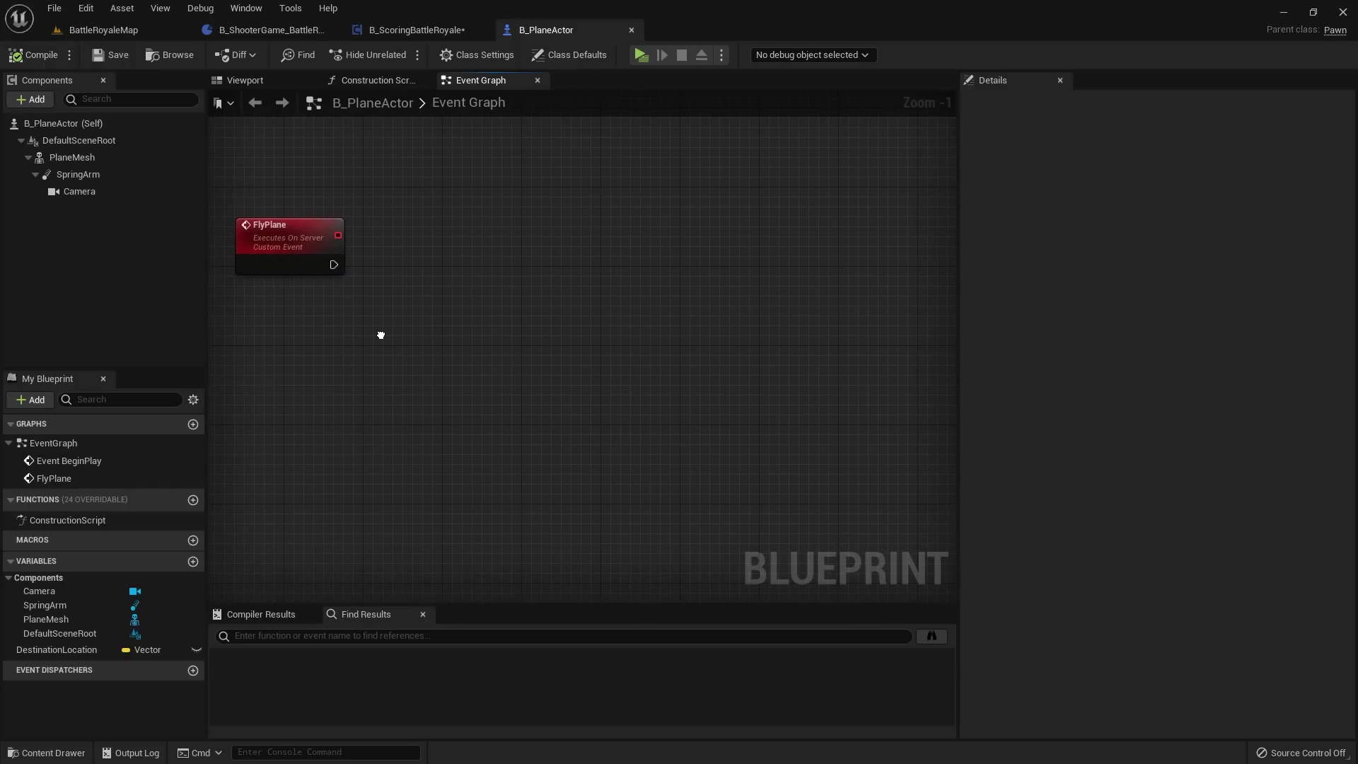
{"action": "scroll", "coordinate": [371, 186], "scroll_direction": "down", "scroll_amount": 2}
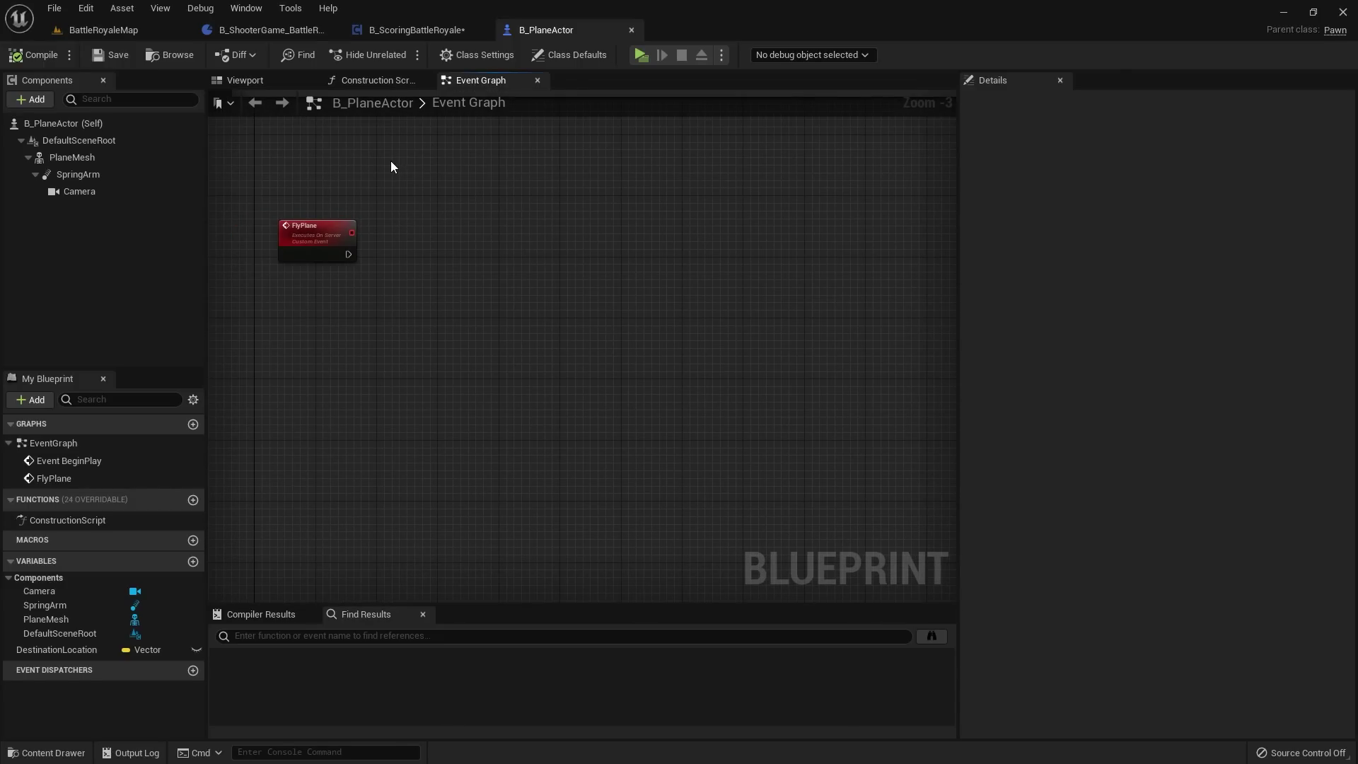
{"action": "scroll", "coordinate": [390, 160], "scroll_direction": "up", "scroll_amount": 2}
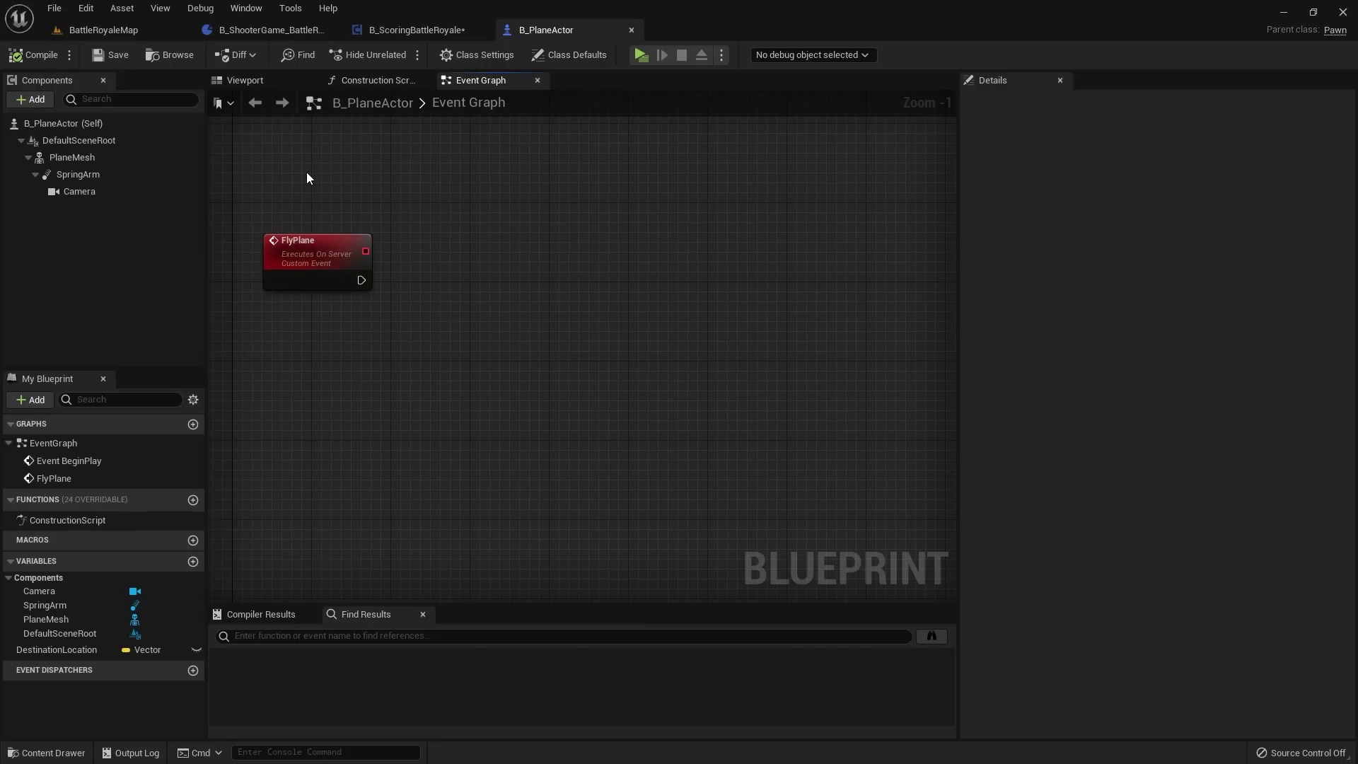
{"action": "left_click_drag", "start_coordinate": [307, 172], "coordinate": [346, 290]}
{"action": "right_click_drag", "start_coordinate": [387, 244], "coordinate": [434, 297]}
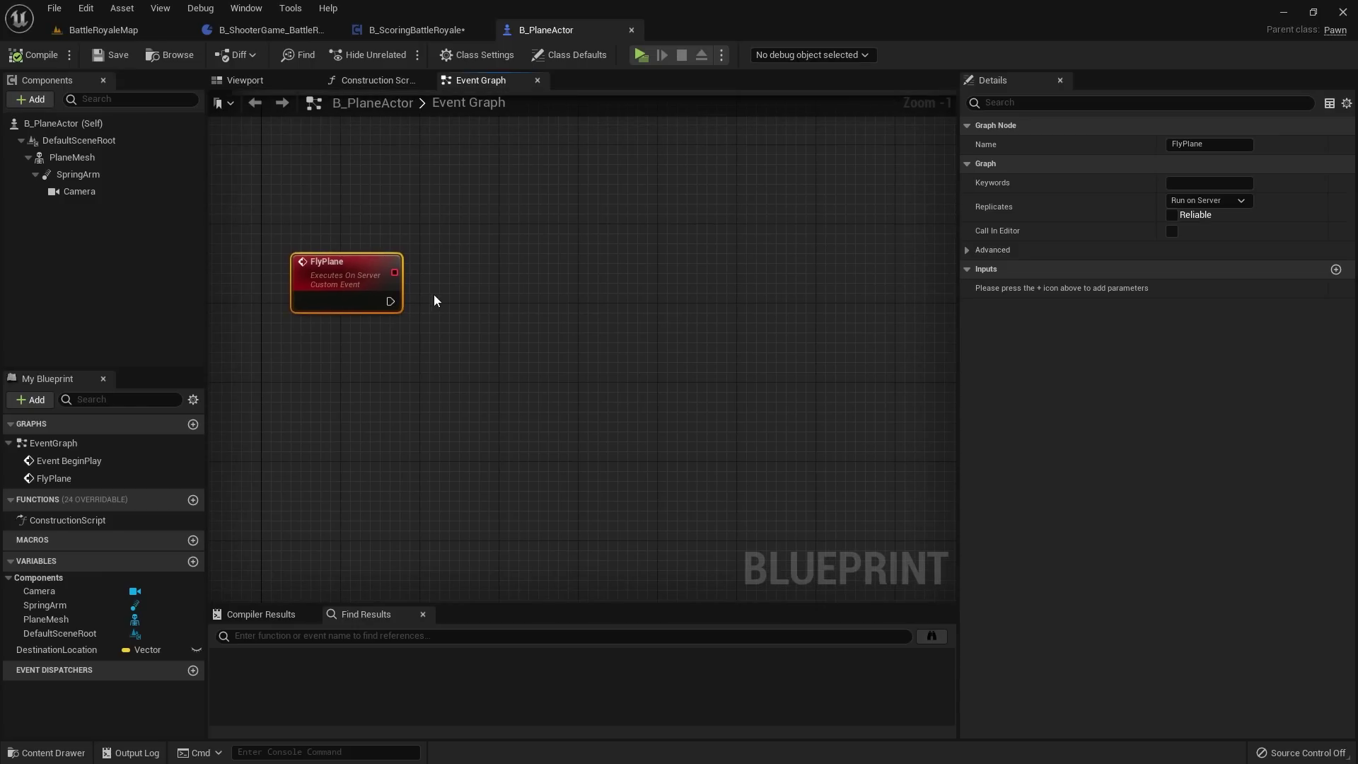
Step: Add a second custom event named FlyPlaneMulti beside the FlyPlane event
{"action": "right_click", "coordinate": [532, 275]}
{"action": "type", "text": "add custom"}
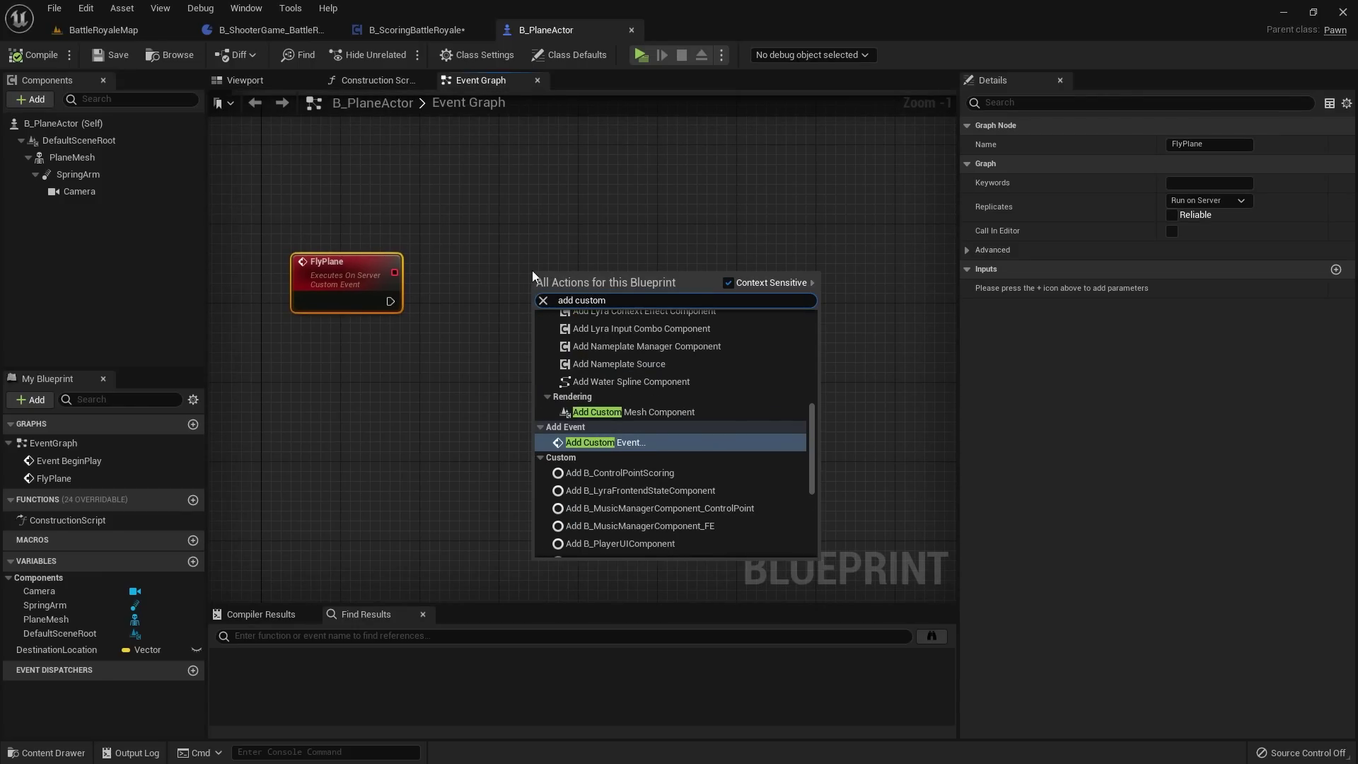
{"action": "left_click", "coordinate": [605, 442]}
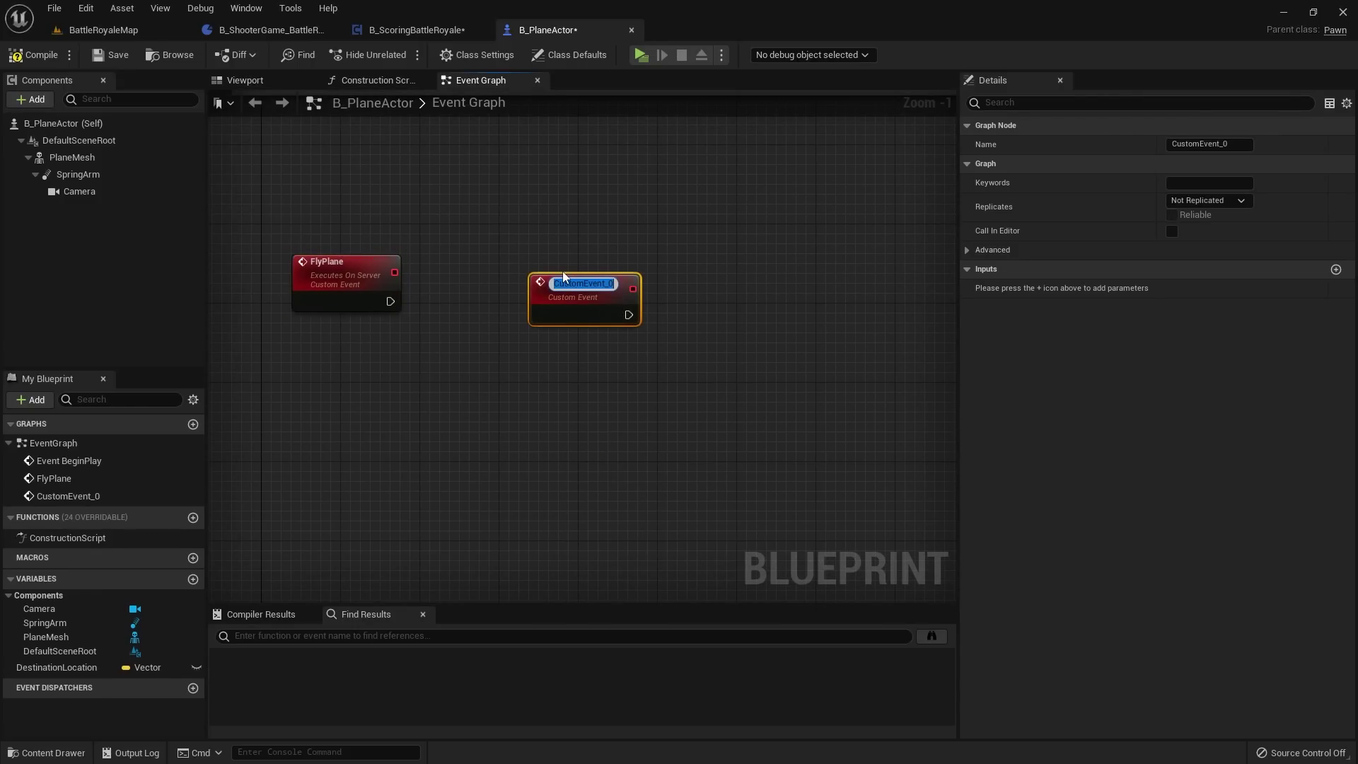
{"action": "type", "text": "Fly"}
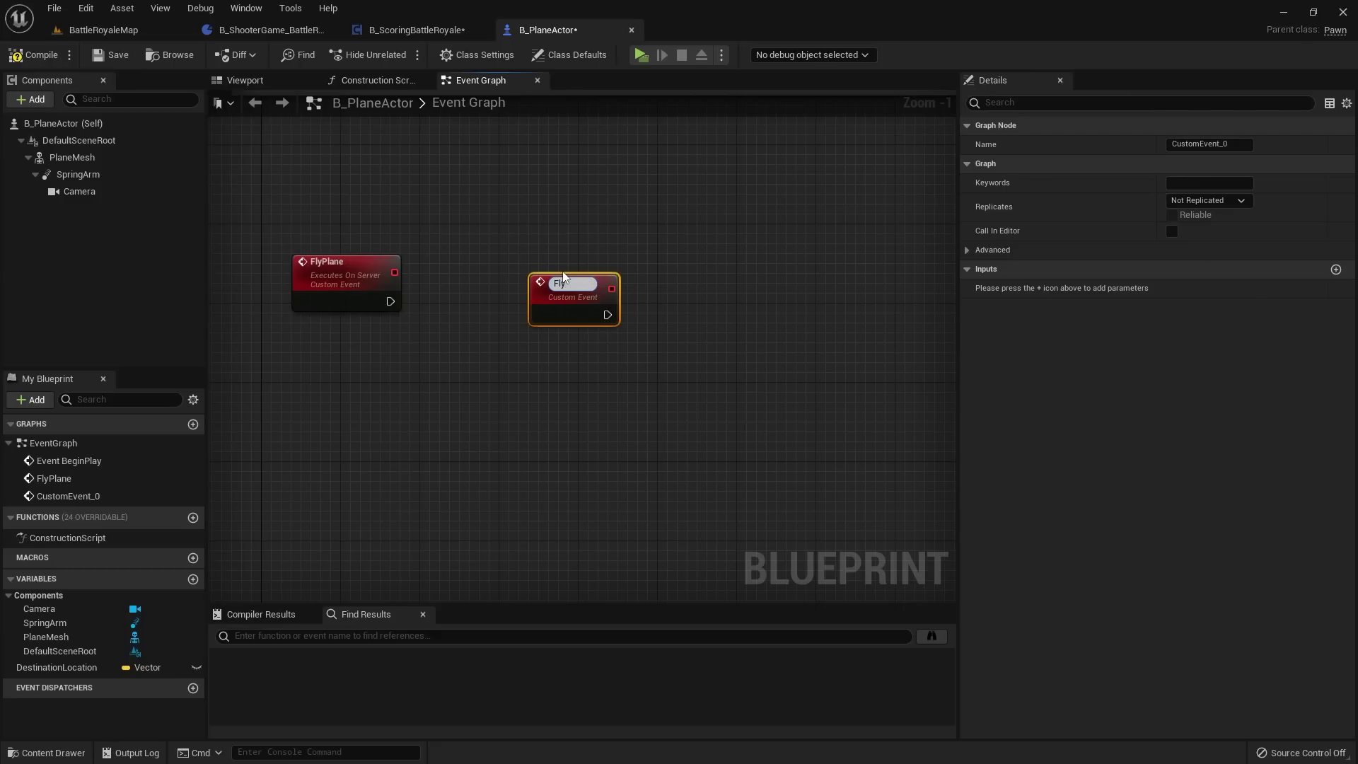
{"action": "type", "text": "PlaneMulti"}
{"action": "key", "text": "Return"}
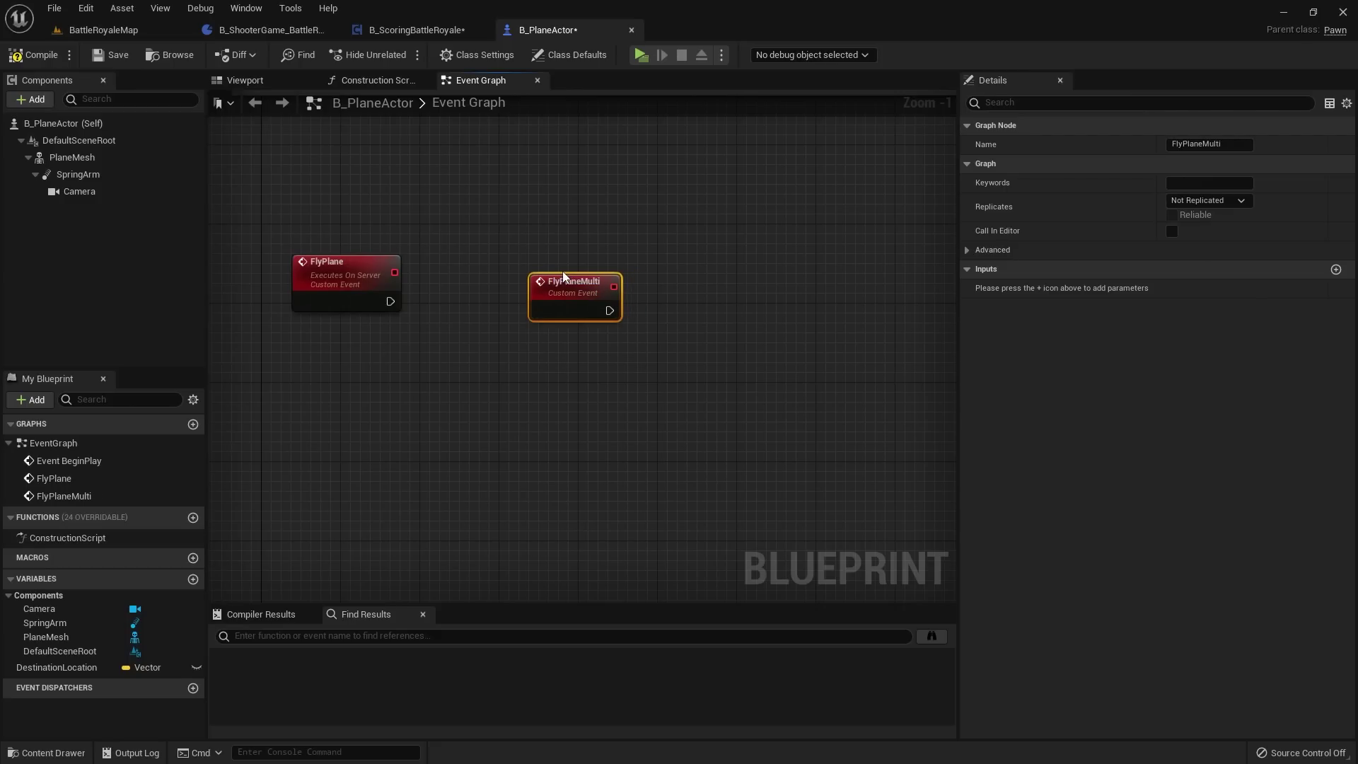
Step: Set FlyPlaneMulti's replication to Multicast and line the event up with FlyPlane, leaving a gap between them
{"action": "left_click_drag", "start_coordinate": [564, 276], "coordinate": [574, 276]}
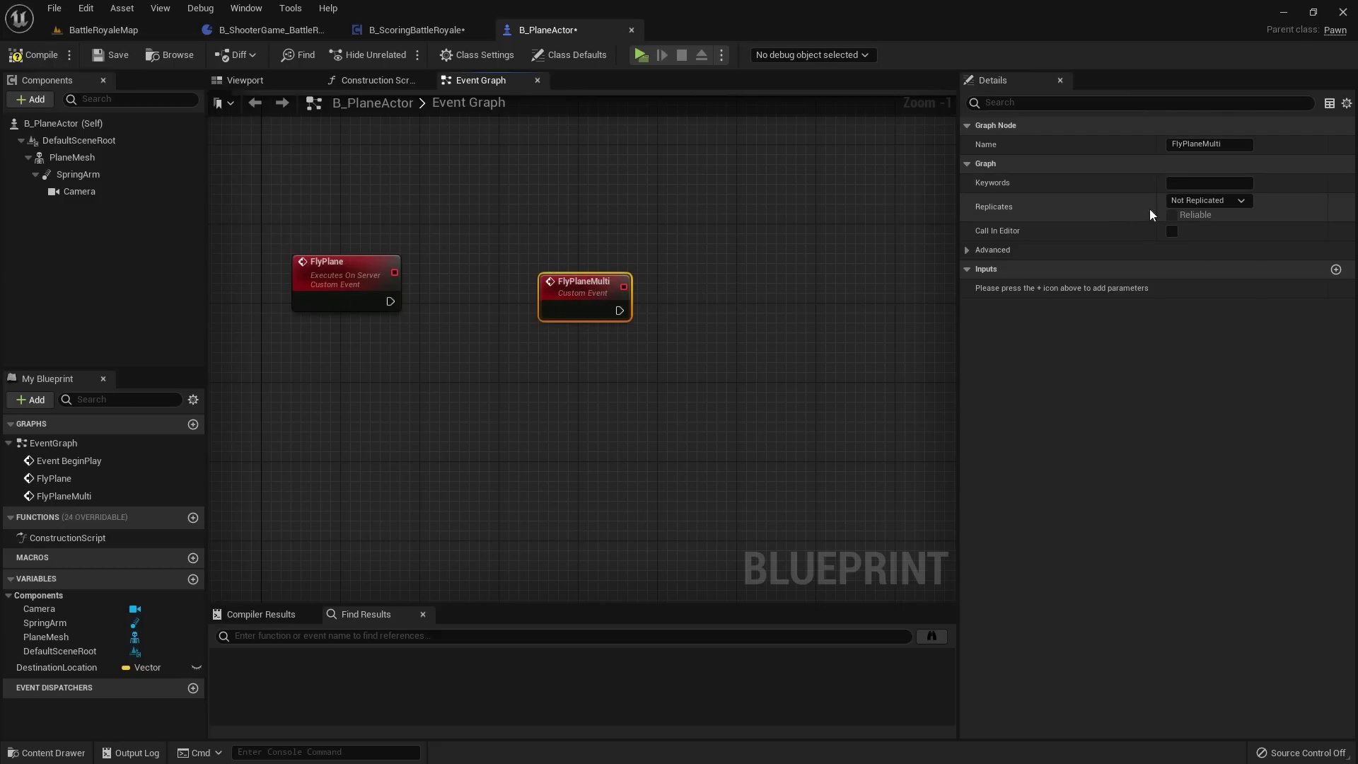
{"action": "left_click", "coordinate": [1202, 202]}
{"action": "left_click", "coordinate": [1210, 231]}
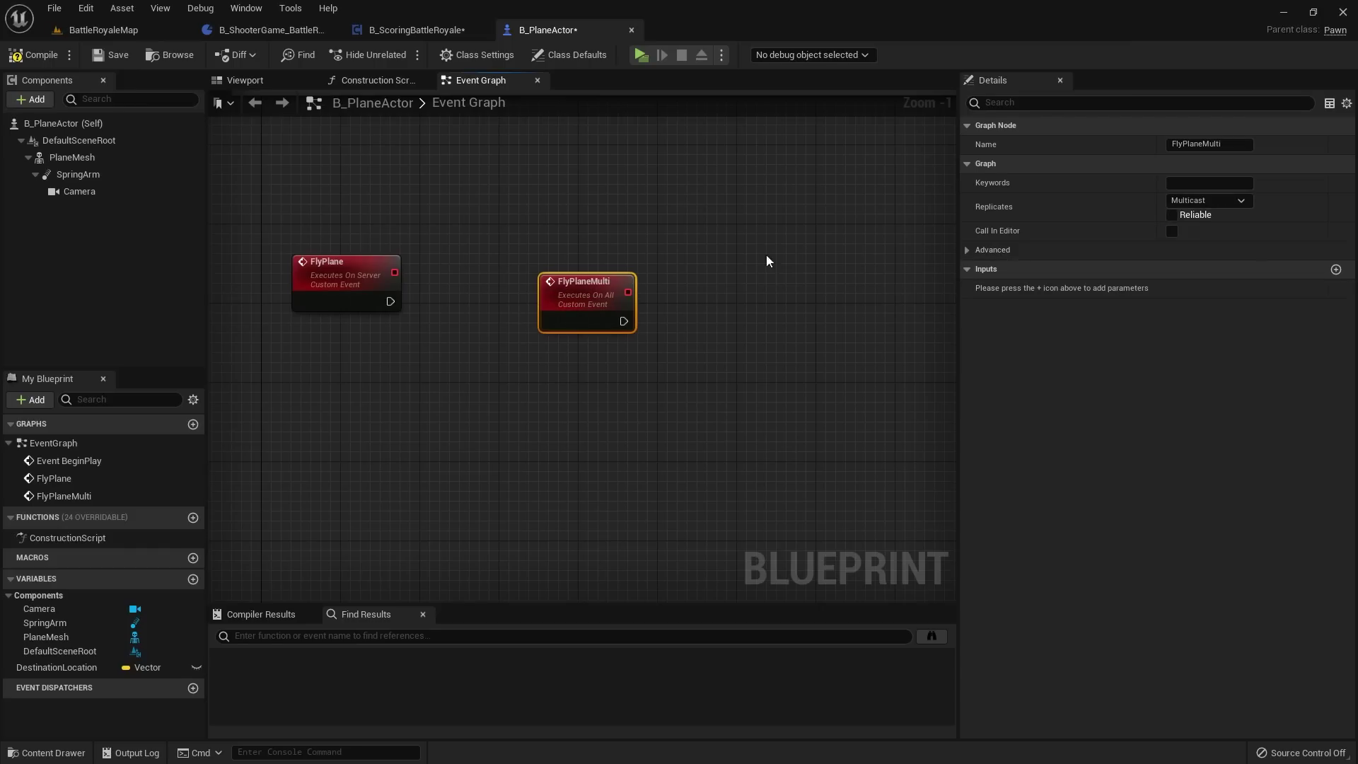
{"action": "left_click_drag", "start_coordinate": [566, 282], "coordinate": [645, 262]}
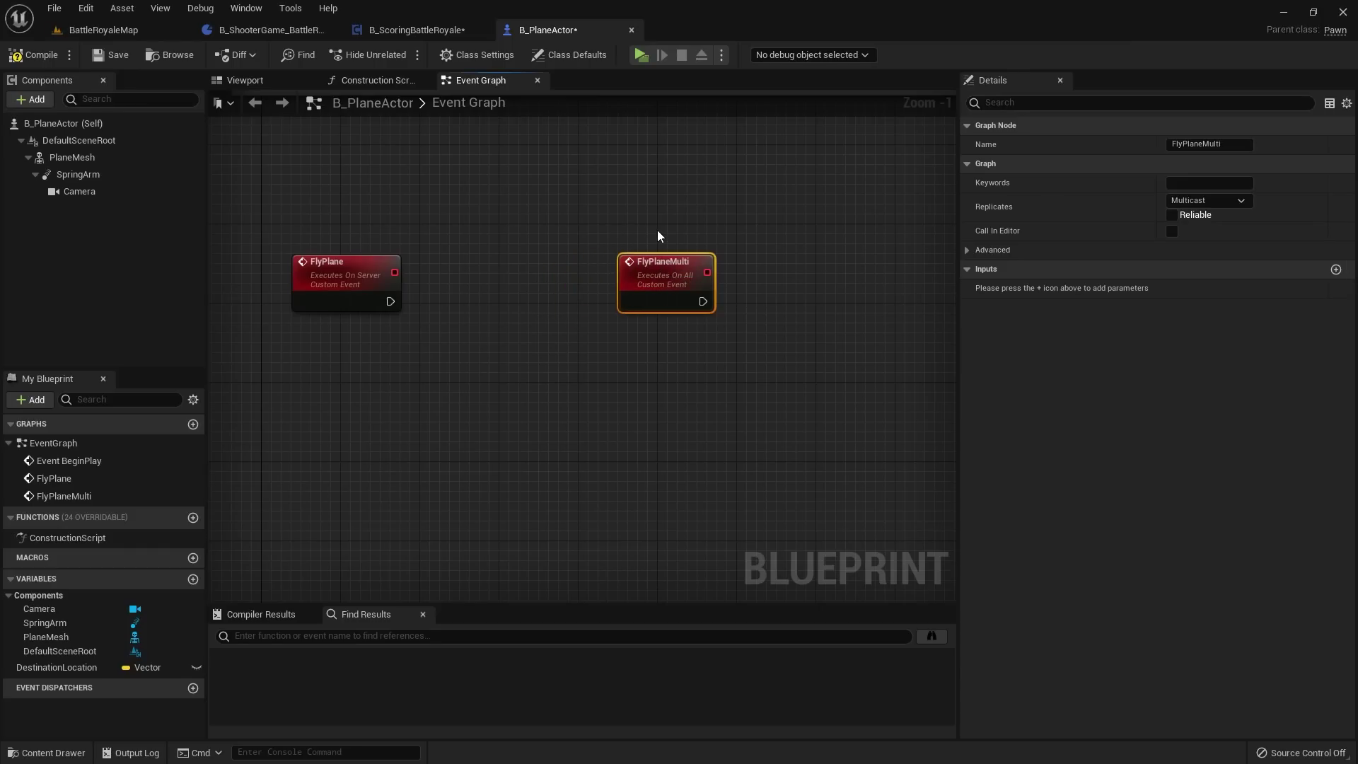
{"action": "left_click", "coordinate": [658, 235]}
Step: Call Fly Plane Multi from the FlyPlane event's execution output
{"action": "right_click_drag", "start_coordinate": [658, 236], "coordinate": [728, 226]}
{"action": "left_click_drag", "start_coordinate": [461, 292], "coordinate": [540, 265]}
{"action": "type", "text": "fly plan"}
{"action": "key", "text": "Down"}
{"action": "key", "text": "Return"}
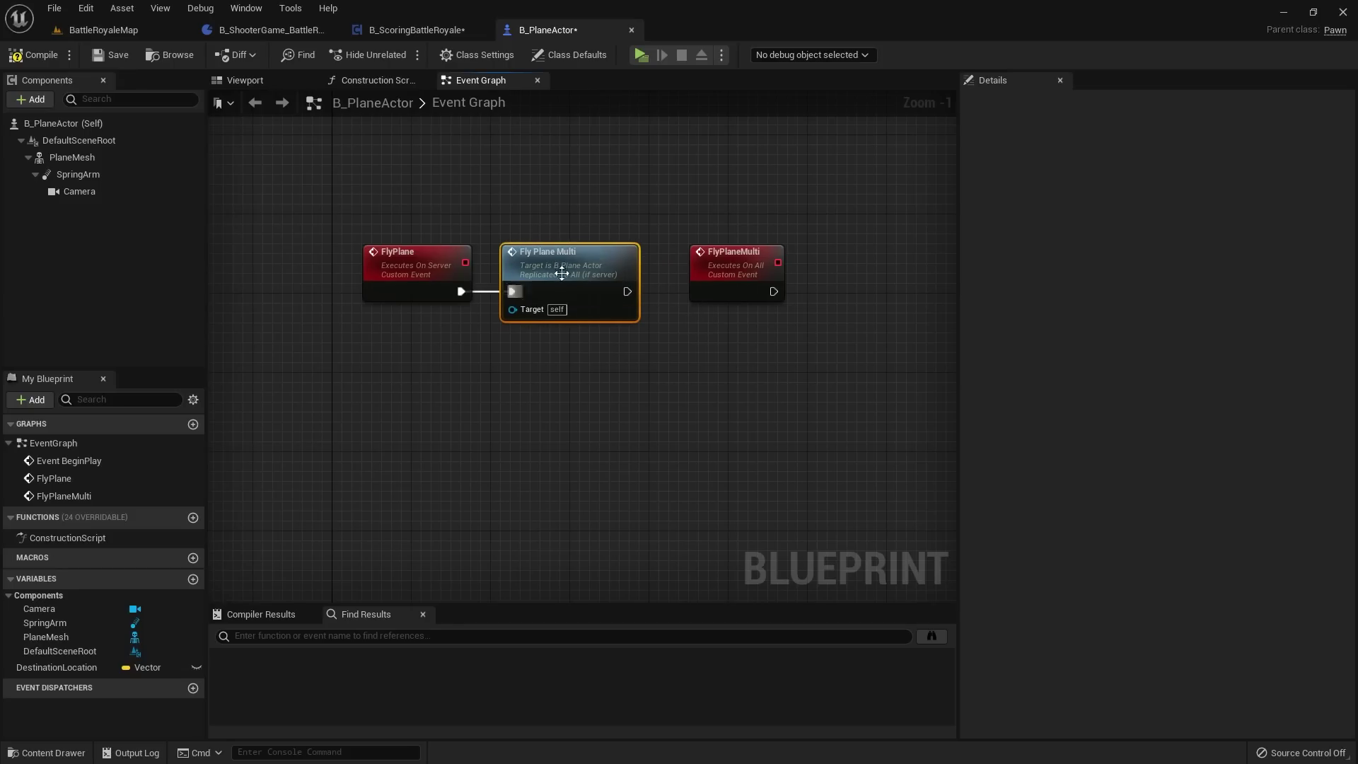
Step: Compile and save the blueprint with the Fly Plane Multi call in place
{"action": "scroll", "coordinate": [416, 206], "scroll_direction": "down", "scroll_amount": 2}
{"action": "left_click", "coordinate": [16, 55]}
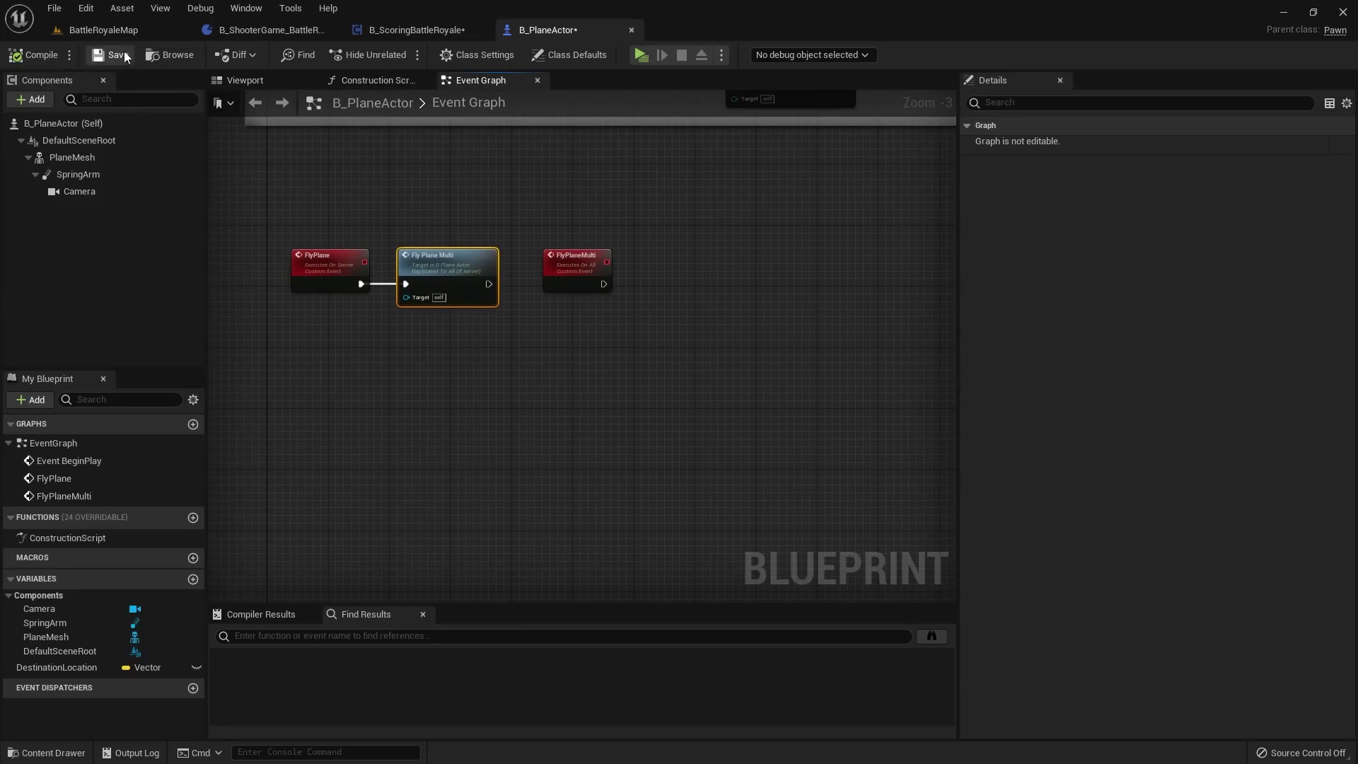
{"action": "double_click", "coordinate": [425, 263]}
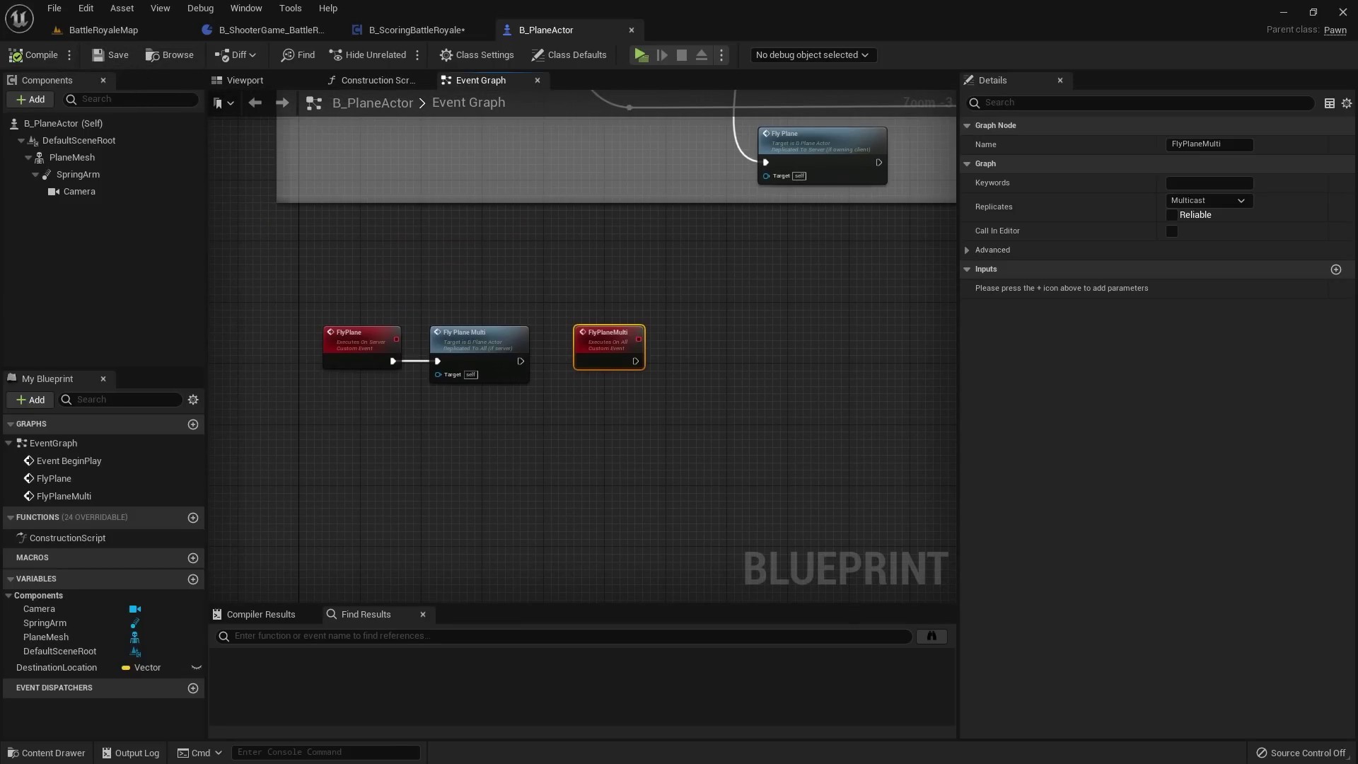
{"action": "left_click", "coordinate": [371, 272]}
{"action": "scroll", "coordinate": [371, 272], "scroll_direction": "up", "scroll_amount": 1}
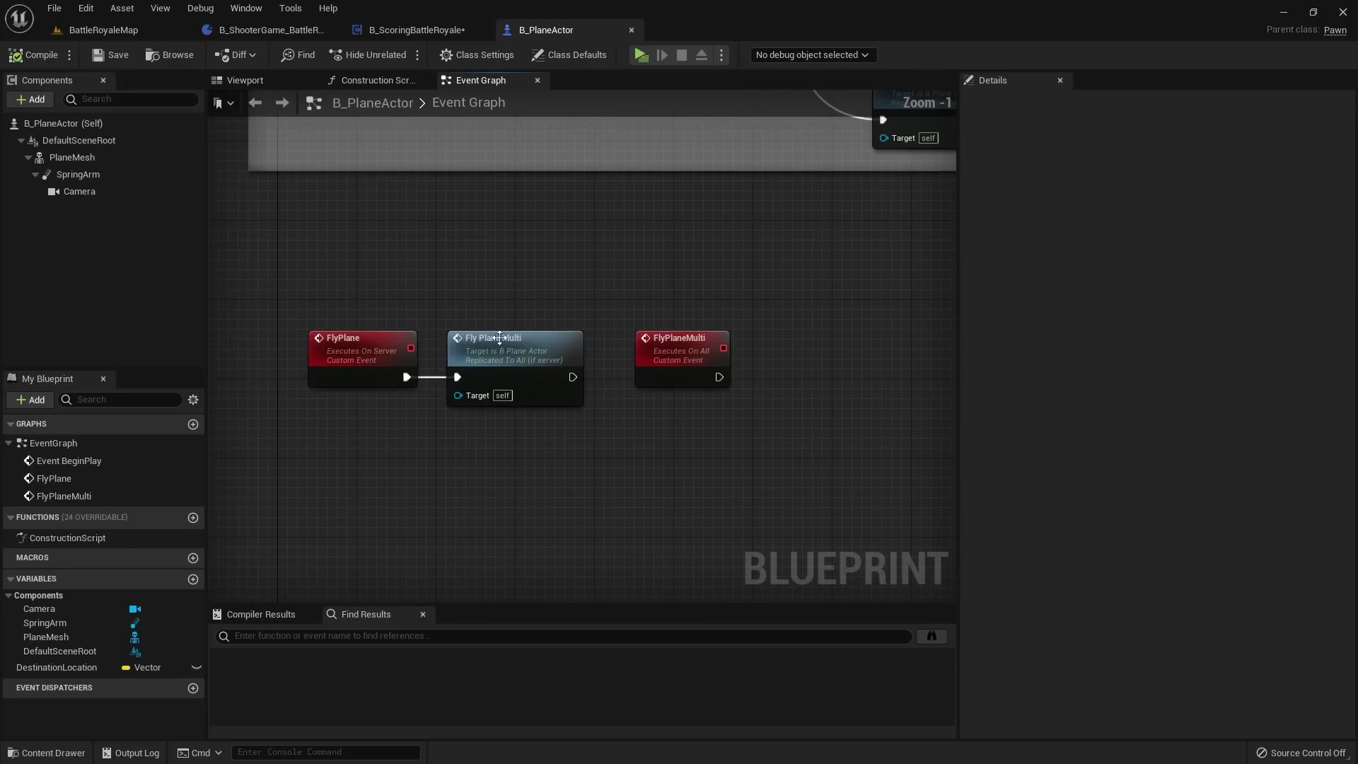
Step: Add a timeline named LocationTimeline that plays from the FlyPlaneMulti event's execution output
{"action": "right_click_drag", "start_coordinate": [665, 357], "coordinate": [534, 317]}
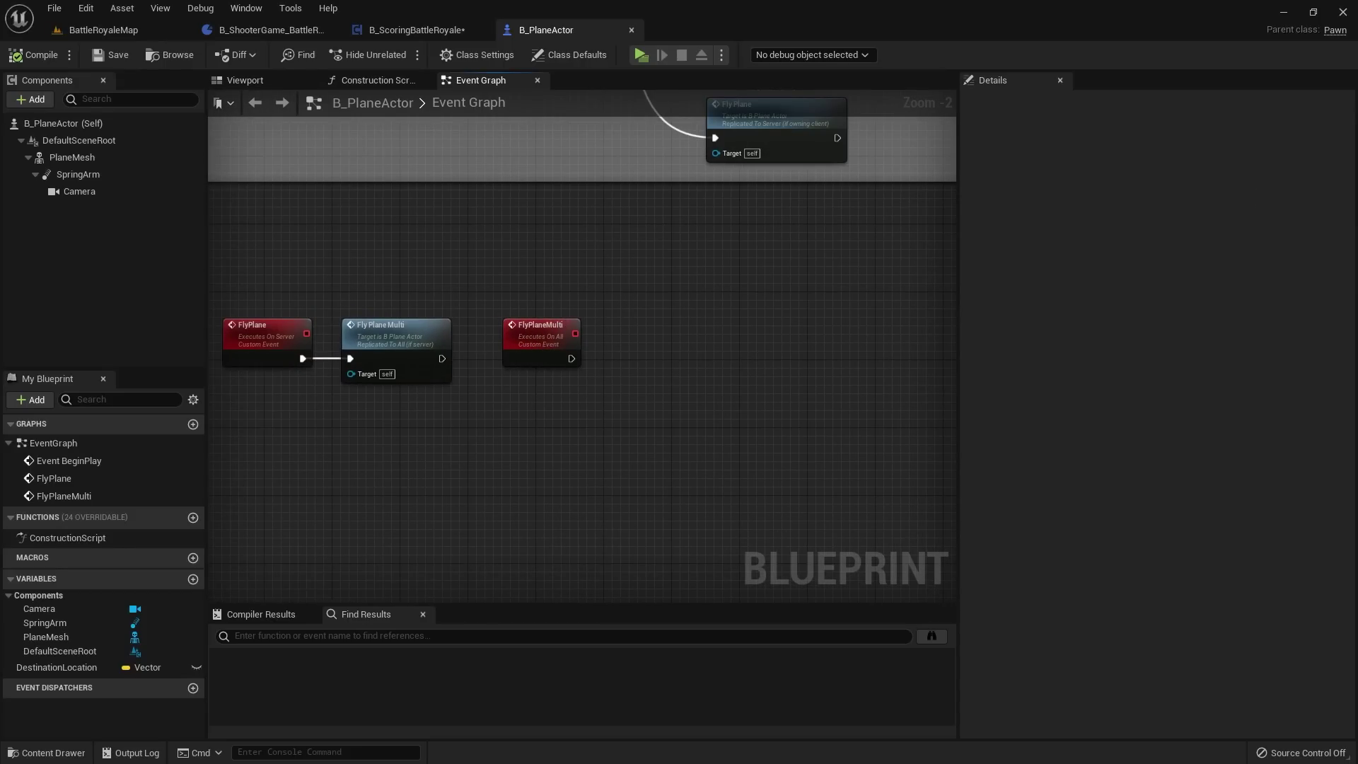
{"action": "scroll", "coordinate": [605, 303], "scroll_direction": "up", "scroll_amount": 2}
{"action": "left_click_drag", "start_coordinate": [556, 359], "coordinate": [648, 358]}
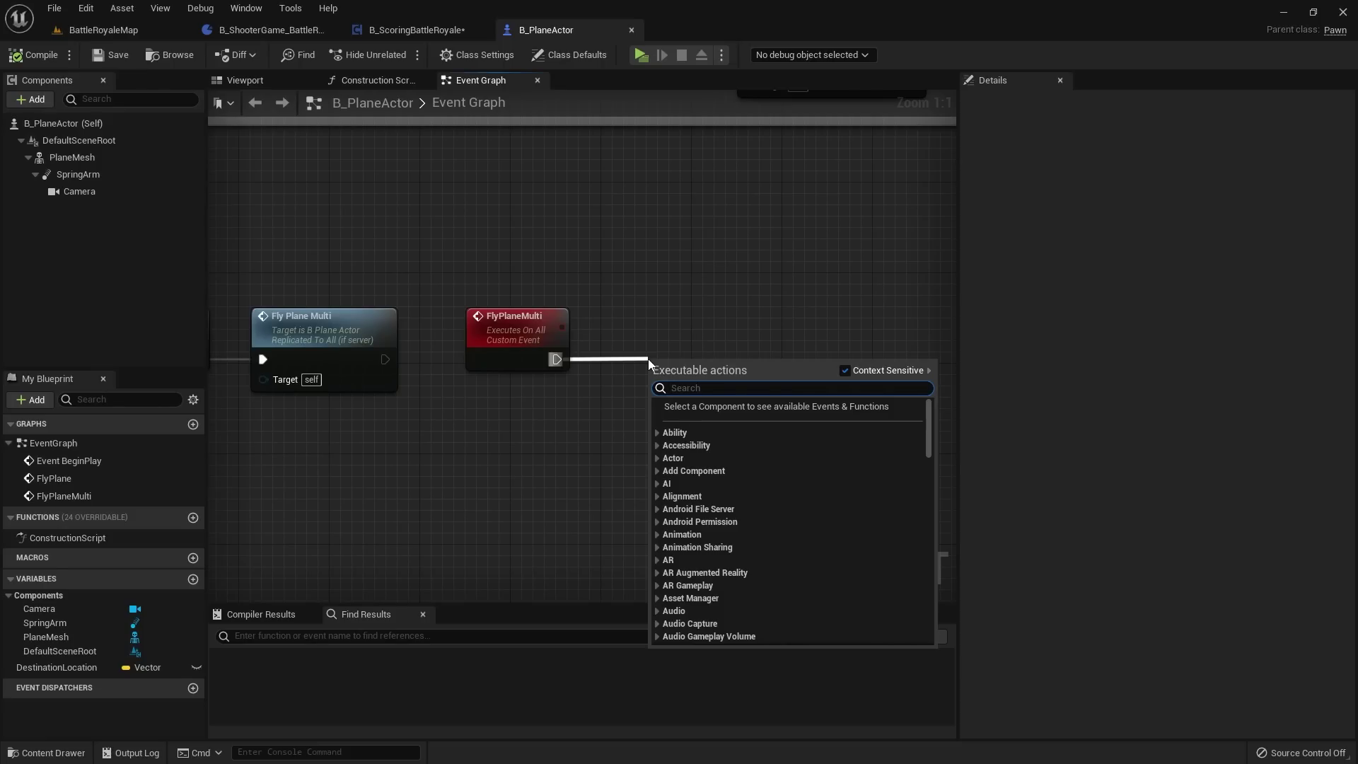
{"action": "type", "text": "timel"}
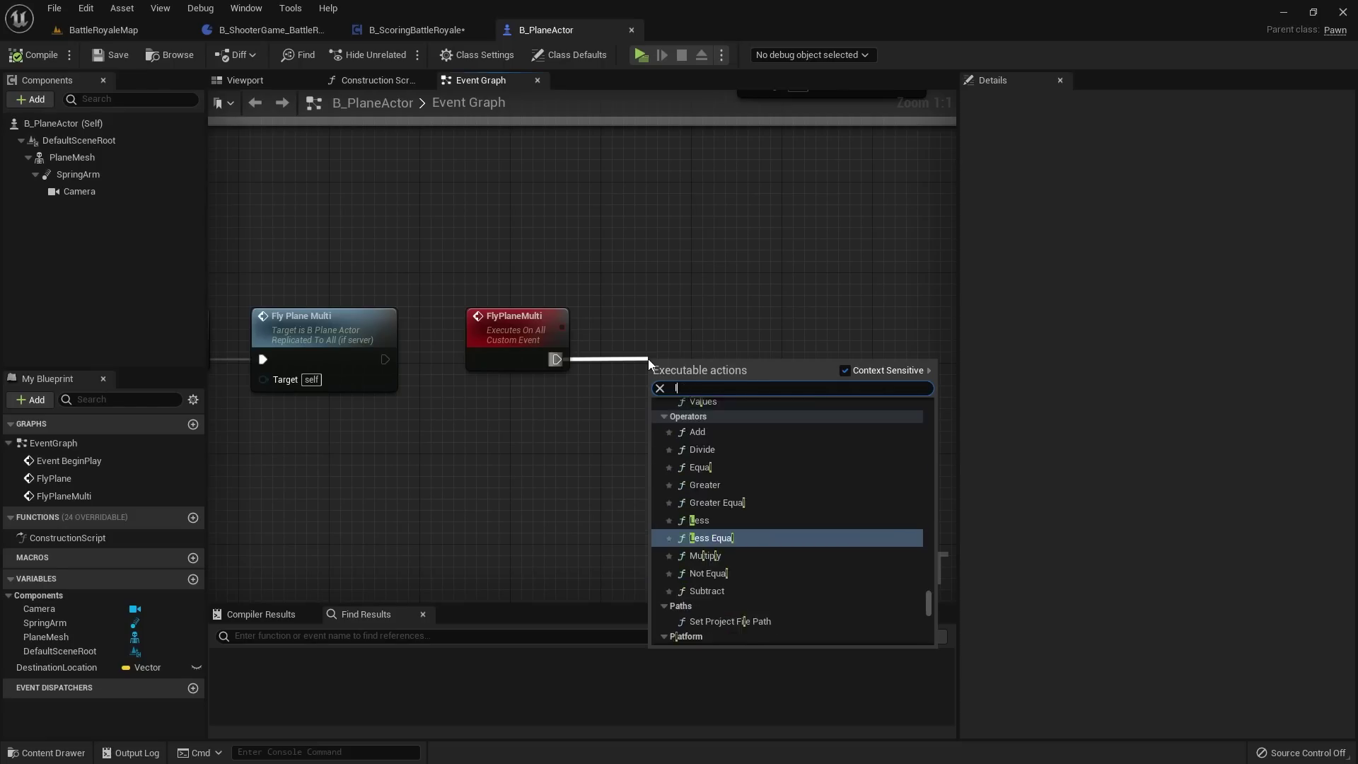
{"action": "type", "text": "ine"}
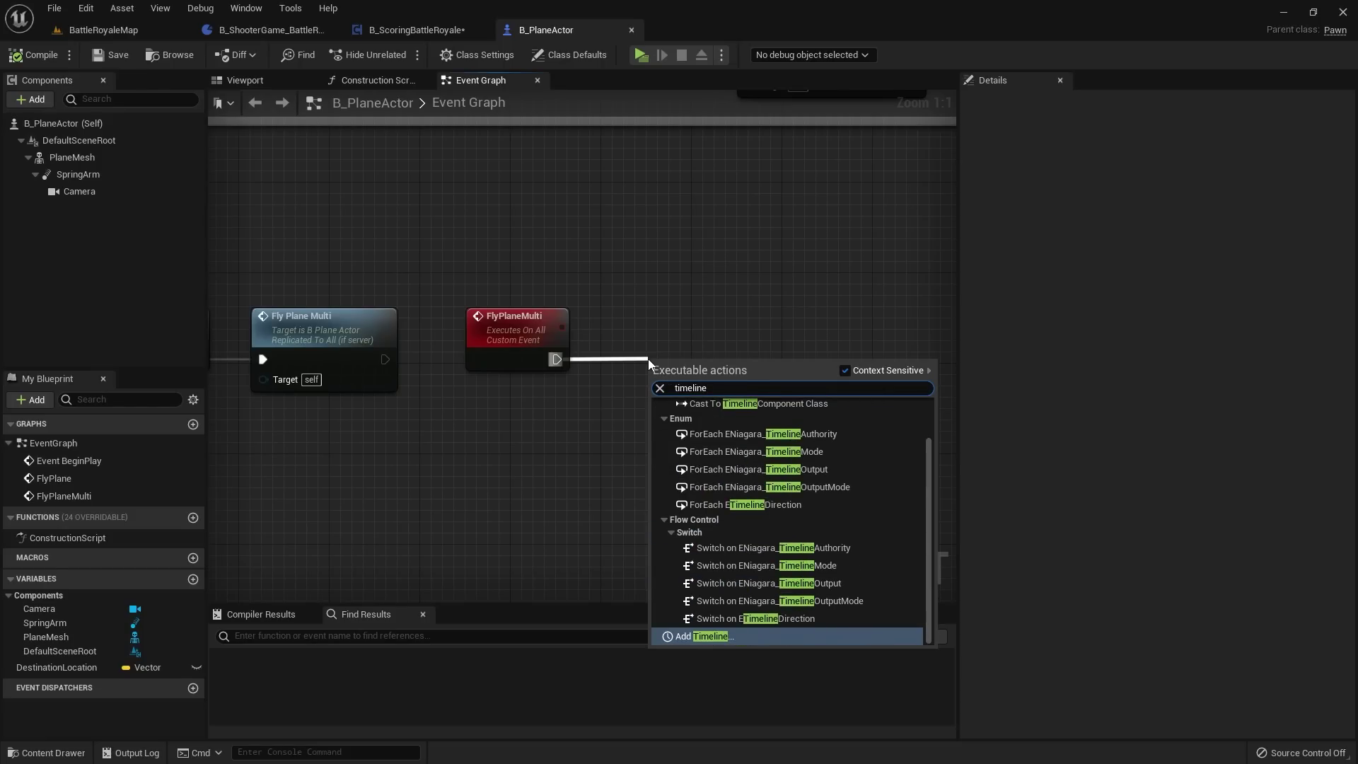
{"action": "key", "text": "Return"}
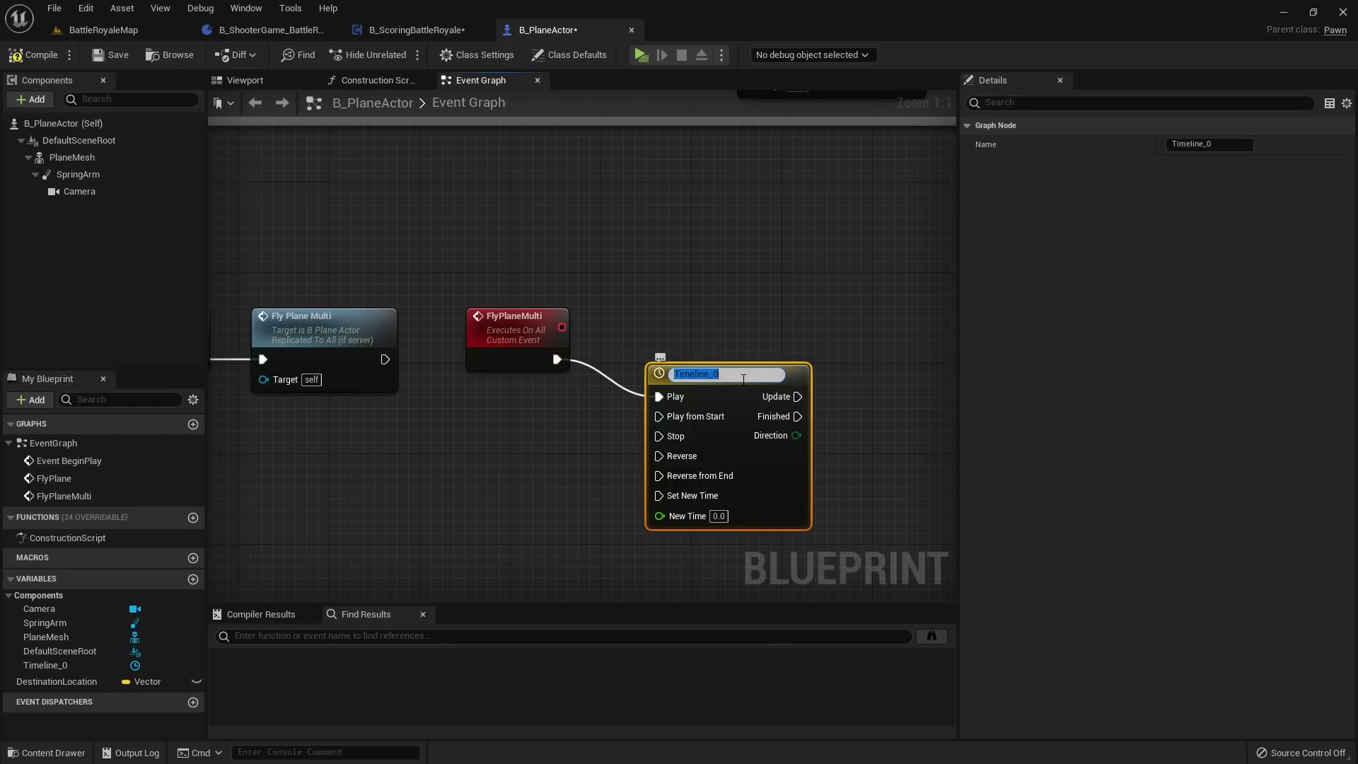
{"action": "type", "text": "Location"}
{"action": "key", "text": "Return"}
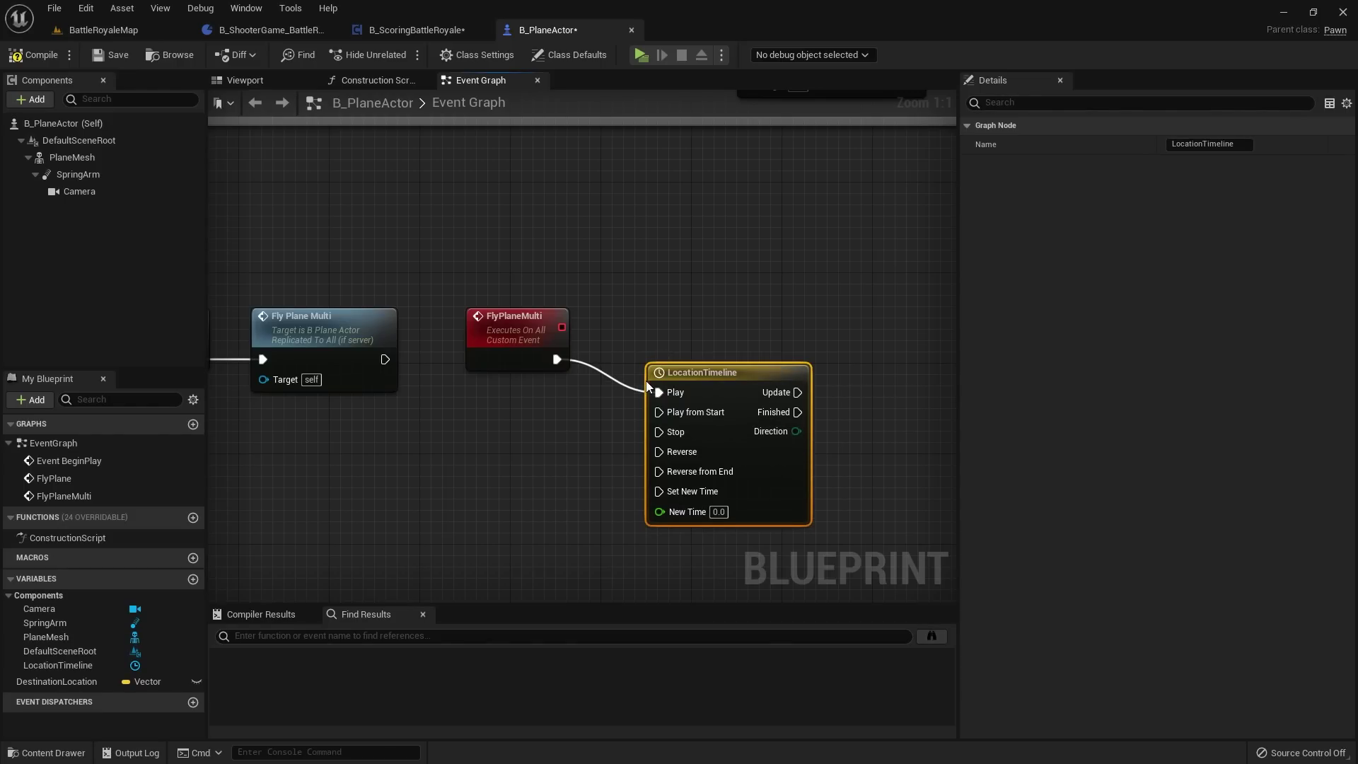
Step: Line the LocationTimeline node up with the FlyPlaneMulti event and save the blueprint
{"action": "scroll", "coordinate": [715, 333], "scroll_direction": "down", "scroll_amount": 1}
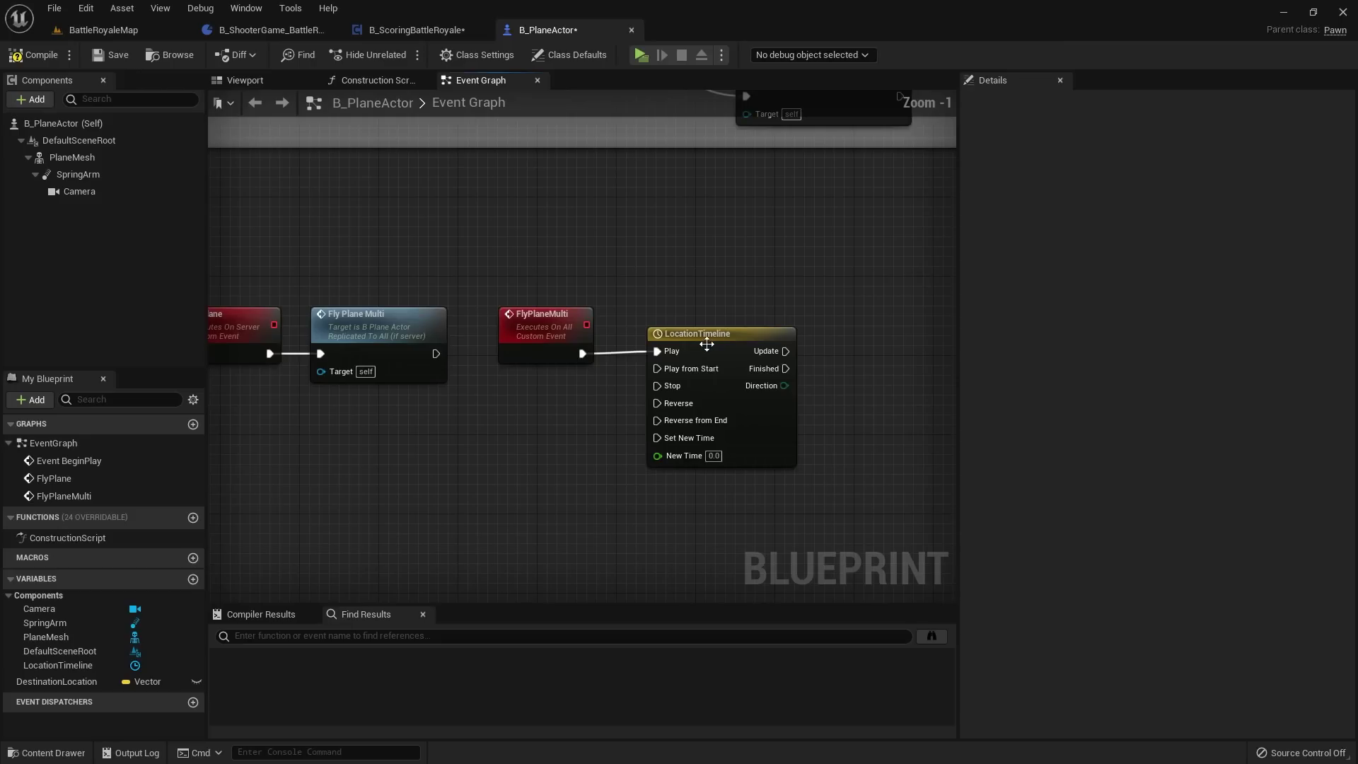
{"action": "key", "text": "ctrl+s"}
{"action": "right_click_drag", "start_coordinate": [776, 365], "coordinate": [604, 308]}
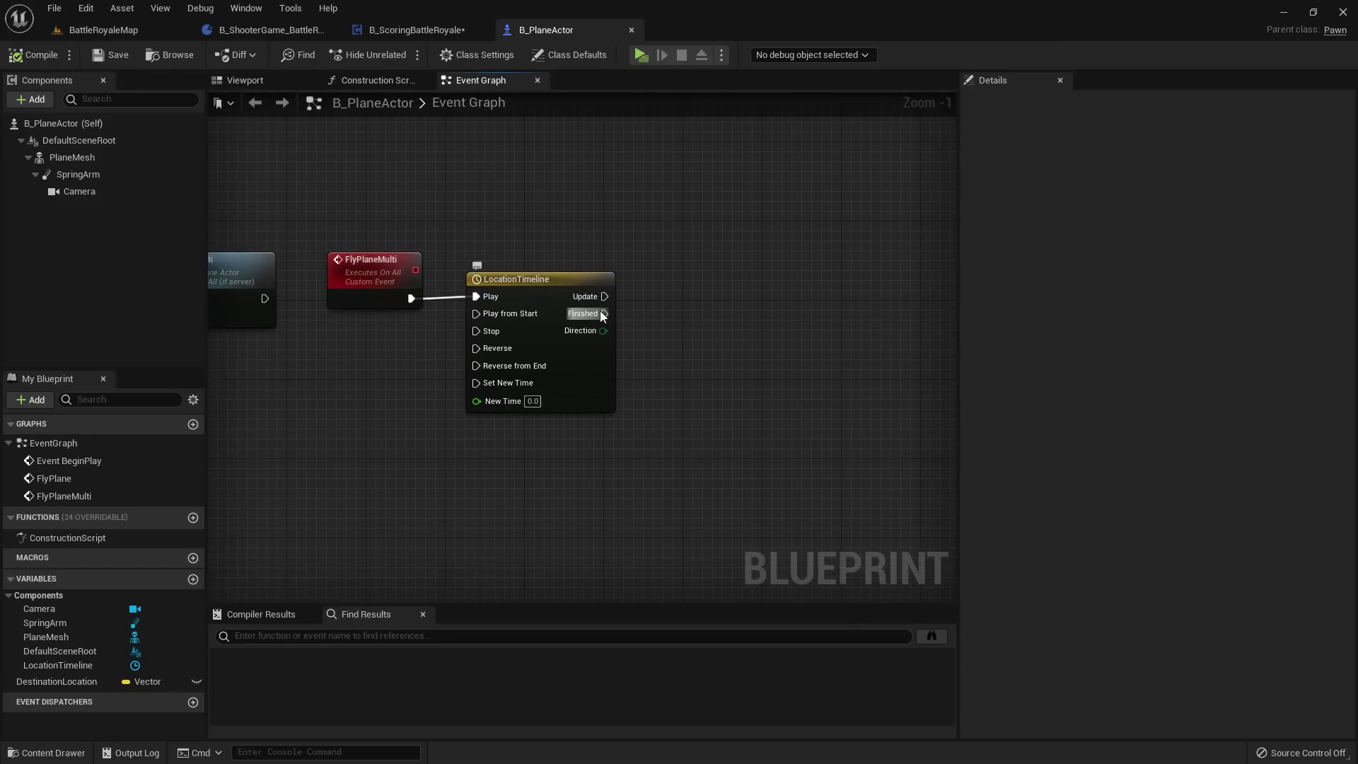
Step: Add a float track with its default name to LocationTimeline and set the timeline's length to 800
{"action": "double_click", "coordinate": [539, 283]}
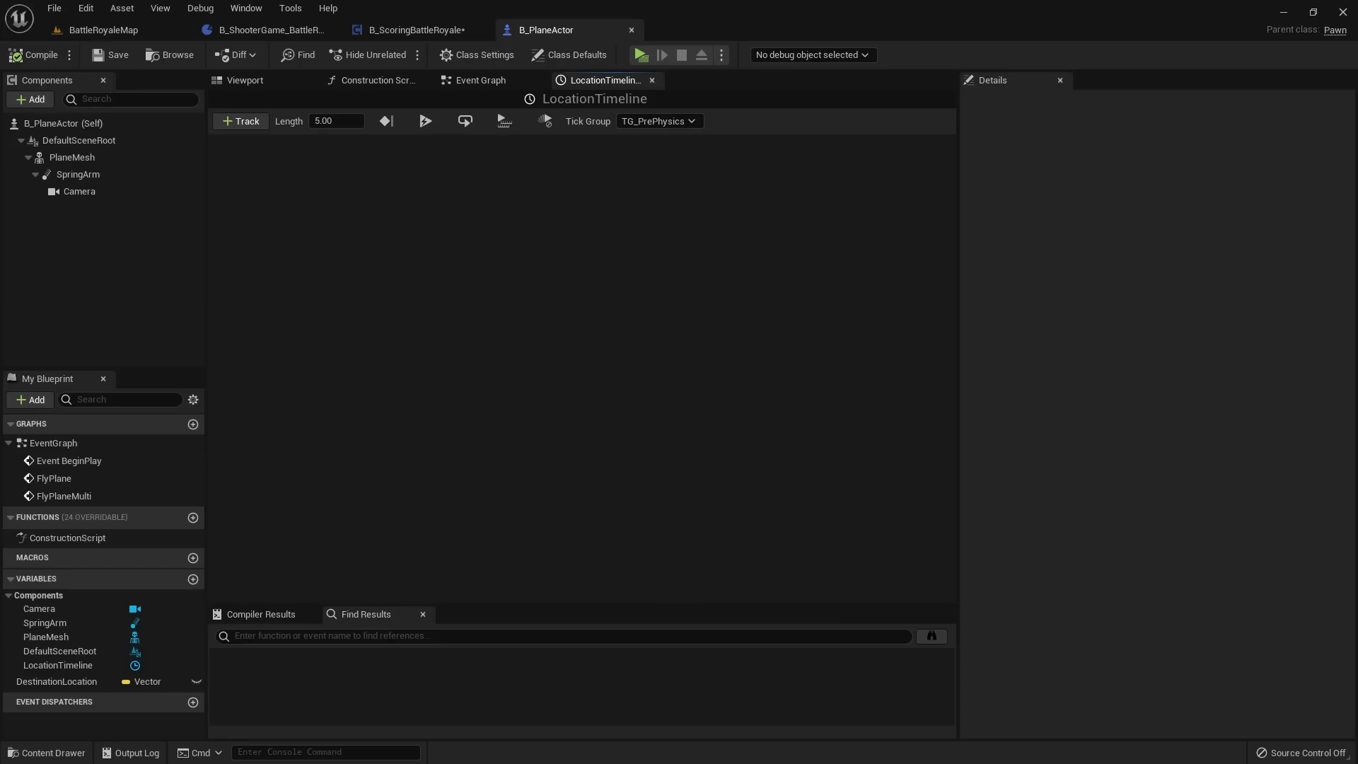
{"action": "left_click", "coordinate": [244, 122]}
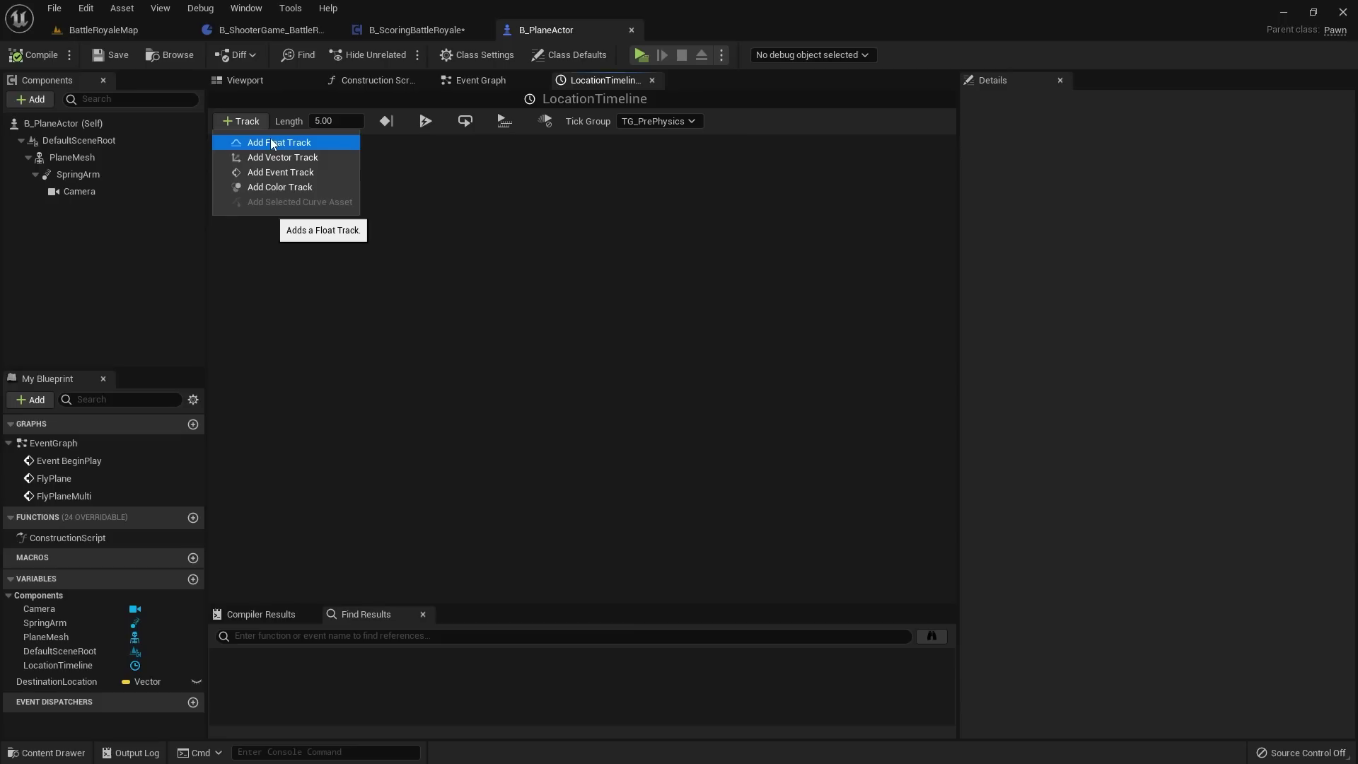
{"action": "left_click", "coordinate": [272, 142]}
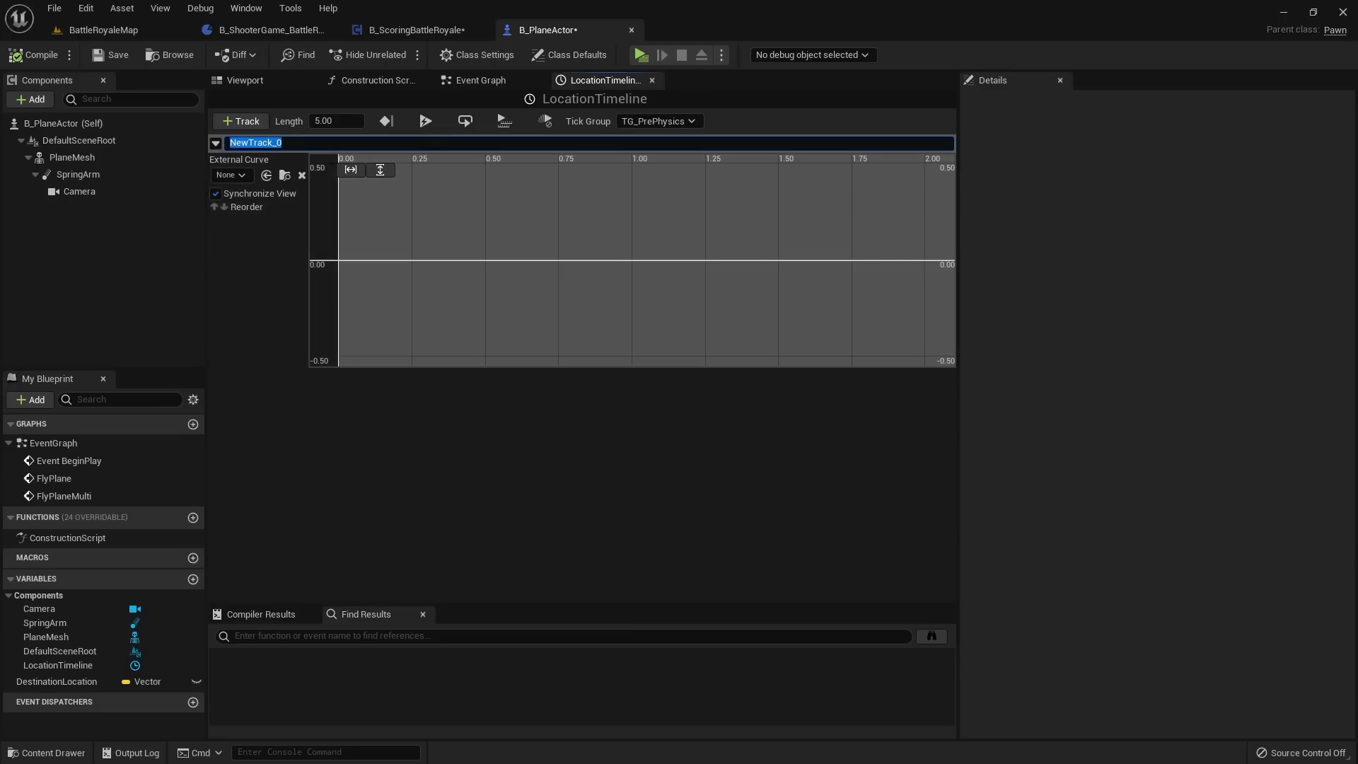
{"action": "key", "text": "Return"}
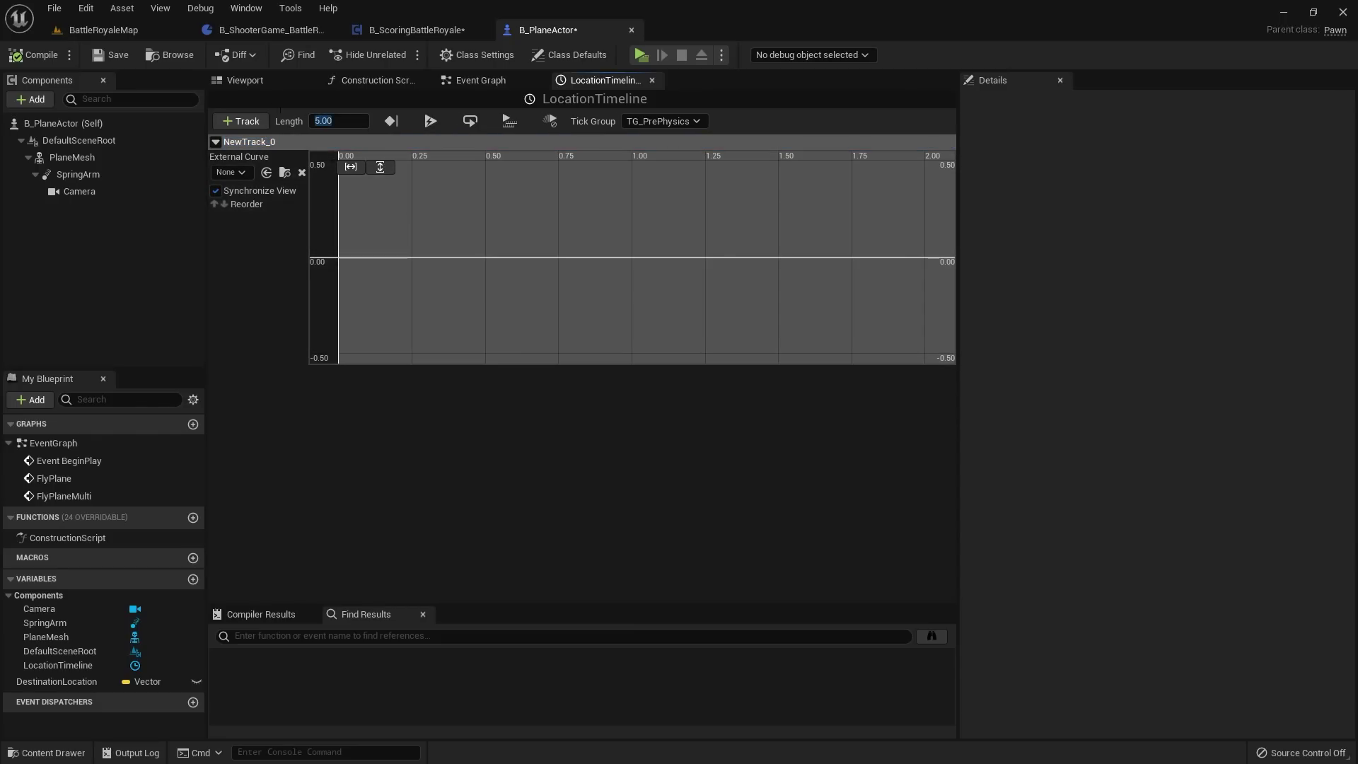
{"action": "left_click", "coordinate": [344, 120]}
{"action": "type", "text": "8"}
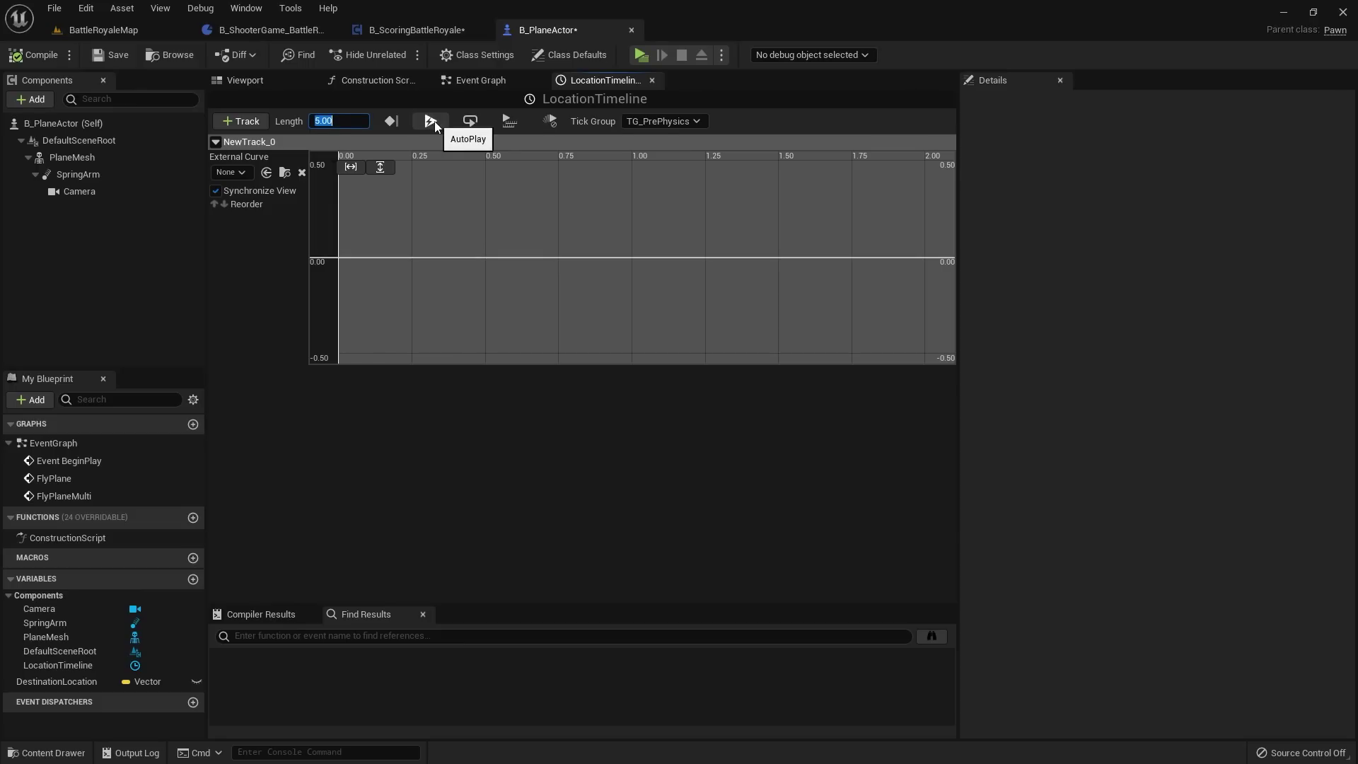
{"action": "type", "text": "00"}
{"action": "key", "text": "Return"}
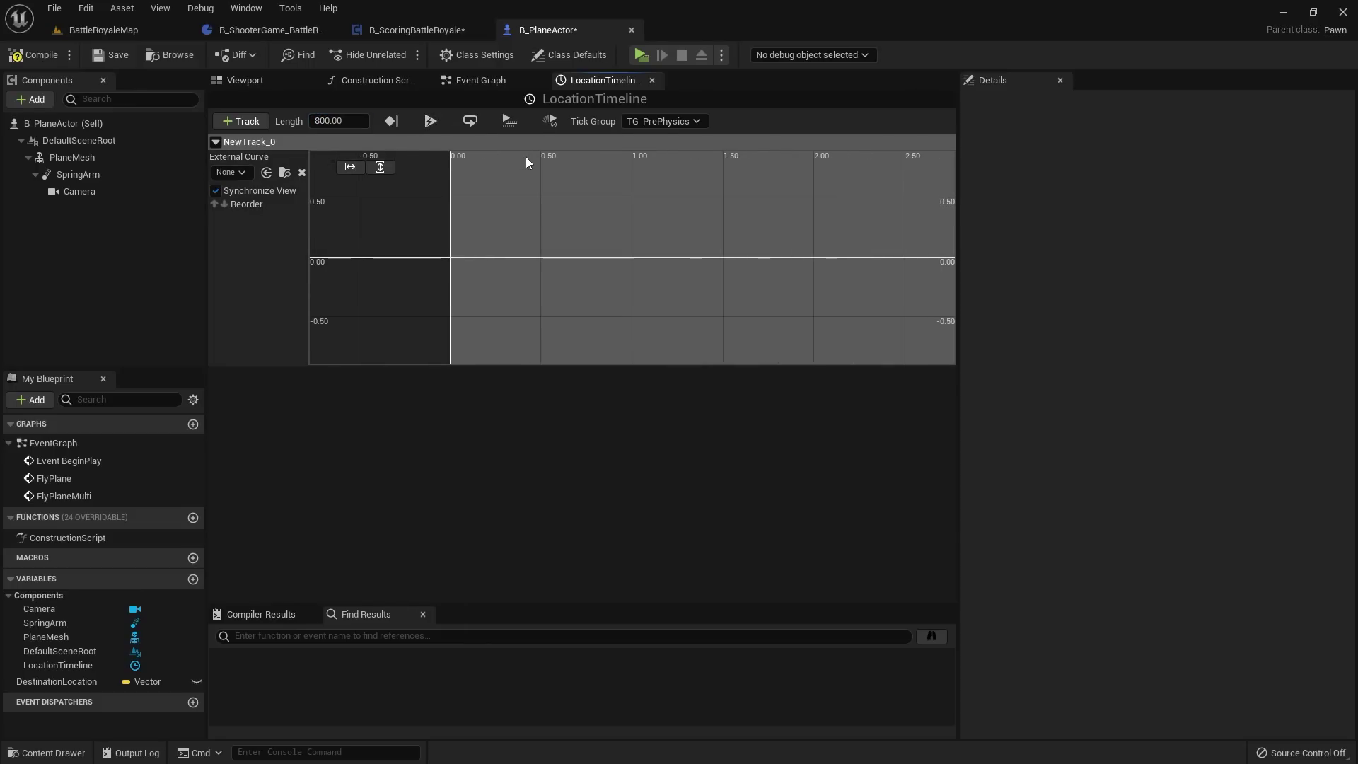
Step: Add a first key to the float track at time 0 with value 0
{"action": "scroll", "coordinate": [556, 248], "scroll_direction": "down", "scroll_amount": 4}
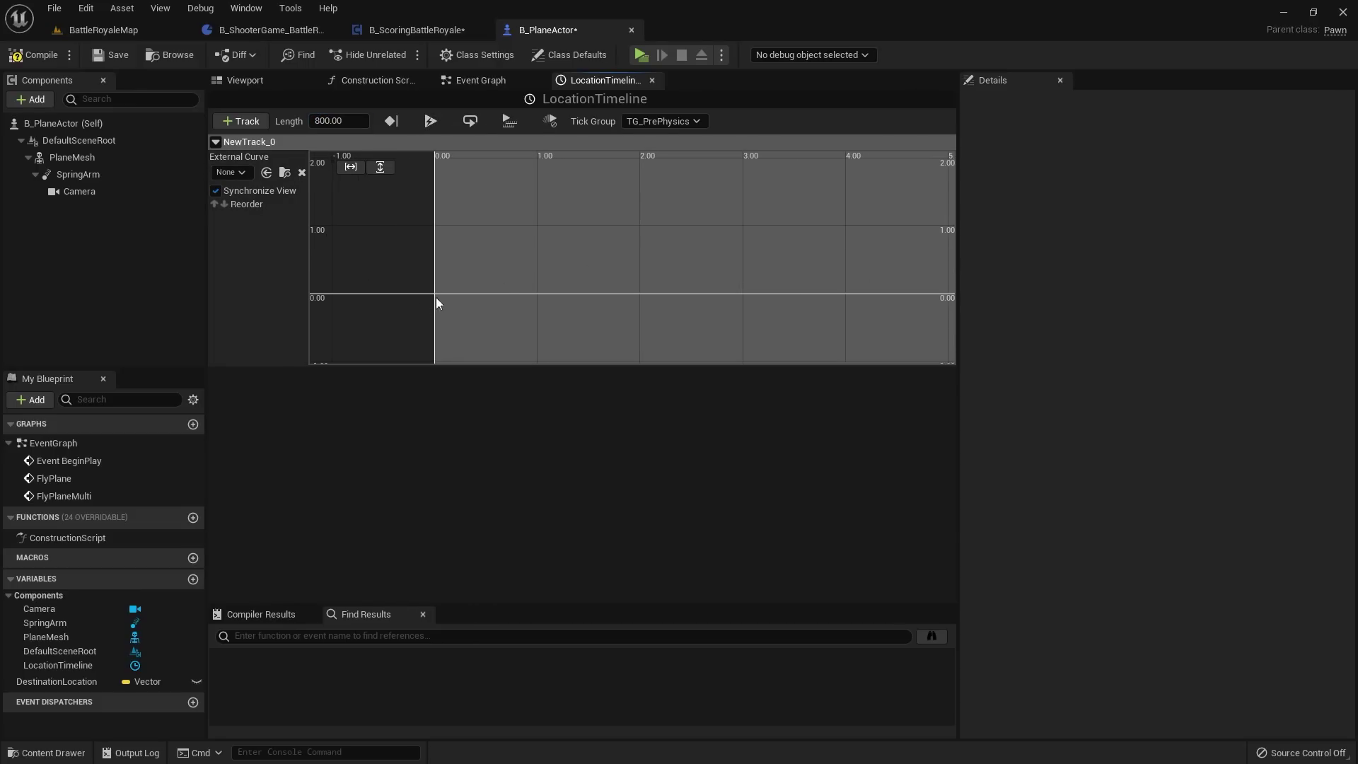
{"action": "scroll", "coordinate": [689, 241], "scroll_direction": "down", "scroll_amount": 3}
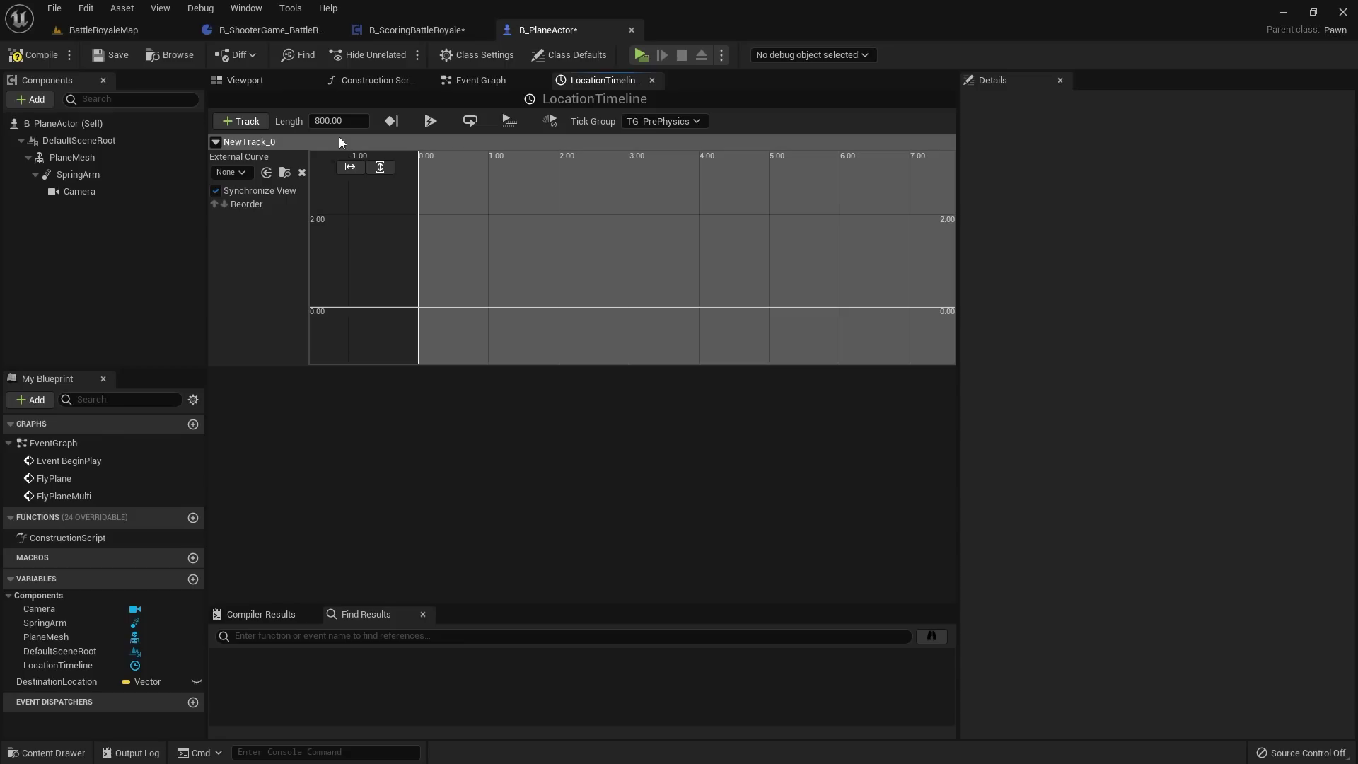
{"action": "scroll", "coordinate": [593, 222], "scroll_direction": "down", "scroll_amount": 4}
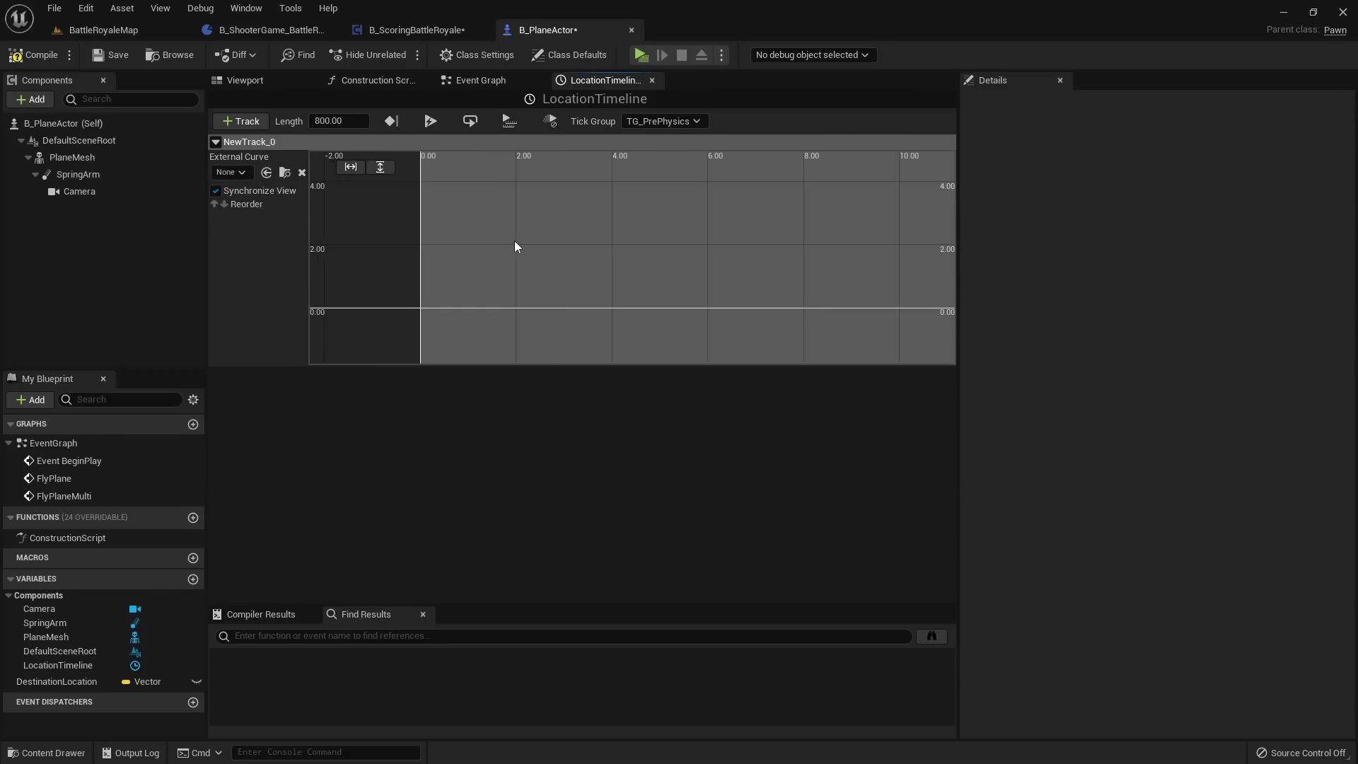
{"action": "right_click", "coordinate": [474, 294]}
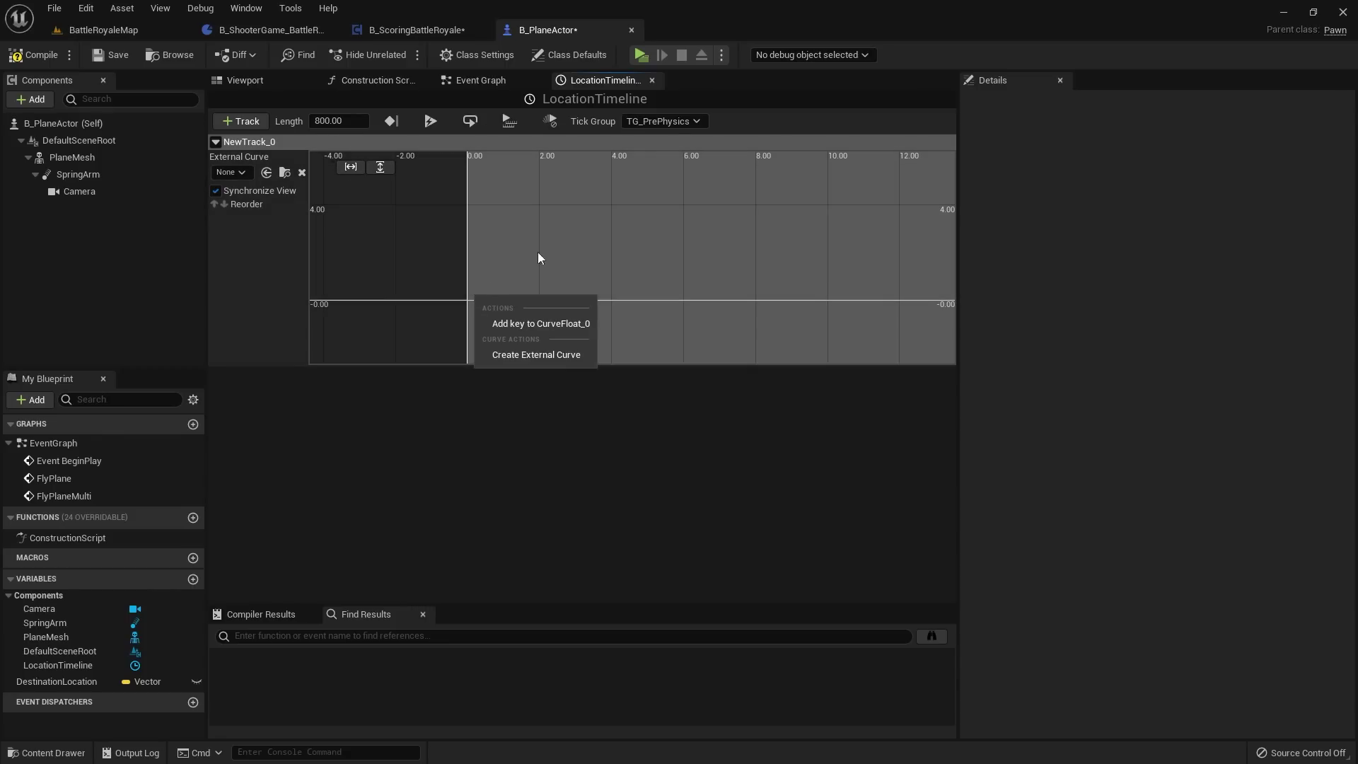
{"action": "right_click_drag", "start_coordinate": [537, 252], "coordinate": [485, 264]}
{"action": "scroll", "coordinate": [473, 248], "scroll_direction": "down", "scroll_amount": 5}
{"action": "scroll", "coordinate": [491, 290], "scroll_direction": "up", "scroll_amount": 4}
{"action": "right_click", "coordinate": [461, 304]}
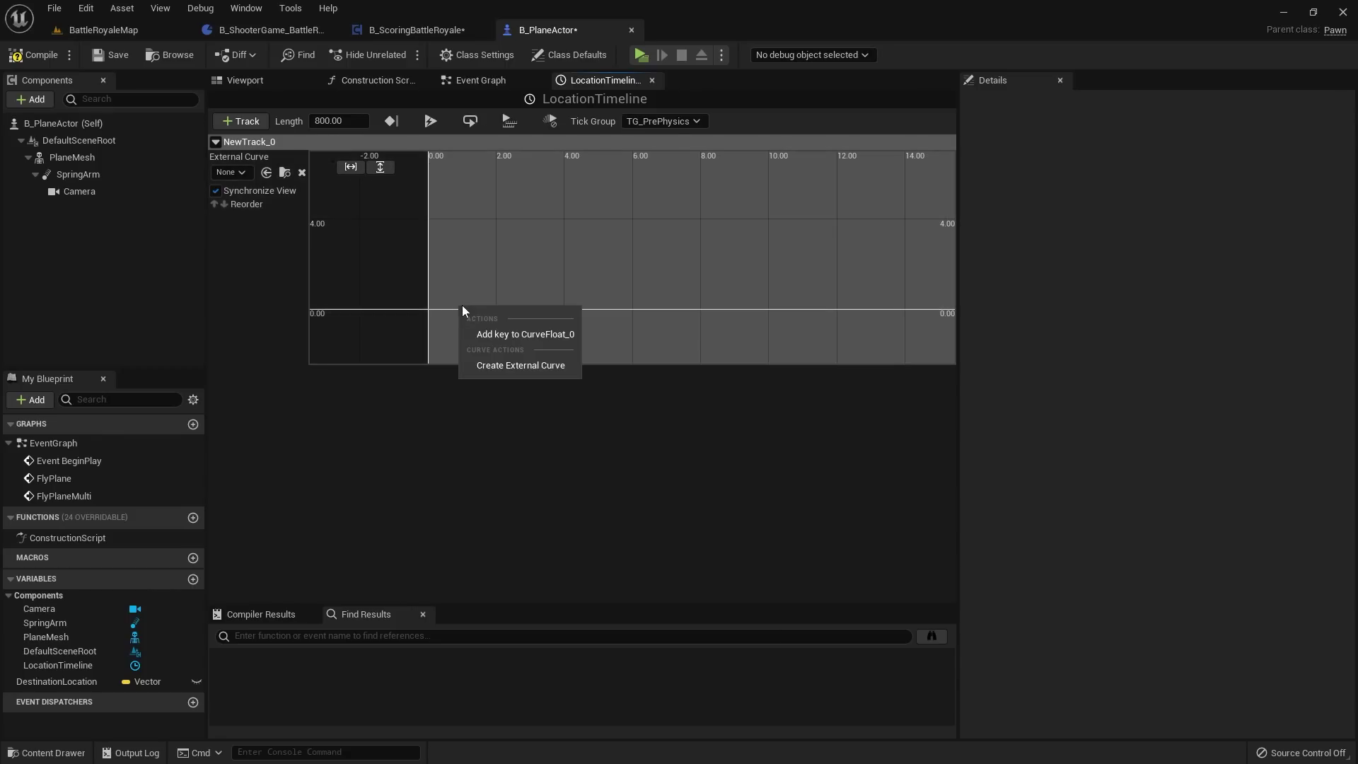
{"action": "left_click", "coordinate": [506, 332]}
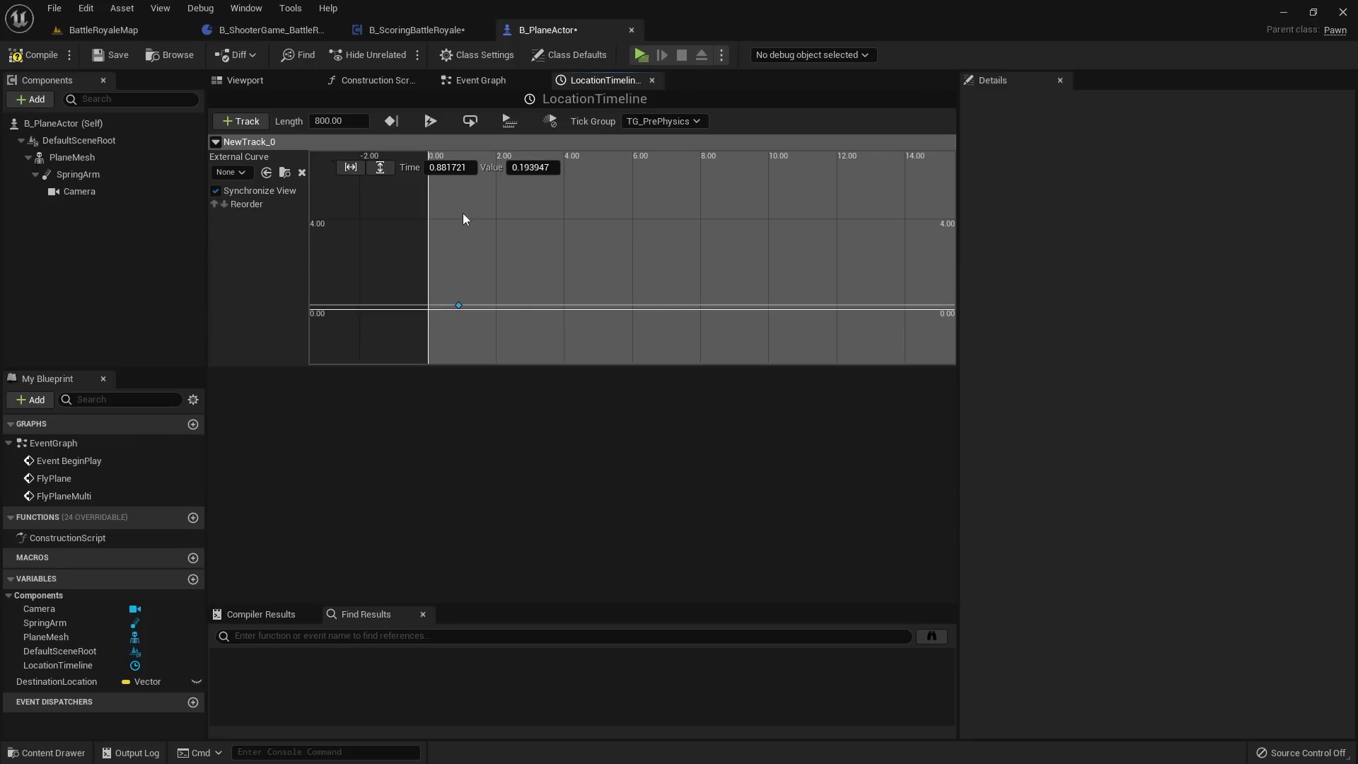
{"action": "left_click", "coordinate": [442, 167]}
{"action": "type", "text": "0"}
{"action": "key", "text": "Tab"}
{"action": "type", "text": "0"}
{"action": "key", "text": "Return"}
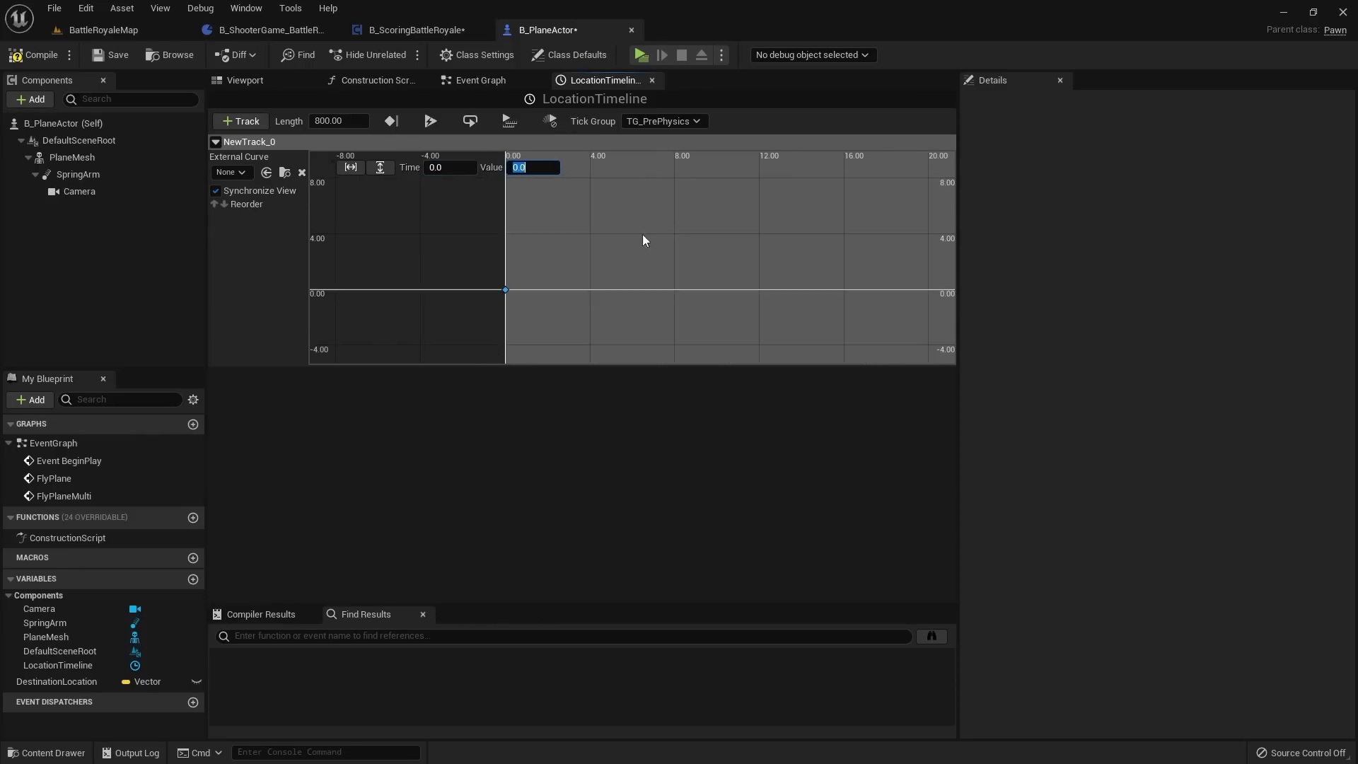
Step: Add a second key to the float track at time 800 with value 1
{"action": "right_click", "coordinate": [654, 206]}
{"action": "left_click", "coordinate": [699, 235]}
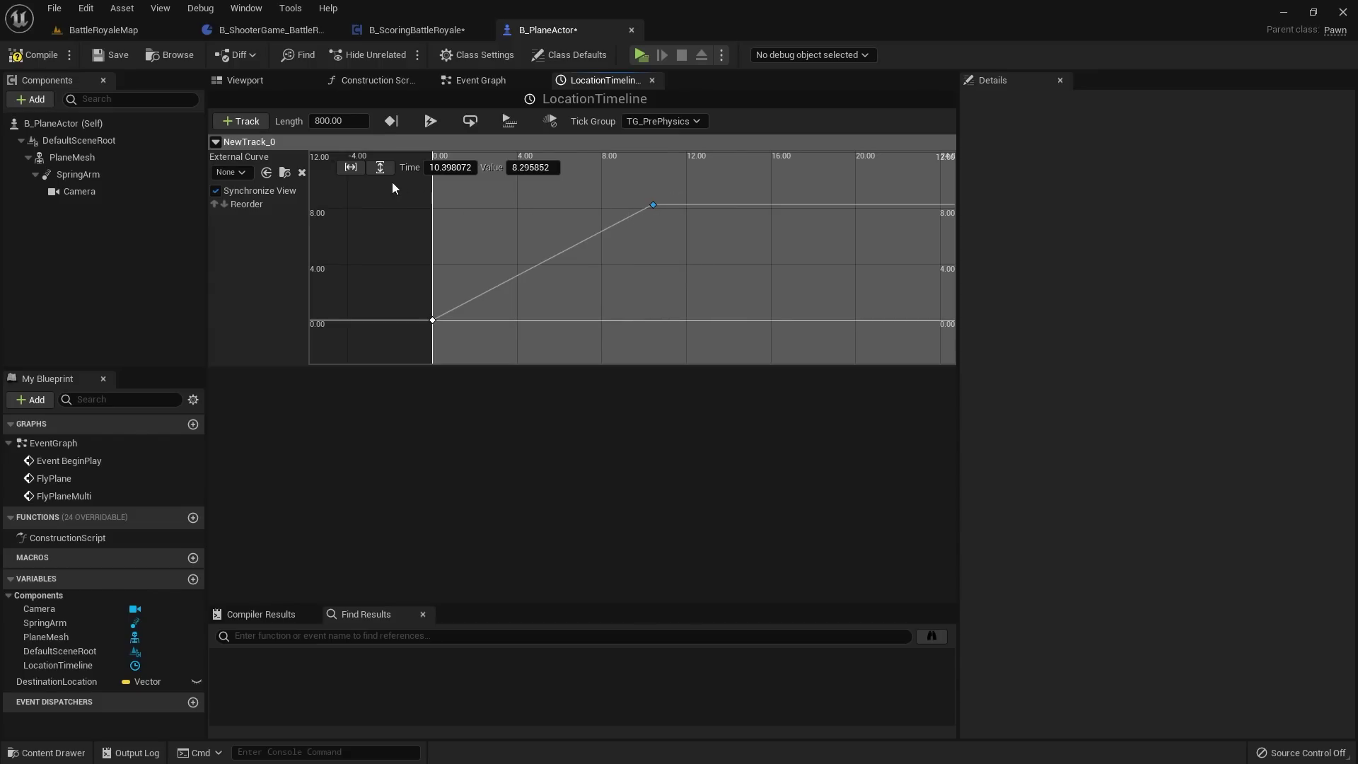
{"action": "left_click", "coordinate": [438, 166]}
{"action": "type", "text": "800"}
{"action": "key", "text": "Return"}
{"action": "left_click", "coordinate": [544, 167]}
{"action": "type", "text": "1"}
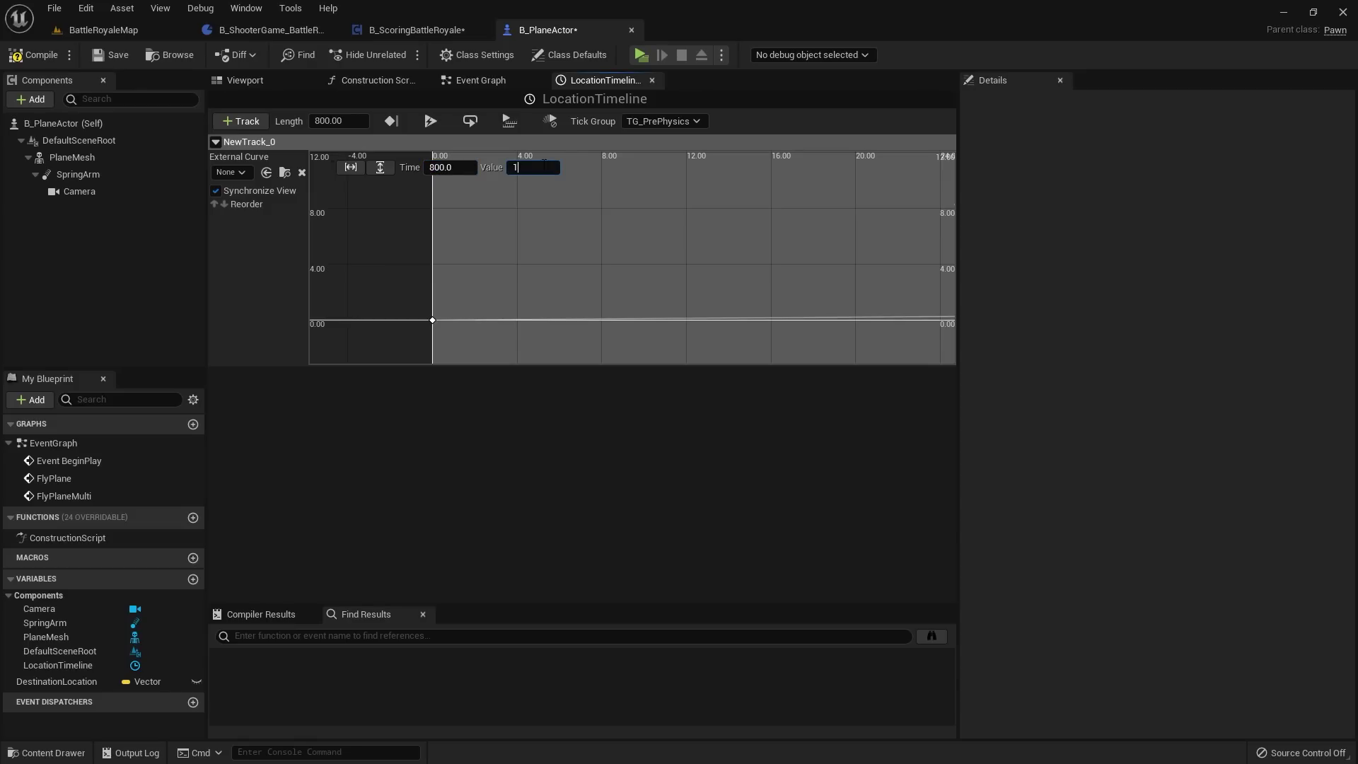
{"action": "key", "text": "Return"}
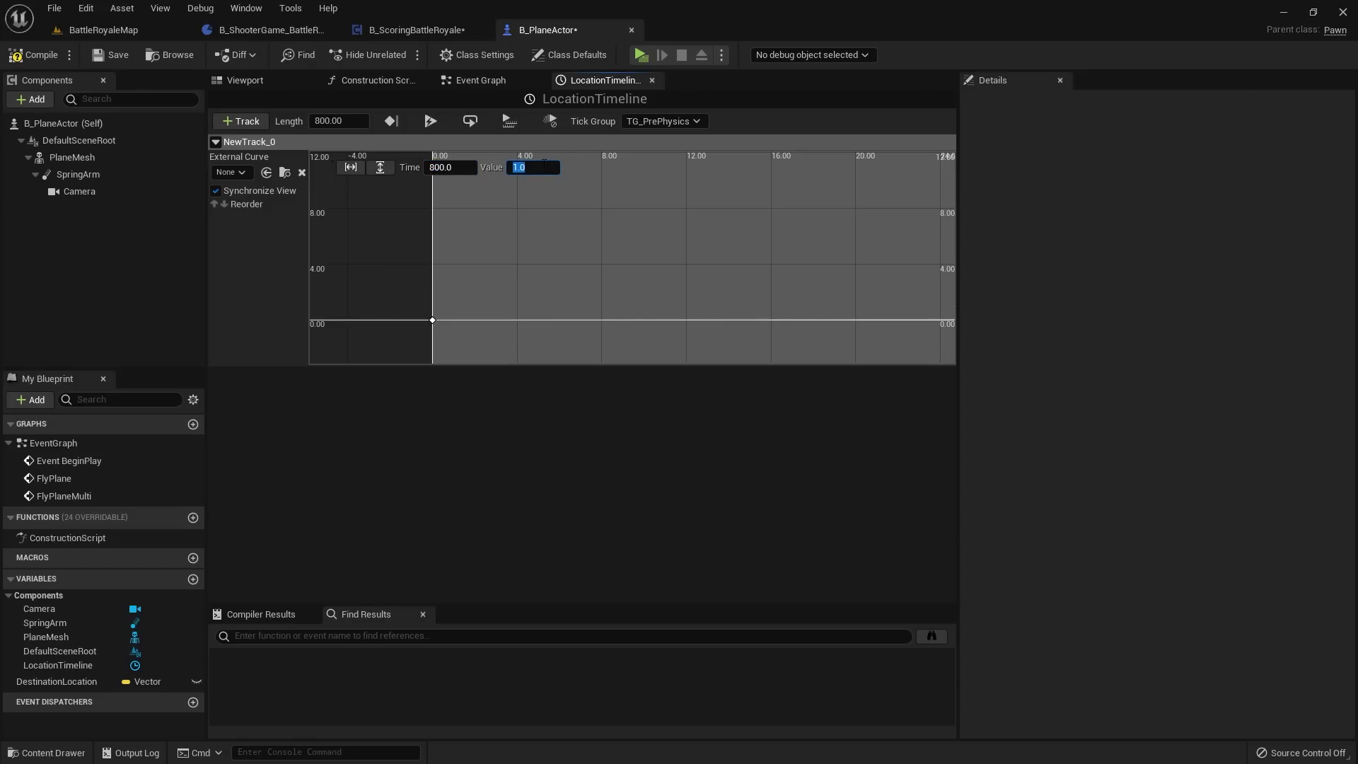
Step: Give both float track keys smooth curve interpolation, then save the blueprint and close the timeline editor
{"action": "left_click", "coordinate": [354, 168]}
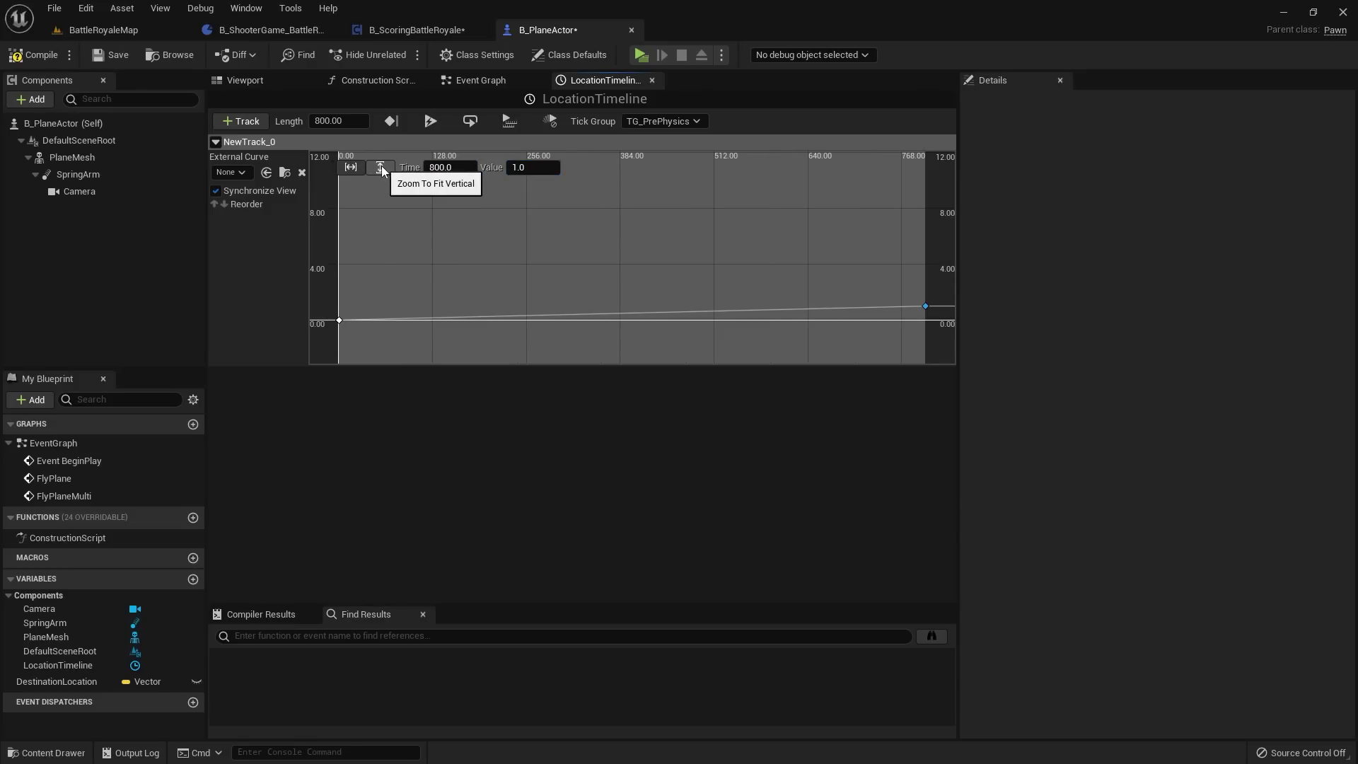
{"action": "left_click", "coordinate": [381, 168]}
{"action": "scroll", "coordinate": [718, 244], "scroll_direction": "down", "scroll_amount": 3}
{"action": "right_click_drag", "start_coordinate": [652, 242], "coordinate": [626, 240]}
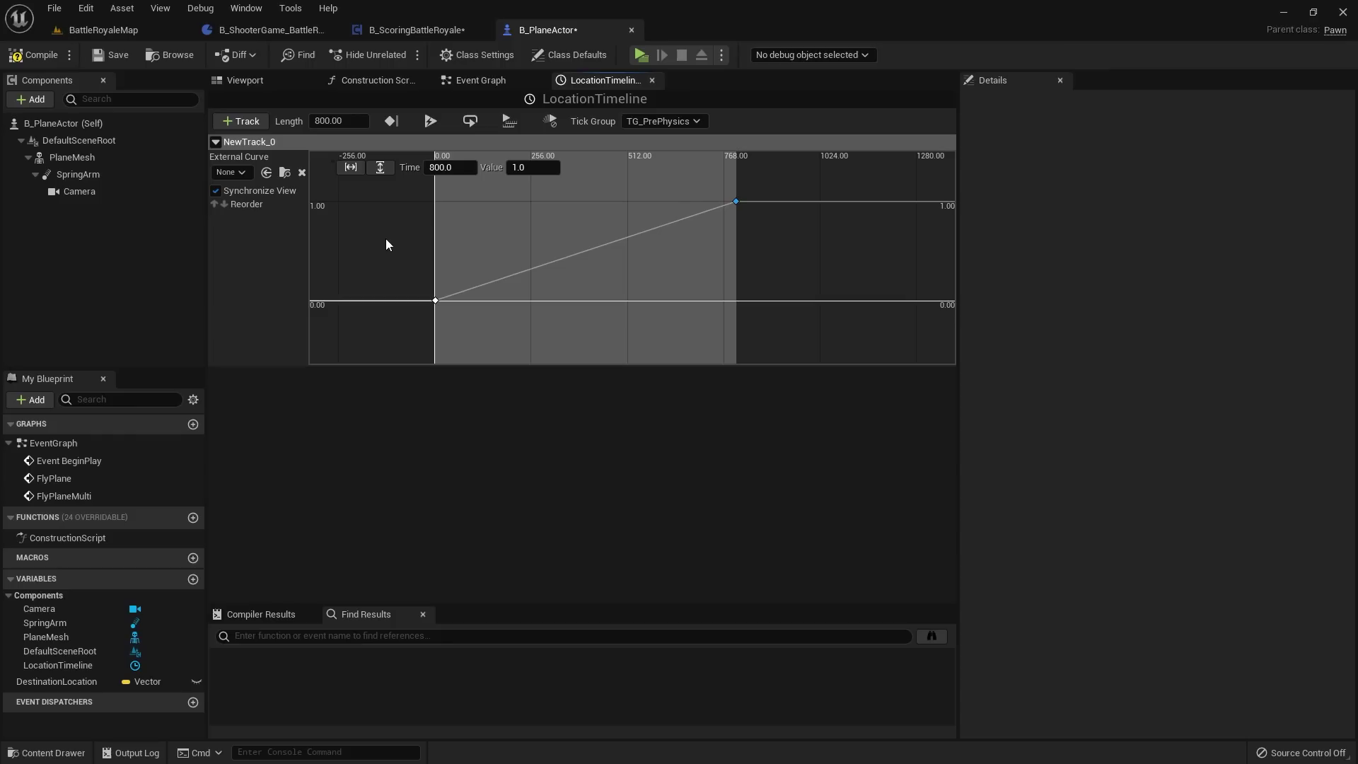
{"action": "left_click_drag", "start_coordinate": [402, 191], "coordinate": [829, 311]}
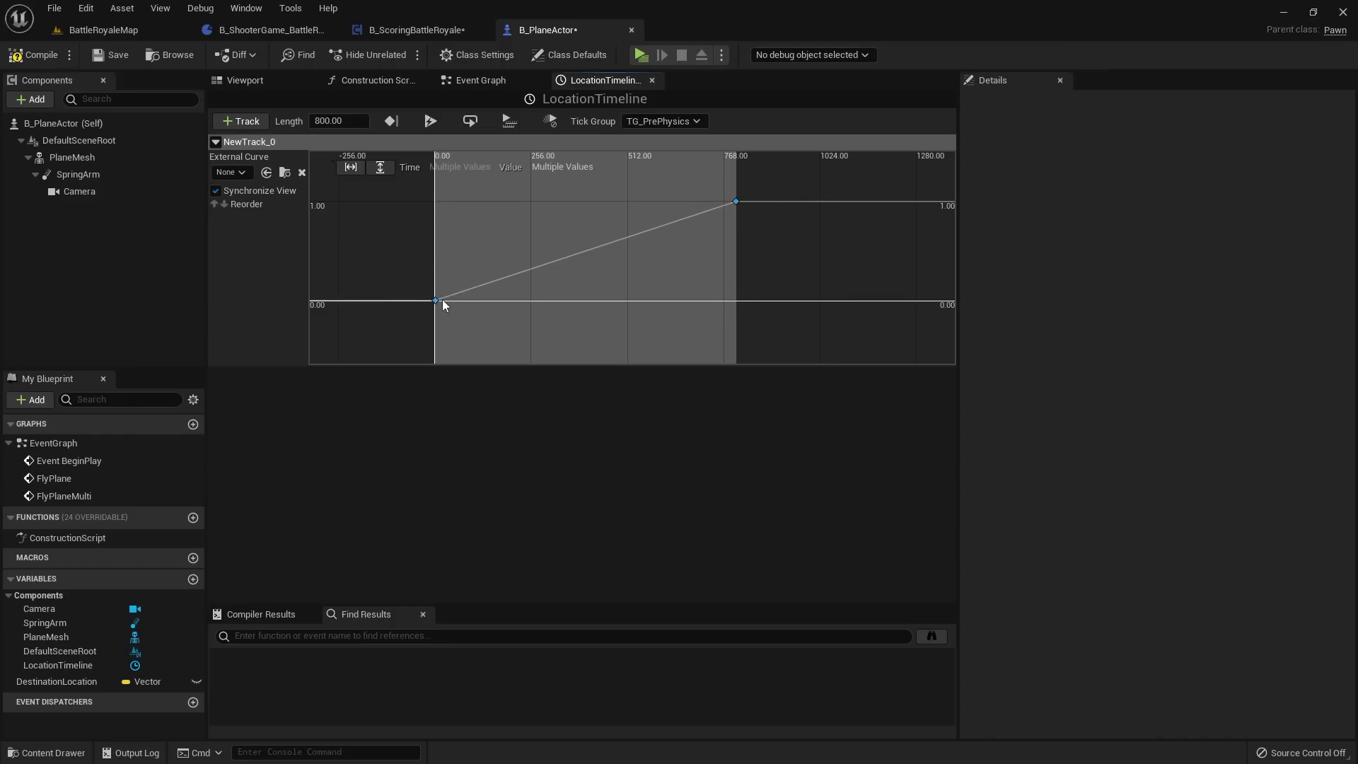
{"action": "right_click", "coordinate": [734, 203]}
{"action": "left_click", "coordinate": [784, 234]}
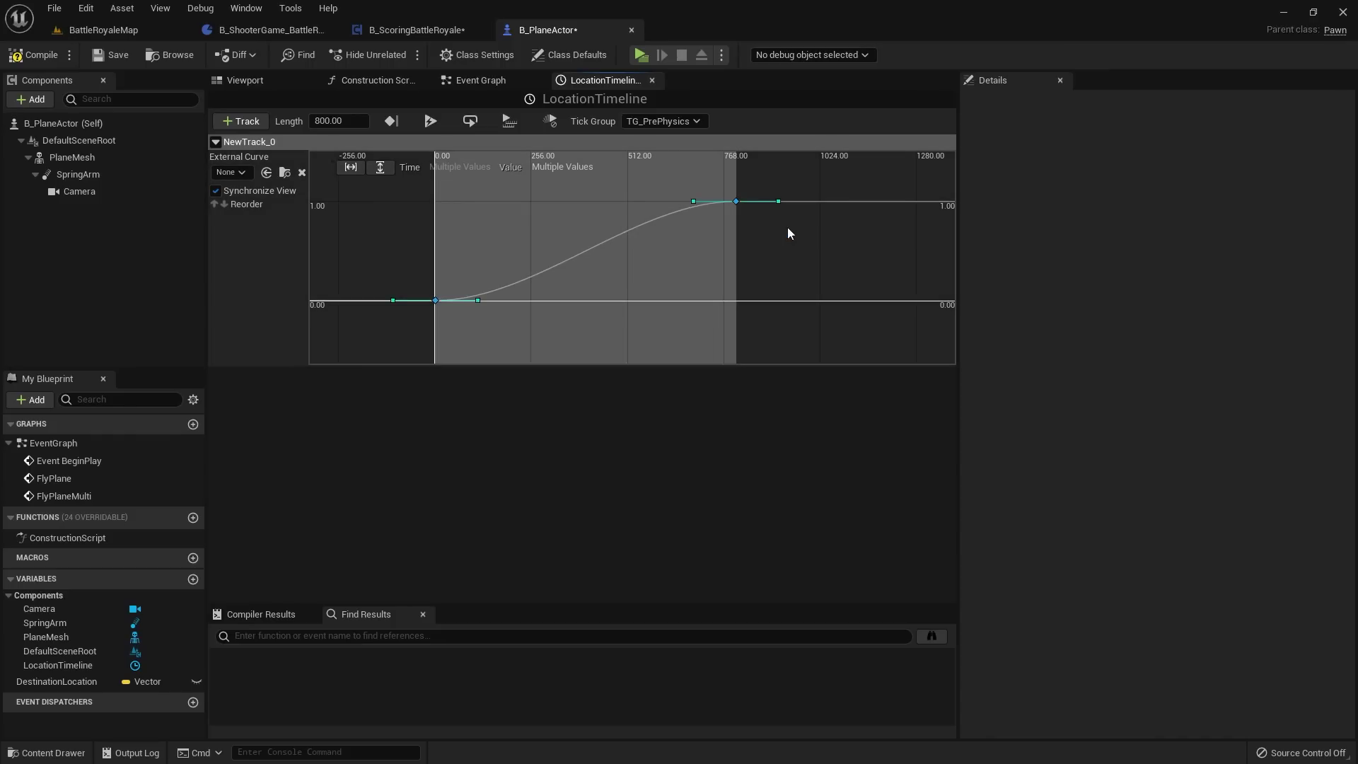
{"action": "left_click", "coordinate": [594, 282]}
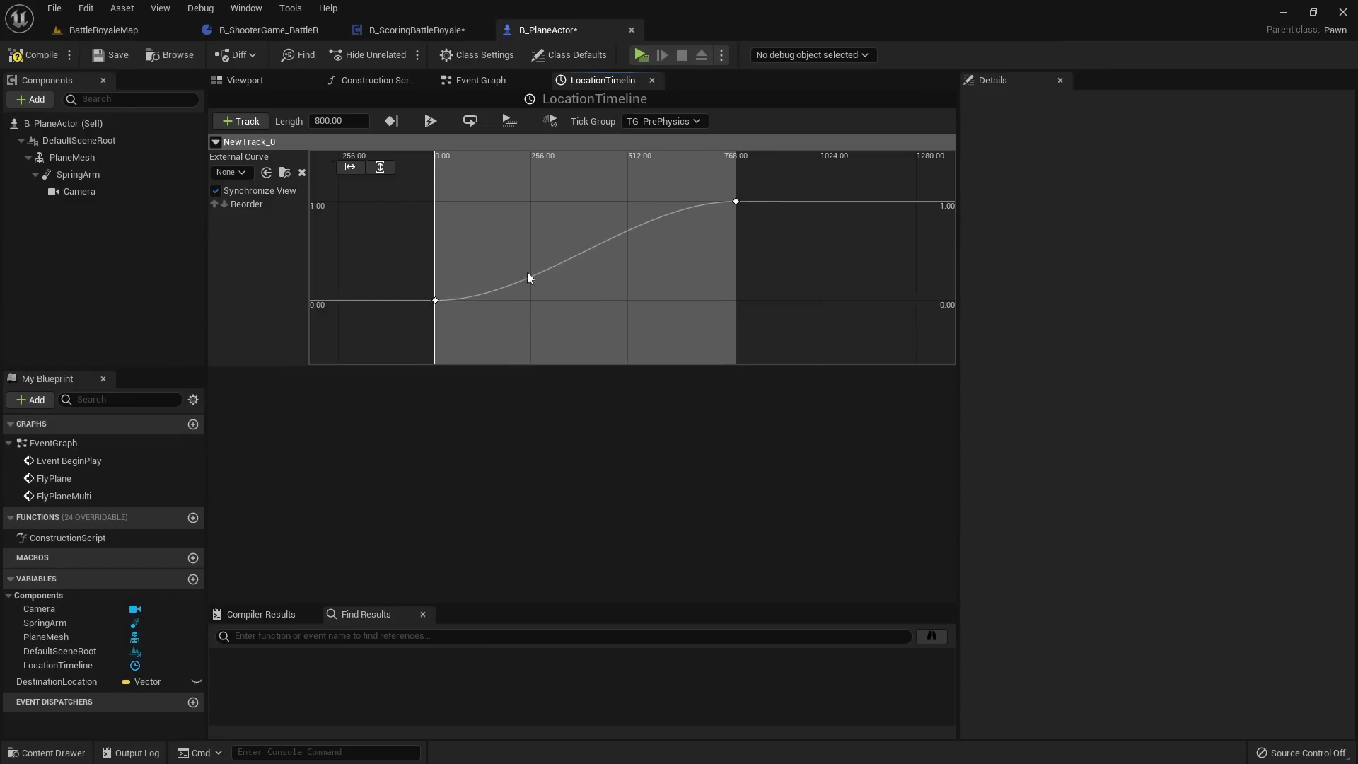
{"action": "left_click", "coordinate": [109, 55]}
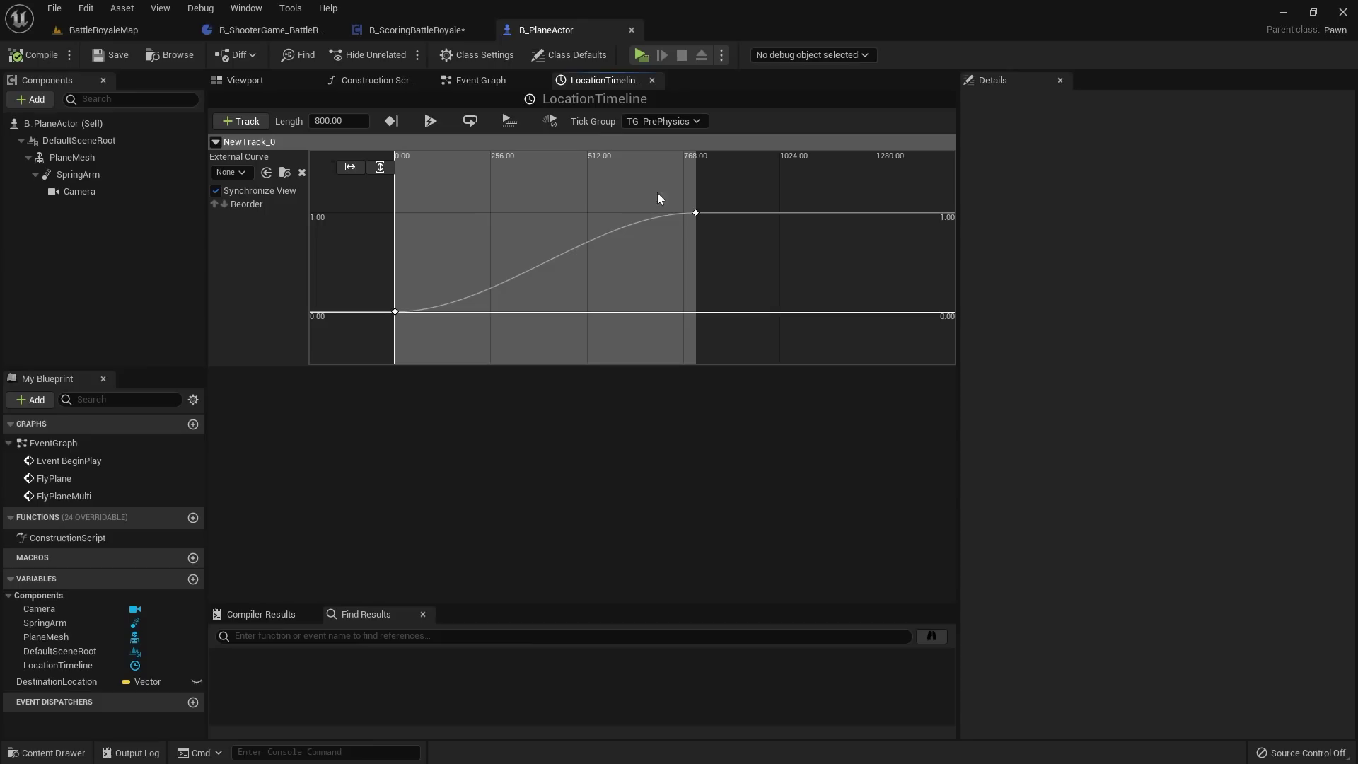
{"action": "left_click", "coordinate": [653, 81]}
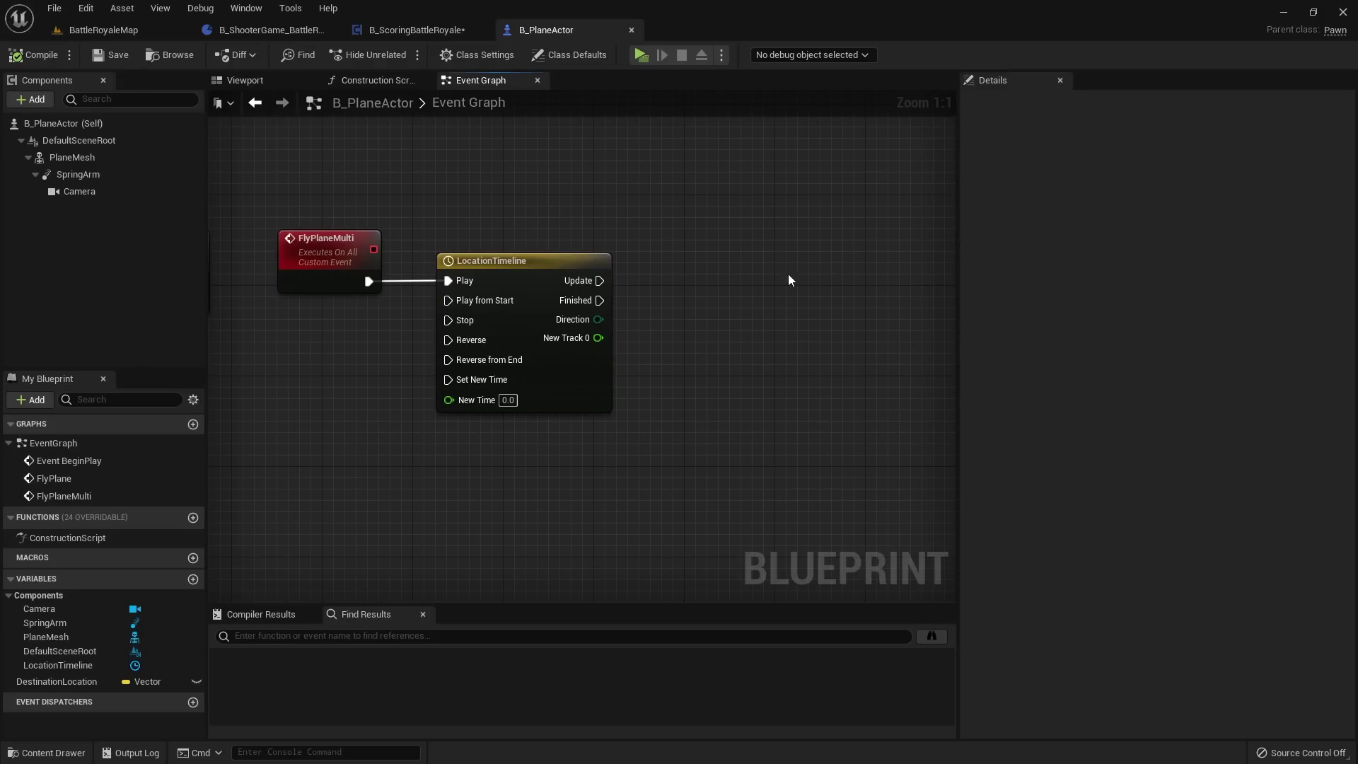
Step: Add a Set Actor Location node driven by the Update output of LocationTimeline and align it with the timeline
{"action": "left_click", "coordinate": [60, 681]}
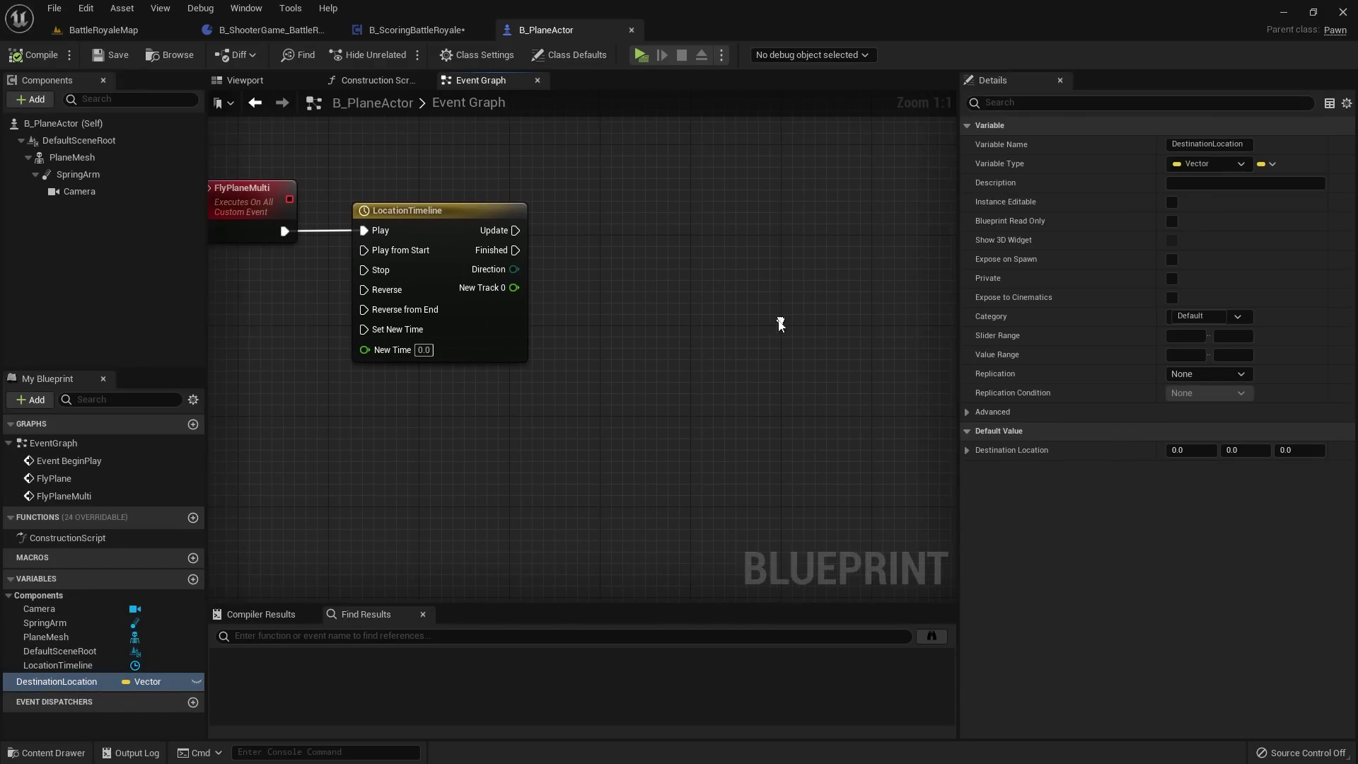
{"action": "left_click_drag", "start_coordinate": [514, 230], "coordinate": [800, 234]}
{"action": "type", "text": "set actor location"}
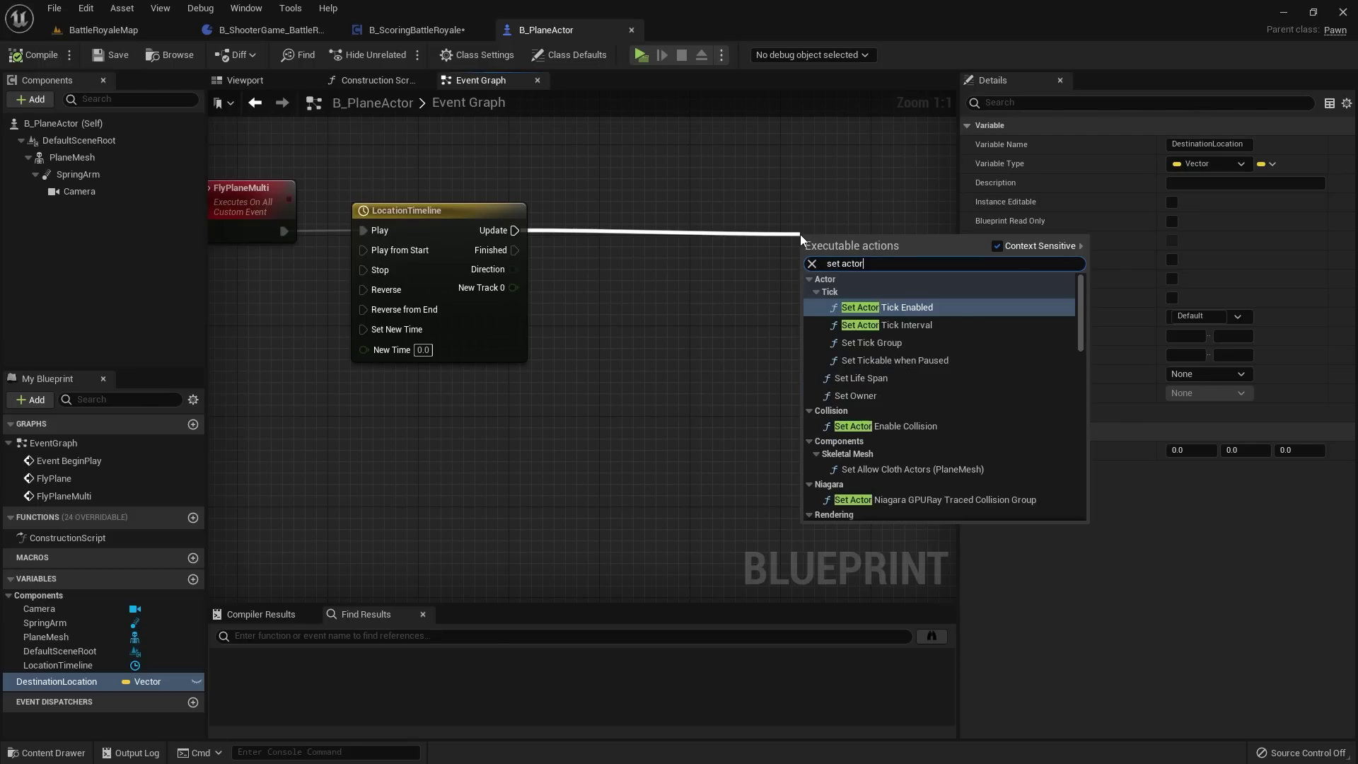
{"action": "key", "text": "Return"}
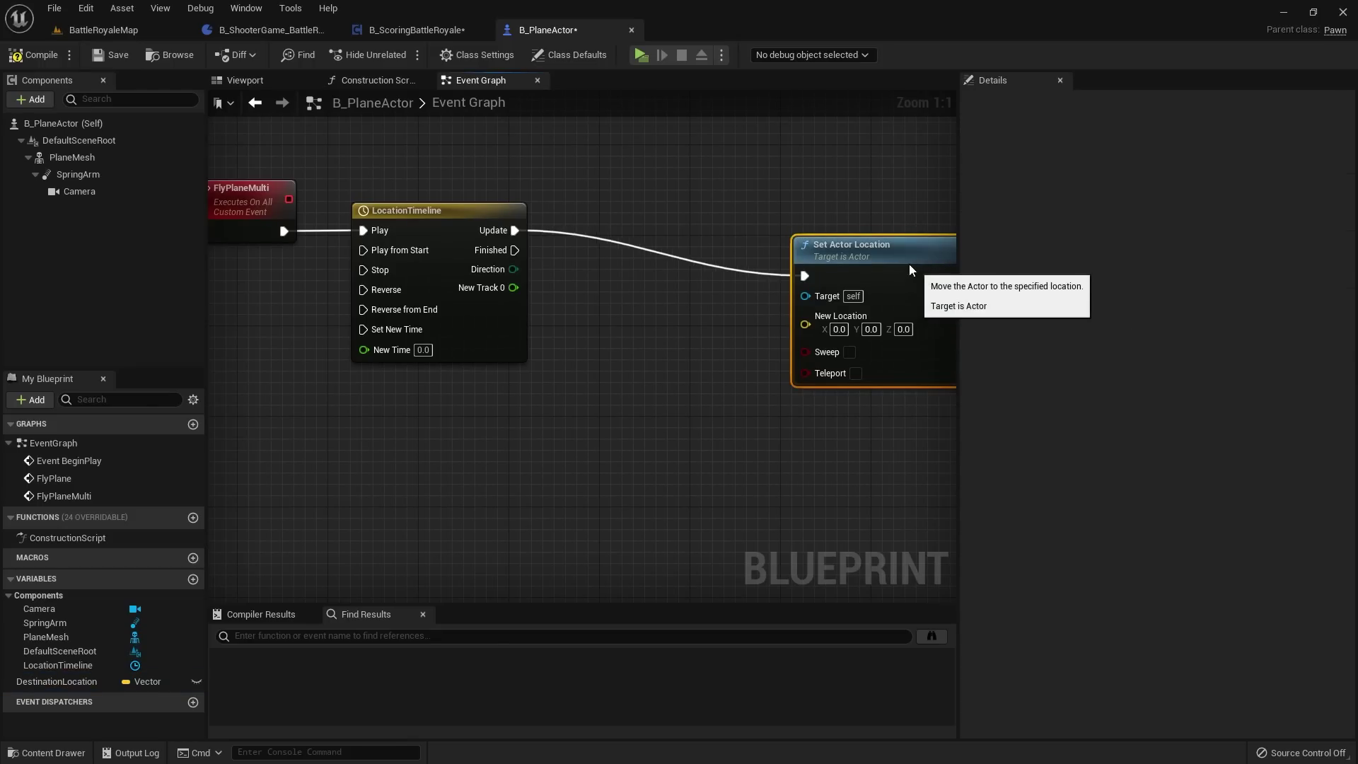
{"action": "left_click_drag", "start_coordinate": [910, 265], "coordinate": [882, 217]}
{"action": "right_click_drag", "start_coordinate": [670, 393], "coordinate": [706, 363]}
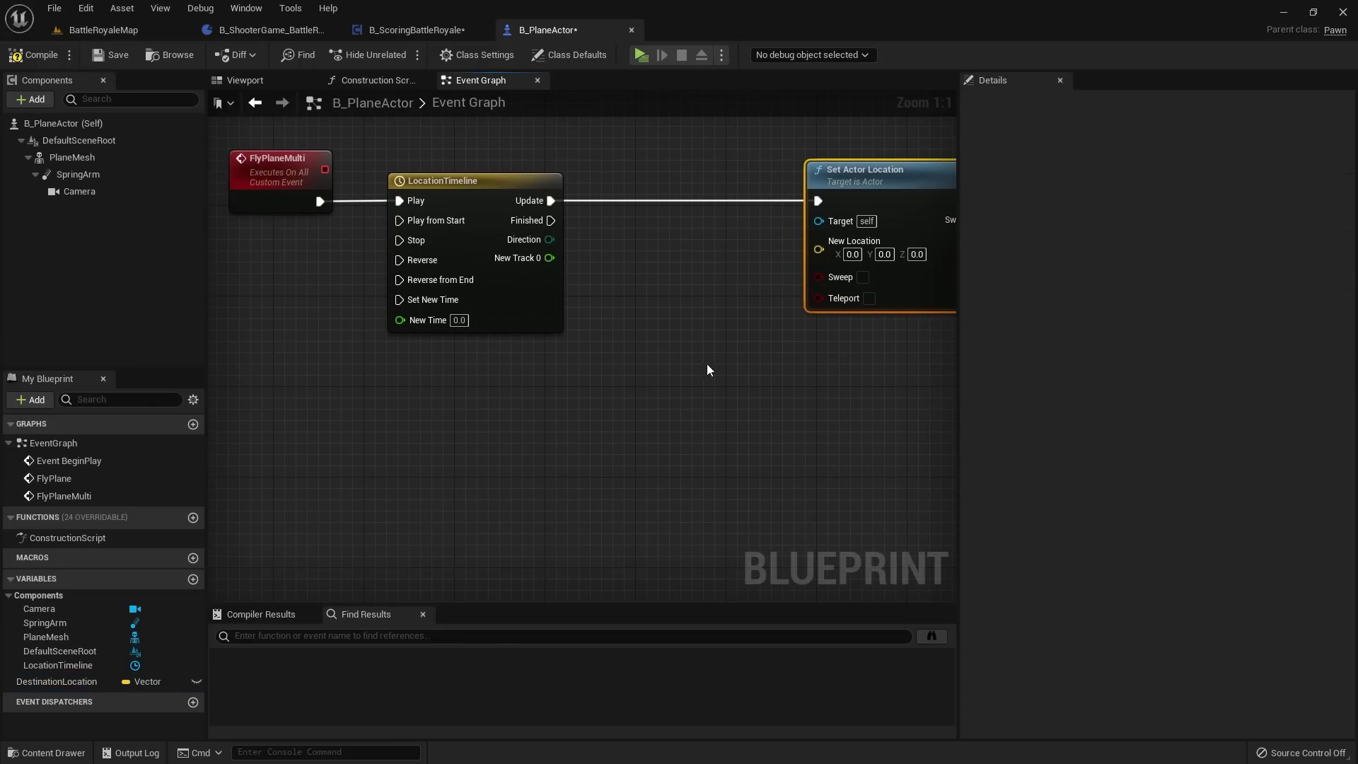
Step: Feed Set Actor Location's New Location input from a new VInterp To node
{"action": "left_click_drag", "start_coordinate": [822, 244], "coordinate": [682, 402]}
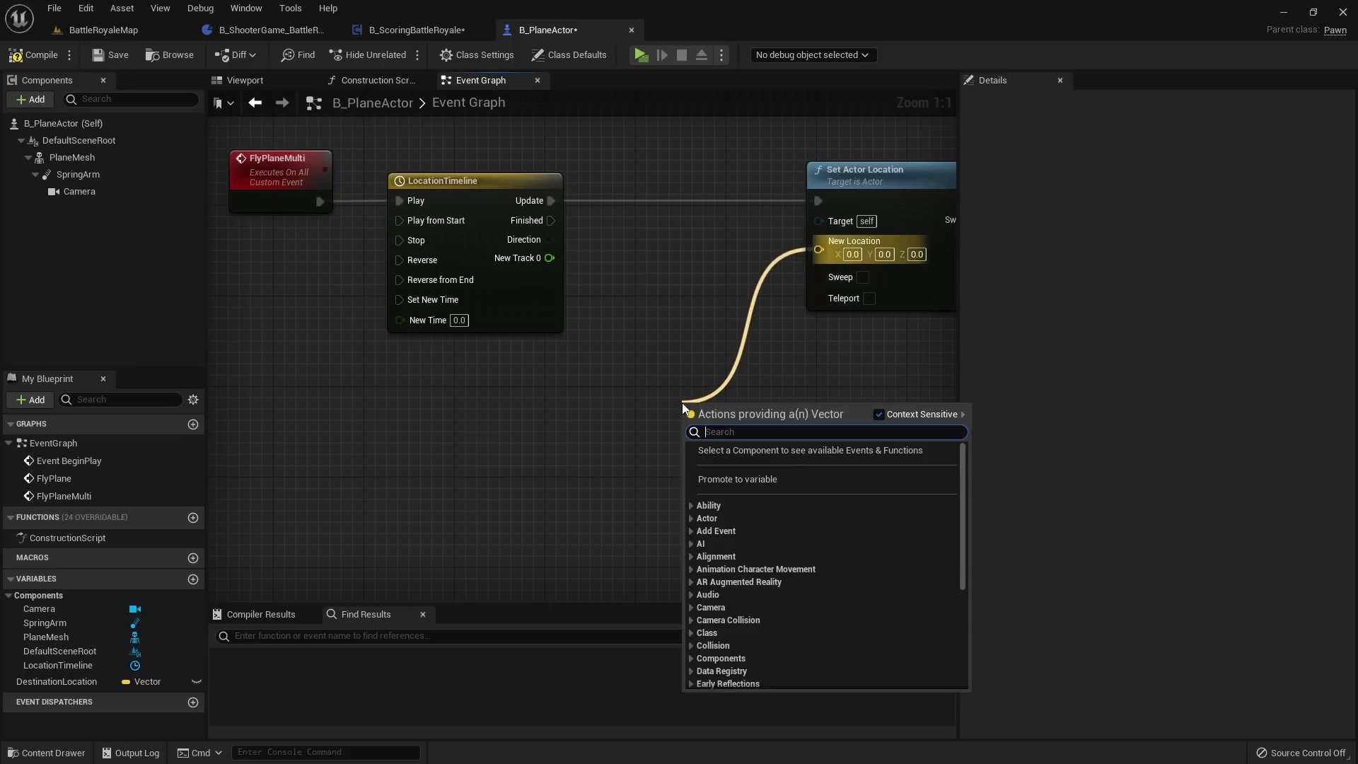
{"action": "type", "text": "v"}
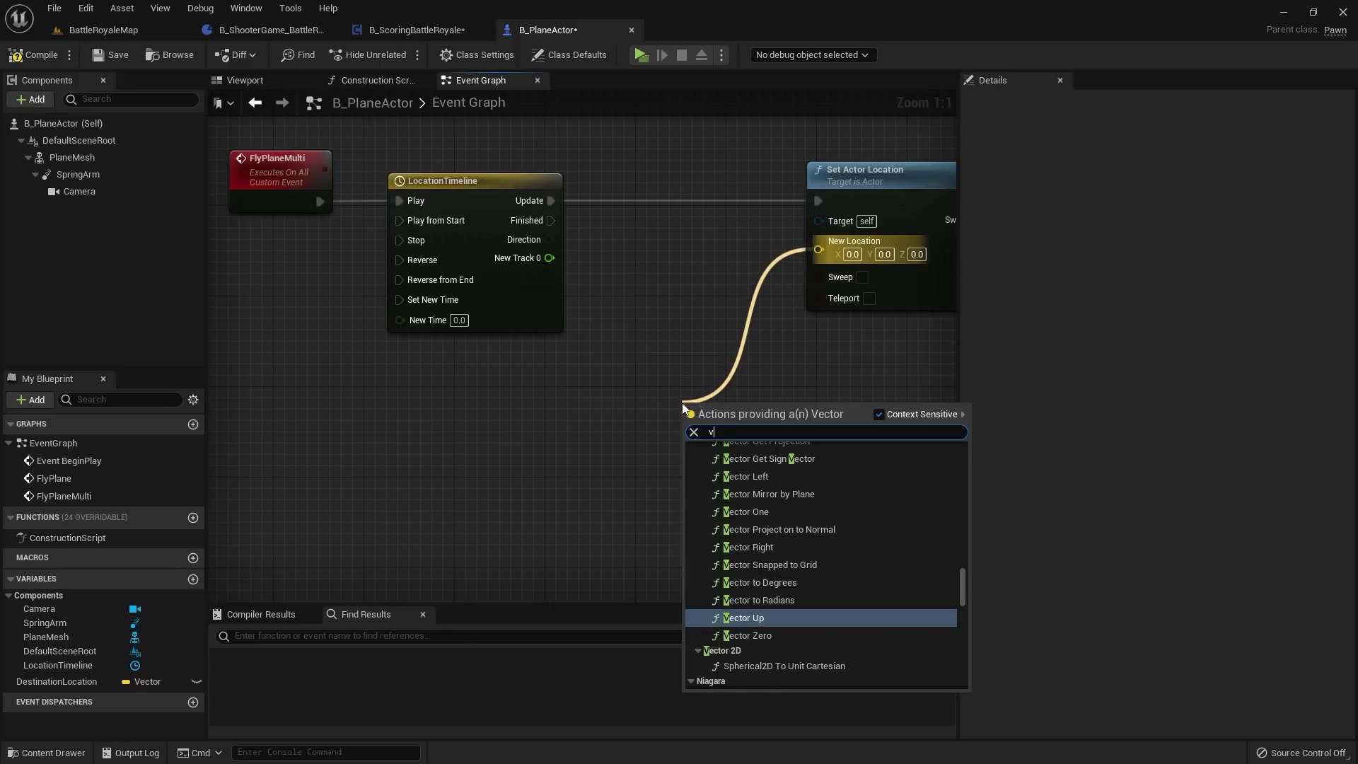
{"action": "type", "text": "inter"}
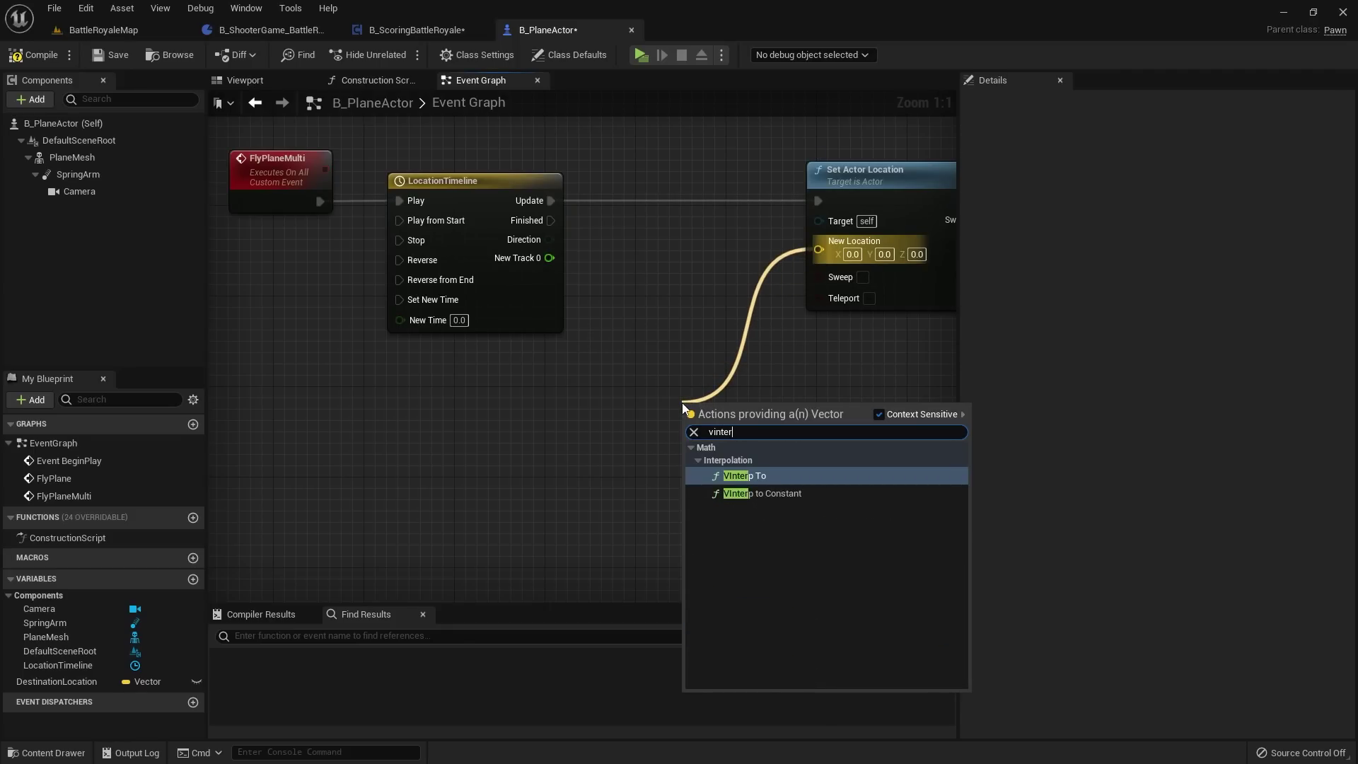
{"action": "key", "text": "Return"}
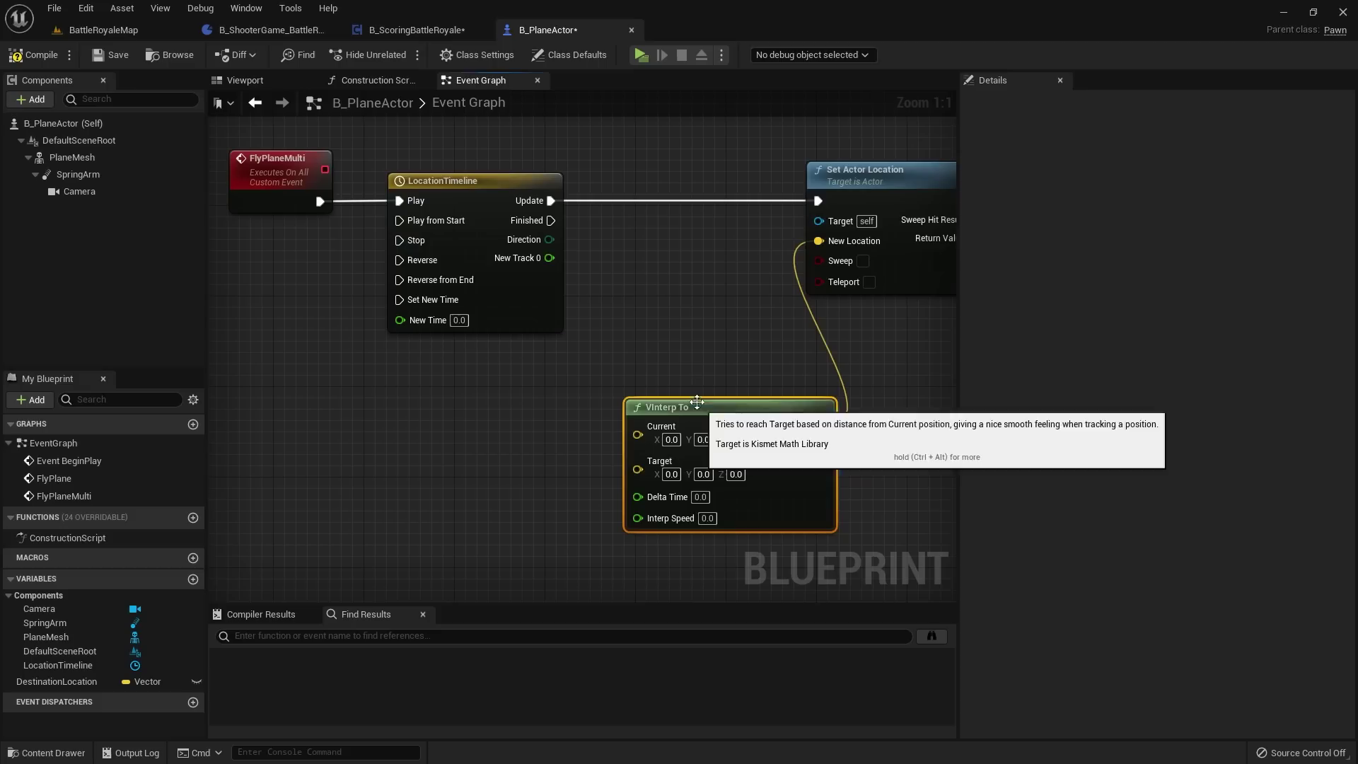
{"action": "right_click_drag", "start_coordinate": [709, 370], "coordinate": [784, 318]}
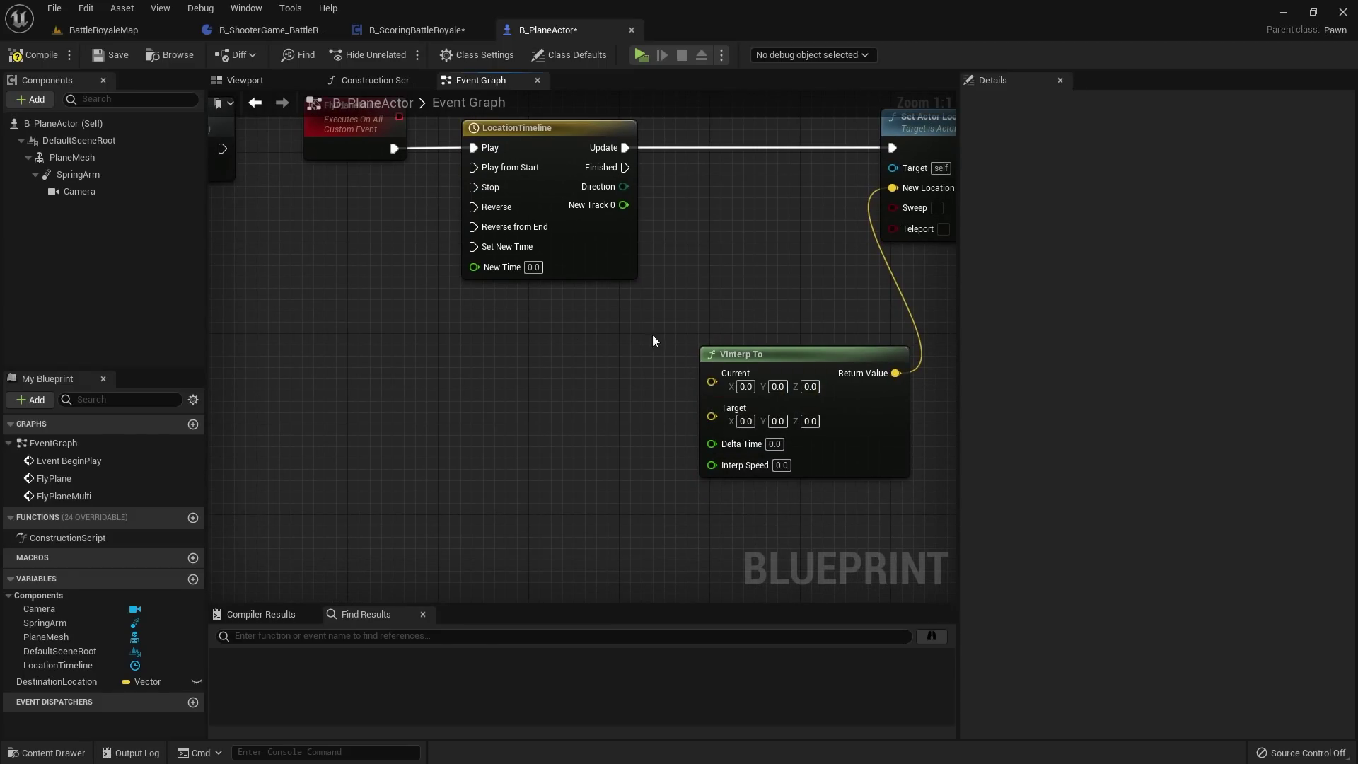
Step: Supply VInterp To's Current input from a new Get Actor Location node and space the nodes apart
{"action": "mouse_move", "coordinate": [707, 382]}
{"action": "right_mouse_down"}
{"action": "mouse_move", "coordinate": [638, 385]}
{"action": "mouse_move", "coordinate": [707, 393]}
{"action": "right_mouse_up"}
{"action": "left_click_drag", "start_coordinate": [718, 388], "coordinate": [554, 371]}
{"action": "type", "text": "get actor locat"}
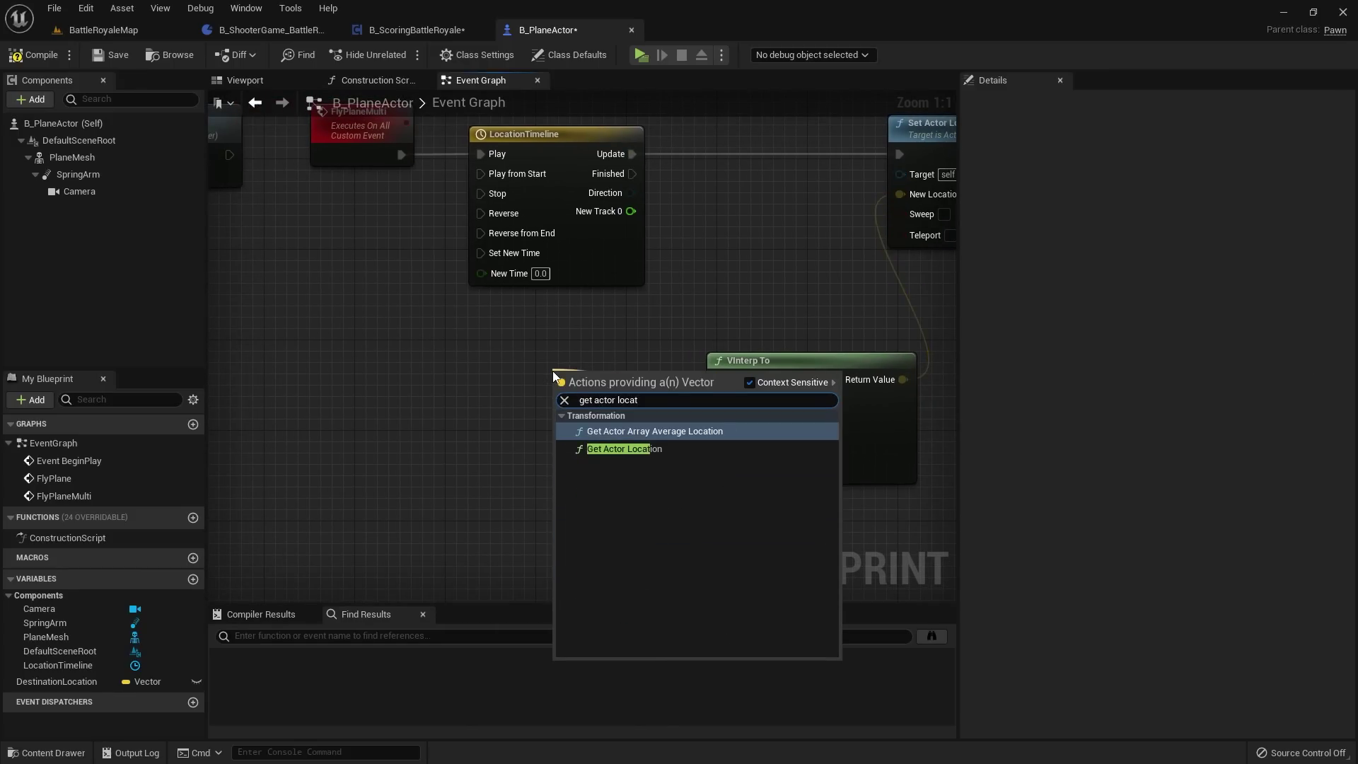
{"action": "key", "text": "Return"}
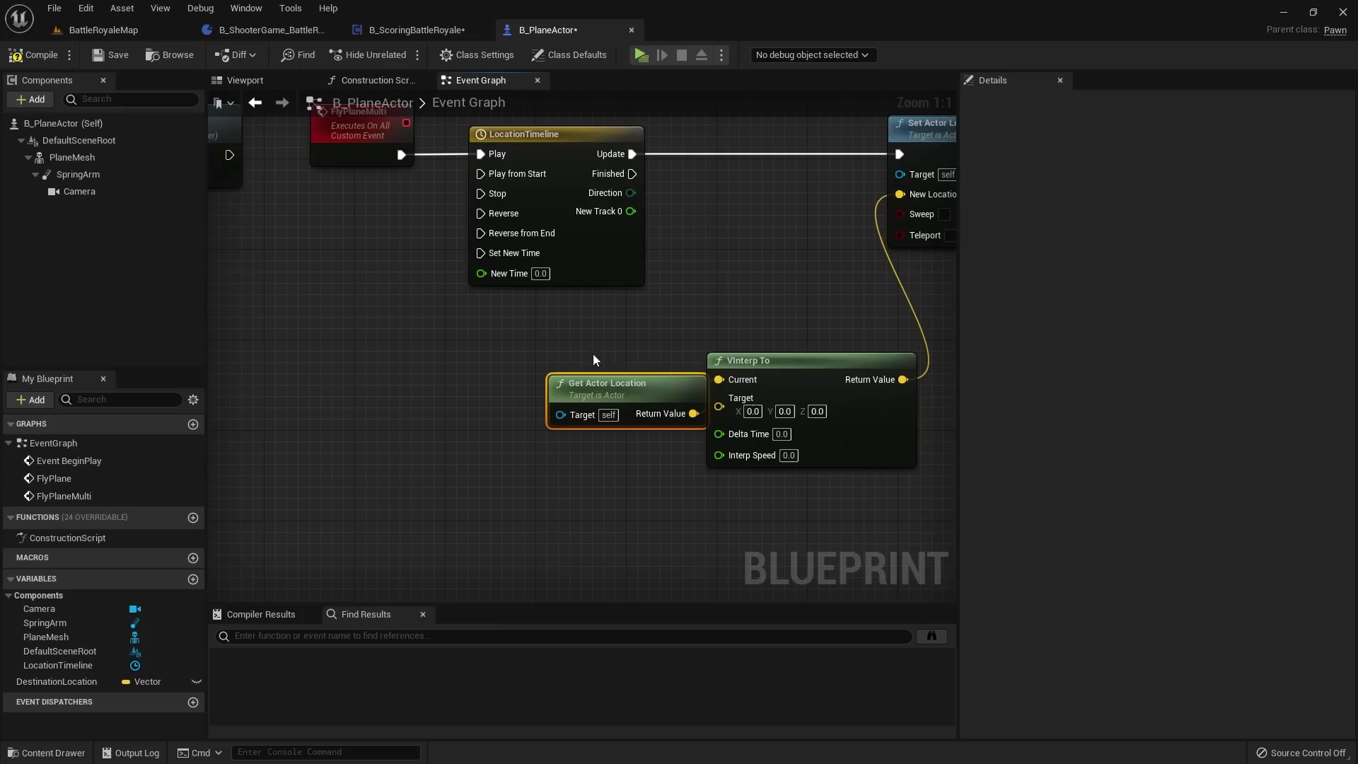
{"action": "left_click_drag", "start_coordinate": [645, 381], "coordinate": [544, 348]}
{"action": "left_click", "coordinate": [720, 300]}
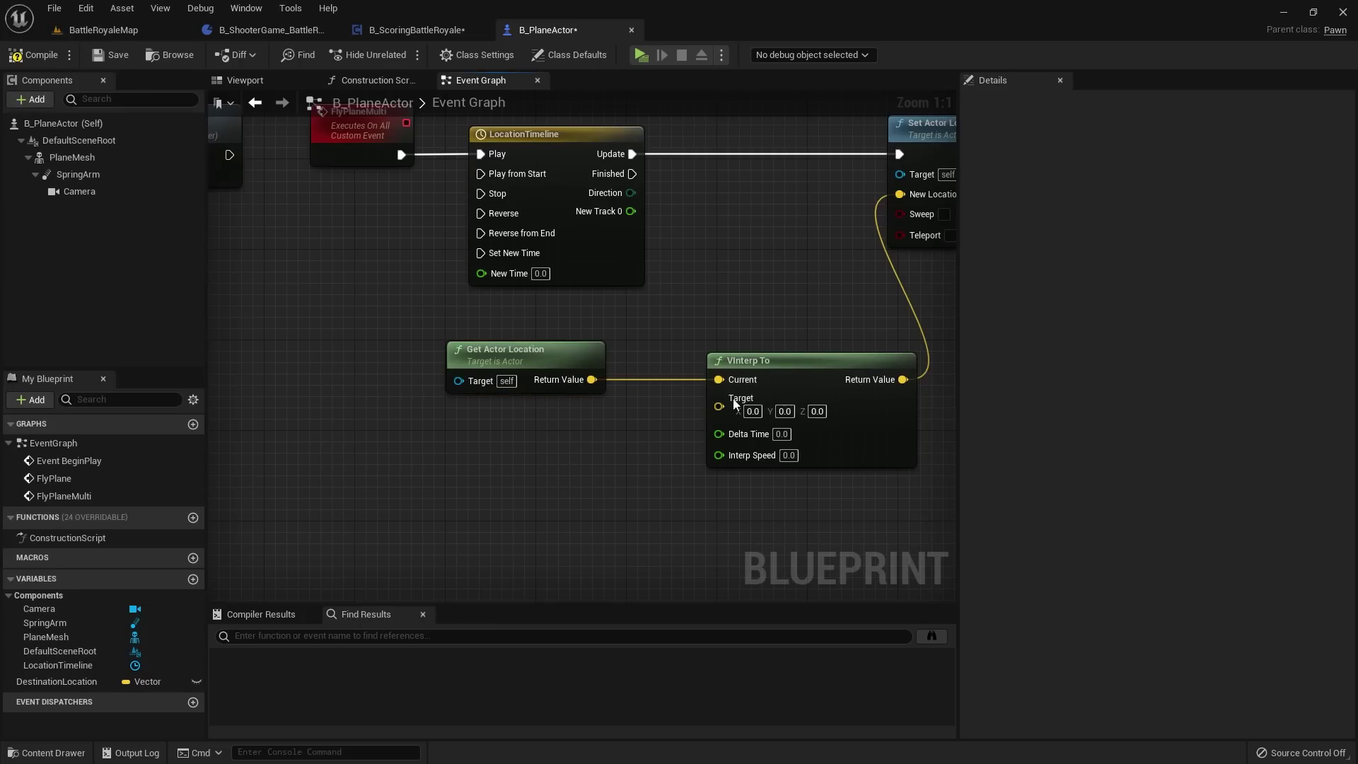
Step: Connect a getter of the DestinationLocation variable to VInterp To's Target input and place it below Get Actor Location
{"action": "left_click_drag", "start_coordinate": [48, 682], "coordinate": [739, 409]}
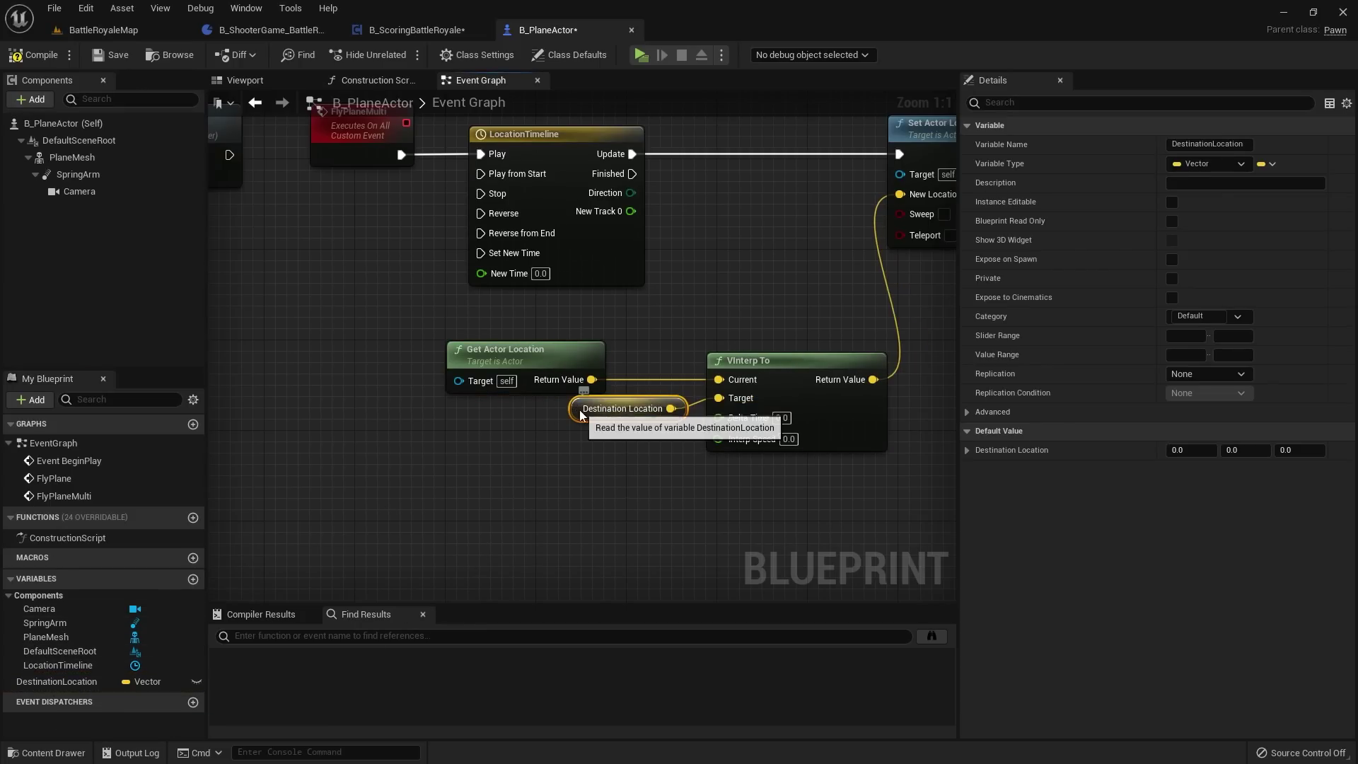
{"action": "left_click_drag", "start_coordinate": [613, 399], "coordinate": [517, 417]}
{"action": "left_click", "coordinate": [617, 444]}
{"action": "right_click_drag", "start_coordinate": [617, 444], "coordinate": [602, 489]}
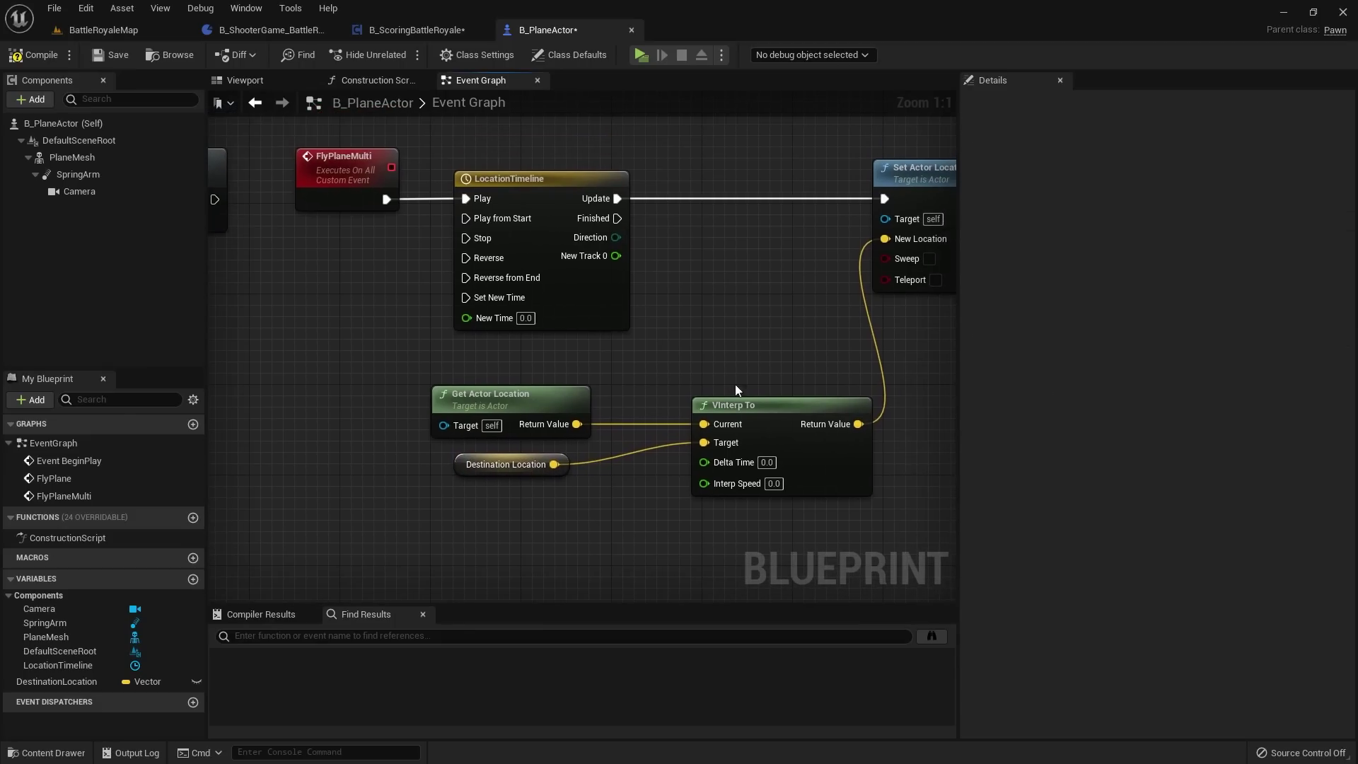
Step: Connect LocationTimeline's New Track 0 output to VInterp To's Delta Time input and compile the blueprint
{"action": "left_click_drag", "start_coordinate": [616, 256], "coordinate": [714, 472]}
{"action": "scroll", "coordinate": [445, 389], "scroll_direction": "down", "scroll_amount": 2}
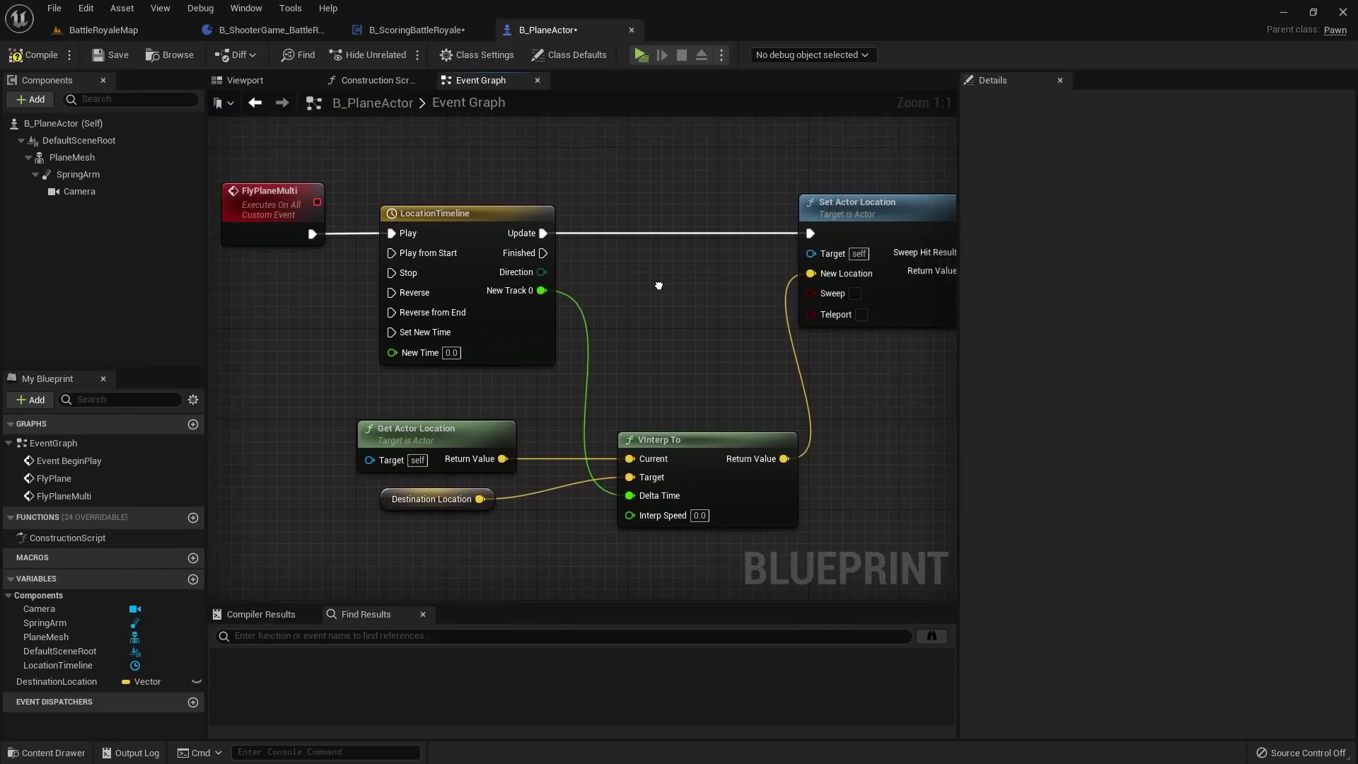
{"action": "left_click", "coordinate": [40, 58]}
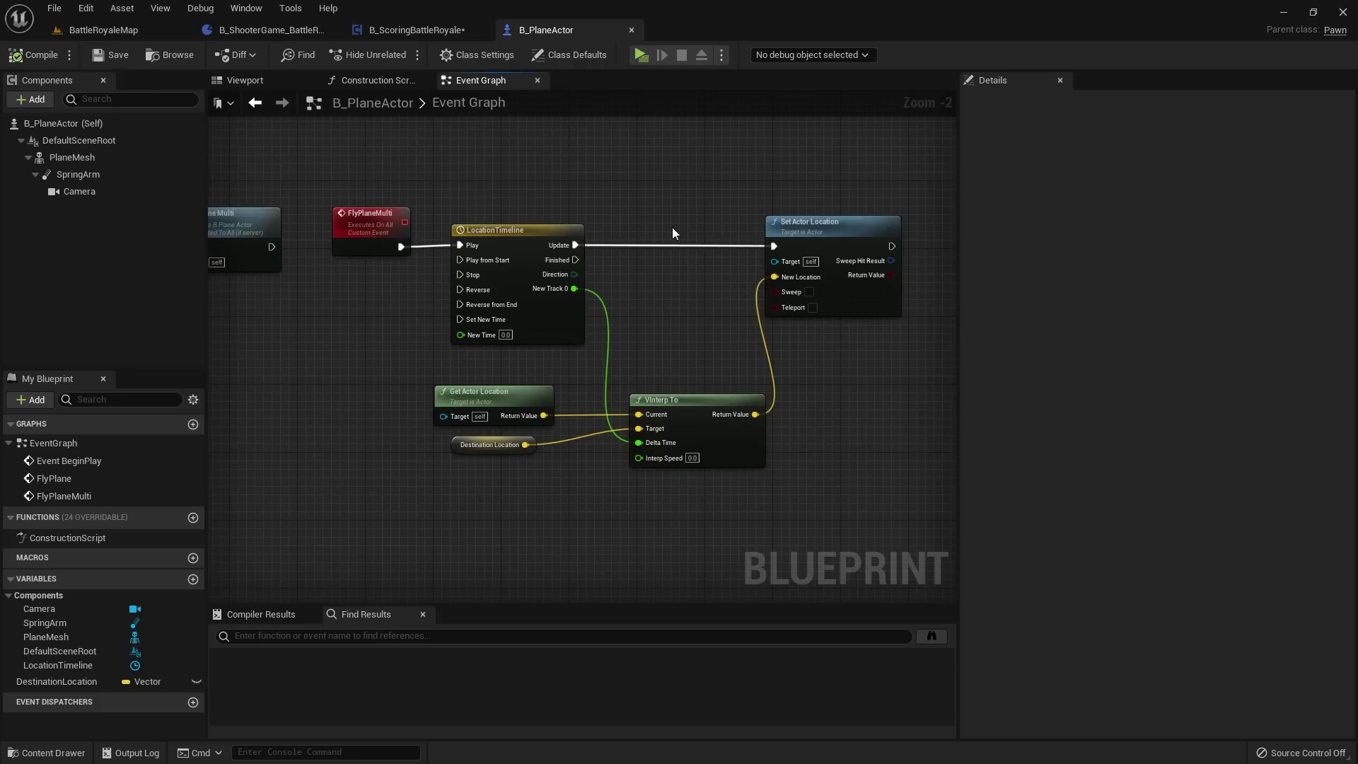
{"action": "scroll", "coordinate": [673, 234], "scroll_direction": "up", "scroll_amount": 1}
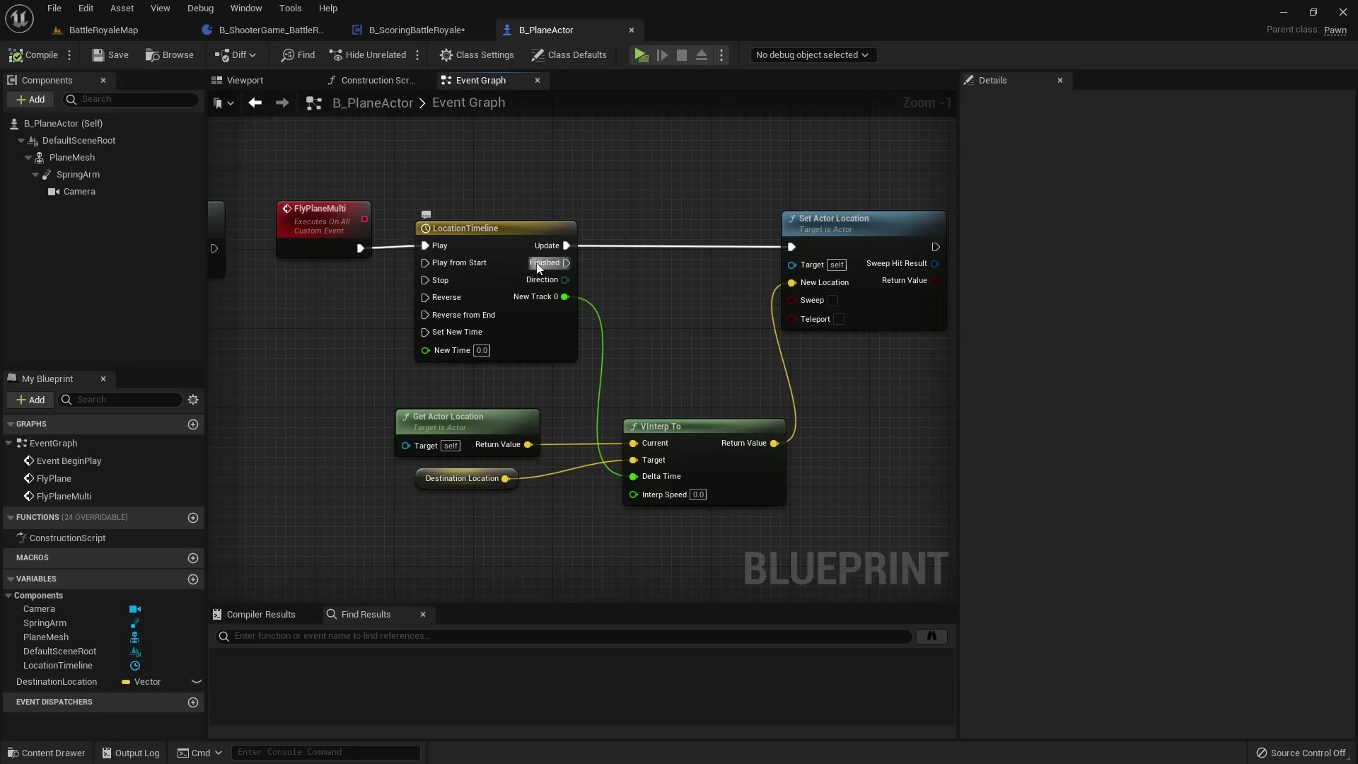
{"action": "right_click_drag", "start_coordinate": [539, 266], "coordinate": [539, 269]}
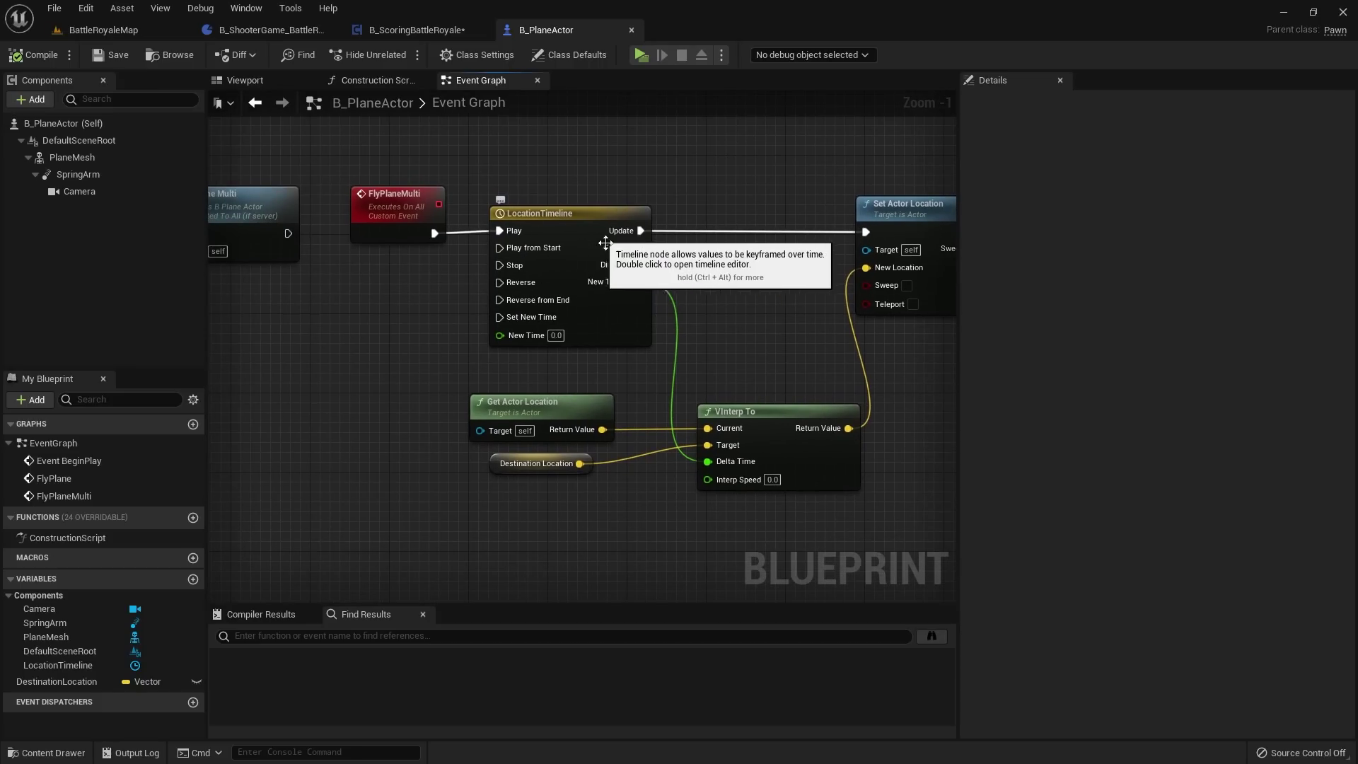
{"action": "right_click_drag", "start_coordinate": [692, 292], "coordinate": [588, 298]}
{"action": "scroll", "coordinate": [589, 300], "scroll_direction": "up", "scroll_amount": 1}
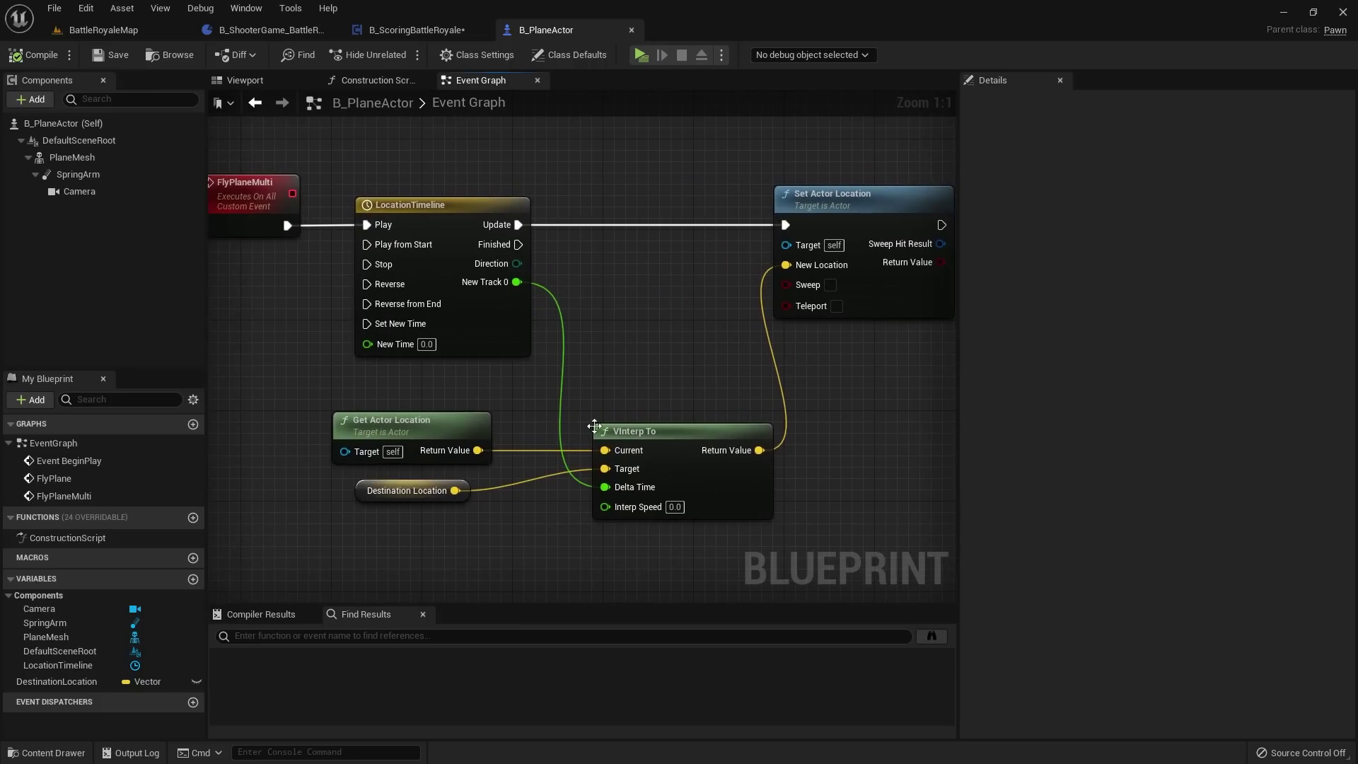
Step: Set VInterp To's Interp Speed to 0.5, then compile and save the blueprint
{"action": "left_click", "coordinate": [453, 494]}
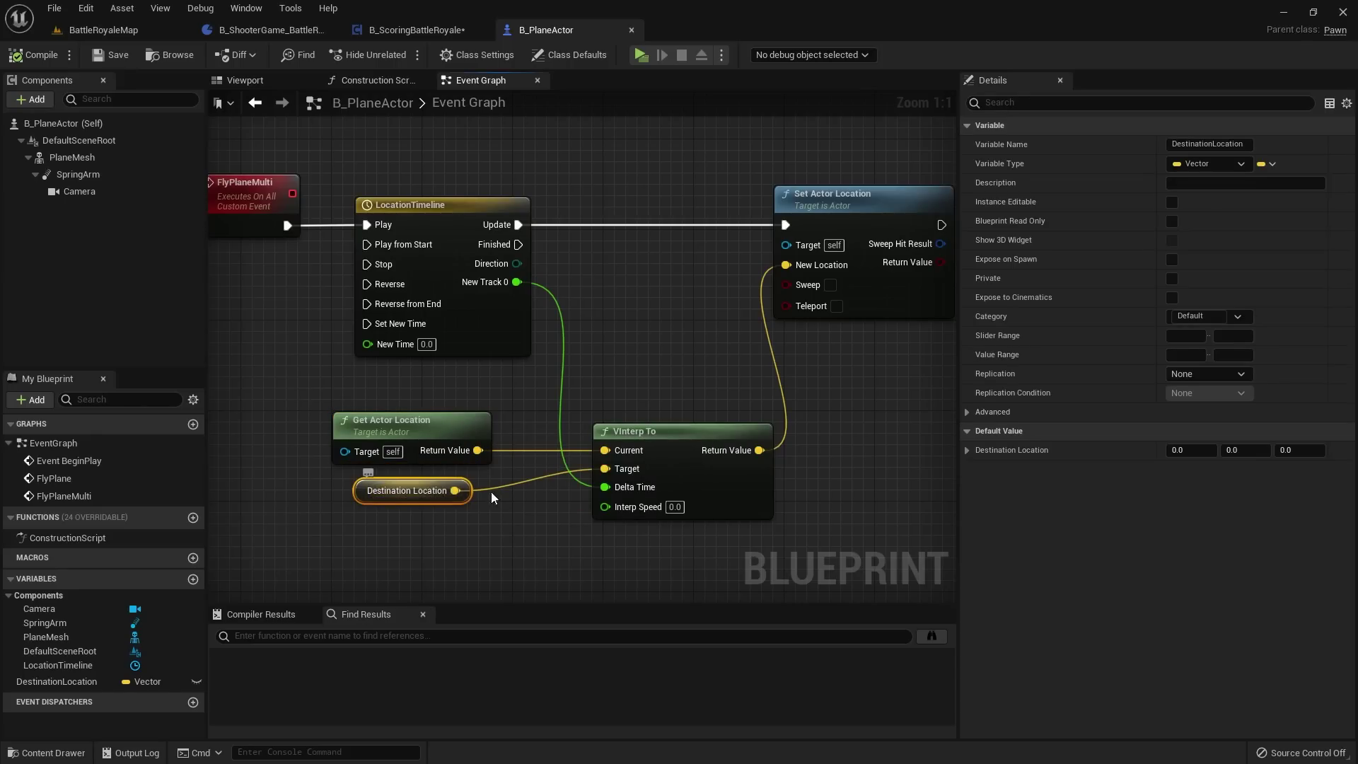
{"action": "left_click", "coordinate": [674, 506]}
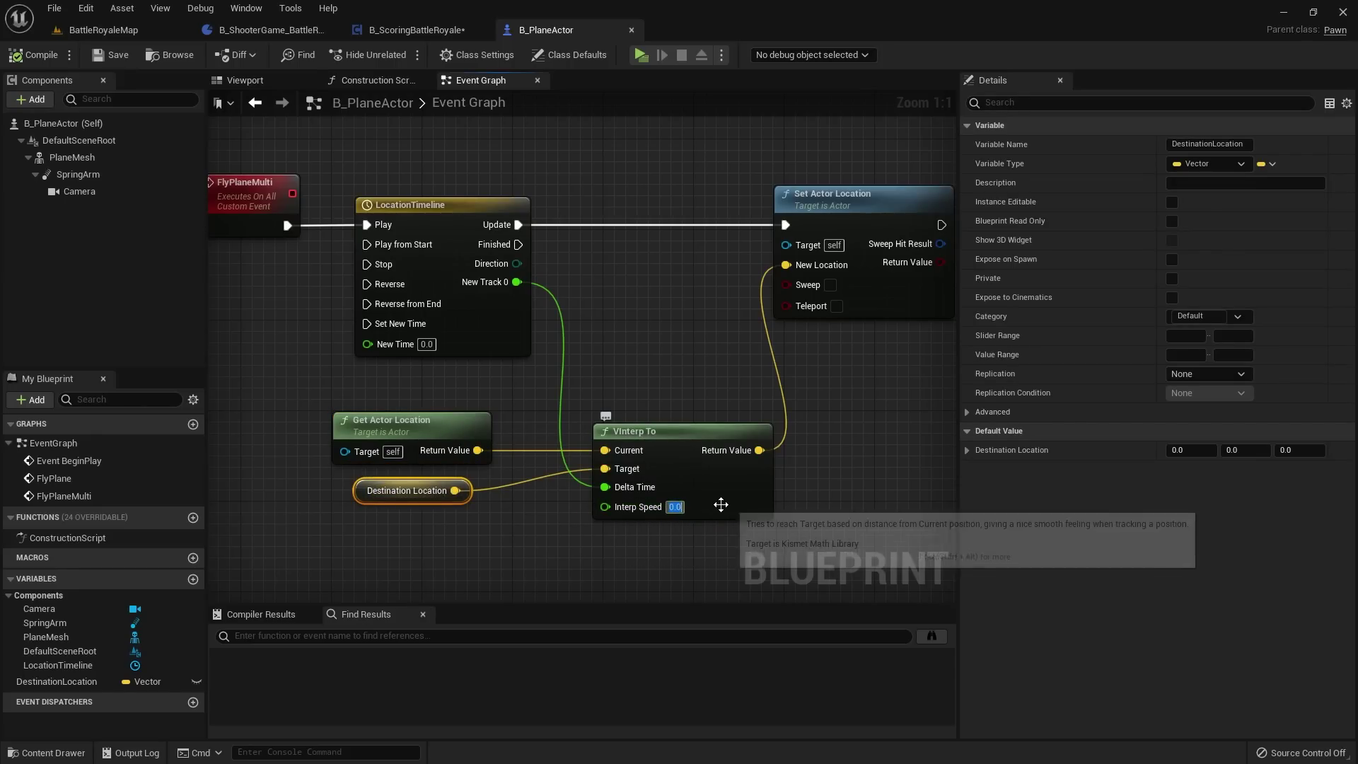
{"action": "key", "text": "BackSpace"}
{"action": "key", "text": "Return"}
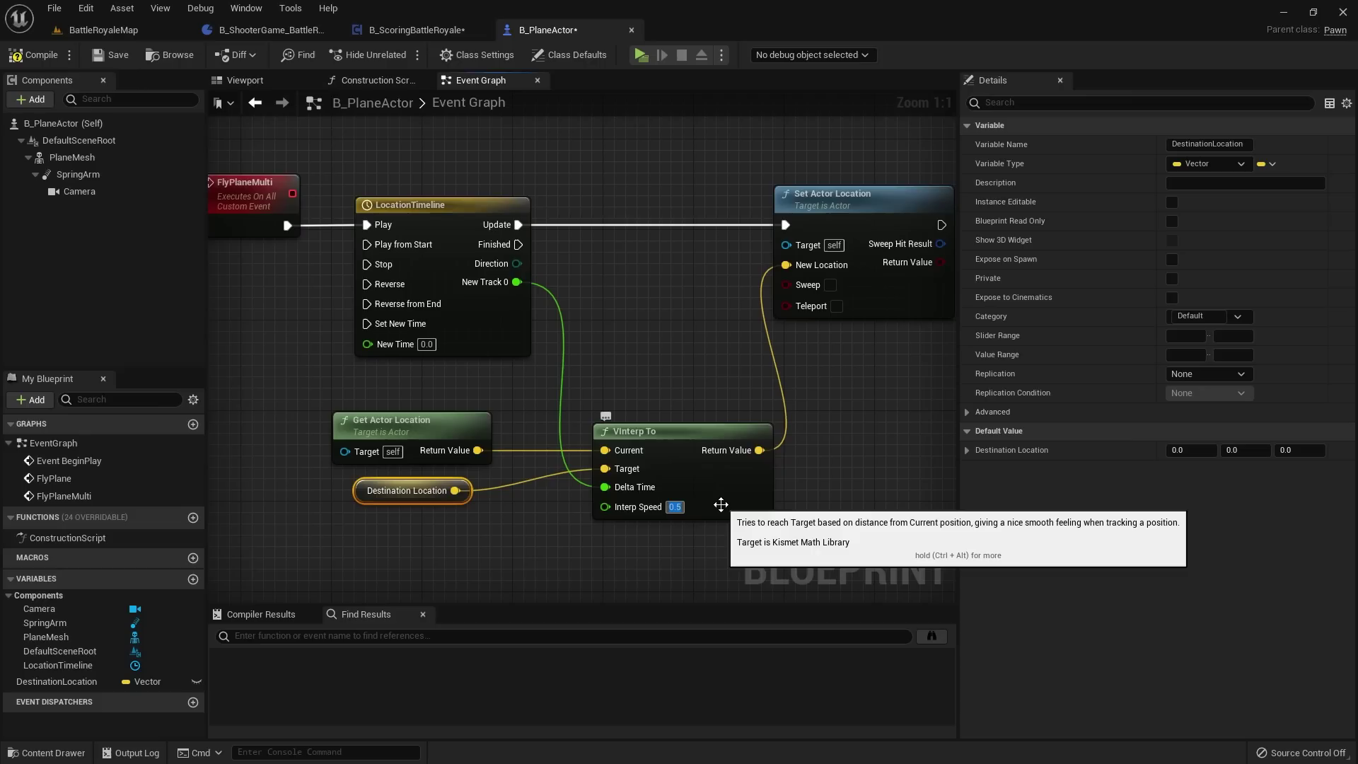
{"action": "right_click_drag", "start_coordinate": [765, 351], "coordinate": [691, 343]}
{"action": "scroll", "coordinate": [691, 343], "scroll_direction": "down", "scroll_amount": 1}
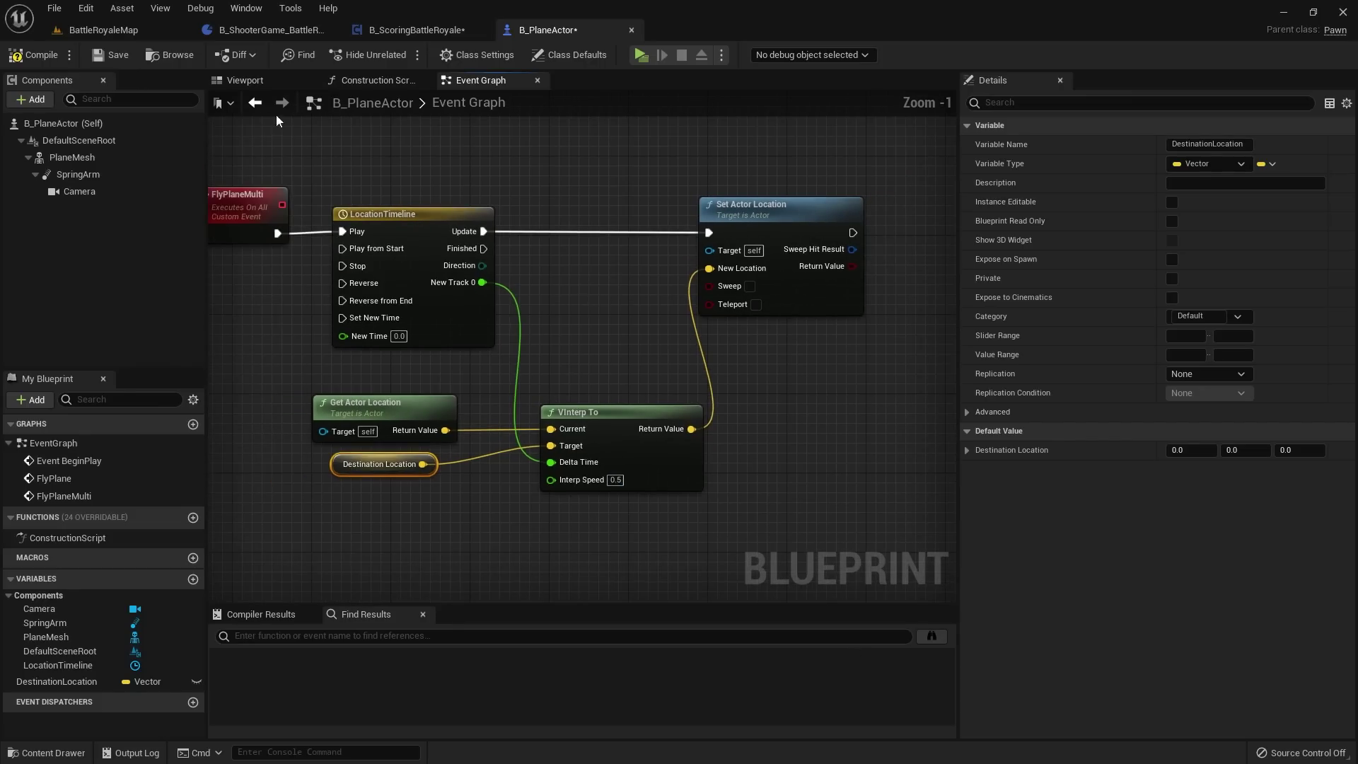
{"action": "left_click", "coordinate": [41, 56]}
{"action": "left_click", "coordinate": [111, 57]}
Step: Enable Sweep on the Set Actor Location node and compile the blueprint
{"action": "scroll", "coordinate": [785, 280], "scroll_direction": "up", "scroll_amount": 1}
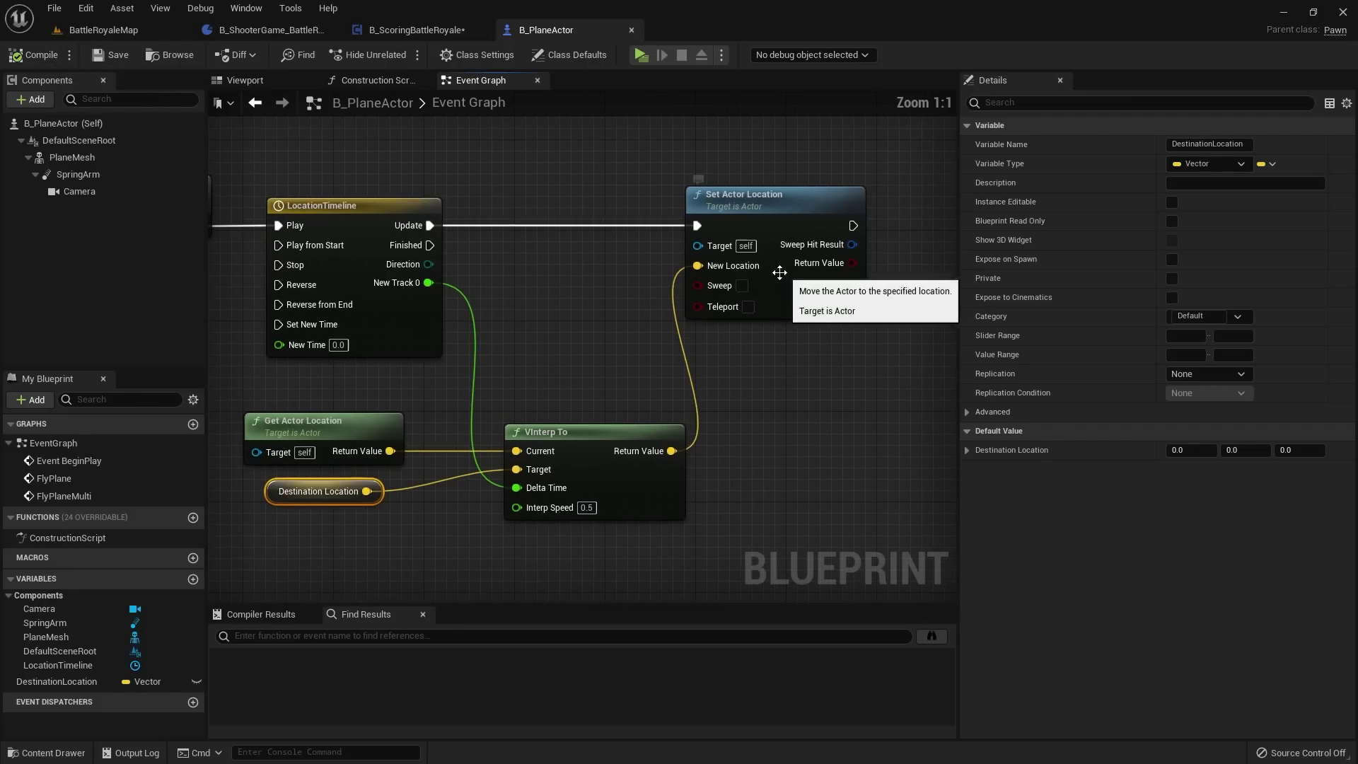
{"action": "left_click", "coordinate": [741, 286]}
{"action": "scroll", "coordinate": [376, 370], "scroll_direction": "down", "scroll_amount": 1}
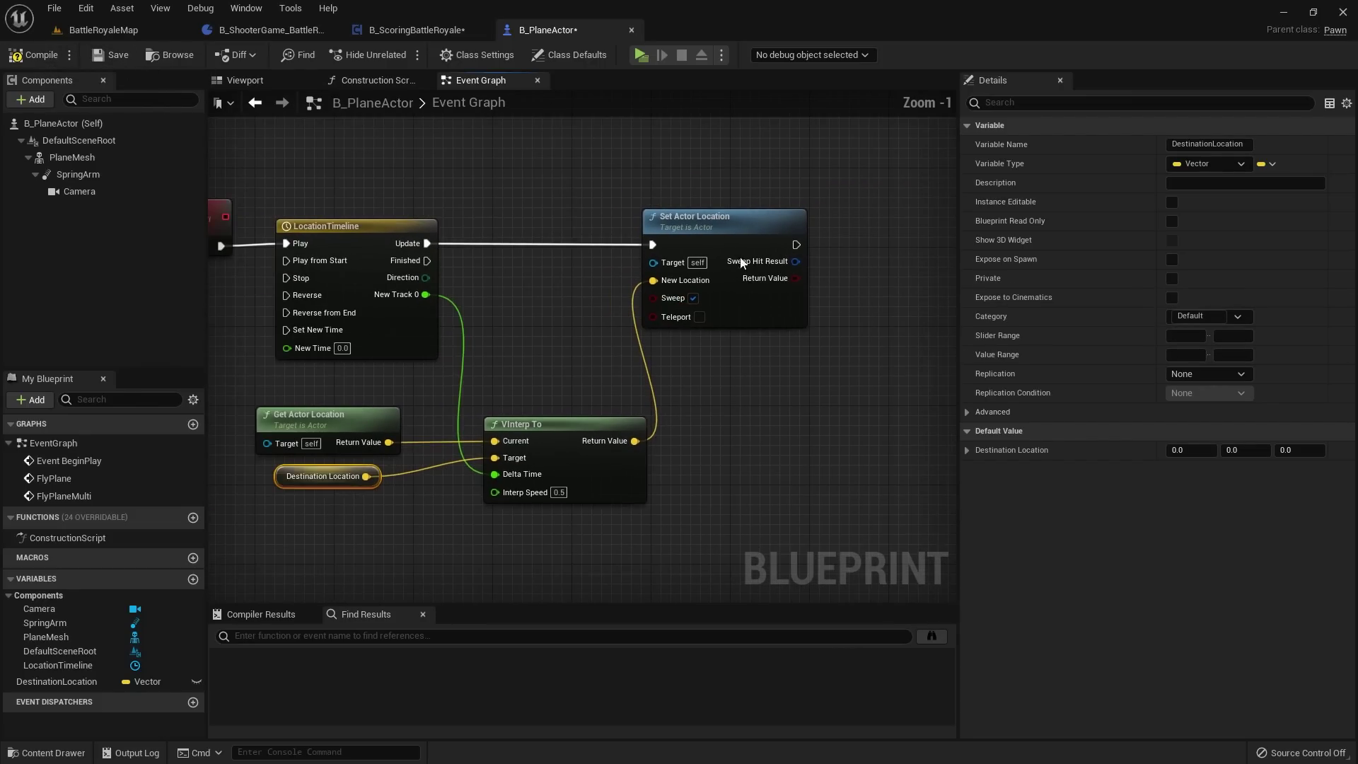
{"action": "key", "text": "F7"}
Step: Add a Destroy Actor node that runs from LocationTimeline's Finished output
{"action": "scroll", "coordinate": [766, 314], "scroll_direction": "down", "scroll_amount": 1}
{"action": "right_click_drag", "start_coordinate": [498, 199], "coordinate": [538, 187]}
{"action": "scroll", "coordinate": [577, 176], "scroll_direction": "up", "scroll_amount": 1}
{"action": "scroll", "coordinate": [579, 185], "scroll_direction": "down", "scroll_amount": 2}
{"action": "scroll", "coordinate": [643, 241], "scroll_direction": "down", "scroll_amount": 1}
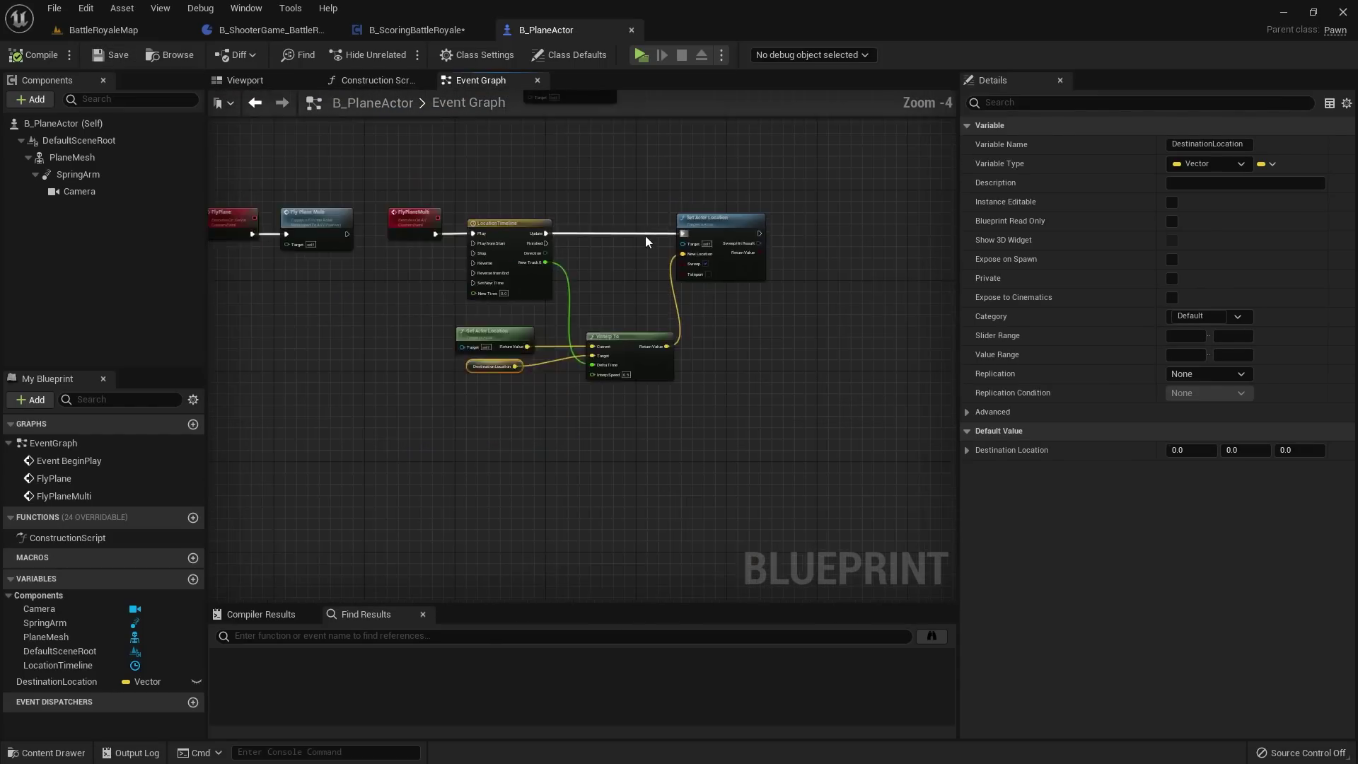
{"action": "scroll", "coordinate": [645, 238], "scroll_direction": "down", "scroll_amount": 1}
{"action": "right_click_drag", "start_coordinate": [646, 238], "coordinate": [651, 356]}
{"action": "scroll", "coordinate": [633, 442], "scroll_direction": "up", "scroll_amount": 4}
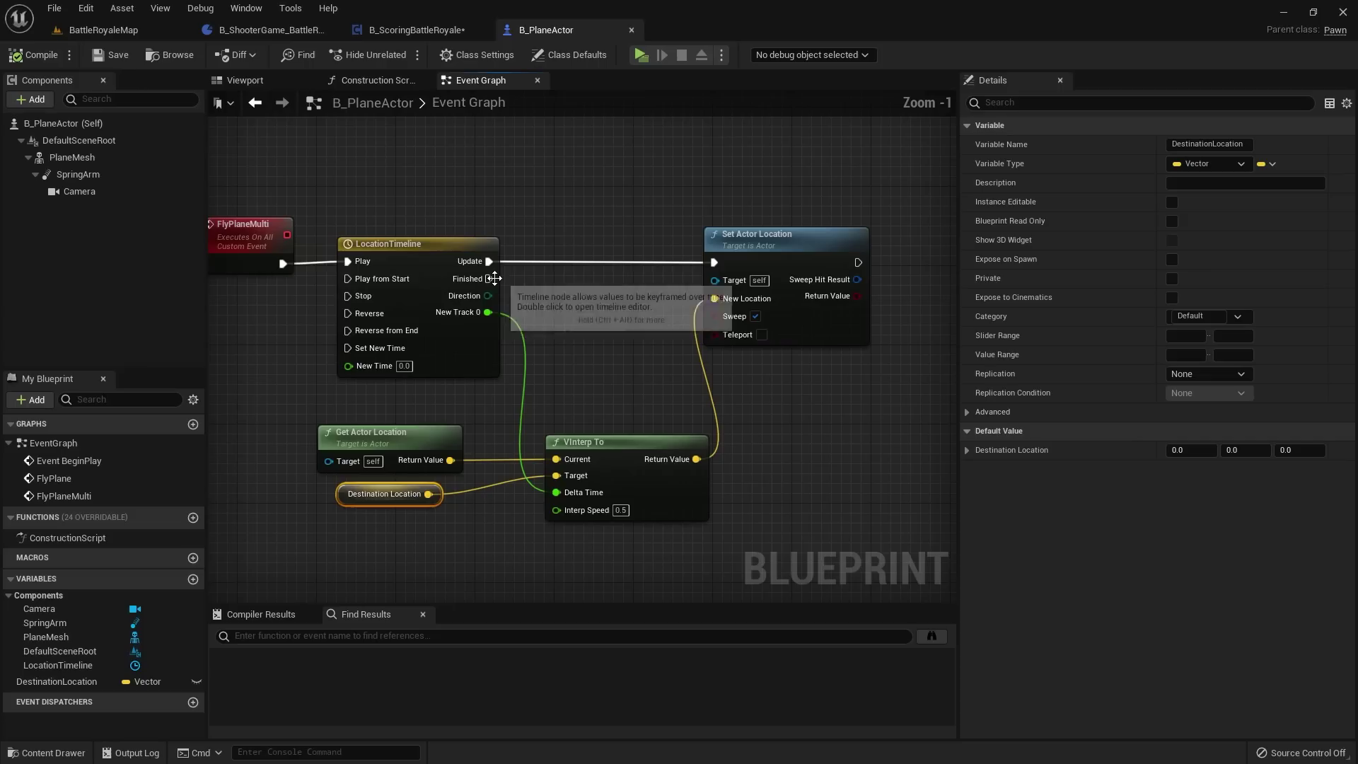
{"action": "left_click_drag", "start_coordinate": [495, 279], "coordinate": [782, 369]}
{"action": "type", "text": "destroy"}
{"action": "key", "text": "Return"}
{"action": "scroll", "coordinate": [669, 458], "scroll_direction": "down", "scroll_amount": 1}
{"action": "left_click", "coordinate": [717, 451]}
Step: Wrap the FlyPlane and FlyPlaneMulti nodes in a comment box titled for plane movement, then compile and save
{"action": "scroll", "coordinate": [714, 445], "scroll_direction": "down", "scroll_amount": 3}
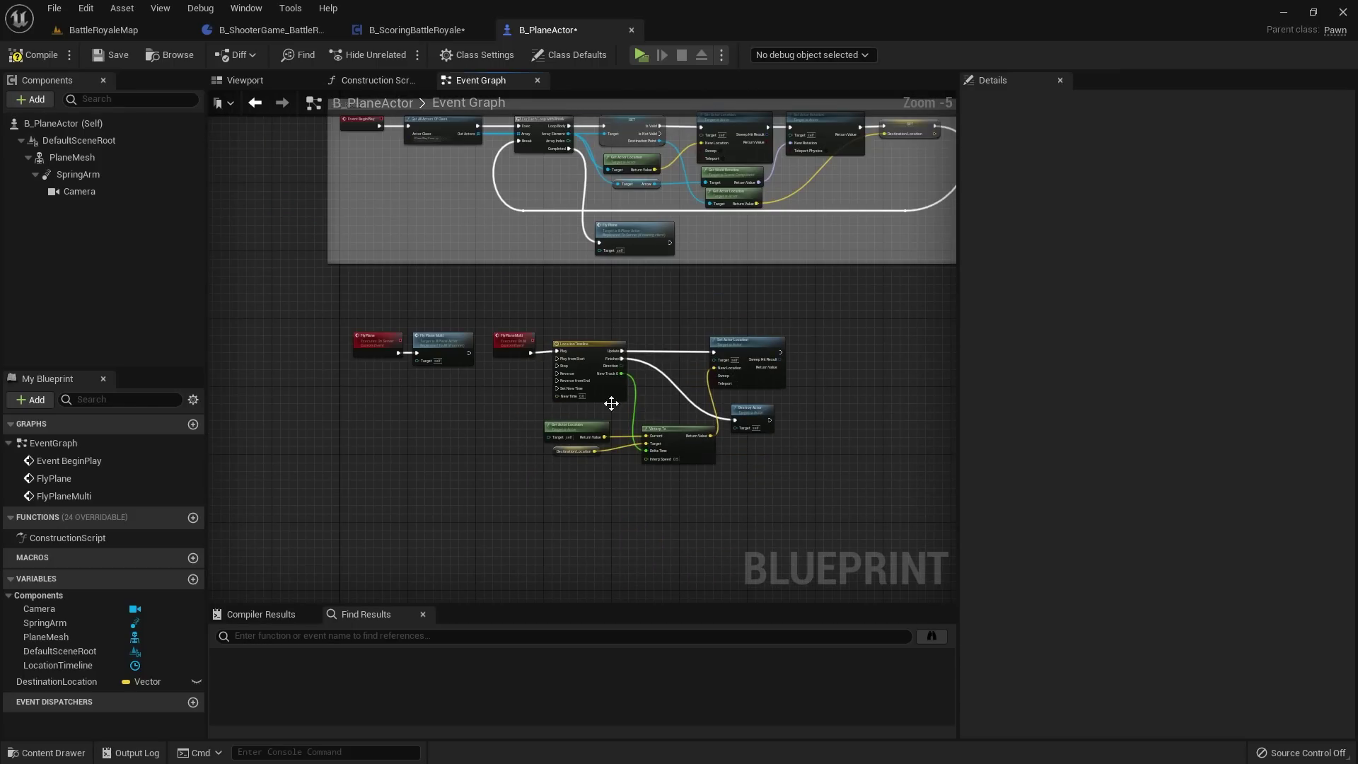
{"action": "scroll", "coordinate": [587, 449], "scroll_direction": "up", "scroll_amount": 3}
{"action": "scroll", "coordinate": [614, 460], "scroll_direction": "down", "scroll_amount": 3}
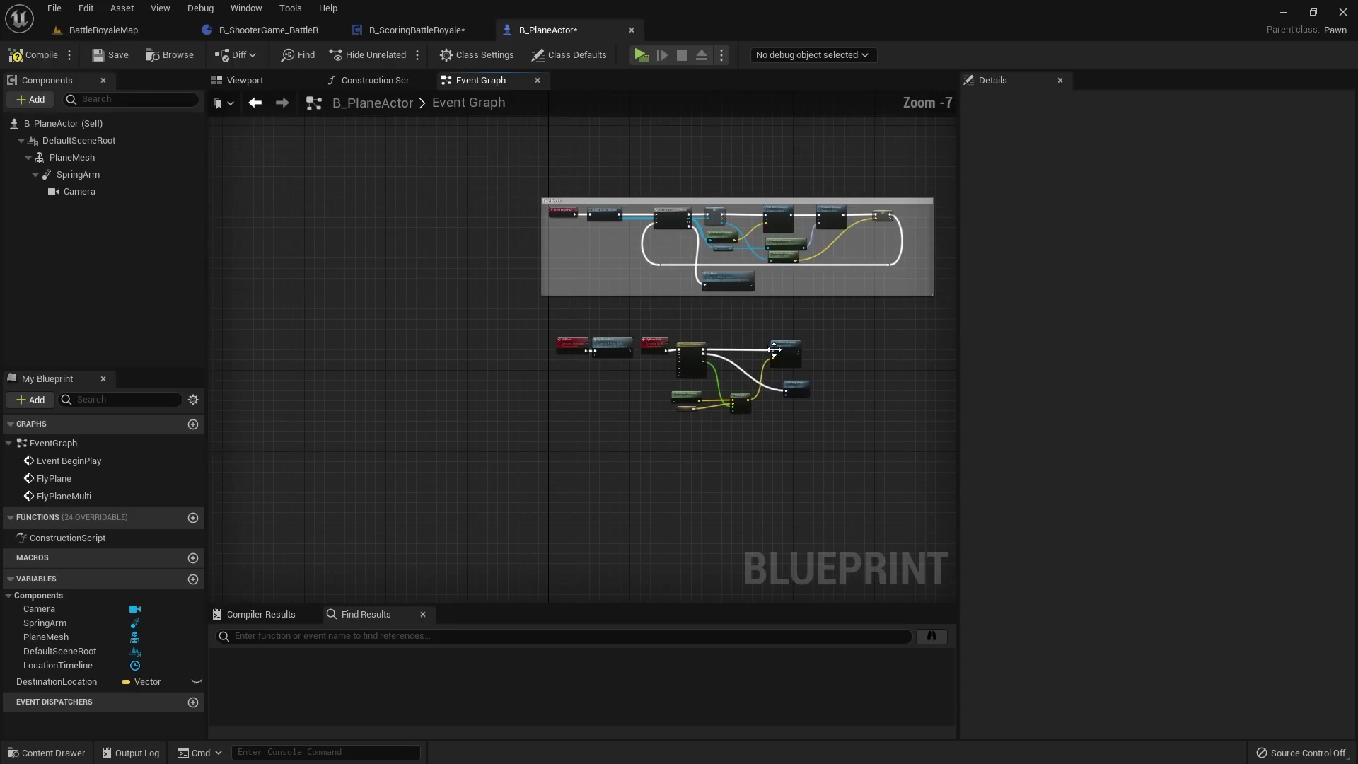
{"action": "left_click_drag", "start_coordinate": [269, 309], "coordinate": [877, 506]}
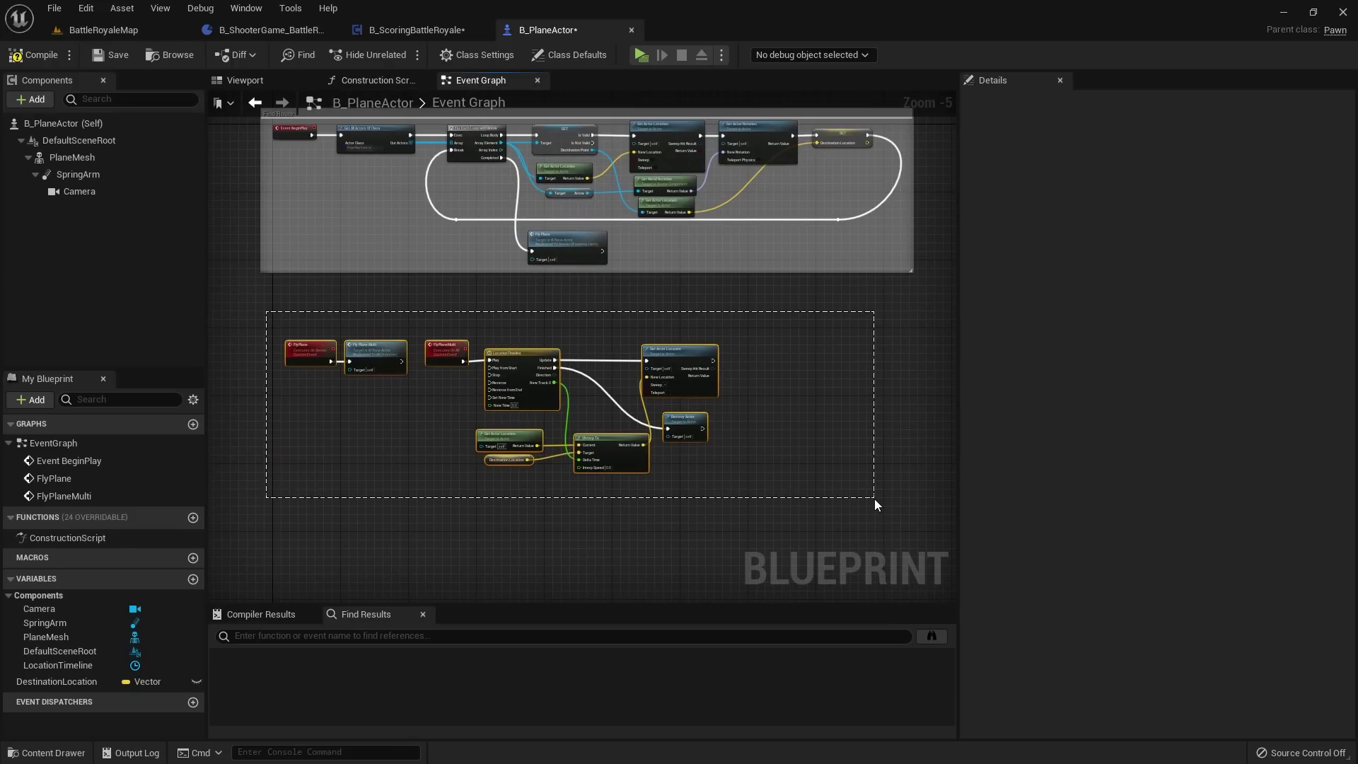
{"action": "key", "text": "c"}
{"action": "scroll", "coordinate": [323, 339], "scroll_direction": "up", "scroll_amount": 2}
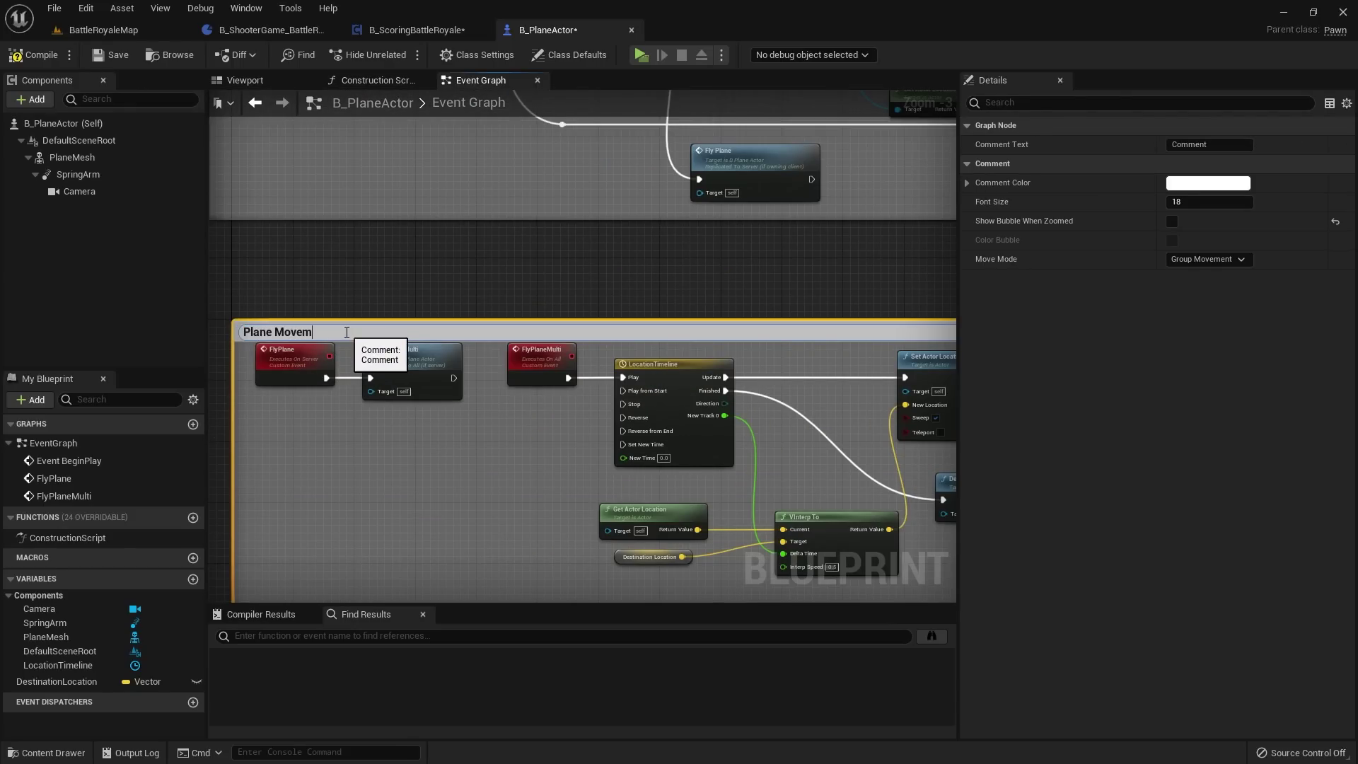
{"action": "left_click", "coordinate": [32, 54]}
{"action": "left_click", "coordinate": [111, 55]}
Step: Review the two commented sections of B_PlaneActor's event graph and the StartGame event in B_ScoringBattleRoyale
{"action": "scroll", "coordinate": [401, 211], "scroll_direction": "down", "scroll_amount": 4}
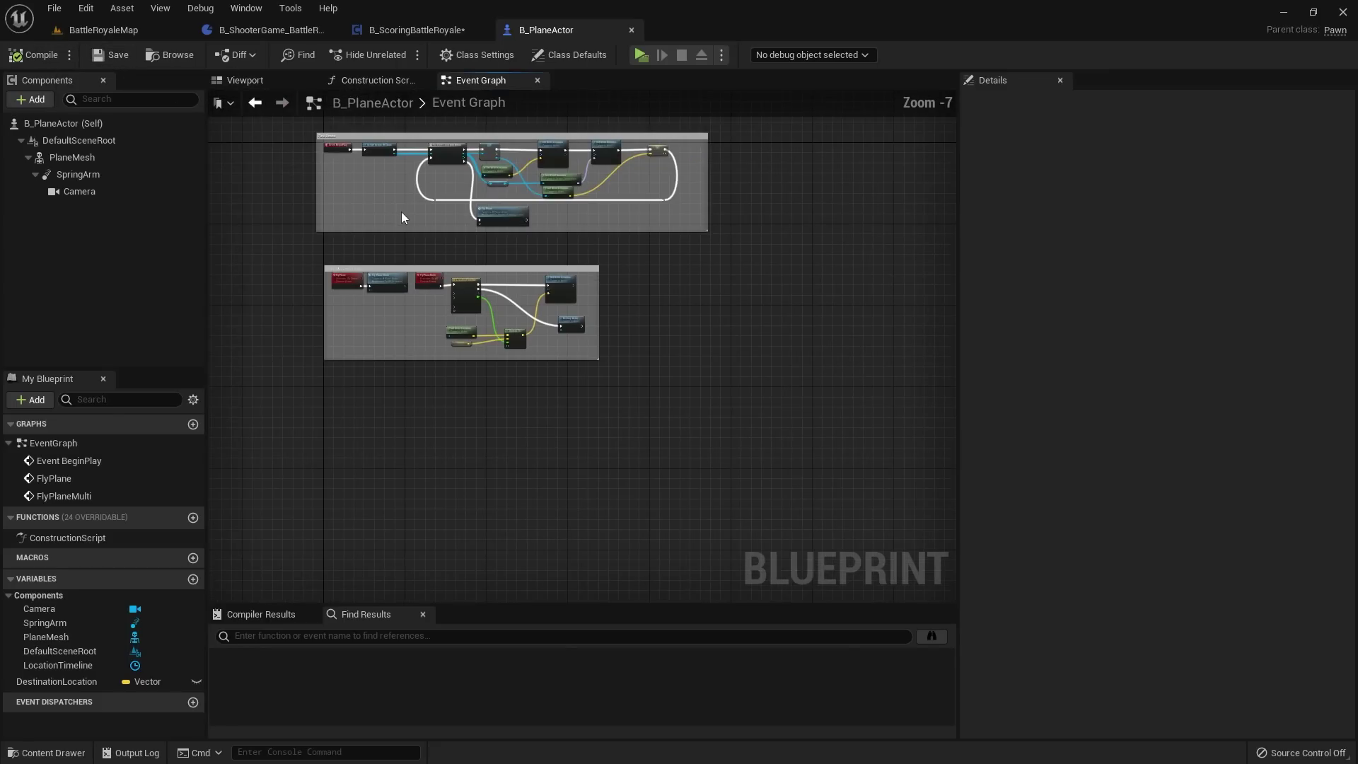
{"action": "right_click_drag", "start_coordinate": [401, 211], "coordinate": [509, 349]}
{"action": "scroll", "coordinate": [592, 296], "scroll_direction": "up", "scroll_amount": 3}
{"action": "scroll", "coordinate": [533, 324], "scroll_direction": "down", "scroll_amount": 2}
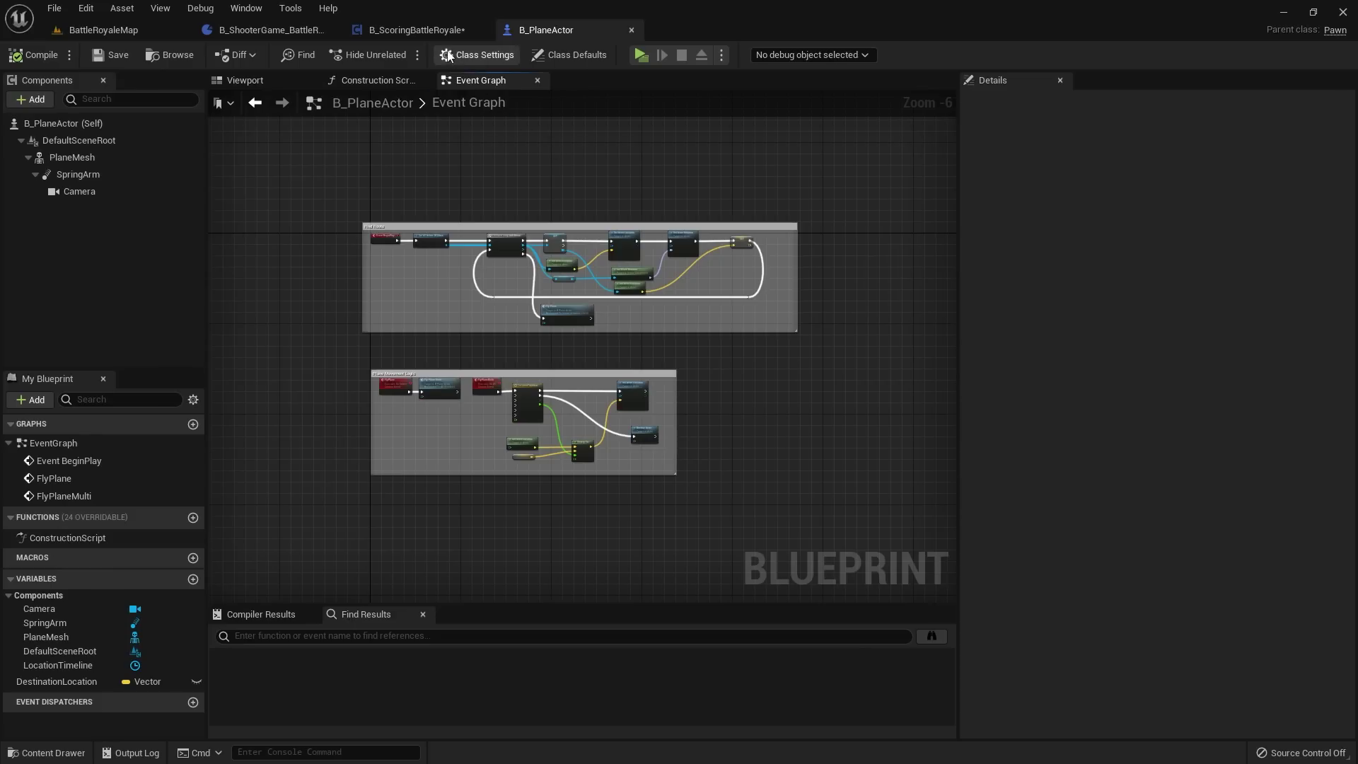
{"action": "left_click", "coordinate": [422, 32]}
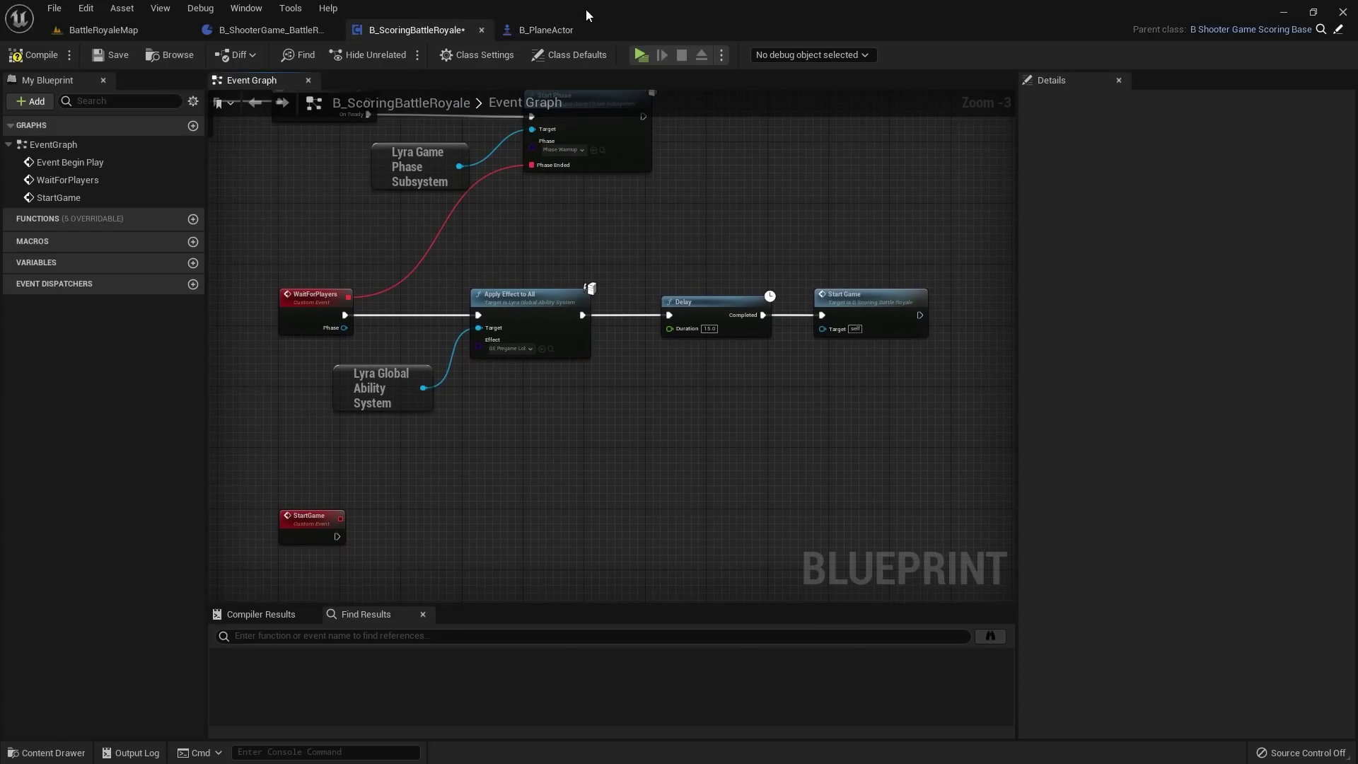
{"action": "left_click", "coordinate": [546, 29]}
{"action": "scroll", "coordinate": [490, 221], "scroll_direction": "up", "scroll_amount": 1}
{"action": "right_click_drag", "start_coordinate": [648, 328], "coordinate": [613, 293]}
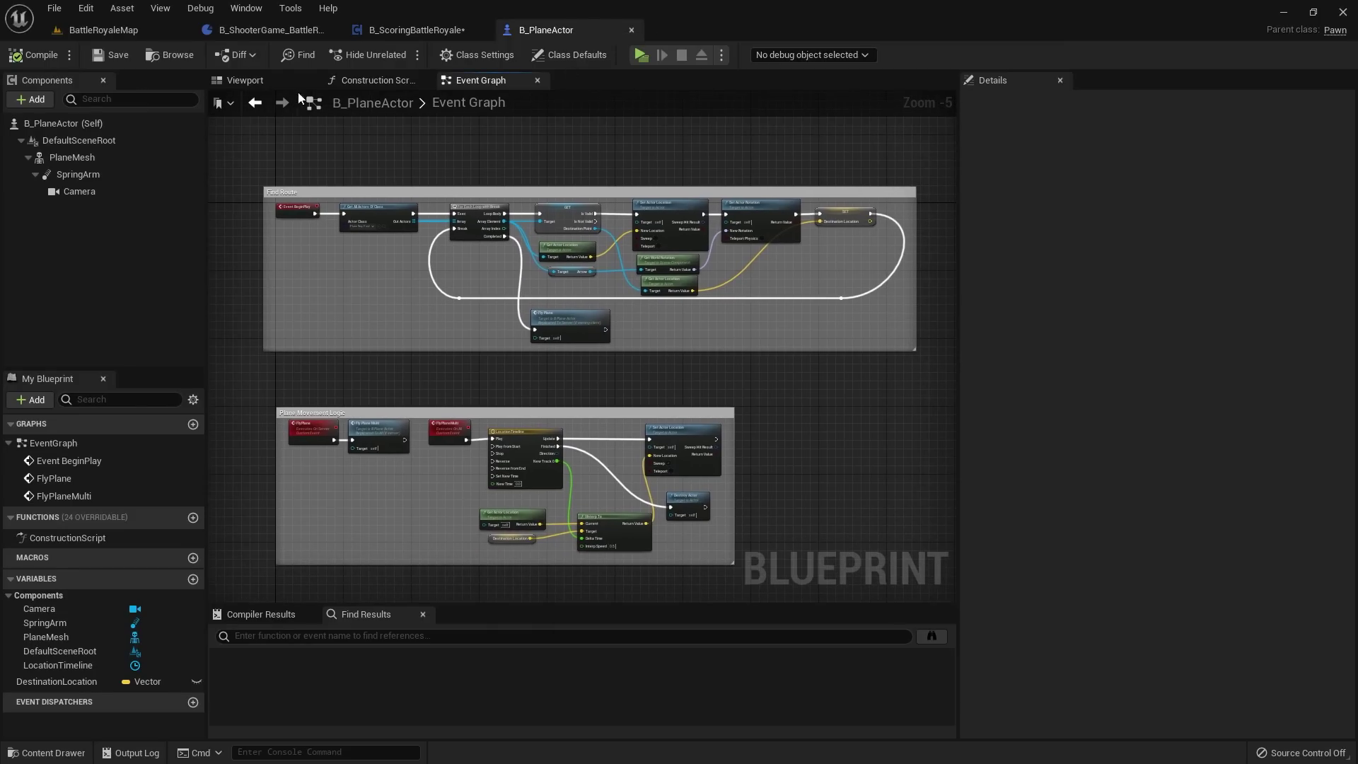
Step: Review the plane and scoring event graphs, and inspect the waypoint placement around the landscape in BattleRoyaleMap
{"action": "left_click", "coordinate": [245, 80]}
{"action": "left_click", "coordinate": [487, 81]}
{"action": "right_click_drag", "start_coordinate": [540, 386], "coordinate": [559, 395]}
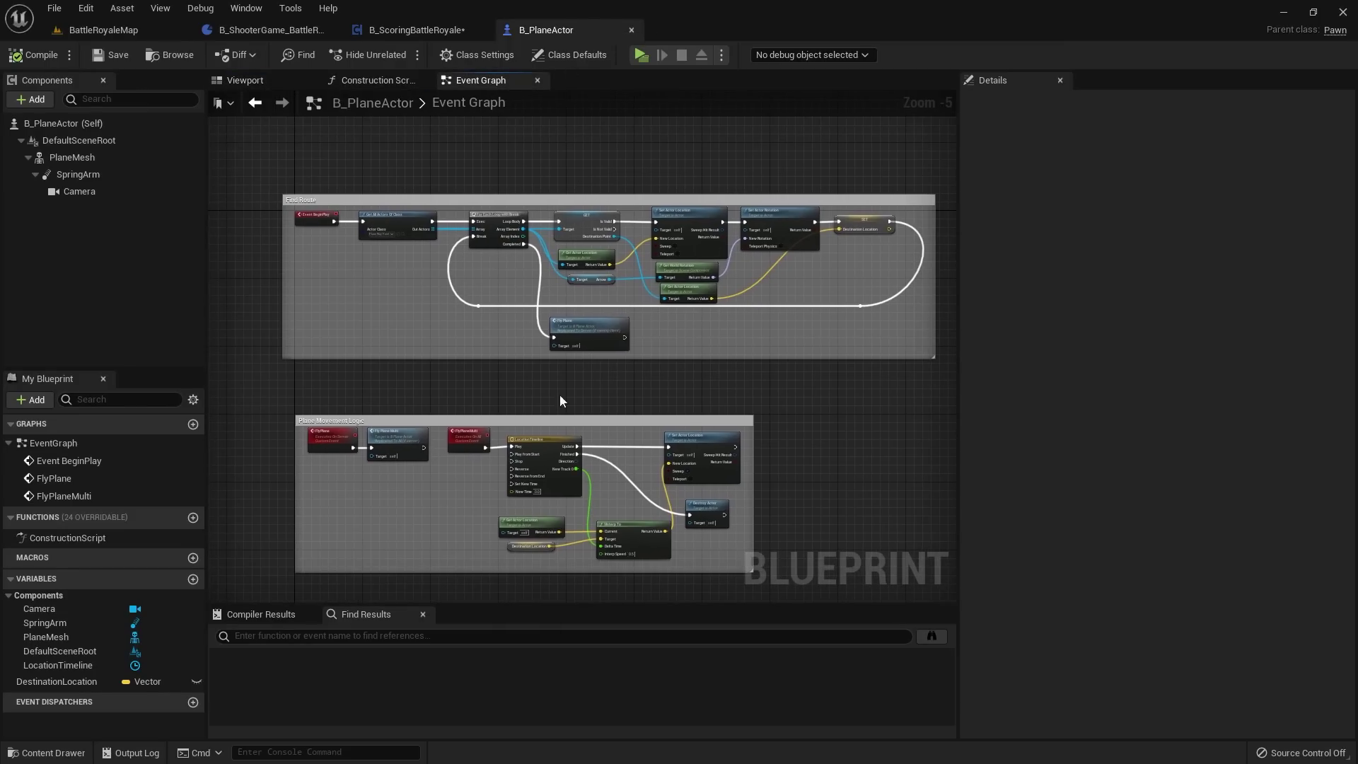
{"action": "left_click", "coordinate": [417, 30]}
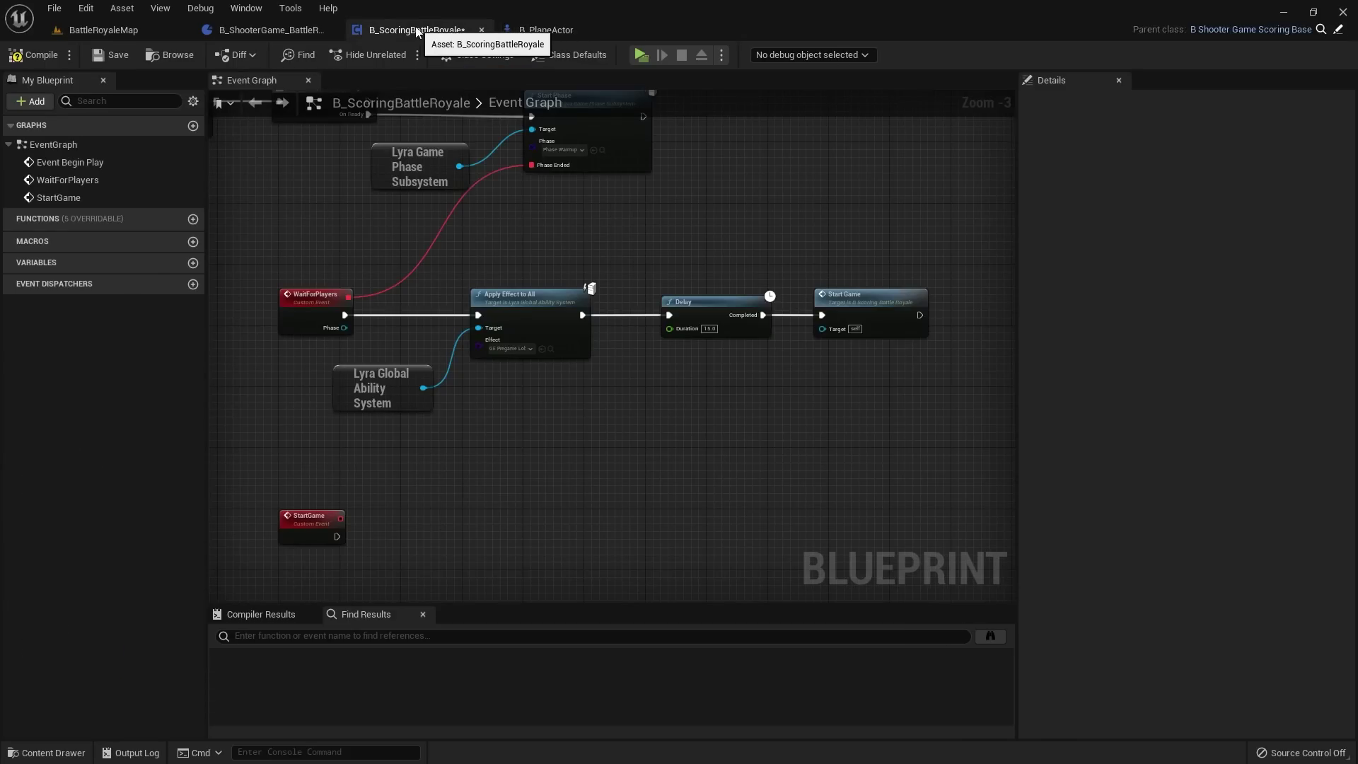
{"action": "right_click_drag", "start_coordinate": [479, 344], "coordinate": [477, 134]}
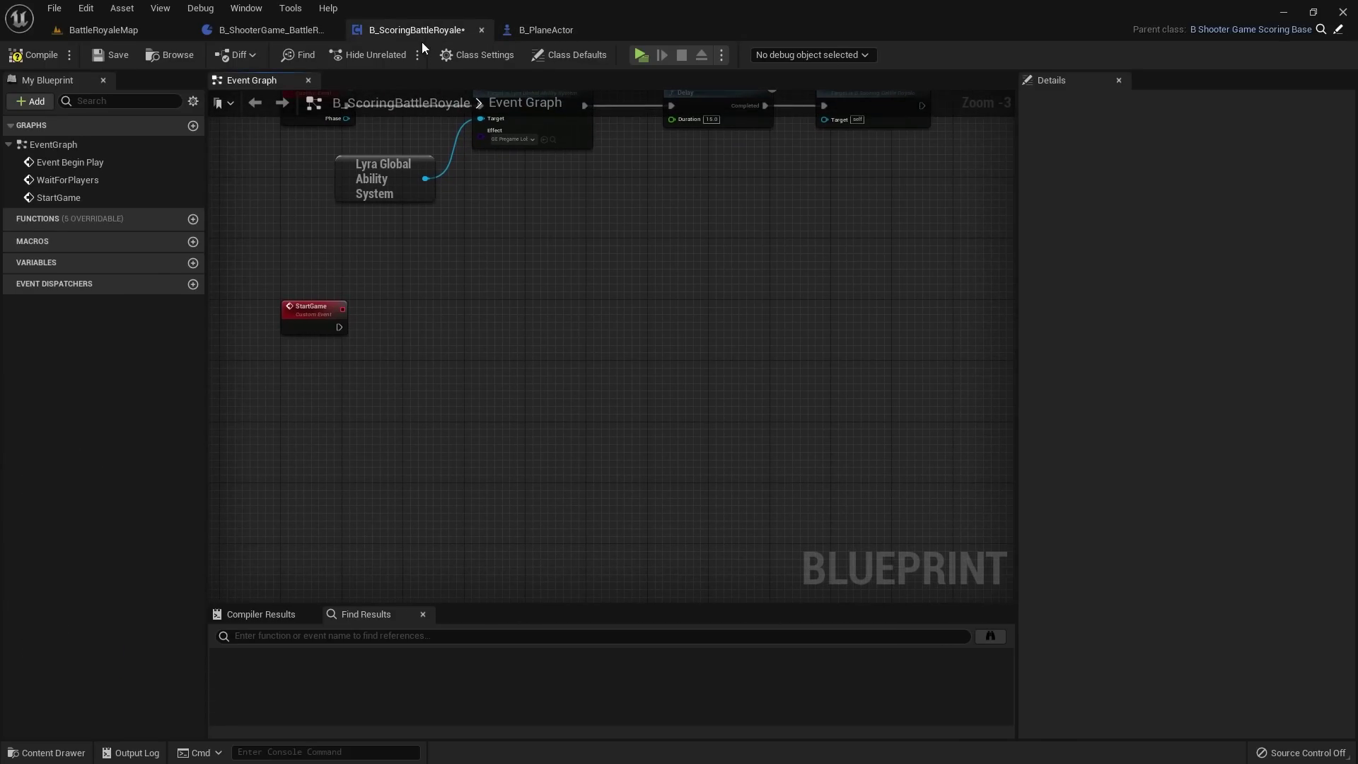
{"action": "scroll", "coordinate": [456, 410], "scroll_direction": "down", "scroll_amount": 1}
{"action": "right_click_drag", "start_coordinate": [440, 199], "coordinate": [473, 221]}
{"action": "scroll", "coordinate": [472, 221], "scroll_direction": "down", "scroll_amount": 1}
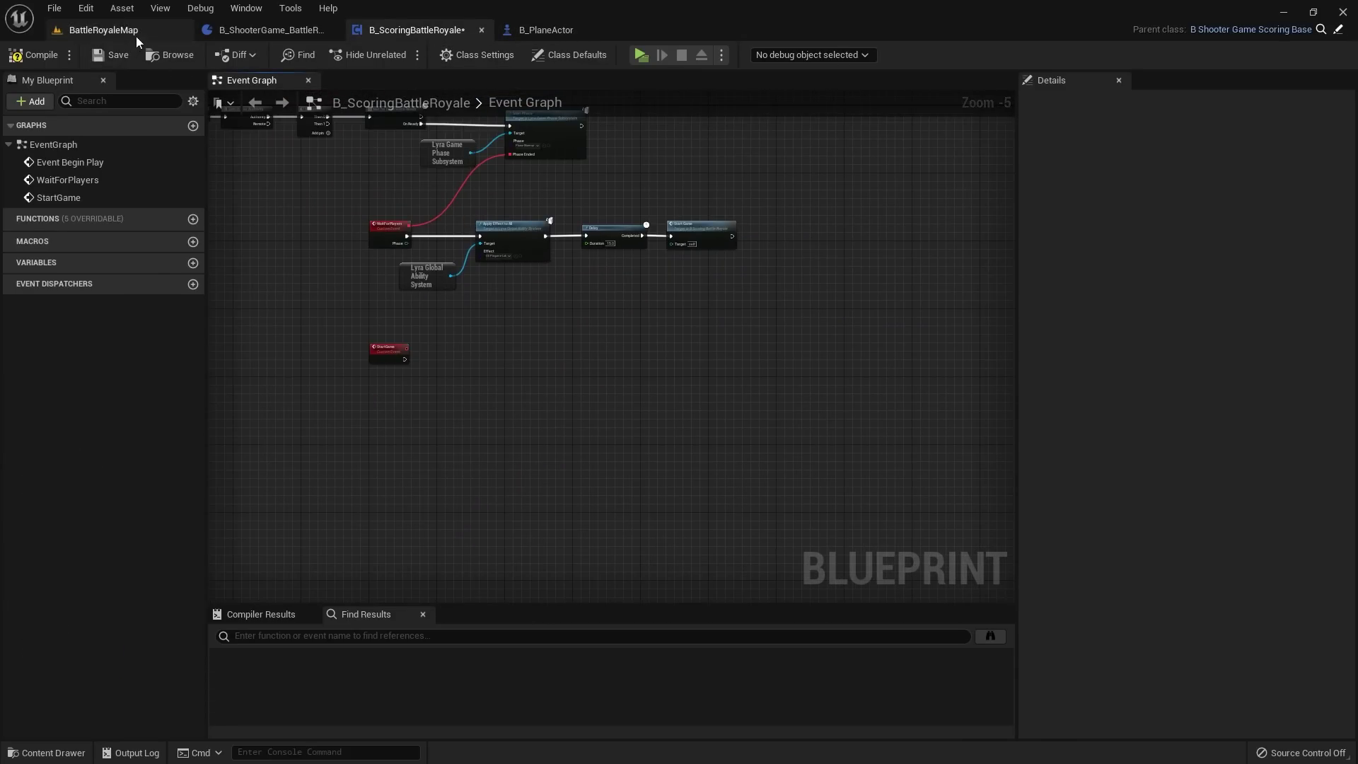
{"action": "left_click", "coordinate": [103, 30]}
{"action": "right_click_drag", "start_coordinate": [609, 357], "coordinate": [609, 332]}
{"action": "right_click_drag", "start_coordinate": [276, 420], "coordinate": [399, 304]}
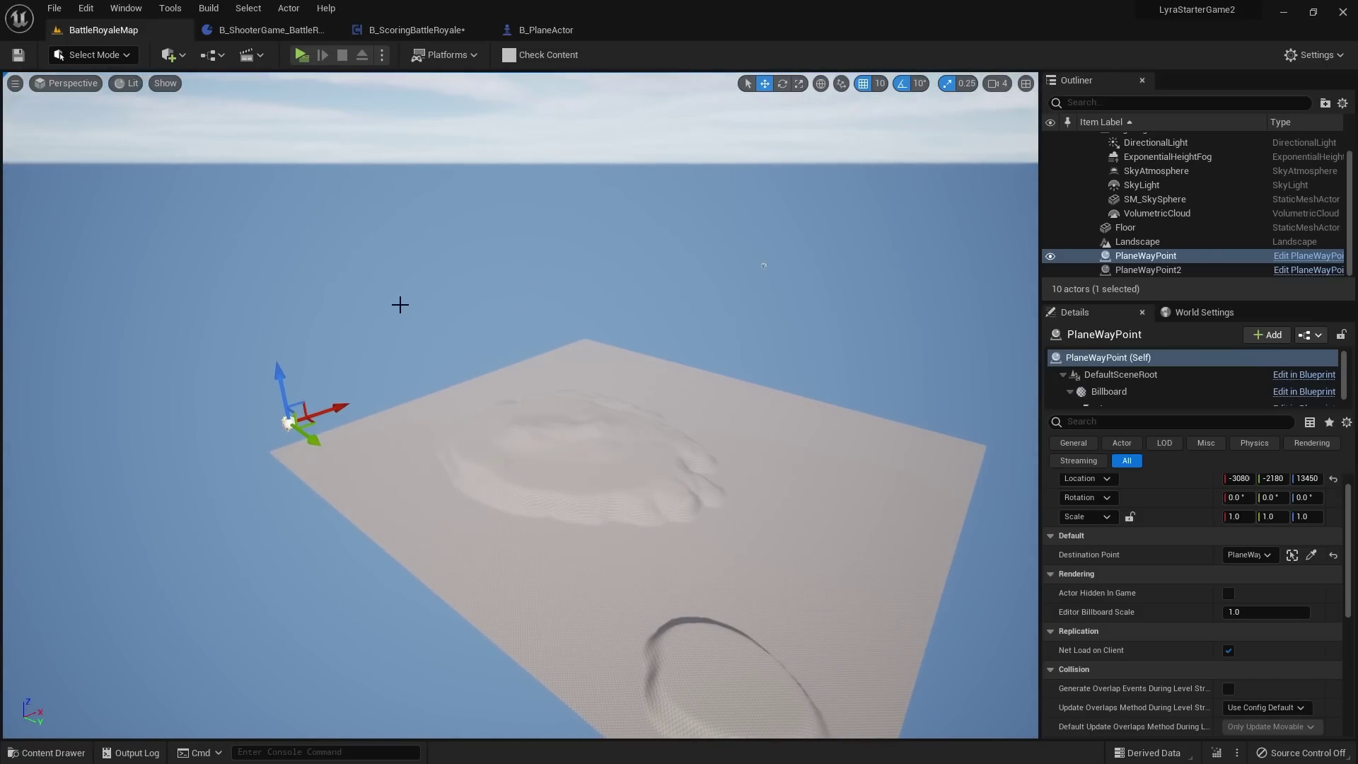
{"action": "right_click_drag", "start_coordinate": [404, 390], "coordinate": [401, 410]}
{"action": "right_click_drag", "start_coordinate": [702, 502], "coordinate": [358, 97]}
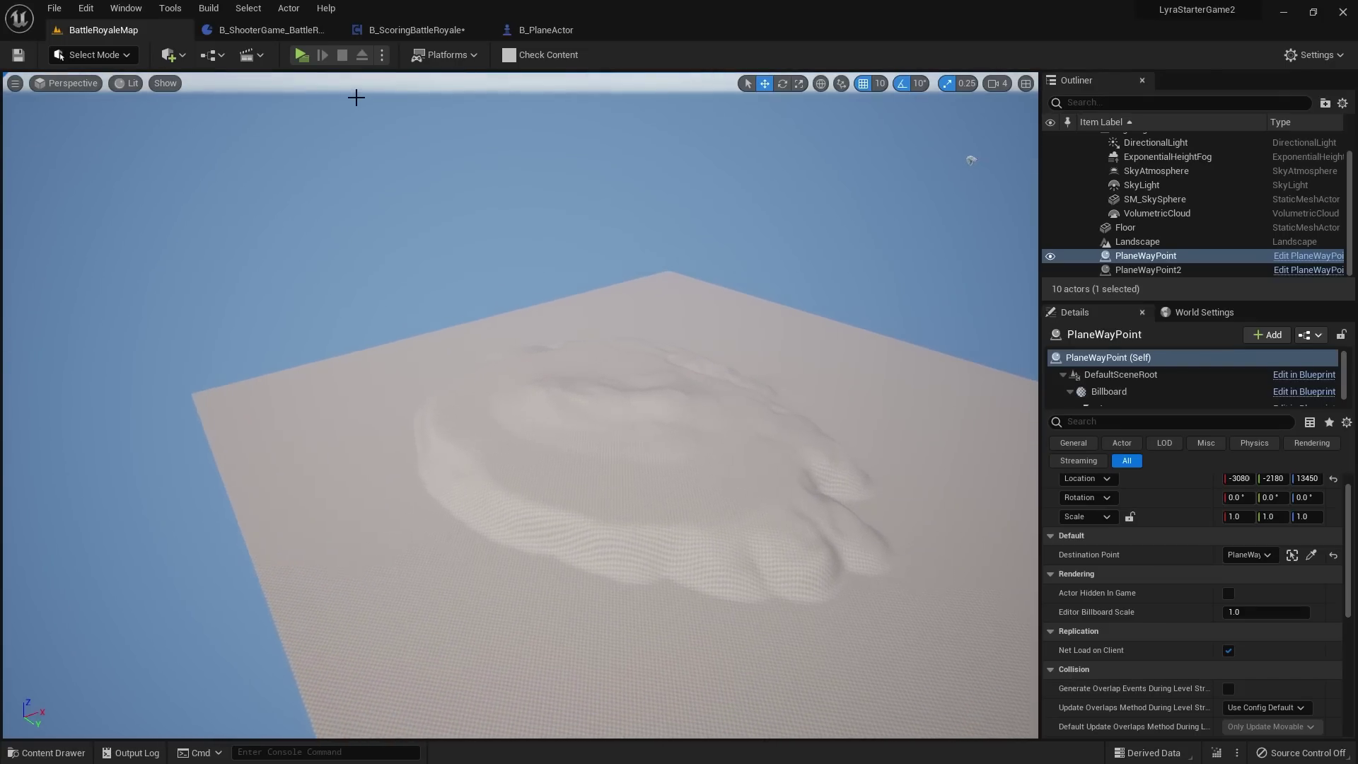
Step: Compile B_ScoringBattleRoyale and add a Spawn Actor from Class node that runs from the StartGame event
{"action": "left_click", "coordinate": [414, 30]}
{"action": "scroll", "coordinate": [427, 320], "scroll_direction": "up", "scroll_amount": 3}
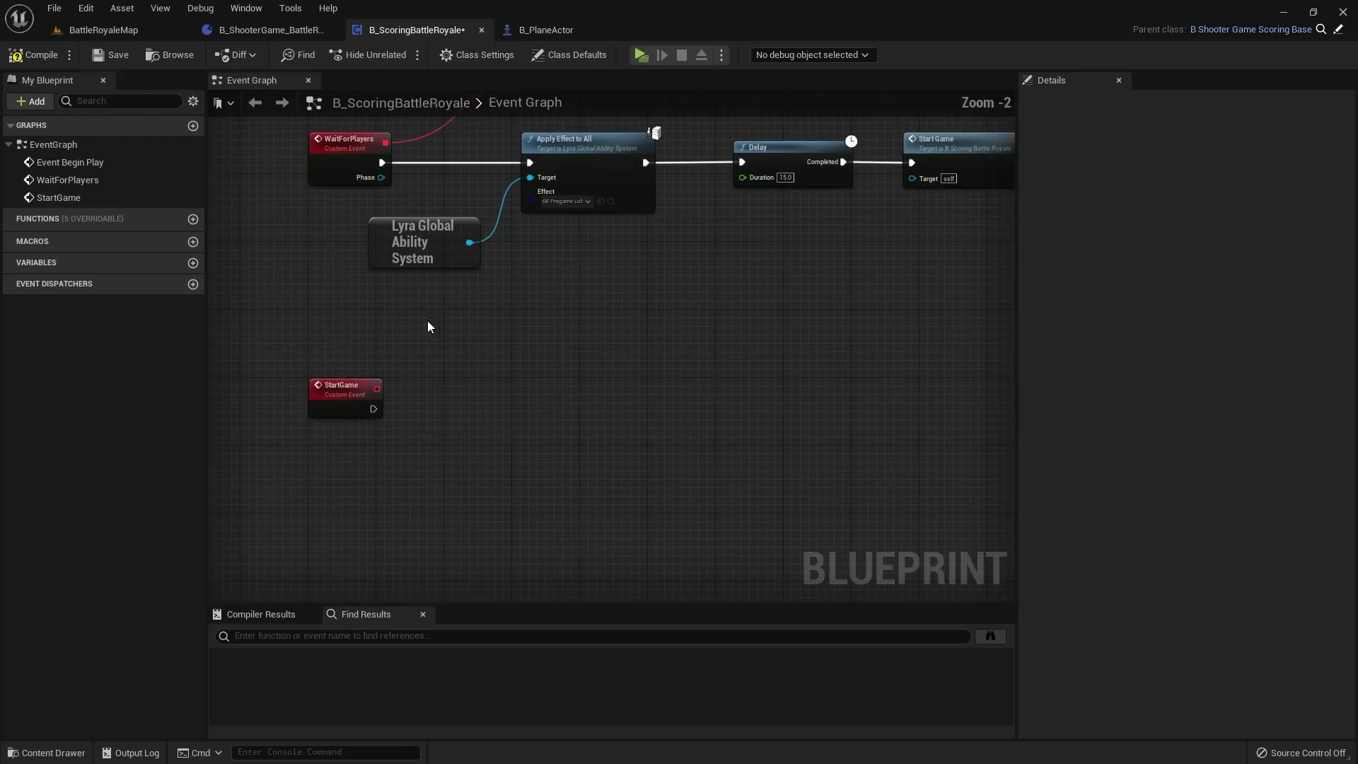
{"action": "left_click", "coordinate": [48, 57]}
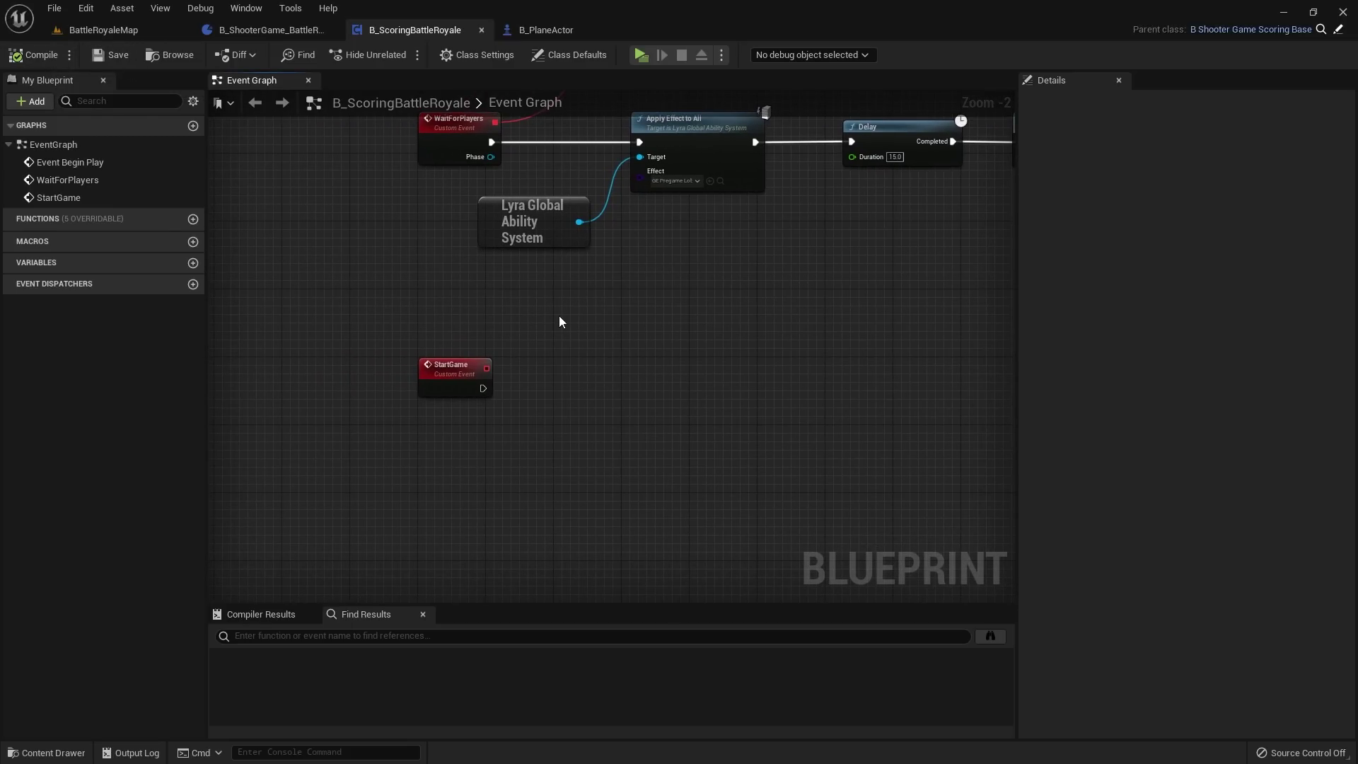
{"action": "right_click_drag", "start_coordinate": [559, 322], "coordinate": [532, 294]}
{"action": "scroll", "coordinate": [532, 293], "scroll_direction": "up", "scroll_amount": 1}
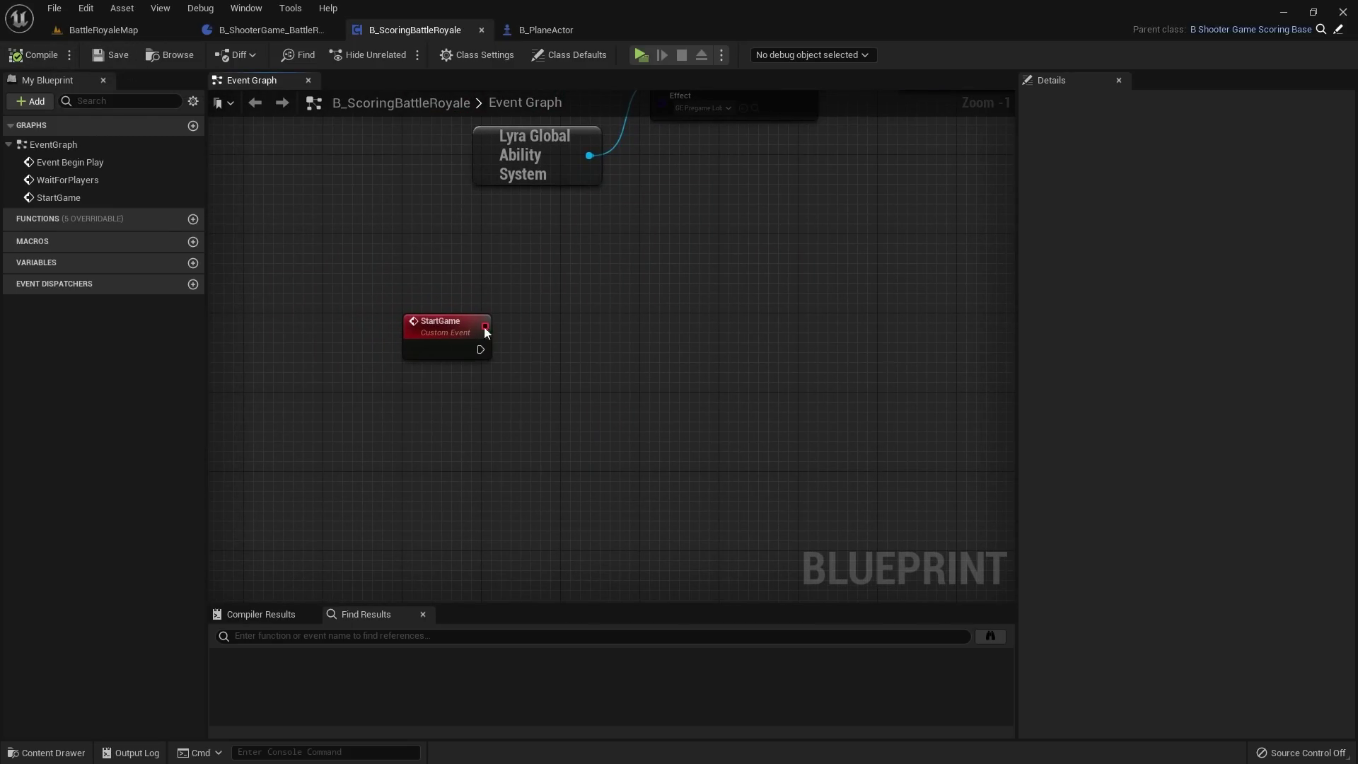
{"action": "scroll", "coordinate": [486, 332], "scroll_direction": "up", "scroll_amount": 1}
{"action": "left_click_drag", "start_coordinate": [484, 352], "coordinate": [597, 350]}
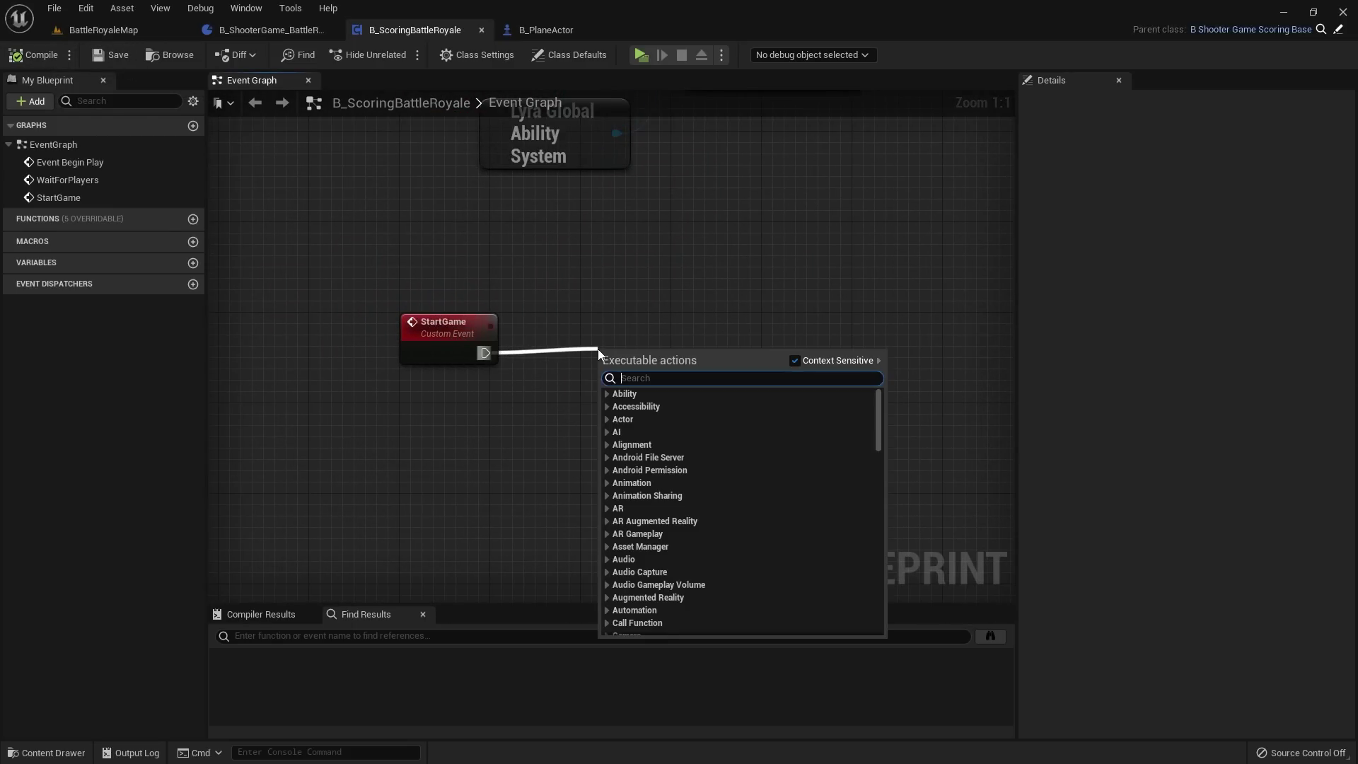
{"action": "type", "text": "spawn actor"}
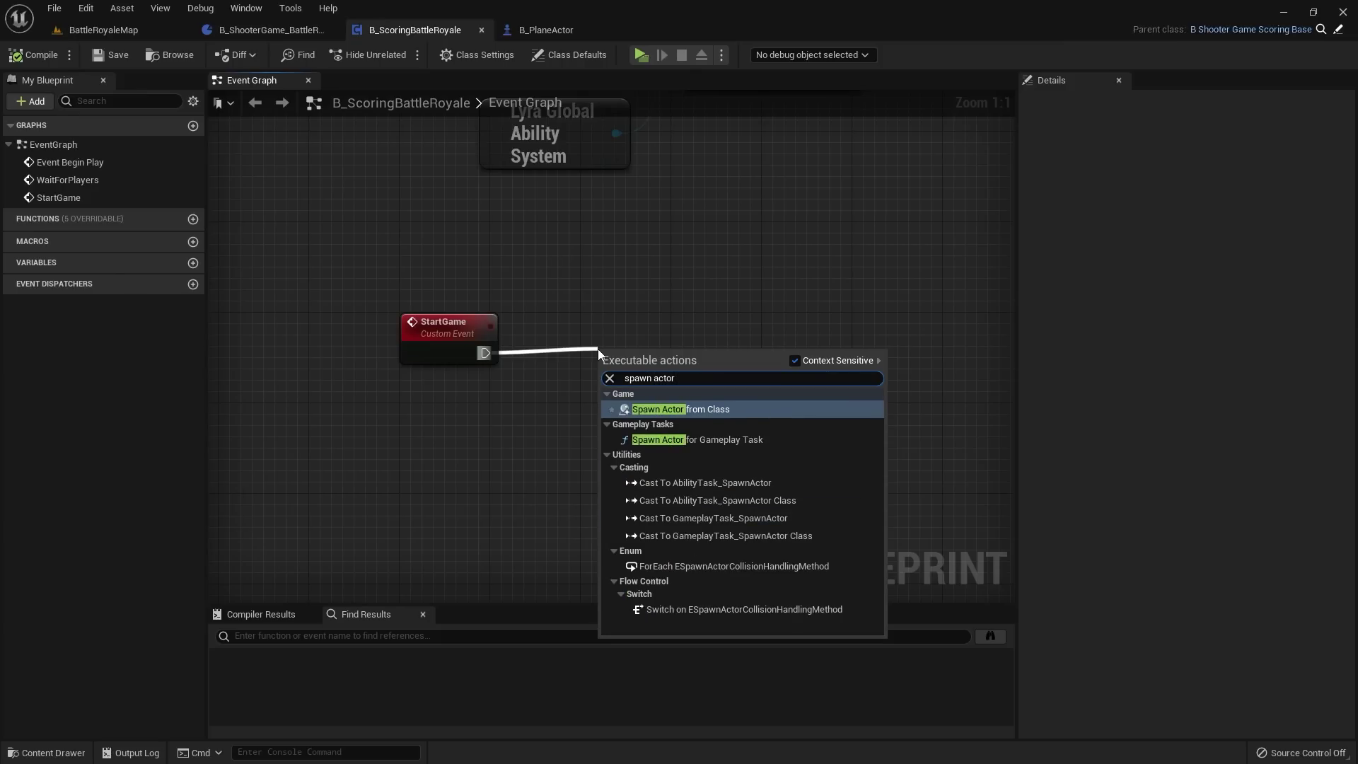
{"action": "key", "text": "Return"}
{"action": "left_click_drag", "start_coordinate": [716, 392], "coordinate": [747, 358]}
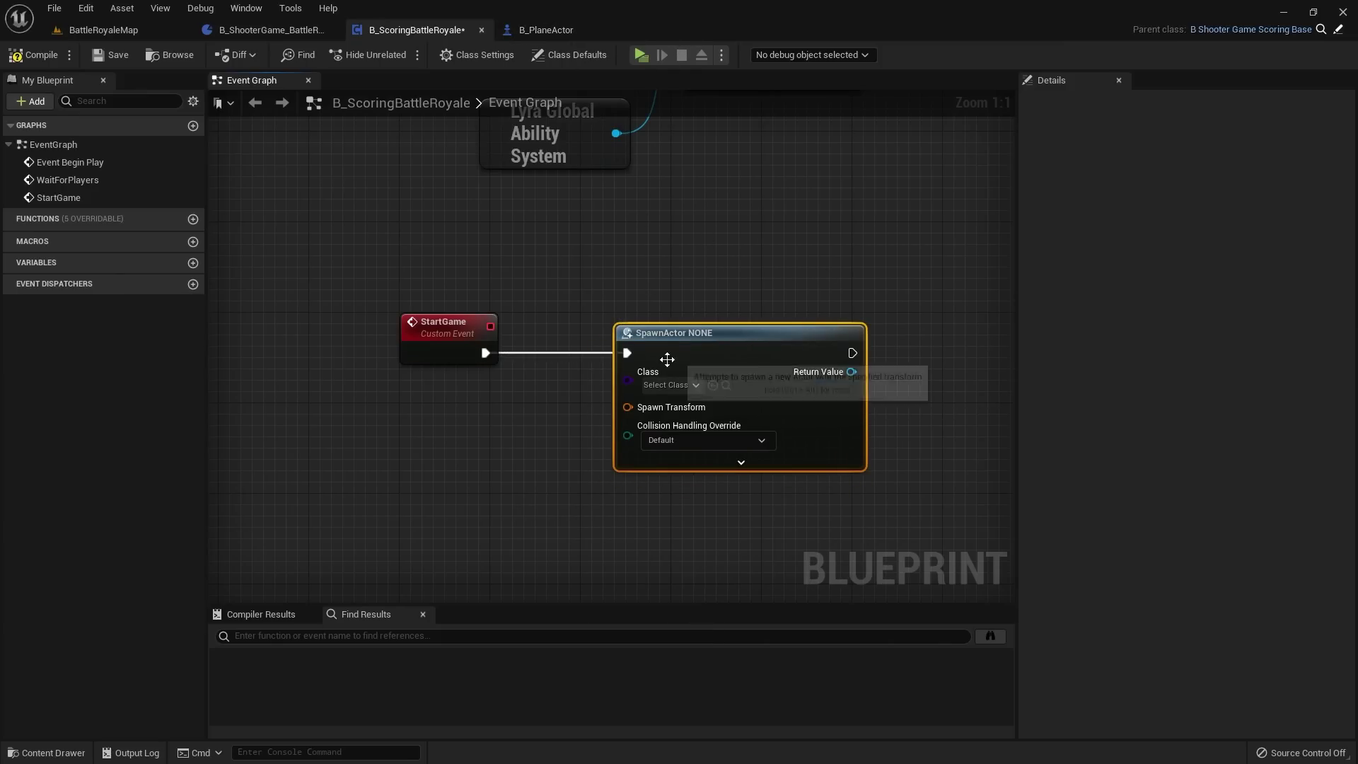
Step: Set the SpawnActor node's class to B_PlaneActor
{"action": "left_click", "coordinate": [667, 386]}
{"action": "type", "text": "v"}
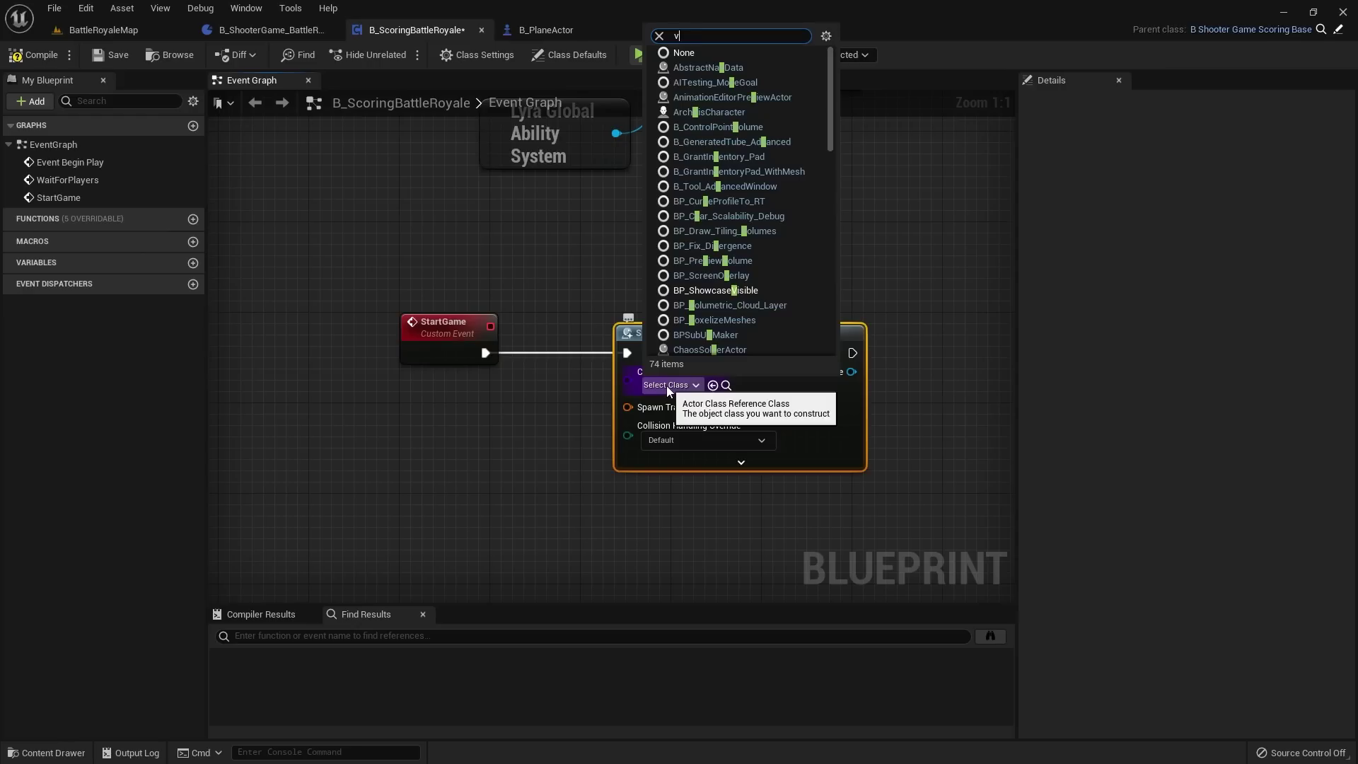
{"action": "type", "text": "_"}
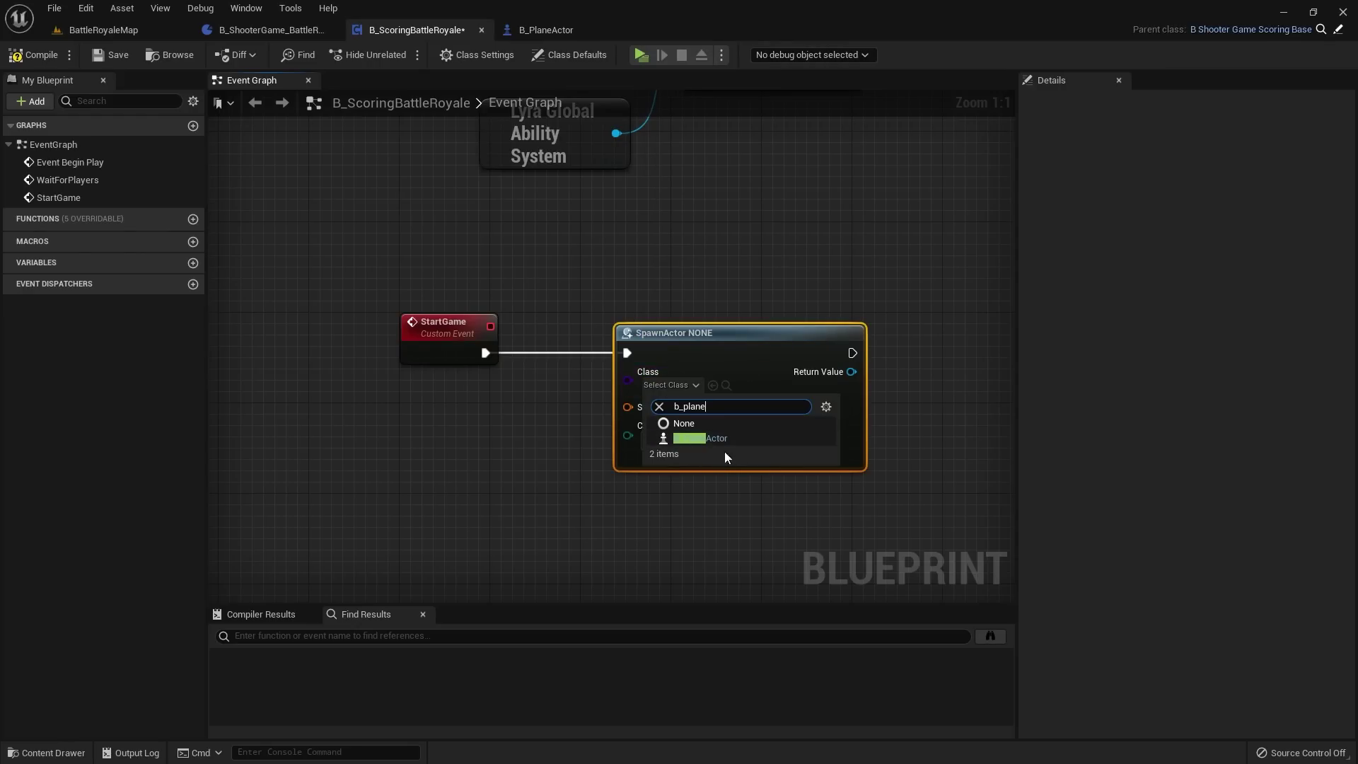
{"action": "left_click", "coordinate": [707, 436]}
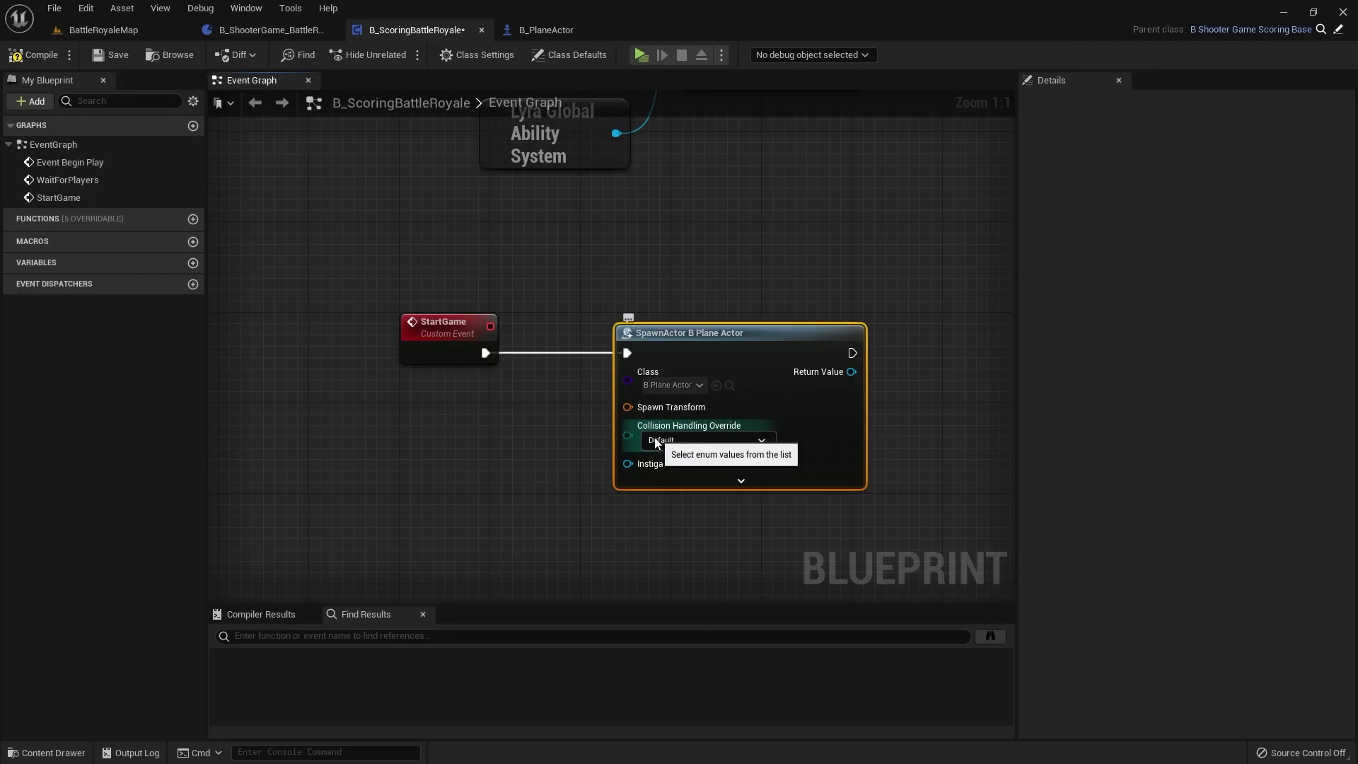
Step: Split the SpawnActor node's Spawn Transform pin and promote Spawn Transform Location to a variable, then compile the blueprint
{"action": "right_click", "coordinate": [629, 406]}
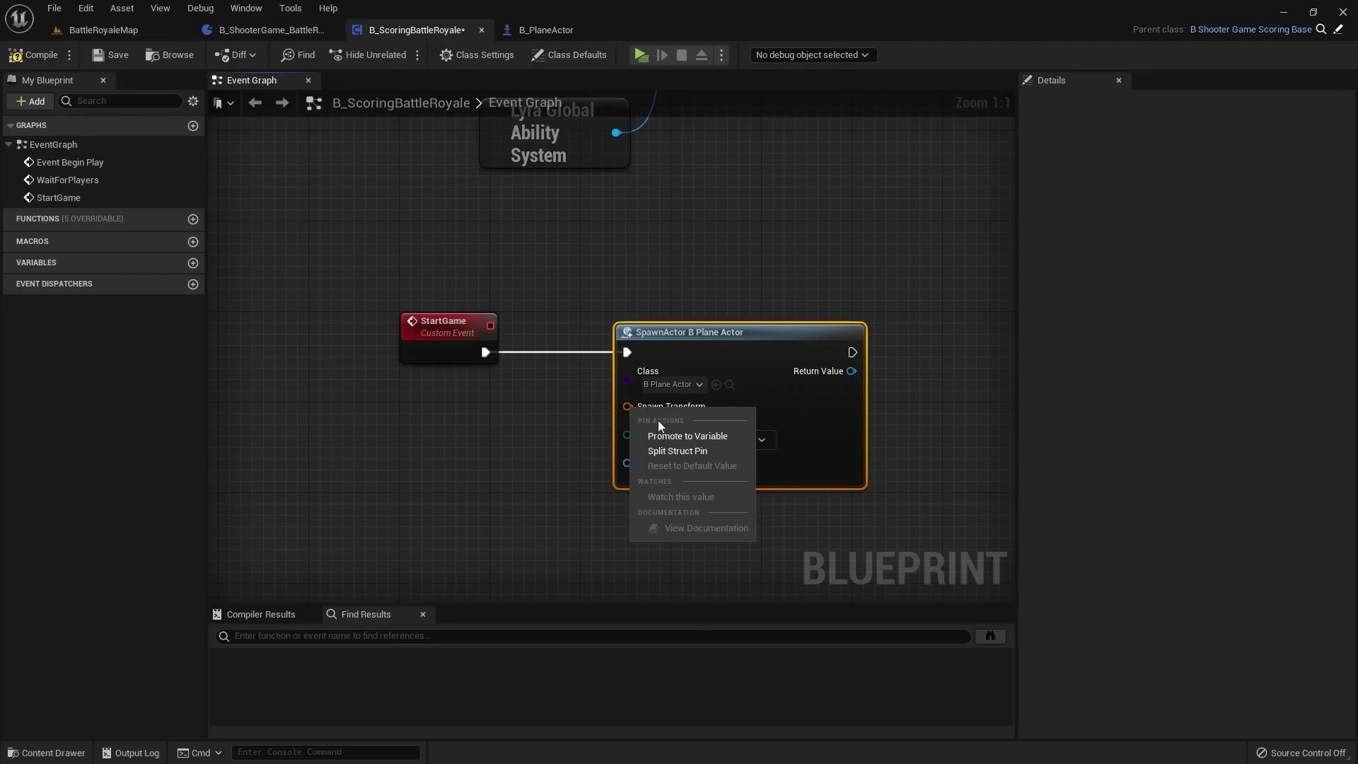
{"action": "left_click", "coordinate": [663, 448]}
{"action": "right_click_drag", "start_coordinate": [645, 410], "coordinate": [668, 407]}
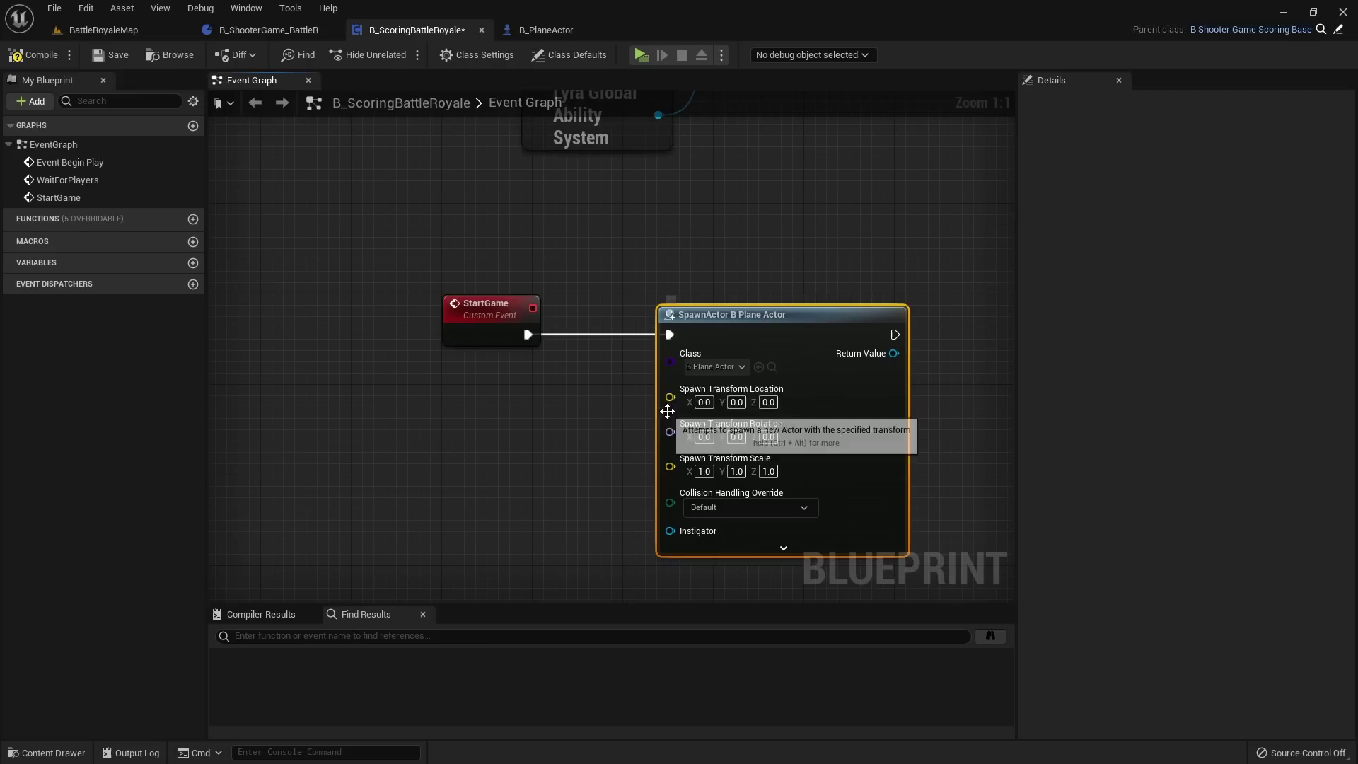
{"action": "left_click_drag", "start_coordinate": [671, 398], "coordinate": [476, 391]}
{"action": "left_click", "coordinate": [568, 453]}
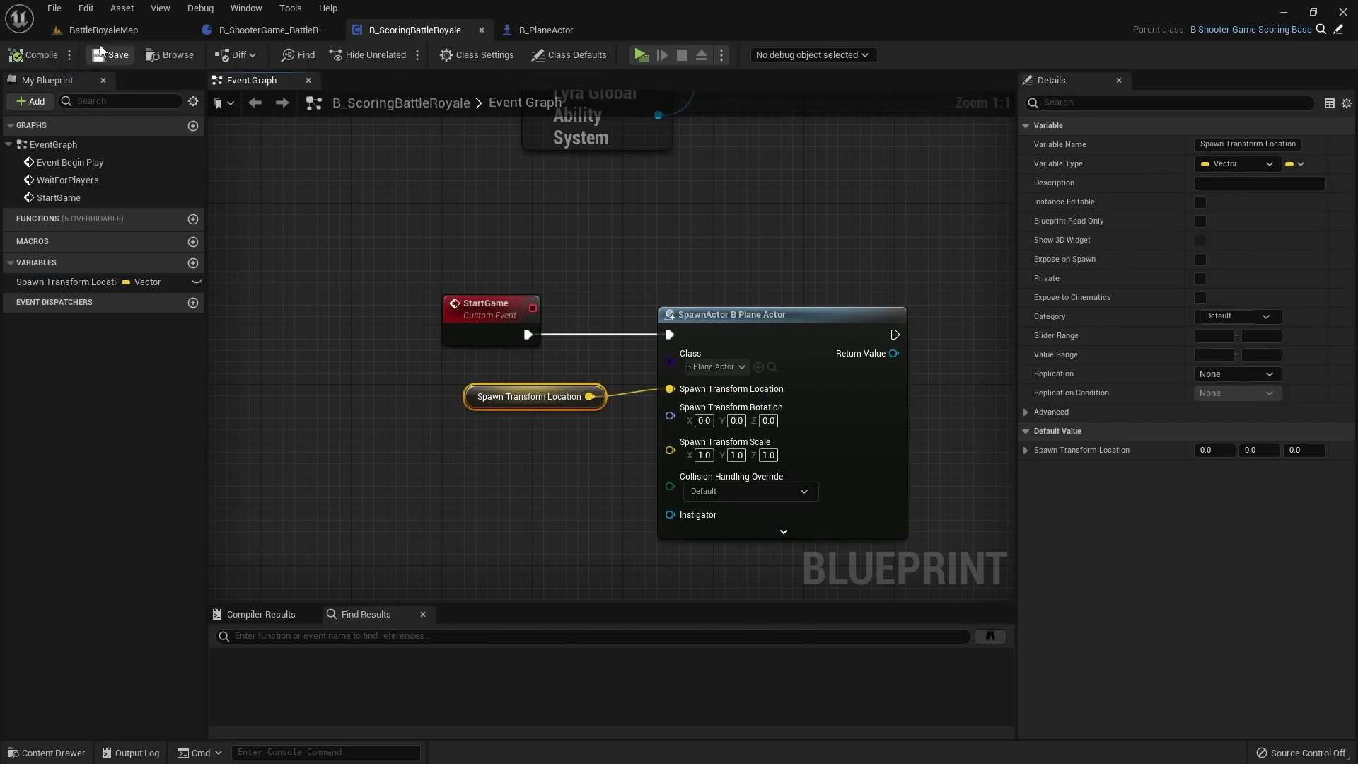
Step: Copy PlaneWayPoint's location from BattleRoyaleMap into the Spawn Transform Location default value: -30800, -2180, 13450
{"action": "left_click", "coordinate": [101, 36]}
{"action": "key", "text": "f"}
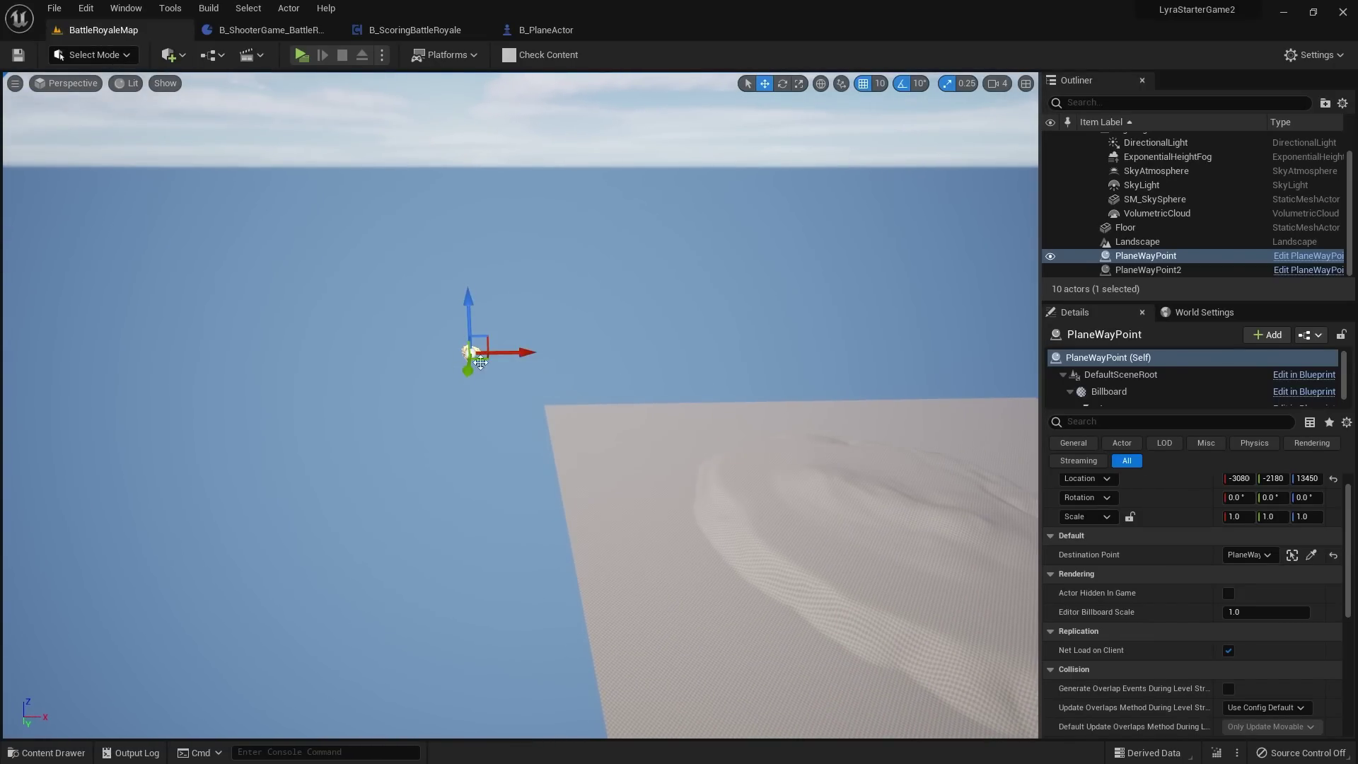
{"action": "scroll", "coordinate": [1129, 509], "scroll_direction": "up", "scroll_amount": 1}
{"action": "right_click", "coordinate": [1159, 505]}
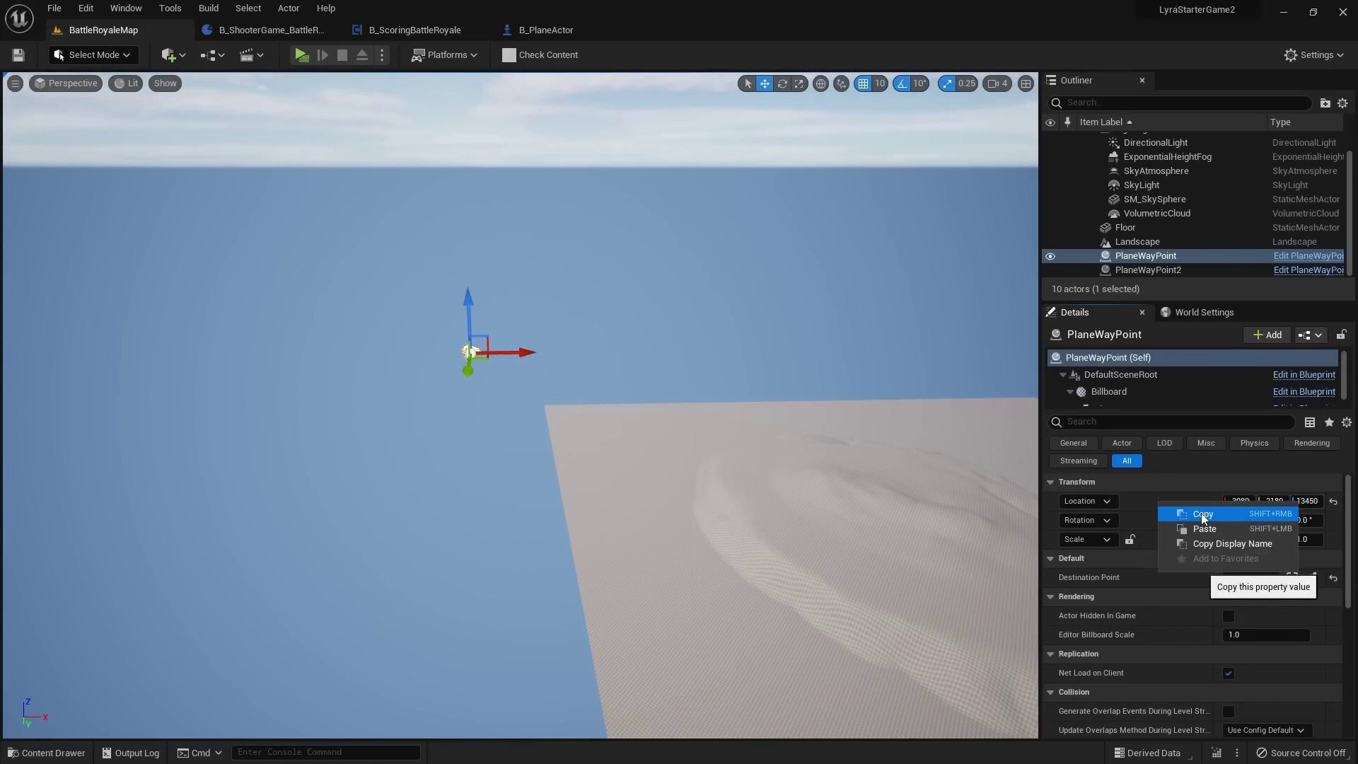
{"action": "left_click", "coordinate": [1202, 515]}
{"action": "left_click", "coordinate": [275, 29]}
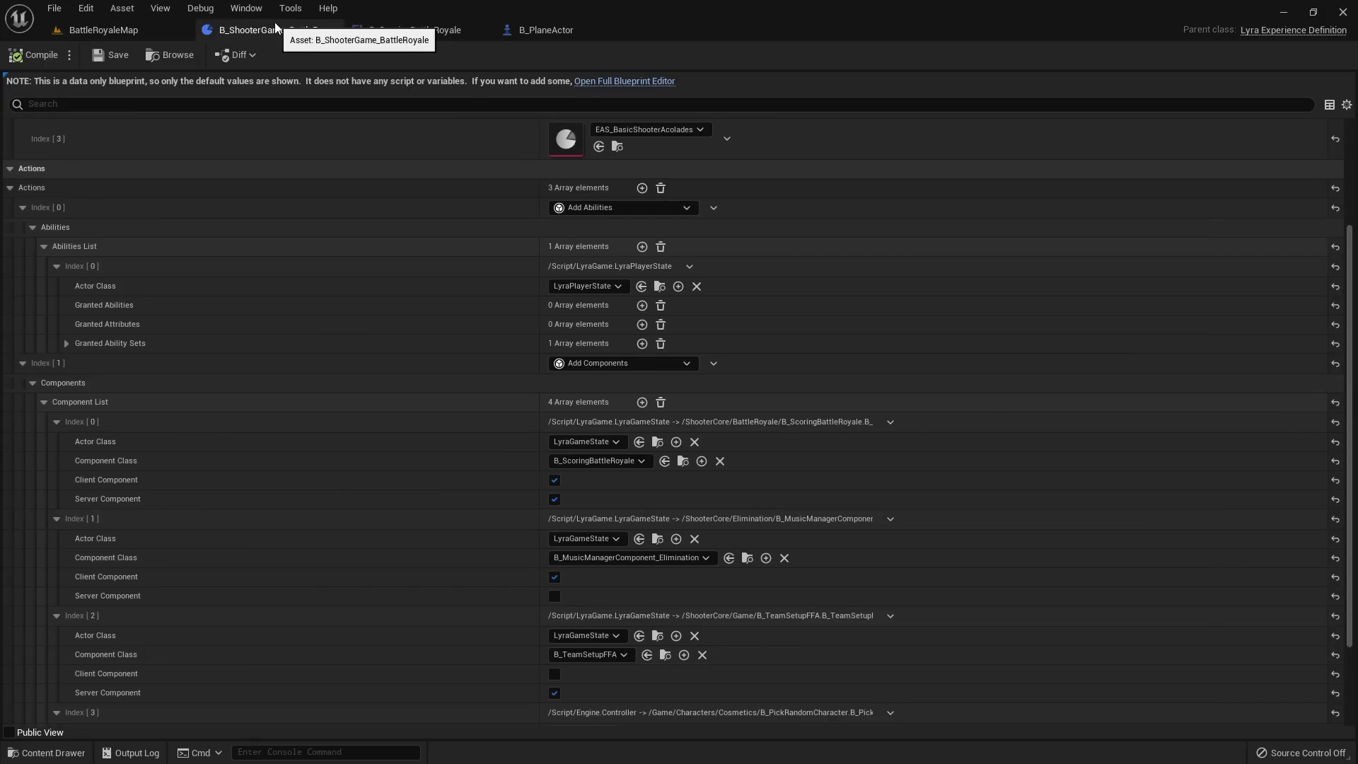
{"action": "left_click", "coordinate": [414, 30]}
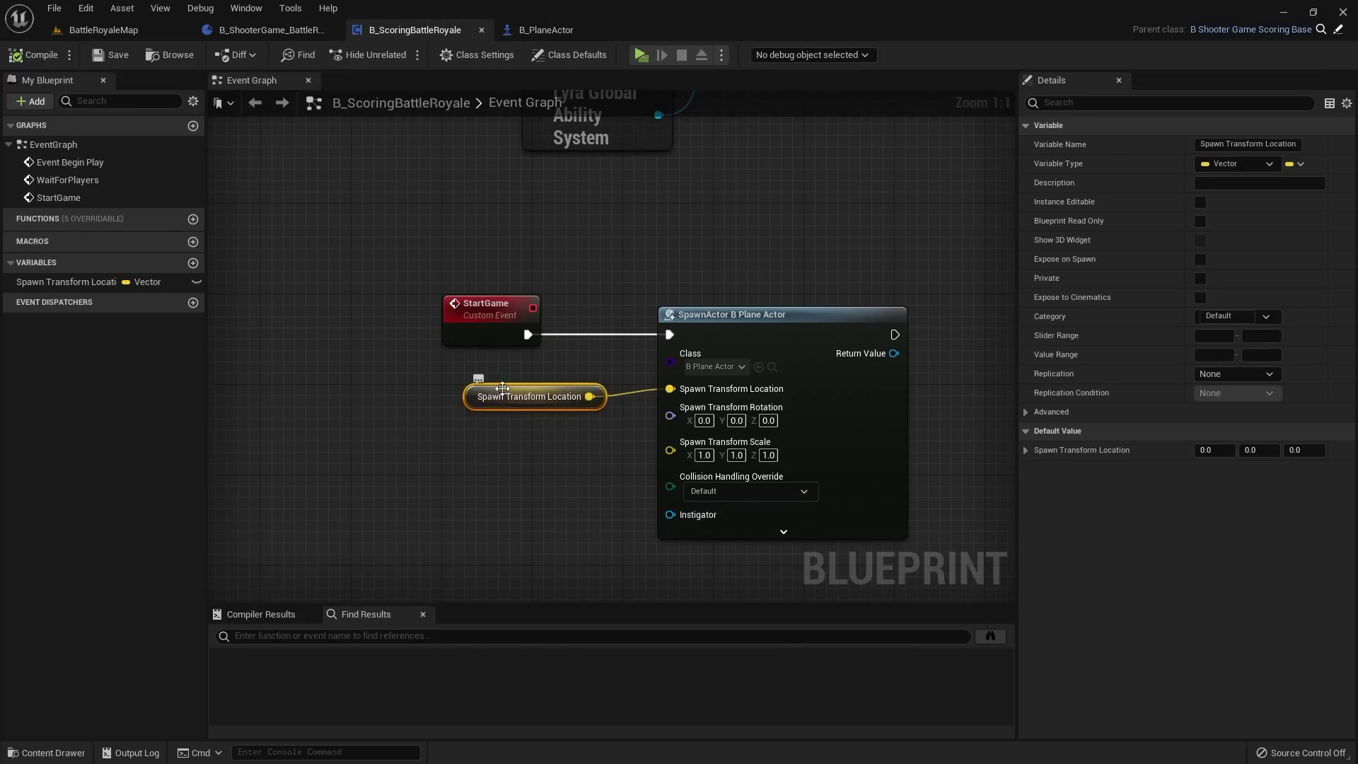
{"action": "right_click", "coordinate": [1097, 450]}
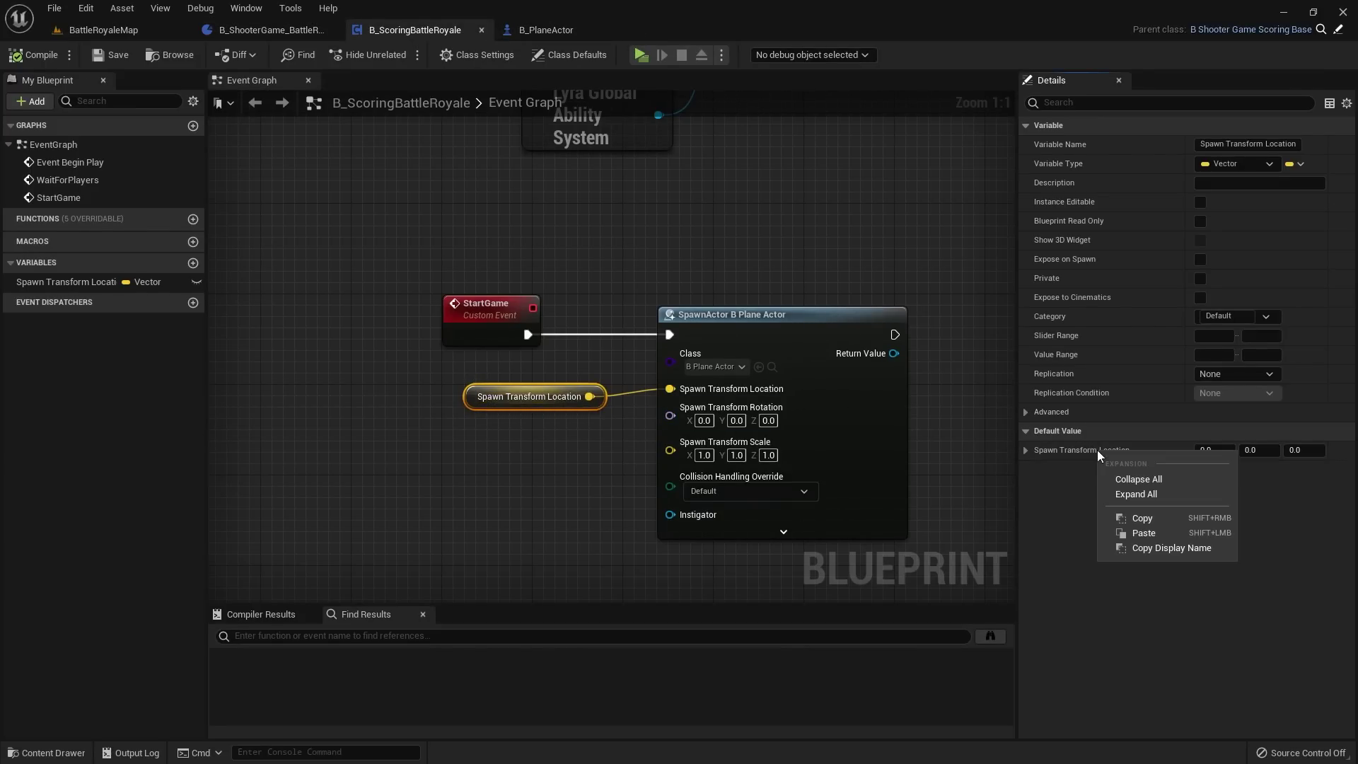
{"action": "left_click", "coordinate": [1147, 527]}
Step: Check PlaneWayPoint's position beside the landscape in BattleRoyaleMap and return to B_ScoringBattleRoyale
{"action": "left_click", "coordinate": [133, 39]}
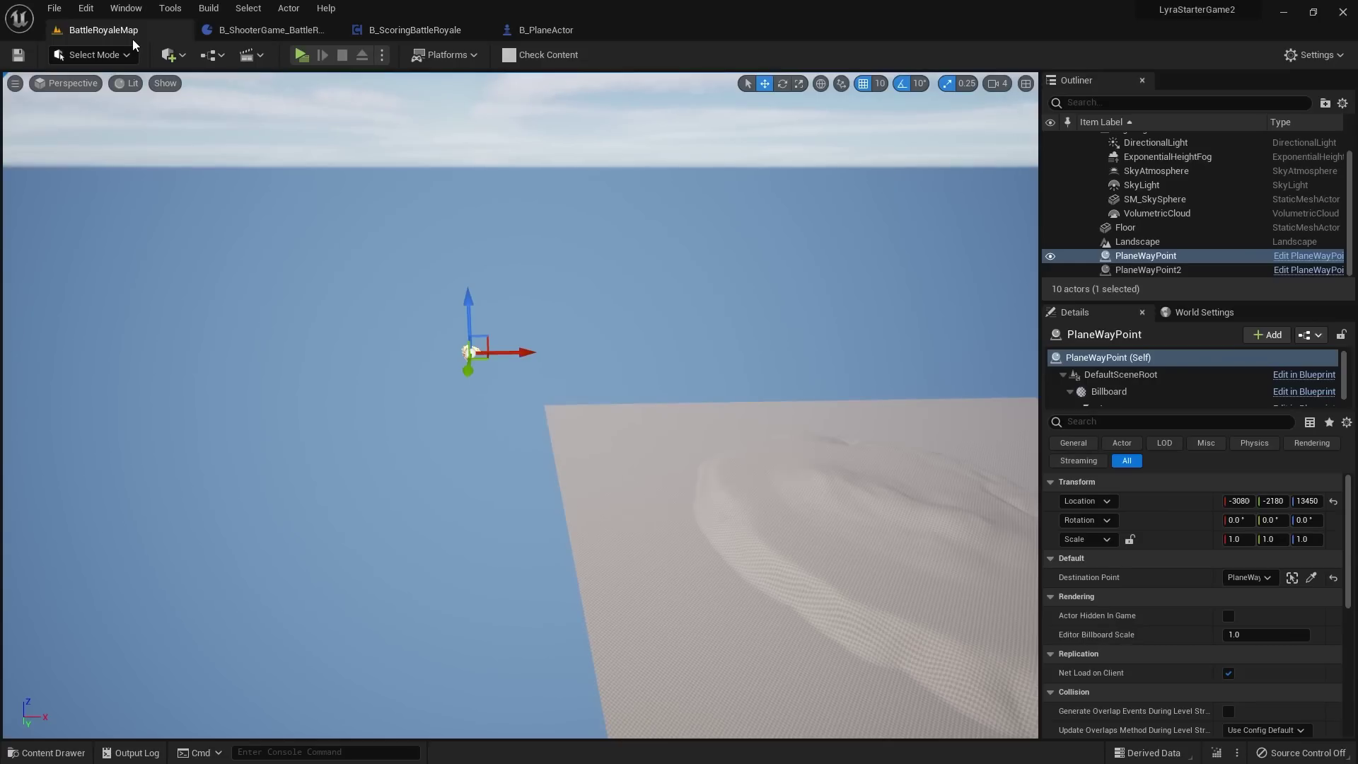
{"action": "left_click_drag", "start_coordinate": [641, 362], "coordinate": [448, 134]}
{"action": "left_click_drag", "start_coordinate": [488, 197], "coordinate": [505, 132]}
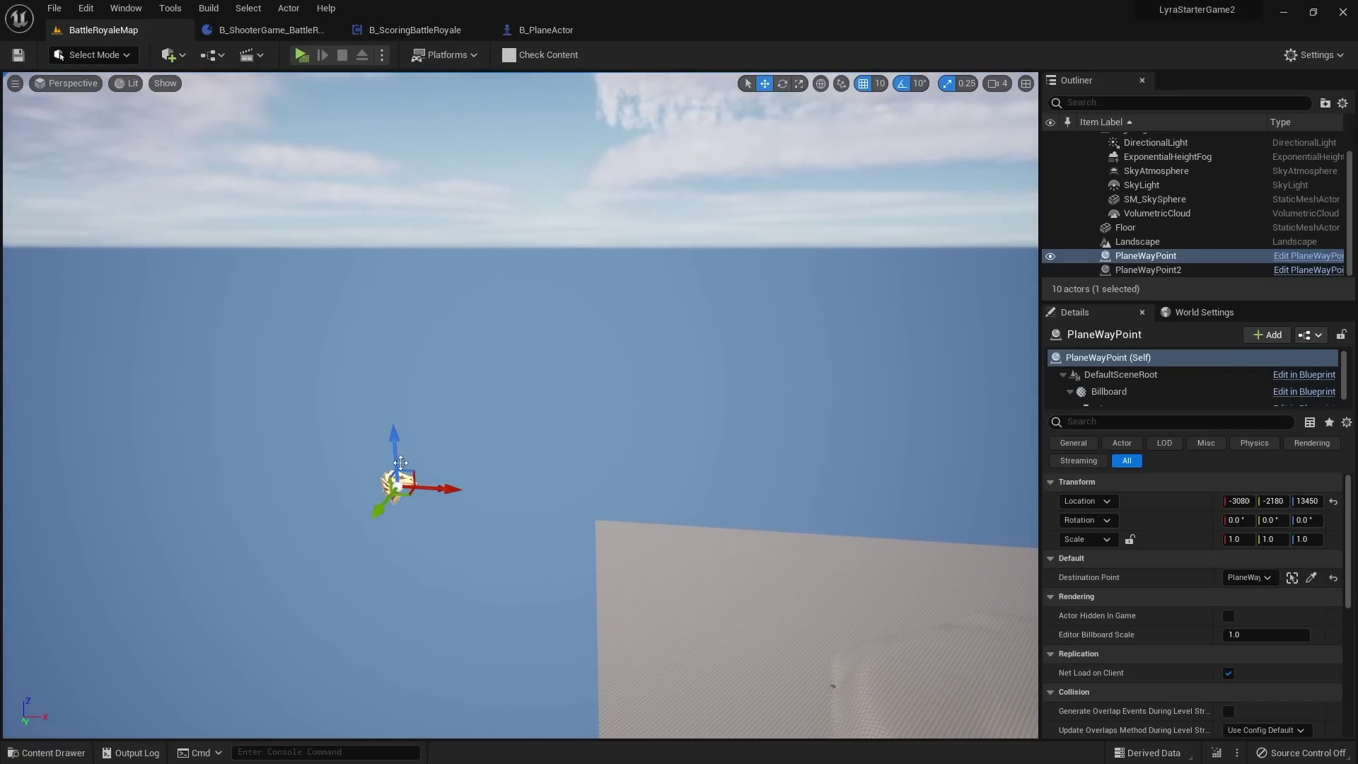
{"action": "left_click_drag", "start_coordinate": [400, 463], "coordinate": [643, 382]}
{"action": "left_click", "coordinate": [304, 30]}
{"action": "left_click", "coordinate": [377, 28]}
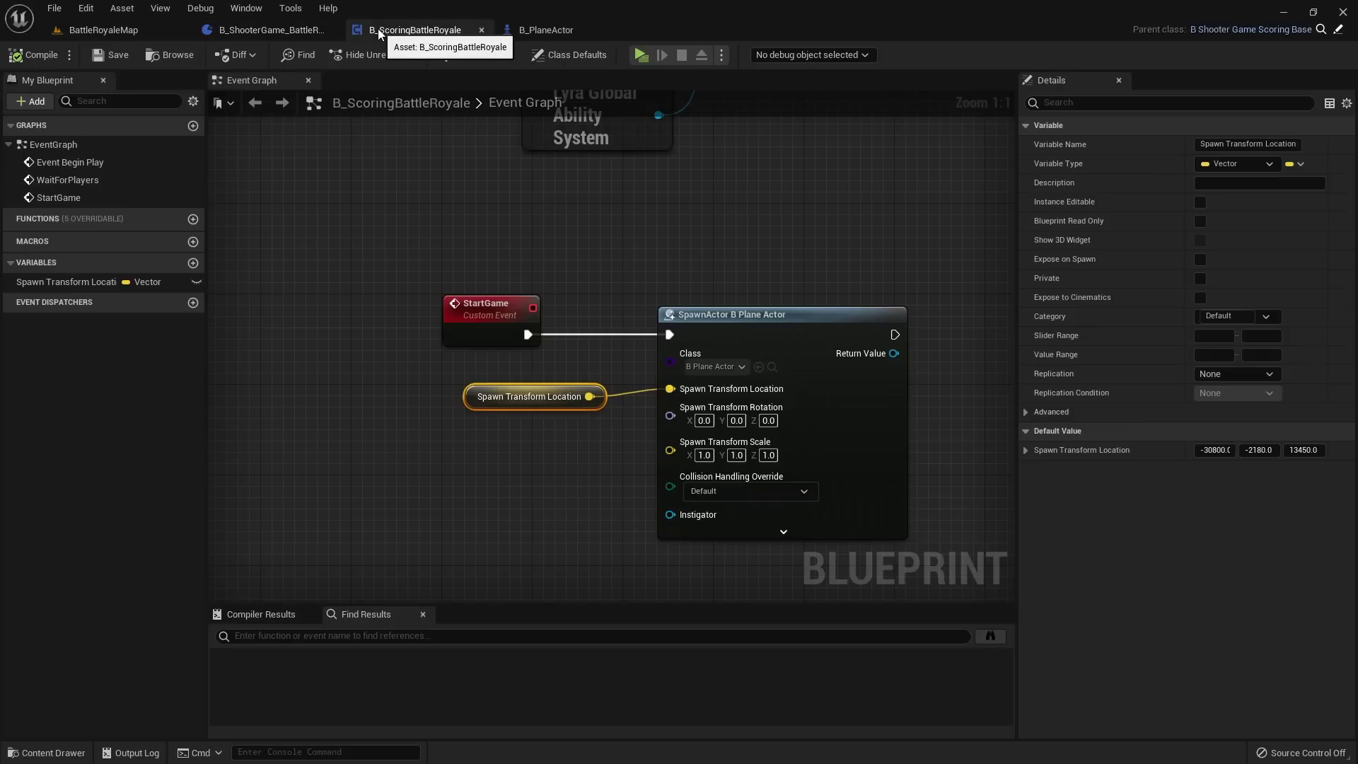
Step: Nudge the Spawn Transform Location node slightly and add a Get All Actors Of Class node in line after SpawnActor
{"action": "left_click", "coordinate": [540, 337]}
{"action": "left_click_drag", "start_coordinate": [429, 439], "coordinate": [417, 439]}
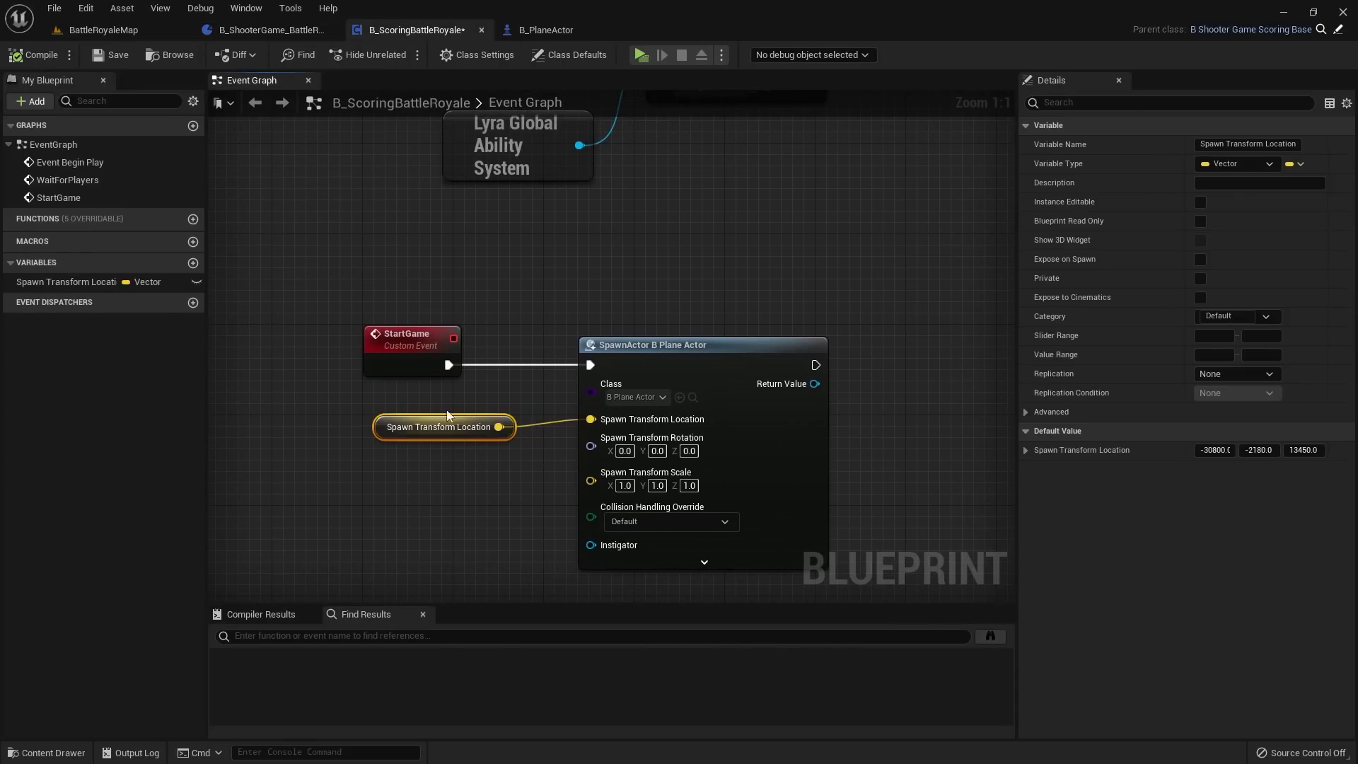
{"action": "right_click_drag", "start_coordinate": [781, 321], "coordinate": [610, 323]}
{"action": "left_click_drag", "start_coordinate": [613, 330], "coordinate": [722, 330]}
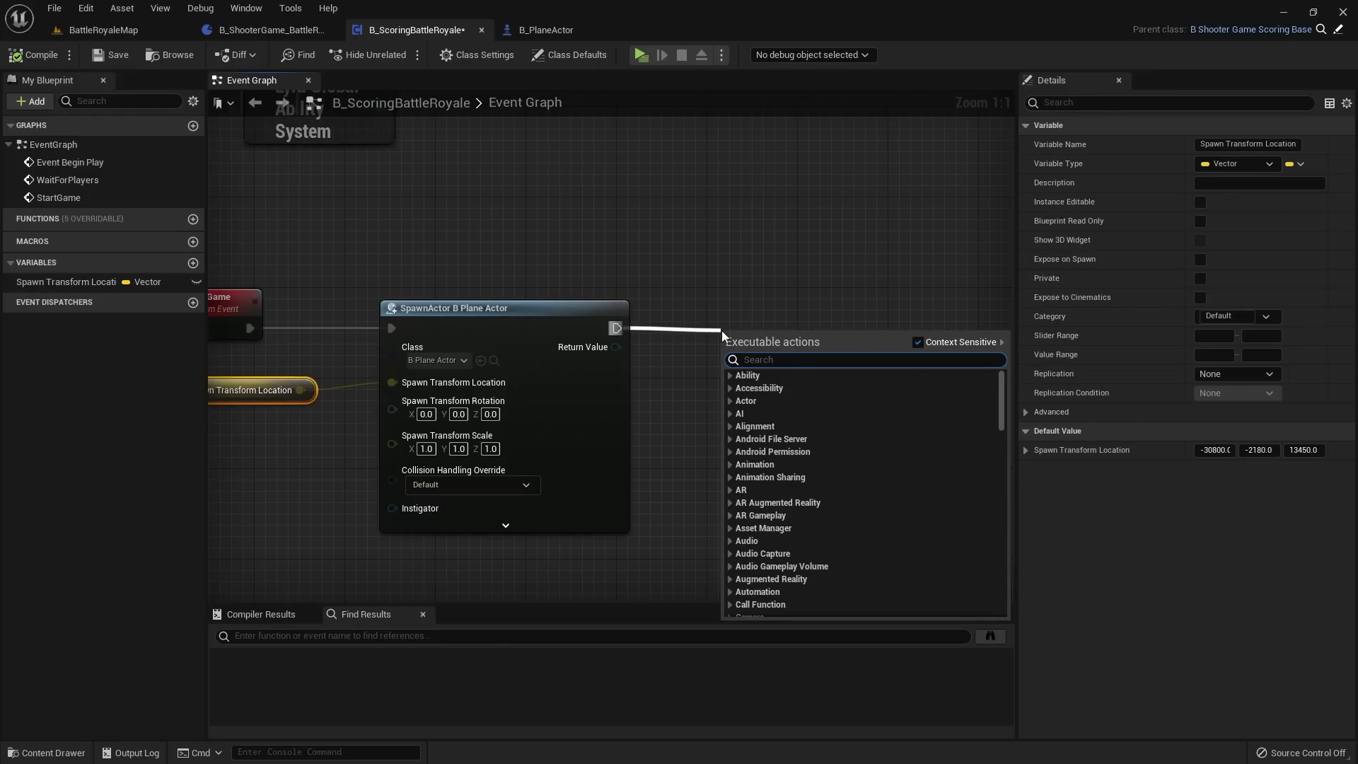
{"action": "type", "text": "get acl"}
{"action": "key", "text": "BackSpace"}
{"action": "key", "text": "BackSpace"}
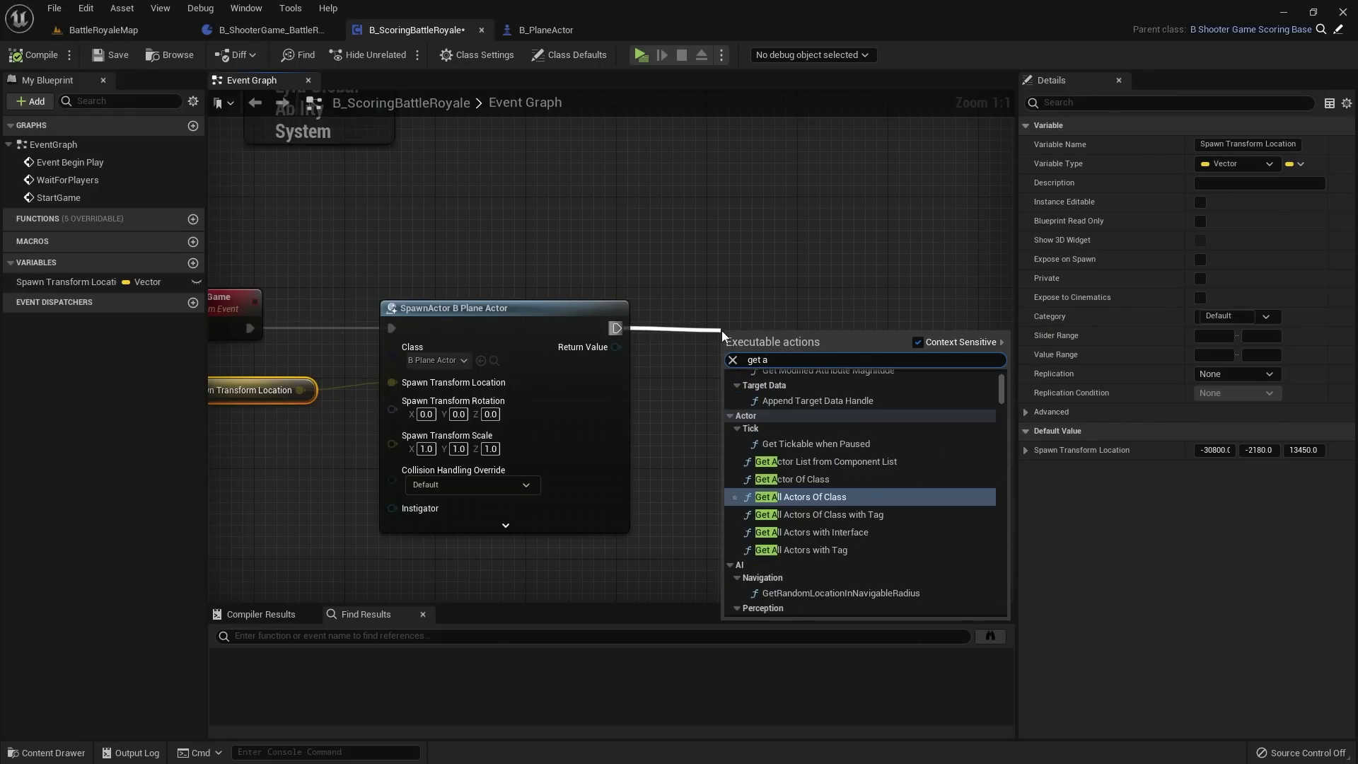
{"action": "type", "text": "ll actors"}
{"action": "key", "text": "Return"}
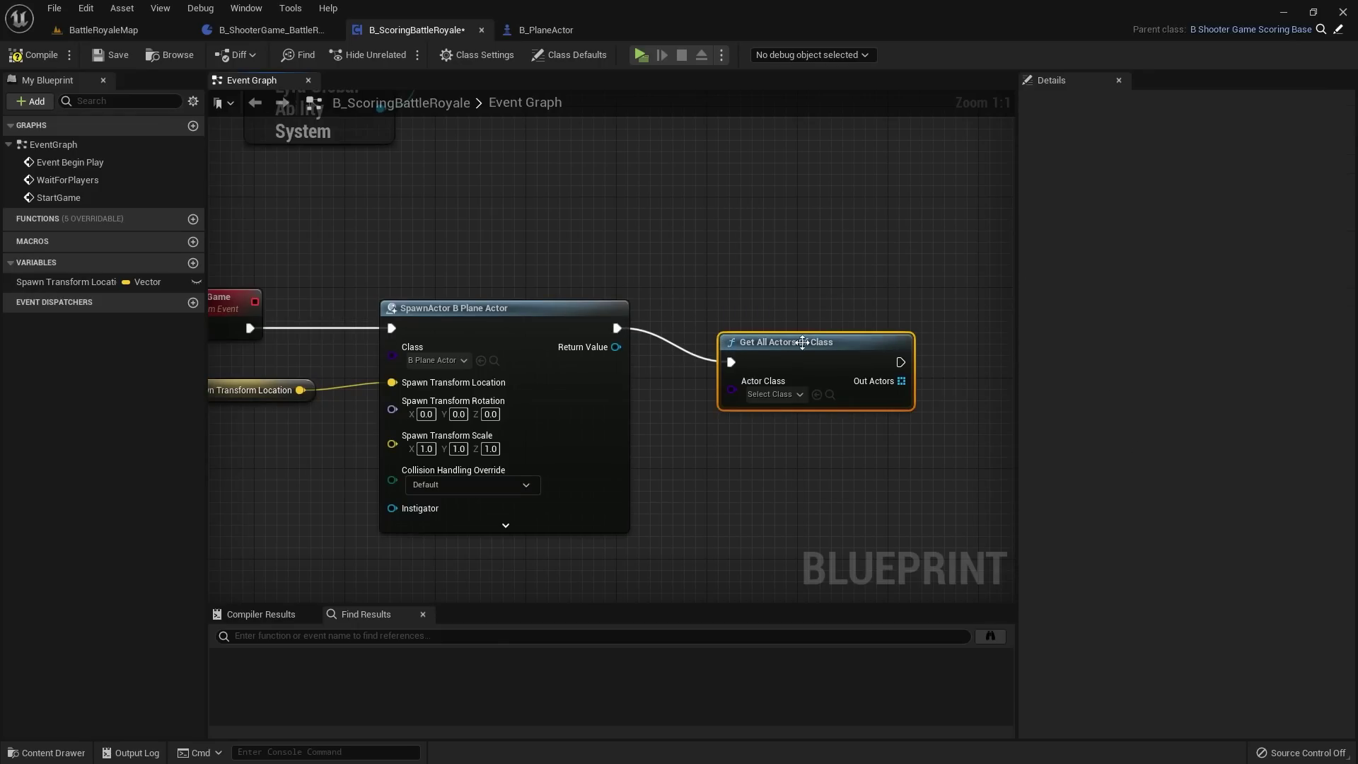
{"action": "key", "text": "q"}
Step: Set the Get All Actors Of Class node's actor class to LyraCharacter
{"action": "left_click", "coordinate": [776, 362]}
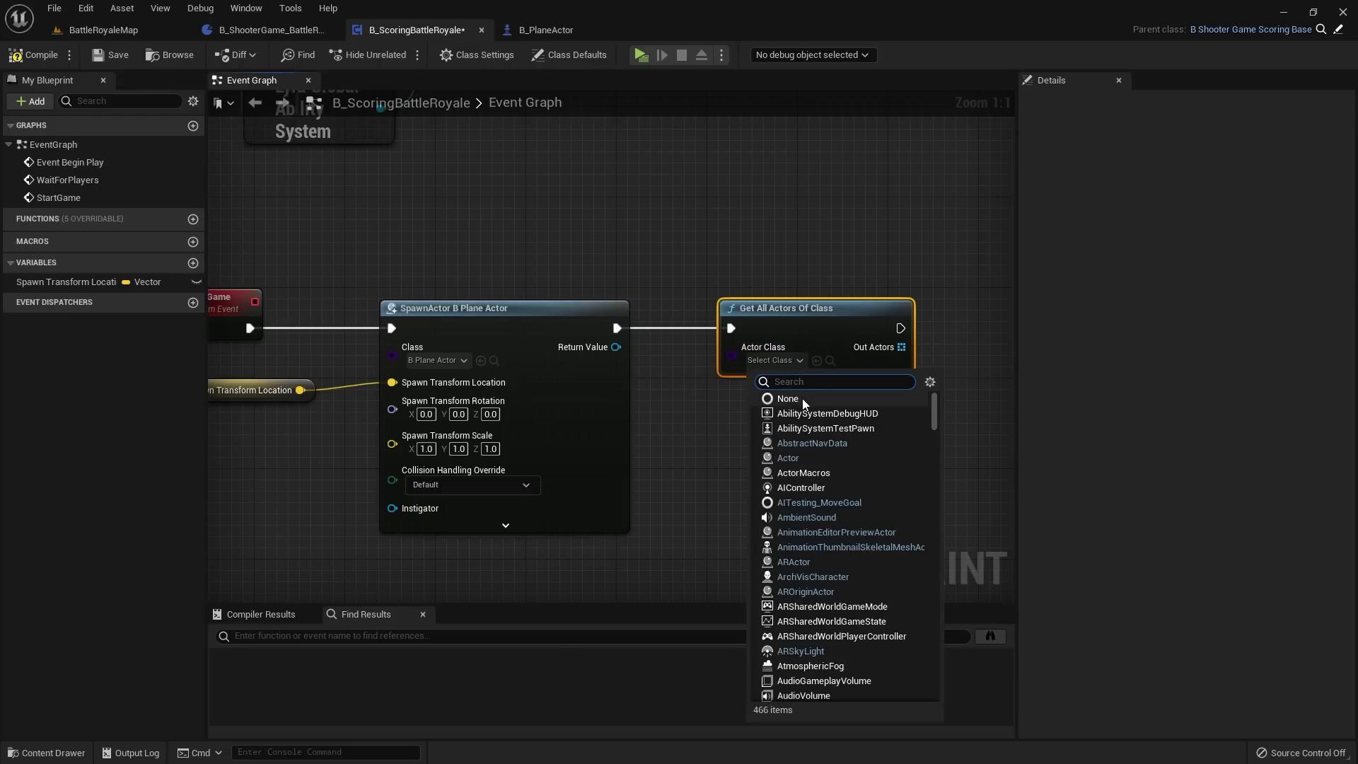
{"action": "type", "text": "lyra"}
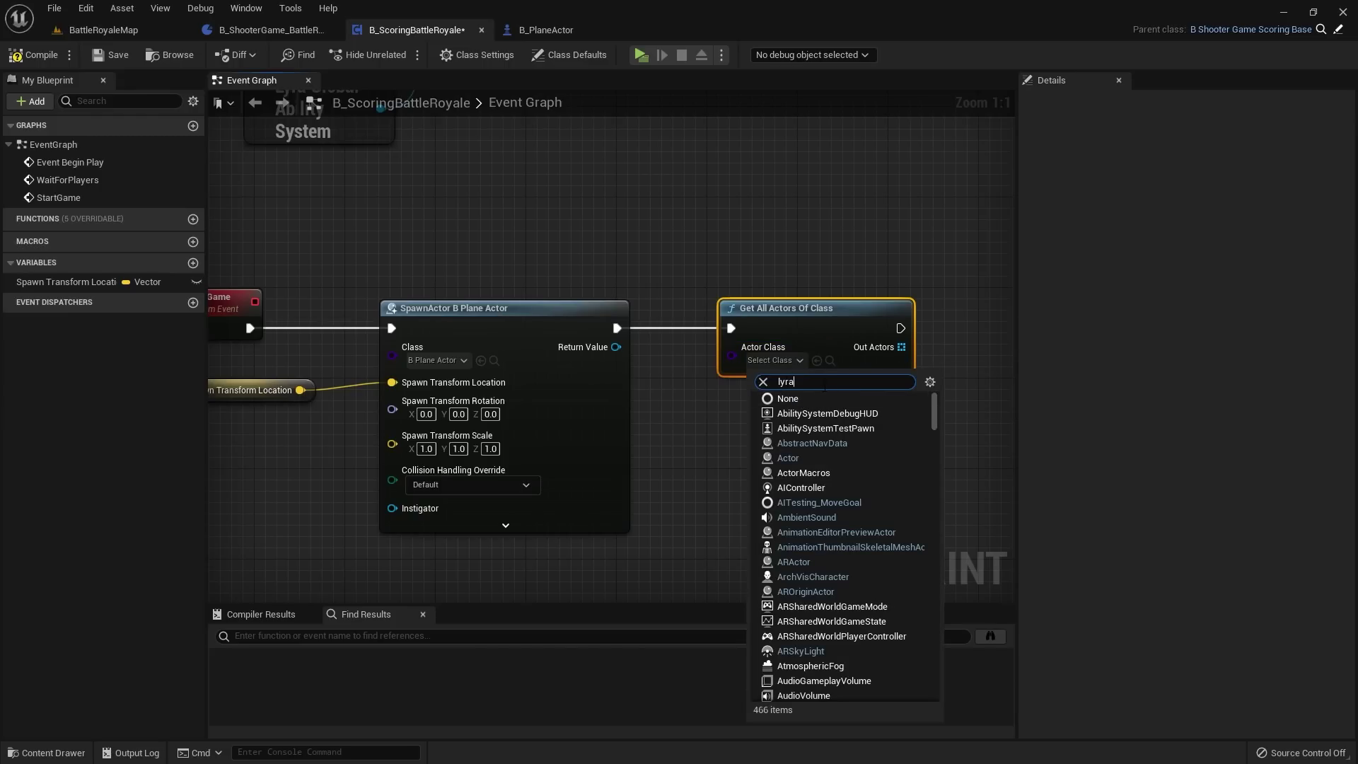
{"action": "type", "text": " ch"}
{"action": "left_click", "coordinate": [811, 414]}
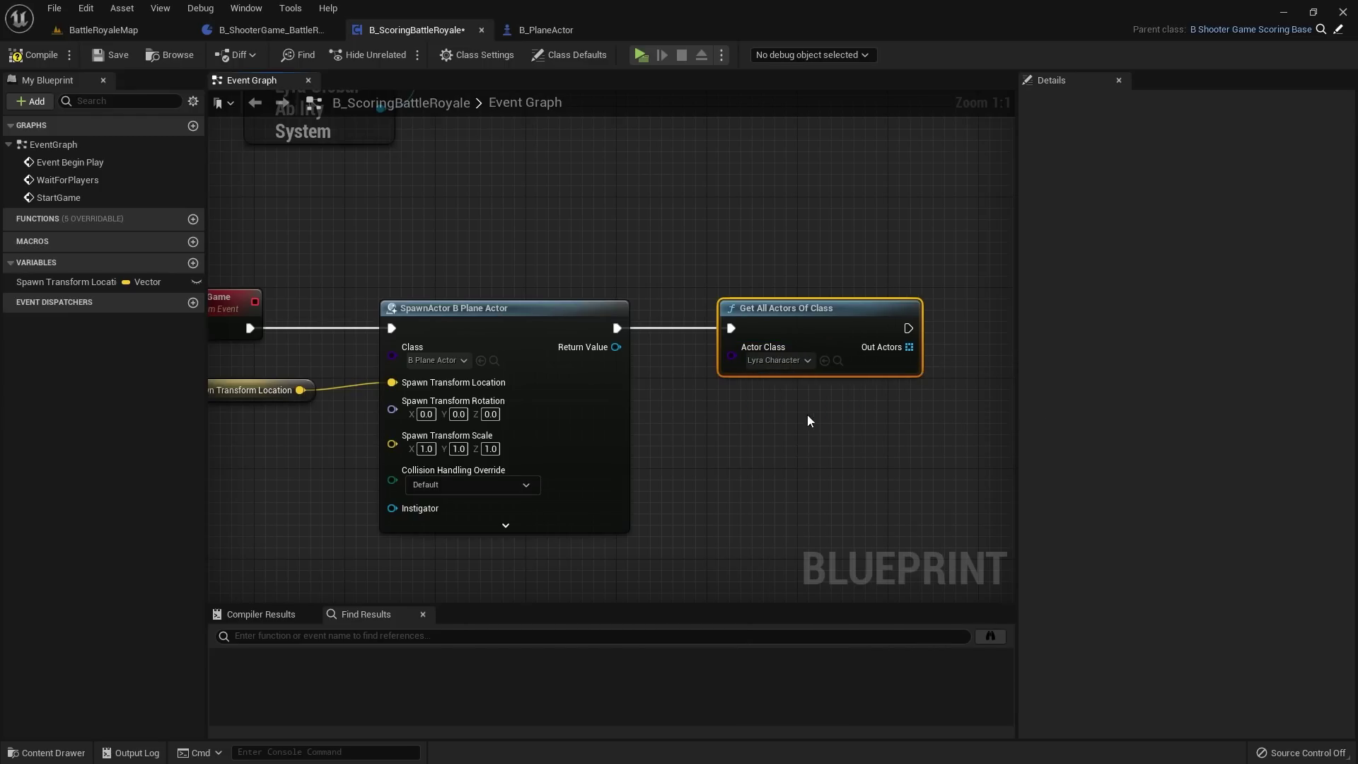
Step: Add a For Each Loop after Get All Actors Of Class and feed it the Out Actors array
{"action": "right_click_drag", "start_coordinate": [749, 384], "coordinate": [600, 392]}
{"action": "right_click_drag", "start_coordinate": [777, 289], "coordinate": [575, 316]}
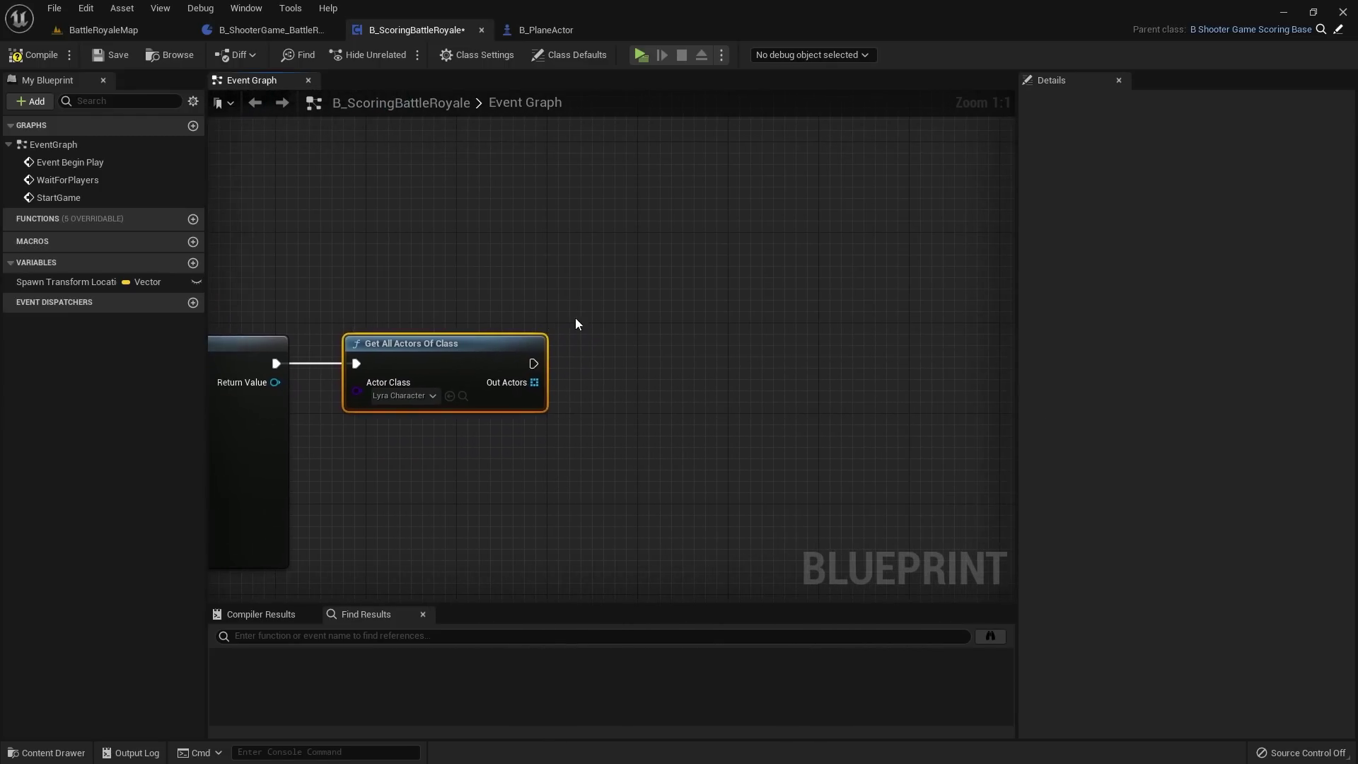
{"action": "left_click_drag", "start_coordinate": [635, 352], "coordinate": [635, 352]}
{"action": "type", "text": "for each"}
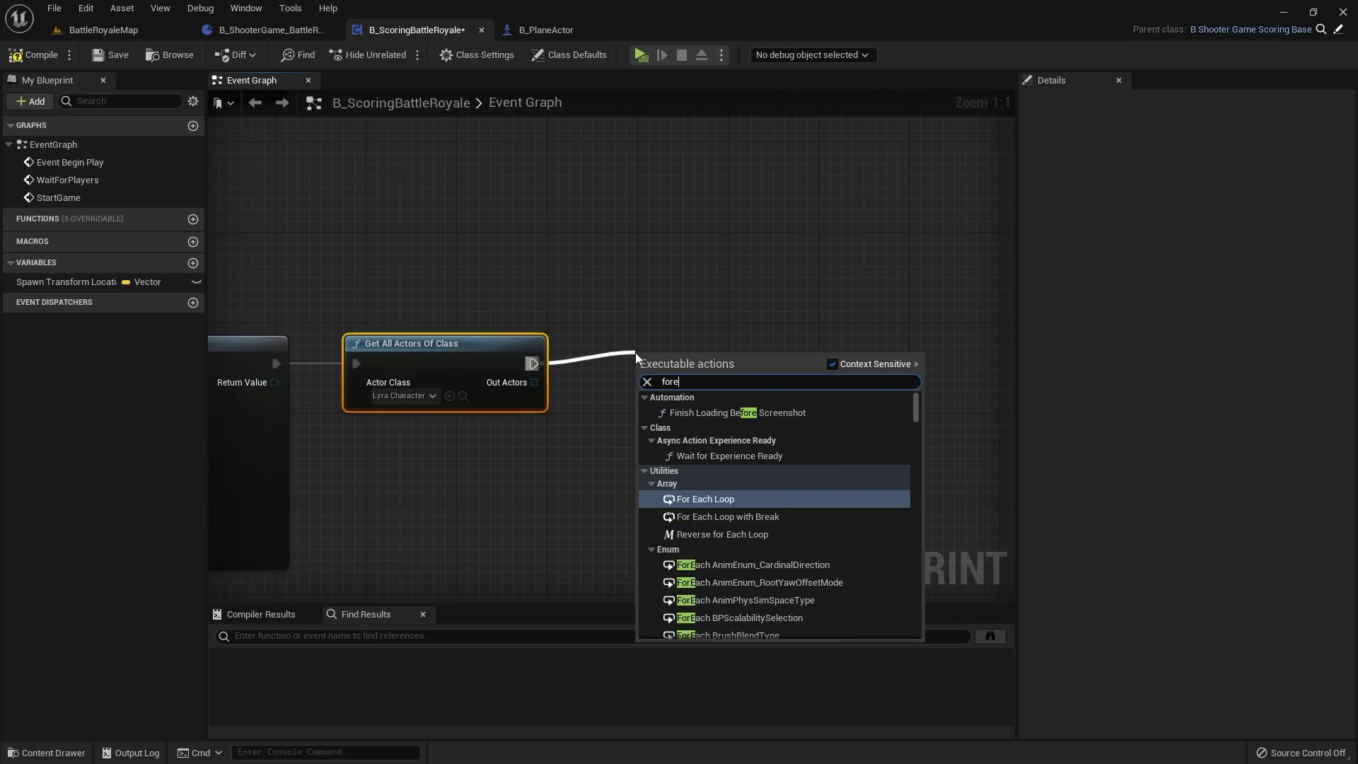
{"action": "key", "text": "Return"}
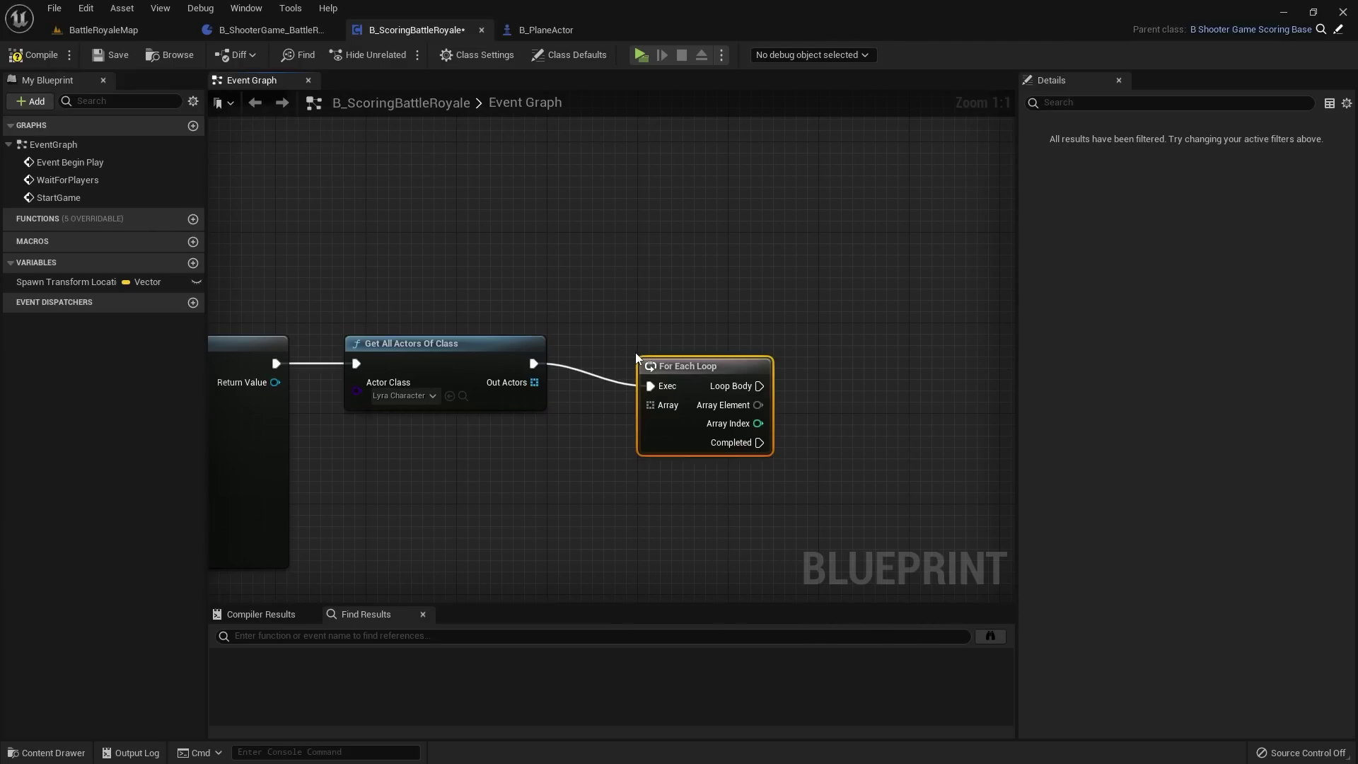
{"action": "left_click_drag", "start_coordinate": [534, 382], "coordinate": [639, 371]}
Step: Add a Get Lyra Player Controller node fed by the loop's Array Element
{"action": "right_click_drag", "start_coordinate": [814, 375], "coordinate": [586, 369]}
{"action": "left_click_drag", "start_coordinate": [517, 365], "coordinate": [604, 450]}
{"action": "type", "text": "get lyra player"}
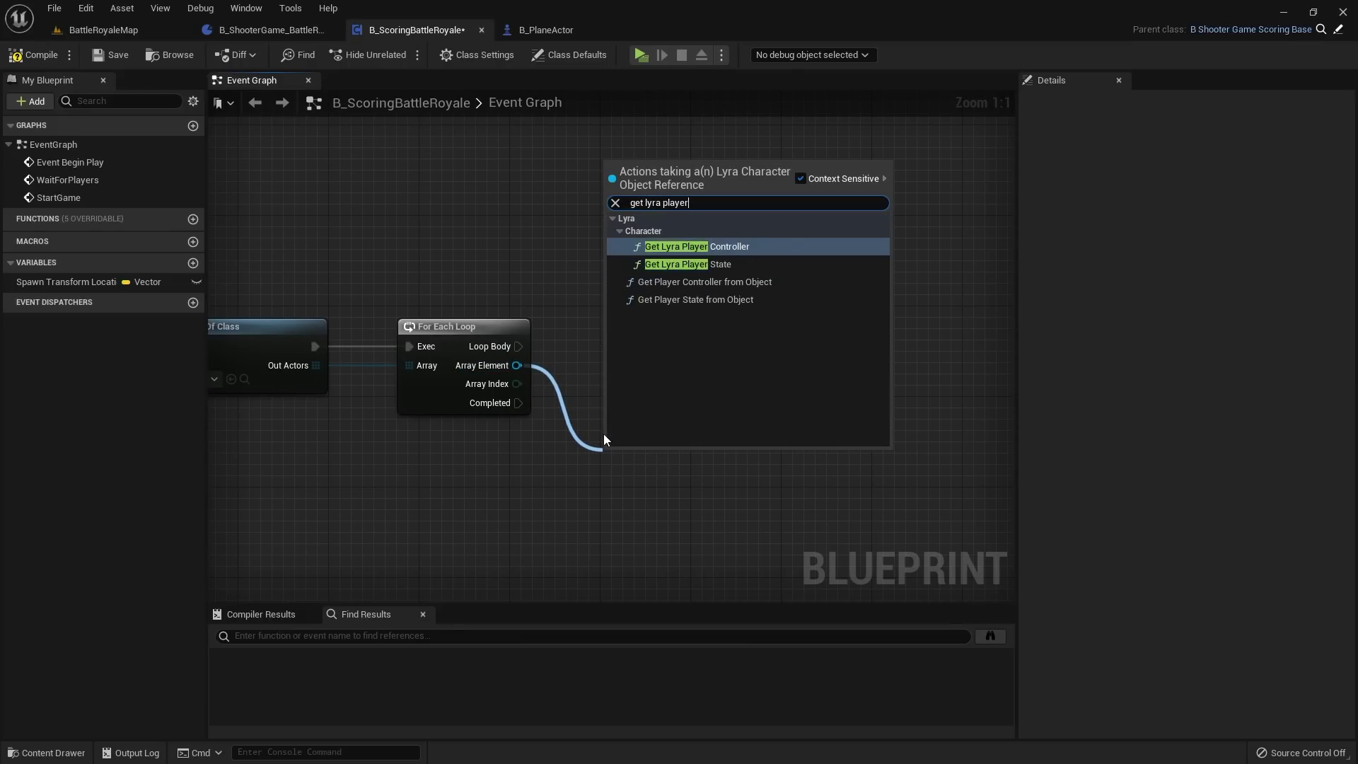
{"action": "key", "text": "Return"}
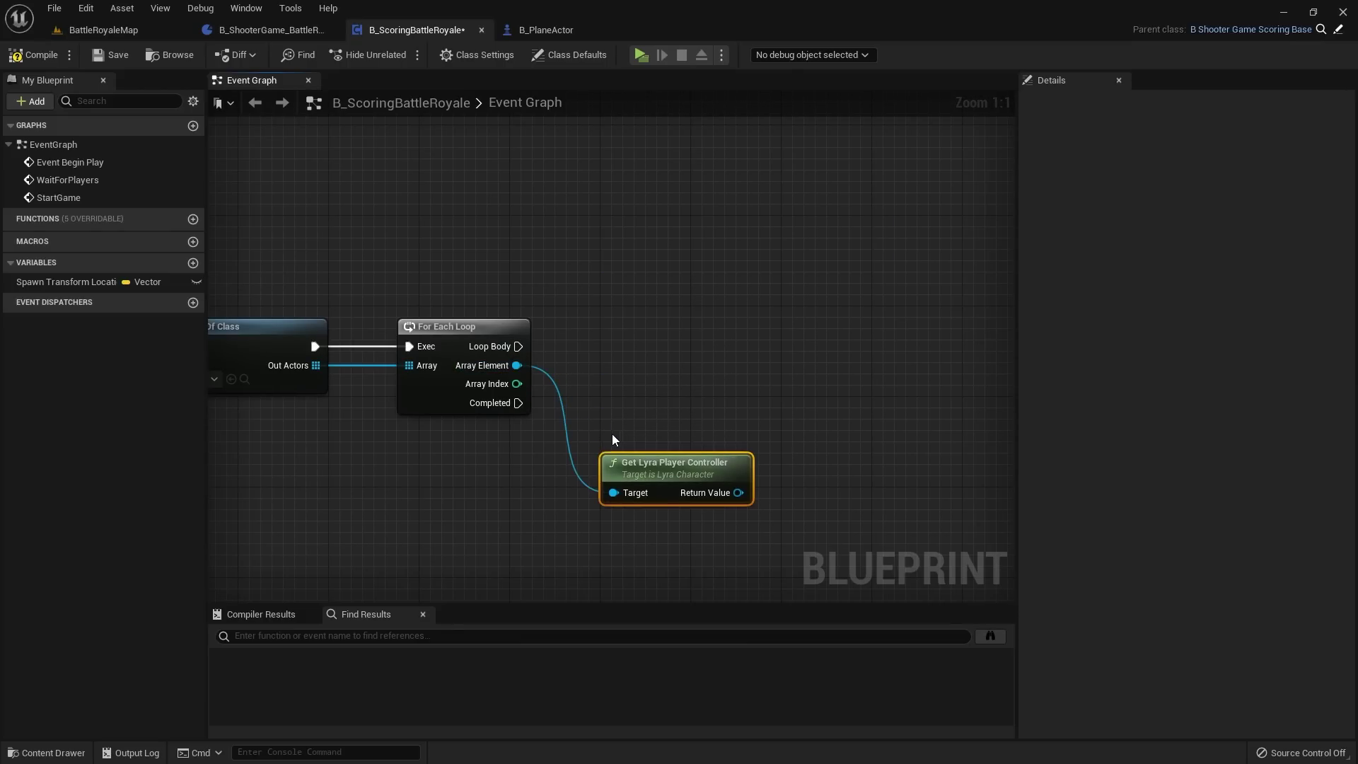
{"action": "right_click_drag", "start_coordinate": [560, 338], "coordinate": [481, 349]}
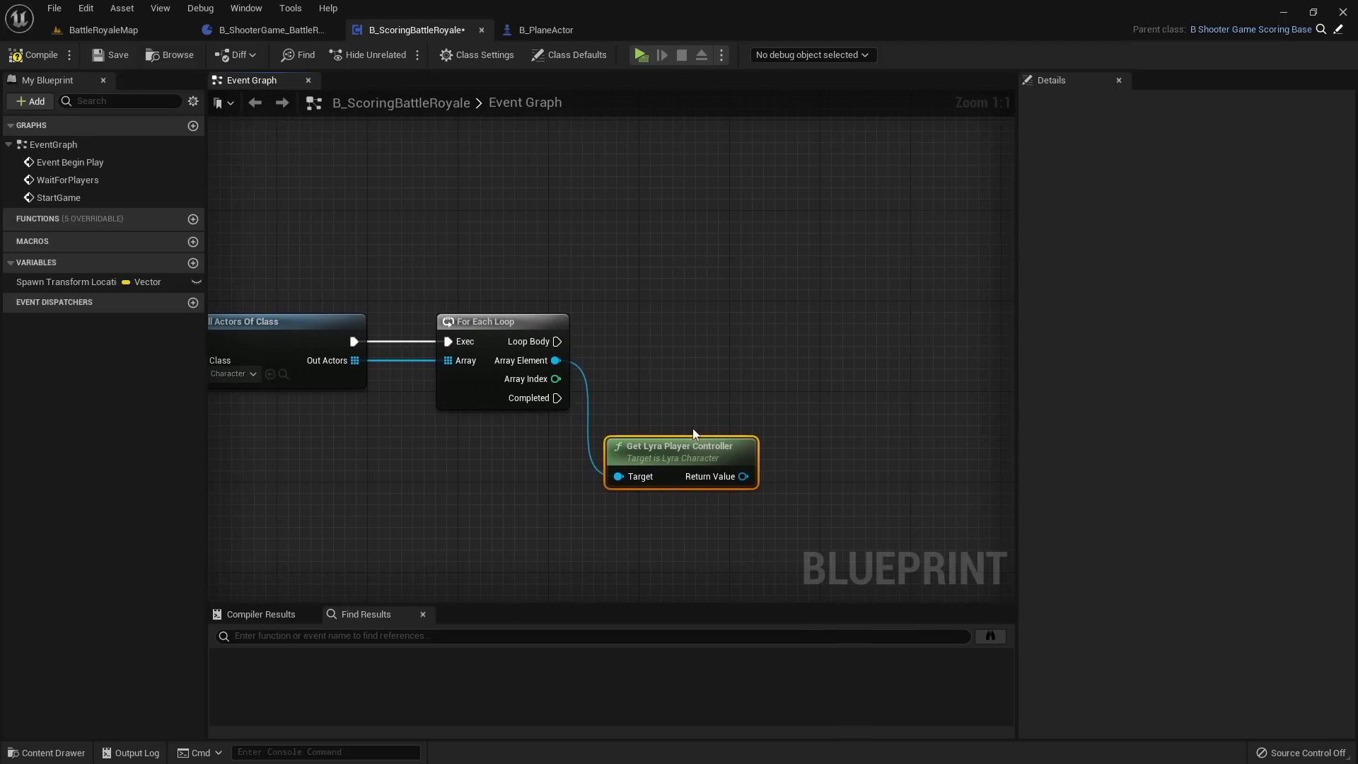
Step: Add a Set View Target with Blend node targeting the Lyra player controller and run it from the Loop Body
{"action": "left_click_drag", "start_coordinate": [743, 476], "coordinate": [761, 429]}
{"action": "left_click_drag", "start_coordinate": [785, 345], "coordinate": [785, 346]}
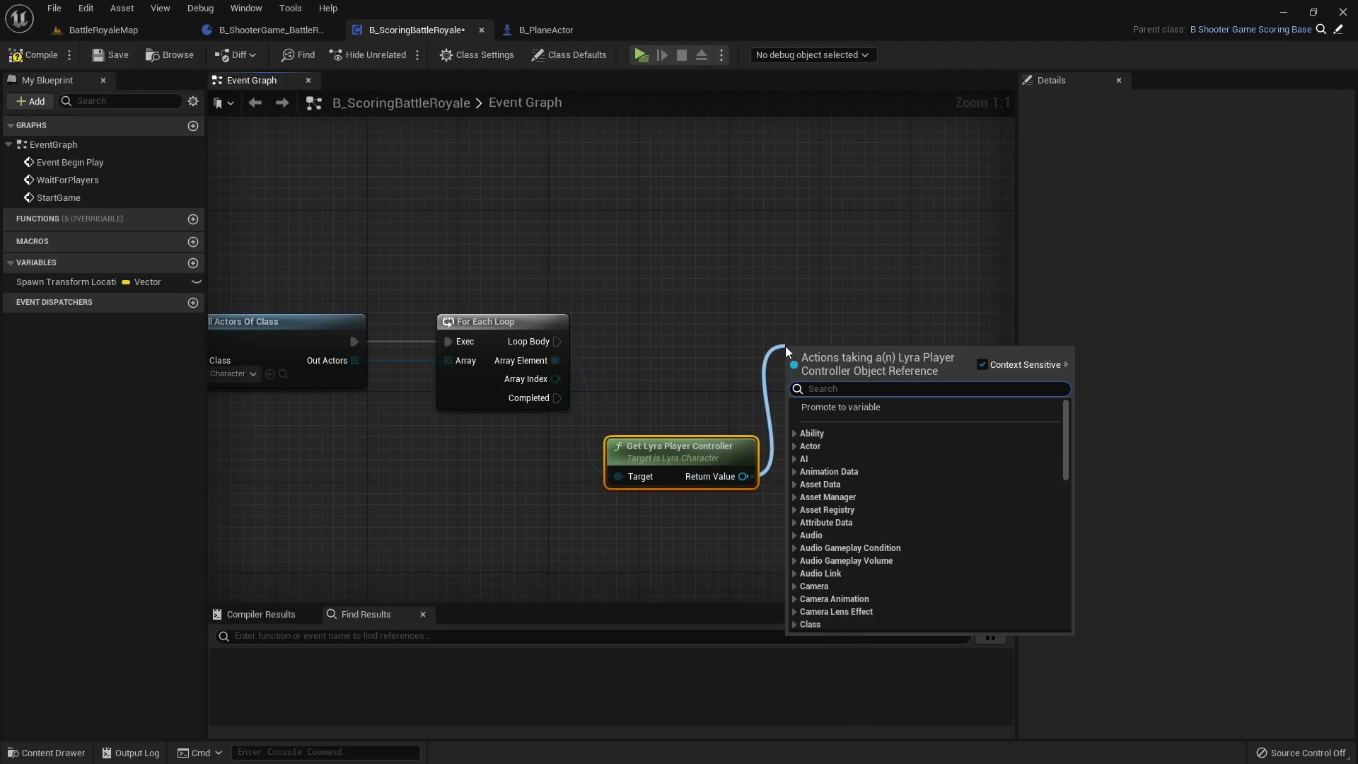
{"action": "type", "text": "set view targ"}
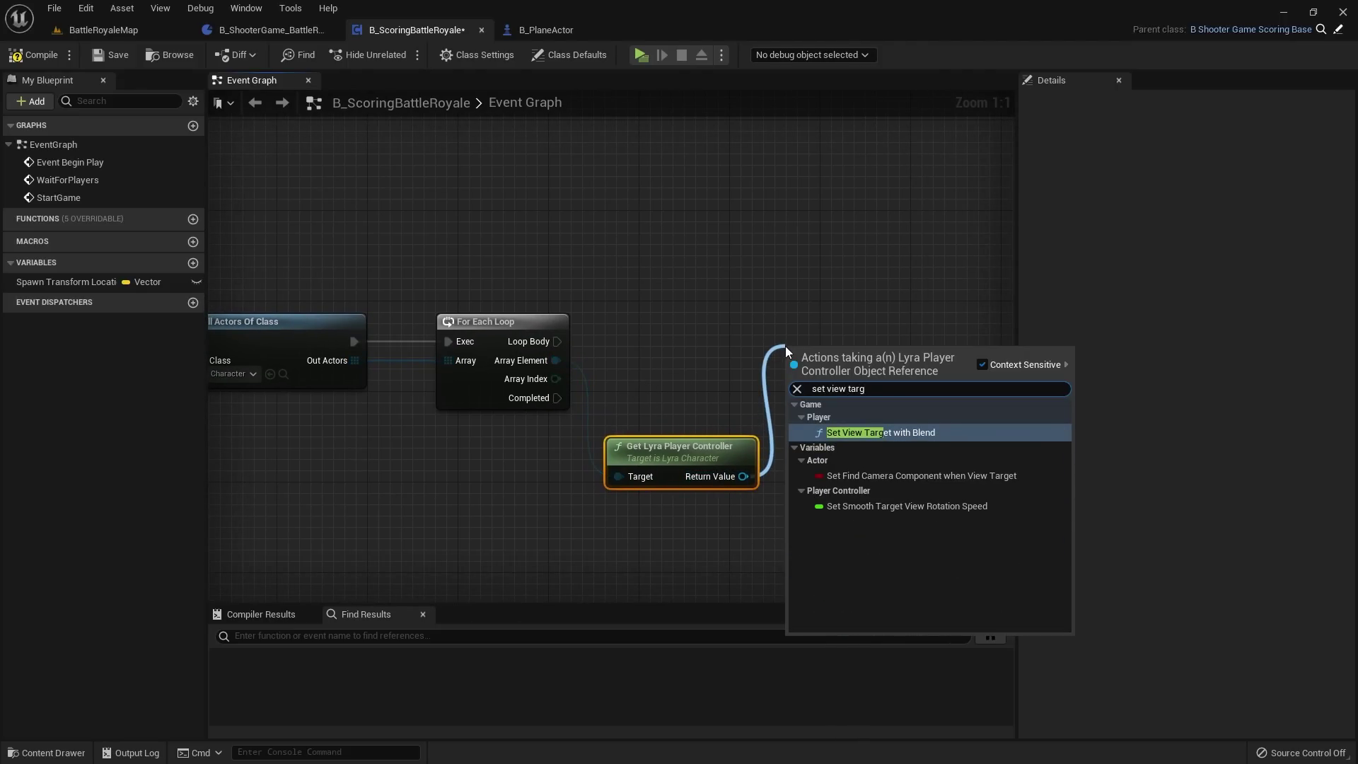
{"action": "key", "text": "Return"}
{"action": "left_click_drag", "start_coordinate": [883, 375], "coordinate": [894, 336]}
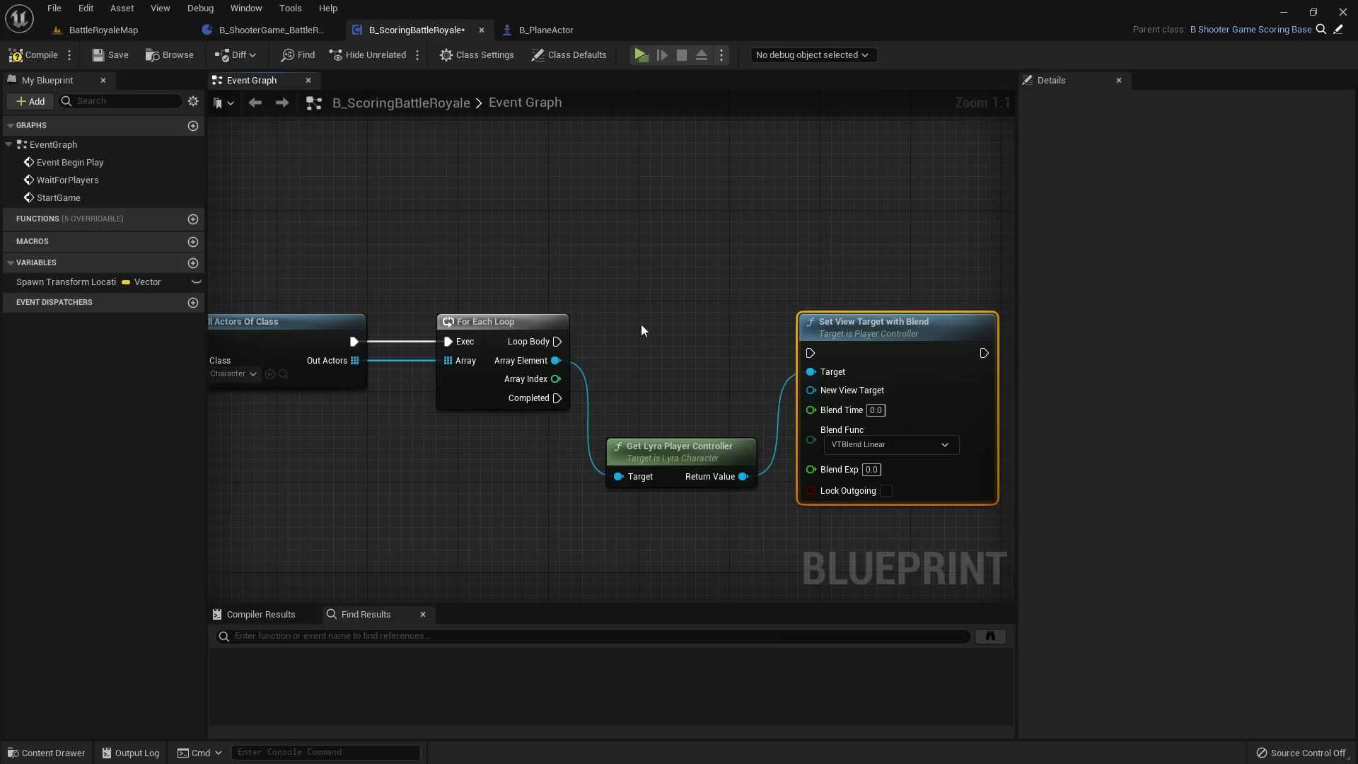
{"action": "left_click_drag", "start_coordinate": [564, 342], "coordinate": [812, 351]}
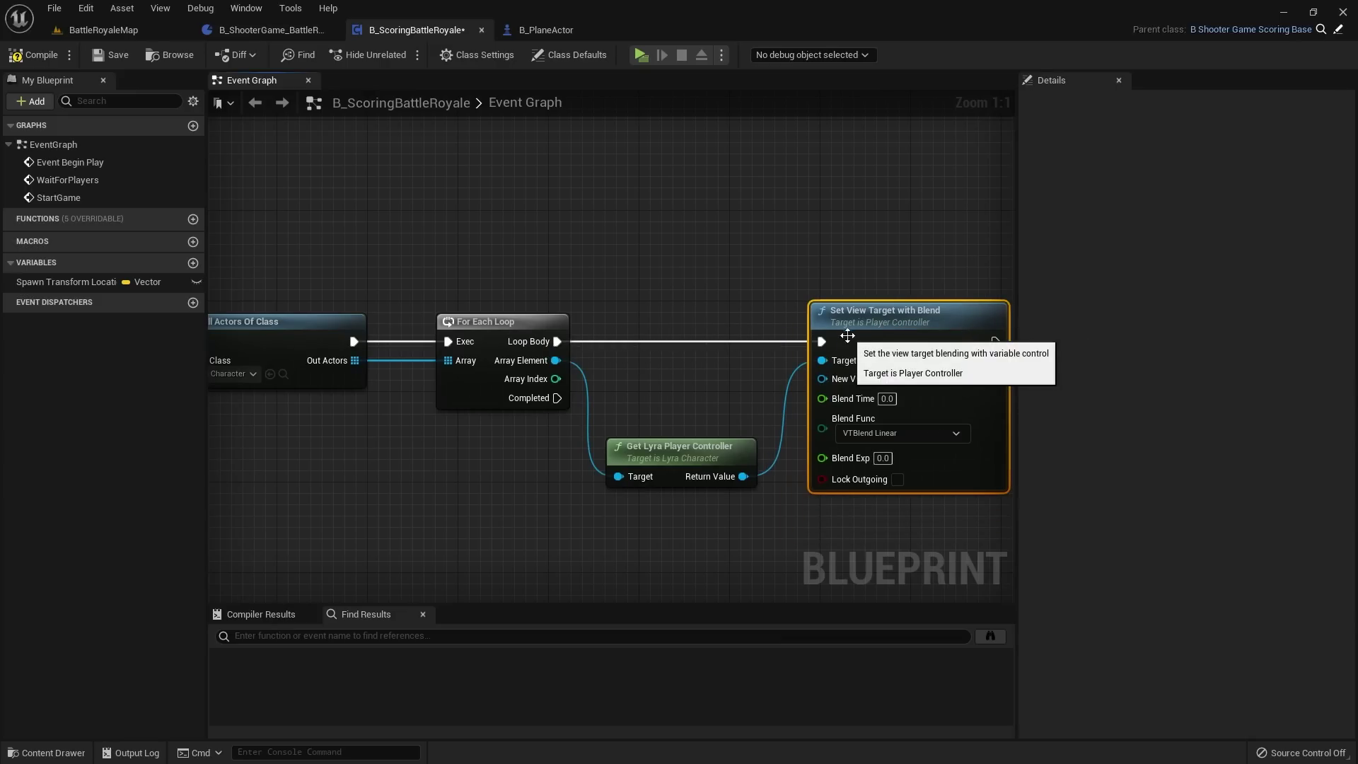
Step: Connect the SpawnActor B Plane Actor Return Value to New View Target and compile the blueprint
{"action": "right_click_drag", "start_coordinate": [780, 282], "coordinate": [932, 251]}
{"action": "scroll", "coordinate": [808, 349], "scroll_direction": "down", "scroll_amount": 1}
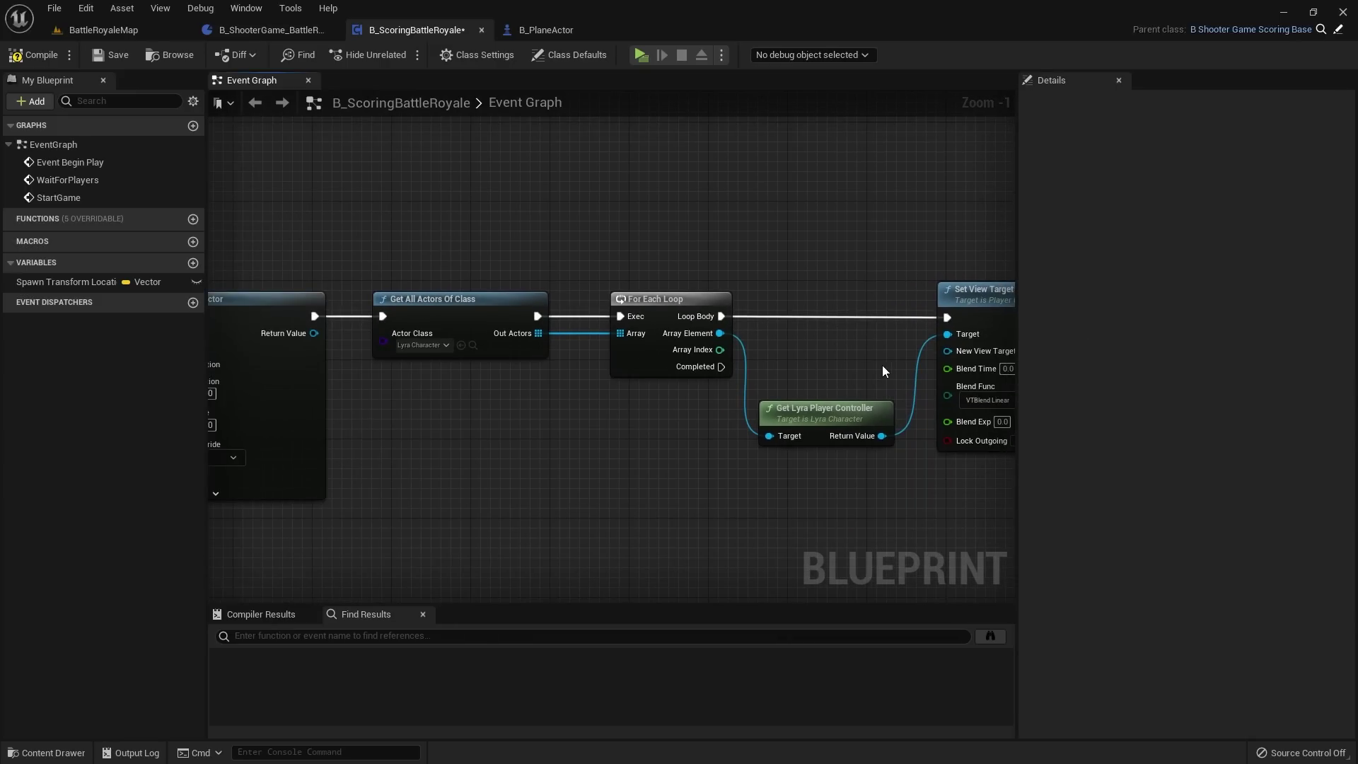
{"action": "right_click_drag", "start_coordinate": [711, 357], "coordinate": [866, 347]}
{"action": "right_click_drag", "start_coordinate": [456, 336], "coordinate": [606, 309]}
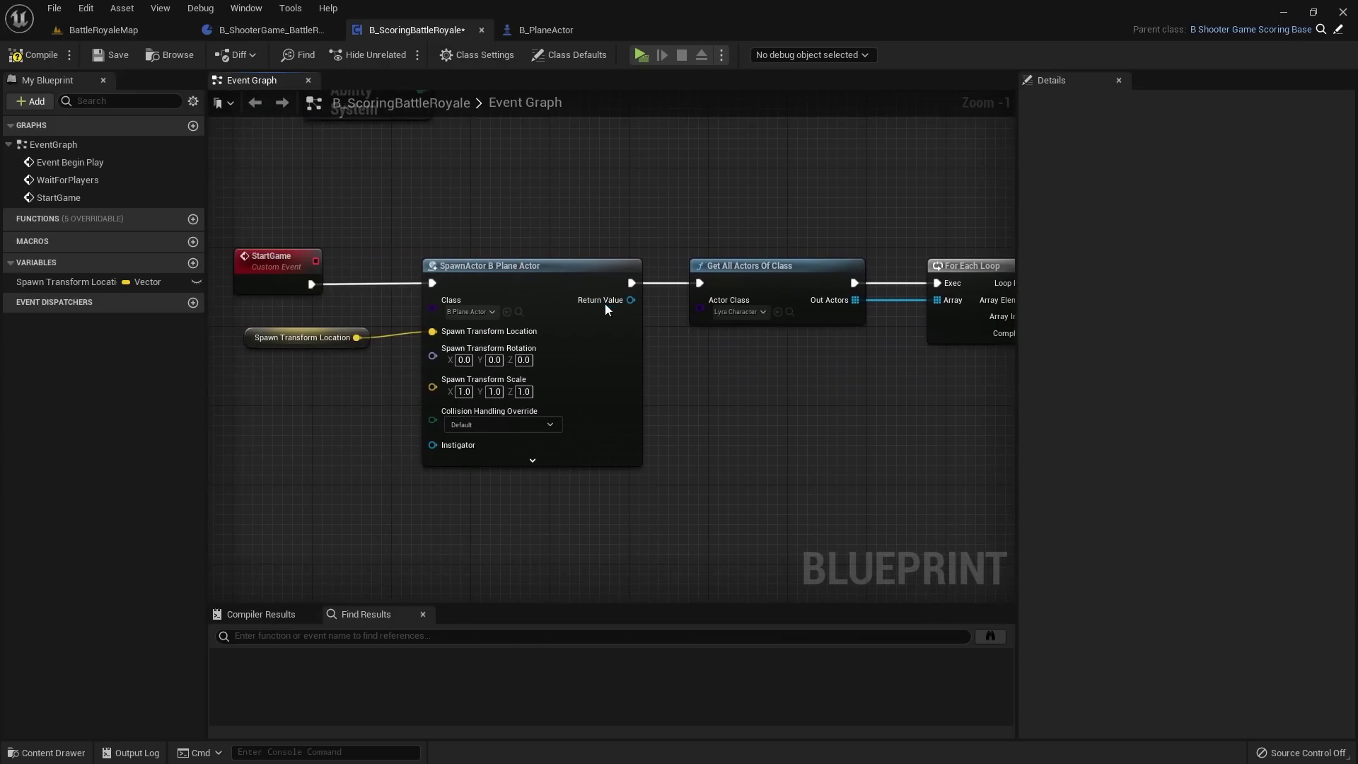
{"action": "scroll", "coordinate": [619, 303], "scroll_direction": "up", "scroll_amount": 1}
{"action": "left_click_drag", "start_coordinate": [626, 300], "coordinate": [705, 317]}
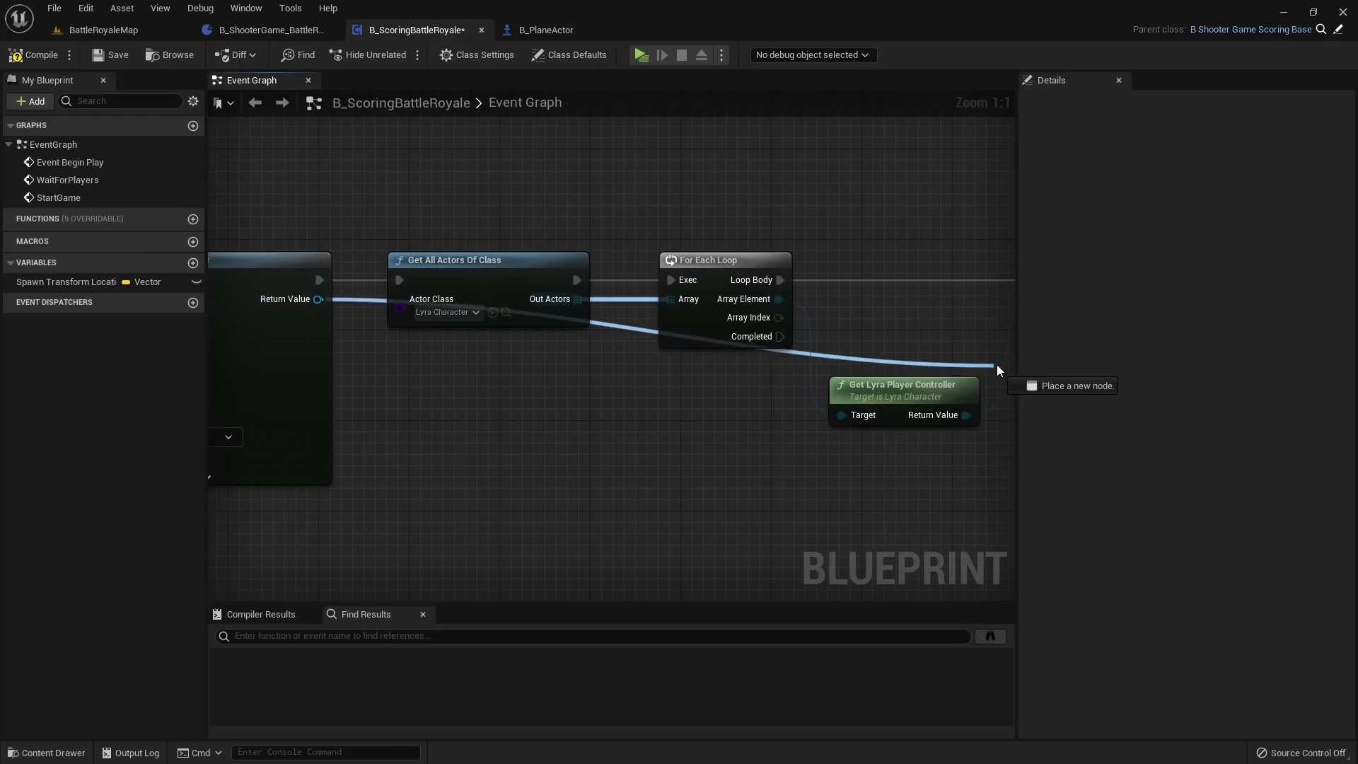
{"action": "left_click_drag", "start_coordinate": [995, 363], "coordinate": [767, 316]}
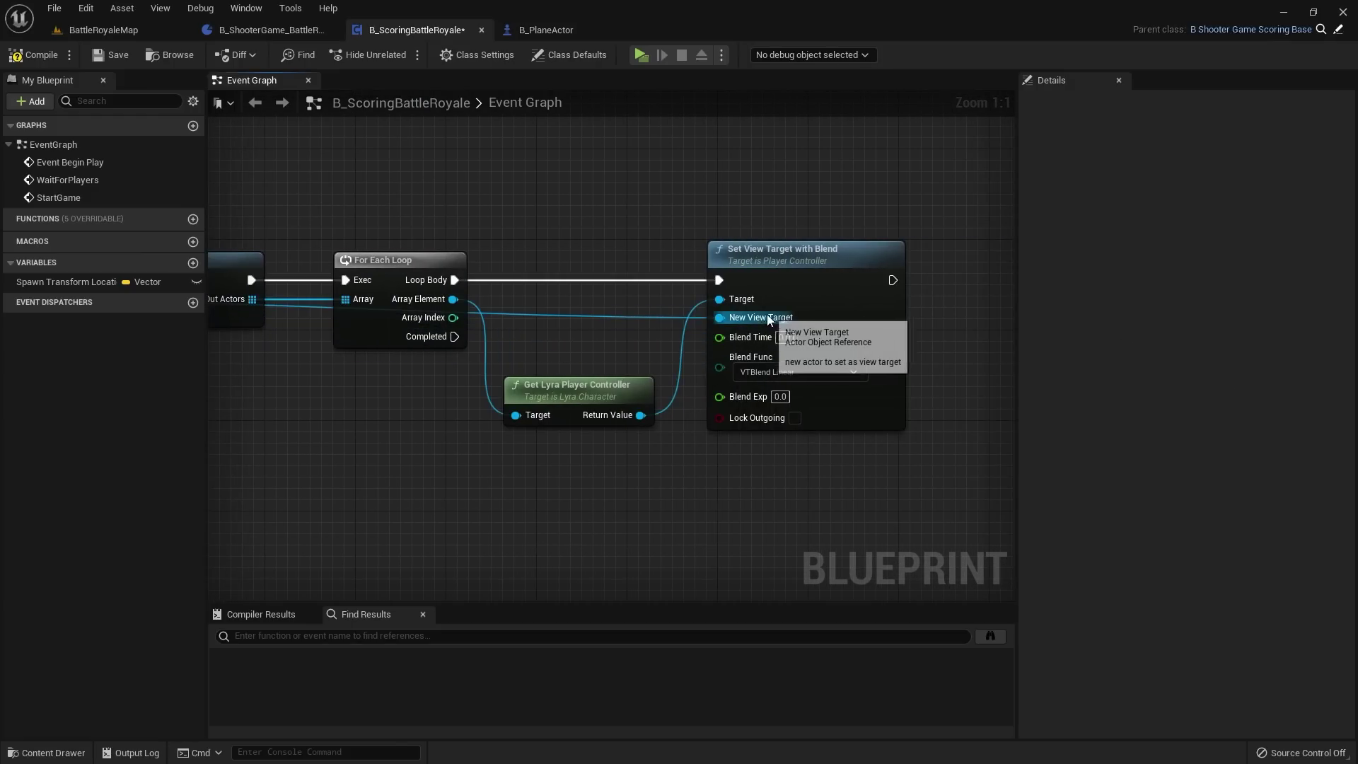
{"action": "left_click", "coordinate": [33, 54]}
Step: Set the Blend Time of Set View Target with Blend to 1.0 and save the blueprint
{"action": "right_click_drag", "start_coordinate": [833, 342], "coordinate": [678, 397]}
{"action": "left_click", "coordinate": [718, 323]}
{"action": "type", "text": "1"}
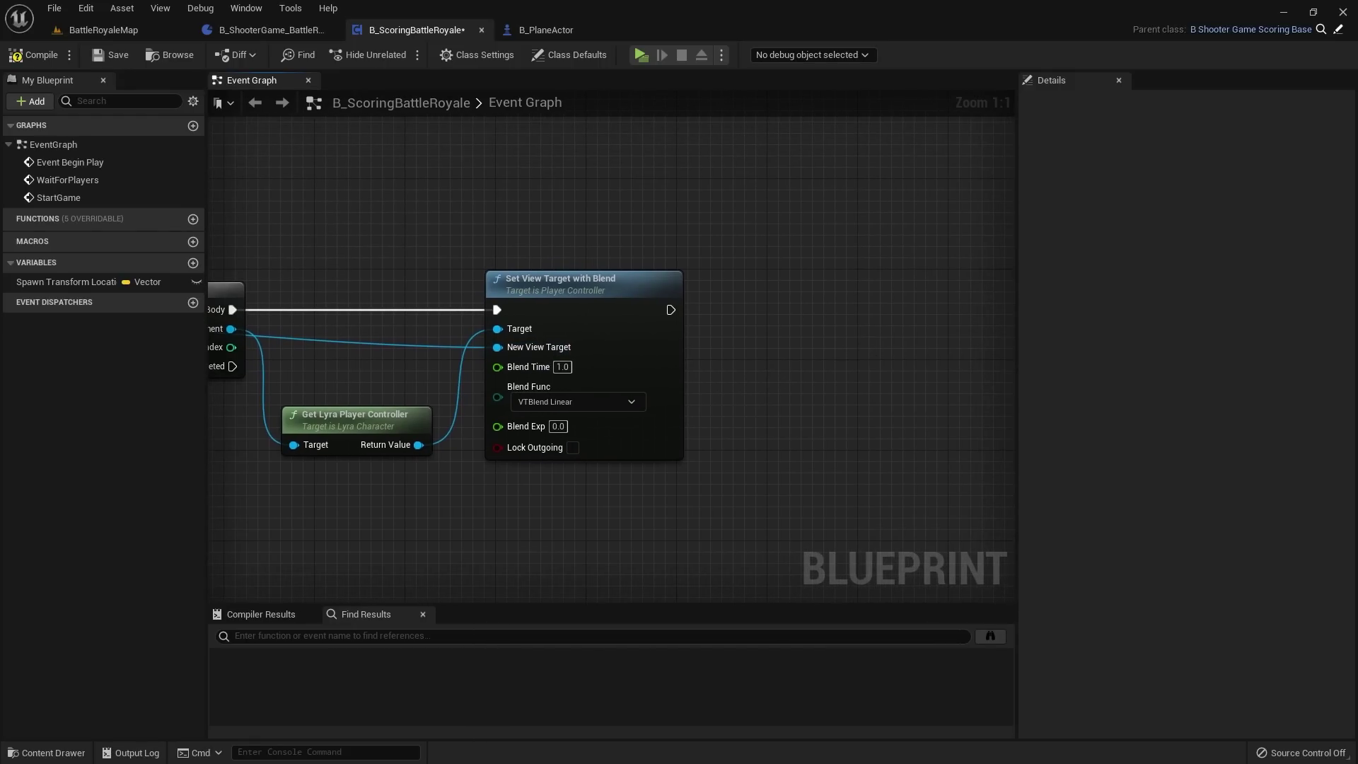
{"action": "left_click", "coordinate": [116, 53]}
Step: Review the StartGame node chain from the plane spawn through the character loop to Set View Target with Blend
{"action": "right_click_drag", "start_coordinate": [491, 207], "coordinate": [721, 185]}
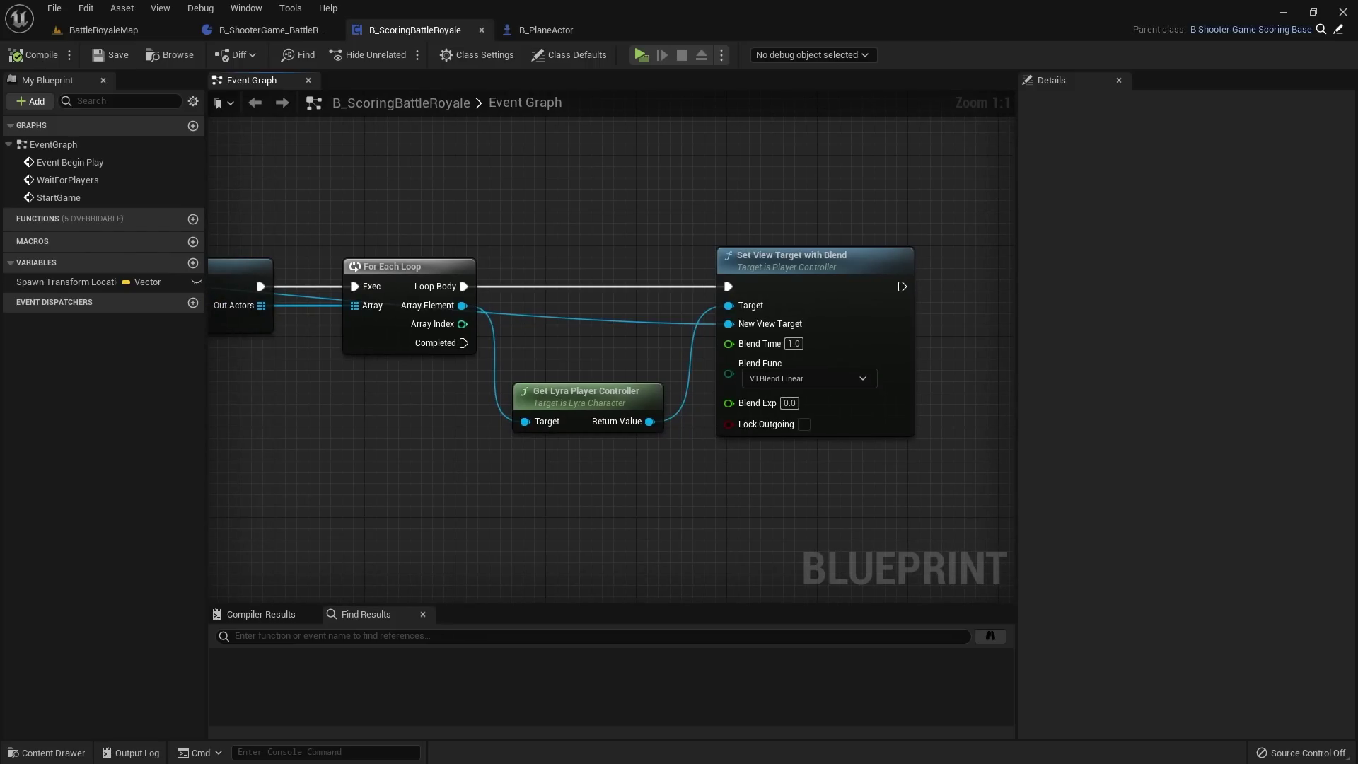
{"action": "scroll", "coordinate": [741, 288], "scroll_direction": "down", "scroll_amount": 2}
{"action": "right_click_drag", "start_coordinate": [581, 227], "coordinate": [773, 237]}
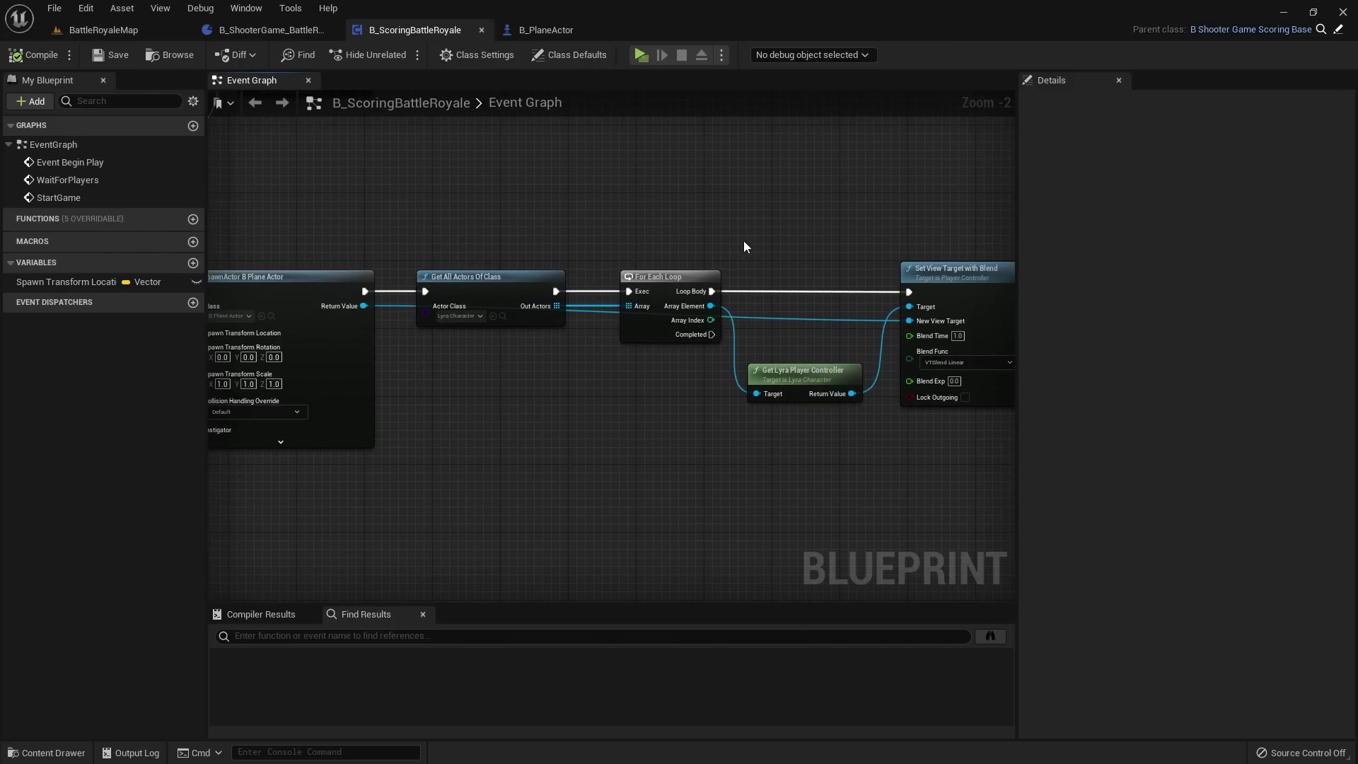
{"action": "scroll", "coordinate": [591, 249], "scroll_direction": "down", "scroll_amount": 2}
{"action": "right_click_drag", "start_coordinate": [469, 300], "coordinate": [400, 368]}
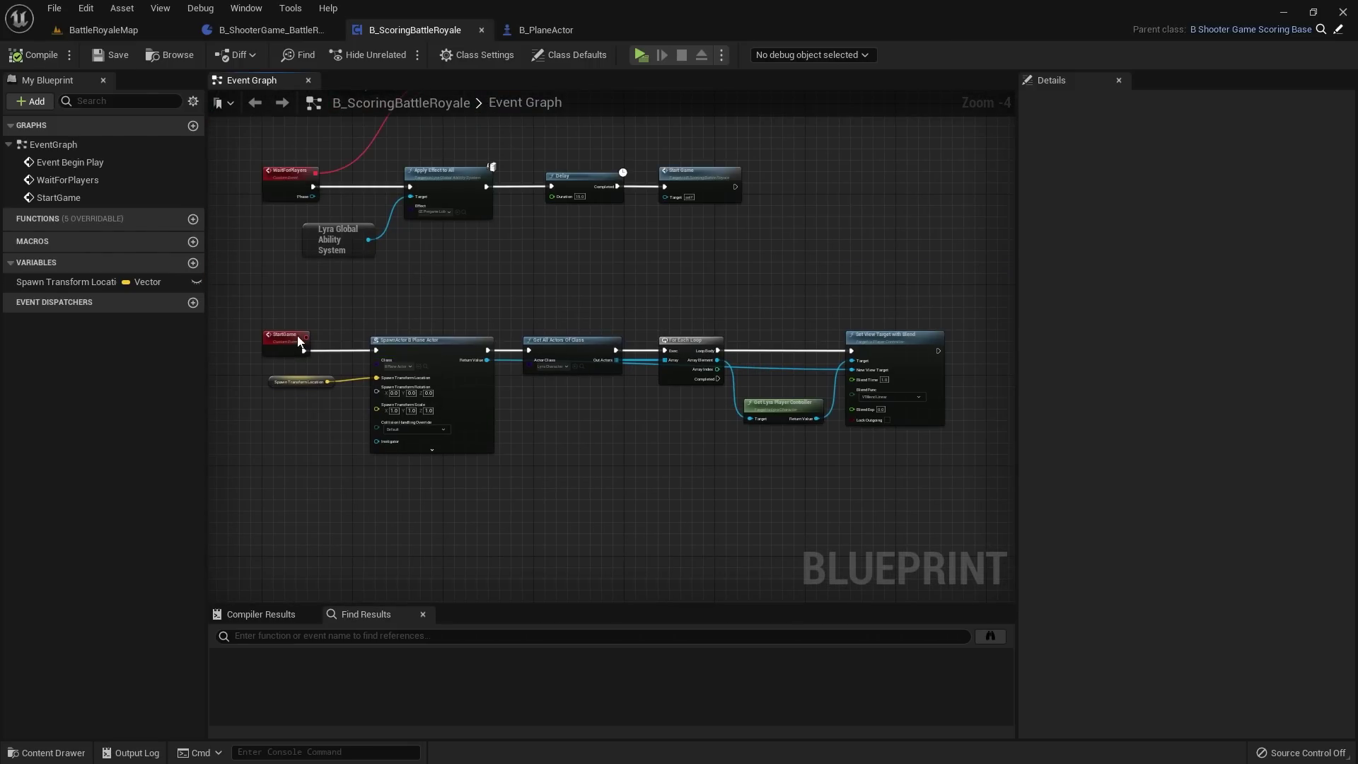
{"action": "right_click_drag", "start_coordinate": [616, 356], "coordinate": [510, 346]}
{"action": "scroll", "coordinate": [785, 353], "scroll_direction": "up", "scroll_amount": 2}
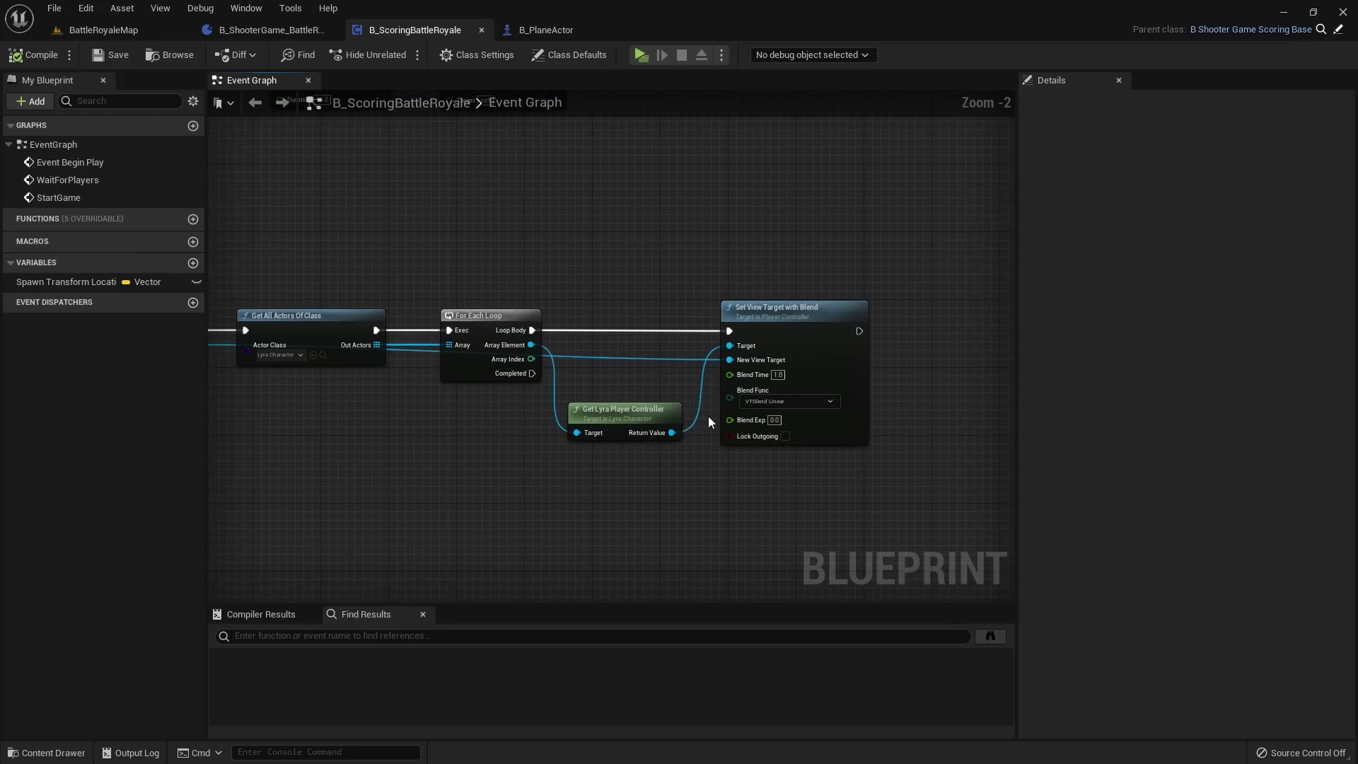
{"action": "right_click_drag", "start_coordinate": [587, 323], "coordinate": [737, 321]}
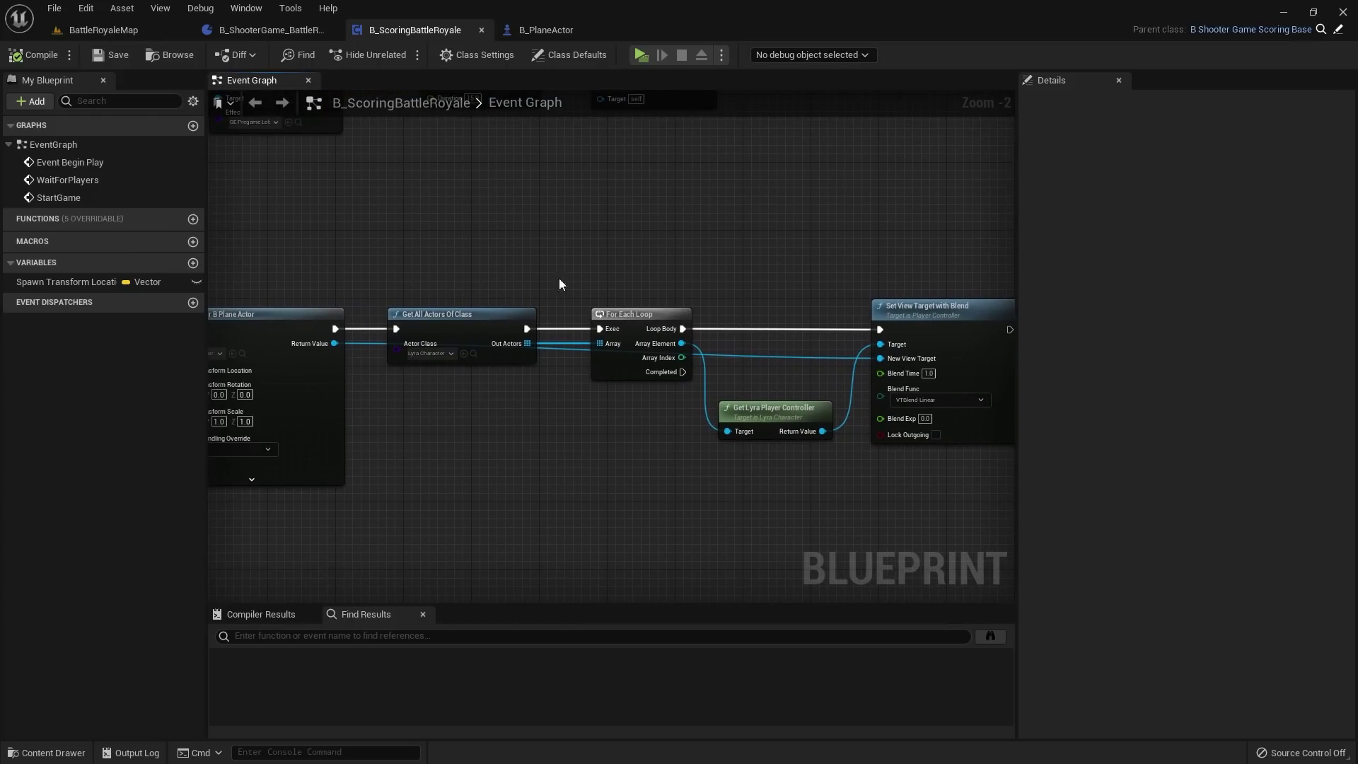
Step: Return to BattleRoyaleMap, check the play options and bring the camera low over the landscape as the players' spawn location
{"action": "left_click", "coordinate": [549, 35]}
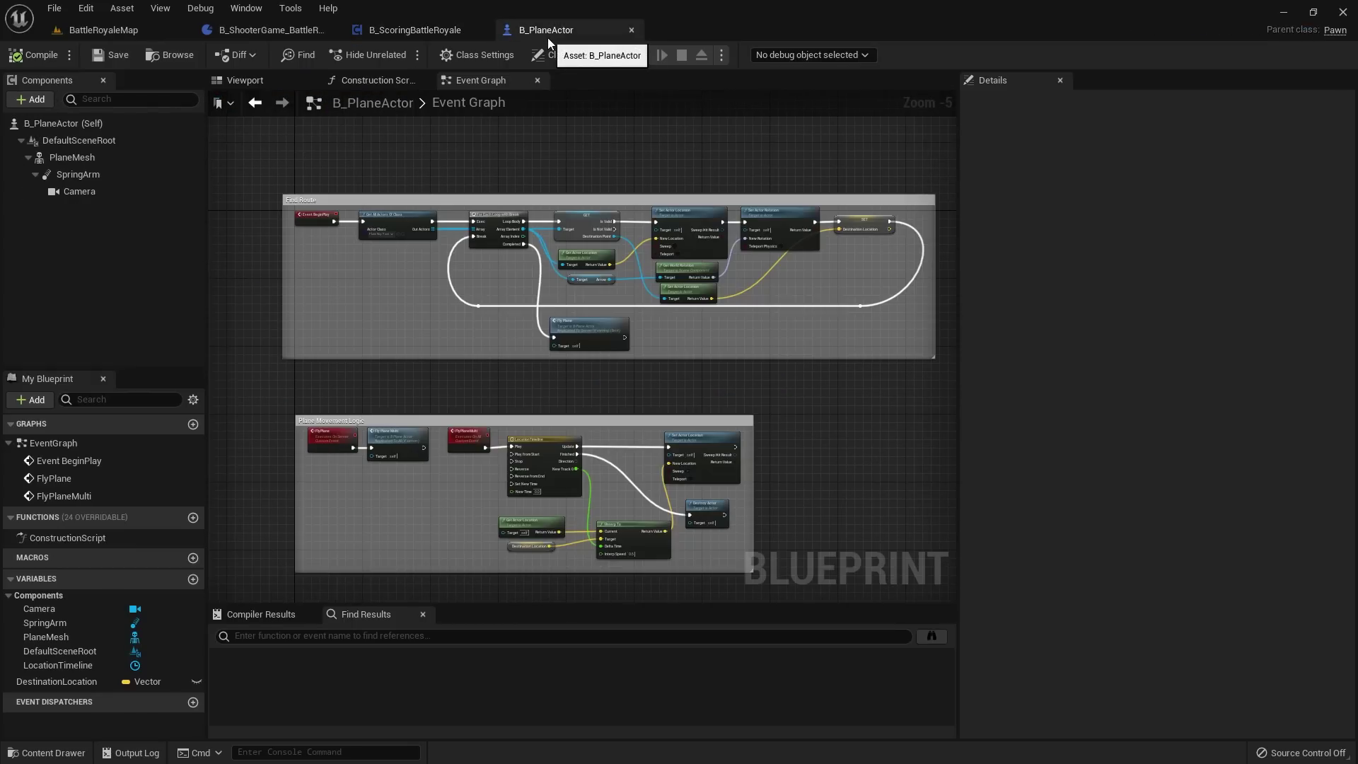
{"action": "left_click", "coordinate": [145, 34]}
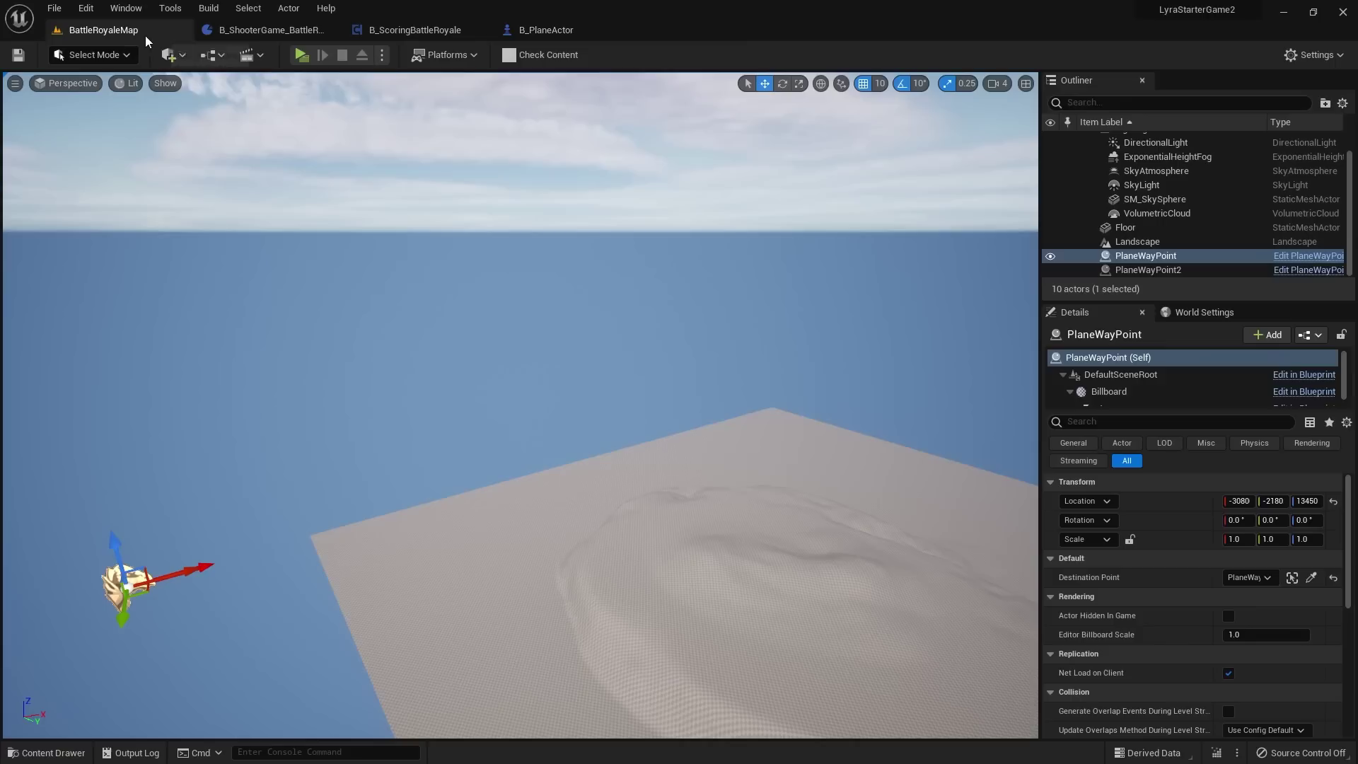
{"action": "key", "text": "w"}
{"action": "mouse_move", "coordinate": [662, 343]}
{"action": "right_mouse_down"}
{"action": "mouse_move", "coordinate": [696, 386]}
{"action": "mouse_move", "coordinate": [651, 324]}
{"action": "right_mouse_up"}
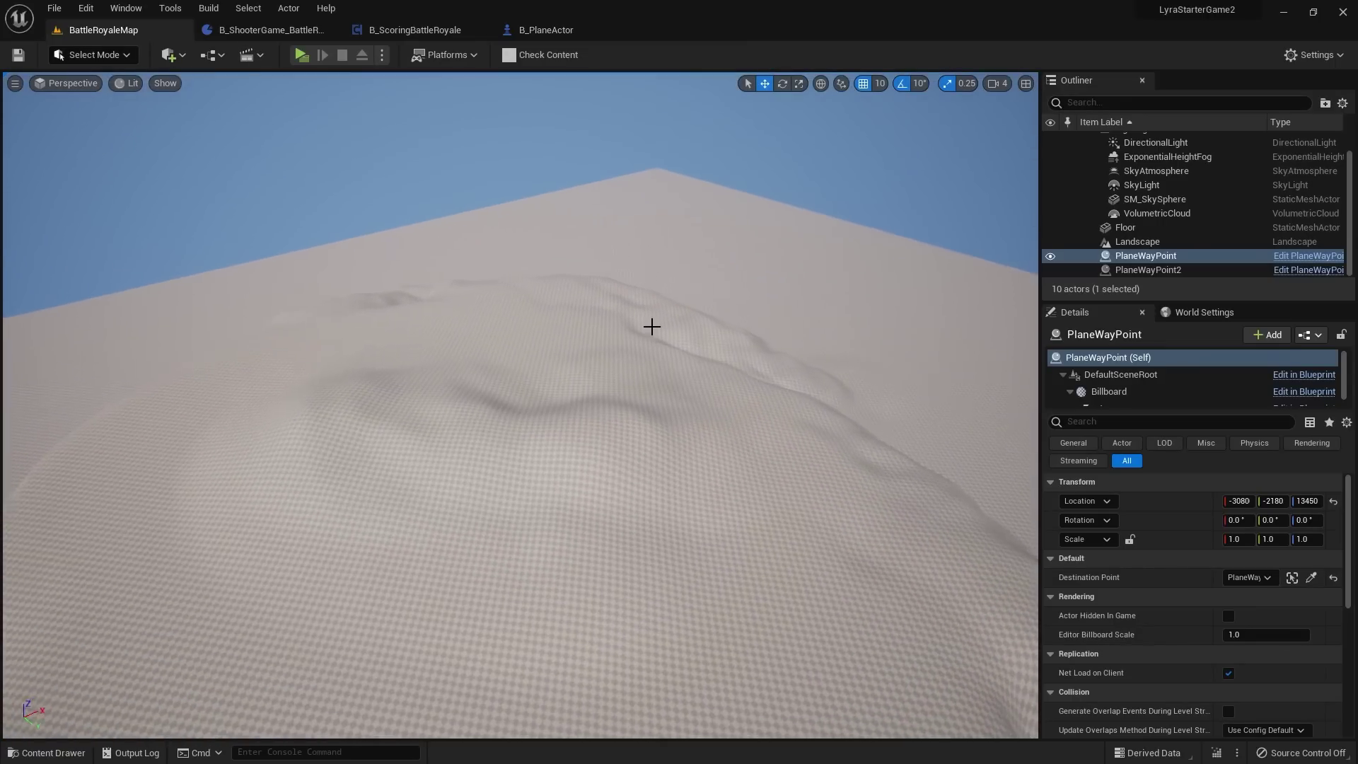
{"action": "left_click", "coordinate": [381, 55]}
{"action": "left_click", "coordinate": [678, 344]}
{"action": "right_click_drag", "start_coordinate": [679, 224], "coordinate": [675, 245]}
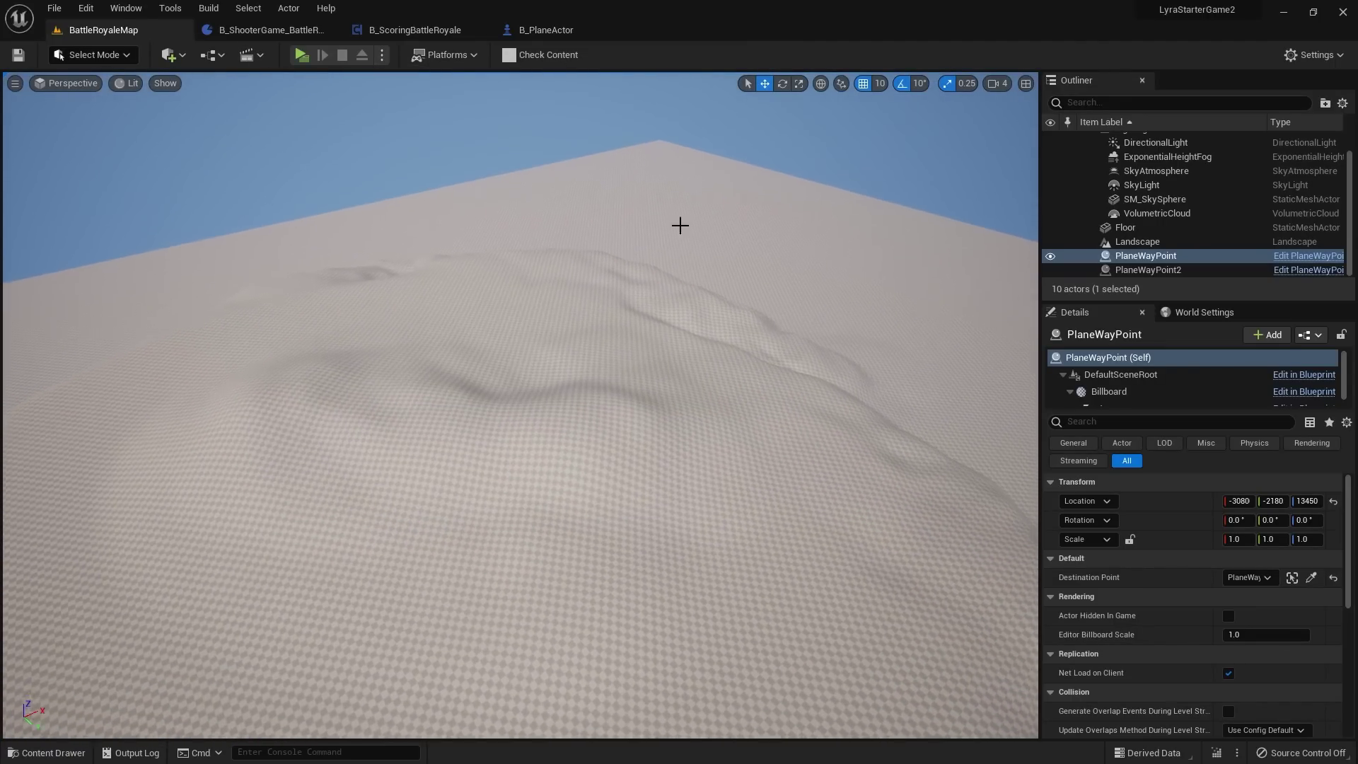
{"action": "left_click", "coordinate": [382, 57]}
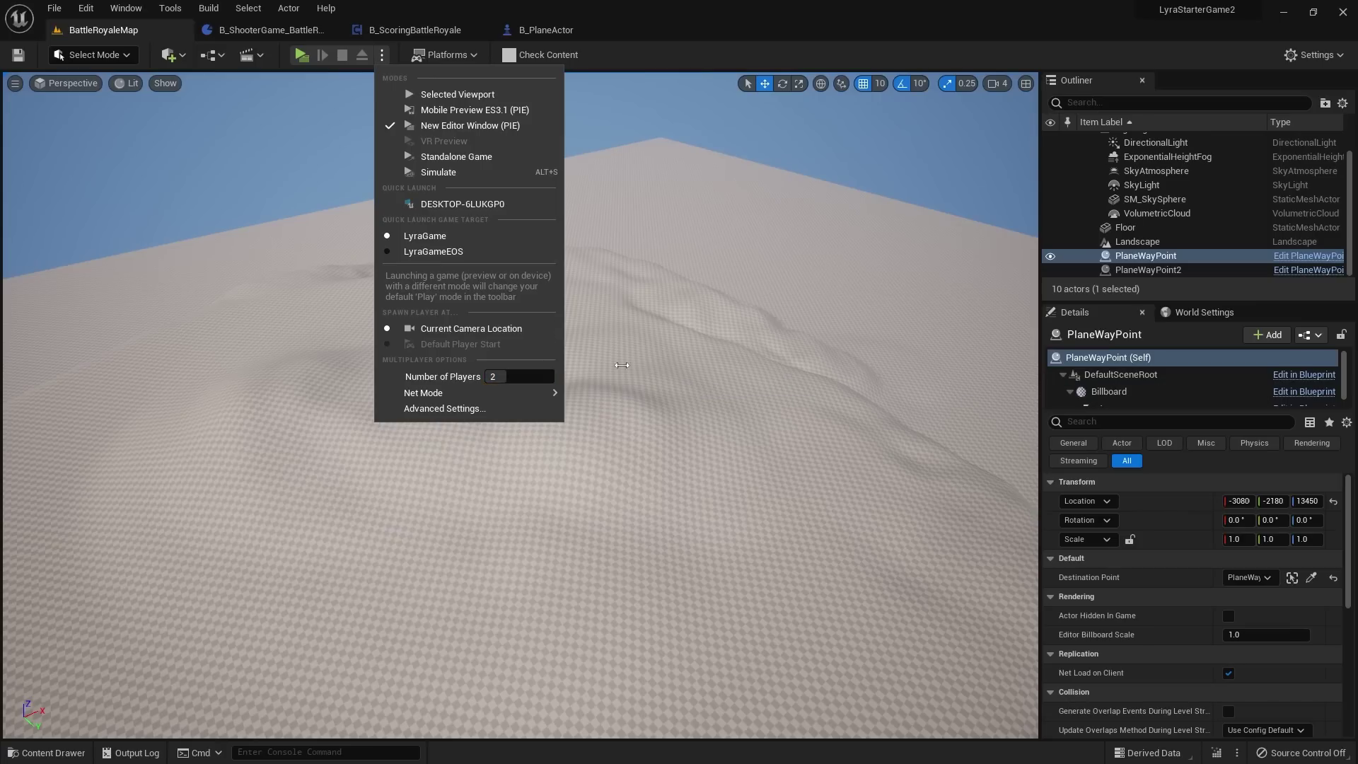
{"action": "key", "text": "w"}
{"action": "right_click_drag", "start_coordinate": [622, 365], "coordinate": [657, 354]}
{"action": "key", "text": "w"}
{"action": "right_click_drag", "start_coordinate": [606, 209], "coordinate": [637, 206]}
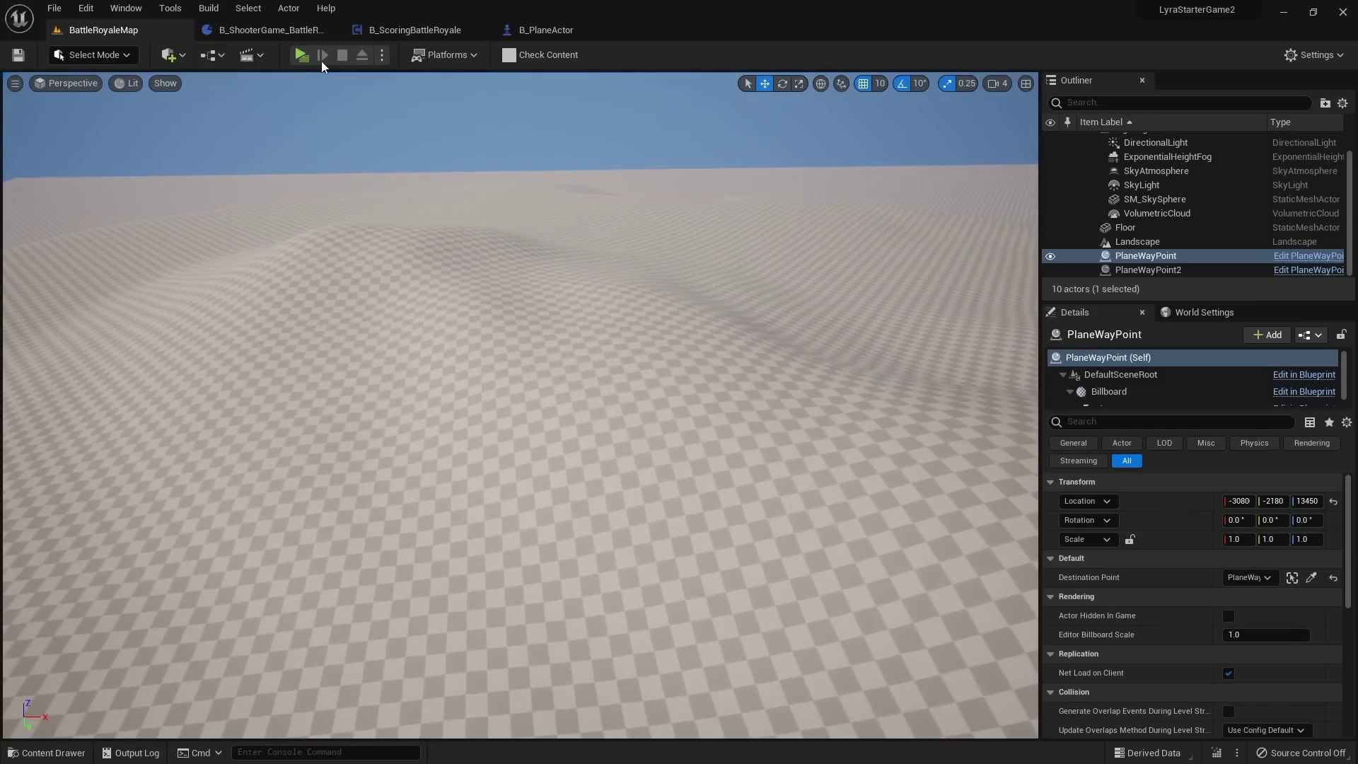
Step: Play the map with two clients, move and shoot with the first character, and wait for the plane view
{"action": "left_click", "coordinate": [307, 58]}
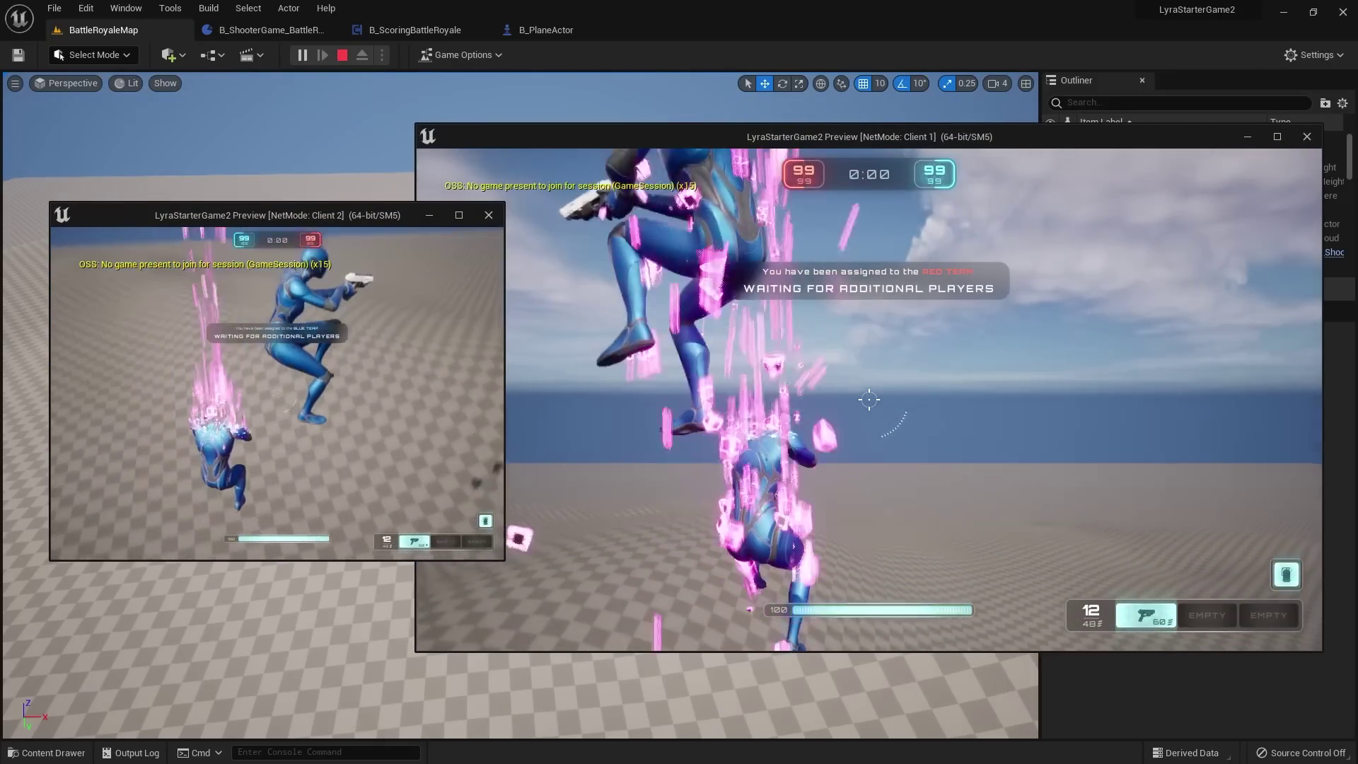
{"action": "key", "text": "super"}
{"action": "left_click", "coordinate": [696, 396]}
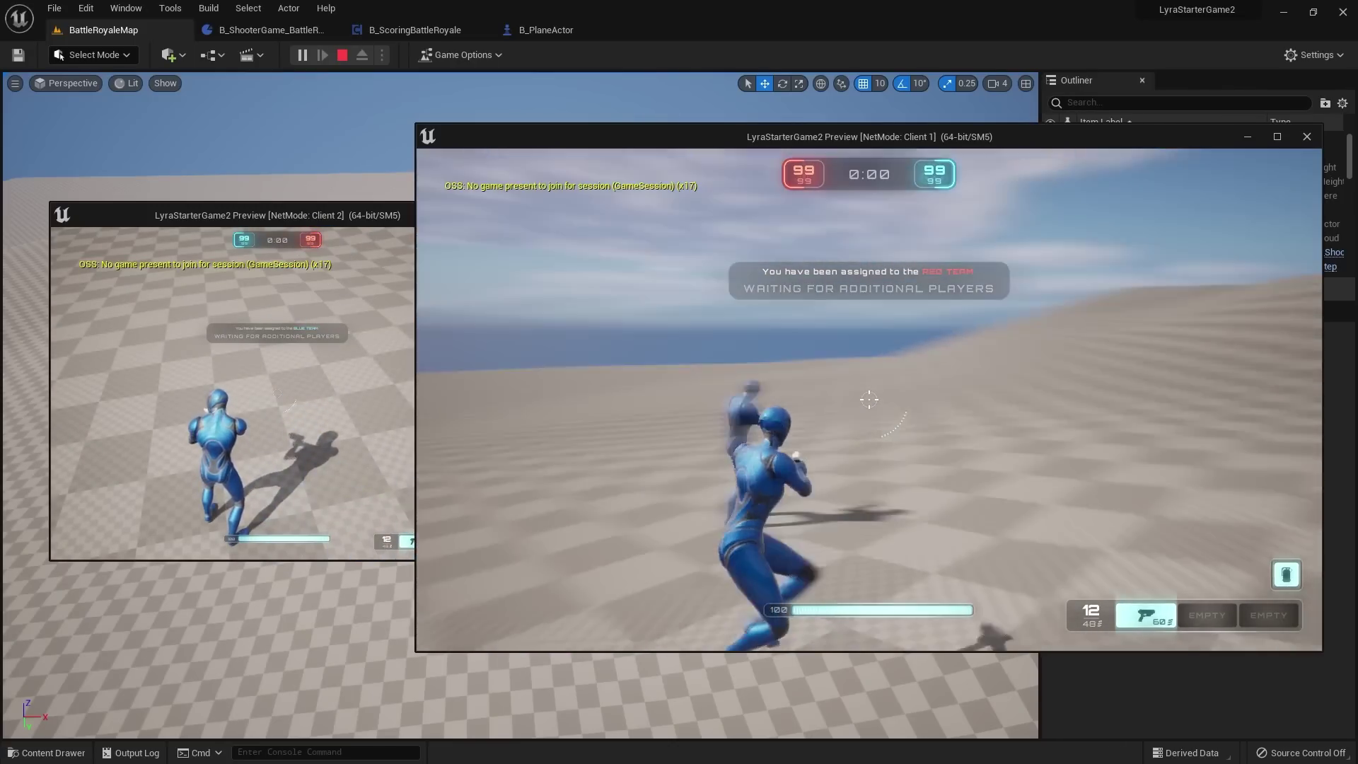
{"action": "left_click", "coordinate": [869, 399]}
{"action": "left_click", "coordinate": [869, 400]}
{"action": "left_click", "coordinate": [869, 399]}
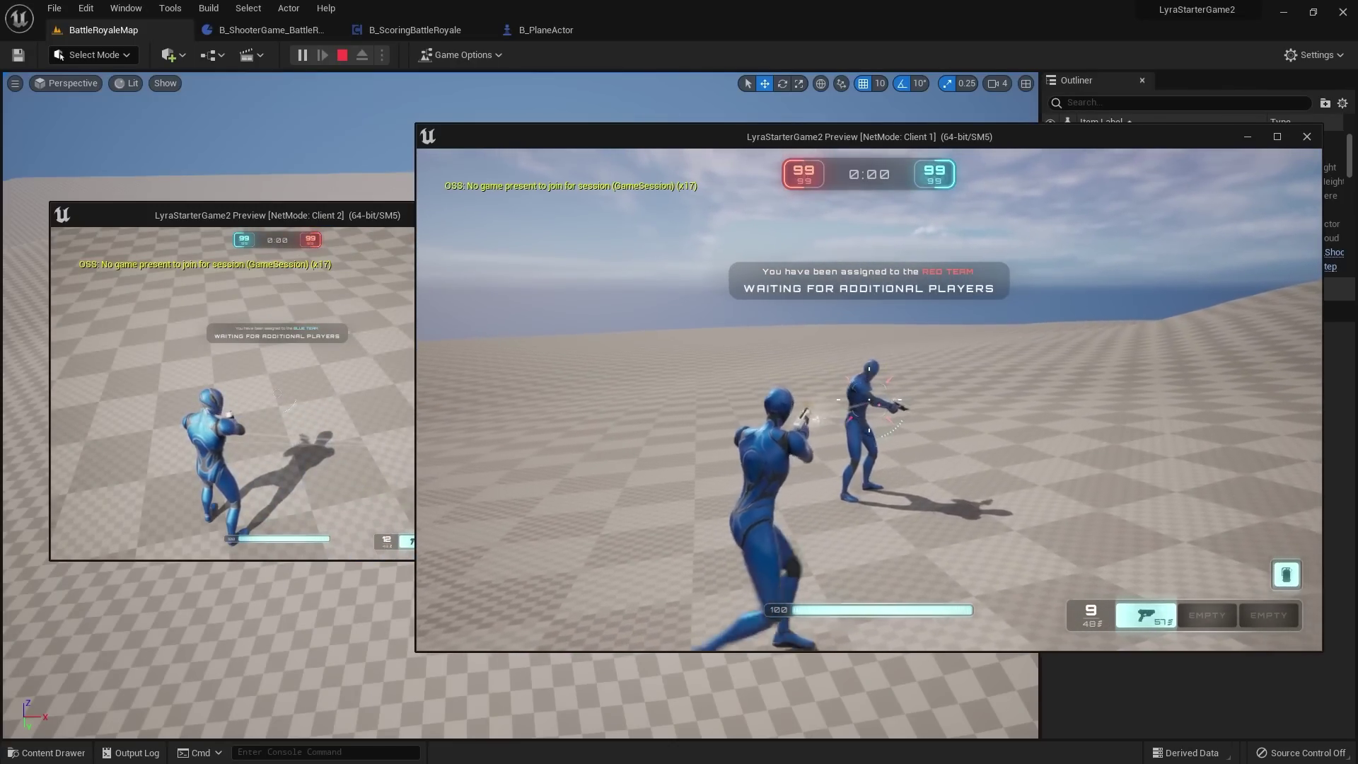
{"action": "left_click", "coordinate": [869, 400]}
{"action": "left_click", "coordinate": [869, 399]}
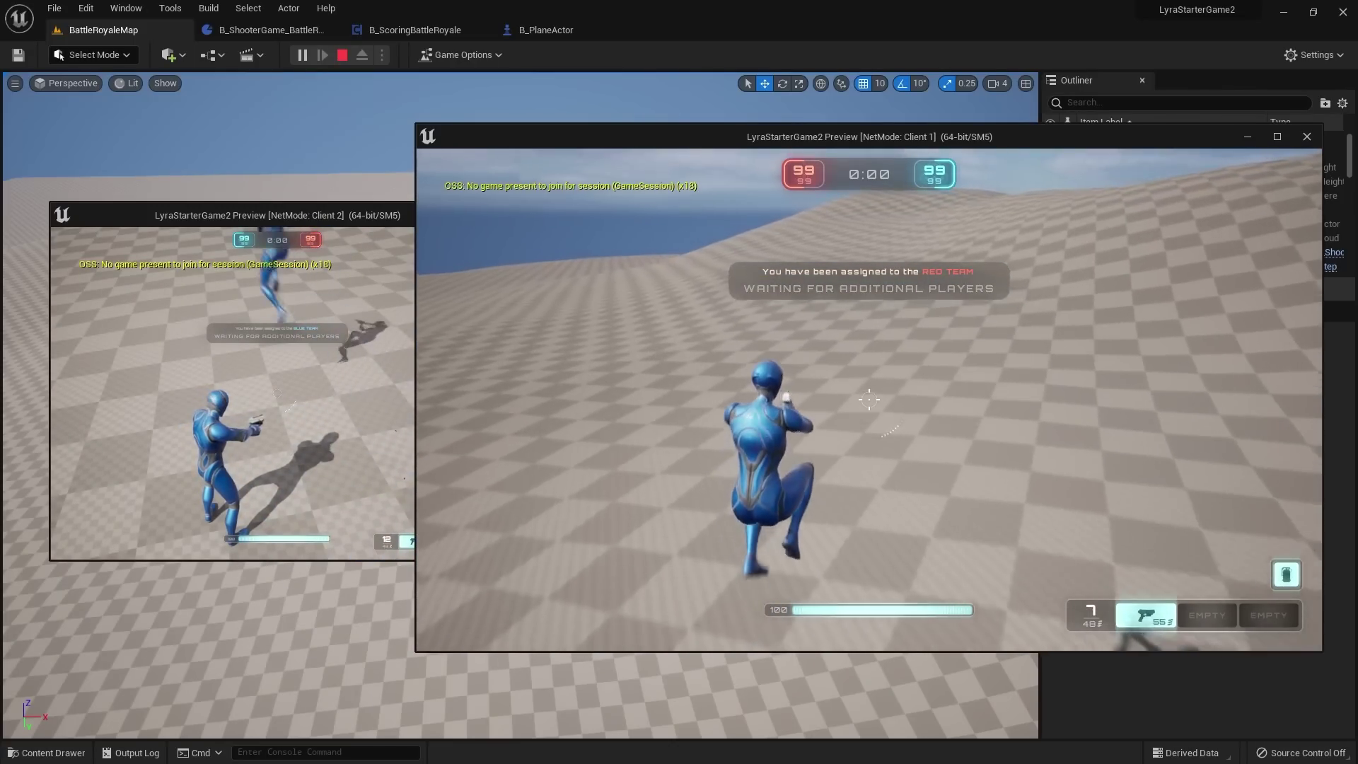
{"action": "key", "text": "r"}
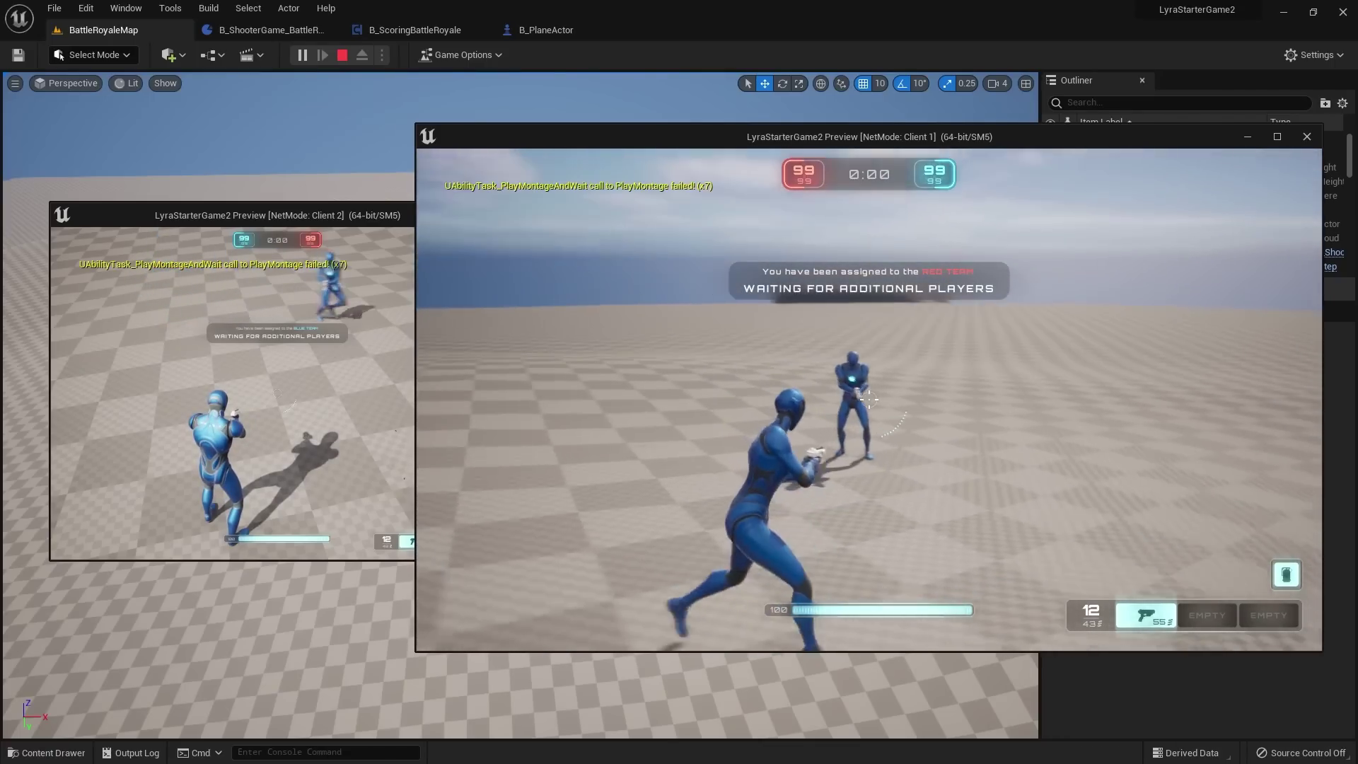
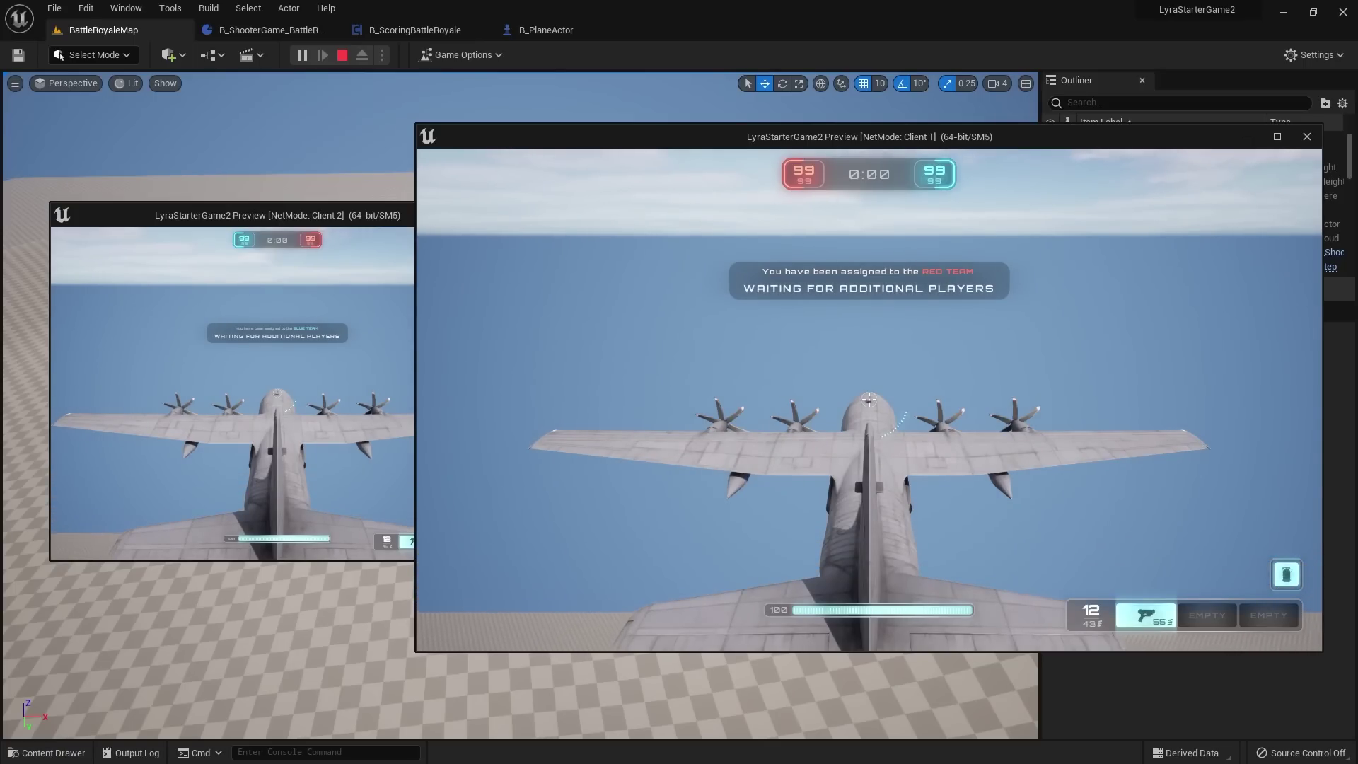
Step: Stop the play session and return to the landscape view in BattleRoyaleMap
{"action": "key", "text": "Escape"}
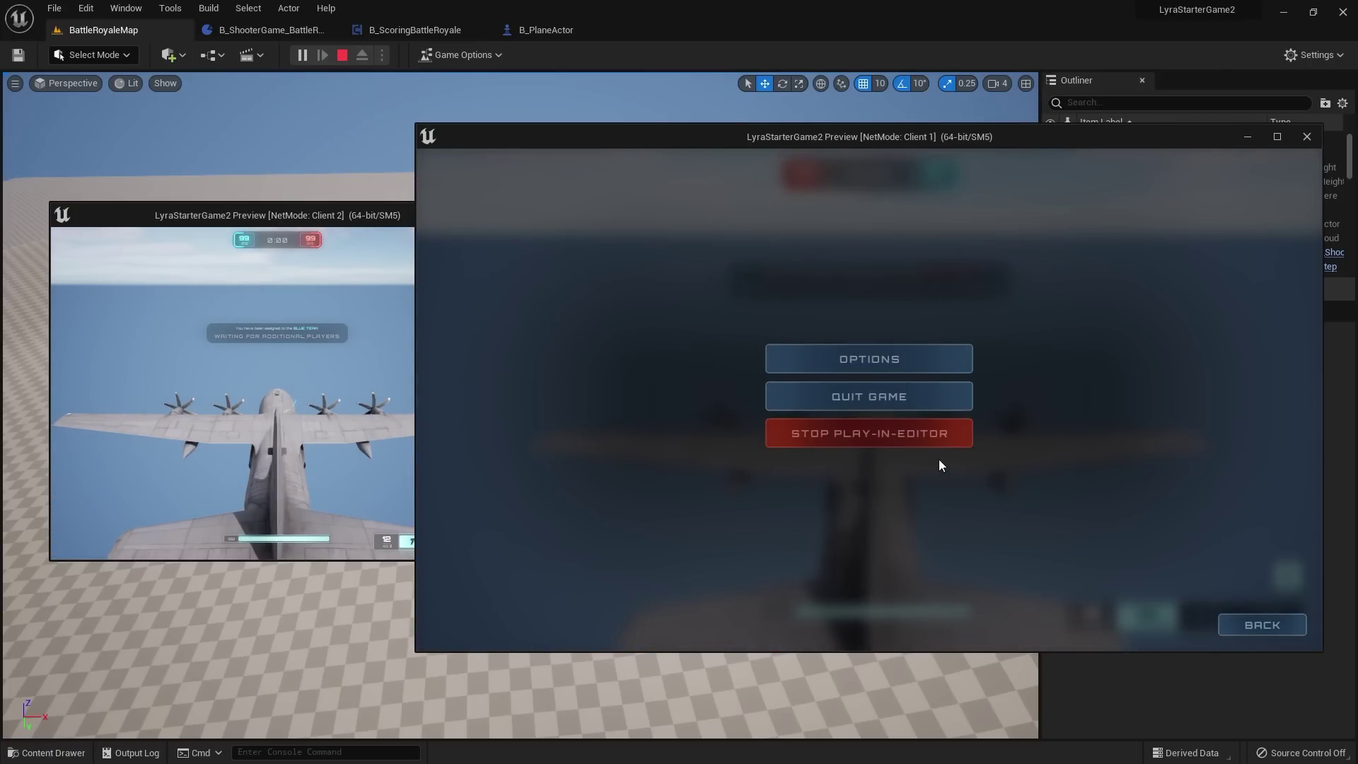
{"action": "left_click", "coordinate": [929, 441]}
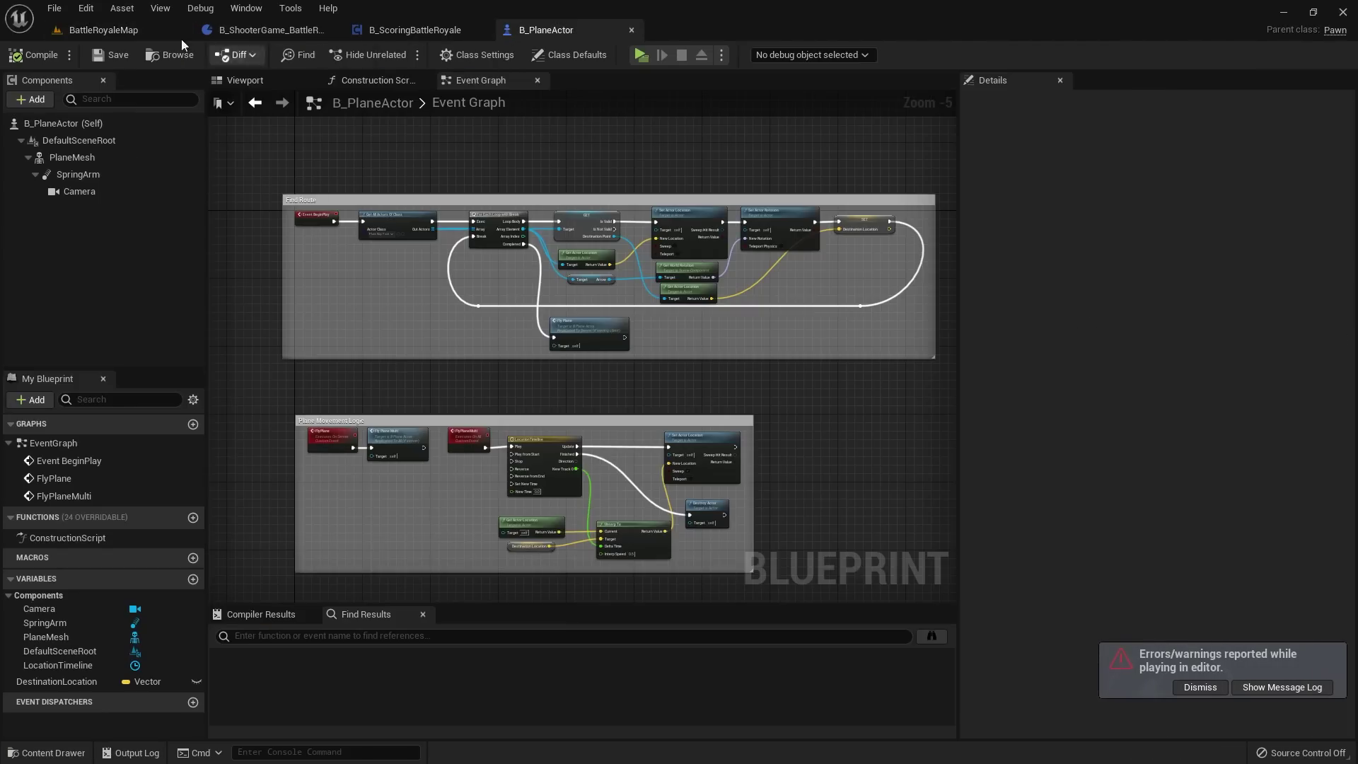
{"action": "left_click", "coordinate": [125, 33]}
{"action": "scroll", "coordinate": [676, 145], "scroll_direction": "down", "scroll_amount": 10}
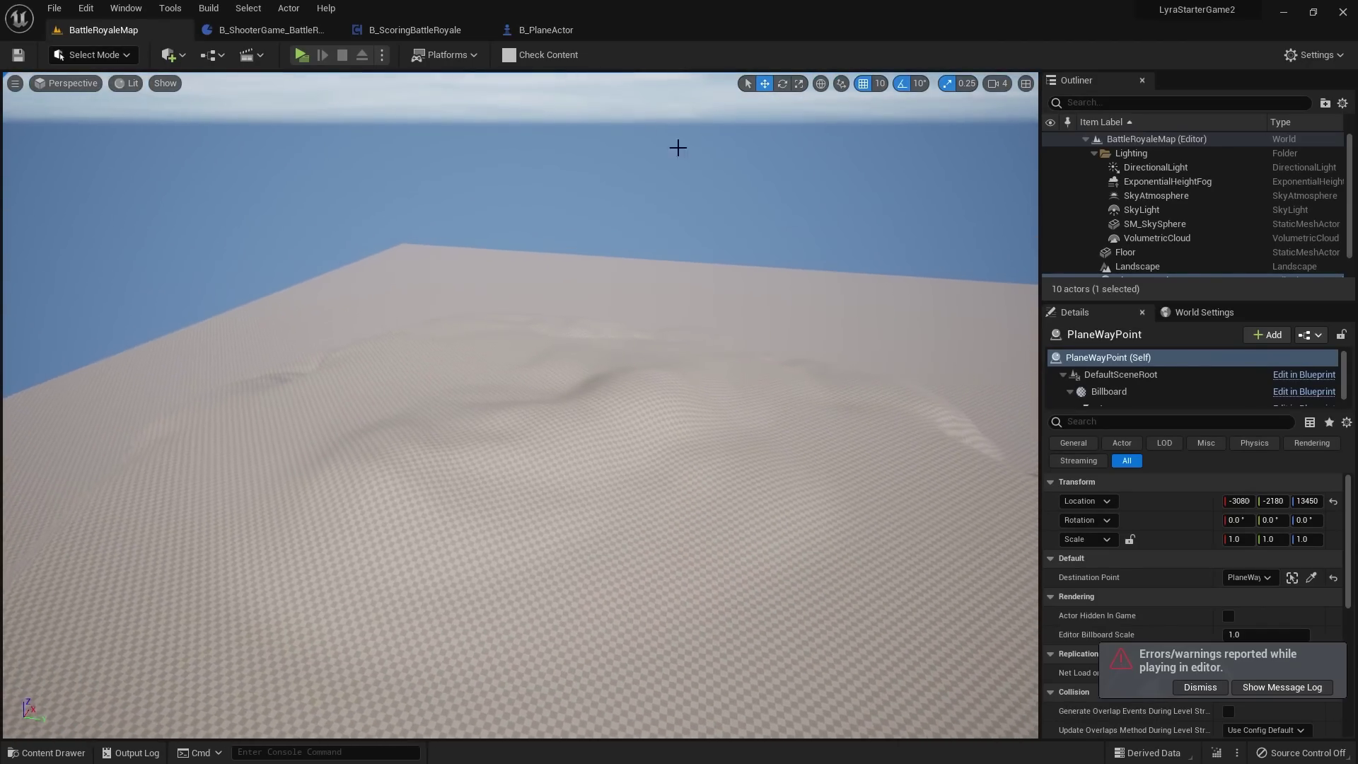
Step: Assign BPA_West_Transport_C130J as the Anim Class of the PlaneMesh component in B_PlaneActor
{"action": "left_click", "coordinate": [559, 30]}
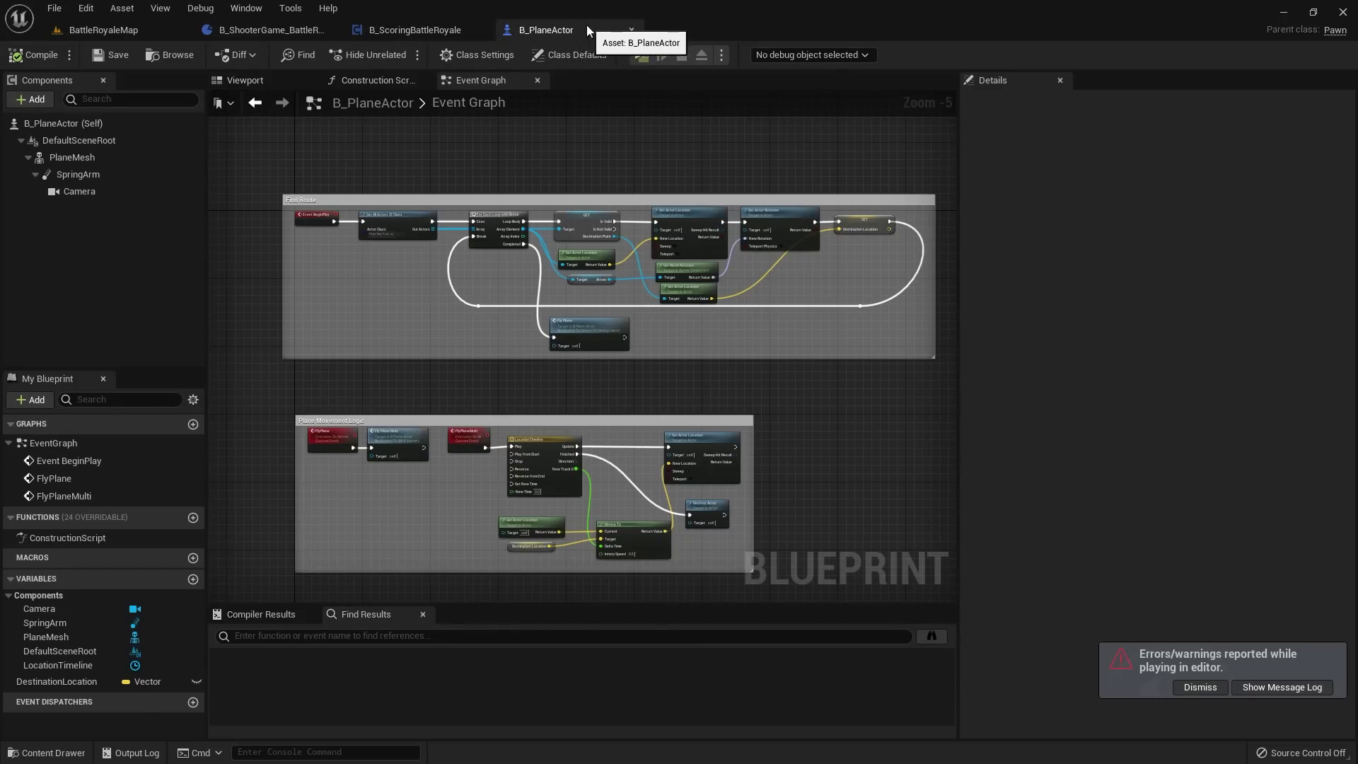
{"action": "left_click", "coordinate": [248, 80]}
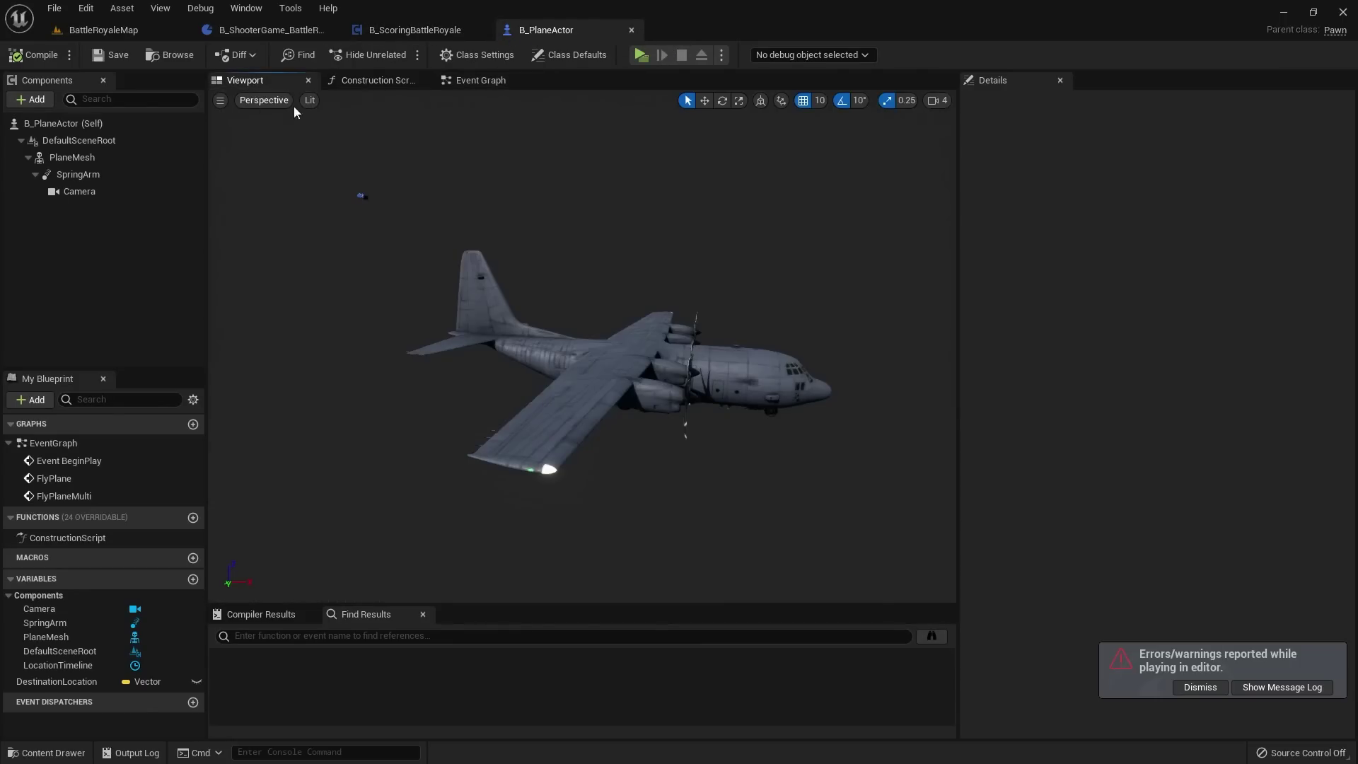
{"action": "left_click", "coordinate": [726, 394]}
{"action": "scroll", "coordinate": [735, 385], "scroll_direction": "up", "scroll_amount": 5}
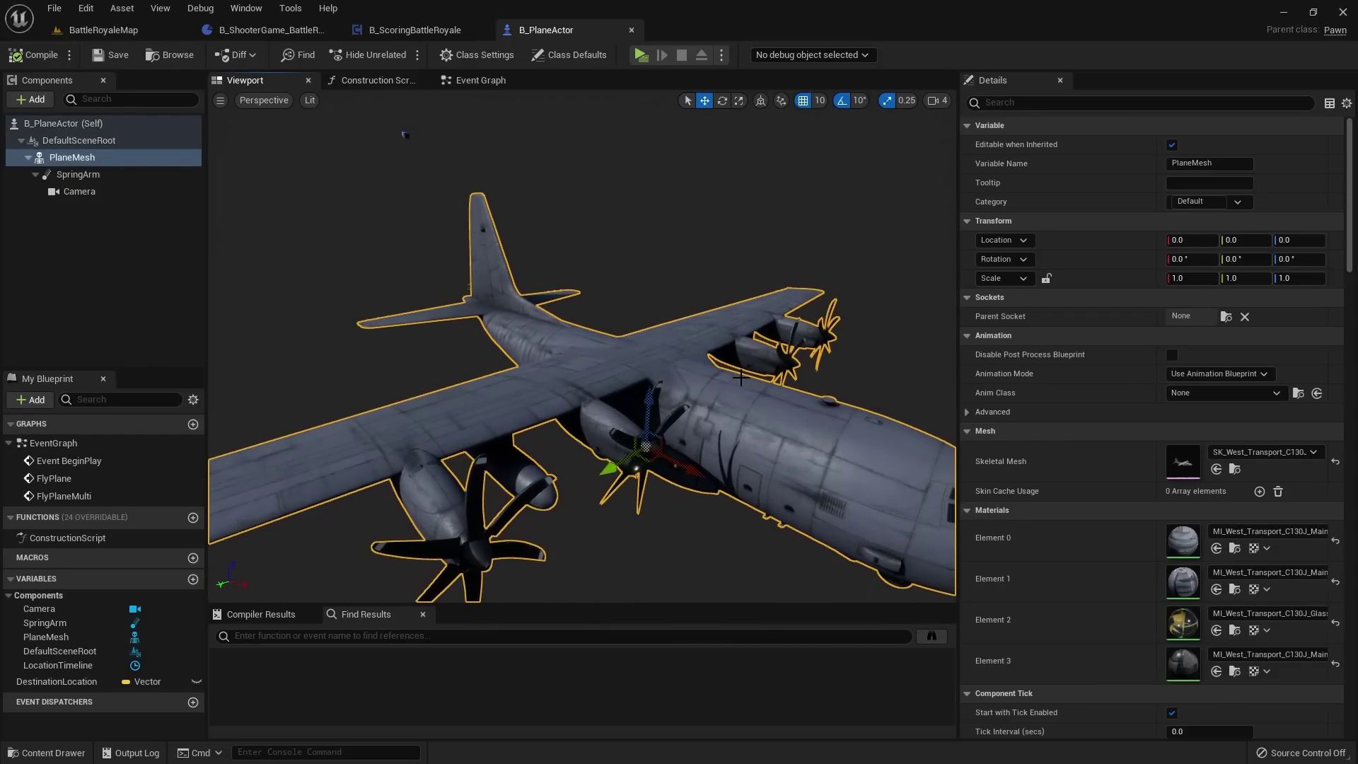
{"action": "right_click_drag", "start_coordinate": [741, 378], "coordinate": [749, 378]}
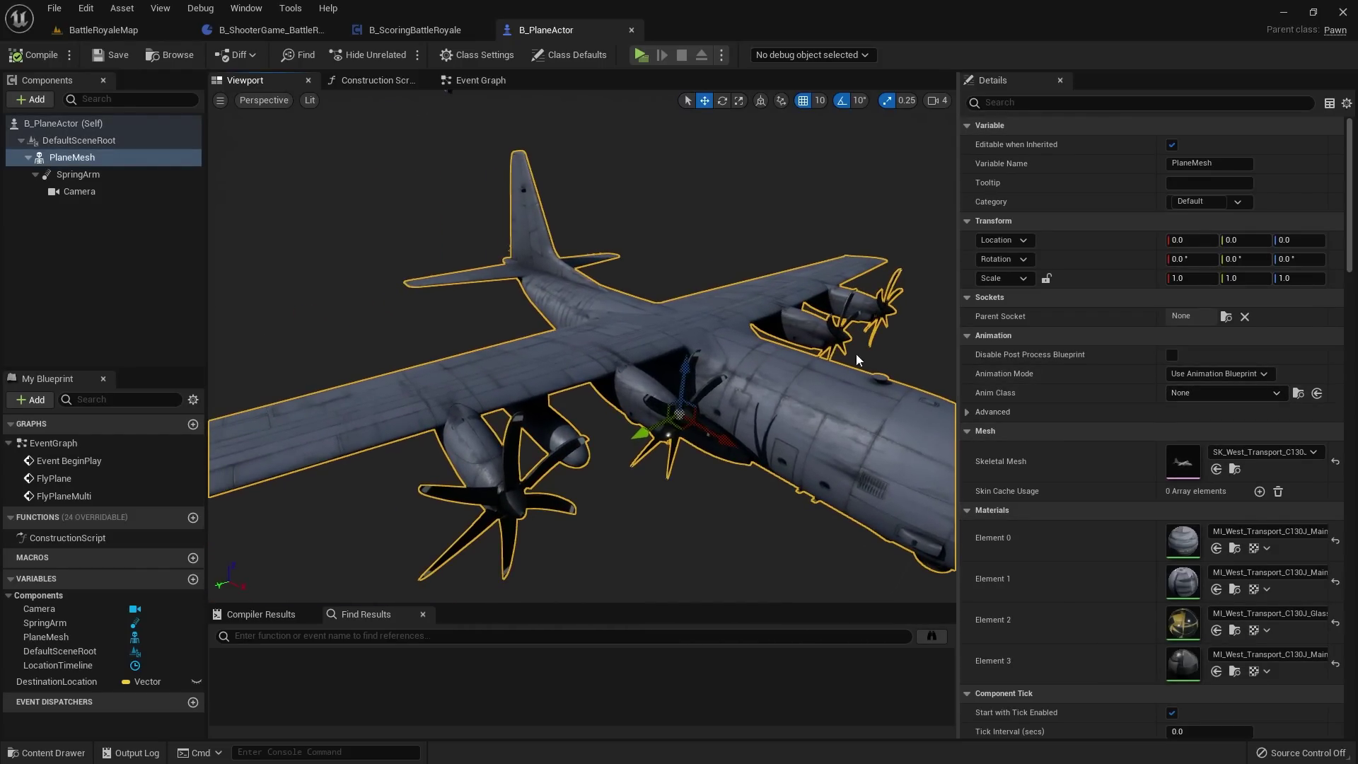
{"action": "right_click_drag", "start_coordinate": [744, 379], "coordinate": [750, 378]}
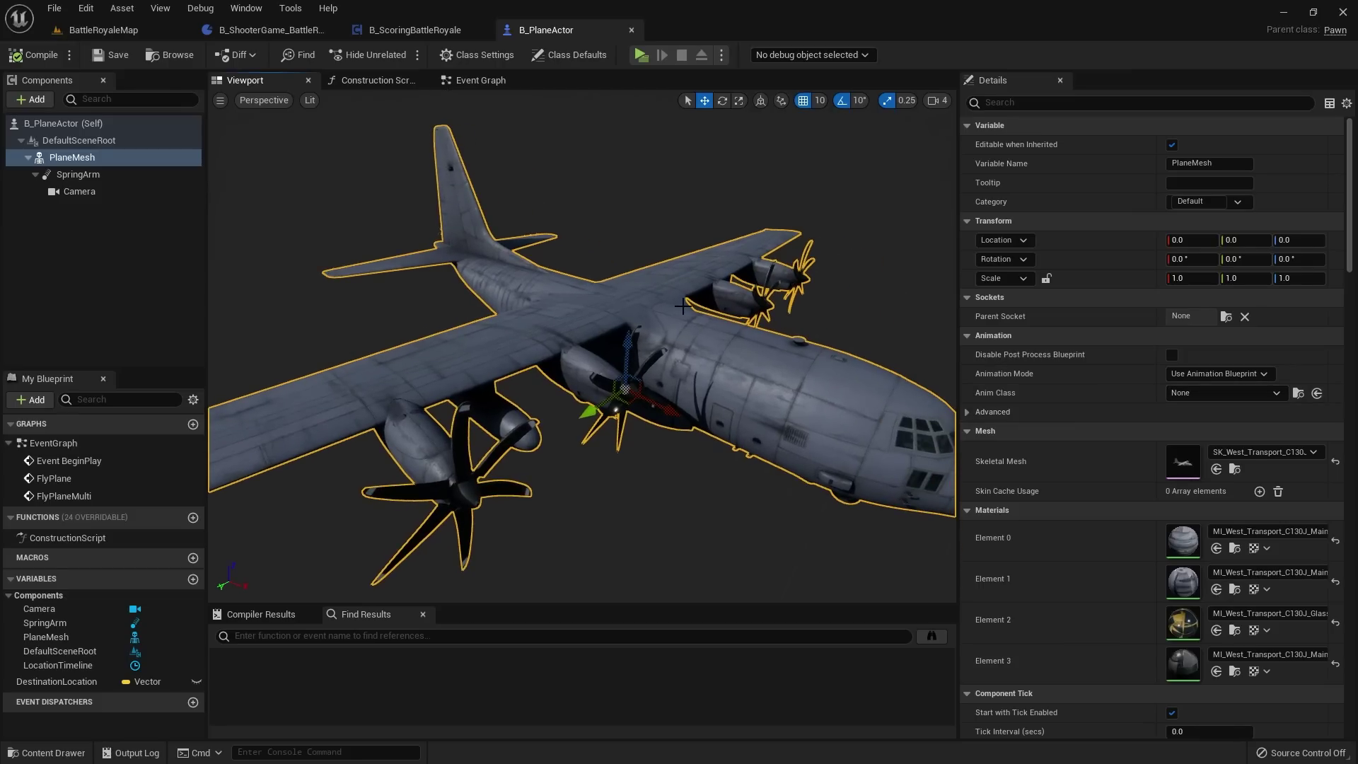
{"action": "left_click", "coordinate": [1192, 396]}
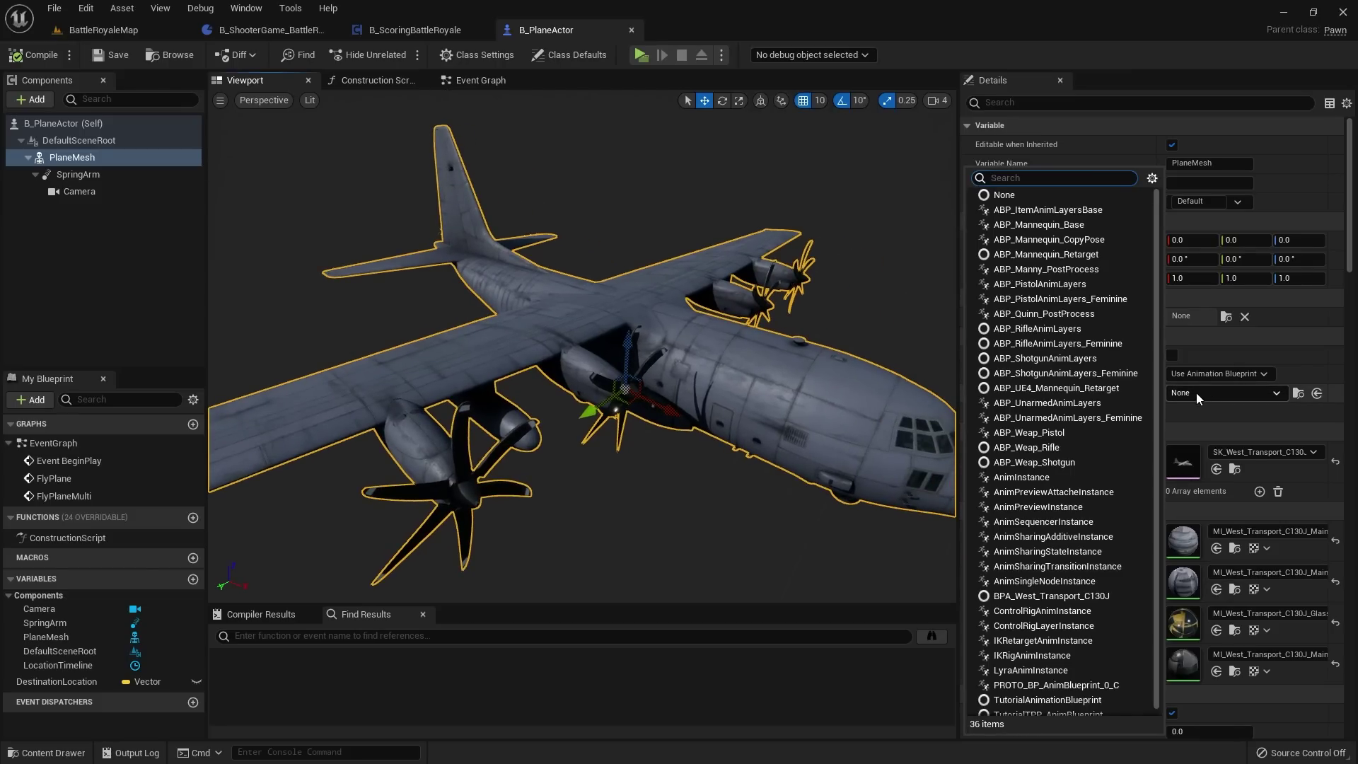
{"action": "left_click", "coordinate": [1195, 392]}
{"action": "left_click", "coordinate": [1177, 392]}
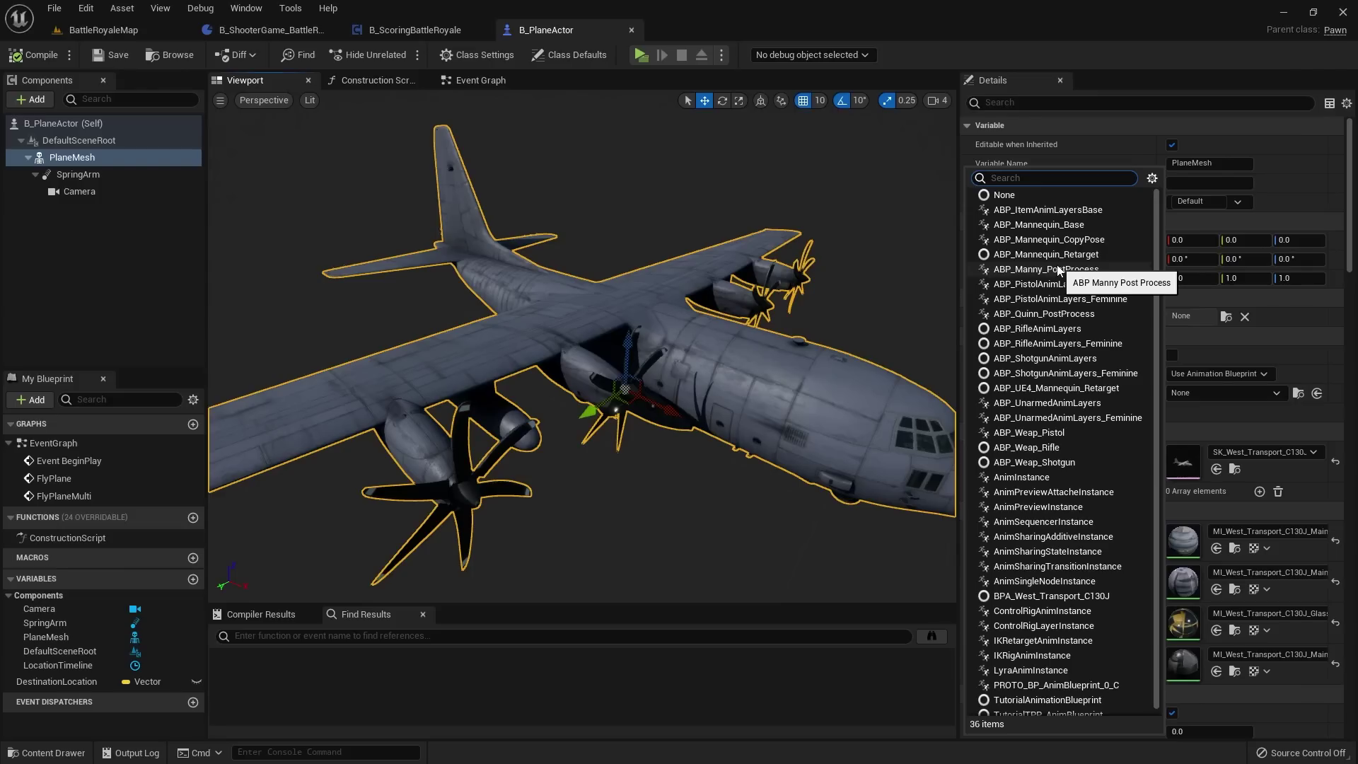
{"action": "type", "text": "c1"}
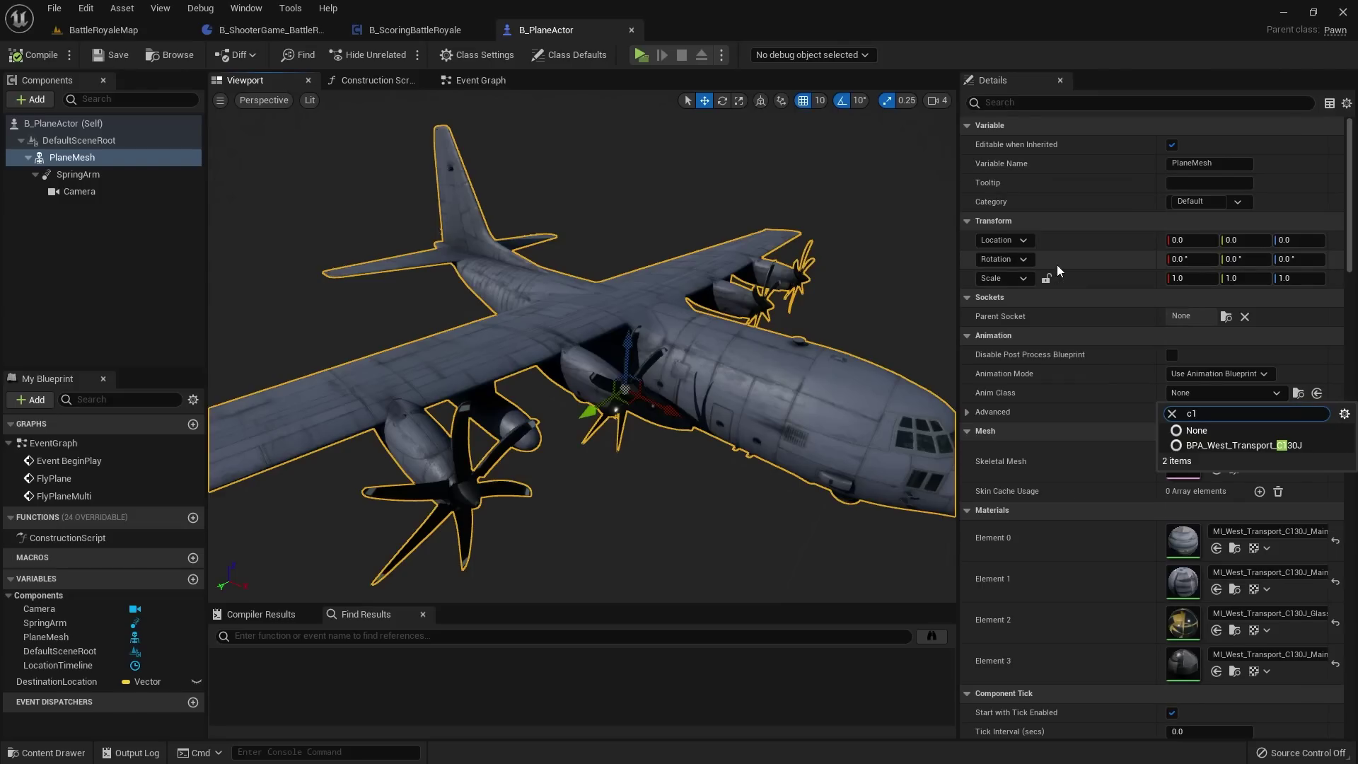
{"action": "left_click", "coordinate": [1257, 446]}
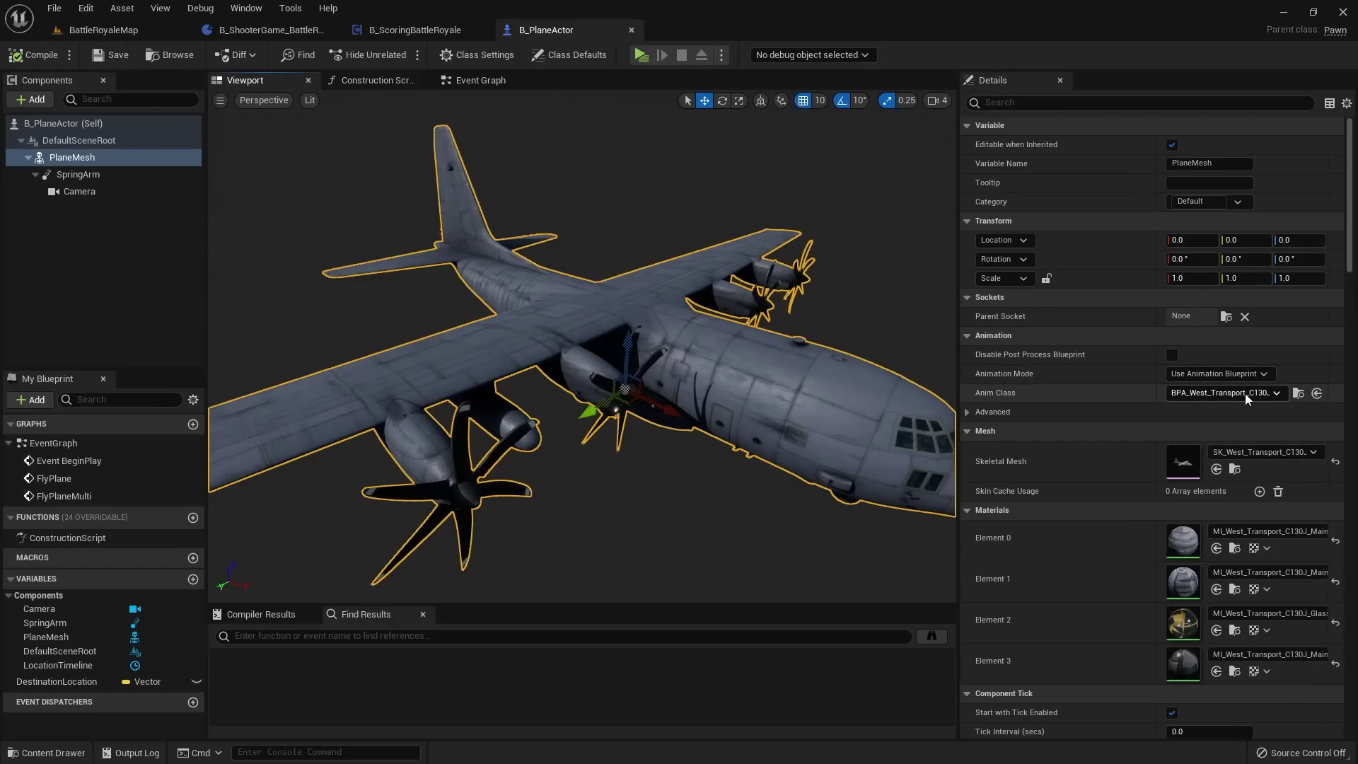
Step: Open the BPA_West_Transport_C130J animation blueprint and bring its previewed aircraft closer to inspect the propellers
{"action": "left_click", "coordinate": [1299, 394]}
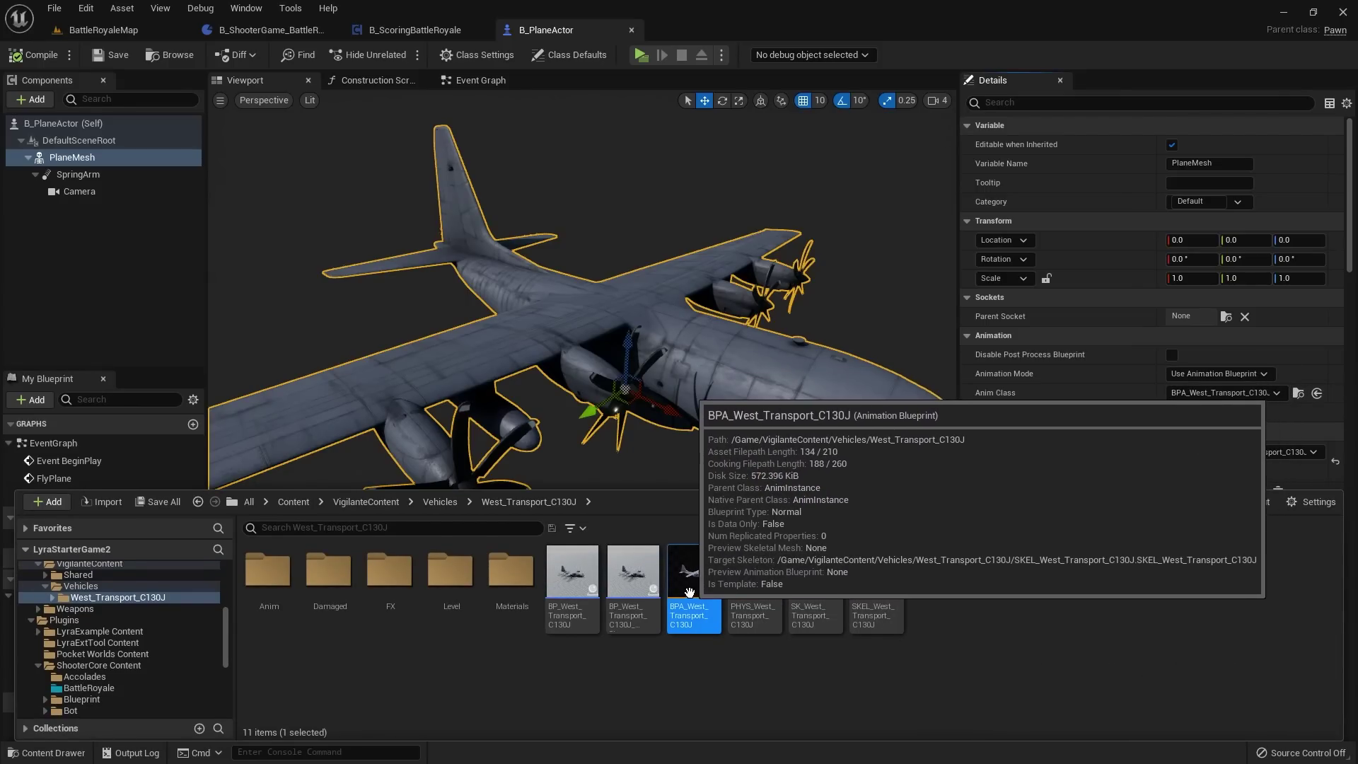
{"action": "double_click", "coordinate": [690, 549]}
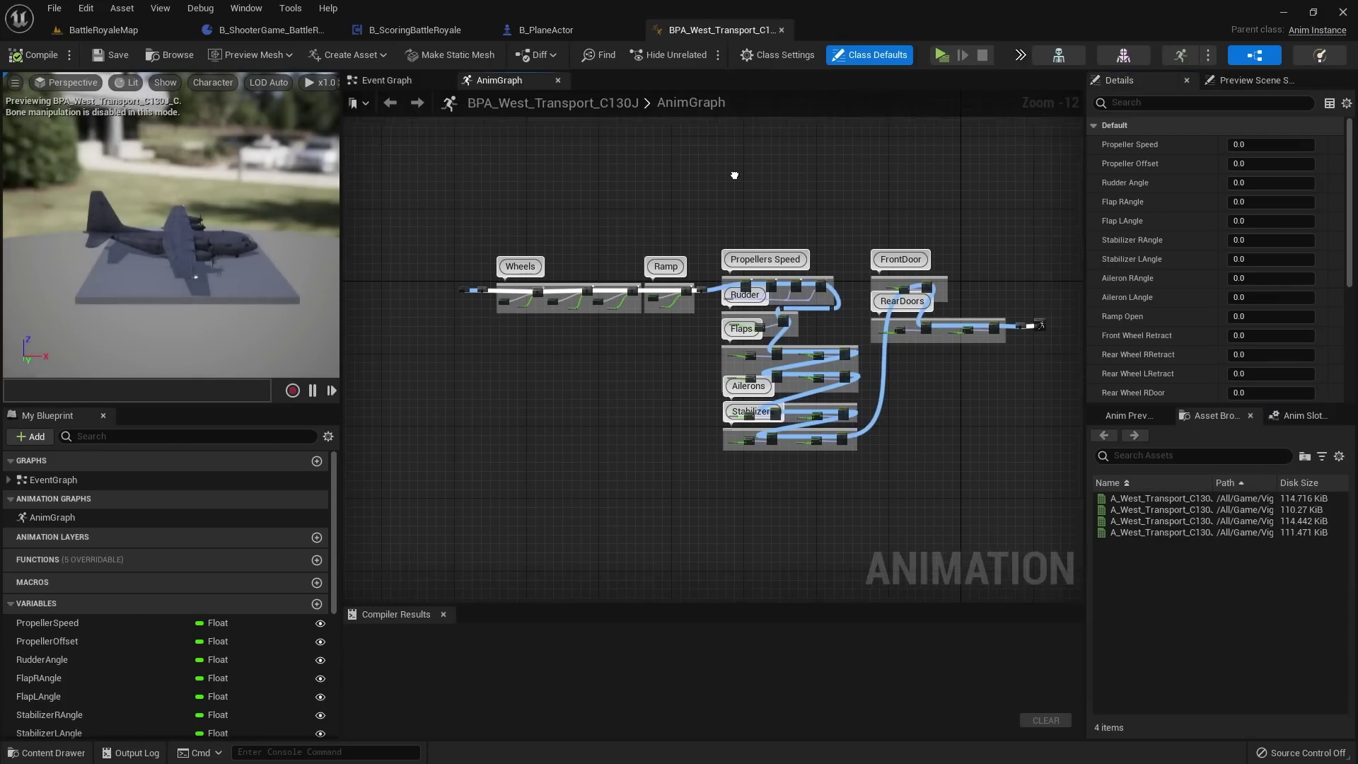
{"action": "left_click_drag", "start_coordinate": [208, 223], "coordinate": [117, 252]}
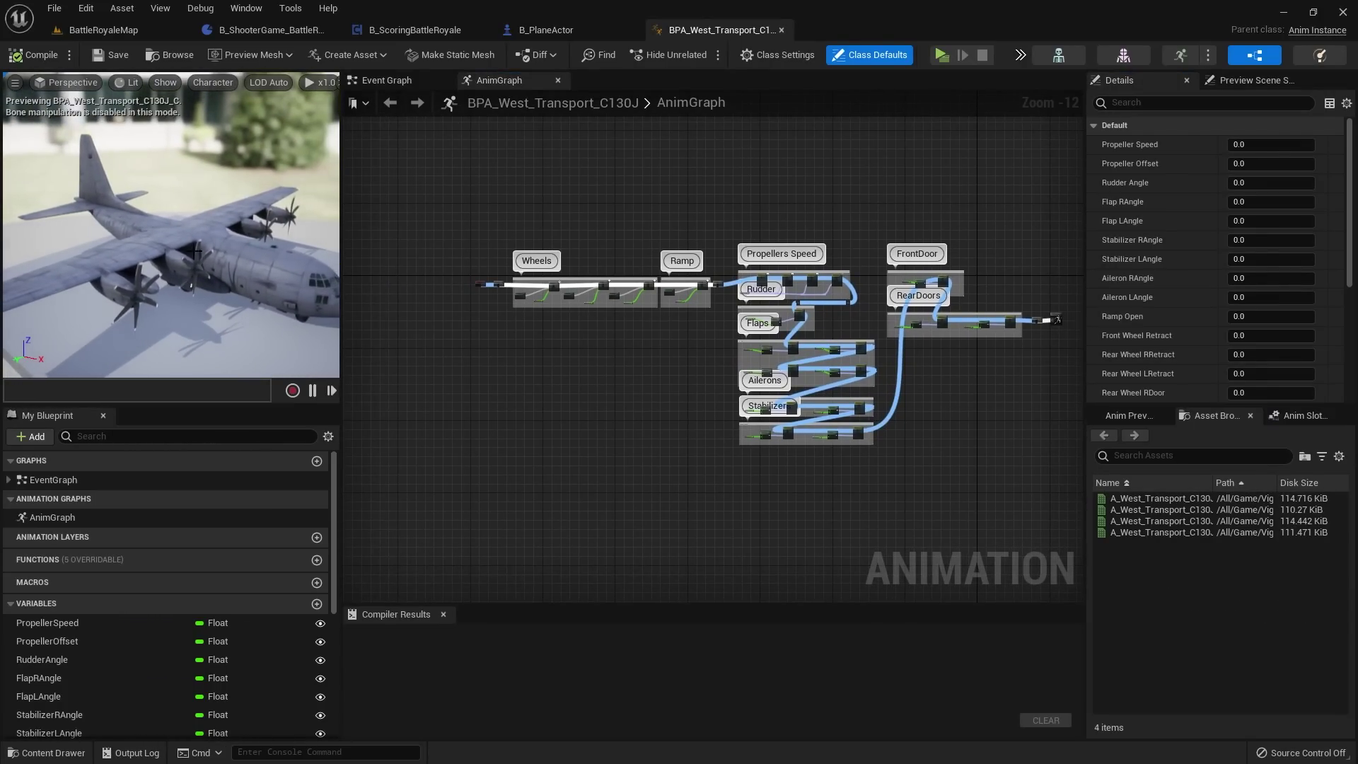
Step: Set the PropellerSpeed variable's default value to 2000, compile and save the animation blueprint, and close it
{"action": "left_click", "coordinate": [37, 624]}
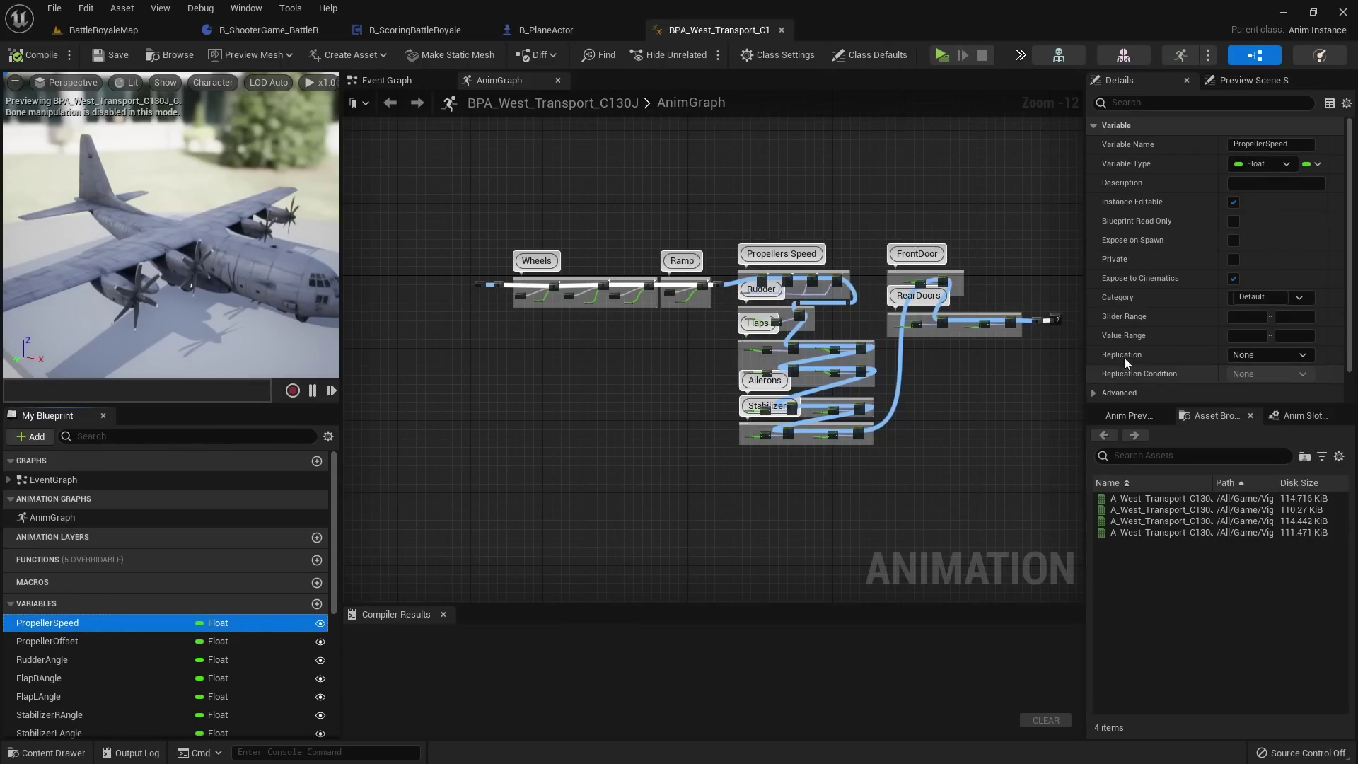
{"action": "scroll", "coordinate": [1192, 224], "scroll_direction": "down", "scroll_amount": 2}
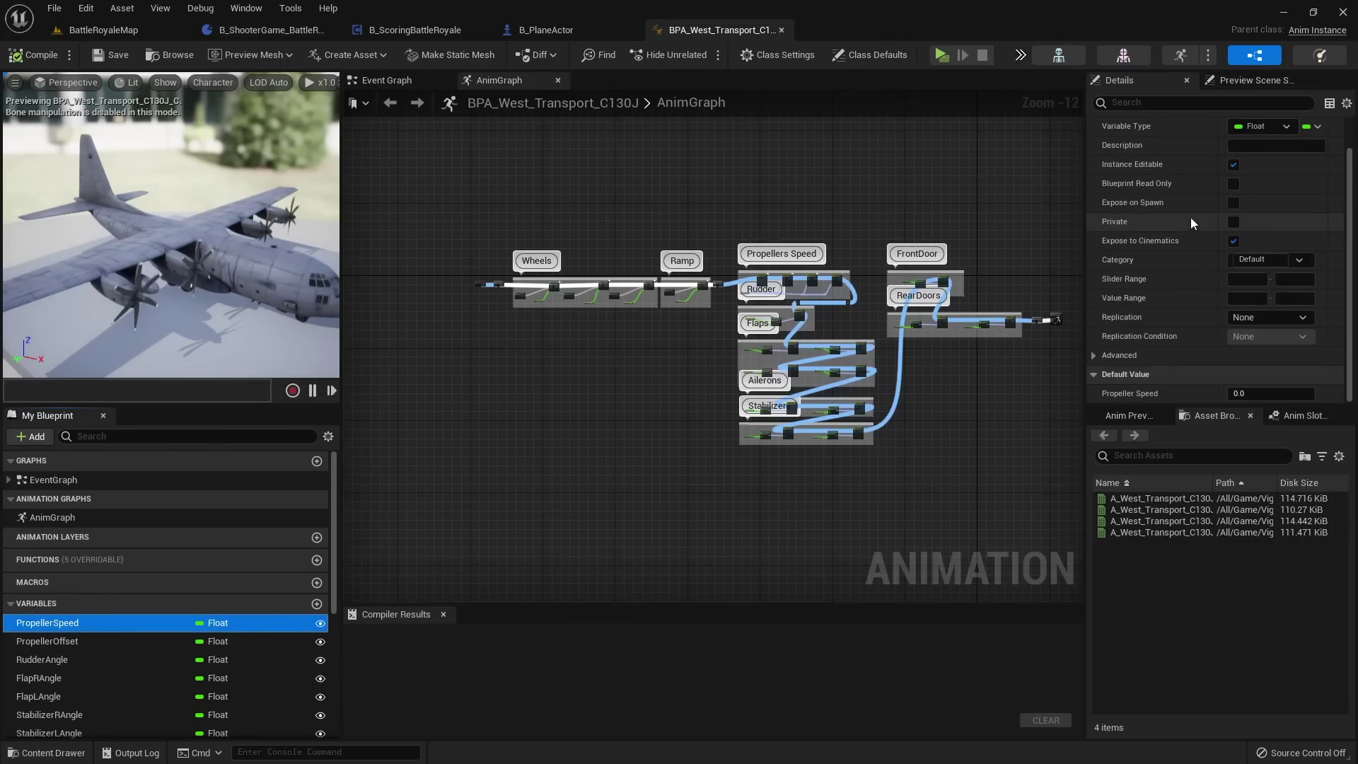
{"action": "left_click", "coordinate": [1239, 394]}
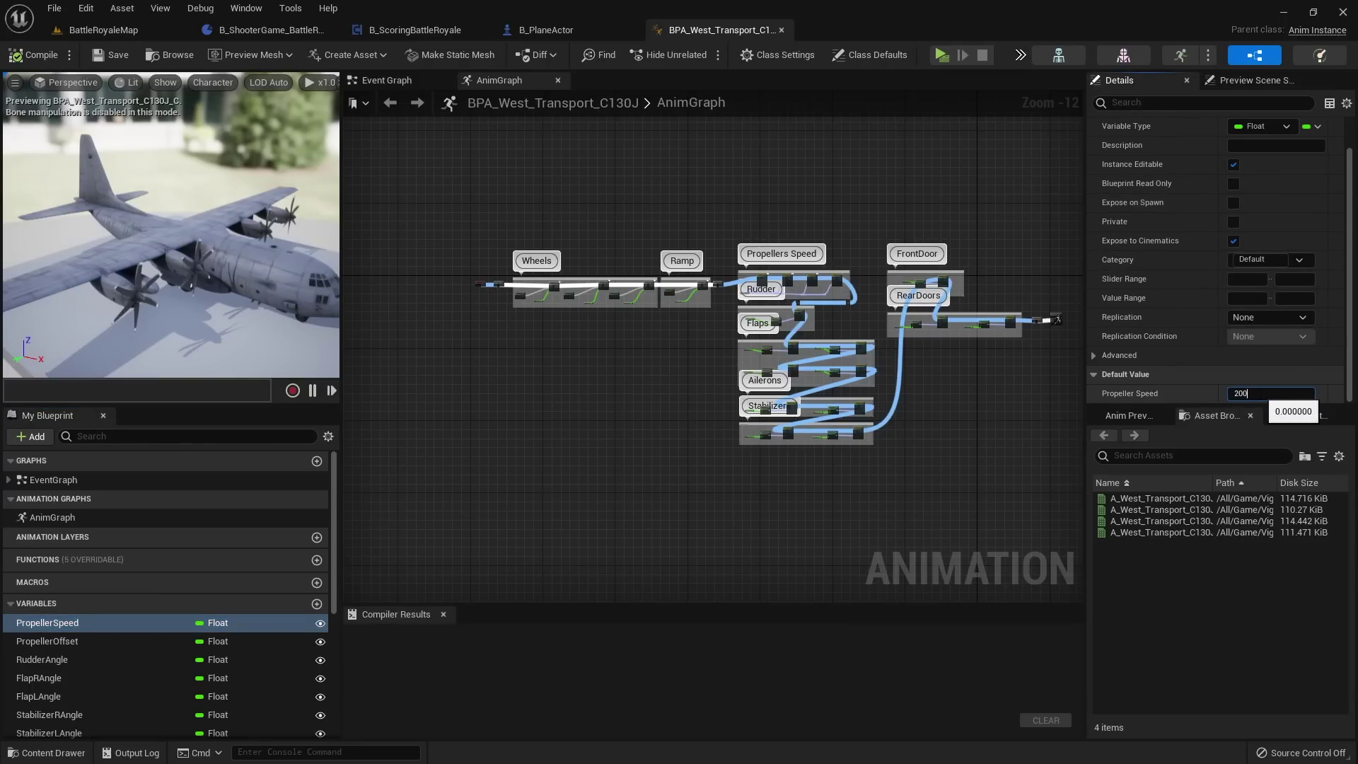
{"action": "type", "text": "2000"}
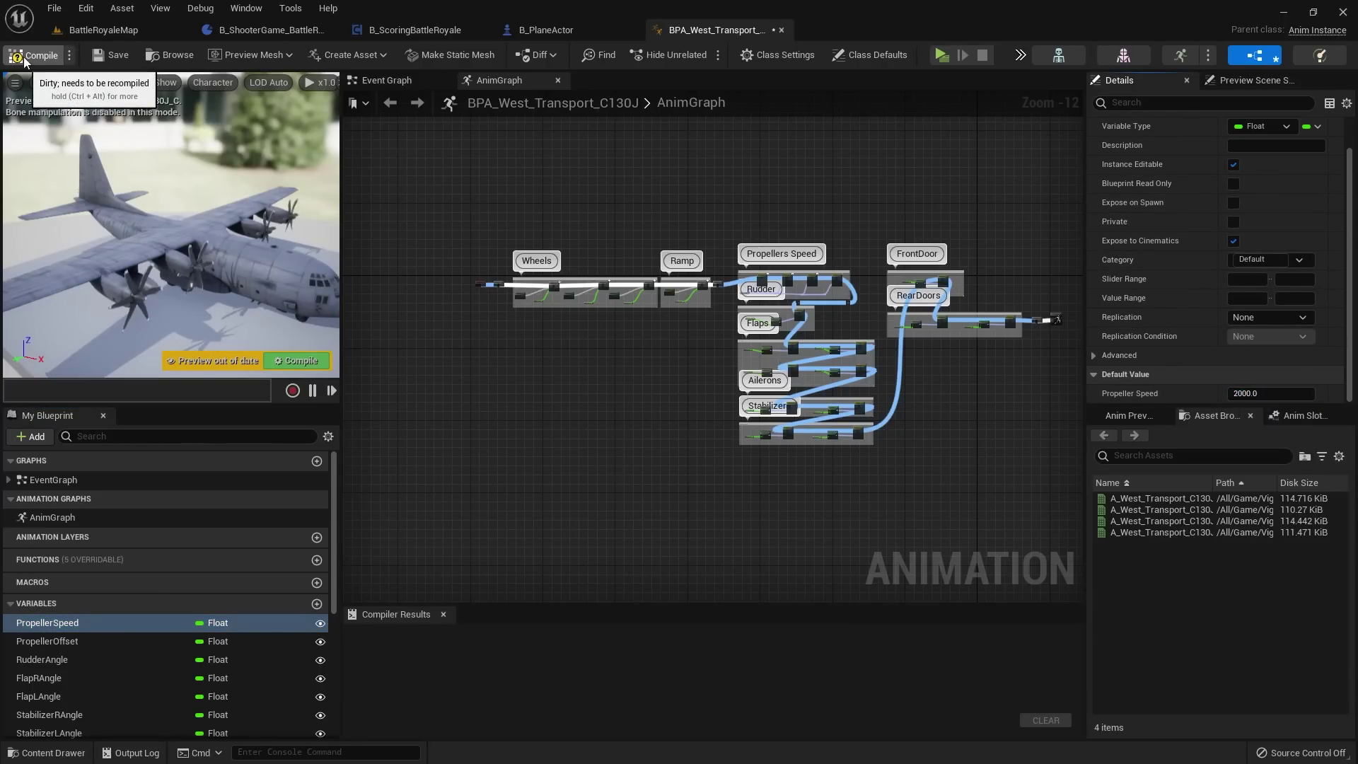
{"action": "left_click", "coordinate": [116, 59]}
{"action": "left_click_drag", "start_coordinate": [219, 169], "coordinate": [219, 168]}
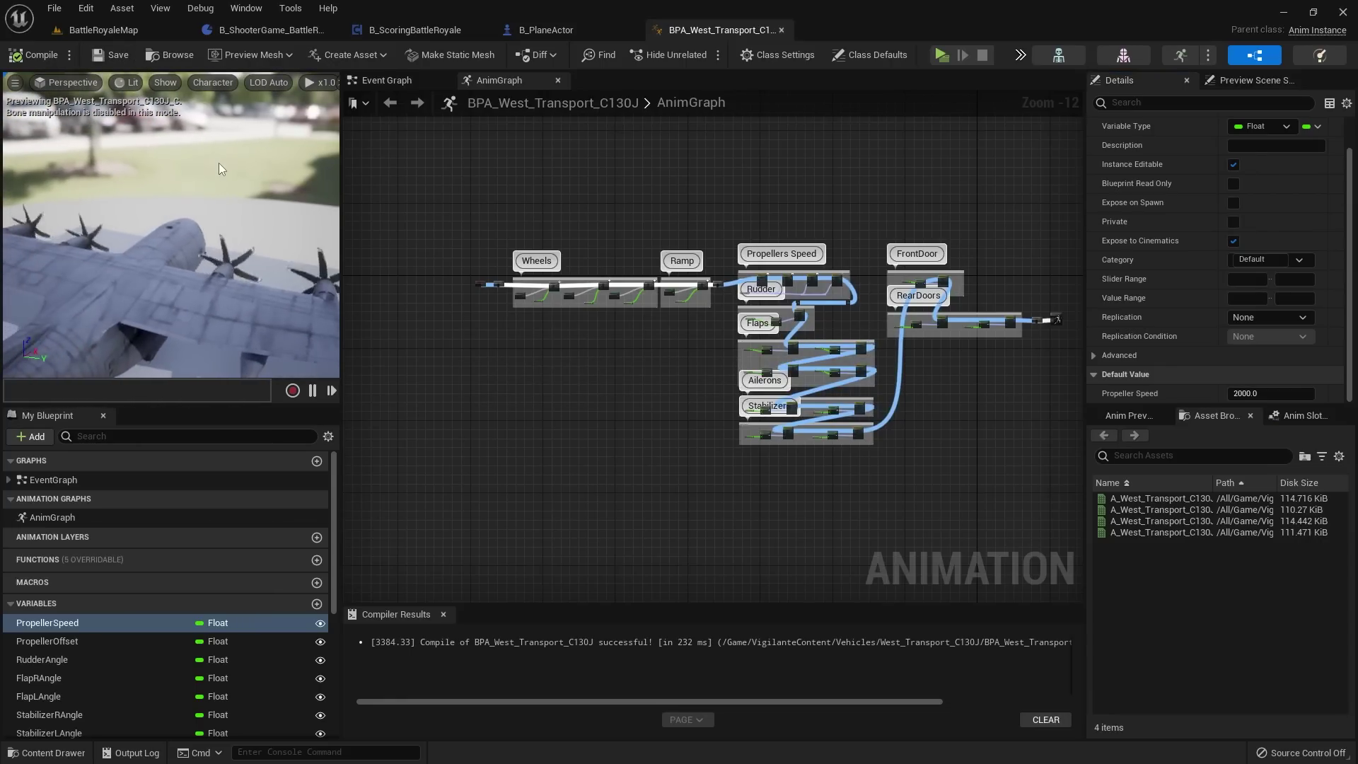
{"action": "left_click", "coordinate": [782, 30]}
Step: Look over the plane mesh and event graph in B_PlaneActor, the StartGame chain in B_ScoringBattleRoyale and the BattleRoyaleMap landscape
{"action": "scroll", "coordinate": [716, 163], "scroll_direction": "down", "scroll_amount": 4}
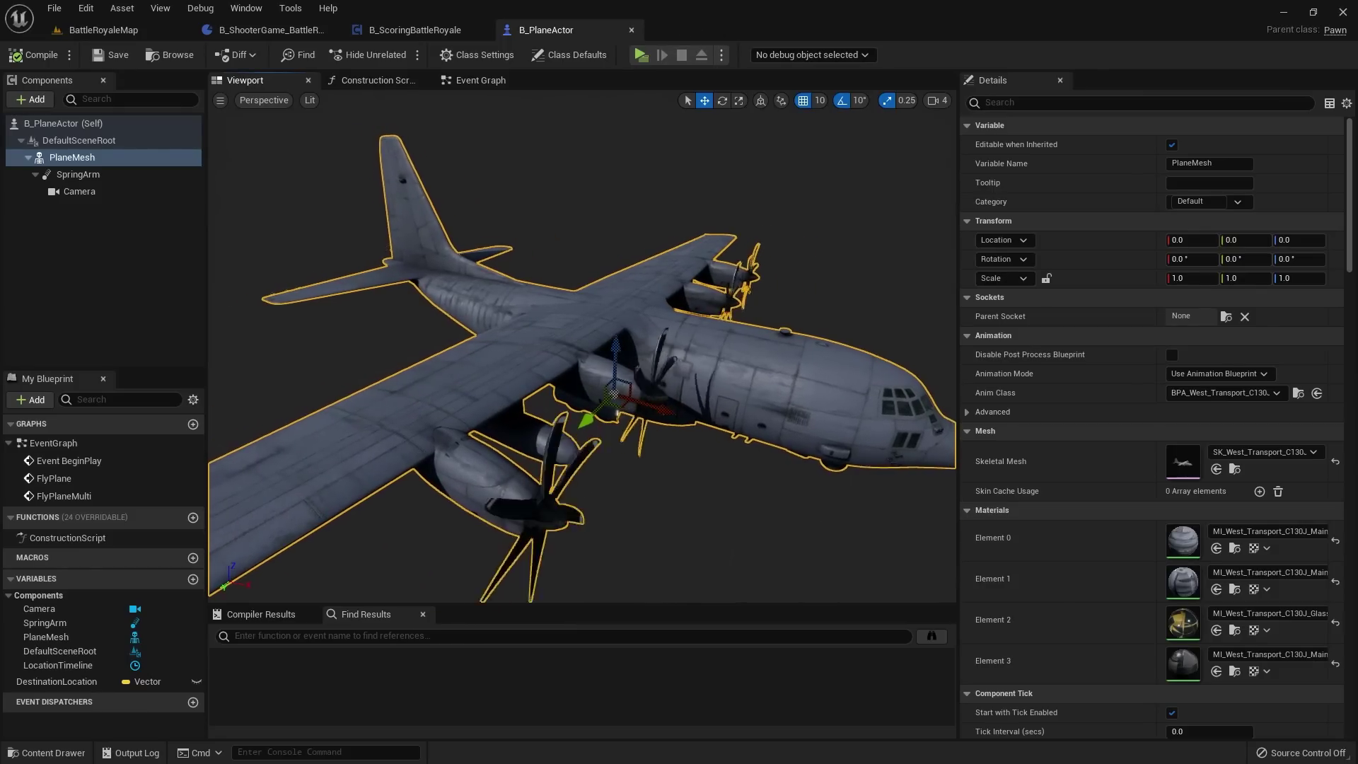
{"action": "left_click_drag", "start_coordinate": [473, 287], "coordinate": [403, 234]}
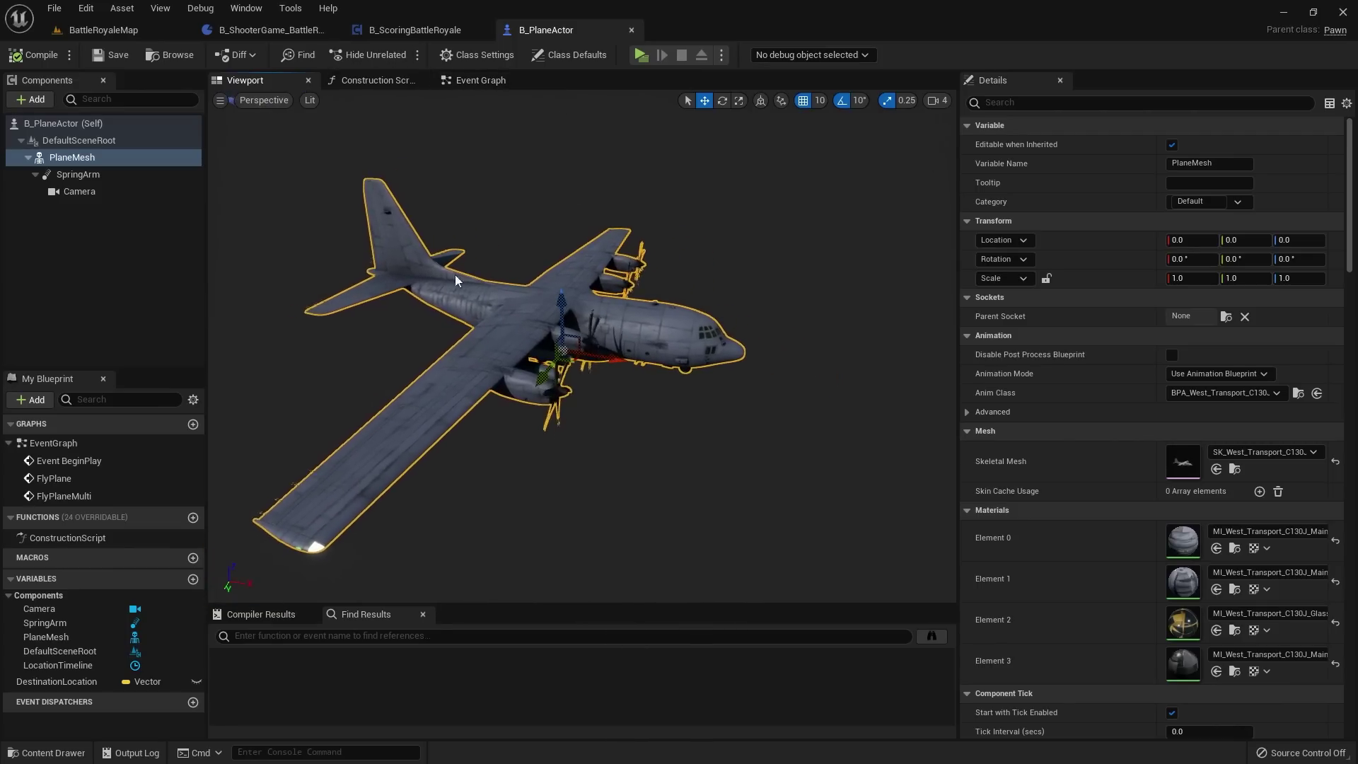
{"action": "left_click", "coordinate": [484, 82]}
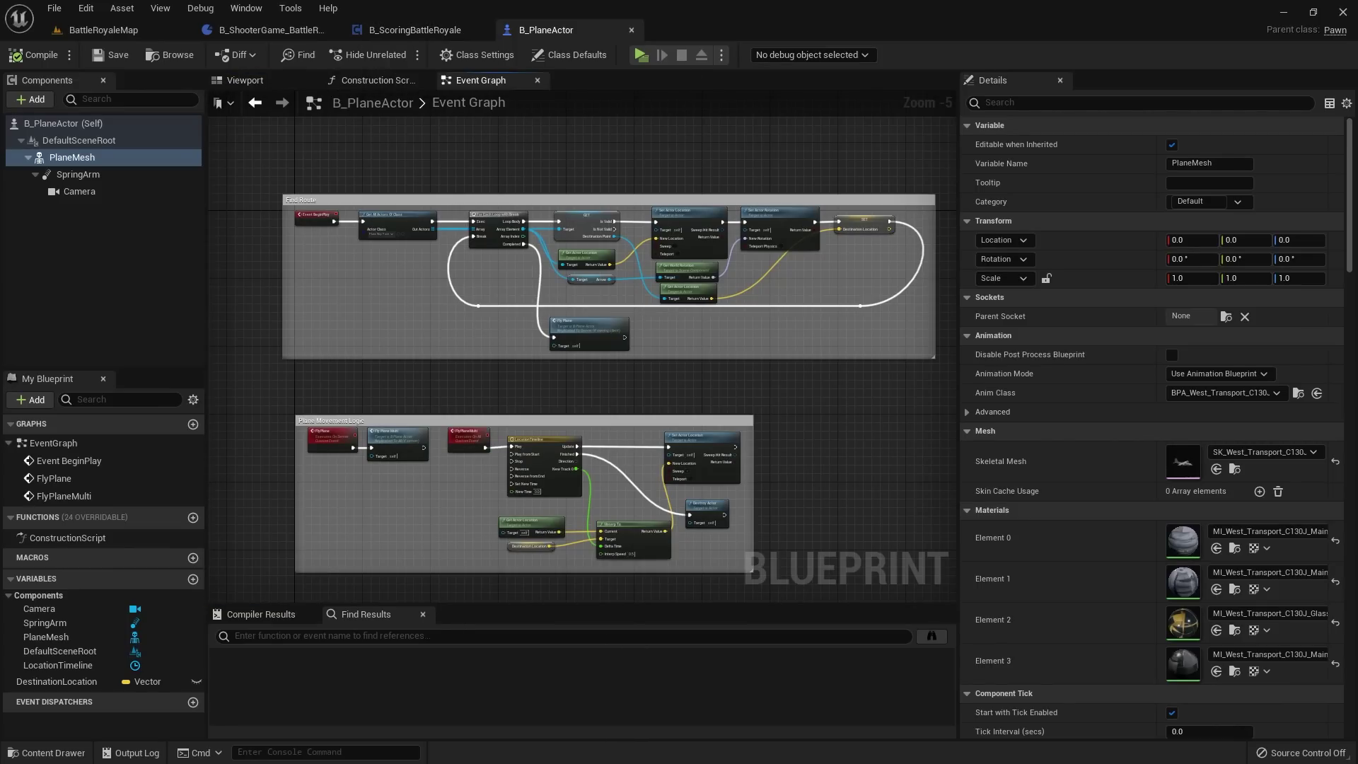
{"action": "left_click", "coordinate": [405, 31]}
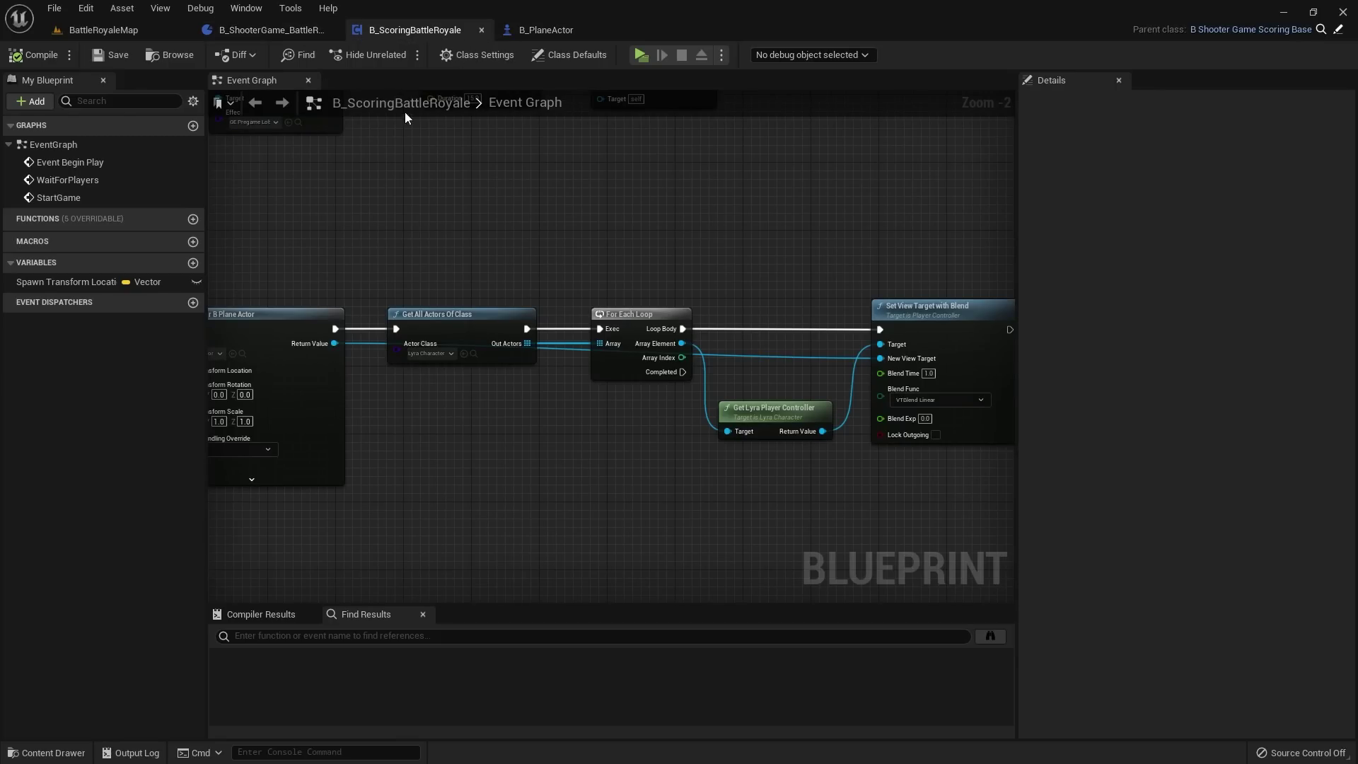
{"action": "scroll", "coordinate": [528, 203], "scroll_direction": "down", "scroll_amount": 3}
{"action": "left_click", "coordinate": [236, 31]}
{"action": "left_click", "coordinate": [129, 33]}
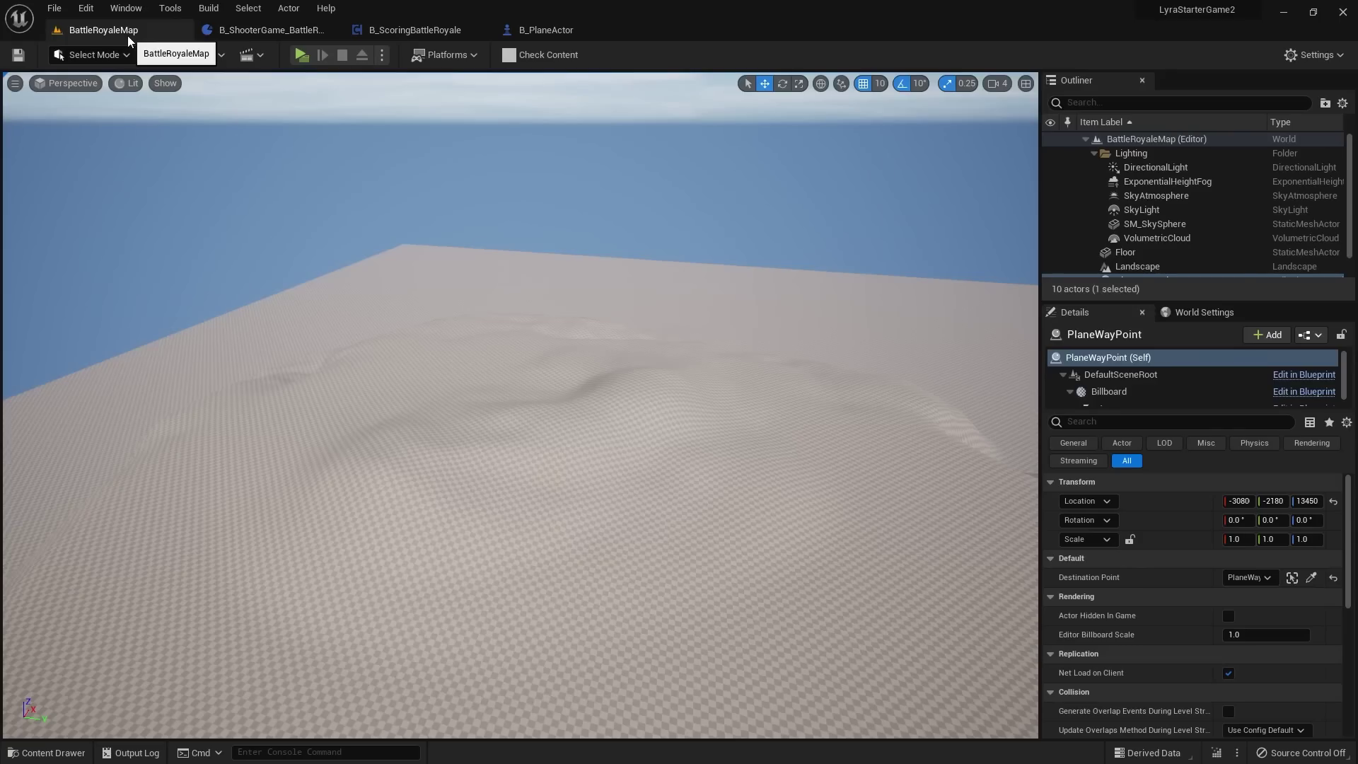
{"action": "right_click_drag", "start_coordinate": [576, 220], "coordinate": [552, 233]}
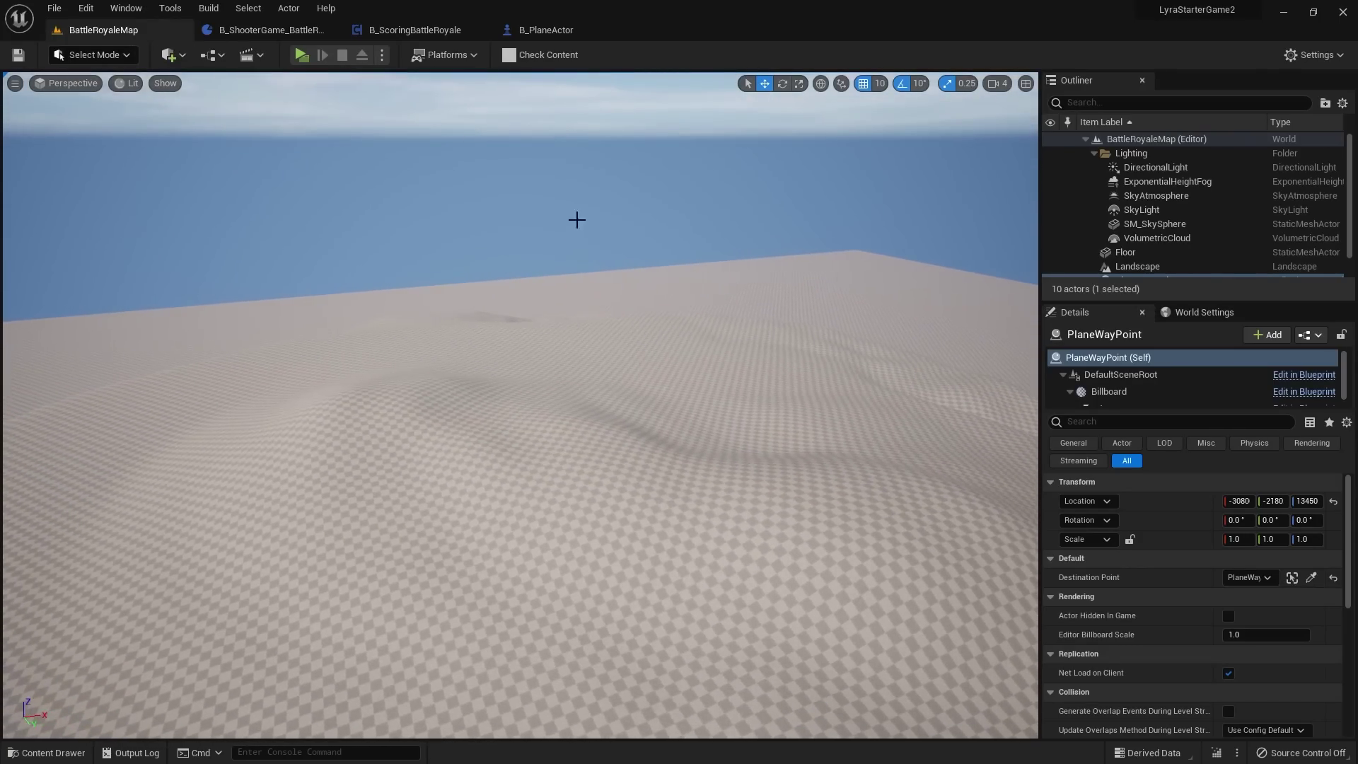
Step: Review the B_PlaneActor event graph and the WaitForPlayers and StartGame chains in B_ScoringBattleRoyale
{"action": "left_click", "coordinate": [304, 34]}
{"action": "left_click", "coordinate": [379, 32]}
{"action": "scroll", "coordinate": [494, 146], "scroll_direction": "down", "scroll_amount": 2}
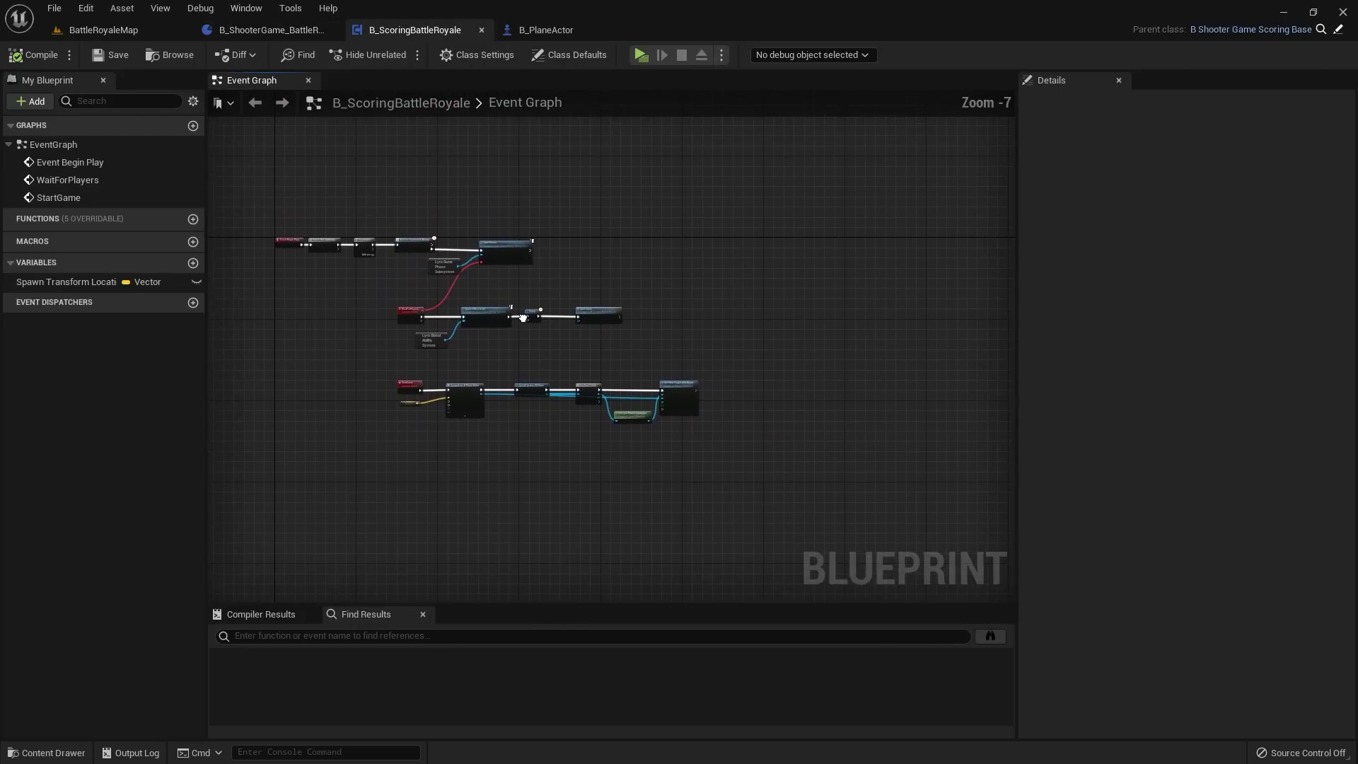
{"action": "left_click", "coordinate": [548, 34]}
{"action": "right_click_drag", "start_coordinate": [581, 168], "coordinate": [502, 158]}
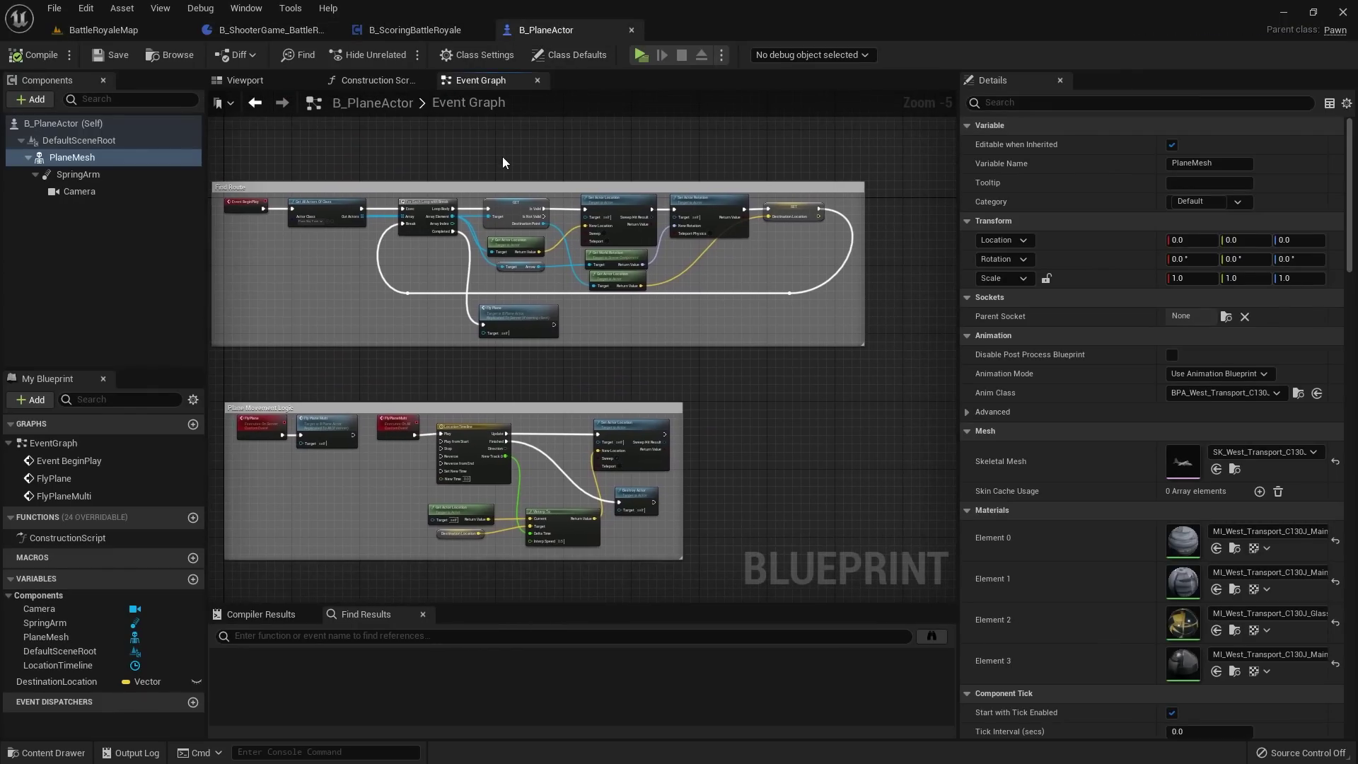
{"action": "left_click", "coordinate": [423, 33]}
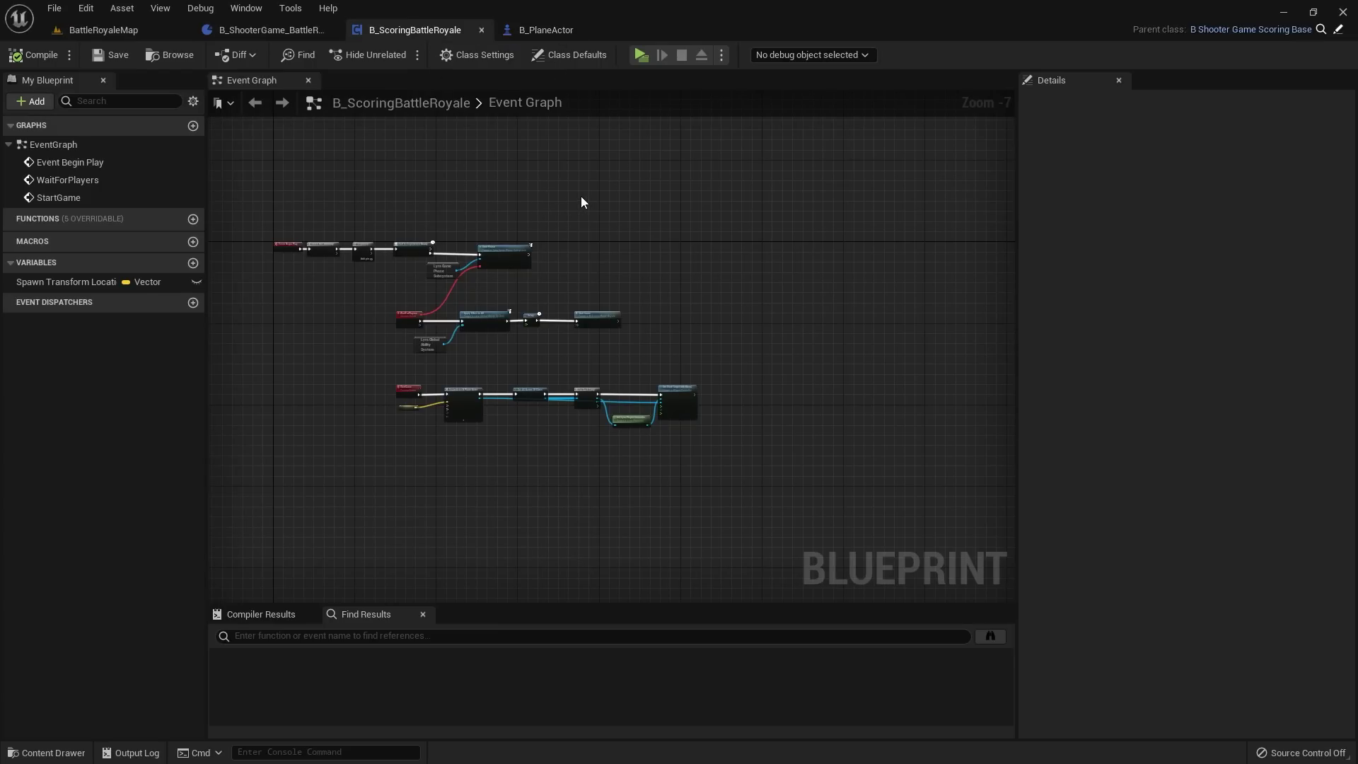
{"action": "right_click_drag", "start_coordinate": [614, 253], "coordinate": [597, 103]}
{"action": "scroll", "coordinate": [665, 273], "scroll_direction": "up", "scroll_amount": 2}
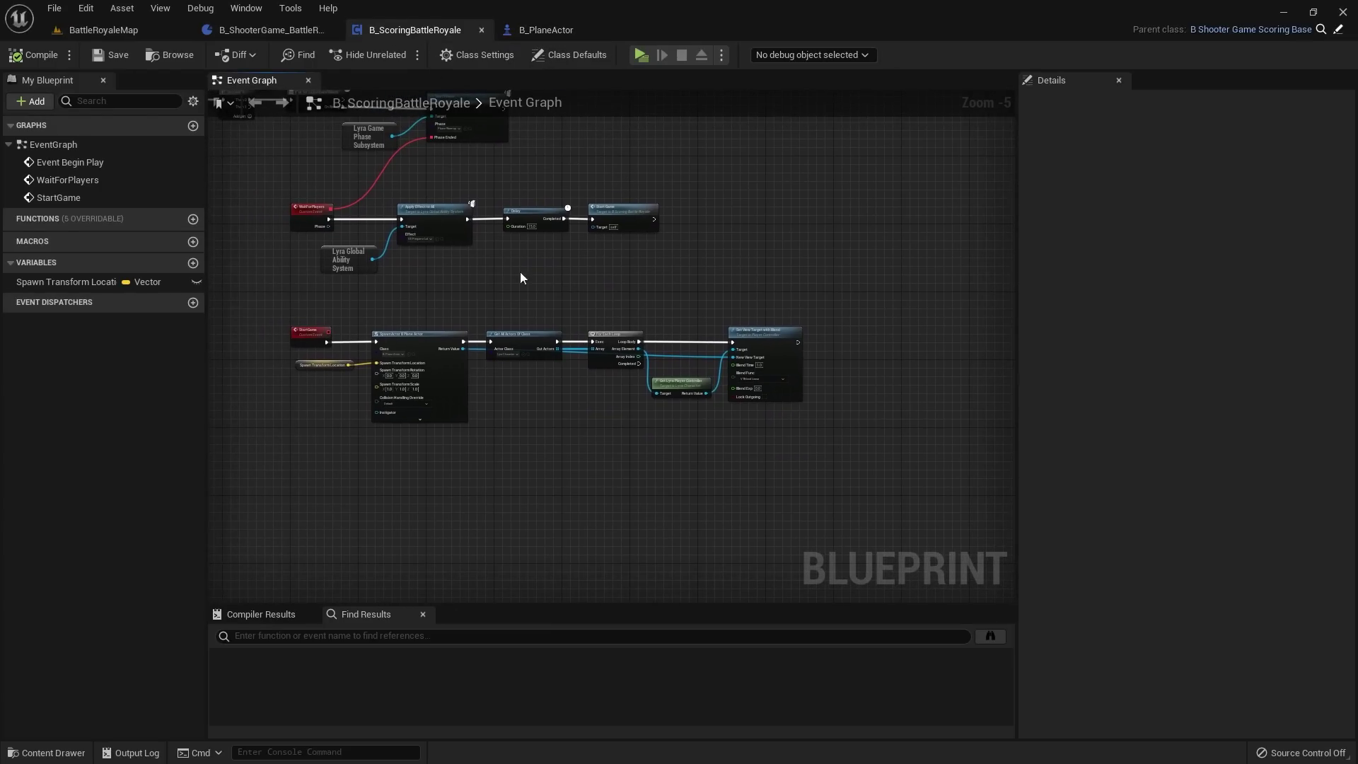
Step: Search all project content for "hero shooter", open B_Hero_ShooterMannequin and show the character in its viewport
{"action": "left_click", "coordinate": [131, 28]}
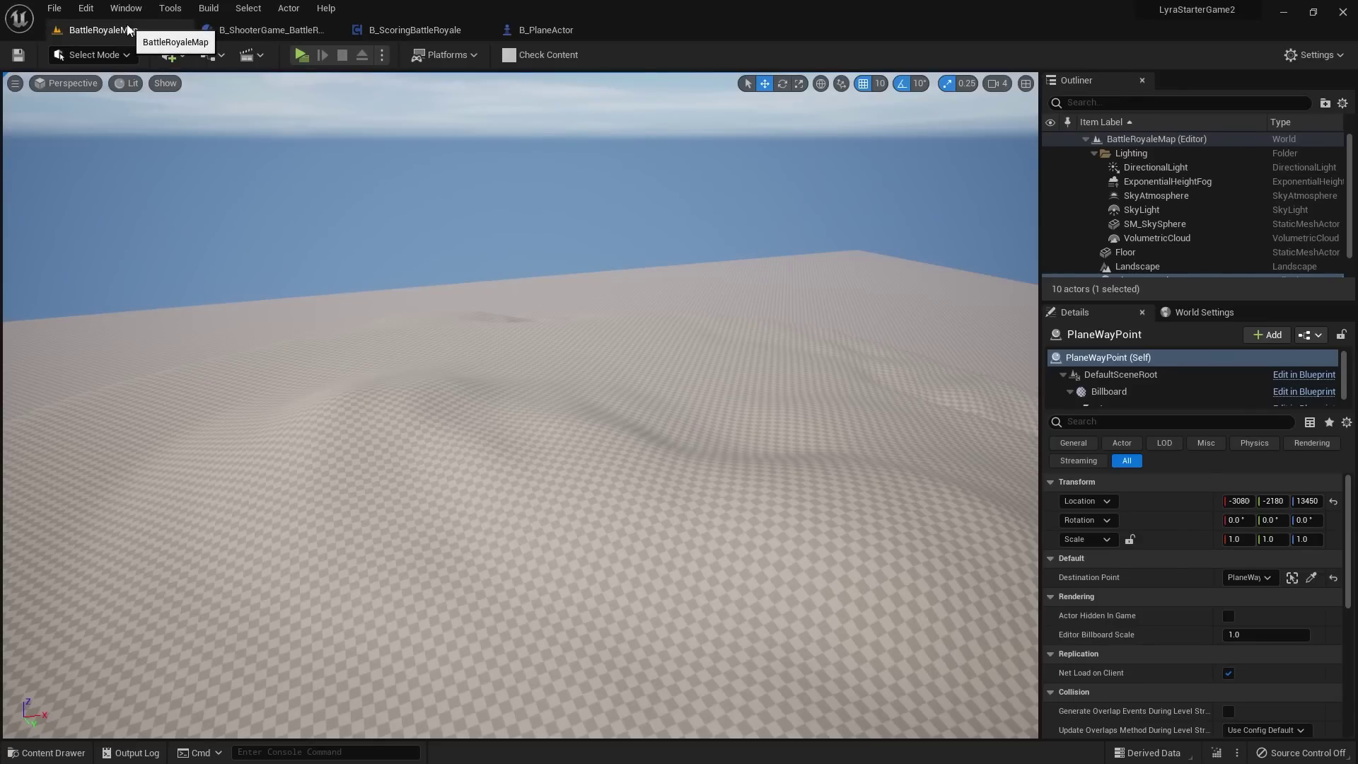
{"action": "left_click", "coordinate": [46, 752]}
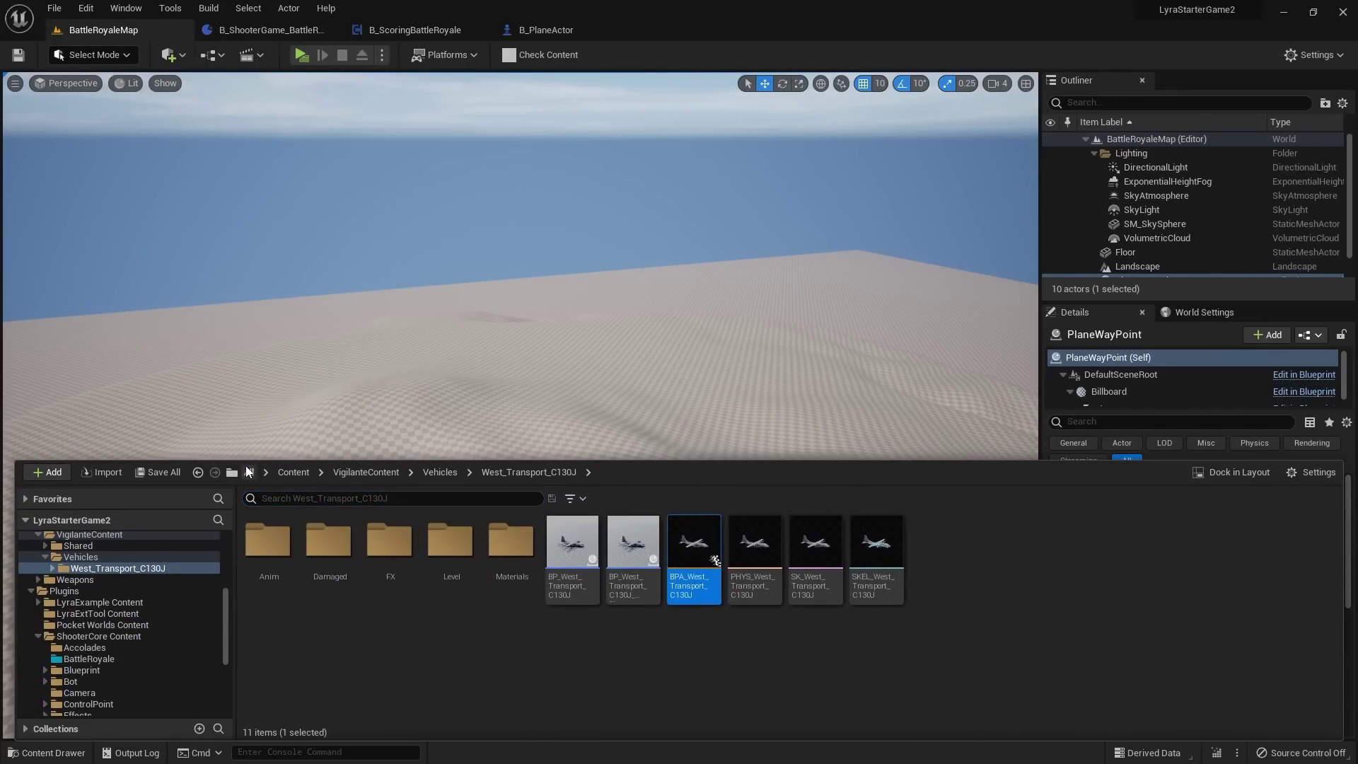
{"action": "left_click", "coordinate": [249, 472]}
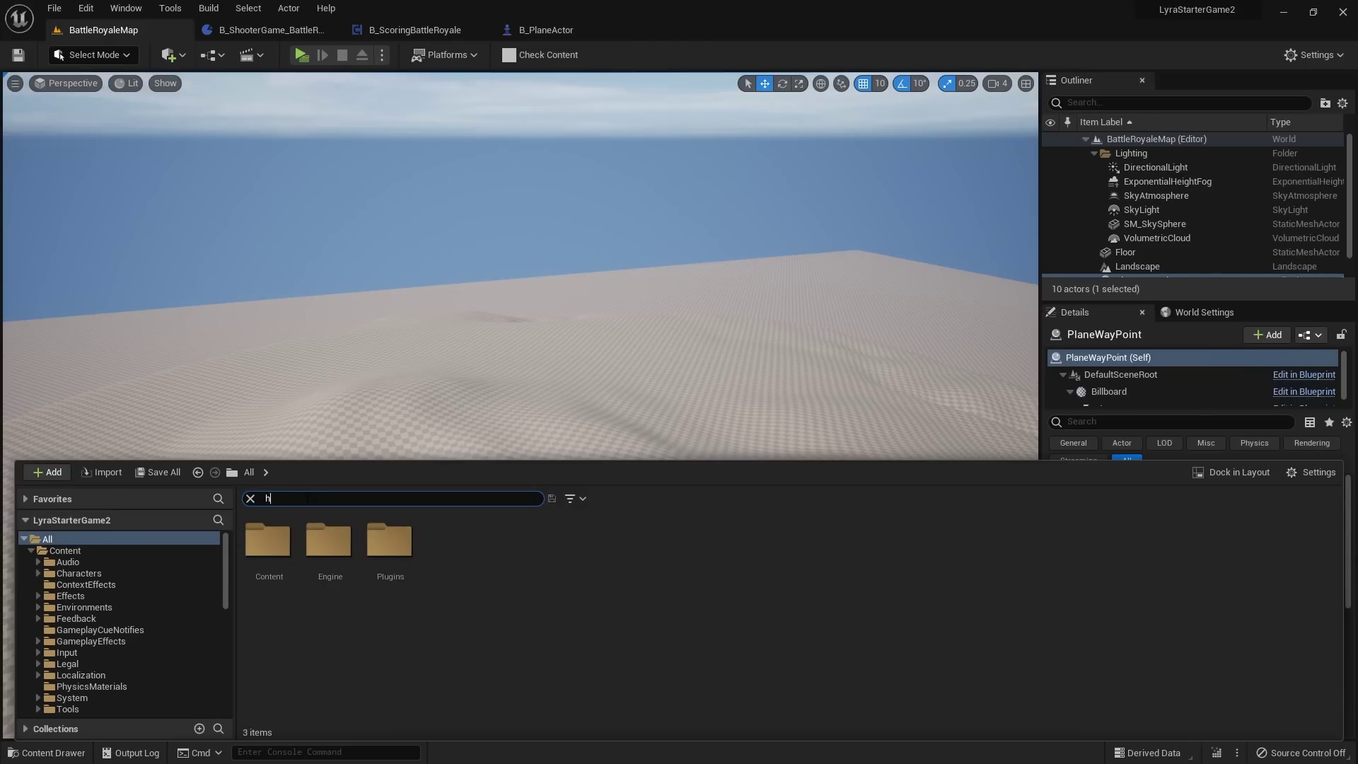
{"action": "type", "text": "hero shooter"}
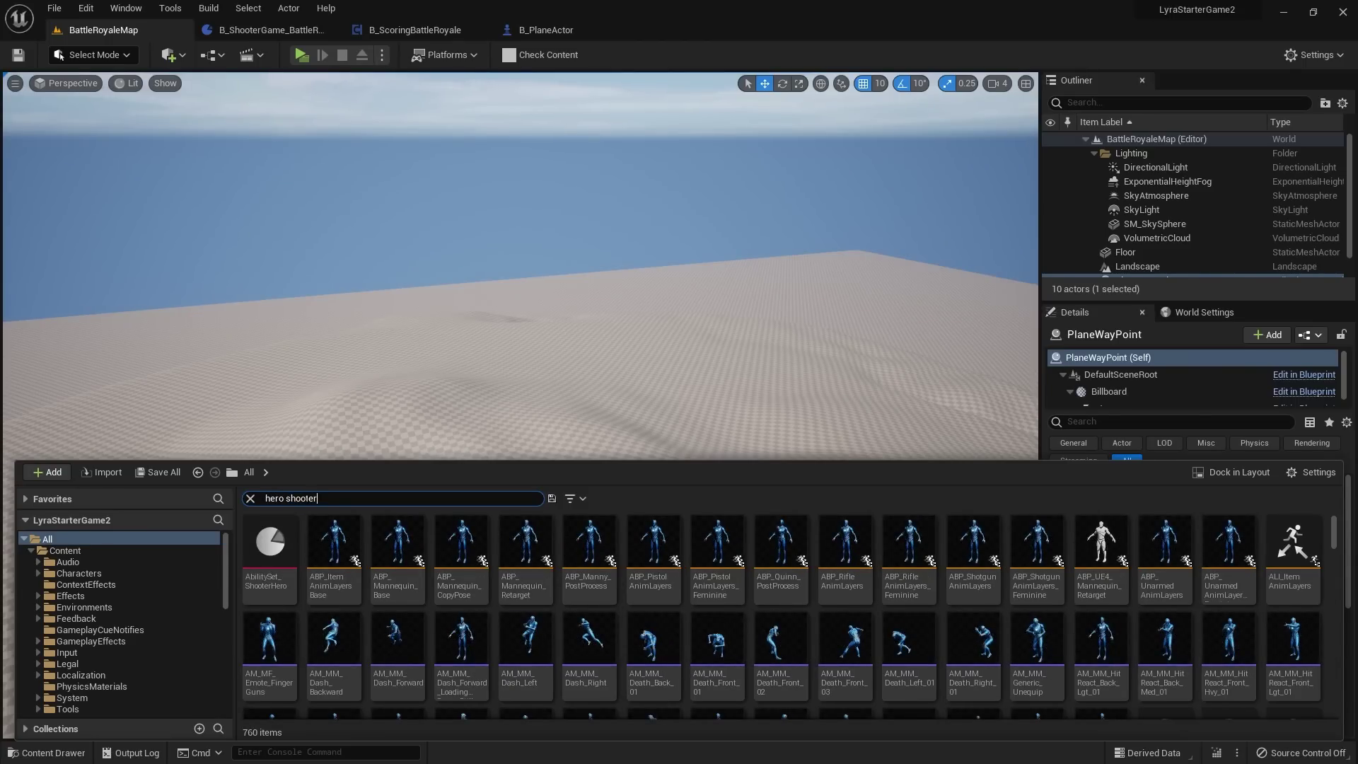
{"action": "mouse_move", "coordinate": [329, 582]}
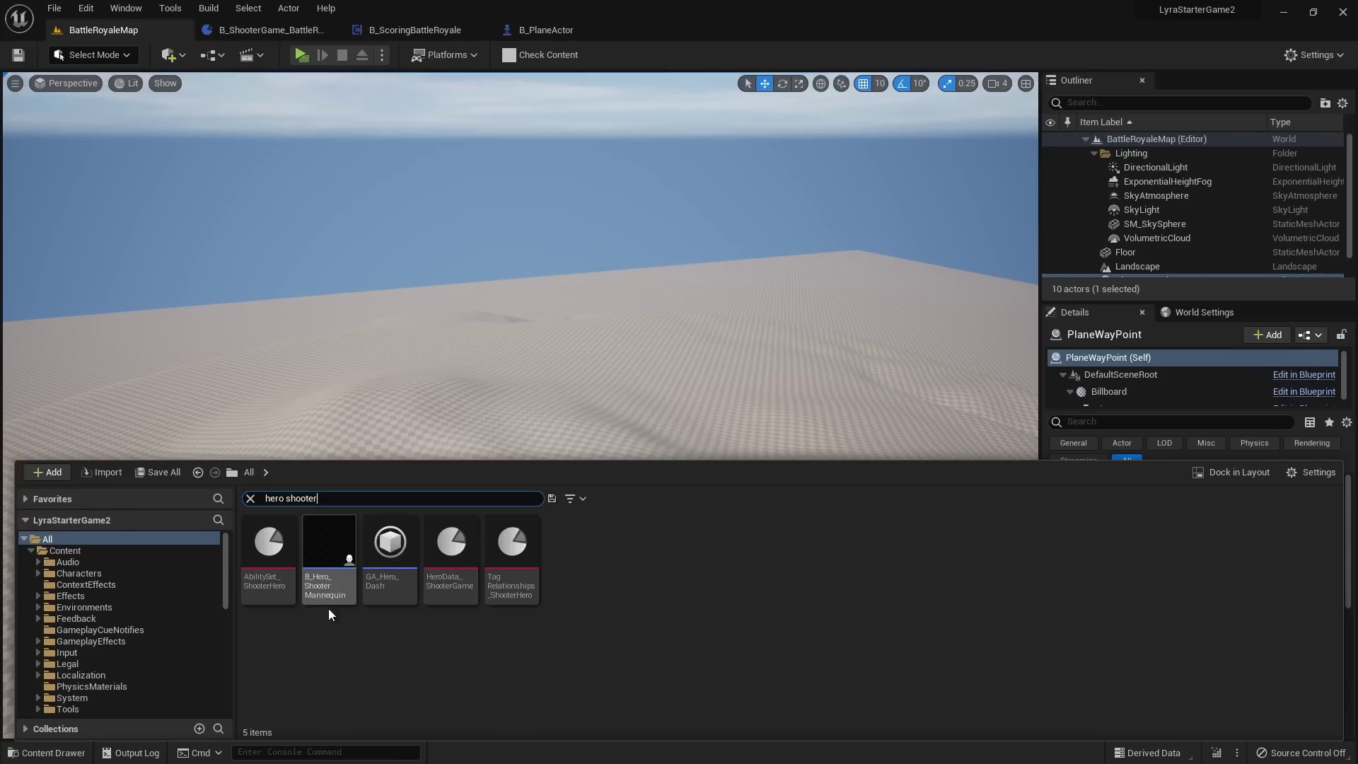
{"action": "left_click", "coordinate": [331, 546]}
{"action": "double_click", "coordinate": [359, 522]}
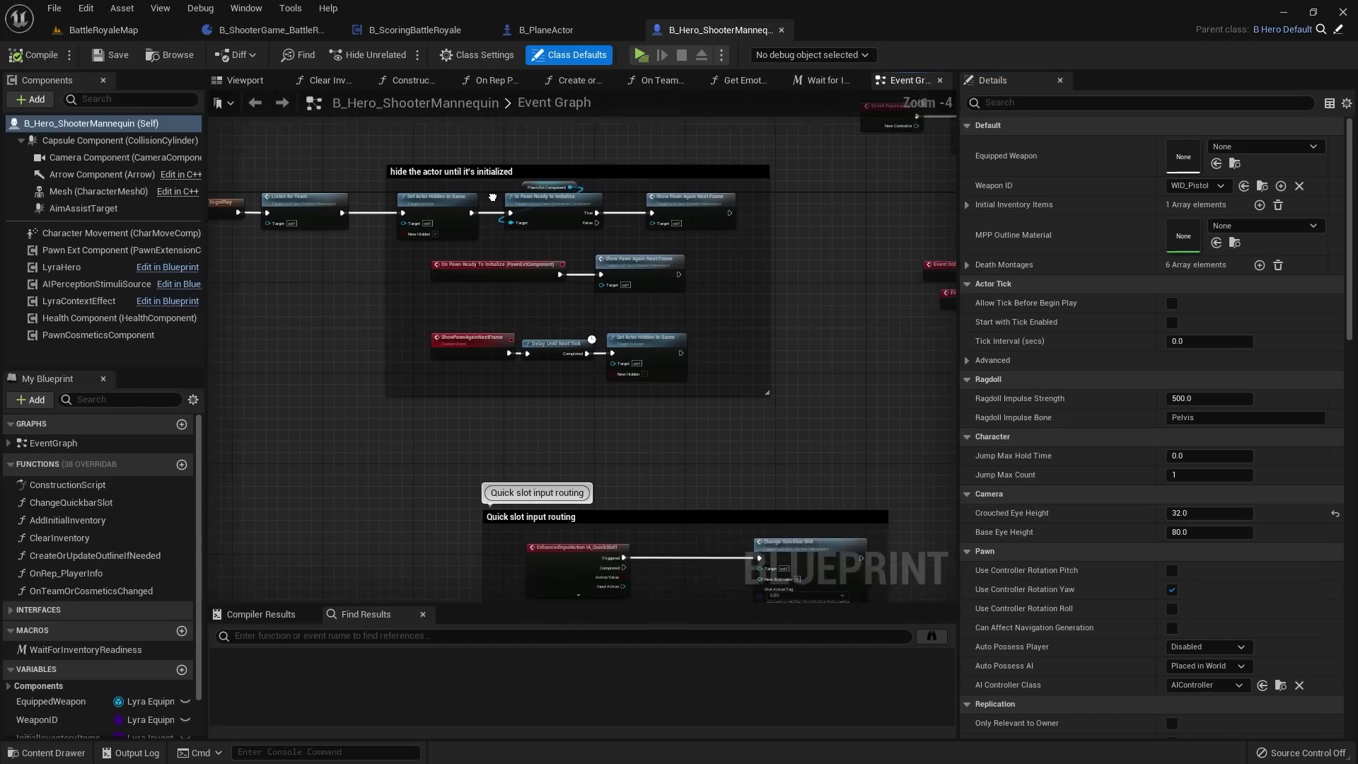
{"action": "right_click_drag", "start_coordinate": [509, 245], "coordinate": [529, 214]}
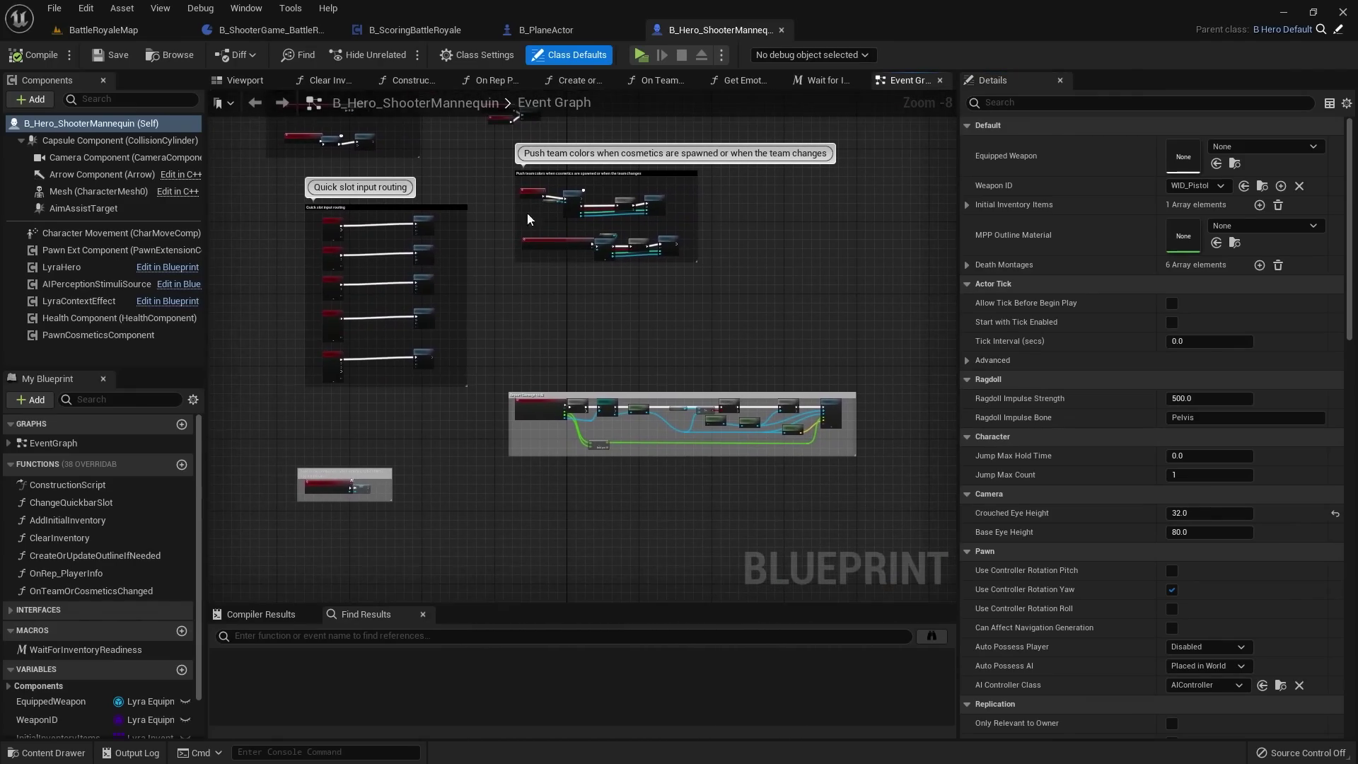
{"action": "left_click", "coordinate": [245, 85]}
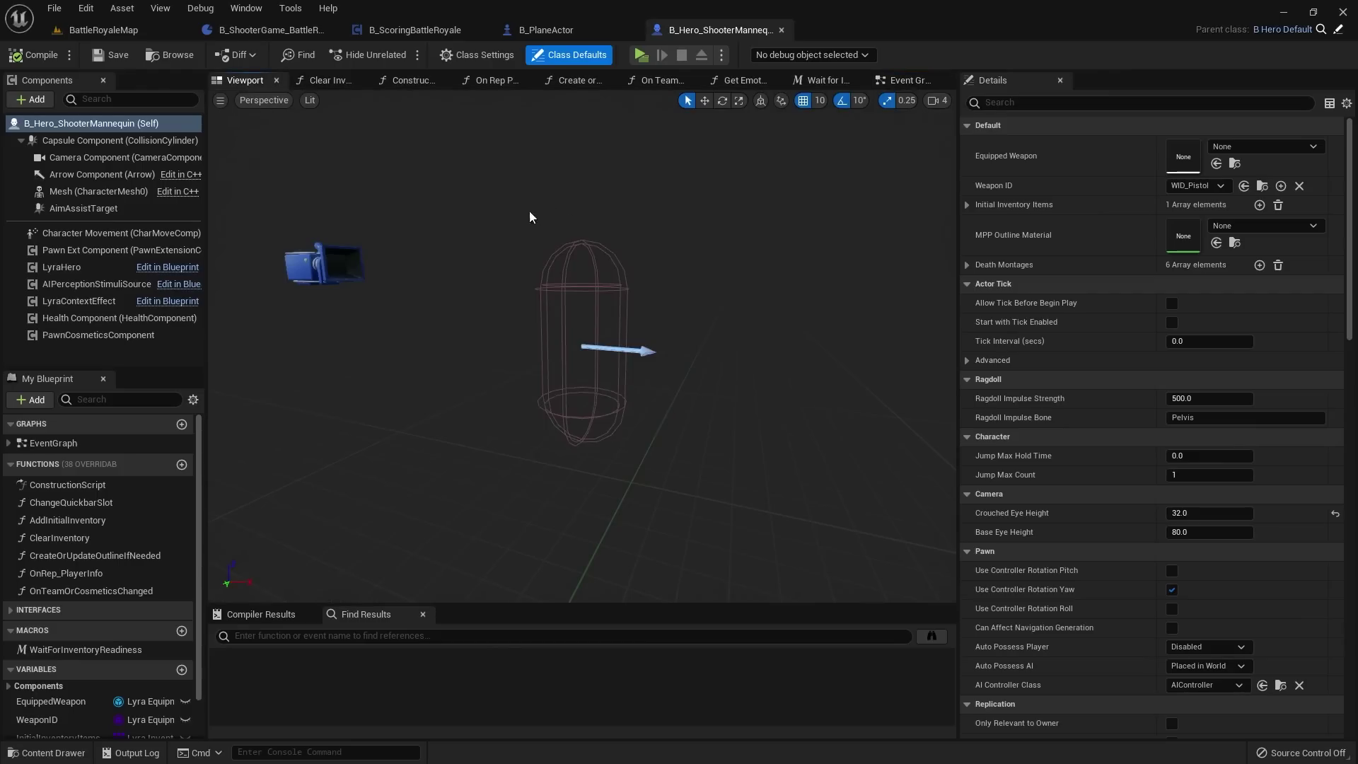
Step: Look through the event graph of B_Hero_ShooterMannequin down to the empty area below the Report Damage to AI section
{"action": "left_click", "coordinate": [905, 80]}
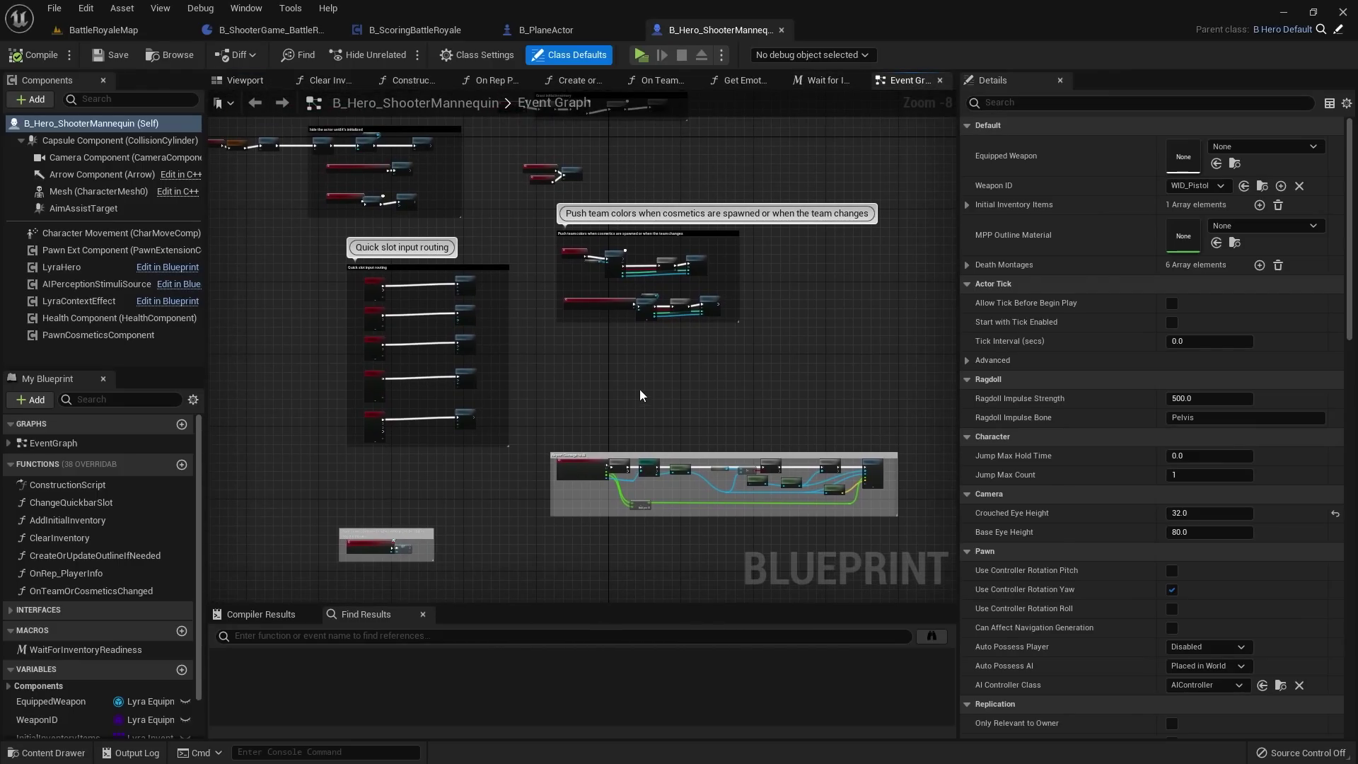
{"action": "right_click_drag", "start_coordinate": [626, 367], "coordinate": [584, 290]}
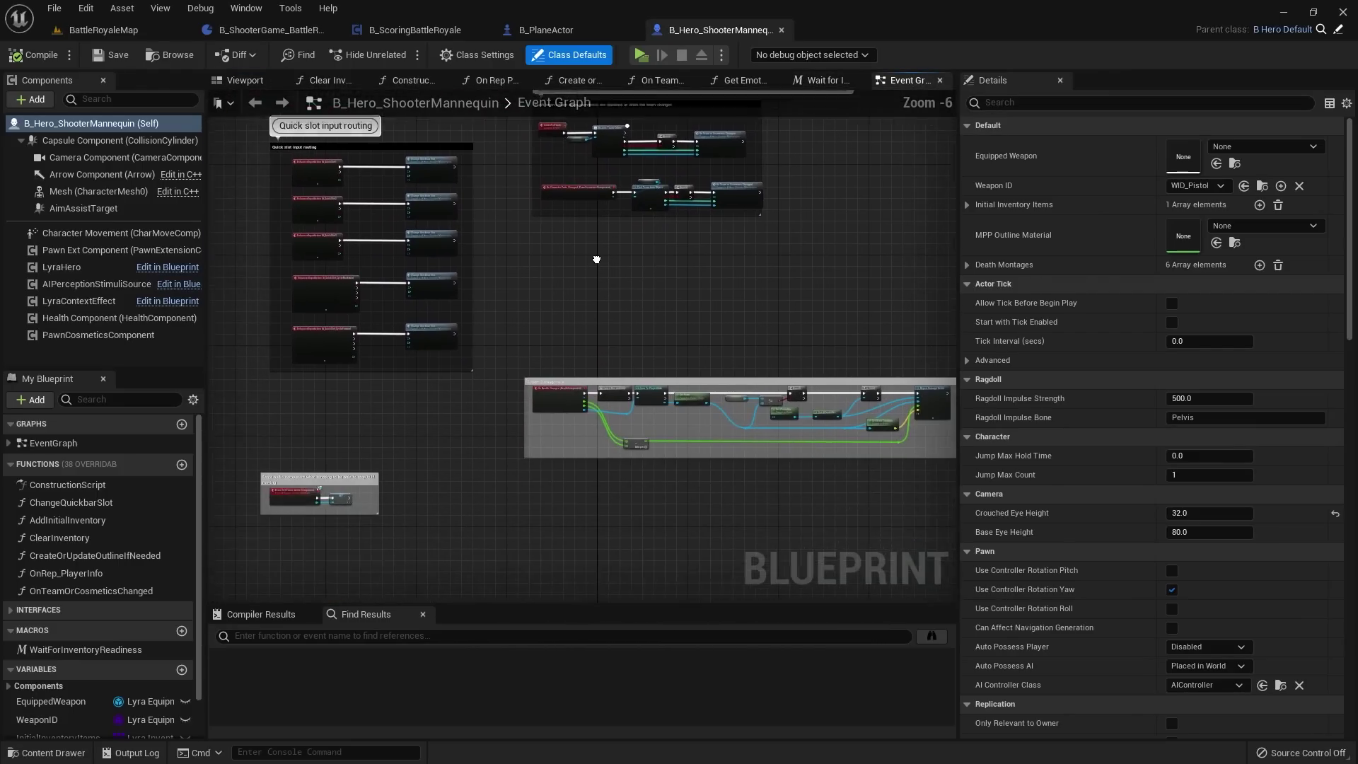
{"action": "scroll", "coordinate": [584, 409], "scroll_direction": "up", "scroll_amount": 2}
{"action": "right_click_drag", "start_coordinate": [607, 490], "coordinate": [589, 379]}
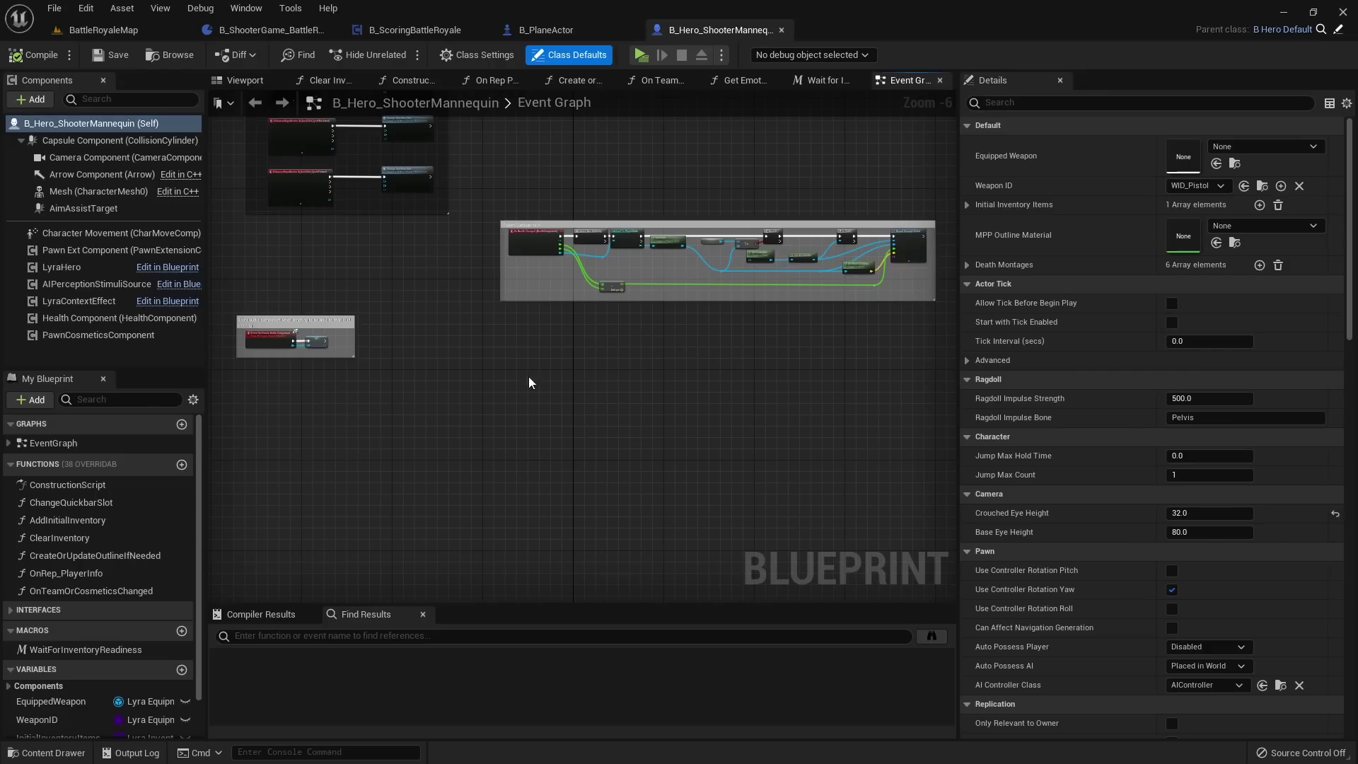
{"action": "scroll", "coordinate": [564, 359], "scroll_direction": "up", "scroll_amount": 1}
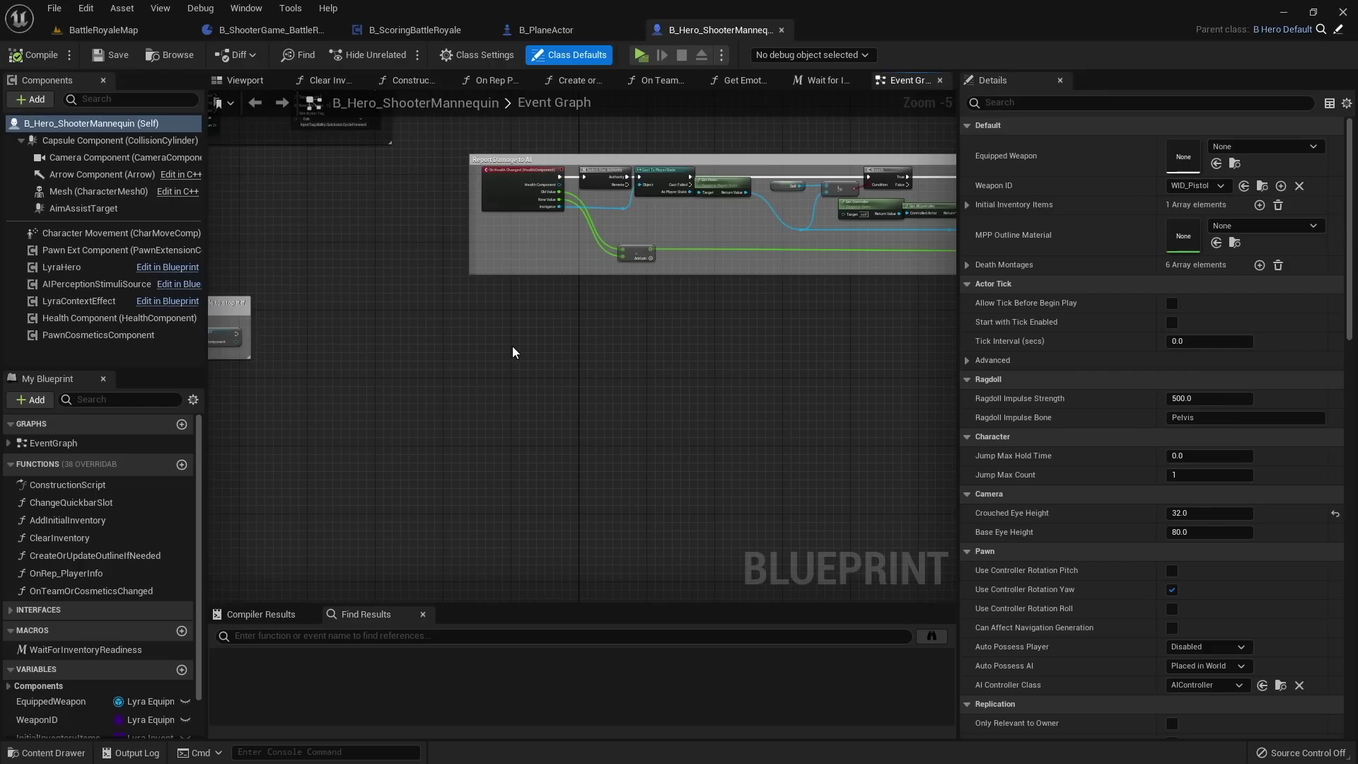
{"action": "right_click_drag", "start_coordinate": [575, 358], "coordinate": [513, 411]}
{"action": "scroll", "coordinate": [524, 313], "scroll_direction": "up", "scroll_amount": 1}
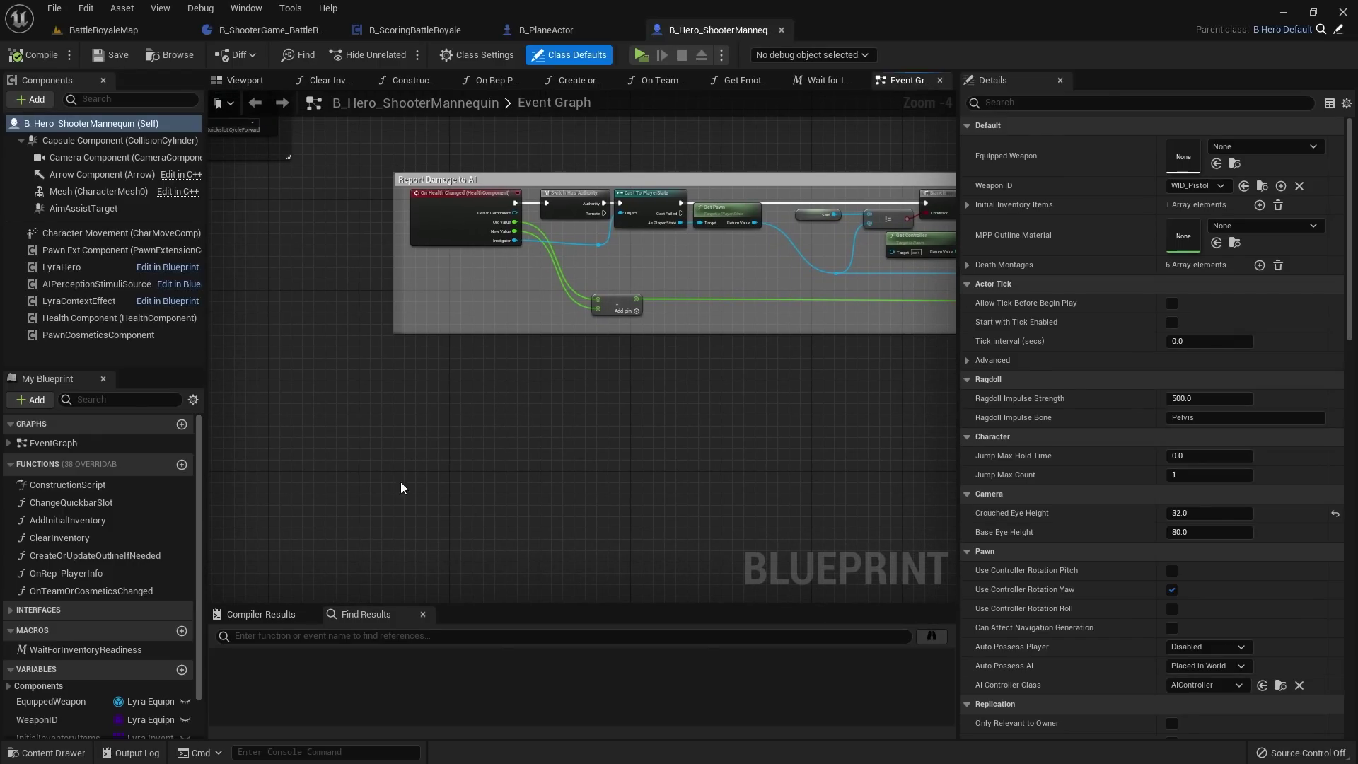
{"action": "right_click_drag", "start_coordinate": [513, 390], "coordinate": [521, 338]}
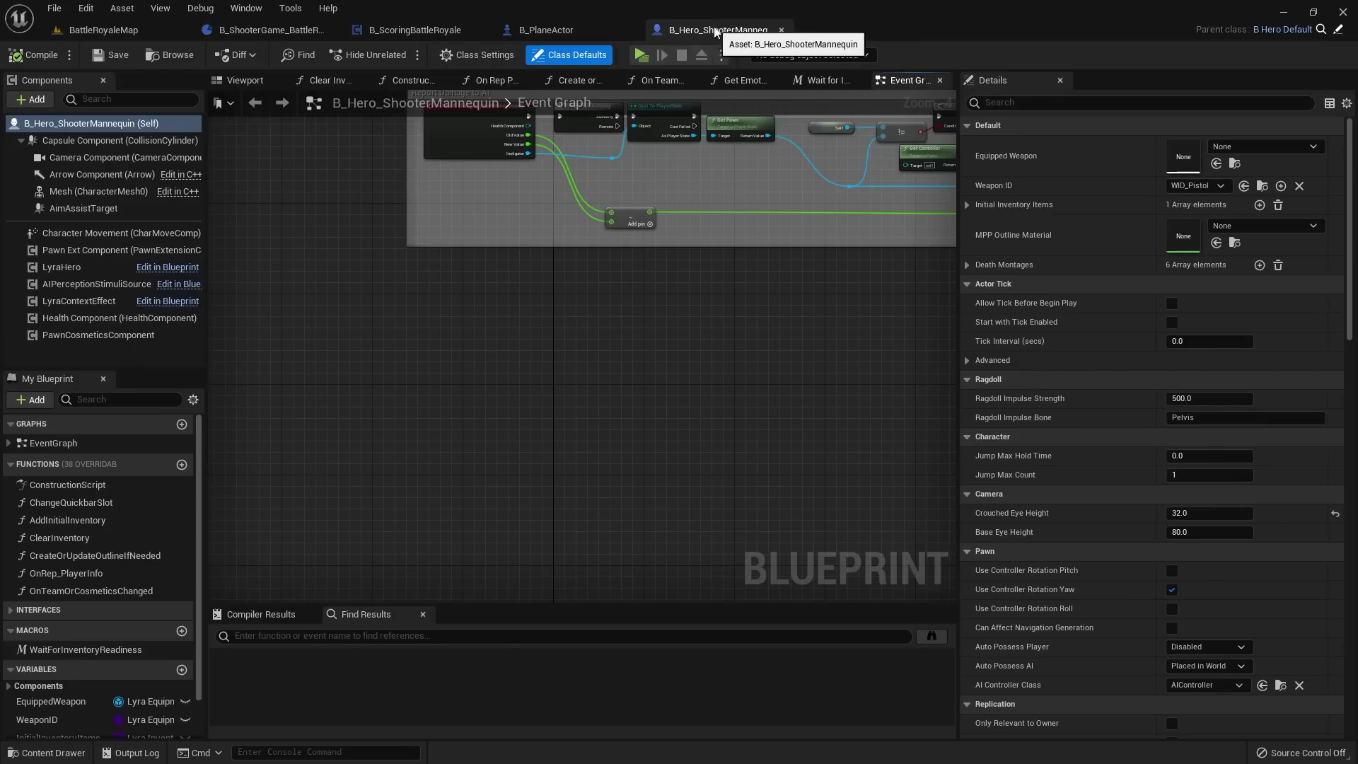
{"action": "scroll", "coordinate": [452, 355], "scroll_direction": "up", "scroll_amount": 3}
{"action": "right_click_drag", "start_coordinate": [454, 352], "coordinate": [435, 293]}
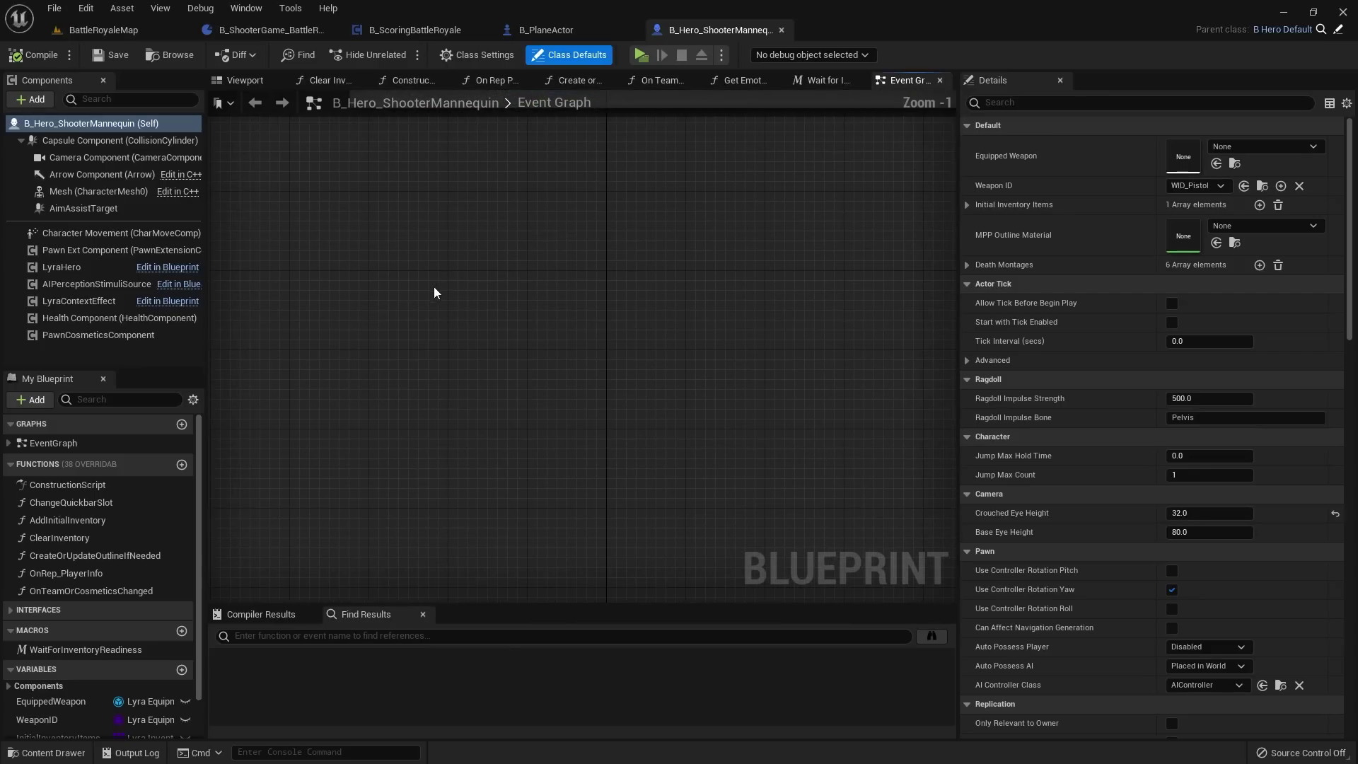
Step: Add a Space Bar keyboard event in the empty graph area and save the blueprint
{"action": "right_click", "coordinate": [393, 295]}
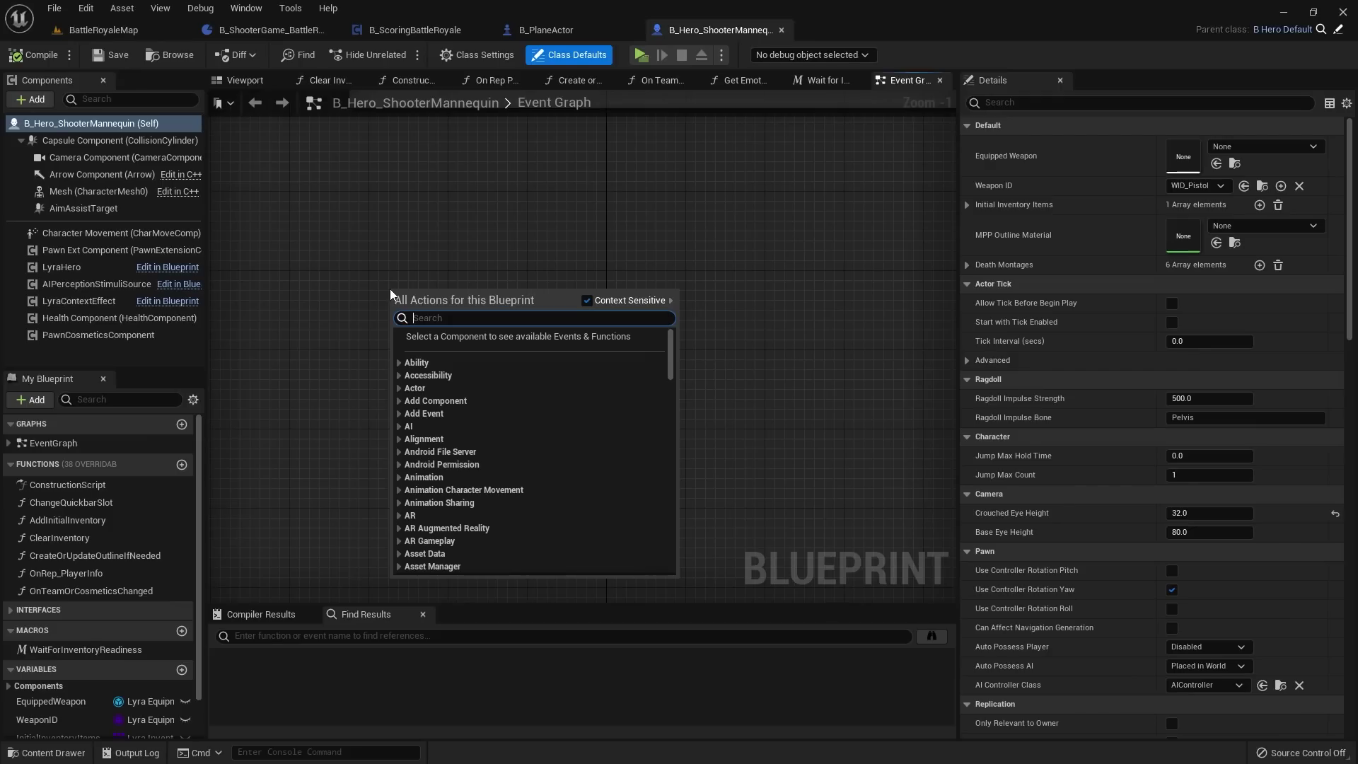
{"action": "type", "text": "space bar"}
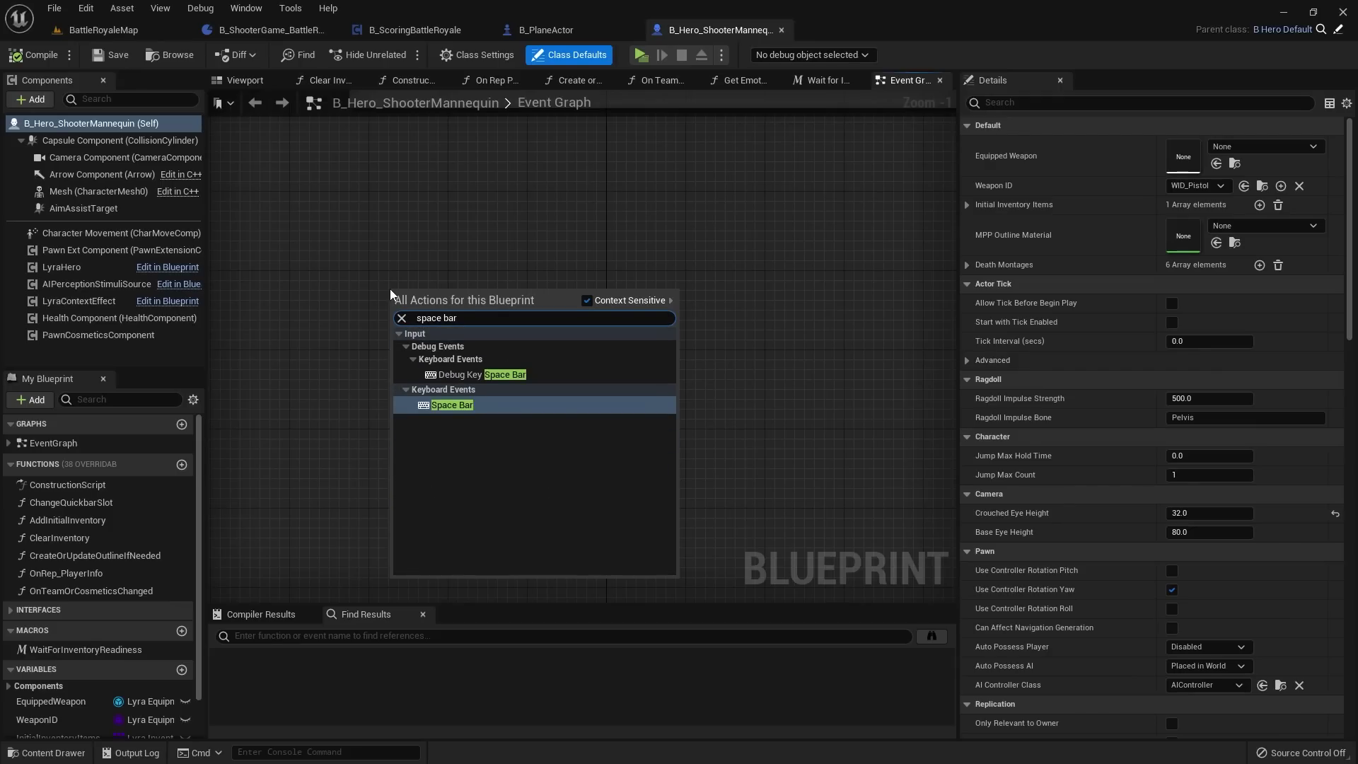
{"action": "left_click", "coordinate": [486, 403]}
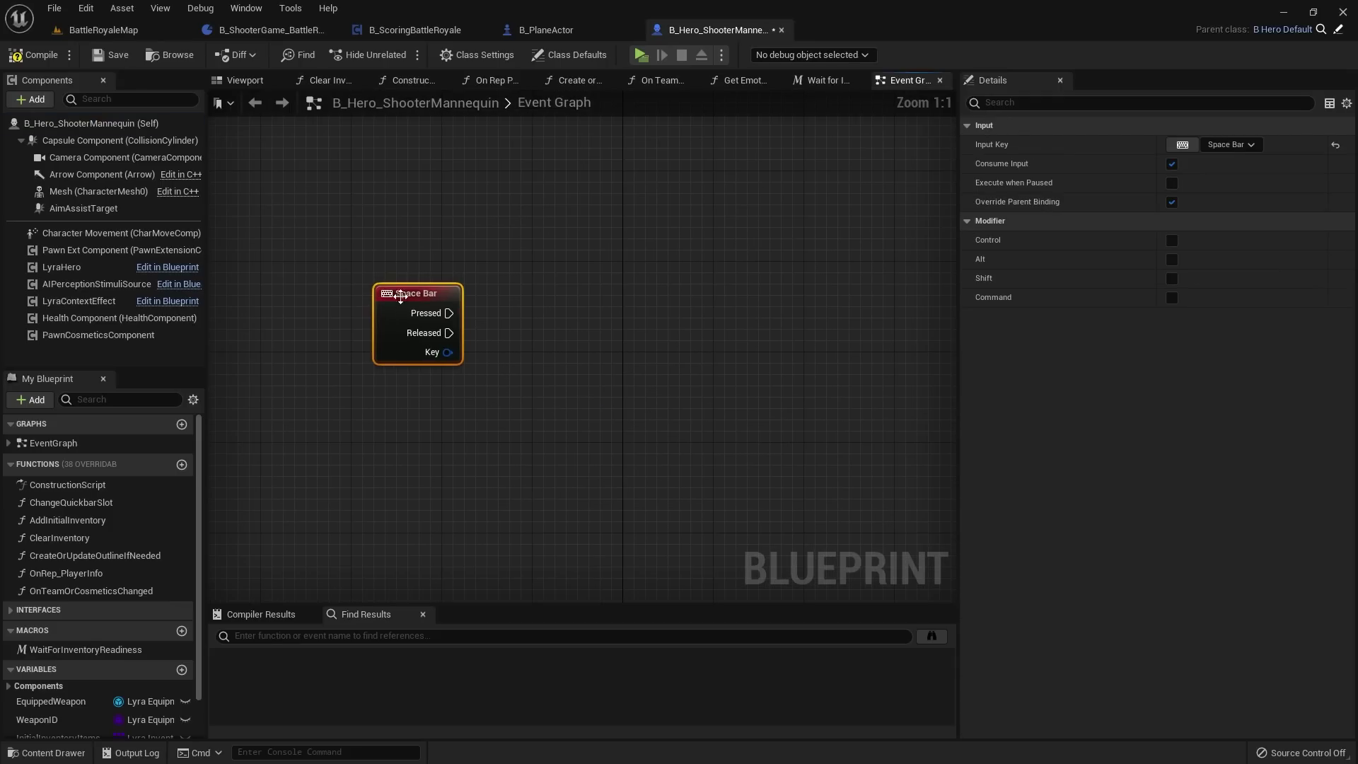
{"action": "left_click_drag", "start_coordinate": [478, 362], "coordinate": [493, 381]}
{"action": "right_click_drag", "start_coordinate": [526, 323], "coordinate": [437, 372]}
{"action": "left_click", "coordinate": [370, 285]}
{"action": "right_click_drag", "start_coordinate": [362, 289], "coordinate": [388, 269]}
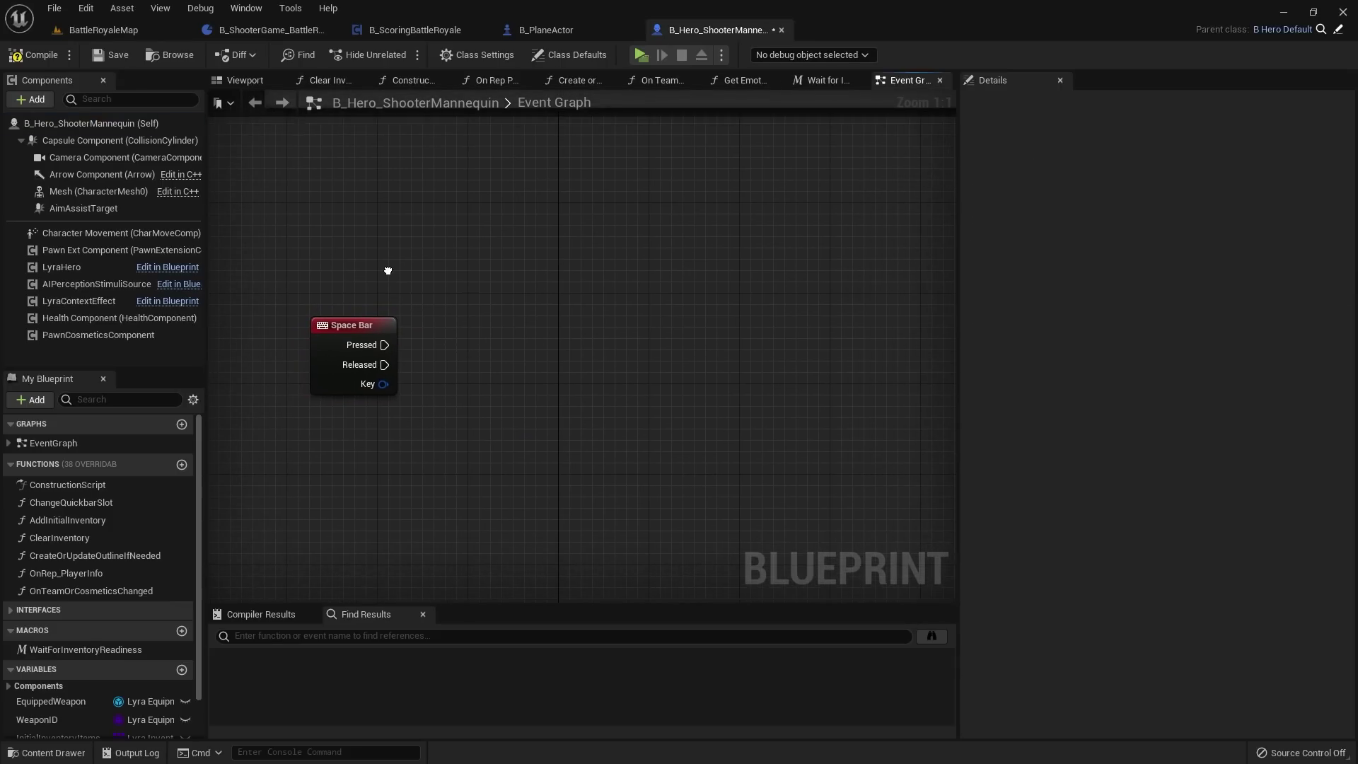
{"action": "left_click", "coordinate": [113, 54]}
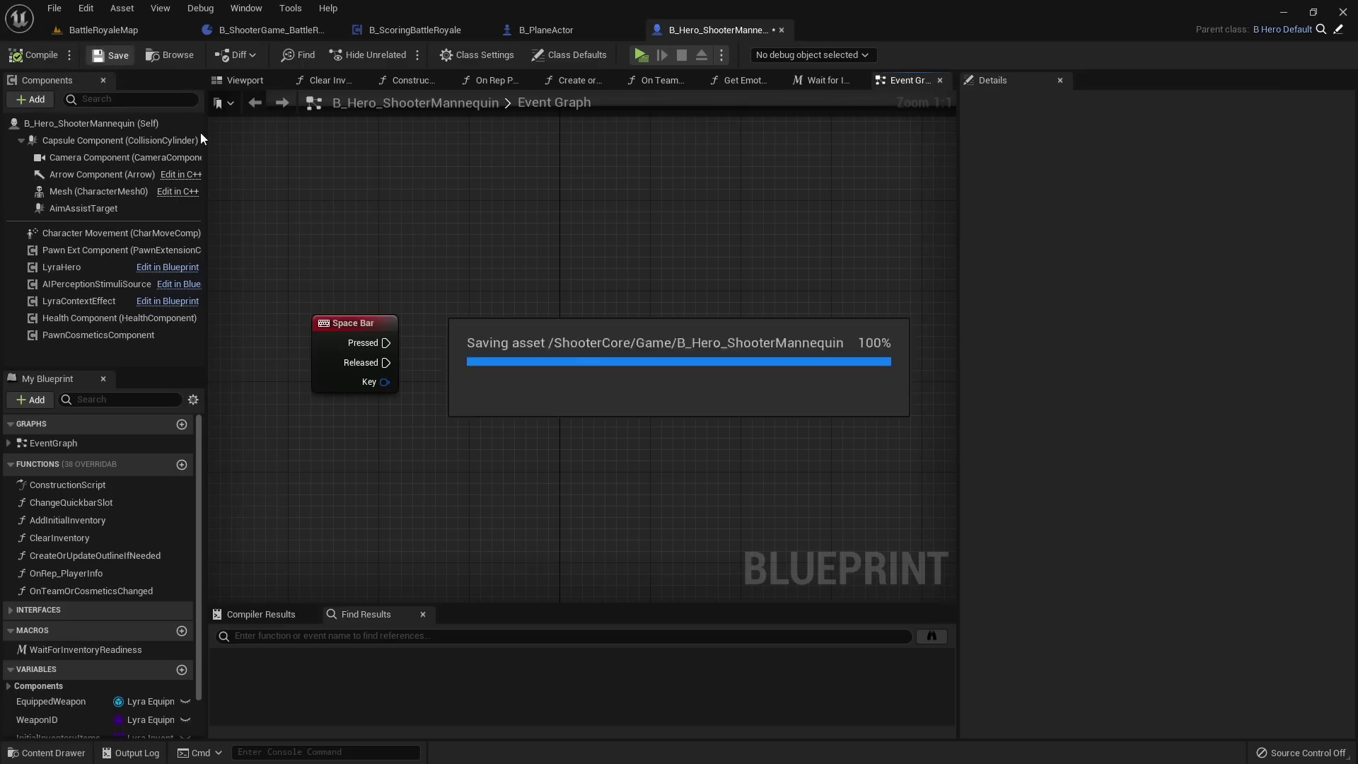
Step: Reposition the Space Bar event node slightly within the empty graph area
{"action": "left_click", "coordinate": [354, 322]}
{"action": "right_click_drag", "start_coordinate": [397, 266], "coordinate": [435, 250]}
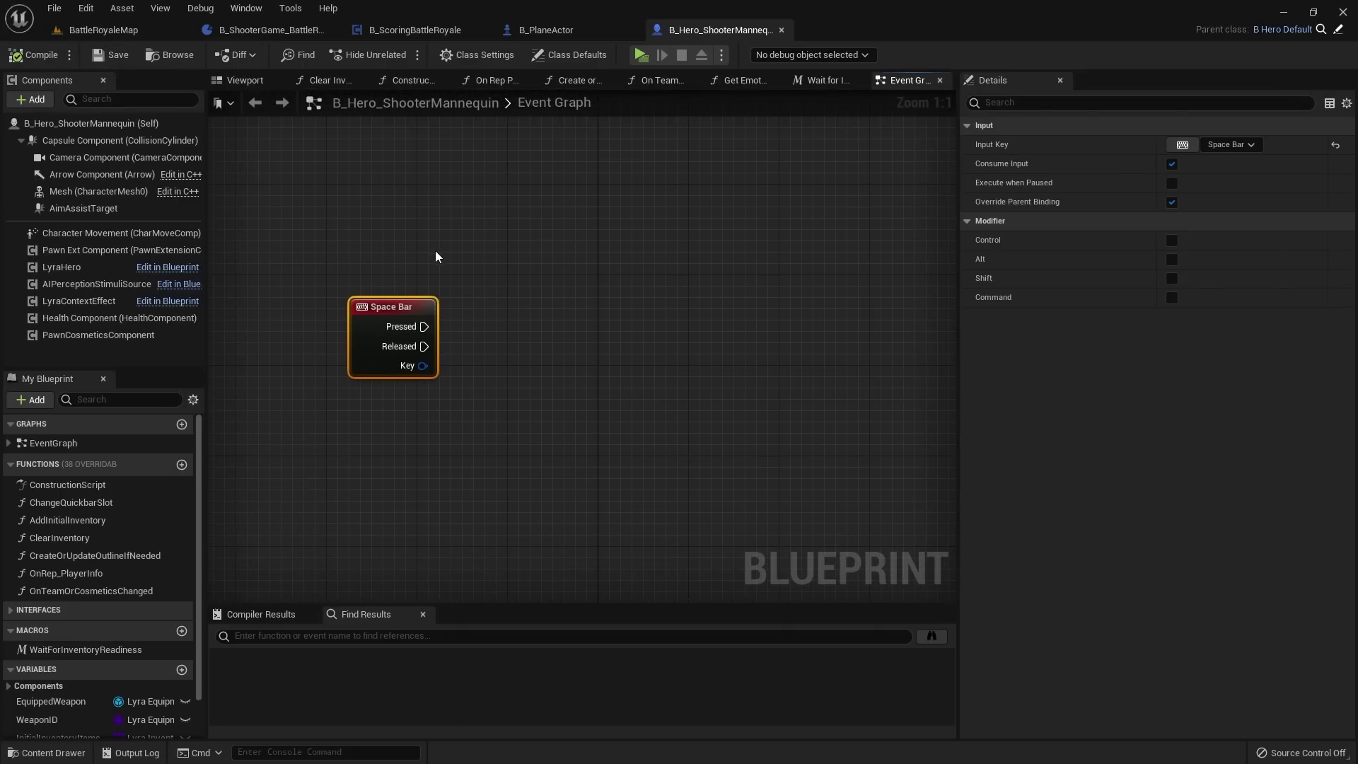
{"action": "left_click", "coordinate": [435, 250]}
{"action": "left_click_drag", "start_coordinate": [378, 309], "coordinate": [456, 333]}
{"action": "left_click", "coordinate": [447, 316]}
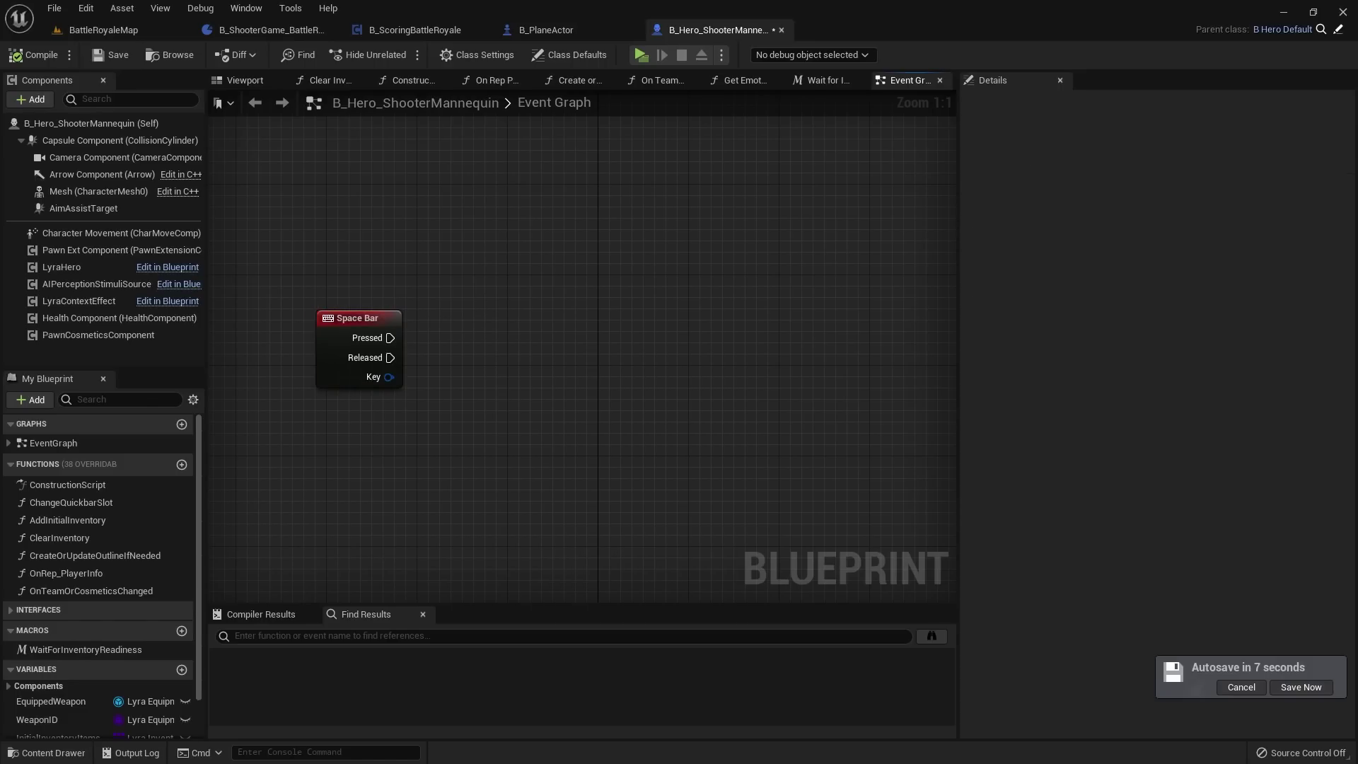
{"action": "right_click_drag", "start_coordinate": [437, 278], "coordinate": [529, 245]}
{"action": "right_click_drag", "start_coordinate": [509, 295], "coordinate": [509, 256]}
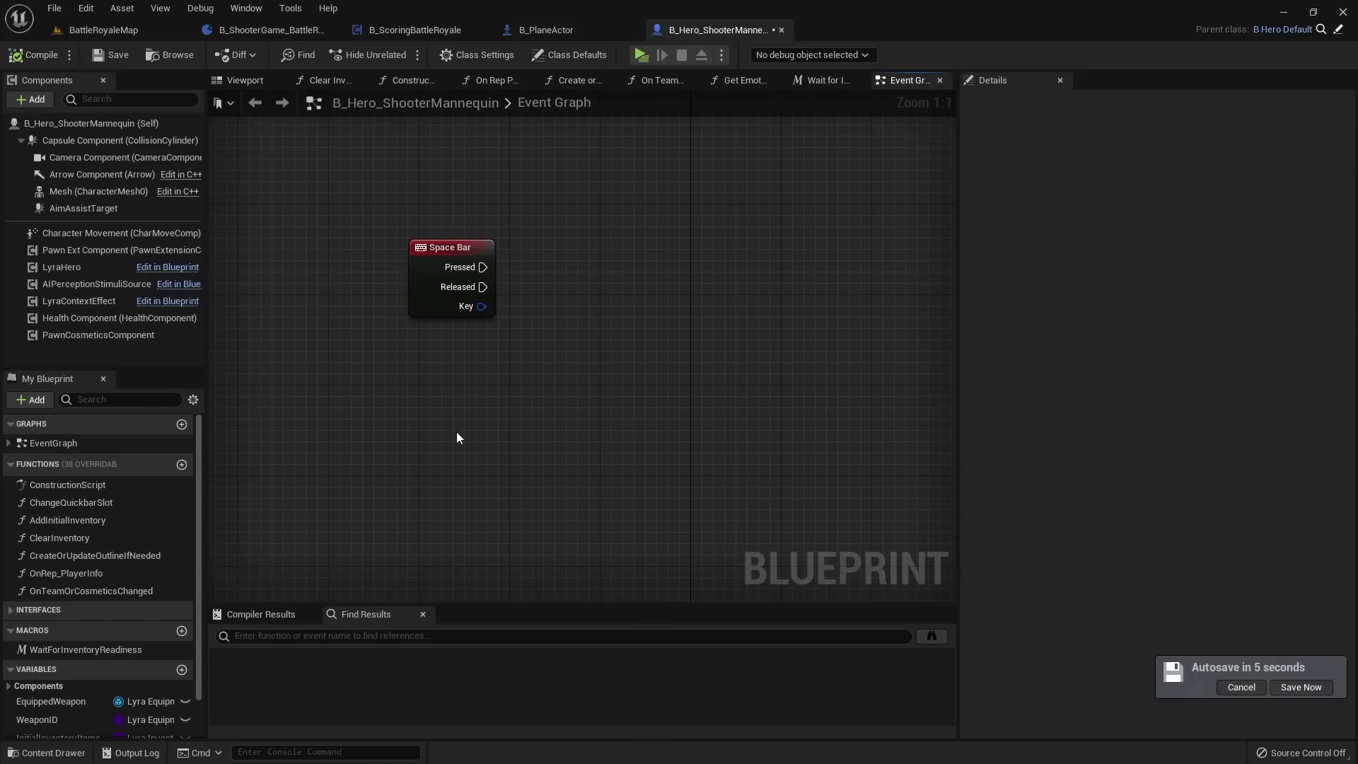
Step: Add a custom event named EjectOnServer below the Space Bar event, save the blueprint, and set the event's replication to Run on Server
{"action": "right_click", "coordinate": [456, 431]}
{"action": "type", "text": "add custom"}
{"action": "key", "text": "Return"}
{"action": "type", "text": "Jum"}
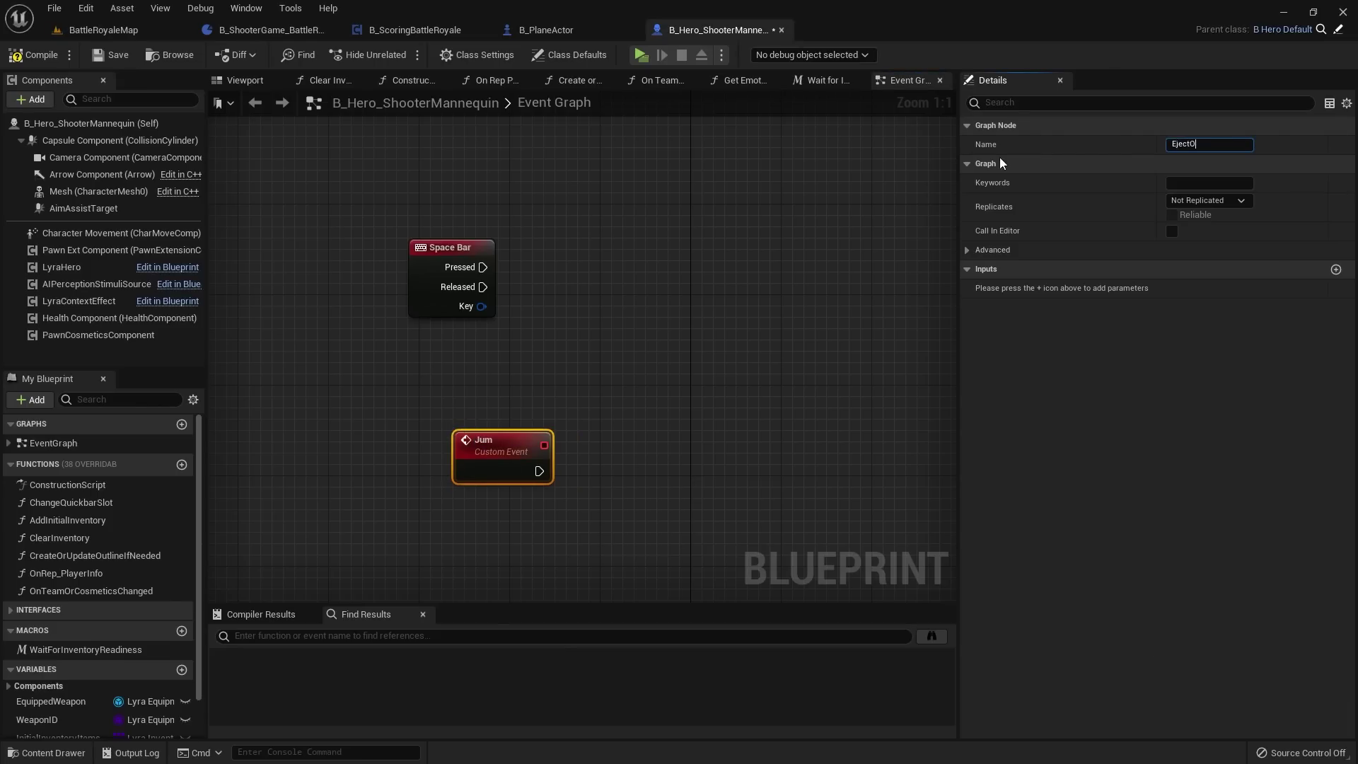
{"action": "key", "text": "Return"}
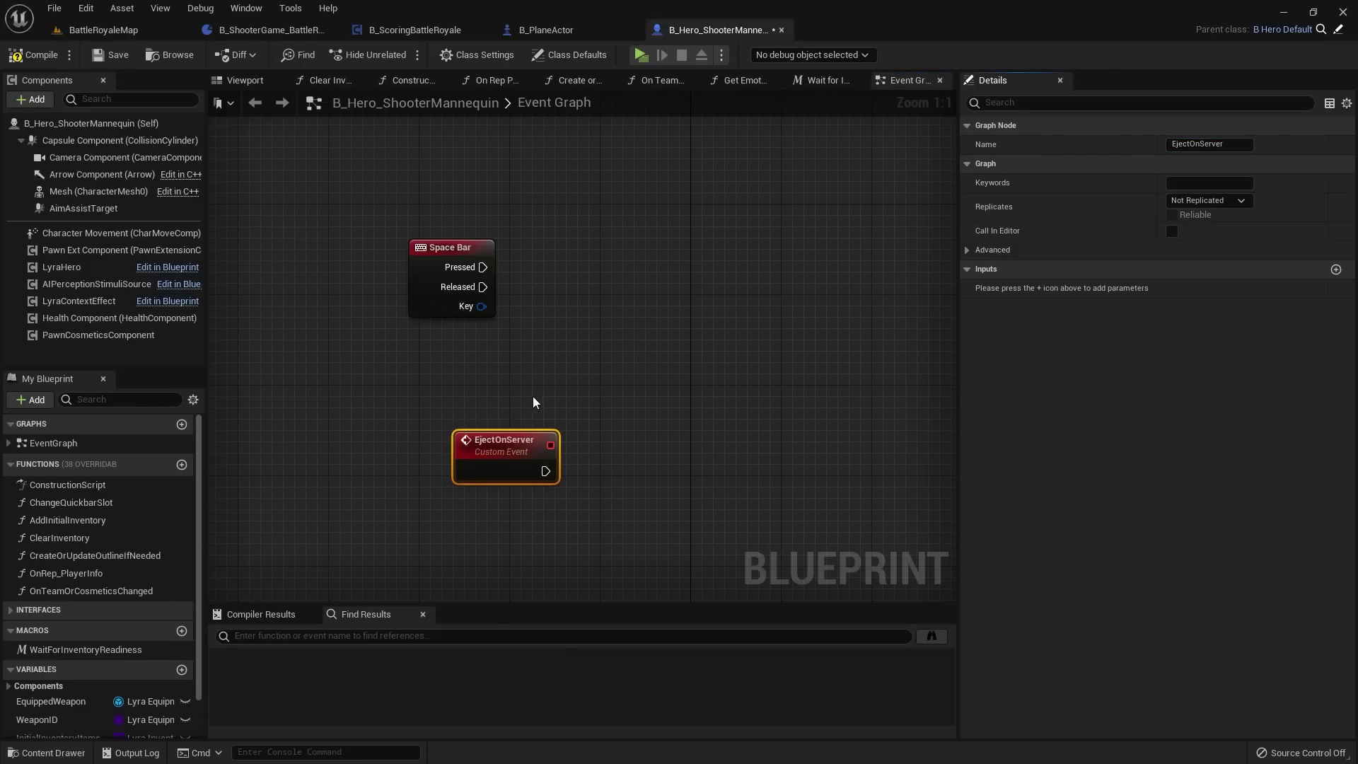
{"action": "right_click_drag", "start_coordinate": [541, 378], "coordinate": [407, 378]}
{"action": "left_click", "coordinate": [34, 55]}
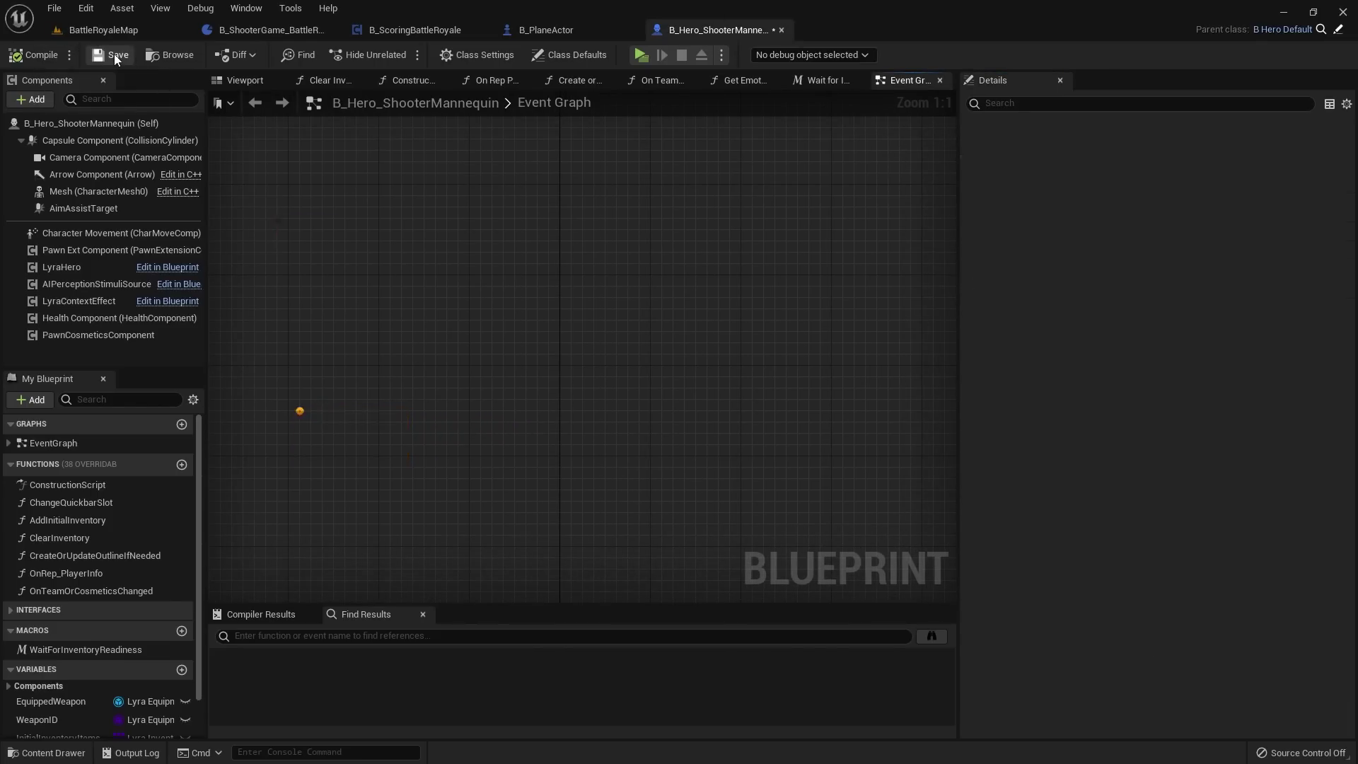
{"action": "right_click_drag", "start_coordinate": [385, 294], "coordinate": [424, 297]}
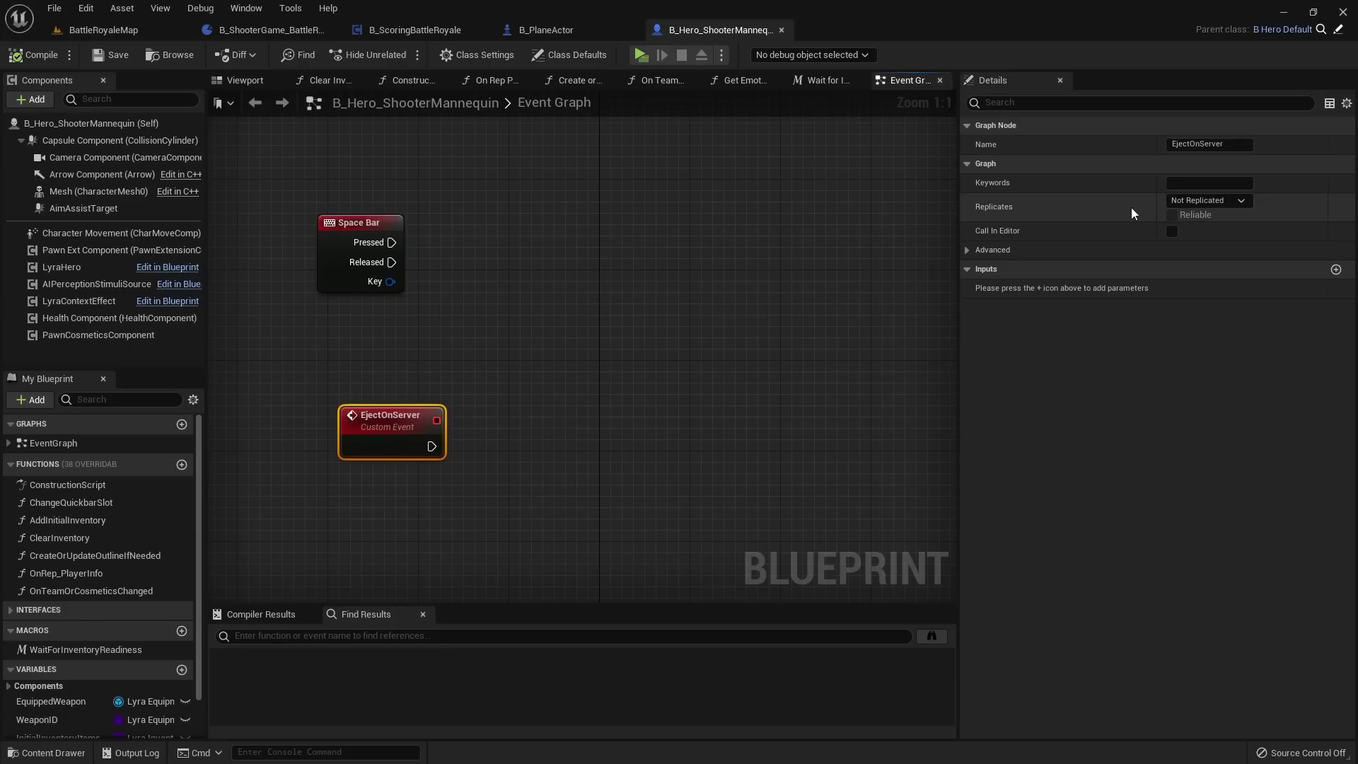
{"action": "left_click", "coordinate": [1230, 202]}
{"action": "left_click", "coordinate": [1211, 248]}
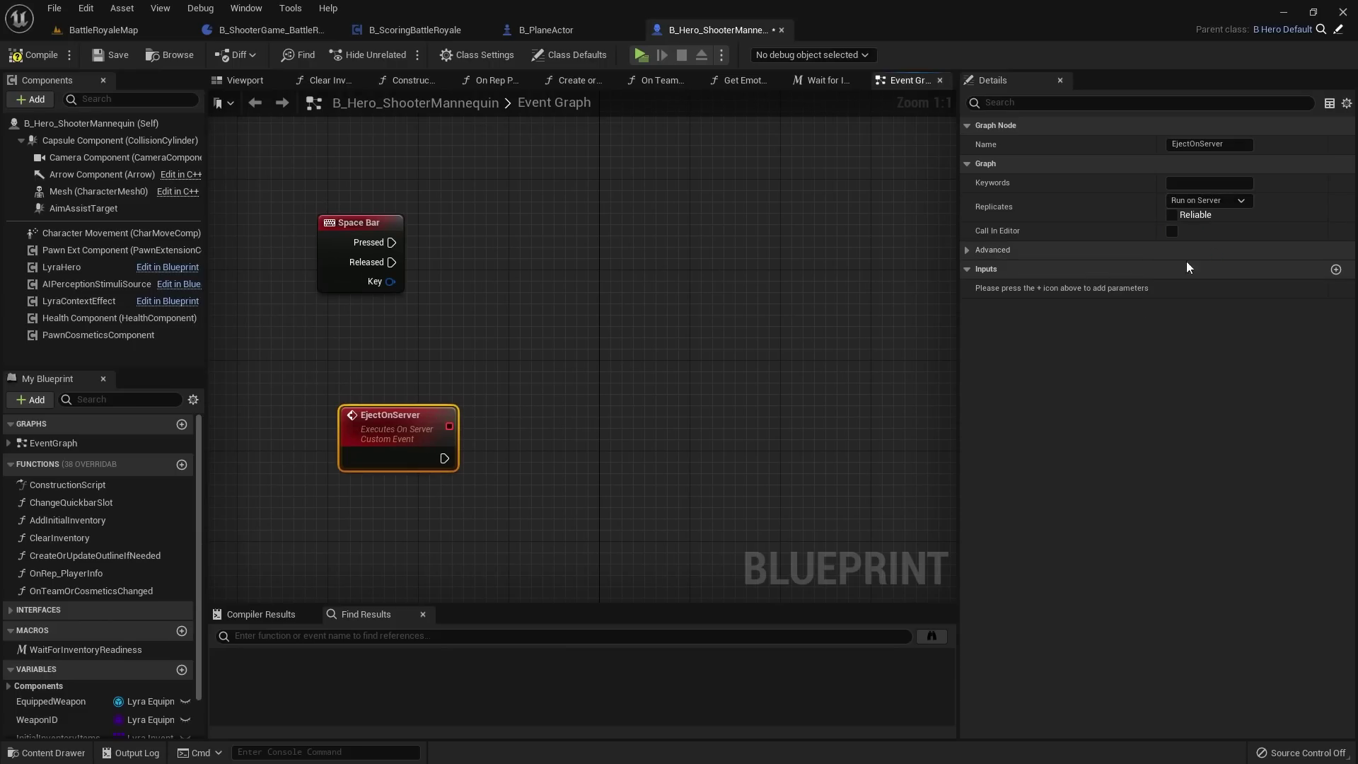
Step: Call Eject on Server from the Space Bar event's Pressed output and line the call up with the event
{"action": "right_click_drag", "start_coordinate": [422, 306], "coordinate": [525, 306]}
{"action": "left_click", "coordinate": [526, 306]}
{"action": "left_click_drag", "start_coordinate": [496, 238], "coordinate": [635, 231]}
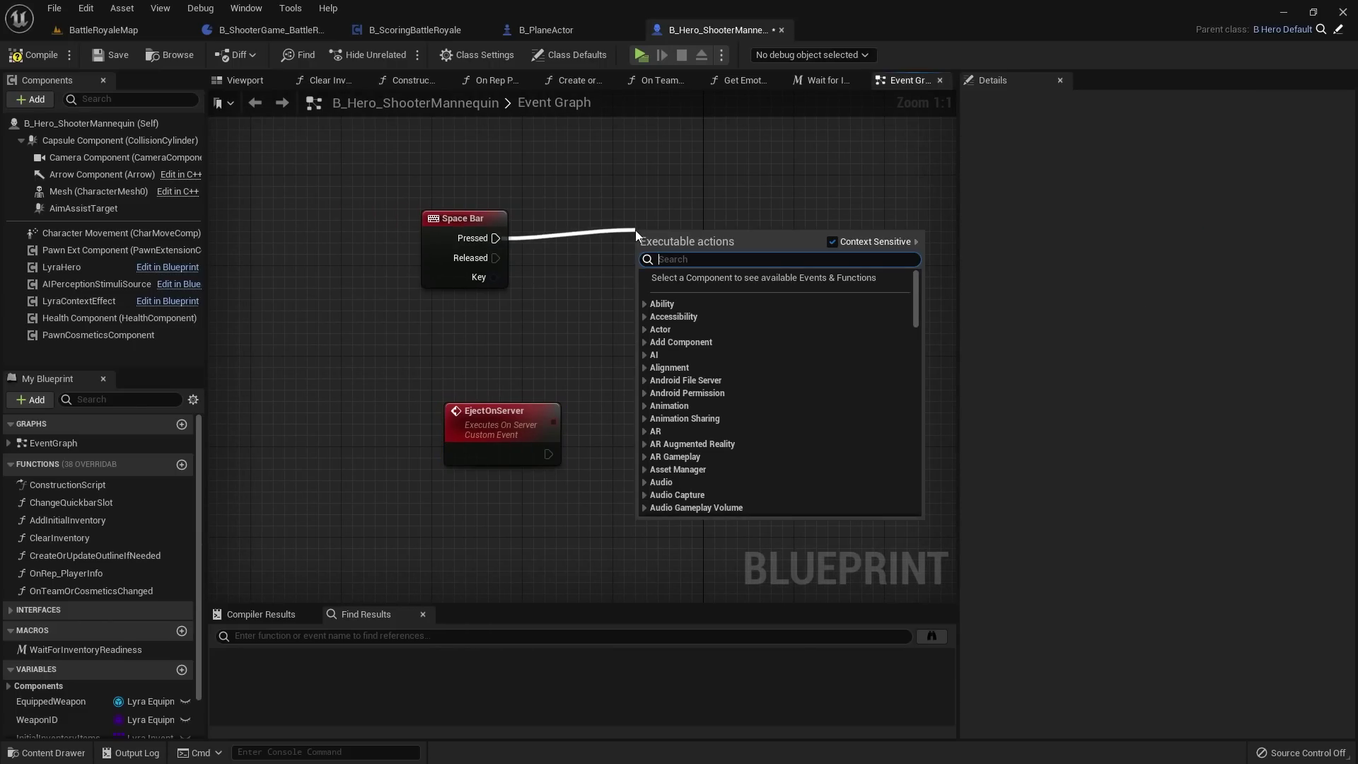
{"action": "type", "text": "eject"}
{"action": "key", "text": "Return"}
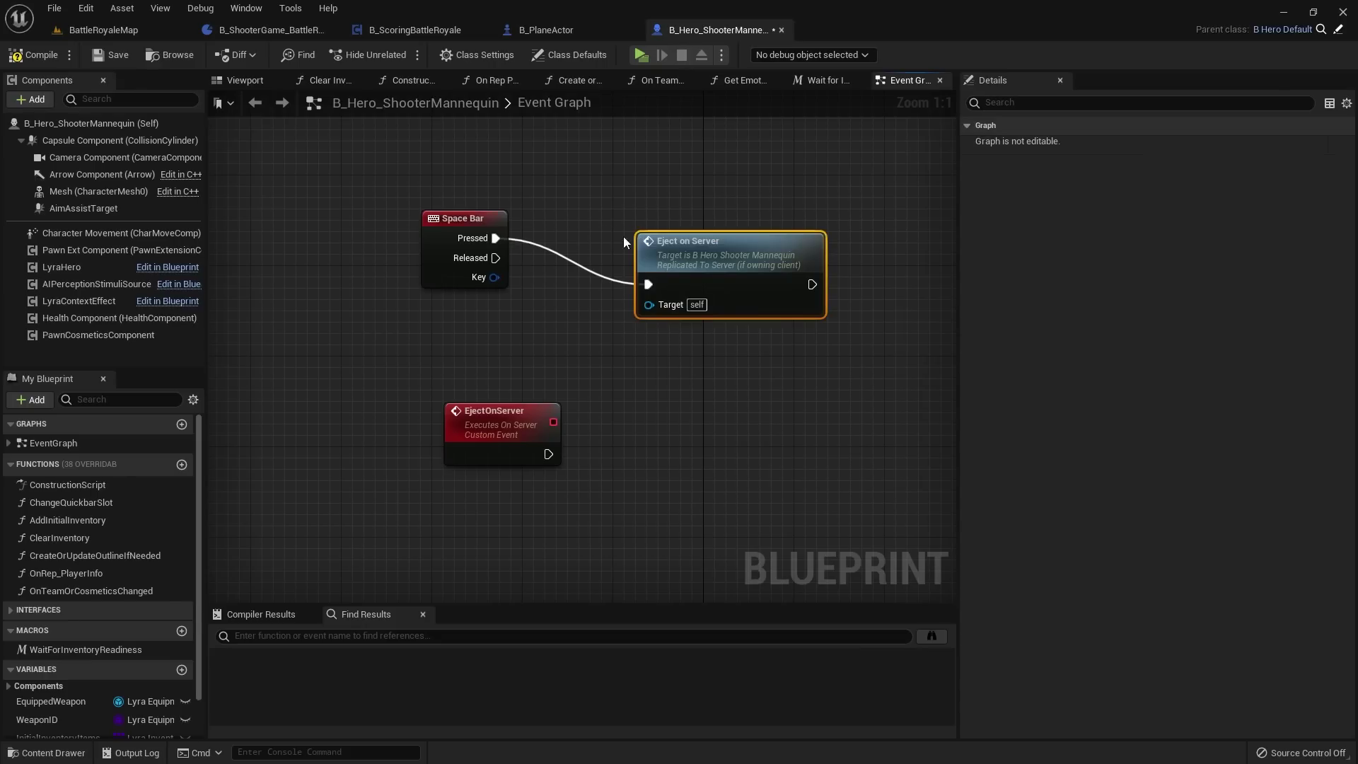
{"action": "left_click_drag", "start_coordinate": [657, 244], "coordinate": [636, 199]}
Step: Move the EjectOnServer event further down, connect a Branch node to it, and compile and save the blueprint
{"action": "left_click_drag", "start_coordinate": [489, 444], "coordinate": [487, 488]}
{"action": "left_click_drag", "start_coordinate": [517, 374], "coordinate": [605, 381]}
{"action": "left_click", "coordinate": [537, 372]}
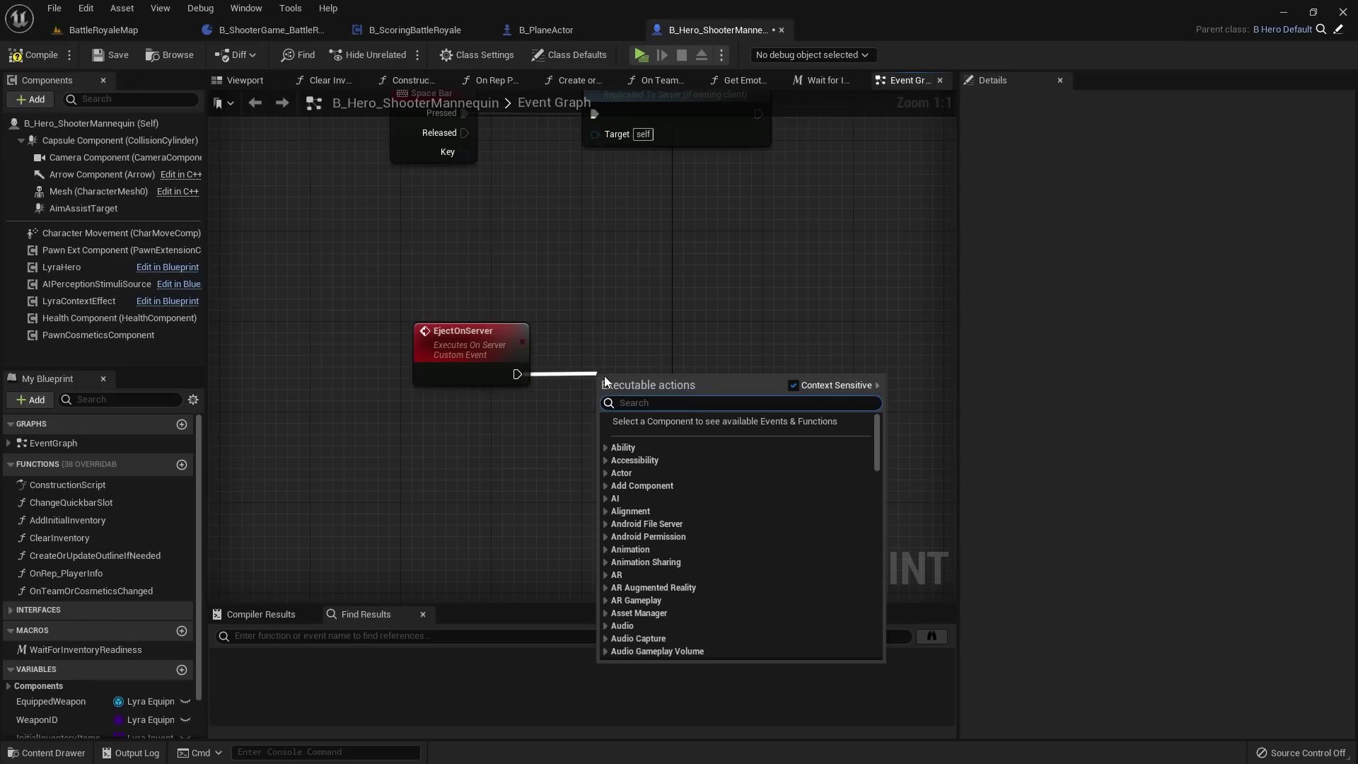
{"action": "type", "text": "branch"}
{"action": "key", "text": "Return"}
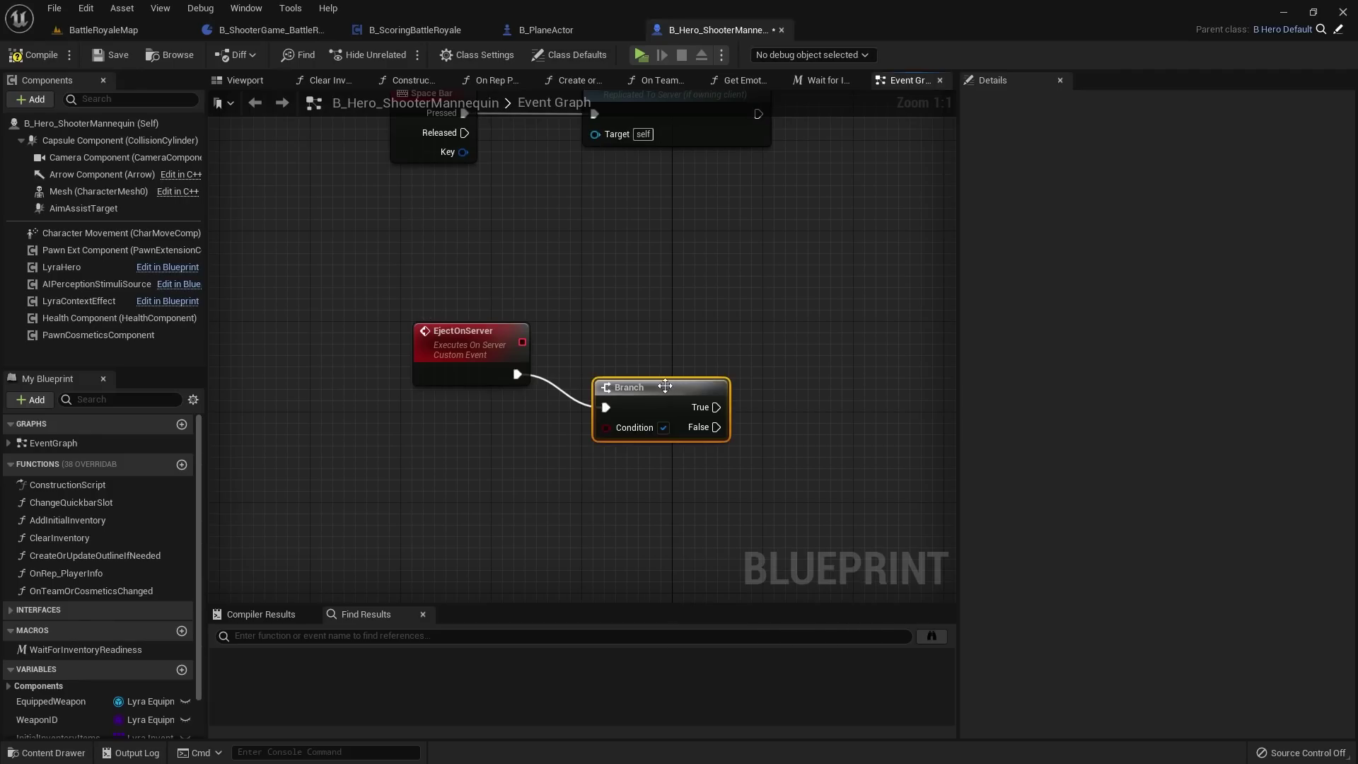
{"action": "left_click", "coordinate": [706, 293]}
{"action": "right_click_drag", "start_coordinate": [488, 209], "coordinate": [497, 236]}
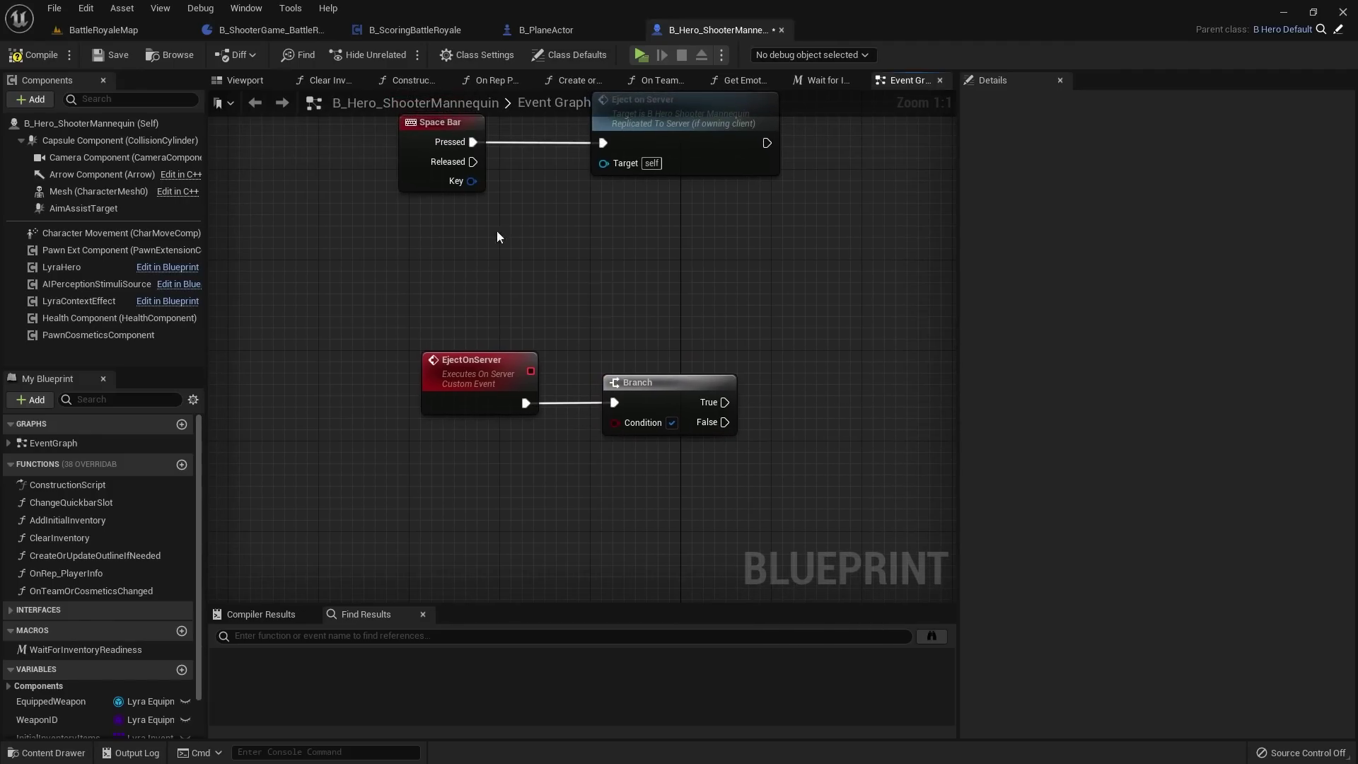
{"action": "left_click", "coordinate": [42, 57]}
Step: Create a Boolean variable named IsInPlane?, feed it into the Branch condition, and compile and save the blueprint
{"action": "right_click_drag", "start_coordinate": [564, 298], "coordinate": [593, 438]}
{"action": "scroll", "coordinate": [102, 600], "scroll_direction": "down", "scroll_amount": 2}
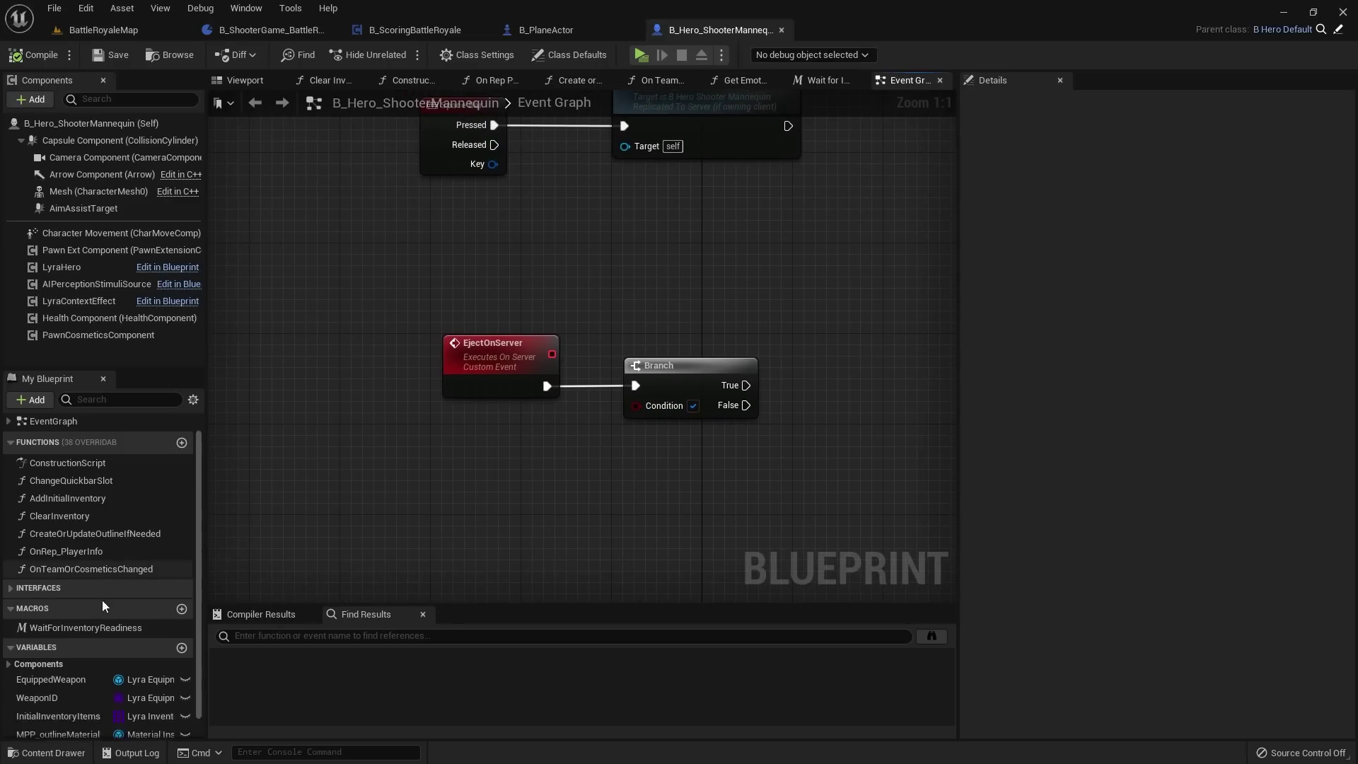
{"action": "left_click", "coordinate": [182, 621]}
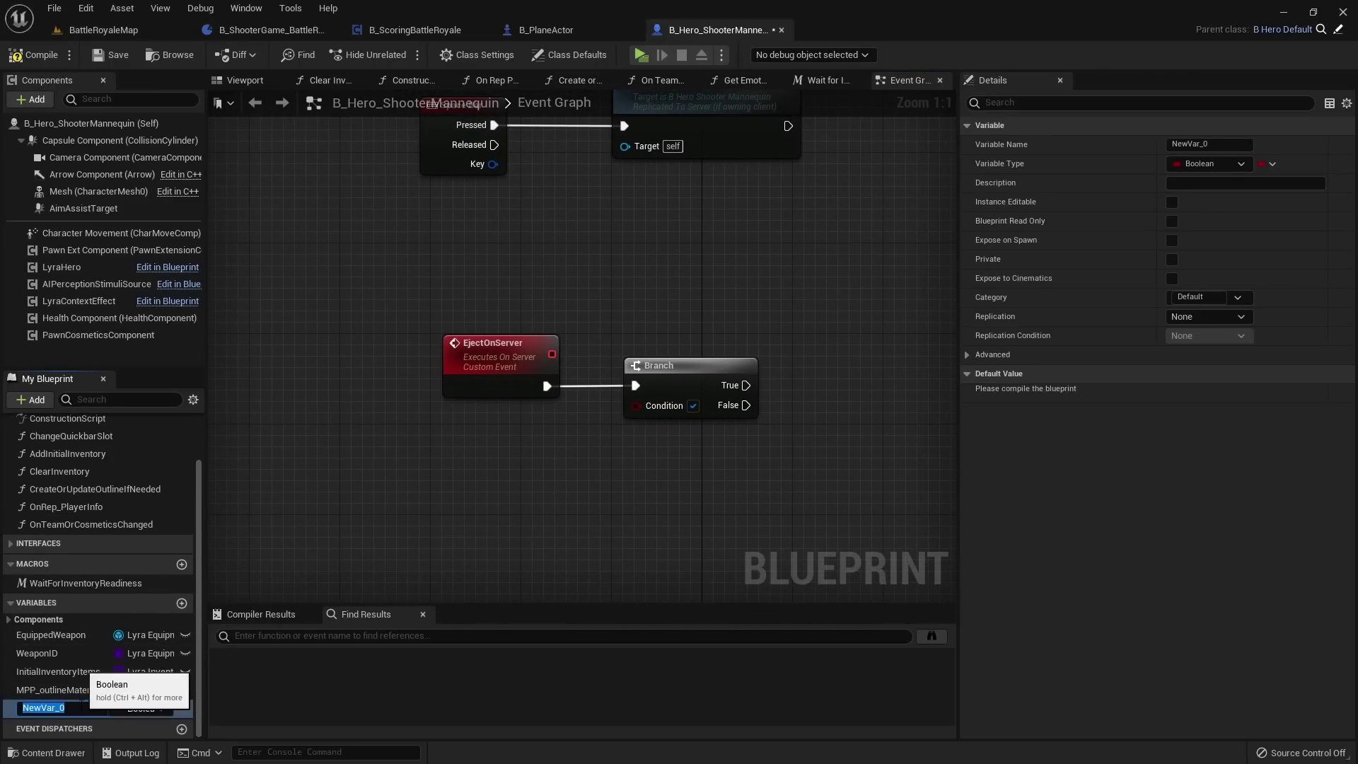
{"action": "type", "text": "IsInPlane"}
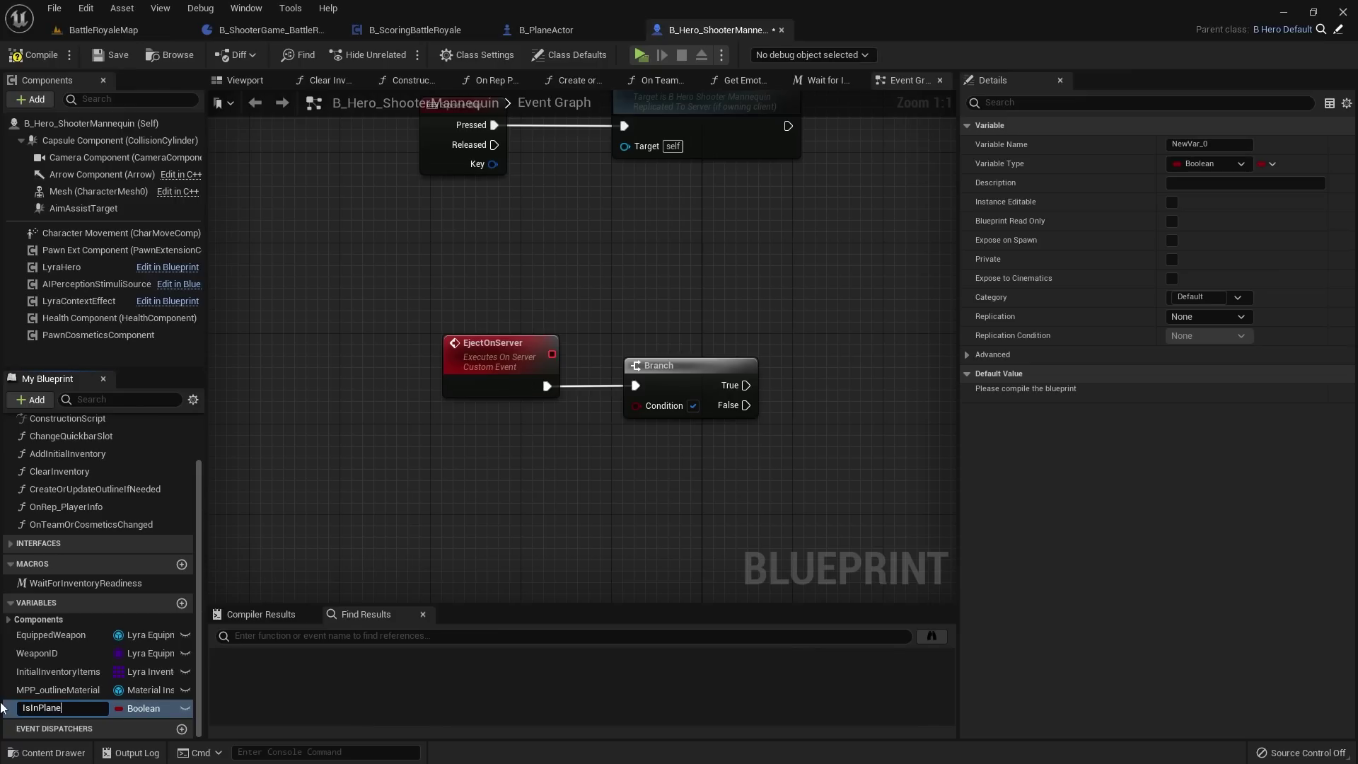
{"action": "key", "text": "Return"}
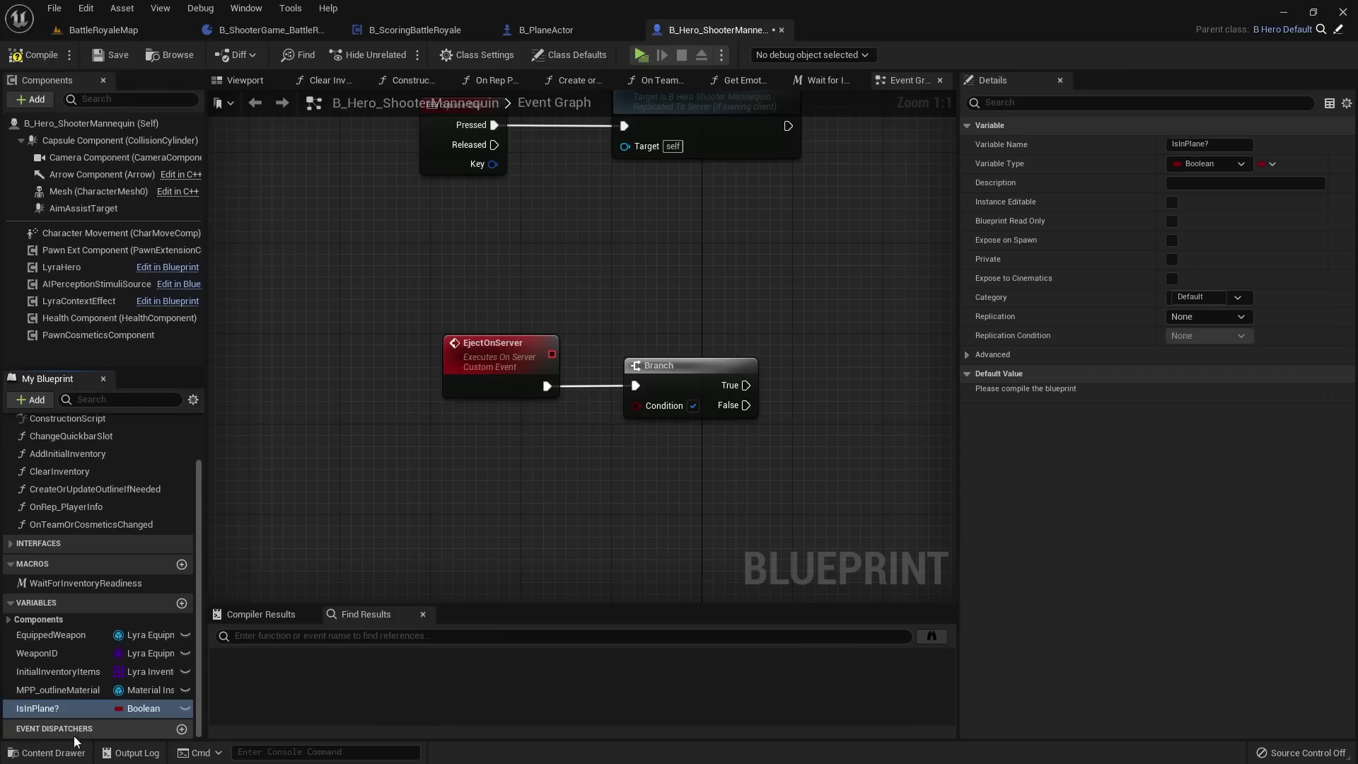
{"action": "left_click_drag", "start_coordinate": [53, 711], "coordinate": [633, 406]}
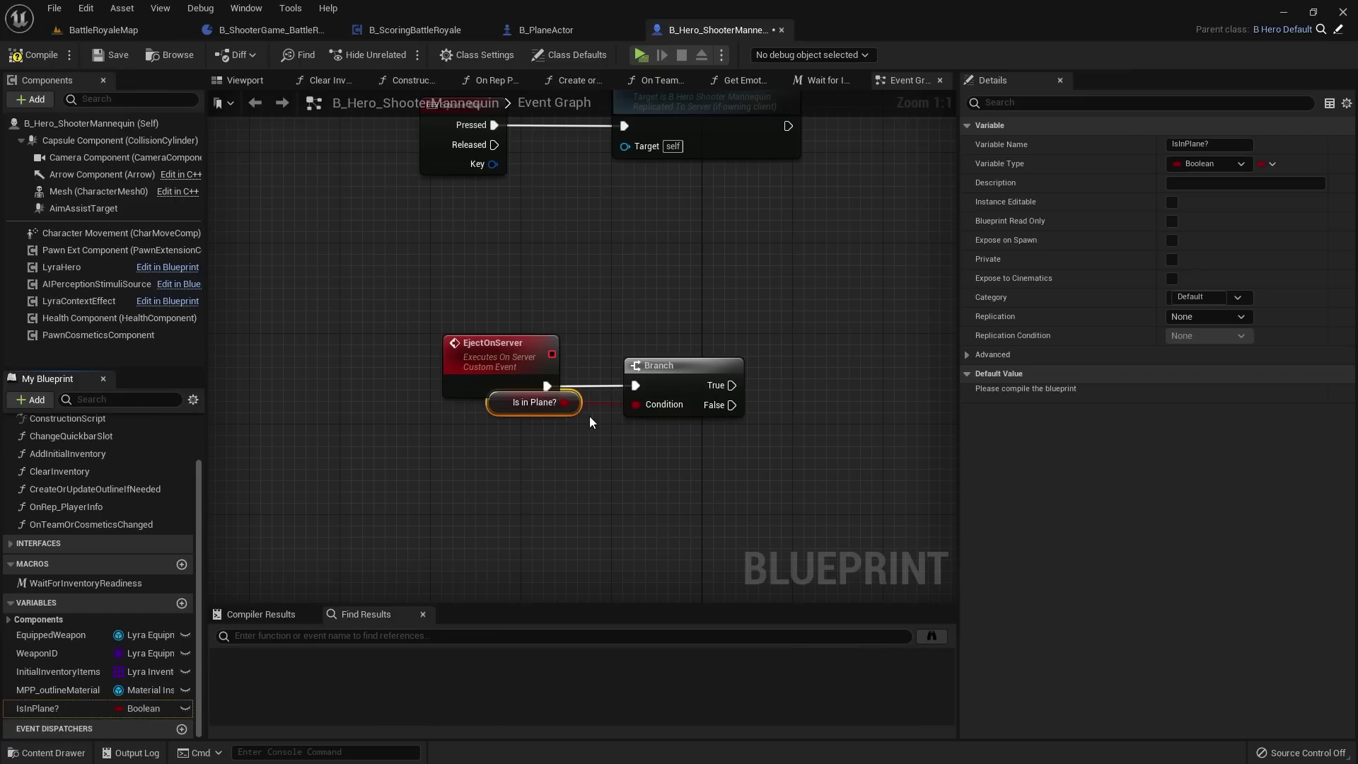
{"action": "left_click_drag", "start_coordinate": [535, 413], "coordinate": [534, 447]}
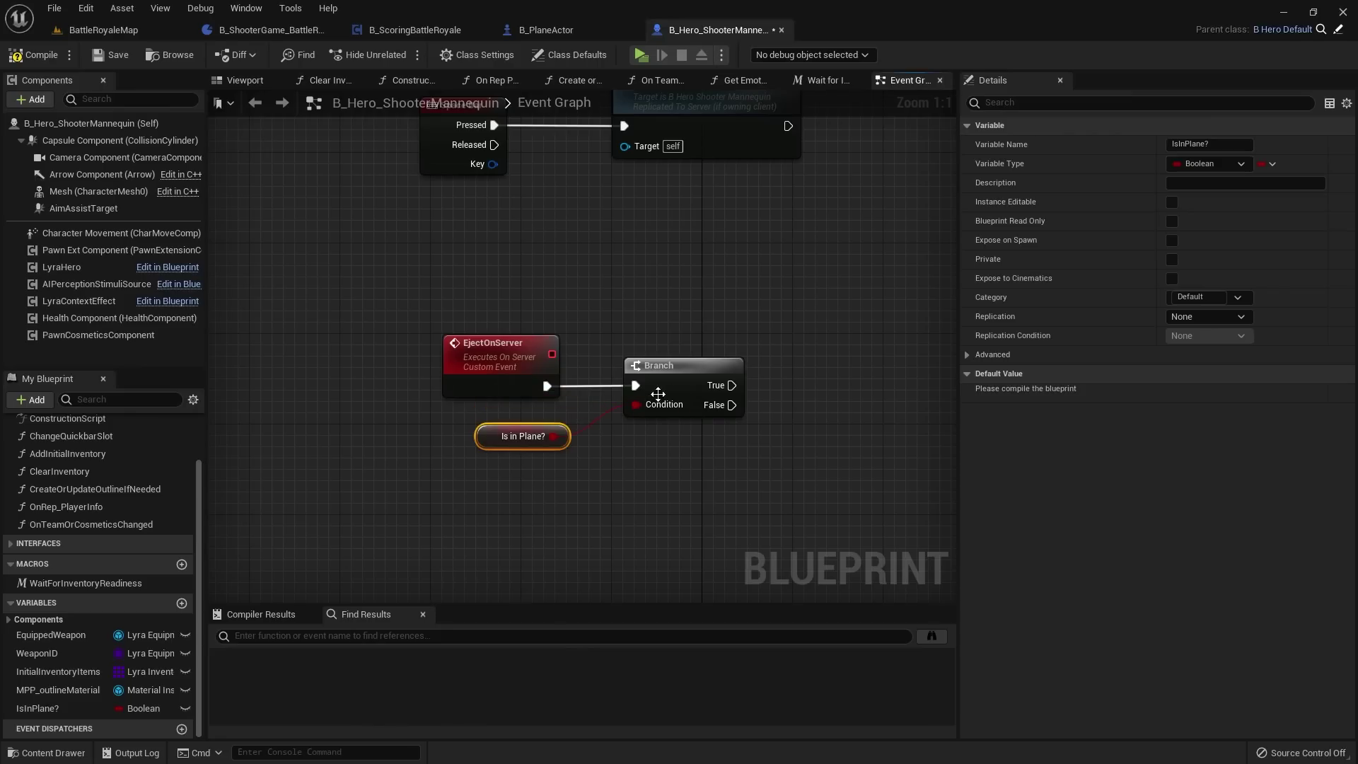
{"action": "left_click", "coordinate": [111, 55]}
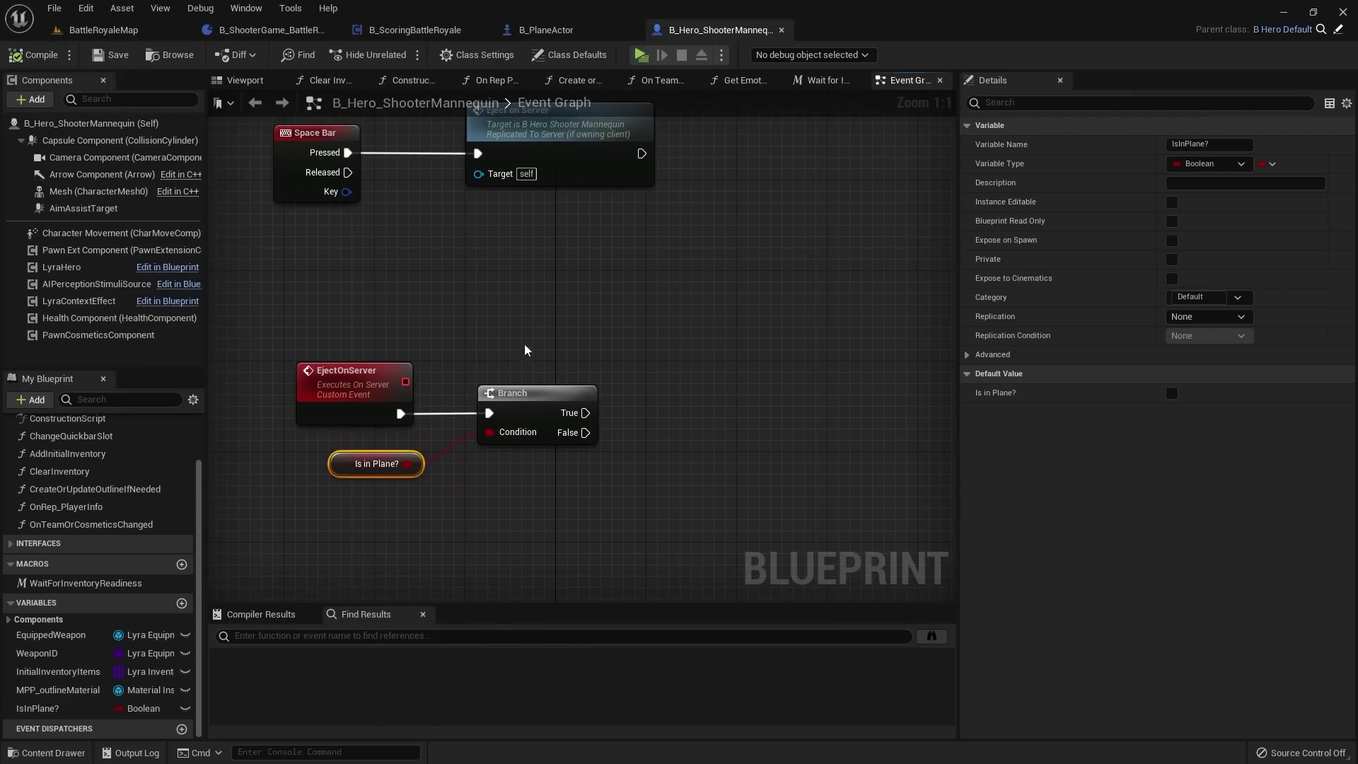
{"action": "right_click_drag", "start_coordinate": [527, 349], "coordinate": [637, 358]}
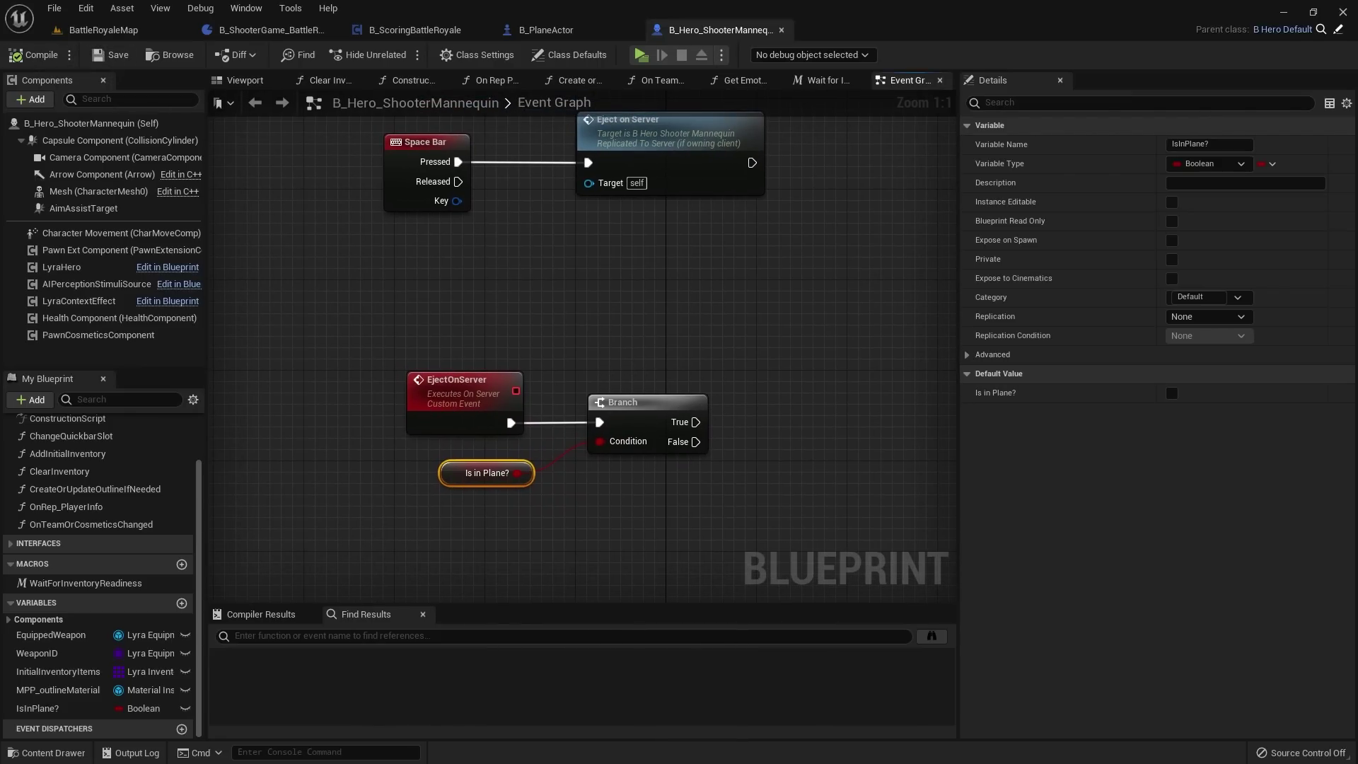
{"action": "left_click_drag", "start_coordinate": [695, 422], "coordinate": [778, 427]}
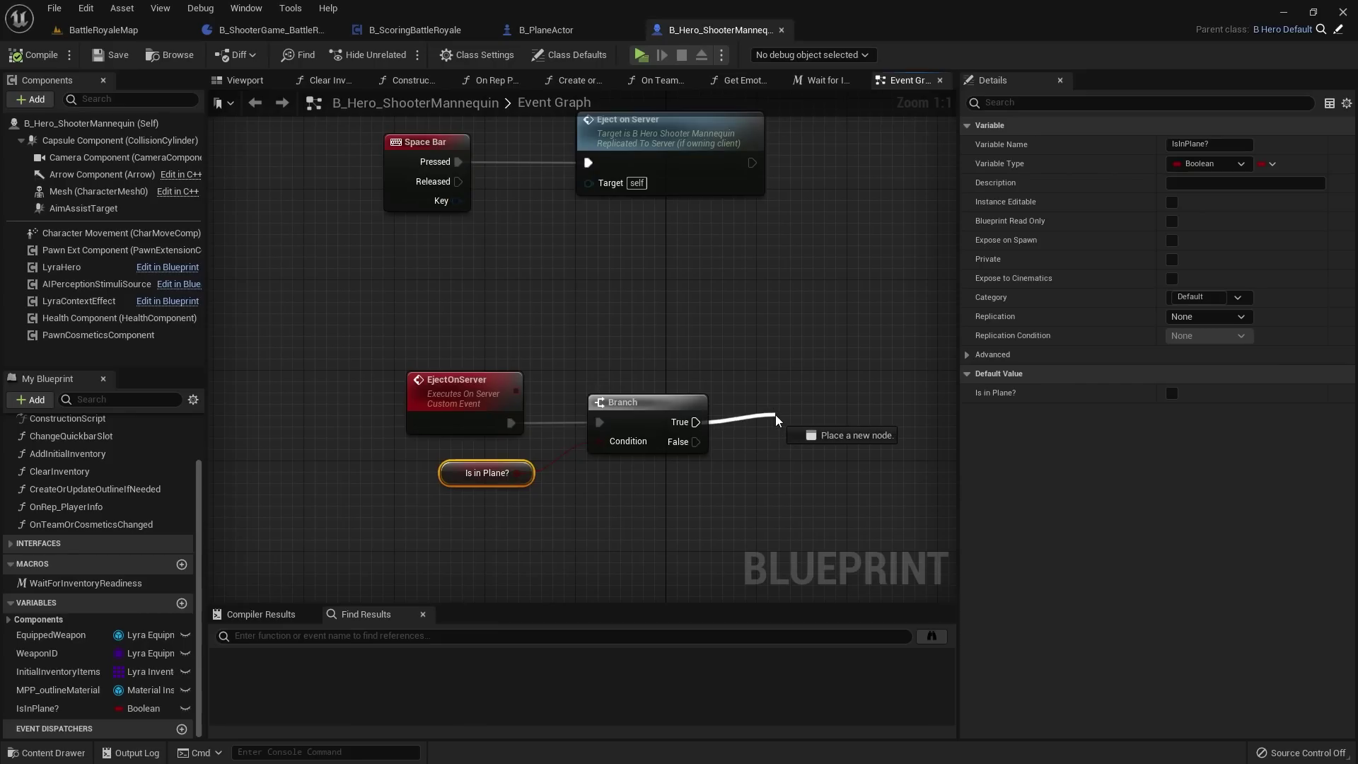
{"action": "right_click_drag", "start_coordinate": [679, 426], "coordinate": [532, 394]}
{"action": "left_click_drag", "start_coordinate": [532, 394], "coordinate": [747, 394]}
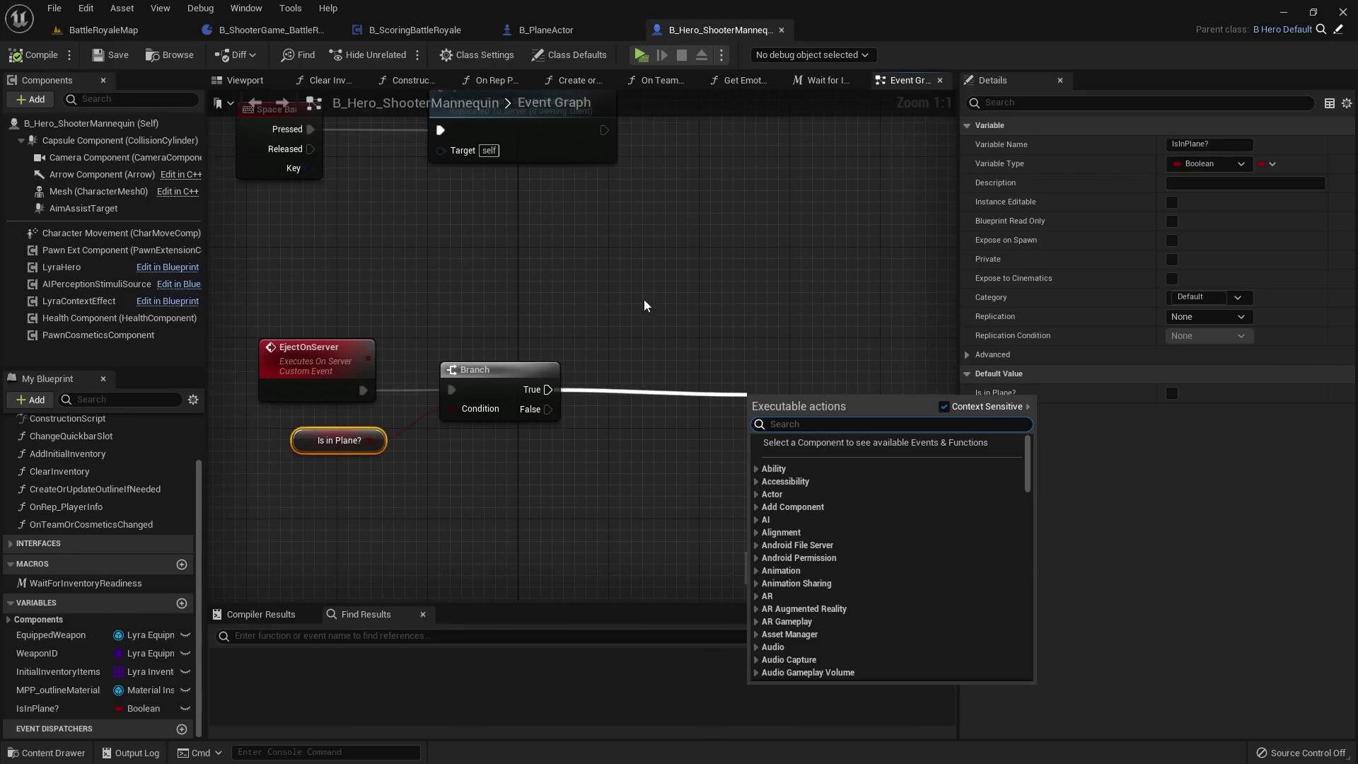
{"action": "right_click_drag", "start_coordinate": [691, 371], "coordinate": [624, 368]}
{"action": "left_click", "coordinate": [613, 357]}
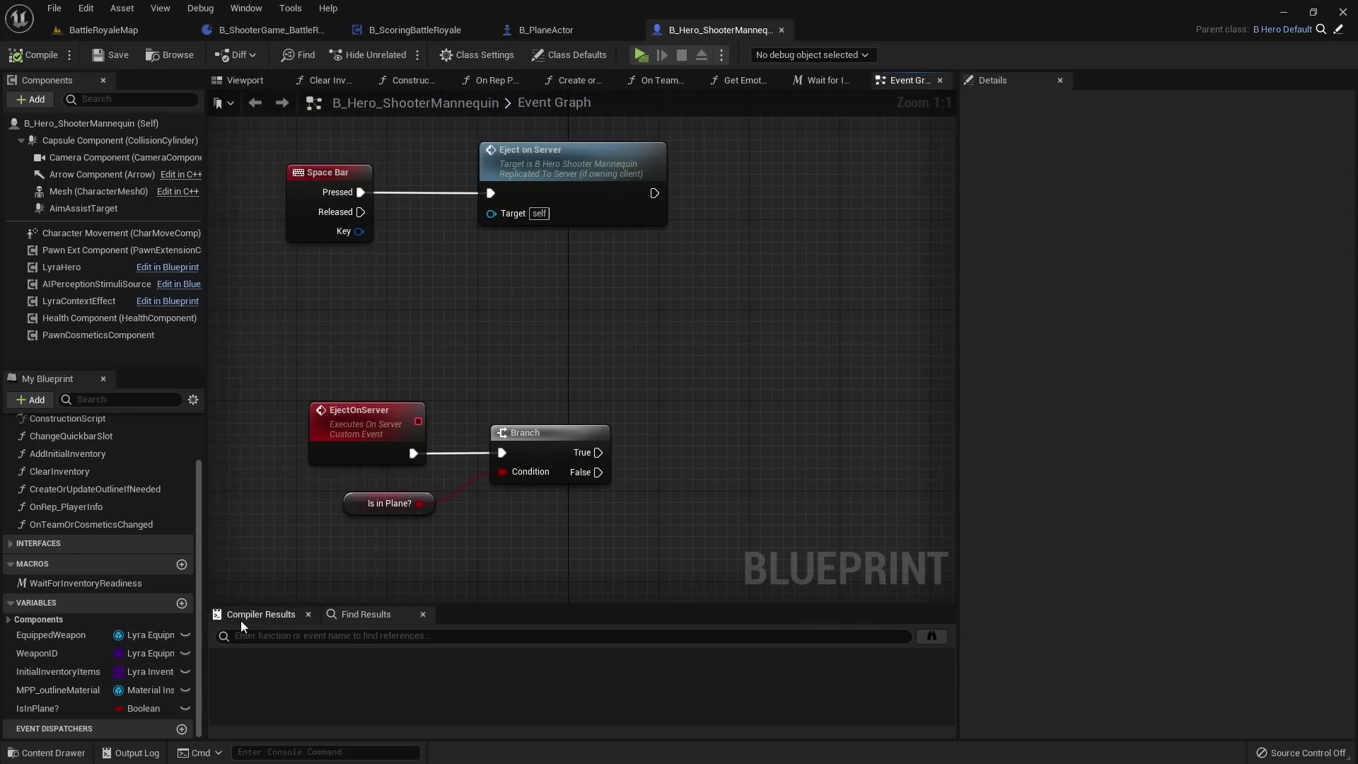
Step: Create a variable named PlaneReference with the B Plane Actor object reference type, and compile and save the blueprint
{"action": "left_click", "coordinate": [181, 602]}
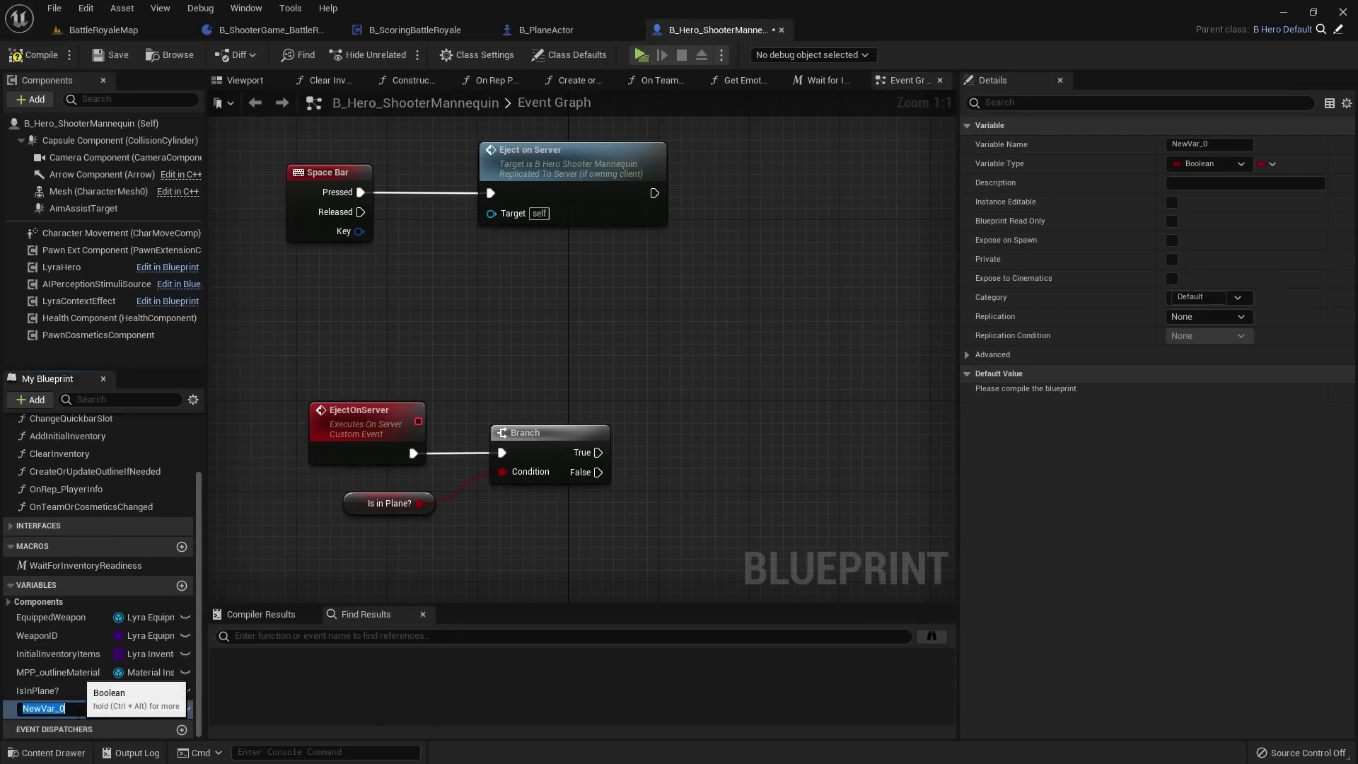
{"action": "type", "text": "PlaneReference"}
{"action": "key", "text": "Return"}
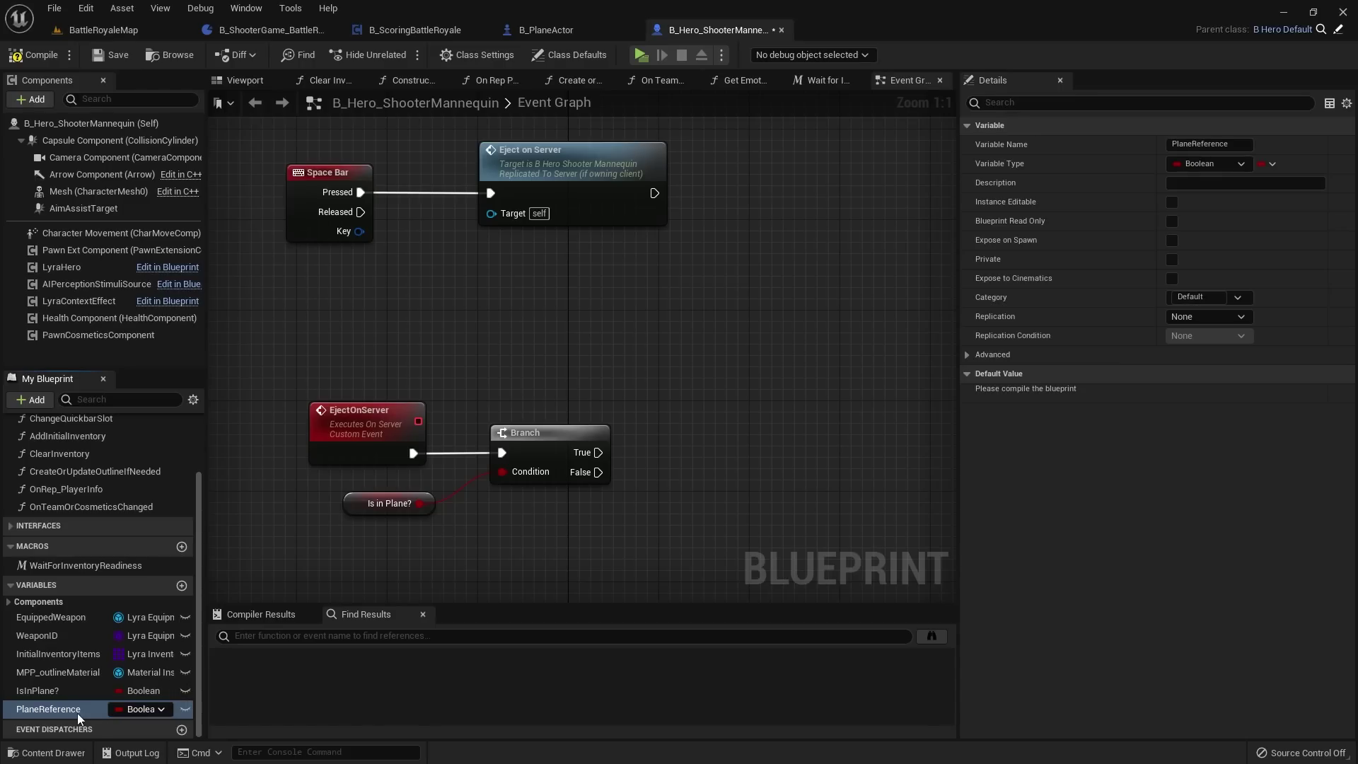
{"action": "left_click", "coordinate": [1207, 167]}
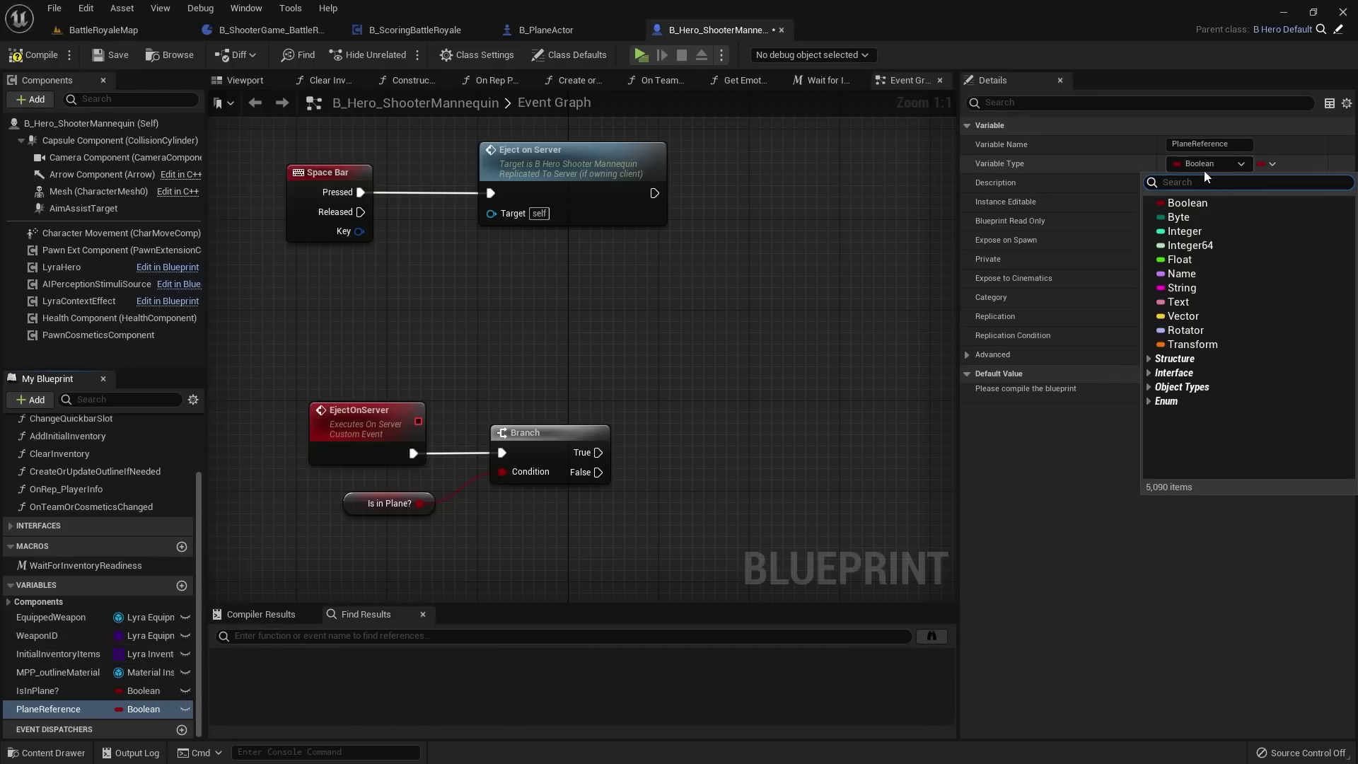
{"action": "type", "text": "b_"}
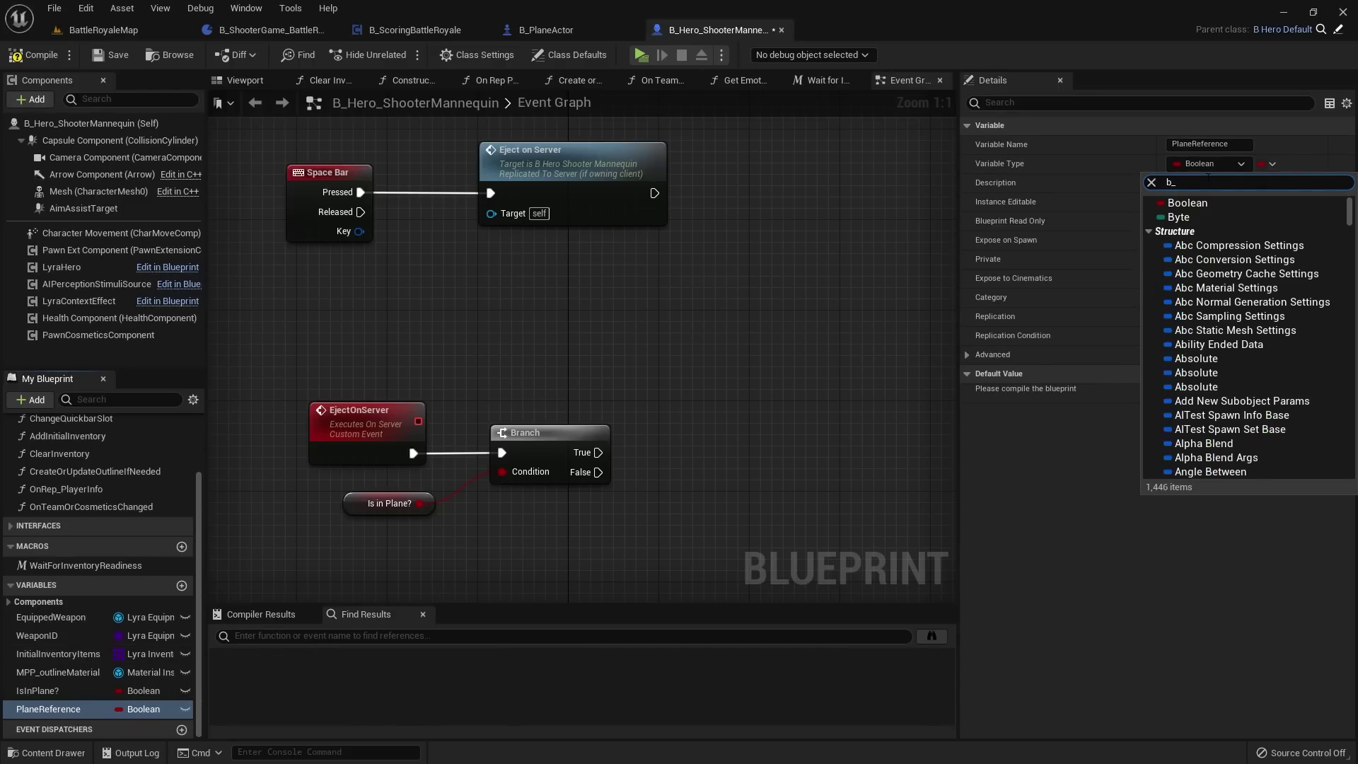
{"action": "type", "text": "planeactor"}
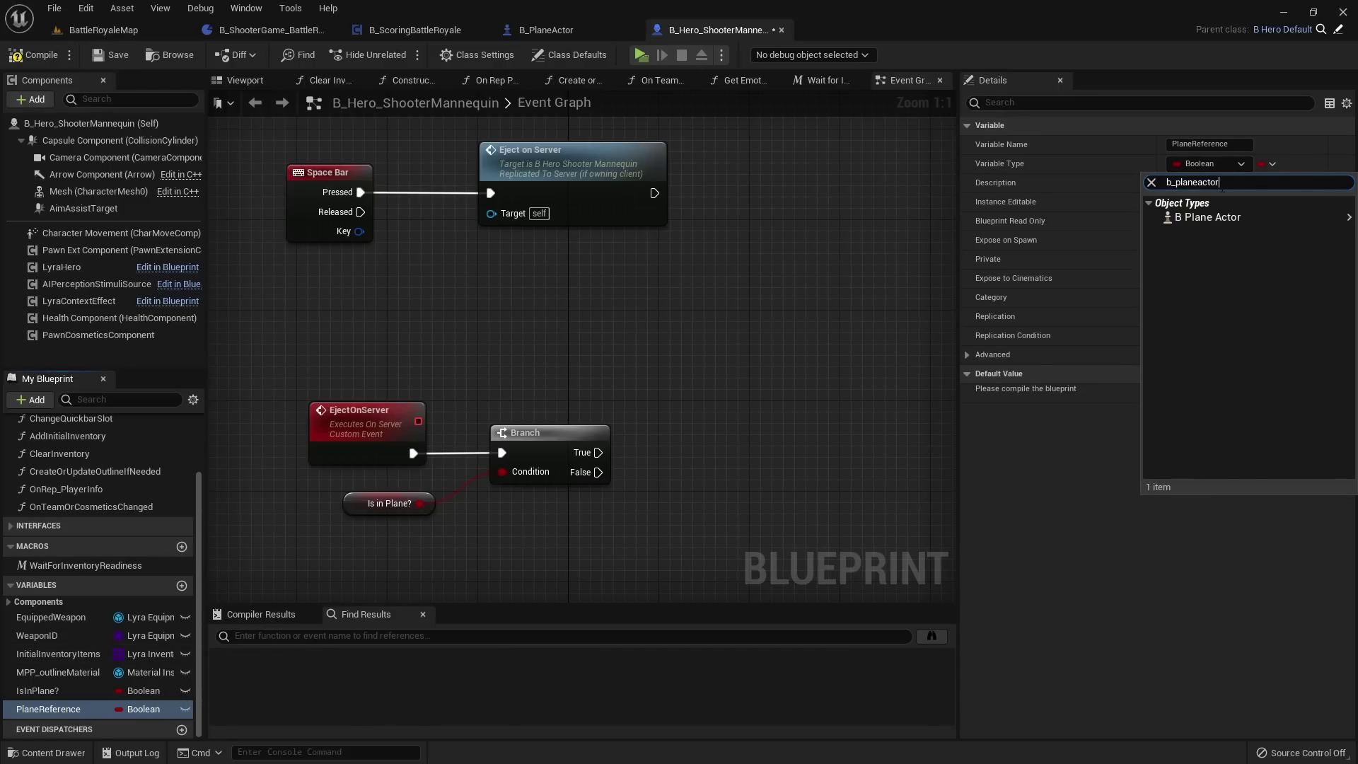
{"action": "mouse_move", "coordinate": [1207, 217]}
{"action": "left_click", "coordinate": [1141, 219]}
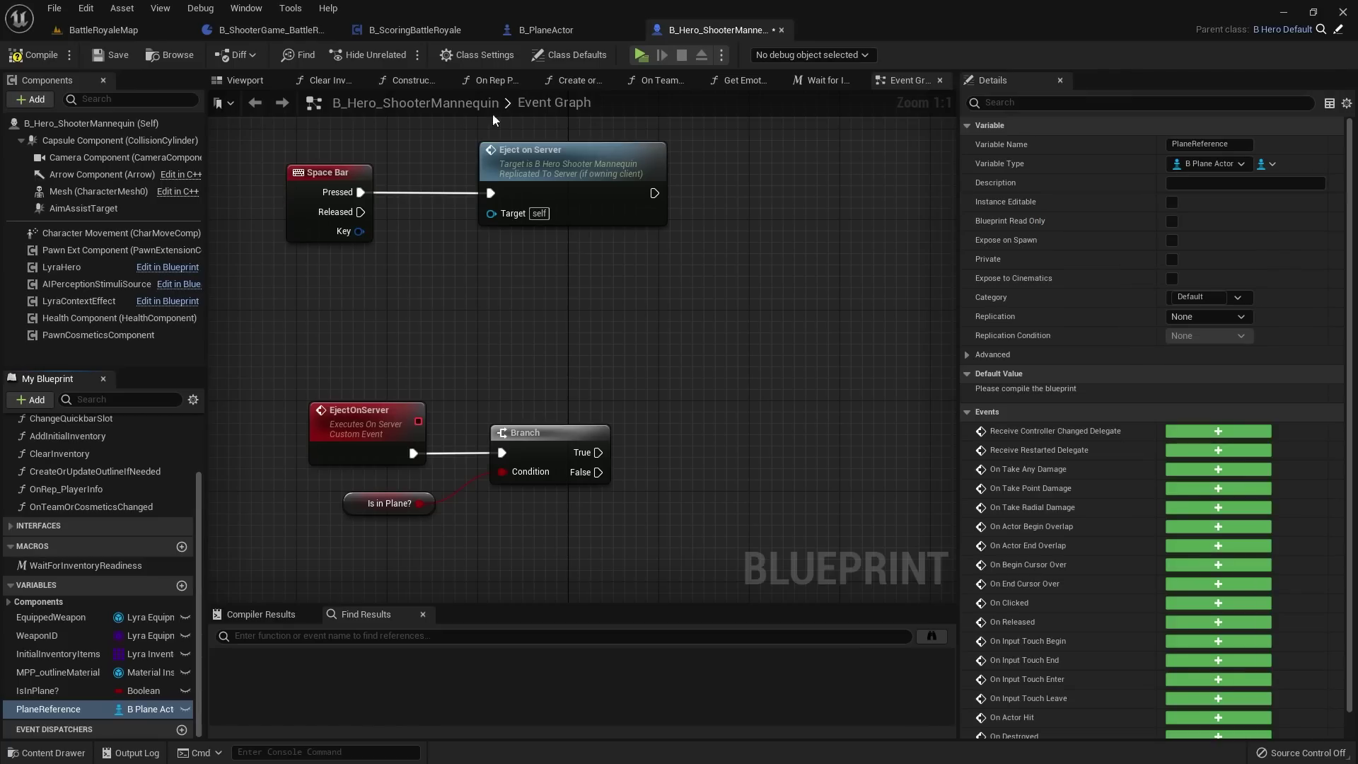
{"action": "left_click", "coordinate": [35, 55]}
{"action": "left_click", "coordinate": [113, 55]}
Step: Add a Plane Reference getter beside the Branch node, convert it to a validated get, and adjust its placement
{"action": "right_click_drag", "start_coordinate": [658, 322], "coordinate": [527, 233]}
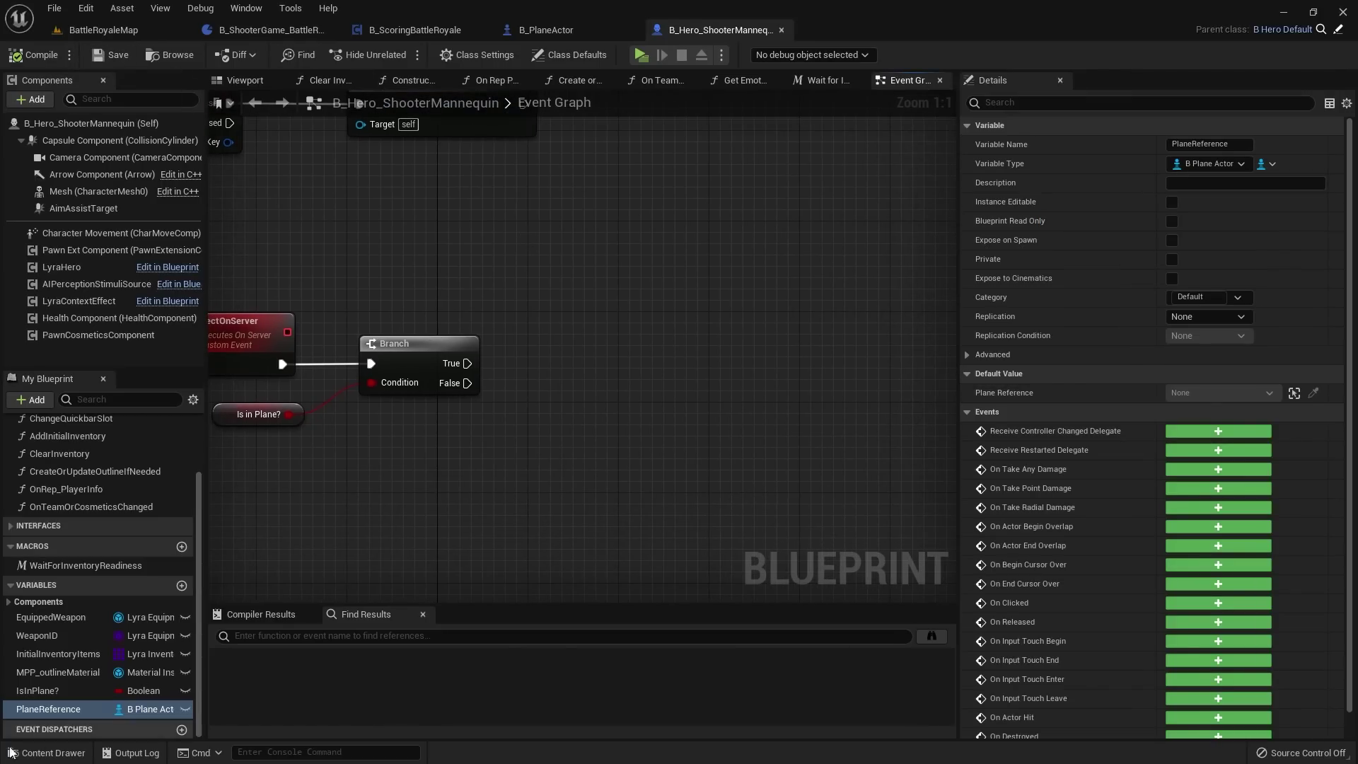
{"action": "left_click_drag", "start_coordinate": [55, 704], "coordinate": [546, 369]}
{"action": "left_click", "coordinate": [580, 379]}
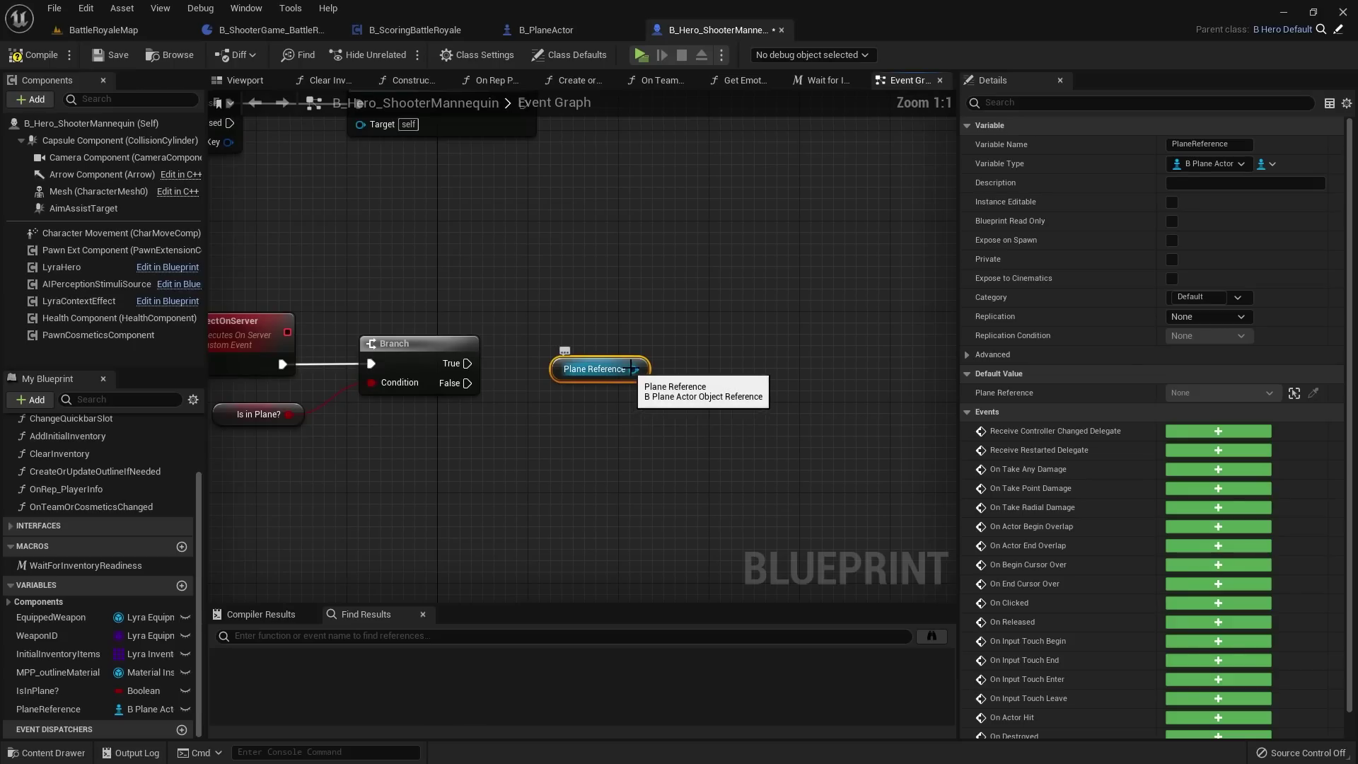
{"action": "right_click", "coordinate": [626, 370]}
{"action": "left_click", "coordinate": [668, 486]}
{"action": "left_click_drag", "start_coordinate": [613, 374], "coordinate": [602, 352]}
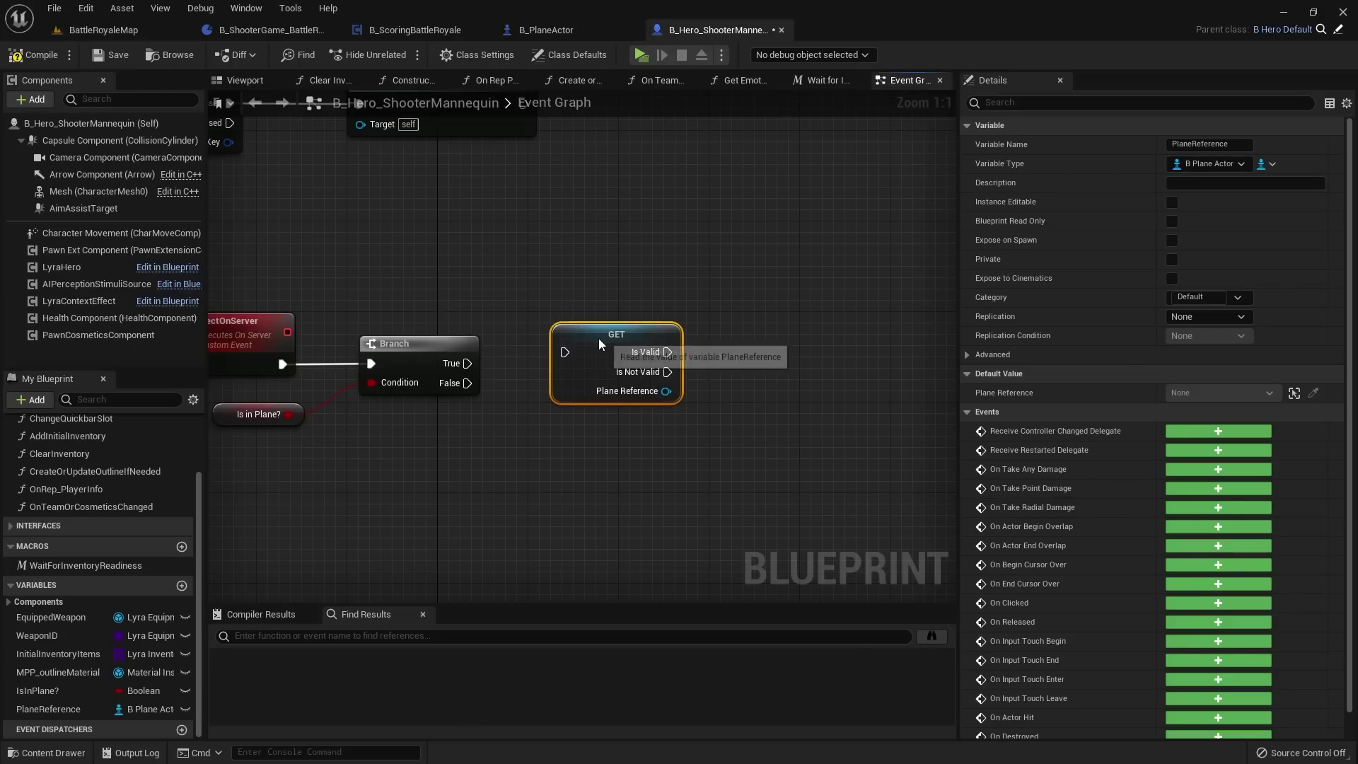
Step: Connect the Branch's True output to the validated Plane Reference get and save the blueprint
{"action": "right_click_drag", "start_coordinate": [595, 300], "coordinate": [655, 318]}
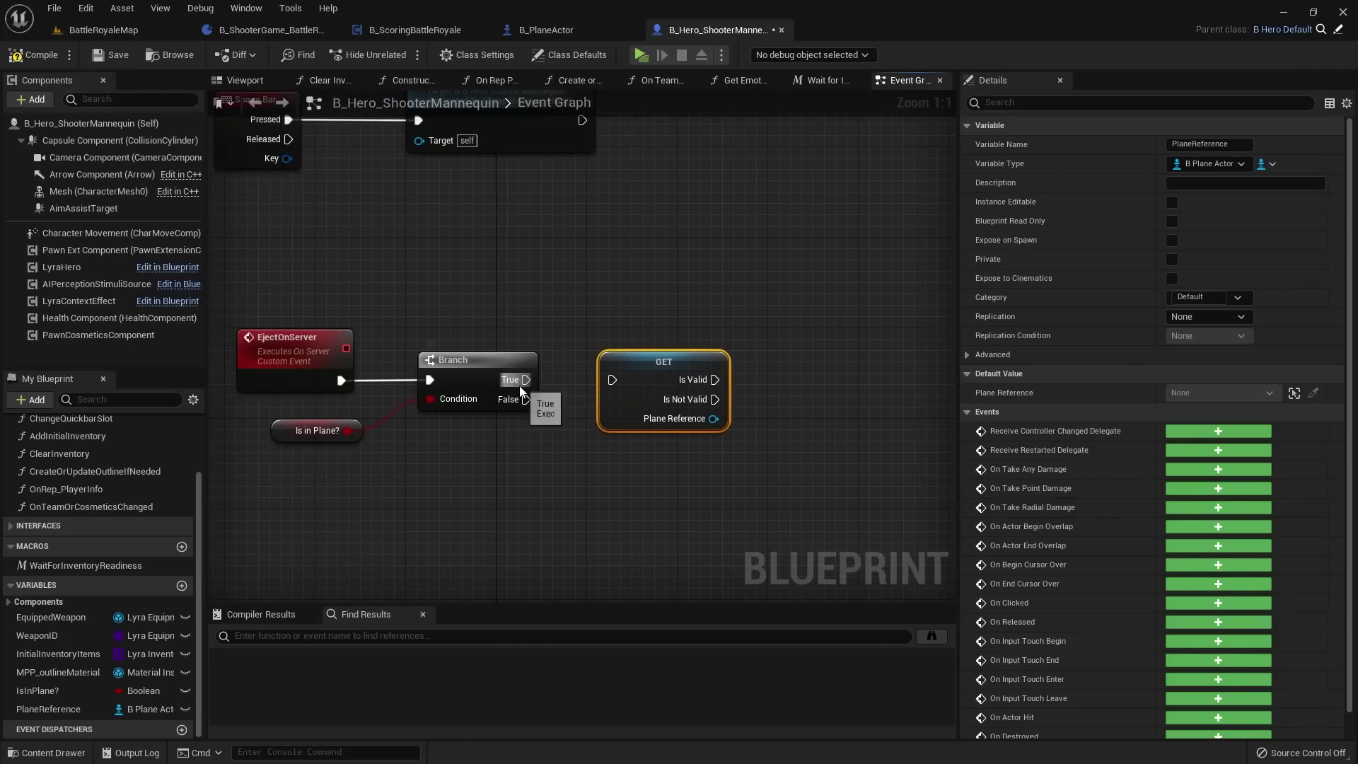
{"action": "left_click_drag", "start_coordinate": [526, 380], "coordinate": [612, 381]}
{"action": "right_click_drag", "start_coordinate": [709, 273], "coordinate": [549, 273]}
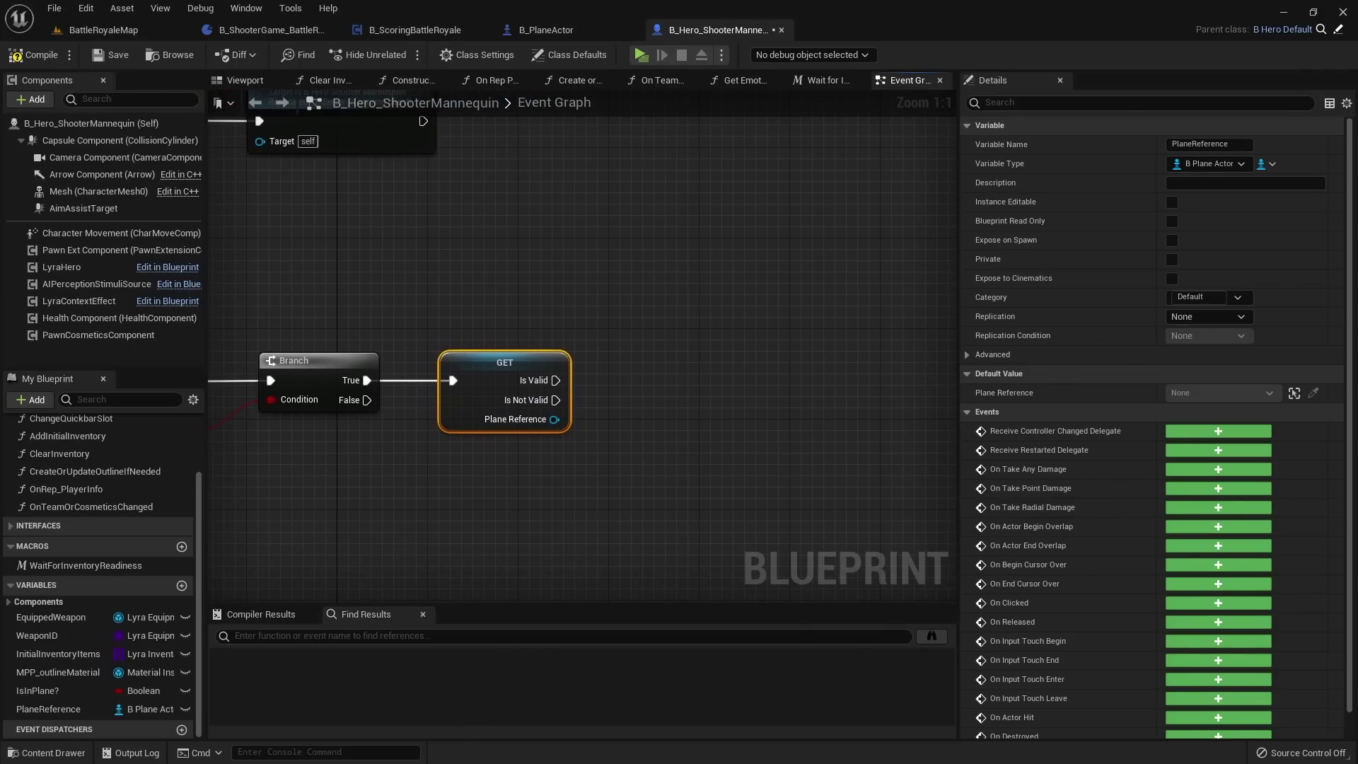
{"action": "key", "text": "ctrl+s"}
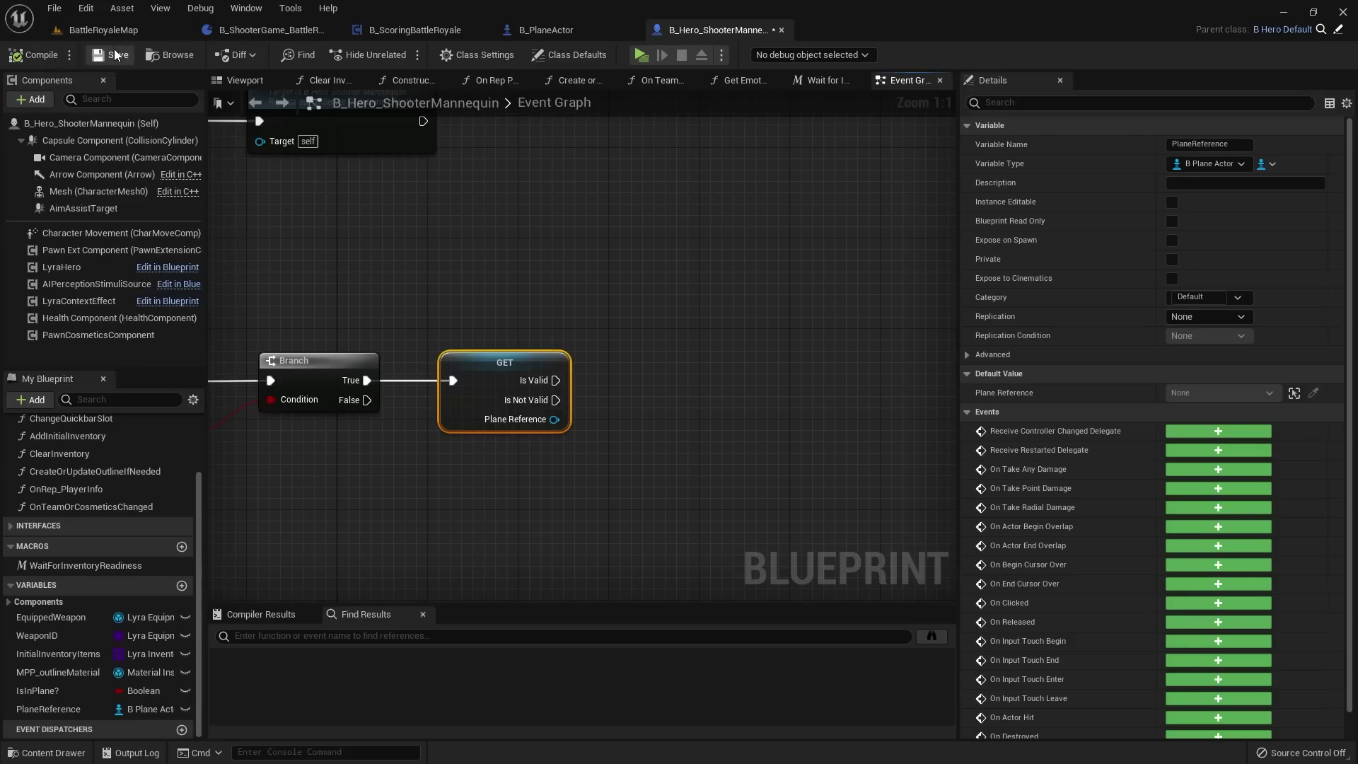
Step: Add a Get Actor Location node fed by the Plane Reference output of the validated GET node
{"action": "right_click_drag", "start_coordinate": [485, 267], "coordinate": [262, 420]}
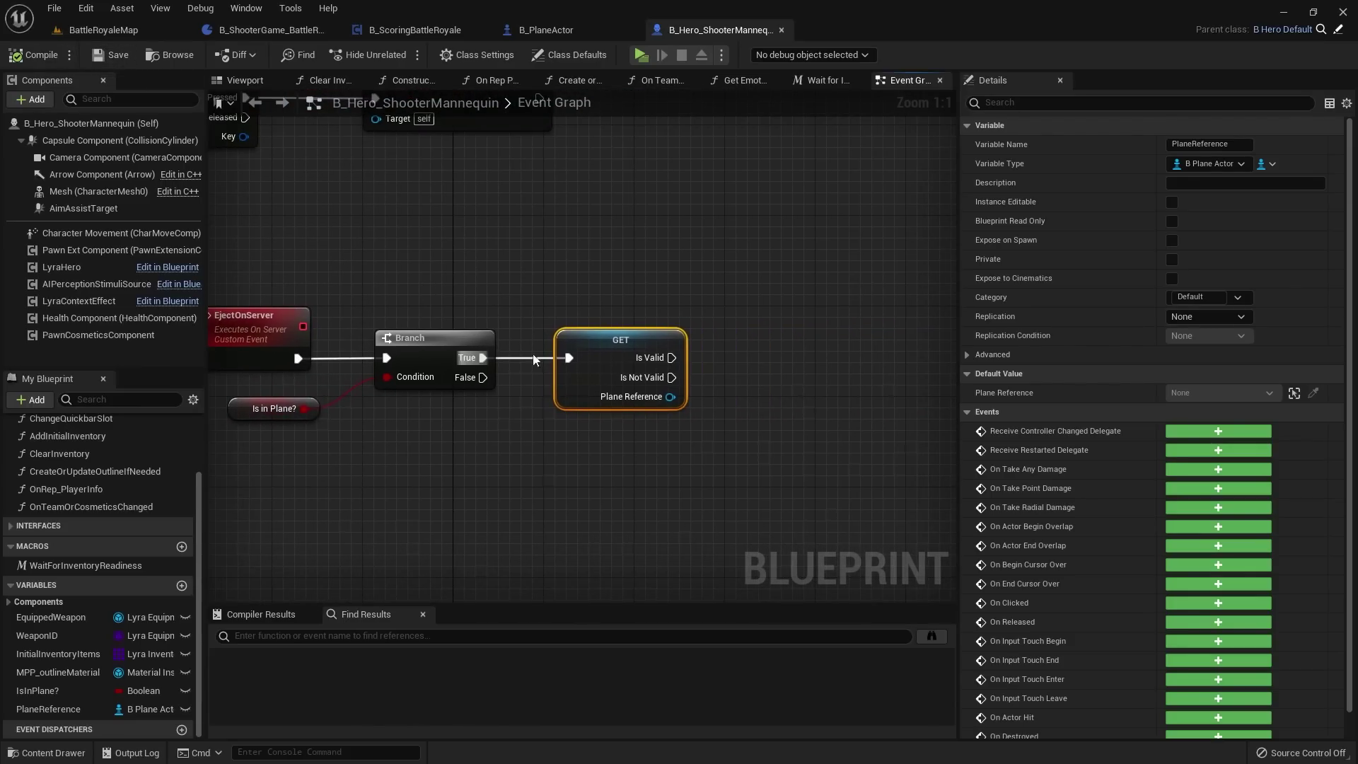
{"action": "right_click_drag", "start_coordinate": [607, 350], "coordinate": [515, 346]}
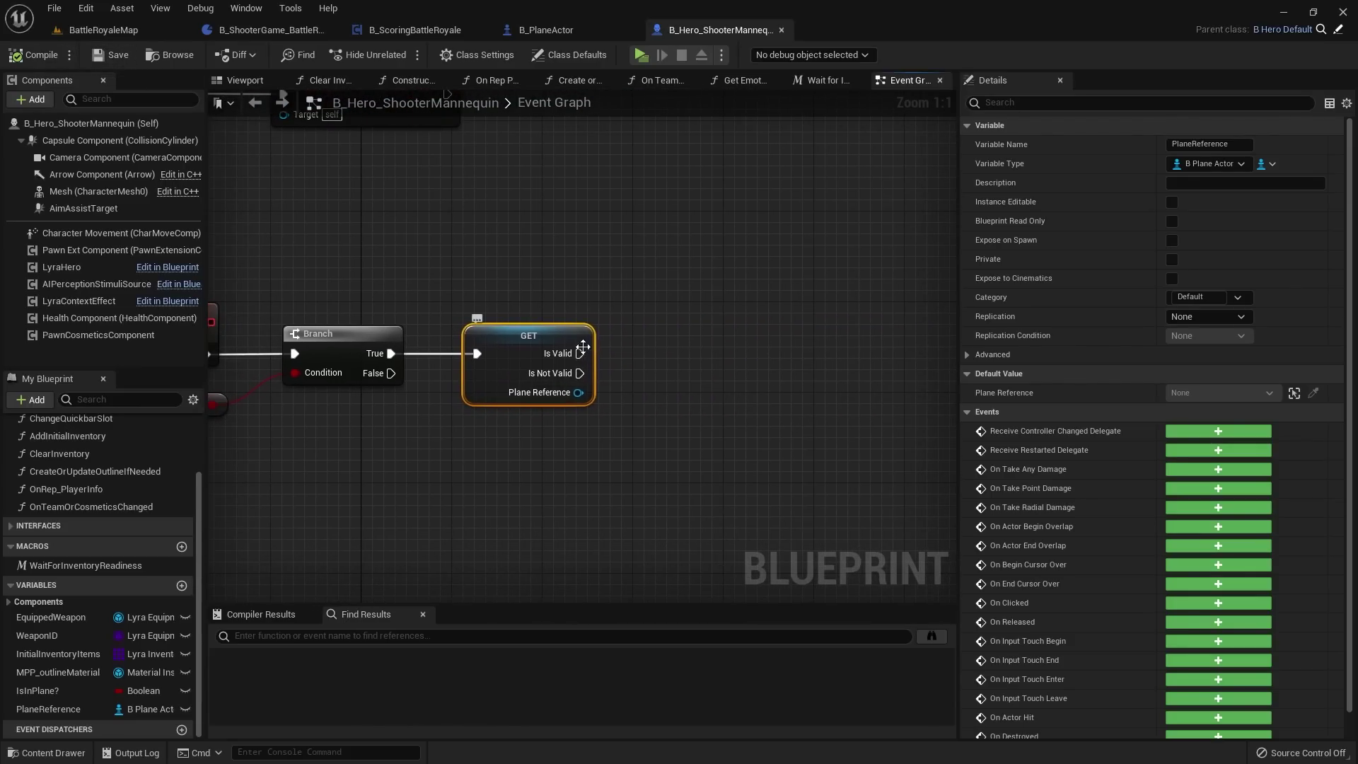
{"action": "left_click_drag", "start_coordinate": [580, 353], "coordinate": [563, 325]}
{"action": "right_click_drag", "start_coordinate": [649, 334], "coordinate": [563, 325]}
{"action": "left_click_drag", "start_coordinate": [563, 325], "coordinate": [562, 454]}
{"action": "type", "text": "get actor loca"}
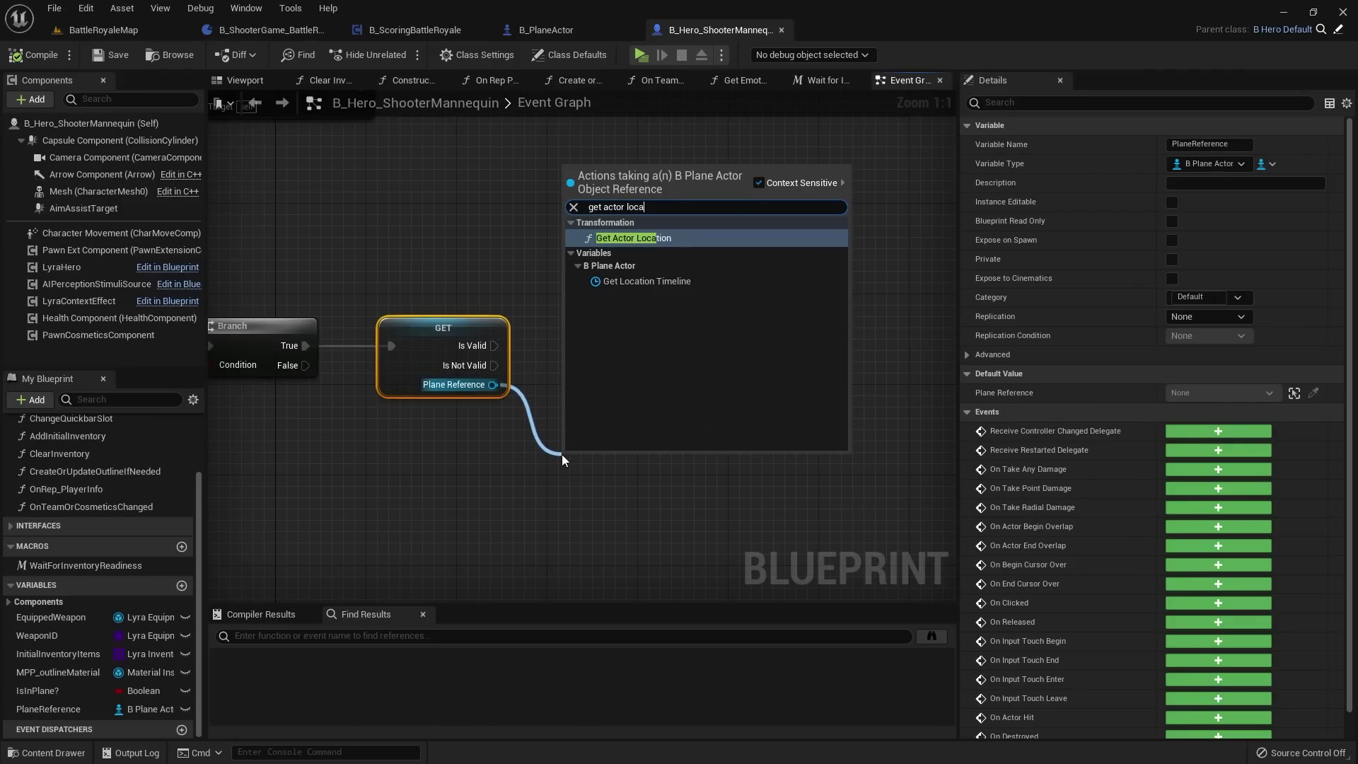
{"action": "key", "text": "Return"}
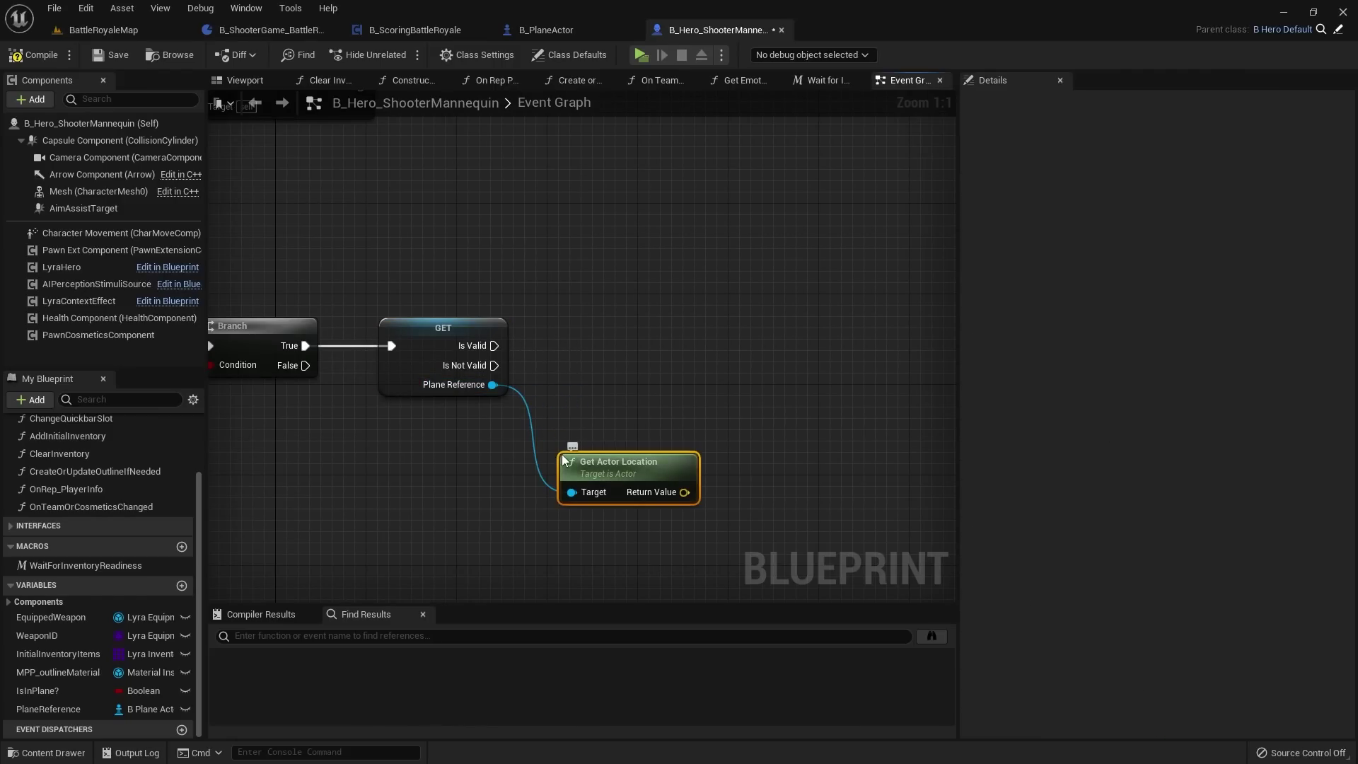
Step: Add a Set Actor Location node from the plane's location output and run it from the GET node's Is Valid output
{"action": "right_click_drag", "start_coordinate": [576, 371], "coordinate": [418, 372]}
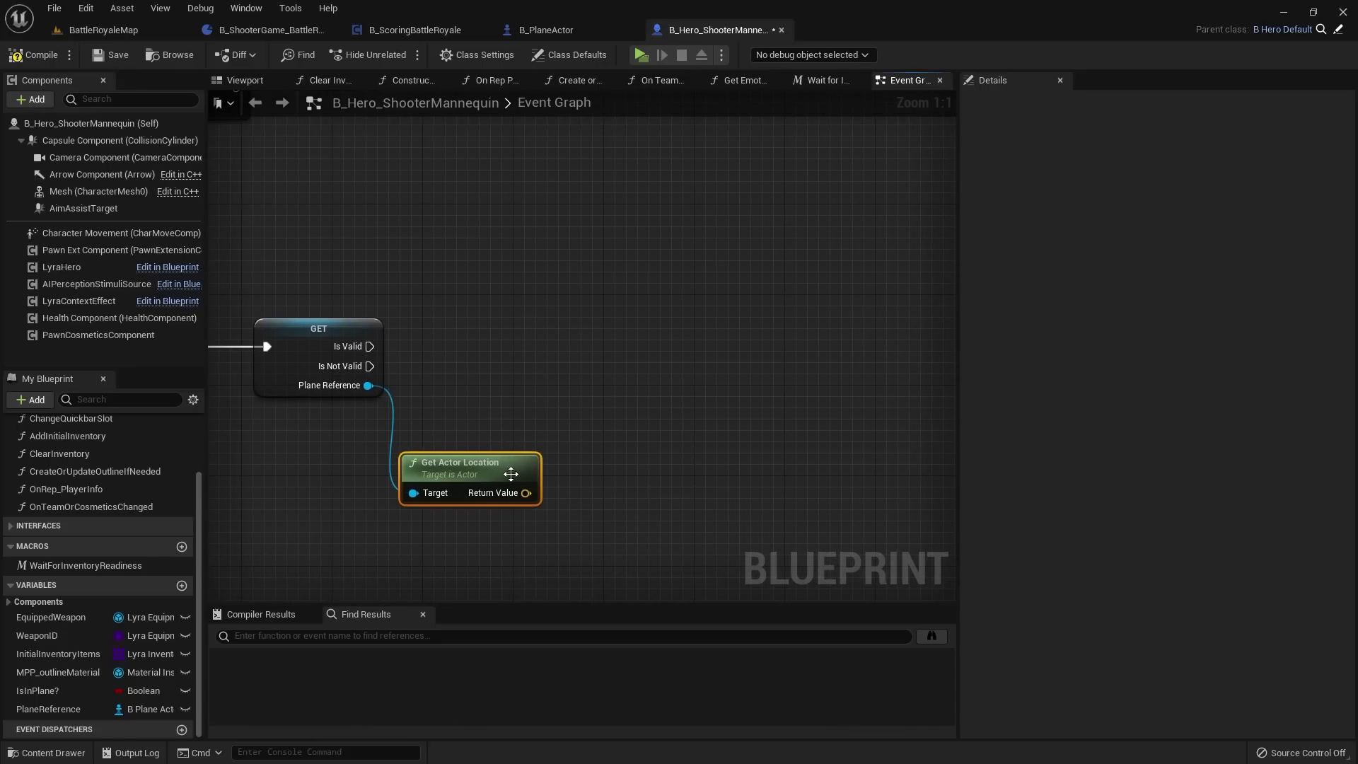
{"action": "left_click_drag", "start_coordinate": [526, 493], "coordinate": [677, 299]}
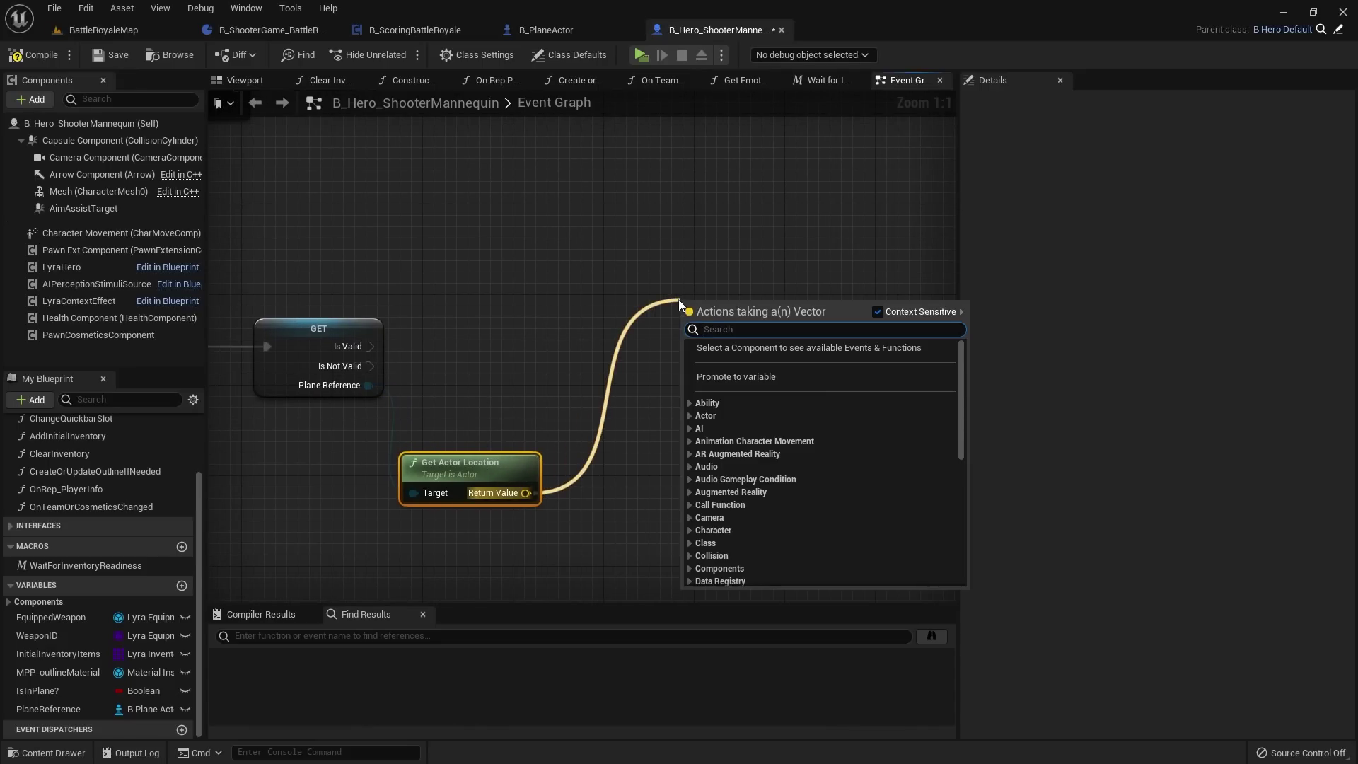
{"action": "type", "text": "set actor locat"}
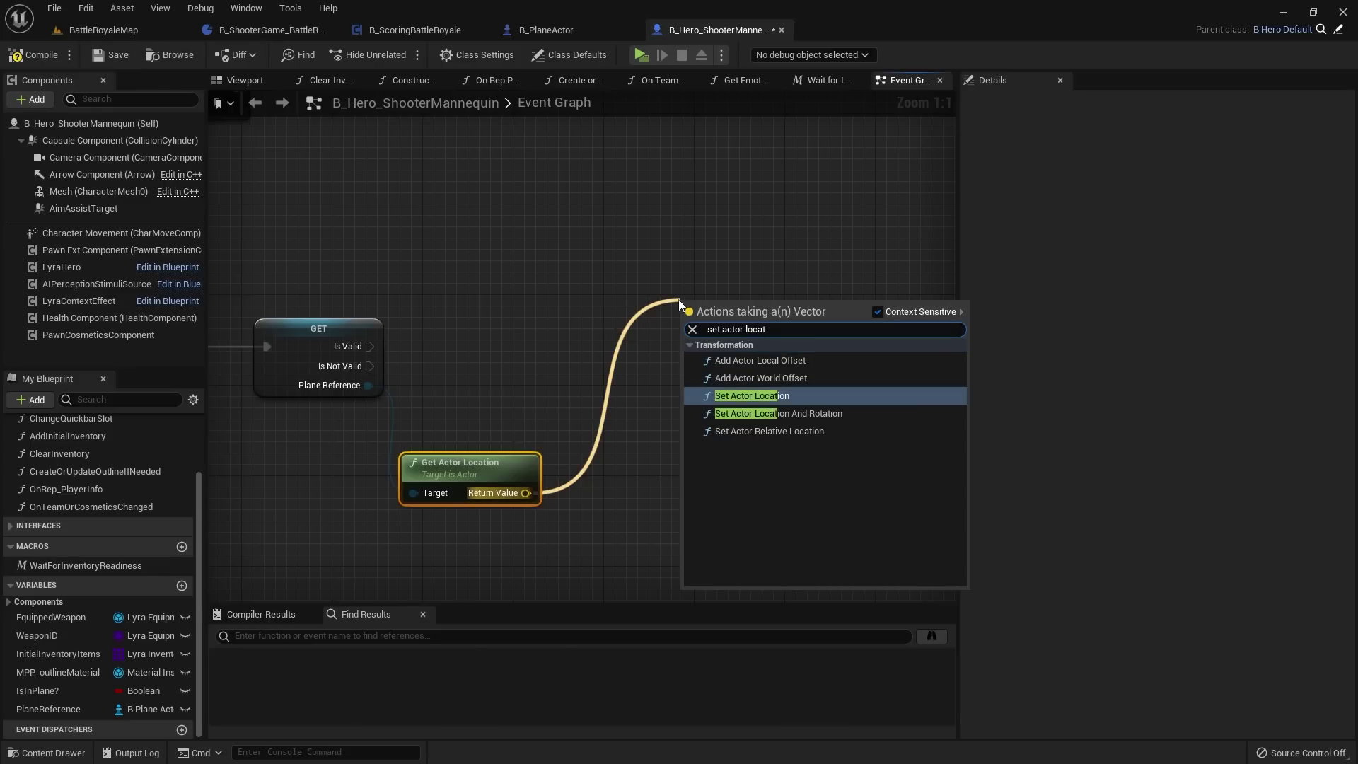
{"action": "key", "text": "Return"}
{"action": "left_click_drag", "start_coordinate": [368, 348], "coordinate": [744, 320]}
{"action": "left_click", "coordinate": [746, 262]}
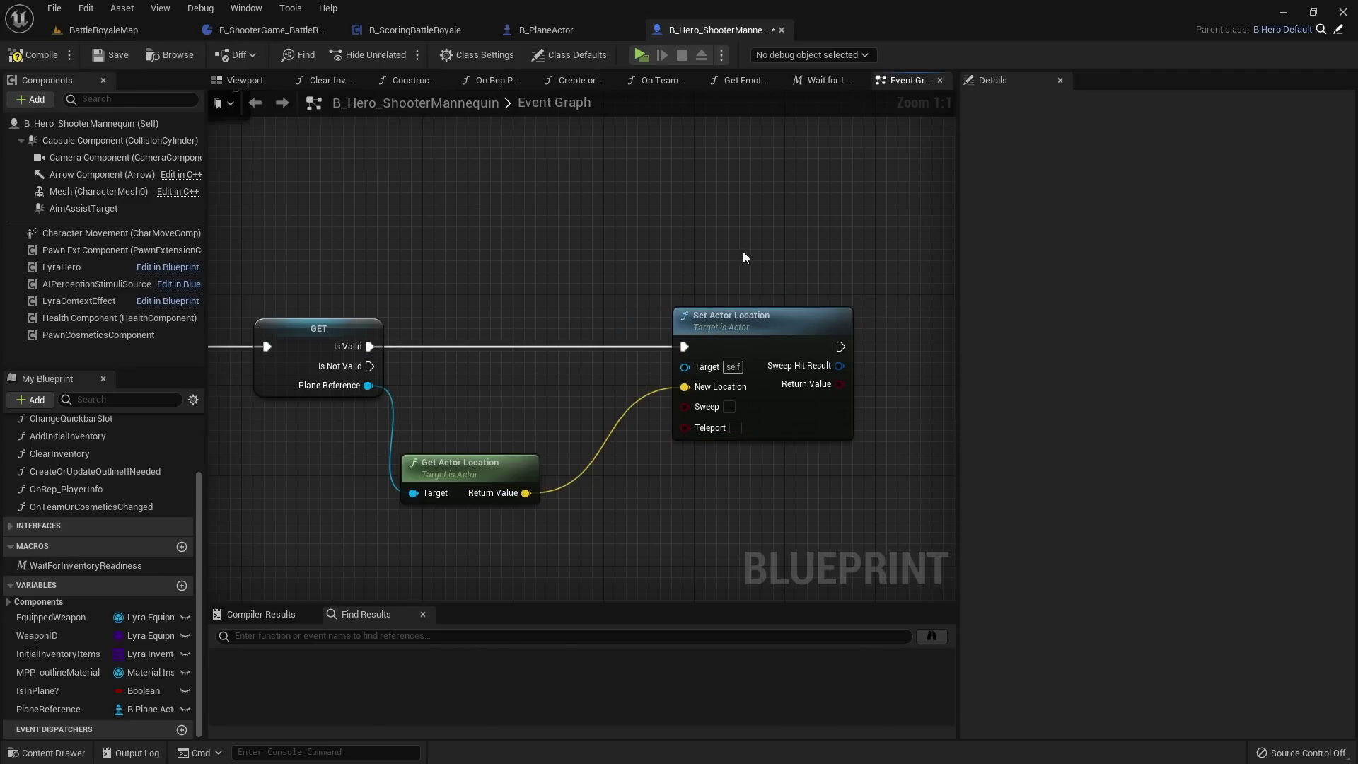
Step: Disconnect New Location on Set Actor Location and spread it and Get Actor Location apart to make room between them
{"action": "right_click_drag", "start_coordinate": [743, 252], "coordinate": [797, 176]}
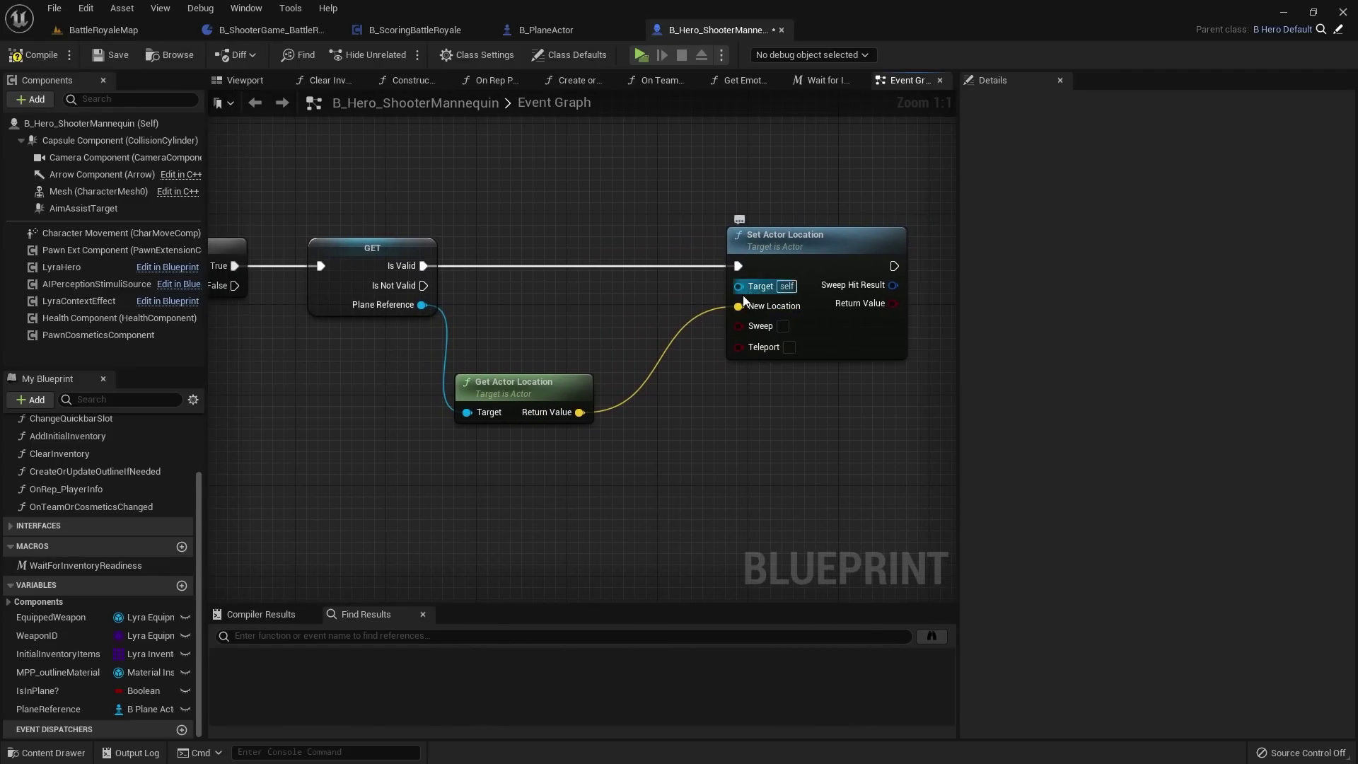
{"action": "left_click", "coordinate": [738, 314], "text": "alt"}
{"action": "left_click_drag", "start_coordinate": [814, 246], "coordinate": [858, 243]}
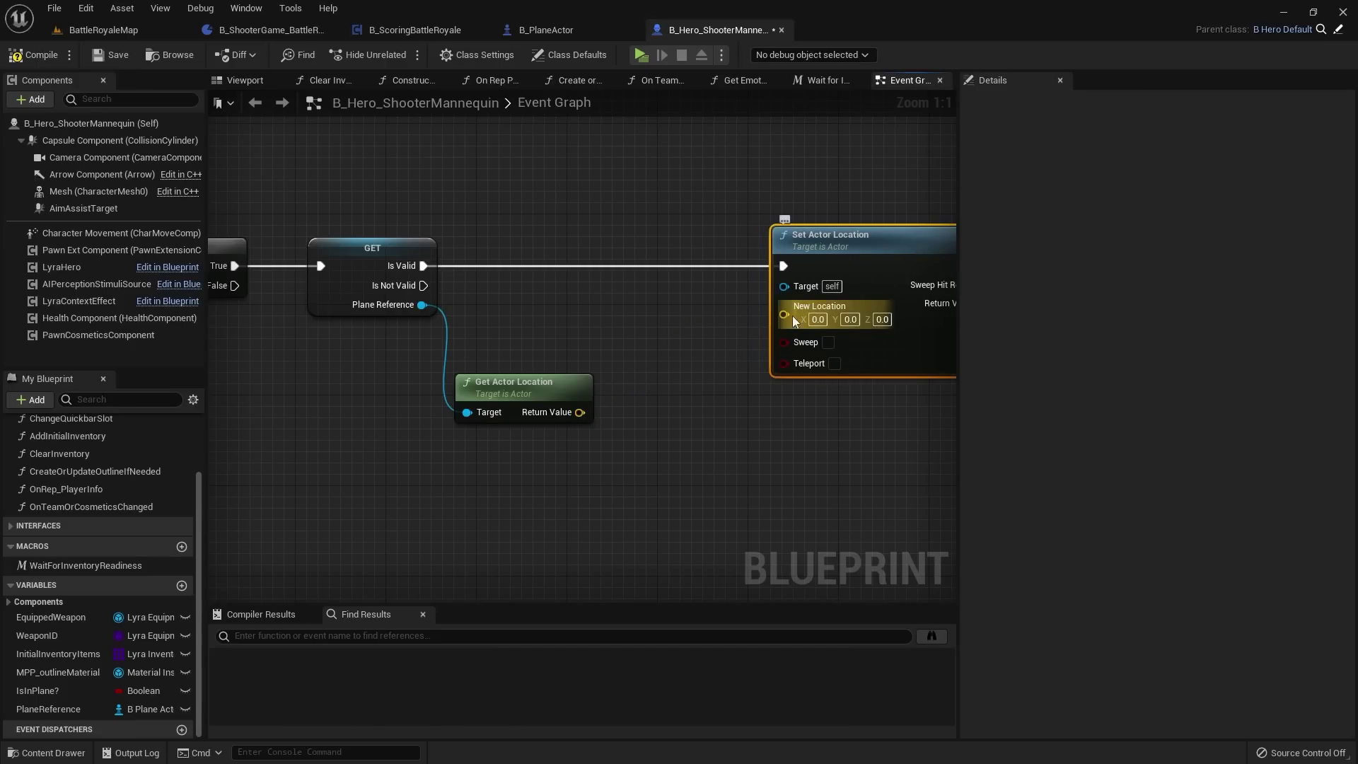
{"action": "left_click_drag", "start_coordinate": [524, 381], "coordinate": [490, 382]}
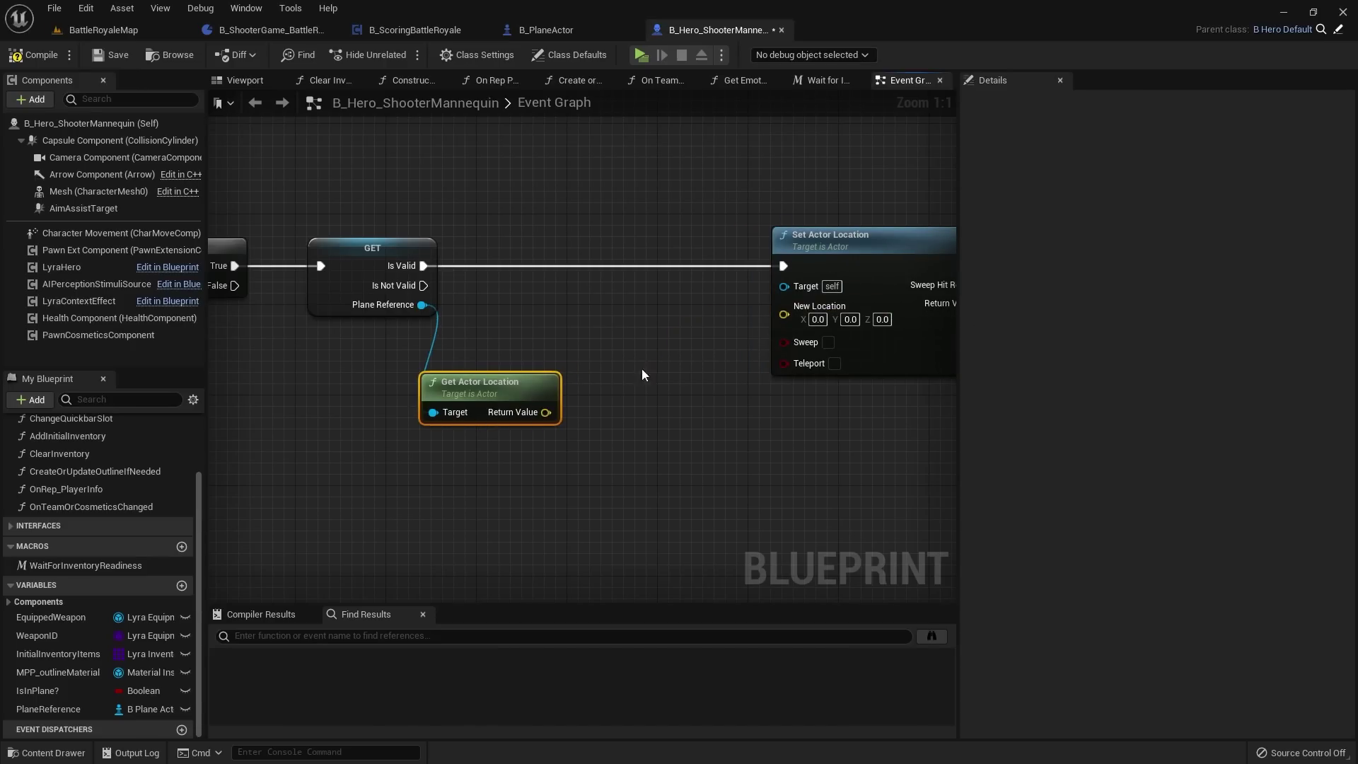
Step: Add a vector Add node feeding New Location and place it between Get Actor Location and Set Actor Location
{"action": "left_click_drag", "start_coordinate": [784, 314], "coordinate": [663, 424]}
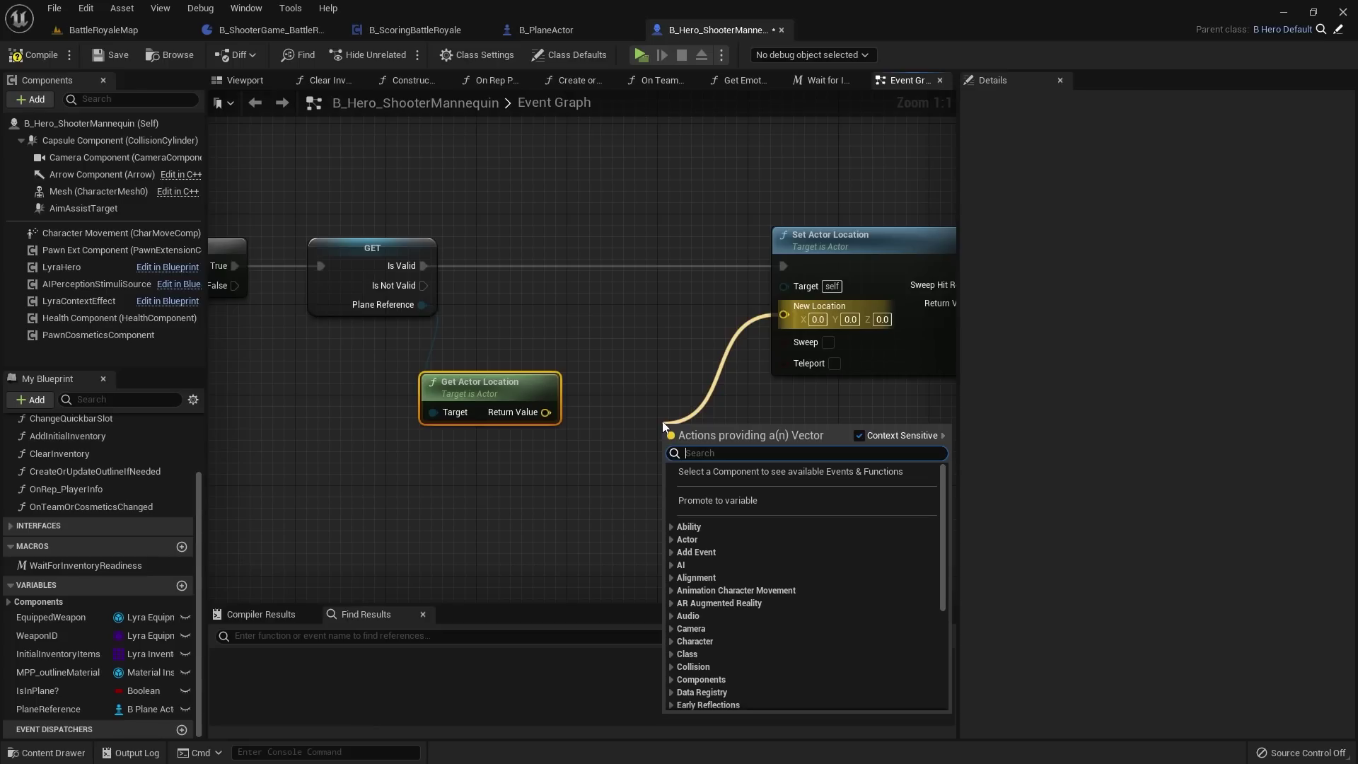
{"action": "type", "text": "vector +"}
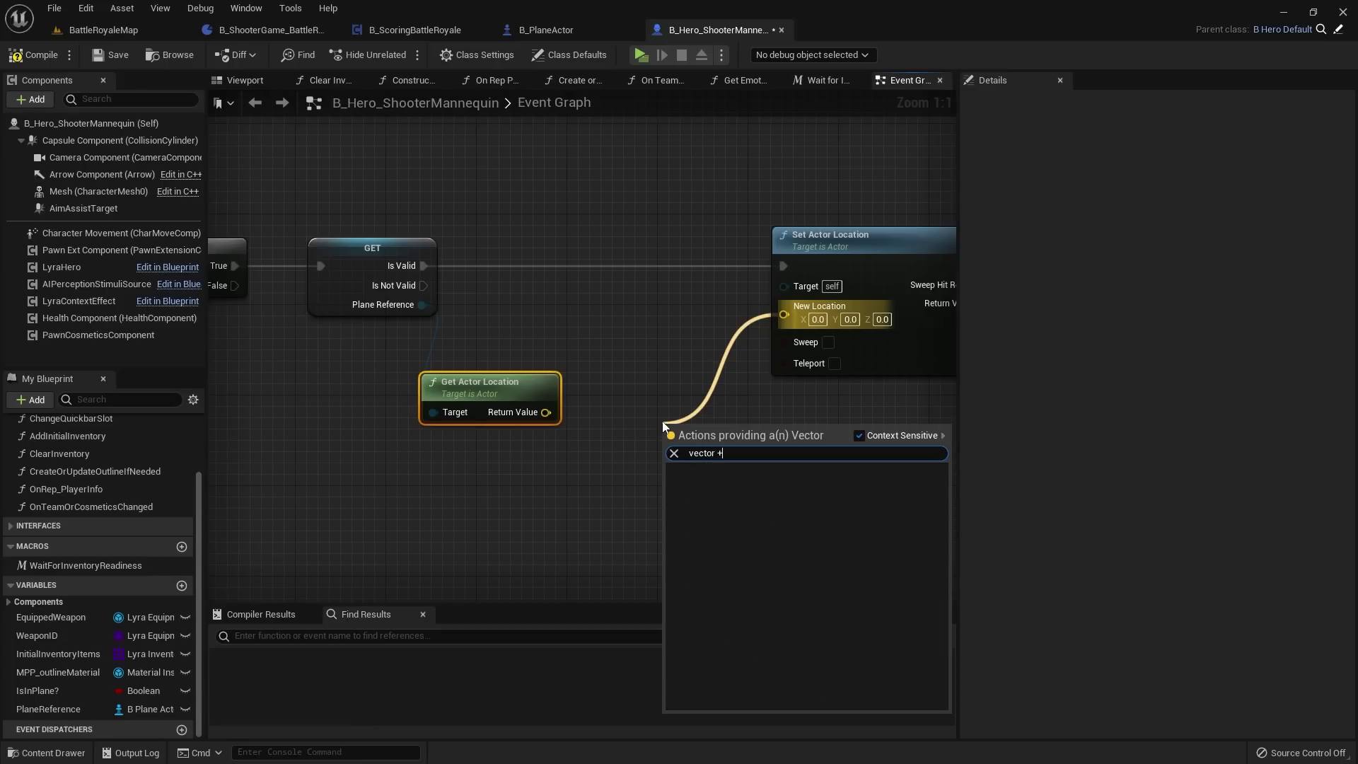
{"action": "key", "text": "BackSpace"}
{"action": "key", "text": "BackSpace"}
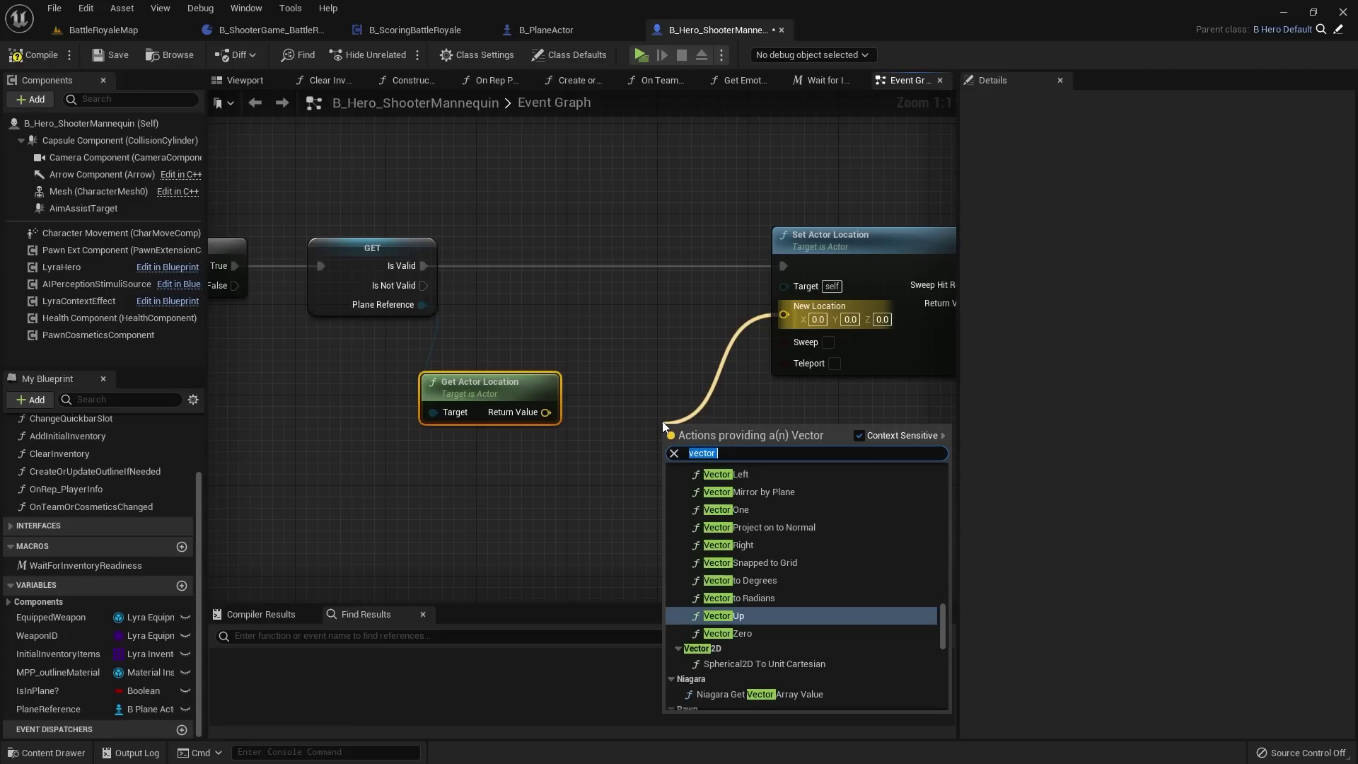
{"action": "type", "text": "add"}
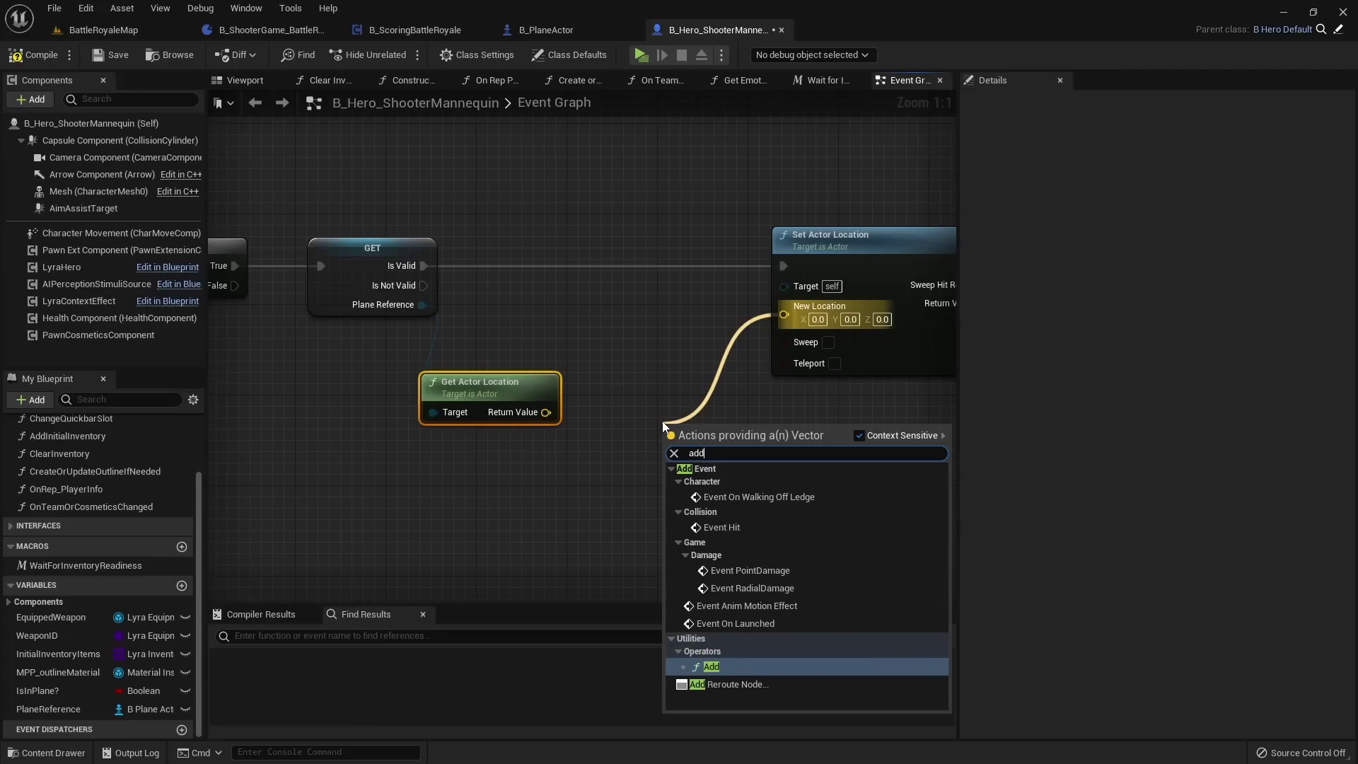
{"action": "left_click", "coordinate": [719, 666]}
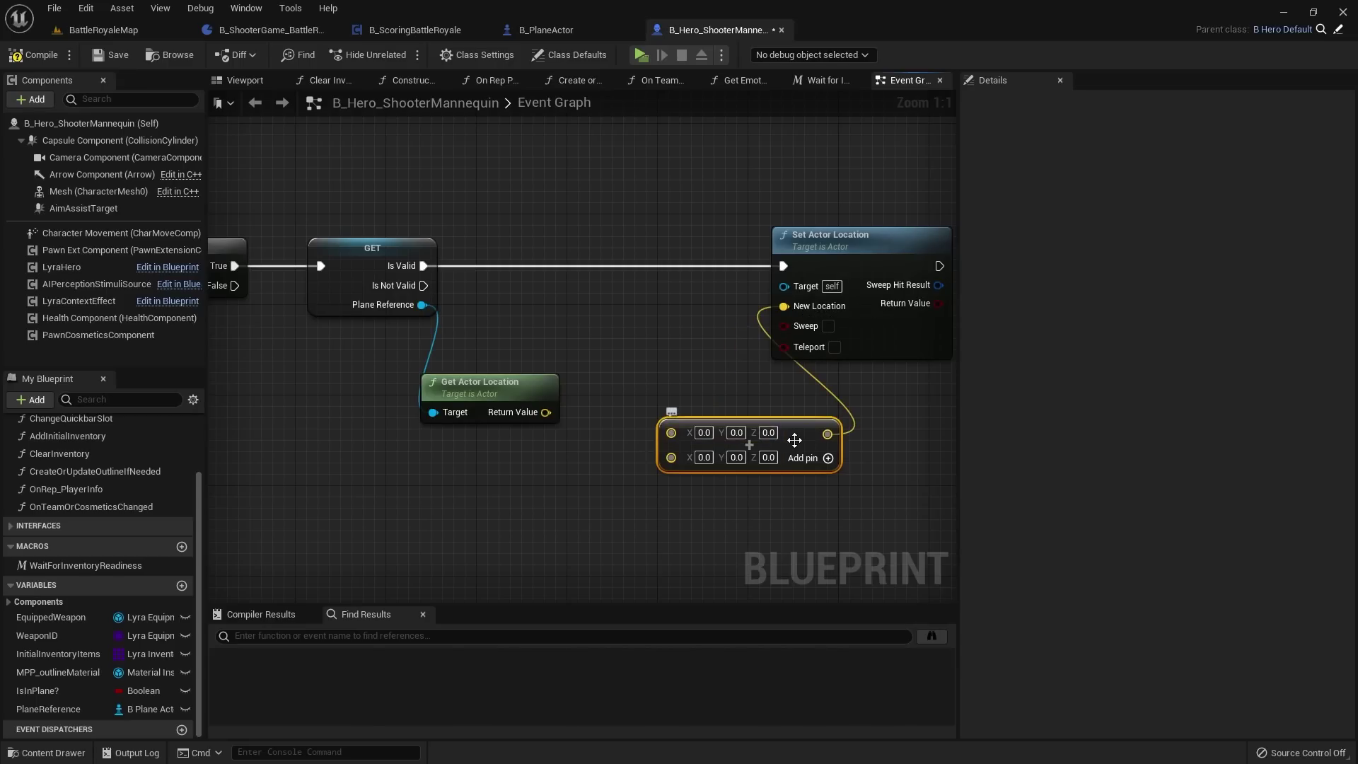
{"action": "left_click_drag", "start_coordinate": [794, 440], "coordinate": [749, 451]}
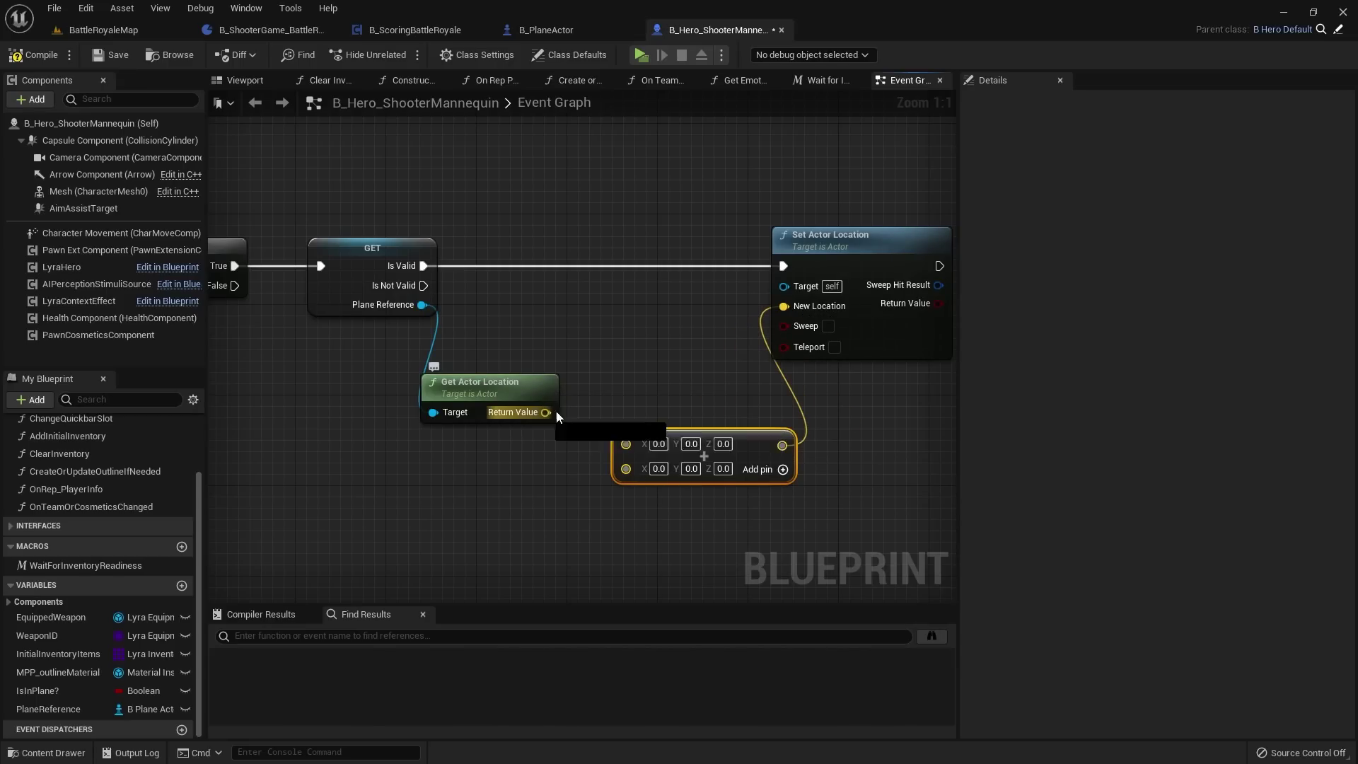
Step: Connect the plane's location to the Add node's first input, set the second input's Z to -200, and compile the blueprint
{"action": "left_click_drag", "start_coordinate": [552, 412], "coordinate": [684, 440]}
{"action": "right_click_drag", "start_coordinate": [701, 454], "coordinate": [680, 411]}
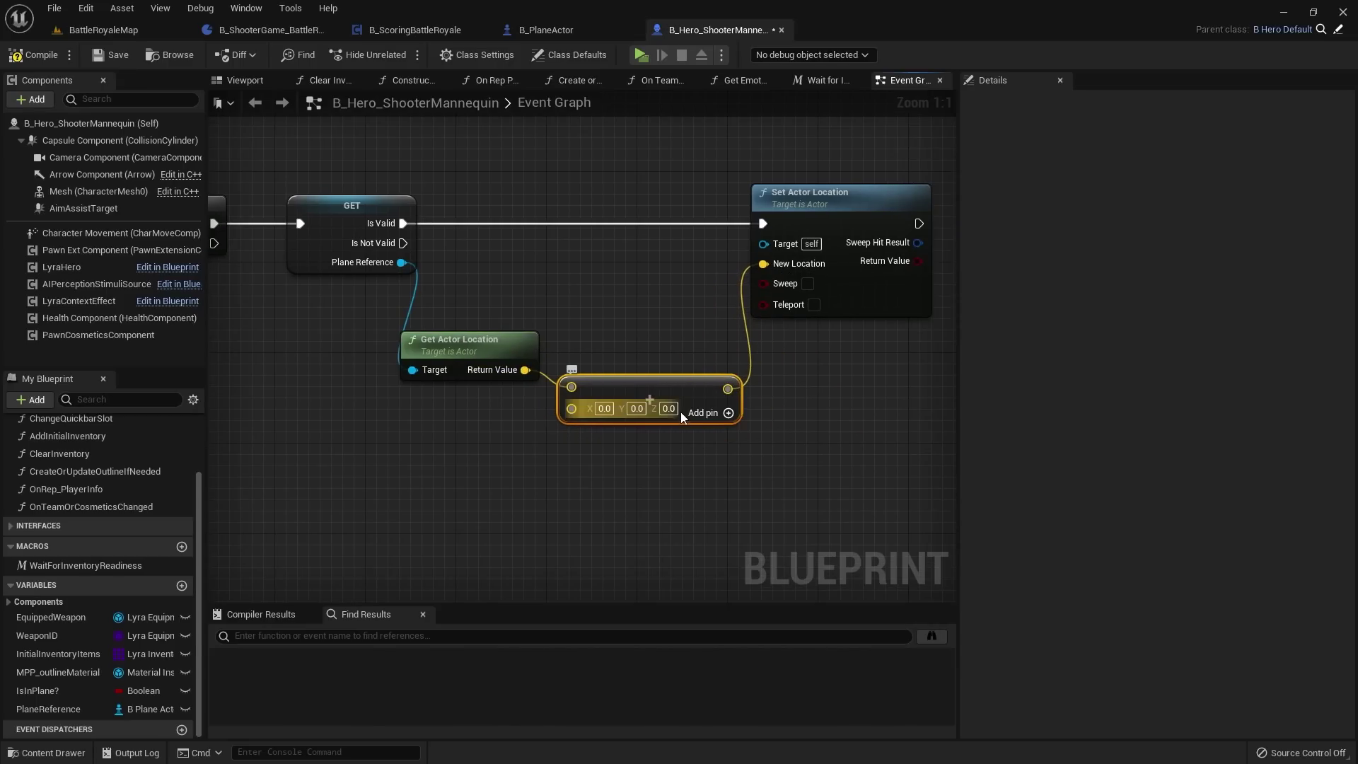
{"action": "left_click", "coordinate": [669, 409]}
{"action": "type", "text": "-200"}
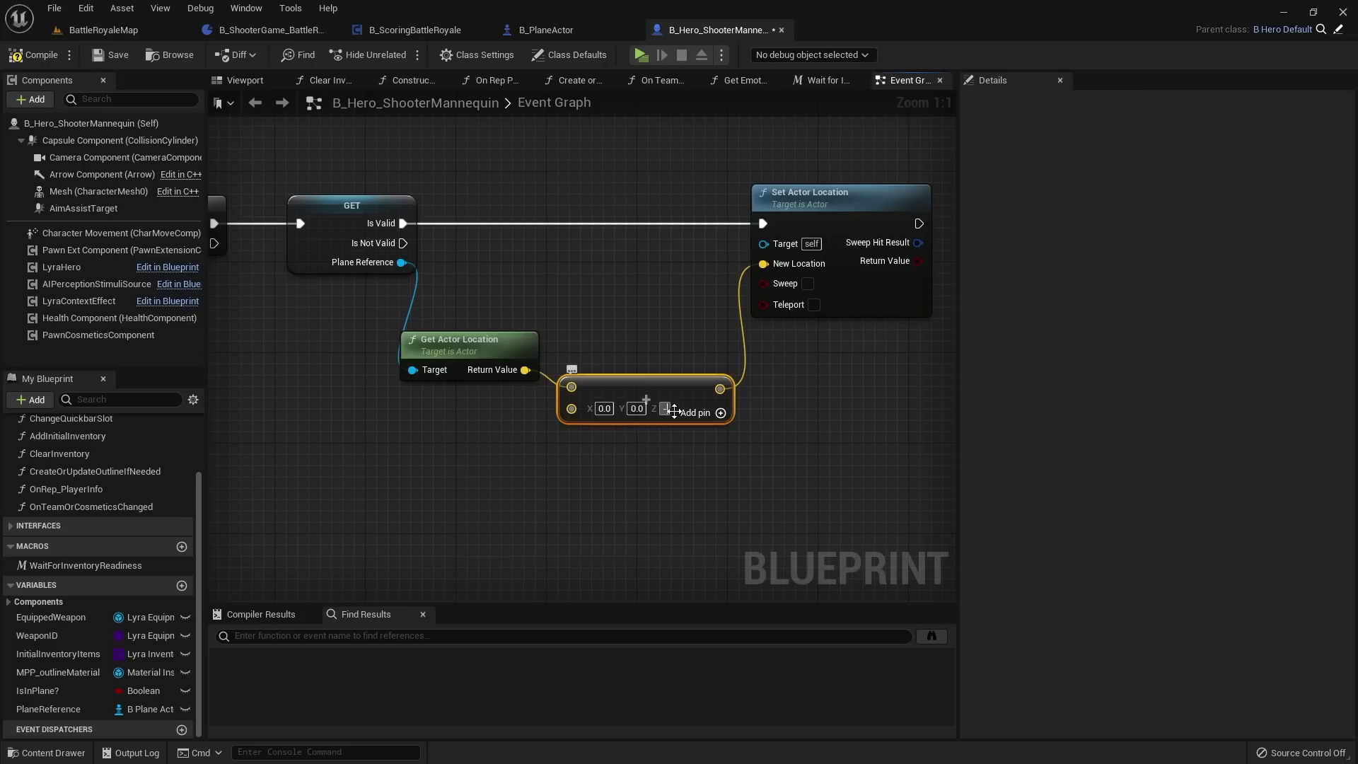
{"action": "key", "text": "Return"}
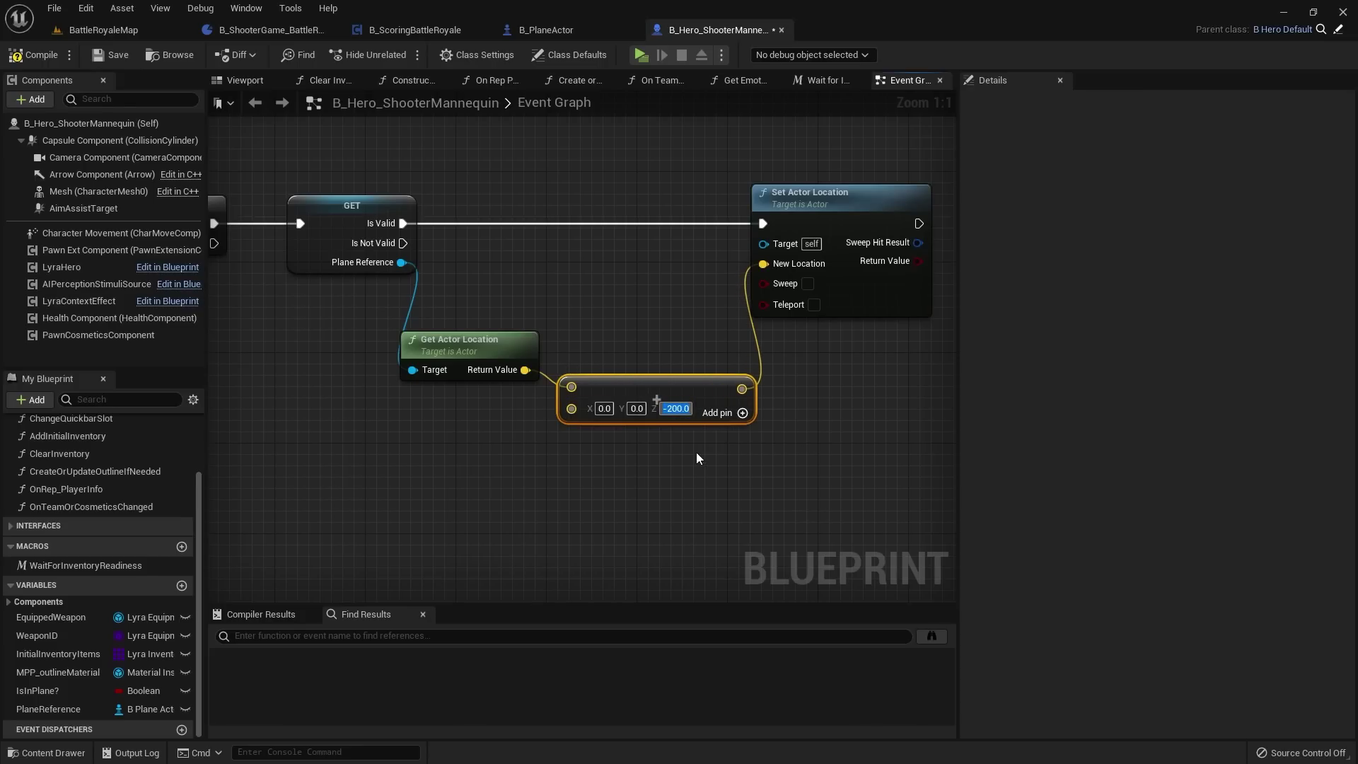
{"action": "left_click", "coordinate": [54, 61]}
Step: Tidy the spacing of the Get Actor Location, Add and Set Actor Location nodes and save the blueprint
{"action": "left_click_drag", "start_coordinate": [496, 345], "coordinate": [484, 344]}
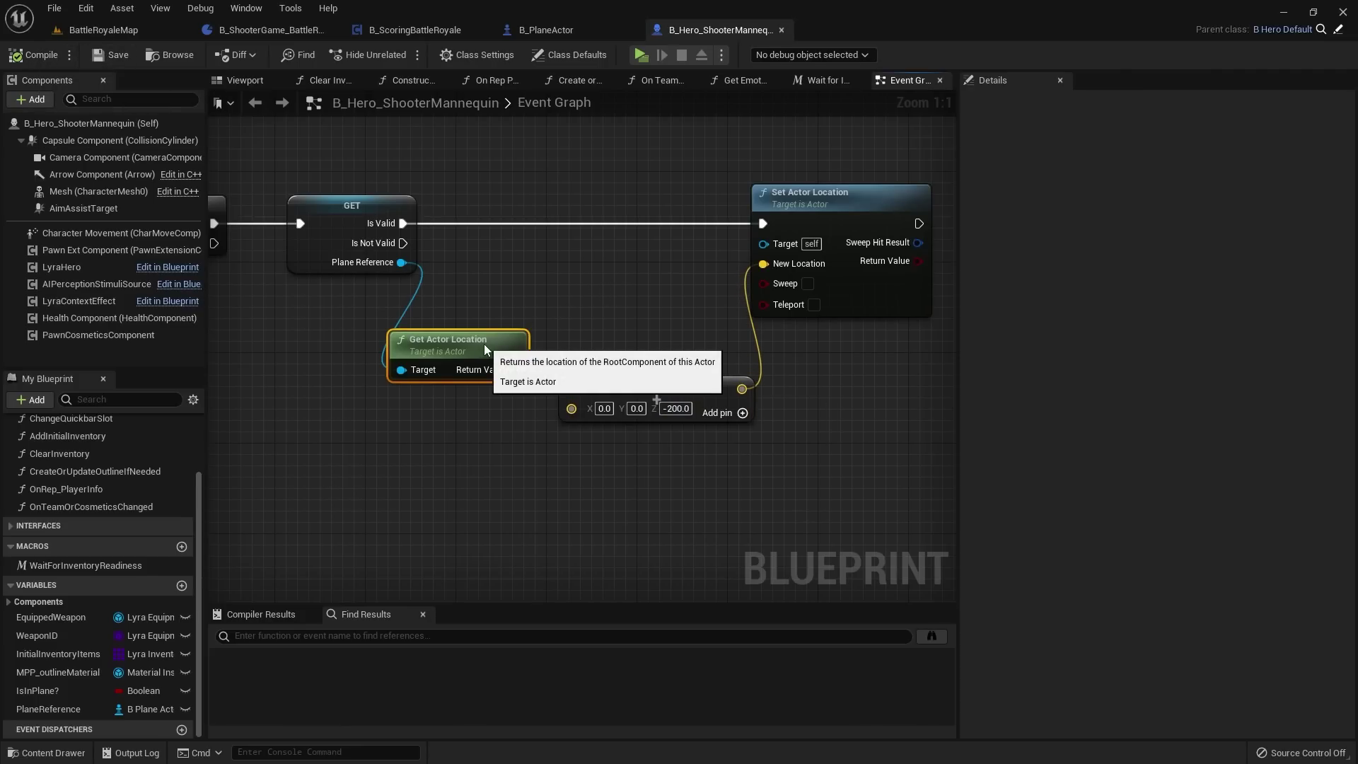
{"action": "left_click_drag", "start_coordinate": [807, 273], "coordinate": [831, 273]}
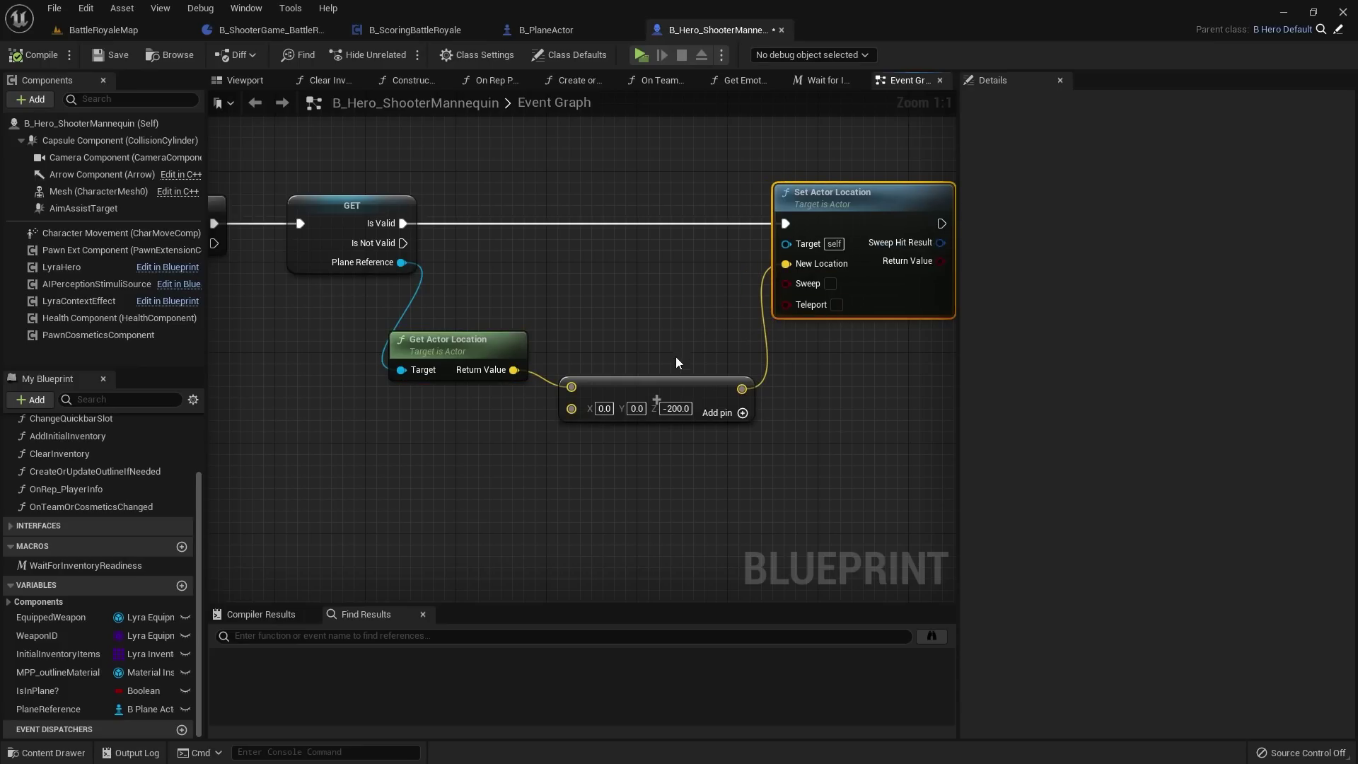
{"action": "left_click_drag", "start_coordinate": [666, 384], "coordinate": [655, 384]}
{"action": "left_click", "coordinate": [681, 332]}
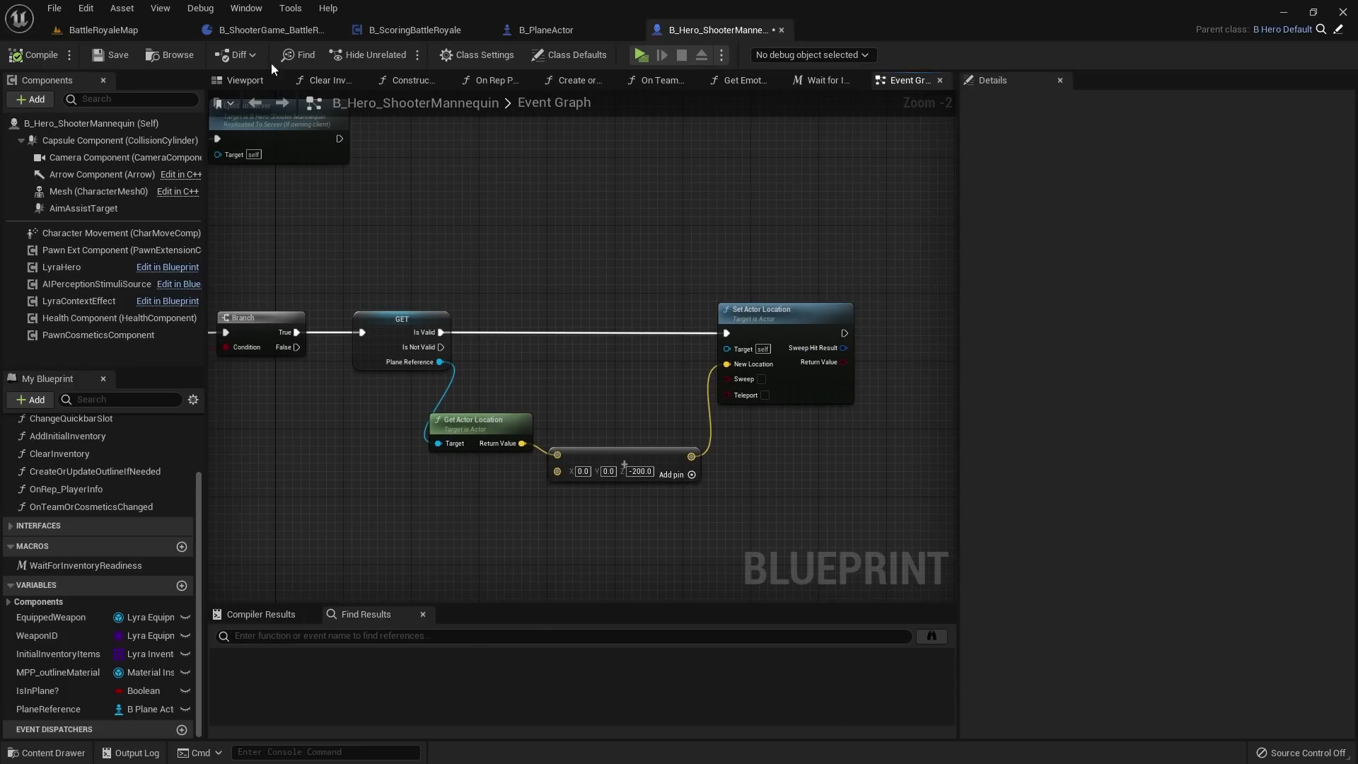
{"action": "left_click", "coordinate": [120, 56]}
Step: Add a Get Lyra Player Controller node and place it below Set Actor Location
{"action": "right_click_drag", "start_coordinate": [604, 262], "coordinate": [568, 246]}
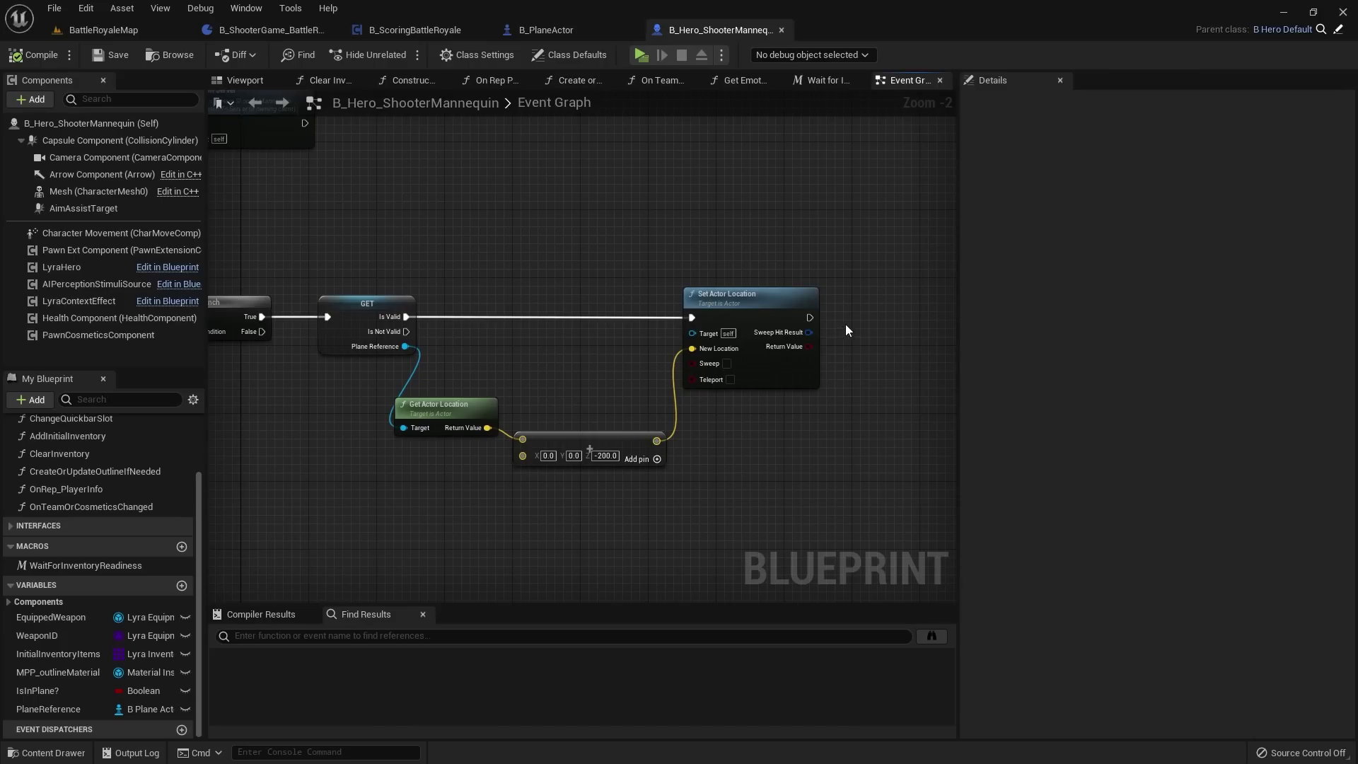
{"action": "right_click_drag", "start_coordinate": [846, 324], "coordinate": [718, 296]}
{"action": "scroll", "coordinate": [715, 291], "scroll_direction": "up", "scroll_amount": 2}
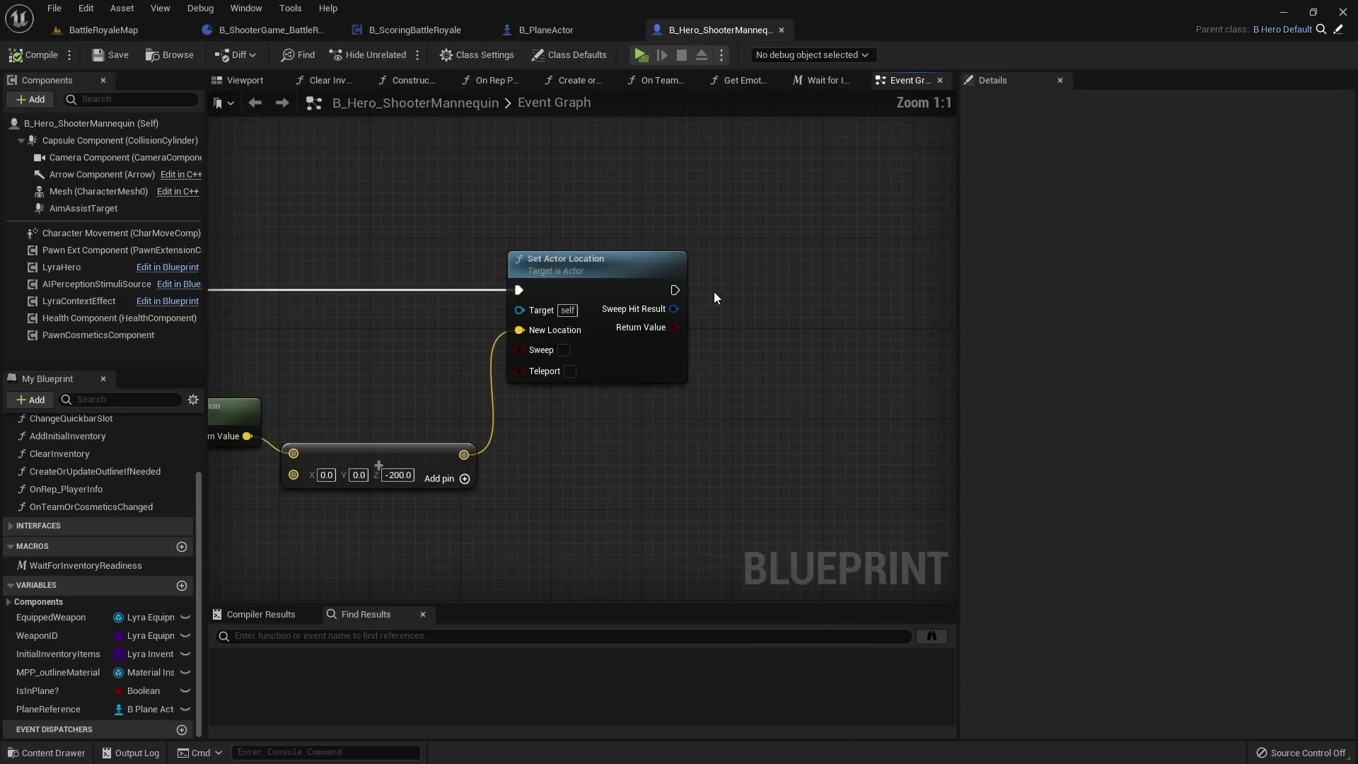
{"action": "right_click", "coordinate": [619, 448]}
{"action": "type", "text": "get lyra pla"}
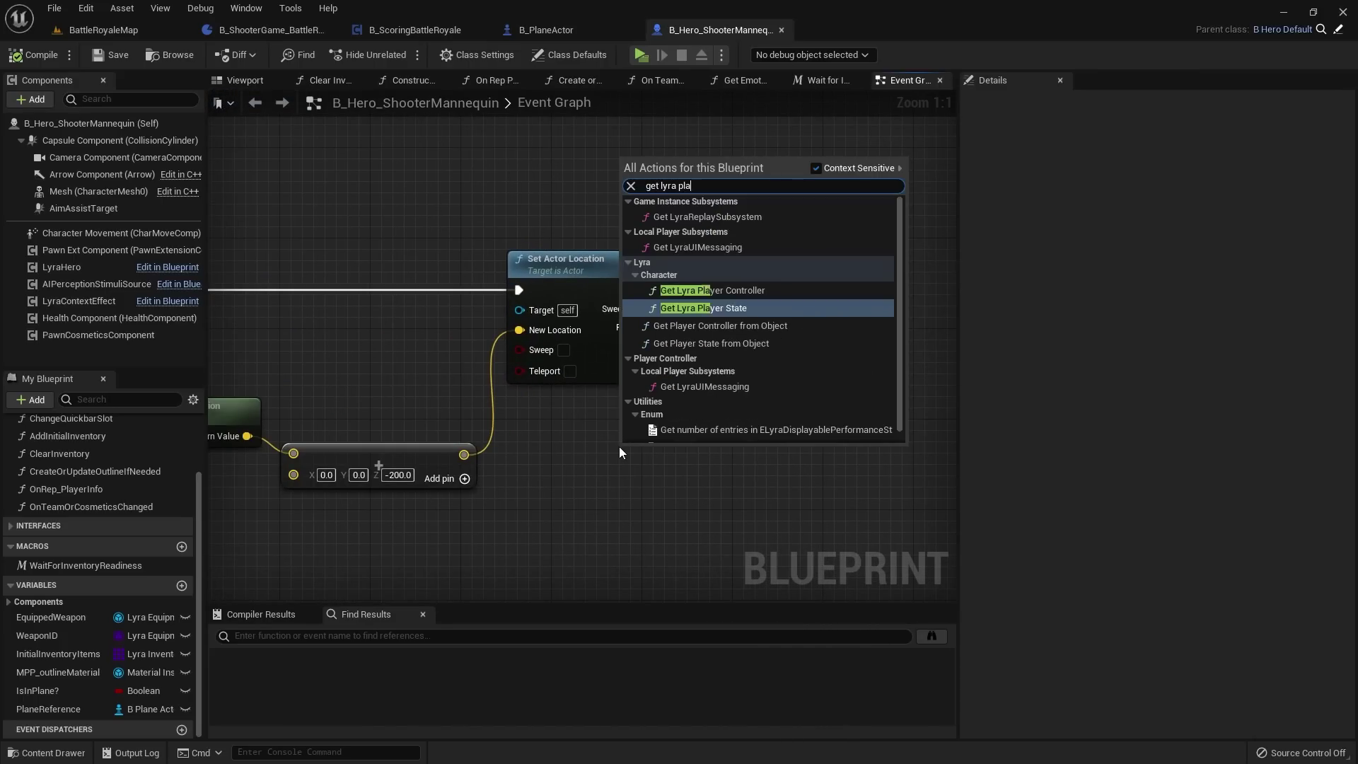
{"action": "type", "text": "yer"}
{"action": "key", "text": "Return"}
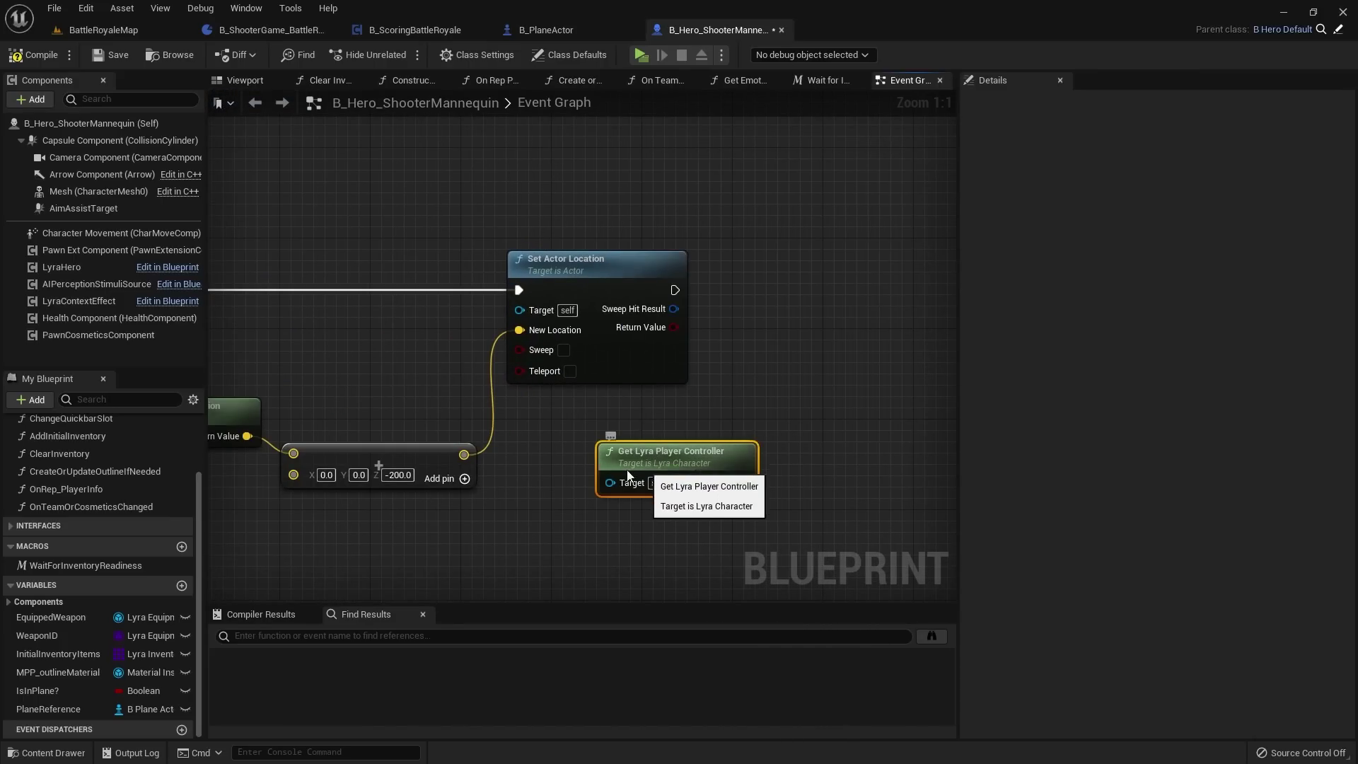
{"action": "left_click_drag", "start_coordinate": [627, 473], "coordinate": [571, 484]}
Step: Add a Set View Target with Blend node targeting the Lyra player controller and run it after Set Actor Location
{"action": "left_click_drag", "start_coordinate": [679, 493], "coordinate": [765, 316]}
{"action": "type", "text": "set"}
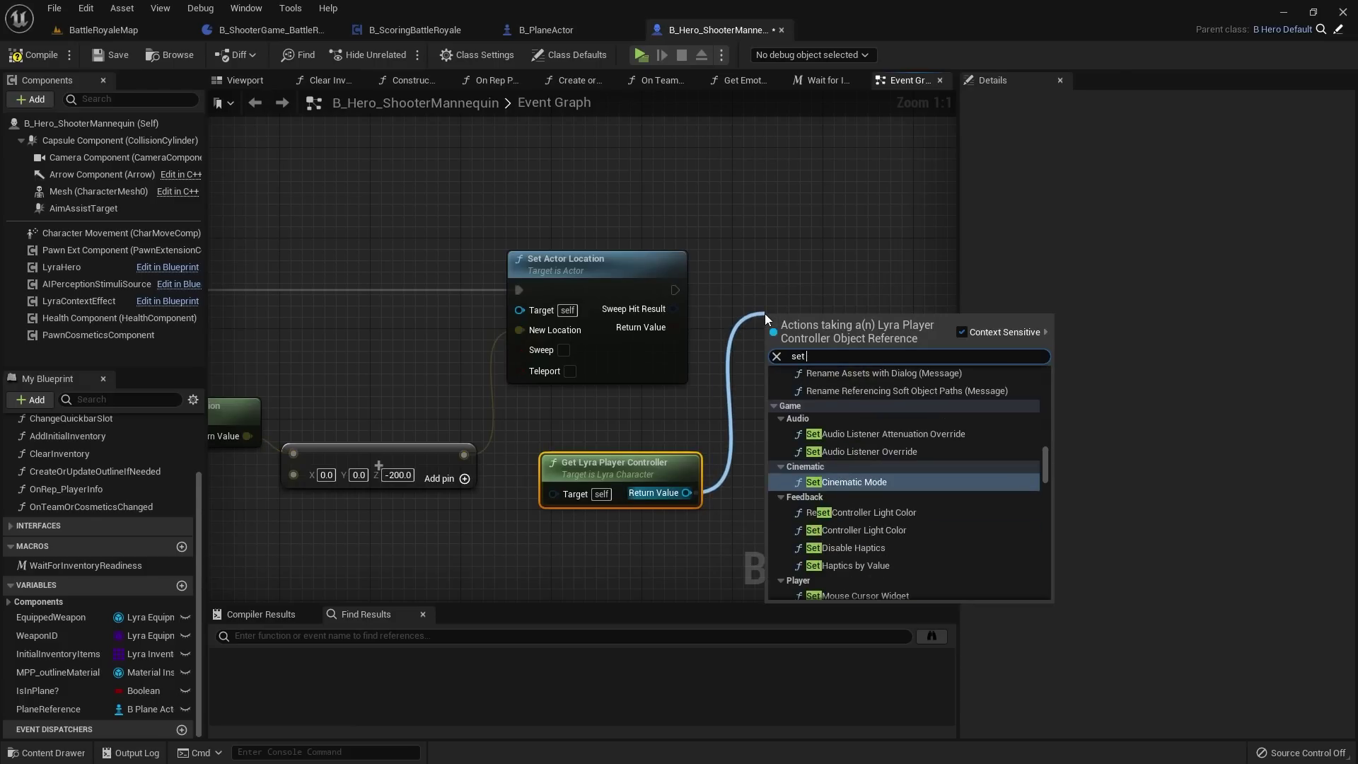
{"action": "type", "text": " view target"}
{"action": "key", "text": "Return"}
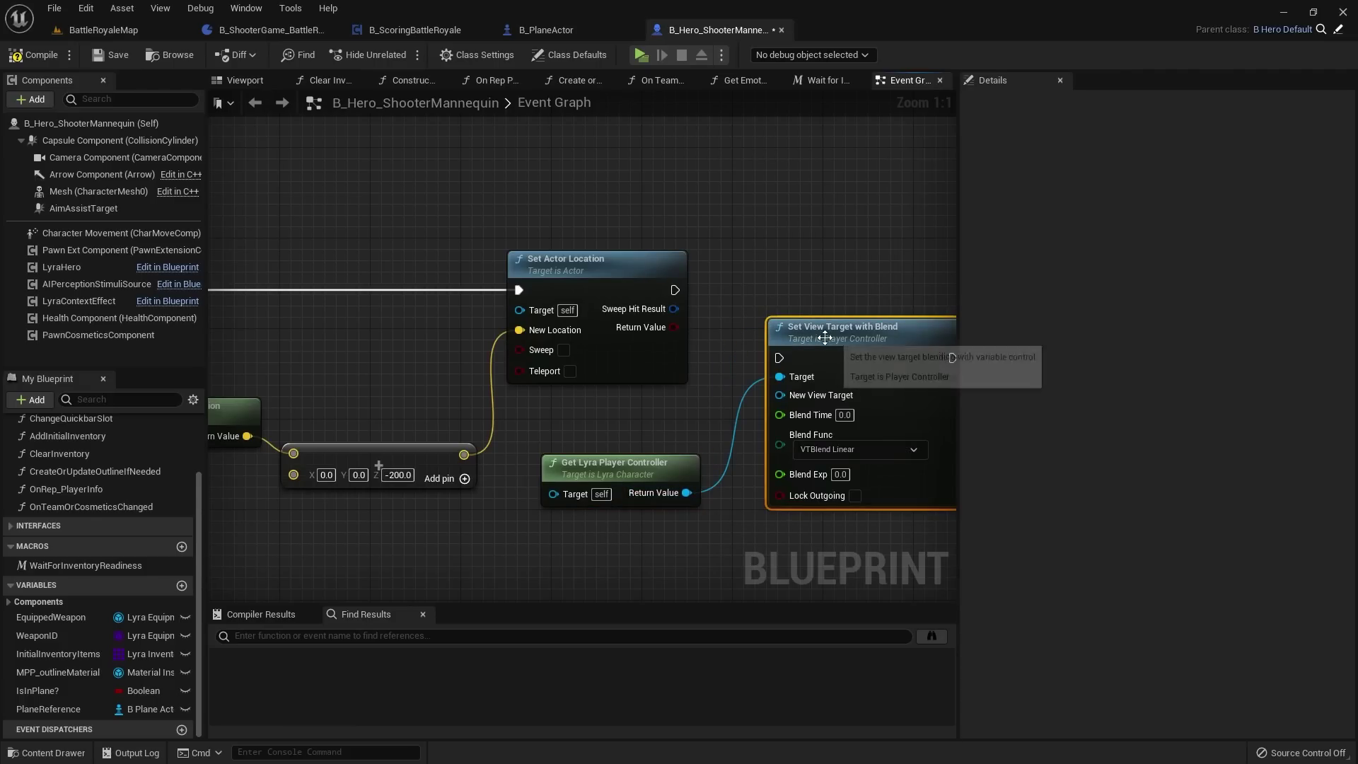
{"action": "left_click_drag", "start_coordinate": [824, 338], "coordinate": [858, 270]}
{"action": "left_click_drag", "start_coordinate": [675, 290], "coordinate": [812, 288]}
Step: Connect a Self reference to New View Target on Set View Target with Blend and set its Blend Time to 1.0
{"action": "right_click_drag", "start_coordinate": [831, 222], "coordinate": [794, 218]}
{"action": "left_click_drag", "start_coordinate": [778, 325], "coordinate": [646, 468]}
{"action": "type", "text": "self"}
{"action": "key", "text": "Return"}
{"action": "right_click_drag", "start_coordinate": [781, 464], "coordinate": [659, 444]}
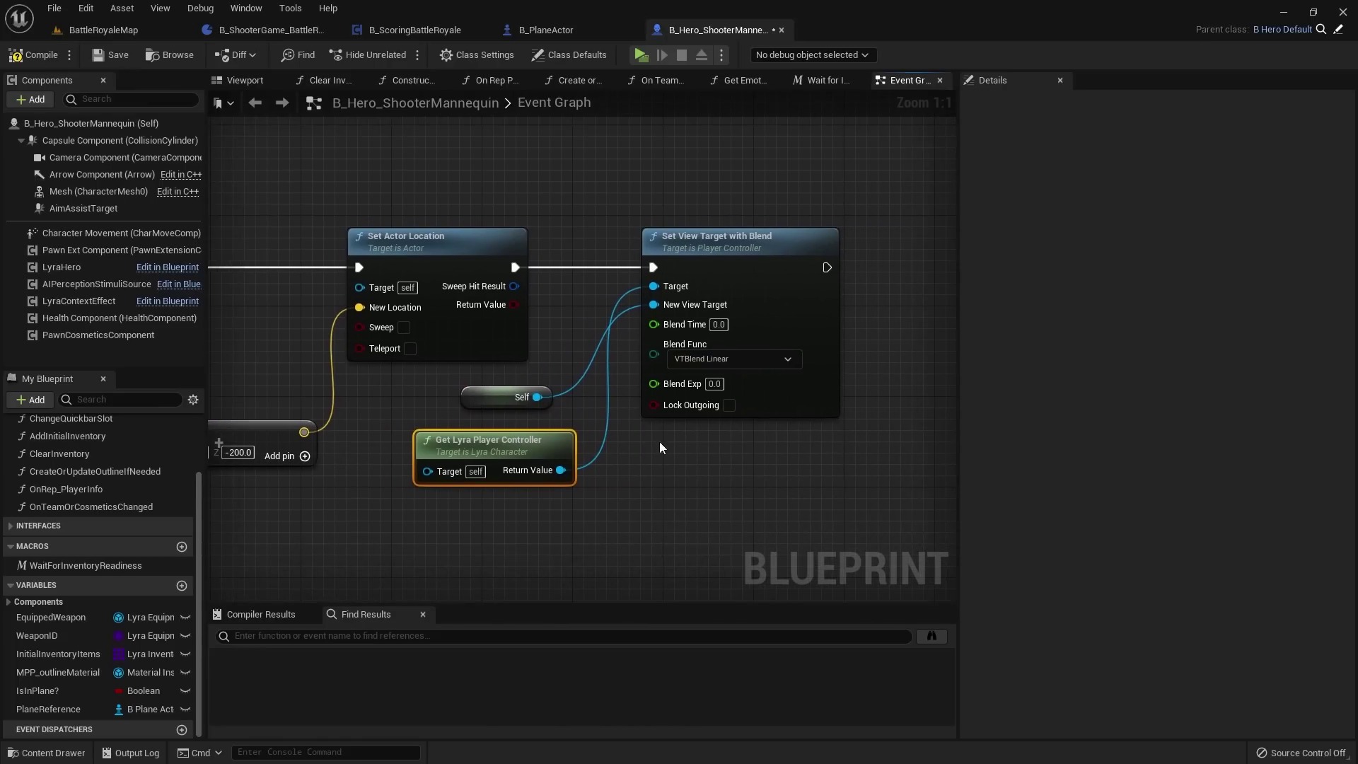
{"action": "left_click", "coordinate": [117, 56]}
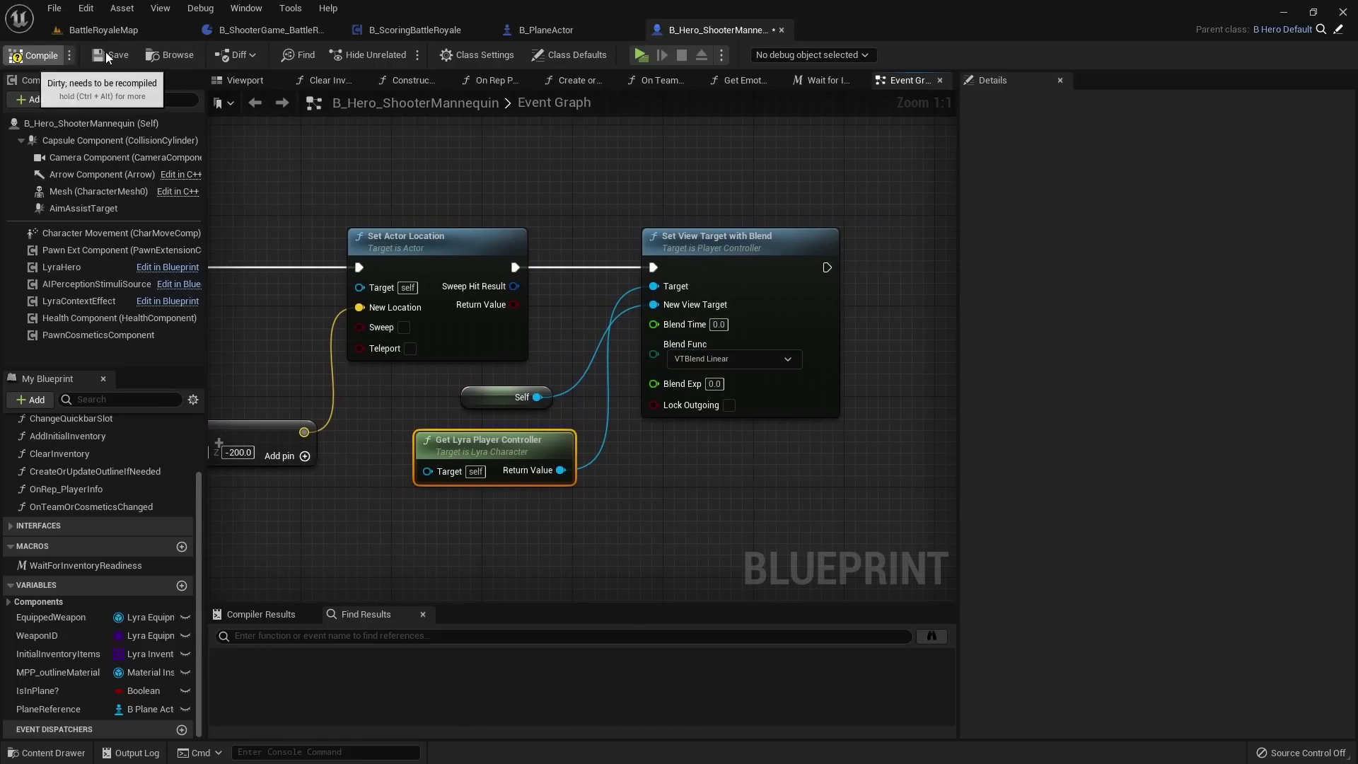
{"action": "left_click", "coordinate": [719, 325]}
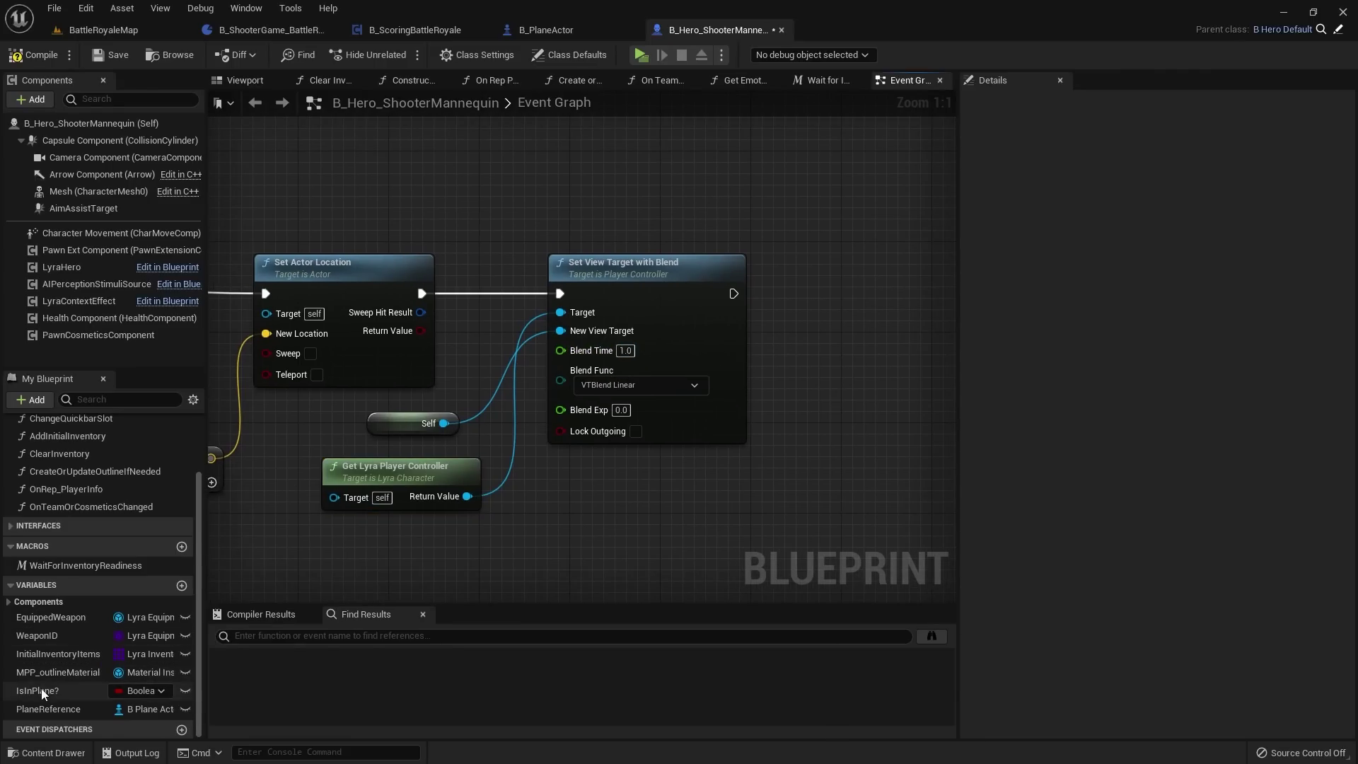
Step: Add a SET node for IsInPlane? with its value left unchecked and run it after Set View Target with Blend
{"action": "left_click_drag", "start_coordinate": [41, 689], "coordinate": [43, 693]}
{"action": "left_click_drag", "start_coordinate": [802, 276], "coordinate": [810, 293]}
{"action": "left_click", "coordinate": [842, 316]}
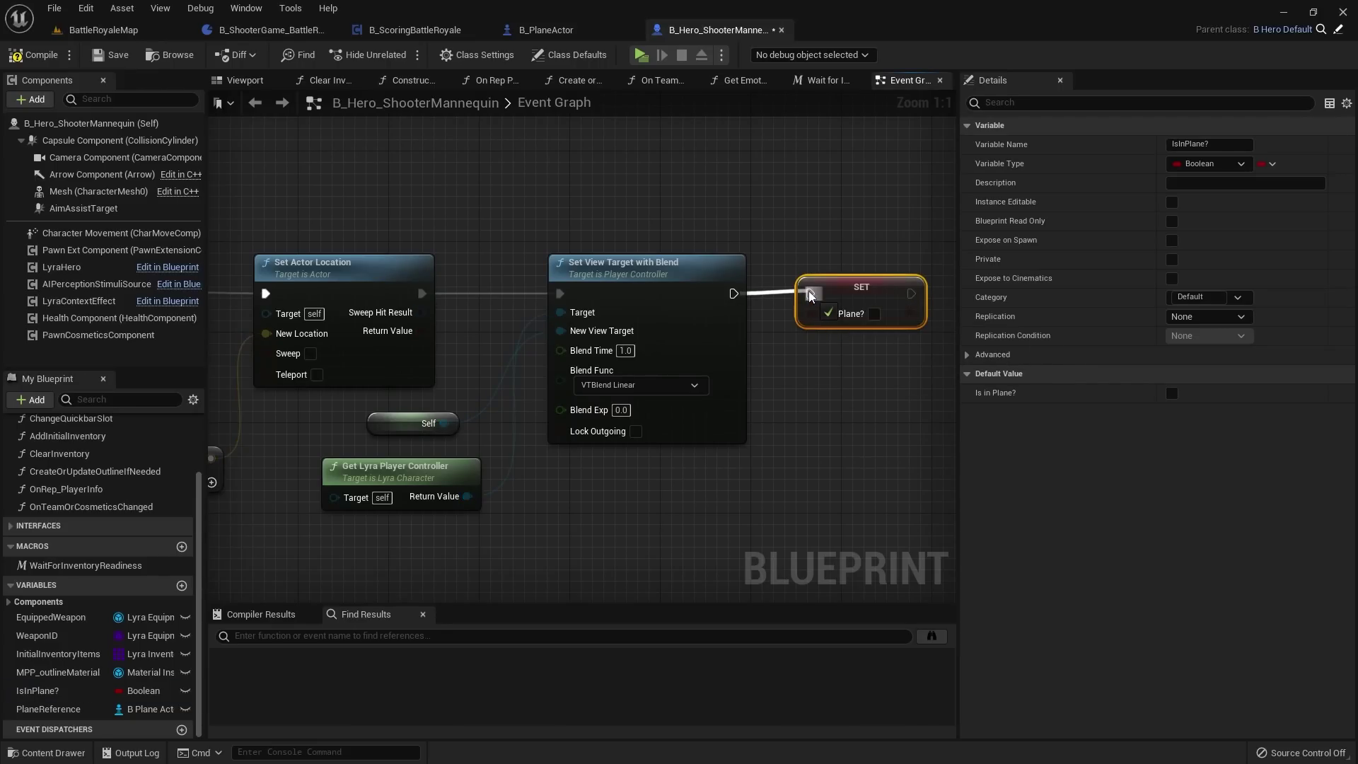
{"action": "scroll", "coordinate": [817, 371], "scroll_direction": "down", "scroll_amount": 2}
{"action": "scroll", "coordinate": [816, 370], "scroll_direction": "down", "scroll_amount": 2}
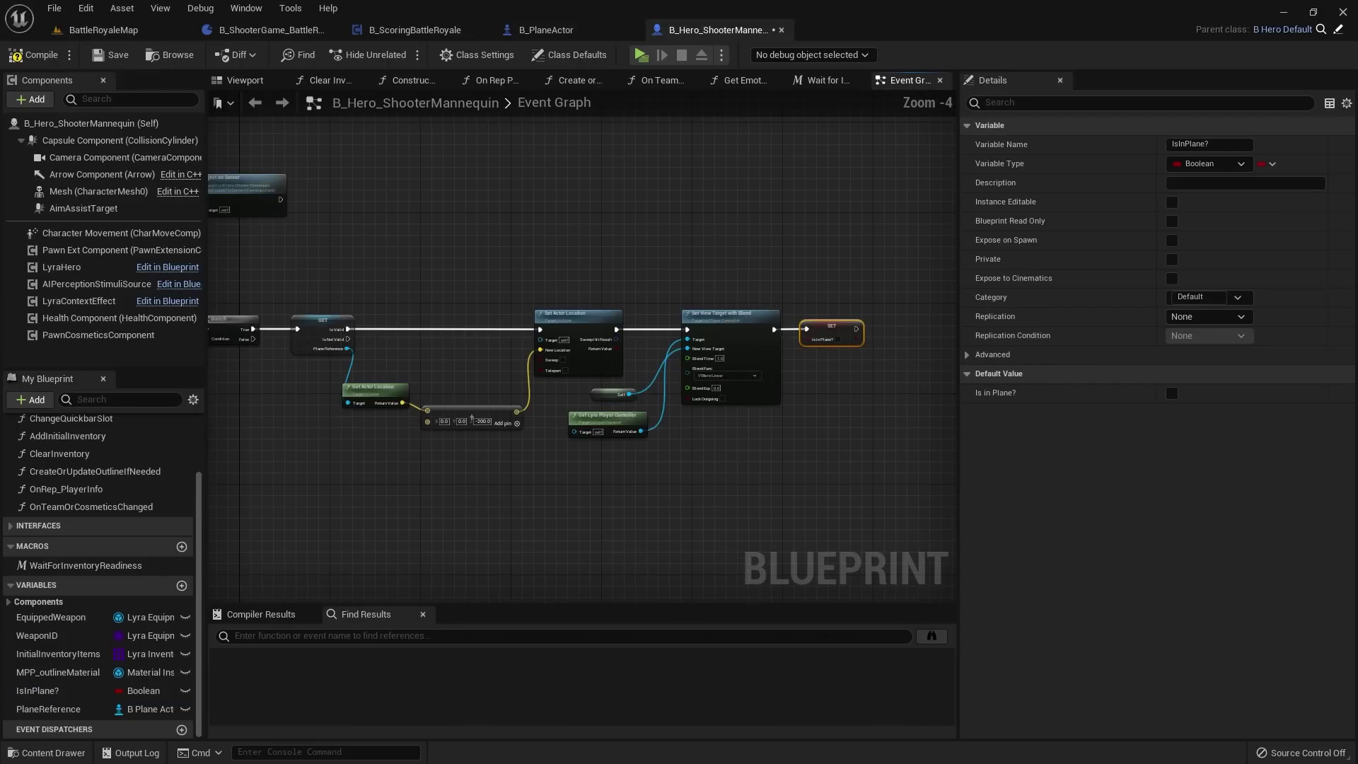
{"action": "scroll", "coordinate": [637, 389], "scroll_direction": "down", "scroll_amount": 2}
{"action": "scroll", "coordinate": [495, 321], "scroll_direction": "up", "scroll_amount": 2}
{"action": "scroll", "coordinate": [449, 285], "scroll_direction": "down", "scroll_amount": 1}
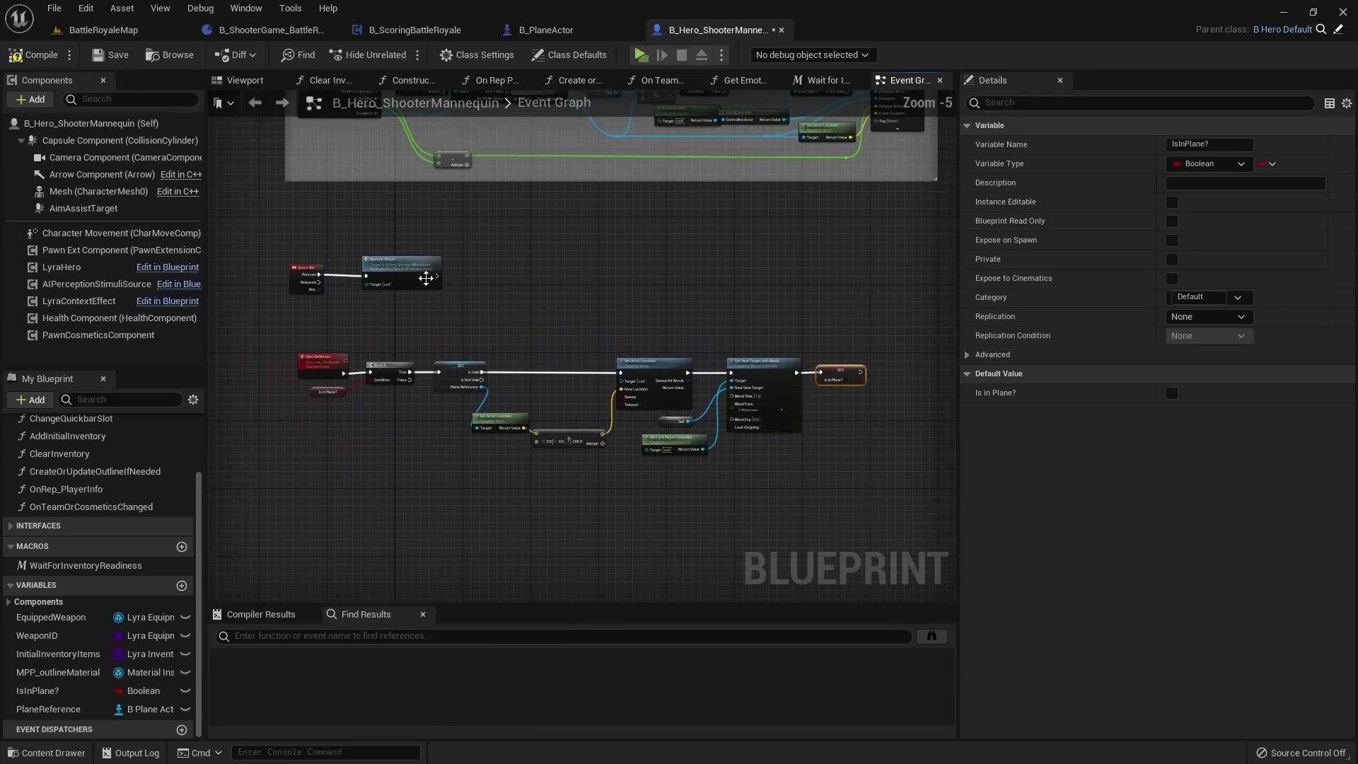
Step: Enclose the Space Bar eject call and the EjectOnServer nodes in a comment titled "Jump out of plane"
{"action": "left_click_drag", "start_coordinate": [290, 252], "coordinate": [877, 463]}
{"action": "key", "text": "c"}
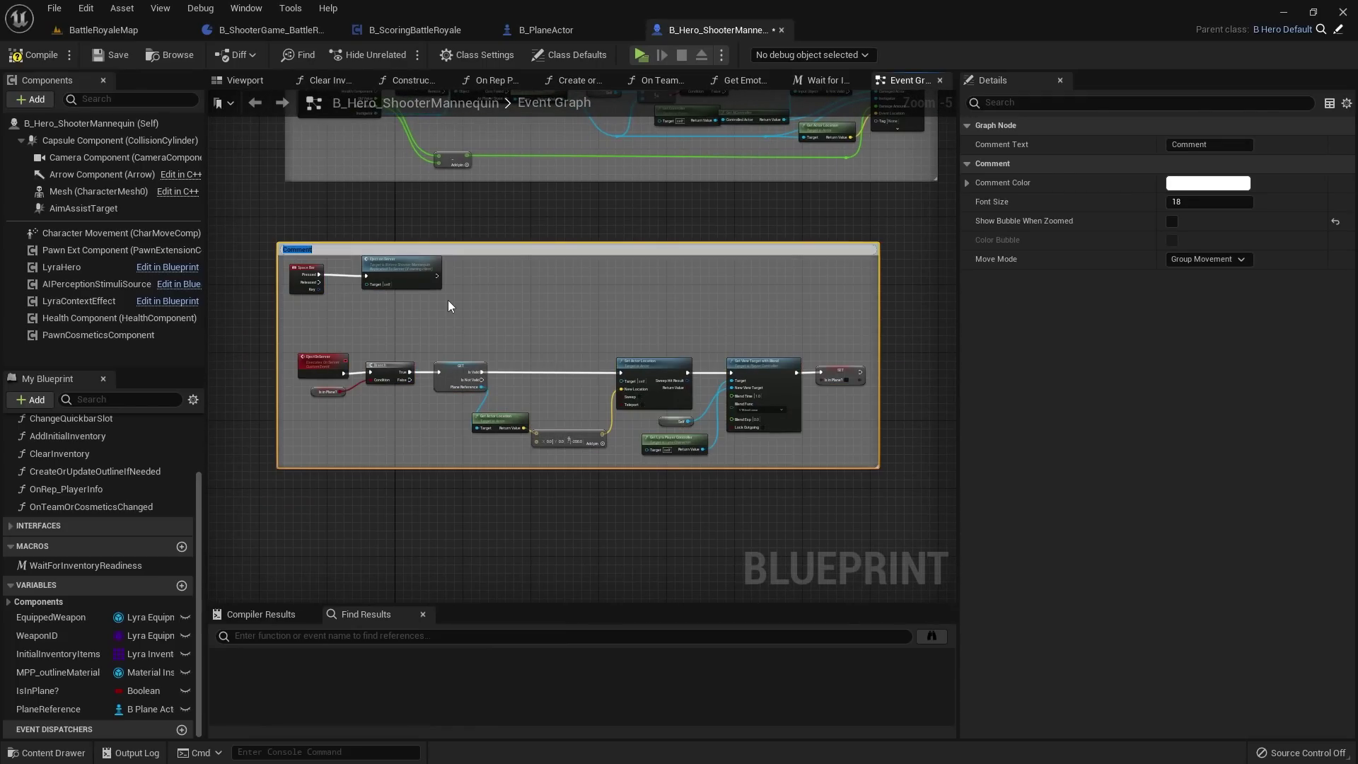
{"action": "type", "text": "Jump out of player"}
{"action": "key", "text": "Return"}
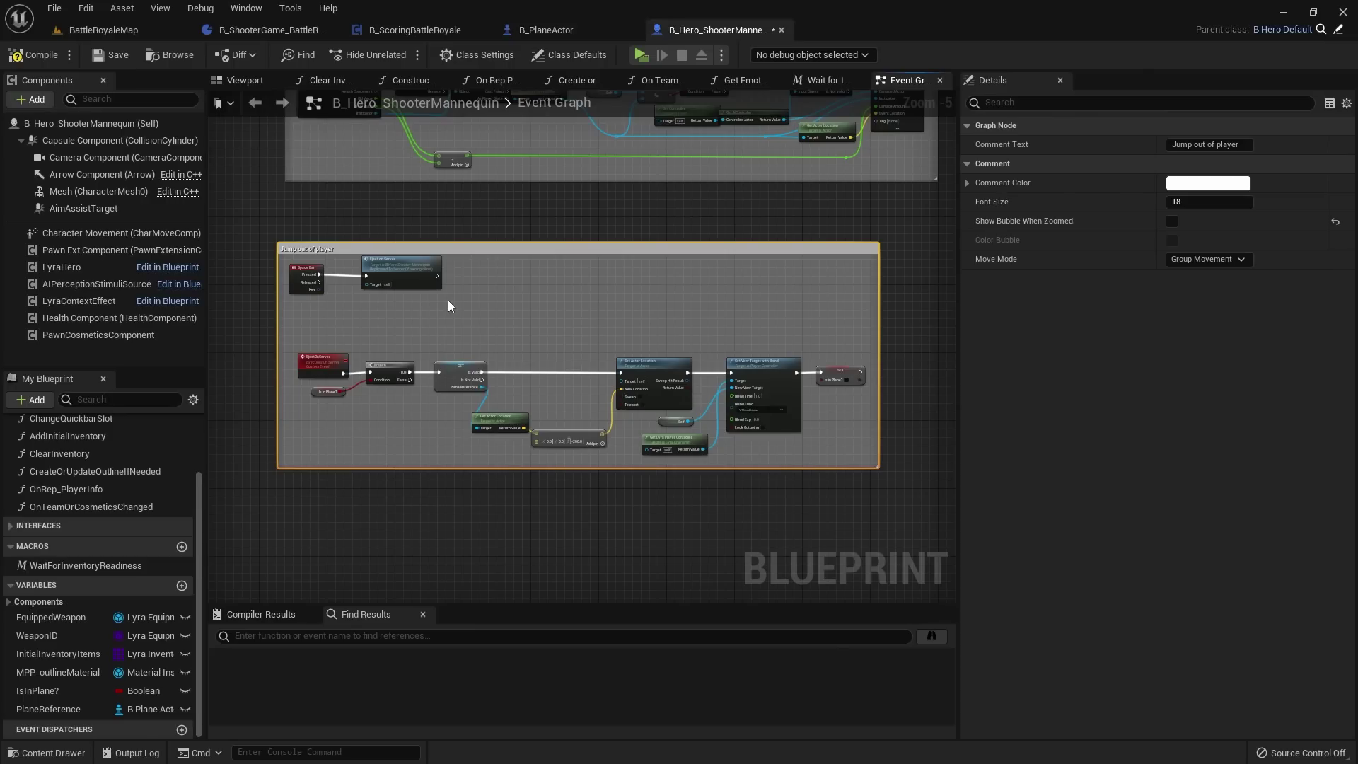
{"action": "left_click", "coordinate": [335, 237]}
{"action": "right_click_drag", "start_coordinate": [386, 242], "coordinate": [529, 248]}
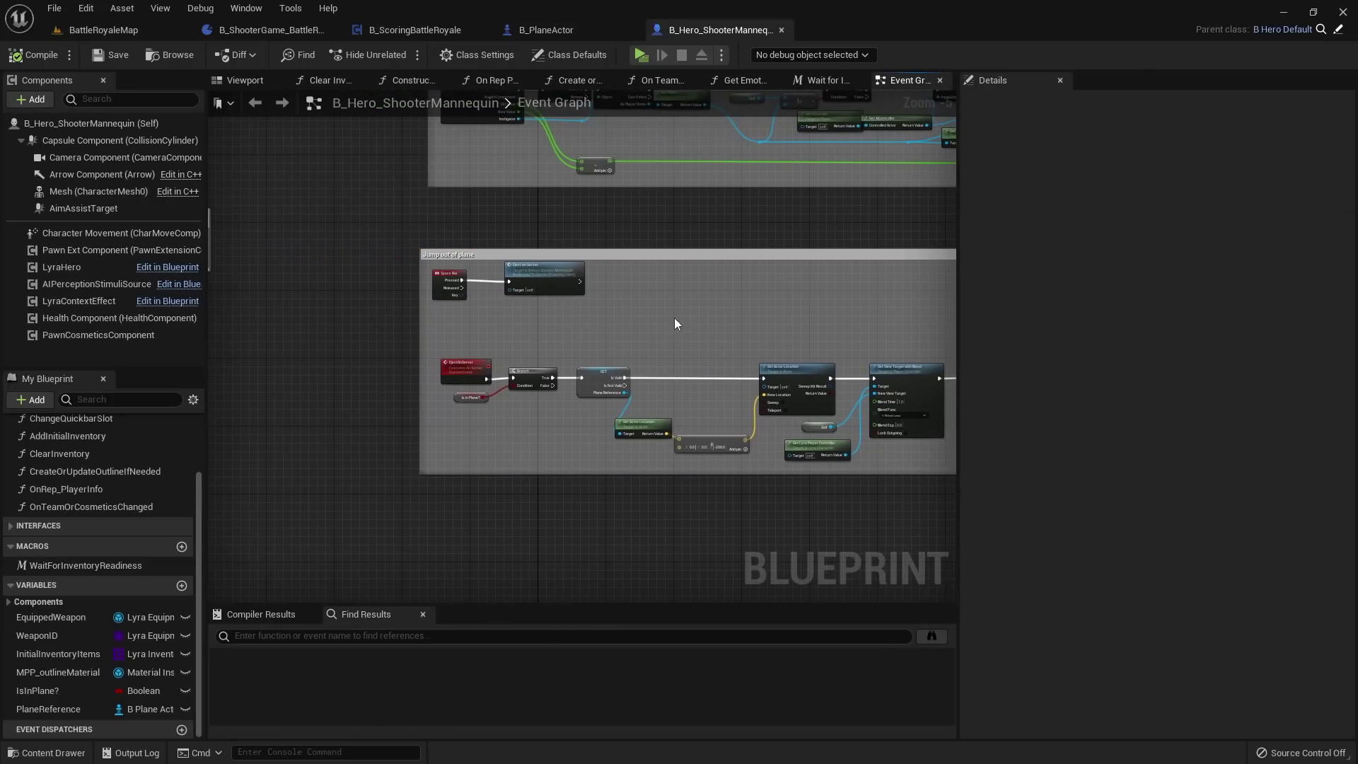
{"action": "scroll", "coordinate": [673, 311], "scroll_direction": "up", "scroll_amount": 3}
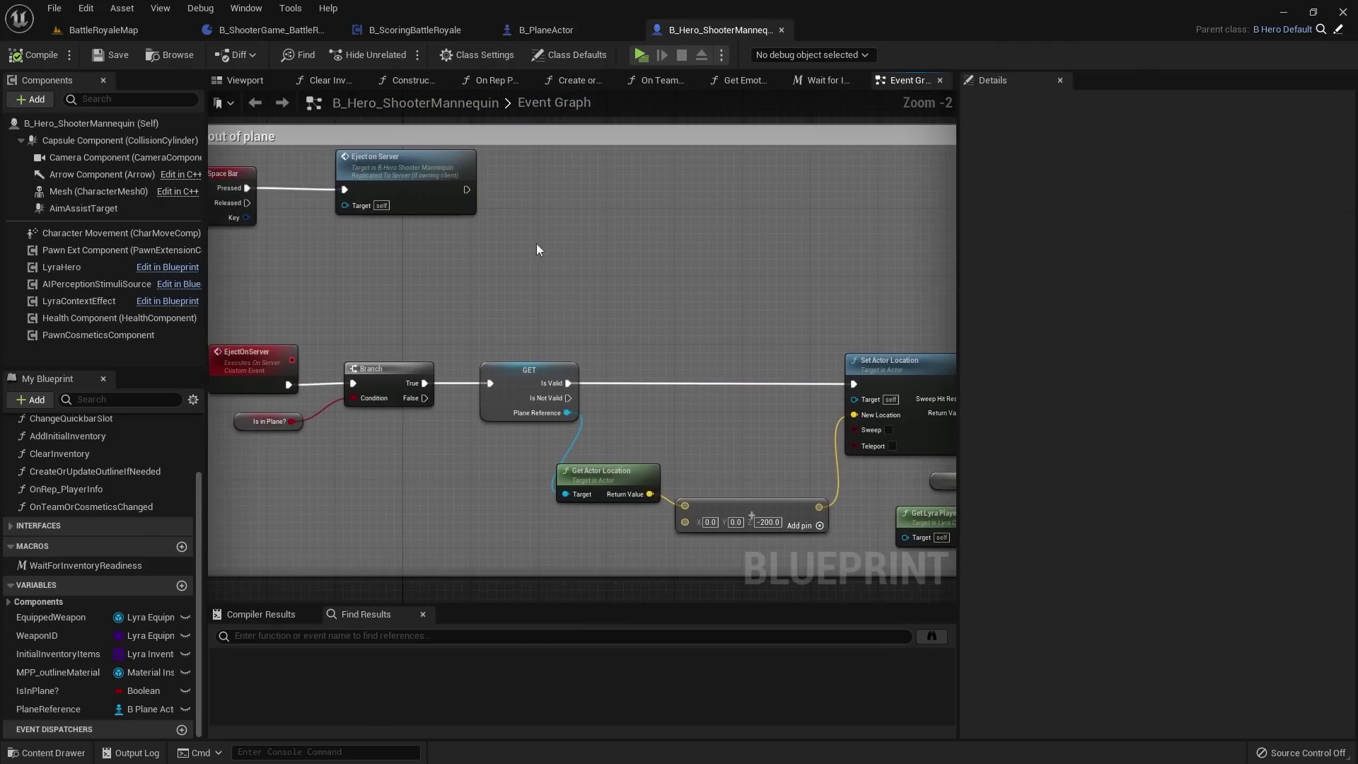
Step: In B_ScoringBattleRoyale, add a Cast To B_Hero_ShooterMannequin node fed by the For Each Loop's Array Element
{"action": "left_click", "coordinate": [414, 30]}
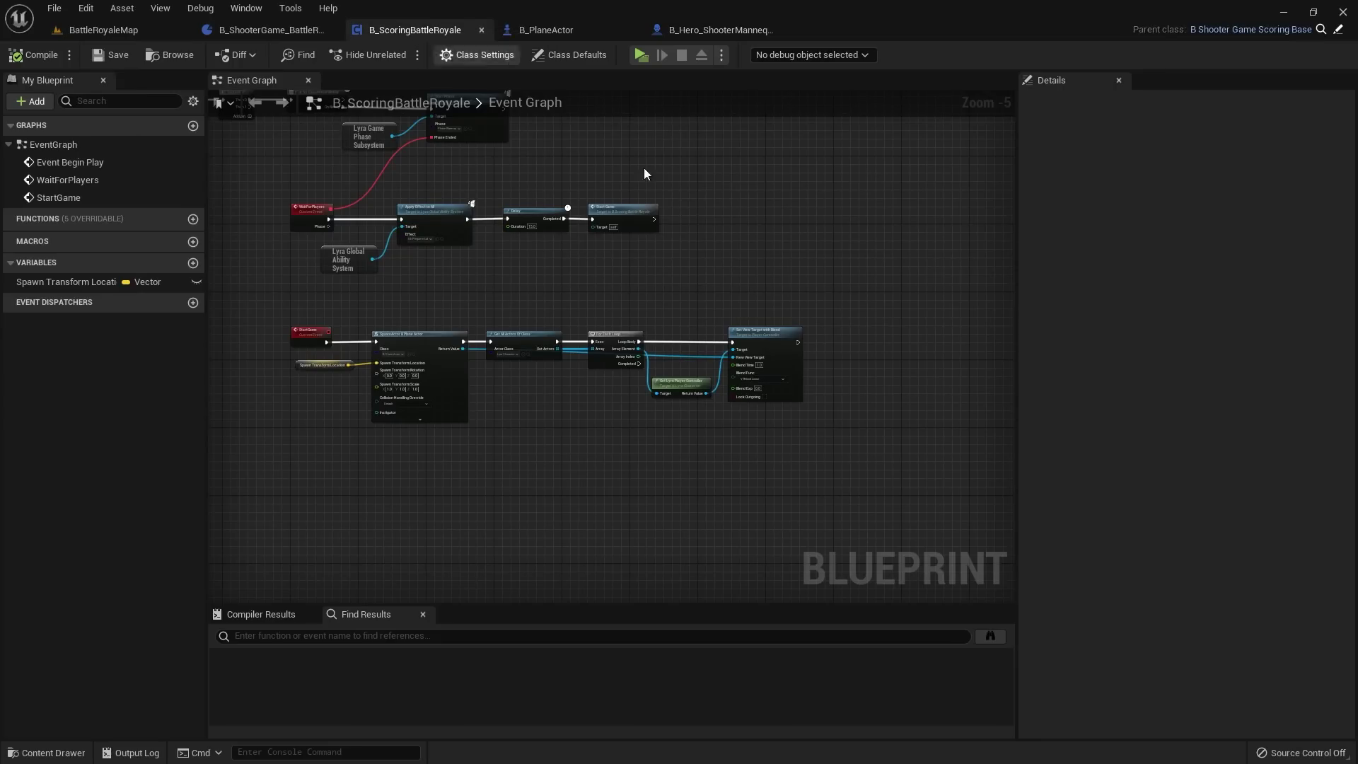
{"action": "scroll", "coordinate": [613, 194], "scroll_direction": "up", "scroll_amount": 2}
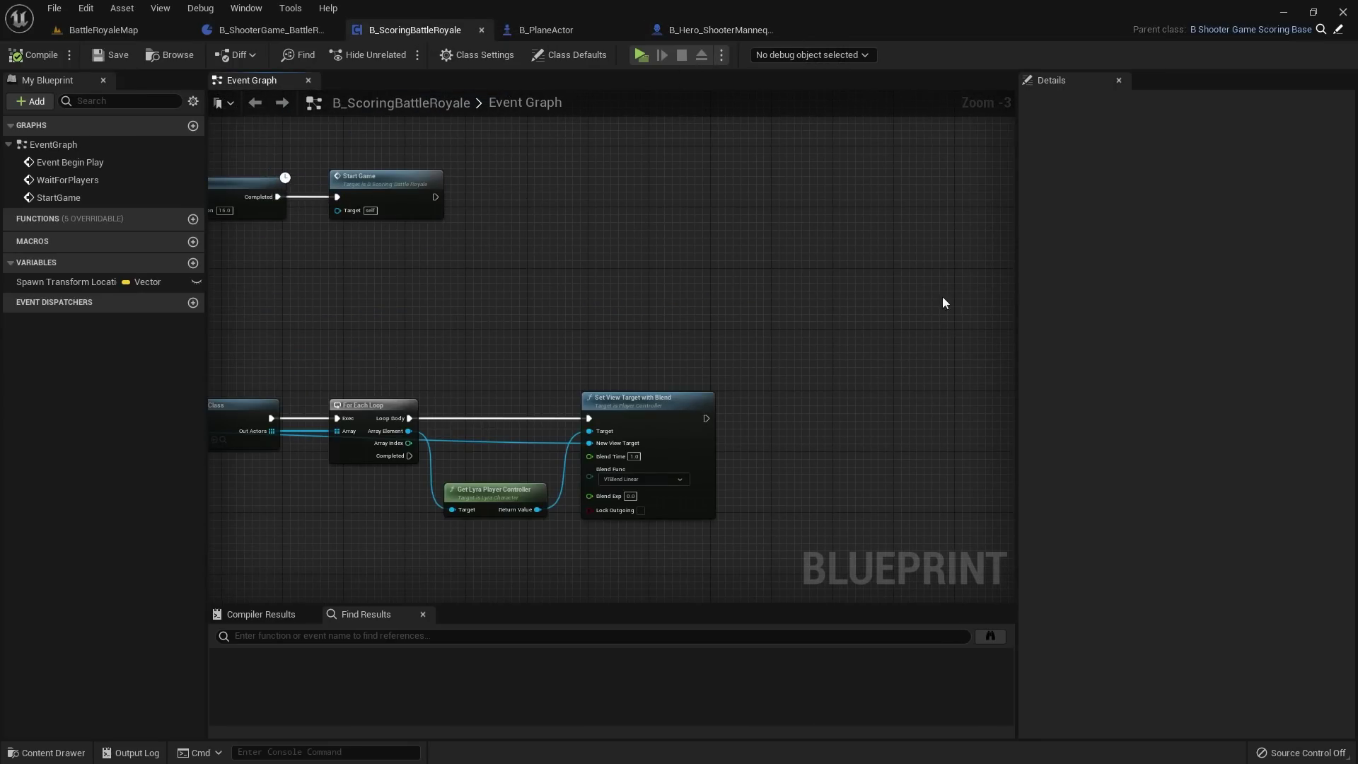
{"action": "right_click_drag", "start_coordinate": [942, 303], "coordinate": [797, 212]}
{"action": "scroll", "coordinate": [520, 294], "scroll_direction": "up", "scroll_amount": 3}
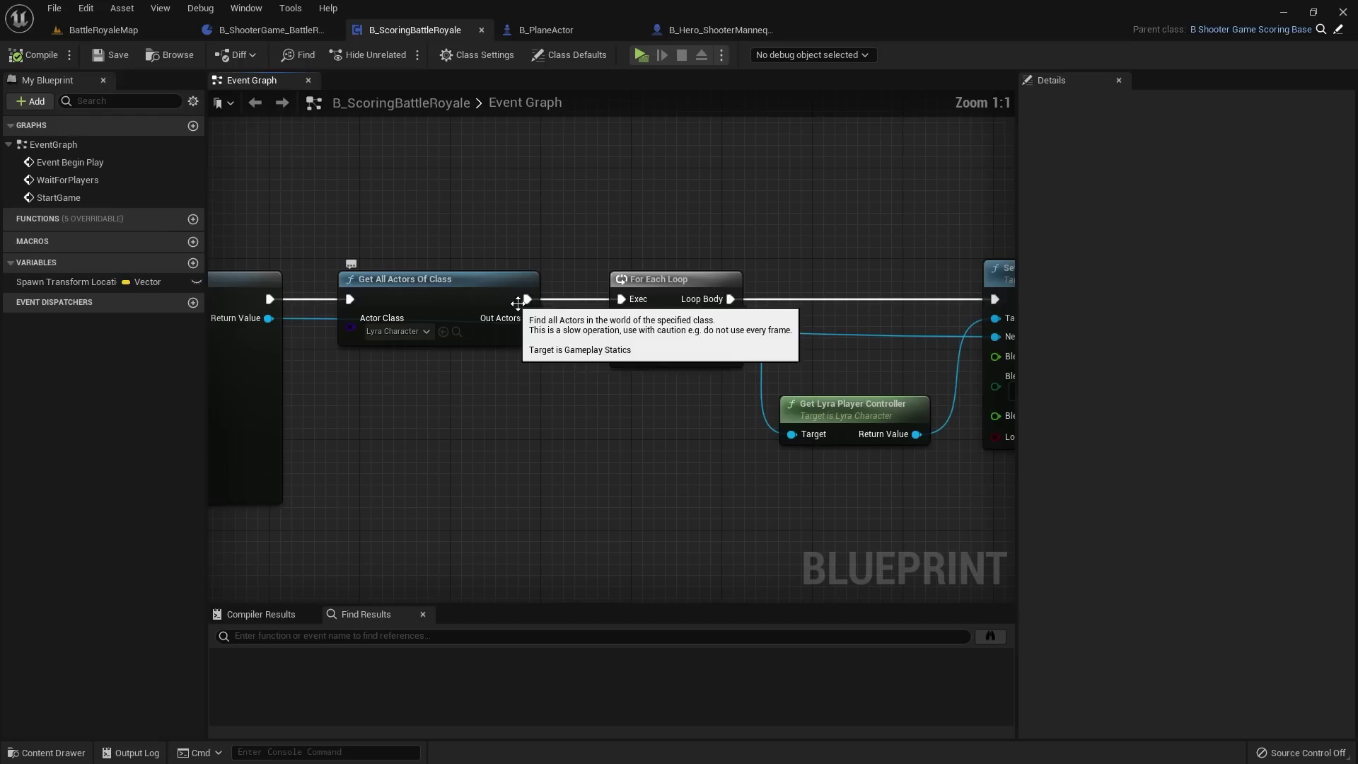
{"action": "right_click_drag", "start_coordinate": [517, 303], "coordinate": [304, 282]}
{"action": "left_click_drag", "start_coordinate": [514, 297], "coordinate": [834, 316]}
{"action": "type", "text": "c"}
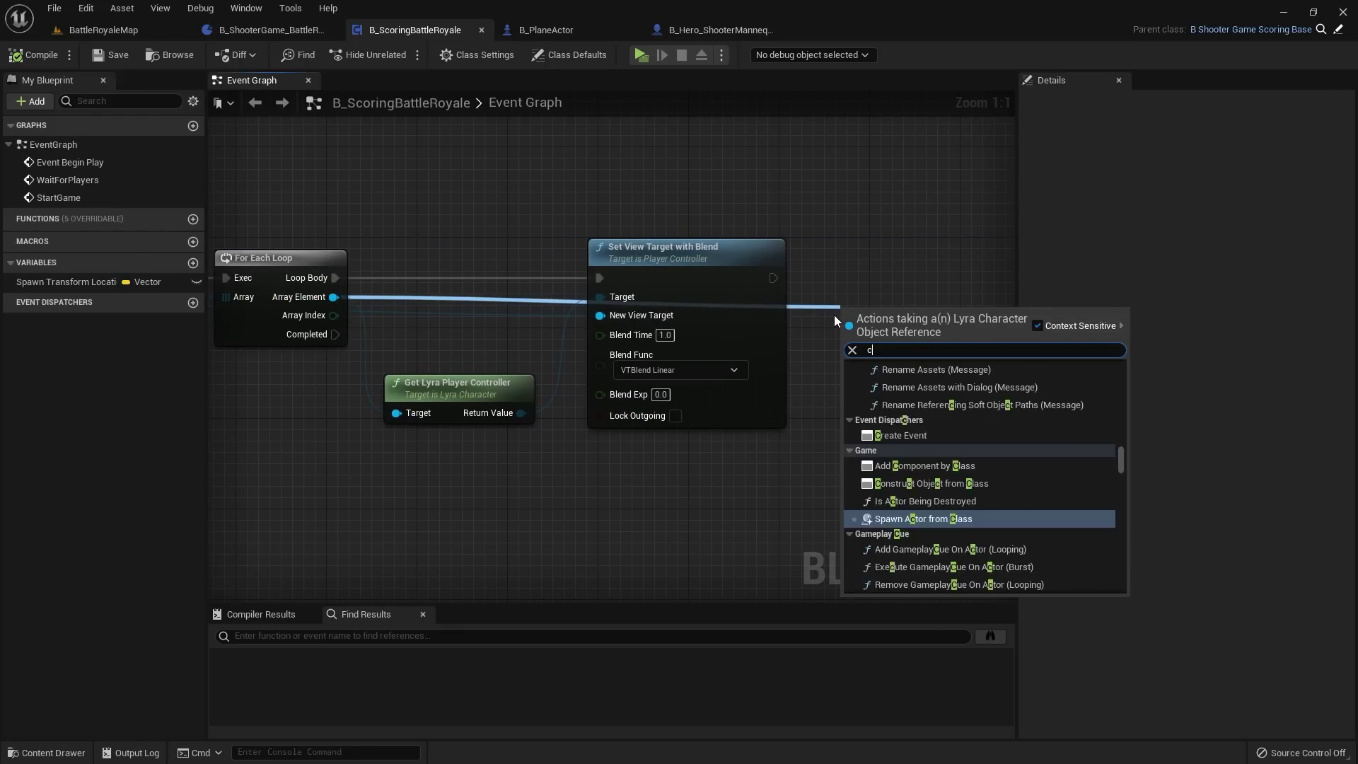
{"action": "type", "text": "ast to hero"}
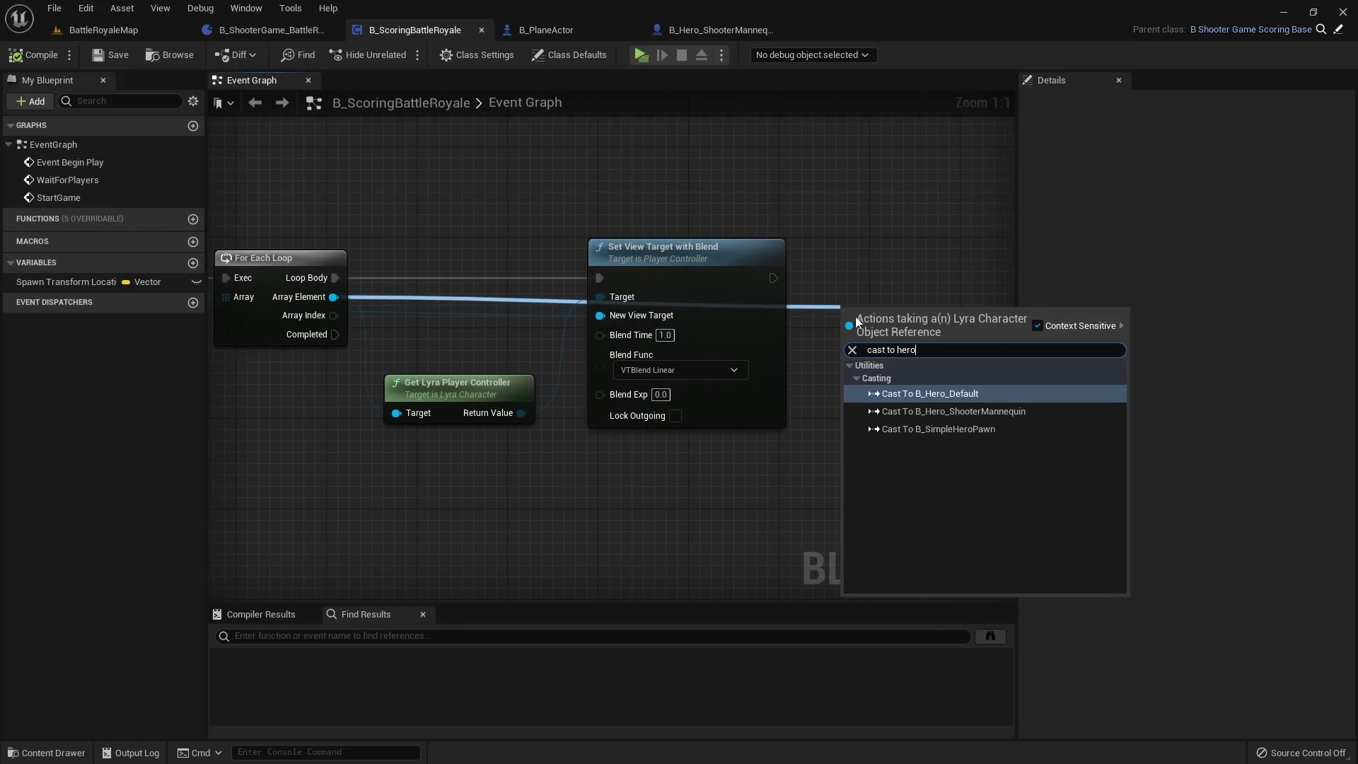
{"action": "left_click", "coordinate": [1015, 411]}
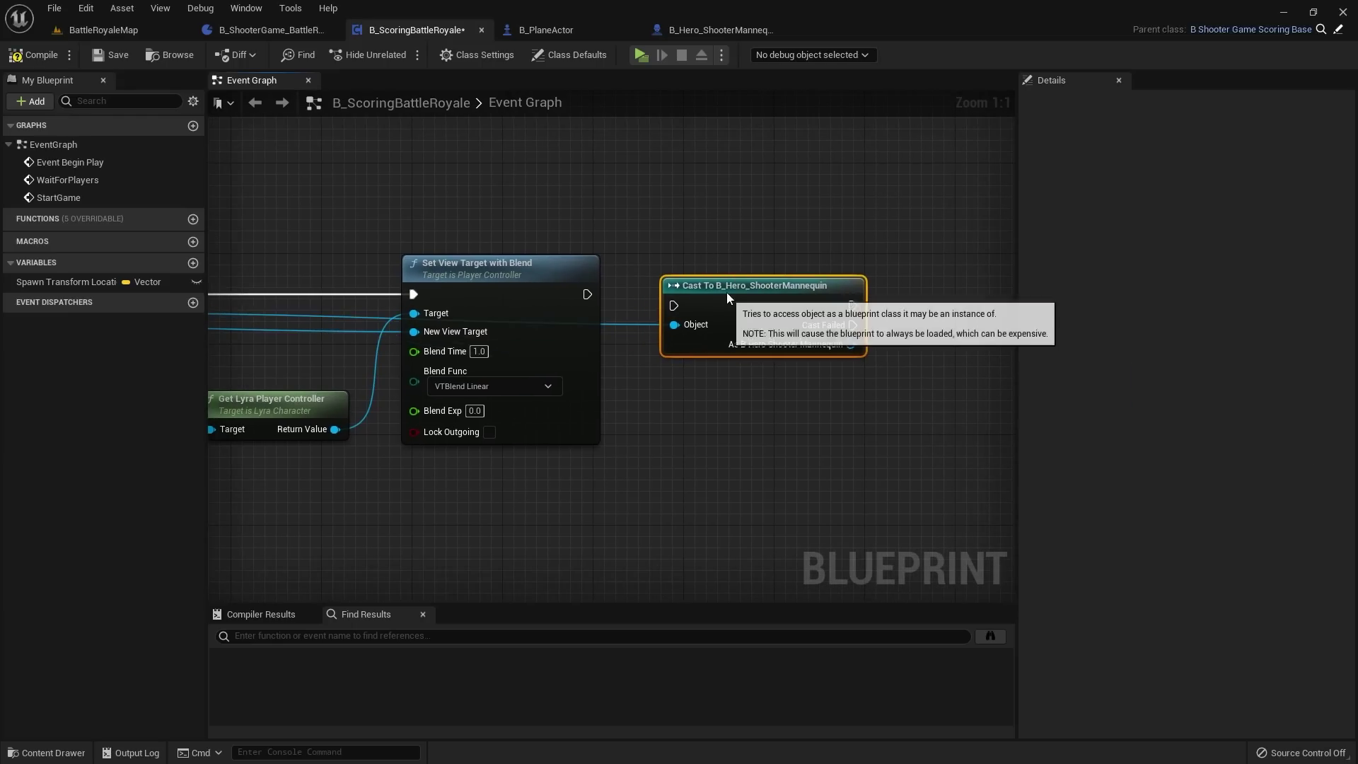
Step: Align the cast node beside Set View Target with Blend, run it after that node, and compile the blueprint
{"action": "left_click_drag", "start_coordinate": [728, 297], "coordinate": [705, 285]}
{"action": "left_click_drag", "start_coordinate": [587, 294], "coordinate": [652, 295]}
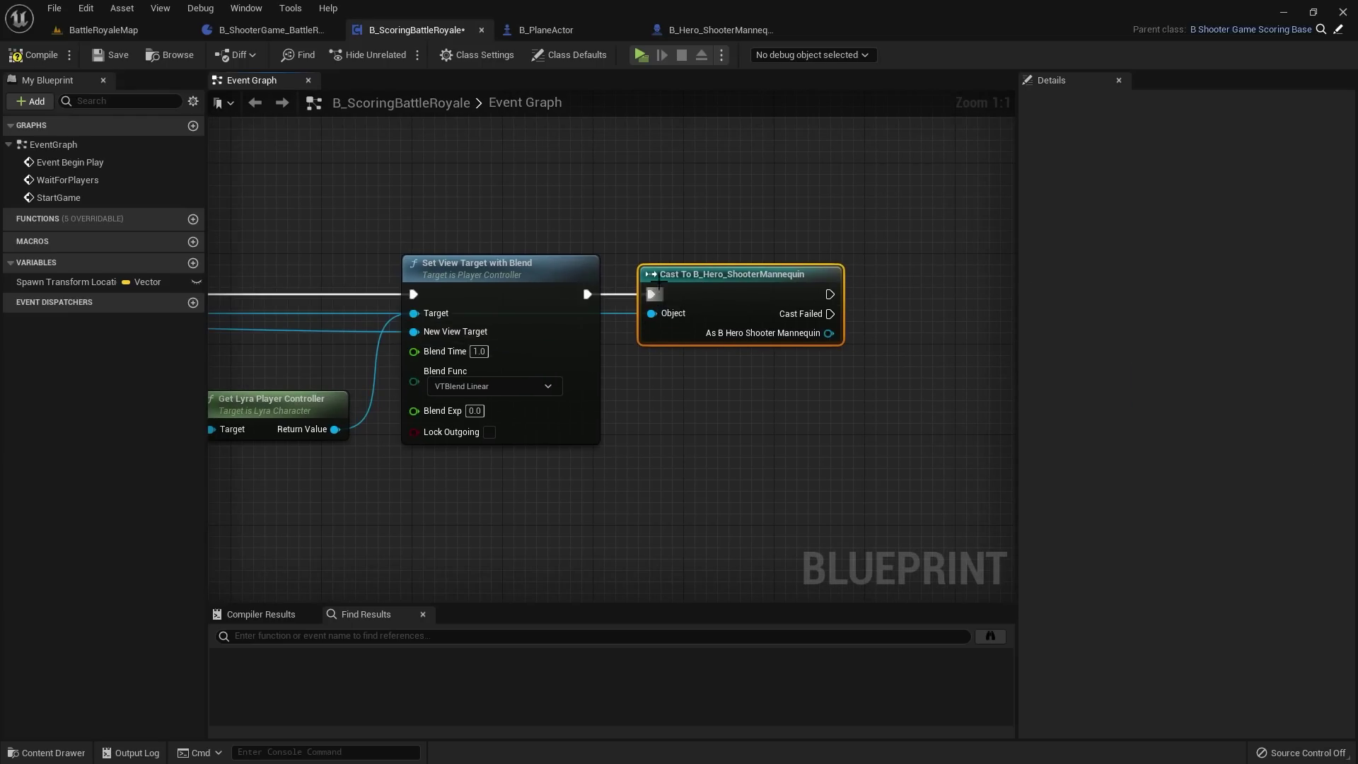
{"action": "left_click", "coordinate": [683, 253]}
{"action": "scroll", "coordinate": [683, 251], "scroll_direction": "down", "scroll_amount": 3}
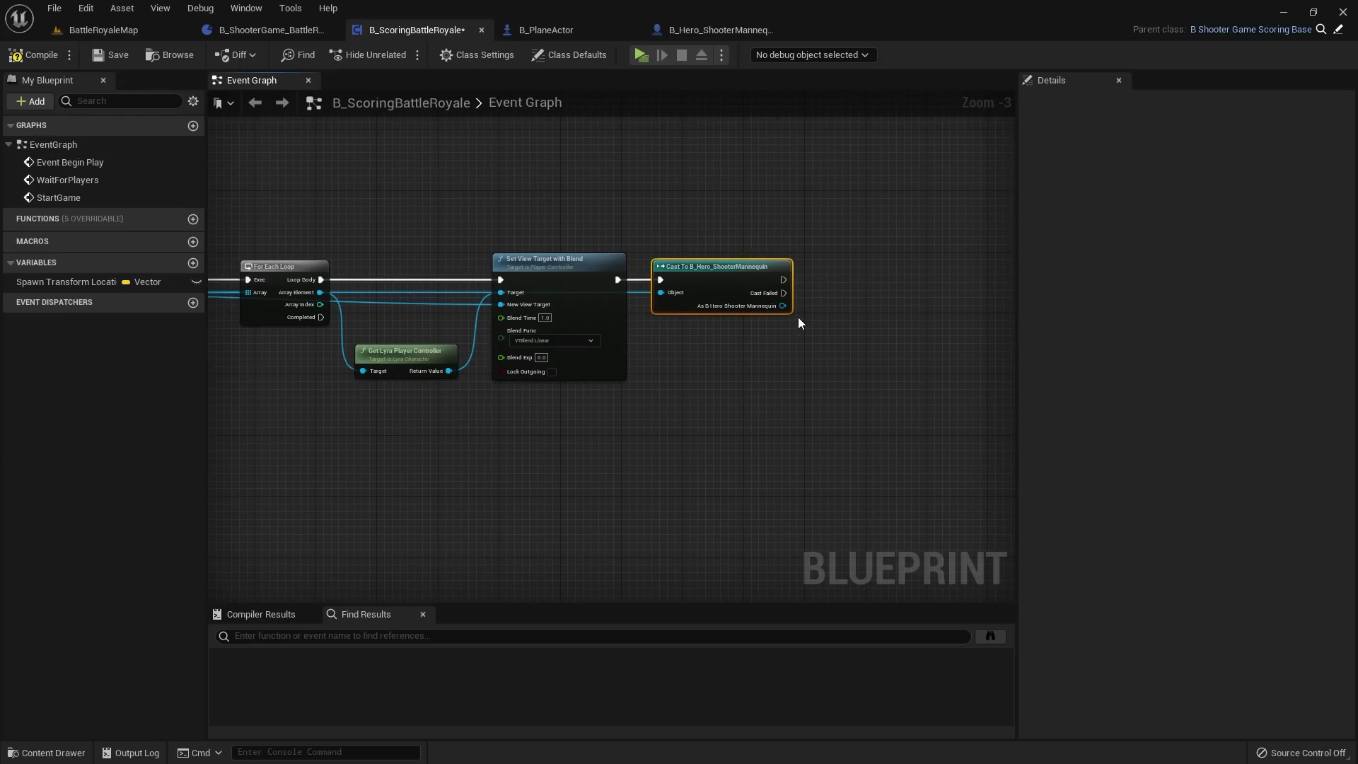
{"action": "left_click", "coordinate": [33, 54]}
Step: Add a SET Is in Plane? node targeting the cast hero, with its value checked, and run it after the cast
{"action": "right_click_drag", "start_coordinate": [693, 190], "coordinate": [569, 190]}
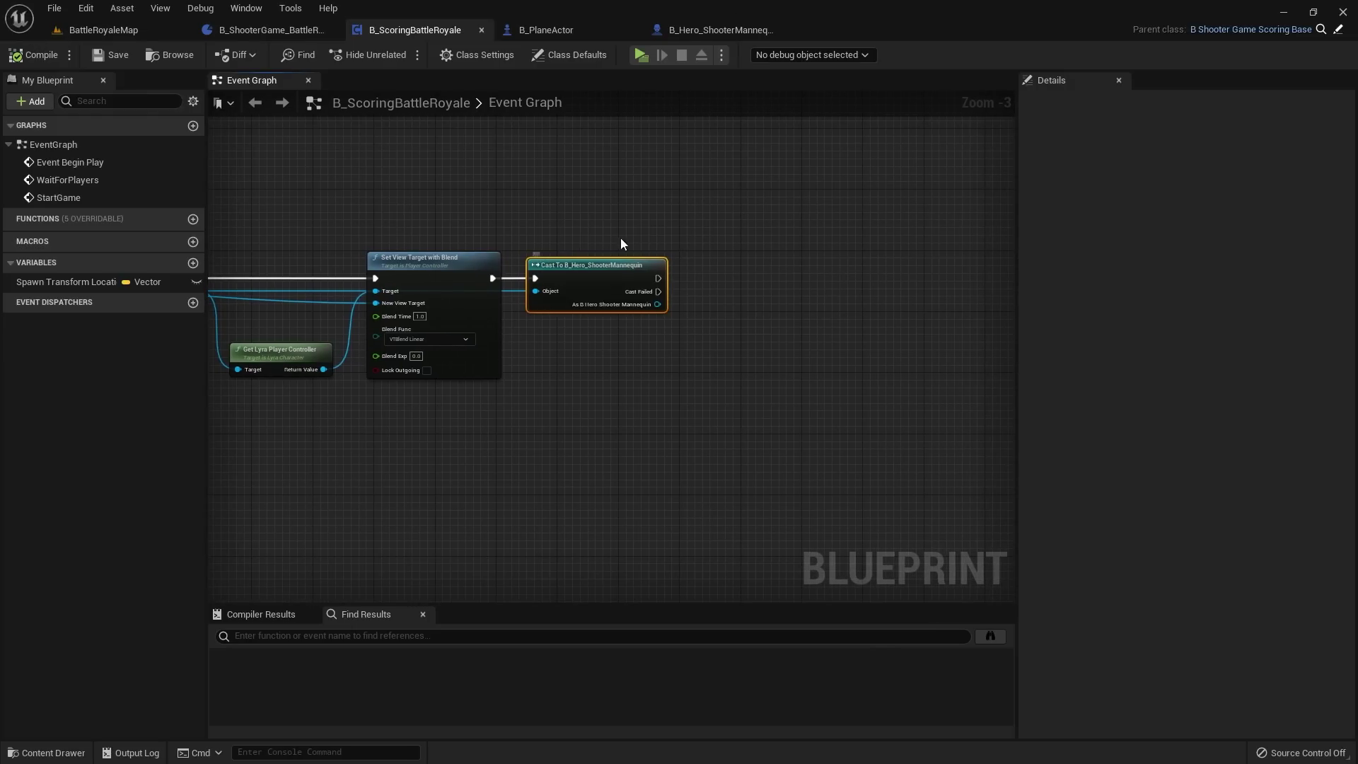
{"action": "scroll", "coordinate": [622, 240], "scroll_direction": "up", "scroll_amount": 3}
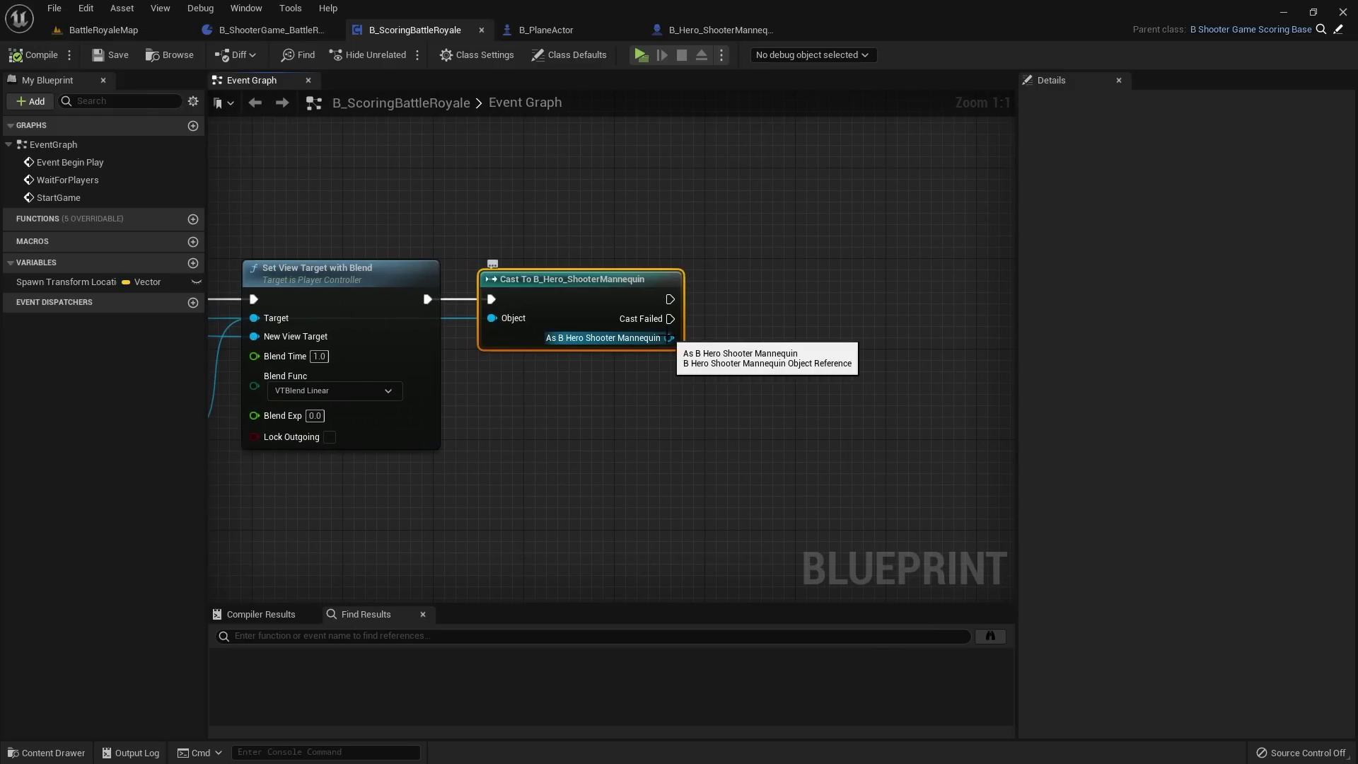
{"action": "left_click_drag", "start_coordinate": [668, 338], "coordinate": [734, 324]}
{"action": "type", "text": "set"}
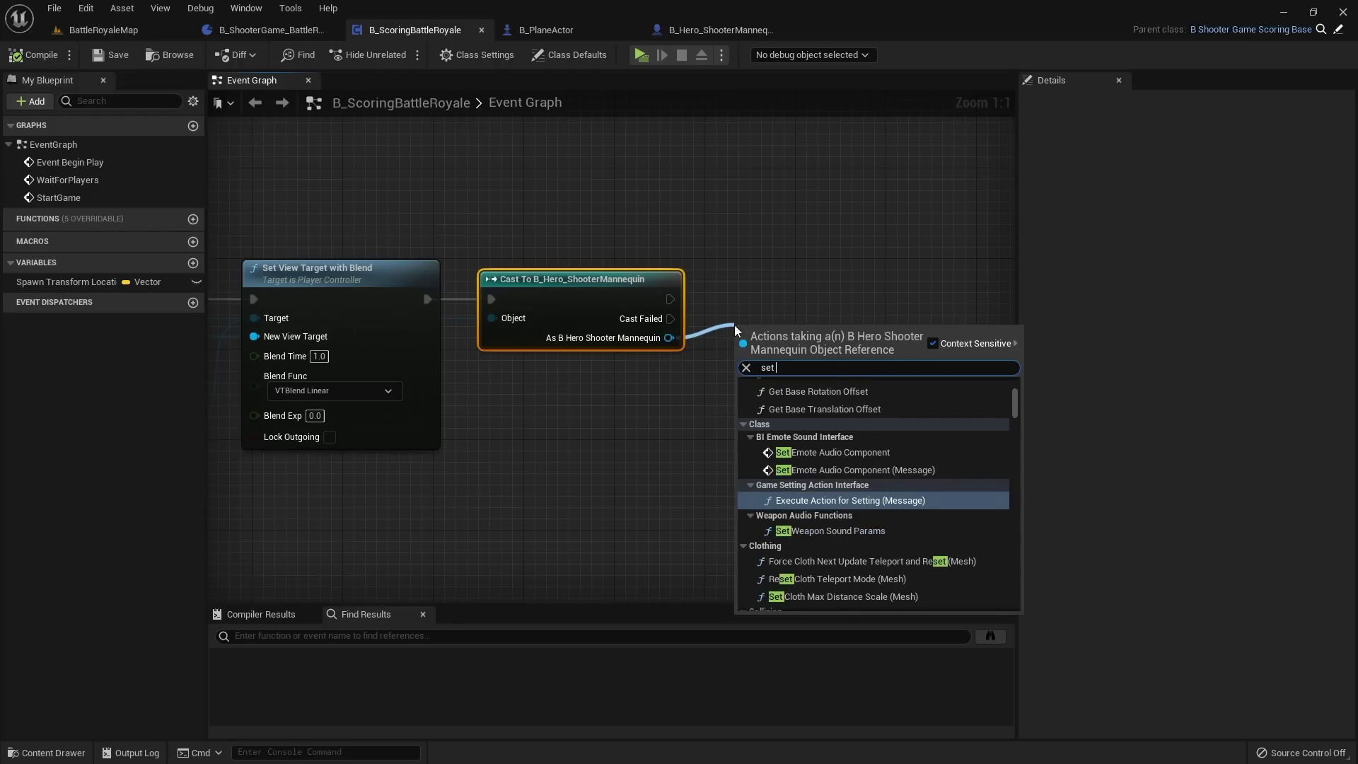
{"action": "type", "text": " isin"}
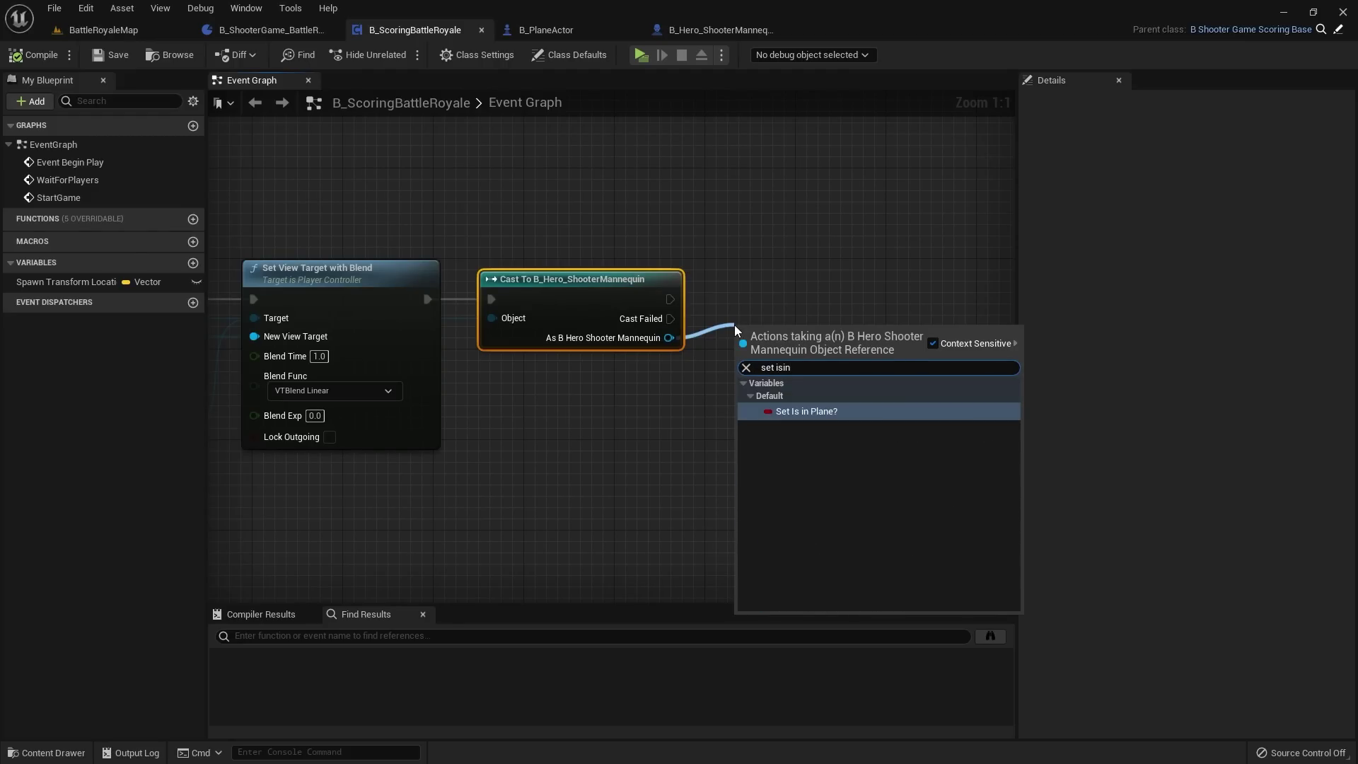
{"action": "key", "text": "Return"}
{"action": "left_click_drag", "start_coordinate": [770, 335], "coordinate": [824, 309]}
Step: Add a SET Plane Reference node targeting the cast hero and run it after SET Is in Plane?
{"action": "right_click_drag", "start_coordinate": [824, 310], "coordinate": [665, 317]}
{"action": "left_click_drag", "start_coordinate": [511, 344], "coordinate": [829, 354]}
{"action": "type", "text": "se"}
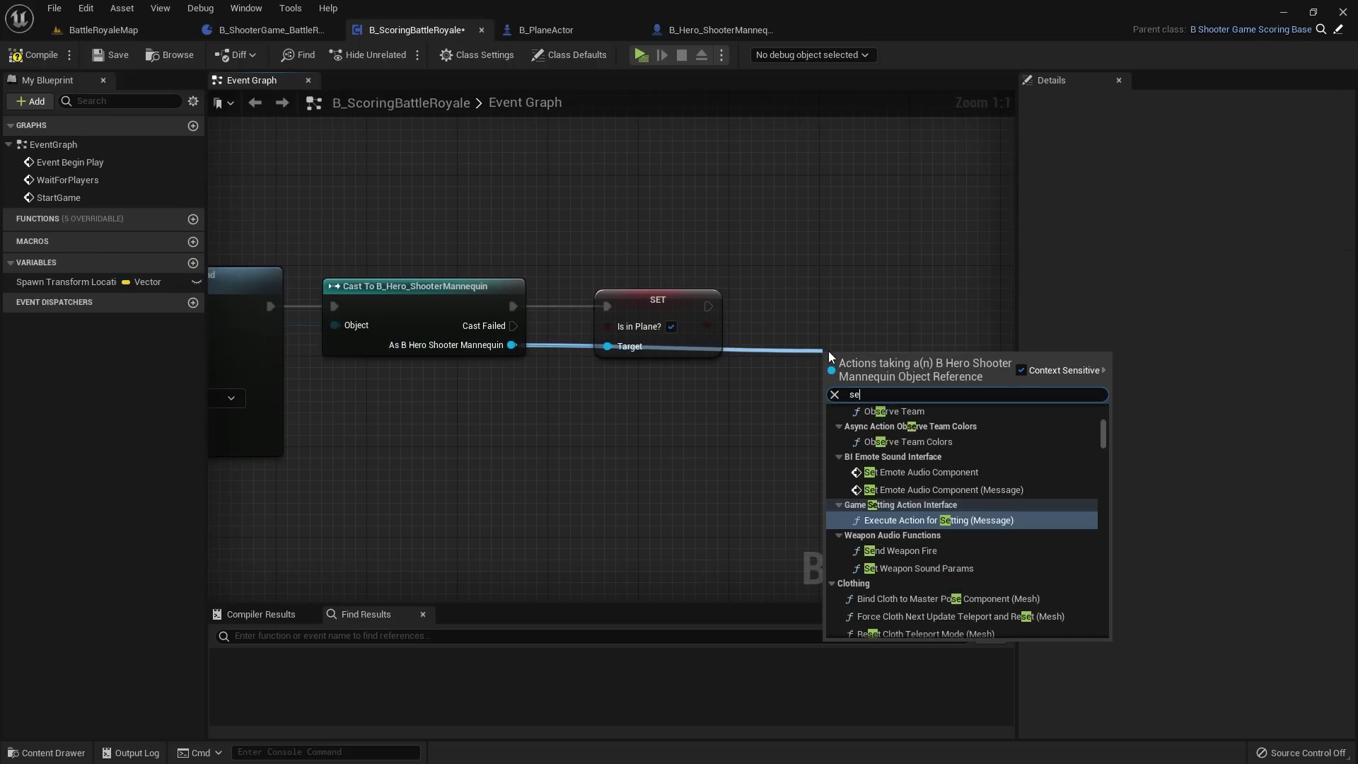
{"action": "type", "text": "t plane ref"}
{"action": "key", "text": "Return"}
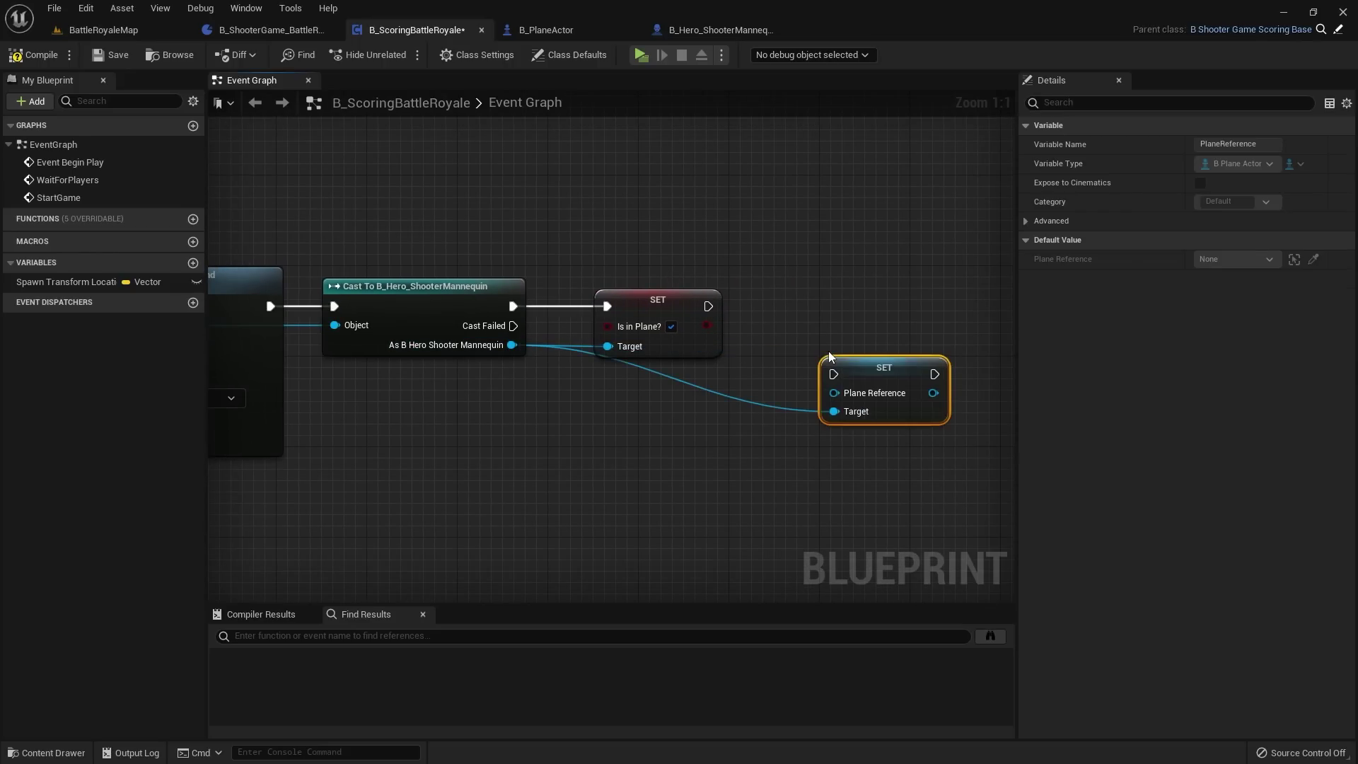
{"action": "left_click_drag", "start_coordinate": [849, 359], "coordinate": [847, 291]}
{"action": "left_click", "coordinate": [714, 392]}
{"action": "scroll", "coordinate": [922, 348], "scroll_direction": "down", "scroll_amount": 2}
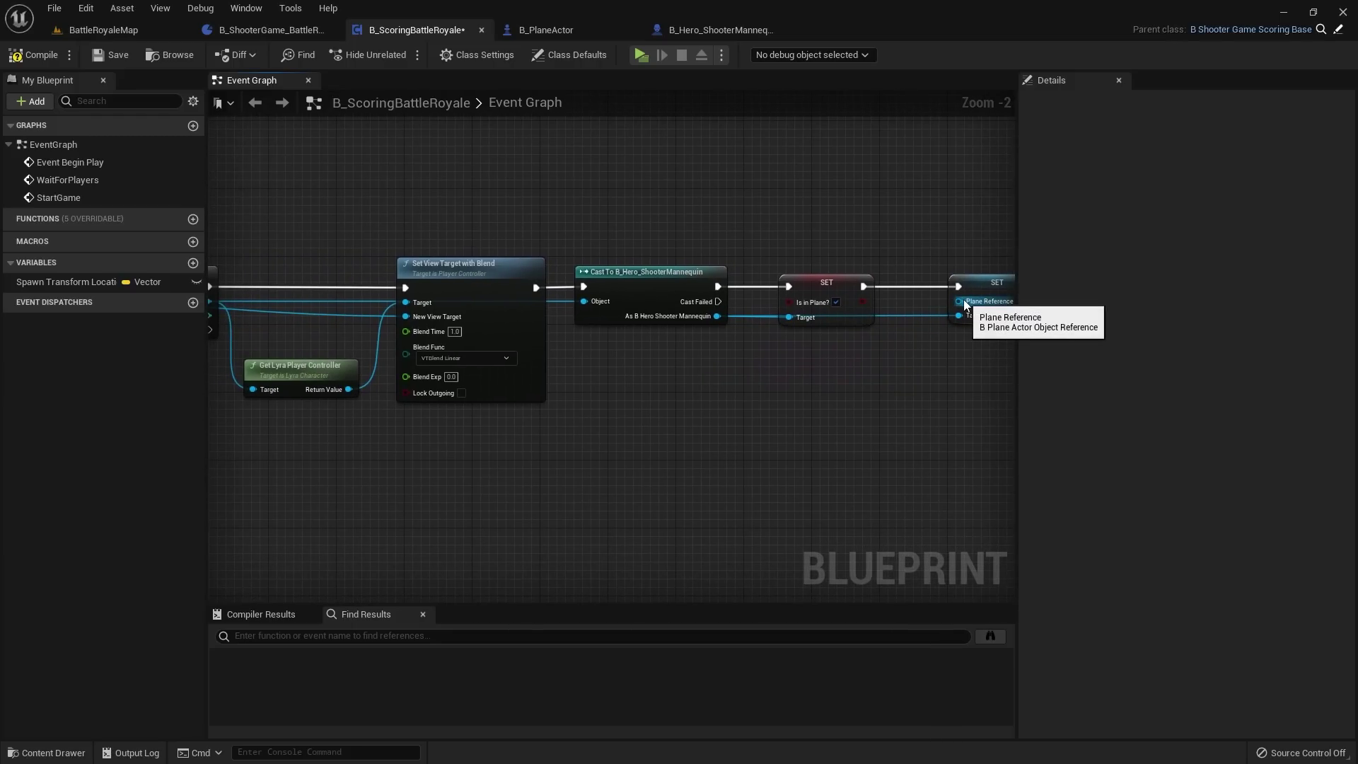
Step: Connect the Return Value of SpawnActor B Plane Actor to the Plane Reference input of the SET node and save the blueprint
{"action": "right_click_drag", "start_coordinate": [424, 319], "coordinate": [888, 319]}
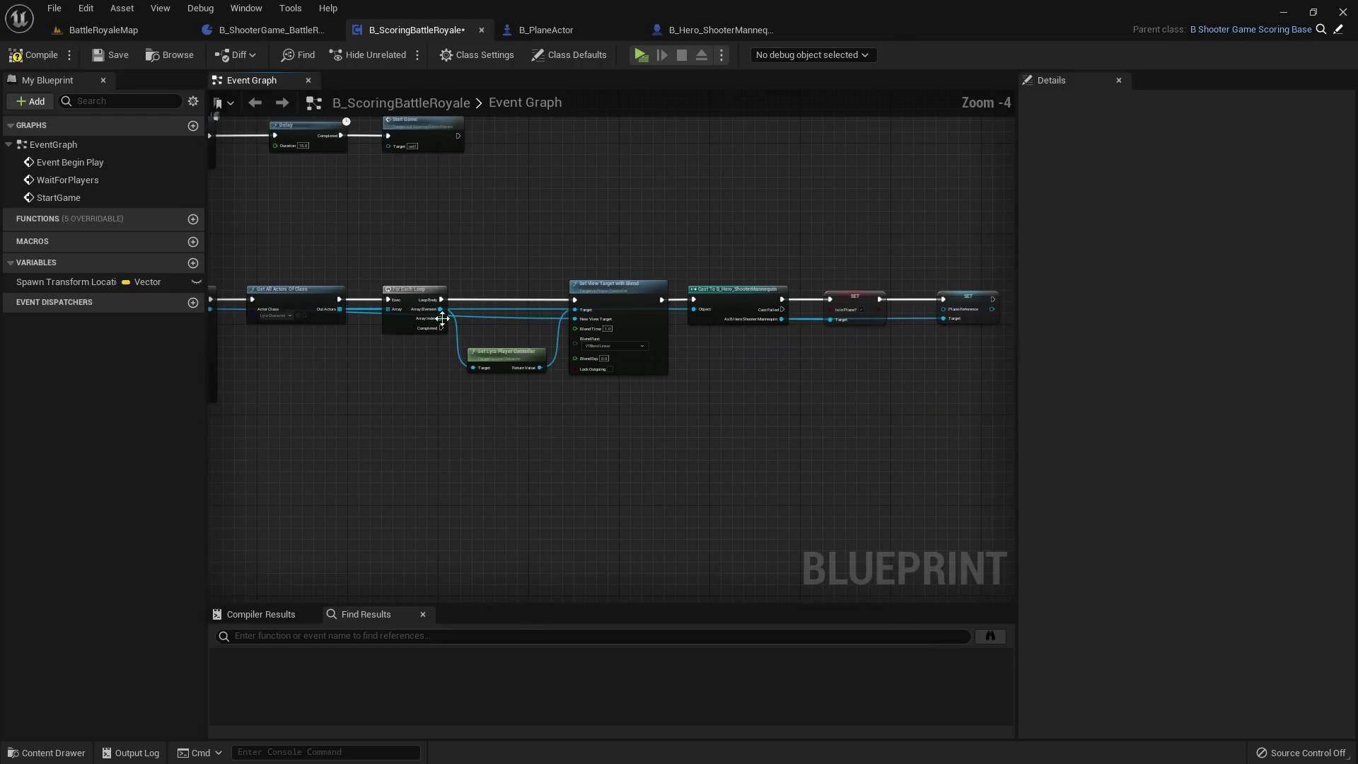
{"action": "scroll", "coordinate": [501, 297], "scroll_direction": "up", "scroll_amount": 1}
{"action": "right_click_drag", "start_coordinate": [484, 300], "coordinate": [747, 279]}
{"action": "scroll", "coordinate": [579, 289], "scroll_direction": "up", "scroll_amount": 1}
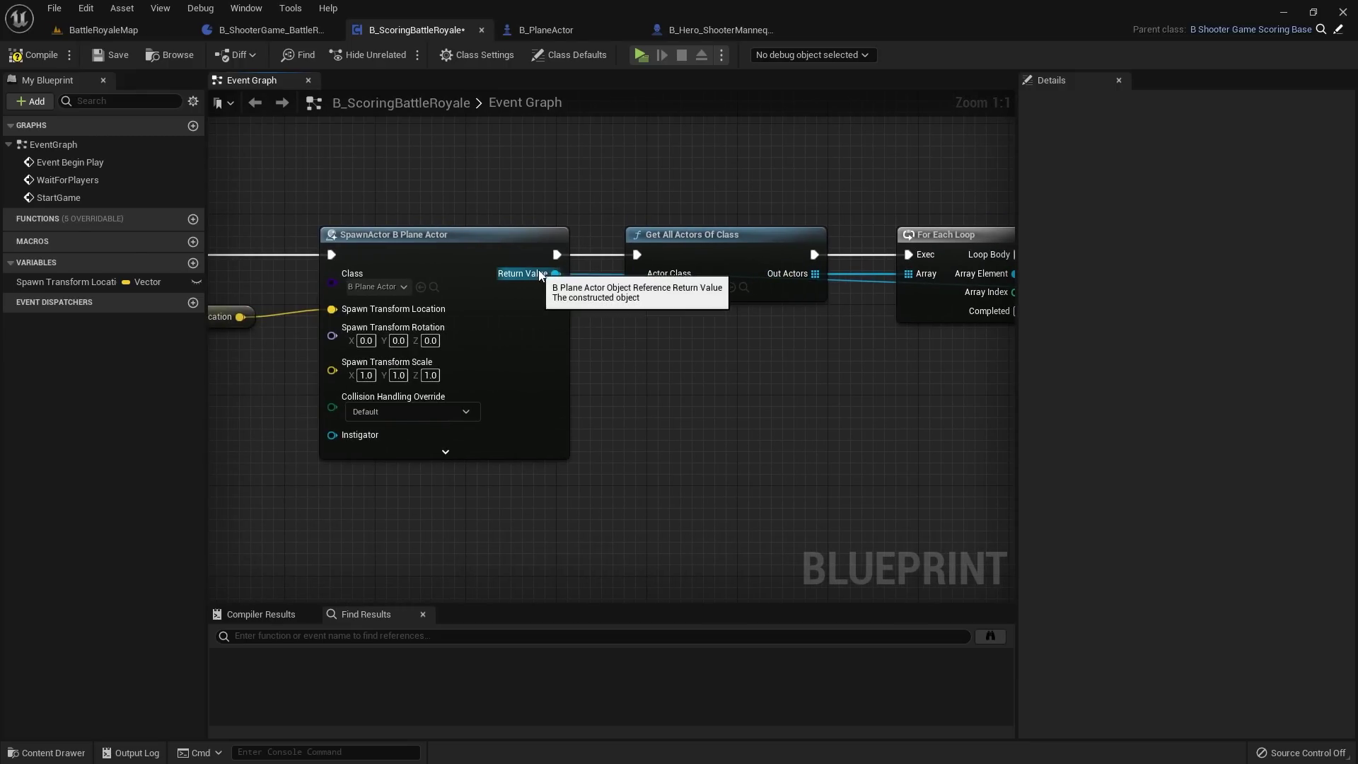
{"action": "left_click_drag", "start_coordinate": [529, 274], "coordinate": [558, 278]}
{"action": "scroll", "coordinate": [557, 282], "scroll_direction": "down", "scroll_amount": 3}
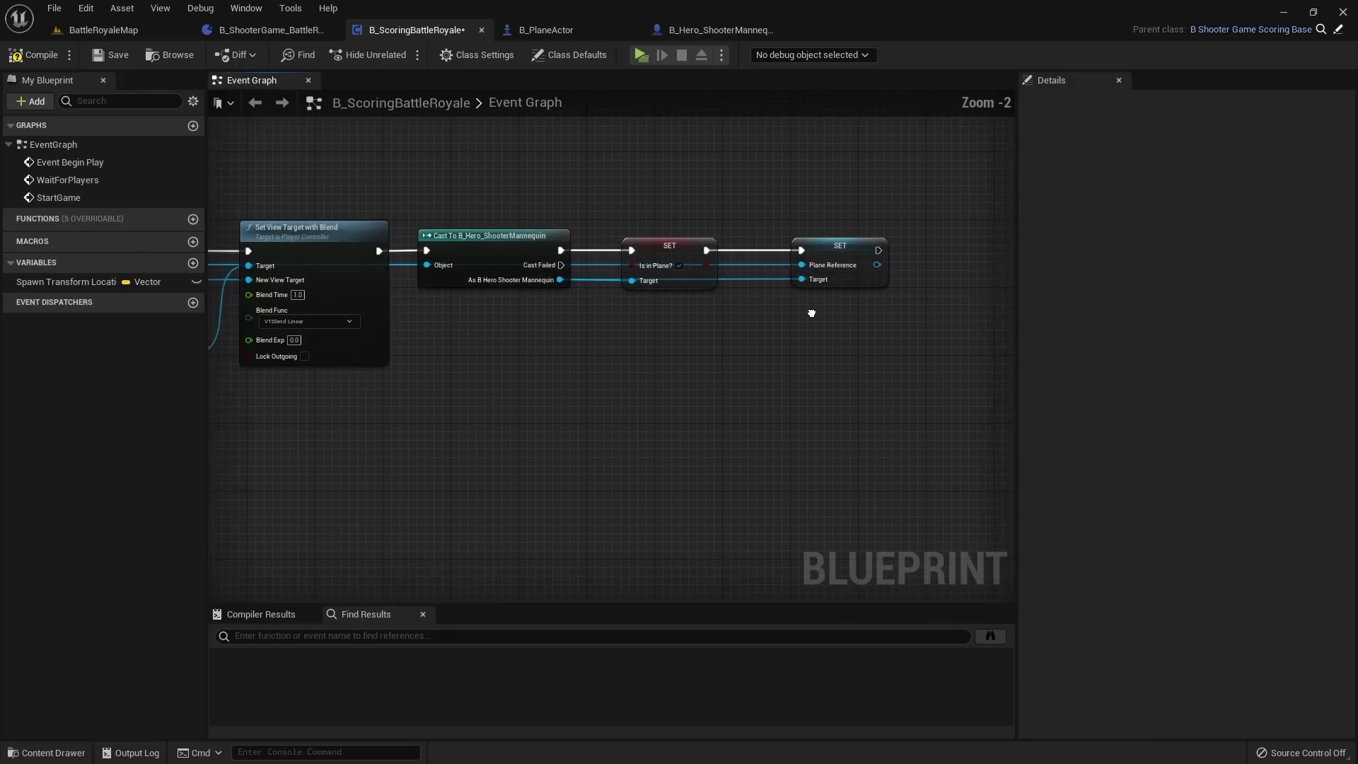
{"action": "right_click_drag", "start_coordinate": [559, 321], "coordinate": [706, 321]}
{"action": "scroll", "coordinate": [706, 322], "scroll_direction": "down", "scroll_amount": 2}
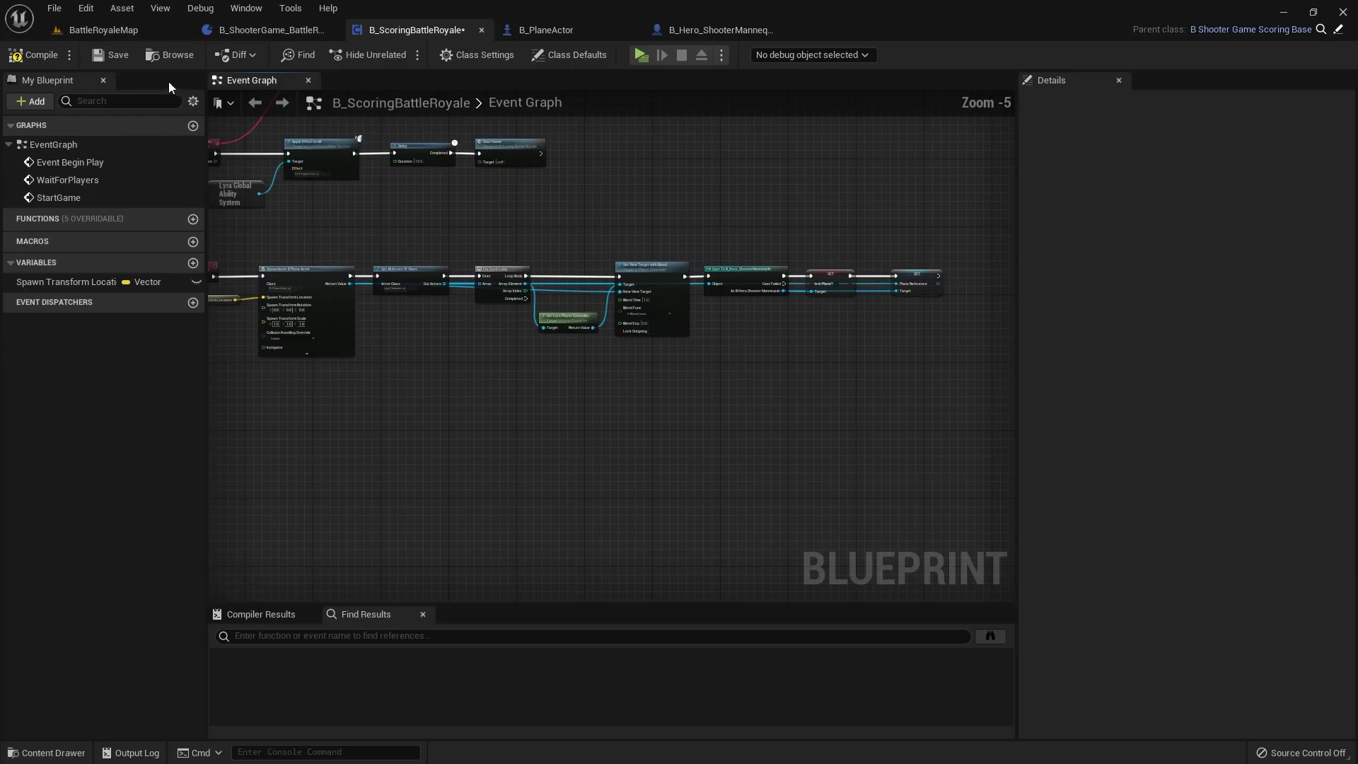
{"action": "left_click", "coordinate": [113, 55]}
{"action": "right_click_drag", "start_coordinate": [754, 284], "coordinate": [669, 309]}
{"action": "scroll", "coordinate": [803, 297], "scroll_direction": "up", "scroll_amount": 2}
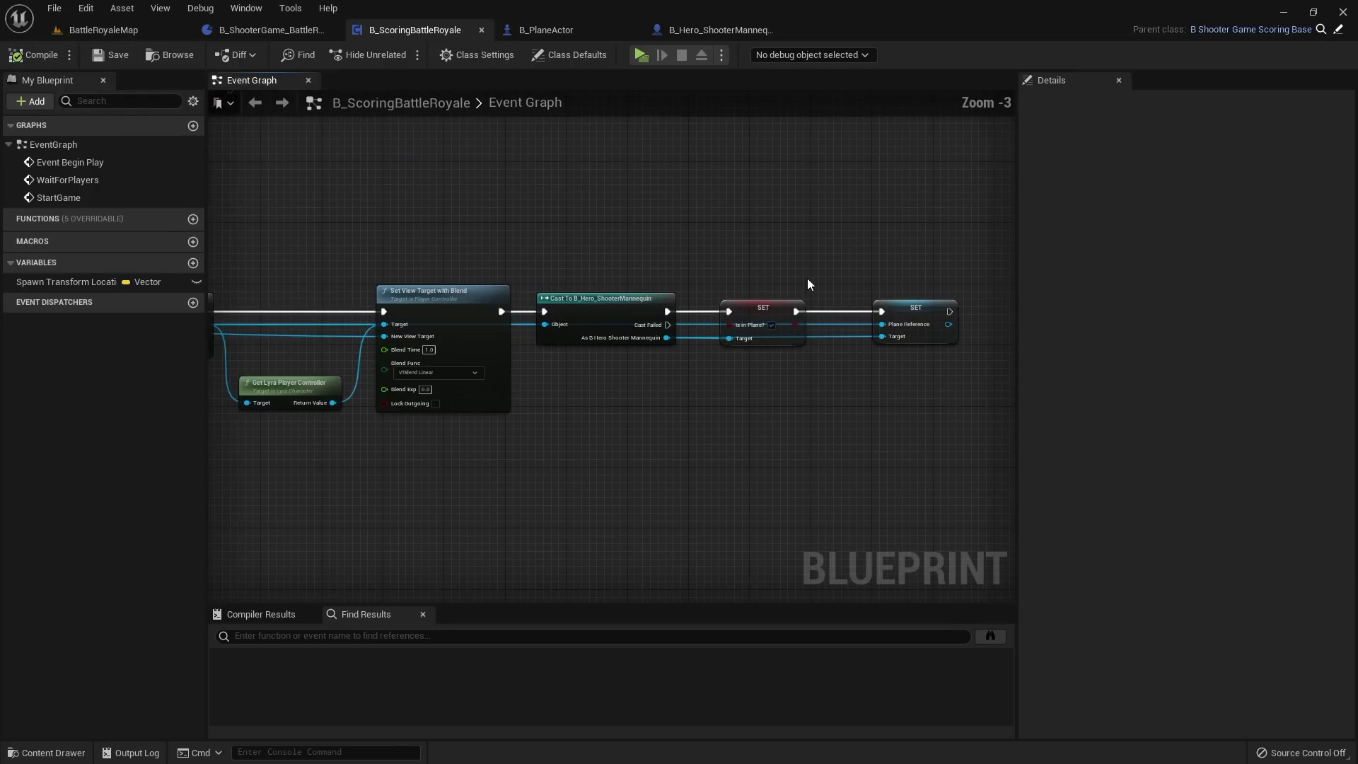
Step: Play-test BattleRoyaleMap and eject the player from the plane in both the Client 1 and Client 2 previews
{"action": "left_click", "coordinate": [134, 30]}
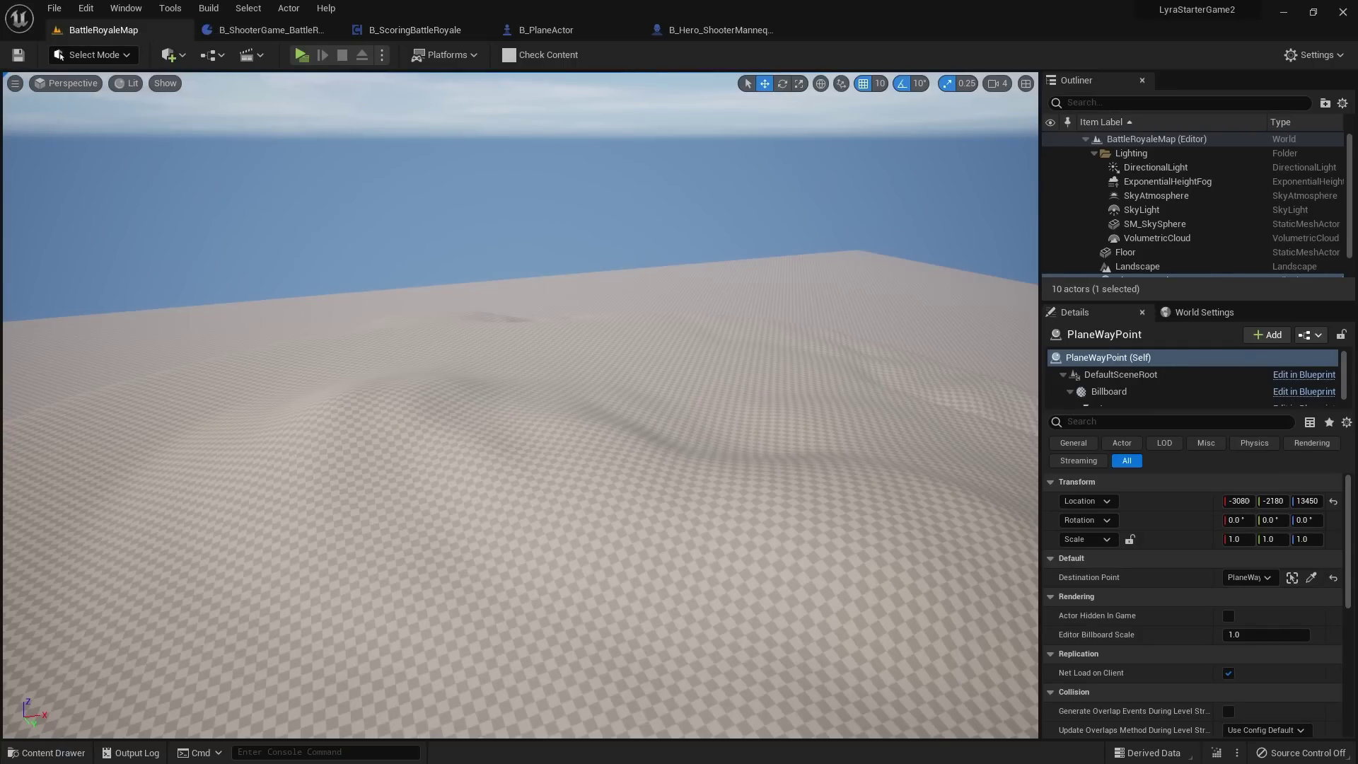
{"action": "left_click", "coordinate": [301, 55]}
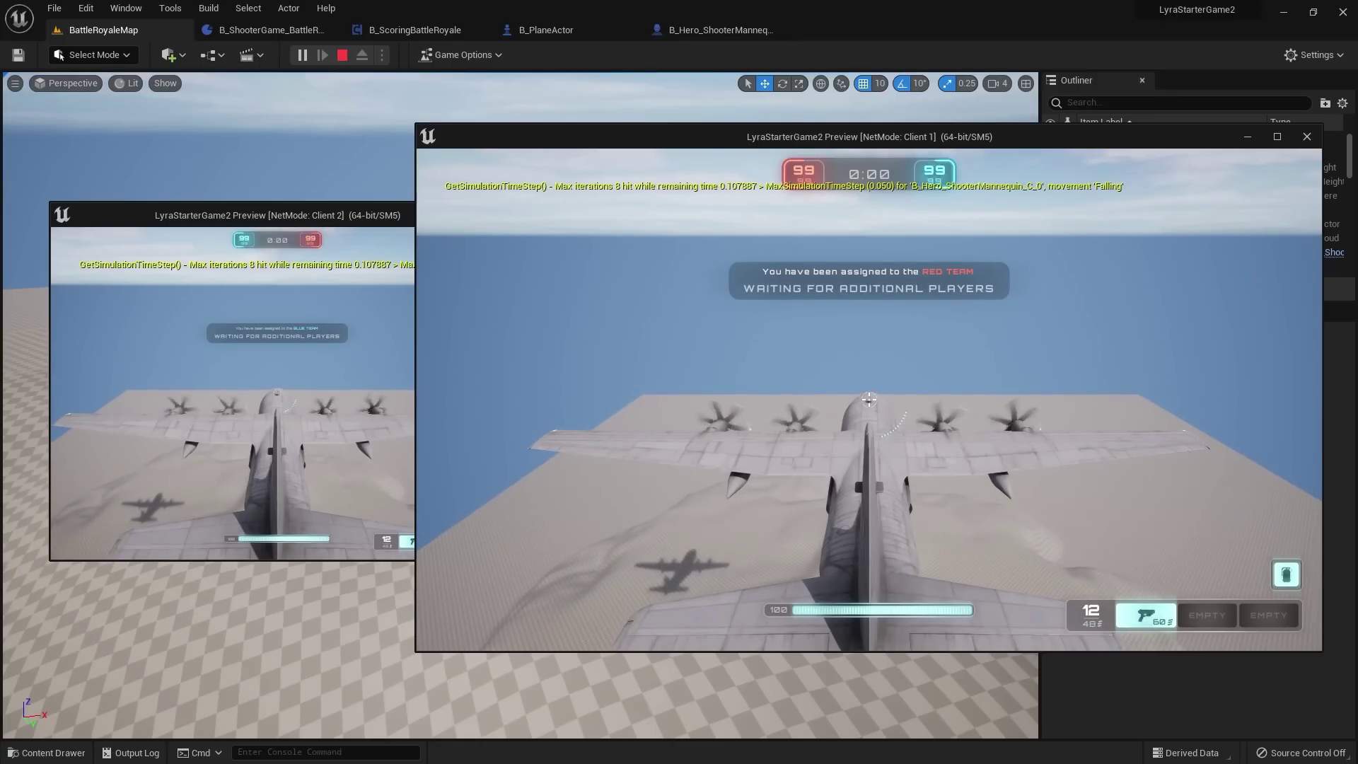
{"action": "key", "text": "space"}
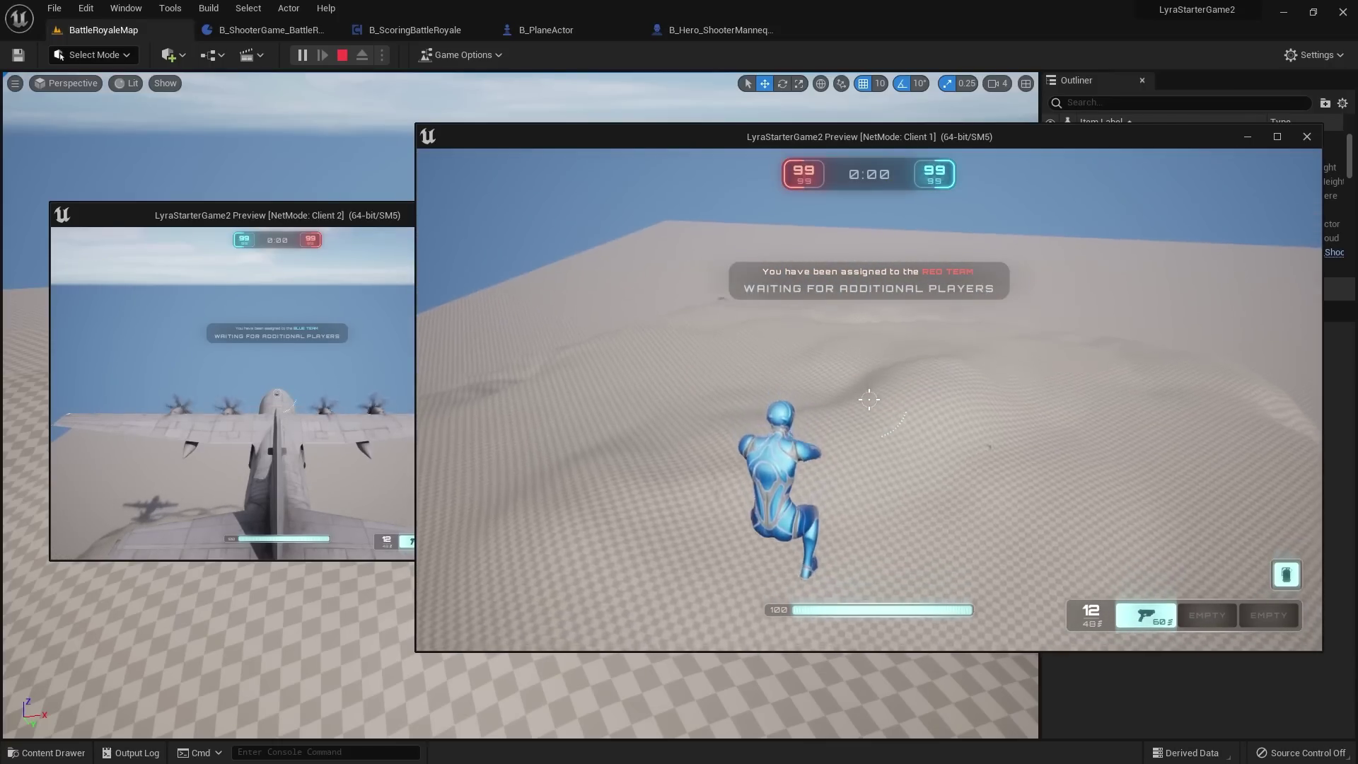
{"action": "key", "text": "super"}
{"action": "left_click", "coordinate": [354, 256]}
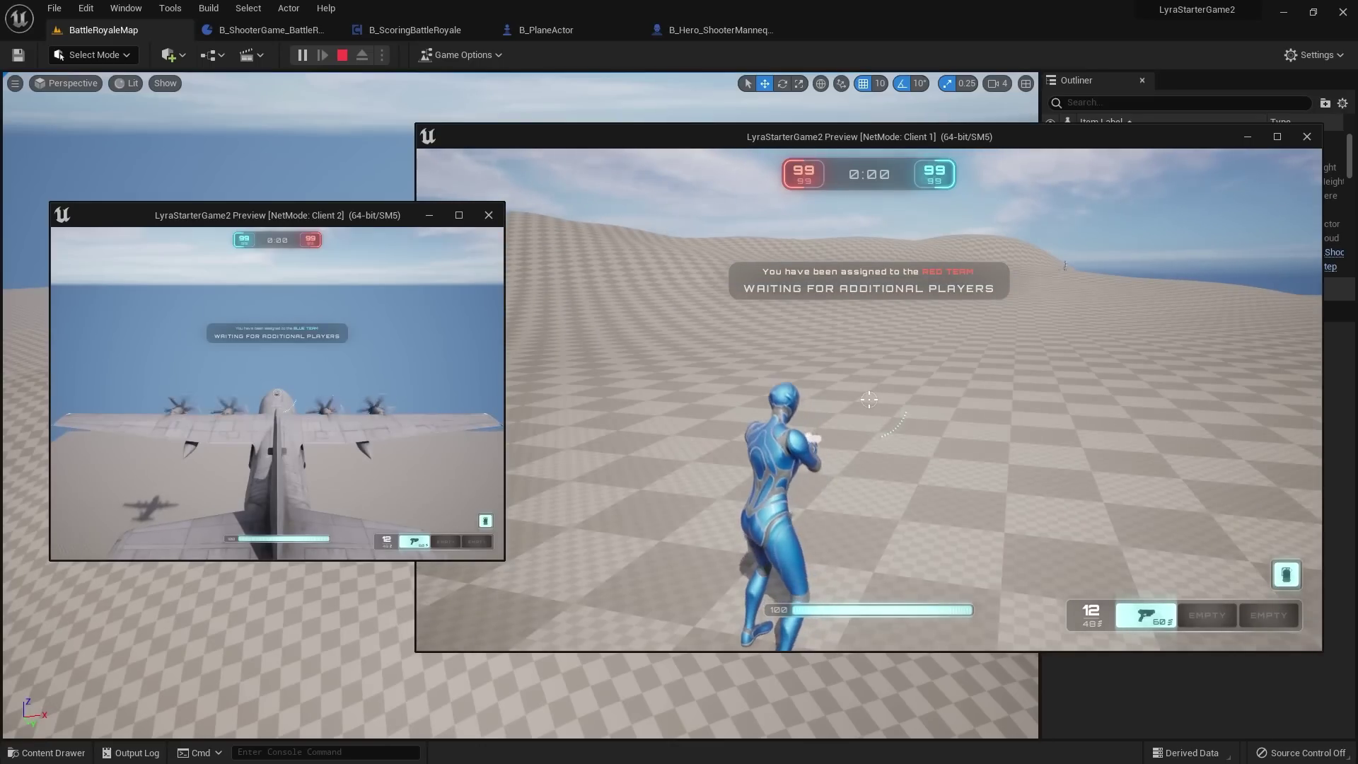
{"action": "key", "text": "space"}
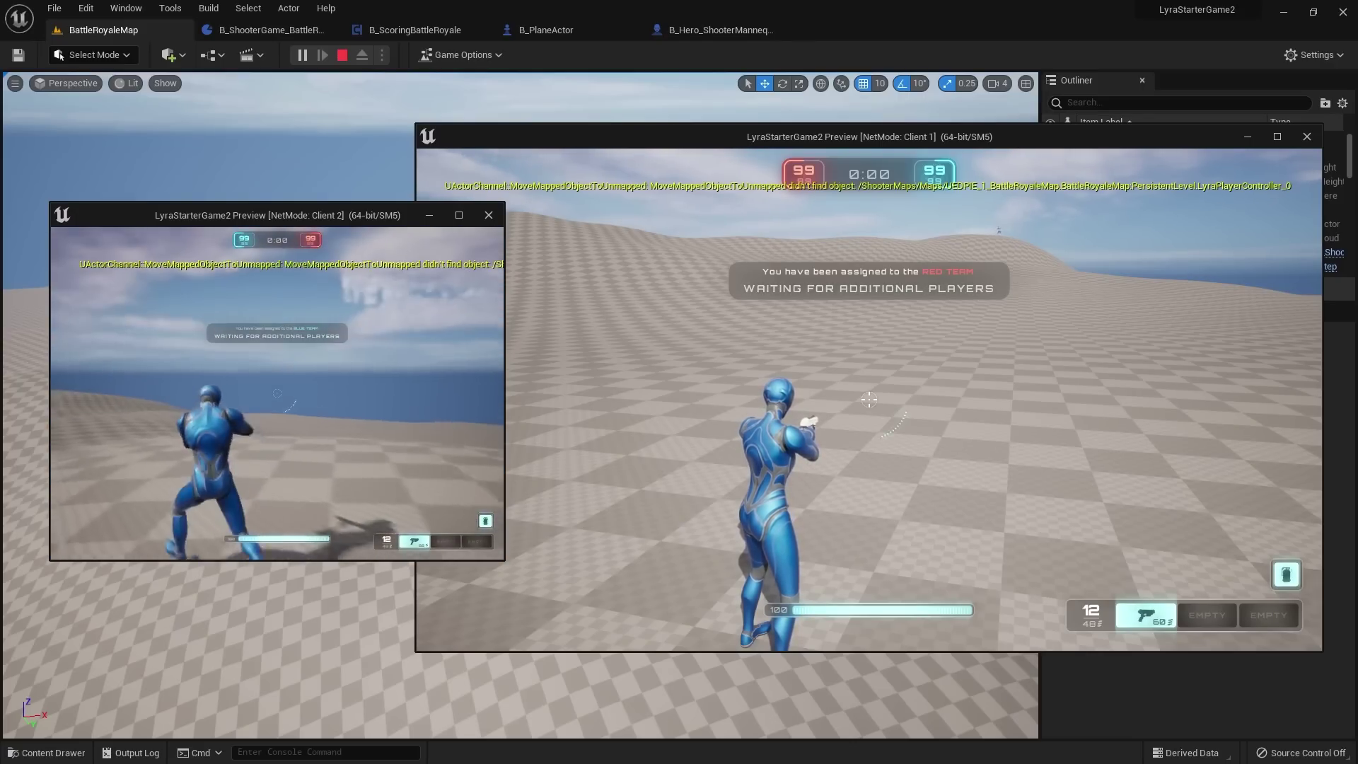
Step: In the Client 1 preview, run the player up to the other client's character, reload the pistol and shoot at it
{"action": "key", "text": "super"}
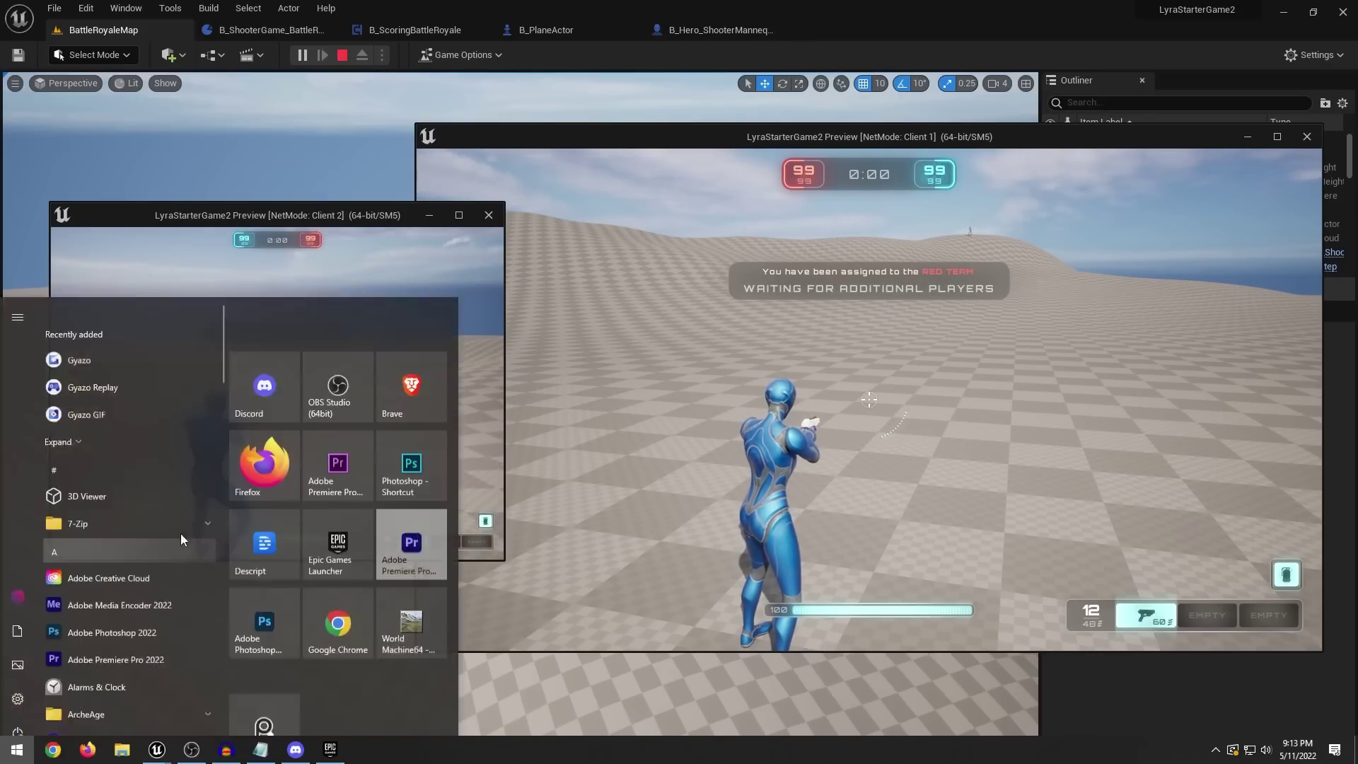
{"action": "left_click", "coordinate": [1212, 465]}
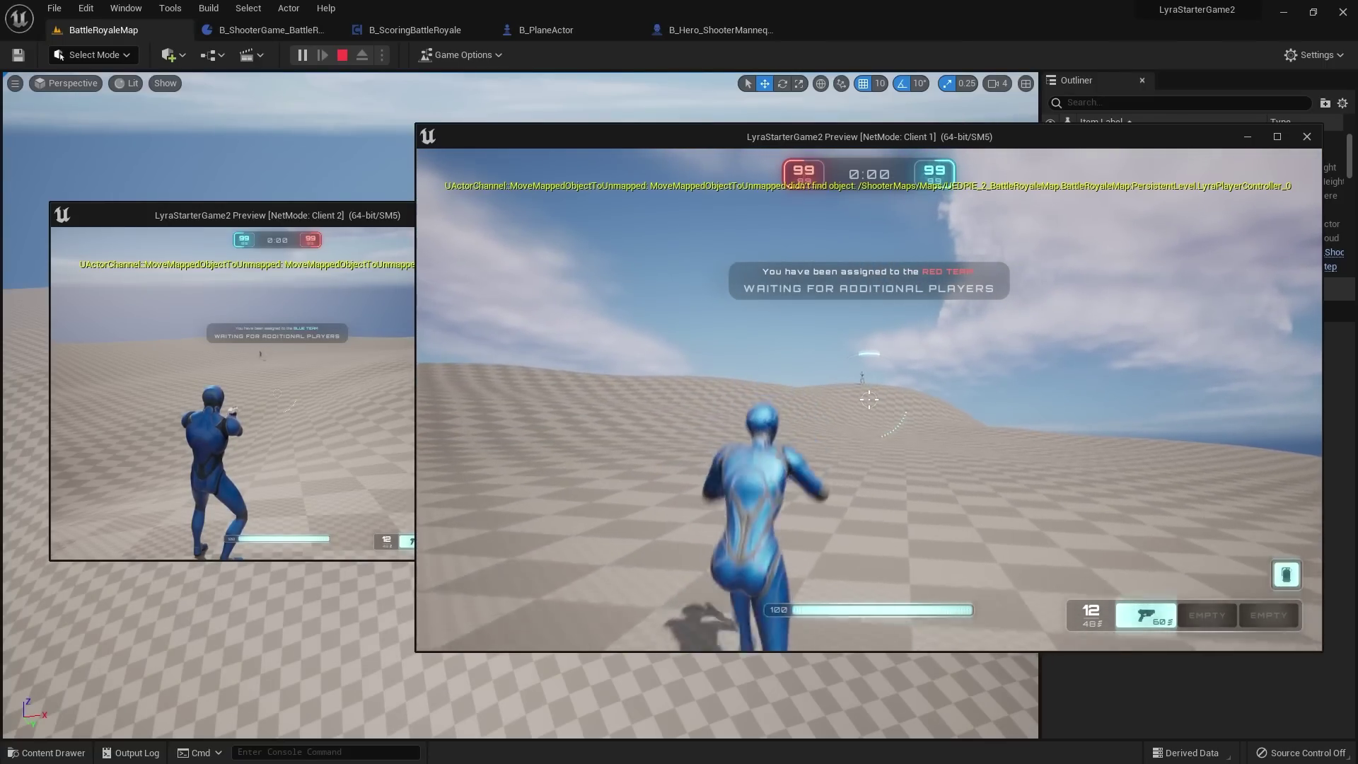
{"action": "key", "text": "w"}
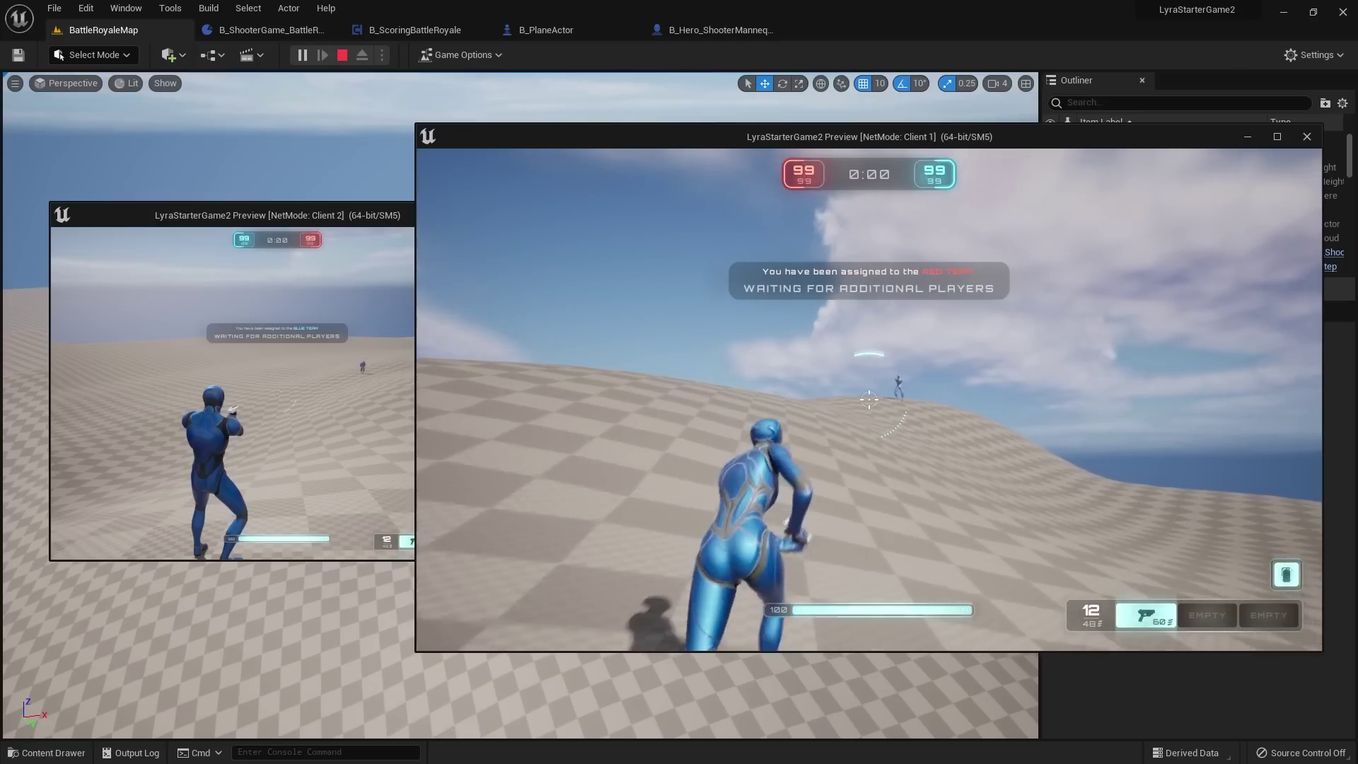
{"action": "key", "text": "shift"}
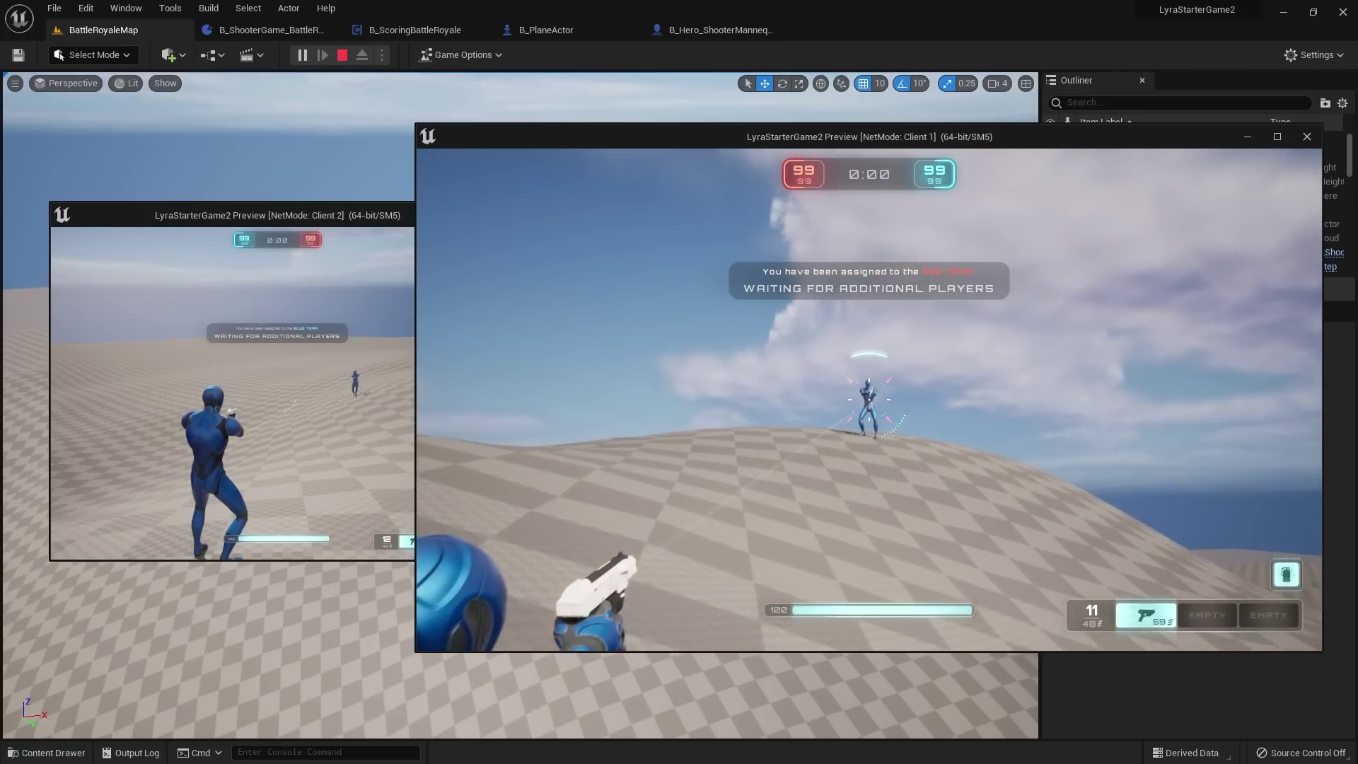
{"action": "key", "text": "r"}
{"action": "key", "text": "w"}
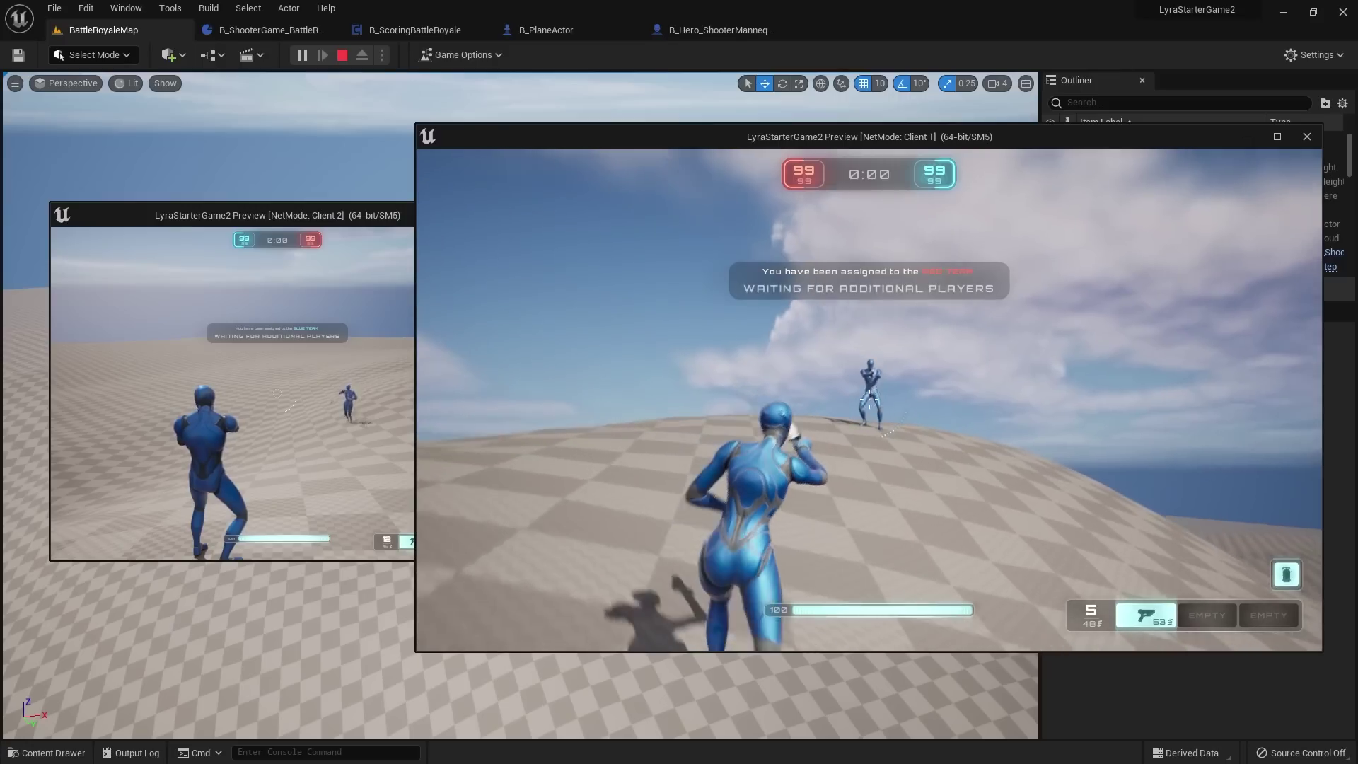
{"action": "left_click", "coordinate": [868, 400]}
{"action": "left_click", "coordinate": [868, 399]}
{"action": "left_click", "coordinate": [869, 400]}
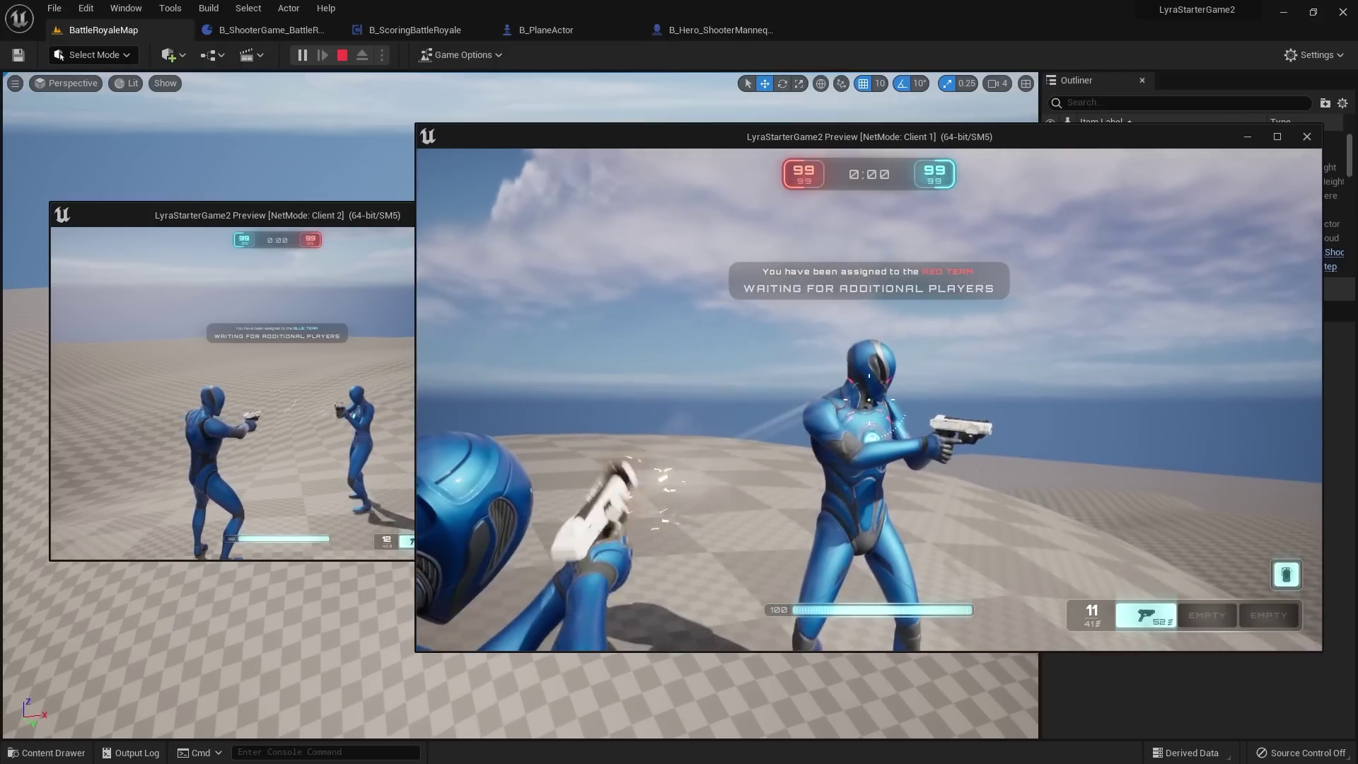
Step: In the Client 1 preview, crouch the player and fire several more pistol shots at the other client's character
{"action": "left_click", "coordinate": [869, 400]}
{"action": "left_click", "coordinate": [868, 399]}
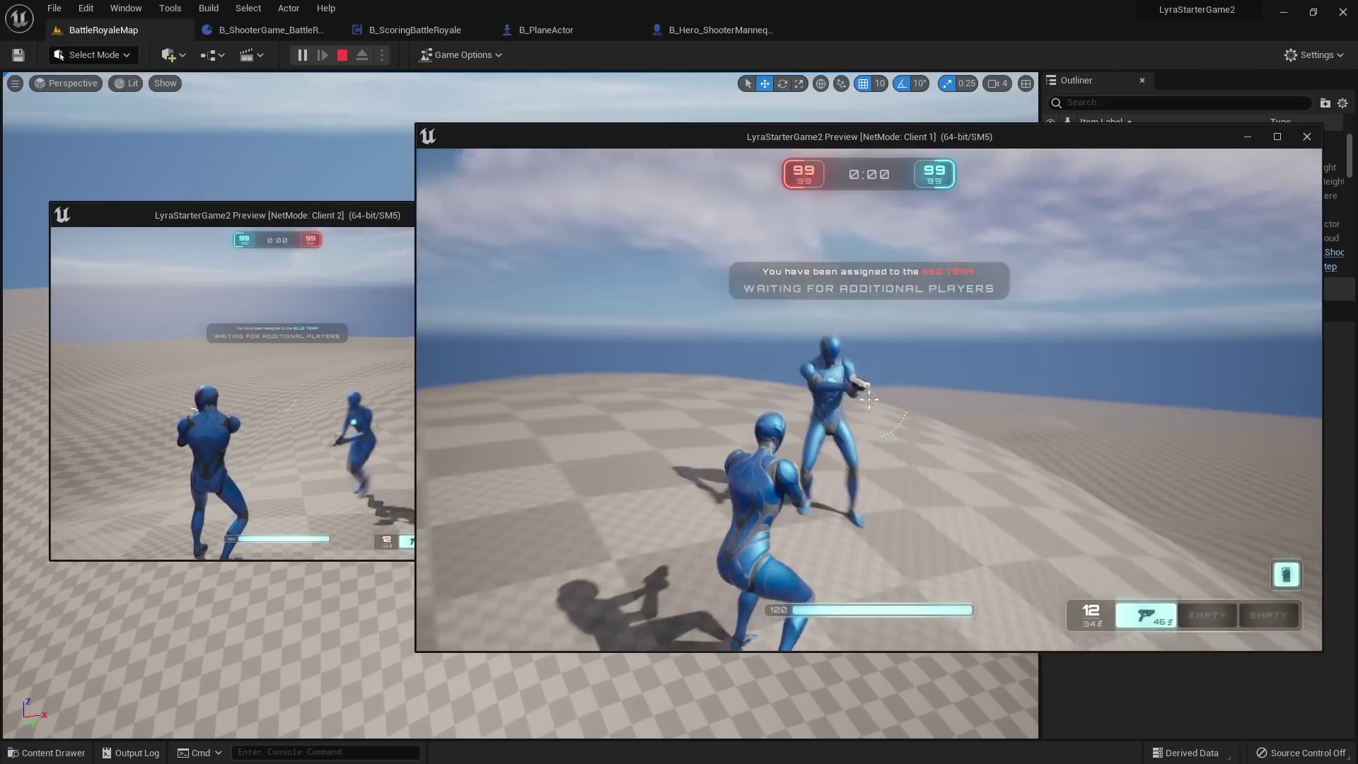
{"action": "key", "text": "c"}
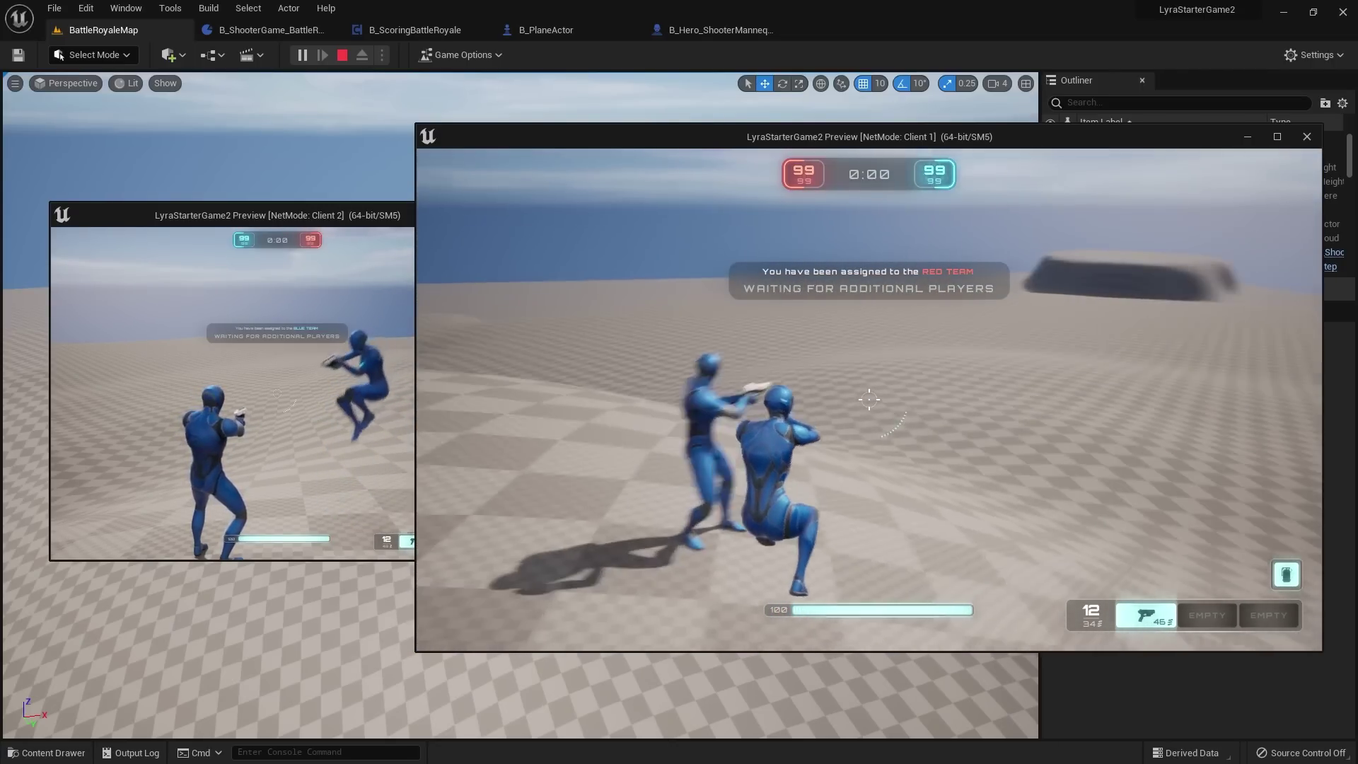
{"action": "left_click", "coordinate": [869, 399]}
{"action": "left_click", "coordinate": [869, 399]}
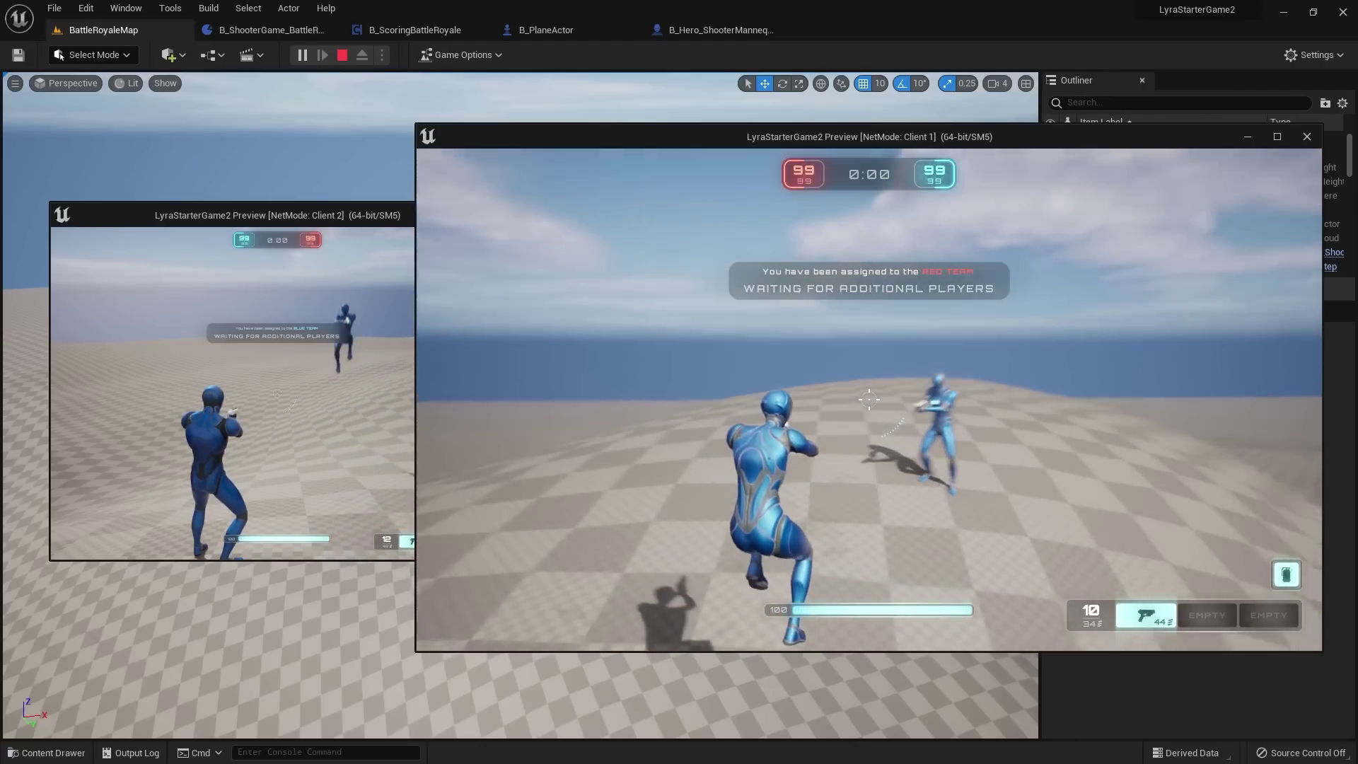
{"action": "left_click", "coordinate": [869, 399]}
{"action": "left_click", "coordinate": [869, 399]}
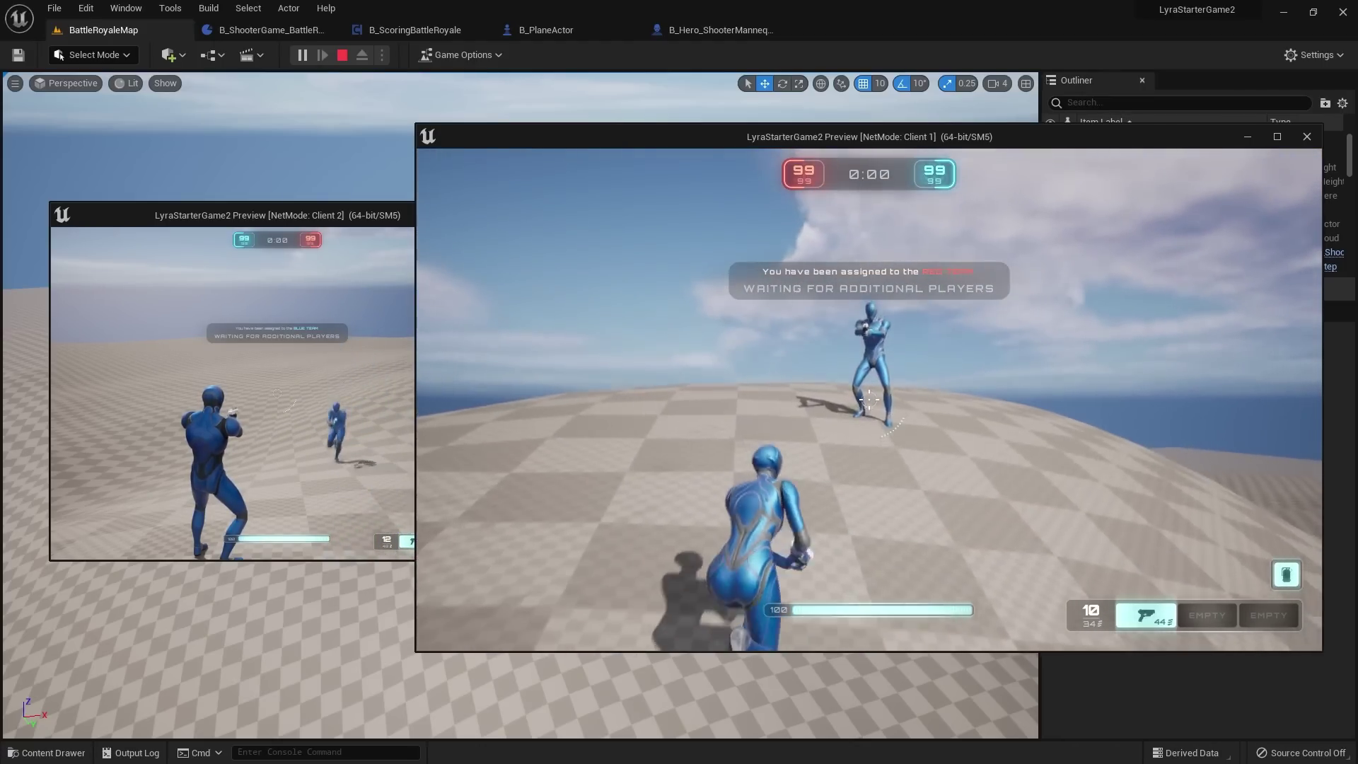
{"action": "left_click", "coordinate": [869, 399]}
{"action": "left_click", "coordinate": [869, 400]}
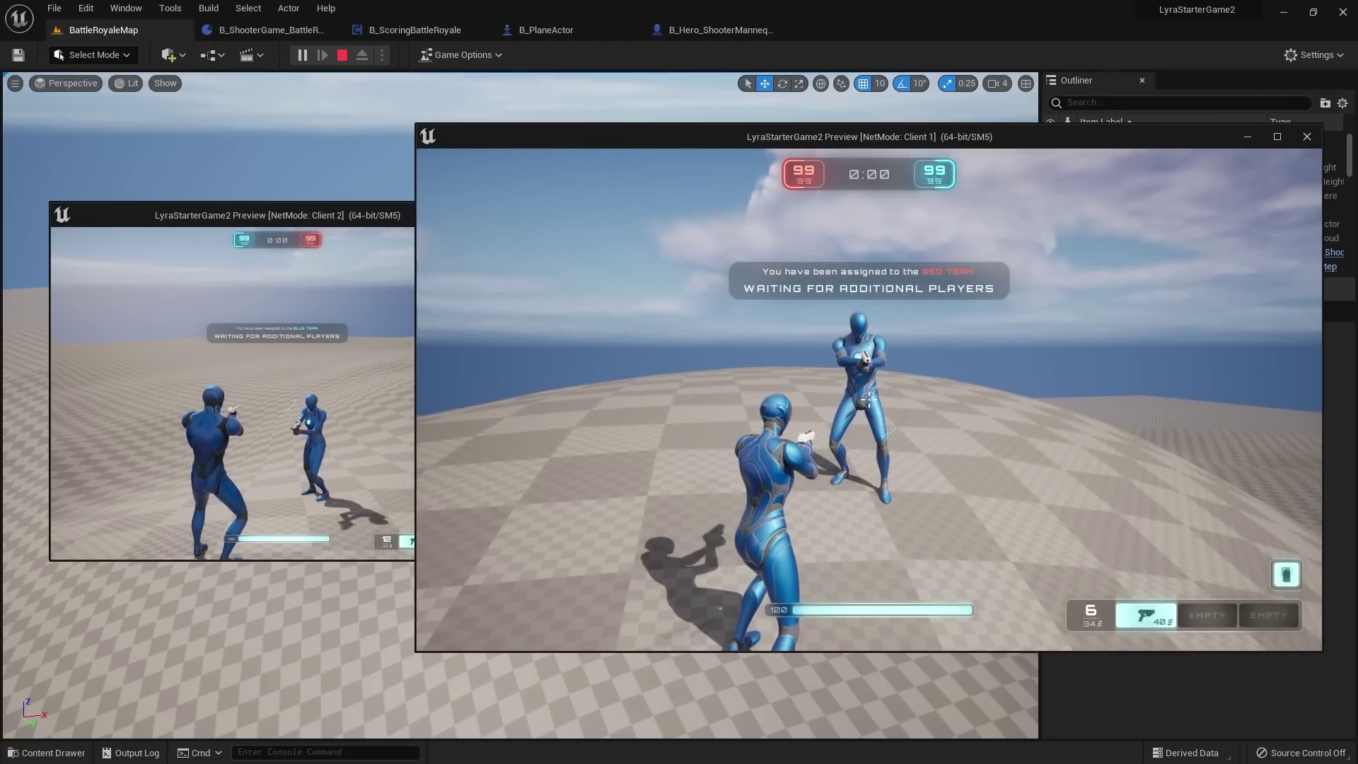
Step: Move the Client 1 player around the other client's character to check that movement works on the ground
{"action": "key", "text": "a"}
{"action": "key", "text": "a"}
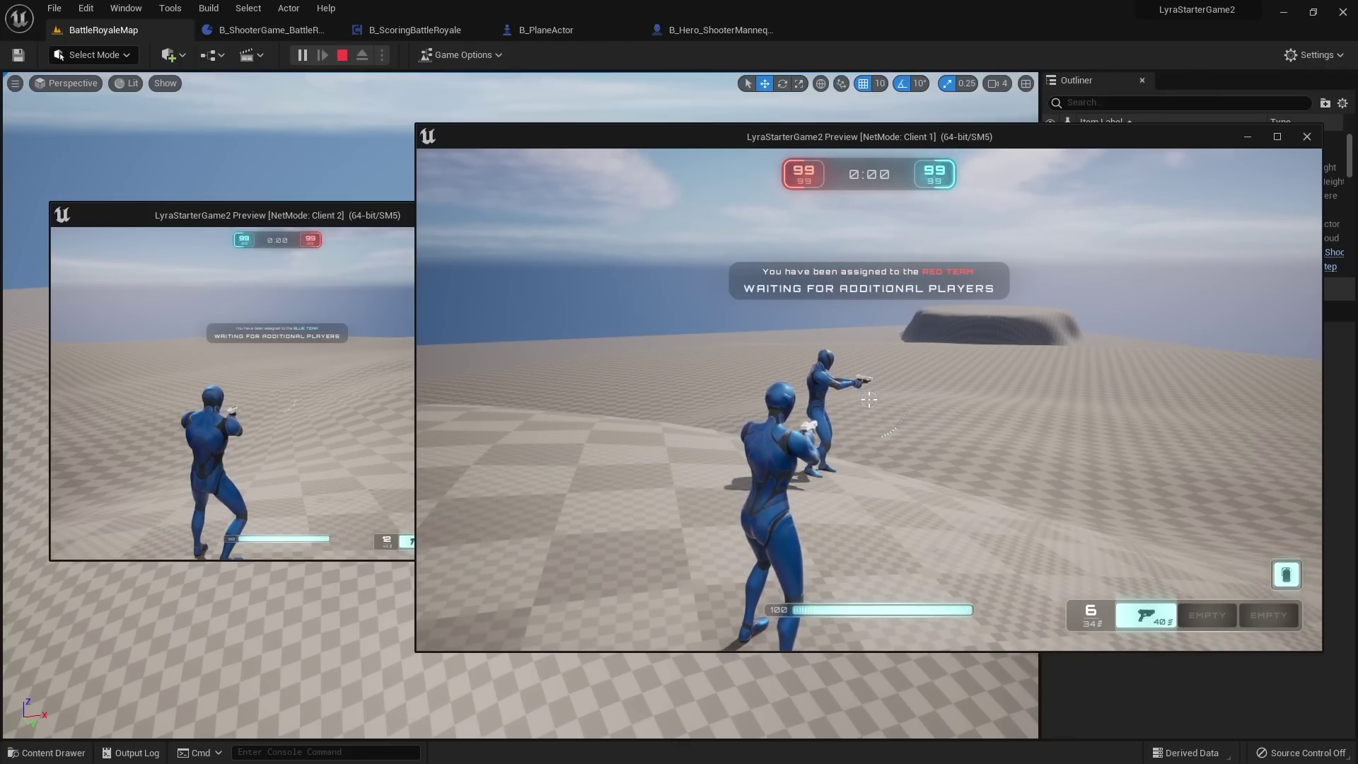
{"action": "key", "text": "w"}
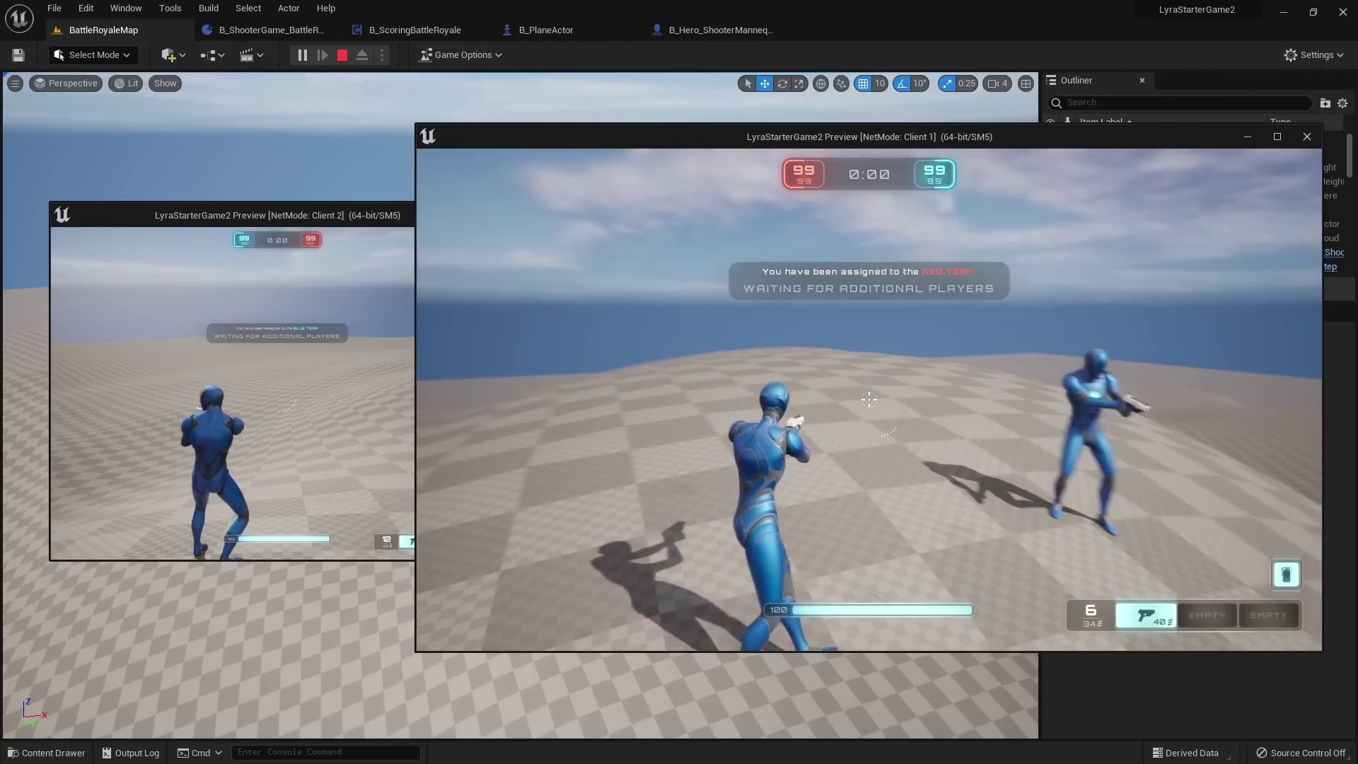
{"action": "key", "text": "w"}
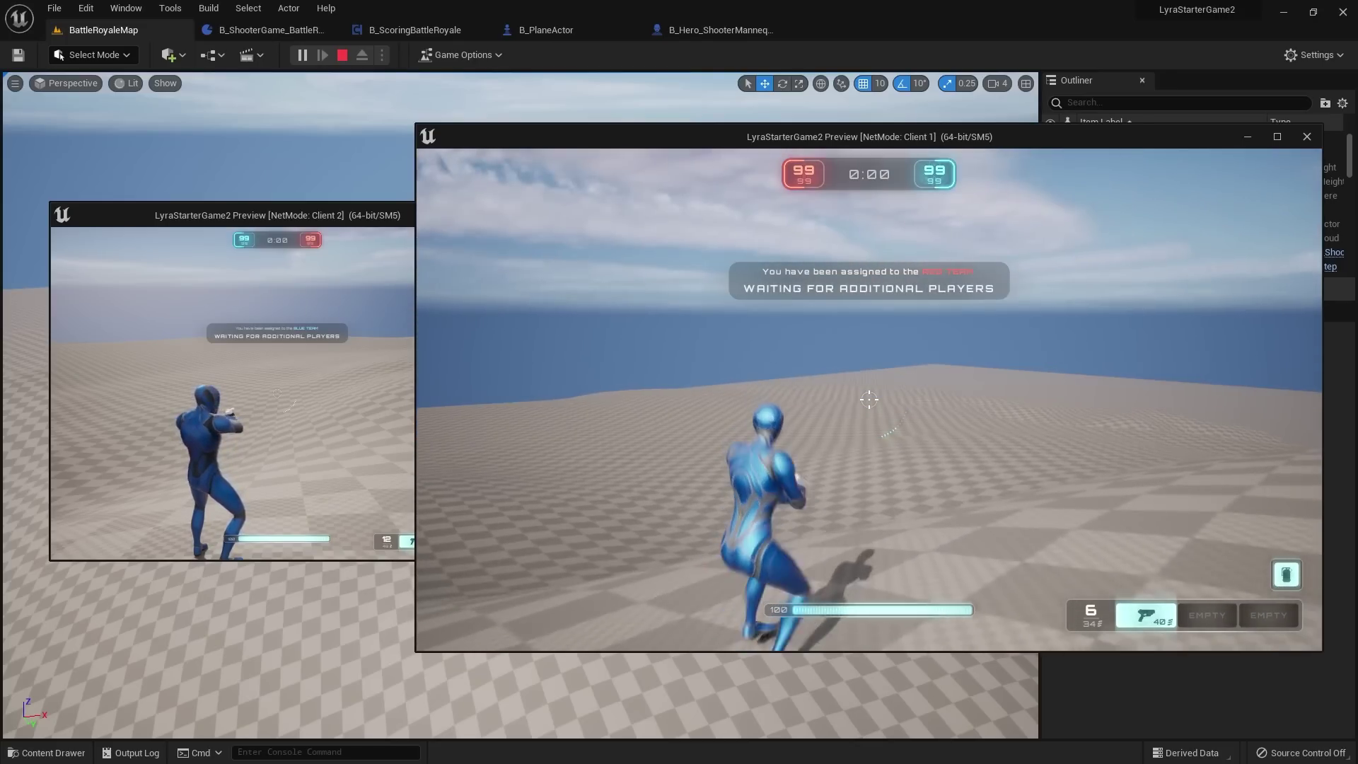
{"action": "key", "text": "w"}
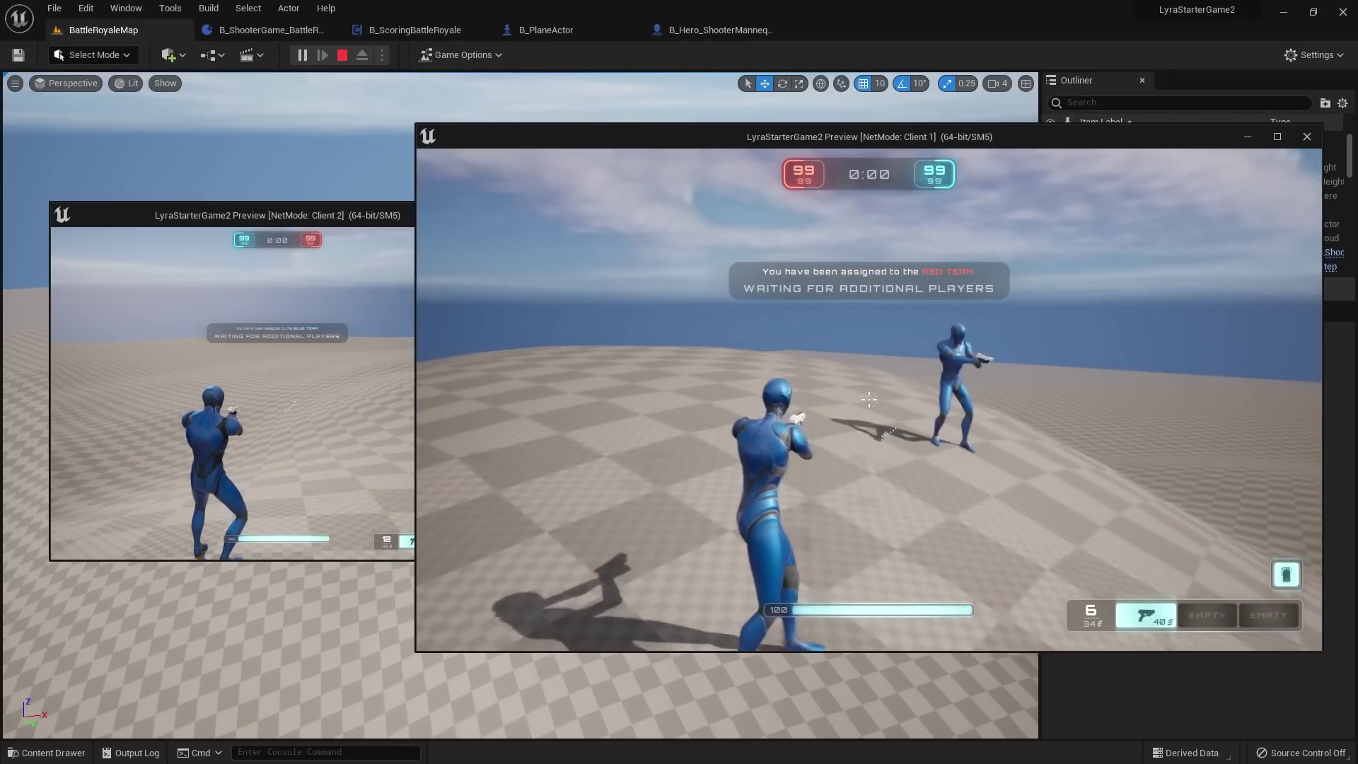
Step: End the play session and close the Message Log
{"action": "key", "text": "Escape"}
{"action": "left_click", "coordinate": [893, 439]}
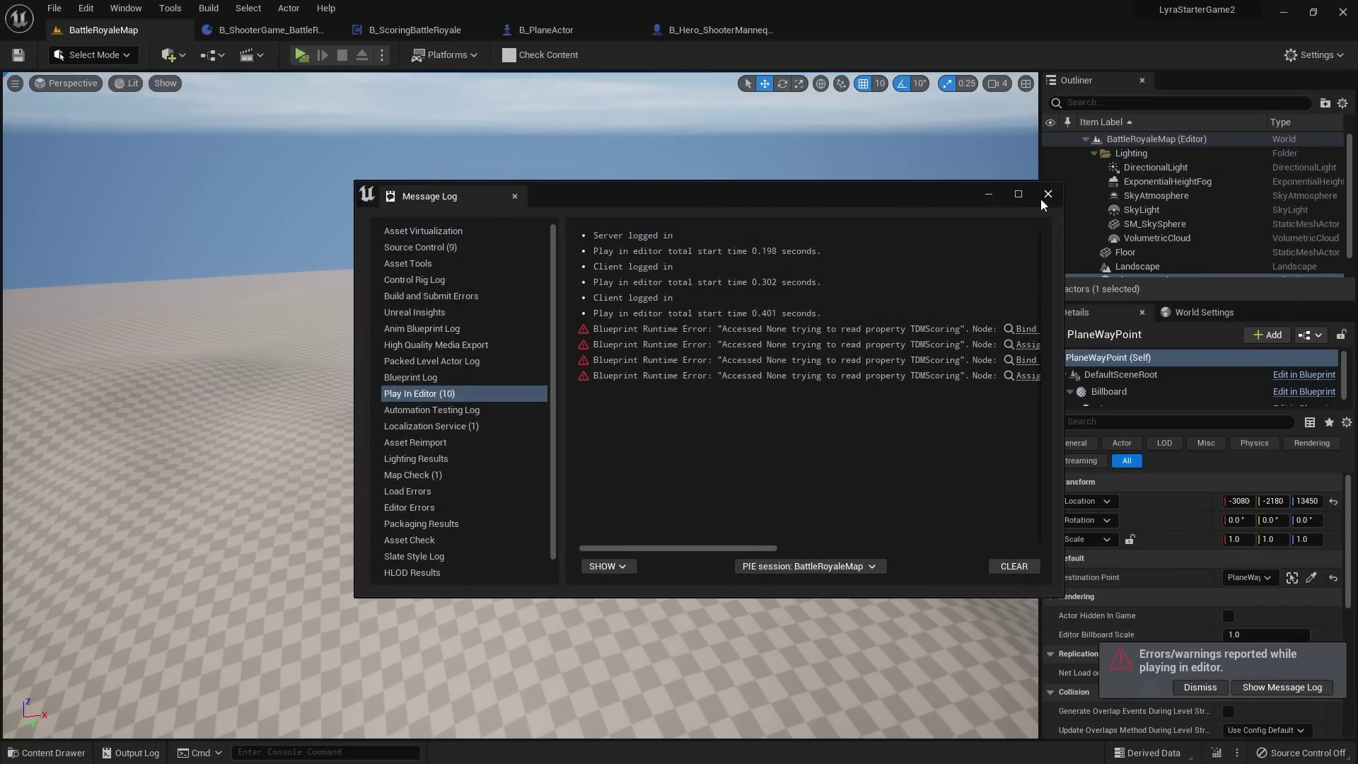
{"action": "left_click", "coordinate": [1047, 193]}
{"action": "right_click_drag", "start_coordinate": [990, 209], "coordinate": [912, 220]}
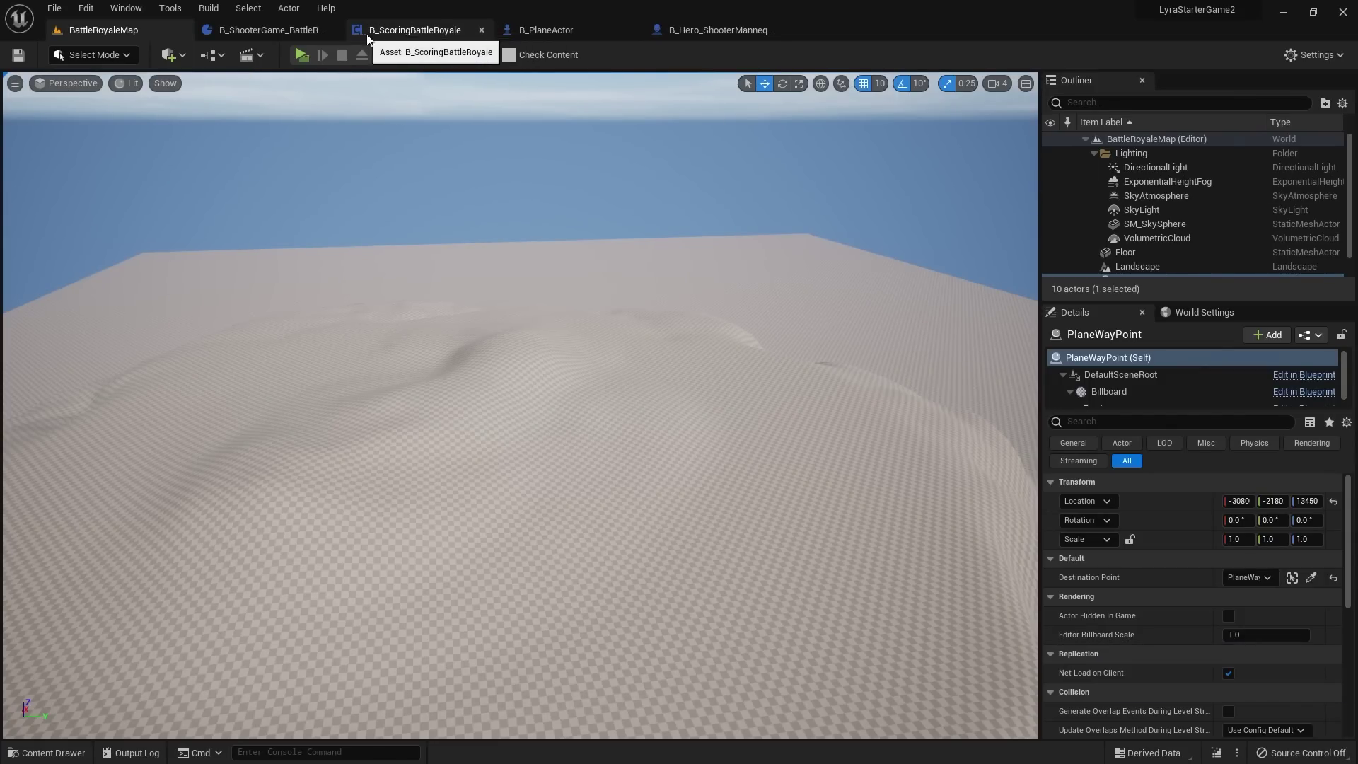
Step: Examine the For Each Loop, its Completed output and the neighbouring nodes of StartGame in the B_ScoringBattleRoyale event graph
{"action": "left_click", "coordinate": [416, 29]}
{"action": "scroll", "coordinate": [638, 176], "scroll_direction": "down", "scroll_amount": 1}
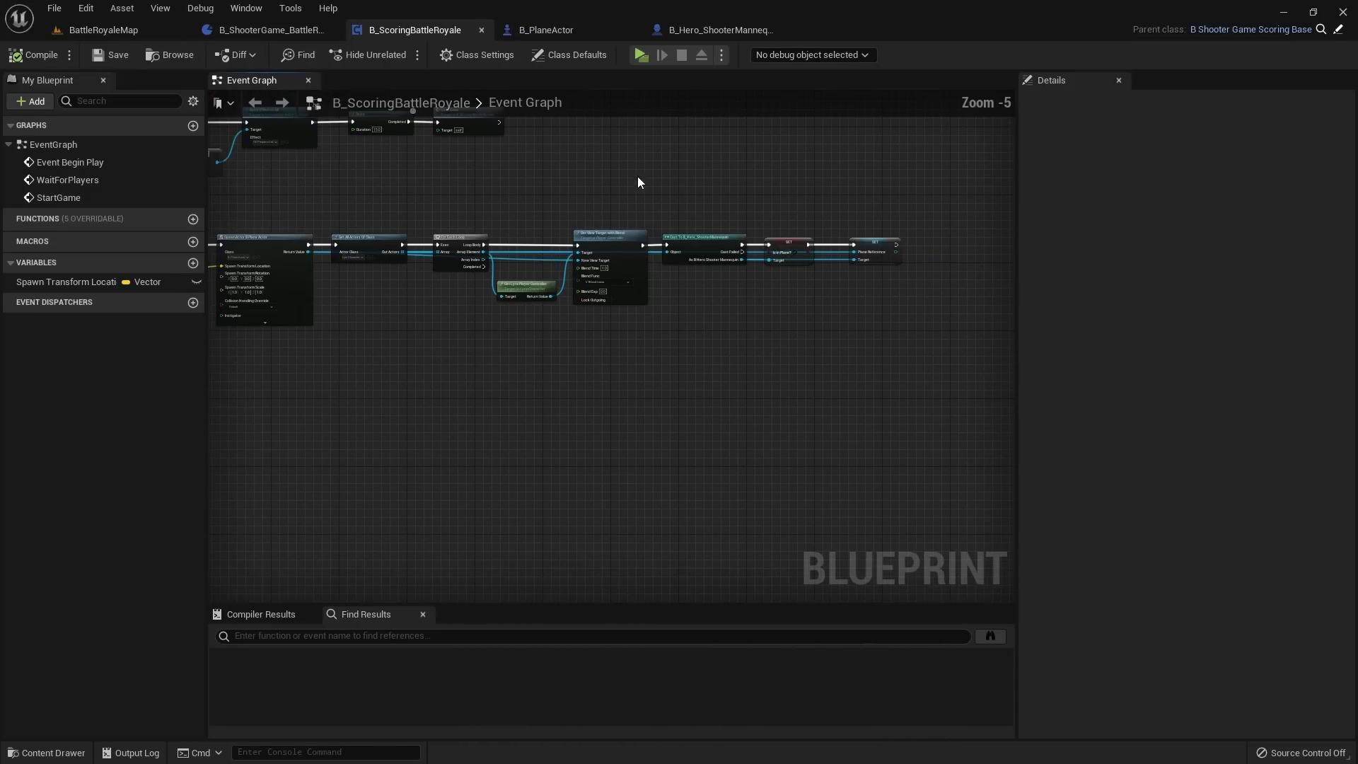
{"action": "scroll", "coordinate": [583, 198], "scroll_direction": "up", "scroll_amount": 1}
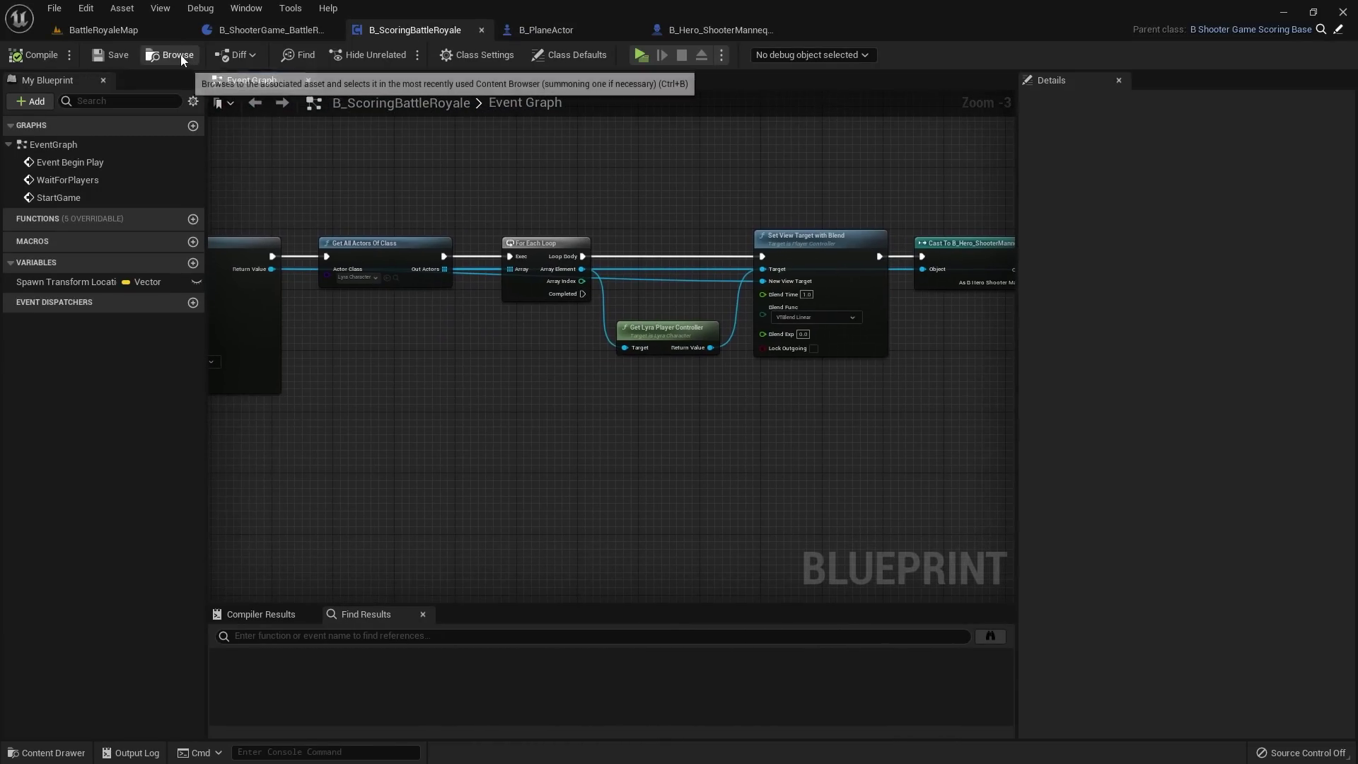
{"action": "right_click_drag", "start_coordinate": [696, 147], "coordinate": [622, 201]}
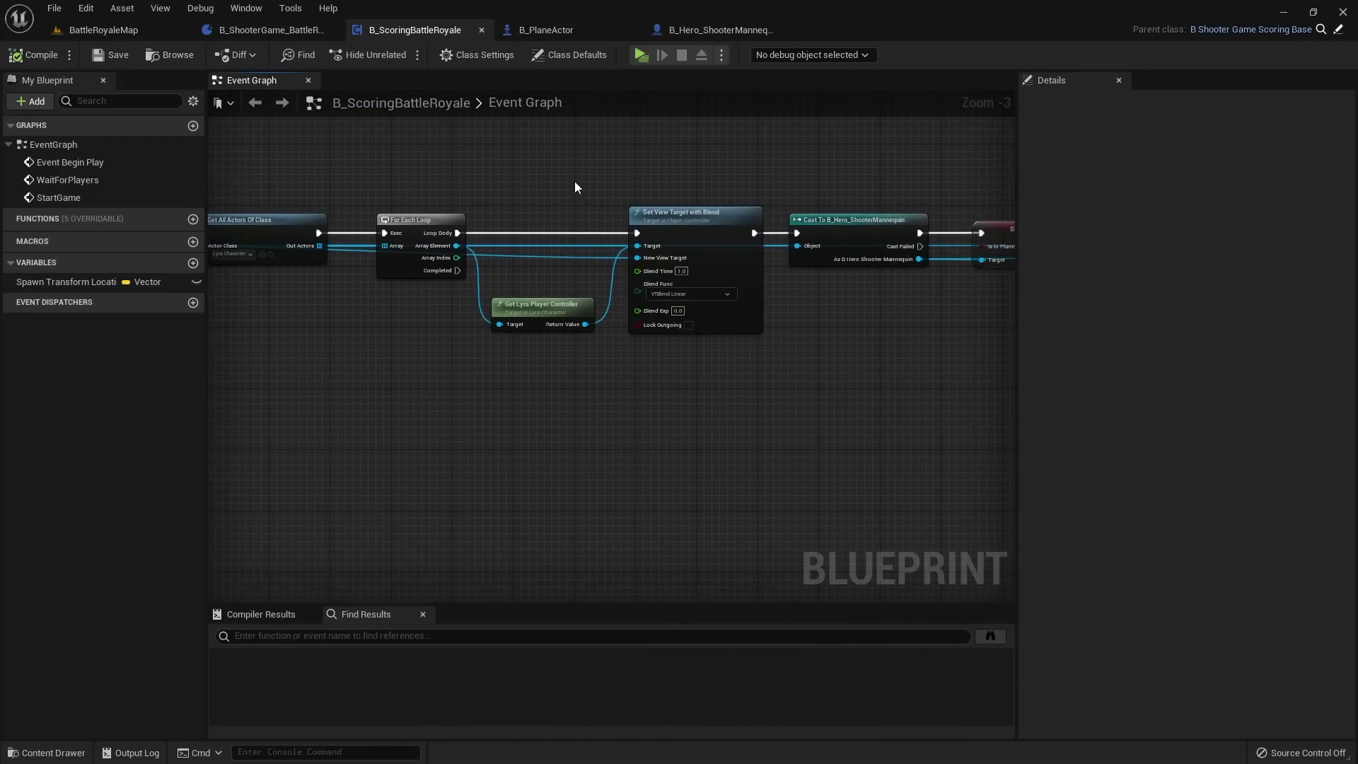
{"action": "left_click_drag", "start_coordinate": [574, 180], "coordinate": [761, 318]}
{"action": "left_click_drag", "start_coordinate": [533, 181], "coordinate": [783, 280]}
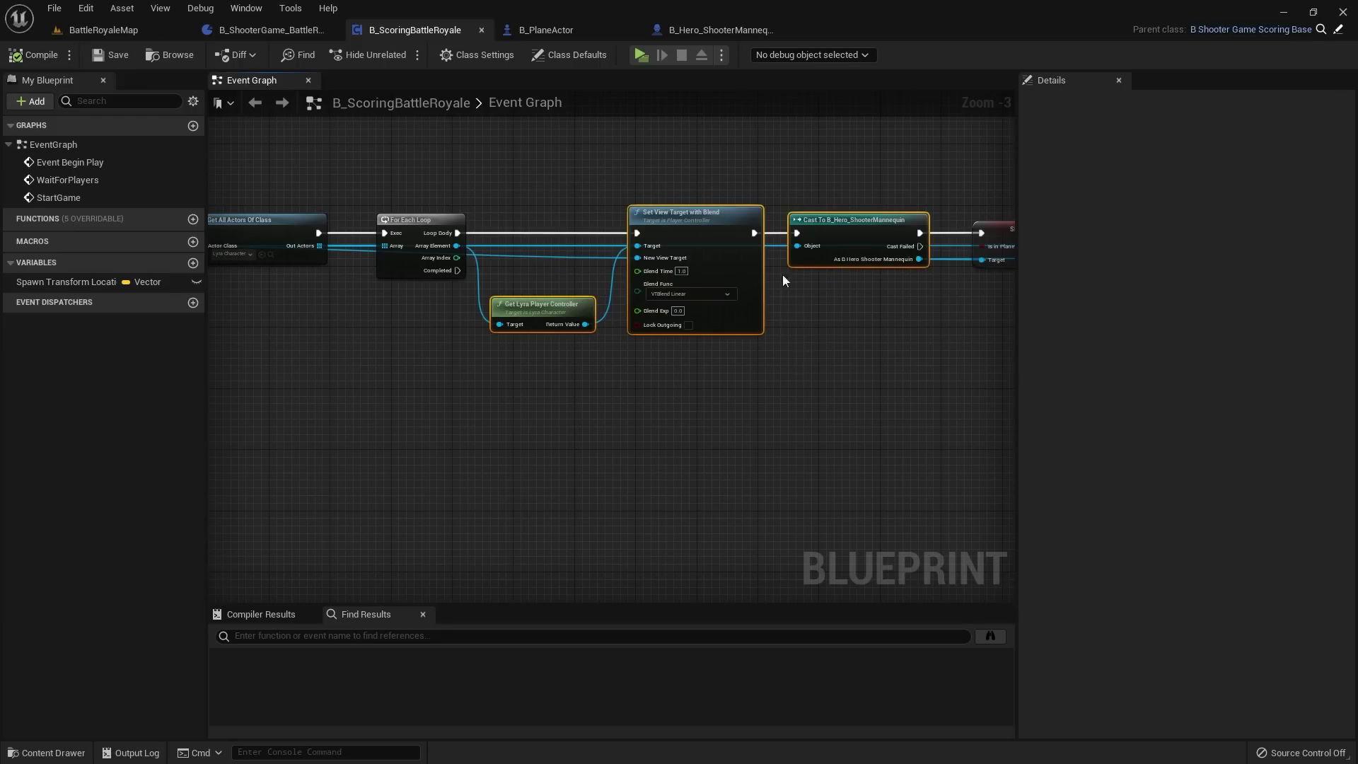
{"action": "scroll", "coordinate": [626, 269], "scroll_direction": "up", "scroll_amount": 4}
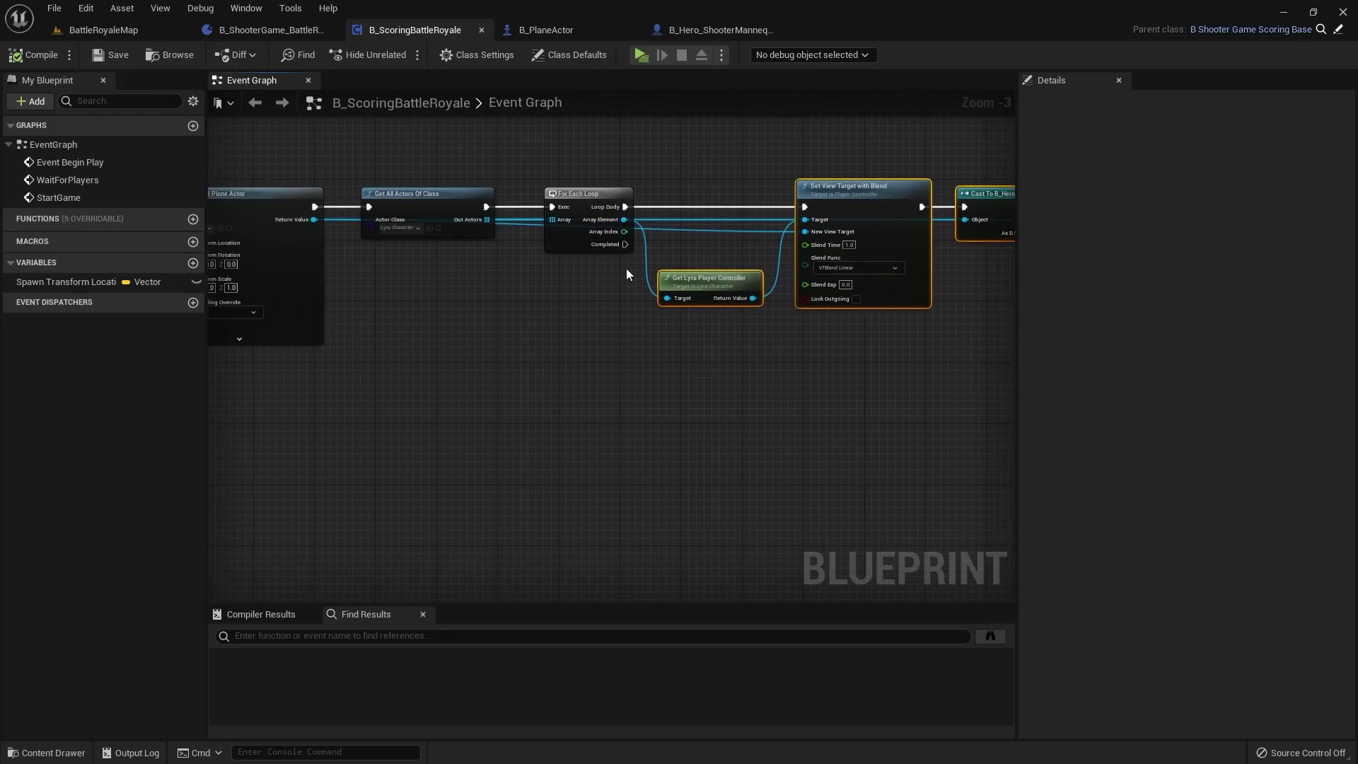
{"action": "left_click", "coordinate": [618, 257]}
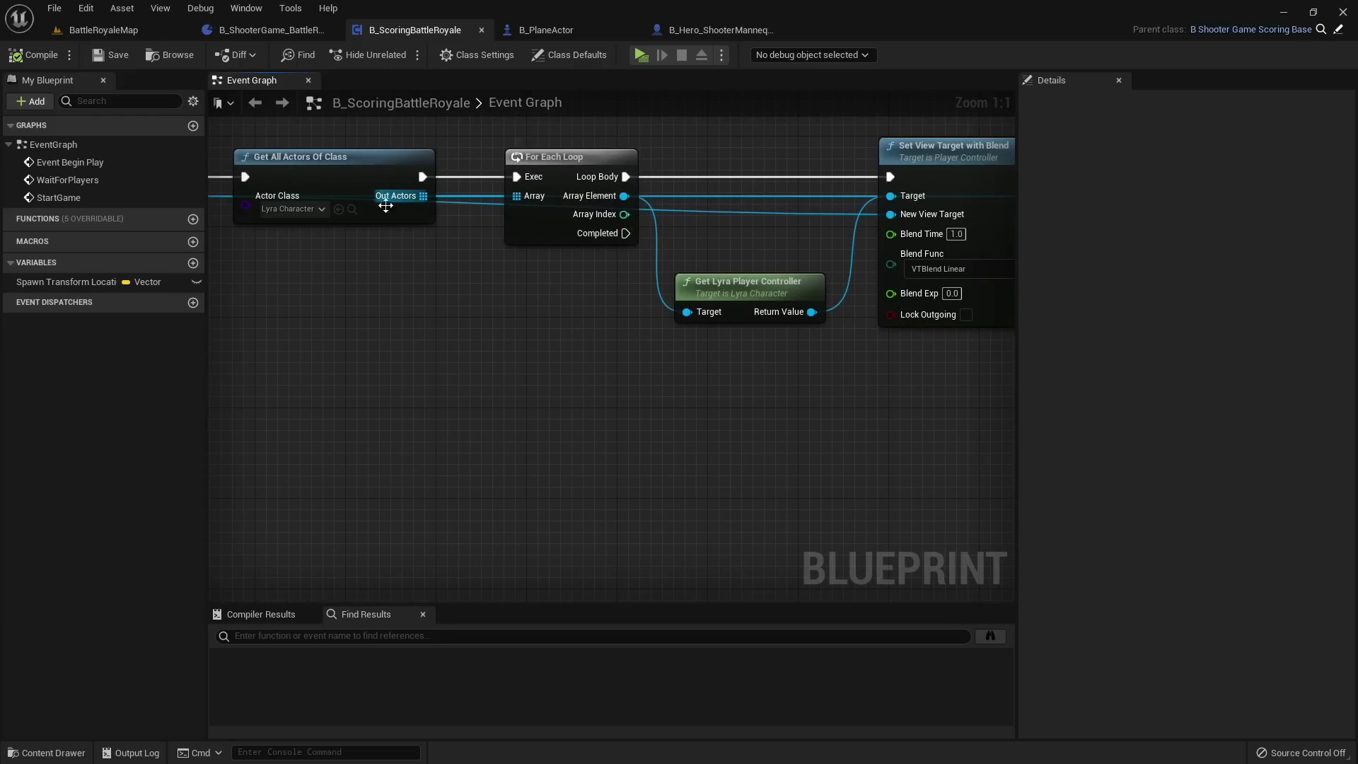
{"action": "left_click_drag", "start_coordinate": [625, 234], "coordinate": [643, 350]}
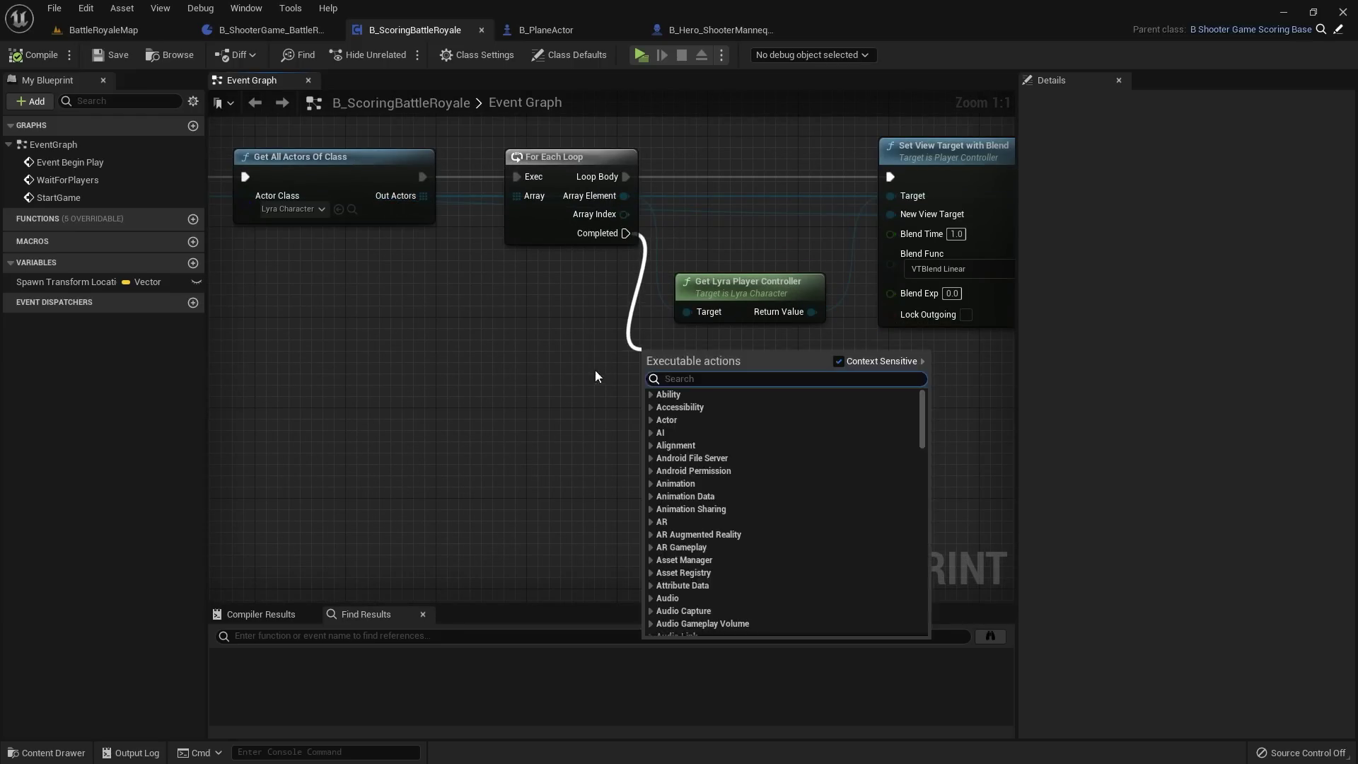
{"action": "left_click", "coordinate": [593, 377]}
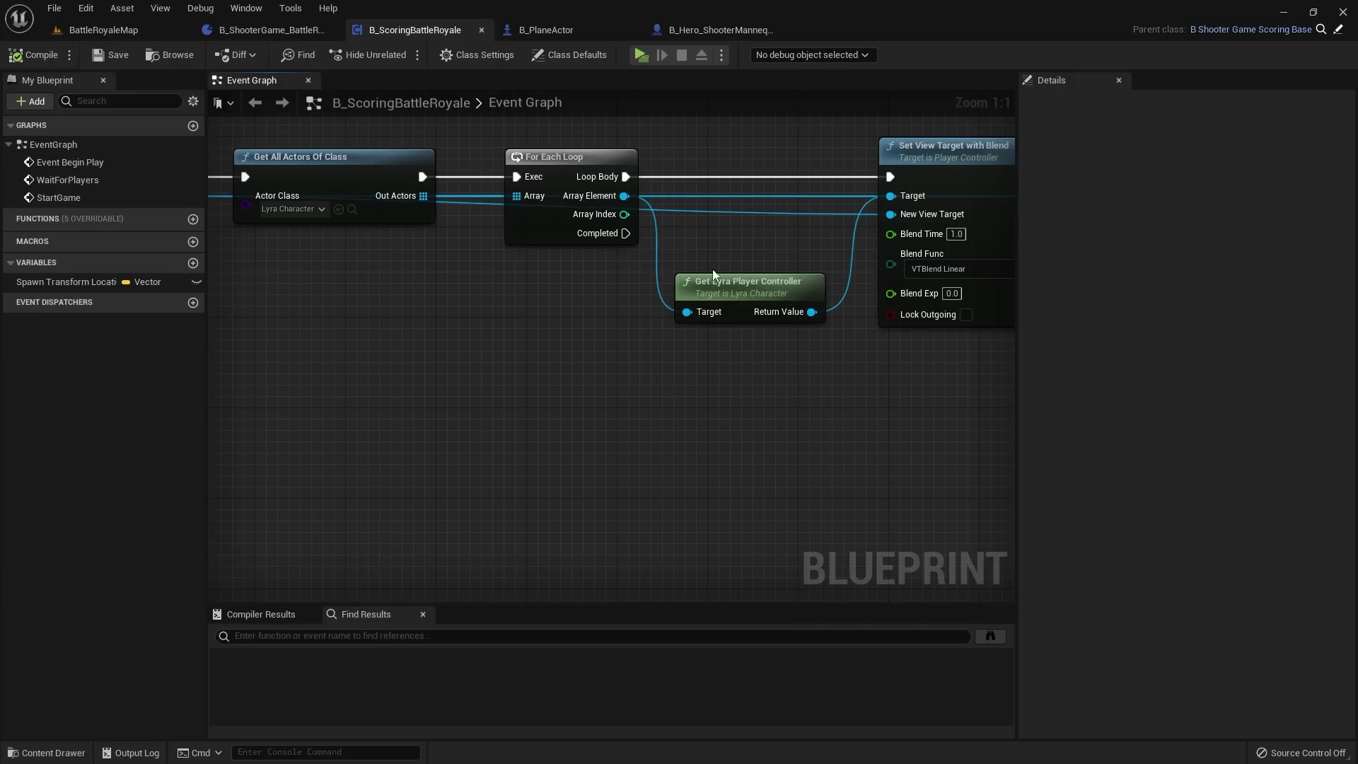
Step: Examine the WaitForPlayers chain and the Effect choices of its Apply Effect to All node
{"action": "right_click_drag", "start_coordinate": [713, 275], "coordinate": [543, 168]}
{"action": "right_click_drag", "start_coordinate": [663, 408], "coordinate": [665, 424]}
{"action": "scroll", "coordinate": [665, 424], "scroll_direction": "down", "scroll_amount": 3}
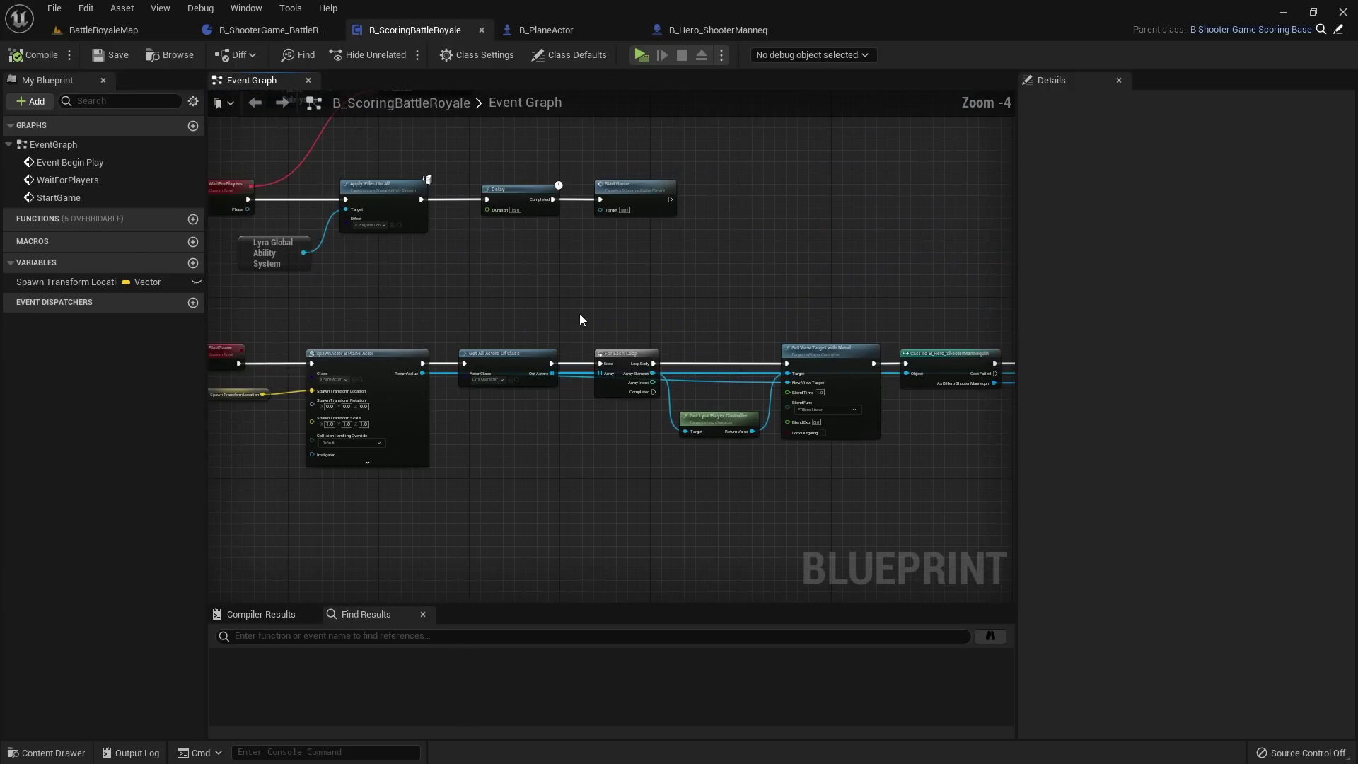
{"action": "scroll", "coordinate": [320, 211], "scroll_direction": "up", "scroll_amount": 2}
{"action": "right_click_drag", "start_coordinate": [321, 211], "coordinate": [510, 281]}
{"action": "scroll", "coordinate": [396, 286], "scroll_direction": "up", "scroll_amount": 3}
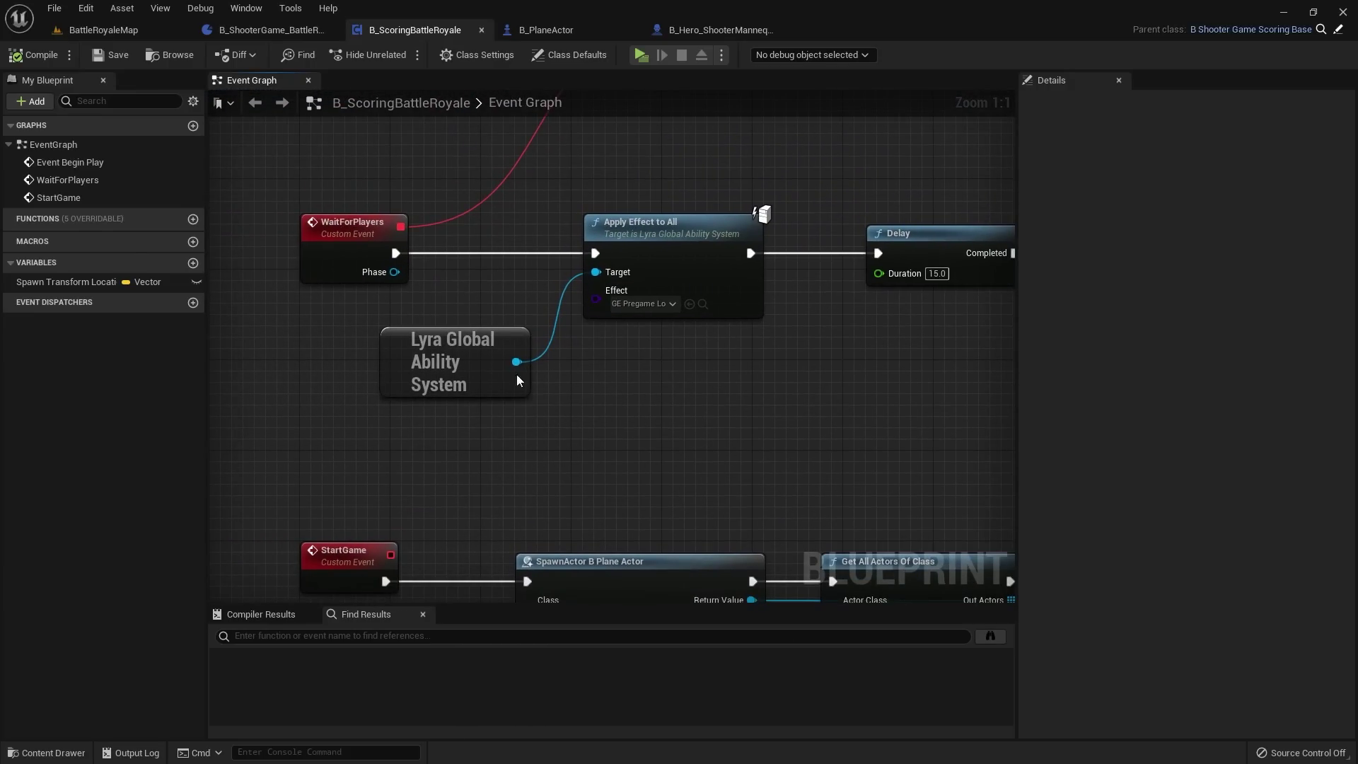
{"action": "left_click", "coordinate": [655, 305]}
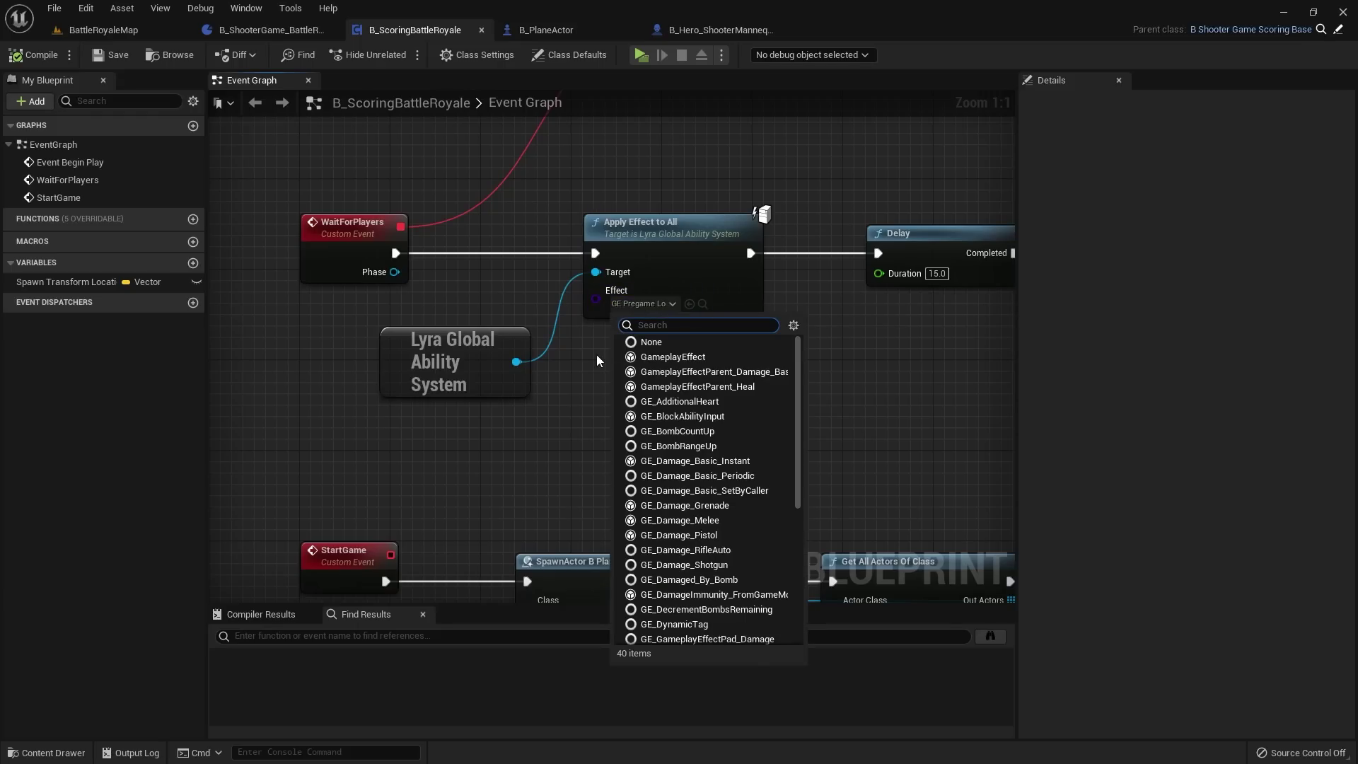
{"action": "left_click", "coordinate": [592, 354]}
Step: Copy the Lyra Global Ability System and Apply Effect to All nodes from WaitForPlayers and paste them below the StartGame For Each Loop
{"action": "left_click_drag", "start_coordinate": [475, 258], "coordinate": [715, 380]}
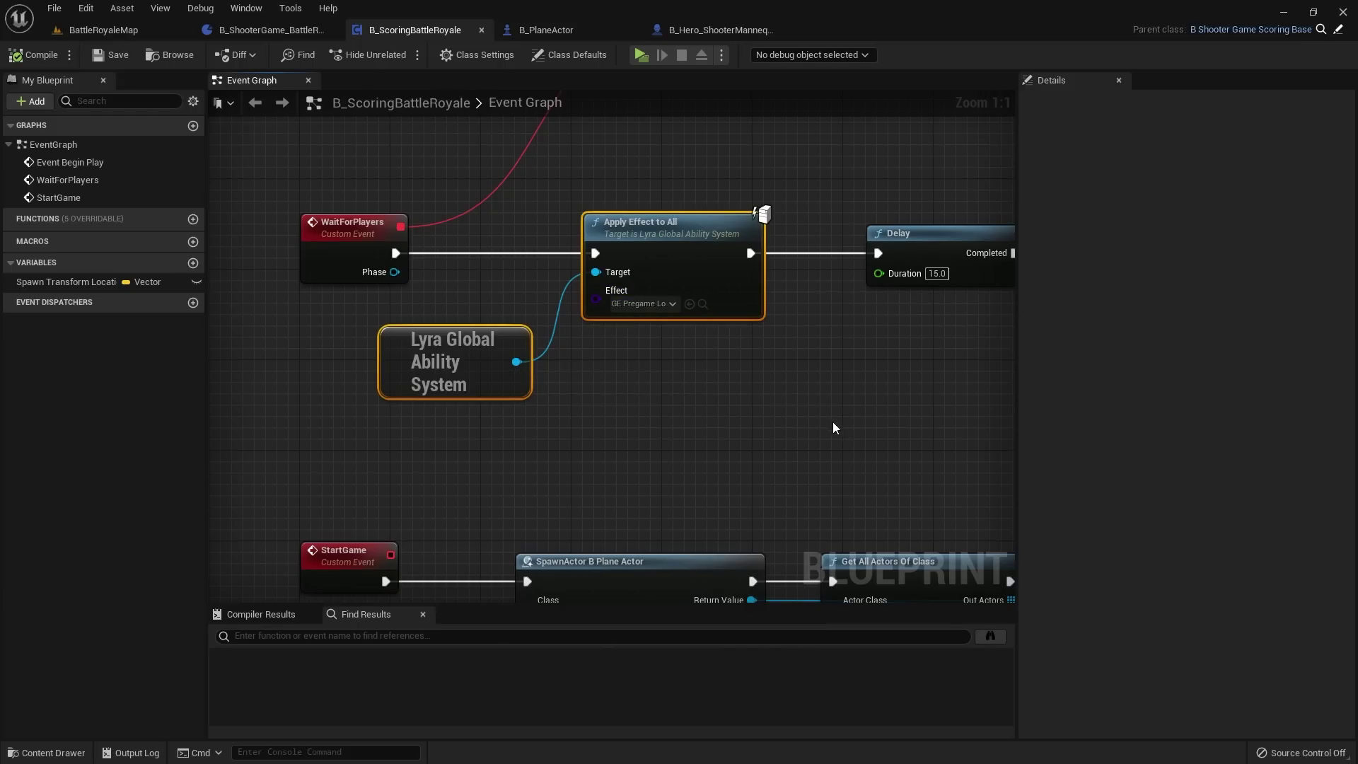
{"action": "right_click_drag", "start_coordinate": [833, 427], "coordinate": [664, 267]}
{"action": "scroll", "coordinate": [651, 278], "scroll_direction": "down", "scroll_amount": 1}
{"action": "right_click_drag", "start_coordinate": [757, 435], "coordinate": [660, 289]}
{"action": "scroll", "coordinate": [650, 279], "scroll_direction": "down", "scroll_amount": 2}
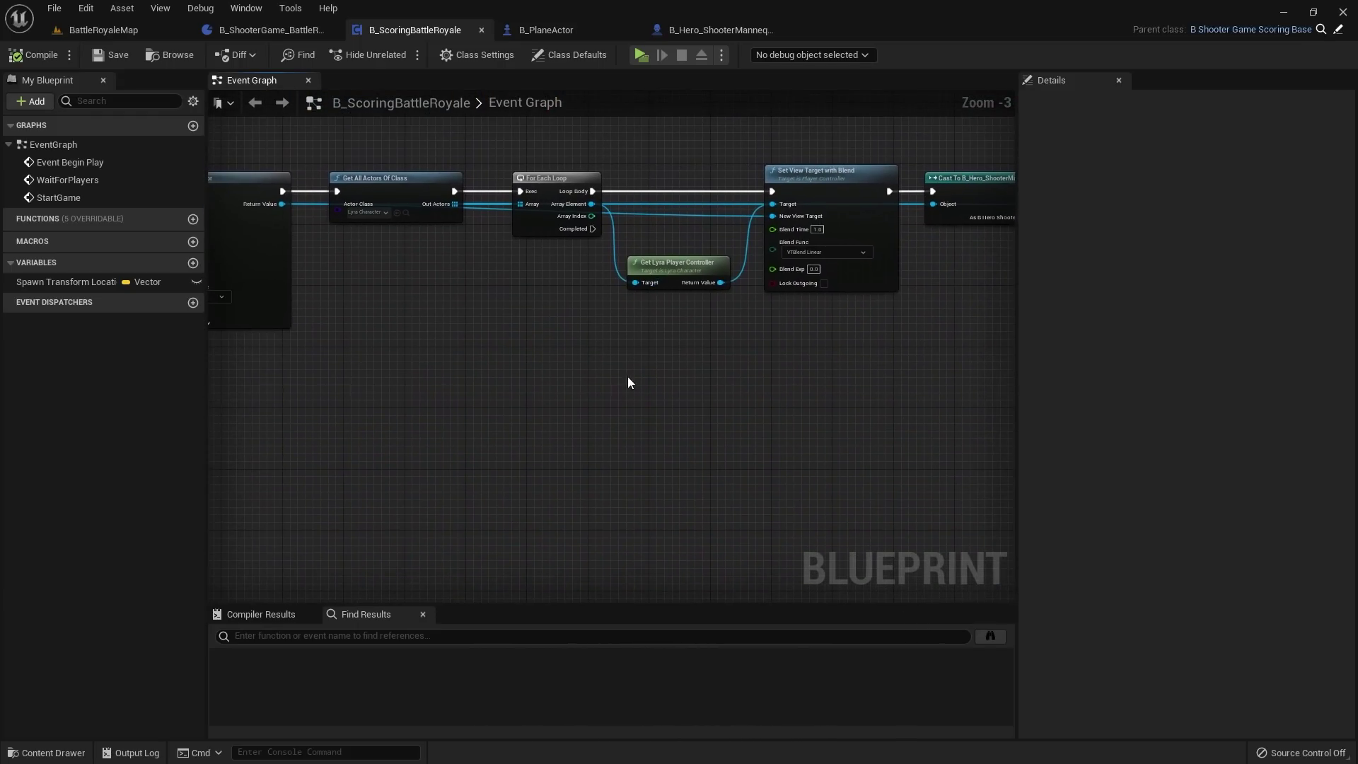
{"action": "key", "text": "ctrl+v"}
{"action": "scroll", "coordinate": [602, 378], "scroll_direction": "up", "scroll_amount": 3}
{"action": "left_click_drag", "start_coordinate": [742, 375], "coordinate": [699, 423]}
{"action": "left_click", "coordinate": [579, 244]}
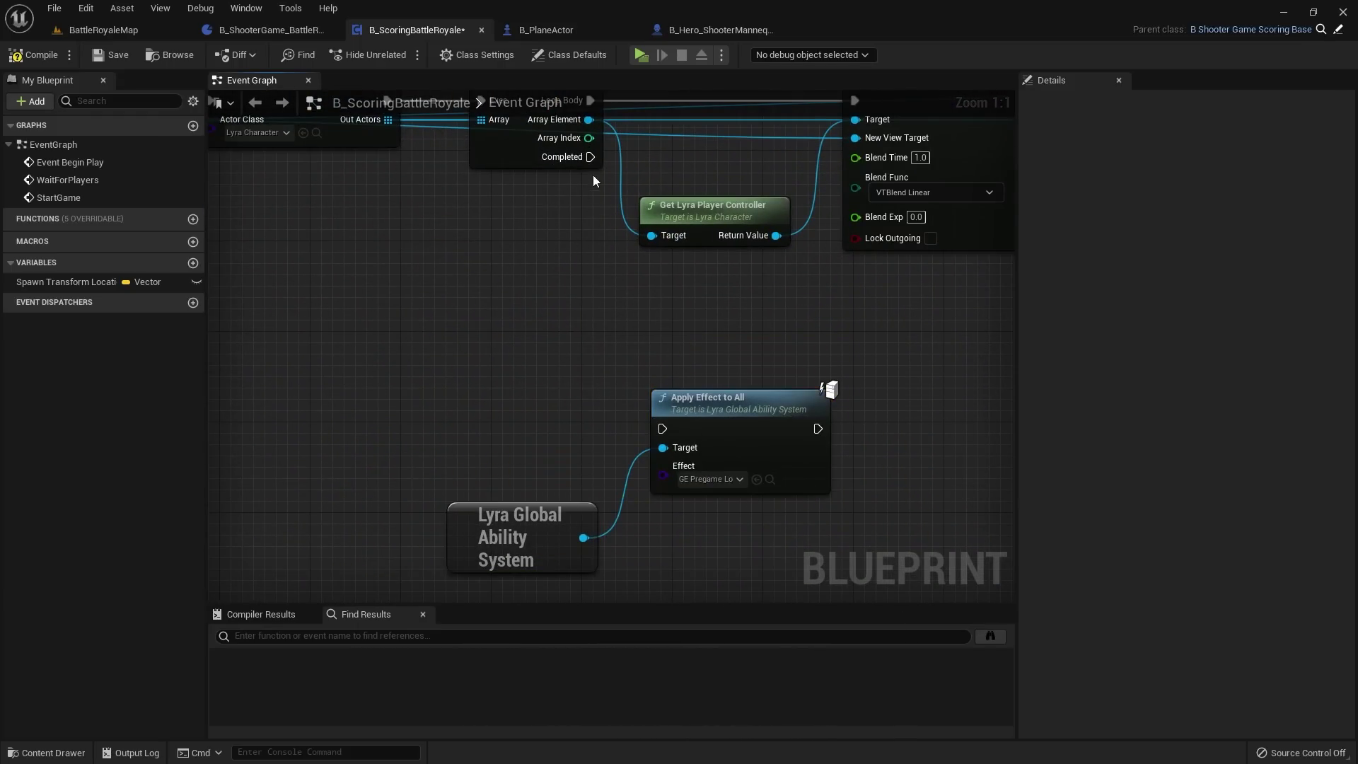
Step: Connect the For Each Loop's Completed output to the pasted Apply Effect to All node and align the pasted nodes
{"action": "left_click_drag", "start_coordinate": [591, 157], "coordinate": [672, 430]}
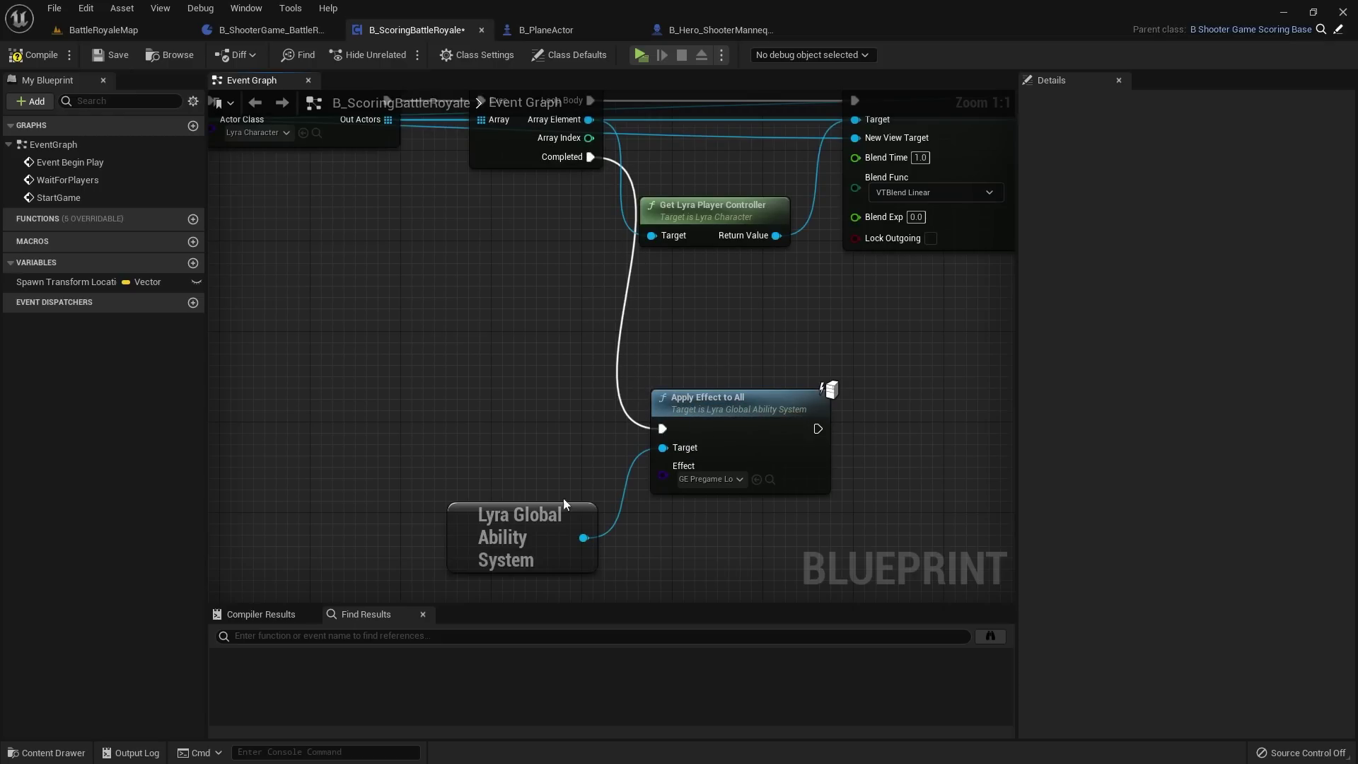
{"action": "left_click_drag", "start_coordinate": [563, 504], "coordinate": [537, 457]}
{"action": "right_click_drag", "start_coordinate": [715, 492], "coordinate": [747, 406]}
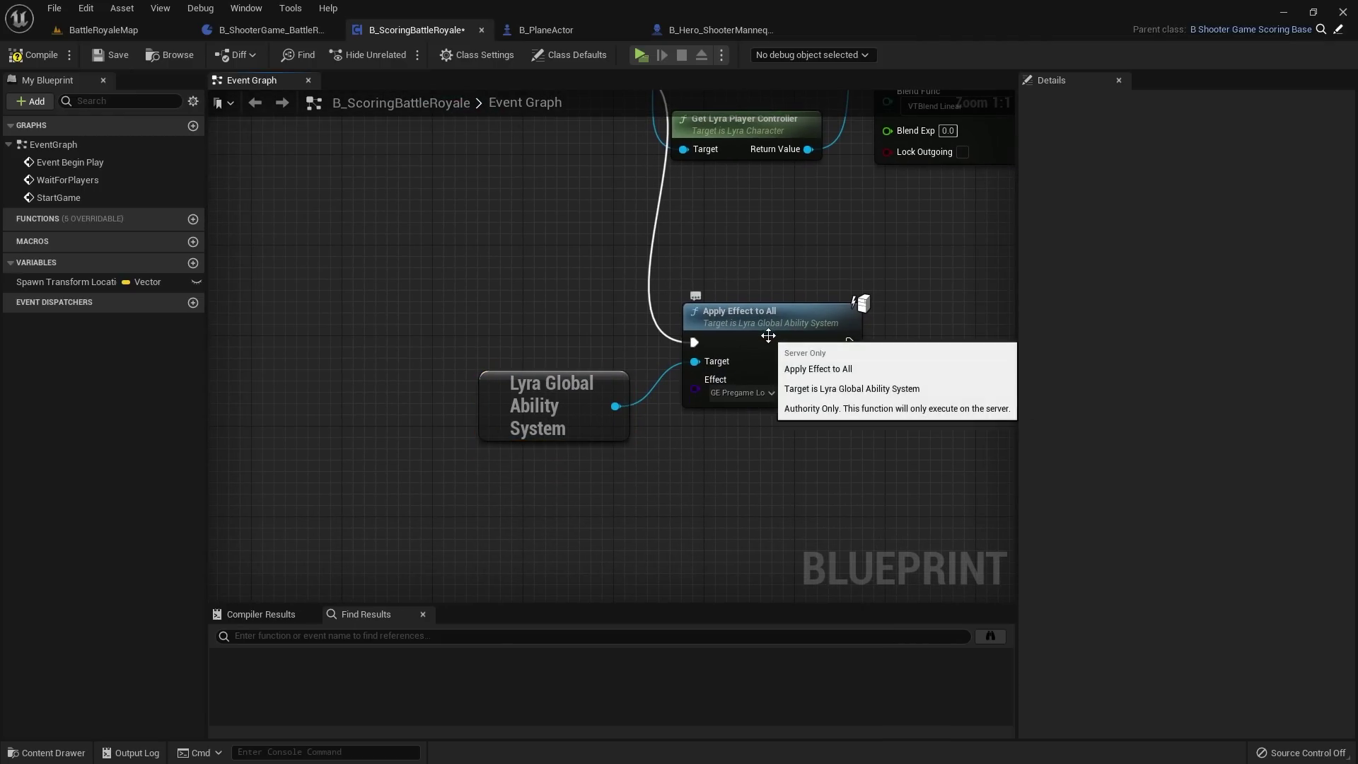
{"action": "left_click_drag", "start_coordinate": [768, 335], "coordinate": [780, 358]}
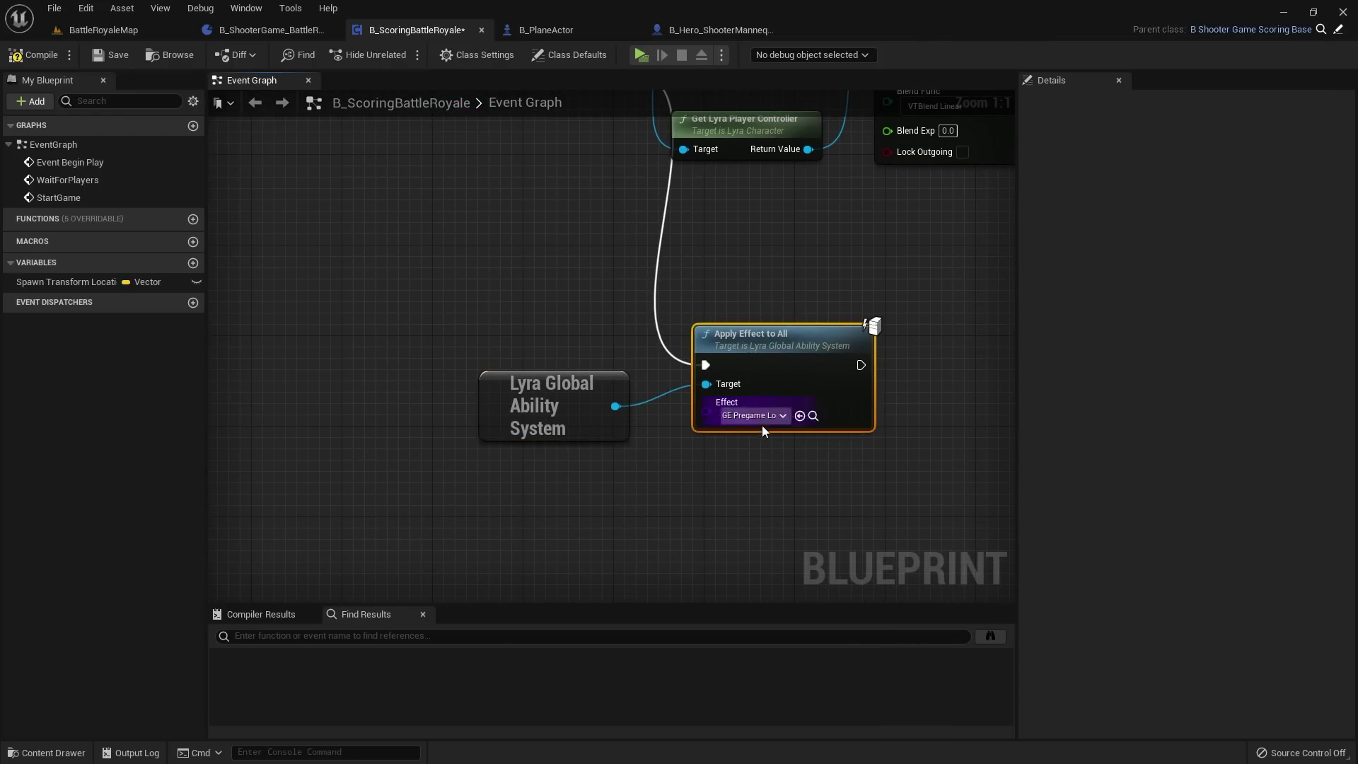
Step: Replace the pasted Apply Effect to All node with a Remove Effect from All node targeting Lyra Global Ability System
{"action": "key", "text": "Delete"}
{"action": "left_click_drag", "start_coordinate": [615, 406], "coordinate": [738, 330]}
{"action": "type", "text": "remo"}
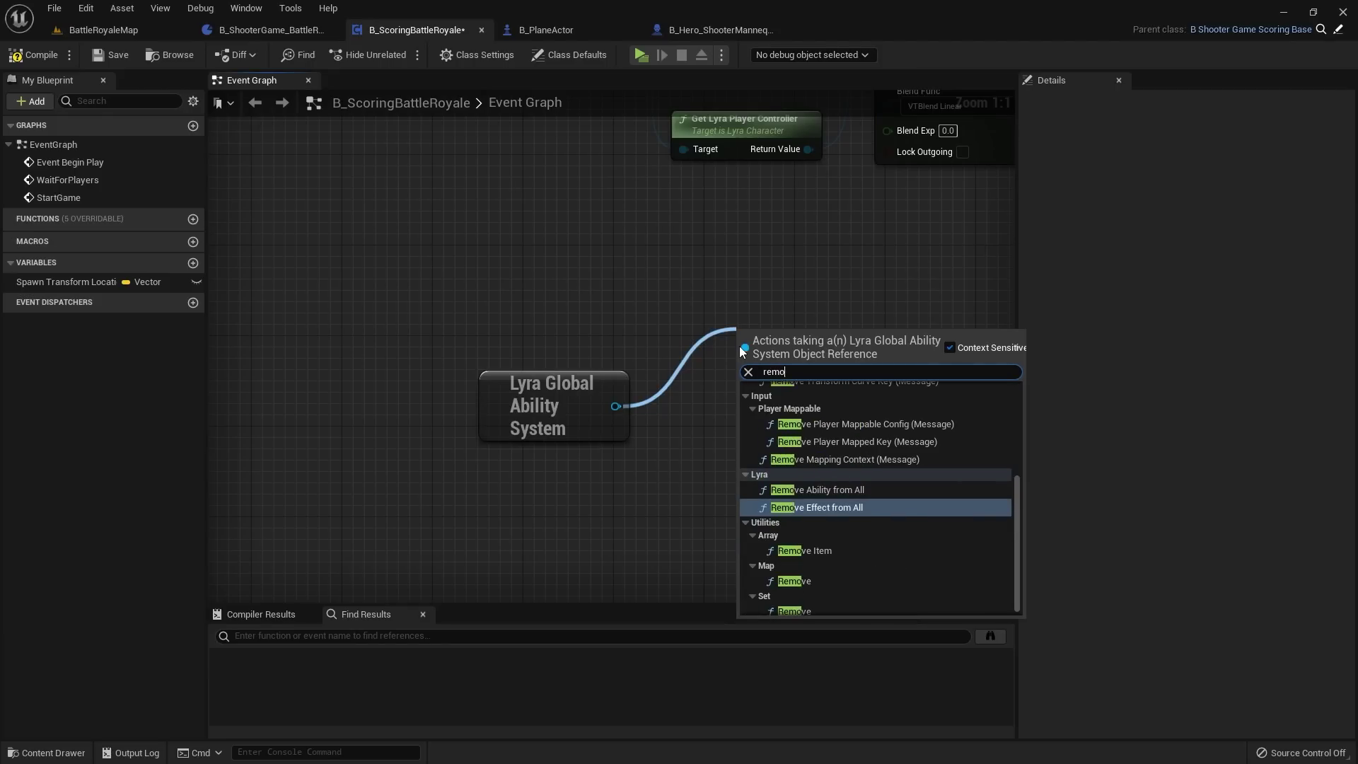
{"action": "type", "text": "ve"}
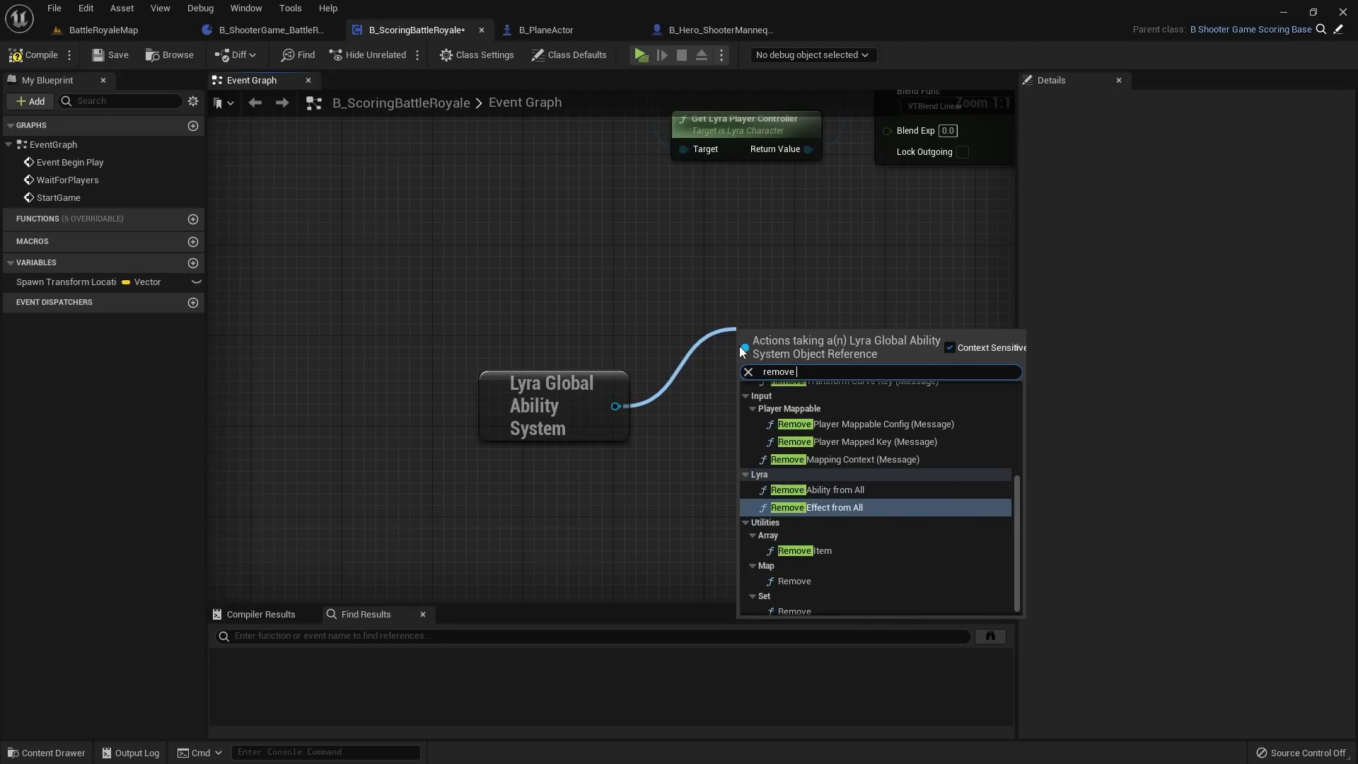
{"action": "left_click", "coordinate": [810, 507]}
{"action": "left_click_drag", "start_coordinate": [827, 373], "coordinate": [805, 373]}
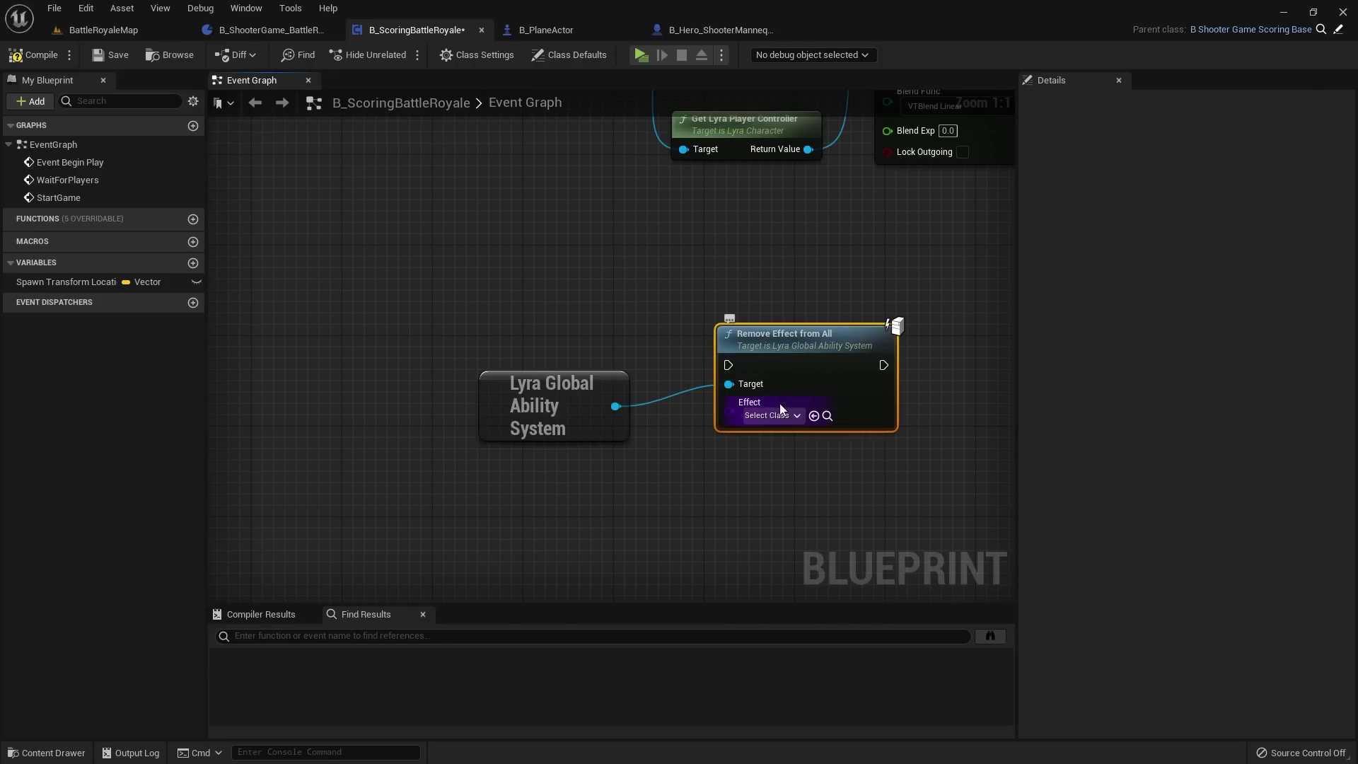
Step: Connect the For Each Loop's Completed output to the execution input of Remove Effect from All
{"action": "scroll", "coordinate": [772, 328], "scroll_direction": "down", "scroll_amount": 1}
{"action": "right_click_drag", "start_coordinate": [773, 328], "coordinate": [807, 434]}
{"action": "left_click_drag", "start_coordinate": [681, 211], "coordinate": [768, 468]}
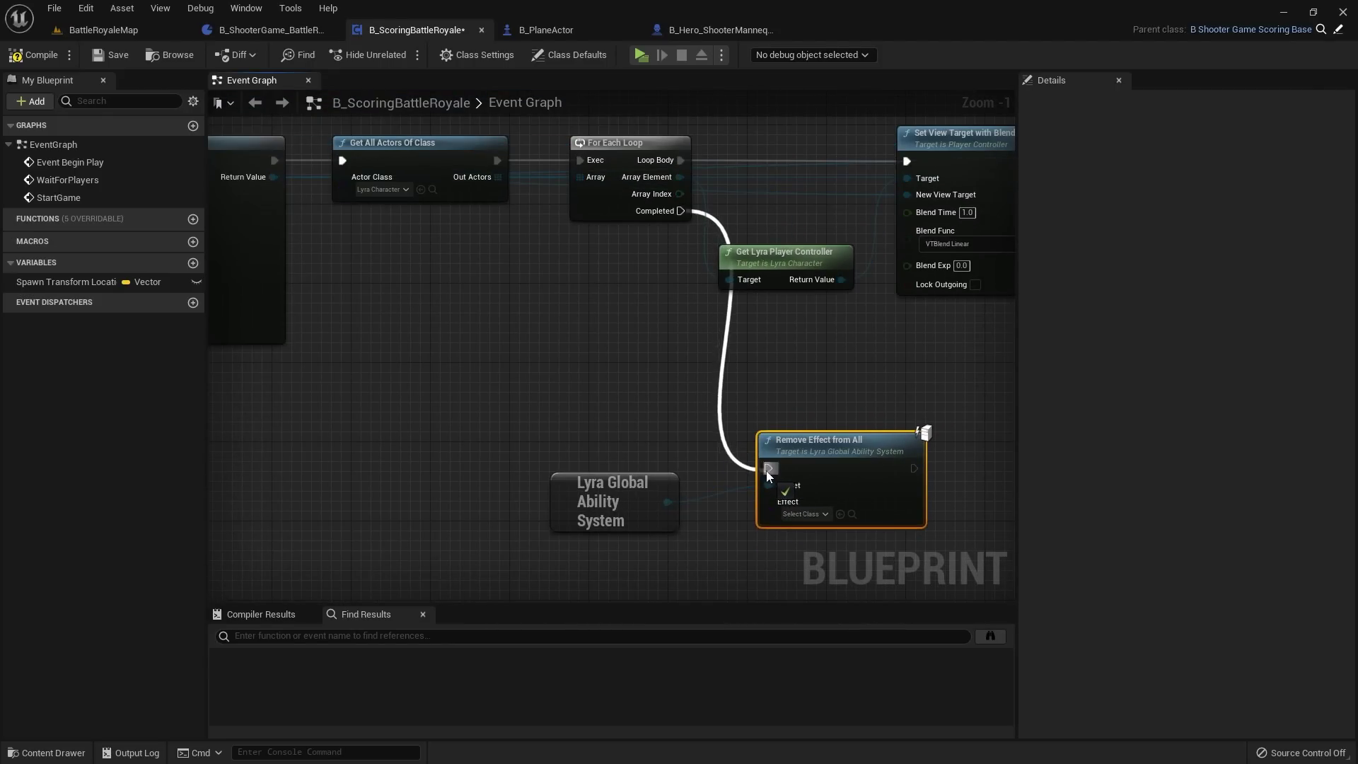
Step: Set the Effect of the Remove Effect from All node to GE_PregameLobby
{"action": "scroll", "coordinate": [756, 373], "scroll_direction": "up", "scroll_amount": 1}
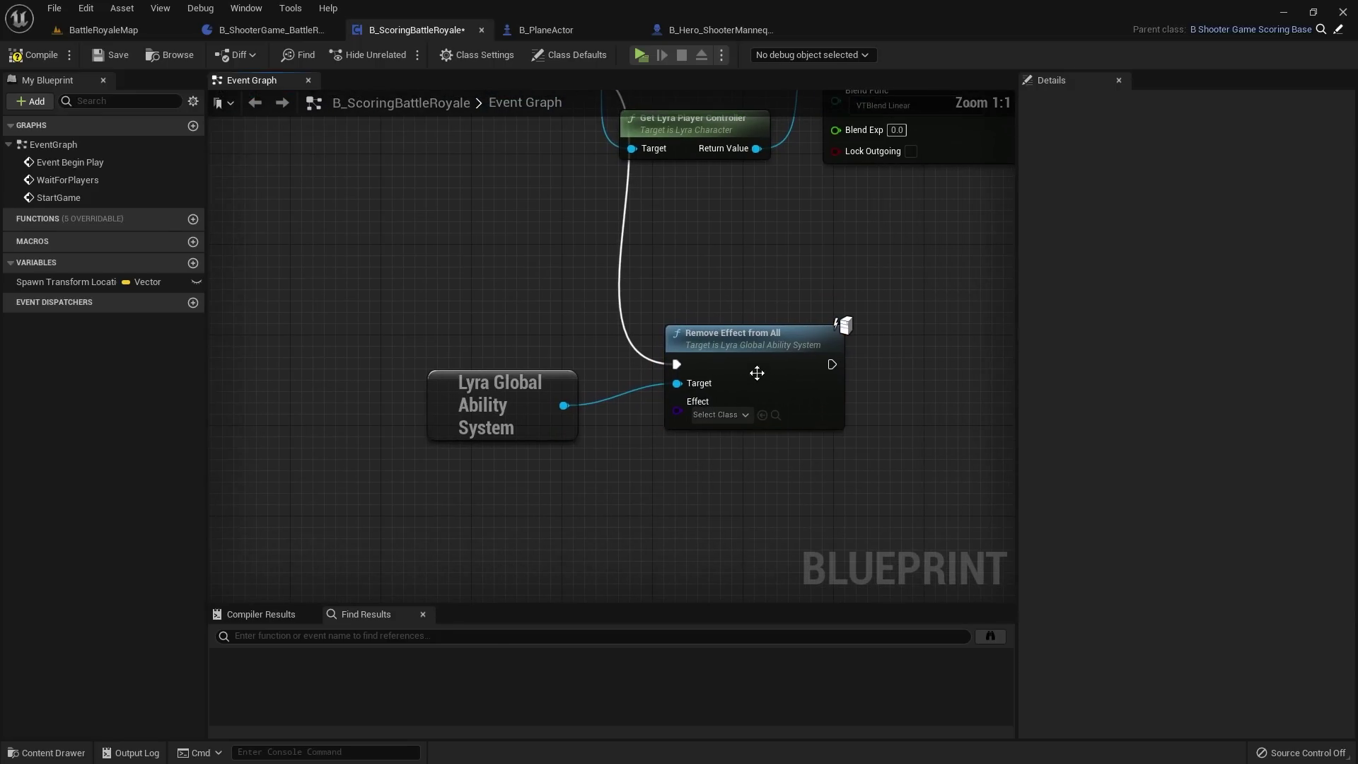
{"action": "left_click", "coordinate": [737, 418]}
{"action": "type", "text": "ge_"}
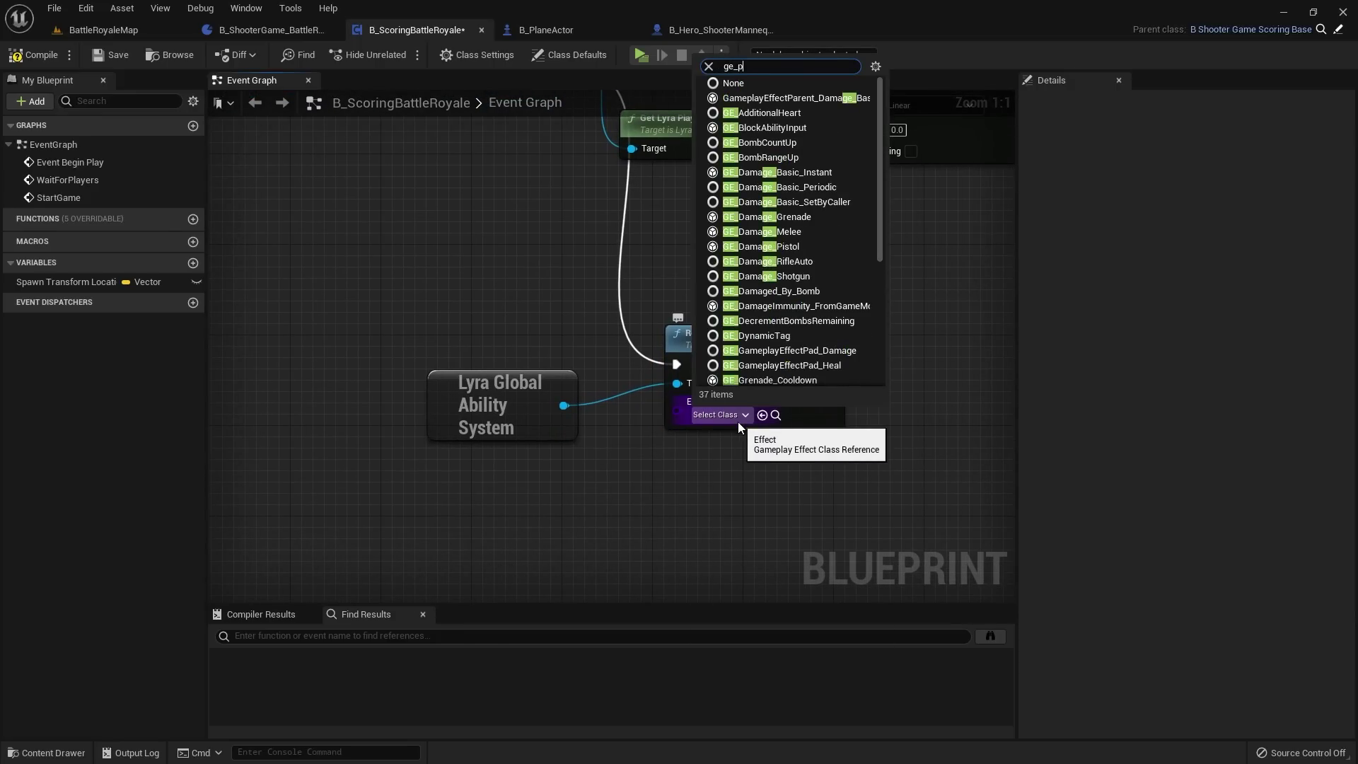
{"action": "type", "text": "pregame"}
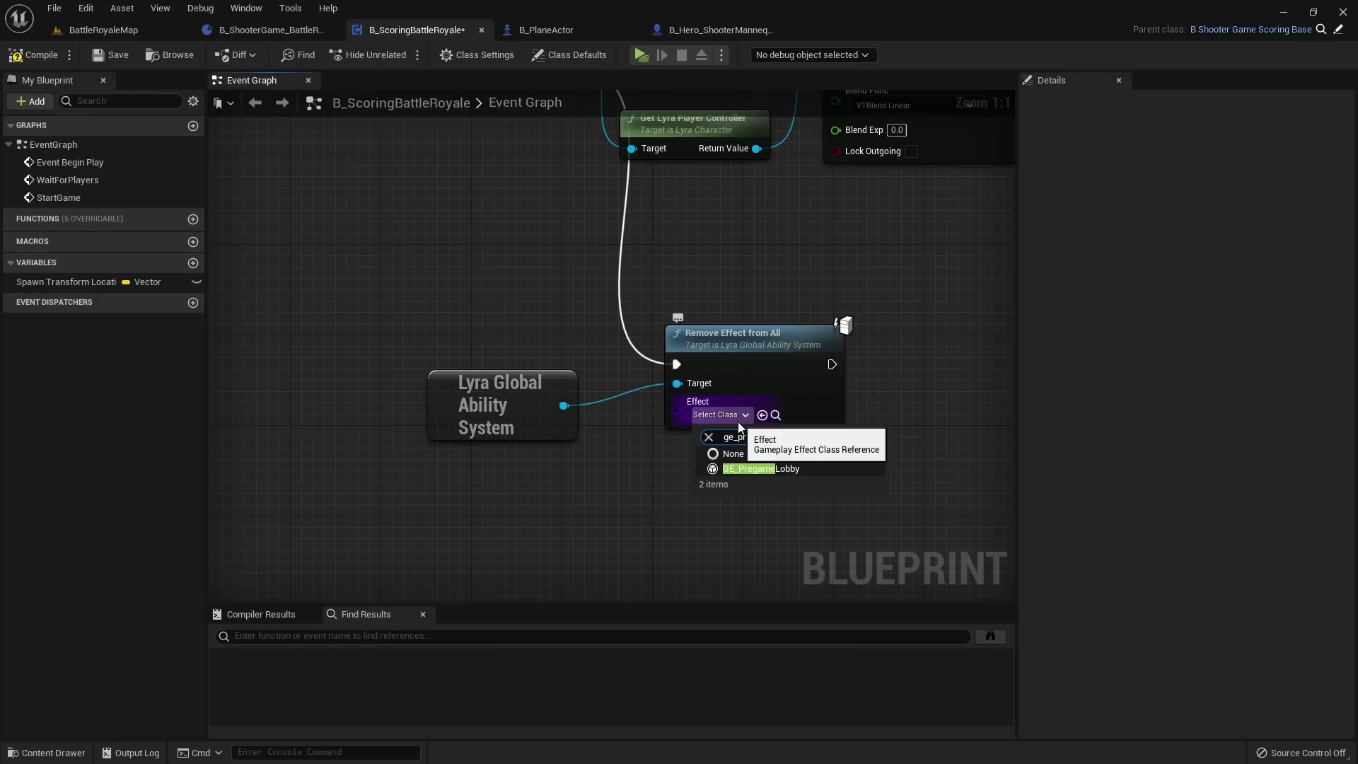
{"action": "left_click", "coordinate": [761, 468]}
{"action": "left_click", "coordinate": [752, 347]}
Step: Move the Lyra Global Ability System and Remove Effect from All nodes further below the For Each Loop and compile the blueprint
{"action": "scroll", "coordinate": [728, 318], "scroll_direction": "down", "scroll_amount": 3}
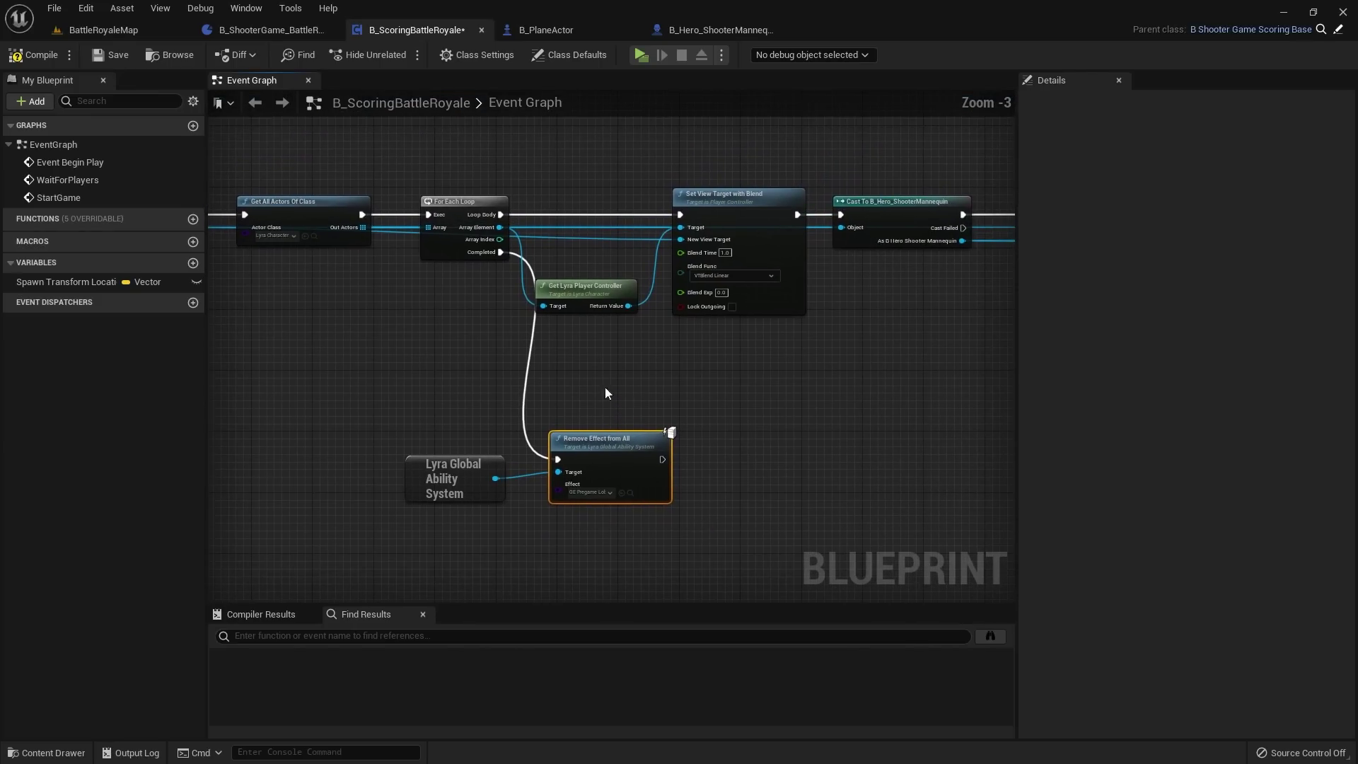
{"action": "left_click_drag", "start_coordinate": [428, 396], "coordinate": [642, 494]}
{"action": "left_click_drag", "start_coordinate": [609, 438], "coordinate": [618, 464]}
{"action": "left_click", "coordinate": [578, 384]}
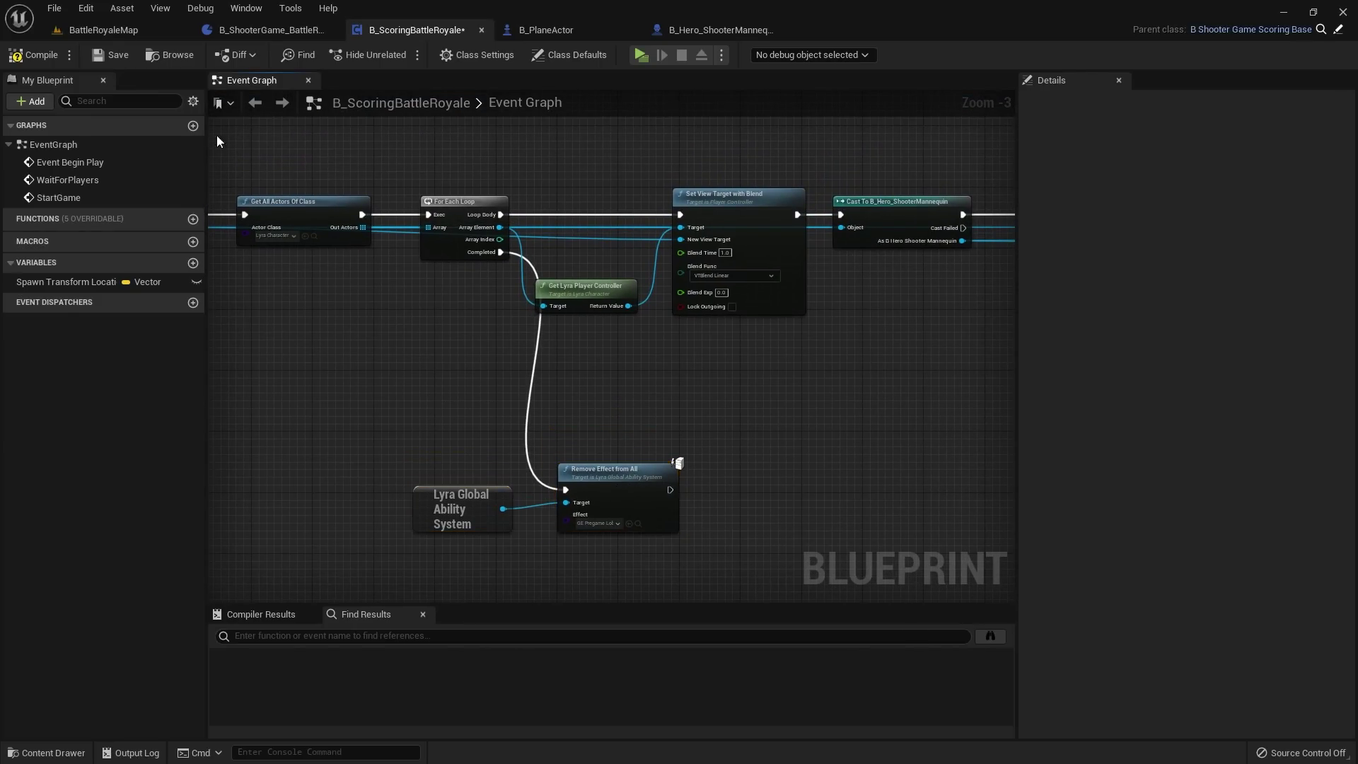
{"action": "left_click", "coordinate": [32, 57]}
Step: Nudge the Remove Effect from All node closer to Lyra Global Ability System and save the blueprint
{"action": "scroll", "coordinate": [619, 397], "scroll_direction": "up", "scroll_amount": 2}
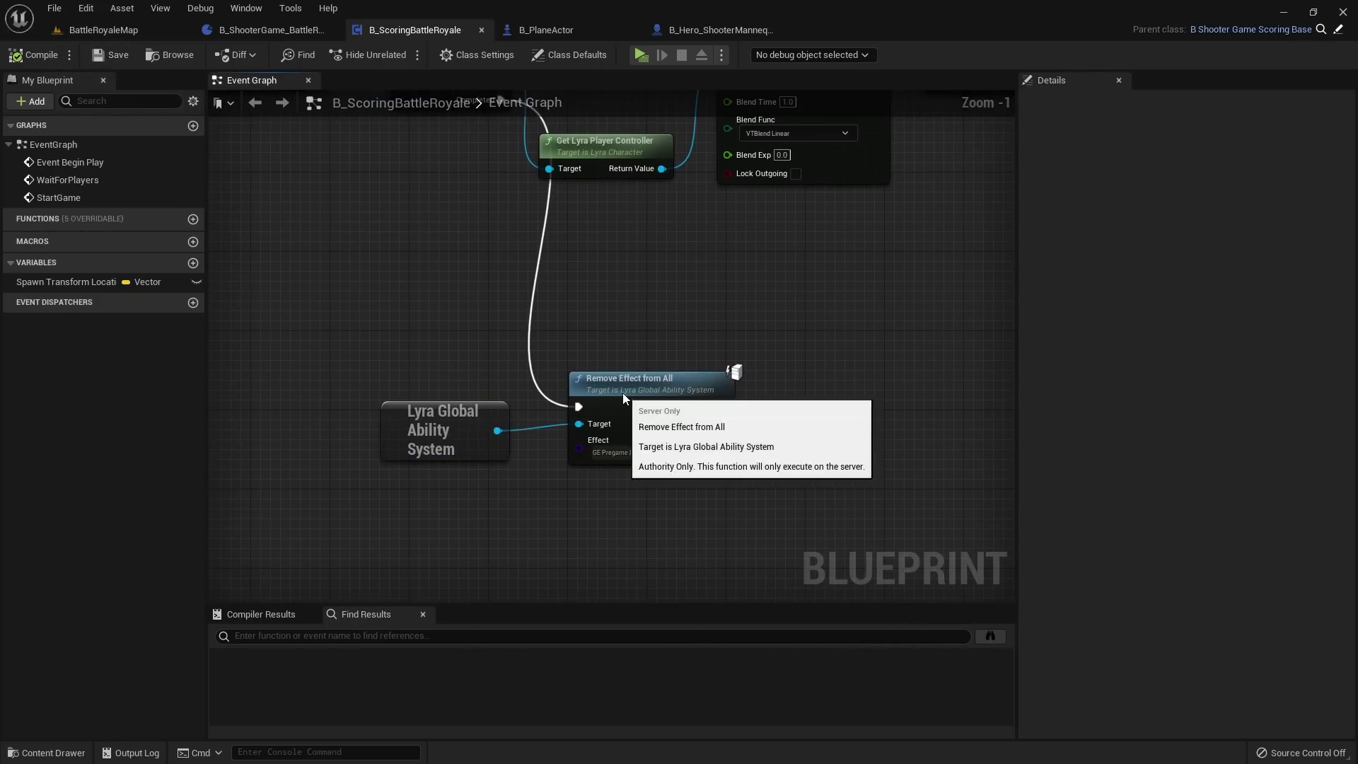
{"action": "left_click_drag", "start_coordinate": [623, 394], "coordinate": [613, 393]}
{"action": "left_click", "coordinate": [636, 348]}
{"action": "right_click_drag", "start_coordinate": [492, 337], "coordinate": [484, 385]}
{"action": "left_click_drag", "start_coordinate": [431, 370], "coordinate": [767, 467]}
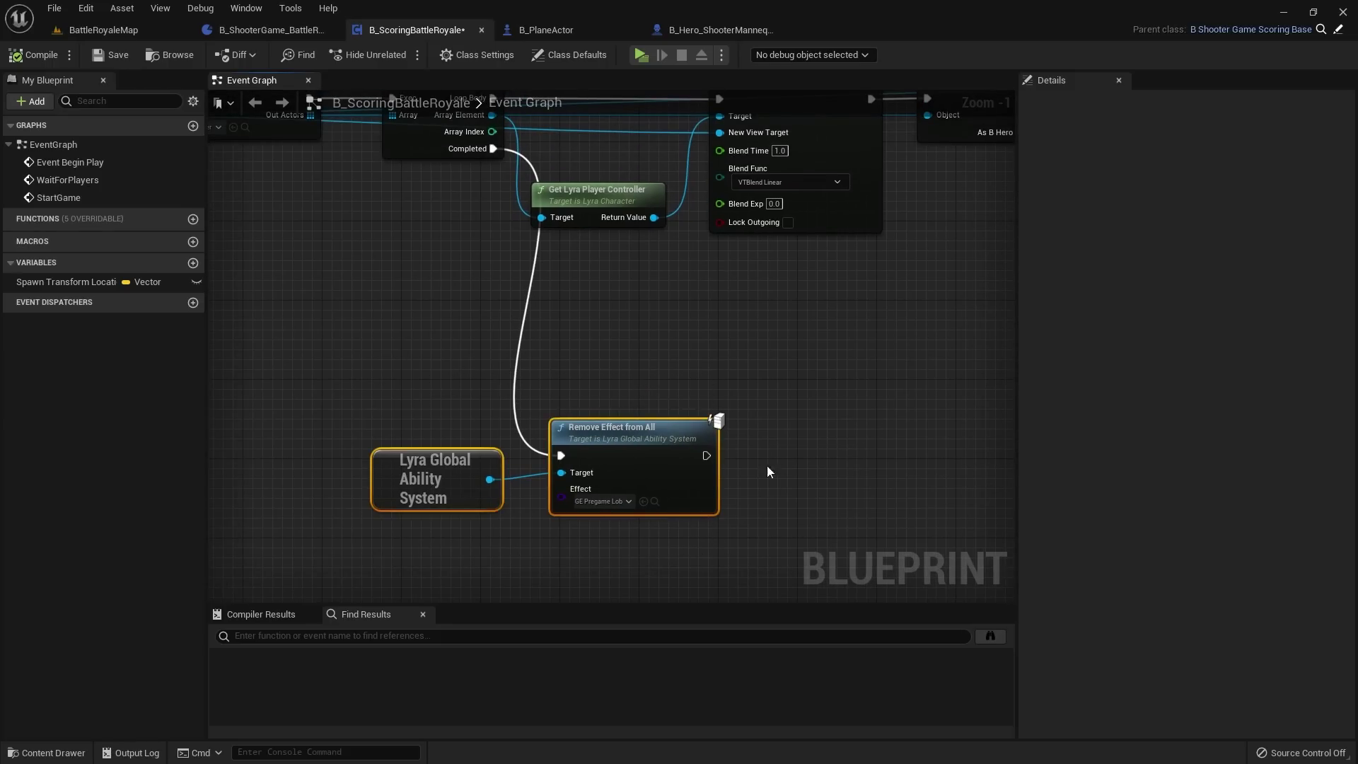
{"action": "right_click_drag", "start_coordinate": [789, 445], "coordinate": [659, 395]}
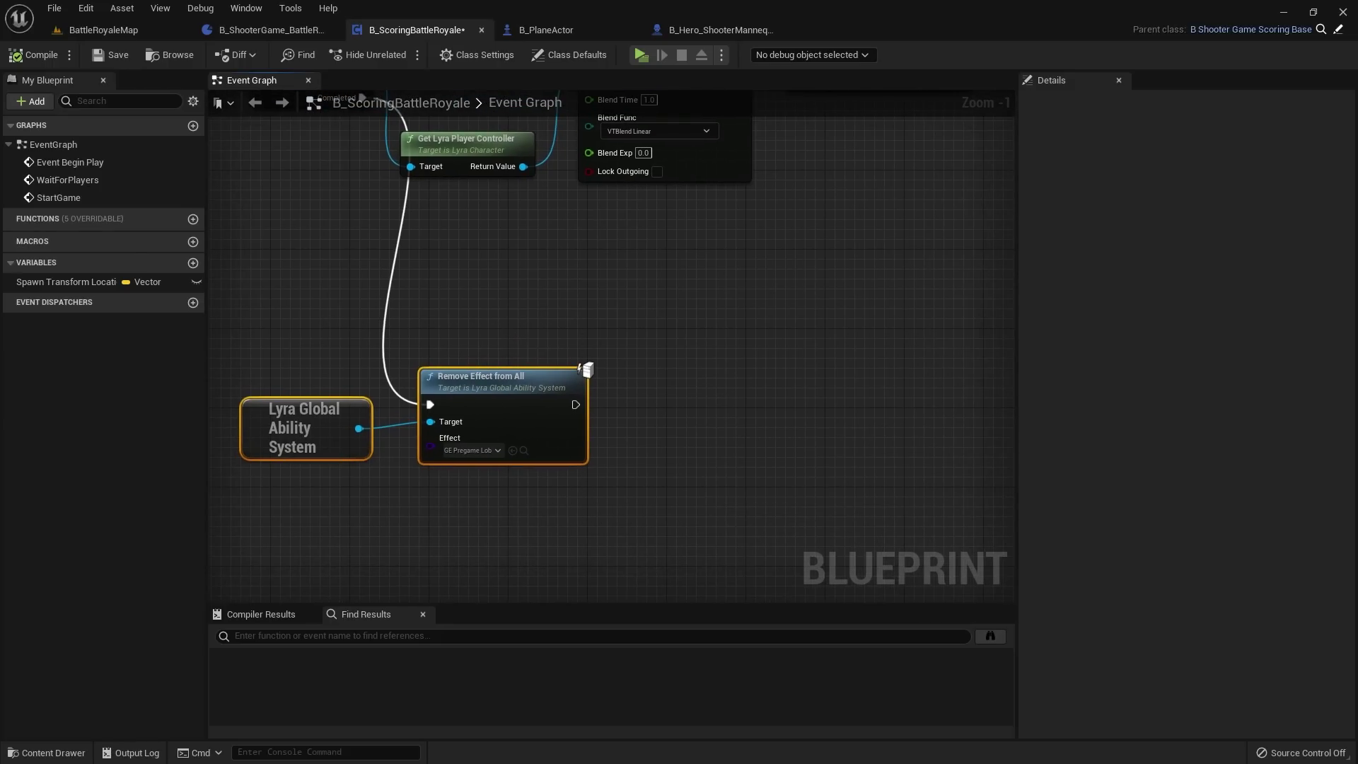
{"action": "left_click", "coordinate": [111, 54]}
{"action": "right_click_drag", "start_coordinate": [326, 311], "coordinate": [454, 306]}
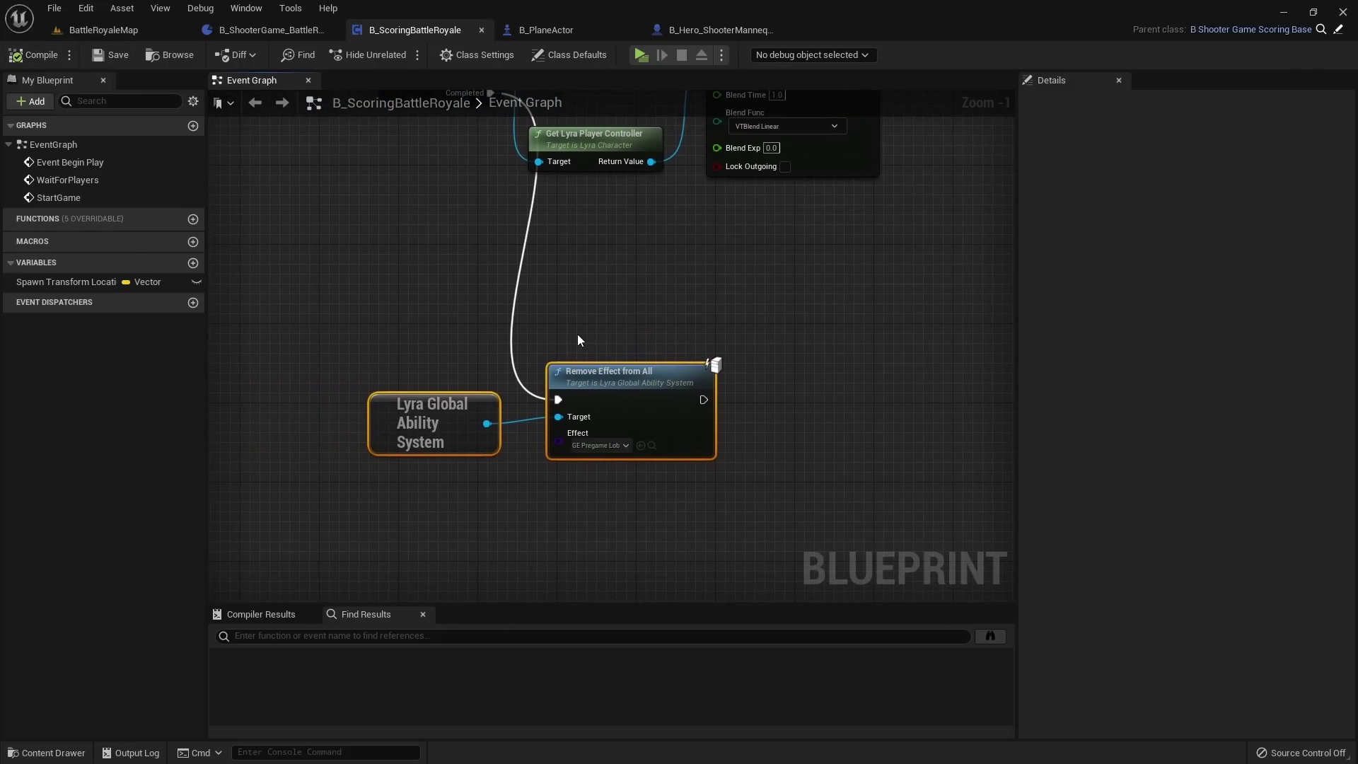
{"action": "left_click", "coordinate": [628, 320]}
Step: Review the StartGame chain, its effect-removal branch and the WaitForPlayers chain in the event graph
{"action": "scroll", "coordinate": [708, 309], "scroll_direction": "down", "scroll_amount": 2}
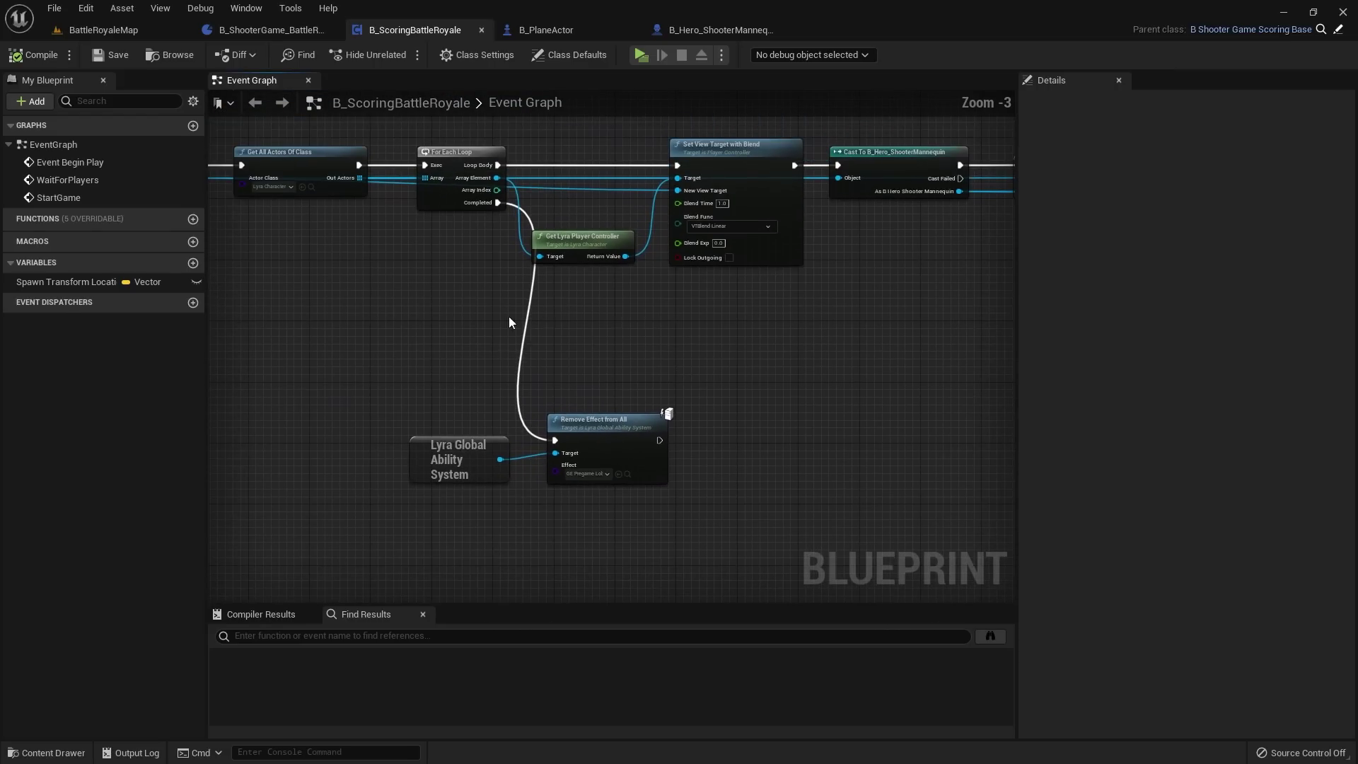
{"action": "right_click_drag", "start_coordinate": [723, 381], "coordinate": [621, 400]}
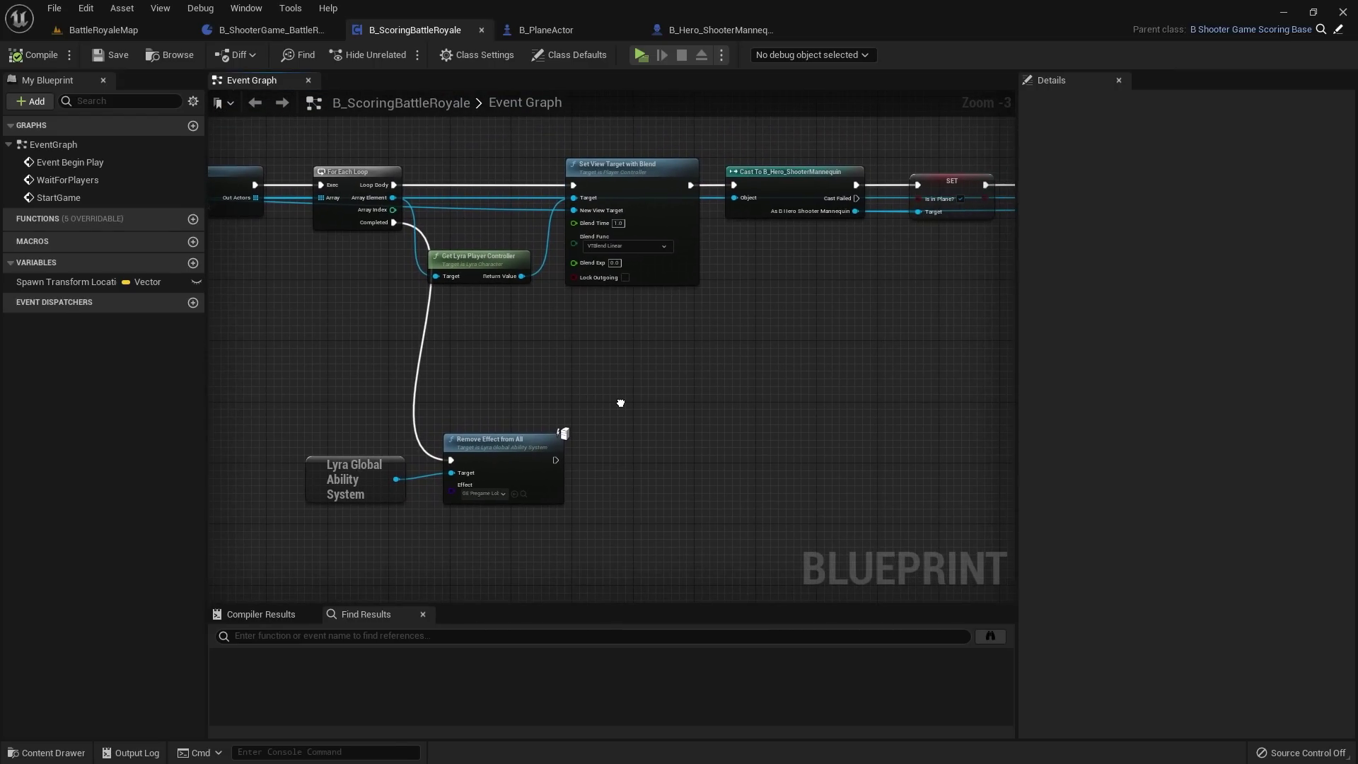
{"action": "right_click_drag", "start_coordinate": [545, 424], "coordinate": [693, 397]}
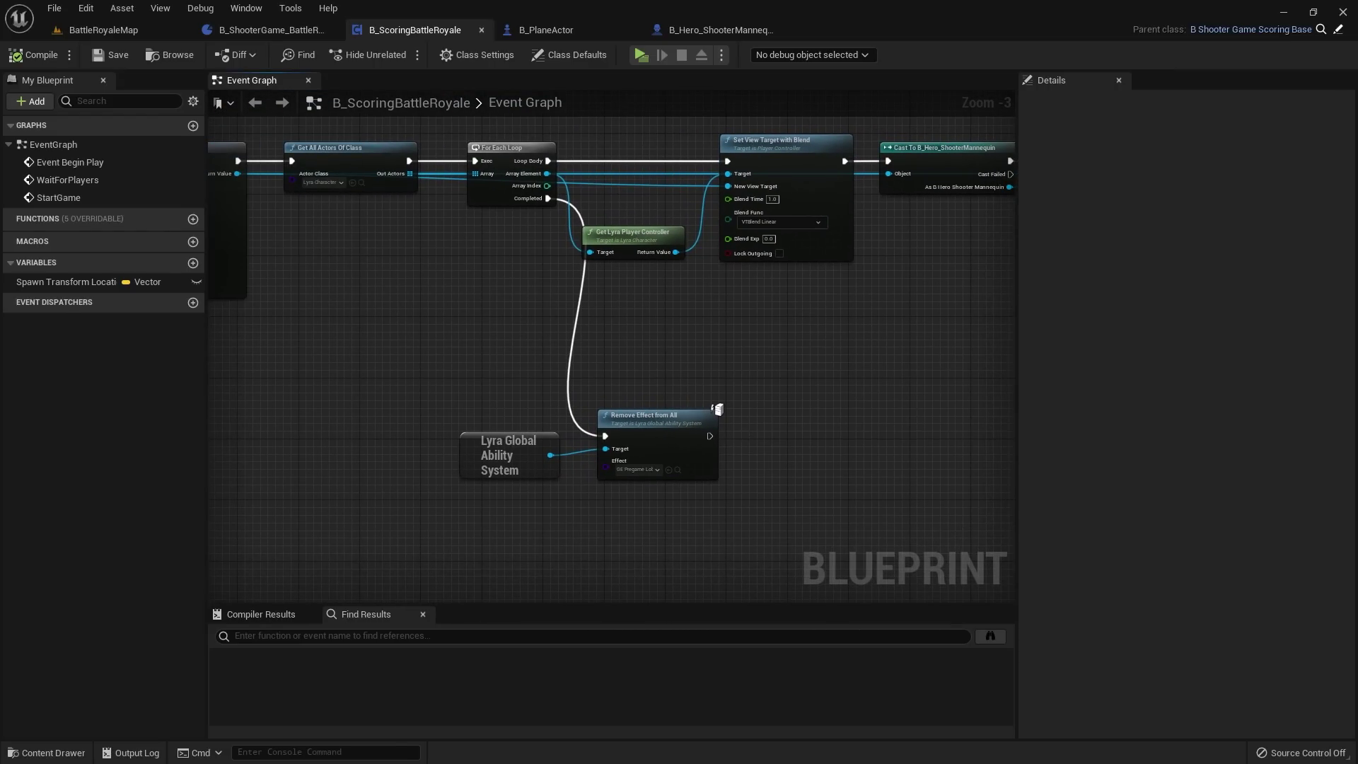
{"action": "right_click_drag", "start_coordinate": [686, 371], "coordinate": [645, 390]}
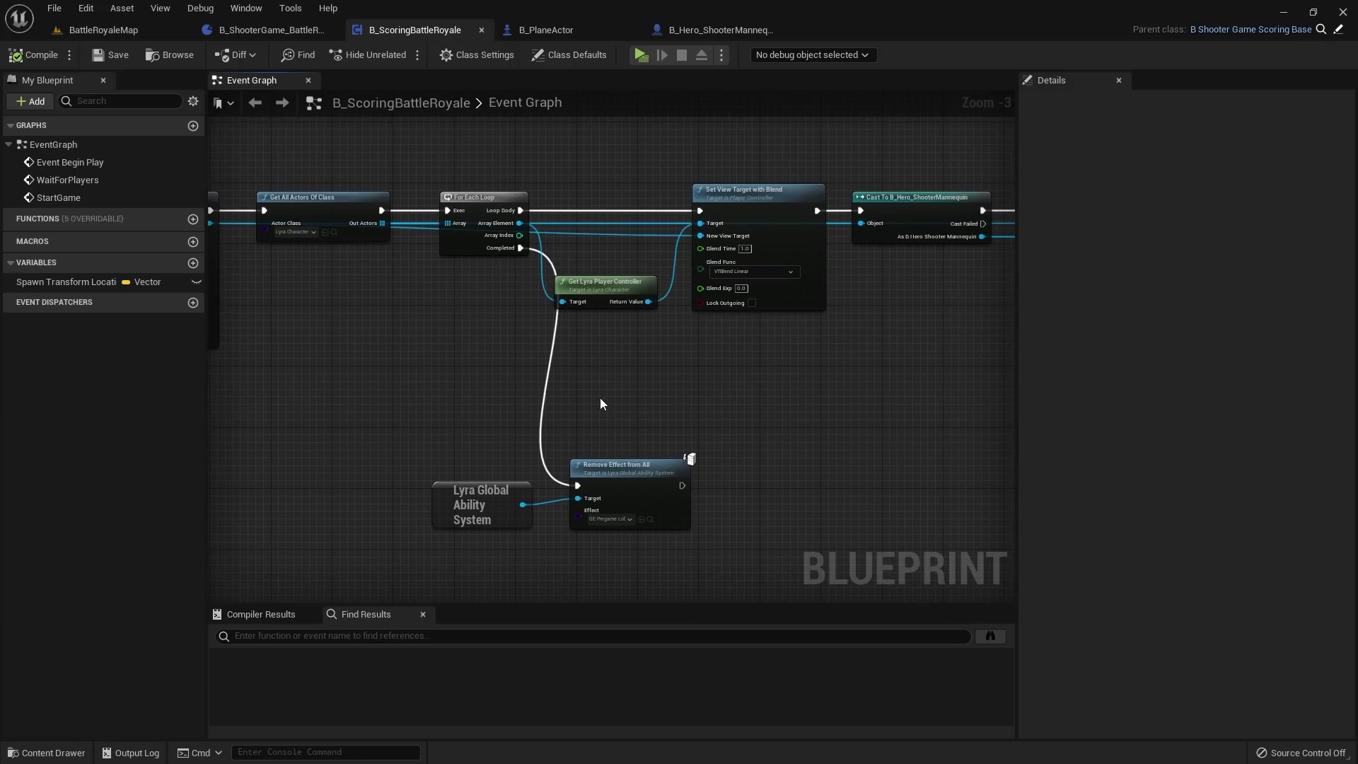
{"action": "right_click_drag", "start_coordinate": [585, 397], "coordinate": [579, 350]}
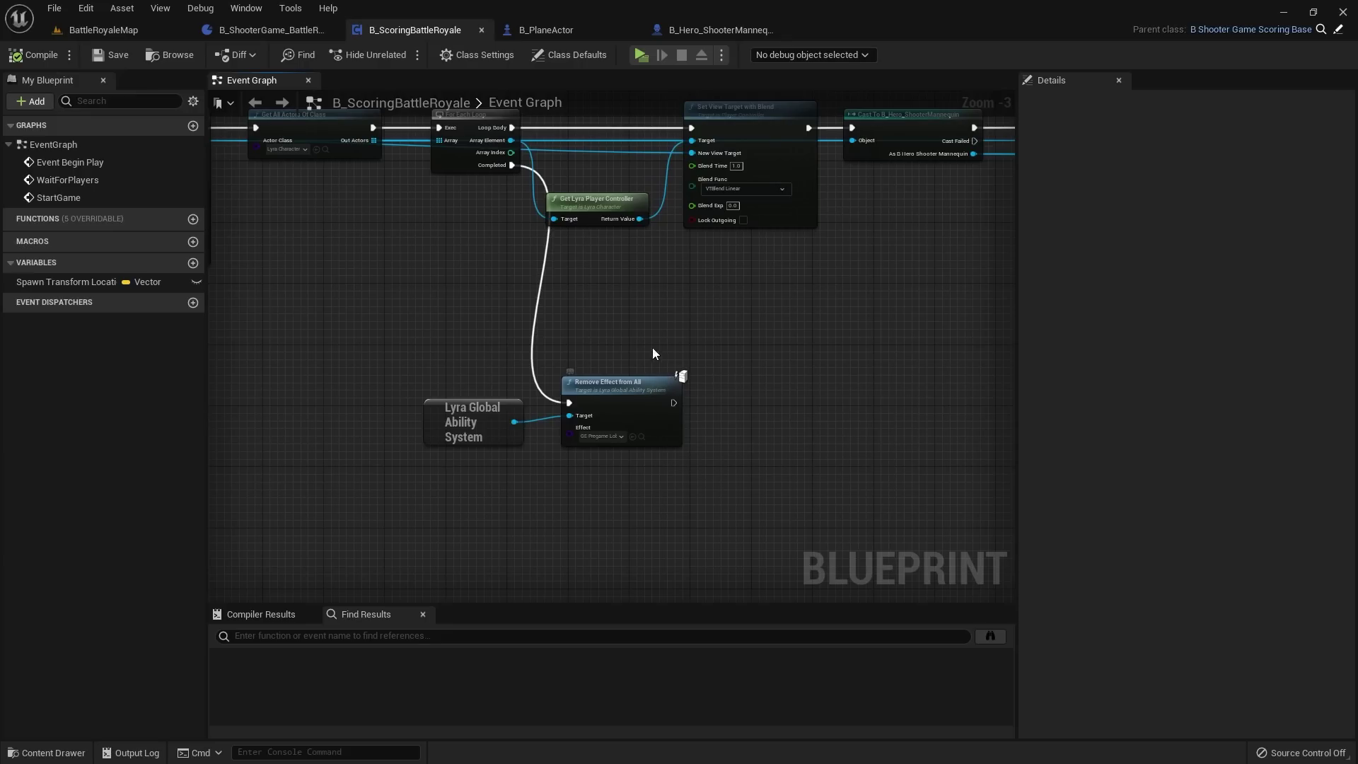
{"action": "scroll", "coordinate": [614, 400], "scroll_direction": "down", "scroll_amount": 2}
{"action": "right_click_drag", "start_coordinate": [614, 400], "coordinate": [648, 439]}
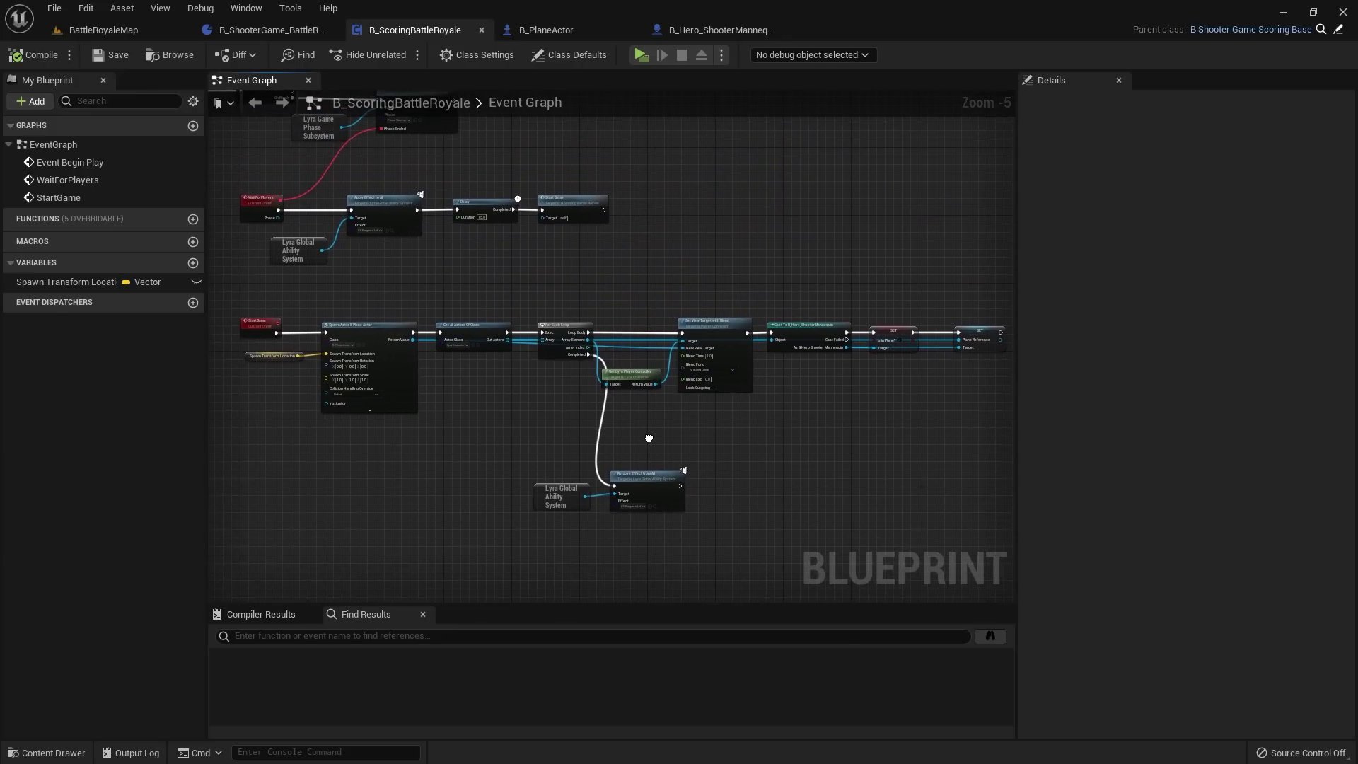
{"action": "right_click_drag", "start_coordinate": [692, 298], "coordinate": [674, 281]}
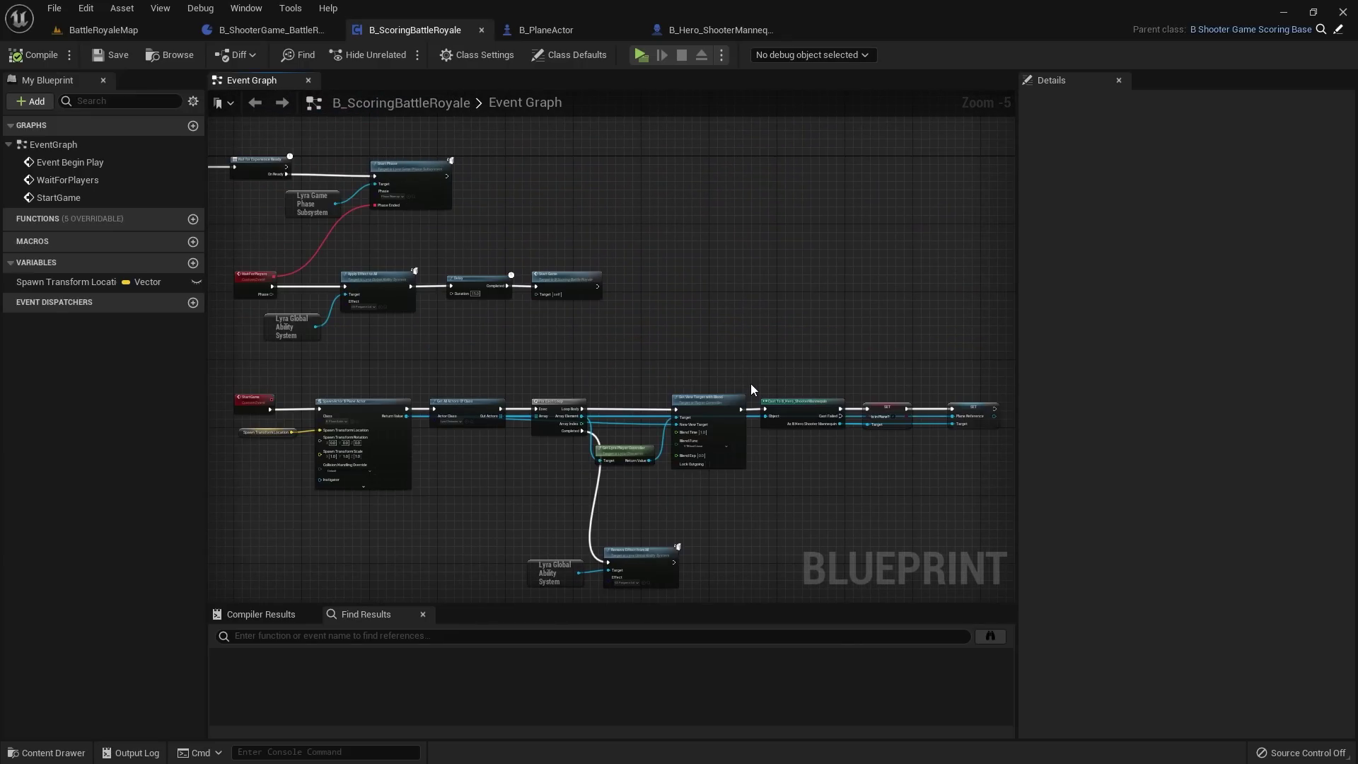
{"action": "right_click_drag", "start_coordinate": [694, 362], "coordinate": [742, 361]}
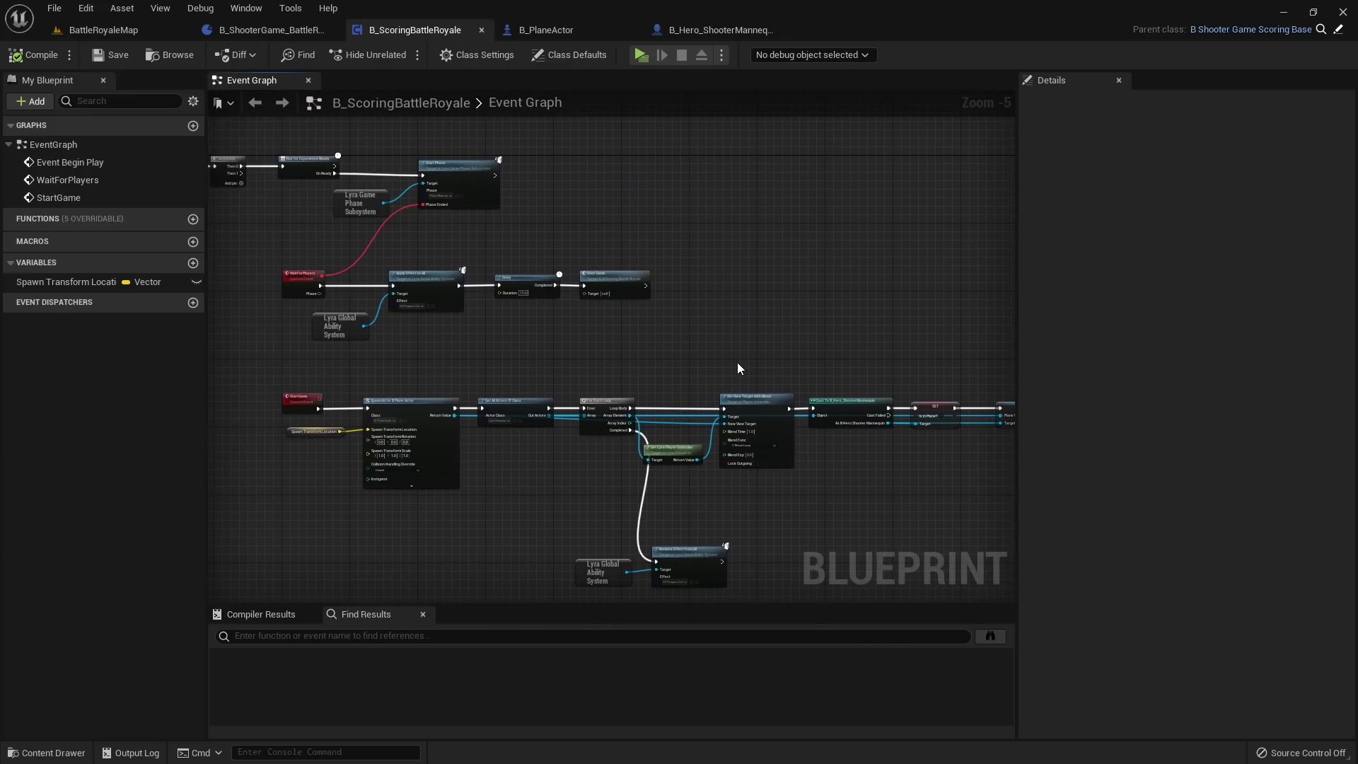
{"action": "right_click_drag", "start_coordinate": [742, 478], "coordinate": [547, 451]}
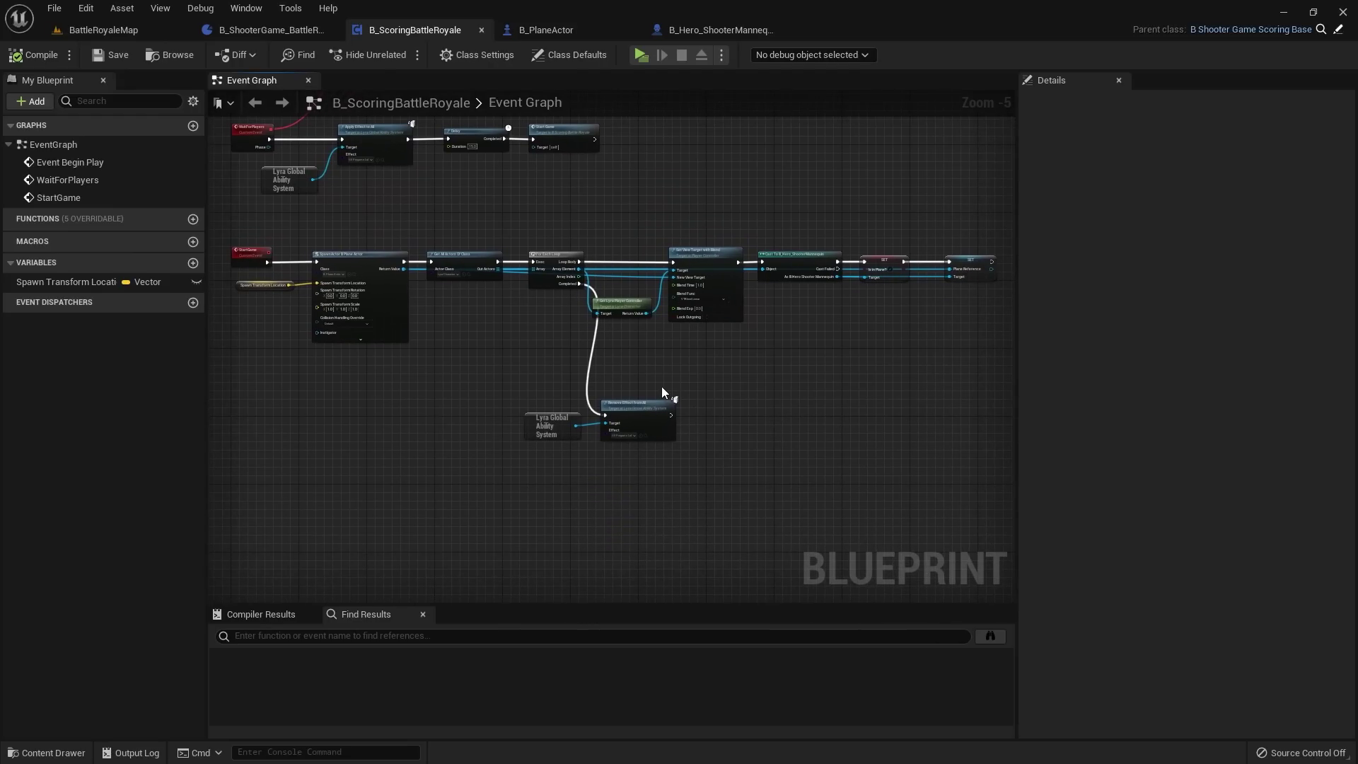
{"action": "scroll", "coordinate": [664, 389], "scroll_direction": "up", "scroll_amount": 2}
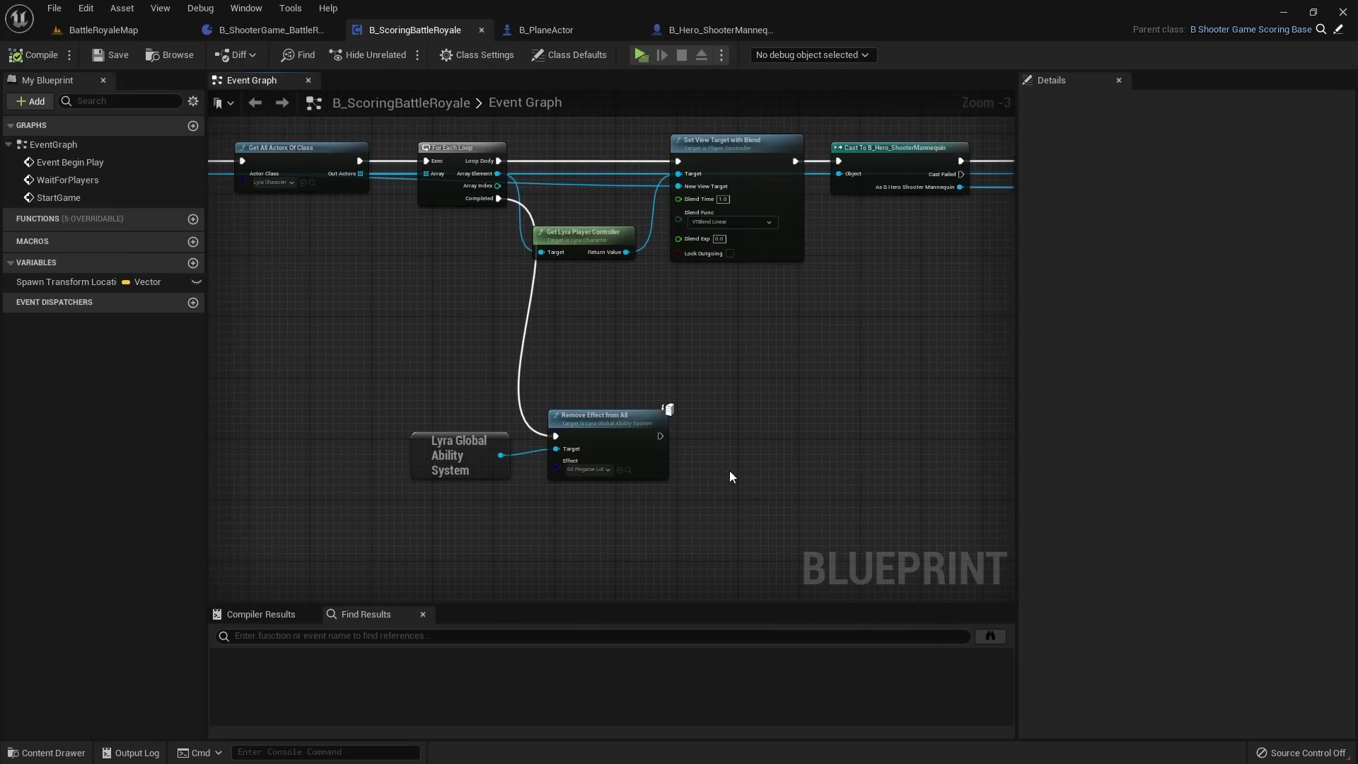
{"action": "scroll", "coordinate": [715, 455], "scroll_direction": "up", "scroll_amount": 2}
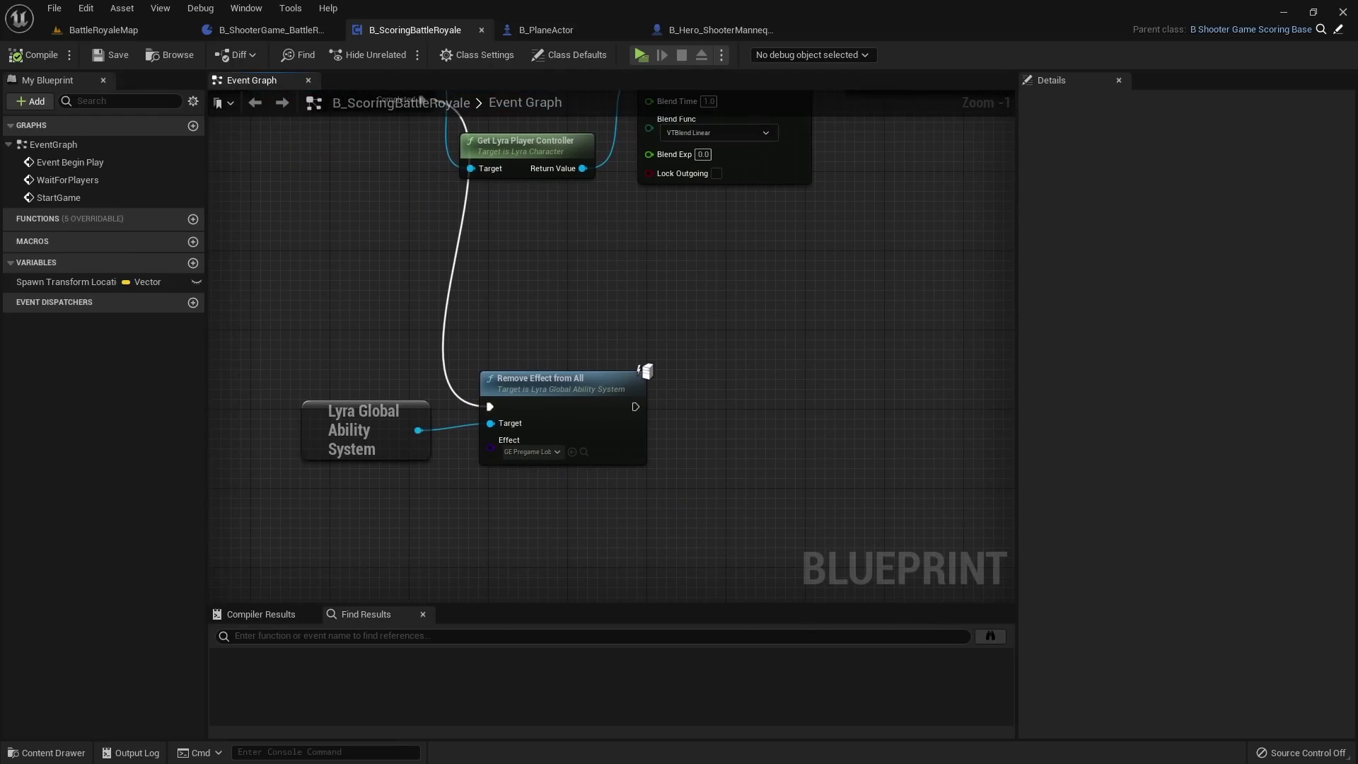
{"action": "right_click_drag", "start_coordinate": [826, 334], "coordinate": [710, 306]}
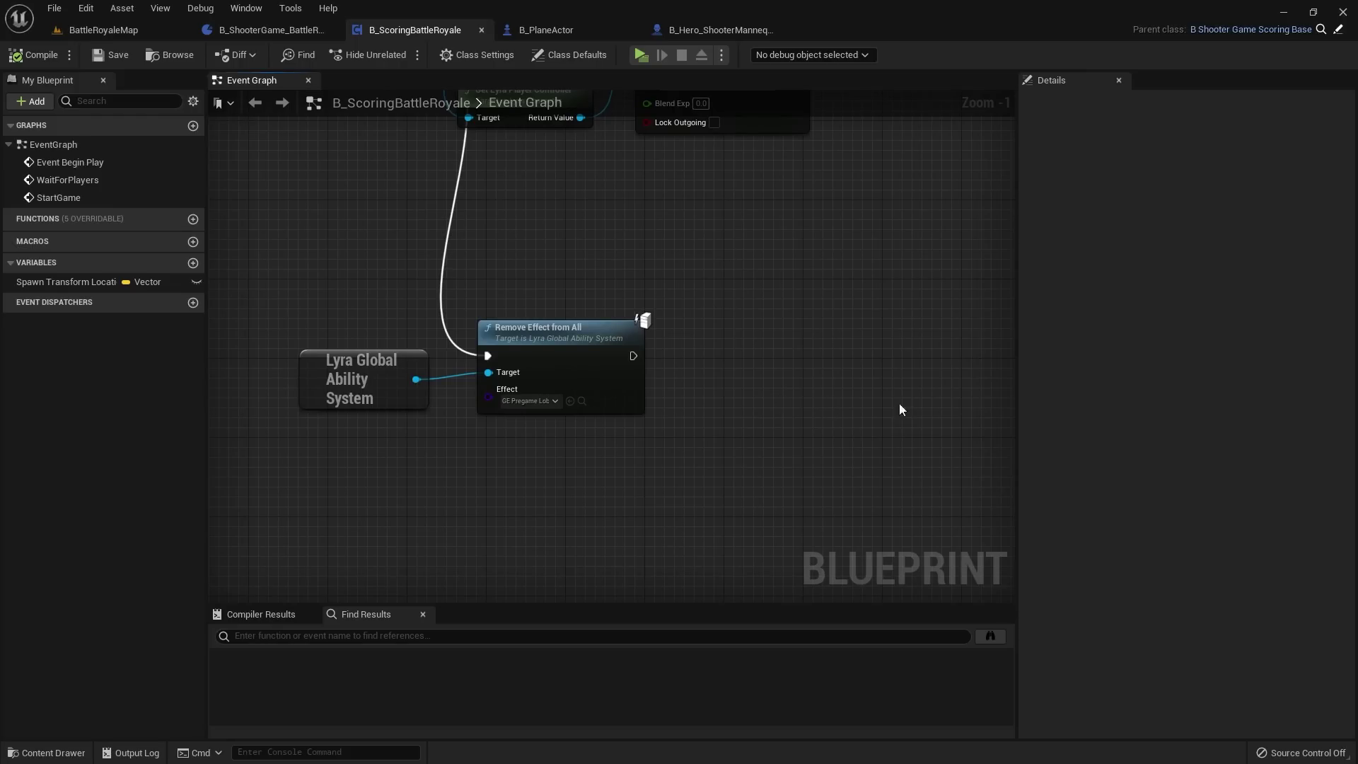
{"action": "scroll", "coordinate": [817, 304], "scroll_direction": "down", "scroll_amount": 2}
{"action": "right_click_drag", "start_coordinate": [817, 303], "coordinate": [888, 346]}
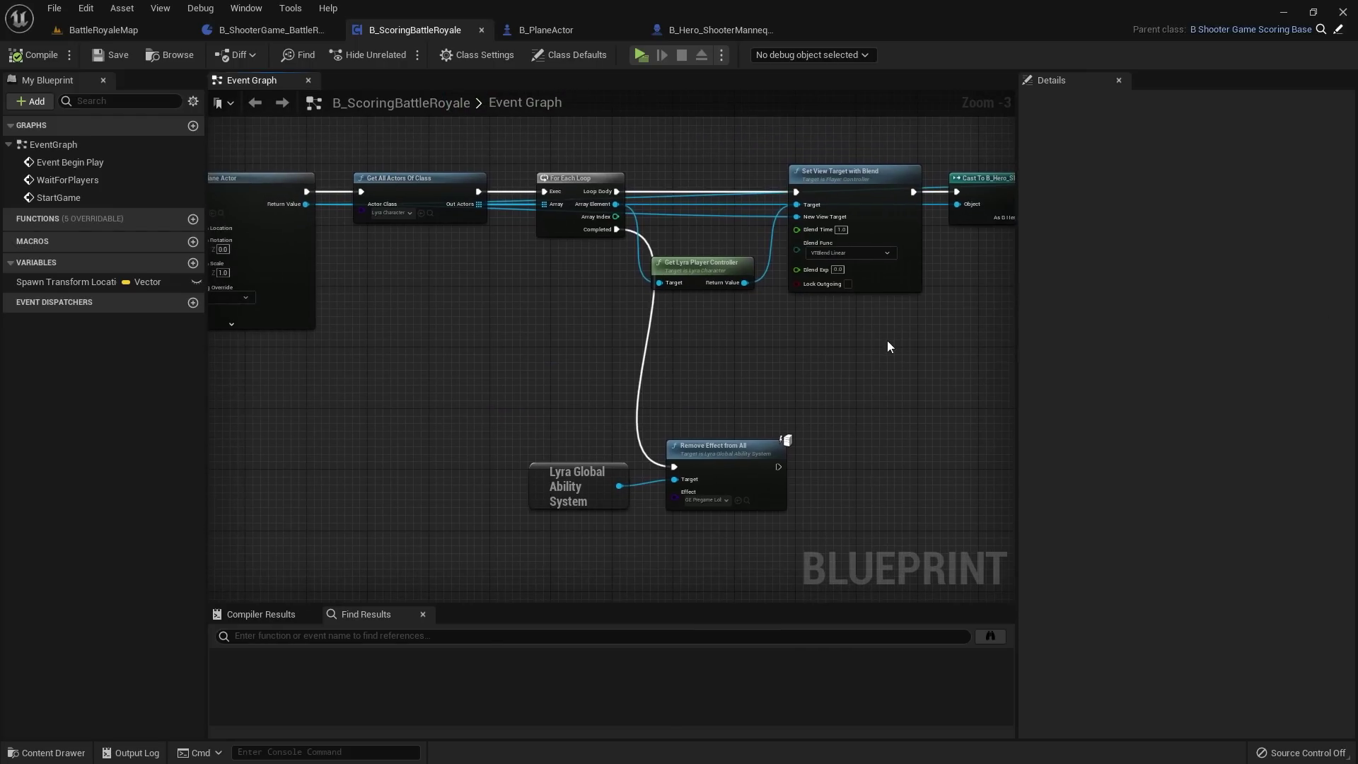
{"action": "scroll", "coordinate": [733, 311], "scroll_direction": "down", "scroll_amount": 1}
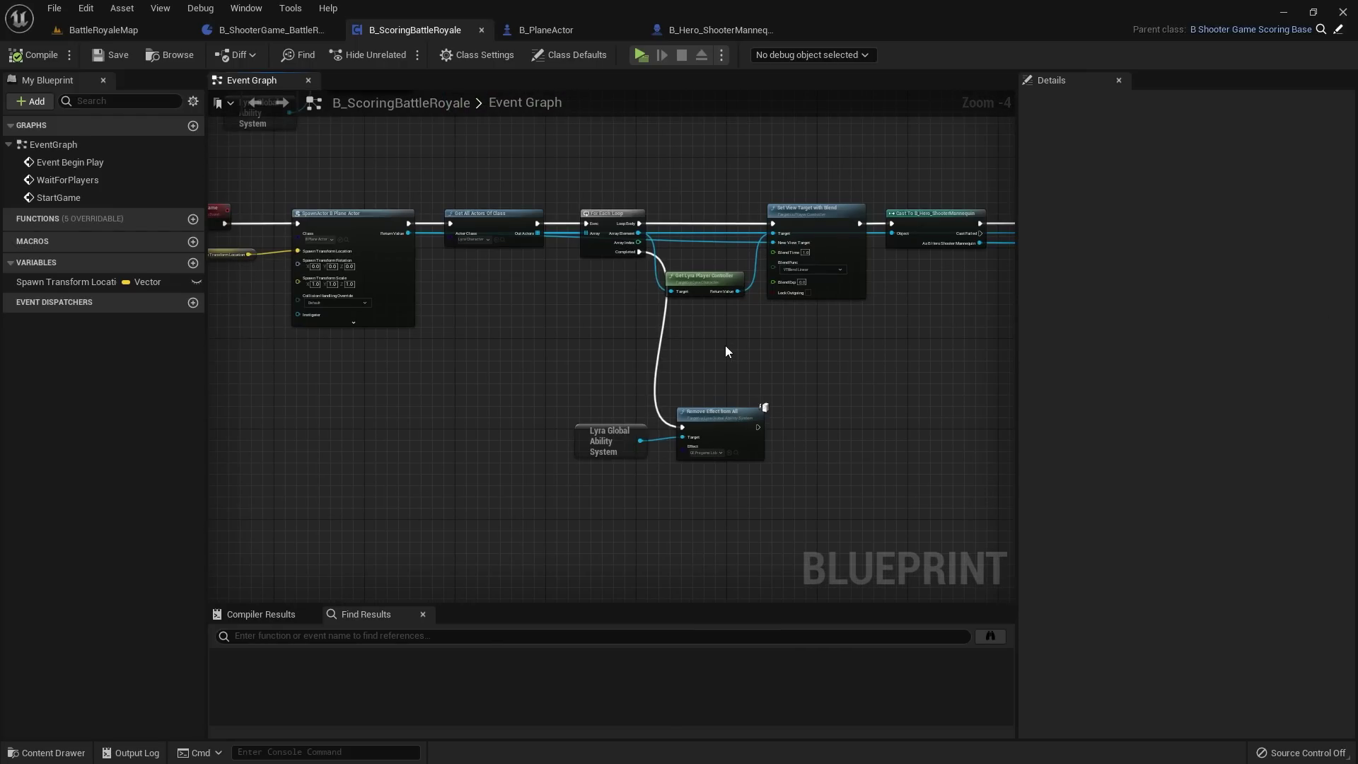
{"action": "right_click_drag", "start_coordinate": [751, 377], "coordinate": [778, 428]}
{"action": "scroll", "coordinate": [720, 444], "scroll_direction": "down", "scroll_amount": 2}
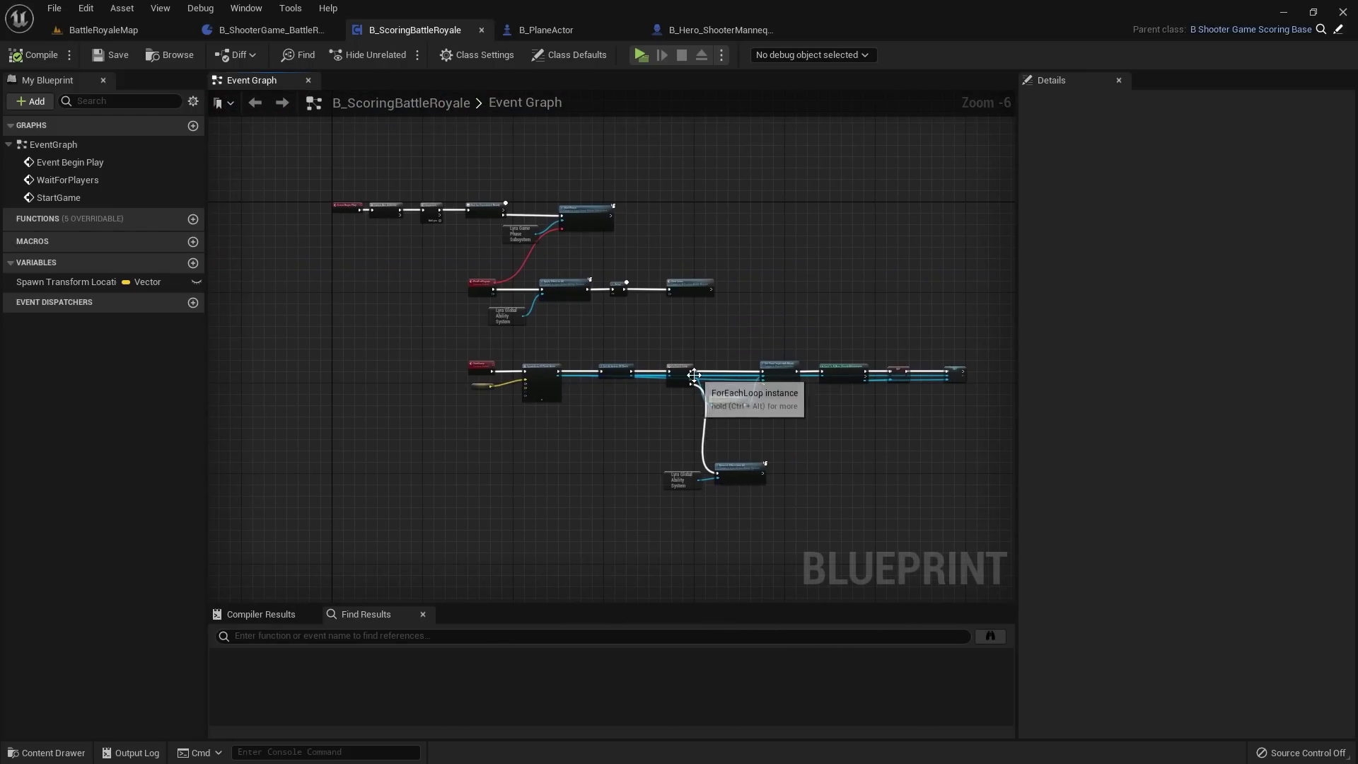
Step: Break the link between the Sequence node's Then 0 output and Wait for Experience Ready in the Event Begin Play chain
{"action": "scroll", "coordinate": [574, 226], "scroll_direction": "up", "scroll_amount": 3}
{"action": "right_click_drag", "start_coordinate": [512, 215], "coordinate": [694, 354]}
{"action": "right_click_drag", "start_coordinate": [419, 387], "coordinate": [682, 393]}
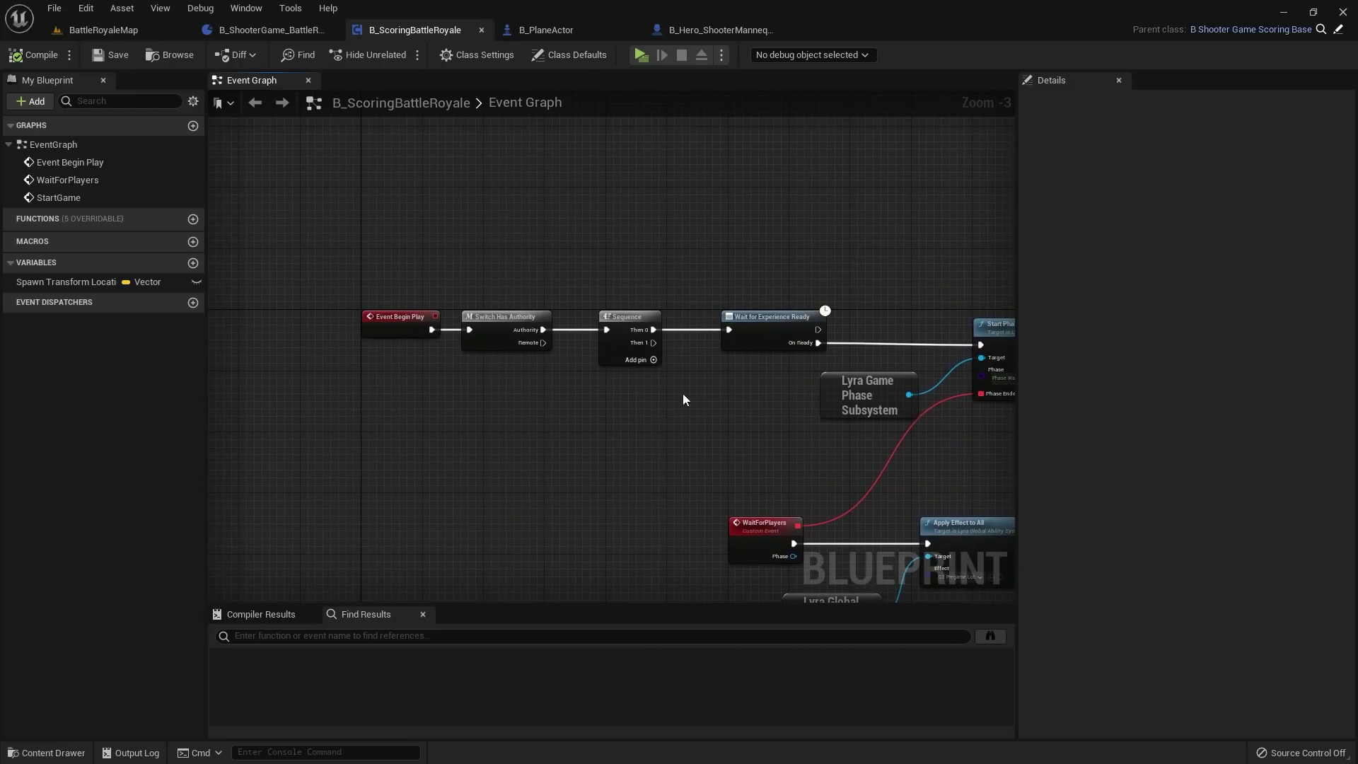
{"action": "scroll", "coordinate": [541, 290], "scroll_direction": "up", "scroll_amount": 3}
{"action": "left_click_drag", "start_coordinate": [321, 282], "coordinate": [672, 415]}
{"action": "right_click_drag", "start_coordinate": [556, 327], "coordinate": [555, 389]}
{"action": "left_click", "coordinate": [736, 391]}
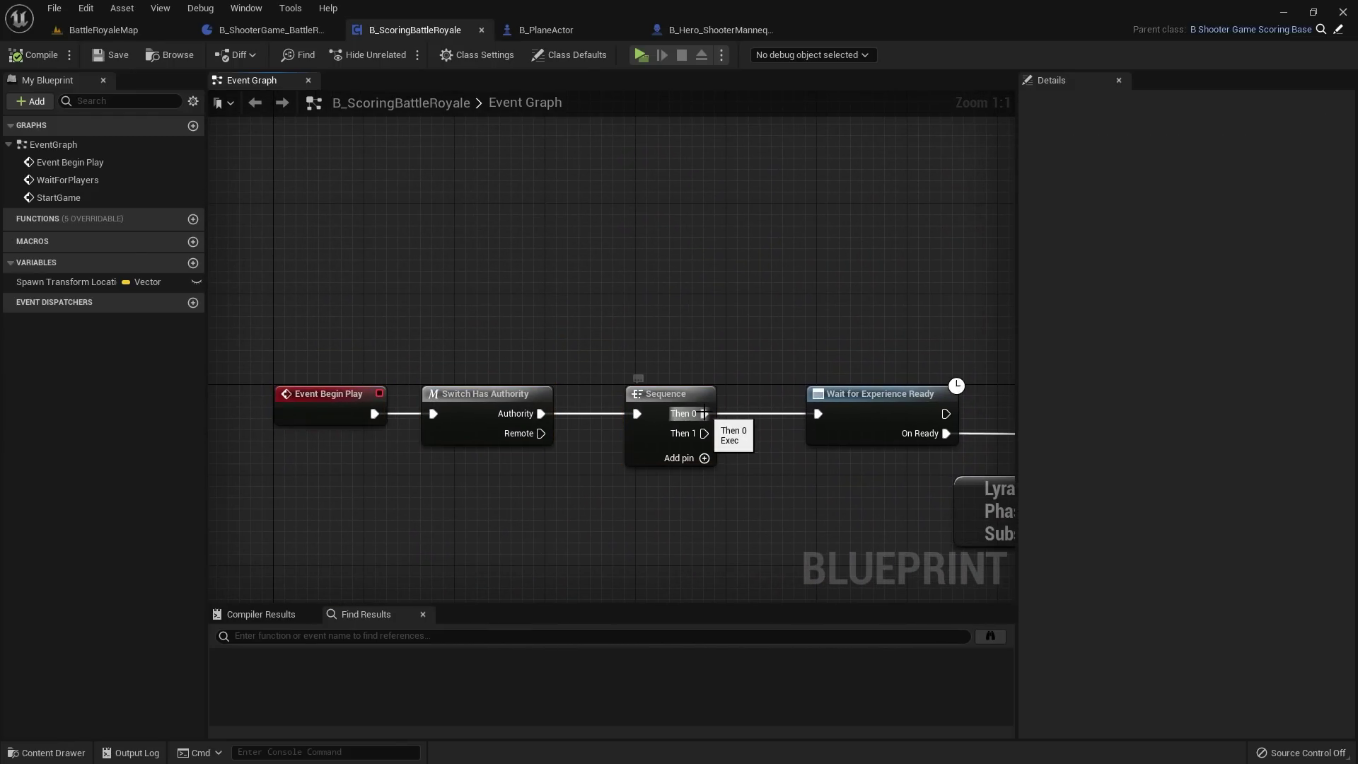
{"action": "left_click", "coordinate": [702, 413], "text": "alt"}
Step: Move Event Begin Play, Switch Has Authority and Sequence up, and connect Sequence's Then 1 output to Wait for Experience Ready
{"action": "left_click_drag", "start_coordinate": [349, 306], "coordinate": [969, 453]}
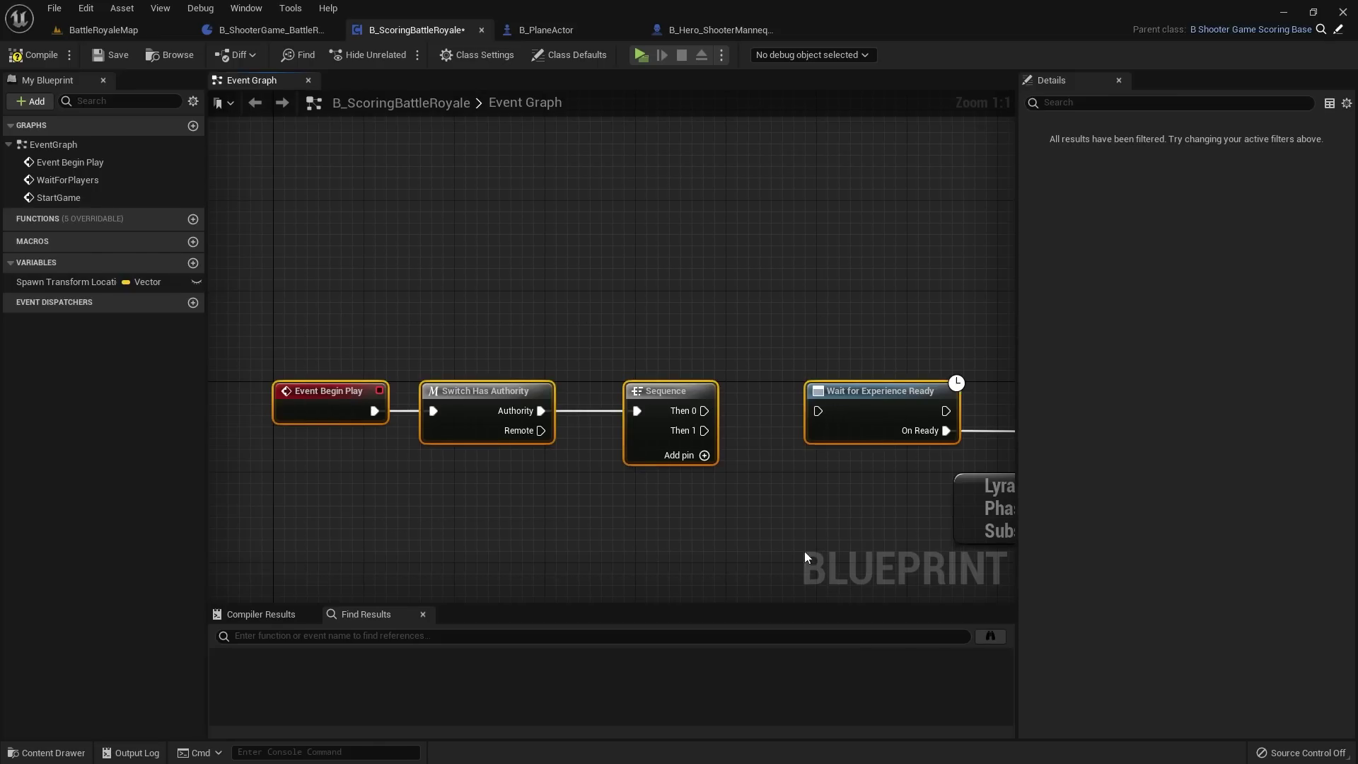
{"action": "left_click_drag", "start_coordinate": [272, 340], "coordinate": [652, 375]}
{"action": "left_click", "coordinate": [769, 393]}
{"action": "right_click_drag", "start_coordinate": [769, 393], "coordinate": [594, 389]}
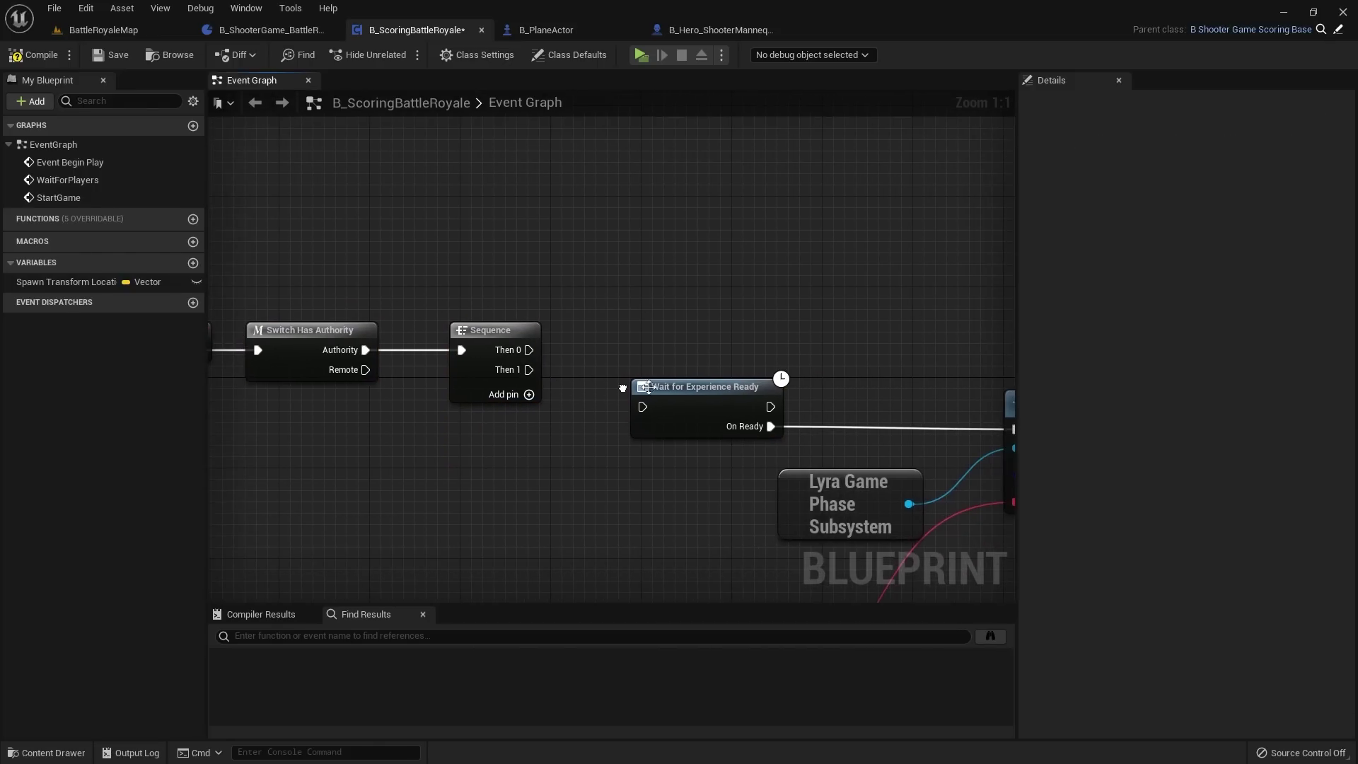
{"action": "left_click_drag", "start_coordinate": [529, 368], "coordinate": [649, 403]}
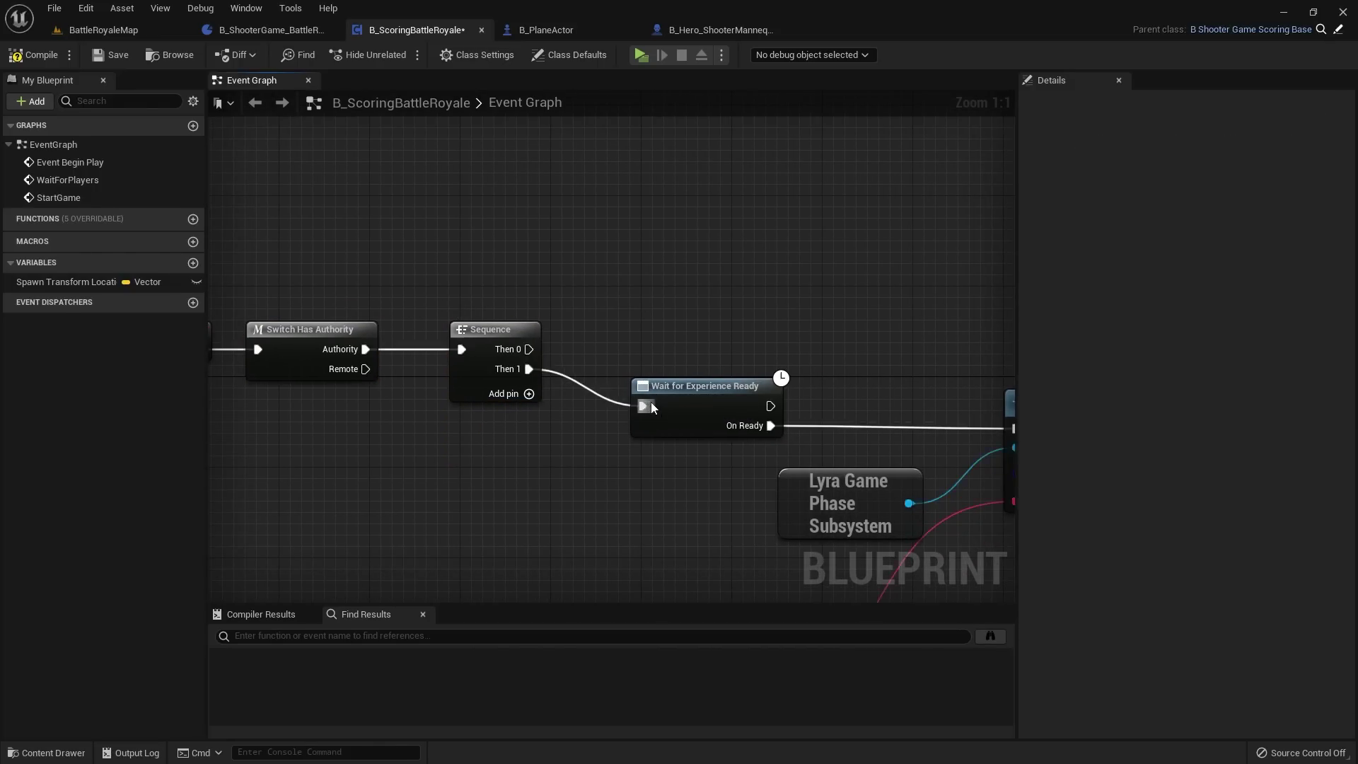
Step: Raise the Event Begin Play, Switch Has Authority and Sequence nodes well above Wait for Experience Ready and save the blueprint
{"action": "scroll", "coordinate": [614, 385], "scroll_direction": "down", "scroll_amount": 2}
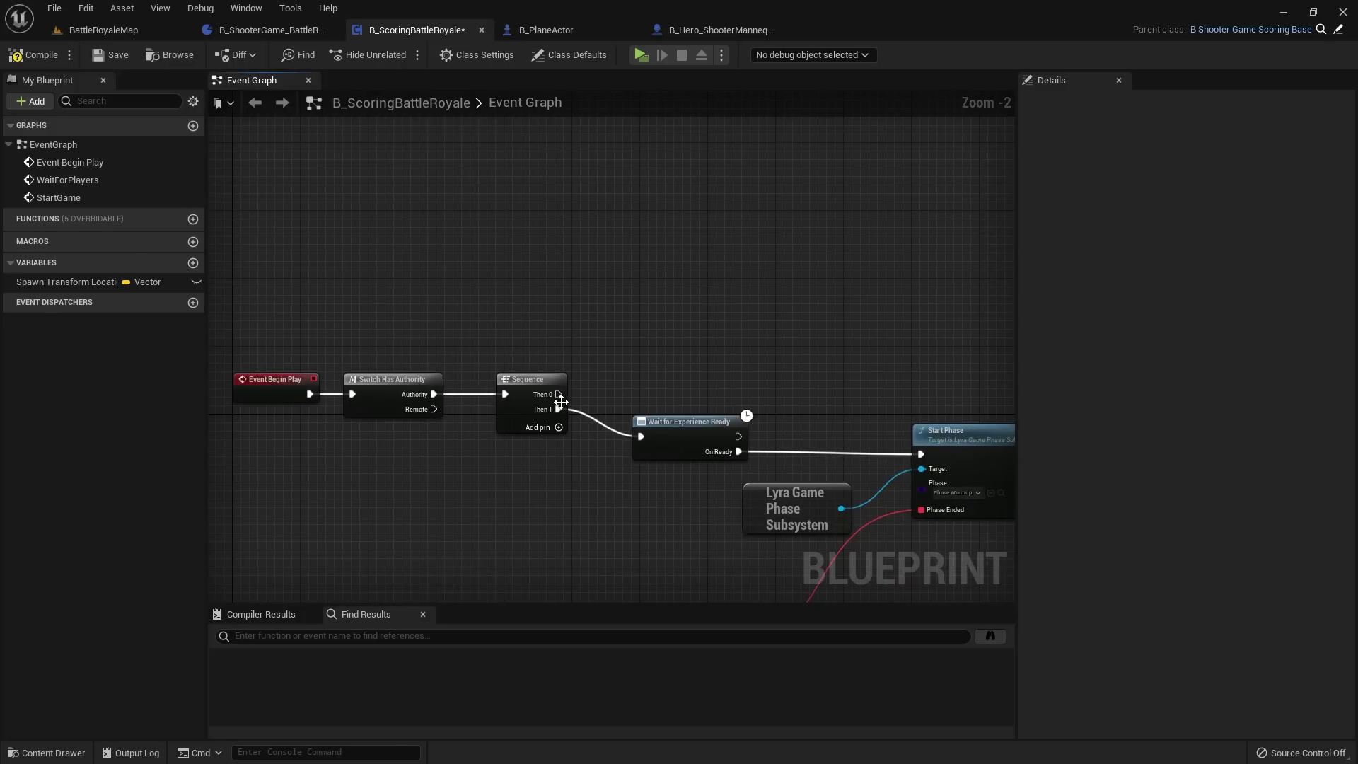
{"action": "right_click_drag", "start_coordinate": [688, 355], "coordinate": [707, 430]}
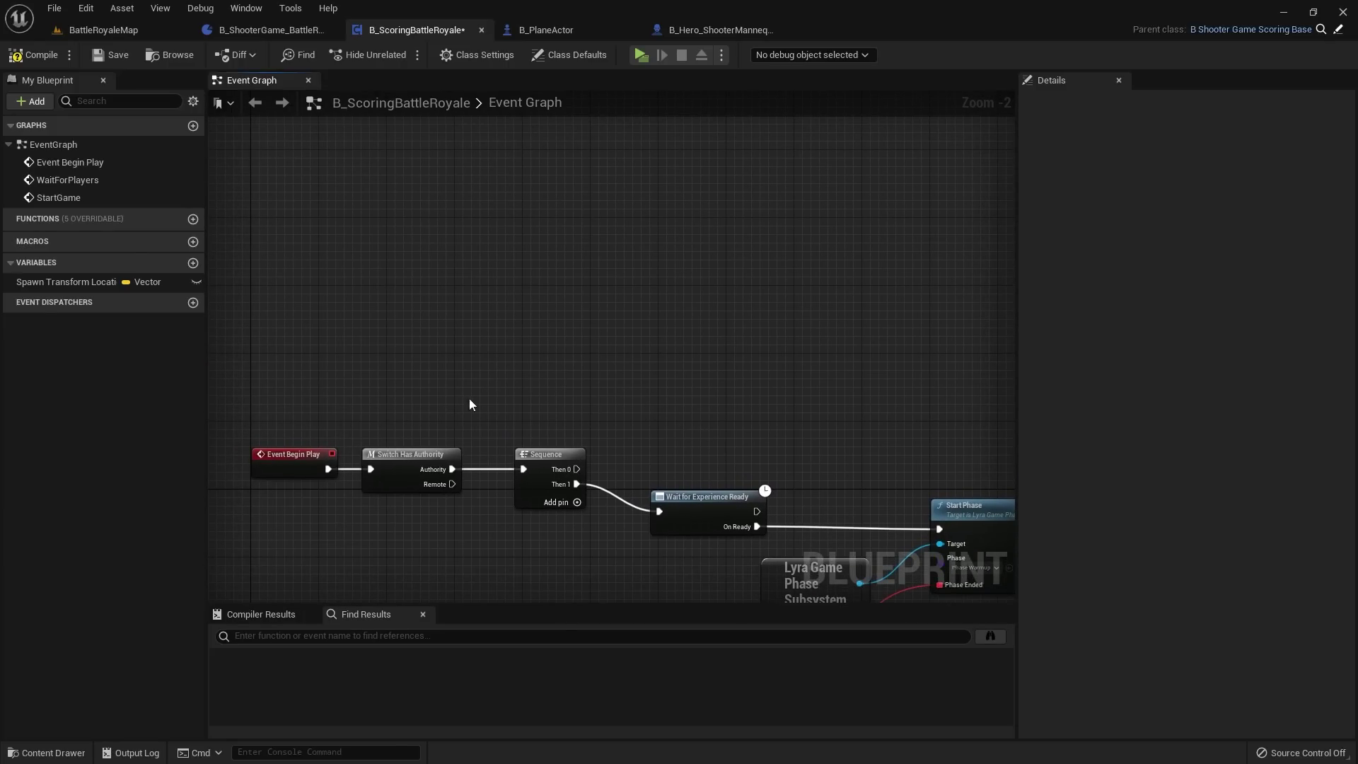
{"action": "scroll", "coordinate": [289, 391], "scroll_direction": "down", "scroll_amount": 1}
{"action": "right_click_drag", "start_coordinate": [289, 390], "coordinate": [435, 248]}
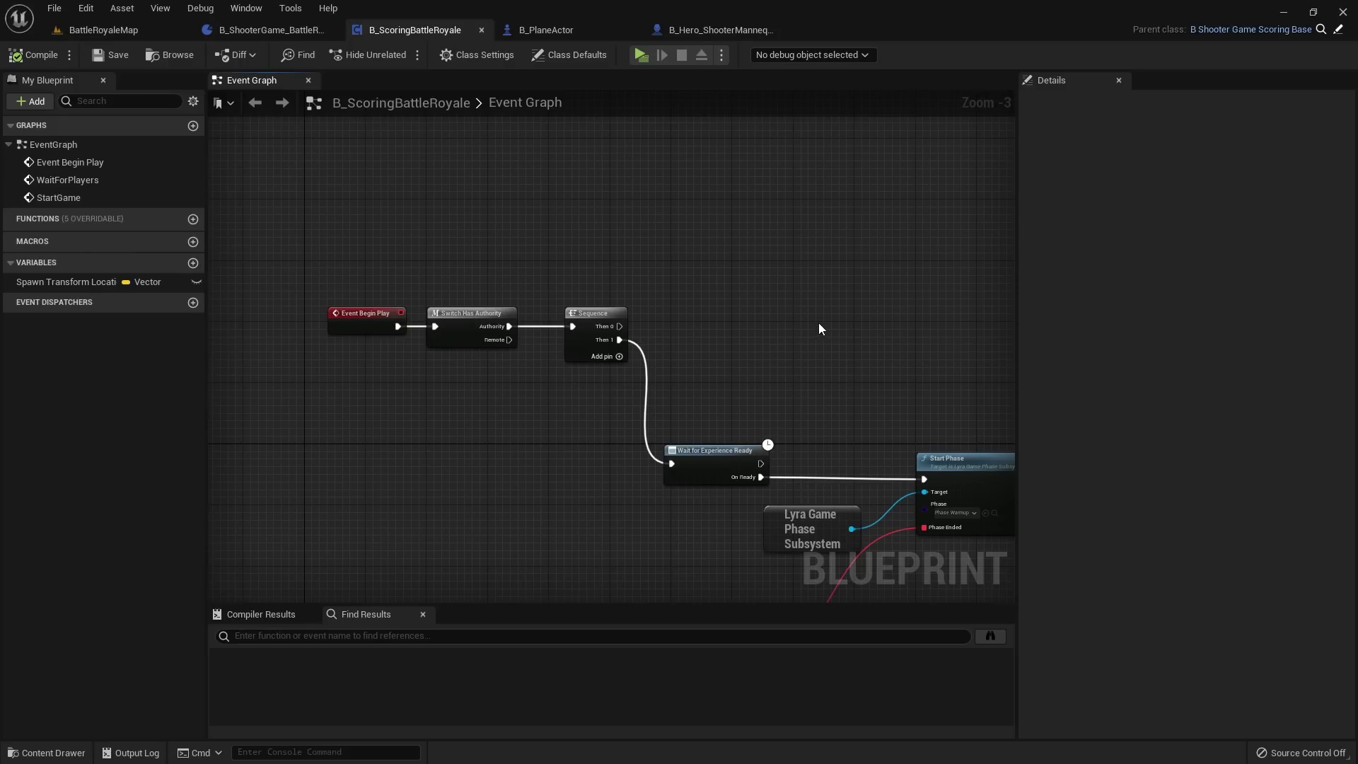
Step: Add a Listen for Gameplay Messages node fed by the Sequence node's Then 0 output, above Wait for Experience Ready
{"action": "right_click_drag", "start_coordinate": [819, 328], "coordinate": [728, 310]}
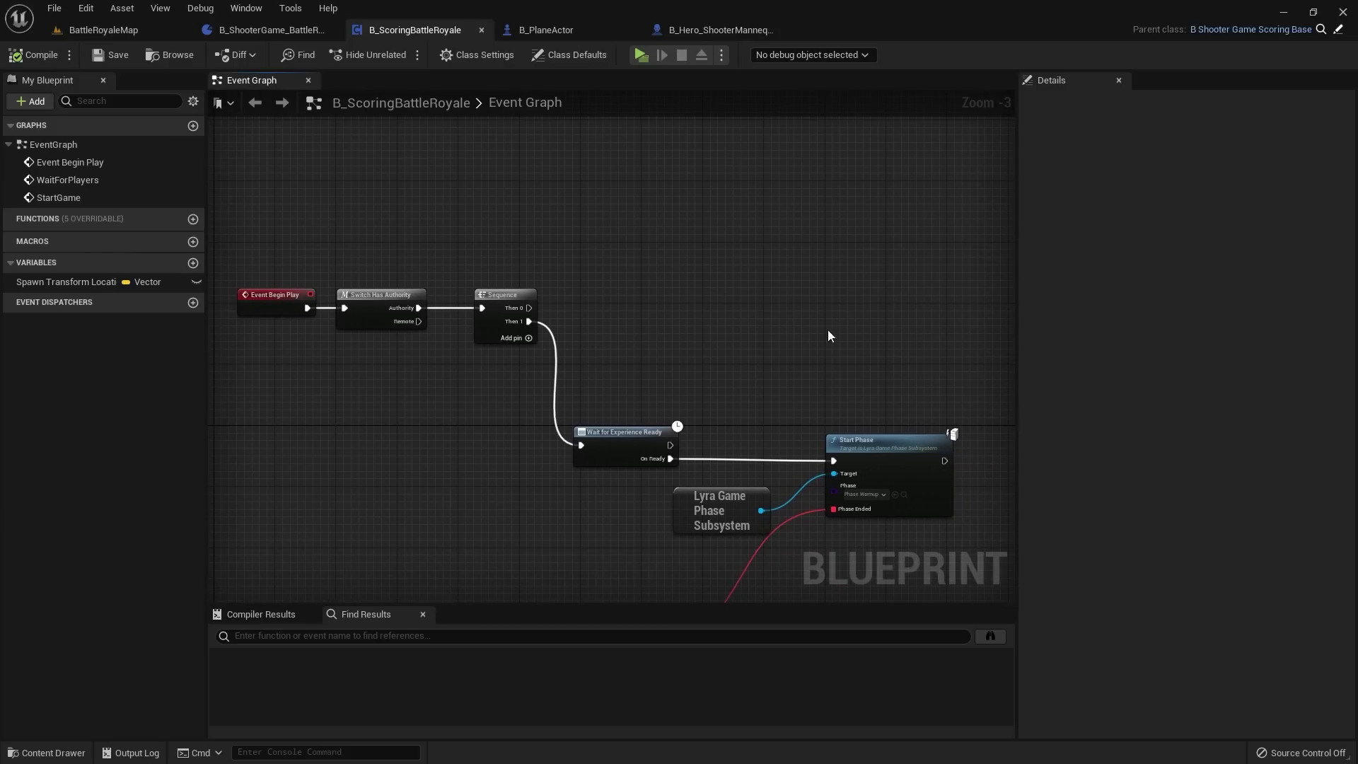
{"action": "scroll", "coordinate": [589, 363], "scroll_direction": "up", "scroll_amount": 3}
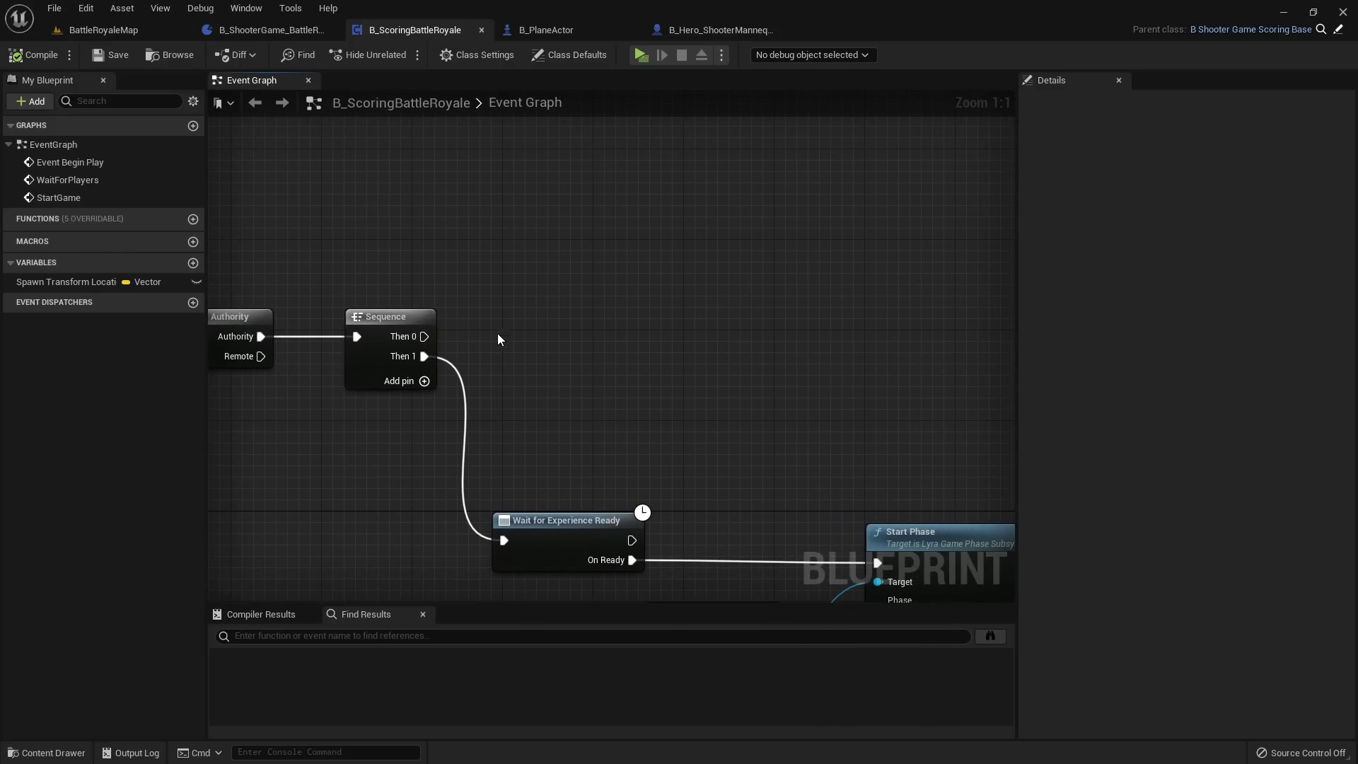
{"action": "left_click_drag", "start_coordinate": [425, 337], "coordinate": [575, 321]}
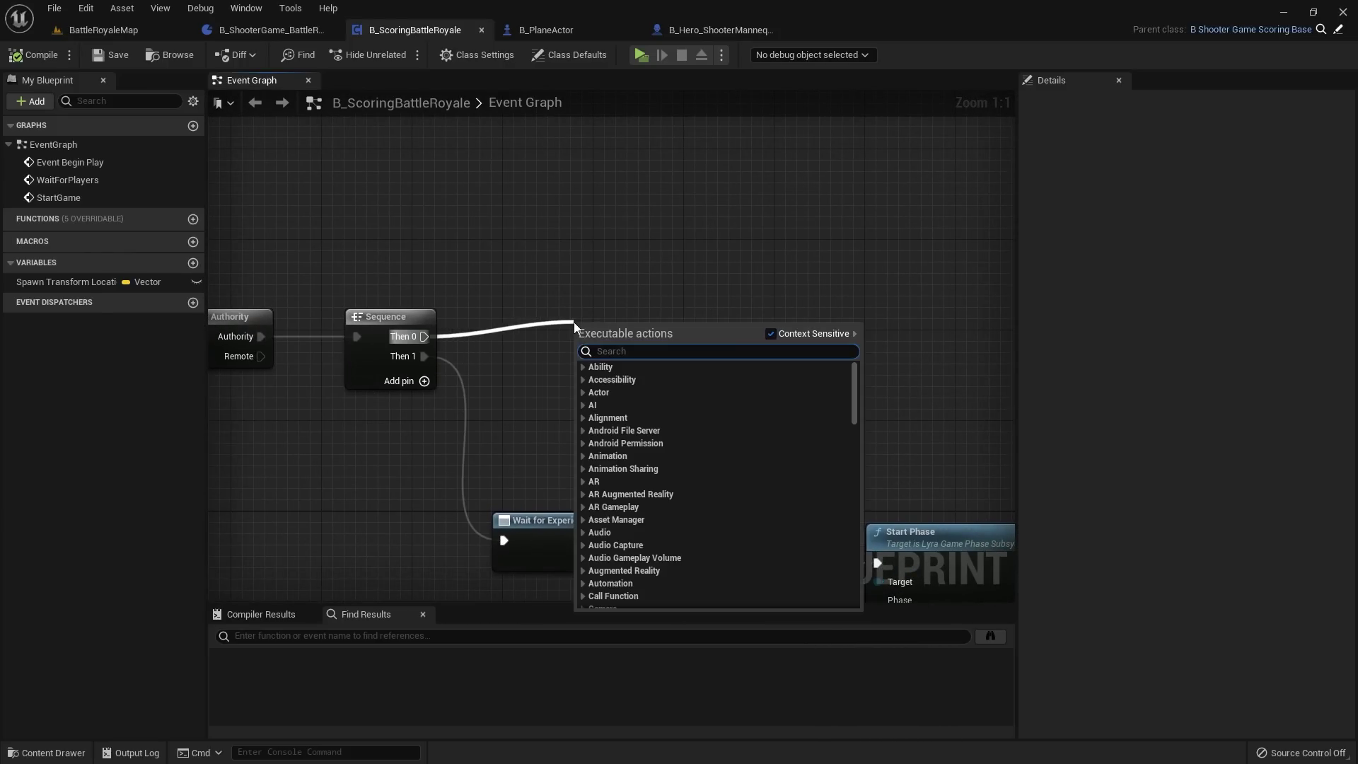
{"action": "type", "text": "listen for gam"}
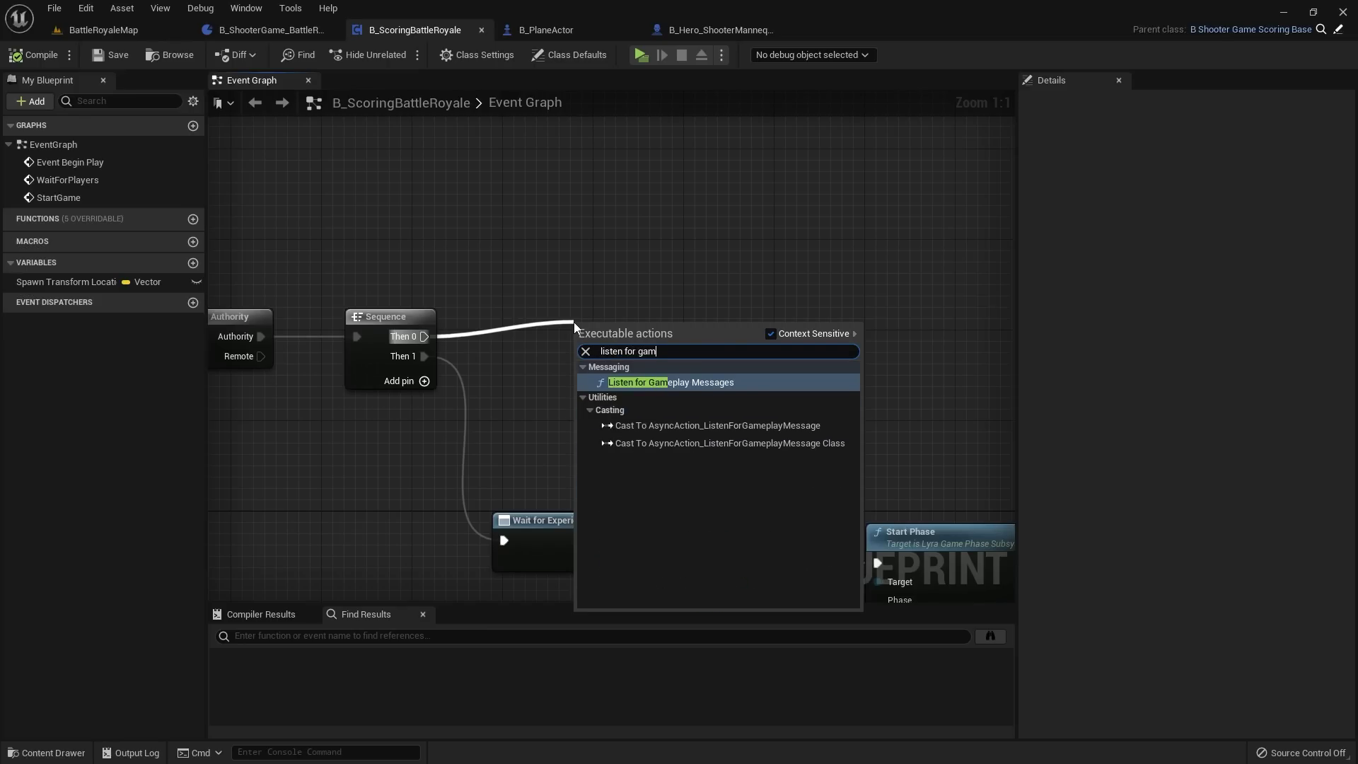
{"action": "key", "text": "Return"}
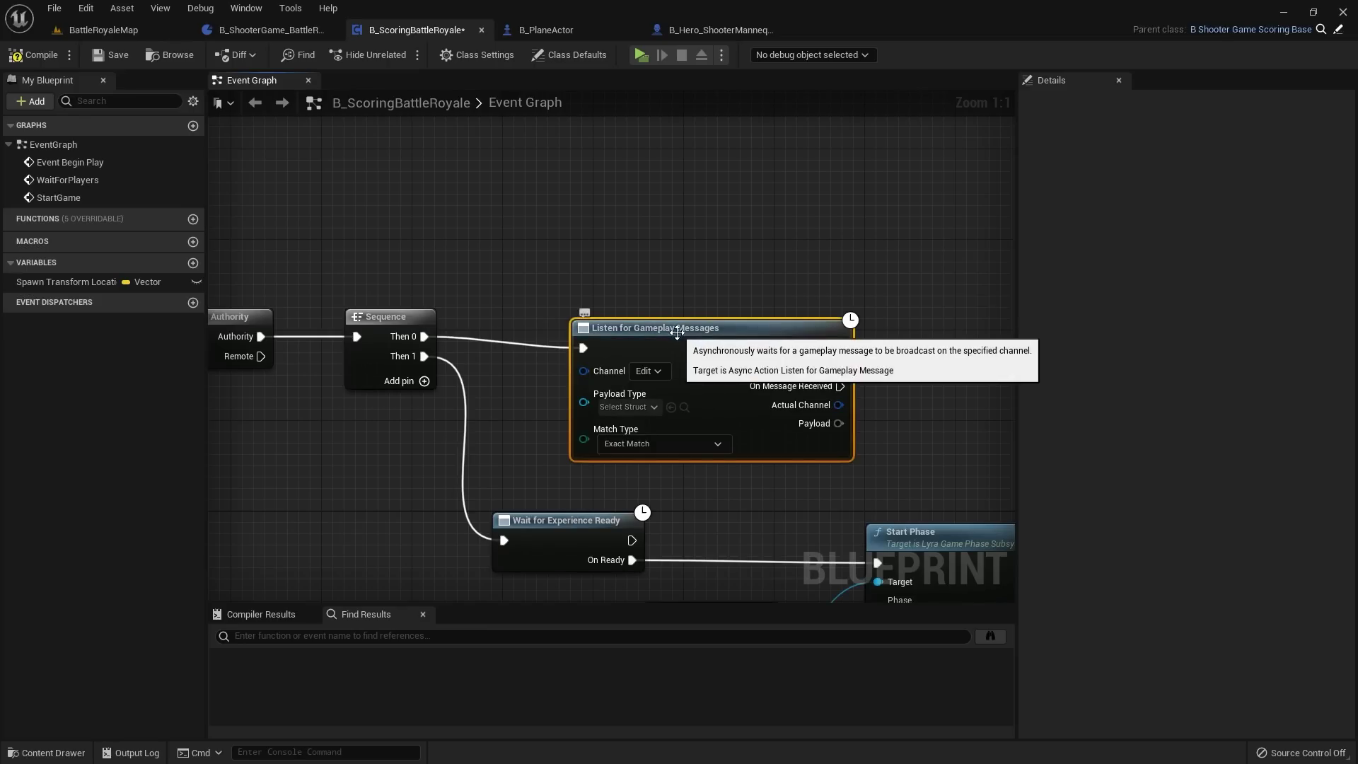
{"action": "right_click_drag", "start_coordinate": [655, 204], "coordinate": [627, 271]}
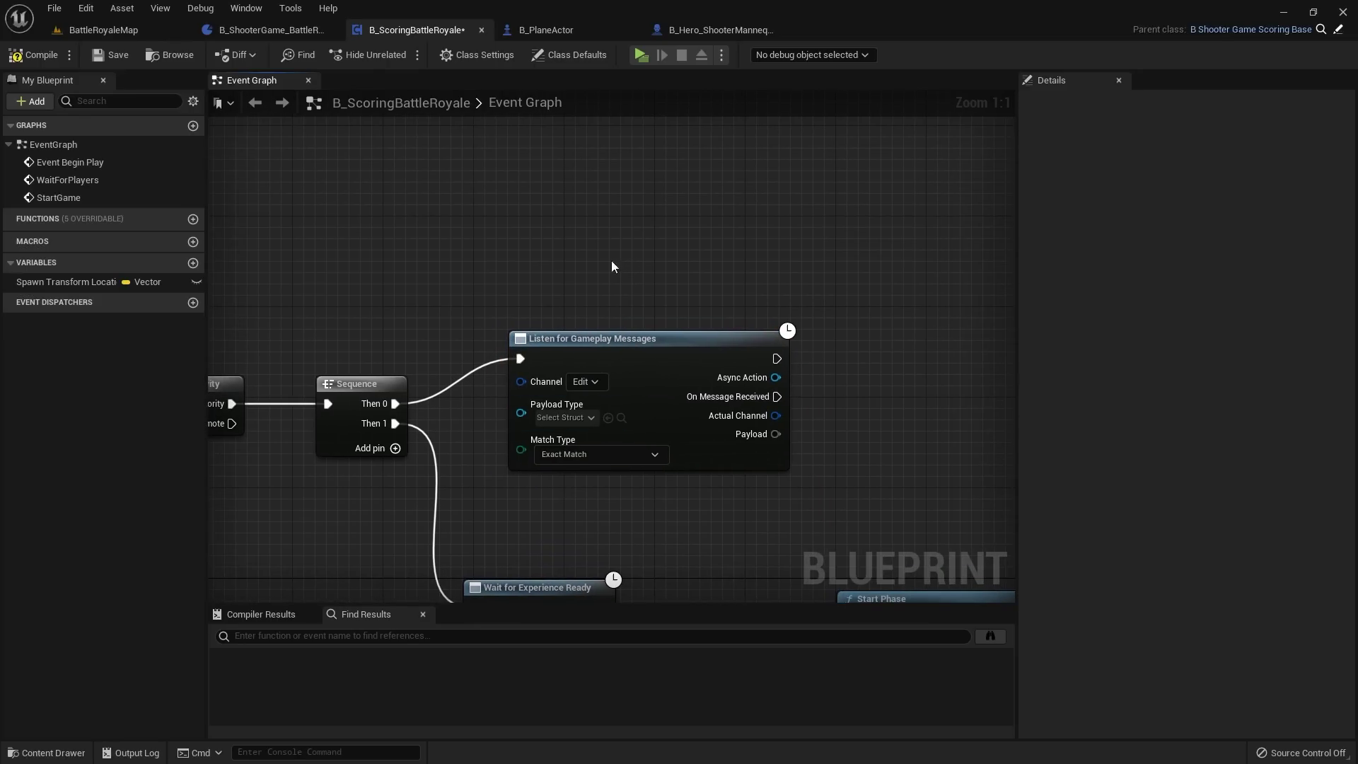
{"action": "left_click_drag", "start_coordinate": [491, 237], "coordinate": [842, 489]}
{"action": "right_click_drag", "start_coordinate": [839, 440], "coordinate": [740, 417]}
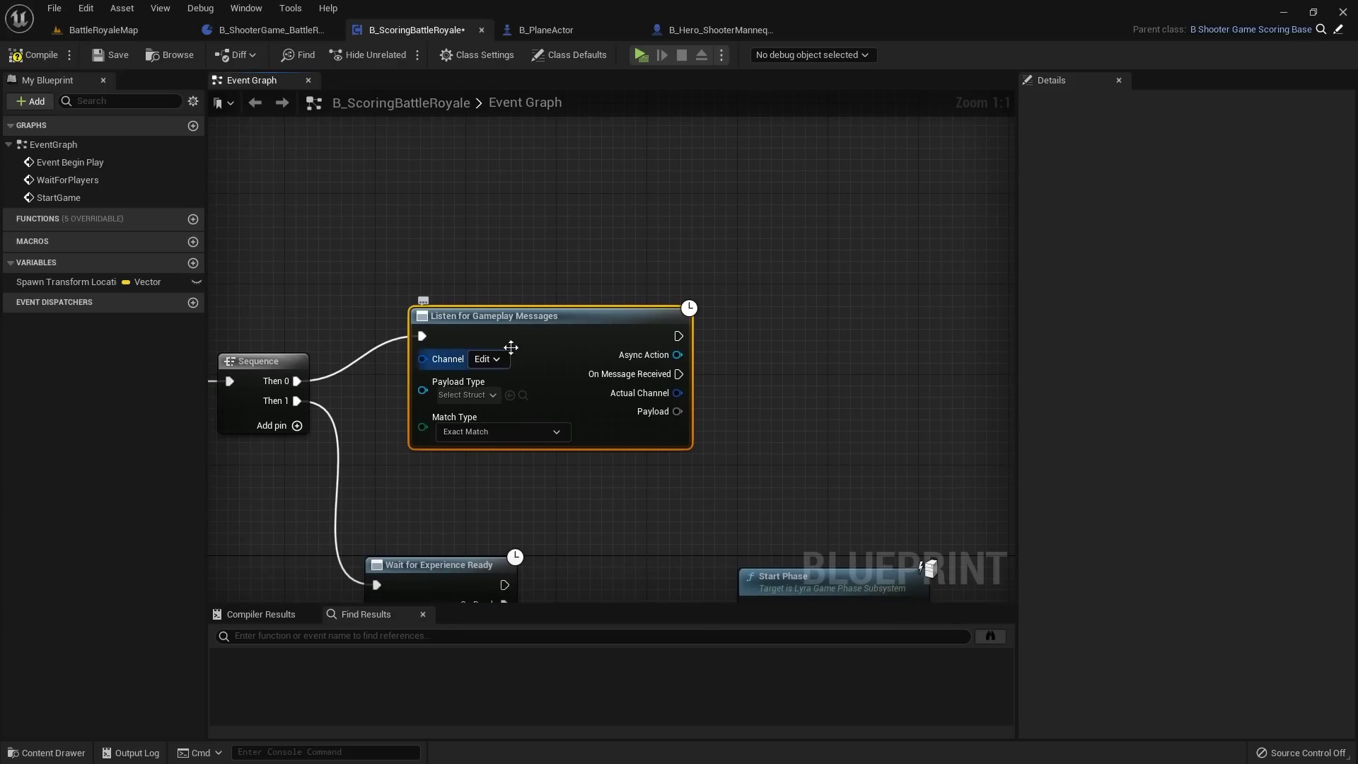
{"action": "right_click_drag", "start_coordinate": [624, 261], "coordinate": [554, 244]}
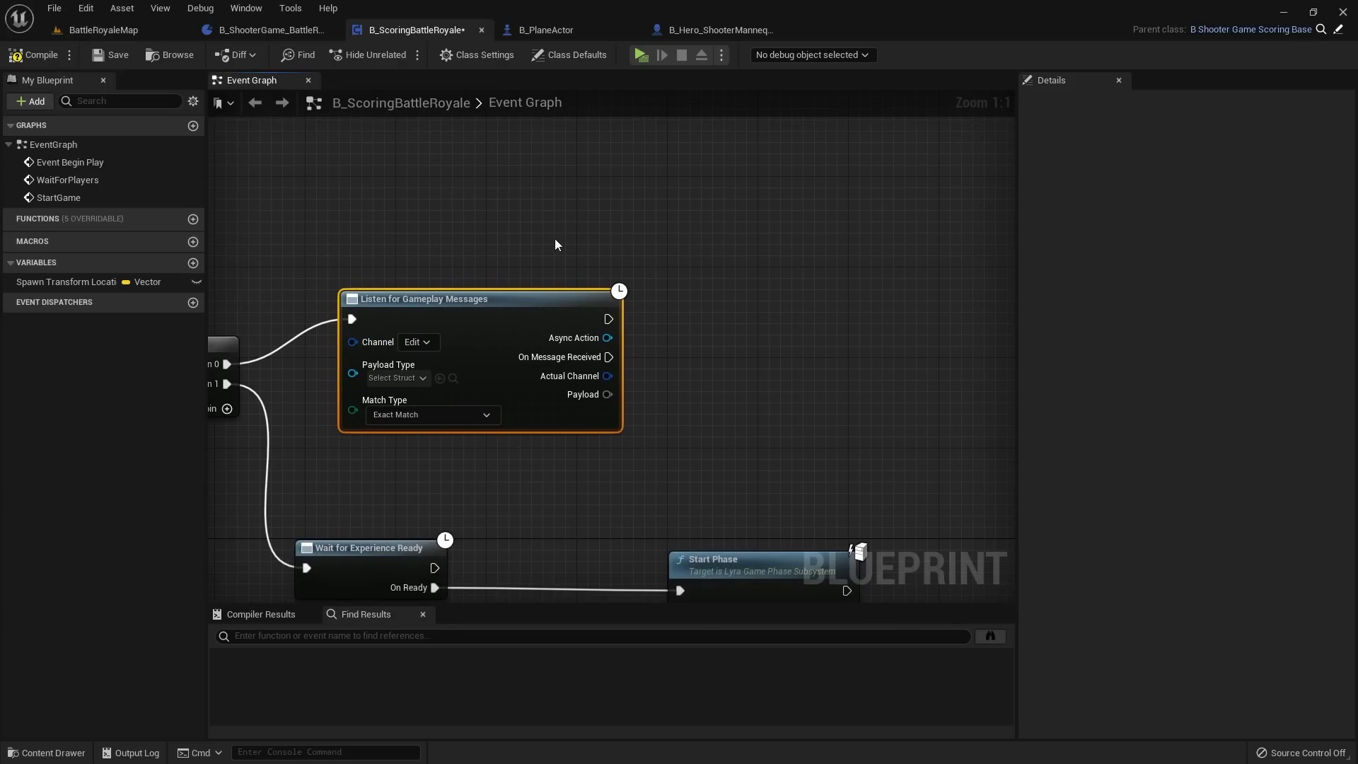
Step: Set the Listen for Gameplay Messages channel to the Lyra.Elimination.Message tag
{"action": "left_click", "coordinate": [417, 342]}
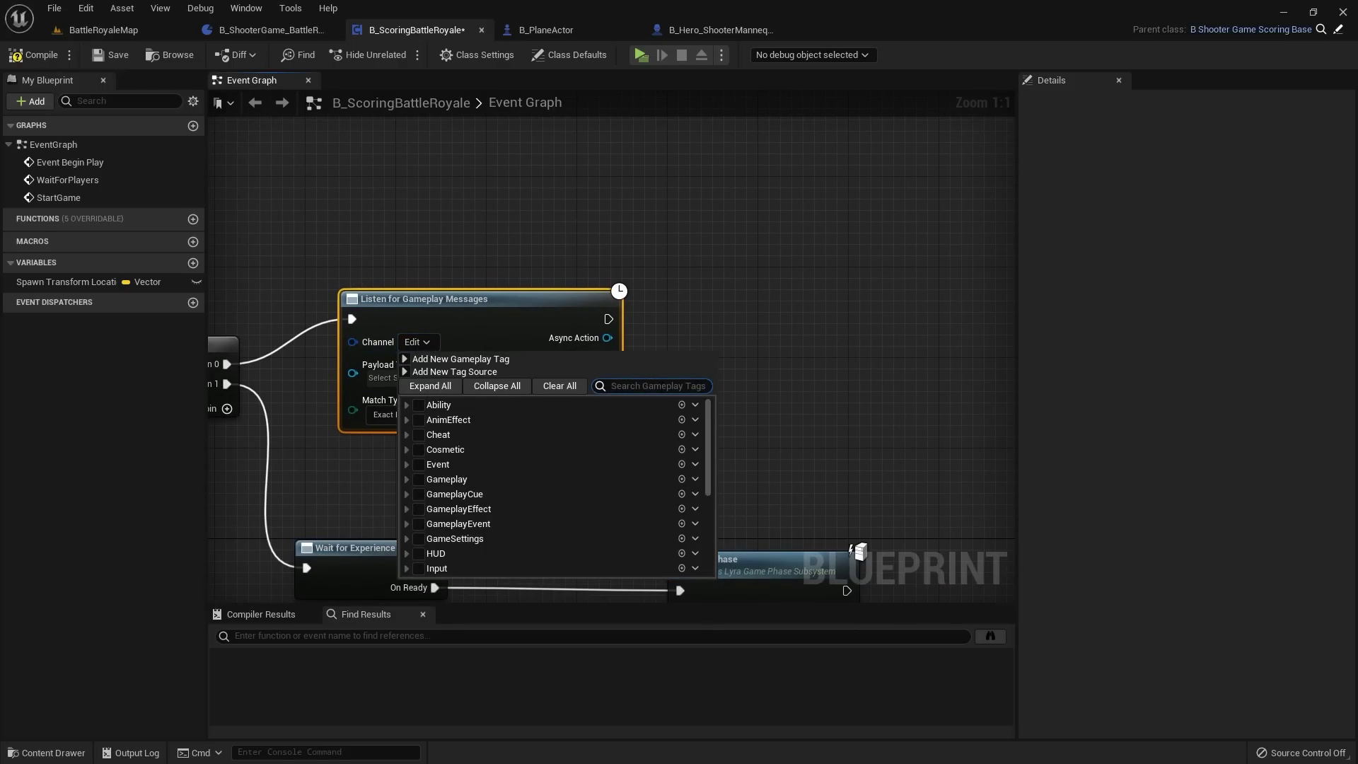
{"action": "type", "text": "lyra"}
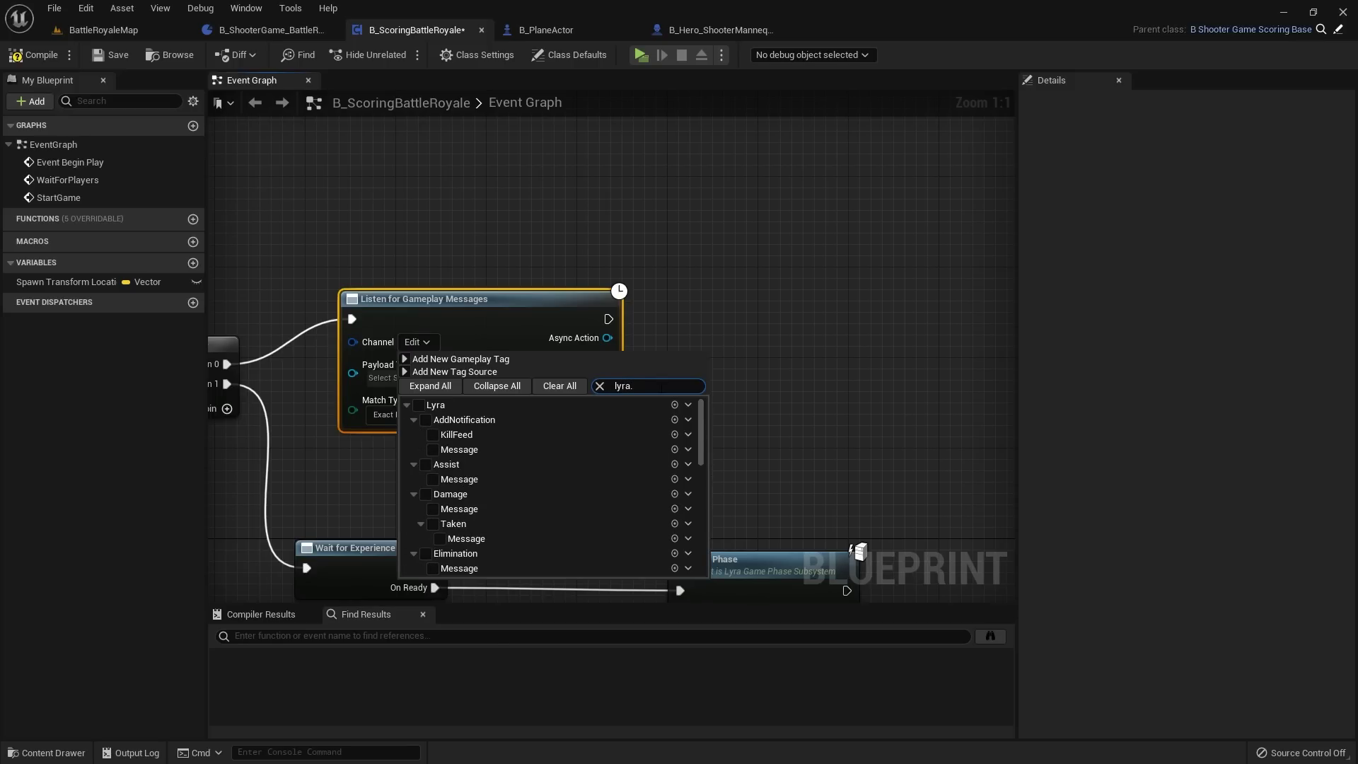
{"action": "type", "text": ".me"}
{"action": "key", "text": "BackSpace"}
{"action": "key", "text": "BackSpace"}
{"action": "type", "text": "elimin"}
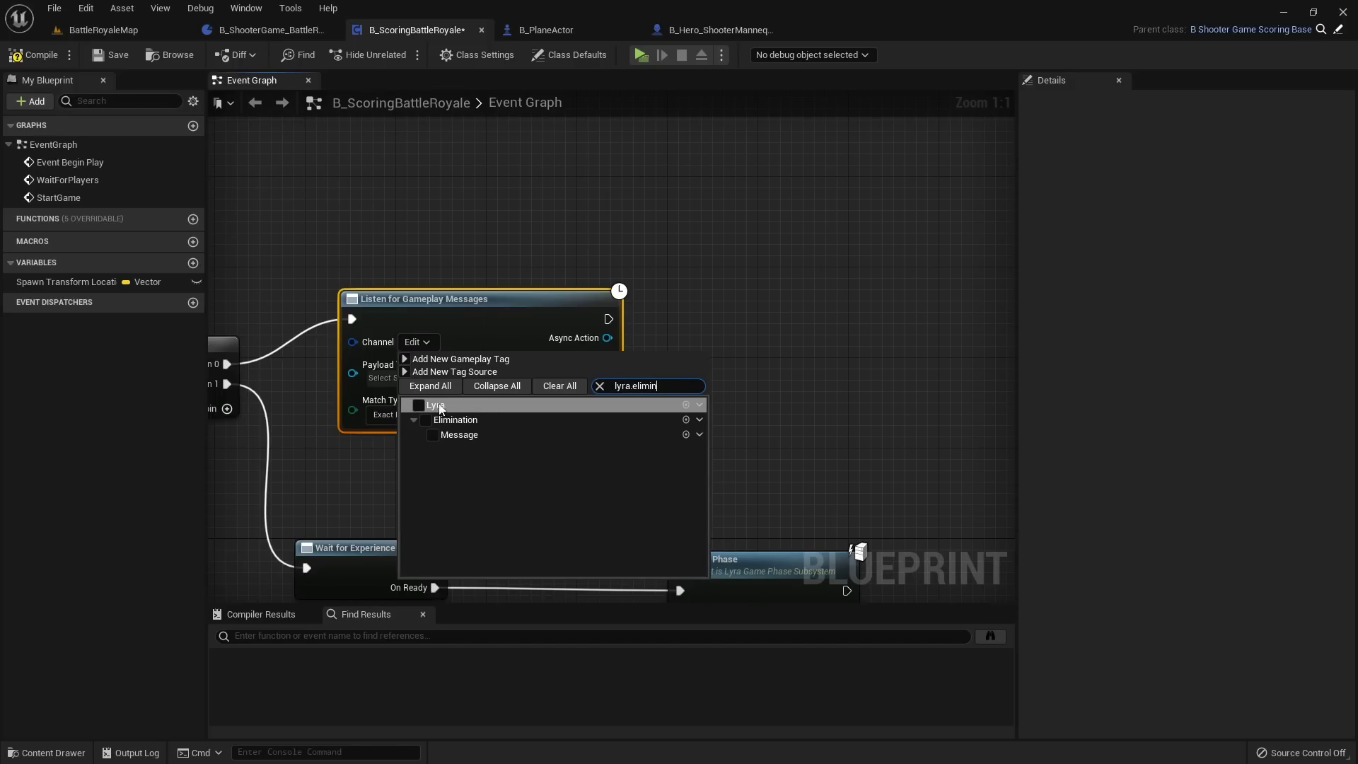
{"action": "left_click", "coordinate": [432, 434]}
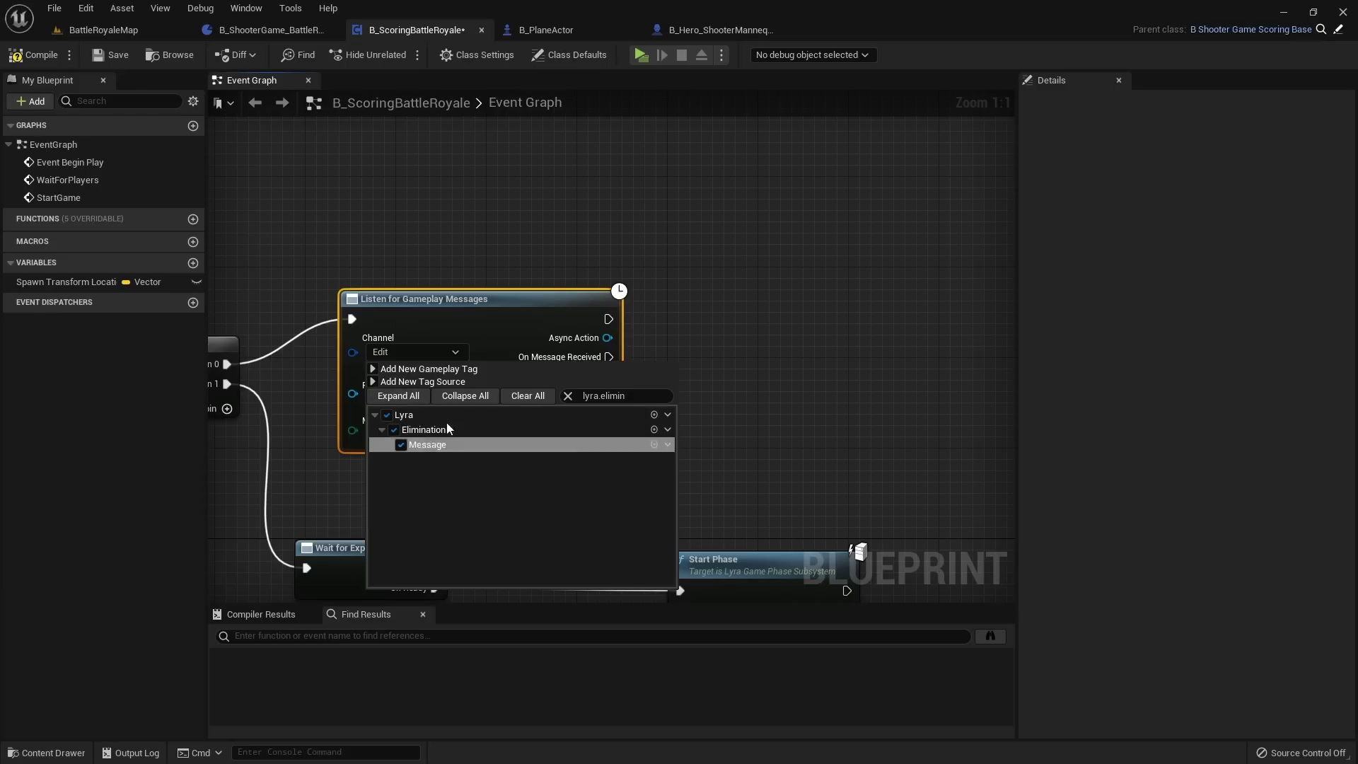
{"action": "right_click_drag", "start_coordinate": [447, 422], "coordinate": [539, 409]}
Step: Set the Listen for Gameplay Messages payload type to LyraVerbMessage and save the blueprint
{"action": "left_click", "coordinate": [494, 401]}
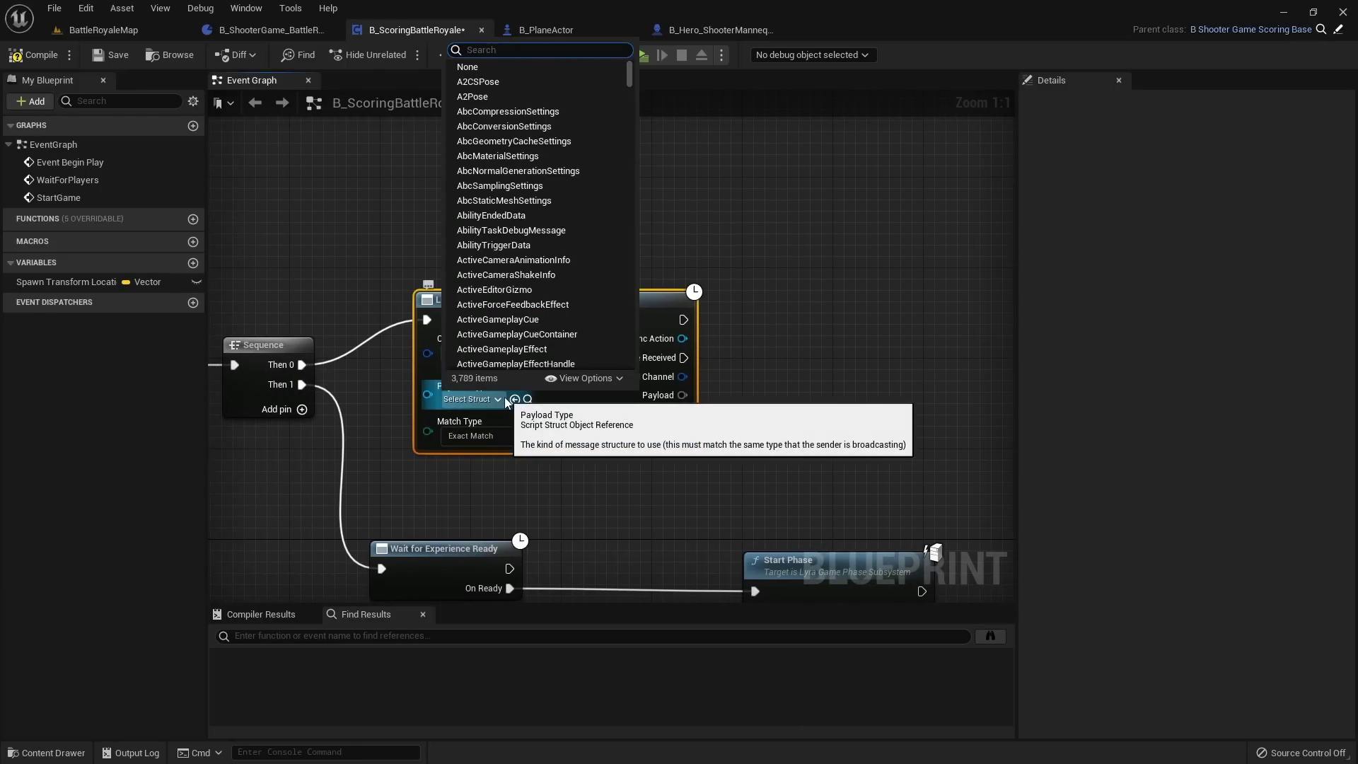
{"action": "type", "text": "lyra verb me"}
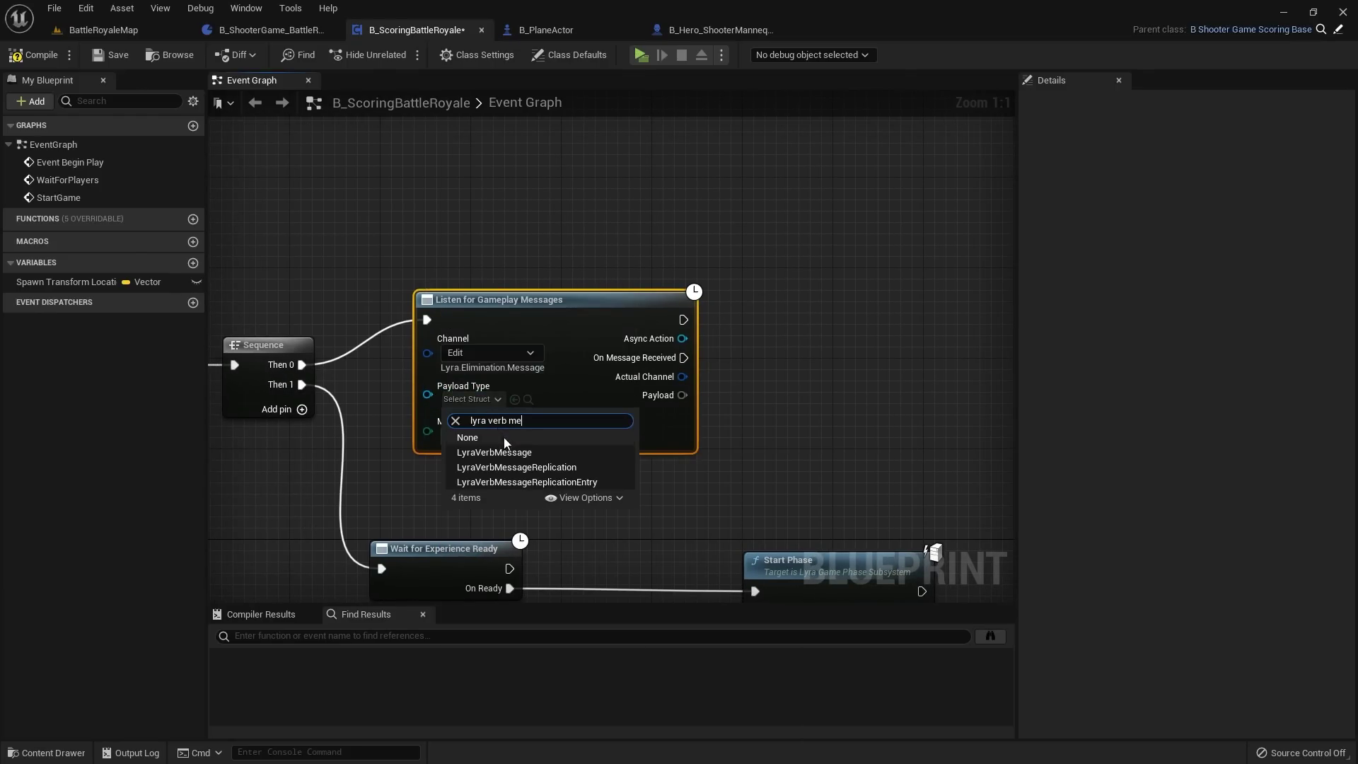
{"action": "left_click", "coordinate": [495, 452]}
{"action": "right_click_drag", "start_coordinate": [469, 204], "coordinate": [389, 182]}
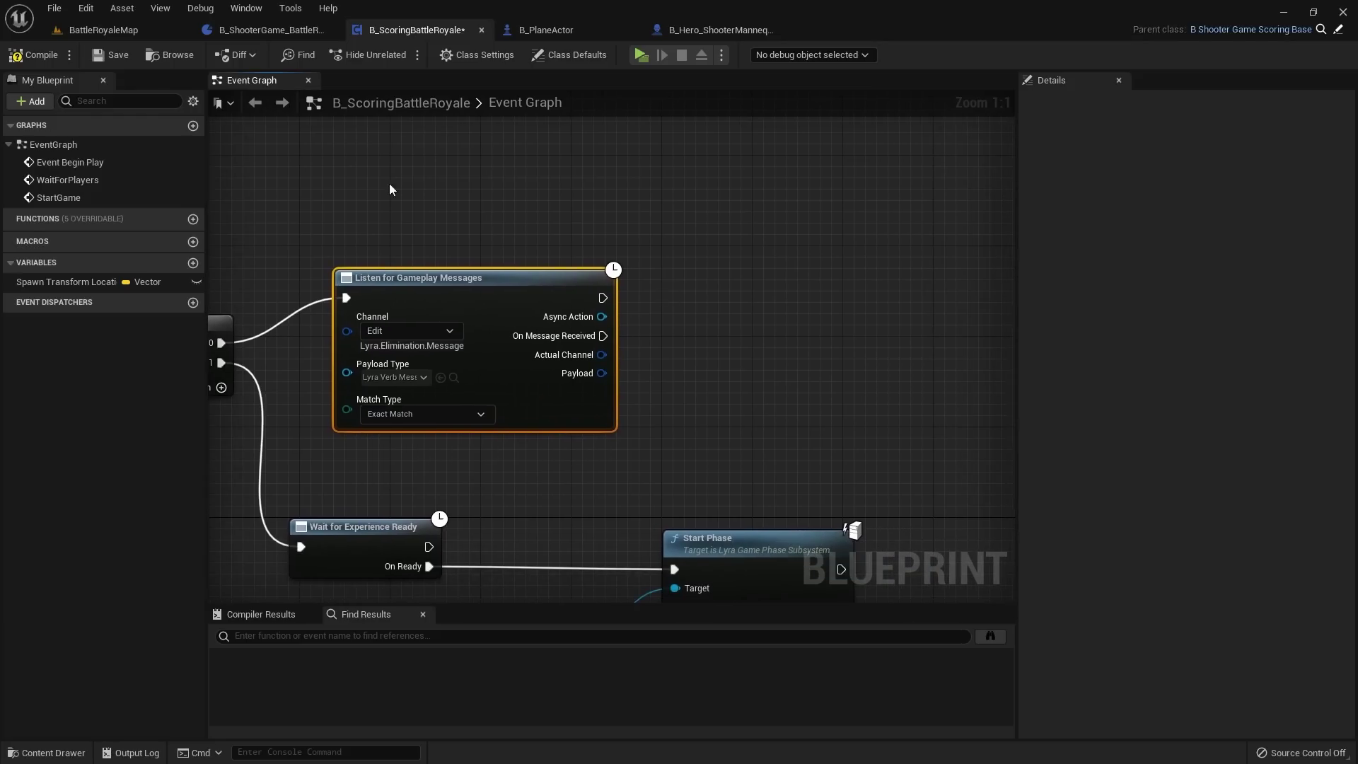
{"action": "left_click", "coordinate": [112, 57]}
{"action": "right_click_drag", "start_coordinate": [482, 201], "coordinate": [432, 227]}
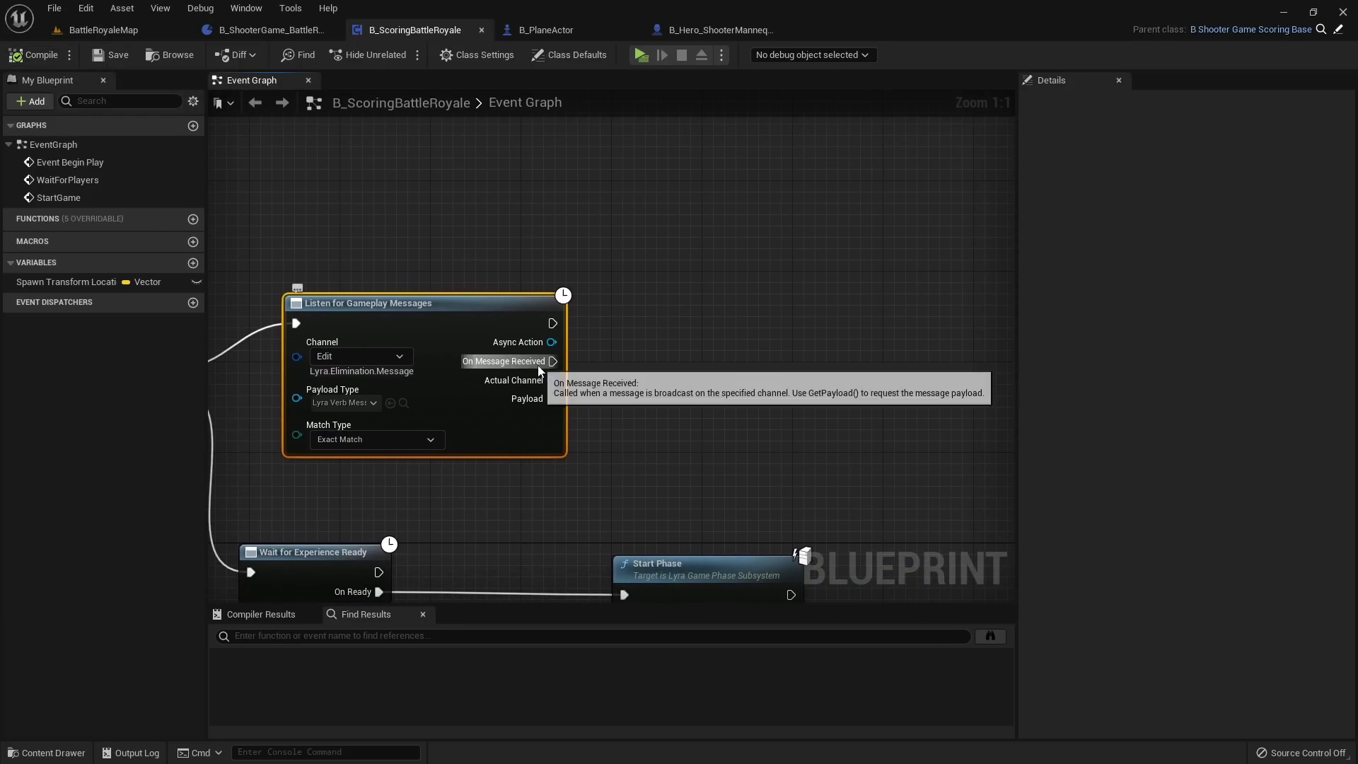
Step: Add a Get LyraTeamSubsystem node beside the message listener and attach an Add Team Tag Stack call to it, placed just below
{"action": "right_click_drag", "start_coordinate": [577, 352], "coordinate": [531, 348]}
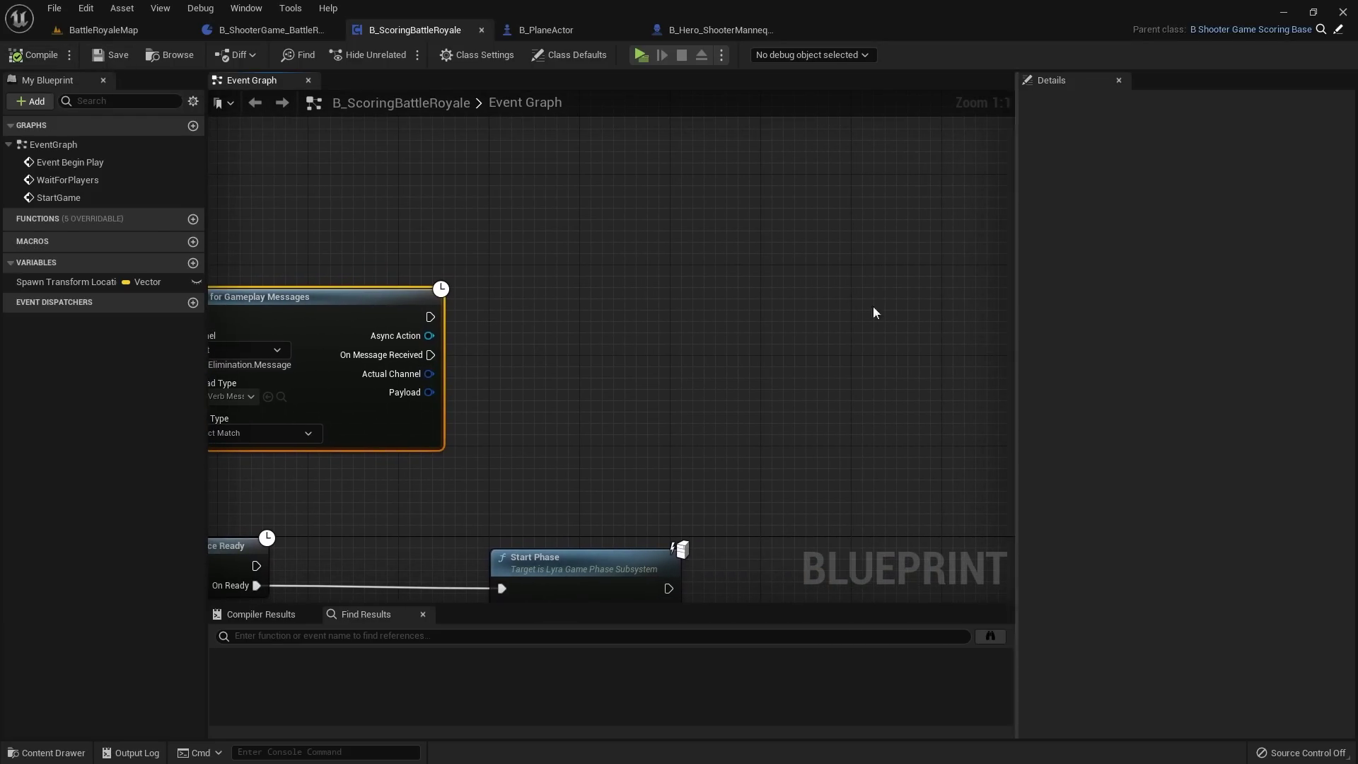
{"action": "right_click", "coordinate": [524, 219]}
{"action": "type", "text": "get lyra team"}
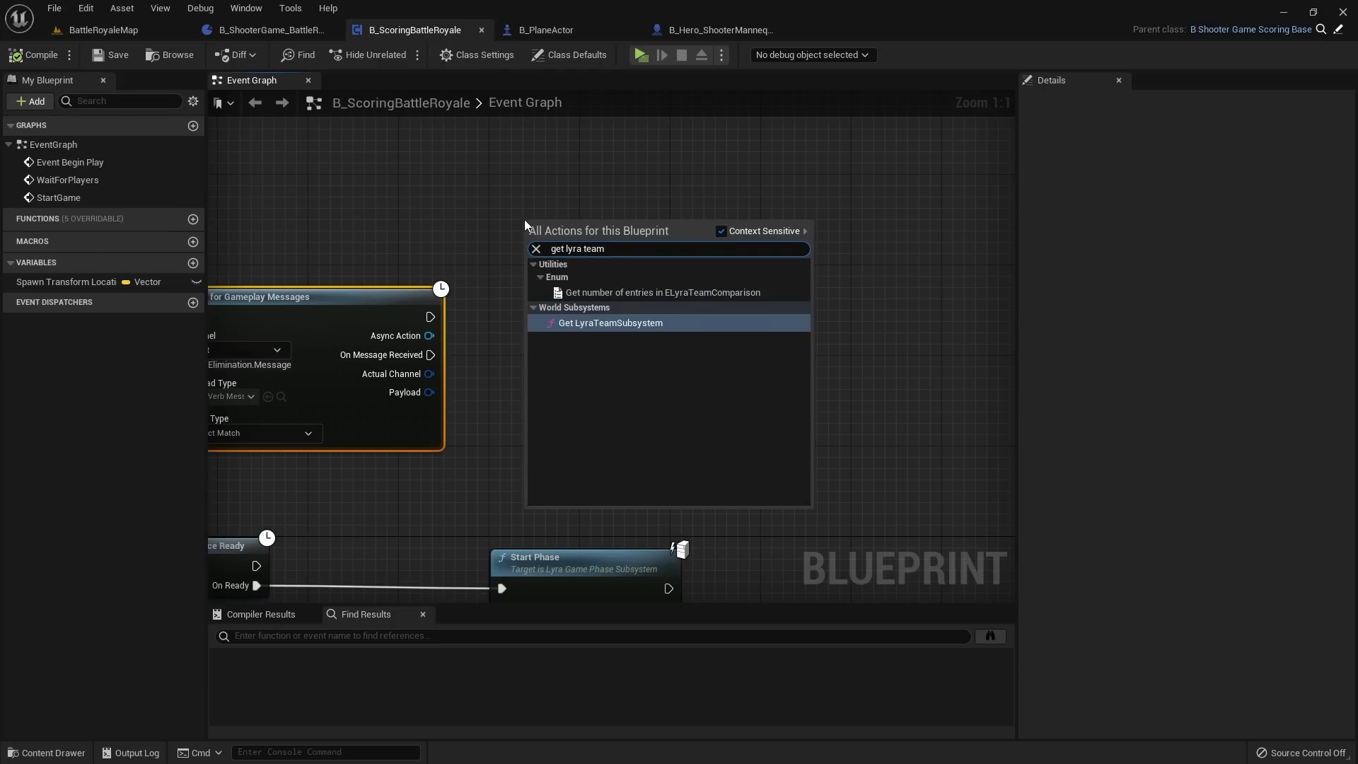
{"action": "key", "text": "Return"}
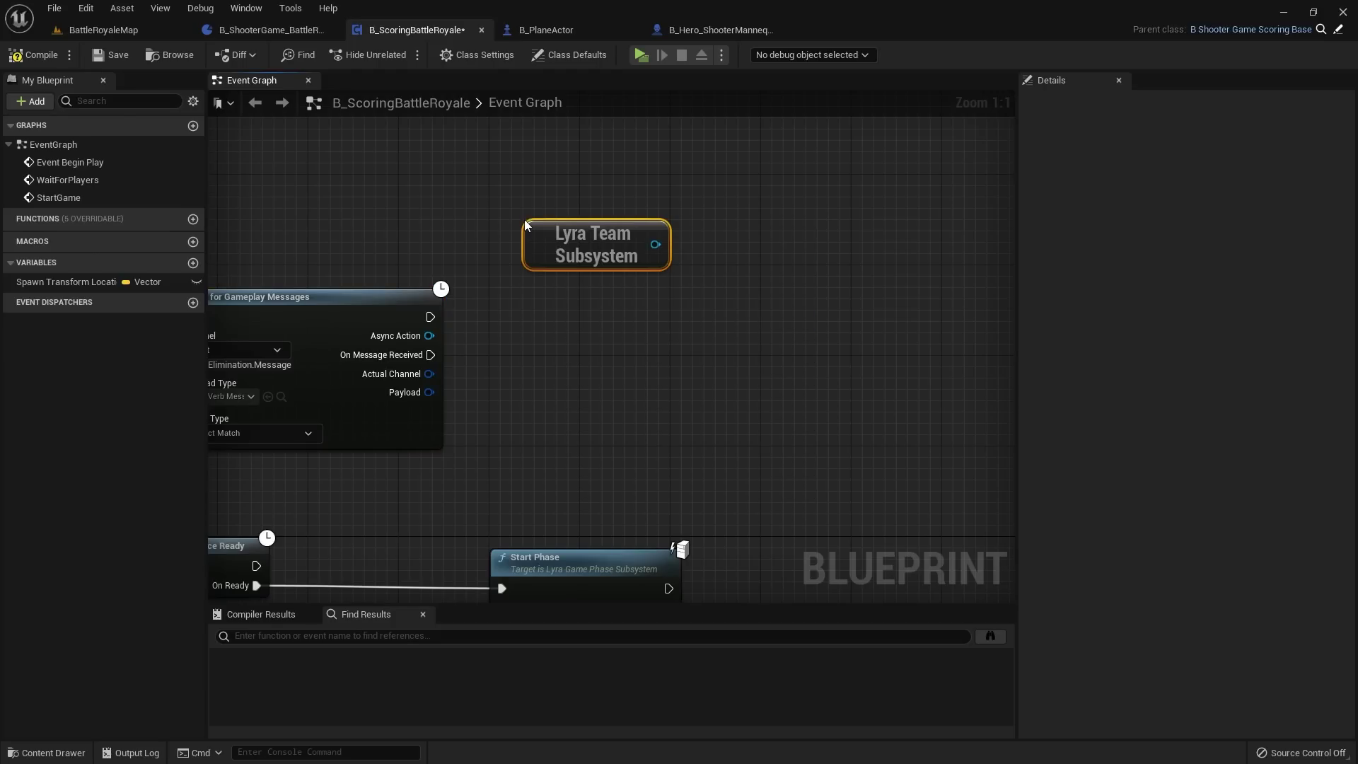
{"action": "left_click_drag", "start_coordinate": [651, 276], "coordinate": [589, 334]}
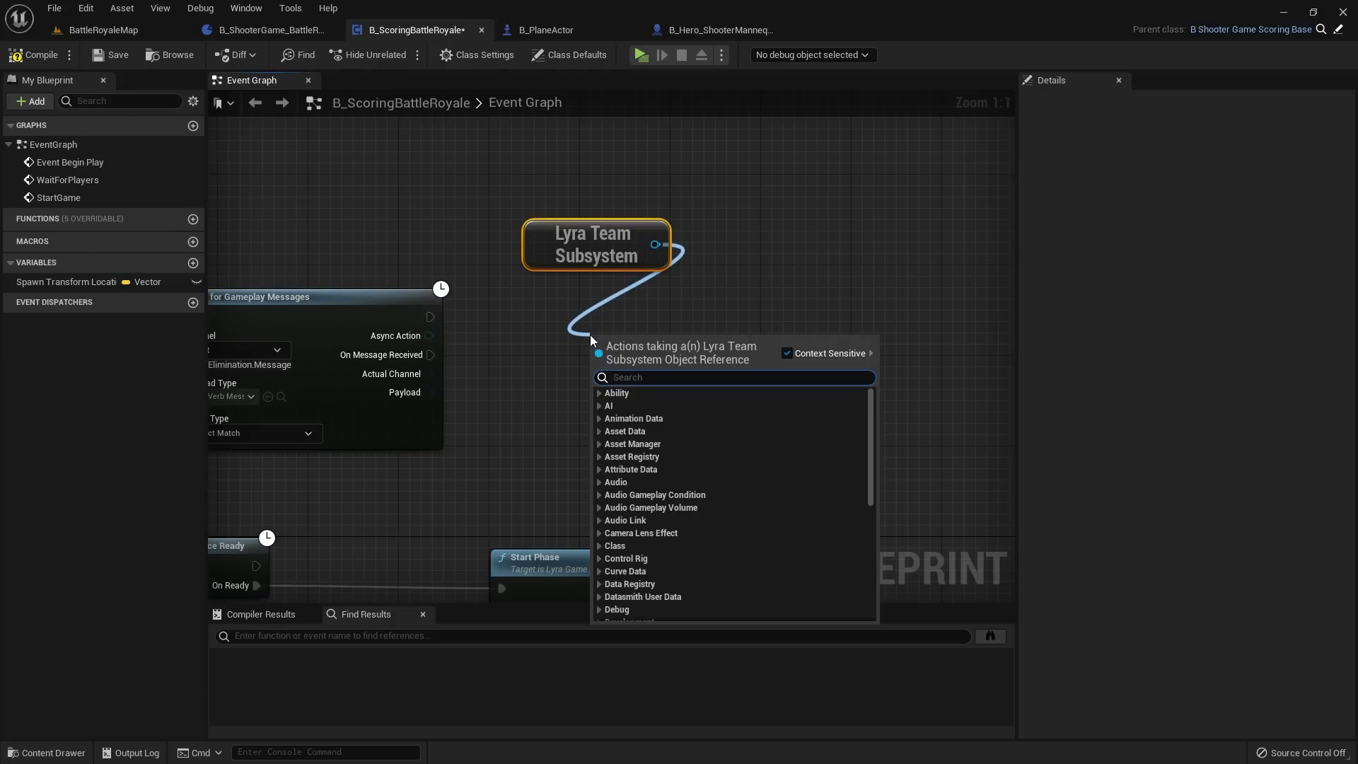
{"action": "type", "text": "add team tag"}
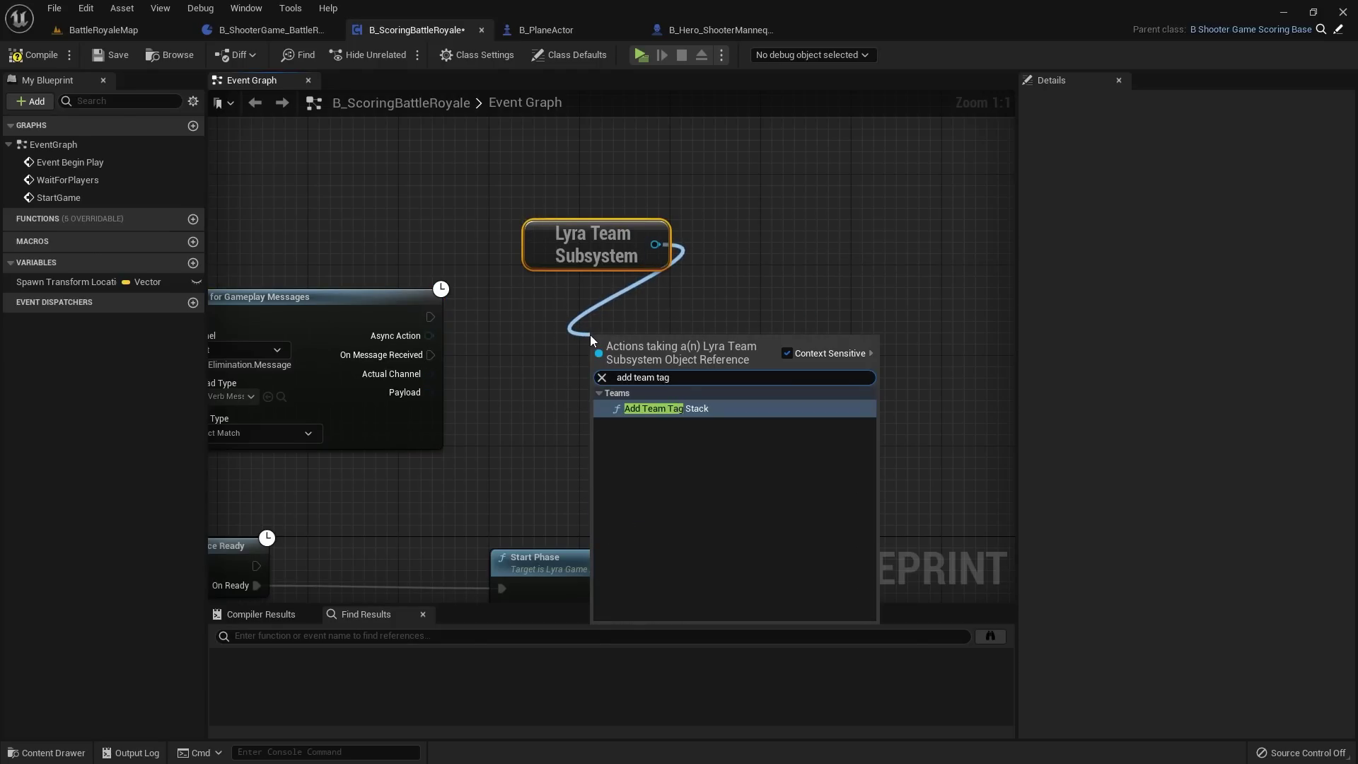
{"action": "key", "text": "Return"}
{"action": "left_click_drag", "start_coordinate": [650, 353], "coordinate": [606, 309]}
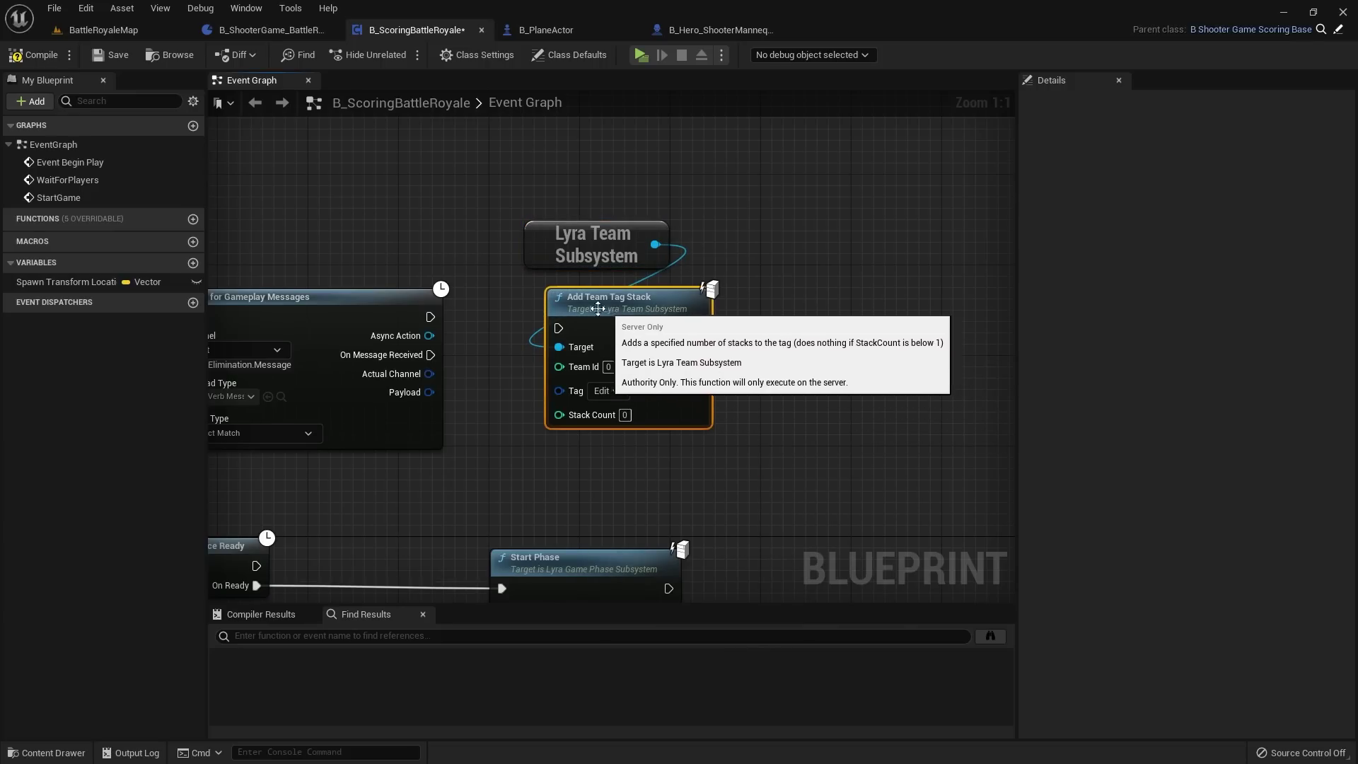
Step: Connect the listener's On Message Received output to Add Team Tag Stack and space the two nodes slightly farther apart
{"action": "right_click_drag", "start_coordinate": [454, 357], "coordinate": [516, 341]}
{"action": "left_click", "coordinate": [441, 346]}
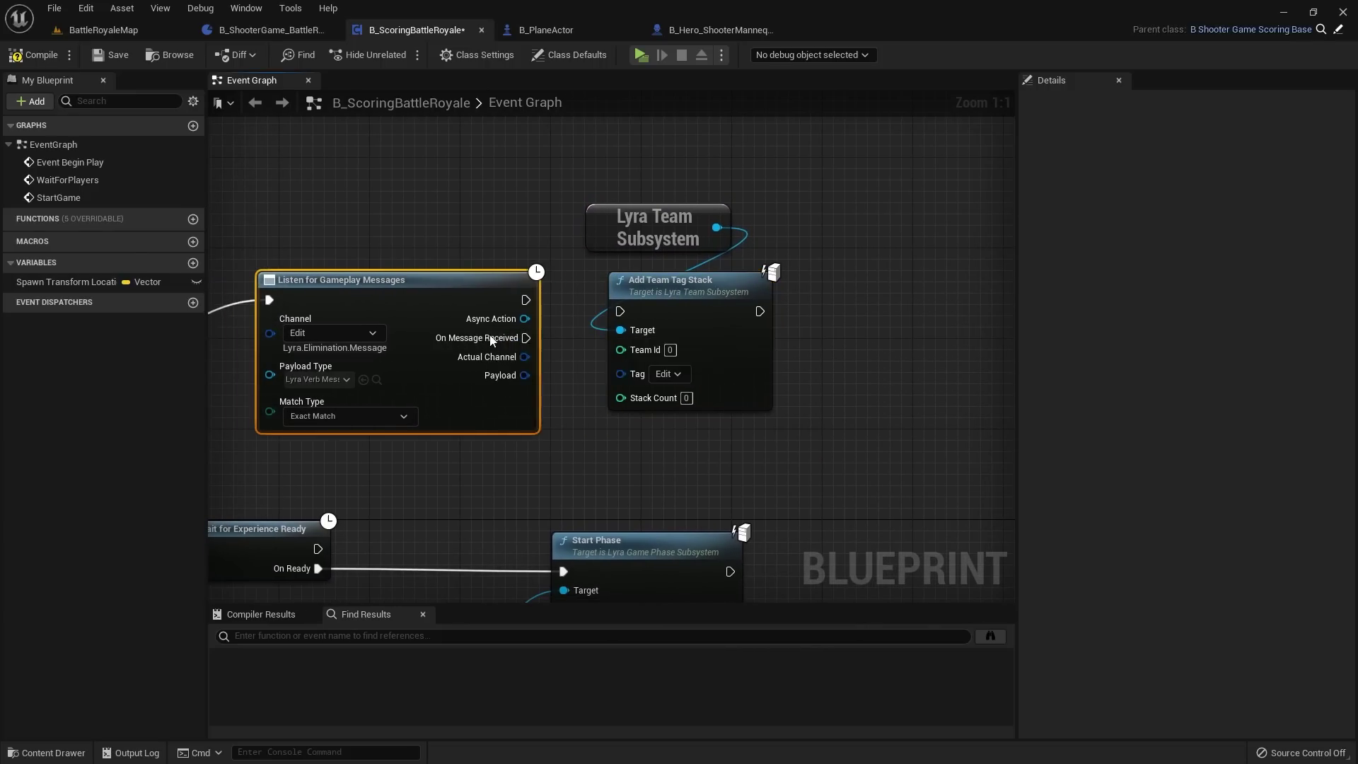
{"action": "left_click_drag", "start_coordinate": [492, 338], "coordinate": [687, 283]}
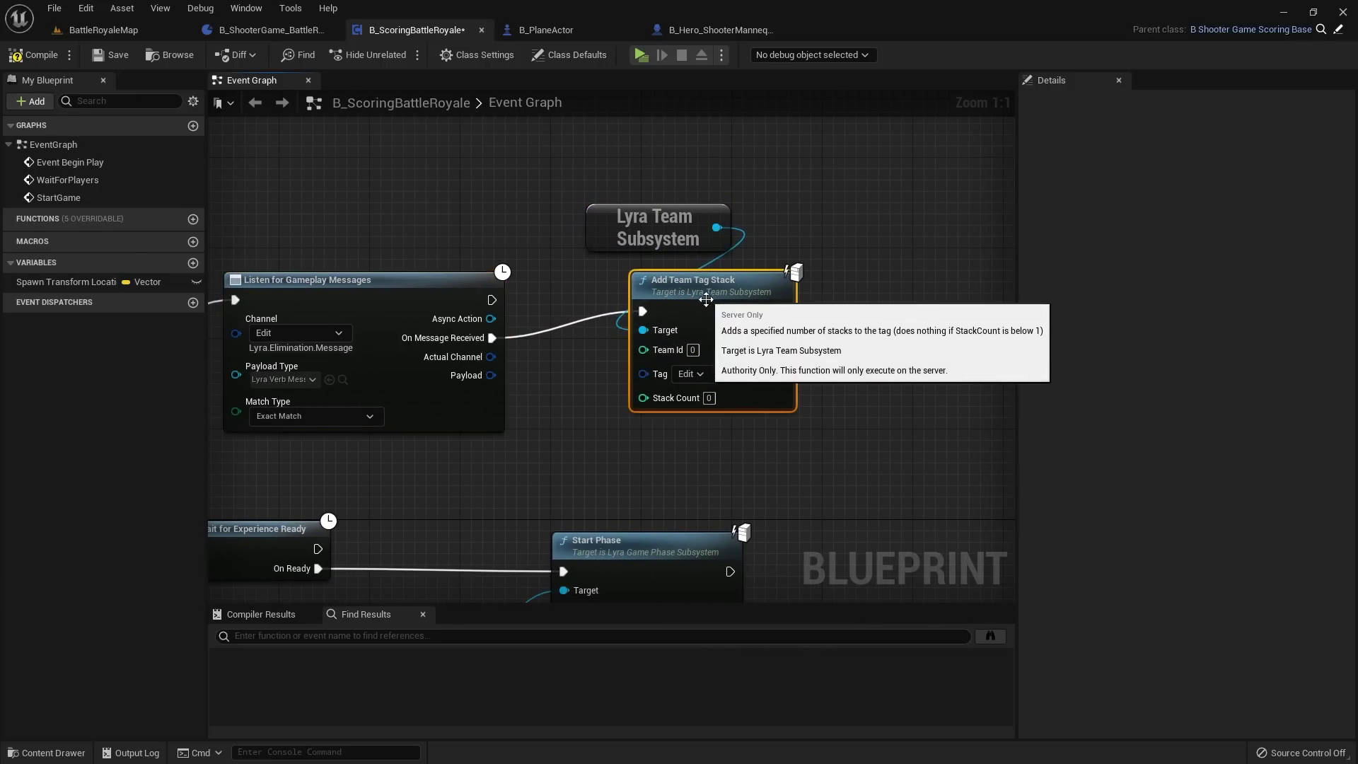
{"action": "left_click", "coordinate": [826, 348]}
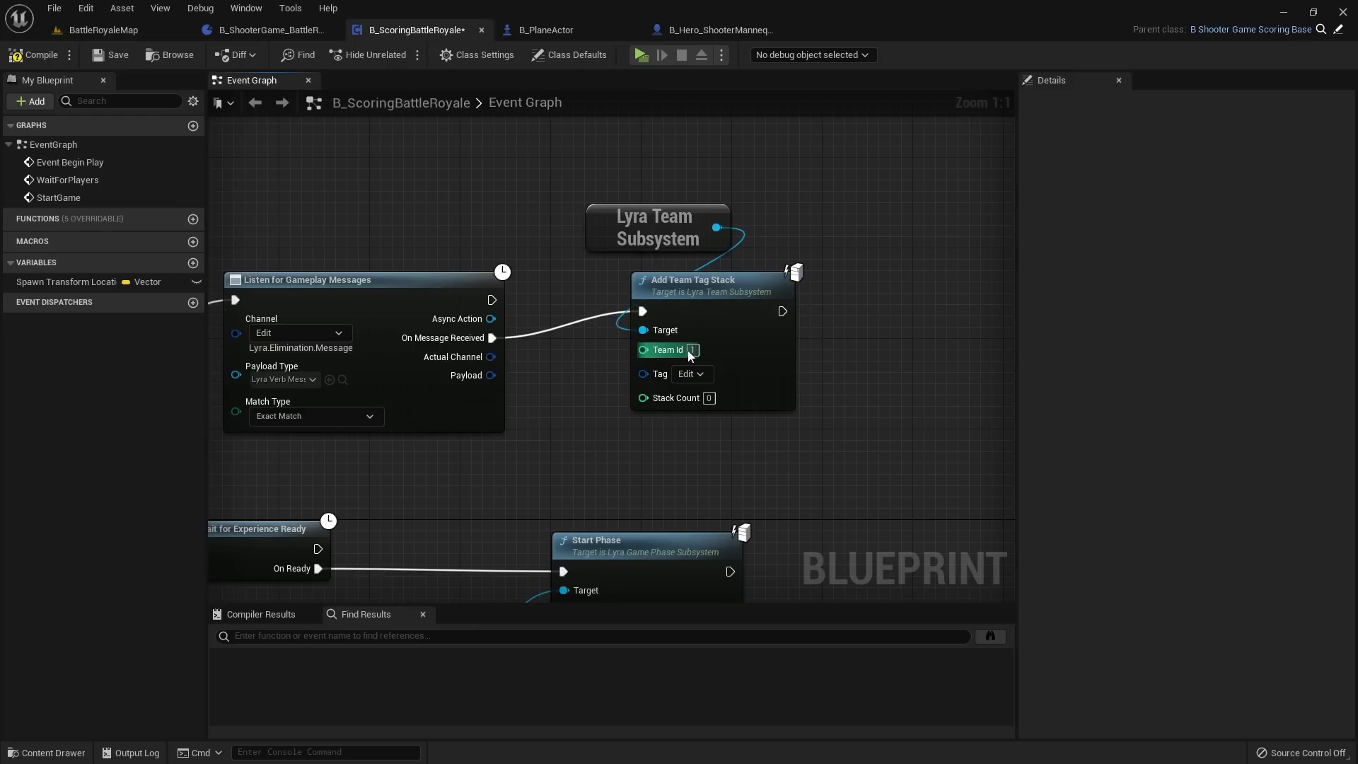
Step: Set Add Team Tag Stack's Team Id to 1 and its tag to ShooterGame.Score.ControlPointCapture
{"action": "left_click", "coordinate": [692, 349]}
{"action": "type", "text": "1"}
{"action": "left_click", "coordinate": [689, 374]}
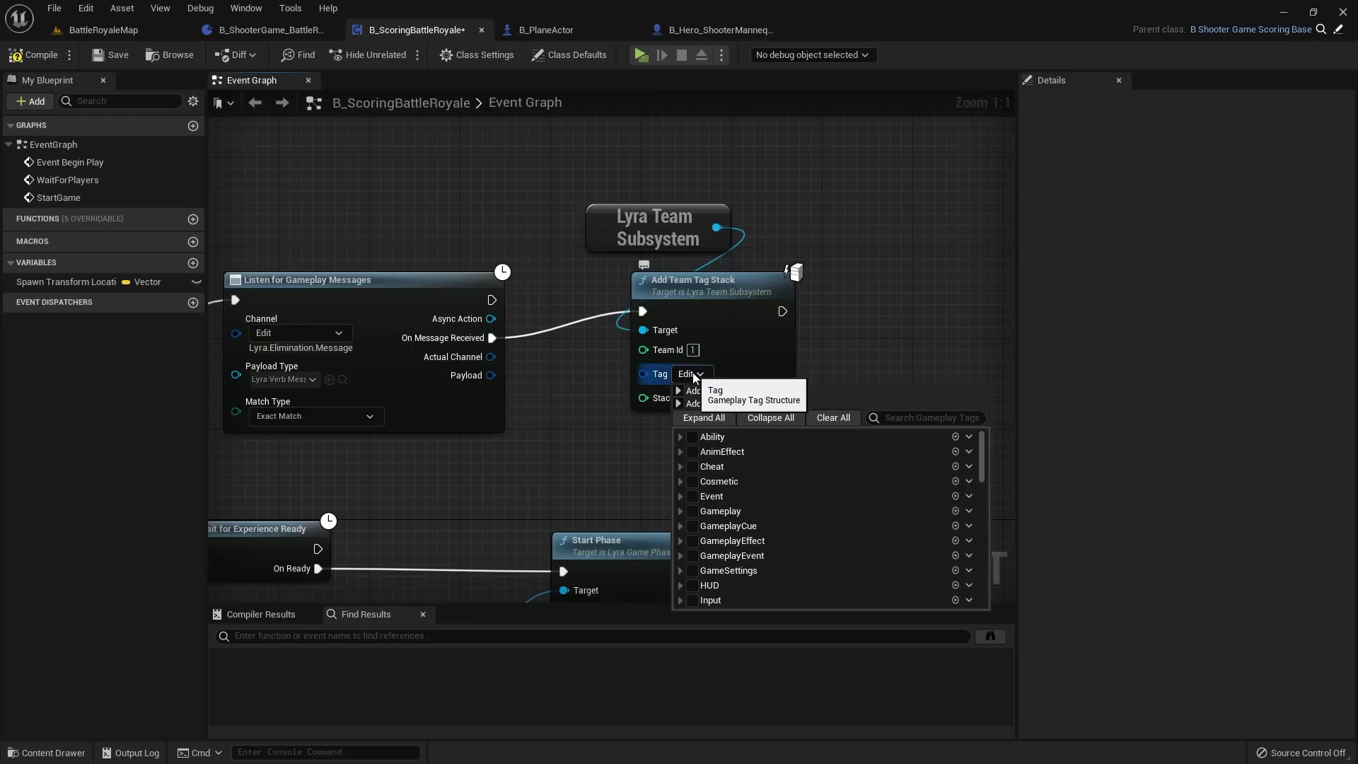
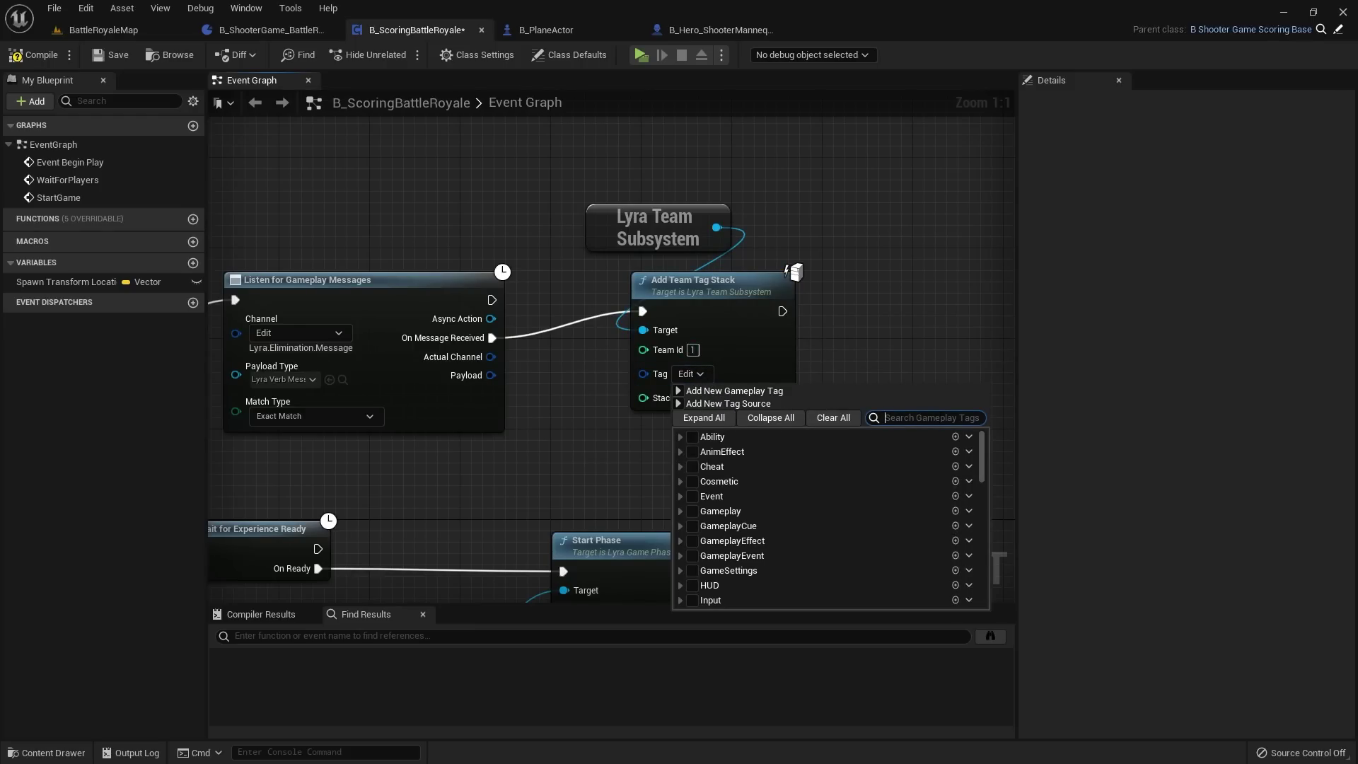
{"action": "type", "text": "shooter"}
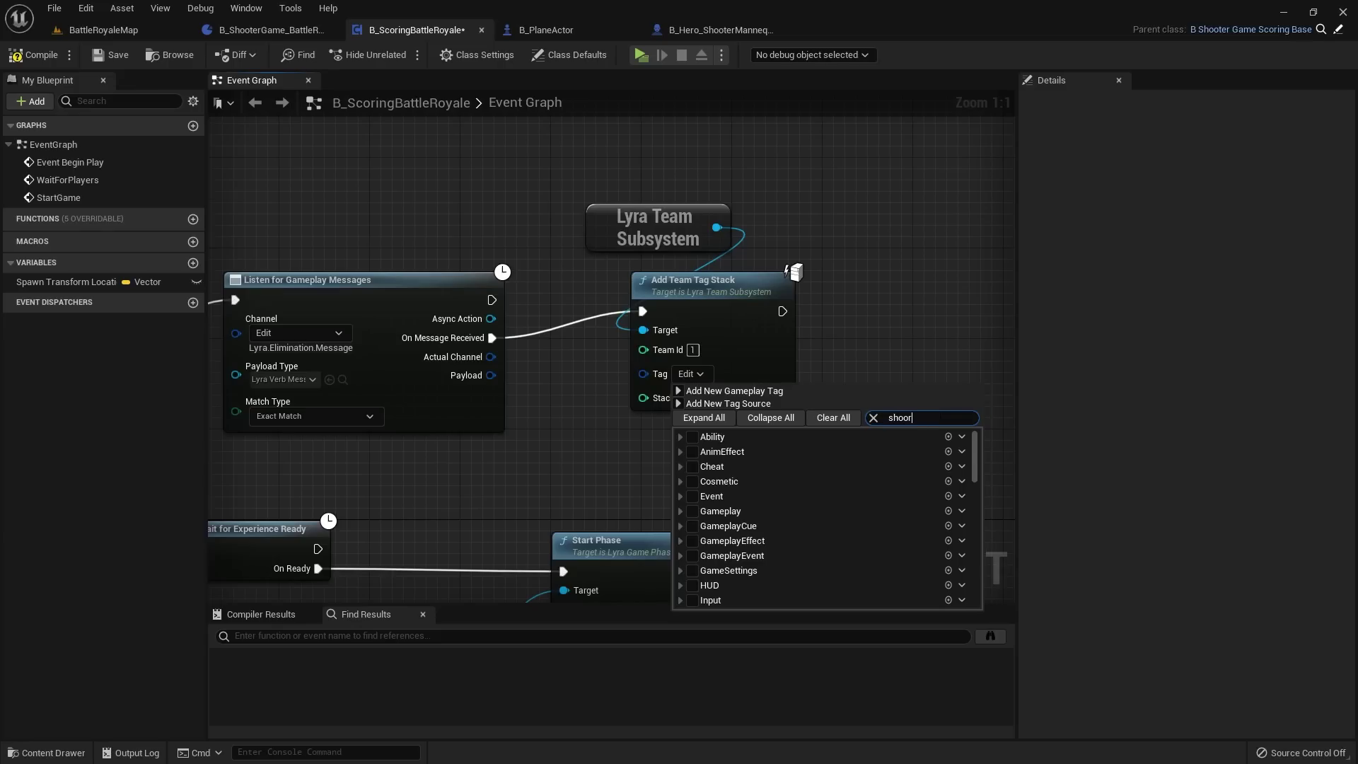
{"action": "type", "text": "game"}
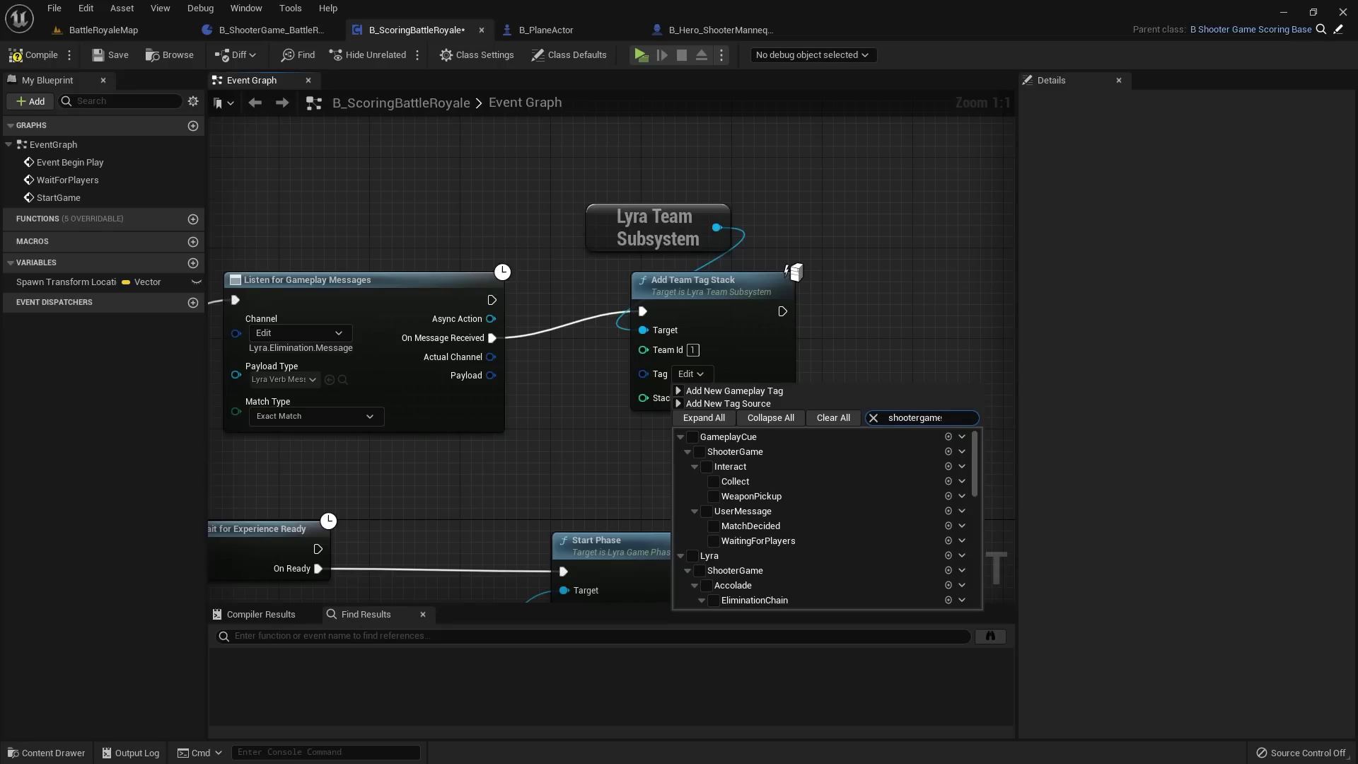
{"action": "type", "text": ".score."}
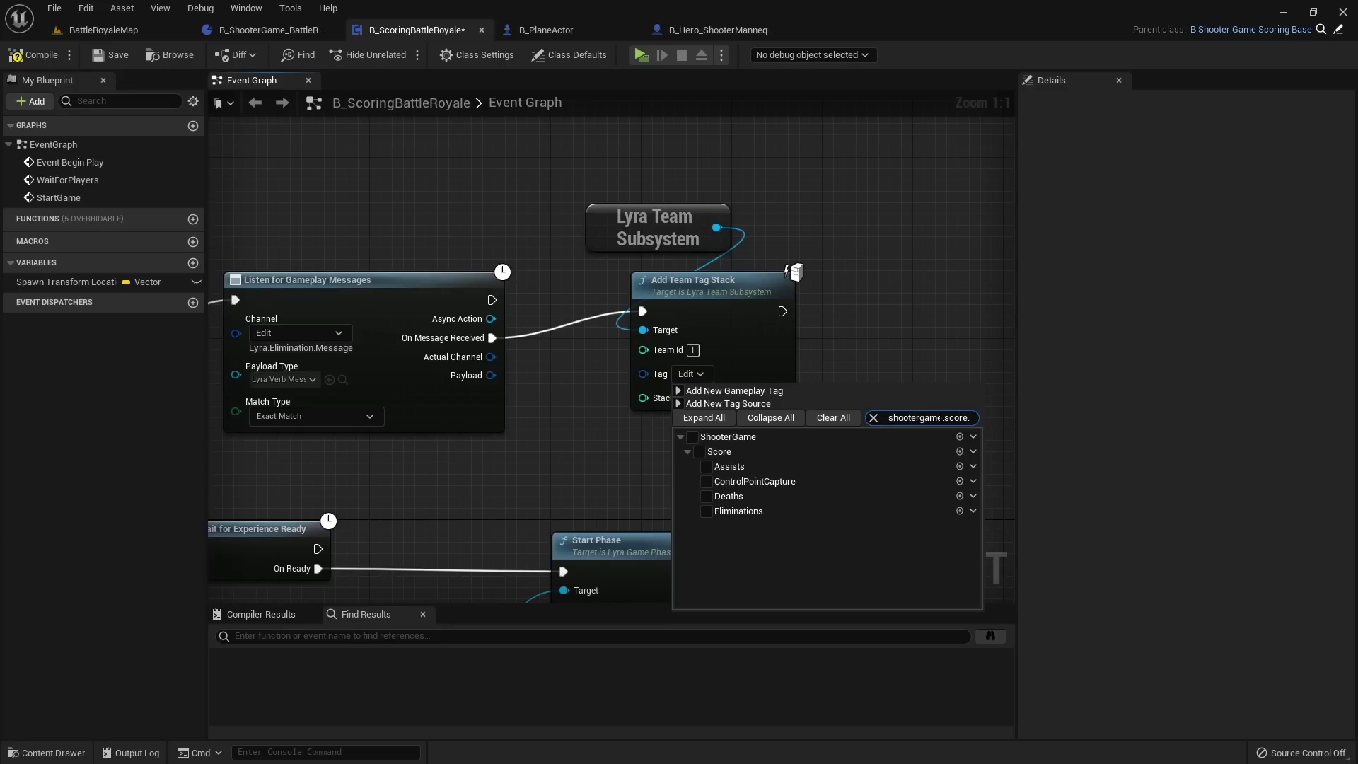
{"action": "type", "text": "control"}
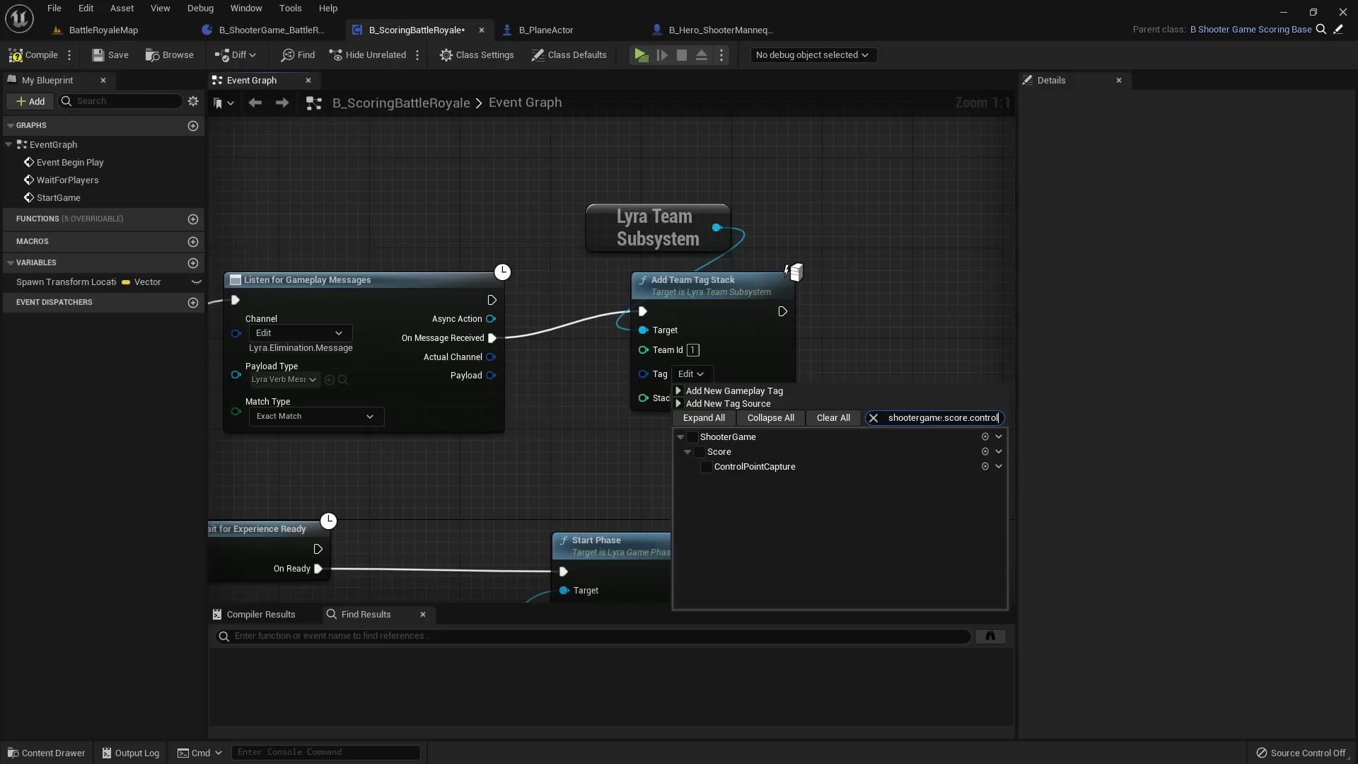
{"action": "left_click", "coordinate": [714, 467]}
{"action": "left_click", "coordinate": [965, 308]}
Step: Set Add Team Tag Stack's Stack Count to 1 and save the blueprint
{"action": "right_click_drag", "start_coordinate": [928, 309], "coordinate": [867, 314]}
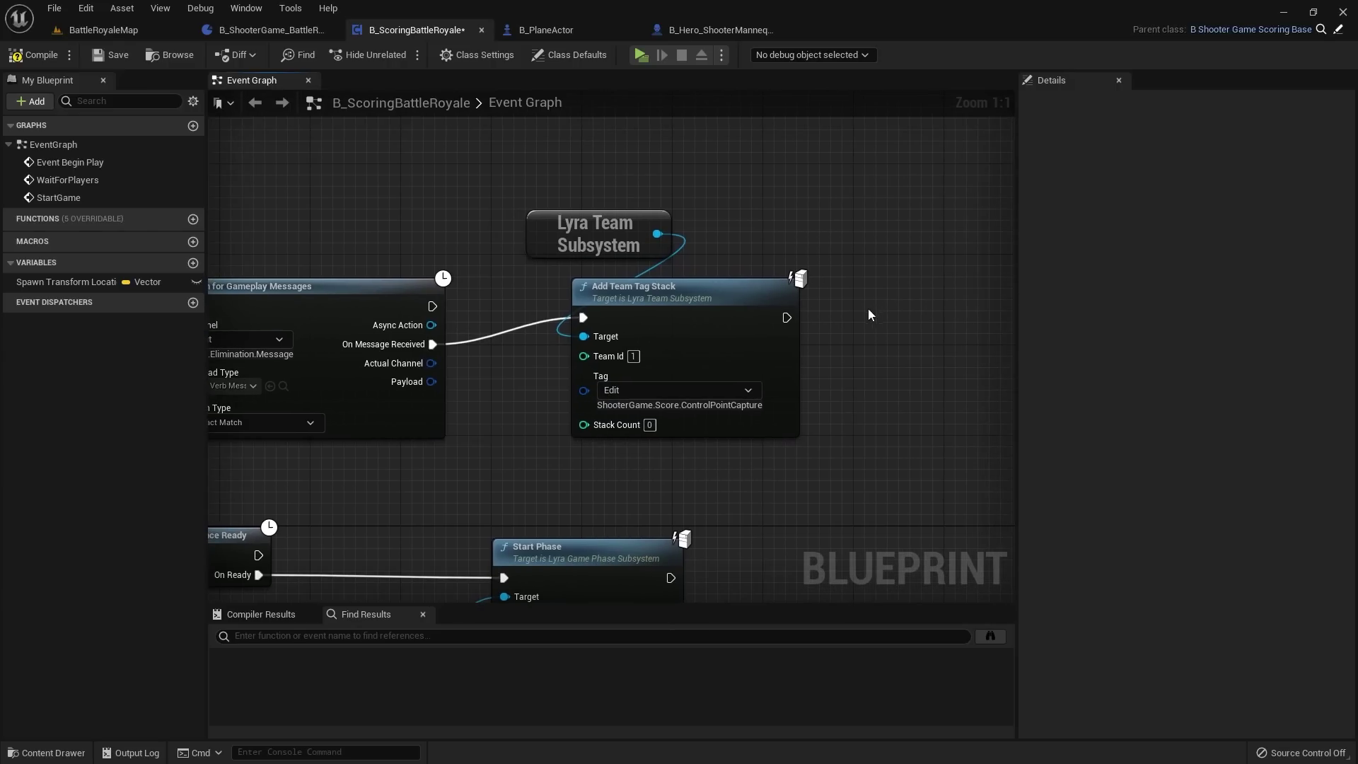
{"action": "left_click", "coordinate": [649, 424]}
{"action": "type", "text": "1"}
{"action": "key", "text": "Return"}
{"action": "scroll", "coordinate": [703, 501], "scroll_direction": "down", "scroll_amount": 2}
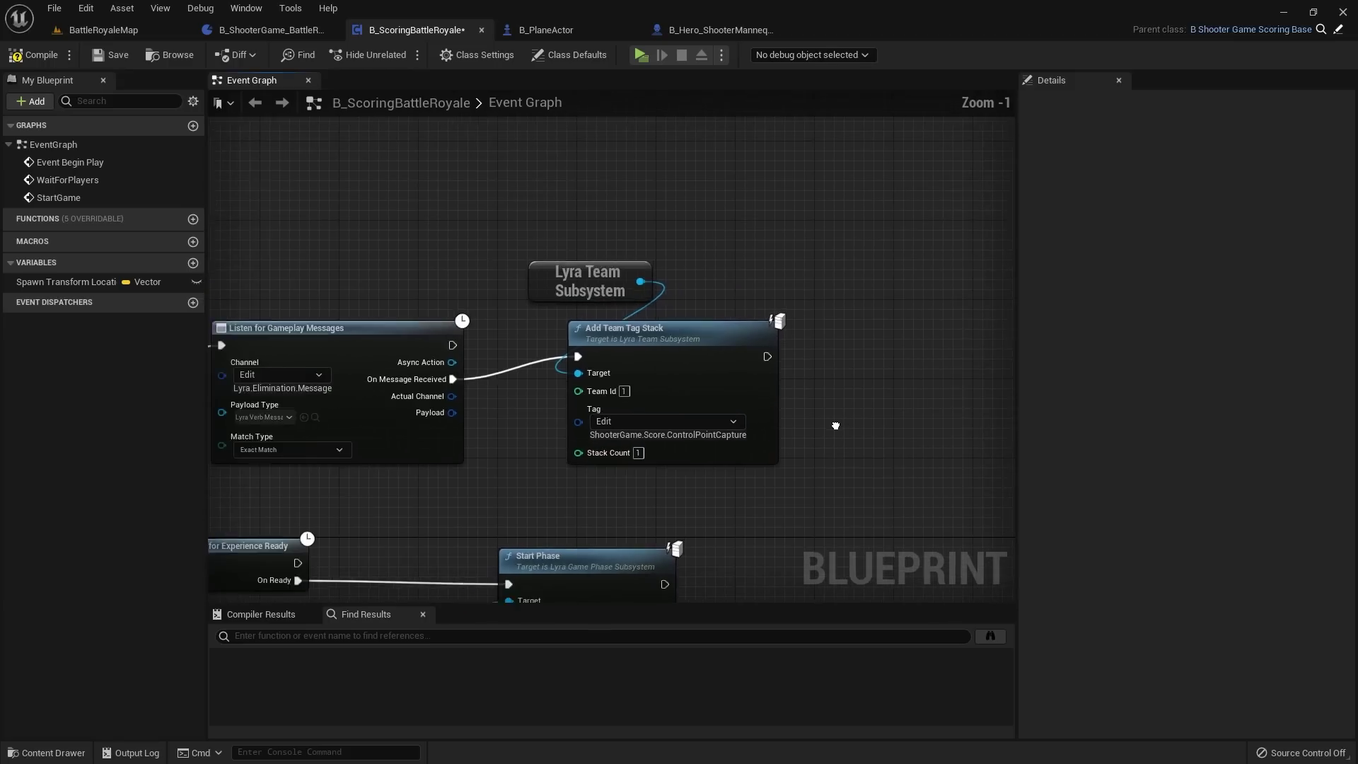
{"action": "left_click", "coordinate": [112, 54]}
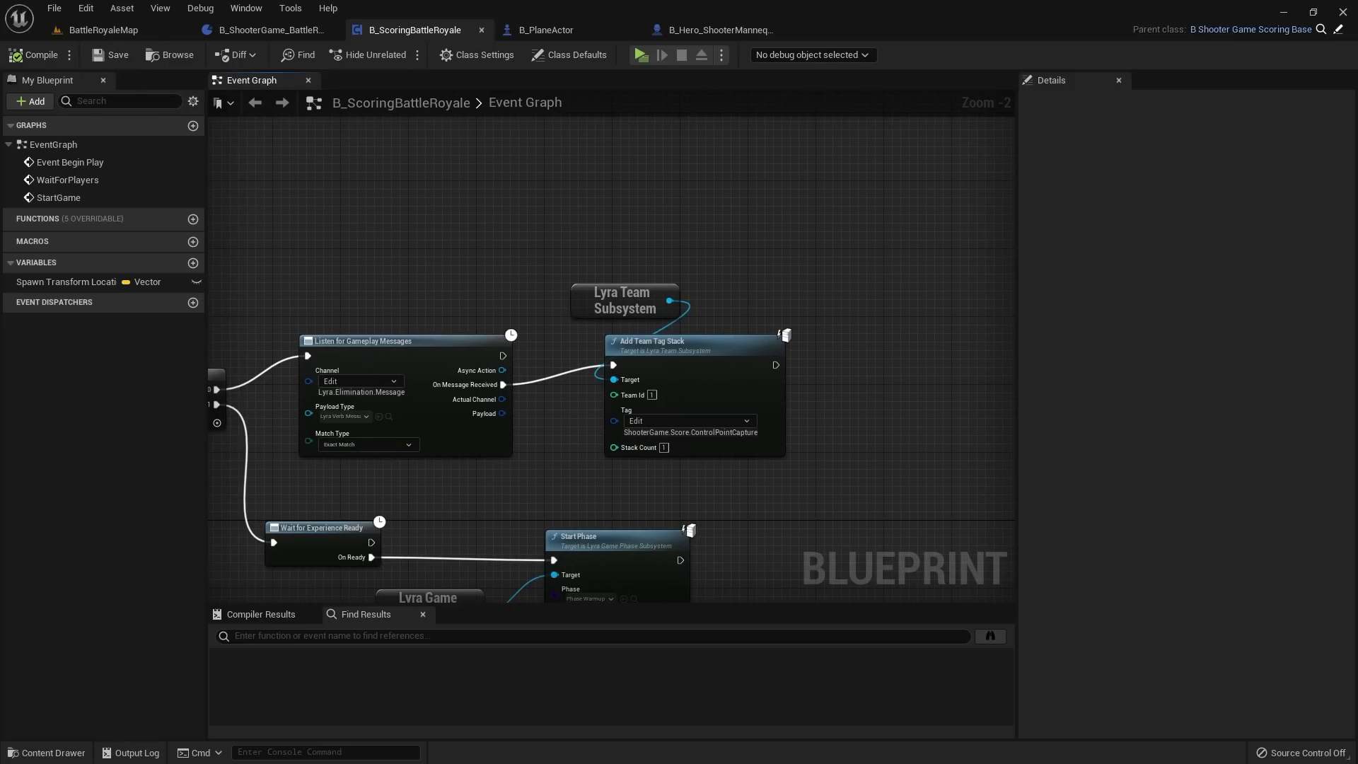
Step: Duplicate the Lyra Team Subsystem node and place the copy beyond Add Team Tag Stack
{"action": "right_click_drag", "start_coordinate": [650, 242], "coordinate": [536, 243]}
{"action": "left_click_drag", "start_coordinate": [502, 198], "coordinate": [505, 291]}
{"action": "key", "text": "ctrl+c"}
{"action": "key", "text": "ctrl+v"}
{"action": "scroll", "coordinate": [740, 300], "scroll_direction": "up", "scroll_amount": 1}
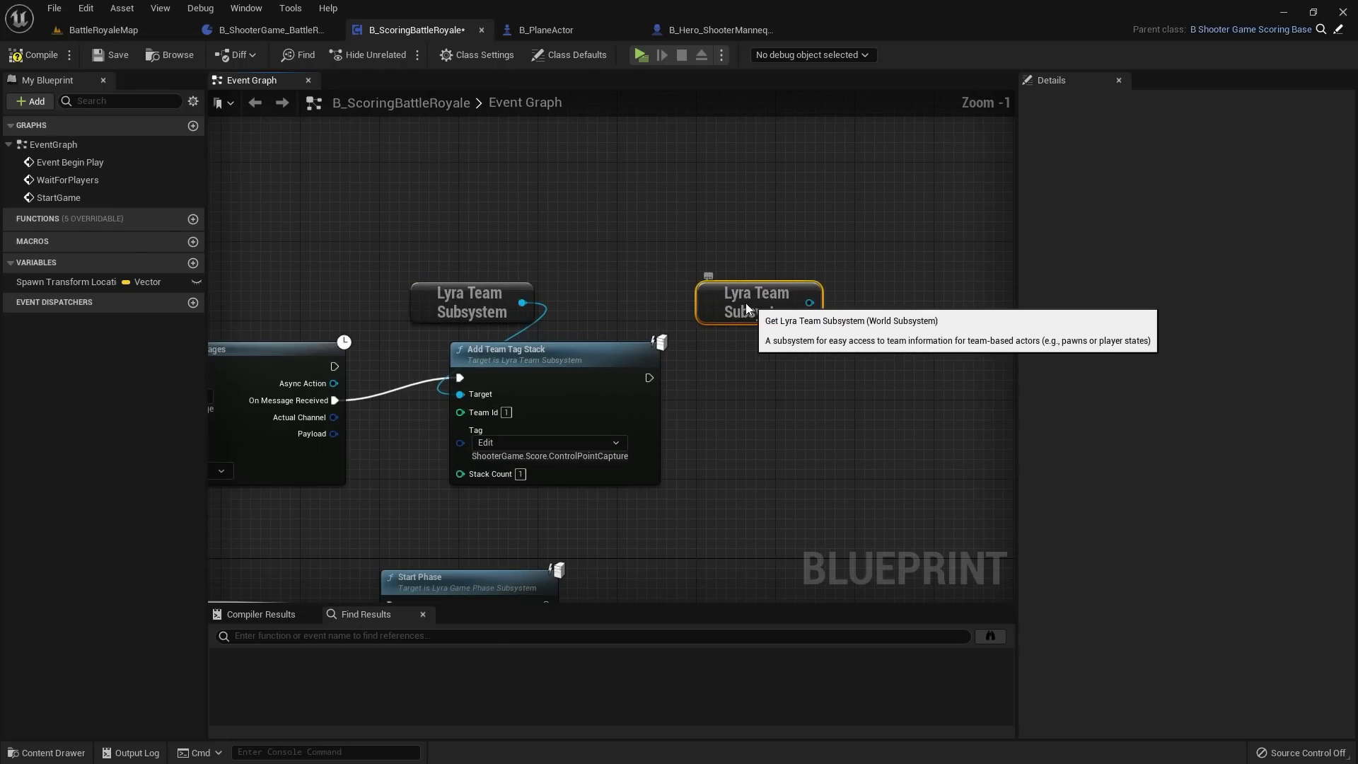
Step: Add a Remove Team Tag Stack node from the duplicated Lyra Team Subsystem and run it after Add Team Tag Stack, aligned with it
{"action": "left_click_drag", "start_coordinate": [809, 302], "coordinate": [743, 365]}
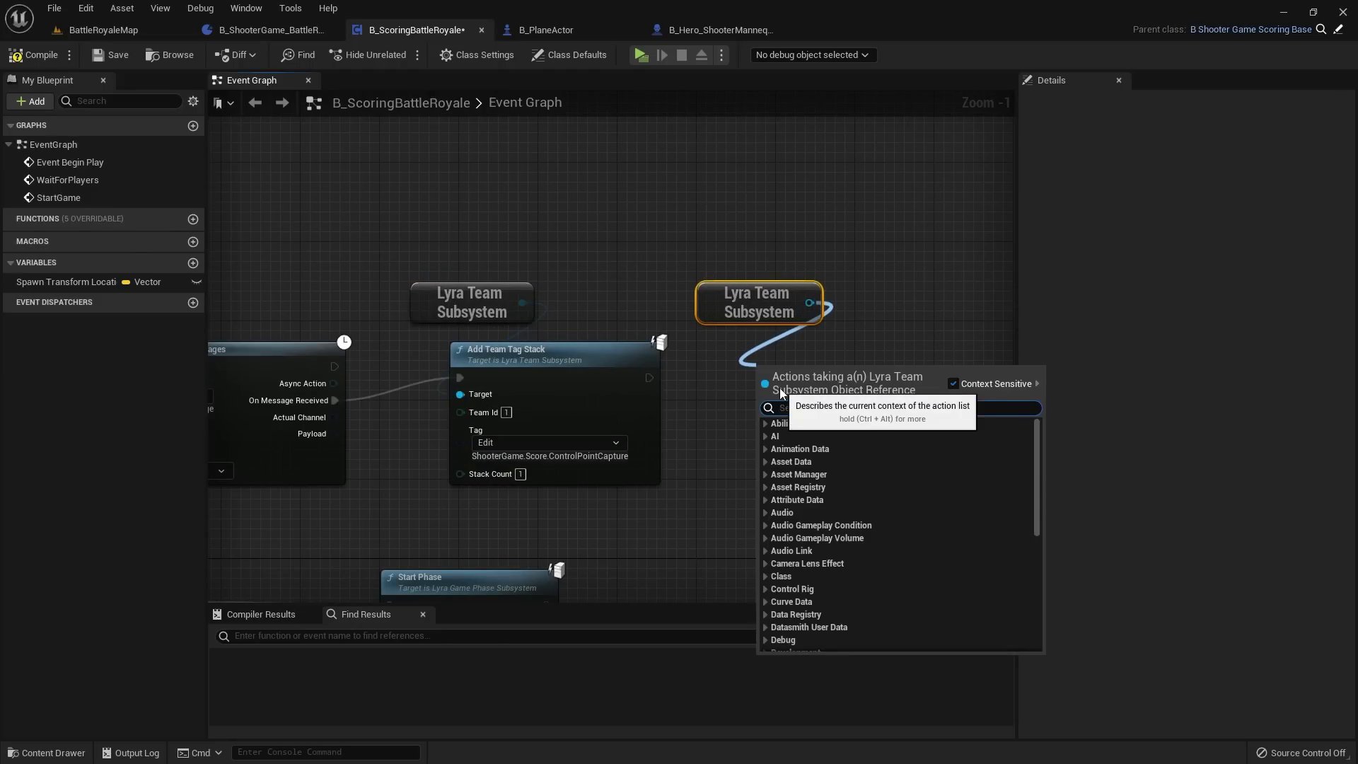
{"action": "type", "text": "remove team tag"}
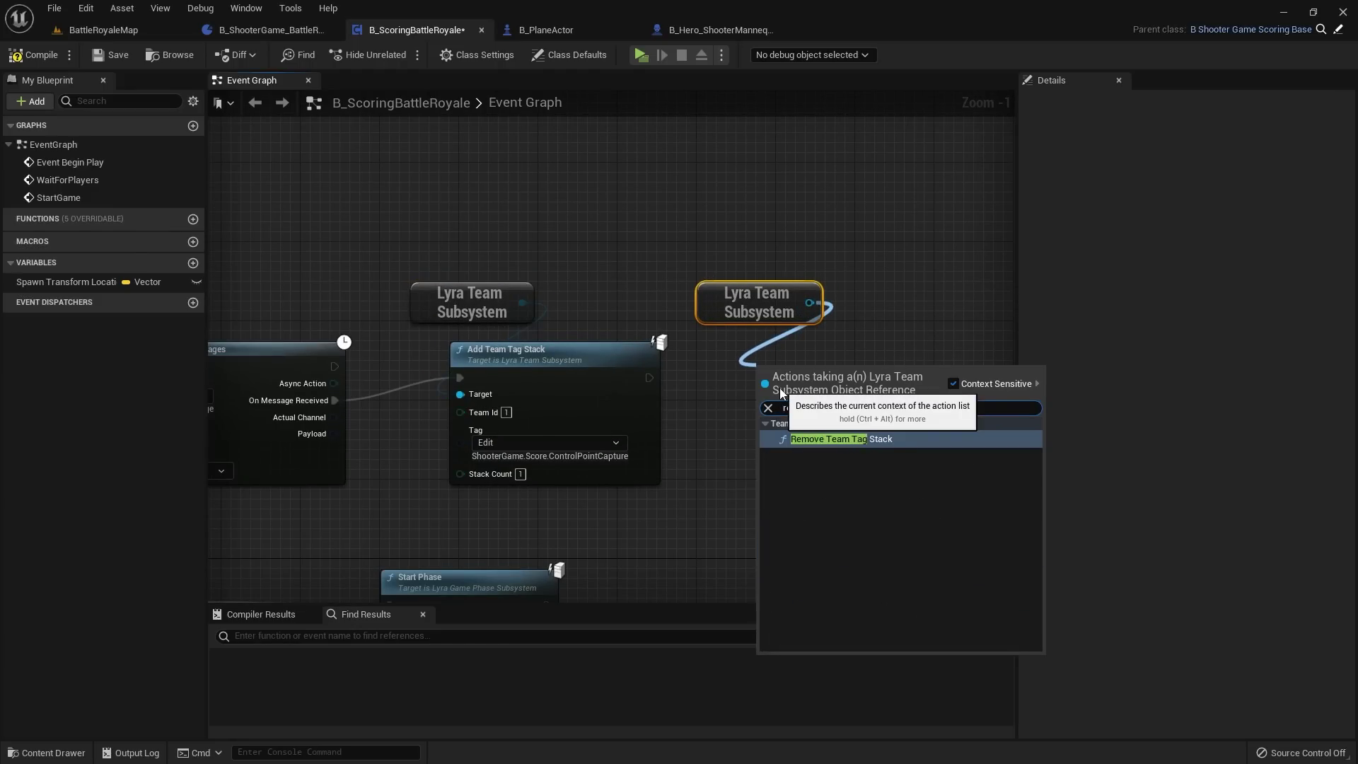
{"action": "key", "text": "Return"}
{"action": "scroll", "coordinate": [735, 402], "scroll_direction": "up", "scroll_amount": 1}
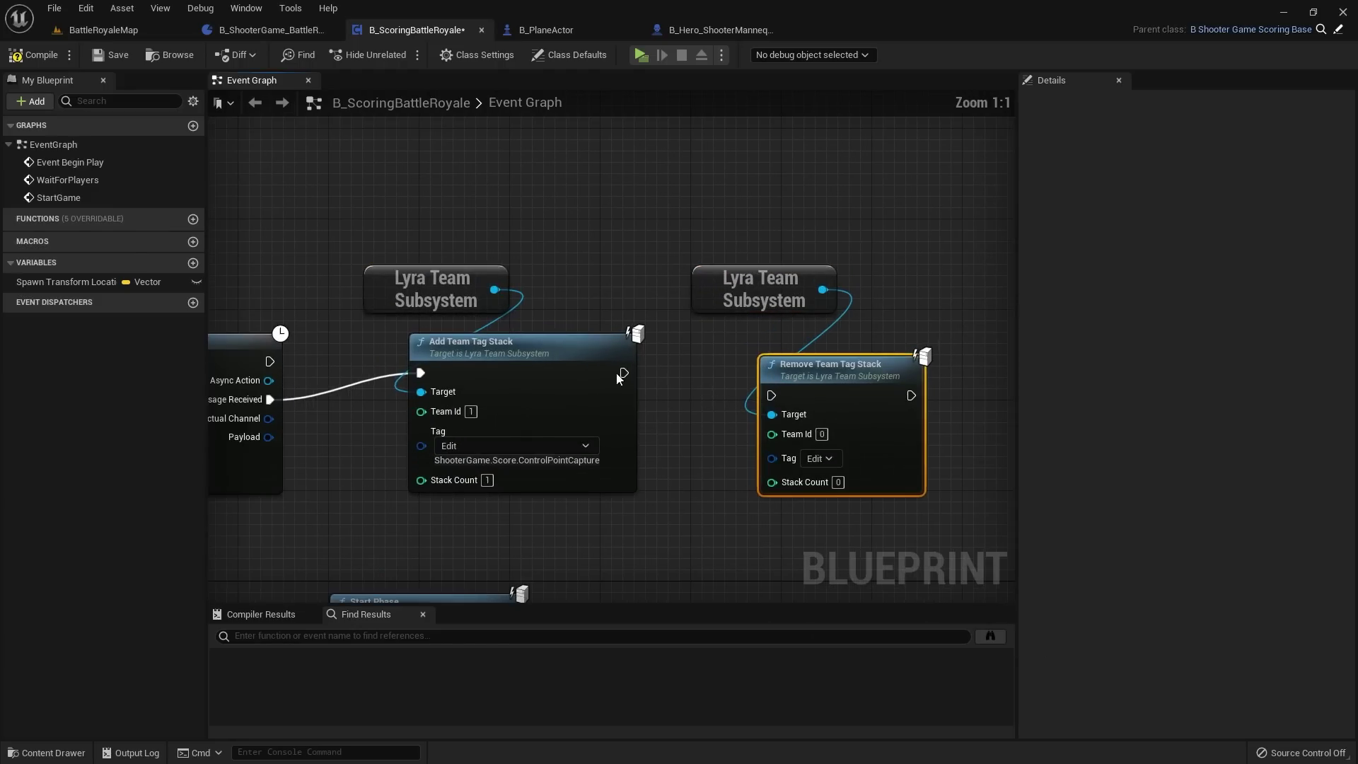
{"action": "left_click_drag", "start_coordinate": [625, 372], "coordinate": [786, 355]}
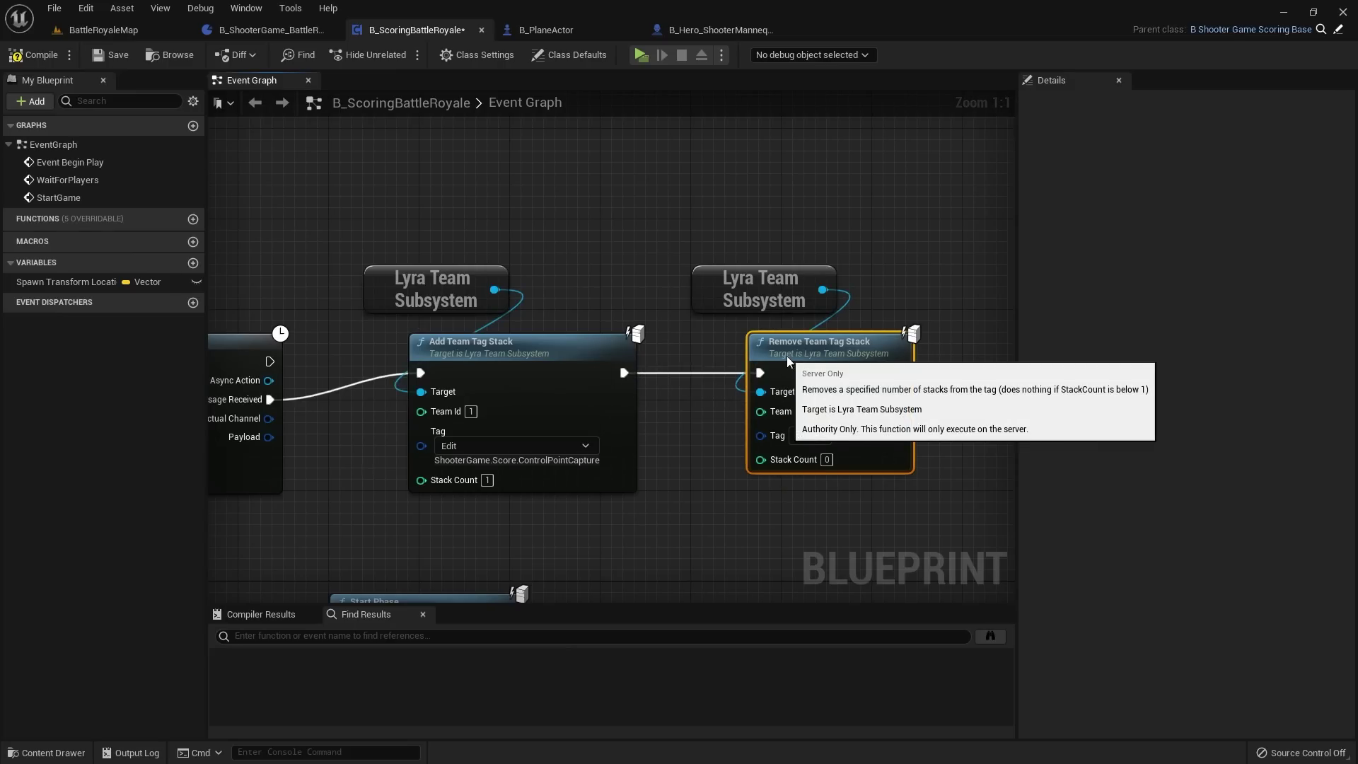
Step: Set Remove Team Tag Stack's Team Id to 1 and its tag to ShooterGame.Score.ControlPointCapture
{"action": "left_click", "coordinate": [811, 411]}
{"action": "type", "text": "1"}
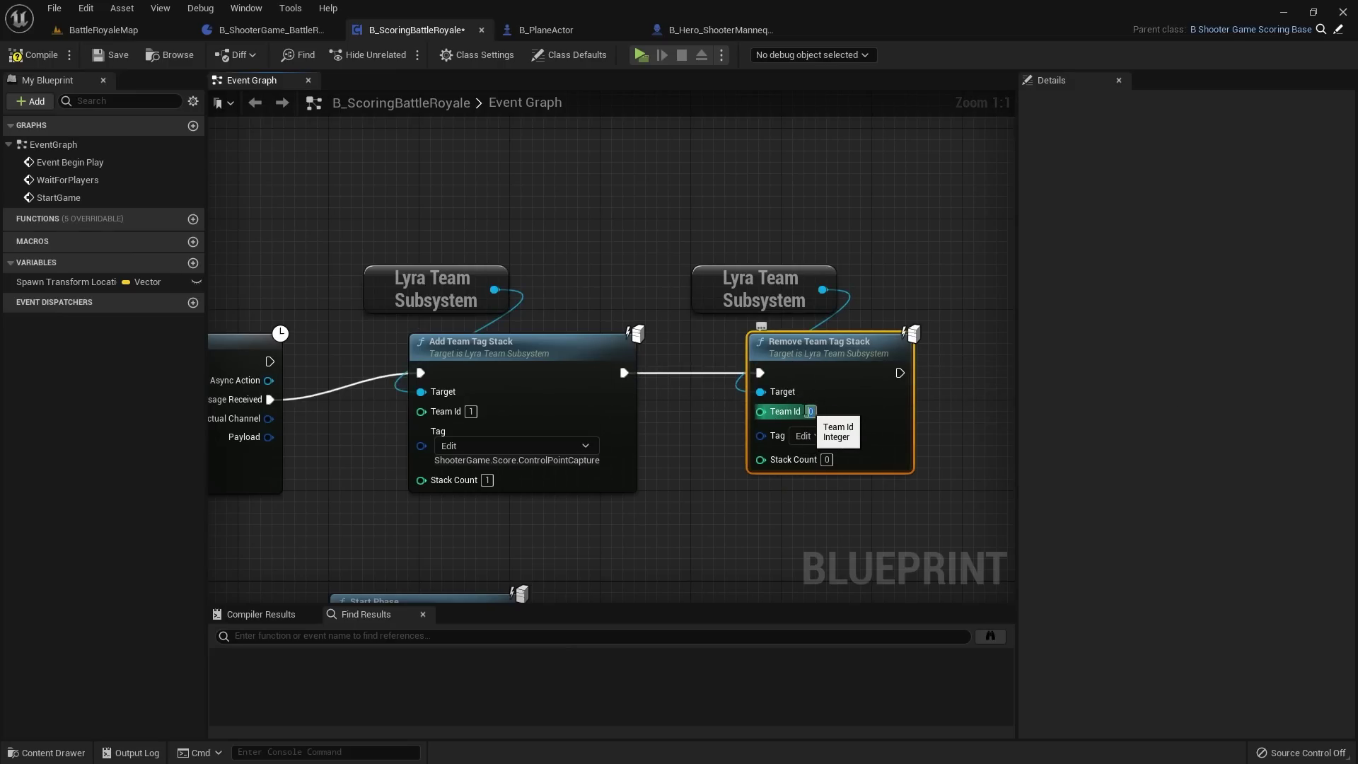
{"action": "left_click", "coordinate": [815, 437]}
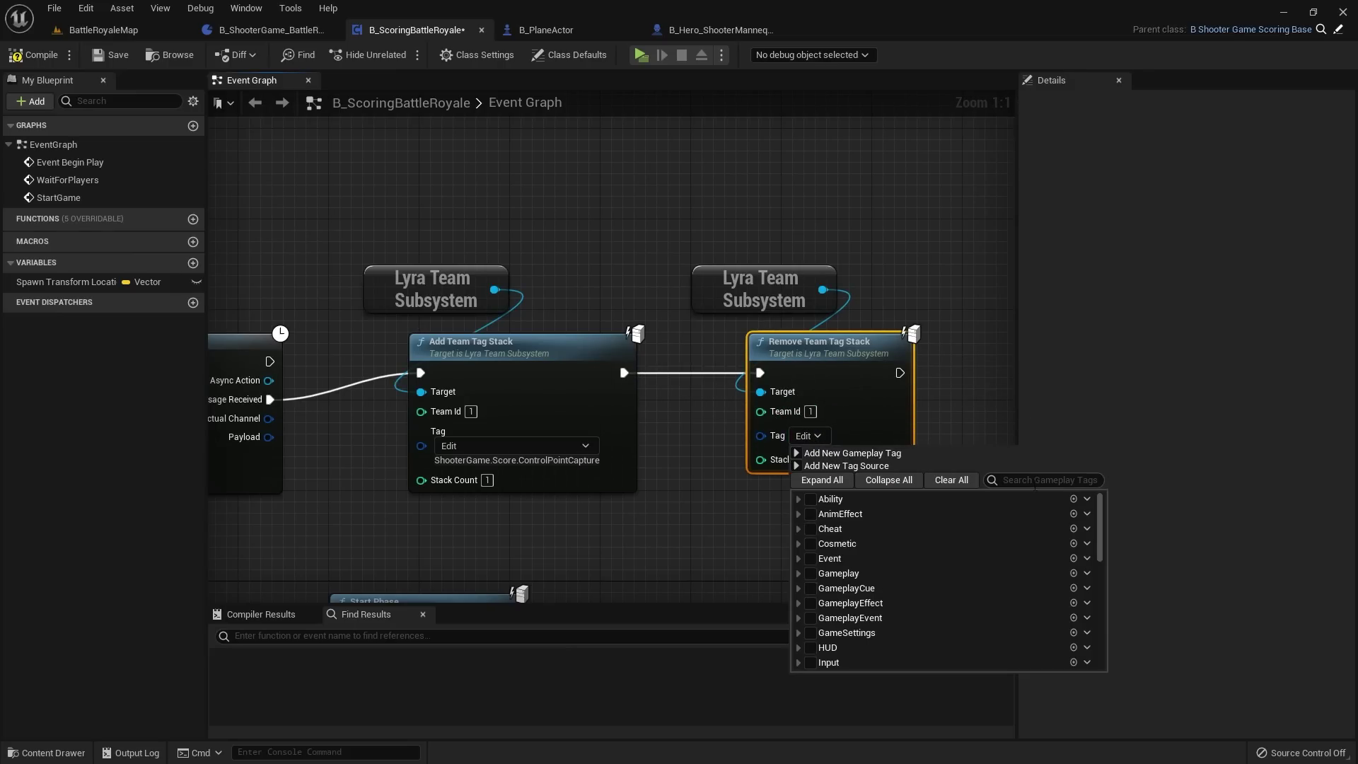
{"action": "type", "text": "oter"}
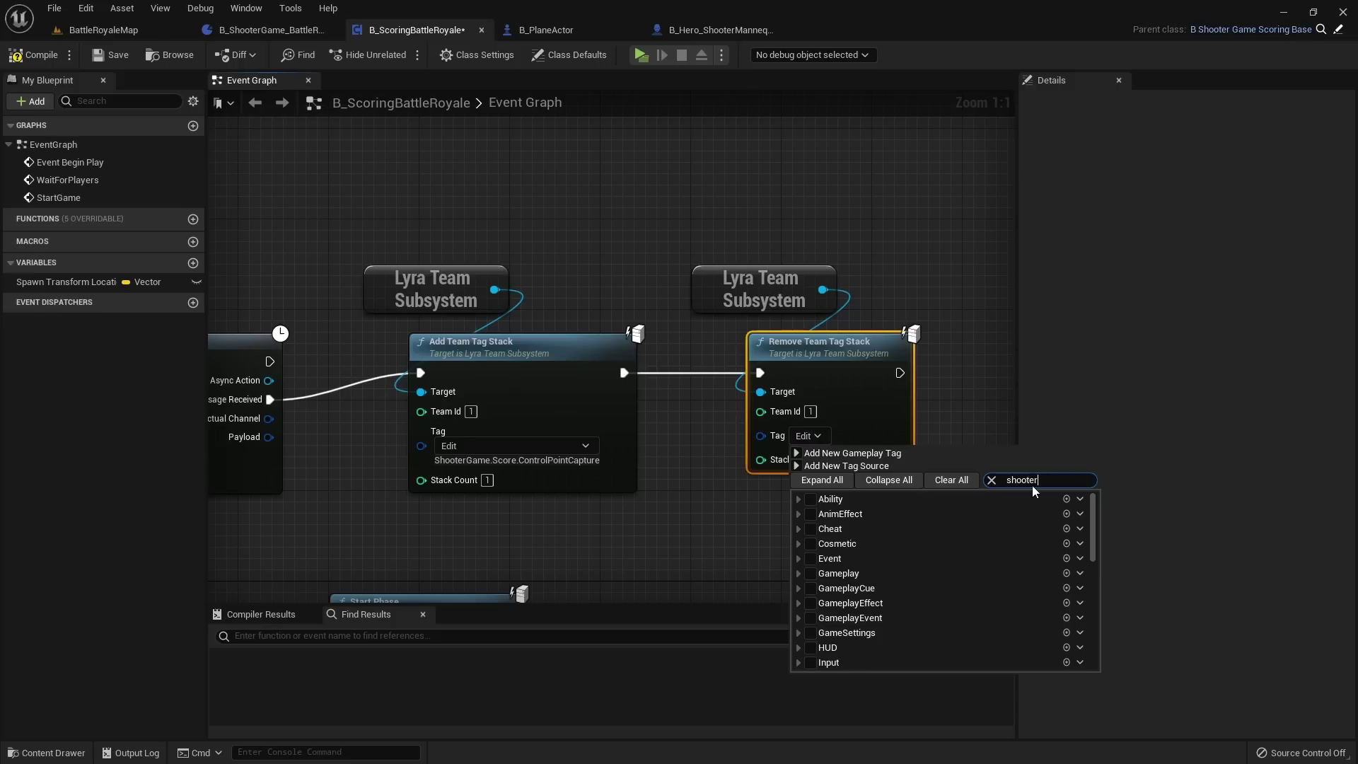
{"action": "type", "text": "game.score.control"}
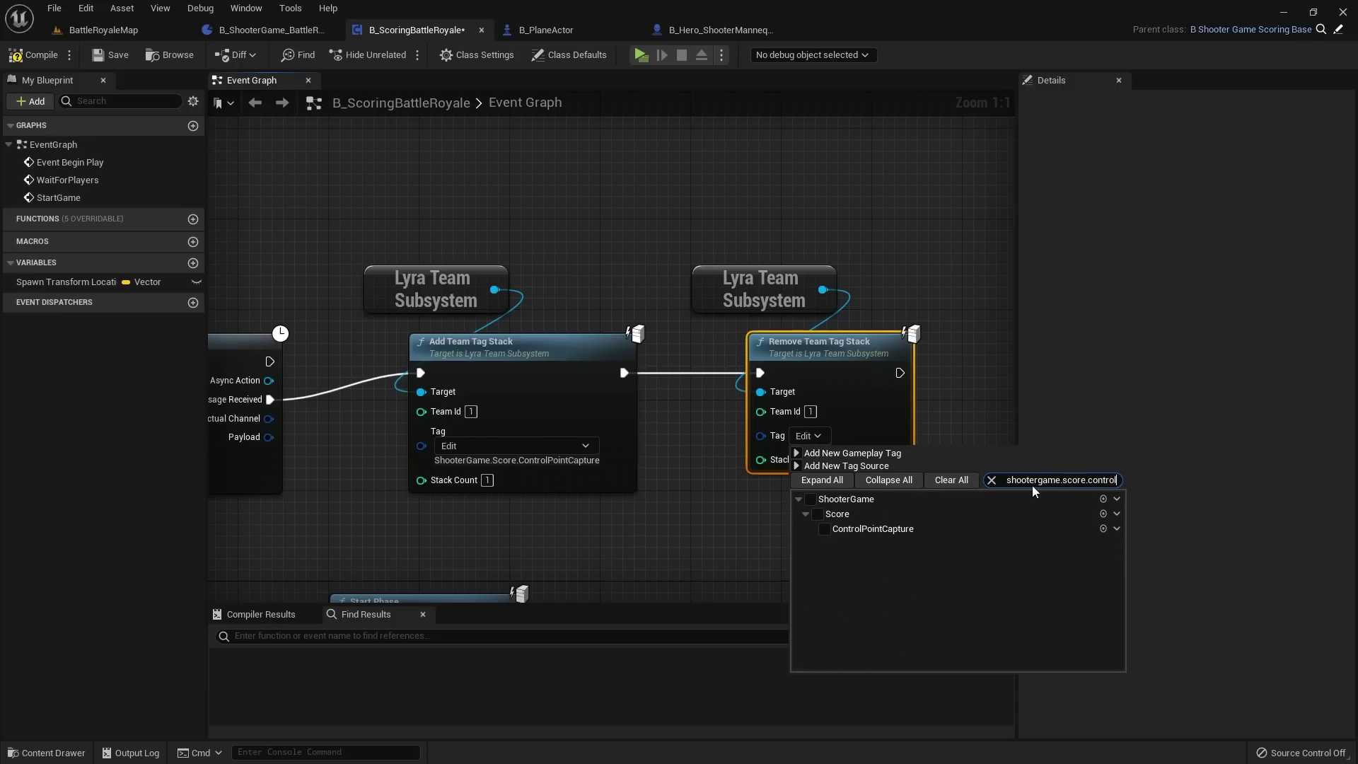
{"action": "left_click", "coordinate": [856, 529]}
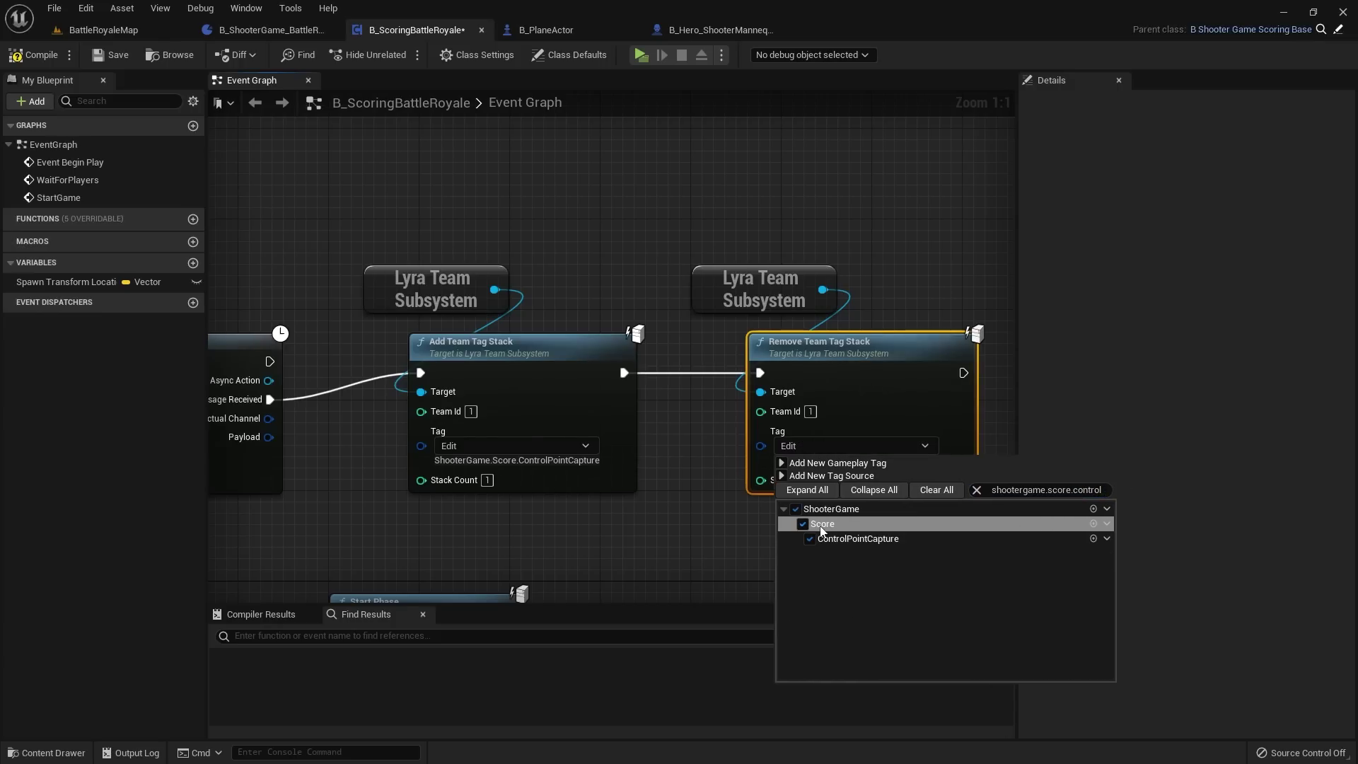
{"action": "left_click", "coordinate": [707, 499]}
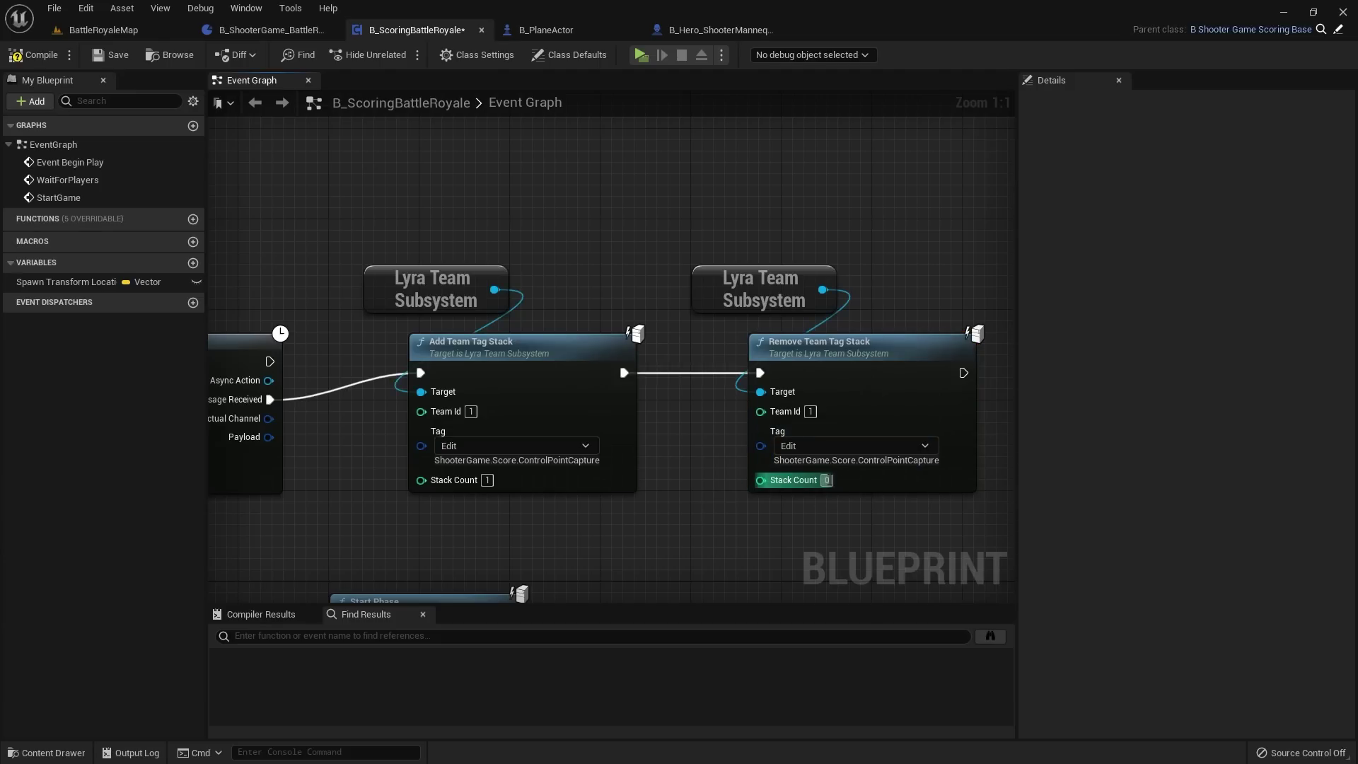
Step: Set Remove Team Tag Stack's Stack Count to 1, compile the blueprint and save it
{"action": "type", "text": "1"}
{"action": "scroll", "coordinate": [775, 507], "scroll_direction": "down", "scroll_amount": 2}
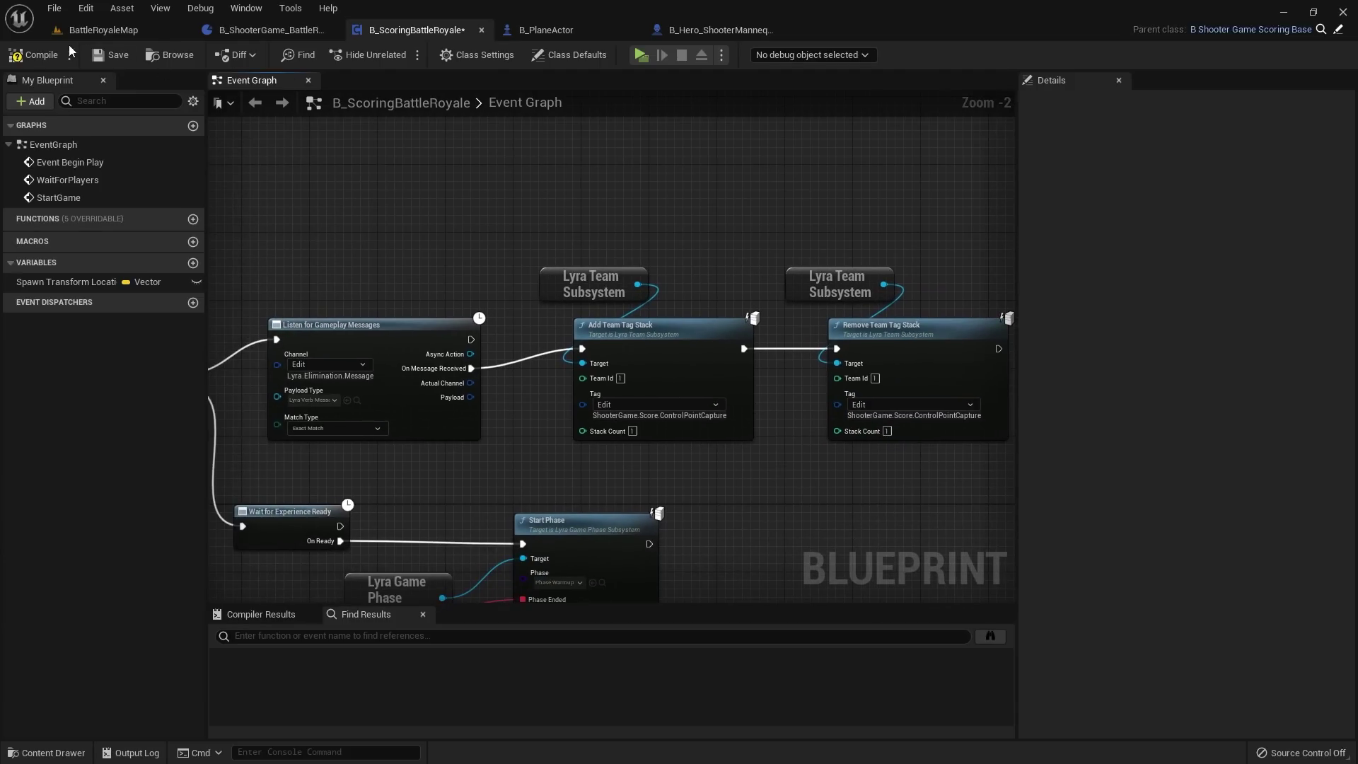
{"action": "left_click", "coordinate": [34, 55]}
{"action": "left_click", "coordinate": [117, 57]}
Step: Review the elimination message listener and the team, tag and stack count settings of the Add and Remove Team Tag Stack nodes
{"action": "scroll", "coordinate": [481, 202], "scroll_direction": "down", "scroll_amount": 1}
{"action": "right_click_drag", "start_coordinate": [492, 215], "coordinate": [575, 222]}
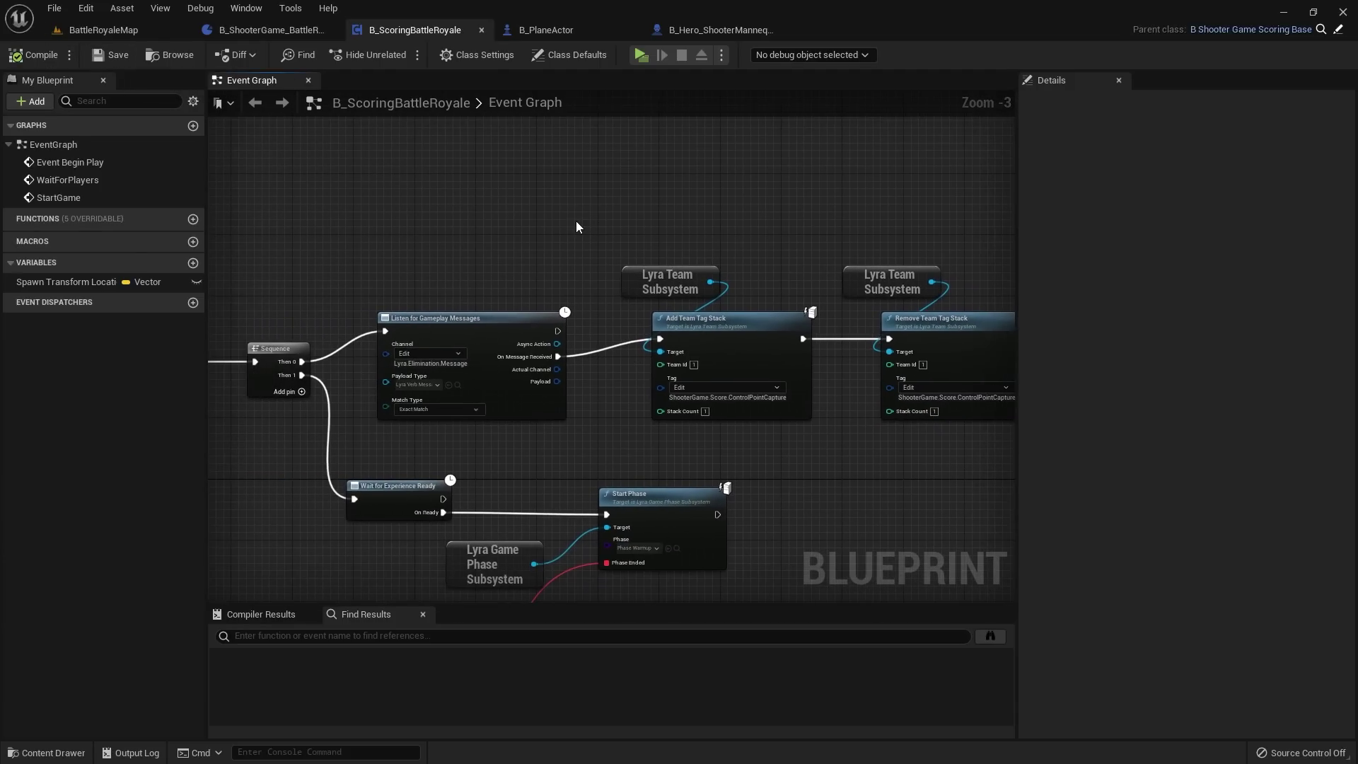
{"action": "scroll", "coordinate": [482, 222], "scroll_direction": "up", "scroll_amount": 2}
{"action": "left_click_drag", "start_coordinate": [510, 229], "coordinate": [658, 461]}
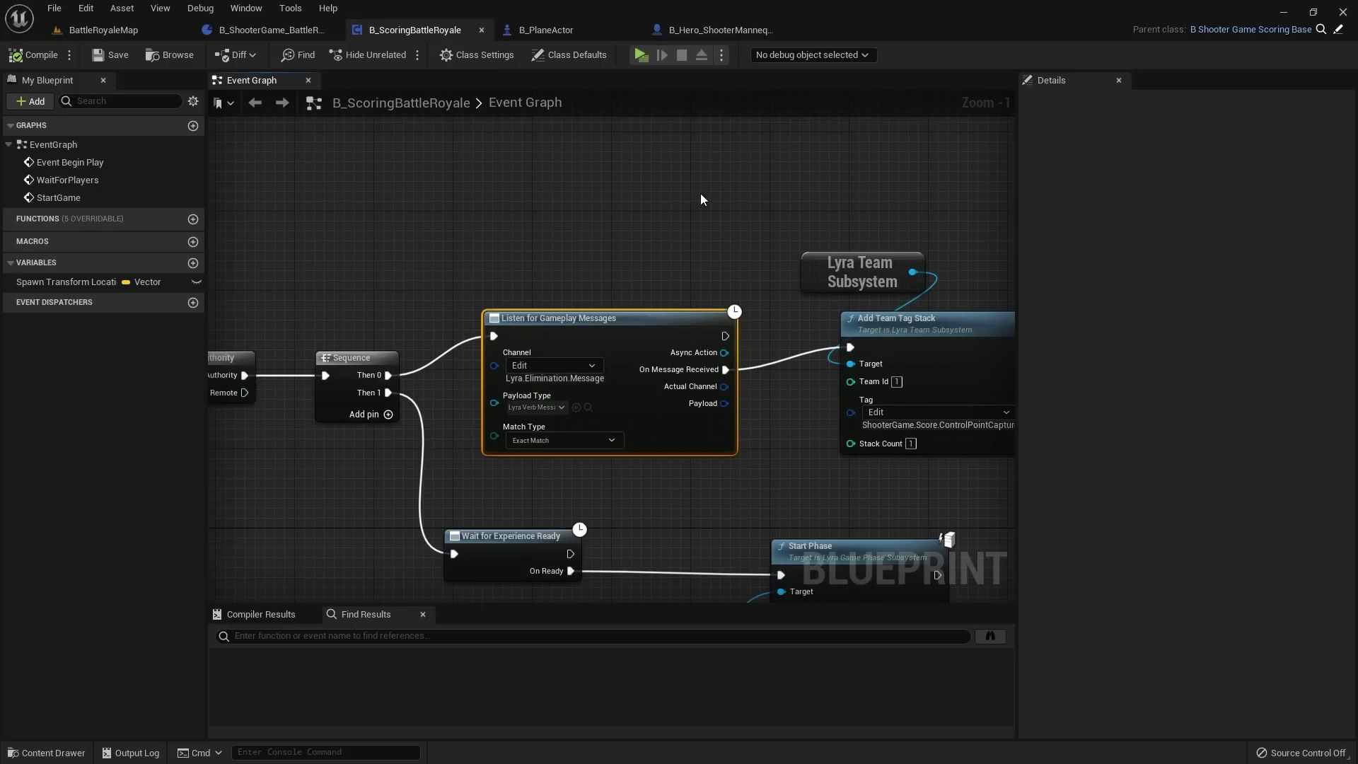
{"action": "right_click_drag", "start_coordinate": [700, 200], "coordinate": [555, 200]}
{"action": "left_click_drag", "start_coordinate": [422, 221], "coordinate": [567, 324]}
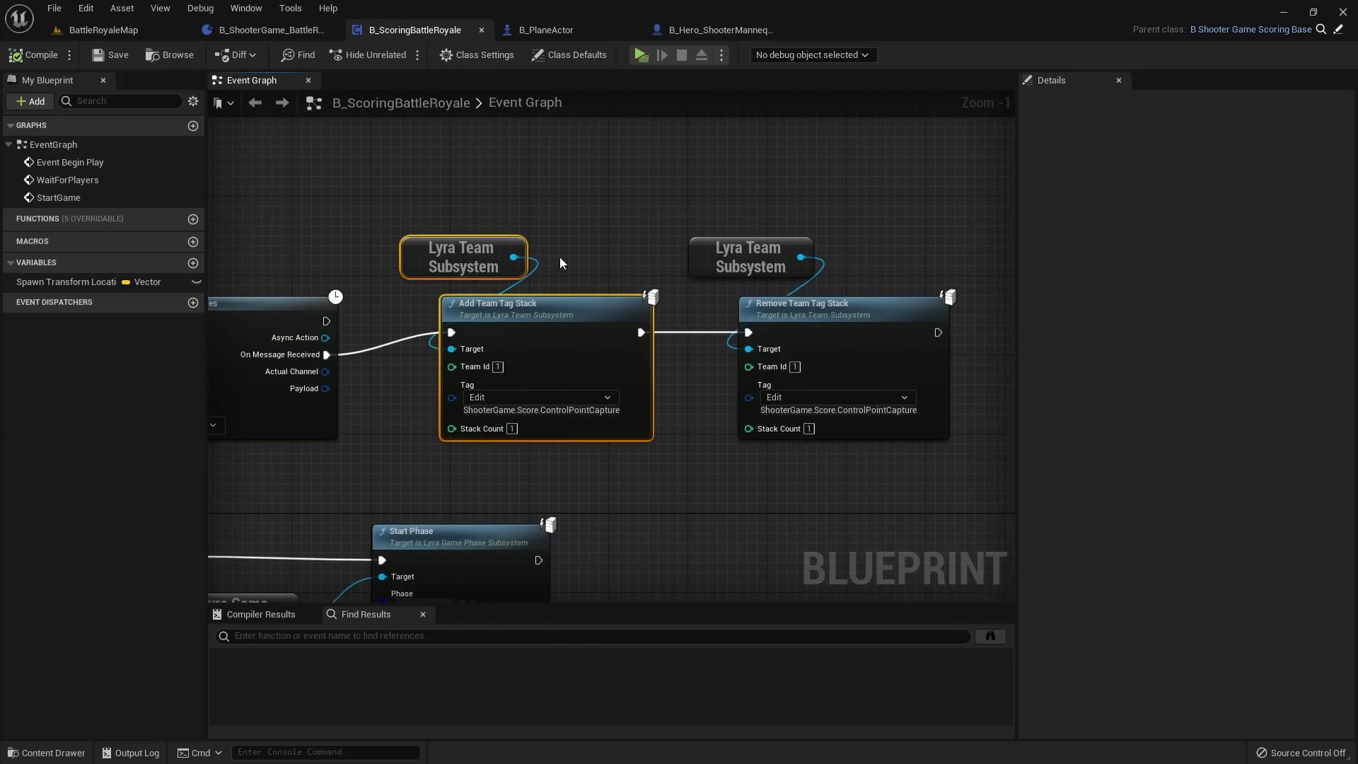
{"action": "left_click_drag", "start_coordinate": [752, 189], "coordinate": [816, 393]}
{"action": "scroll", "coordinate": [569, 418], "scroll_direction": "up", "scroll_amount": 1}
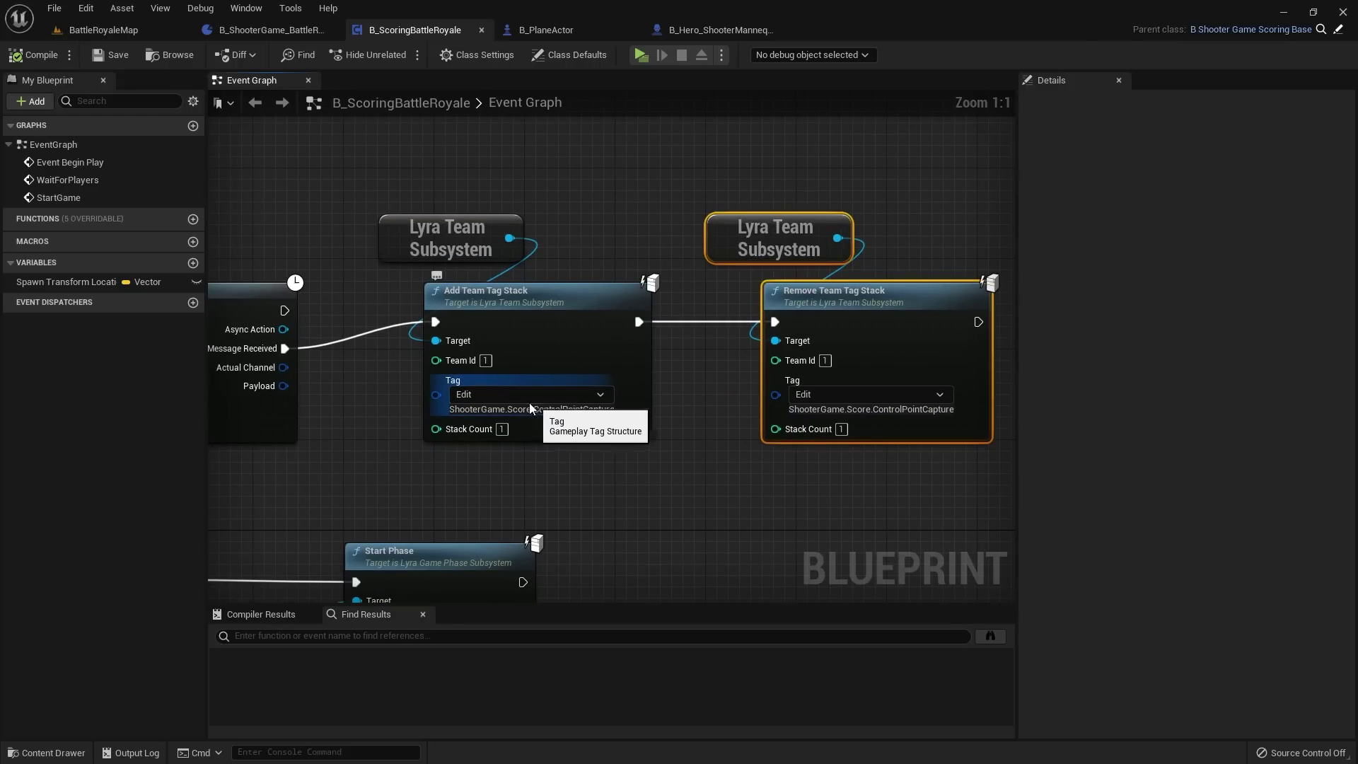
{"action": "right_click_drag", "start_coordinate": [680, 418], "coordinate": [579, 432]}
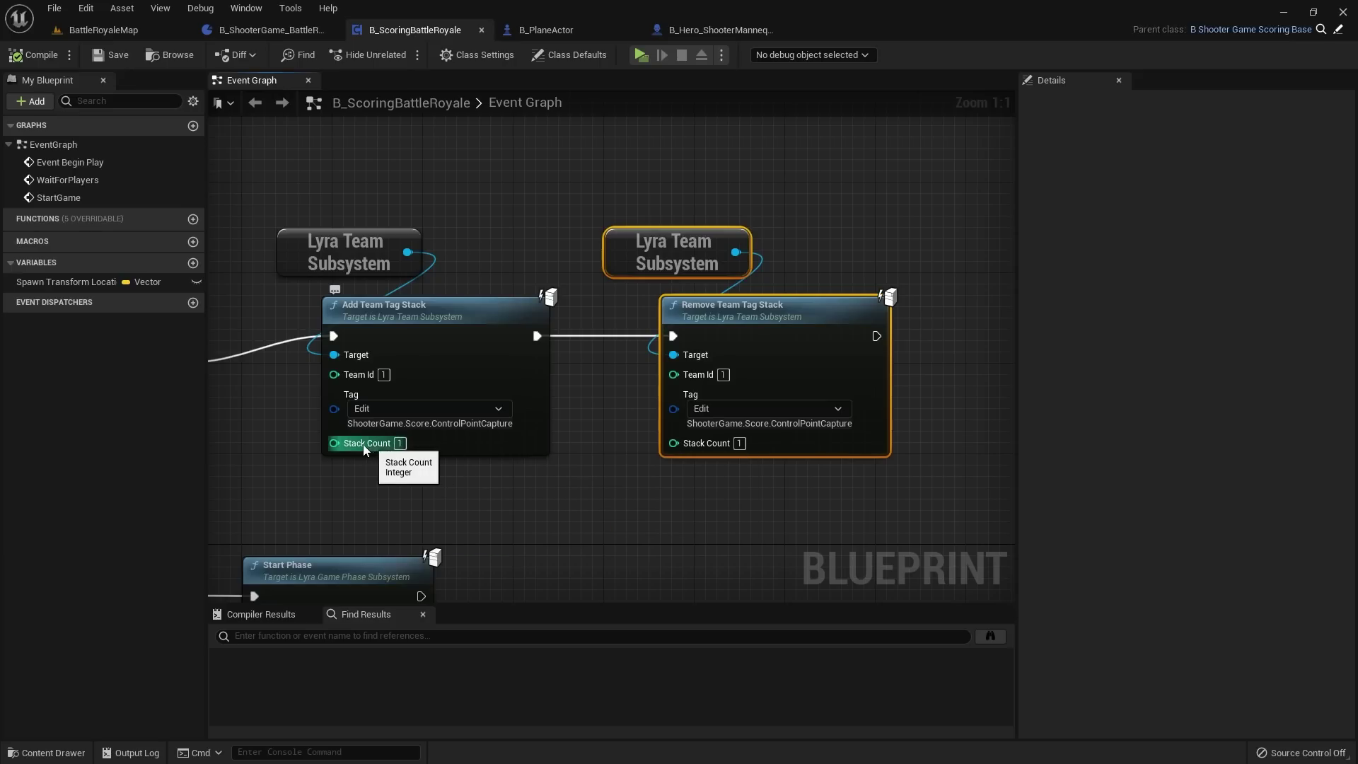
{"action": "right_click_drag", "start_coordinate": [375, 444], "coordinate": [485, 449]}
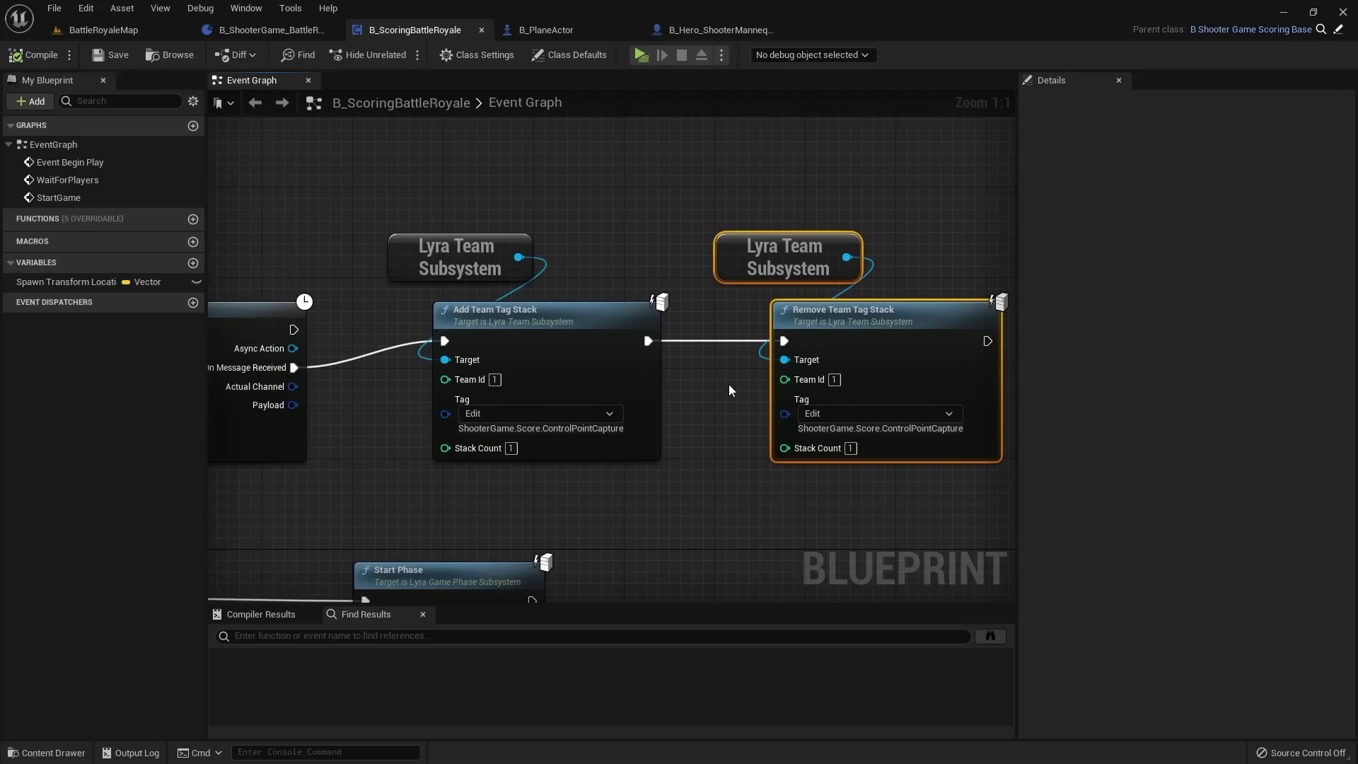
{"action": "left_click", "coordinate": [471, 201]}
{"action": "left_click_drag", "start_coordinate": [472, 202], "coordinate": [804, 384]}
{"action": "left_click", "coordinate": [559, 415]}
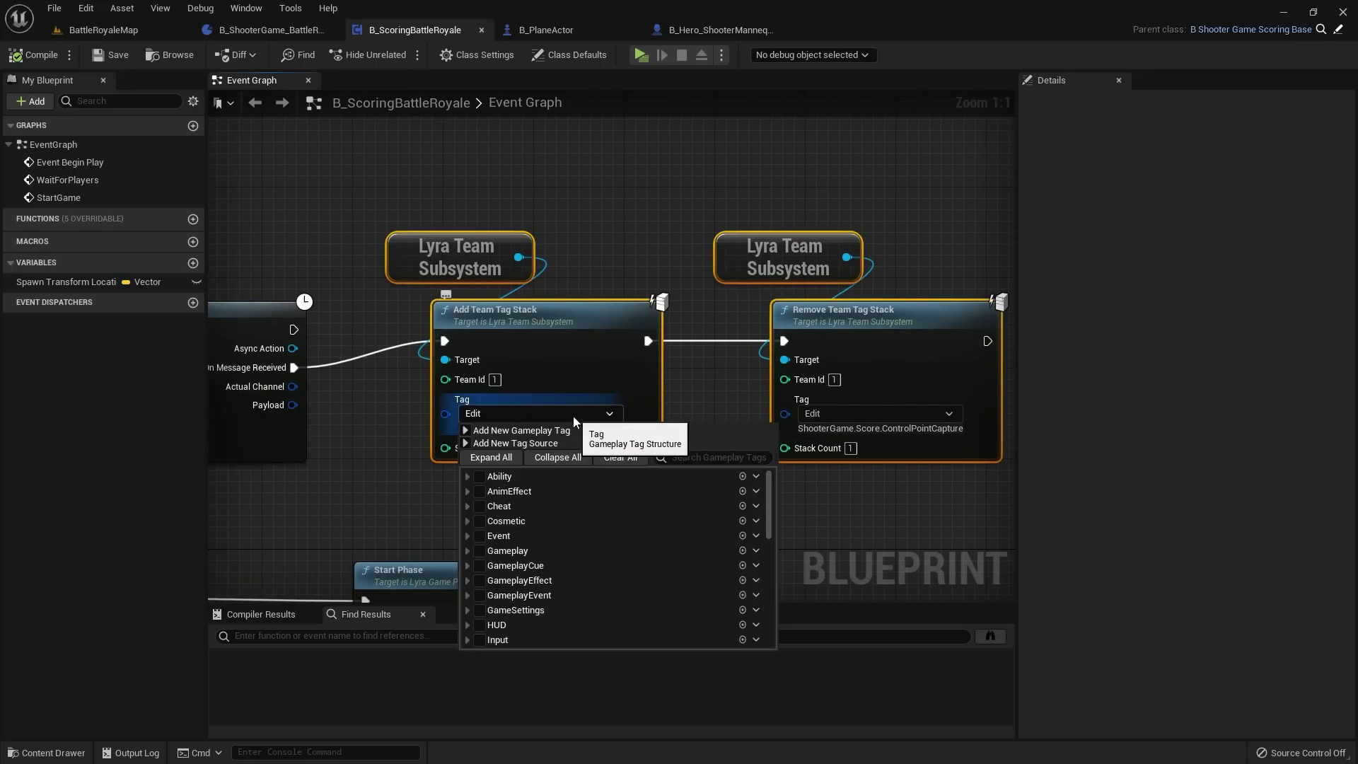
{"action": "left_click", "coordinate": [550, 458]}
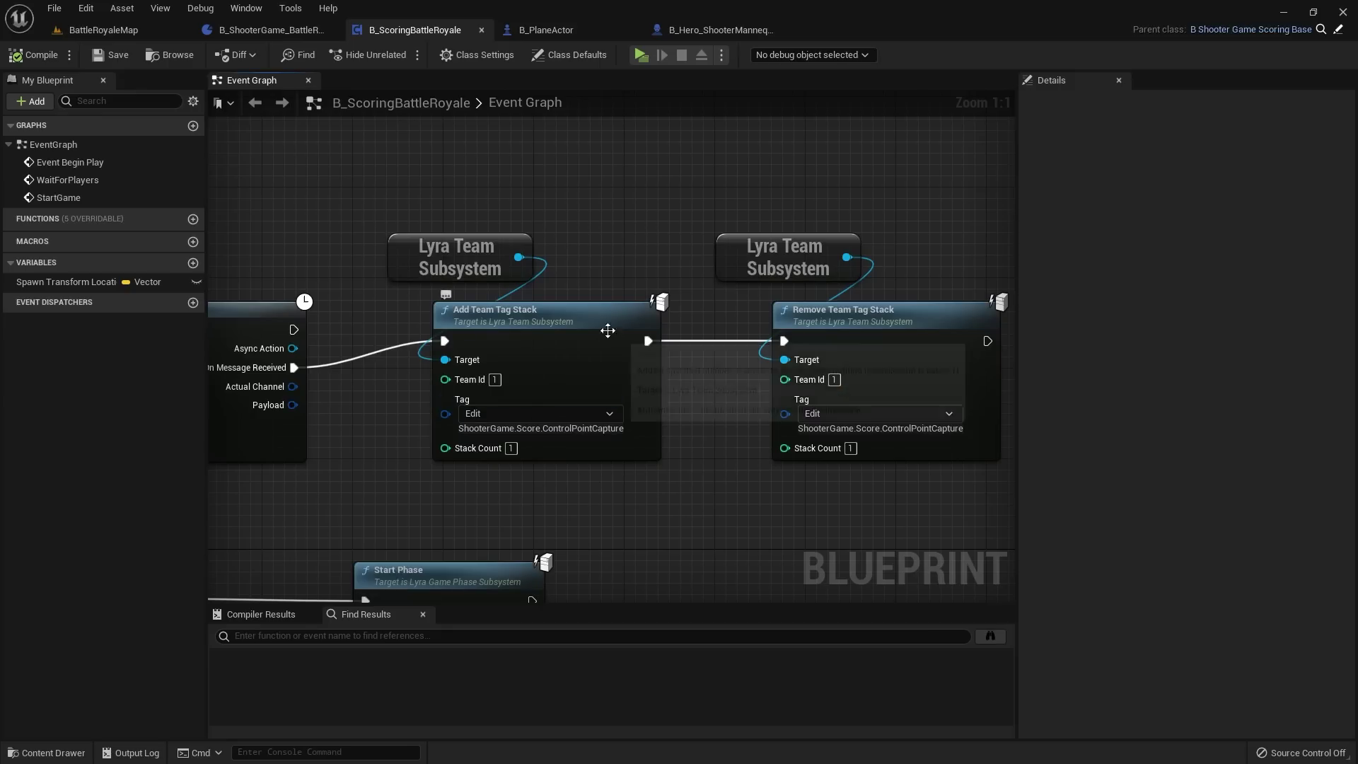
{"action": "scroll", "coordinate": [606, 328], "scroll_direction": "down", "scroll_amount": 1}
{"action": "left_click_drag", "start_coordinate": [382, 191], "coordinate": [728, 372]}
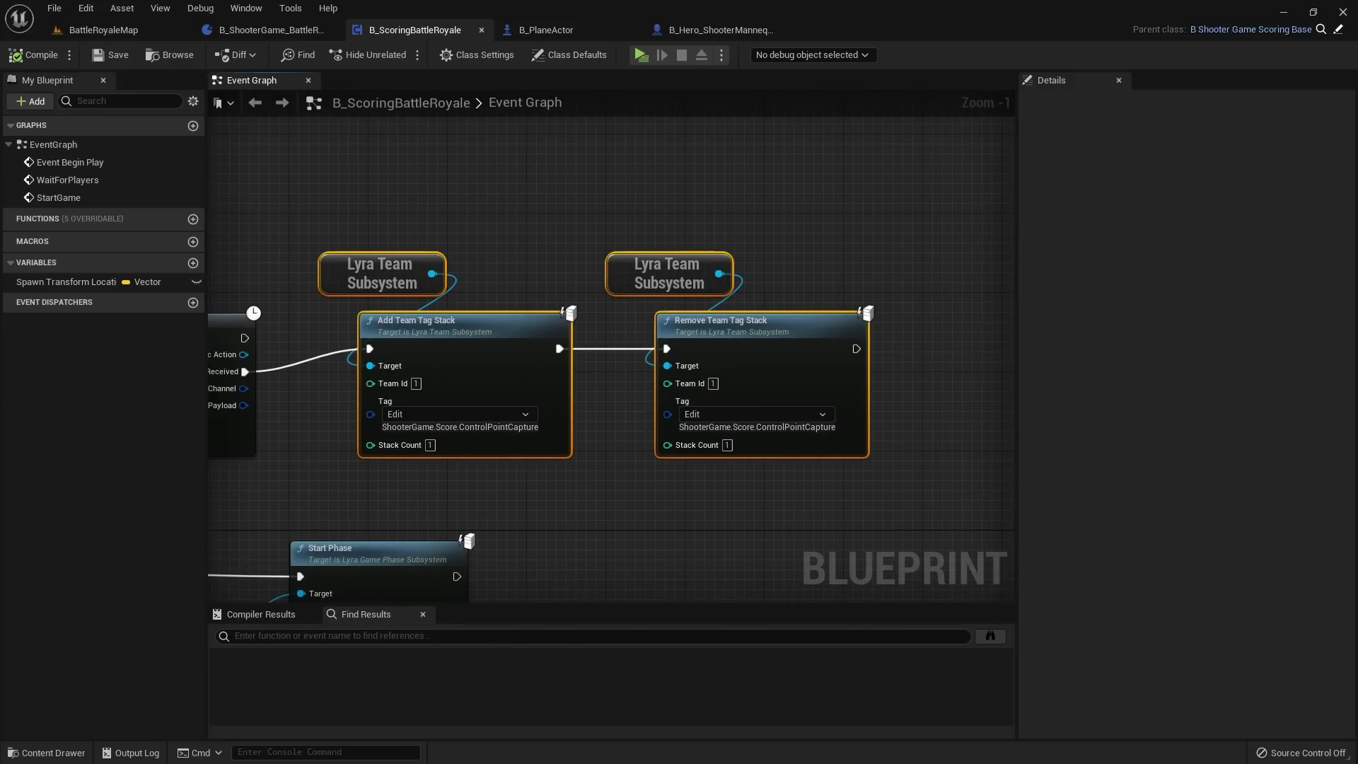
{"action": "right_click_drag", "start_coordinate": [549, 234], "coordinate": [619, 266]}
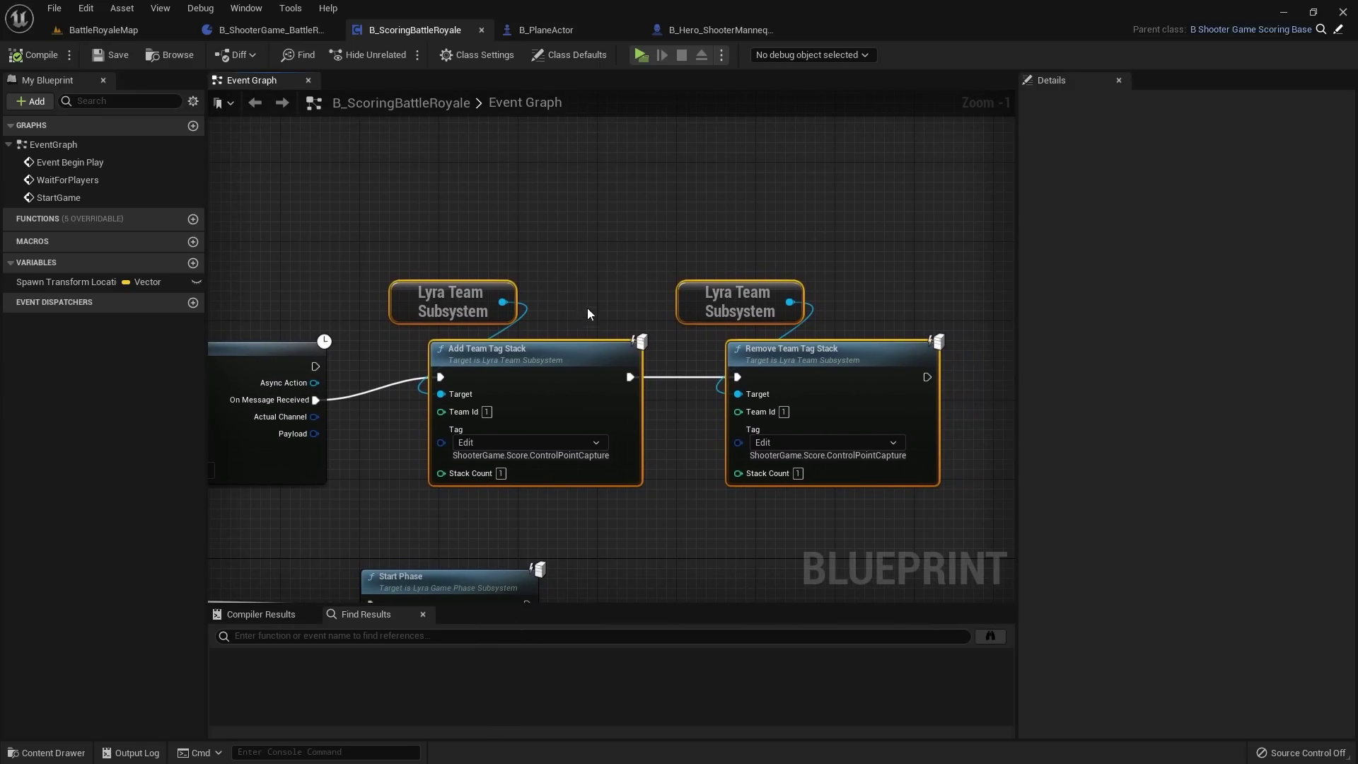
{"action": "scroll", "coordinate": [587, 308], "scroll_direction": "down", "scroll_amount": 2}
{"action": "left_click", "coordinate": [587, 256]}
{"action": "right_click_drag", "start_coordinate": [469, 234], "coordinate": [643, 210]}
{"action": "left_click_drag", "start_coordinate": [449, 213], "coordinate": [971, 377]}
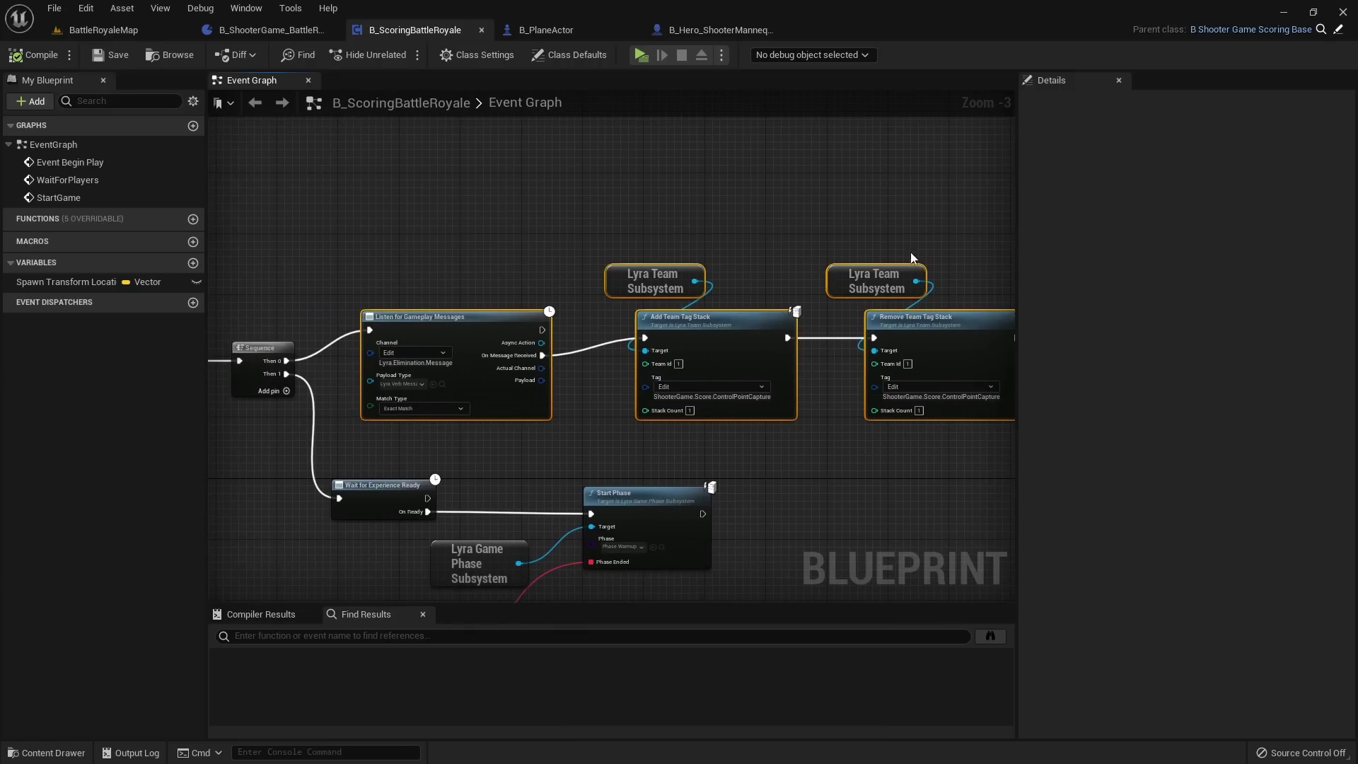
{"action": "right_click_drag", "start_coordinate": [911, 258], "coordinate": [764, 273]}
{"action": "left_click", "coordinate": [413, 198]}
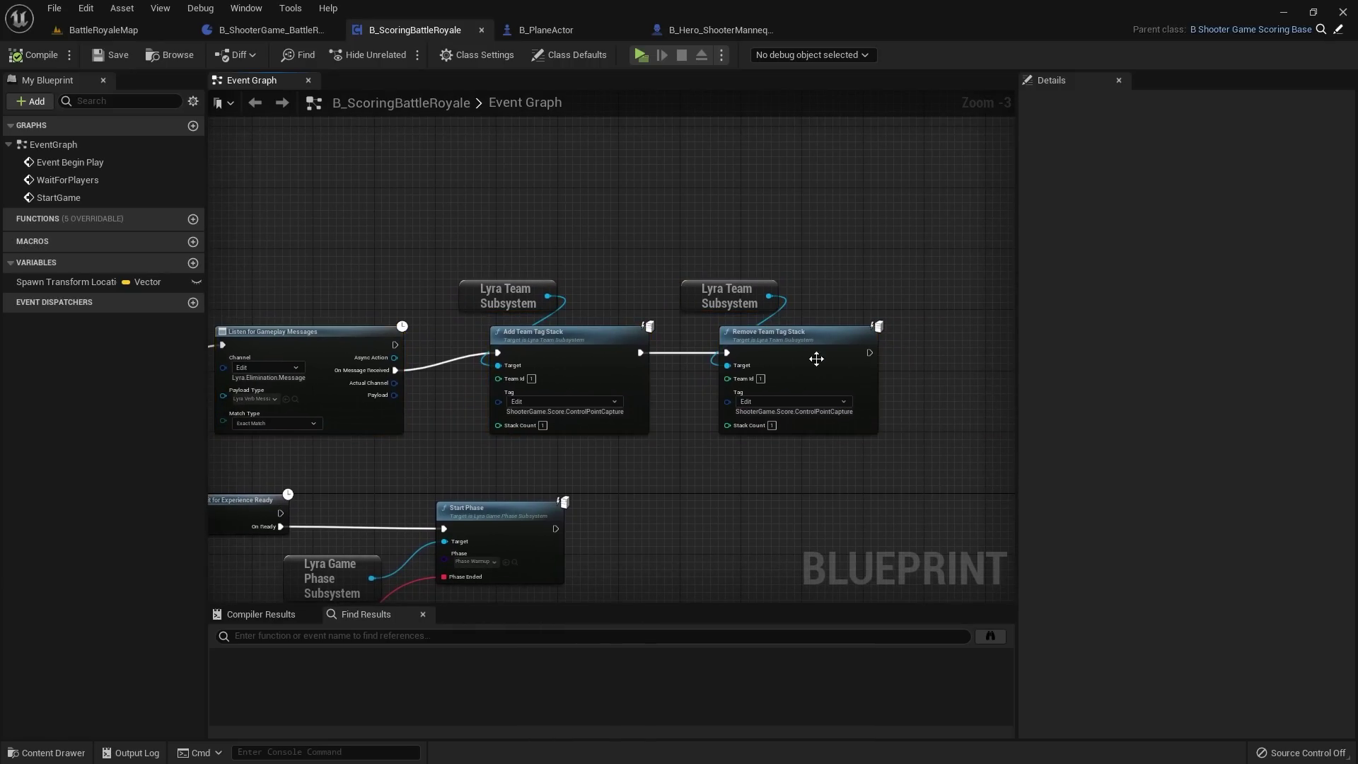
Step: Examine how the scoring chain runs from the Sequence node through the message listener to both team tag stack nodes
{"action": "left_click", "coordinate": [103, 32]}
{"action": "left_click", "coordinate": [404, 30]}
{"action": "right_click_drag", "start_coordinate": [516, 280], "coordinate": [613, 269]}
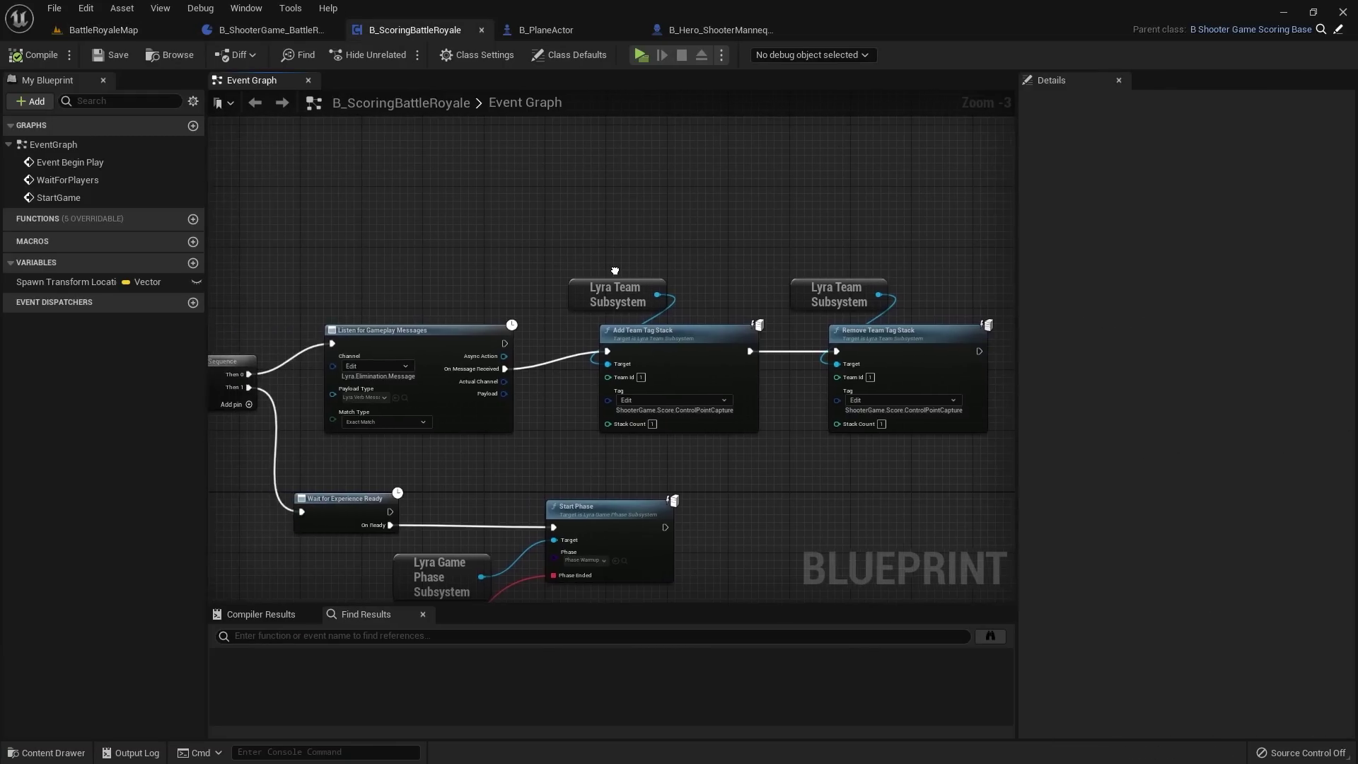
{"action": "scroll", "coordinate": [613, 269], "scroll_direction": "down", "scroll_amount": 1}
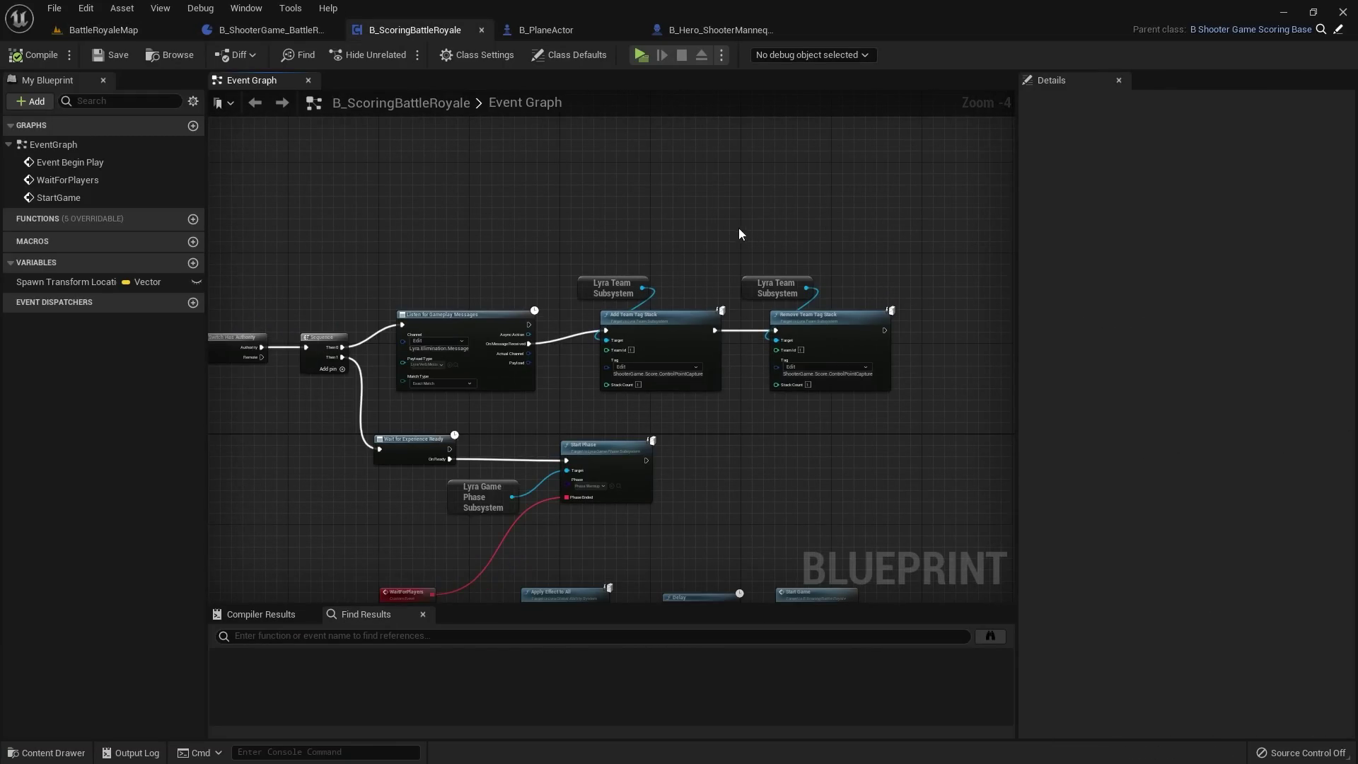
{"action": "scroll", "coordinate": [739, 228], "scroll_direction": "up", "scroll_amount": 1}
{"action": "left_click_drag", "start_coordinate": [397, 248], "coordinate": [838, 427]}
{"action": "left_click", "coordinate": [664, 264]}
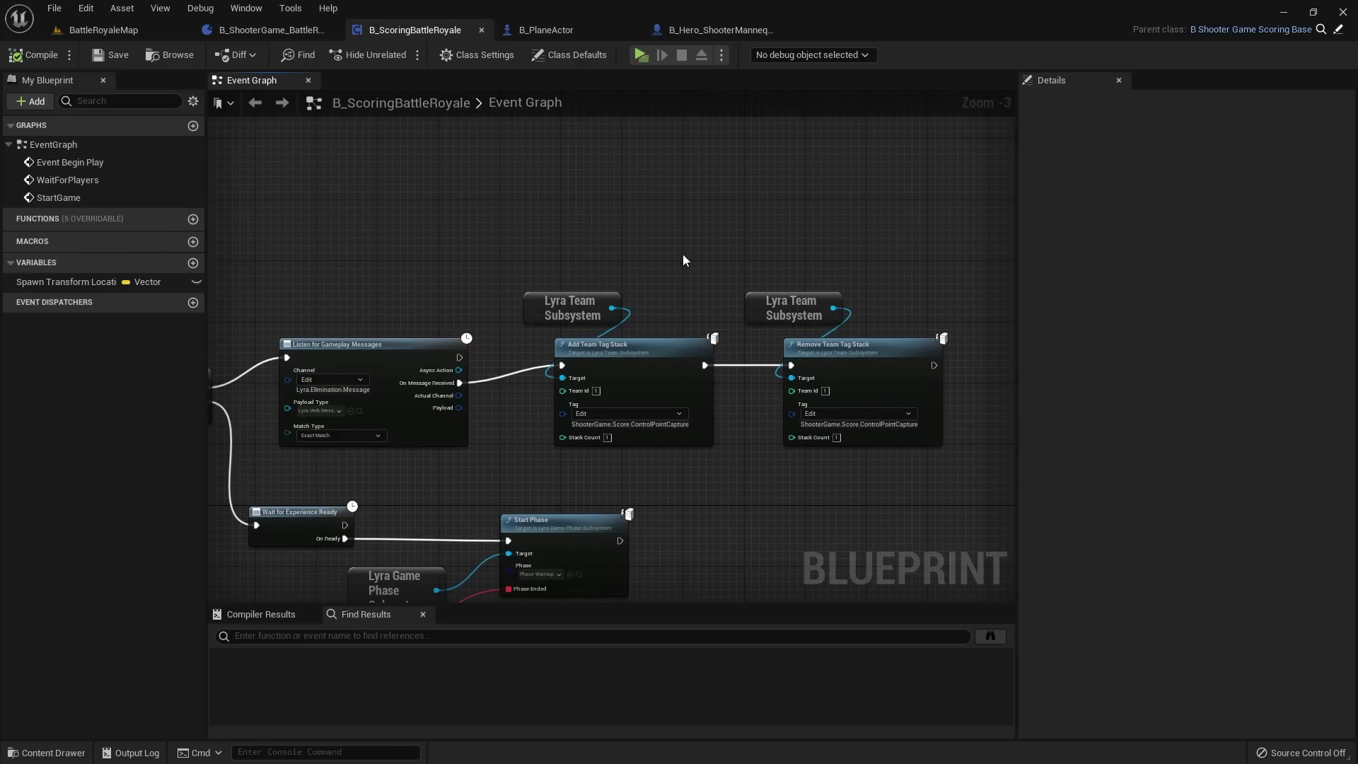
{"action": "right_click_drag", "start_coordinate": [683, 255], "coordinate": [656, 200]}
{"action": "right_click_drag", "start_coordinate": [756, 365], "coordinate": [812, 338]}
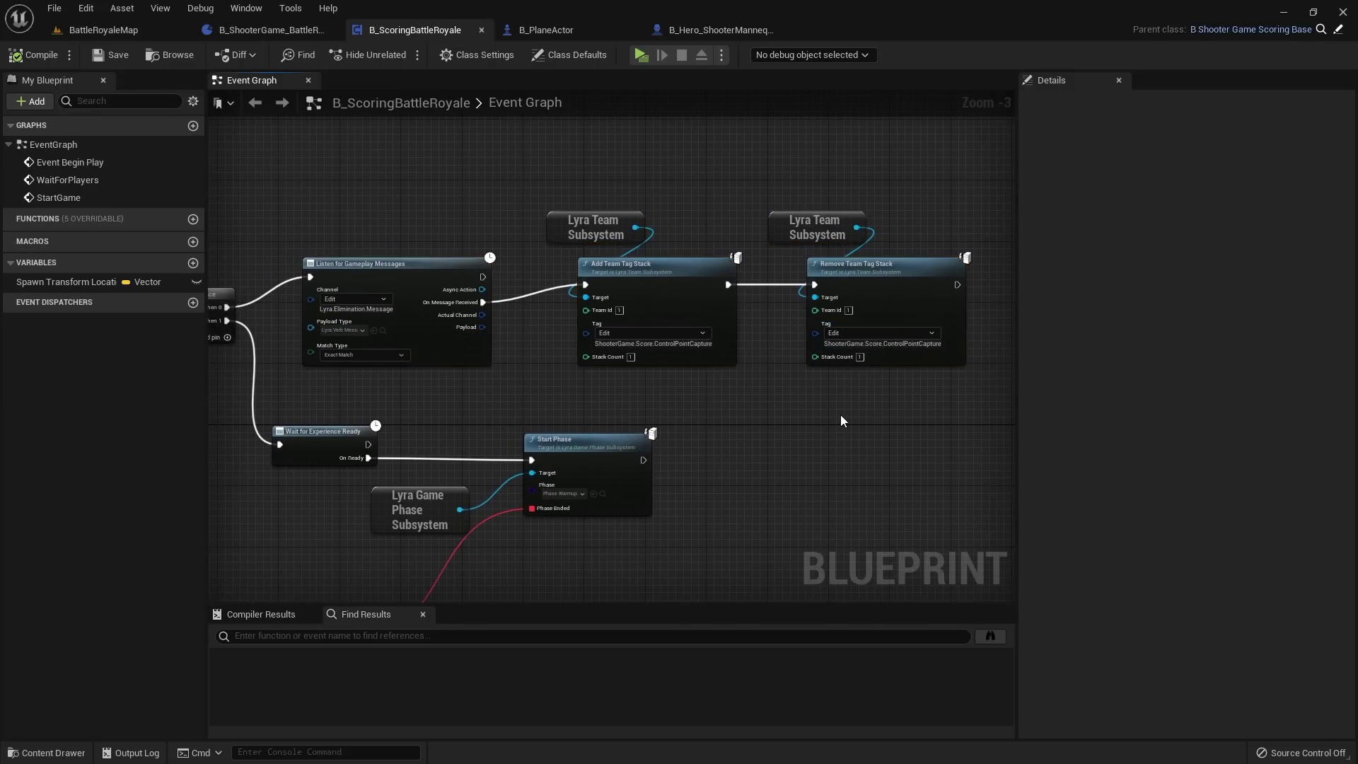
{"action": "scroll", "coordinate": [840, 415], "scroll_direction": "down", "scroll_amount": 2}
{"action": "scroll", "coordinate": [461, 312], "scroll_direction": "up", "scroll_amount": 2}
{"action": "right_click_drag", "start_coordinate": [461, 312], "coordinate": [455, 200]}
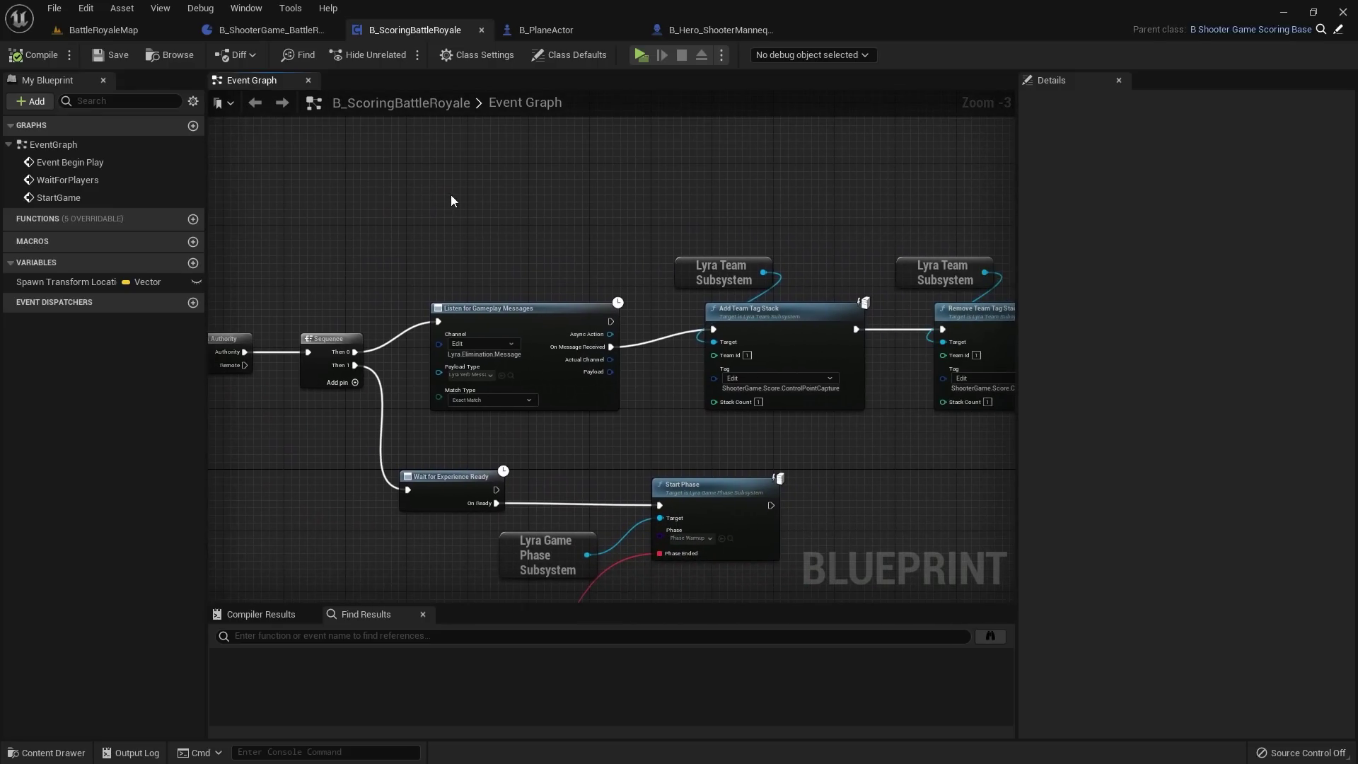
{"action": "left_click_drag", "start_coordinate": [460, 193], "coordinate": [987, 391]}
{"action": "left_click", "coordinate": [588, 242]}
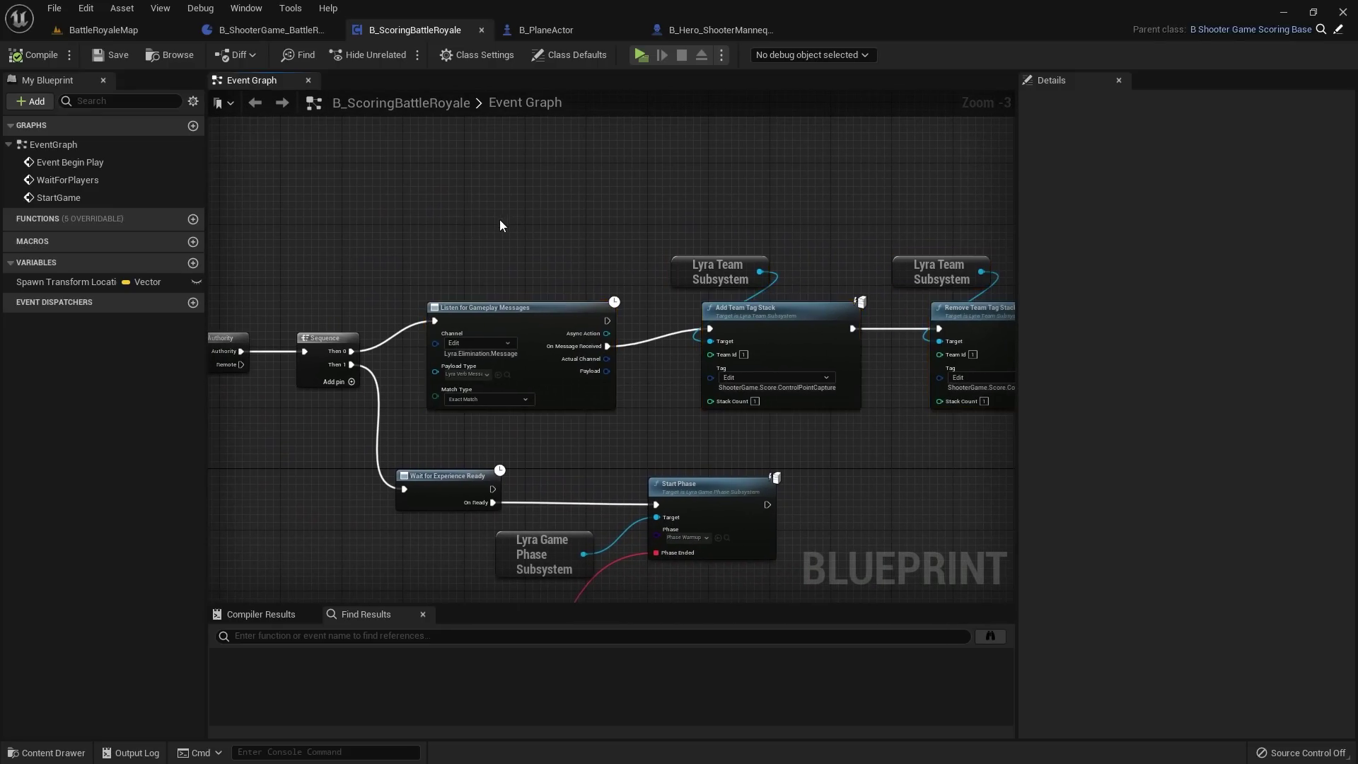
{"action": "scroll", "coordinate": [604, 407], "scroll_direction": "down", "scroll_amount": 2}
Step: Examine the StartGame event's flow down to Remove Effect from All and compare it with the elimination scoring chain
{"action": "right_click_drag", "start_coordinate": [616, 424], "coordinate": [608, 292]}
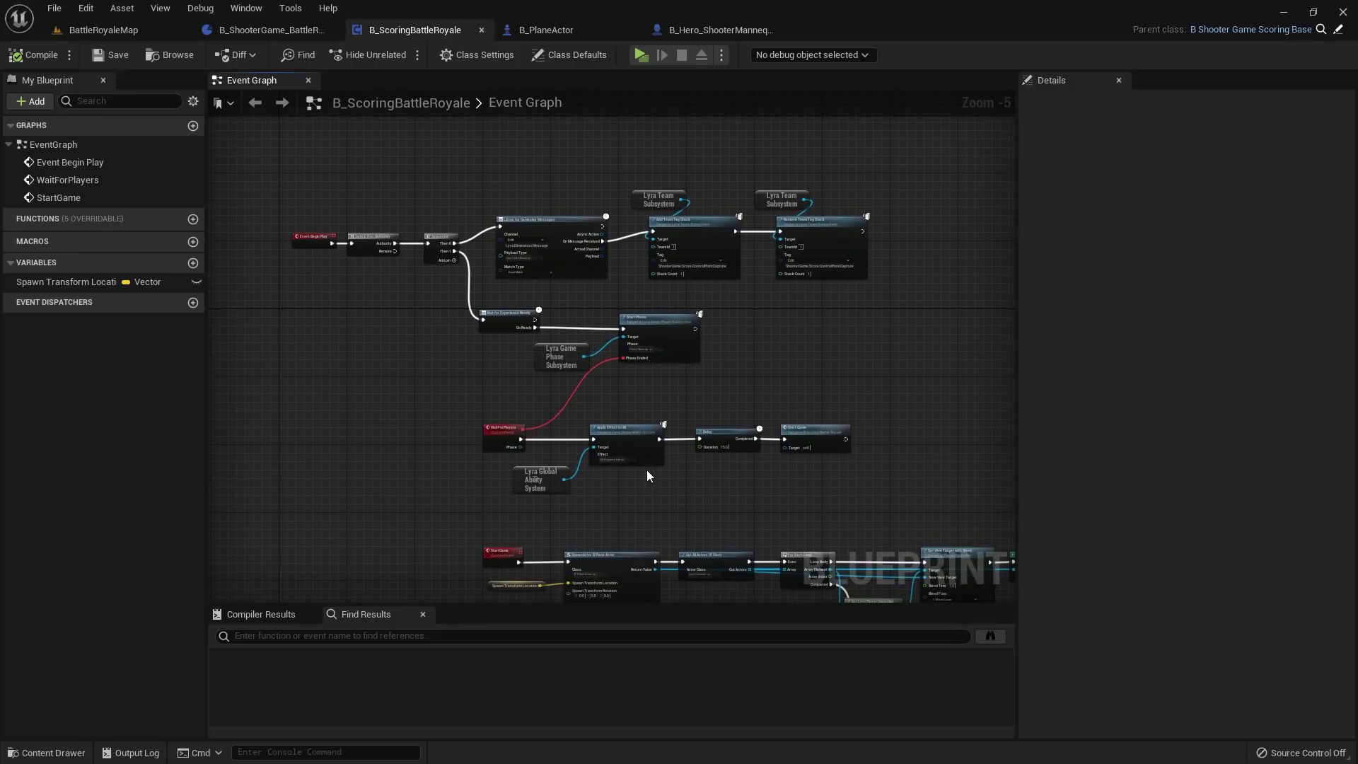
{"action": "right_click_drag", "start_coordinate": [649, 476], "coordinate": [601, 319]}
{"action": "right_click_drag", "start_coordinate": [836, 528], "coordinate": [716, 393]}
{"action": "scroll", "coordinate": [735, 438], "scroll_direction": "up", "scroll_amount": 2}
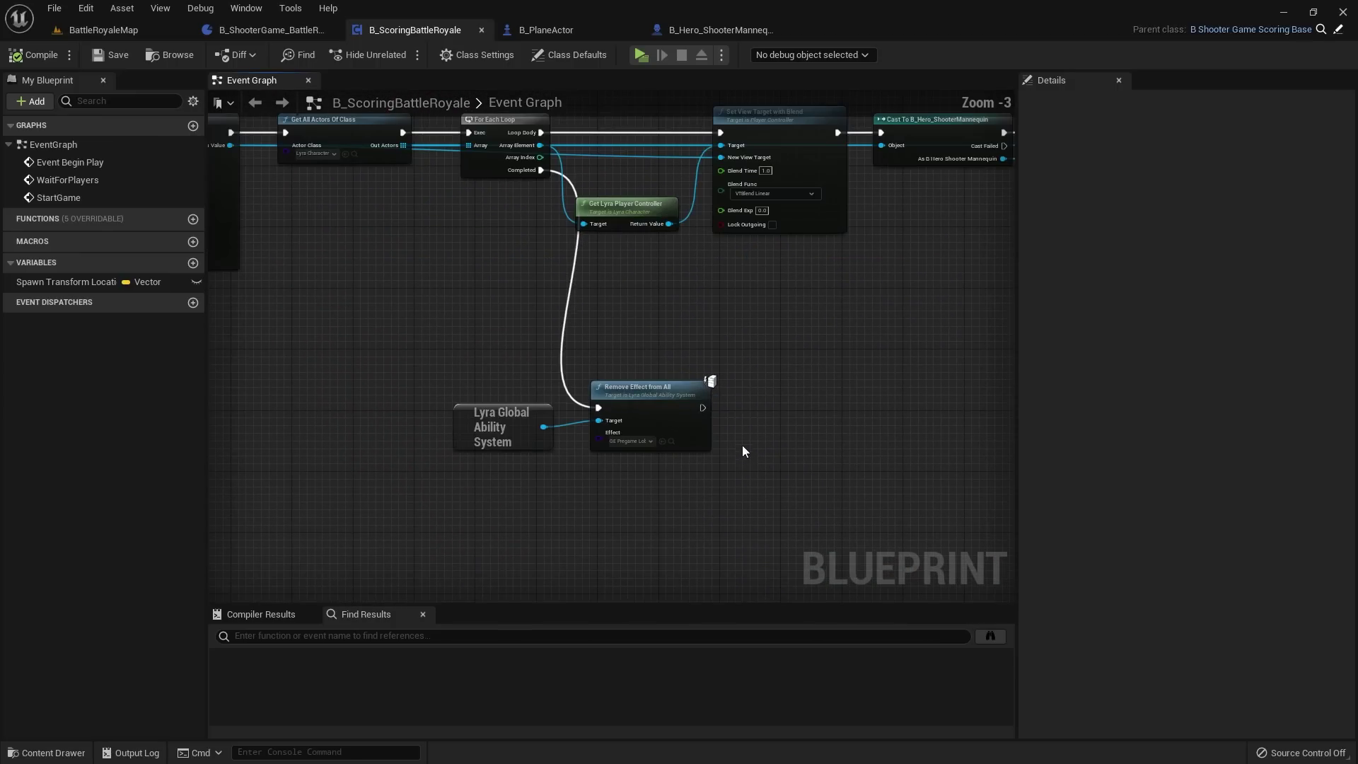
{"action": "right_click_drag", "start_coordinate": [521, 271], "coordinate": [624, 319]}
{"action": "left_click_drag", "start_coordinate": [481, 396], "coordinate": [1019, 479]}
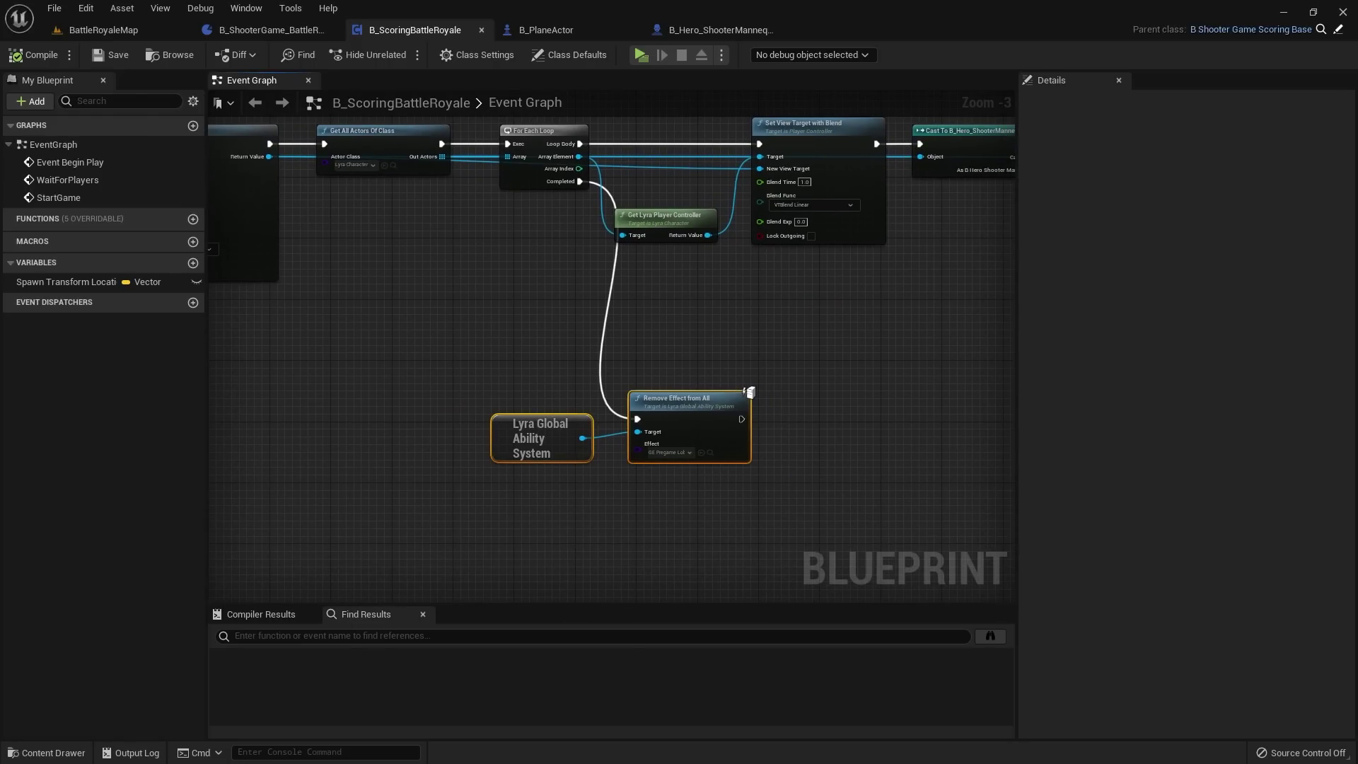
{"action": "right_click_drag", "start_coordinate": [969, 316], "coordinate": [851, 320]}
{"action": "scroll", "coordinate": [799, 273], "scroll_direction": "down", "scroll_amount": 1}
{"action": "scroll", "coordinate": [607, 362], "scroll_direction": "up", "scroll_amount": 1}
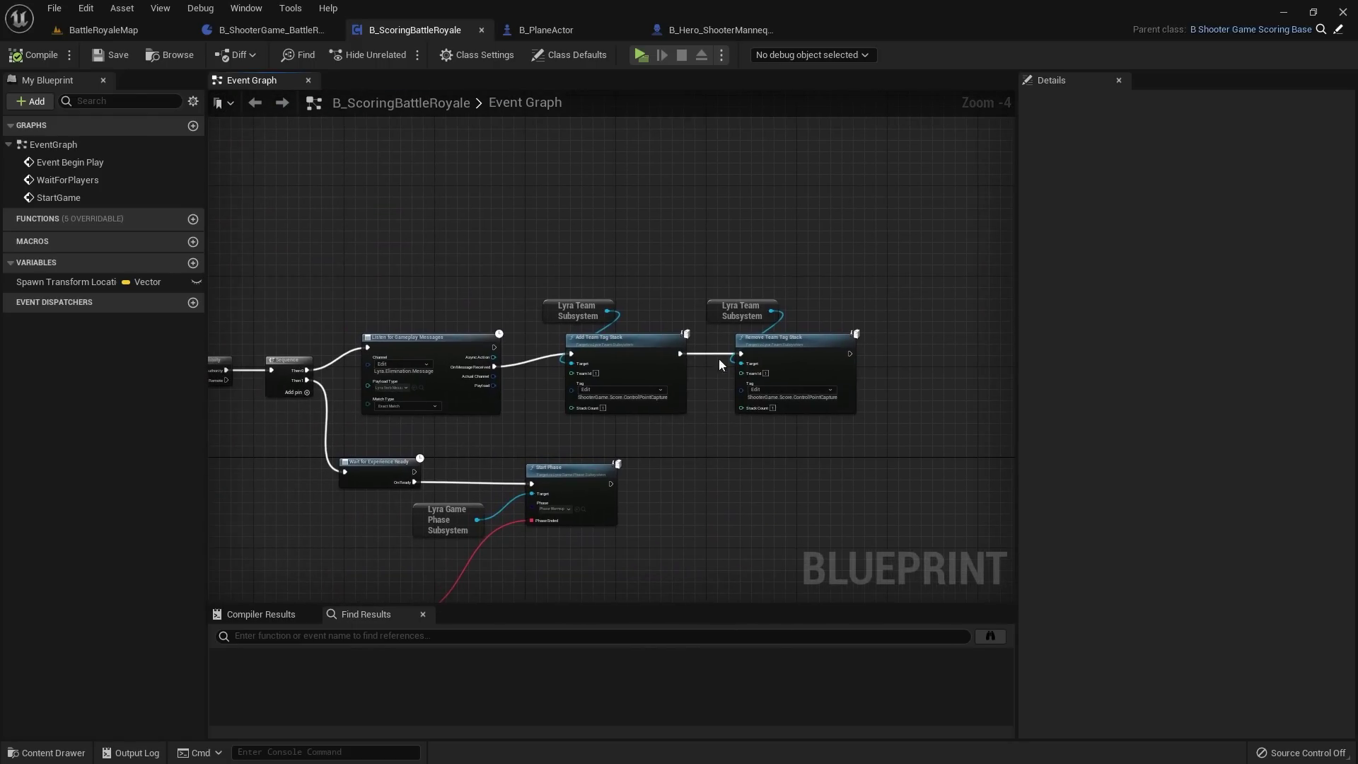
{"action": "scroll", "coordinate": [607, 362], "scroll_direction": "up", "scroll_amount": 1}
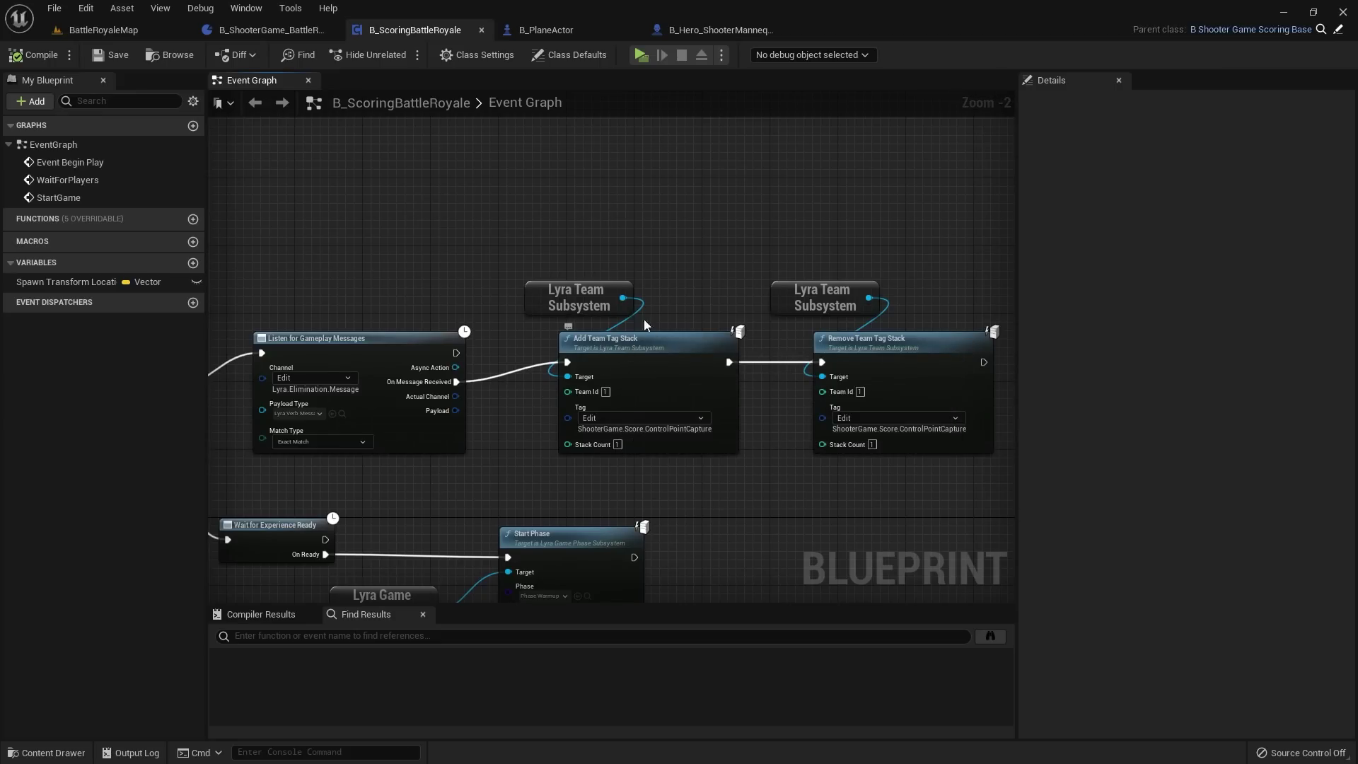
{"action": "key", "text": "Home"}
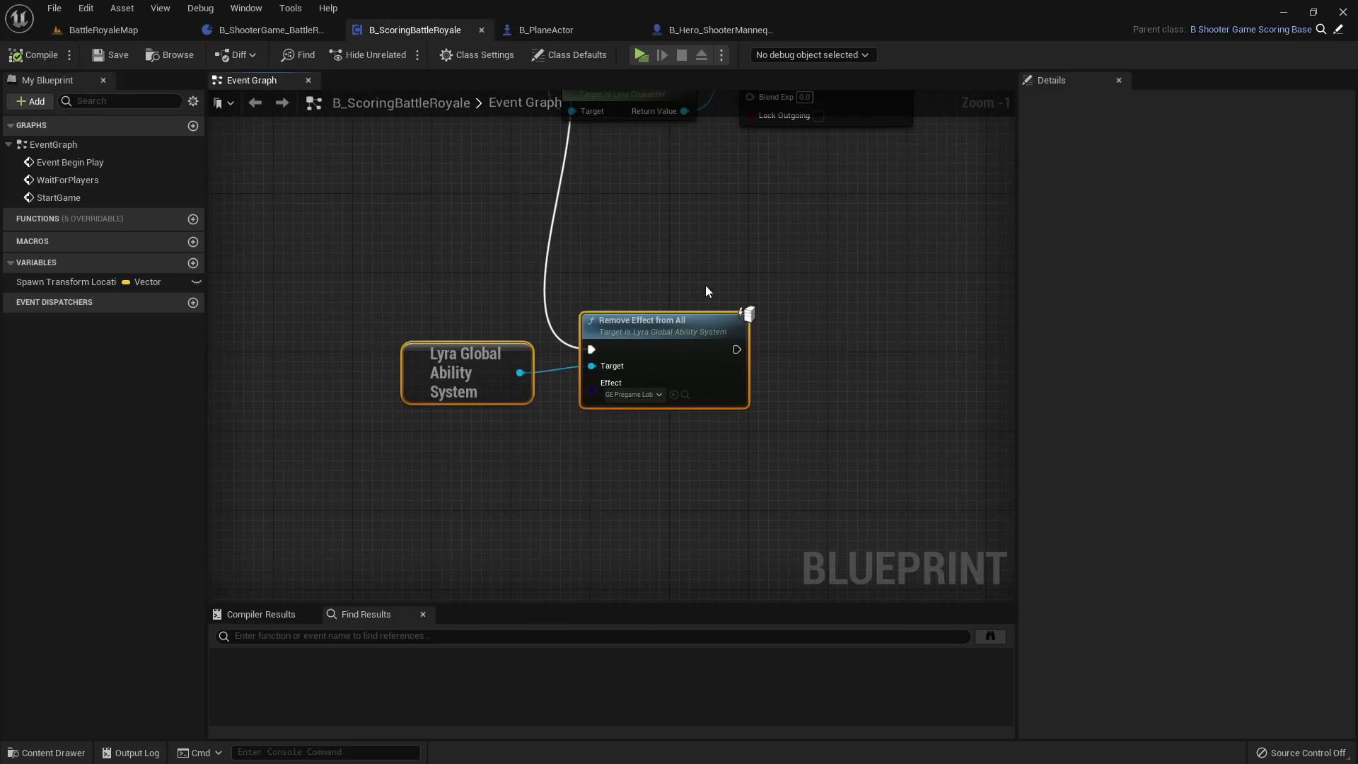
Step: Add a Get LyraTeamSubsystem node beneath Remove Effect from All and create an Add Team Tag Stack node from its output
{"action": "right_click_drag", "start_coordinate": [705, 286], "coordinate": [603, 300]}
{"action": "right_click", "coordinate": [573, 457]}
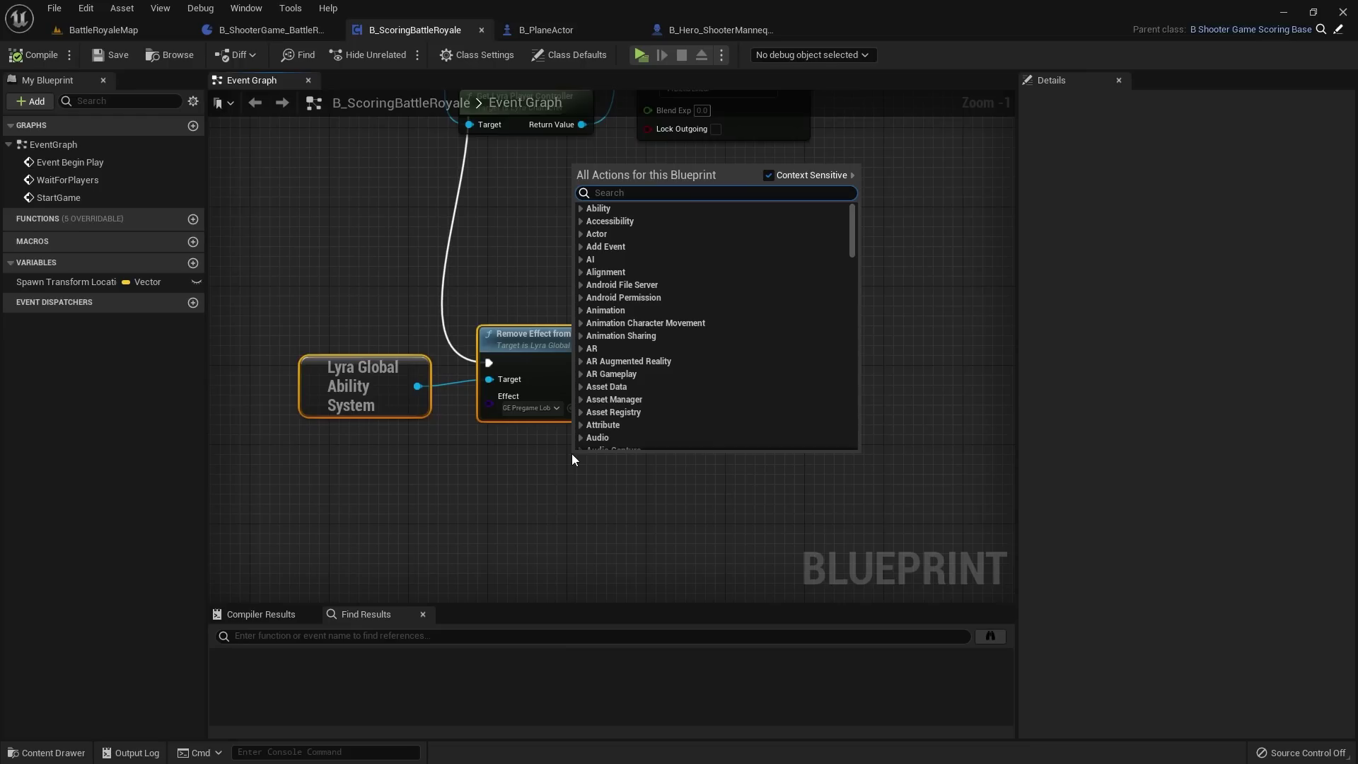
{"action": "type", "text": "get lyra"}
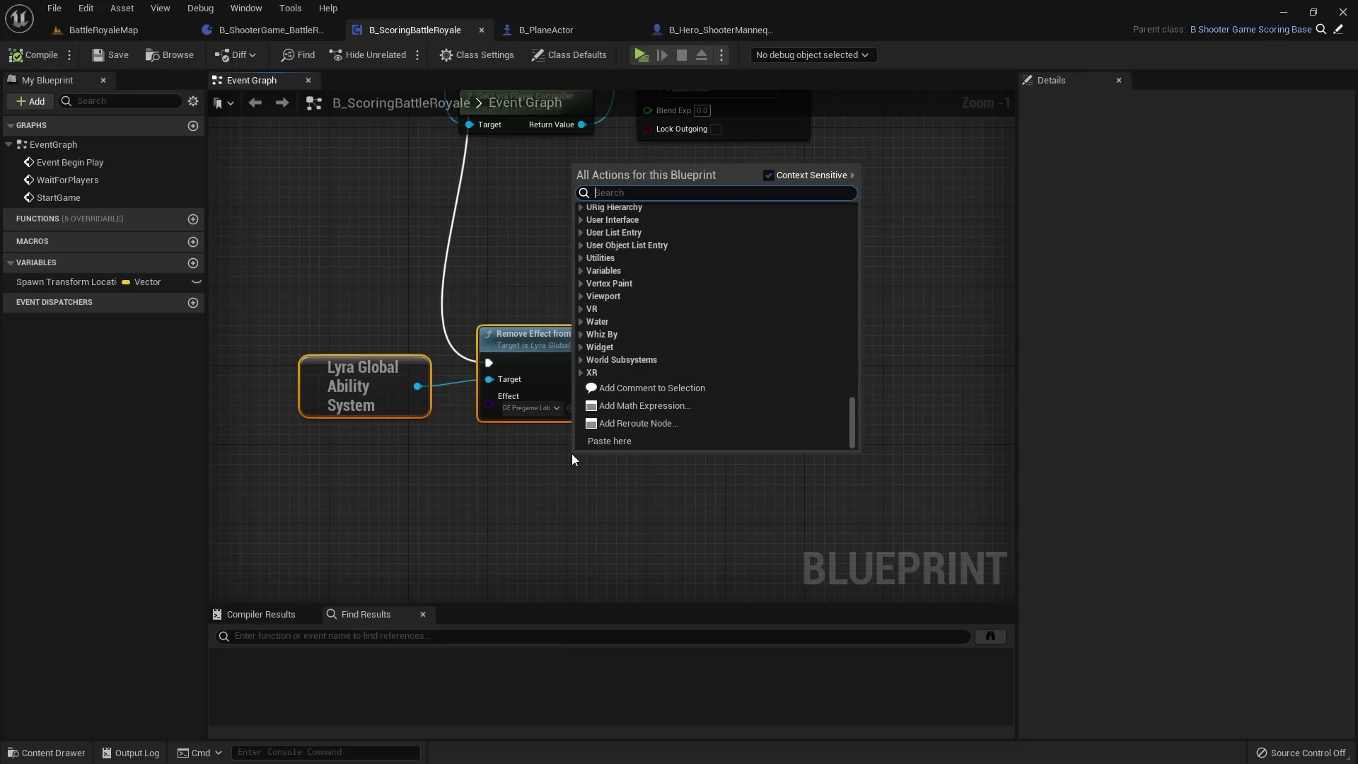
{"action": "type", "text": " team sub"}
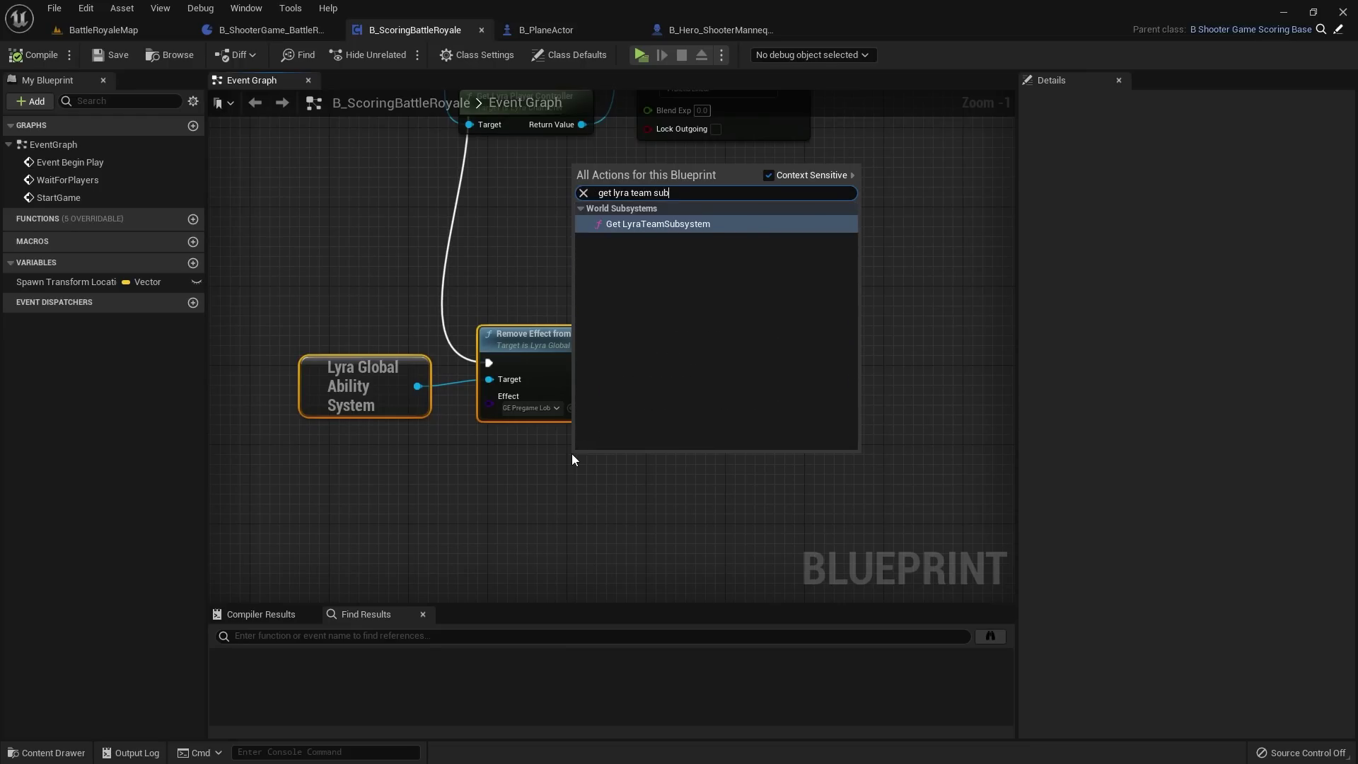
{"action": "key", "text": "Return"}
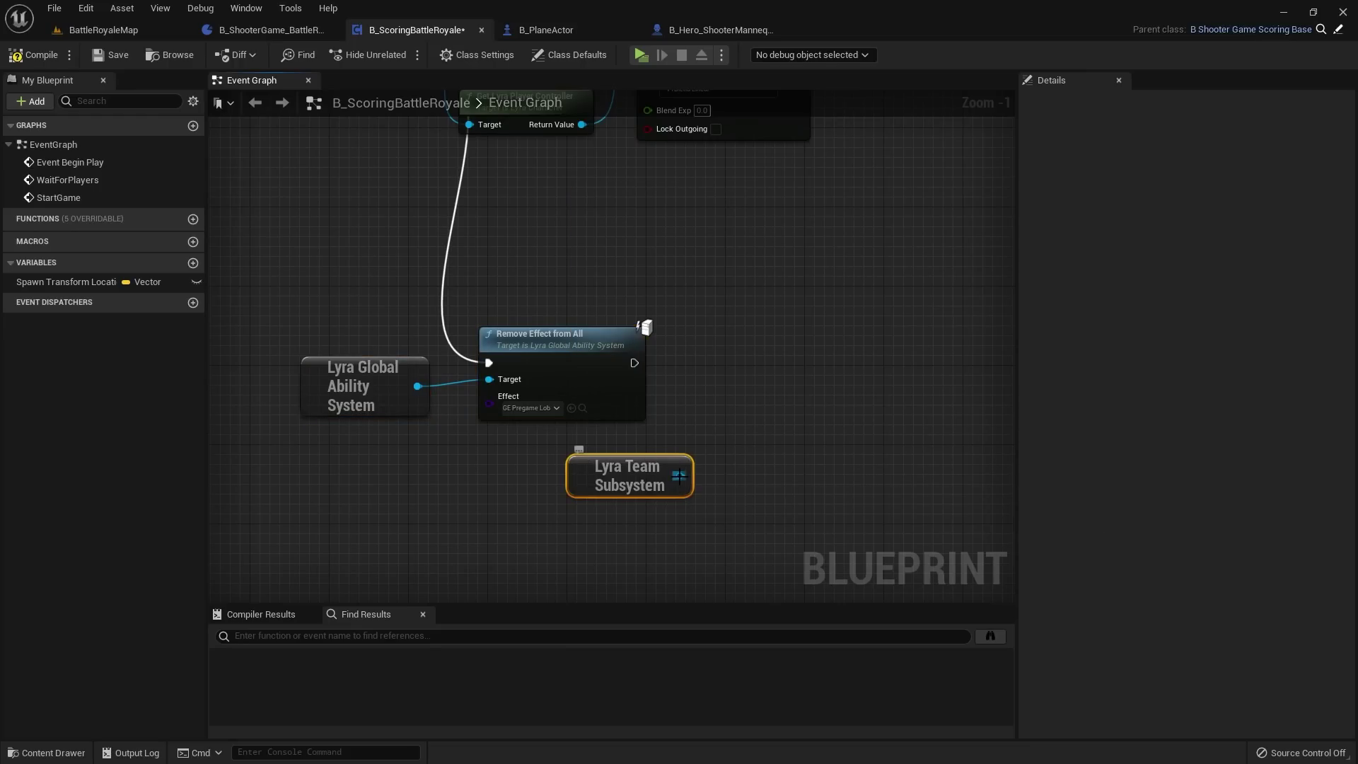
{"action": "left_click_drag", "start_coordinate": [680, 475], "coordinate": [720, 401]}
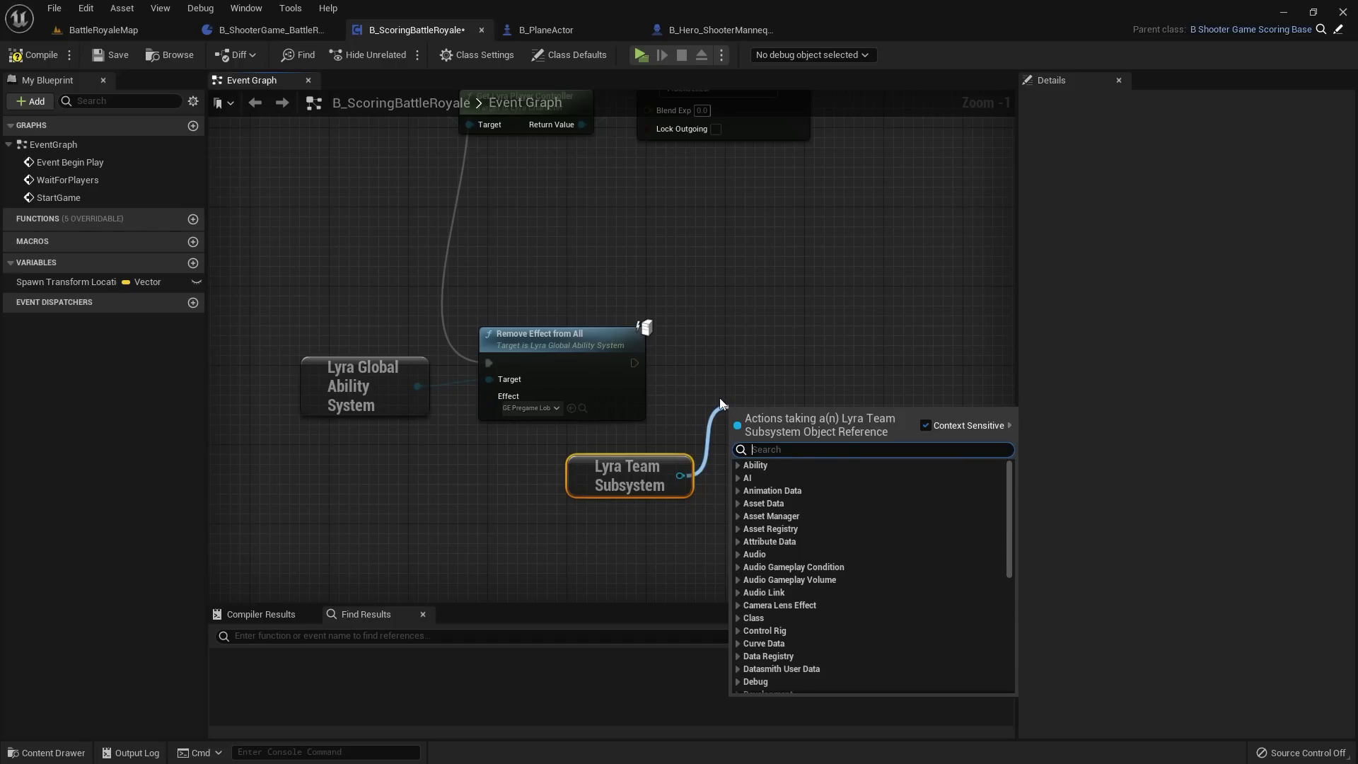
{"action": "type", "text": "add team tag"}
{"action": "key", "text": "Return"}
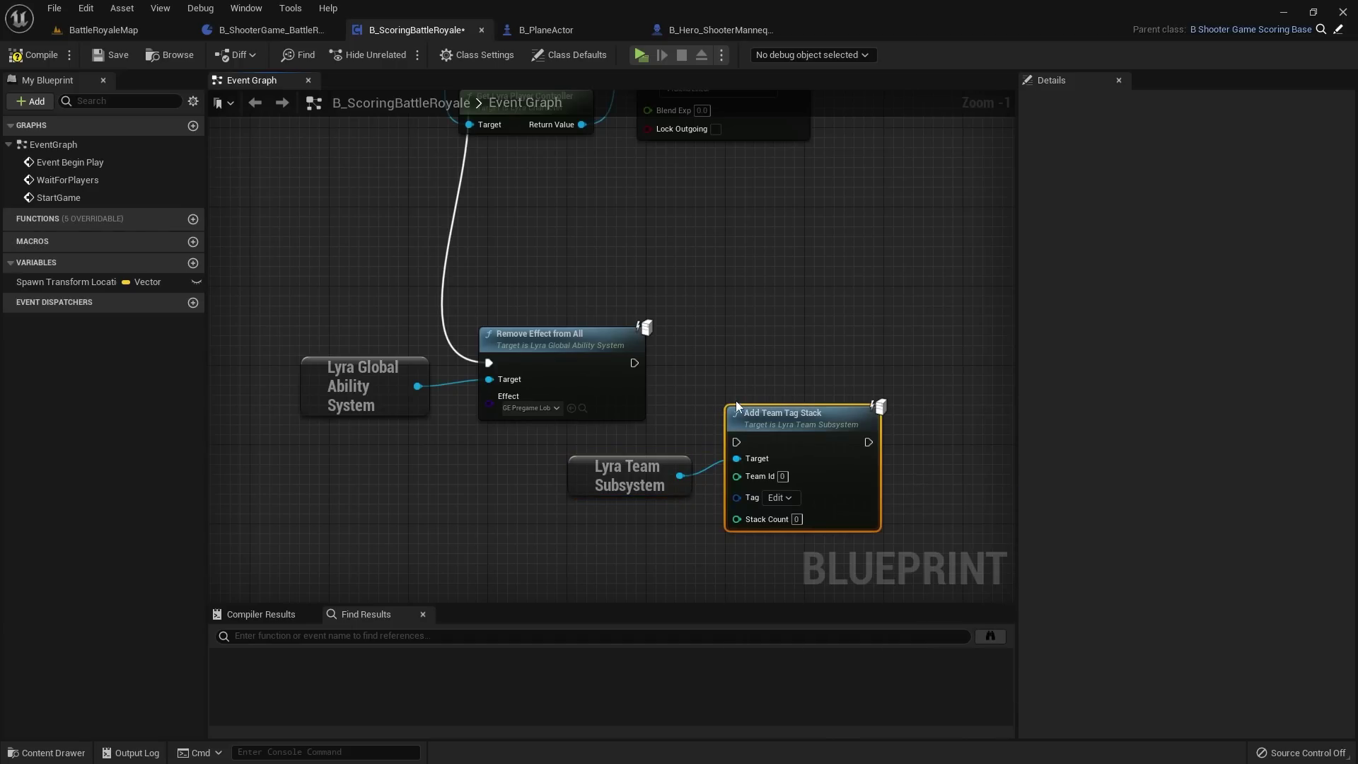
Step: Wire the execution of Remove Effect from All into Add Team Tag Stack and set its Team Id to 1
{"action": "left_click_drag", "start_coordinate": [741, 414], "coordinate": [751, 354]}
{"action": "left_click_drag", "start_coordinate": [634, 363], "coordinate": [792, 347]}
{"action": "type", "text": "1"}
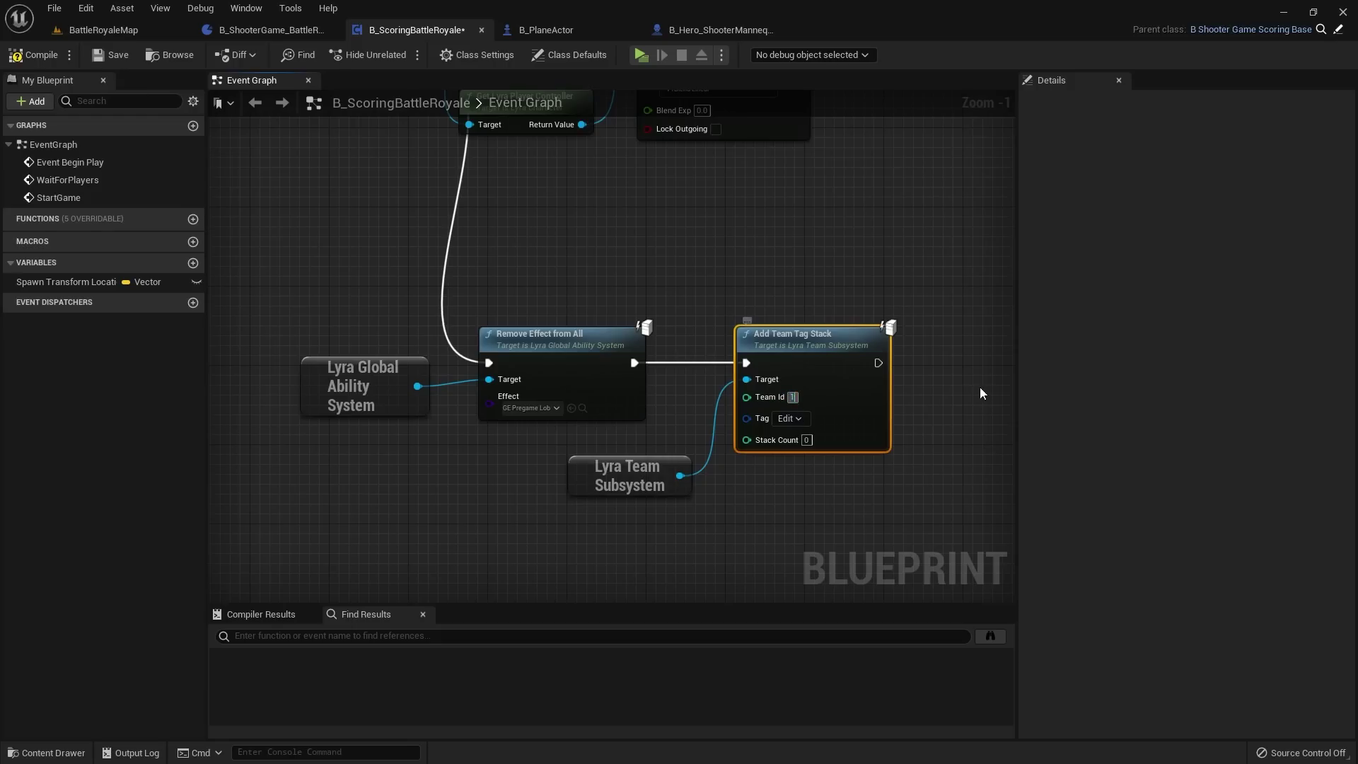
{"action": "left_click", "coordinate": [978, 387]}
Step: Set the tag of the new Add Team Tag Stack node to ShooterGame.Score.ControlPointCapture
{"action": "left_click", "coordinate": [789, 418]}
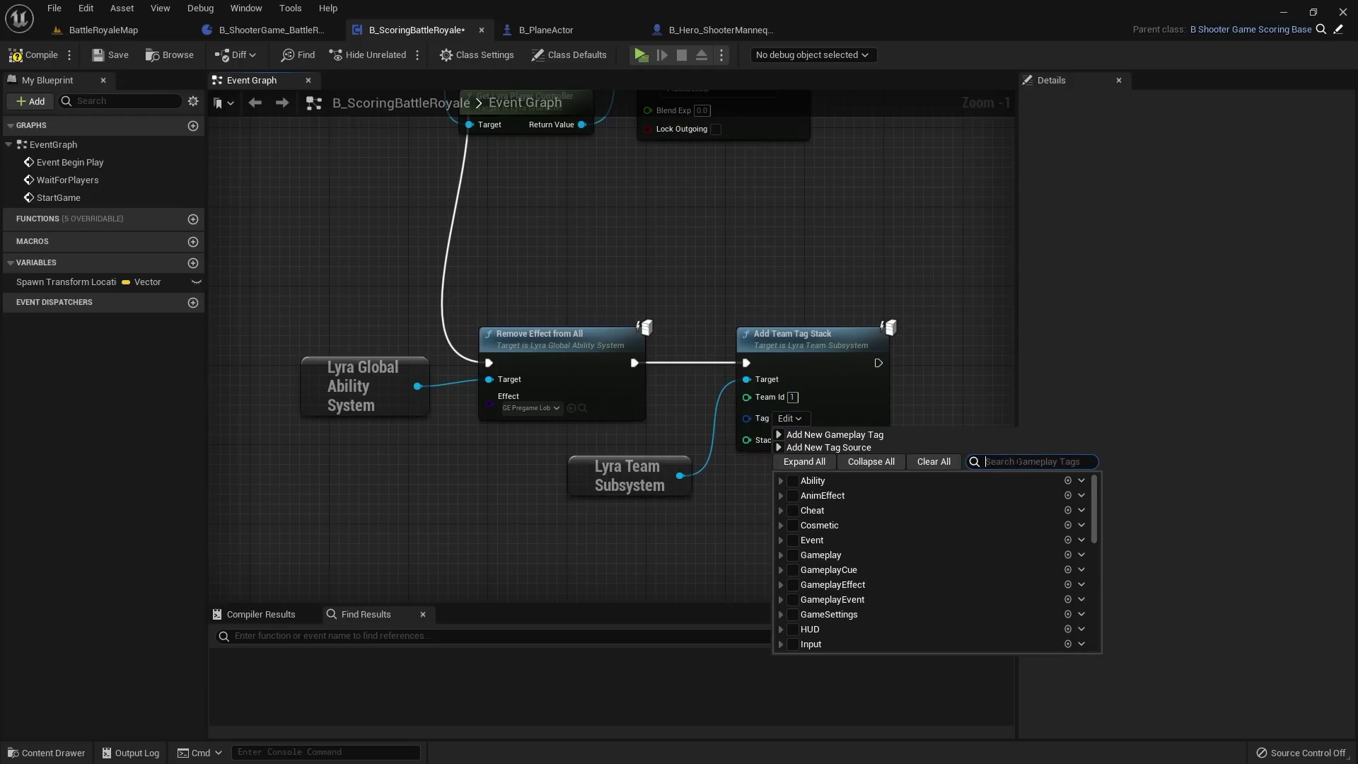
{"action": "type", "text": "shooter"}
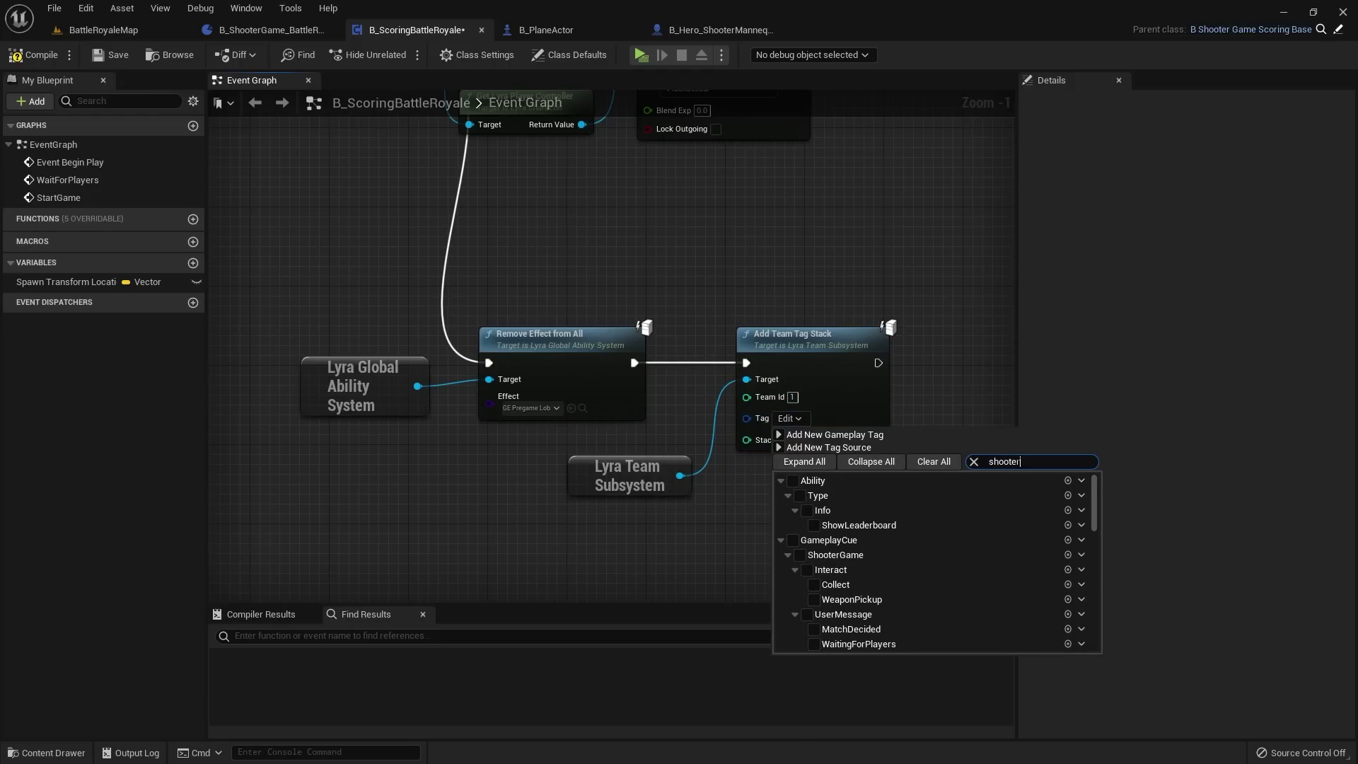
{"action": "type", "text": "game"}
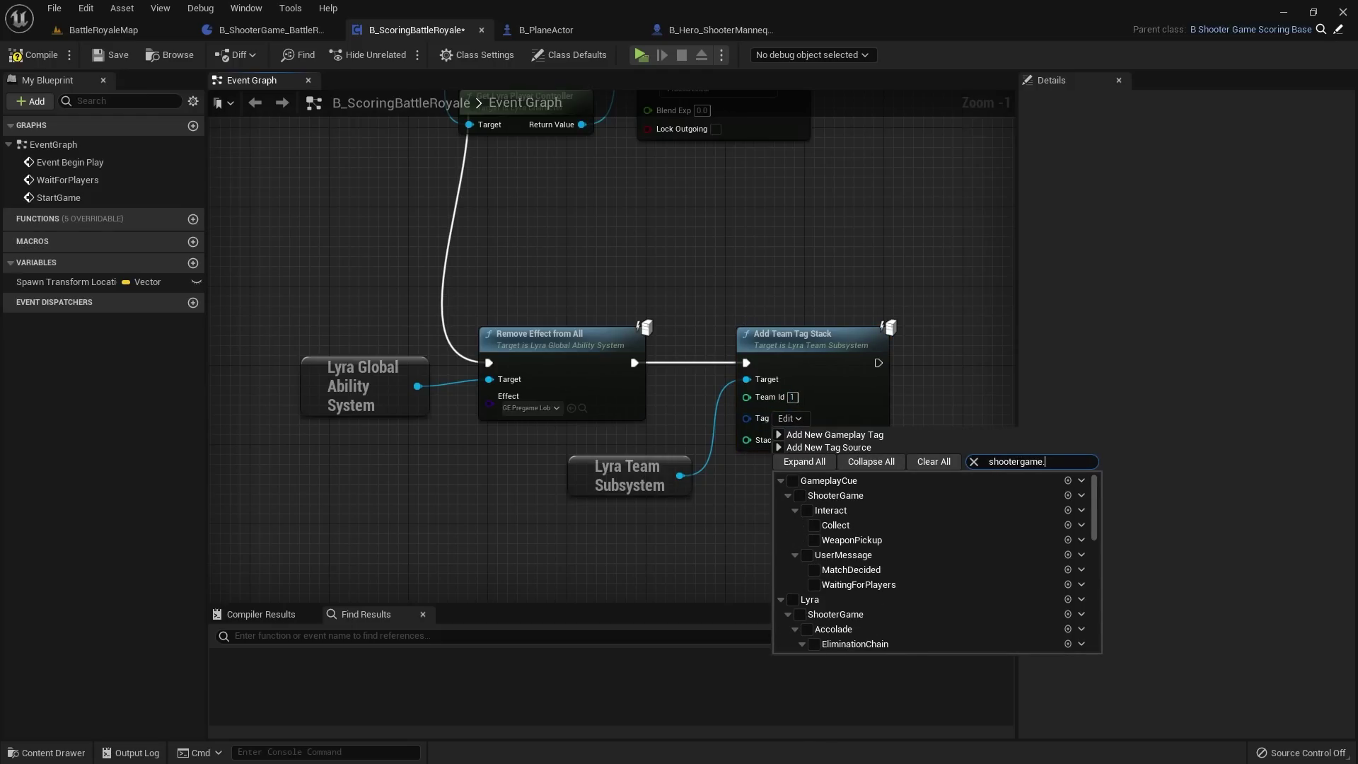
{"action": "type", "text": ".score.control"}
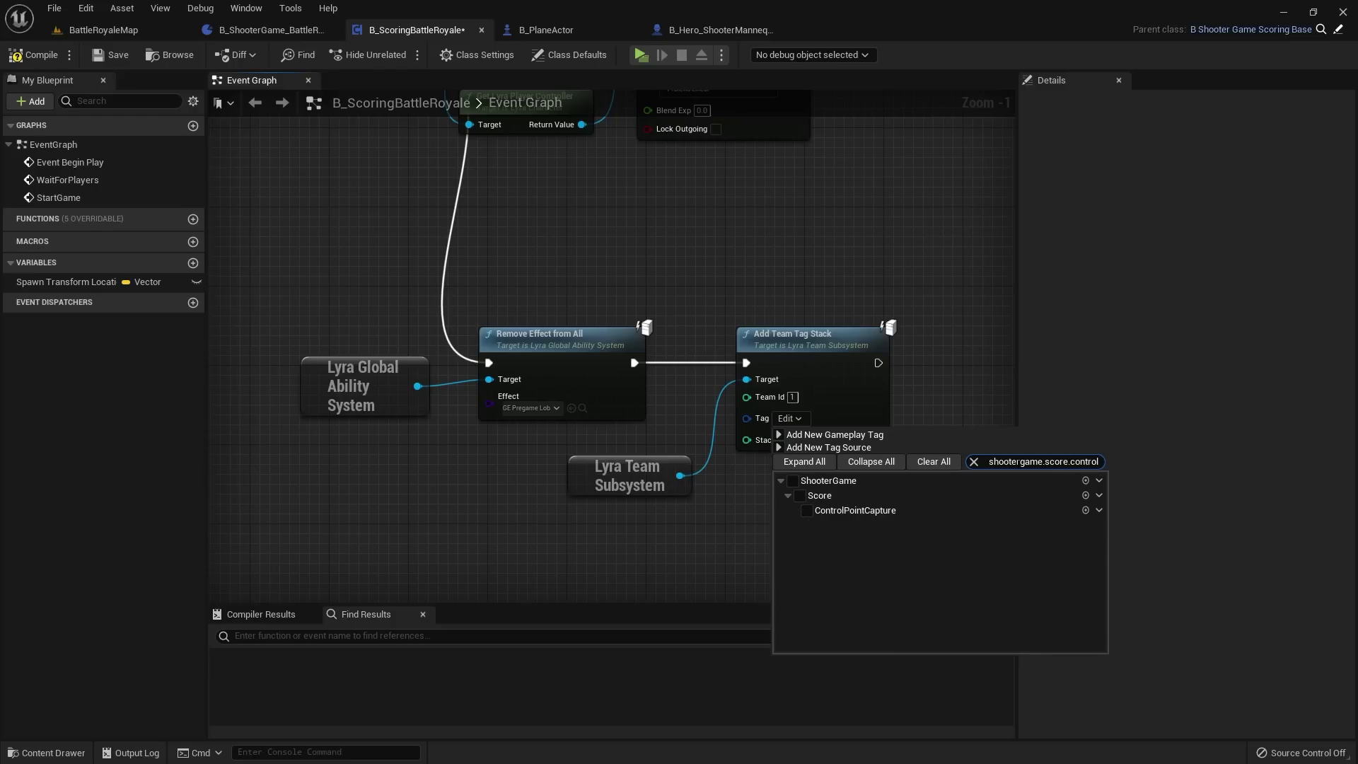
{"action": "left_click", "coordinate": [806, 510]}
{"action": "left_click", "coordinate": [877, 400]}
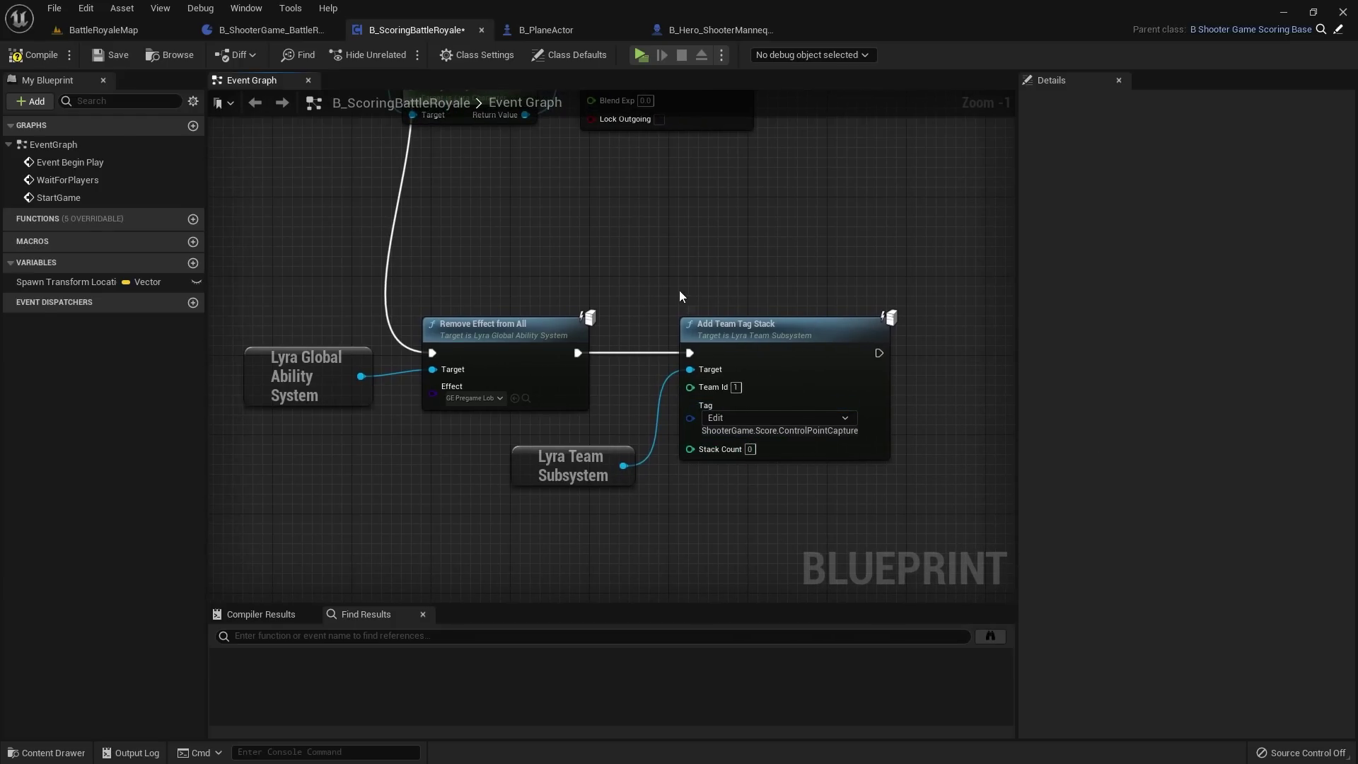
Step: Align the Lyra Team Subsystem node beneath Remove Effect from All, and compile and save the blueprint
{"action": "right_click_drag", "start_coordinate": [559, 243], "coordinate": [635, 283]}
{"action": "left_click_drag", "start_coordinate": [667, 500], "coordinate": [636, 500]}
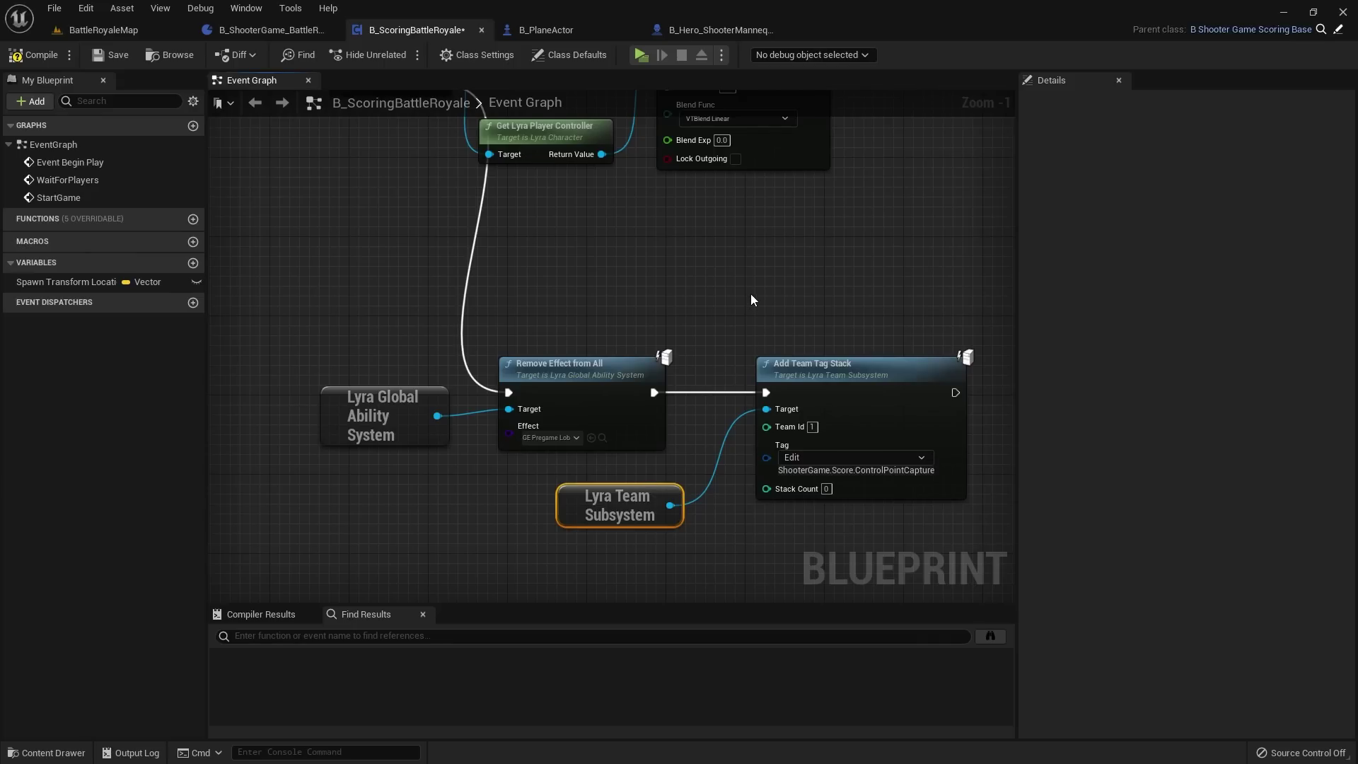
{"action": "left_click", "coordinate": [711, 302]}
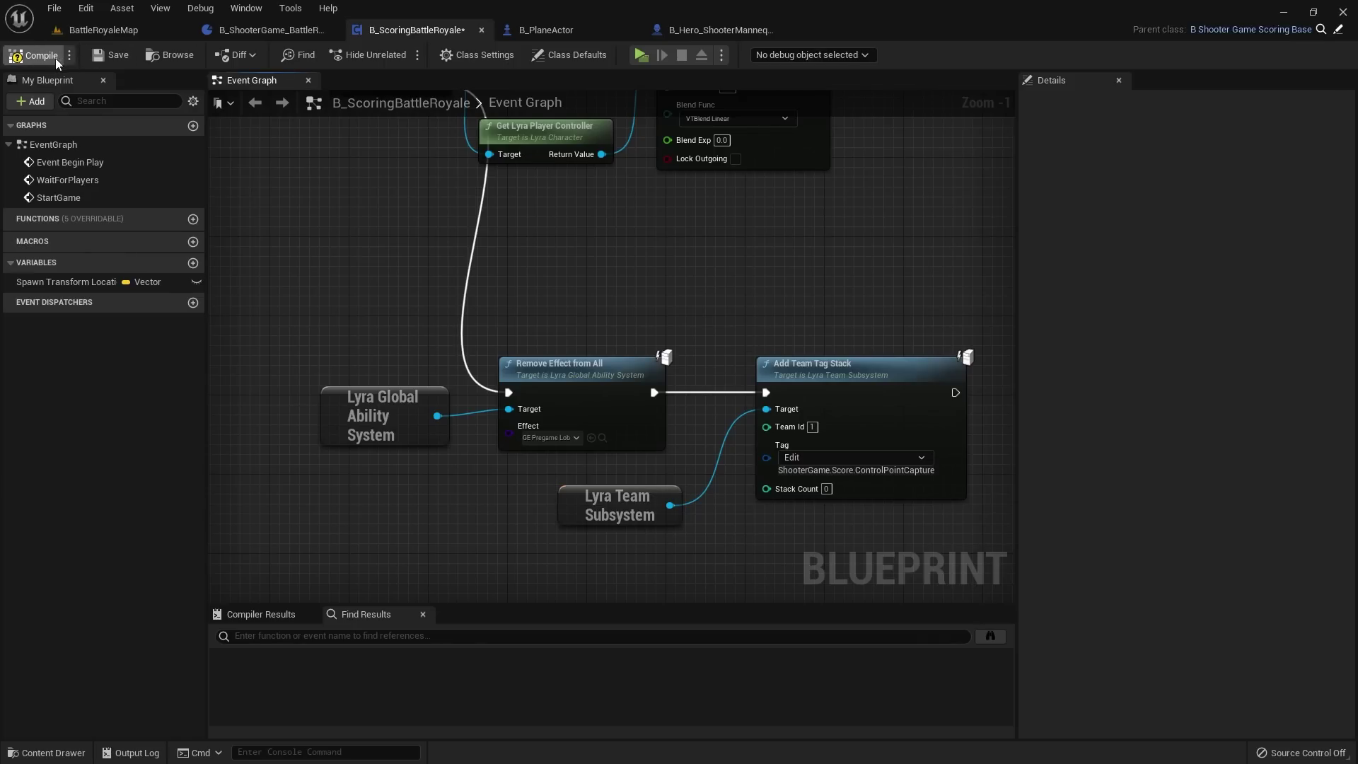
{"action": "left_click", "coordinate": [111, 54]}
Step: Create a Length node from Get All Actors Of Class's Out Actors array and place it near the Lyra Team Subsystem node
{"action": "right_click_drag", "start_coordinate": [597, 265], "coordinate": [802, 376]}
{"action": "scroll", "coordinate": [800, 377], "scroll_direction": "up", "scroll_amount": 1}
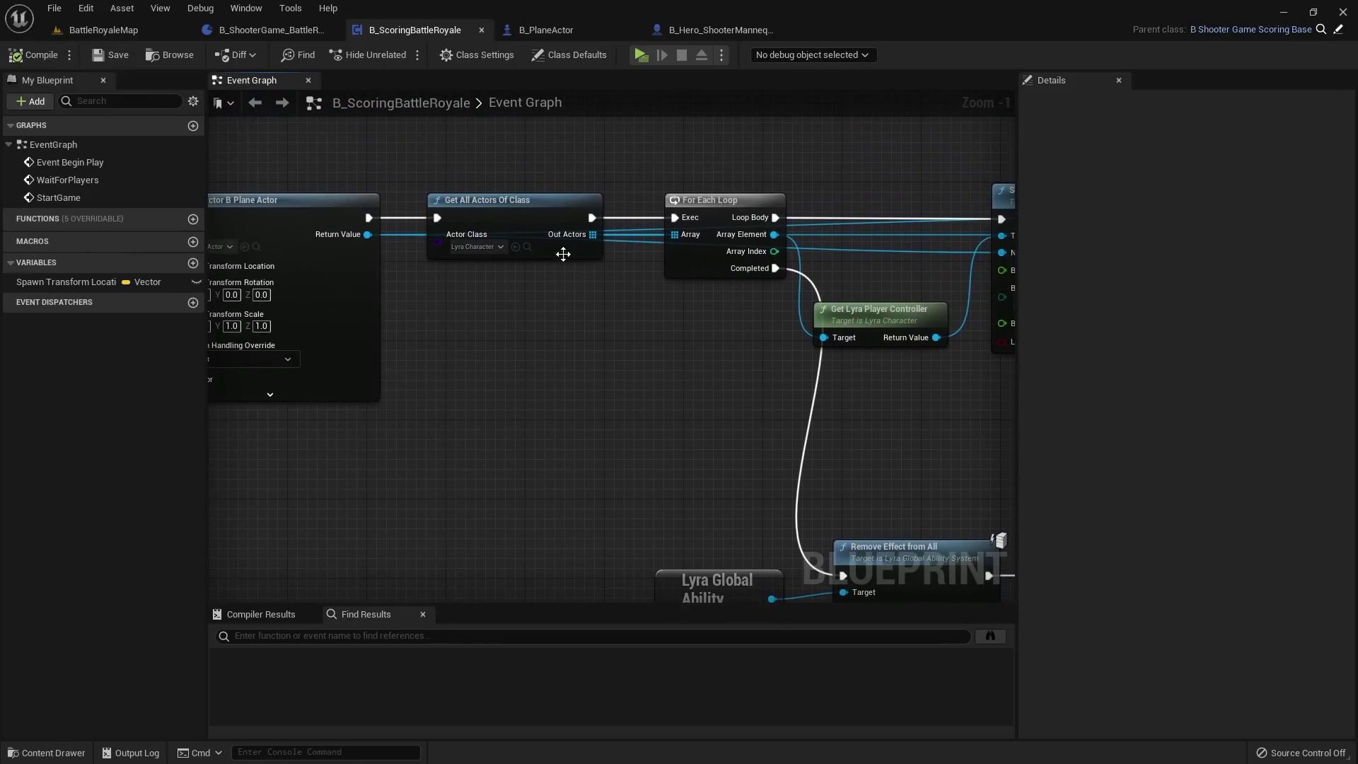
{"action": "left_click", "coordinate": [481, 198]}
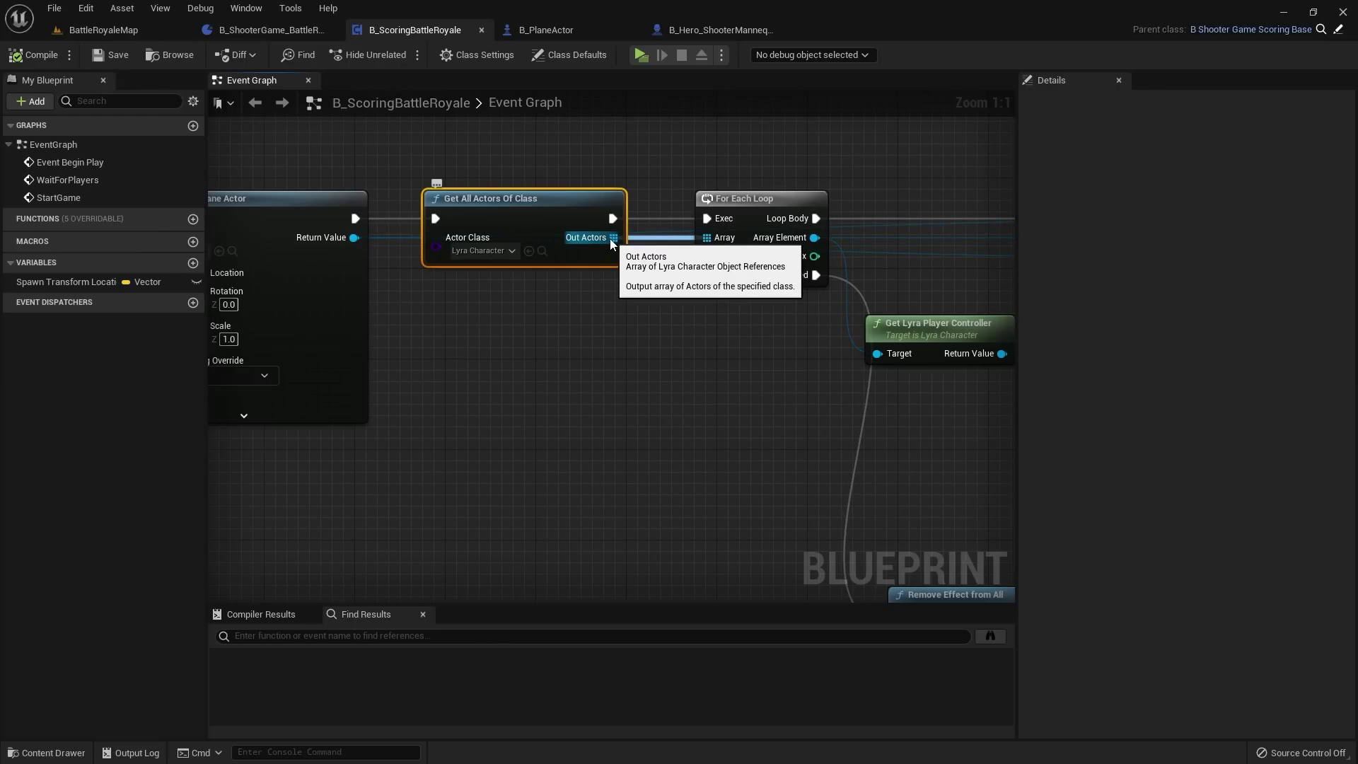
{"action": "left_click_drag", "start_coordinate": [610, 240], "coordinate": [626, 363]}
{"action": "type", "text": "get lengt"}
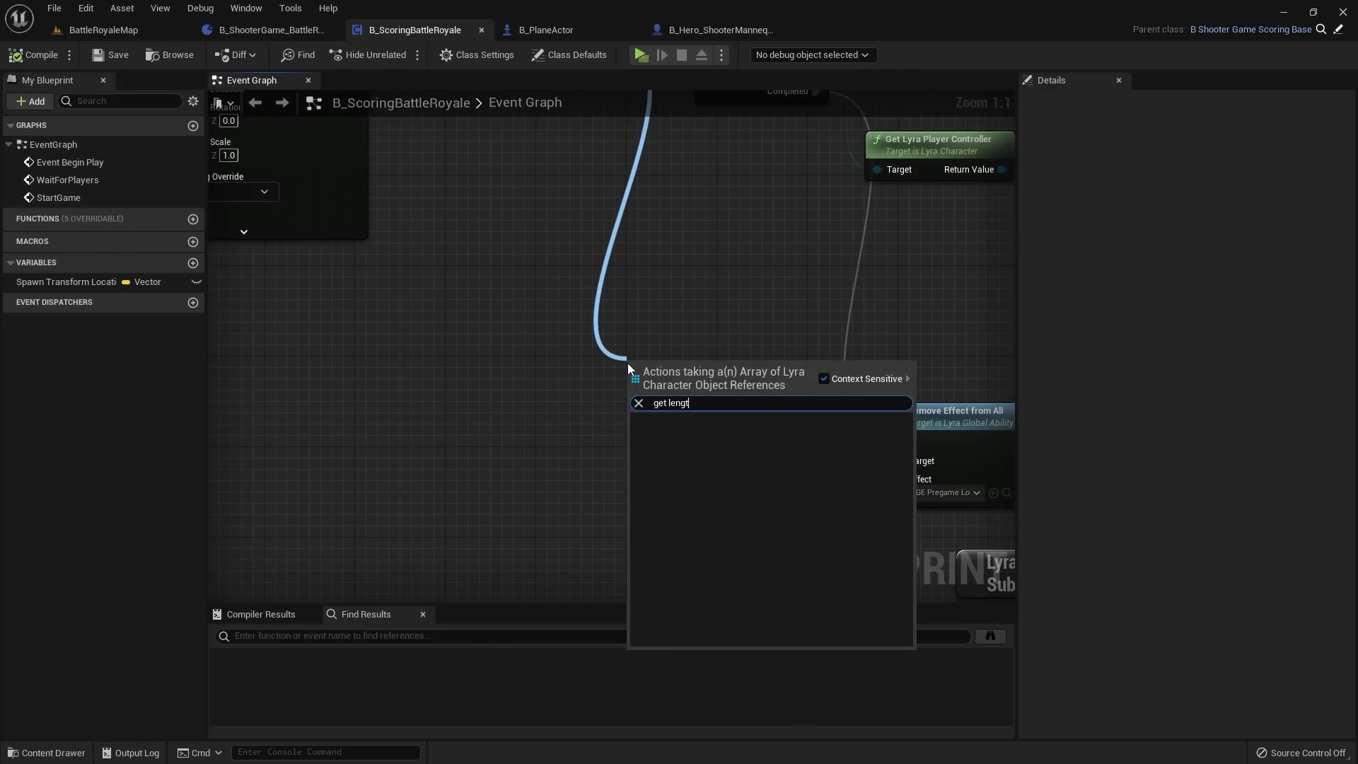
{"action": "key", "text": "ctrl+a"}
{"action": "type", "text": "length"}
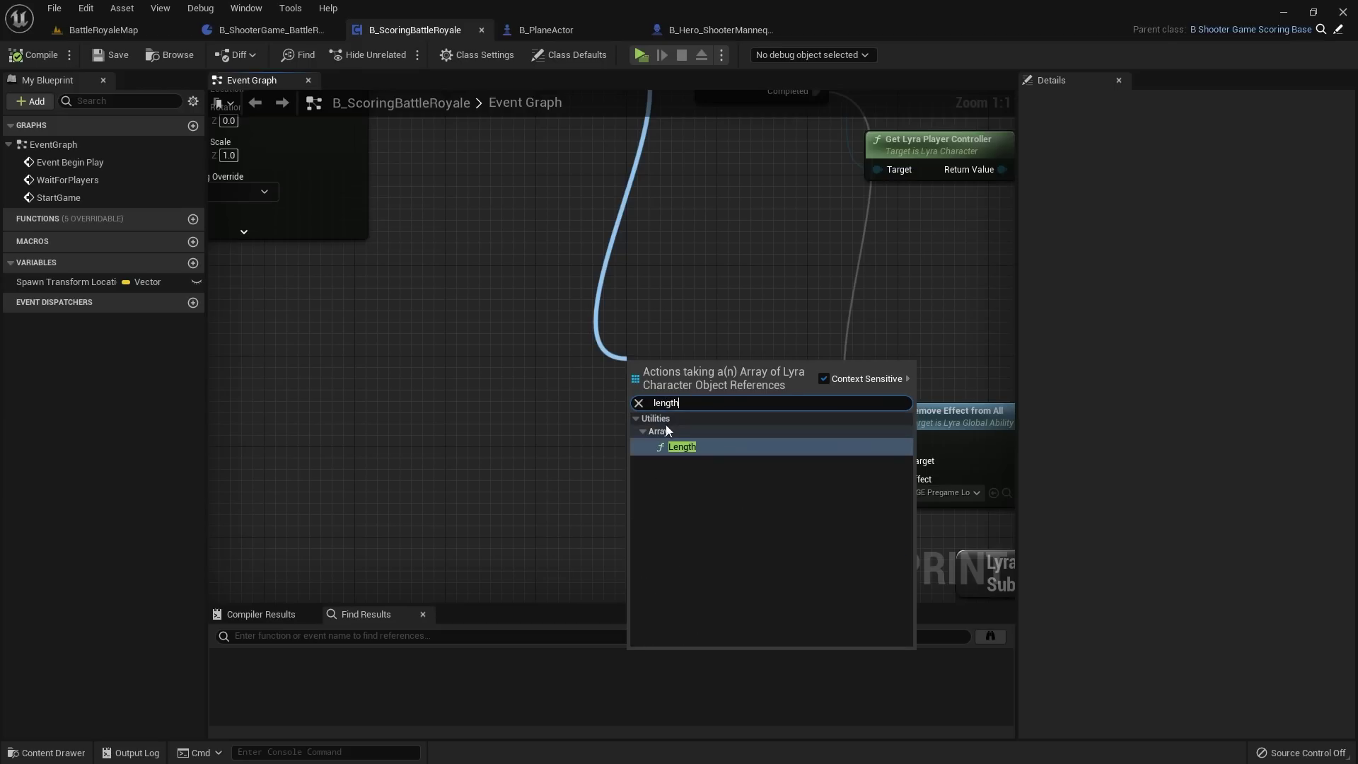
{"action": "left_click", "coordinate": [681, 446]}
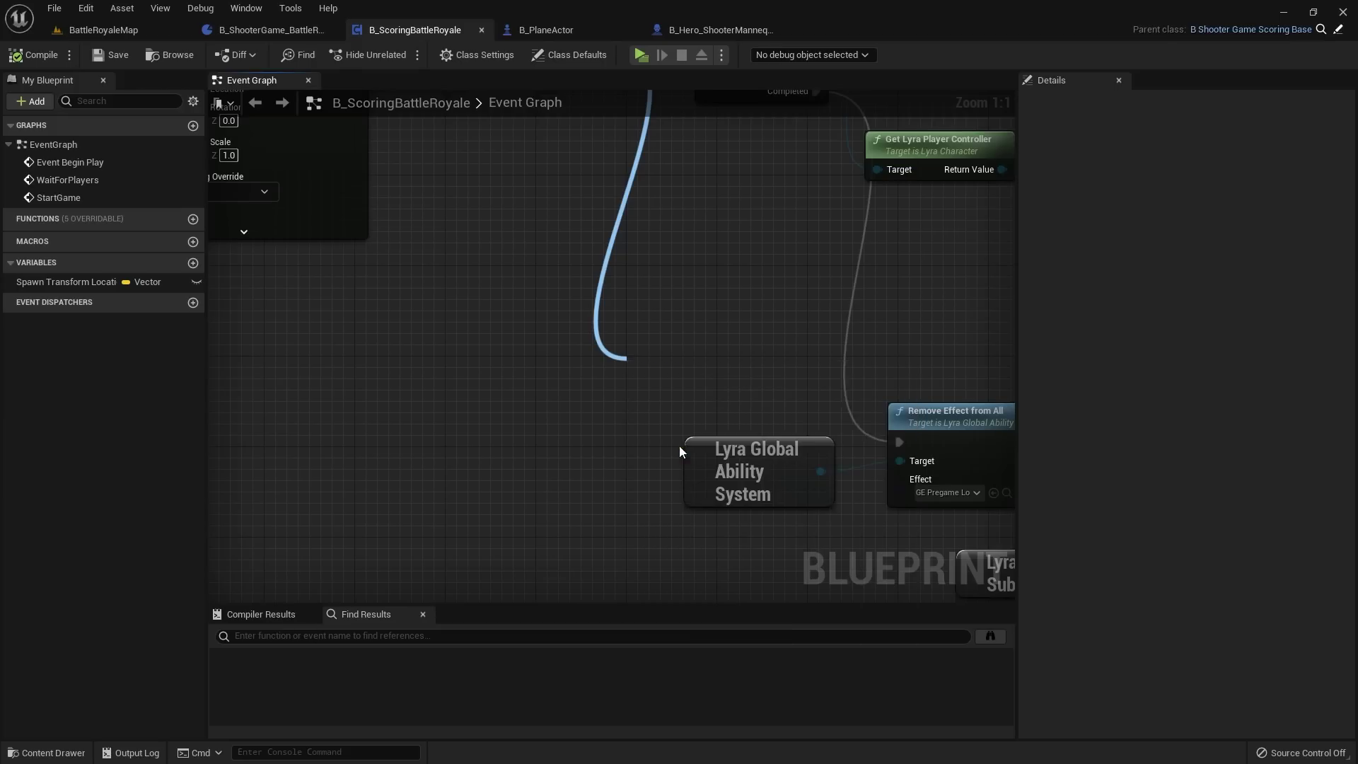
{"action": "right_click_drag", "start_coordinate": [679, 446], "coordinate": [488, 382]}
{"action": "left_click_drag", "start_coordinate": [523, 413], "coordinate": [641, 530]}
{"action": "scroll", "coordinate": [642, 531], "scroll_direction": "down", "scroll_amount": 2}
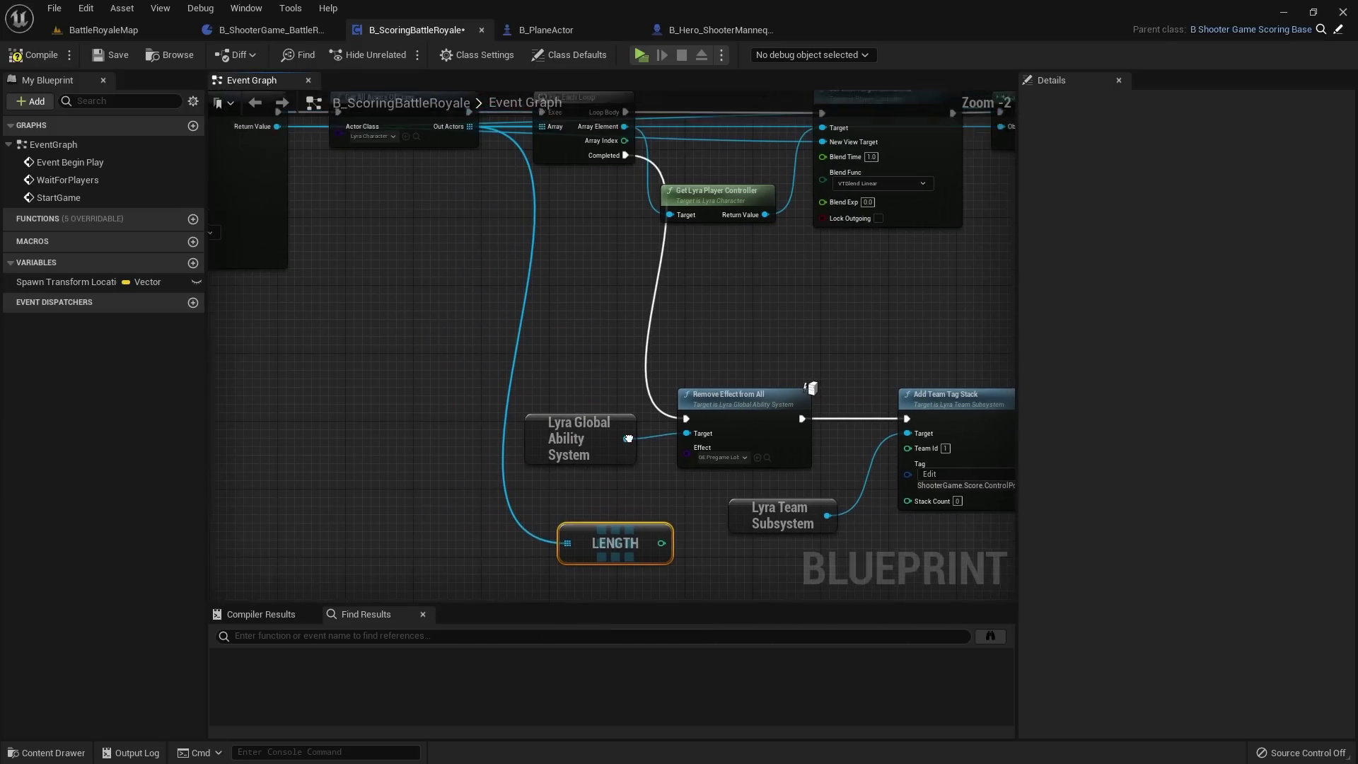
Step: Arrange the Lyra Team Subsystem and Length nodes together and feed Length's output into Add Team Tag Stack's Stack Count
{"action": "right_click_drag", "start_coordinate": [549, 415], "coordinate": [603, 480]}
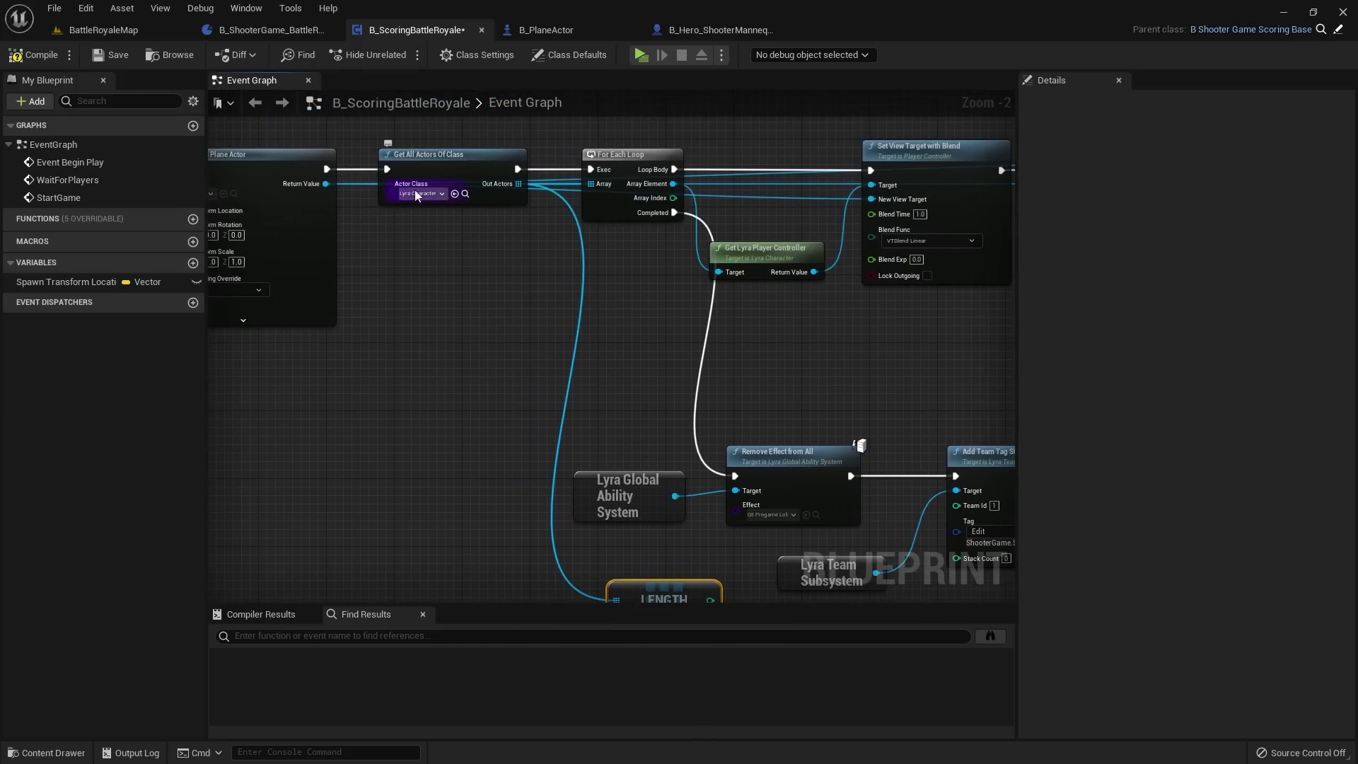
{"action": "right_click_drag", "start_coordinate": [511, 304], "coordinate": [481, 224]}
{"action": "scroll", "coordinate": [480, 223], "scroll_direction": "up", "scroll_amount": 2}
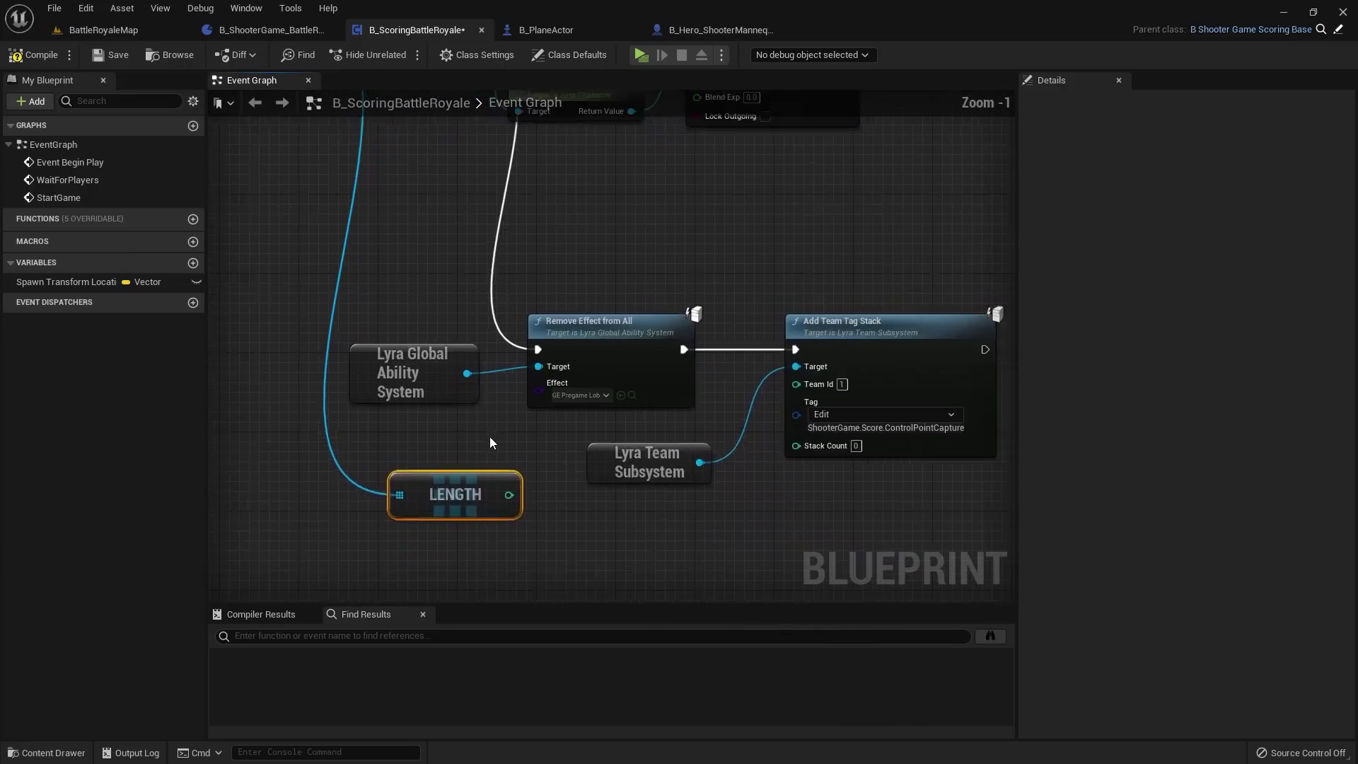
{"action": "right_click_drag", "start_coordinate": [490, 436], "coordinate": [604, 504]}
{"action": "left_click", "coordinate": [587, 446]}
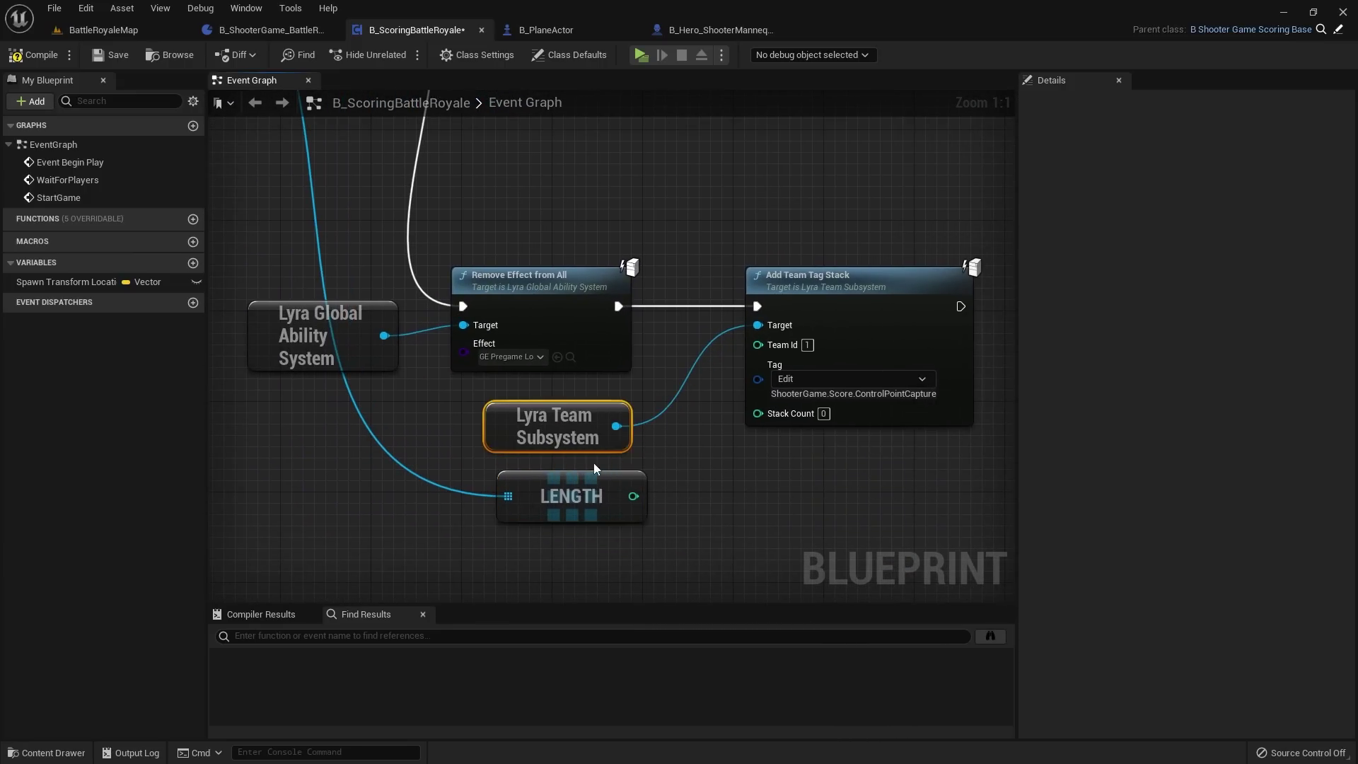
{"action": "left_click_drag", "start_coordinate": [633, 496], "coordinate": [773, 417]}
{"action": "left_click", "coordinate": [601, 491]}
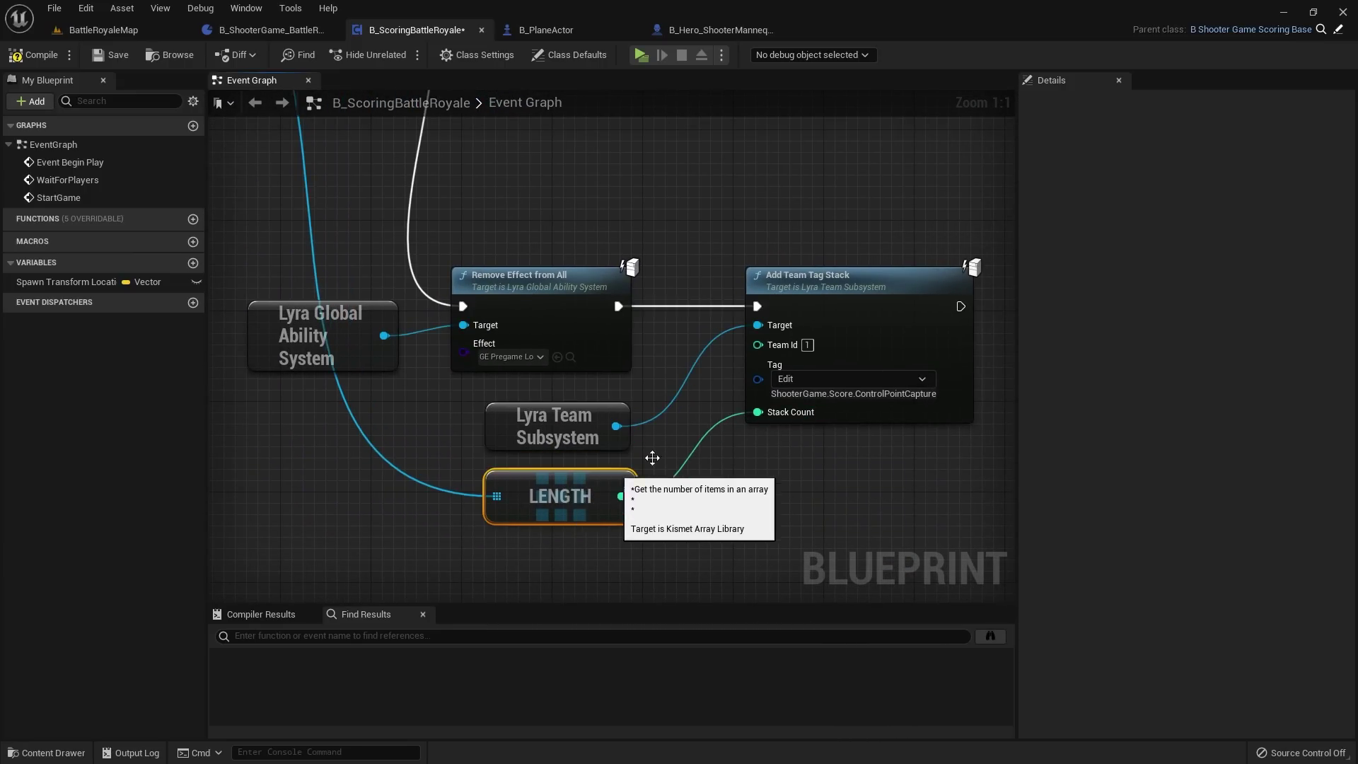
Step: Compile and save the scoring blueprint with the Length-driven stack count
{"action": "right_click_drag", "start_coordinate": [774, 414], "coordinate": [728, 417]}
{"action": "scroll", "coordinate": [729, 417], "scroll_direction": "down", "scroll_amount": 2}
{"action": "left_click", "coordinate": [32, 54]}
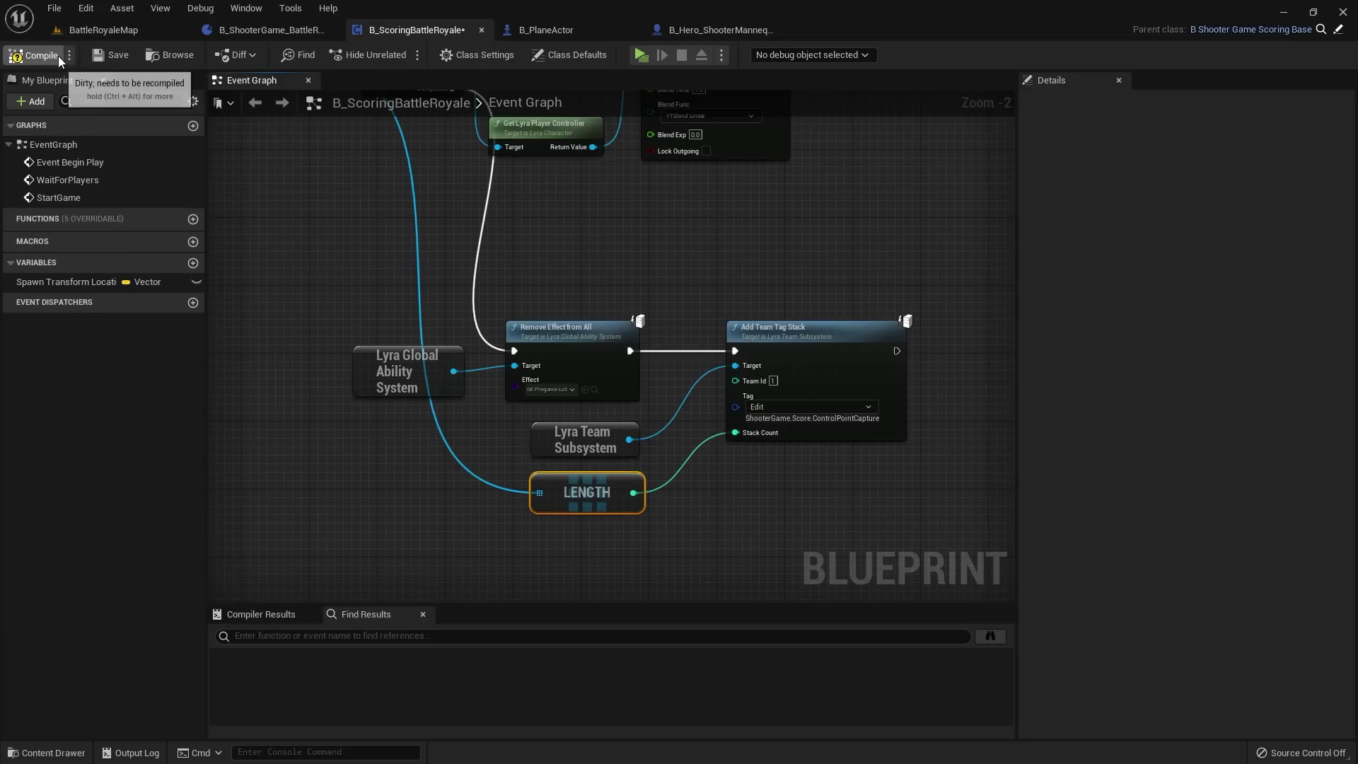
{"action": "left_click", "coordinate": [111, 54]}
Step: Examine the StartGame chain from Get All Actors Of Class through Remove Effect from All to Add Team Tag Stack and its Stack Count source
{"action": "scroll", "coordinate": [782, 422], "scroll_direction": "up", "scroll_amount": 2}
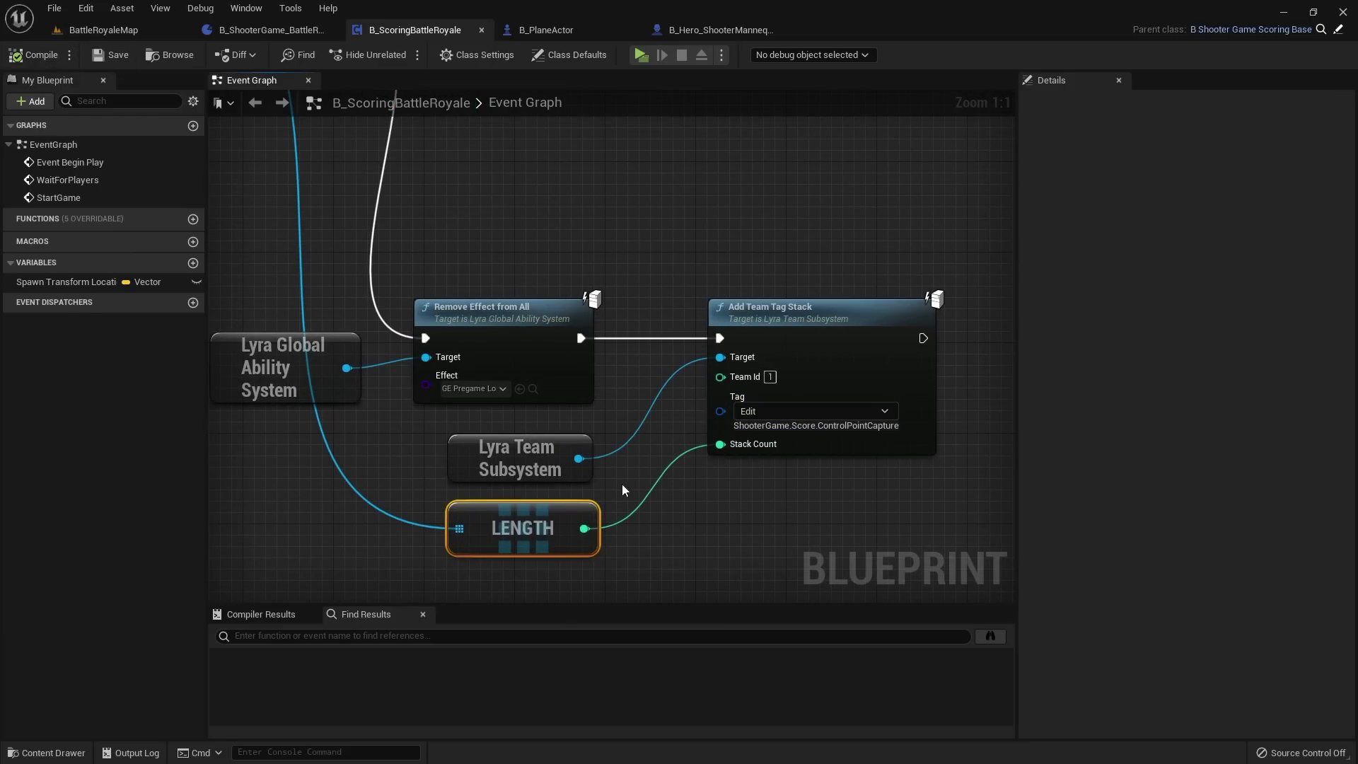
{"action": "scroll", "coordinate": [623, 489], "scroll_direction": "down", "scroll_amount": 2}
{"action": "scroll", "coordinate": [708, 445], "scroll_direction": "up", "scroll_amount": 2}
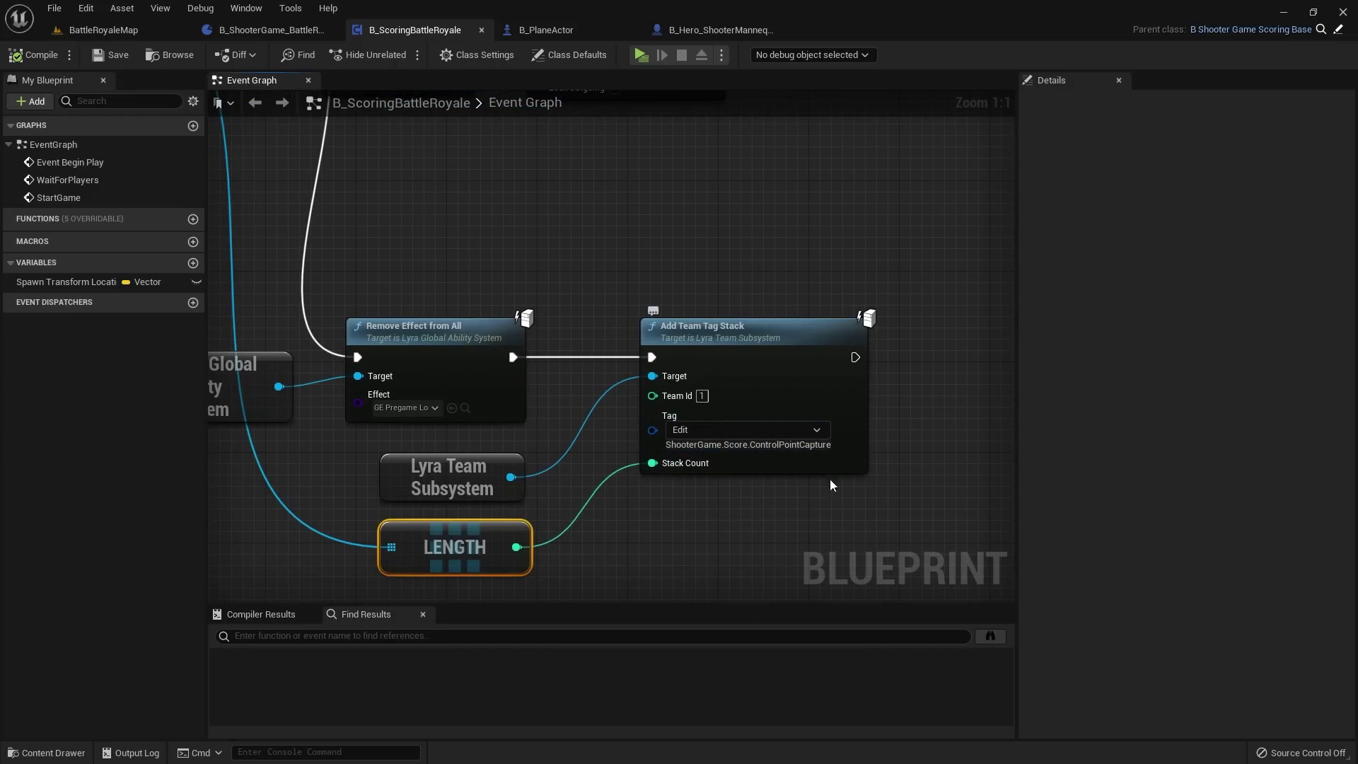
{"action": "right_click_drag", "start_coordinate": [806, 351], "coordinate": [711, 317]}
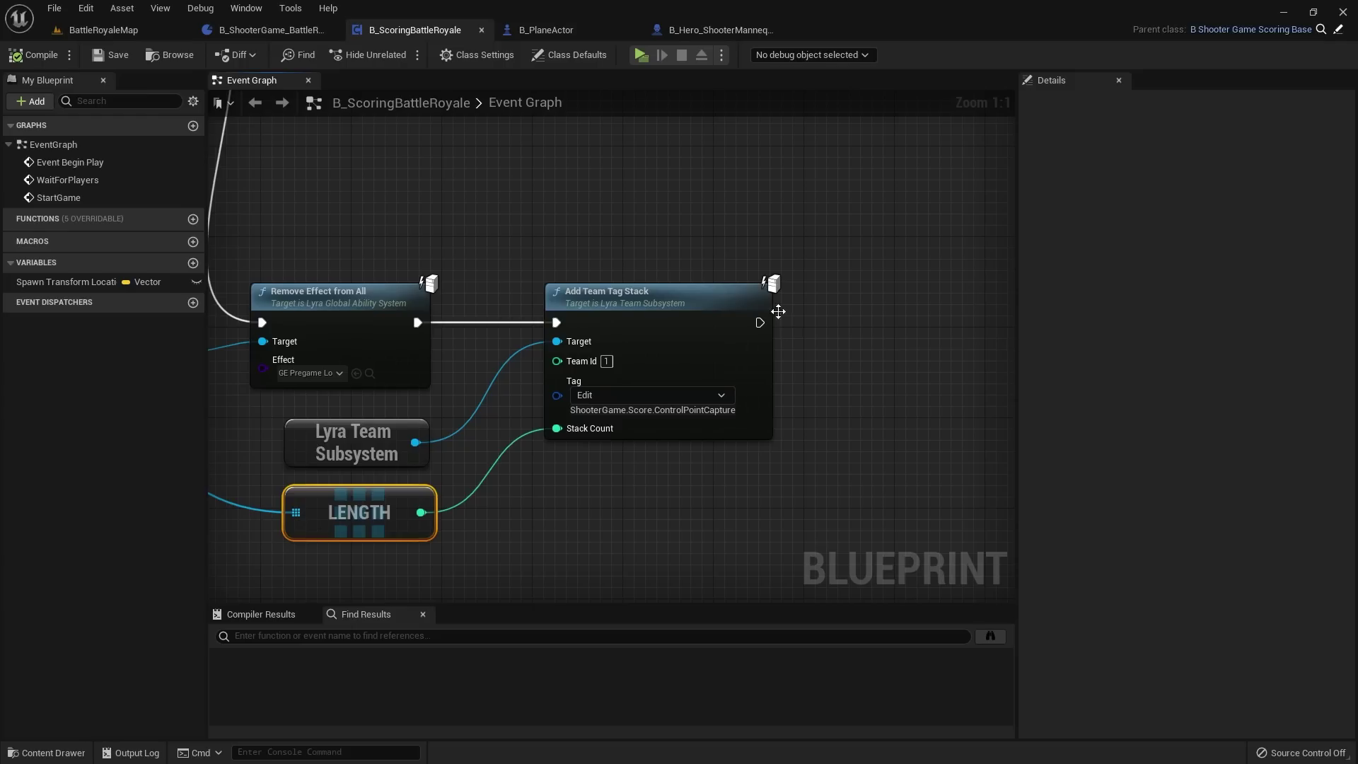
{"action": "right_click_drag", "start_coordinate": [561, 300], "coordinate": [741, 311]}
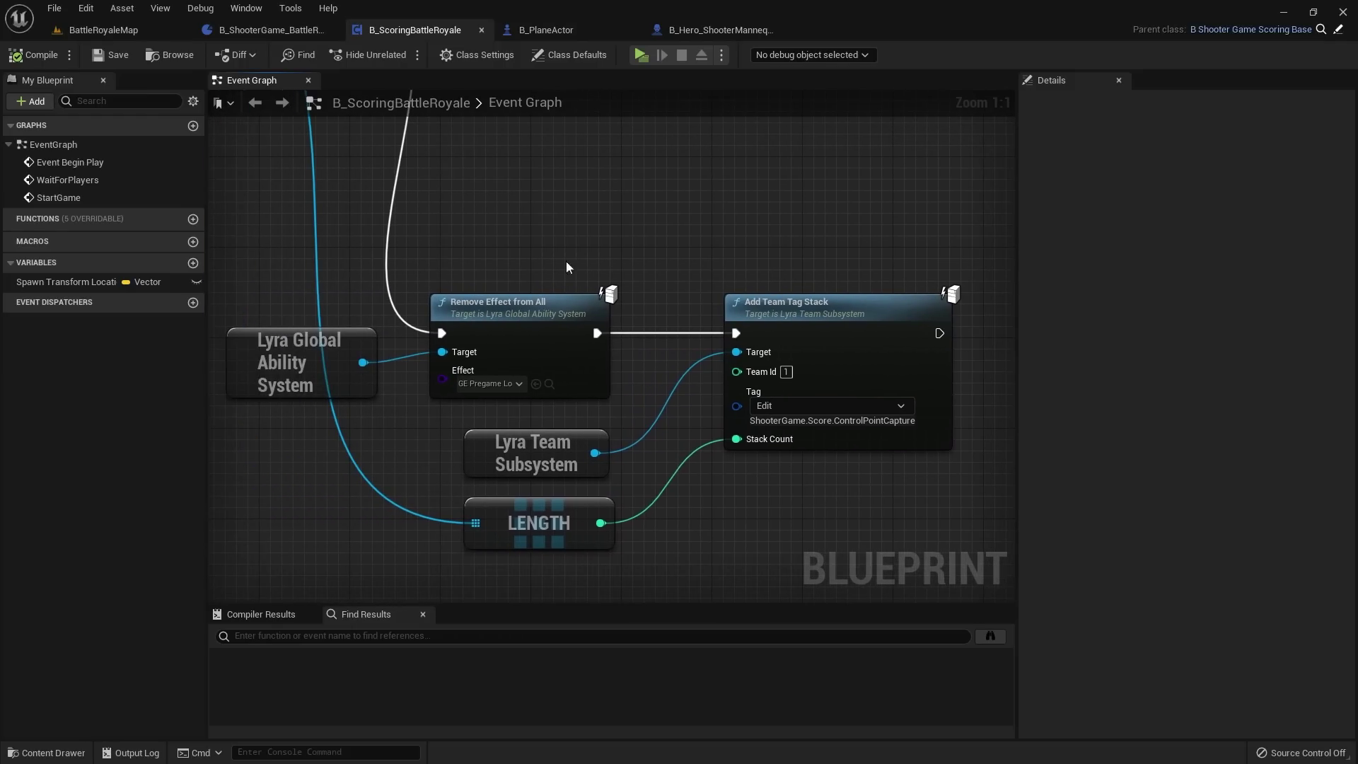
{"action": "scroll", "coordinate": [703, 282], "scroll_direction": "down", "scroll_amount": 5}
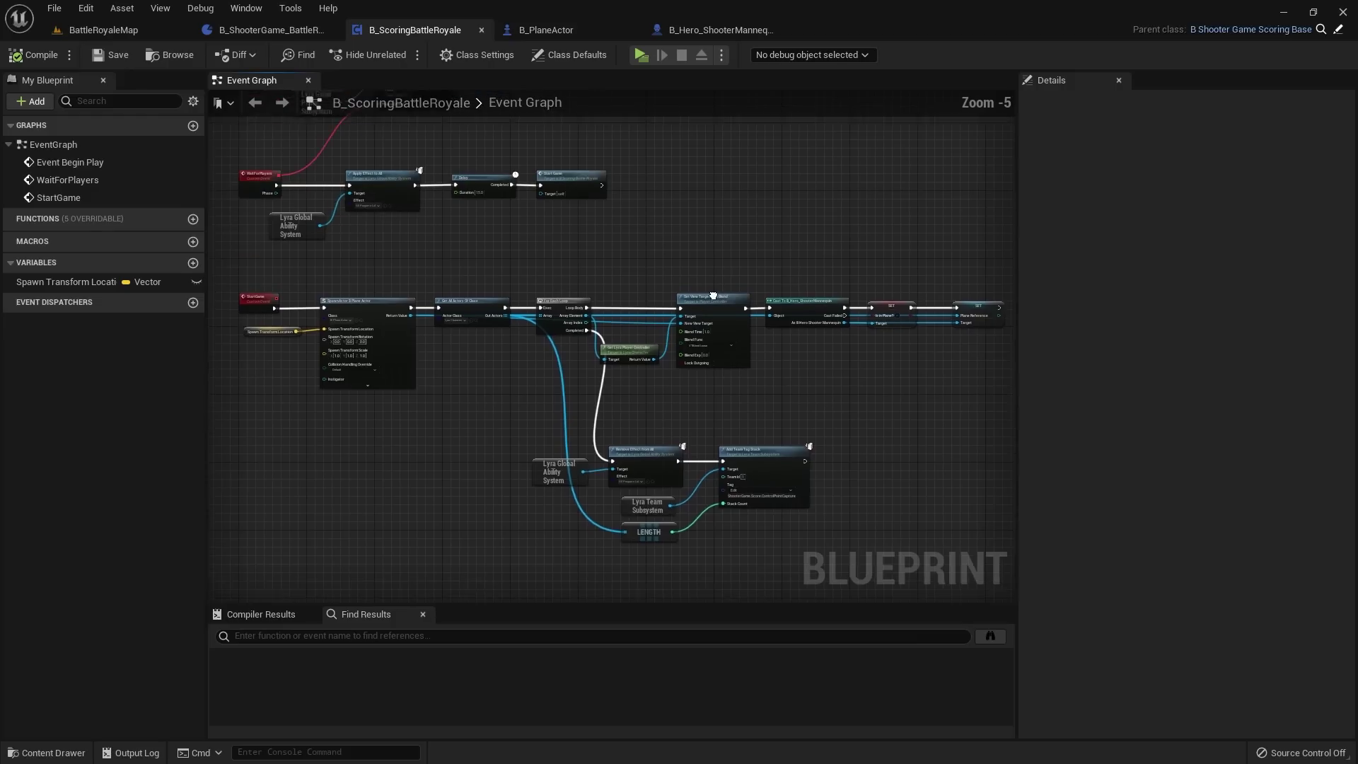
{"action": "right_click_drag", "start_coordinate": [713, 295], "coordinate": [600, 129]}
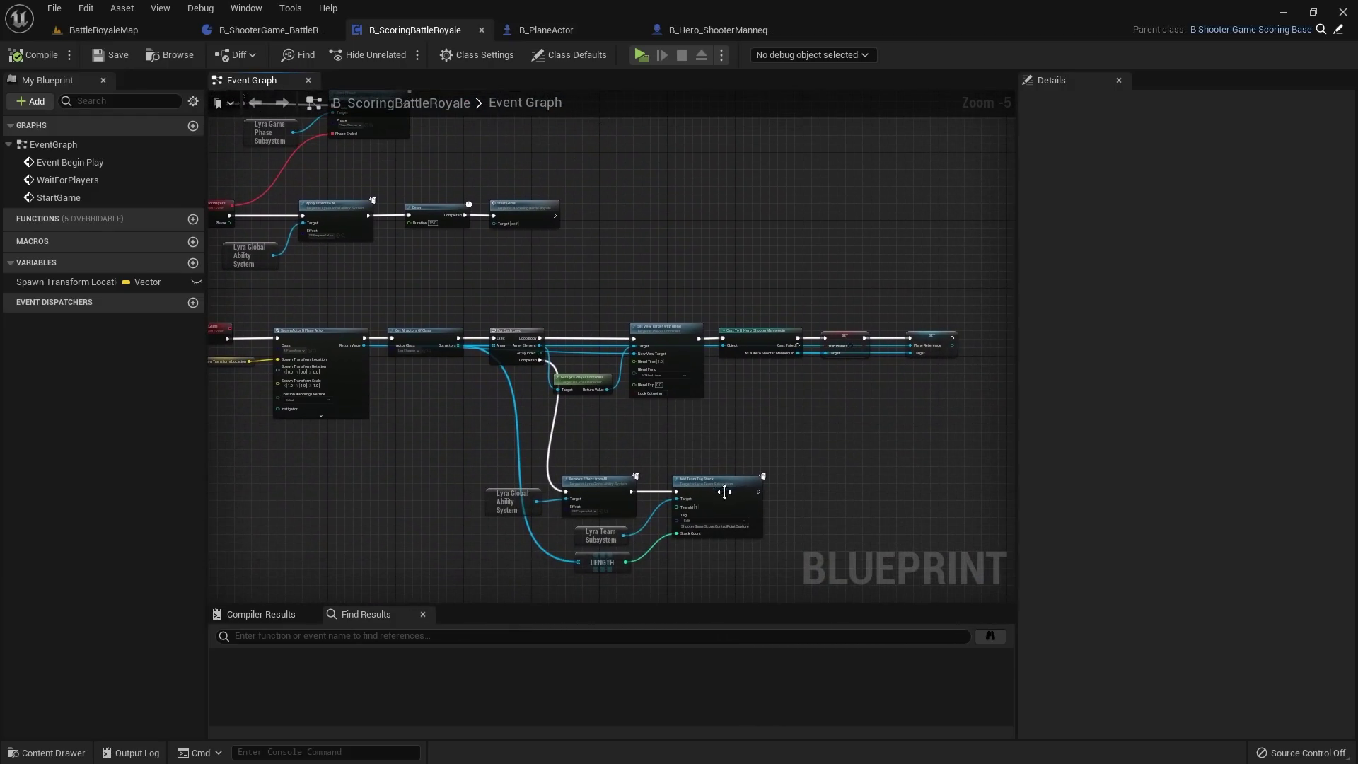
{"action": "scroll", "coordinate": [724, 492], "scroll_direction": "up", "scroll_amount": 1}
{"action": "right_click_drag", "start_coordinate": [725, 491], "coordinate": [741, 395]}
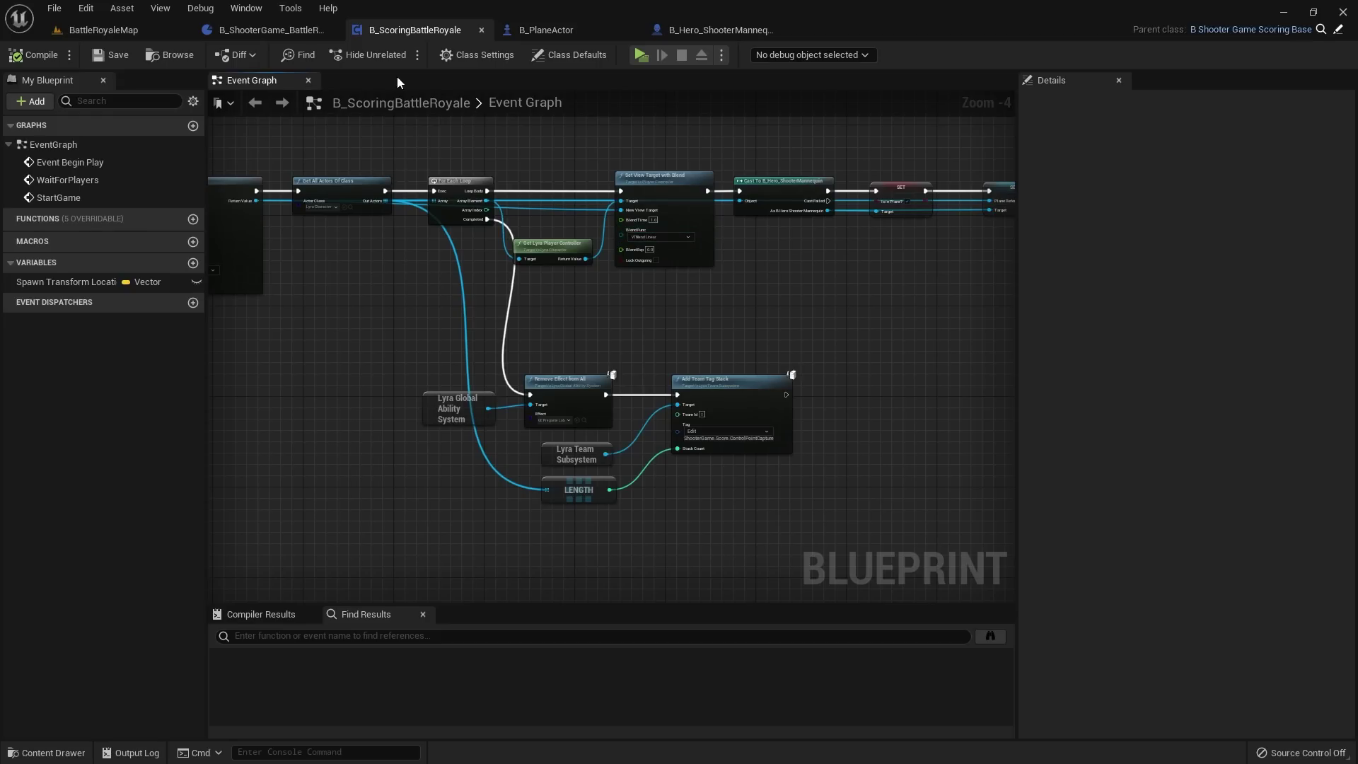
Step: Start a two-client play test of BattleRoyaleMap and free the mouse cursor from the game view
{"action": "left_click", "coordinate": [155, 32]}
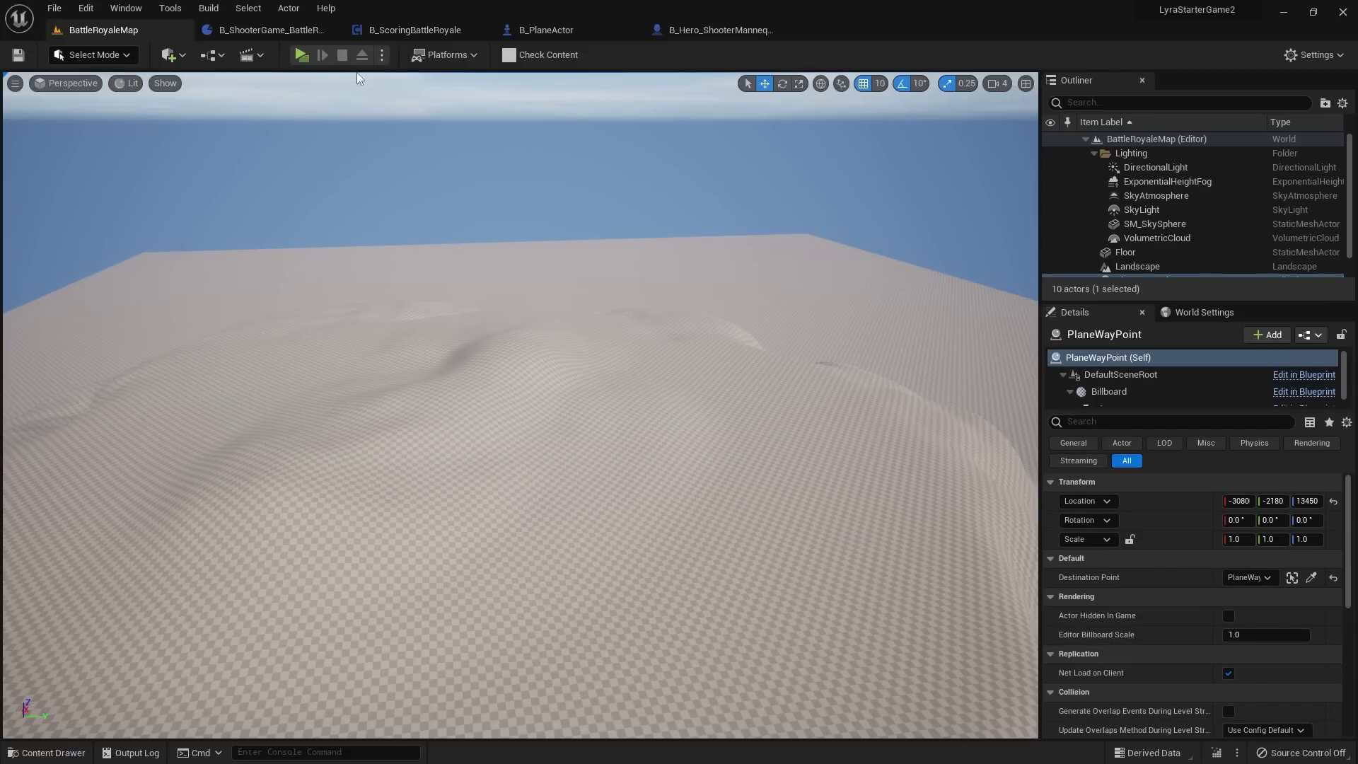
{"action": "left_click", "coordinate": [302, 54]}
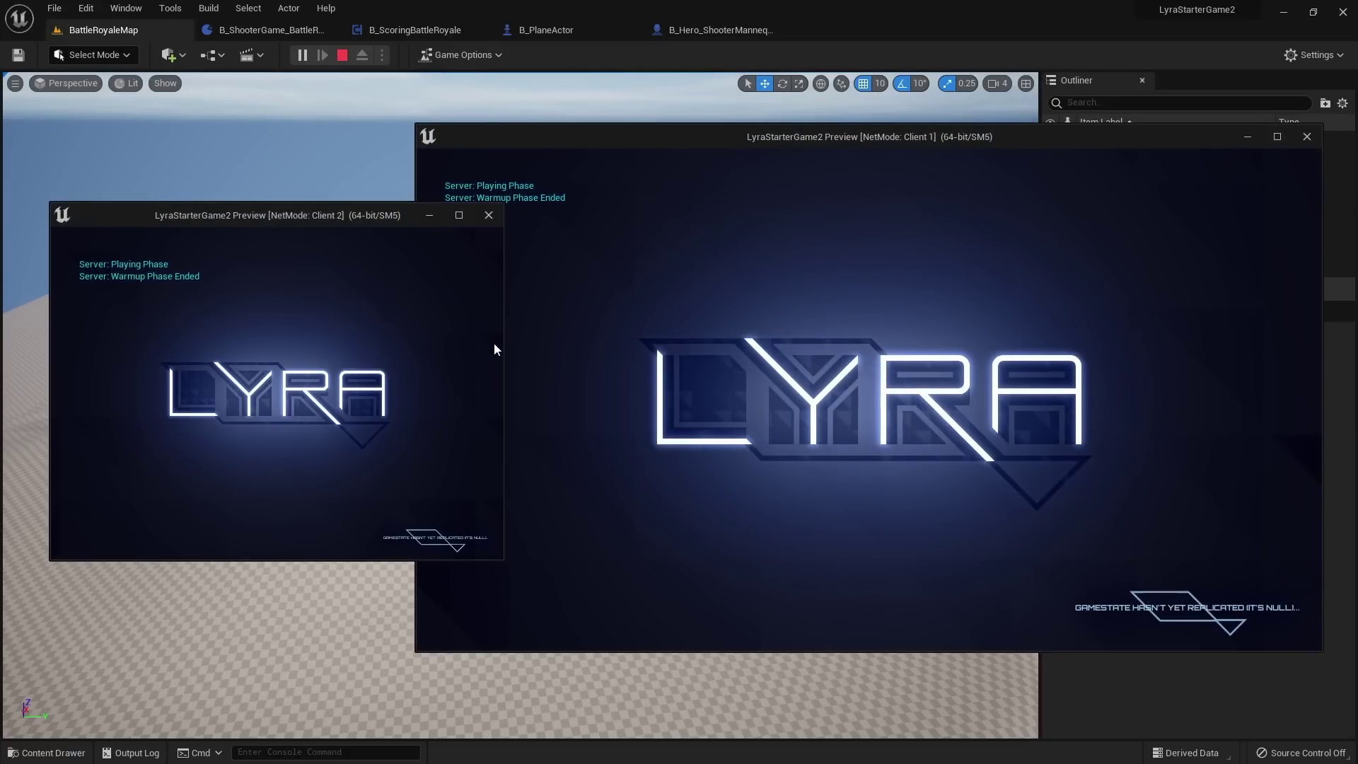
{"action": "key", "text": "super"}
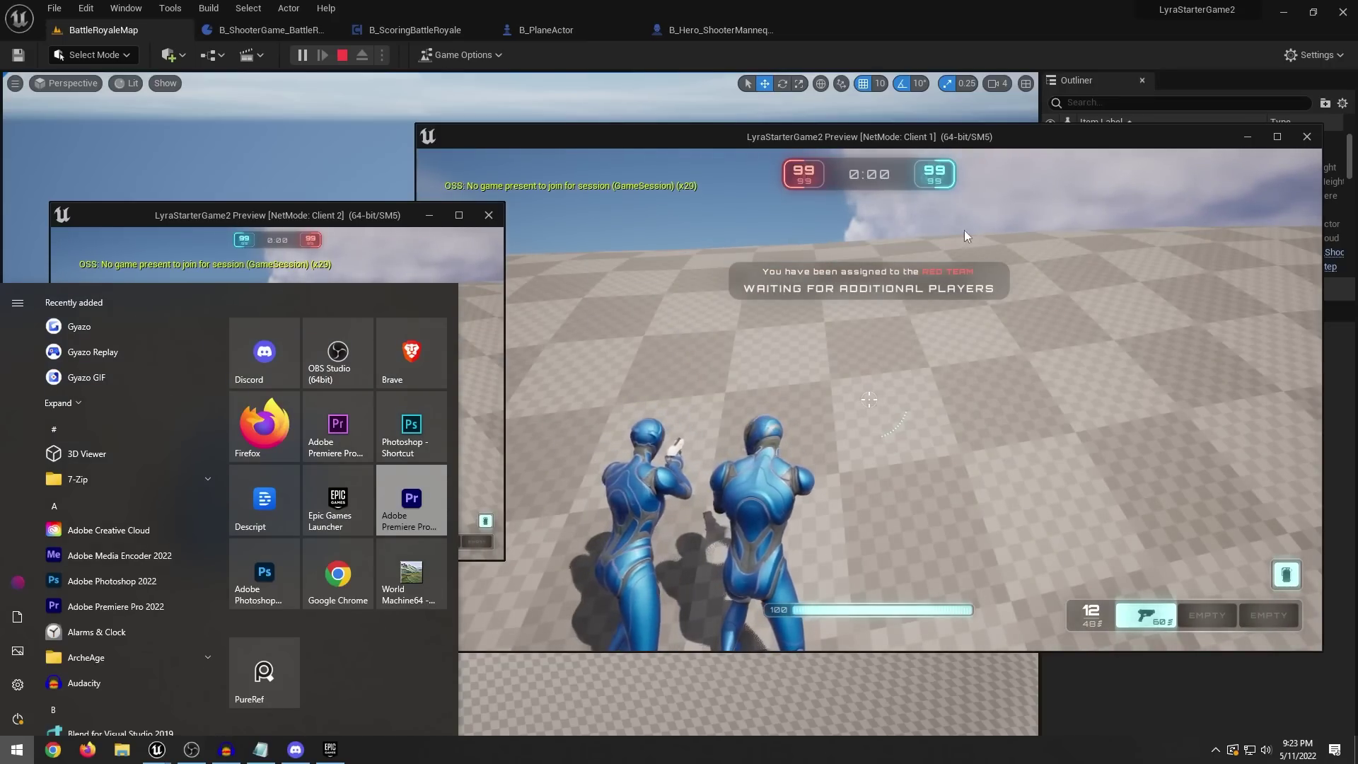
Step: End the two-client play test and close the message log
{"action": "left_click", "coordinate": [864, 159]}
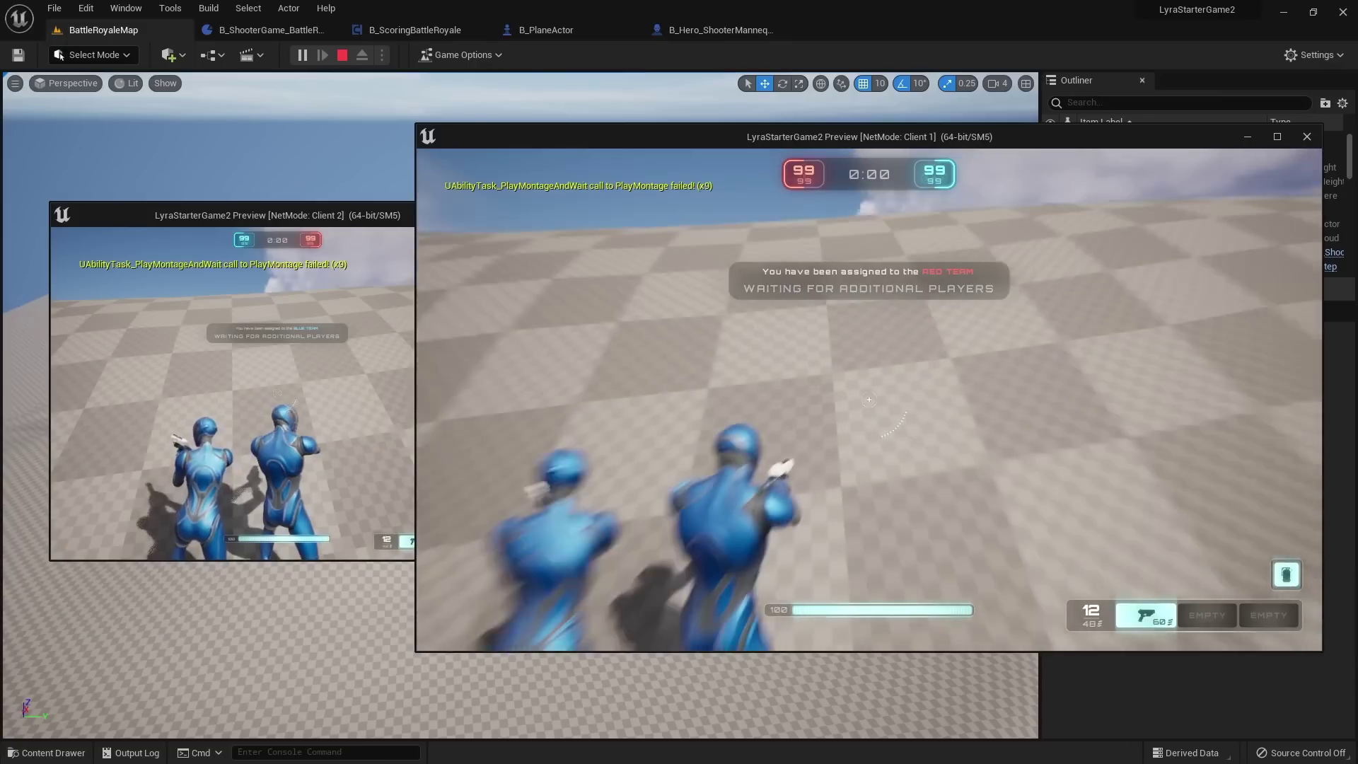
{"action": "key", "text": "Escape"}
{"action": "left_click", "coordinate": [881, 439]}
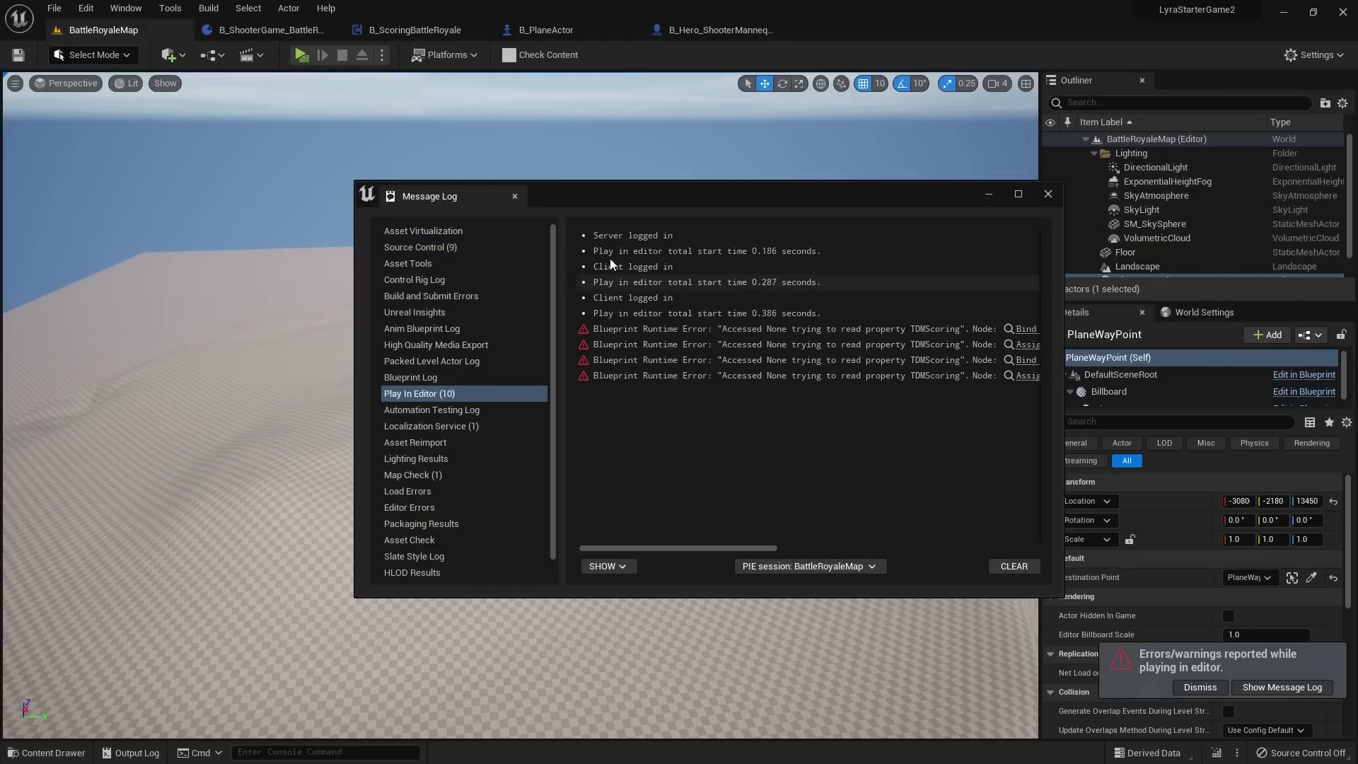
{"action": "left_click", "coordinate": [514, 196]}
Step: Expand the Add Widgets action in B_ShooterGame_BattleRoyale to see which widget class fills the team score slot
{"action": "left_click", "coordinate": [251, 31]}
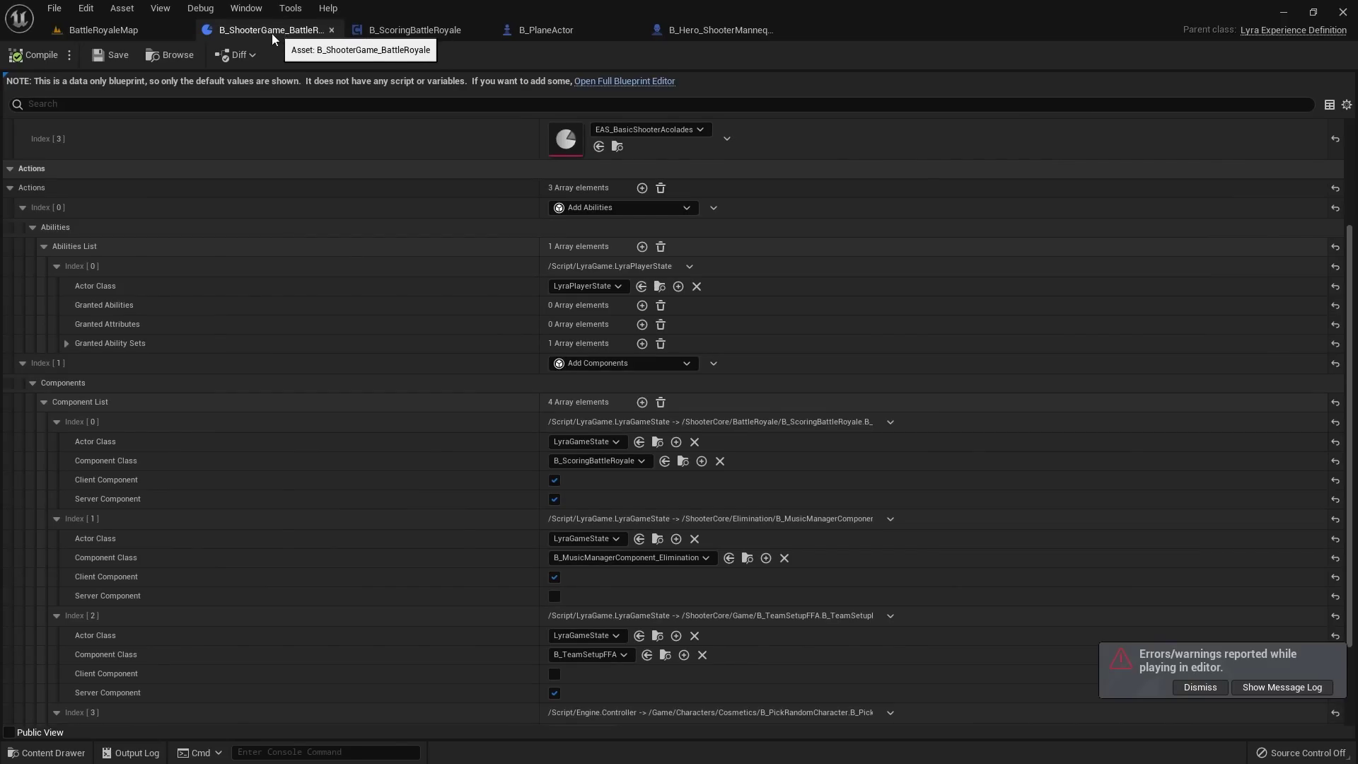
{"action": "scroll", "coordinate": [577, 228], "scroll_direction": "down", "scroll_amount": 3}
{"action": "scroll", "coordinate": [479, 246], "scroll_direction": "up", "scroll_amount": 5}
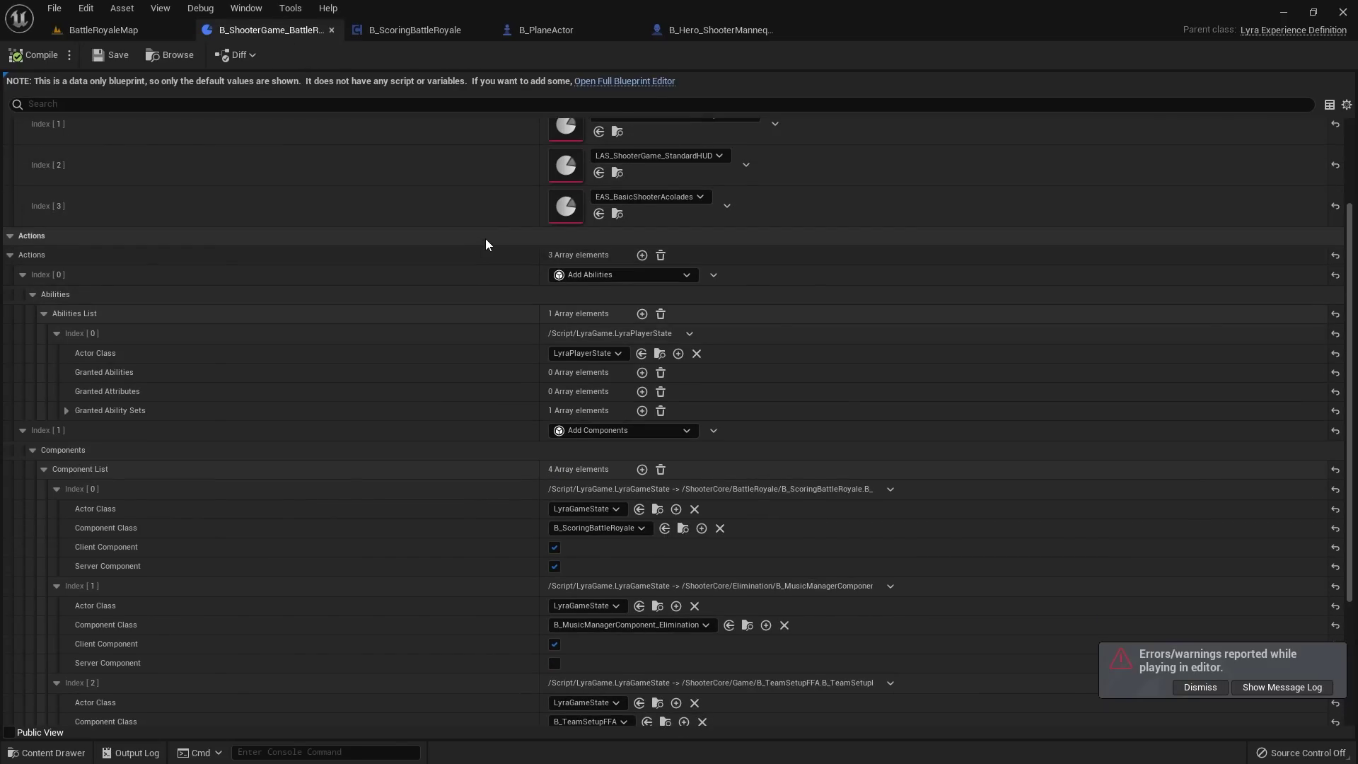
{"action": "scroll", "coordinate": [486, 240], "scroll_direction": "down", "scroll_amount": 5}
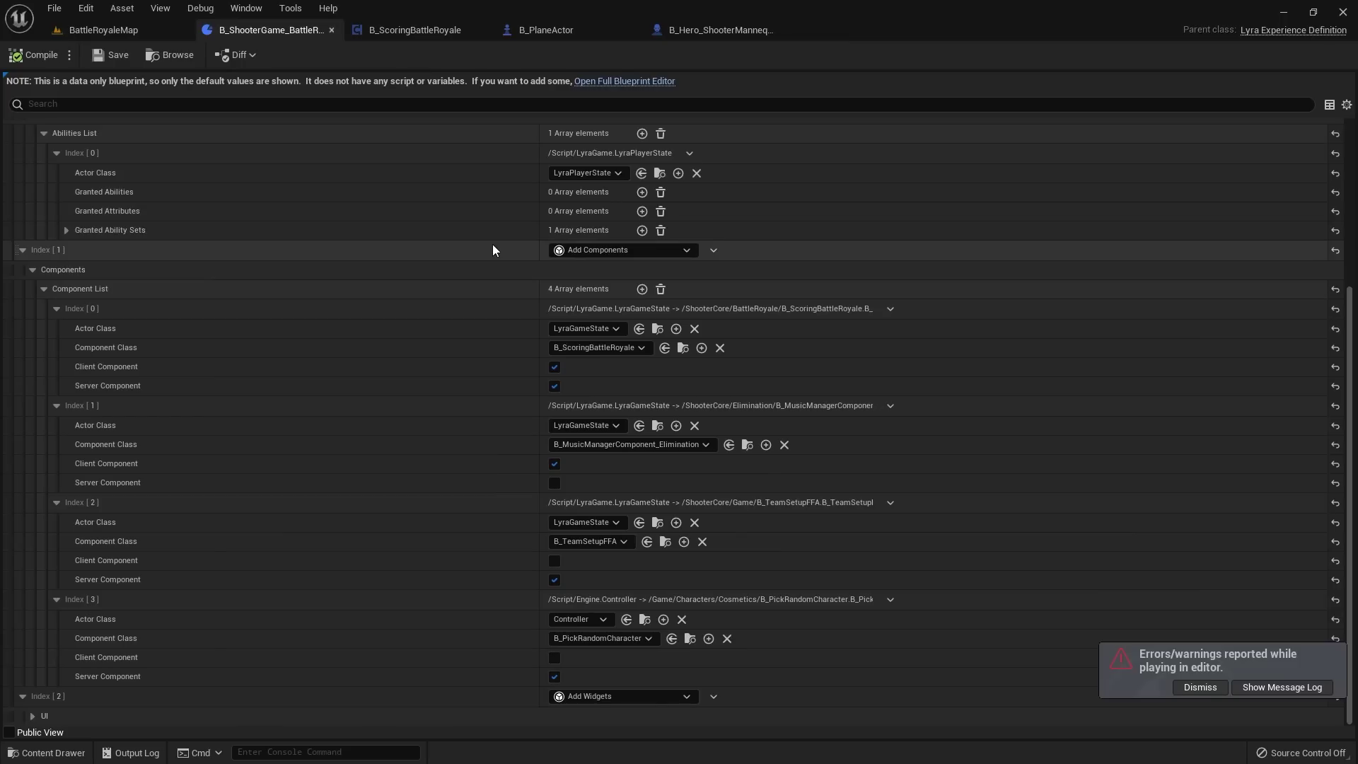
{"action": "left_click", "coordinate": [32, 716]}
{"action": "scroll", "coordinate": [46, 712], "scroll_direction": "down", "scroll_amount": 1}
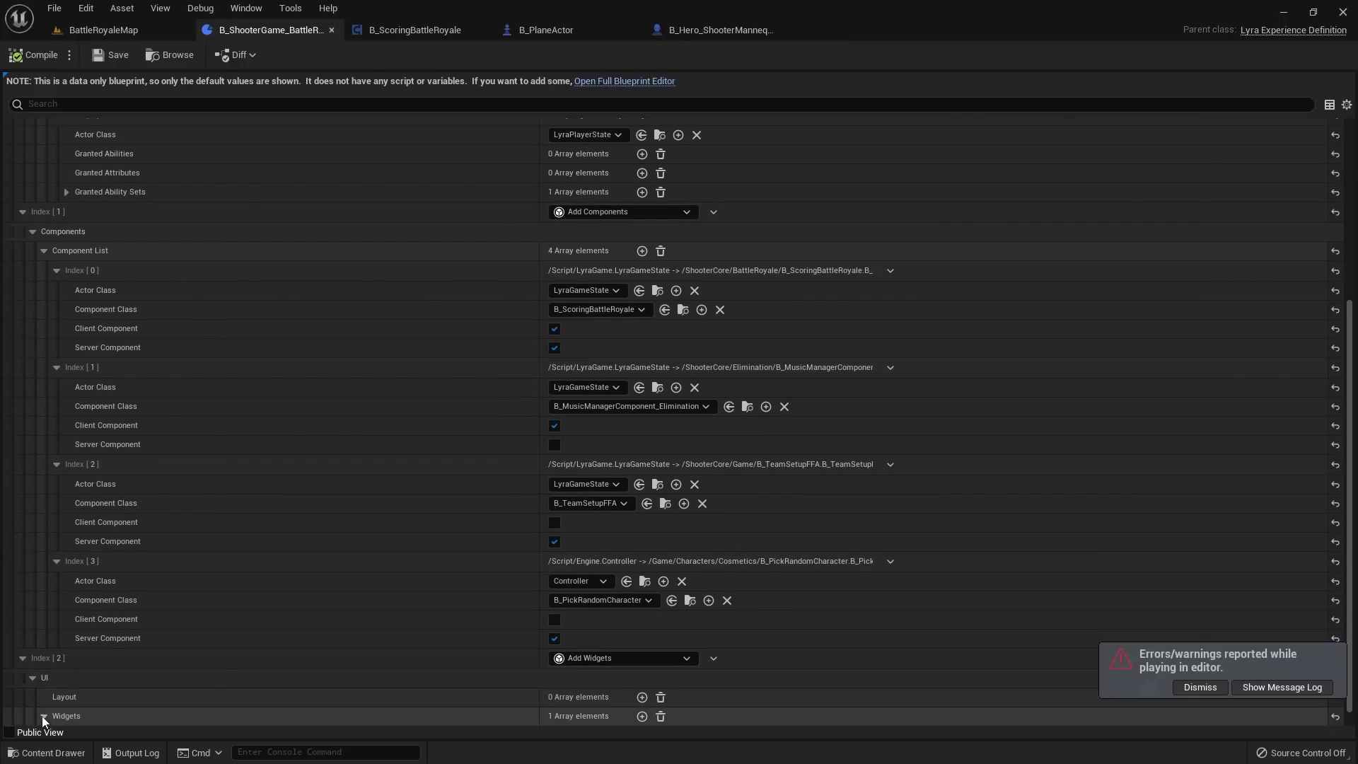
{"action": "left_click", "coordinate": [43, 716]}
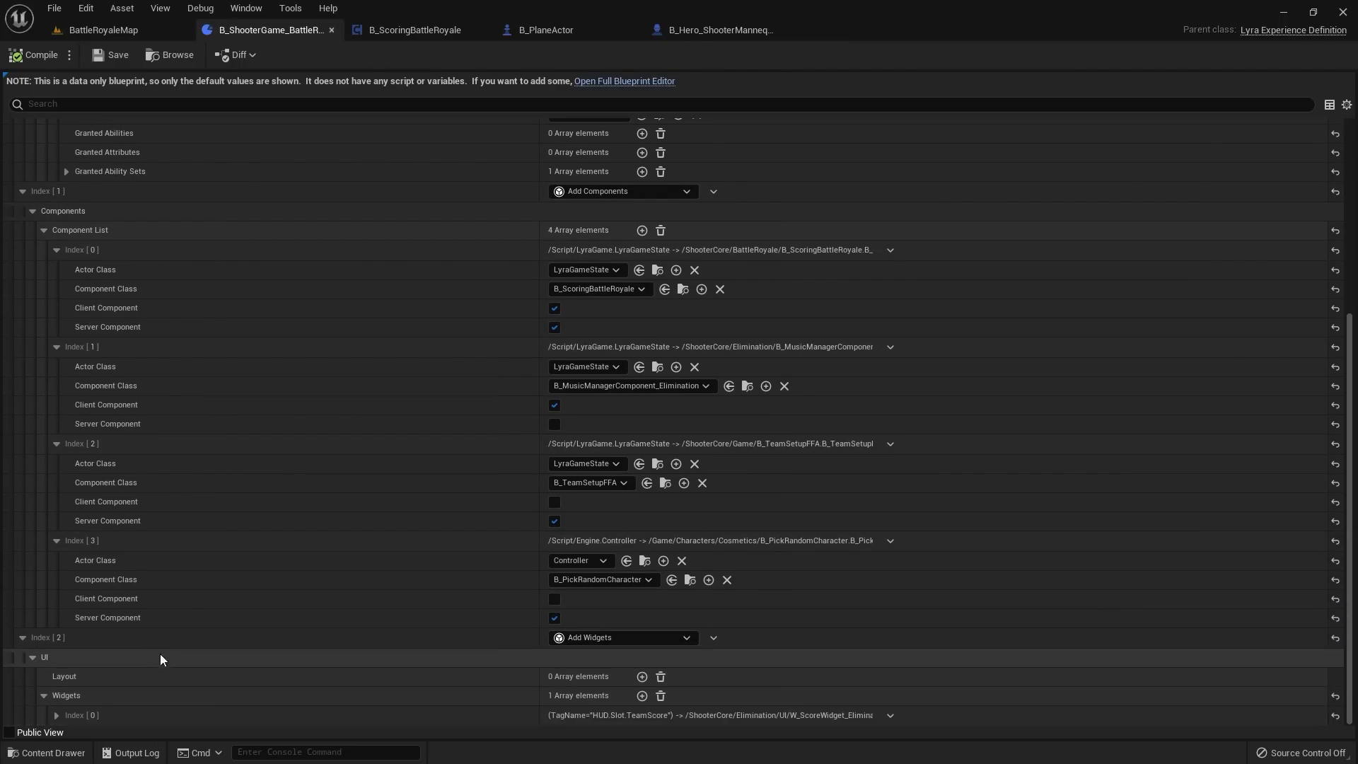
{"action": "left_click", "coordinate": [57, 715]}
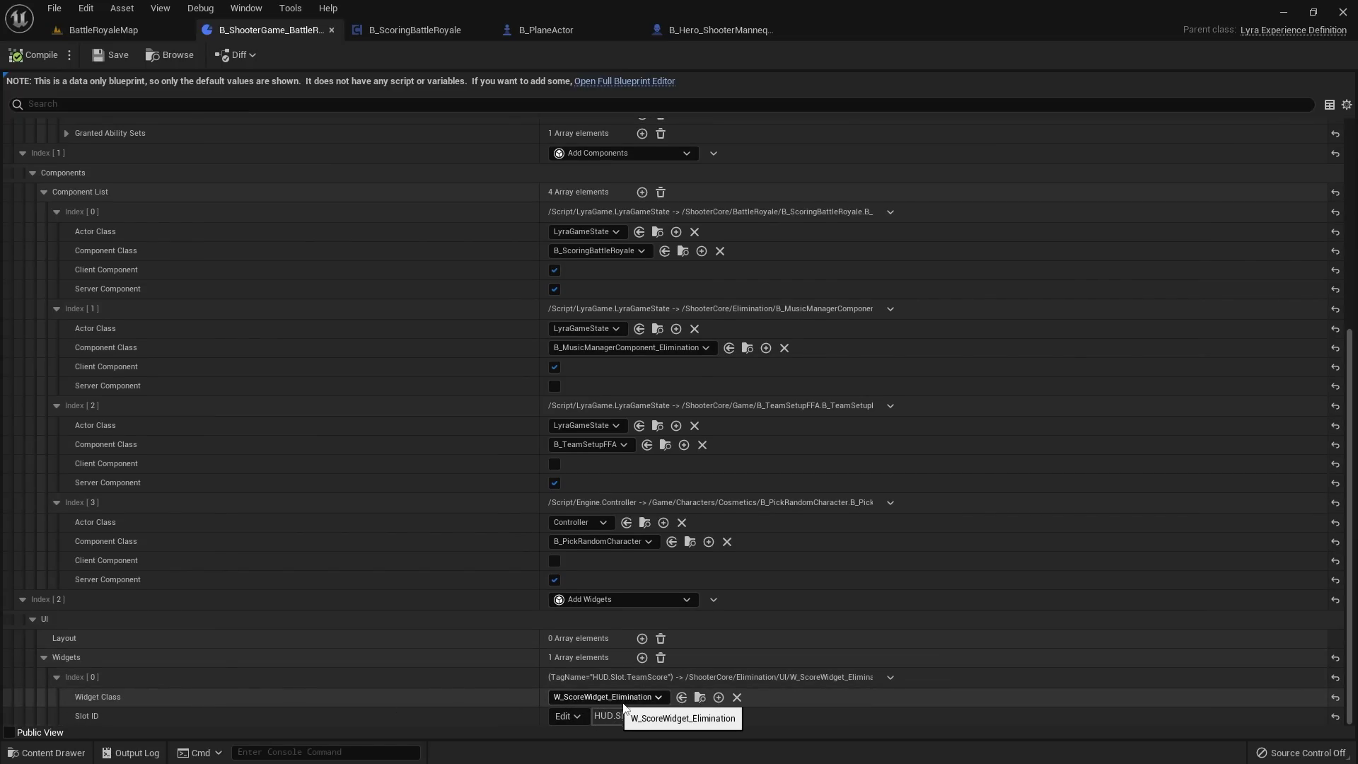
Step: Locate the W_ScoreWidget_Elimination asset in the project content and inspect its designer layout
{"action": "left_click", "coordinate": [700, 698]}
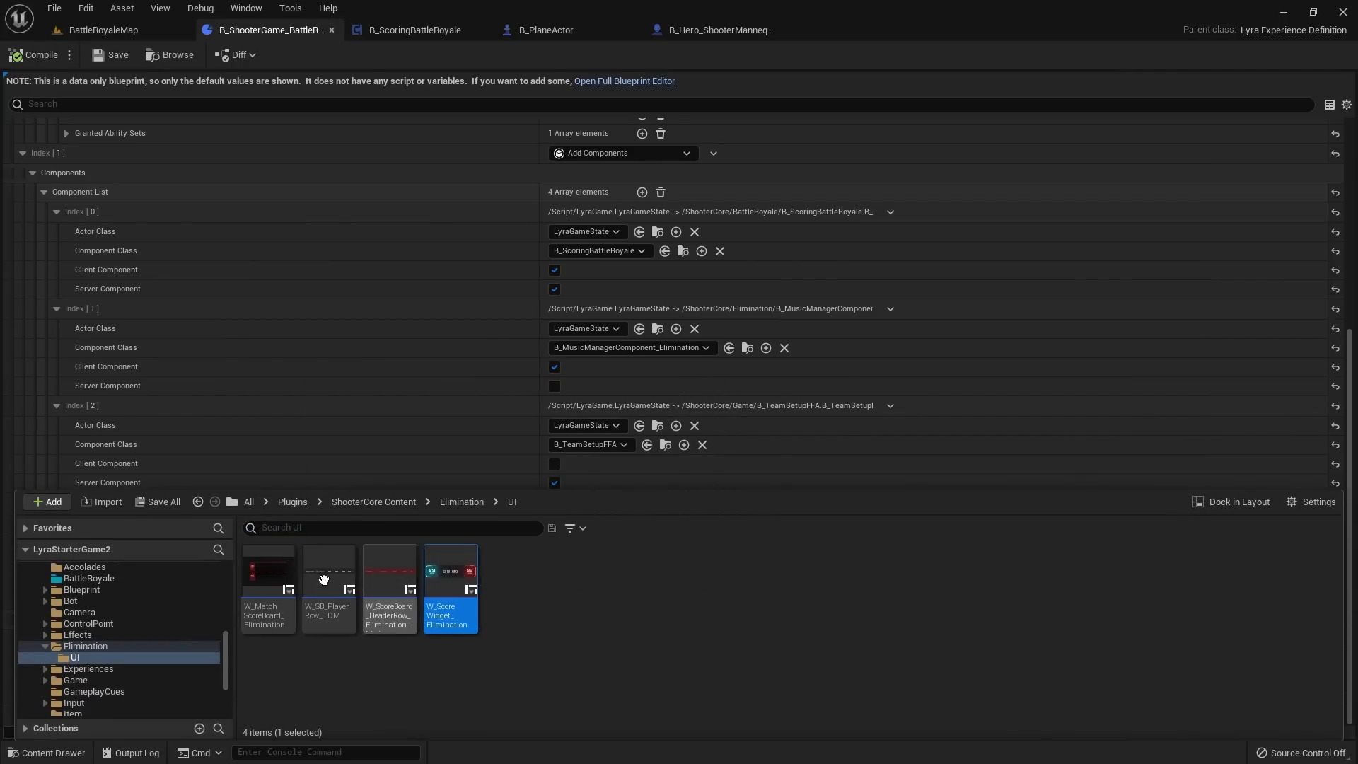
{"action": "mouse_move", "coordinate": [446, 574]}
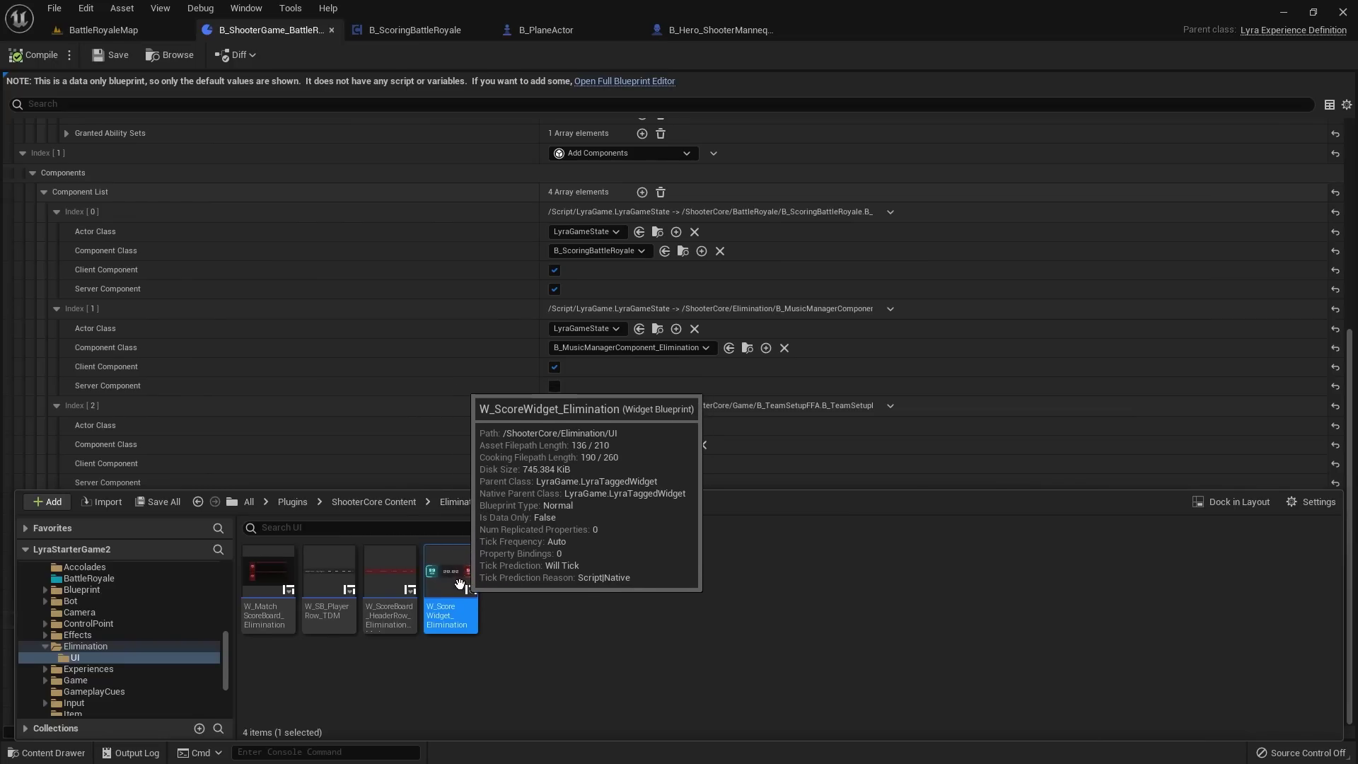
{"action": "double_click", "coordinate": [465, 579]}
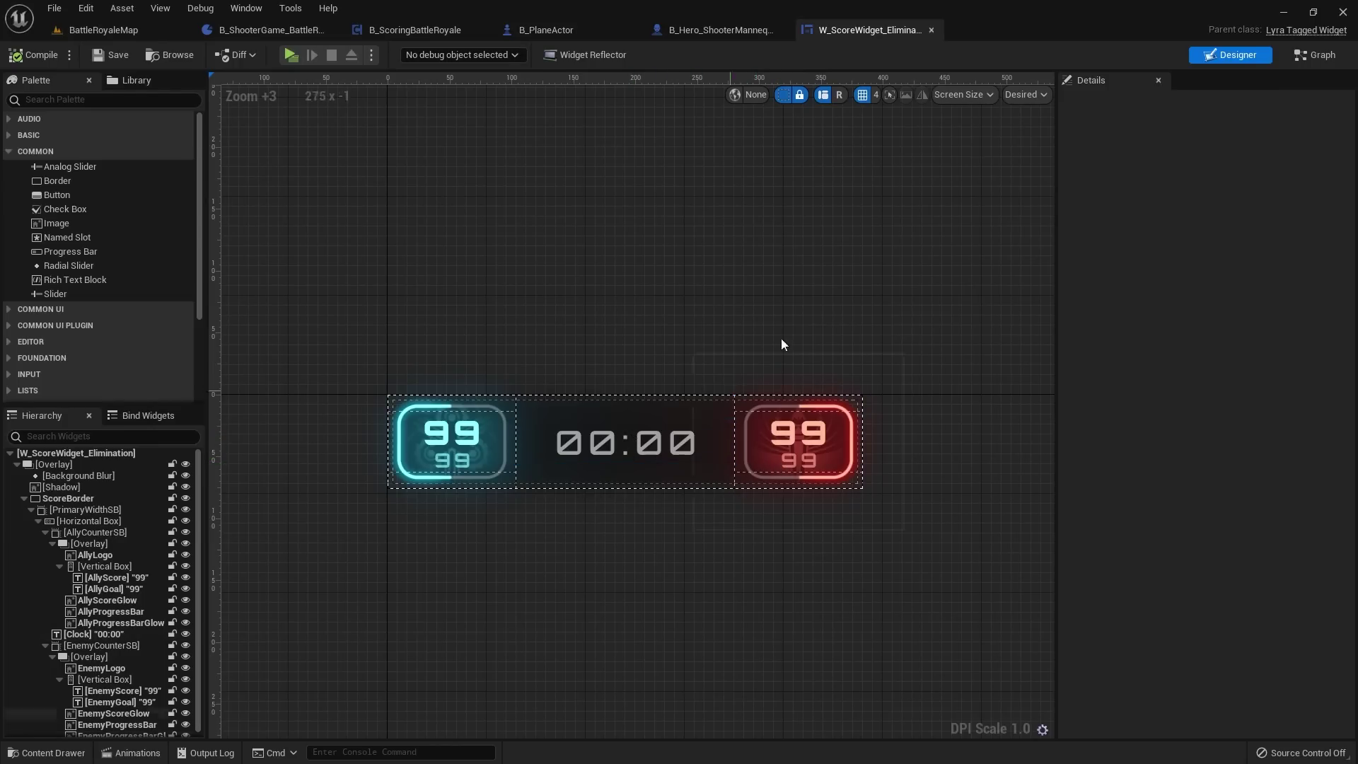
{"action": "left_click", "coordinate": [932, 32]}
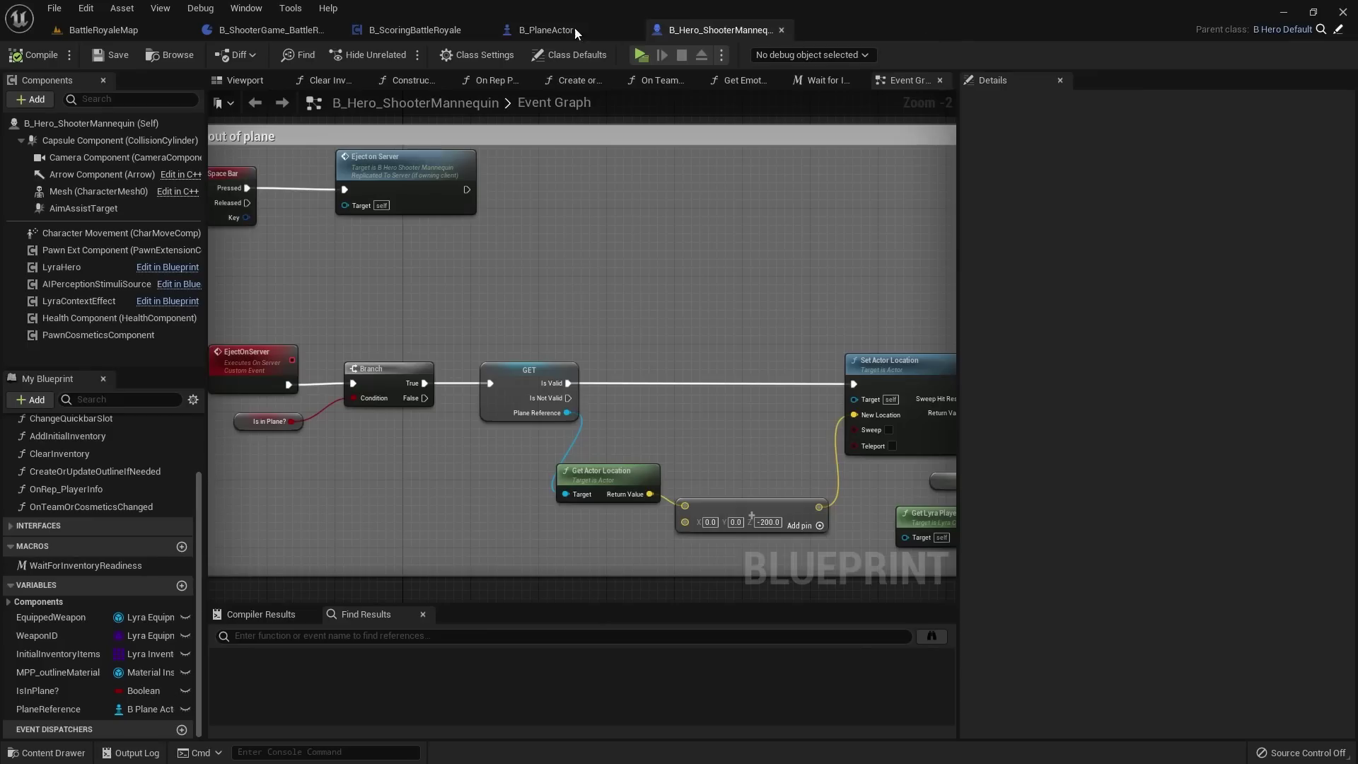
Step: Duplicate W_ScoreWidget_Elimination in the Elimination UI folder and name the copy W_PlayersLeftWidget
{"action": "left_click", "coordinate": [147, 28]}
{"action": "left_click", "coordinate": [47, 753]}
{"action": "right_click", "coordinate": [451, 555]}
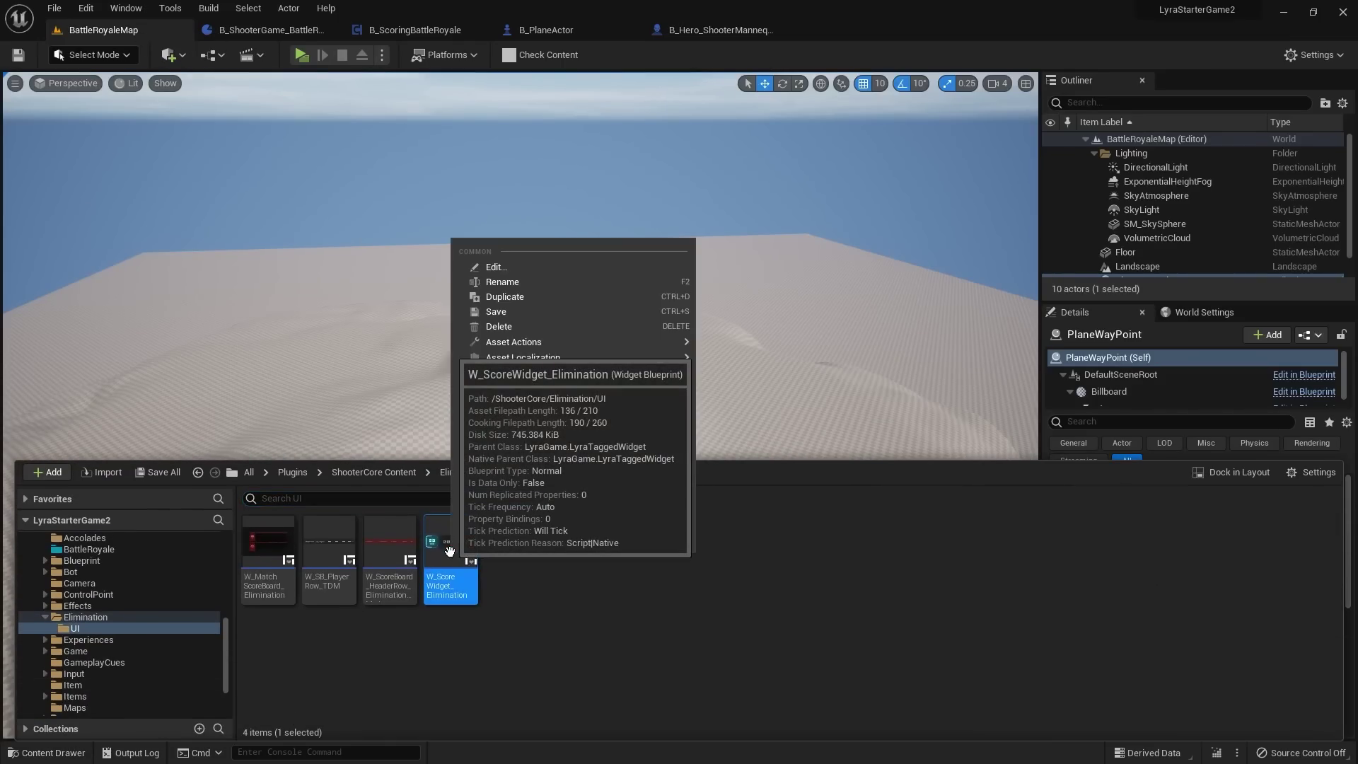
{"action": "left_click", "coordinate": [495, 297]}
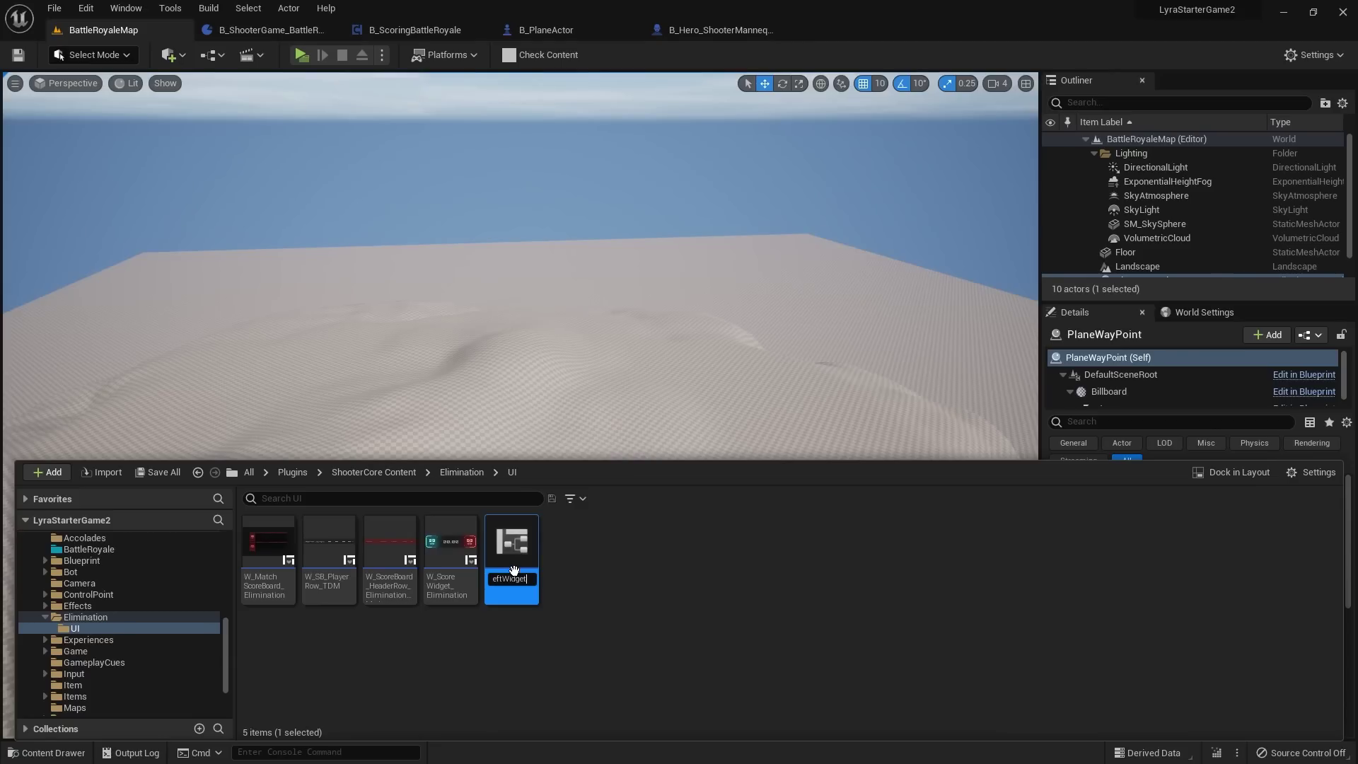
{"action": "type", "text": "W_PlayersLeftWidget"}
{"action": "key", "text": "Return"}
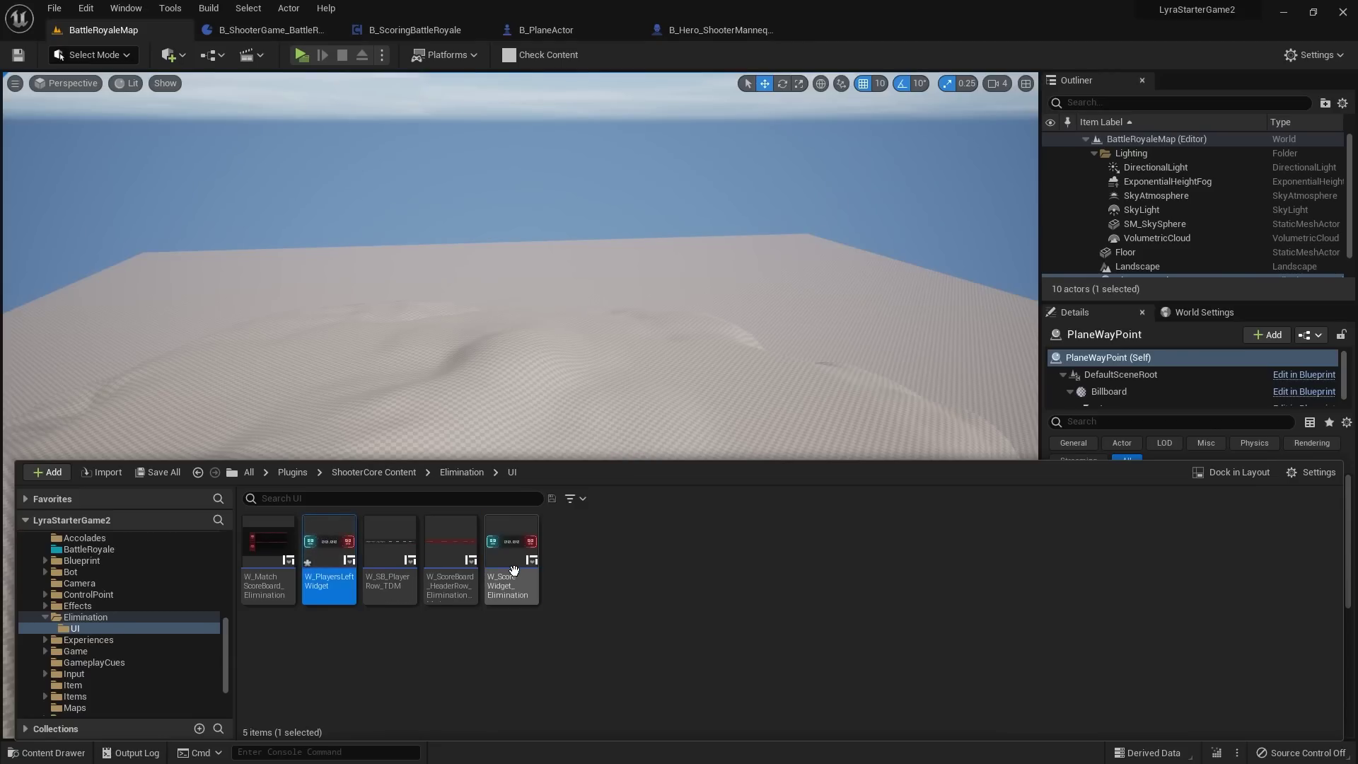
Step: Open W_PlayersLeftWidget and delete the AllyCounterSB and EnemyCounterSB size boxes from its hierarchy
{"action": "double_click", "coordinate": [311, 535]}
{"action": "scroll", "coordinate": [499, 451], "scroll_direction": "up", "scroll_amount": 2}
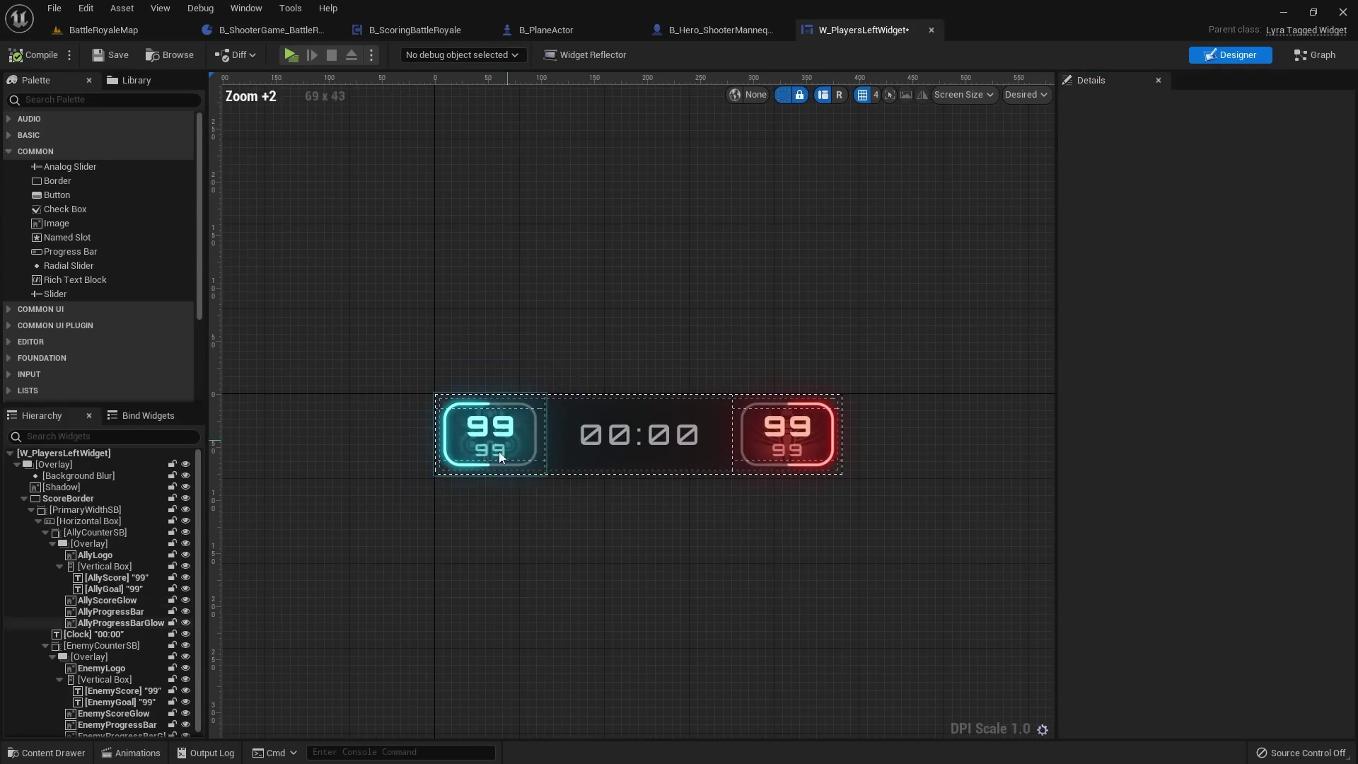
{"action": "scroll", "coordinate": [54, 521], "scroll_direction": "down", "scroll_amount": 1}
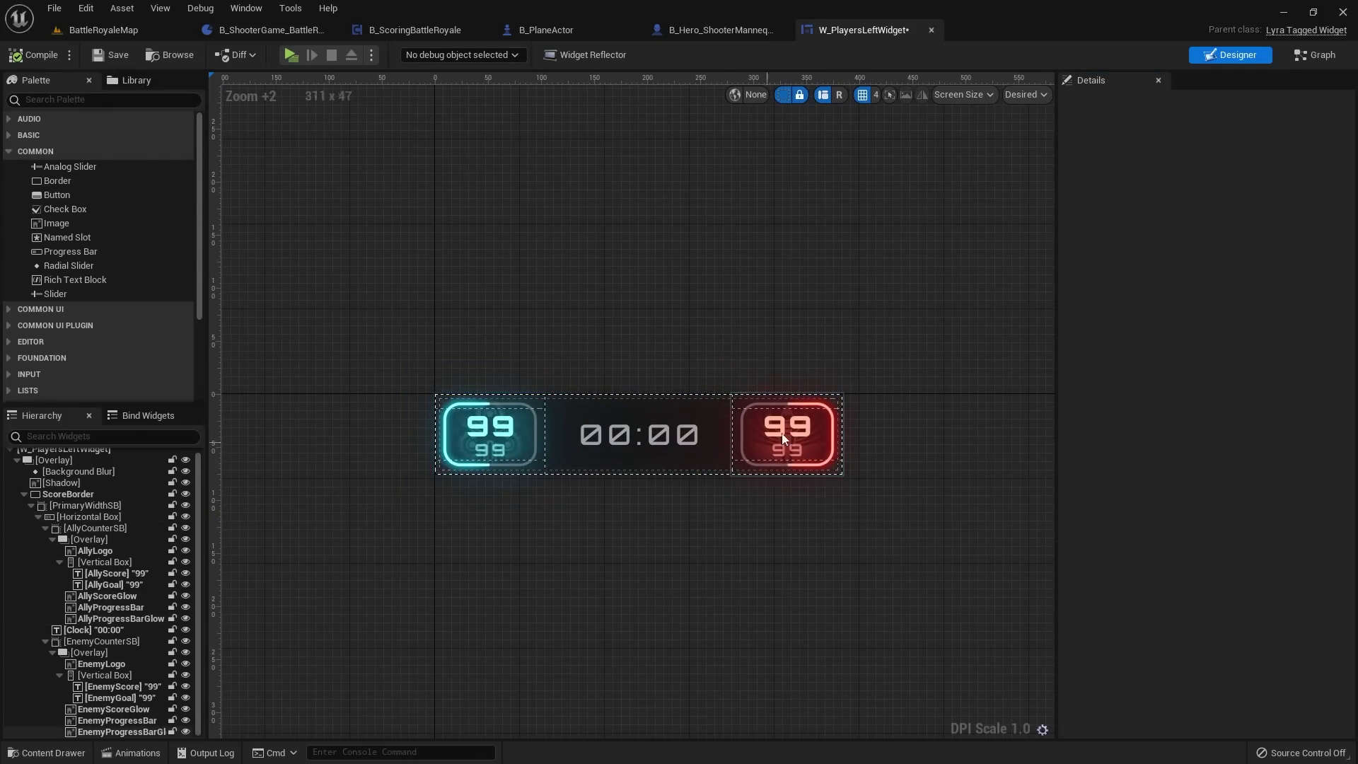
{"action": "left_click", "coordinate": [152, 527]}
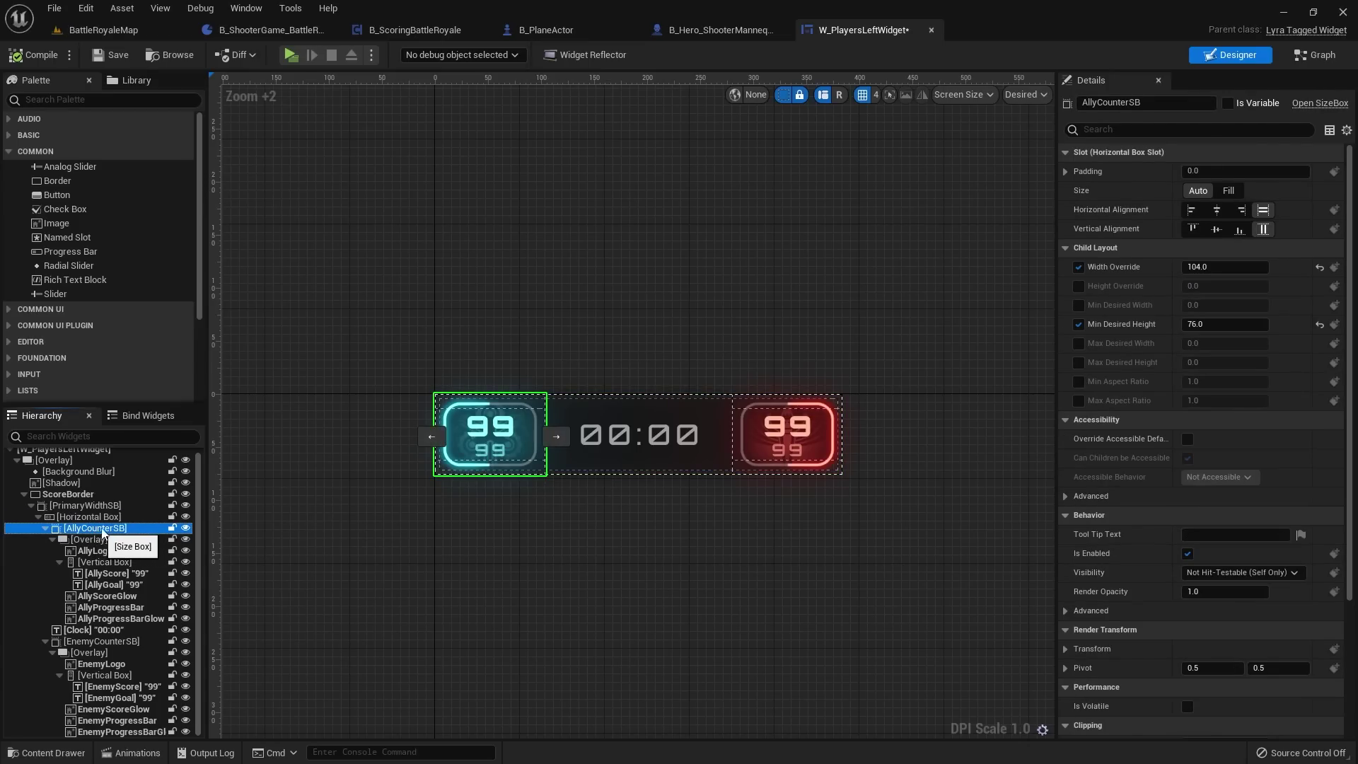
{"action": "key", "text": "Delete"}
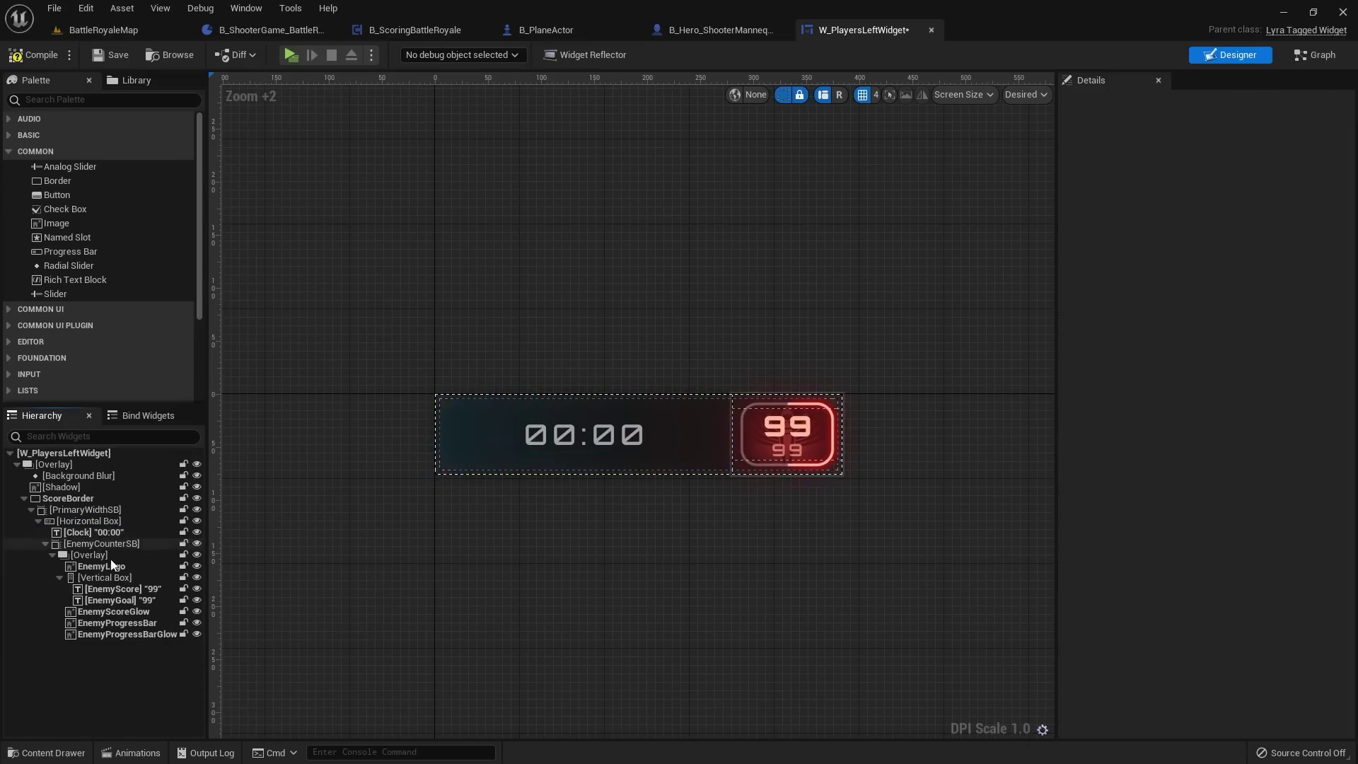
{"action": "left_click", "coordinate": [85, 544]}
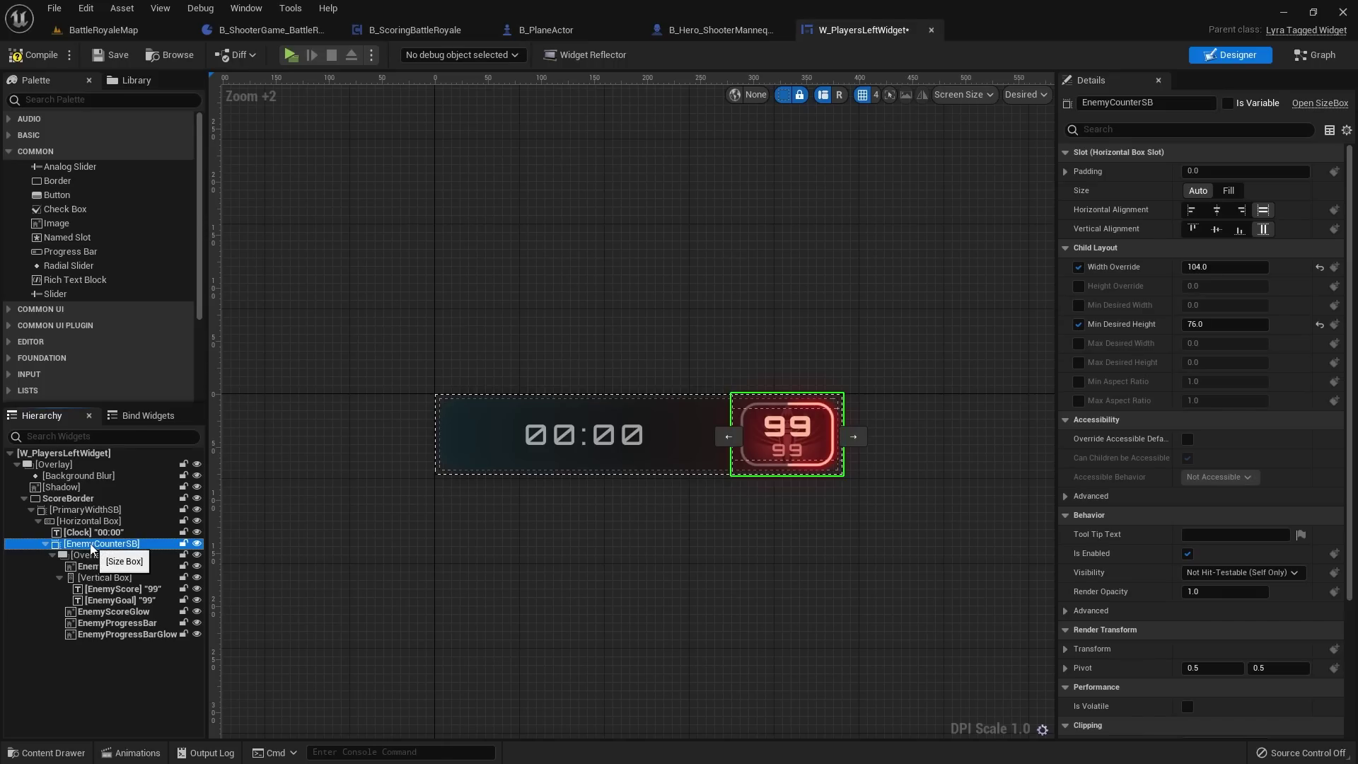
{"action": "key", "text": "Delete"}
Step: Set the Clock text block's content to "10 Players Left"
{"action": "left_click", "coordinate": [135, 532]}
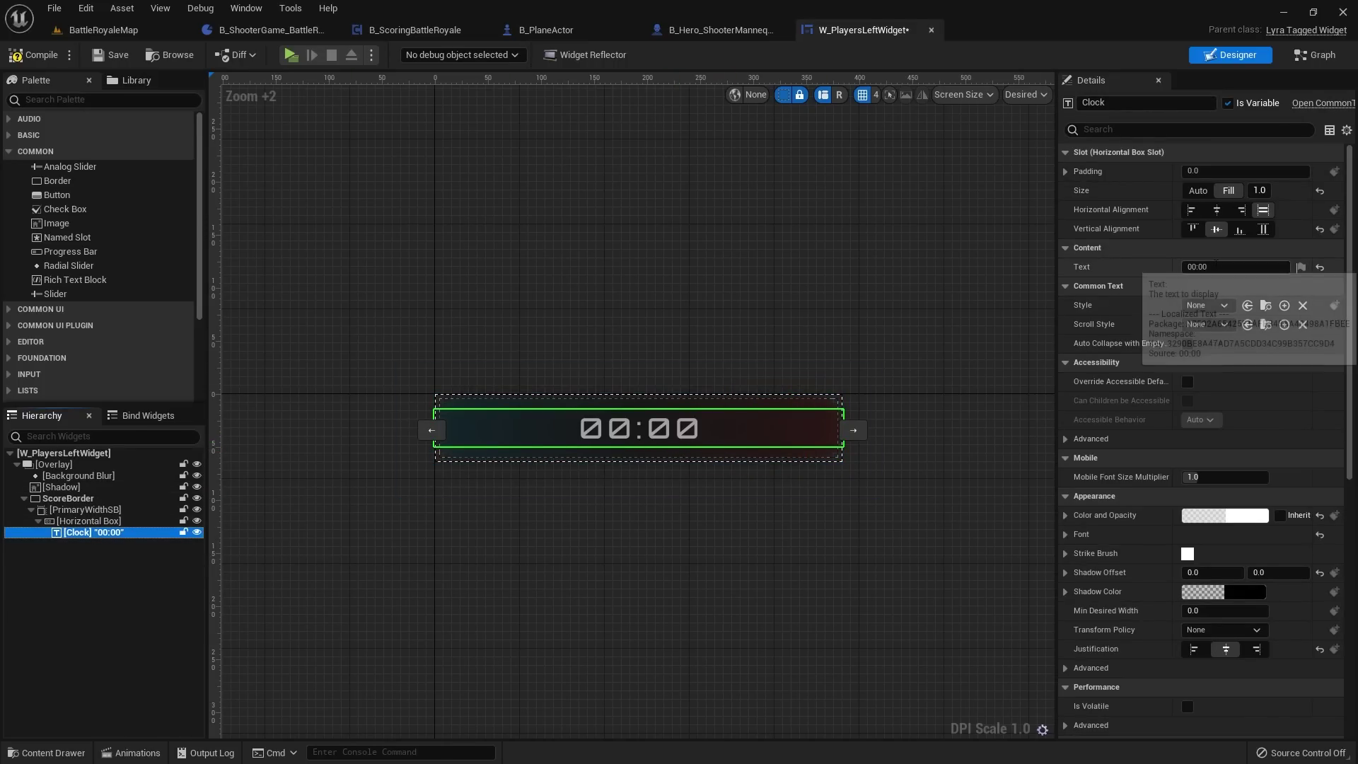
{"action": "left_click", "coordinate": [1227, 267]}
{"action": "double_click", "coordinate": [1227, 267]}
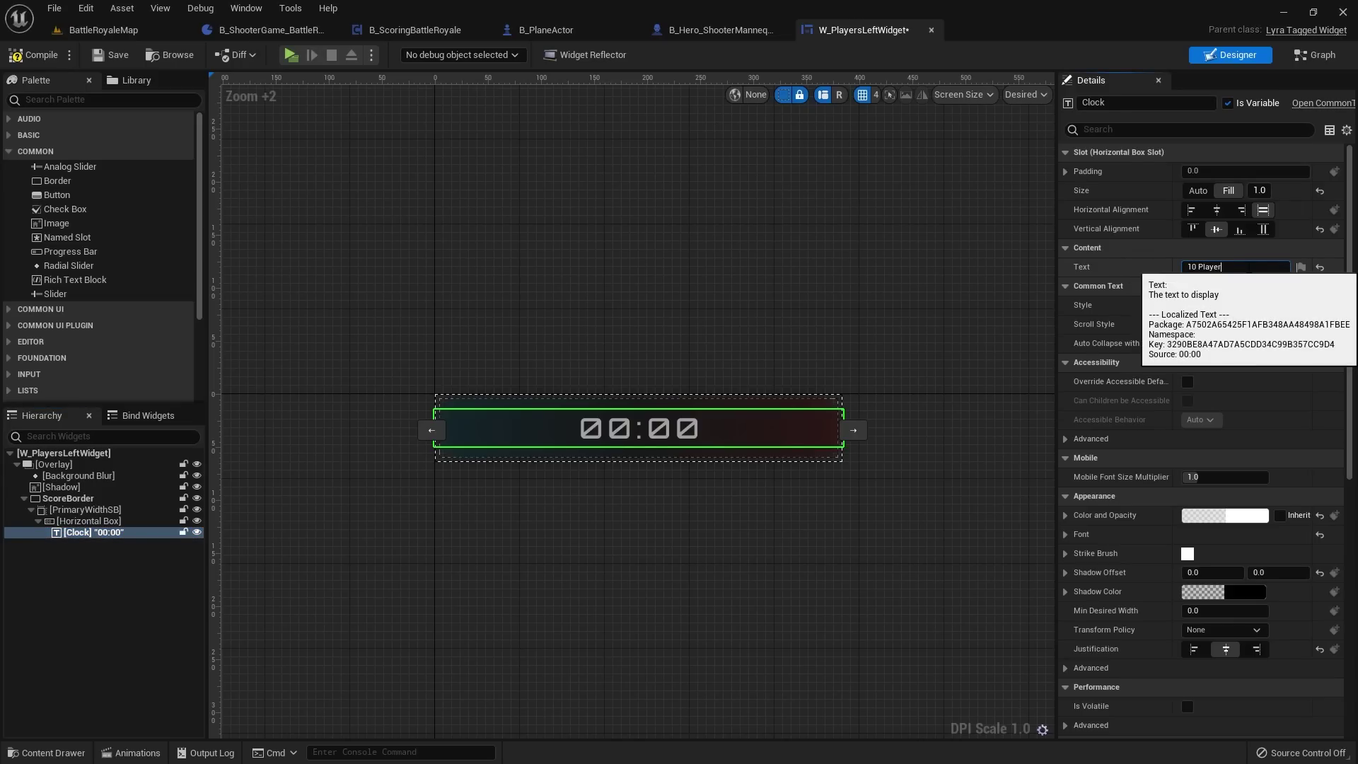
{"action": "type", "text": "10 Players Left"}
{"action": "key", "text": "Return"}
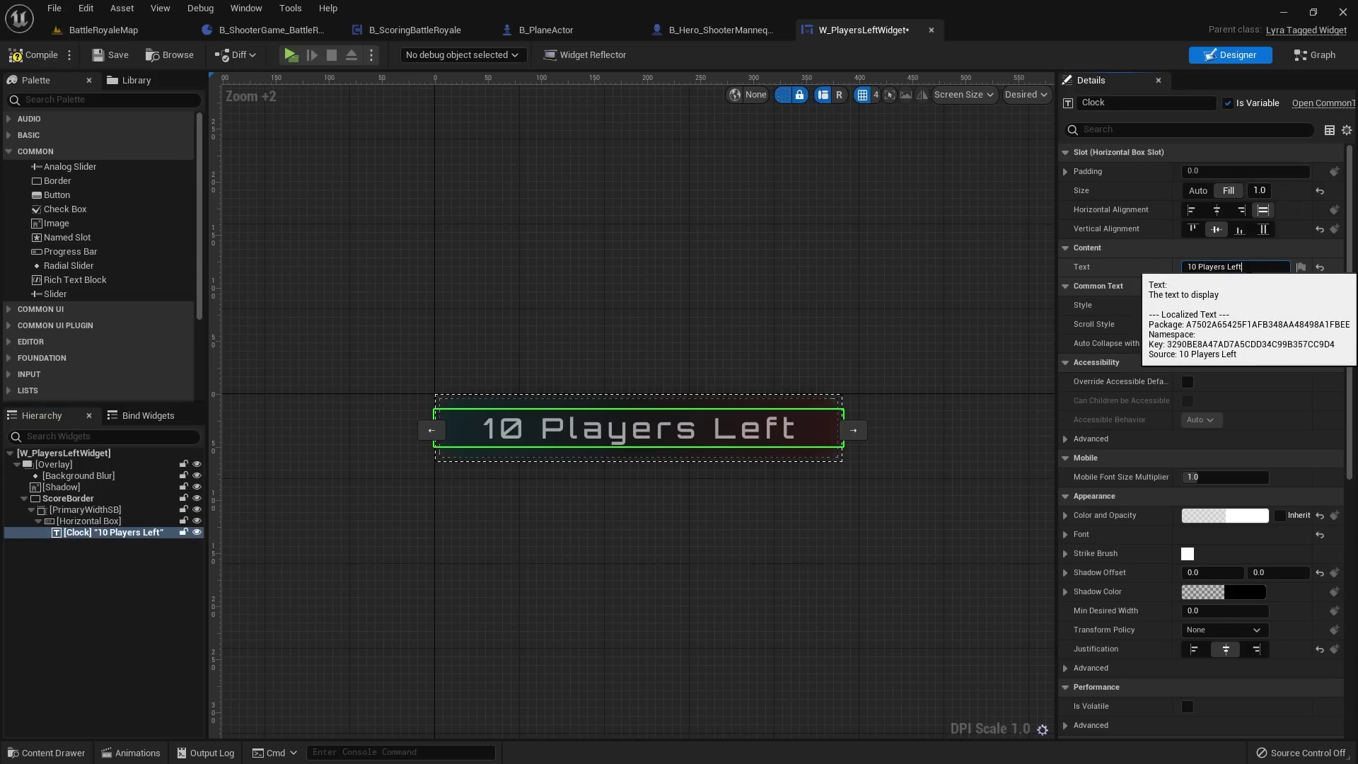
Step: Make the Clock text fully opaque by setting its colour's alpha to 1.0
{"action": "left_click", "coordinate": [1186, 522]}
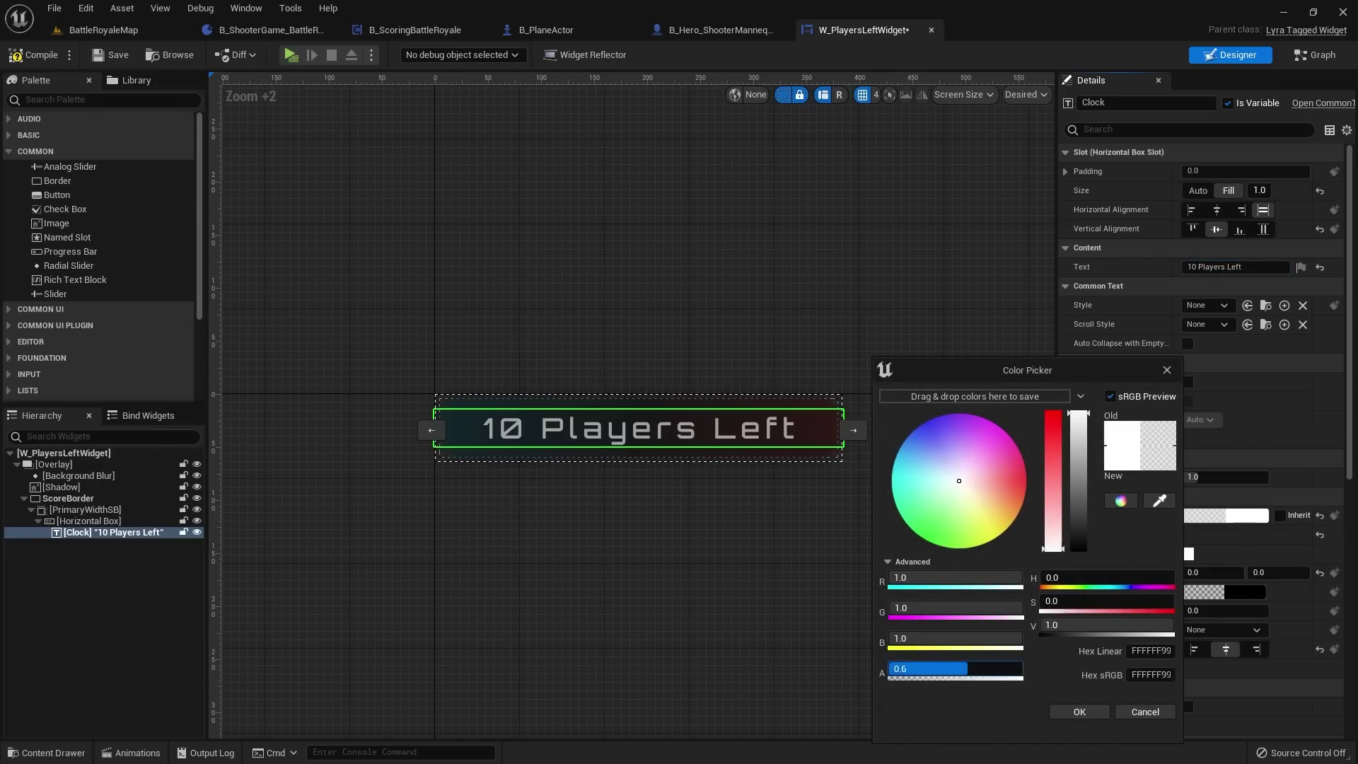
{"action": "left_click_drag", "start_coordinate": [967, 668], "coordinate": [1022, 669]}
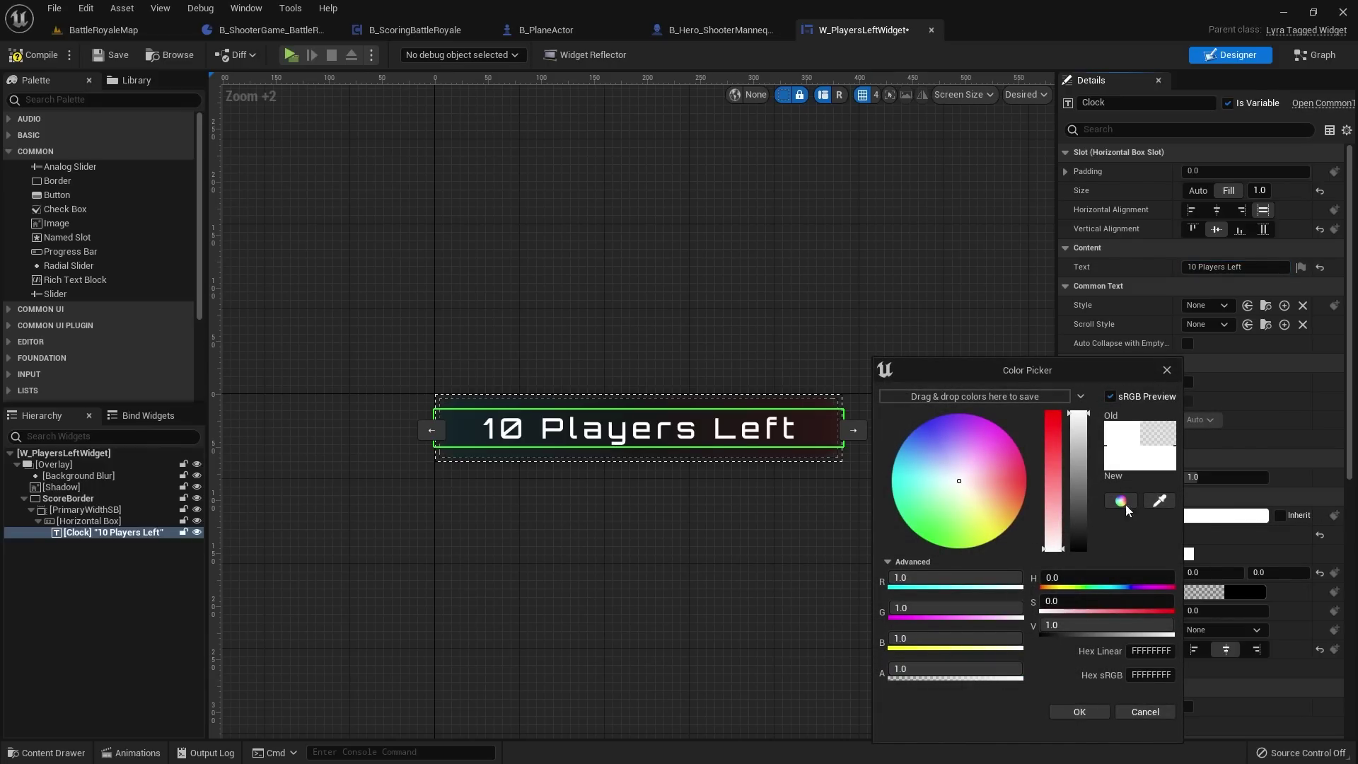
{"action": "left_click", "coordinate": [1075, 710]}
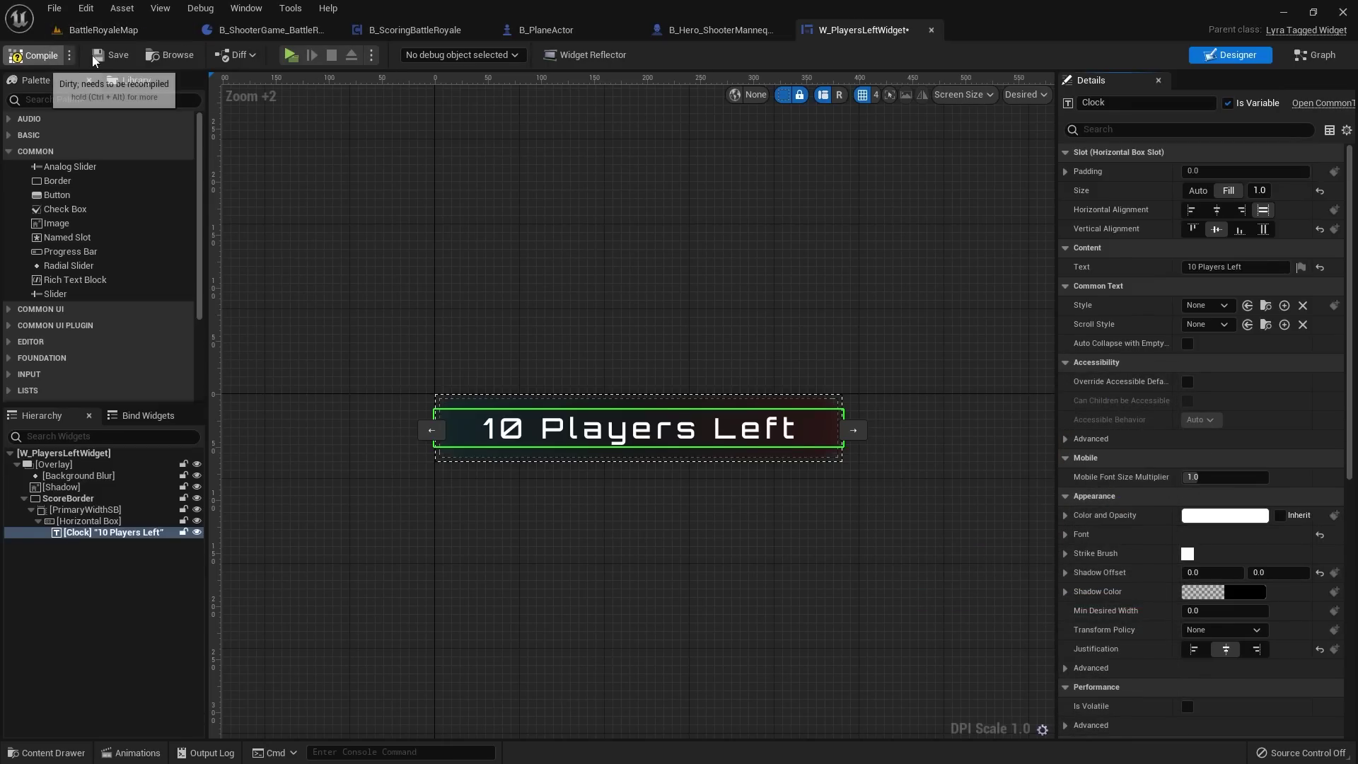
Step: Compile and save W_PlayersLeftWidget, and close the compiler results
{"action": "left_click", "coordinate": [34, 55]}
{"action": "left_click", "coordinate": [114, 61]}
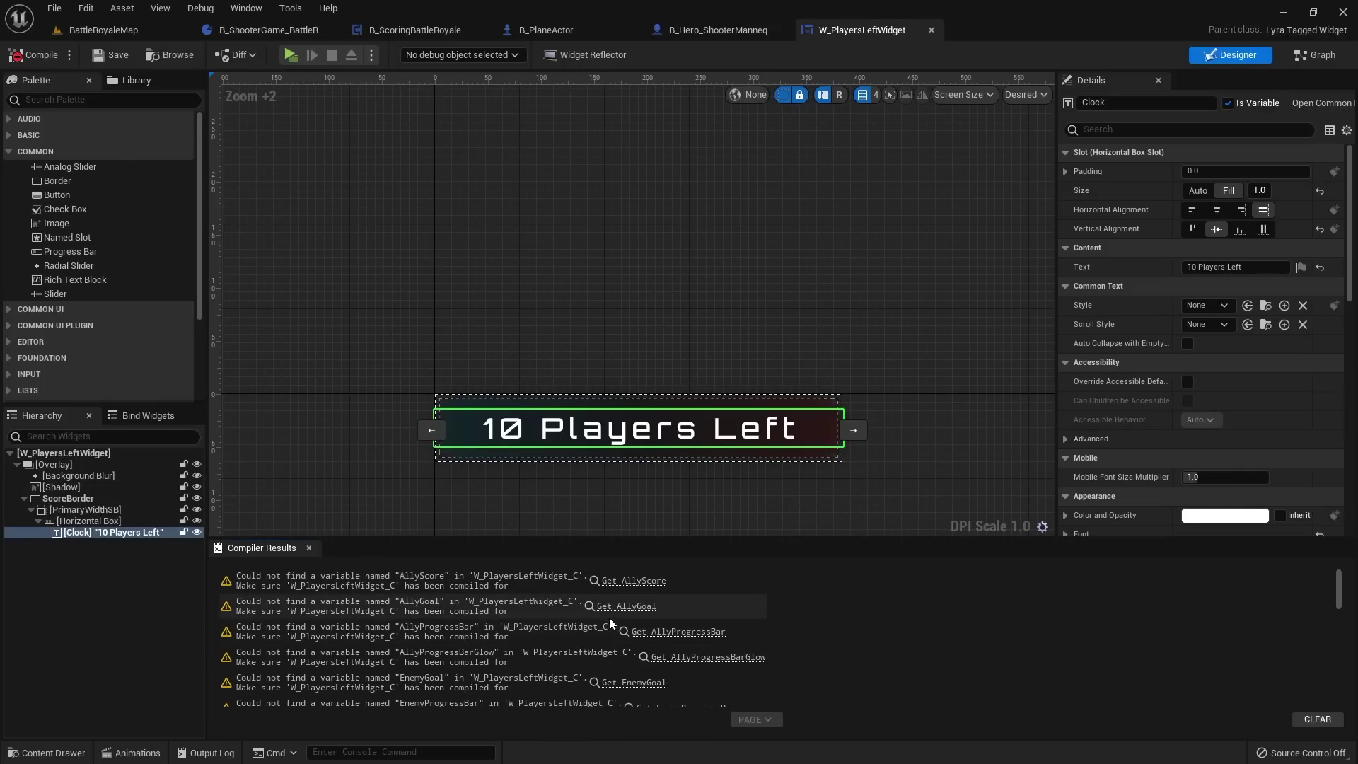
{"action": "left_click", "coordinate": [309, 548]}
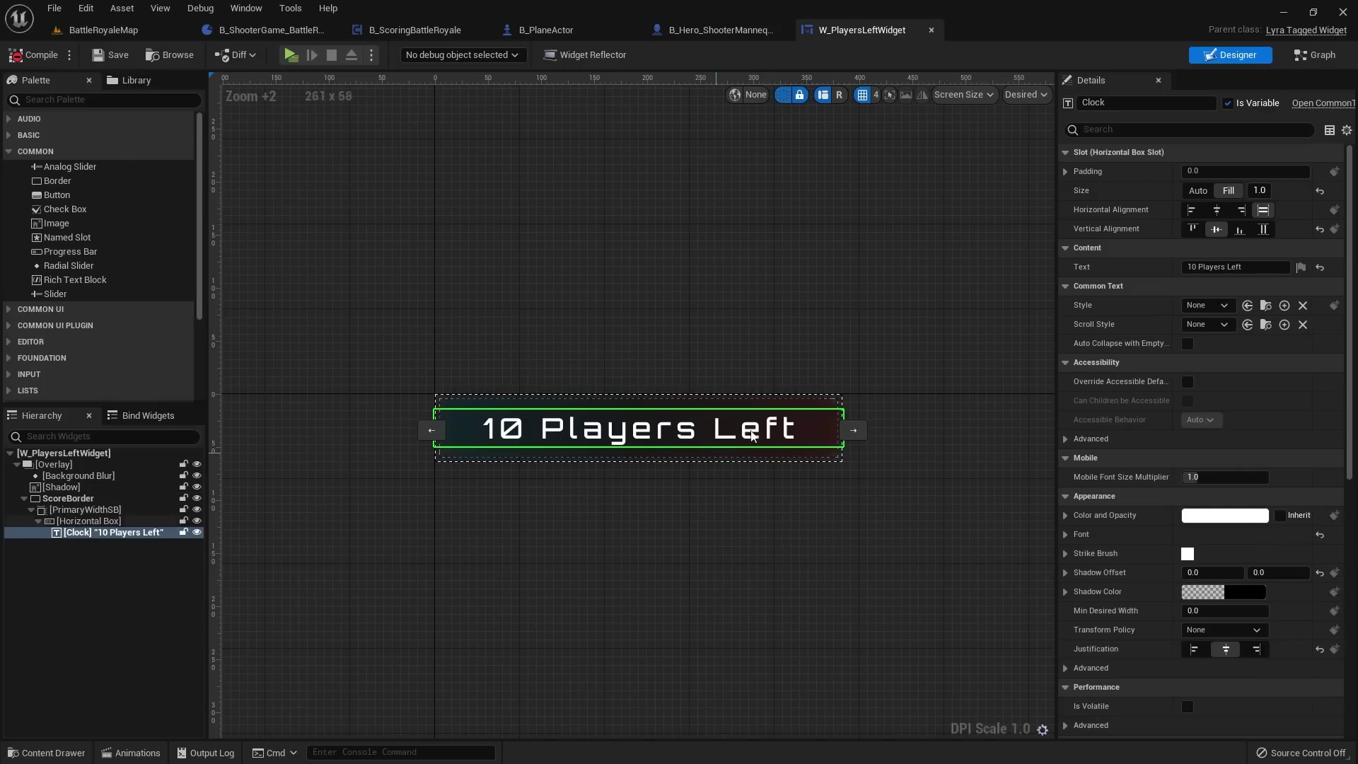
Step: Clear every node from the widget's Event Graph
{"action": "left_click", "coordinate": [1320, 55]}
{"action": "scroll", "coordinate": [775, 168], "scroll_direction": "down", "scroll_amount": 3}
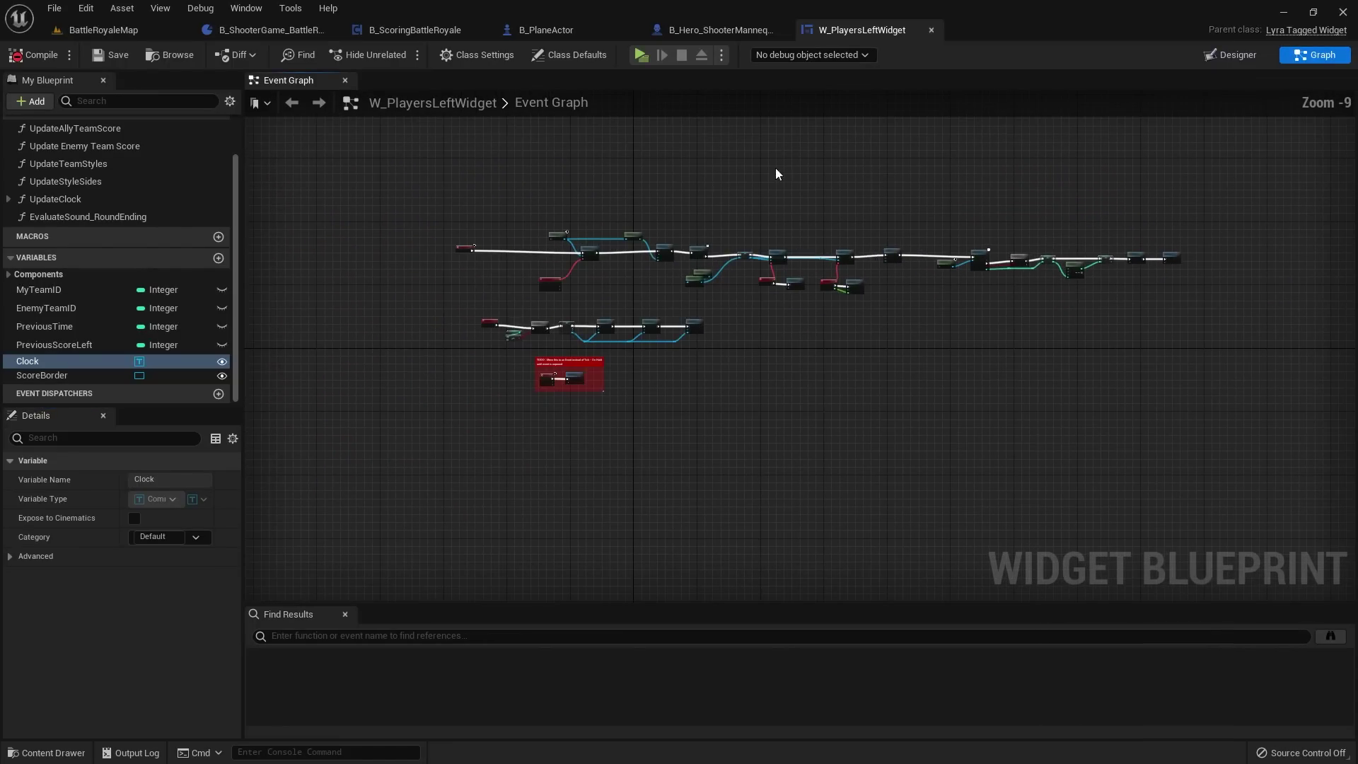
{"action": "left_click_drag", "start_coordinate": [439, 166], "coordinate": [1080, 411]}
{"action": "key", "text": "Delete"}
{"action": "scroll", "coordinate": [612, 253], "scroll_direction": "up", "scroll_amount": 4}
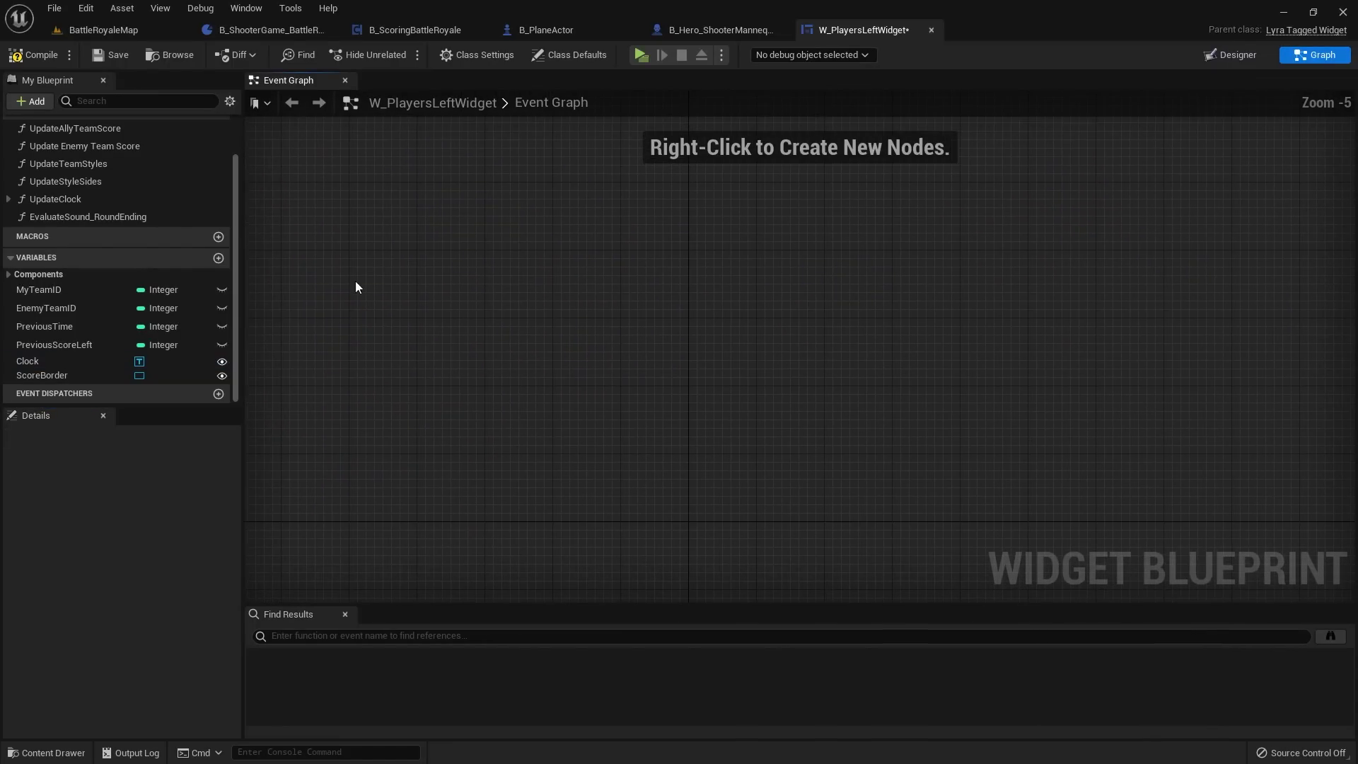
{"action": "scroll", "coordinate": [79, 202], "scroll_direction": "up", "scroll_amount": 2}
Step: Delete all of the widget's inherited score functions, from UpdateAllyTeamScore through UpdateClock and EvaluateSound_RoundEnding
{"action": "left_click", "coordinate": [70, 189]}
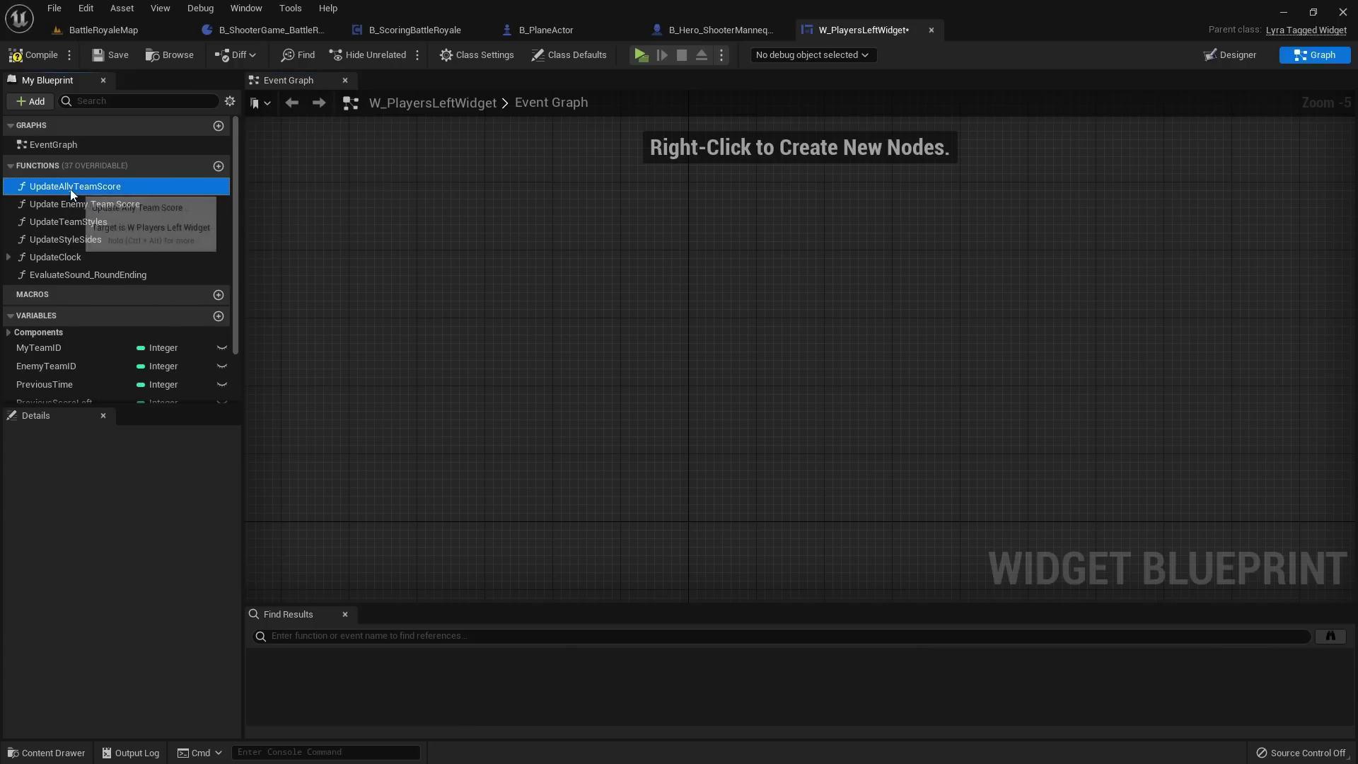
{"action": "key", "text": "Delete"}
{"action": "left_click", "coordinate": [83, 186]}
{"action": "key", "text": "Delete"}
{"action": "left_click", "coordinate": [82, 185]}
{"action": "key", "text": "Delete"}
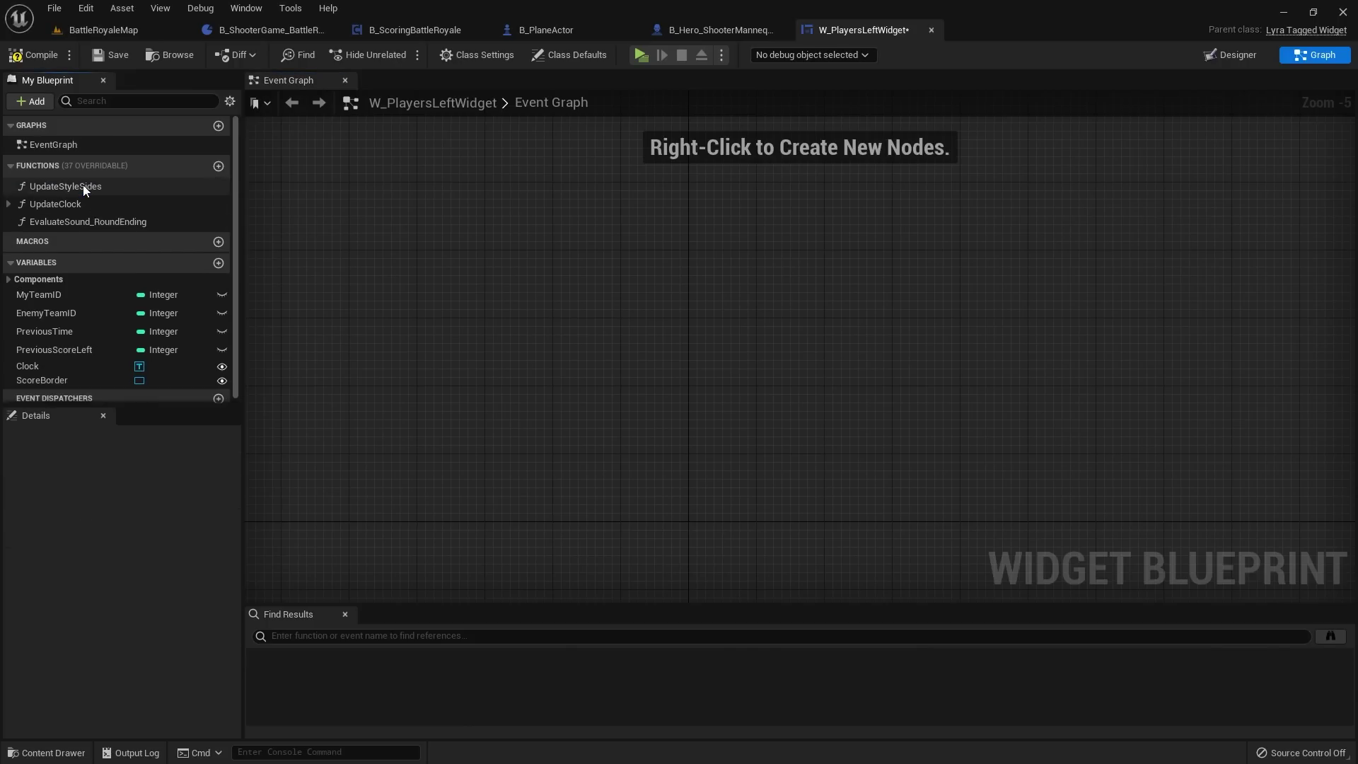
{"action": "double_click", "coordinate": [83, 185]}
{"action": "key", "text": "Delete"}
{"action": "left_click", "coordinate": [78, 185]}
{"action": "key", "text": "Delete"}
{"action": "left_click", "coordinate": [75, 184]}
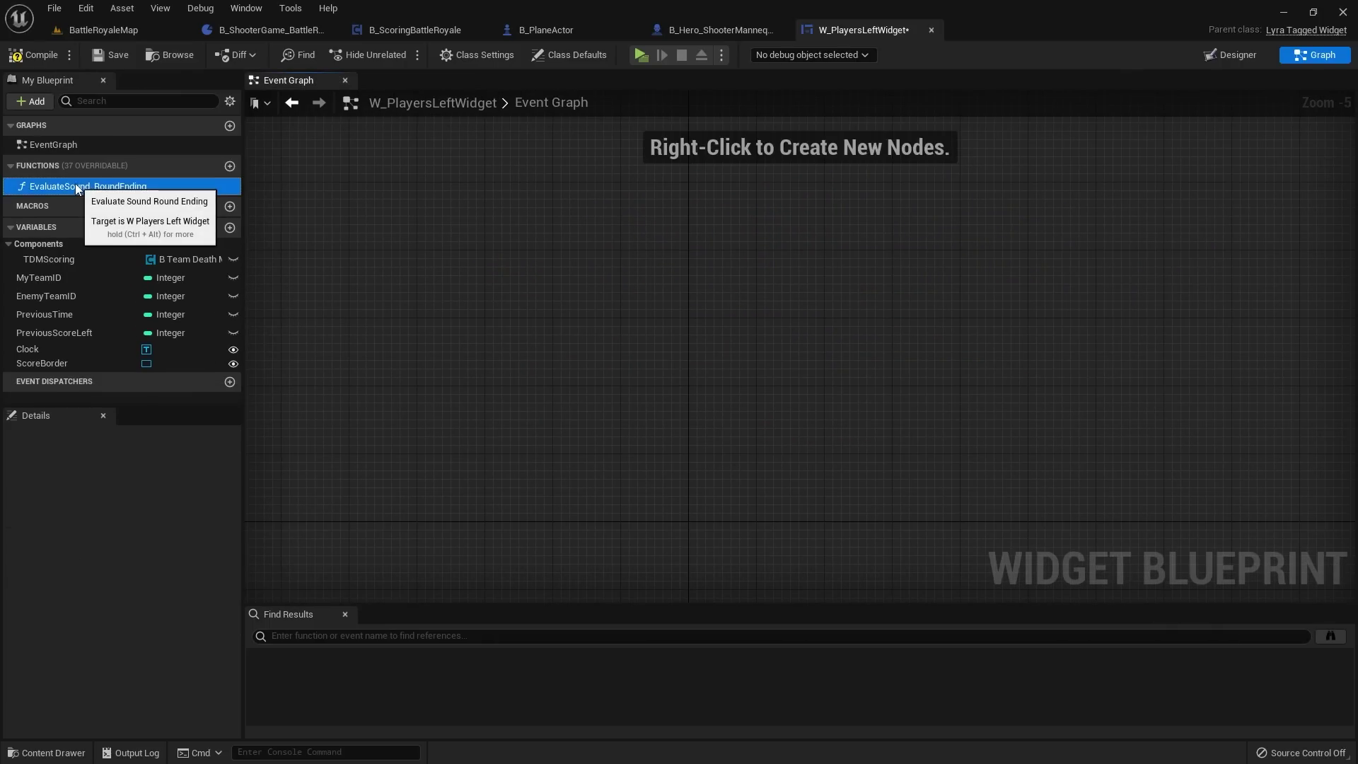
{"action": "key", "text": "Delete"}
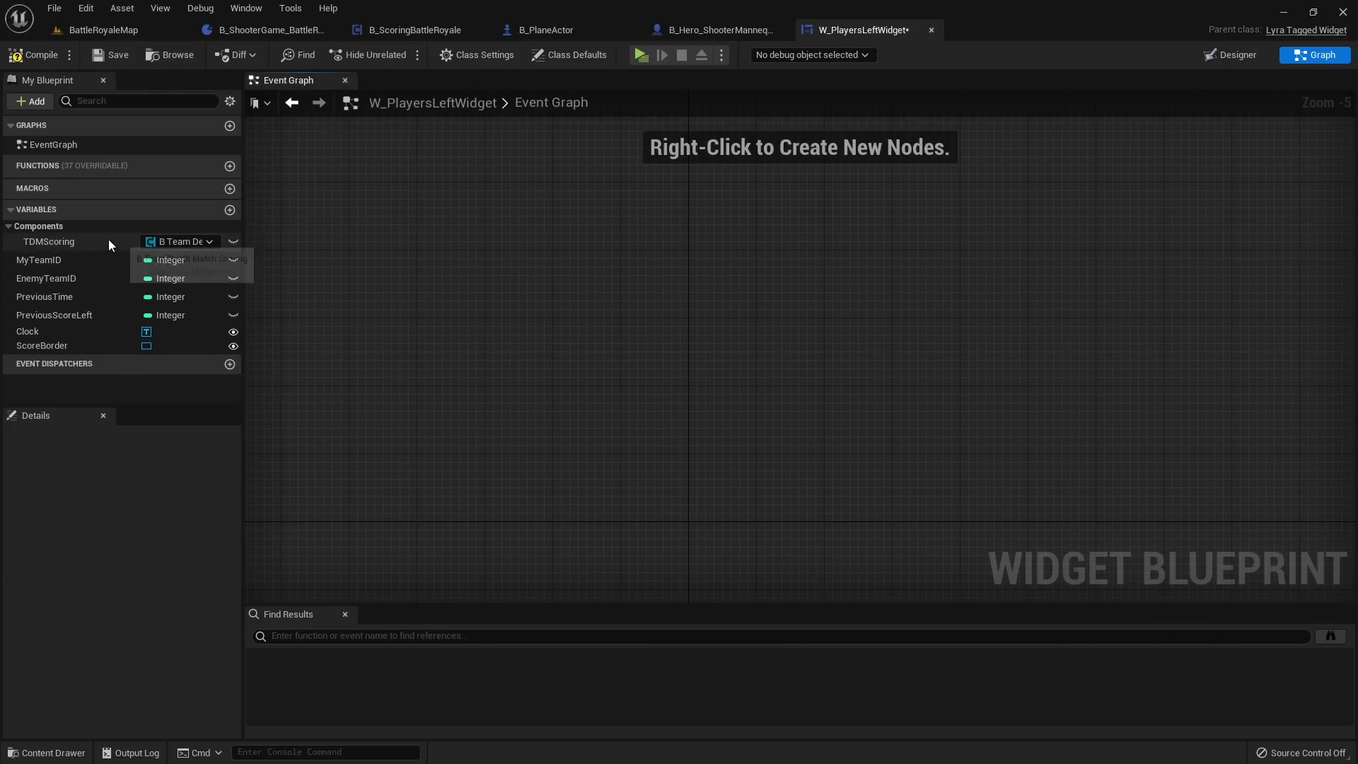
Step: Delete the TDMScoring, MyTeamID, EnemyTeamID, PreviousTime and PreviousScoreLeft variables from W_PlayersLeftWidget, and compile and save it
{"action": "left_click", "coordinate": [108, 241]}
{"action": "key", "text": "Delete"}
{"action": "left_click", "coordinate": [97, 233]}
{"action": "key", "text": "Delete"}
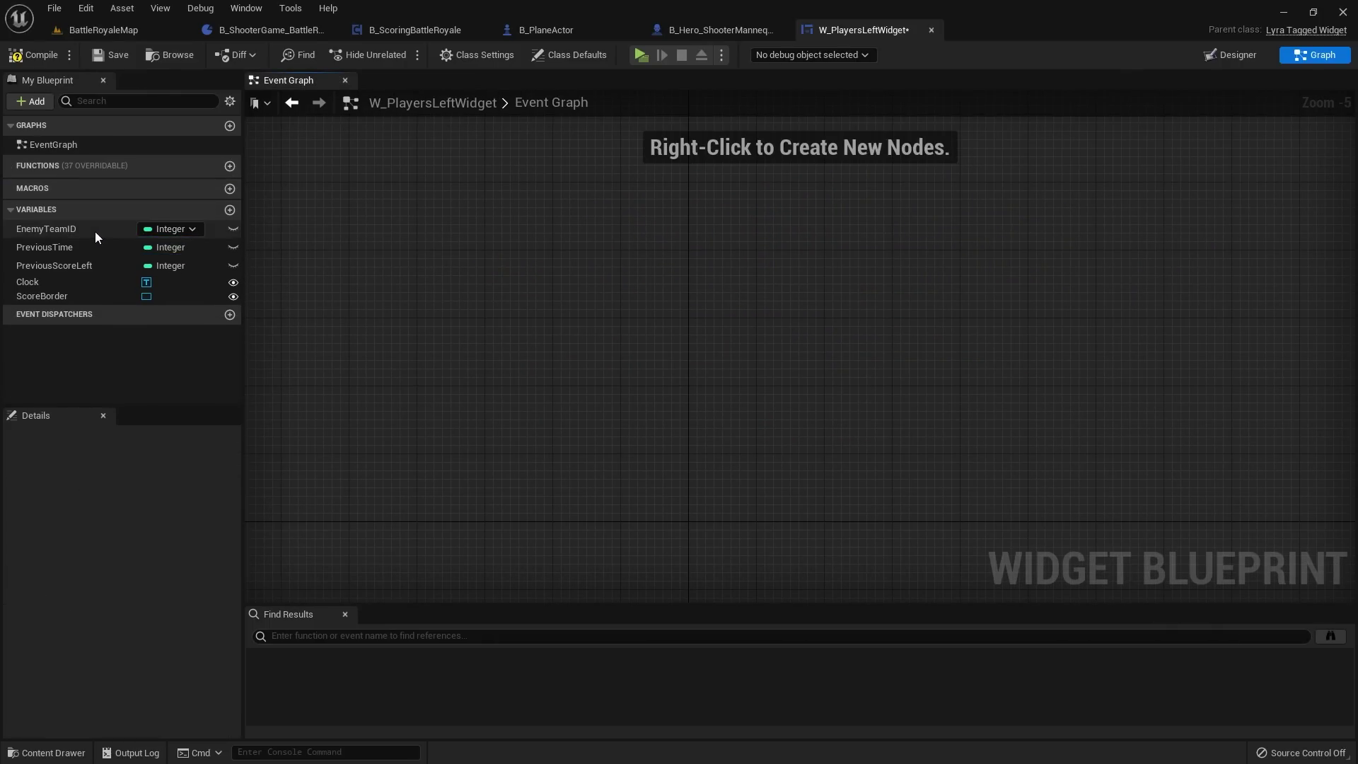
{"action": "left_click", "coordinate": [94, 232]}
{"action": "key", "text": "Delete"}
{"action": "left_click", "coordinate": [87, 231]}
{"action": "key", "text": "Delete"}
{"action": "key", "text": "Delete"}
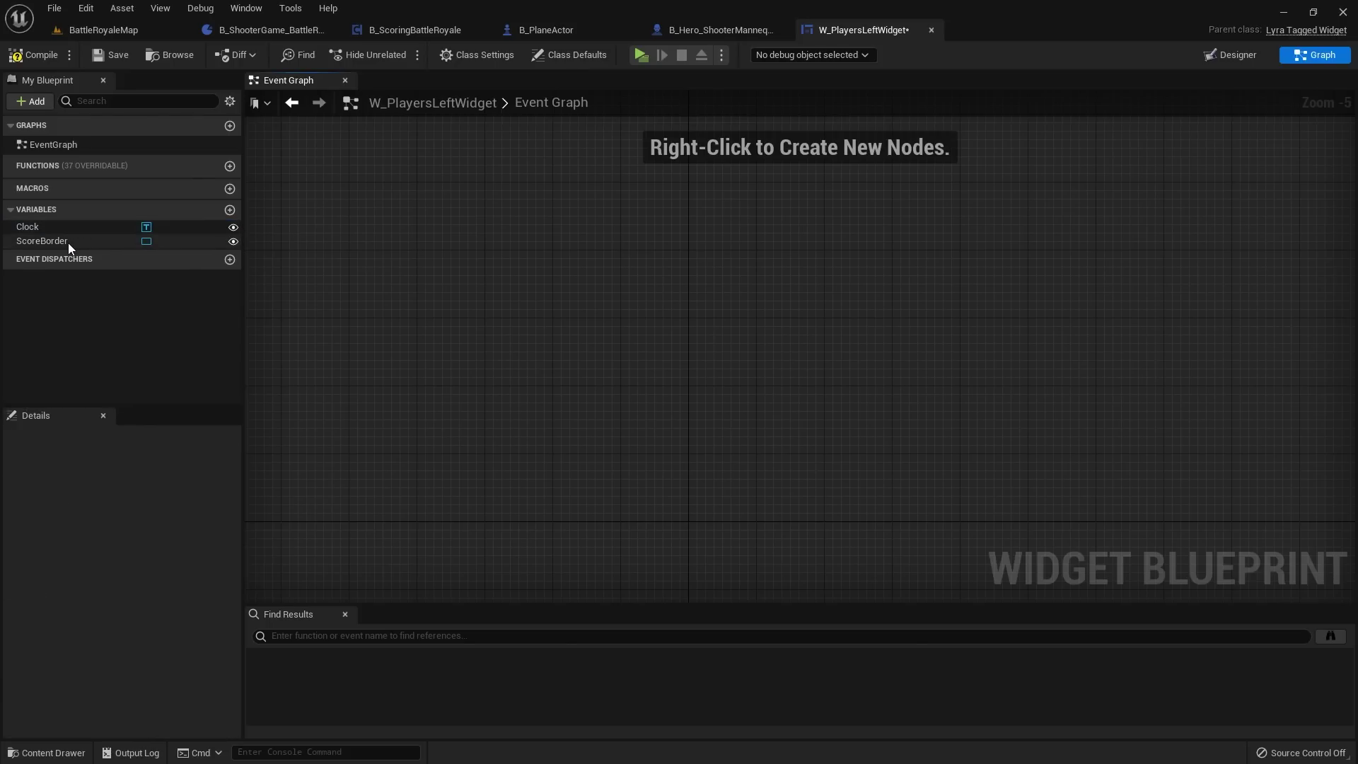
{"action": "left_click", "coordinate": [45, 54]}
{"action": "left_click", "coordinate": [111, 54]}
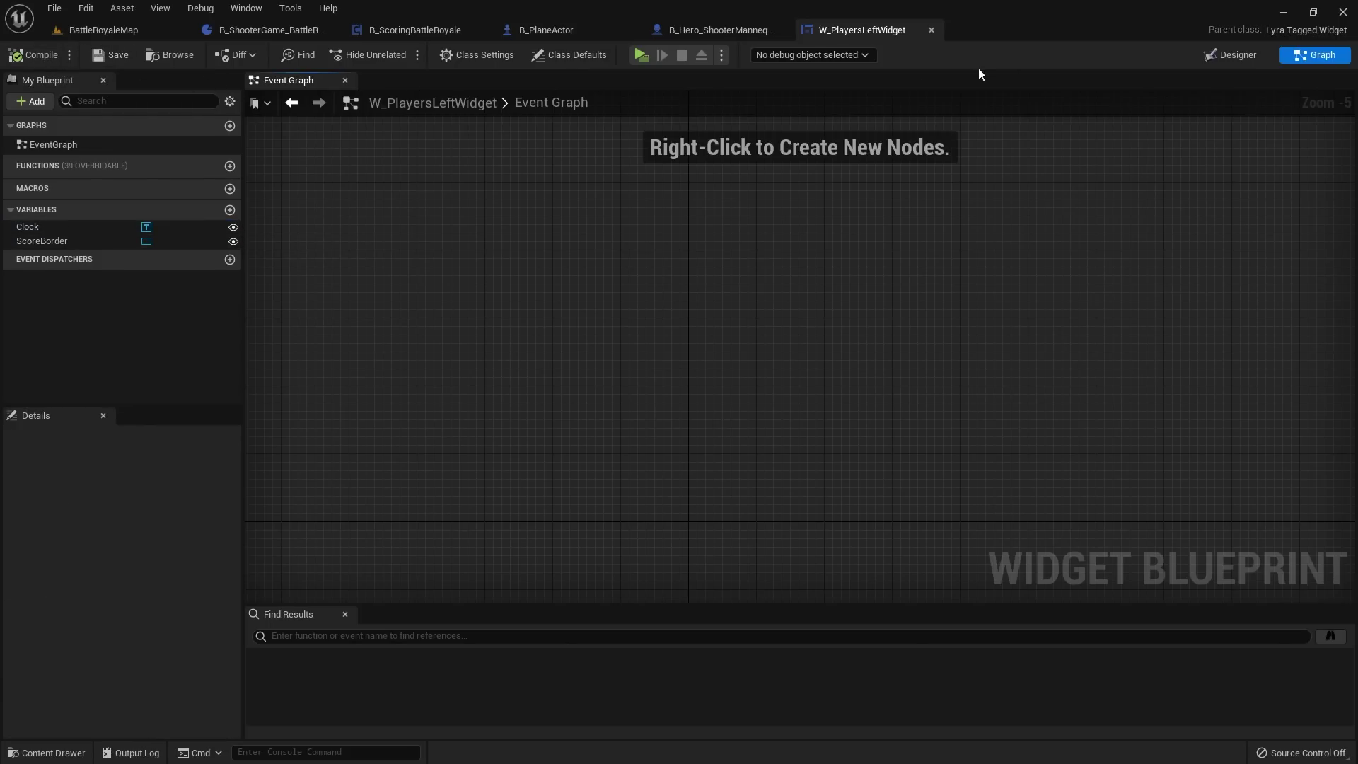
Step: Switch W_PlayersLeftWidget to its Designer view and examine the "10 Players Left" layout up close
{"action": "left_click", "coordinate": [1229, 54]}
{"action": "left_click", "coordinate": [562, 271]}
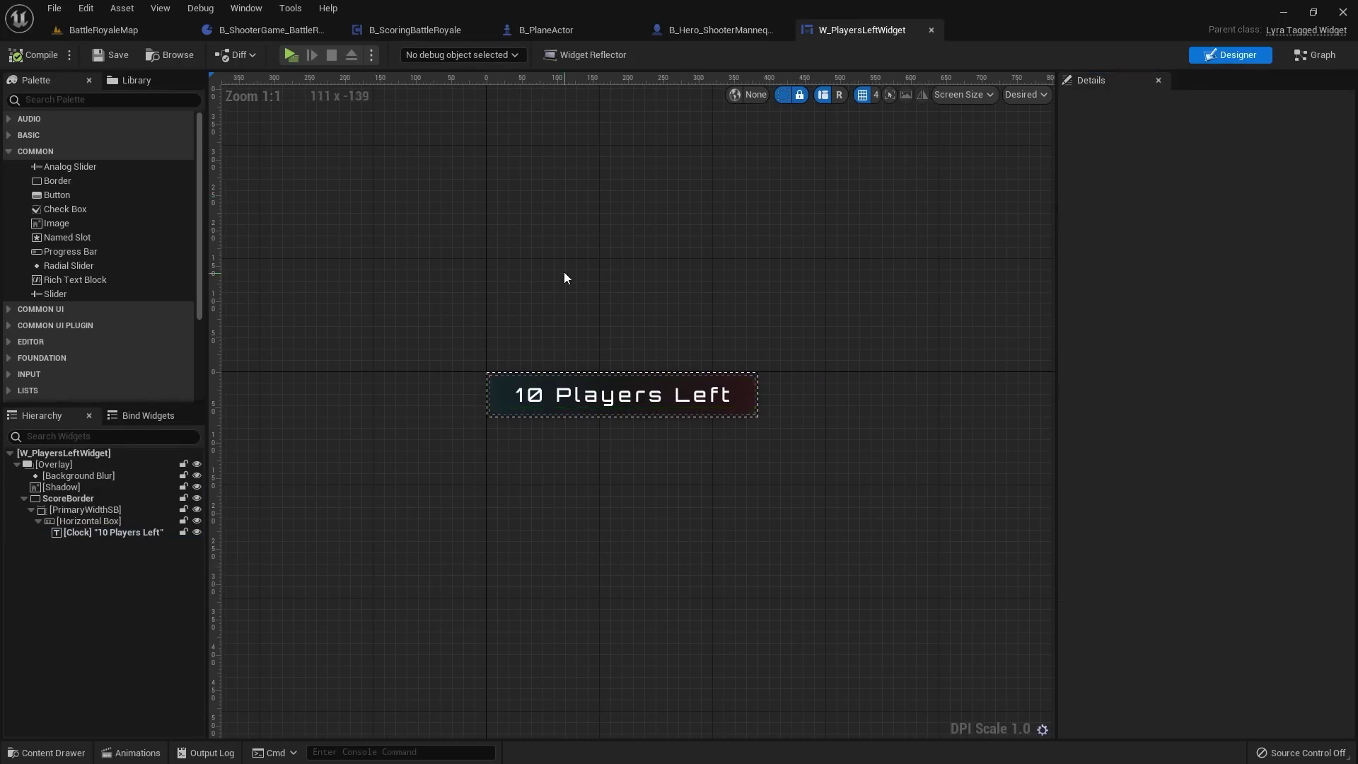
{"action": "scroll", "coordinate": [727, 426], "scroll_direction": "up", "scroll_amount": 2}
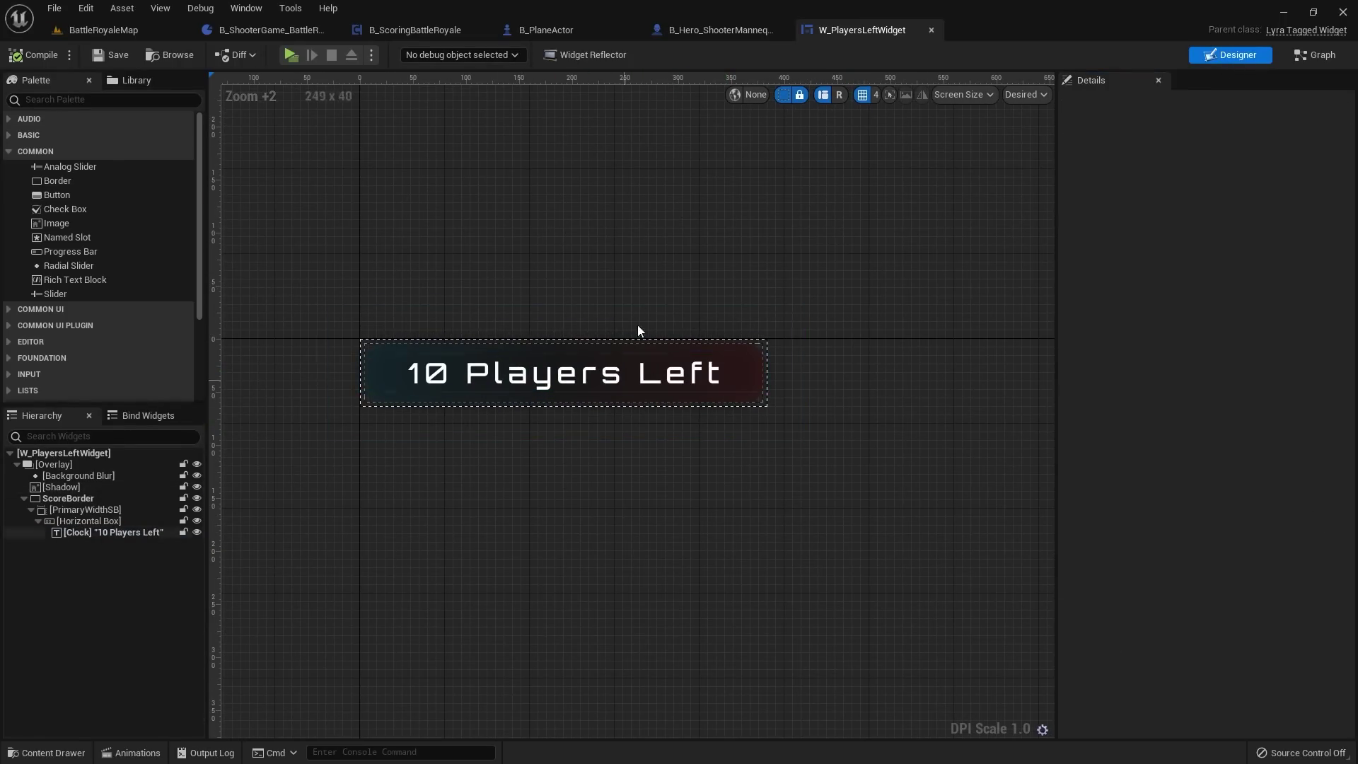
{"action": "right_click_drag", "start_coordinate": [517, 277], "coordinate": [492, 304]}
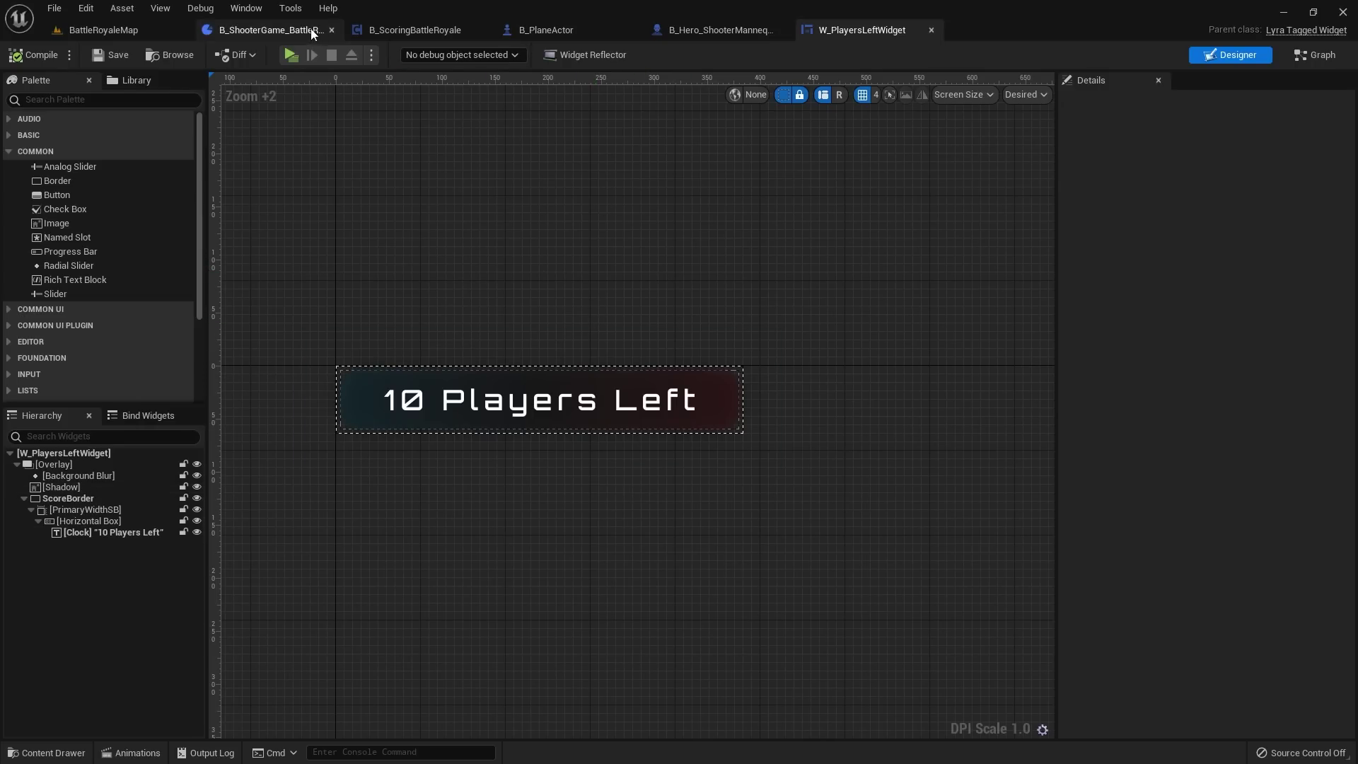
Step: In the battle royale experience definition, set the HUD.Slot.TeamScore entry's Widget Class to W_PlayersLeftWidget, and compile and save
{"action": "left_click", "coordinate": [244, 30]}
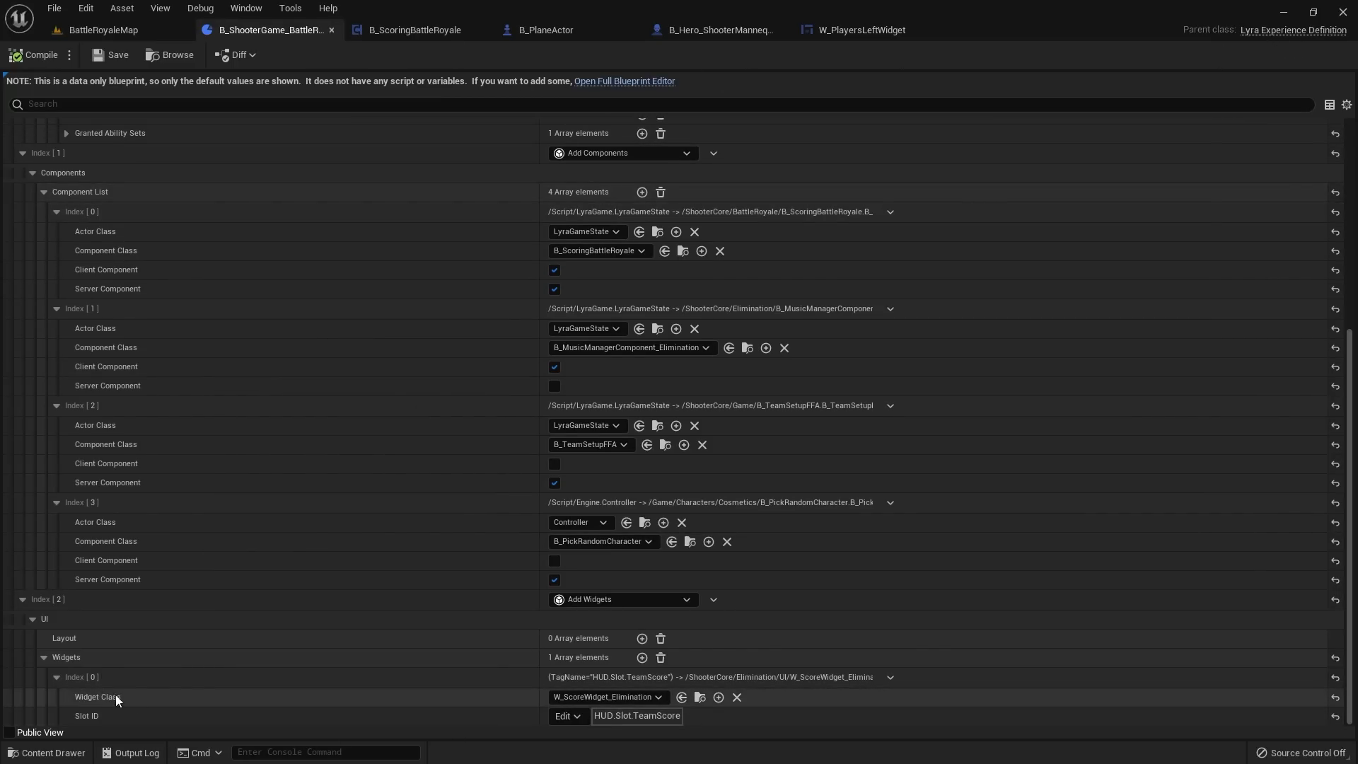
{"action": "left_click", "coordinate": [611, 697]}
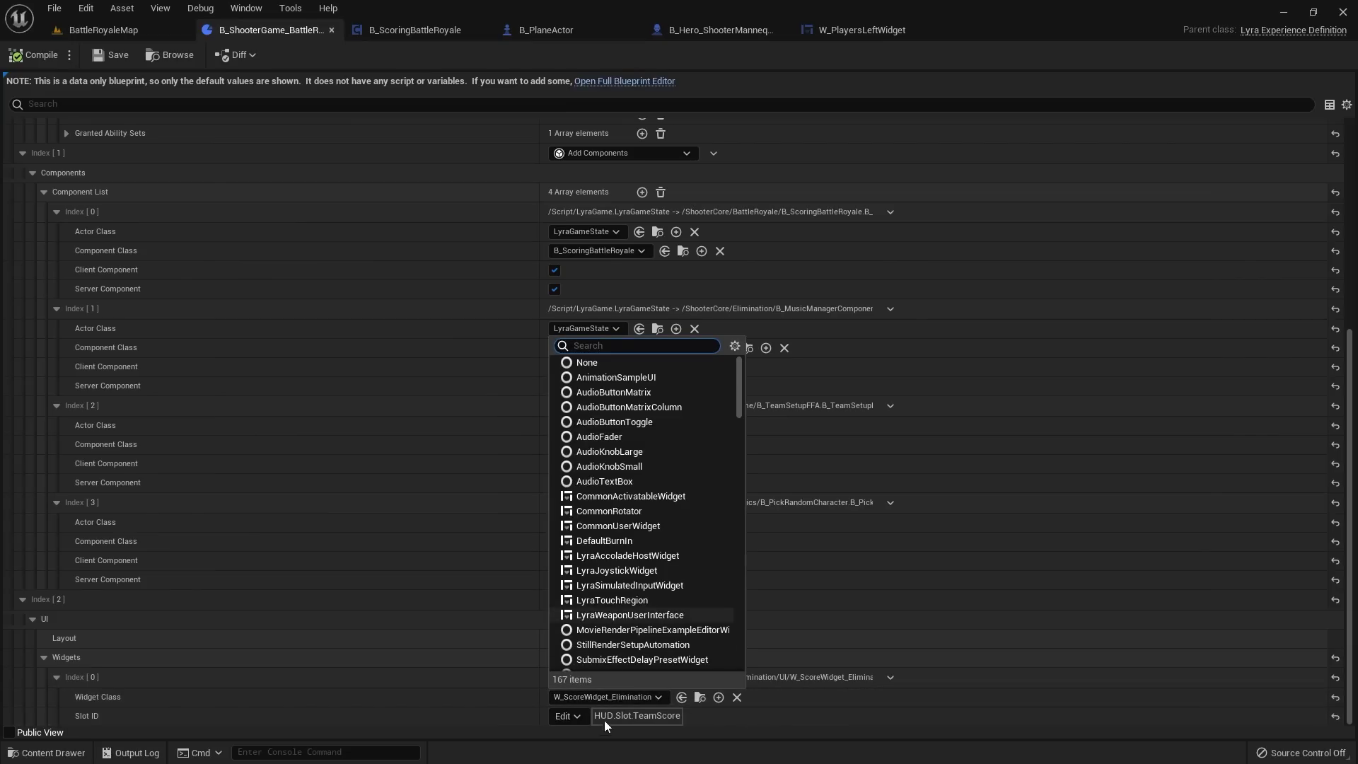
{"action": "type", "text": "w_players"}
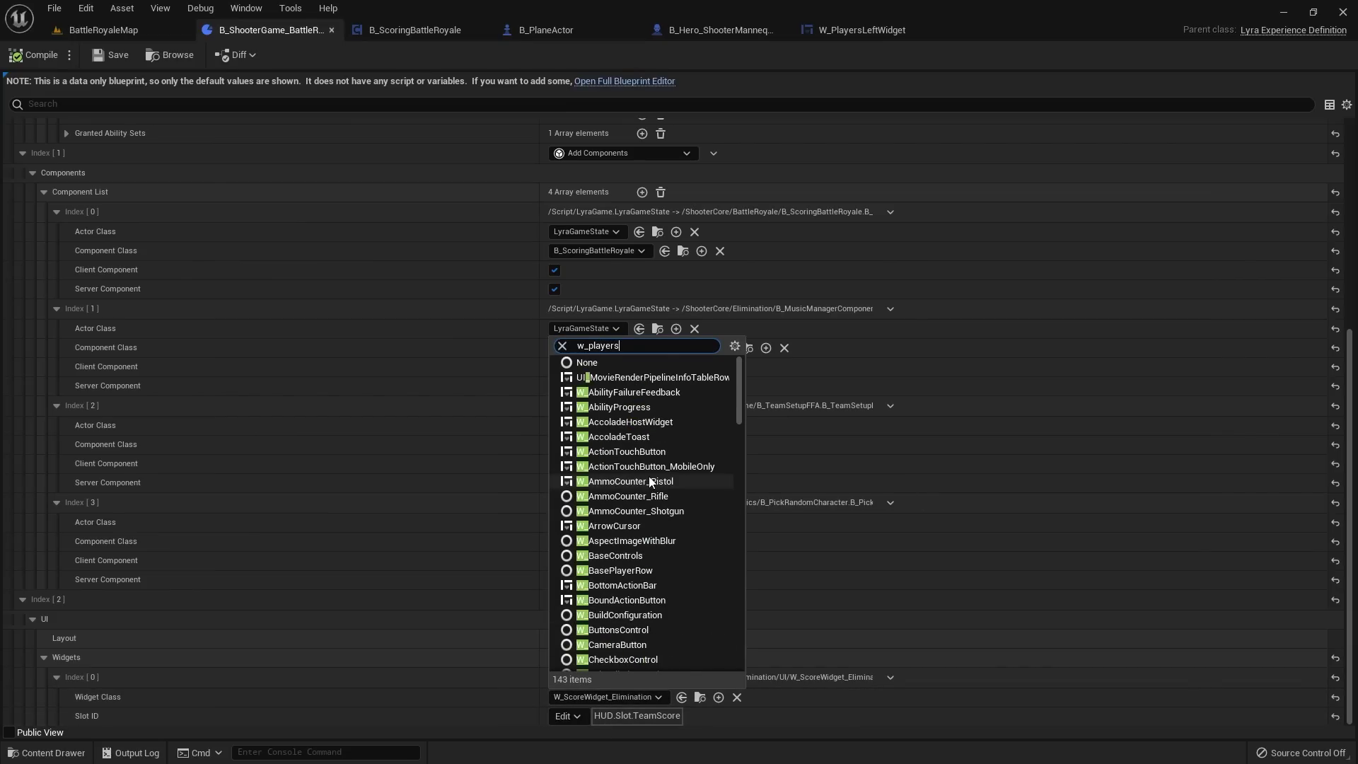
{"action": "left_click", "coordinate": [605, 661]}
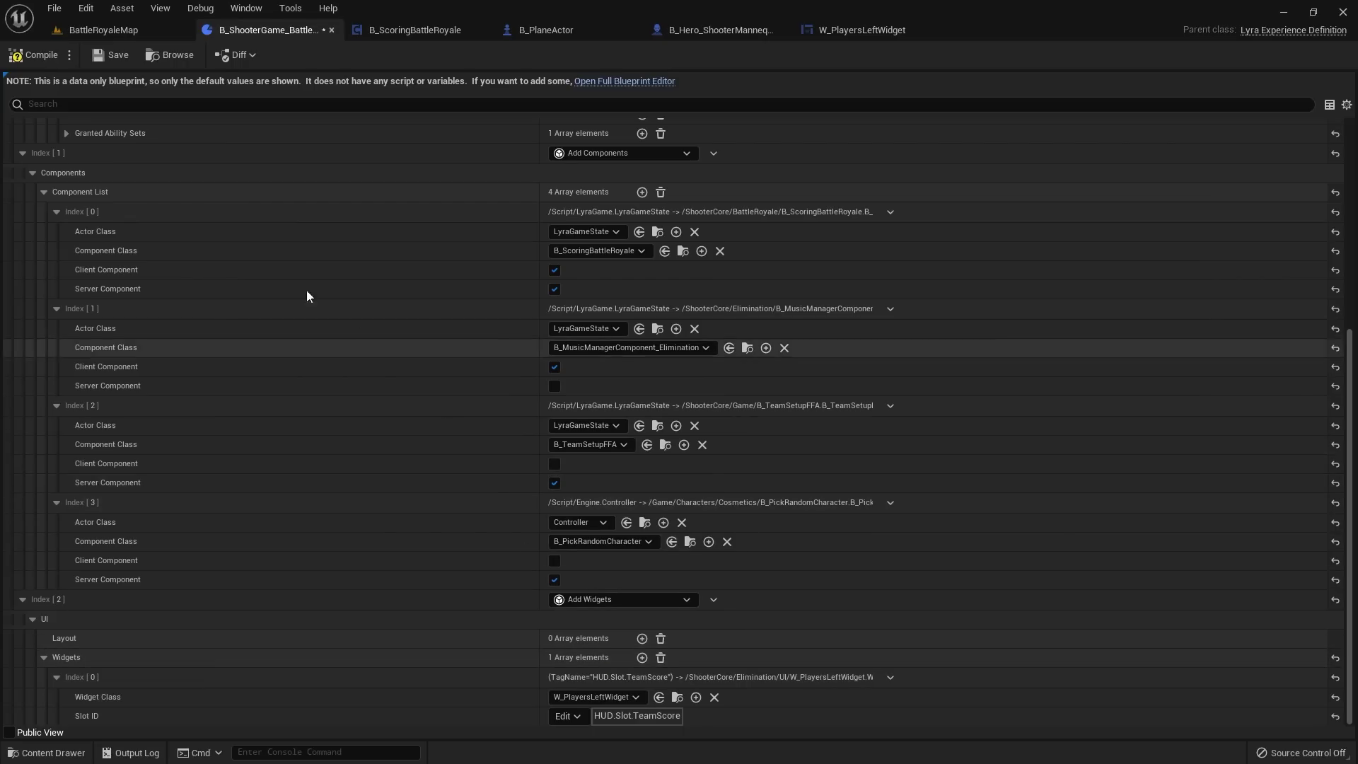
{"action": "left_click", "coordinate": [33, 55]}
{"action": "left_click", "coordinate": [115, 55]}
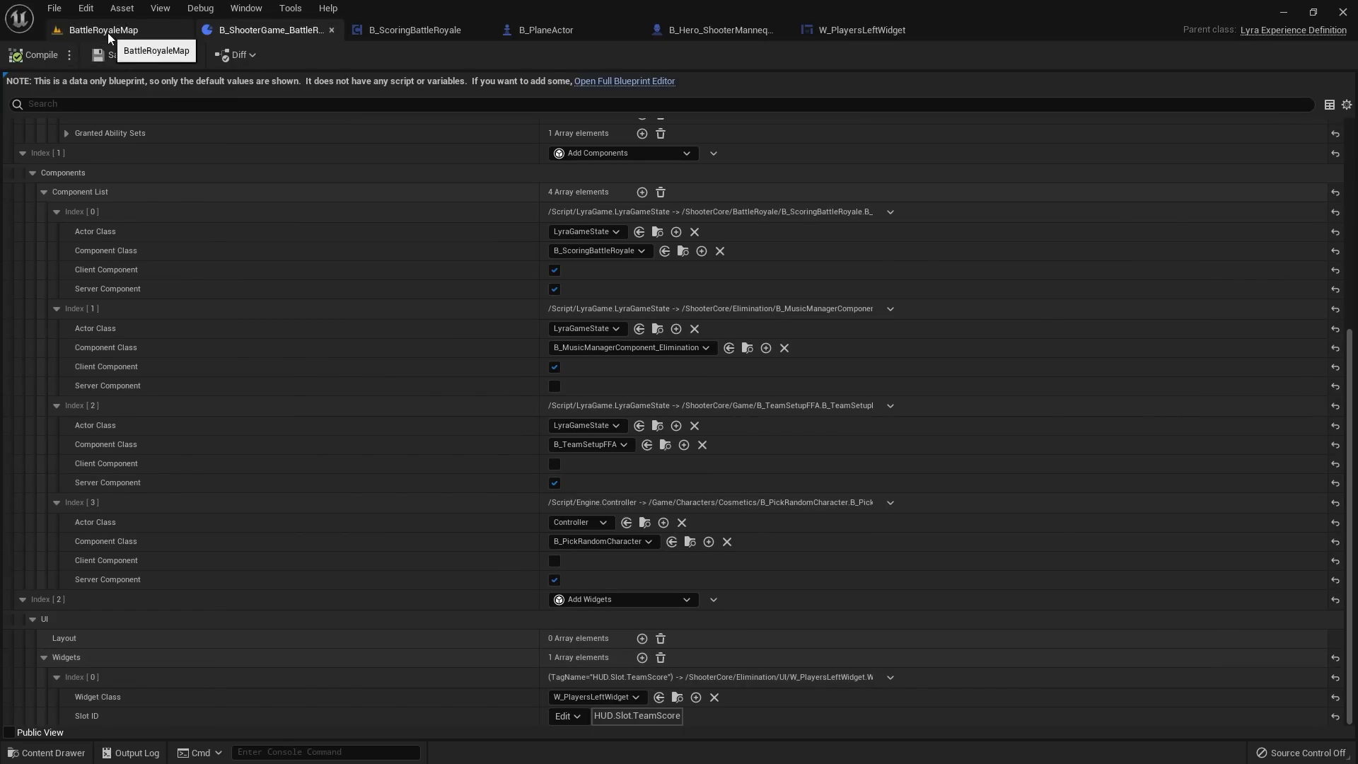
Step: Play-test BattleRoyaleMap to check the players-left widget on the HUD, moving the character around, and leave the preview
{"action": "left_click", "coordinate": [107, 30]}
{"action": "left_click", "coordinate": [304, 55]}
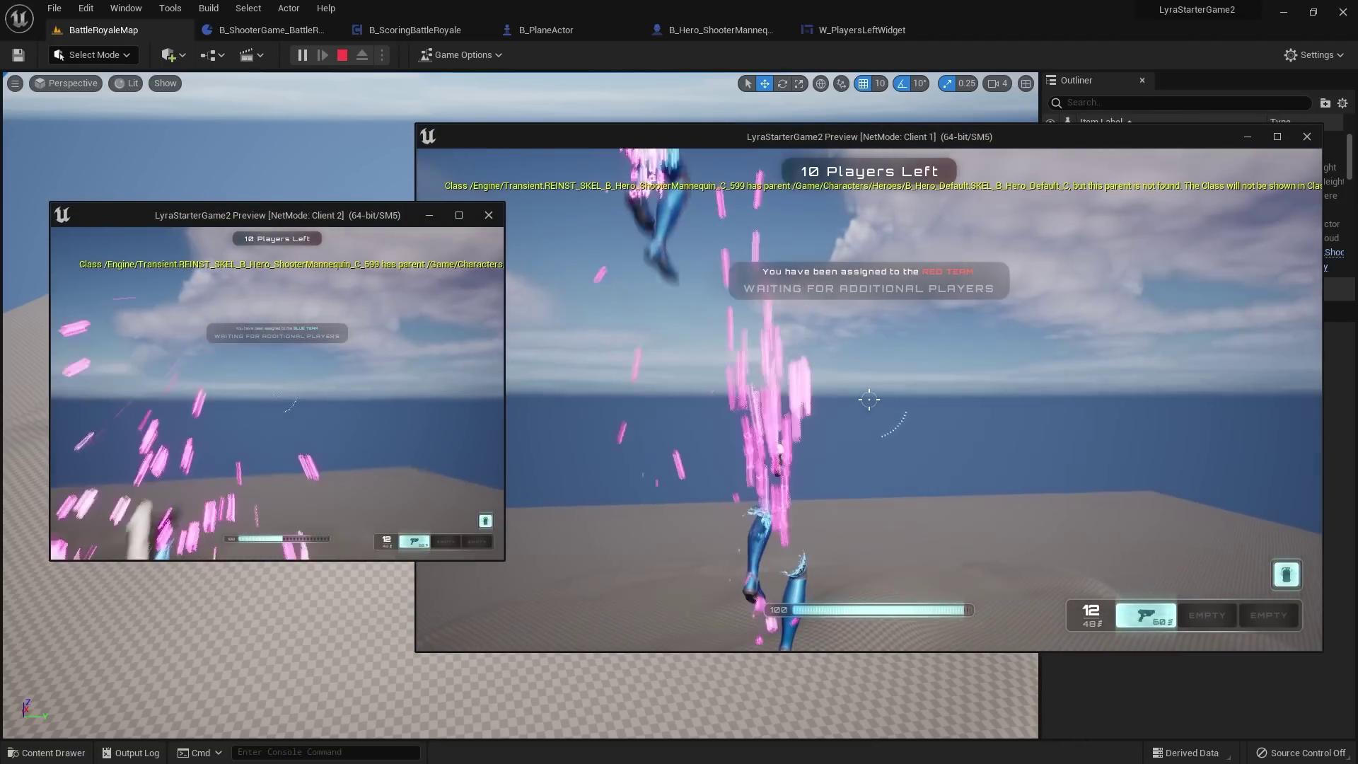
{"action": "key", "text": "super"}
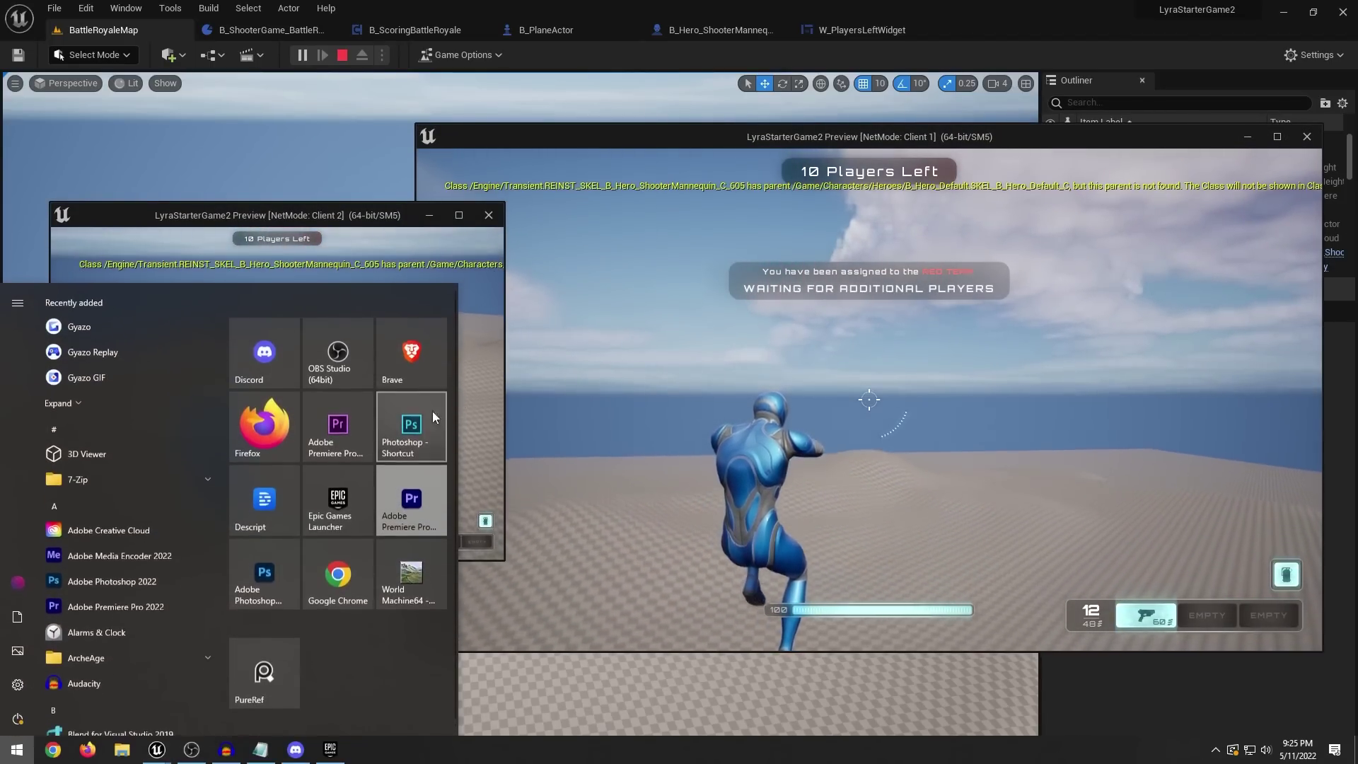
{"action": "left_click", "coordinate": [608, 396]}
{"action": "key", "text": "w"}
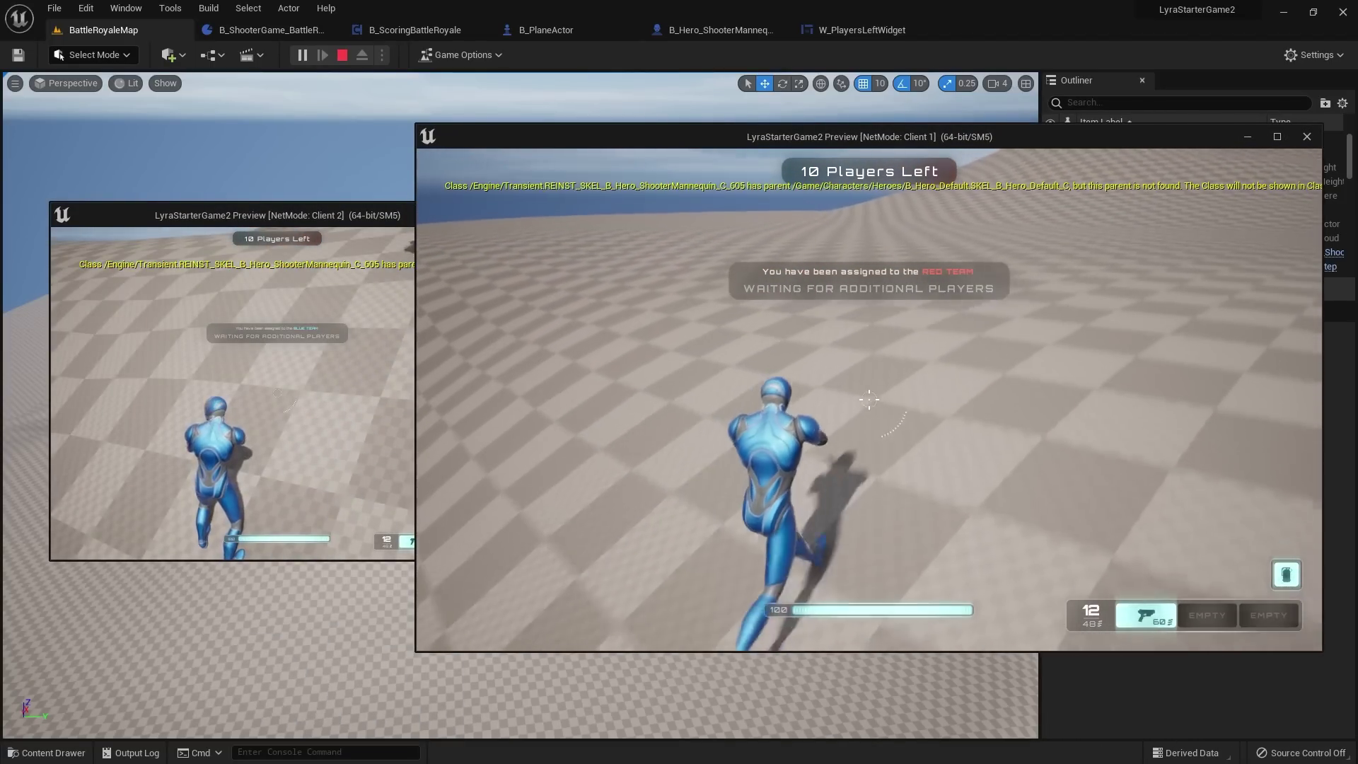
{"action": "key", "text": "c"}
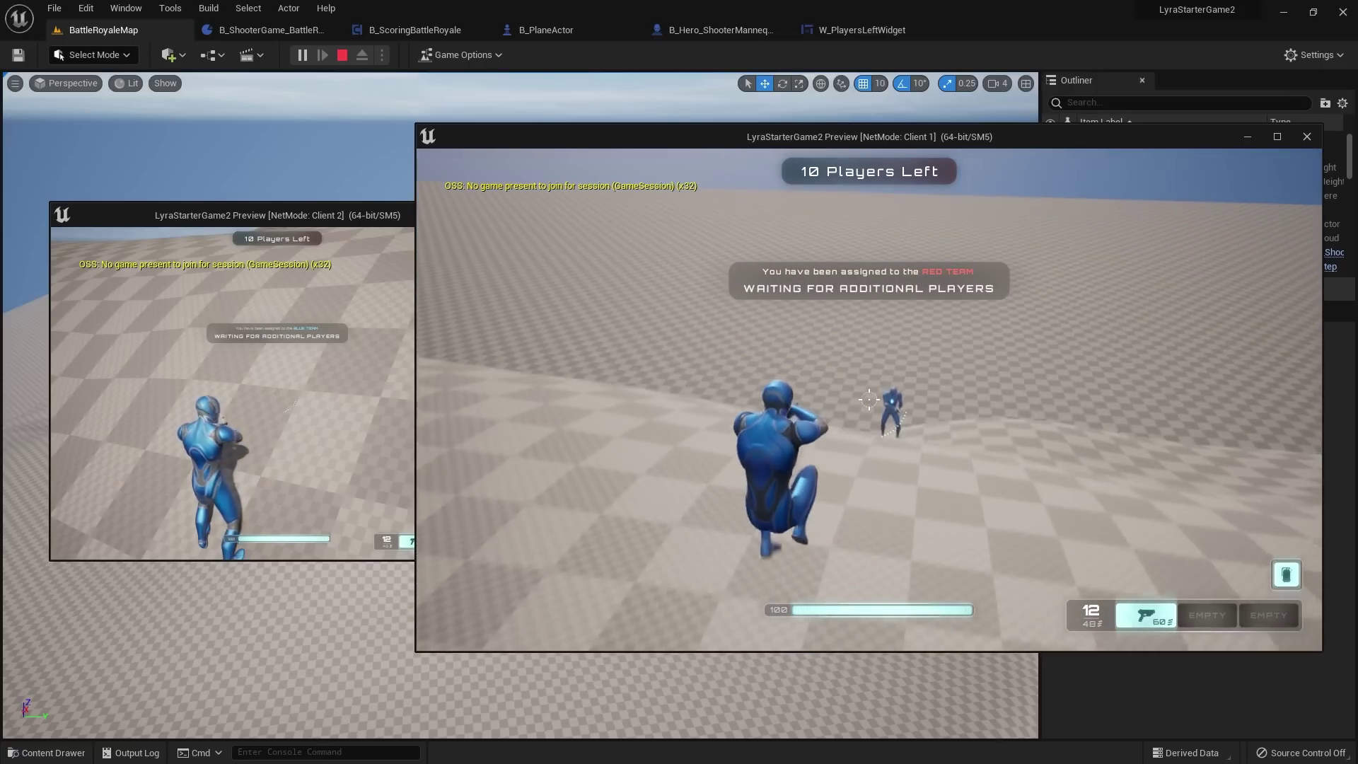
{"action": "key", "text": "w"}
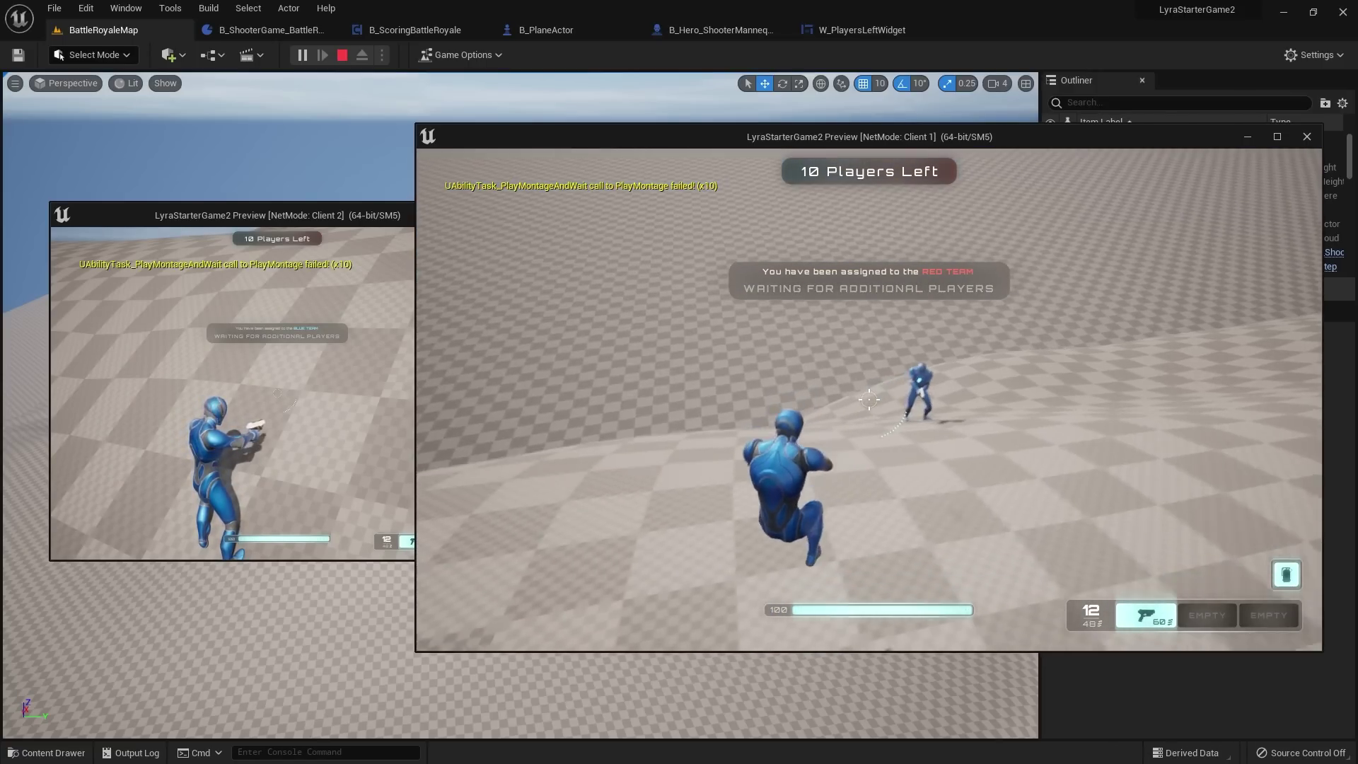
{"action": "key", "text": "Escape"}
{"action": "left_click", "coordinate": [789, 431]}
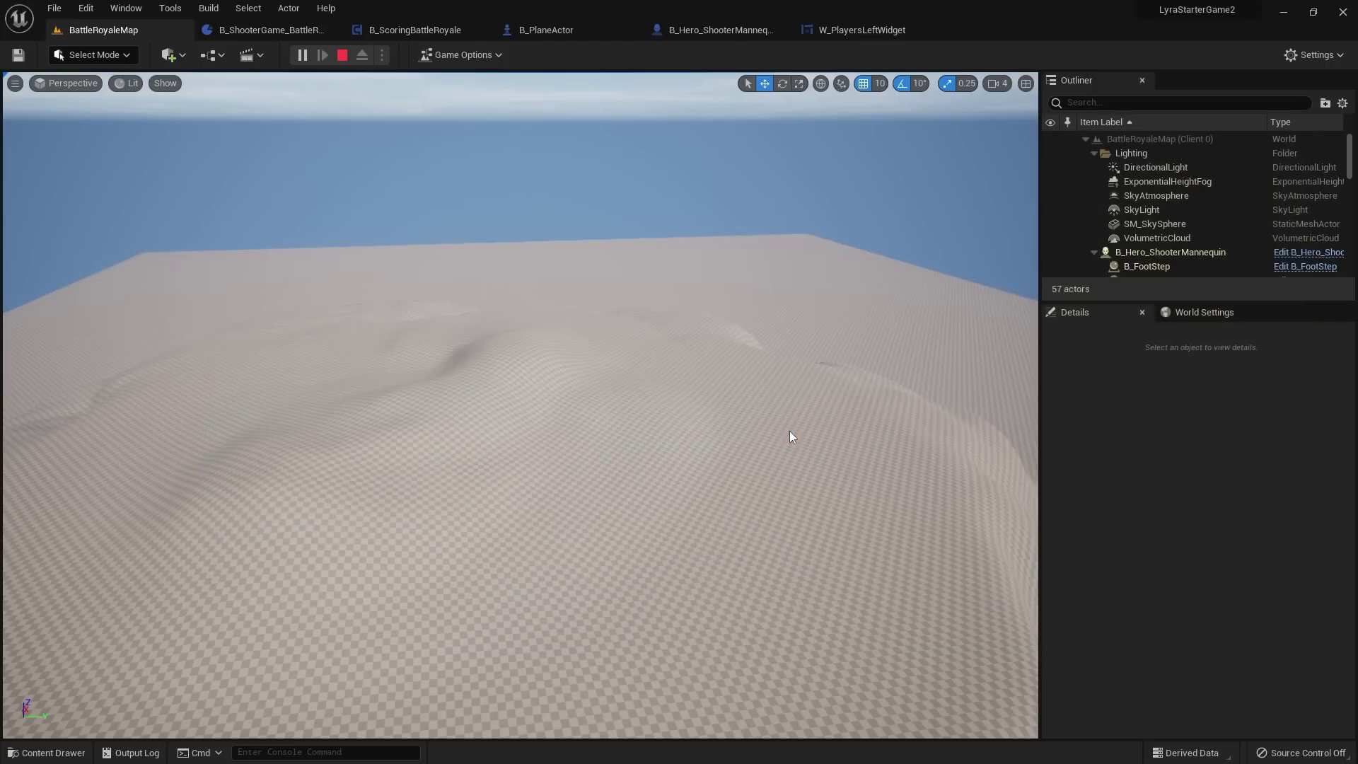
Step: Add a new function named GetScore to B_ScoringBattleRoyale, and compile and save the blueprint
{"action": "left_click", "coordinate": [840, 31]}
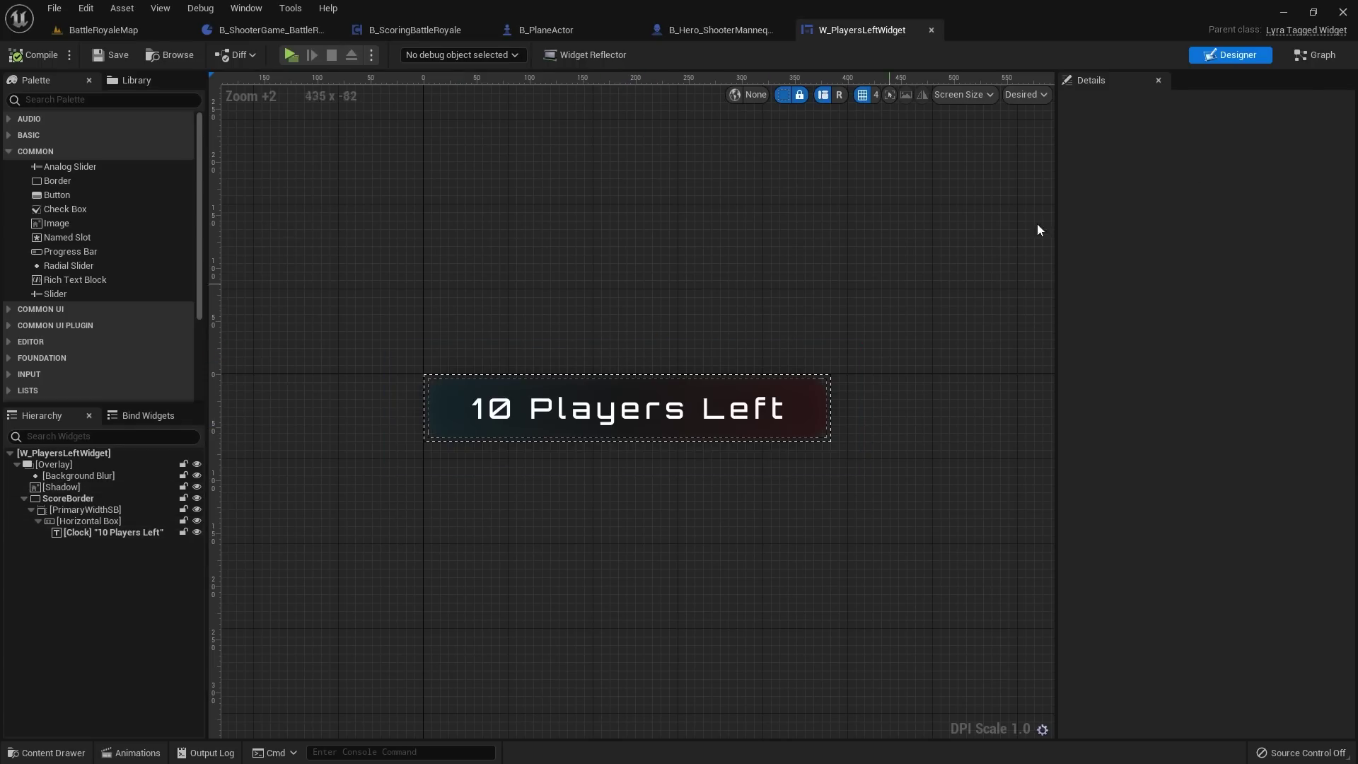
{"action": "left_click", "coordinate": [428, 31]}
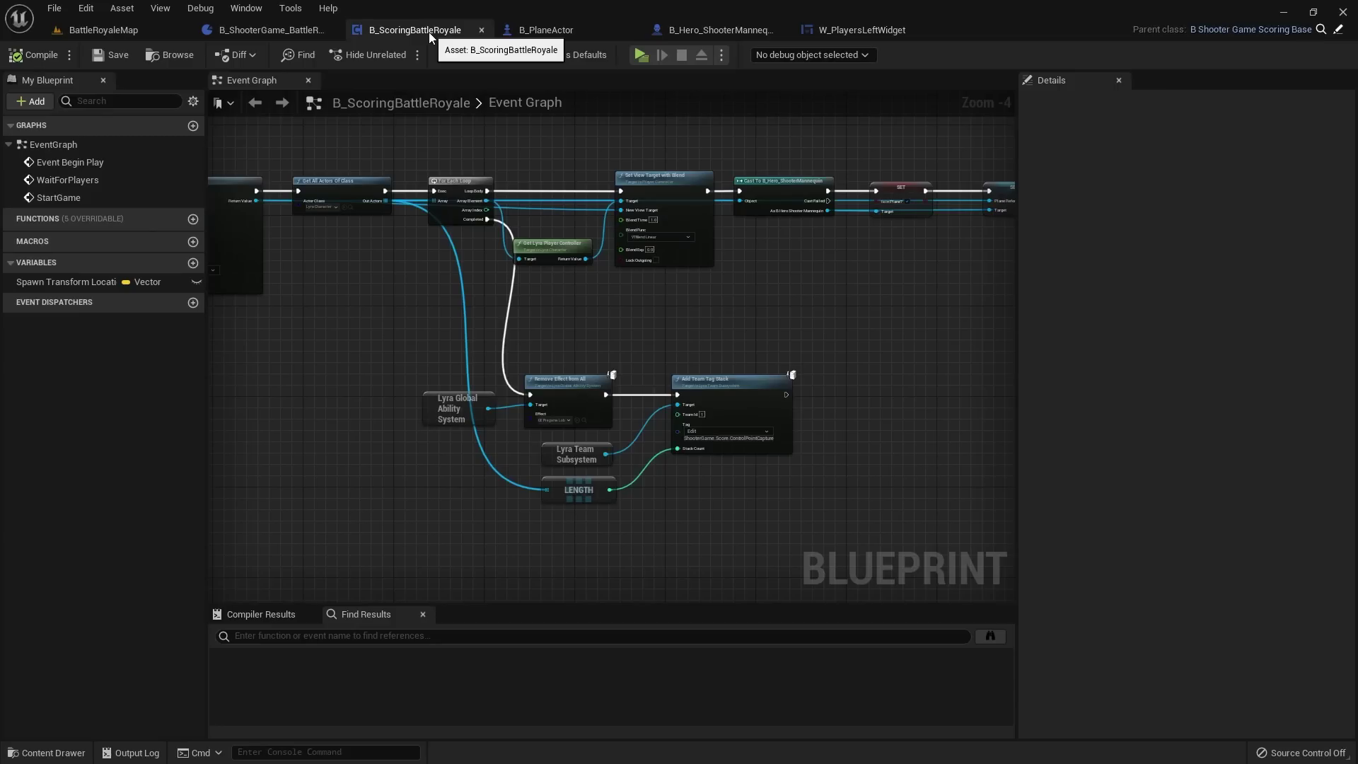
{"action": "scroll", "coordinate": [524, 213], "scroll_direction": "down", "scroll_amount": 2}
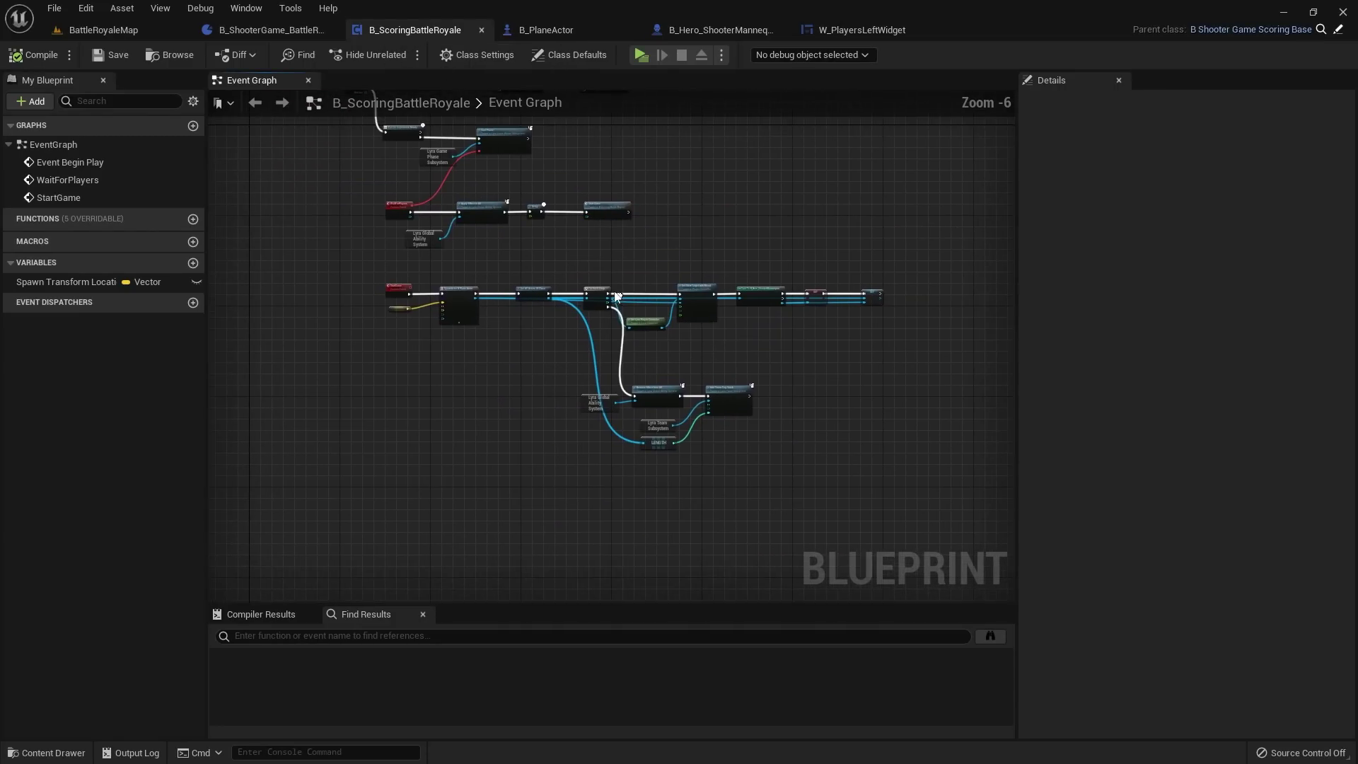
{"action": "right_click_drag", "start_coordinate": [543, 239], "coordinate": [467, 213]}
{"action": "scroll", "coordinate": [672, 509], "scroll_direction": "up", "scroll_amount": 2}
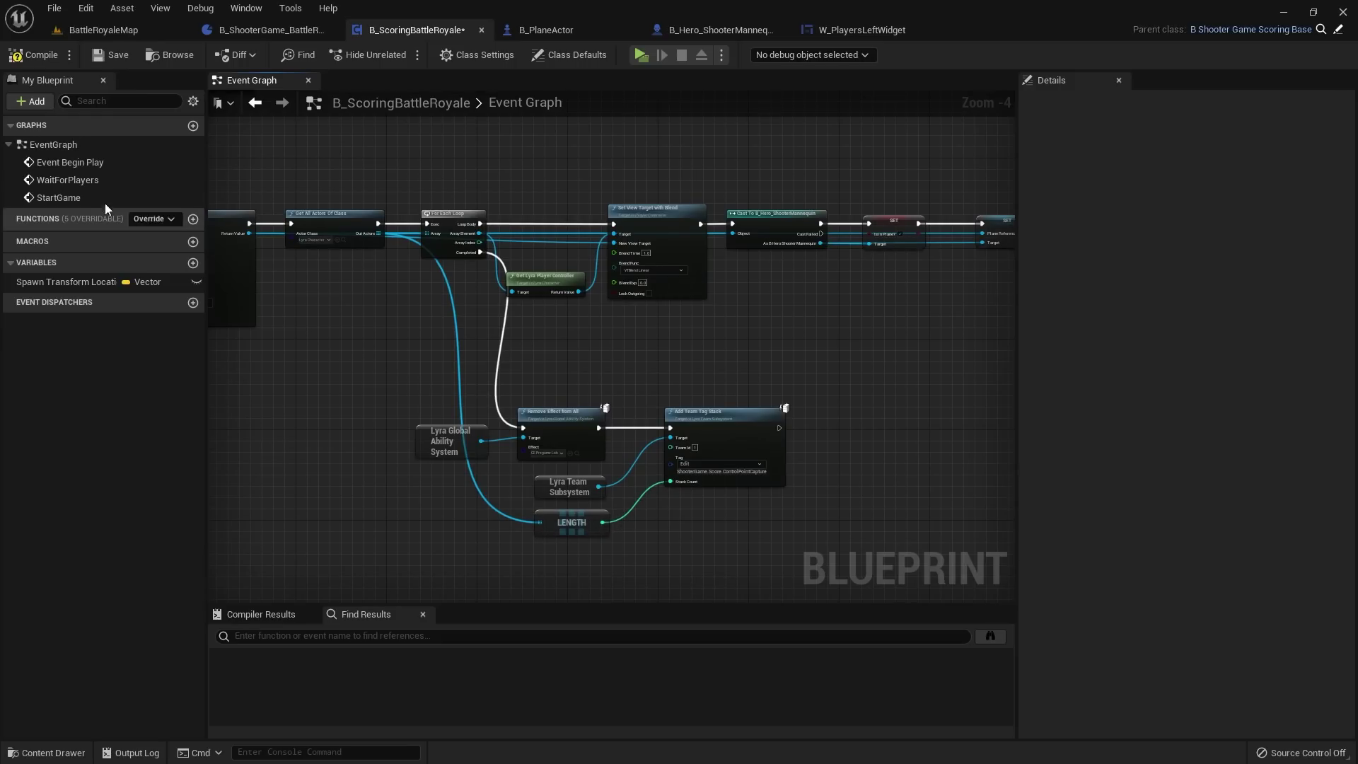
{"action": "left_click", "coordinate": [192, 218]}
{"action": "key", "text": "Return"}
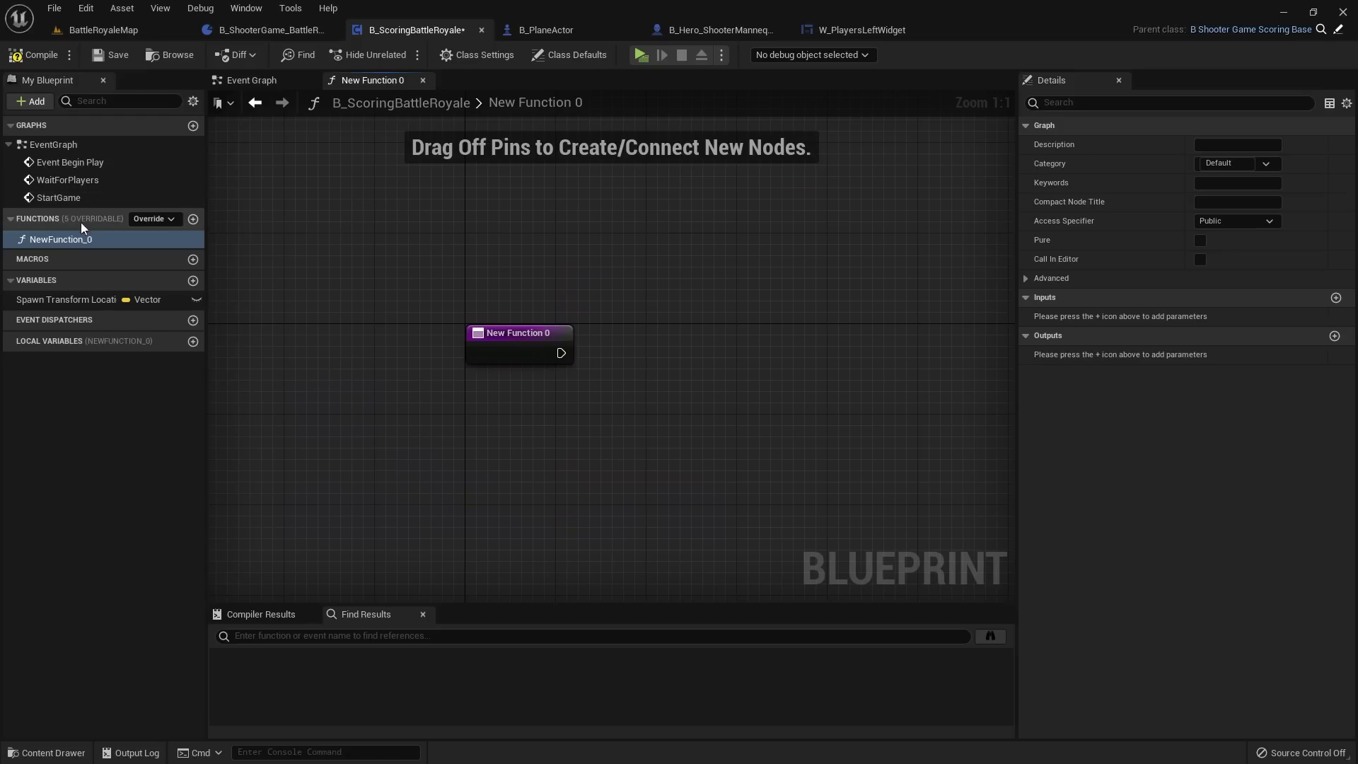
{"action": "right_click", "coordinate": [85, 239]}
{"action": "left_click", "coordinate": [120, 276]}
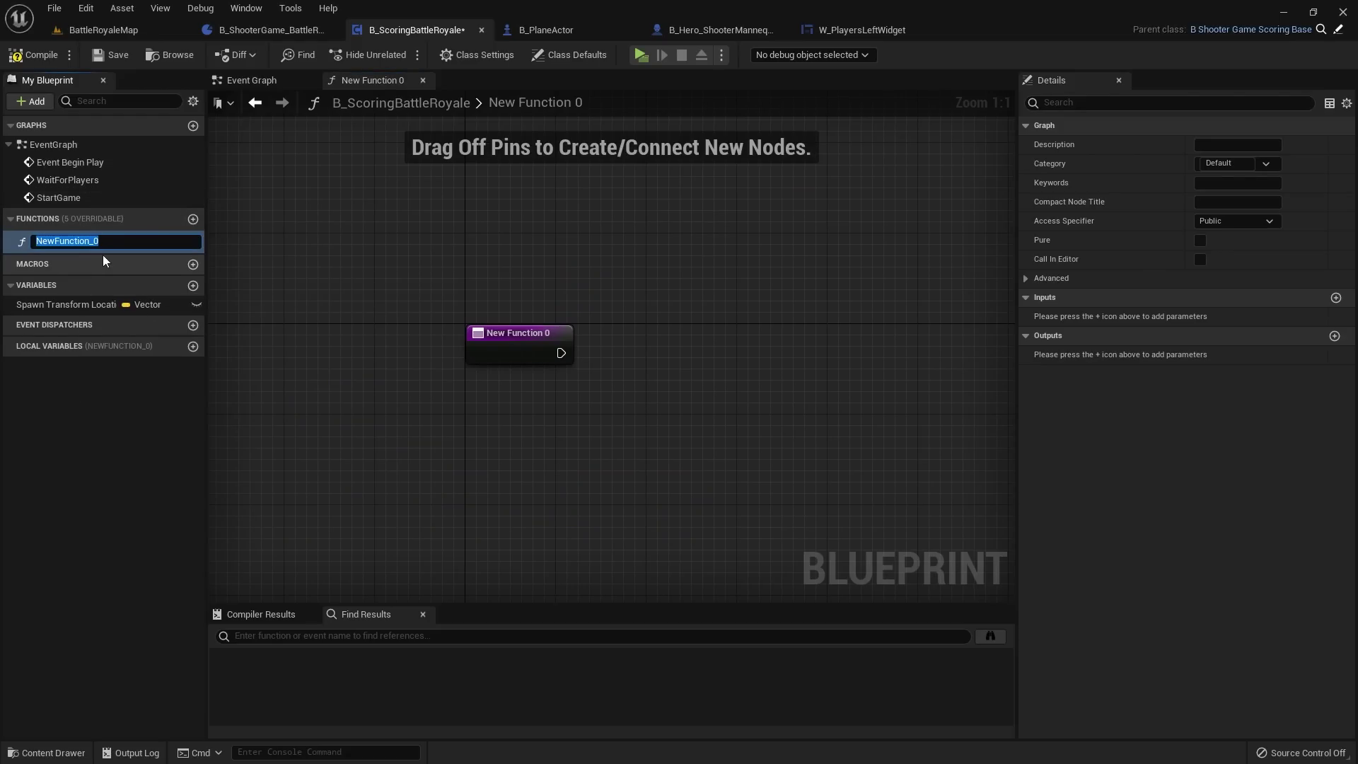
{"action": "type", "text": "GetScore"}
{"action": "key", "text": "Return"}
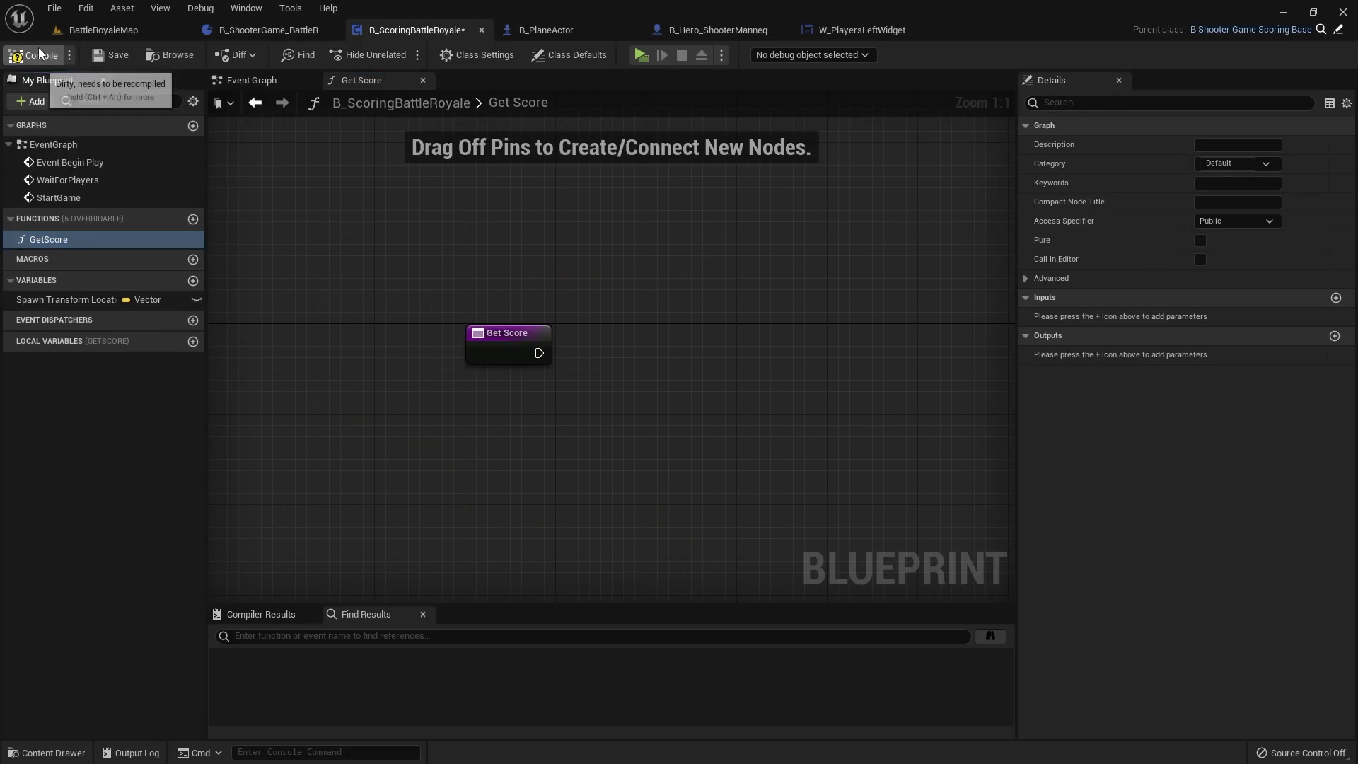
{"action": "left_click", "coordinate": [112, 55]}
Step: In GetScore, add a Lyra Team Subsystem node feeding a Get Team Tag Stack Count node with Team Id 1
{"action": "right_click_drag", "start_coordinate": [664, 256], "coordinate": [540, 225]}
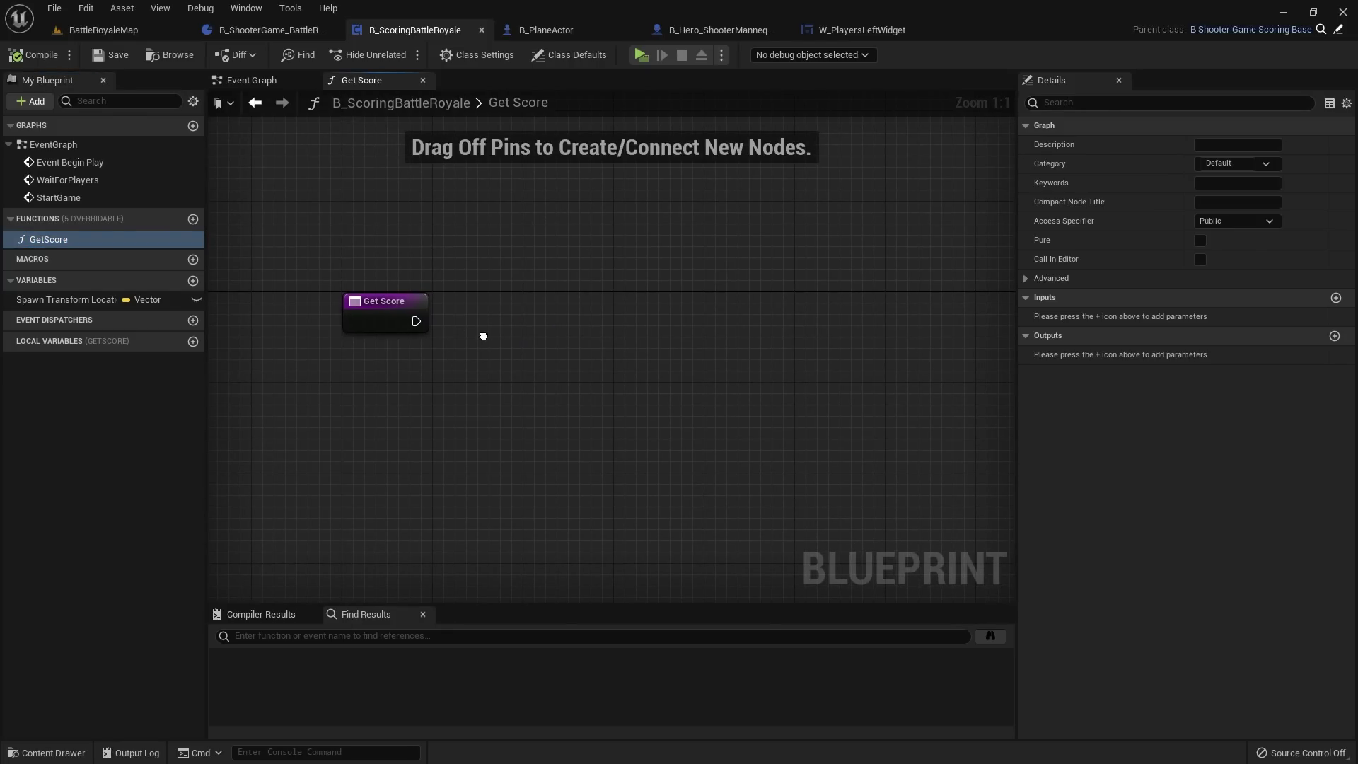
{"action": "right_click", "coordinate": [483, 337]}
{"action": "type", "text": "get team subsystem"}
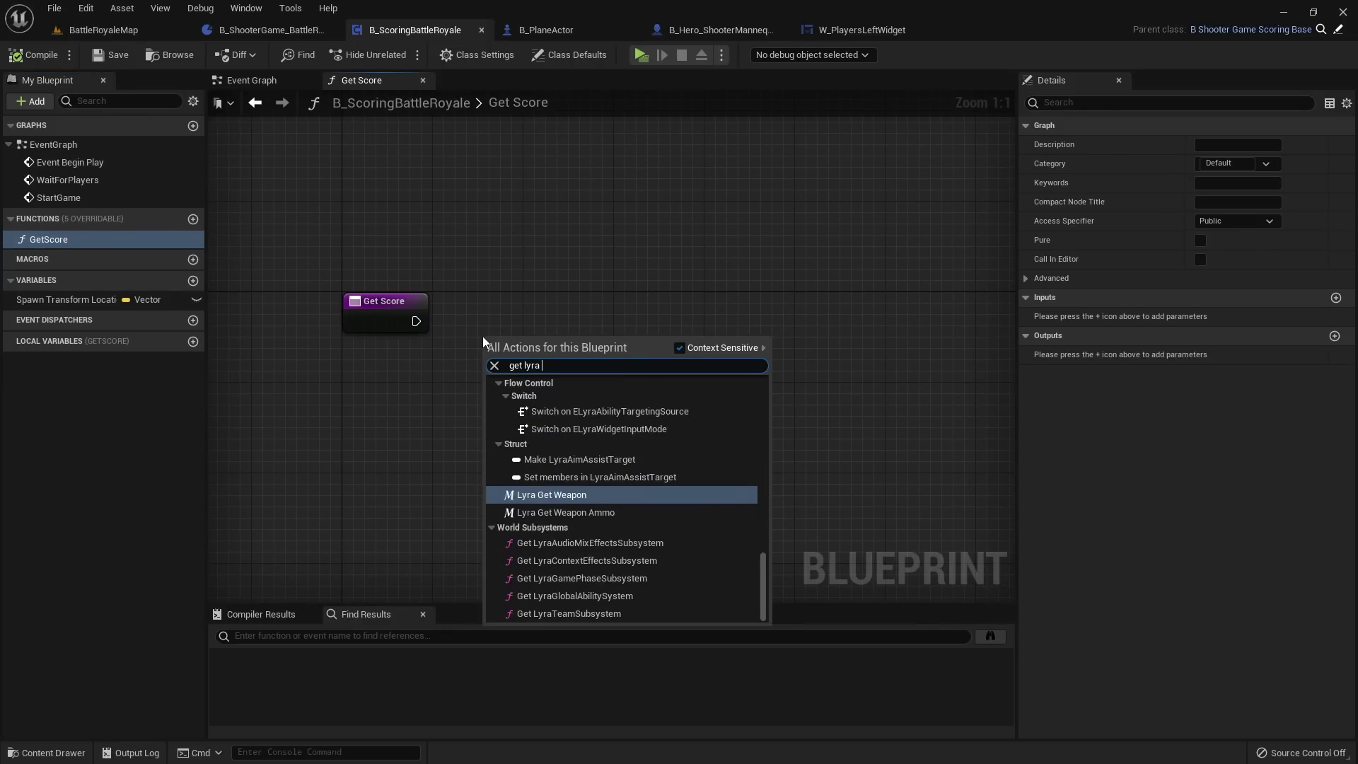
{"action": "key", "text": "Return"}
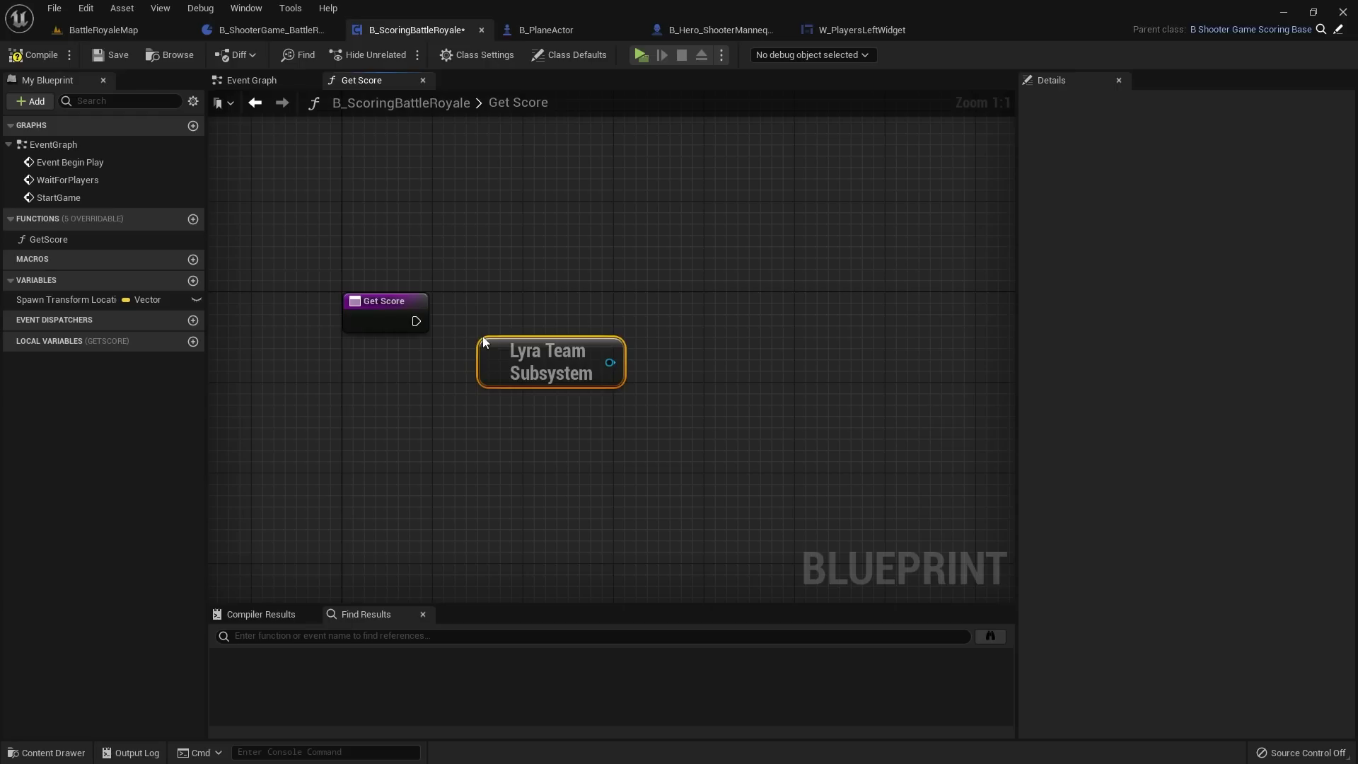
{"action": "left_click_drag", "start_coordinate": [609, 362], "coordinate": [522, 433]}
{"action": "type", "text": "get team tag"}
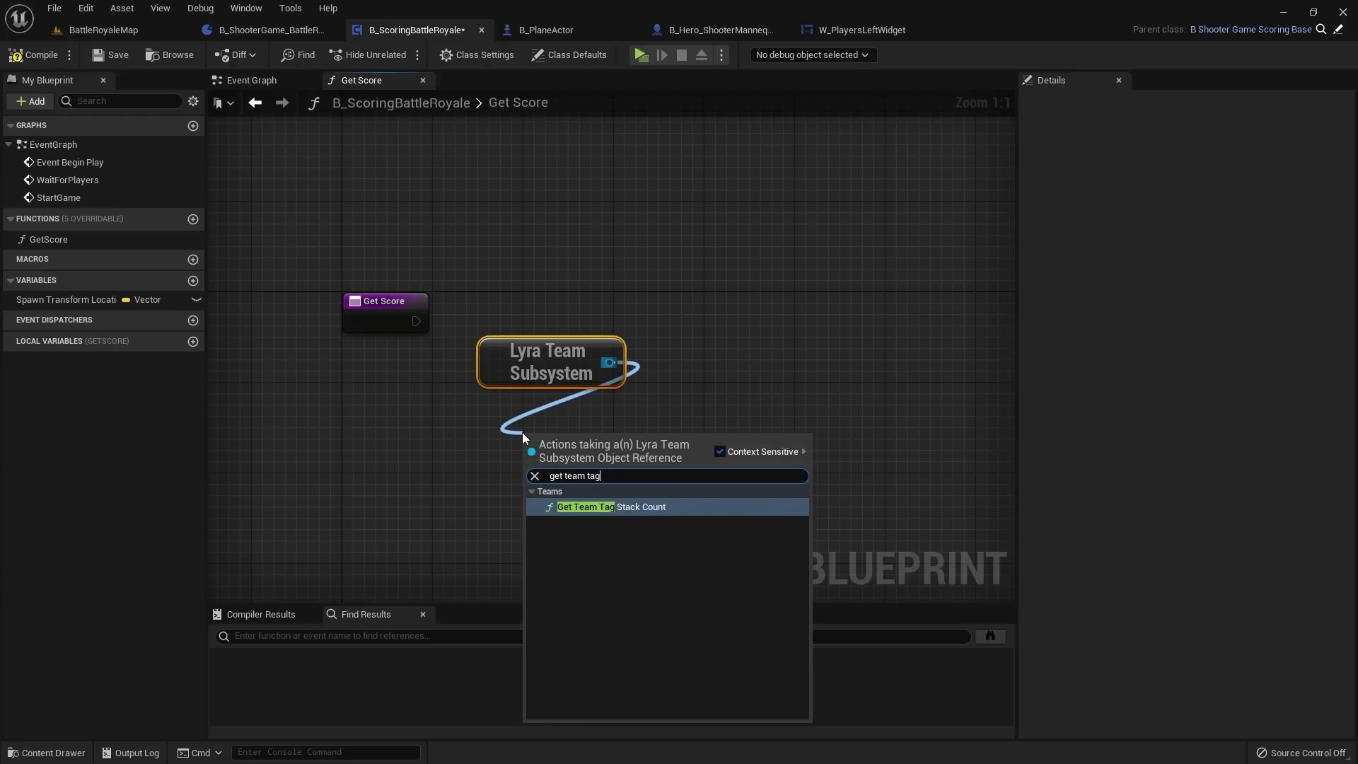
{"action": "key", "text": "Return"}
{"action": "type", "text": "1"}
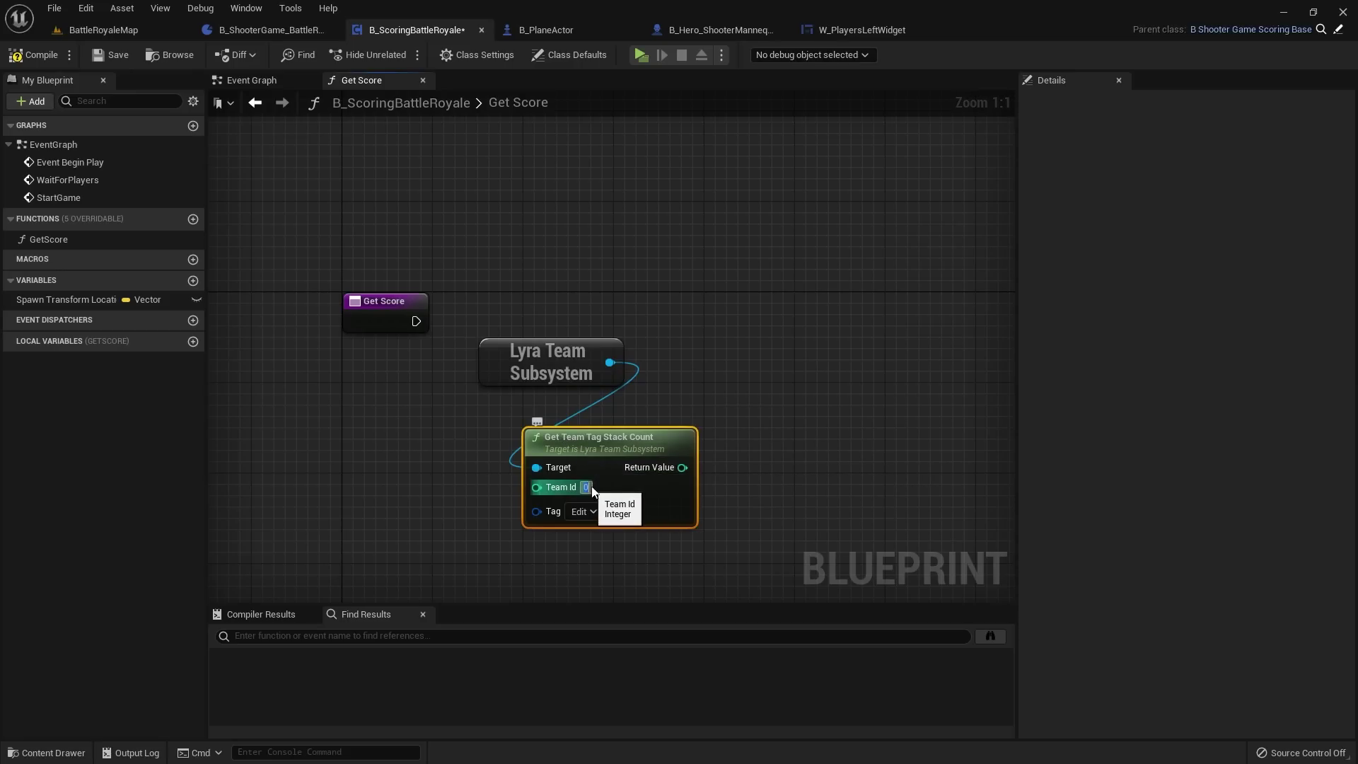
{"action": "left_click", "coordinate": [748, 434]}
Step: Set the Get Team Tag Stack Count node's Tag to ShooterGame.Score.ControlPointCapture
{"action": "right_click_drag", "start_coordinate": [748, 434], "coordinate": [754, 405]}
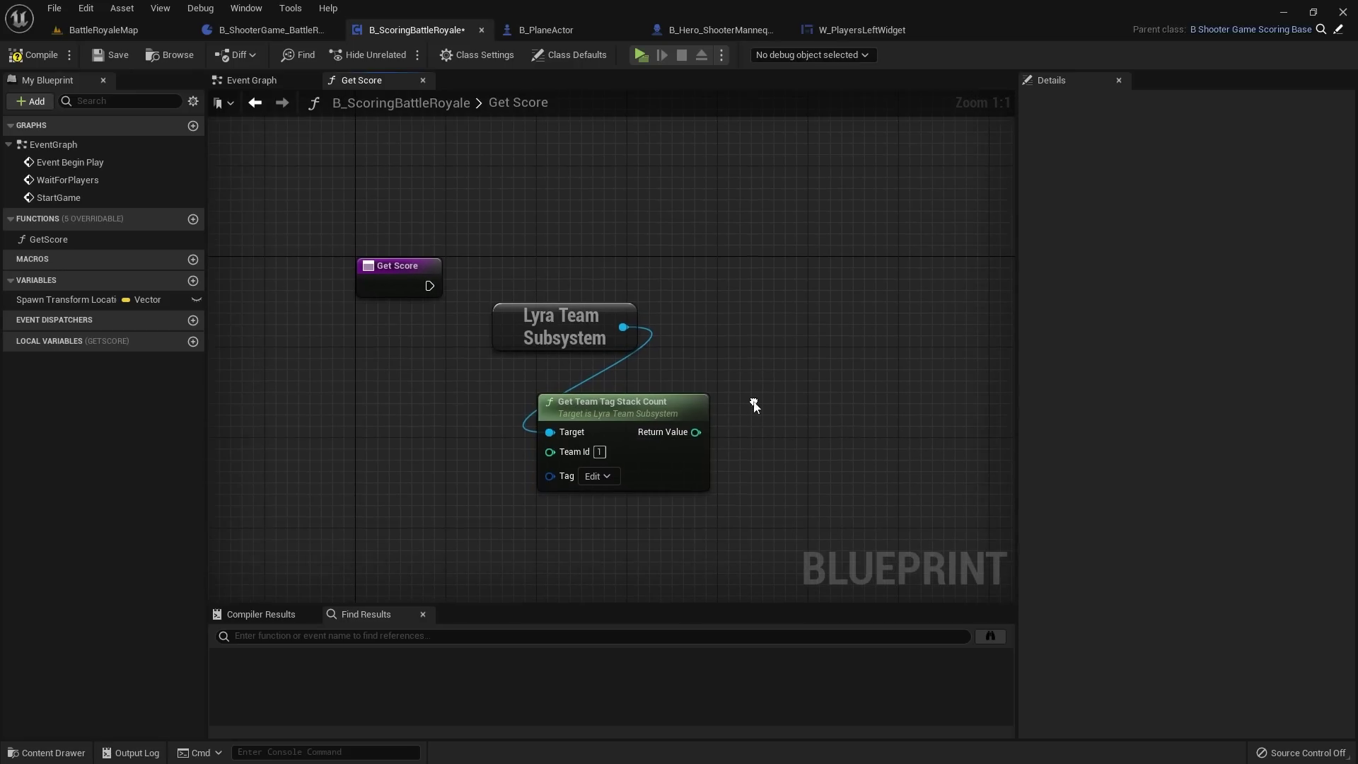
{"action": "left_click", "coordinate": [594, 476]}
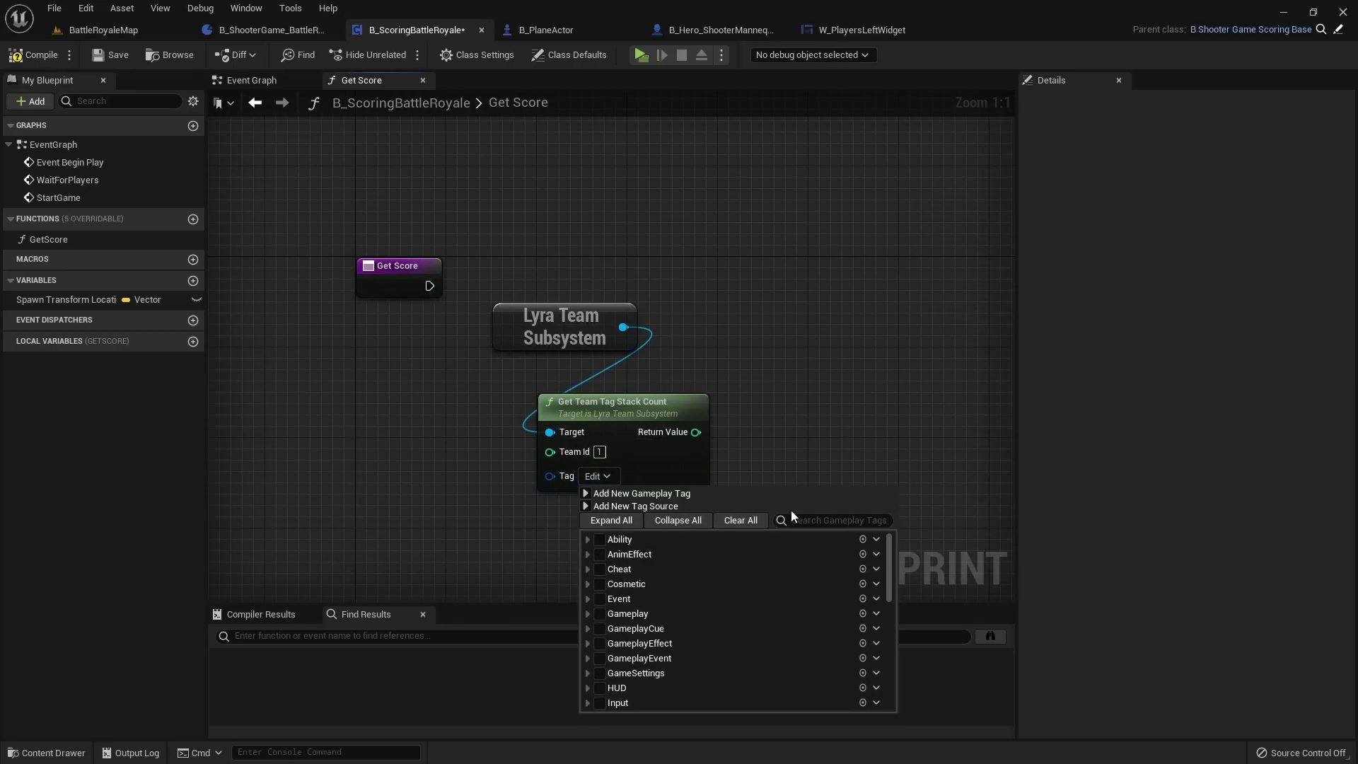
{"action": "type", "text": "shooterga"}
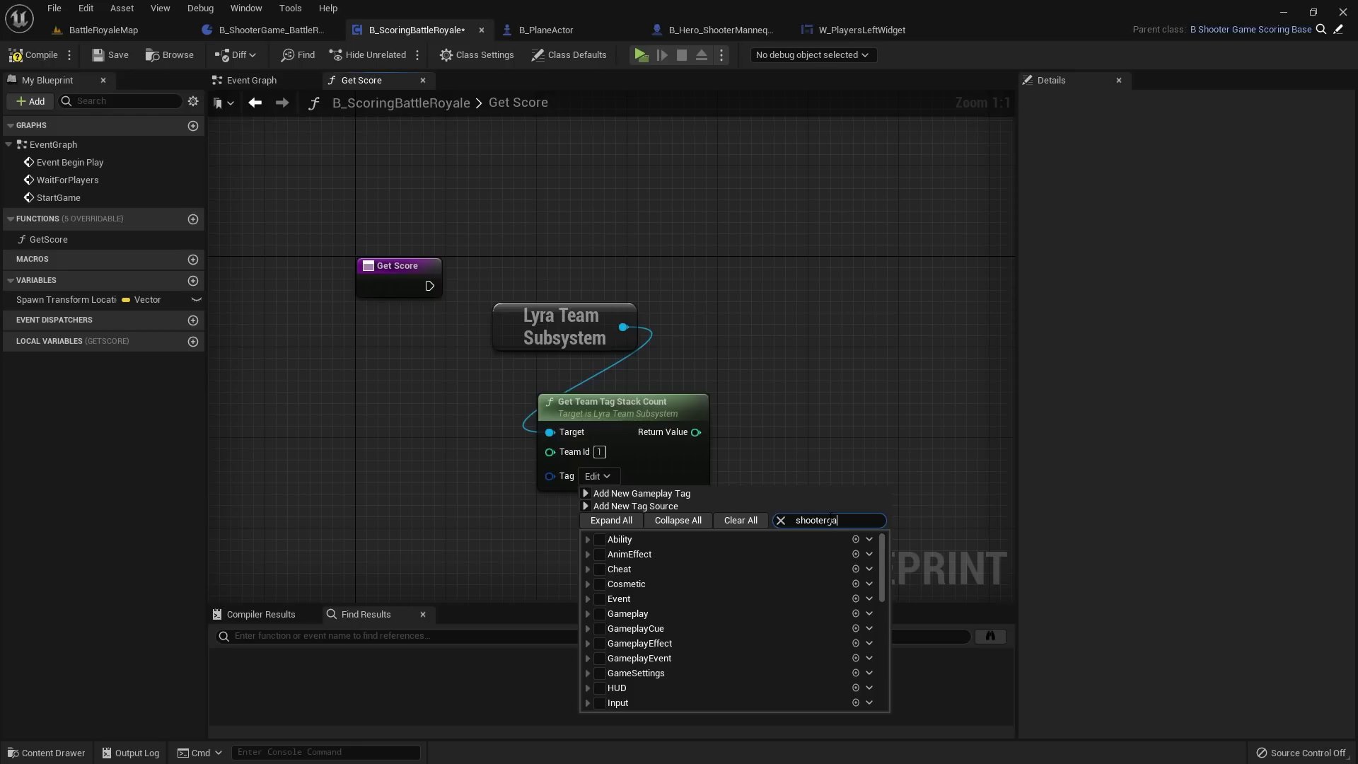
{"action": "type", "text": "me.contro"}
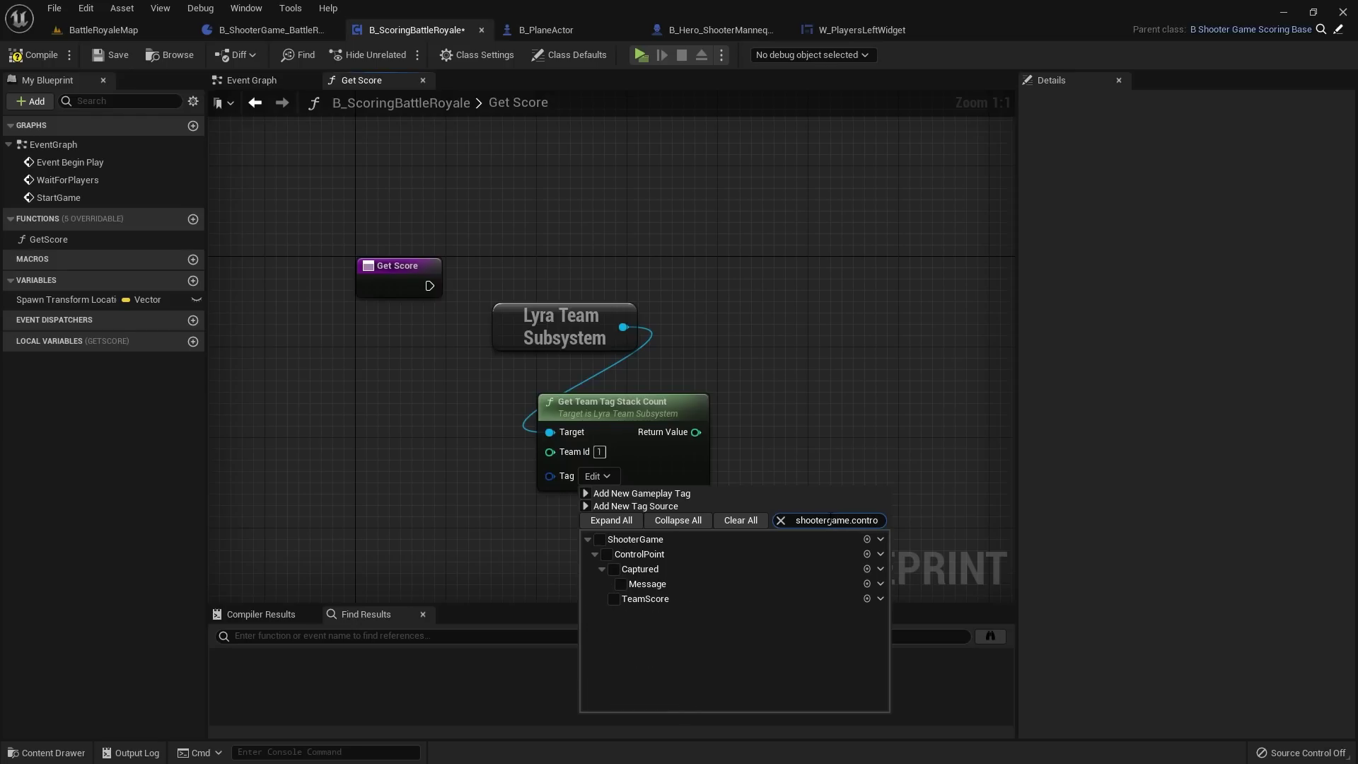
{"action": "key", "text": "BackSpace"}
{"action": "key", "text": "BackSpace"}
{"action": "key", "text": "BackSpace"}
{"action": "key", "text": "BackSpace"}
{"action": "key", "text": "BackSpace"}
{"action": "key", "text": "BackSpace"}
{"action": "type", "text": "score.control"}
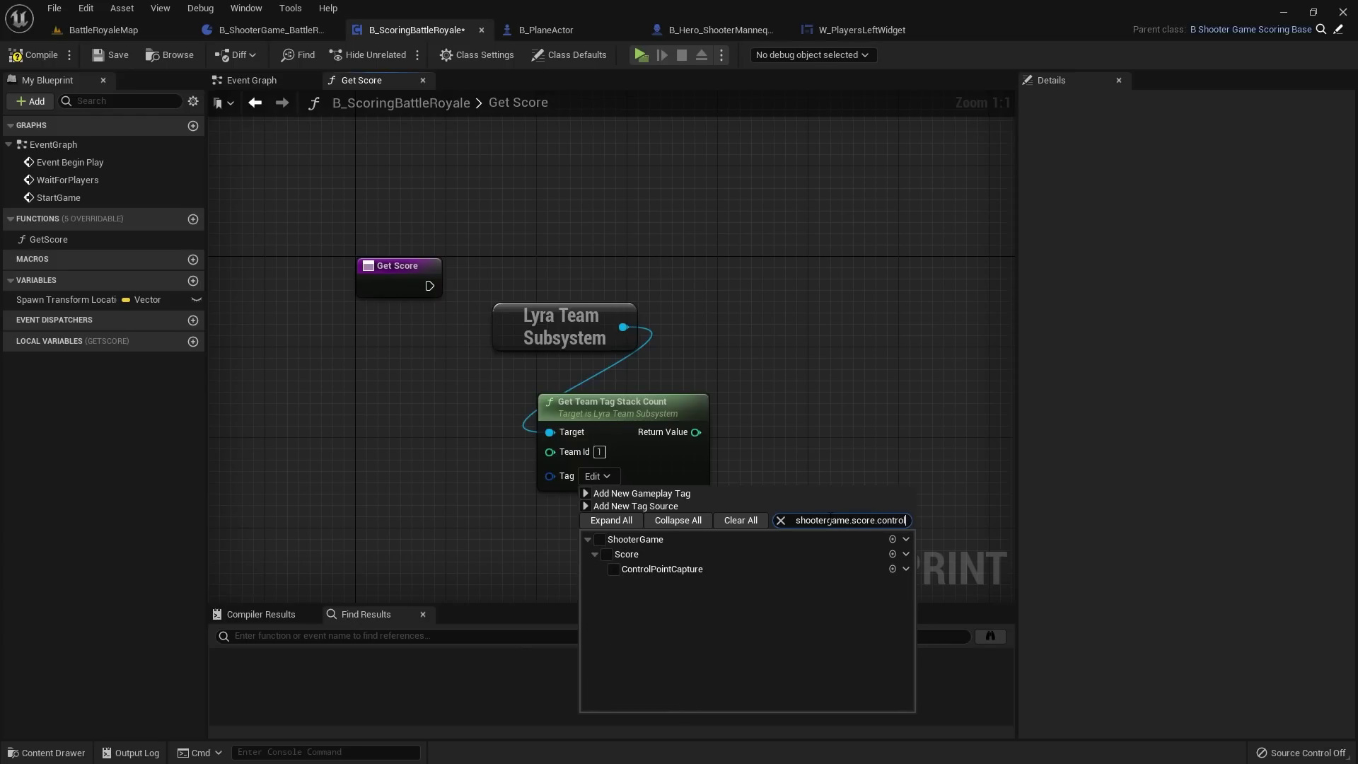
{"action": "left_click", "coordinate": [613, 569]}
{"action": "left_click", "coordinate": [674, 357]}
{"action": "right_click_drag", "start_coordinate": [673, 357], "coordinate": [632, 394]}
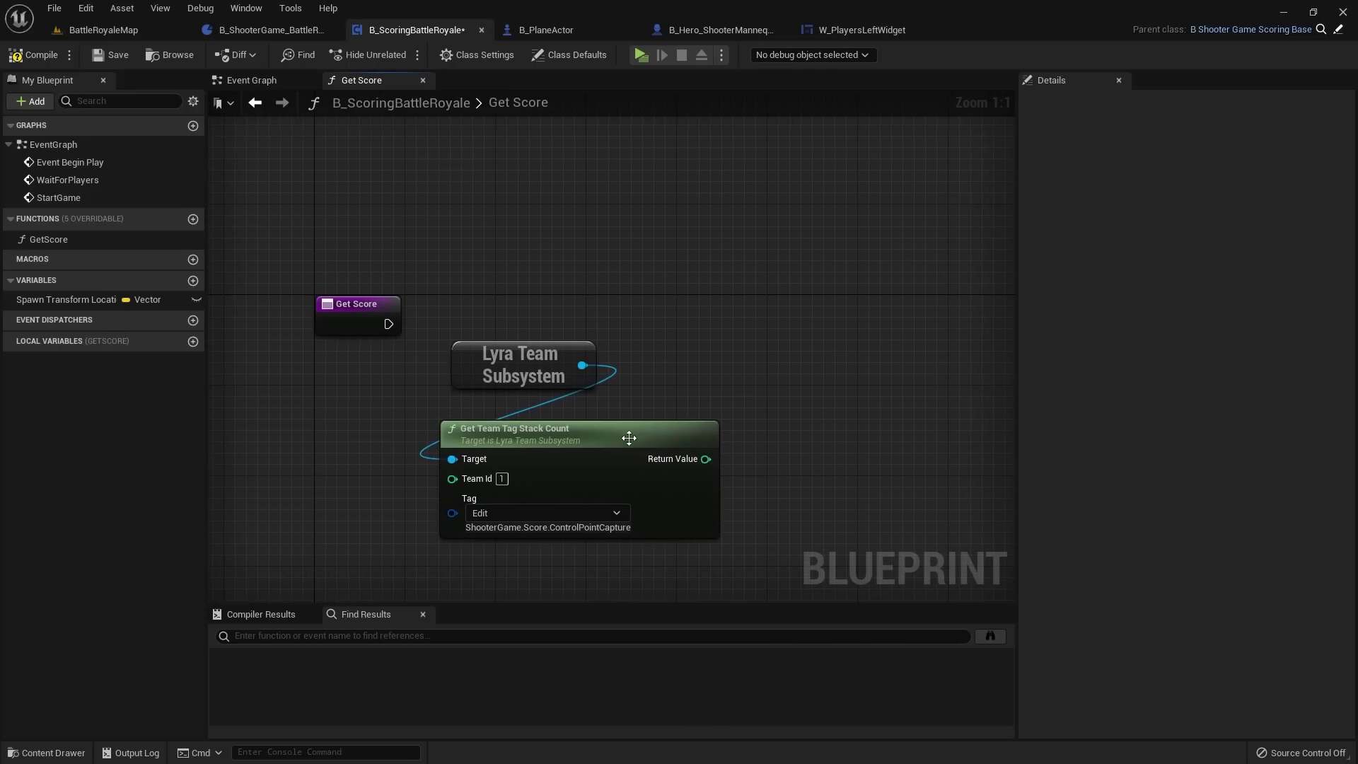
Step: Add an Integer output named TotalPlayers to the GetScore function and space its Return Node away from the other nodes
{"action": "left_click_drag", "start_coordinate": [628, 435], "coordinate": [594, 424]}
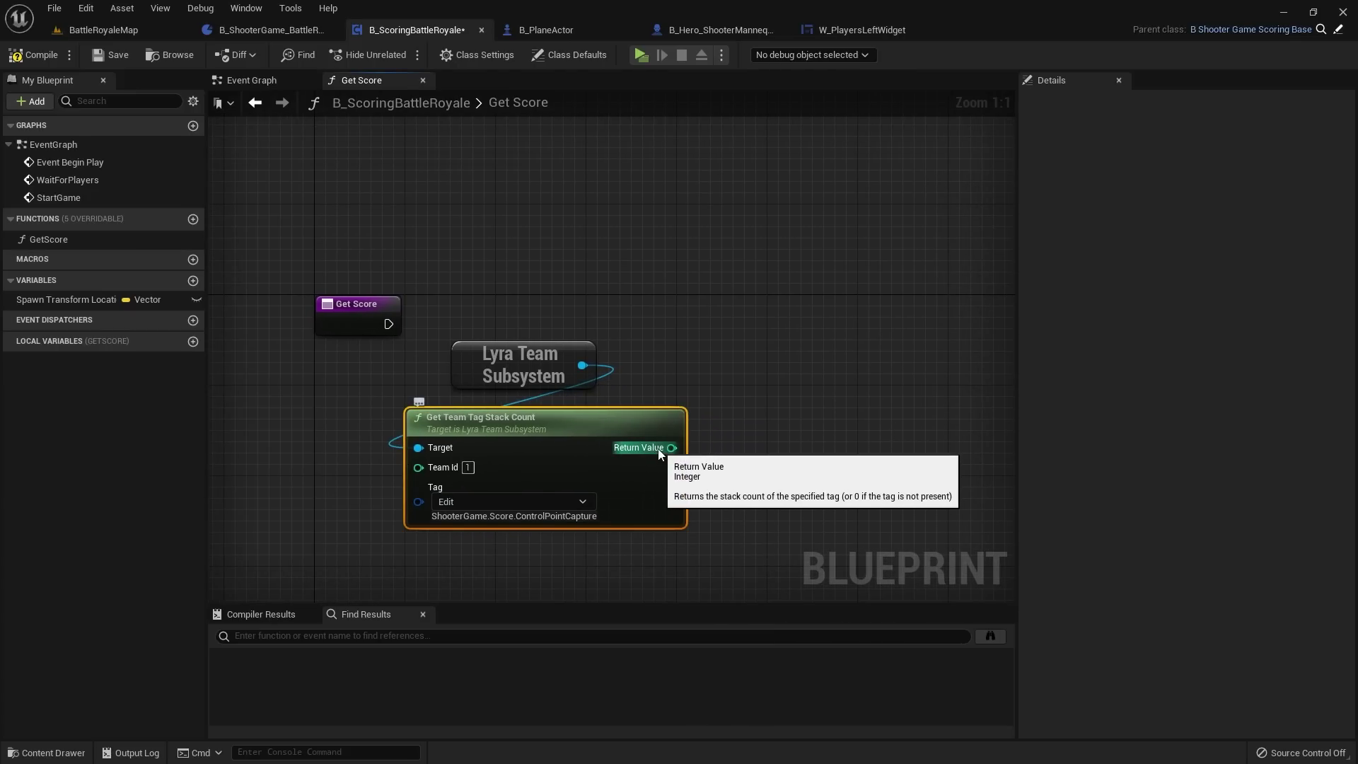
{"action": "left_click_drag", "start_coordinate": [665, 447], "coordinate": [717, 447]}
{"action": "key", "text": "Escape"}
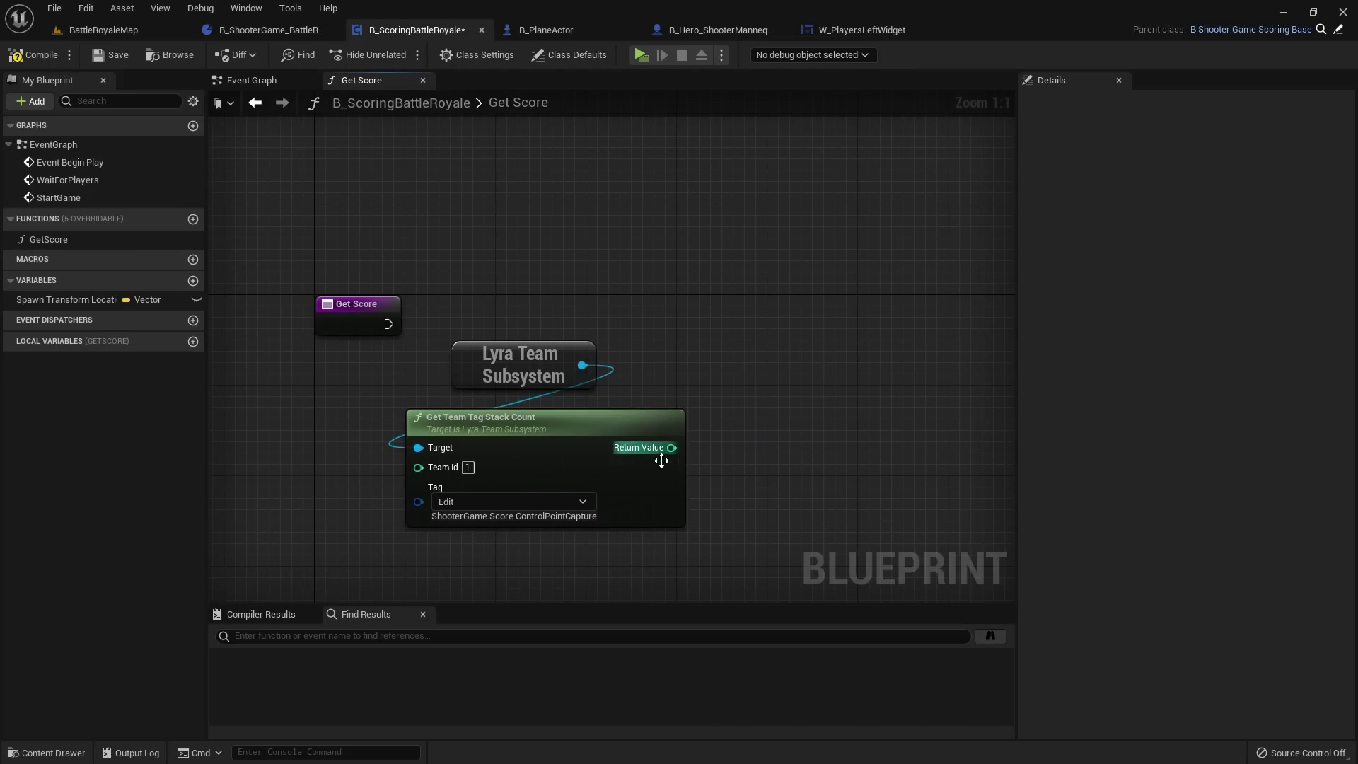
{"action": "left_click", "coordinate": [353, 309]}
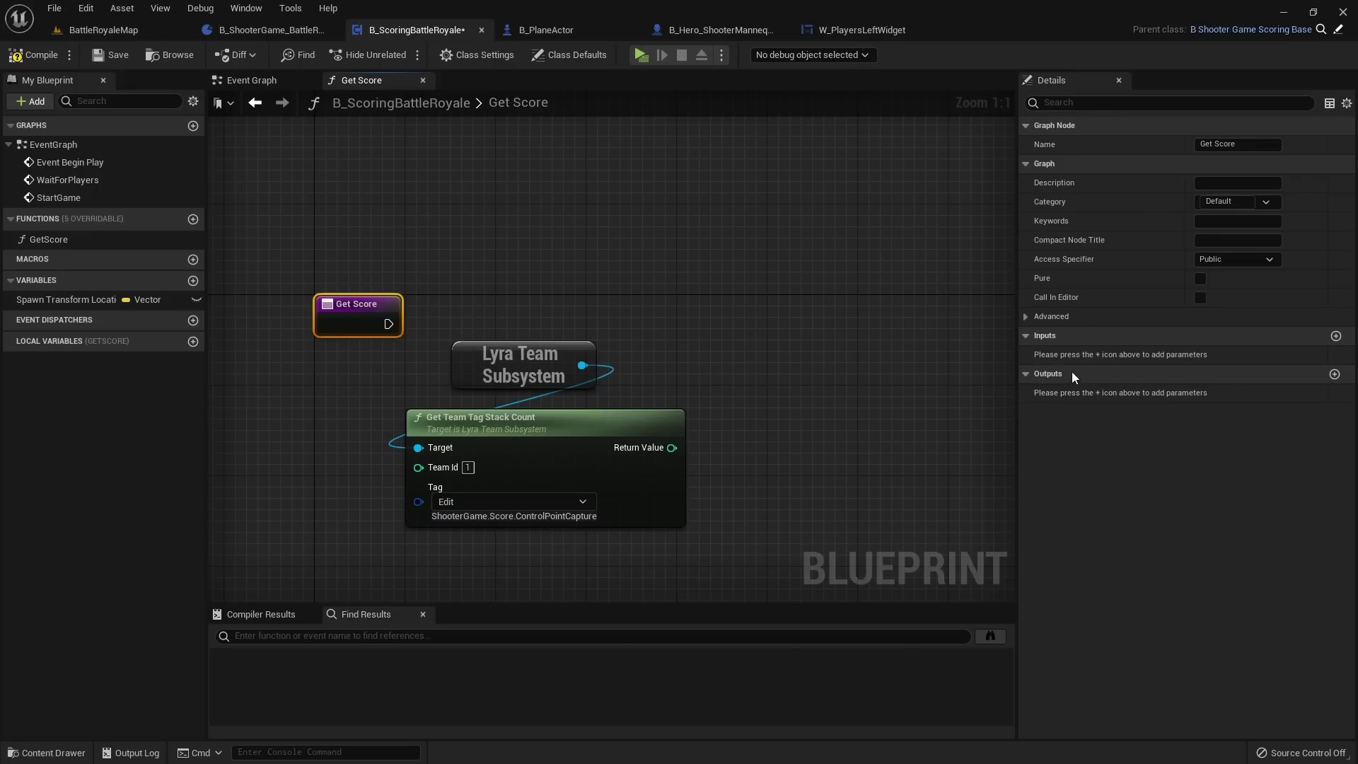
{"action": "left_click", "coordinate": [1334, 374]}
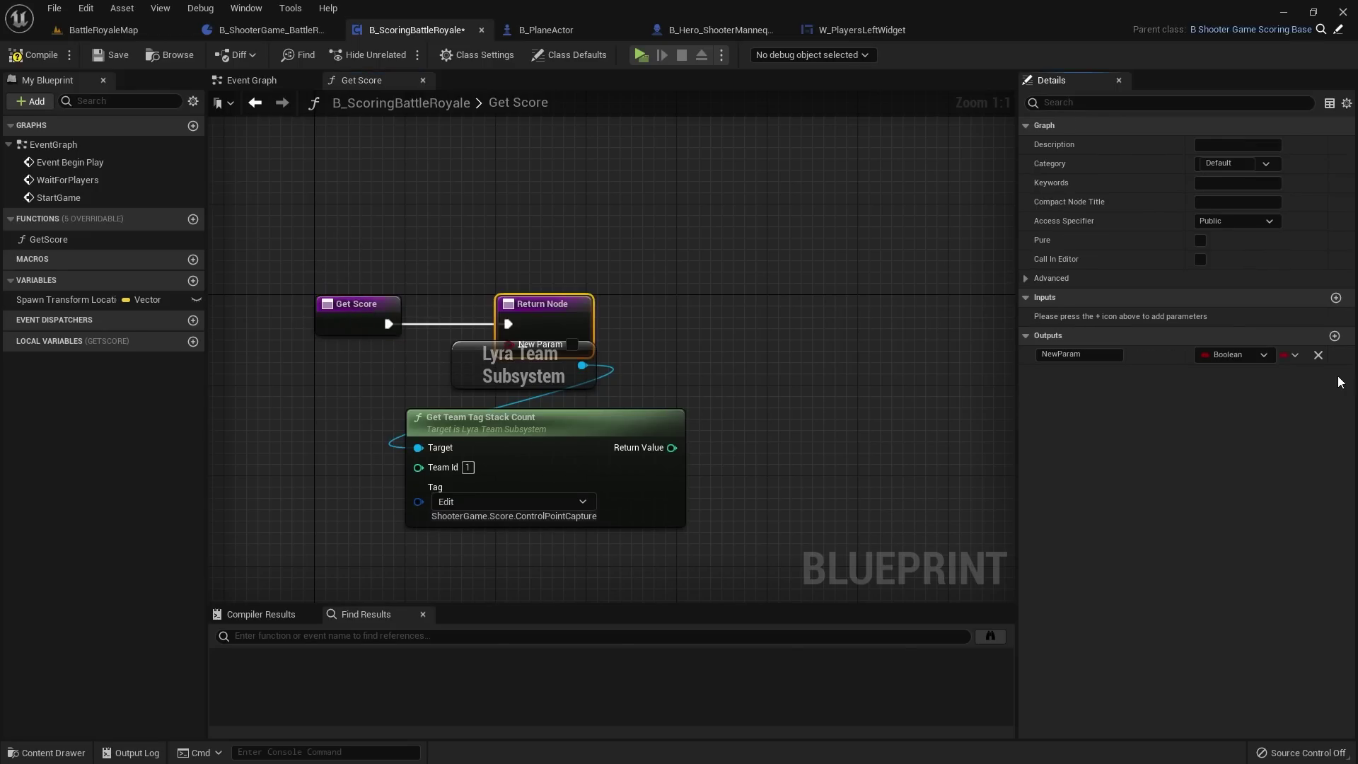
{"action": "left_click_drag", "start_coordinate": [564, 311], "coordinate": [881, 312]}
{"action": "left_click", "coordinate": [1094, 354]}
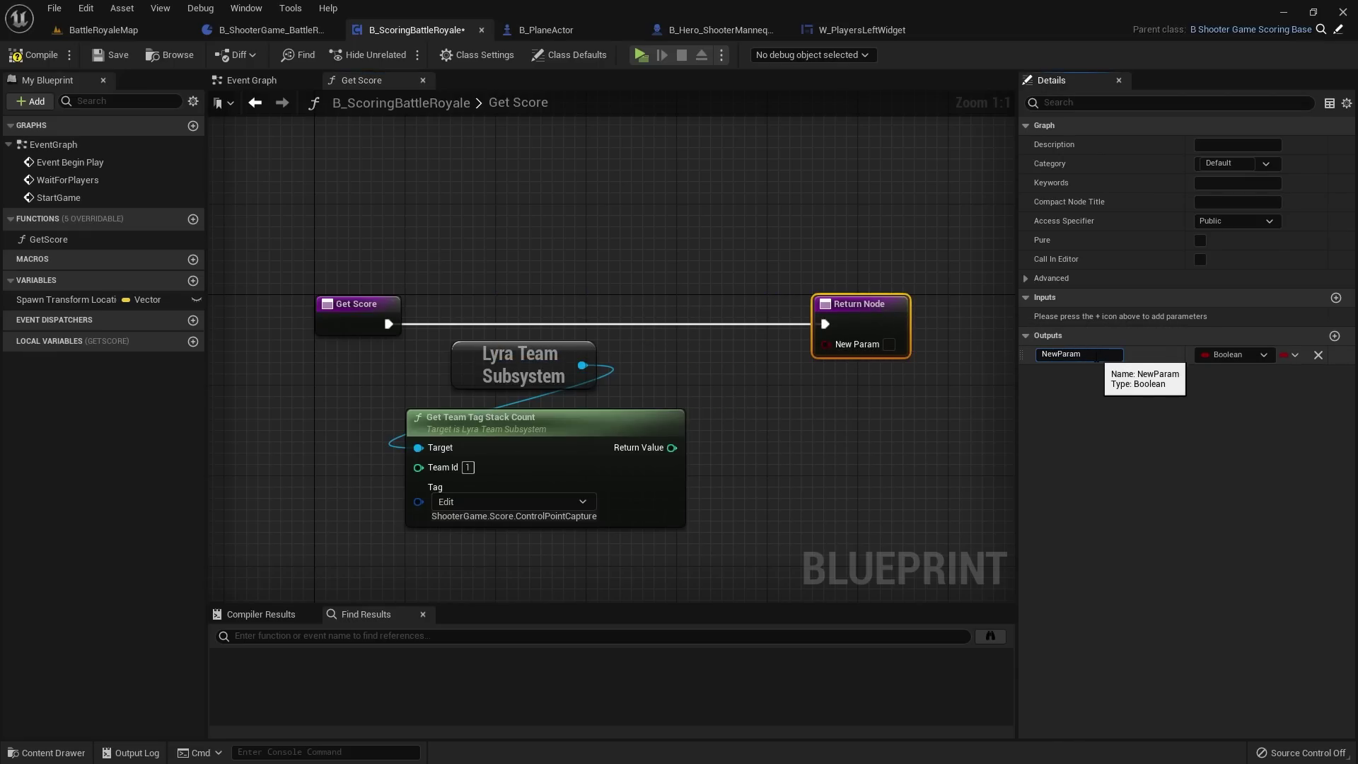
{"action": "type", "text": "T"}
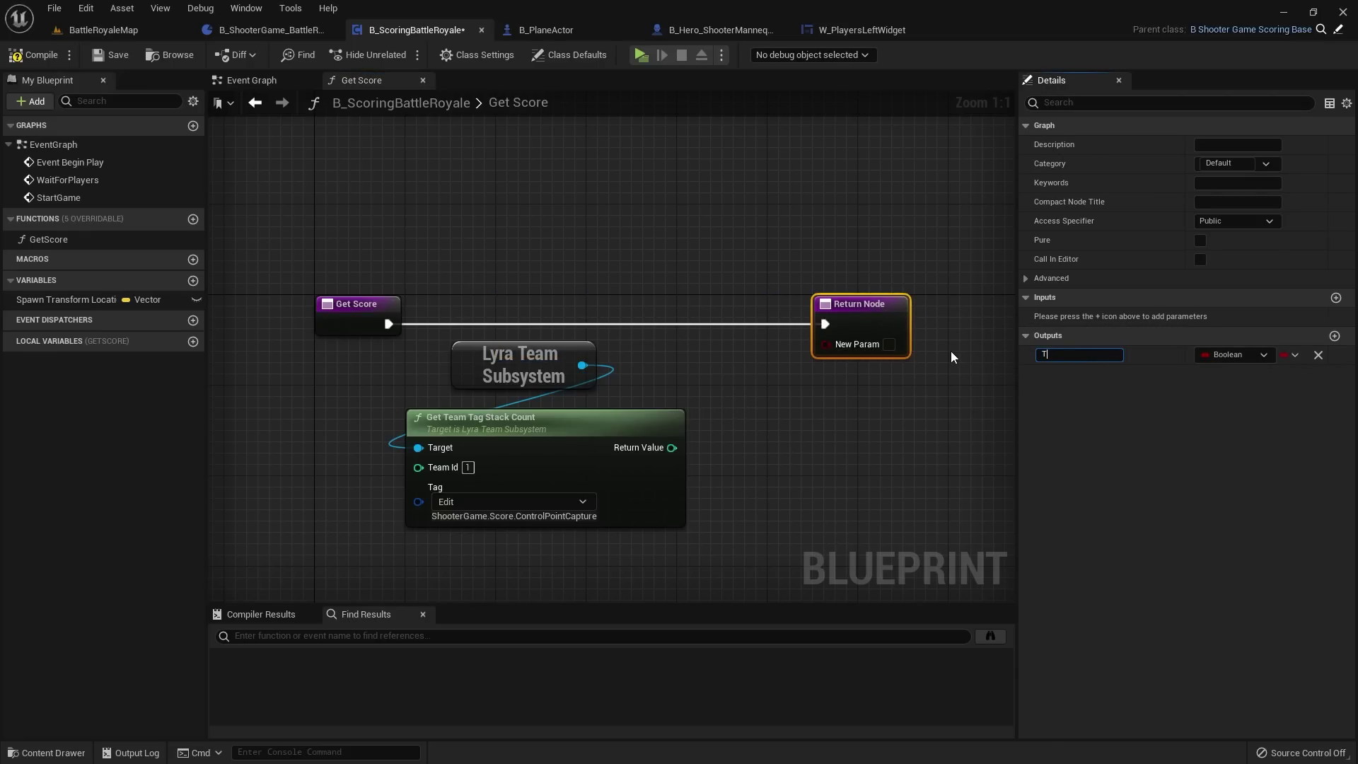
{"action": "type", "text": "otalPlayers"}
{"action": "key", "text": "Return"}
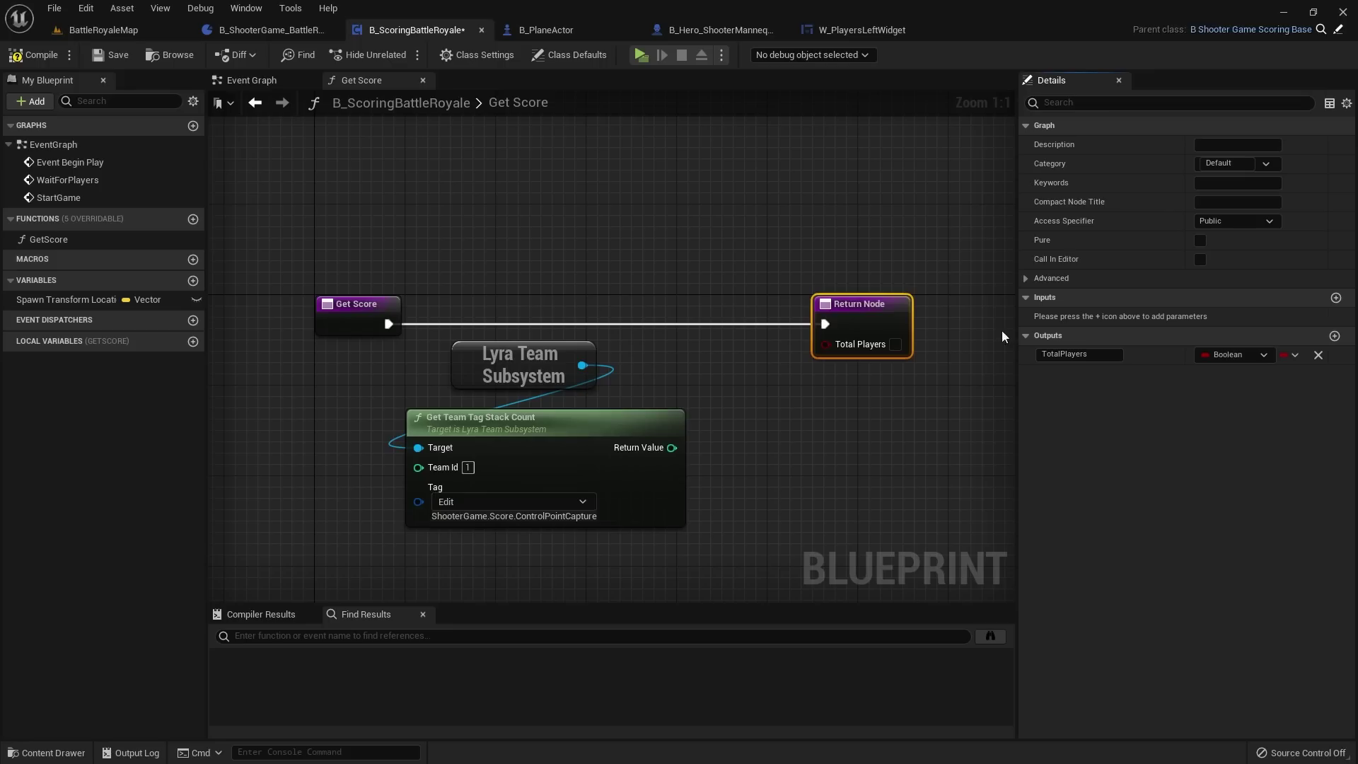
{"action": "left_click", "coordinate": [1216, 357]}
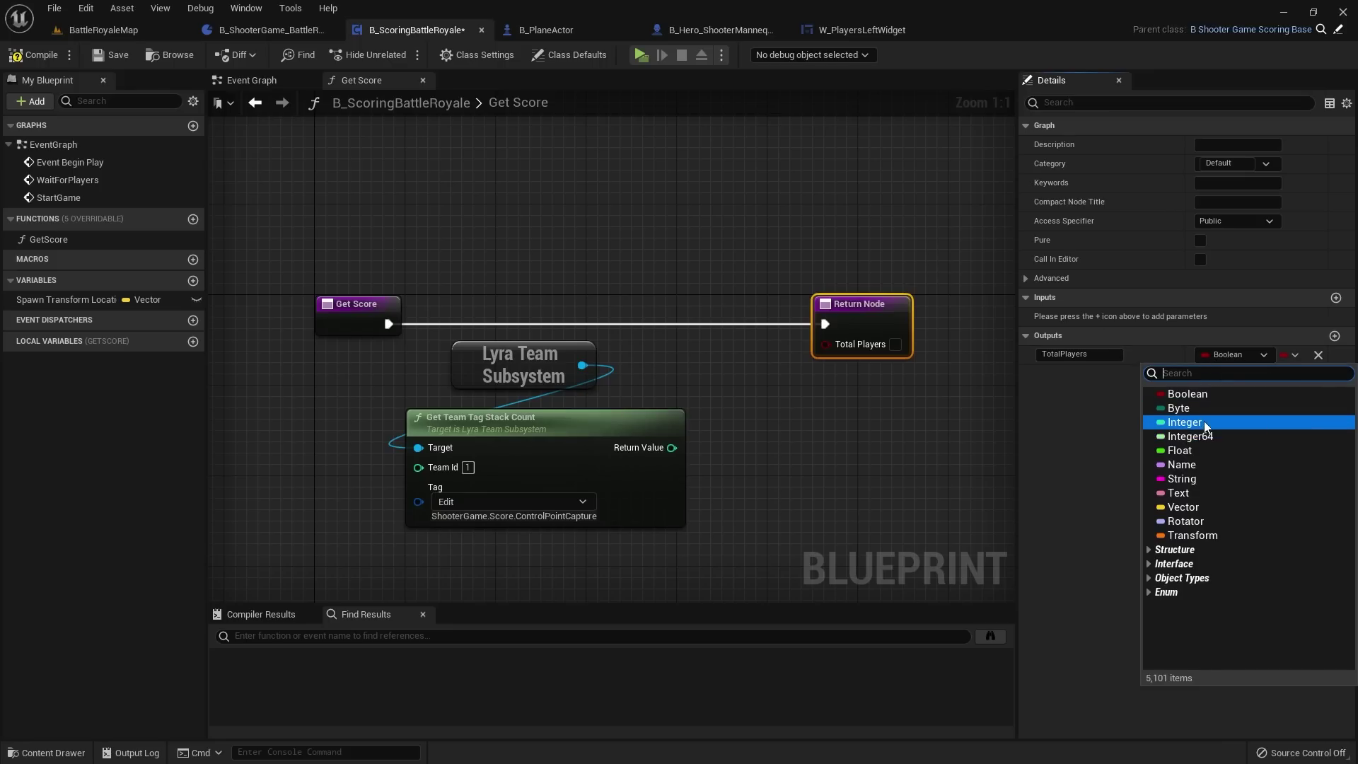
{"action": "left_click", "coordinate": [1184, 422]}
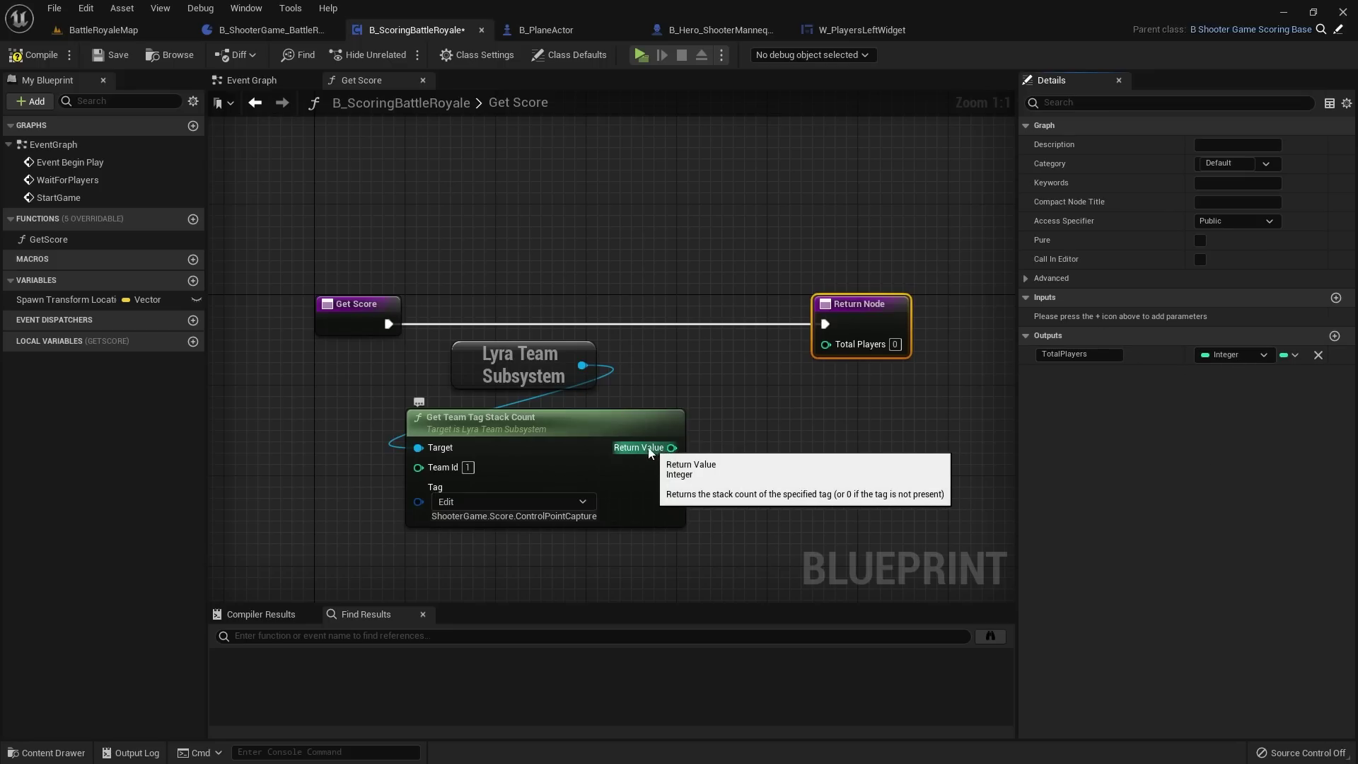
Step: Connect Get Team Tag Stack Count's Return Value to the Return Node's Total Players, and compile and save B_ScoringBattleRoyale
{"action": "left_click_drag", "start_coordinate": [672, 447], "coordinate": [826, 344]}
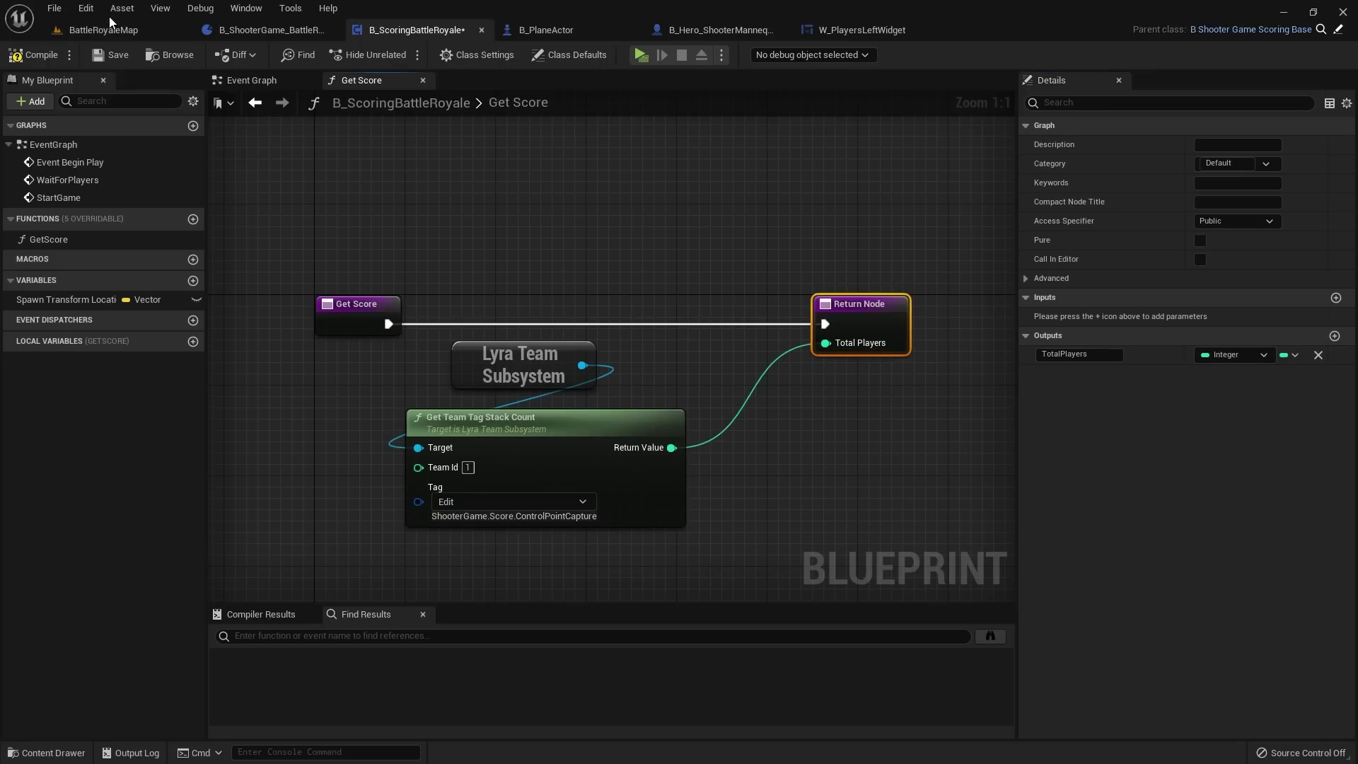
{"action": "left_click", "coordinate": [32, 55]}
{"action": "left_click", "coordinate": [112, 55]}
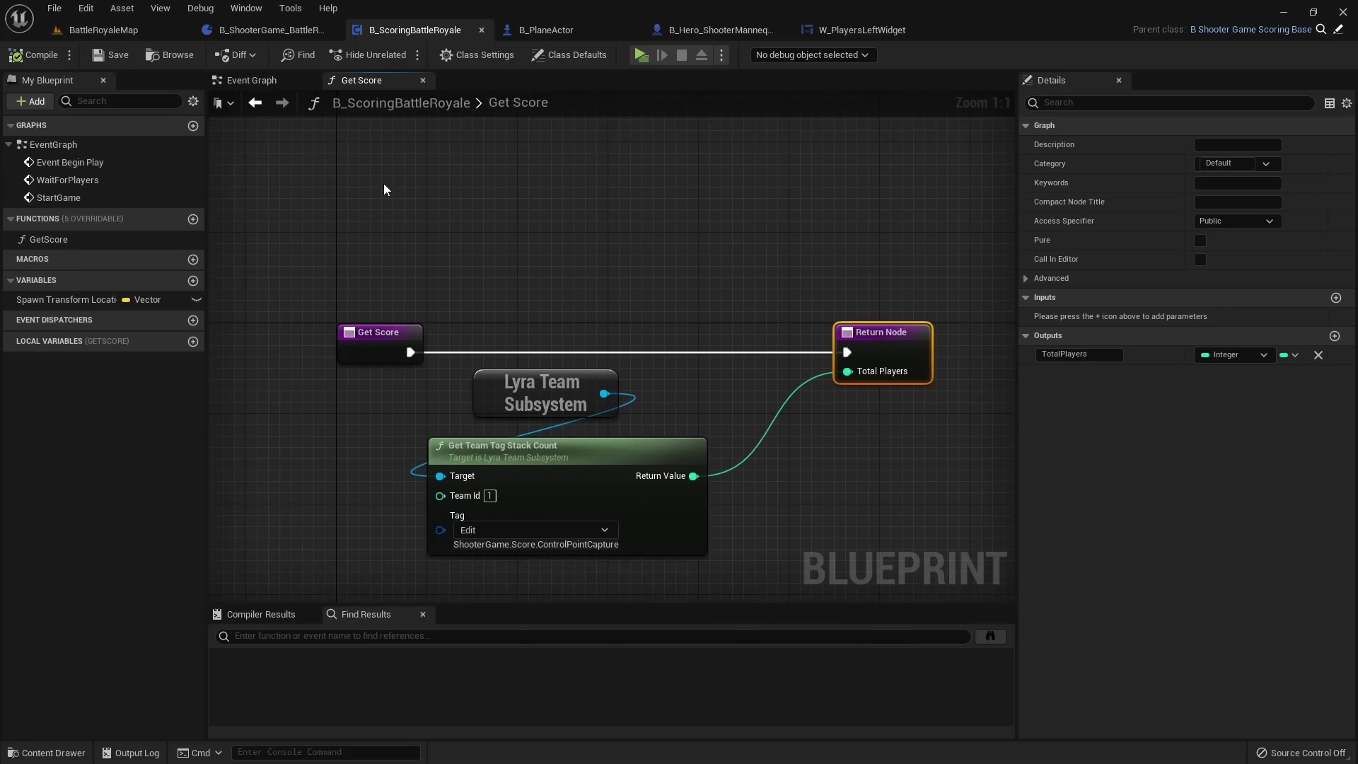
{"action": "left_click_drag", "start_coordinate": [384, 190], "coordinate": [940, 389]}
{"action": "left_click", "coordinate": [604, 247]}
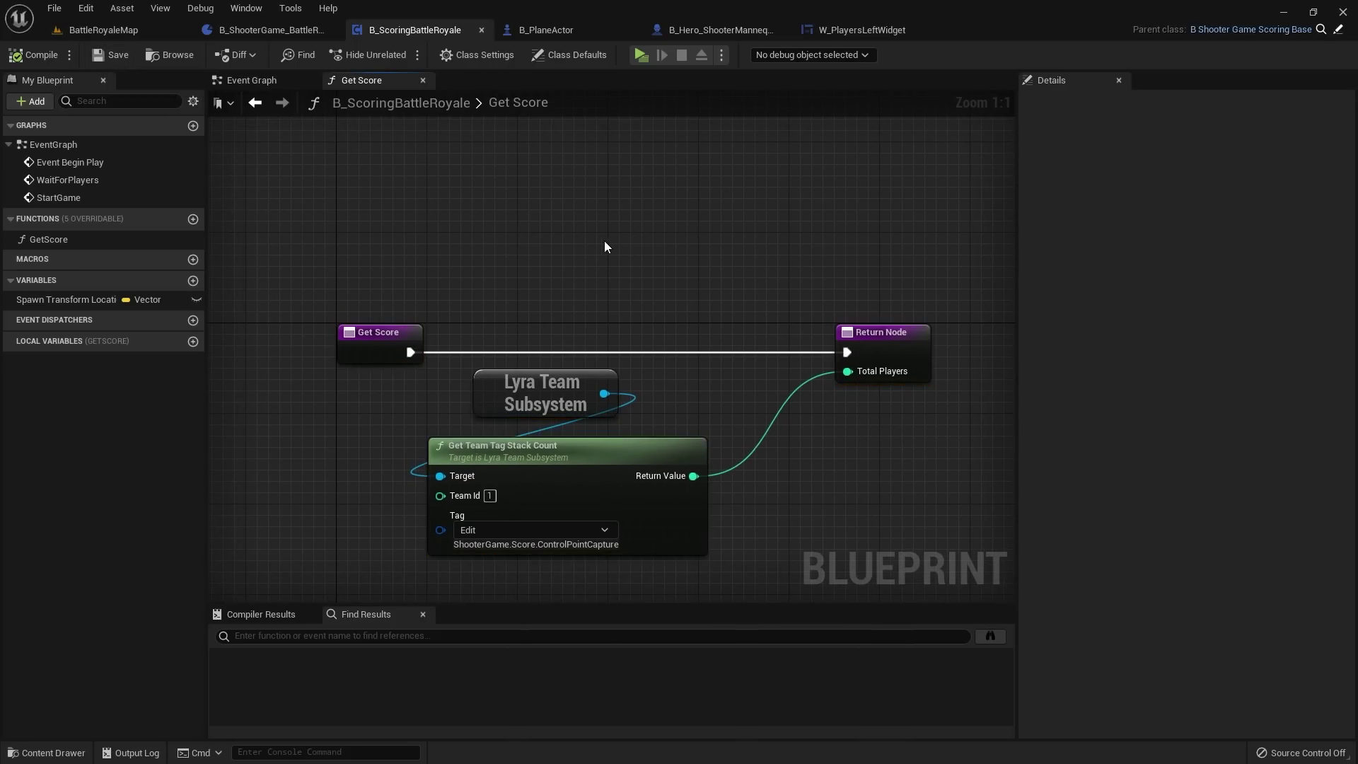
Step: Rename the Clock text element in W_PlayersLeftWidget to PlayersLeftText and save the widget
{"action": "left_click", "coordinate": [859, 33]}
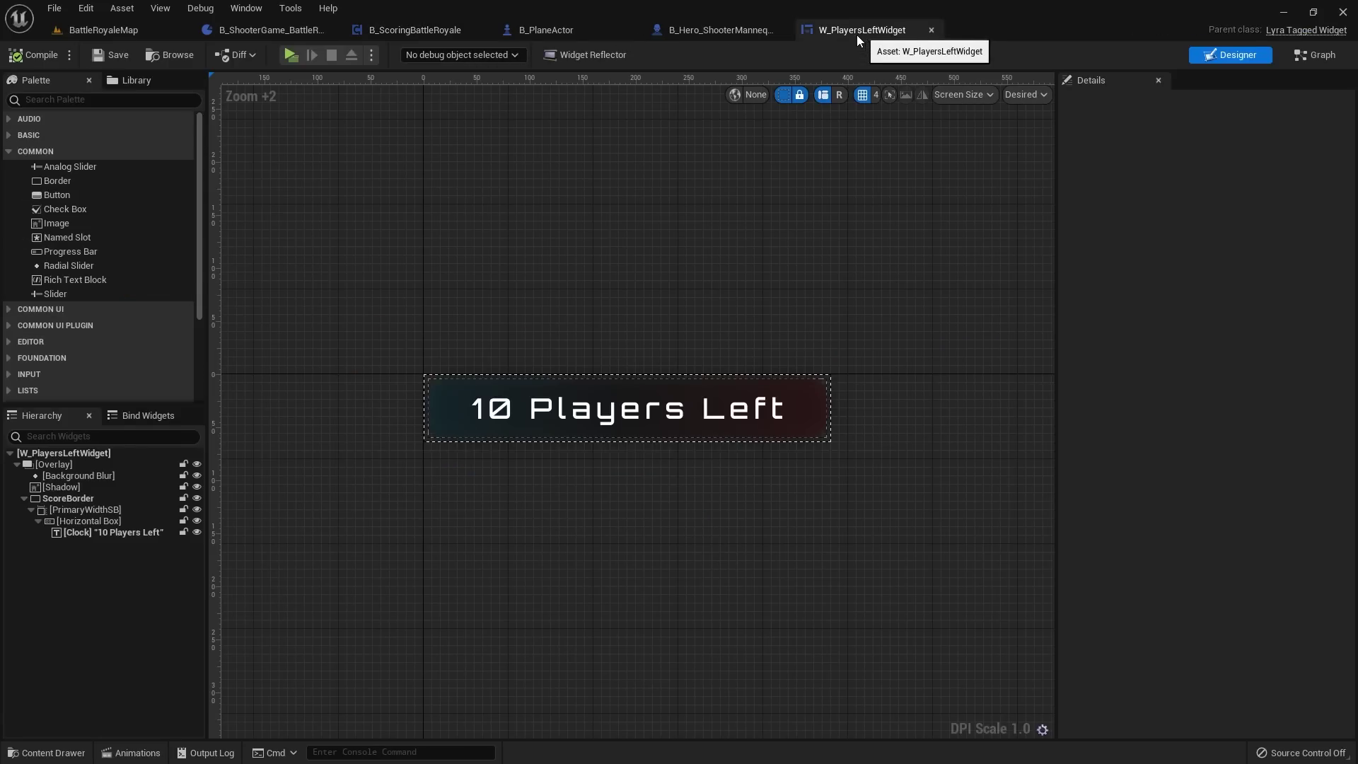
{"action": "left_click", "coordinate": [1299, 61]}
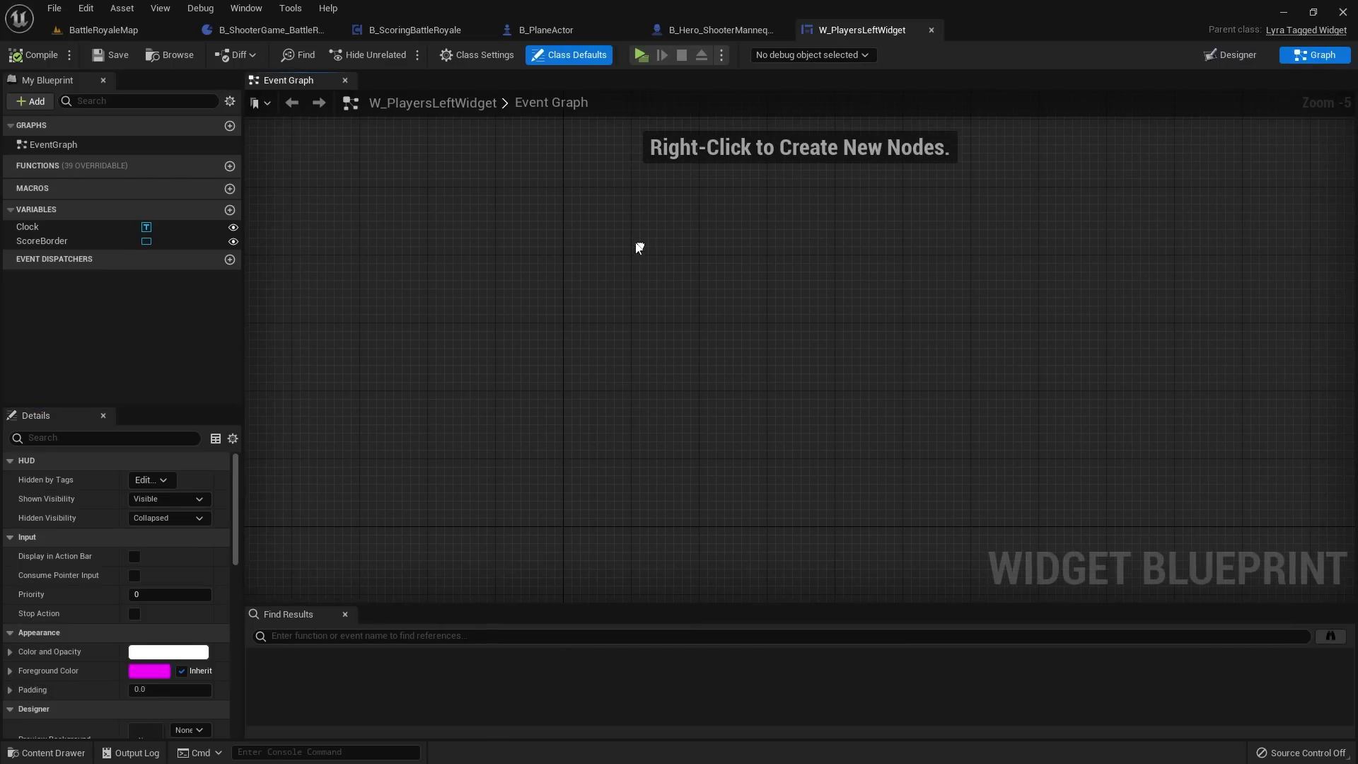
{"action": "left_click", "coordinate": [1210, 55]}
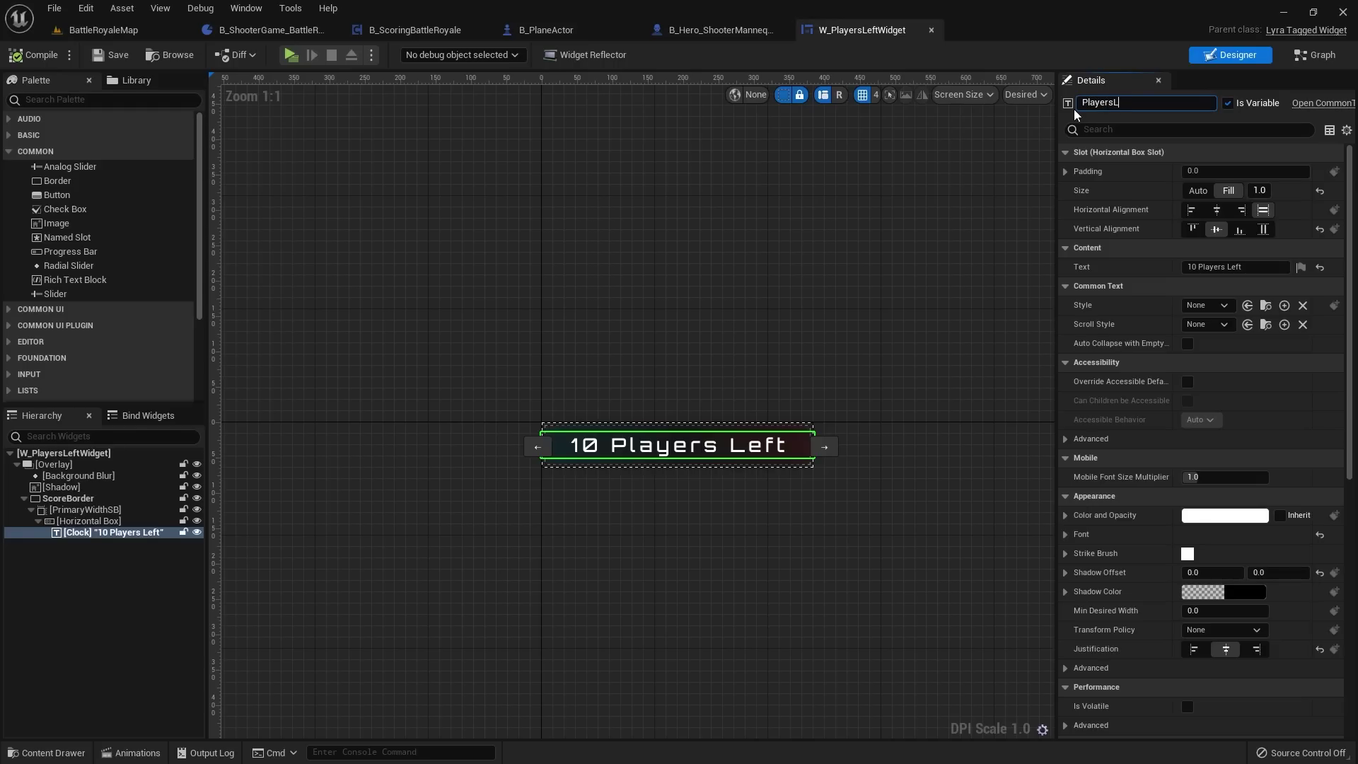
{"action": "type", "text": "tTex"}
{"action": "key", "text": "Return"}
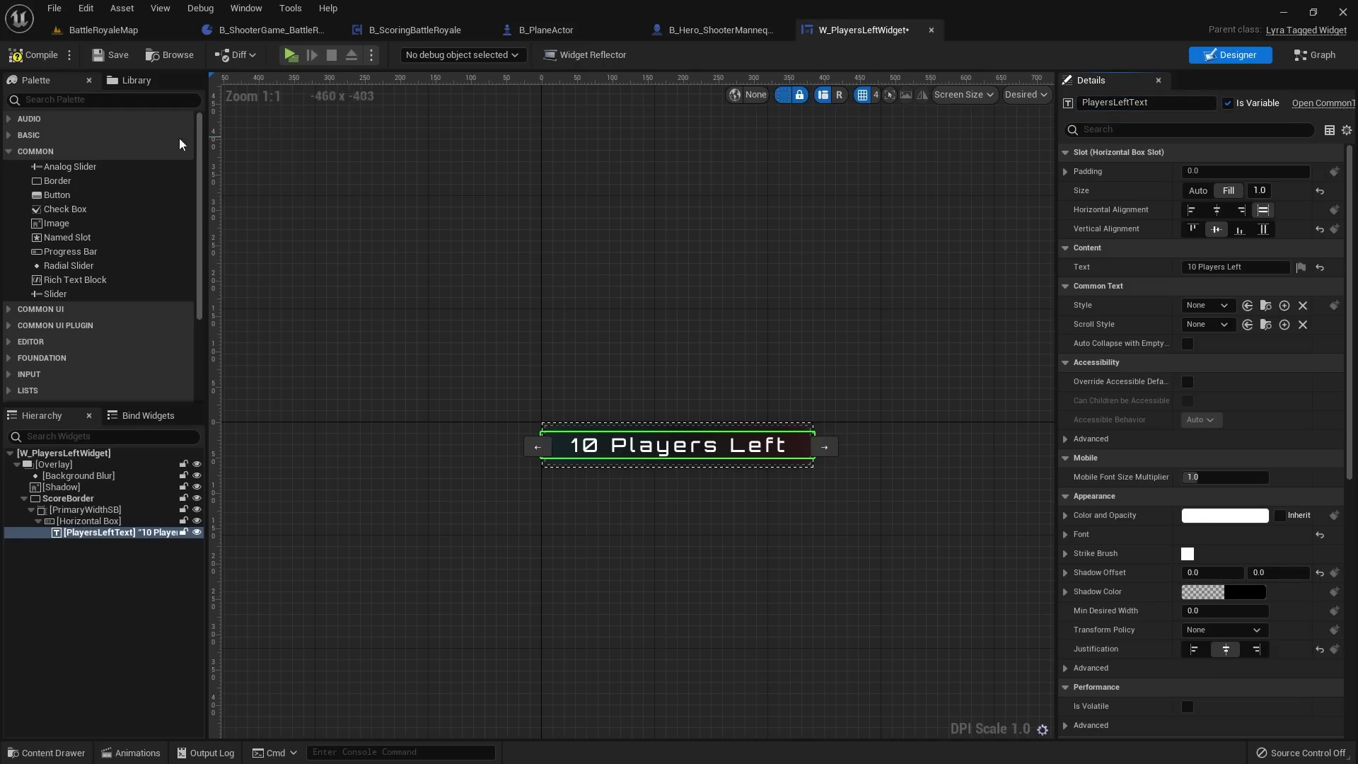
{"action": "left_click", "coordinate": [111, 54]}
Step: Add an Event Construct node to the Event Graph of W_PlayersLeftWidget
{"action": "left_click", "coordinate": [1319, 55]}
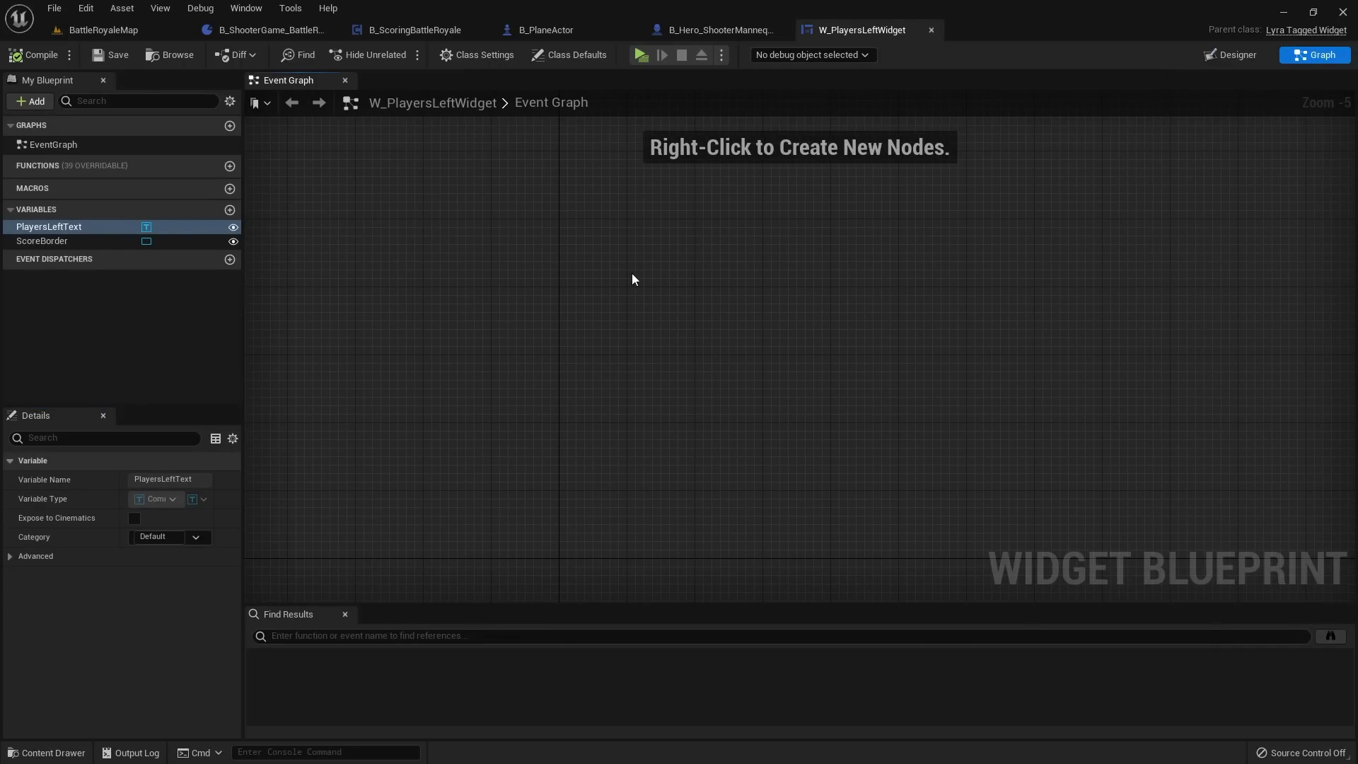
{"action": "right_click", "coordinate": [591, 301]}
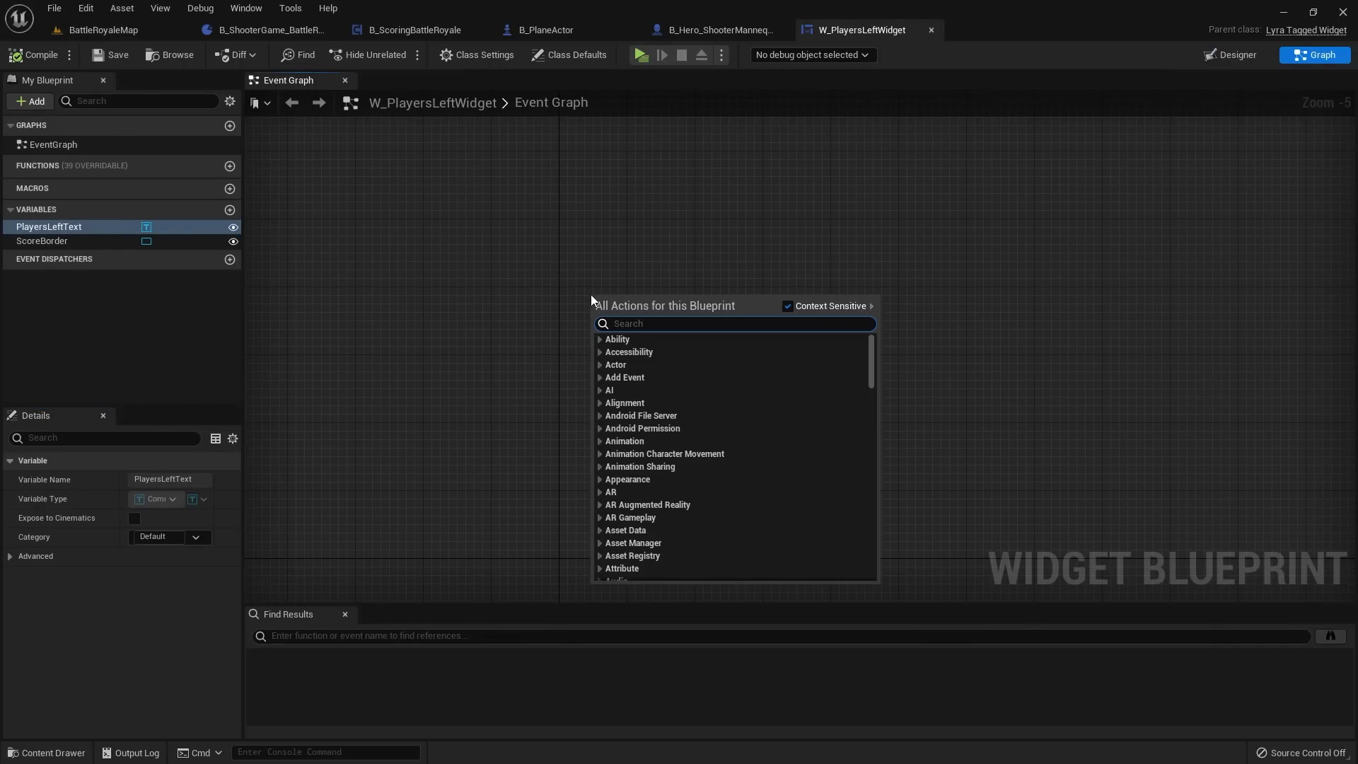
{"action": "type", "text": "event cons"}
{"action": "key", "text": "Return"}
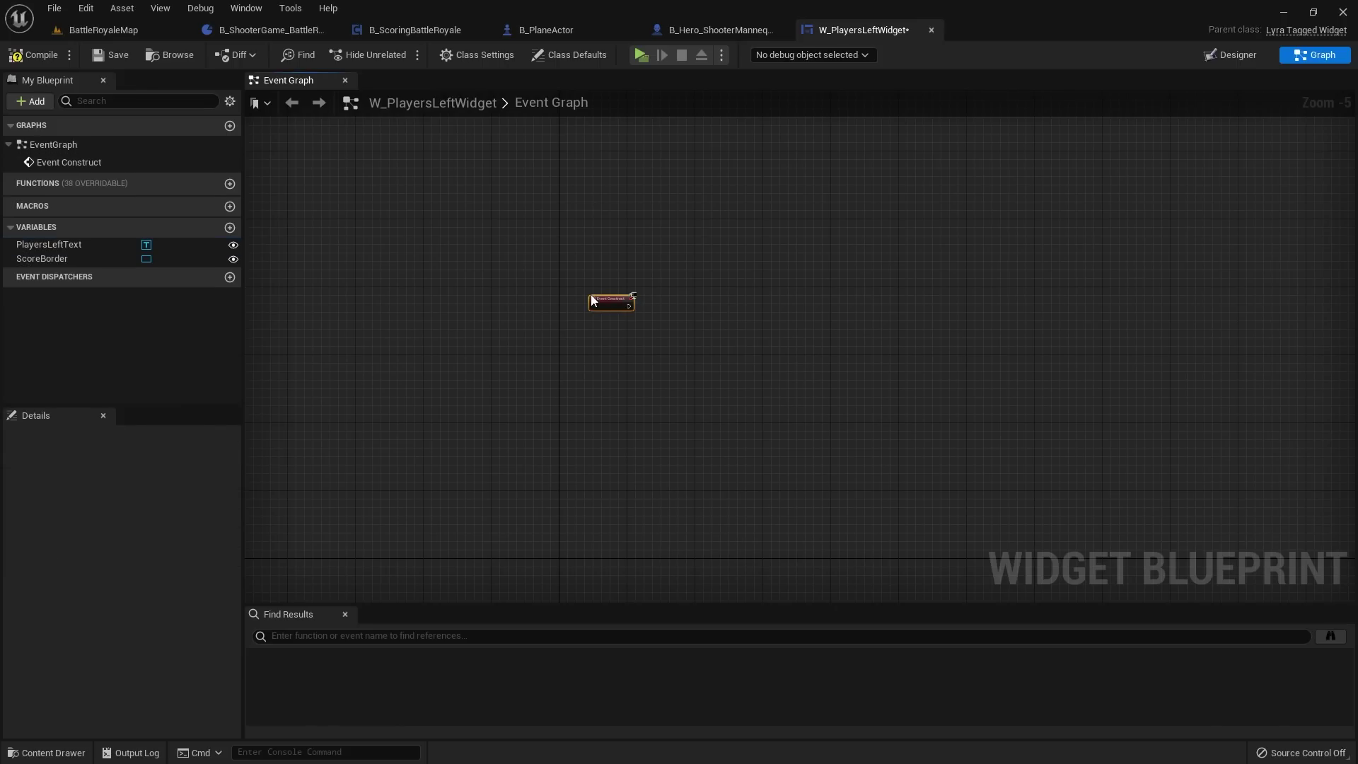
{"action": "scroll", "coordinate": [595, 289], "scroll_direction": "up", "scroll_amount": 5}
{"action": "right_click_drag", "start_coordinate": [671, 385], "coordinate": [622, 396]}
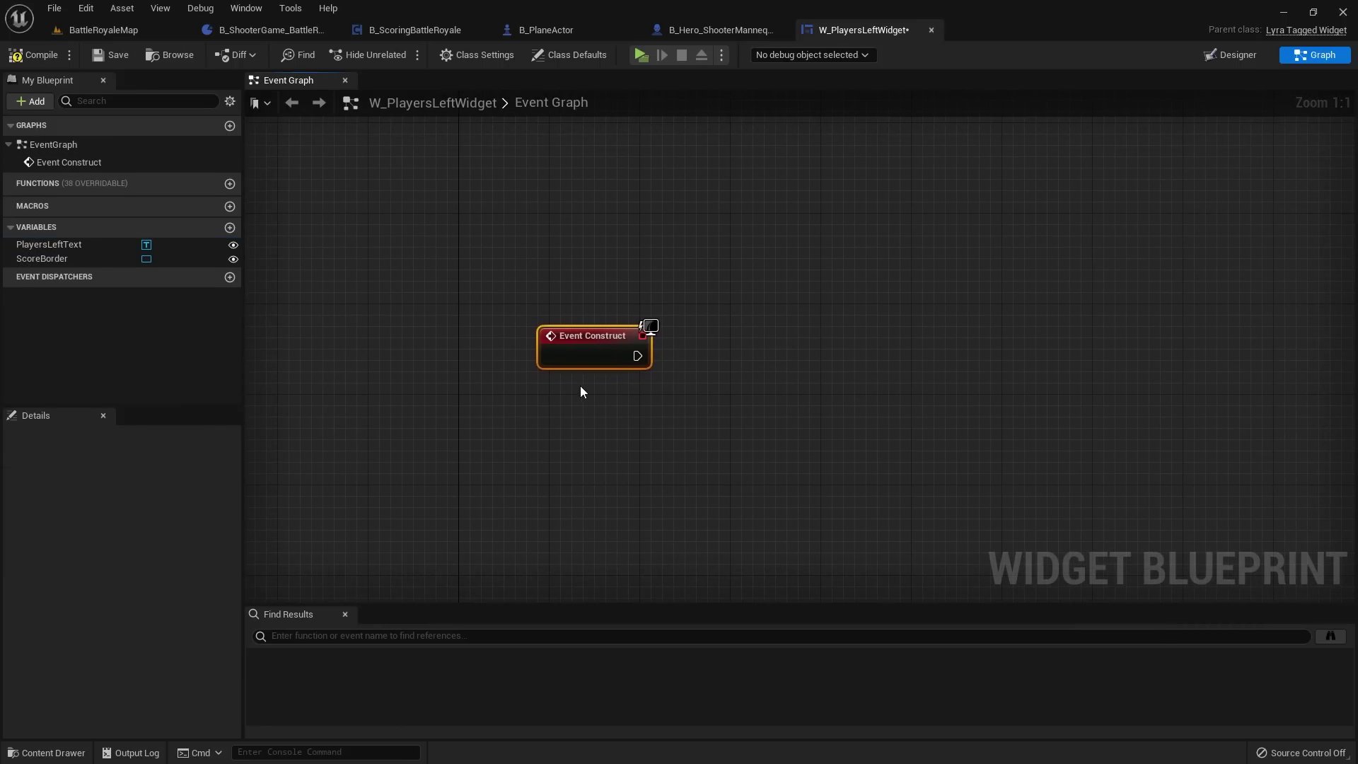
Step: Add a Get Game State node feeding a Get Component by Class node and place them below Event Construct
{"action": "right_click", "coordinate": [577, 389]}
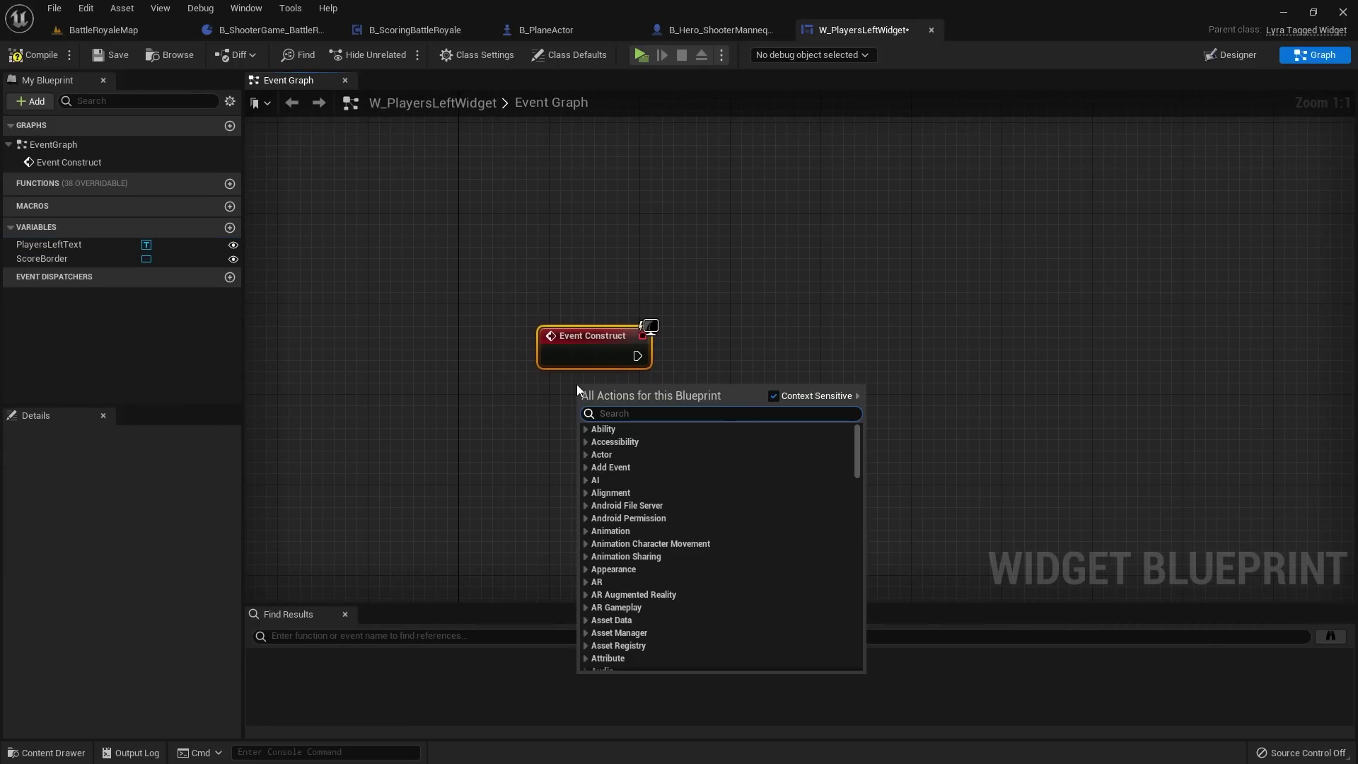
{"action": "type", "text": "get game state"}
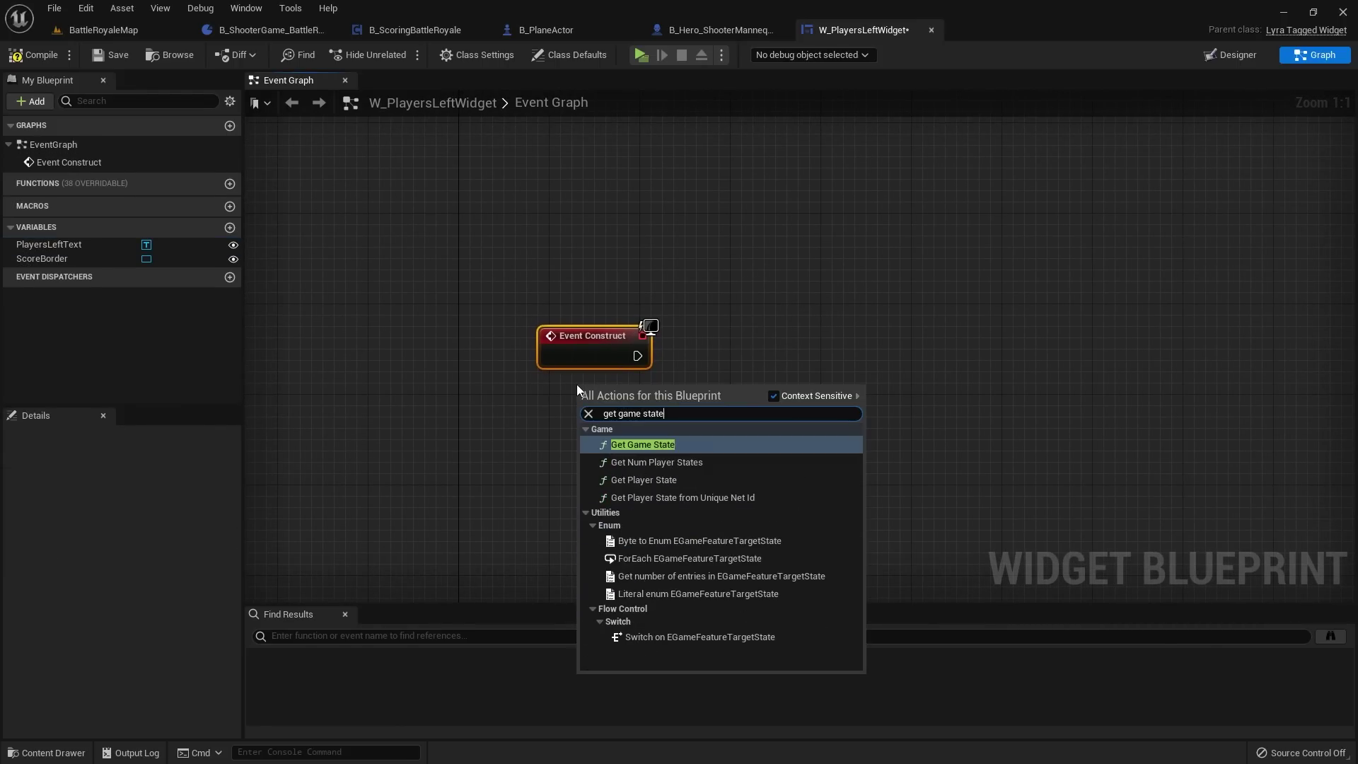
{"action": "key", "text": "Return"}
{"action": "left_click_drag", "start_coordinate": [661, 417], "coordinate": [570, 466]}
{"action": "type", "text": "get compo"}
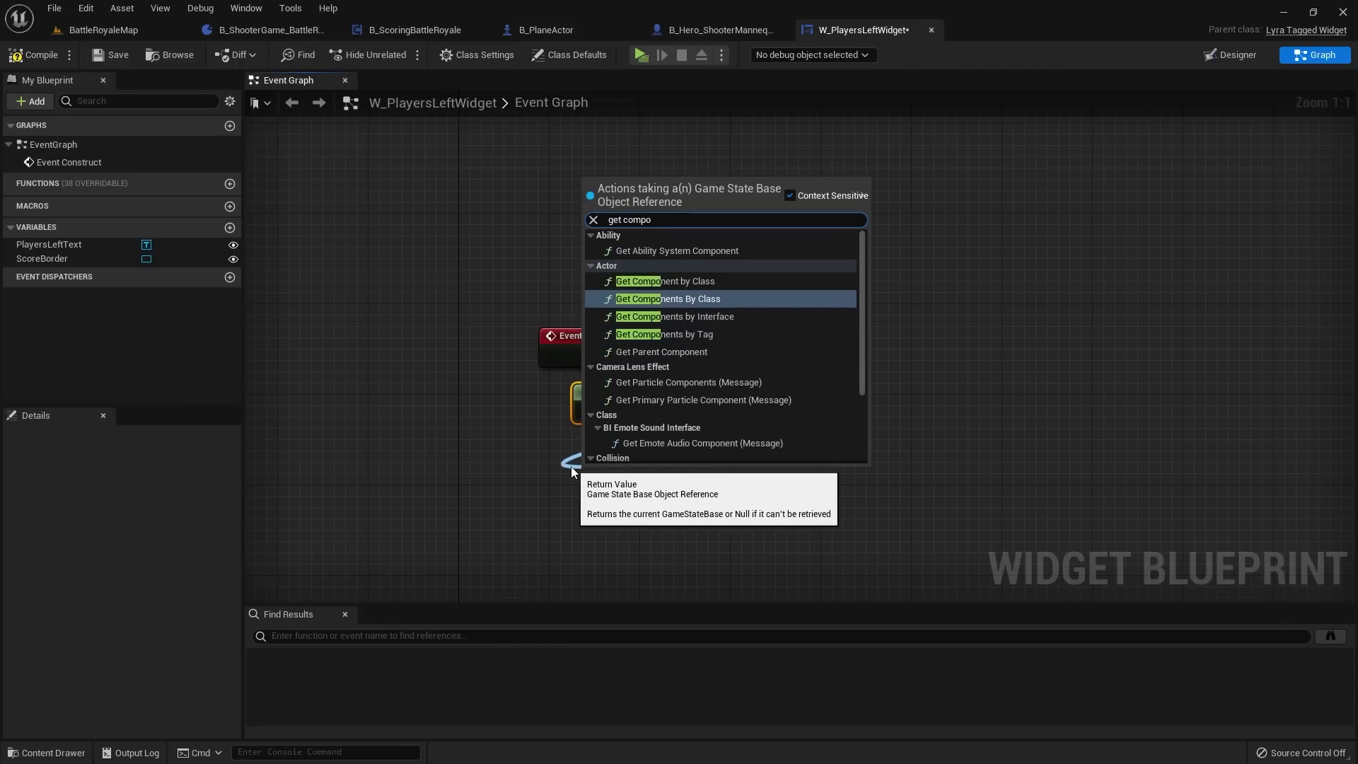
{"action": "key", "text": "Up"}
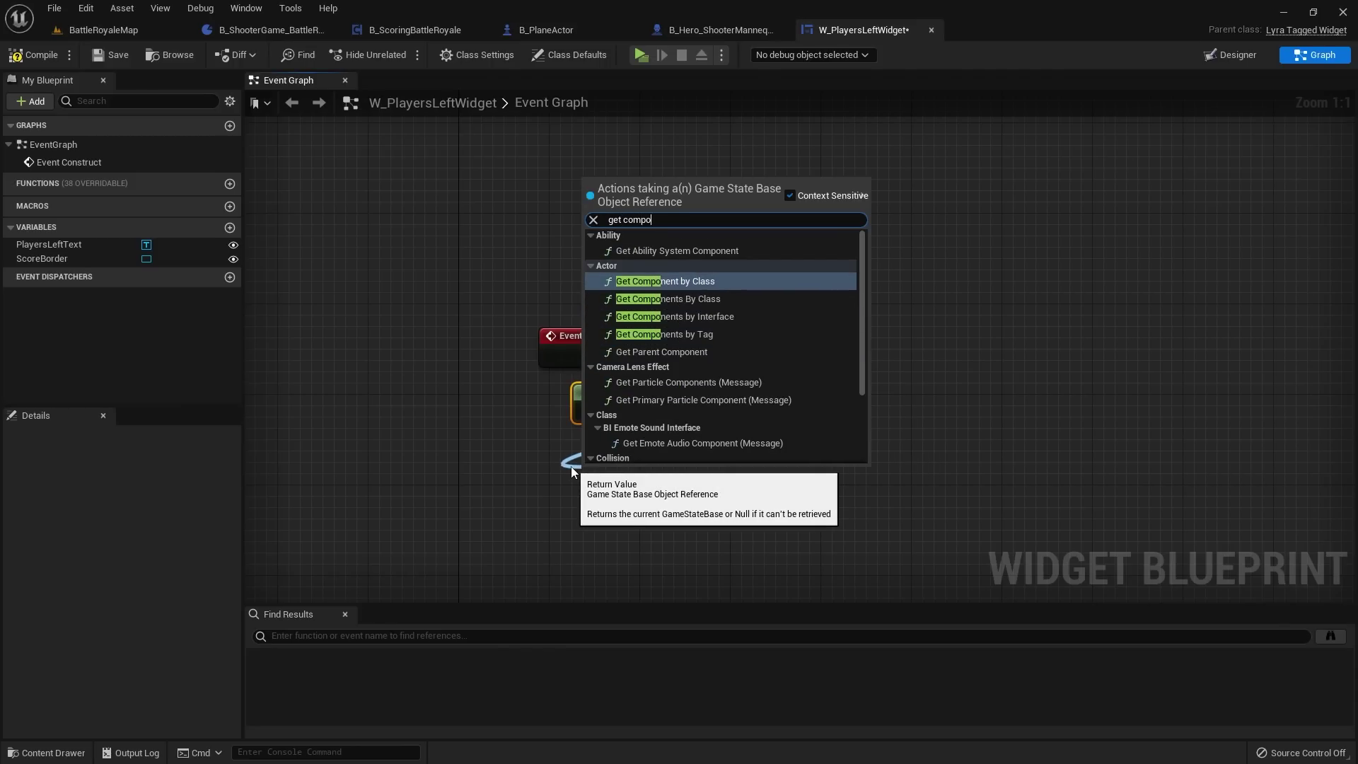
{"action": "key", "text": "Return"}
{"action": "left_click_drag", "start_coordinate": [634, 488], "coordinate": [616, 468]}
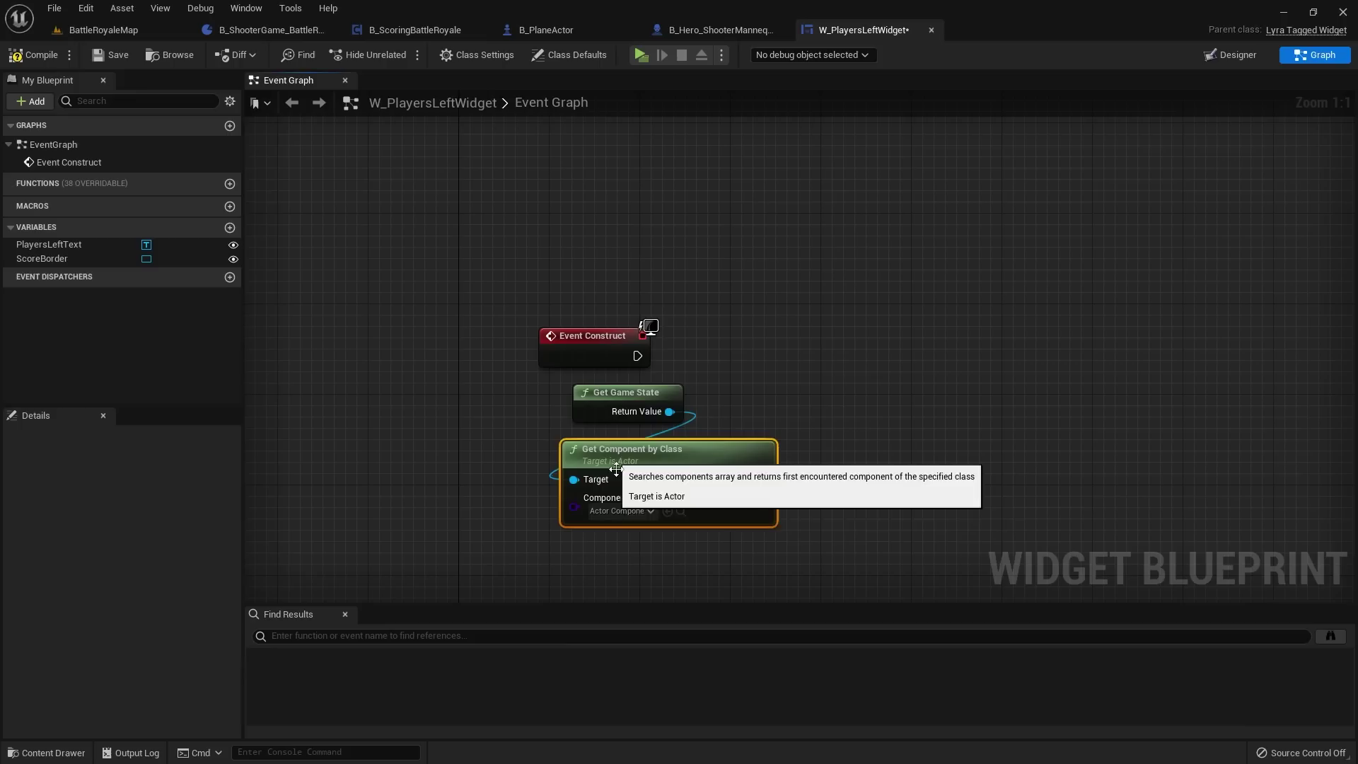
Step: Set the Get Component by Class node's Component Class to B_ScoringBattleRoyale
{"action": "left_click", "coordinate": [620, 512]}
{"action": "type", "text": "b"}
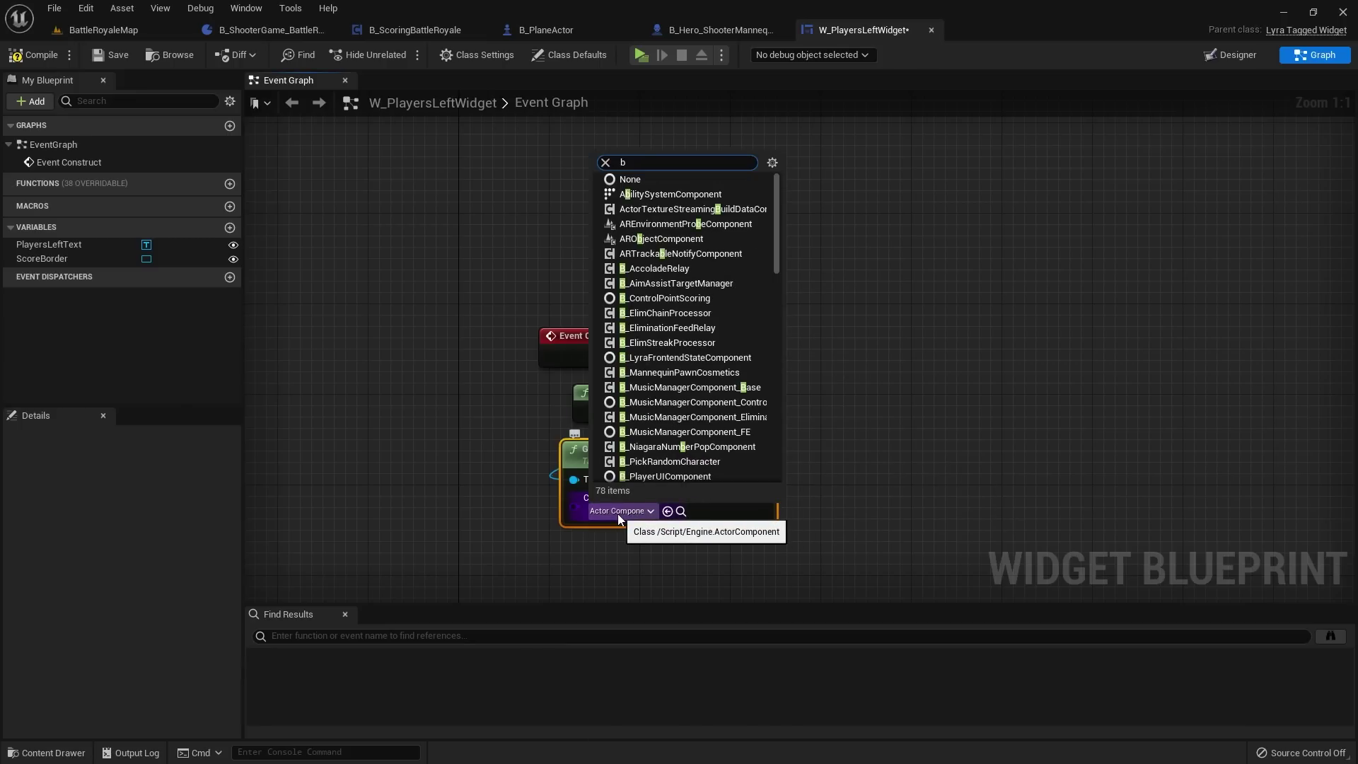
{"action": "type", "text": "_scoring"}
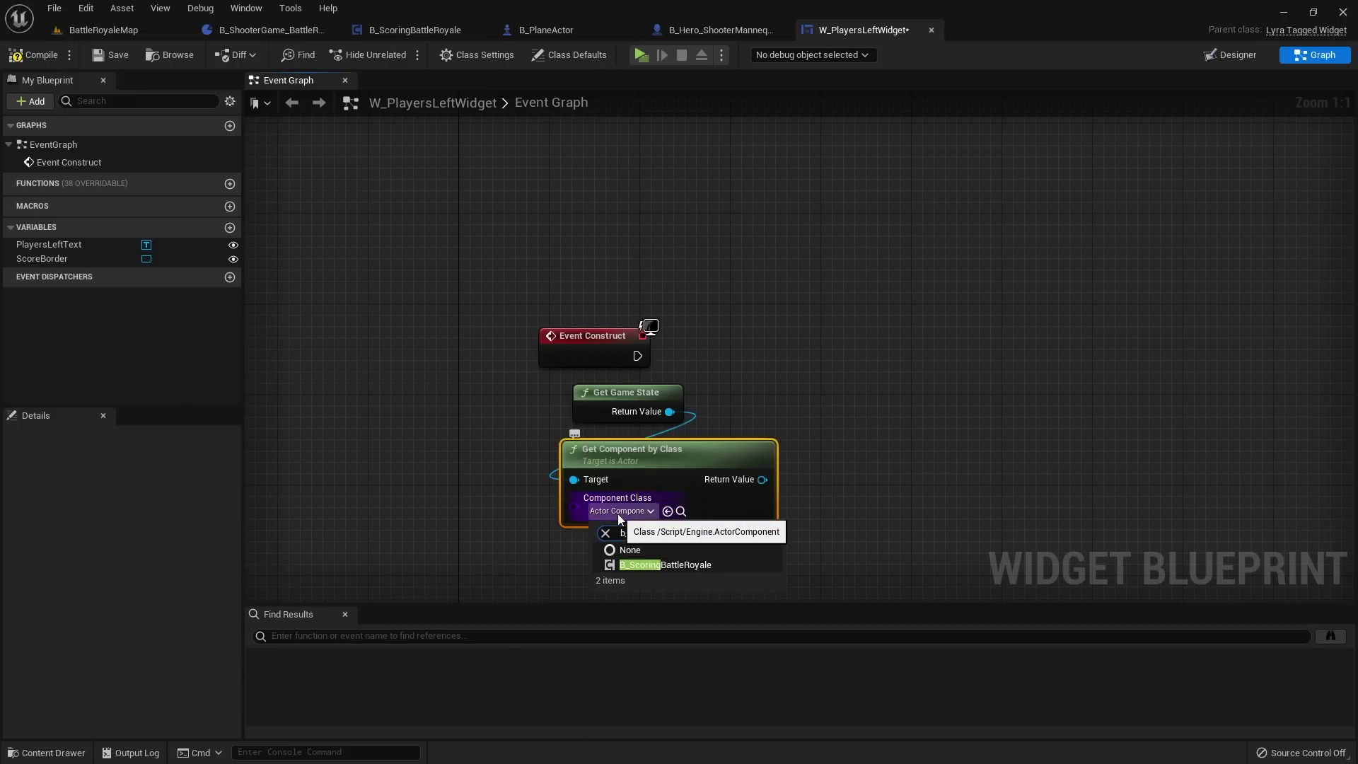
{"action": "left_click", "coordinate": [685, 565]}
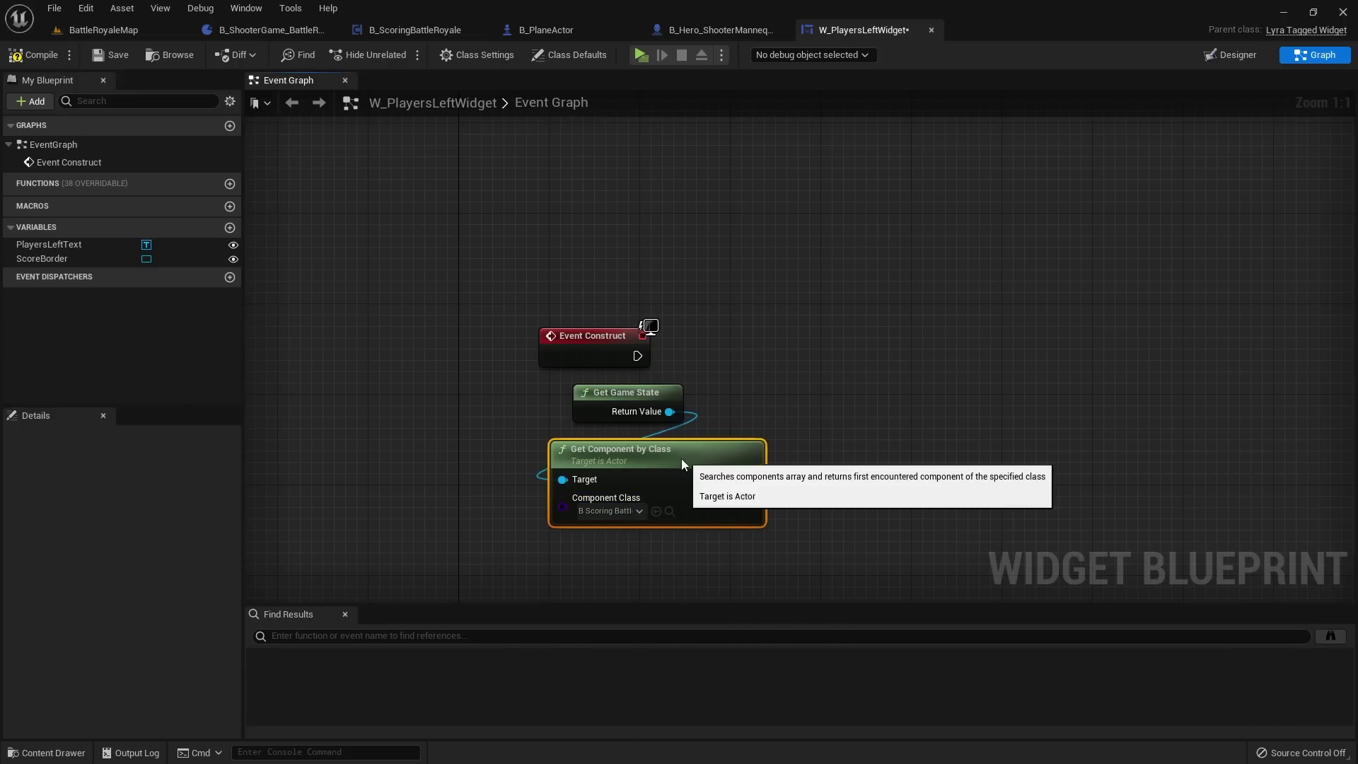
{"action": "left_click", "coordinate": [835, 500]}
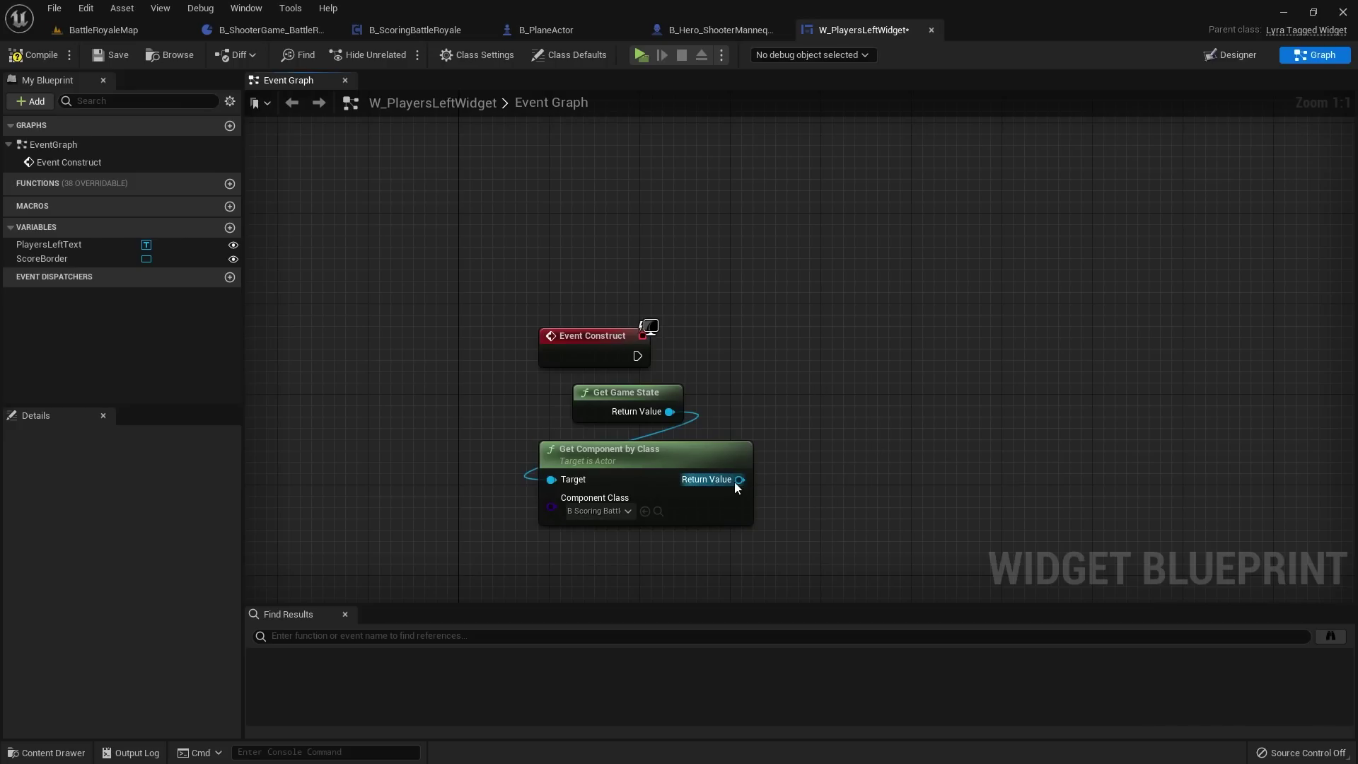
Step: Promote the Get Component by Class return value to a variable named ScoringReference and connect its Set node to Event Construct
{"action": "left_click_drag", "start_coordinate": [739, 480], "coordinate": [834, 364]}
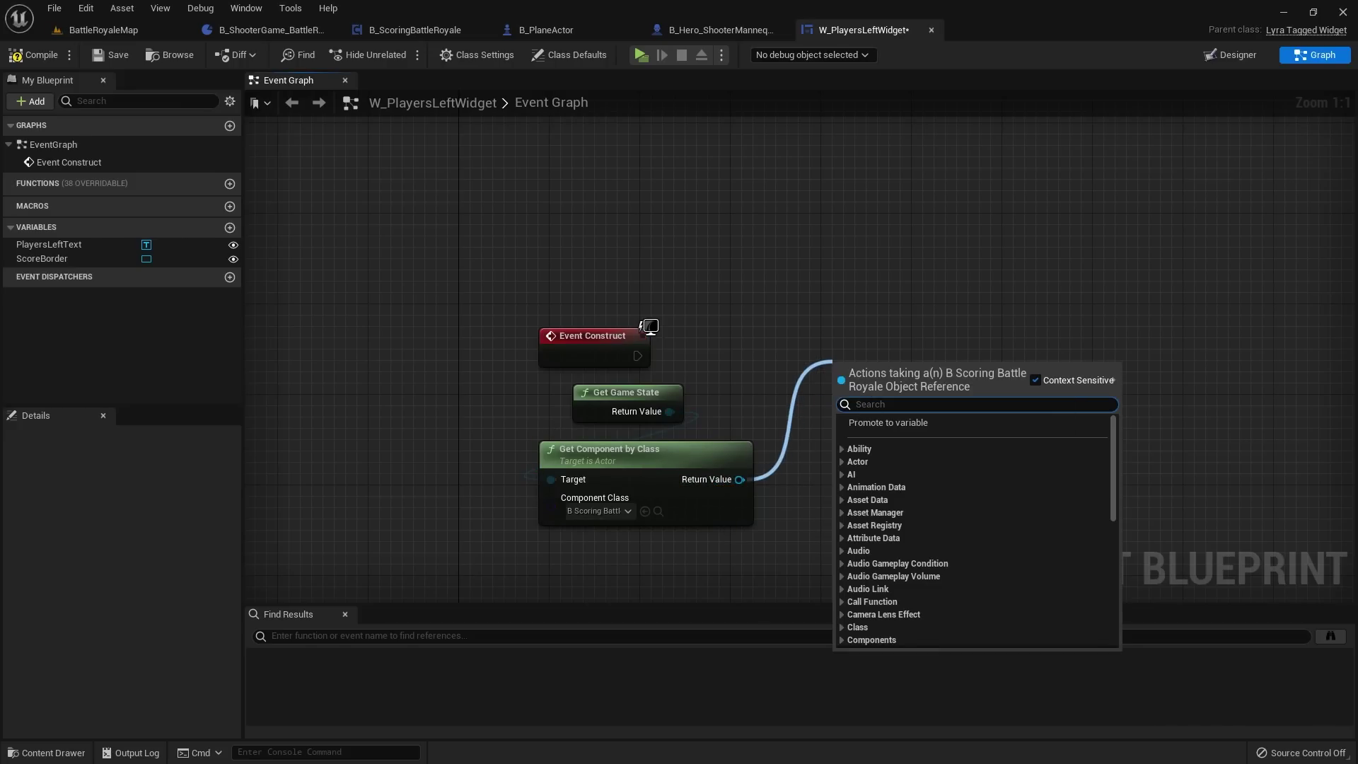
{"action": "left_click", "coordinate": [888, 422]}
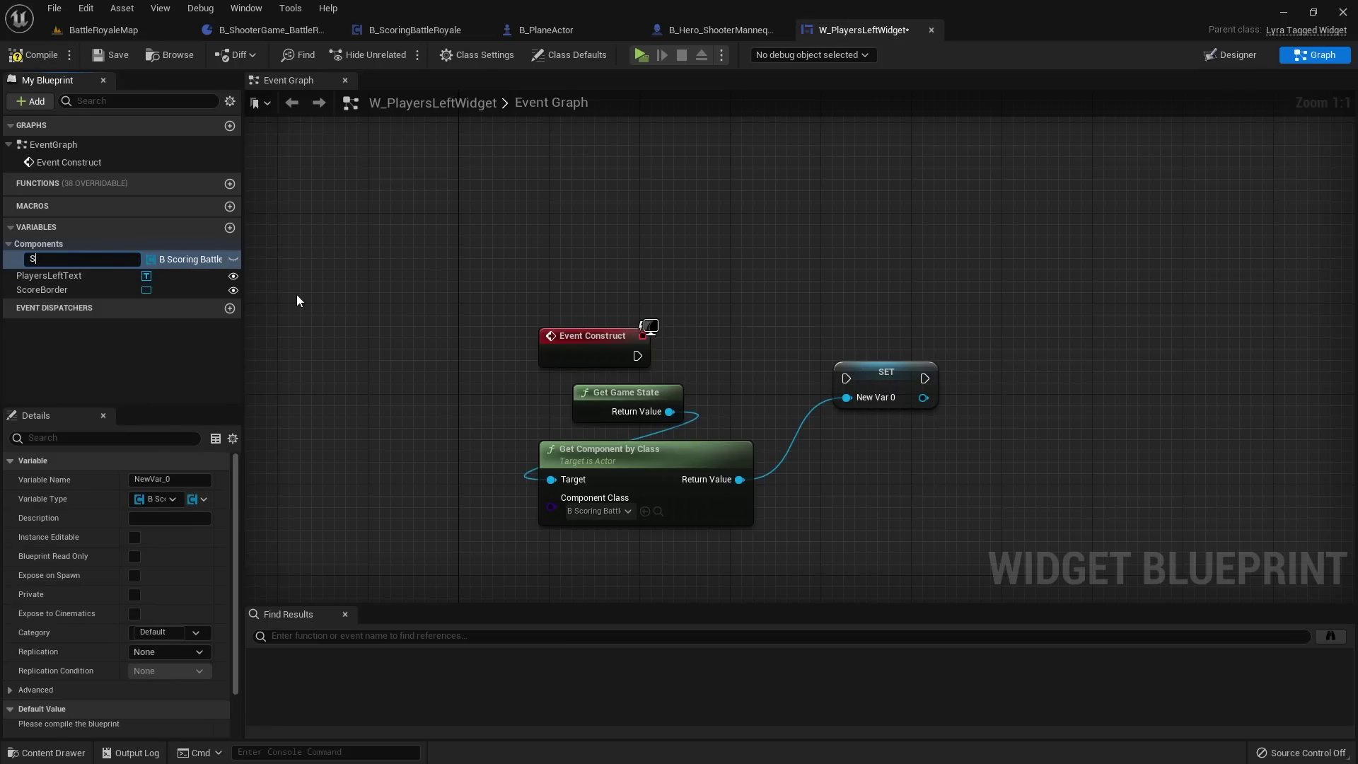
{"action": "type", "text": "ScoringReference"}
{"action": "key", "text": "Return"}
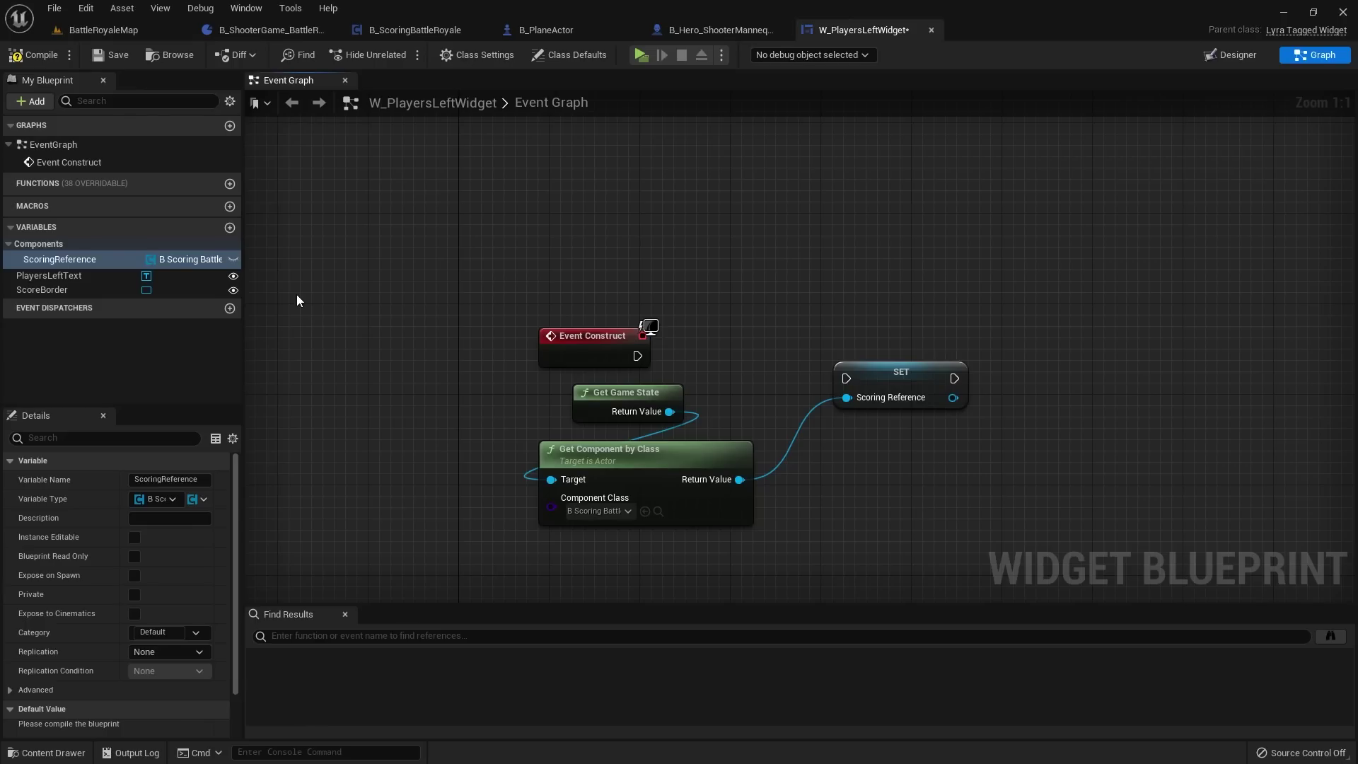
{"action": "left_click_drag", "start_coordinate": [634, 356], "coordinate": [859, 357]}
{"action": "left_click", "coordinate": [838, 309]}
{"action": "right_click_drag", "start_coordinate": [838, 308], "coordinate": [822, 217]}
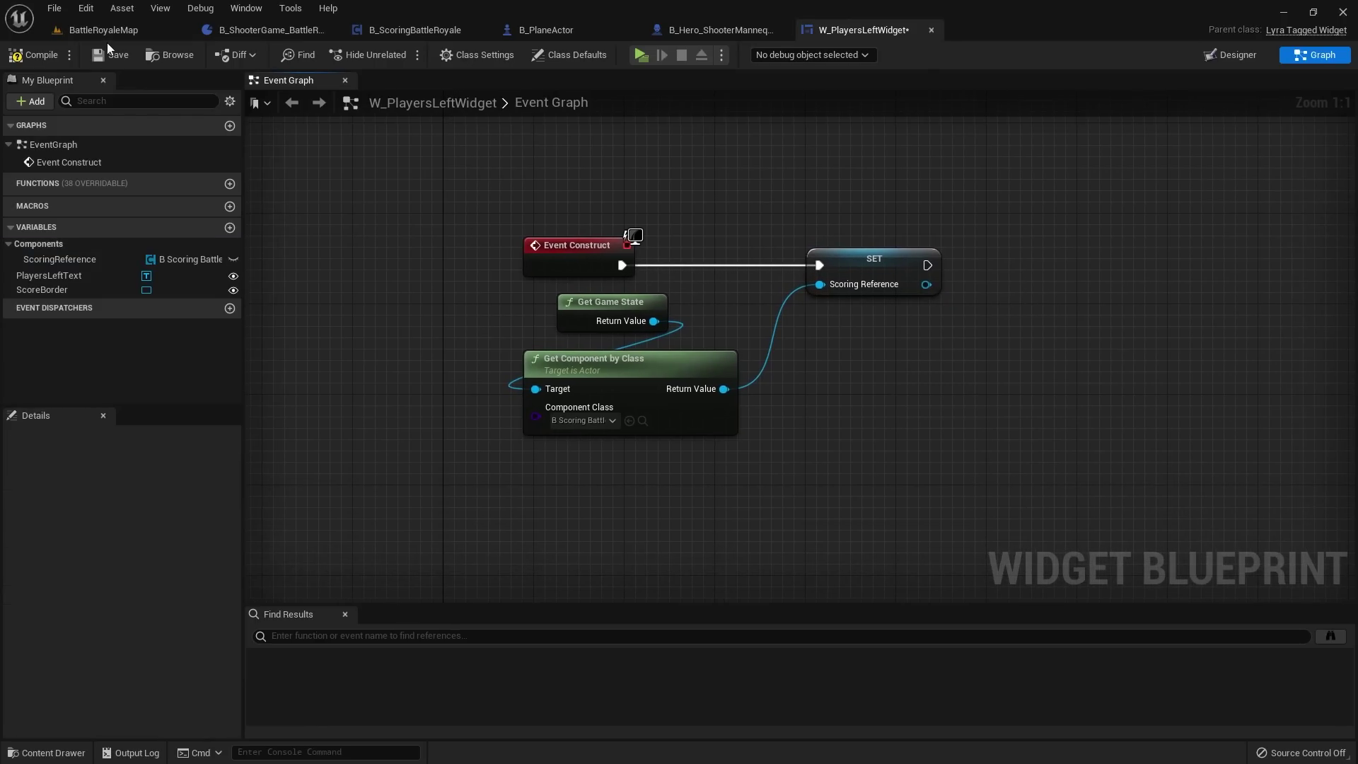
Step: Review the GetScore function and Event Graph of B_ScoringBattleRoyale, and return to W_PlayersLeftWidget
{"action": "left_click", "coordinate": [384, 30]}
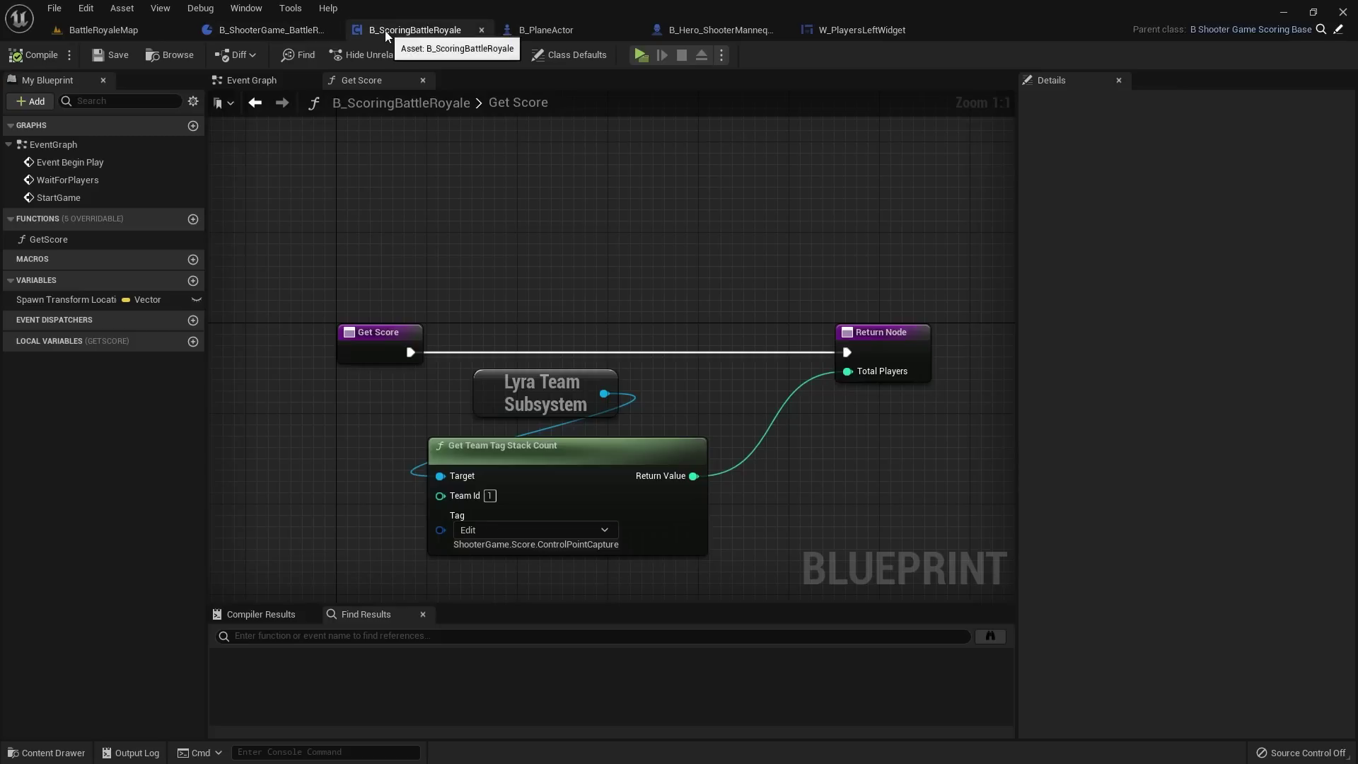
{"action": "scroll", "coordinate": [563, 183], "scroll_direction": "down", "scroll_amount": 4}
{"action": "left_click", "coordinate": [251, 80]}
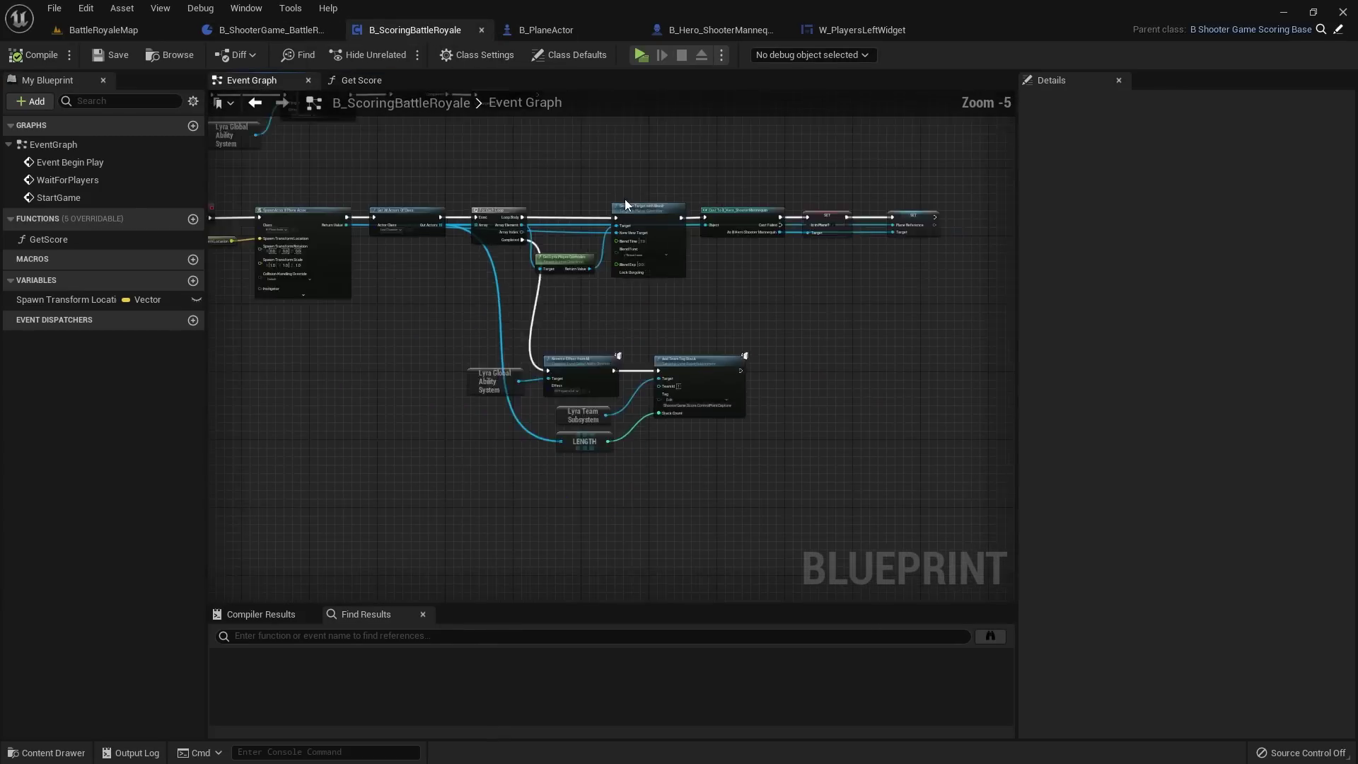
{"action": "scroll", "coordinate": [625, 198], "scroll_direction": "down", "scroll_amount": 3}
{"action": "right_click_drag", "start_coordinate": [606, 202], "coordinate": [651, 231]}
{"action": "left_click", "coordinate": [861, 30]}
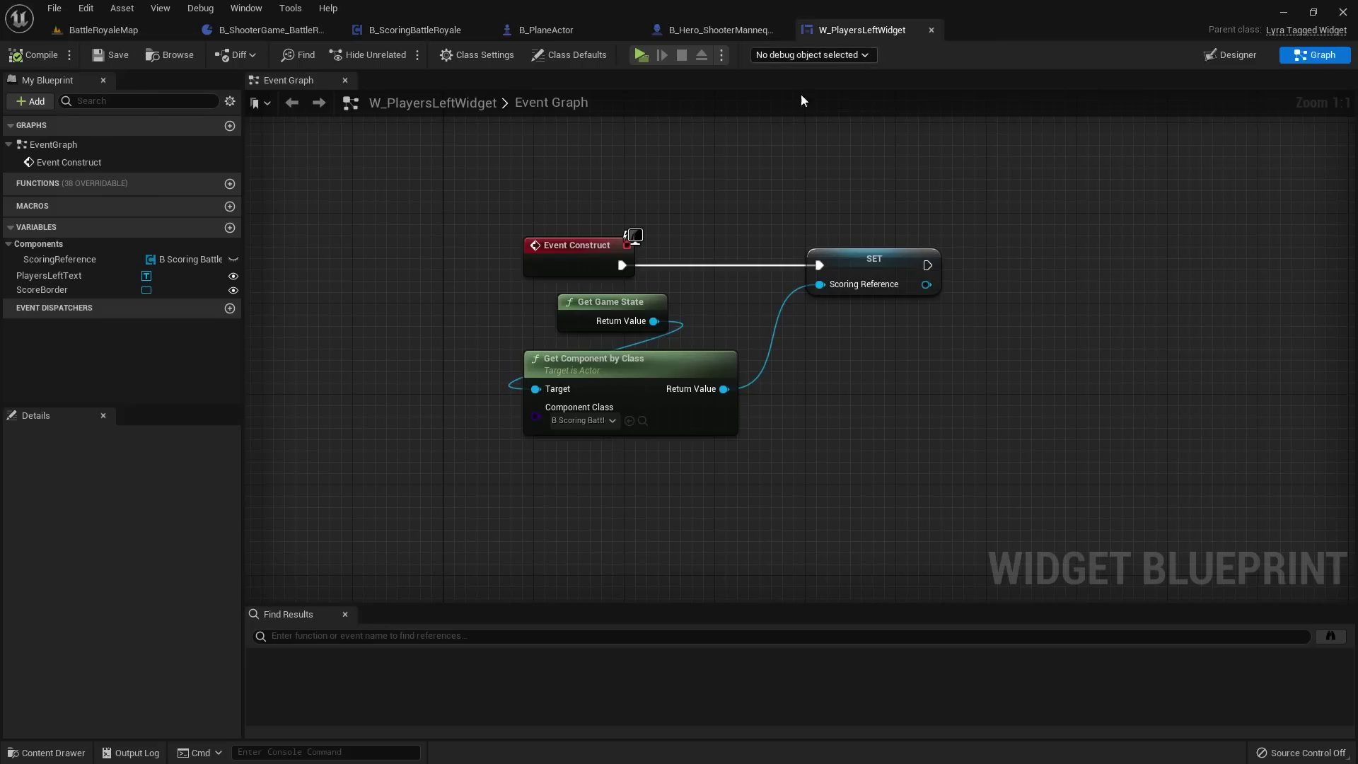
Step: Add a custom event named SetTheScore below the Get Component by Class node in the Event Graph
{"action": "right_click_drag", "start_coordinate": [713, 327], "coordinate": [711, 300]}
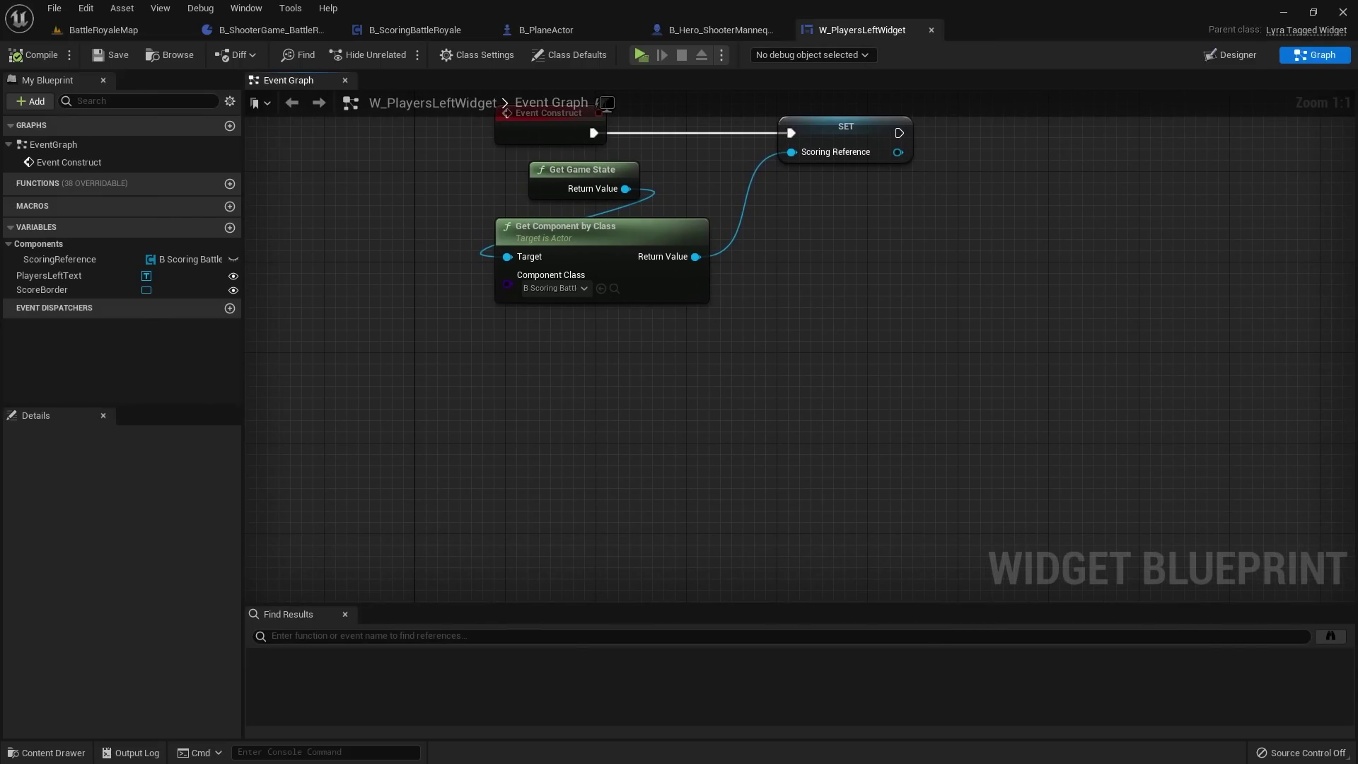
{"action": "right_click_drag", "start_coordinate": [730, 355], "coordinate": [701, 287]}
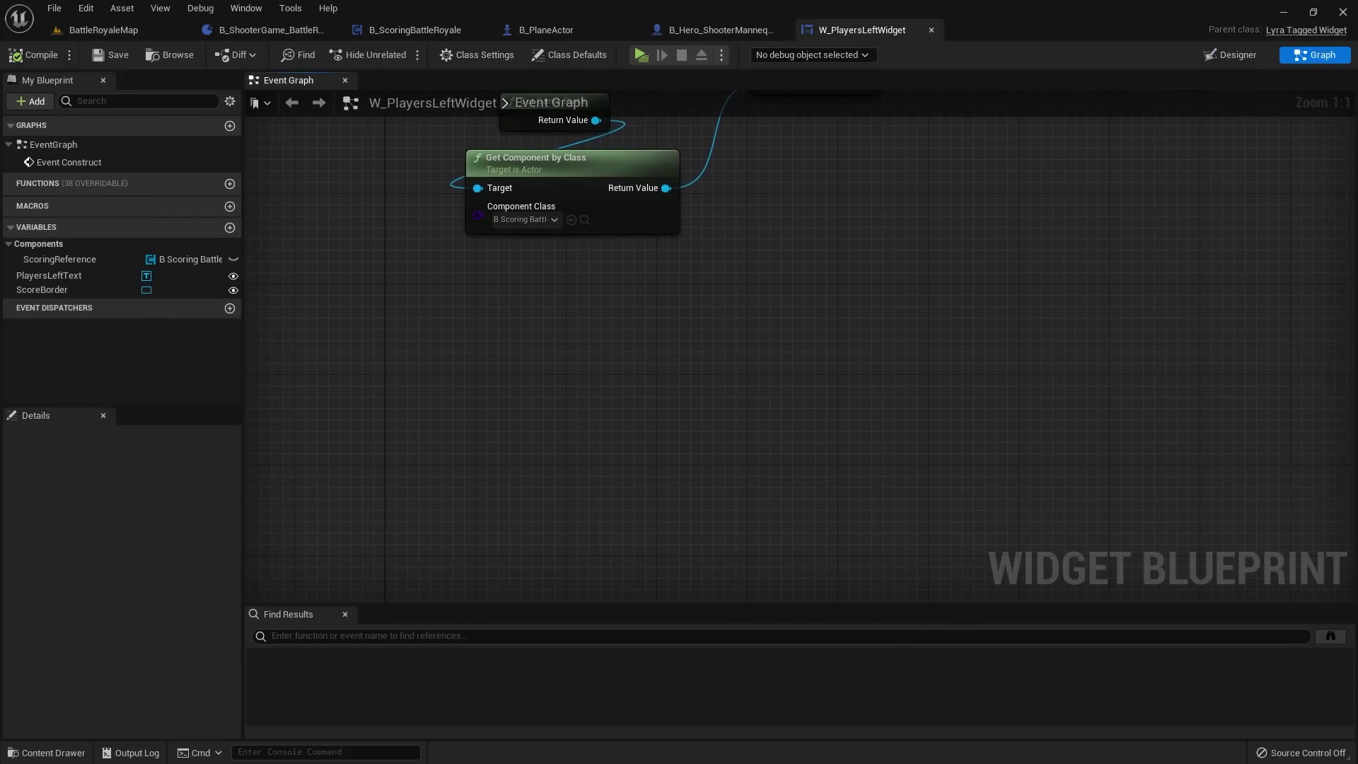
{"action": "right_click", "coordinate": [486, 442]}
{"action": "type", "text": "add custom"}
{"action": "key", "text": "Return"}
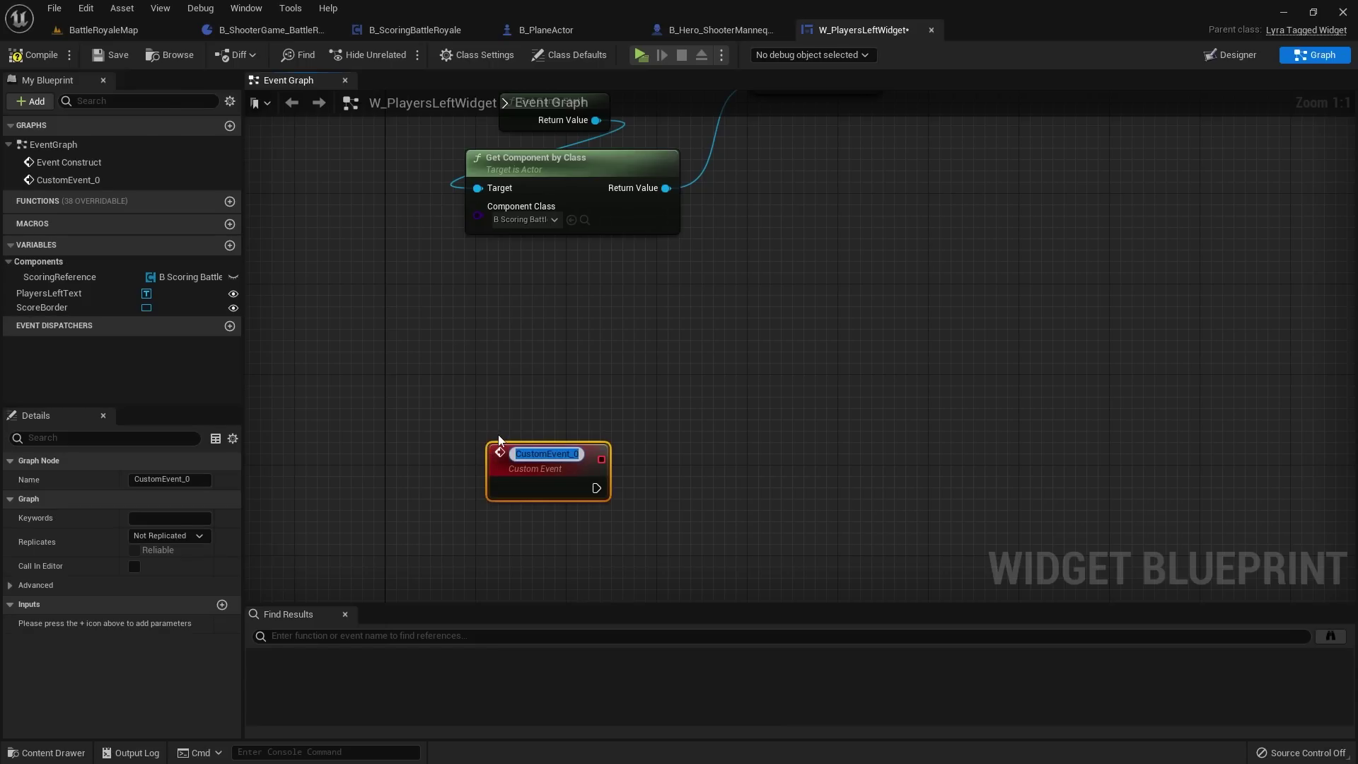
{"action": "type", "text": "UpdateT"}
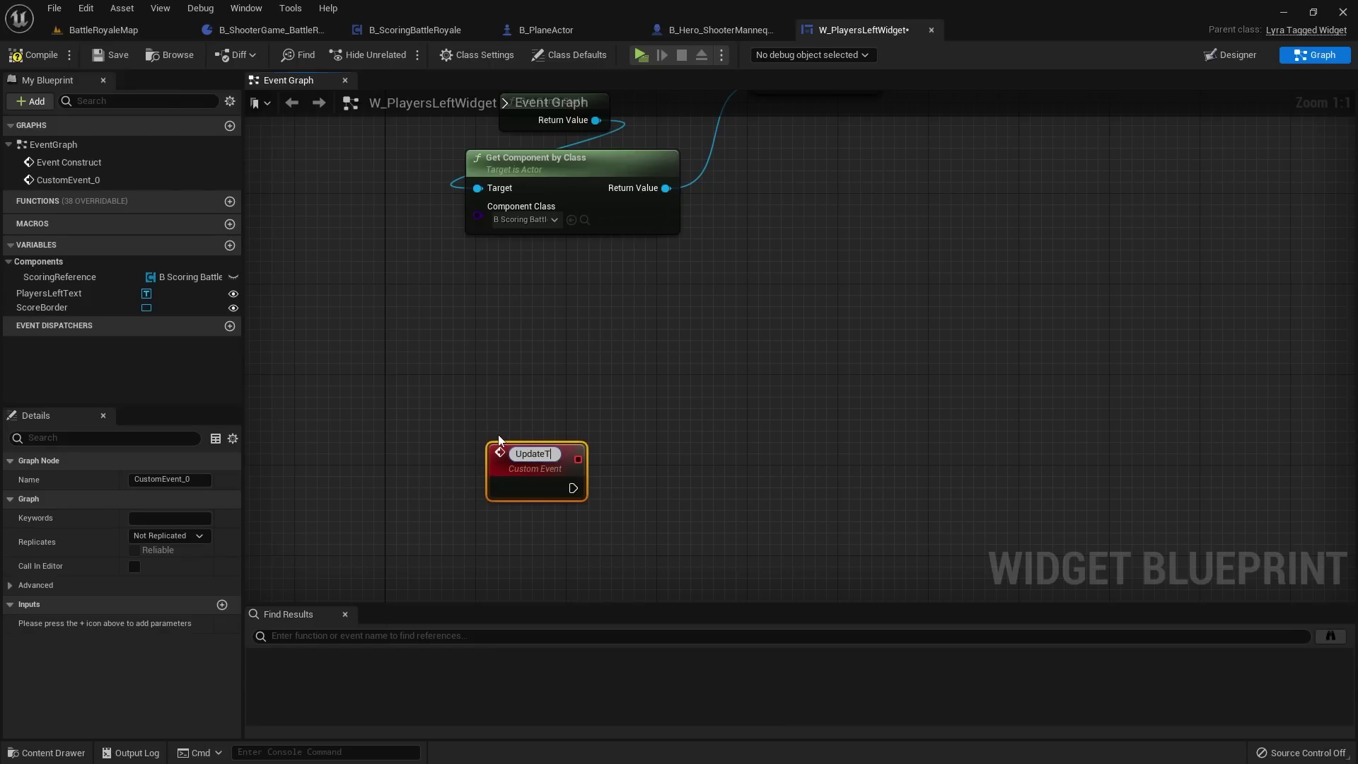
{"action": "type", "text": "he"}
{"action": "key", "text": "ctrl+a"}
{"action": "type", "text": "SetTheScore"}
{"action": "key", "text": "Return"}
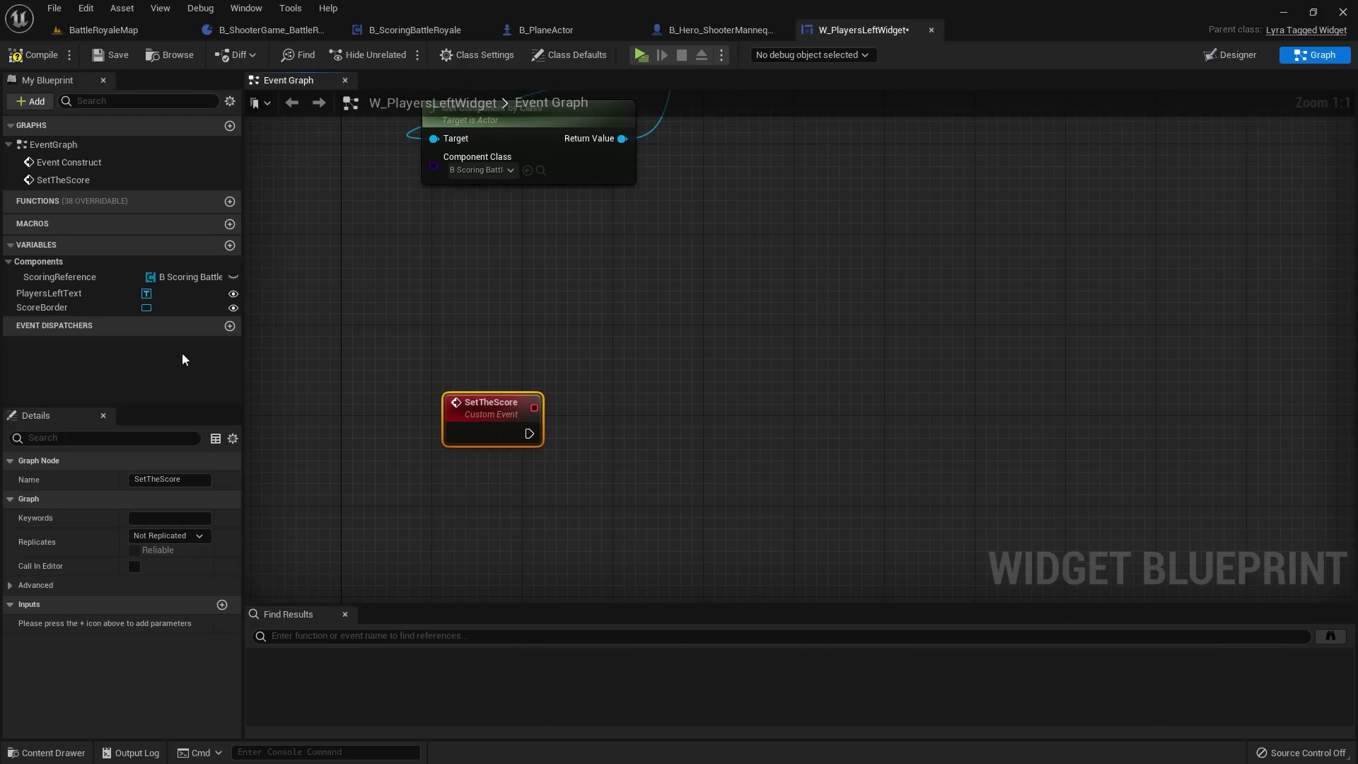
Step: Add a ScoringReference getter, convert it to a validated get, and connect it to the SetTheScore event
{"action": "left_click_drag", "start_coordinate": [57, 276], "coordinate": [450, 471]}
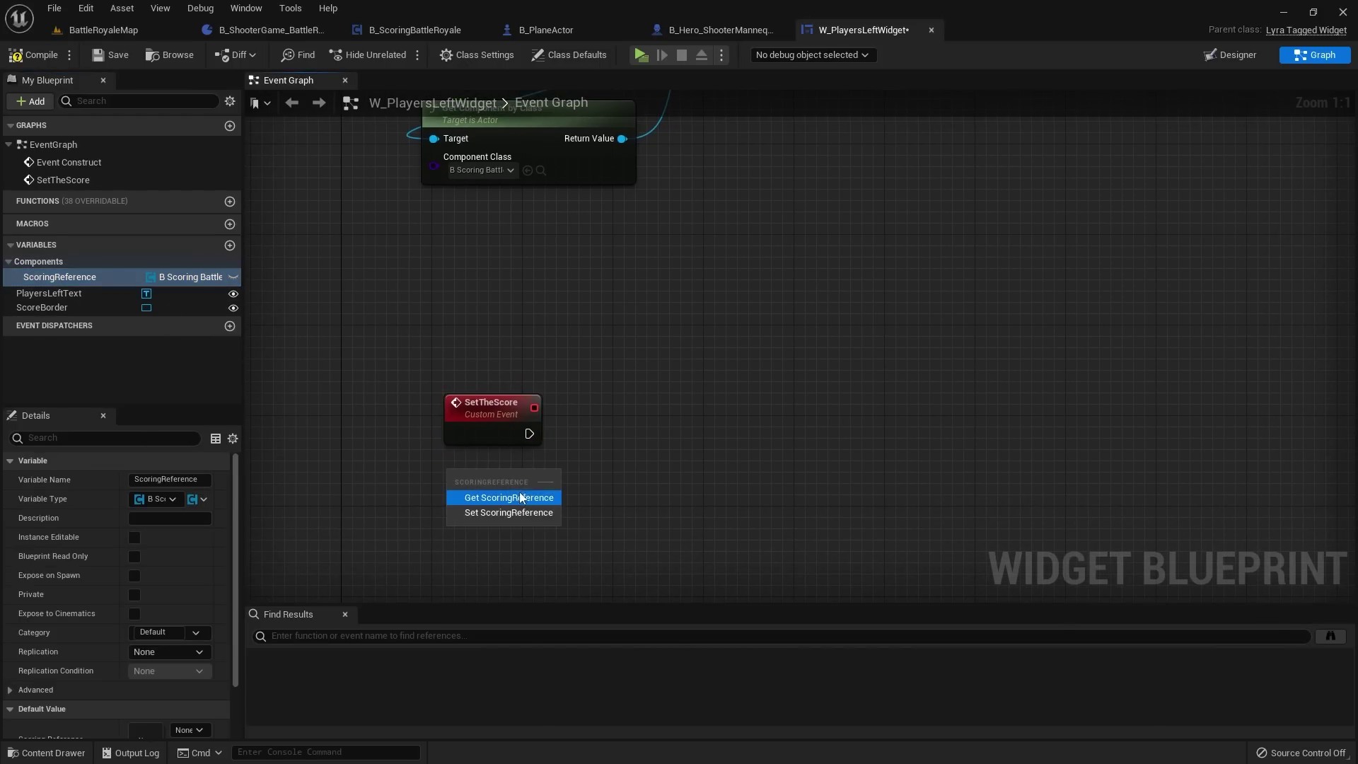
{"action": "left_click", "coordinate": [520, 497]}
{"action": "right_click", "coordinate": [532, 485]}
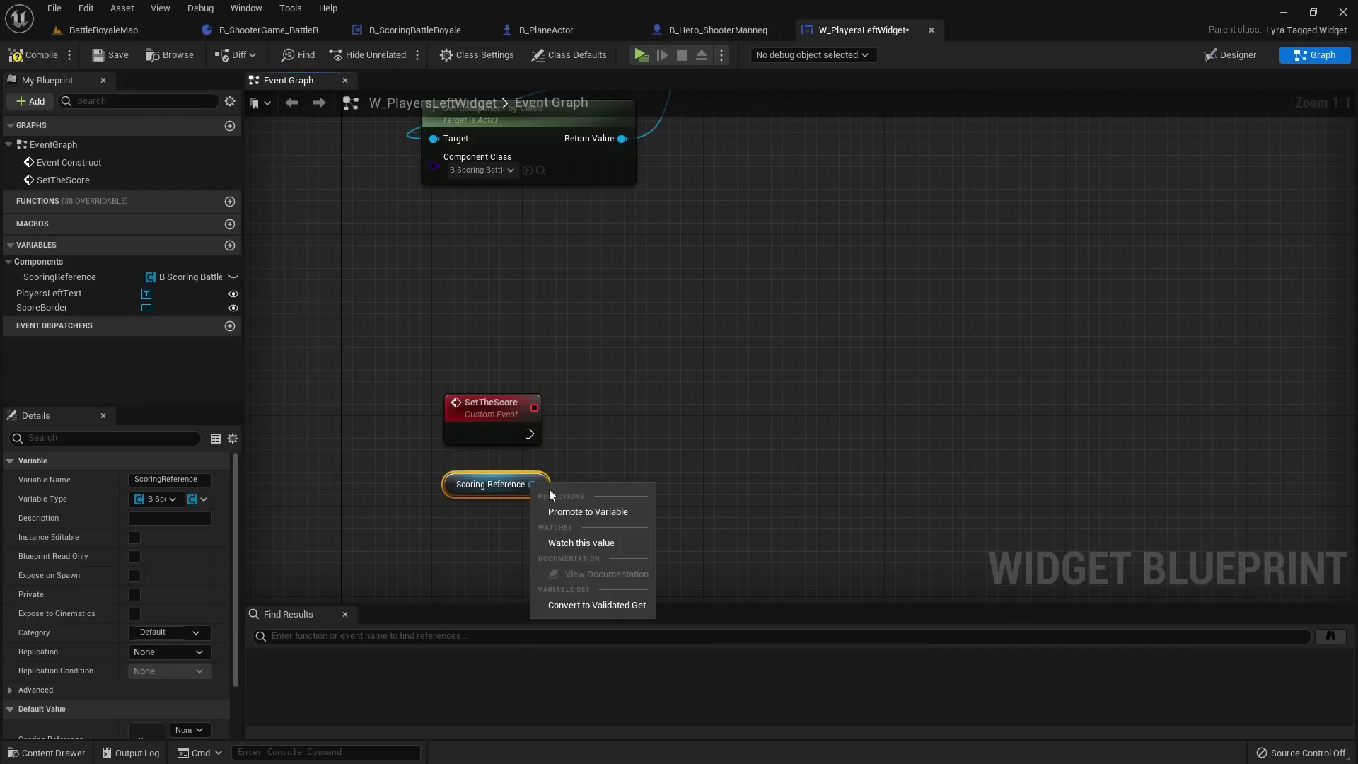
{"action": "left_click", "coordinate": [596, 604]}
{"action": "left_click_drag", "start_coordinate": [503, 491], "coordinate": [625, 424]}
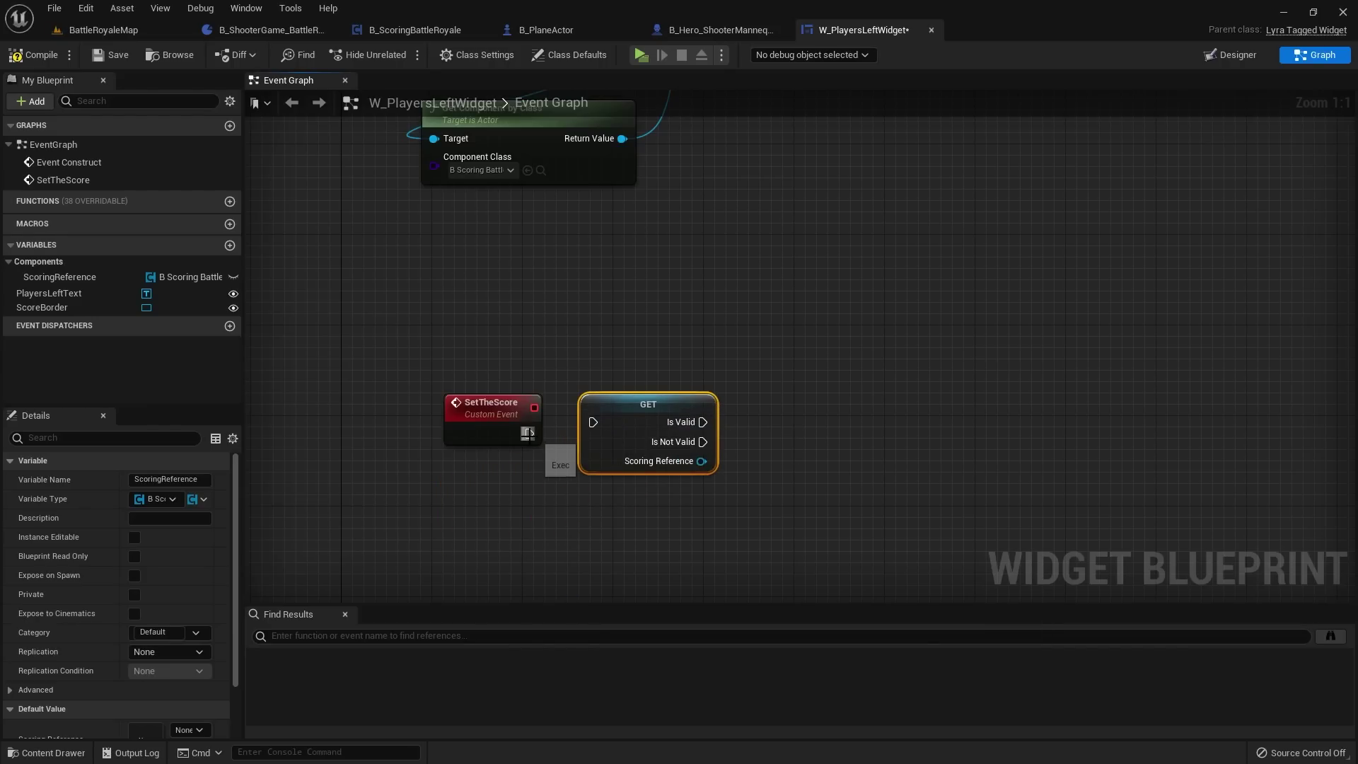
{"action": "left_click_drag", "start_coordinate": [528, 433], "coordinate": [594, 422]}
{"action": "right_click_drag", "start_coordinate": [674, 470], "coordinate": [552, 429]}
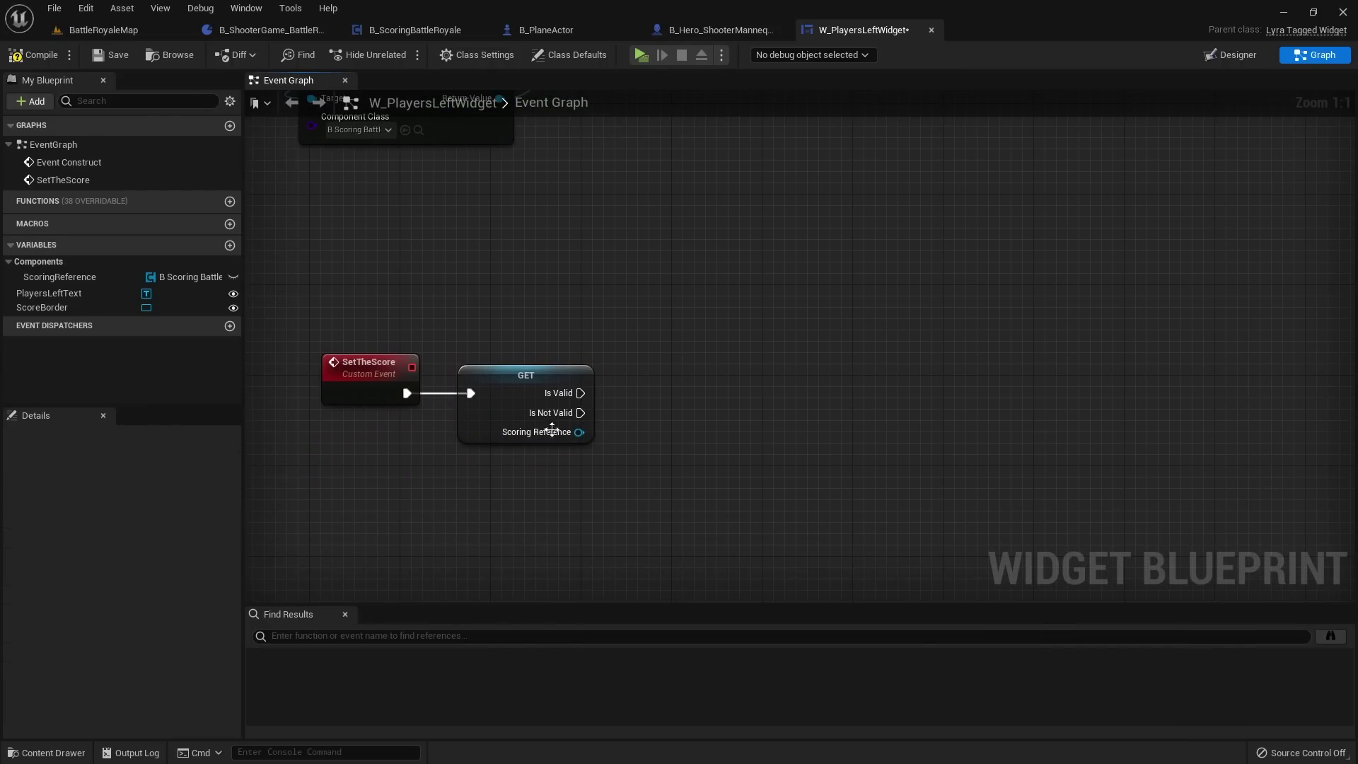
{"action": "right_click_drag", "start_coordinate": [645, 359], "coordinate": [653, 470]}
{"action": "right_click_drag", "start_coordinate": [589, 510], "coordinate": [619, 482]}
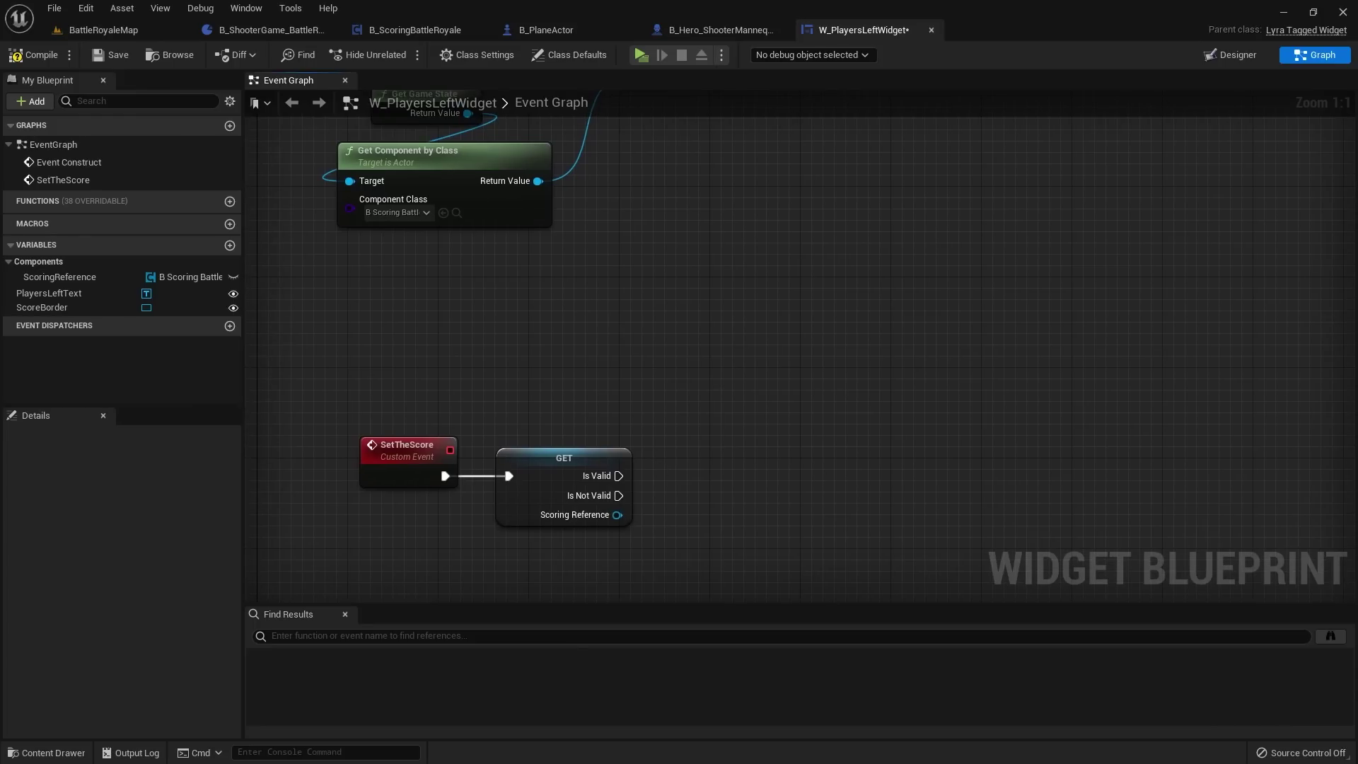
{"action": "right_click_drag", "start_coordinate": [690, 454], "coordinate": [662, 374]}
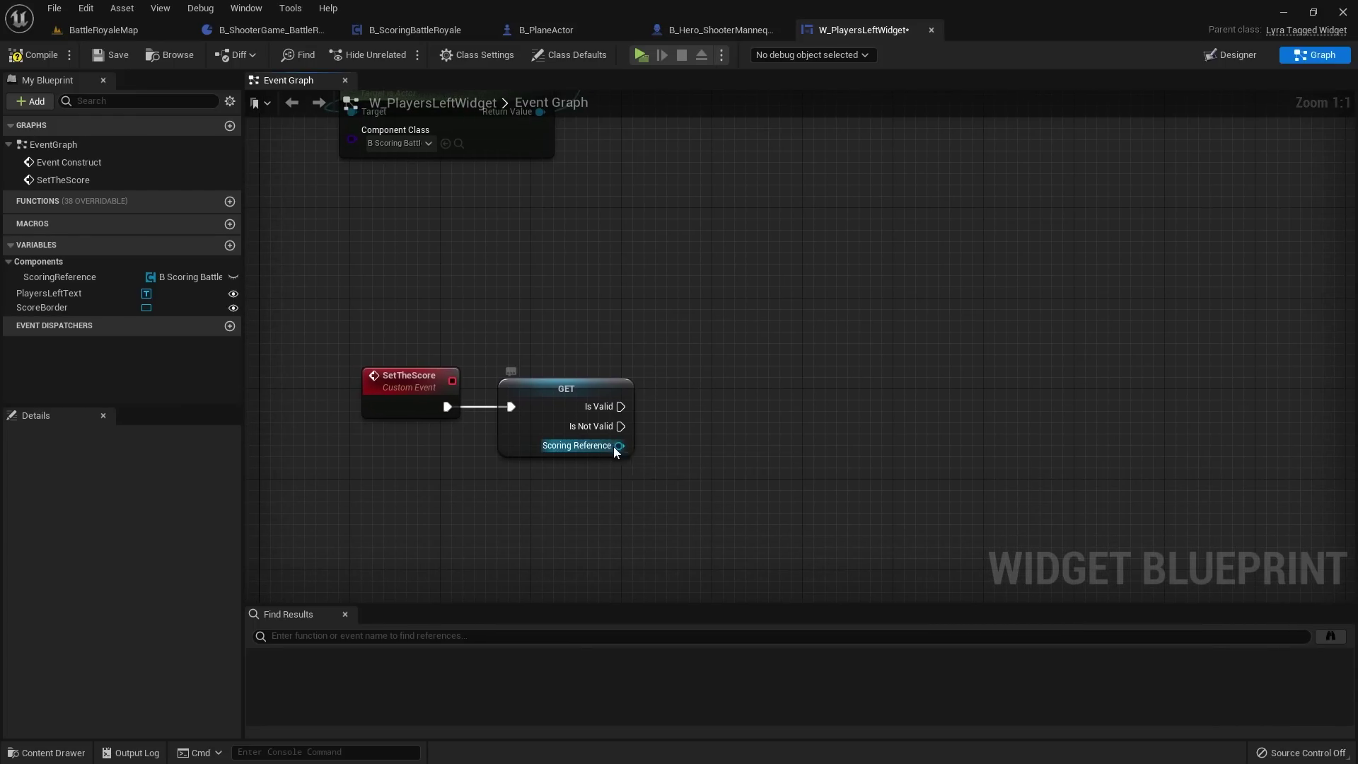
Step: Add a Get Score call from the validated Scoring Reference and align it beside the Get node
{"action": "left_click_drag", "start_coordinate": [617, 446], "coordinate": [715, 386]}
{"action": "type", "text": "get score"}
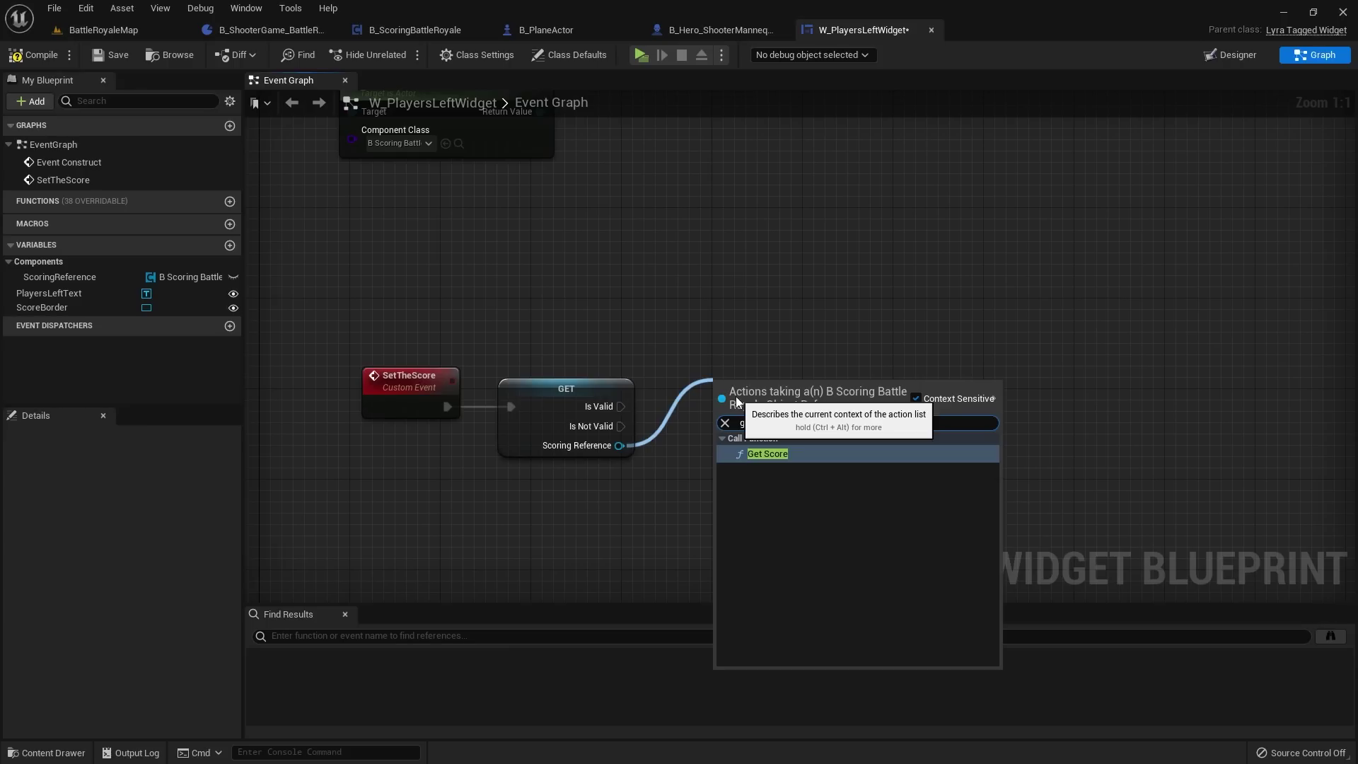
{"action": "key", "text": "Return"}
{"action": "left_click_drag", "start_coordinate": [779, 401], "coordinate": [758, 389]}
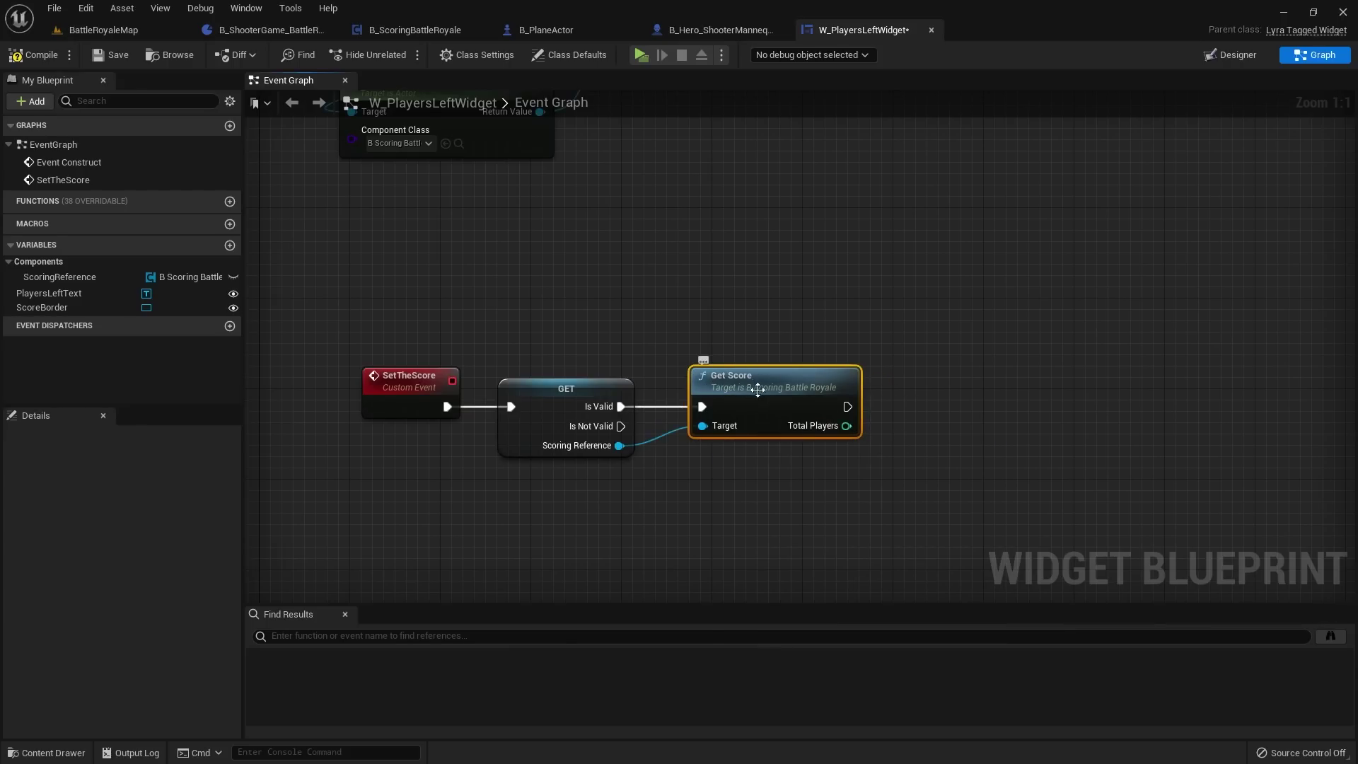
{"action": "left_click", "coordinate": [392, 32]}
{"action": "left_click", "coordinate": [852, 31]}
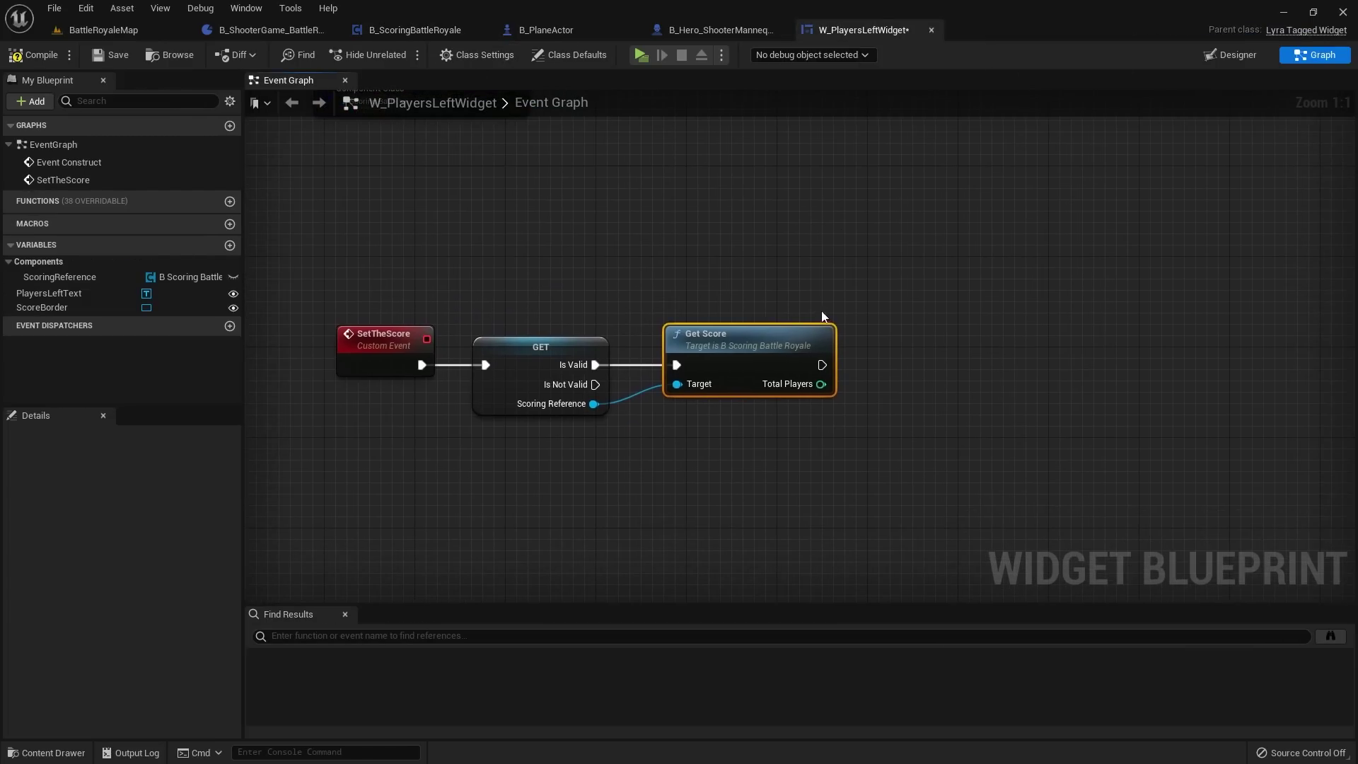
Step: Add a PlayersLeftText getter feeding a SetText (Text) node and connect its execution to Get Score
{"action": "right_click_drag", "start_coordinate": [814, 393], "coordinate": [738, 393]}
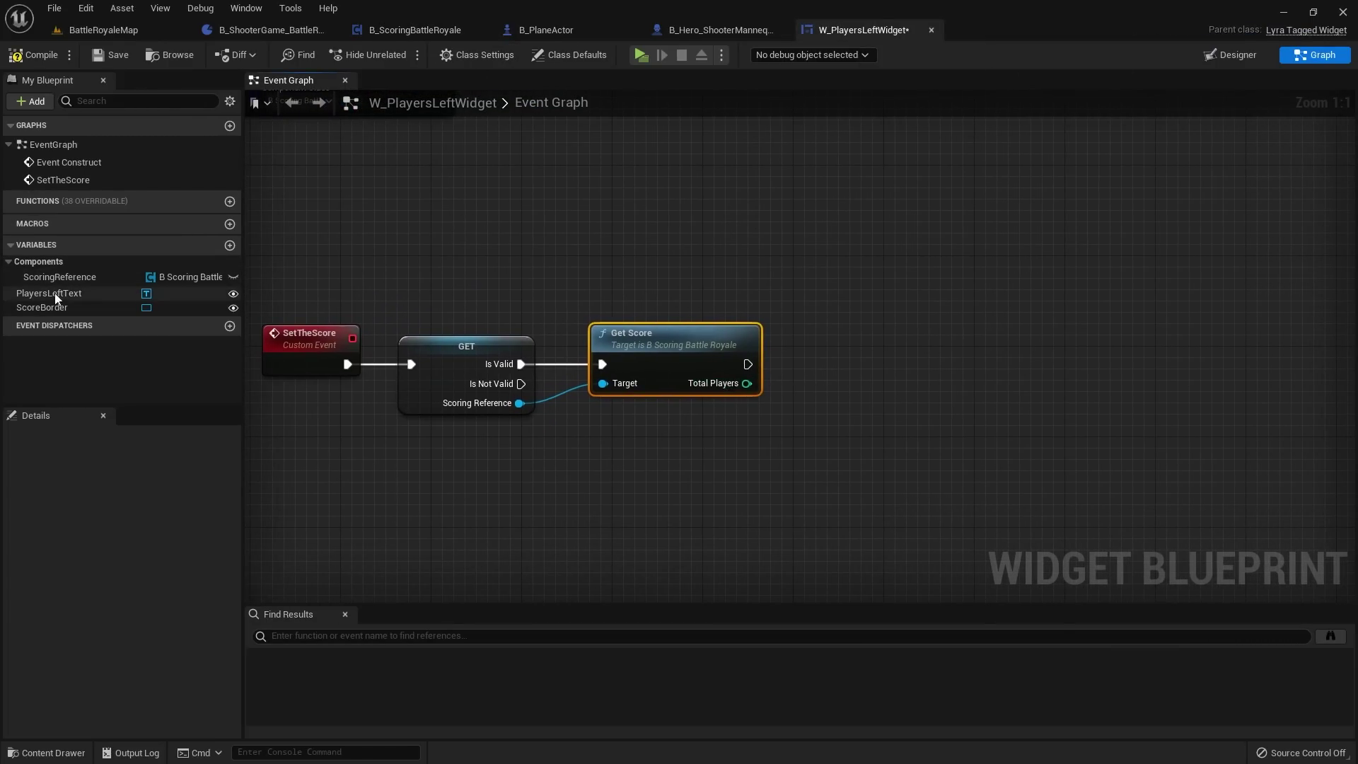
{"action": "left_click_drag", "start_coordinate": [47, 296], "coordinate": [968, 376]}
{"action": "left_click", "coordinate": [874, 455]}
{"action": "type", "text": "set text"}
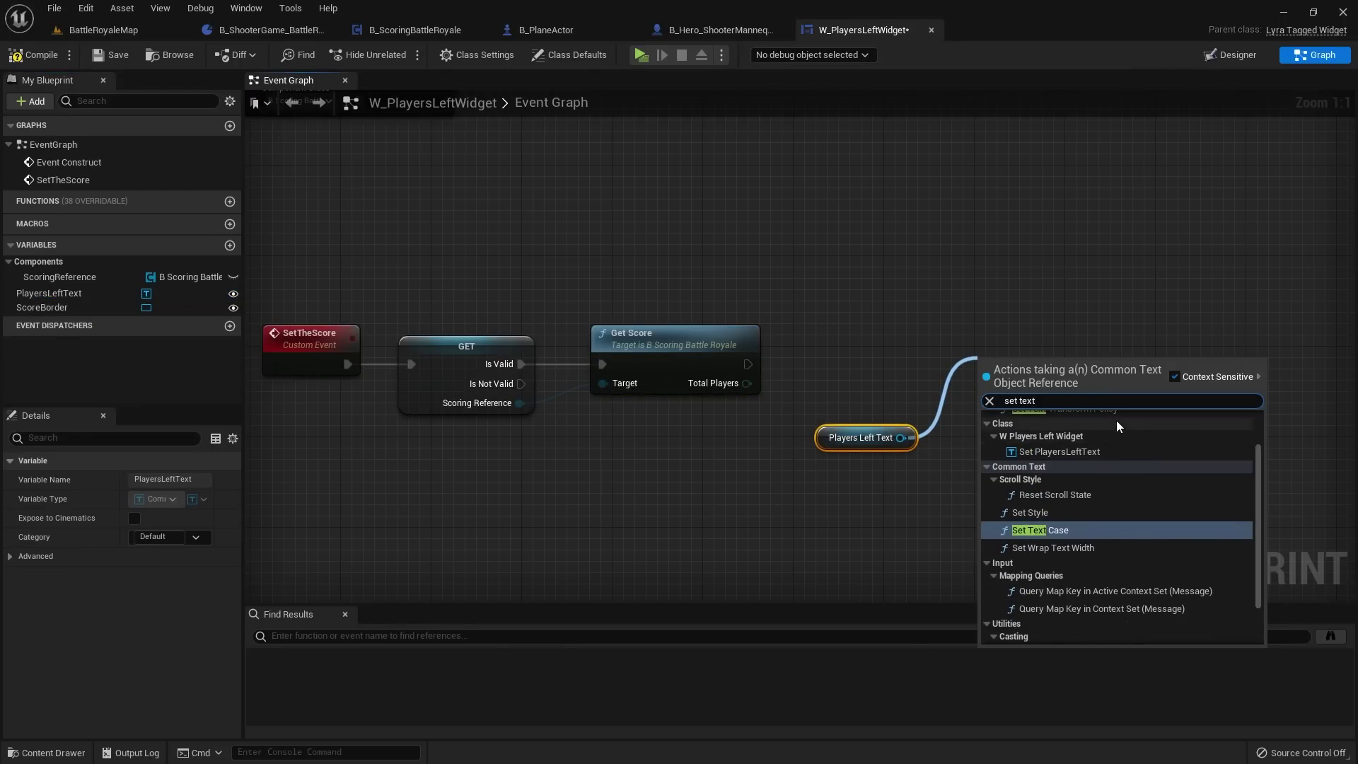
{"action": "scroll", "coordinate": [1111, 438], "scroll_direction": "down", "scroll_amount": 2}
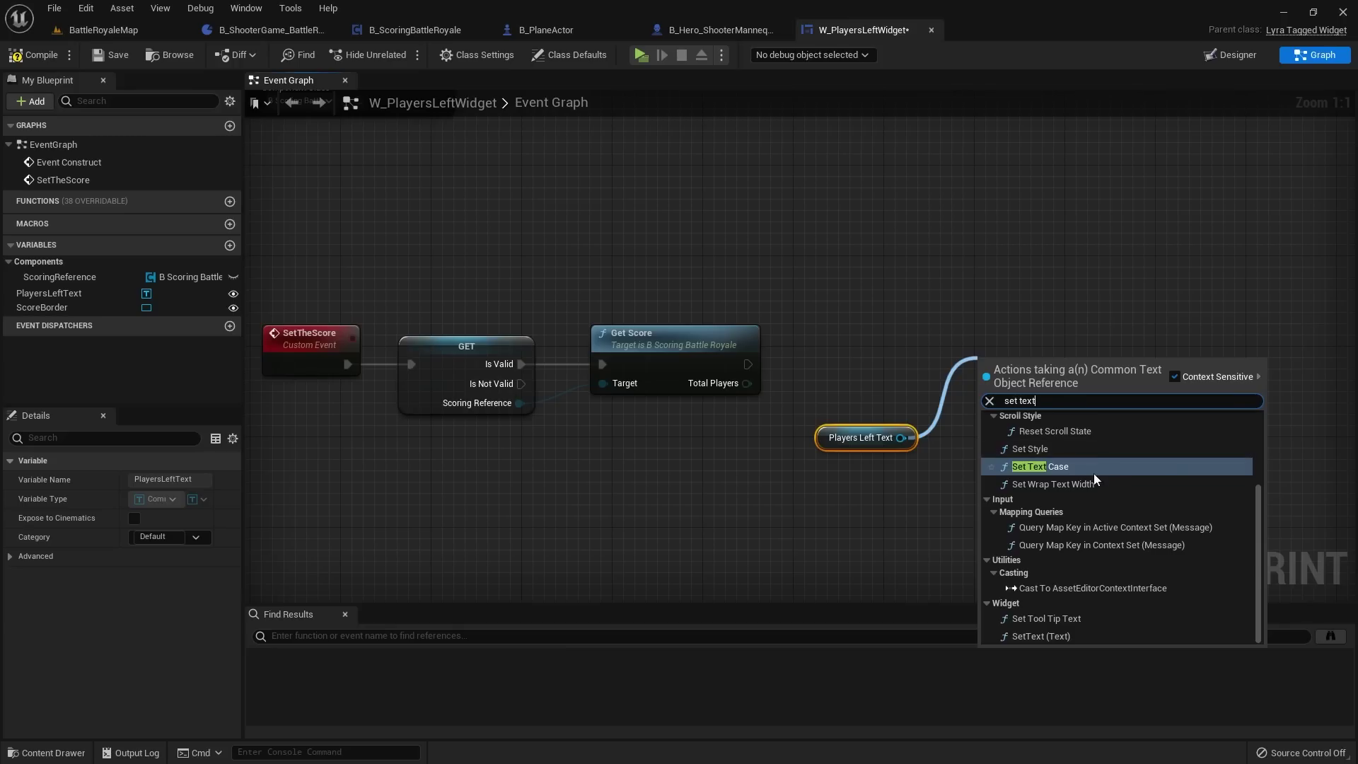
{"action": "left_click", "coordinate": [1037, 634]}
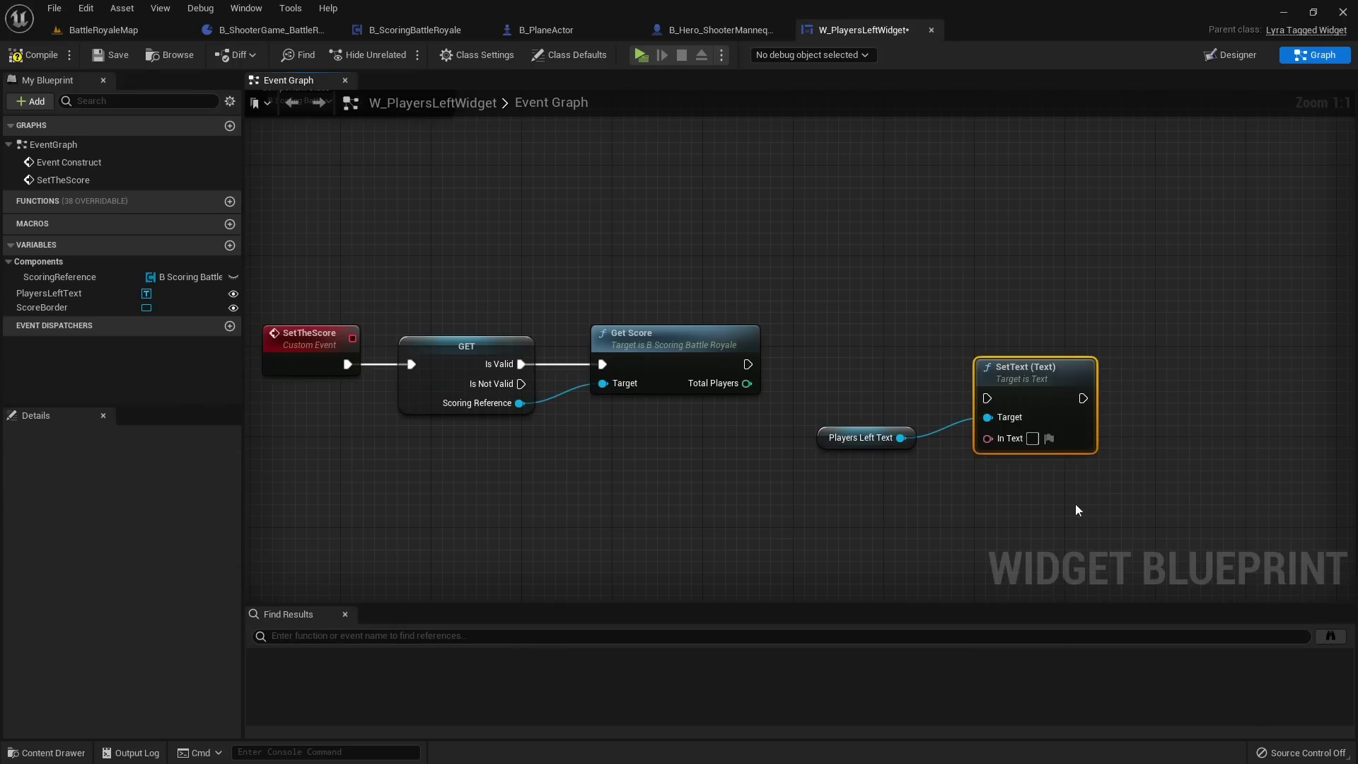
{"action": "left_click_drag", "start_coordinate": [751, 362], "coordinate": [1069, 333]}
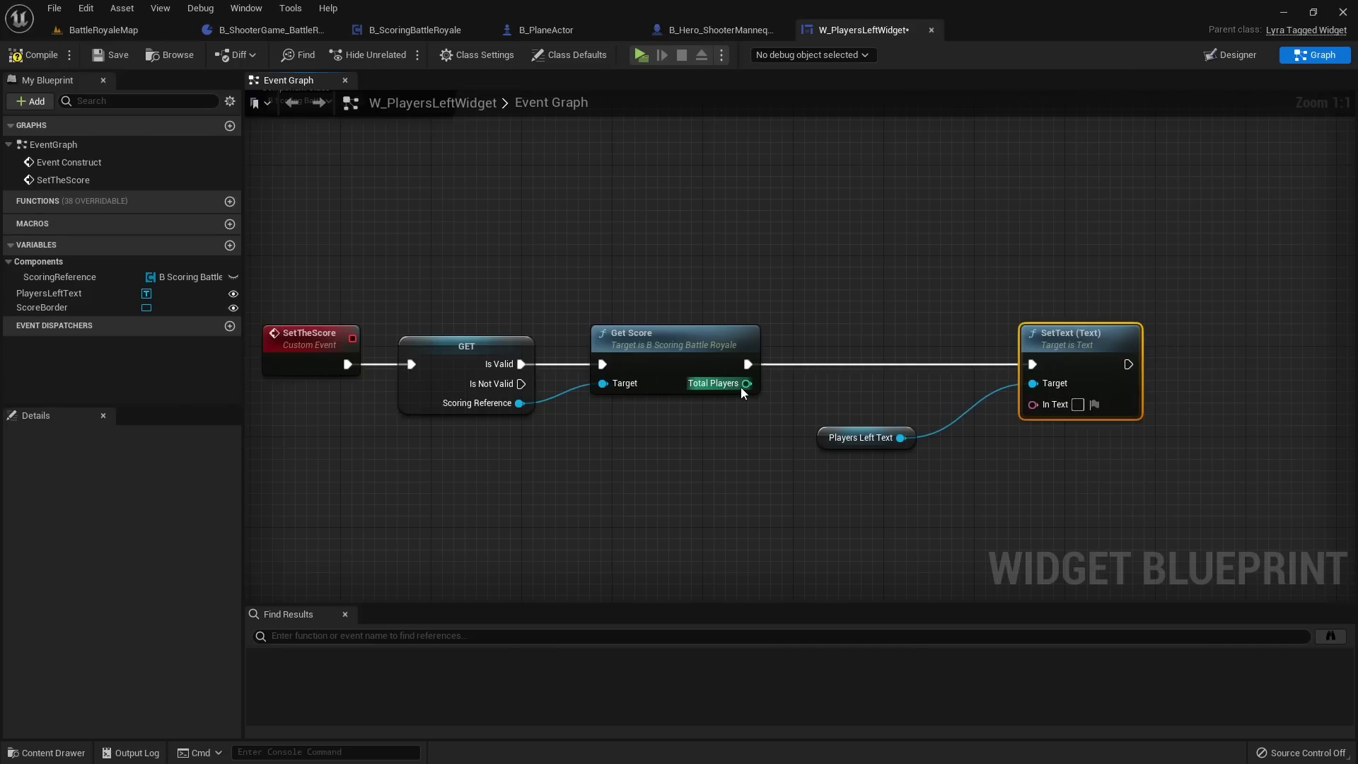
Step: Convert Get Score's Total Players output with a To Text (Integer) node placed below the execution line
{"action": "left_click_drag", "start_coordinate": [747, 383], "coordinate": [675, 515]}
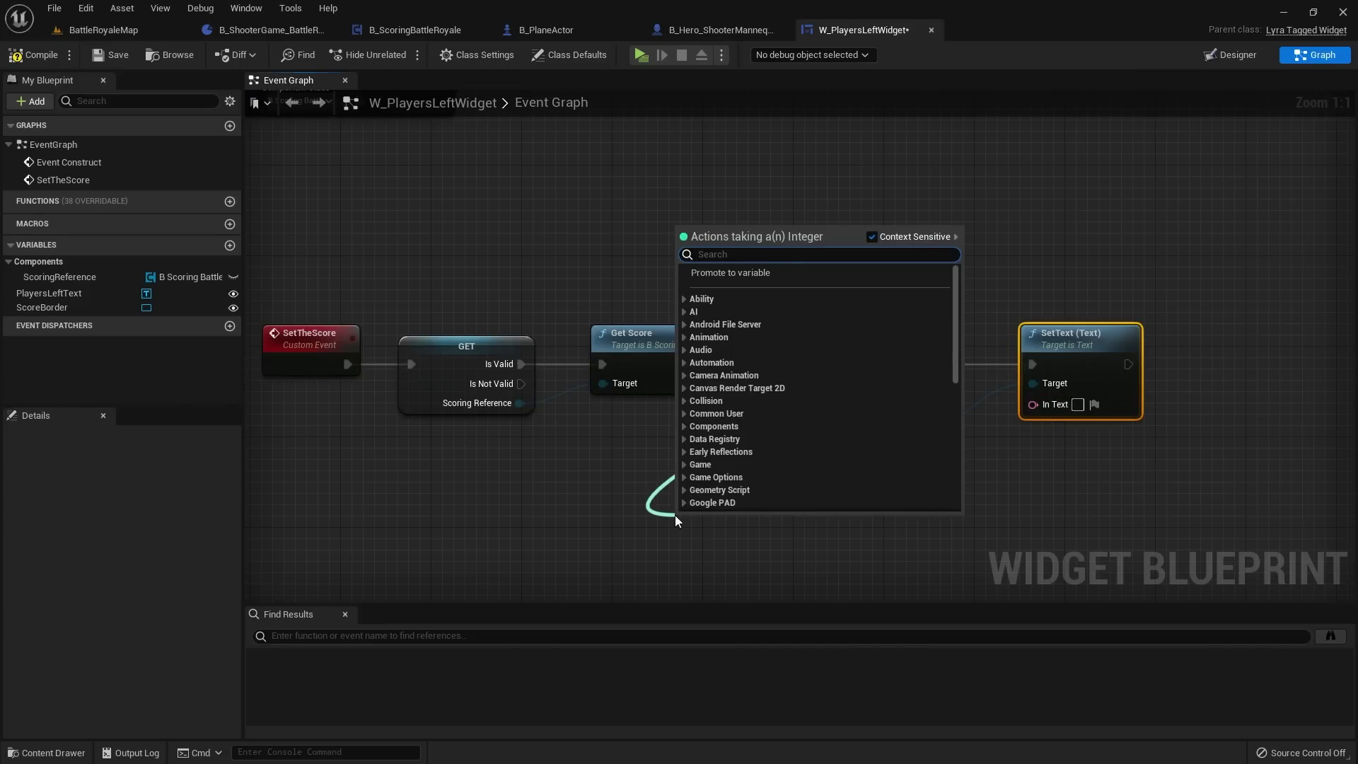
{"action": "type", "text": "to text"}
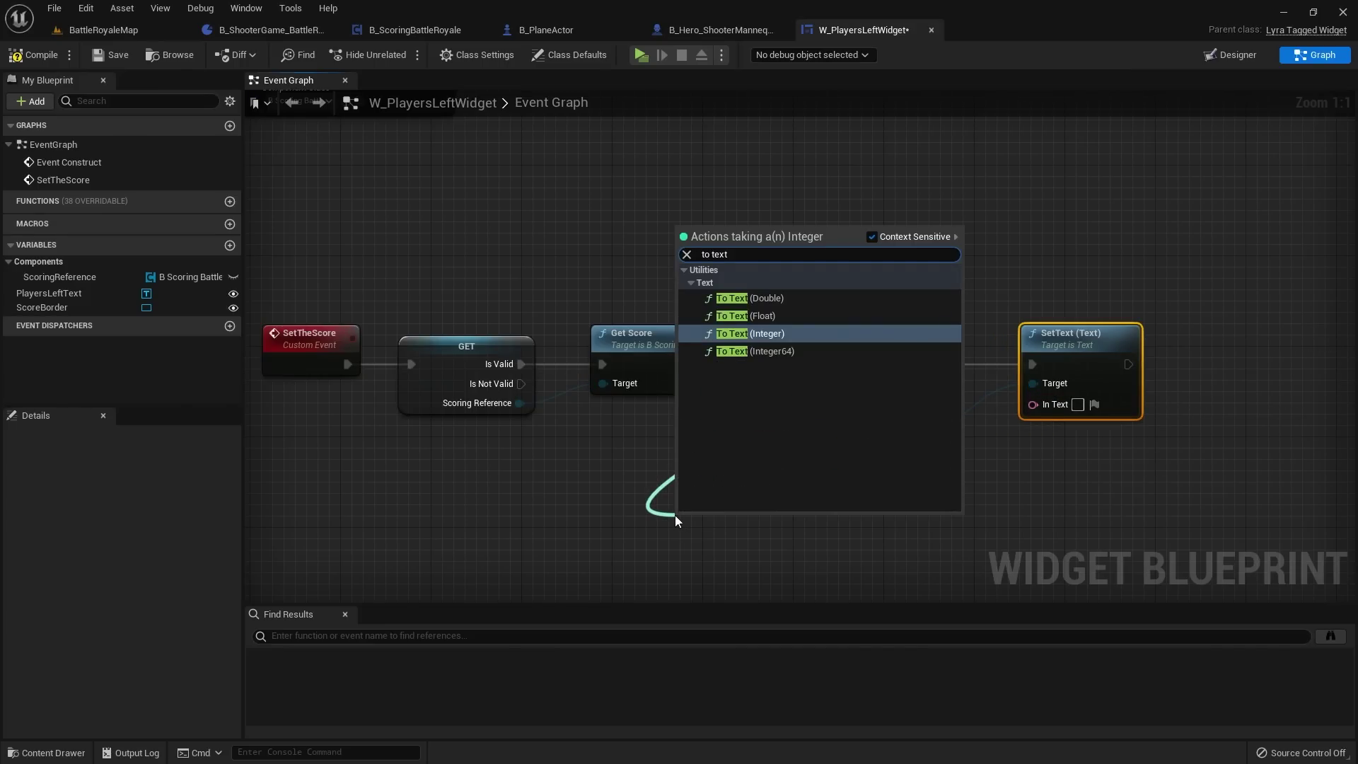
{"action": "left_click", "coordinate": [783, 336]}
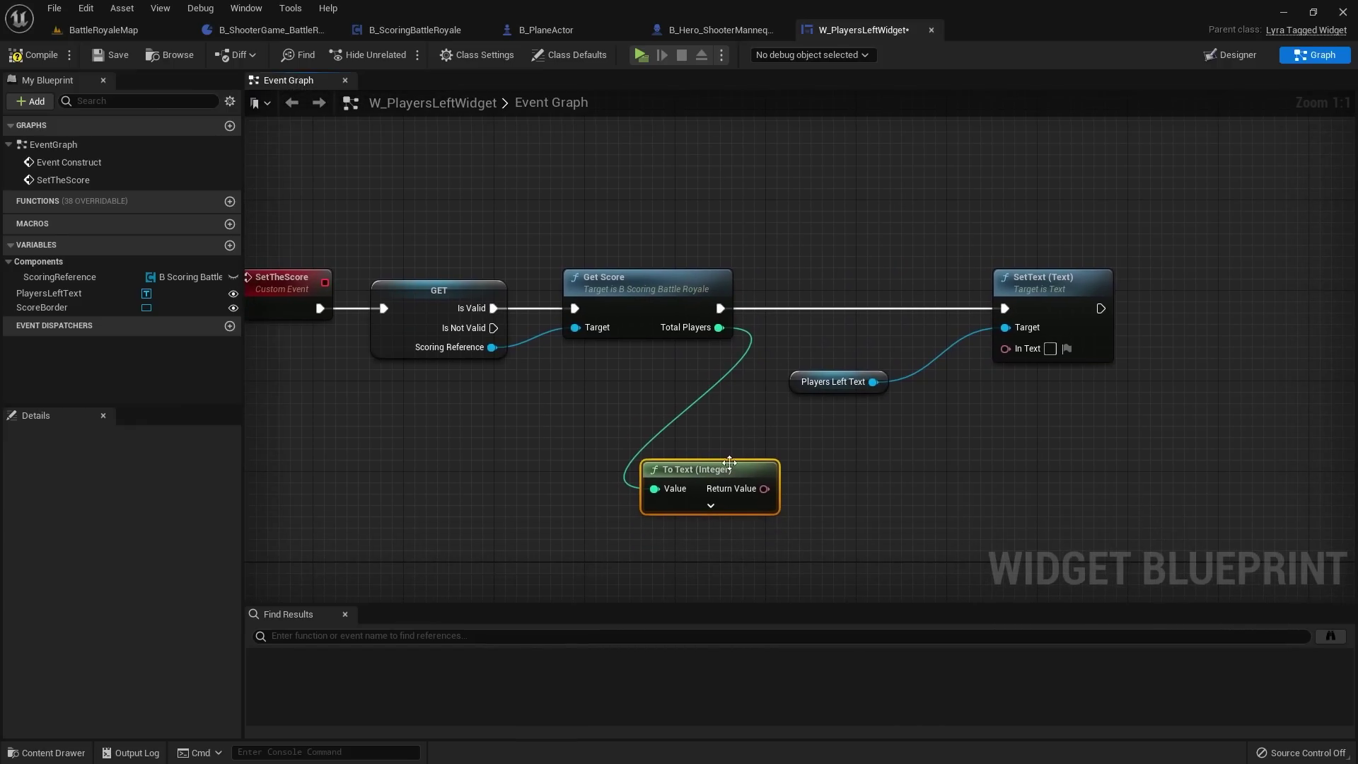
{"action": "left_click_drag", "start_coordinate": [730, 464], "coordinate": [735, 442]}
{"action": "left_click", "coordinate": [824, 428]}
Step: Add a Format Text node feeding the In Text input of SetText and place it below Players Left Text
{"action": "right_click_drag", "start_coordinate": [831, 427], "coordinate": [964, 430]}
{"action": "right_click_drag", "start_coordinate": [1062, 393], "coordinate": [866, 378]}
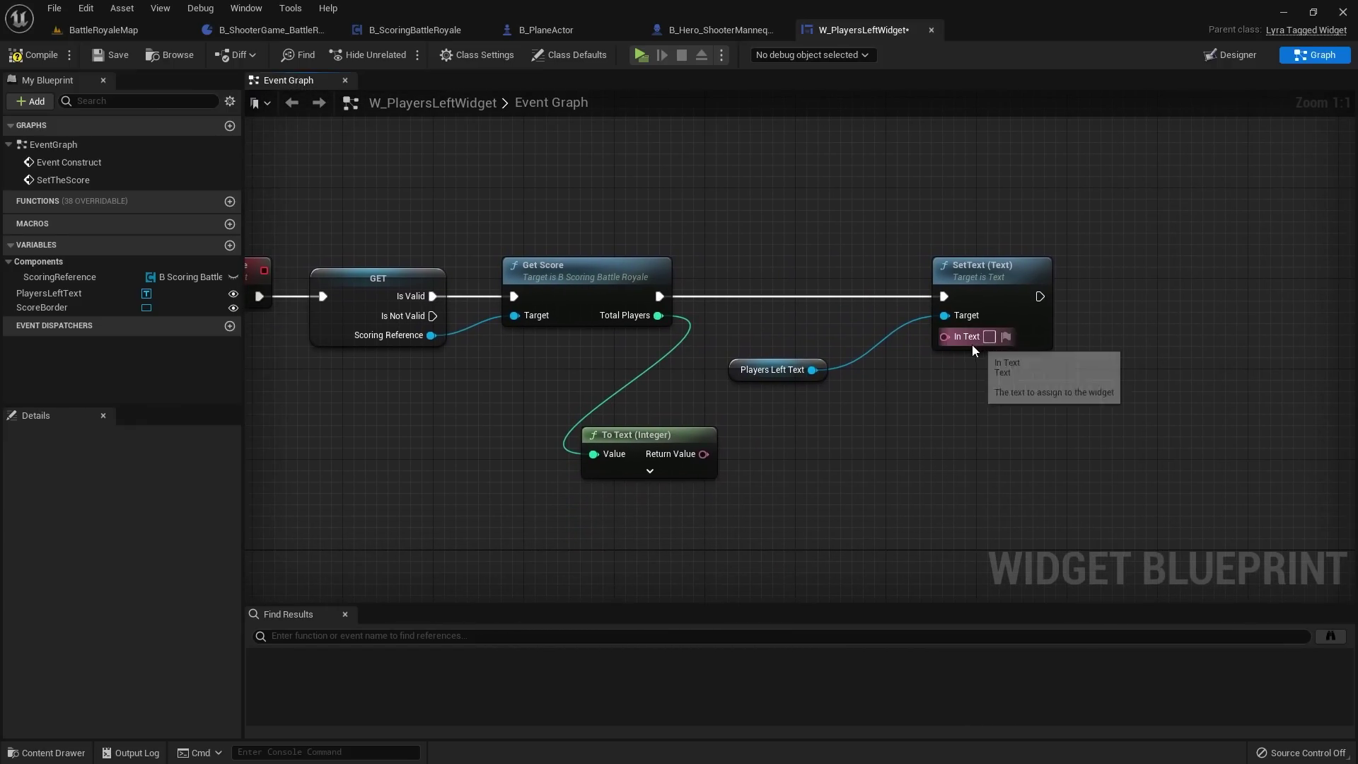
{"action": "left_click_drag", "start_coordinate": [972, 346], "coordinate": [886, 460]}
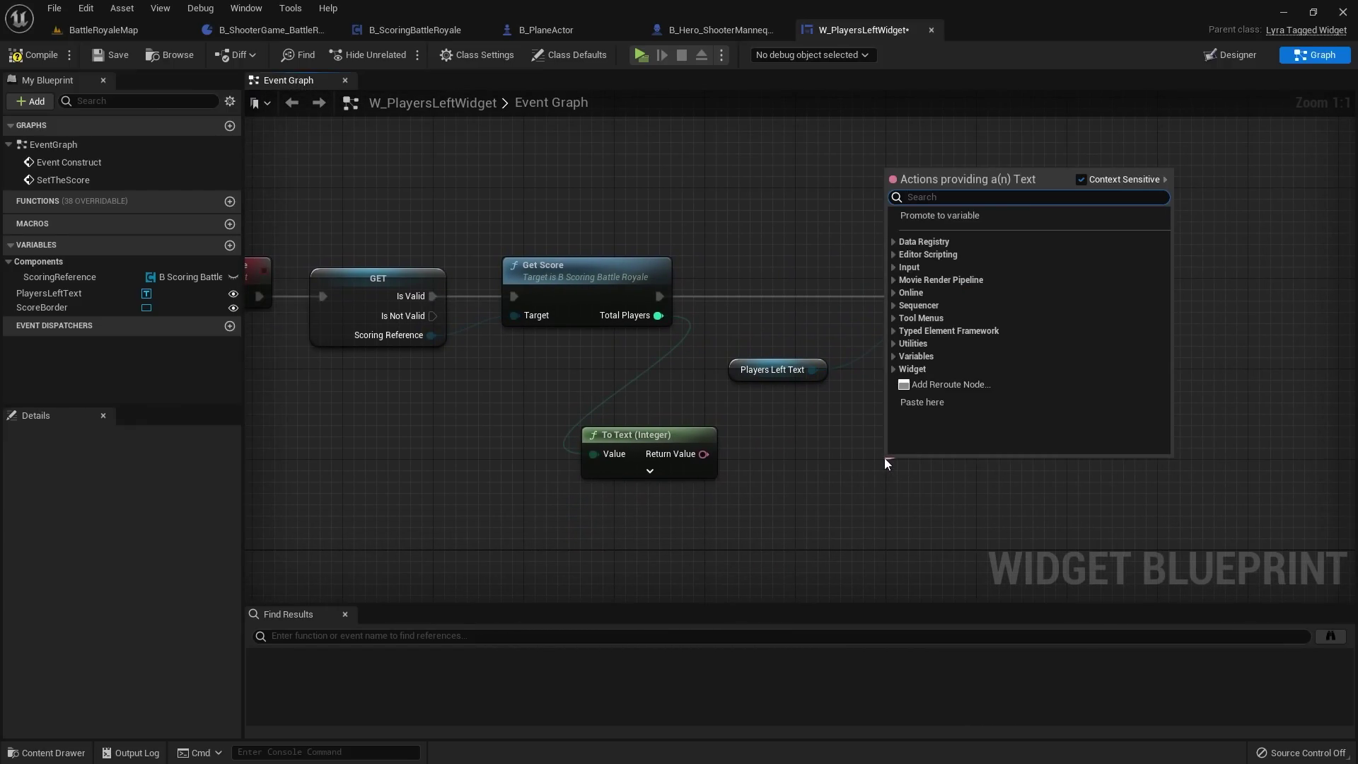
{"action": "type", "text": "format tex"}
{"action": "key", "text": "Return"}
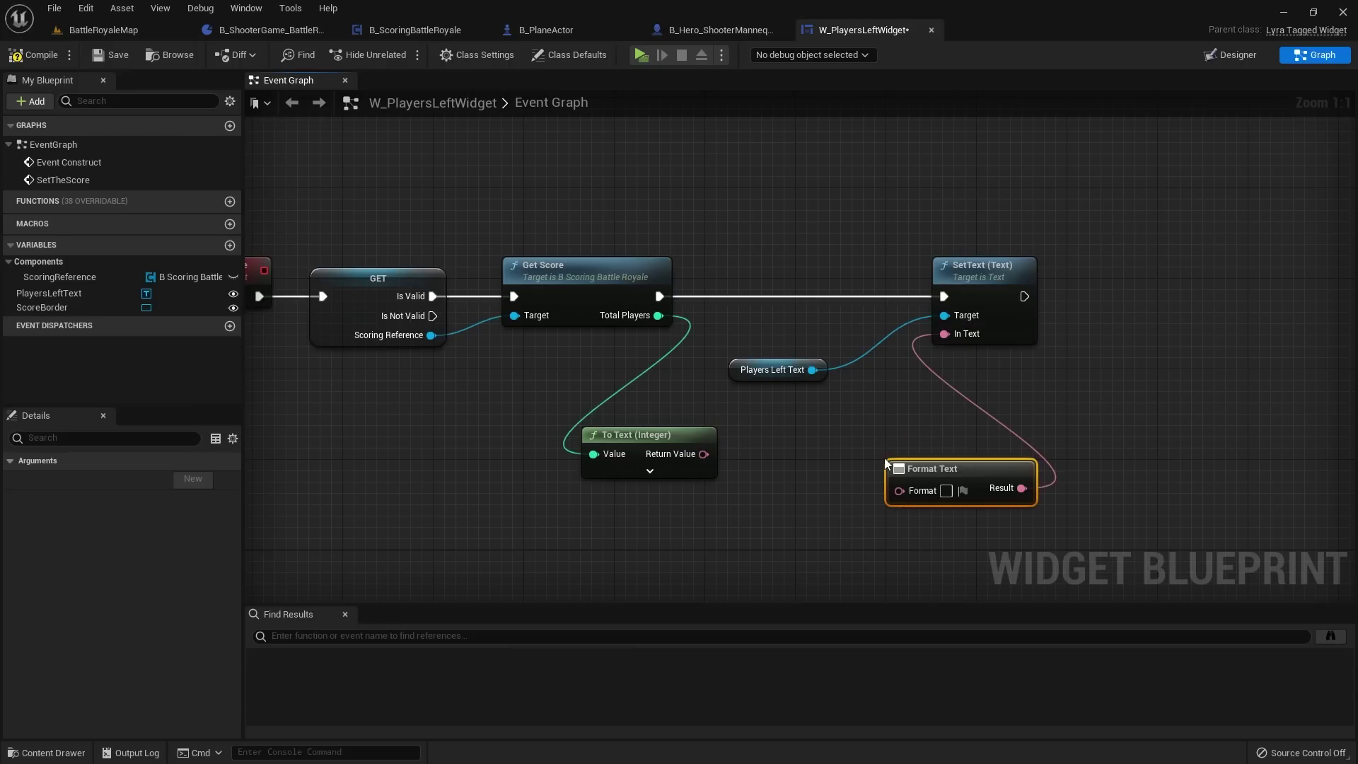
{"action": "left_click_drag", "start_coordinate": [964, 478], "coordinate": [899, 454]}
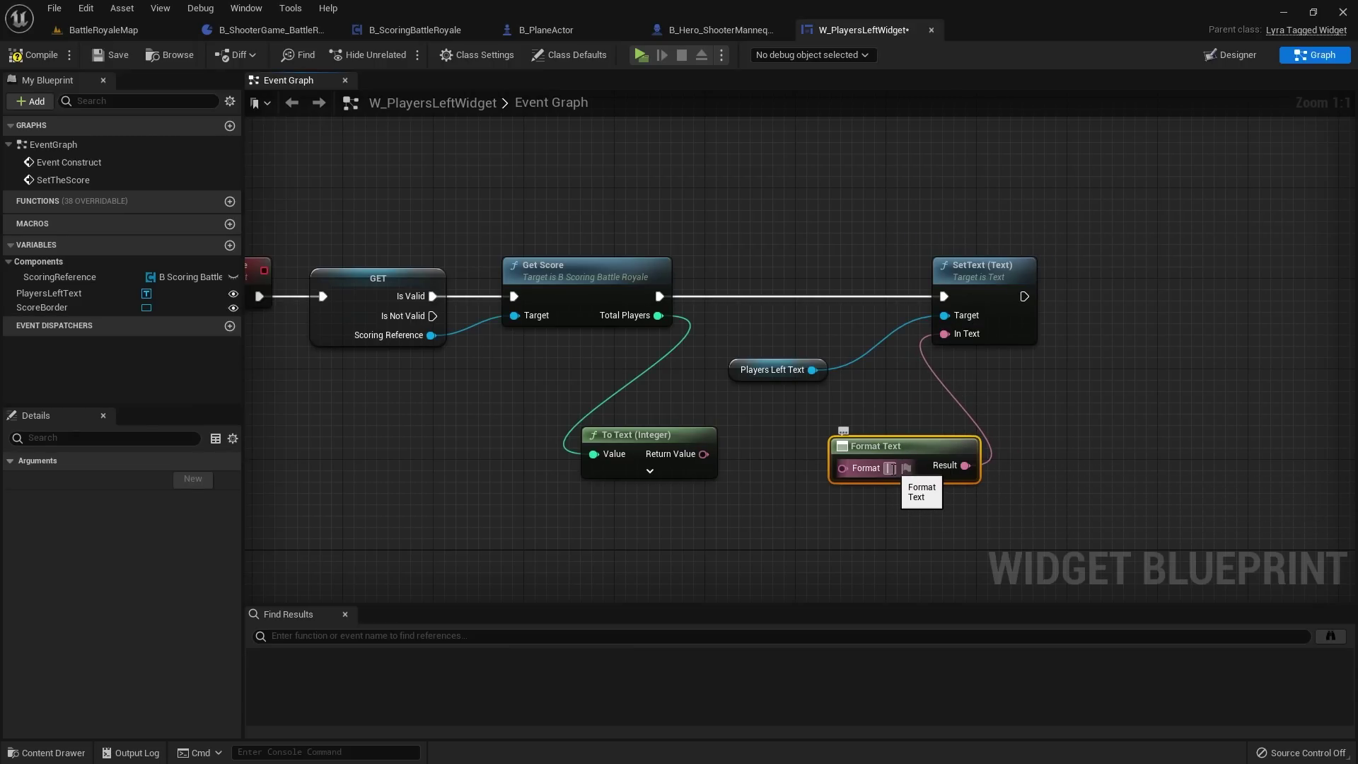
Step: Set the Format Text node's format to "{NumOfPlayers} Players Left"
{"action": "left_click", "coordinate": [889, 468]}
{"action": "type", "text": "{"}
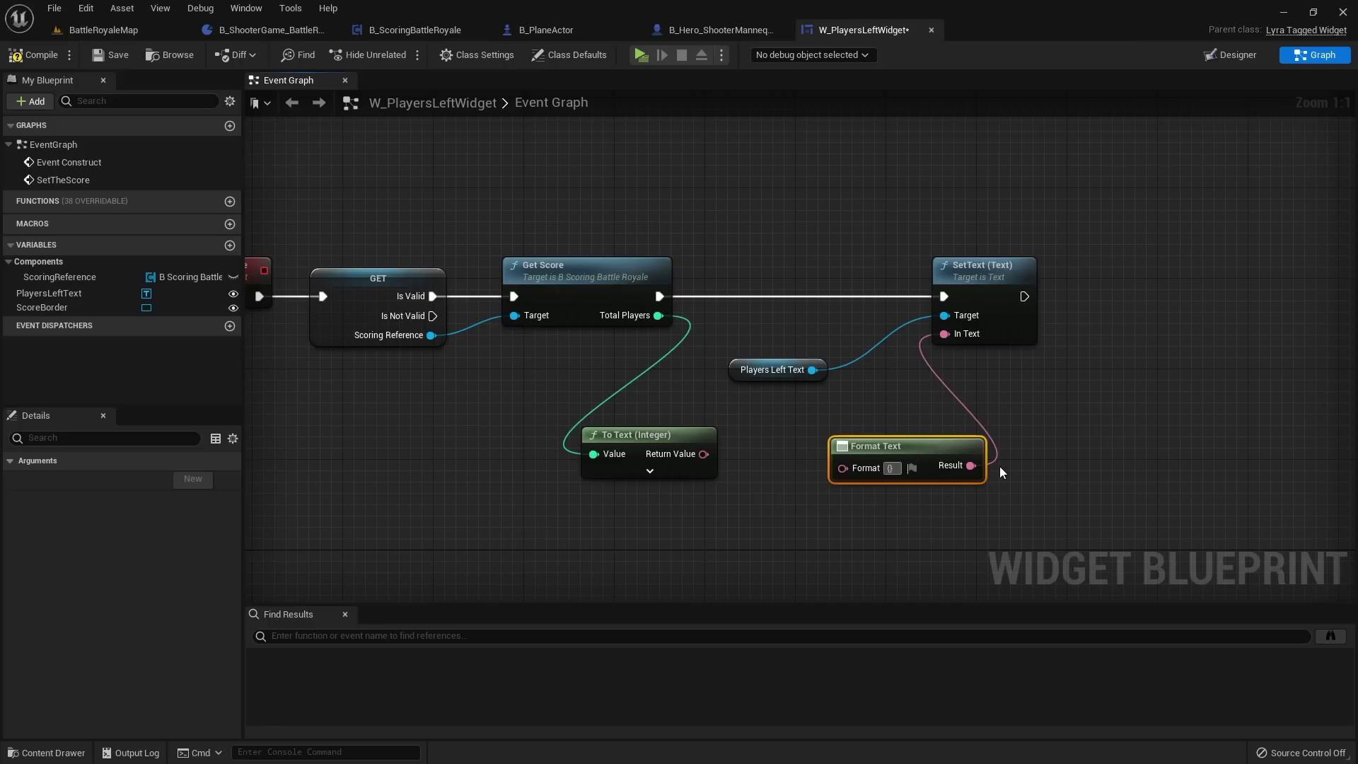
{"action": "type", "text": "NumOfPlayers}"}
{"action": "key", "text": "Return"}
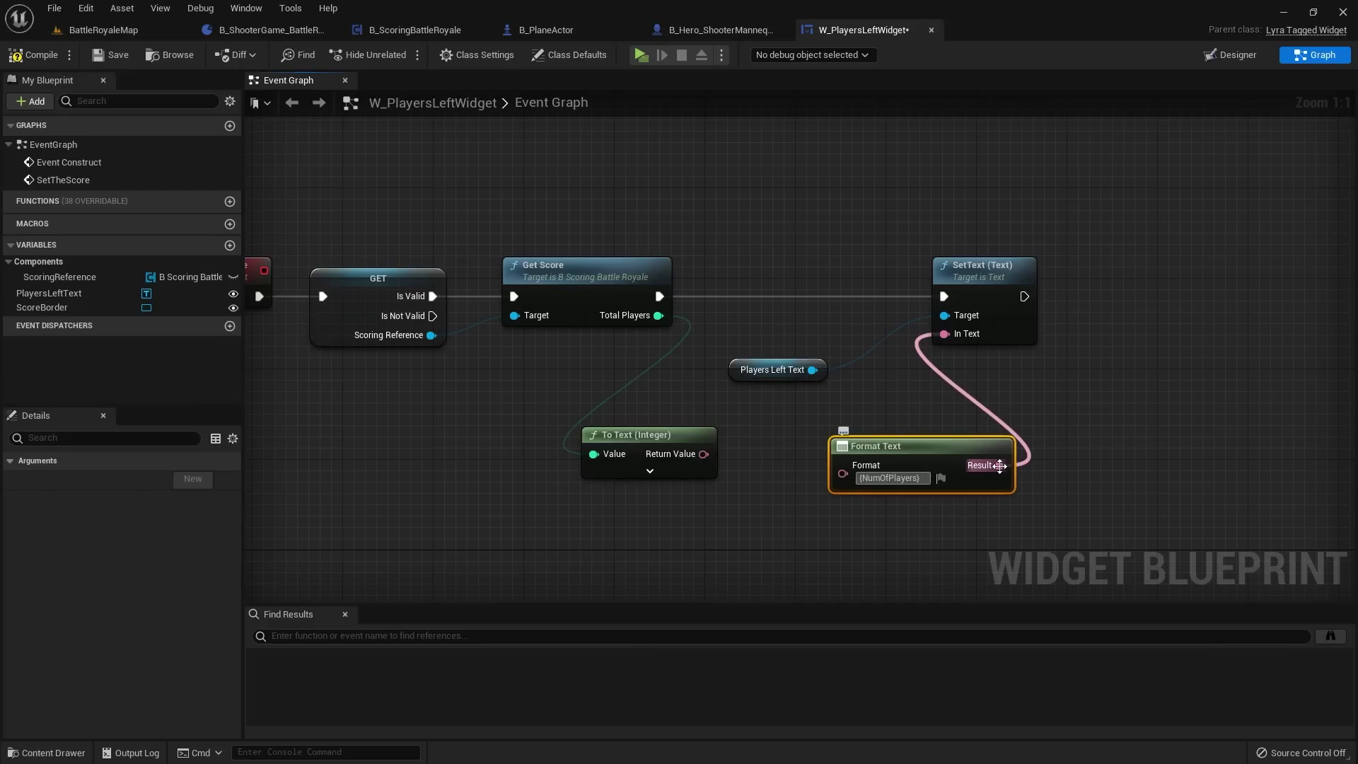
{"action": "type", "text": "Players Left"}
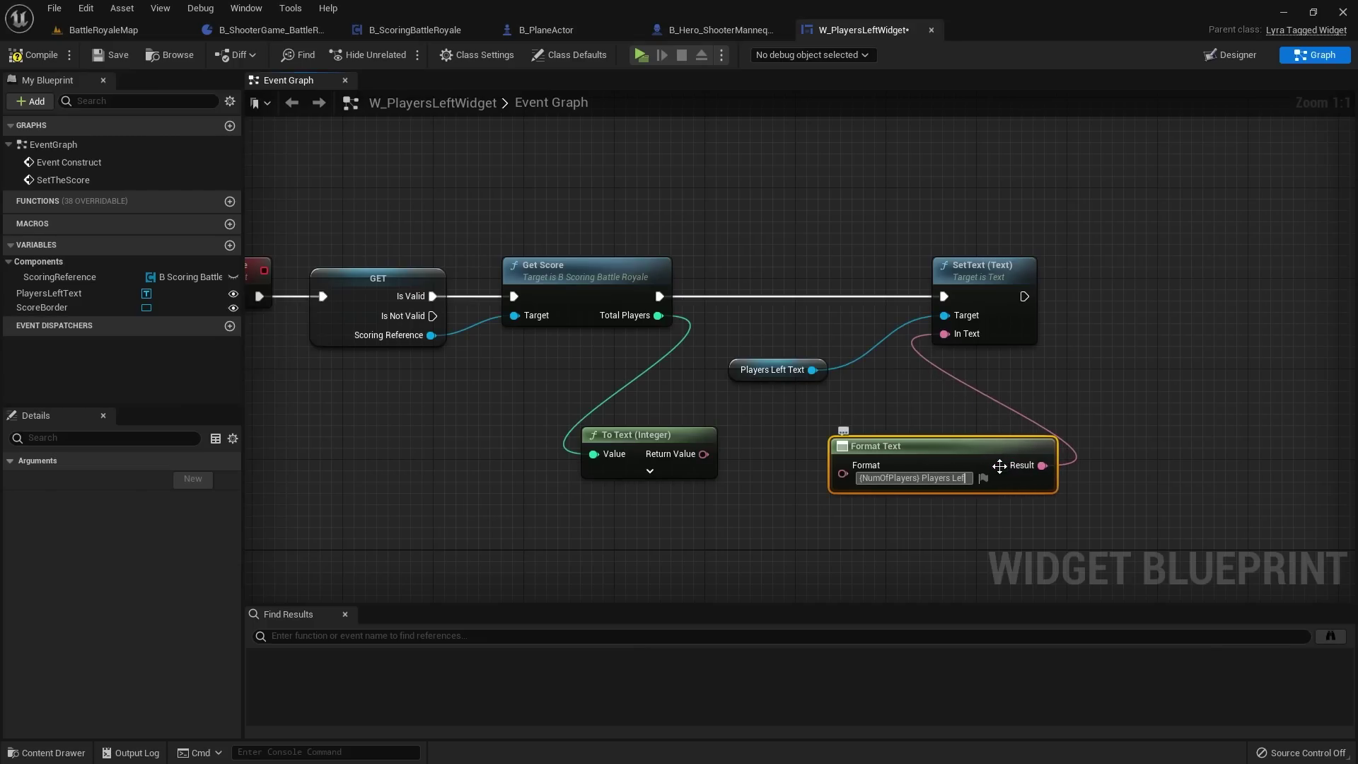
{"action": "key", "text": "Return"}
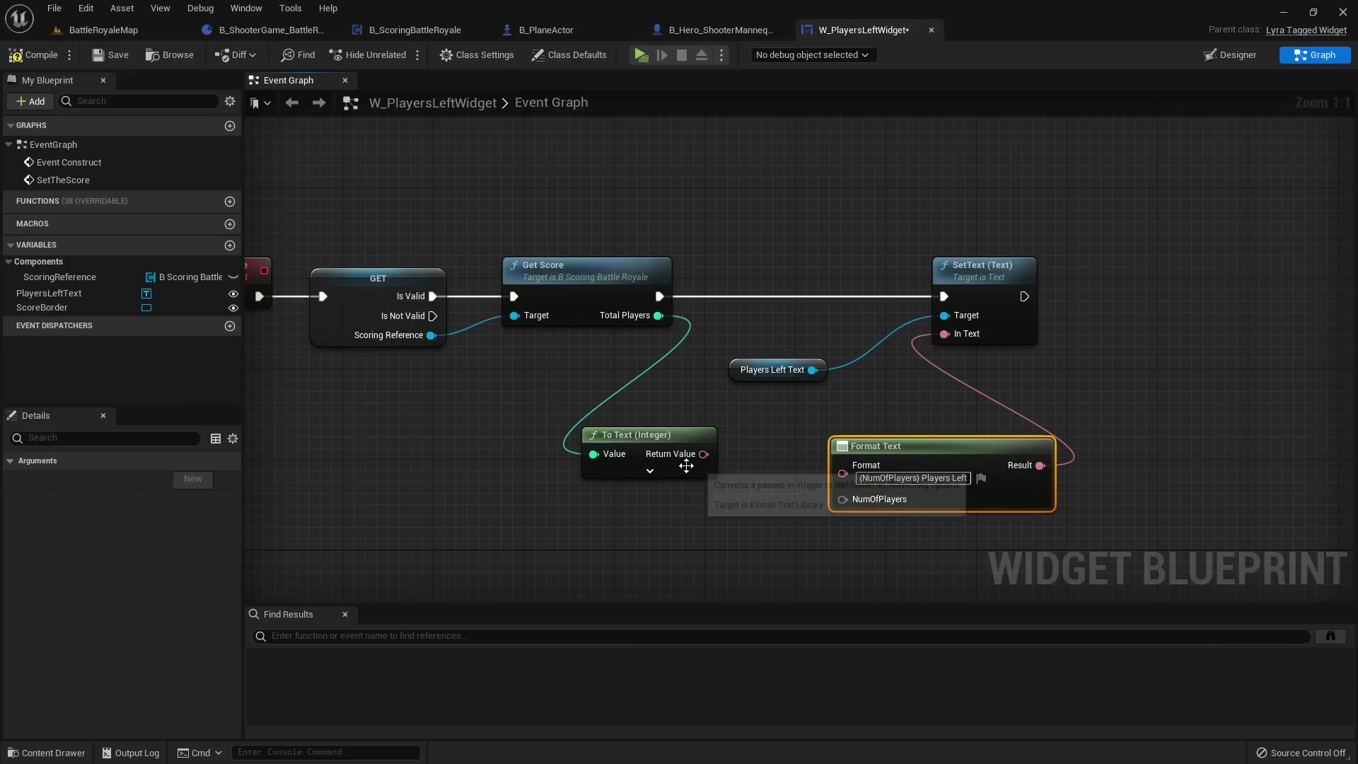
Step: Connect the To Text (Integer) return value to the NumOfPlayers input and tidy the two text nodes' placement
{"action": "left_click_drag", "start_coordinate": [652, 450], "coordinate": [855, 502]}
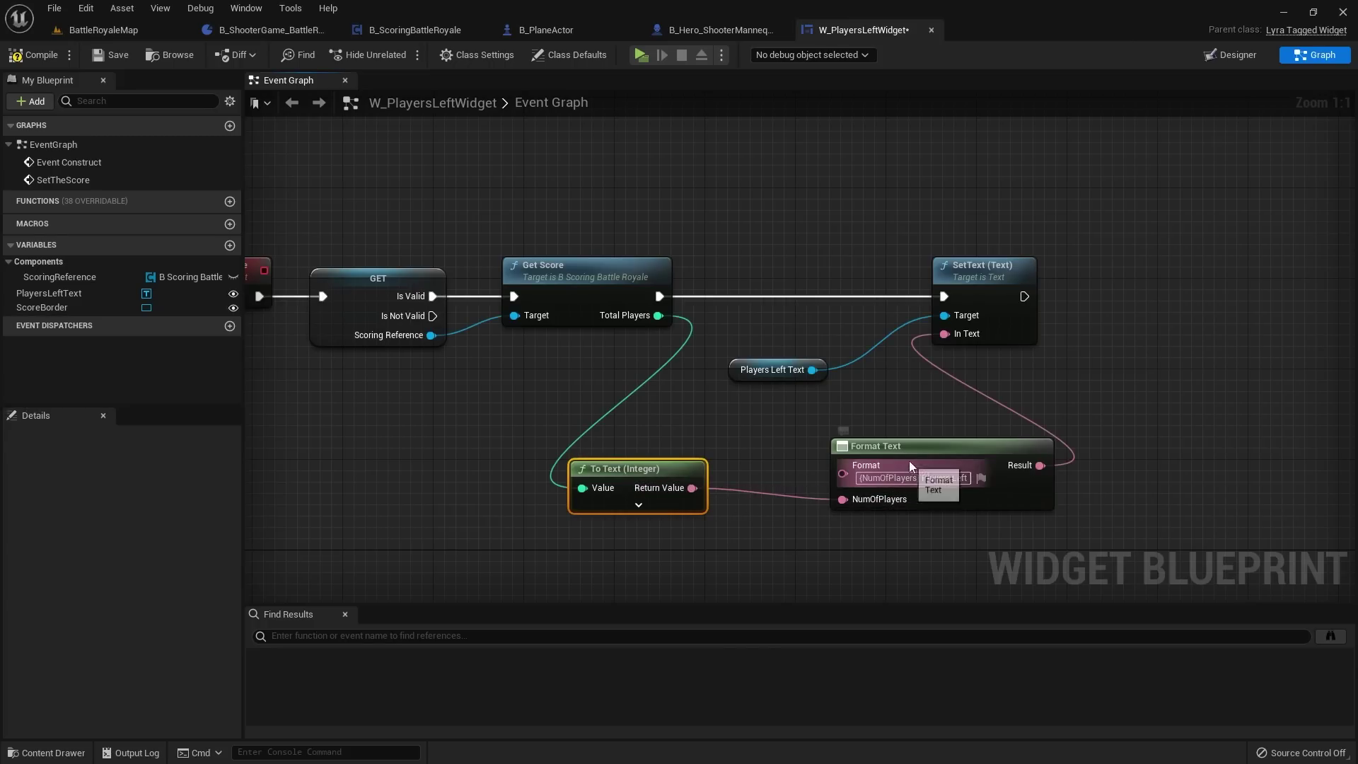
{"action": "left_click_drag", "start_coordinate": [908, 450], "coordinate": [862, 439]}
{"action": "left_click", "coordinate": [900, 384]}
{"action": "scroll", "coordinate": [925, 378], "scroll_direction": "down", "scroll_amount": 2}
{"action": "right_click_drag", "start_coordinate": [926, 377], "coordinate": [1065, 372]}
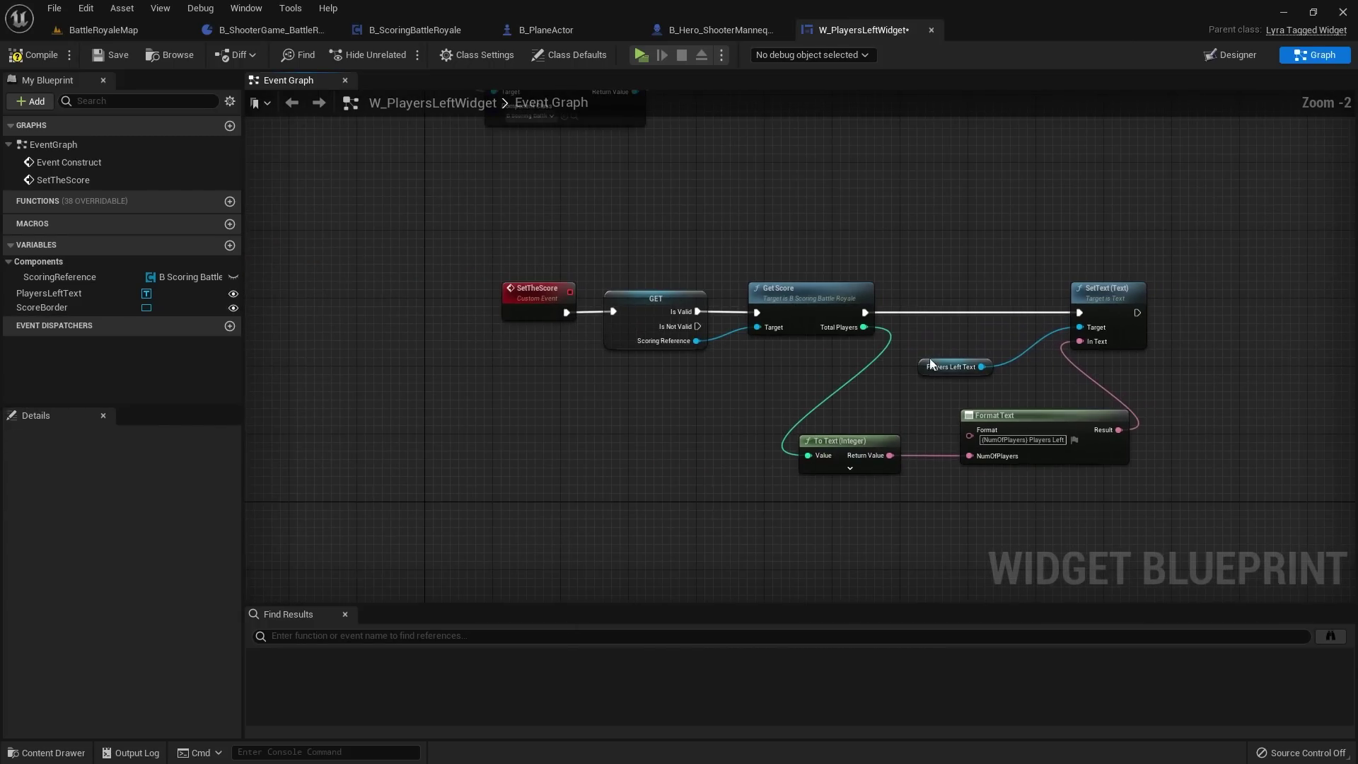
Step: Save the W_PlayersLeftWidget blueprint with the finished Format Text setup
{"action": "scroll", "coordinate": [858, 367], "scroll_direction": "up", "scroll_amount": 1}
{"action": "left_click", "coordinate": [877, 387]}
{"action": "scroll", "coordinate": [888, 403], "scroll_direction": "up", "scroll_amount": 1}
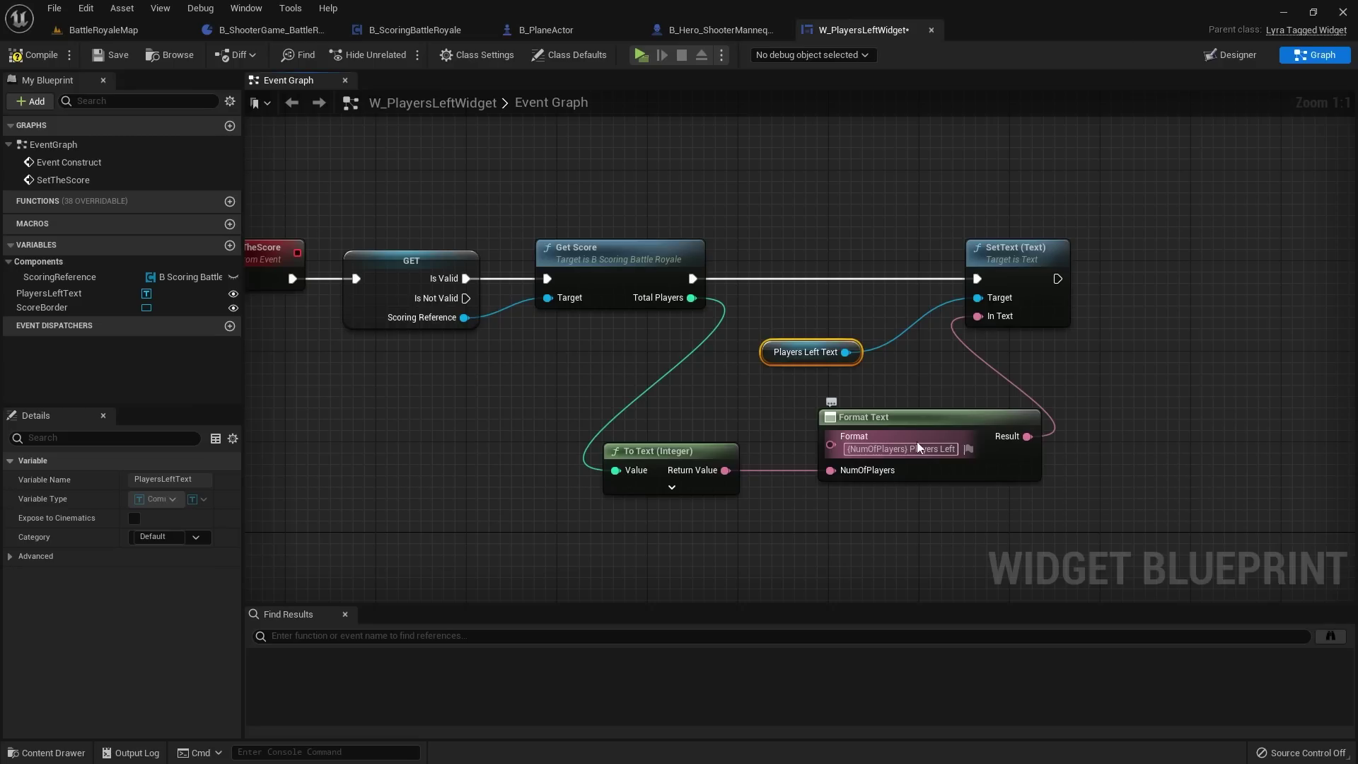
{"action": "left_click", "coordinate": [113, 56]}
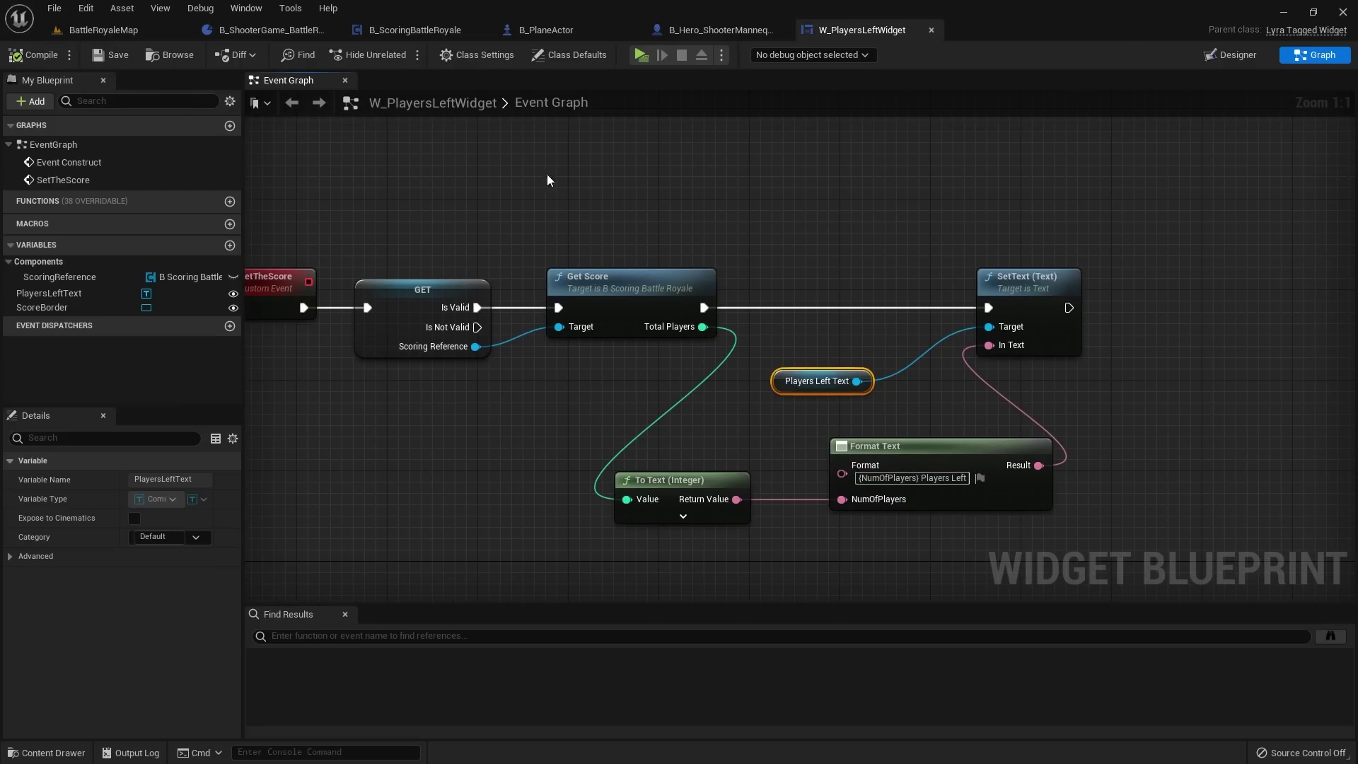
Step: Move the whole SetTheScore node chain further down to free space beneath the Event Construct logic
{"action": "right_click_drag", "start_coordinate": [580, 178], "coordinate": [776, 346]}
{"action": "scroll", "coordinate": [775, 346], "scroll_direction": "down", "scroll_amount": 1}
{"action": "right_click_drag", "start_coordinate": [756, 296], "coordinate": [659, 213]}
{"action": "scroll", "coordinate": [658, 214], "scroll_direction": "down", "scroll_amount": 1}
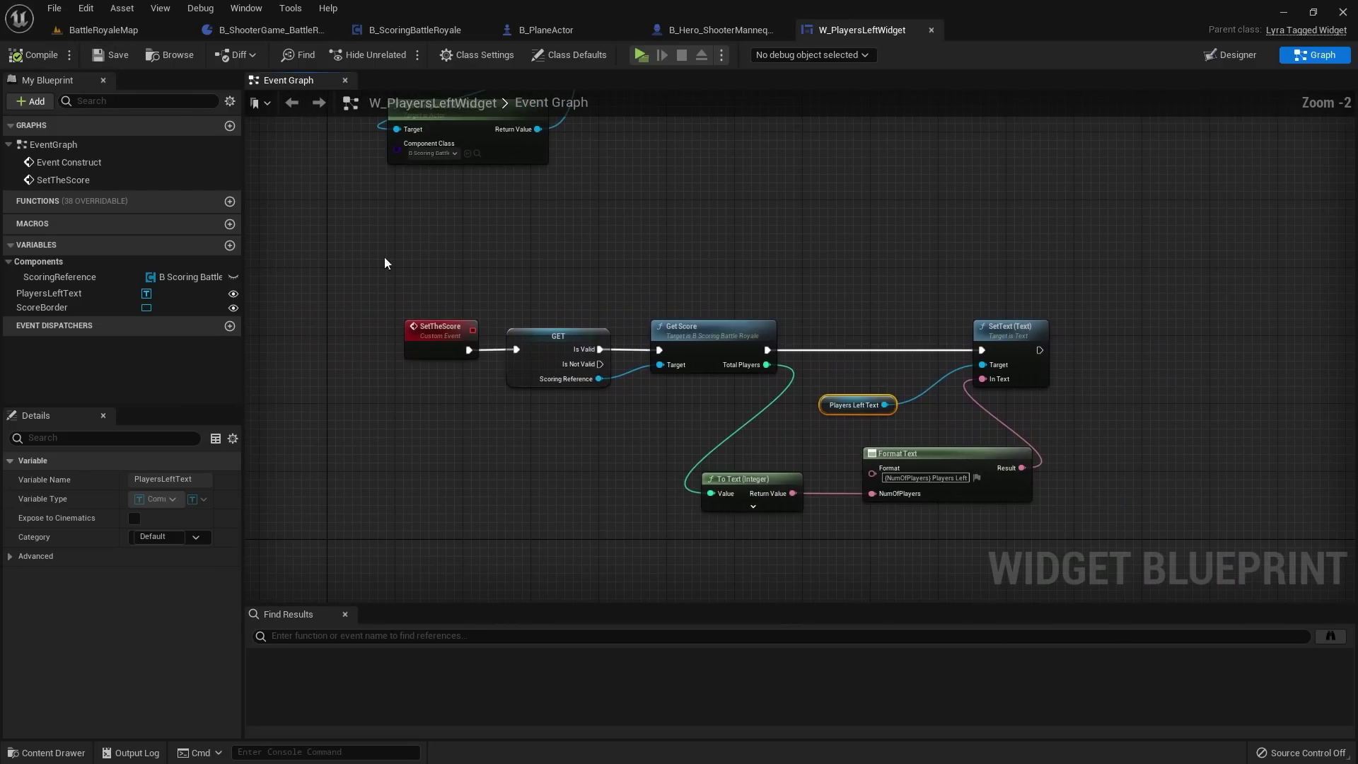
{"action": "left_click_drag", "start_coordinate": [384, 256], "coordinate": [1018, 499]}
{"action": "left_click_drag", "start_coordinate": [715, 323], "coordinate": [732, 416]}
{"action": "left_click", "coordinate": [601, 389]}
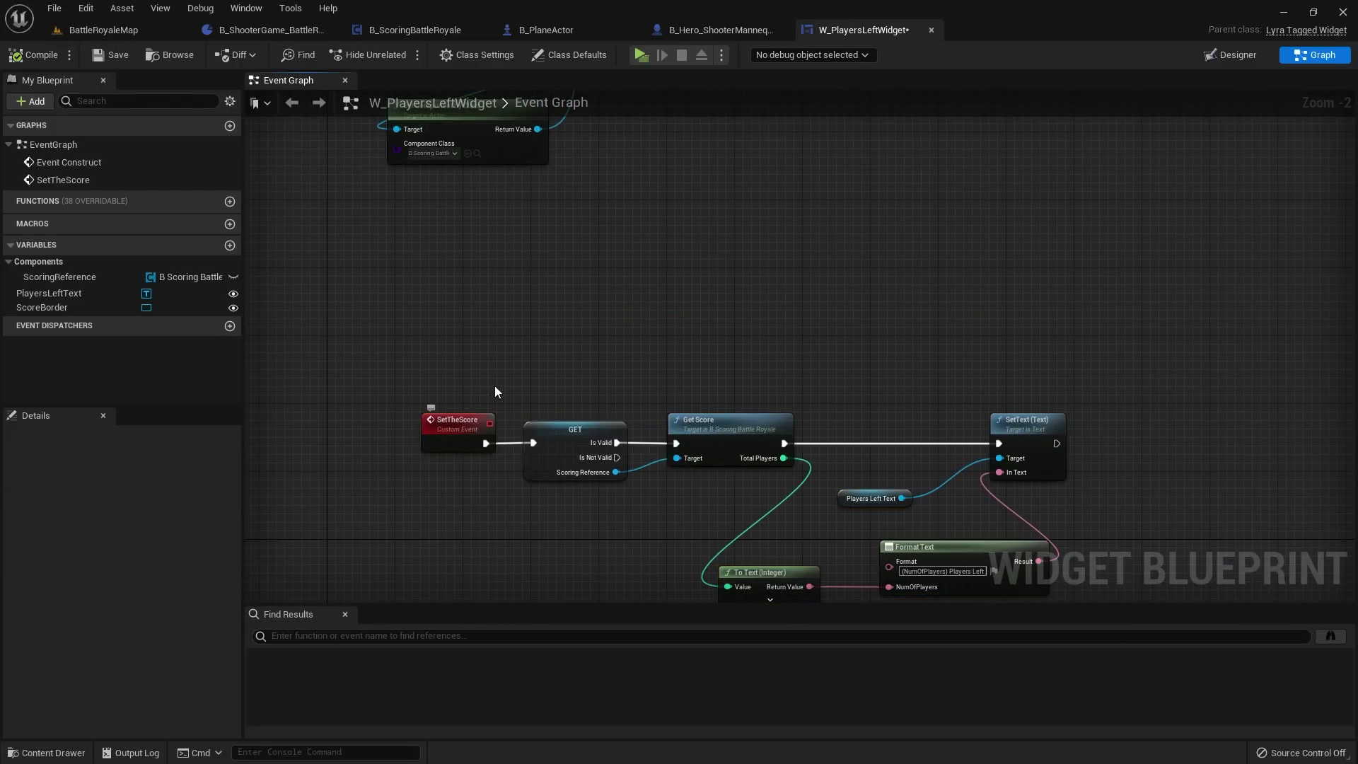
Step: Add an Event Tick node in the free space above the SetTheScore event
{"action": "right_click_drag", "start_coordinate": [495, 391], "coordinate": [528, 292]}
{"action": "right_click", "coordinate": [523, 297]}
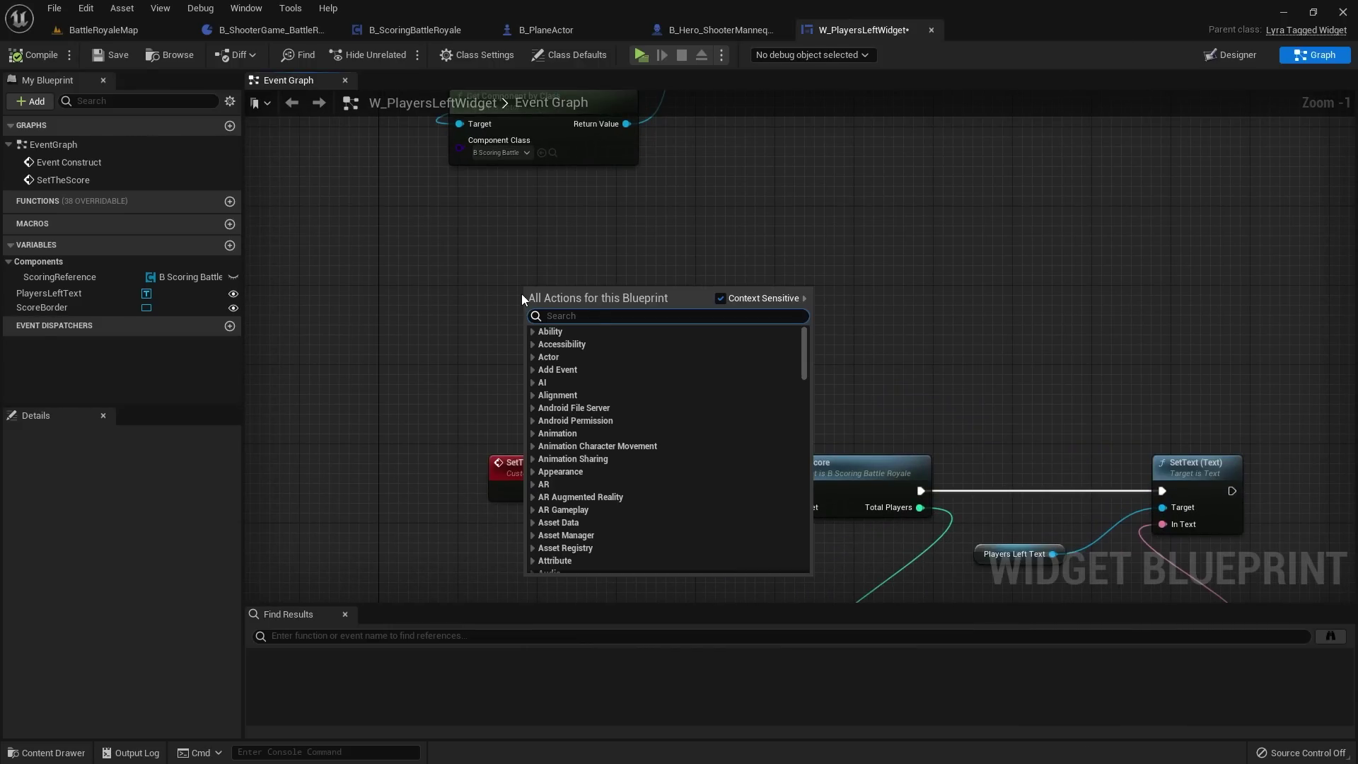
{"action": "type", "text": "add event tick"}
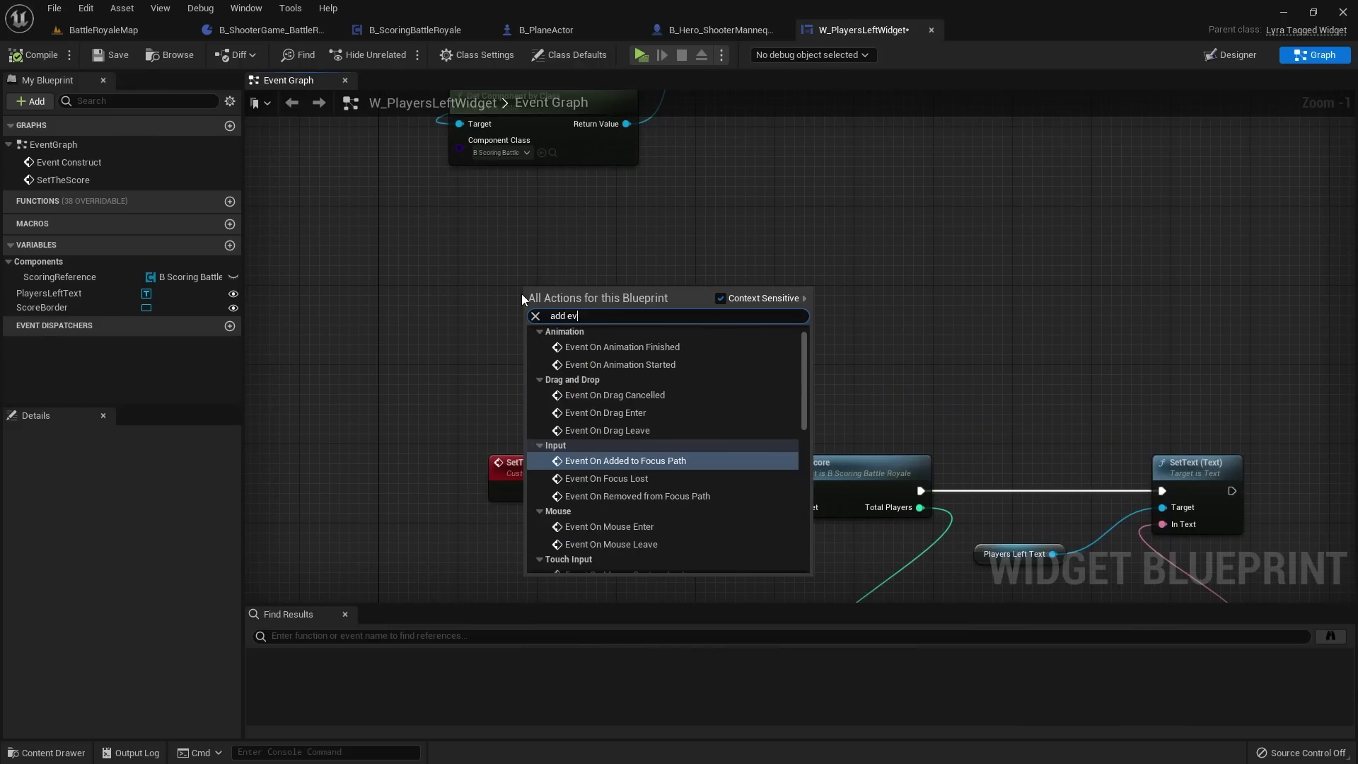
{"action": "key", "text": "Return"}
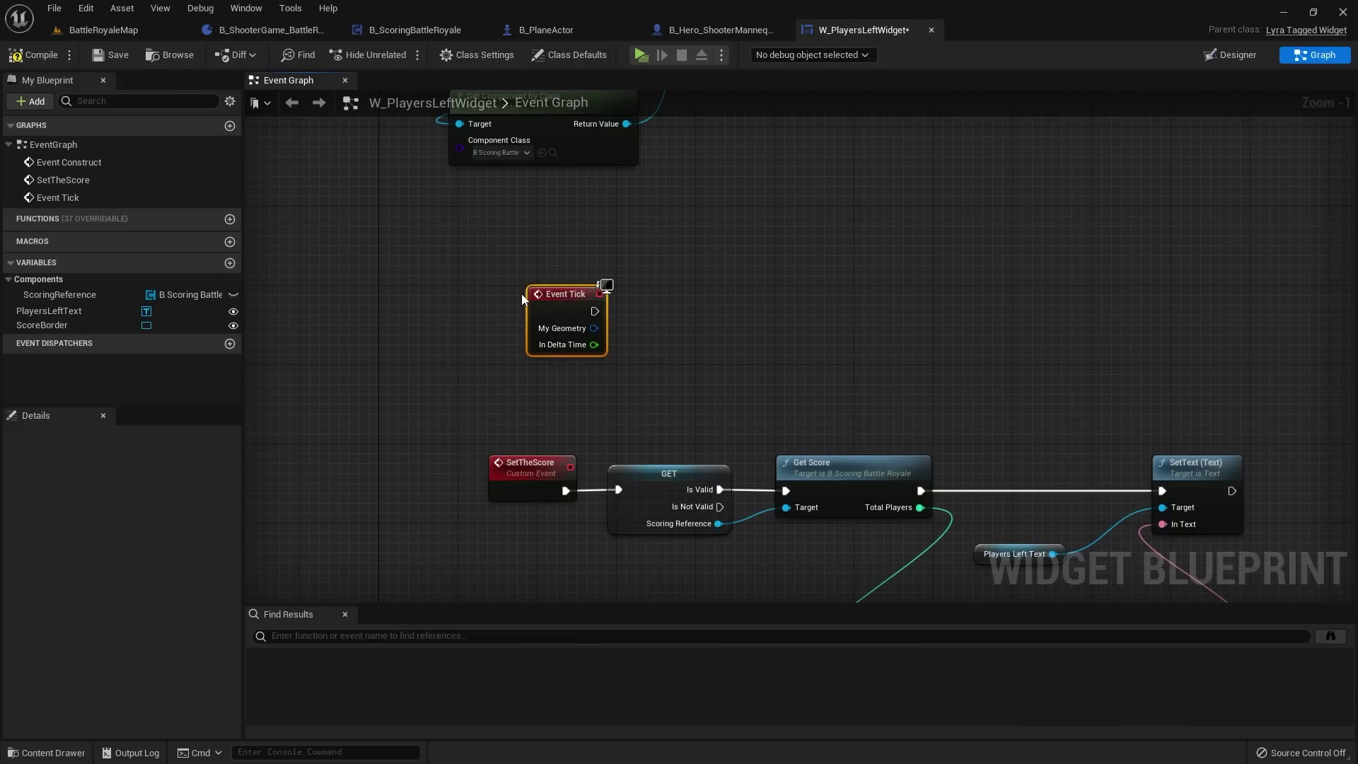
Step: Call Set the Score from Event Tick's execution output and place the call node directly beside the event
{"action": "left_click_drag", "start_coordinate": [548, 296], "coordinate": [720, 294]}
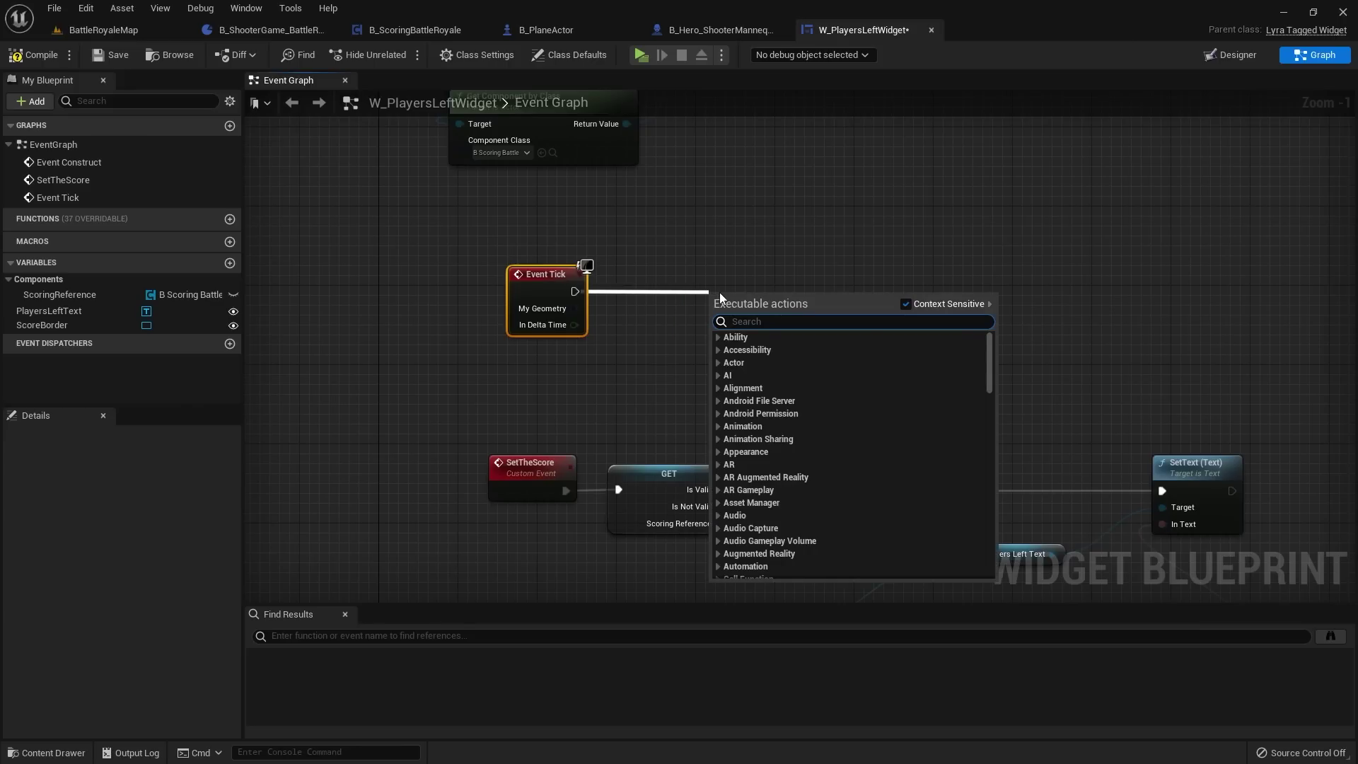
{"action": "type", "text": "set the score"}
{"action": "key", "text": "Return"}
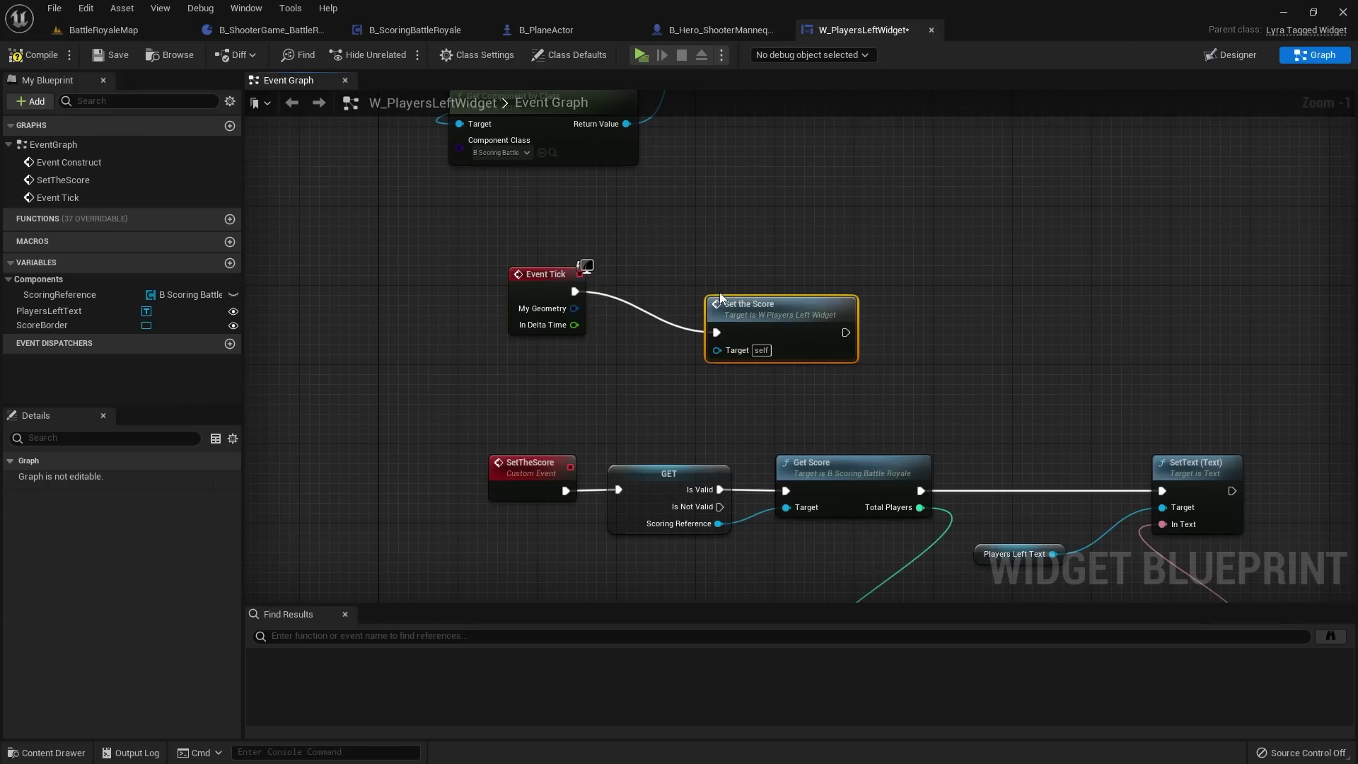
{"action": "left_click_drag", "start_coordinate": [720, 301], "coordinate": [650, 261]}
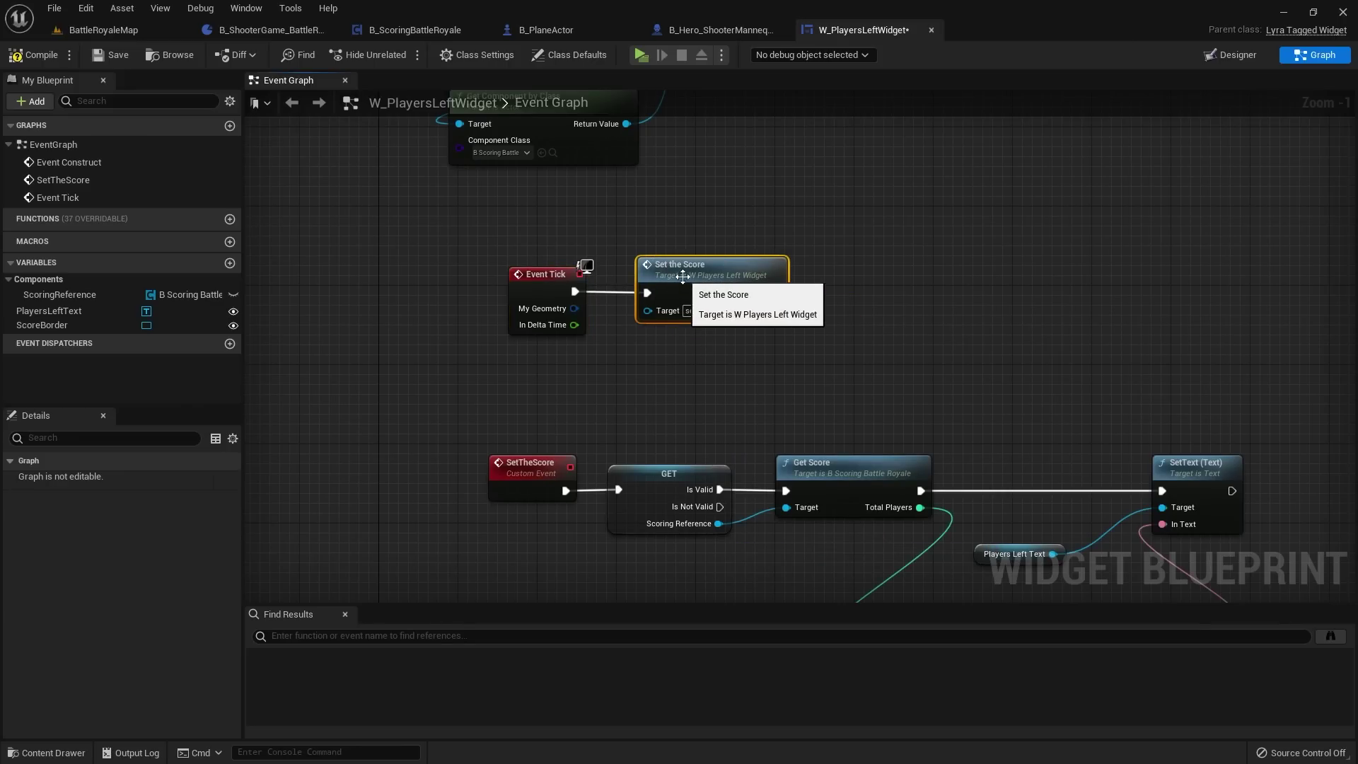
Step: Compile and save the W_PlayersLeftWidget blueprint
{"action": "left_click", "coordinate": [21, 57]}
{"action": "left_click", "coordinate": [111, 57]}
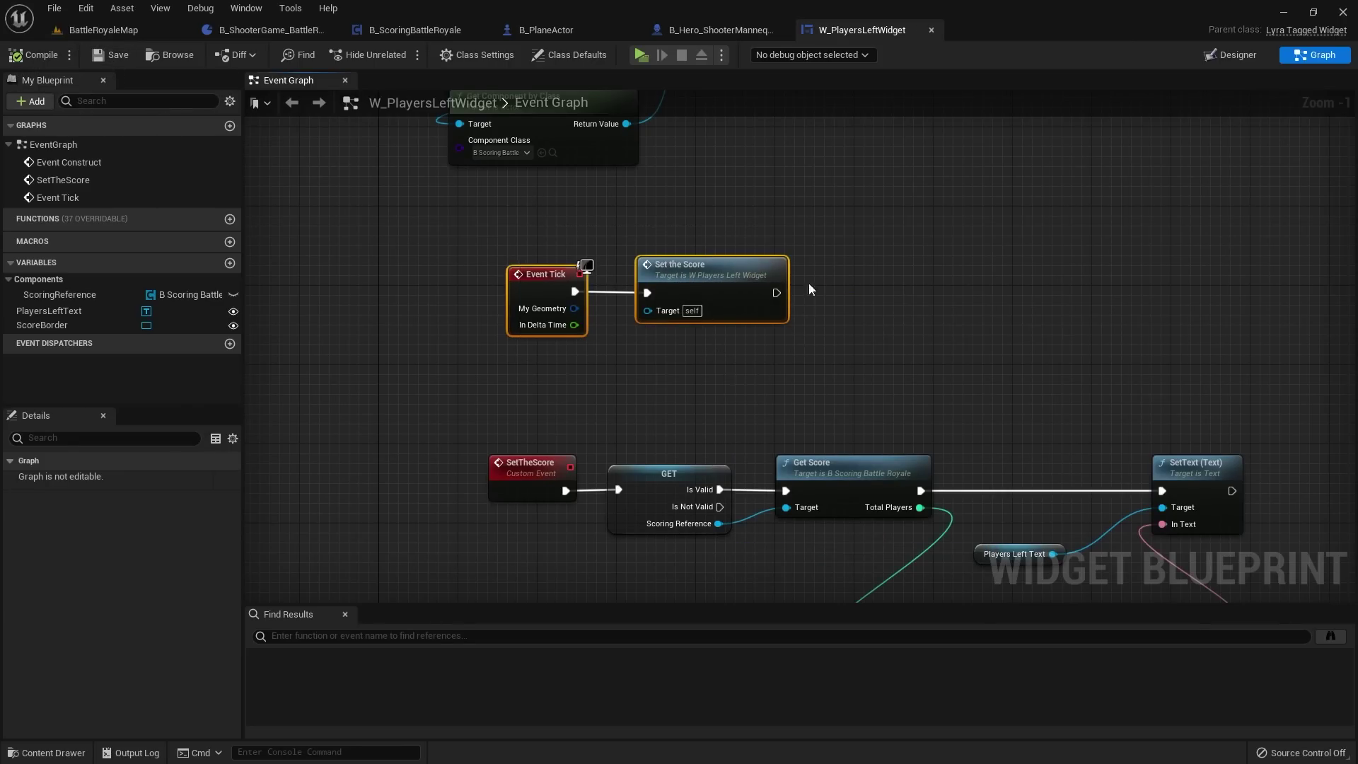
Step: Examine the Event Tick node and its call to Set the Score in the widget's event graph
{"action": "scroll", "coordinate": [656, 286], "scroll_direction": "down", "scroll_amount": 2}
{"action": "left_click", "coordinate": [592, 259]}
{"action": "right_click_drag", "start_coordinate": [592, 259], "coordinate": [666, 318]}
{"action": "left_click_drag", "start_coordinate": [511, 332], "coordinate": [637, 389]}
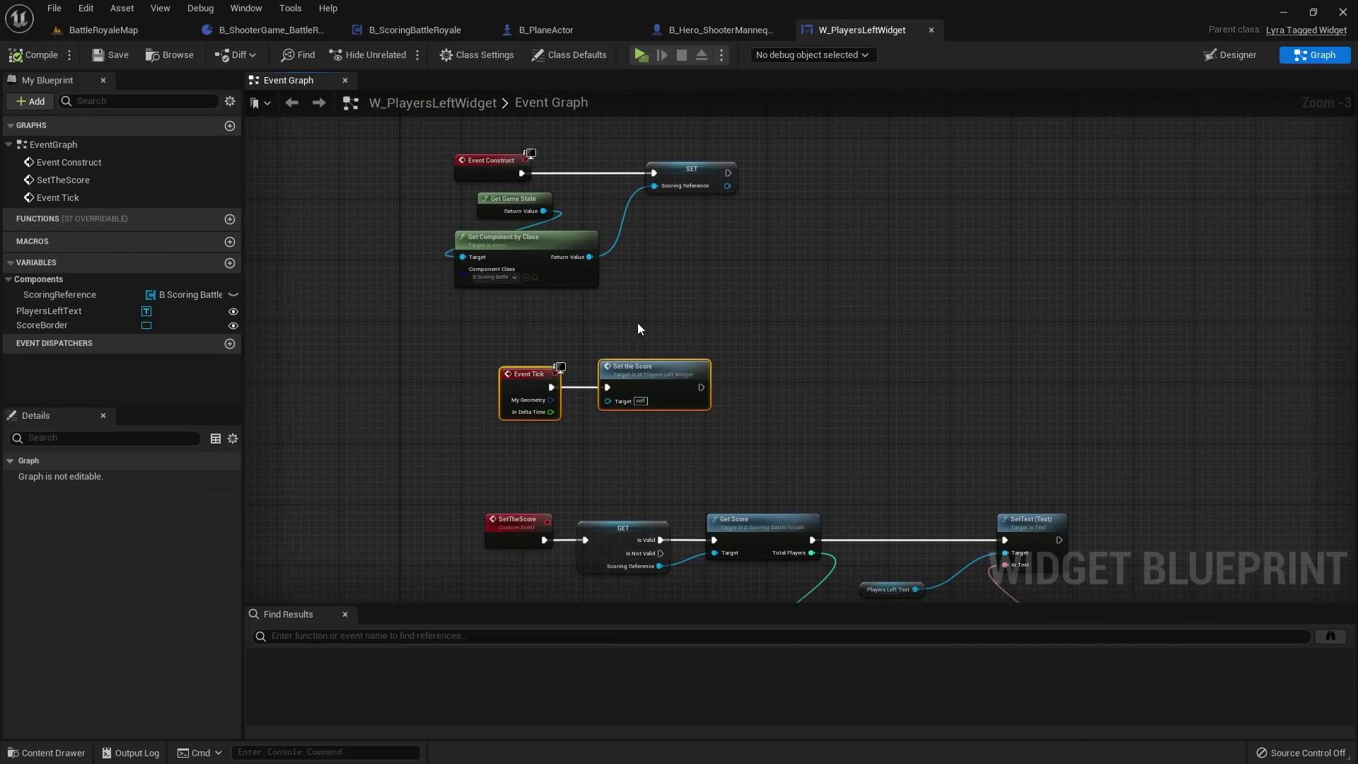
{"action": "left_click", "coordinate": [638, 322]}
{"action": "scroll", "coordinate": [547, 372], "scroll_direction": "up", "scroll_amount": 3}
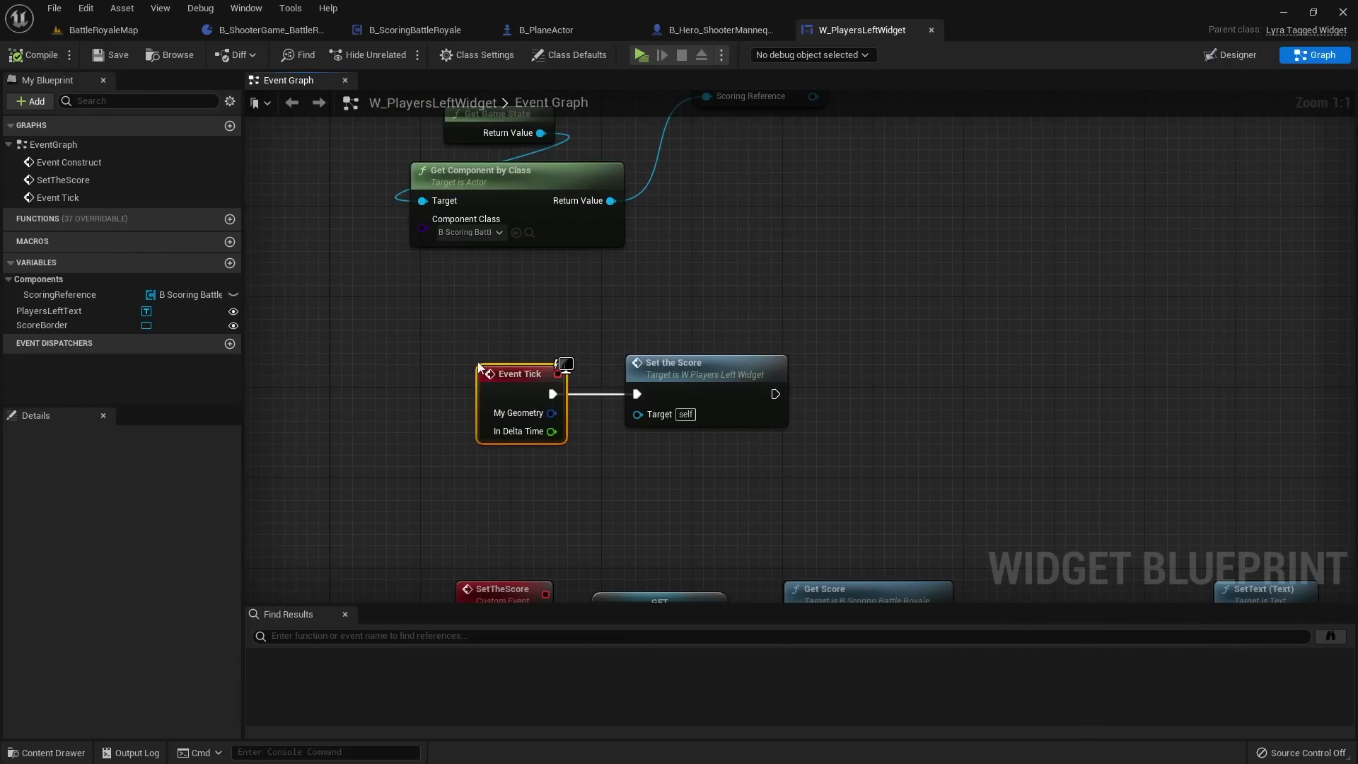
{"action": "scroll", "coordinate": [478, 366], "scroll_direction": "down", "scroll_amount": 2}
{"action": "right_click_drag", "start_coordinate": [478, 366], "coordinate": [345, 235]}
{"action": "scroll", "coordinate": [341, 235], "scroll_direction": "up", "scroll_amount": 2}
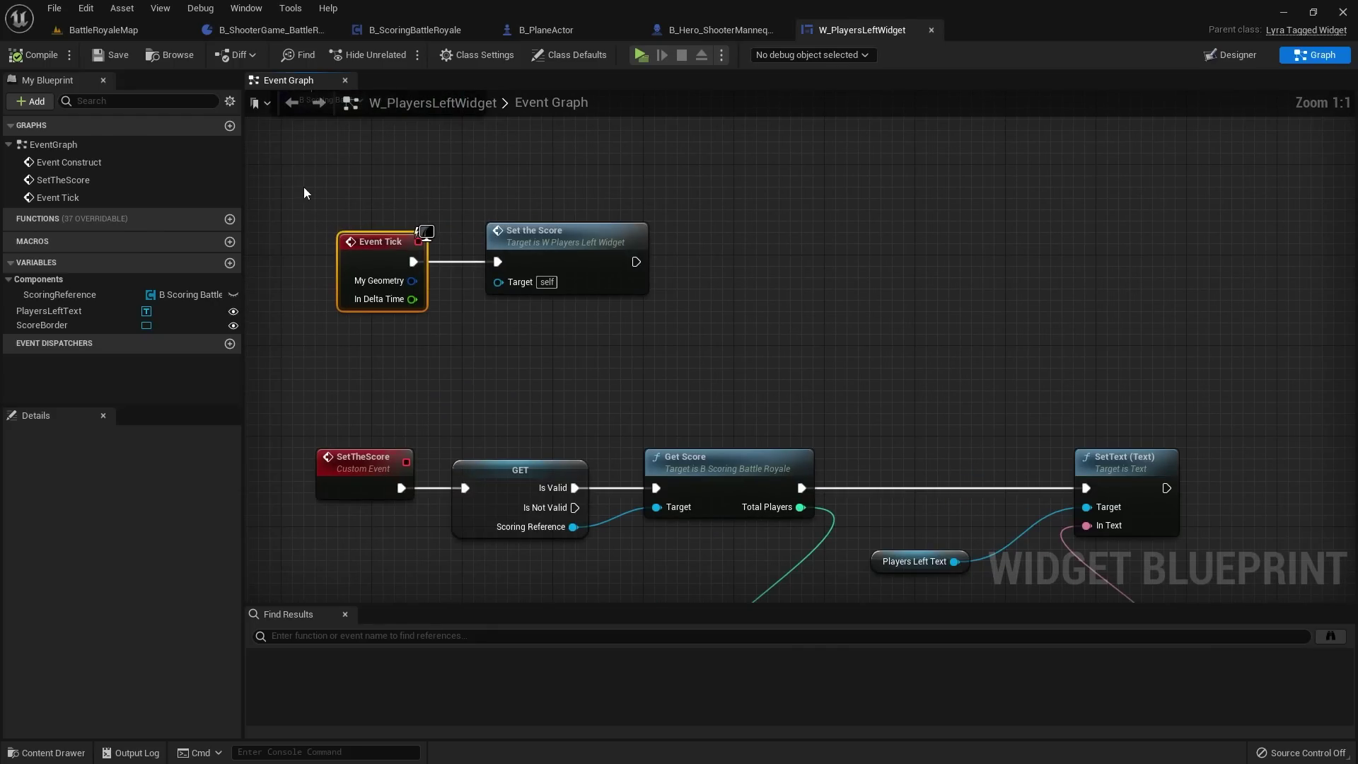
{"action": "right_click_drag", "start_coordinate": [438, 373], "coordinate": [534, 414]}
{"action": "left_click", "coordinate": [423, 265]}
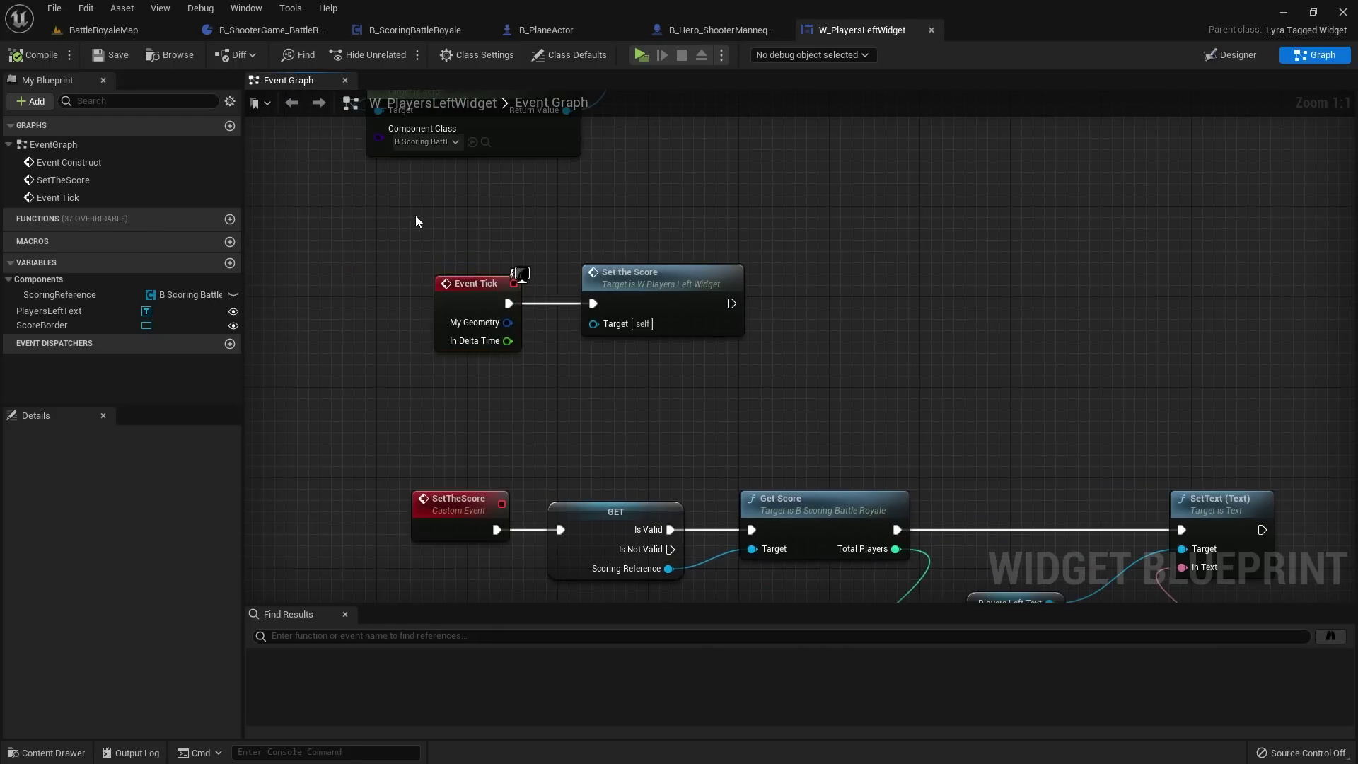
{"action": "left_click_drag", "start_coordinate": [498, 360], "coordinate": [515, 360]}
{"action": "left_click", "coordinate": [676, 385]}
{"action": "scroll", "coordinate": [677, 367], "scroll_direction": "down", "scroll_amount": 1}
{"action": "right_click_drag", "start_coordinate": [677, 367], "coordinate": [592, 374]}
{"action": "scroll", "coordinate": [443, 298], "scroll_direction": "up", "scroll_amount": 1}
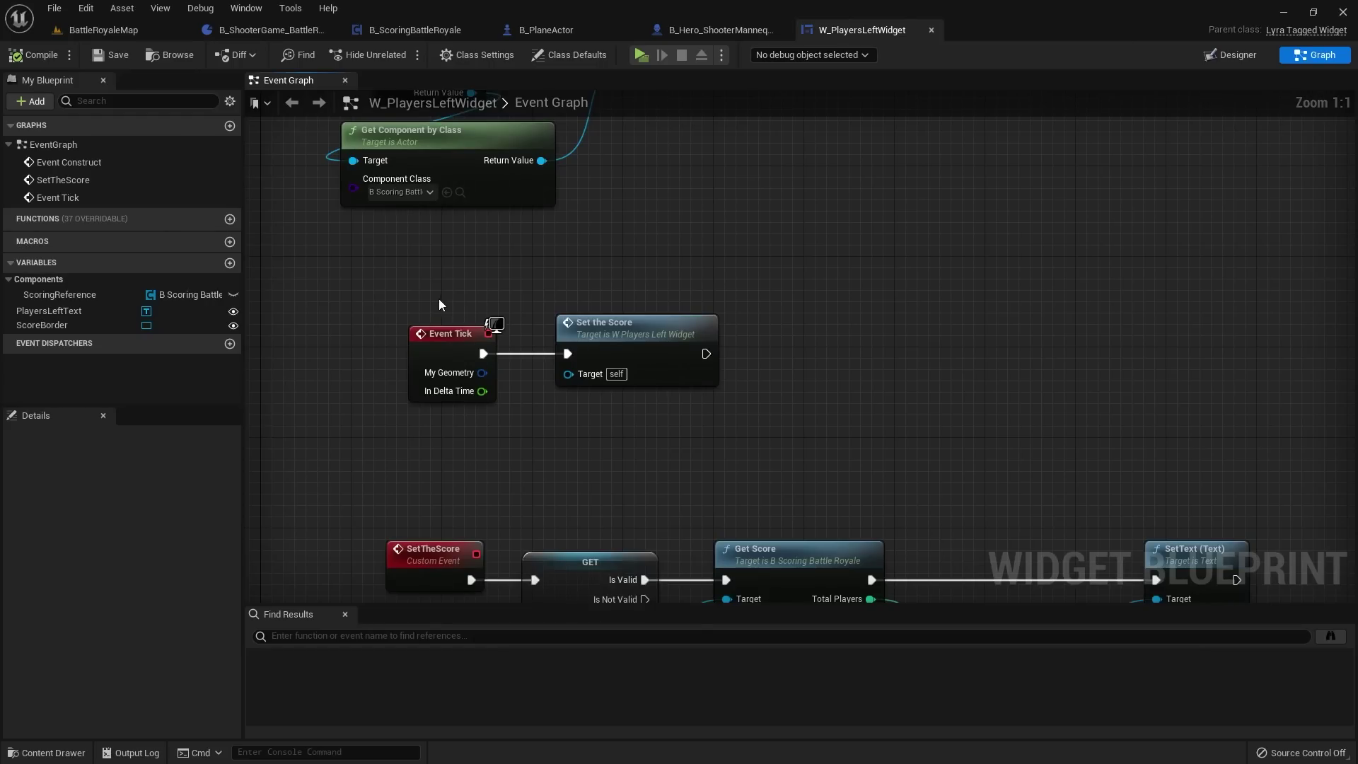
{"action": "left_click_drag", "start_coordinate": [414, 244], "coordinate": [451, 290]}
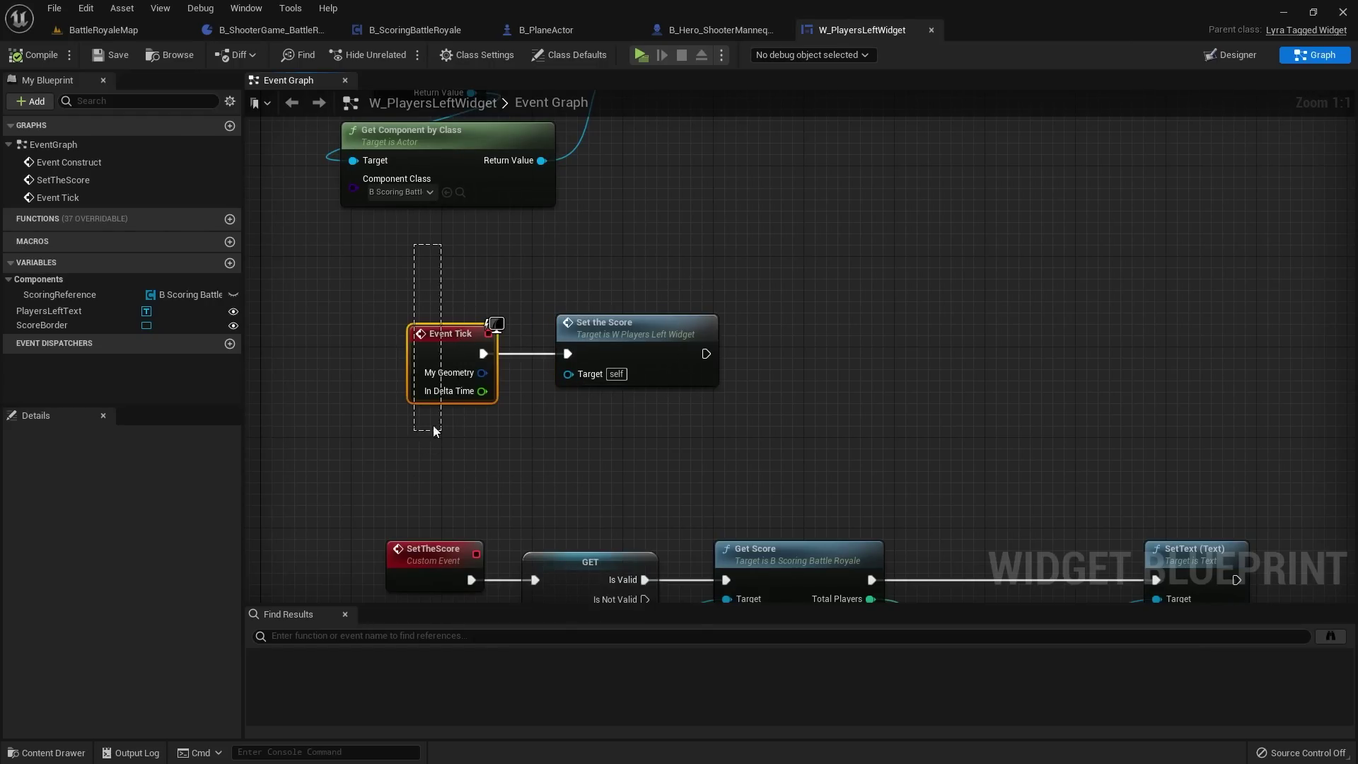
Step: Review the full widget event graph, from Event Construct through Event Tick to the SetTheScore text update chain
{"action": "scroll", "coordinate": [411, 406], "scroll_direction": "down", "scroll_amount": 1}
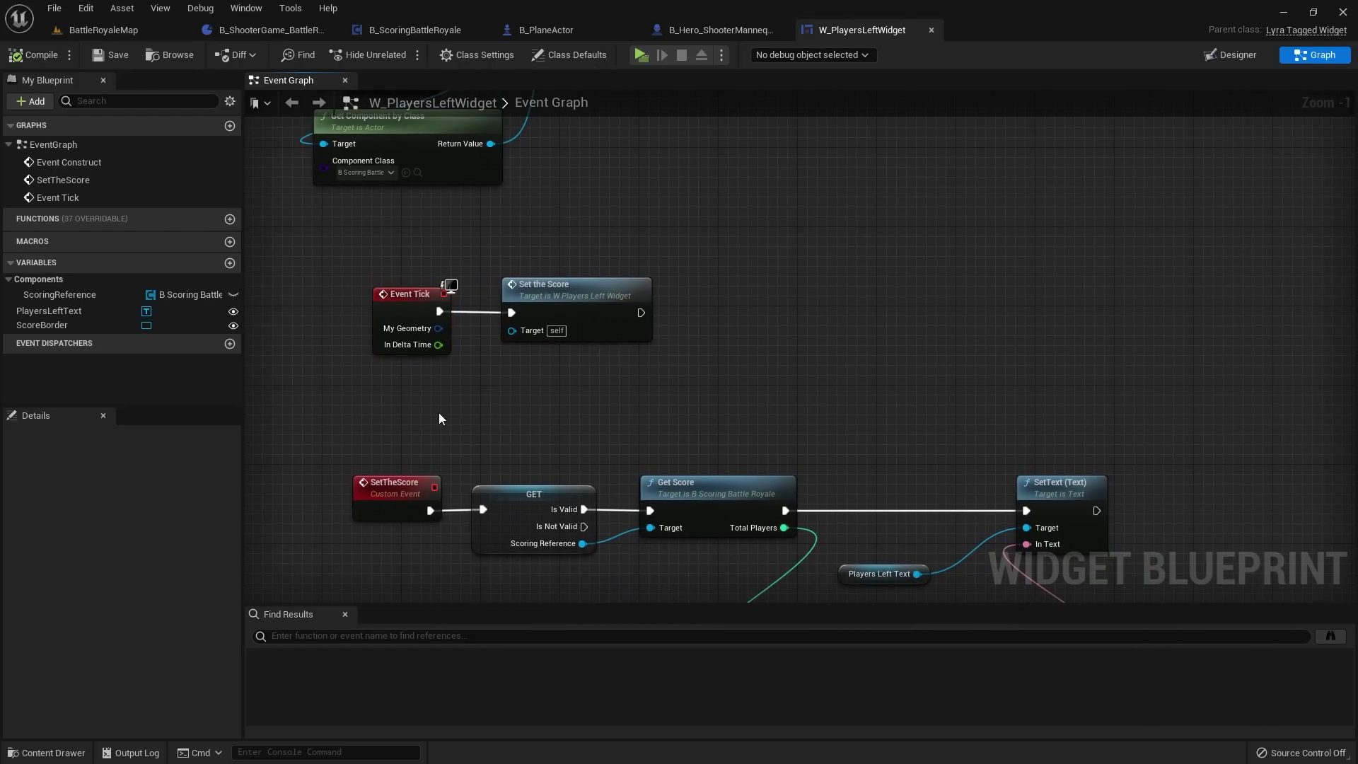
{"action": "scroll", "coordinate": [441, 386], "scroll_direction": "down", "scroll_amount": 2}
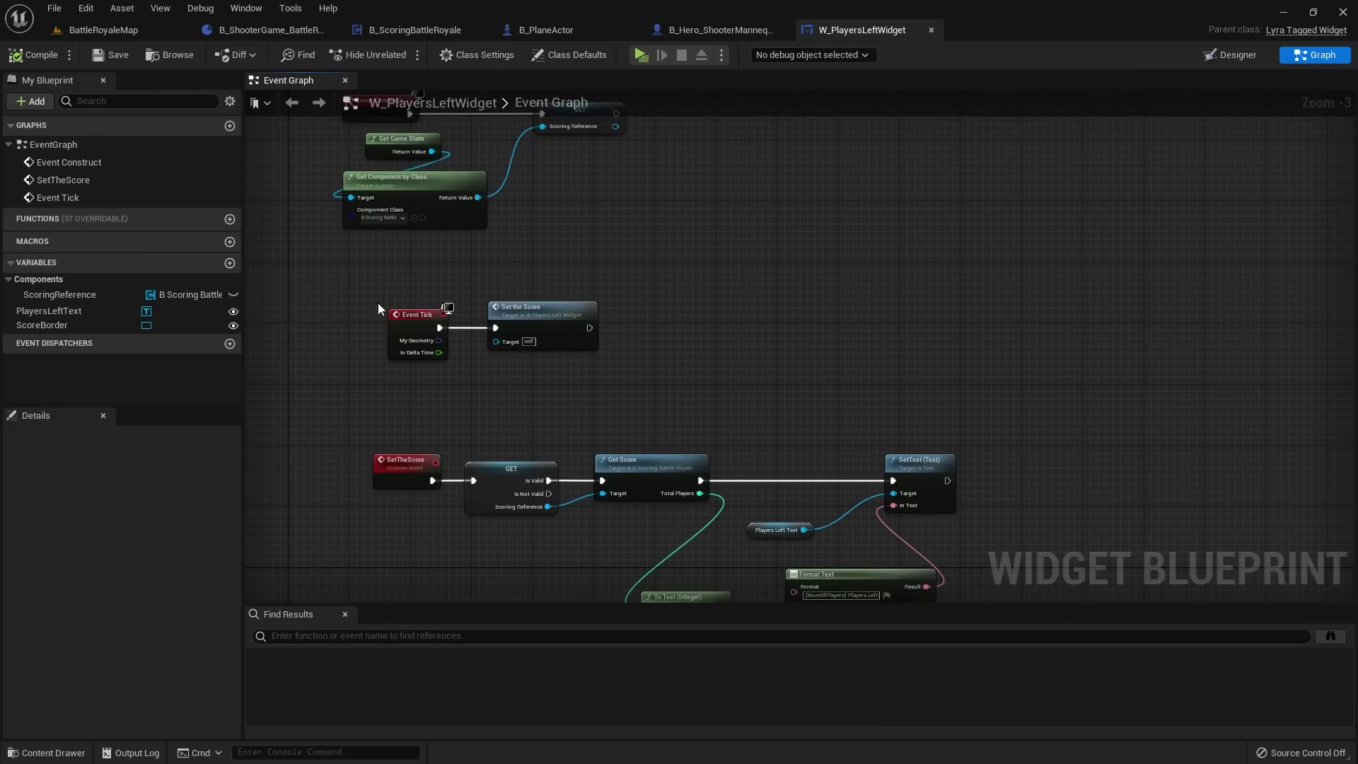
{"action": "mouse_move", "coordinate": [387, 294]}
{"action": "right_mouse_down"}
{"action": "mouse_move", "coordinate": [370, 314]}
{"action": "mouse_move", "coordinate": [375, 292]}
{"action": "mouse_move", "coordinate": [367, 302]}
{"action": "right_mouse_up"}
{"action": "left_click_drag", "start_coordinate": [367, 302], "coordinate": [802, 435]}
{"action": "left_click", "coordinate": [802, 435]}
{"action": "scroll", "coordinate": [802, 429], "scroll_direction": "down", "scroll_amount": 1}
{"action": "right_click_drag", "start_coordinate": [795, 378], "coordinate": [726, 298]}
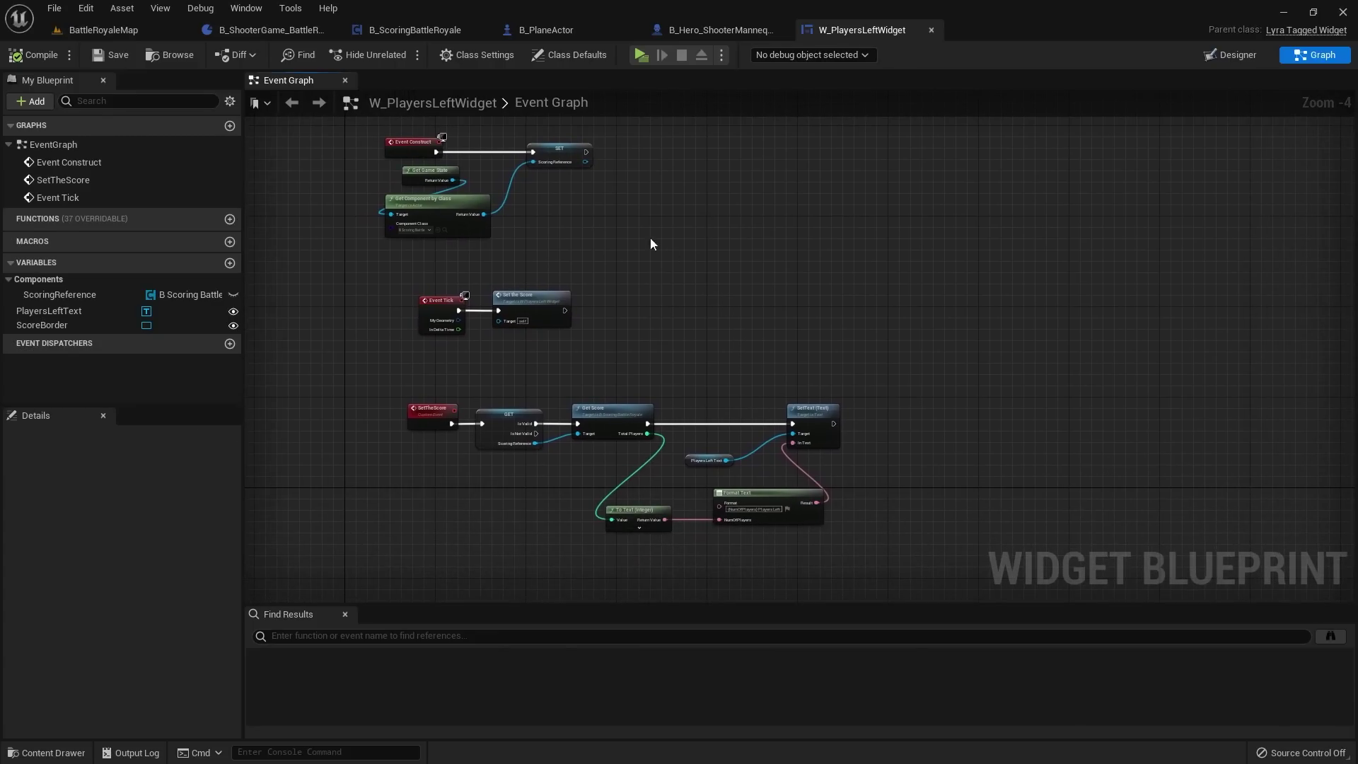
{"action": "left_click_drag", "start_coordinate": [336, 118], "coordinate": [792, 521]}
{"action": "left_click", "coordinate": [727, 295]}
{"action": "right_click_drag", "start_coordinate": [727, 296], "coordinate": [752, 350]}
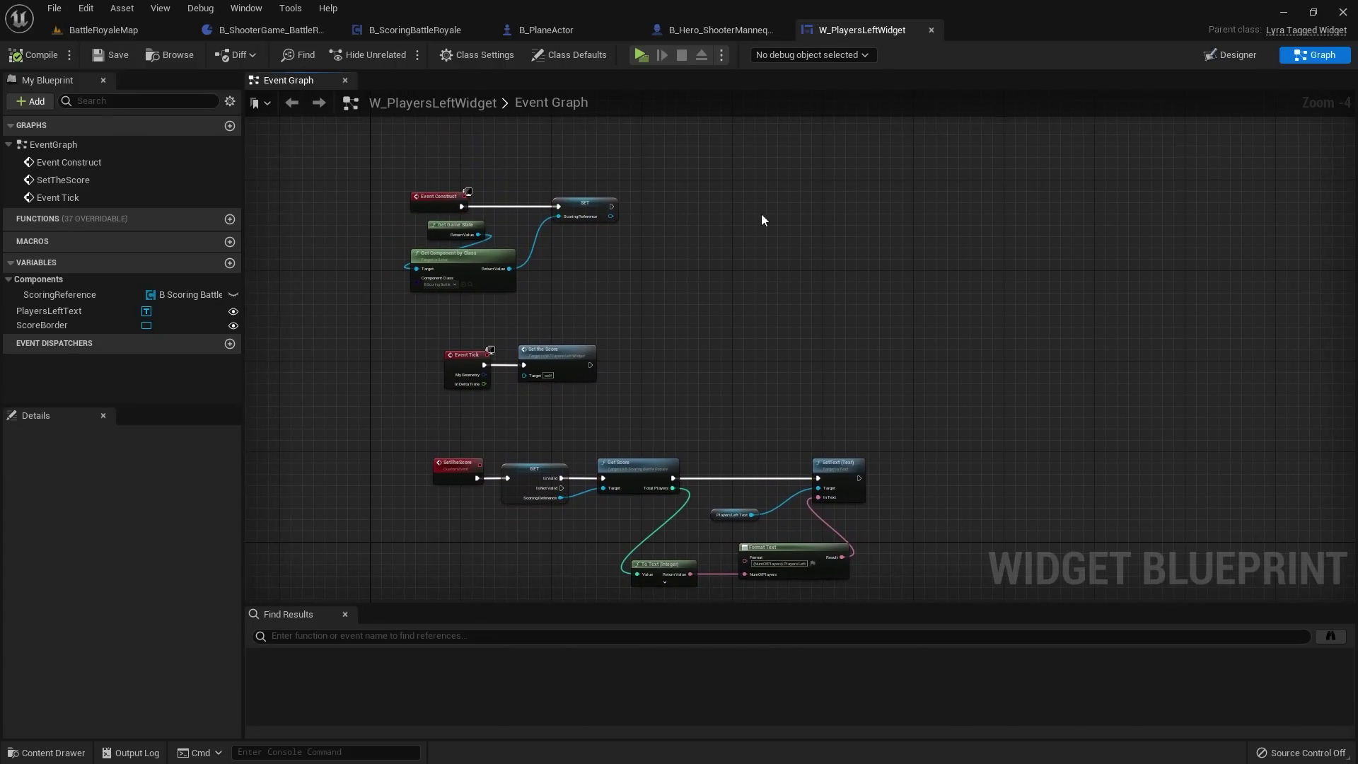
Step: Check the W_ScoreWidget_Elimination asset in the Elimination UI folder from BattleRoyaleMap, and return to W_PlayersLeftWidget
{"action": "left_click", "coordinate": [162, 29]}
{"action": "left_click", "coordinate": [53, 752]}
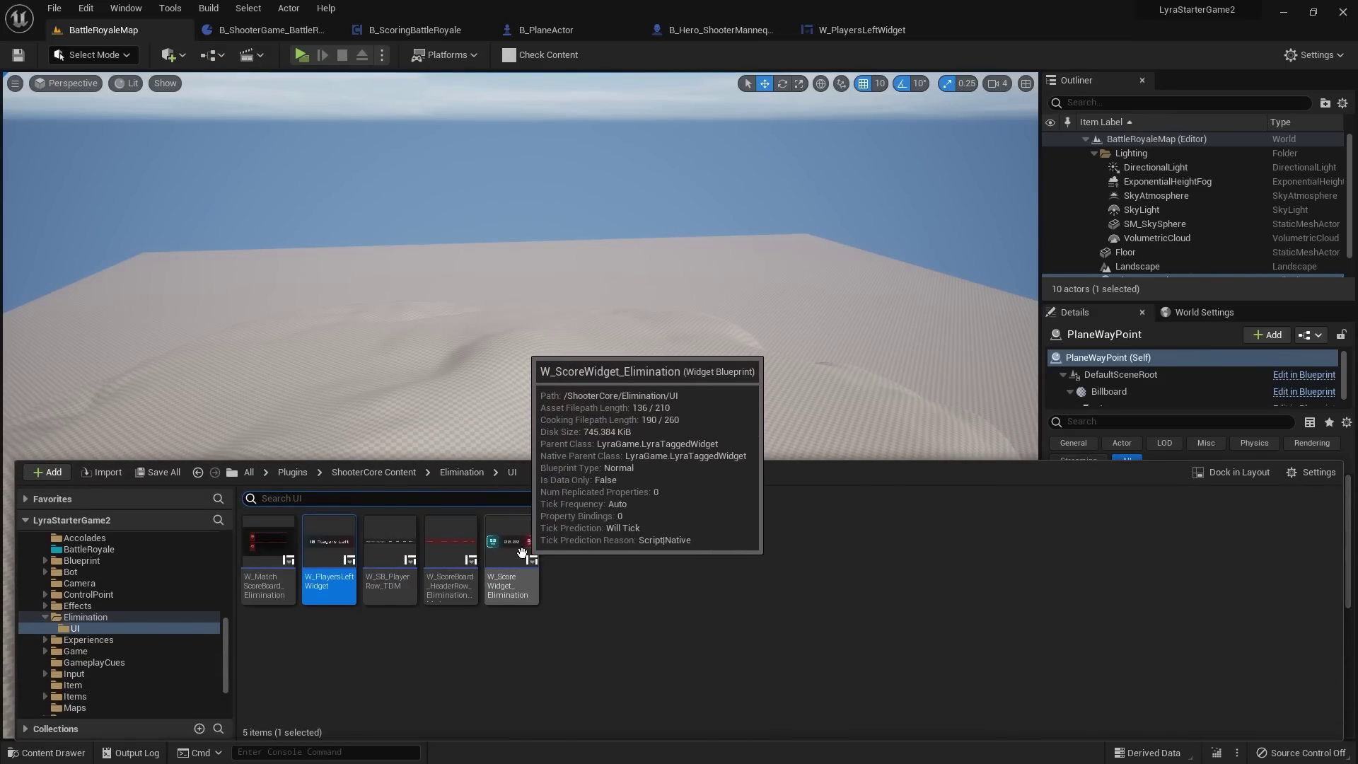
{"action": "left_click", "coordinate": [871, 31]}
Step: Inspect the connection between Event Tick and Set the Score again in W_PlayersLeftWidget
{"action": "right_click_drag", "start_coordinate": [595, 302], "coordinate": [601, 242]}
{"action": "scroll", "coordinate": [502, 269], "scroll_direction": "up", "scroll_amount": 1}
{"action": "left_click_drag", "start_coordinate": [444, 290], "coordinate": [609, 385]}
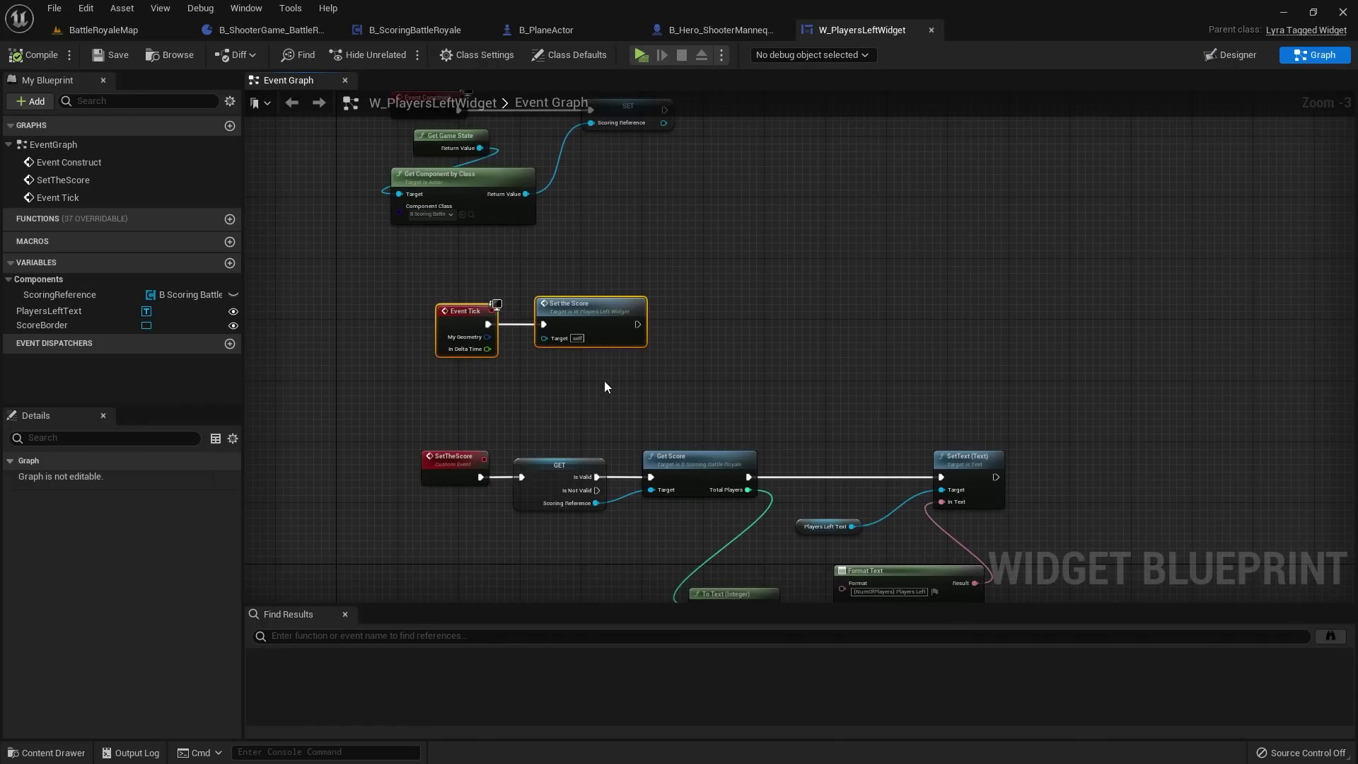
{"action": "left_click", "coordinate": [512, 283]}
{"action": "left_click_drag", "start_coordinate": [528, 324], "coordinate": [575, 315]}
{"action": "right_click_drag", "start_coordinate": [543, 351], "coordinate": [483, 351]}
{"action": "left_click", "coordinate": [646, 376]}
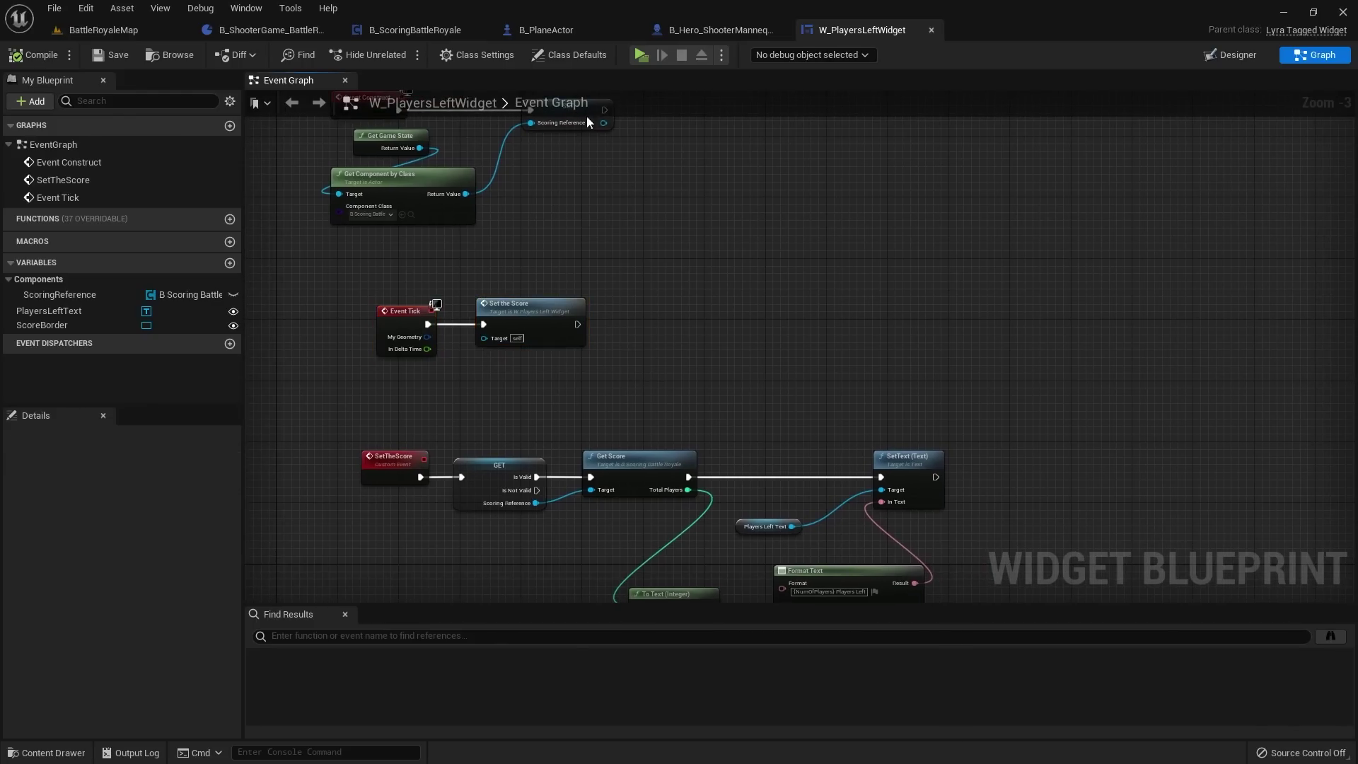
Step: Look over the B_ScoringBattleRoyale event graph and compare it with the widget's Get Score and SetText chain
{"action": "left_click", "coordinate": [425, 31]}
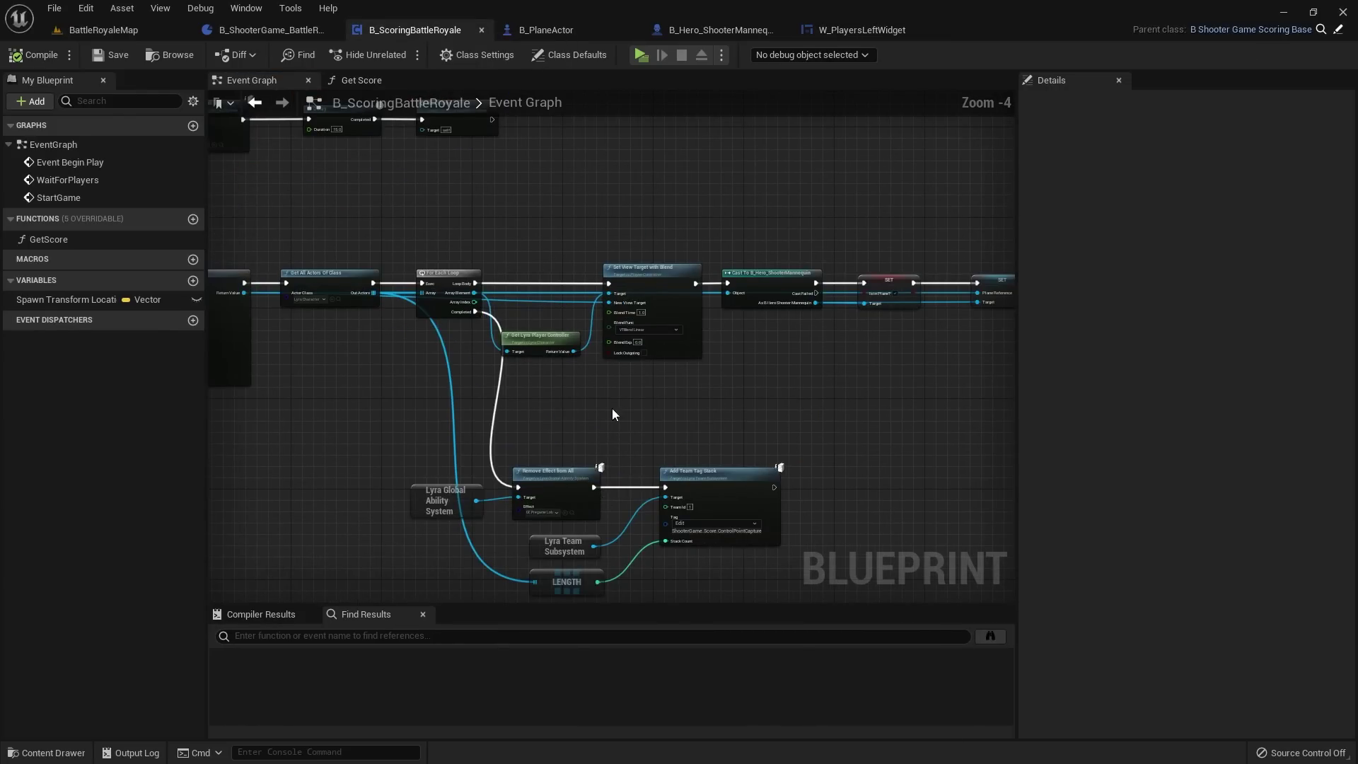
{"action": "right_click_drag", "start_coordinate": [613, 414], "coordinate": [583, 328]}
{"action": "left_click", "coordinate": [852, 29]}
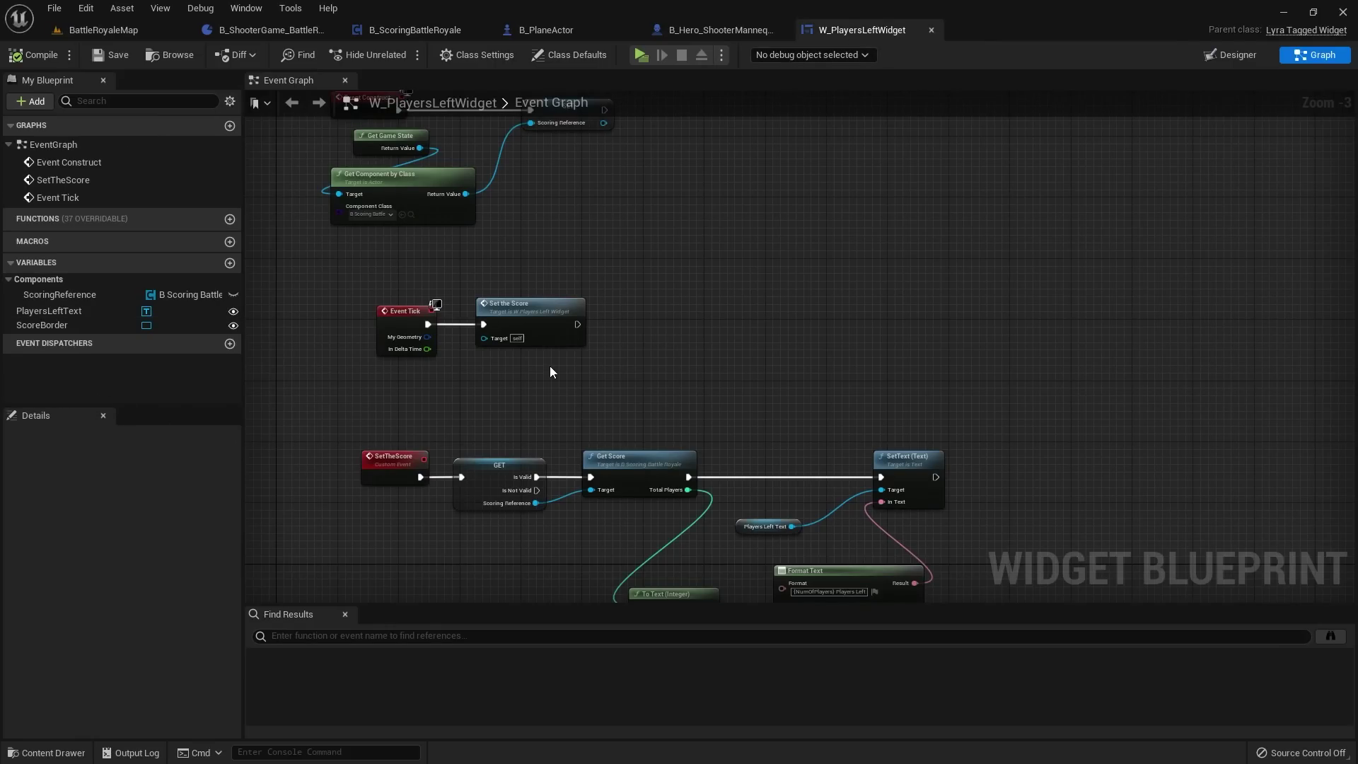
{"action": "right_click_drag", "start_coordinate": [606, 288], "coordinate": [652, 214]}
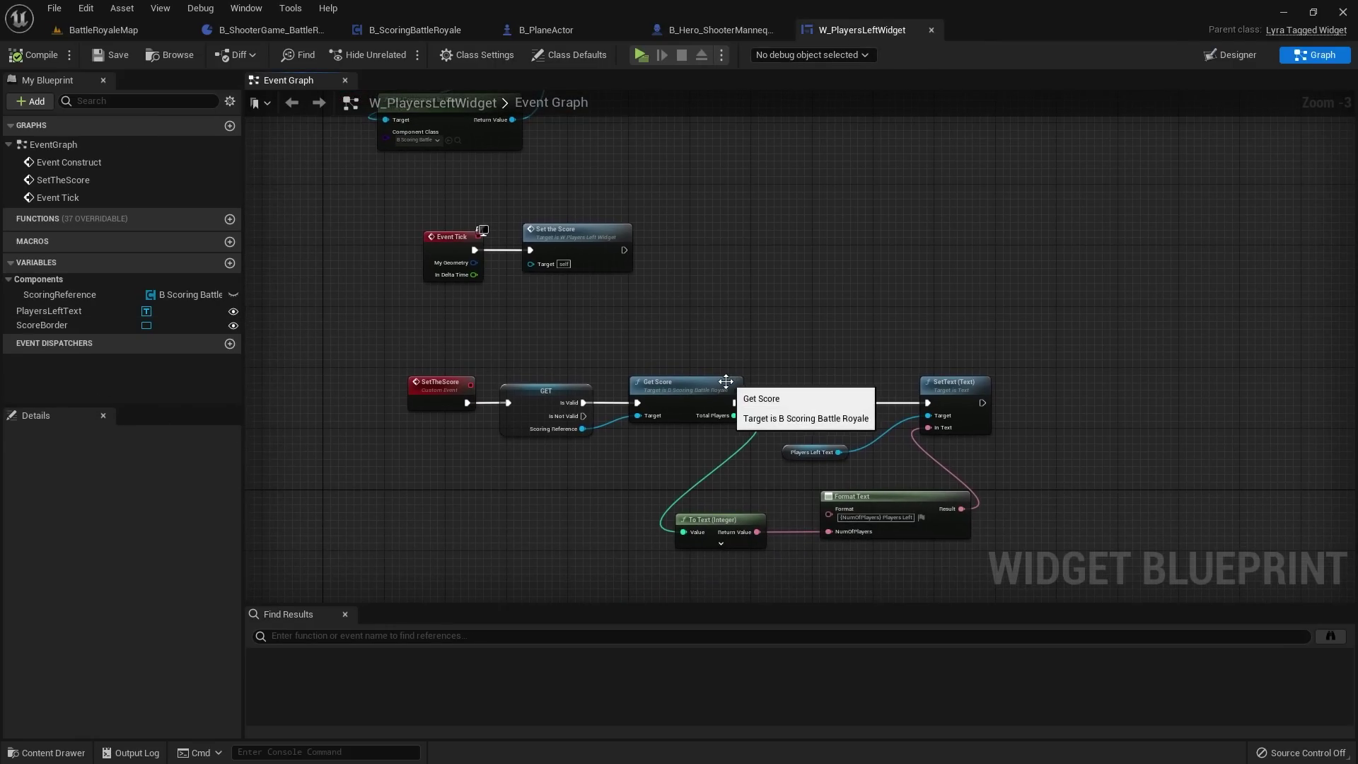
{"action": "scroll", "coordinate": [706, 322], "scroll_direction": "up", "scroll_amount": 2}
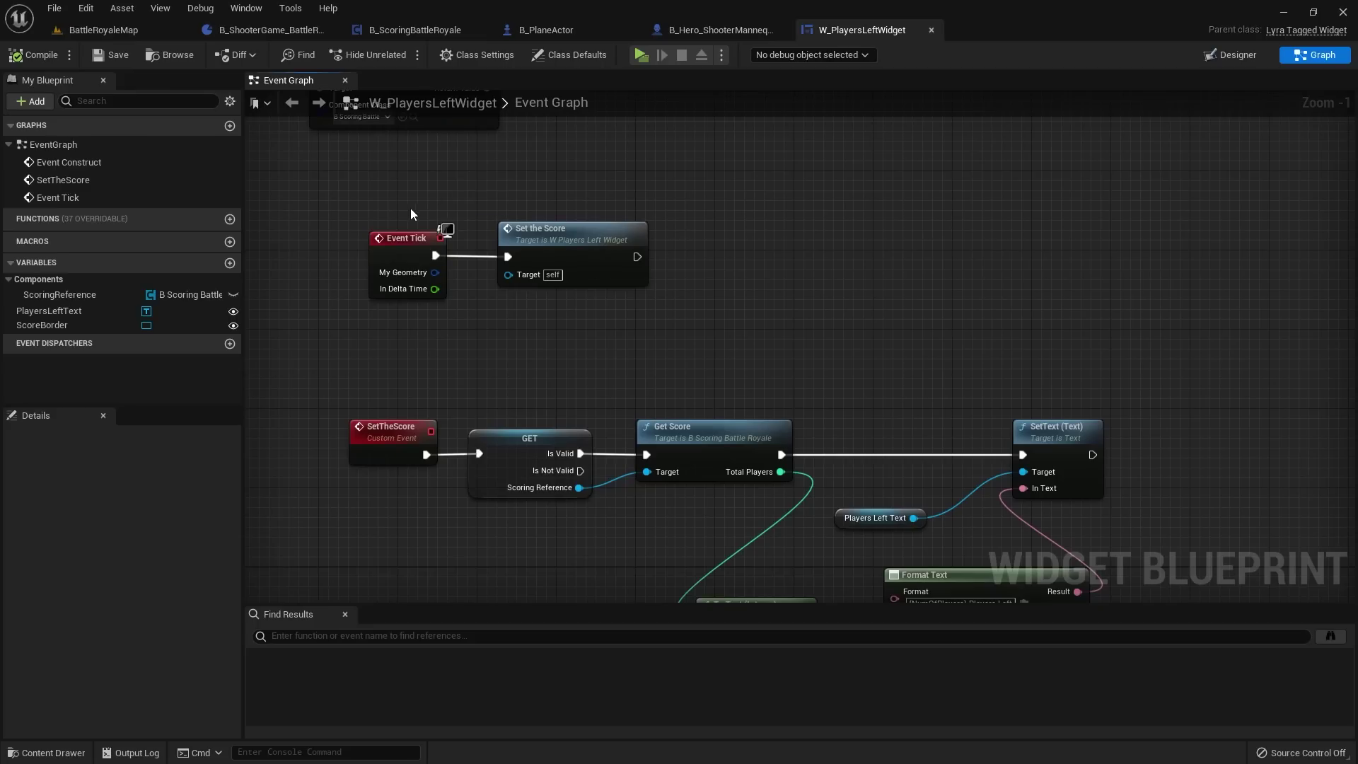
{"action": "scroll", "coordinate": [456, 354], "scroll_direction": "down", "scroll_amount": 3}
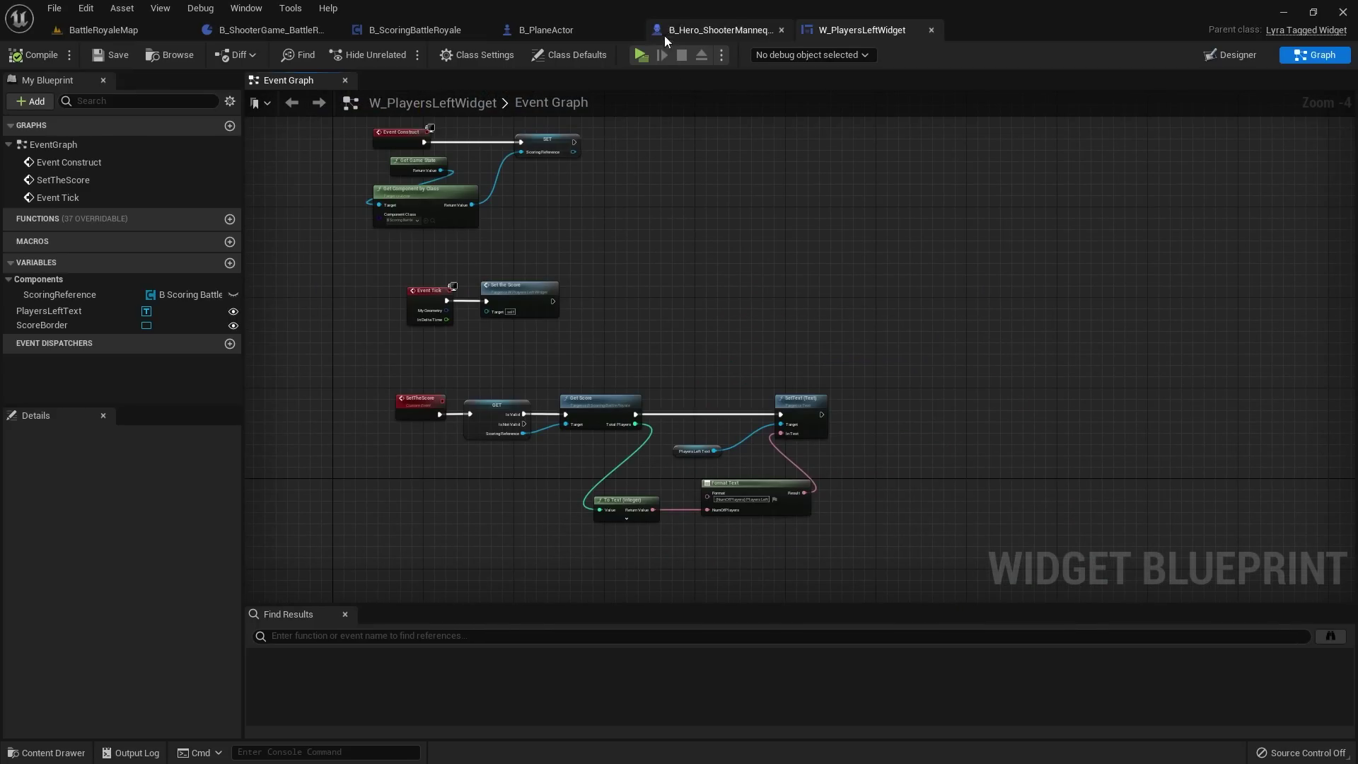
Step: Start a multiplayer play session from BattleRoyaleMap
{"action": "left_click", "coordinate": [103, 30]}
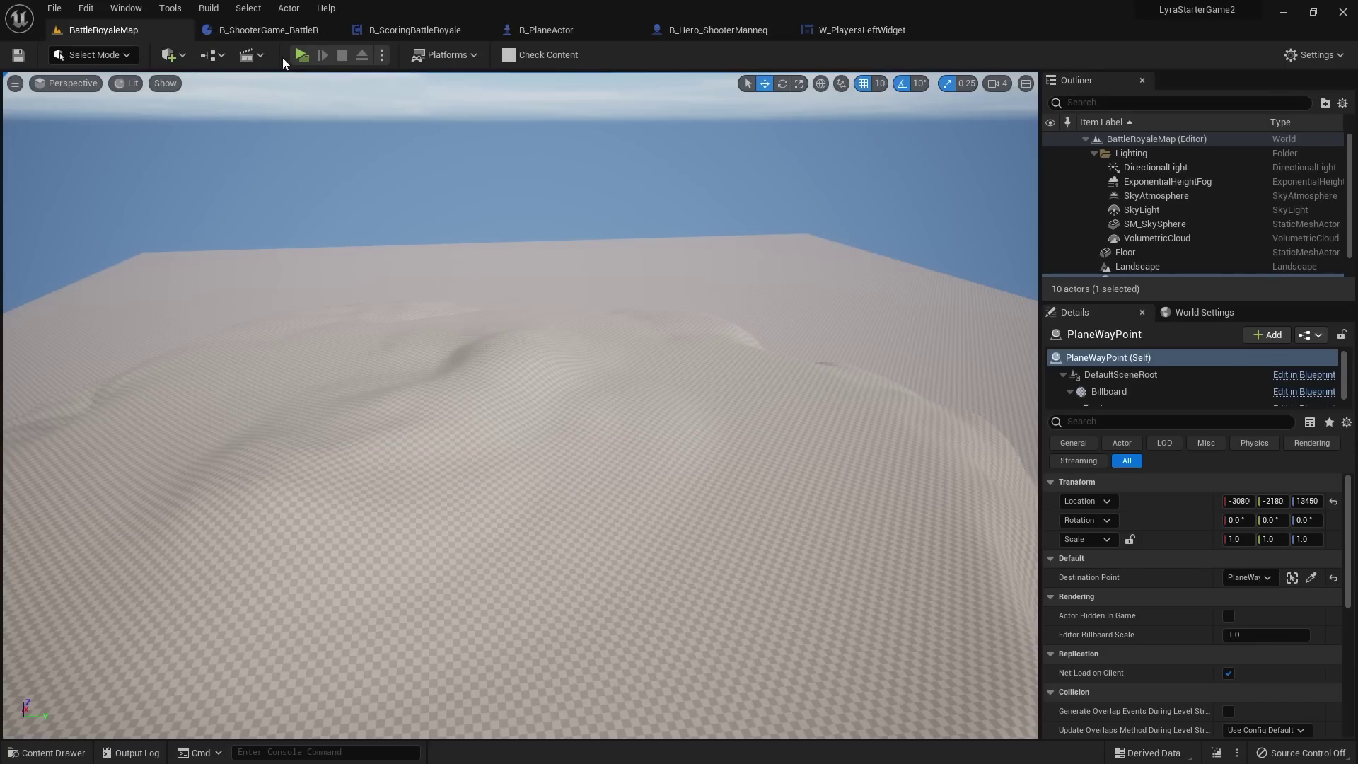
{"action": "right_click_drag", "start_coordinate": [424, 127], "coordinate": [440, 121]}
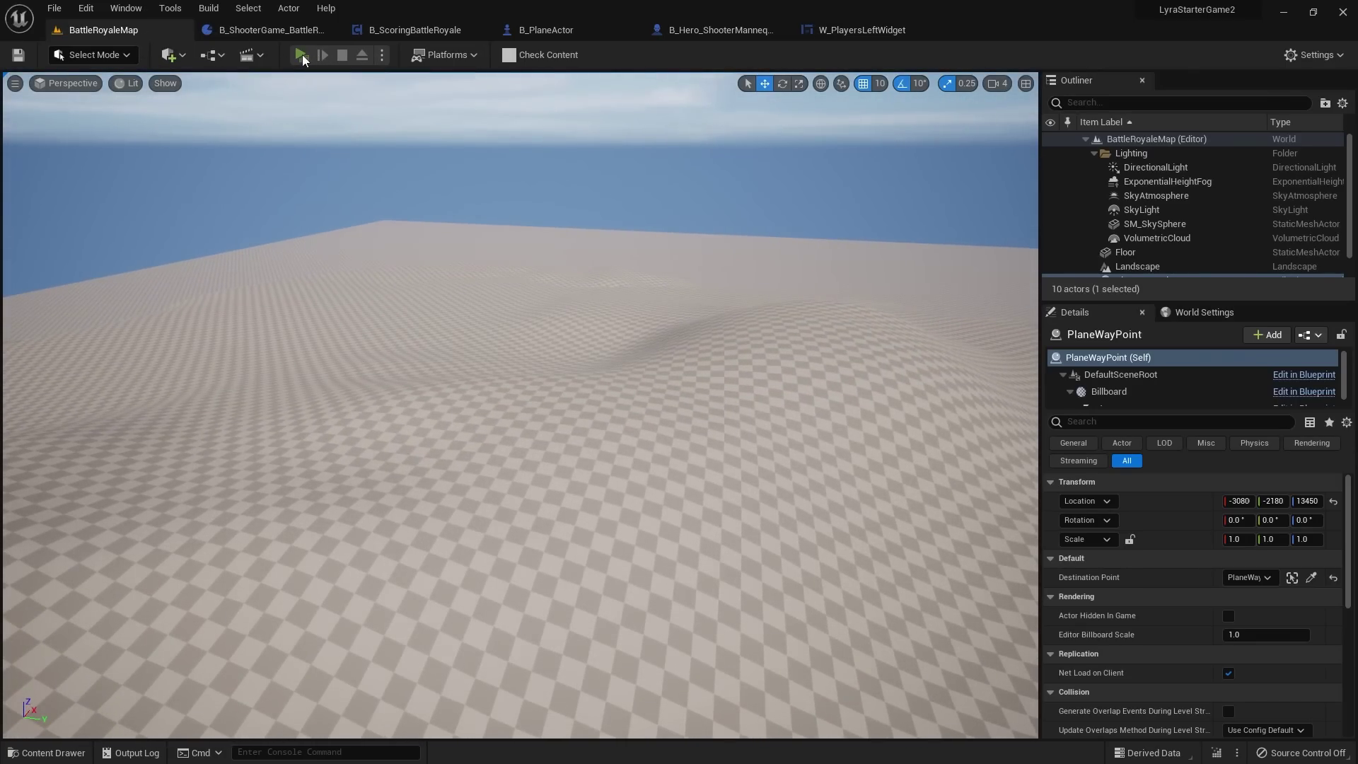
{"action": "left_click", "coordinate": [301, 54]}
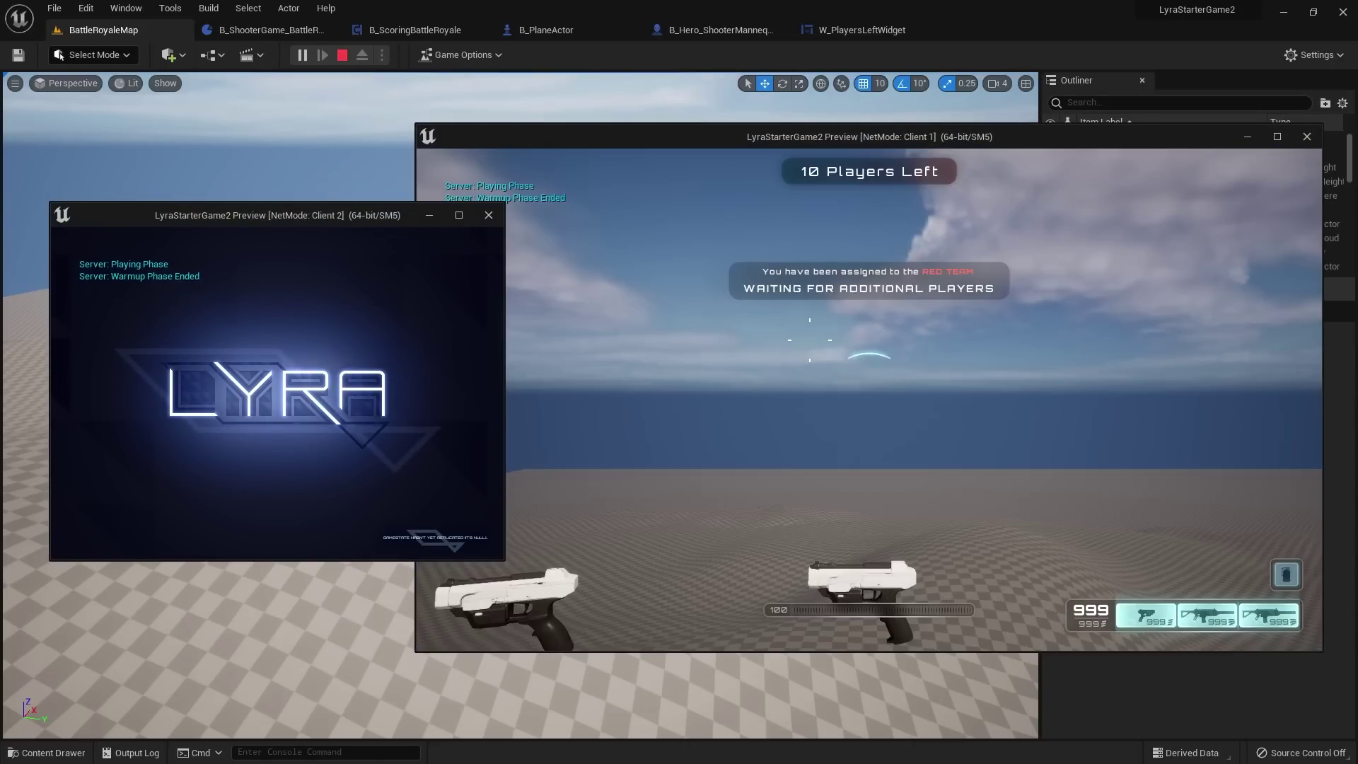
Step: Run and jump around with the Client 1 character during the waiting phase to check the players-left counter
{"action": "key", "text": "super"}
{"action": "left_click", "coordinate": [708, 347]}
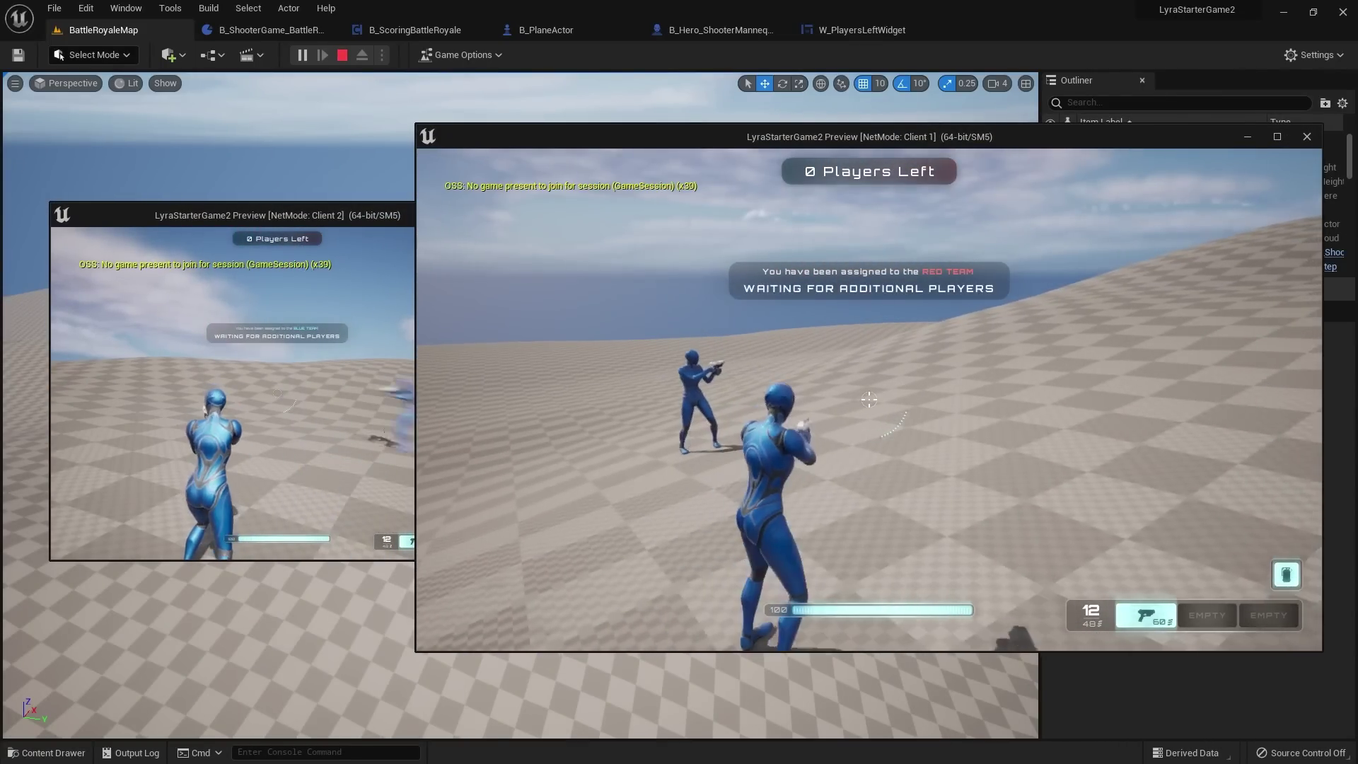
{"action": "key", "text": "w"}
{"action": "key", "text": "space"}
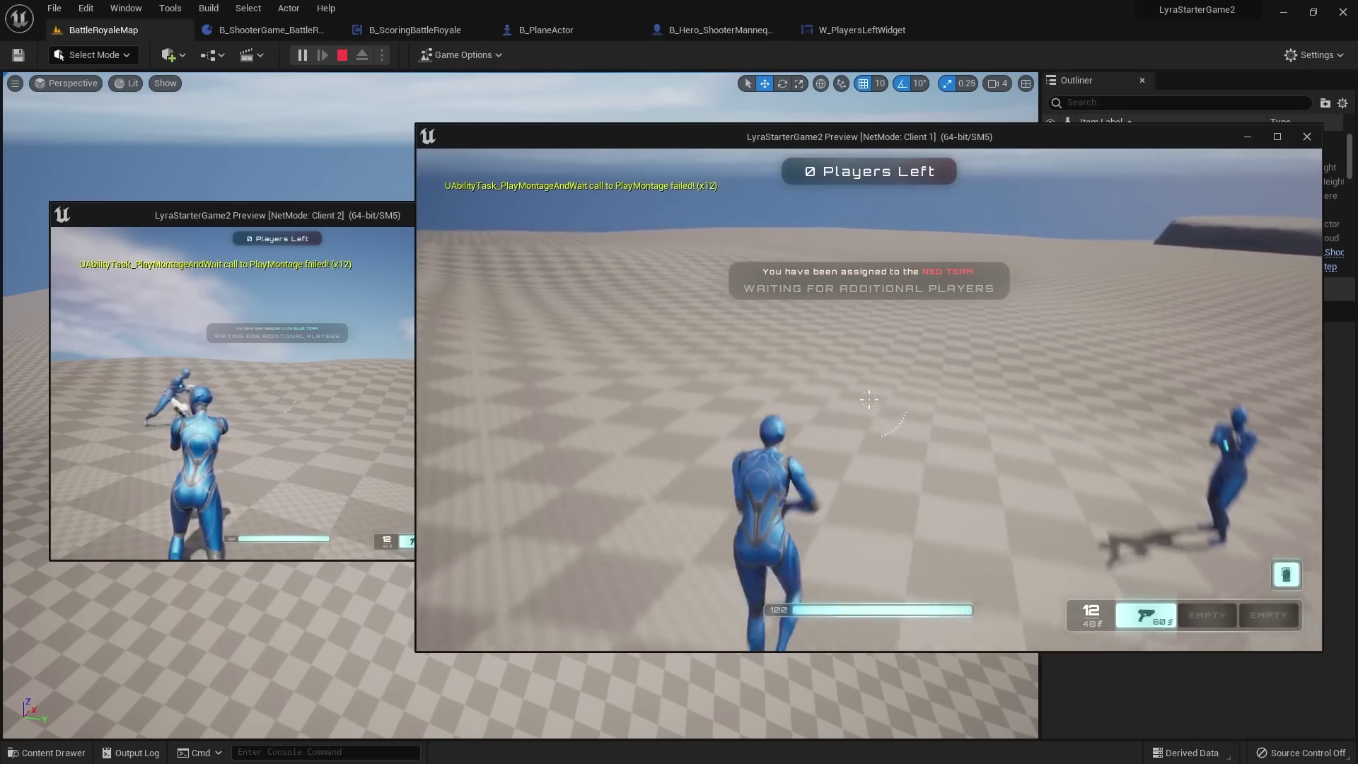
{"action": "key", "text": "space"}
{"action": "key", "text": "space"}
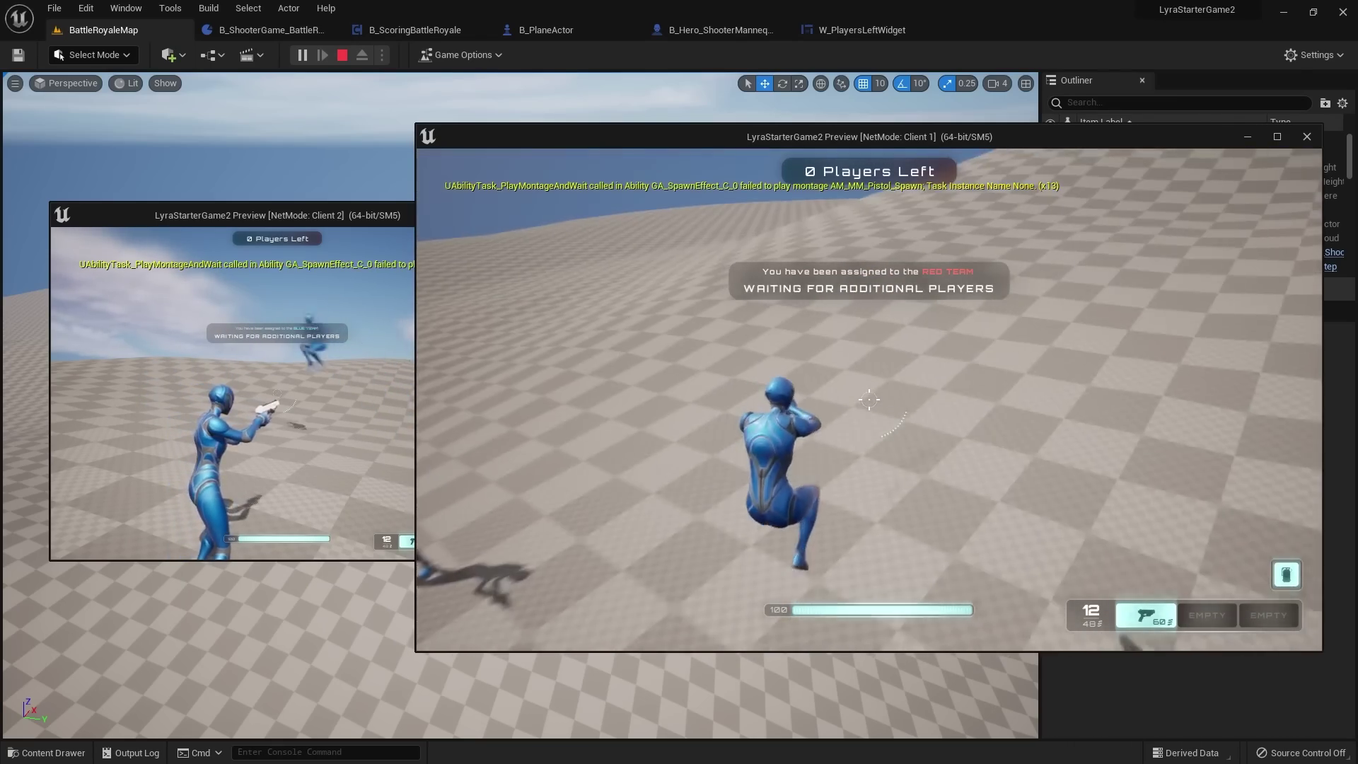
{"action": "key", "text": "w"}
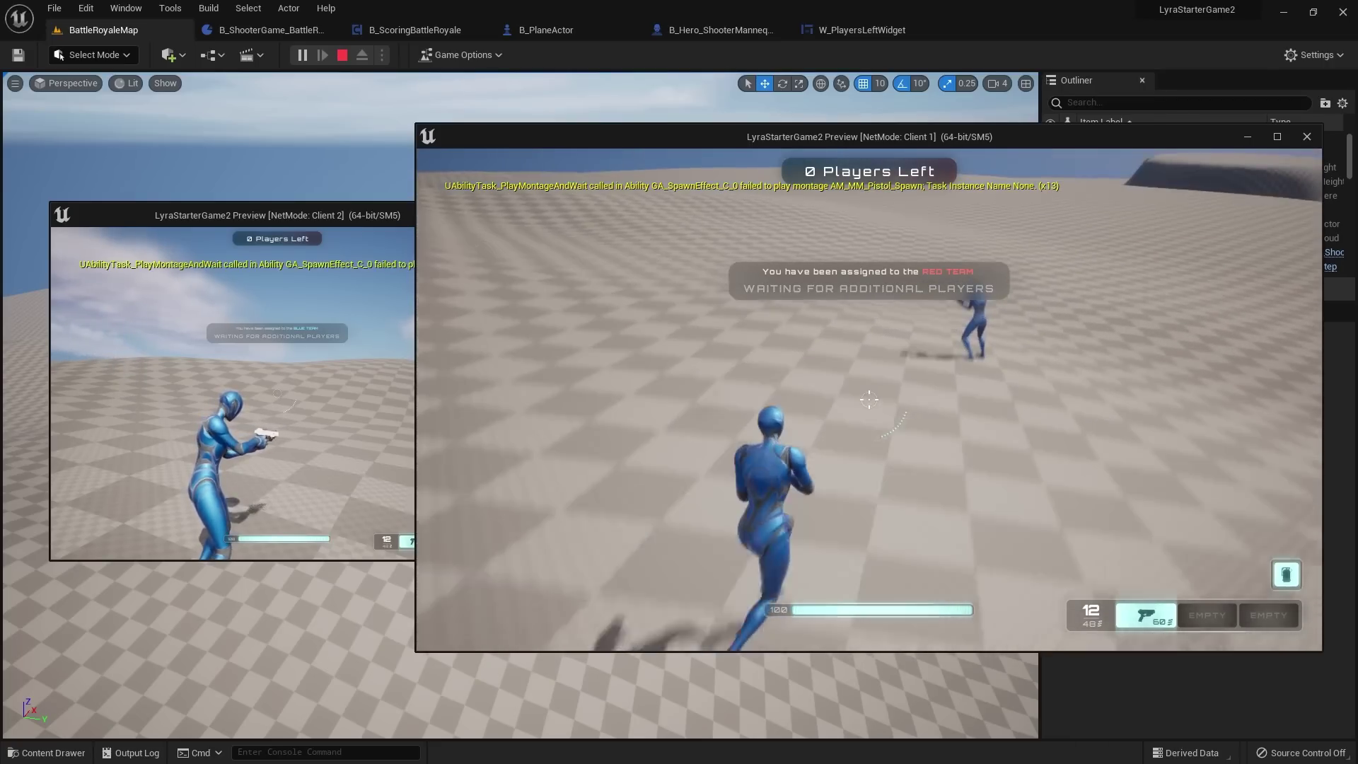
{"action": "key", "text": "space"}
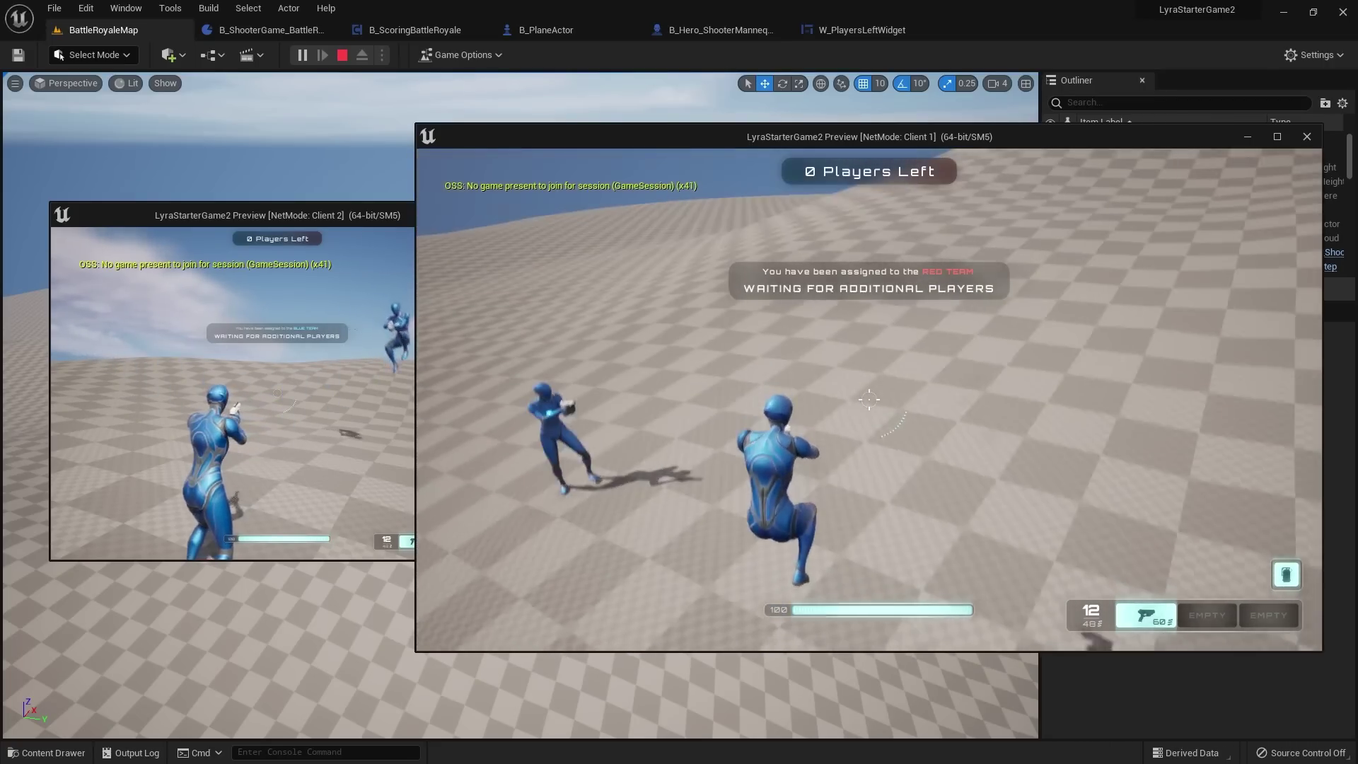
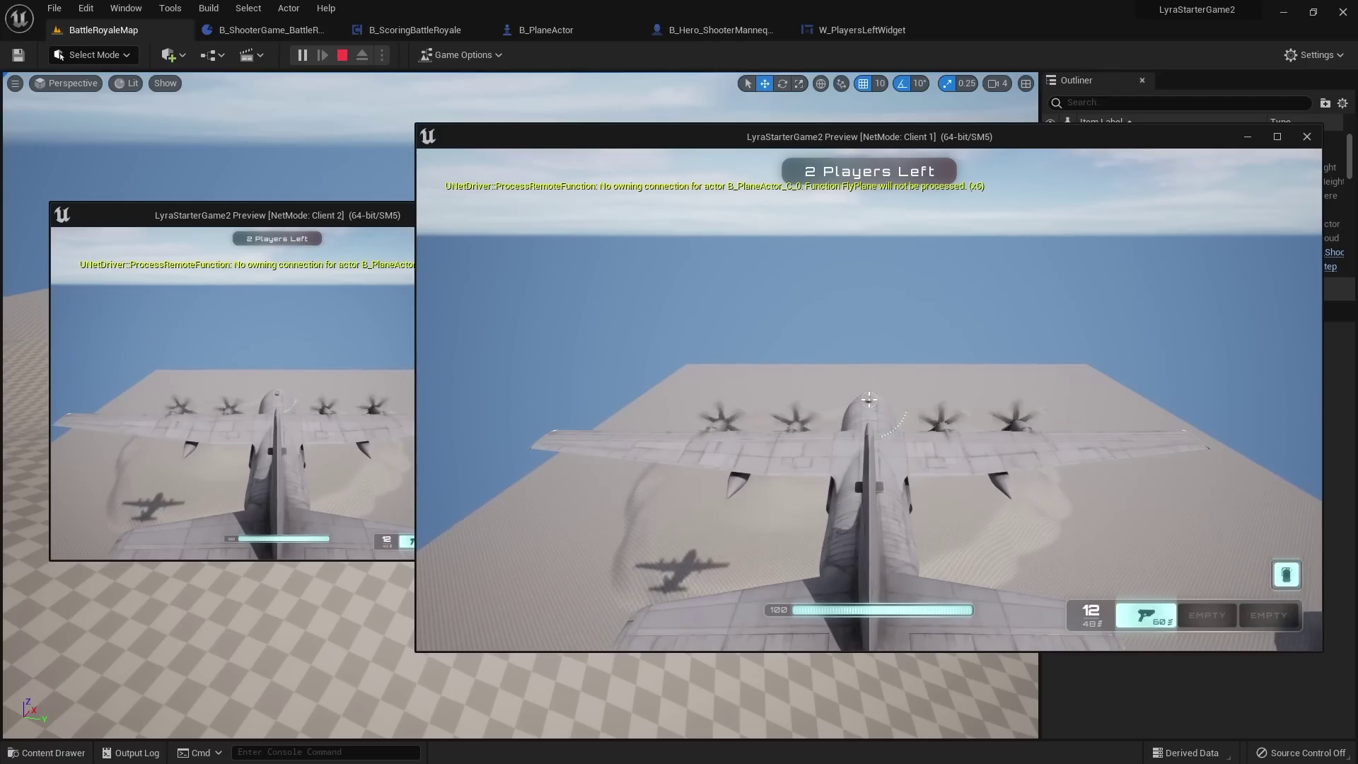
Step: Drop the Client 1 and Client 2 characters from the plane, and run Client 2 forward after landing
{"action": "key", "text": "space"}
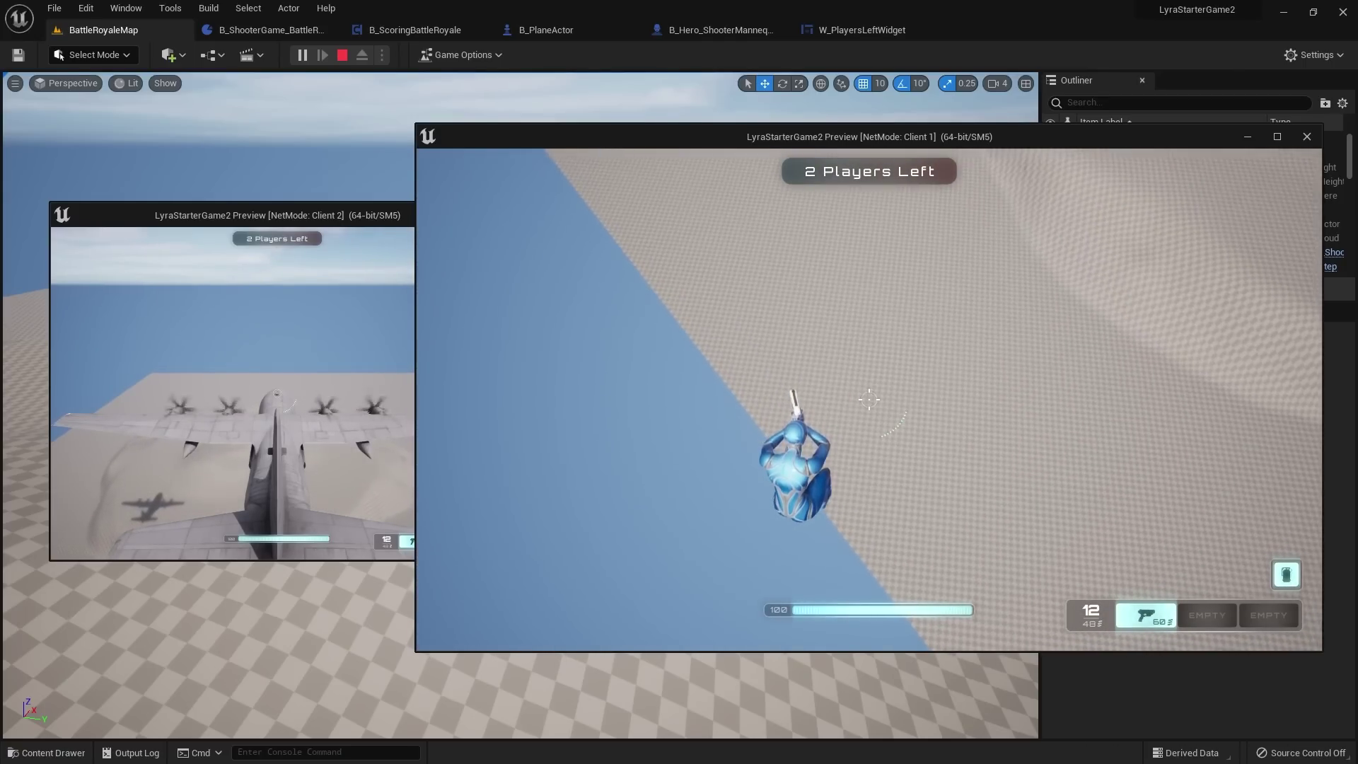
{"action": "key", "text": "super"}
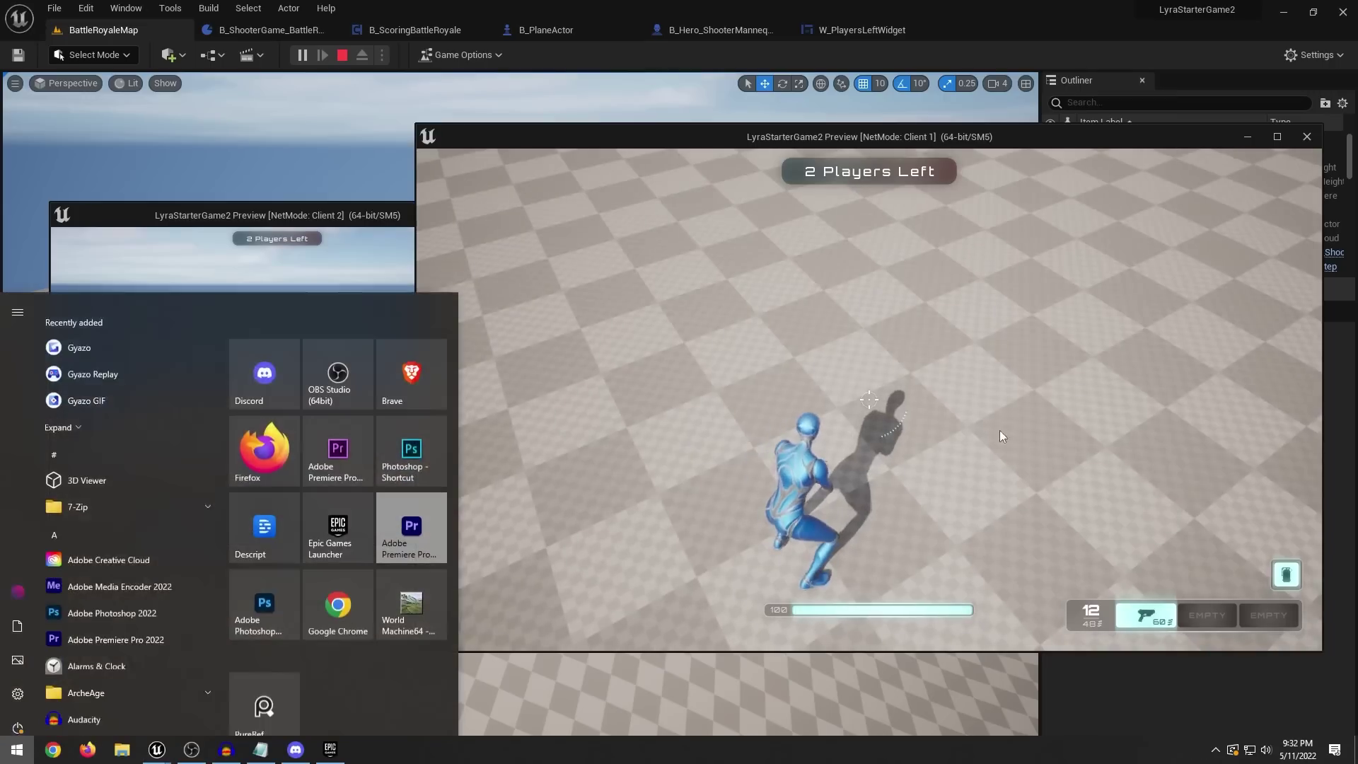
{"action": "left_click", "coordinate": [368, 253]}
{"action": "key", "text": "space"}
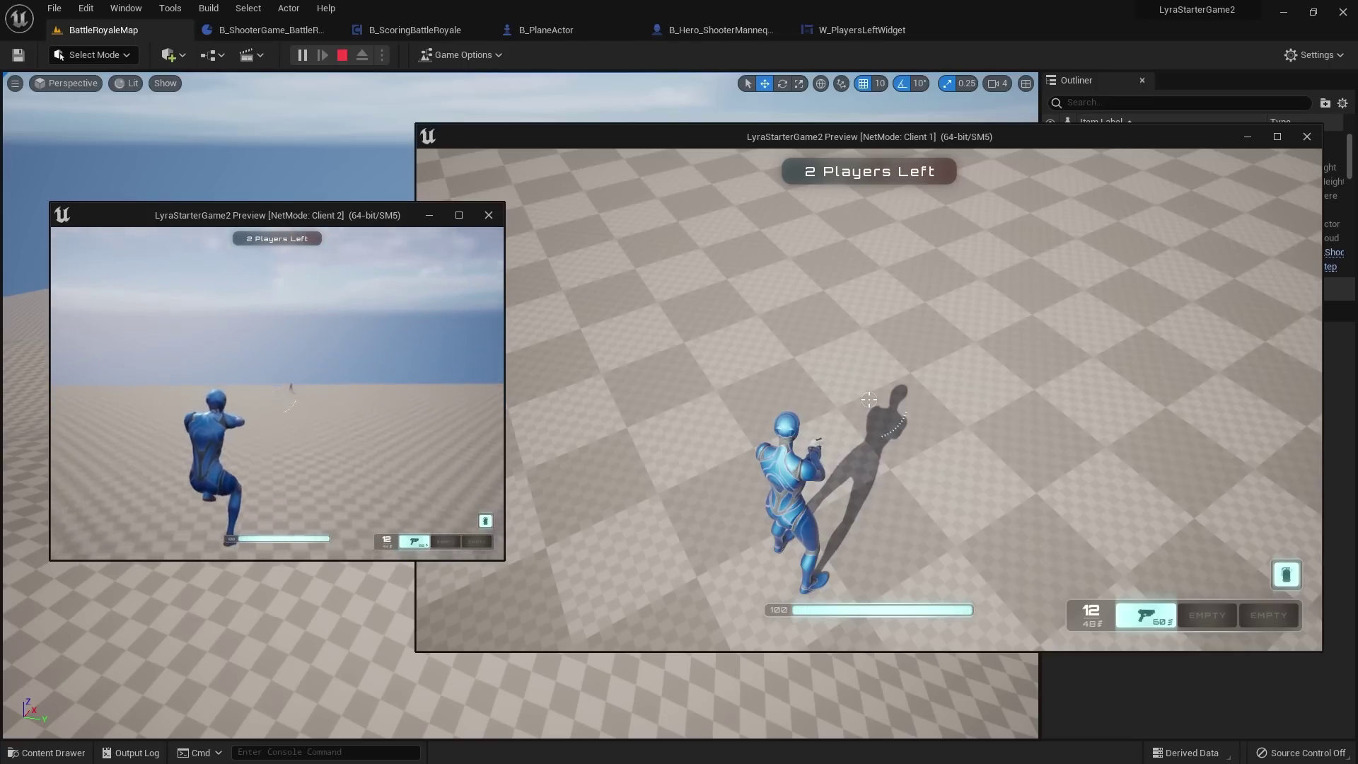
{"action": "key", "text": "w"}
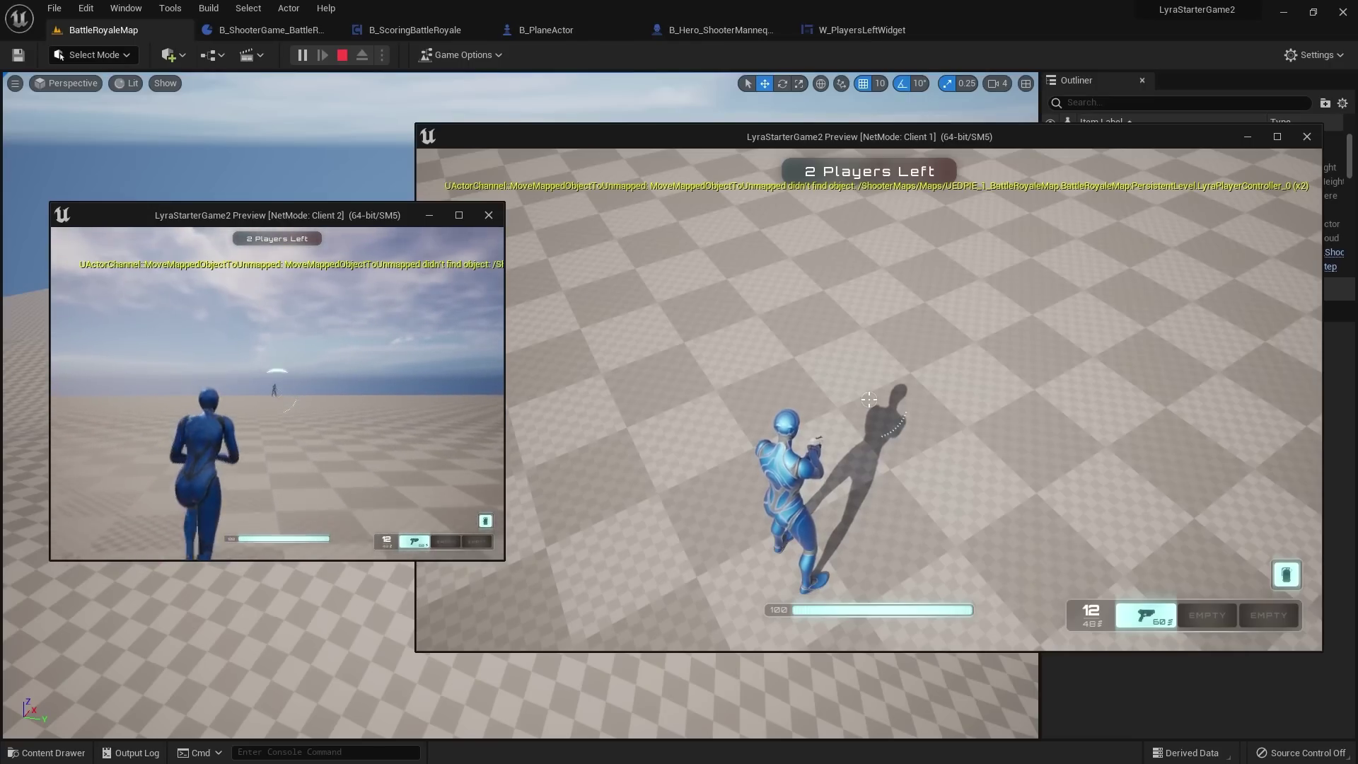
Step: Take control of the Client 1 character, aim at the Client 2 character, shoot it until it is eliminated, and reload the pistol
{"action": "key", "text": "super"}
{"action": "left_click", "coordinate": [679, 243]}
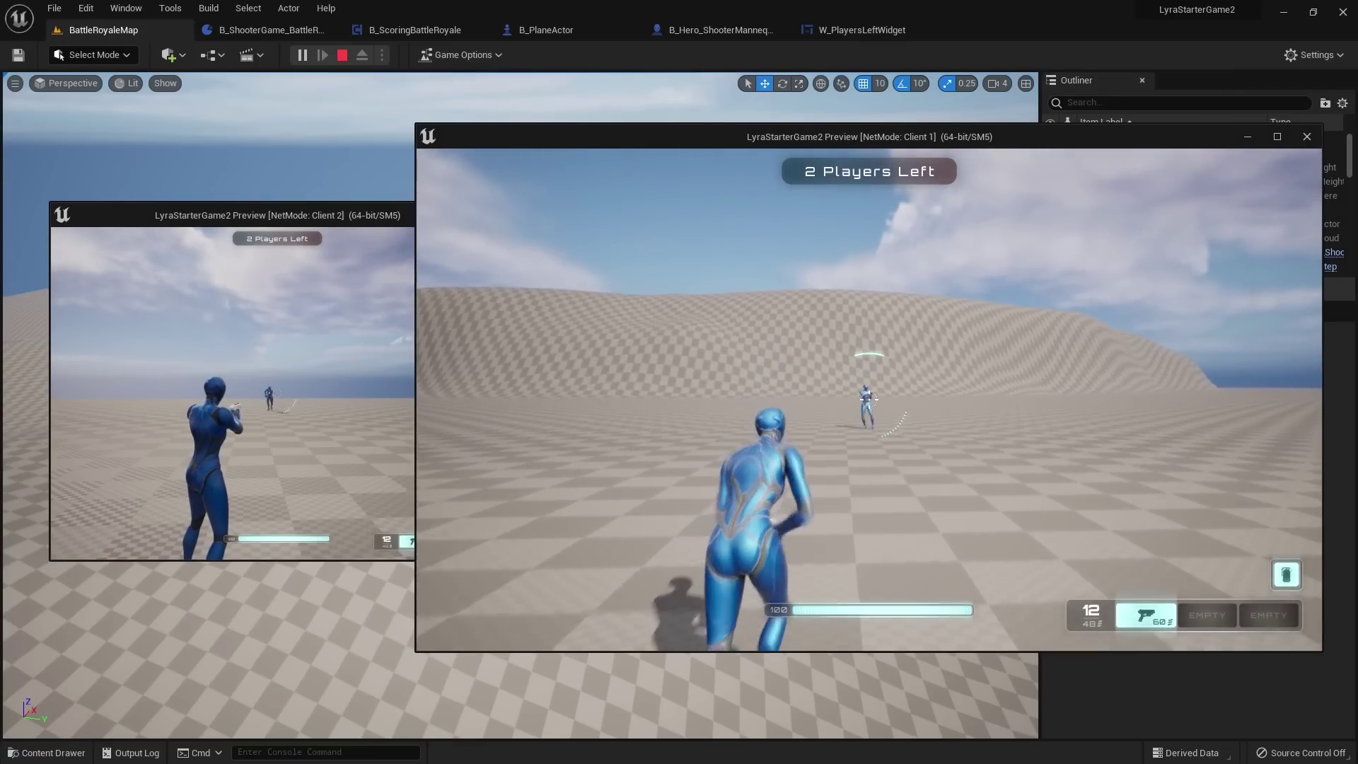
{"action": "right_click", "coordinate": [869, 399]}
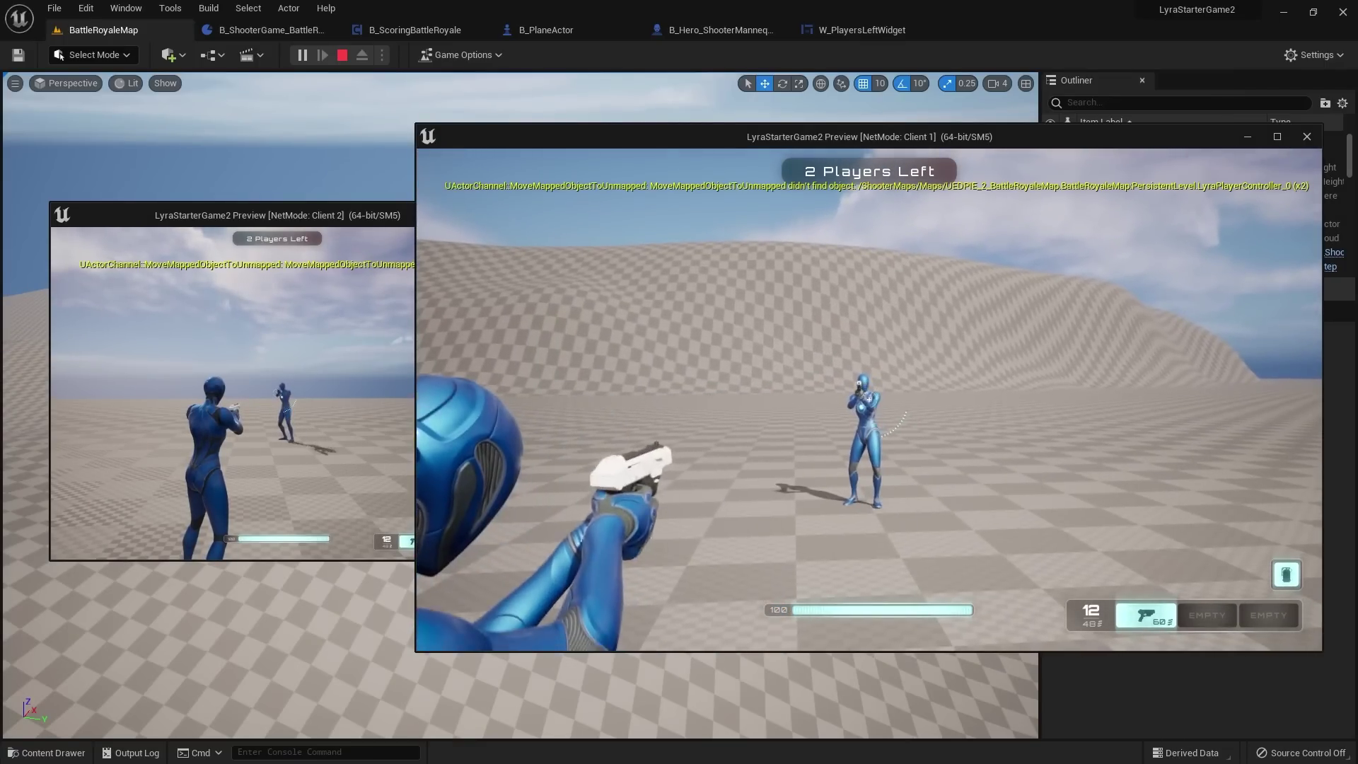
{"action": "left_click", "coordinate": [869, 400]}
{"action": "left_click", "coordinate": [869, 399]}
{"action": "left_click", "coordinate": [868, 400]}
{"action": "left_click", "coordinate": [869, 400]}
{"action": "left_click", "coordinate": [868, 399]}
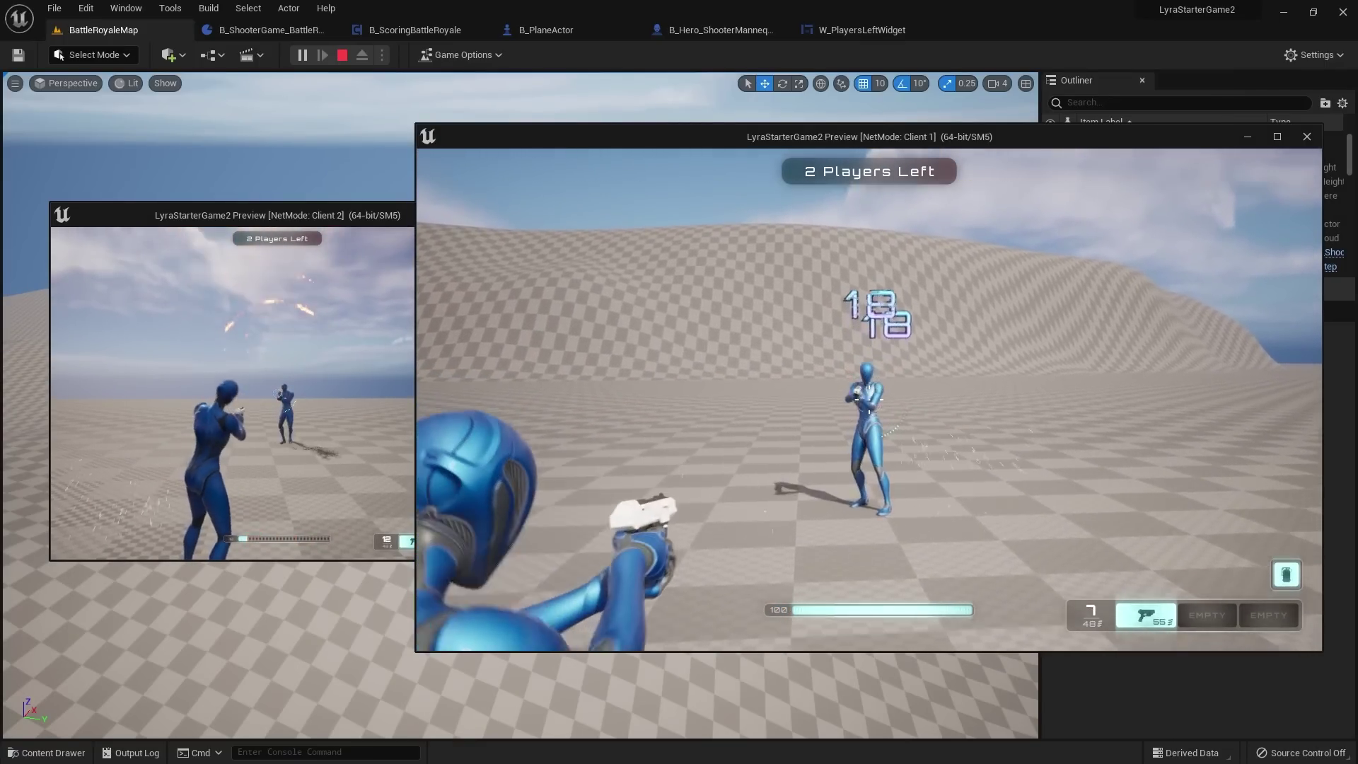
{"action": "left_click", "coordinate": [868, 400]}
{"action": "key", "text": "w"}
{"action": "key", "text": "r"}
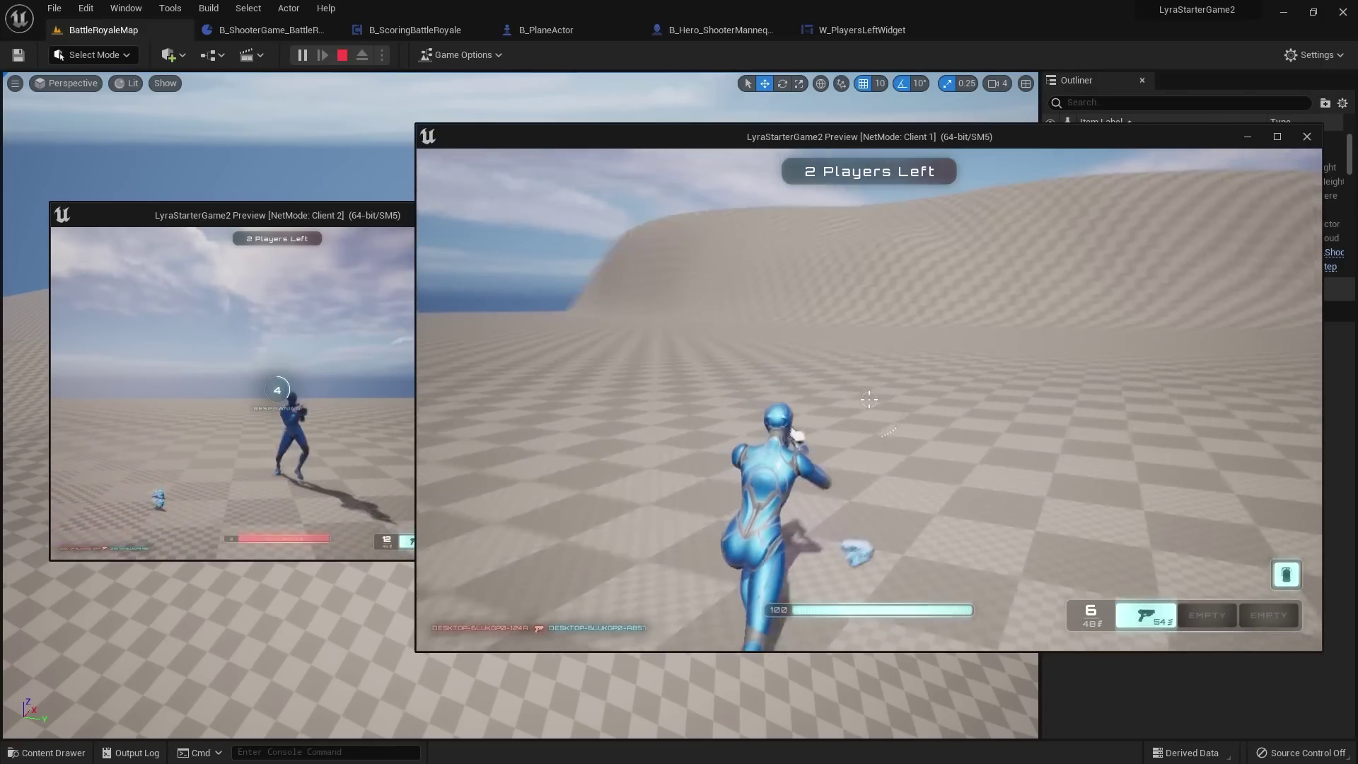
Step: Run and jump around the map with the Client 1 character while watching the players-left counter, and end the play session
{"action": "key", "text": "w"}
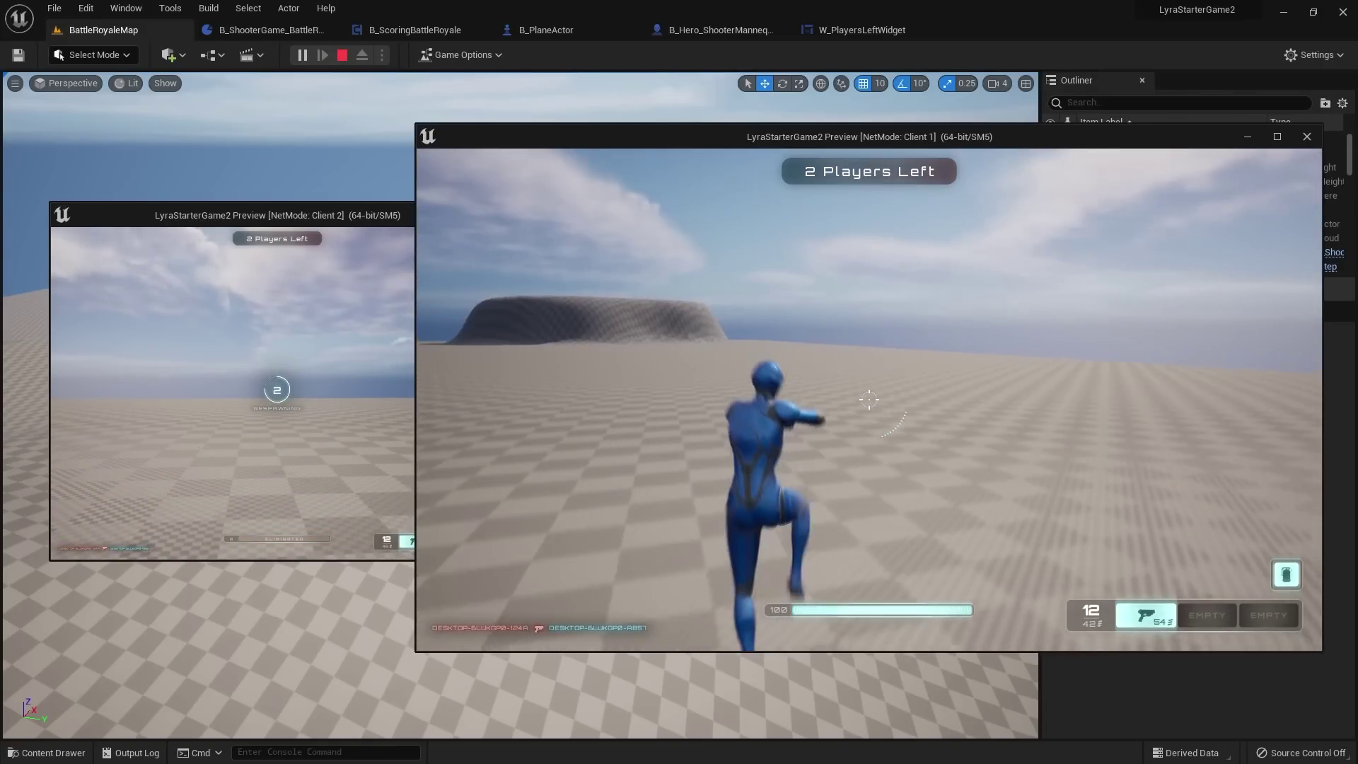
{"action": "key", "text": "w"}
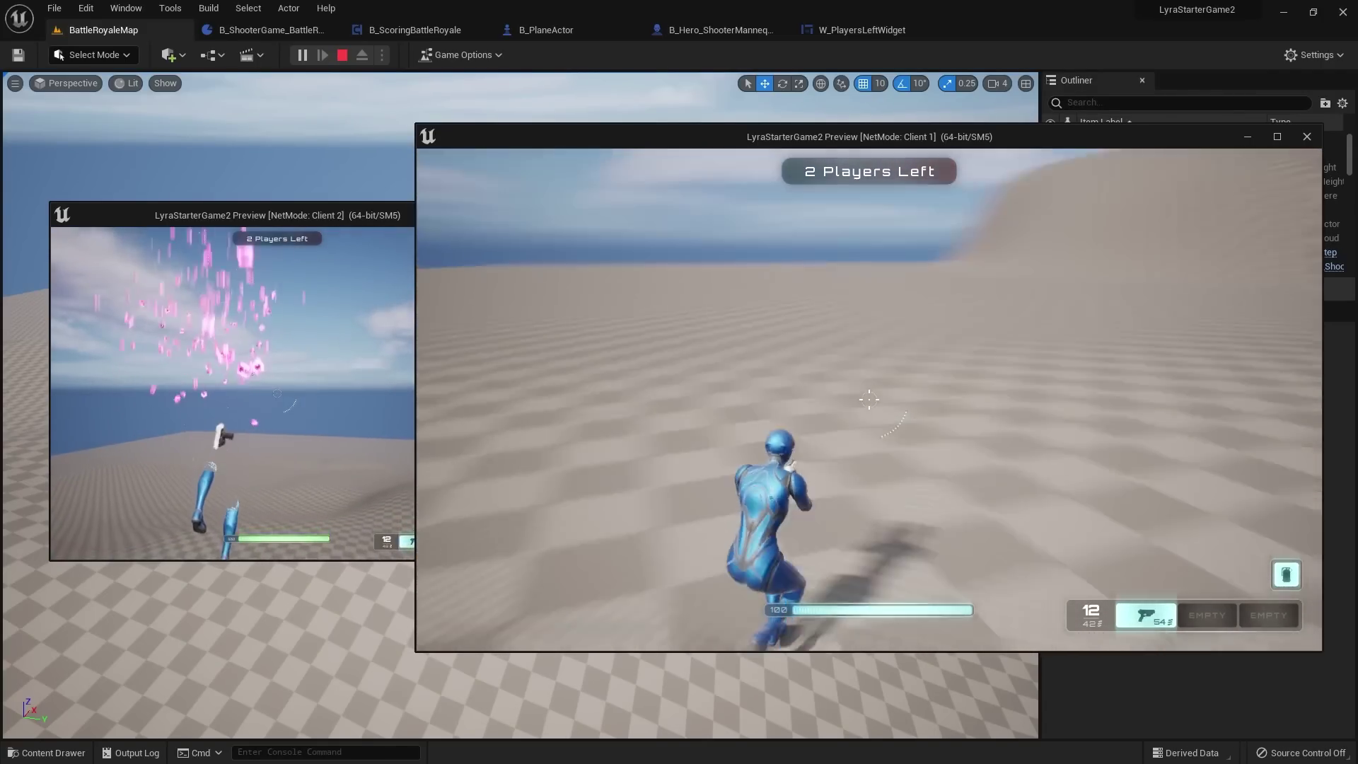
{"action": "key", "text": "w"}
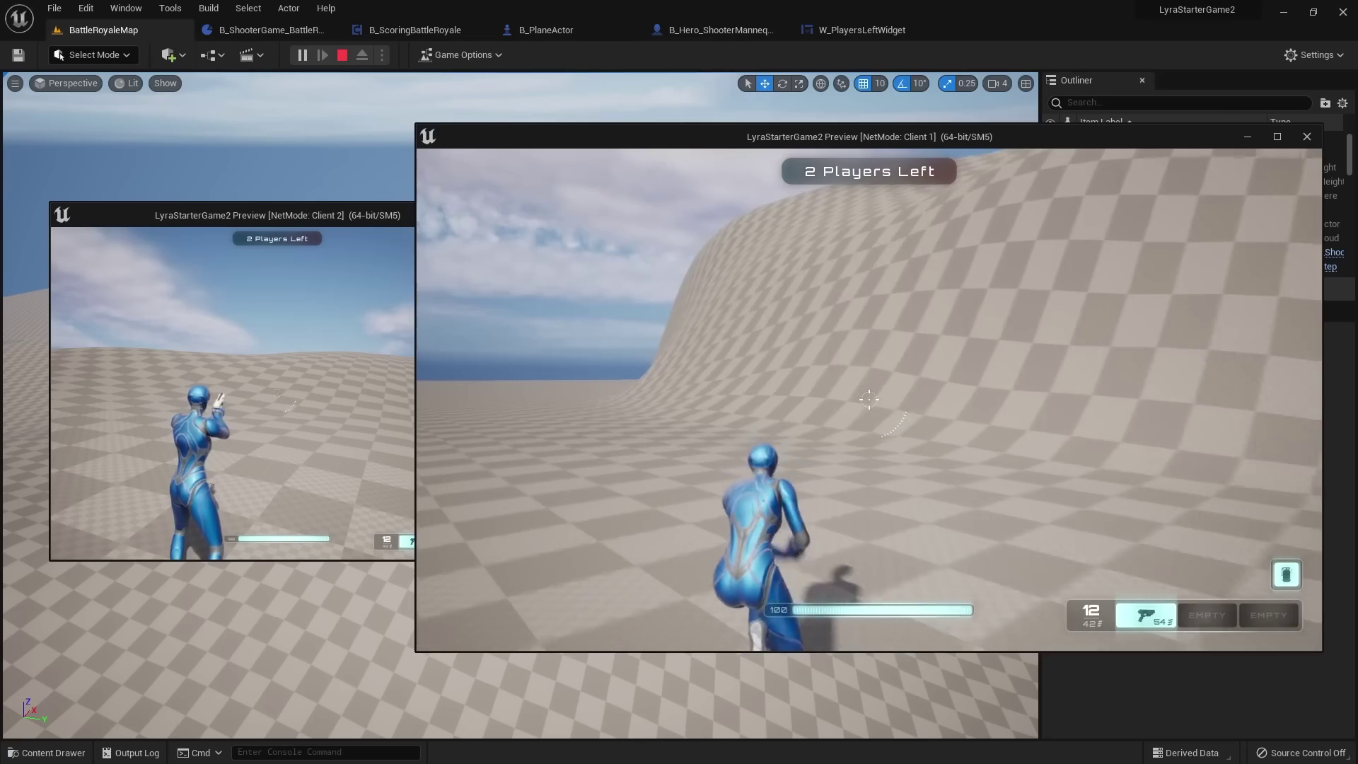
{"action": "key", "text": "w"}
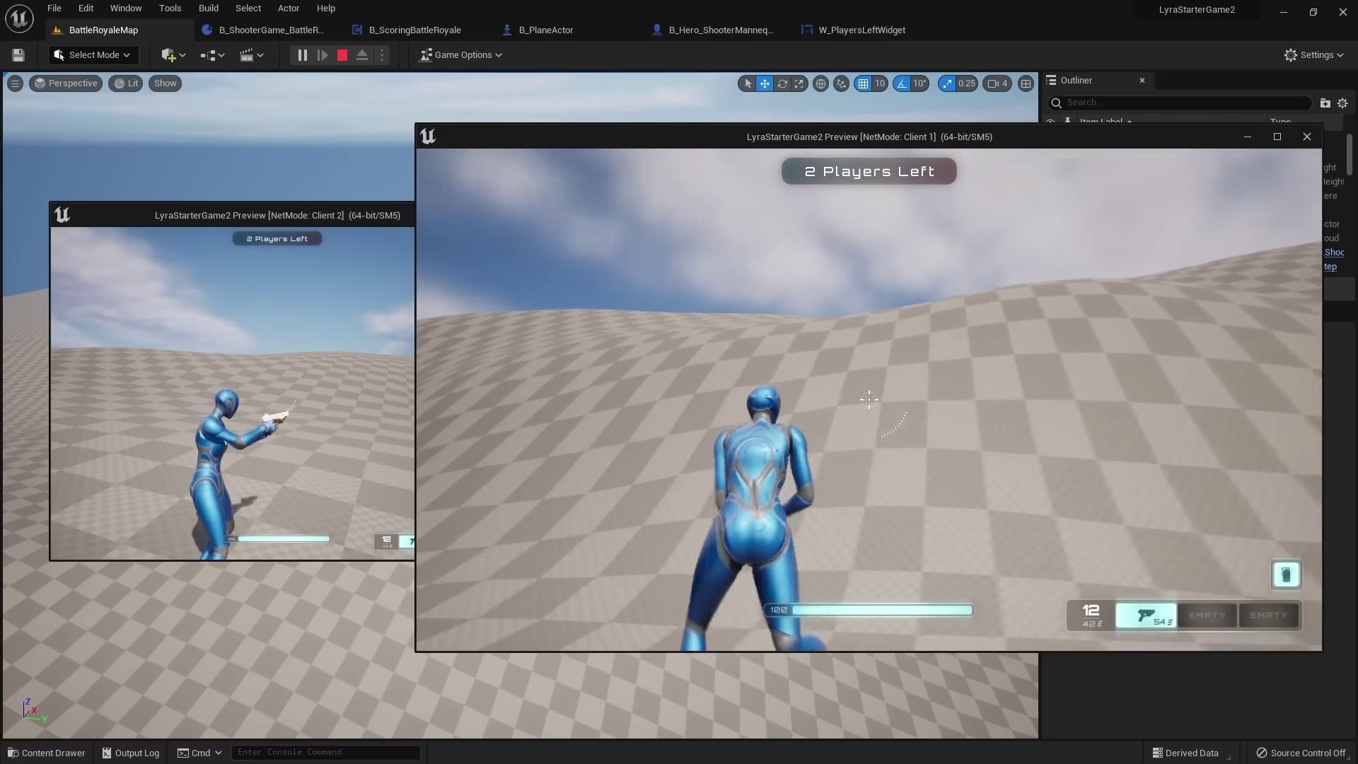
{"action": "key", "text": "ctrl"}
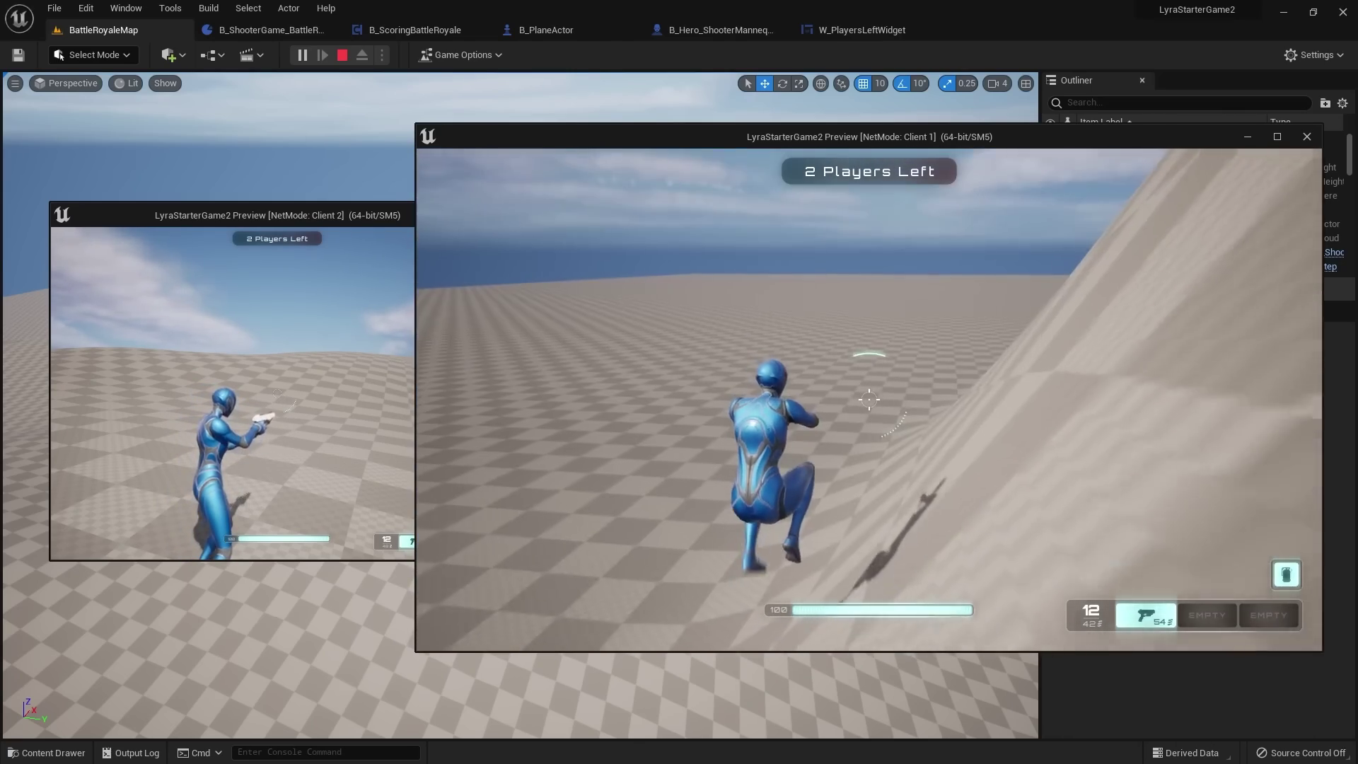
{"action": "key", "text": "ctrl"}
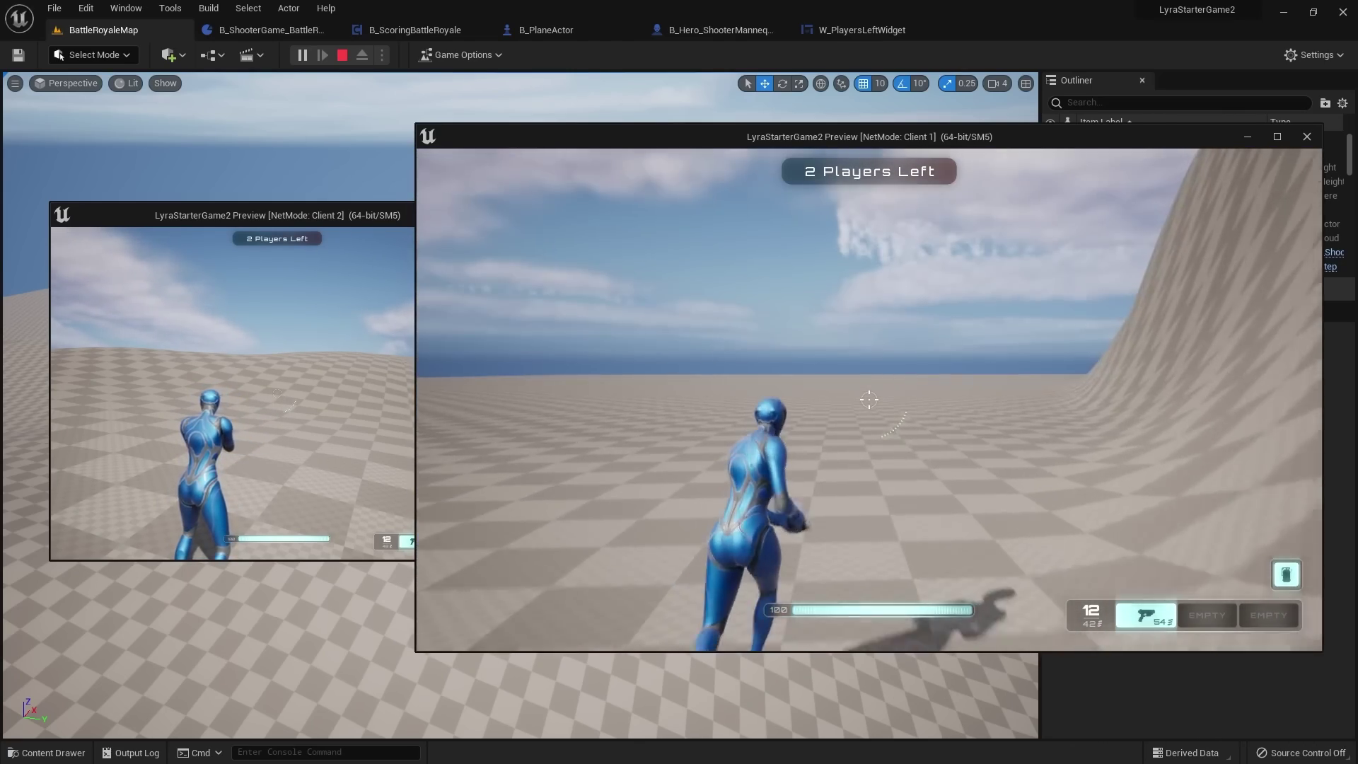
{"action": "key", "text": "w"}
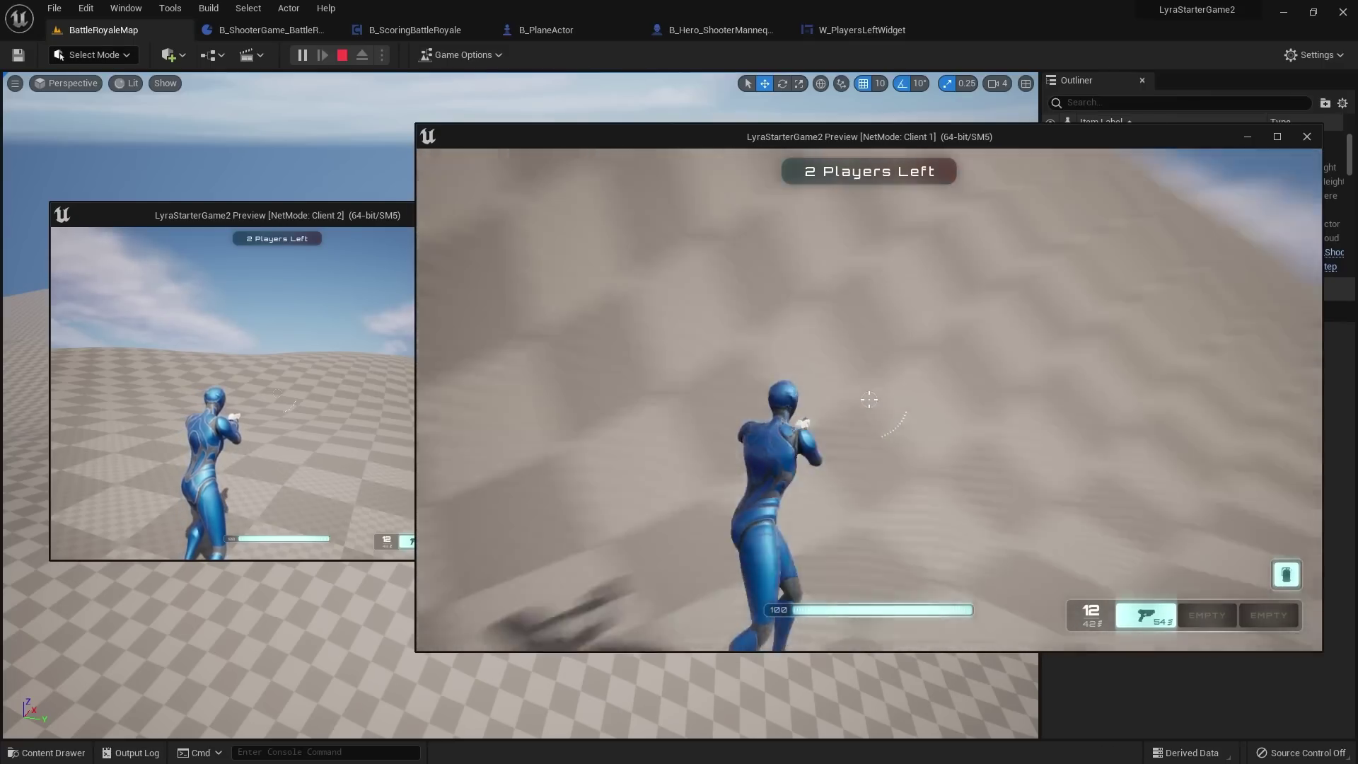
{"action": "key", "text": "ctrl"}
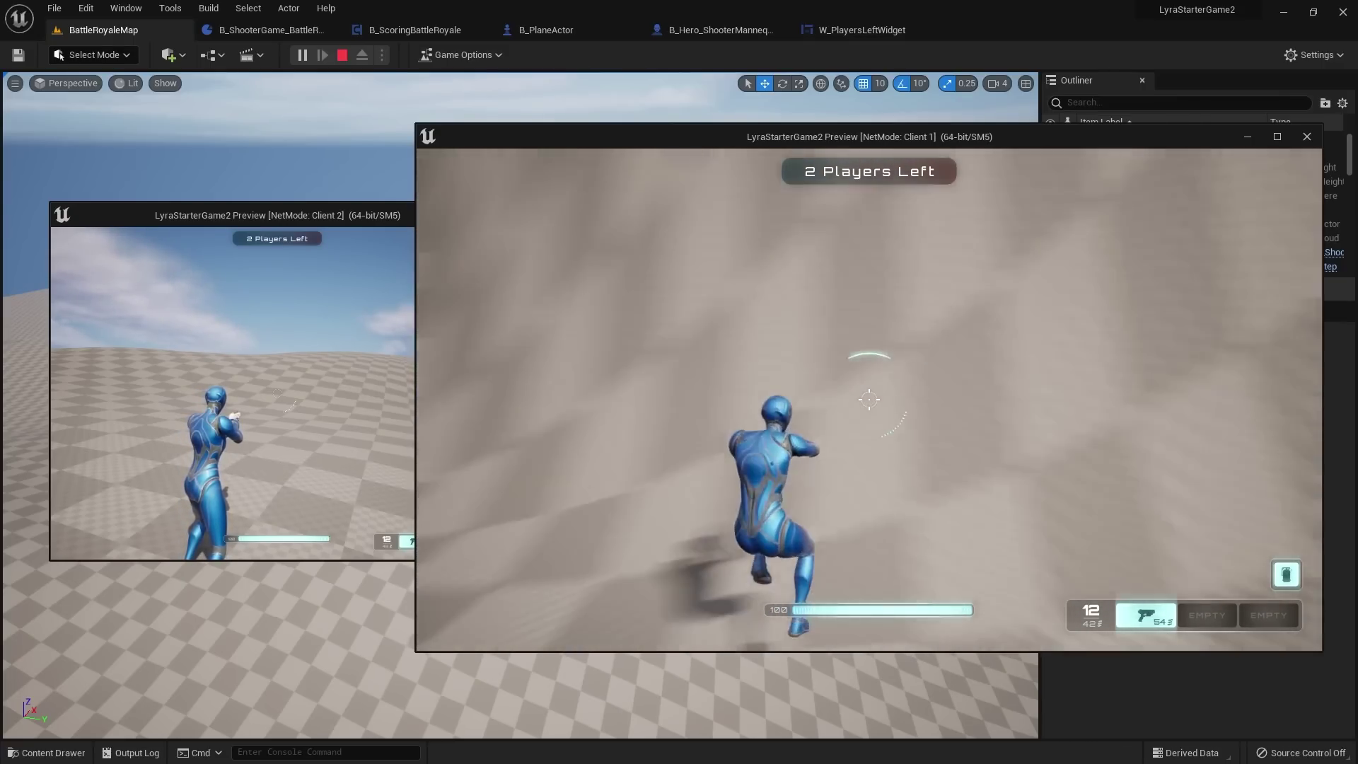
{"action": "key", "text": "ctrl"}
{"action": "key", "text": "w"}
{"action": "key", "text": "ctrl"}
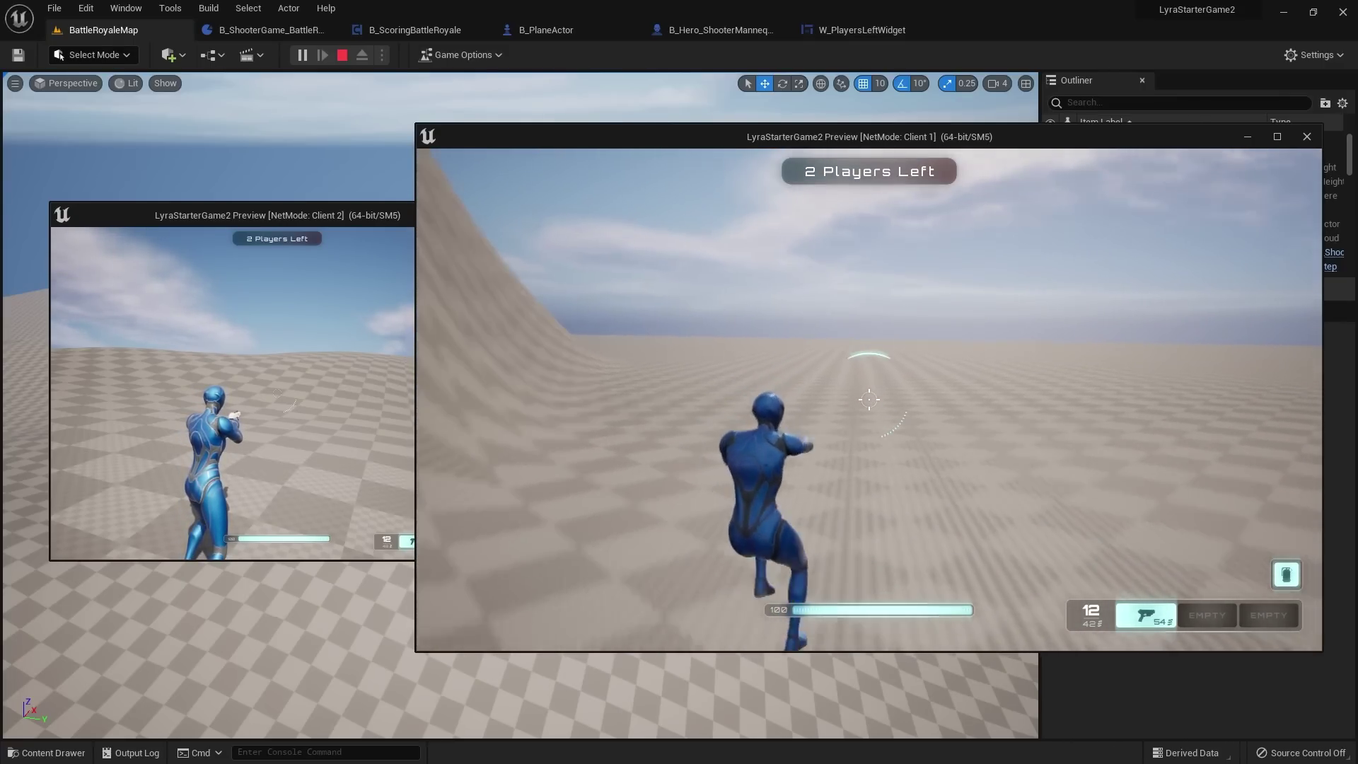
{"action": "key", "text": "Escape"}
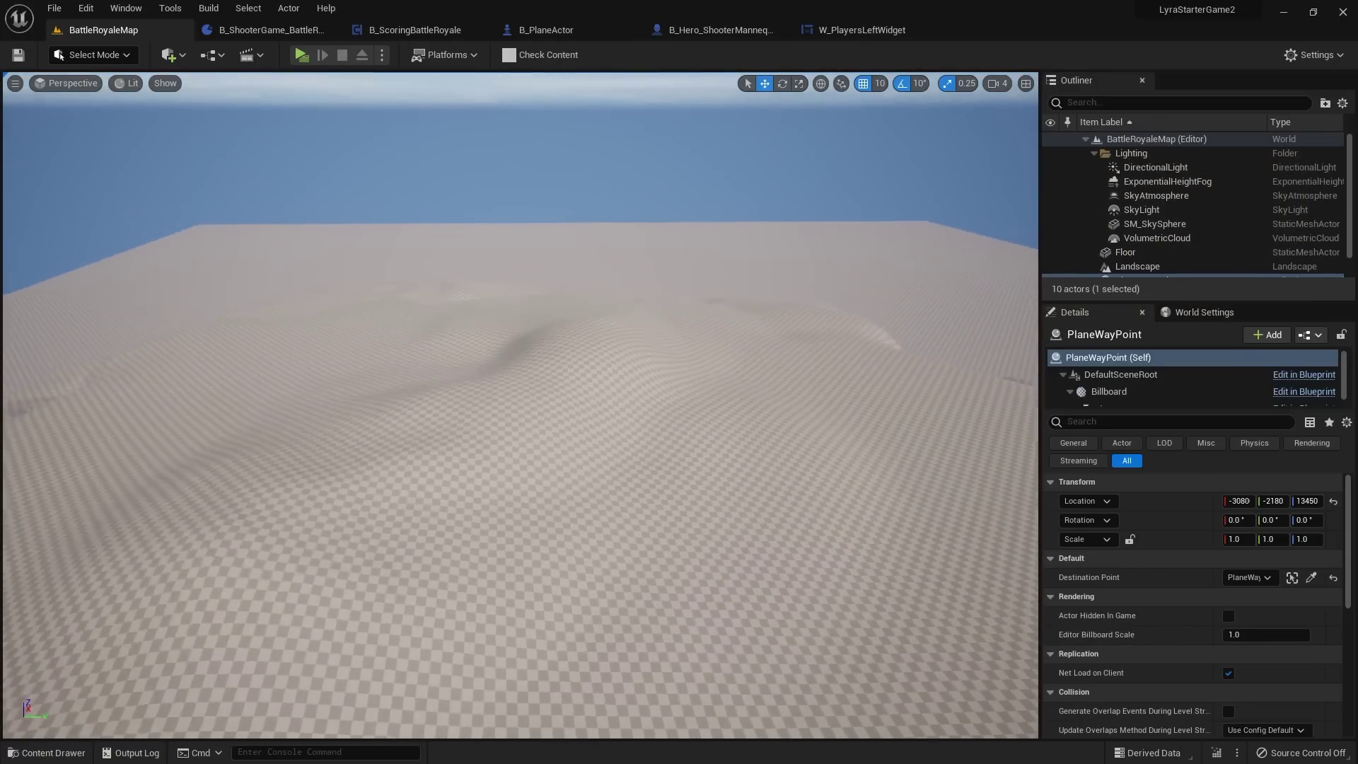
Step: View the W_PlayersLeftWidget layout, and close the W_PlayersLeftWidget, B_Hero_ShooterMannequin and B_PlaneActor editors
{"action": "left_click", "coordinate": [864, 30]}
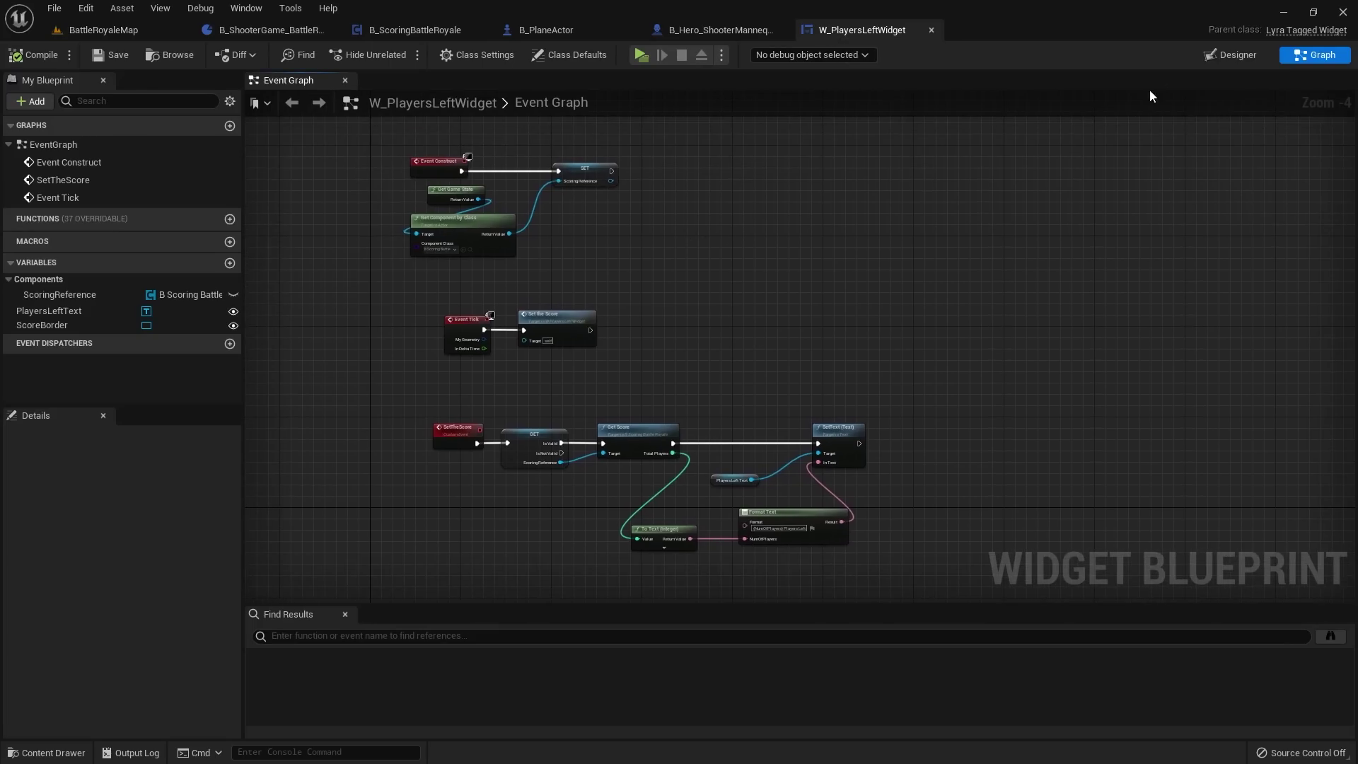
{"action": "left_click", "coordinate": [1234, 61]}
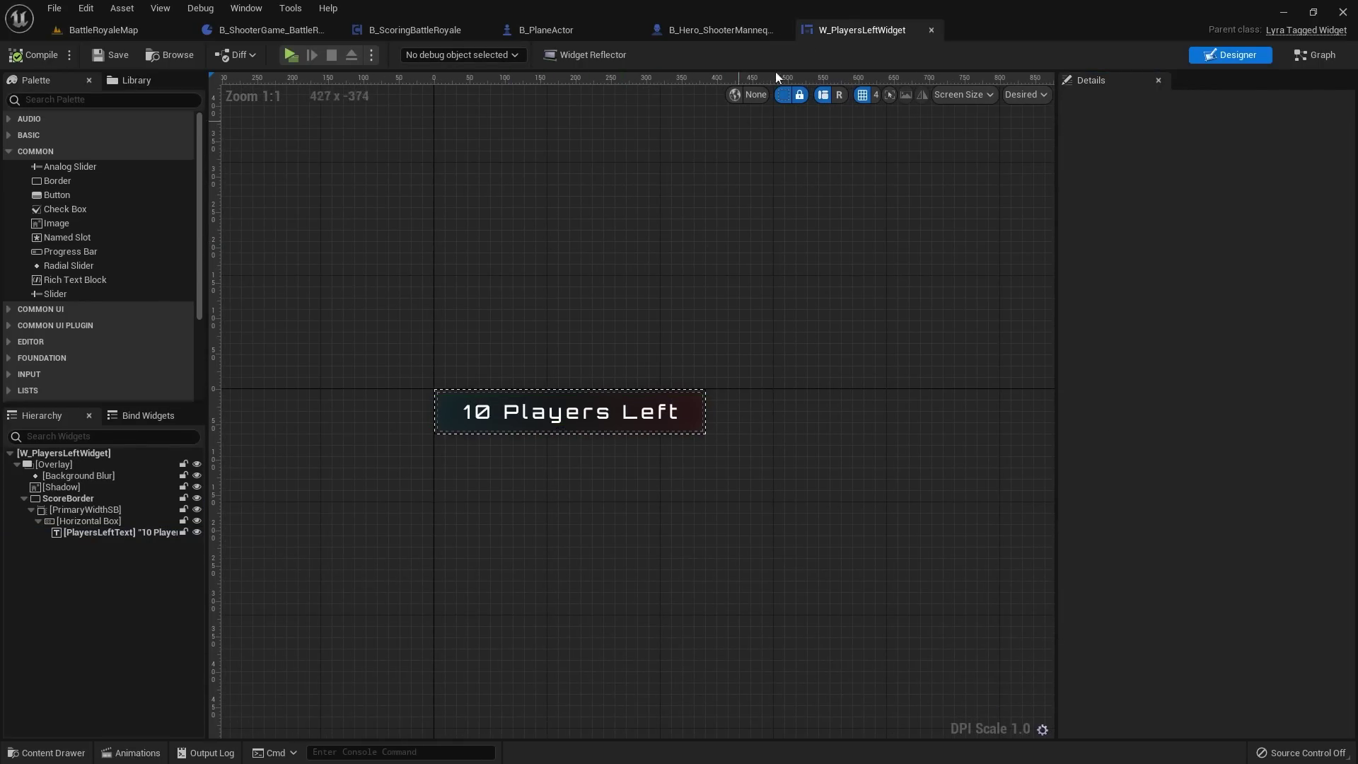
{"action": "left_click", "coordinate": [932, 30]}
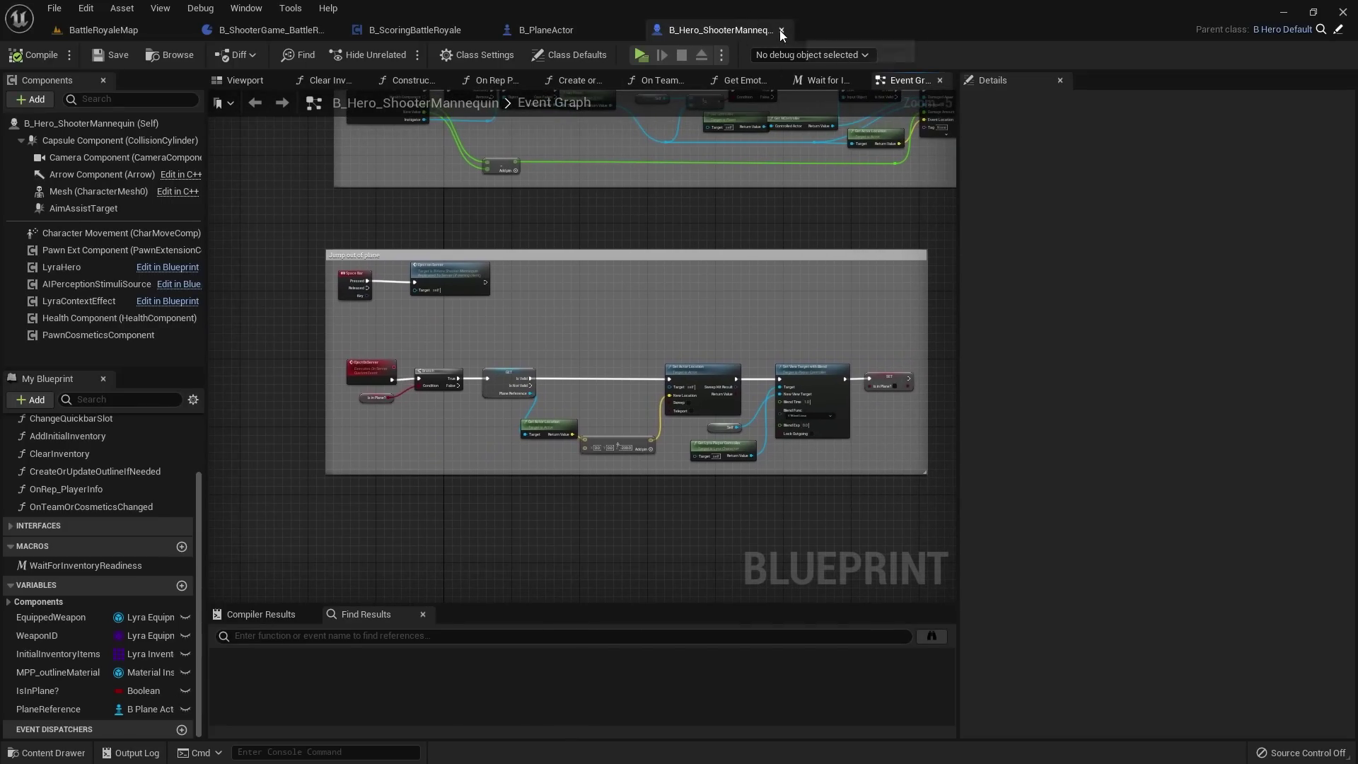
{"action": "left_click", "coordinate": [780, 30]}
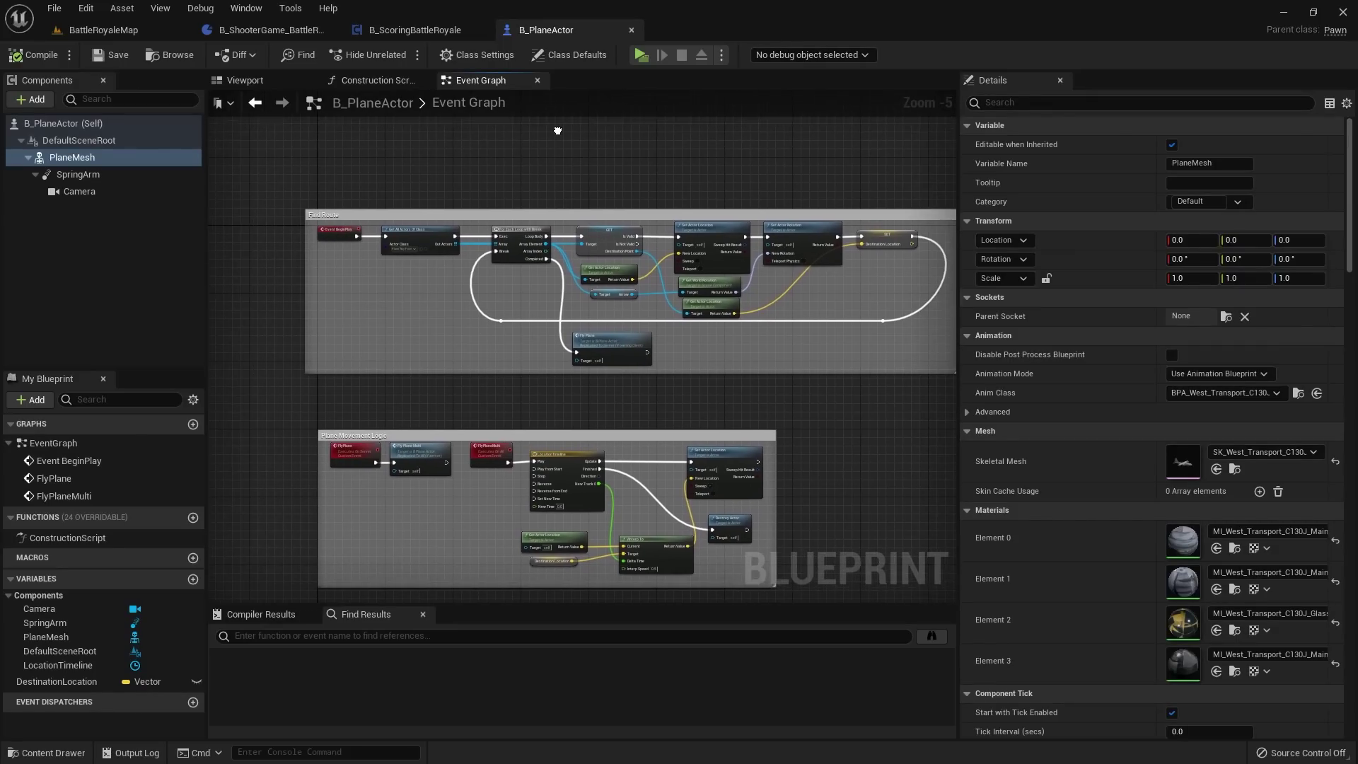
{"action": "left_click", "coordinate": [631, 30]}
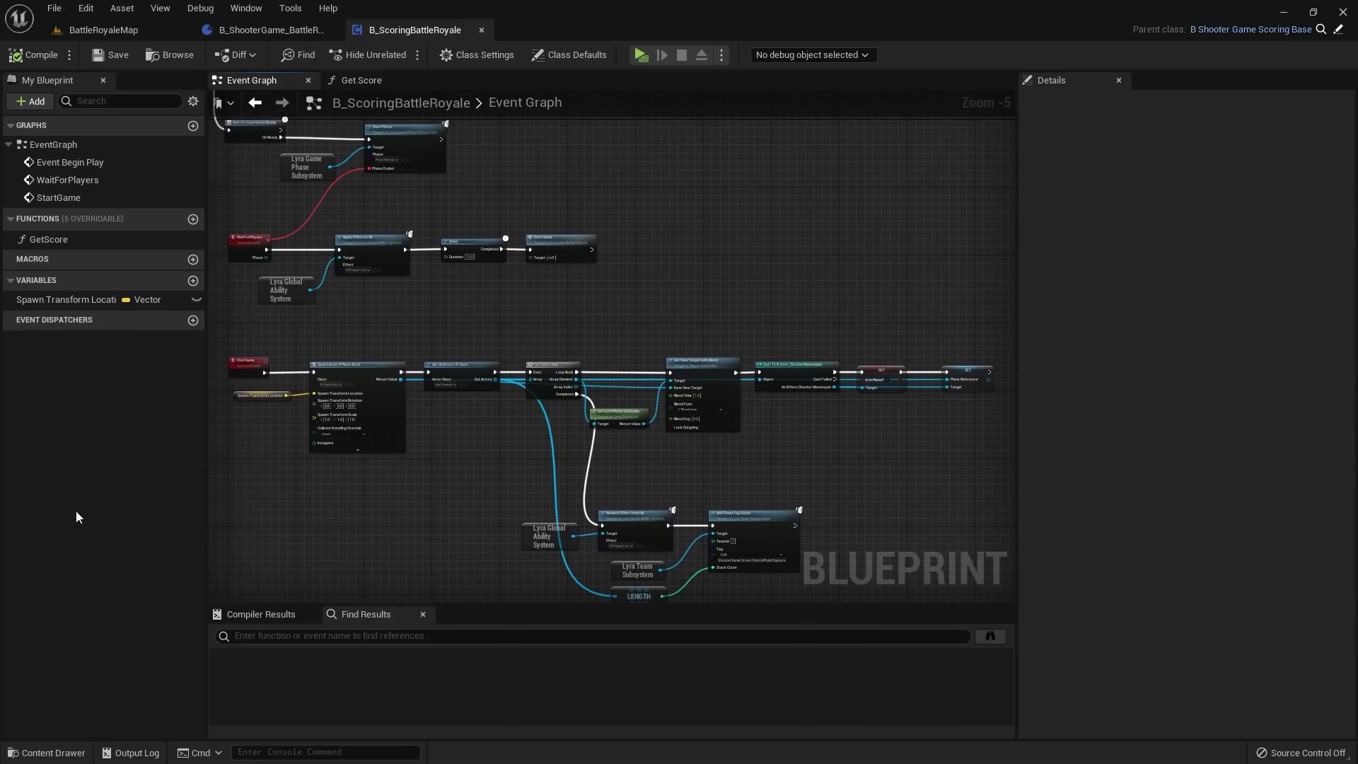
Step: Search all project content for "ga_ death" and open the GA_Hero_Death blueprint
{"action": "left_click", "coordinate": [63, 752]}
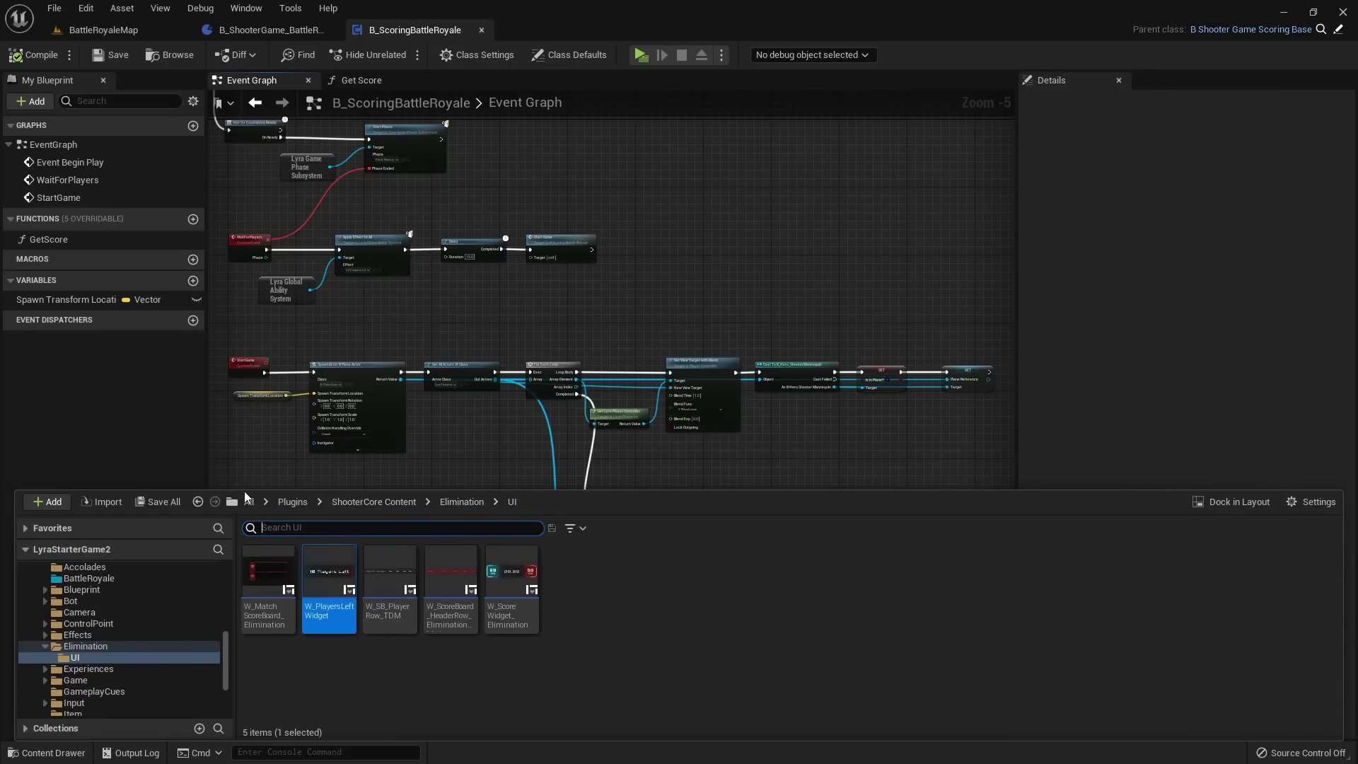
{"action": "left_click", "coordinate": [249, 502]}
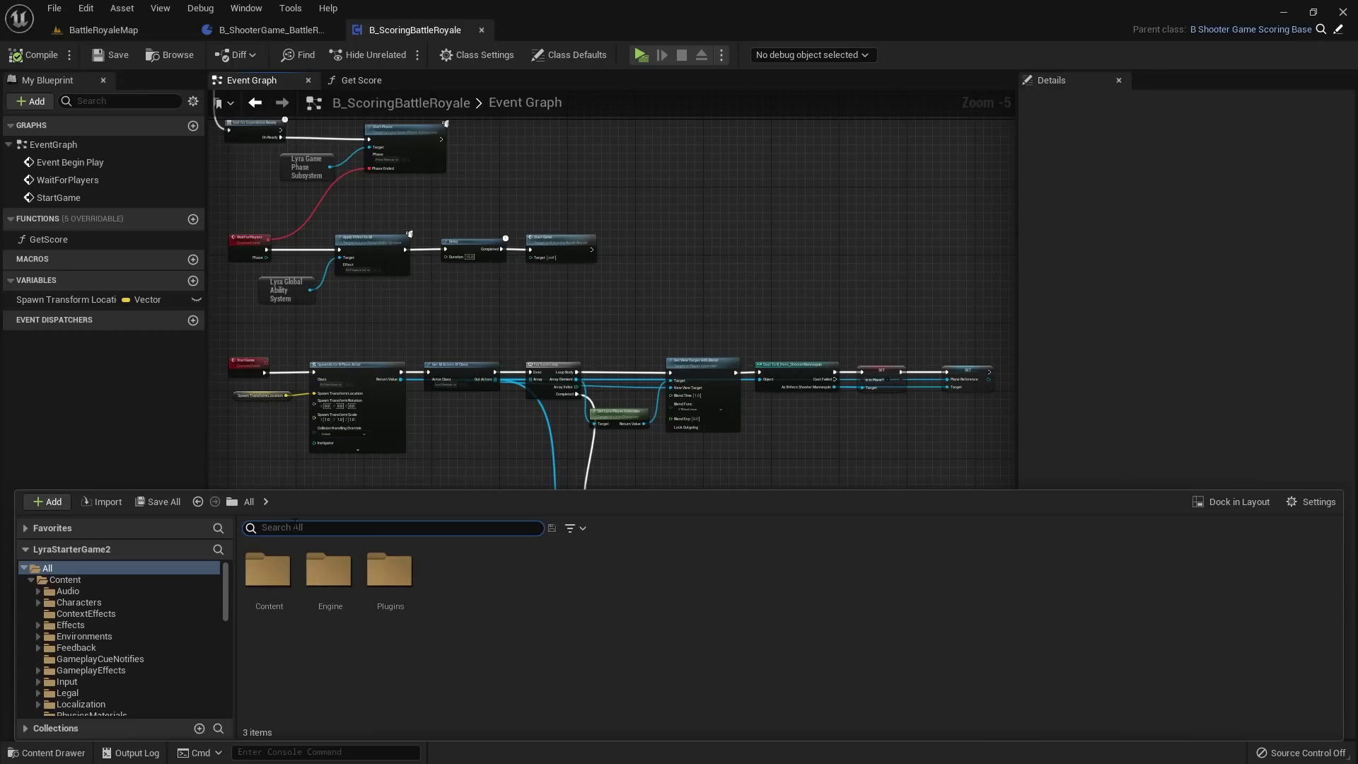
{"action": "type", "text": "ga_ death"}
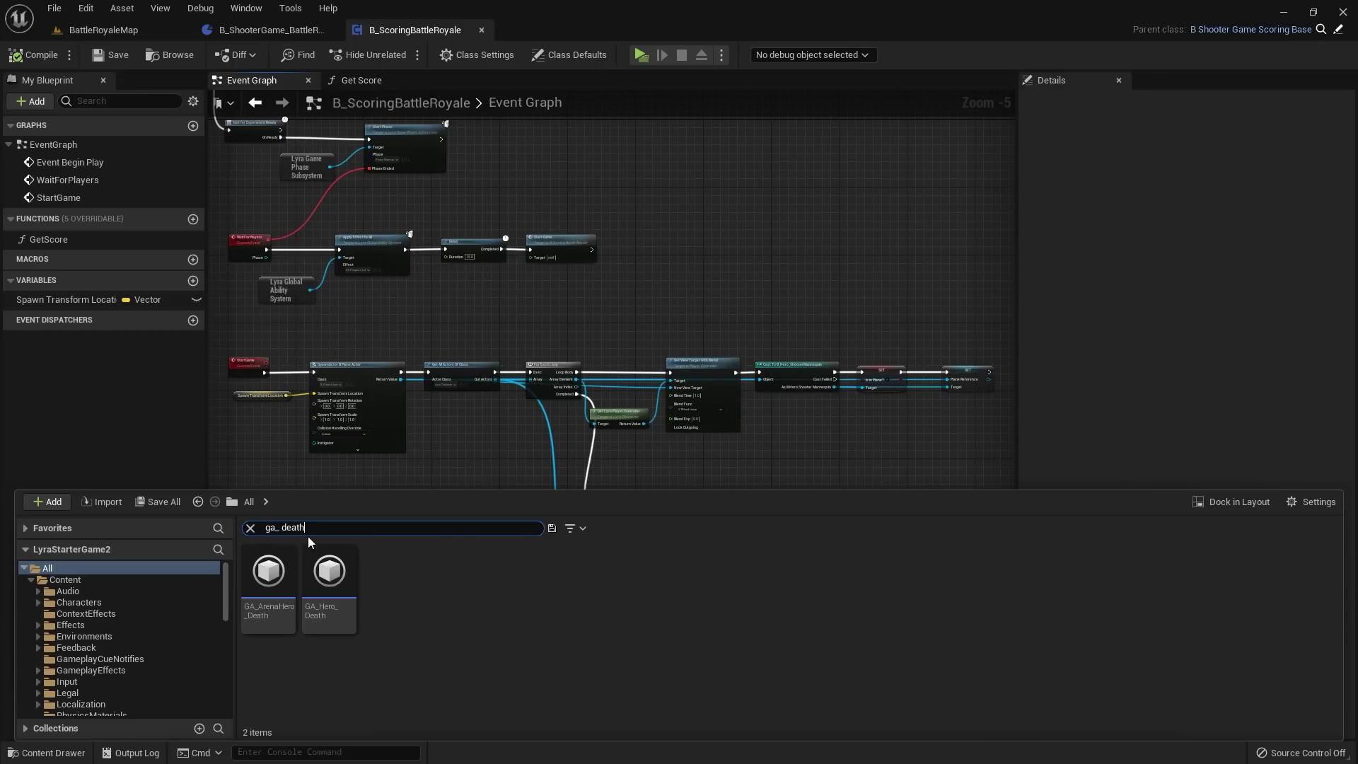
{"action": "double_click", "coordinate": [332, 576]}
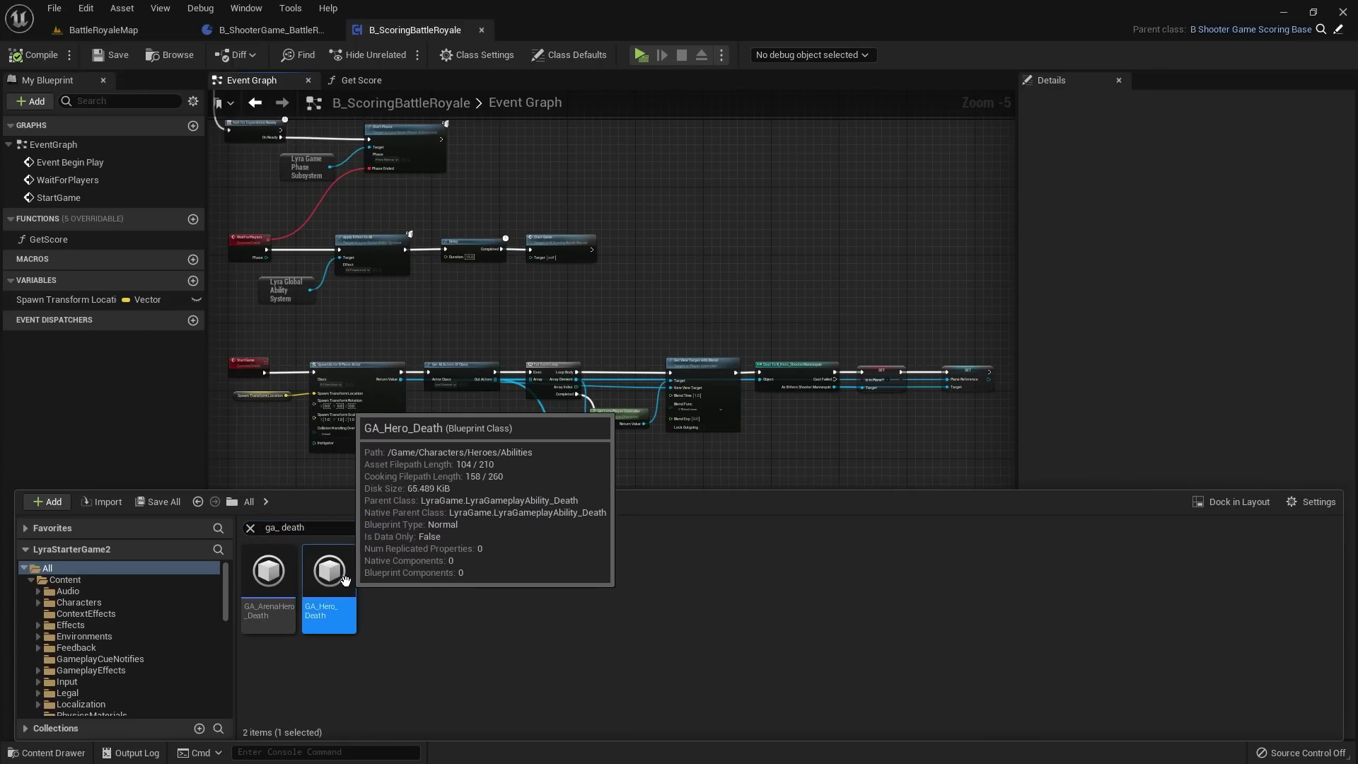
Step: Examine the GA_Hero_Death event graph from the activation event through the death camera, Trigger FX and ragdoll delay to End Ability
{"action": "scroll", "coordinate": [343, 339], "scroll_direction": "down", "scroll_amount": 4}
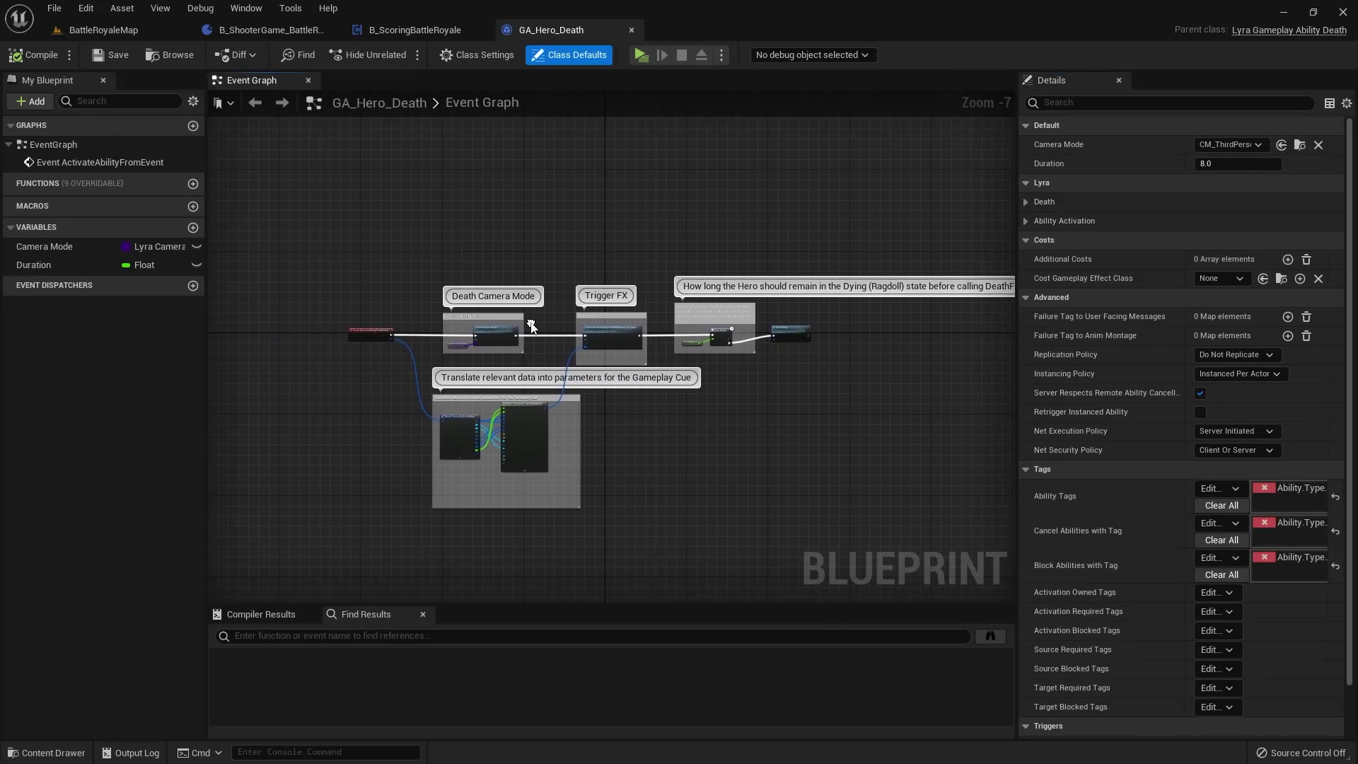
{"action": "left_click_drag", "start_coordinate": [342, 212], "coordinate": [424, 249]}
{"action": "scroll", "coordinate": [424, 249], "scroll_direction": "up", "scroll_amount": 1}
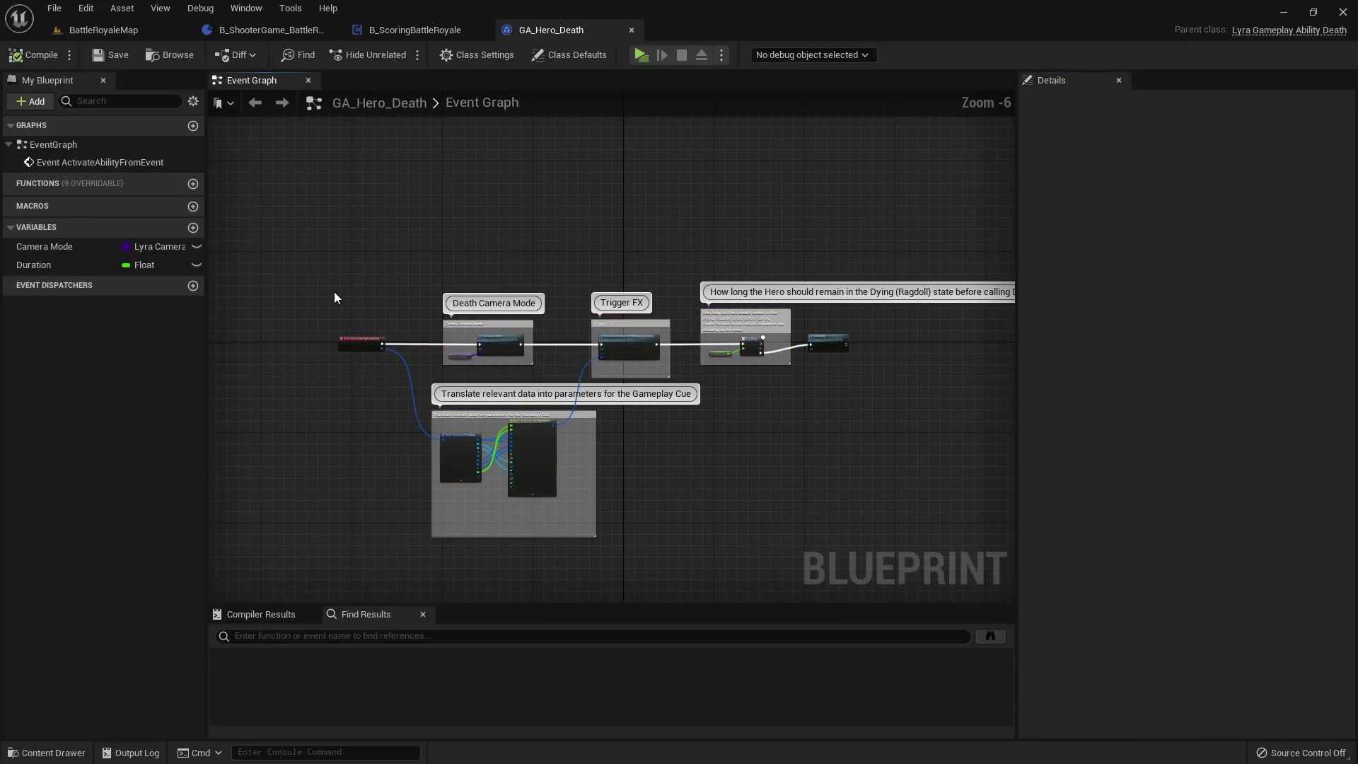
{"action": "scroll", "coordinate": [355, 272], "scroll_direction": "up", "scroll_amount": 1}
{"action": "right_click_drag", "start_coordinate": [356, 278], "coordinate": [328, 237]}
{"action": "left_click_drag", "start_coordinate": [269, 189], "coordinate": [905, 470]}
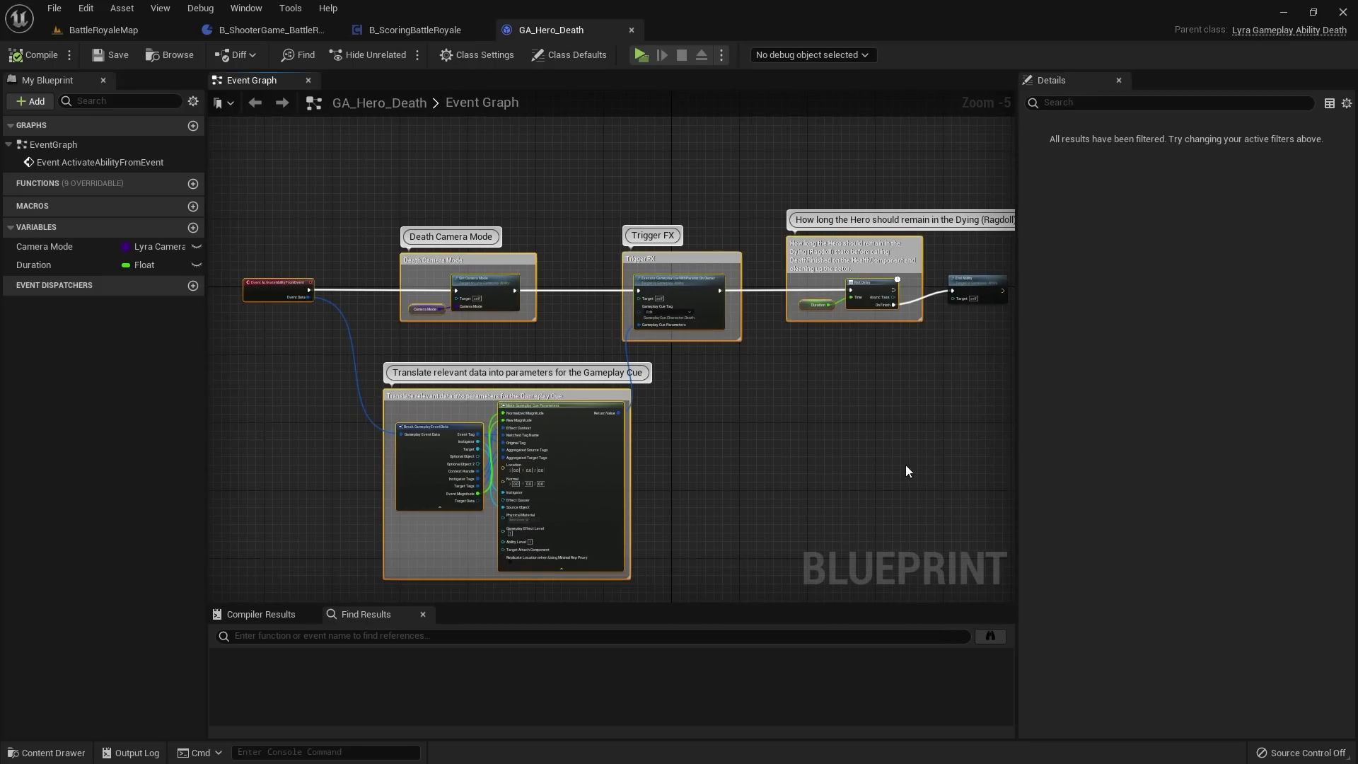
{"action": "right_click_drag", "start_coordinate": [905, 470], "coordinate": [696, 413]}
{"action": "left_click", "coordinate": [696, 413]}
{"action": "right_click_drag", "start_coordinate": [506, 264], "coordinate": [552, 266]}
{"action": "right_click_drag", "start_coordinate": [460, 186], "coordinate": [462, 183]}
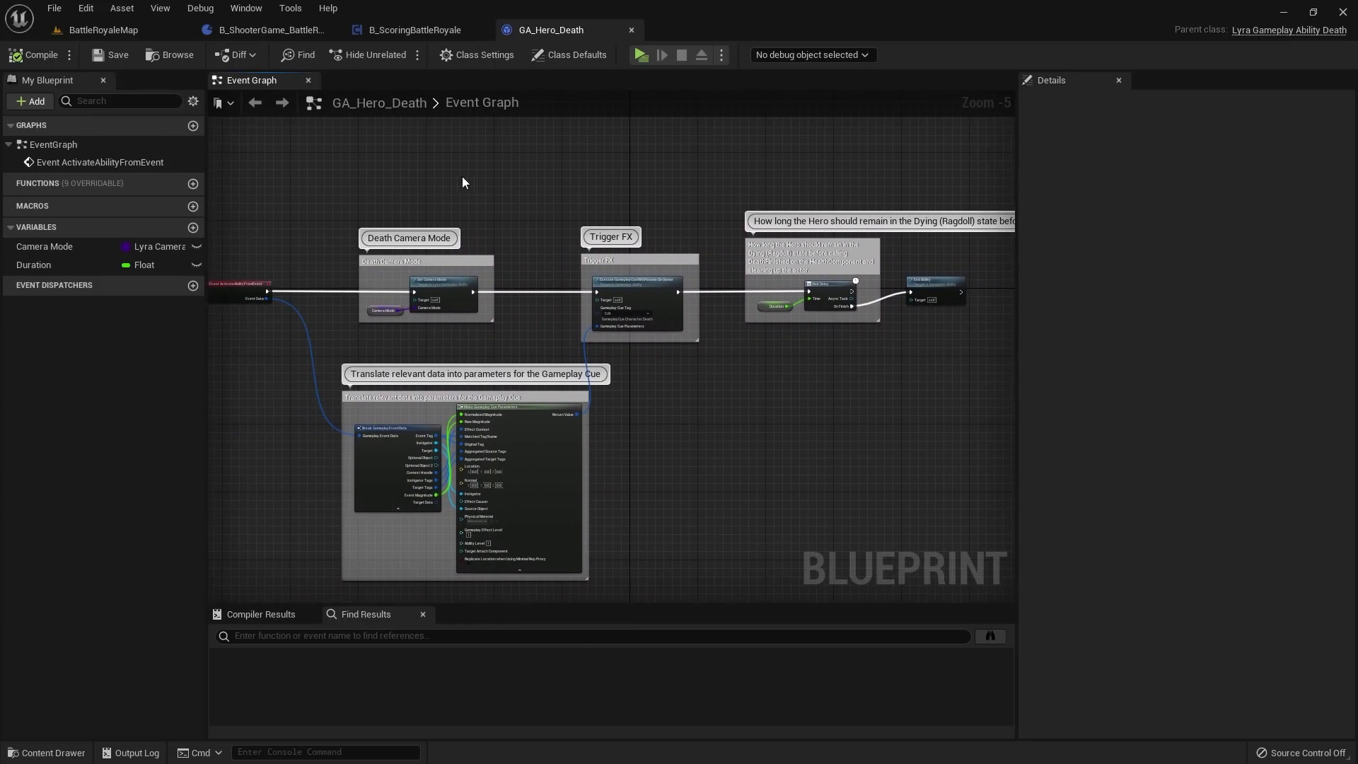
{"action": "left_click_drag", "start_coordinate": [269, 191], "coordinate": [869, 538]}
{"action": "right_click_drag", "start_coordinate": [839, 239], "coordinate": [659, 276]}
{"action": "left_click_drag", "start_coordinate": [664, 195], "coordinate": [785, 402]}
{"action": "left_click", "coordinate": [785, 402]}
{"action": "right_click_drag", "start_coordinate": [786, 402], "coordinate": [563, 430]}
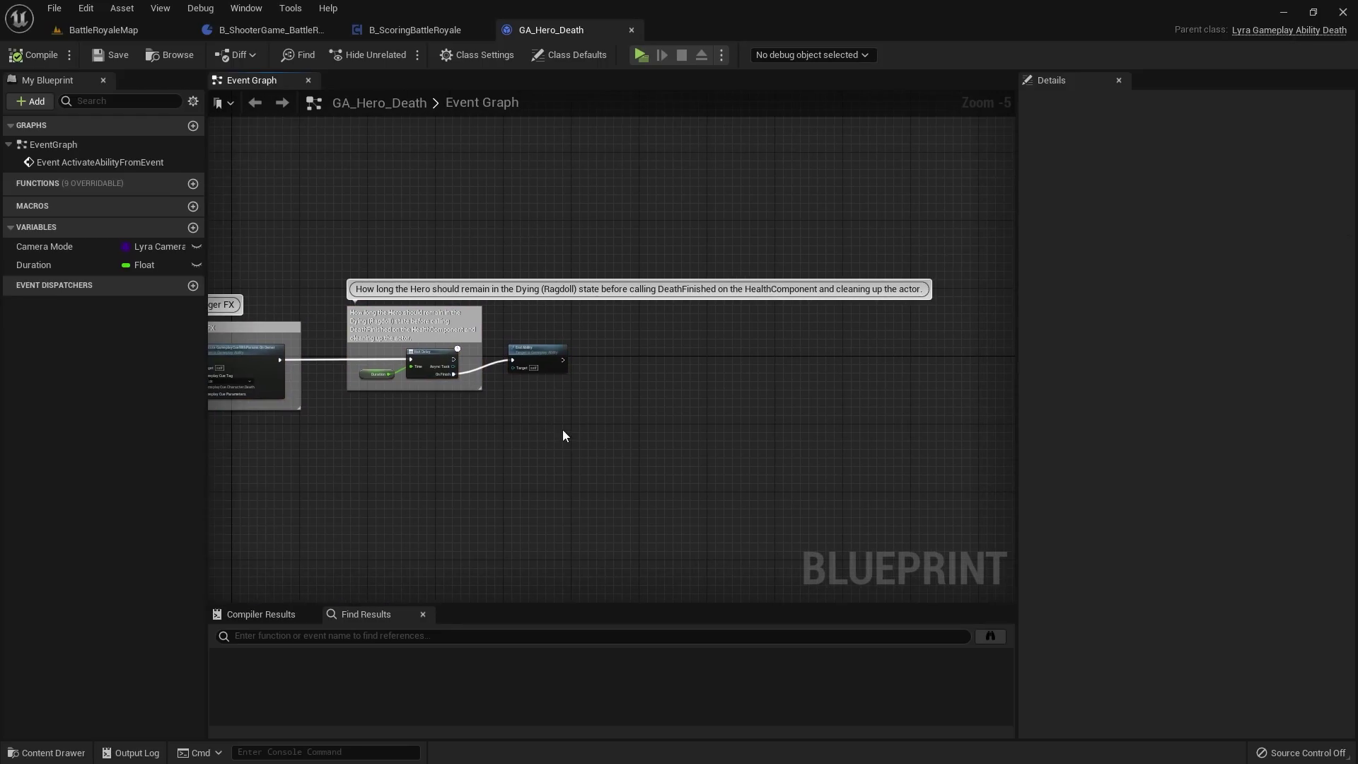
Step: Check the Add Team Tag Stack logic in the B_ScoringBattleRoyale event graph and return to GA_Hero_Death
{"action": "left_click", "coordinate": [431, 36]}
{"action": "scroll", "coordinate": [570, 329], "scroll_direction": "up", "scroll_amount": 4}
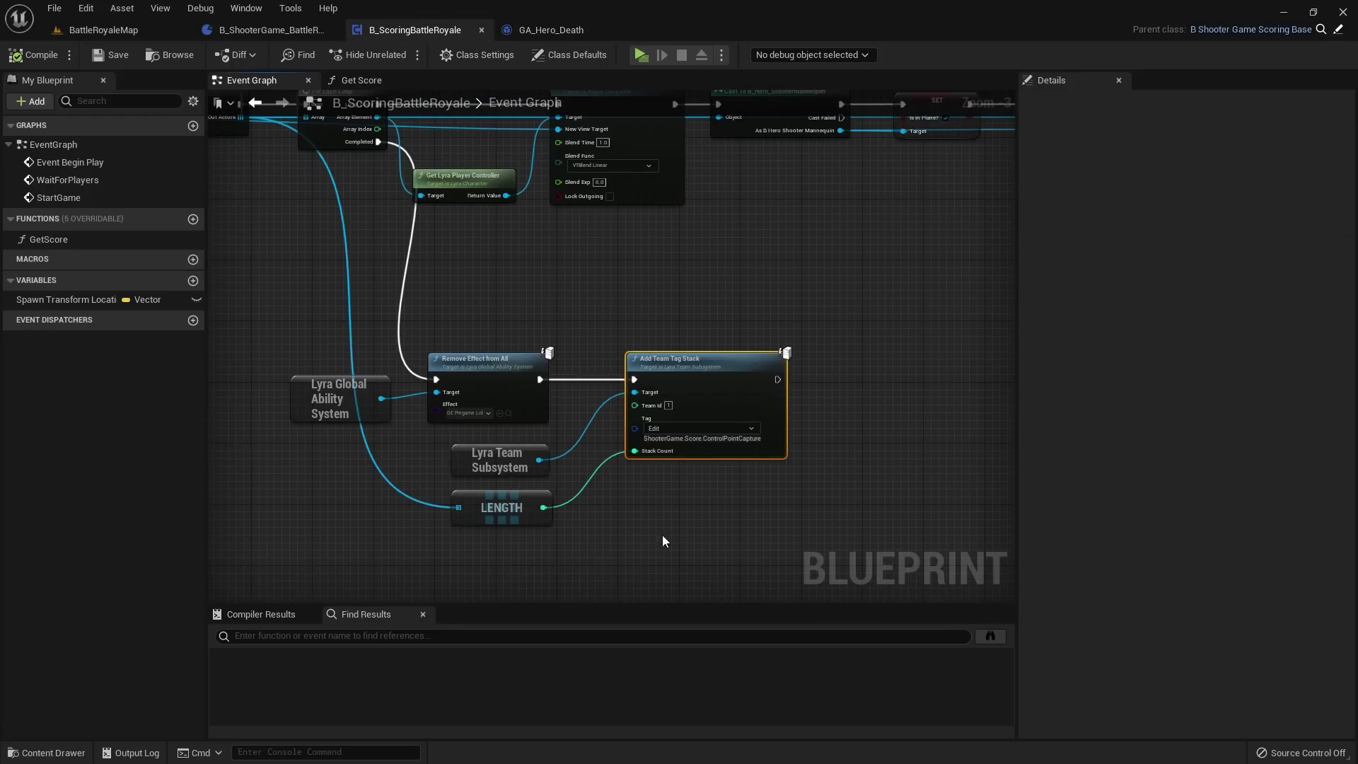
{"action": "left_click_drag", "start_coordinate": [696, 545], "coordinate": [558, 325]}
{"action": "left_click", "coordinate": [555, 30]}
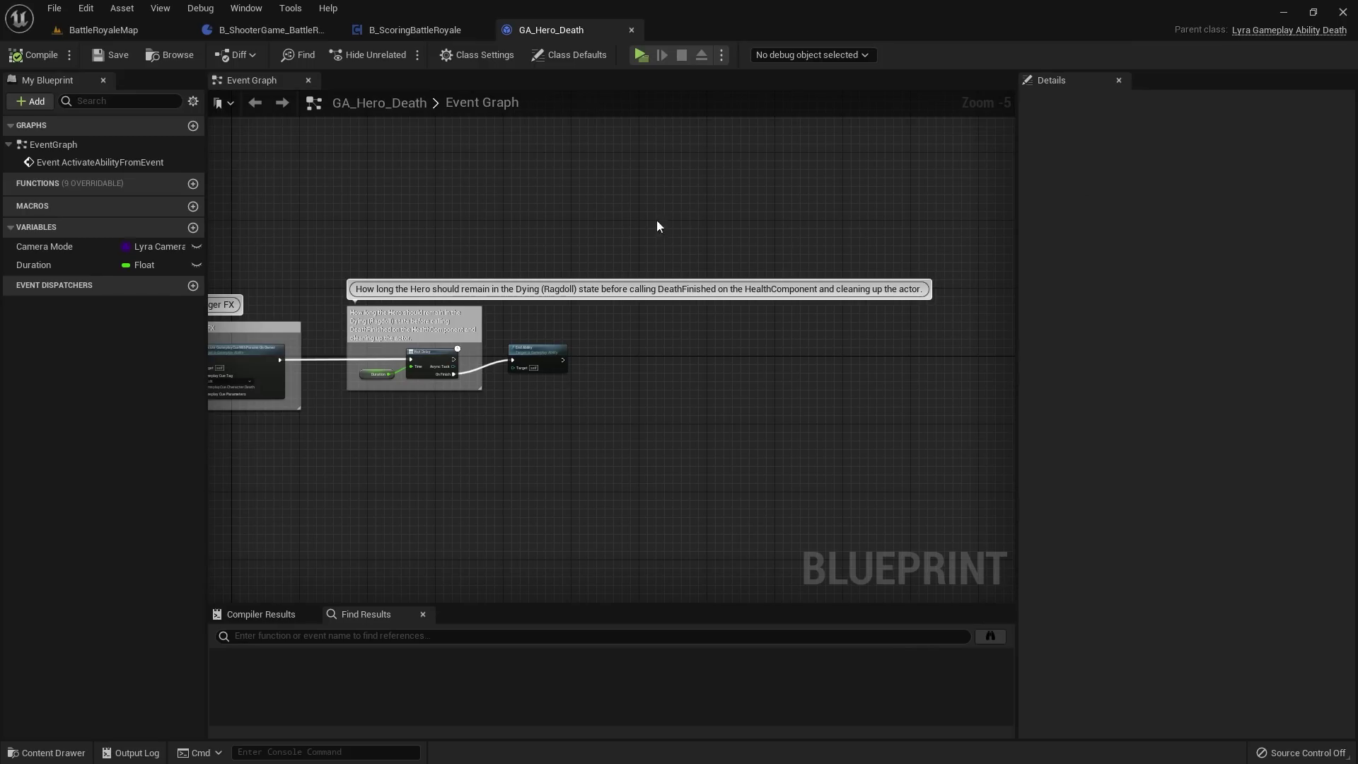
Step: Disconnect the Trigger FX gameplay cue node from Wait Delay and move the delay and End Ability nodes farther away to make room
{"action": "scroll", "coordinate": [424, 311], "scroll_direction": "up", "scroll_amount": 3}
{"action": "right_click_drag", "start_coordinate": [445, 315], "coordinate": [851, 285]}
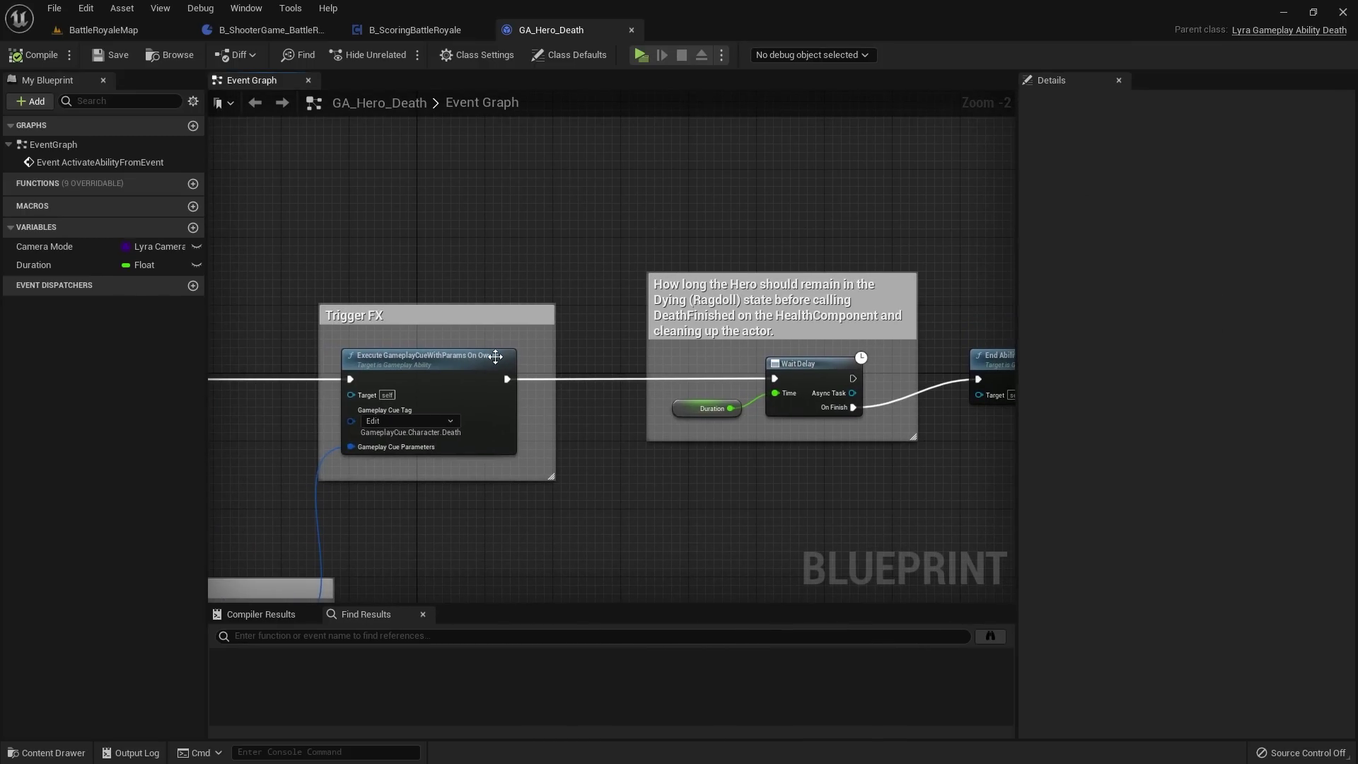
{"action": "scroll", "coordinate": [531, 358], "scroll_direction": "down", "scroll_amount": 3}
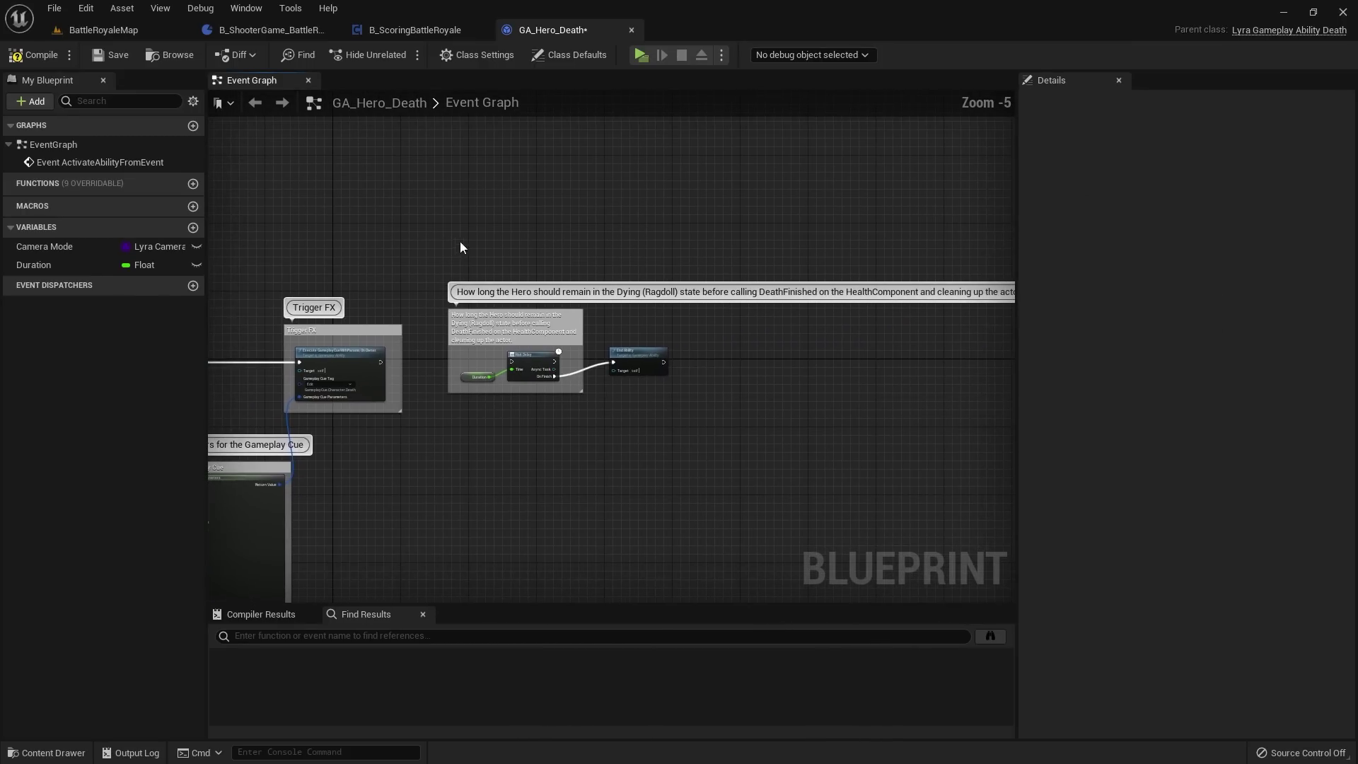
{"action": "left_click_drag", "start_coordinate": [496, 315], "coordinate": [894, 319]}
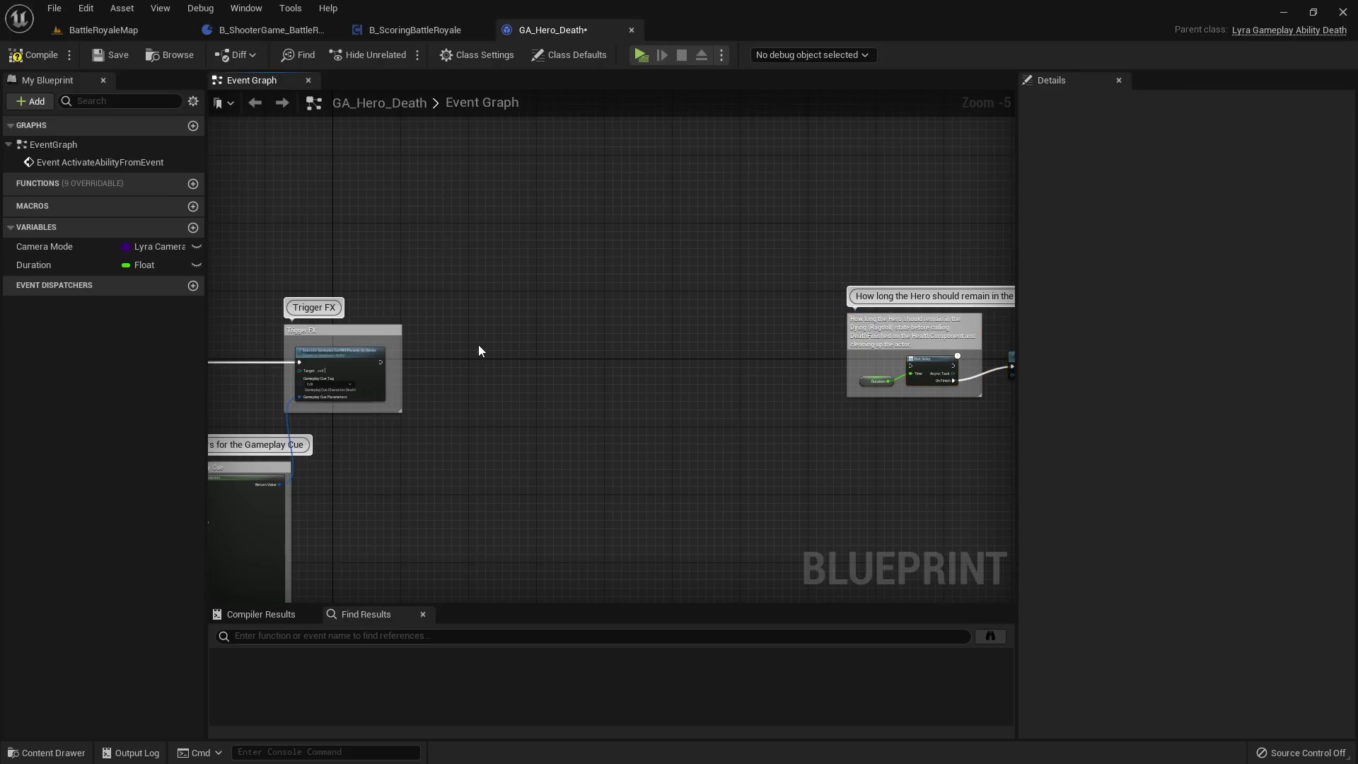
Step: Add a Get Game State node in the free space after the Trigger FX group
{"action": "scroll", "coordinate": [444, 383], "scroll_direction": "up", "scroll_amount": 2}
{"action": "right_click", "coordinate": [444, 384]}
{"action": "type", "text": "get g"}
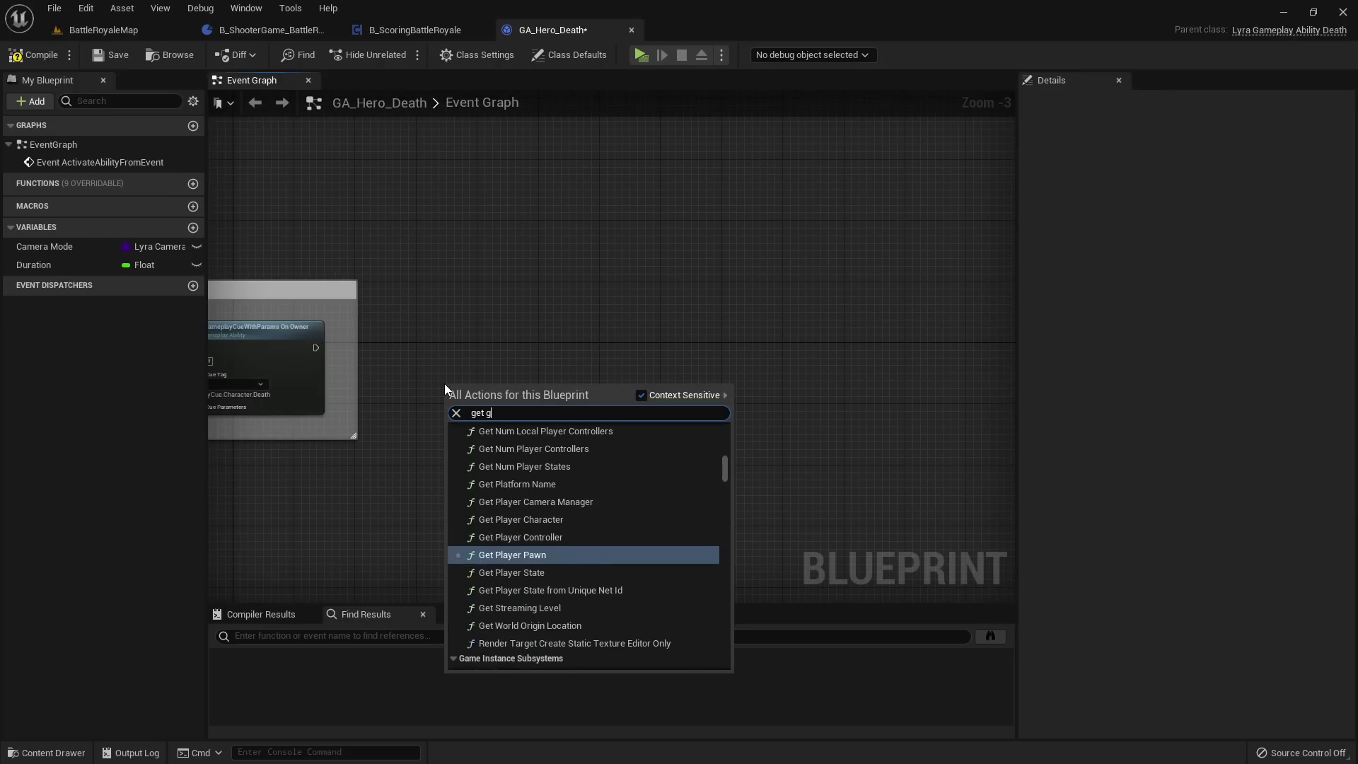
{"action": "type", "text": "ame state"}
{"action": "key", "text": "Return"}
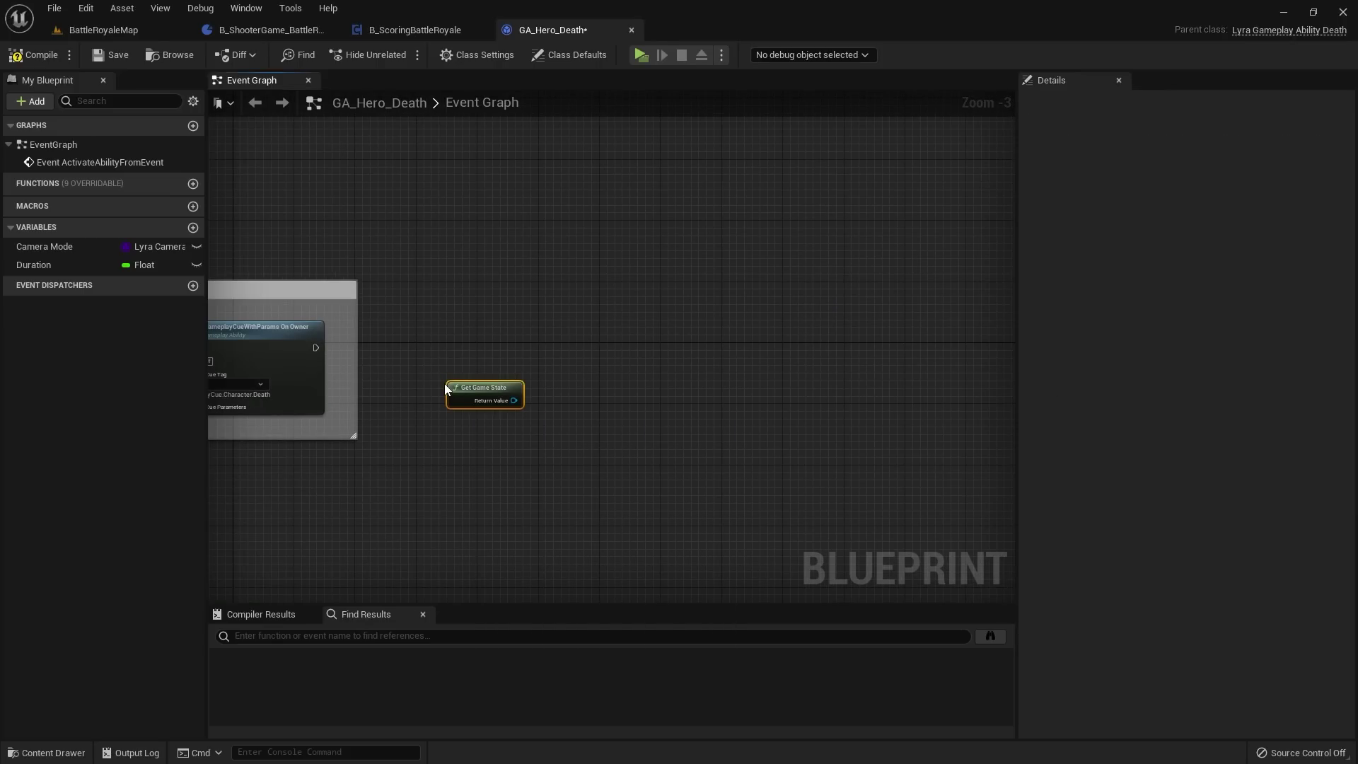
Step: Add a Get Component by Class node fed by the Get Game State return value
{"action": "right_click_drag", "start_coordinate": [444, 384], "coordinate": [623, 304]}
{"action": "scroll", "coordinate": [661, 297], "scroll_direction": "up", "scroll_amount": 2}
{"action": "left_click_drag", "start_coordinate": [662, 306], "coordinate": [537, 423]}
{"action": "type", "text": "get compone"}
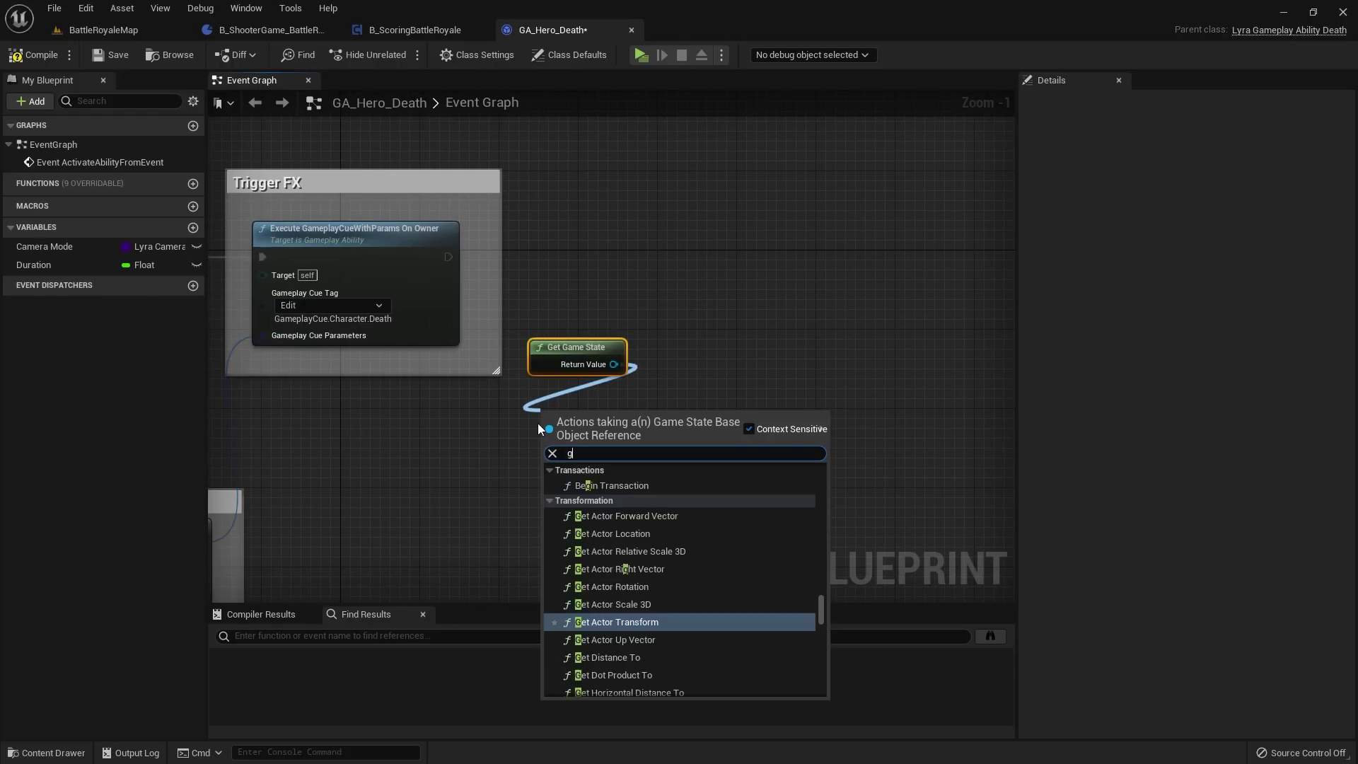
{"action": "key", "text": "Up"}
{"action": "key", "text": "Up"}
{"action": "key", "text": "Up"}
{"action": "key", "text": "Up"}
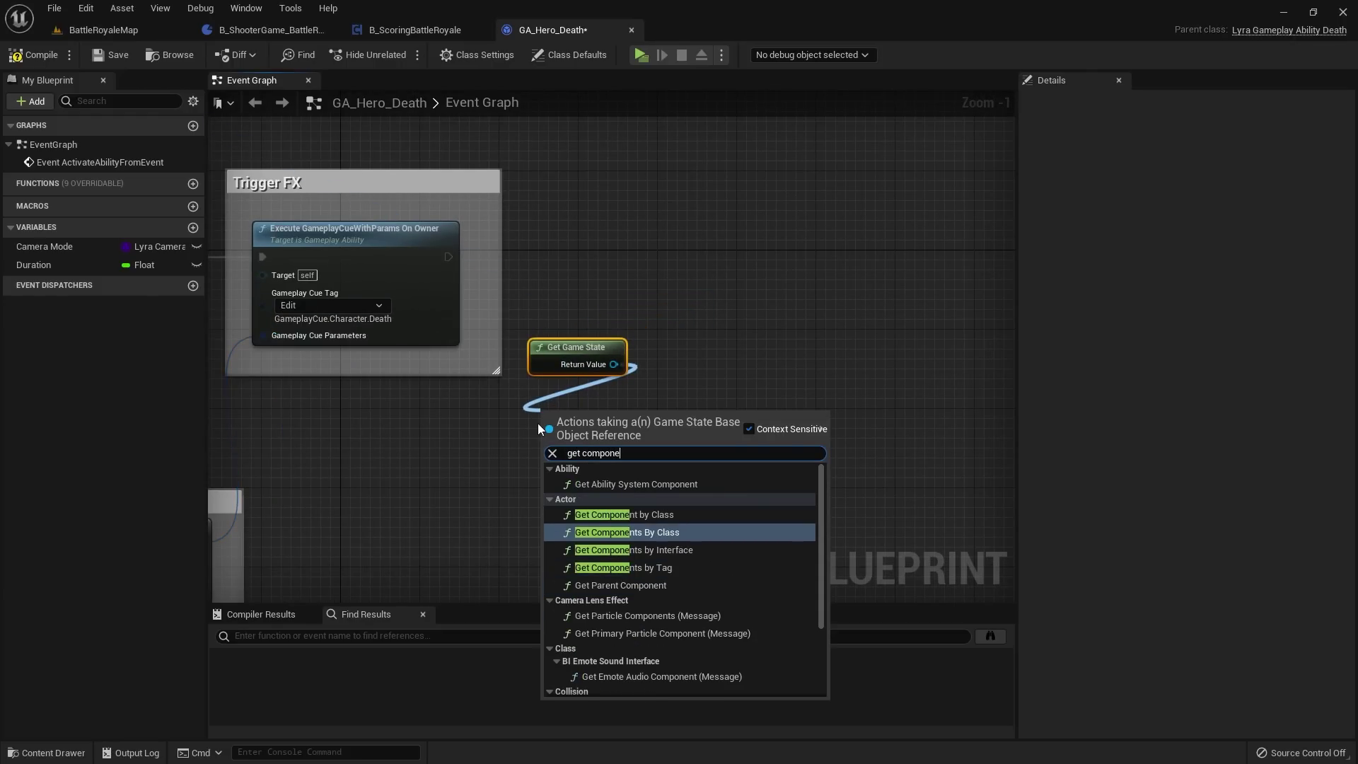
{"action": "key", "text": "Return"}
Step: Set the component class of the Get Component by Class node to B_ScoringBattleRoyale
{"action": "left_click", "coordinate": [593, 473]}
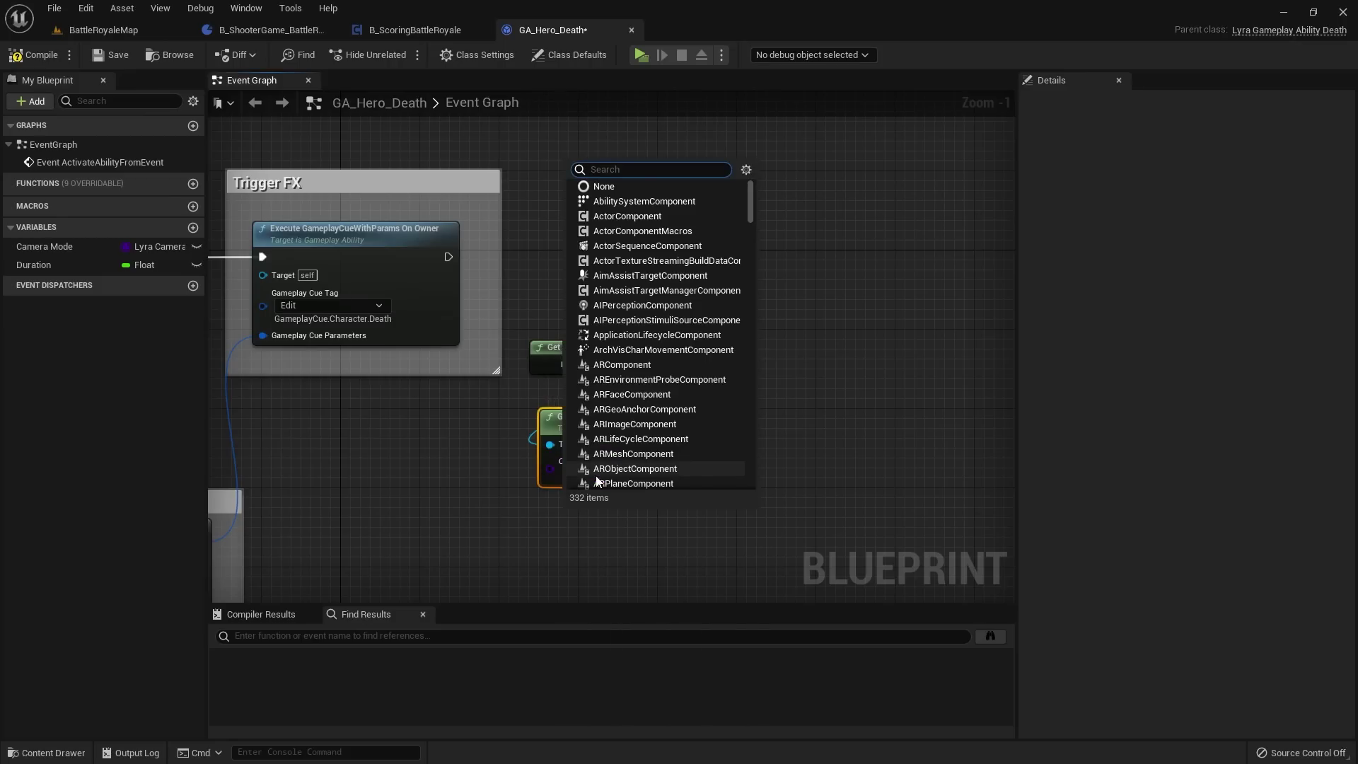
{"action": "type", "text": "b"}
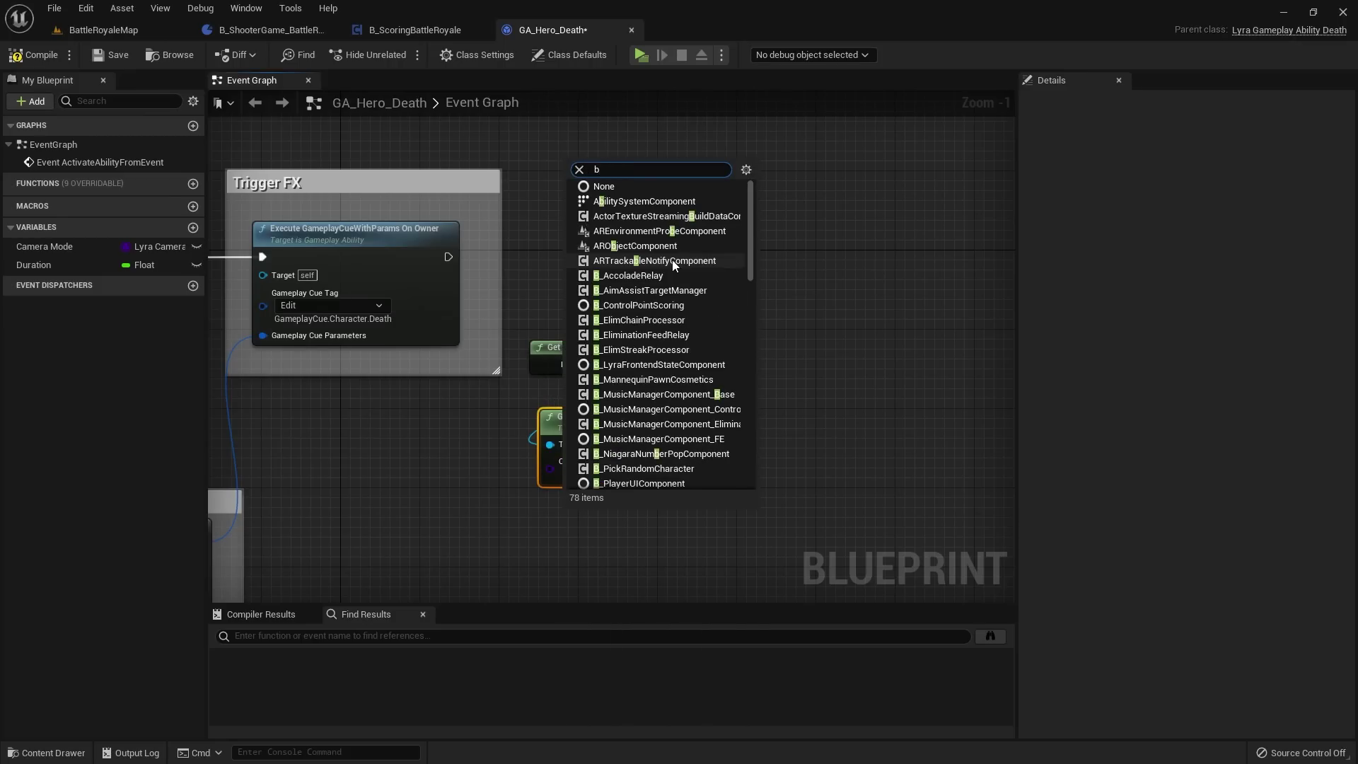
{"action": "type", "text": "_scoring"}
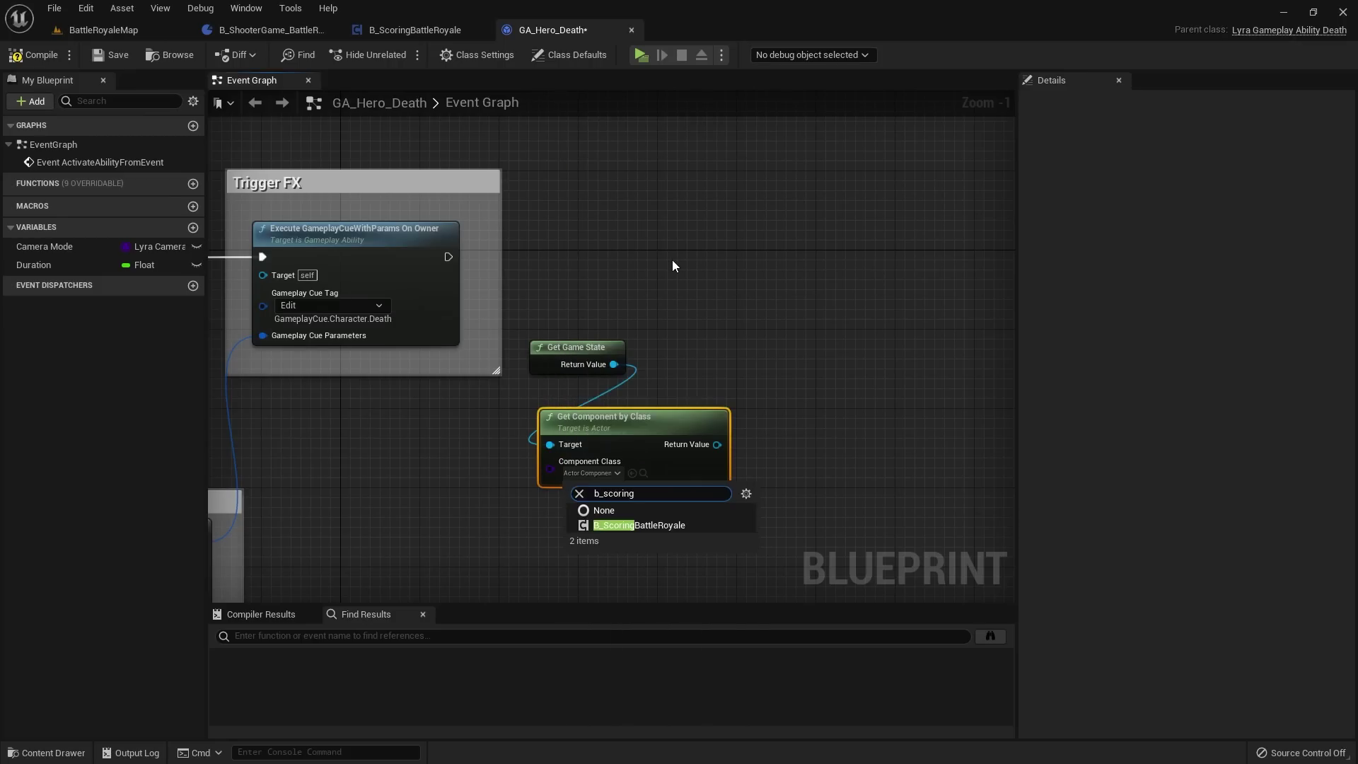
{"action": "left_click", "coordinate": [678, 525]}
Step: Add an Is Valid macro check on the scoring component and run it after the Trigger FX gameplay cue node
{"action": "left_click_drag", "start_coordinate": [645, 434], "coordinate": [736, 256]}
{"action": "type", "text": "isva"}
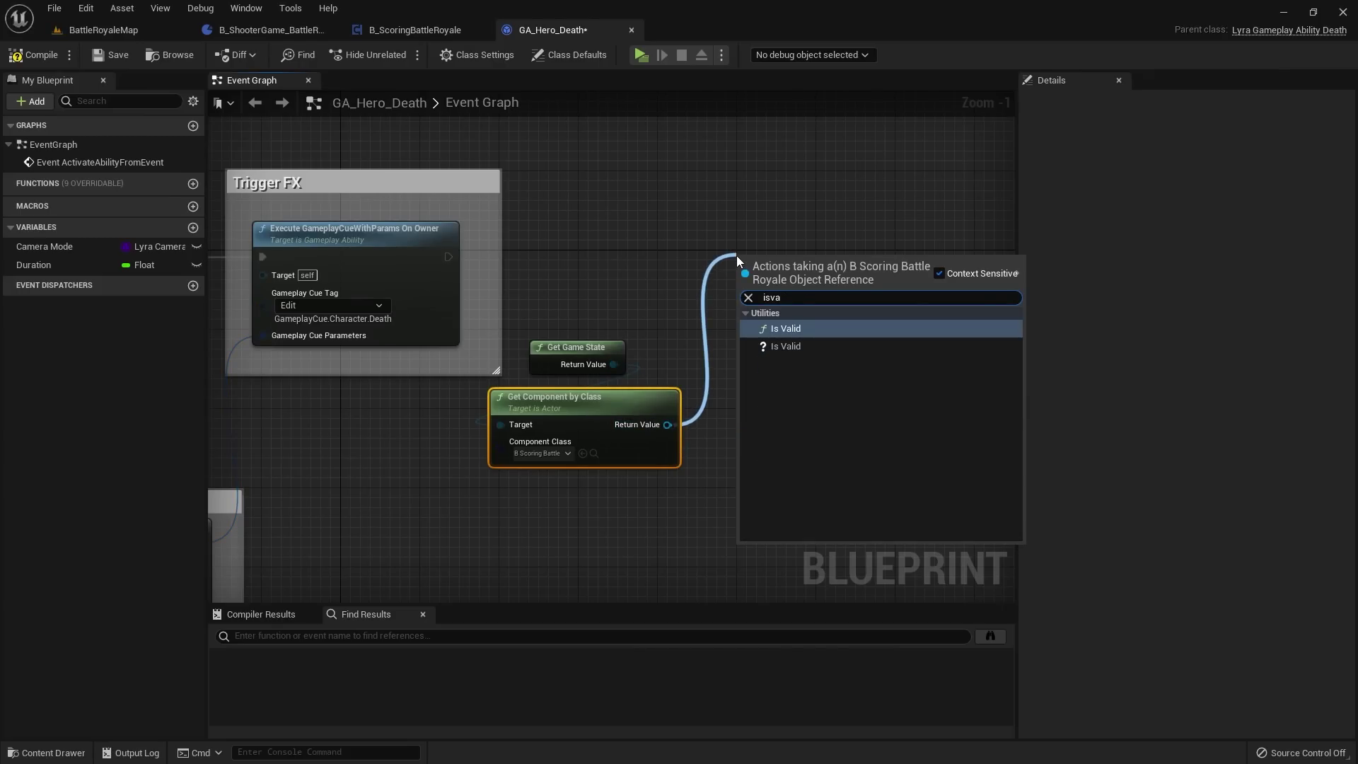
{"action": "key", "text": "Down"}
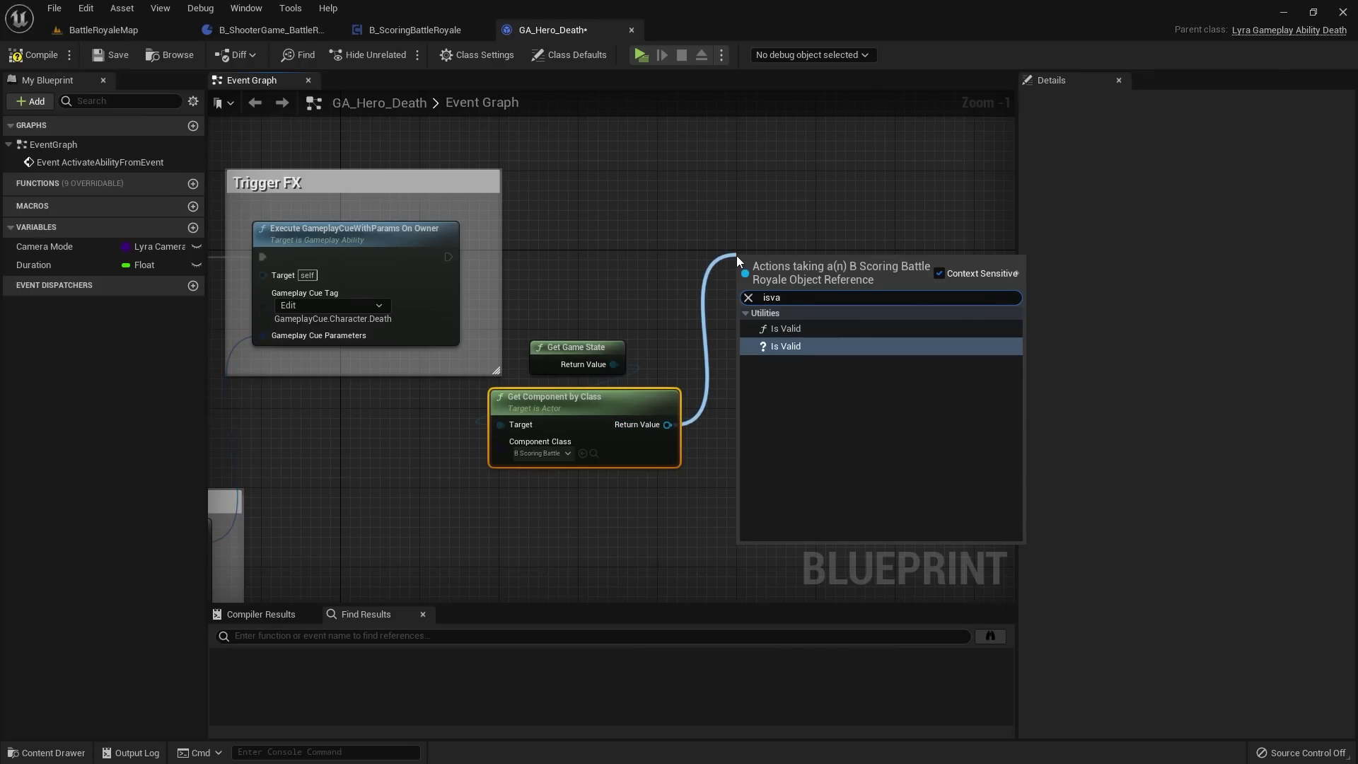
{"action": "key", "text": "Return"}
{"action": "left_click_drag", "start_coordinate": [447, 258], "coordinate": [786, 248]}
{"action": "left_click", "coordinate": [693, 185]}
Step: Move the Get Game State and Get Component by Class nodes lower and align Is Valid with the execution line
{"action": "right_click_drag", "start_coordinate": [693, 186], "coordinate": [679, 209]}
{"action": "left_click_drag", "start_coordinate": [533, 288], "coordinate": [617, 433]}
{"action": "left_click_drag", "start_coordinate": [592, 310], "coordinate": [652, 447]}
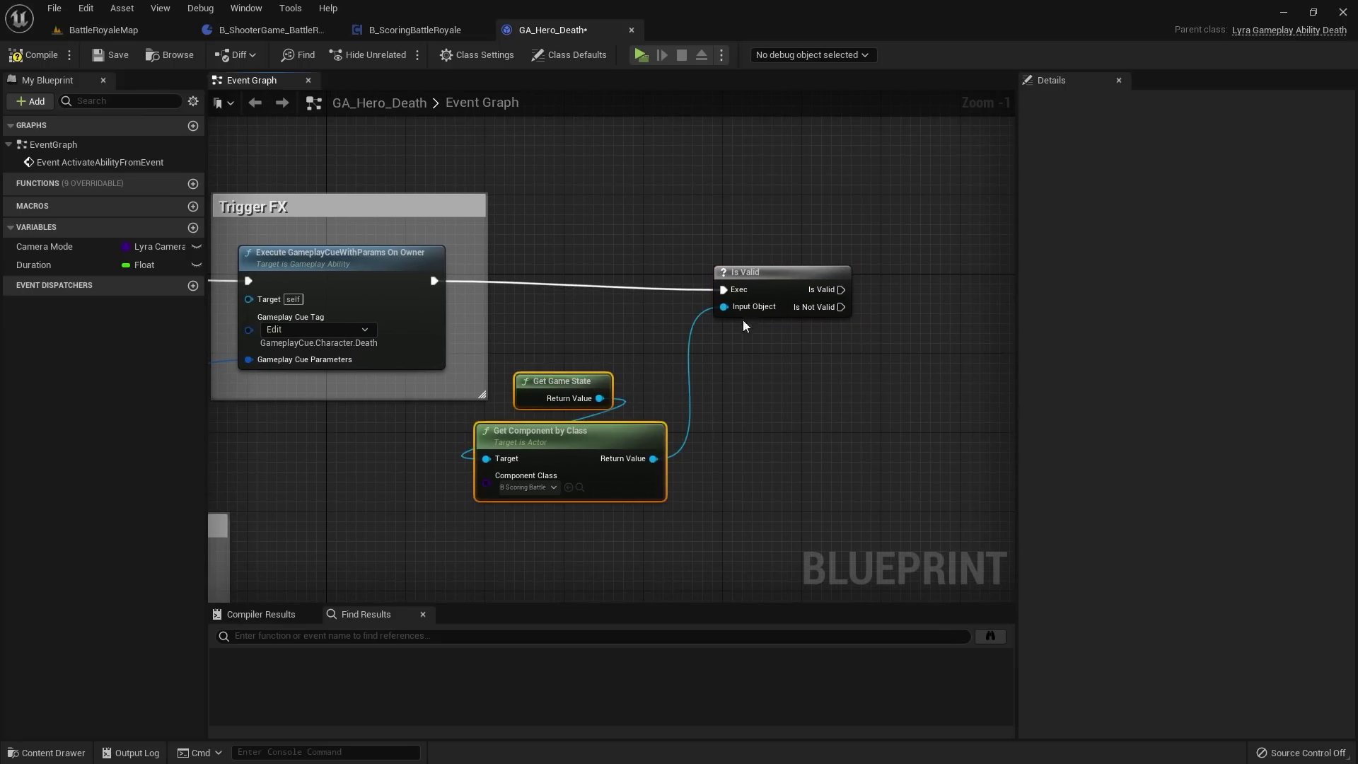
{"action": "left_click_drag", "start_coordinate": [735, 271], "coordinate": [735, 262]}
{"action": "left_click_drag", "start_coordinate": [561, 303], "coordinate": [554, 477]}
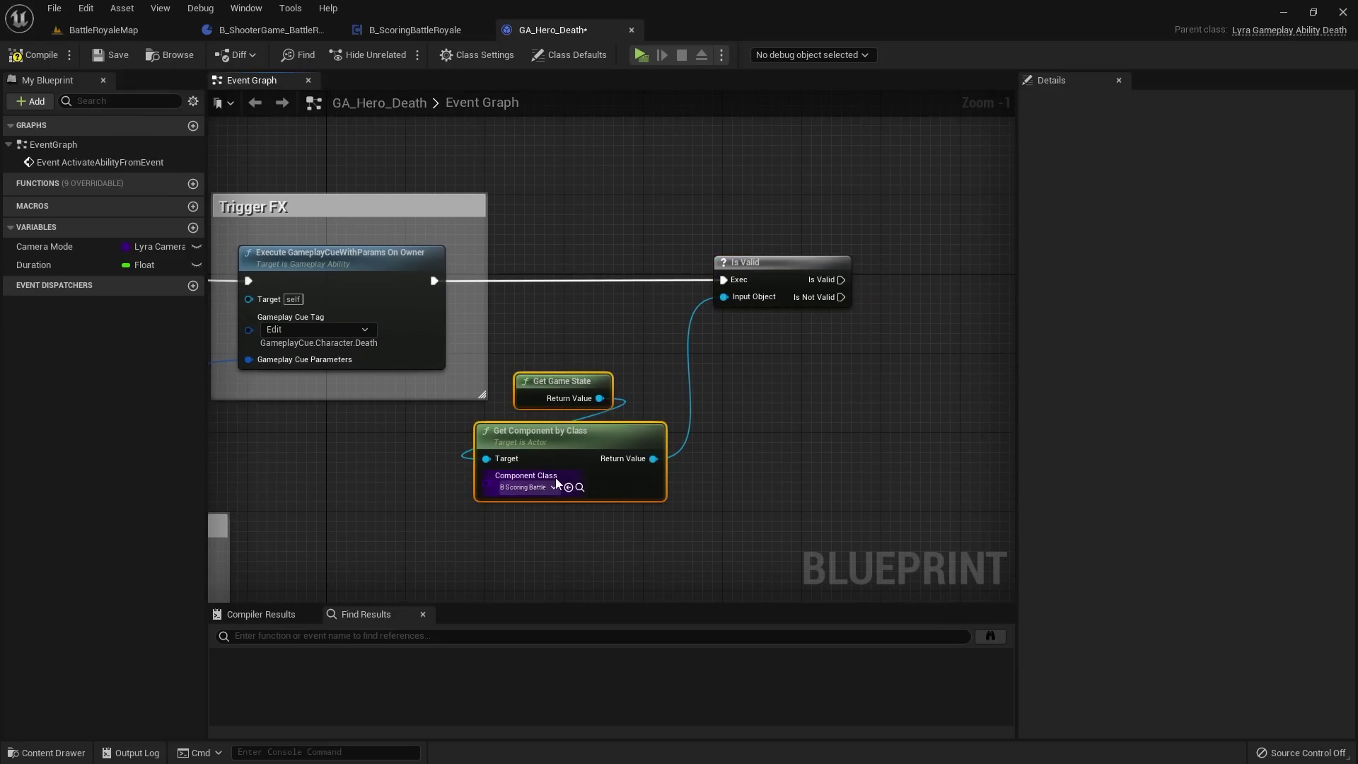
{"action": "right_click_drag", "start_coordinate": [628, 331], "coordinate": [578, 338]}
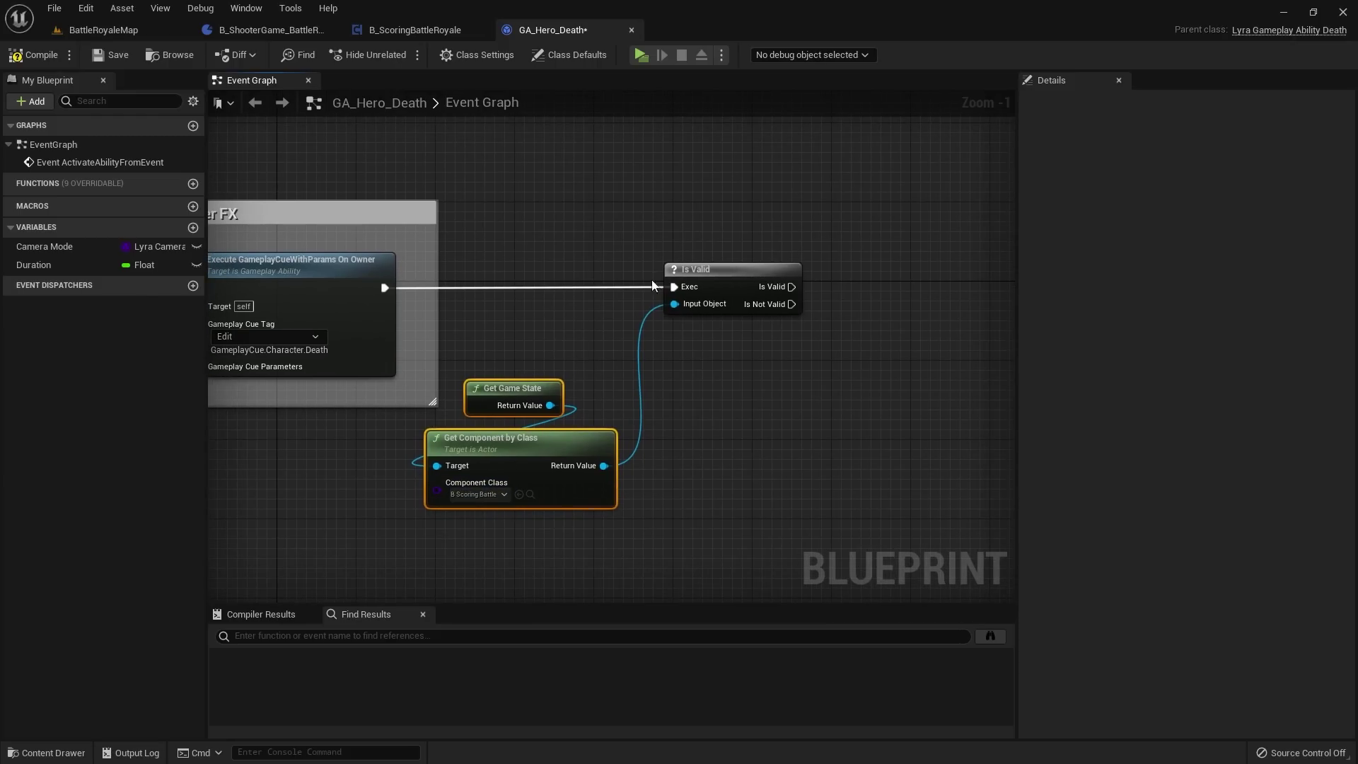
{"action": "left_click_drag", "start_coordinate": [652, 285], "coordinate": [673, 286]}
Step: Save the GA_Hero_Death blueprint and close the message log
{"action": "left_click", "coordinate": [111, 54]}
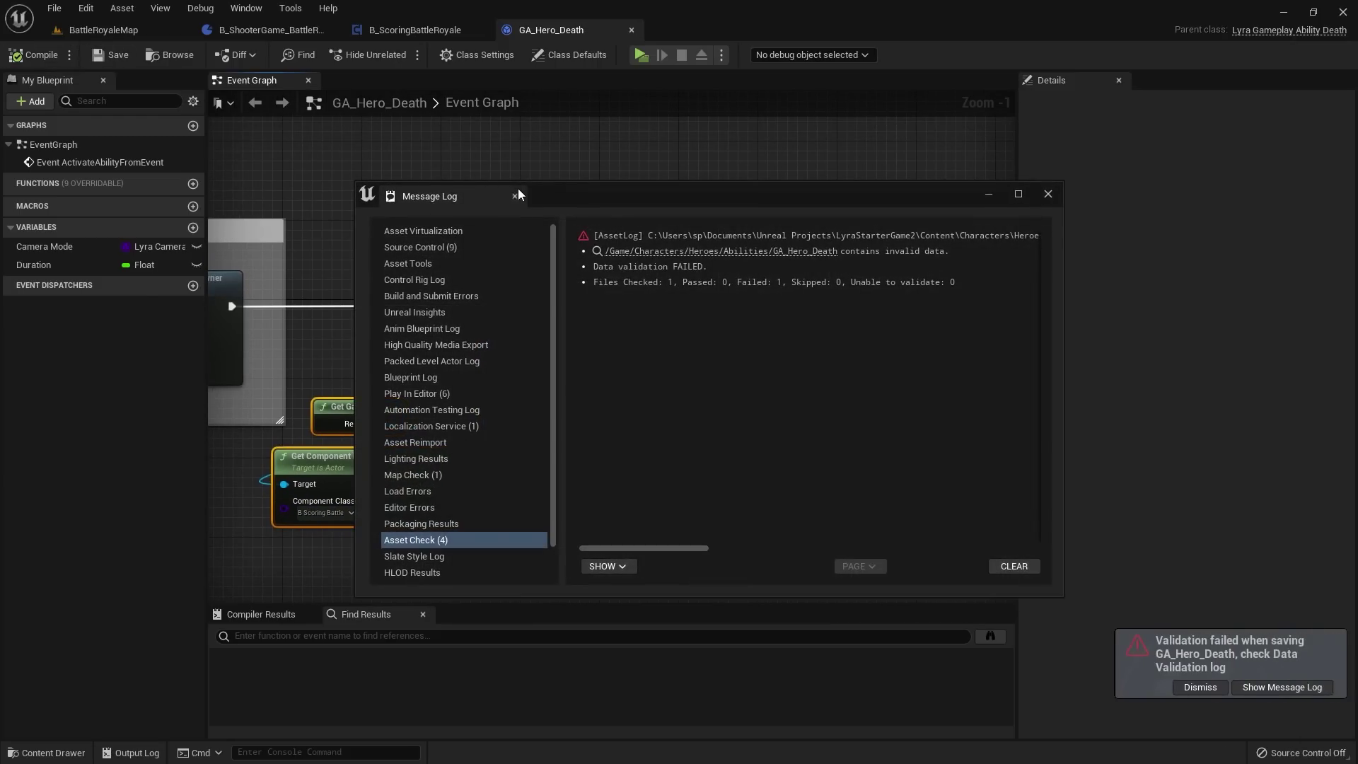
{"action": "left_click", "coordinate": [513, 195]}
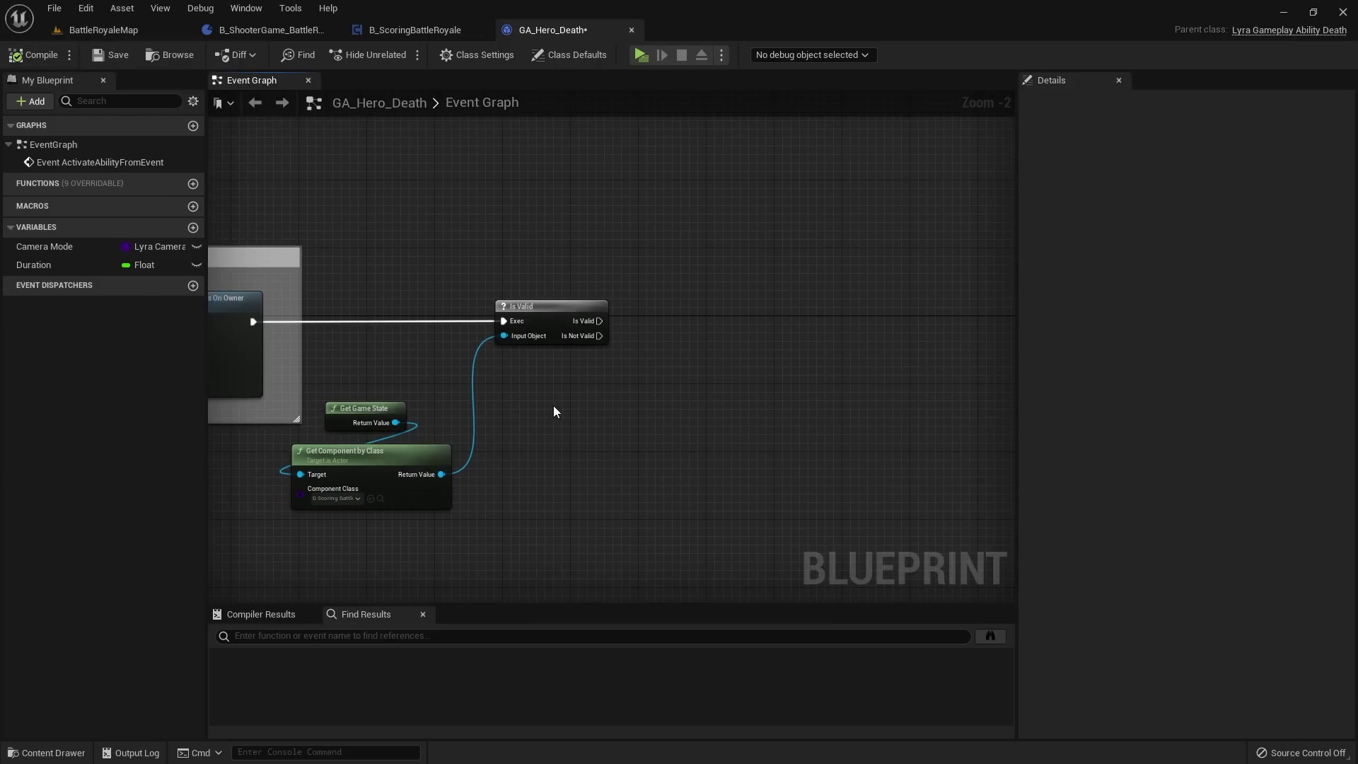
{"action": "scroll", "coordinate": [553, 405], "scroll_direction": "up", "scroll_amount": 2}
{"action": "right_click_drag", "start_coordinate": [553, 405], "coordinate": [640, 409]}
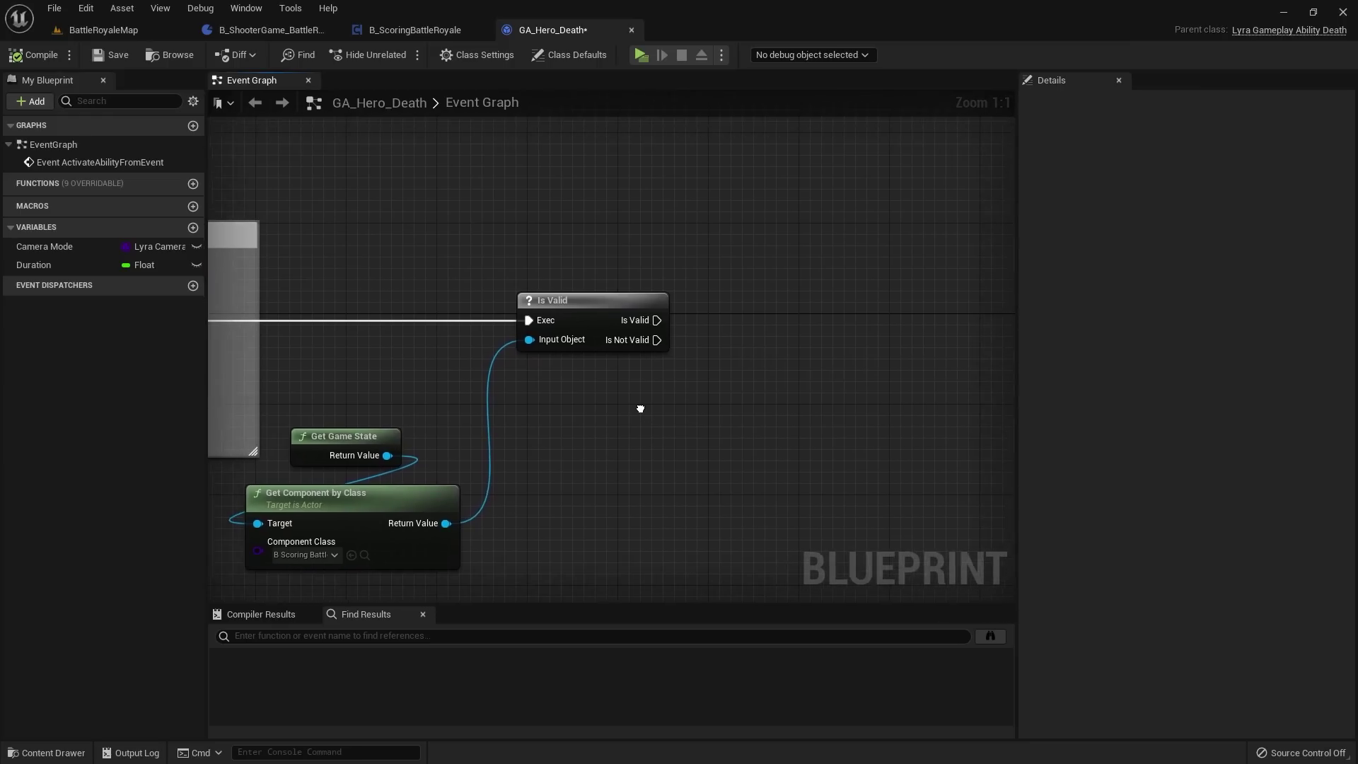
{"action": "scroll", "coordinate": [640, 409], "scroll_direction": "down", "scroll_amount": 2}
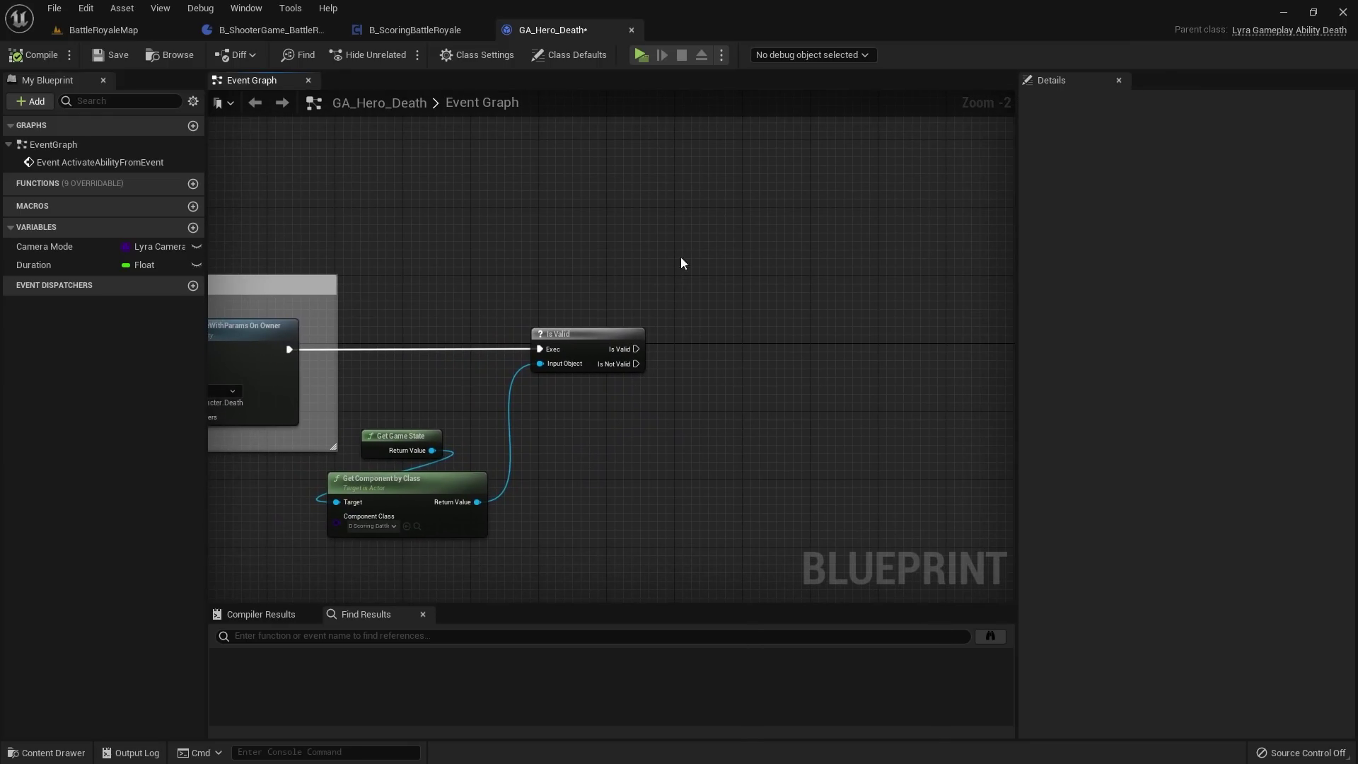
Step: Create a new function named SetScore in the B_ScoringBattleRoyale blueprint
{"action": "left_click", "coordinate": [410, 31]}
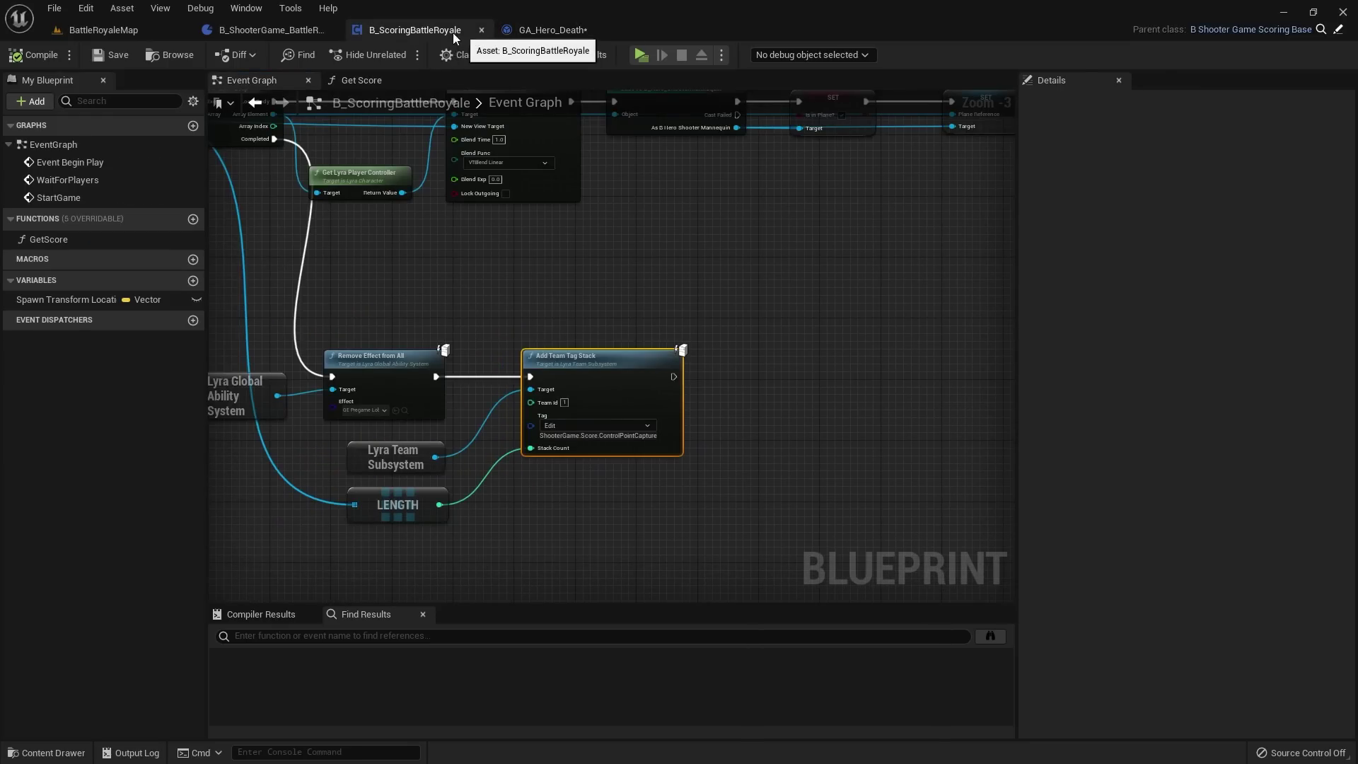
{"action": "left_click", "coordinate": [193, 219]}
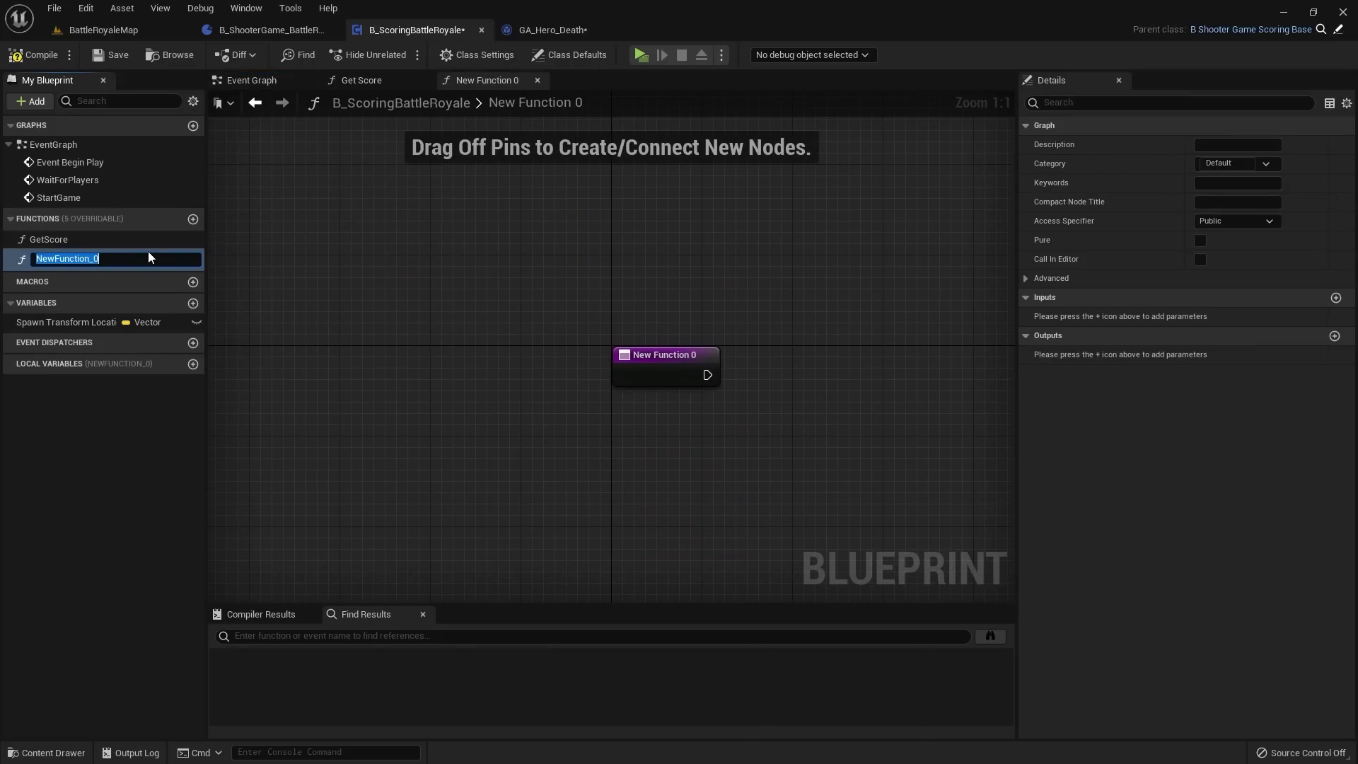
{"action": "type", "text": "SetScore"}
{"action": "key", "text": "Return"}
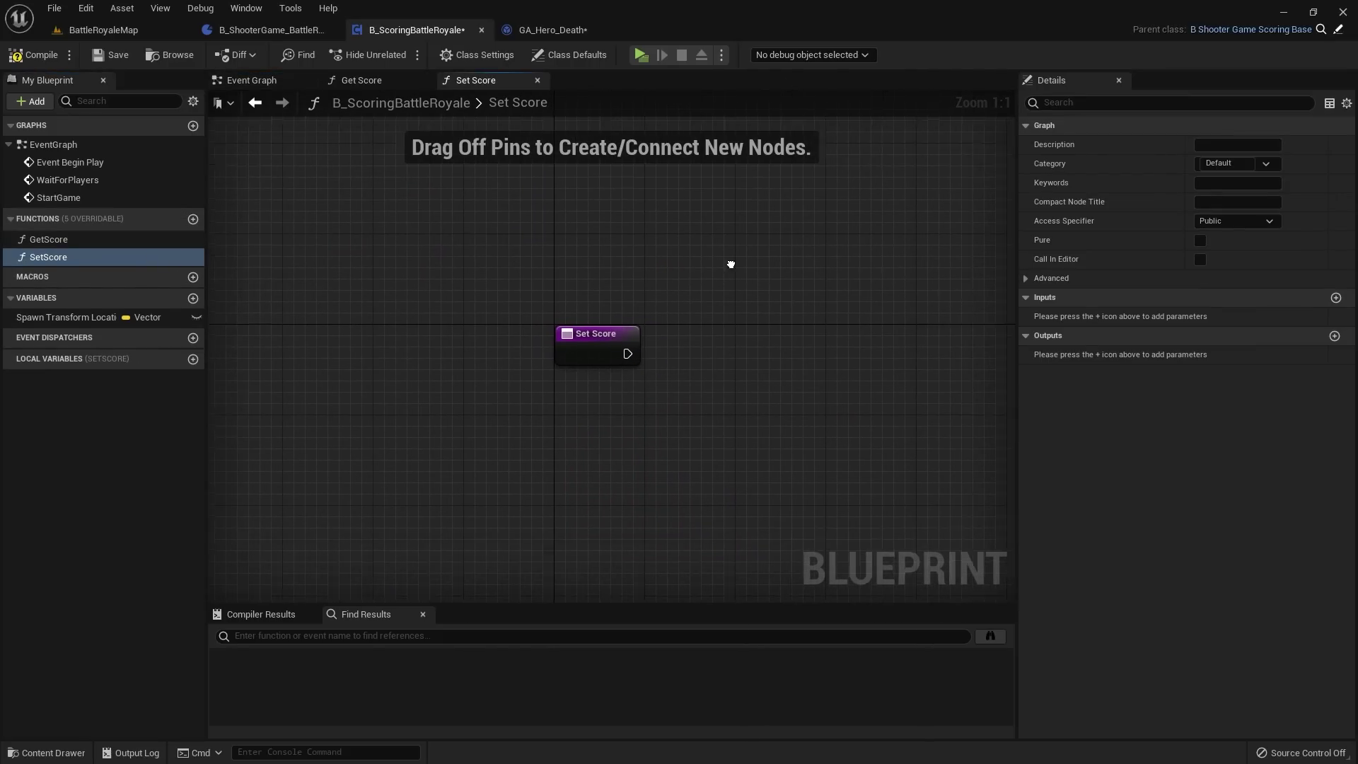
Step: Add a Get LyraTeamSubsystem node to SetScore and a Remove Team Tag Stack node targeting it
{"action": "right_click", "coordinate": [651, 238]}
{"action": "type", "text": "getteamsubsystem"}
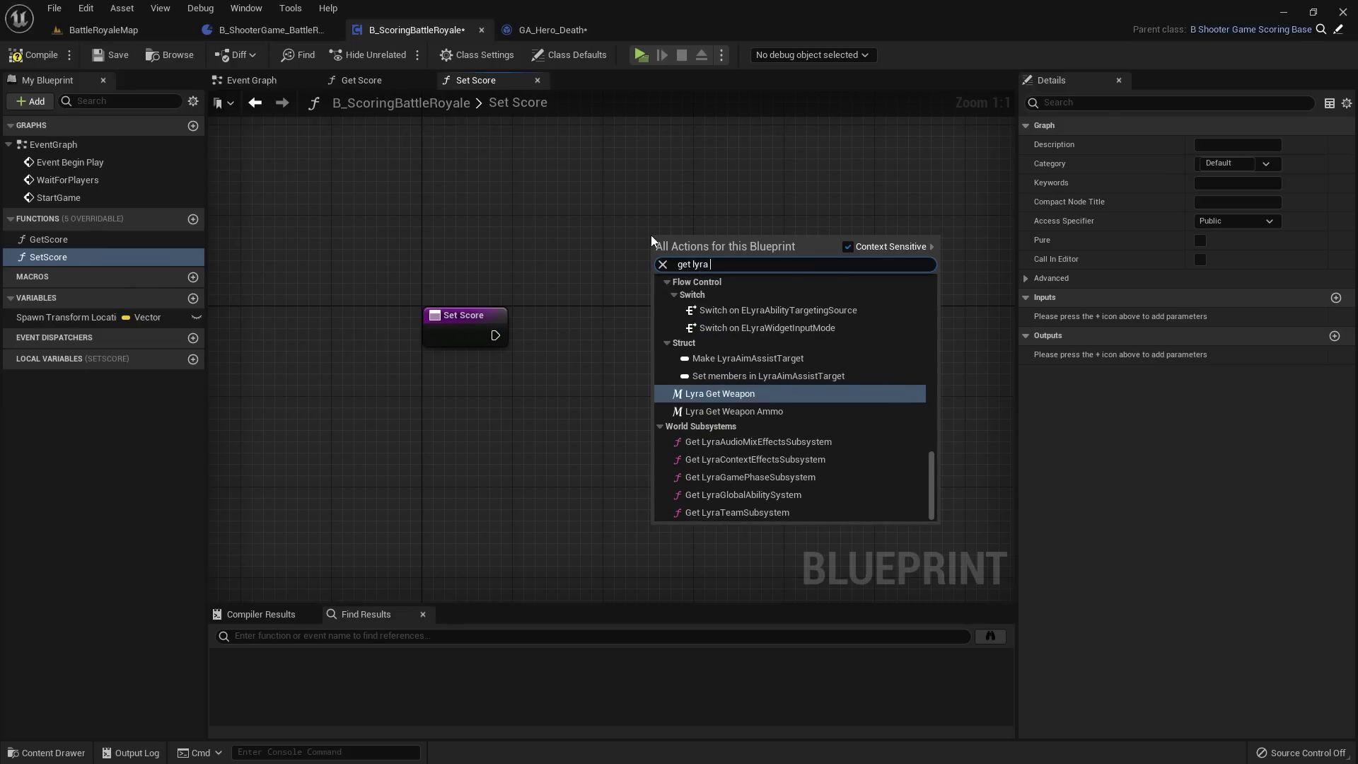
{"action": "key", "text": "Return"}
{"action": "left_click_drag", "start_coordinate": [714, 258], "coordinate": [664, 330]}
{"action": "type", "text": "remove team tag"}
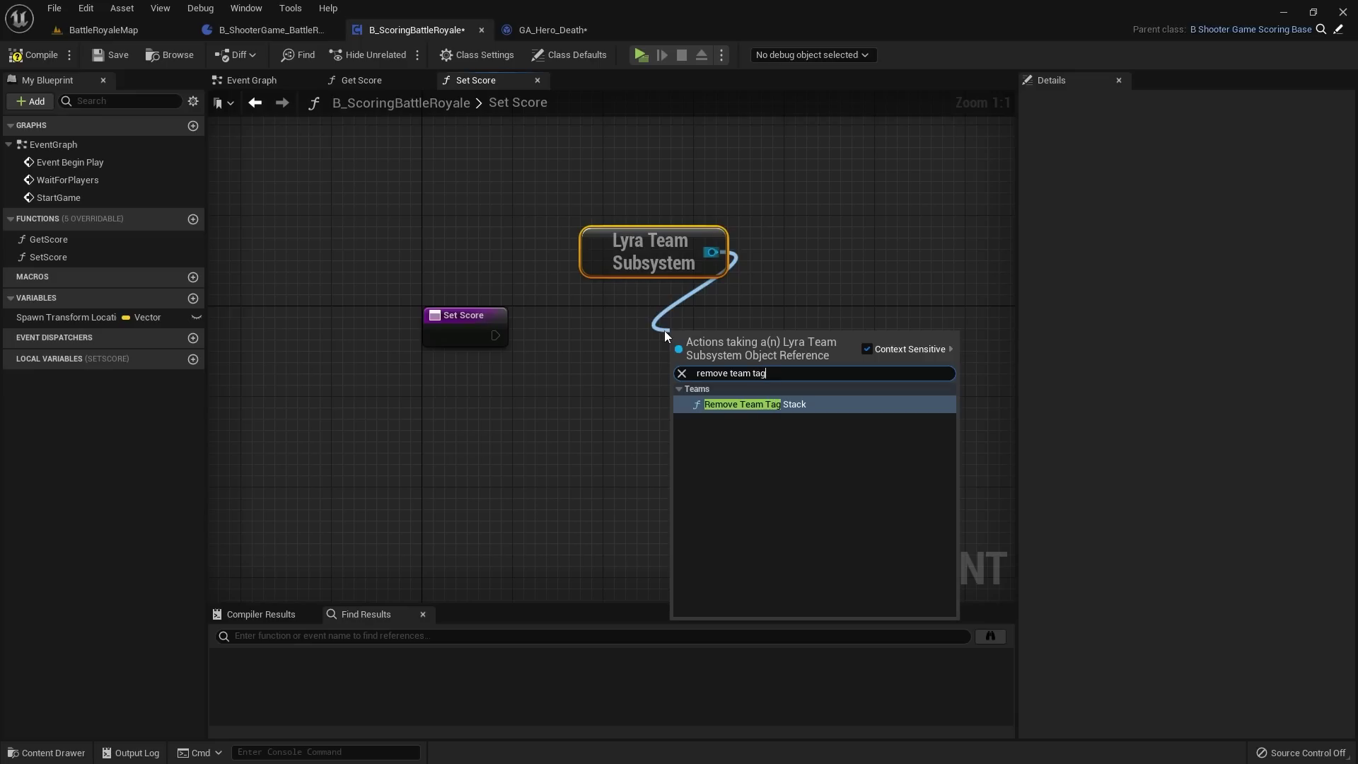
{"action": "key", "text": "Return"}
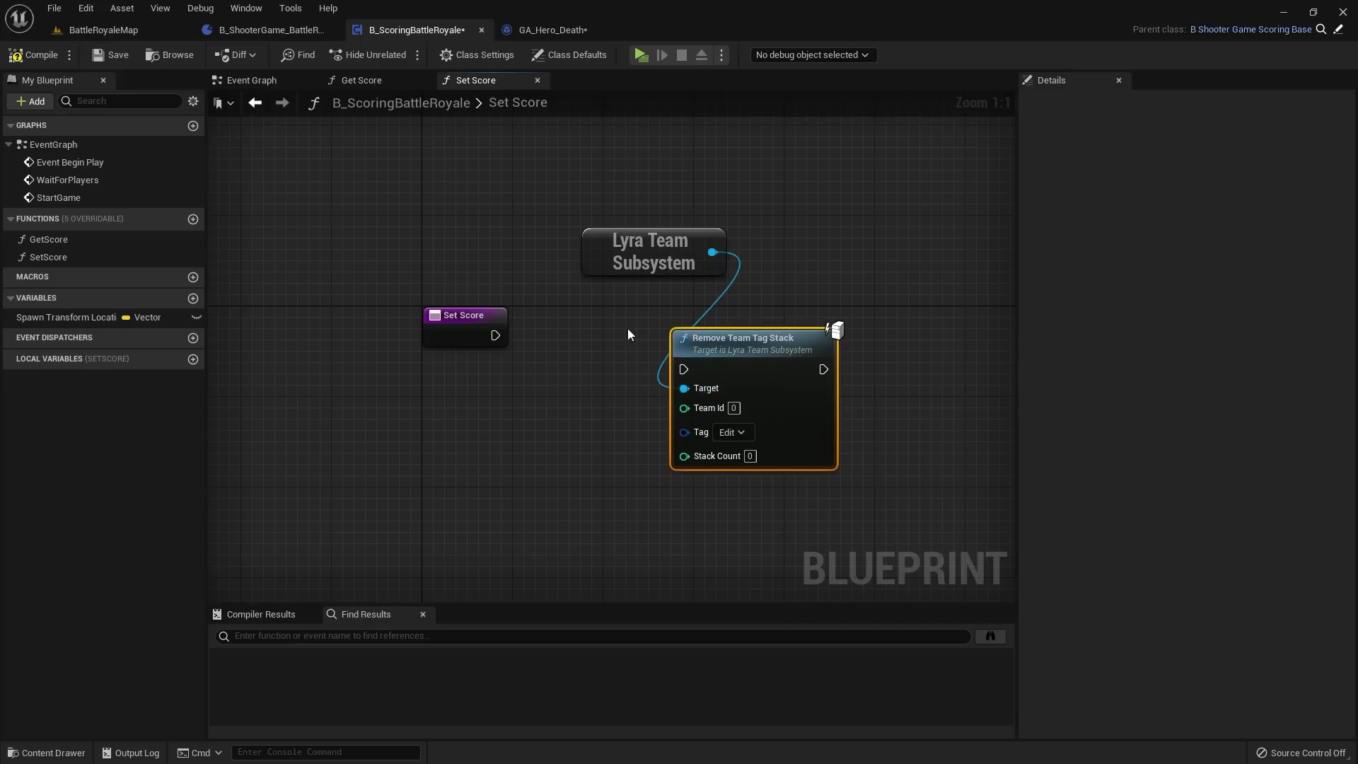
Step: Connect the Set Score entry to Remove Team Tag Stack and line up the nodes, with the subsystem node above the call
{"action": "left_click_drag", "start_coordinate": [495, 335], "coordinate": [728, 318]}
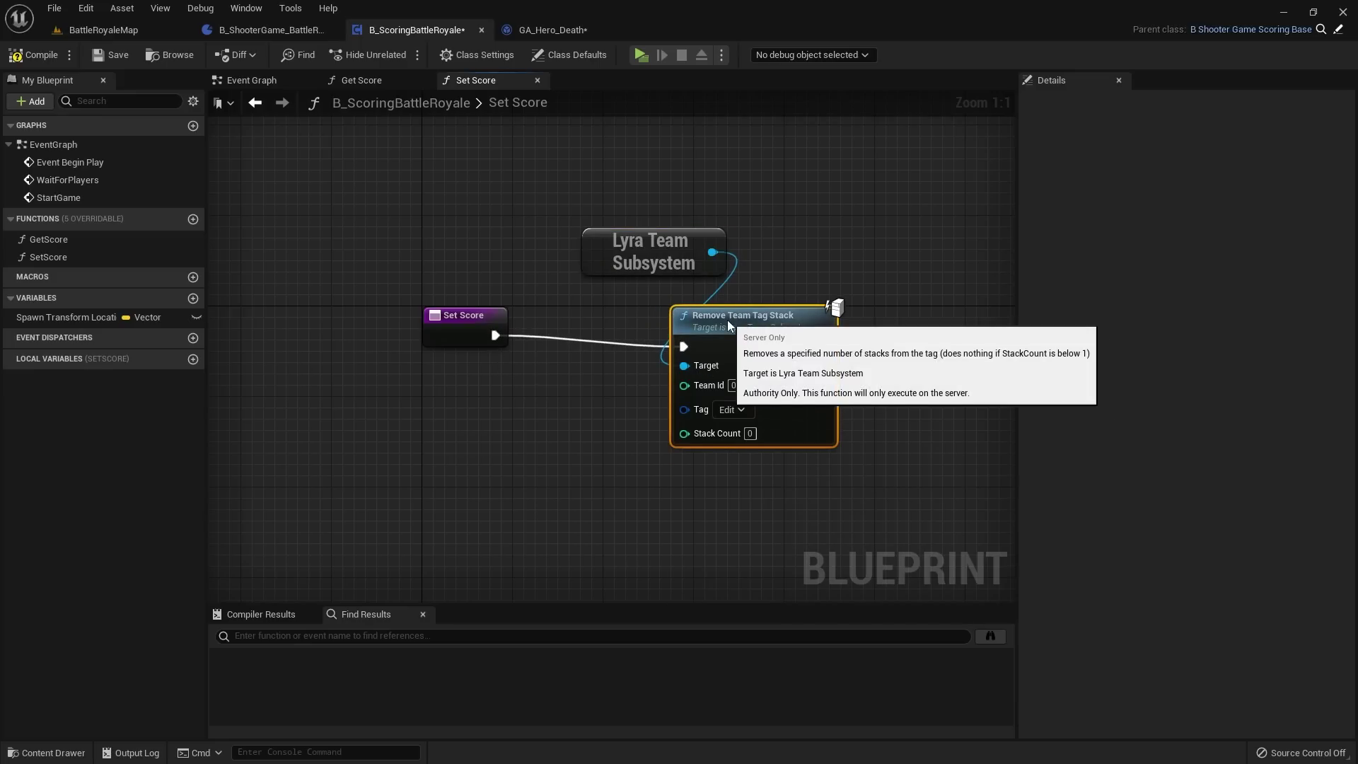
{"action": "right_click_drag", "start_coordinate": [728, 318], "coordinate": [630, 314]}
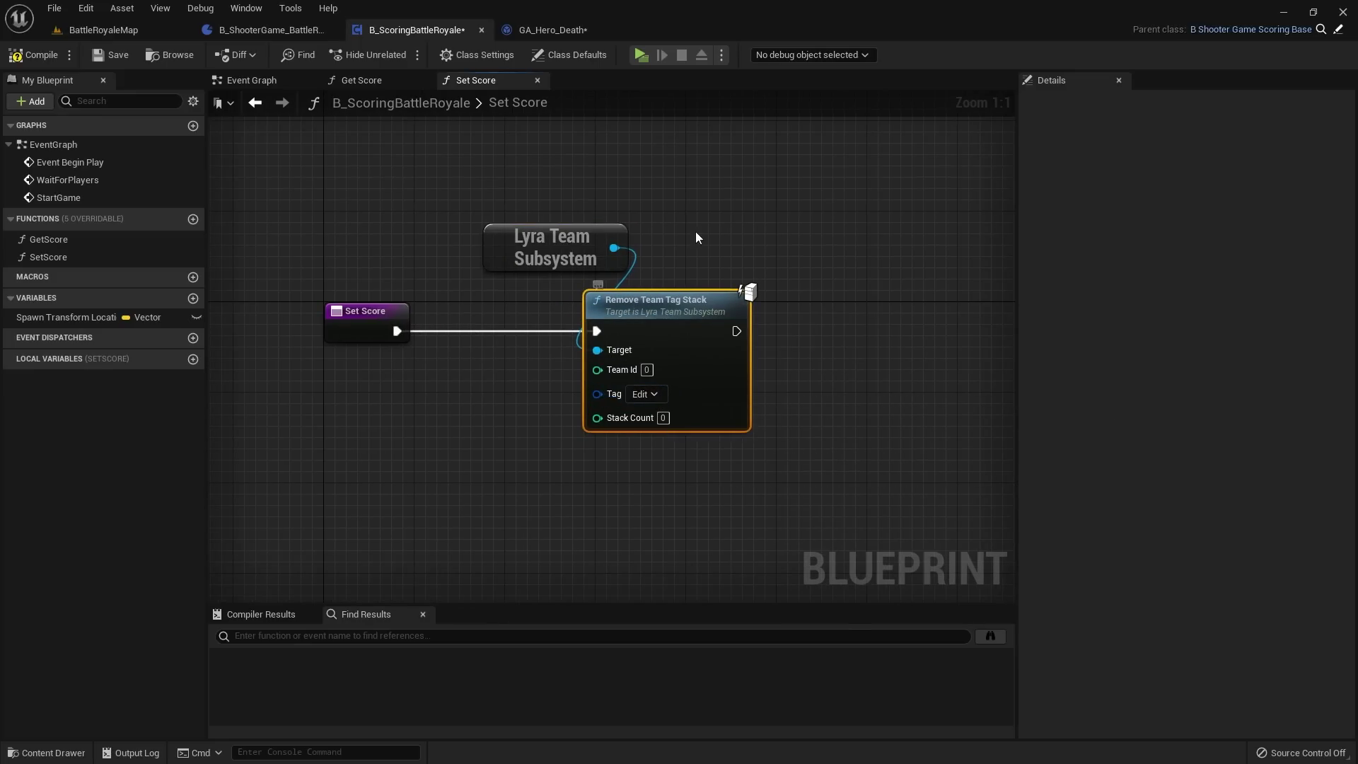
{"action": "left_click_drag", "start_coordinate": [557, 239], "coordinate": [636, 249]}
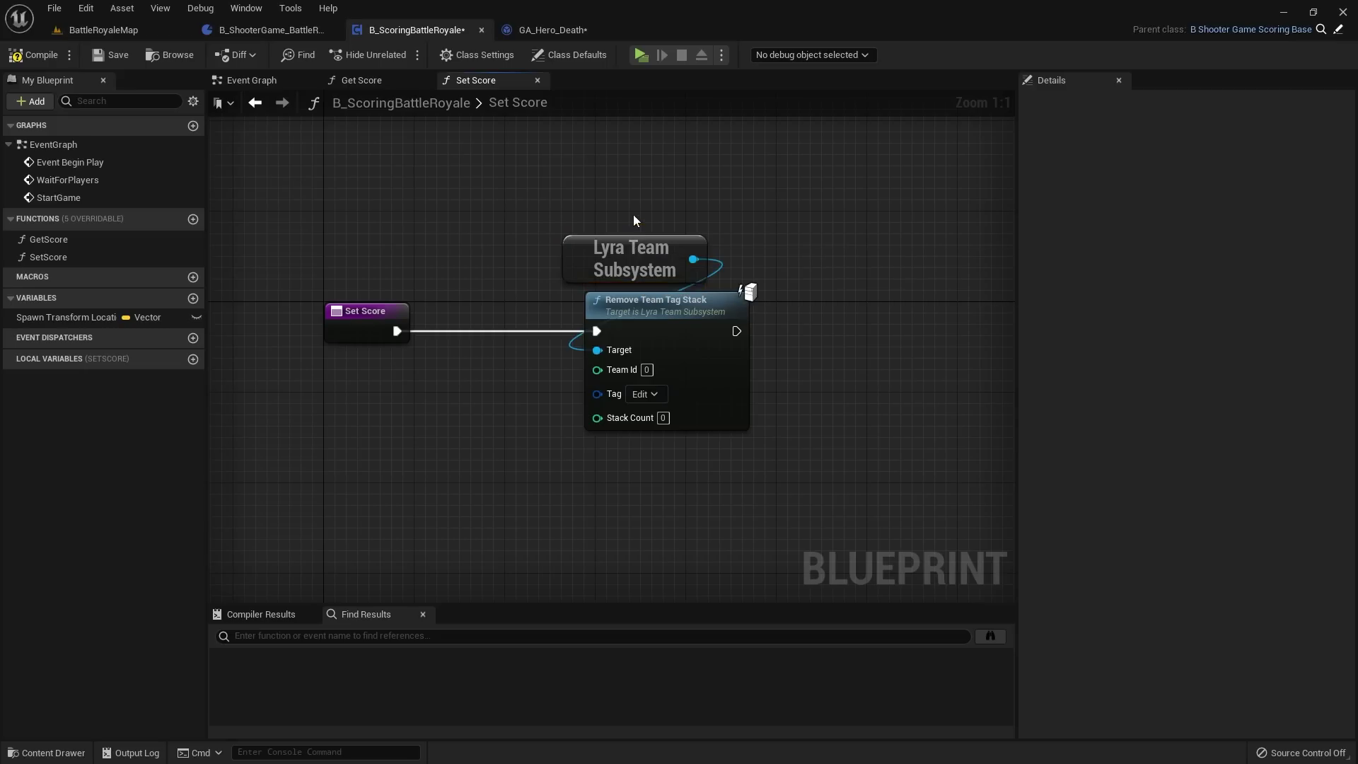
Step: Set the Team Id of the Remove Team Tag Stack node to 1
{"action": "left_click", "coordinate": [648, 368]}
{"action": "type", "text": "1"}
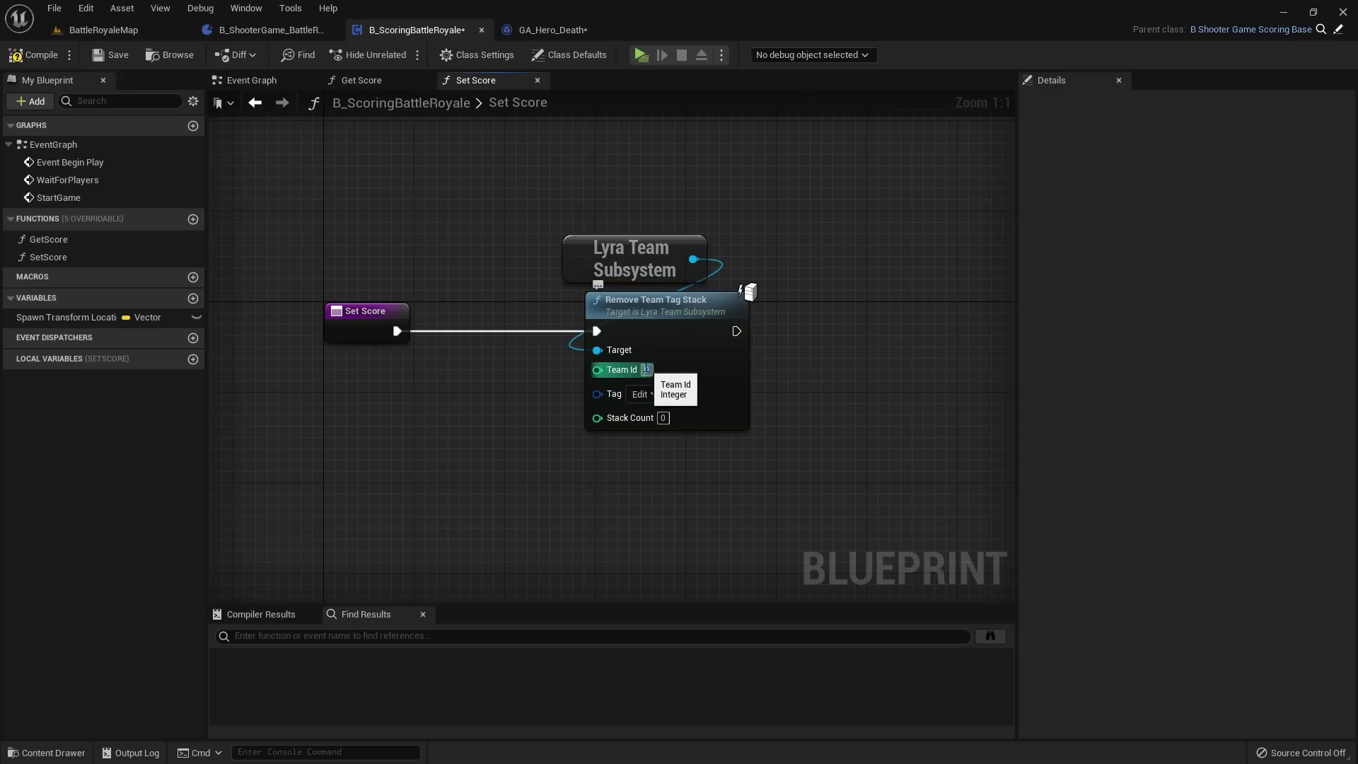
{"action": "key", "text": "Return"}
Step: Set the Remove Team Tag Stack tag to ShooterGame.Score.ControlPointCapture and save the blueprint
{"action": "left_click", "coordinate": [651, 397]}
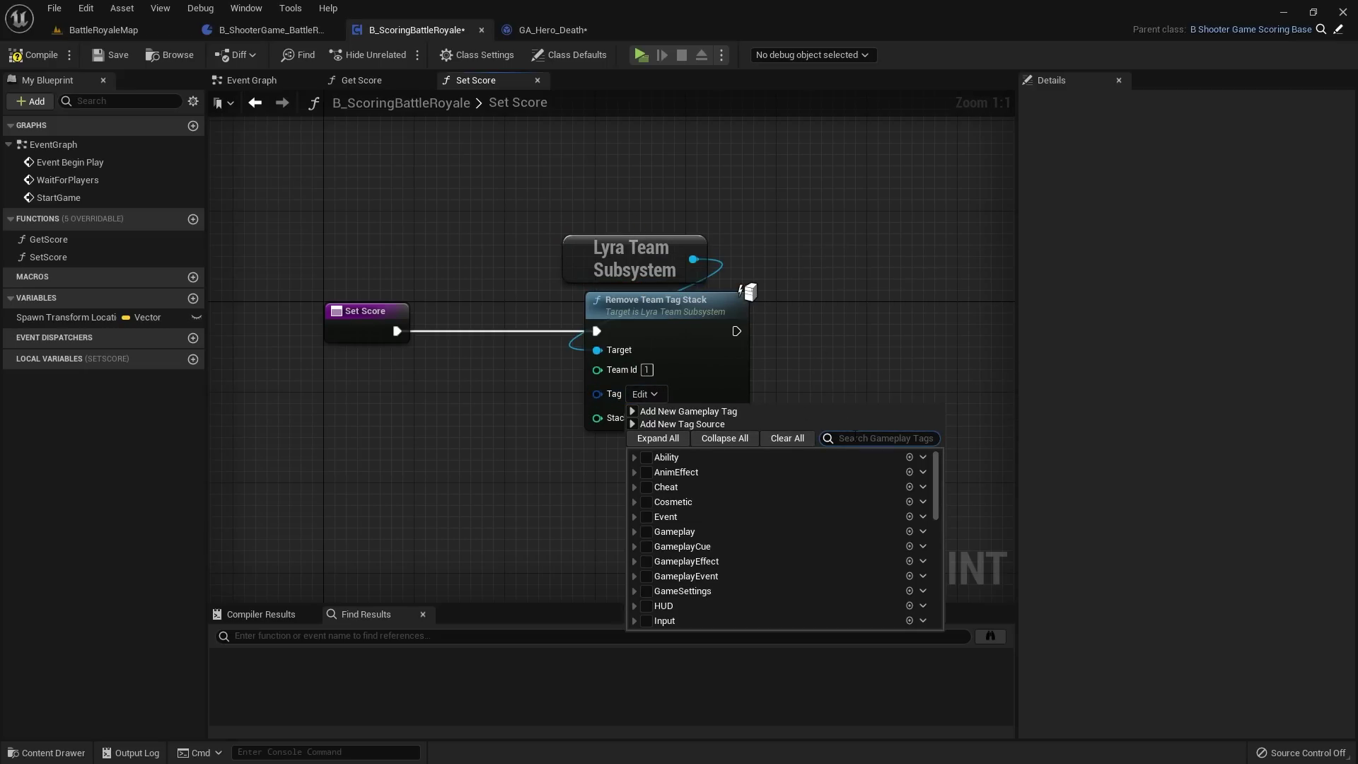
{"action": "type", "text": "shootergame"}
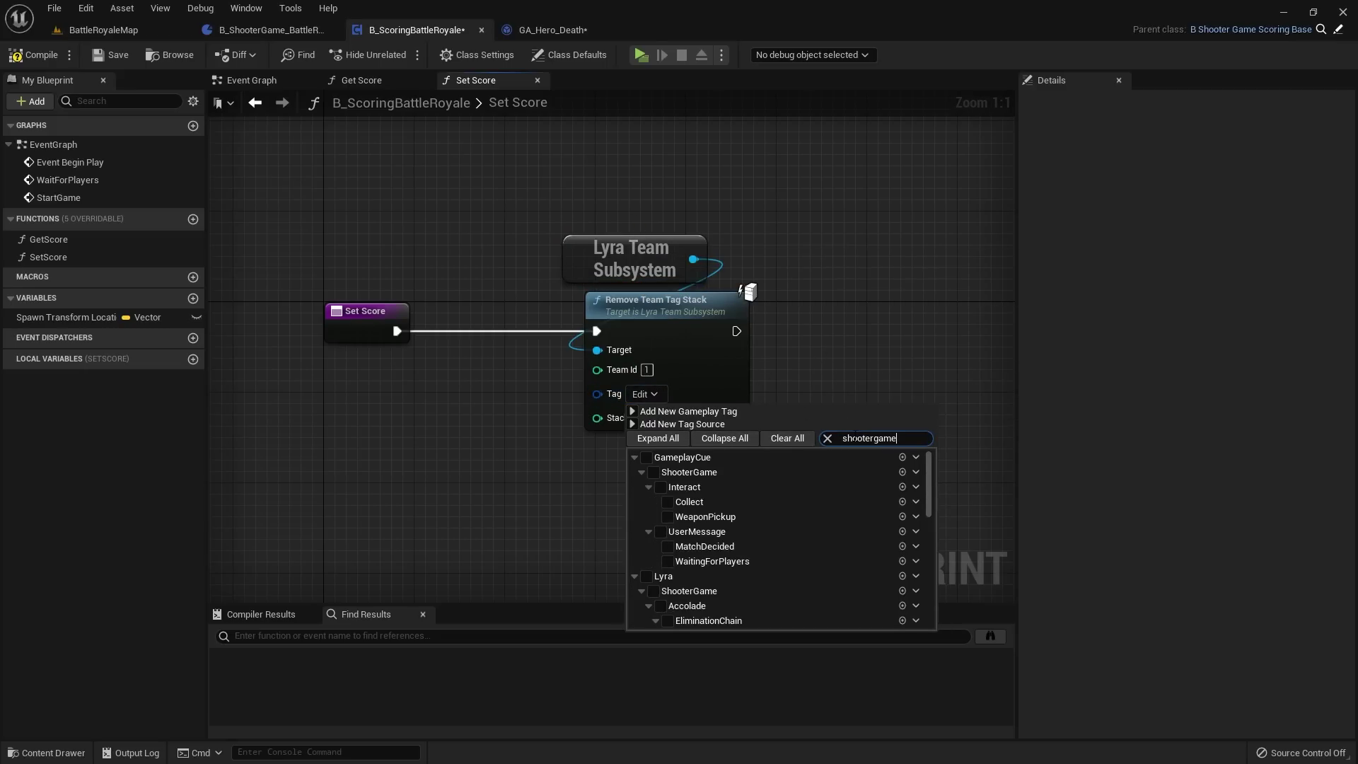
{"action": "type", "text": ".score."}
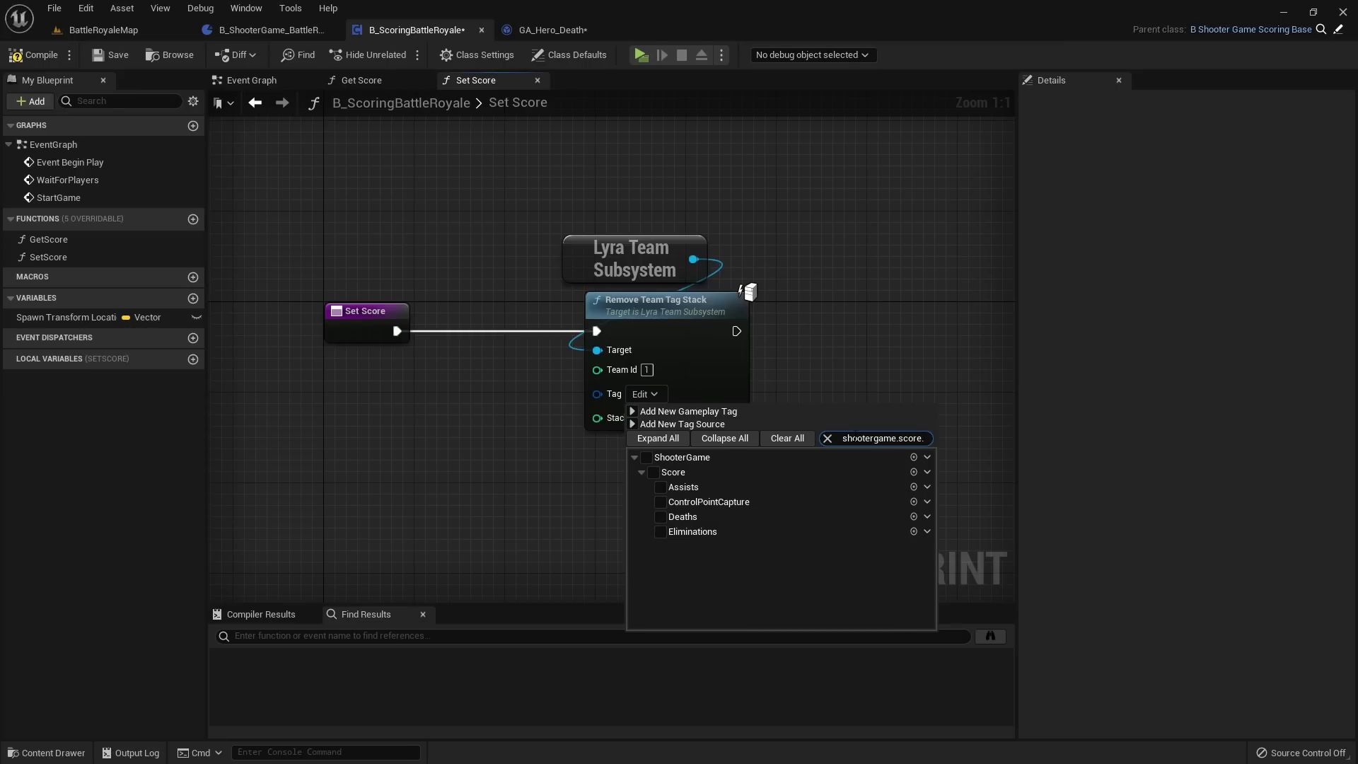
{"action": "type", "text": "con"}
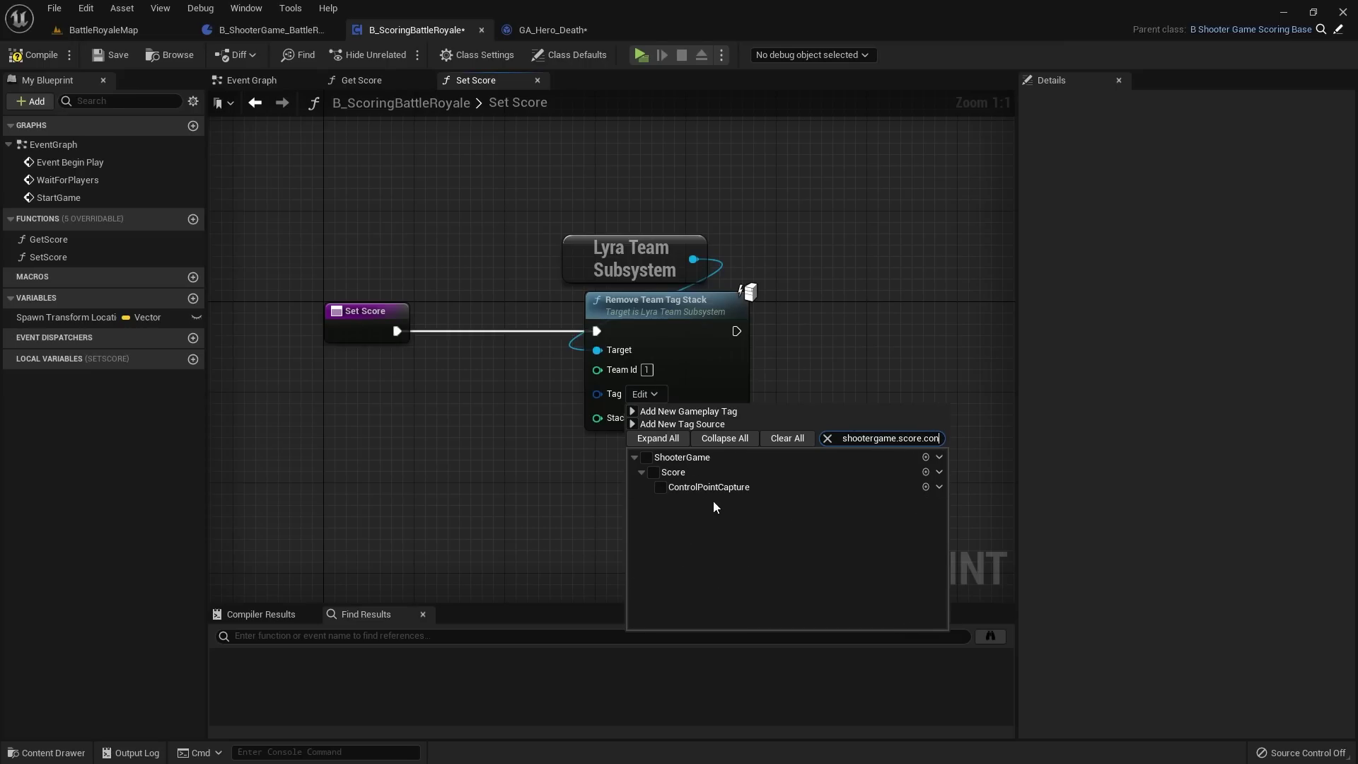
{"action": "left_click", "coordinate": [660, 488]}
{"action": "left_click", "coordinate": [902, 364]}
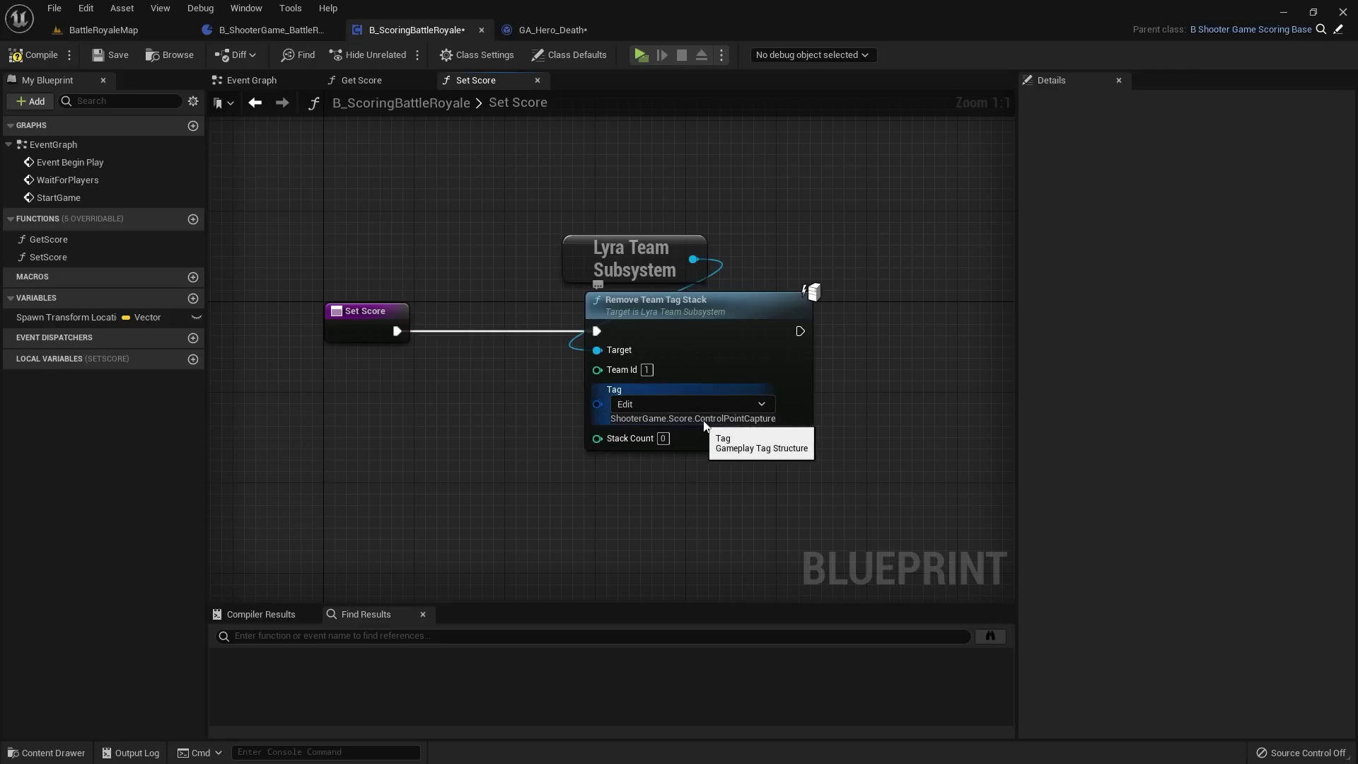
{"action": "left_click", "coordinate": [115, 56]}
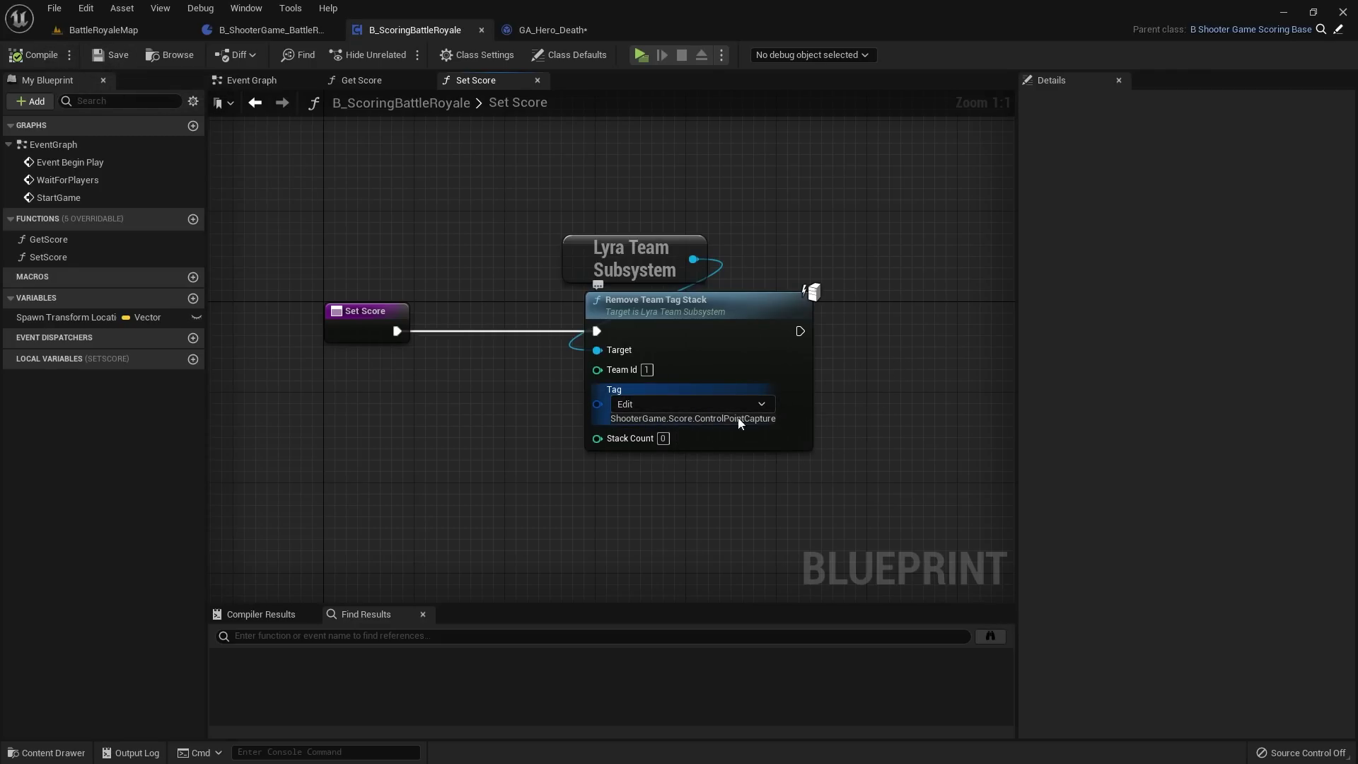
Step: Set the Stack Count of the Remove Team Tag Stack node to 1 and save the blueprint
{"action": "right_click_drag", "start_coordinate": [742, 418], "coordinate": [657, 433]}
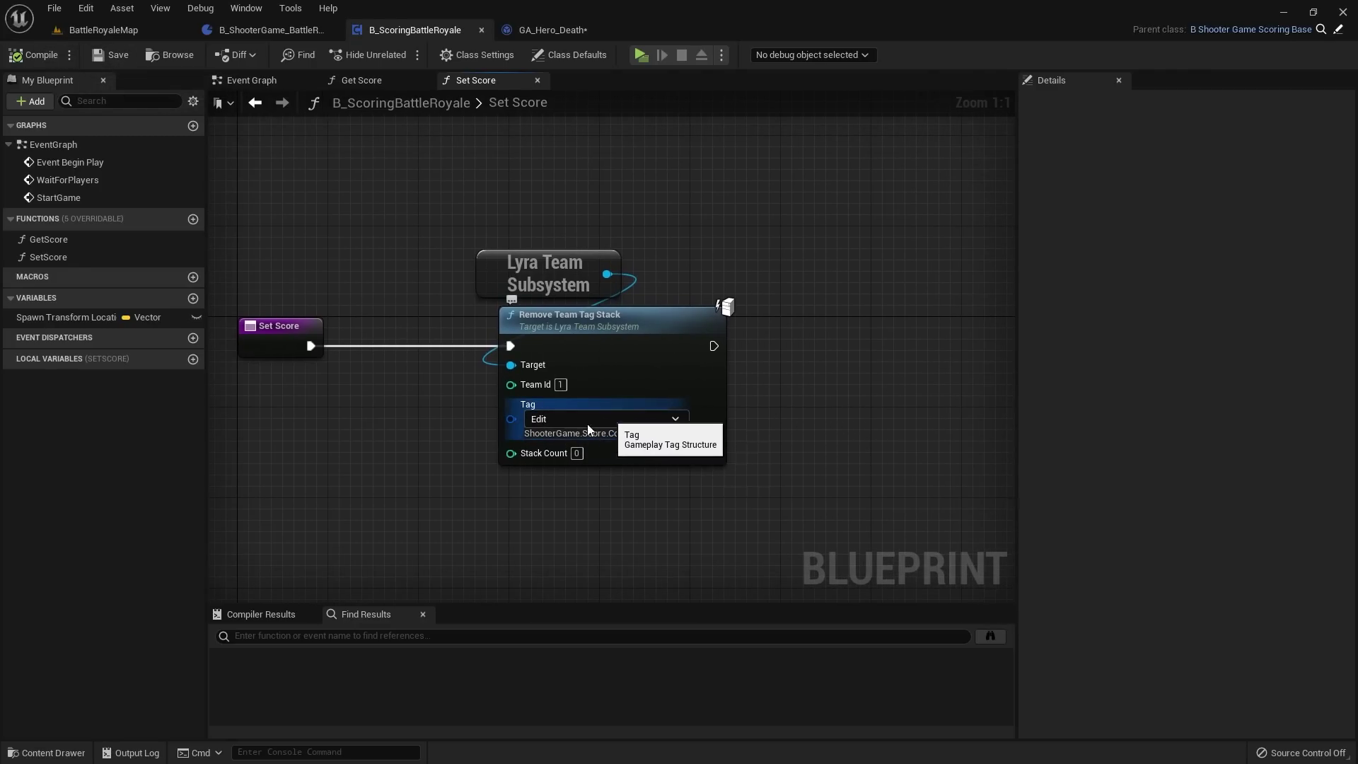
{"action": "right_click_drag", "start_coordinate": [672, 418], "coordinate": [833, 379]}
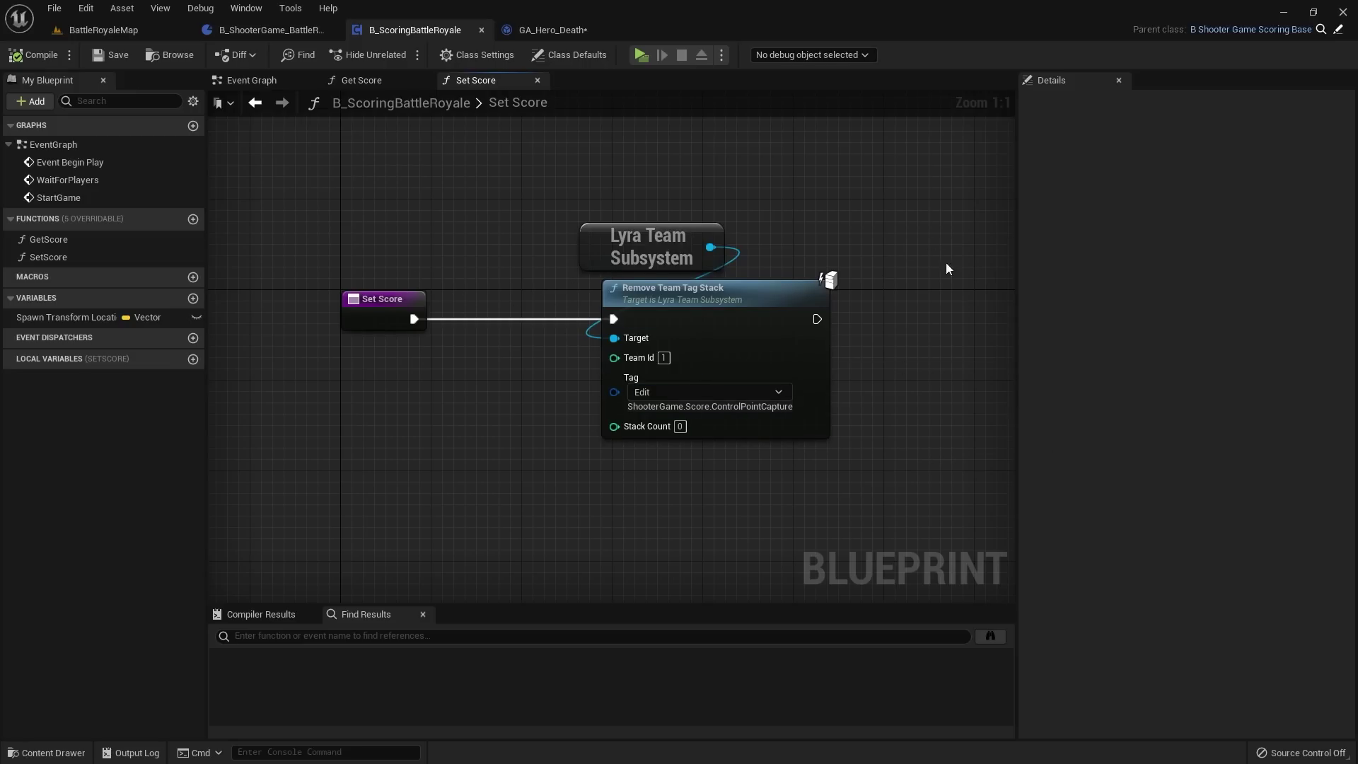
{"action": "left_click", "coordinate": [680, 426]}
{"action": "type", "text": "1"}
{"action": "left_click", "coordinate": [681, 488]}
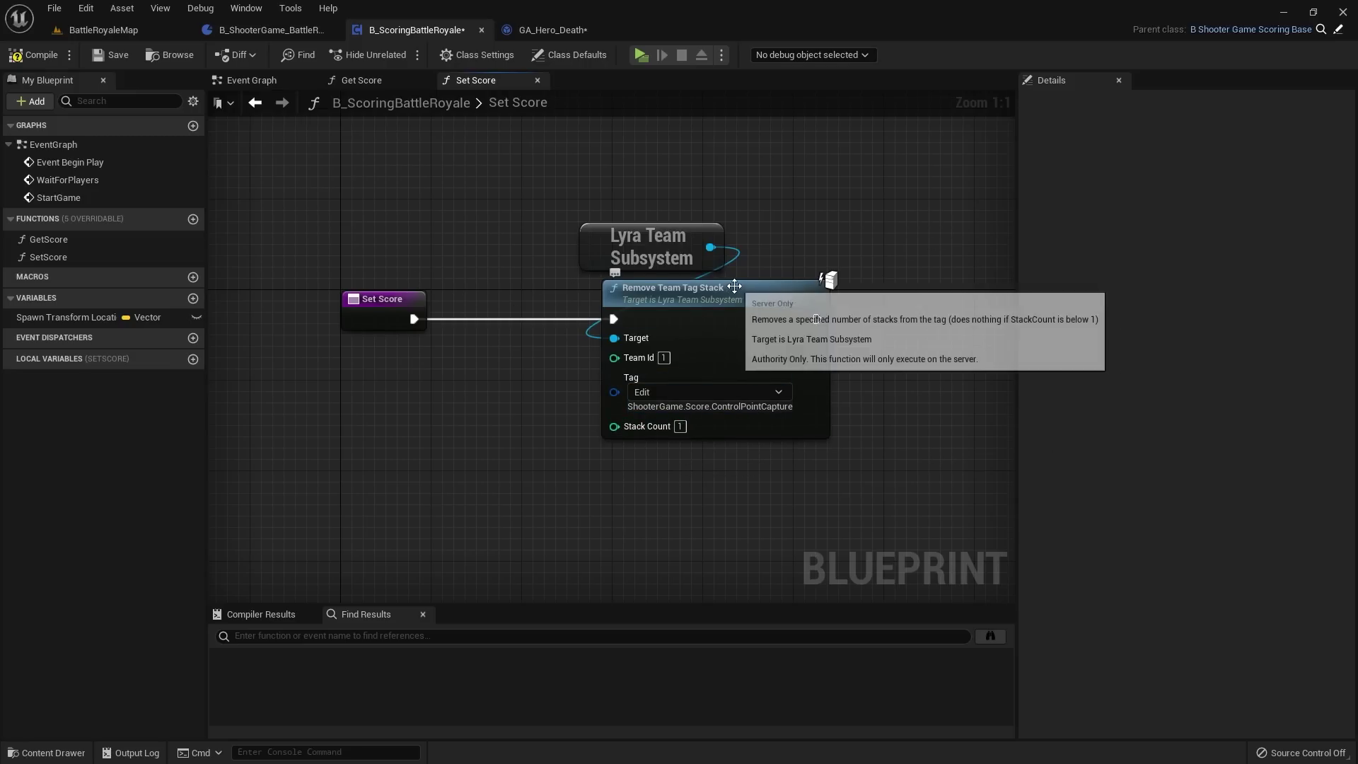
{"action": "left_click", "coordinate": [654, 290]}
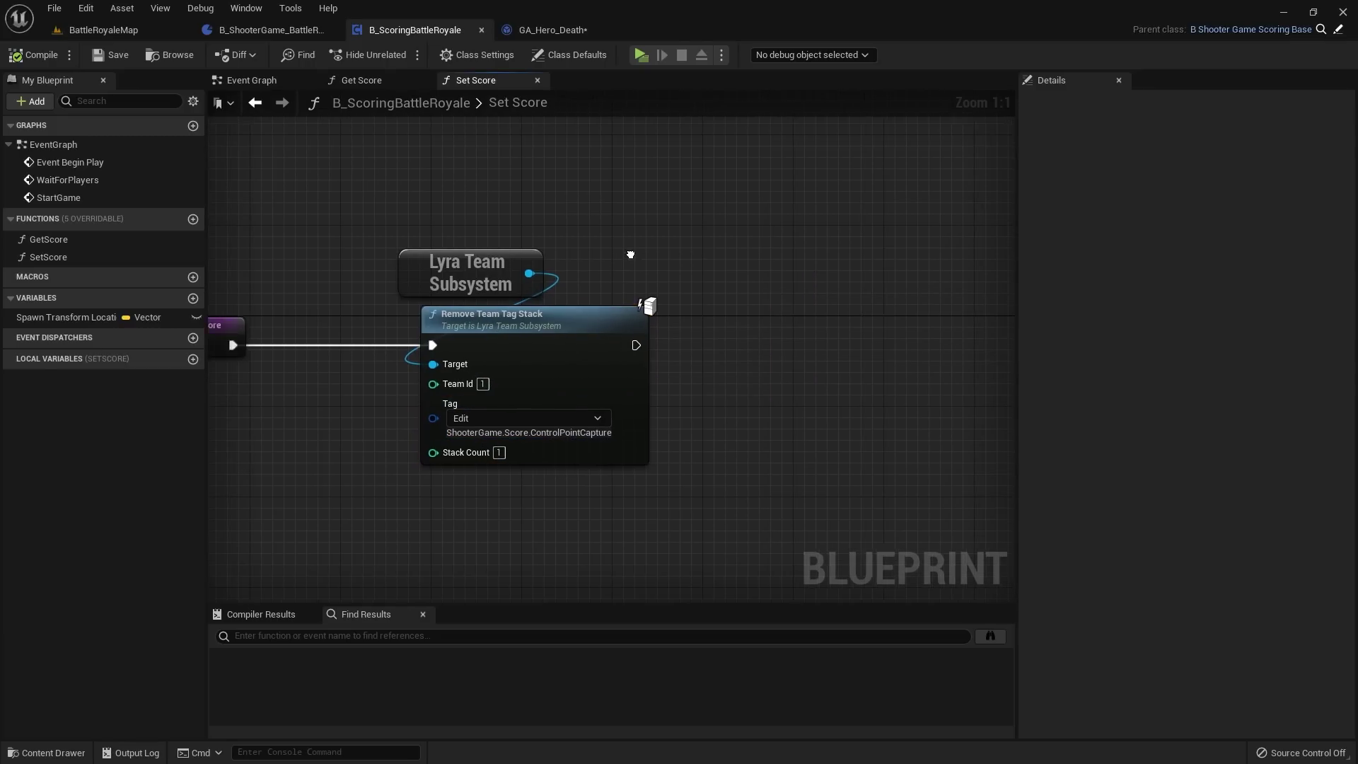
{"action": "right_click_drag", "start_coordinate": [686, 297], "coordinate": [773, 302]}
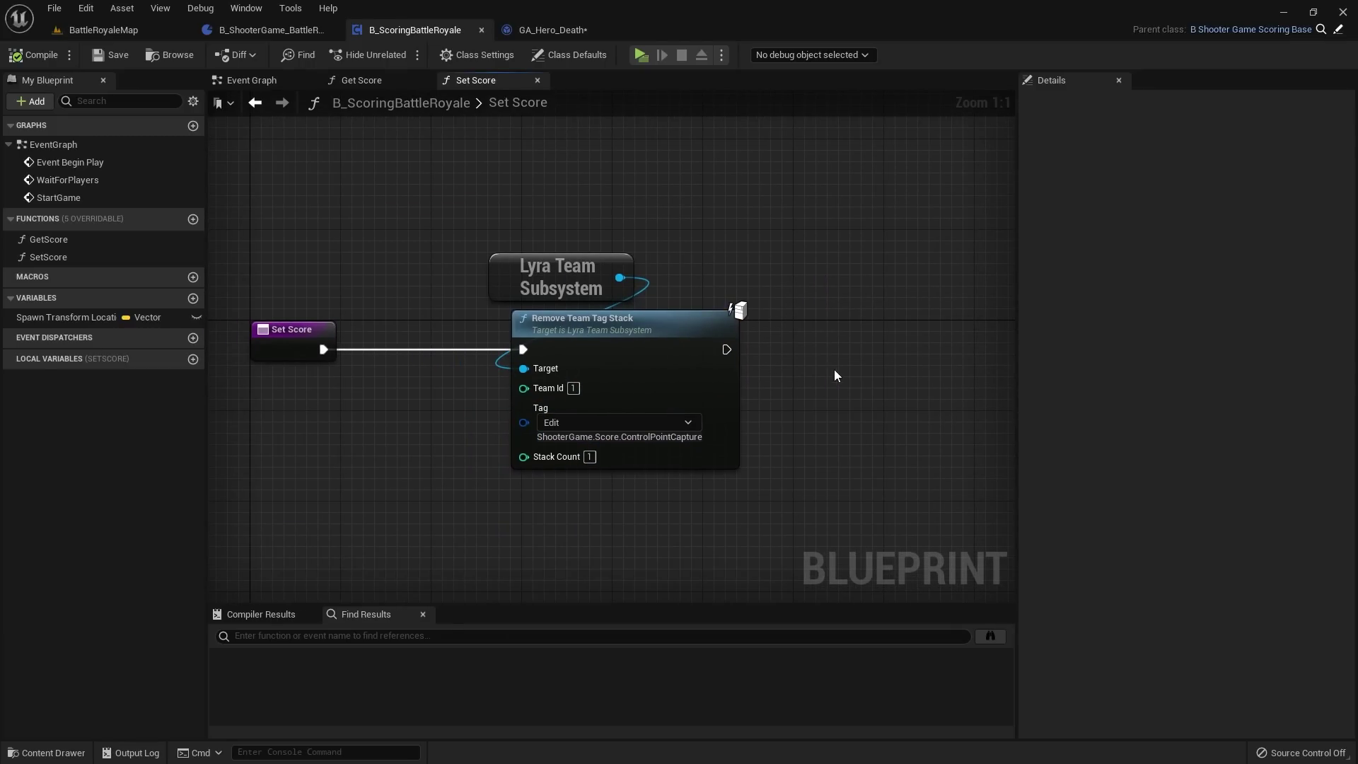
Step: Add a Get Score call to the Set Score function and execute it after Remove Team Tag Stack
{"action": "right_click_drag", "start_coordinate": [835, 375], "coordinate": [789, 362]}
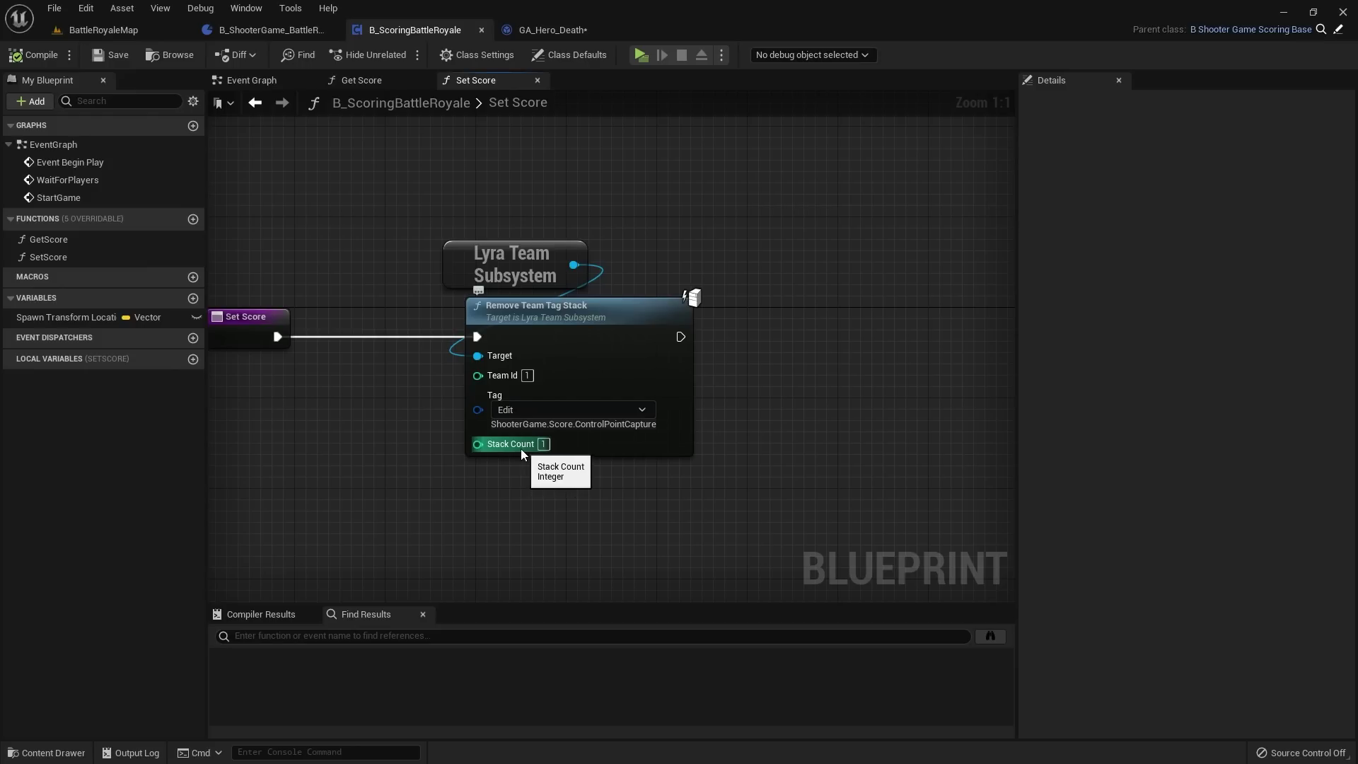
{"action": "right_click_drag", "start_coordinate": [756, 400], "coordinate": [673, 412]}
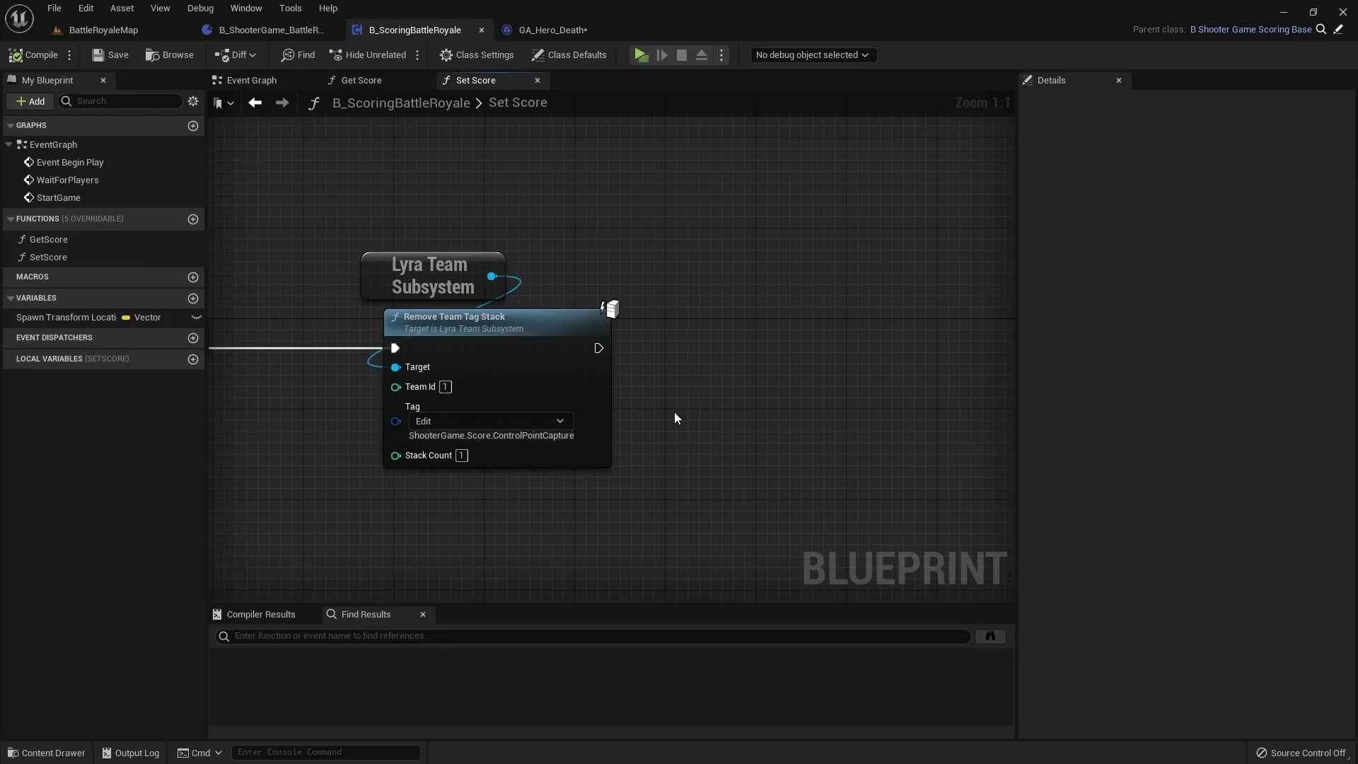
{"action": "right_click_drag", "start_coordinate": [675, 418], "coordinate": [601, 383]}
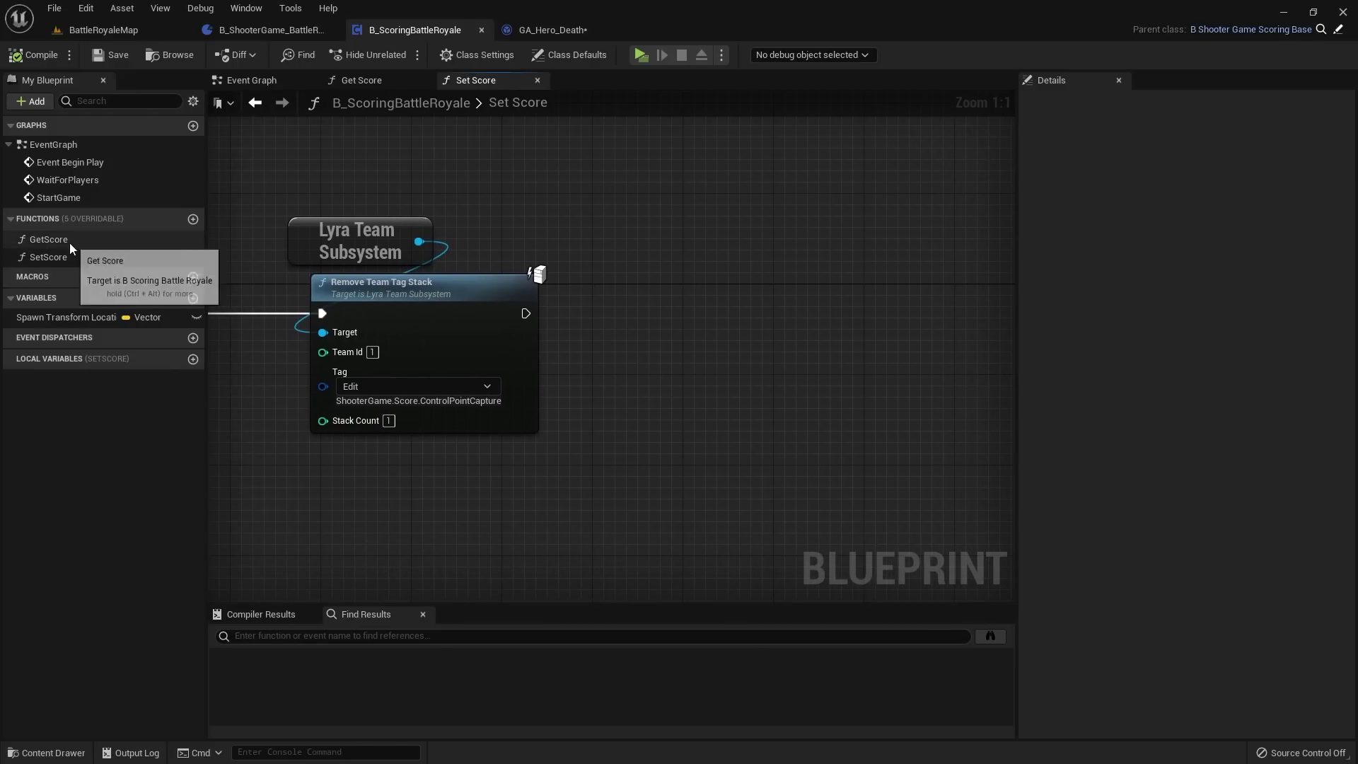
{"action": "left_click_drag", "start_coordinate": [71, 244], "coordinate": [645, 308]}
{"action": "left_click_drag", "start_coordinate": [526, 313], "coordinate": [605, 325]}
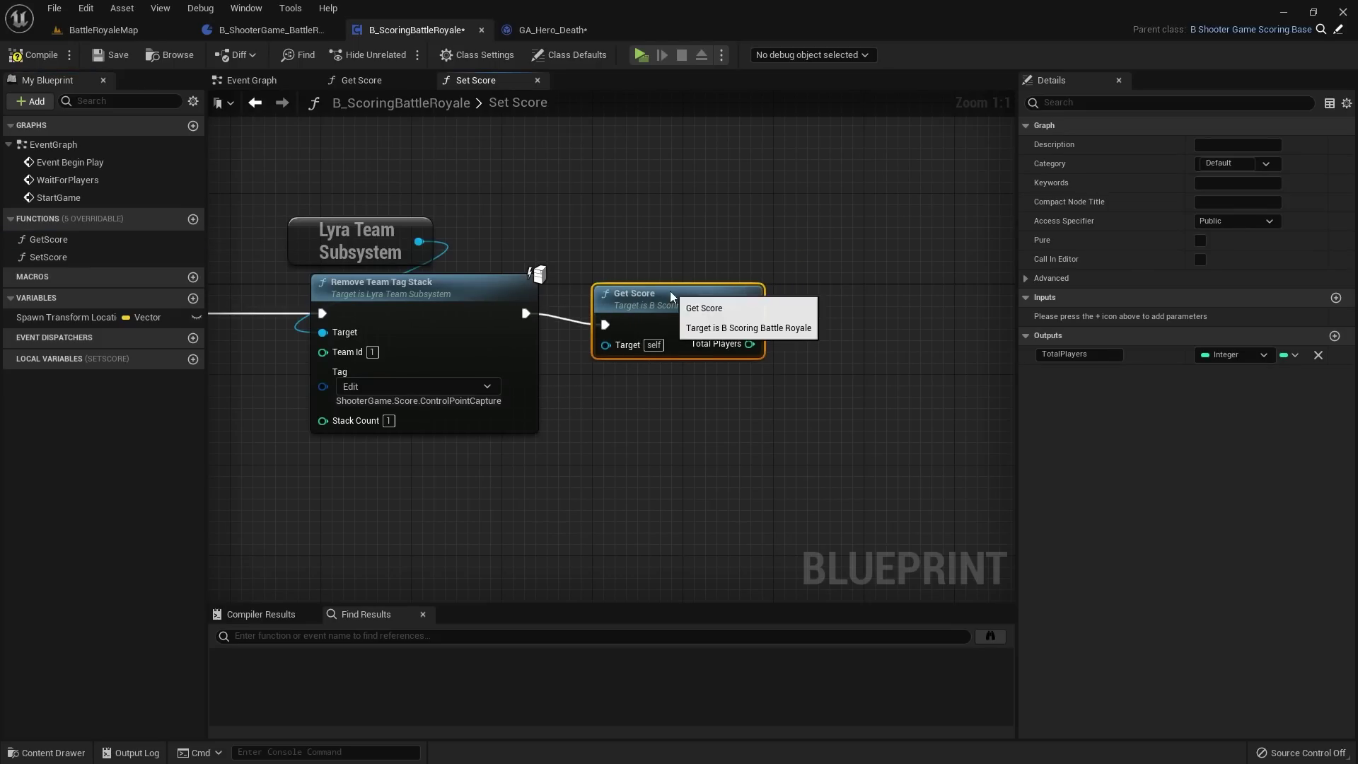
{"action": "right_click_drag", "start_coordinate": [672, 297], "coordinate": [483, 297]}
{"action": "right_click_drag", "start_coordinate": [512, 358], "coordinate": [617, 349]}
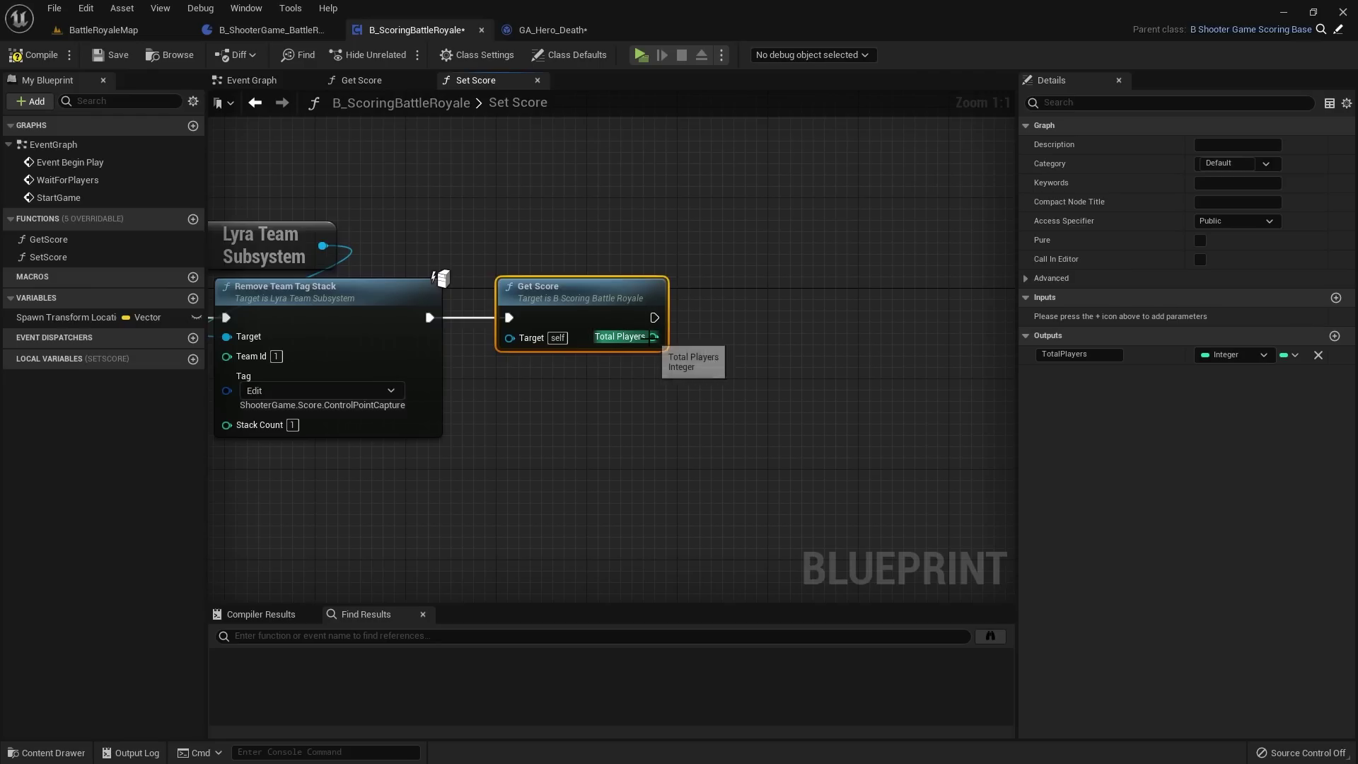
Step: Compare Get Score's Total Players output with 1 using an Equal (==) node
{"action": "left_click_drag", "start_coordinate": [654, 336], "coordinate": [710, 341]}
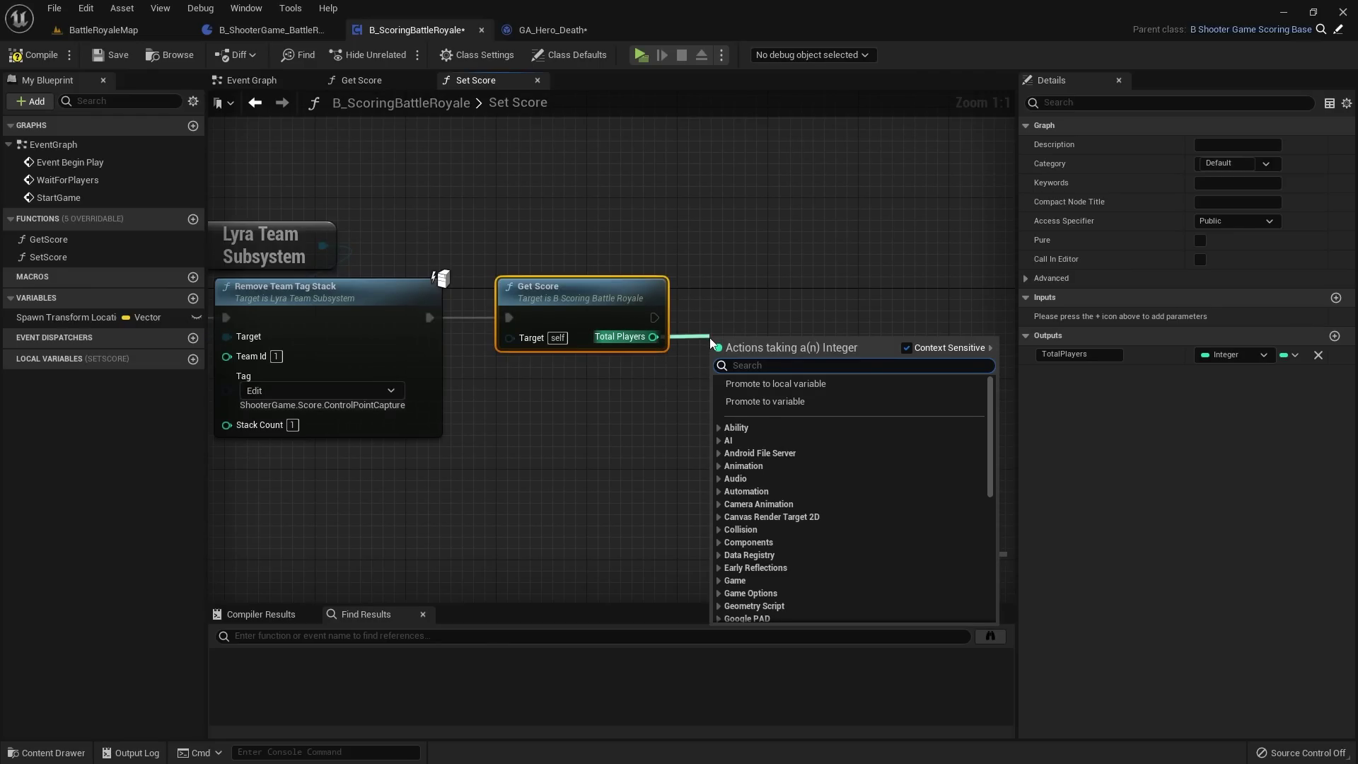
{"action": "type", "text": "=="}
{"action": "left_click", "coordinate": [761, 409]}
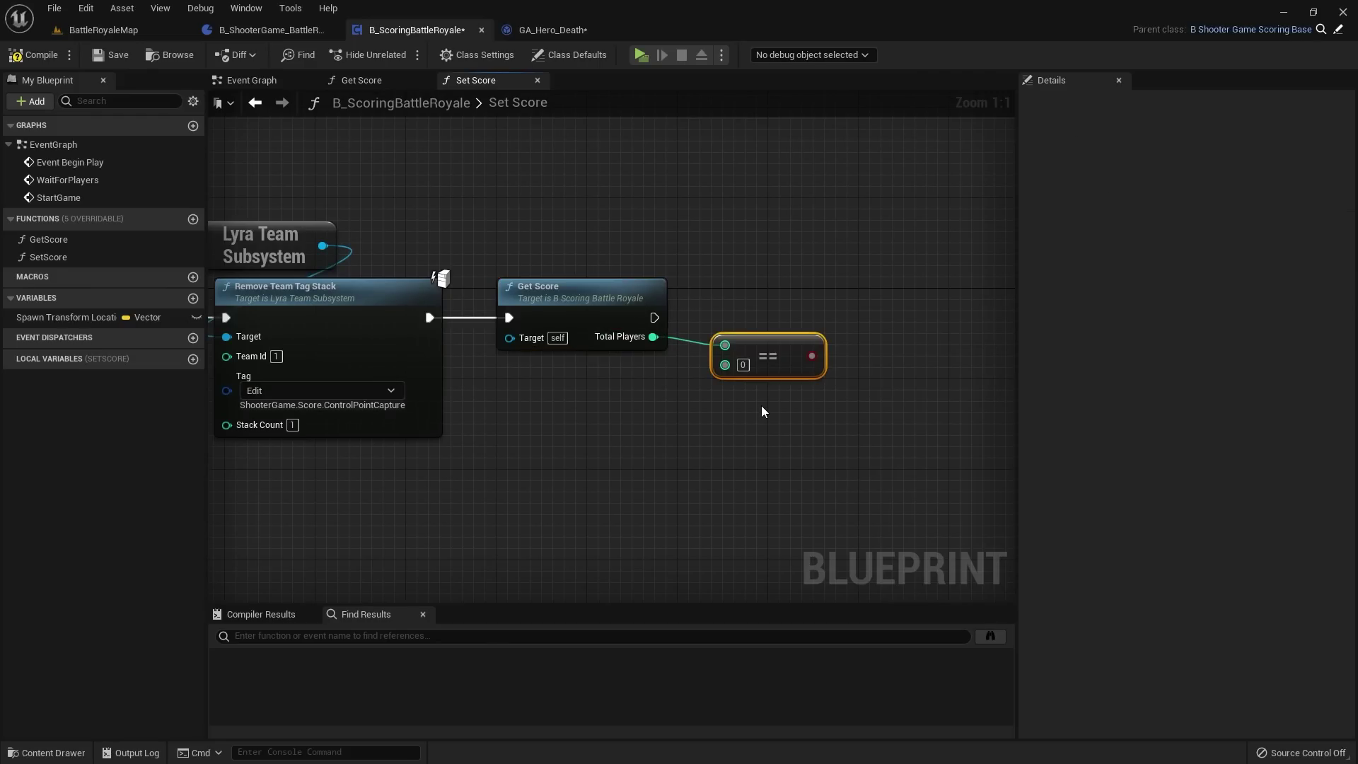
{"action": "left_click", "coordinate": [743, 365]}
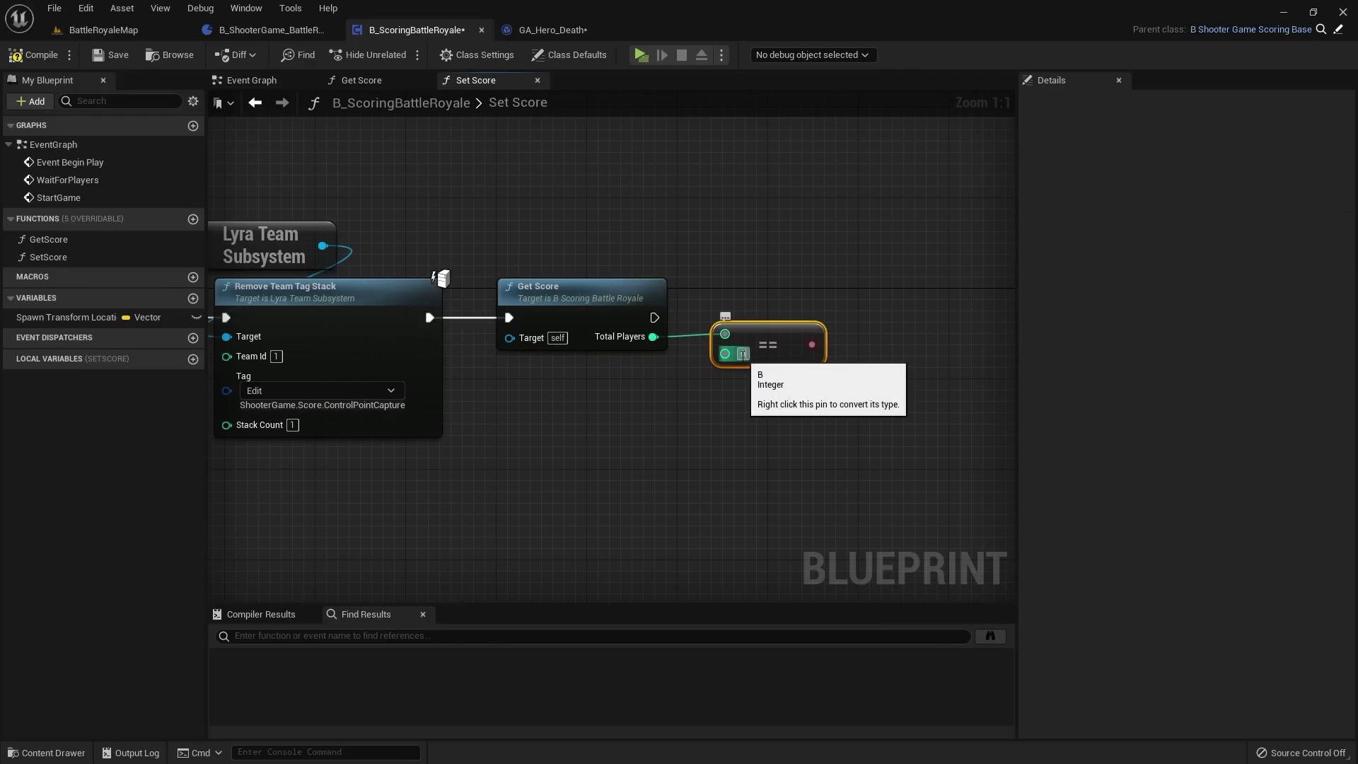
{"action": "type", "text": "1"}
{"action": "left_click", "coordinate": [807, 304]}
{"action": "right_click_drag", "start_coordinate": [842, 314], "coordinate": [755, 346]}
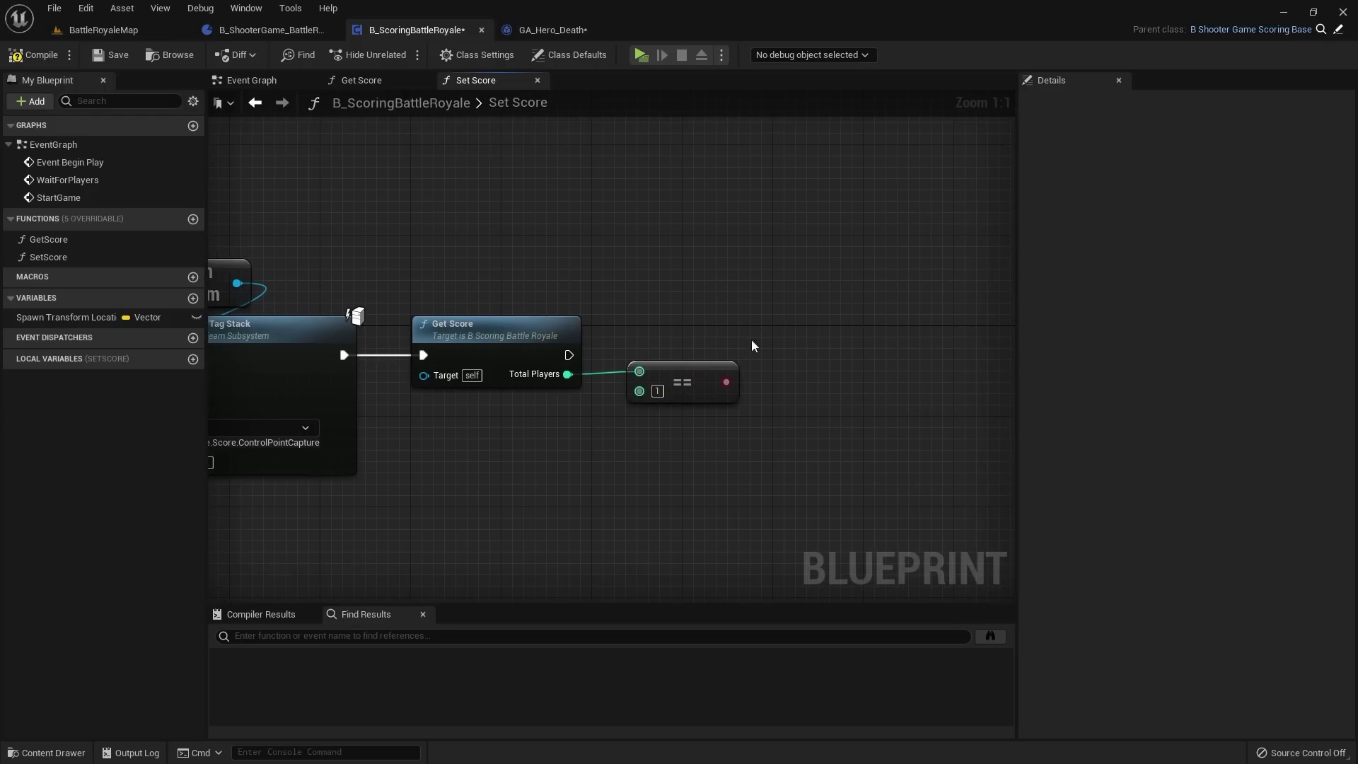
Step: Add a Branch after Get Score with the equality result as its condition, and compile and save the blueprint
{"action": "left_click", "coordinate": [779, 319]}
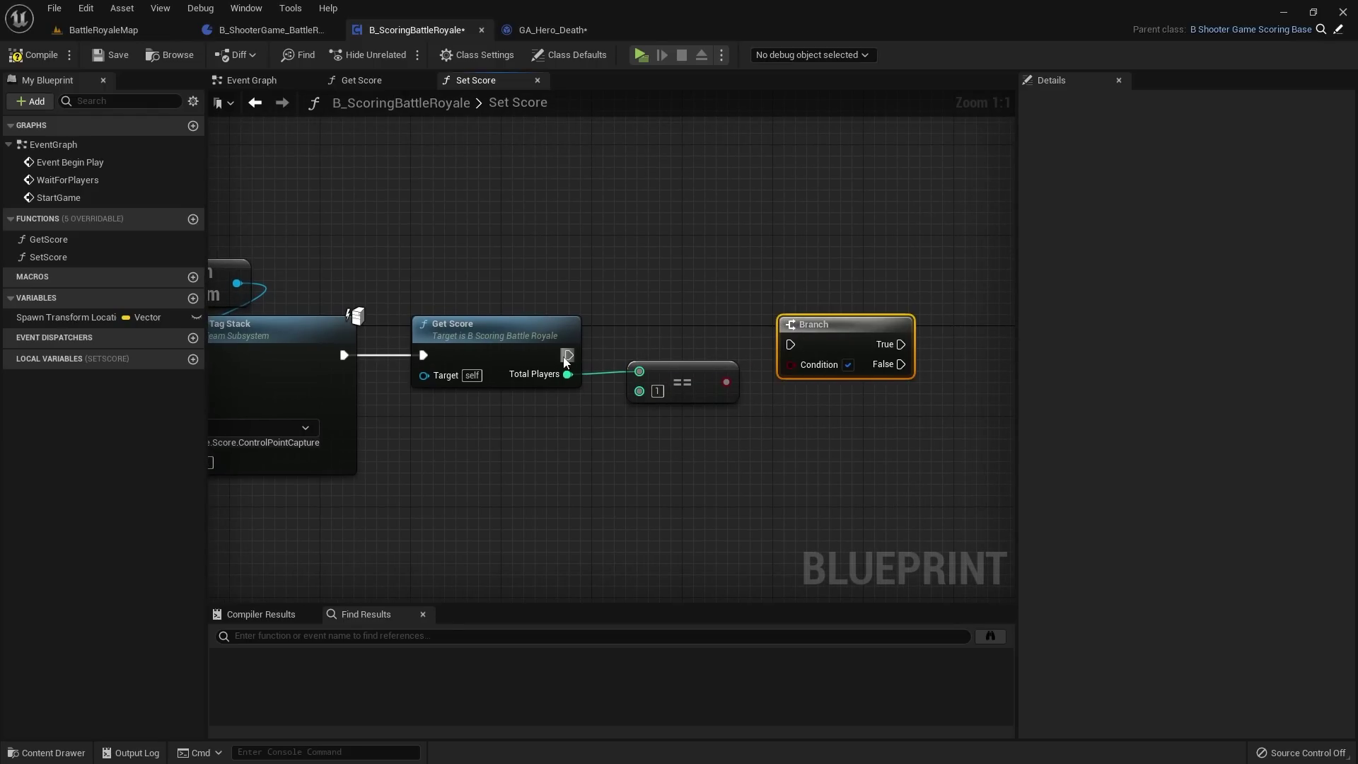
{"action": "left_click_drag", "start_coordinate": [566, 356], "coordinate": [726, 382]}
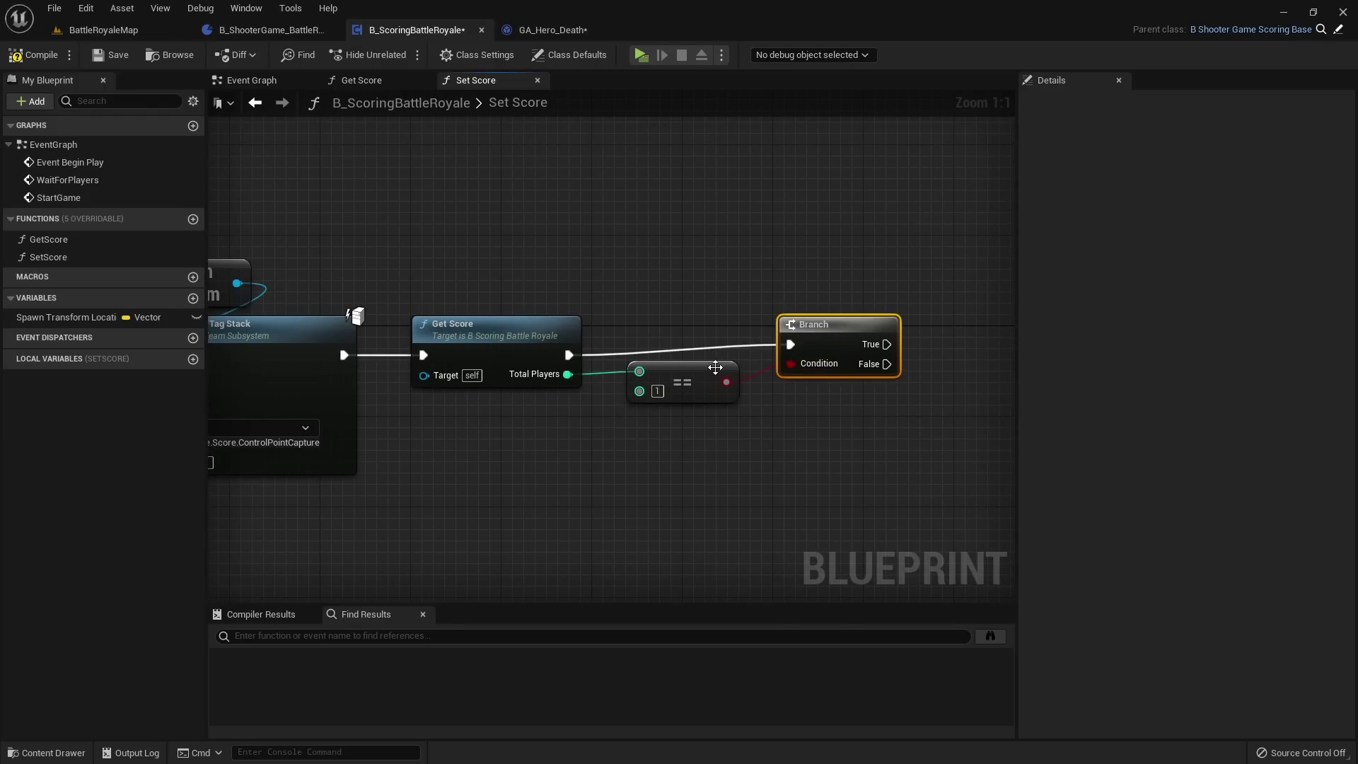
{"action": "left_click", "coordinate": [838, 292]}
{"action": "scroll", "coordinate": [838, 293], "scroll_direction": "down", "scroll_amount": 2}
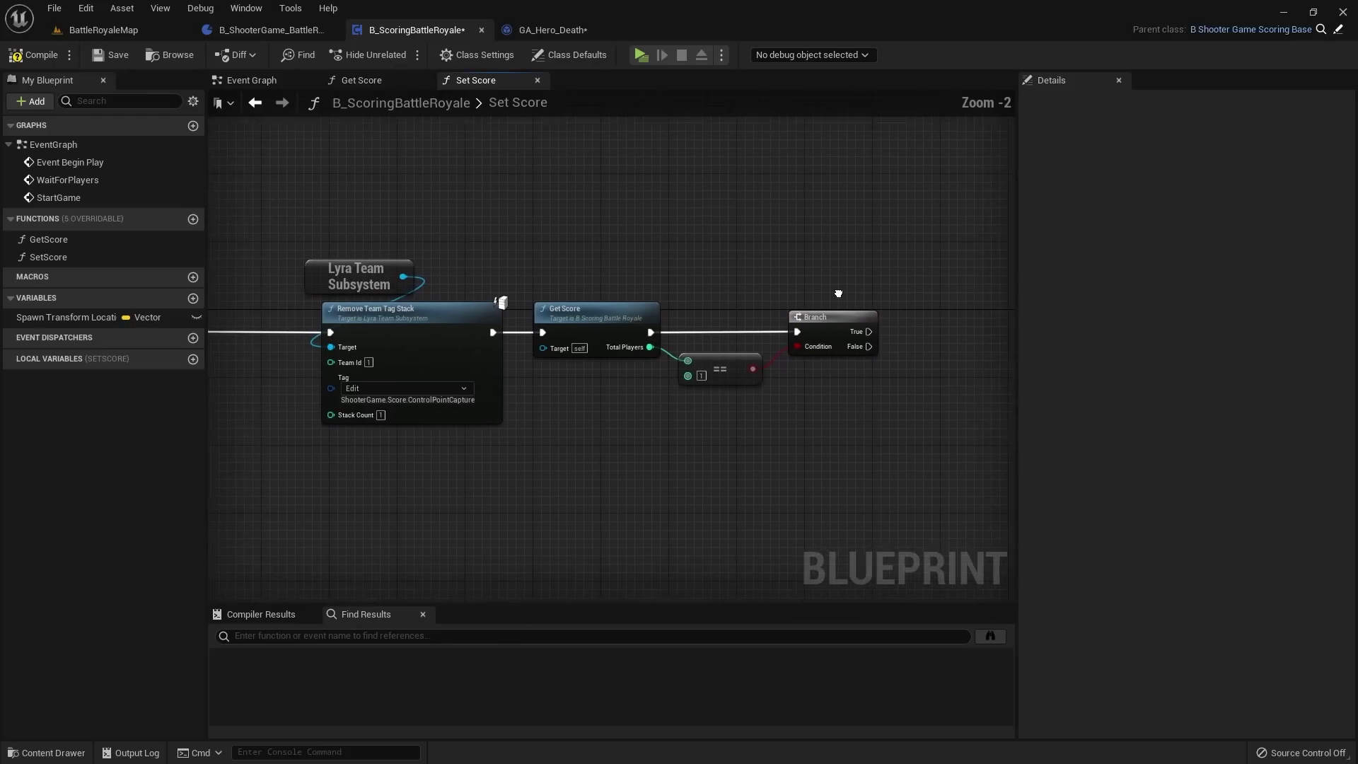
{"action": "right_click_drag", "start_coordinate": [838, 293], "coordinate": [644, 384]}
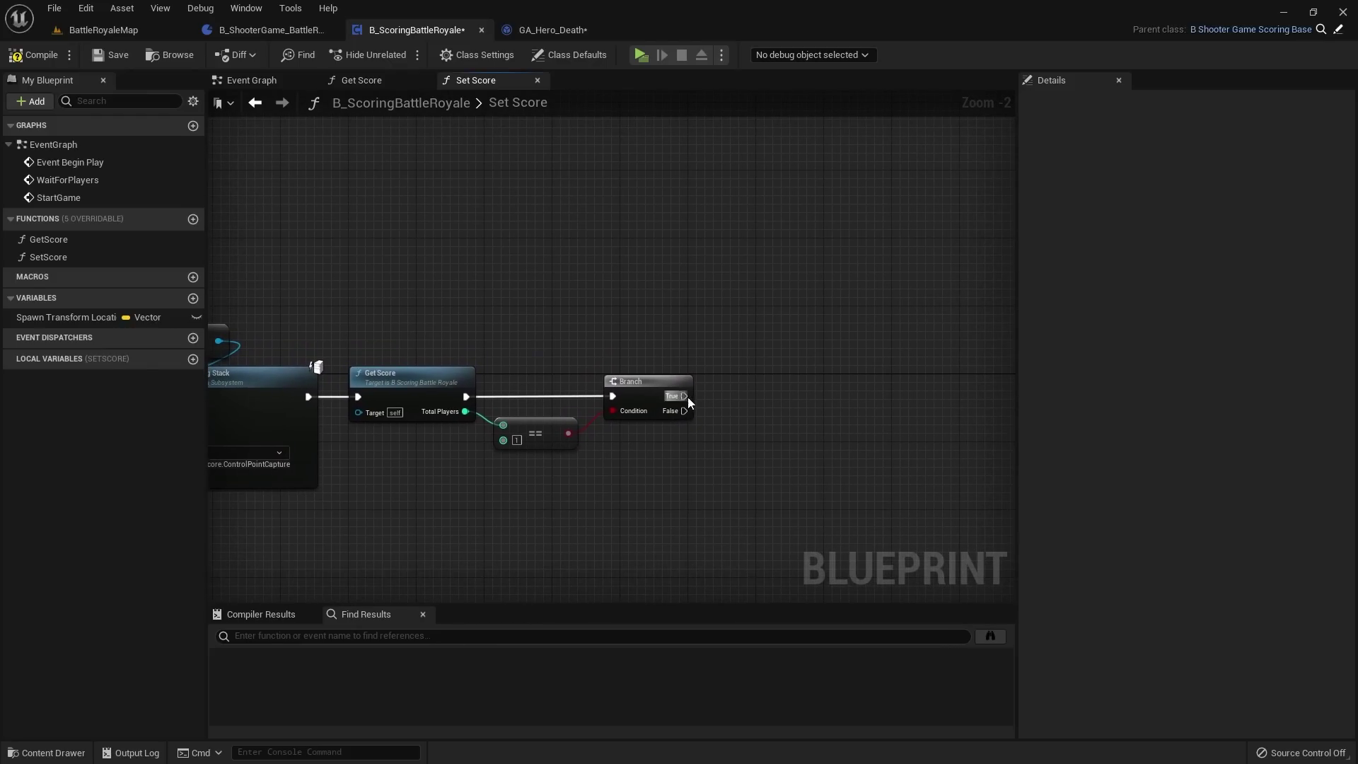
{"action": "left_click_drag", "start_coordinate": [687, 396], "coordinate": [795, 330]}
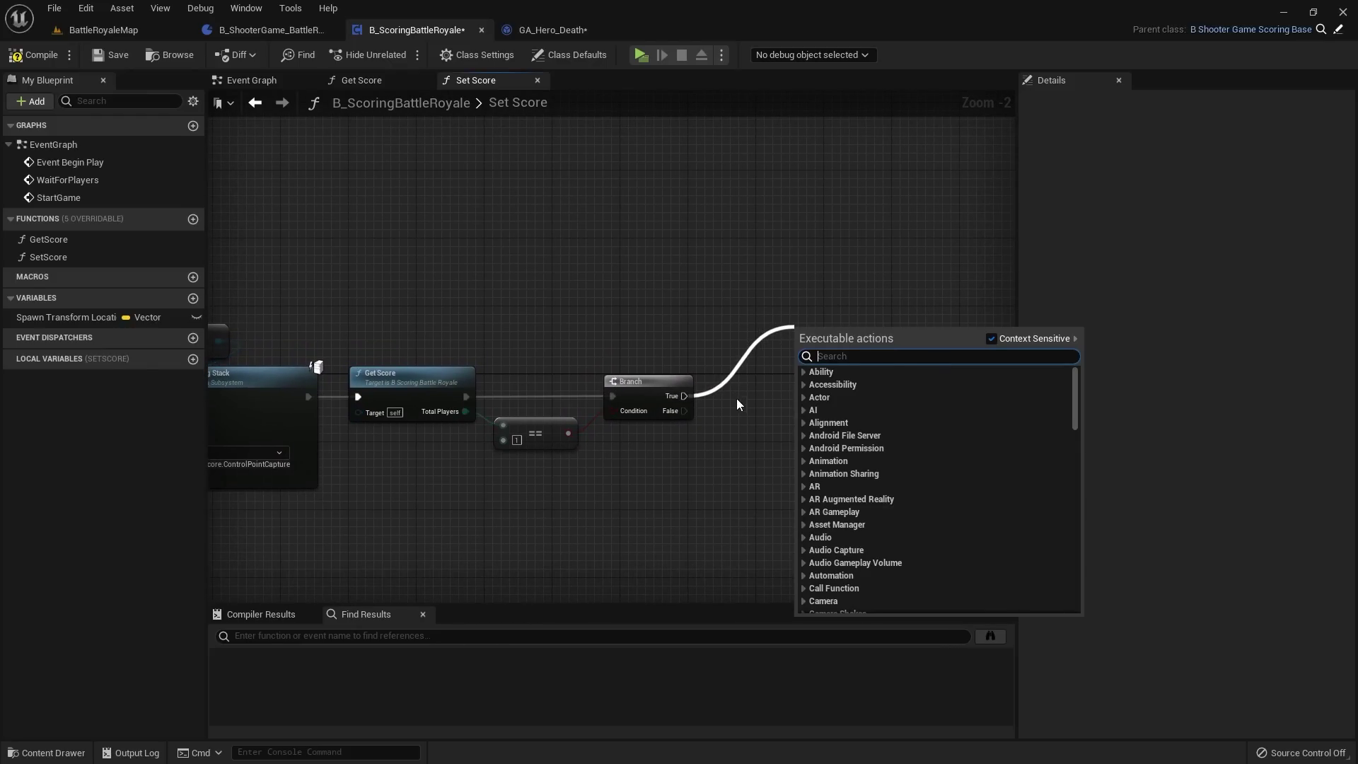
{"action": "right_click_drag", "start_coordinate": [736, 397], "coordinate": [808, 364]}
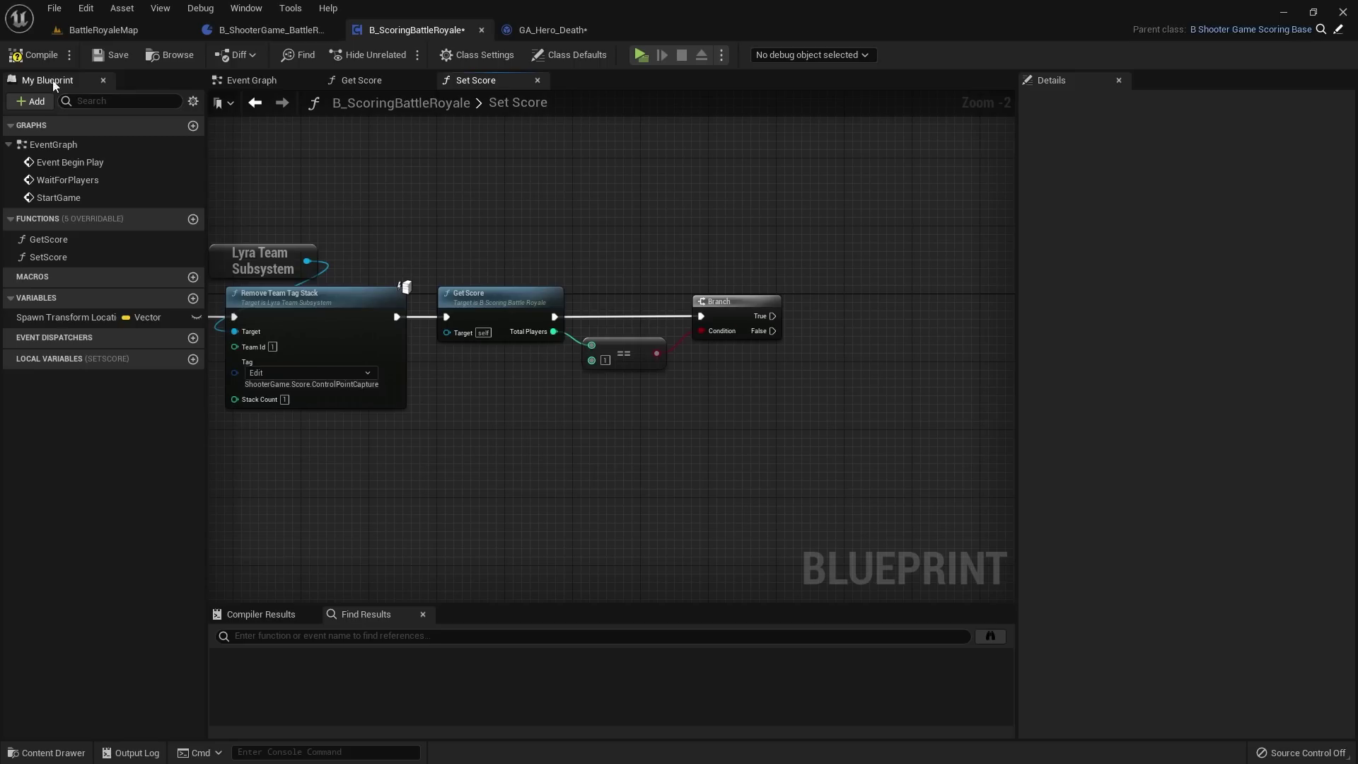
{"action": "left_click", "coordinate": [33, 54]}
{"action": "left_click", "coordinate": [111, 54]}
Step: Create a new function named OnWin in B_ScoringBattleRoyale, and compile and save the blueprint
{"action": "scroll", "coordinate": [684, 206], "scroll_direction": "up", "scroll_amount": 1}
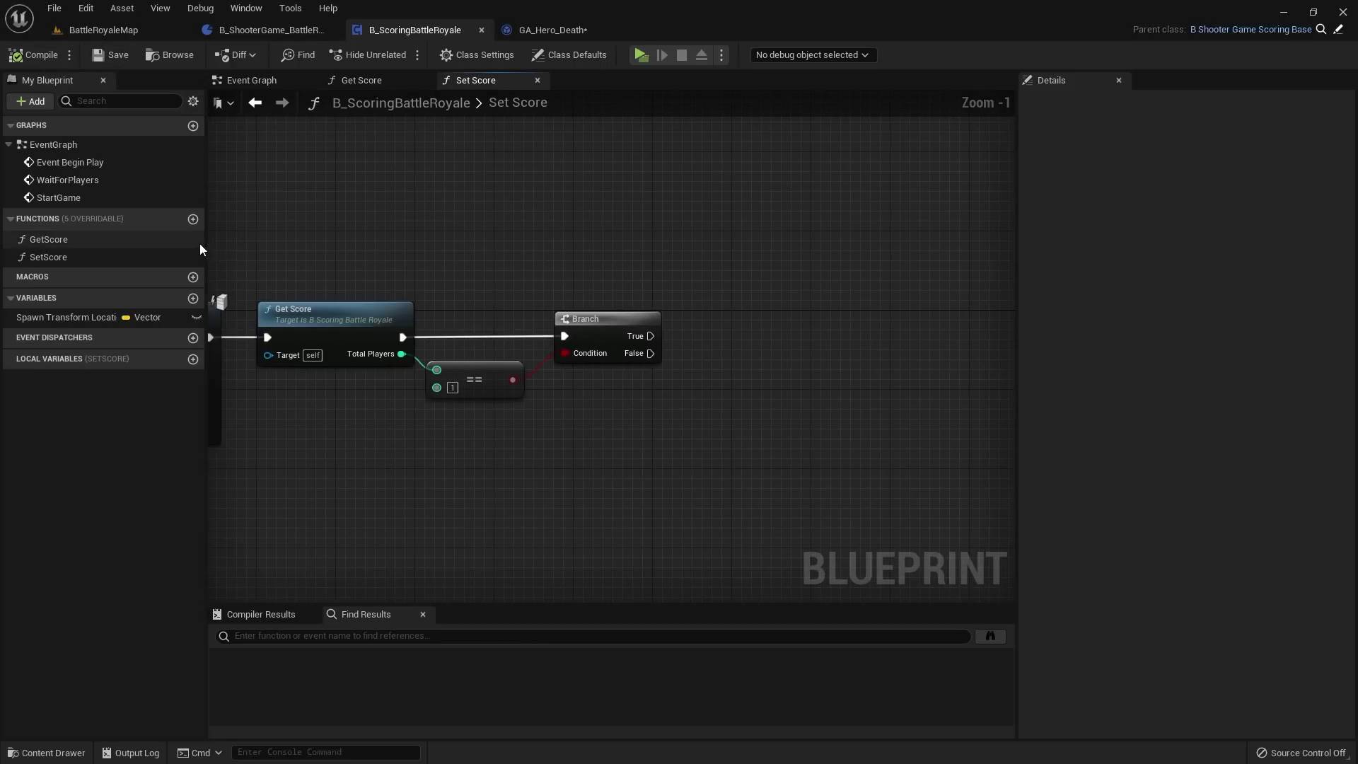
{"action": "left_click", "coordinate": [193, 220]}
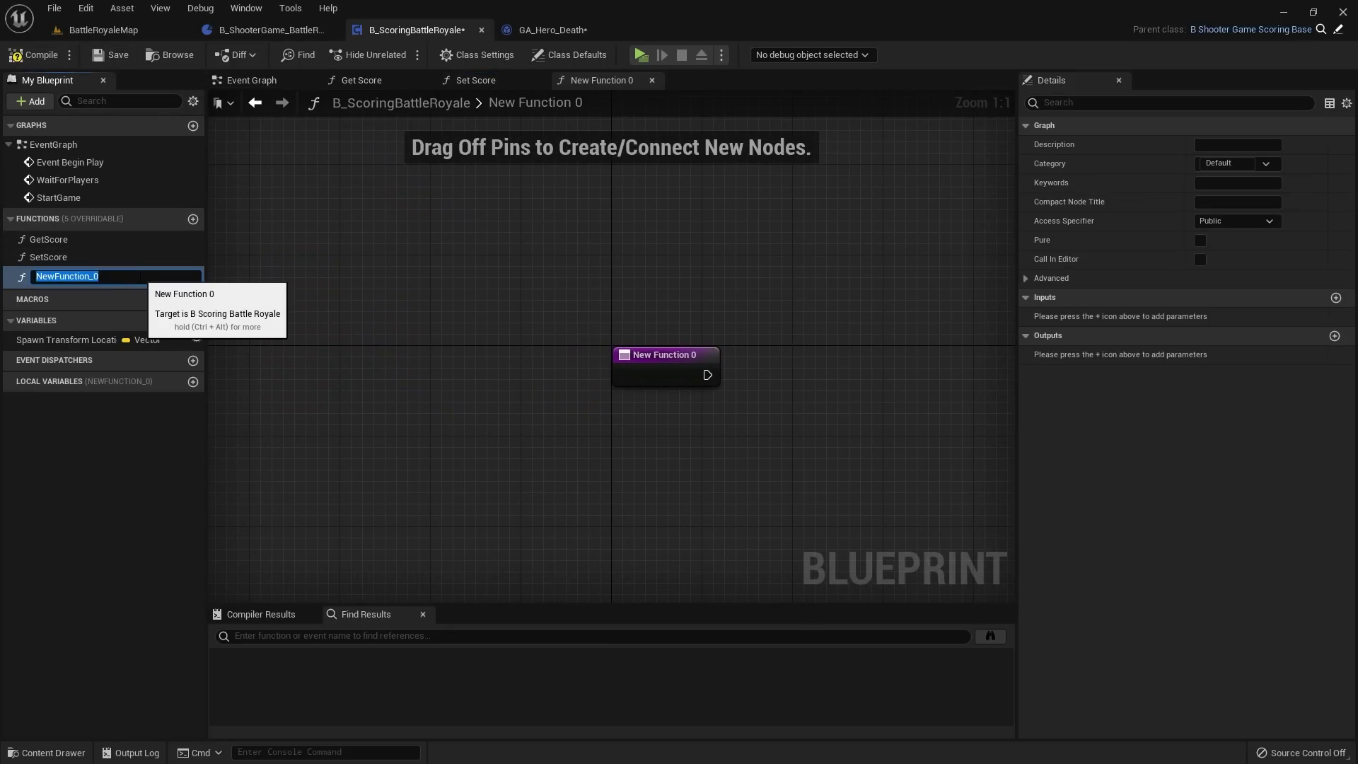
{"action": "type", "text": "OnWin"}
{"action": "key", "text": "Return"}
{"action": "left_click", "coordinate": [33, 54]}
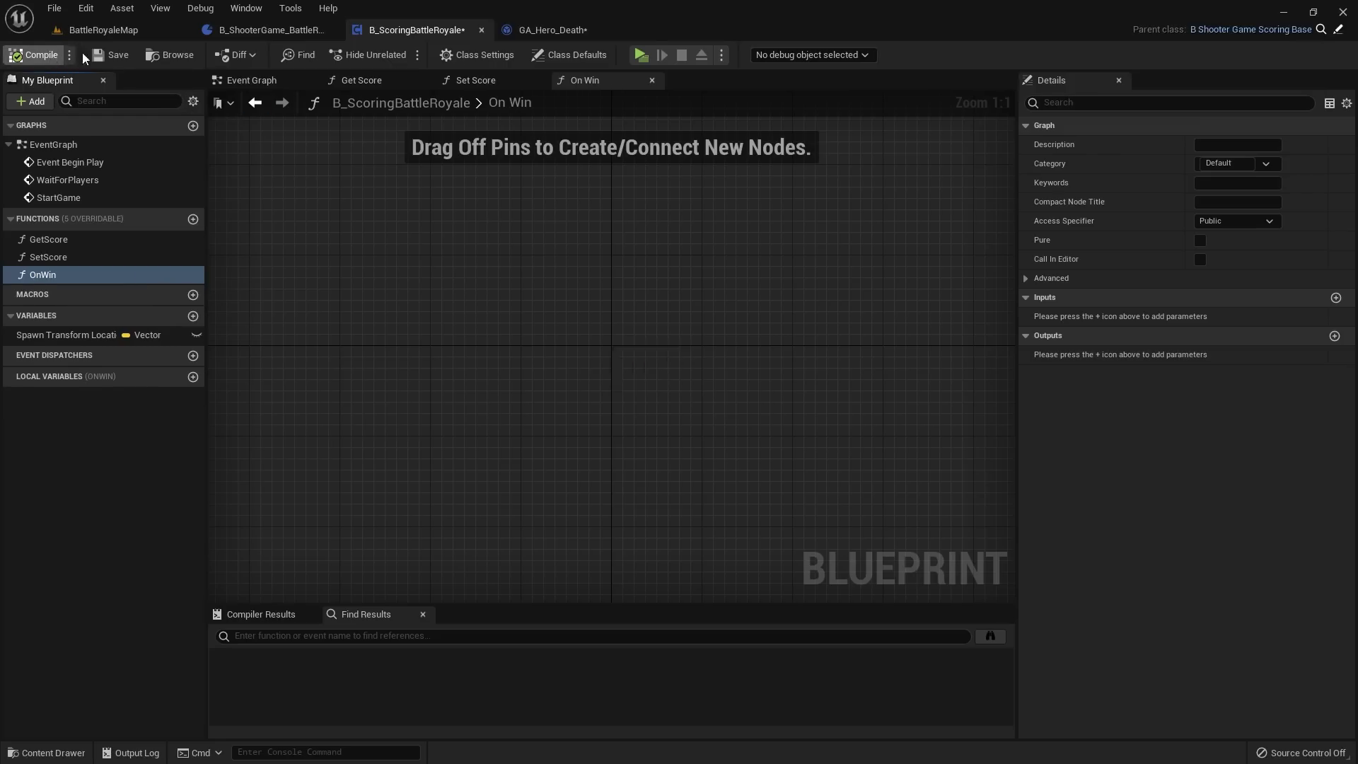
{"action": "left_click", "coordinate": [111, 54]}
Step: In the Set Score function, call On Win from the Branch's True output and place it above the Branch
{"action": "left_click", "coordinate": [507, 87]}
{"action": "right_click_drag", "start_coordinate": [651, 339], "coordinate": [545, 334]}
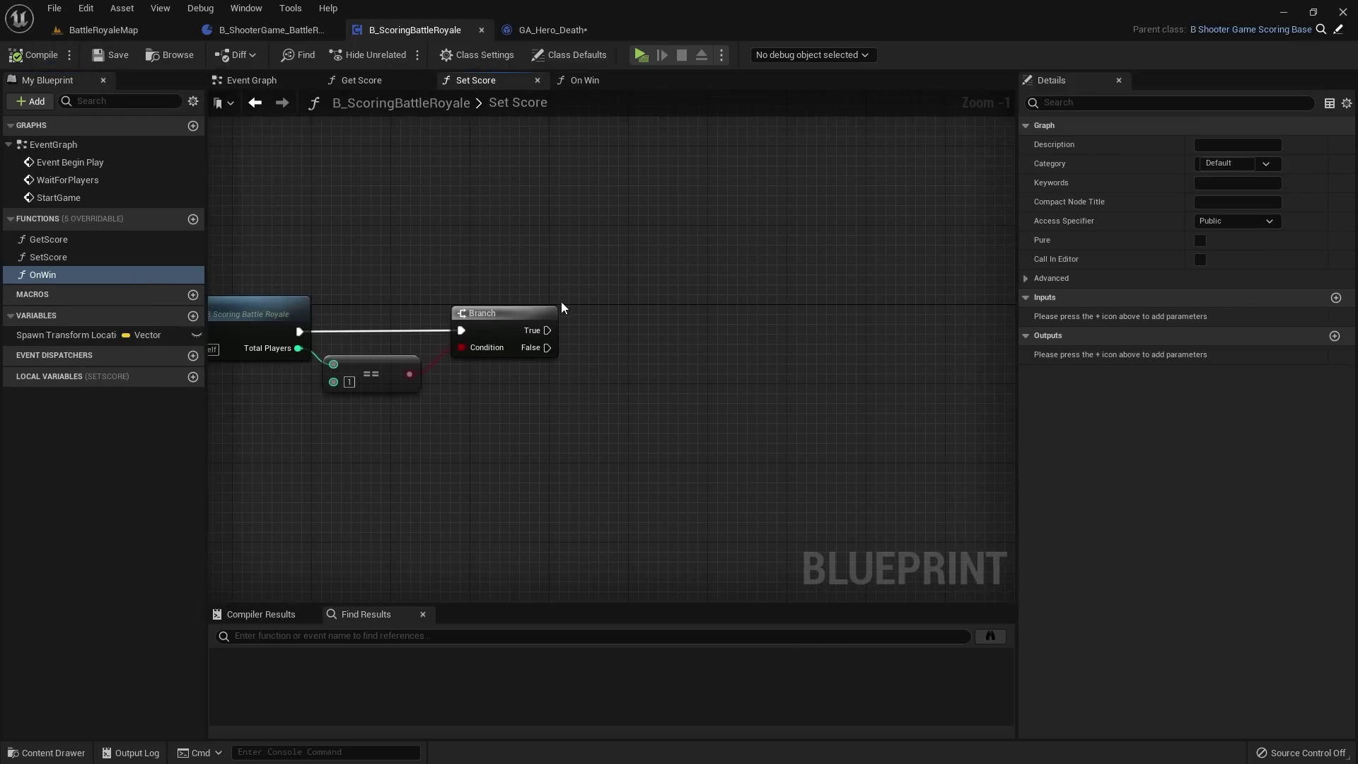
{"action": "left_click_drag", "start_coordinate": [543, 331], "coordinate": [683, 253]}
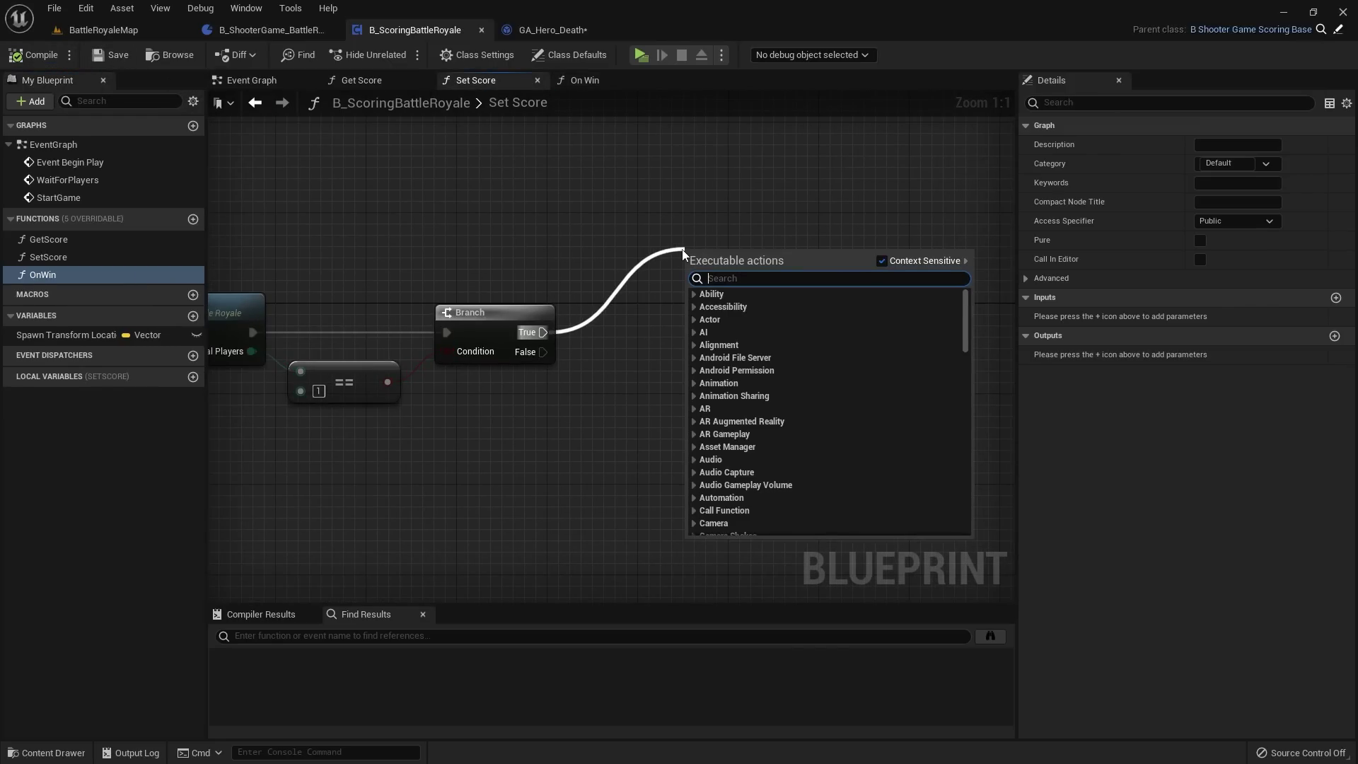
{"action": "type", "text": "on win"}
{"action": "key", "text": "Return"}
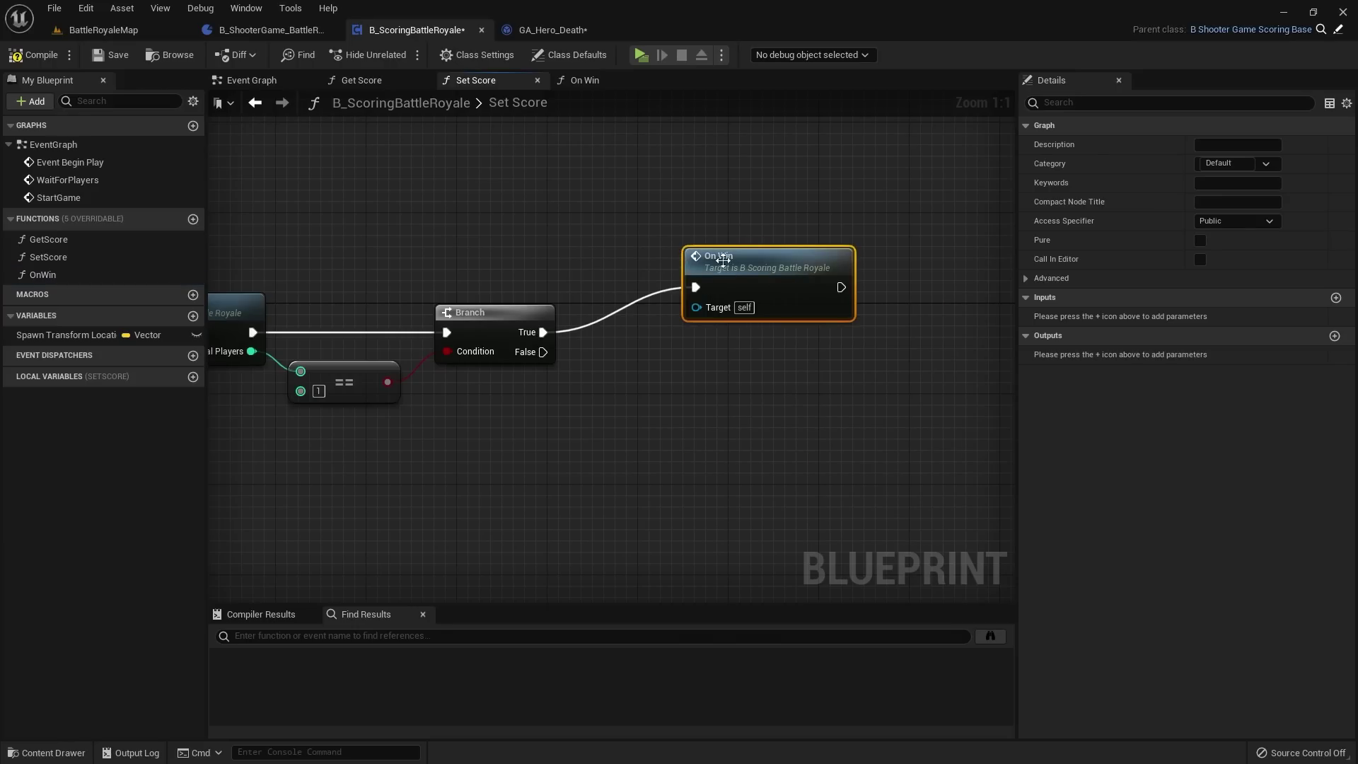
{"action": "left_click_drag", "start_coordinate": [723, 260], "coordinate": [678, 237]}
{"action": "left_click", "coordinate": [583, 362]}
Step: Add a Return Node on the Branch's False output in the Set Score function and save the blueprint
{"action": "right_click_drag", "start_coordinate": [583, 362], "coordinate": [587, 338]}
{"action": "left_click_drag", "start_coordinate": [605, 336], "coordinate": [770, 432]}
{"action": "type", "text": "return"}
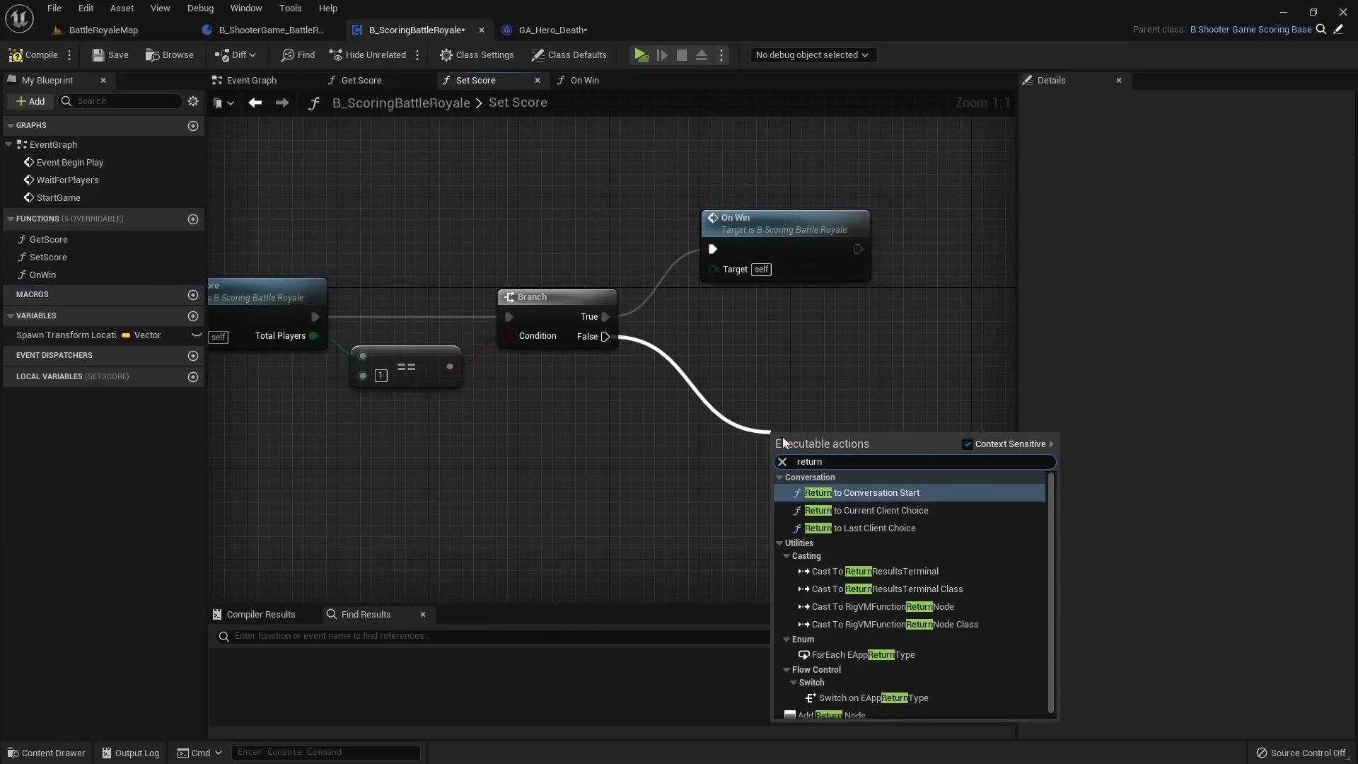
{"action": "type", "text": " node"}
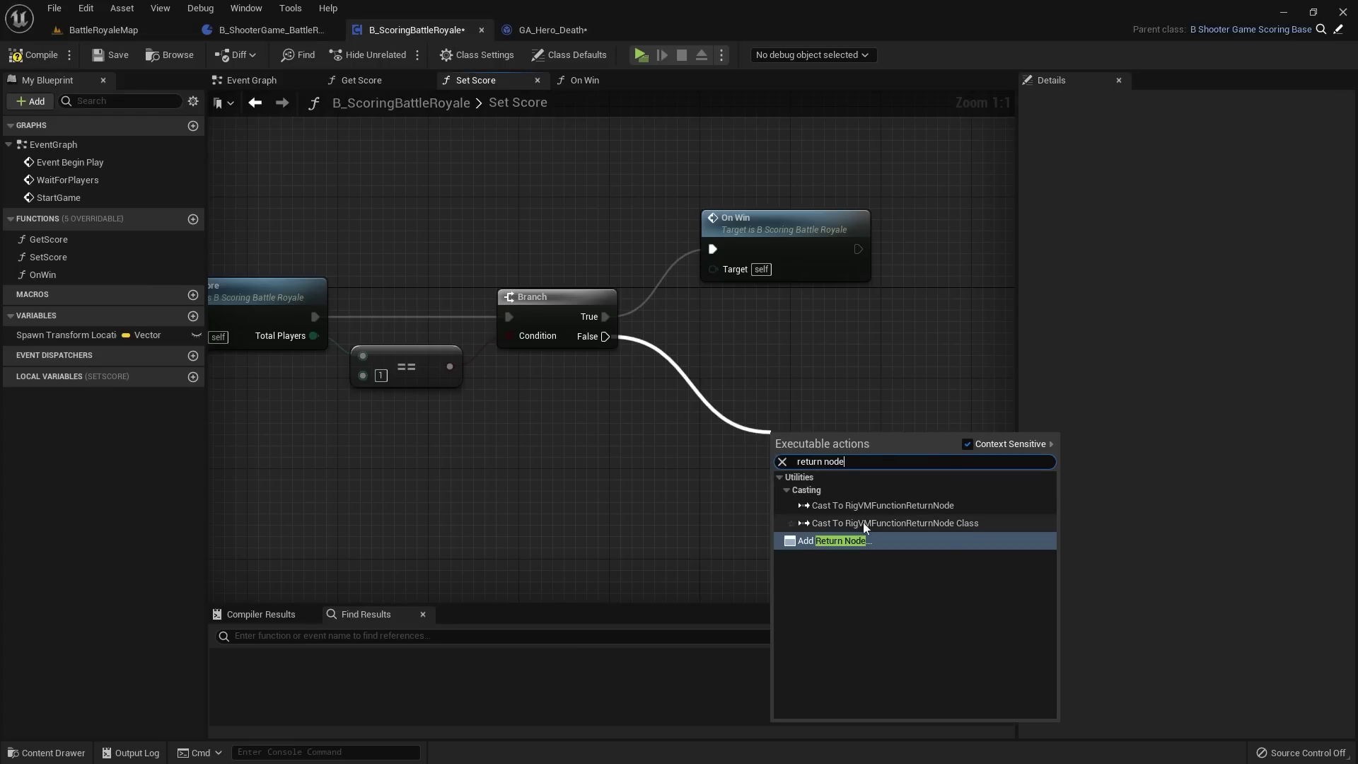
{"action": "left_click", "coordinate": [839, 542]}
{"action": "scroll", "coordinate": [757, 344], "scroll_direction": "down", "scroll_amount": 1}
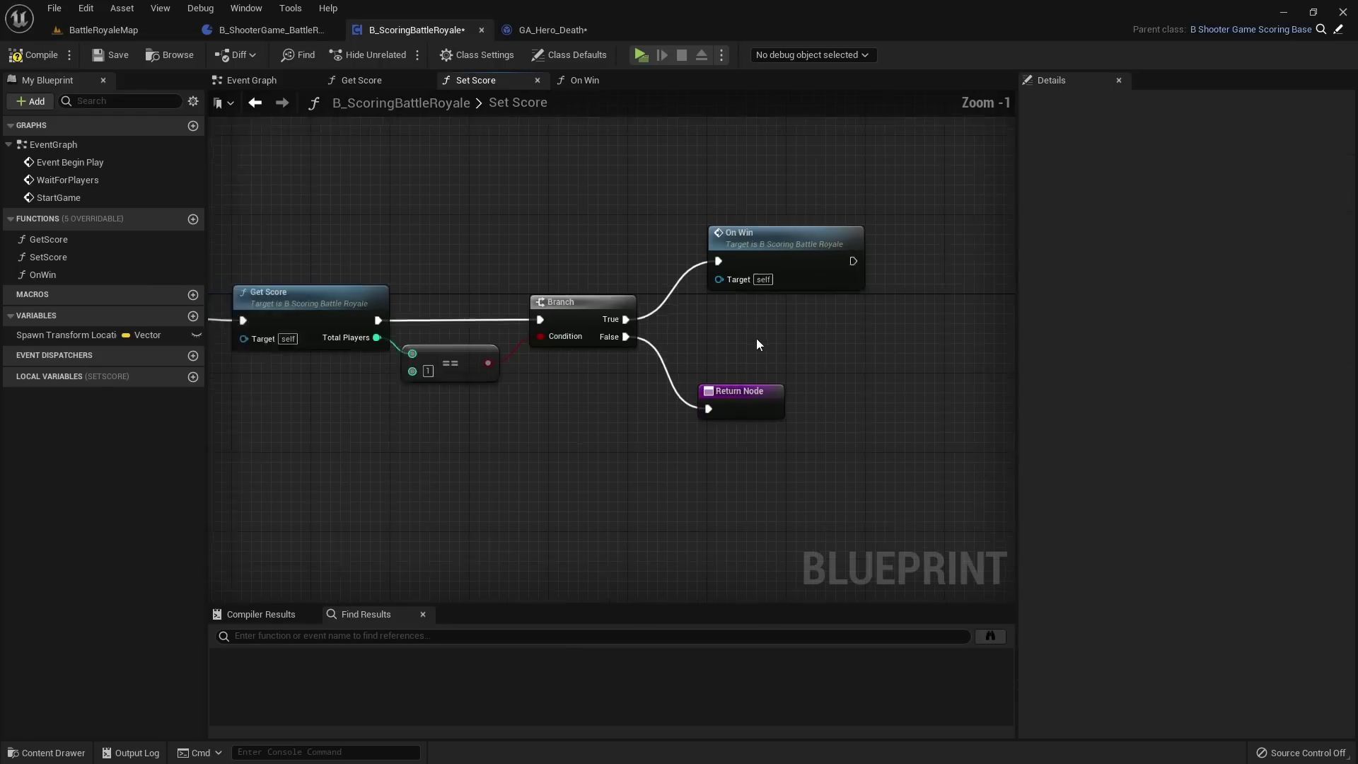
{"action": "scroll", "coordinate": [756, 344], "scroll_direction": "down", "scroll_amount": 2}
{"action": "scroll", "coordinate": [447, 193], "scroll_direction": "down", "scroll_amount": 1}
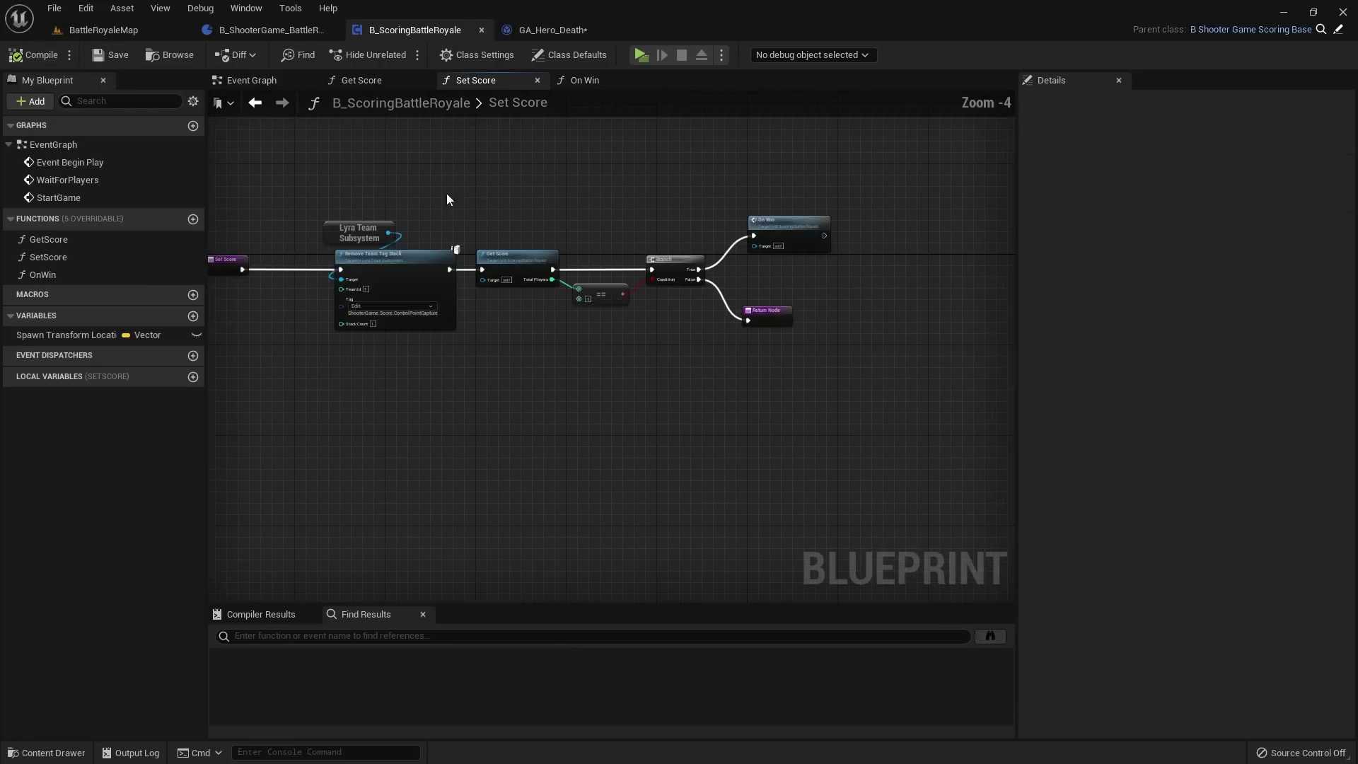
{"action": "right_click_drag", "start_coordinate": [447, 193], "coordinate": [480, 220]}
{"action": "scroll", "coordinate": [464, 265], "scroll_direction": "up", "scroll_amount": 1}
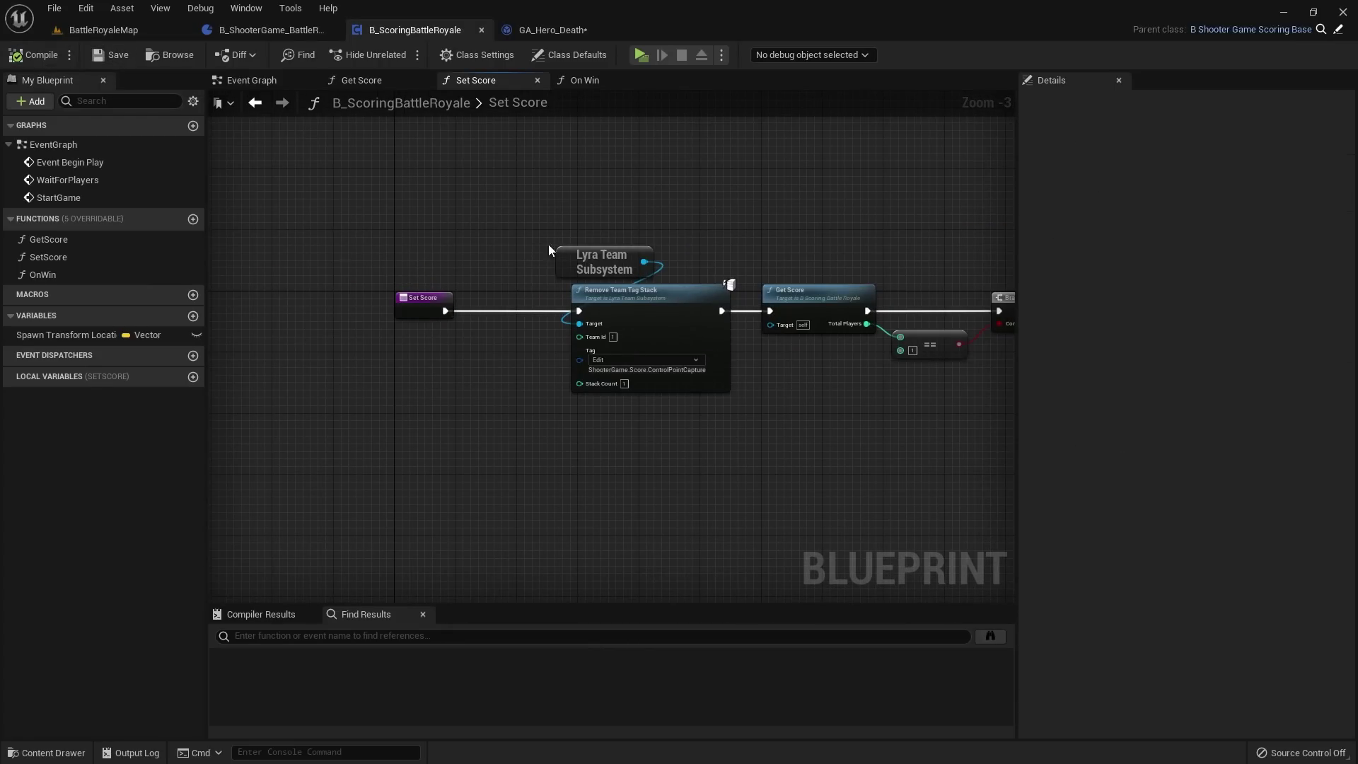
{"action": "right_click_drag", "start_coordinate": [549, 245], "coordinate": [516, 264]}
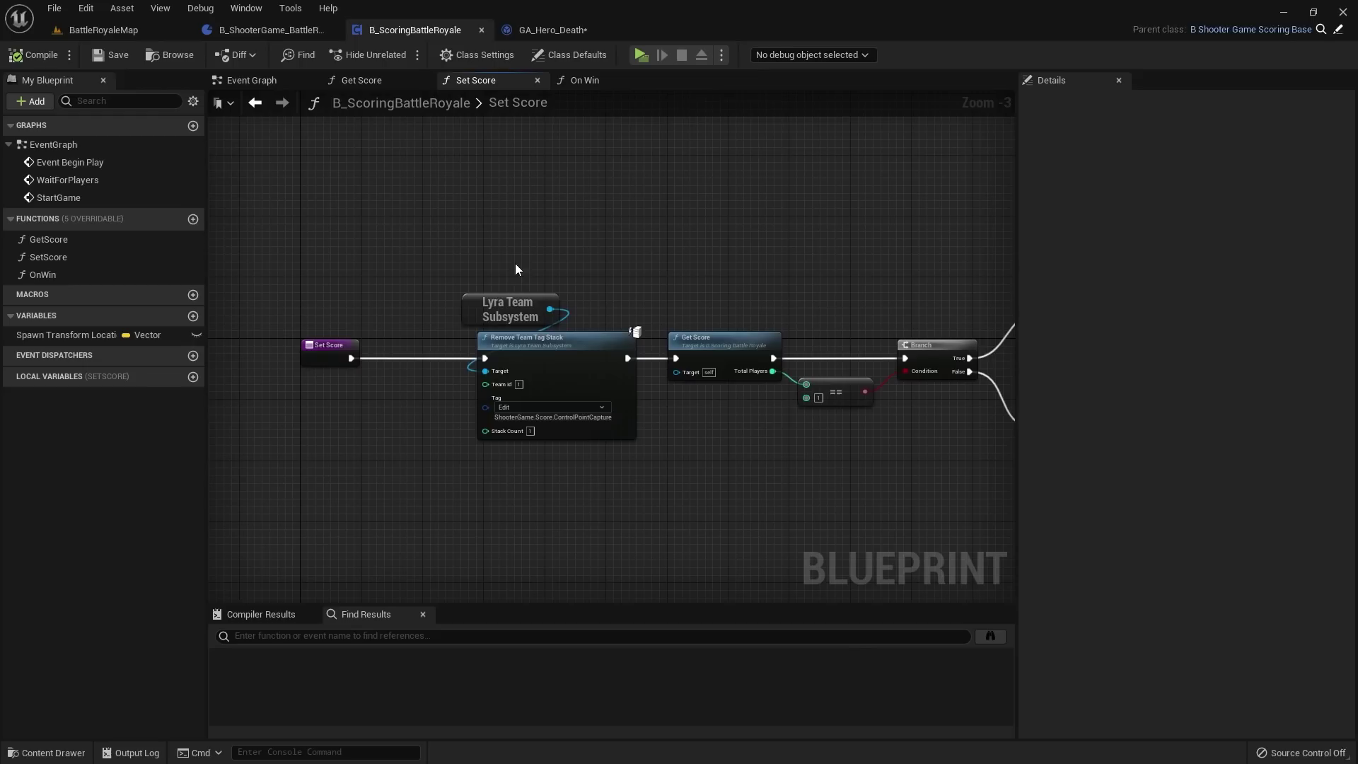
Step: In GA_Hero_Death, call Set Score on the Get Component by Class result and execute it from the Is Valid output
{"action": "left_click", "coordinate": [554, 31]}
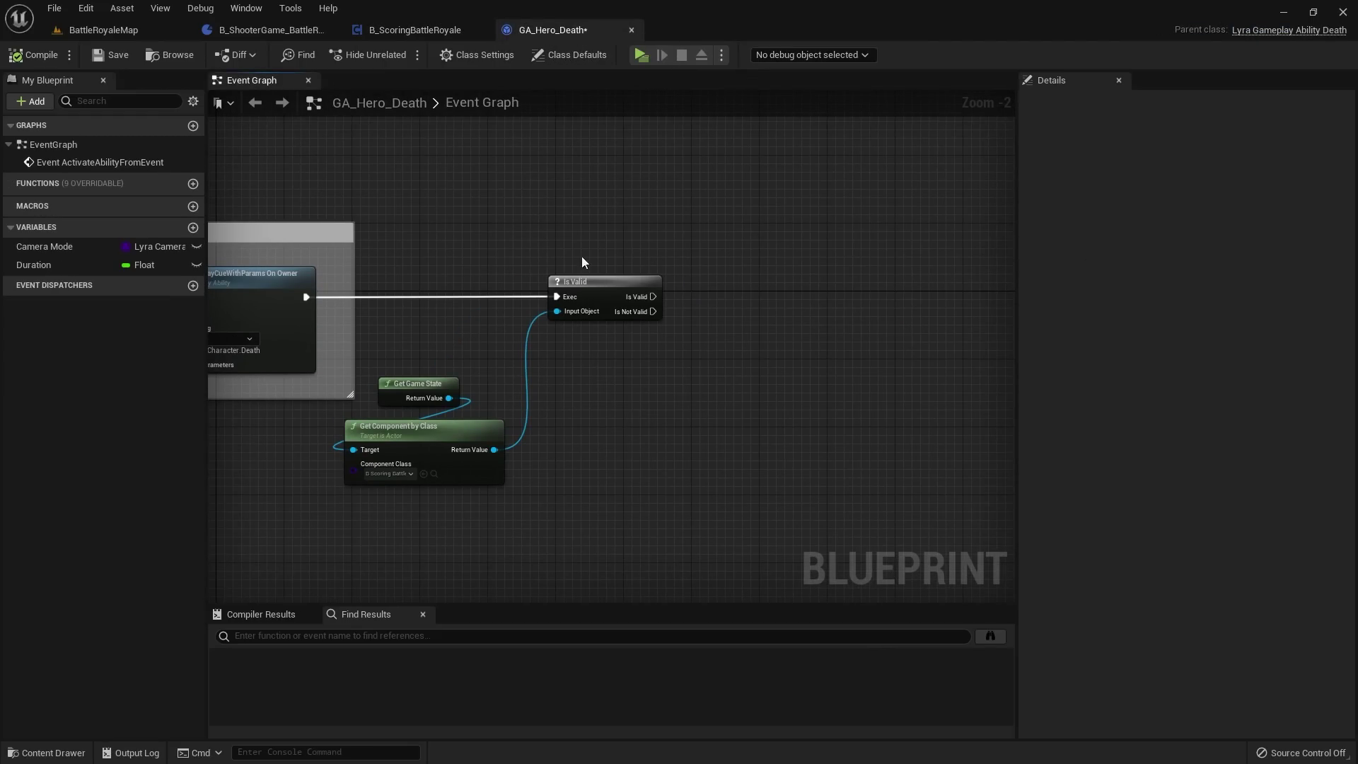
{"action": "scroll", "coordinate": [582, 262], "scroll_direction": "up", "scroll_amount": 2}
{"action": "left_click_drag", "start_coordinate": [465, 469], "coordinate": [736, 301]}
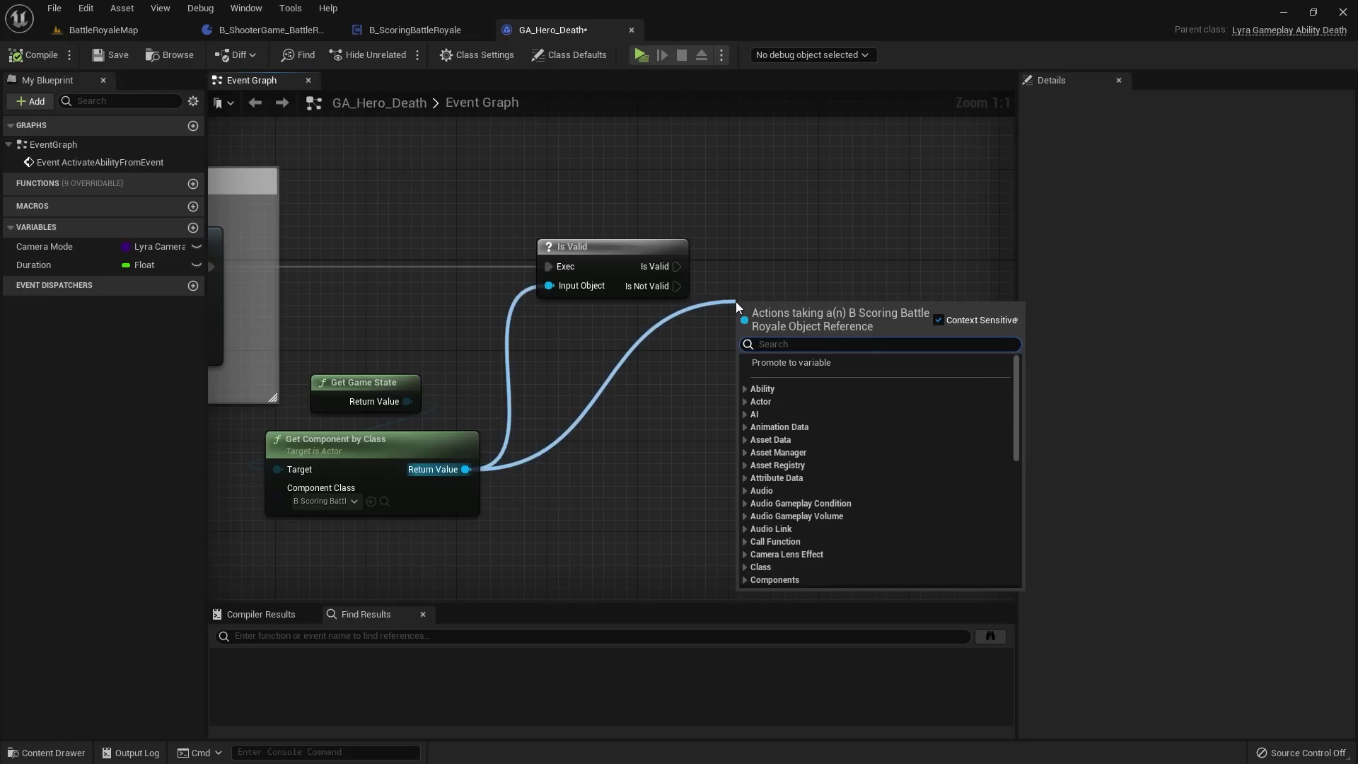
{"action": "type", "text": "set score"}
{"action": "key", "text": "Return"}
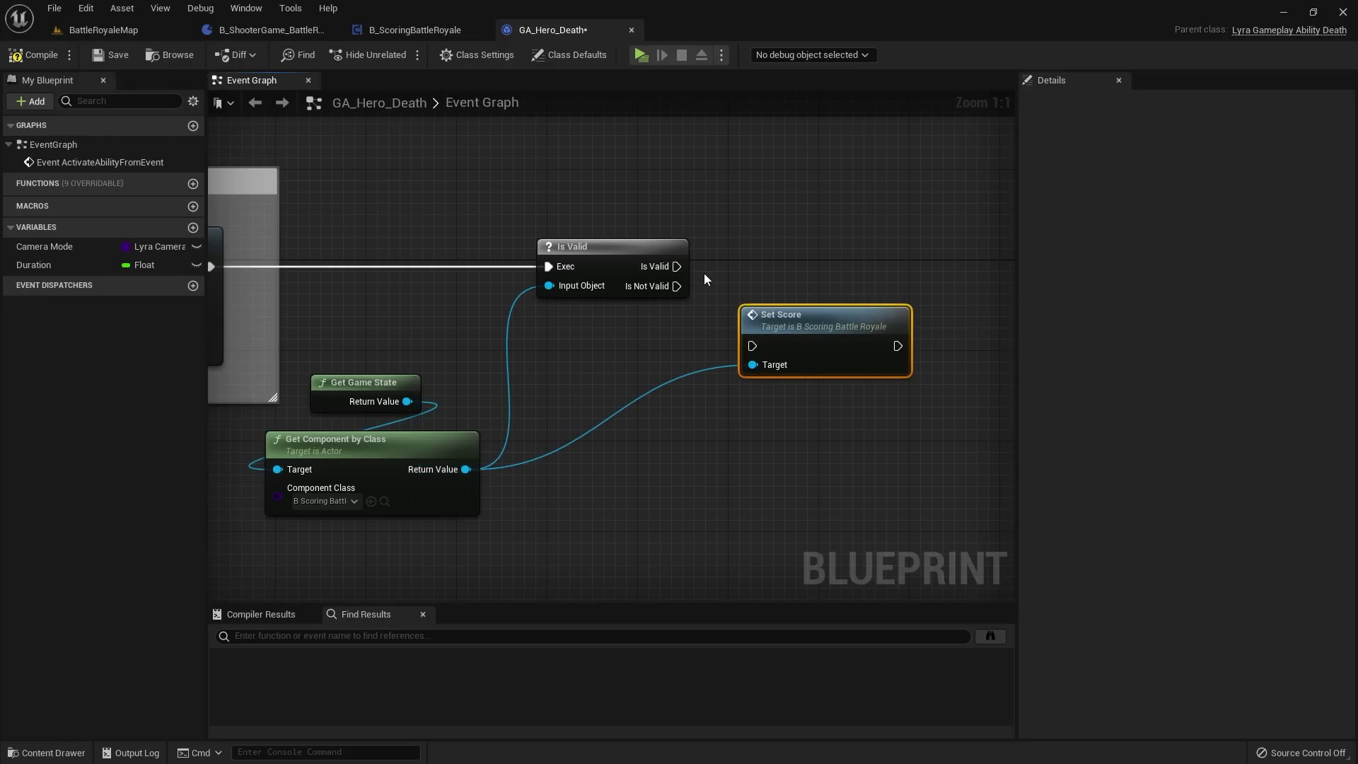
{"action": "left_click_drag", "start_coordinate": [675, 265], "coordinate": [806, 261]}
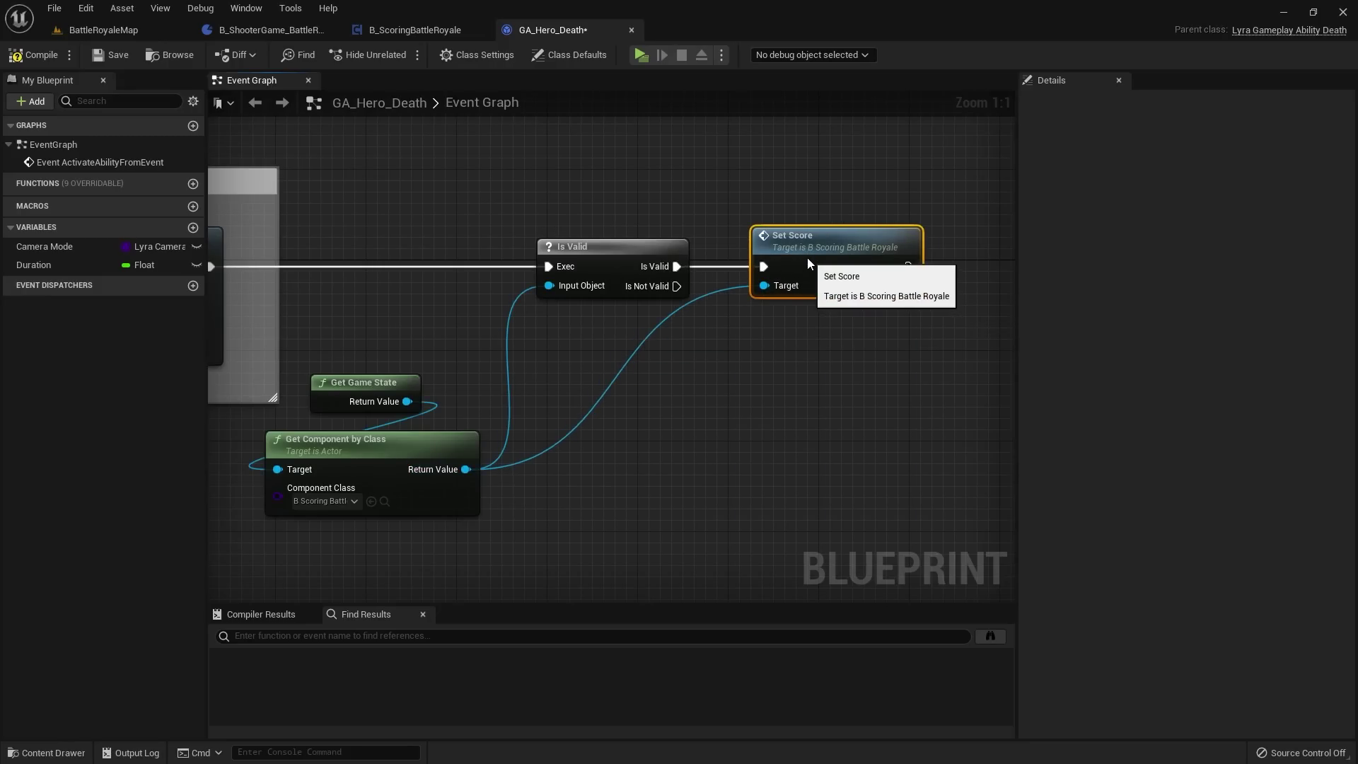
Step: Save the GA_Hero_Death ability blueprint with the new Set Score call
{"action": "right_click_drag", "start_coordinate": [463, 448], "coordinate": [596, 395]}
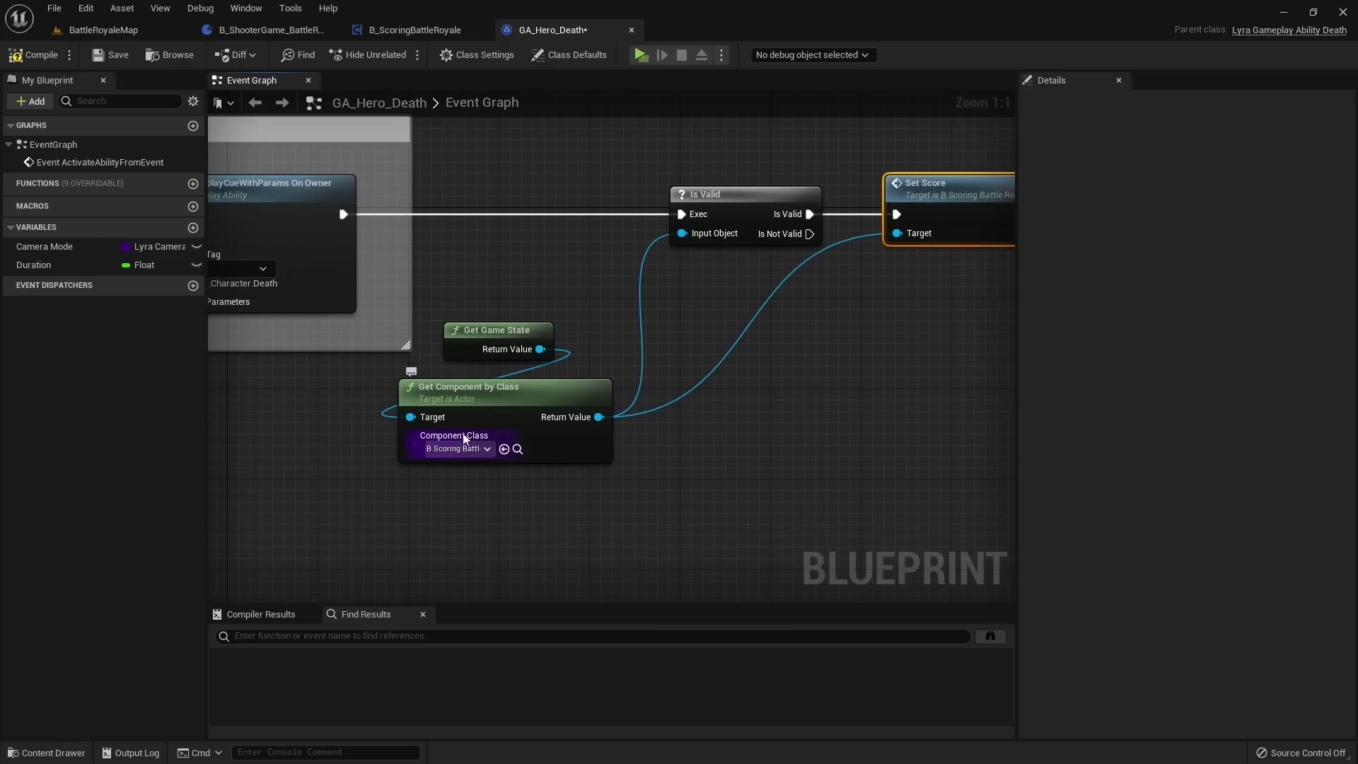
{"action": "right_click_drag", "start_coordinate": [463, 438], "coordinate": [238, 459]}
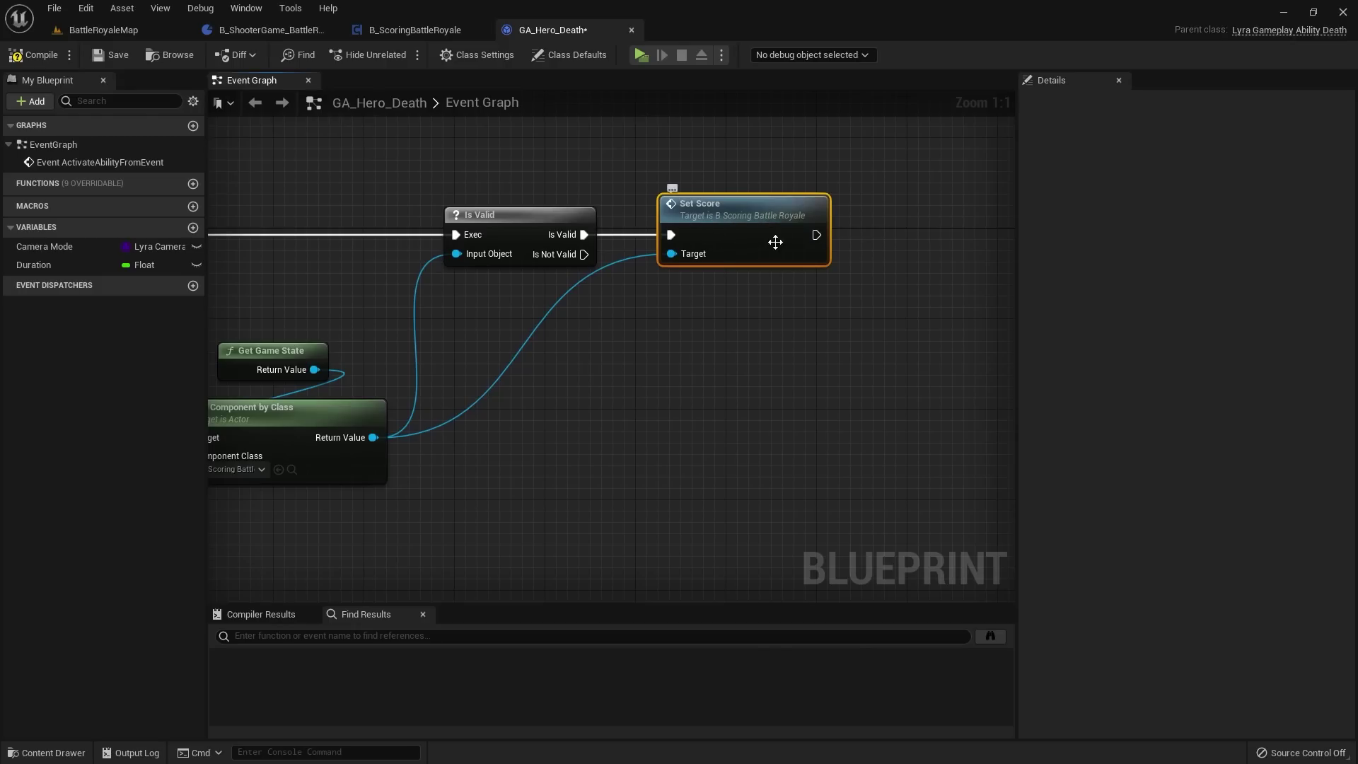
{"action": "scroll", "coordinate": [707, 304], "scroll_direction": "down", "scroll_amount": 3}
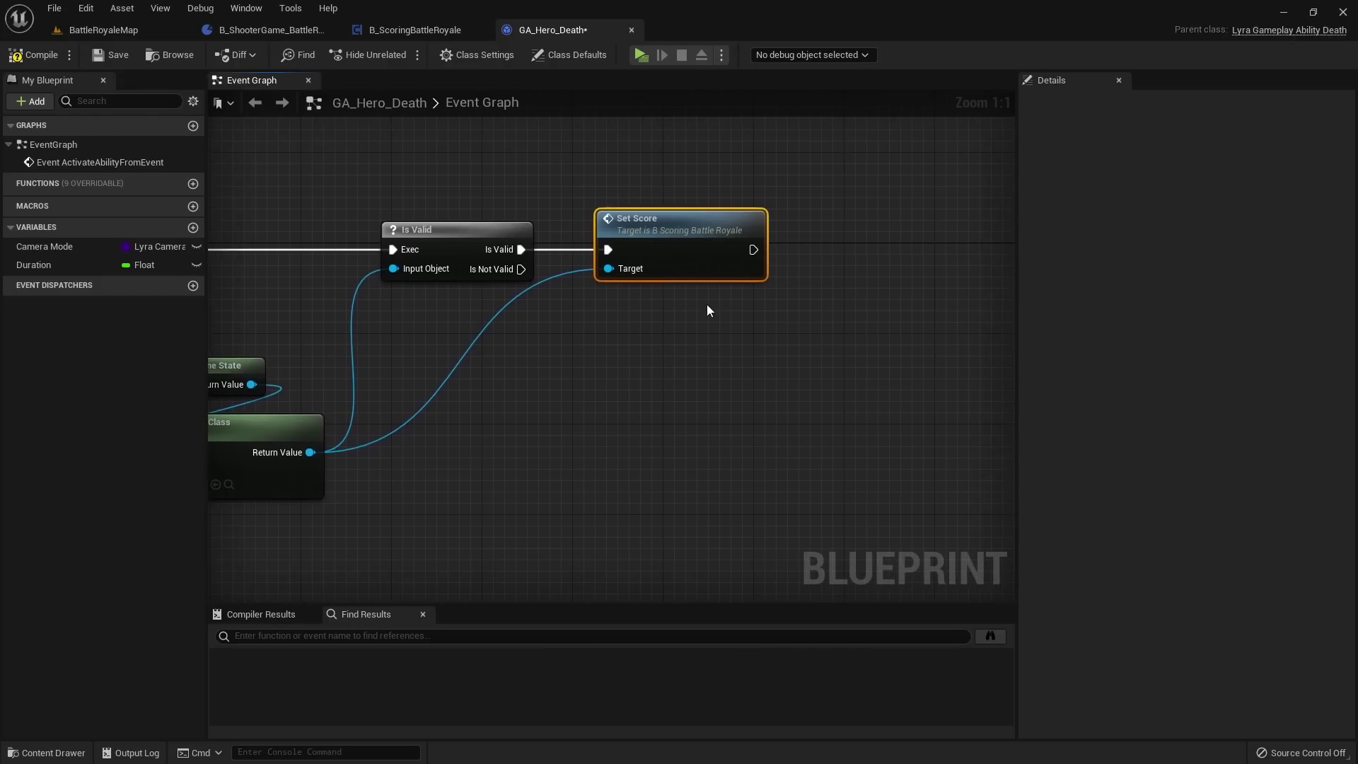
{"action": "left_click", "coordinate": [98, 61]}
{"action": "left_click", "coordinate": [1047, 196]}
{"action": "right_click_drag", "start_coordinate": [807, 246], "coordinate": [728, 248]}
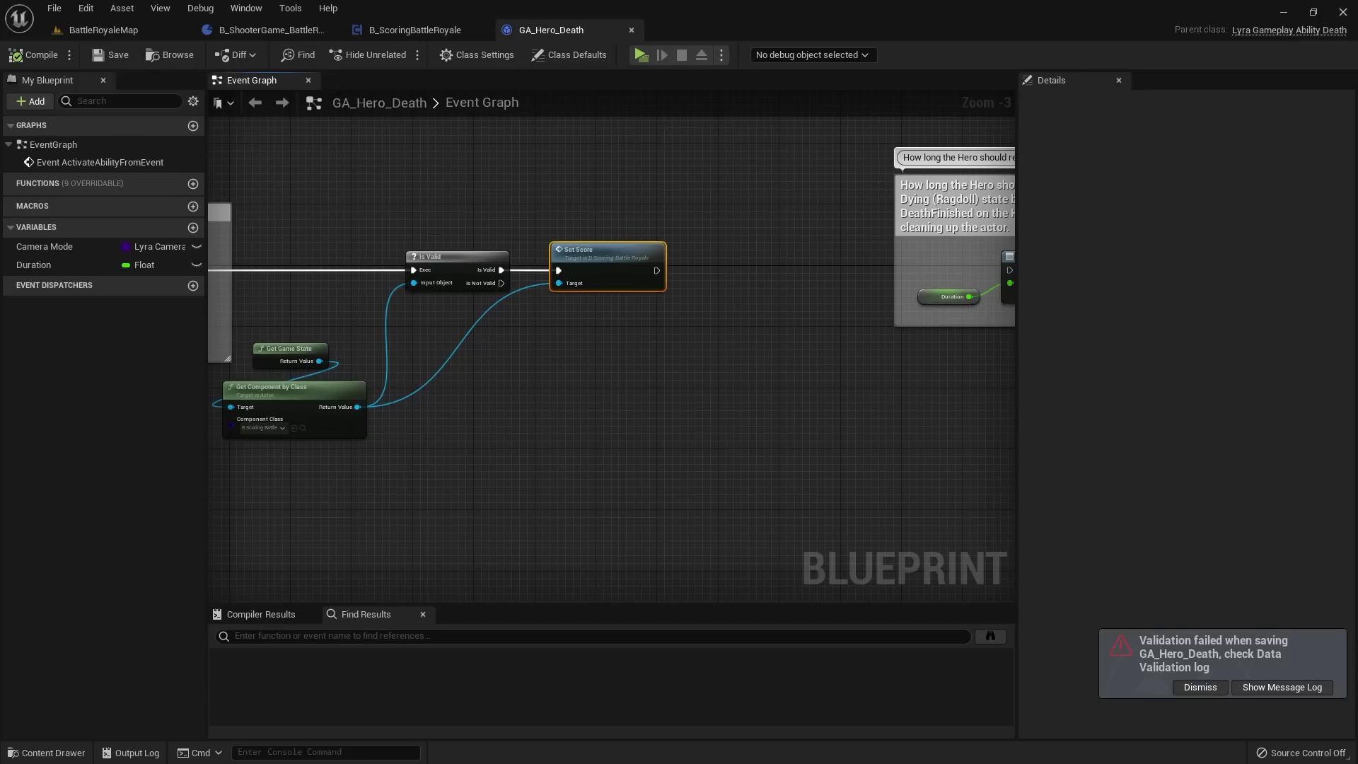
Step: Move the Wait Delay comment group and End Ability node further away from Set Score to make room in the graph
{"action": "right_click_drag", "start_coordinate": [712, 345], "coordinate": [672, 362]}
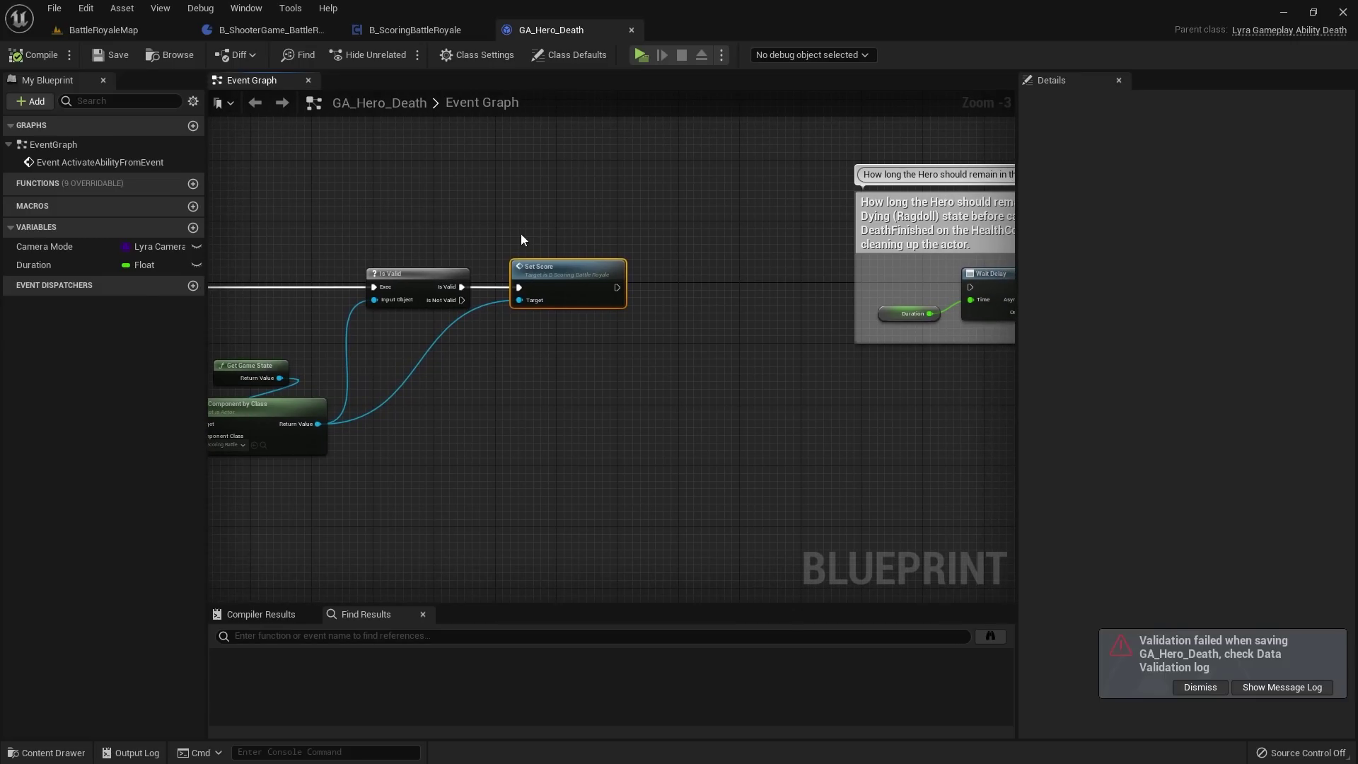
{"action": "scroll", "coordinate": [652, 270], "scroll_direction": "down", "scroll_amount": 2}
{"action": "right_click_drag", "start_coordinate": [673, 279], "coordinate": [700, 291]}
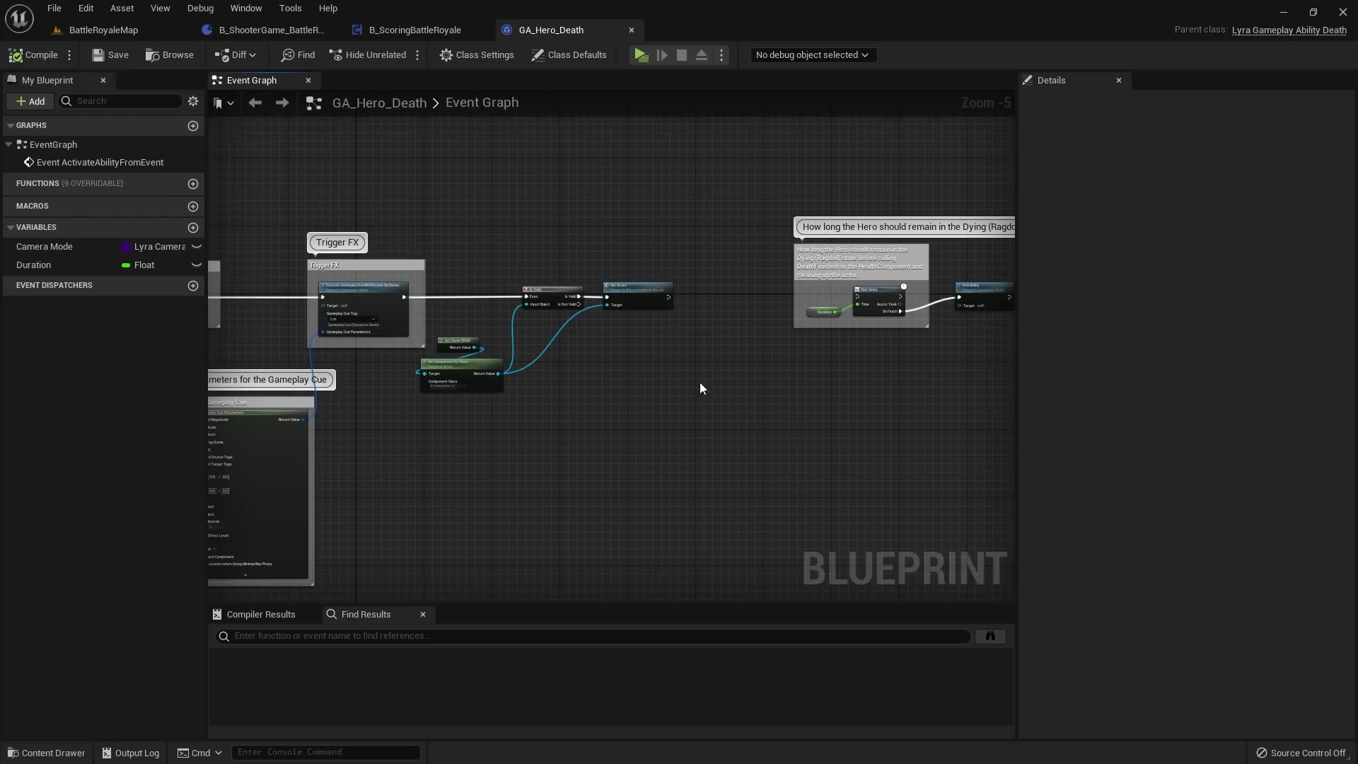
{"action": "scroll", "coordinate": [603, 304], "scroll_direction": "up", "scroll_amount": 4}
{"action": "right_click_drag", "start_coordinate": [668, 289], "coordinate": [464, 276]}
{"action": "scroll", "coordinate": [500, 367], "scroll_direction": "down", "scroll_amount": 2}
{"action": "left_click_drag", "start_coordinate": [464, 276], "coordinate": [870, 410]}
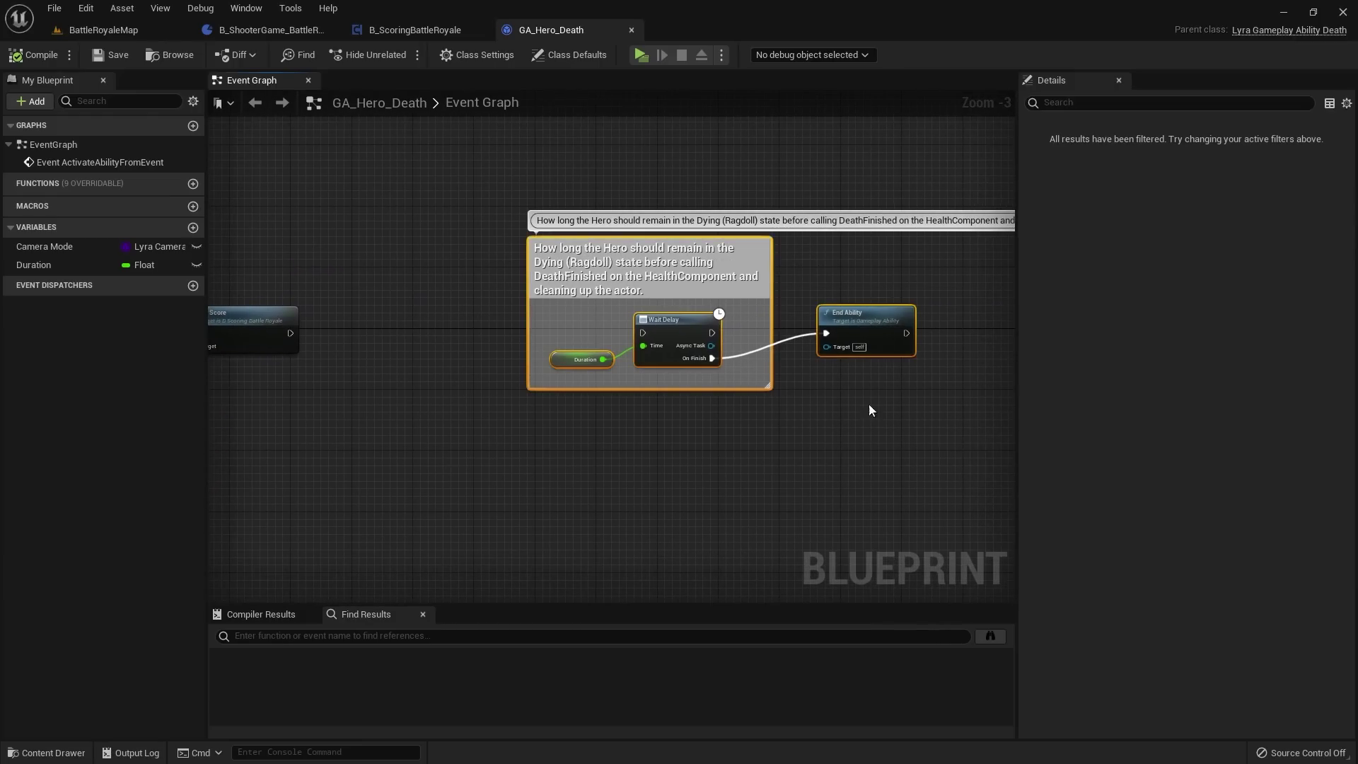
{"action": "left_click_drag", "start_coordinate": [629, 271], "coordinate": [838, 271]}
{"action": "left_click", "coordinate": [582, 278]}
{"action": "right_click_drag", "start_coordinate": [581, 278], "coordinate": [474, 326]}
{"action": "scroll", "coordinate": [473, 325], "scroll_direction": "down", "scroll_amount": 3}
{"action": "left_click_drag", "start_coordinate": [479, 304], "coordinate": [669, 385]}
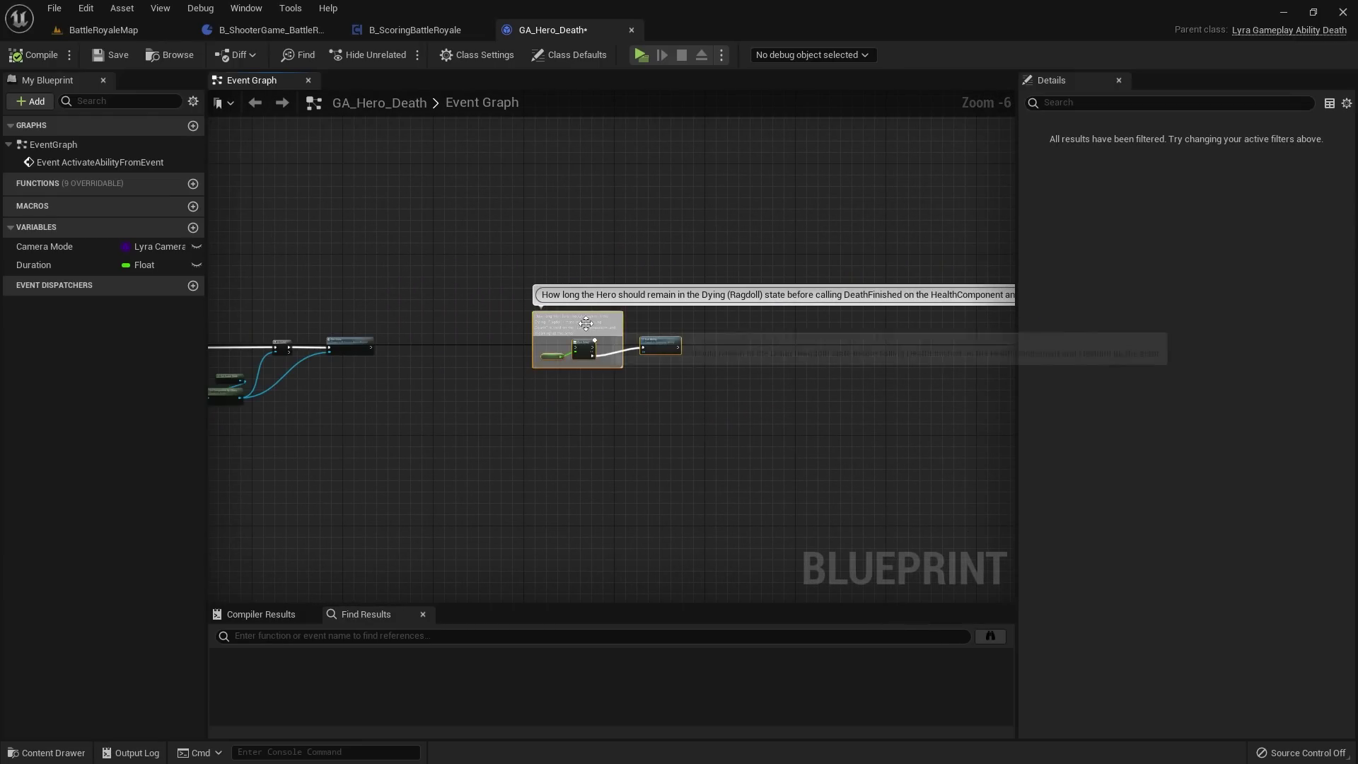
{"action": "left_click_drag", "start_coordinate": [586, 323], "coordinate": [626, 296]}
{"action": "left_click", "coordinate": [476, 324]}
Step: Add a Spawn Actor from Class node executed from Set Score's output and align it beside Set Score
{"action": "right_click_drag", "start_coordinate": [361, 348], "coordinate": [582, 339]}
{"action": "scroll", "coordinate": [582, 339], "scroll_direction": "up", "scroll_amount": 4}
{"action": "right_click_drag", "start_coordinate": [555, 394], "coordinate": [658, 331]}
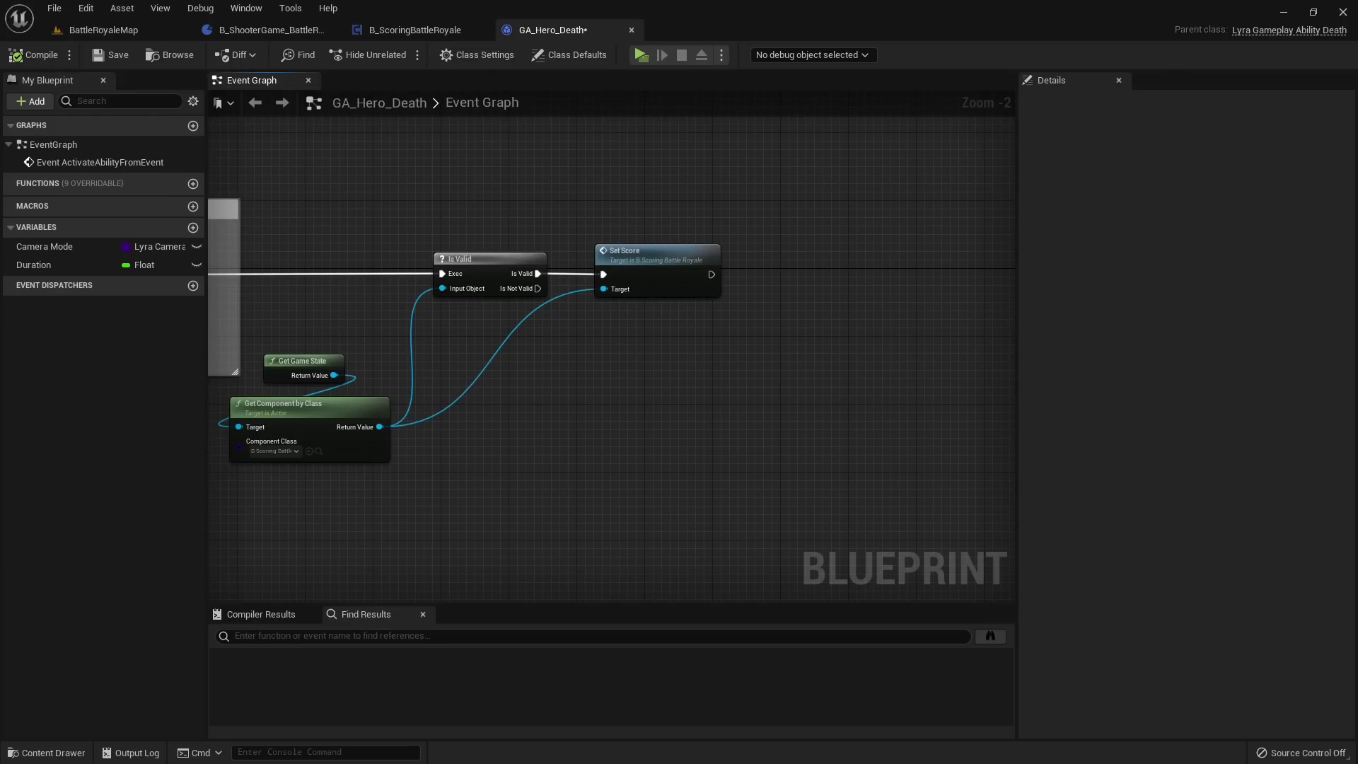
{"action": "right_click_drag", "start_coordinate": [722, 329], "coordinate": [594, 282]}
{"action": "scroll", "coordinate": [594, 282], "scroll_direction": "up", "scroll_amount": 2}
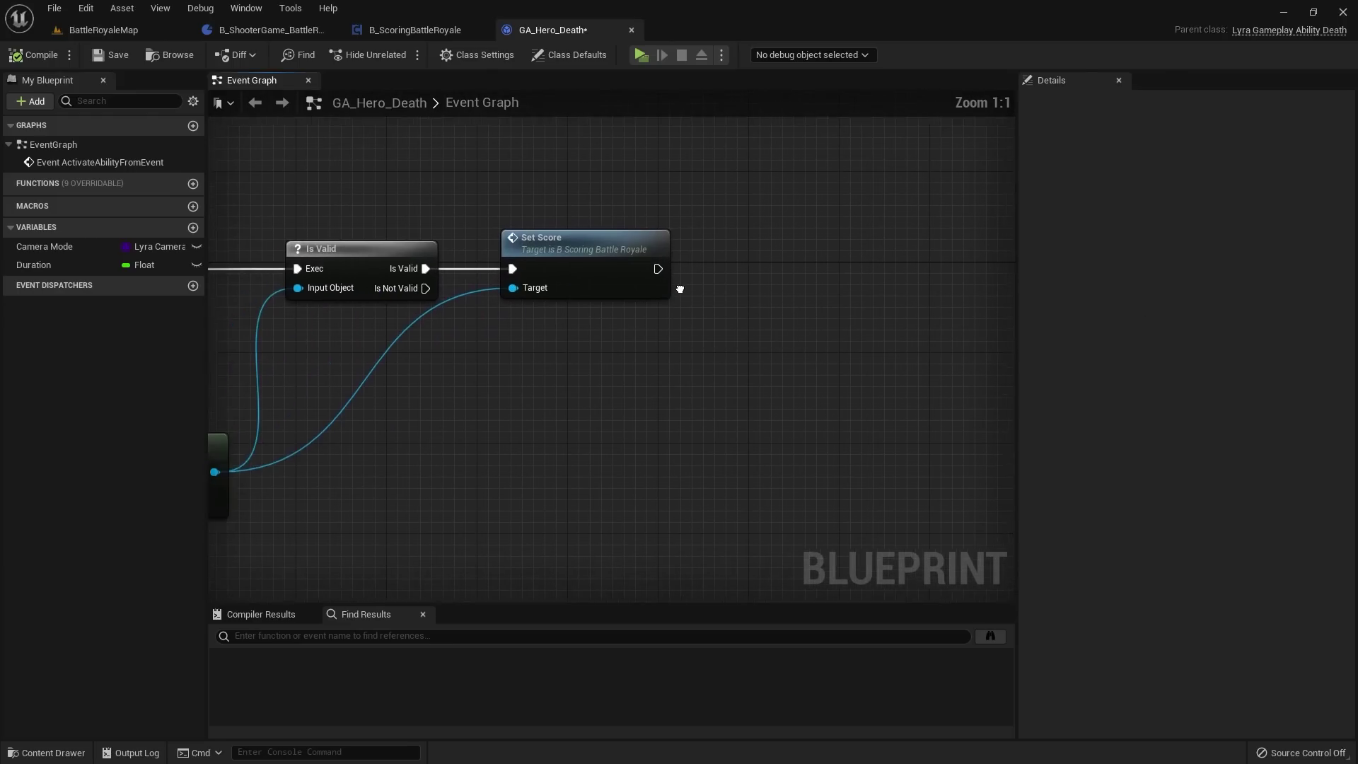
{"action": "left_click_drag", "start_coordinate": [684, 270], "coordinate": [838, 261]}
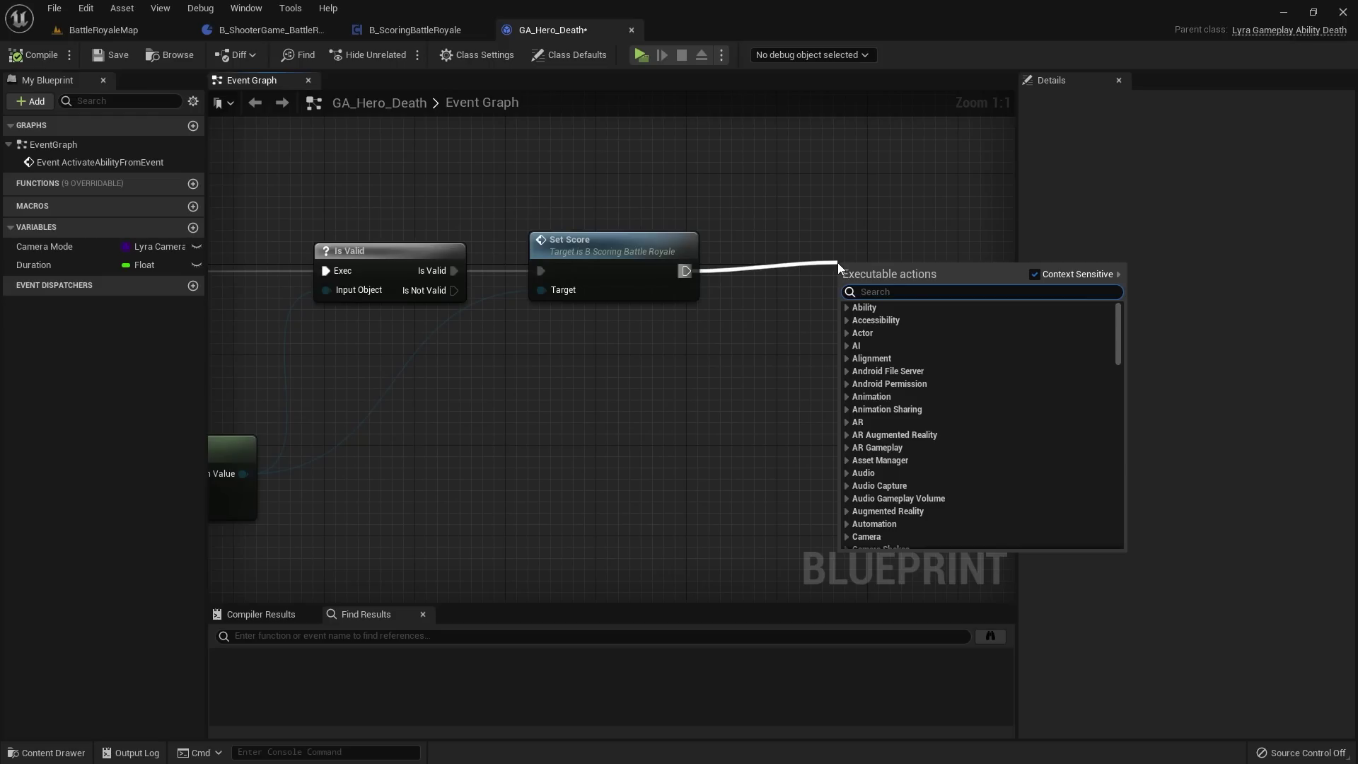
{"action": "type", "text": "spawn actor f"}
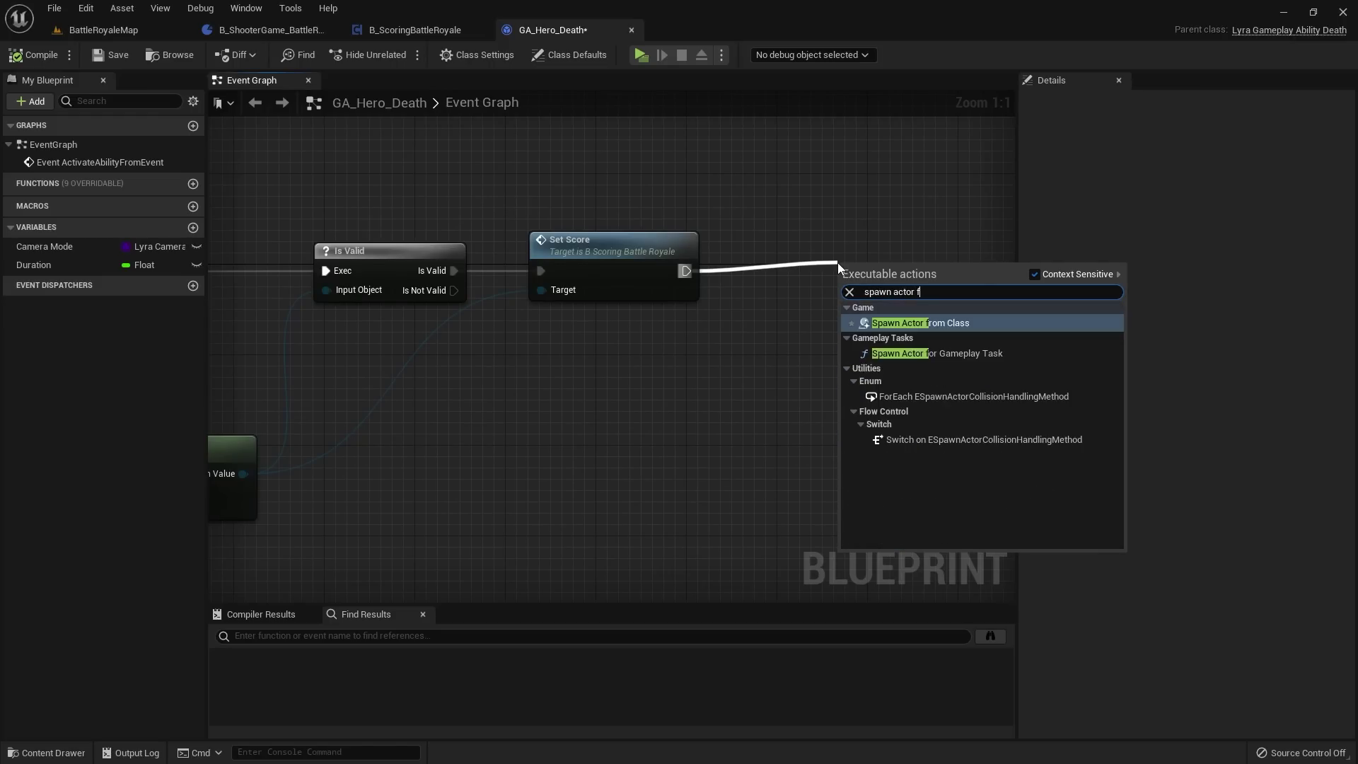
{"action": "key", "text": "Return"}
{"action": "left_click_drag", "start_coordinate": [883, 270], "coordinate": [825, 247]}
Step: Set the Spawn Actor node's class to SpectatorPawn
{"action": "right_click_drag", "start_coordinate": [826, 323], "coordinate": [572, 301]}
{"action": "left_click", "coordinate": [581, 281]}
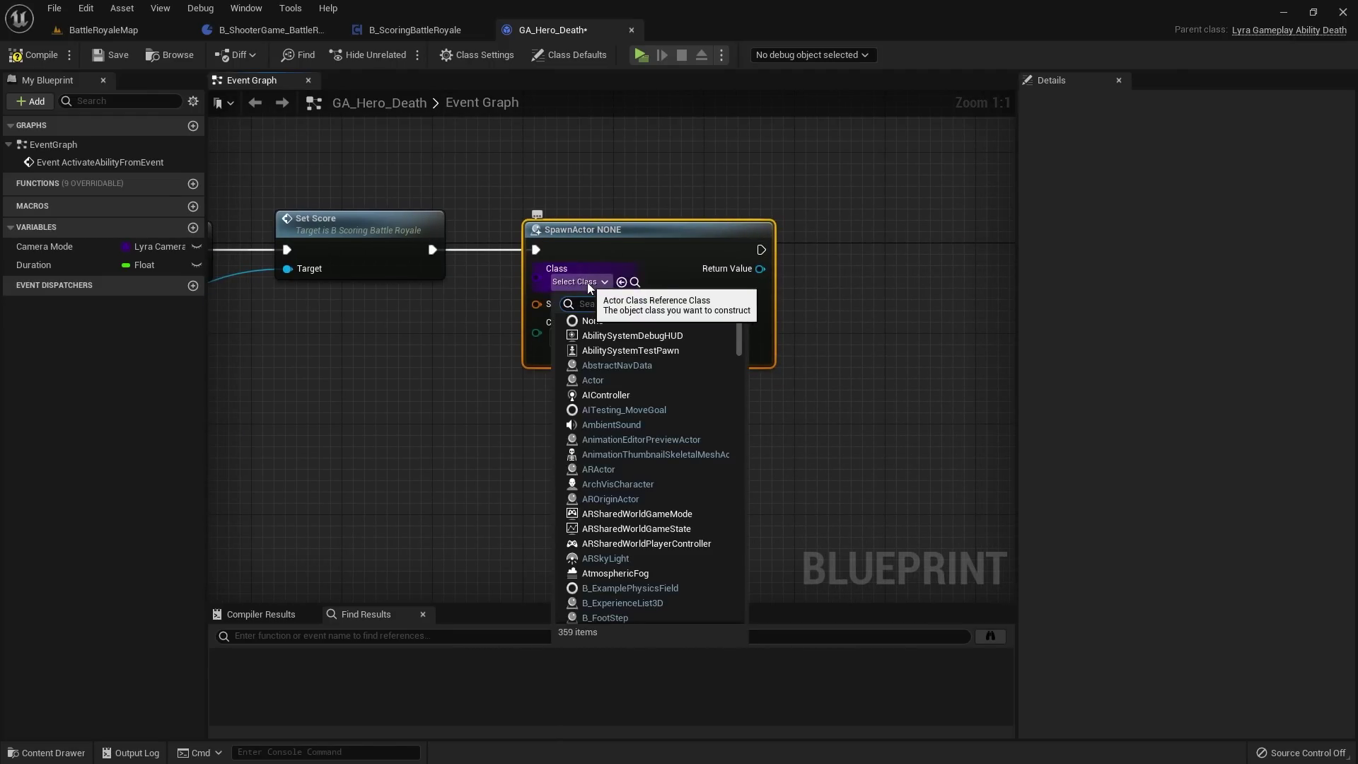
{"action": "type", "text": "spectator"}
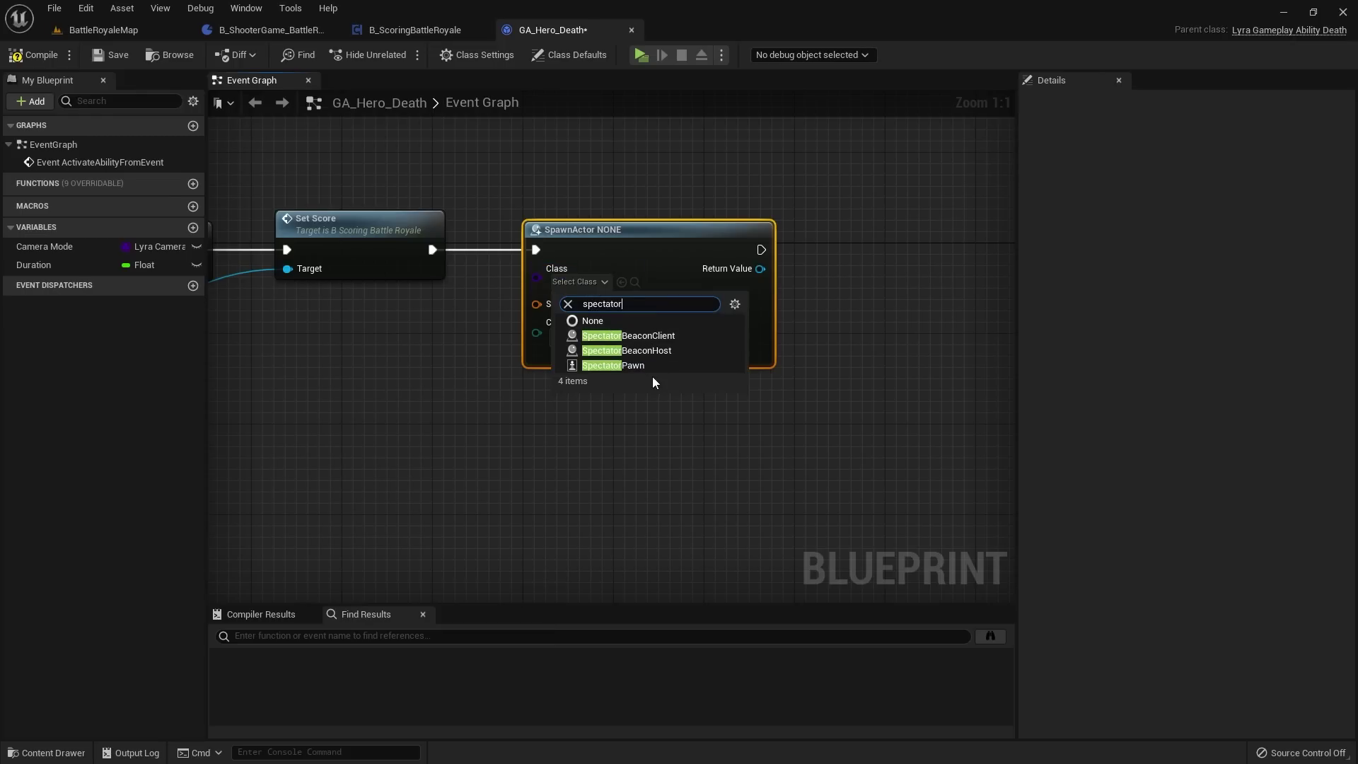
{"action": "left_click", "coordinate": [612, 365]}
{"action": "right_click_drag", "start_coordinate": [672, 389], "coordinate": [781, 383]}
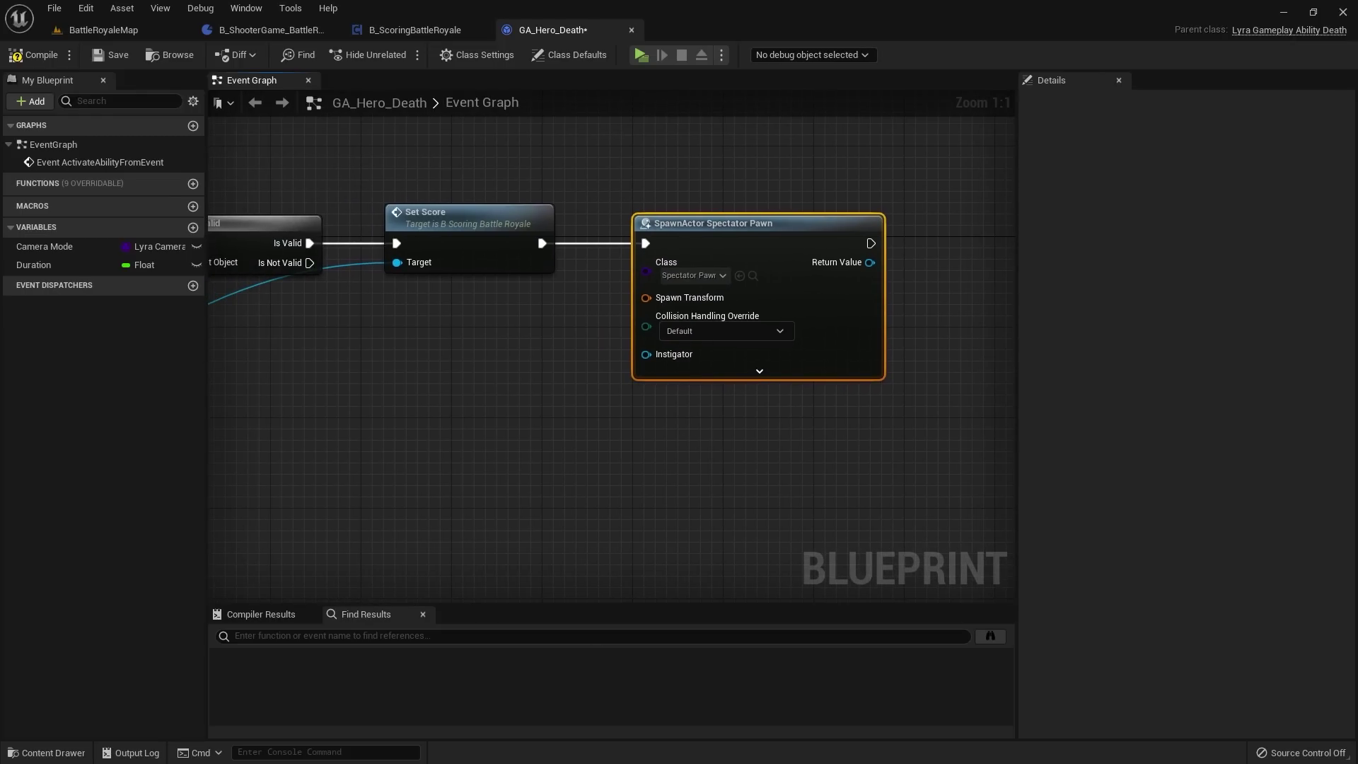
Step: Split the Spawn Transform pin on the SpawnActor node and promote Spawn Transform Location to a variable
{"action": "right_click", "coordinate": [649, 297]}
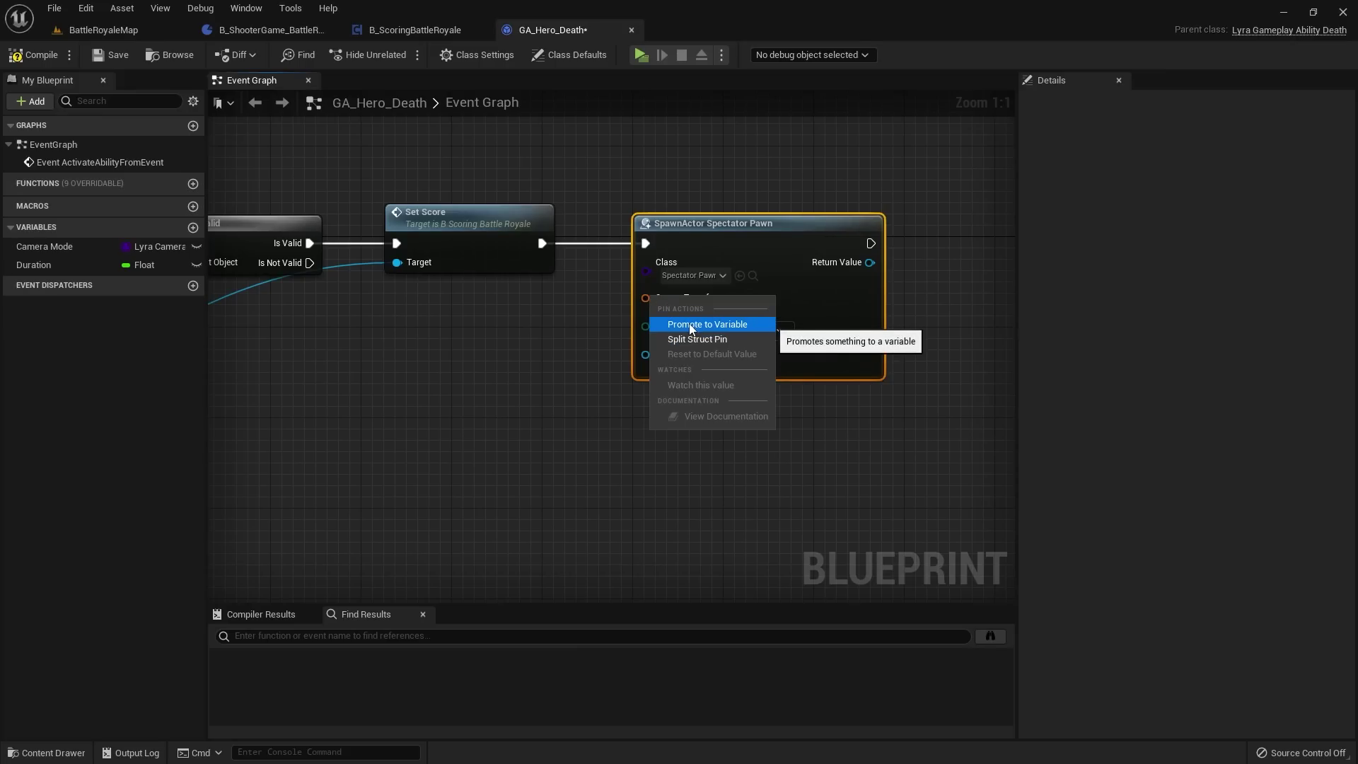
{"action": "left_click", "coordinate": [716, 342]}
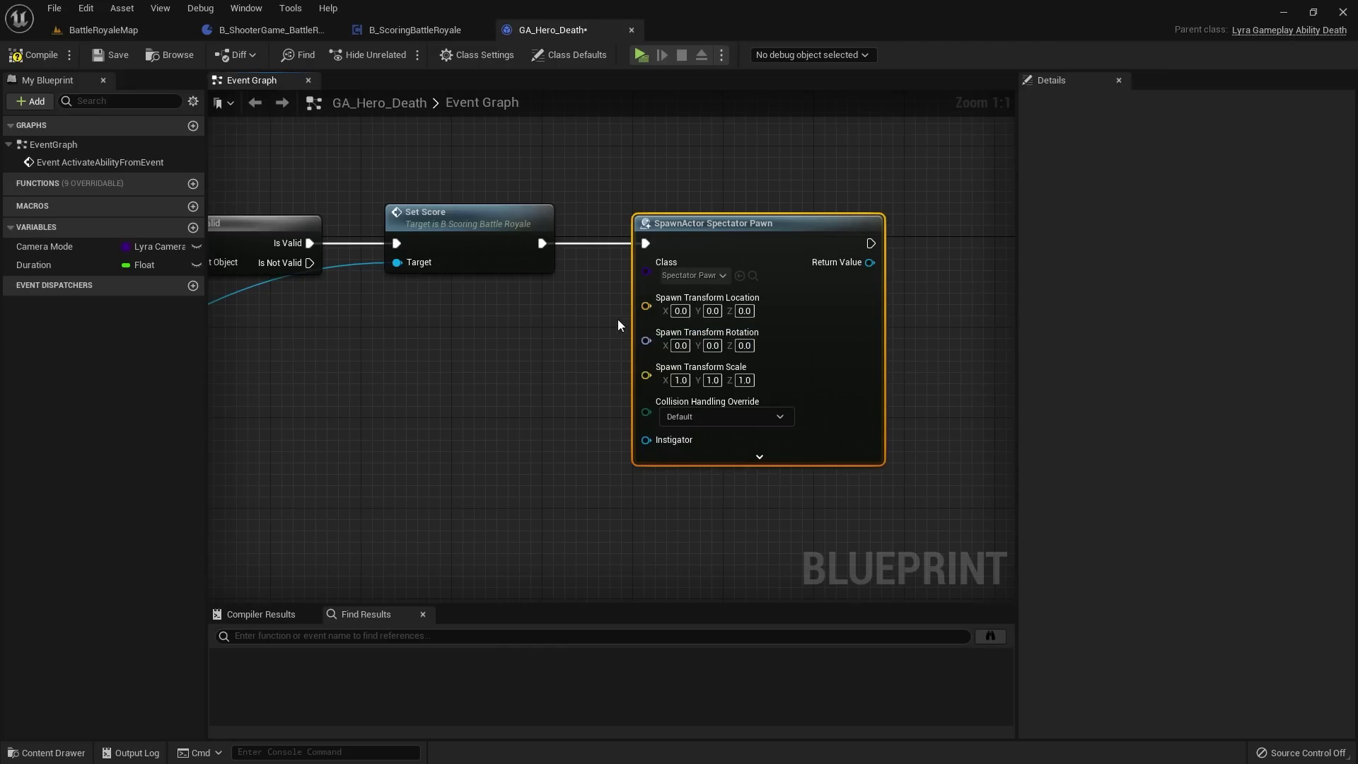
{"action": "right_click_drag", "start_coordinate": [618, 320], "coordinate": [824, 304]}
{"action": "left_click_drag", "start_coordinate": [858, 292], "coordinate": [665, 312]}
{"action": "left_click", "coordinate": [730, 358]}
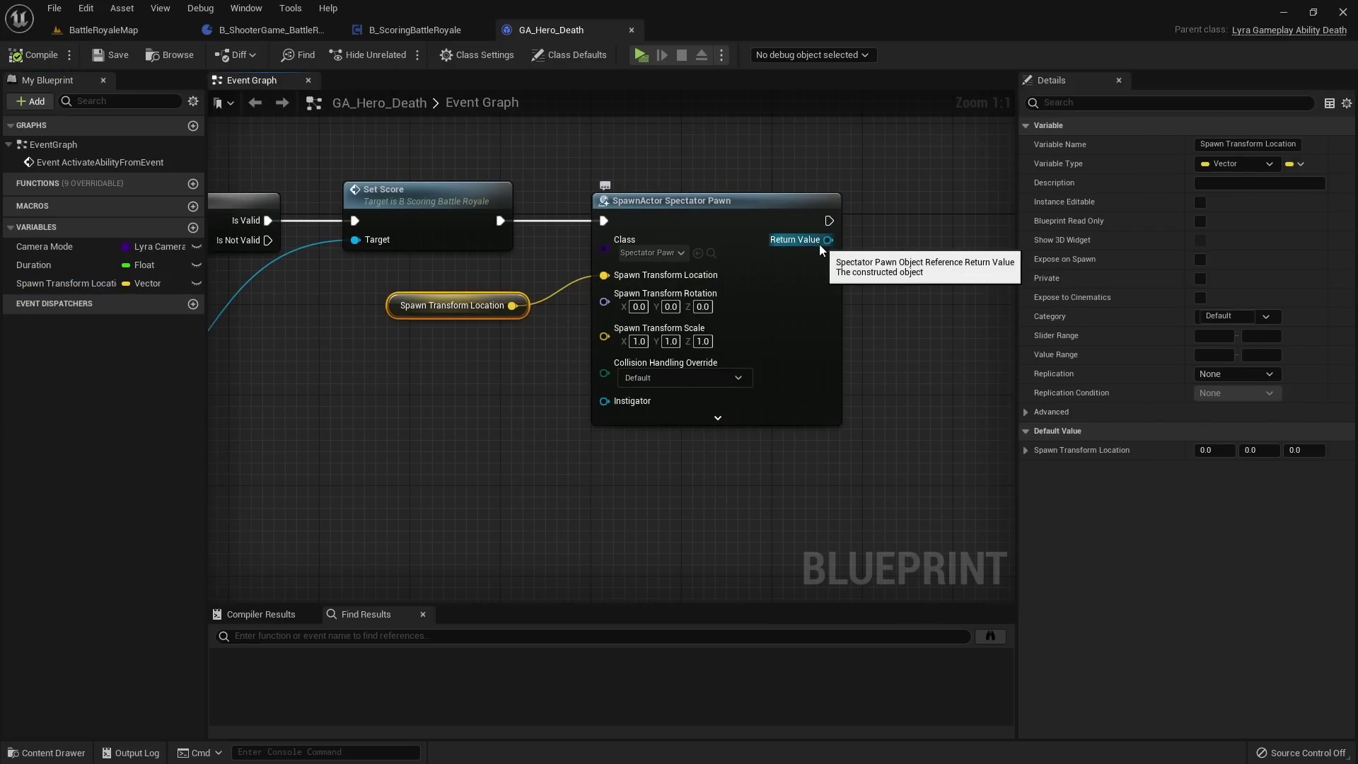
Step: Add Get Player Controller from Object using Break GameplayEventData's Target, and execute it after the SpawnActor node
{"action": "scroll", "coordinate": [820, 249], "scroll_direction": "down", "scroll_amount": 1}
{"action": "scroll", "coordinate": [713, 223], "scroll_direction": "down", "scroll_amount": 3}
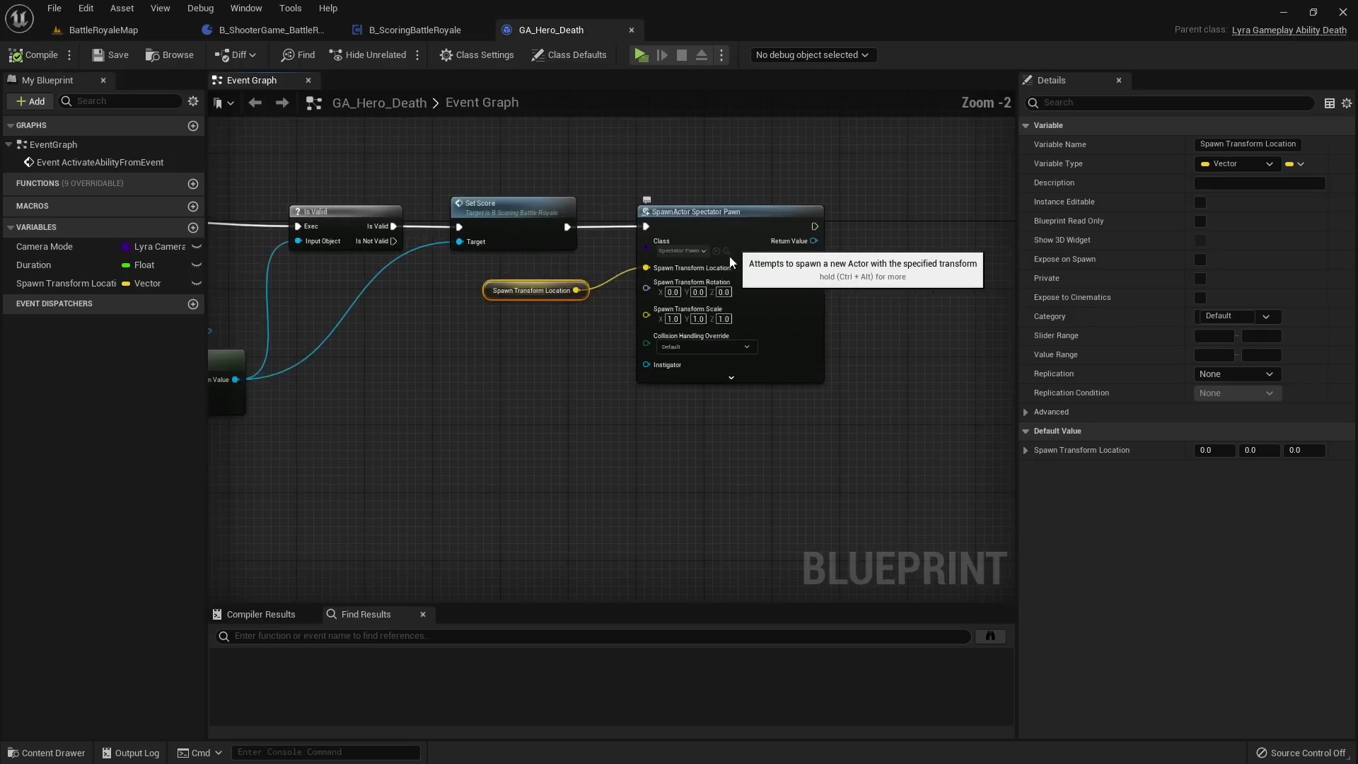
{"action": "right_click_drag", "start_coordinate": [850, 208], "coordinate": [932, 206]}
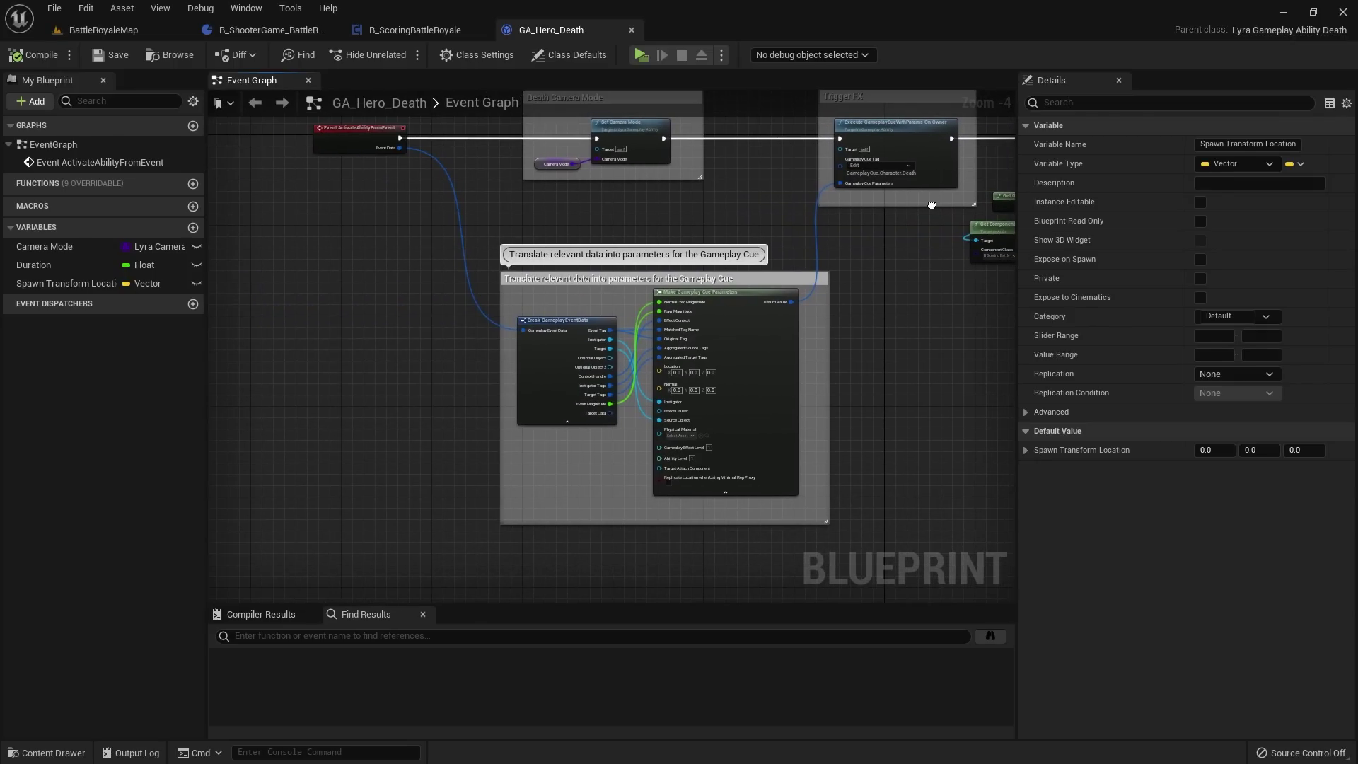
{"action": "scroll", "coordinate": [543, 343], "scroll_direction": "up", "scroll_amount": 4}
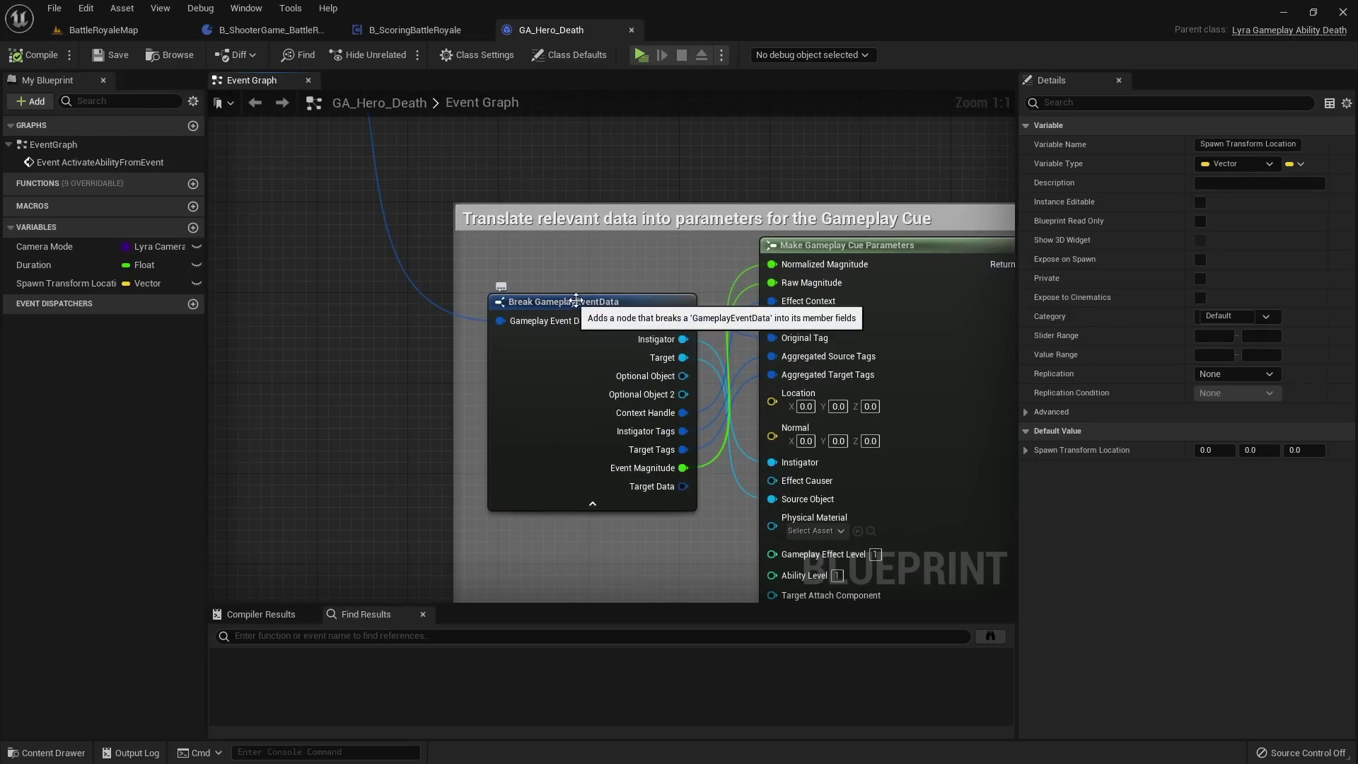
{"action": "right_click_drag", "start_coordinate": [608, 301], "coordinate": [503, 310]}
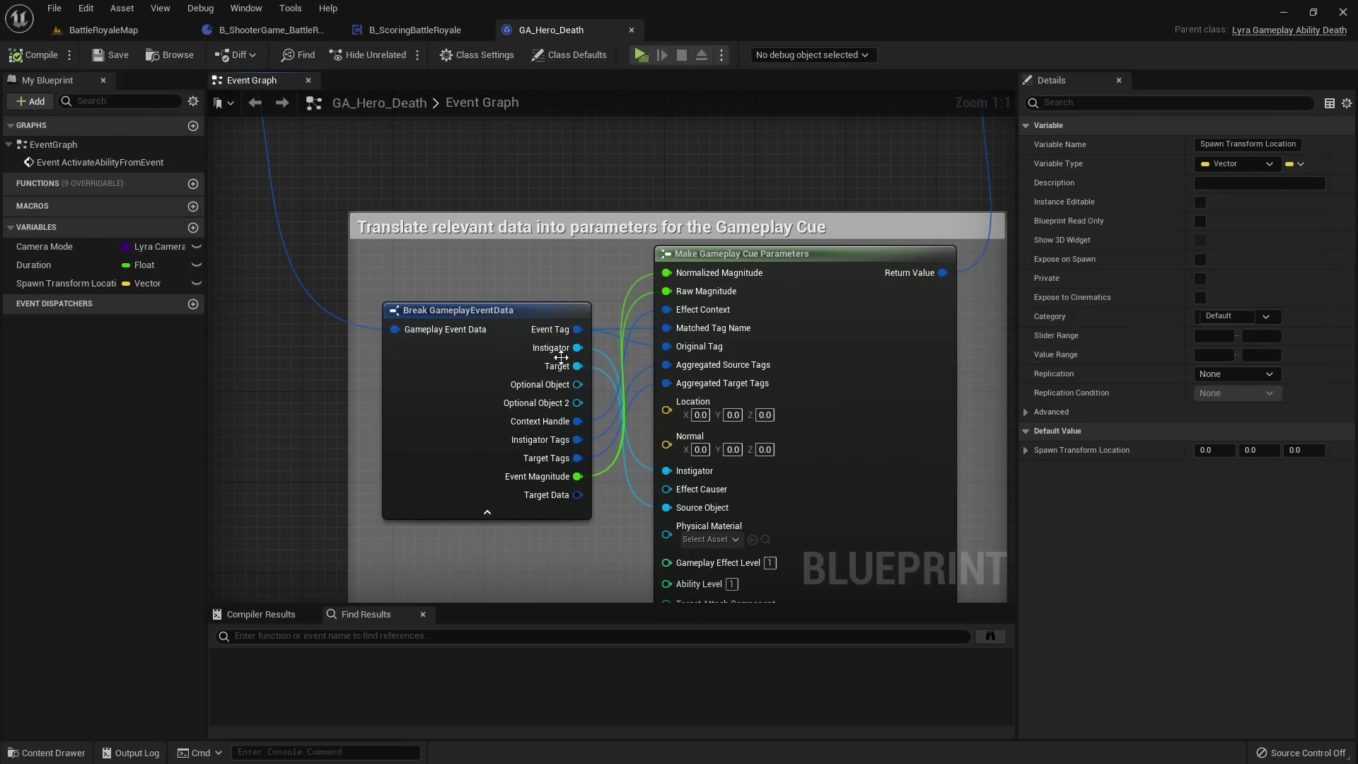
{"action": "left_click_drag", "start_coordinate": [563, 369], "coordinate": [872, 380]}
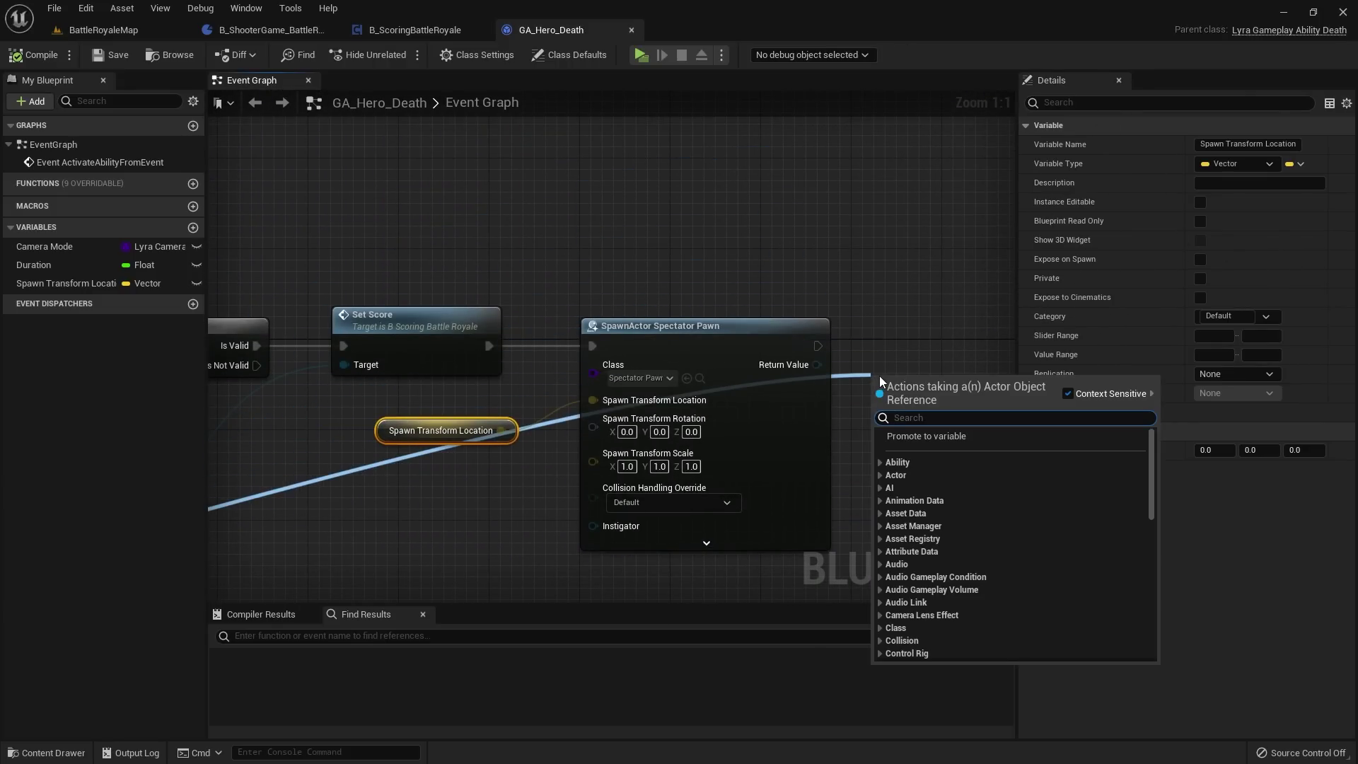
{"action": "type", "text": "get playerc"}
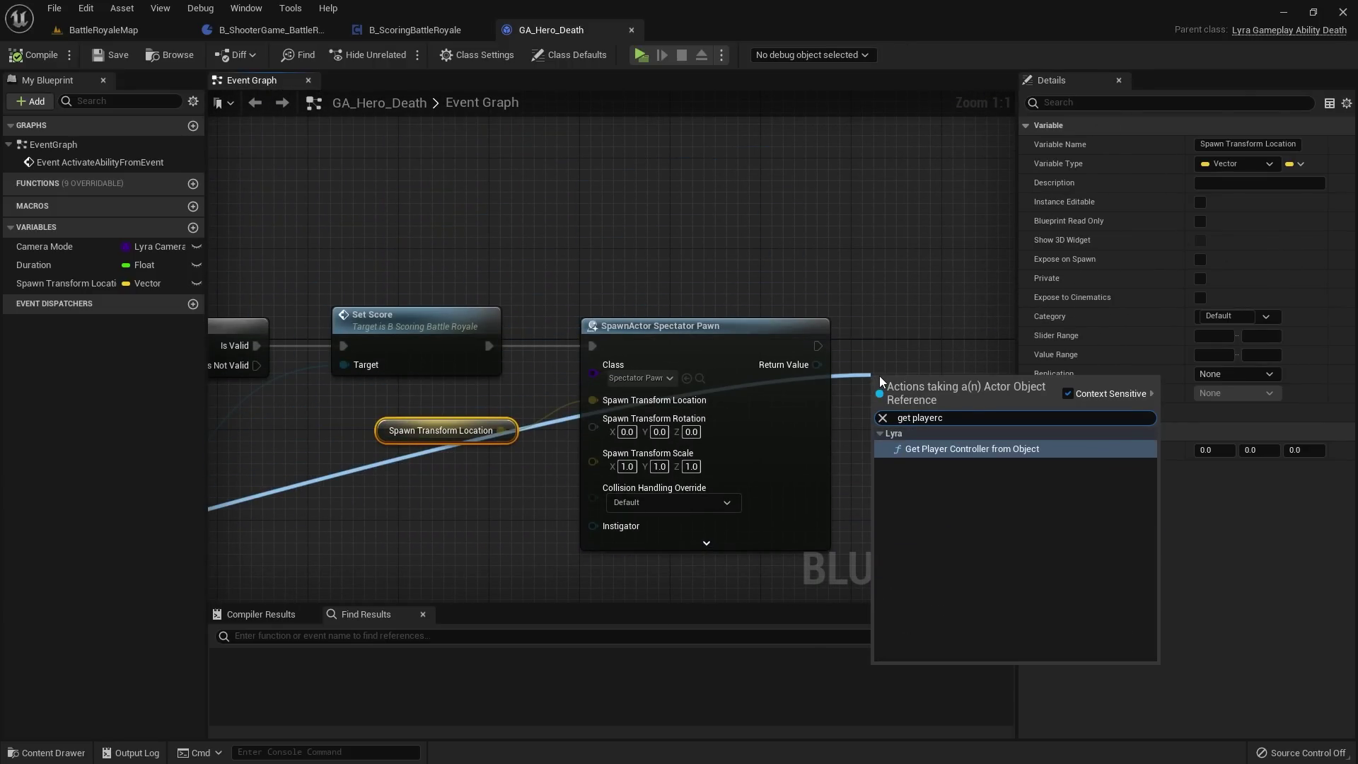
{"action": "key", "text": "Return"}
{"action": "right_click_drag", "start_coordinate": [884, 382], "coordinate": [646, 392]}
{"action": "left_click_drag", "start_coordinate": [579, 355], "coordinate": [648, 362]}
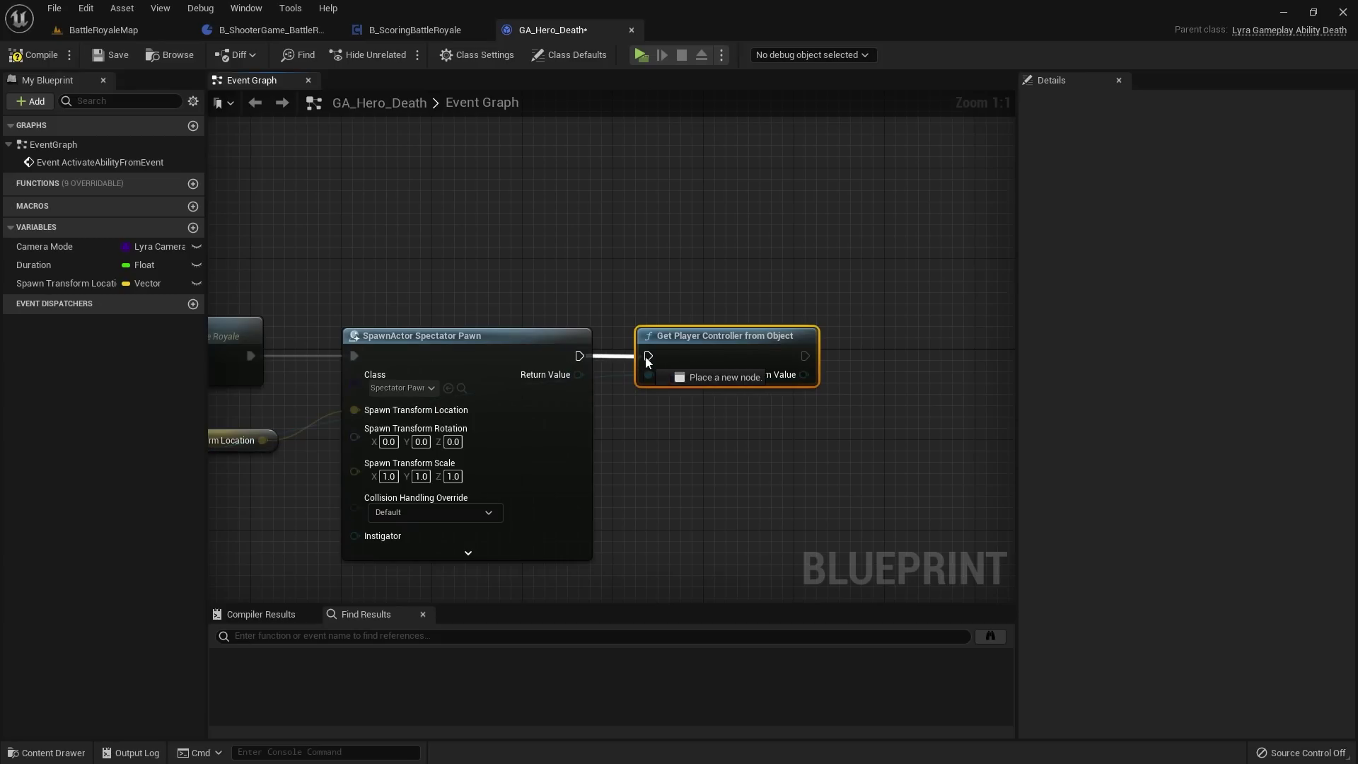
Step: Add a Possess node on the player controller's Return Value and connect the spawned Spectator Pawn to In Pawn
{"action": "right_click_drag", "start_coordinate": [731, 296], "coordinate": [632, 295]}
{"action": "left_click_drag", "start_coordinate": [705, 375], "coordinate": [810, 379]}
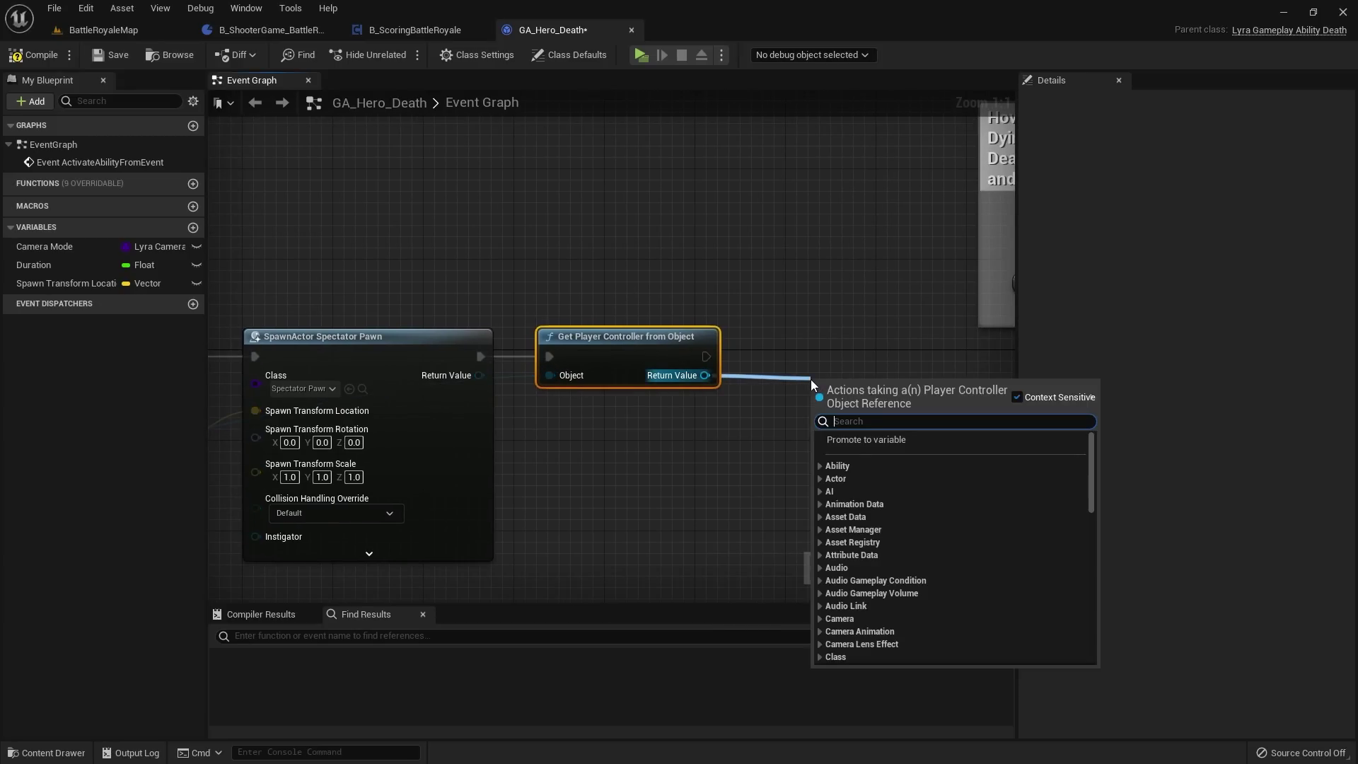
{"action": "type", "text": "possess"}
{"action": "key", "text": "Return"}
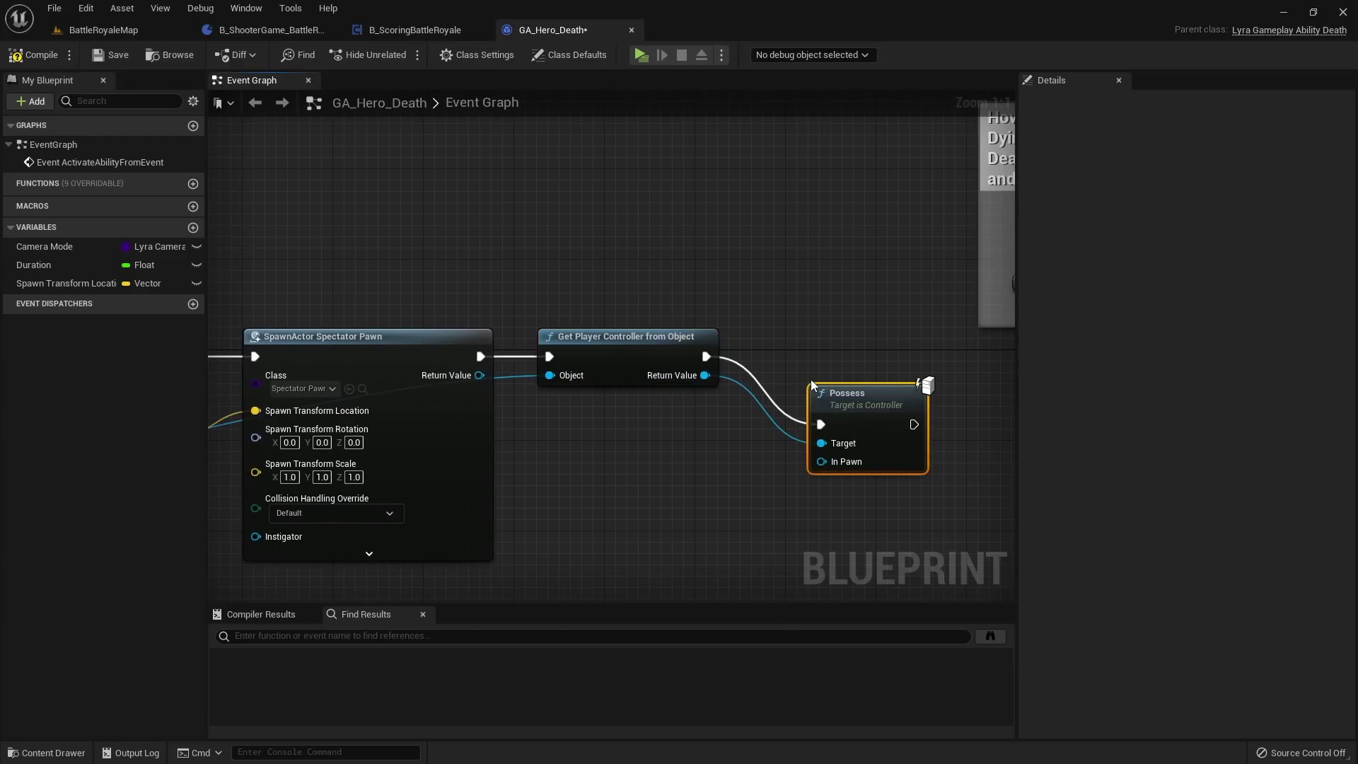
{"action": "left_click_drag", "start_coordinate": [866, 394], "coordinate": [867, 337]}
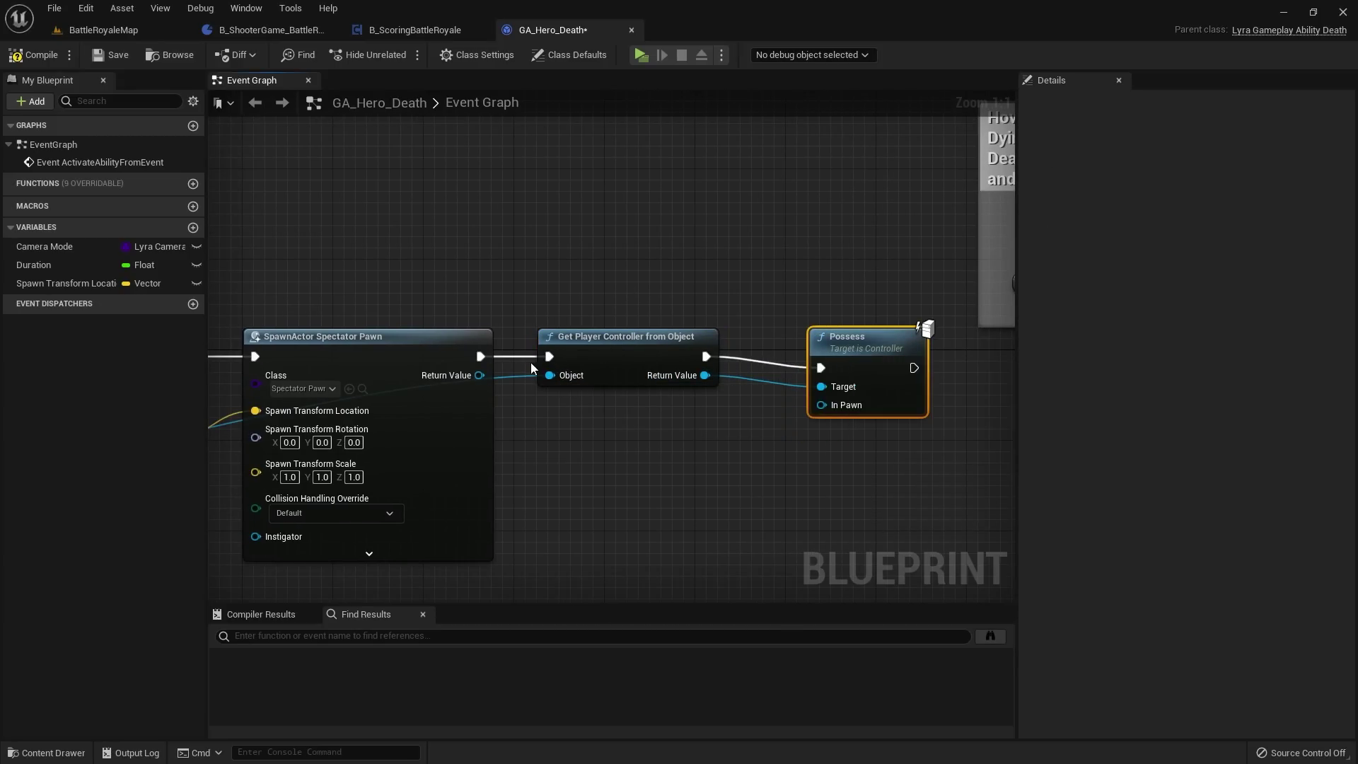
{"action": "left_click_drag", "start_coordinate": [479, 375], "coordinate": [822, 405]}
{"action": "left_click_drag", "start_coordinate": [865, 340], "coordinate": [843, 338]}
Step: Move the Wait Delay comment group and End Ability node below the SpawnActor and Possess chain
{"action": "scroll", "coordinate": [843, 337], "scroll_direction": "down", "scroll_amount": 3}
{"action": "right_click_drag", "start_coordinate": [829, 317], "coordinate": [731, 317]}
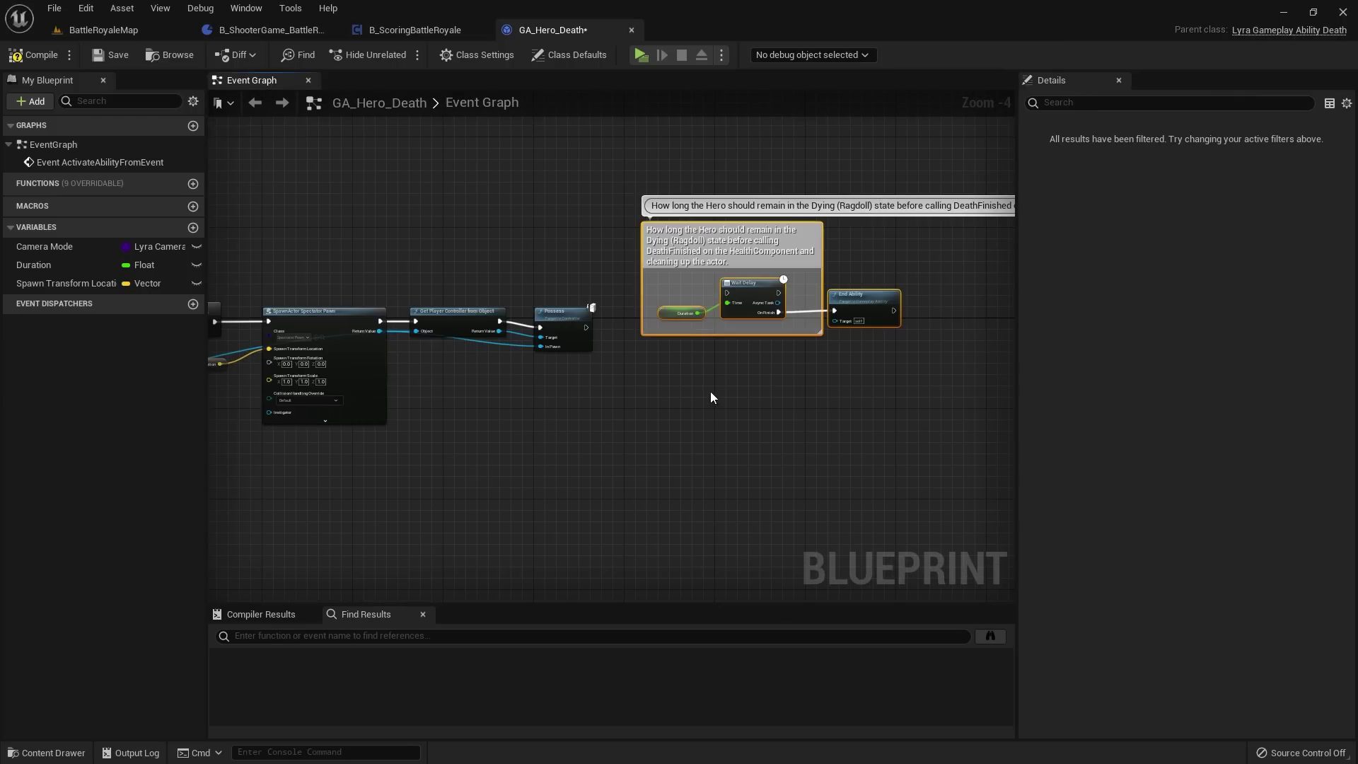
{"action": "left_click_drag", "start_coordinate": [710, 392], "coordinate": [906, 255]}
{"action": "left_click_drag", "start_coordinate": [743, 246], "coordinate": [503, 464]}
{"action": "right_click_drag", "start_coordinate": [509, 454], "coordinate": [789, 324]}
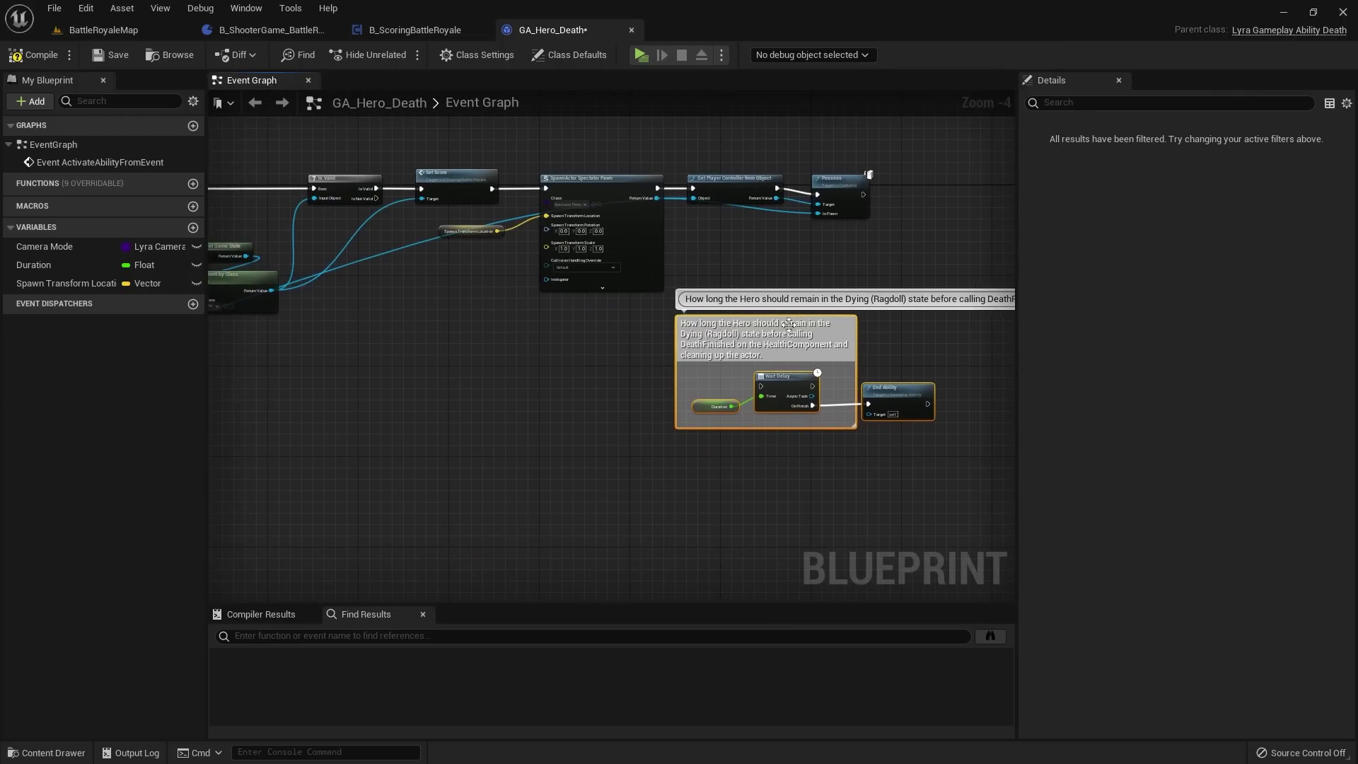
{"action": "left_click_drag", "start_coordinate": [789, 325], "coordinate": [556, 376]}
Step: Execute Wait Delay from the Is Not Valid output and save the GA_Hero_Death blueprint
{"action": "scroll", "coordinate": [556, 375], "scroll_direction": "up", "scroll_amount": 2}
{"action": "right_click_drag", "start_coordinate": [282, 215], "coordinate": [525, 261]}
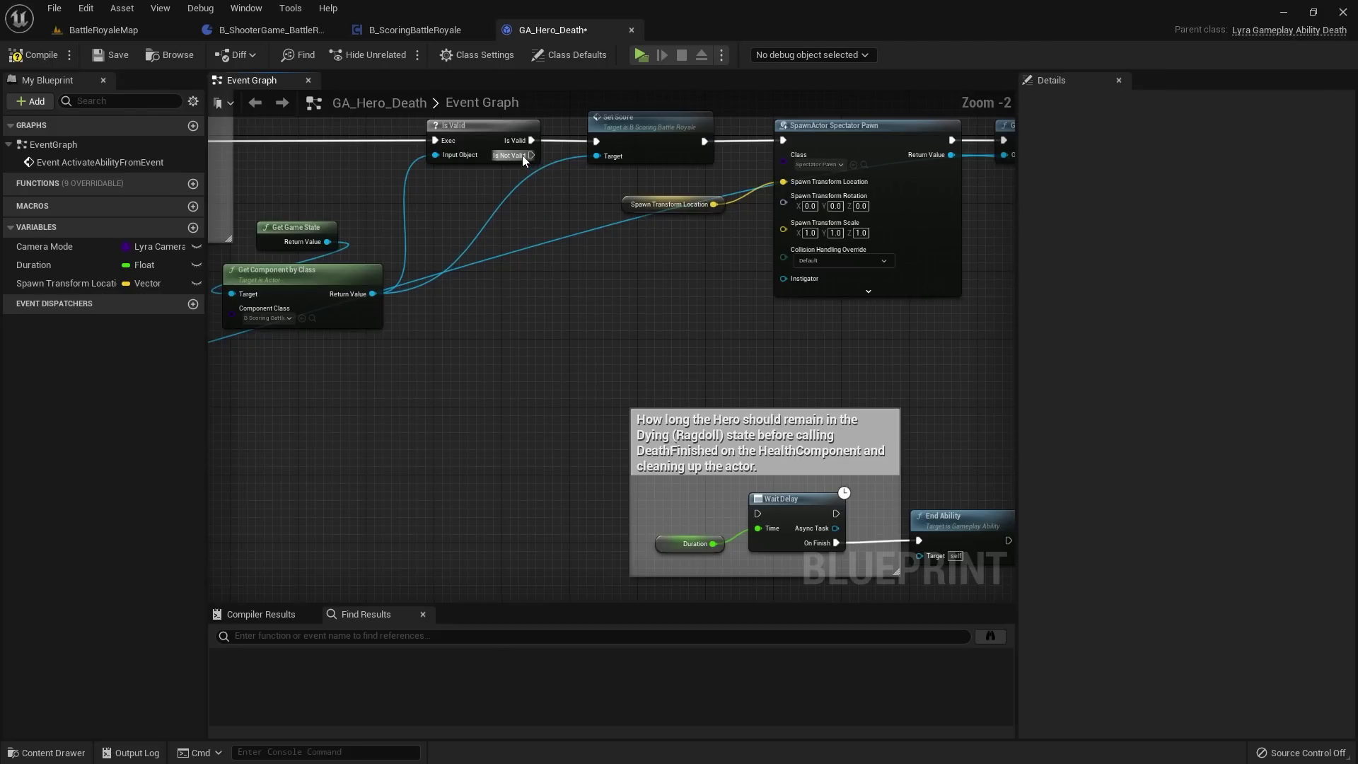
{"action": "left_click_drag", "start_coordinate": [521, 155], "coordinate": [757, 513]}
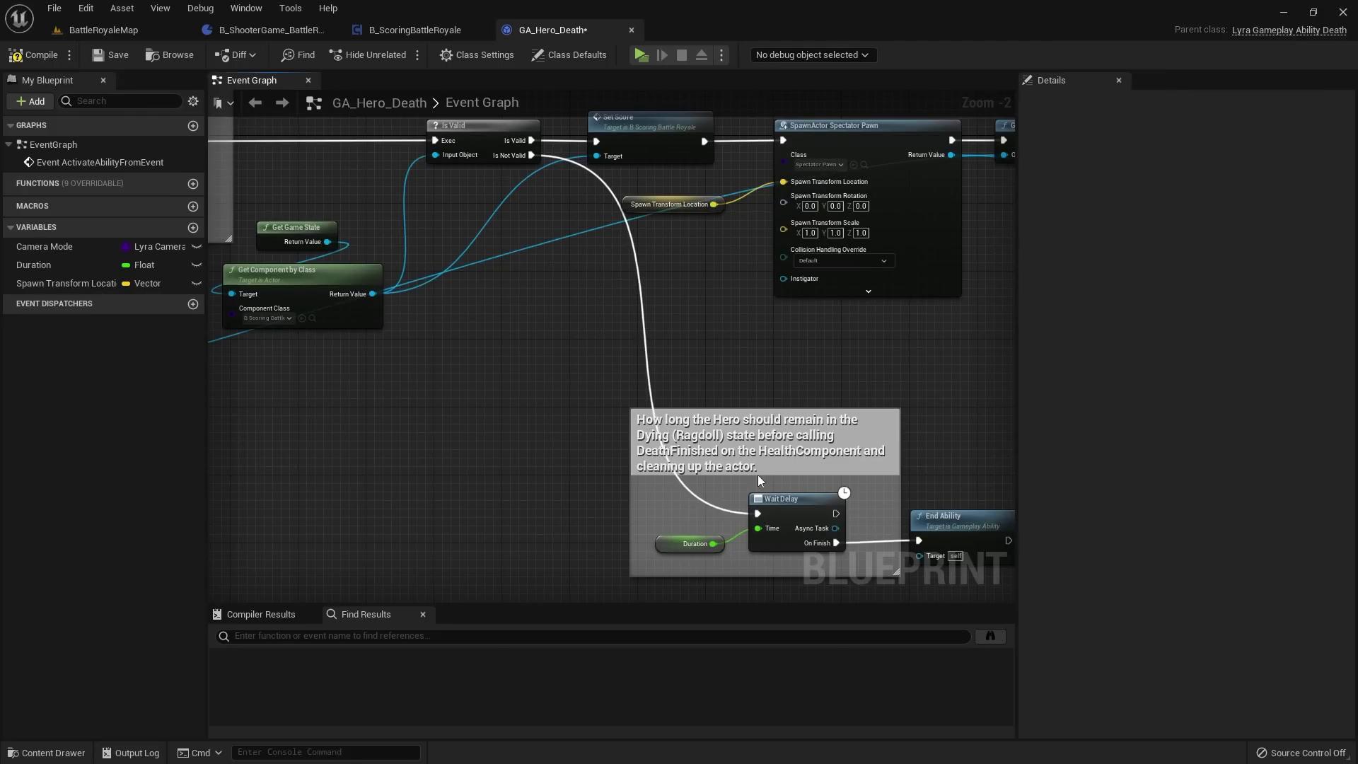
{"action": "scroll", "coordinate": [614, 307], "scroll_direction": "down", "scroll_amount": 3}
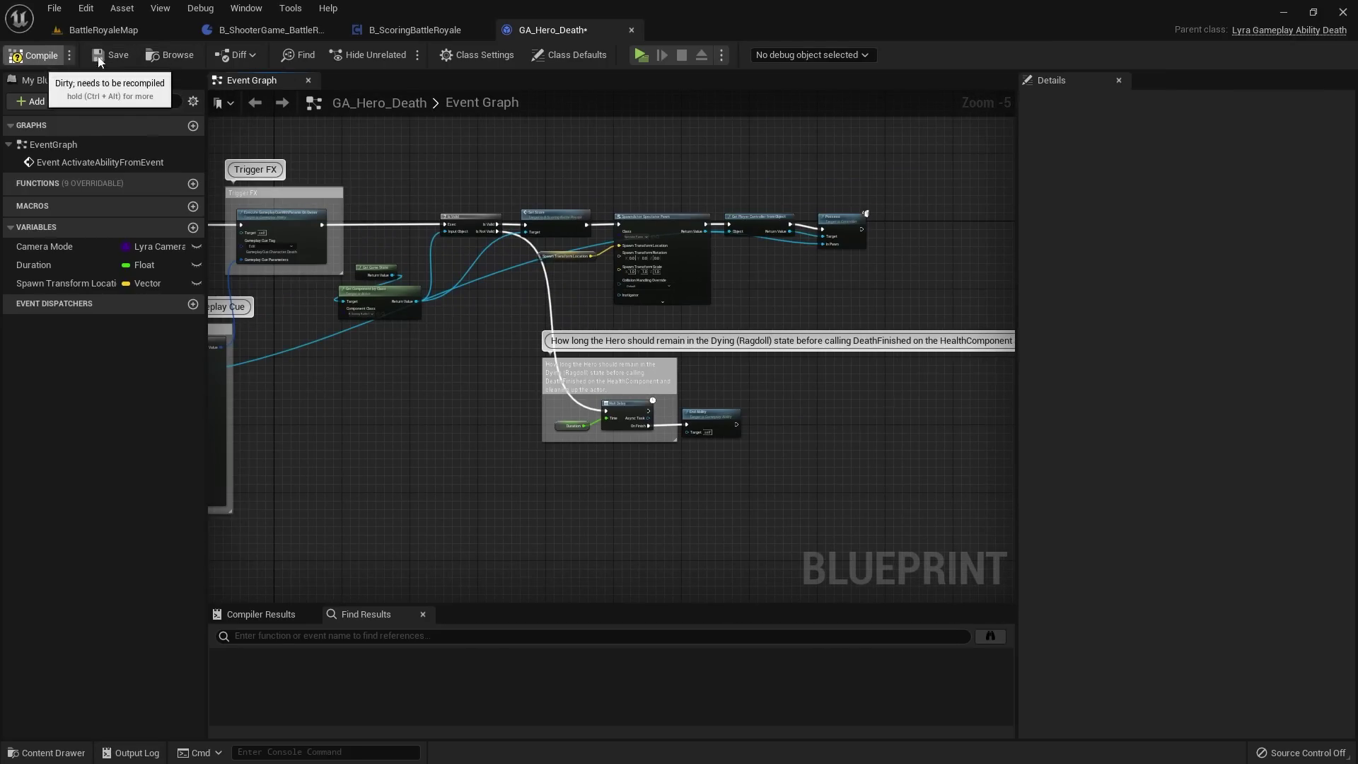
{"action": "left_click", "coordinate": [111, 55]}
{"action": "left_click", "coordinate": [1048, 195]}
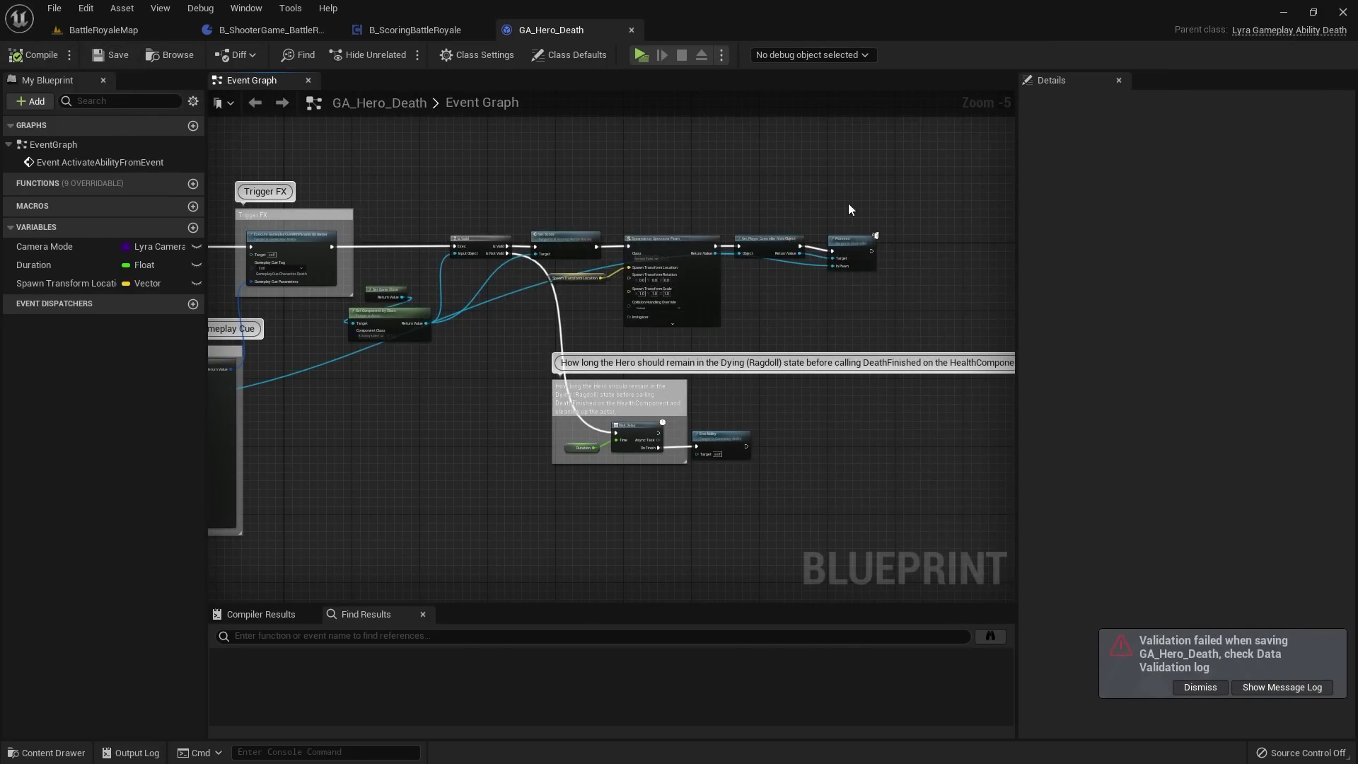
Step: Review the GA_Hero_Death node chain from Trigger FX through Is Valid and Set Score to SpawnActor Spectator Pawn
{"action": "scroll", "coordinate": [630, 257], "scroll_direction": "up", "scroll_amount": 2}
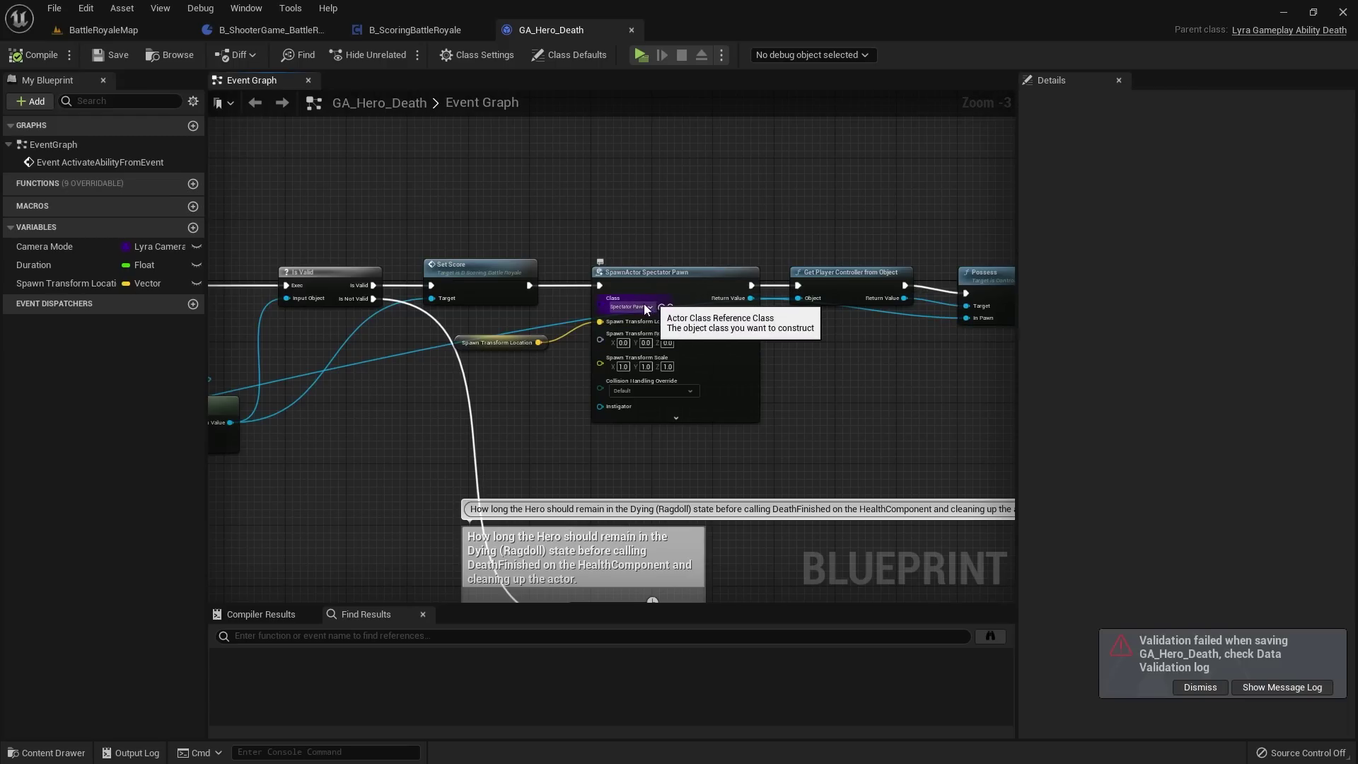
{"action": "right_click_drag", "start_coordinate": [652, 305], "coordinate": [792, 276]}
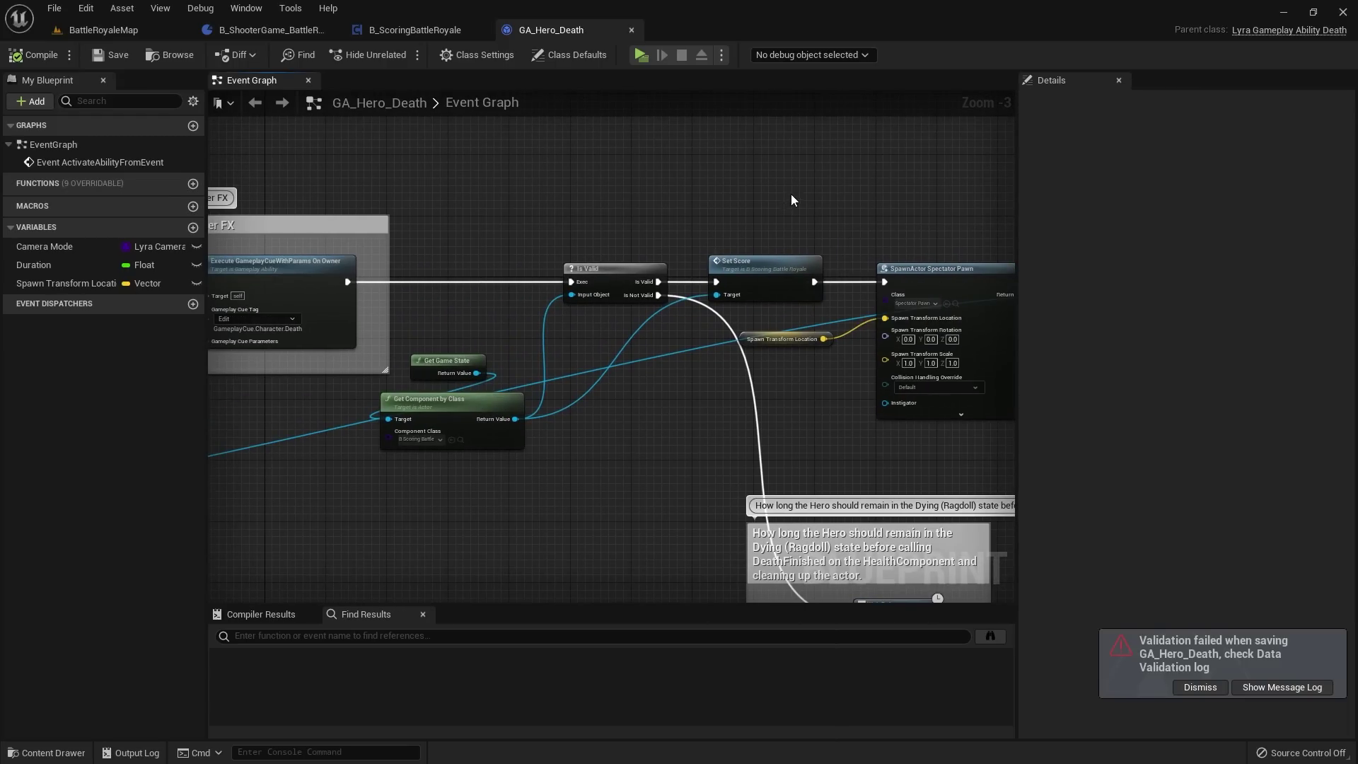
{"action": "right_click_drag", "start_coordinate": [888, 232], "coordinate": [572, 188]}
{"action": "left_click_drag", "start_coordinate": [573, 188], "coordinate": [918, 339]}
{"action": "scroll", "coordinate": [781, 218], "scroll_direction": "up", "scroll_amount": 1}
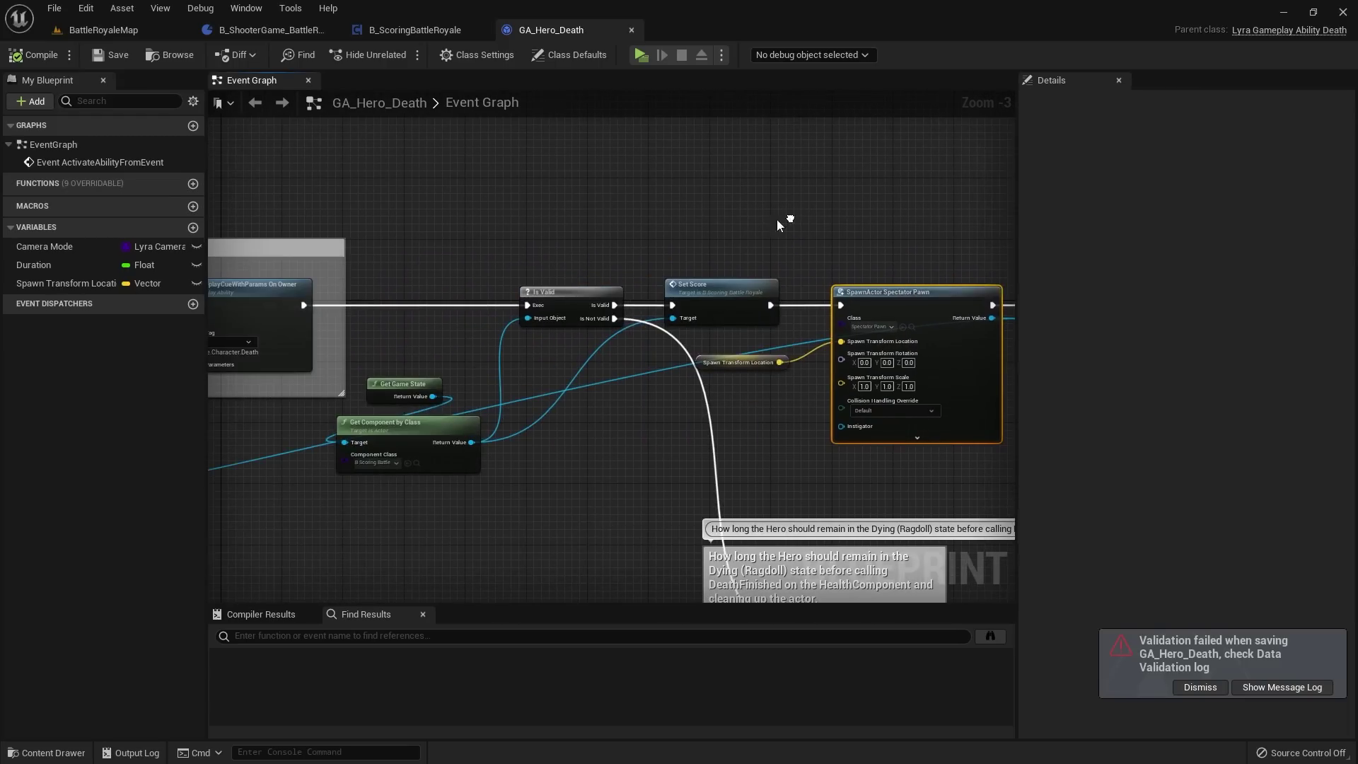
{"action": "right_click_drag", "start_coordinate": [605, 262], "coordinate": [661, 237]}
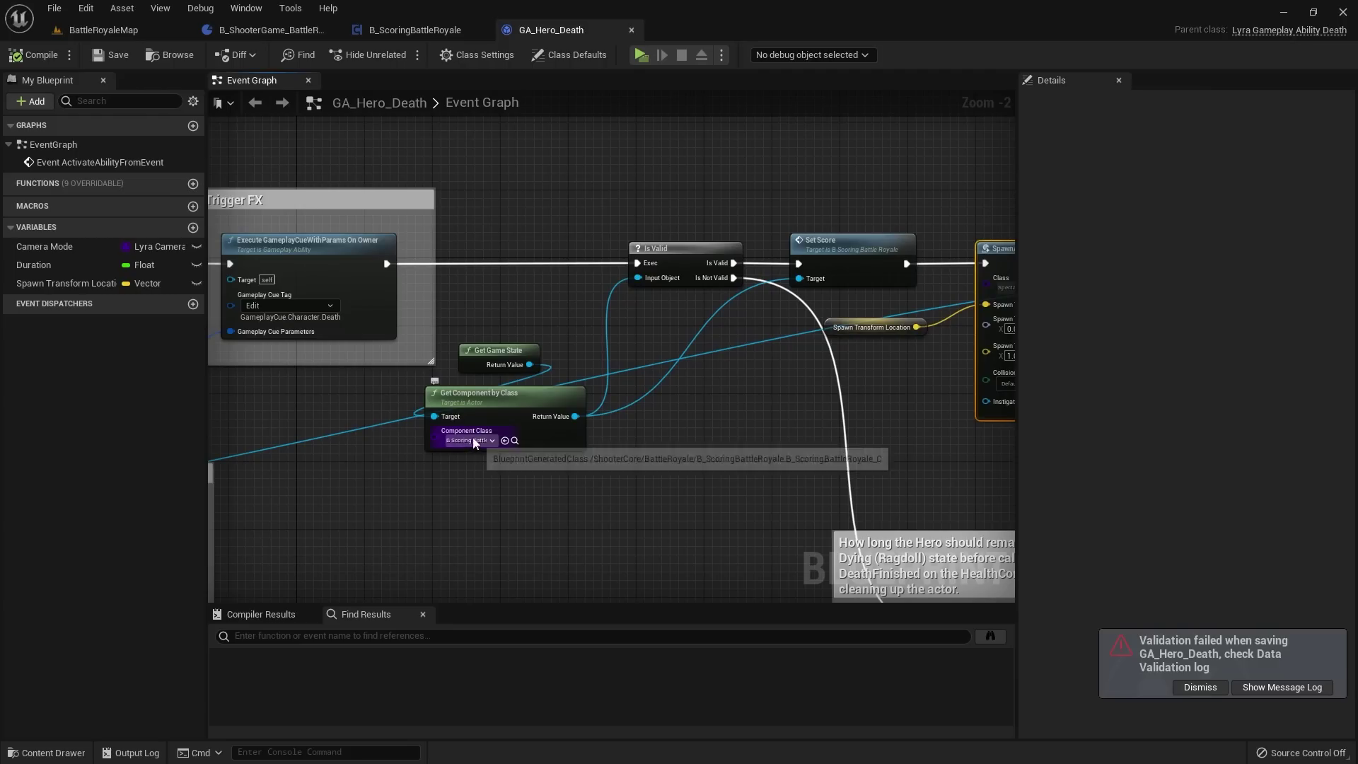
{"action": "scroll", "coordinate": [765, 363], "scroll_direction": "up", "scroll_amount": 1}
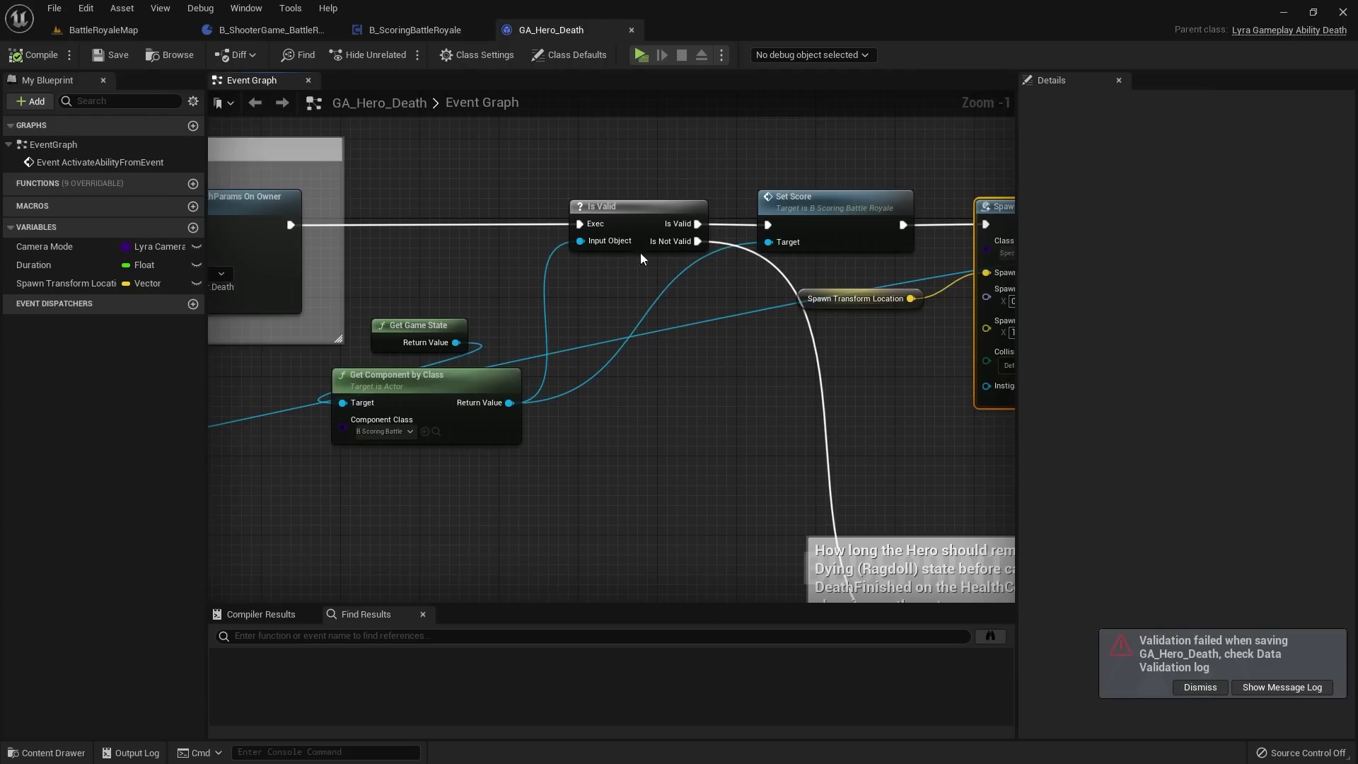
Step: Examine both Is Valid branches in GA_Hero_Death: the SpawnActor and Possess chain and the Wait Delay comment group
{"action": "right_click_drag", "start_coordinate": [733, 272], "coordinate": [565, 269]}
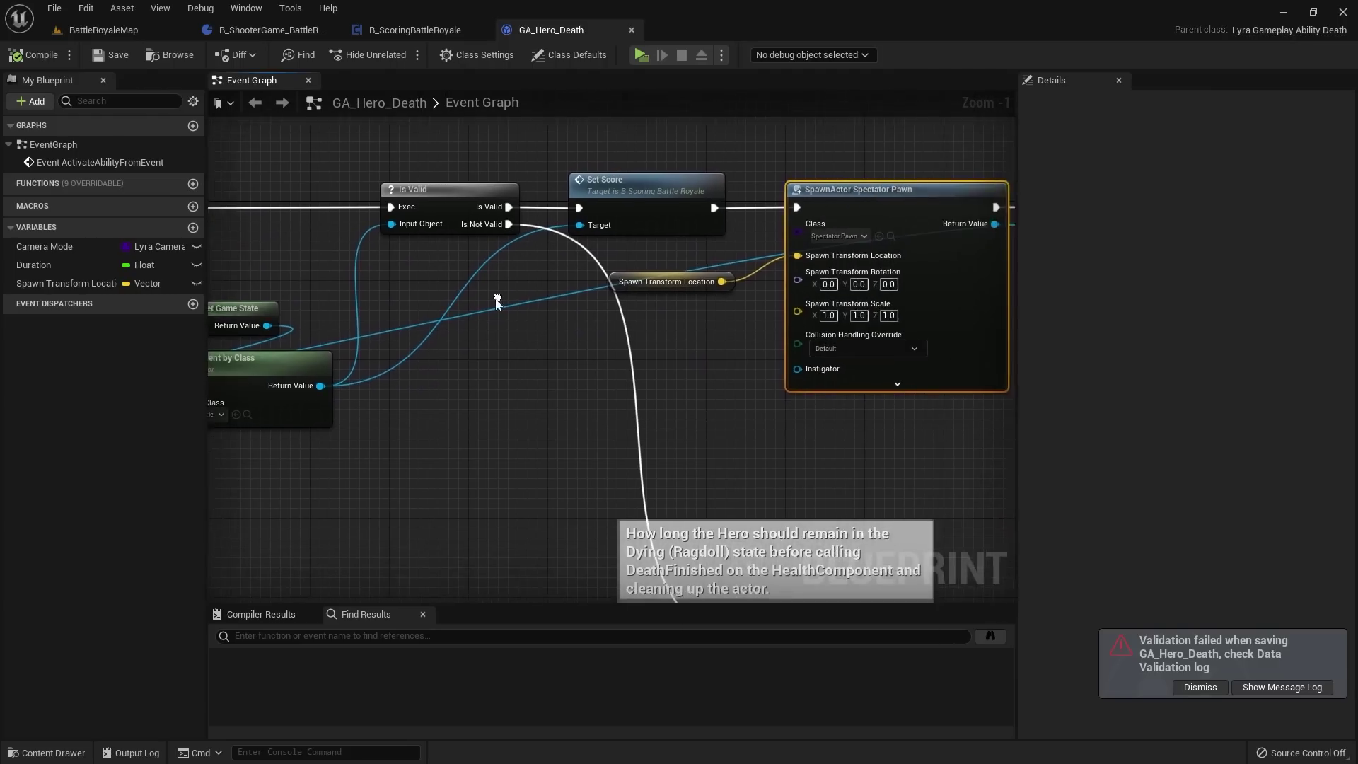
{"action": "scroll", "coordinate": [537, 435], "scroll_direction": "down", "scroll_amount": 2}
{"action": "scroll", "coordinate": [538, 436], "scroll_direction": "down", "scroll_amount": 3}
{"action": "right_click_drag", "start_coordinate": [538, 436], "coordinate": [674, 355]}
{"action": "scroll", "coordinate": [758, 397], "scroll_direction": "up", "scroll_amount": 2}
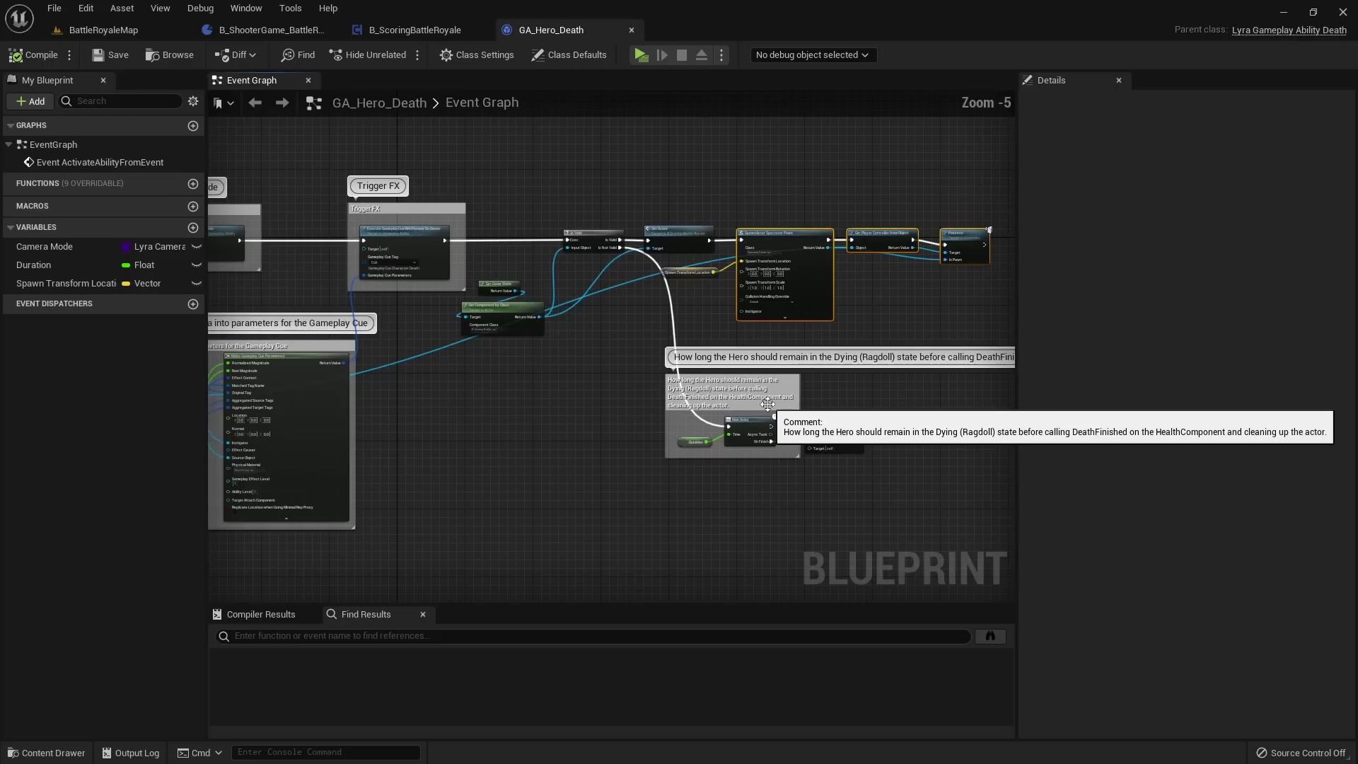
{"action": "scroll", "coordinate": [631, 385], "scroll_direction": "down", "scroll_amount": 1}
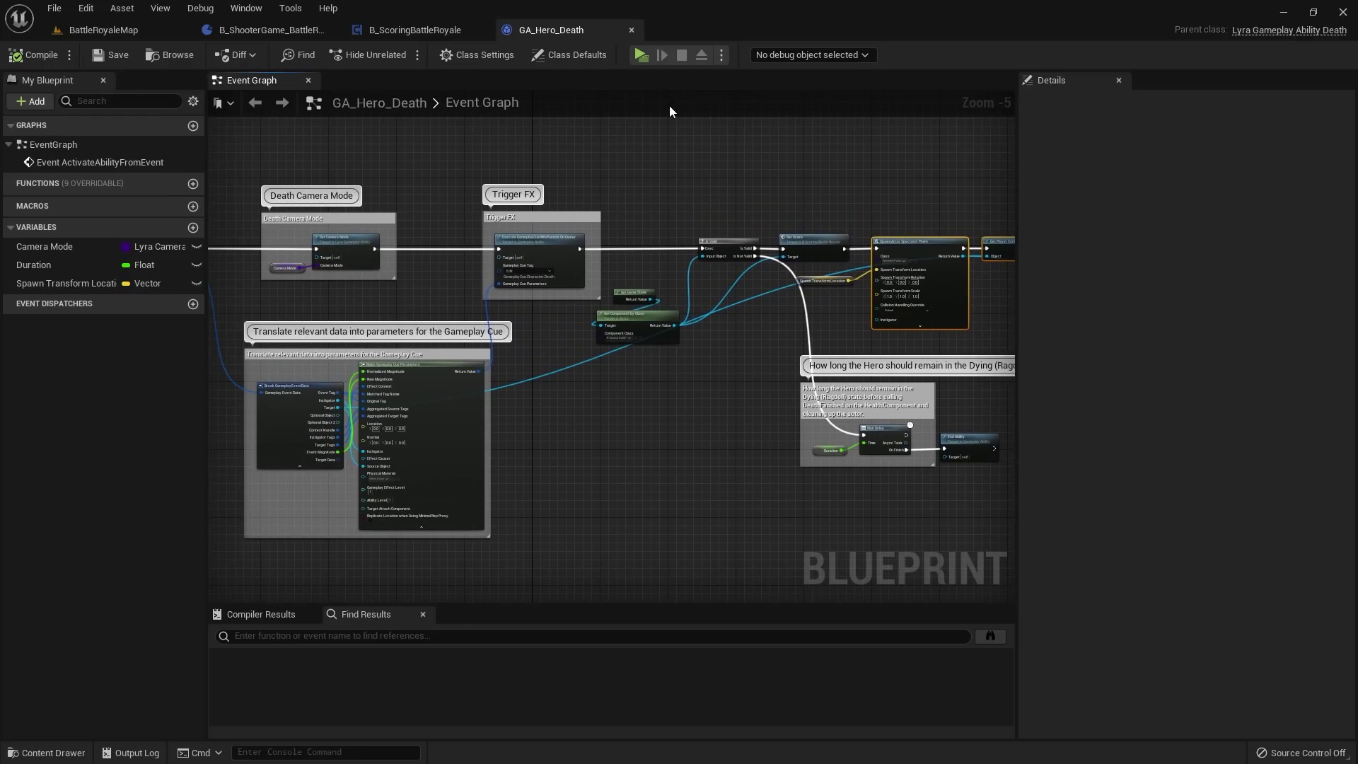
{"action": "right_click_drag", "start_coordinate": [692, 205], "coordinate": [609, 263]}
{"action": "scroll", "coordinate": [635, 320], "scroll_direction": "up", "scroll_amount": 3}
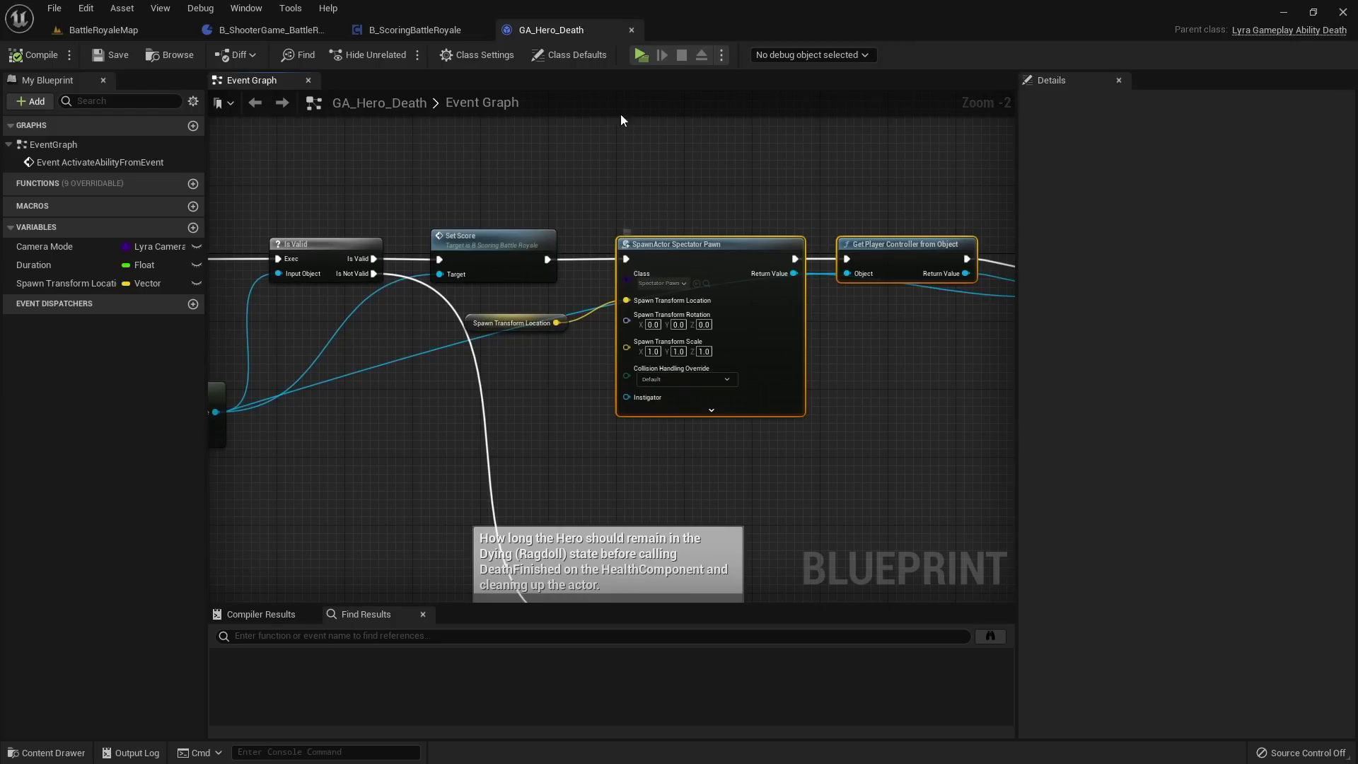
{"action": "scroll", "coordinate": [624, 164], "scroll_direction": "down", "scroll_amount": 1}
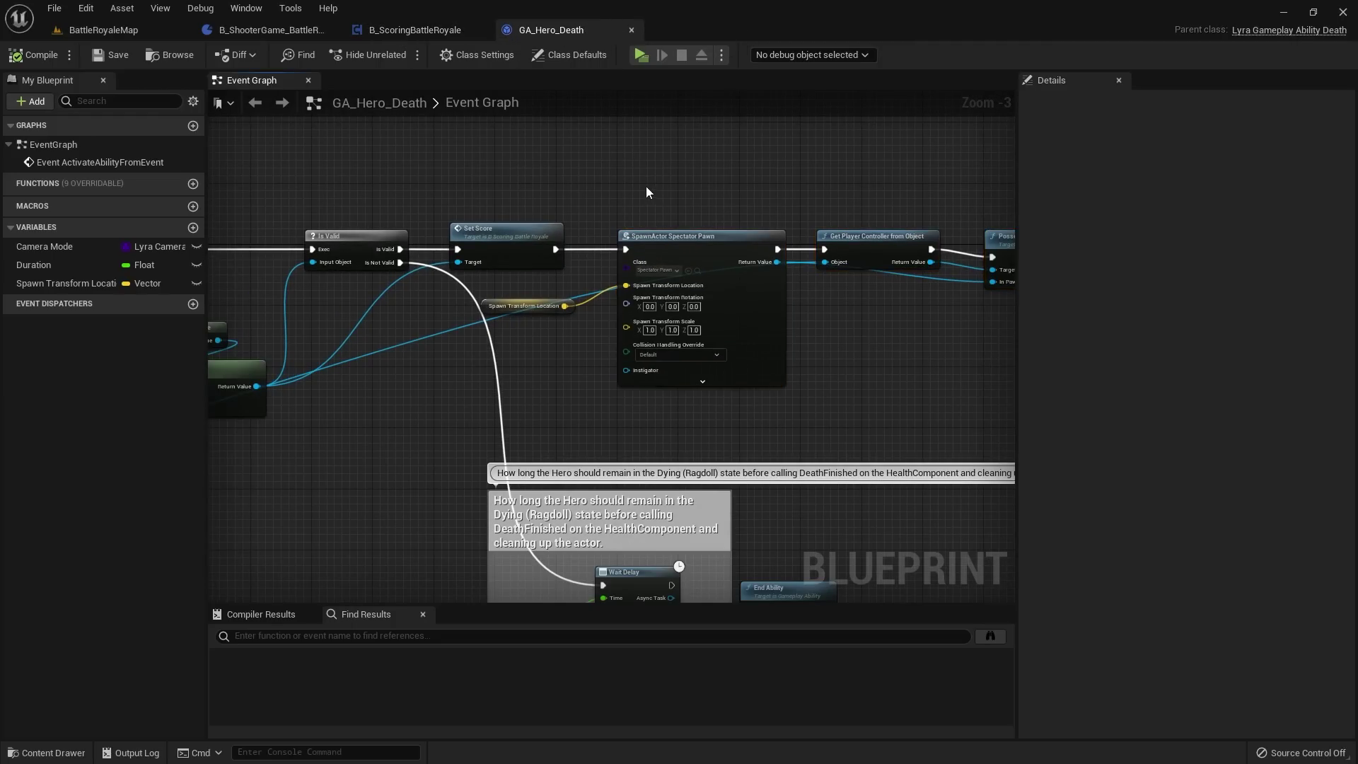
Step: Open AbilitySet_Elimination from the Granted Ability Sets of the B_ShooterGame_BattleRoyale experience definition
{"action": "left_click", "coordinate": [276, 31]}
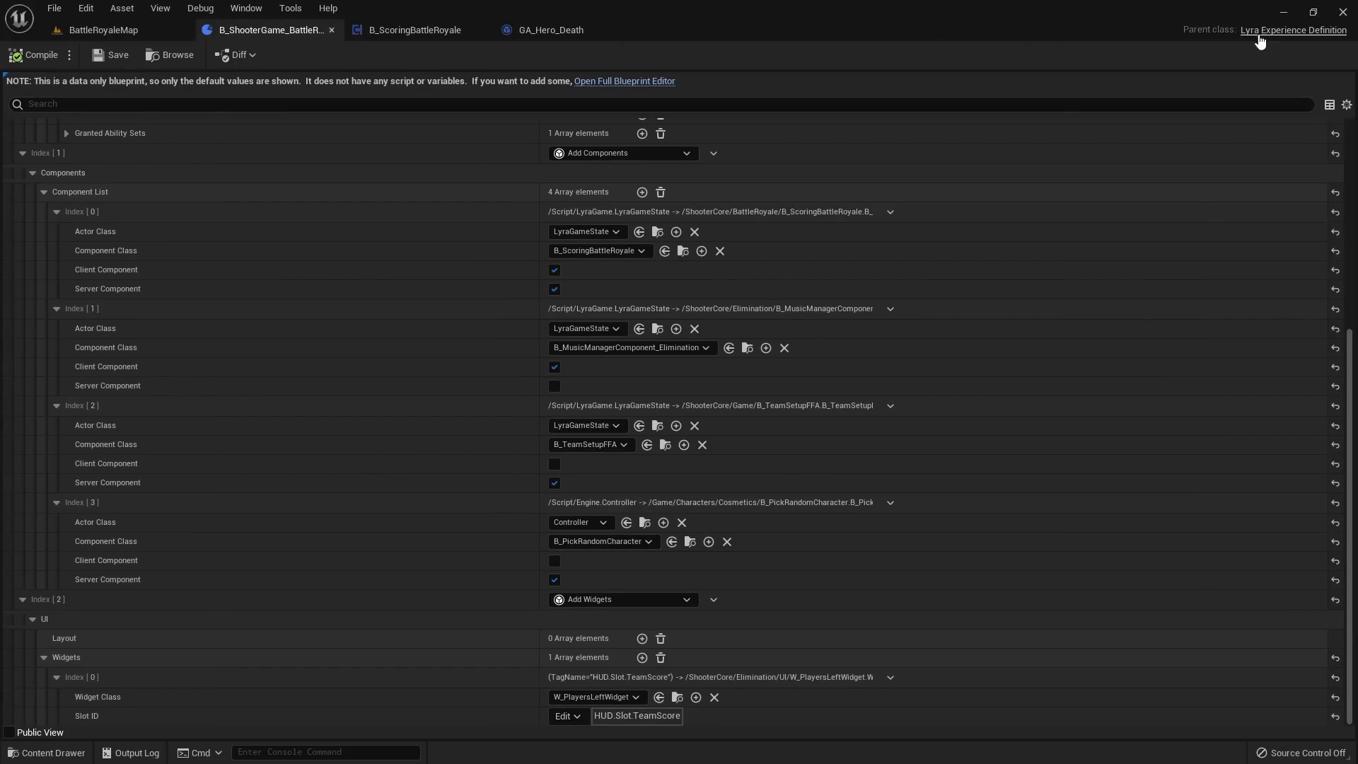
{"action": "scroll", "coordinate": [835, 233], "scroll_direction": "up", "scroll_amount": 10}
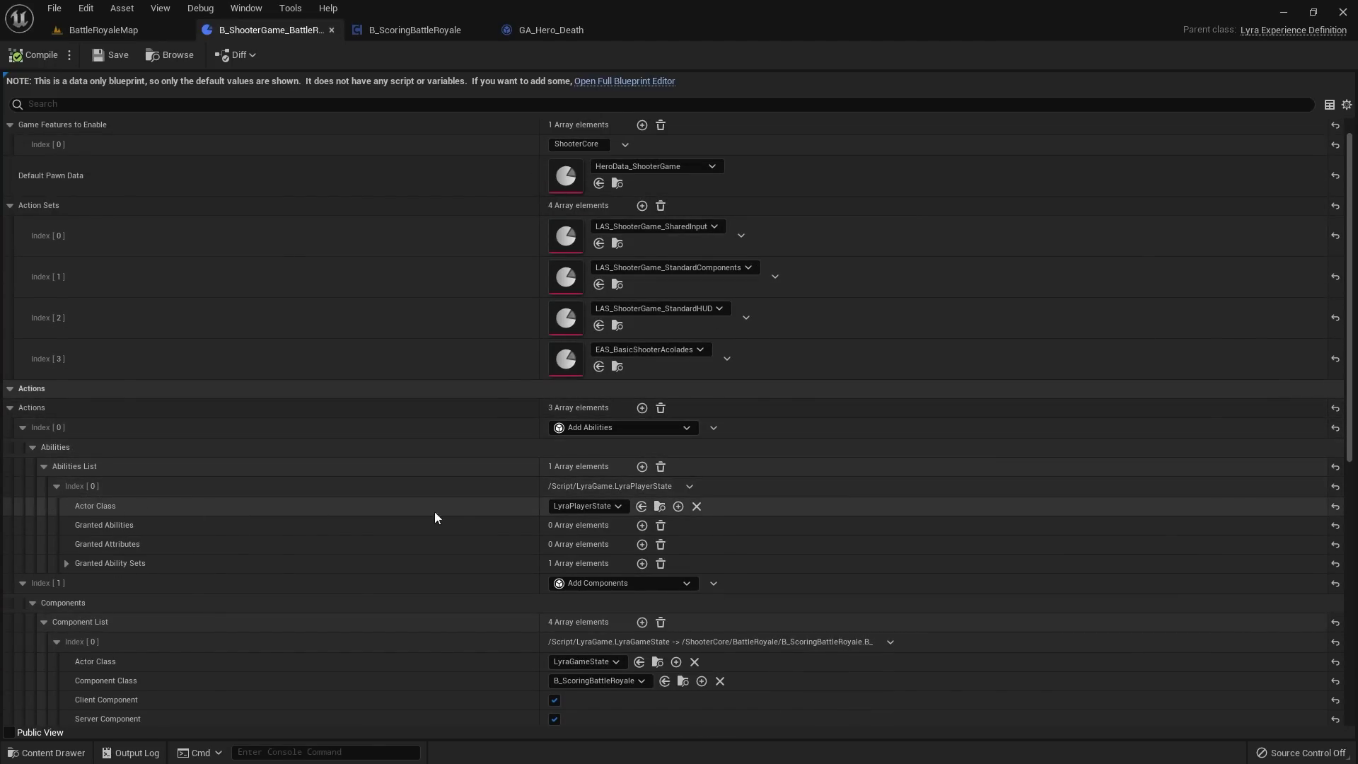
{"action": "left_click", "coordinate": [67, 564]}
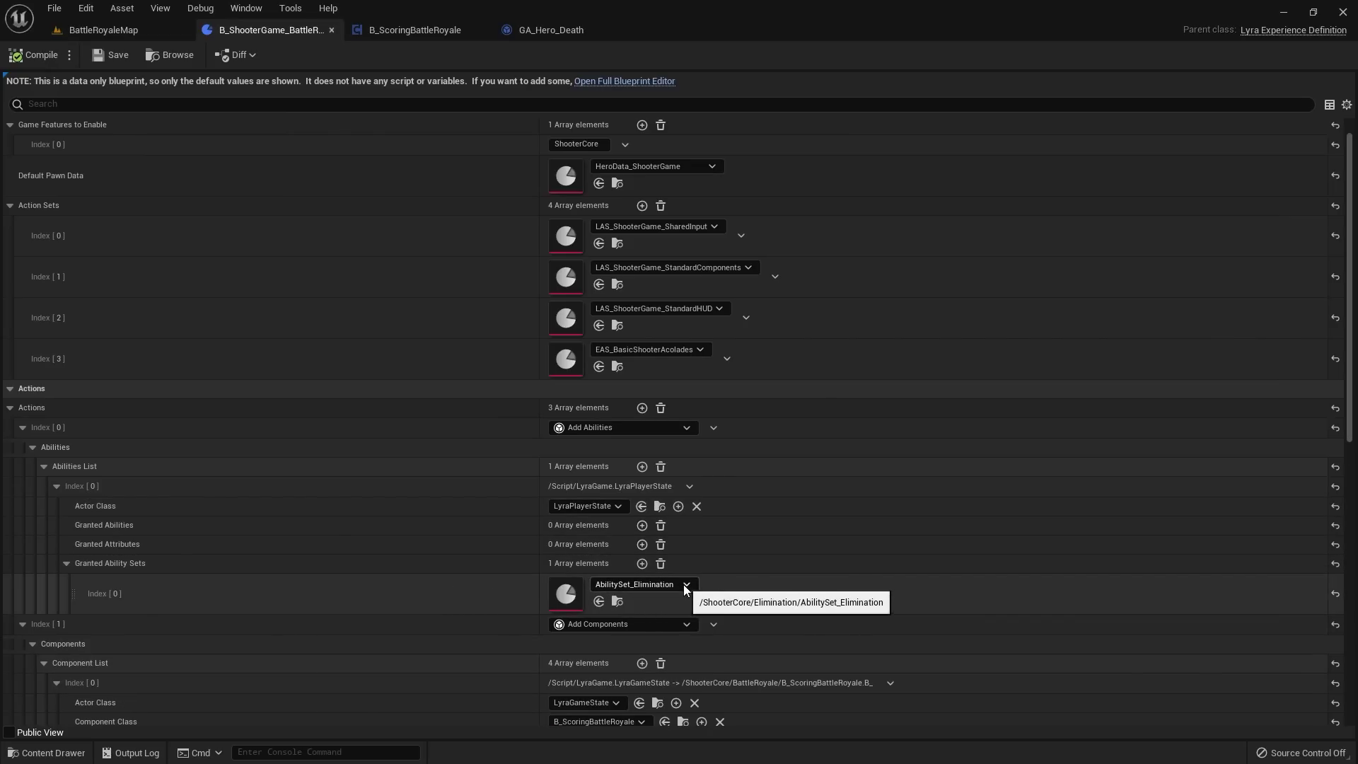
{"action": "left_click", "coordinate": [618, 601]}
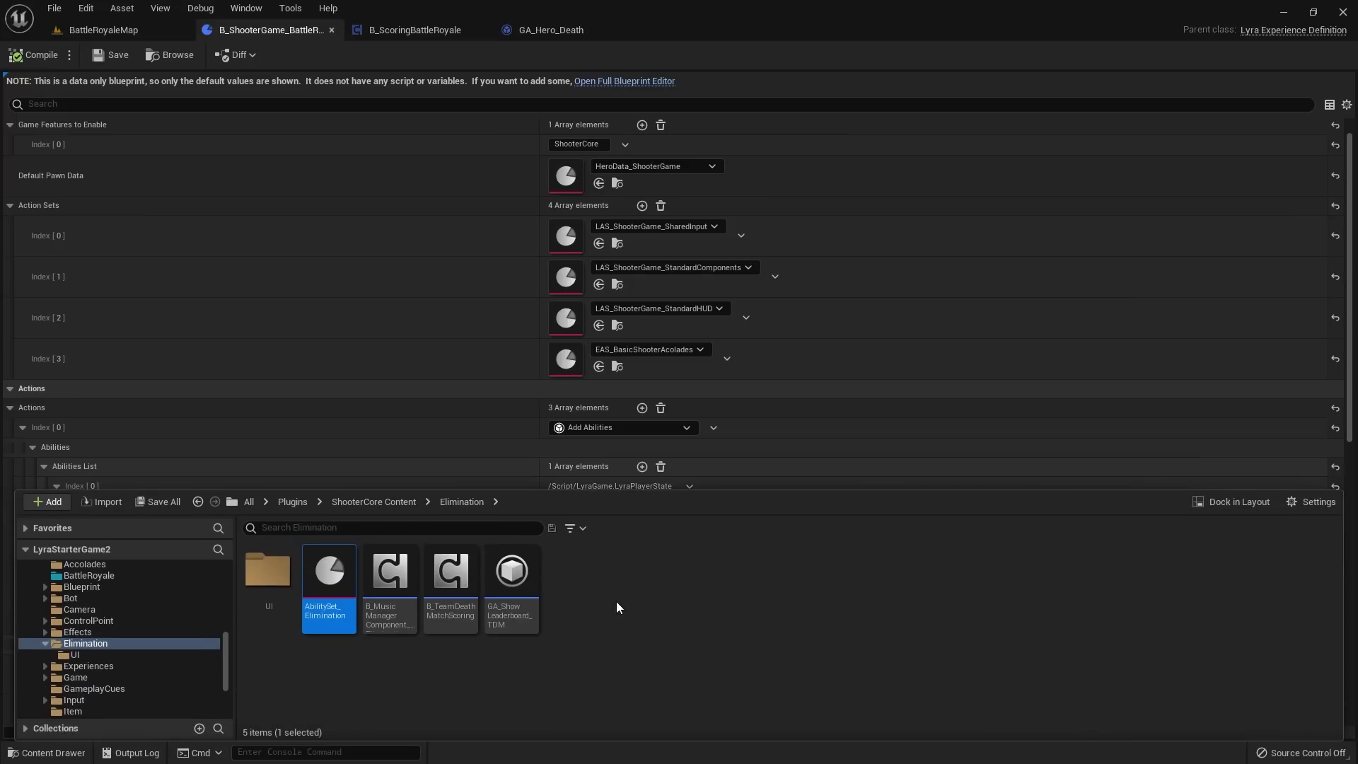
{"action": "double_click", "coordinate": [340, 571]}
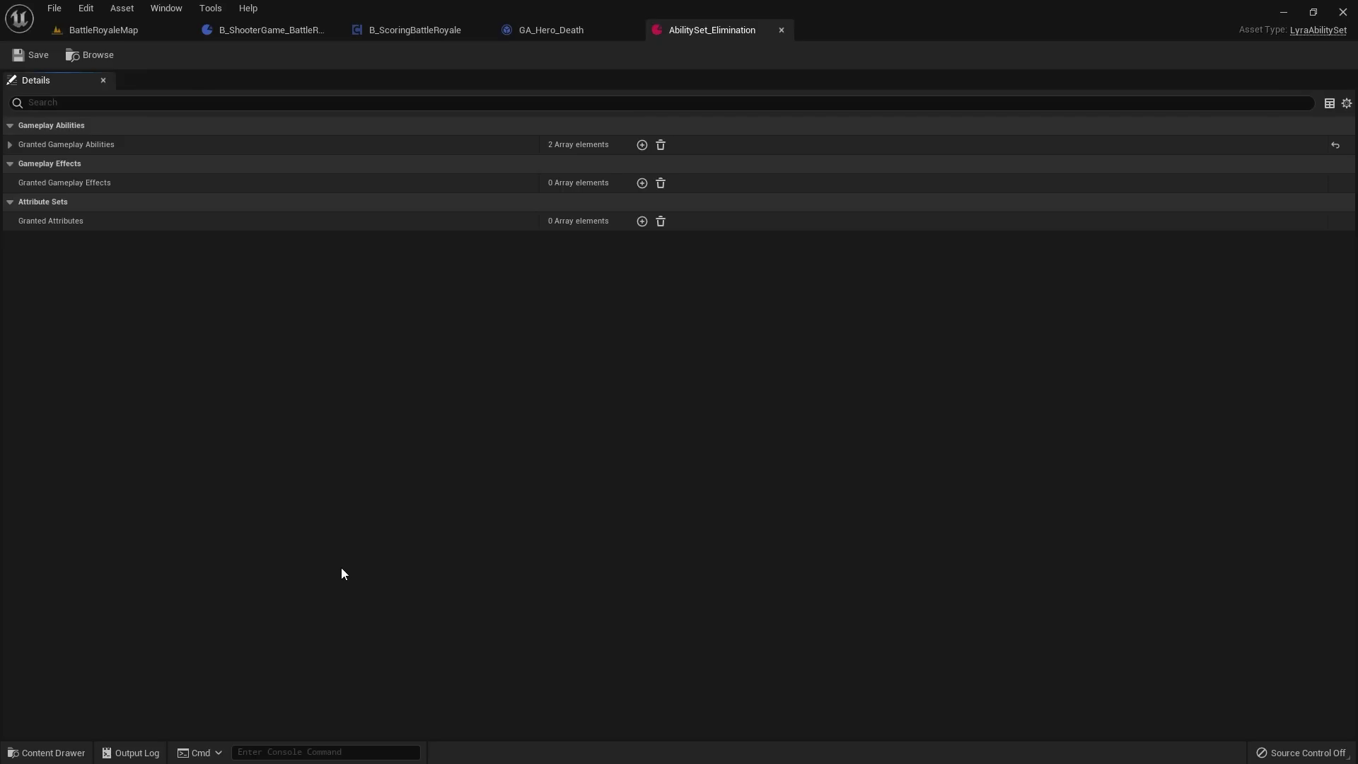
Step: Inspect both Granted Gameplay Abilities entries of AbilitySet_Elimination and close the asset
{"action": "left_click", "coordinate": [11, 145]}
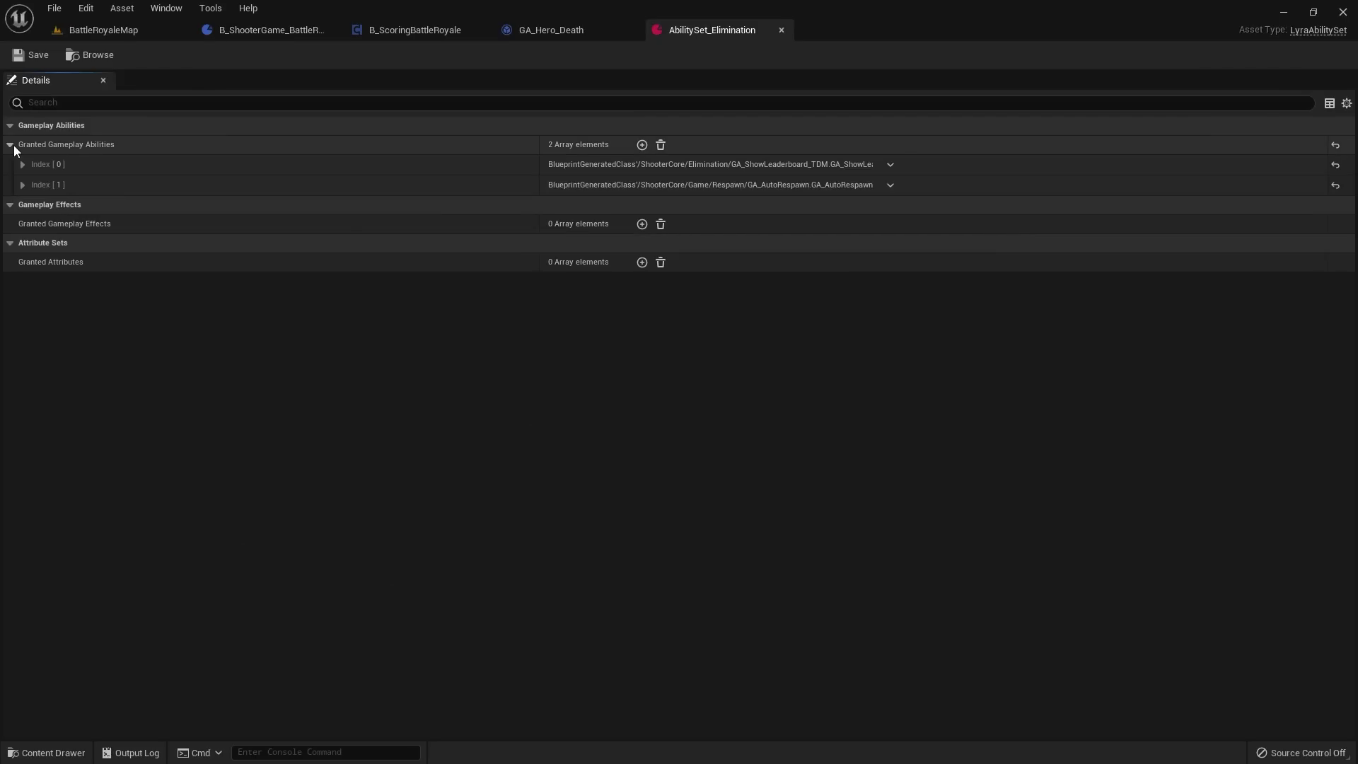
{"action": "left_click", "coordinate": [28, 166]}
{"action": "left_click", "coordinate": [28, 241]}
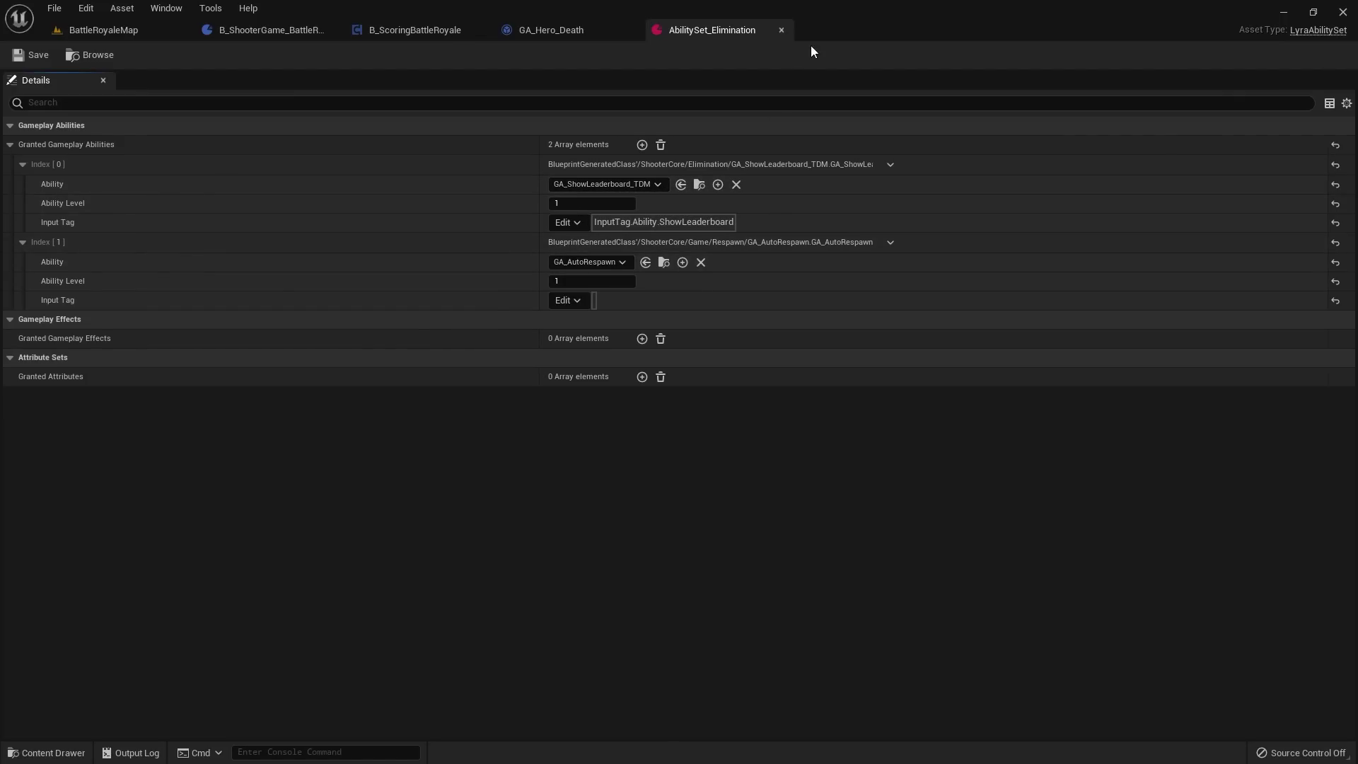
{"action": "left_click", "coordinate": [781, 30]}
Step: Remove all Granted Ability Sets from the LyraPlayerState entry in B_ShooterGame_BattleRoyale, save, and read the validation log
{"action": "left_click", "coordinate": [283, 29]}
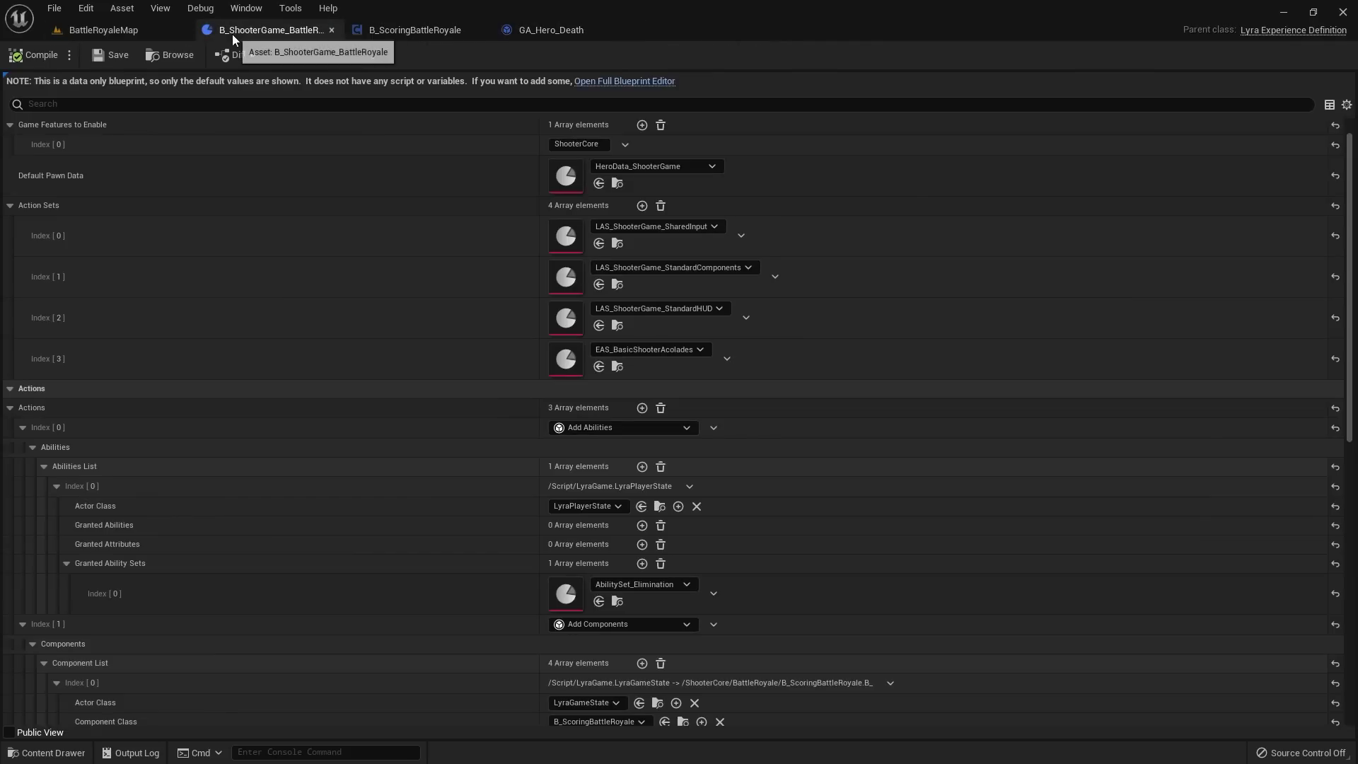
{"action": "scroll", "coordinate": [608, 438], "scroll_direction": "down", "scroll_amount": 3}
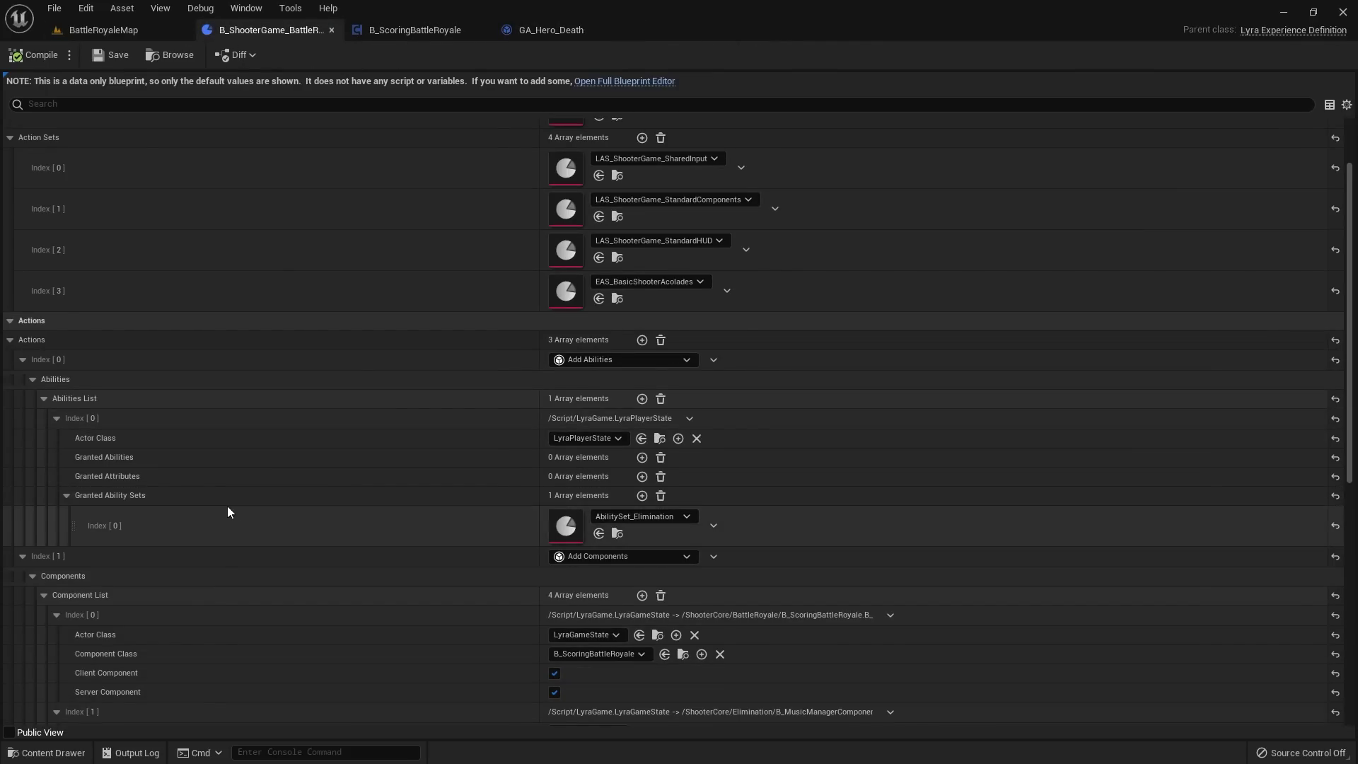
{"action": "left_click", "coordinate": [655, 498]}
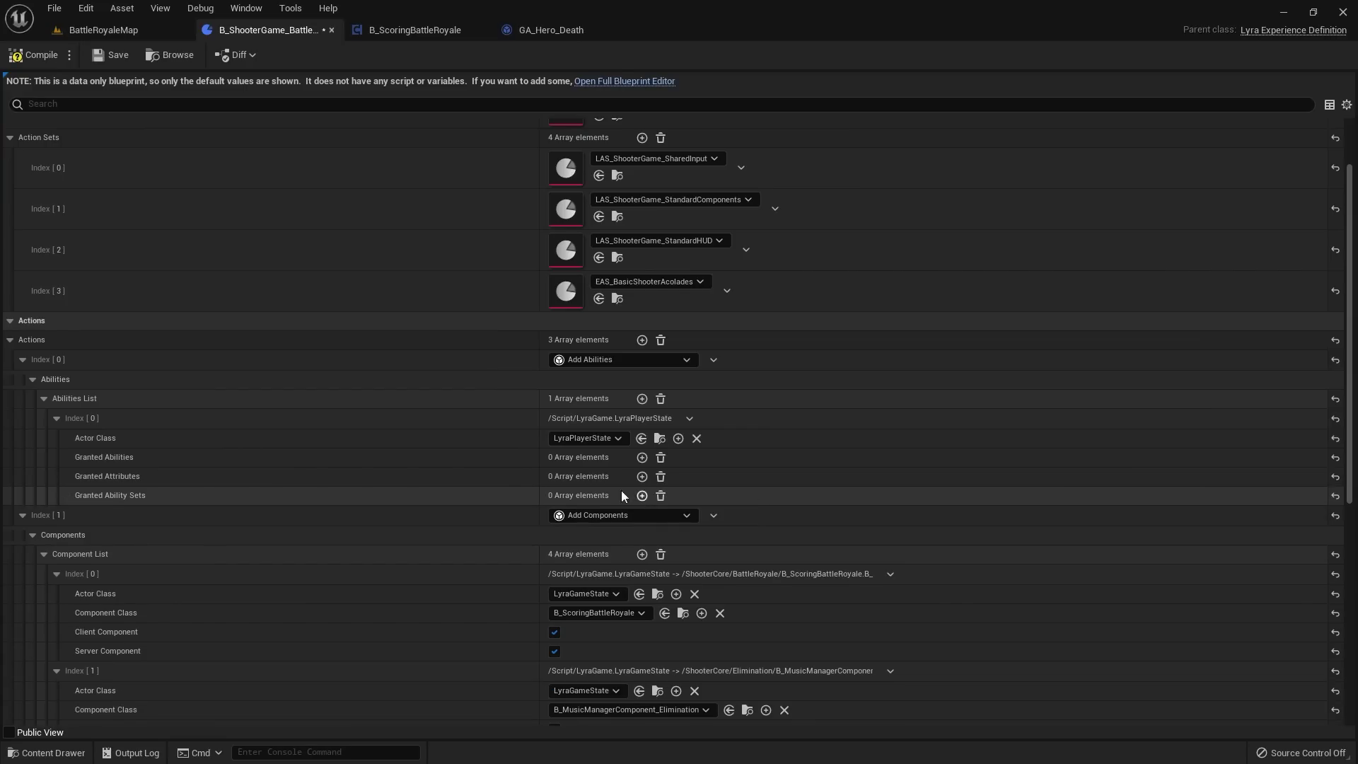
{"action": "left_click", "coordinate": [111, 54]}
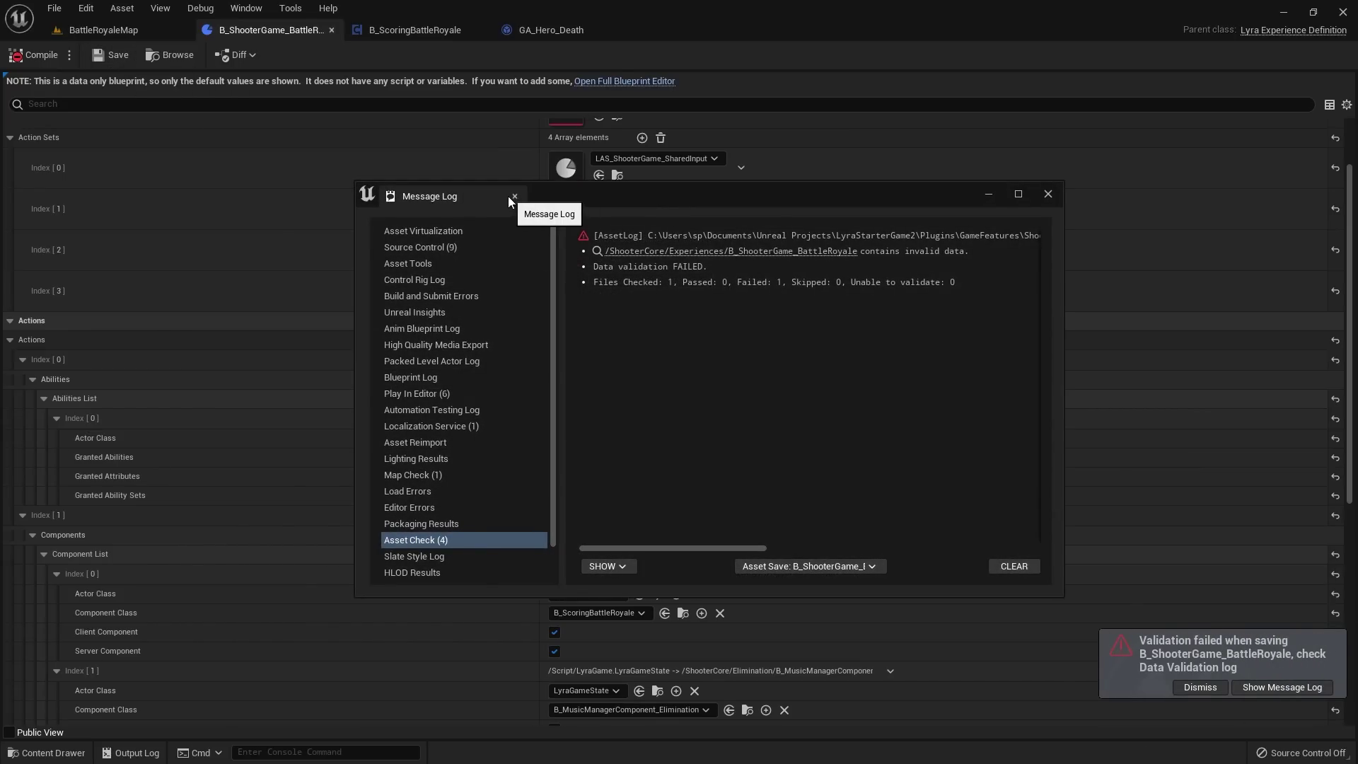
{"action": "left_click_drag", "start_coordinate": [693, 547], "coordinate": [1058, 306]}
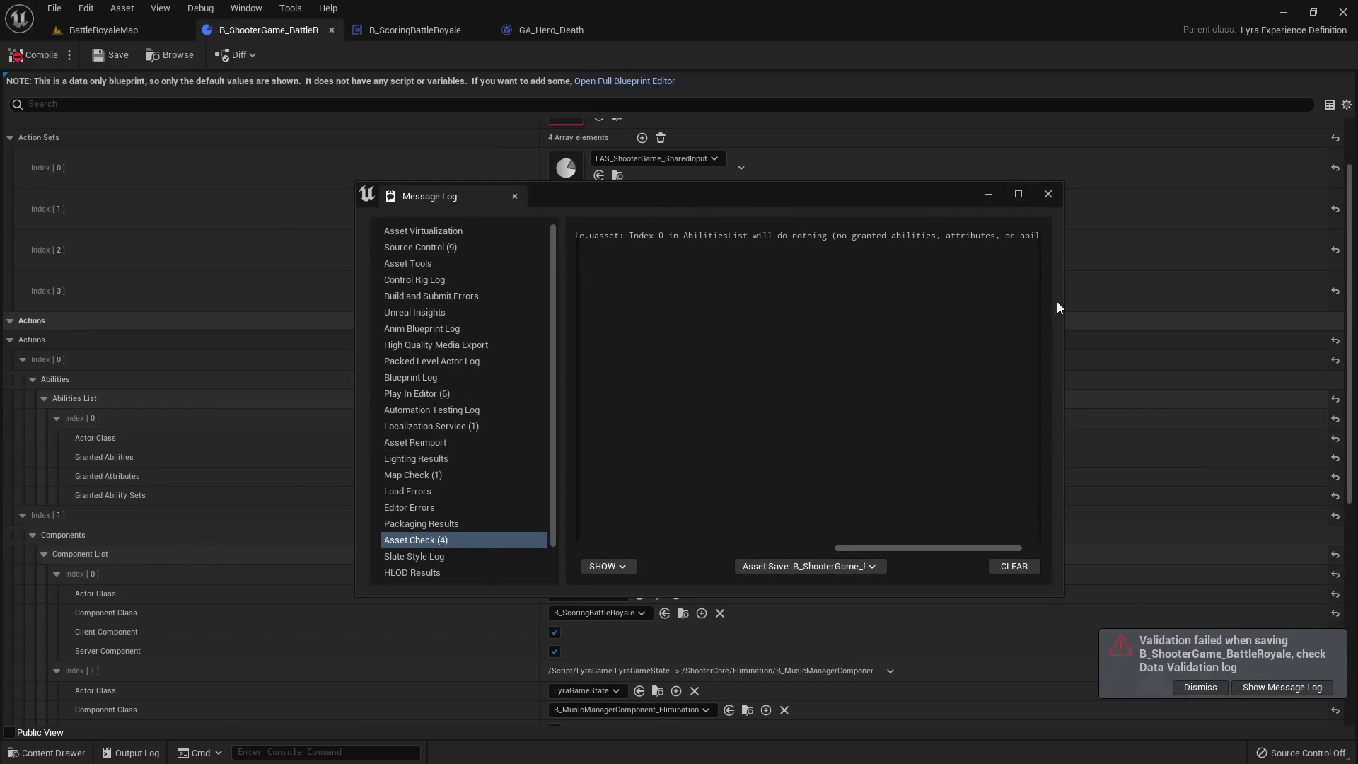
{"action": "left_click", "coordinate": [1048, 195]}
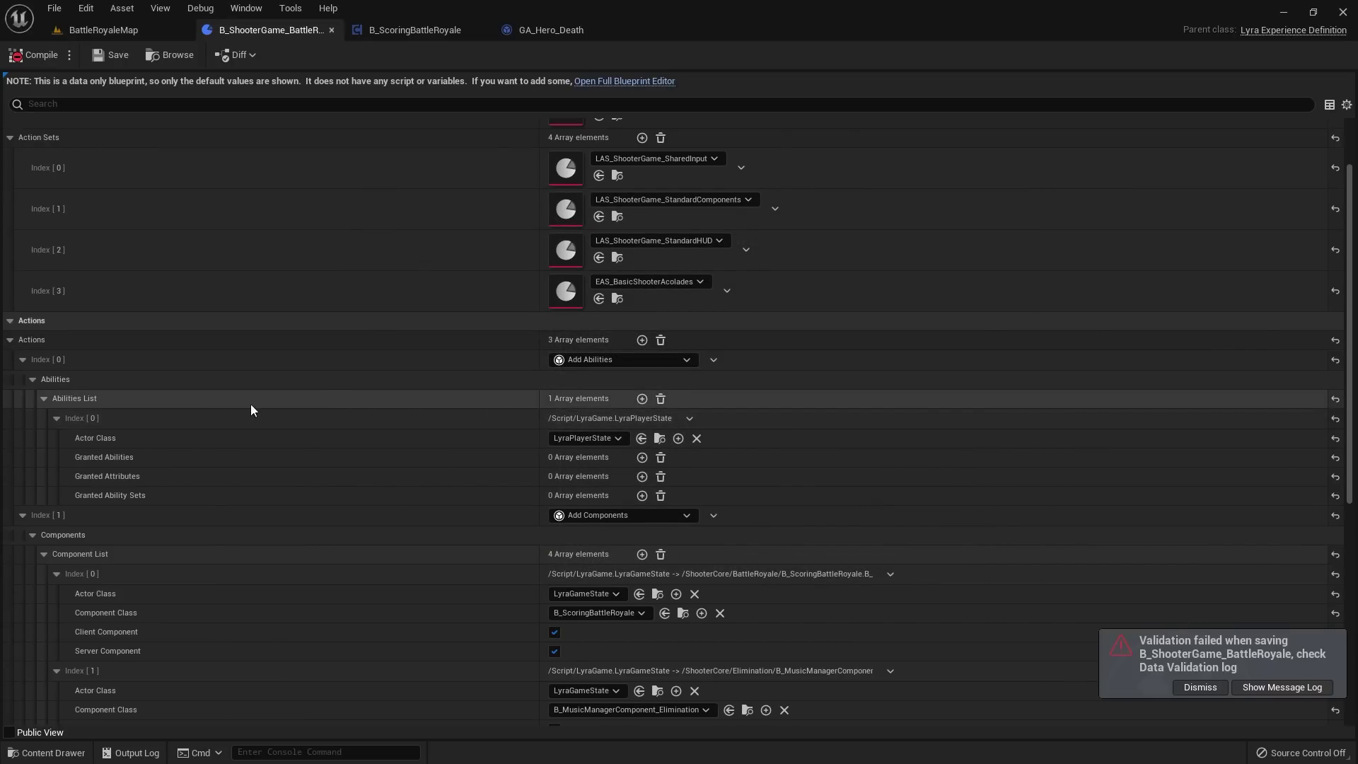
Step: Clear the whole Abilities List under the Add Abilities action, then compile and save B_ShooterGame_BattleRoyale
{"action": "left_click", "coordinate": [661, 398]}
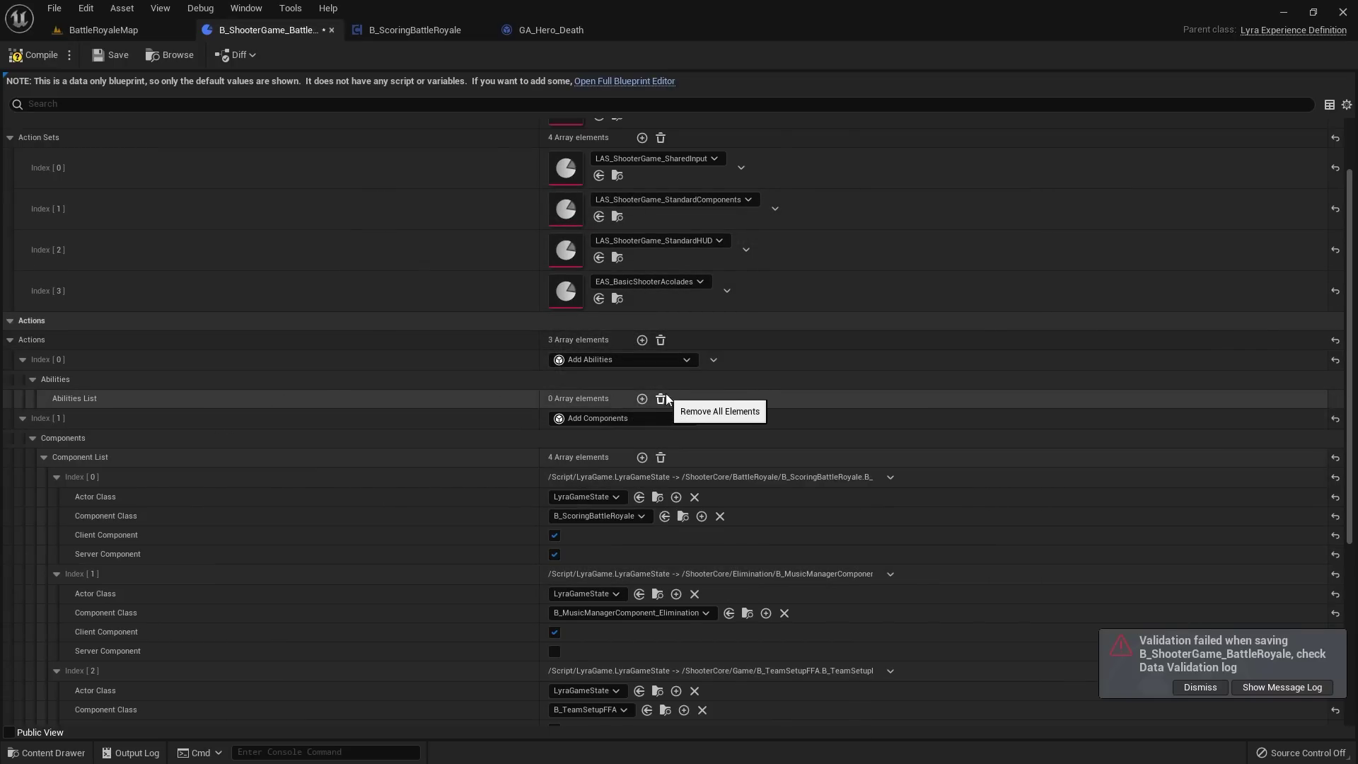
{"action": "left_click", "coordinate": [33, 54]}
{"action": "left_click", "coordinate": [110, 61]}
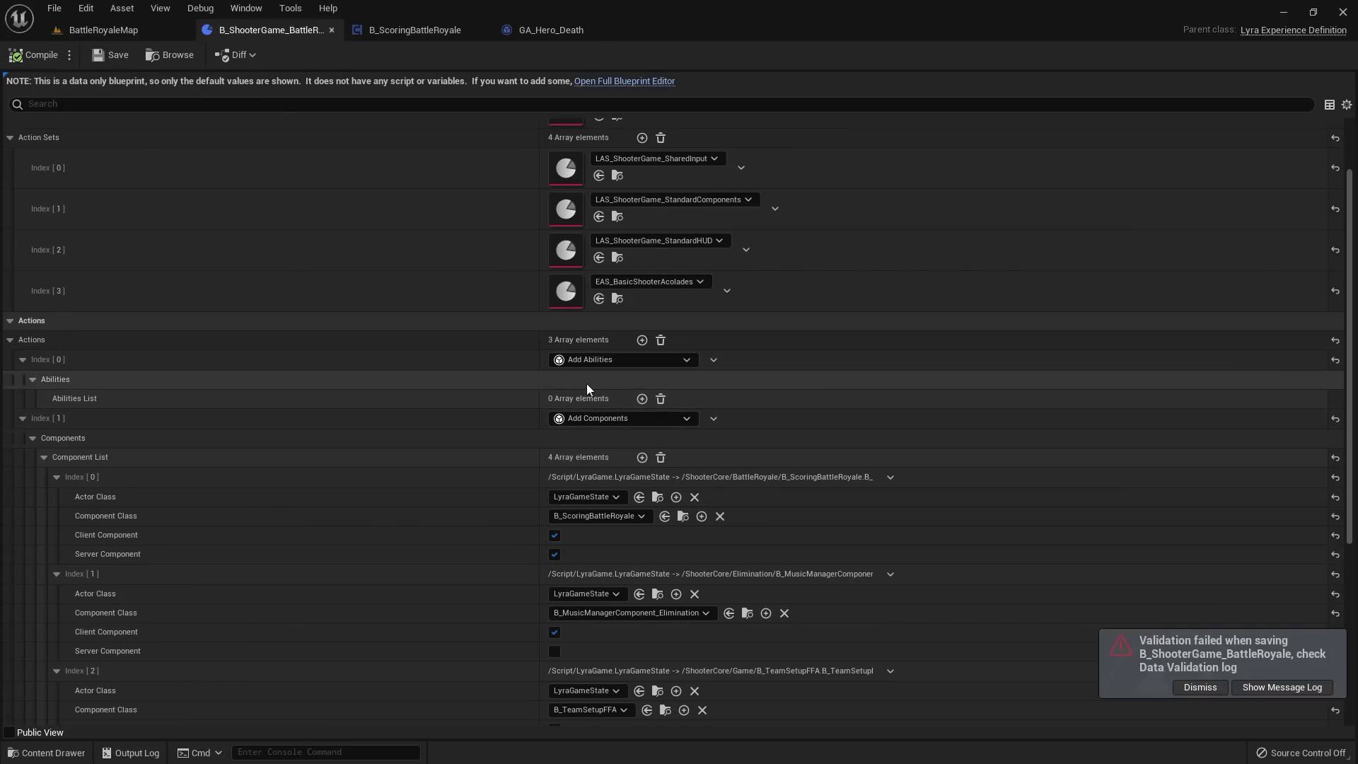
{"action": "scroll", "coordinate": [588, 394], "scroll_direction": "down", "scroll_amount": 2}
{"action": "scroll", "coordinate": [285, 243], "scroll_direction": "up", "scroll_amount": 3}
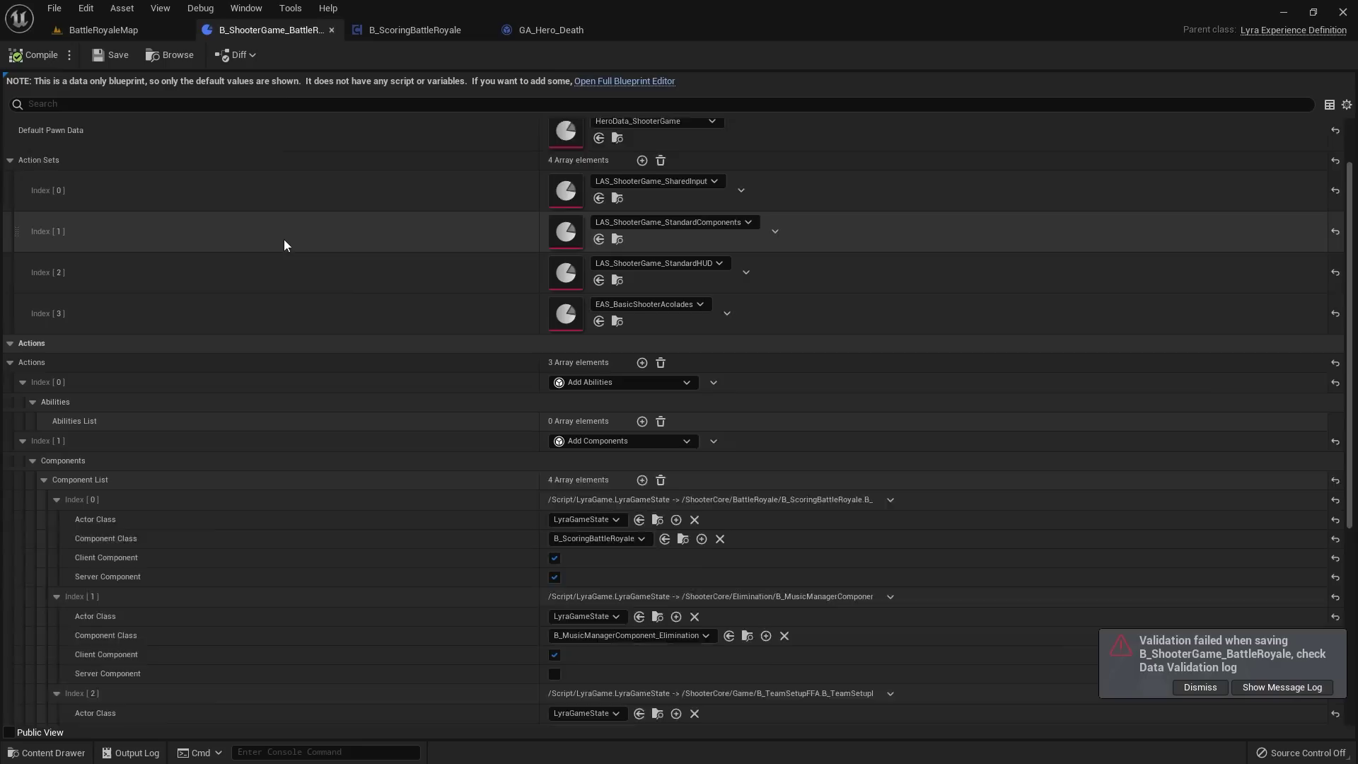
Step: Recheck the SpawnActor Spectator Pawn, Get Player Controller from Object and Possess nodes in GA_Hero_Death
{"action": "left_click", "coordinate": [103, 29]}
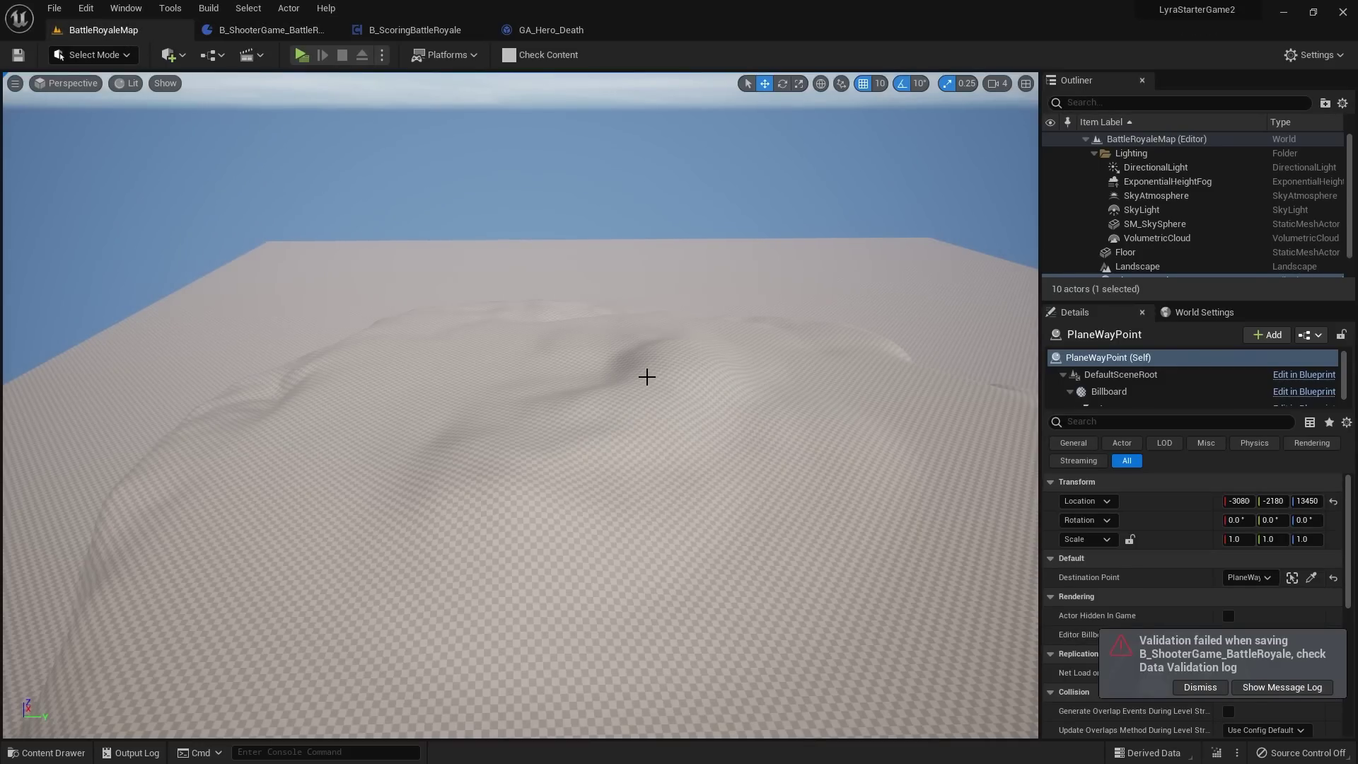
{"action": "scroll", "coordinate": [583, 117], "scroll_direction": "down", "scroll_amount": 3}
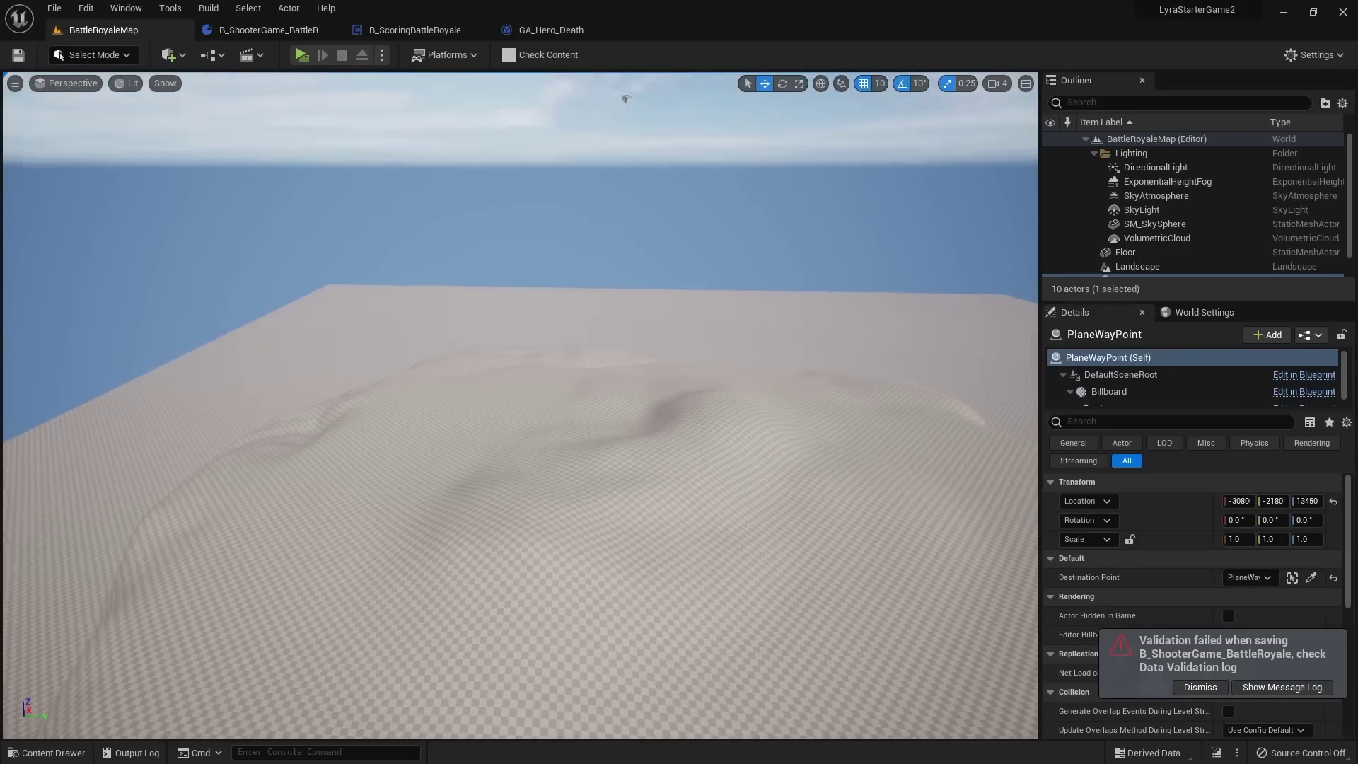
{"action": "left_click", "coordinate": [559, 30]}
{"action": "scroll", "coordinate": [640, 207], "scroll_direction": "up", "scroll_amount": 3}
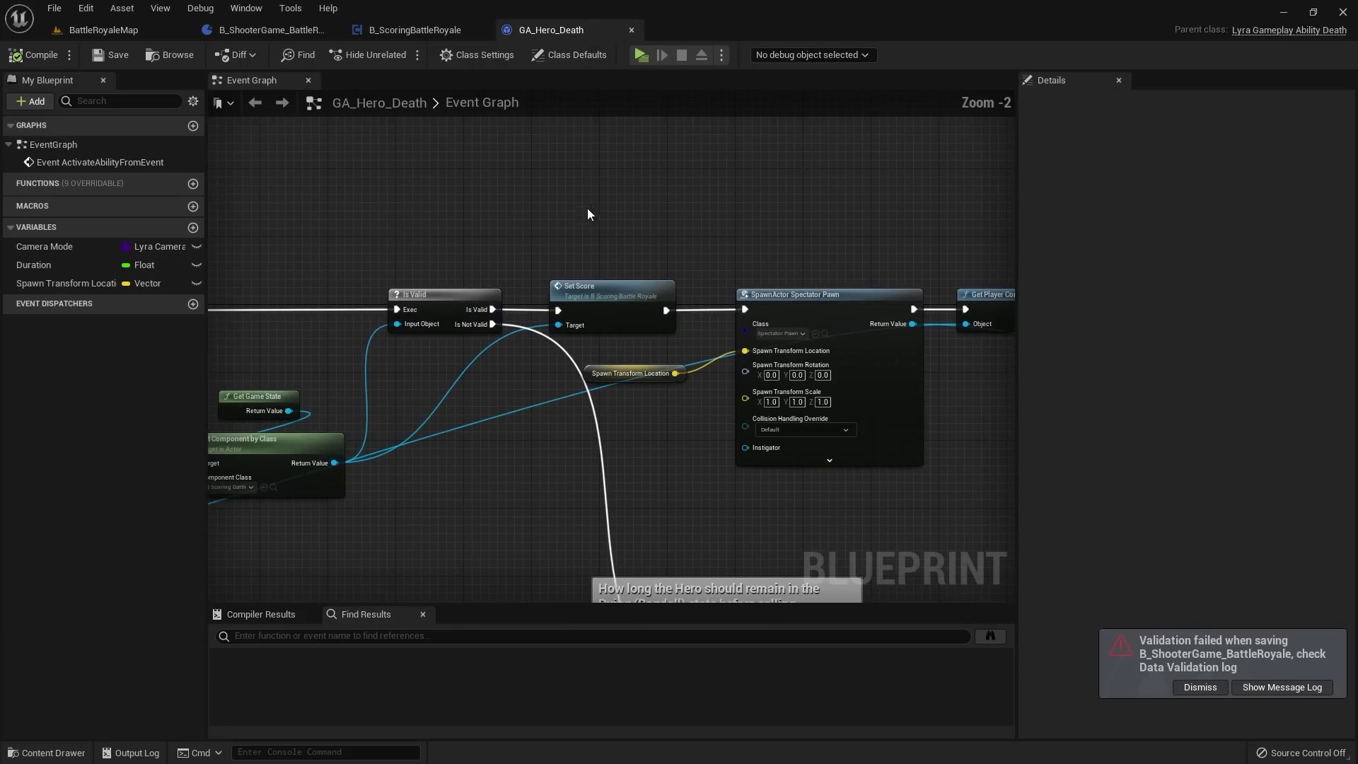
{"action": "left_click_drag", "start_coordinate": [605, 316], "coordinate": [615, 371]}
{"action": "right_click_drag", "start_coordinate": [758, 212], "coordinate": [447, 202]}
{"action": "left_click_drag", "start_coordinate": [440, 184], "coordinate": [756, 398]}
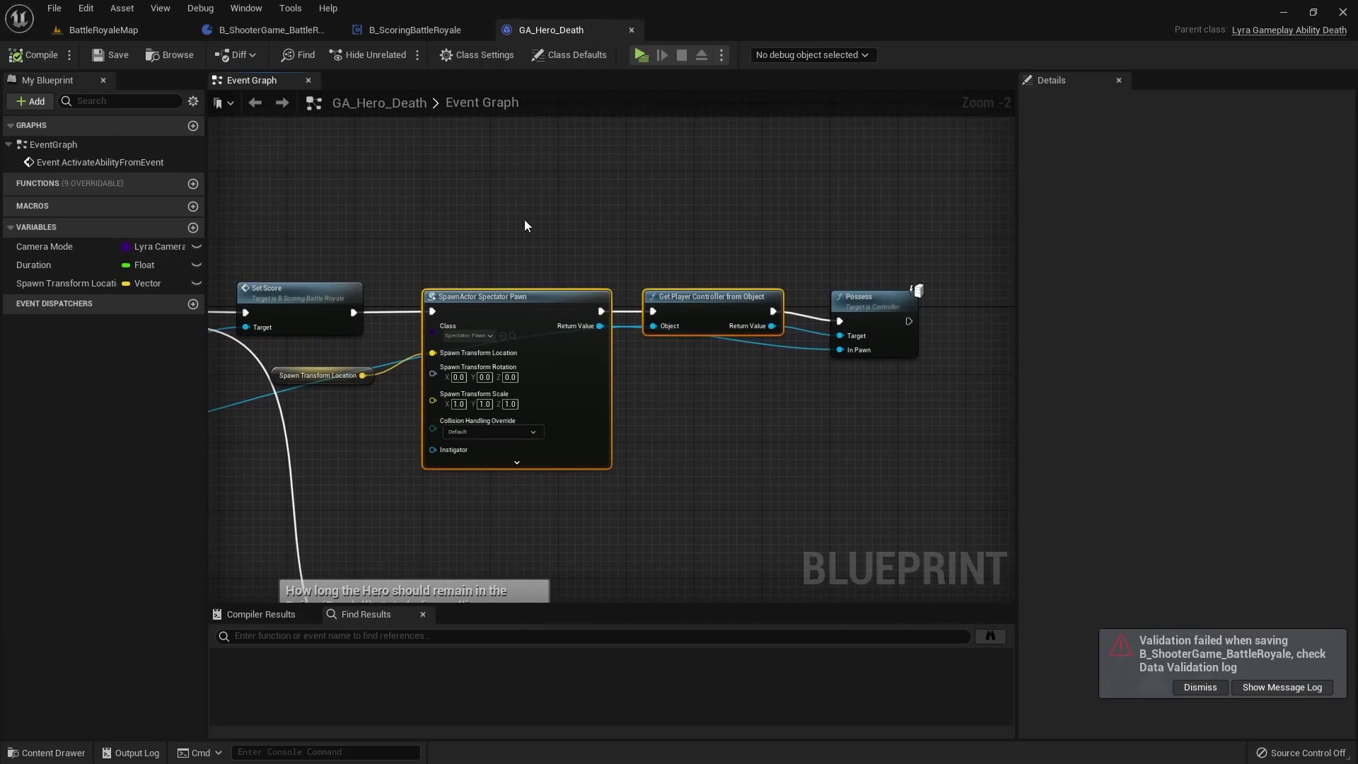
Step: Play-test BattleRoyaleMap with two clients, moving and firing the pistol as Client 1 during the waiting phase
{"action": "left_click", "coordinate": [103, 30]}
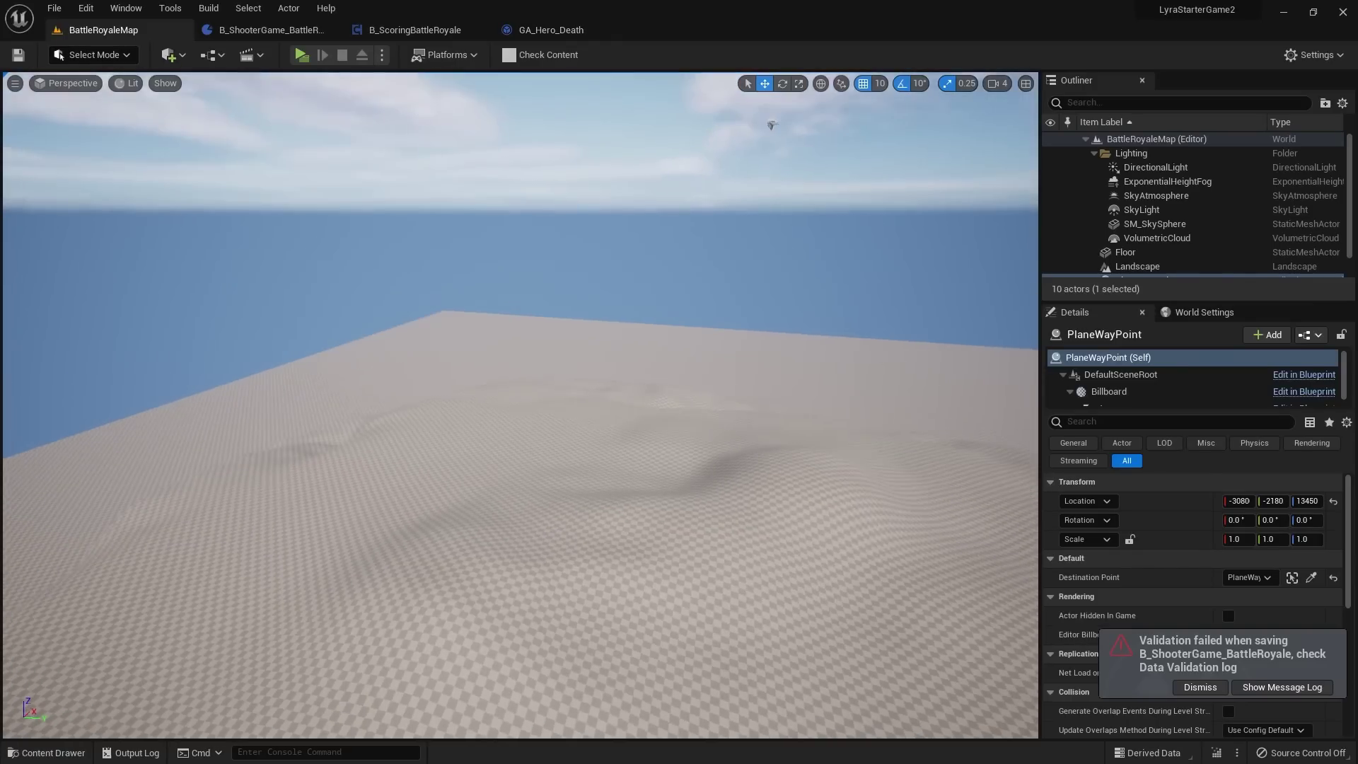
{"action": "right_click_drag", "start_coordinate": [560, 146], "coordinate": [551, 167]}
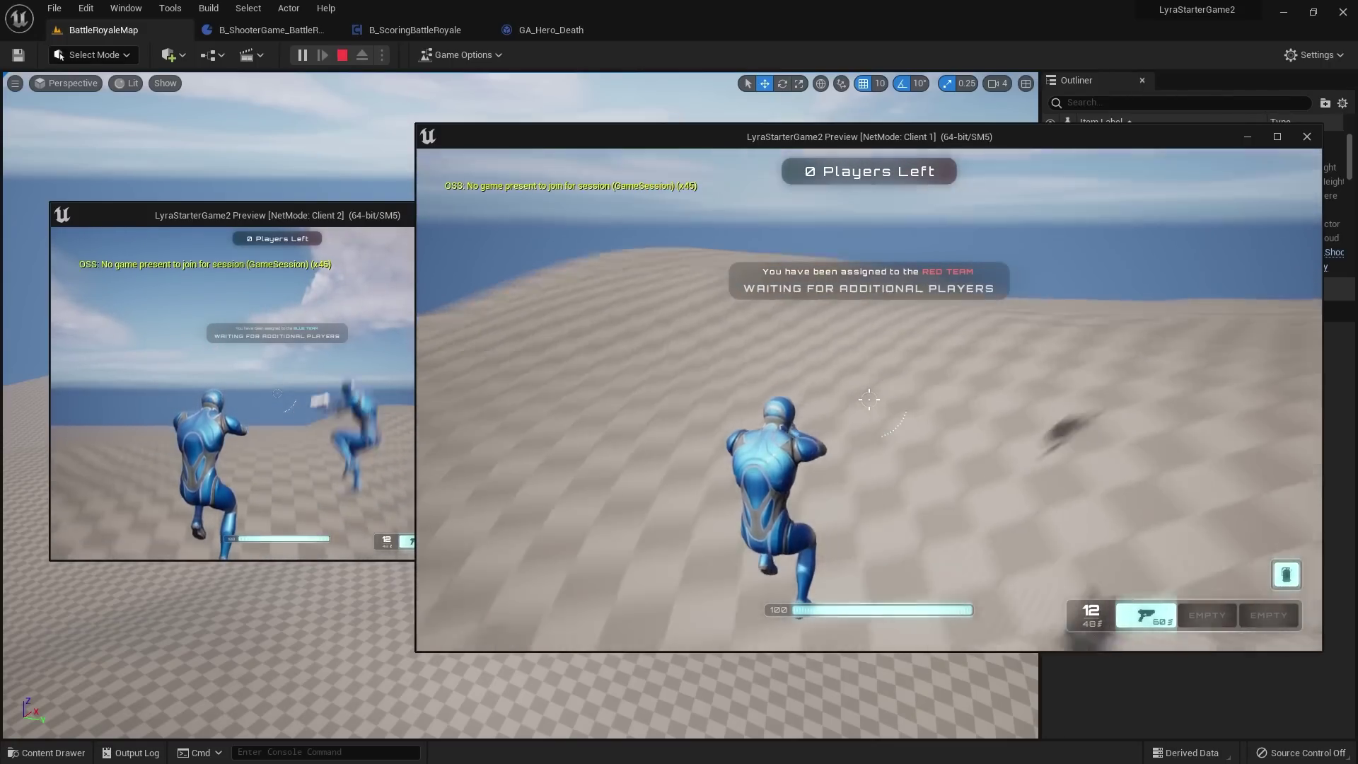
{"action": "left_click", "coordinate": [869, 400]}
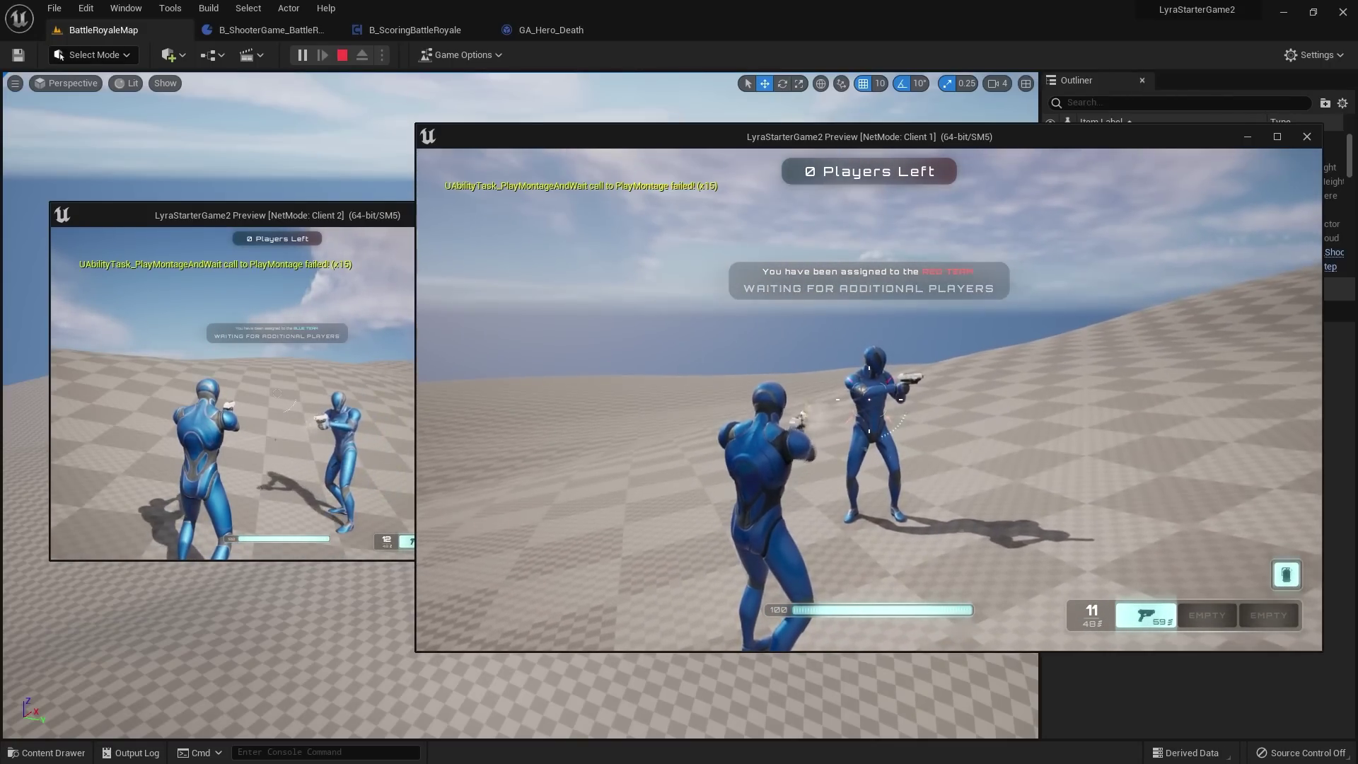
{"action": "left_click", "coordinate": [869, 400]}
{"action": "left_click", "coordinate": [869, 400]}
{"action": "left_click", "coordinate": [869, 399]}
{"action": "left_click", "coordinate": [870, 399]}
{"action": "key", "text": "w"}
{"action": "left_click", "coordinate": [870, 400]}
{"action": "left_click", "coordinate": [869, 400]}
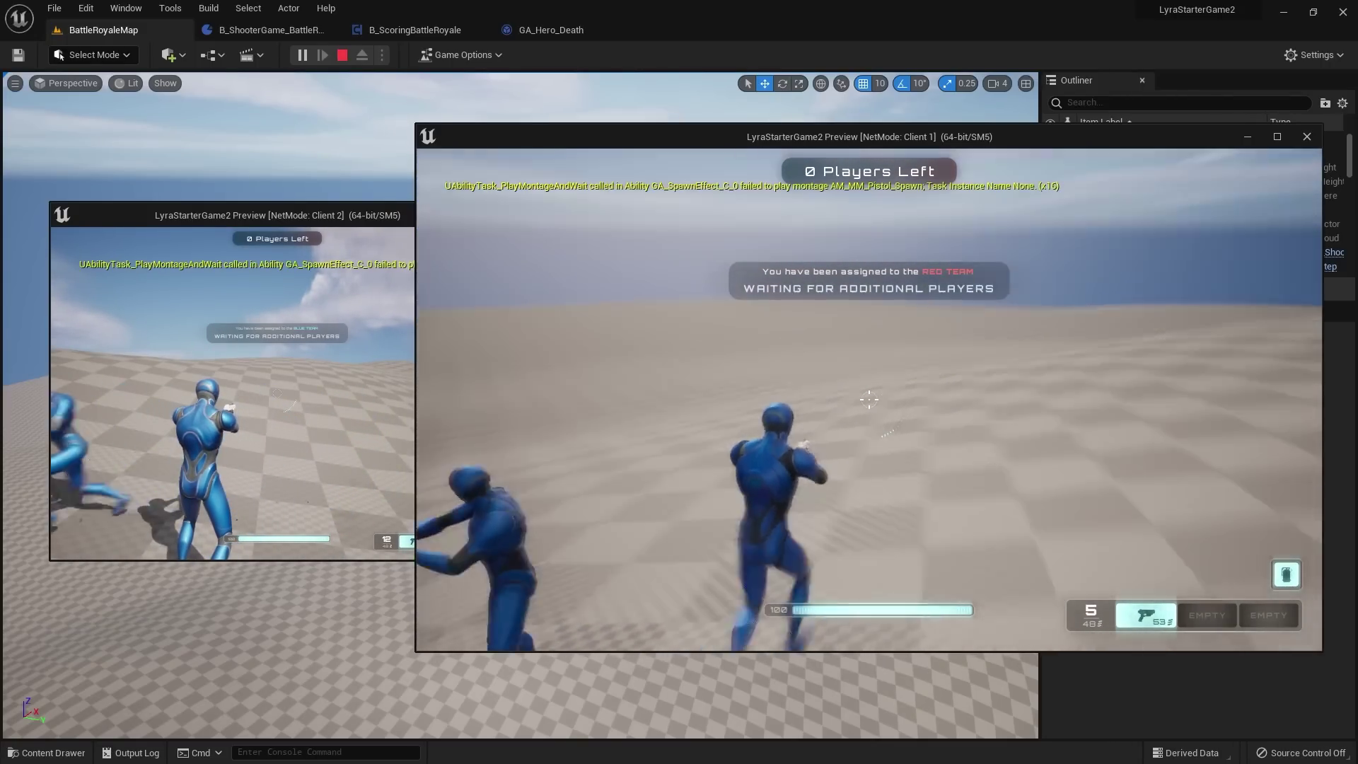
{"action": "key", "text": "a"}
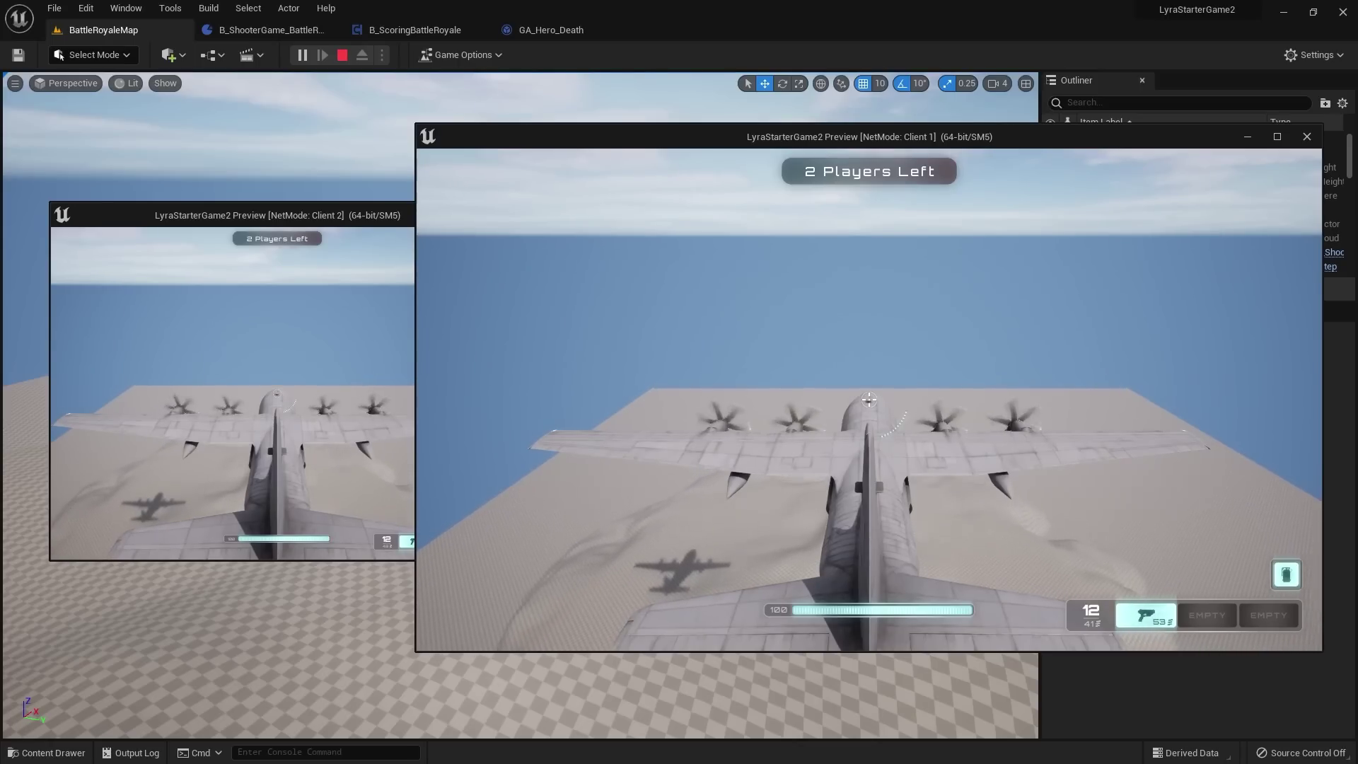
Step: Make the Client 1 and Client 2 players jump out of the plane
{"action": "key", "text": "space"}
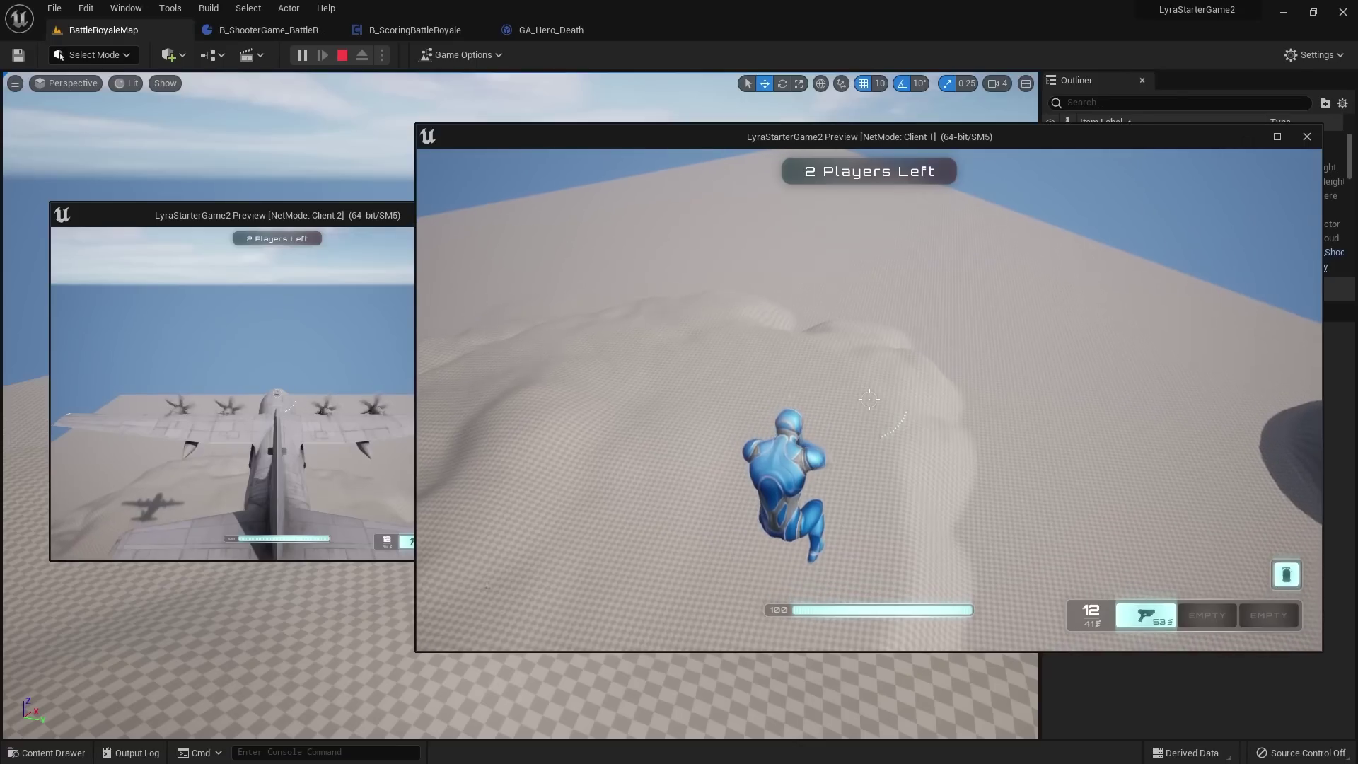
{"action": "key", "text": "super"}
{"action": "left_click", "coordinate": [312, 255]}
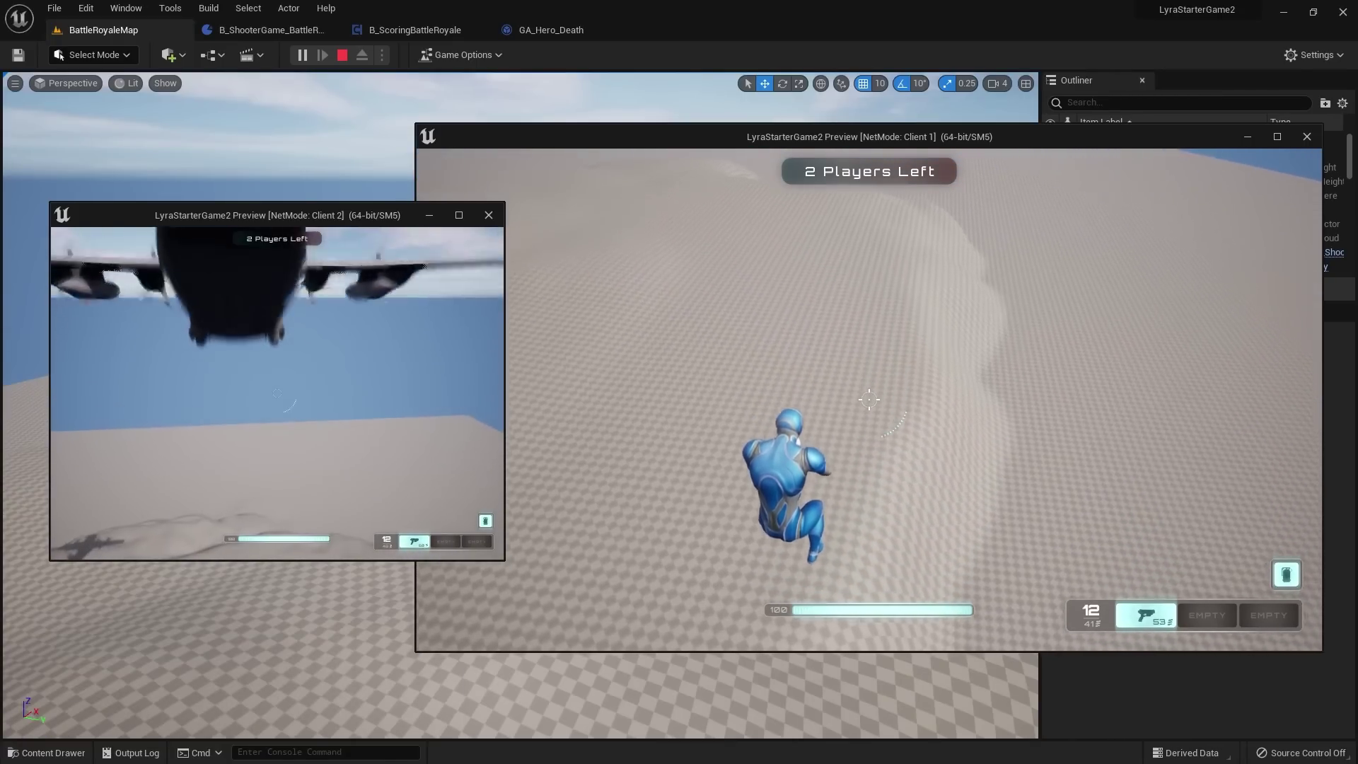
{"action": "key", "text": "space"}
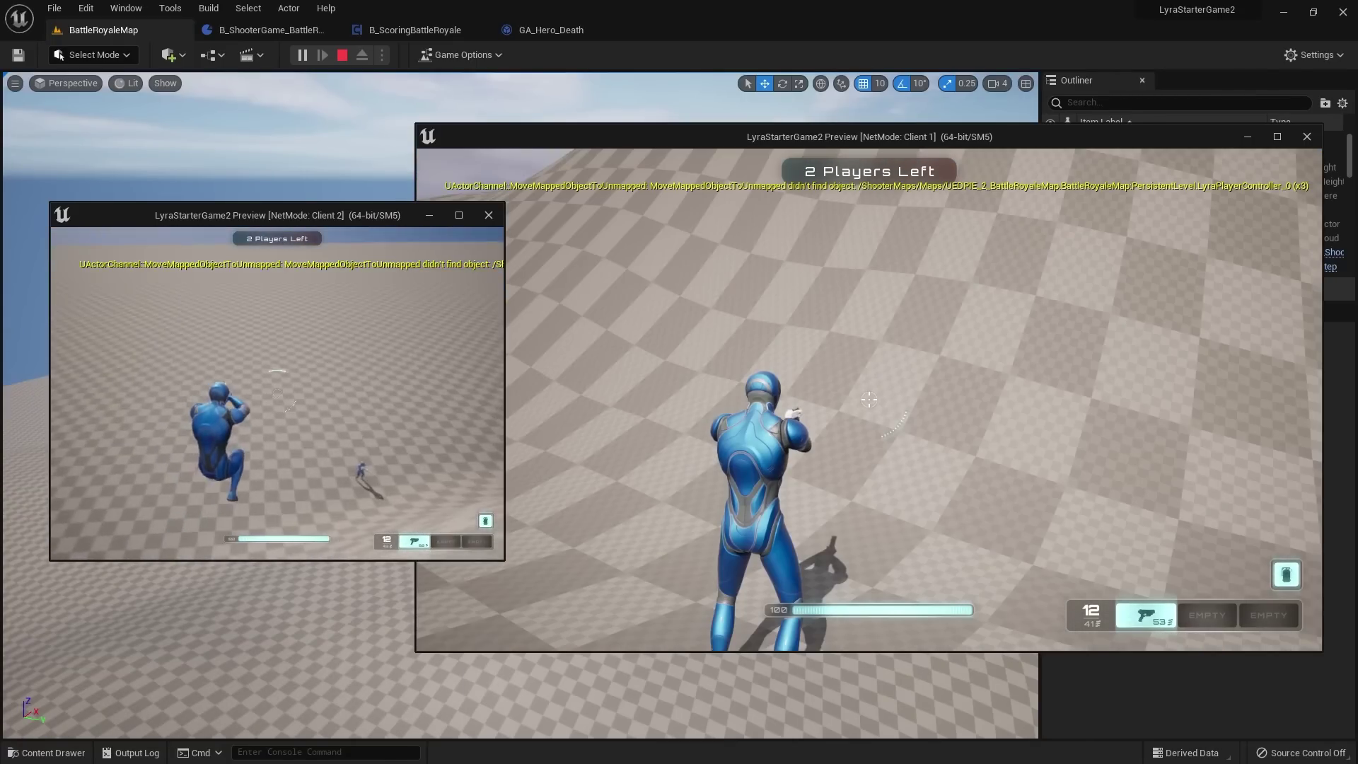
Step: Take control of the Client 1 player, approach the Client 2 player and shoot them with the pistol until eliminated
{"action": "key", "text": "super"}
{"action": "left_click", "coordinate": [566, 495]}
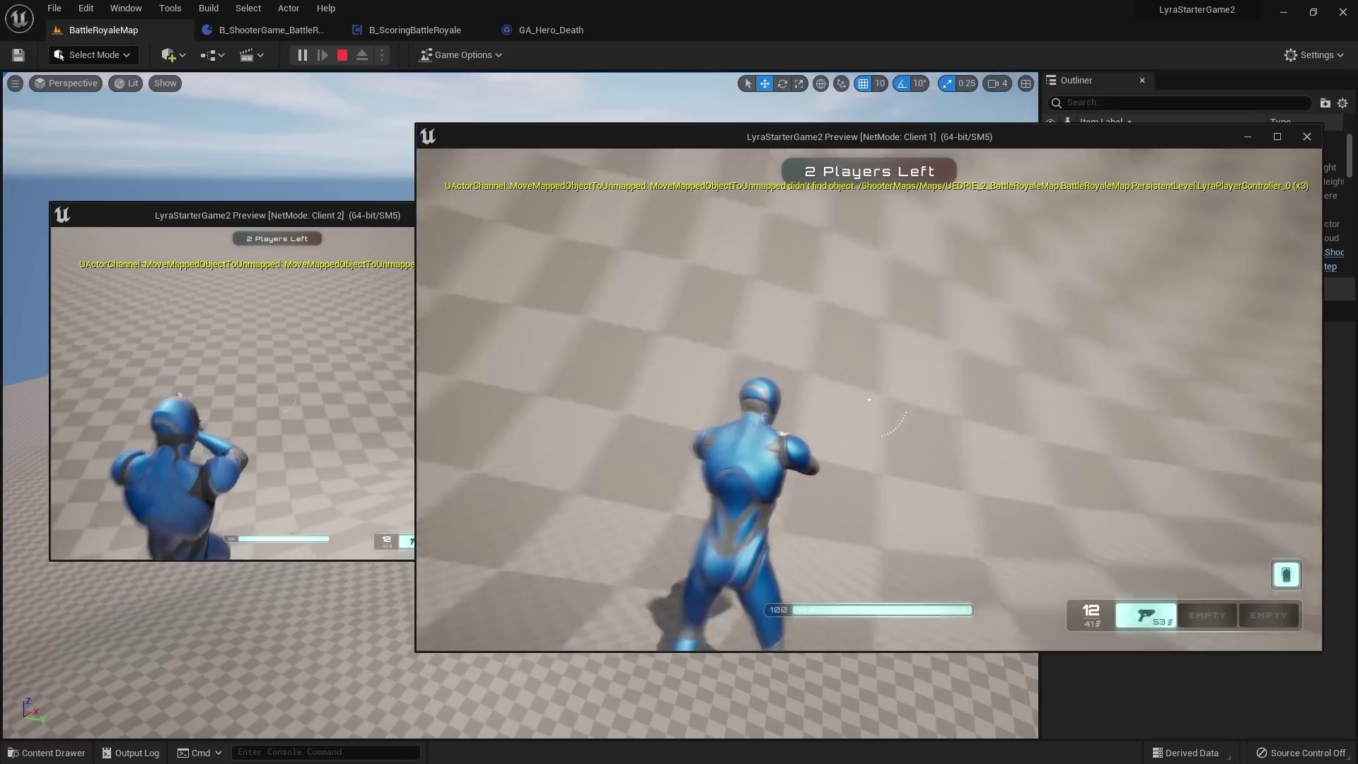
{"action": "key", "text": "w"}
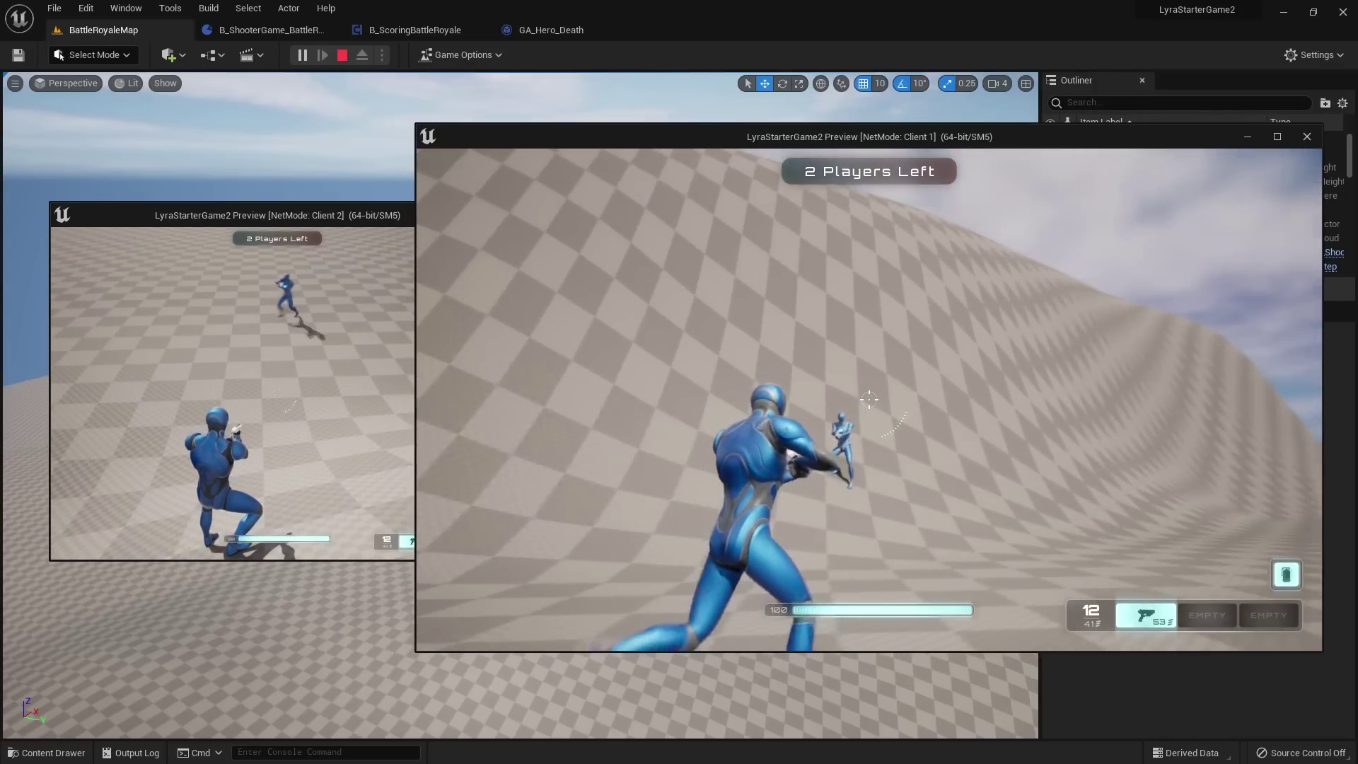
{"action": "left_click", "coordinate": [869, 399]}
{"action": "left_click", "coordinate": [869, 400]}
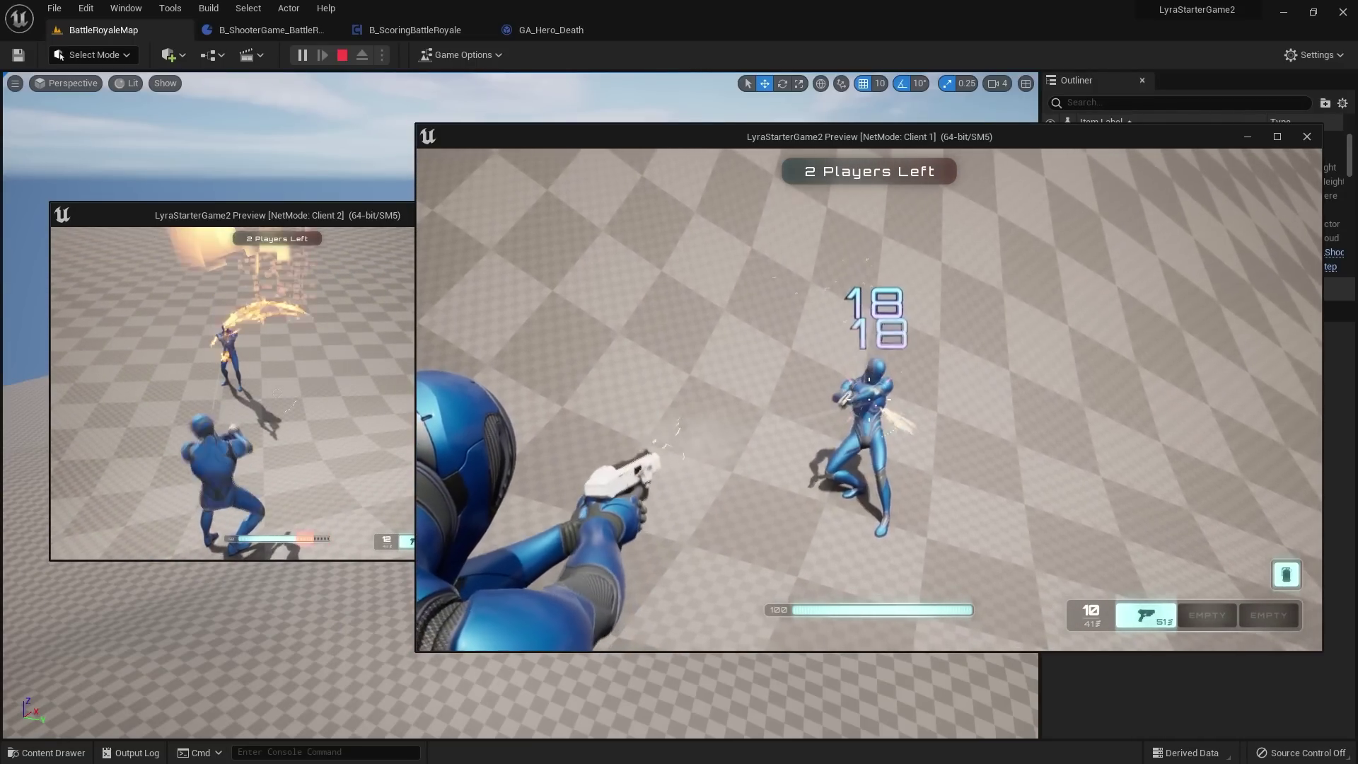
{"action": "left_click", "coordinate": [868, 400]}
{"action": "left_click", "coordinate": [868, 399]}
{"action": "left_click", "coordinate": [869, 400]}
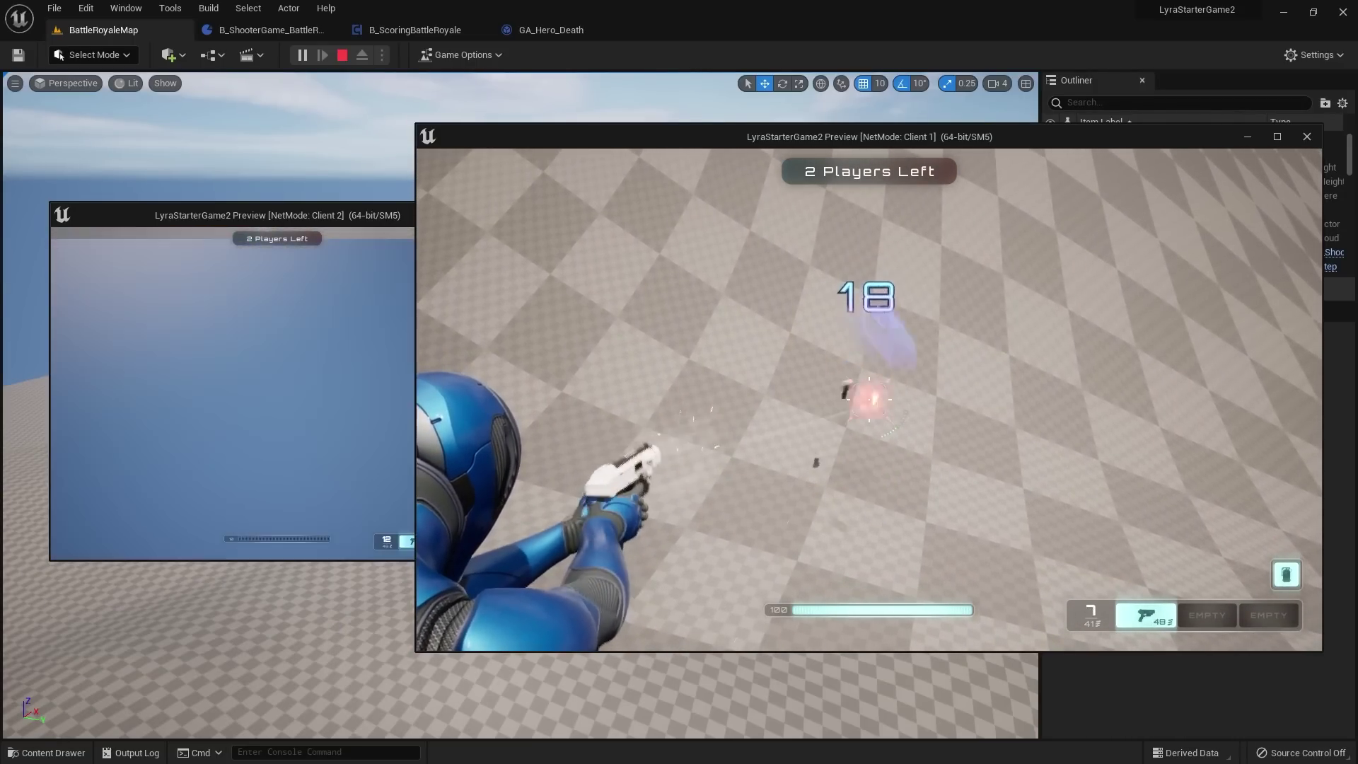
{"action": "left_click", "coordinate": [869, 399]}
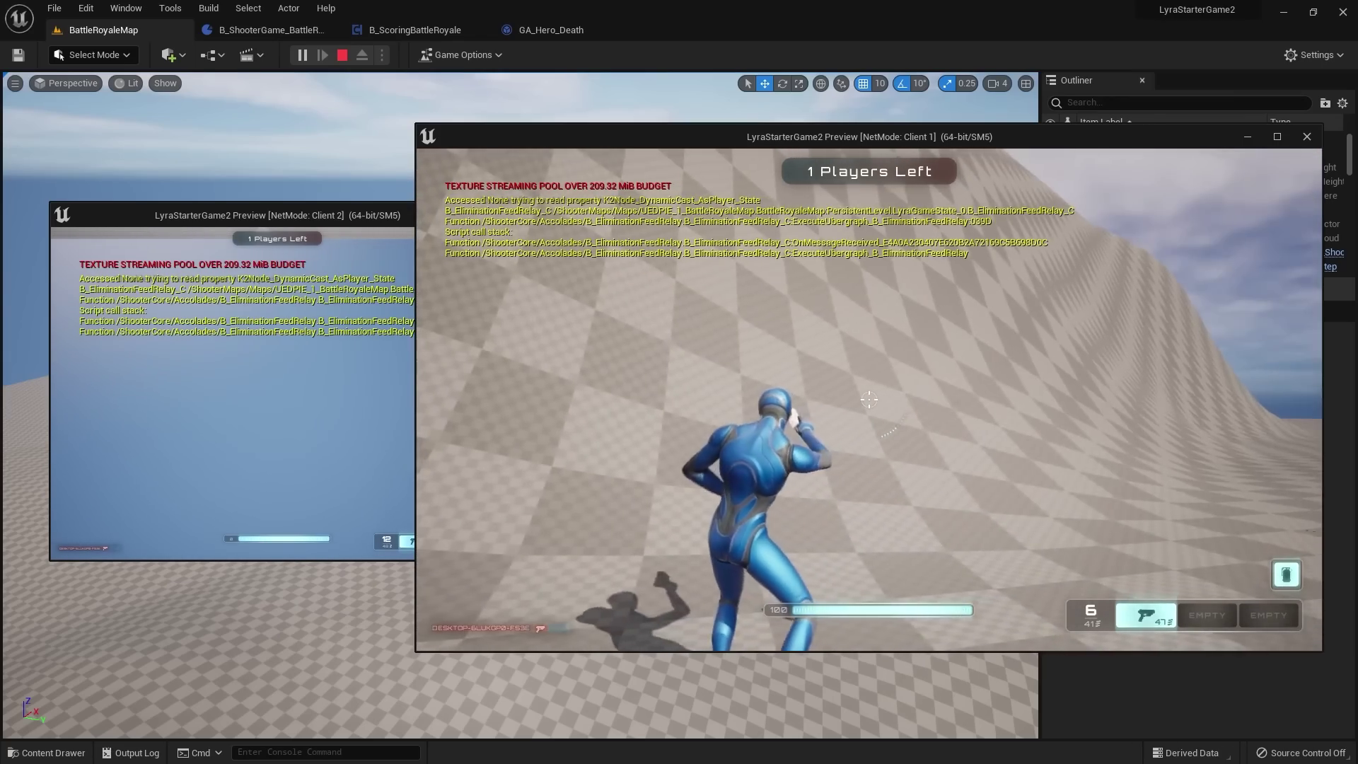
Step: Run the Client 1 player across the terrain, and switch control to Client 2 to check its spectator view
{"action": "key", "text": "w"}
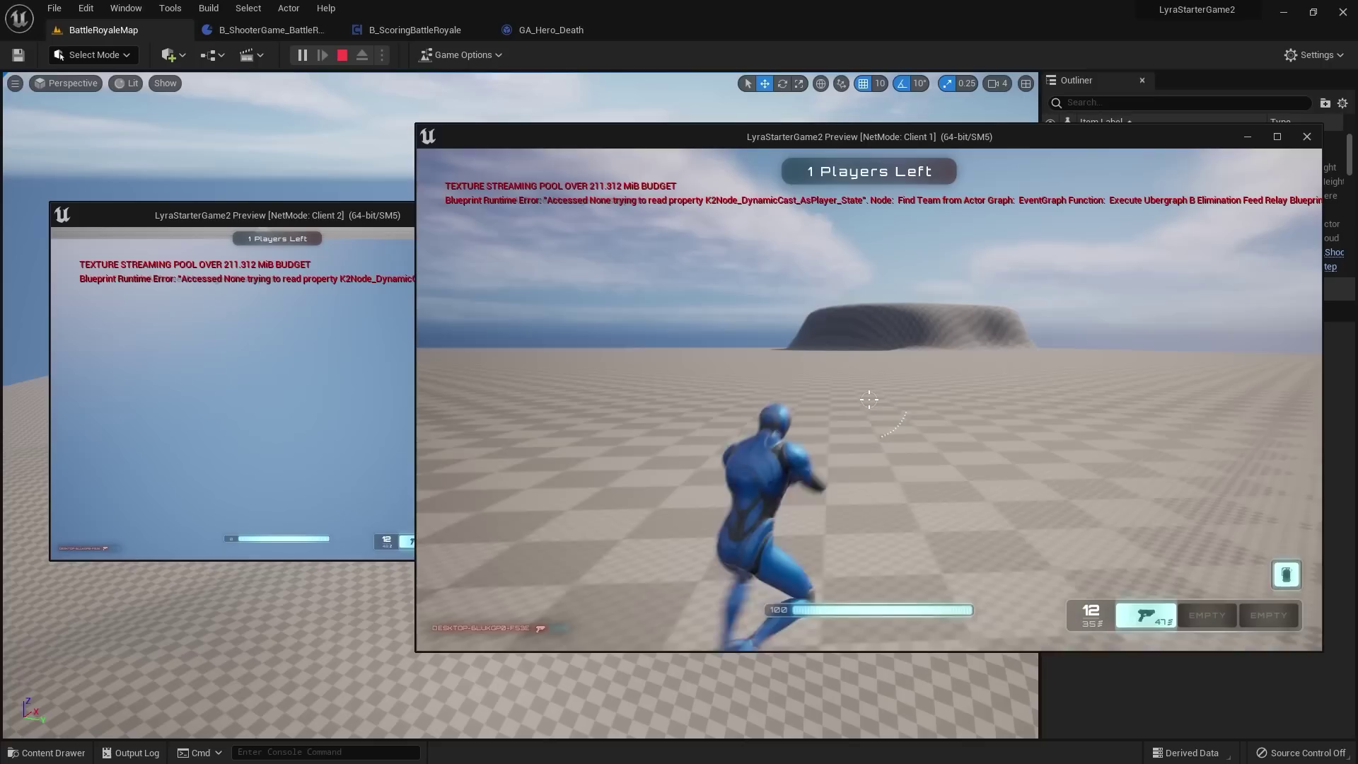
{"action": "key", "text": "super"}
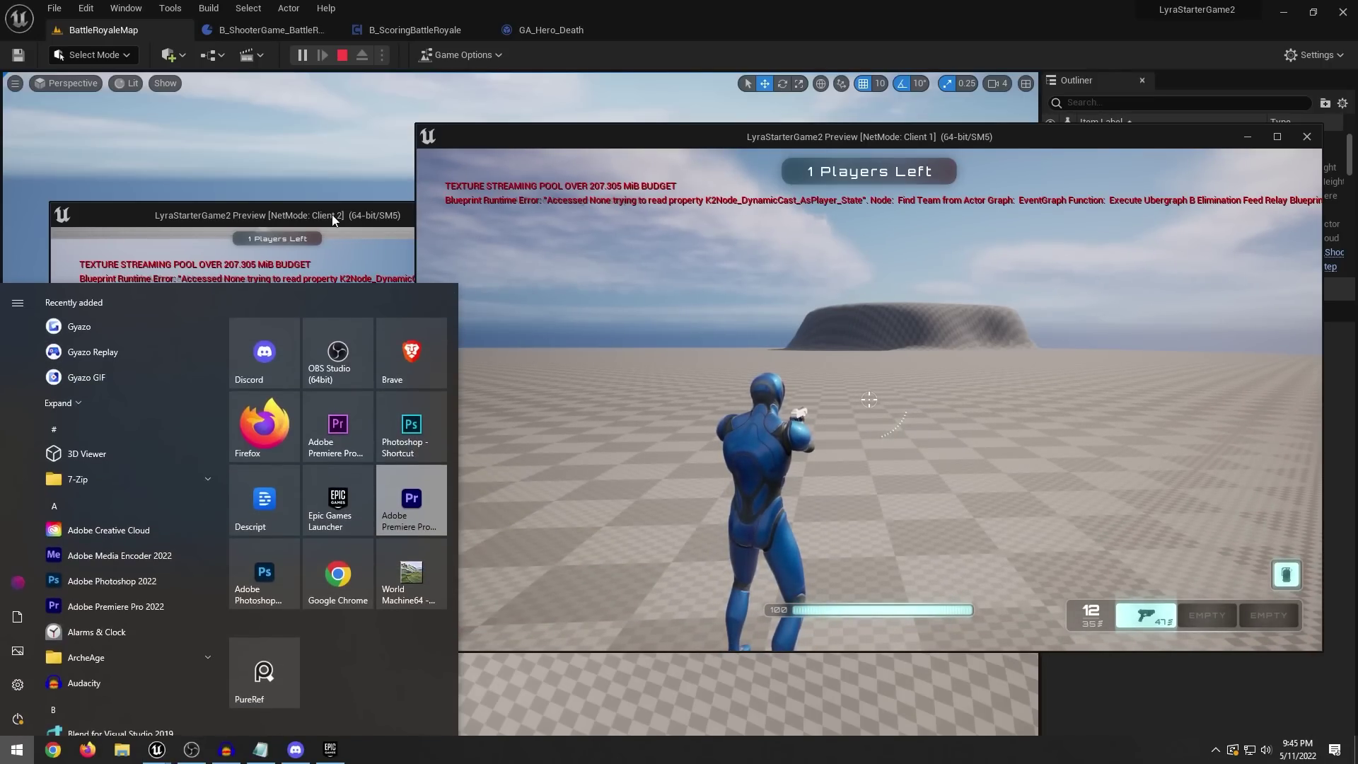
{"action": "left_click", "coordinate": [333, 219]}
{"action": "left_click", "coordinate": [407, 256]}
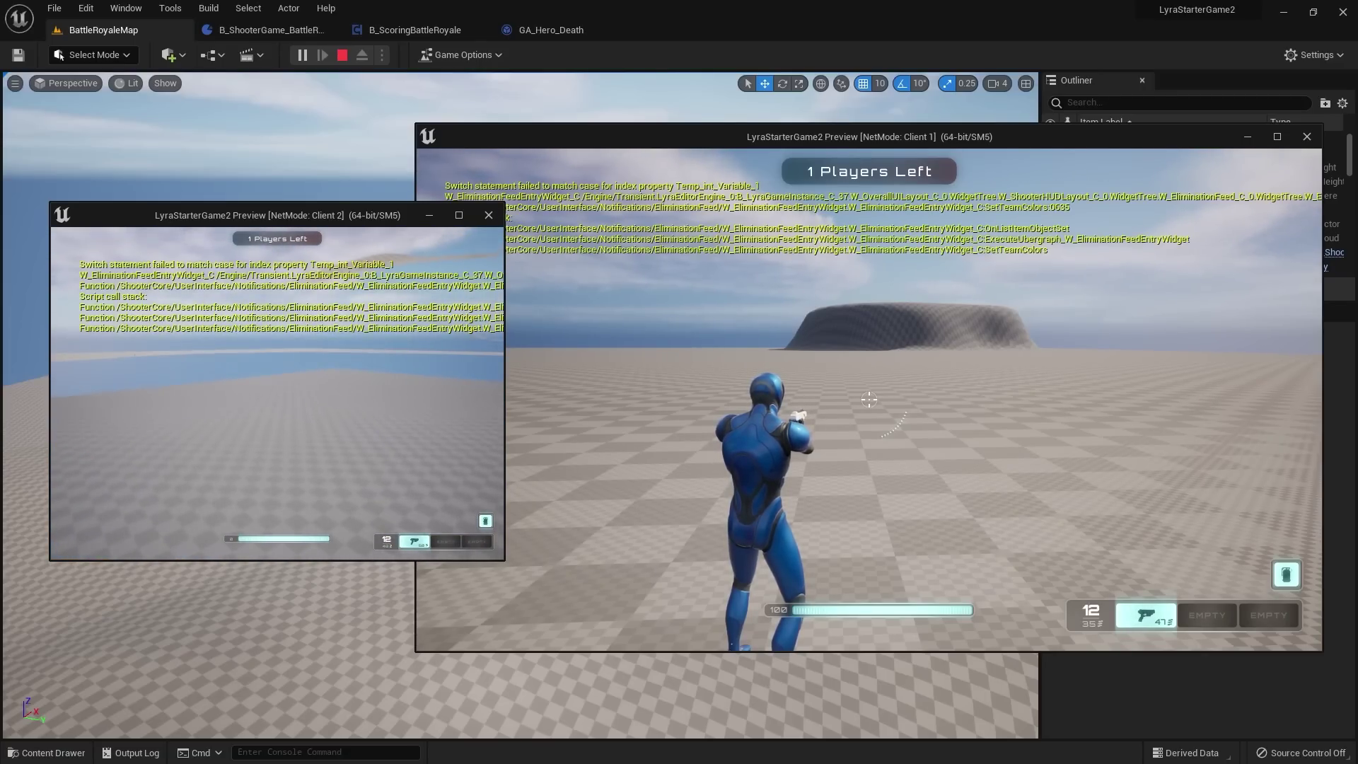
Step: Stop the play session and read the Play In Editor runtime errors in the Message Log
{"action": "key", "text": "Escape"}
{"action": "left_click", "coordinate": [277, 411]}
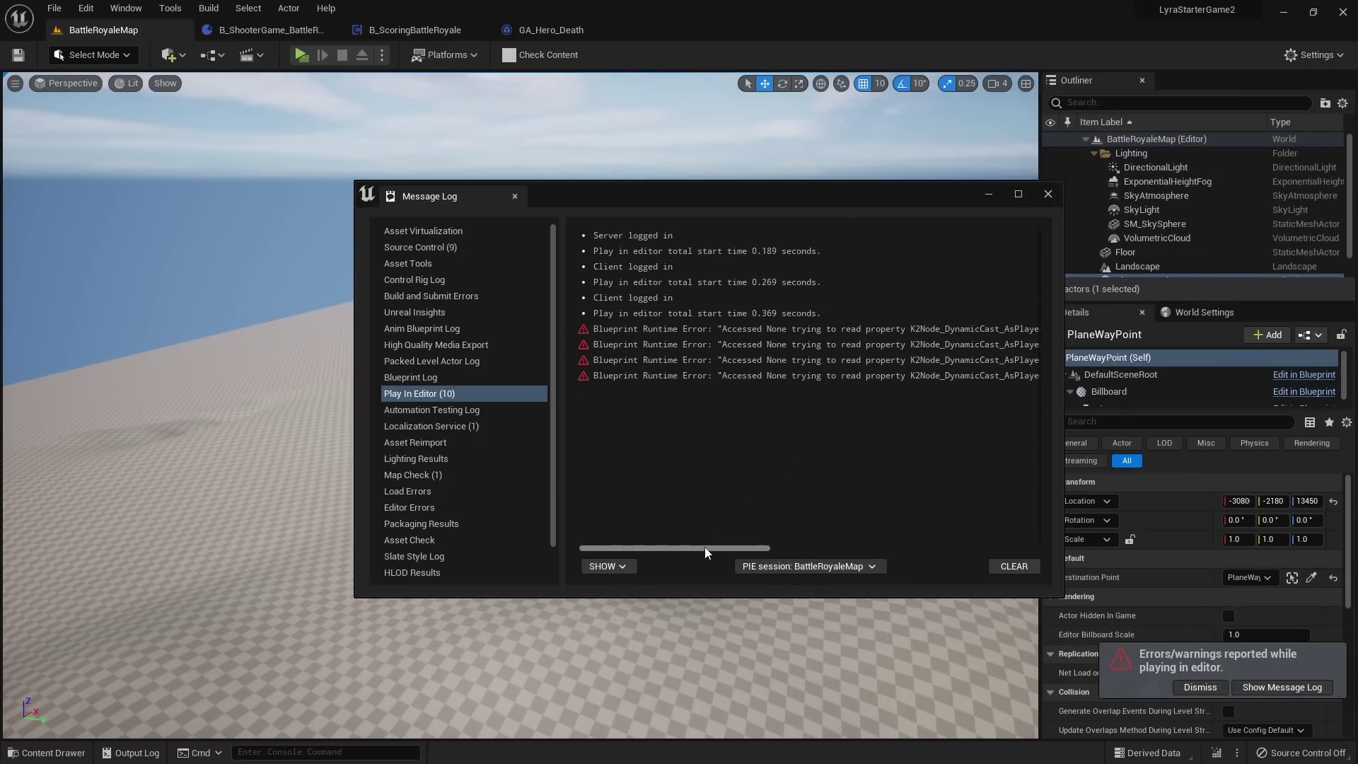
{"action": "left_click_drag", "start_coordinate": [705, 549], "coordinate": [970, 550]}
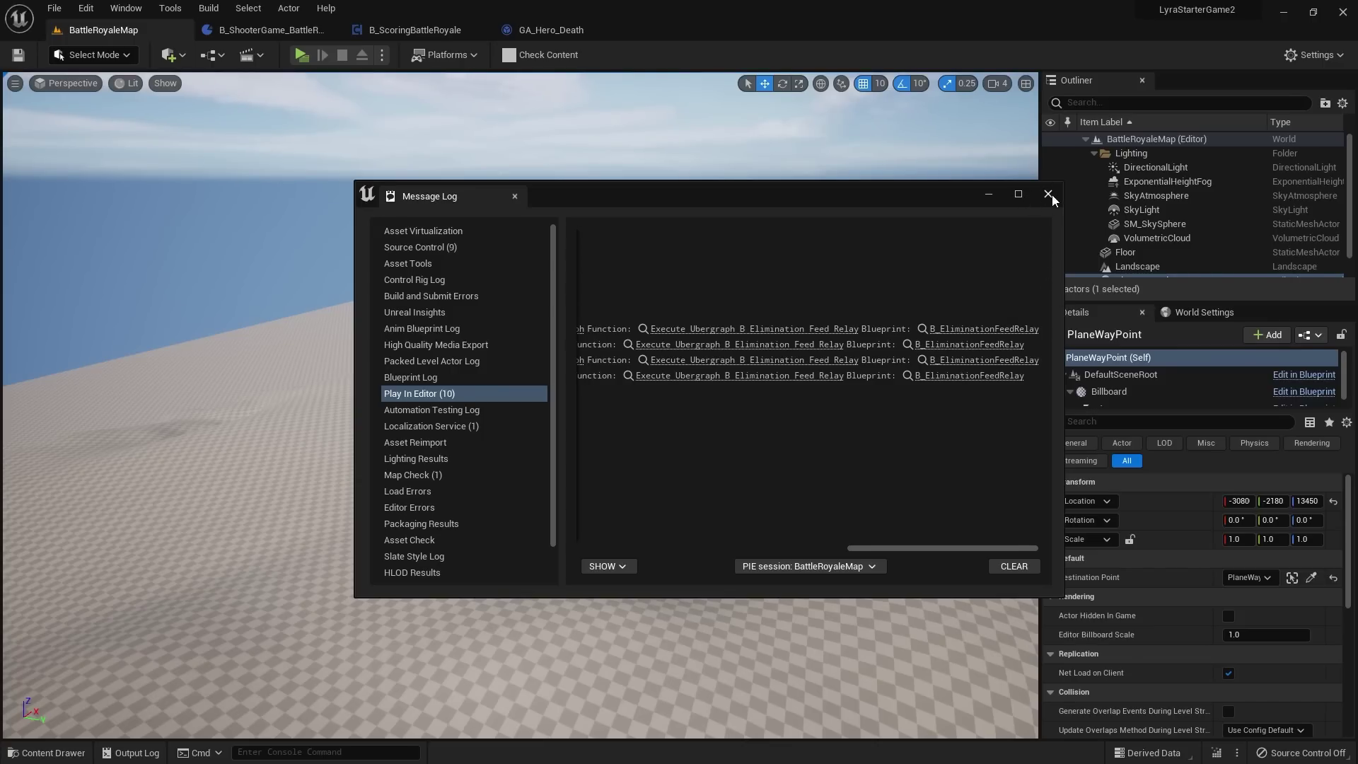
{"action": "left_click", "coordinate": [988, 195]}
Step: Place a Cube shape above the landscape in BattleRoyaleMap at about -5810, -3410, 3830
{"action": "scroll", "coordinate": [771, 205], "scroll_direction": "up", "scroll_amount": 5}
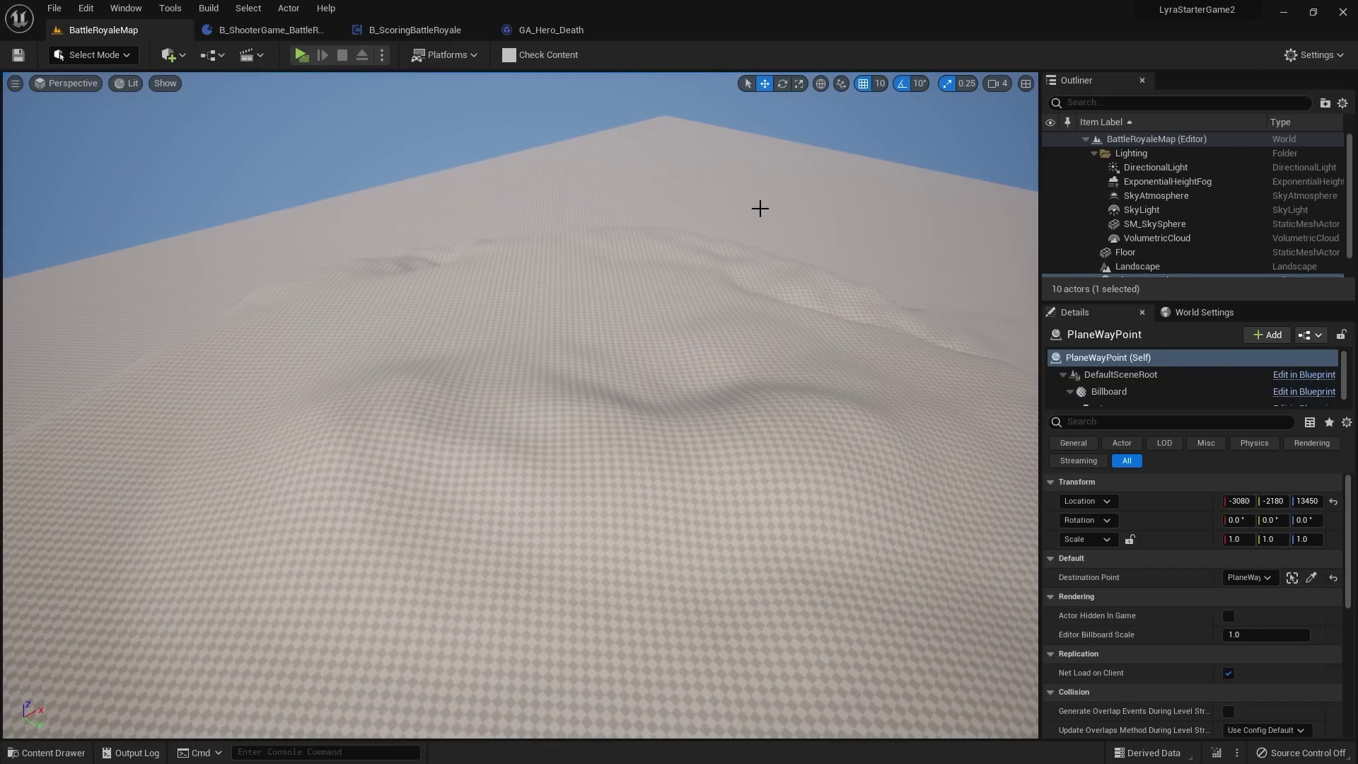
{"action": "left_click", "coordinate": [103, 57]}
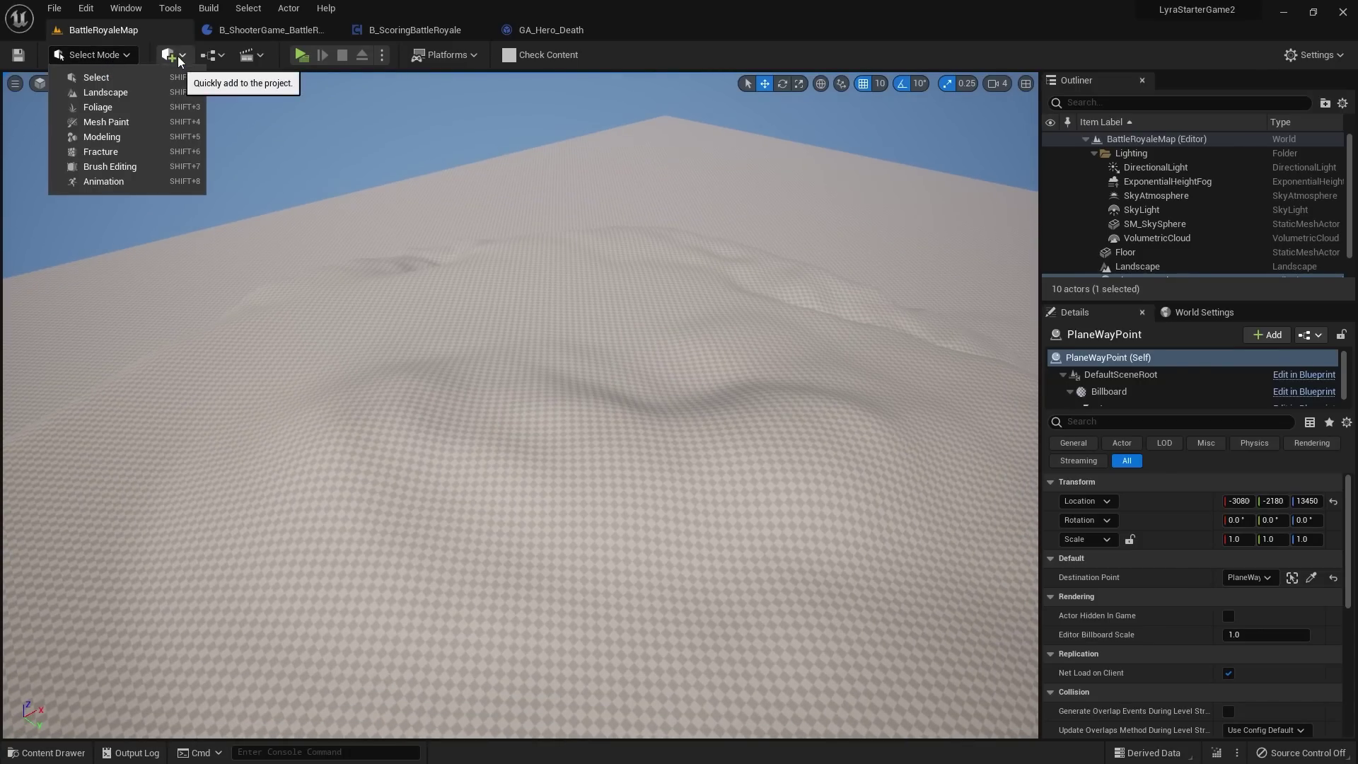
{"action": "right_click_drag", "start_coordinate": [628, 434], "coordinate": [714, 438]}
{"action": "right_click_drag", "start_coordinate": [637, 398], "coordinate": [668, 403]}
{"action": "mouse_move", "coordinate": [566, 336]}
{"action": "right_mouse_down"}
{"action": "mouse_move", "coordinate": [587, 340]}
{"action": "mouse_move", "coordinate": [566, 333]}
{"action": "right_mouse_up"}
{"action": "right_click_drag", "start_coordinate": [672, 385], "coordinate": [636, 368]}
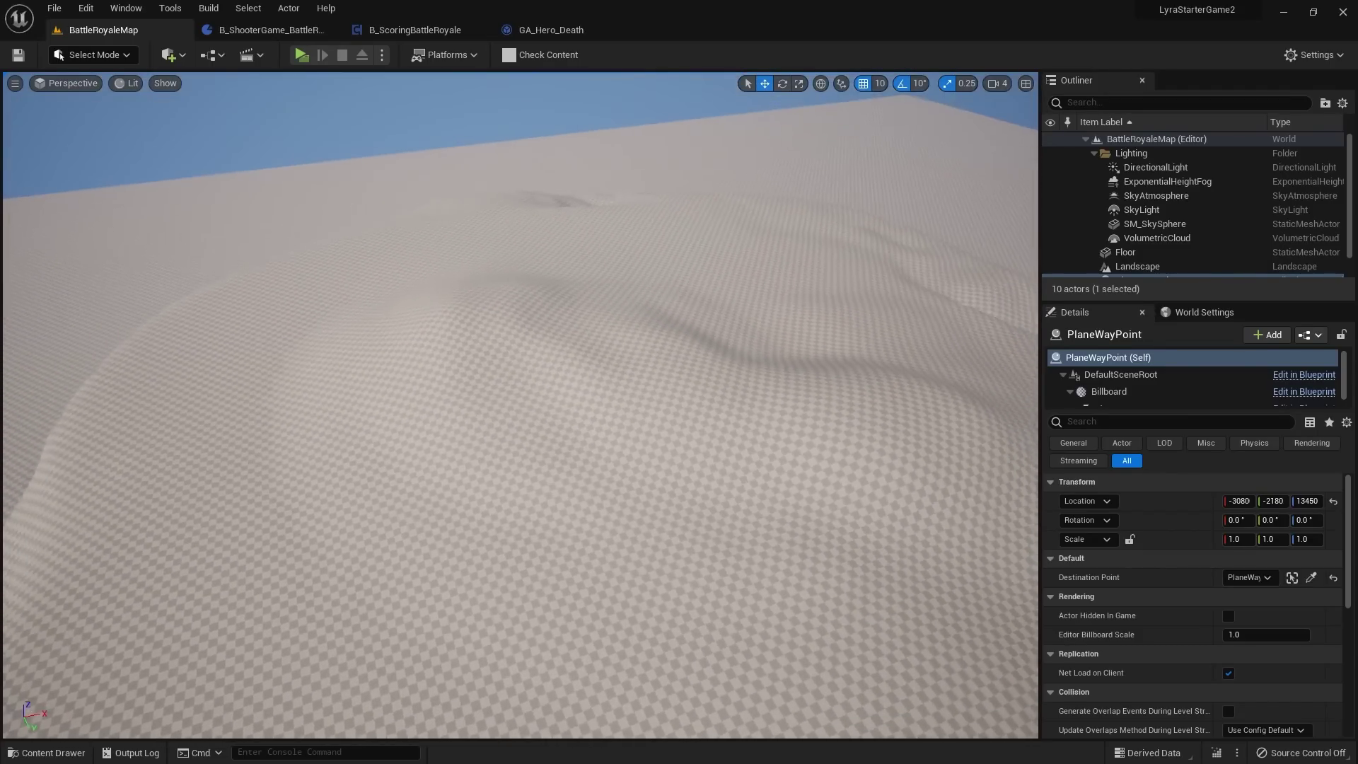
{"action": "left_click", "coordinate": [169, 54]}
{"action": "mouse_move", "coordinate": [226, 205]}
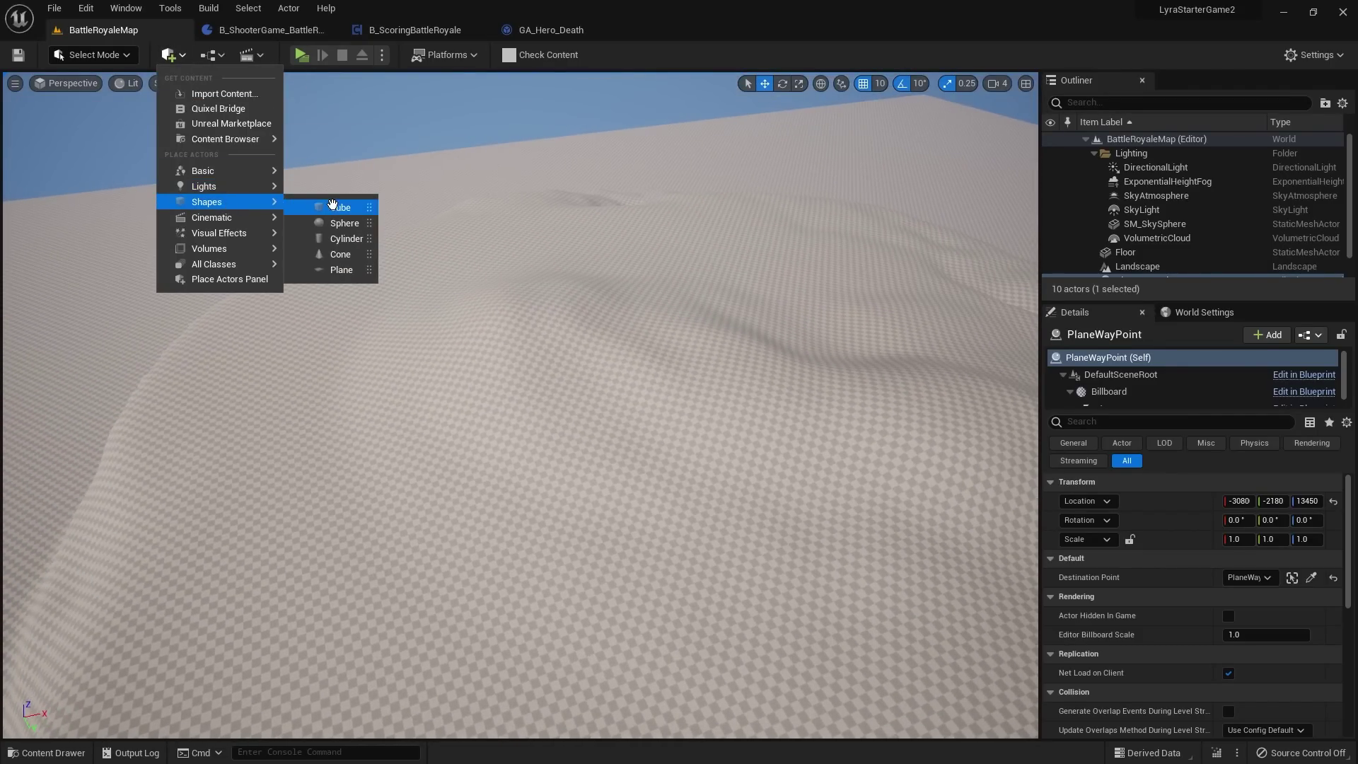
{"action": "left_click_drag", "start_coordinate": [332, 205], "coordinate": [746, 427]}
{"action": "key", "text": "f"}
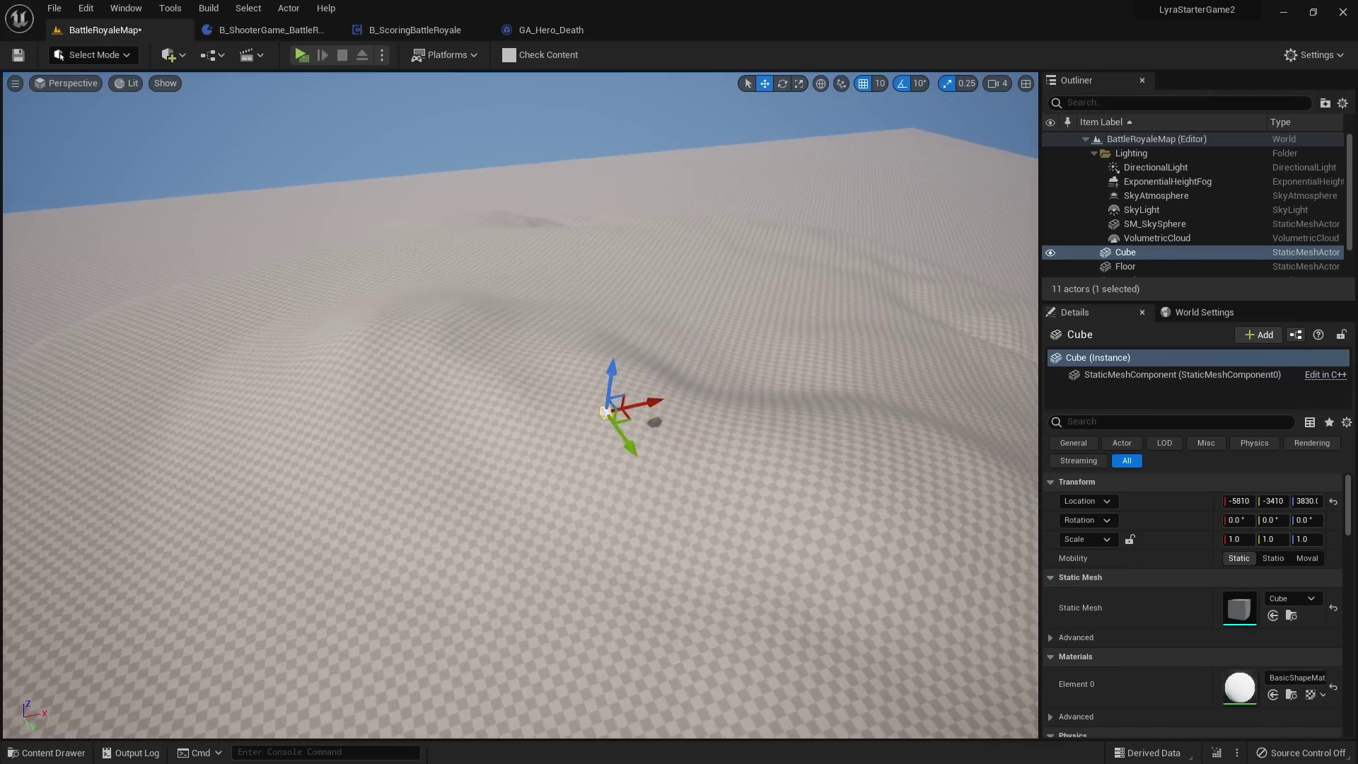
Step: Copy the cube's location into the Spawn Transform Location default value in GA_Hero_Death as -5810, -3410, 3830, then save the blueprint
{"action": "right_click", "coordinate": [1164, 502]}
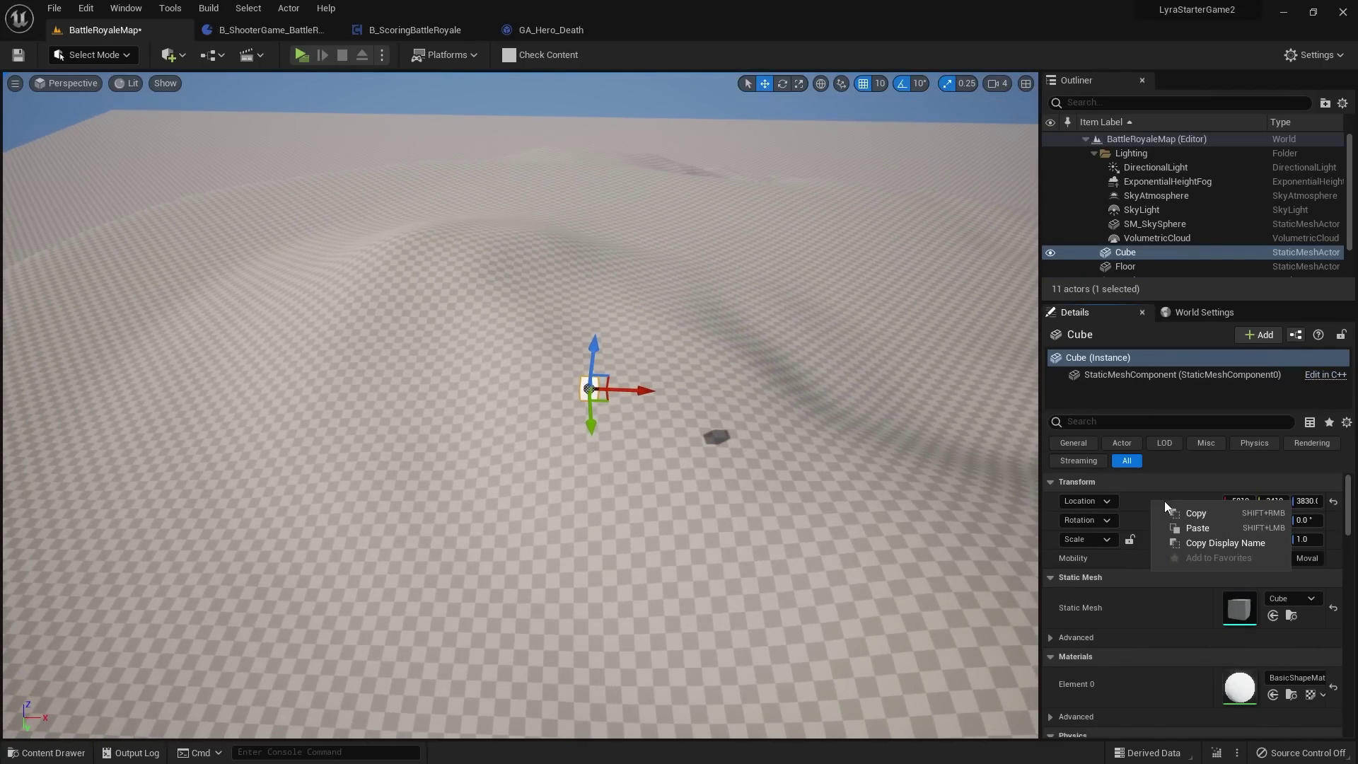
{"action": "left_click", "coordinate": [1193, 517]}
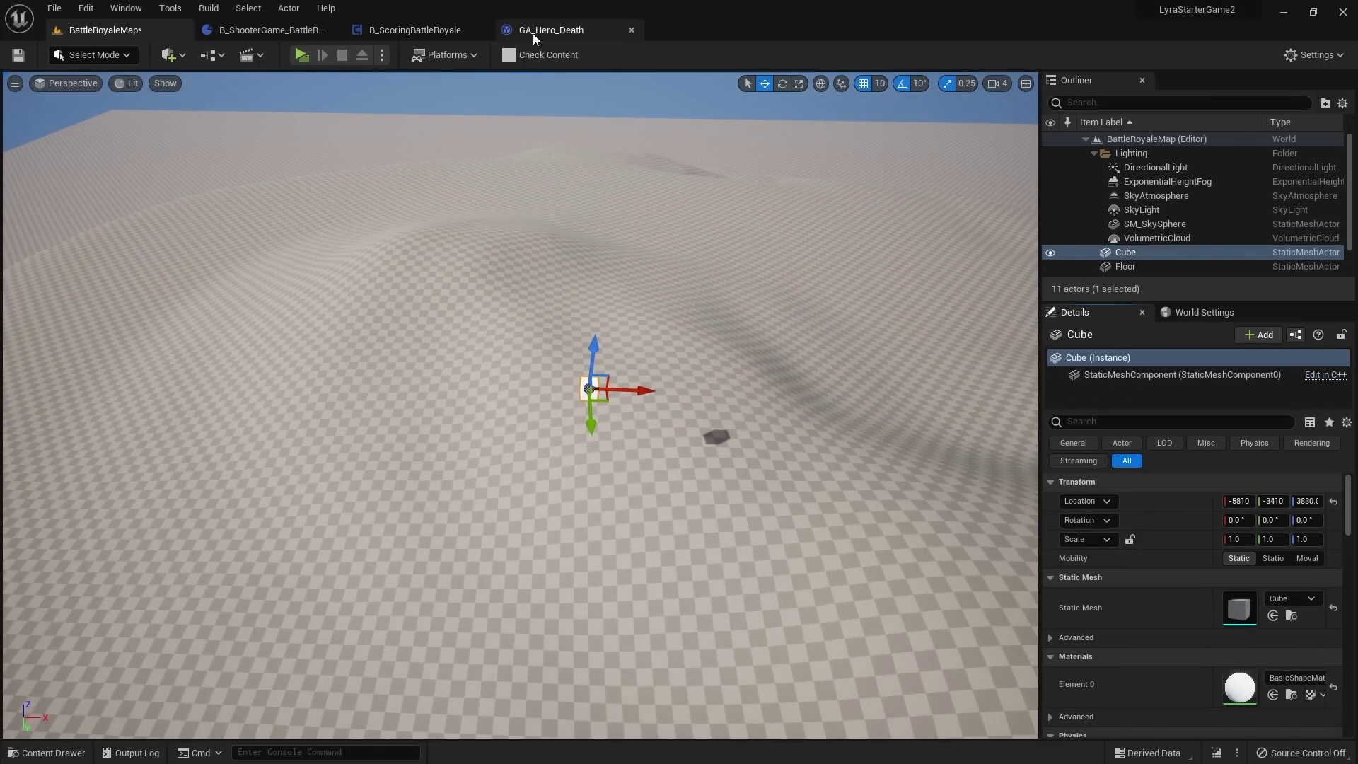
{"action": "left_click", "coordinate": [534, 33]}
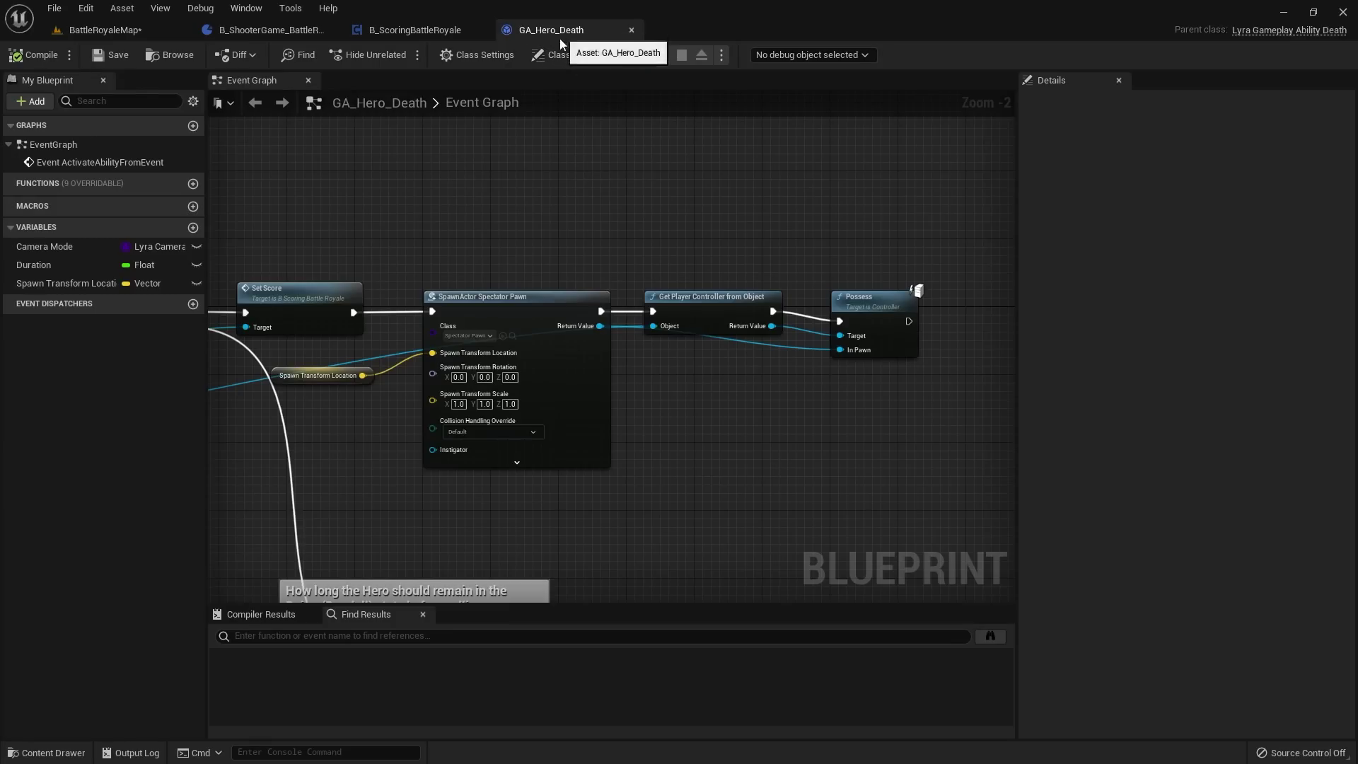
{"action": "scroll", "coordinate": [509, 359], "scroll_direction": "up", "scroll_amount": 2}
{"action": "left_click", "coordinate": [509, 357]}
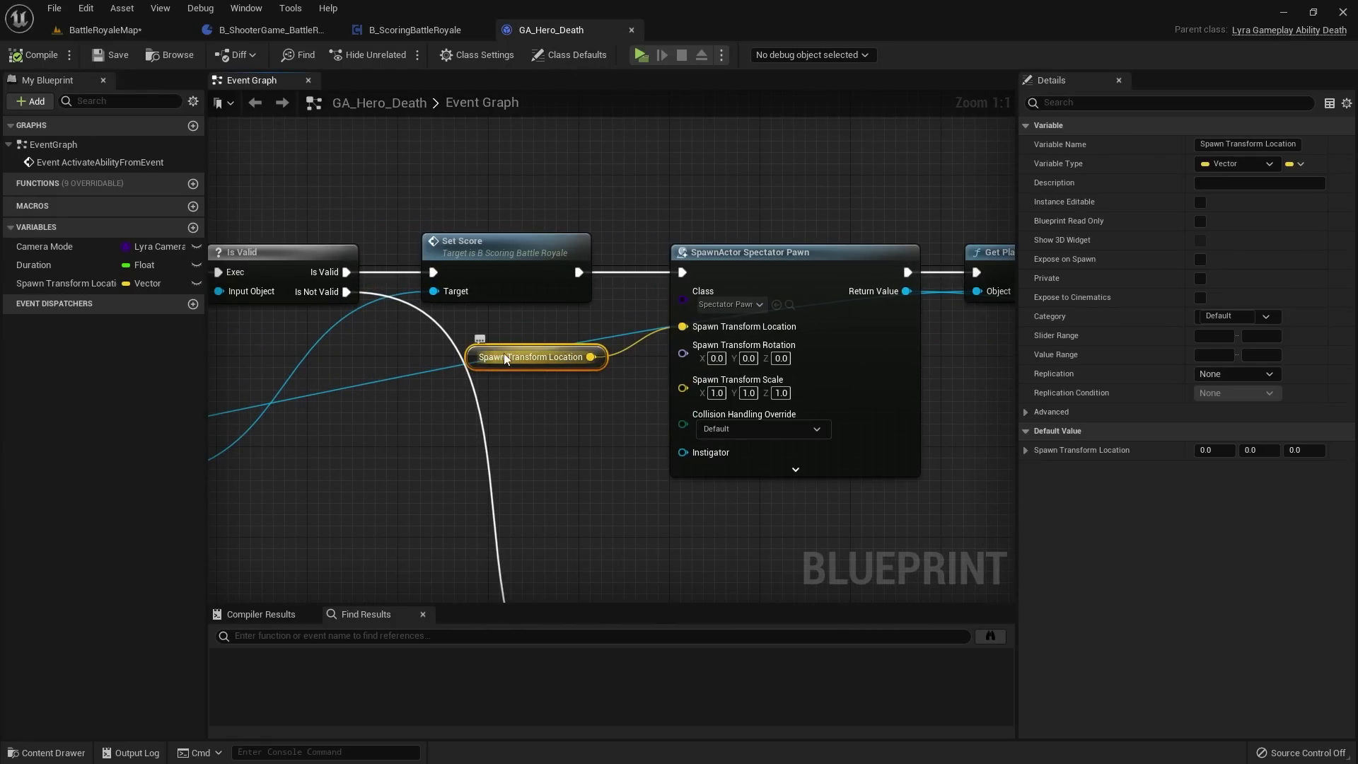
{"action": "right_click", "coordinate": [1130, 453]}
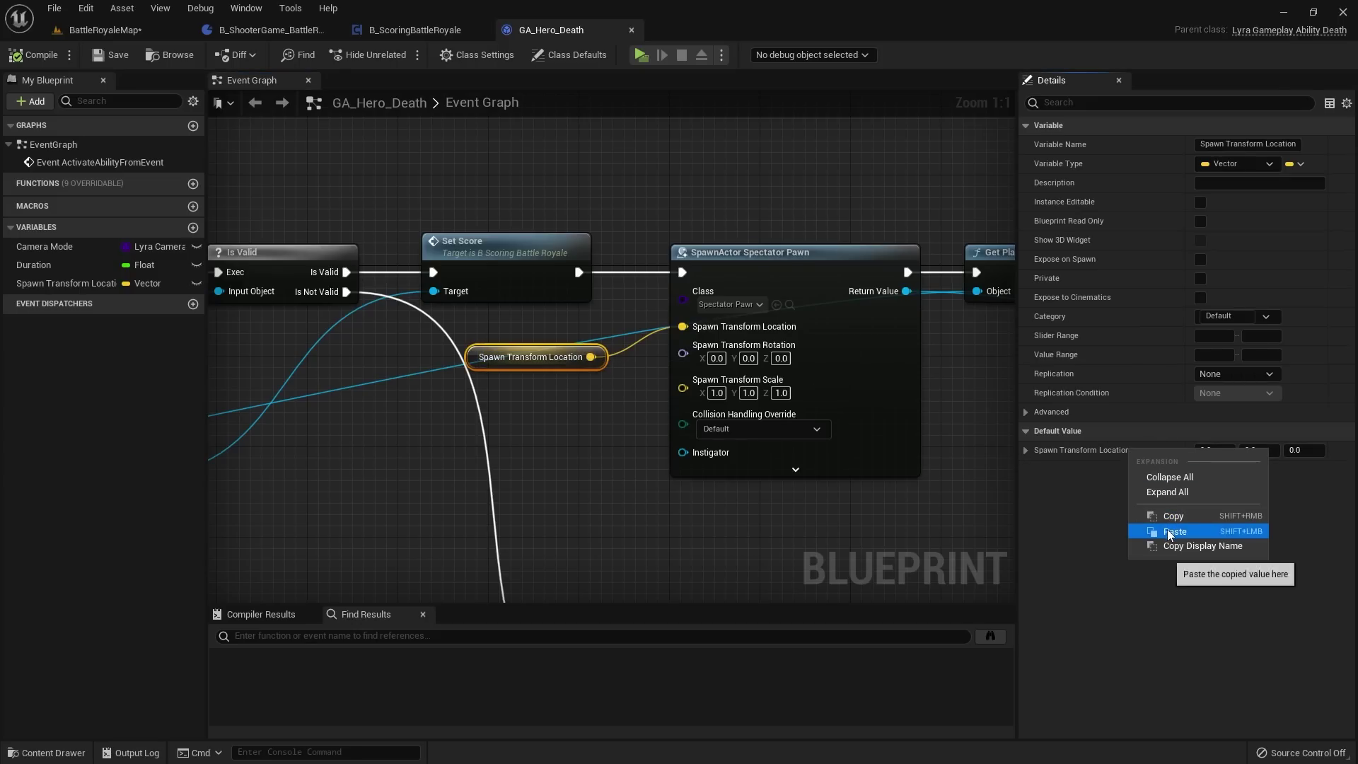
{"action": "left_click", "coordinate": [1167, 529]}
{"action": "left_click", "coordinate": [112, 55]}
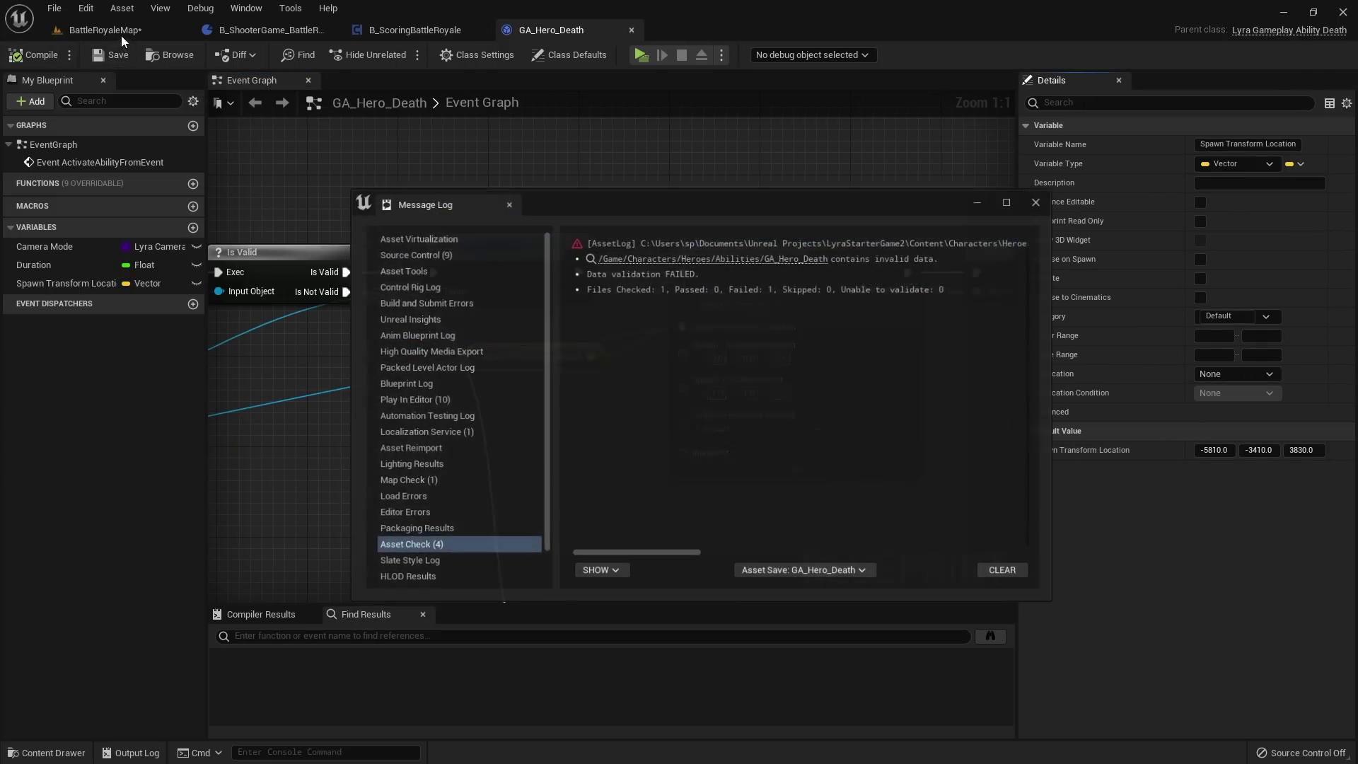
Step: Delete the cube from BattleRoyaleMap and save the level
{"action": "left_click", "coordinate": [119, 32]}
{"action": "left_click", "coordinate": [514, 197]}
{"action": "key", "text": "f"}
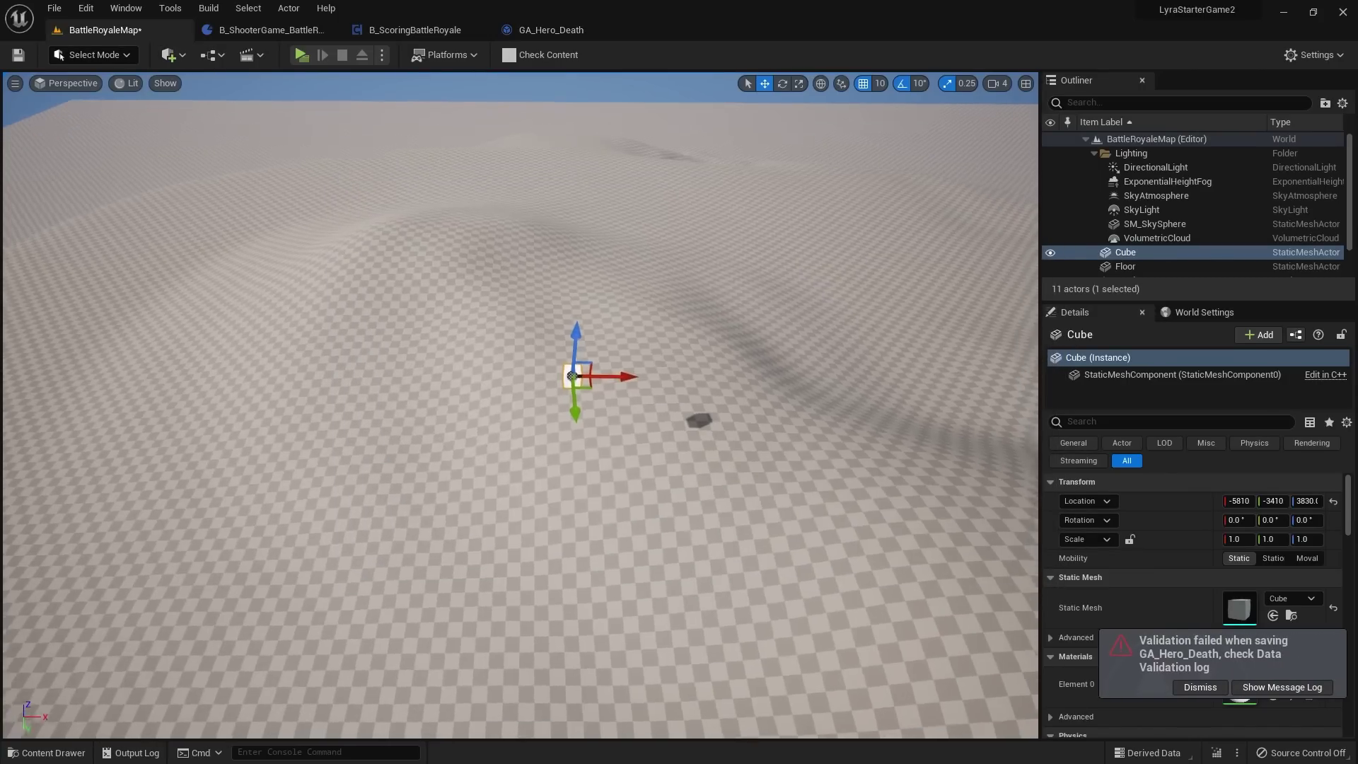
{"action": "key", "text": "Delete"}
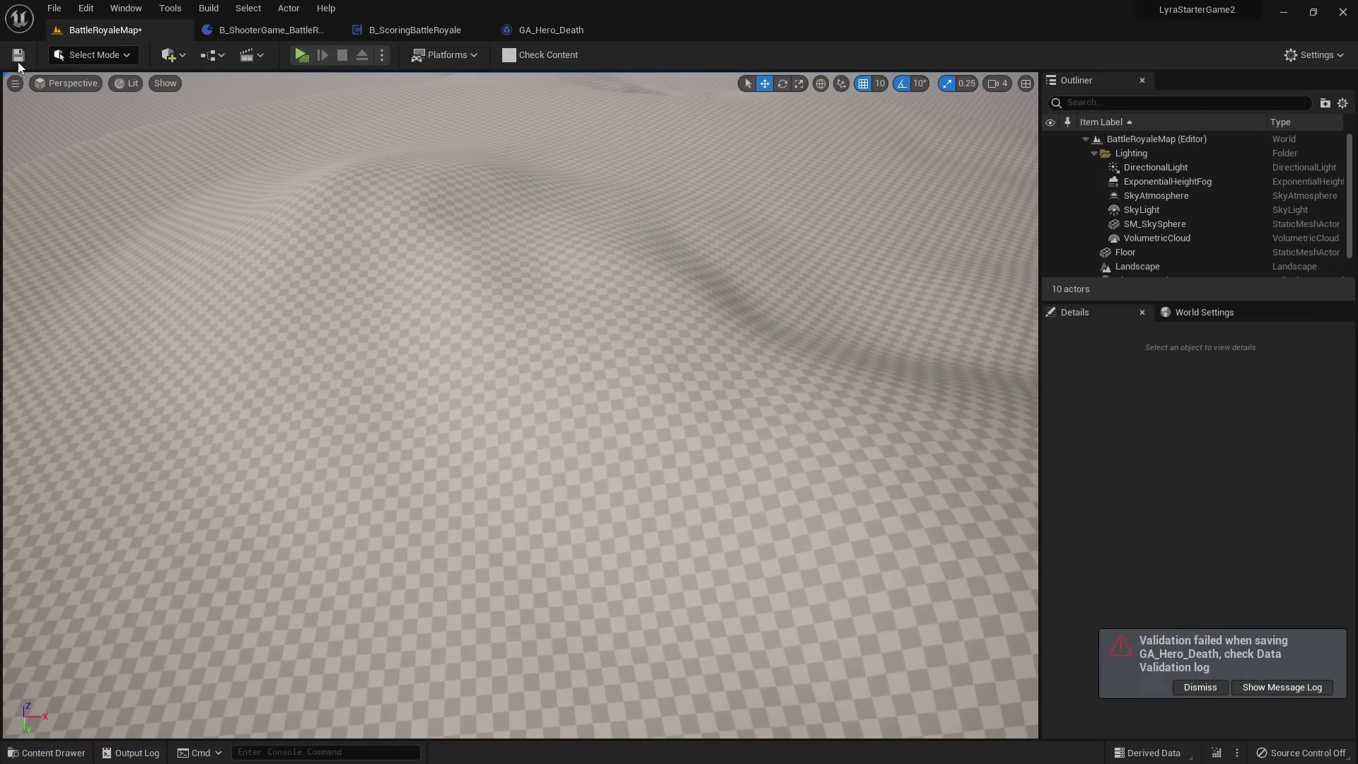
{"action": "scroll", "coordinate": [591, 215], "scroll_direction": "down", "scroll_amount": 5}
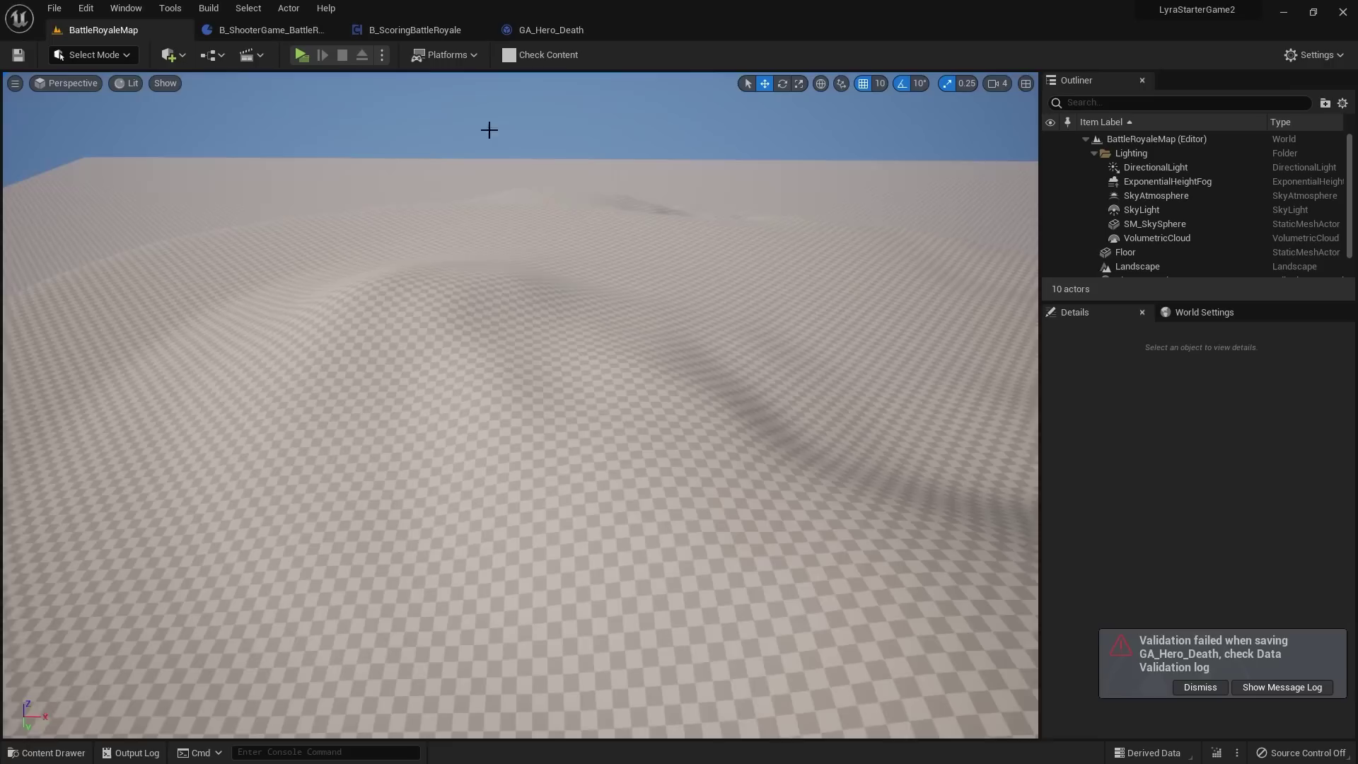
Step: Start a new two-client play-test and shoot the Client 2 player with Client 1's pistol until eliminated
{"action": "left_click", "coordinate": [302, 55]}
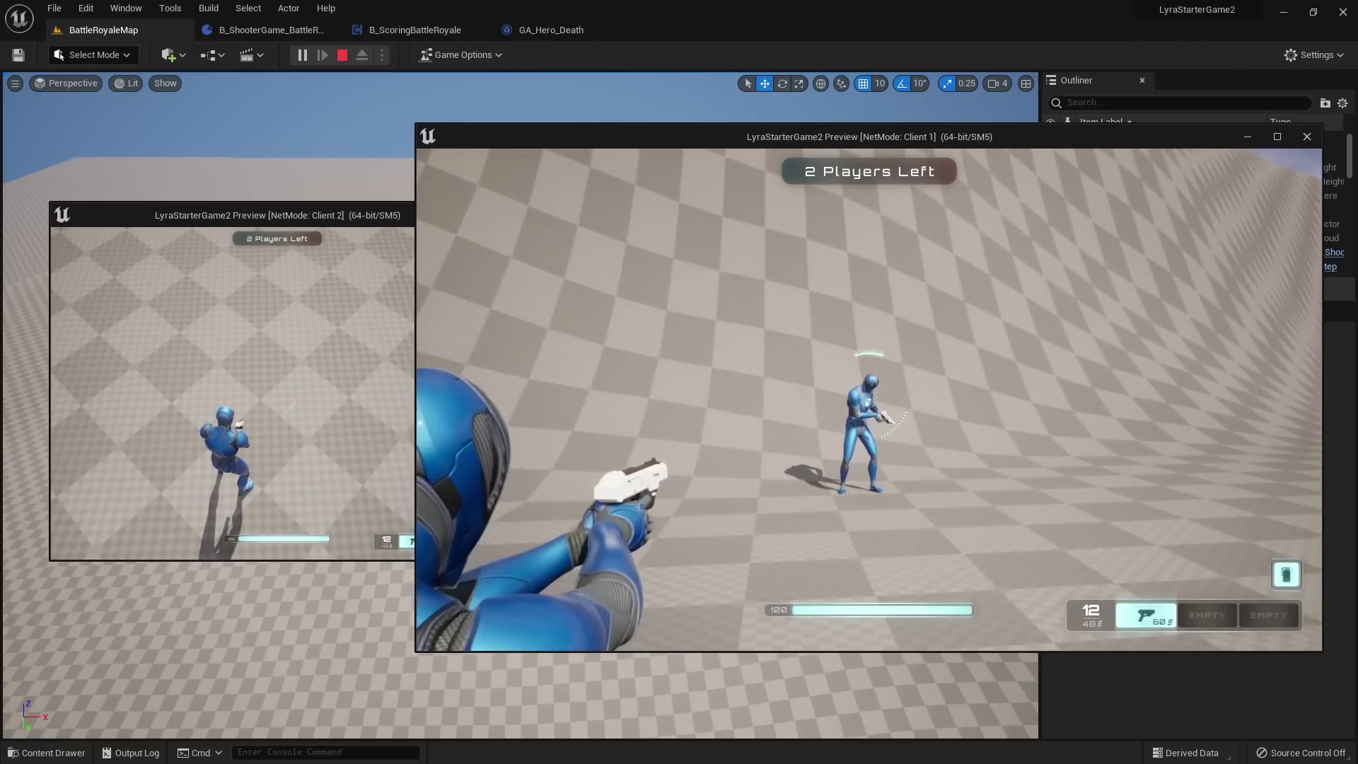
{"action": "left_click", "coordinate": [869, 400]}
{"action": "left_click", "coordinate": [869, 399]}
{"action": "left_click", "coordinate": [869, 400]}
{"action": "left_click", "coordinate": [869, 400]}
{"action": "left_click", "coordinate": [869, 399]}
{"action": "left_click", "coordinate": [869, 399]}
{"action": "left_click", "coordinate": [869, 399]}
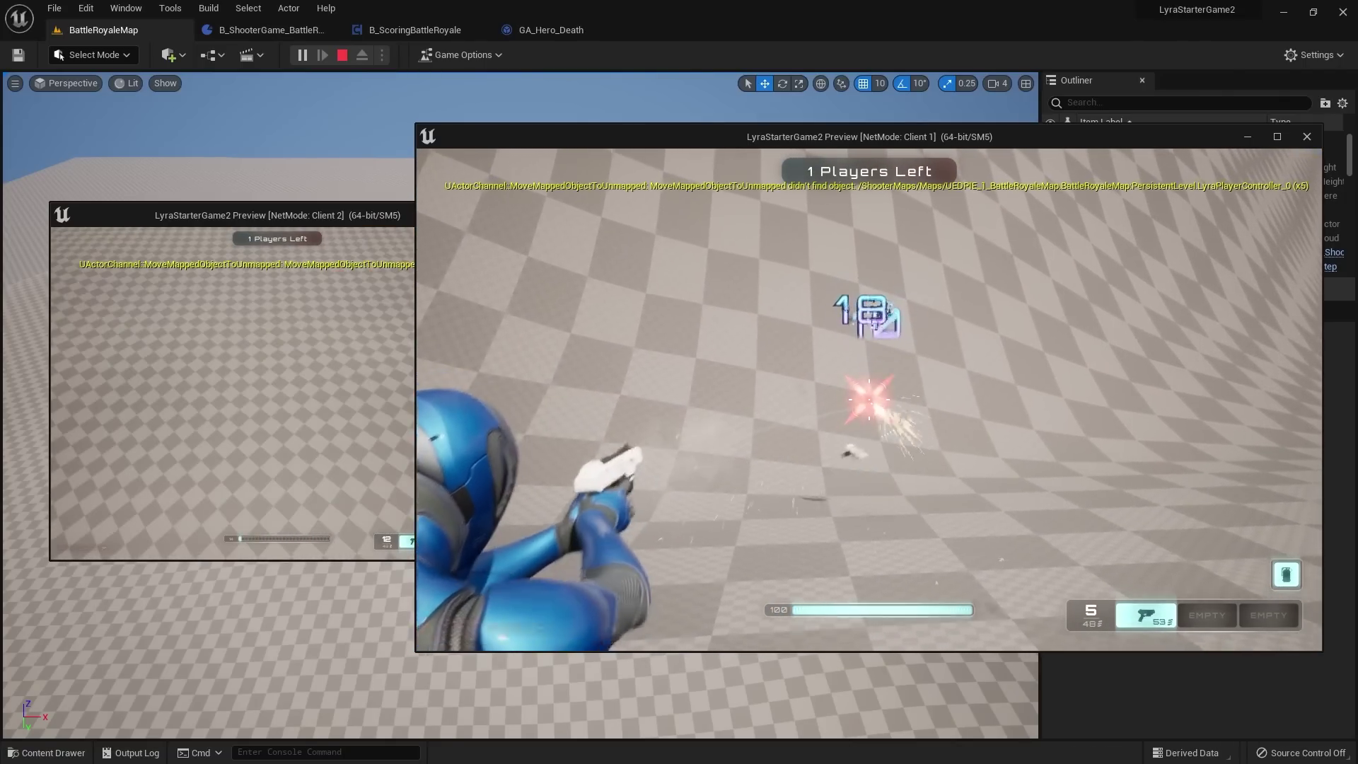
Step: Check the Client 2 spectator's view, then switch back to Client 1 and run the player forward
{"action": "key", "text": "super"}
{"action": "left_click", "coordinate": [282, 235]}
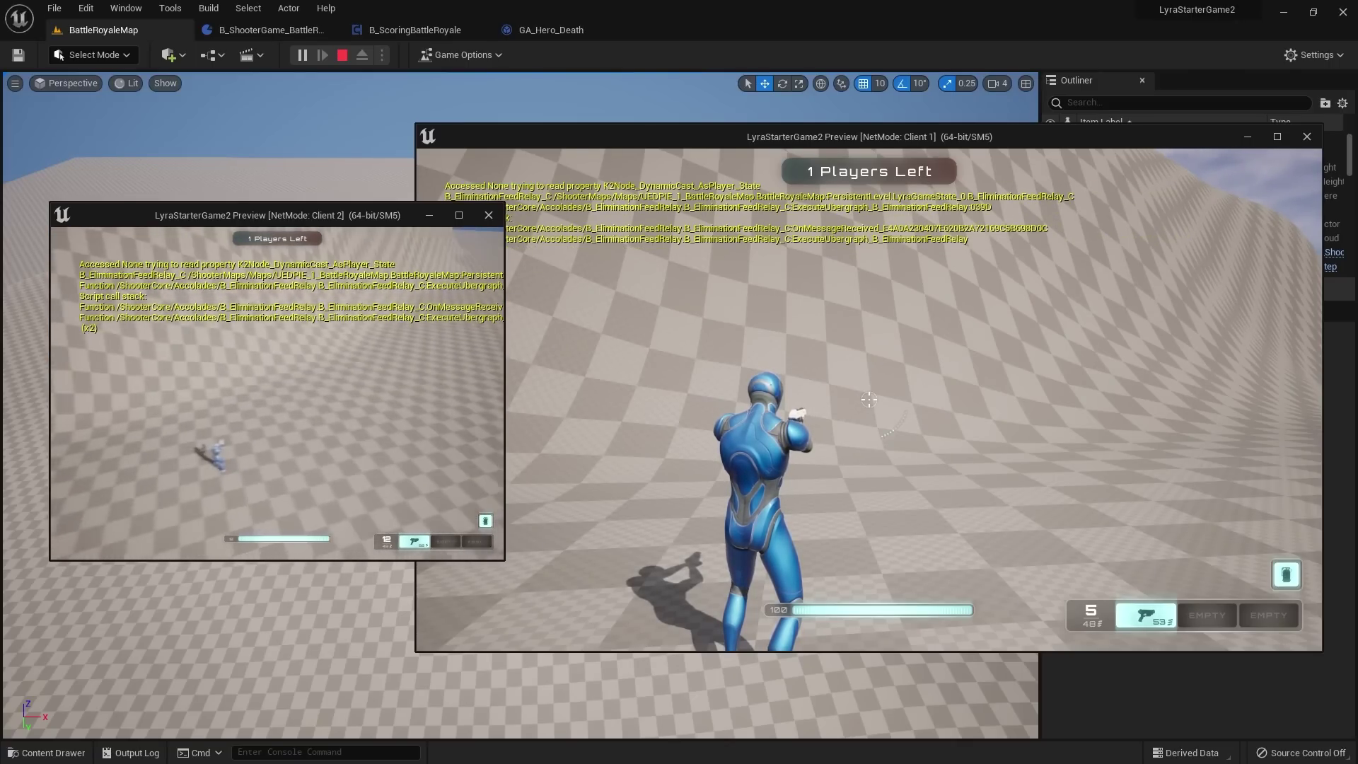
{"action": "key", "text": "shift+F1"}
{"action": "left_click", "coordinate": [524, 526]}
{"action": "key", "text": "w"}
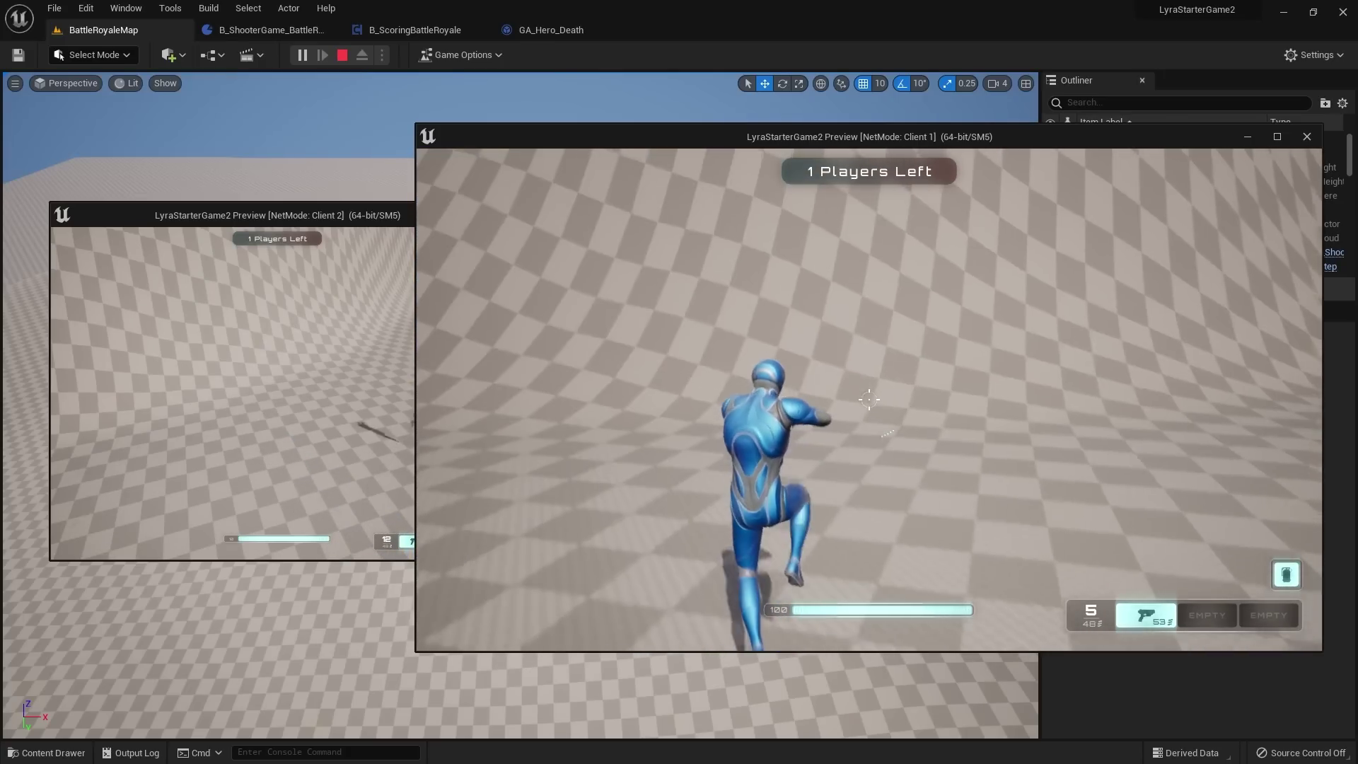
Step: Stop the play-in-editor session and close the Message Log
{"action": "key", "text": "Escape"}
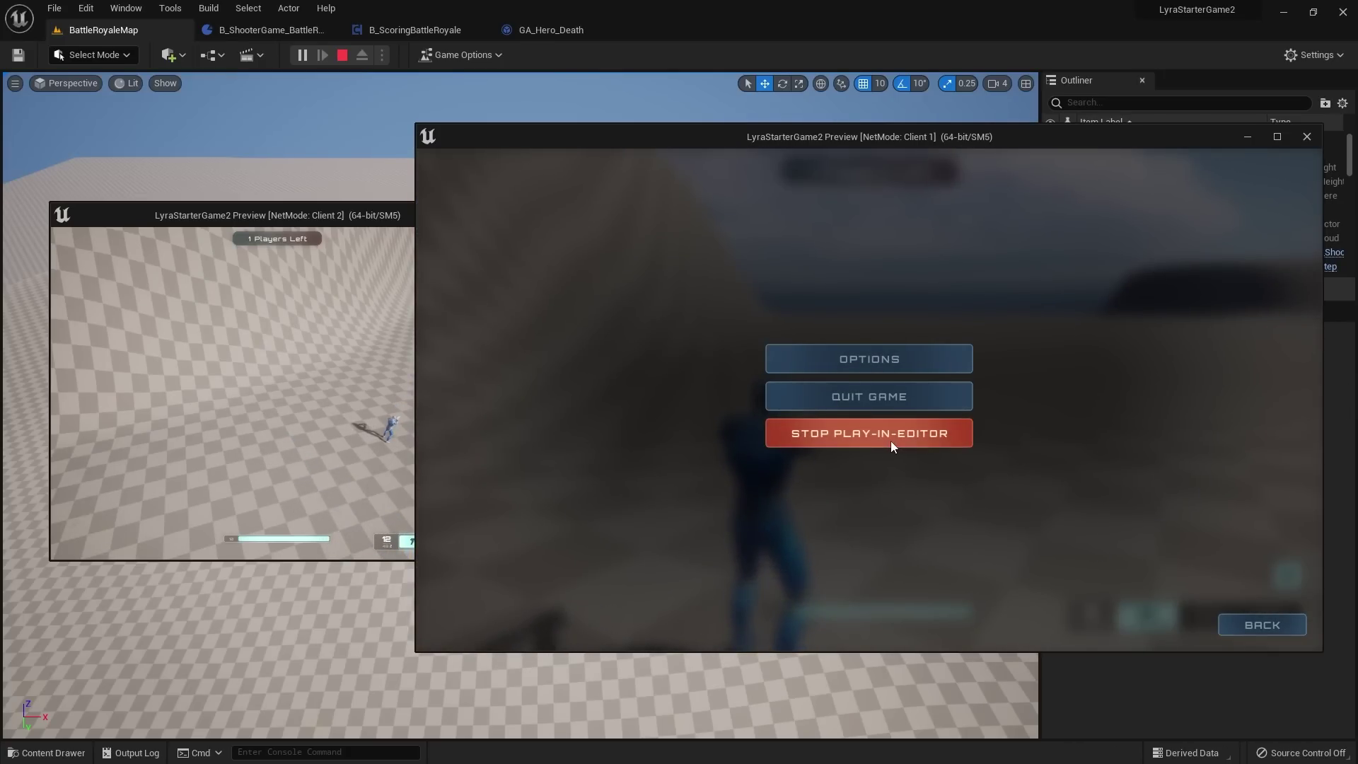
{"action": "left_click", "coordinate": [890, 440]}
{"action": "left_click", "coordinate": [1048, 193]}
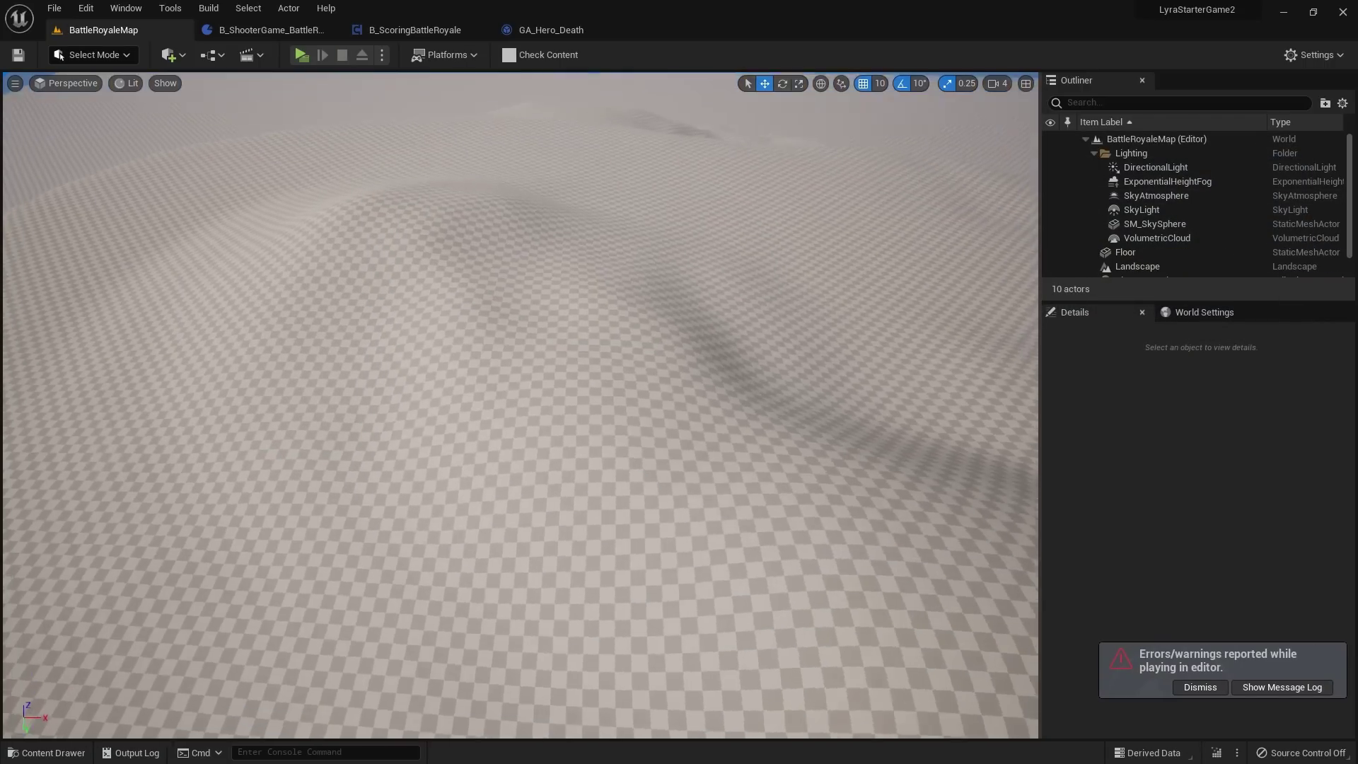
Step: Open the On Win function graph of the B_ScoringBattleRoyale blueprint
{"action": "left_click", "coordinate": [431, 30]}
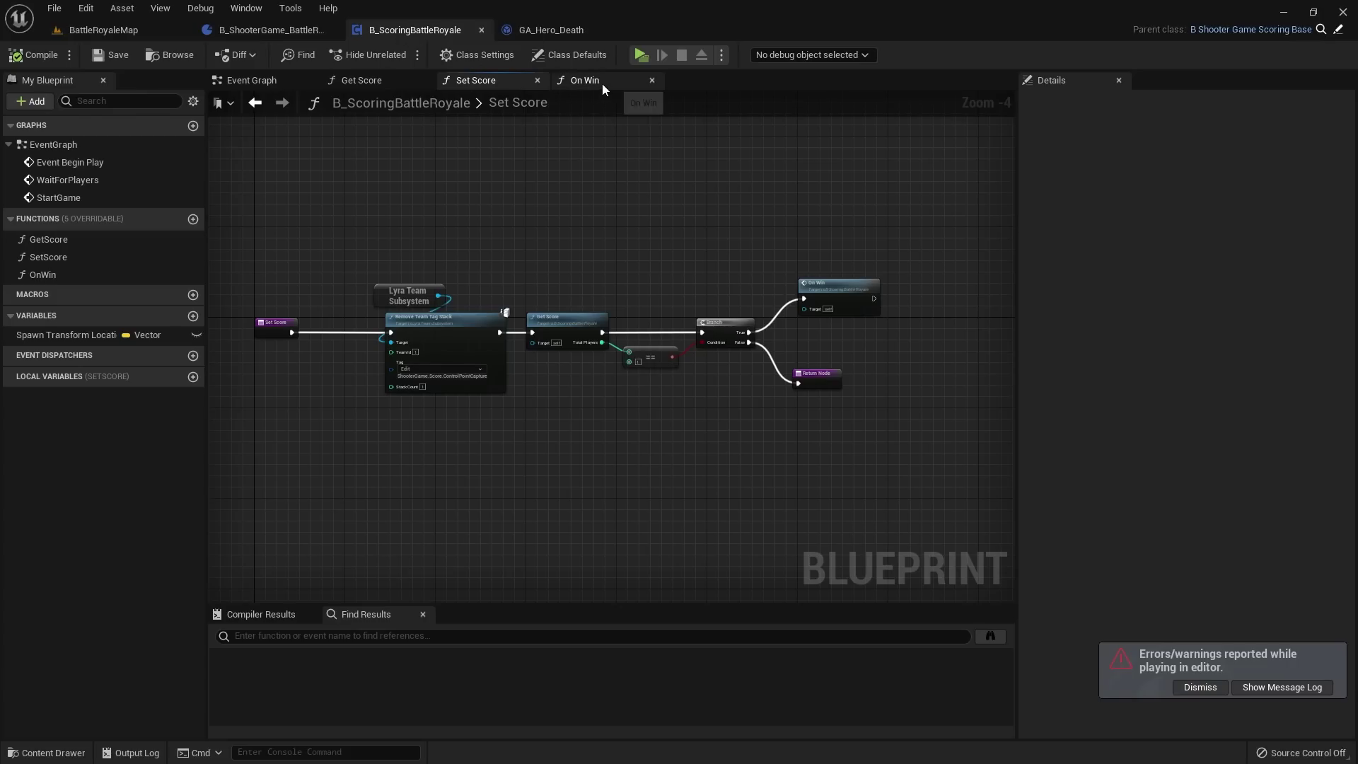
{"action": "scroll", "coordinate": [792, 265], "scroll_direction": "up", "scroll_amount": 3}
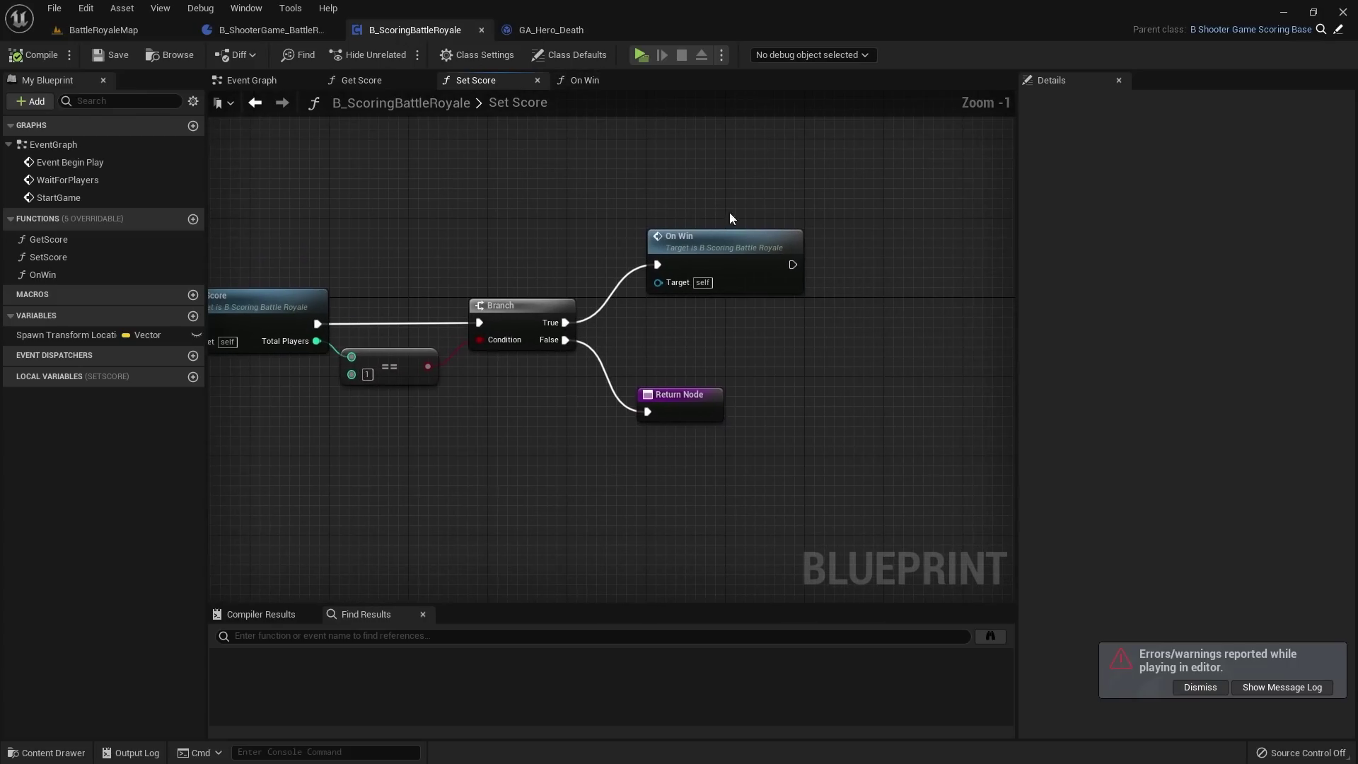
{"action": "left_click", "coordinate": [728, 234]}
{"action": "left_click", "coordinate": [584, 80]}
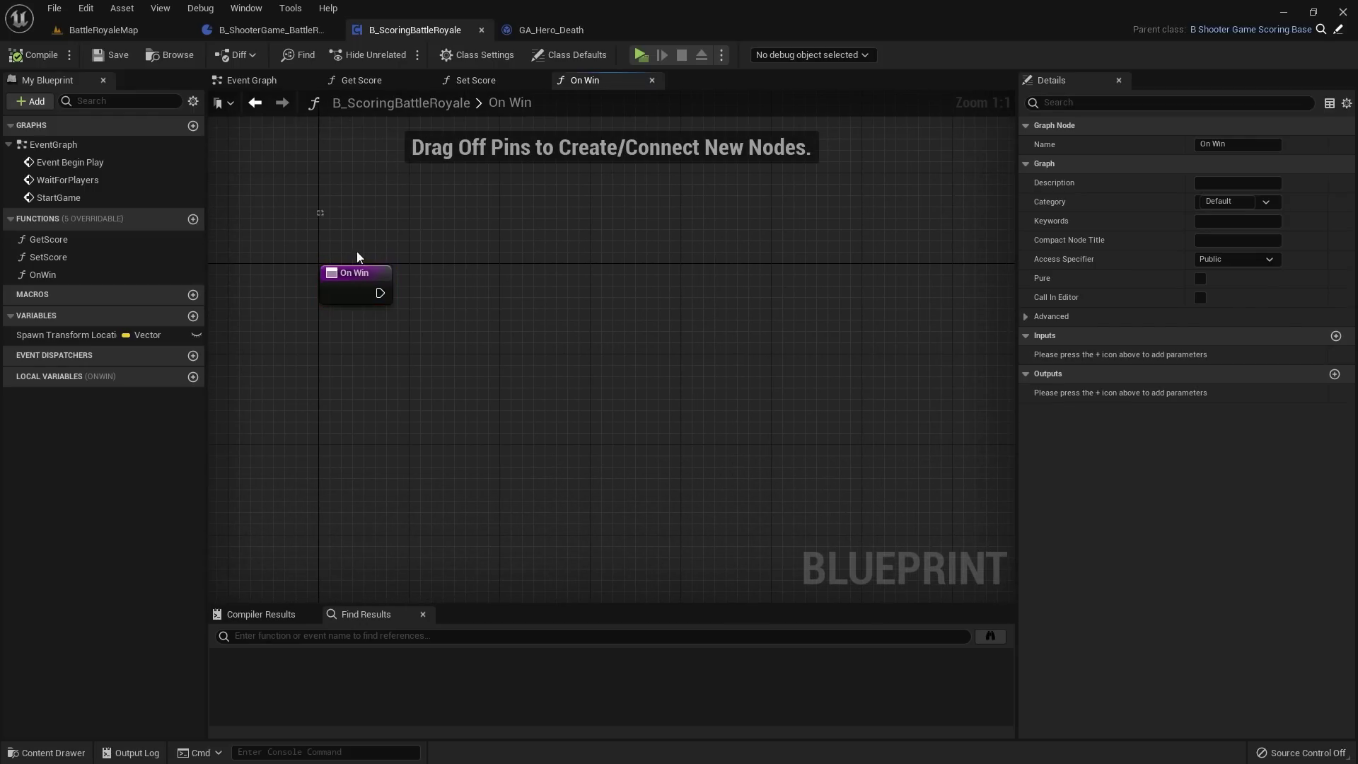
Step: Add a Get All Actors Of Class node after the On Win entry and set its class to Lyra Character
{"action": "right_click_drag", "start_coordinate": [397, 292], "coordinate": [572, 289]}
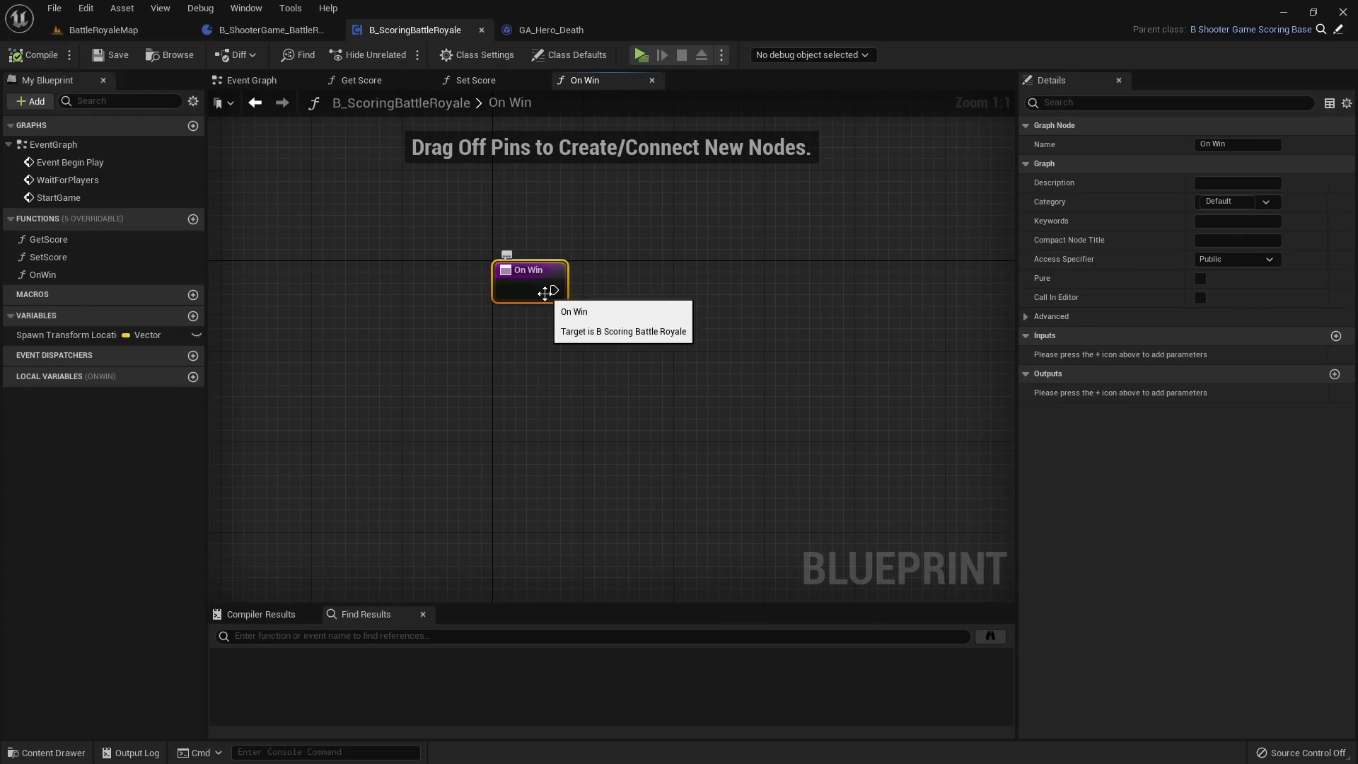
{"action": "left_click_drag", "start_coordinate": [611, 299], "coordinate": [635, 294]}
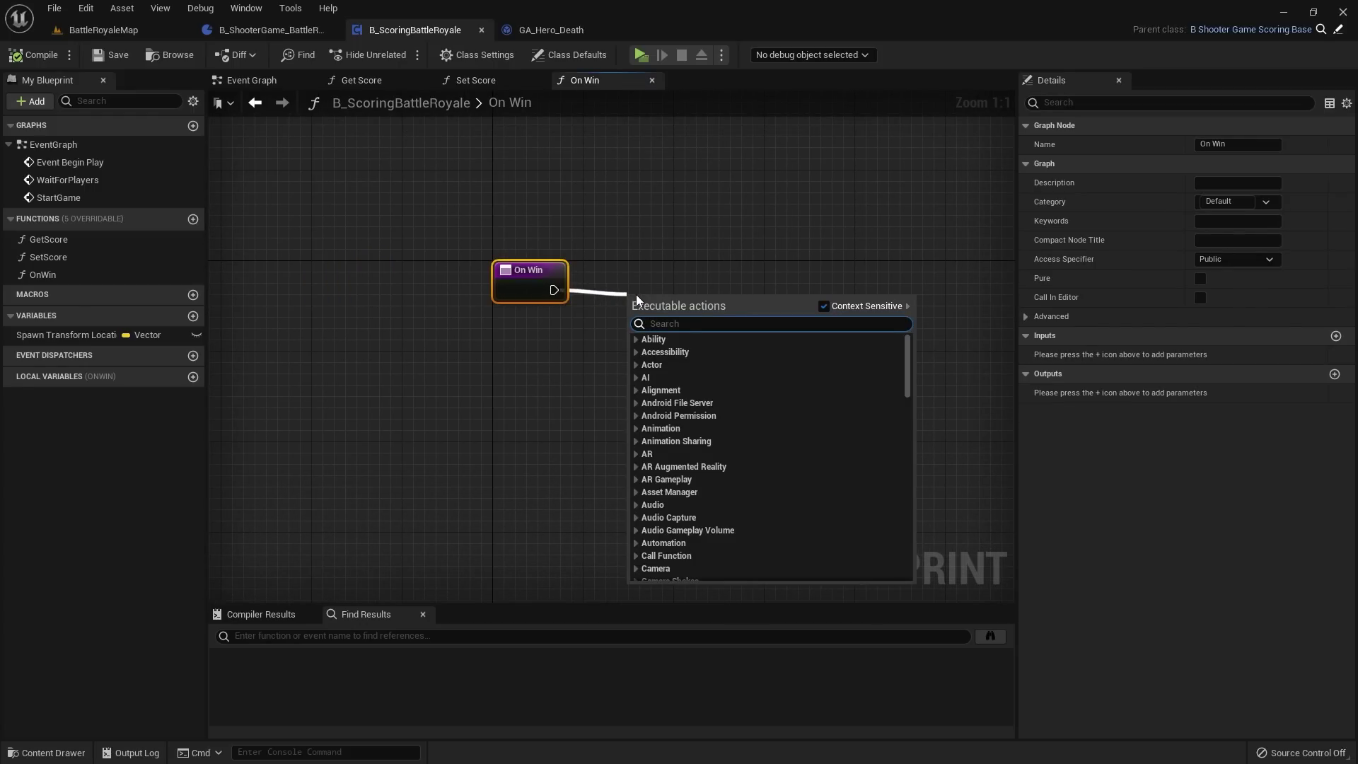
{"action": "type", "text": "get all actors"}
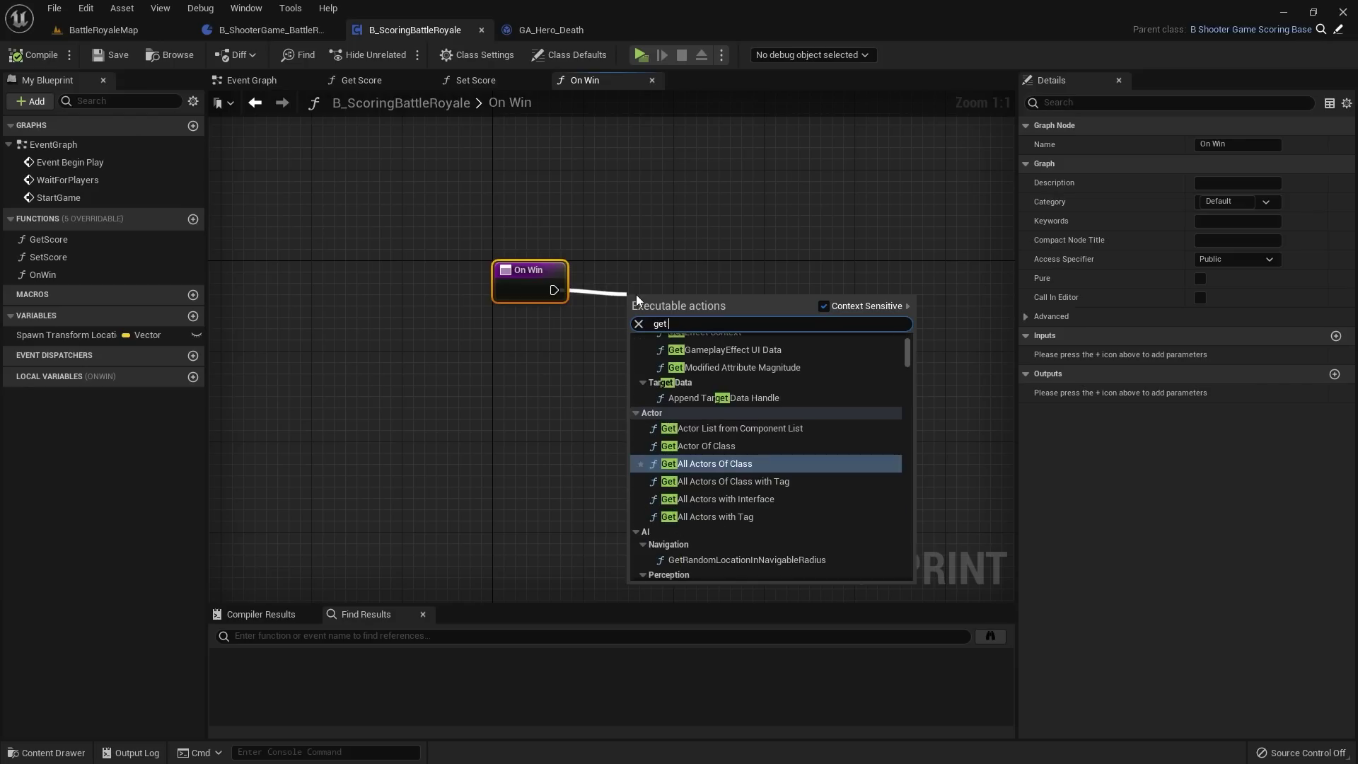
{"action": "key", "text": "Return"}
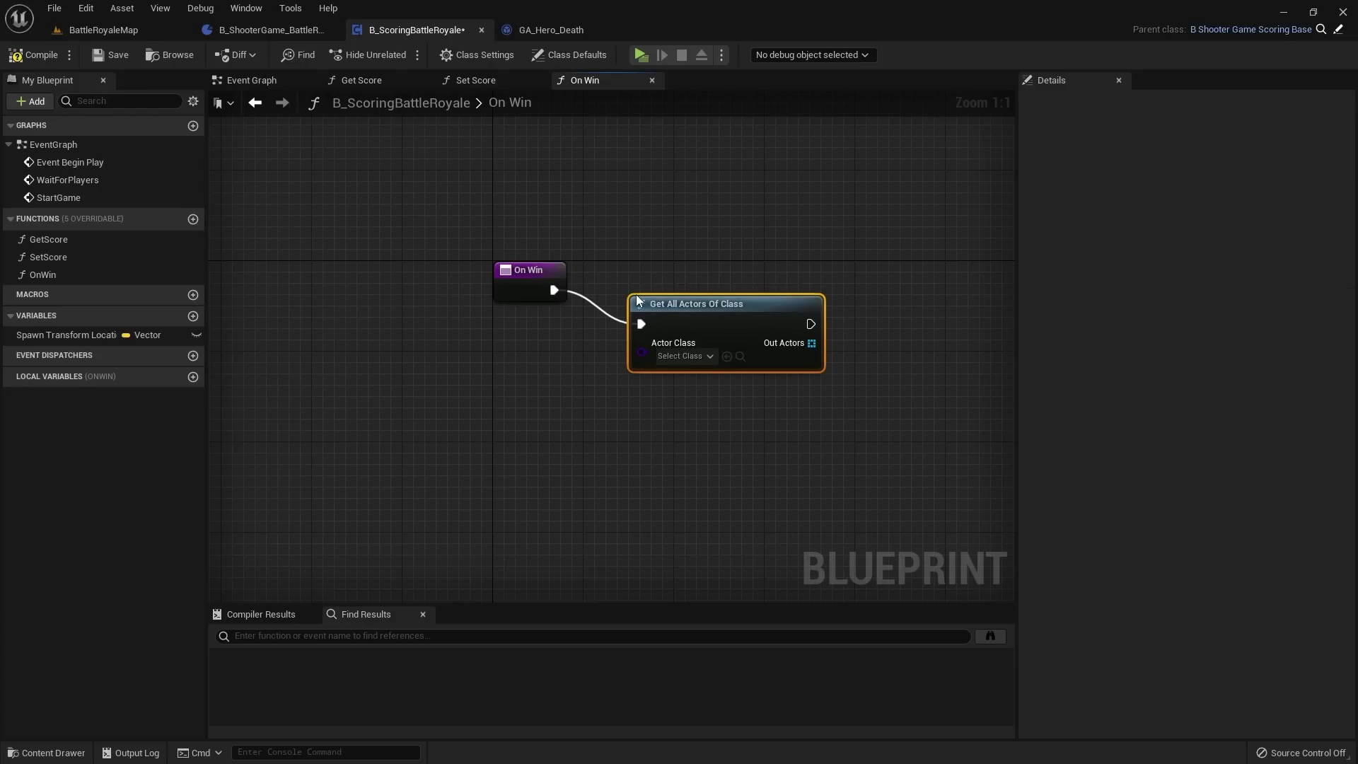
{"action": "left_click", "coordinate": [698, 357]}
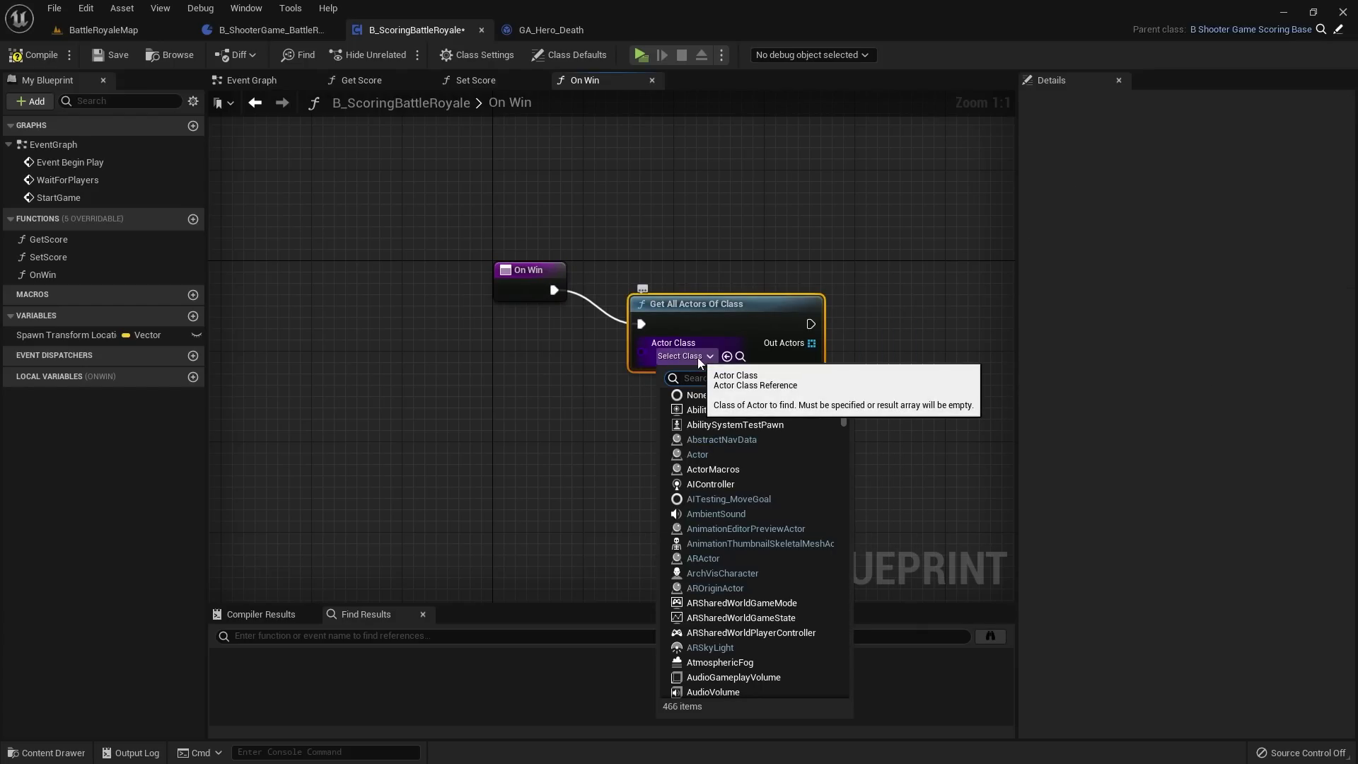
{"action": "type", "text": "lyracha"}
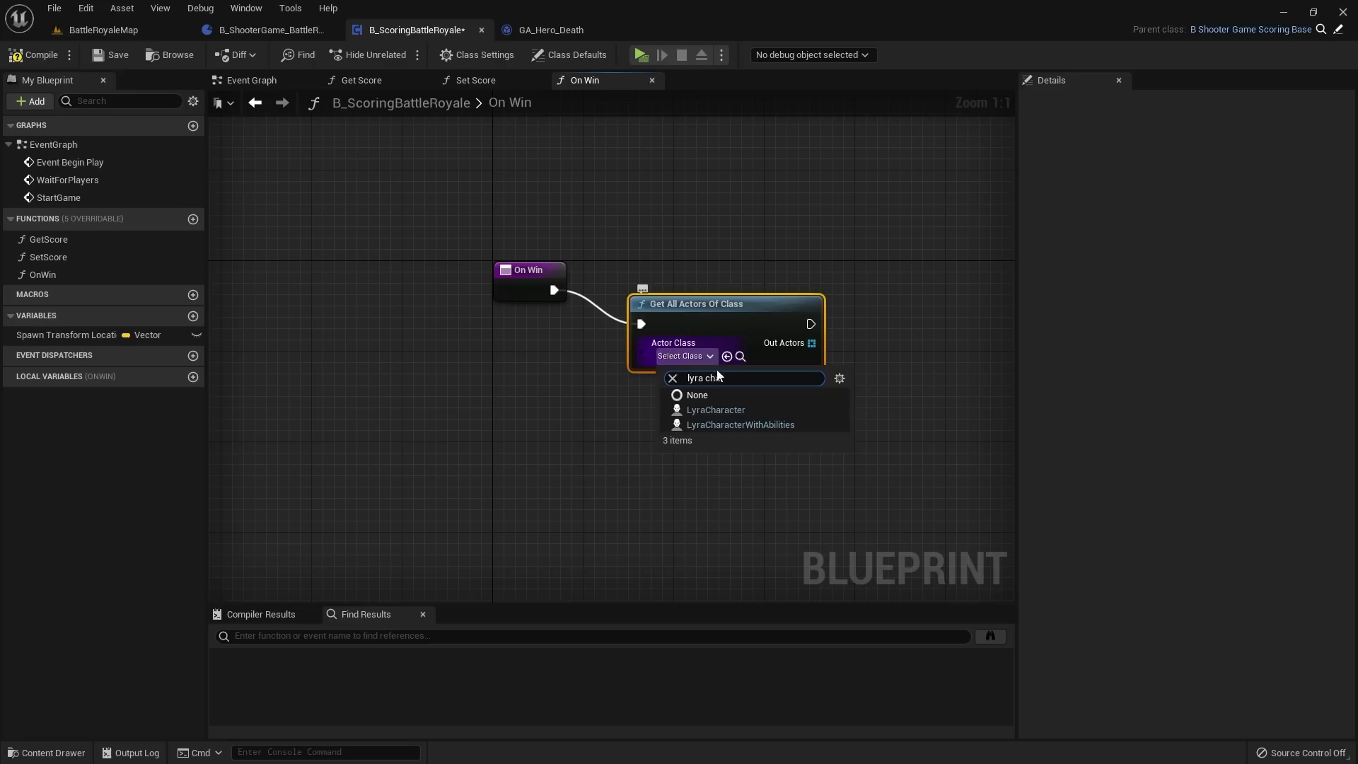
{"action": "left_click", "coordinate": [716, 408]}
Step: Add a For Each Loop over the Out Actors array of Get All Actors Of Class
{"action": "left_click_drag", "start_coordinate": [820, 341], "coordinate": [876, 271]}
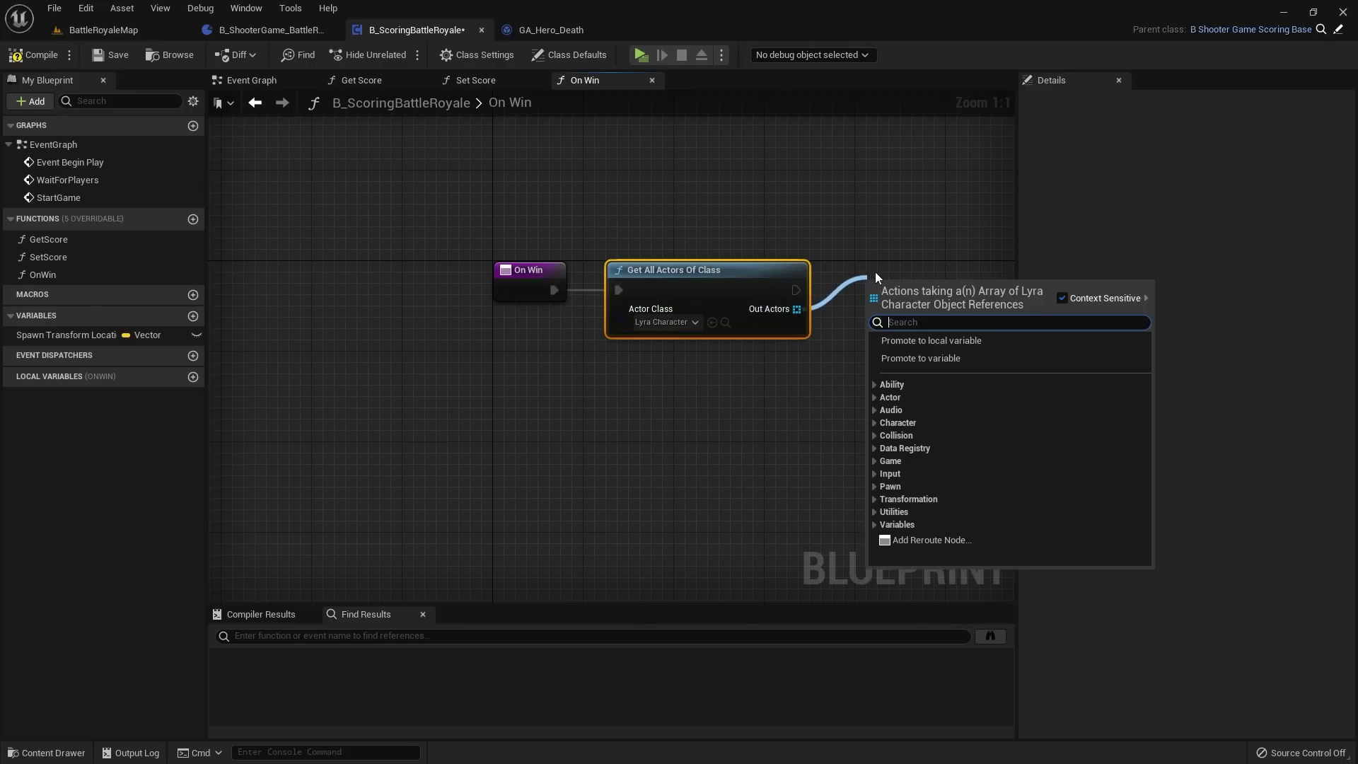
{"action": "type", "text": "for each"}
{"action": "key", "text": "Return"}
Step: Add a Has Matching Gameplay Tag check on the loop's Array Element, with Status.Death.Dying as the tag to check
{"action": "right_click_drag", "start_coordinate": [876, 277], "coordinate": [527, 370]}
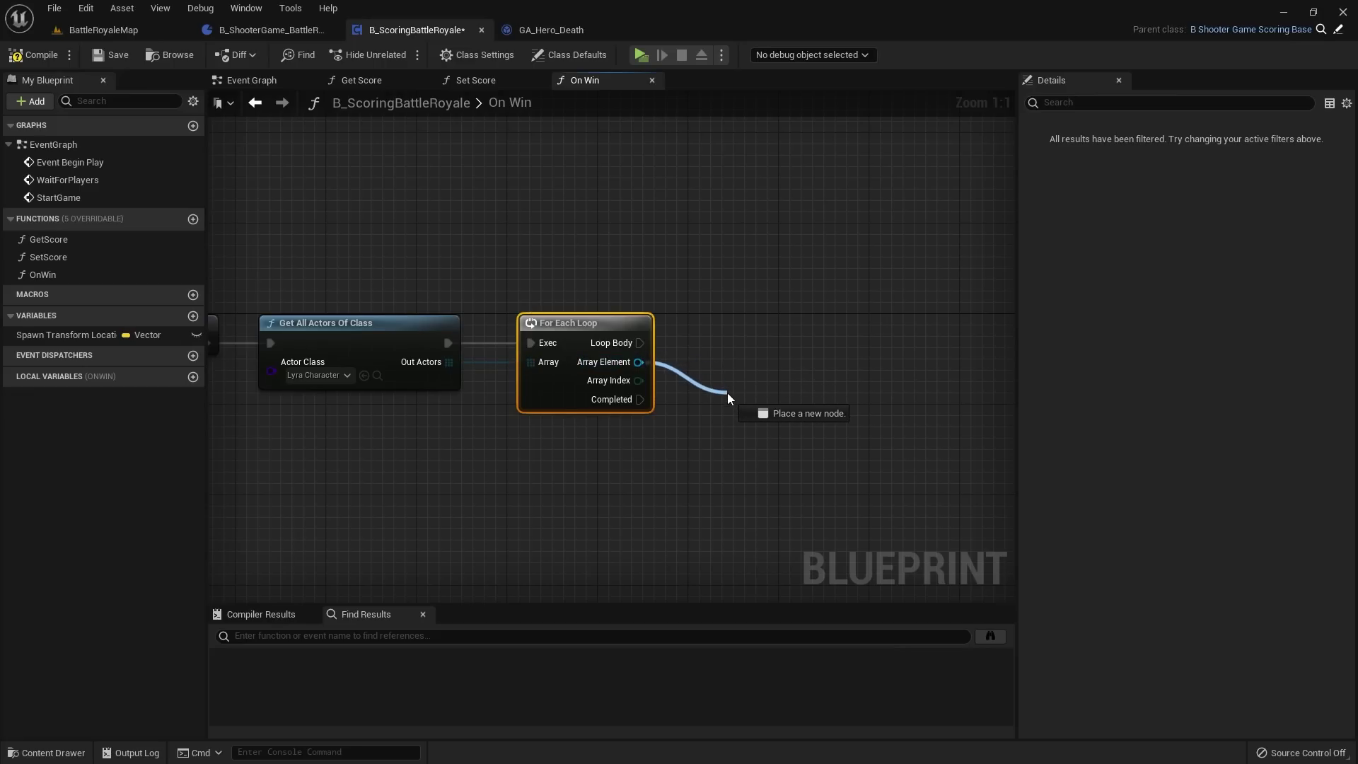
{"action": "left_click_drag", "start_coordinate": [727, 393], "coordinate": [727, 394]}
{"action": "type", "text": "has matching"}
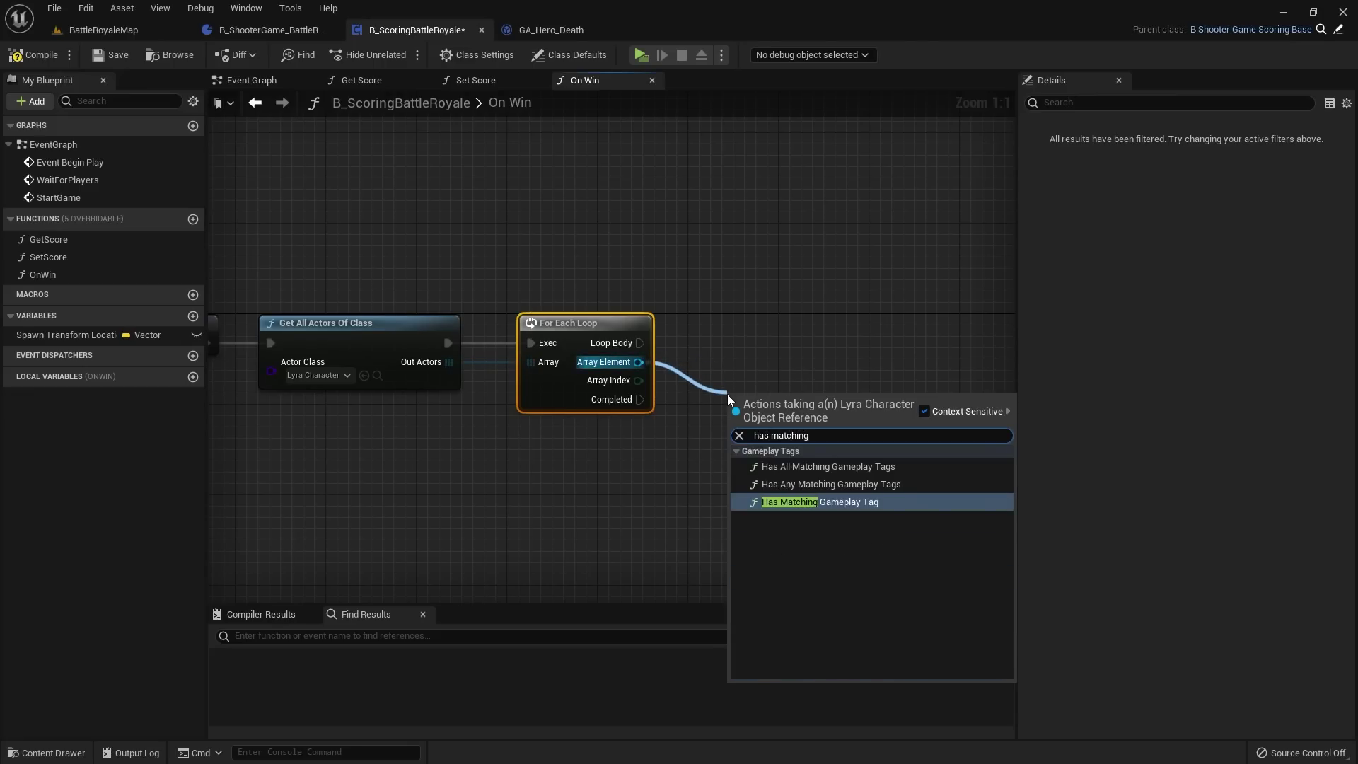
{"action": "key", "text": "Return"}
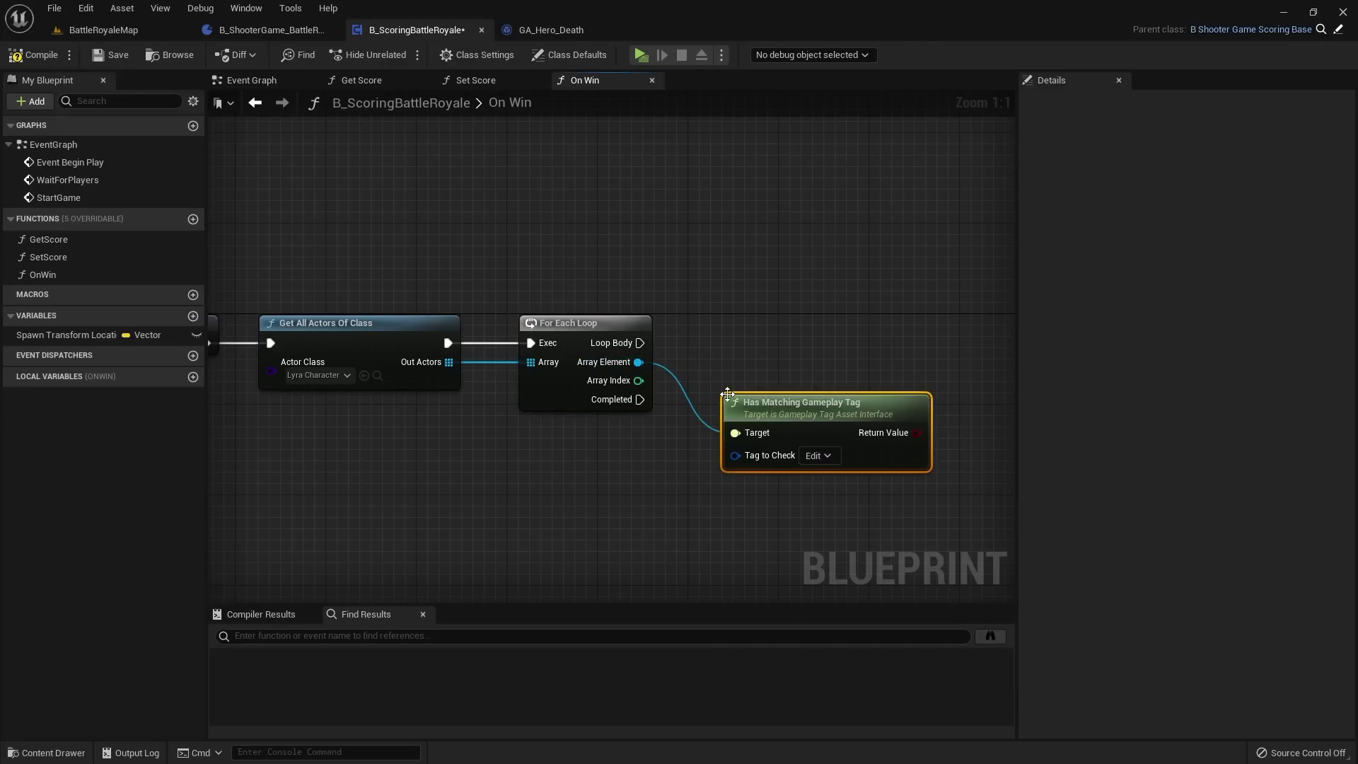
{"action": "left_click", "coordinate": [817, 461]}
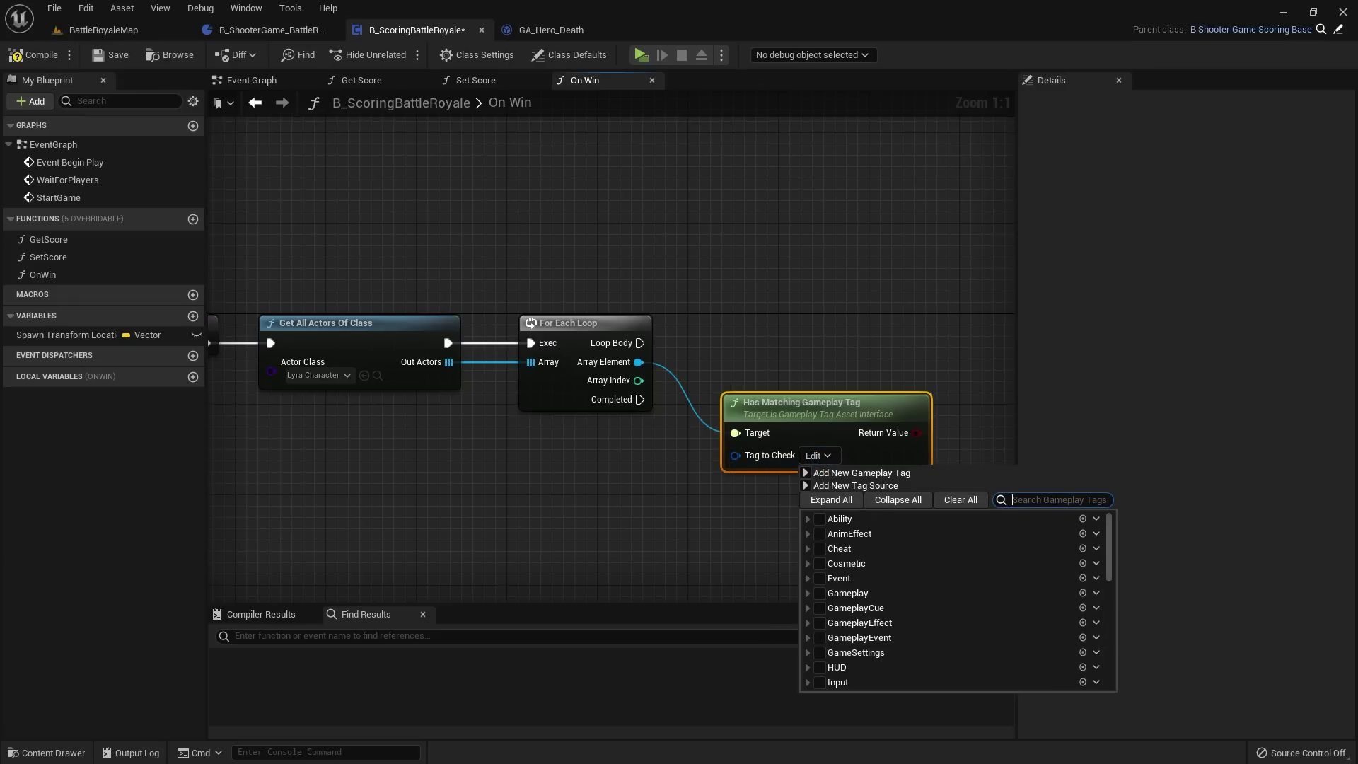
{"action": "type", "text": "status.death.dying"}
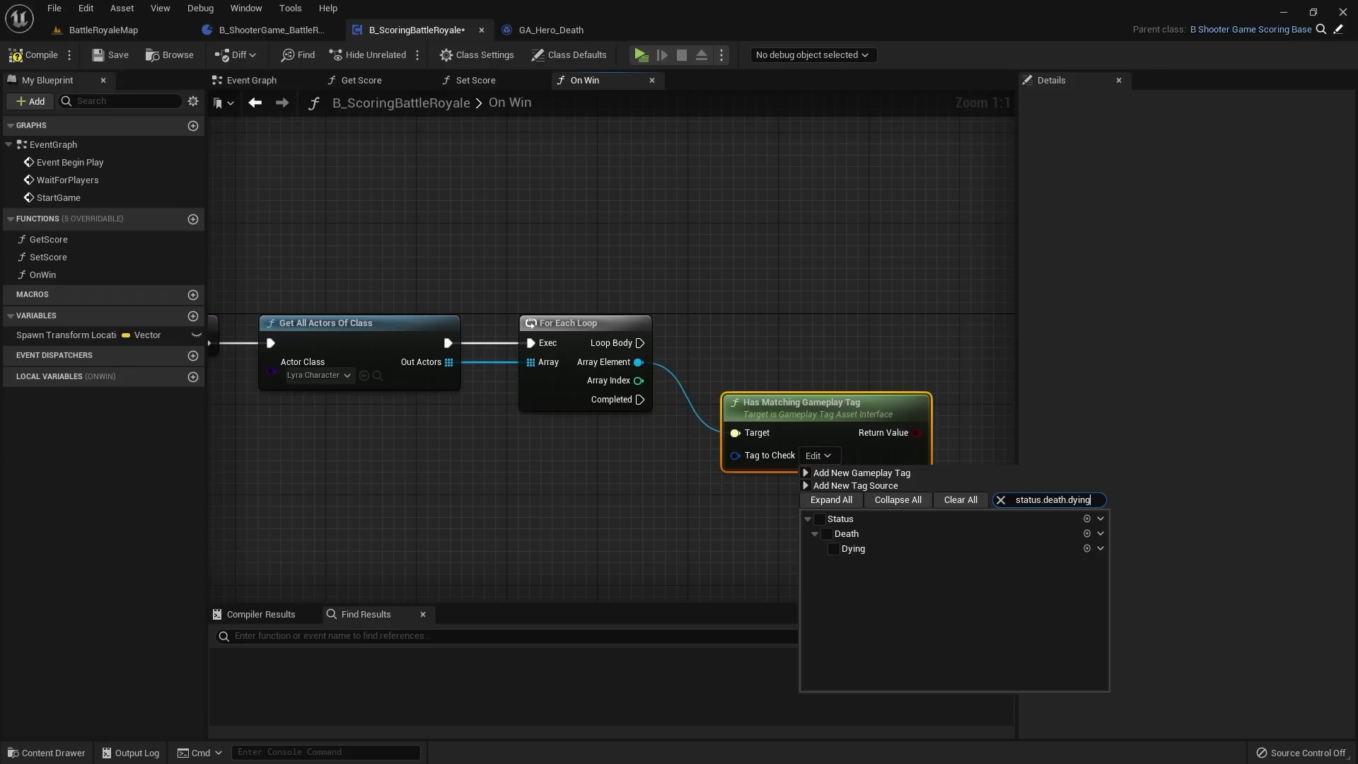
{"action": "left_click", "coordinate": [833, 549]}
Step: Add a Branch run by the Loop Body, use the tag check's Return Value as its condition, and straighten the connection
{"action": "right_click_drag", "start_coordinate": [898, 279], "coordinate": [657, 295]}
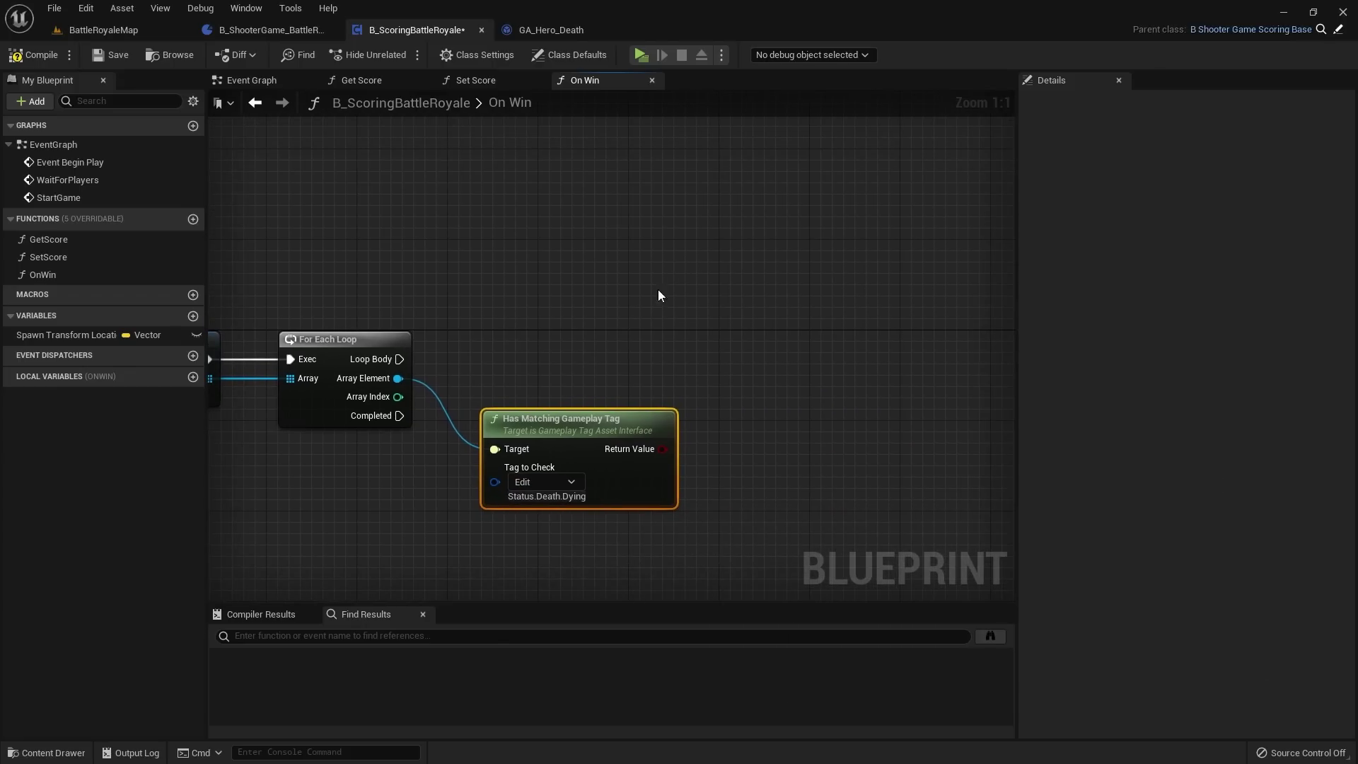
{"action": "left_click", "coordinate": [717, 315]}
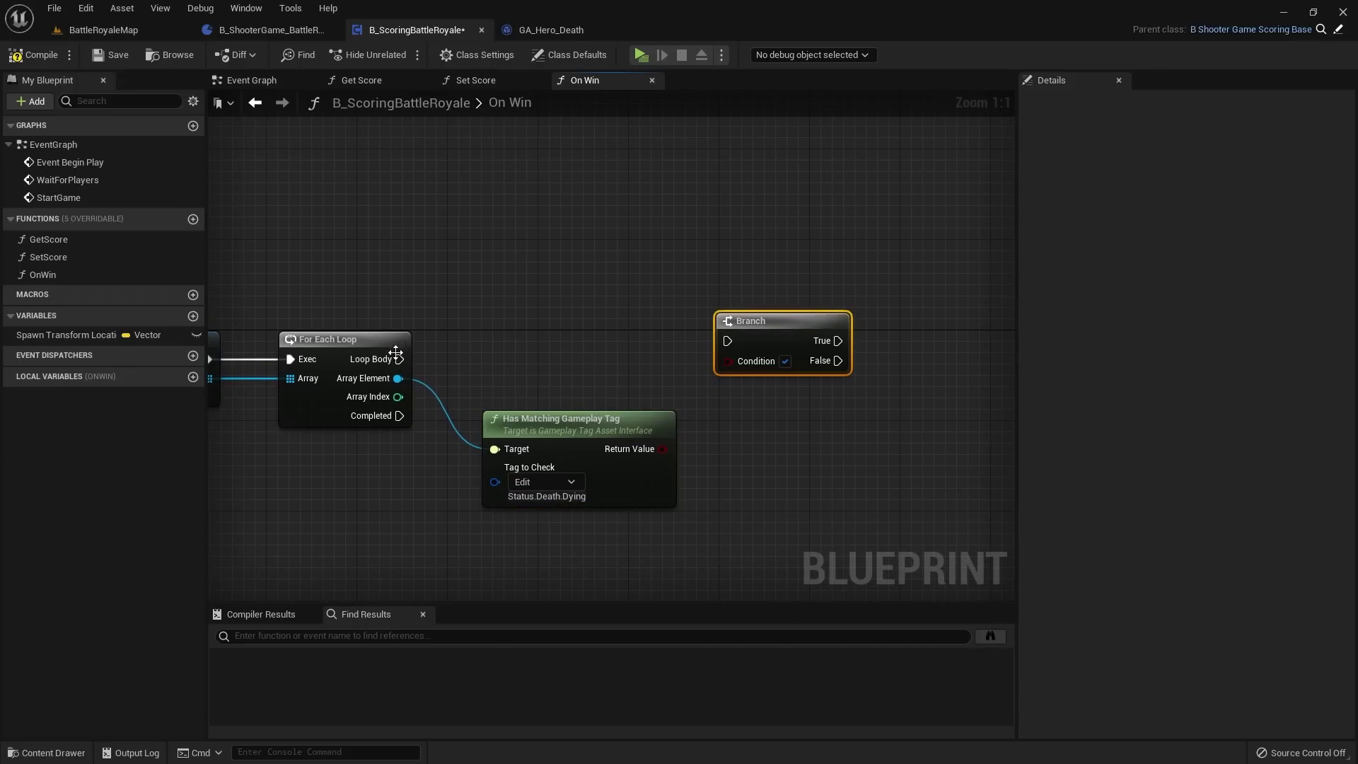
{"action": "left_click_drag", "start_coordinate": [400, 359], "coordinate": [590, 360]}
{"action": "left_click_drag", "start_coordinate": [740, 342], "coordinate": [728, 342]}
{"action": "left_click_drag", "start_coordinate": [662, 448], "coordinate": [754, 367]}
{"action": "key", "text": "q"}
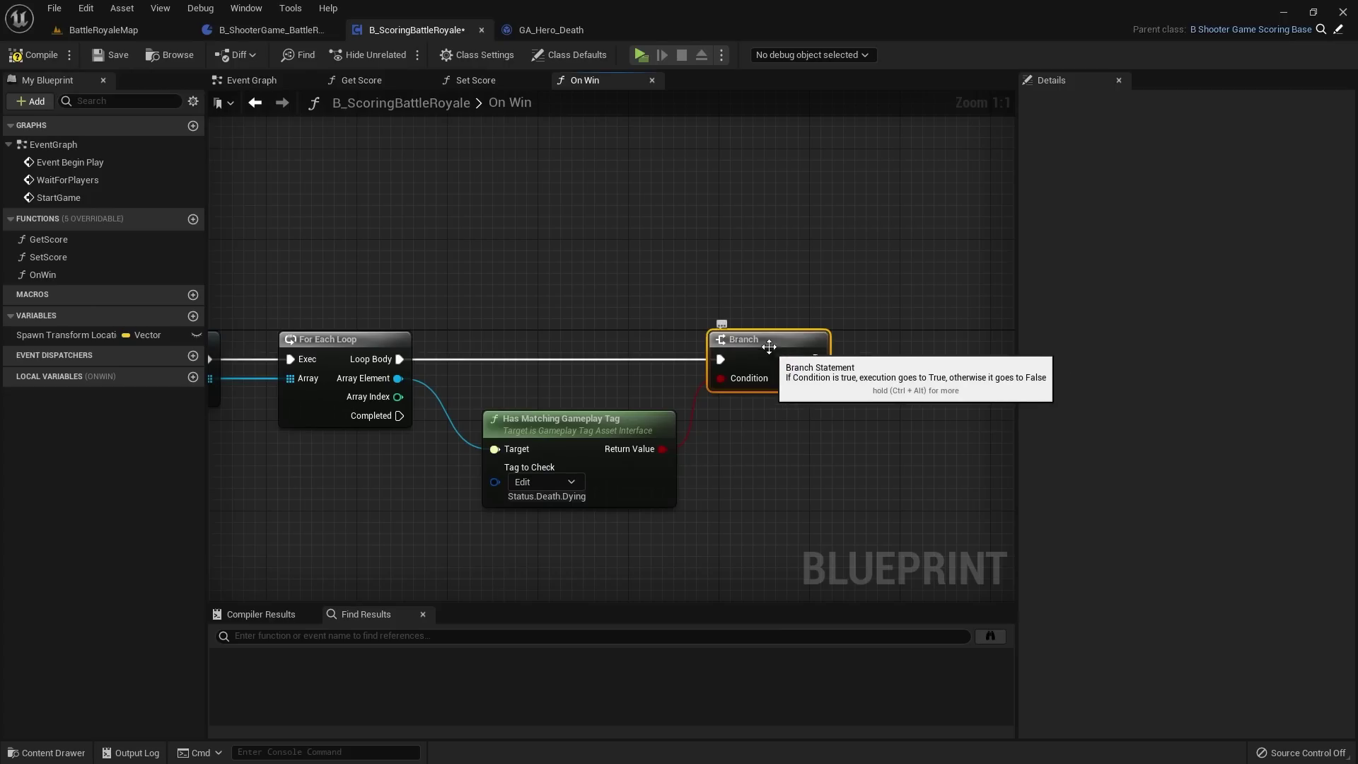
{"action": "right_click_drag", "start_coordinate": [753, 286], "coordinate": [744, 243]}
{"action": "scroll", "coordinate": [770, 243], "scroll_direction": "down", "scroll_amount": 1}
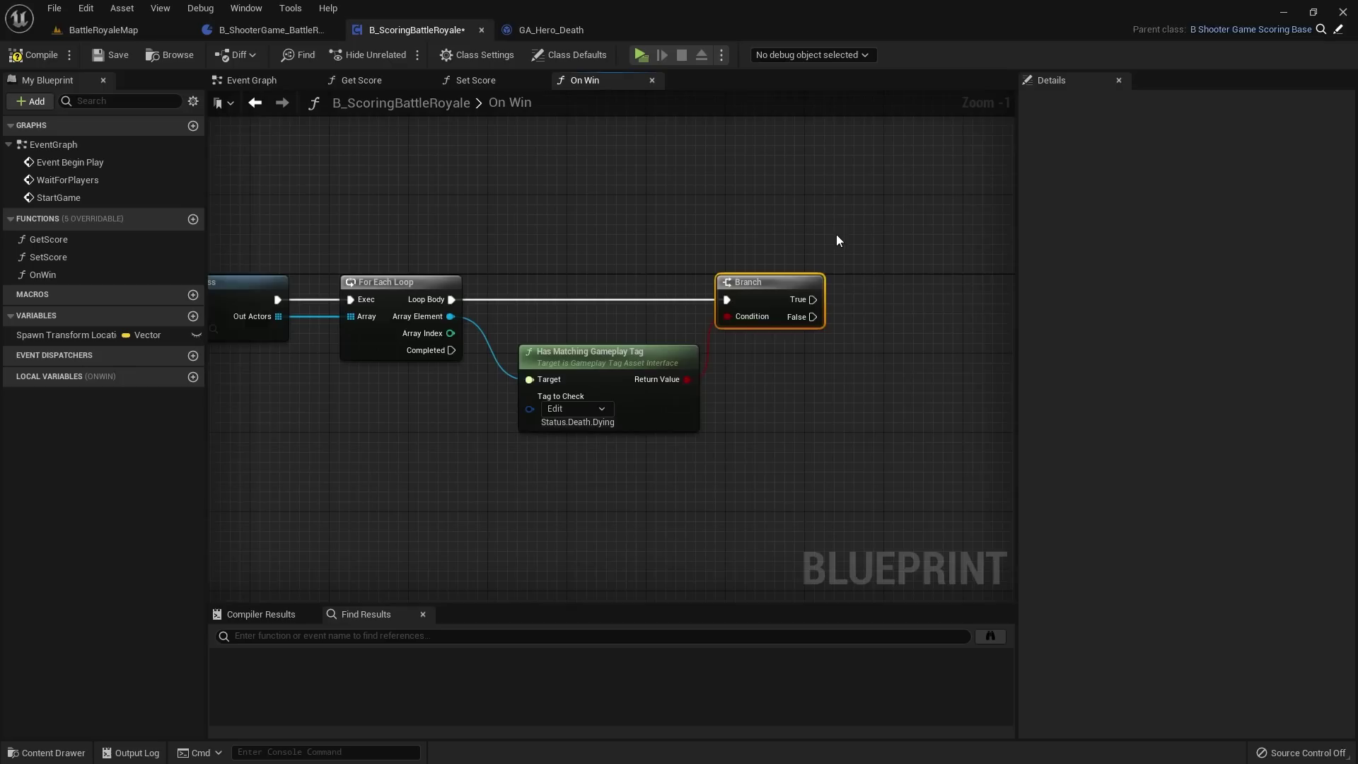
{"action": "scroll", "coordinate": [650, 418], "scroll_direction": "up", "scroll_amount": 1}
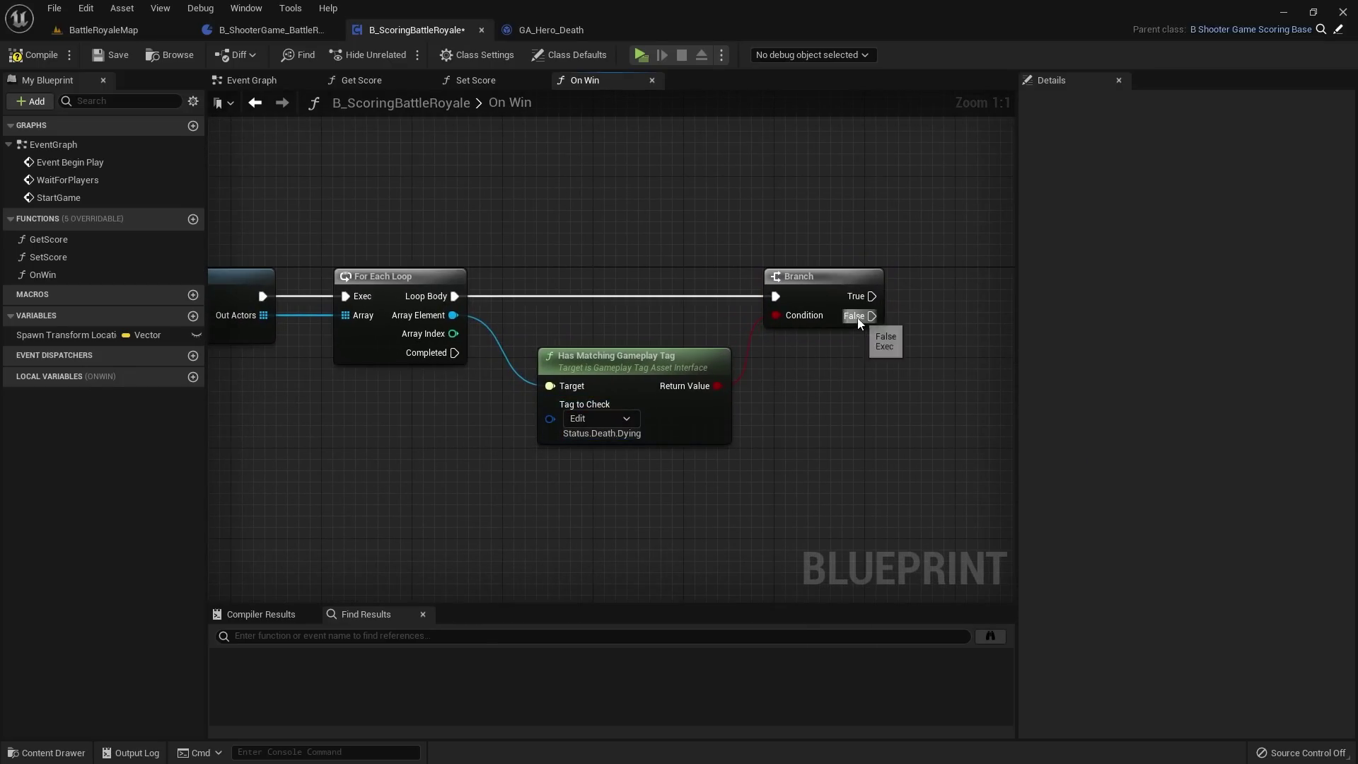
{"action": "left_click_drag", "start_coordinate": [860, 322], "coordinate": [878, 409]}
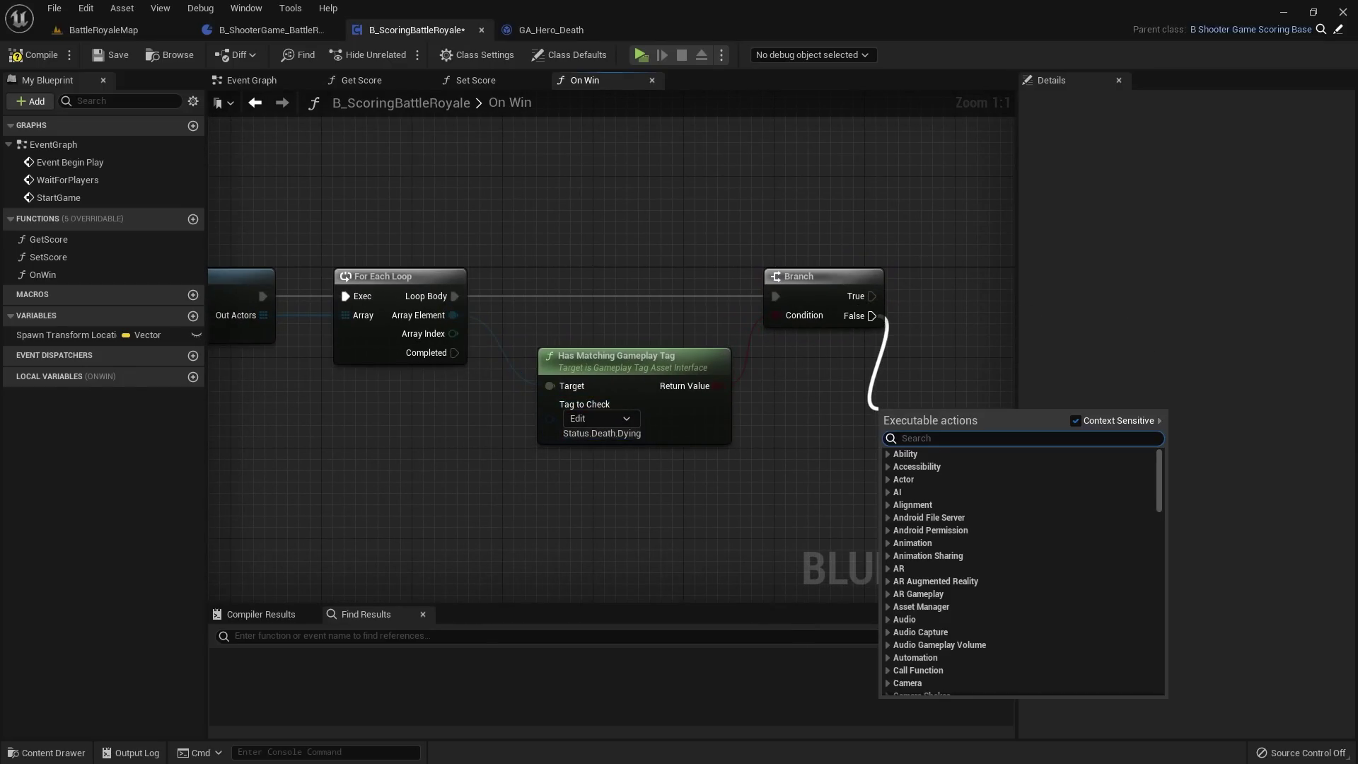
{"action": "key", "text": "Escape"}
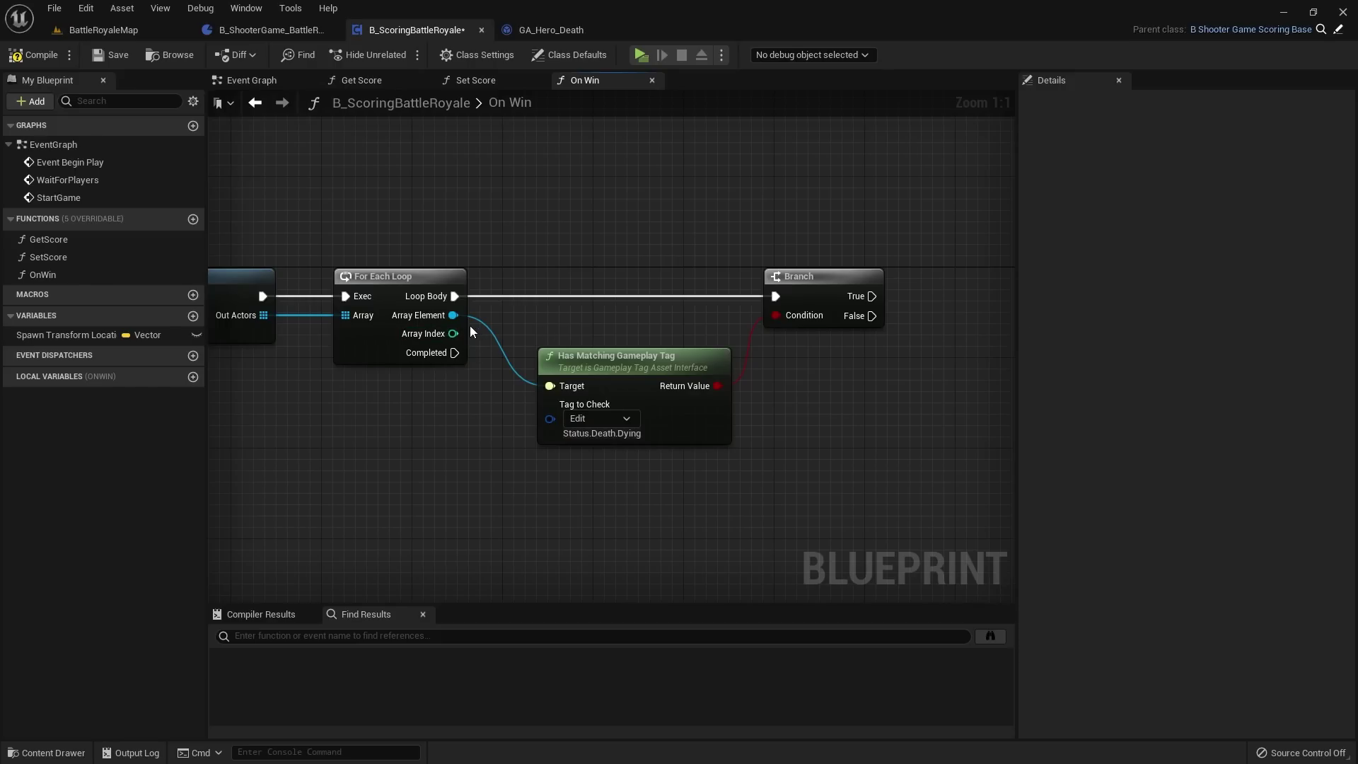
Step: Add Find Team from Object with the Array Element as Agent and run it from the Branch's False output
{"action": "left_click_drag", "start_coordinate": [454, 314], "coordinate": [720, 370]}
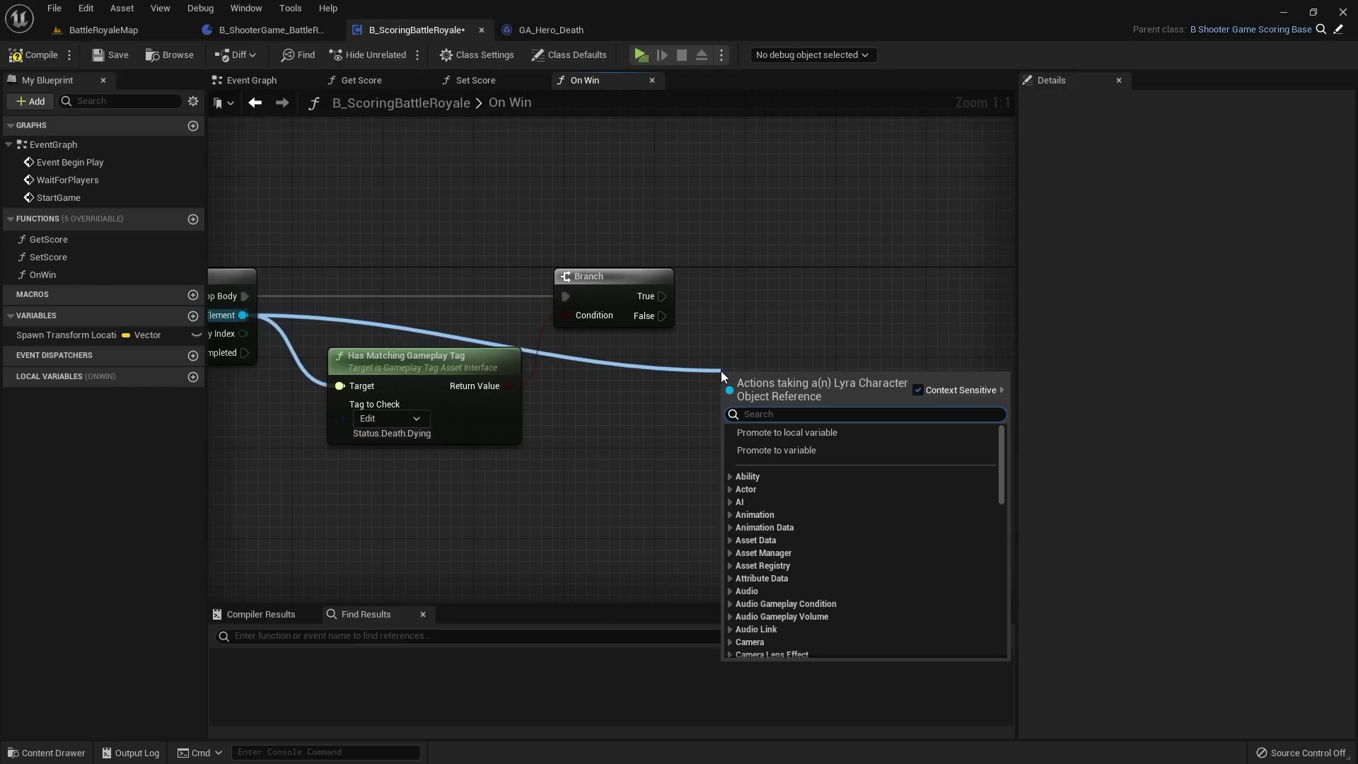
{"action": "type", "text": "find team"}
{"action": "key", "text": "Return"}
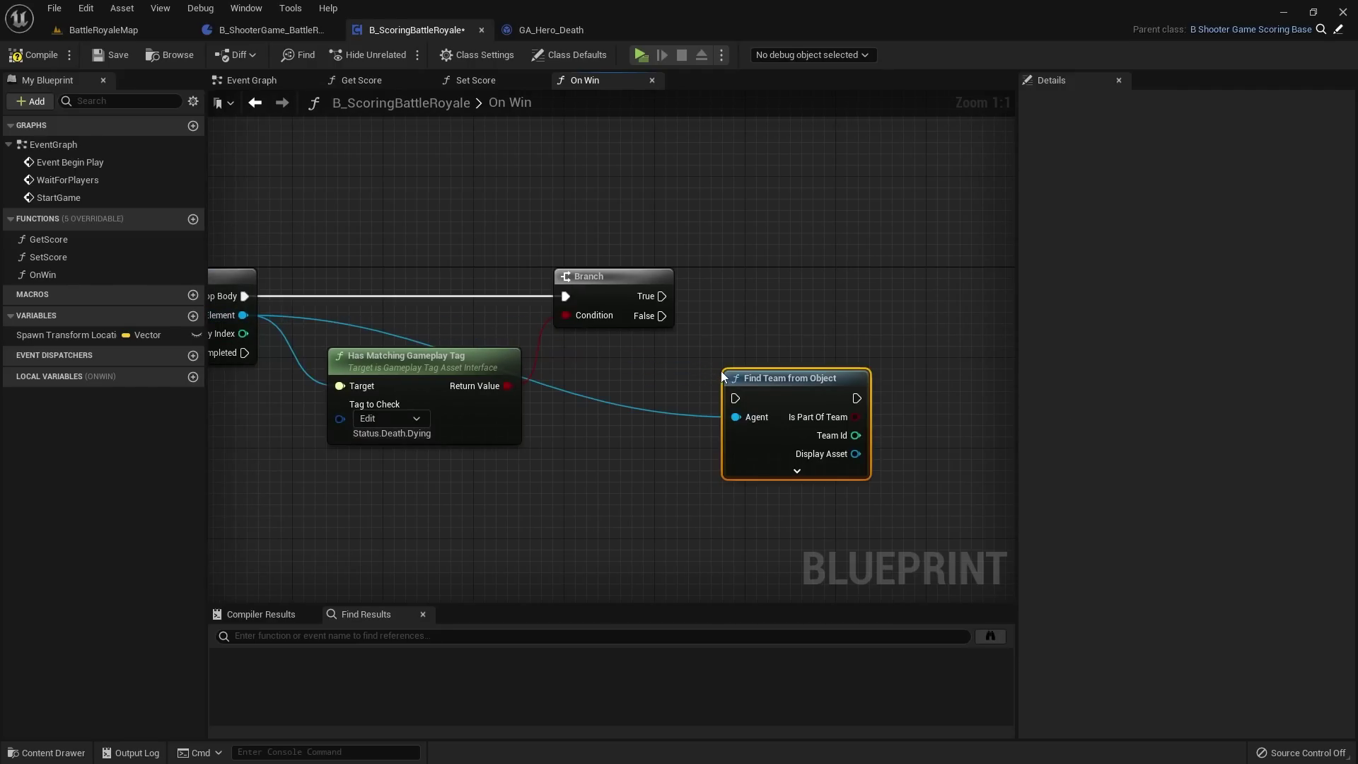
{"action": "left_click_drag", "start_coordinate": [662, 316], "coordinate": [745, 409]}
Step: Create a Make Gameplay Cue Parameters node from the Team Id, feeding its Gameplay Effect Level
{"action": "right_click_drag", "start_coordinate": [767, 372], "coordinate": [696, 378]}
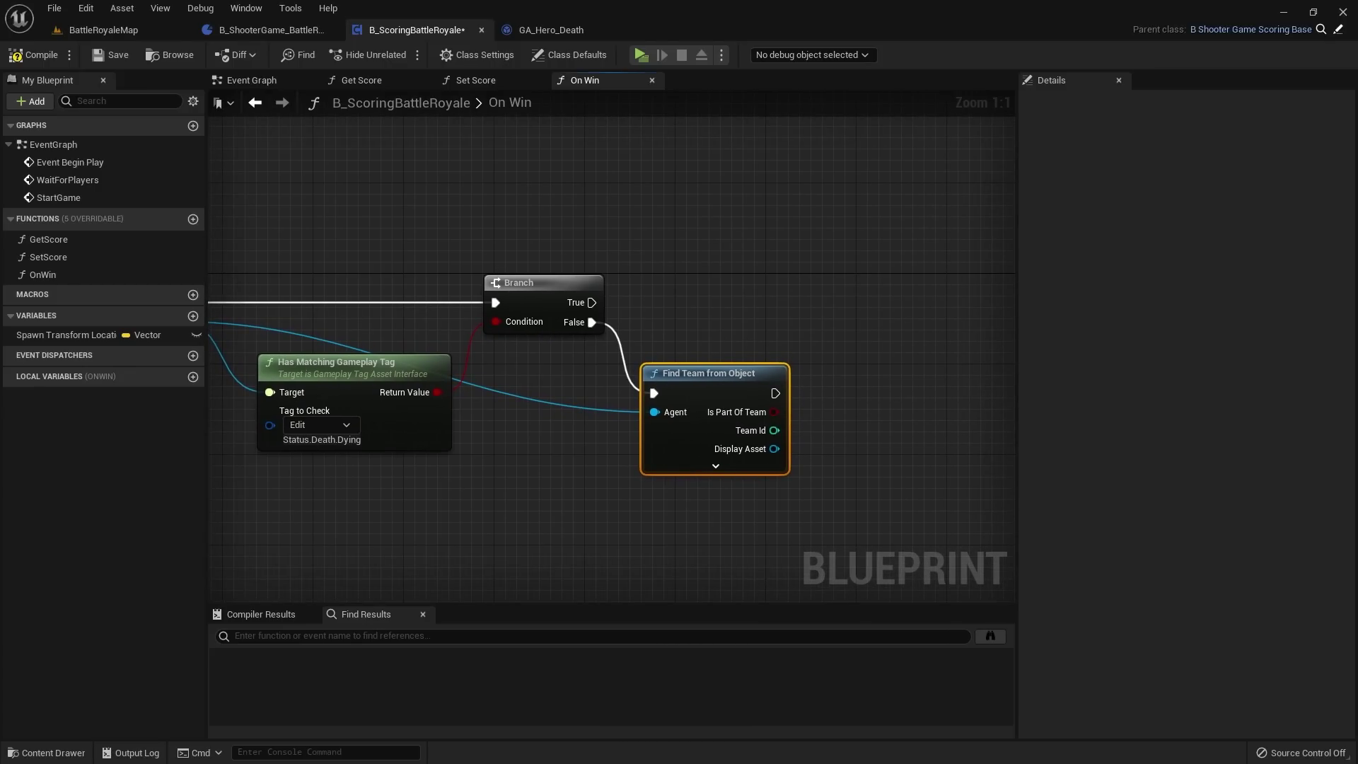
{"action": "right_click_drag", "start_coordinate": [786, 437], "coordinate": [691, 333]}
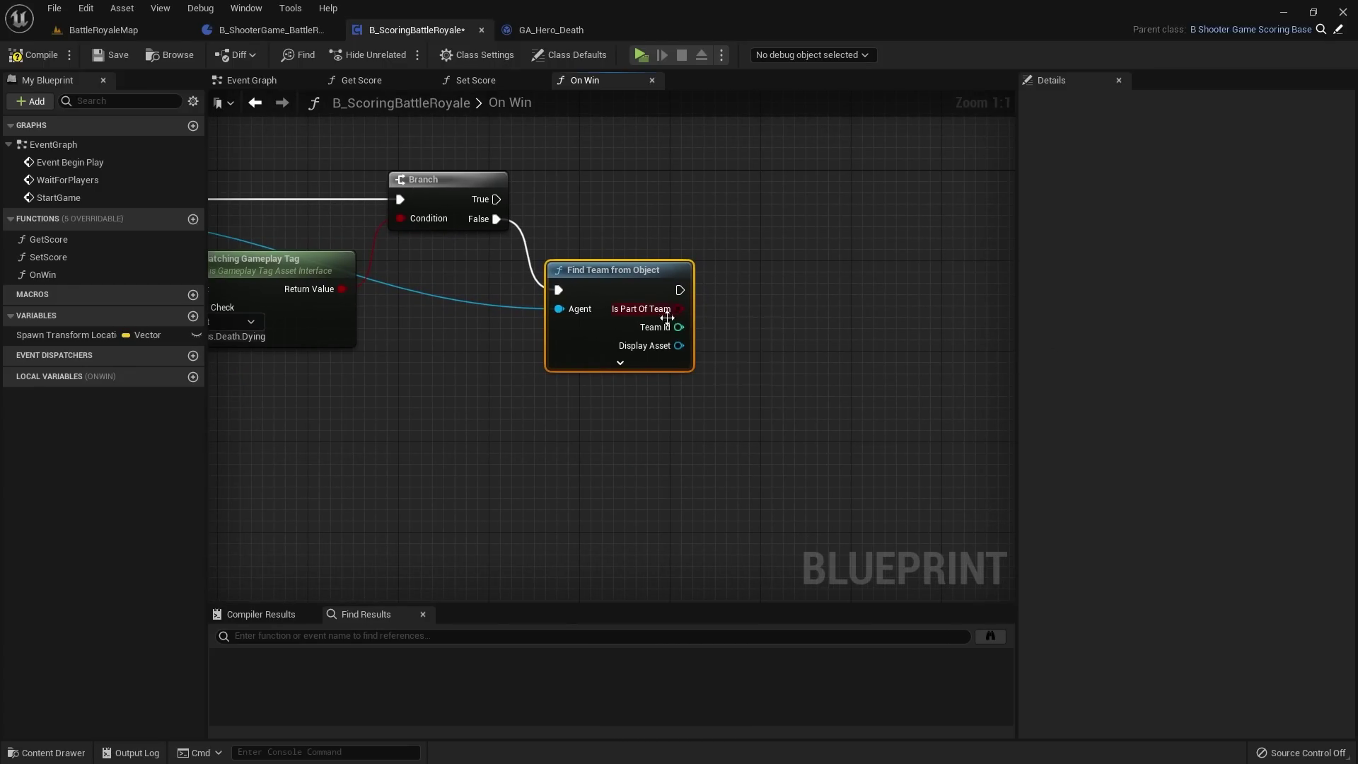
{"action": "left_click_drag", "start_coordinate": [678, 327], "coordinate": [587, 483]}
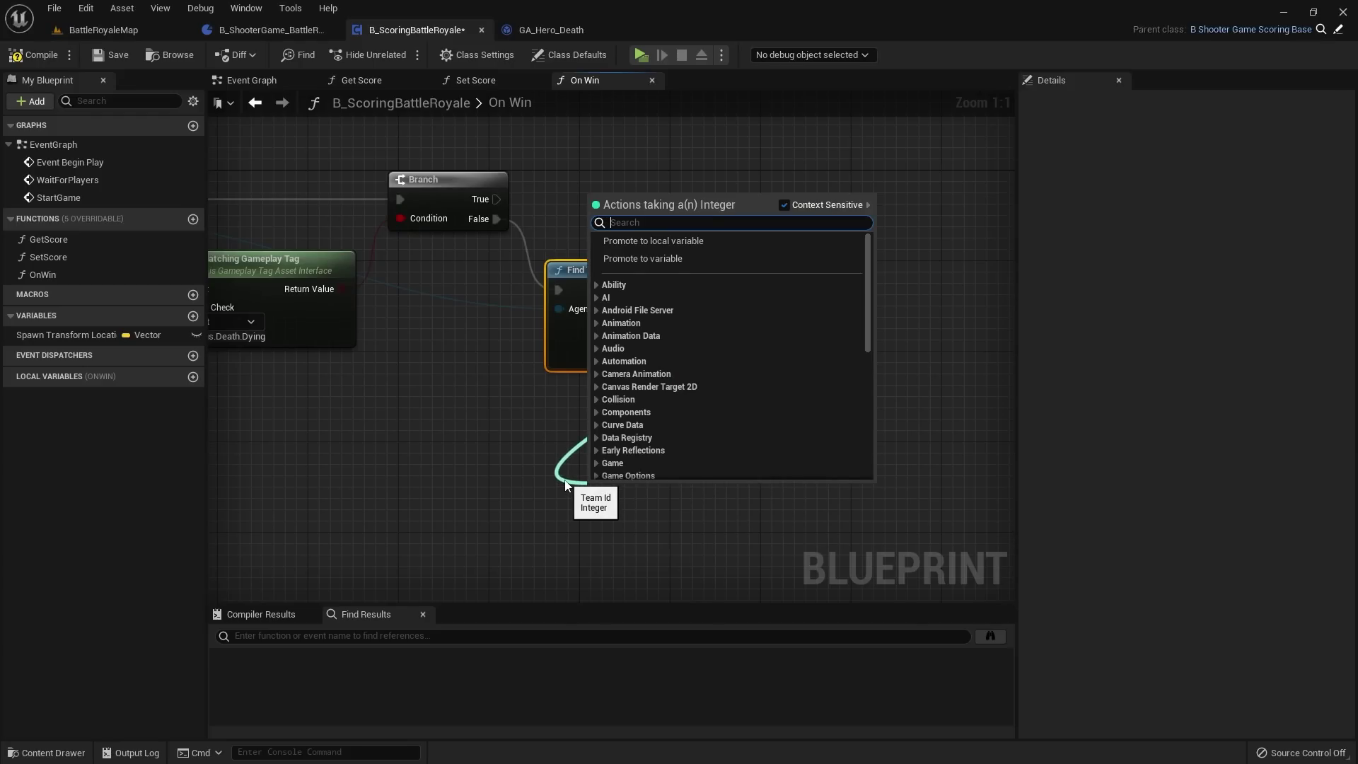
{"action": "type", "text": "make game"}
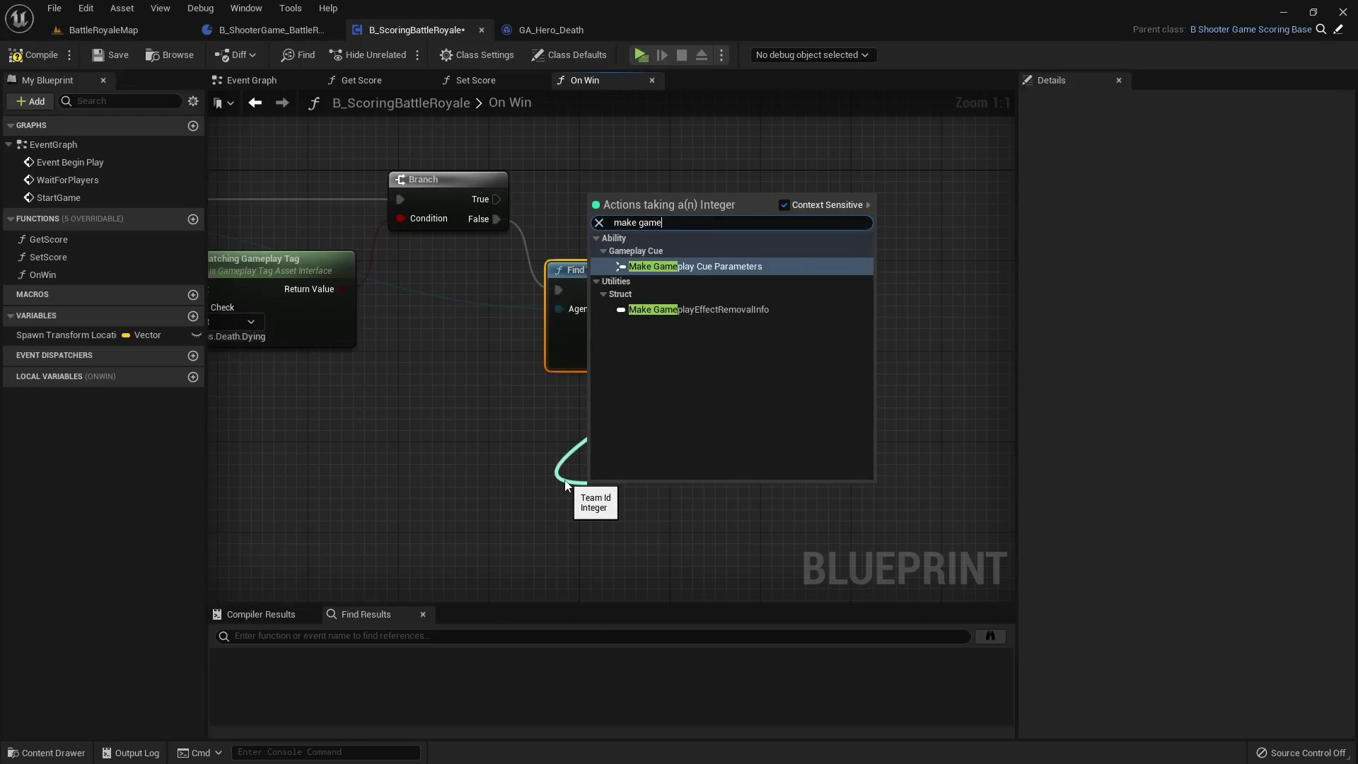
{"action": "key", "text": "Return"}
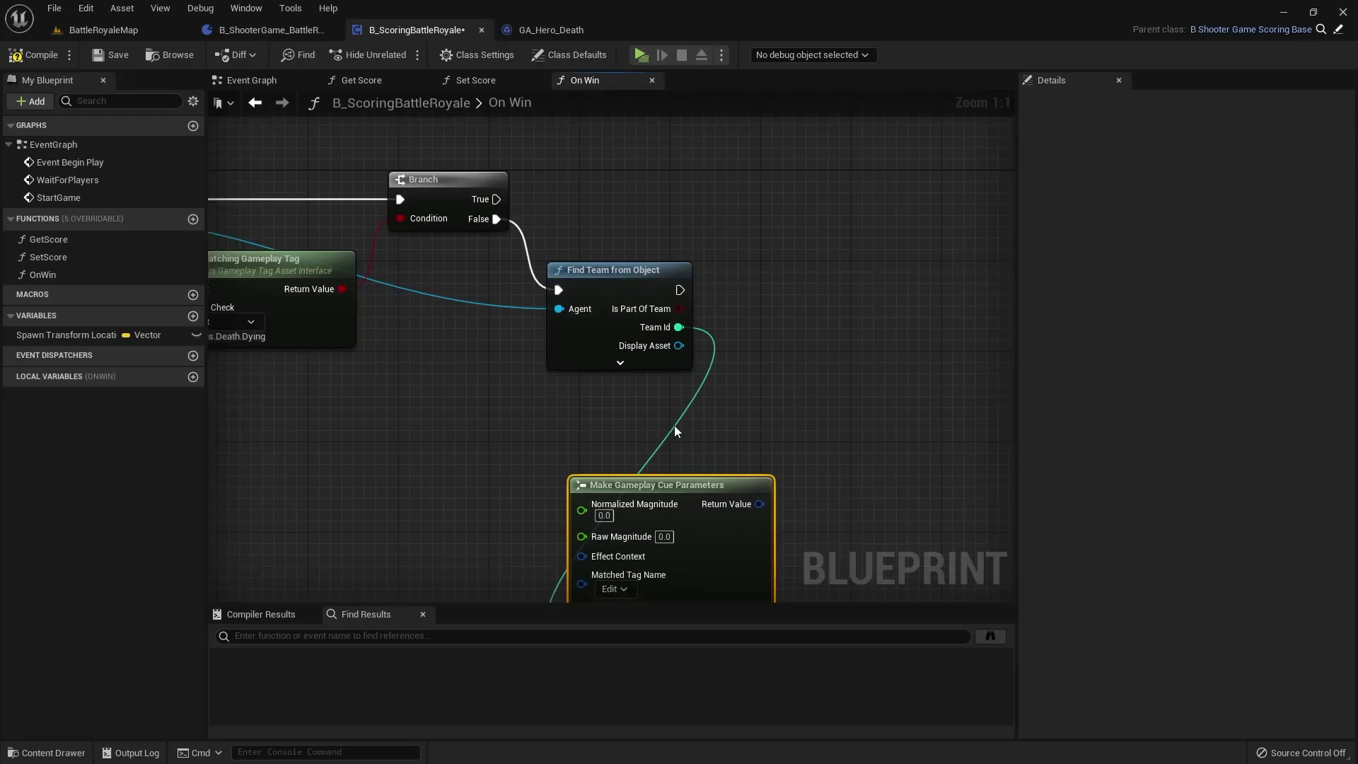
Step: Add Add GameplayCue On Actor (Looping) using the cue parameters and run it after Find Team from Object
{"action": "right_click_drag", "start_coordinate": [858, 423], "coordinate": [715, 386]}
{"action": "right_click", "coordinate": [714, 386]}
{"action": "left_click", "coordinate": [714, 386]}
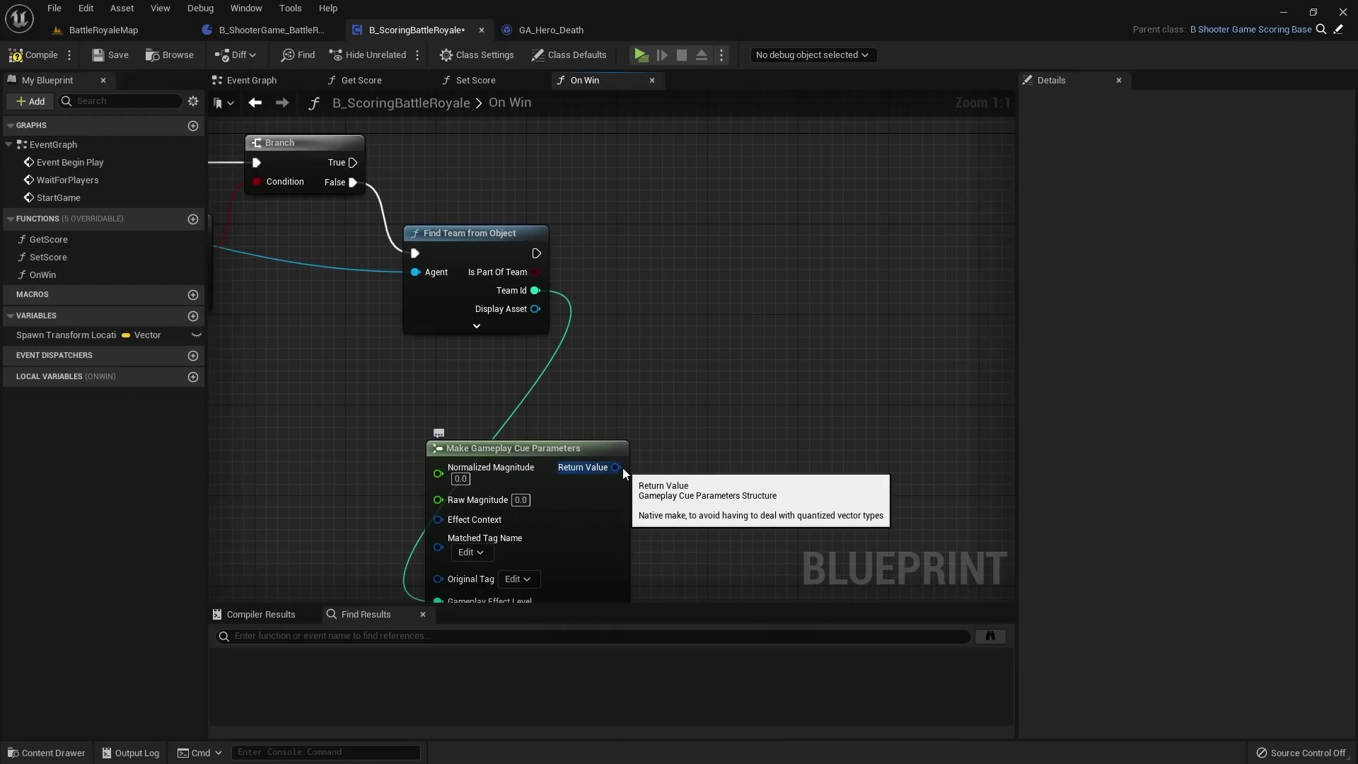
{"action": "left_click_drag", "start_coordinate": [622, 467], "coordinate": [672, 334]}
{"action": "type", "text": "add gamp"}
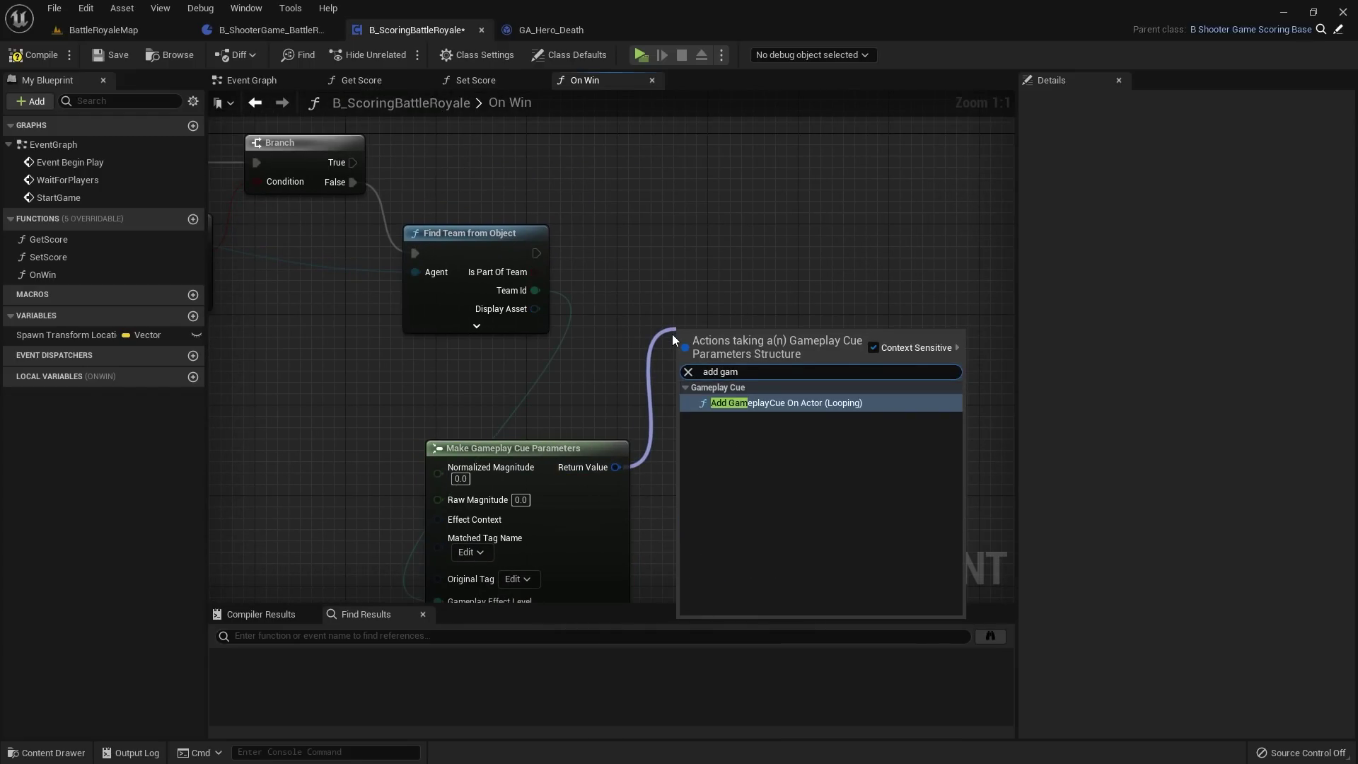
{"action": "key", "text": "Return"}
{"action": "left_click_drag", "start_coordinate": [707, 344], "coordinate": [764, 355]}
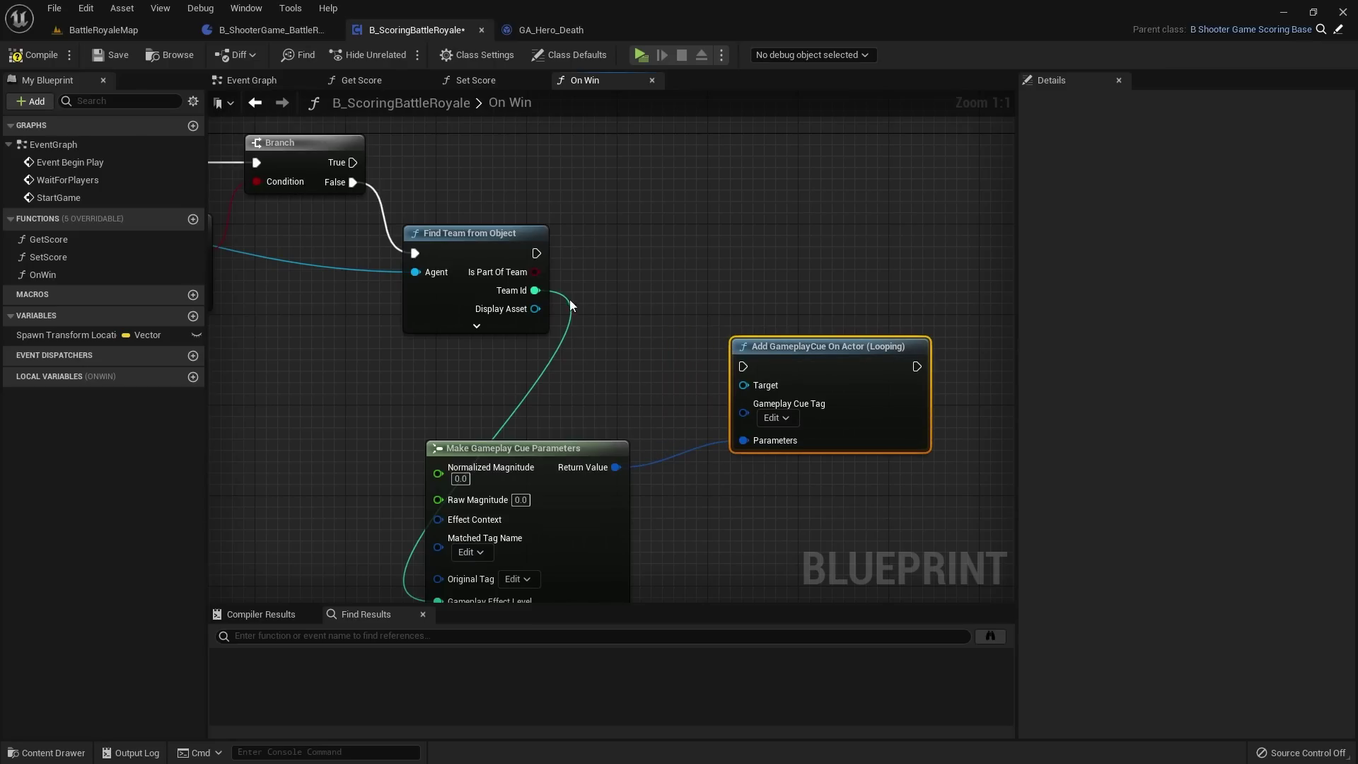
{"action": "left_click_drag", "start_coordinate": [536, 253], "coordinate": [807, 238]}
Step: Supply Get Game State as the gameplay cue node's Target and place it between Find Team from Object and the cue node
{"action": "right_click_drag", "start_coordinate": [645, 319], "coordinate": [734, 359]}
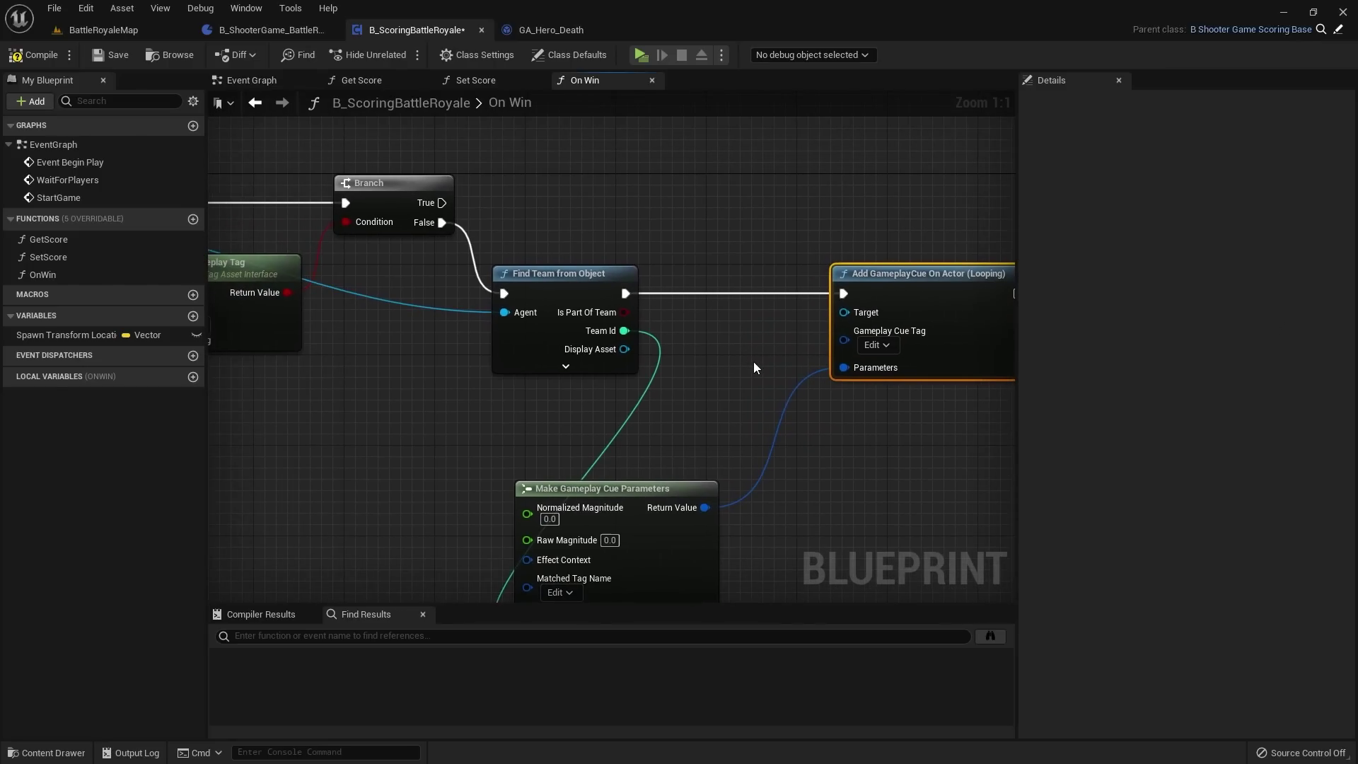
{"action": "left_click_drag", "start_coordinate": [858, 318], "coordinate": [758, 209]}
{"action": "type", "text": "get game state"}
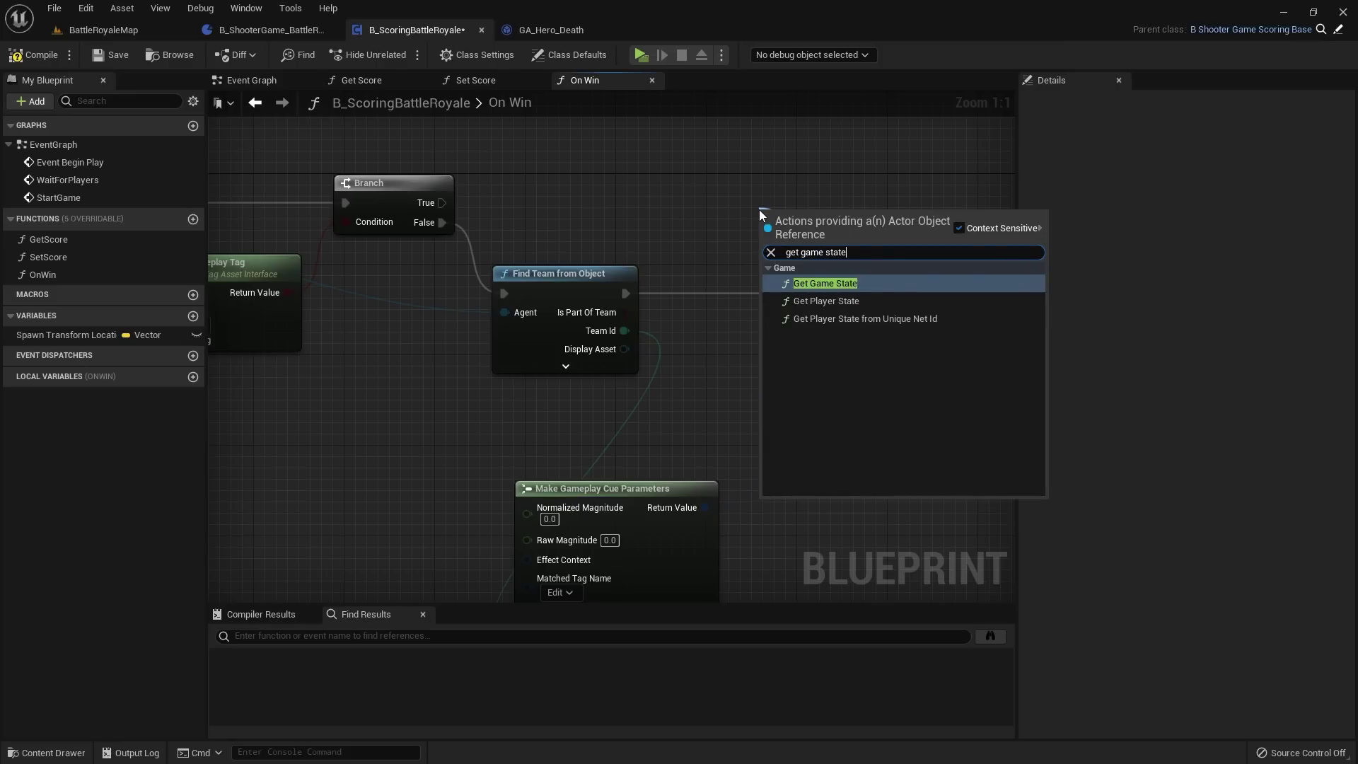
{"action": "key", "text": "Return"}
{"action": "left_click_drag", "start_coordinate": [799, 214], "coordinate": [708, 317]}
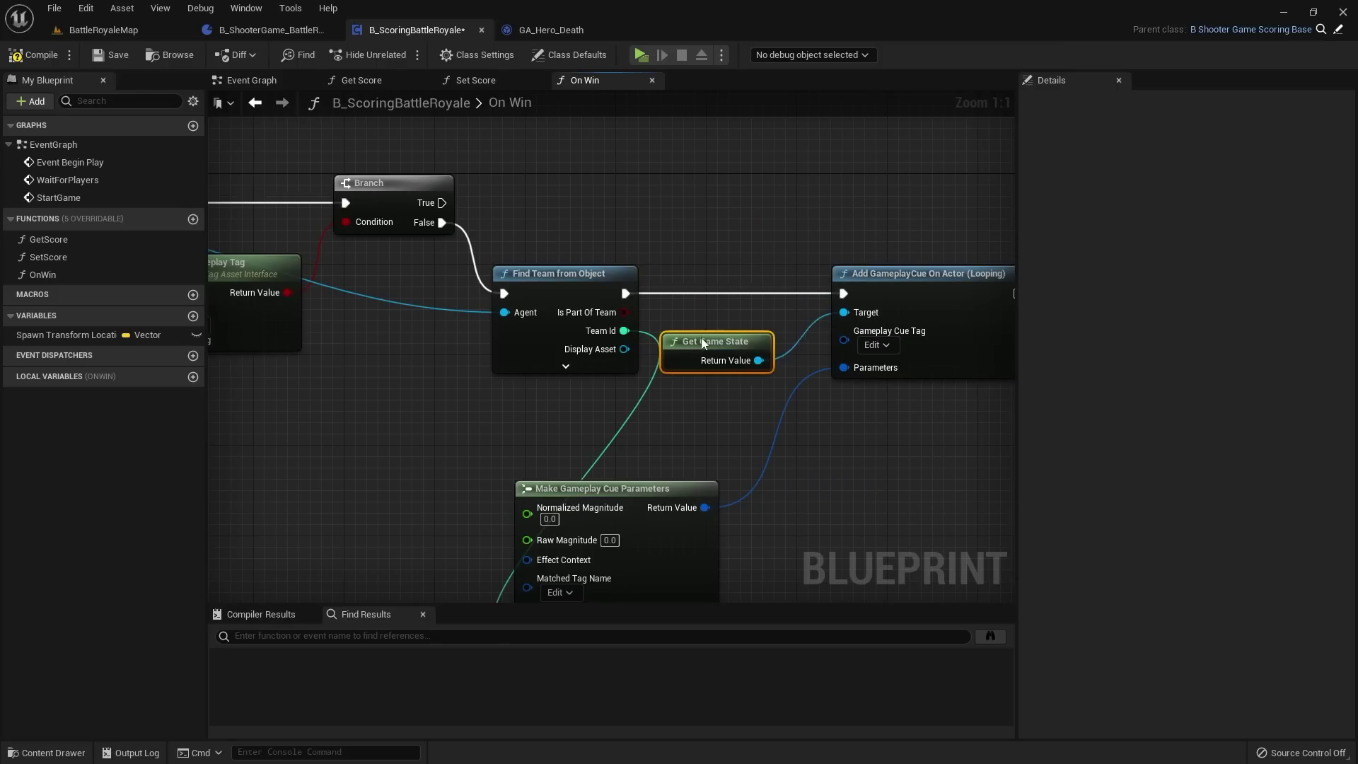
Step: Set the Gameplay Cue Tag of the Add GameplayCue On Actor (Looping) node to GameplayCue.ShooterGame.UserMessage.MatchDecided
{"action": "right_click_drag", "start_coordinate": [888, 205], "coordinate": [762, 207]}
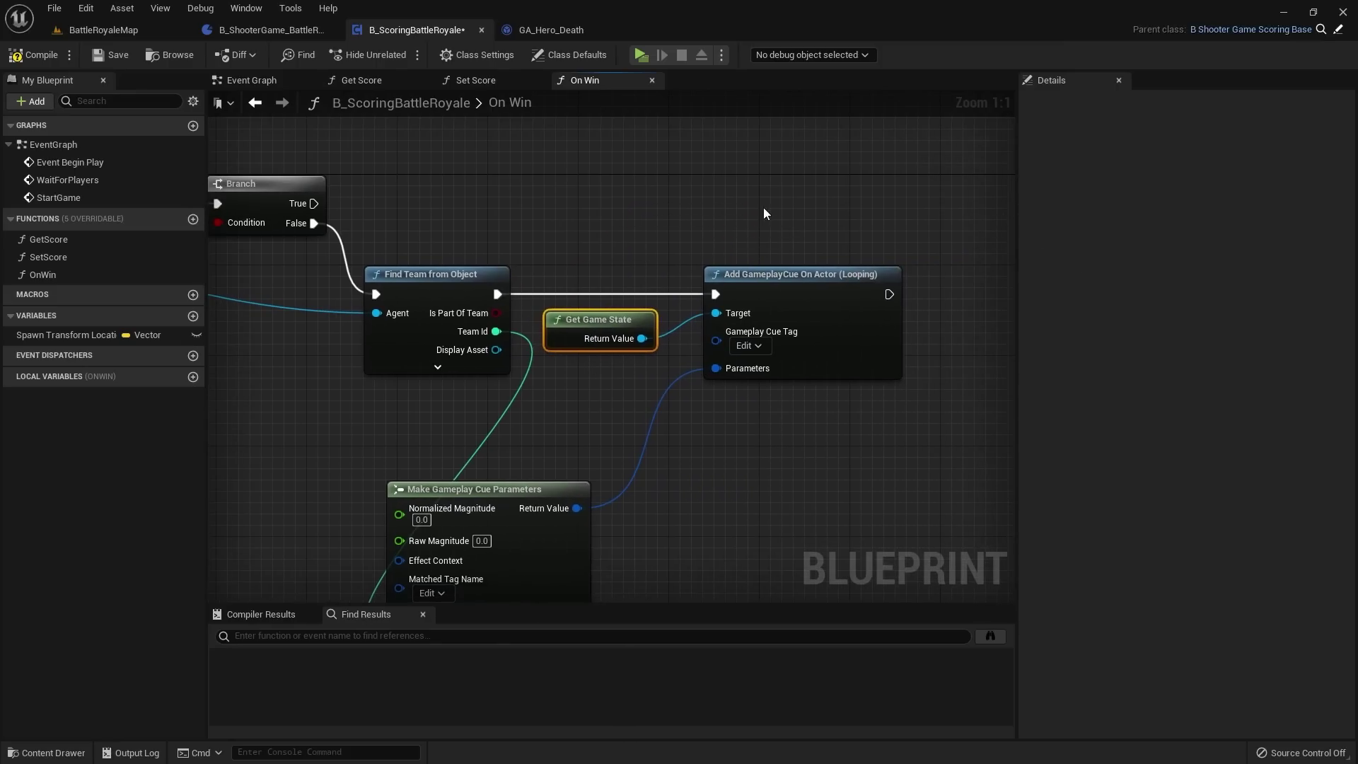
{"action": "left_click", "coordinate": [757, 347]}
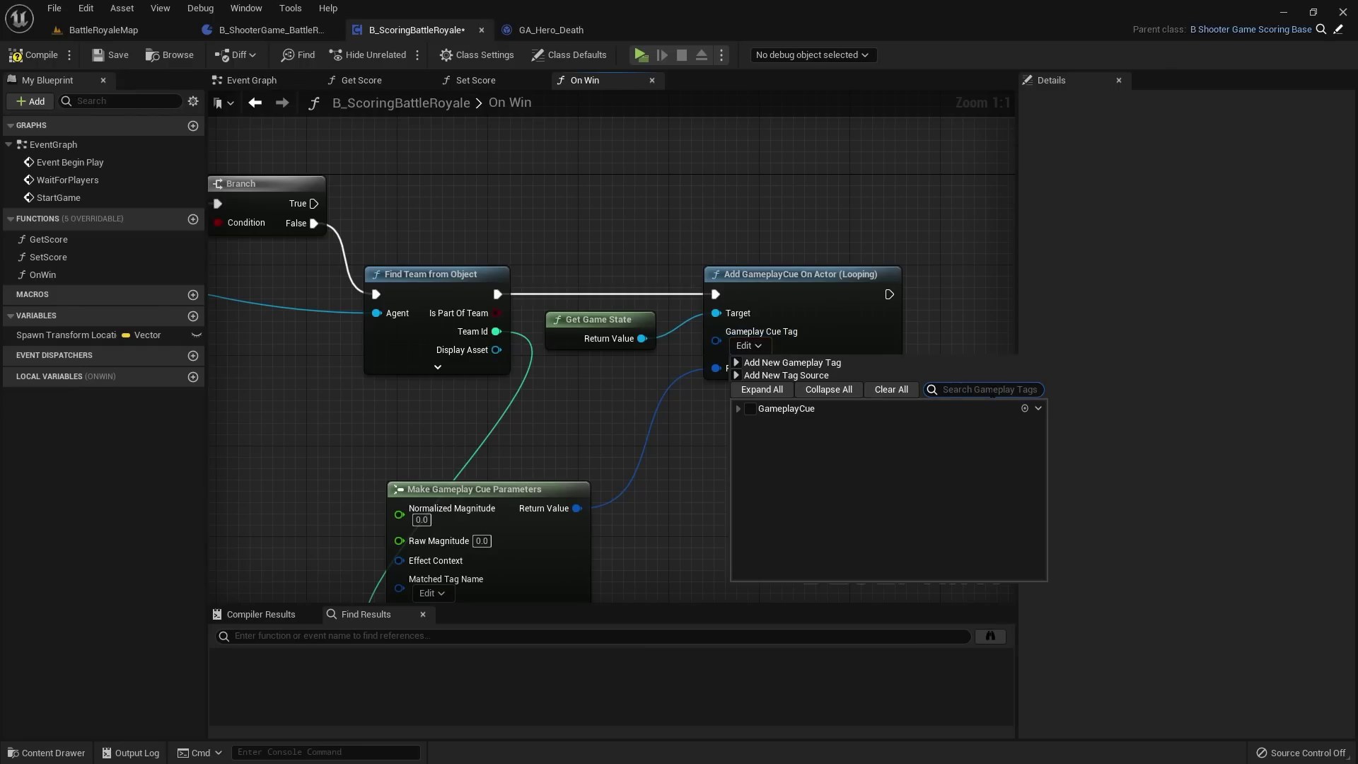
{"action": "type", "text": "gamep"}
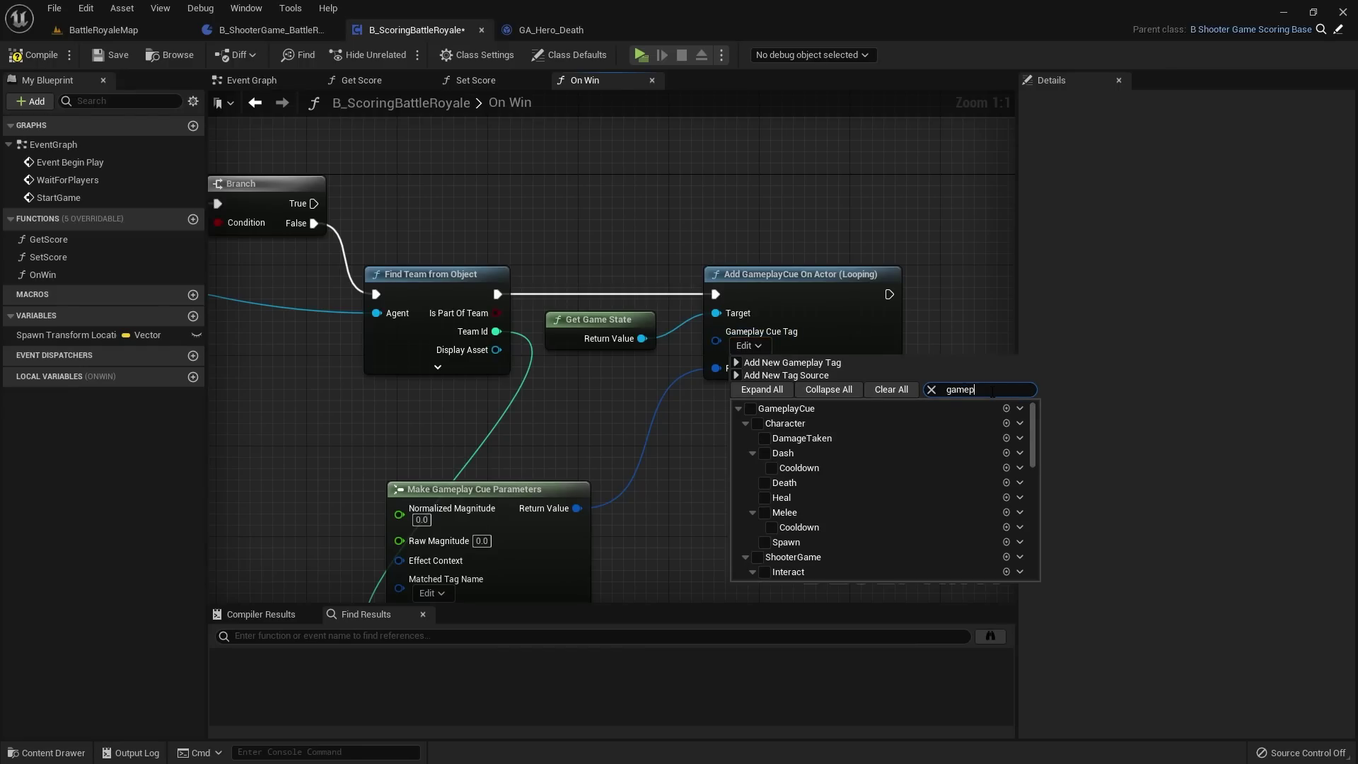
{"action": "type", "text": "layqcu"}
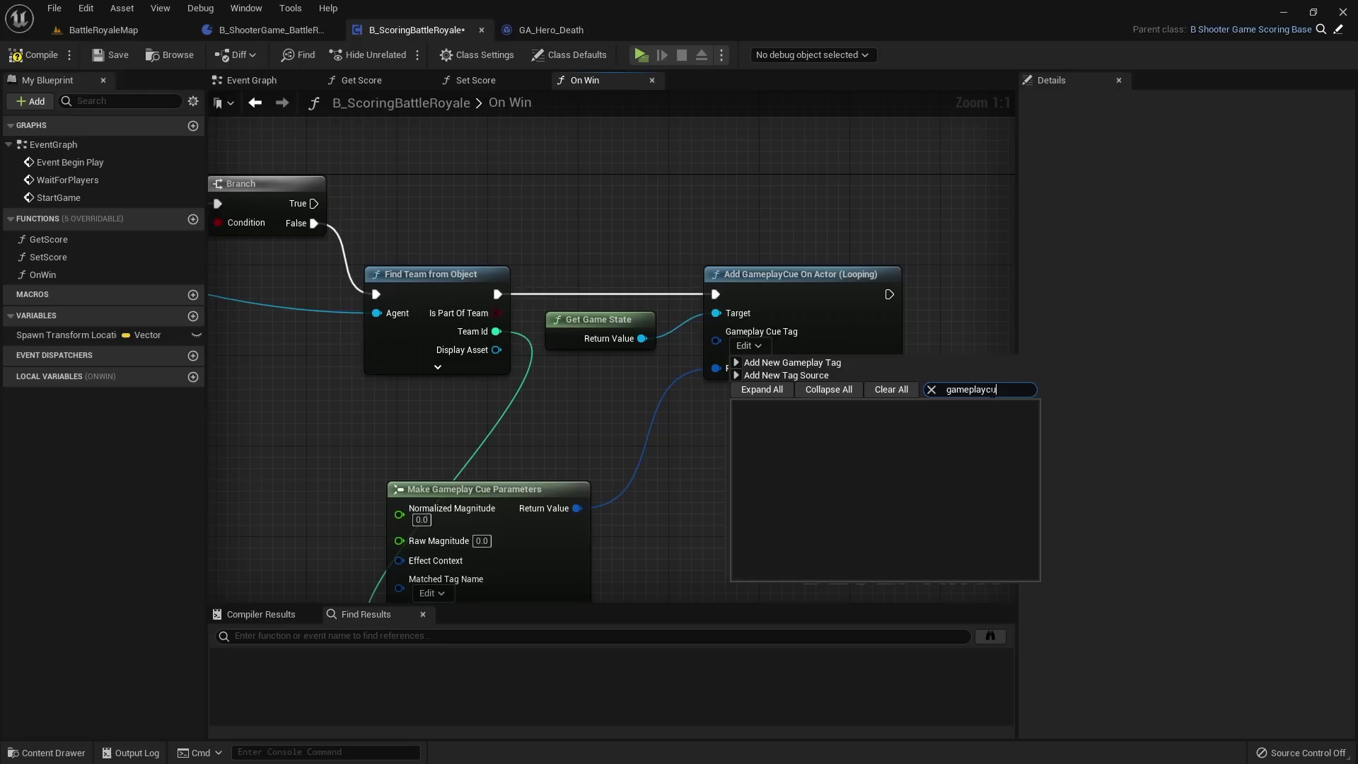
{"action": "type", "text": "e.shoote"}
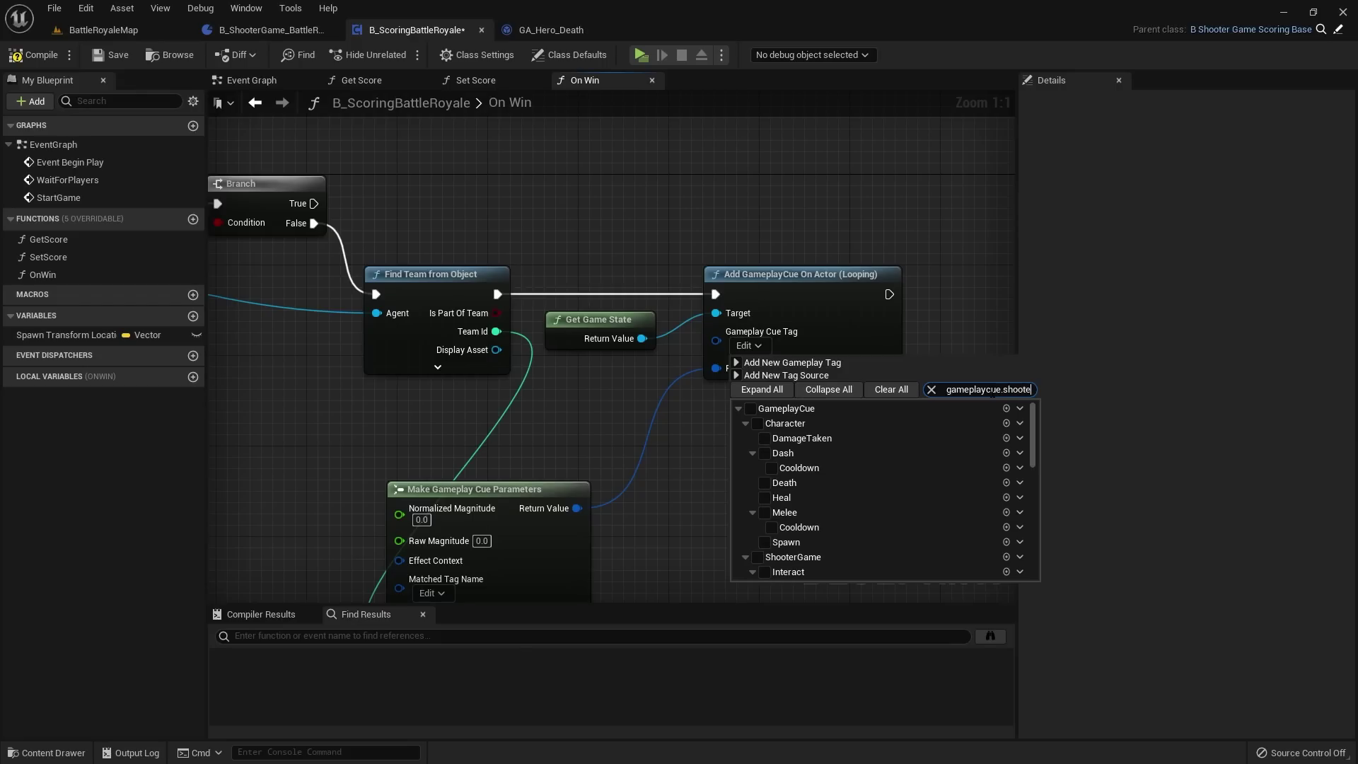
{"action": "type", "text": "rgame.userme"}
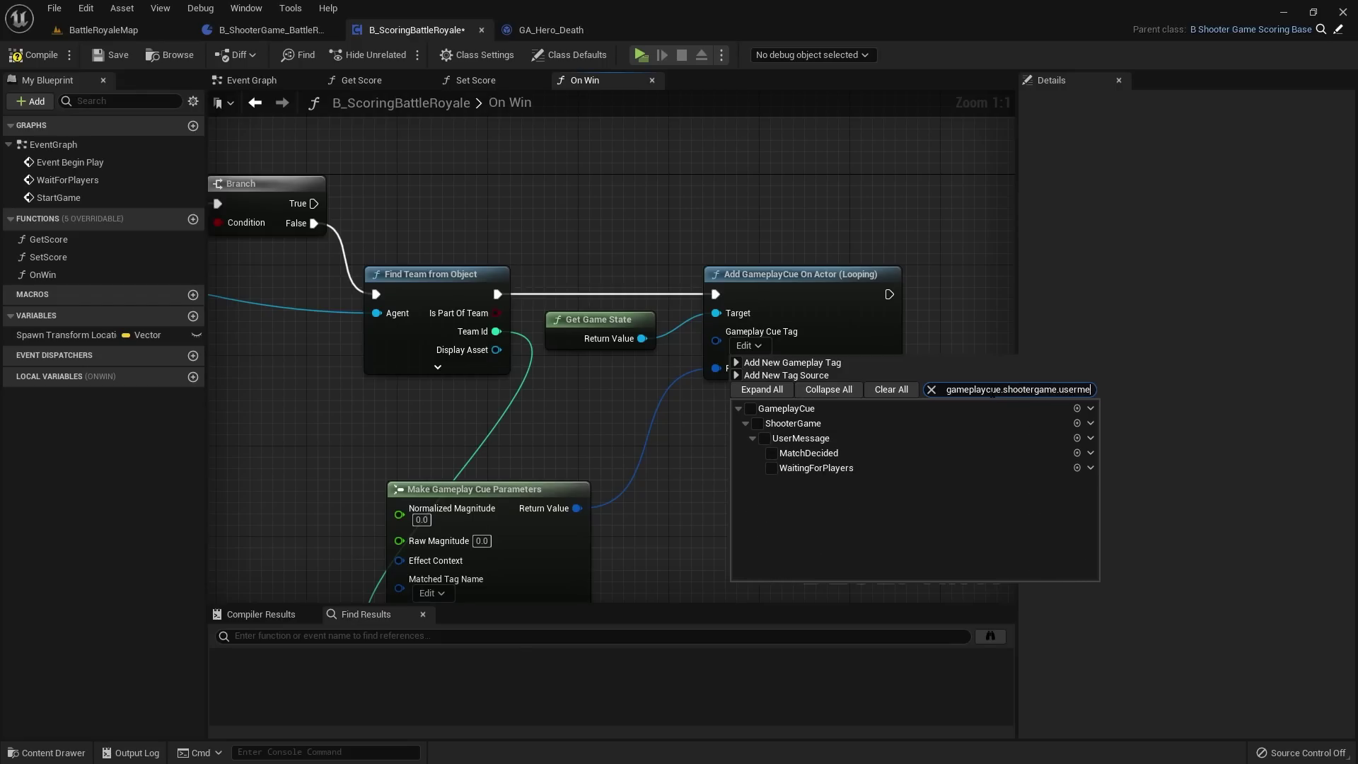
{"action": "type", "text": "ssage.m"}
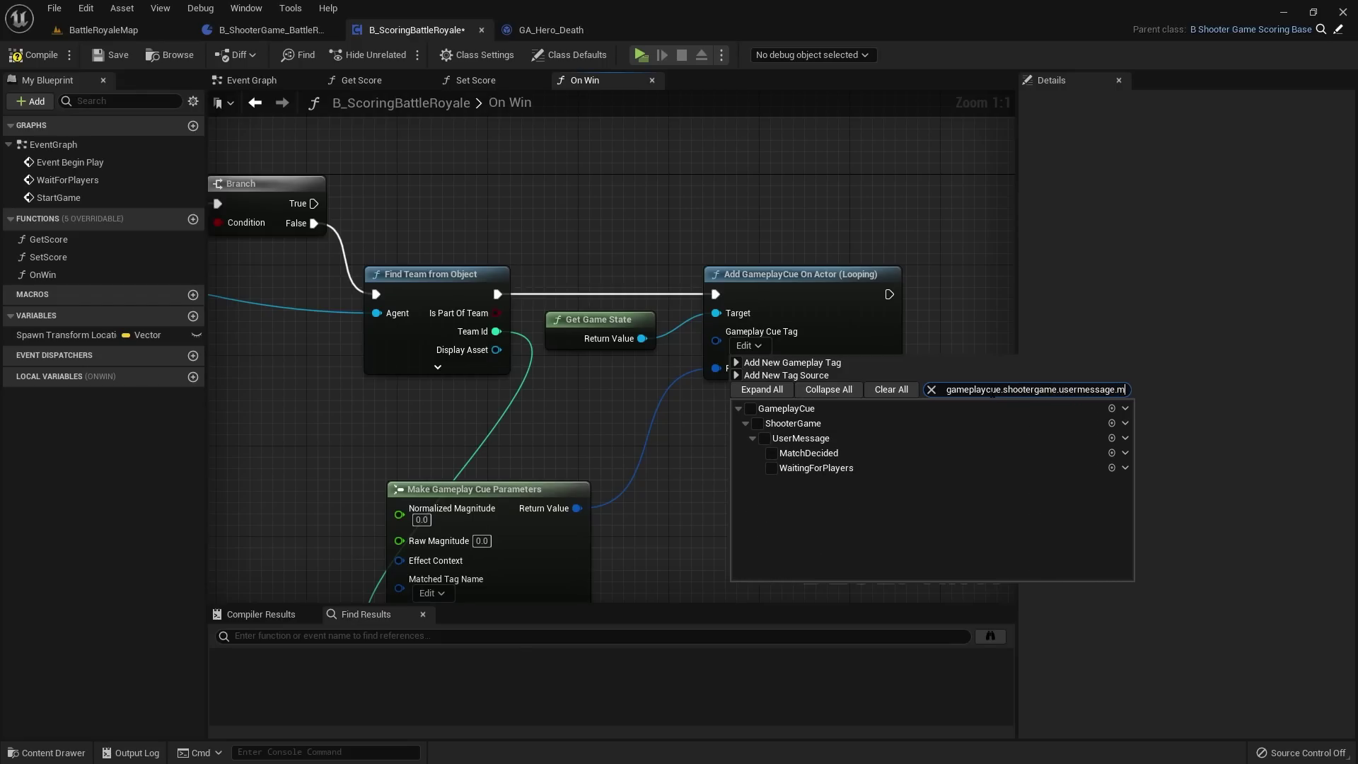
{"action": "left_click", "coordinate": [772, 452]}
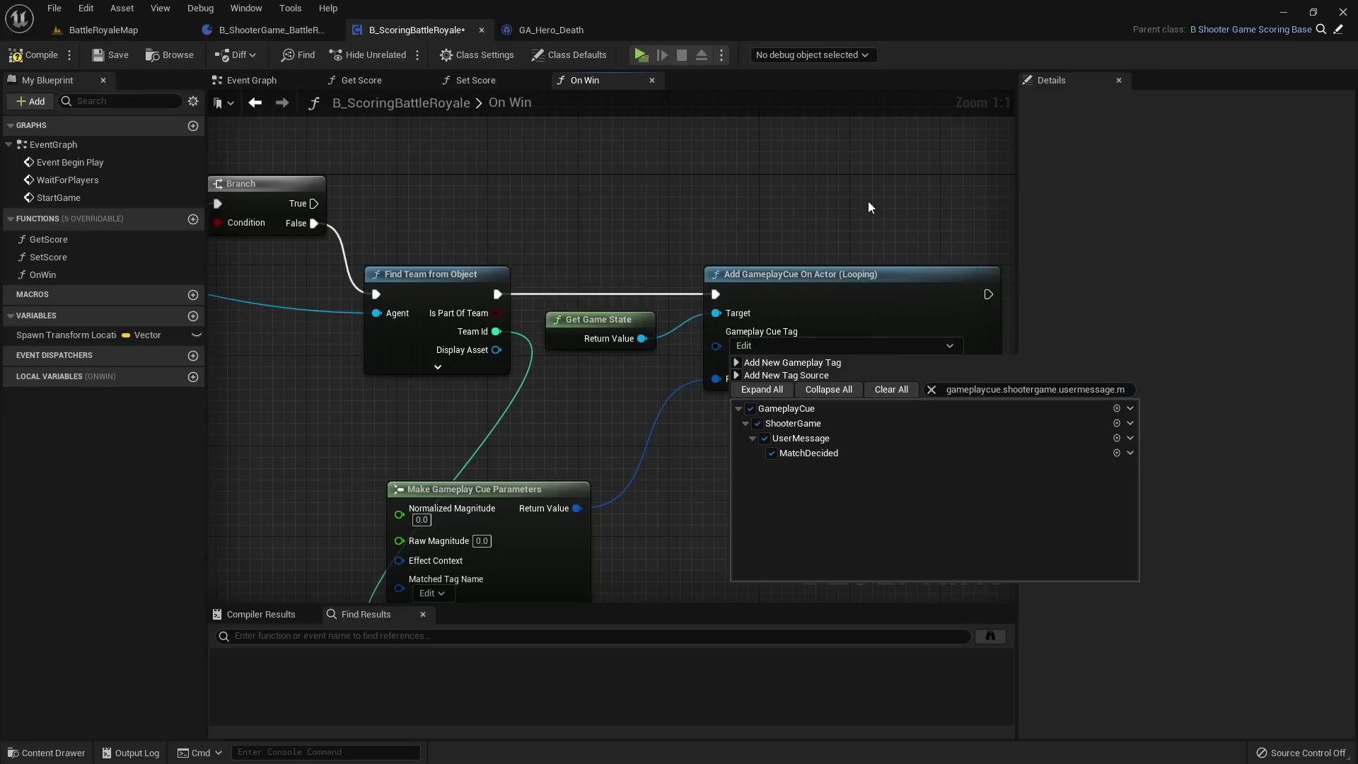
Step: Add a Get LyraGamePhaseSubsystem node to the On Win graph beyond the gameplay cue node
{"action": "right_click_drag", "start_coordinate": [868, 201], "coordinate": [694, 232]}
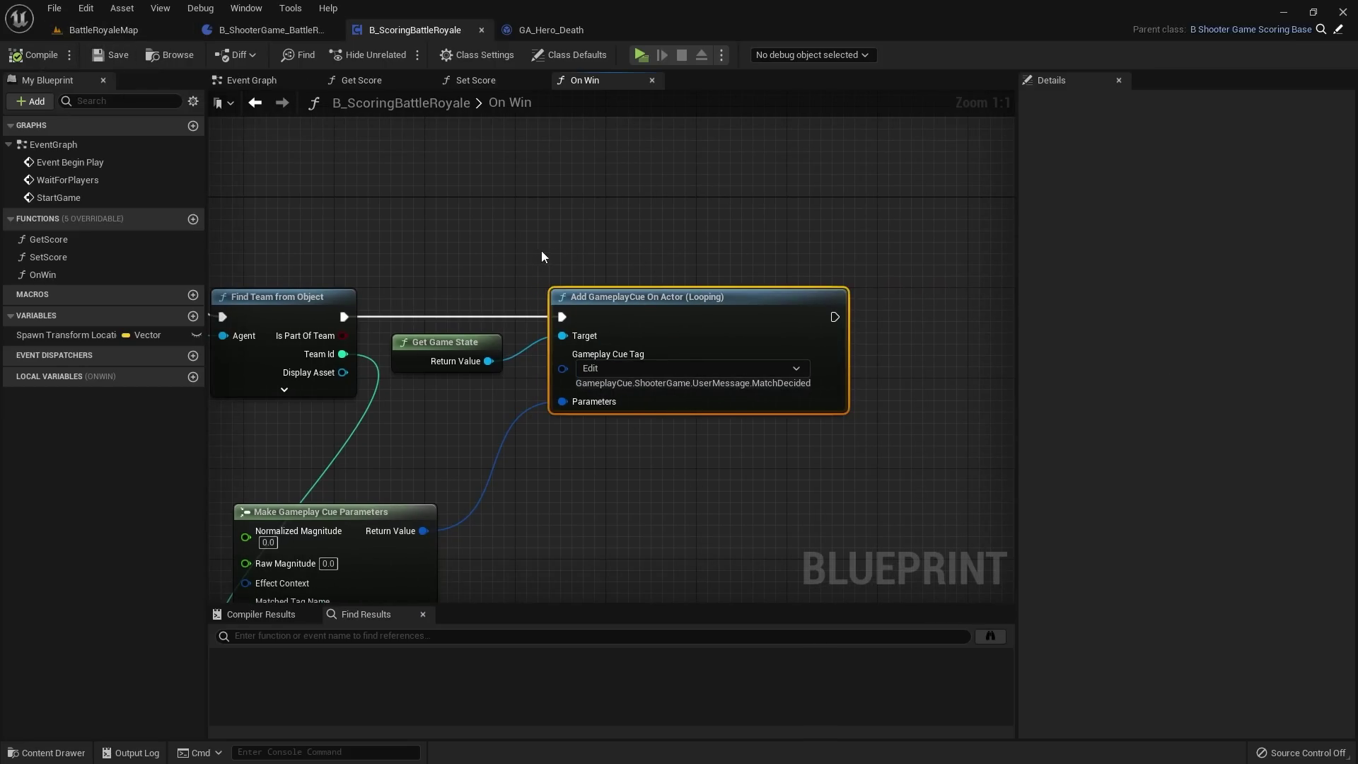
{"action": "scroll", "coordinate": [729, 244], "scroll_direction": "down", "scroll_amount": 6}
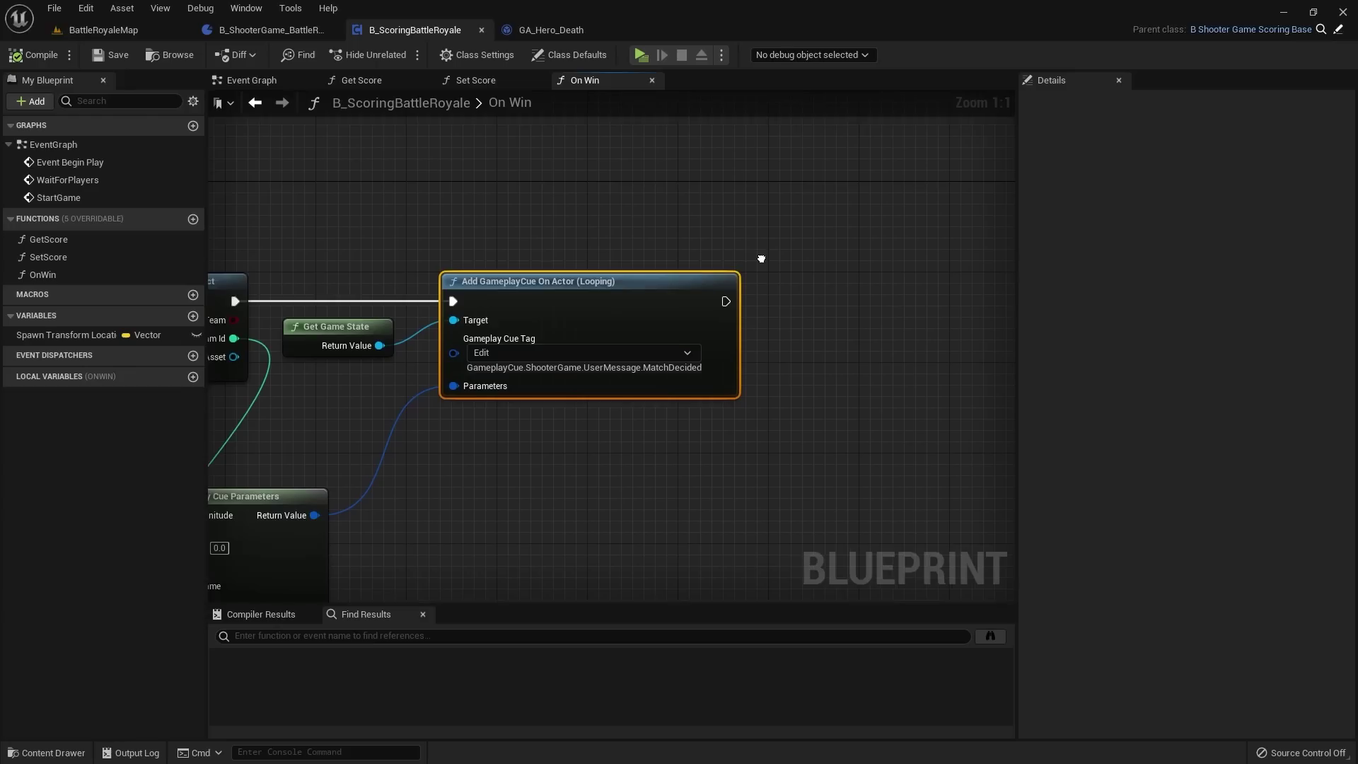
{"action": "scroll", "coordinate": [739, 231], "scroll_direction": "up", "scroll_amount": 5}
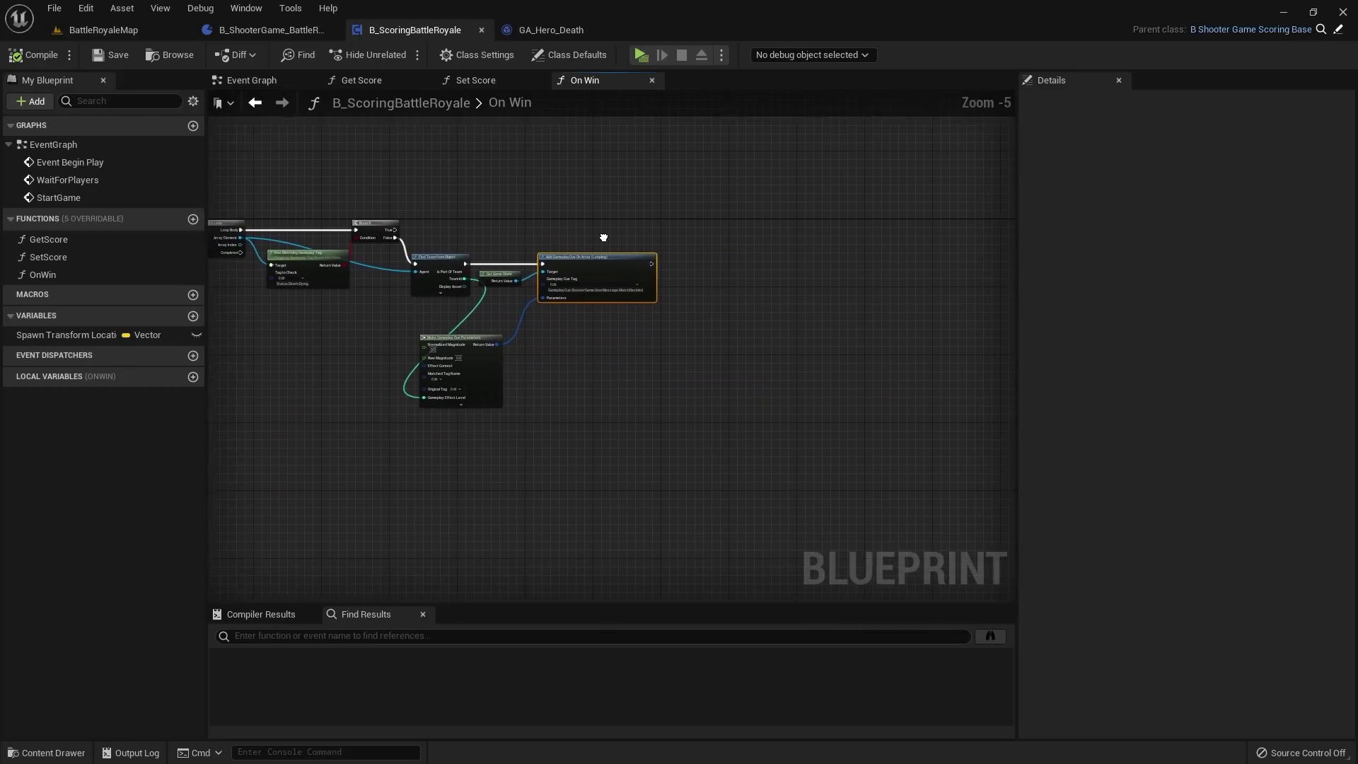
{"action": "right_click", "coordinate": [648, 237]}
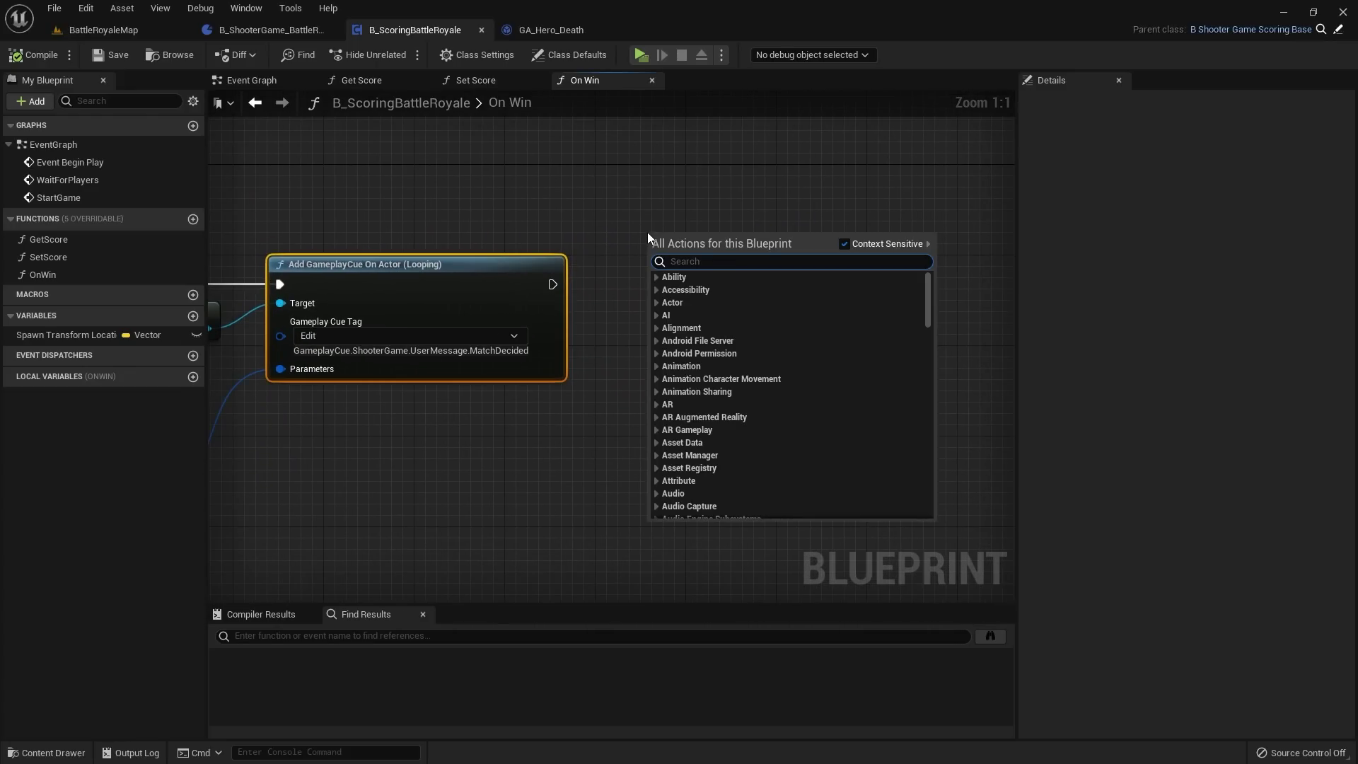
{"action": "type", "text": "lyera"}
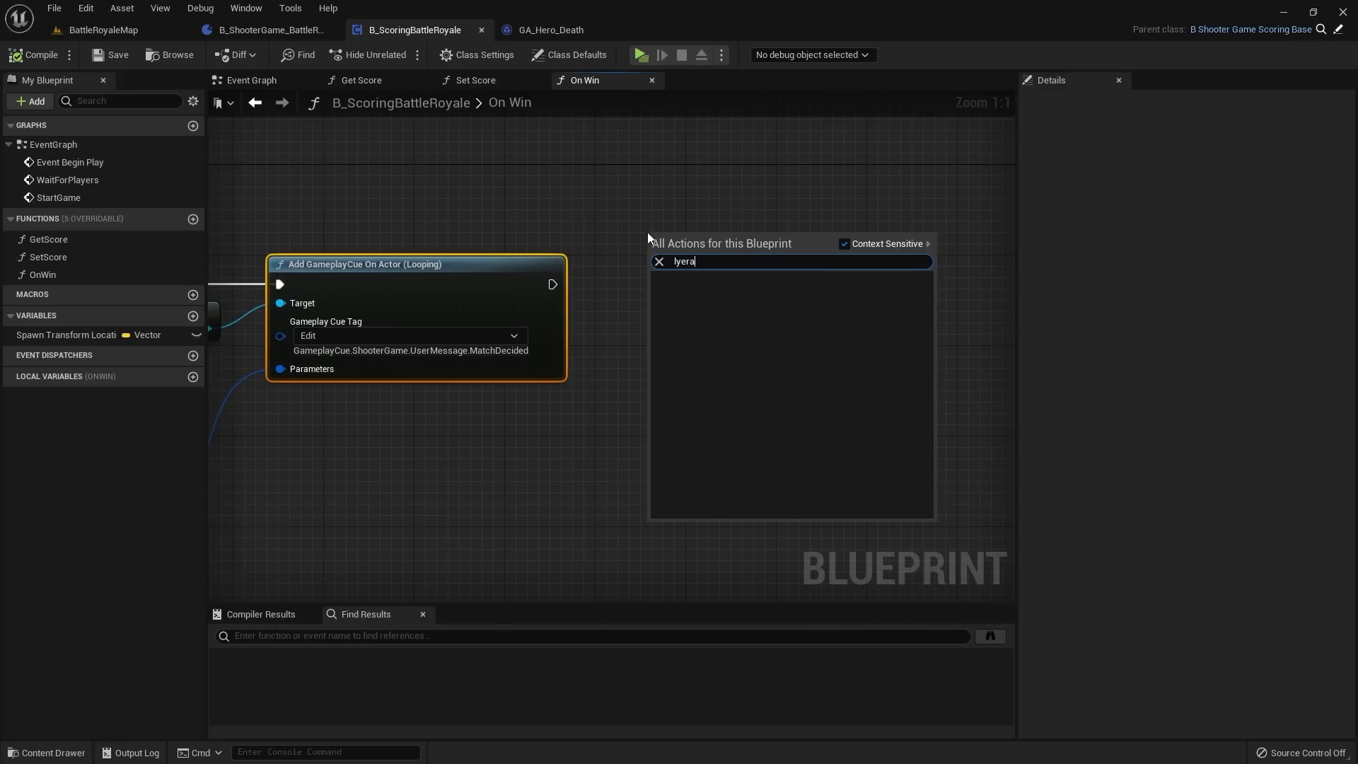
{"action": "key", "text": "BackSpace"}
{"action": "key", "text": "BackSpace"}
{"action": "type", "text": "ra game pha"}
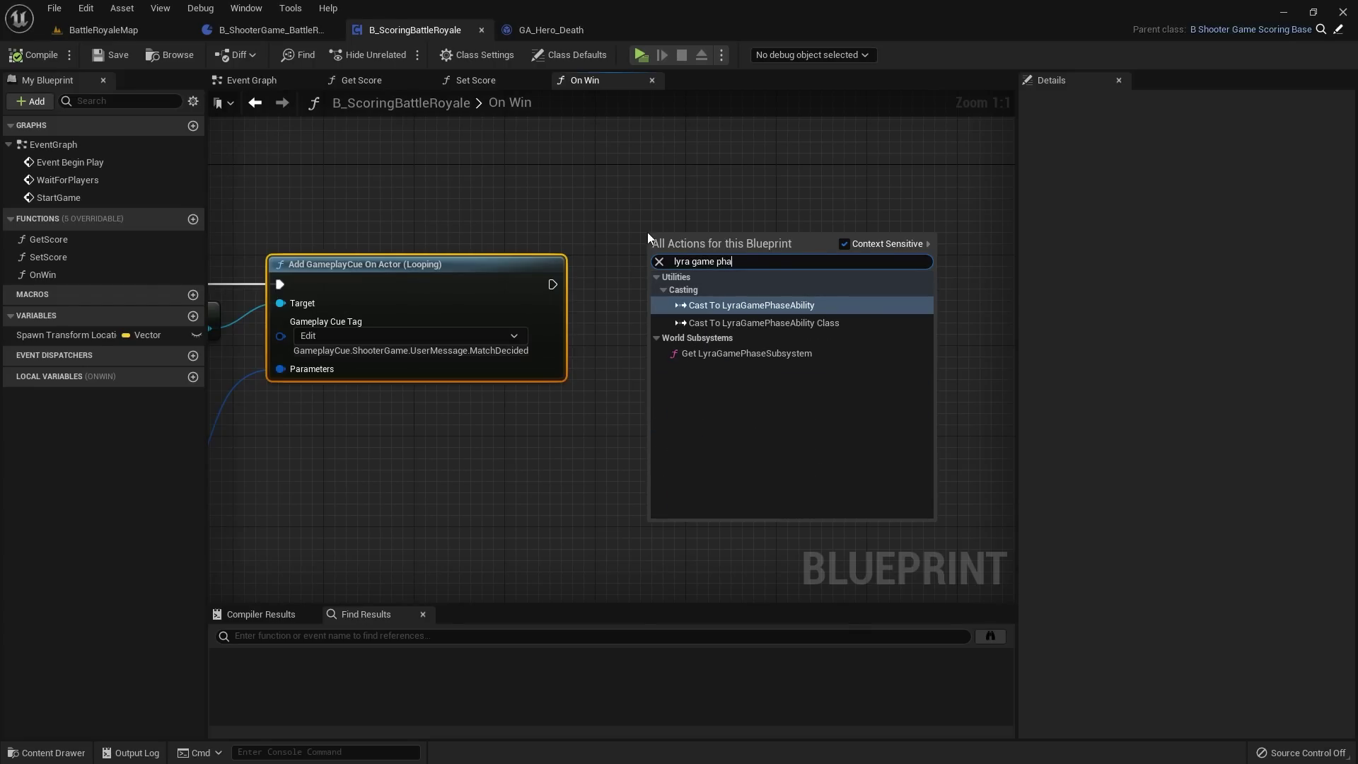
{"action": "key", "text": "Down"}
{"action": "key", "text": "Down"}
{"action": "key", "text": "Return"}
Step: Create a Start Phase node from the Lyra Game Phase Subsystem and set its Phase to Phase_PostGame
{"action": "left_click_drag", "start_coordinate": [711, 253], "coordinate": [669, 341]}
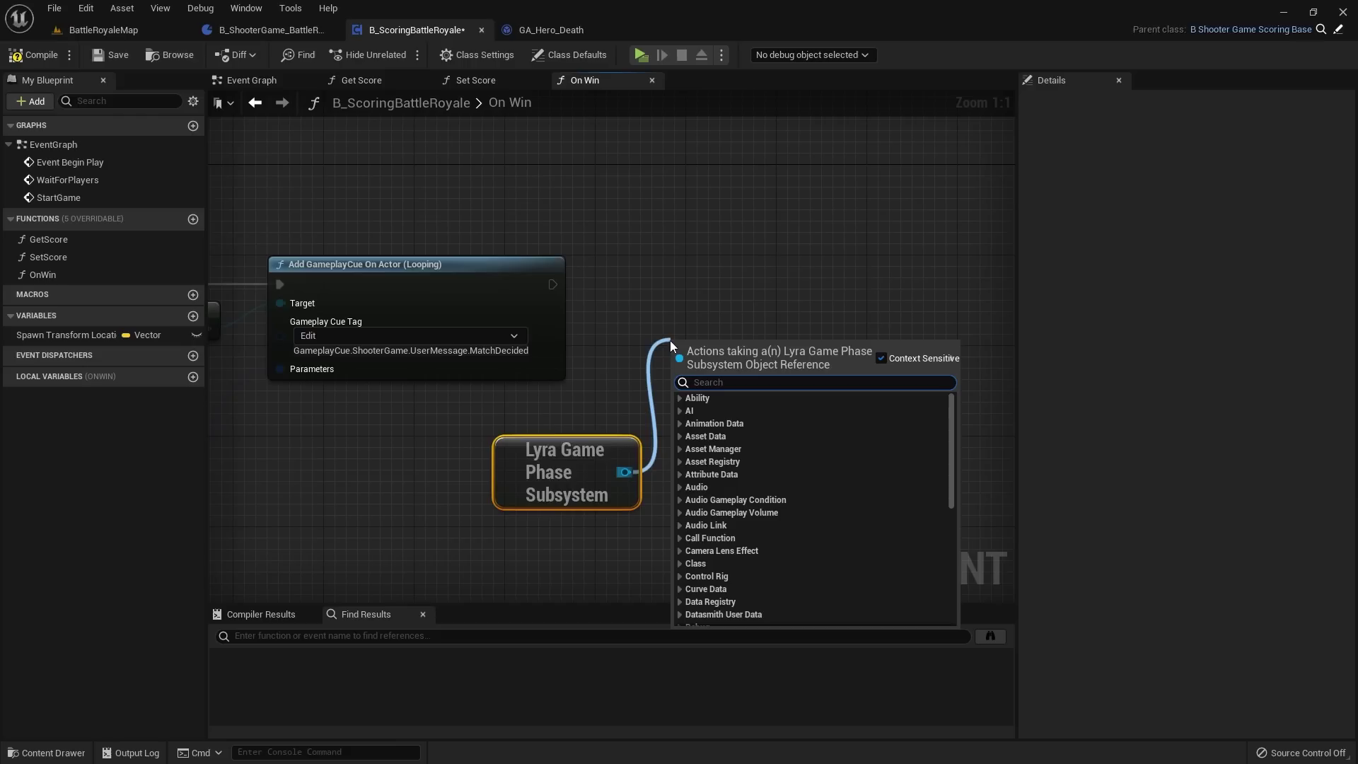
{"action": "type", "text": "phase"}
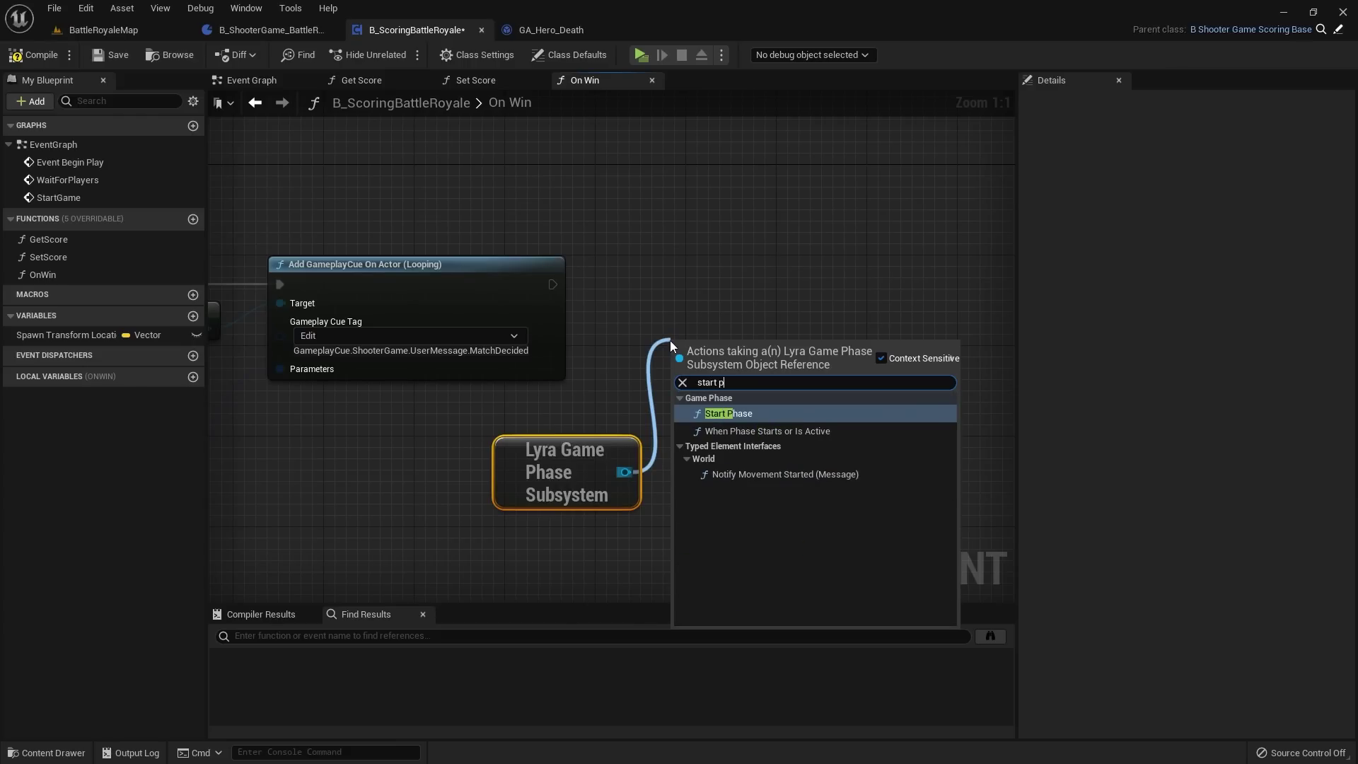
{"action": "key", "text": "Return"}
{"action": "left_click", "coordinate": [730, 425]}
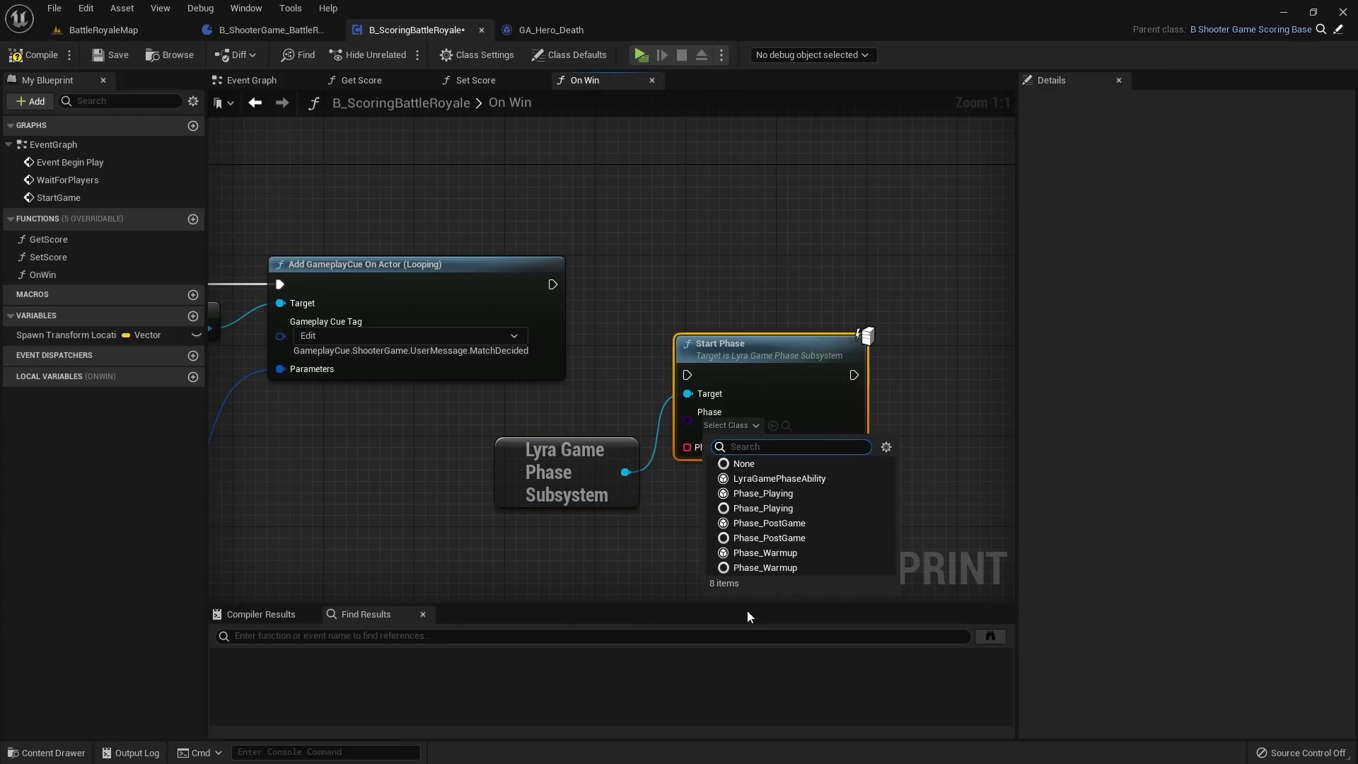
{"action": "left_click", "coordinate": [799, 521]}
Step: Run Start Phase after Add GameplayCue On Actor (Looping), align it with that node, and compile and save the blueprint
{"action": "left_click_drag", "start_coordinate": [552, 284], "coordinate": [688, 379]}
{"action": "left_click_drag", "start_coordinate": [739, 358], "coordinate": [748, 270]}
{"action": "left_click", "coordinate": [737, 223]}
{"action": "left_click", "coordinate": [110, 54]}
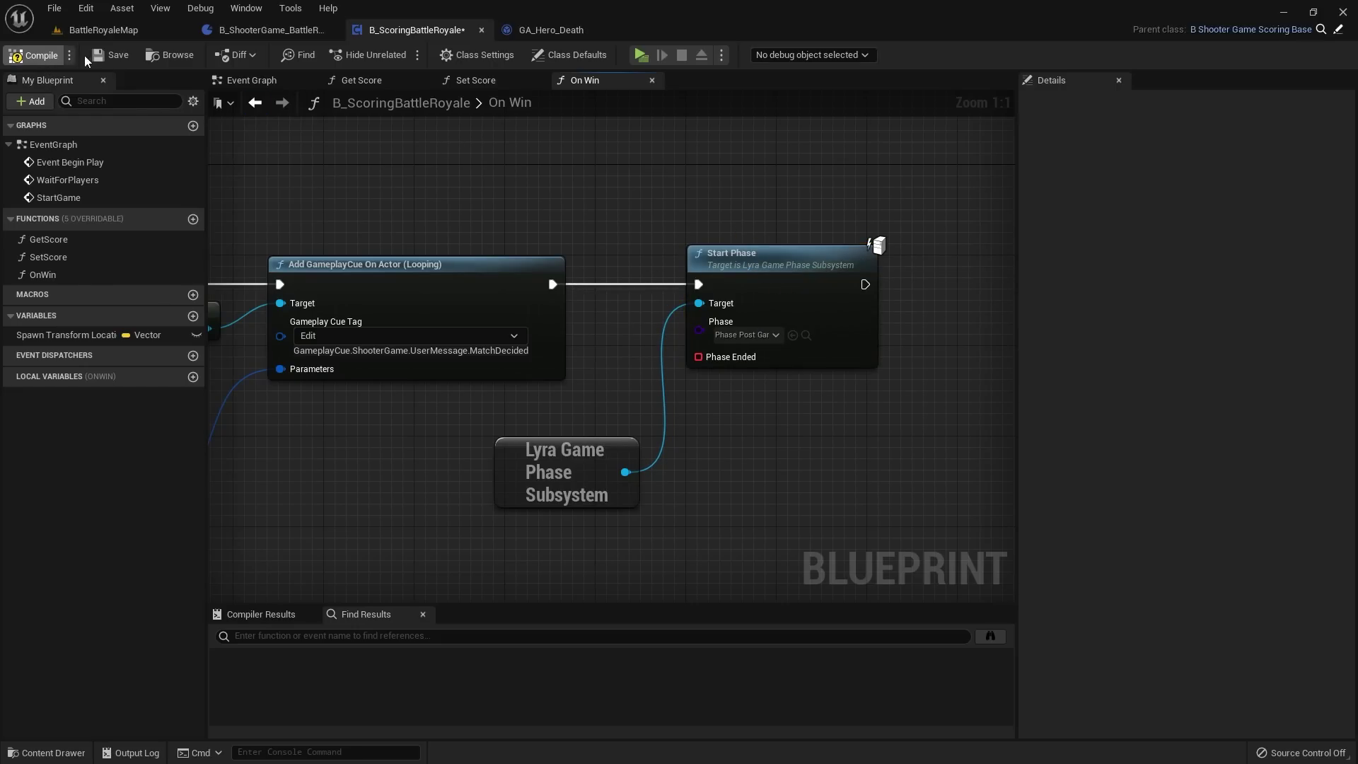
Step: Review the complete On Win node chain, including Start Phase and its Lyra Game Phase Subsystem input
{"action": "scroll", "coordinate": [836, 213], "scroll_direction": "down", "scroll_amount": 1}
{"action": "right_click_drag", "start_coordinate": [836, 213], "coordinate": [756, 260]}
{"action": "left_click", "coordinate": [808, 395]}
{"action": "scroll", "coordinate": [870, 417], "scroll_direction": "up", "scroll_amount": 1}
{"action": "scroll", "coordinate": [771, 386], "scroll_direction": "down", "scroll_amount": 4}
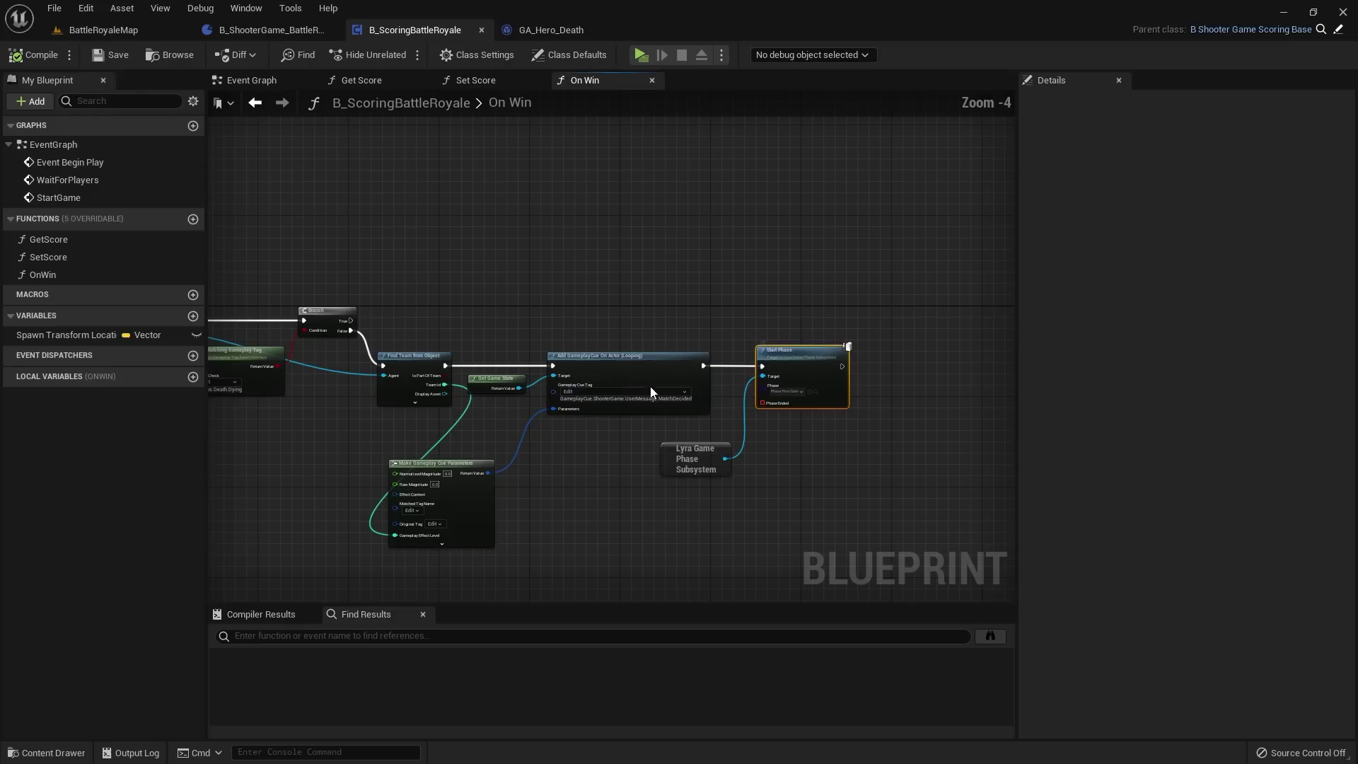
{"action": "right_click_drag", "start_coordinate": [671, 388], "coordinate": [816, 356]}
{"action": "scroll", "coordinate": [618, 252], "scroll_direction": "down", "scroll_amount": 4}
{"action": "scroll", "coordinate": [618, 252], "scroll_direction": "up", "scroll_amount": 3}
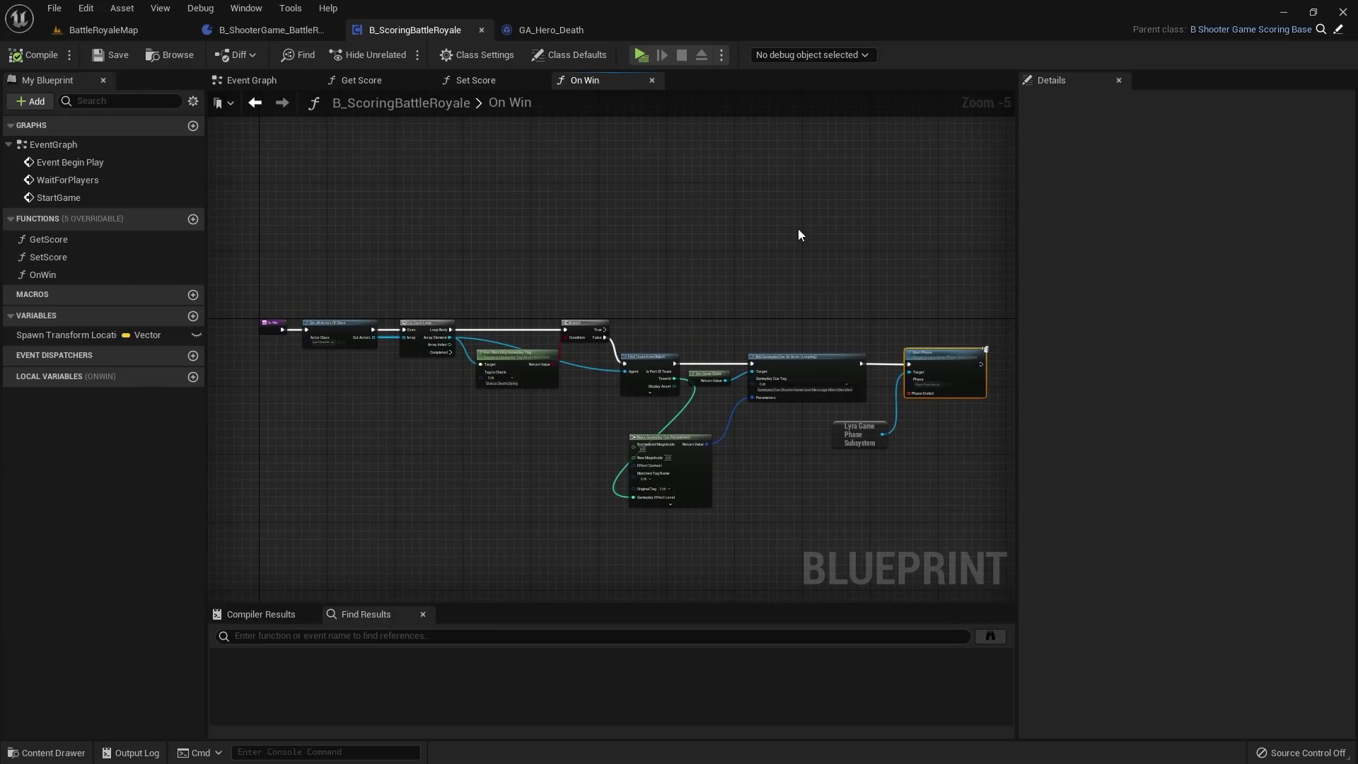
{"action": "right_click_drag", "start_coordinate": [782, 247], "coordinate": [688, 239]}
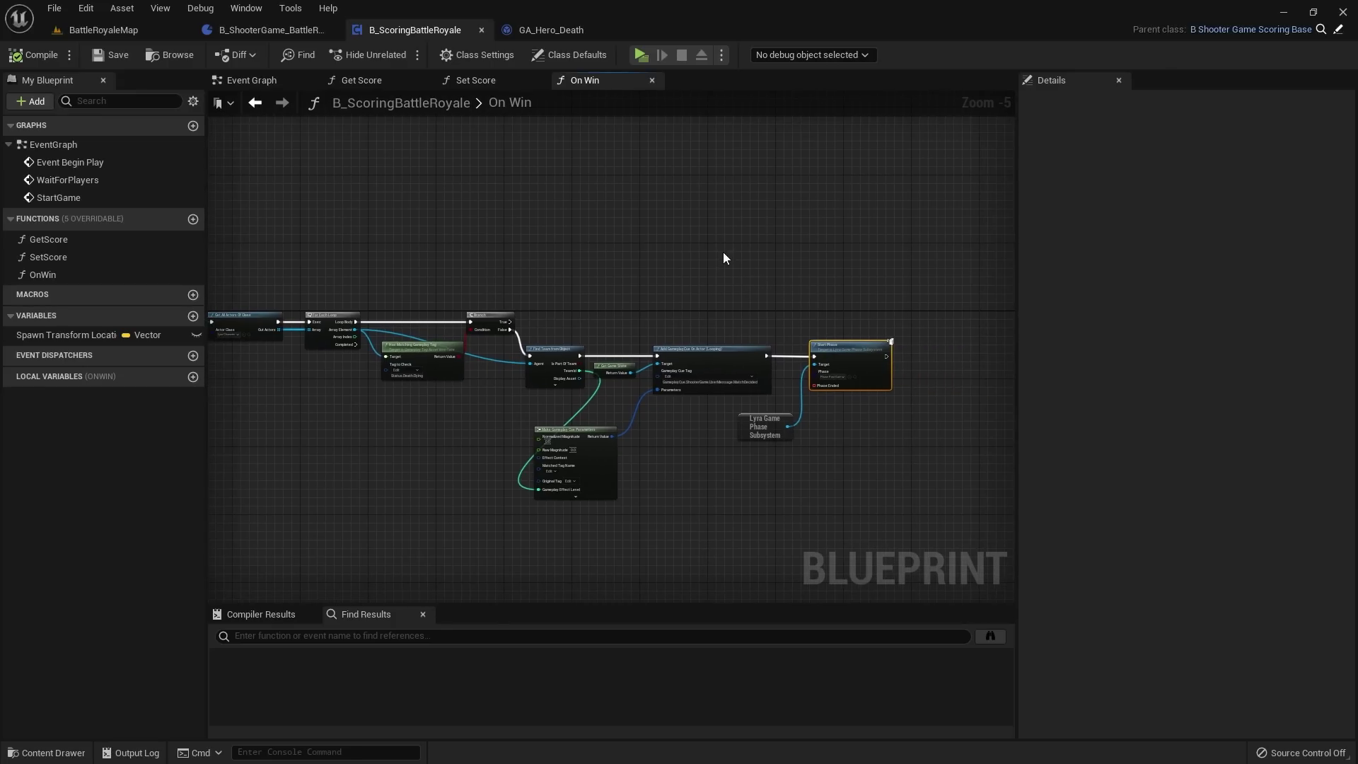
{"action": "scroll", "coordinate": [887, 341], "scroll_direction": "up", "scroll_amount": 3}
{"action": "left_click_drag", "start_coordinate": [685, 258], "coordinate": [761, 496]}
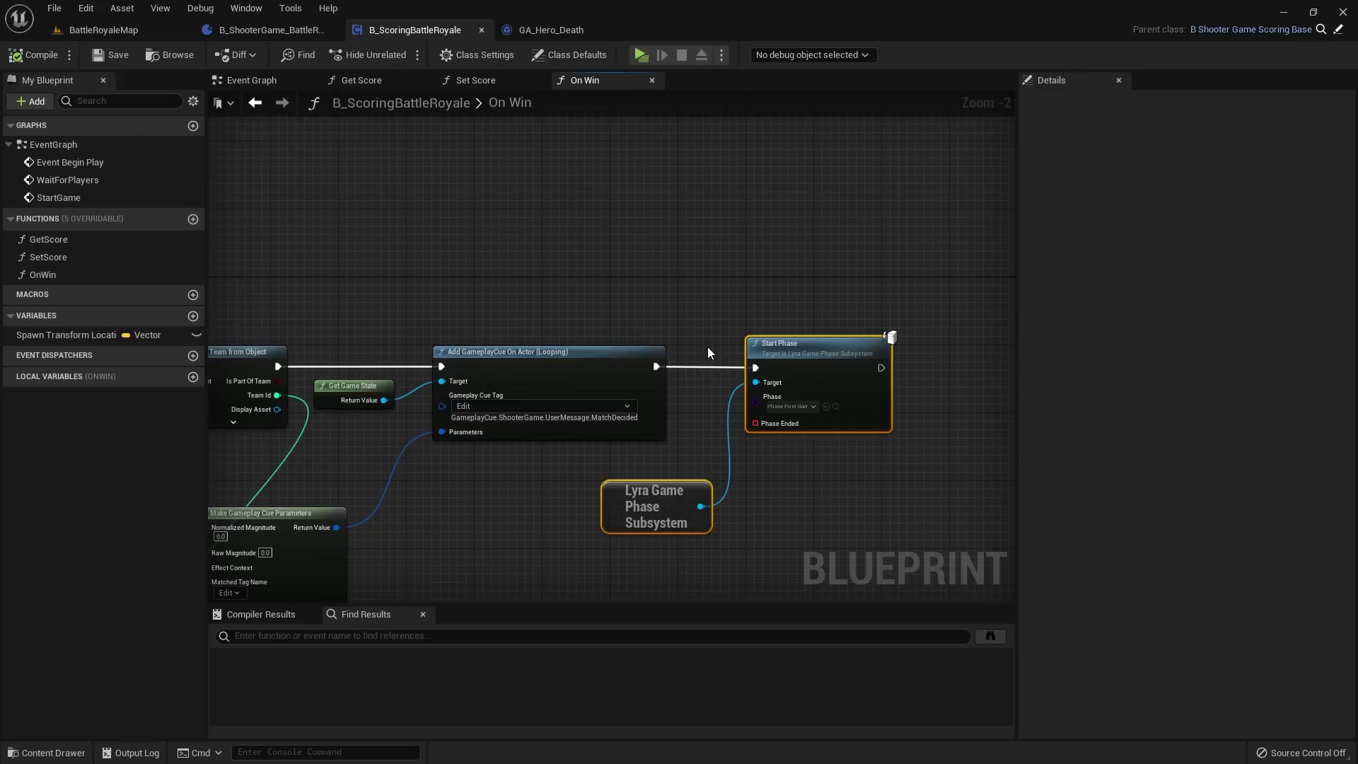
{"action": "left_click_drag", "start_coordinate": [715, 259], "coordinate": [770, 537]}
{"action": "scroll", "coordinate": [867, 551], "scroll_direction": "up", "scroll_amount": 2}
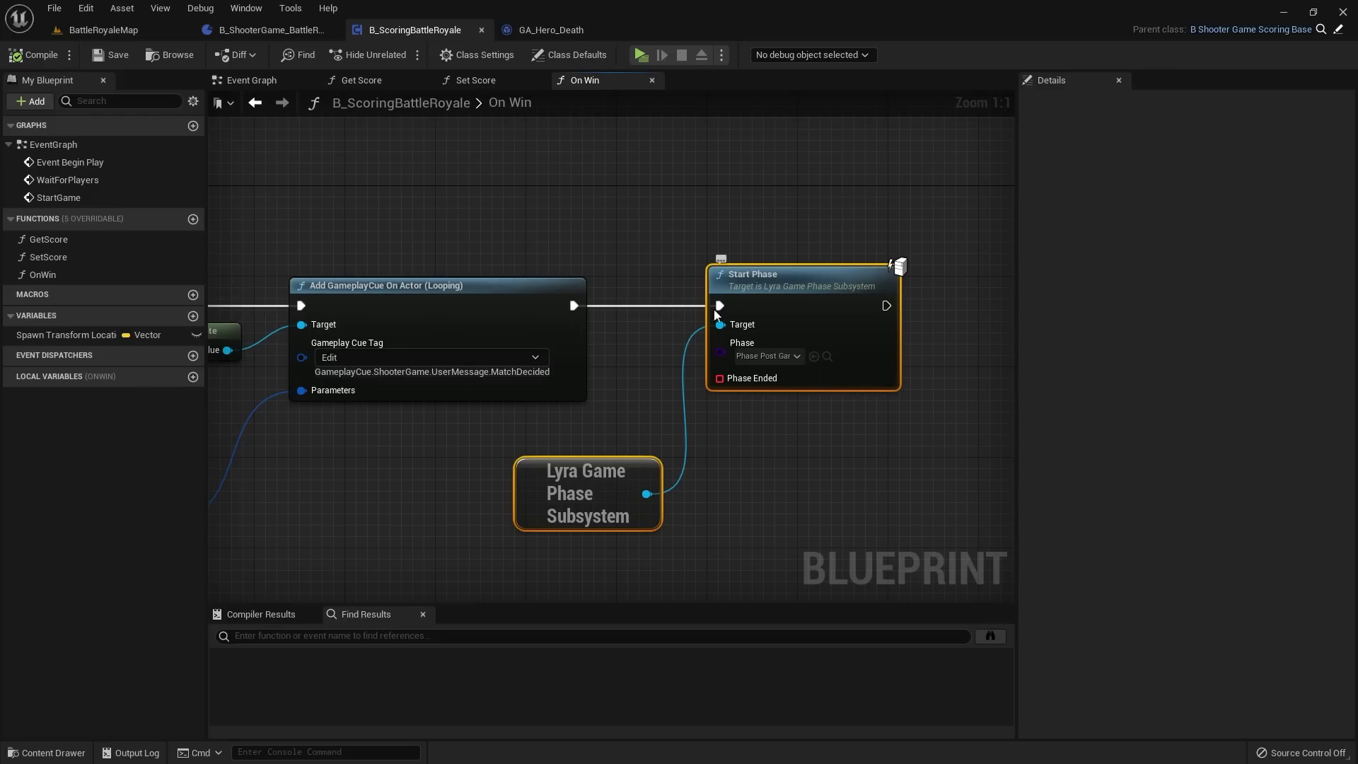
{"action": "scroll", "coordinate": [628, 236], "scroll_direction": "down", "scroll_amount": 4}
{"action": "right_click_drag", "start_coordinate": [830, 216], "coordinate": [715, 206]}
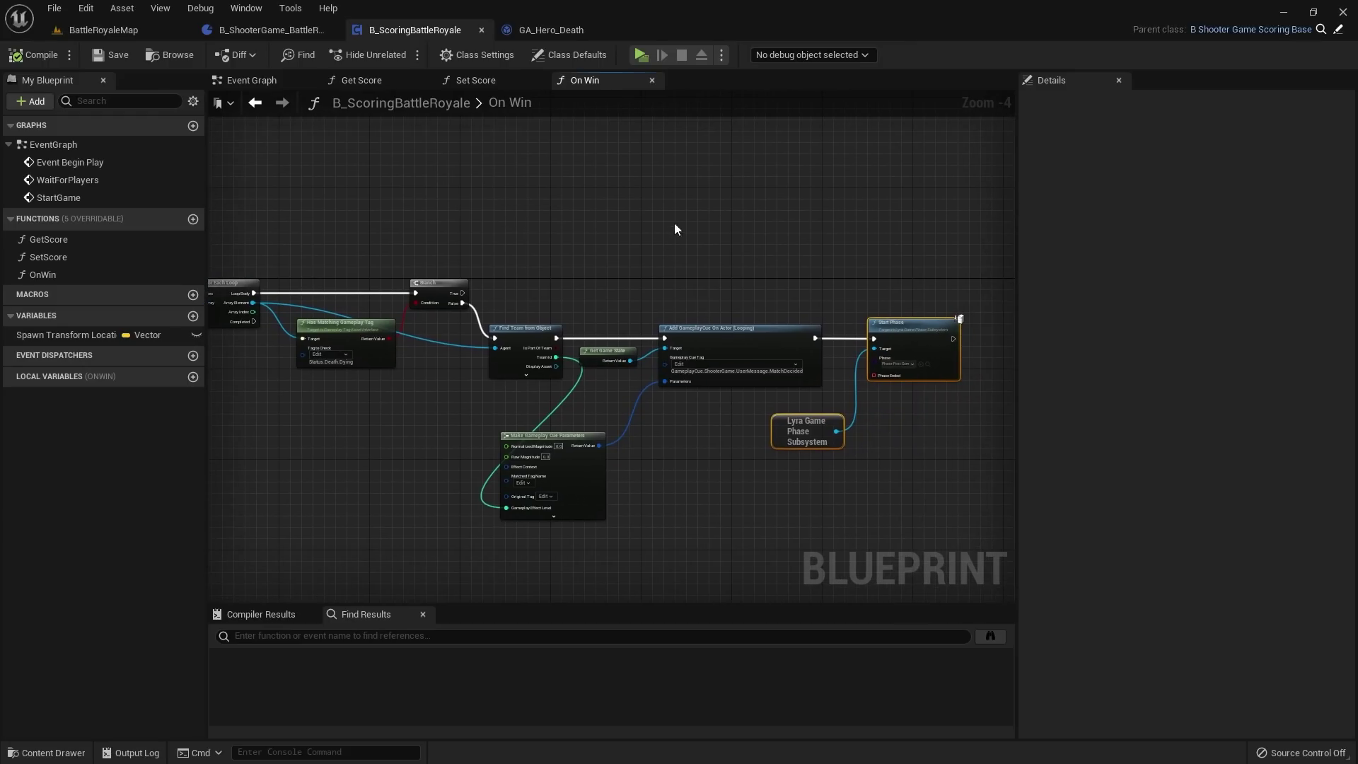
{"action": "left_click", "coordinate": [773, 253]}
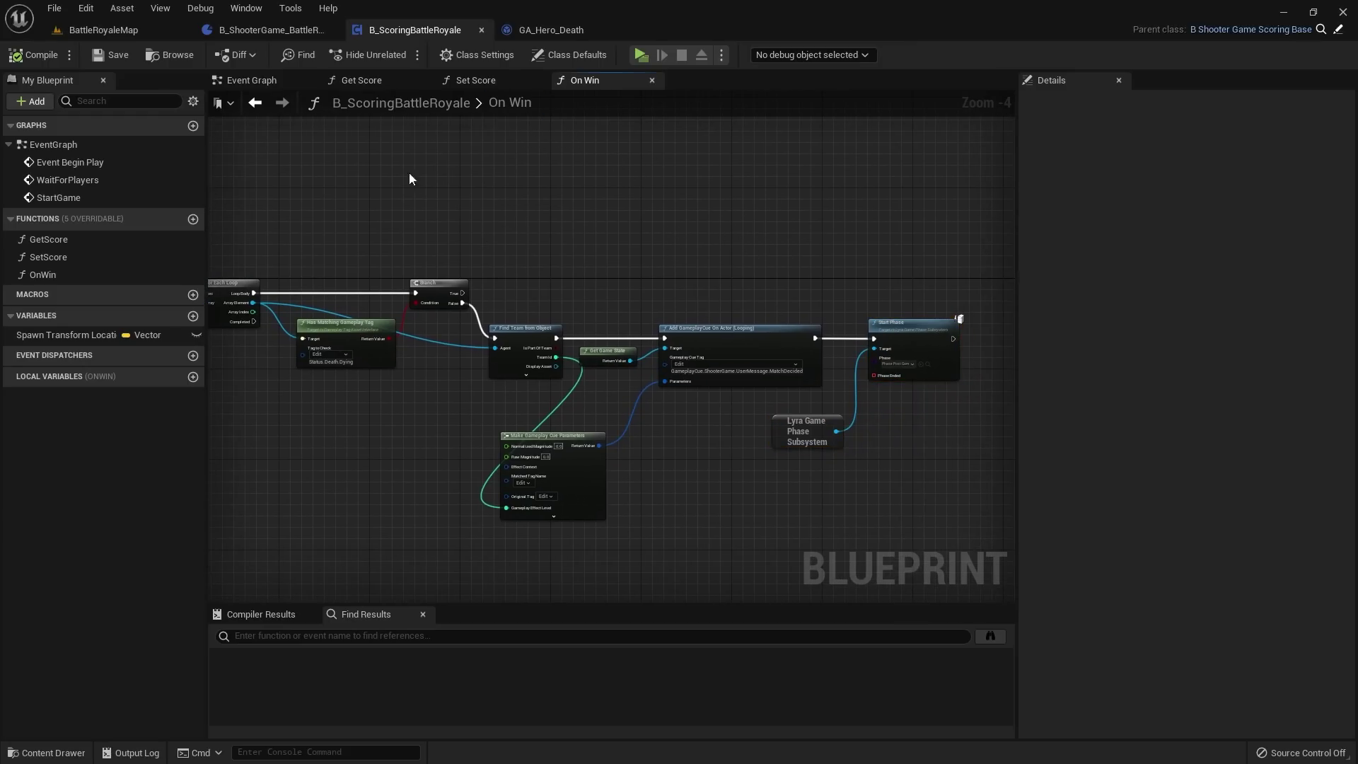
Step: Switch to the BattleRoyaleMap level and examine the landscape around the rounded raised area
{"action": "left_click", "coordinate": [106, 30]}
{"action": "right_click_drag", "start_coordinate": [711, 332], "coordinate": [597, 400]}
{"action": "right_click_drag", "start_coordinate": [661, 487], "coordinate": [662, 486]}
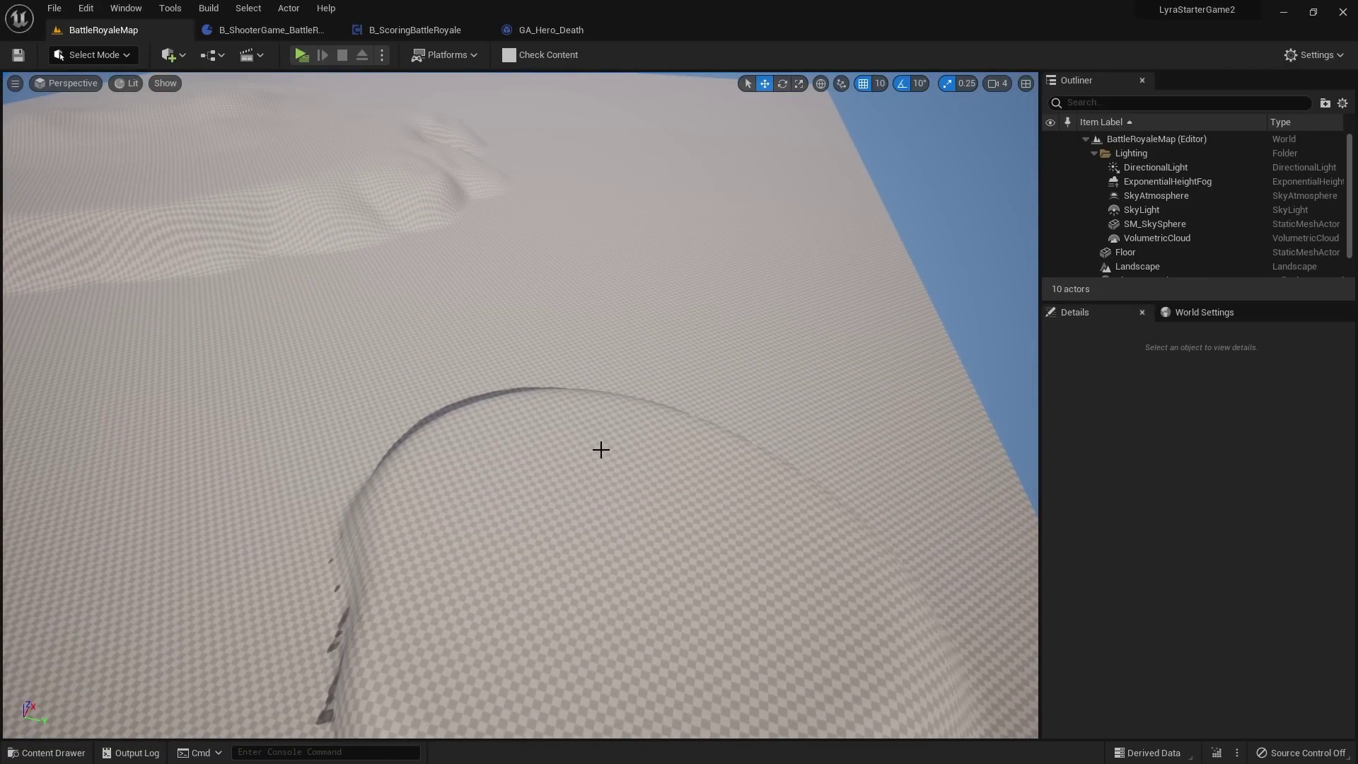
{"action": "mouse_move", "coordinate": [726, 427]}
{"action": "right_mouse_down"}
{"action": "mouse_move", "coordinate": [673, 368]}
{"action": "mouse_move", "coordinate": [724, 376]}
{"action": "mouse_move", "coordinate": [722, 402]}
{"action": "right_mouse_up"}
{"action": "right_click_drag", "start_coordinate": [500, 558], "coordinate": [500, 558]}
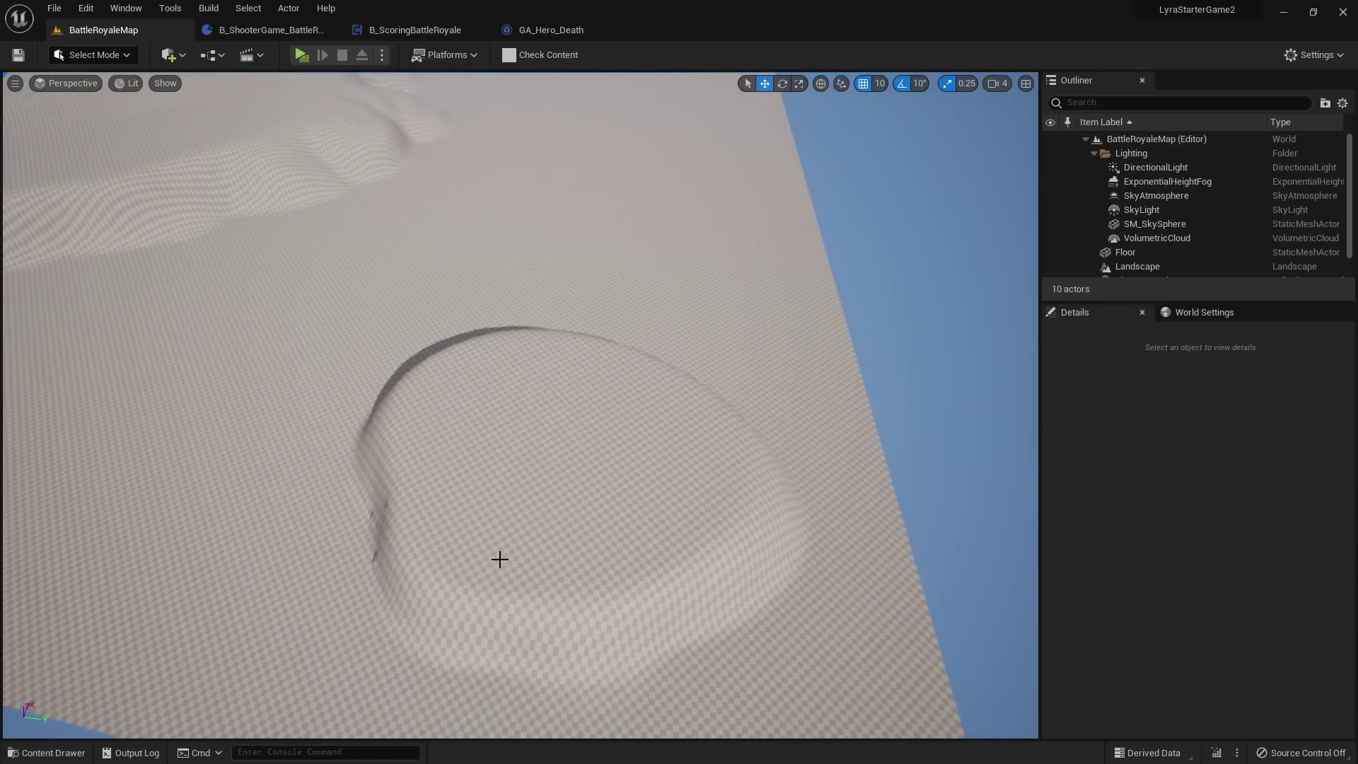
{"action": "right_click_drag", "start_coordinate": [618, 367], "coordinate": [587, 418]}
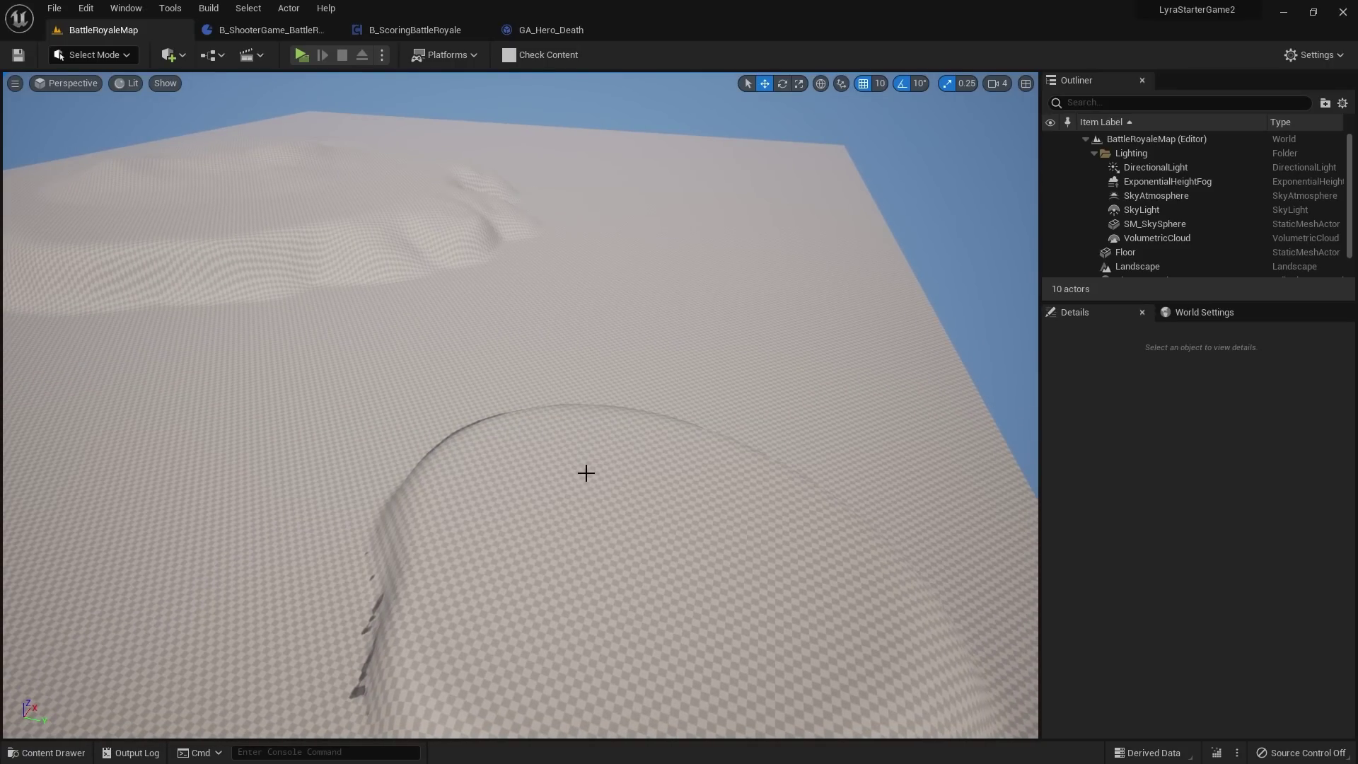
{"action": "right_click_drag", "start_coordinate": [599, 383], "coordinate": [581, 411]}
{"action": "right_click_drag", "start_coordinate": [510, 445], "coordinate": [561, 496]}
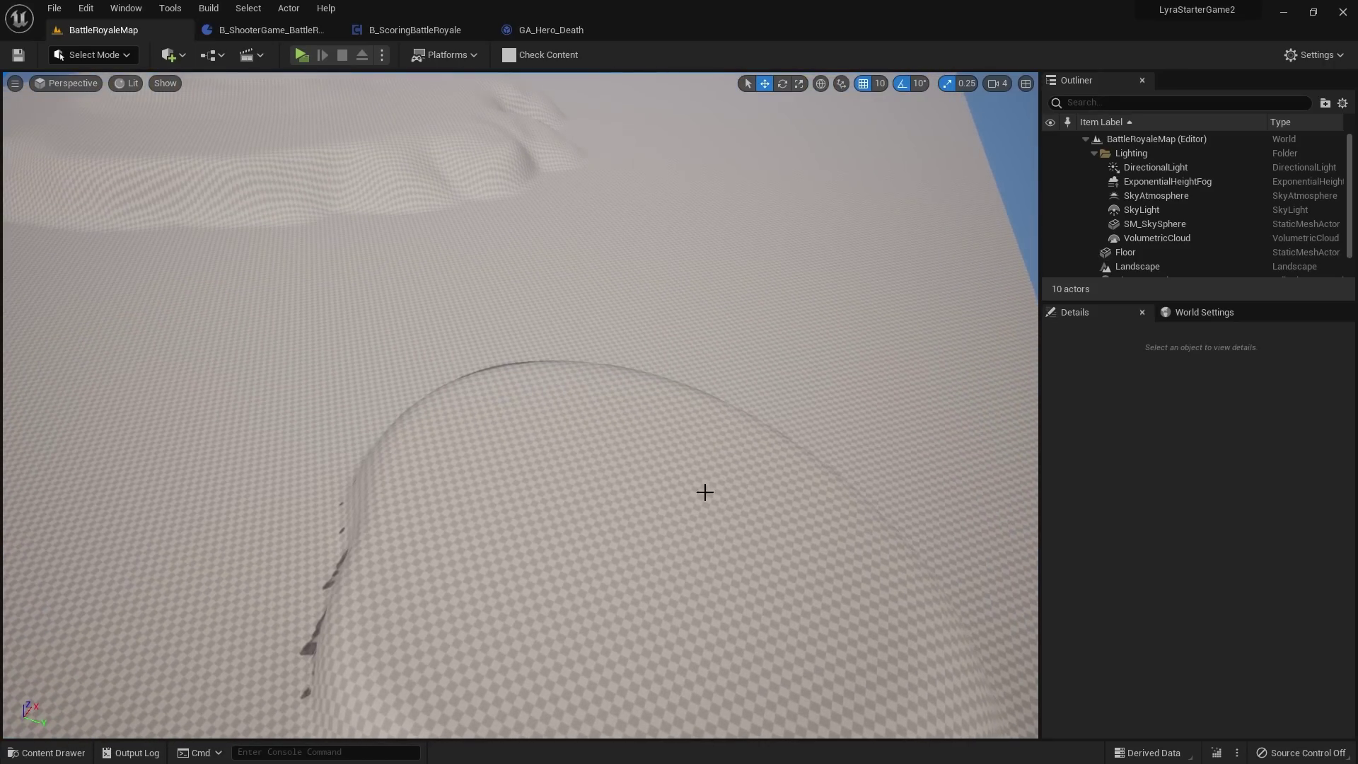
{"action": "mouse_move", "coordinate": [631, 450]}
{"action": "right_mouse_down"}
{"action": "mouse_move", "coordinate": [655, 488]}
{"action": "mouse_move", "coordinate": [640, 467]}
{"action": "right_mouse_up"}
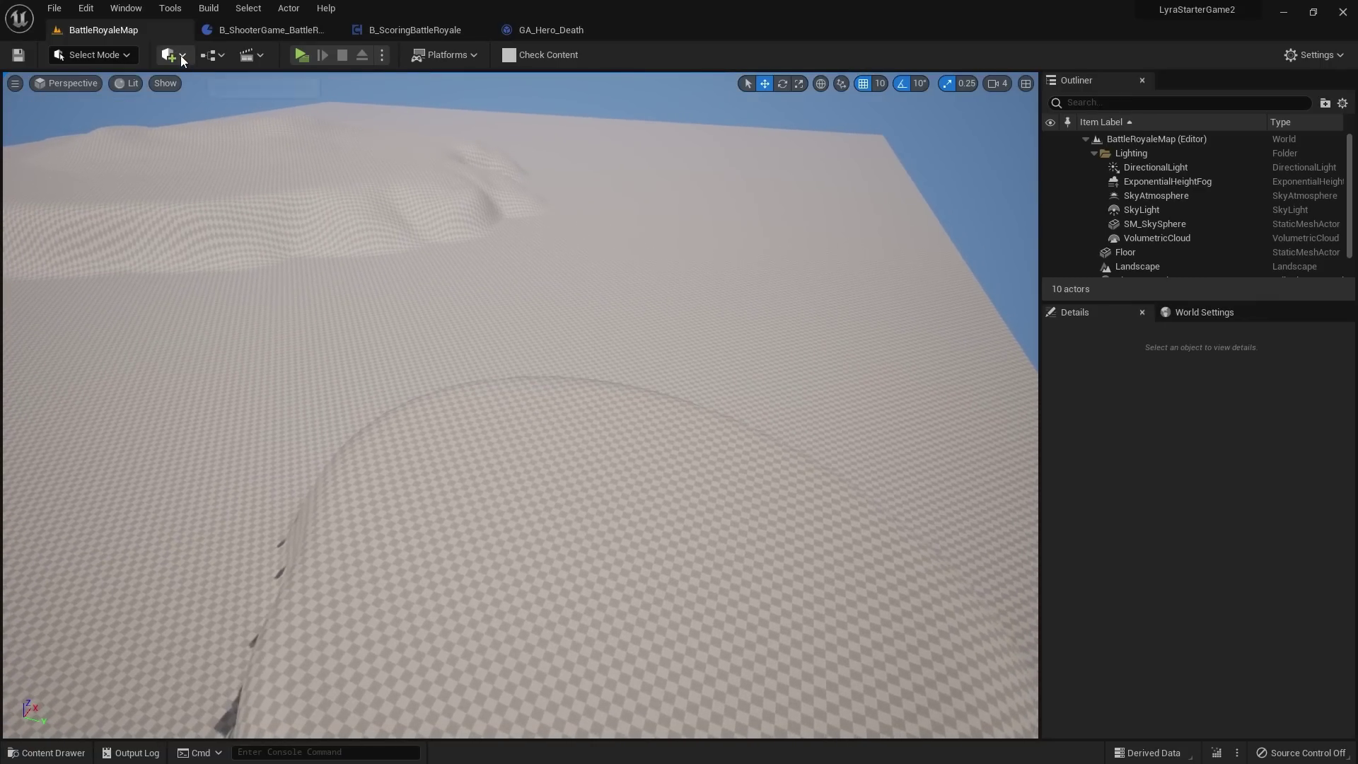
Step: Place a Lyra Player Start actor on the raised landscape area and move it into position
{"action": "left_click", "coordinate": [180, 55]}
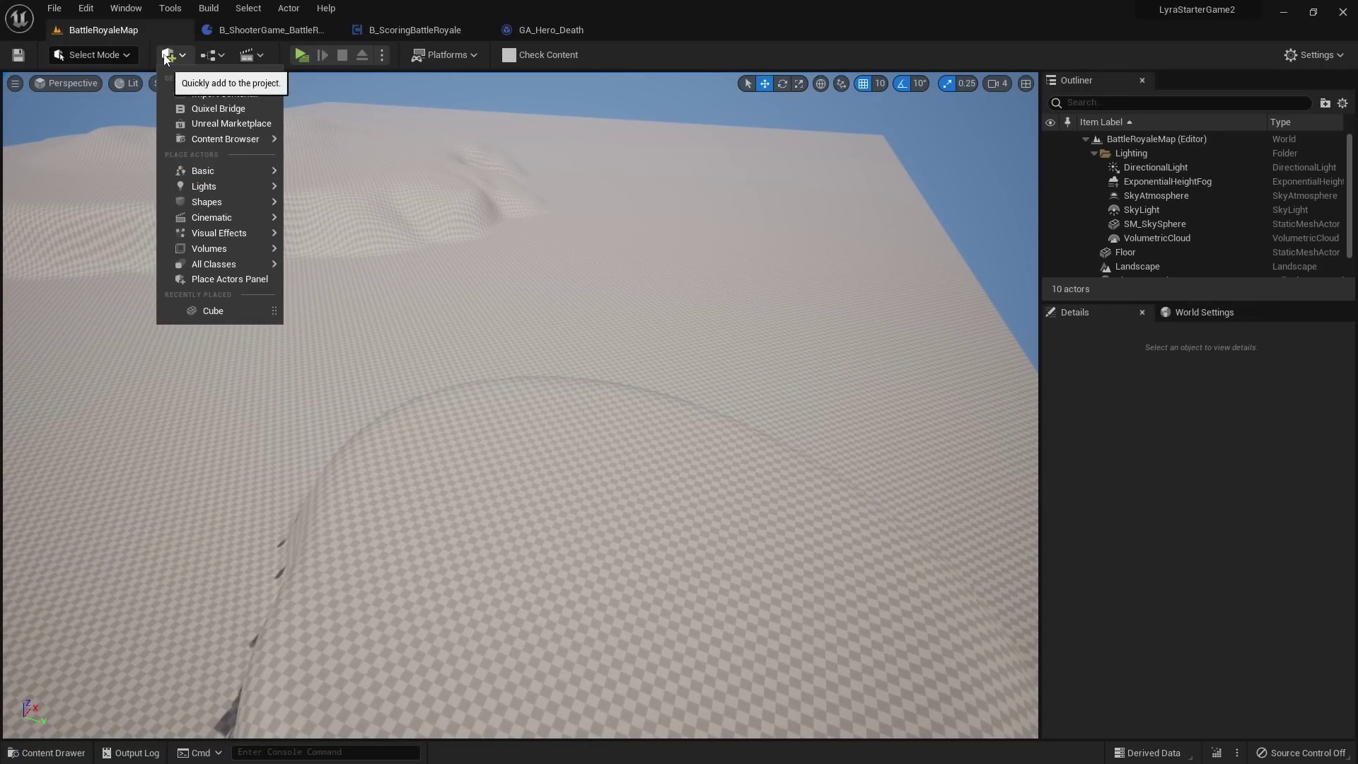
{"action": "mouse_move", "coordinate": [230, 221]}
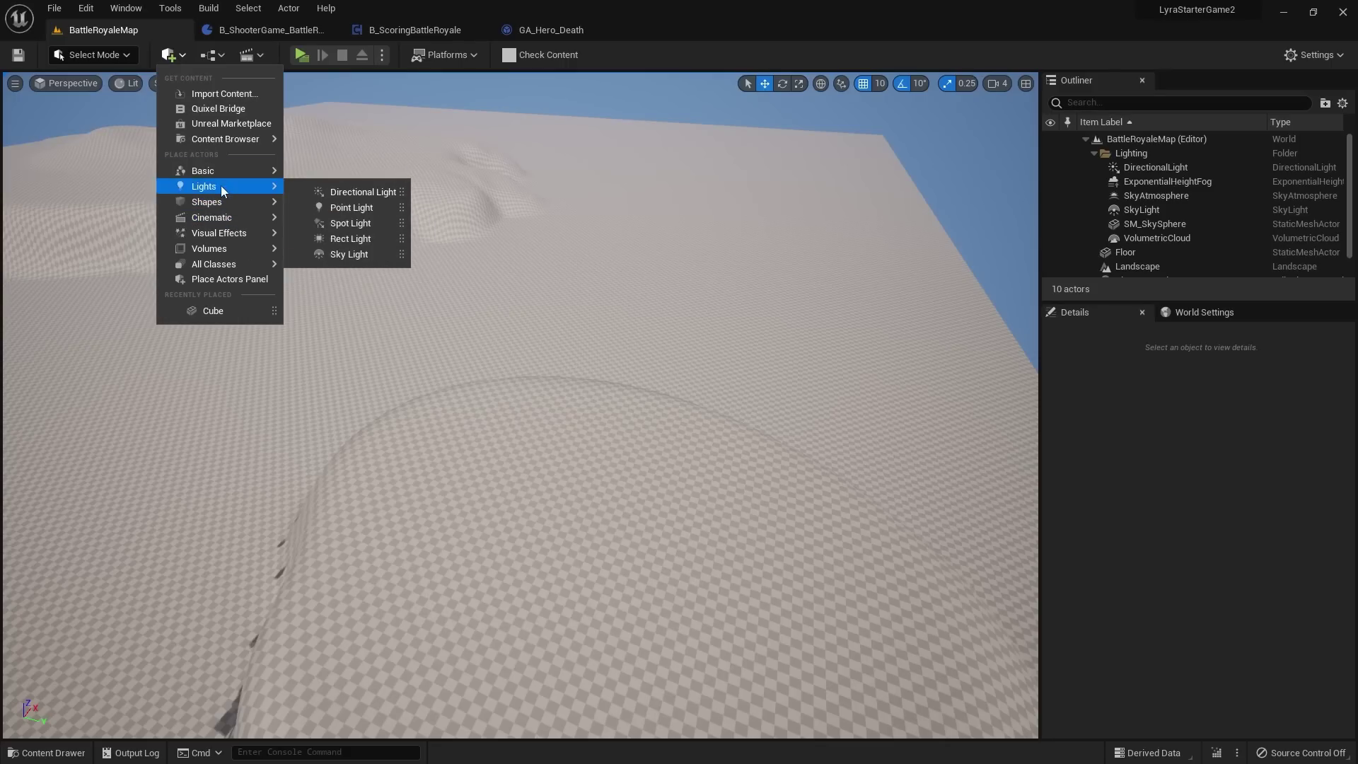
{"action": "mouse_move", "coordinate": [219, 174]}
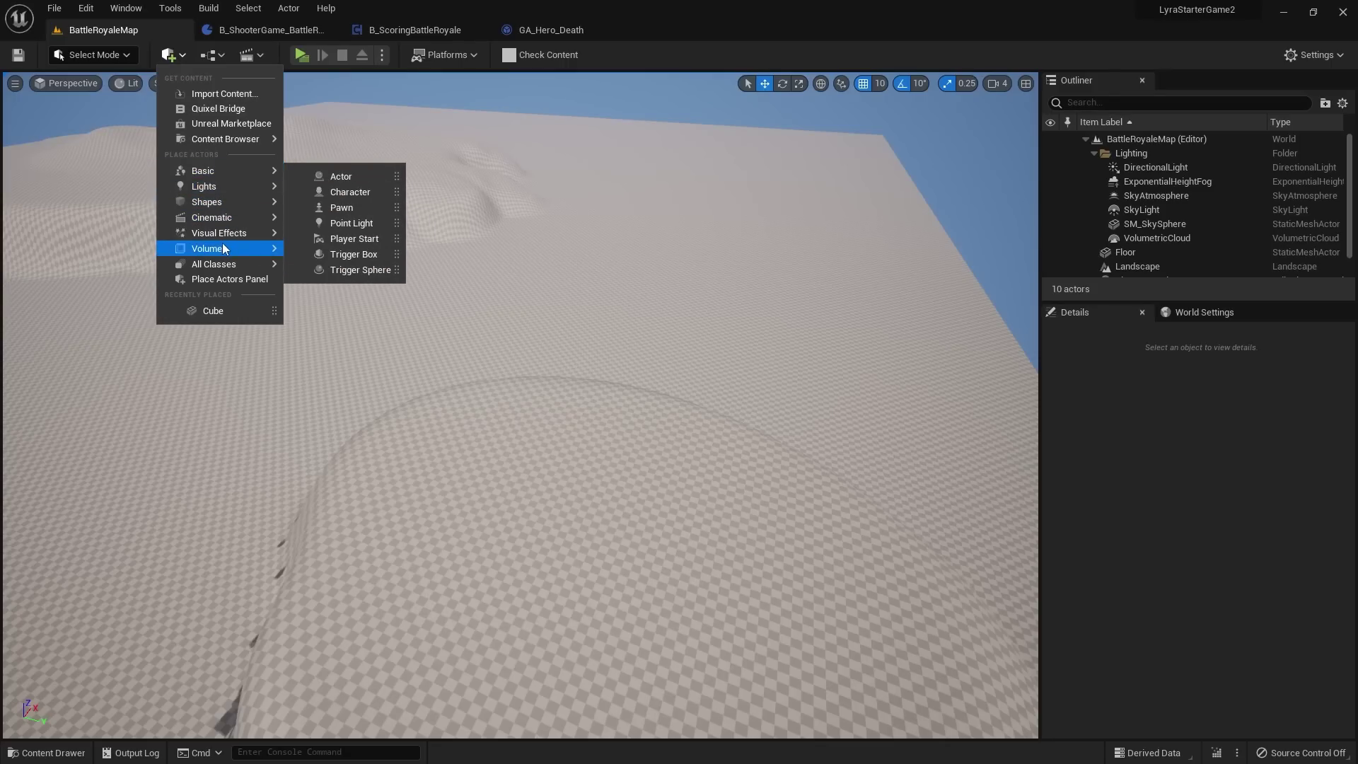
{"action": "mouse_move", "coordinate": [227, 266]}
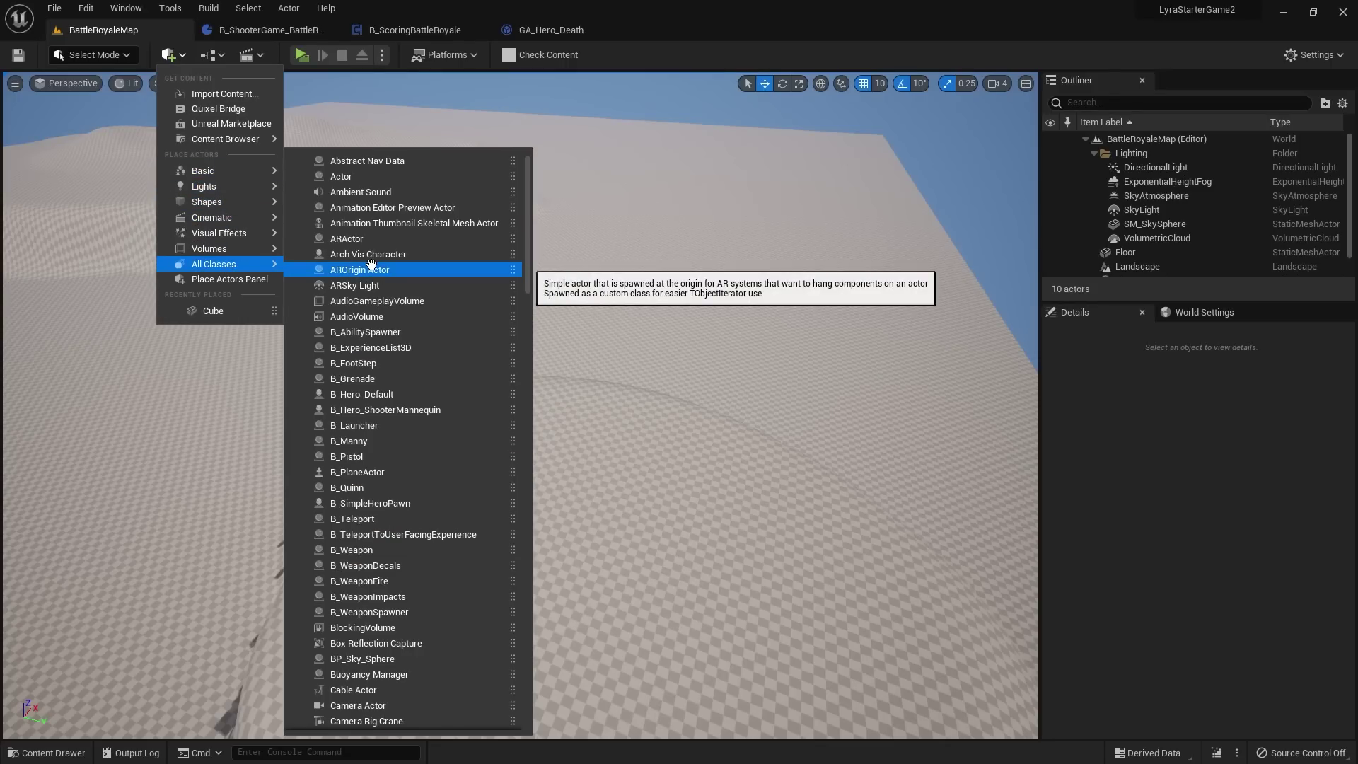
{"action": "type", "text": "lyra"}
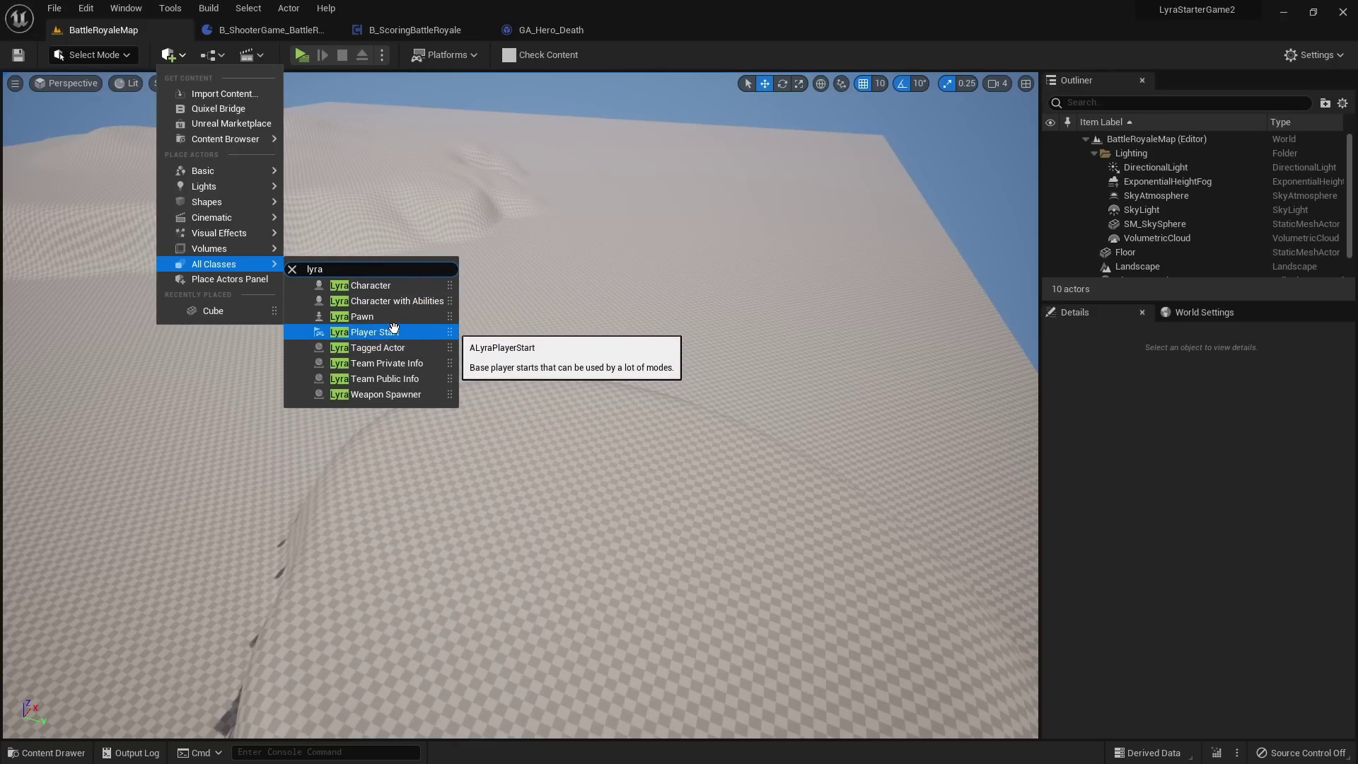
{"action": "left_click_drag", "start_coordinate": [385, 329], "coordinate": [555, 520]}
{"action": "right_click_drag", "start_coordinate": [664, 518], "coordinate": [664, 519]}
{"action": "right_click_drag", "start_coordinate": [564, 516], "coordinate": [549, 499]}
{"action": "left_click_drag", "start_coordinate": [544, 406], "coordinate": [546, 292]}
{"action": "right_click_drag", "start_coordinate": [546, 292], "coordinate": [606, 315]}
Step: Duplicate the Lyra Player Start repeatedly to form a four-by-four grid of 16 starts on the raised area, and save the level
{"action": "left_click_drag", "start_coordinate": [497, 380], "coordinate": [735, 404], "text": "alt"}
{"action": "scroll", "coordinate": [717, 403], "scroll_direction": "down", "scroll_amount": 3}
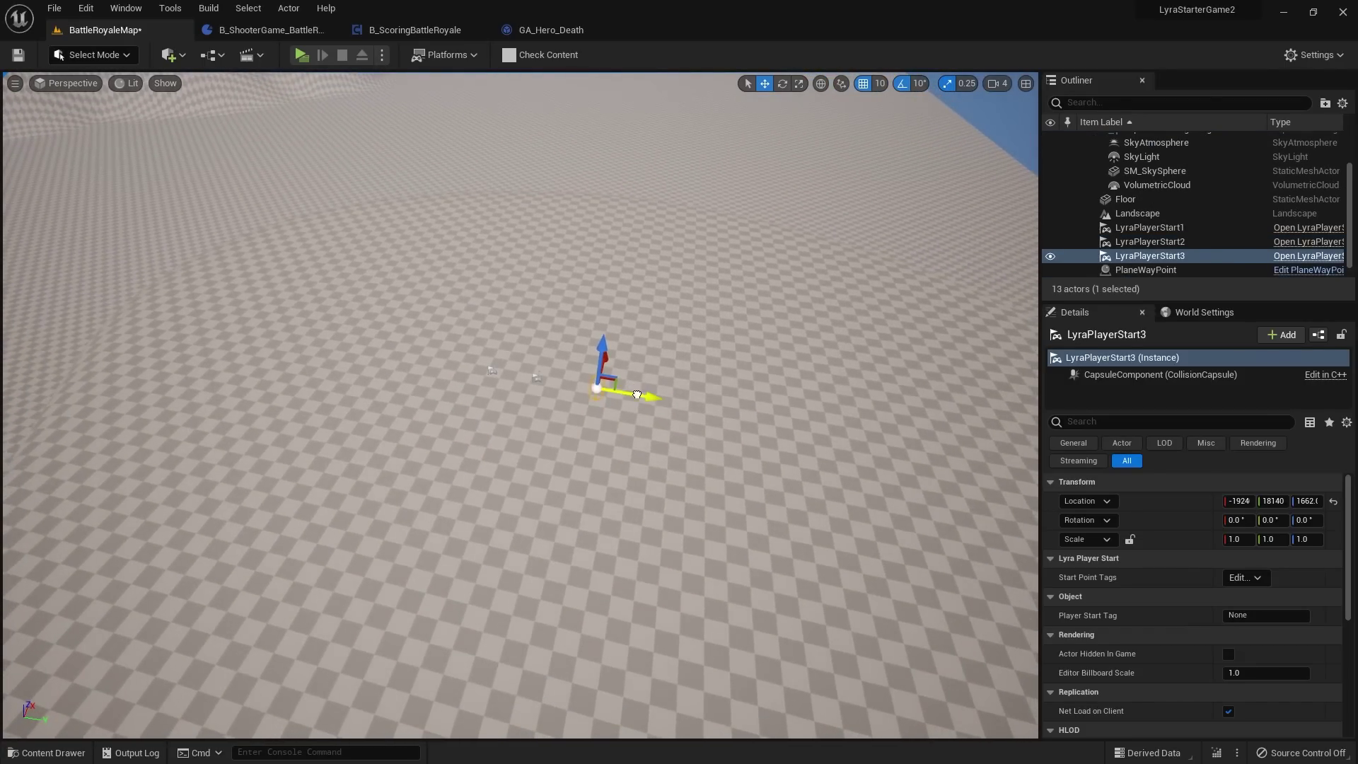
{"action": "right_click_drag", "start_coordinate": [716, 403], "coordinate": [717, 403]}
{"action": "left_click_drag", "start_coordinate": [677, 412], "coordinate": [497, 354], "text": "alt"}
{"action": "left_click_drag", "start_coordinate": [524, 315], "coordinate": [468, 323], "text": "alt"}
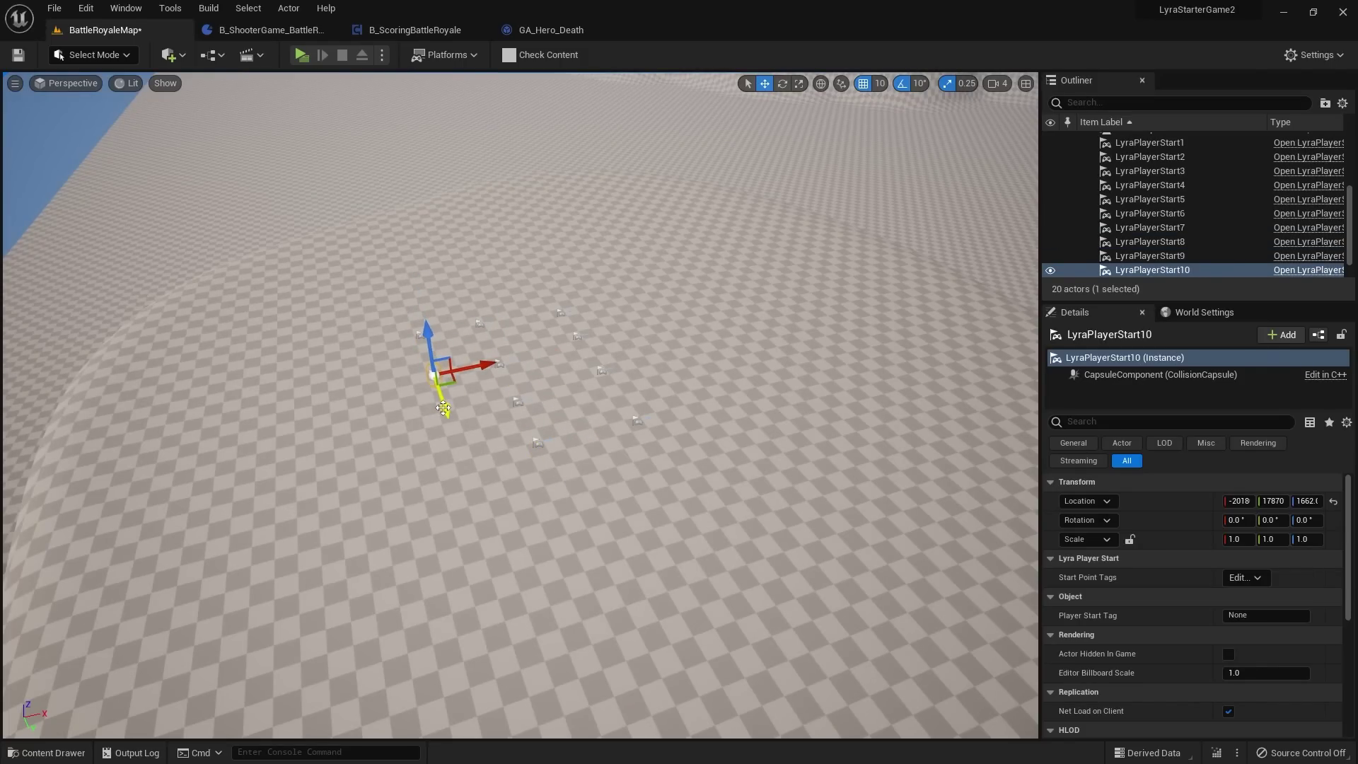
{"action": "left_click_drag", "start_coordinate": [443, 409], "coordinate": [375, 379], "text": "alt"}
{"action": "key", "text": "a"}
{"action": "right_click_drag", "start_coordinate": [457, 375], "coordinate": [637, 375]}
{"action": "left_click", "coordinate": [24, 57]}
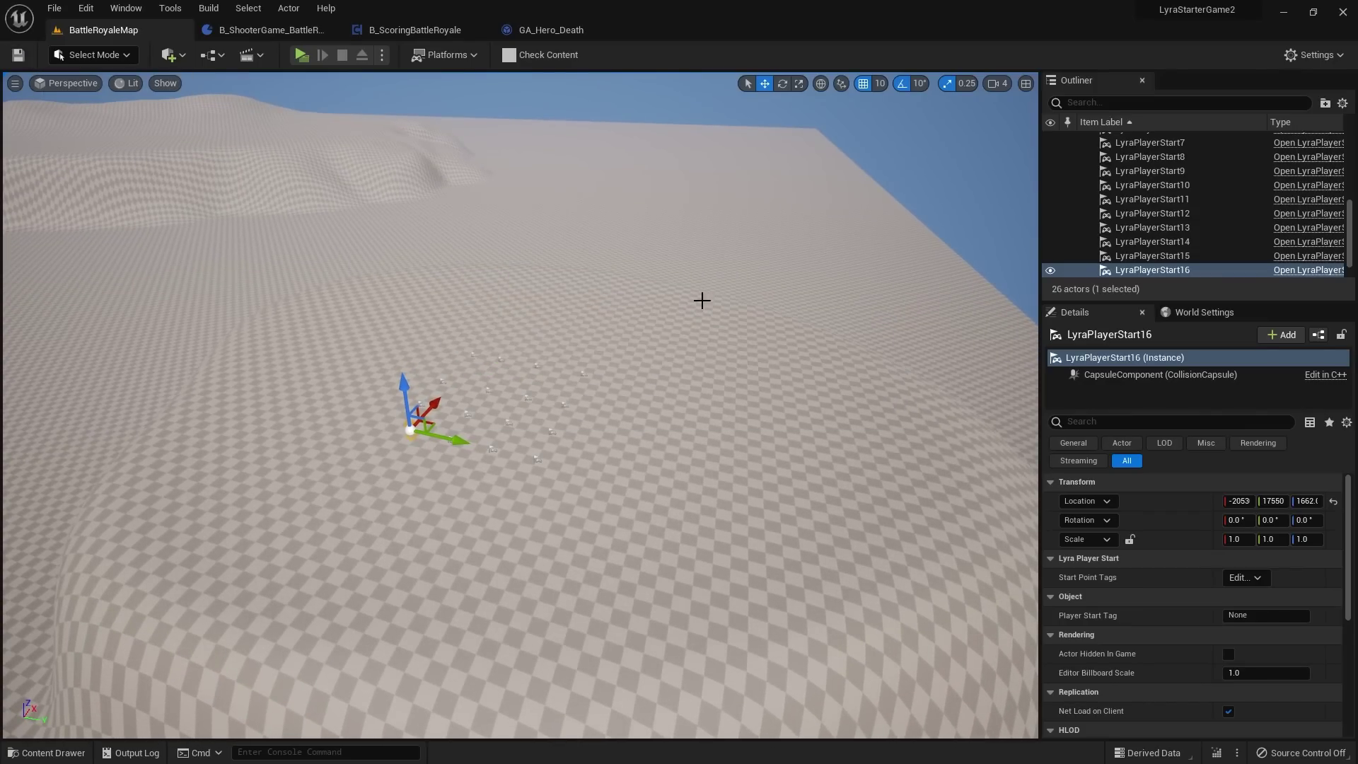
Step: Look over the player start grid, start a two-client play session, and take control of the Client 1 character
{"action": "scroll", "coordinate": [629, 363], "scroll_direction": "up", "scroll_amount": 5}
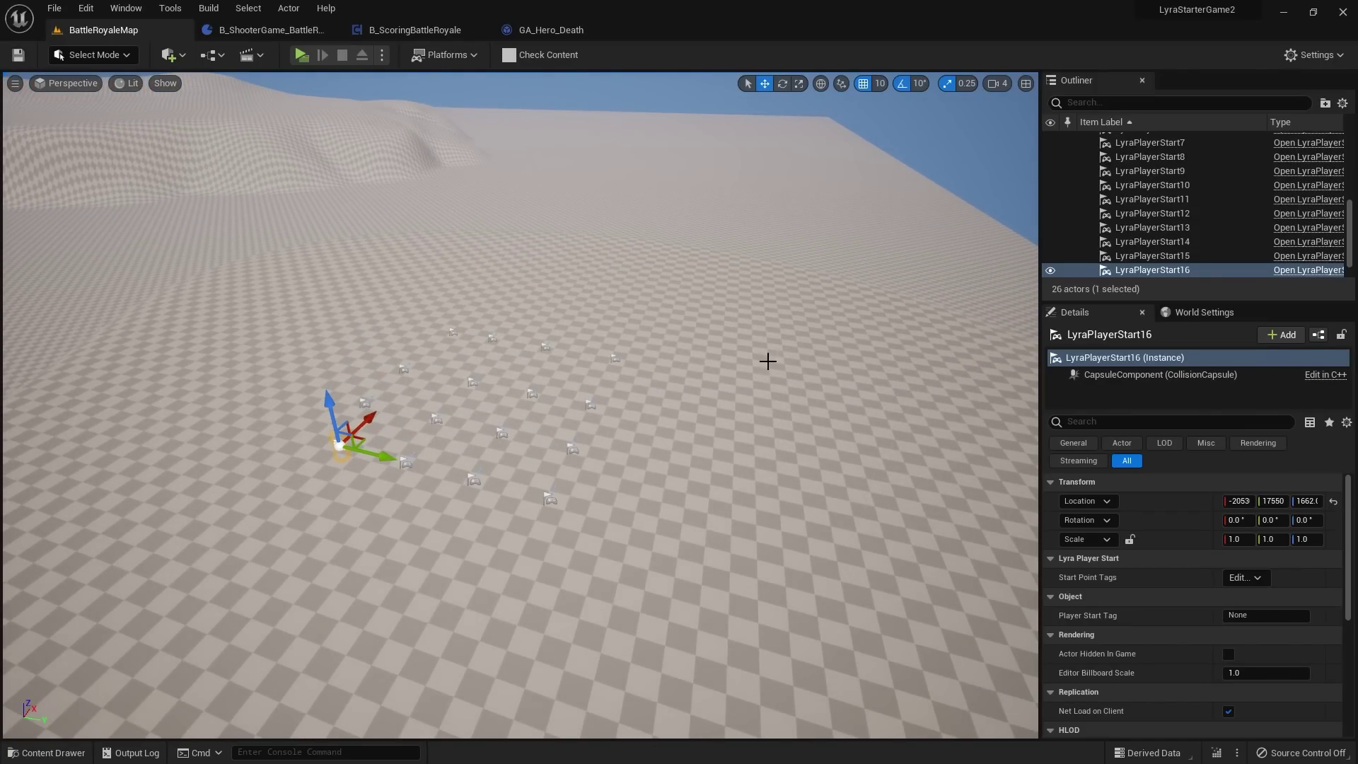
{"action": "right_click_drag", "start_coordinate": [434, 260], "coordinate": [537, 275]}
{"action": "right_click_drag", "start_coordinate": [714, 283], "coordinate": [750, 255]}
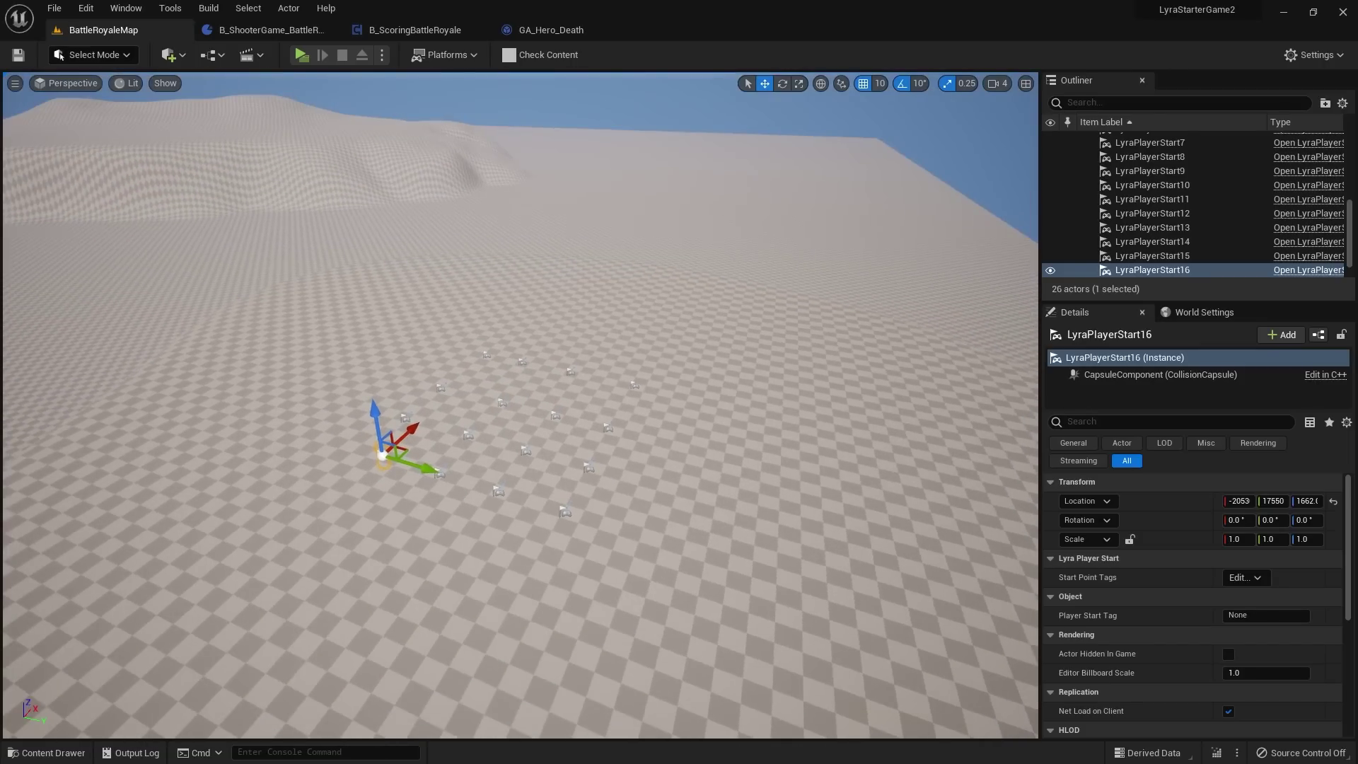
{"action": "right_click_drag", "start_coordinate": [369, 109], "coordinate": [338, 87]}
{"action": "left_click", "coordinate": [304, 55]}
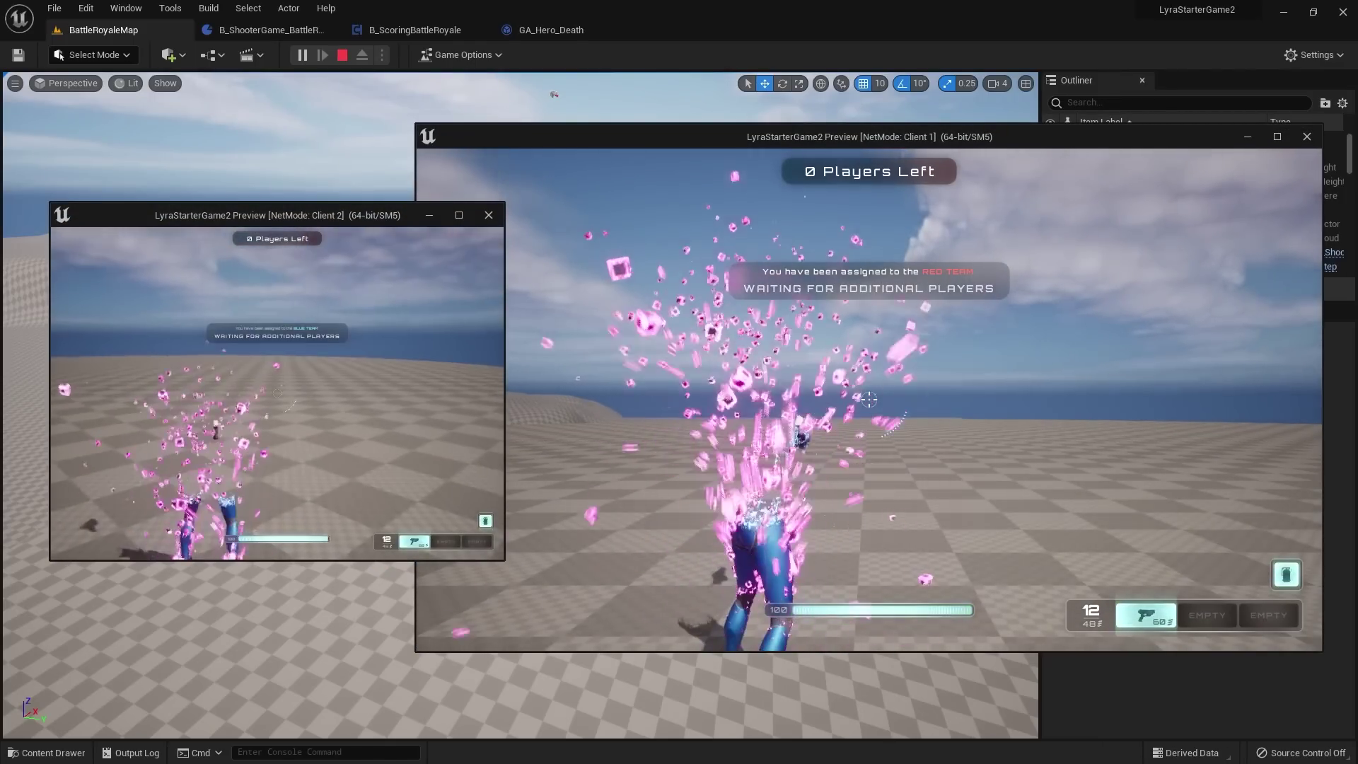
{"action": "key", "text": "super"}
{"action": "left_click", "coordinate": [981, 392]}
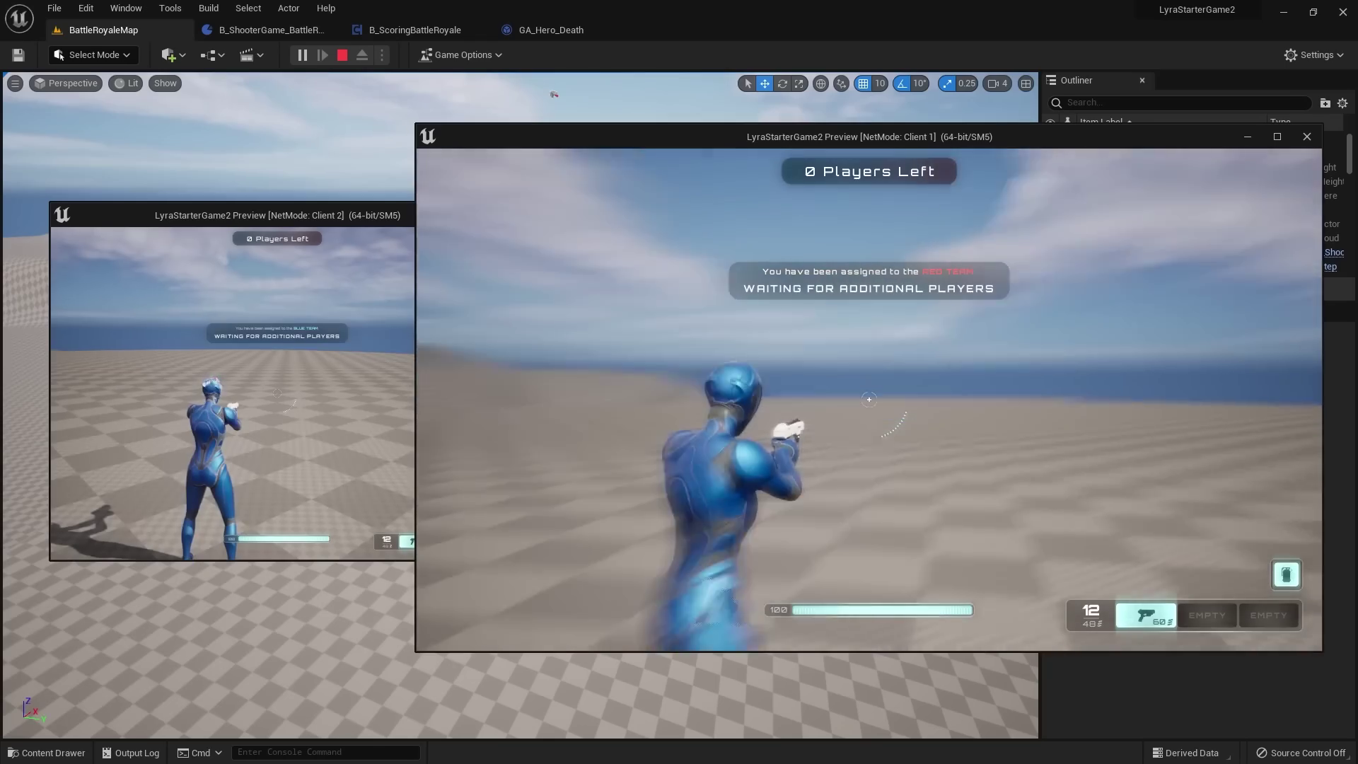
Step: Run and jump around the start area with the Client 1 character and approach the other player
{"action": "key", "text": "w"}
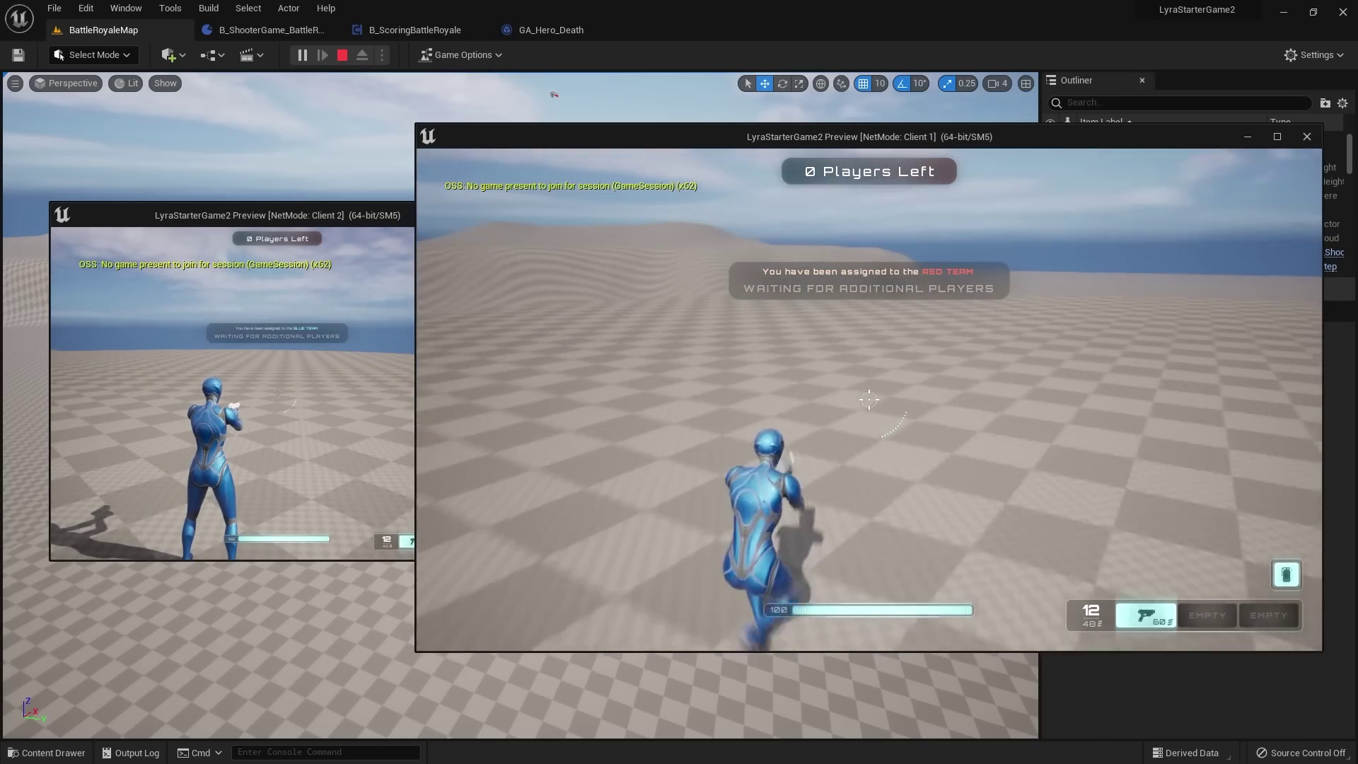
{"action": "key", "text": "w"}
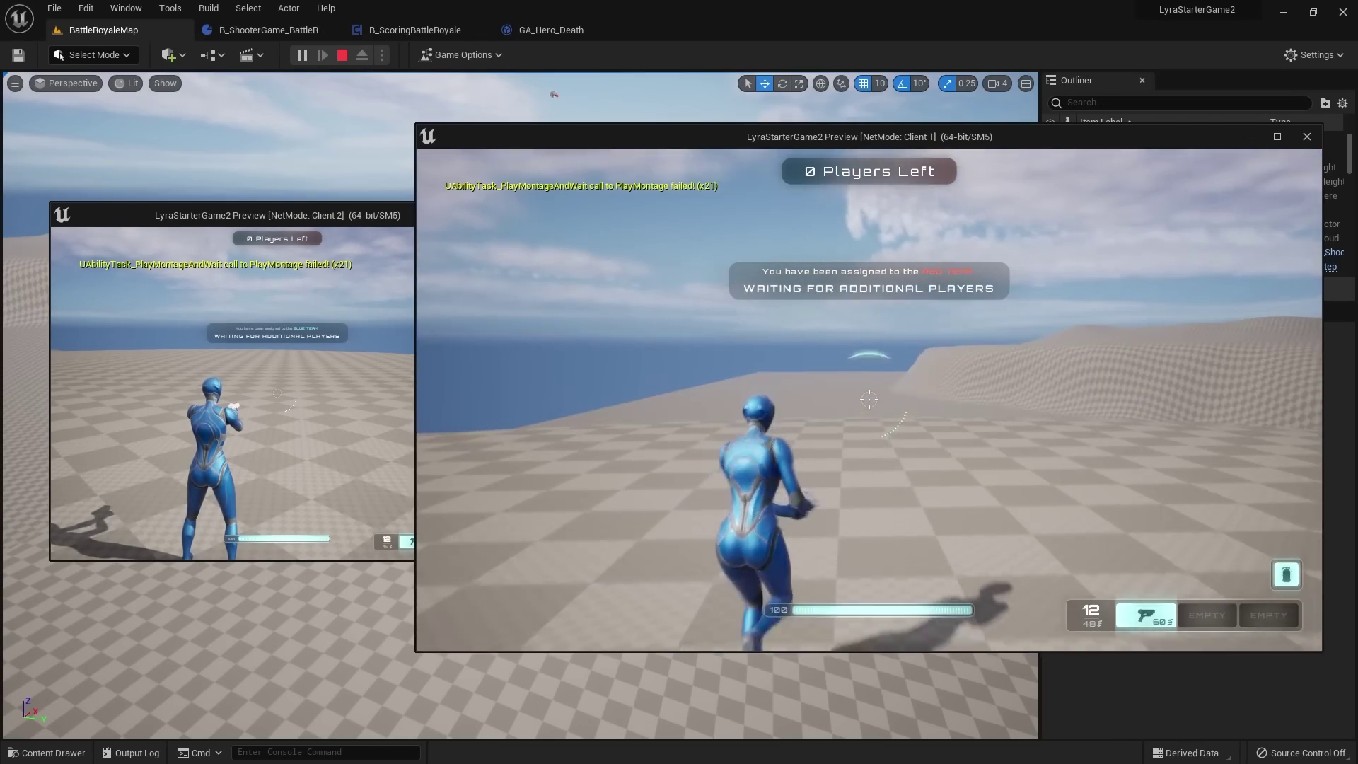
{"action": "key", "text": "w"}
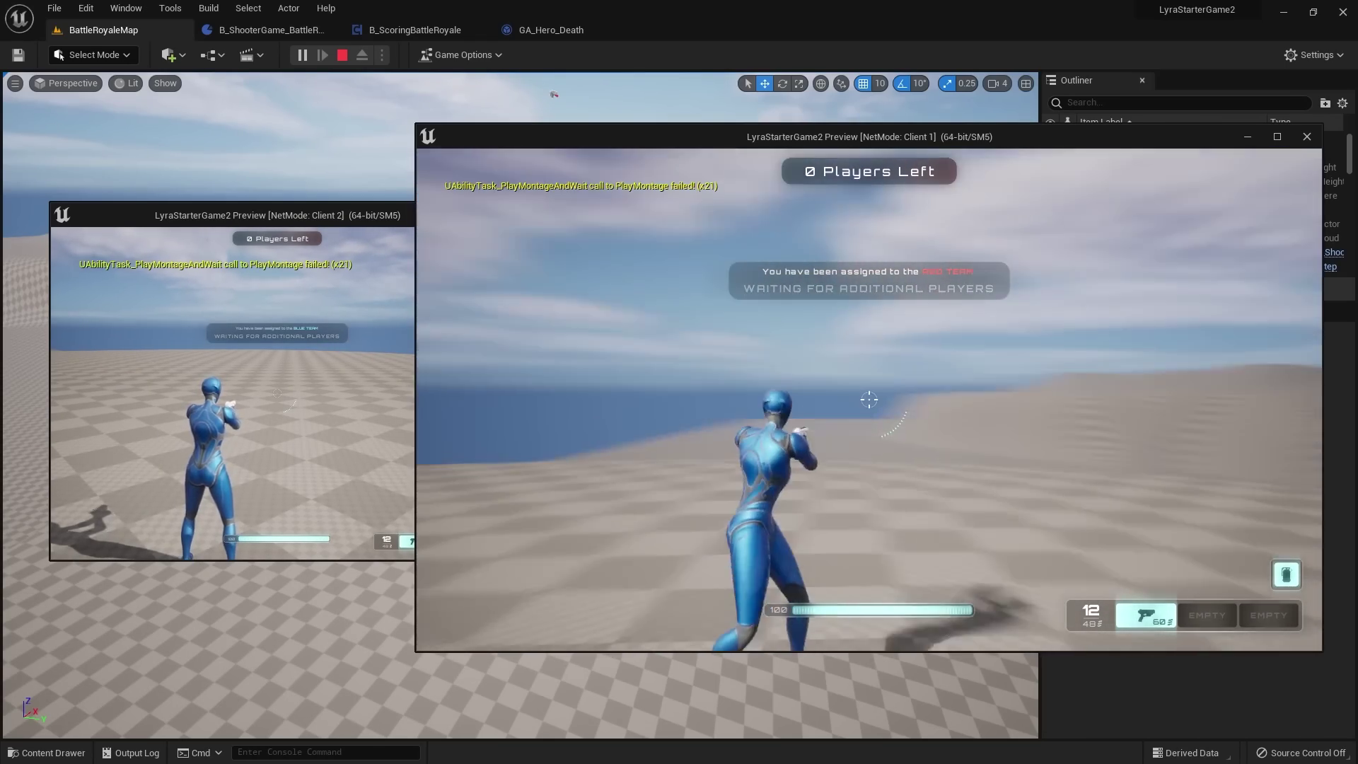
{"action": "key", "text": "space"}
{"action": "key", "text": "w"}
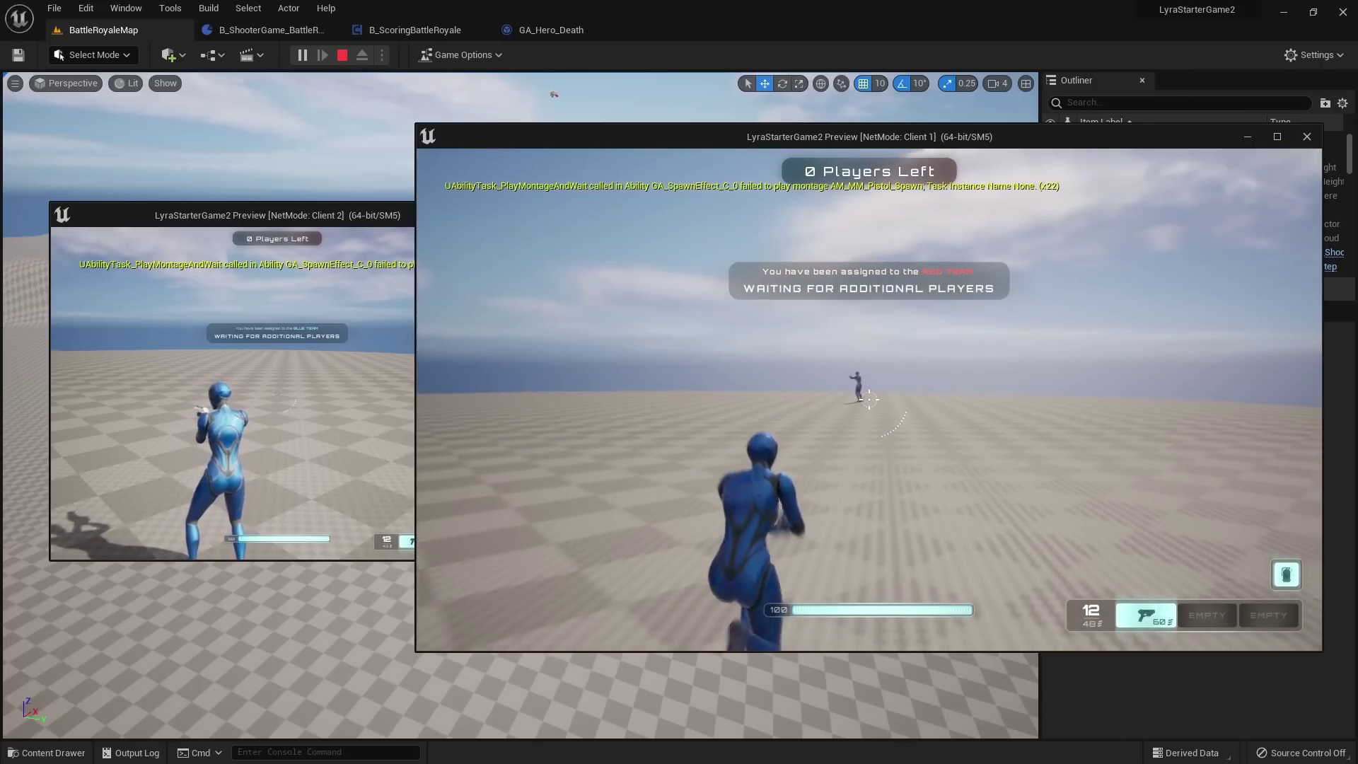
Step: Aim at the other player and fire several pistol shots during the waiting phase
{"action": "right_click", "coordinate": [869, 400]}
{"action": "left_click", "coordinate": [868, 399]}
{"action": "left_click", "coordinate": [868, 400]}
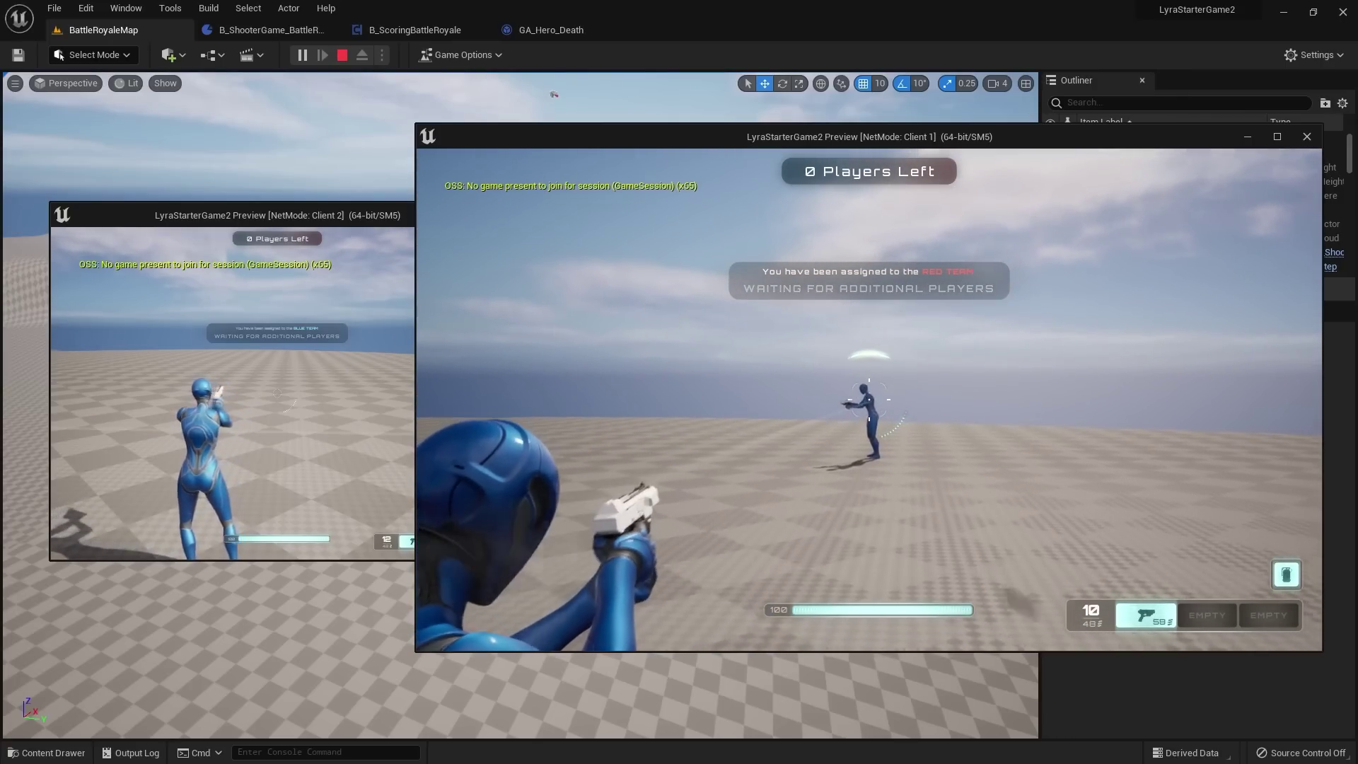
{"action": "left_click", "coordinate": [868, 399]}
{"action": "left_click", "coordinate": [868, 400]}
{"action": "left_click", "coordinate": [869, 400]}
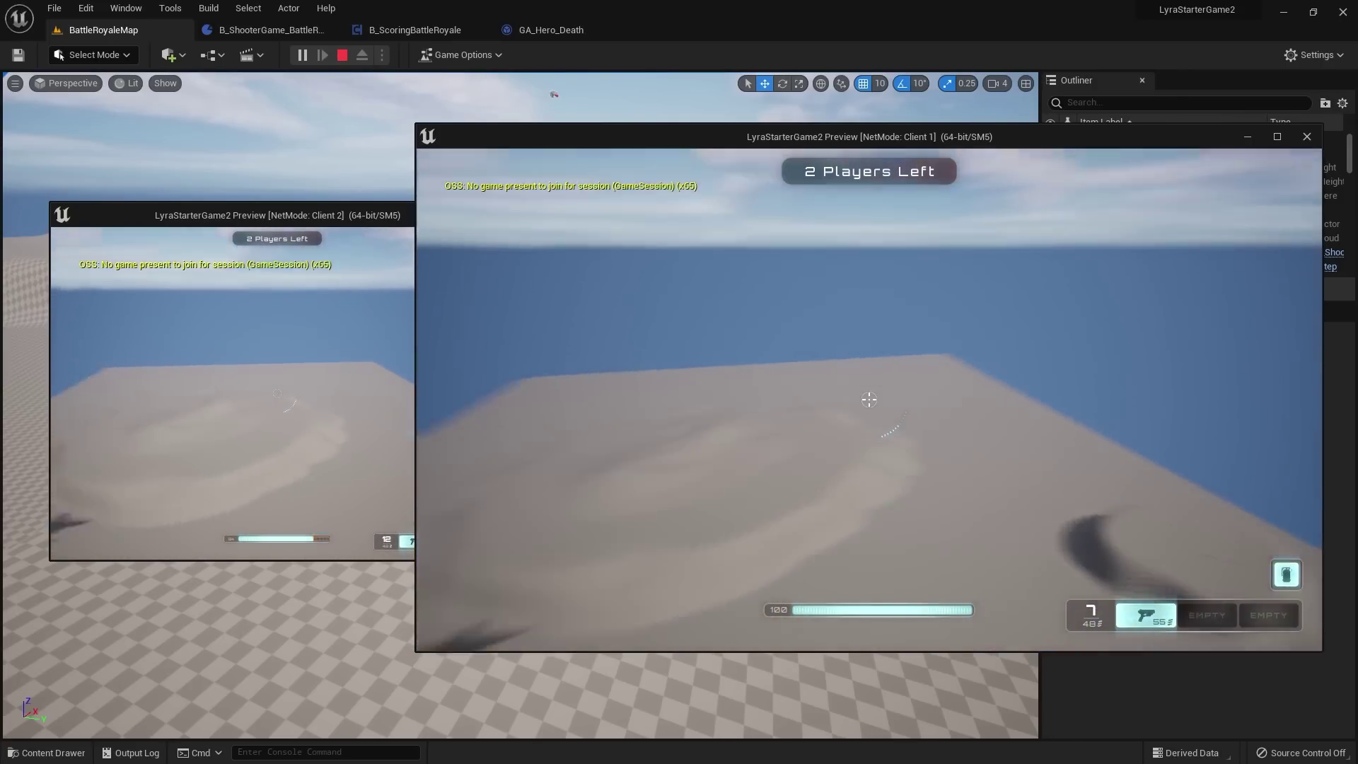
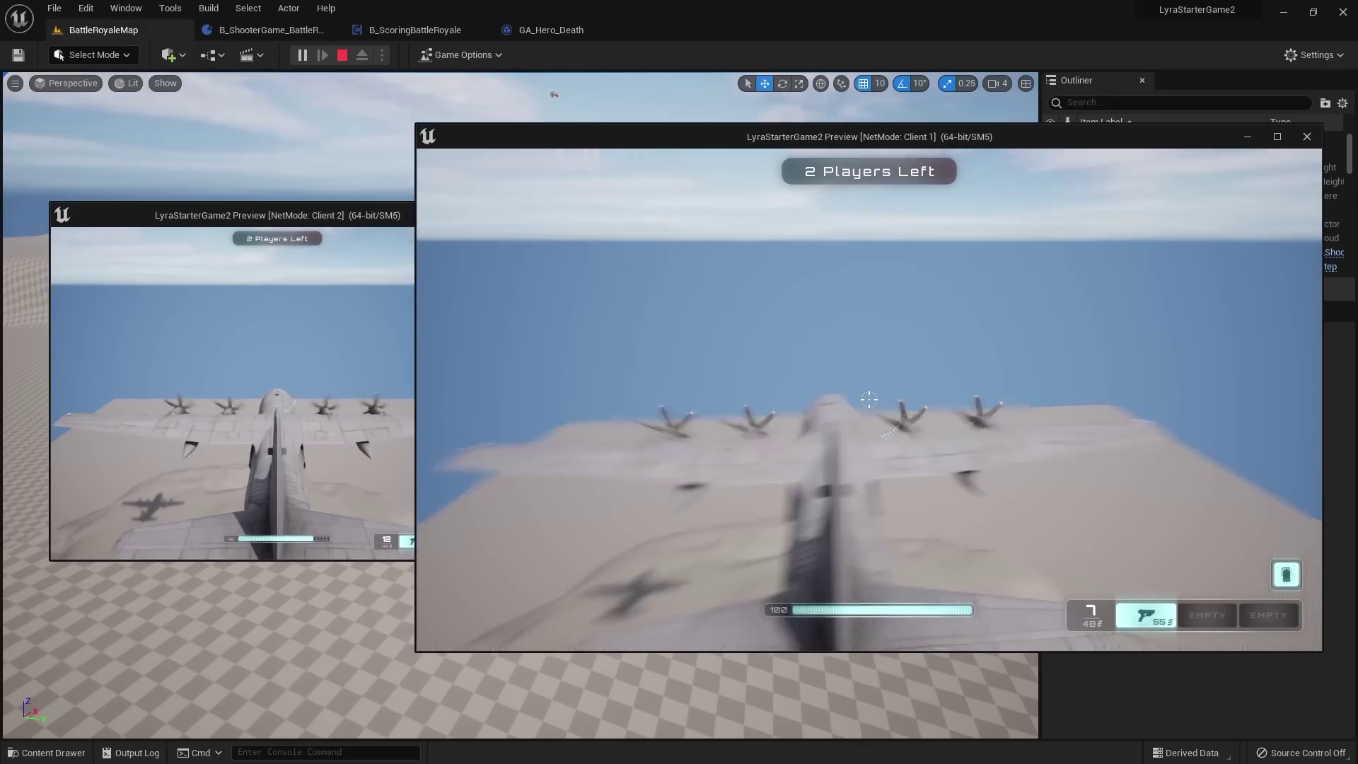
Step: Drop both client characters from the plane, switching control to Client 2 and back to Client 1
{"action": "key", "text": "super"}
{"action": "left_click", "coordinate": [290, 211]}
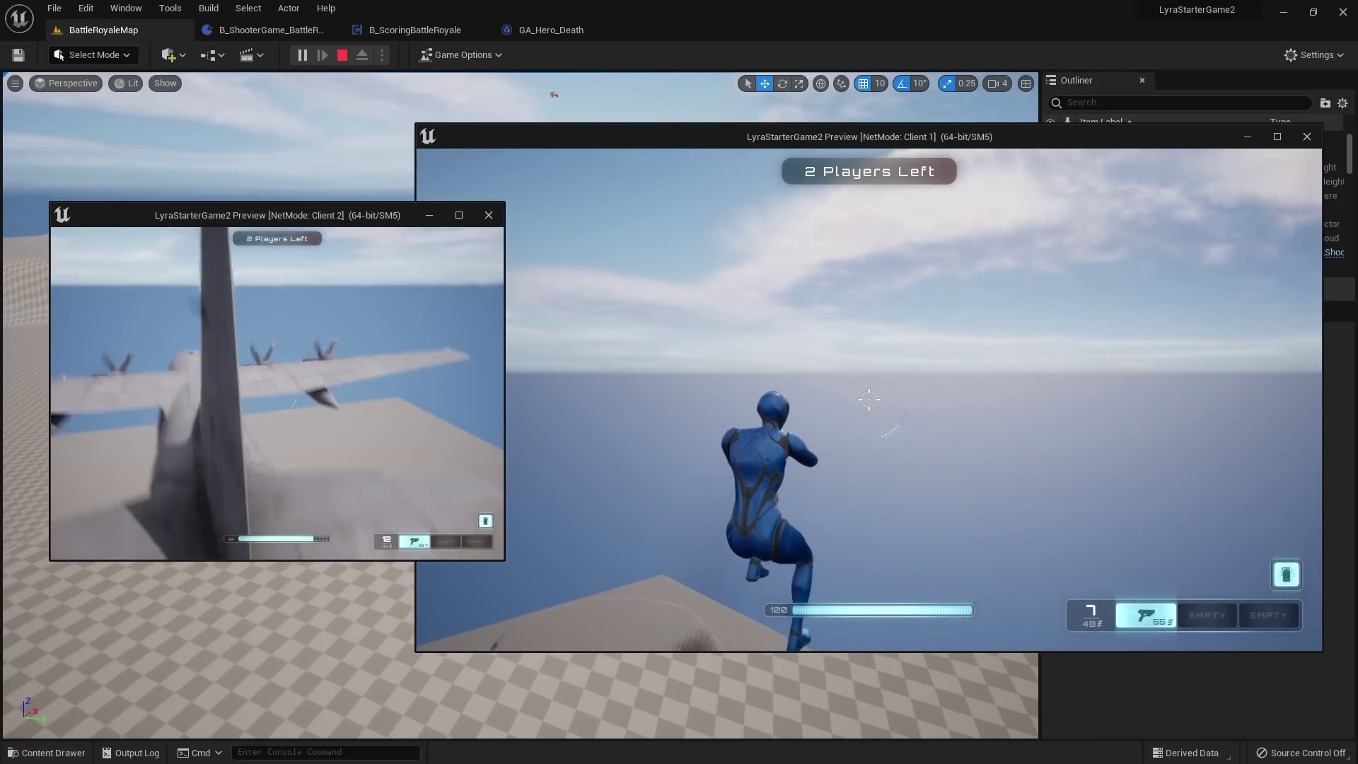
{"action": "key", "text": "super"}
{"action": "left_click", "coordinate": [869, 137]}
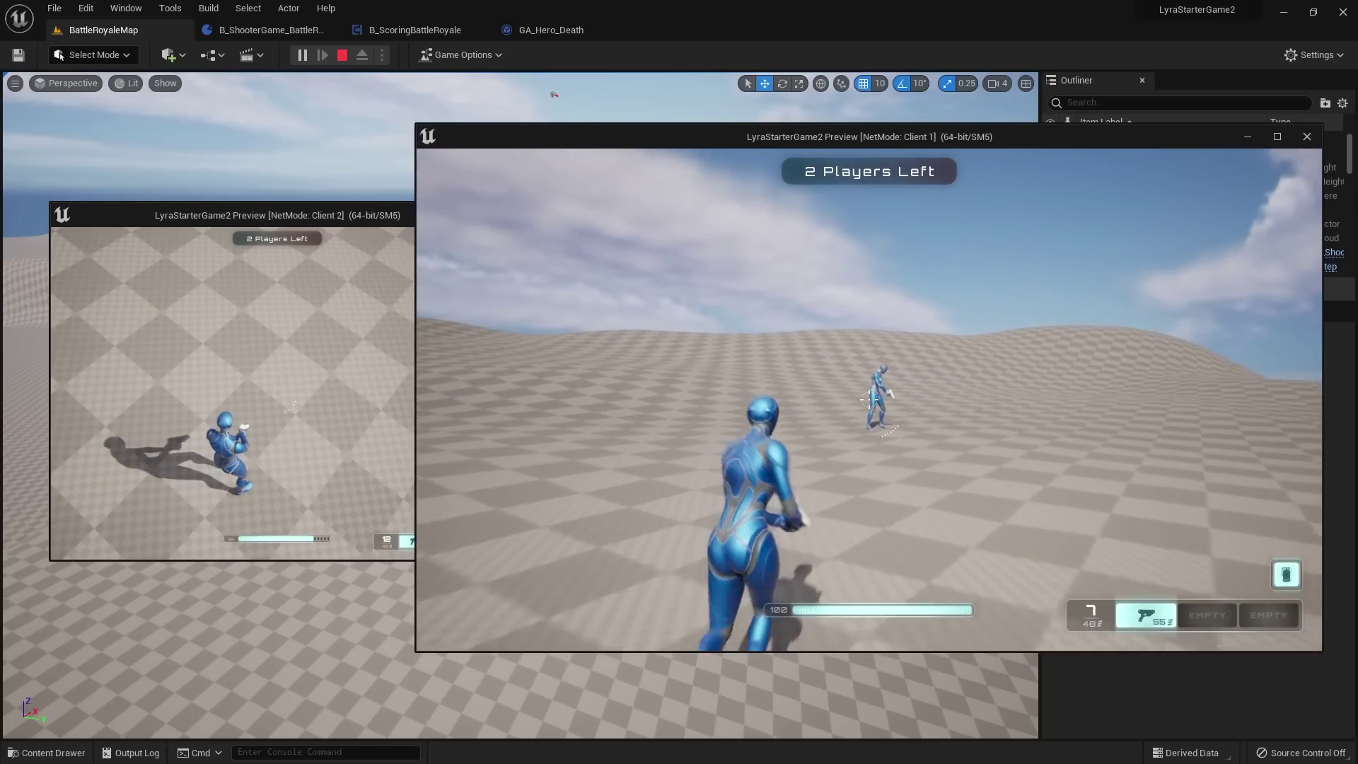
Step: Shoot the Client 2 character with the pistol until it is eliminated to test the end of the match
{"action": "left_click", "coordinate": [868, 400]}
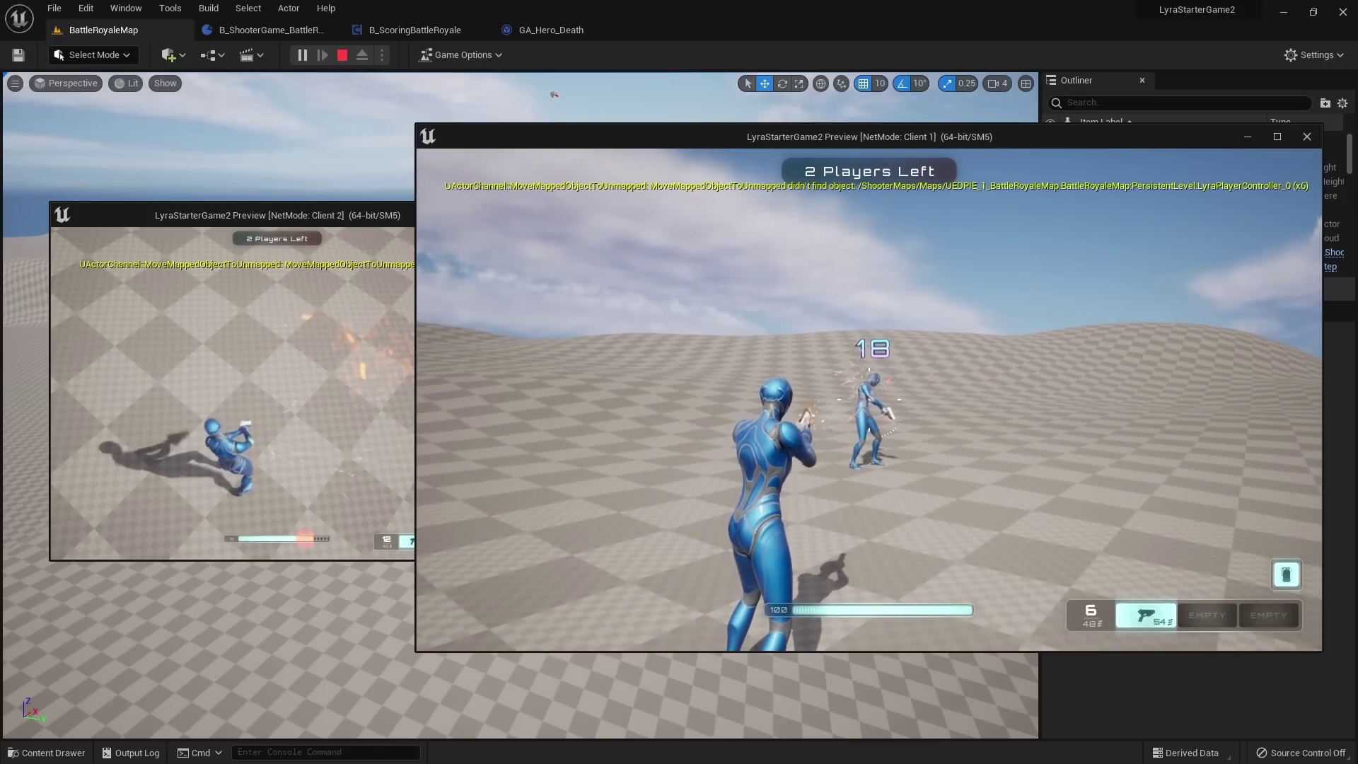
{"action": "left_click", "coordinate": [868, 399]}
{"action": "left_click", "coordinate": [869, 399]}
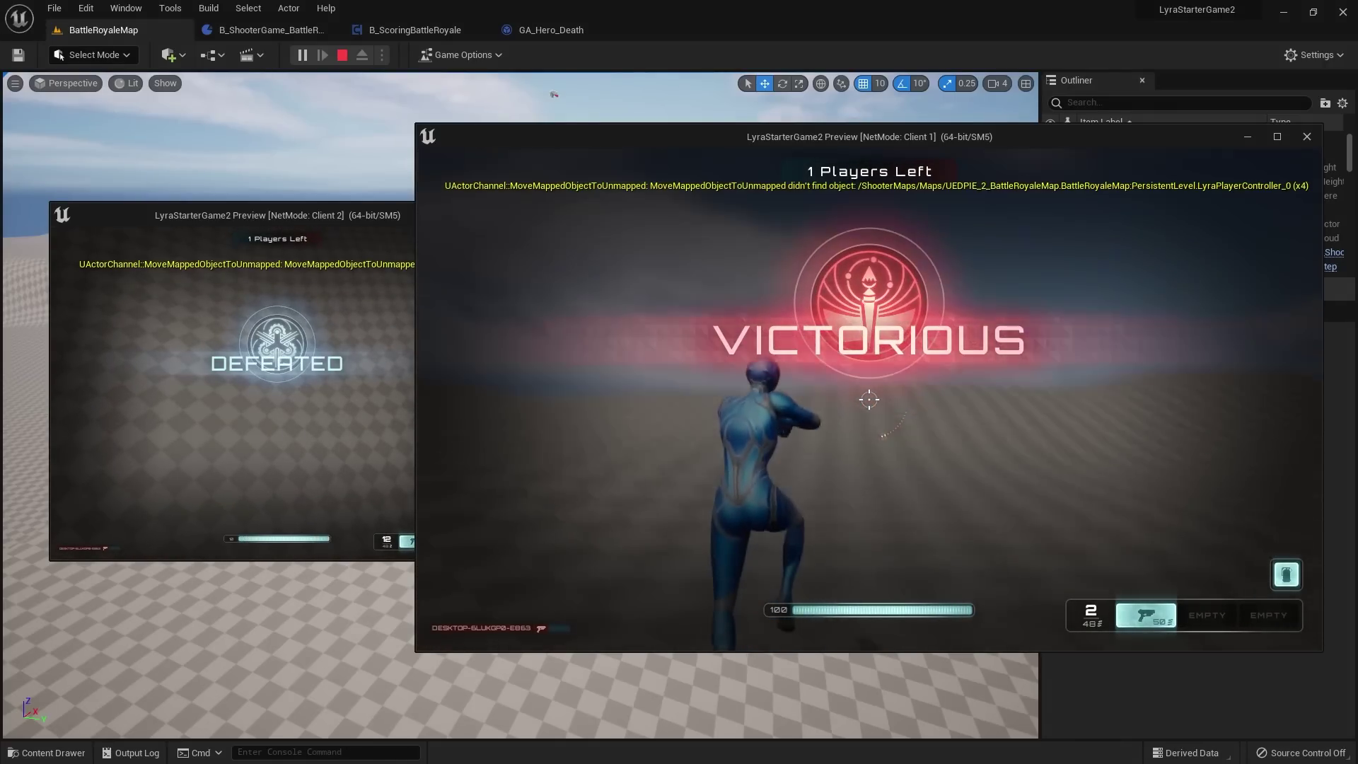
{"action": "key", "text": "w"}
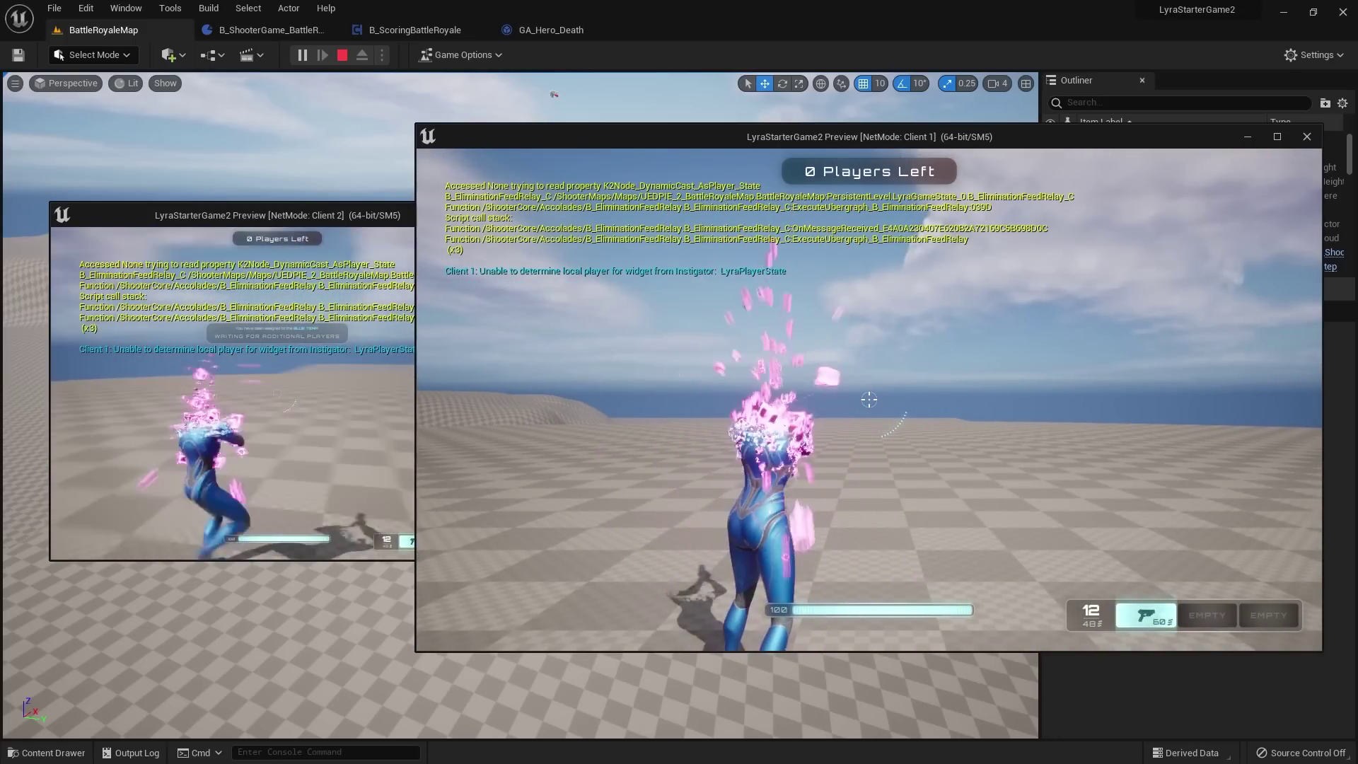
Step: Check the Client 1 character after the match restarts, stop the play session, and close the message log
{"action": "key", "text": "super"}
{"action": "left_click", "coordinate": [1045, 372]}
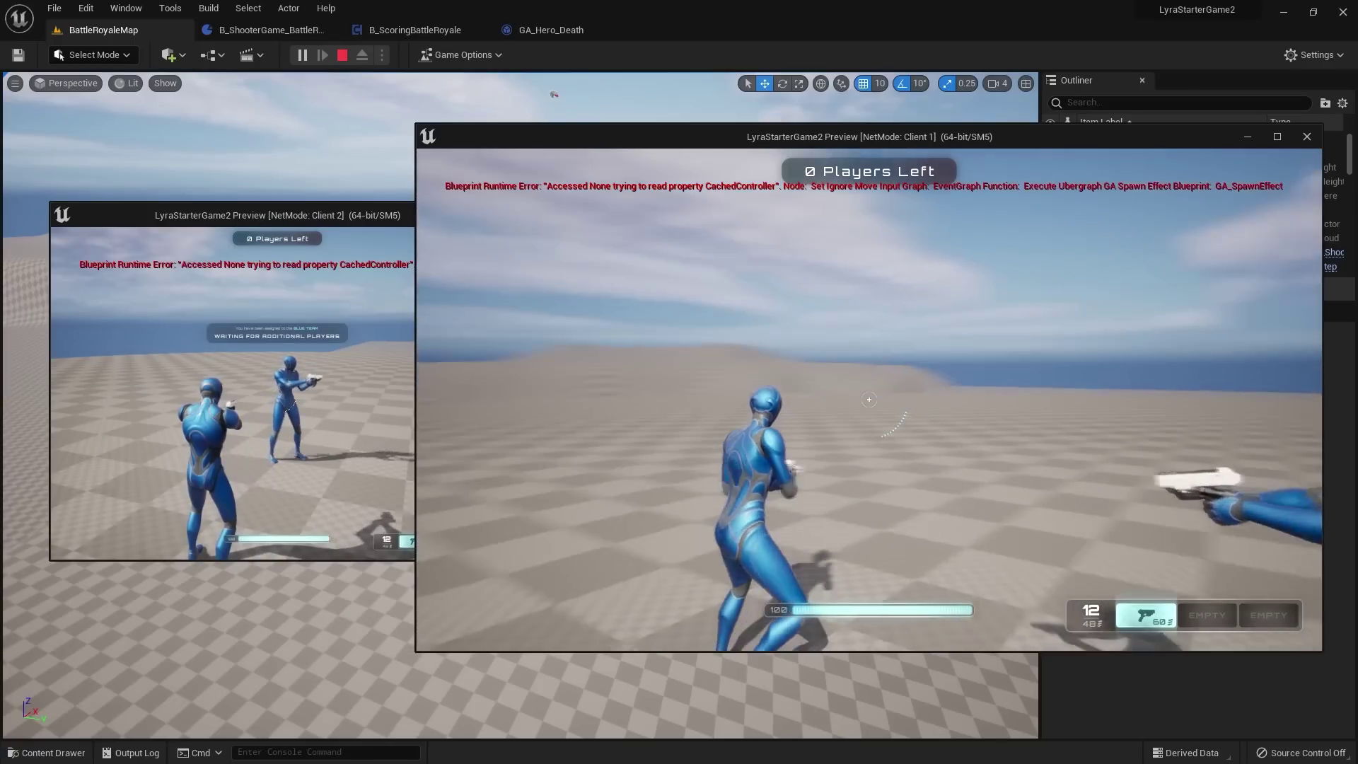
{"action": "key", "text": "Escape"}
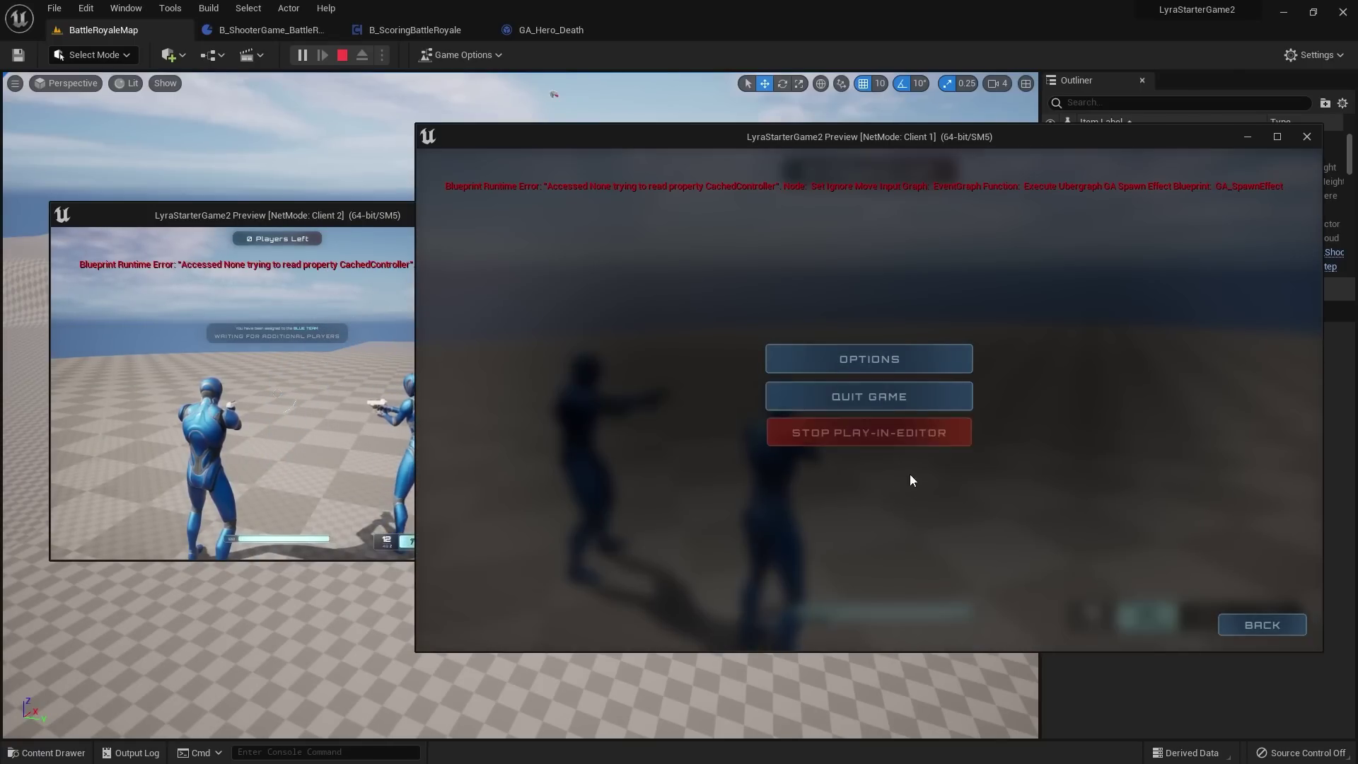
{"action": "left_click", "coordinate": [883, 438]}
{"action": "left_click", "coordinate": [1047, 193]}
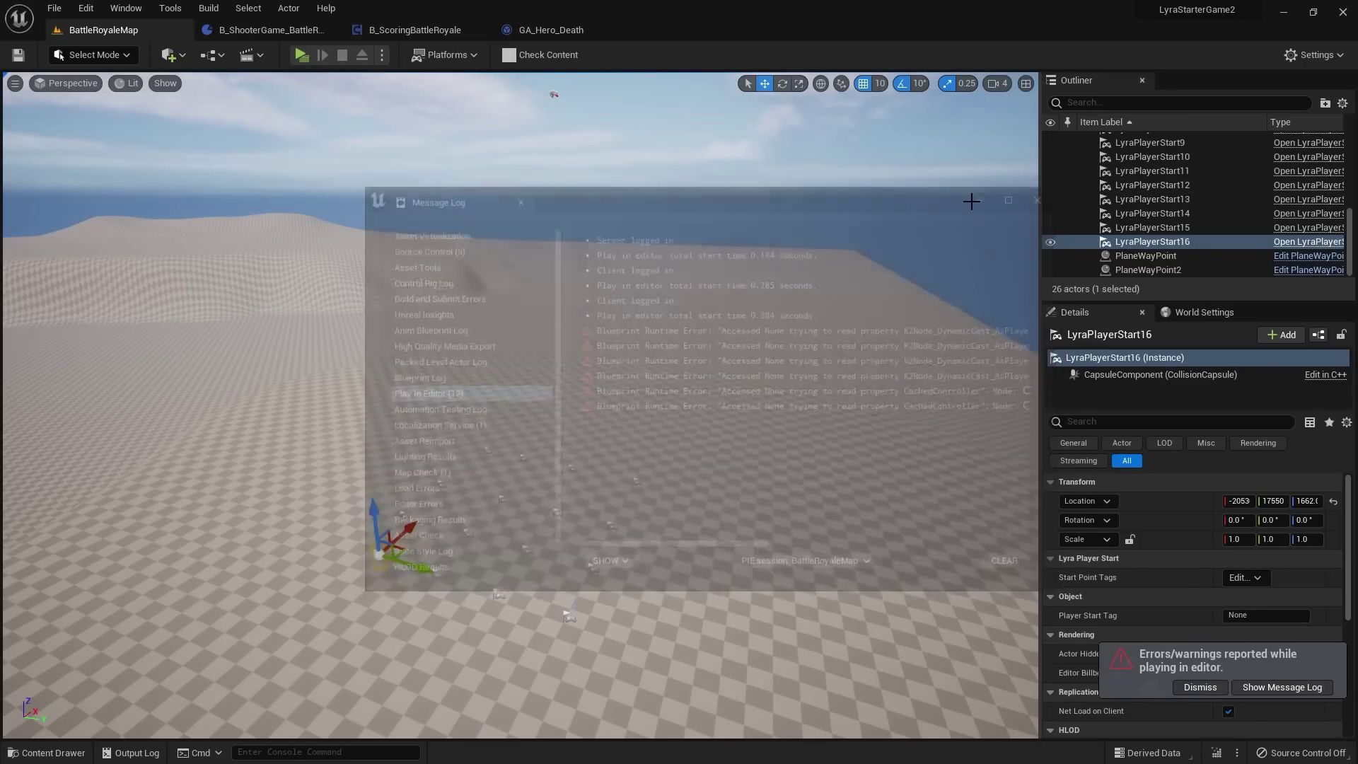
Step: Frame the player starts on the raised area and save the BattleRoyaleMap level
{"action": "key", "text": "f"}
{"action": "left_click_drag", "start_coordinate": [476, 353], "coordinate": [611, 247], "text": "alt"}
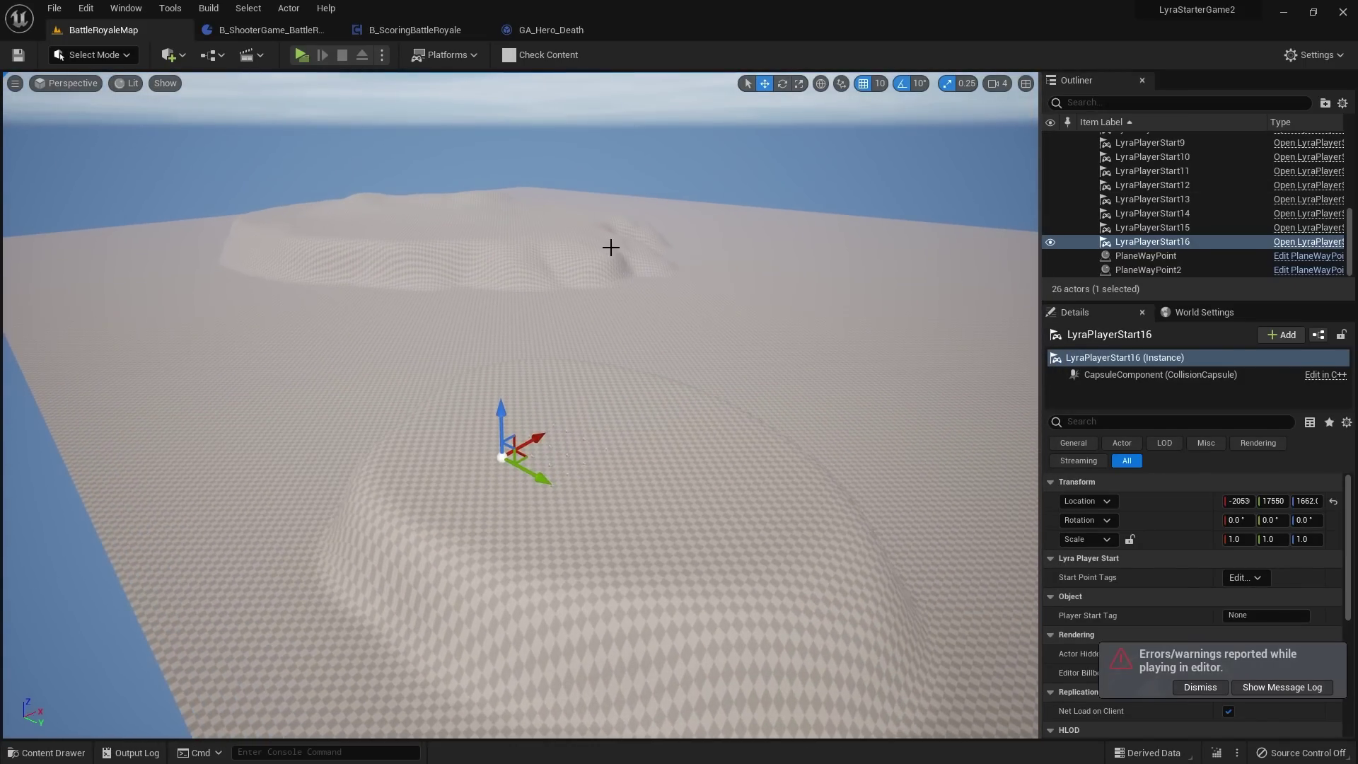
{"action": "left_click_drag", "start_coordinate": [674, 314], "coordinate": [707, 254], "text": "alt"}
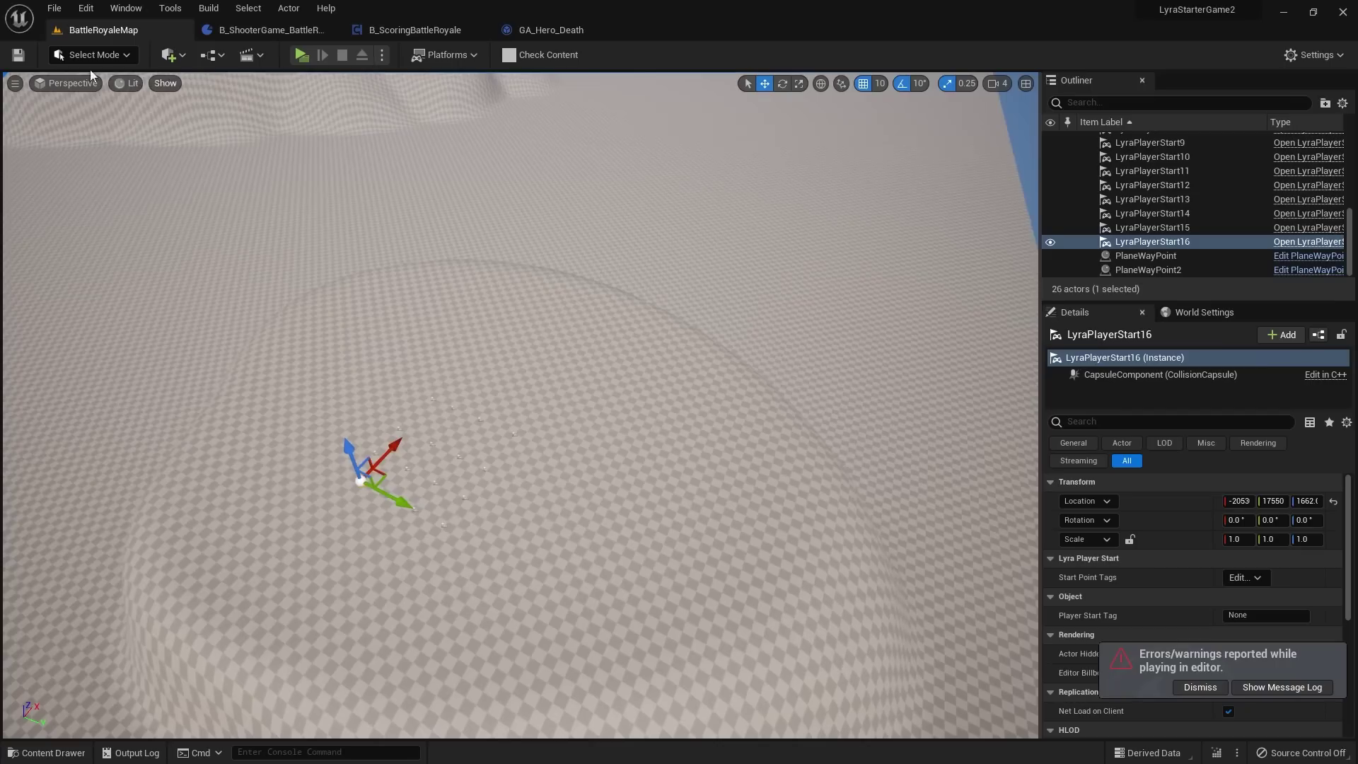
{"action": "left_click", "coordinate": [30, 56]}
{"action": "left_click_drag", "start_coordinate": [333, 215], "coordinate": [396, 215], "text": "alt"}
Step: Review the On Win graph of B_ScoringBattleRoyale from the Branch through the gameplay cue to Start Phase
{"action": "left_click", "coordinate": [392, 32]}
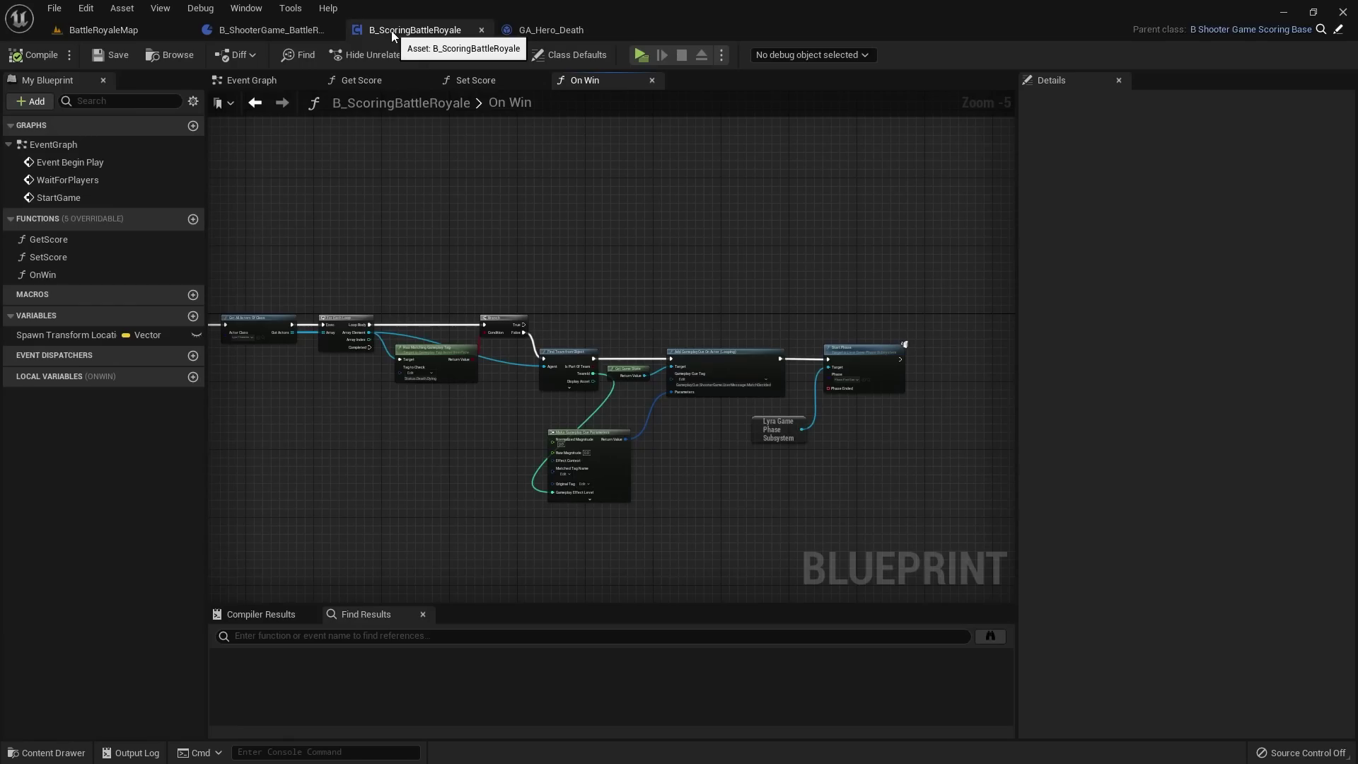
{"action": "right_click_drag", "start_coordinate": [492, 175], "coordinate": [509, 174]}
{"action": "right_click_drag", "start_coordinate": [443, 228], "coordinate": [334, 166]}
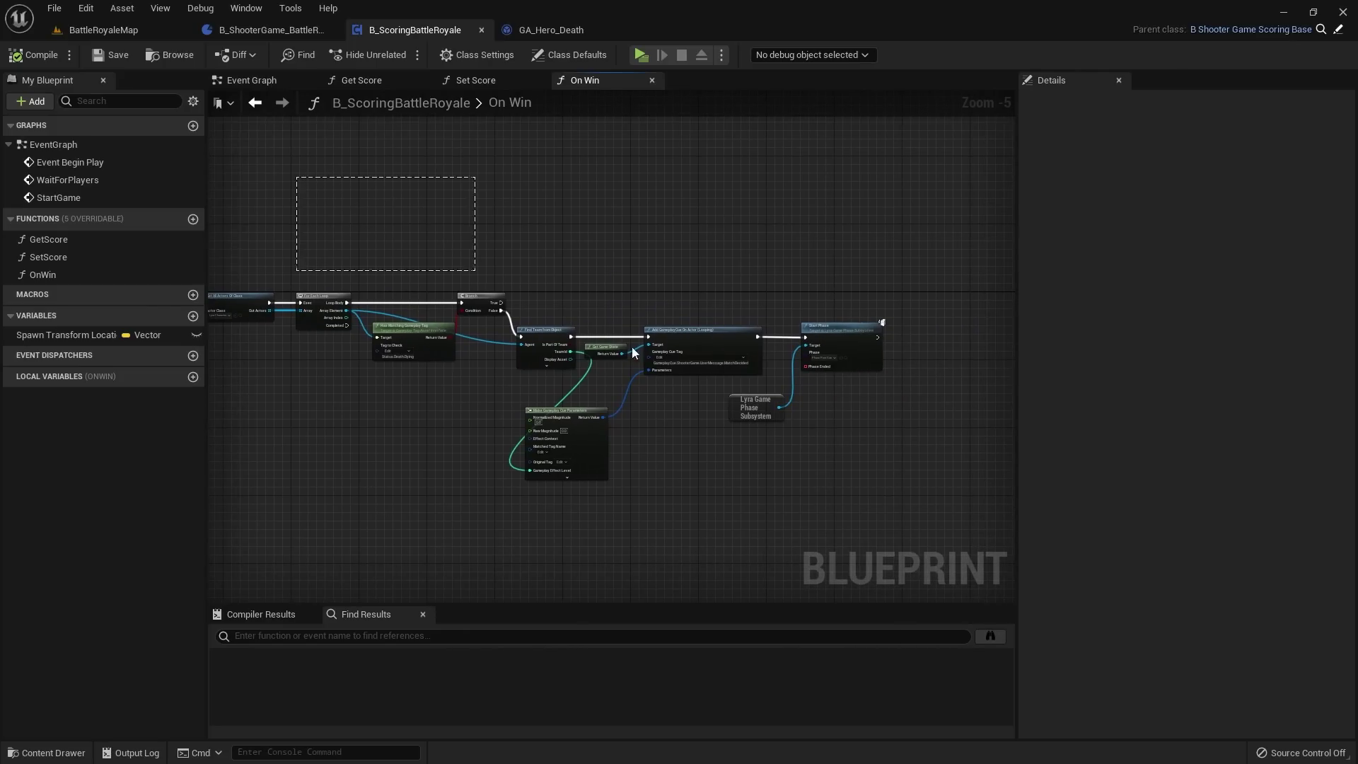
{"action": "left_click_drag", "start_coordinate": [631, 351], "coordinate": [830, 459]}
{"action": "scroll", "coordinate": [830, 459], "scroll_direction": "up", "scroll_amount": 1}
{"action": "left_click", "coordinate": [668, 250]}
{"action": "scroll", "coordinate": [668, 251], "scroll_direction": "up", "scroll_amount": 1}
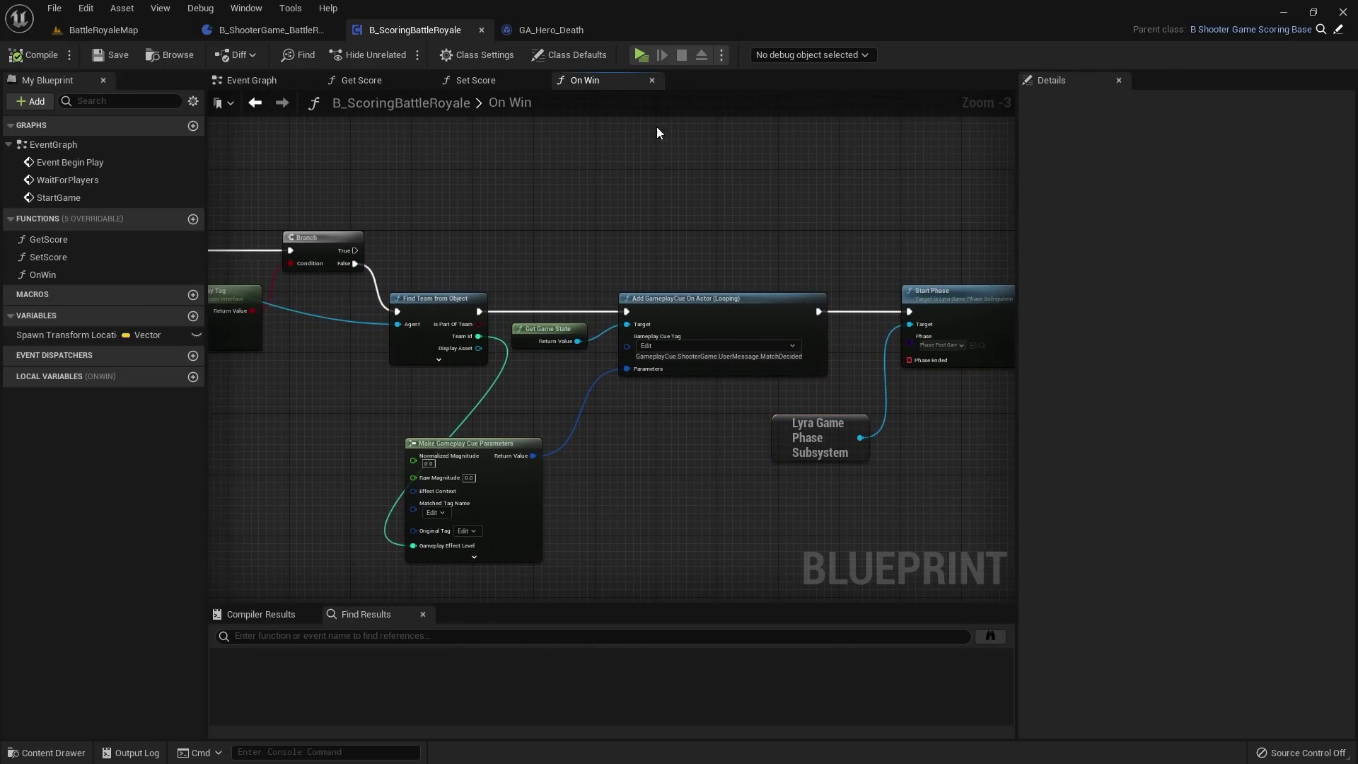
{"action": "scroll", "coordinate": [749, 205], "scroll_direction": "down", "scroll_amount": 4}
Step: Check the Set Score graph and the B_ShooterGame_BattleRoyale experience settings, and return to the BattleRoyaleMap level
{"action": "left_click", "coordinate": [475, 80]}
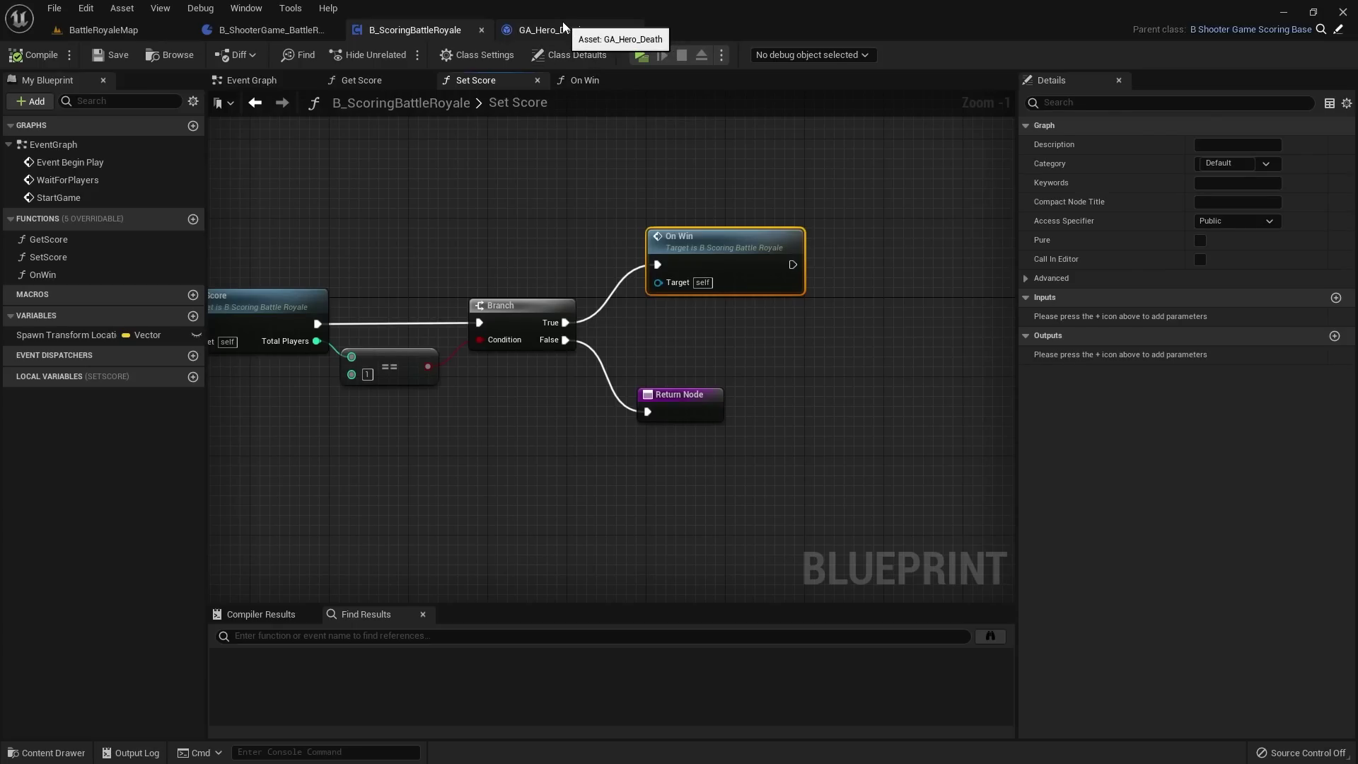
{"action": "left_click", "coordinate": [300, 29]}
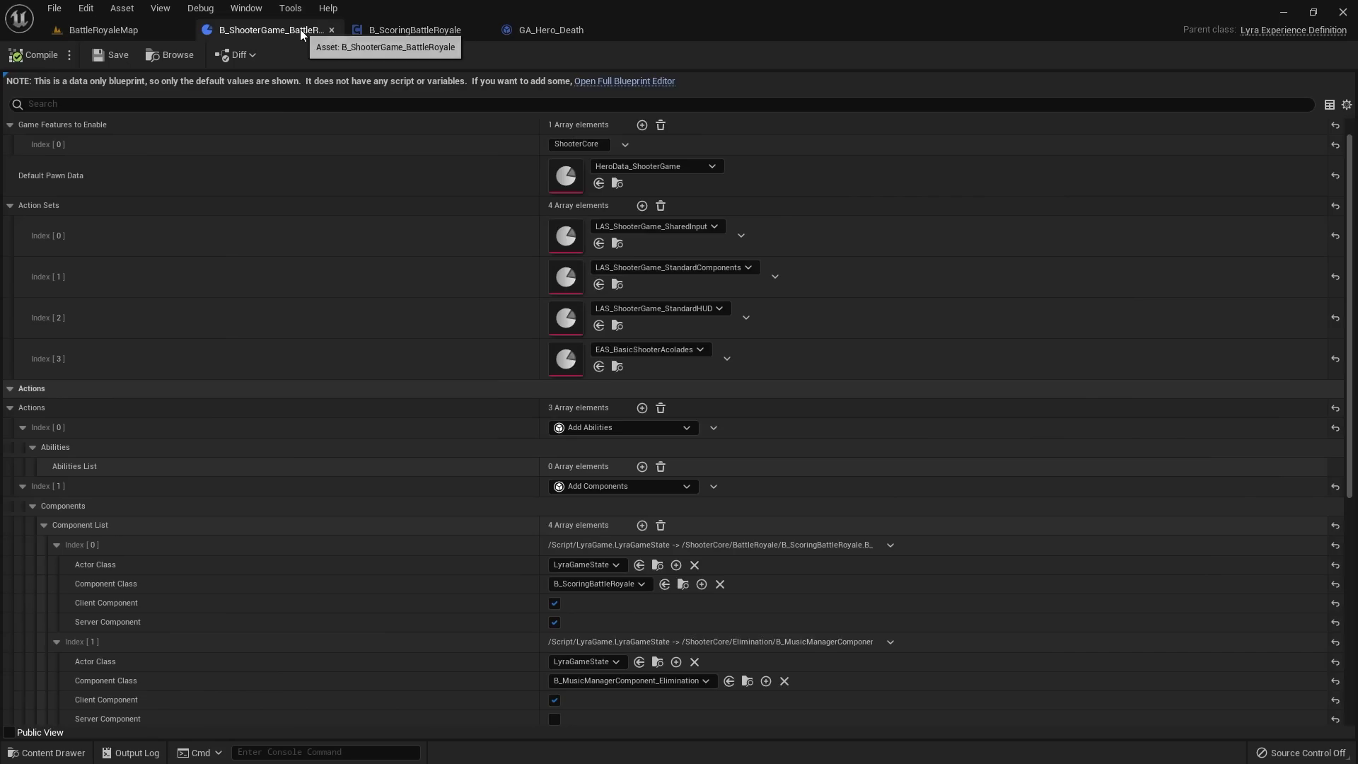
{"action": "left_click", "coordinate": [369, 31]}
{"action": "left_click", "coordinate": [140, 30]}
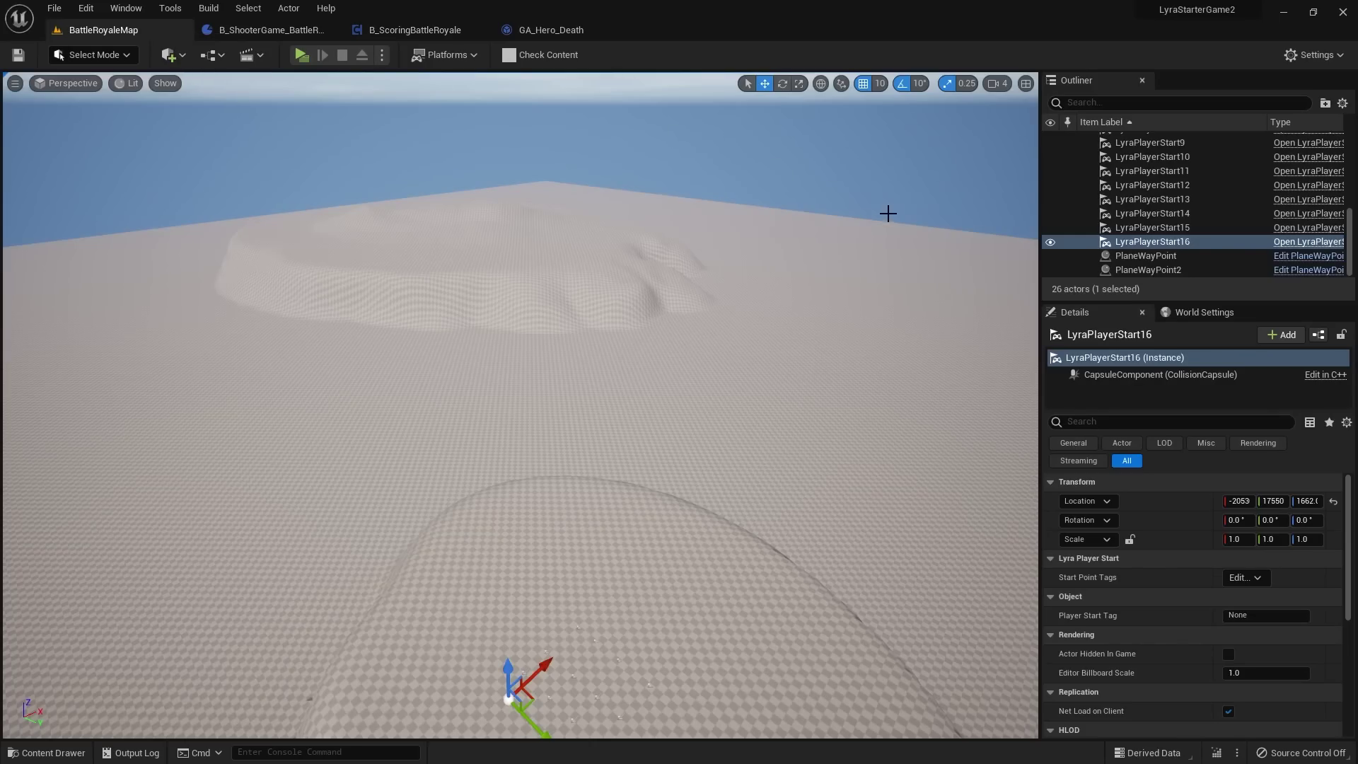
Step: Survey the BattleRoyaleMap landscape around the large raised mound and the smaller hill holding the selected player start
{"action": "right_click_drag", "start_coordinate": [736, 300], "coordinate": [720, 331]}
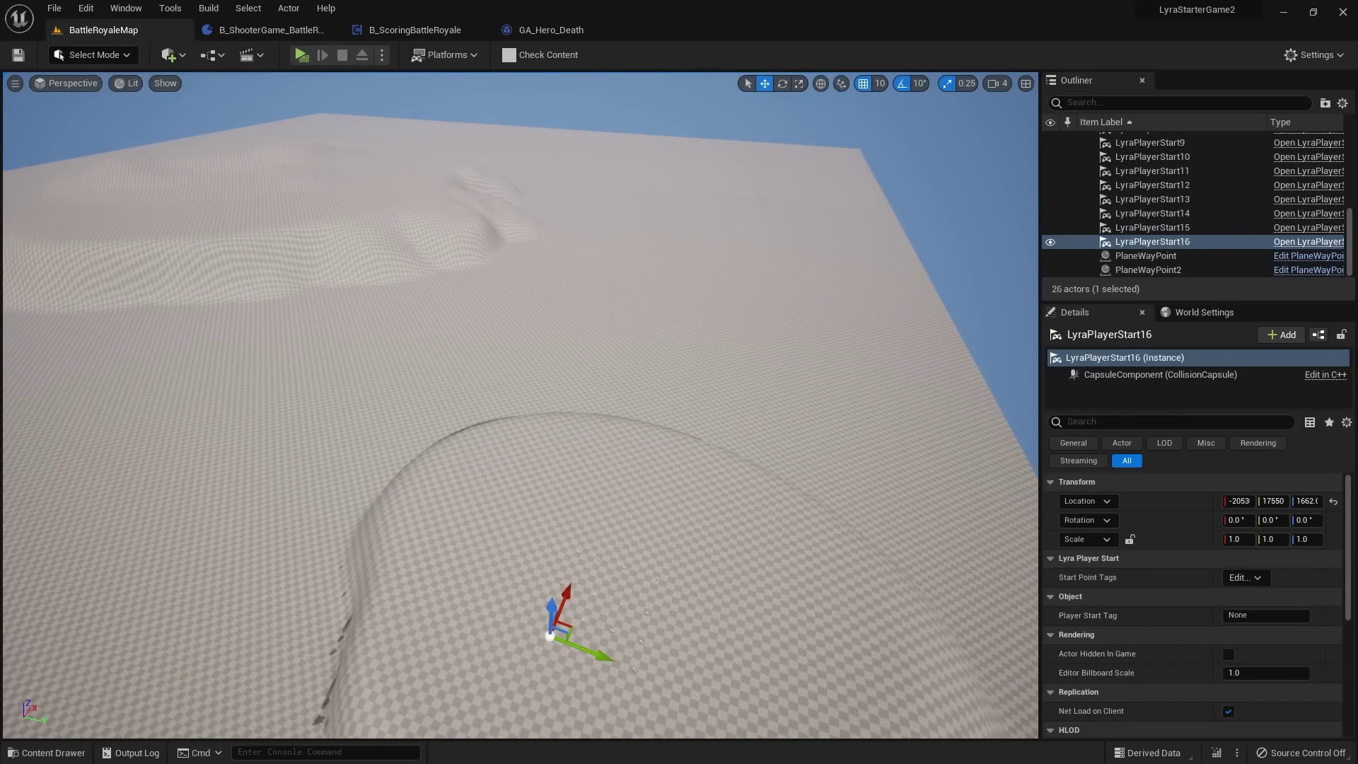
{"action": "right_click_drag", "start_coordinate": [562, 310], "coordinate": [448, 194]}
{"action": "key", "text": "w"}
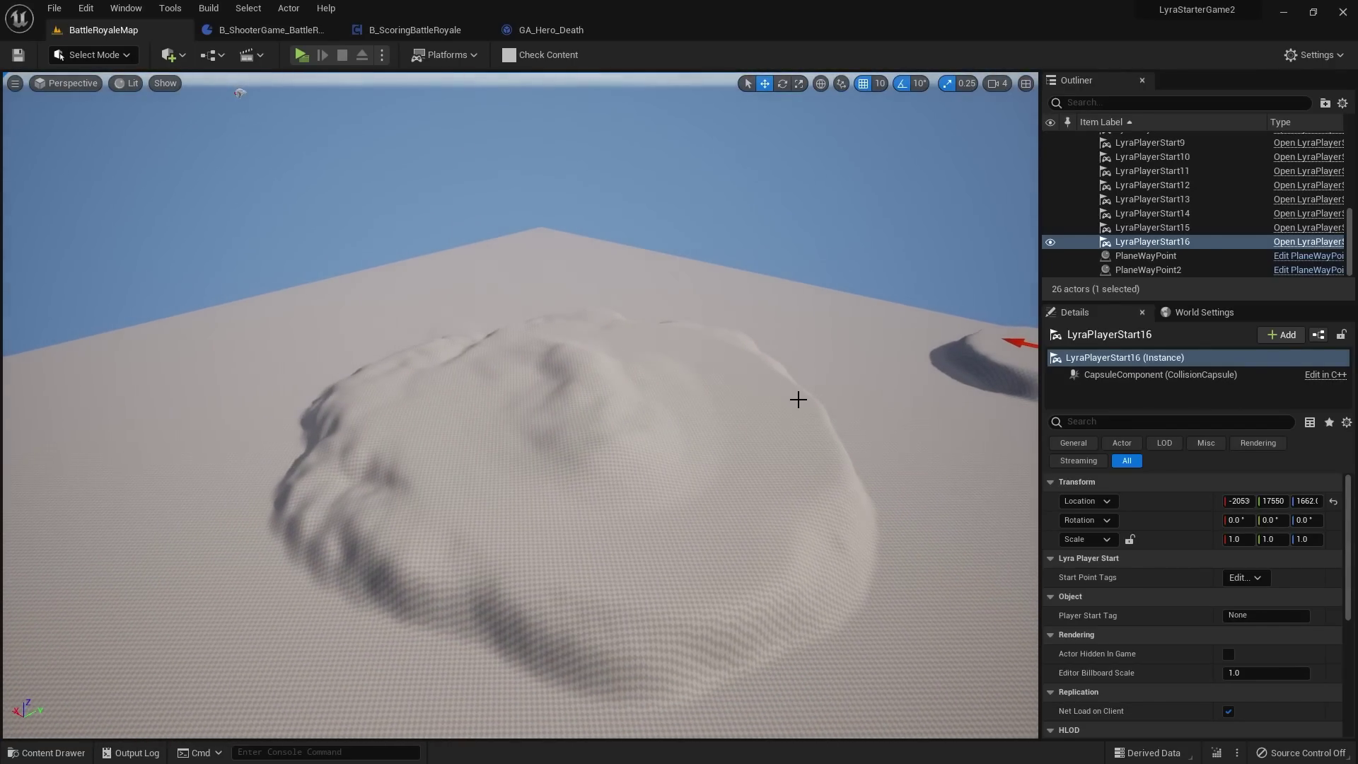
{"action": "right_click_drag", "start_coordinate": [712, 397], "coordinate": [711, 357]}
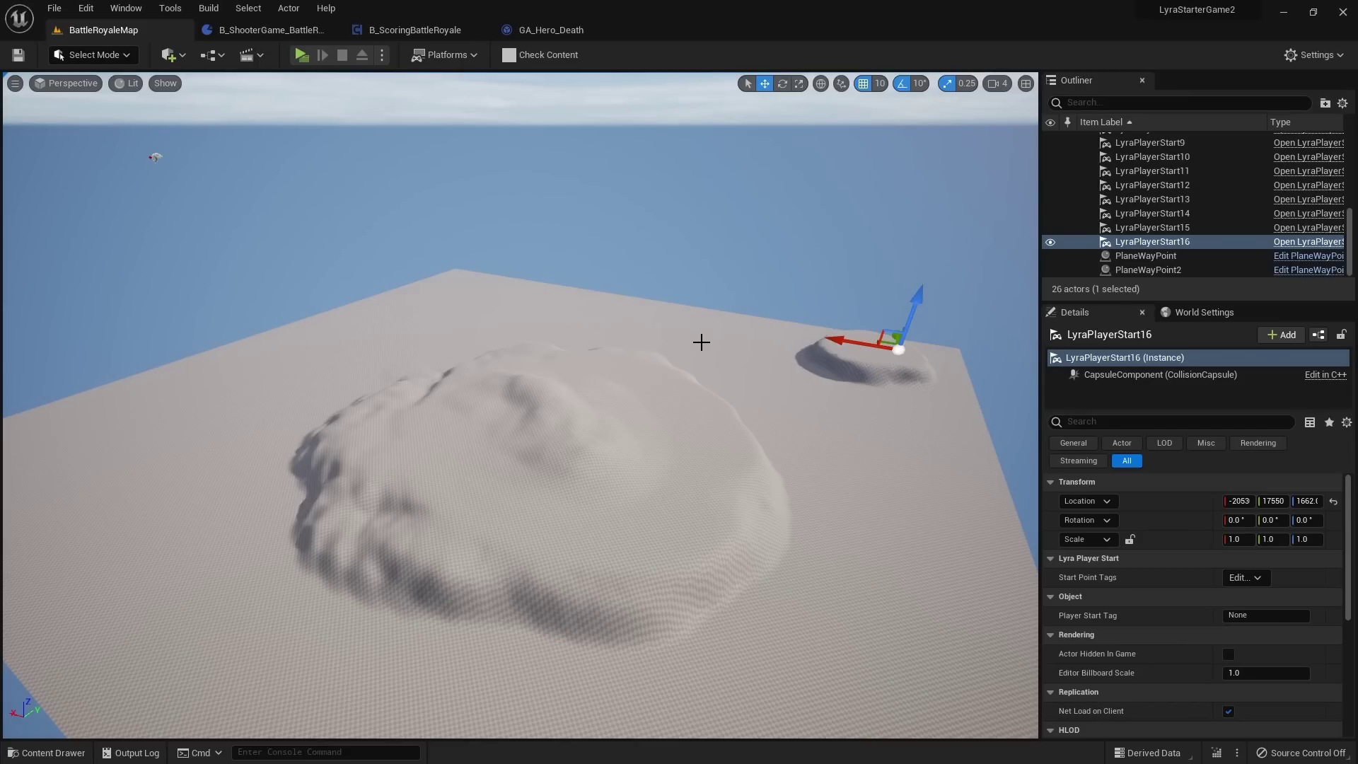
{"action": "right_click_drag", "start_coordinate": [828, 446], "coordinate": [622, 278]}
{"action": "right_click_drag", "start_coordinate": [742, 328], "coordinate": [630, 234]}
{"action": "scroll", "coordinate": [819, 394], "scroll_direction": "up", "scroll_amount": 4}
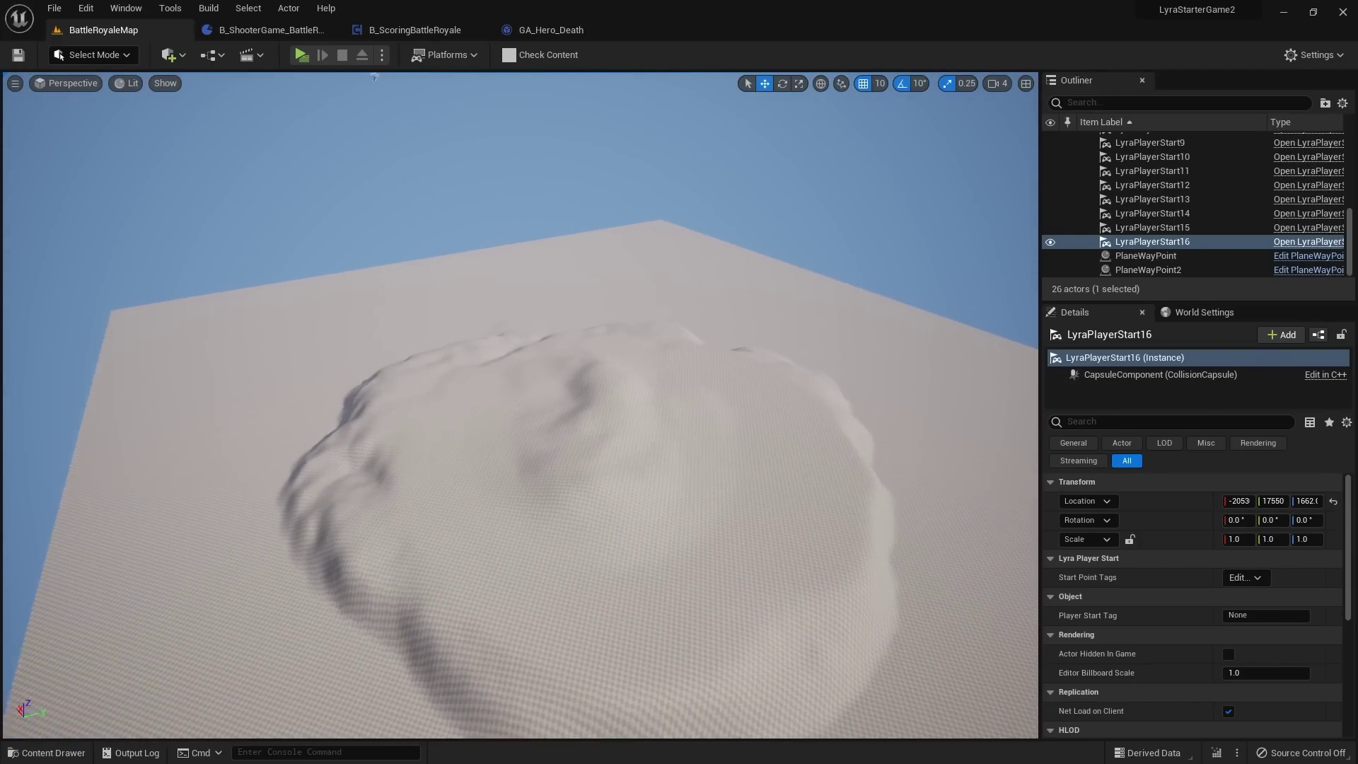
{"action": "right_click_drag", "start_coordinate": [872, 512], "coordinate": [774, 498]}
{"action": "scroll", "coordinate": [708, 452], "scroll_direction": "down", "scroll_amount": 8}
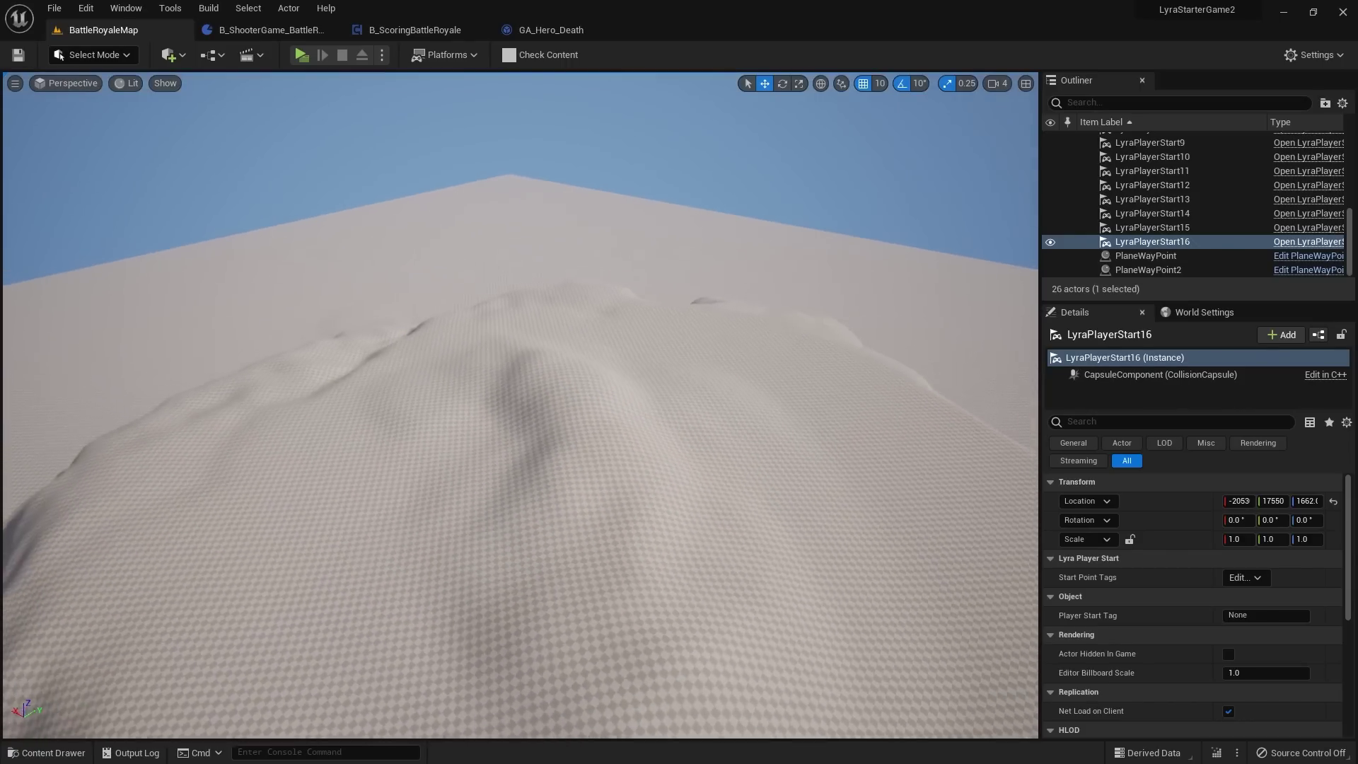
Step: Create an Actor Blueprint named BP_ShrinkingCircle in the ShooterCore Content BattleRoyale folder
{"action": "left_click", "coordinate": [49, 752]}
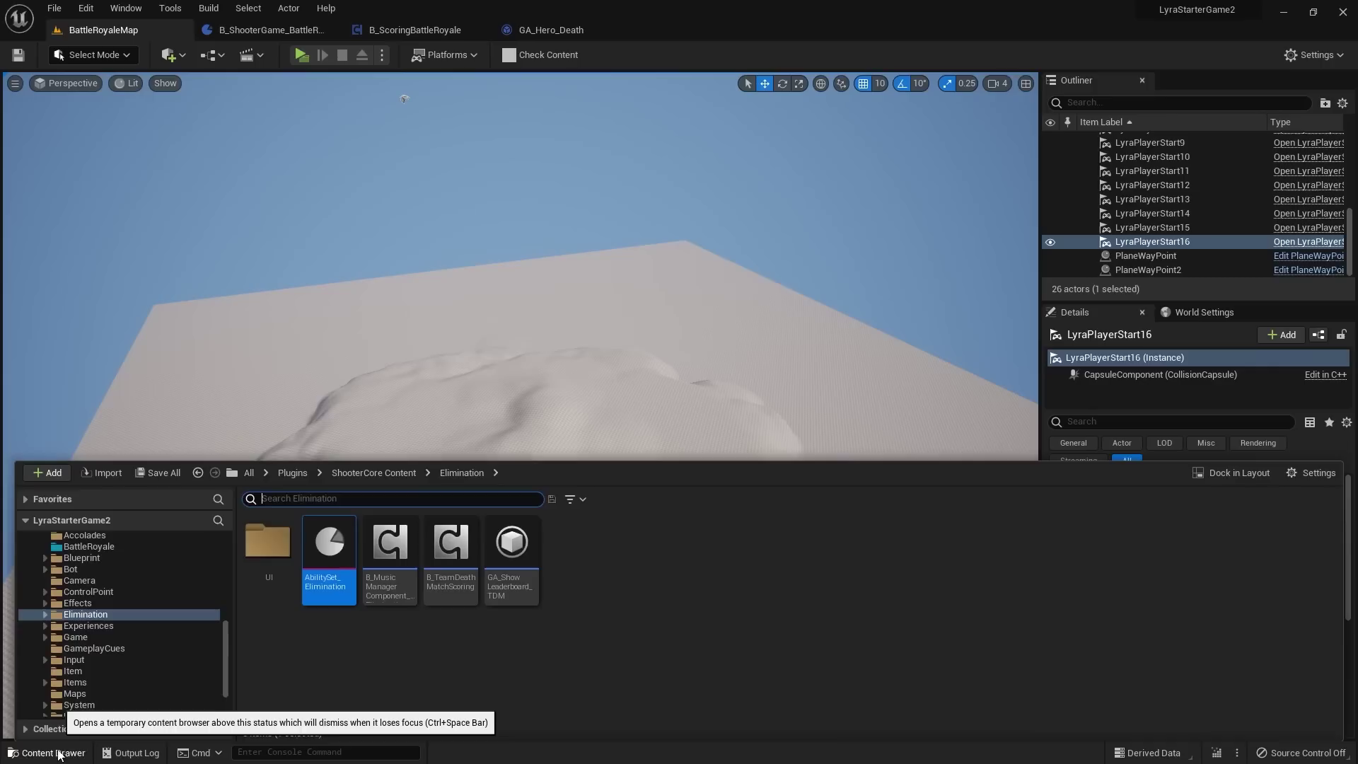
{"action": "scroll", "coordinate": [167, 587], "scroll_direction": "up", "scroll_amount": 1}
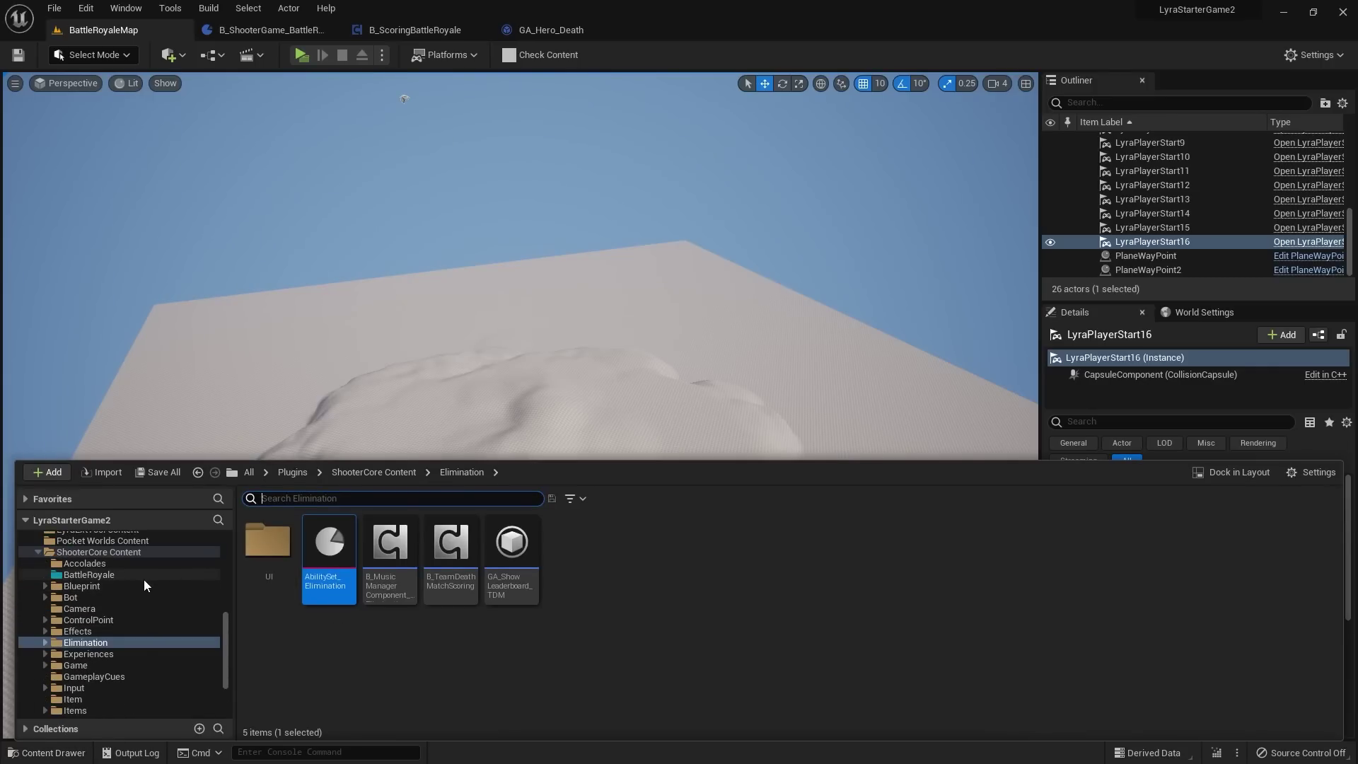
{"action": "left_click", "coordinate": [118, 574]}
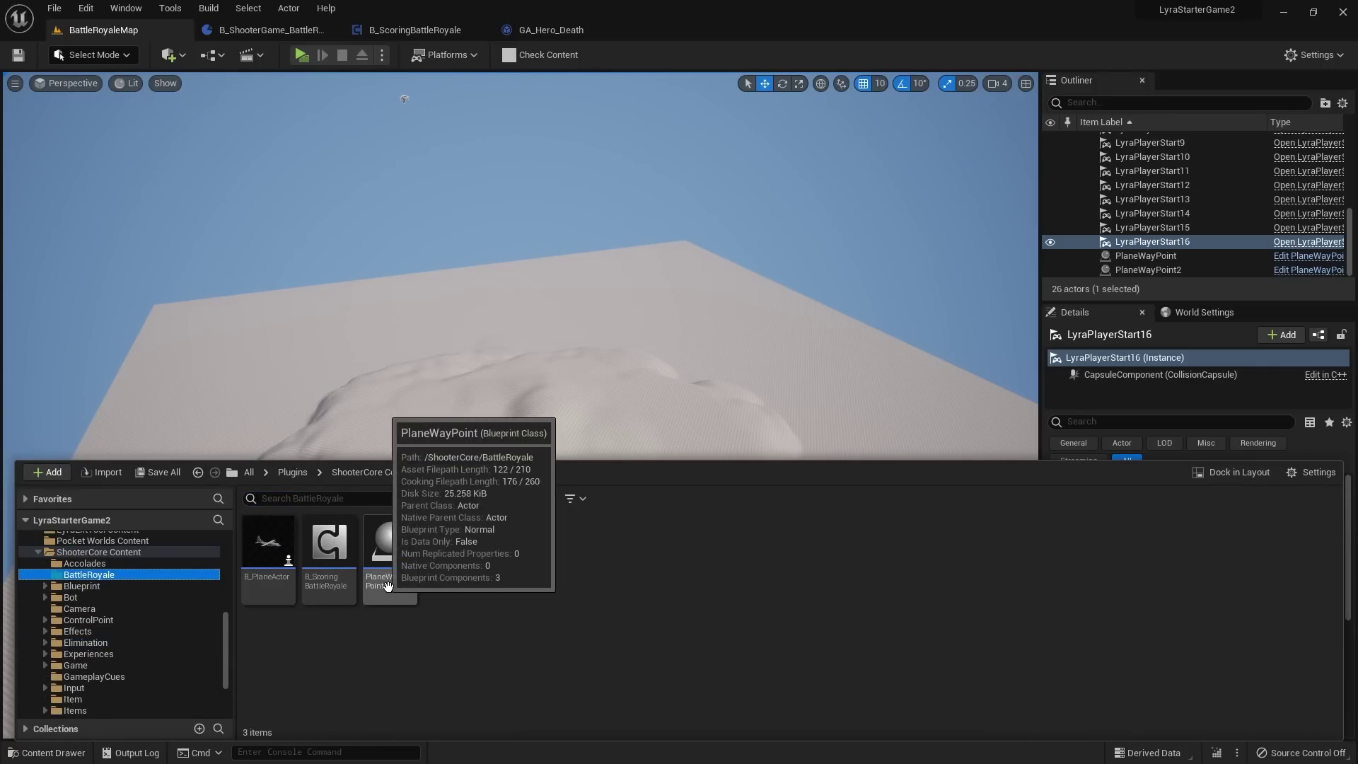
{"action": "right_click", "coordinate": [515, 565]}
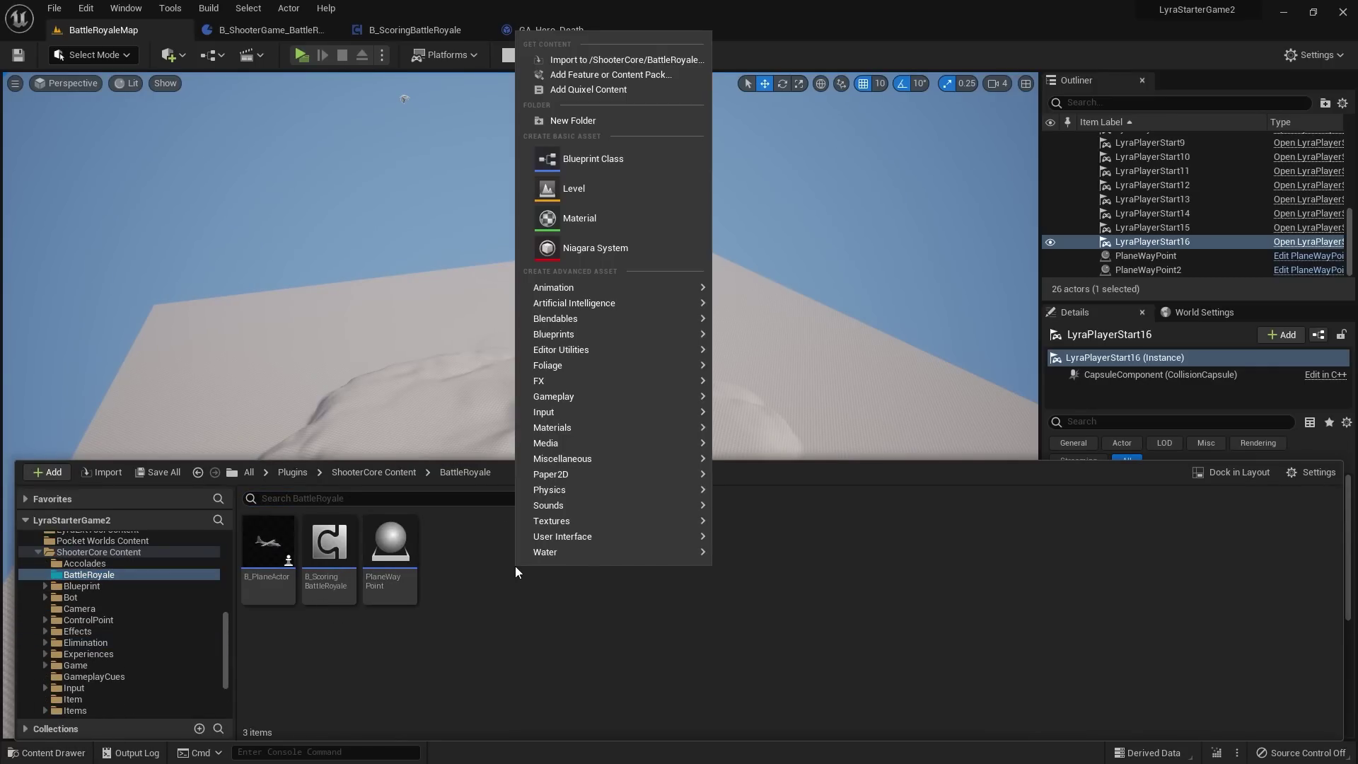
{"action": "left_click", "coordinate": [591, 161]}
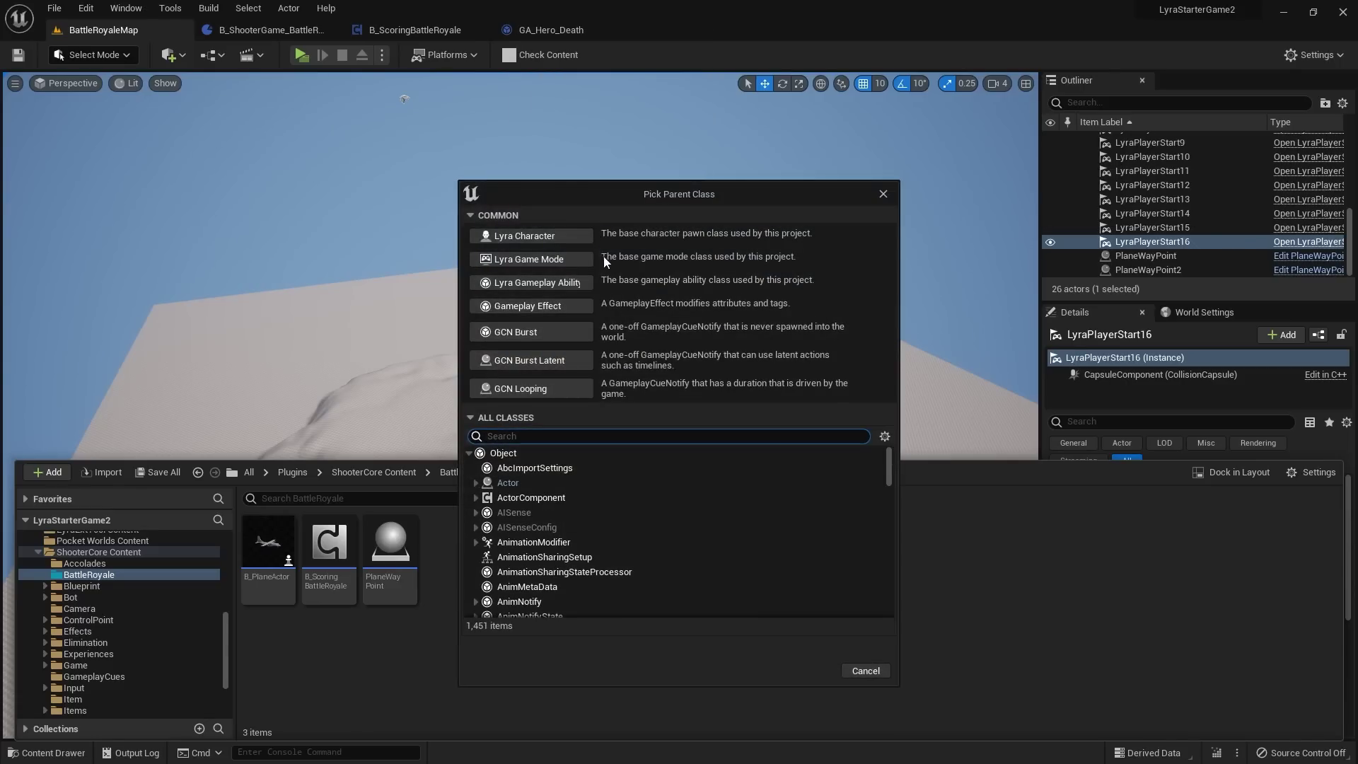
{"action": "left_click", "coordinate": [508, 484]}
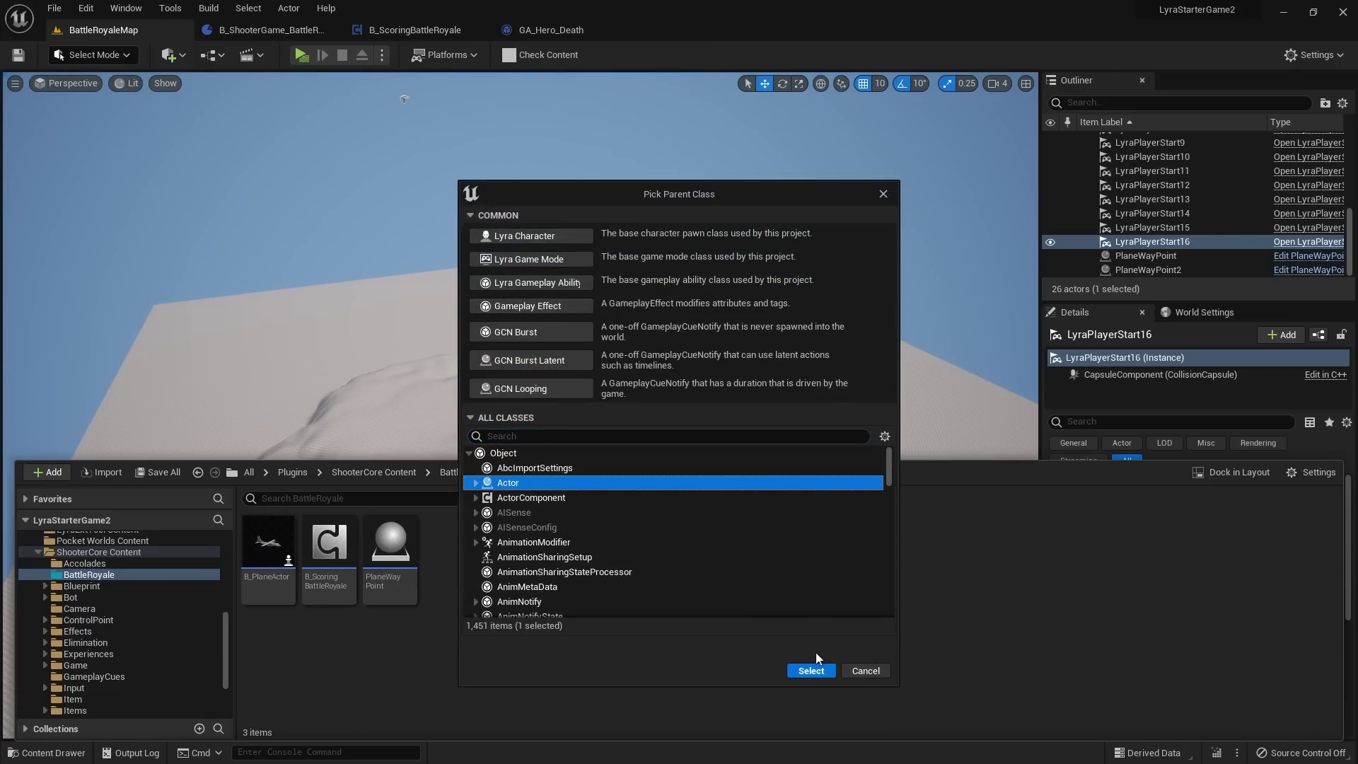
{"action": "left_click", "coordinate": [811, 671]}
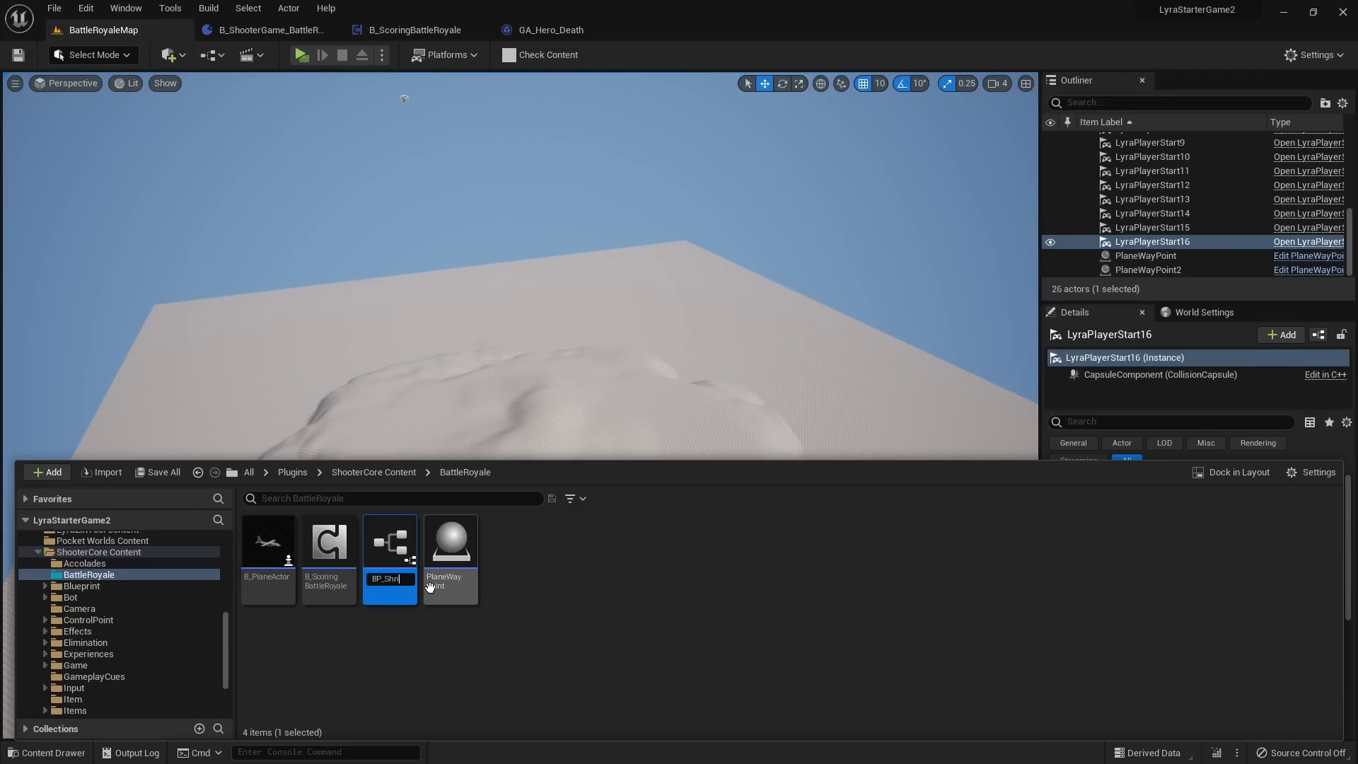
{"action": "type", "text": "BP_ShrinkingCircle"}
{"action": "key", "text": "Return"}
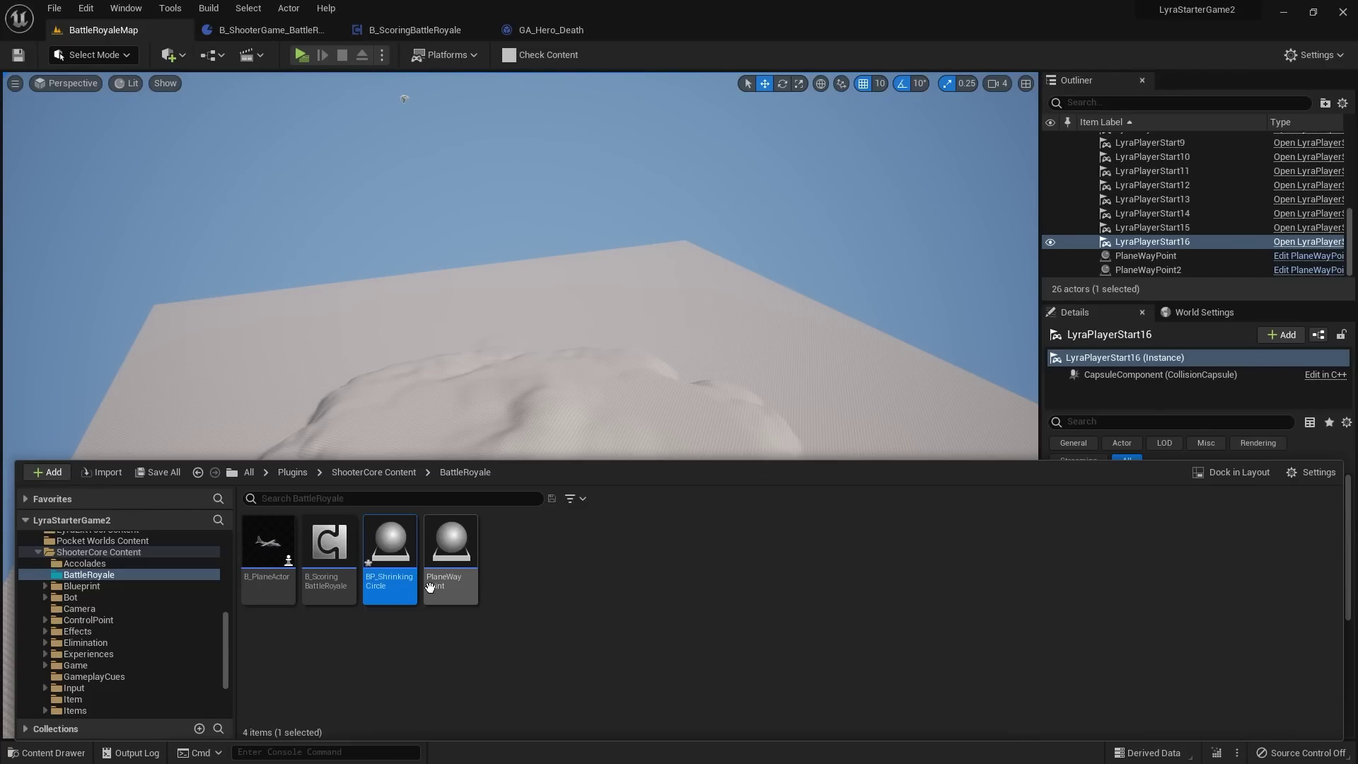
Step: Open BP_ShrinkingCircle and add a Capsule Collision component under the default scene root, keeping the name Capsule
{"action": "double_click", "coordinate": [391, 544]}
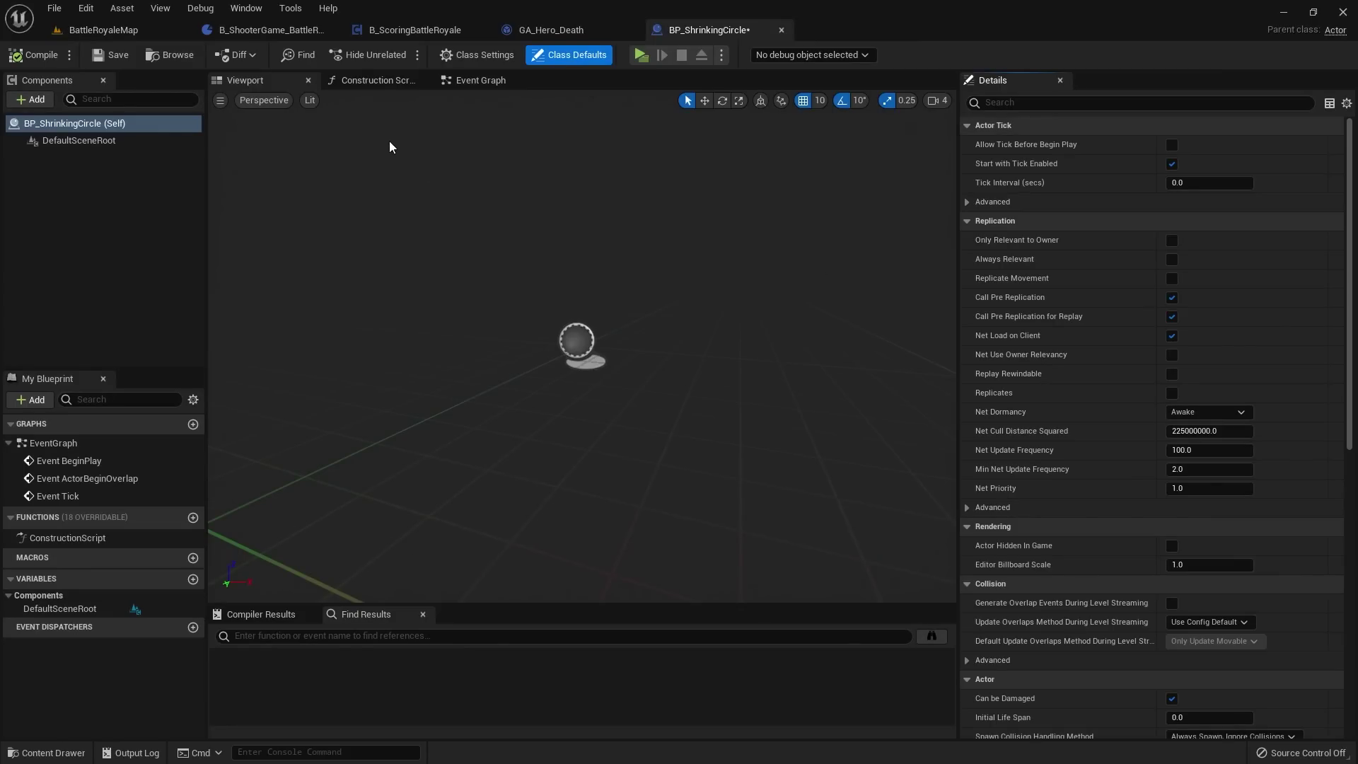
{"action": "right_click_drag", "start_coordinate": [268, 159], "coordinate": [268, 184]}
{"action": "left_click", "coordinate": [36, 97]}
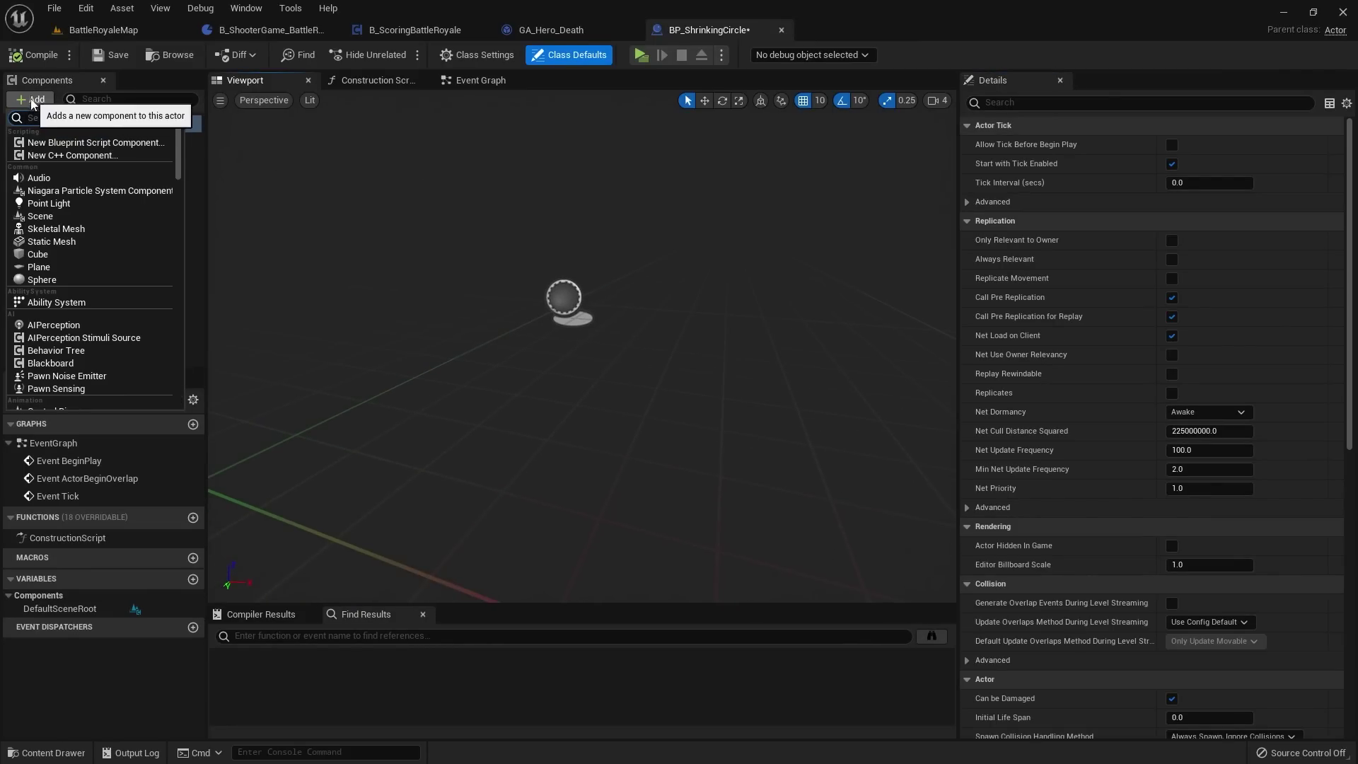
{"action": "type", "text": "c"}
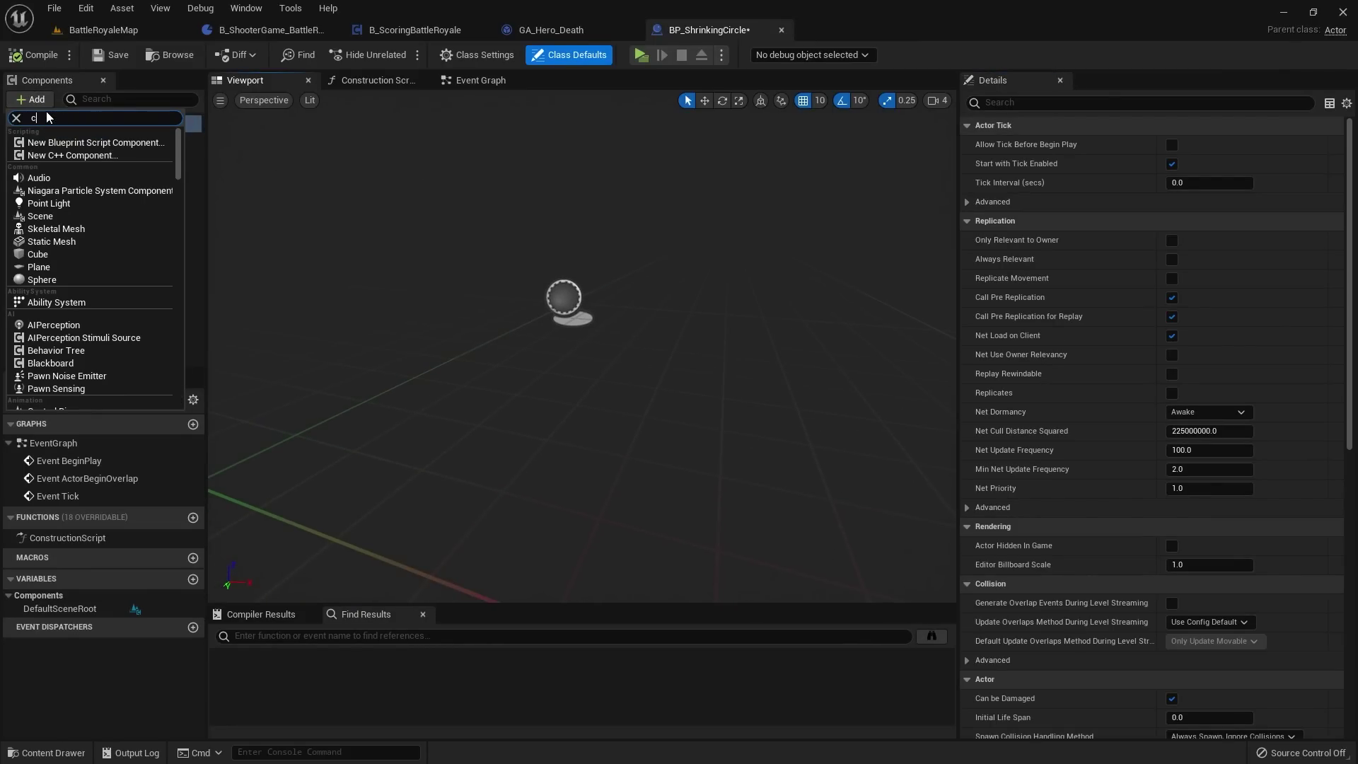
{"action": "type", "text": "apsul"}
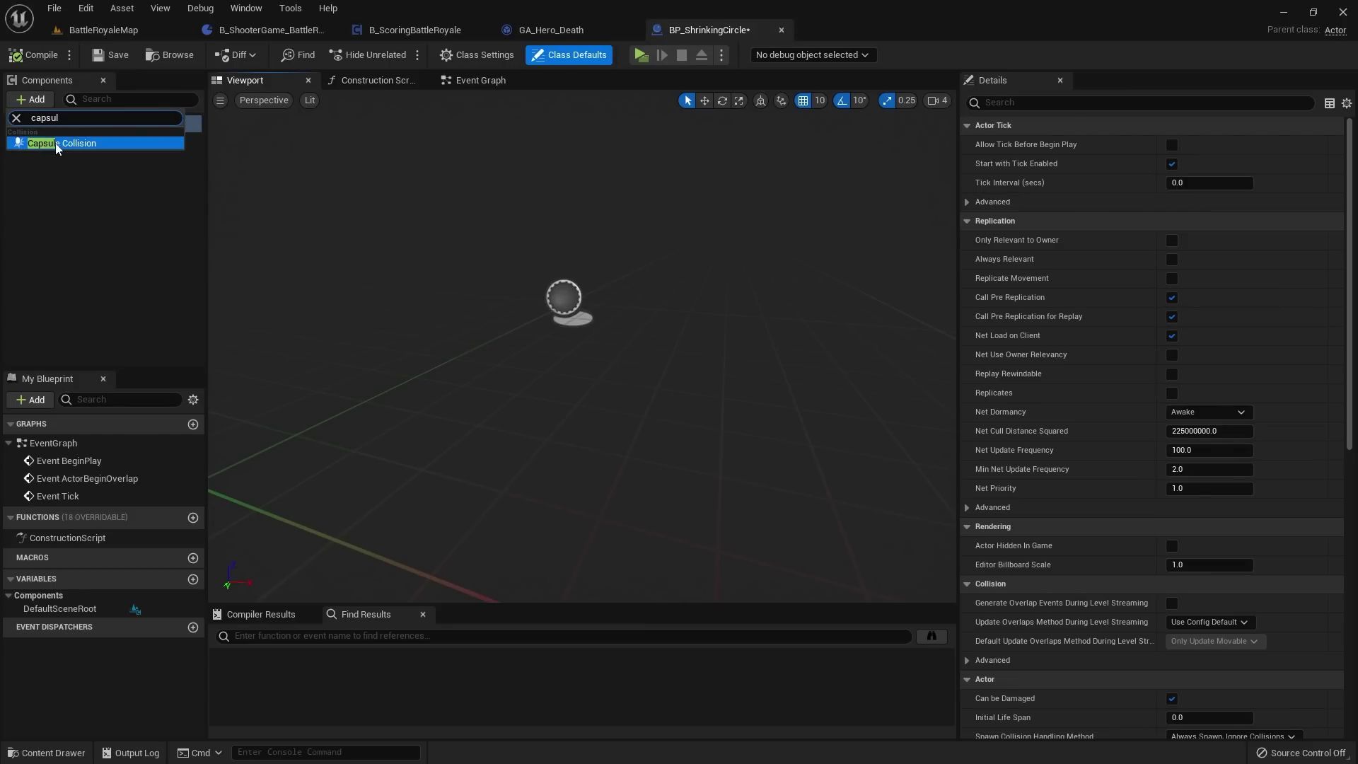
{"action": "left_click", "coordinate": [61, 143]}
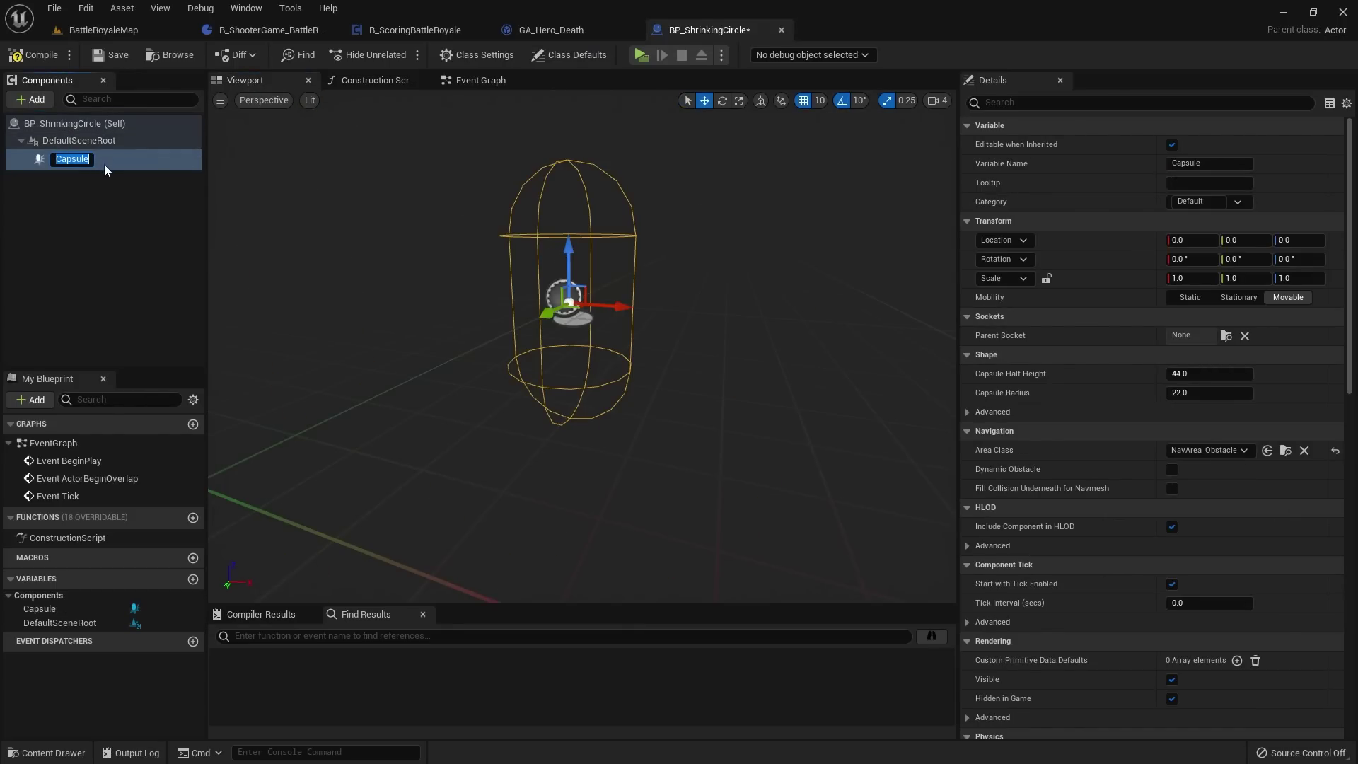
{"action": "key", "text": "Return"}
Step: Add a Static Mesh component as a child of the capsule, keeping the name StaticMesh
{"action": "left_click", "coordinate": [33, 101]}
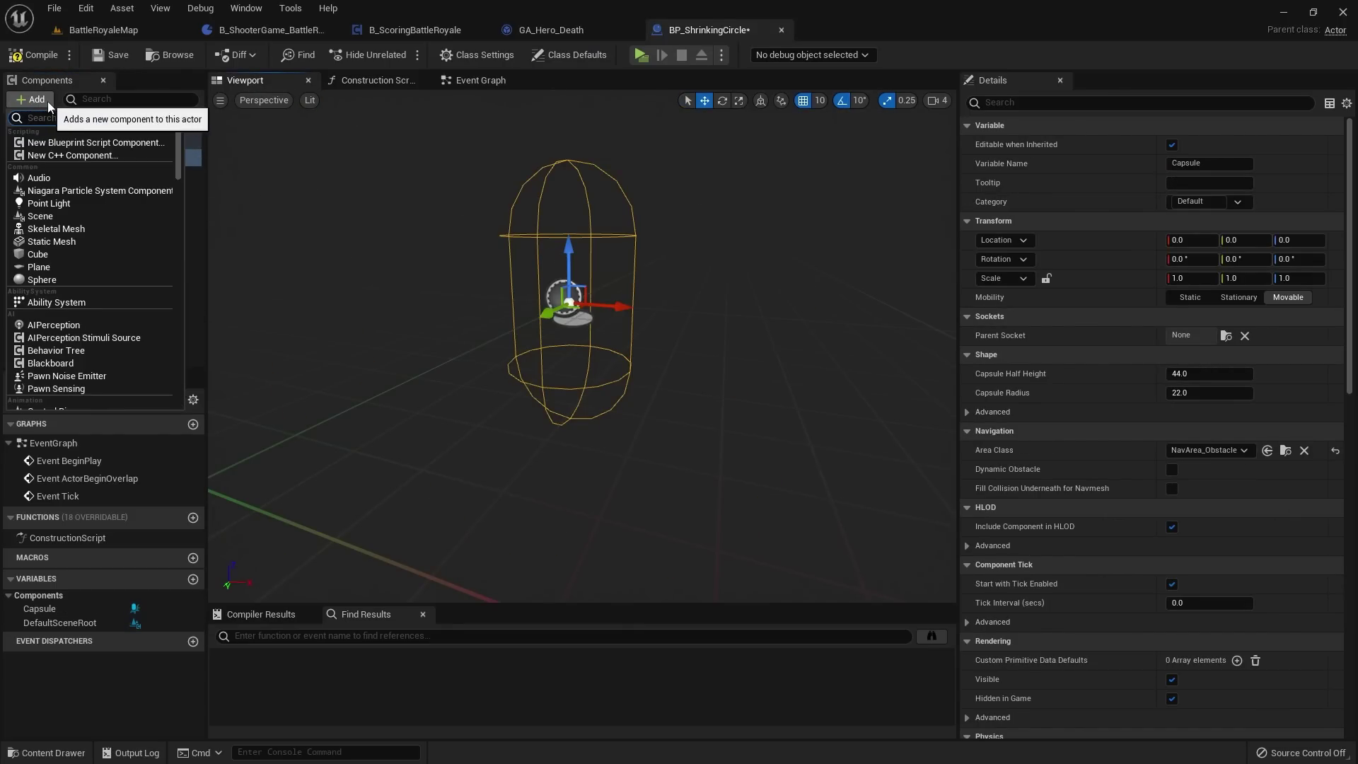
{"action": "type", "text": "static"}
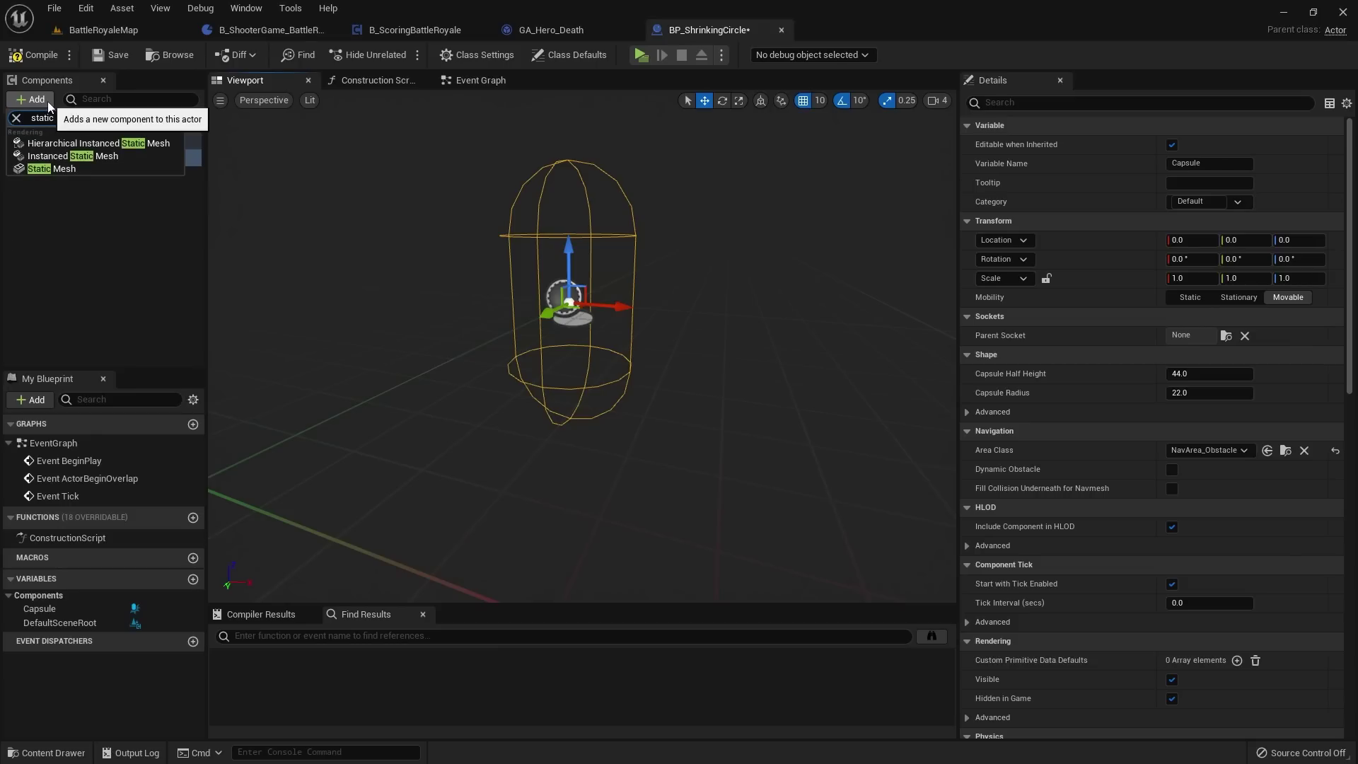
{"action": "left_click", "coordinate": [56, 168]}
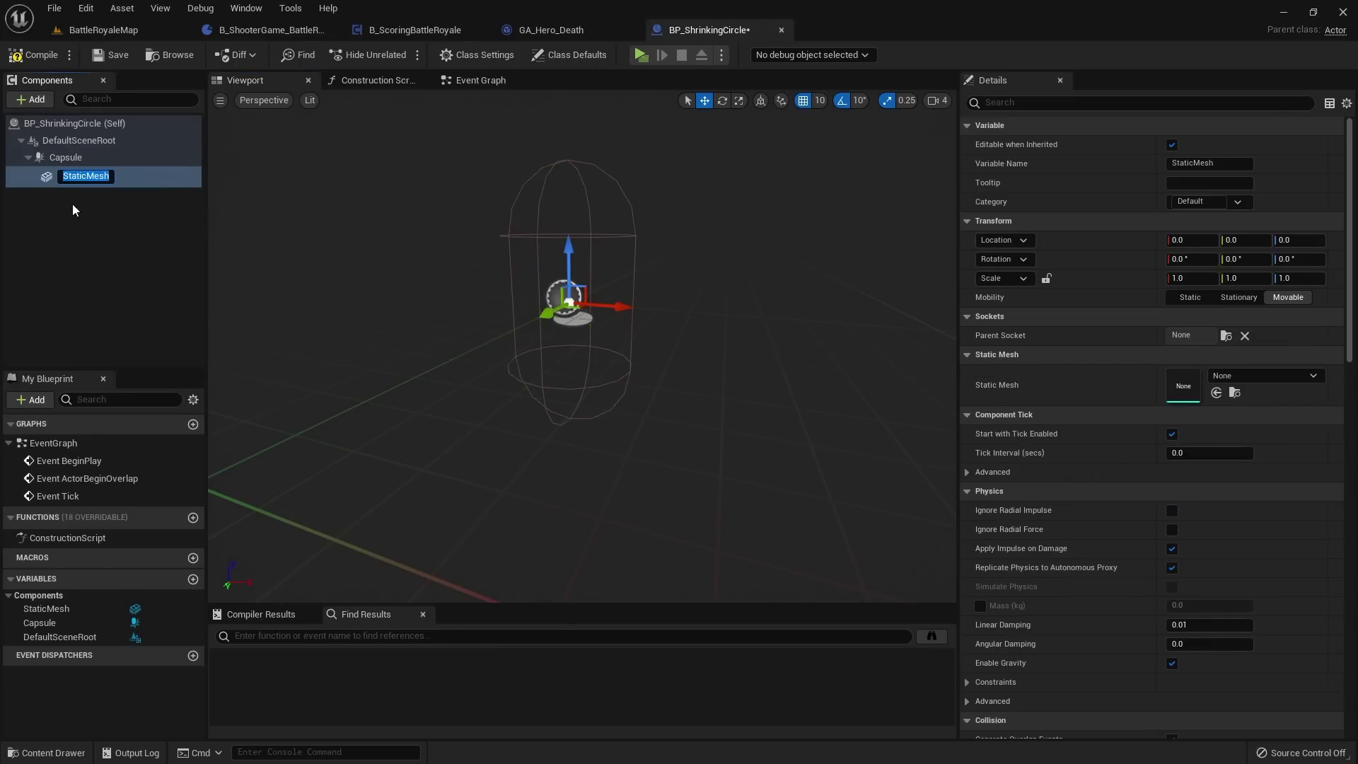
{"action": "left_click", "coordinate": [117, 186]}
{"action": "left_click", "coordinate": [113, 176]}
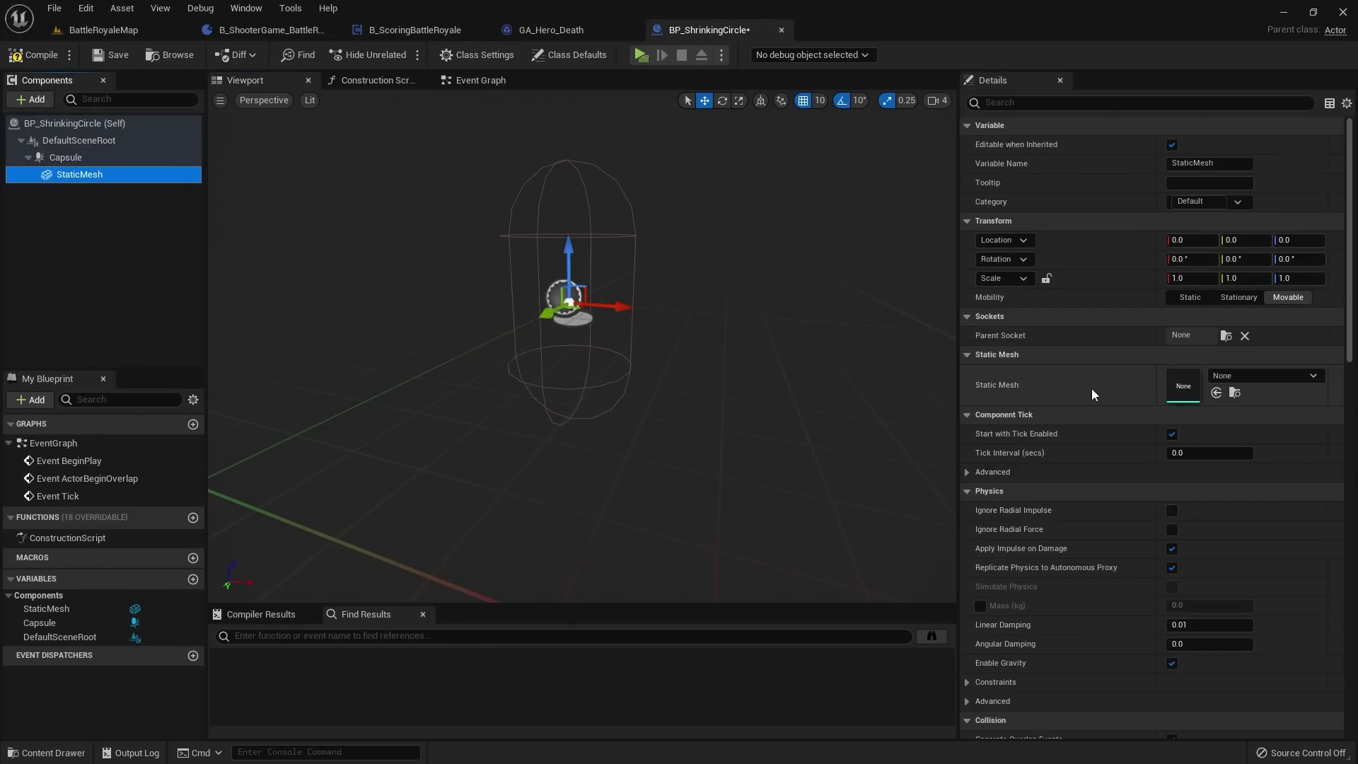
Step: Assign the Cylinder mesh to the StaticMesh component
{"action": "left_click", "coordinate": [1222, 376]}
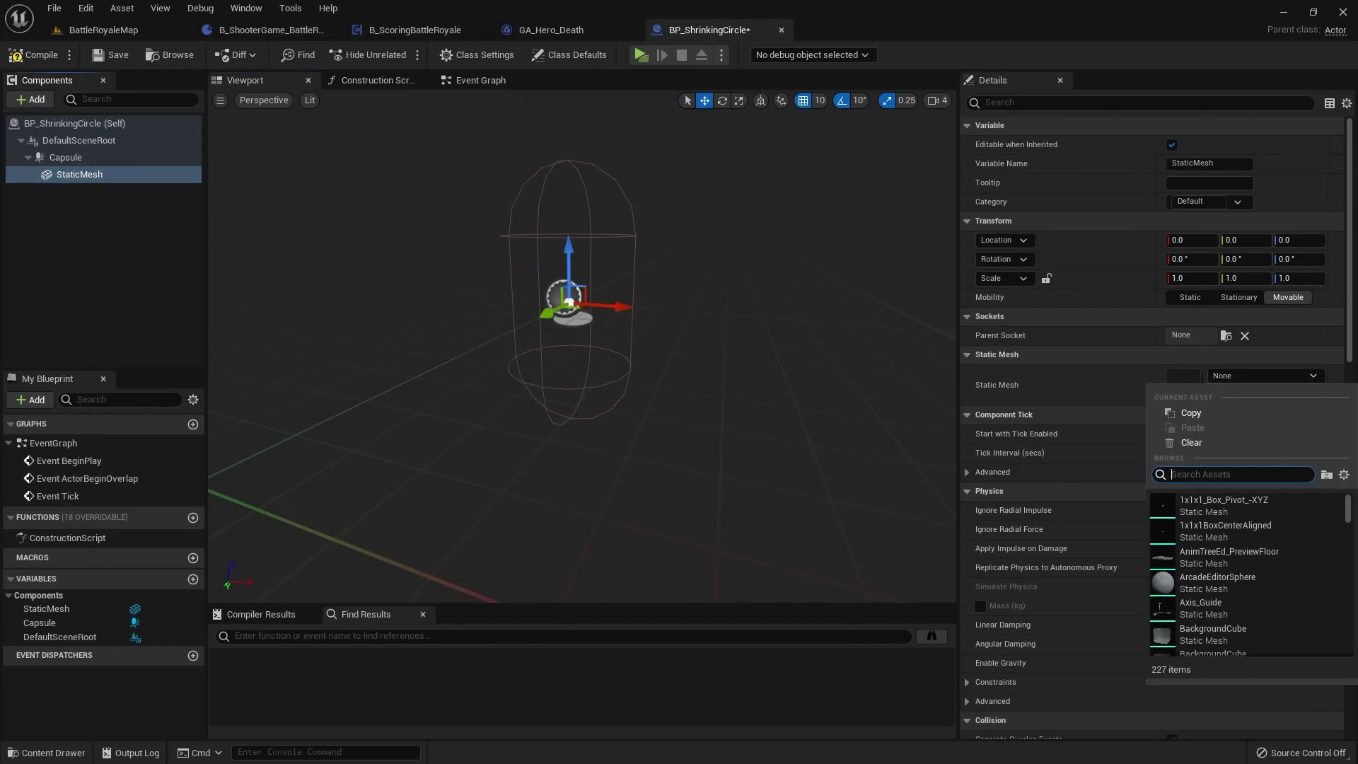
{"action": "key", "text": "Escape"}
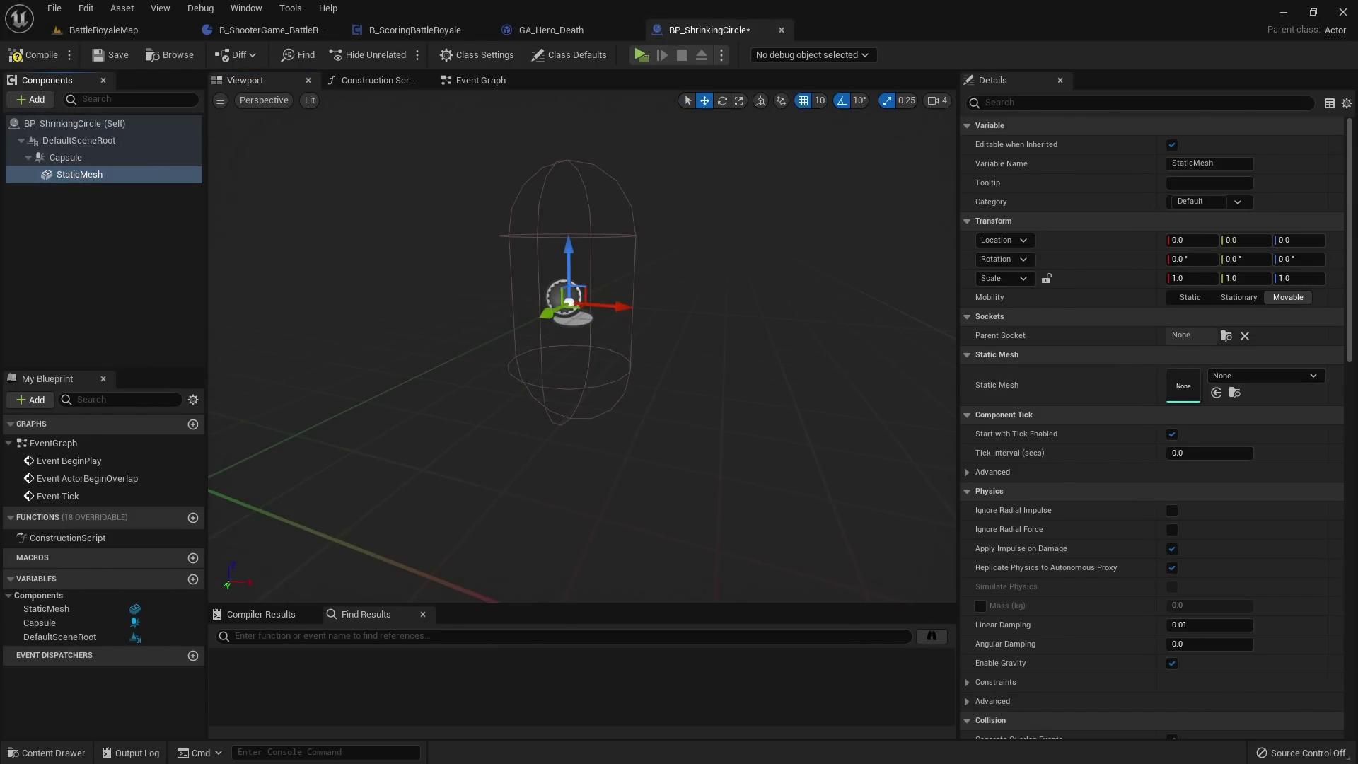
{"action": "left_click", "coordinate": [1235, 372]}
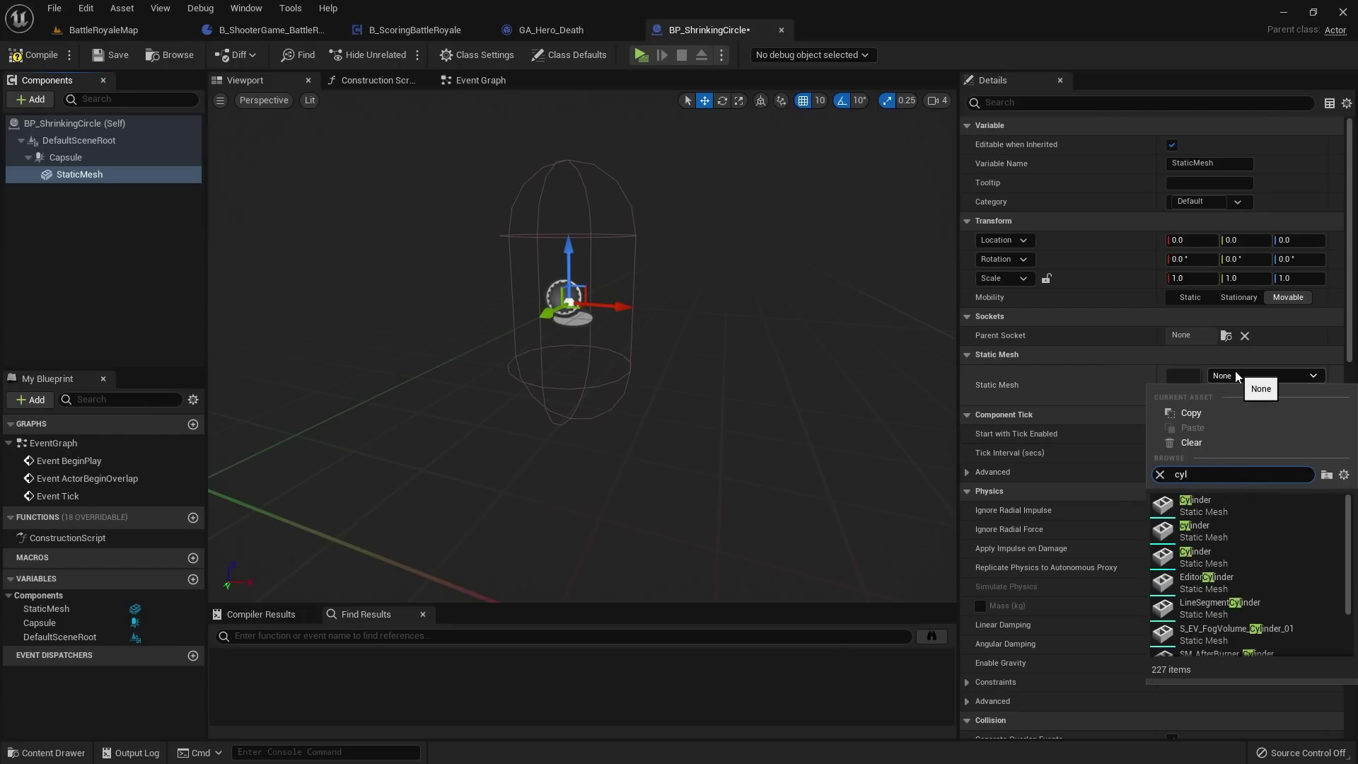
{"action": "left_click", "coordinate": [1211, 551]}
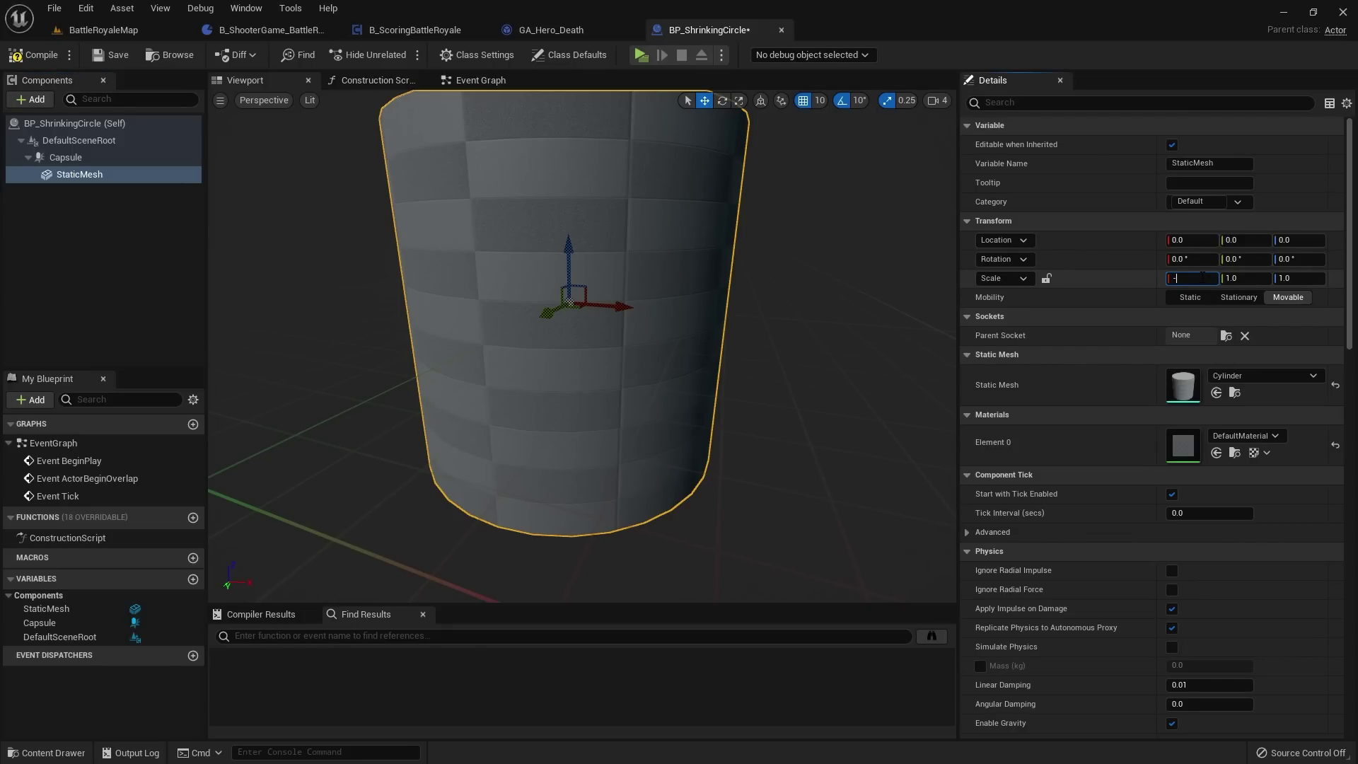
Step: Scale the cylinder mesh to -0.437 on X, Y and Z to match the capsule's width, and compile and save the Blueprint
{"action": "type", "text": "4"}
{"action": "key", "text": "Return"}
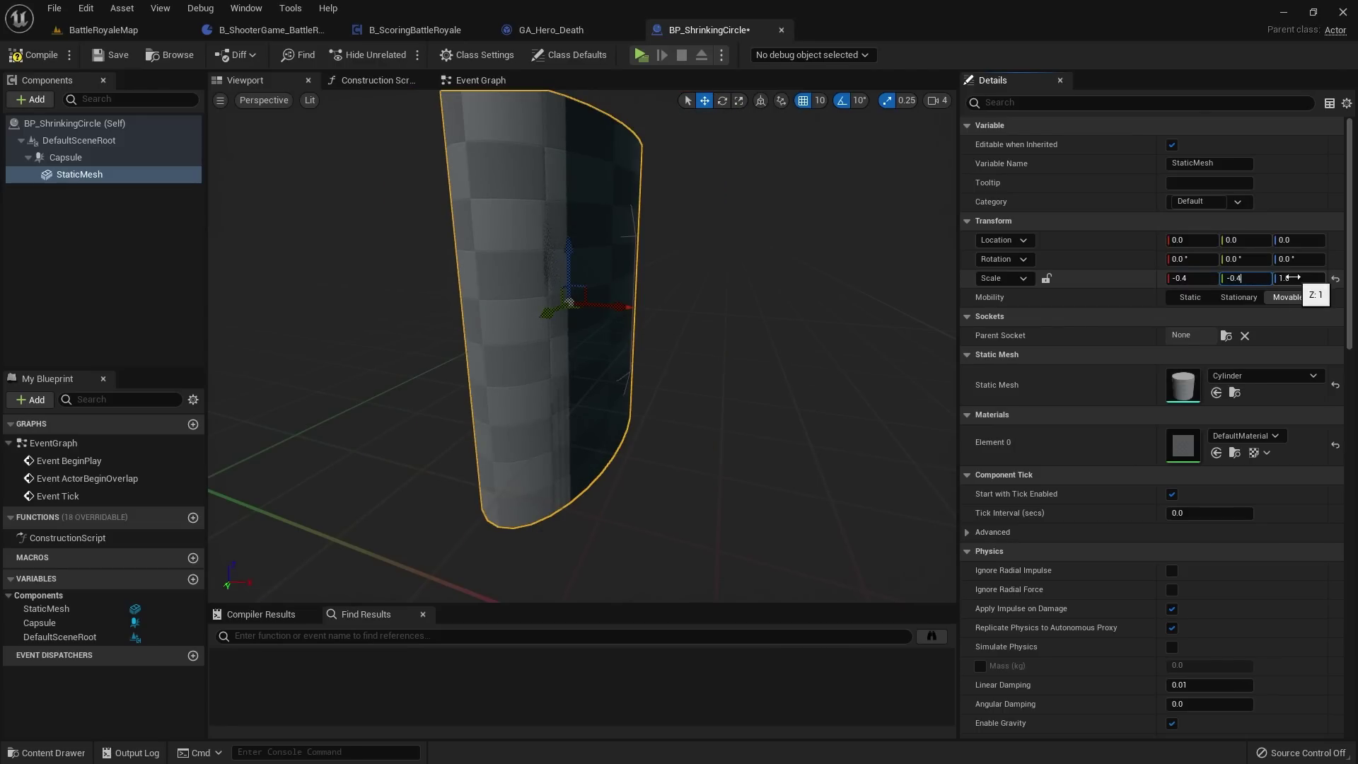
{"action": "left_click", "coordinate": [1292, 277]}
{"action": "type", "text": "-0.4"}
{"action": "left_click", "coordinate": [1192, 278]}
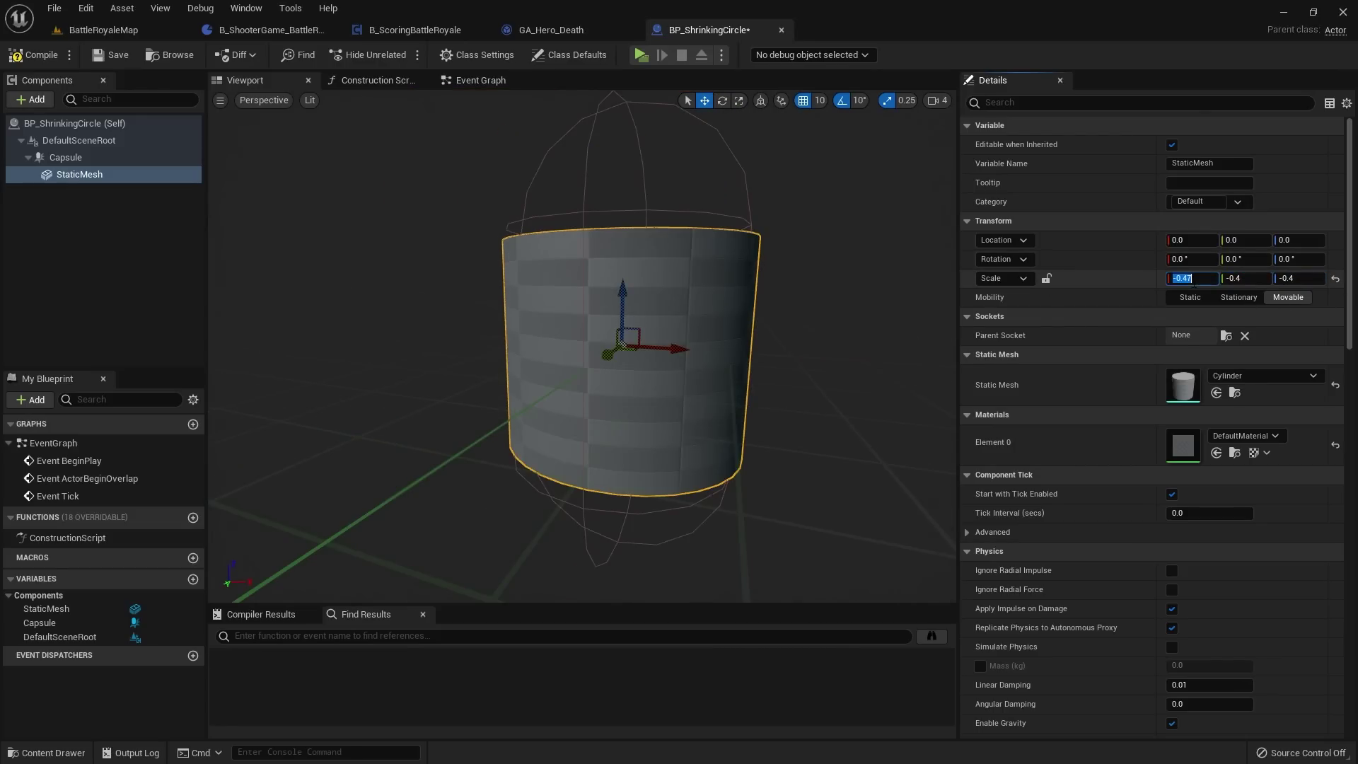
{"action": "left_click", "coordinate": [1193, 279]}
{"action": "type", "text": "3"}
{"action": "key", "text": "Return"}
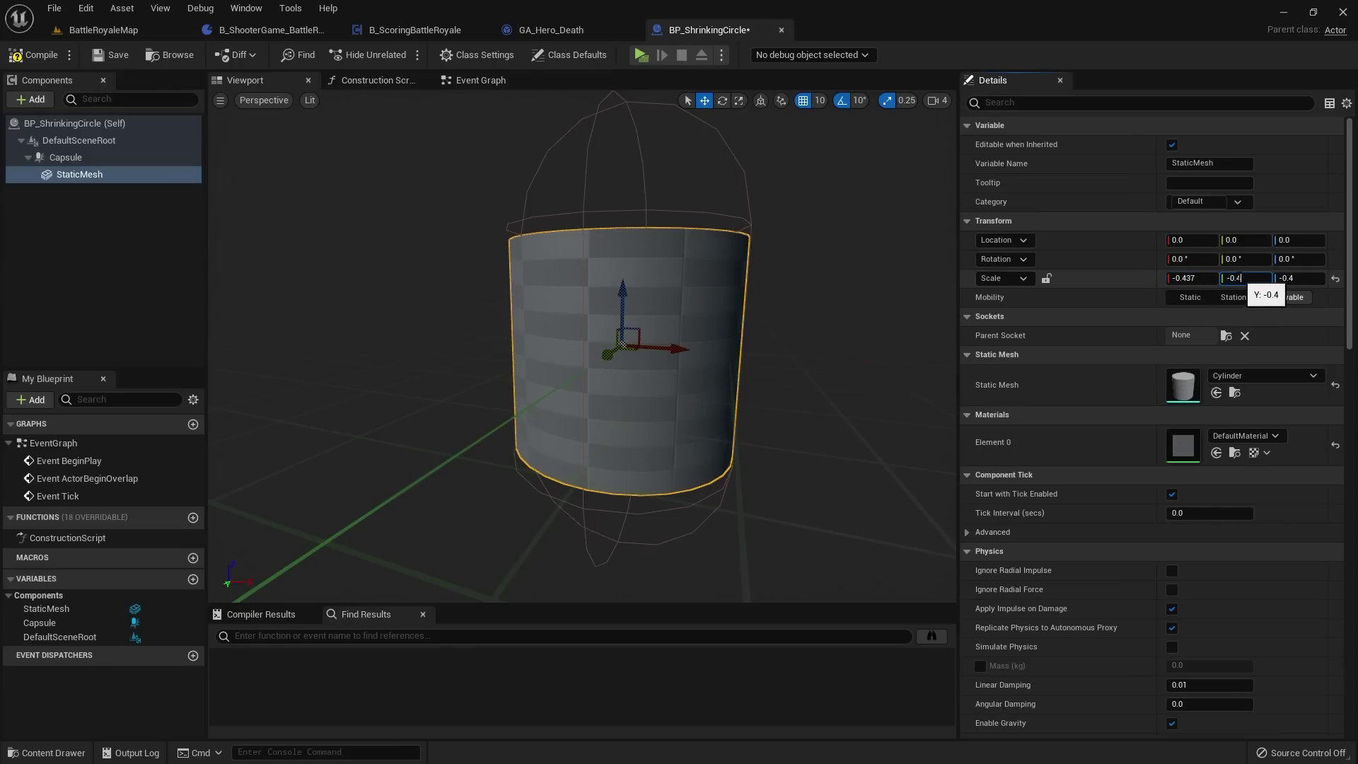
{"action": "left_click", "coordinate": [1178, 280]}
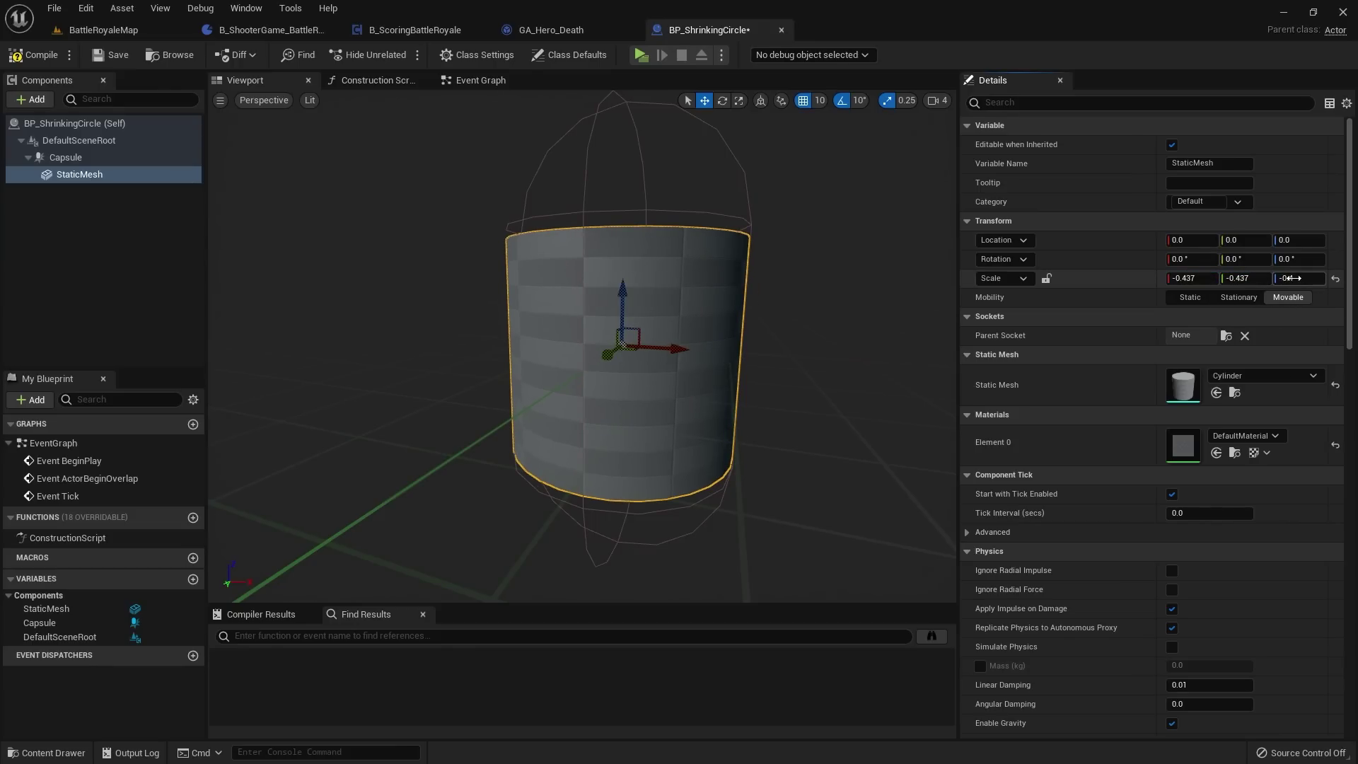
{"action": "key", "text": "Return"}
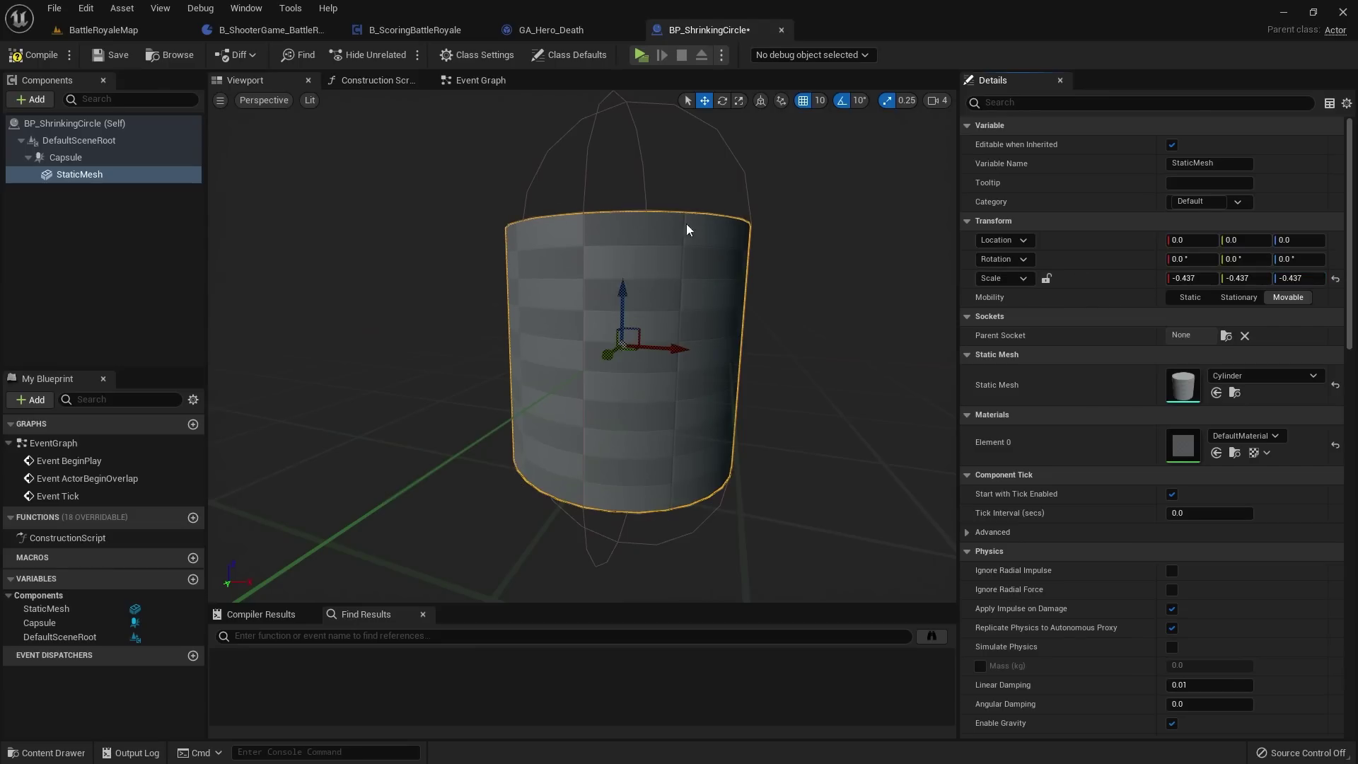
{"action": "left_click", "coordinate": [40, 58]}
{"action": "left_click", "coordinate": [106, 58]}
Step: Compare the capsule's outline with the cylinder mesh from several angles, and return to the BattleRoyaleMap level
{"action": "scroll", "coordinate": [581, 262], "scroll_direction": "down", "scroll_amount": 5}
{"action": "right_click_drag", "start_coordinate": [581, 262], "coordinate": [583, 251]}
{"action": "scroll", "coordinate": [581, 262], "scroll_direction": "up", "scroll_amount": 5}
{"action": "scroll", "coordinate": [544, 278], "scroll_direction": "up", "scroll_amount": 1}
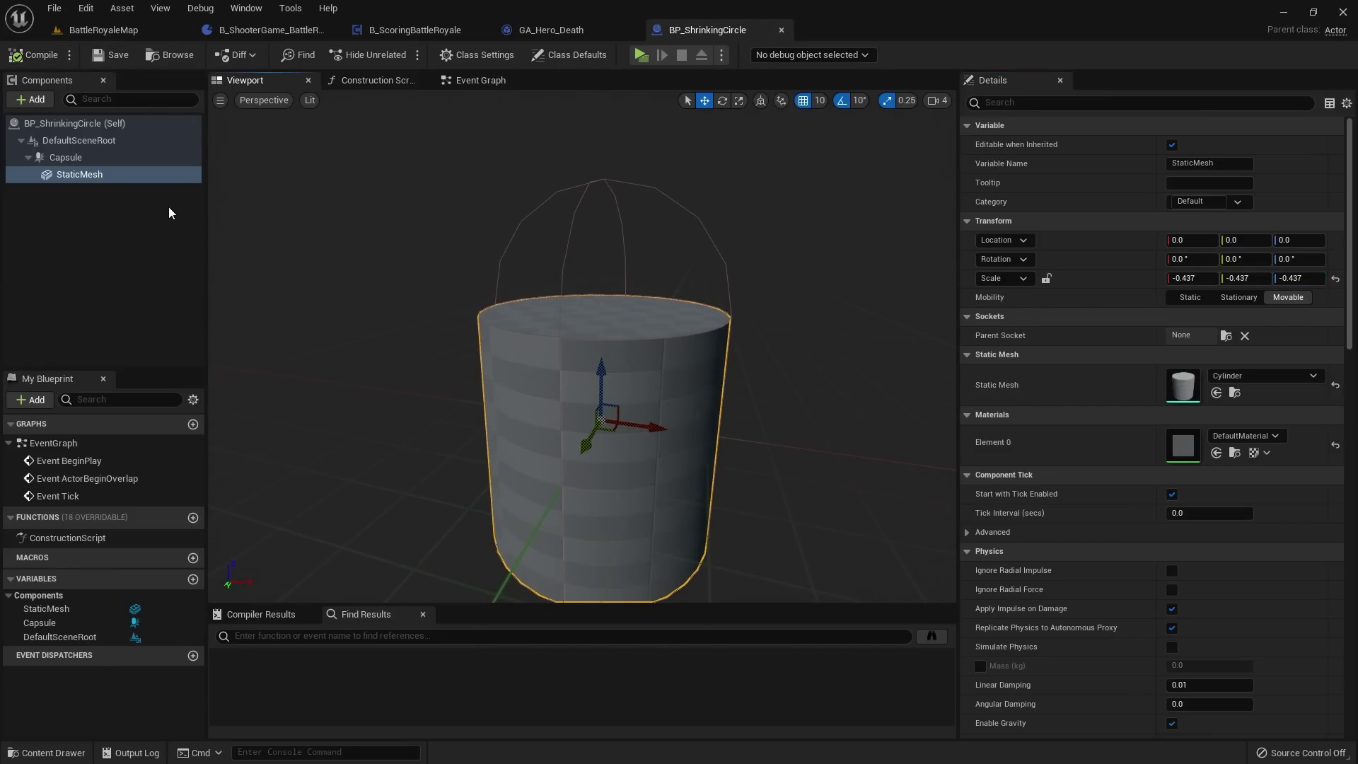
{"action": "left_click", "coordinate": [89, 157]}
{"action": "right_click_drag", "start_coordinate": [555, 278], "coordinate": [570, 324]}
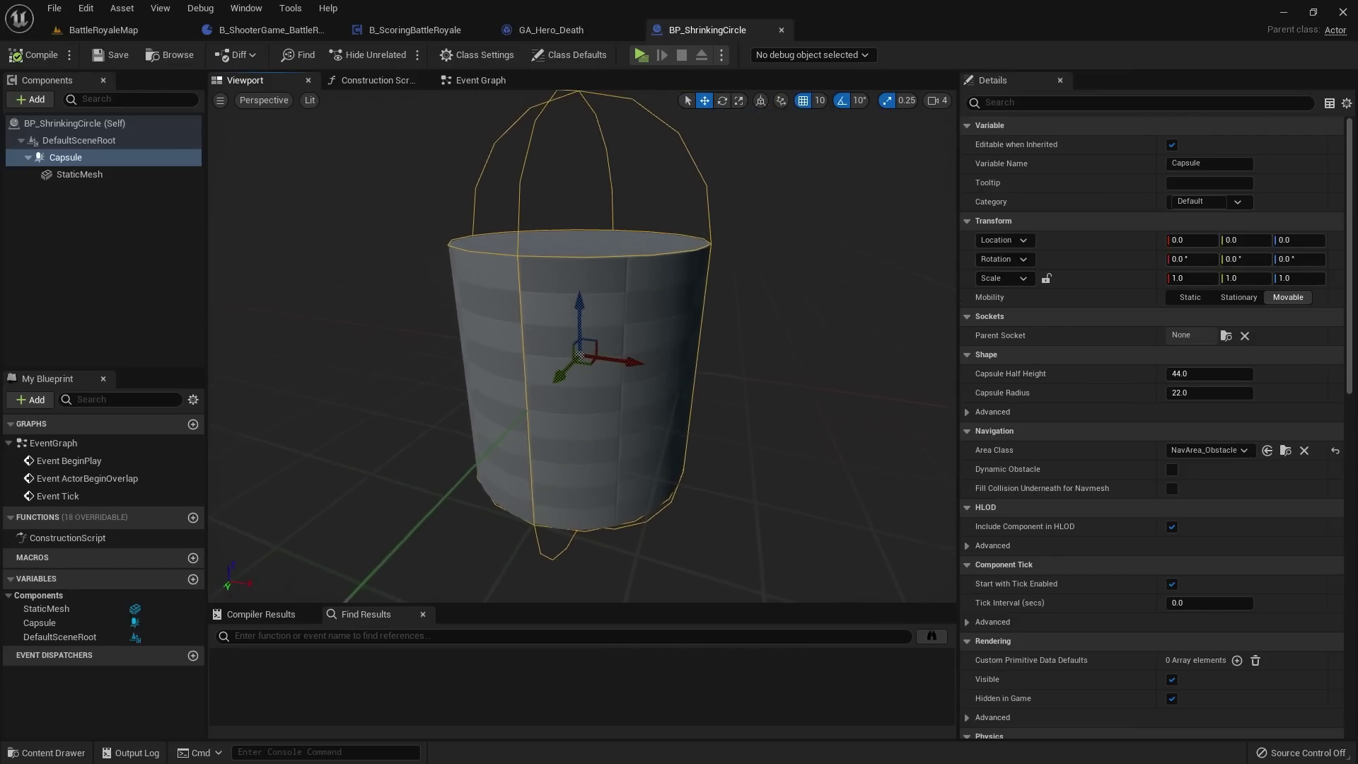
{"action": "left_click", "coordinate": [79, 174]}
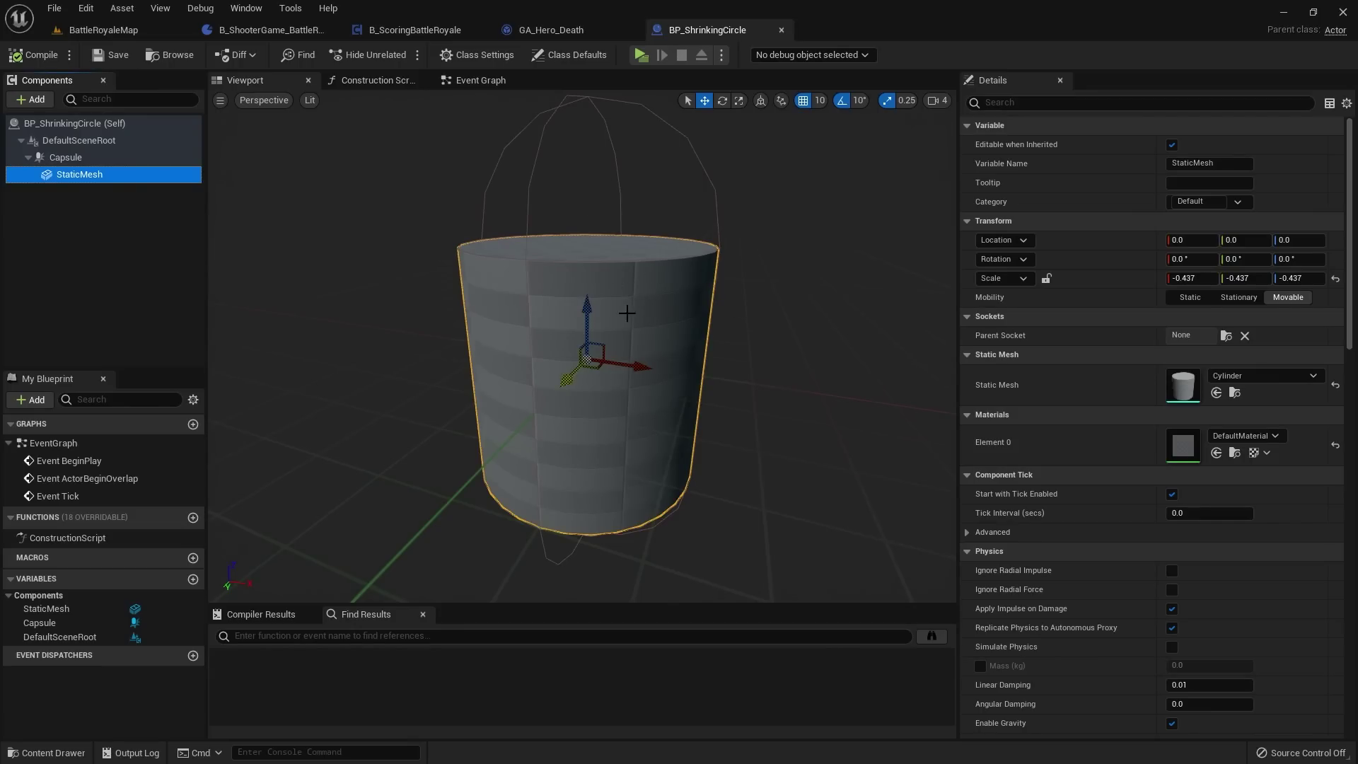
{"action": "left_click", "coordinate": [658, 344]}
{"action": "left_click", "coordinate": [128, 30]}
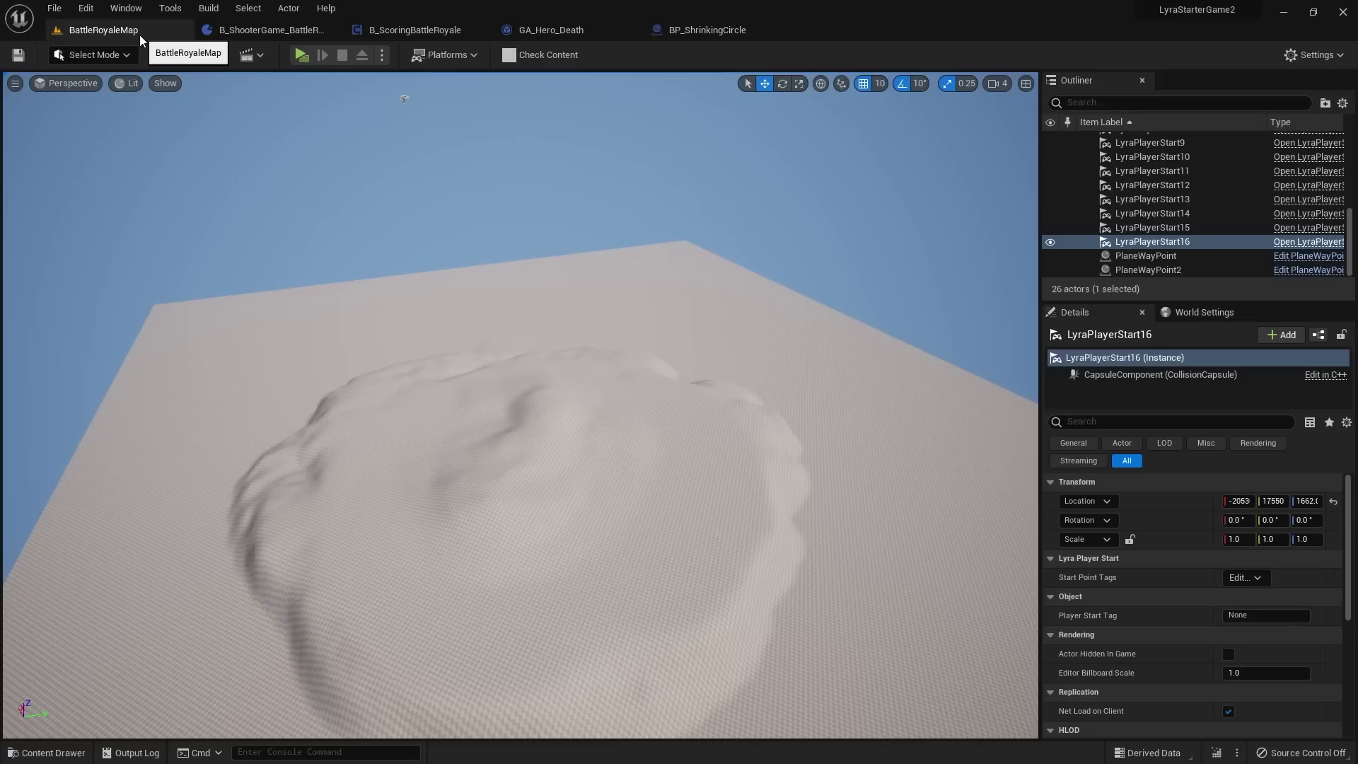
Step: Create a material named Circle_M in the BattleRoyale content folder and open it for editing
{"action": "left_click", "coordinate": [46, 752]}
{"action": "right_click", "coordinate": [562, 558]}
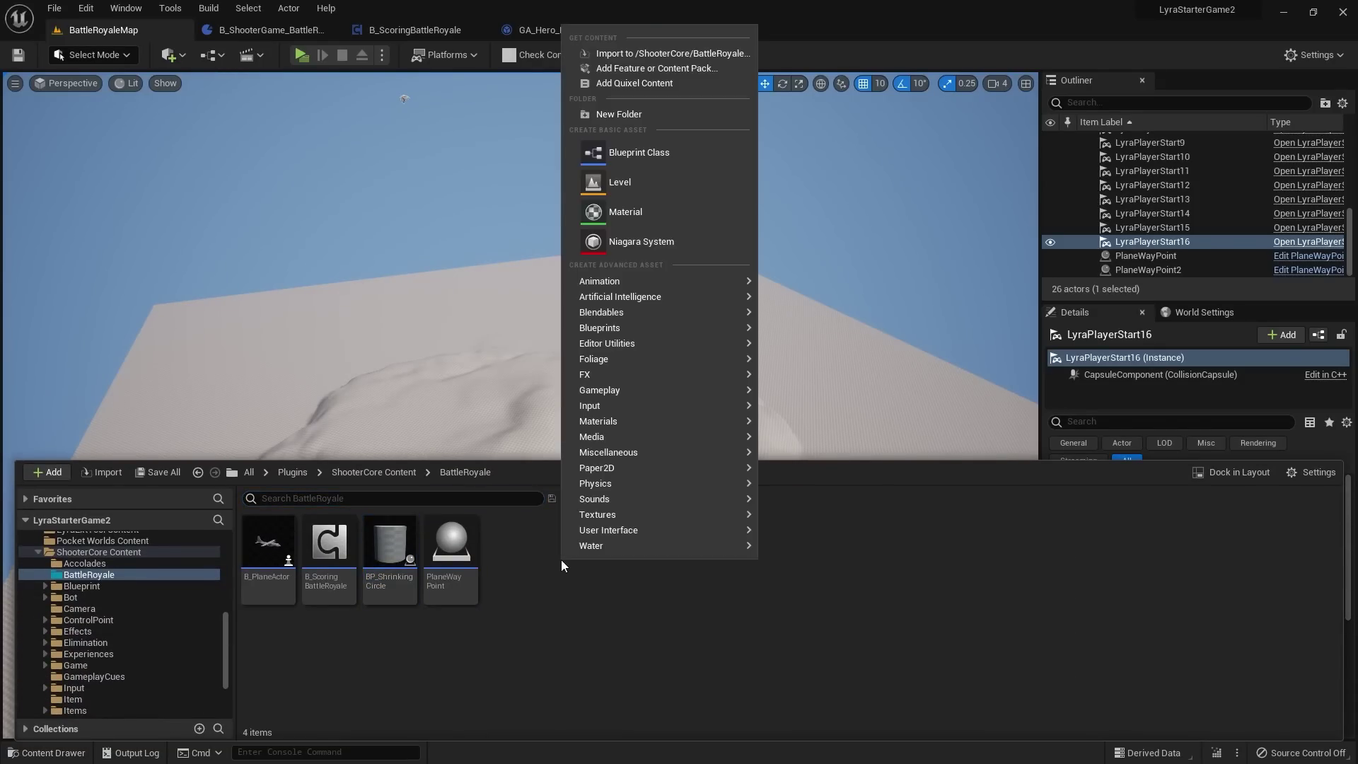
{"action": "left_click", "coordinate": [626, 213]}
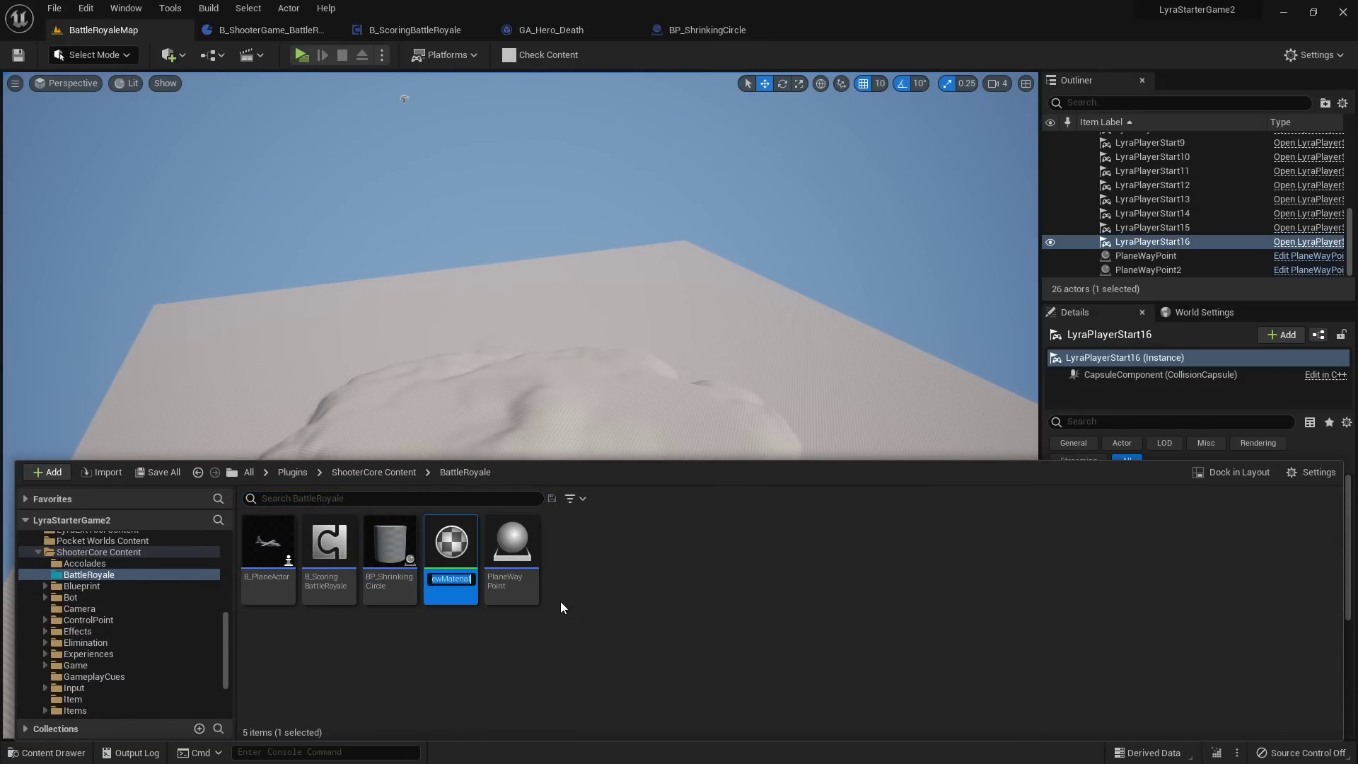
{"action": "type", "text": "Circle_M"}
{"action": "key", "text": "Return"}
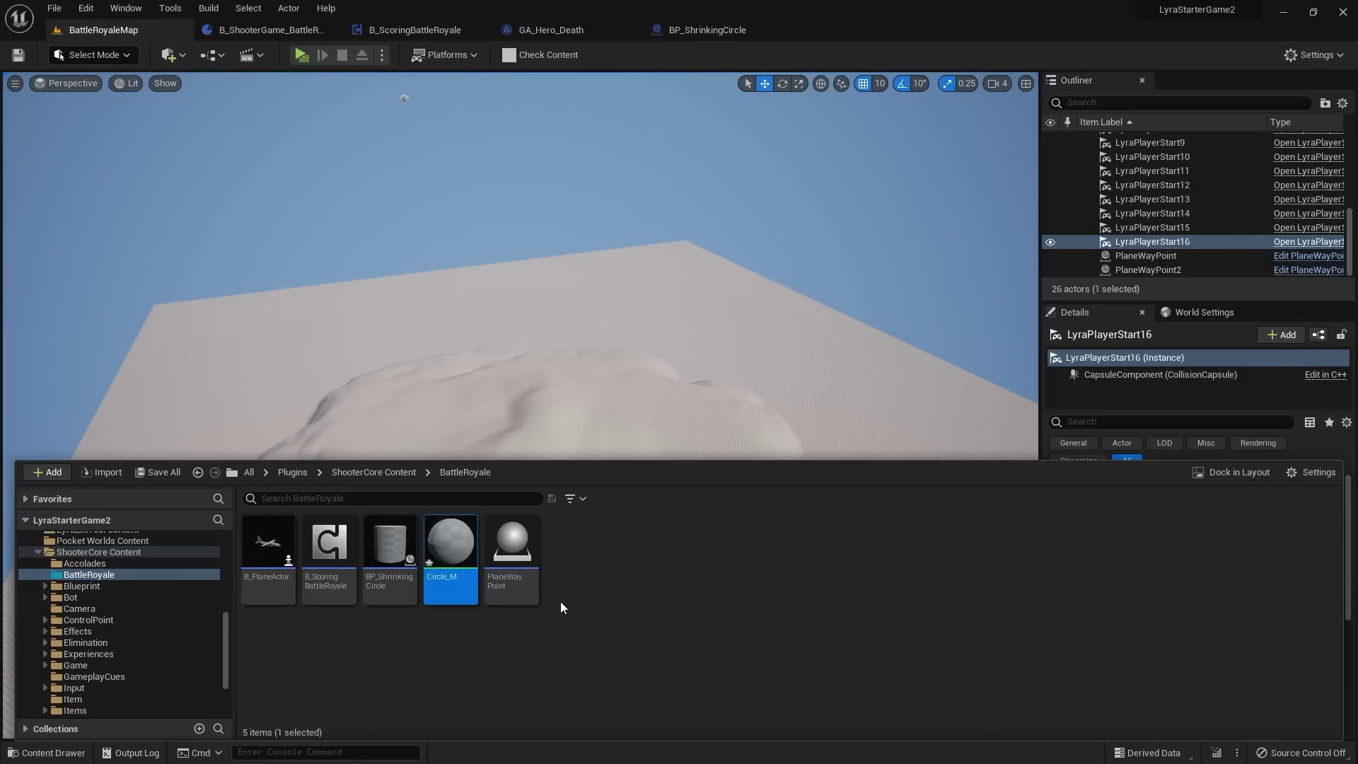
{"action": "double_click", "coordinate": [451, 545]}
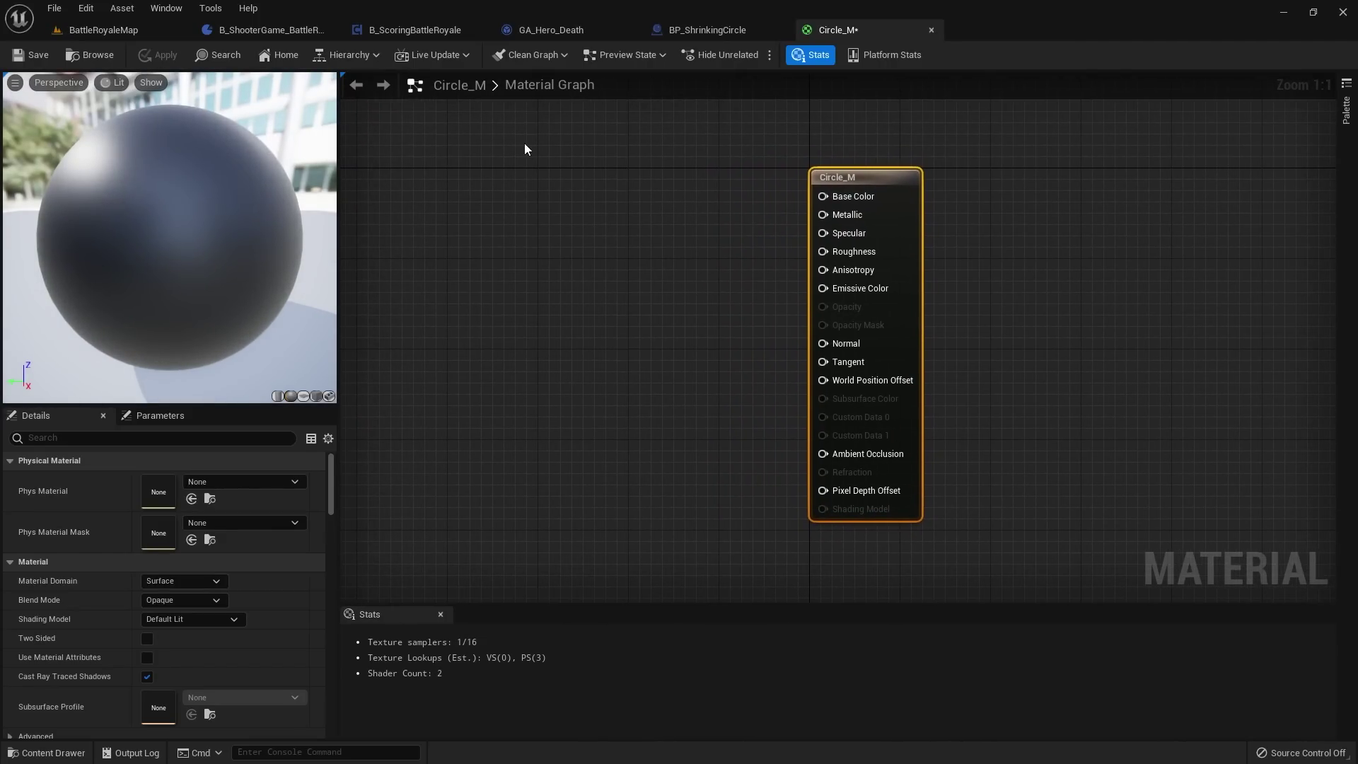
Step: Set the Circle_M material's blend mode to Translucent and make it two-sided
{"action": "right_click_drag", "start_coordinate": [631, 221], "coordinate": [691, 228]}
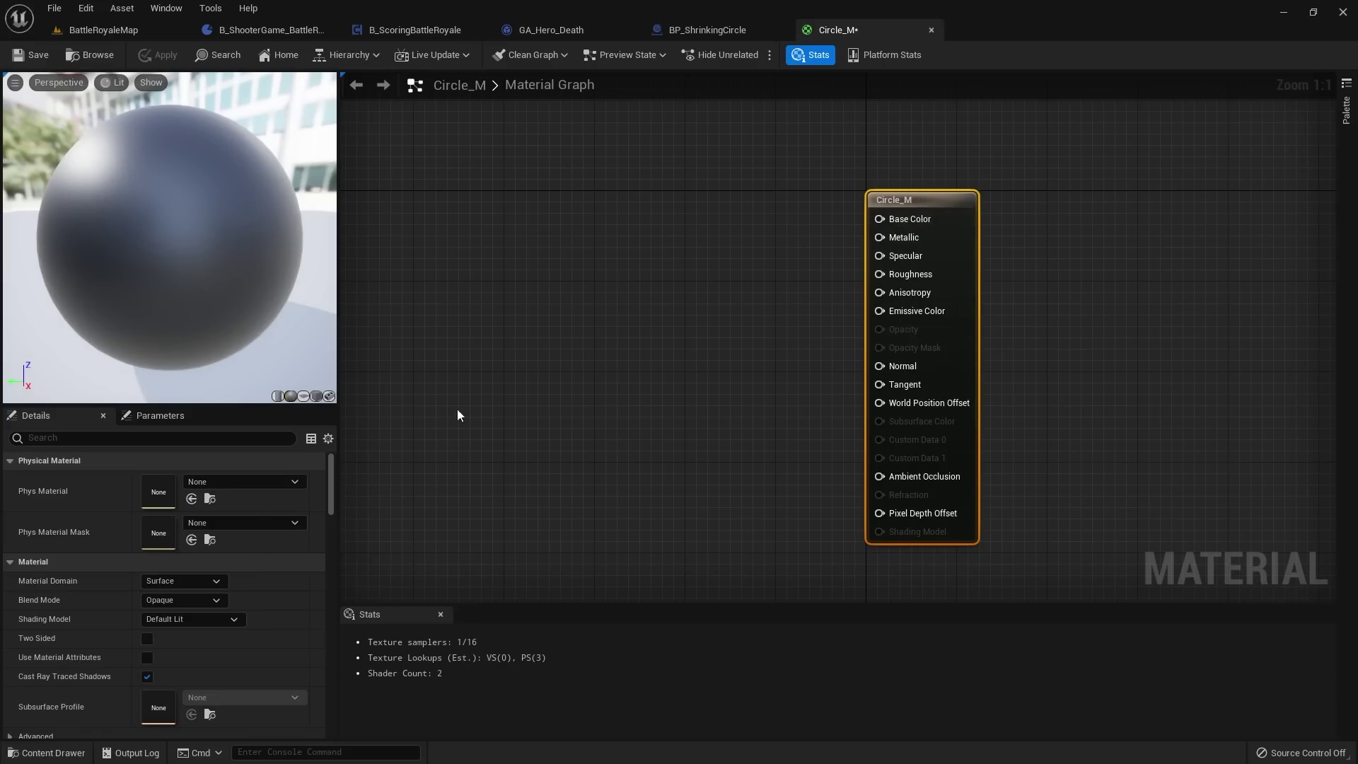
{"action": "left_click", "coordinate": [207, 601]}
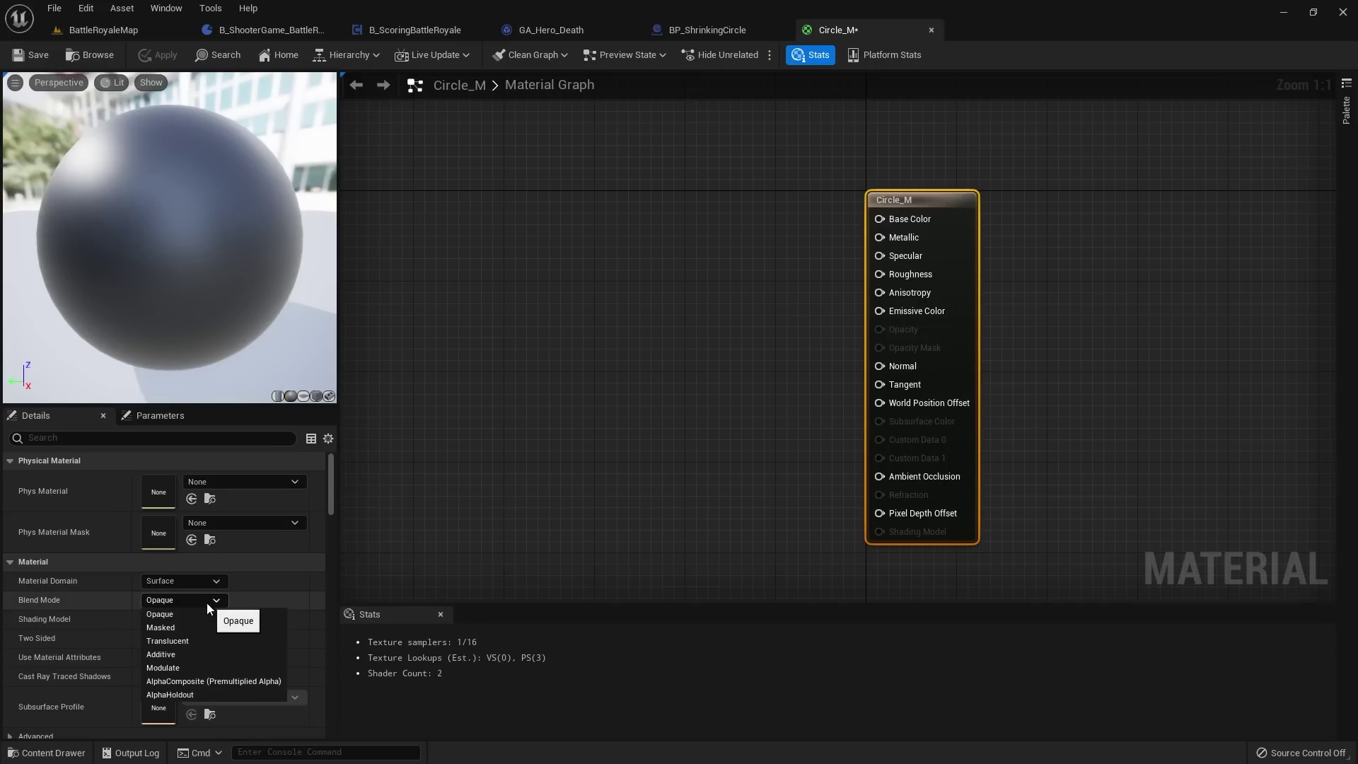
{"action": "left_click", "coordinate": [184, 641]}
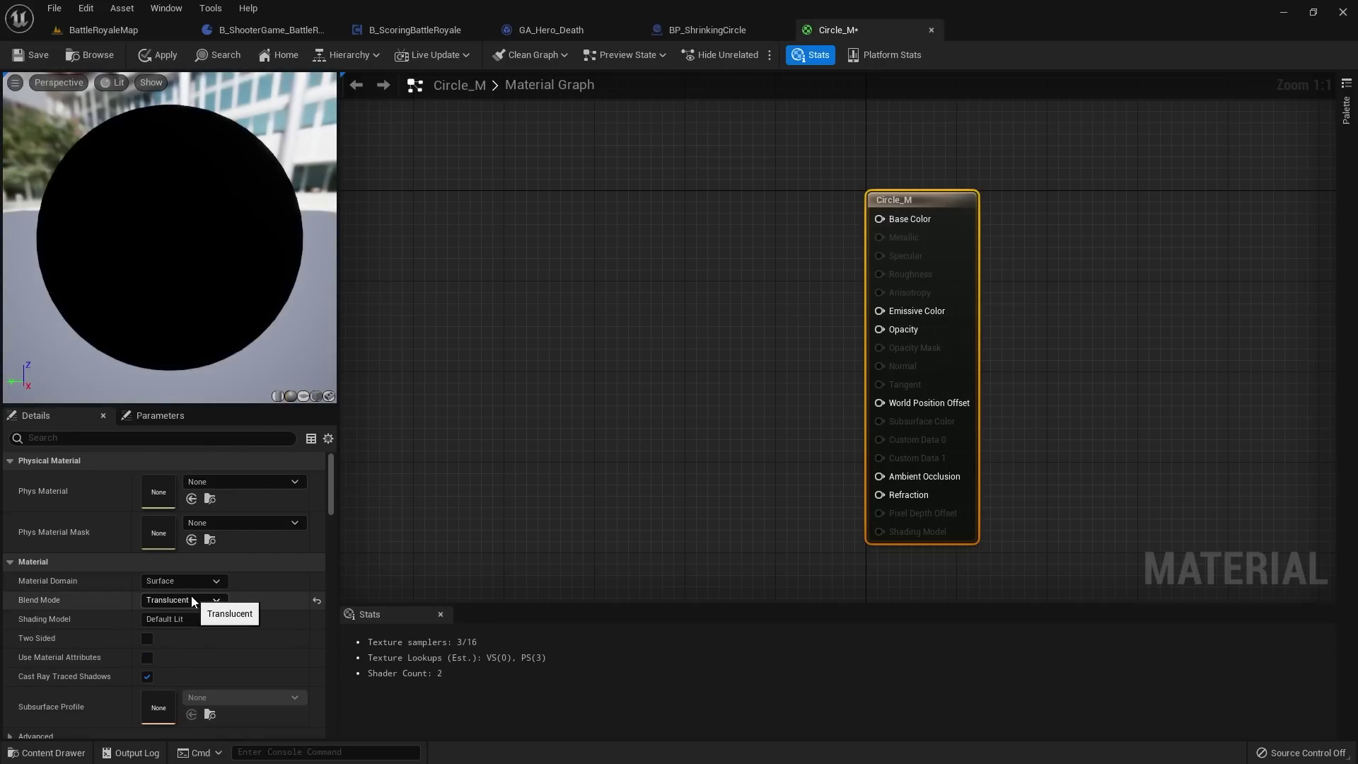
{"action": "left_click", "coordinate": [148, 640]}
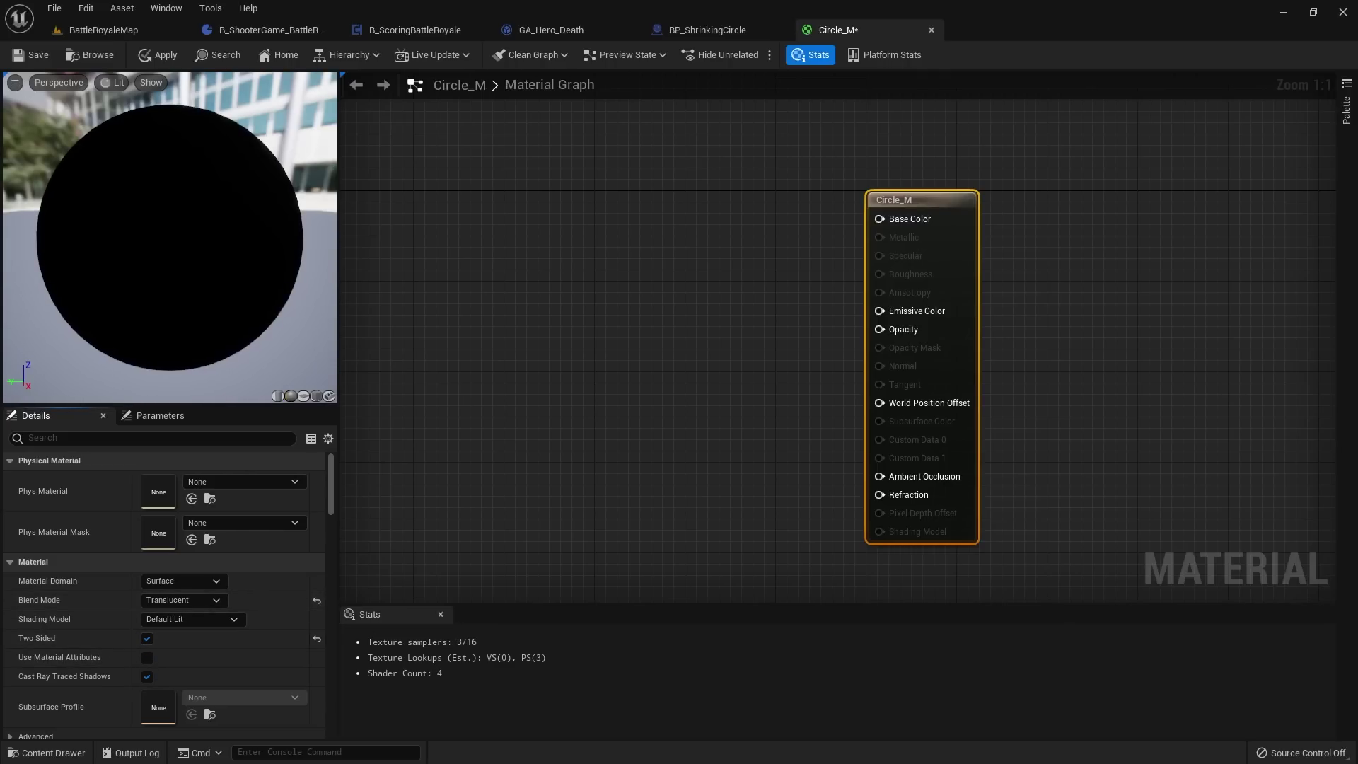
Step: Feed Base Color from a new vector parameter set to bright blue (R 0.0, G 0.180039, B 1.0)
{"action": "right_click_drag", "start_coordinate": [735, 242], "coordinate": [787, 249]}
{"action": "left_click_drag", "start_coordinate": [932, 225], "coordinate": [647, 233]}
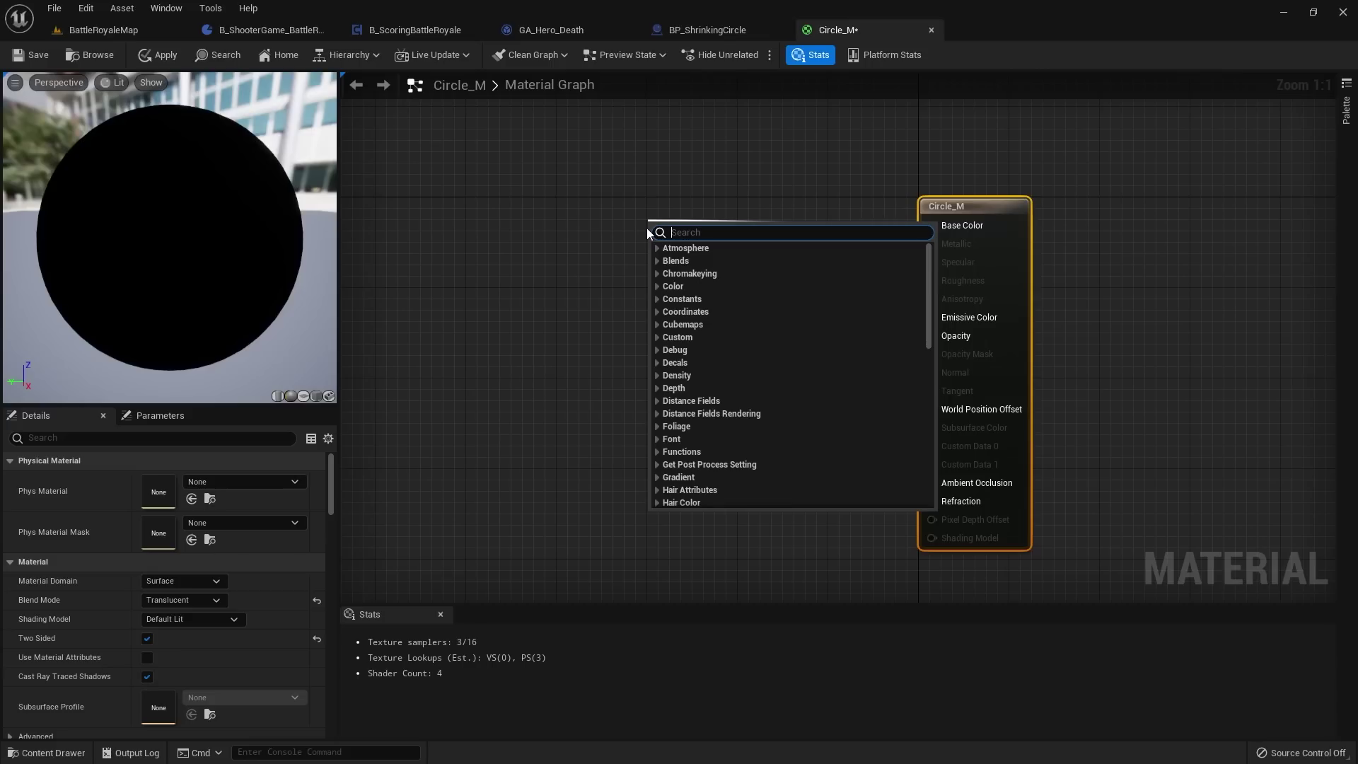
{"action": "type", "text": "vector"}
{"action": "key", "text": "Return"}
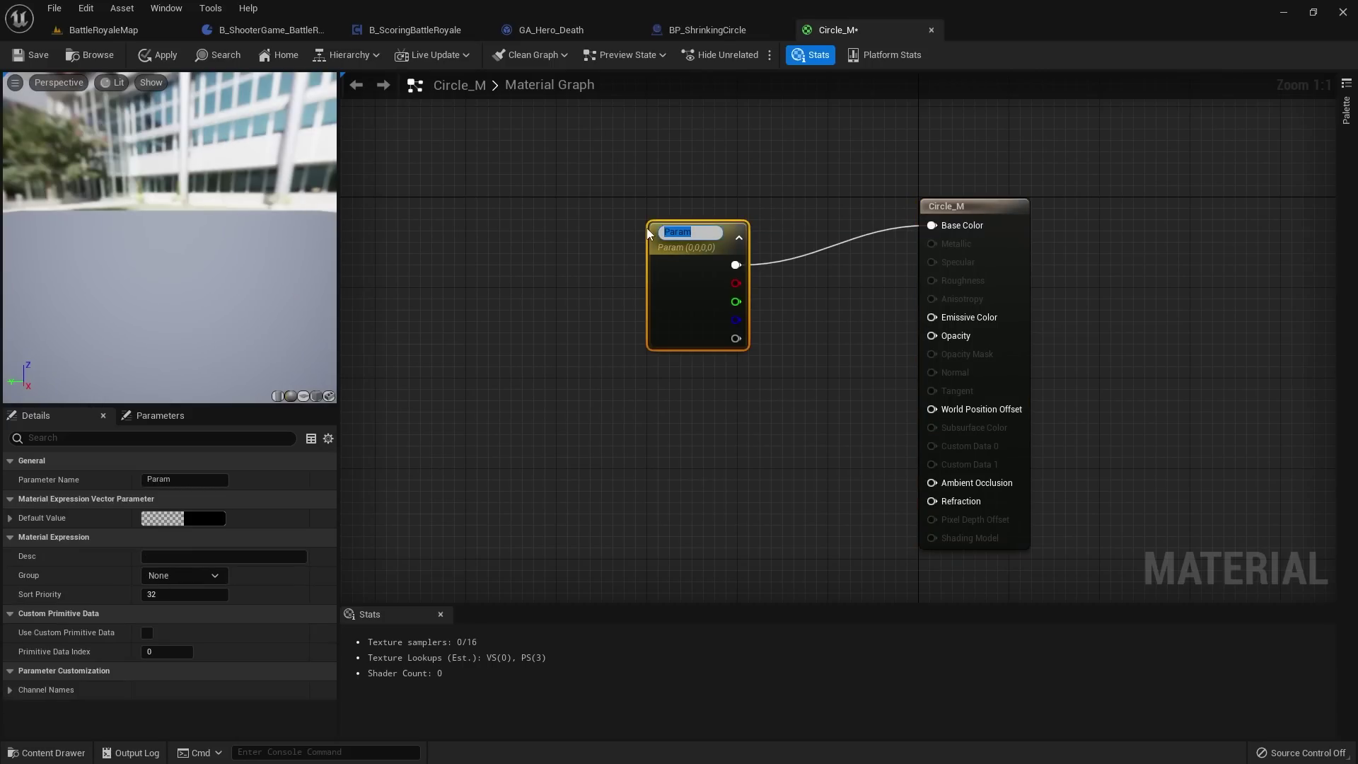
{"action": "double_click", "coordinate": [676, 263]}
{"action": "left_click_drag", "start_coordinate": [762, 367], "coordinate": [709, 327]}
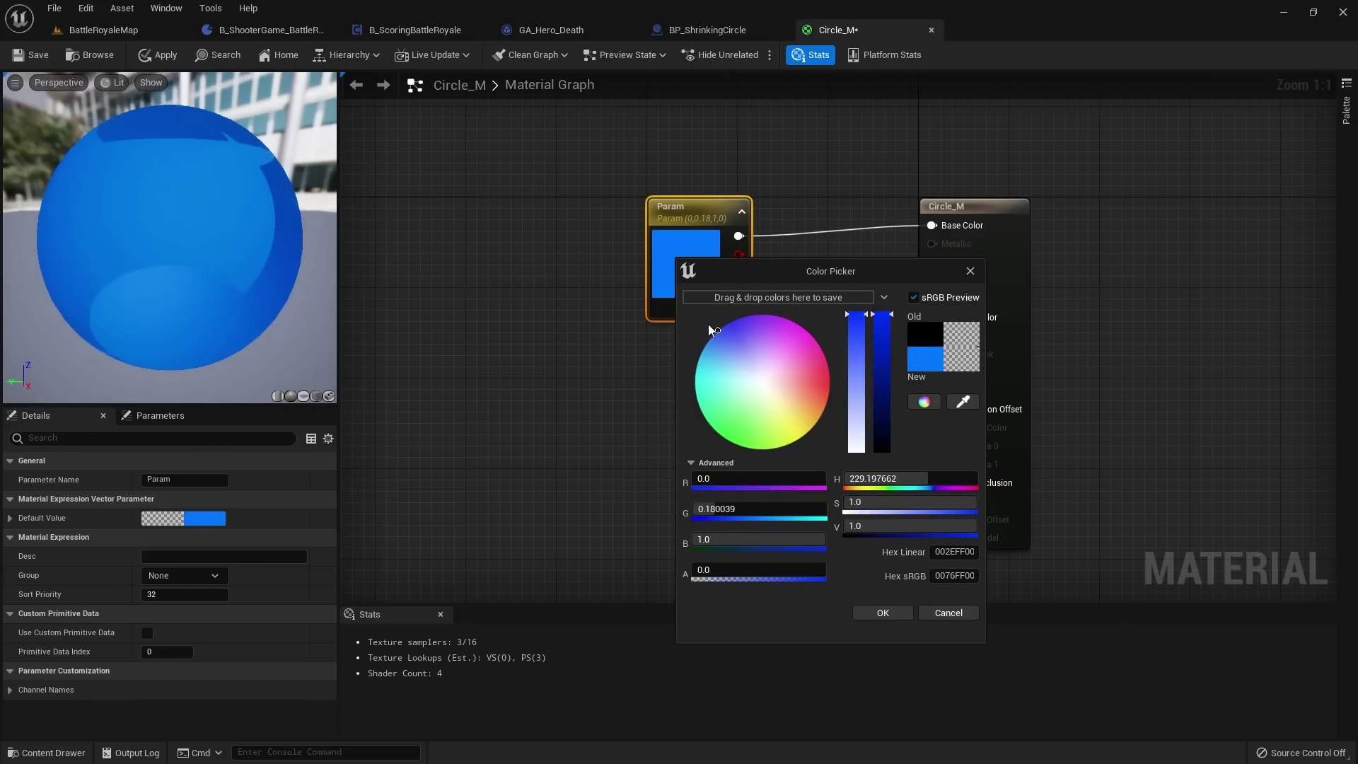
{"action": "left_click", "coordinate": [884, 611]}
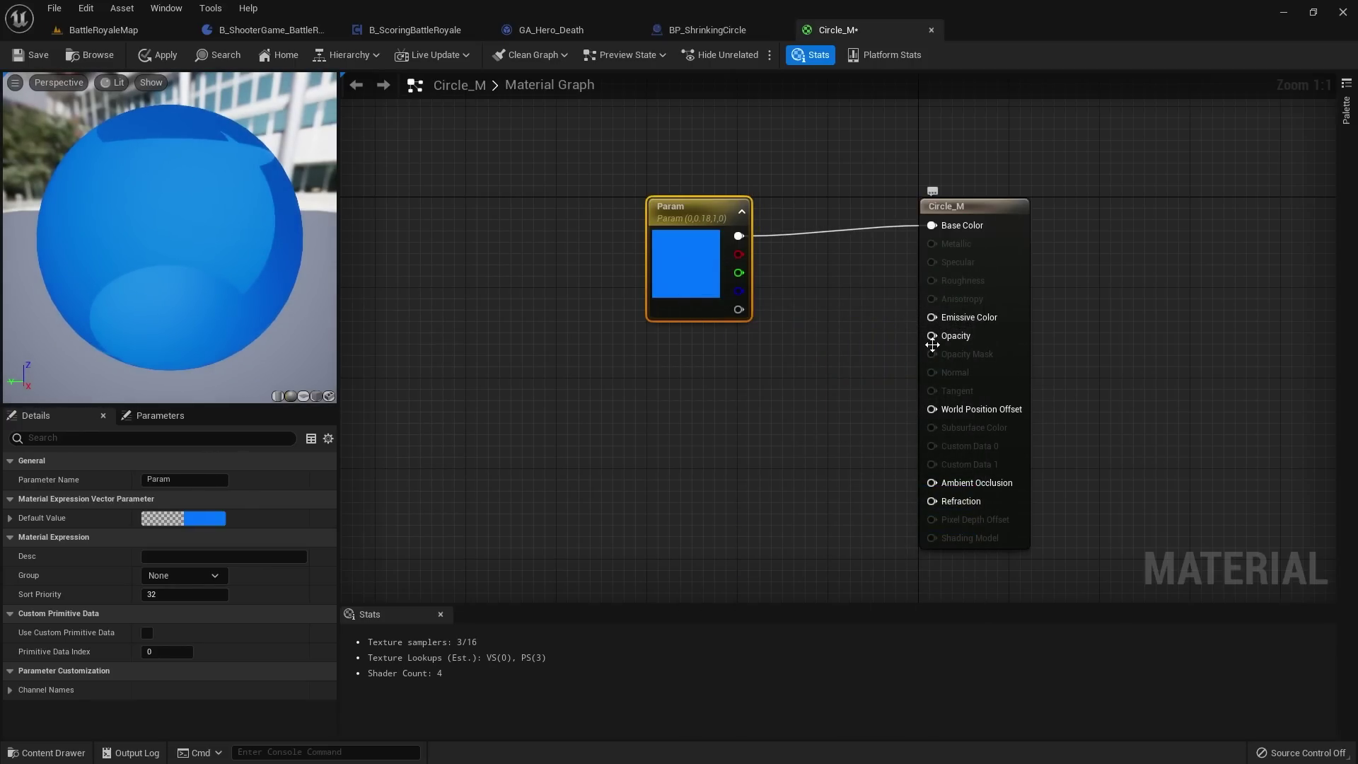
Step: Feed Opacity from a new scalar parameter with a default value of 0.3, placed below the colour parameter
{"action": "left_click_drag", "start_coordinate": [934, 342], "coordinate": [822, 349]}
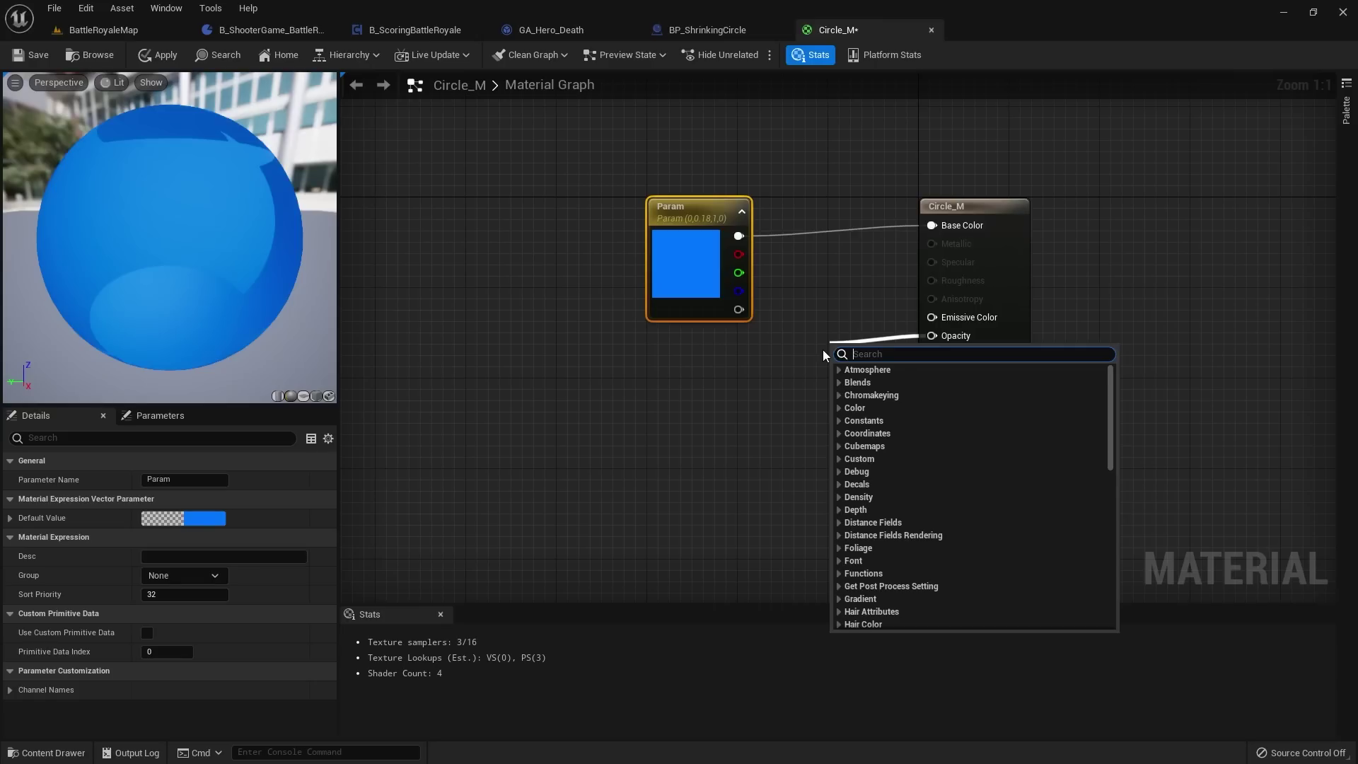
{"action": "type", "text": "scalar"}
{"action": "key", "text": "Return"}
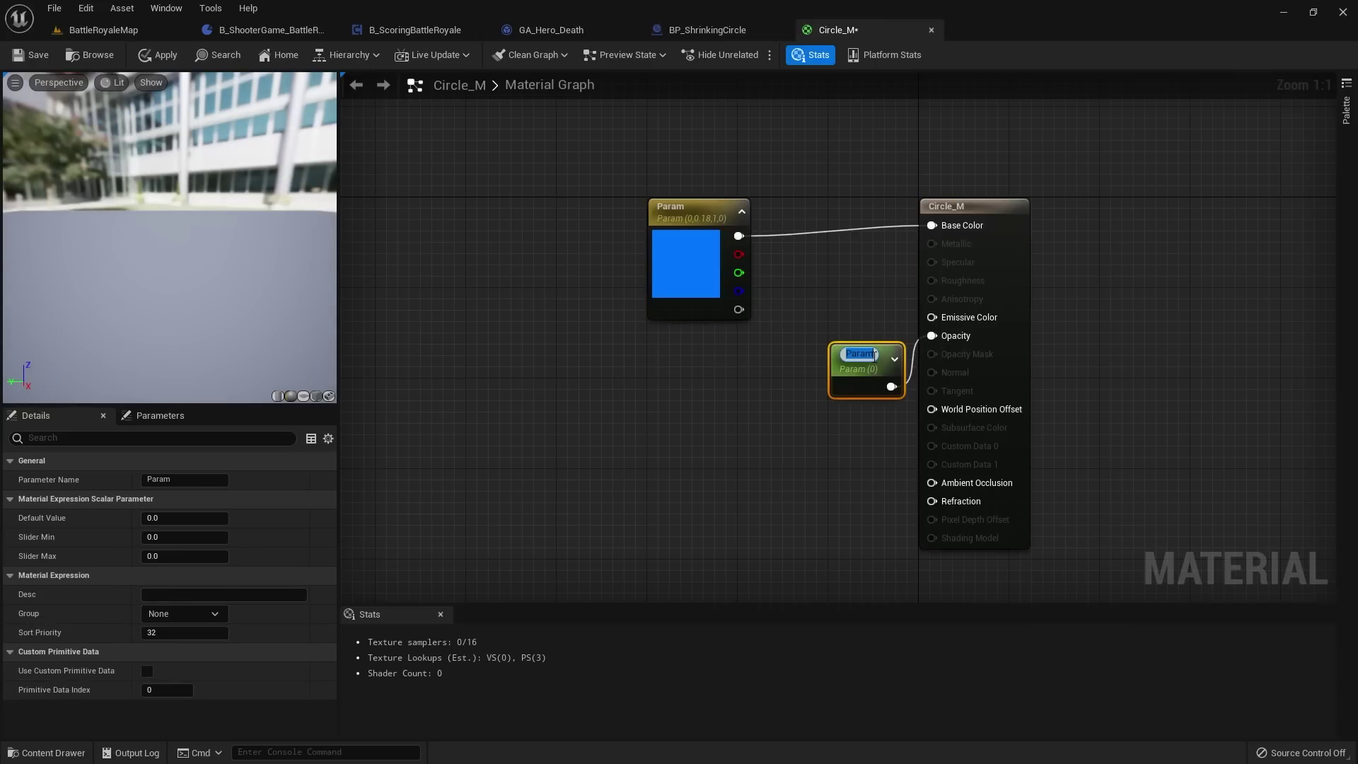
{"action": "left_click_drag", "start_coordinate": [826, 362], "coordinate": [793, 389]}
{"action": "left_click", "coordinate": [727, 399]}
{"action": "left_click", "coordinate": [789, 371]}
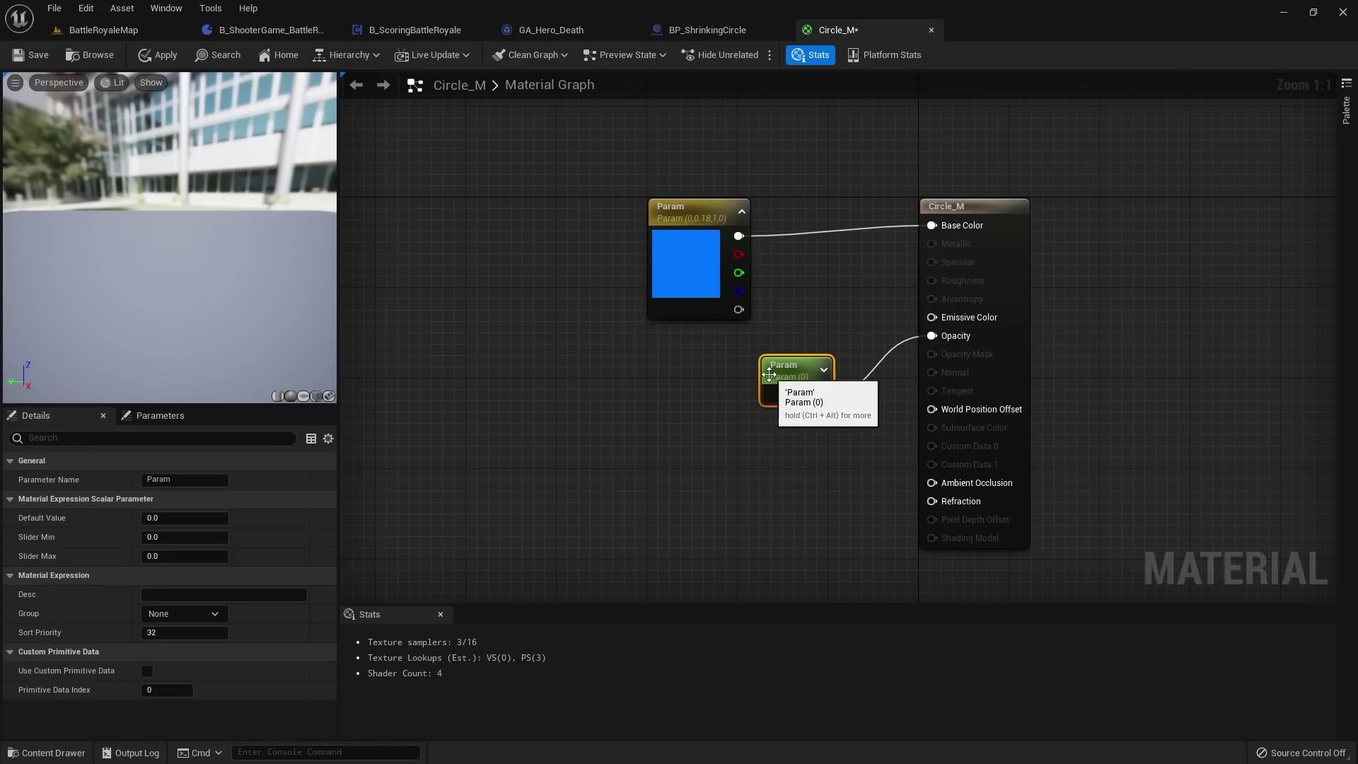
{"action": "left_click", "coordinate": [184, 517]}
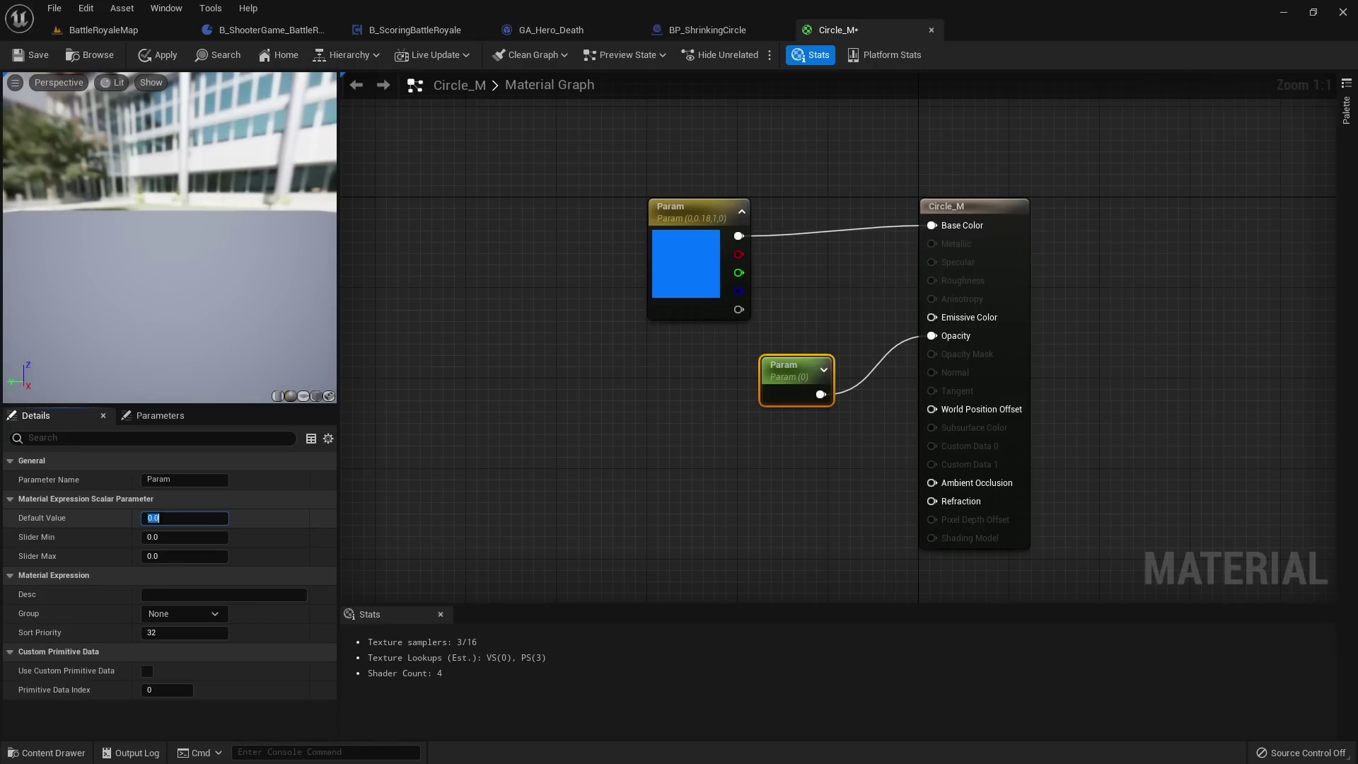
{"action": "type", "text": ".3"}
{"action": "key", "text": "Return"}
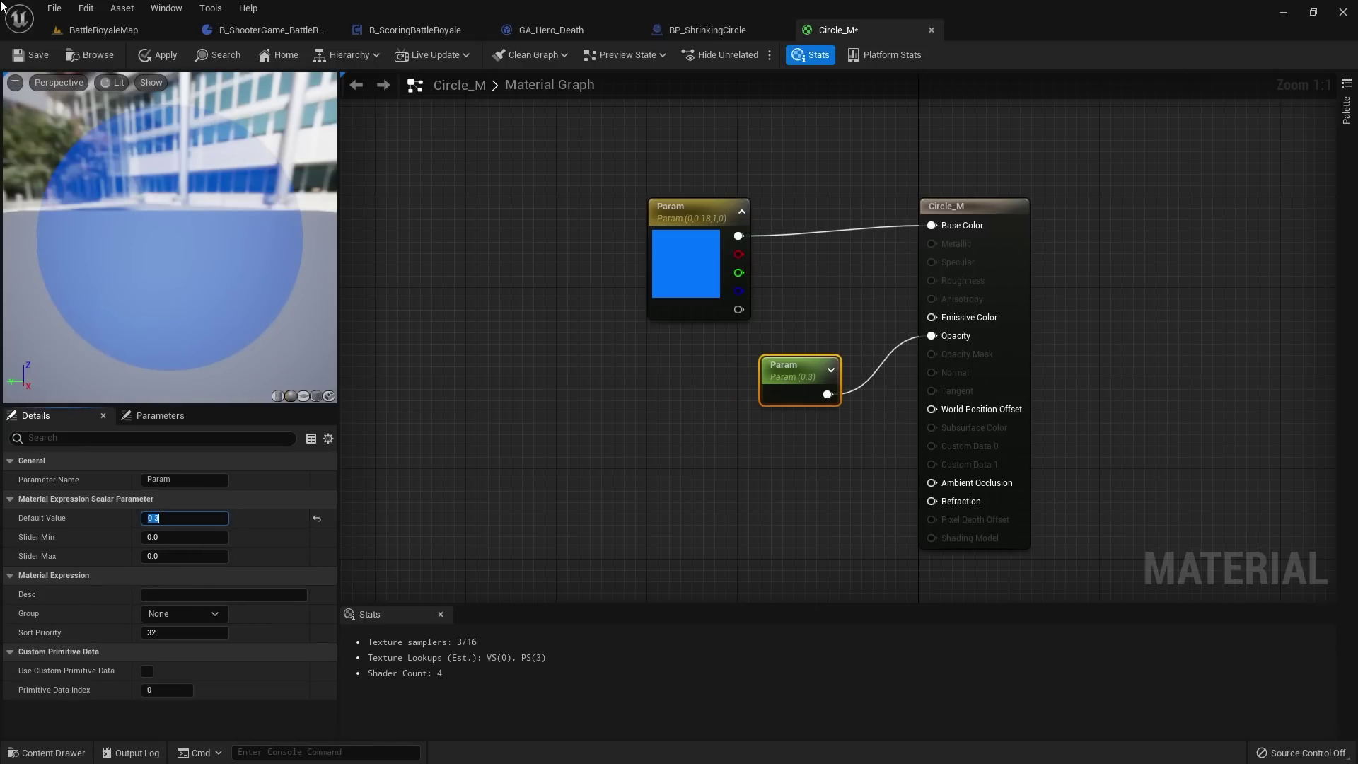
Step: Save the Circle_M material and close its editor
{"action": "left_click", "coordinate": [30, 51]}
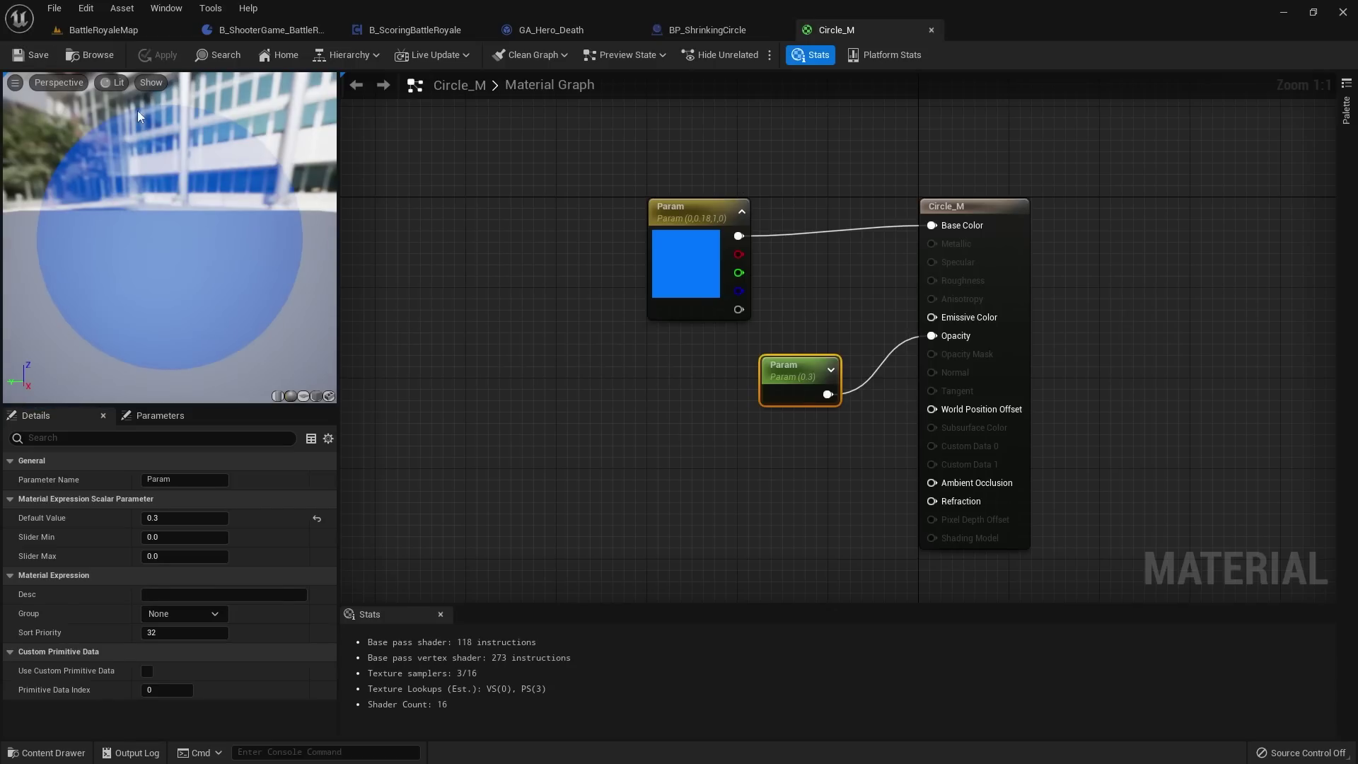
{"action": "left_click_drag", "start_coordinate": [189, 151], "coordinate": [278, 108]}
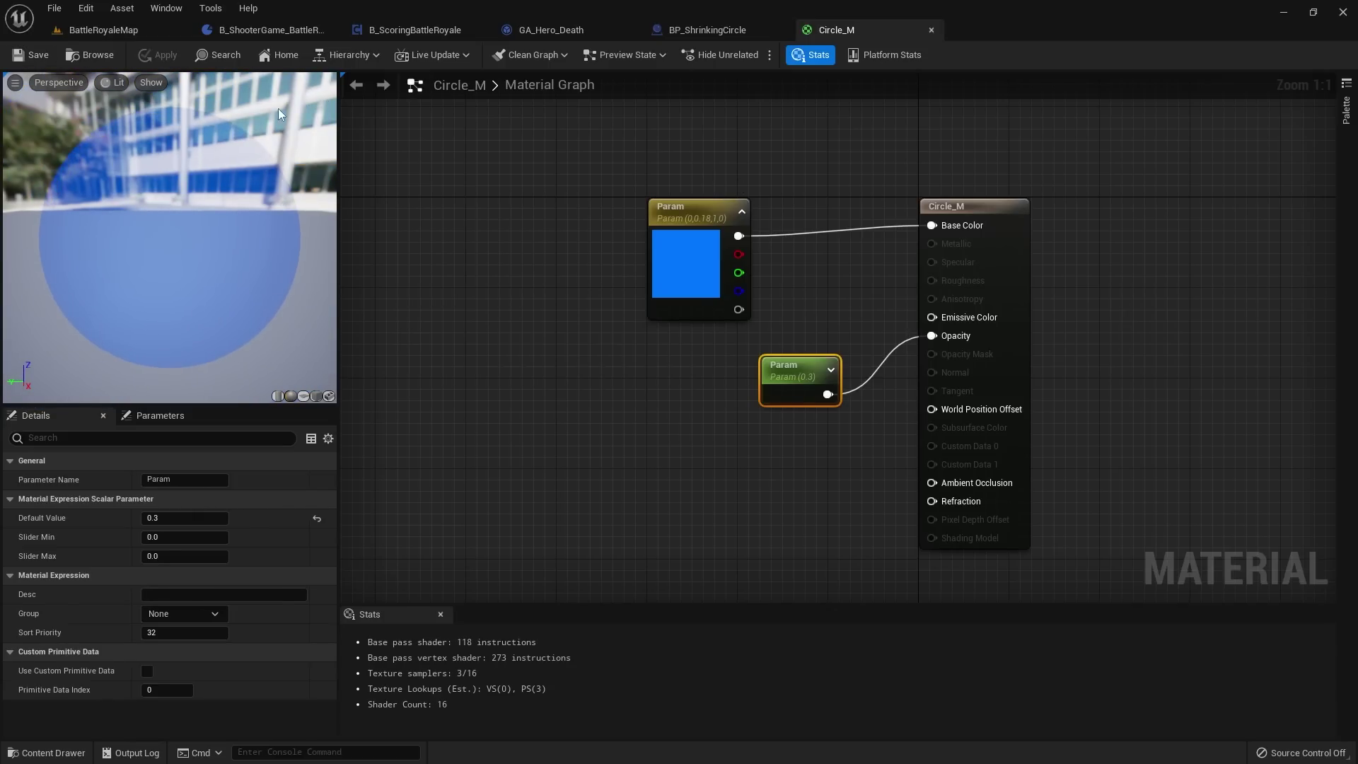
{"action": "left_click", "coordinate": [931, 30]}
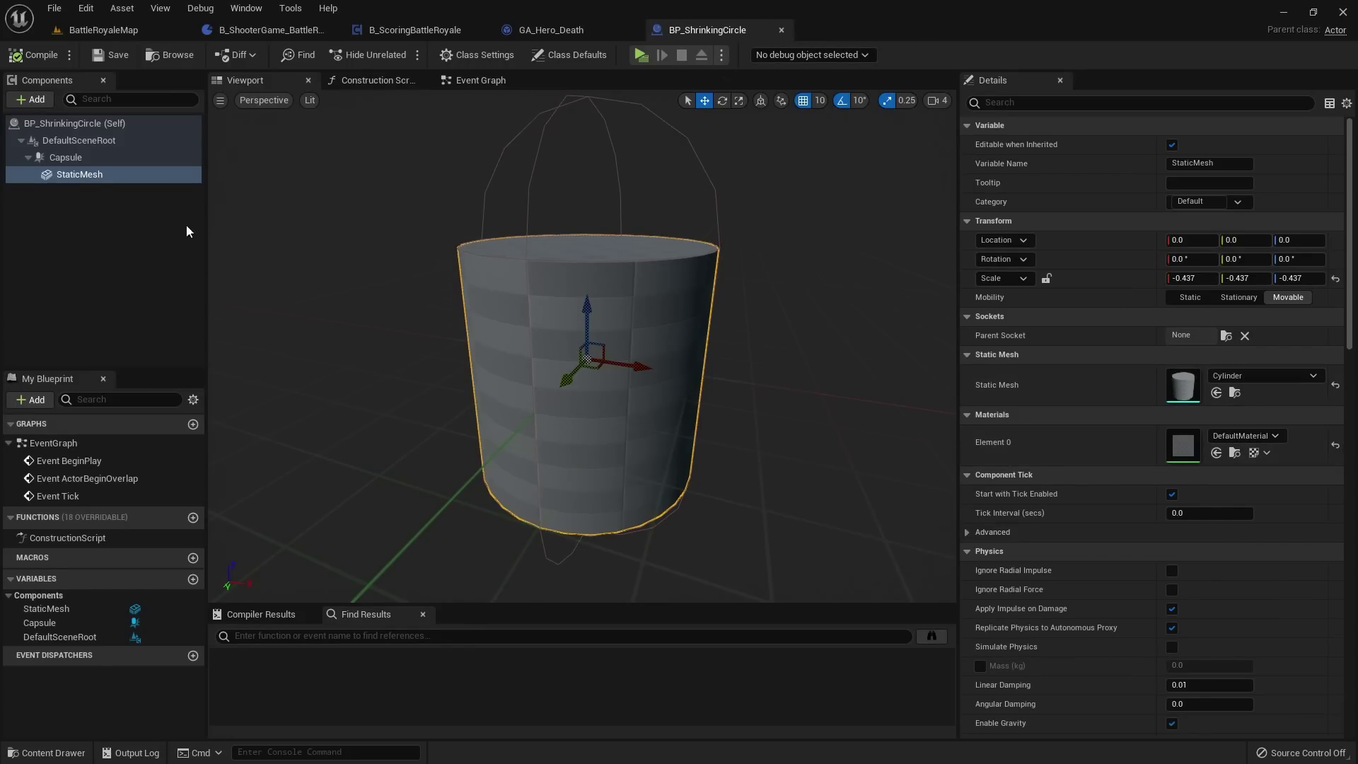
Step: Assign the Circle_M material to Element 0 of the StaticMesh component, and compile and save the blueprint
{"action": "left_click", "coordinate": [83, 172]}
{"action": "left_click", "coordinate": [1224, 434]}
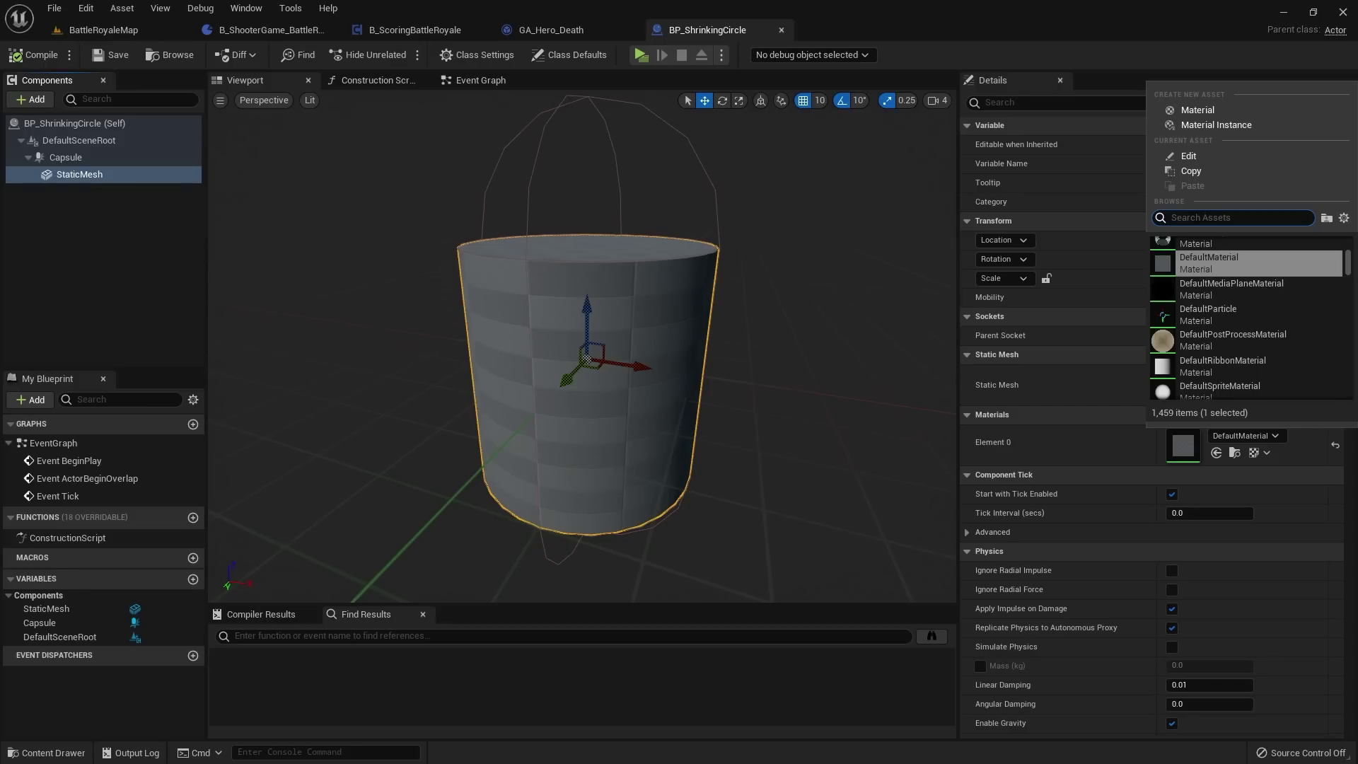
{"action": "type", "text": "circle_m"}
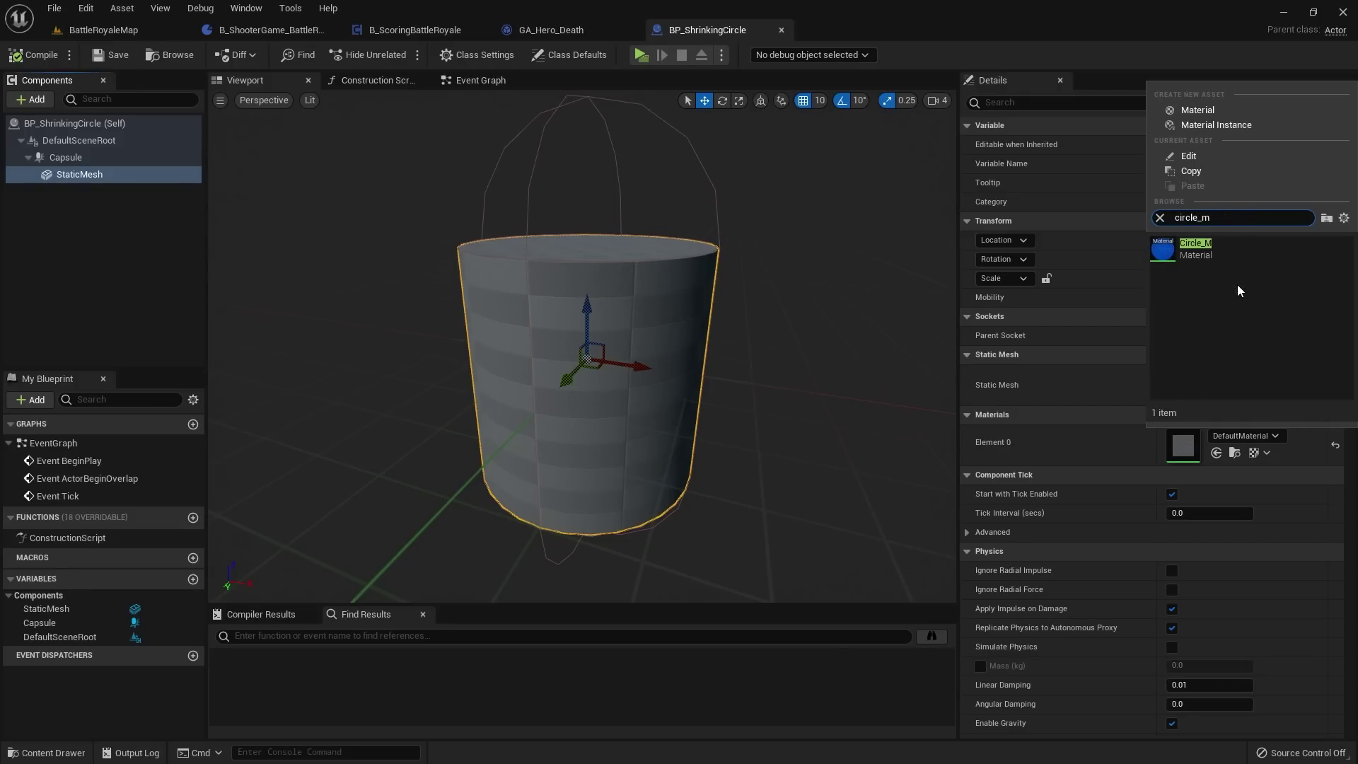
{"action": "left_click", "coordinate": [1253, 257]}
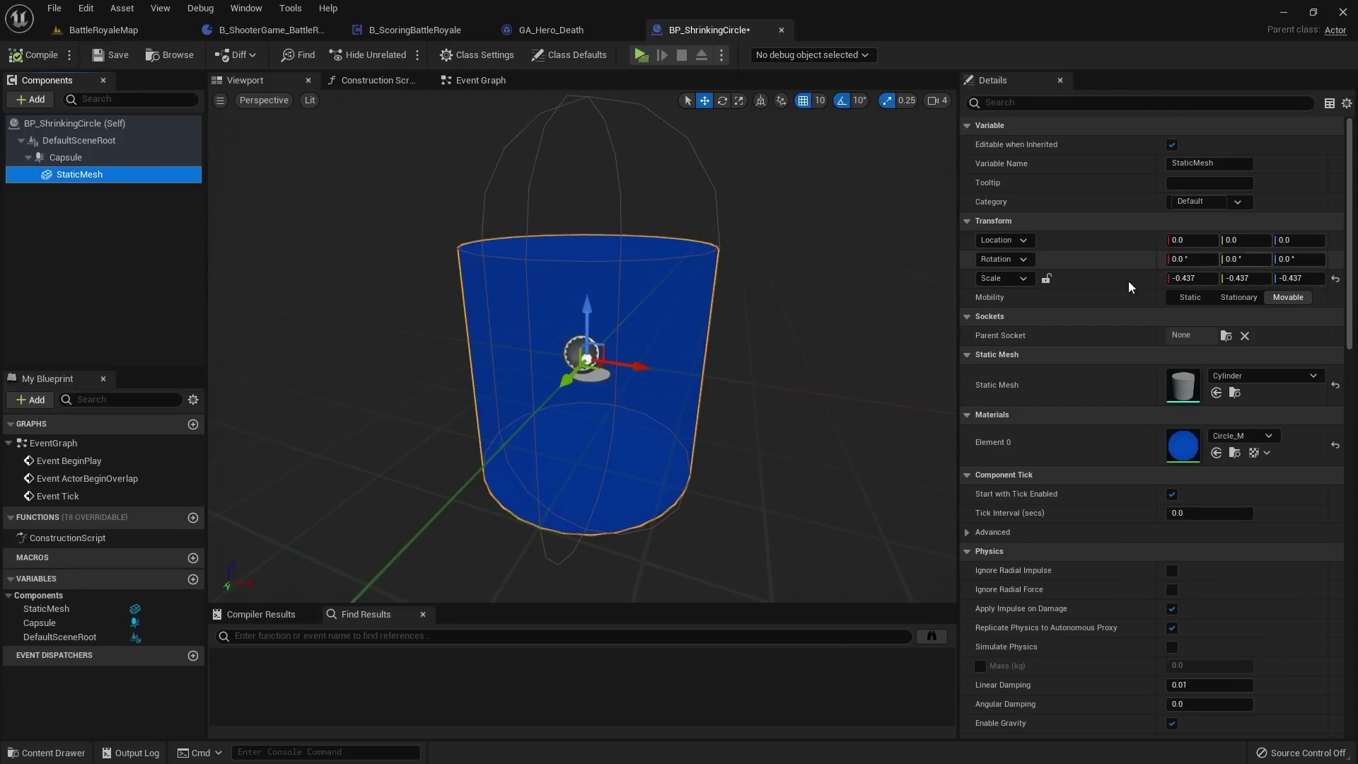
{"action": "left_click", "coordinate": [48, 56]}
{"action": "left_click", "coordinate": [111, 55]}
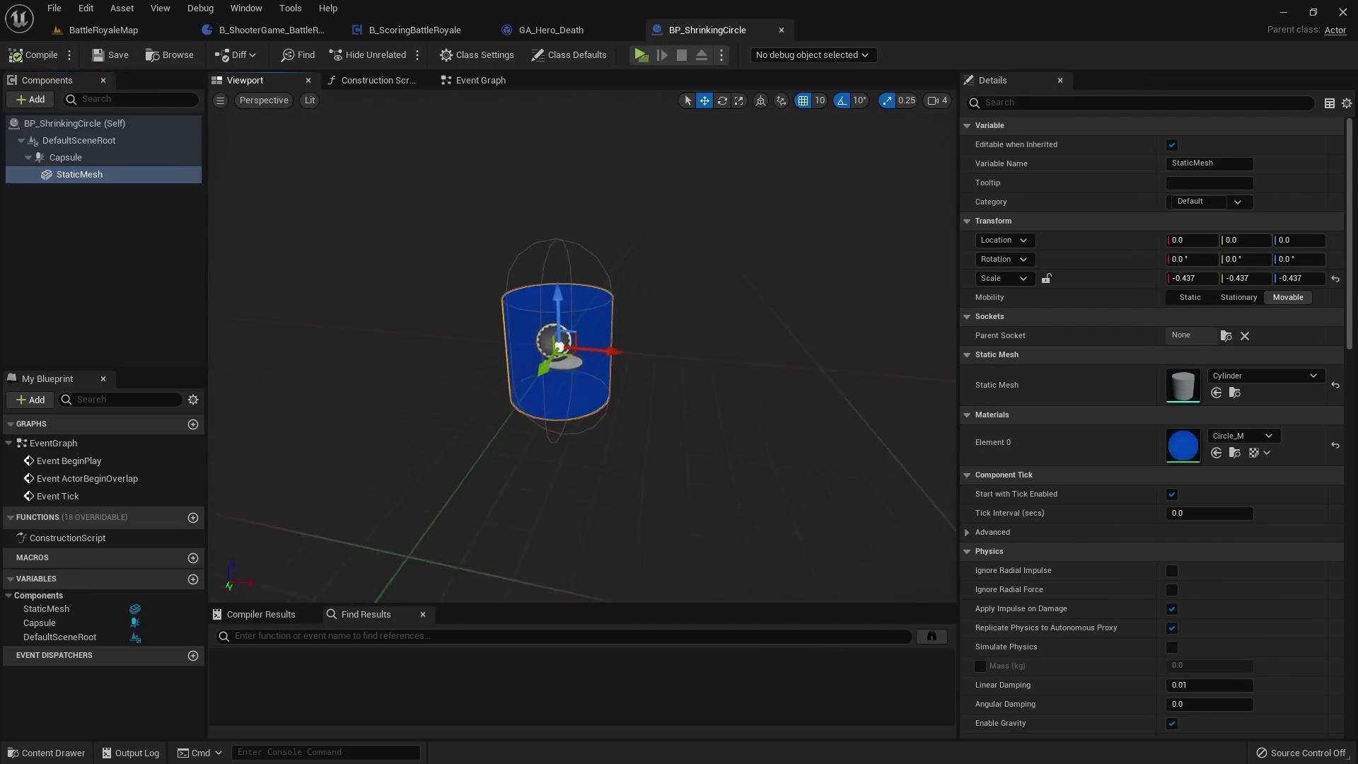
Step: Delete the Event ActorBeginOverlap and Event Tick nodes from the Event Graph and compile the blueprint
{"action": "left_click", "coordinate": [488, 81]}
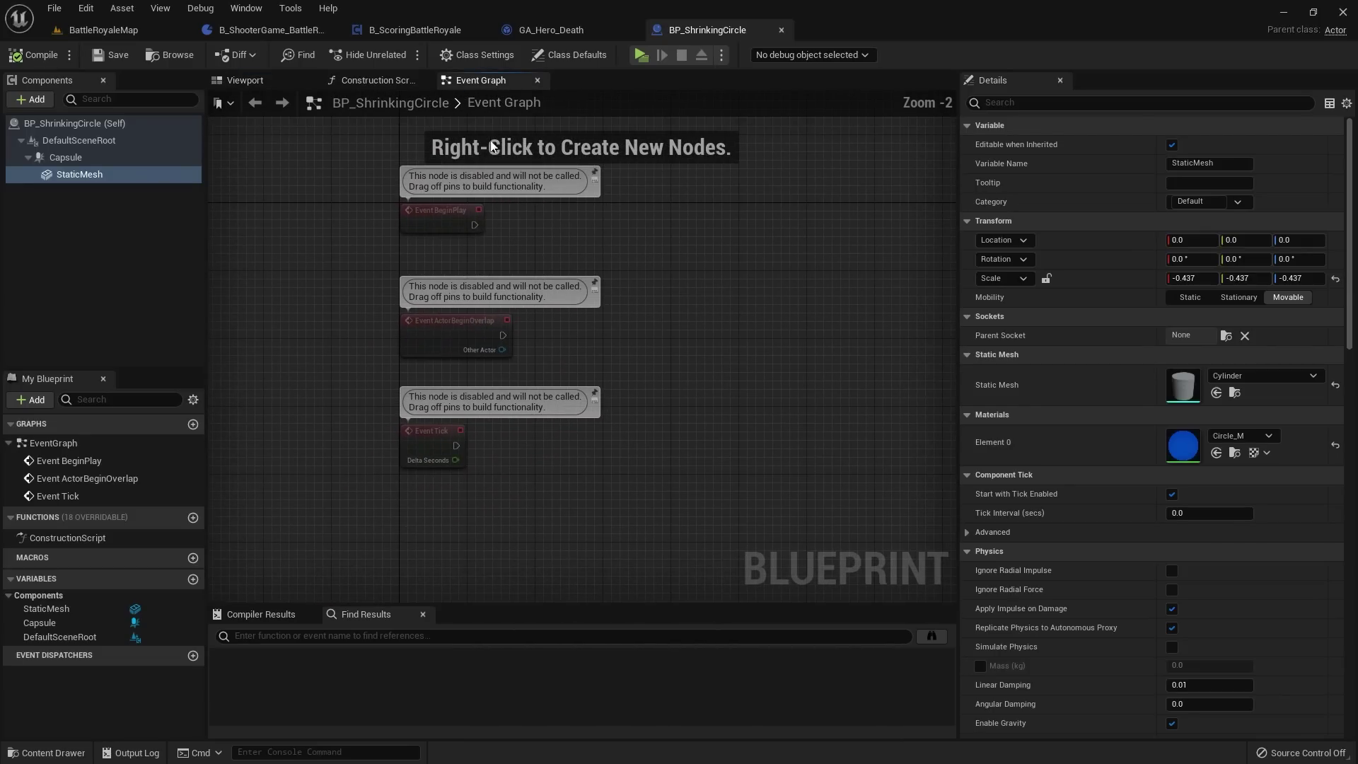
{"action": "right_click_drag", "start_coordinate": [621, 229], "coordinate": [572, 249]}
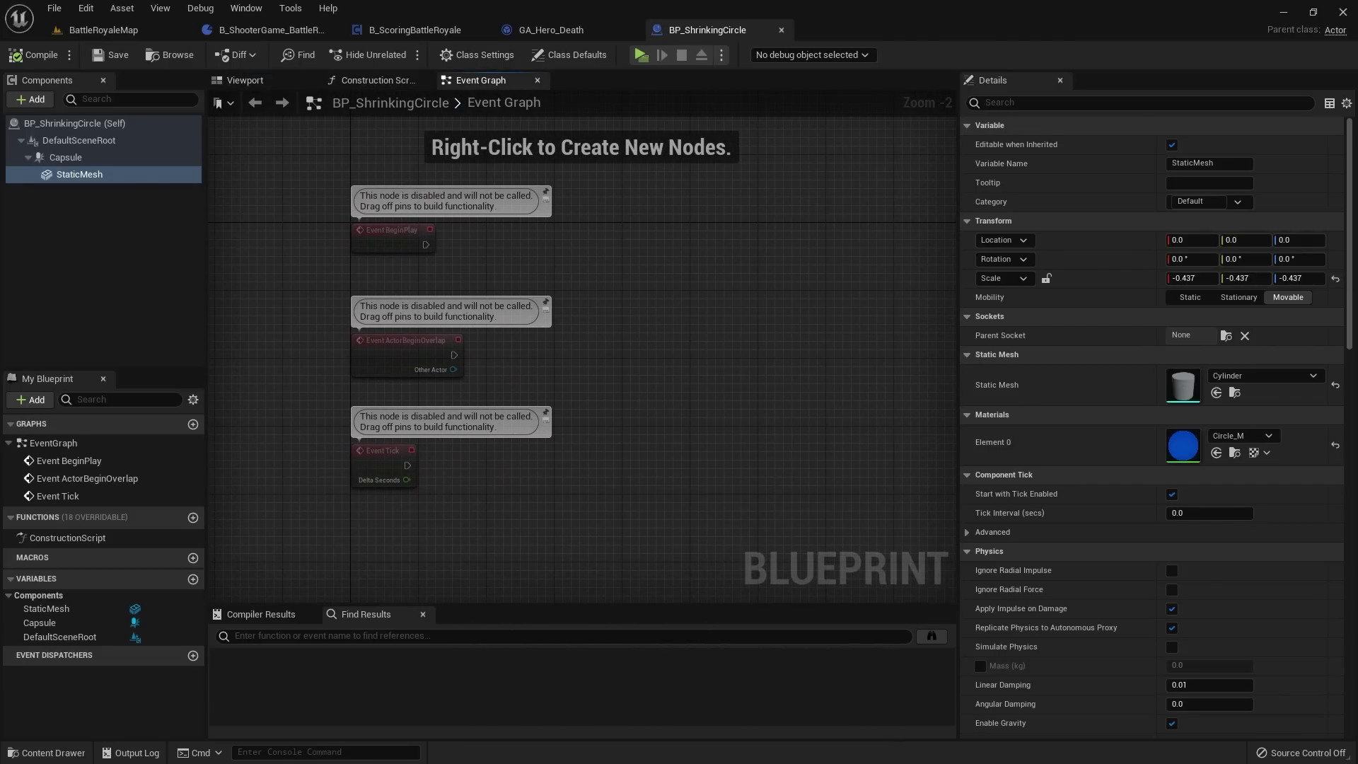
{"action": "right_click_drag", "start_coordinate": [574, 235], "coordinate": [721, 253]}
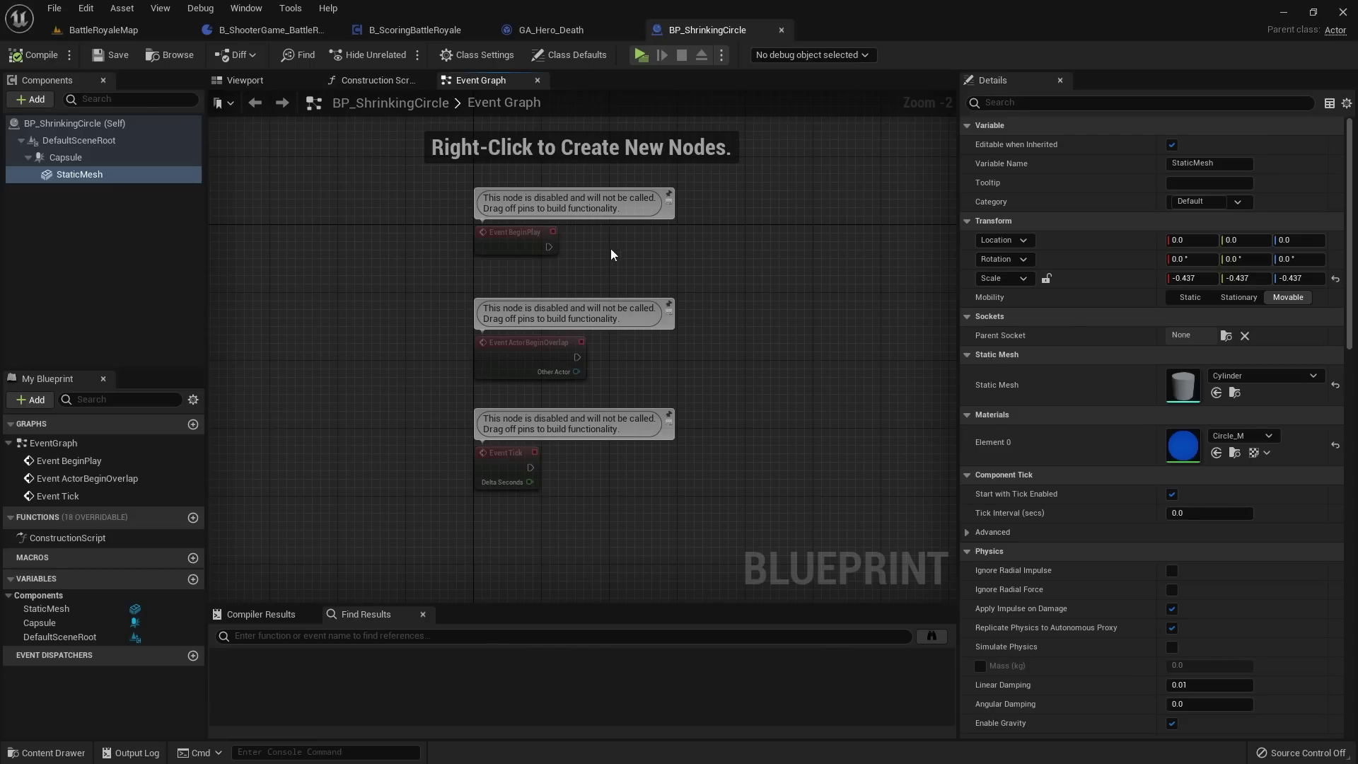
{"action": "right_click_drag", "start_coordinate": [612, 254], "coordinate": [453, 253]}
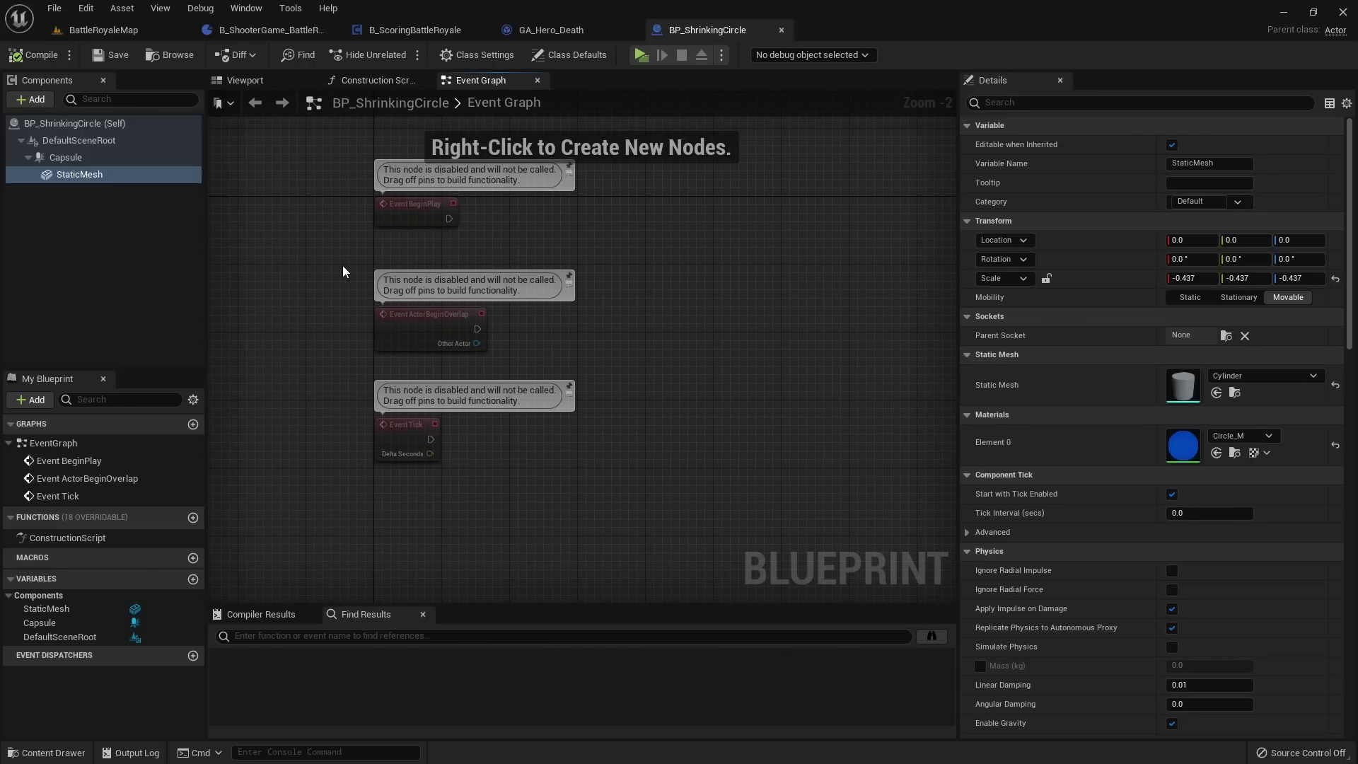
{"action": "left_click_drag", "start_coordinate": [324, 244], "coordinate": [573, 496]}
{"action": "key", "text": "Delete"}
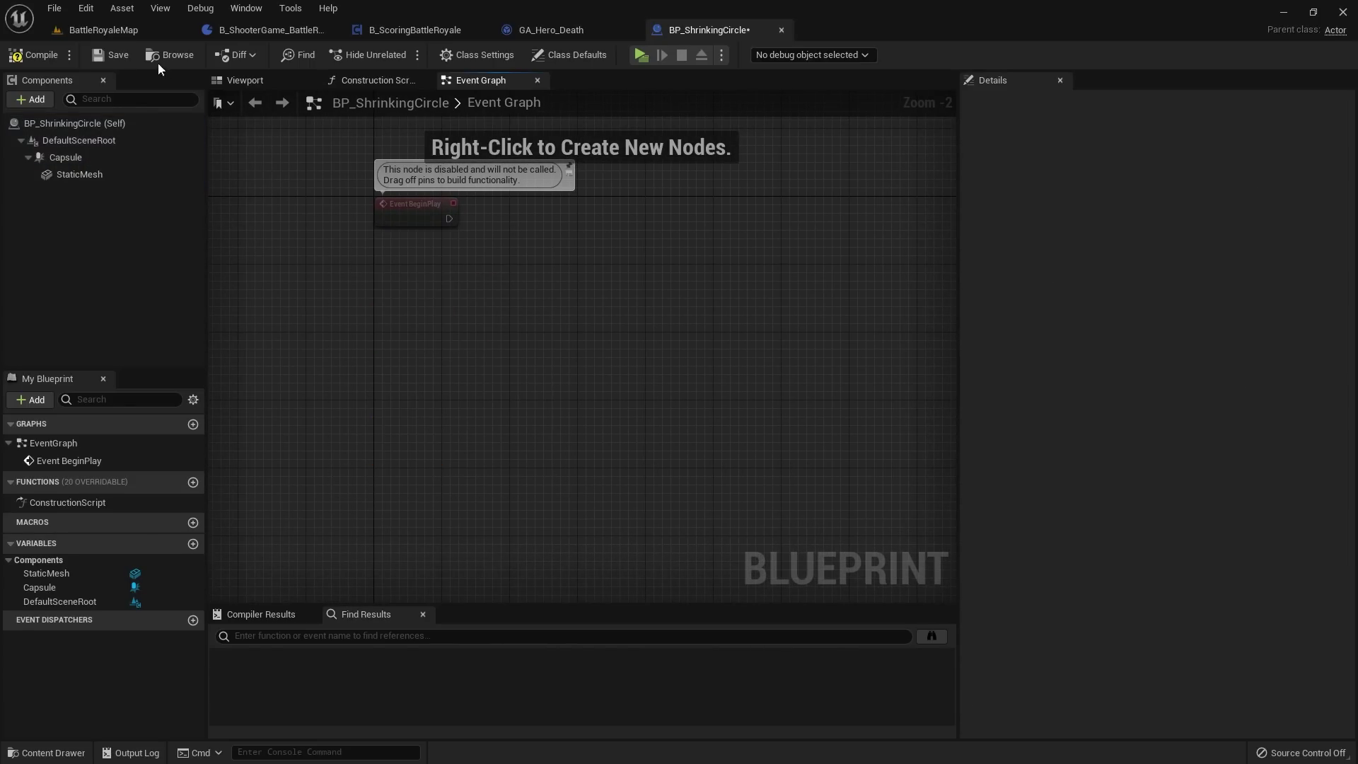
{"action": "left_click", "coordinate": [41, 58]}
{"action": "left_click", "coordinate": [244, 80]}
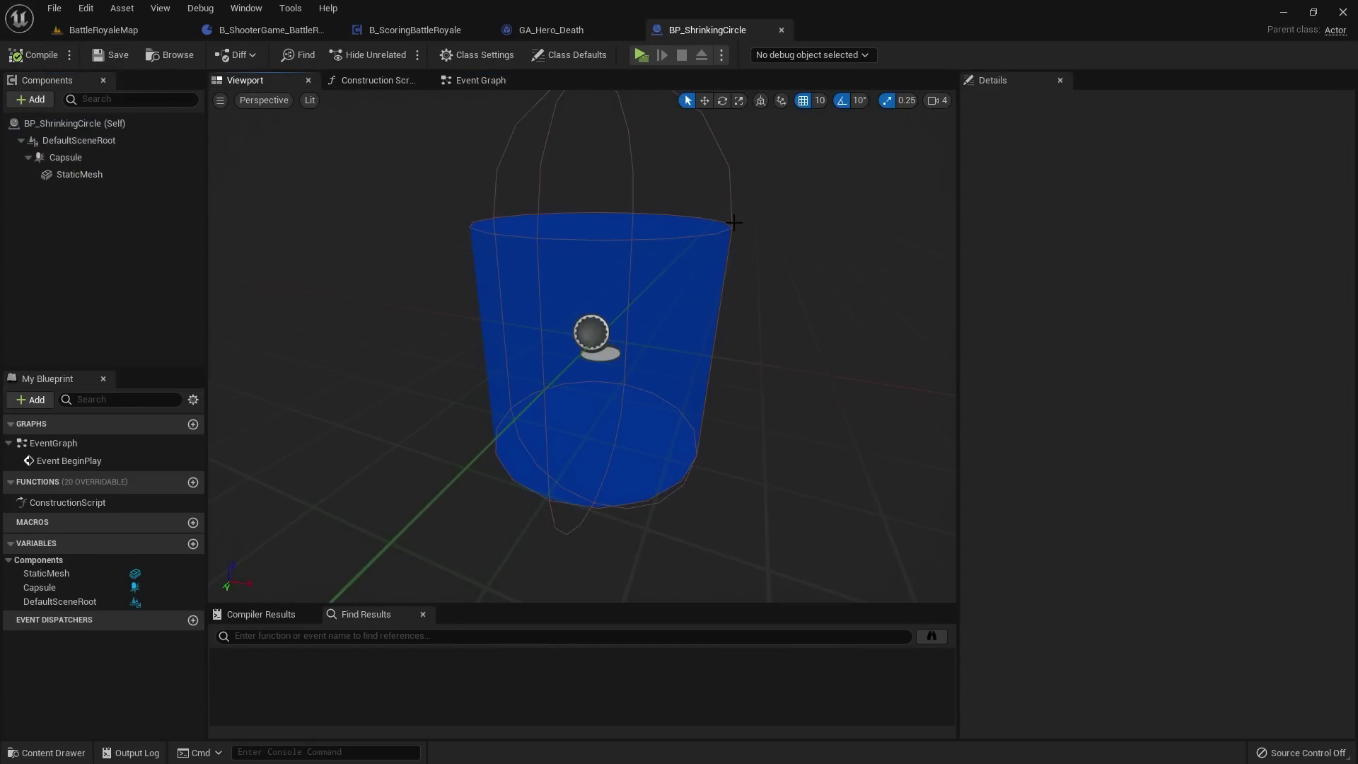
{"action": "right_click_drag", "start_coordinate": [733, 222], "coordinate": [641, 197]}
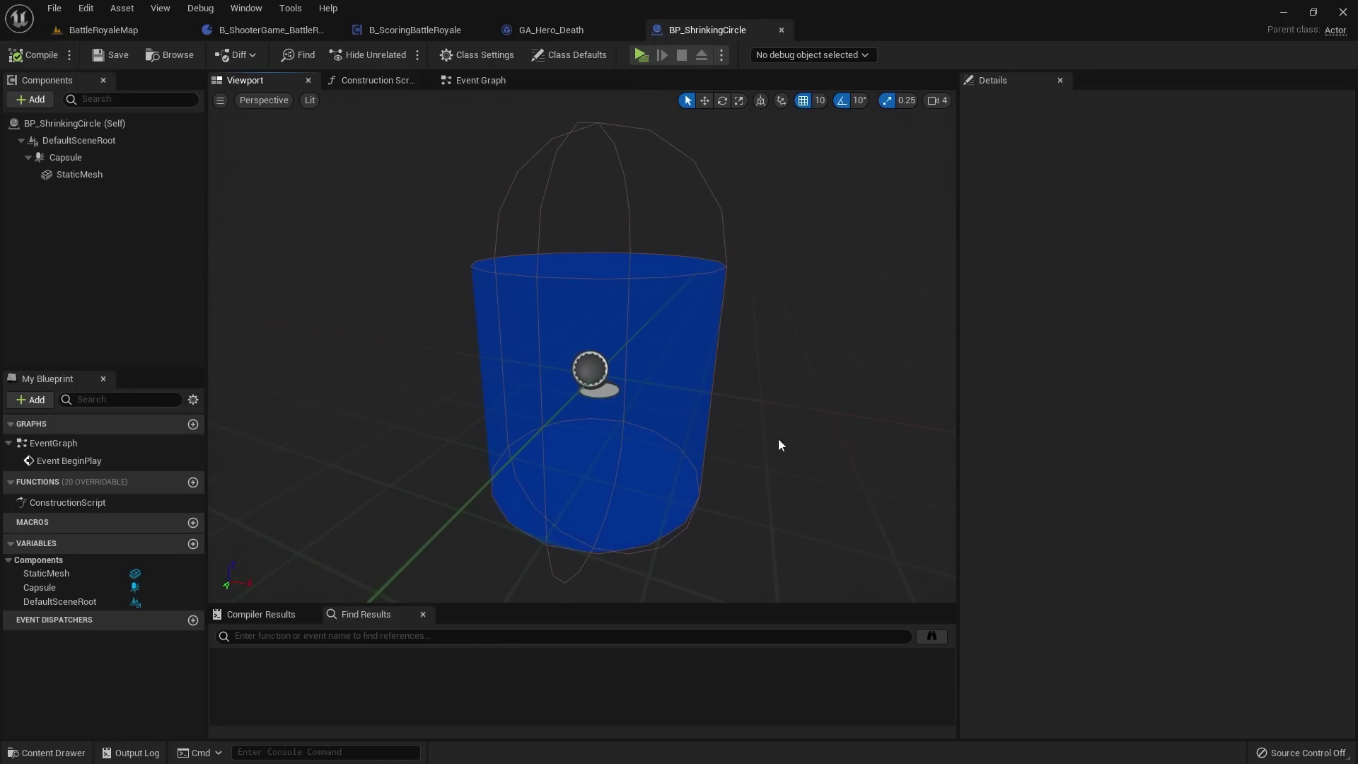
{"action": "left_click", "coordinate": [729, 201]}
{"action": "right_click_drag", "start_coordinate": [728, 201], "coordinate": [721, 201]}
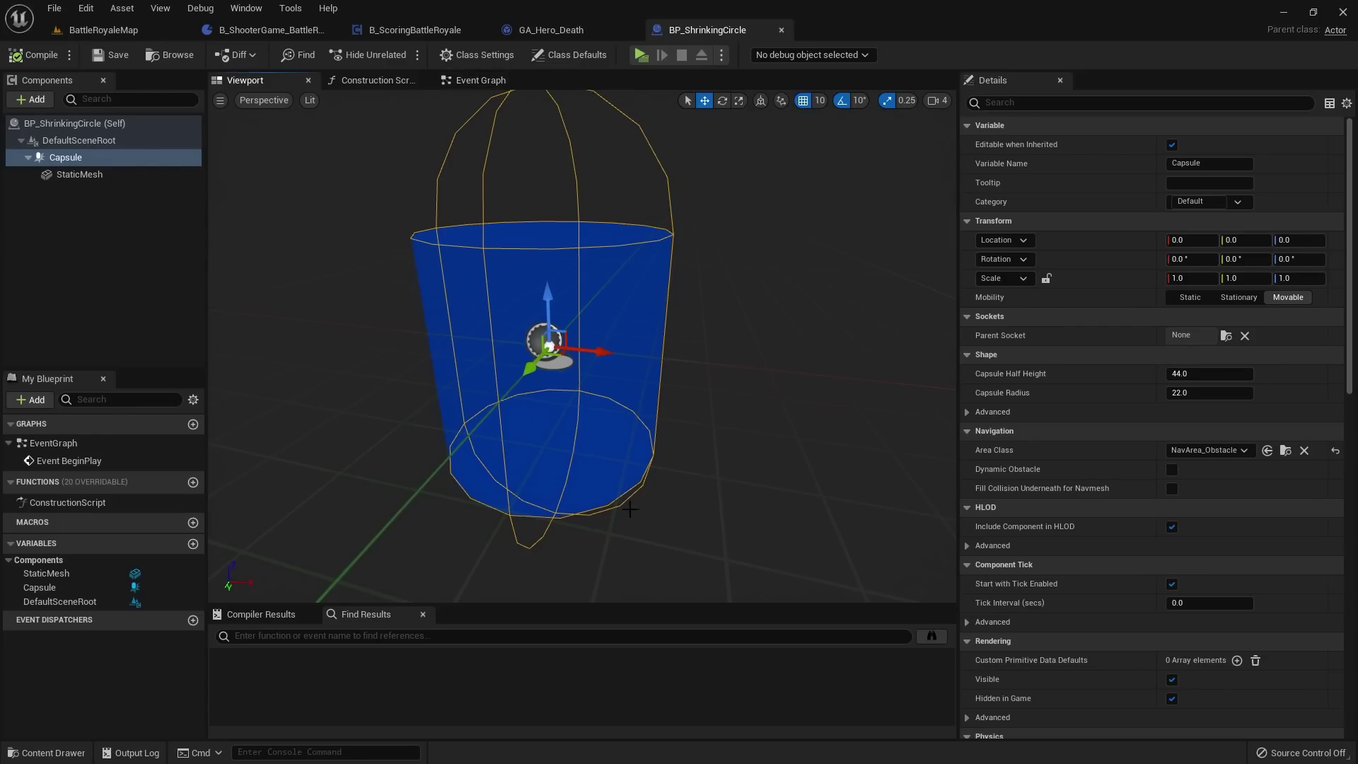
Step: Add a Switch Has Authority node to the Event Graph, executed from Event BeginPlay and aligned with it
{"action": "left_click", "coordinate": [481, 80]}
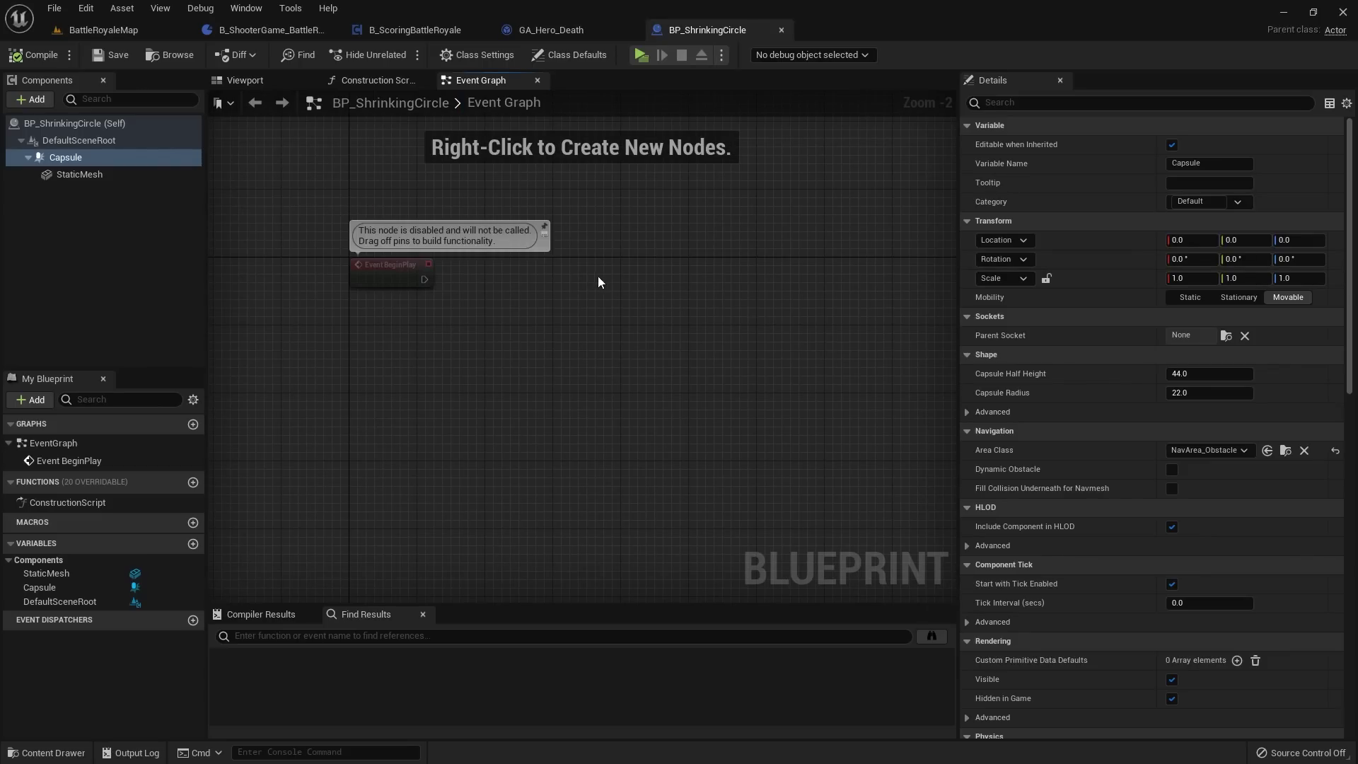
{"action": "left_click_drag", "start_coordinate": [490, 256], "coordinate": [566, 249]}
{"action": "type", "text": "swit"}
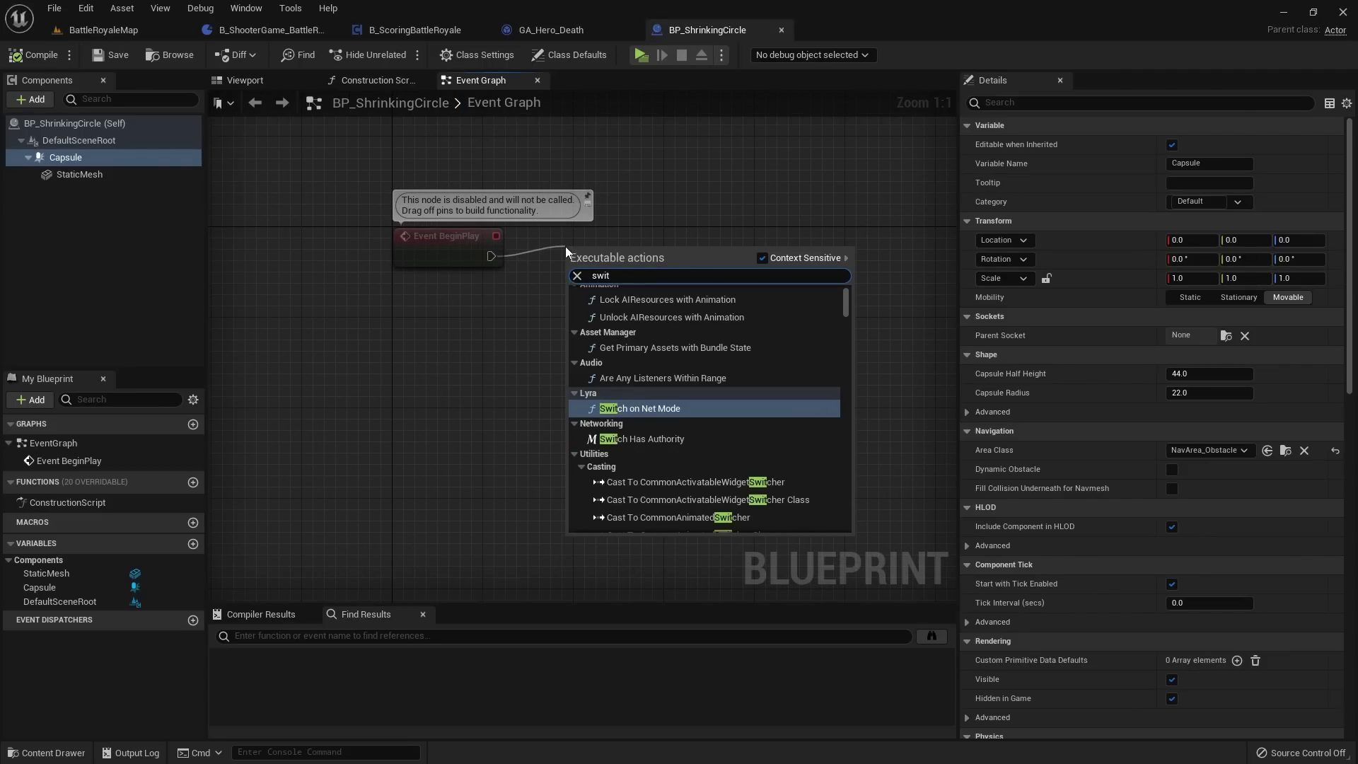
{"action": "type", "text": "ch"}
{"action": "key", "text": "Down"}
{"action": "key", "text": "Return"}
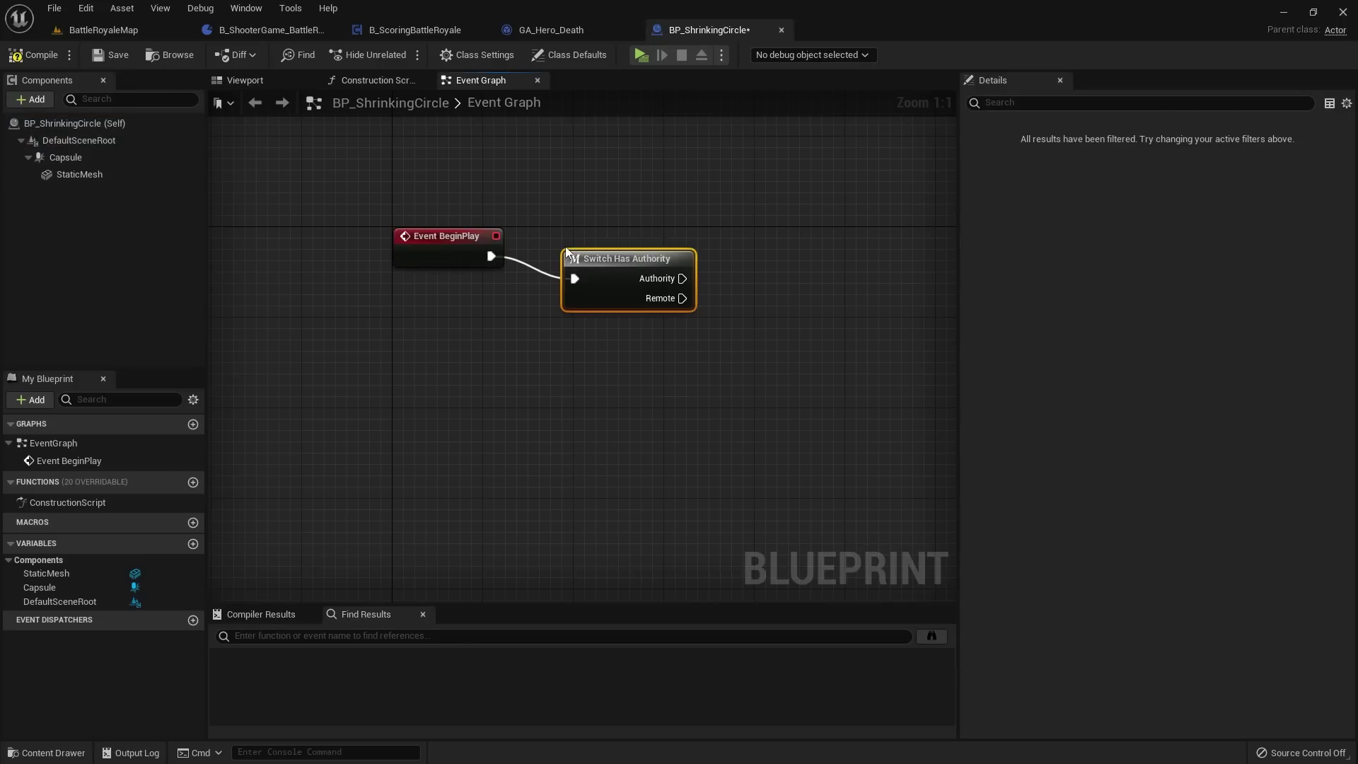
{"action": "right_click_drag", "start_coordinate": [600, 236], "coordinate": [489, 243]}
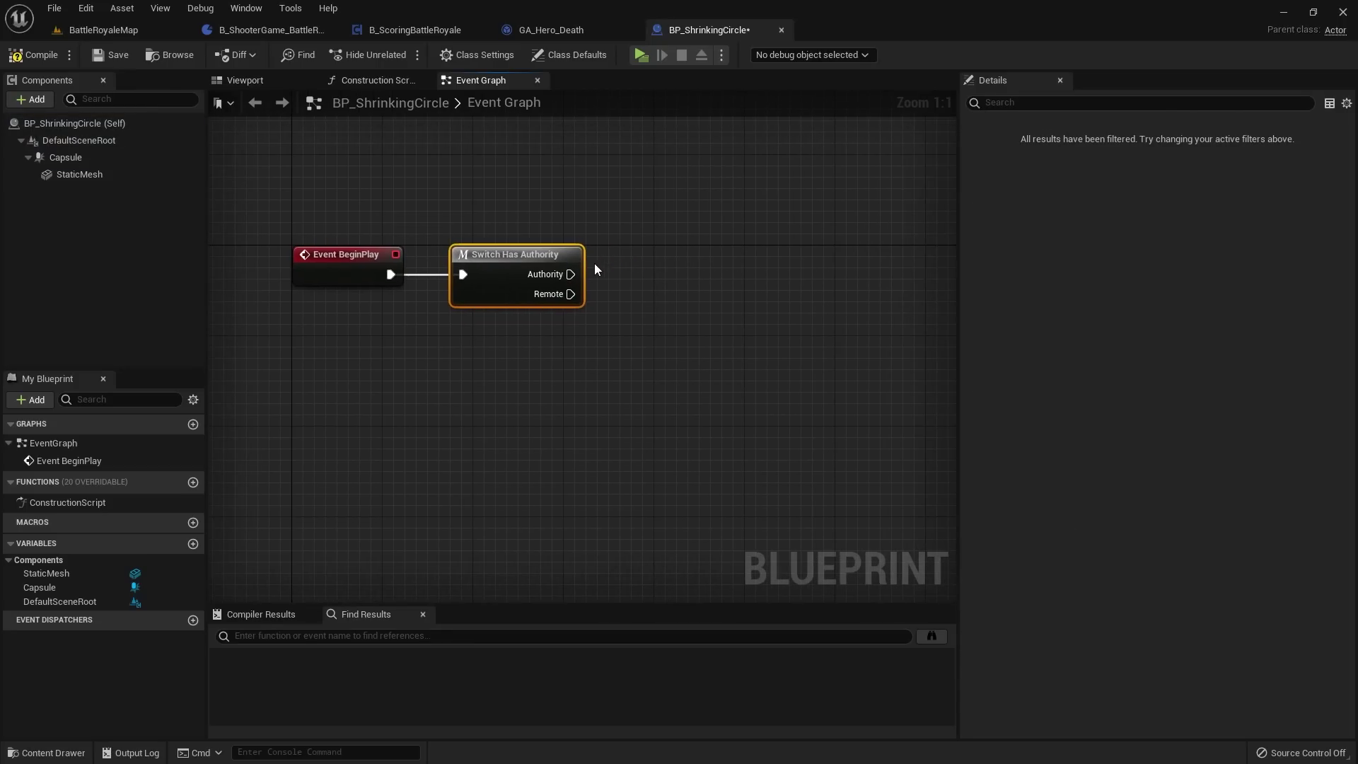
{"action": "left_click_drag", "start_coordinate": [571, 274], "coordinate": [680, 269]}
{"action": "right_click_drag", "start_coordinate": [598, 307], "coordinate": [582, 342]}
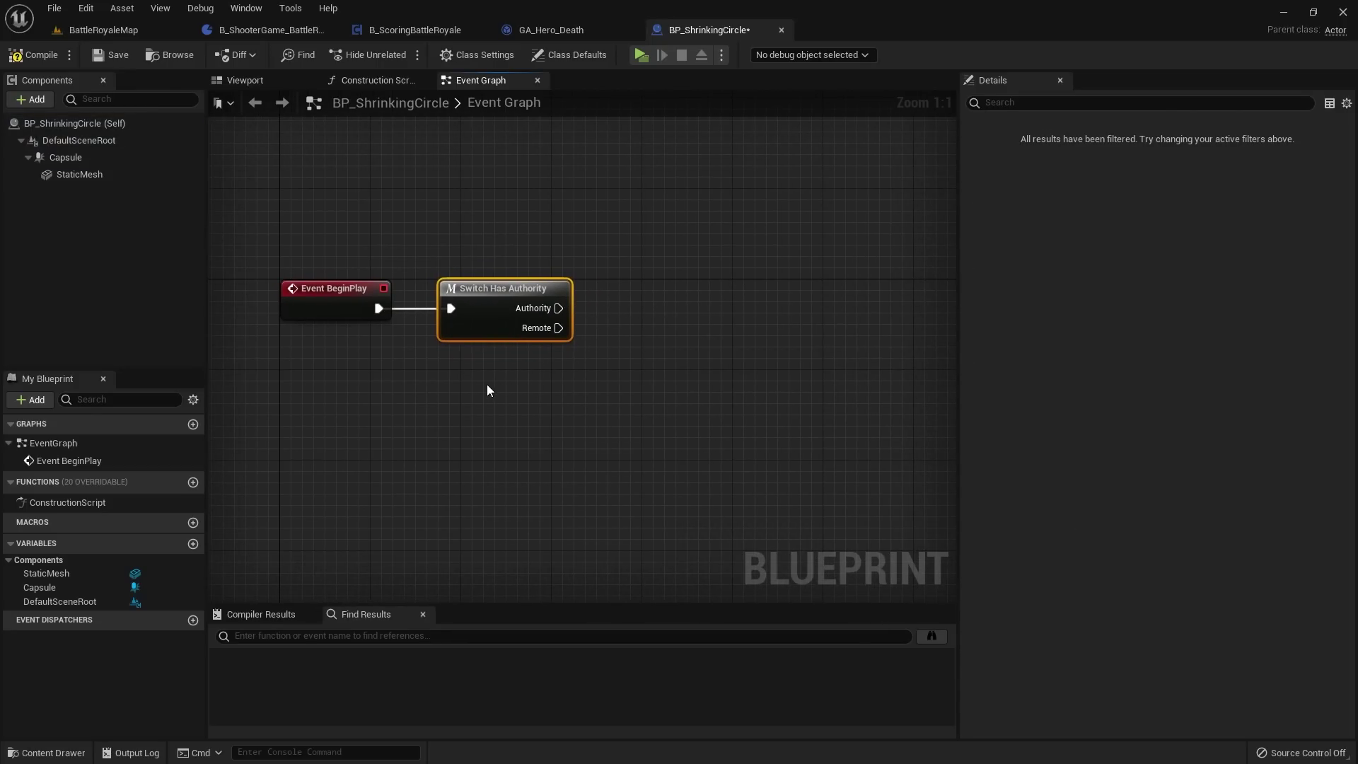
Step: Place a Capsule reference below the Switch Has Authority node and connect it to a new Get Overlapping Actors node
{"action": "right_click_drag", "start_coordinate": [487, 385], "coordinate": [605, 350]}
{"action": "left_click_drag", "start_coordinate": [95, 163], "coordinate": [663, 352]}
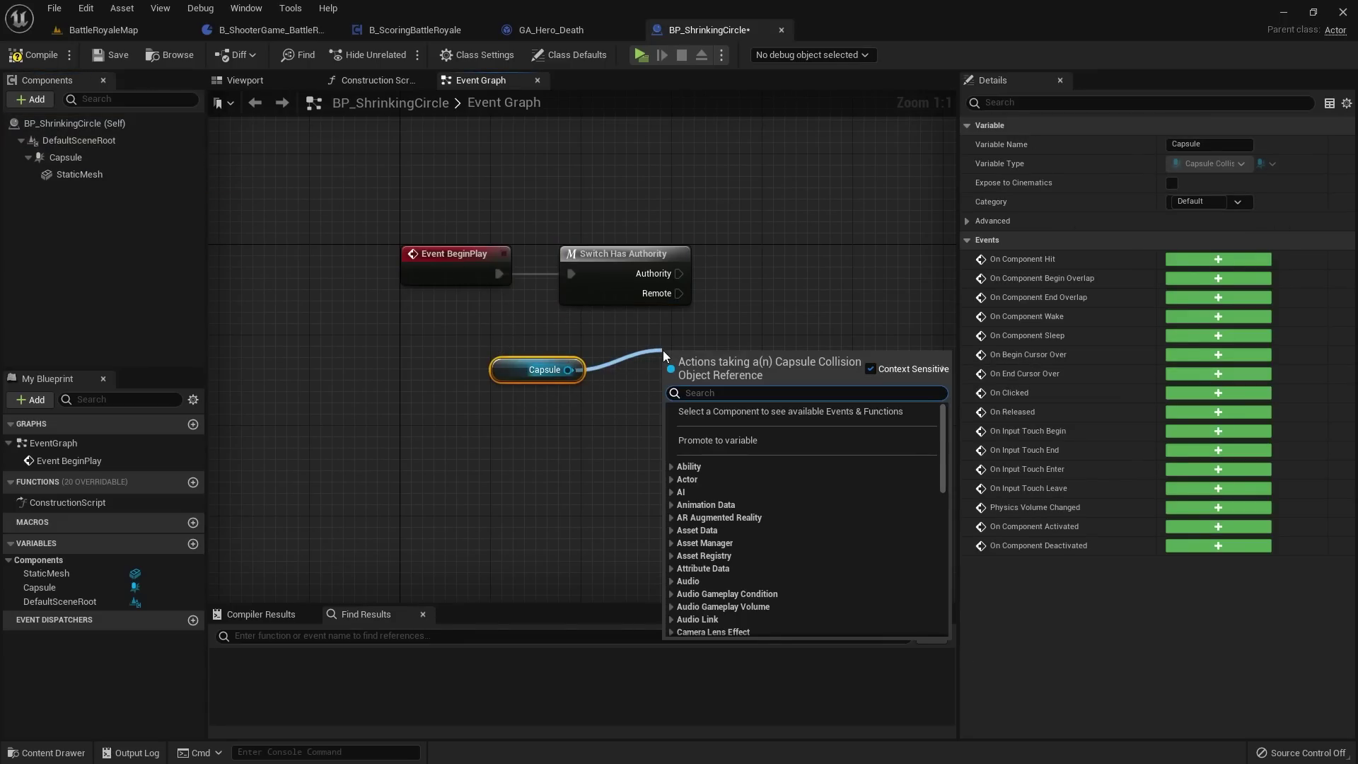
{"action": "type", "text": "get overlap"}
{"action": "key", "text": "Return"}
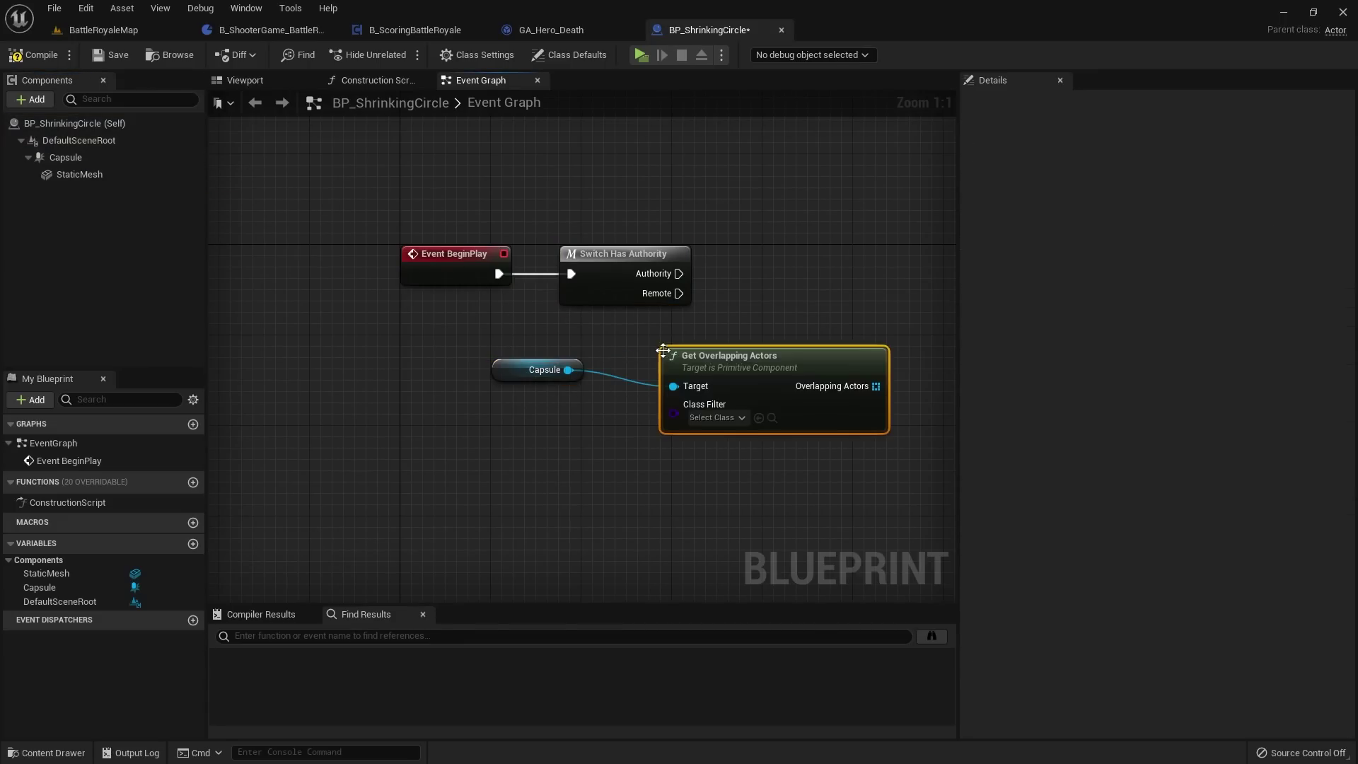
{"action": "left_click_drag", "start_coordinate": [773, 359], "coordinate": [739, 347]}
Step: Set the Class Filter of the Get Overlapping Actors node to Lyra Character
{"action": "left_click", "coordinate": [682, 406]}
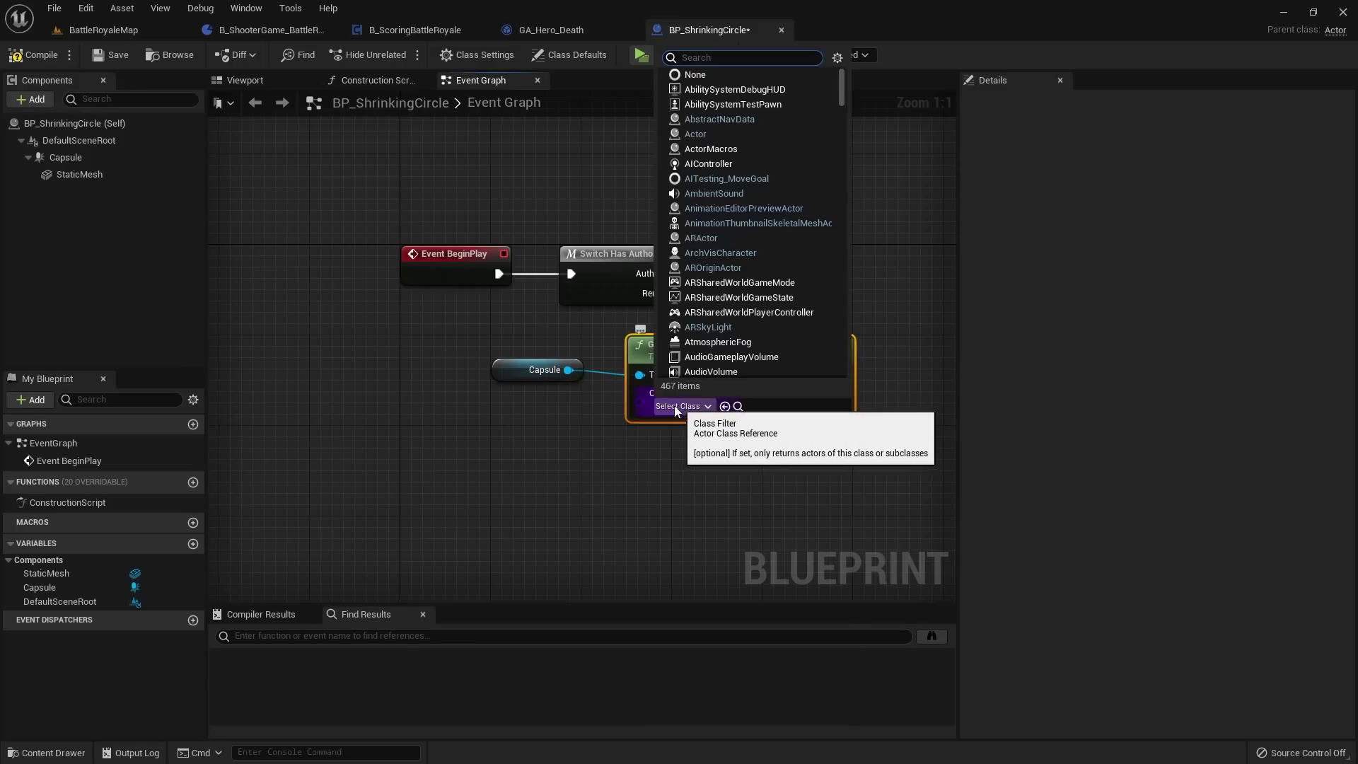
{"action": "type", "text": "lyr"}
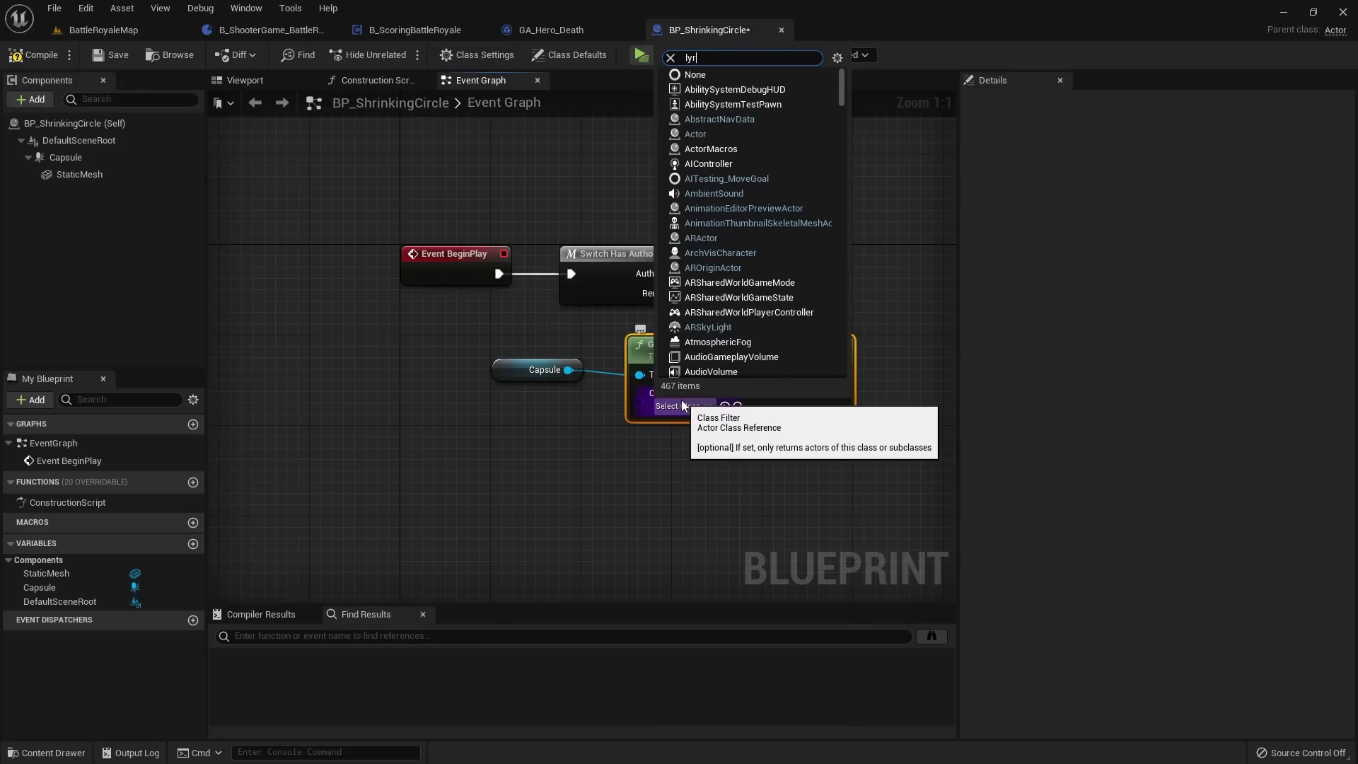
{"action": "type", "text": "a chara"}
{"action": "key", "text": "Return"}
{"action": "right_click_drag", "start_coordinate": [711, 343], "coordinate": [557, 375]}
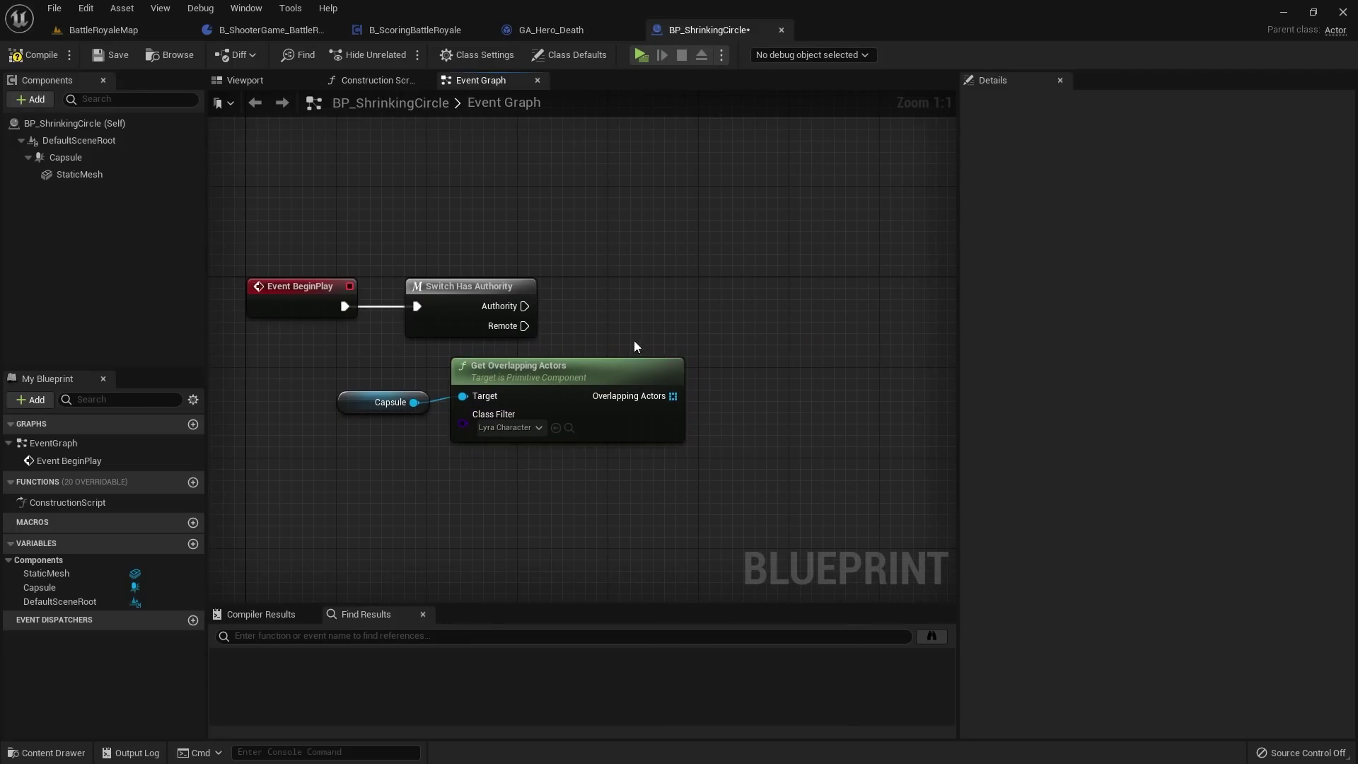
{"action": "left_click_drag", "start_coordinate": [396, 385], "coordinate": [528, 446]}
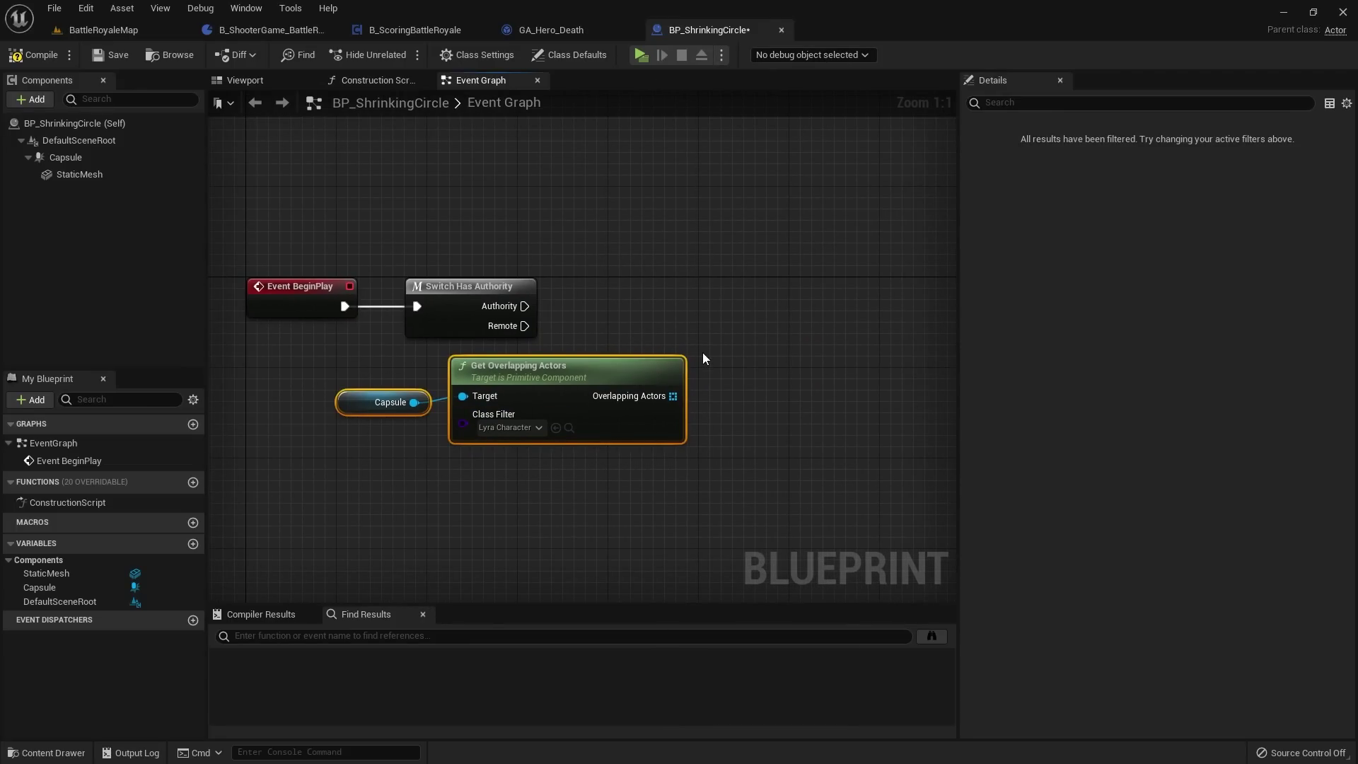
Step: Feed the Overlapping Actors array into a For Each Loop executed from the Authority output, and save the blueprint
{"action": "right_click_drag", "start_coordinate": [702, 353], "coordinate": [647, 381]}
{"action": "left_click_drag", "start_coordinate": [632, 439], "coordinate": [673, 334]}
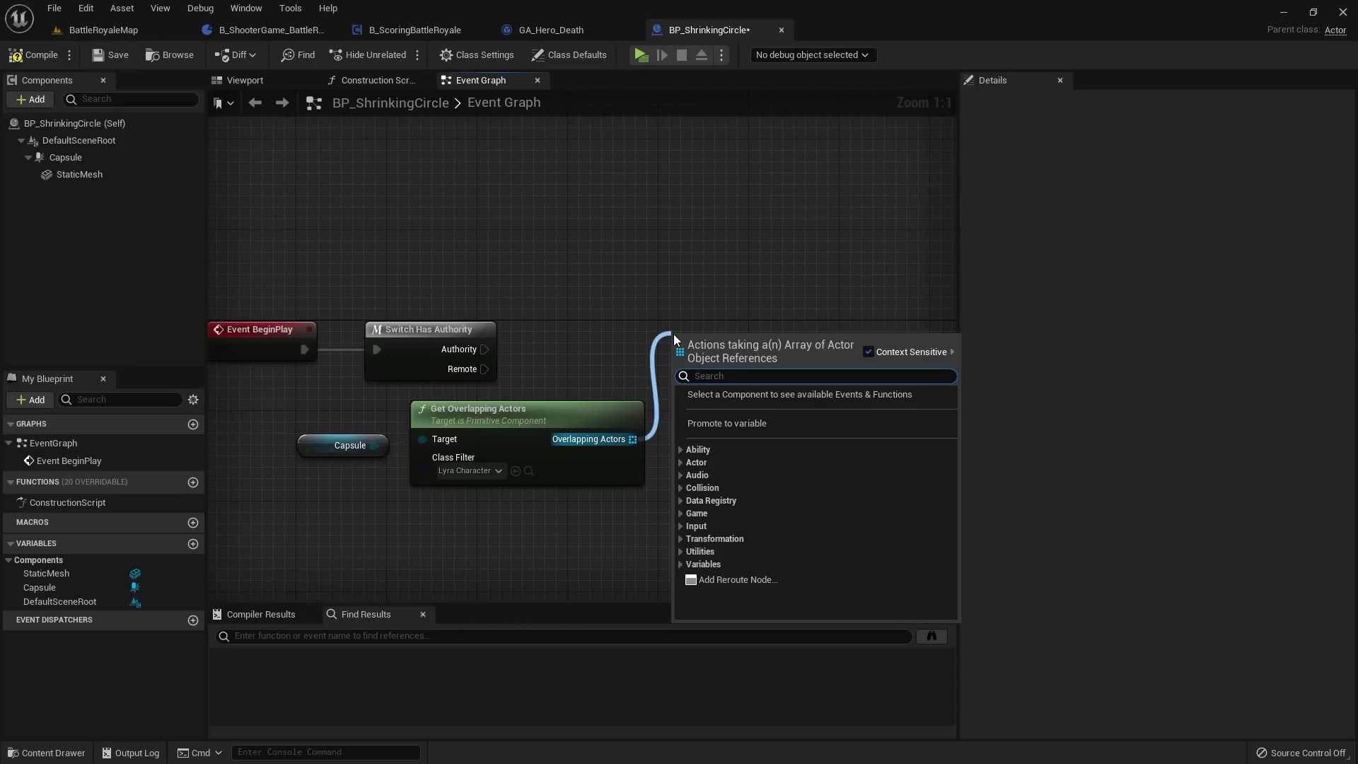
{"action": "type", "text": "for each"}
{"action": "key", "text": "Return"}
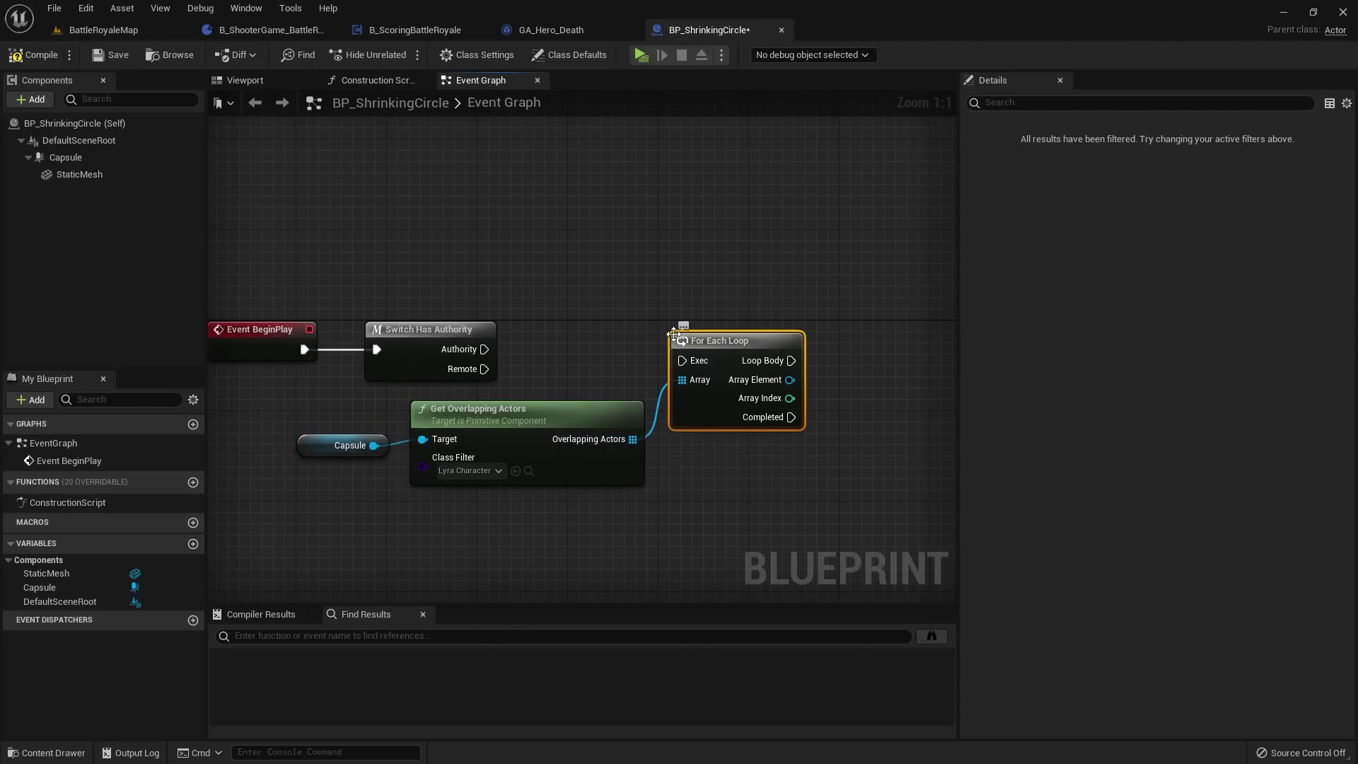
{"action": "left_click_drag", "start_coordinate": [484, 348], "coordinate": [744, 333]}
{"action": "left_click", "coordinate": [714, 287]}
{"action": "scroll", "coordinate": [714, 288], "scroll_direction": "down", "scroll_amount": 1}
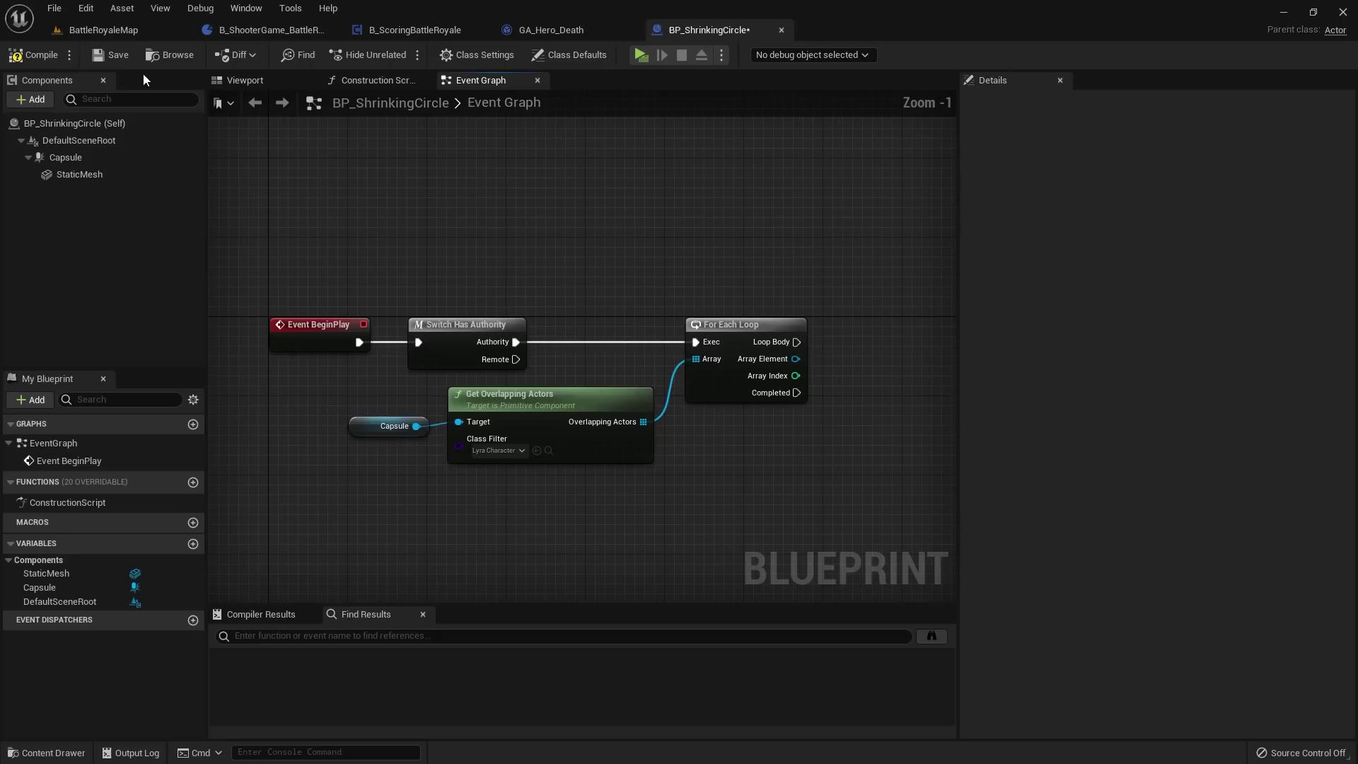
{"action": "left_click", "coordinate": [102, 55]}
Step: Review the capsule in the viewport and the Event BeginPlay node chain up to the For Each Loop
{"action": "left_click", "coordinate": [245, 82]}
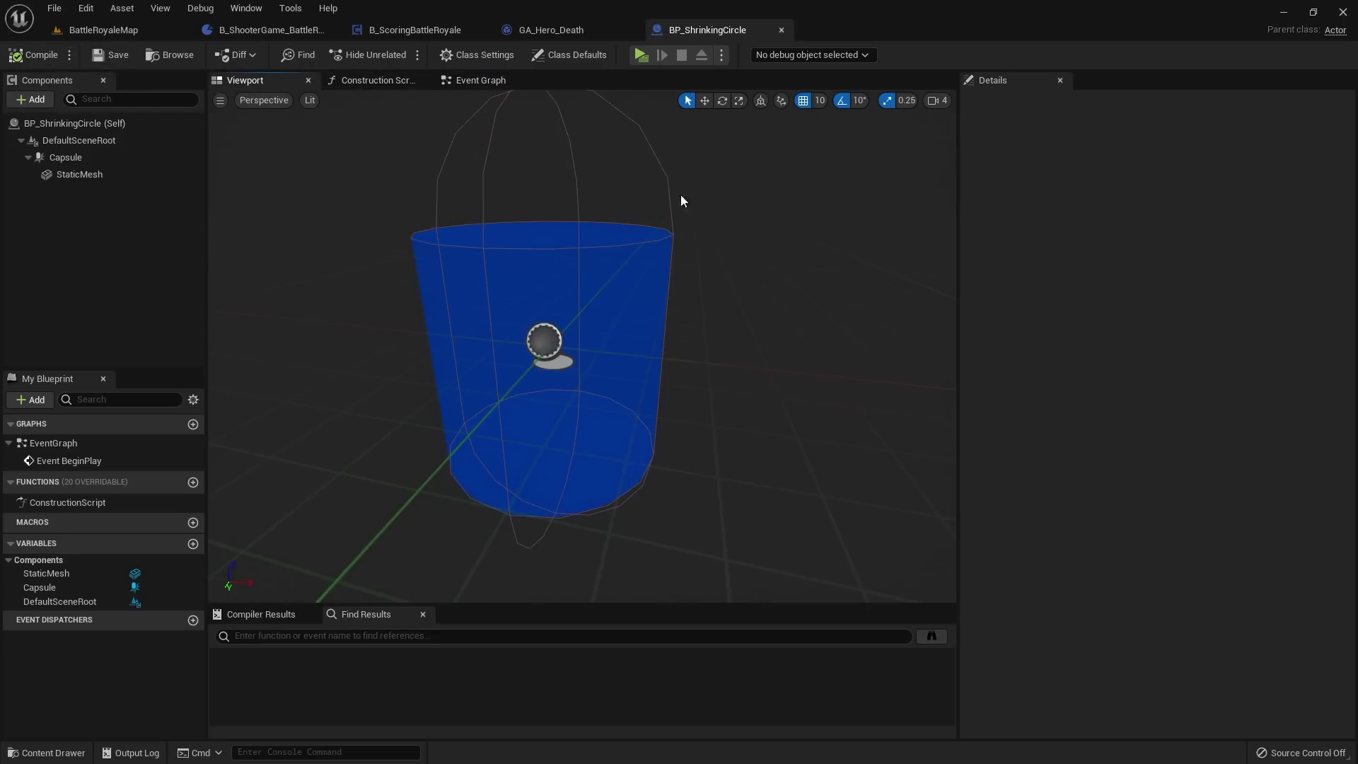
{"action": "left_click", "coordinate": [481, 81]}
{"action": "scroll", "coordinate": [504, 246], "scroll_direction": "down", "scroll_amount": 1}
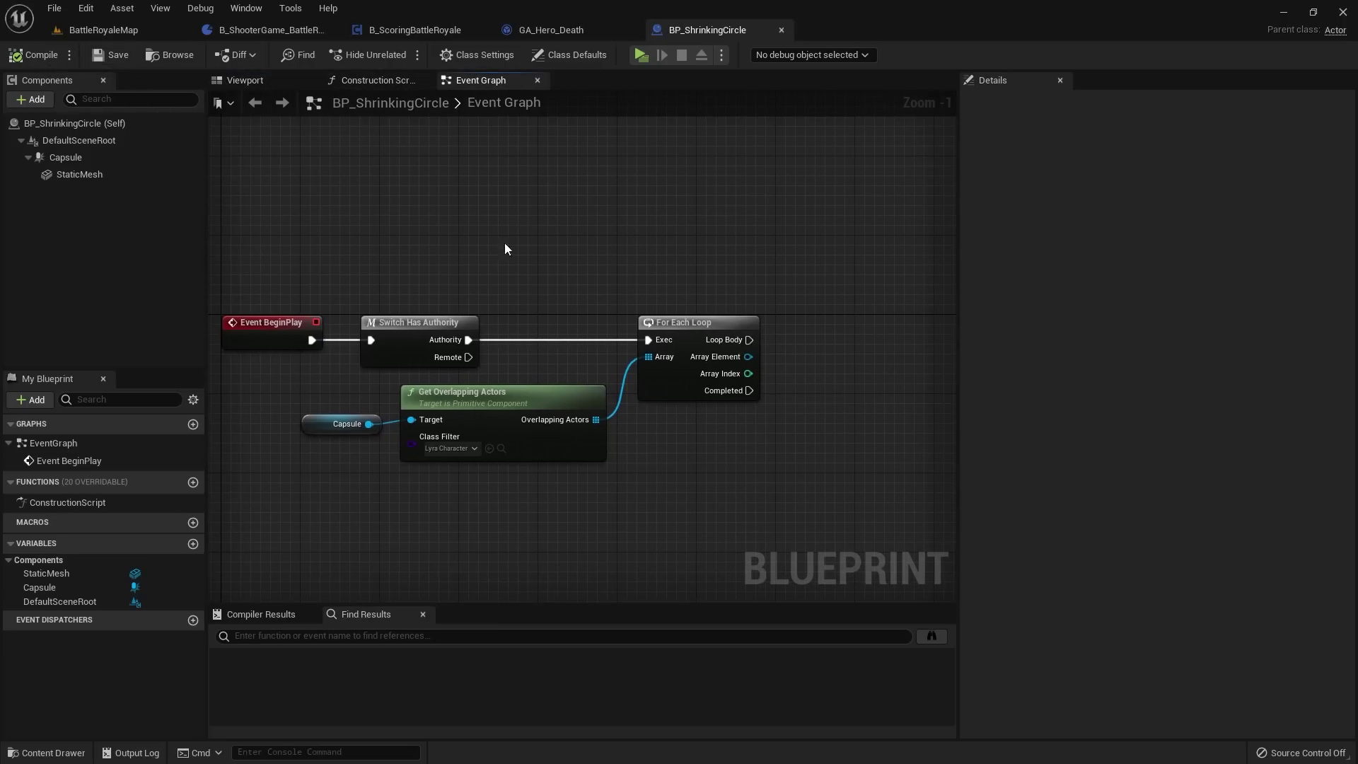
{"action": "scroll", "coordinate": [356, 253], "scroll_direction": "down", "scroll_amount": 1}
{"action": "left_click_drag", "start_coordinate": [294, 236], "coordinate": [612, 447]}
{"action": "scroll", "coordinate": [728, 382], "scroll_direction": "down", "scroll_amount": 1}
{"action": "left_click_drag", "start_coordinate": [494, 227], "coordinate": [758, 408]}
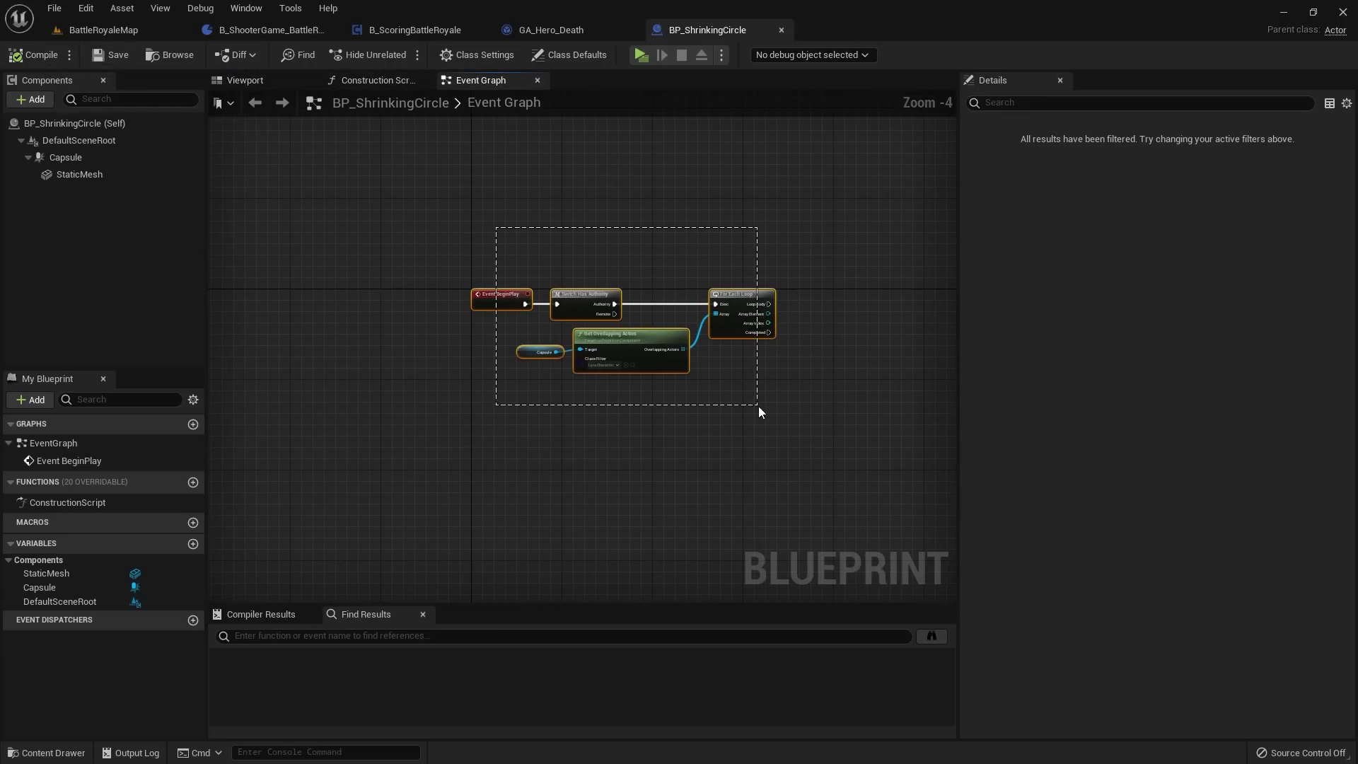
{"action": "scroll", "coordinate": [758, 407], "scroll_direction": "up", "scroll_amount": 3}
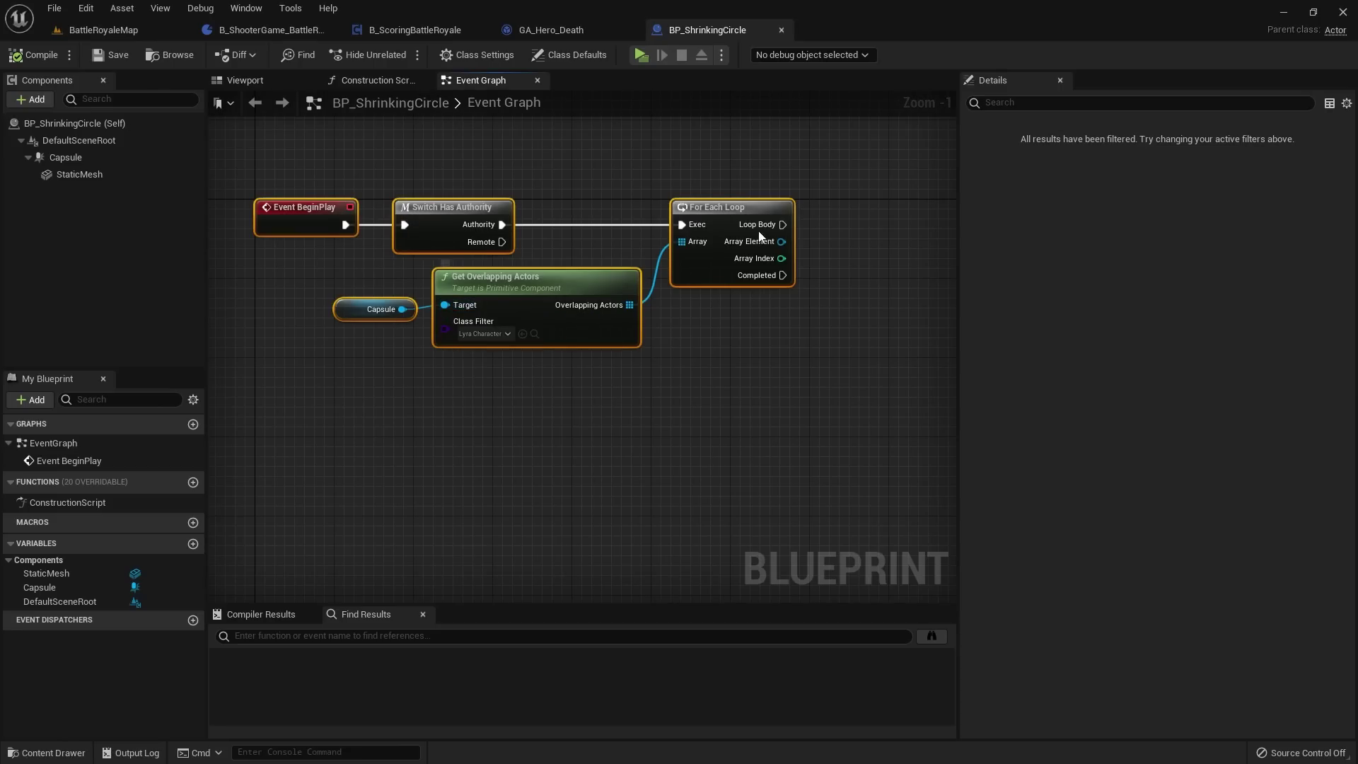
{"action": "right_click_drag", "start_coordinate": [762, 237], "coordinate": [754, 322]}
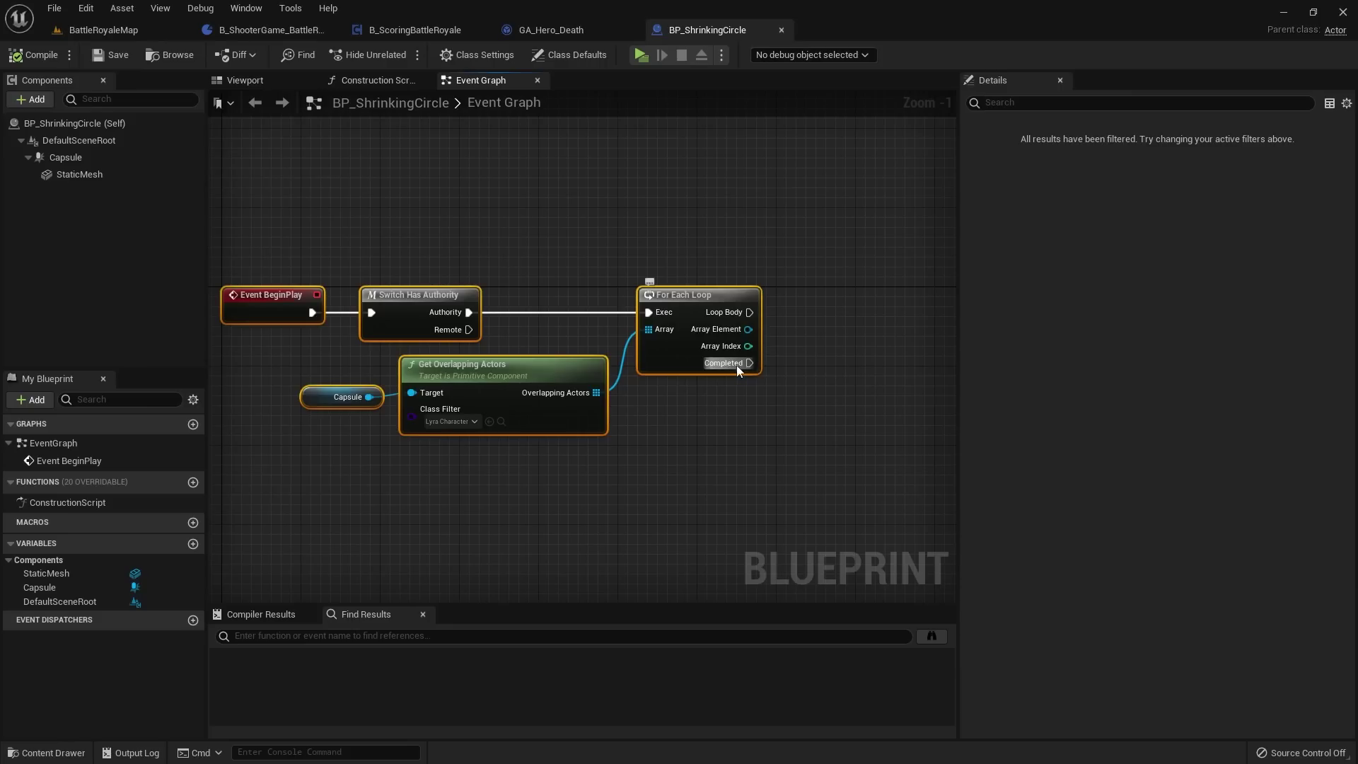
{"action": "right_click_drag", "start_coordinate": [736, 365], "coordinate": [636, 369]}
{"action": "right_click_drag", "start_coordinate": [807, 309], "coordinate": [873, 228]}
{"action": "left_click", "coordinate": [873, 228]}
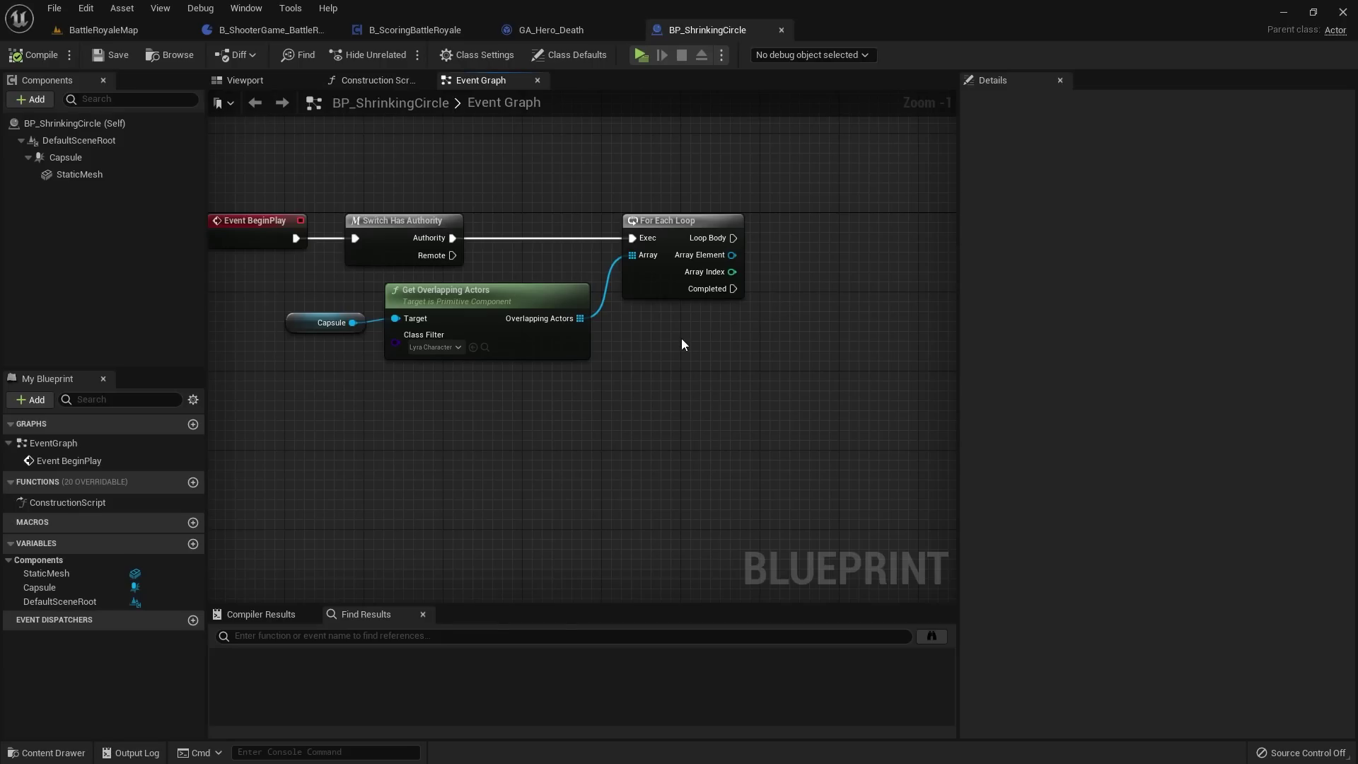
Step: Add a Wait Gameplay Tag Add to Actor node targeting the loop's Array Element and execute it from Loop Body
{"action": "right_click_drag", "start_coordinate": [816, 283], "coordinate": [695, 242]}
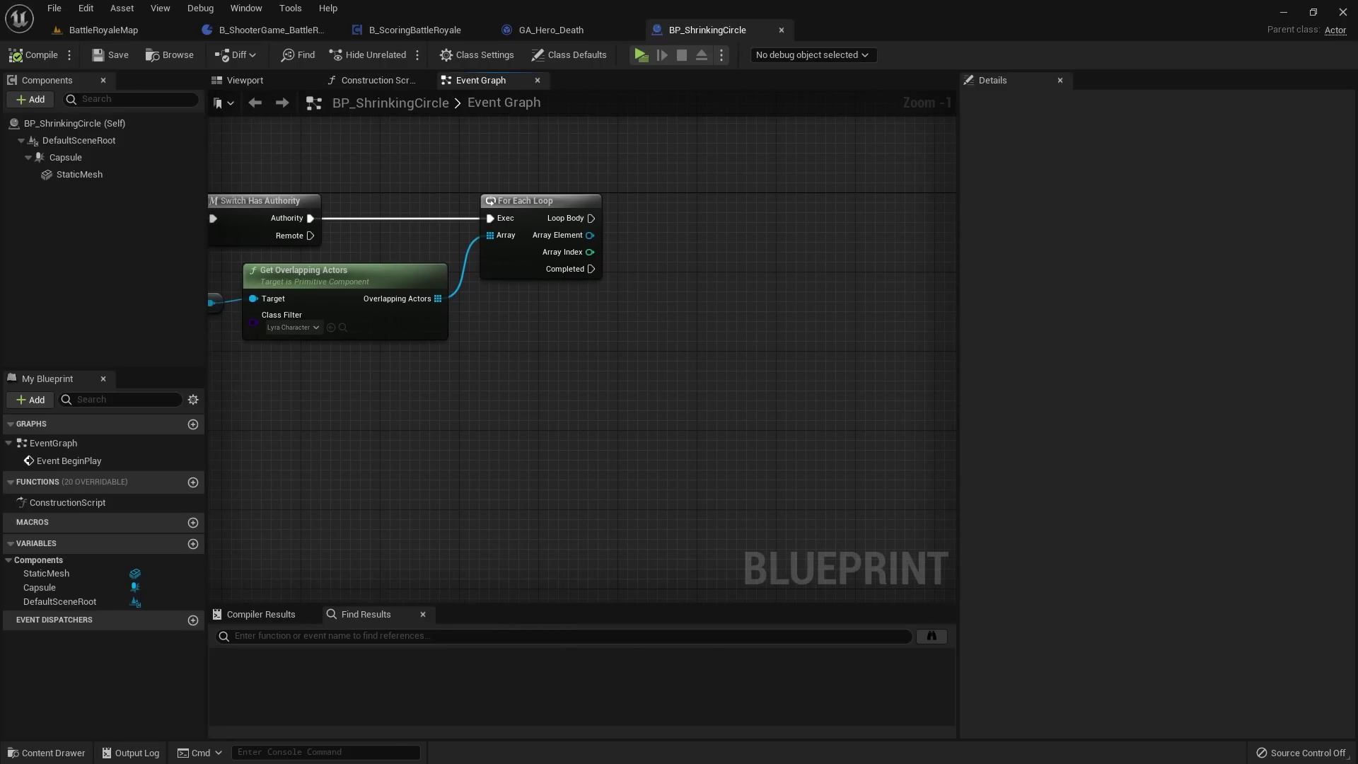
{"action": "scroll", "coordinate": [769, 212], "scroll_direction": "up", "scroll_amount": 1}
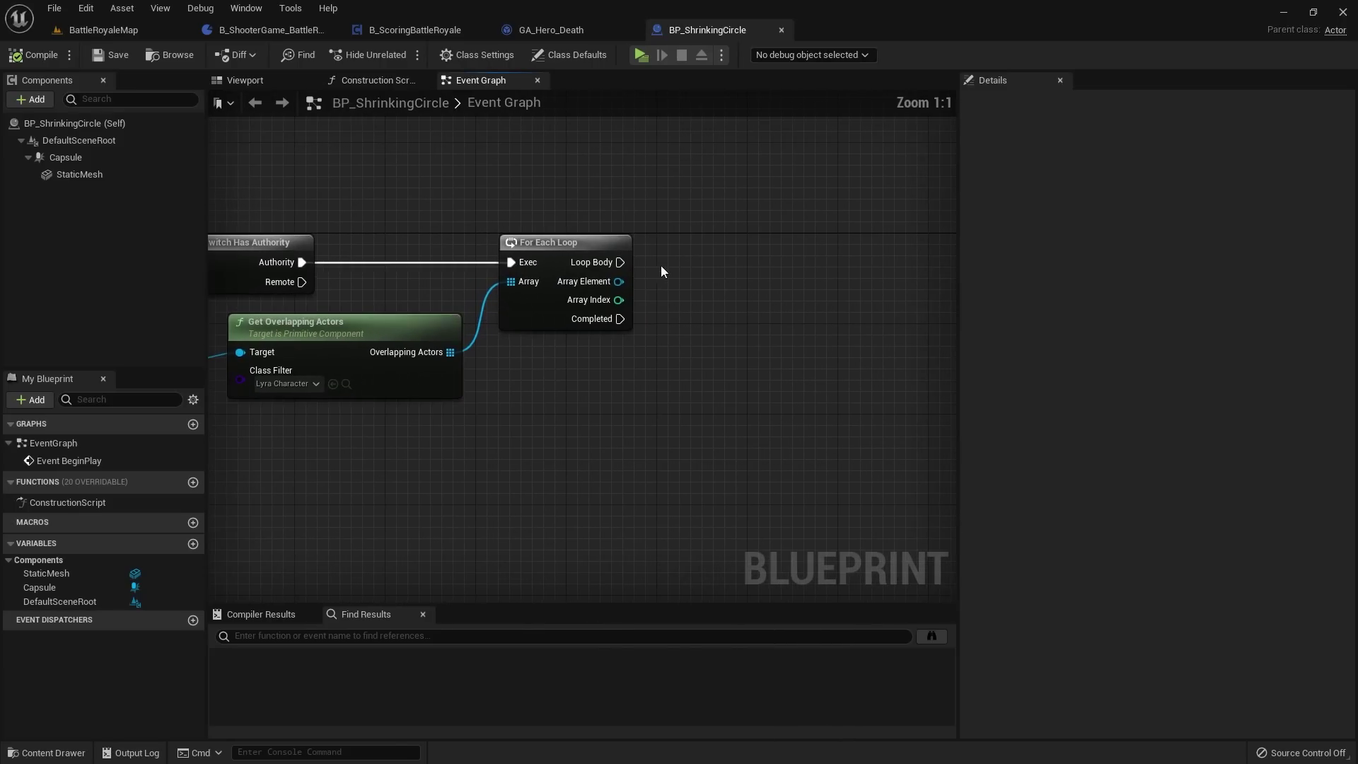
{"action": "left_click_drag", "start_coordinate": [617, 281], "coordinate": [759, 275]}
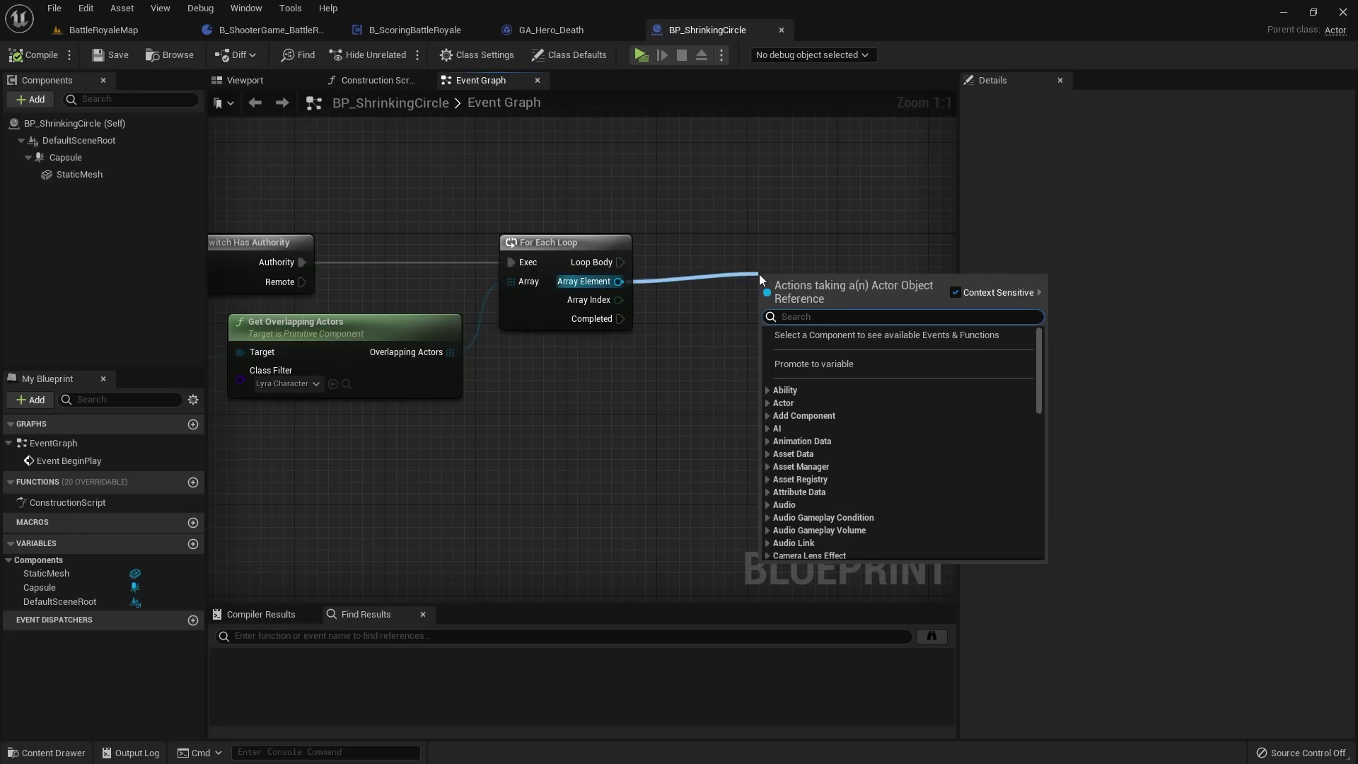
{"action": "type", "text": "wait gamepl"}
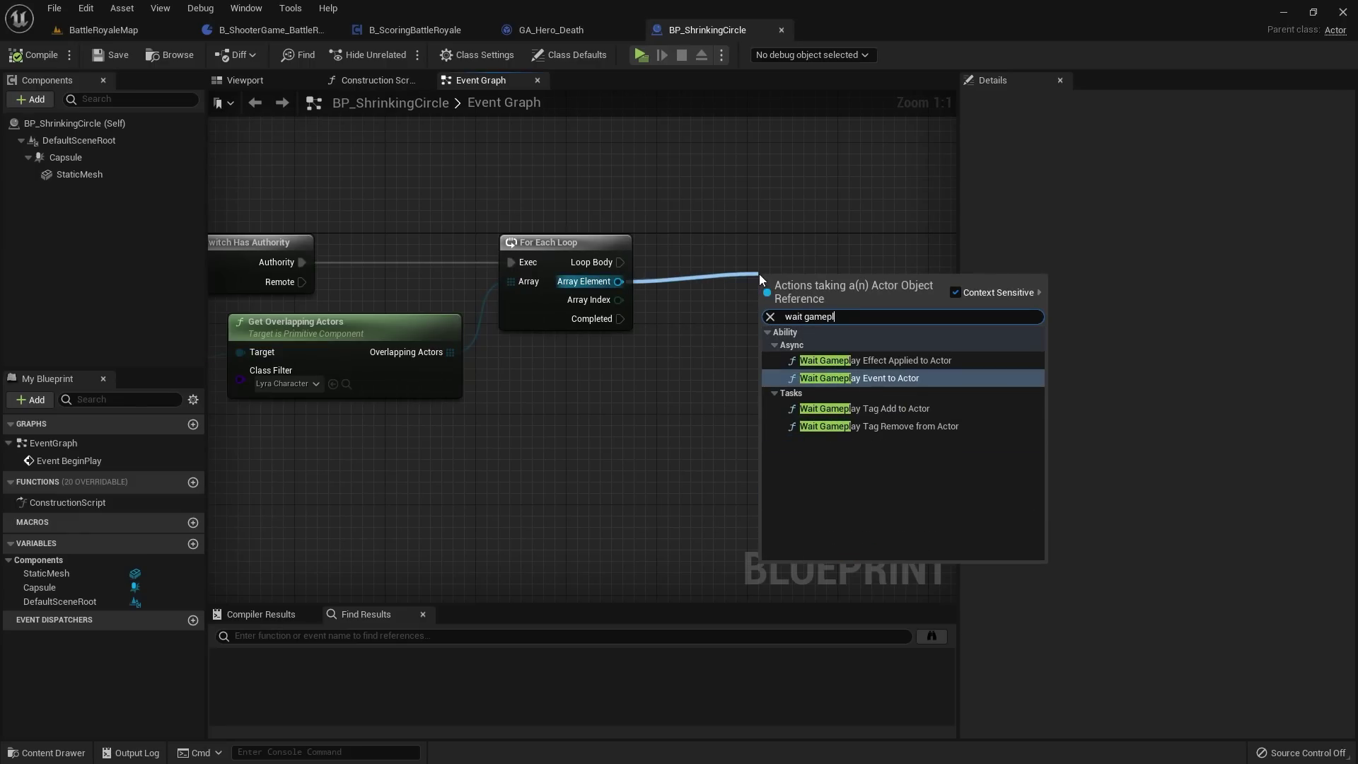
{"action": "type", "text": "ay"}
{"action": "key", "text": "Down"}
{"action": "key", "text": "Return"}
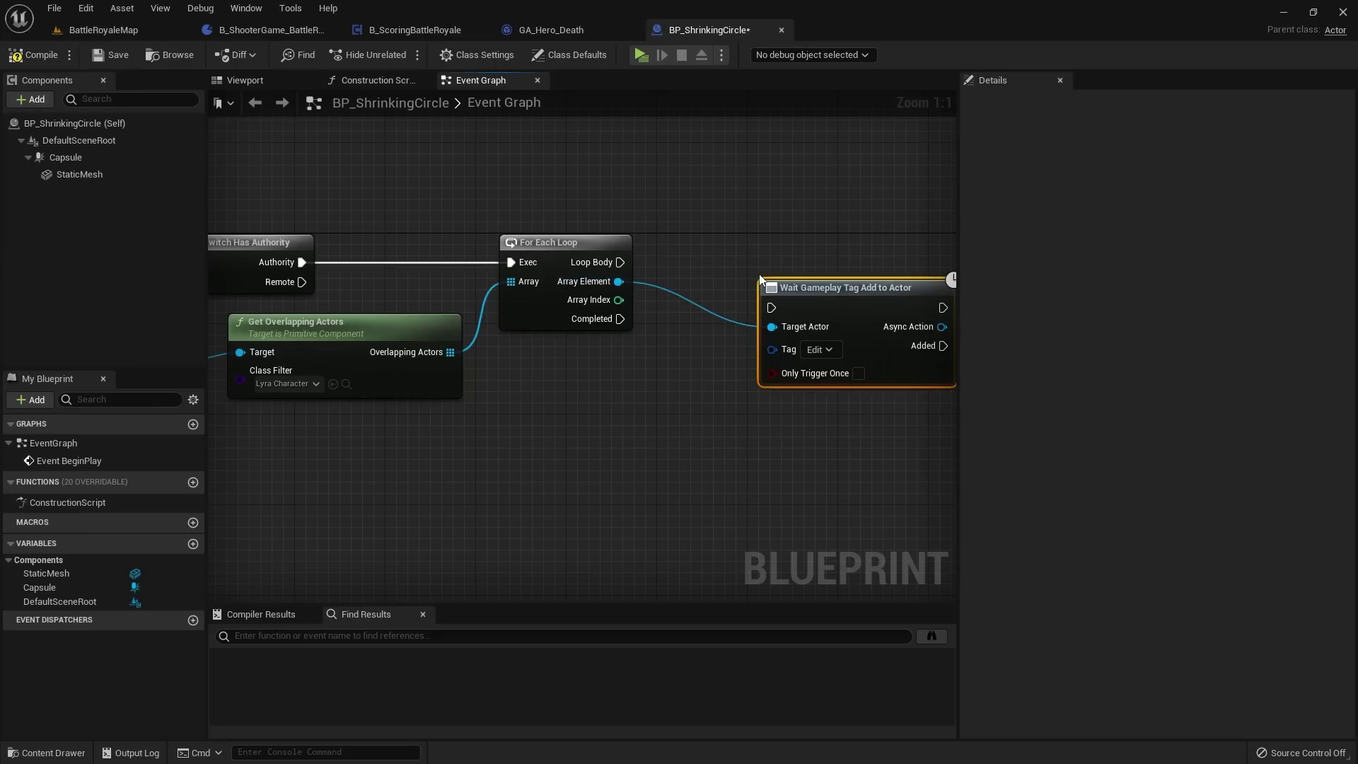
{"action": "right_click_drag", "start_coordinate": [641, 242], "coordinate": [560, 279]}
{"action": "left_click_drag", "start_coordinate": [537, 300], "coordinate": [722, 300]}
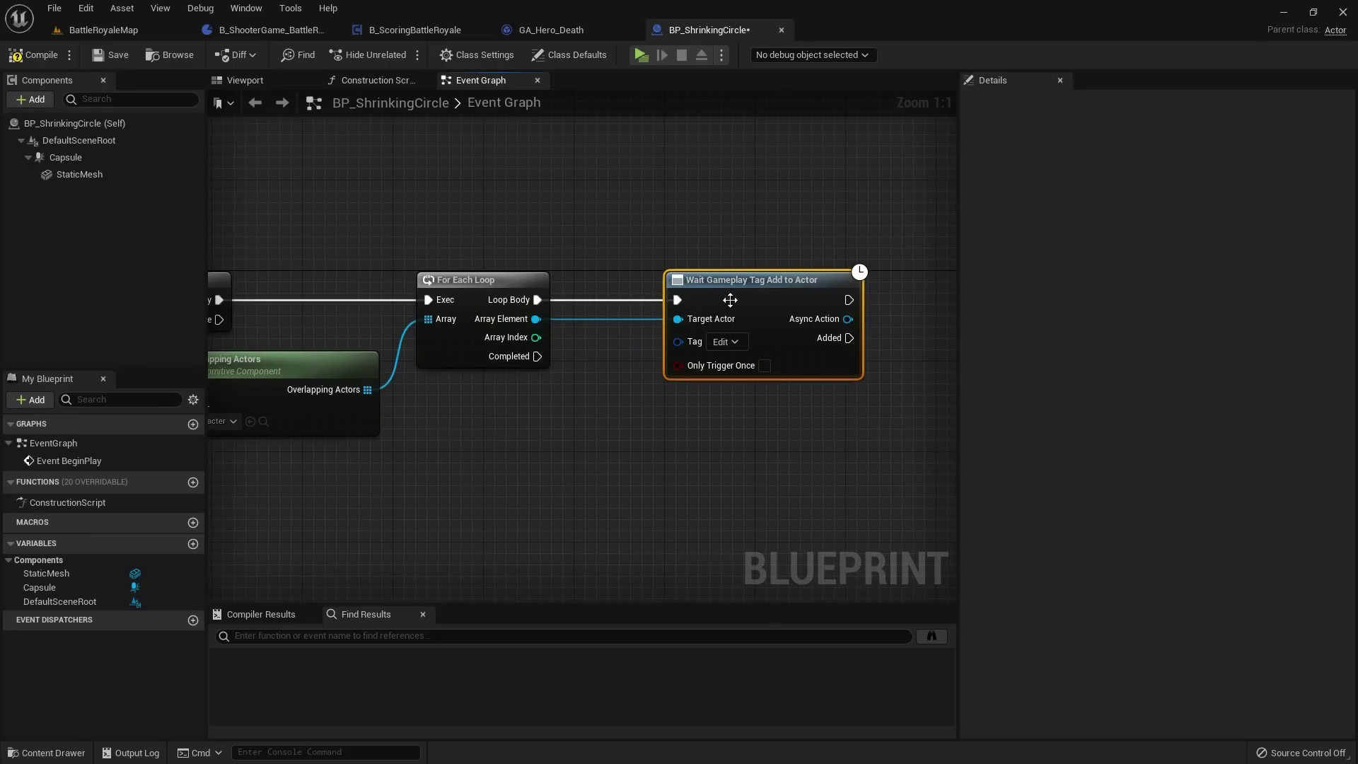
{"action": "mouse_move", "coordinate": [611, 305]}
{"action": "right_mouse_down"}
{"action": "mouse_move", "coordinate": [762, 269]}
{"action": "mouse_move", "coordinate": [598, 312]}
{"action": "right_mouse_up"}
Step: Create a new gameplay tag InCircle and assign it as the Wait Gameplay Tag Add to Actor node's Tag
{"action": "left_click", "coordinate": [710, 349]}
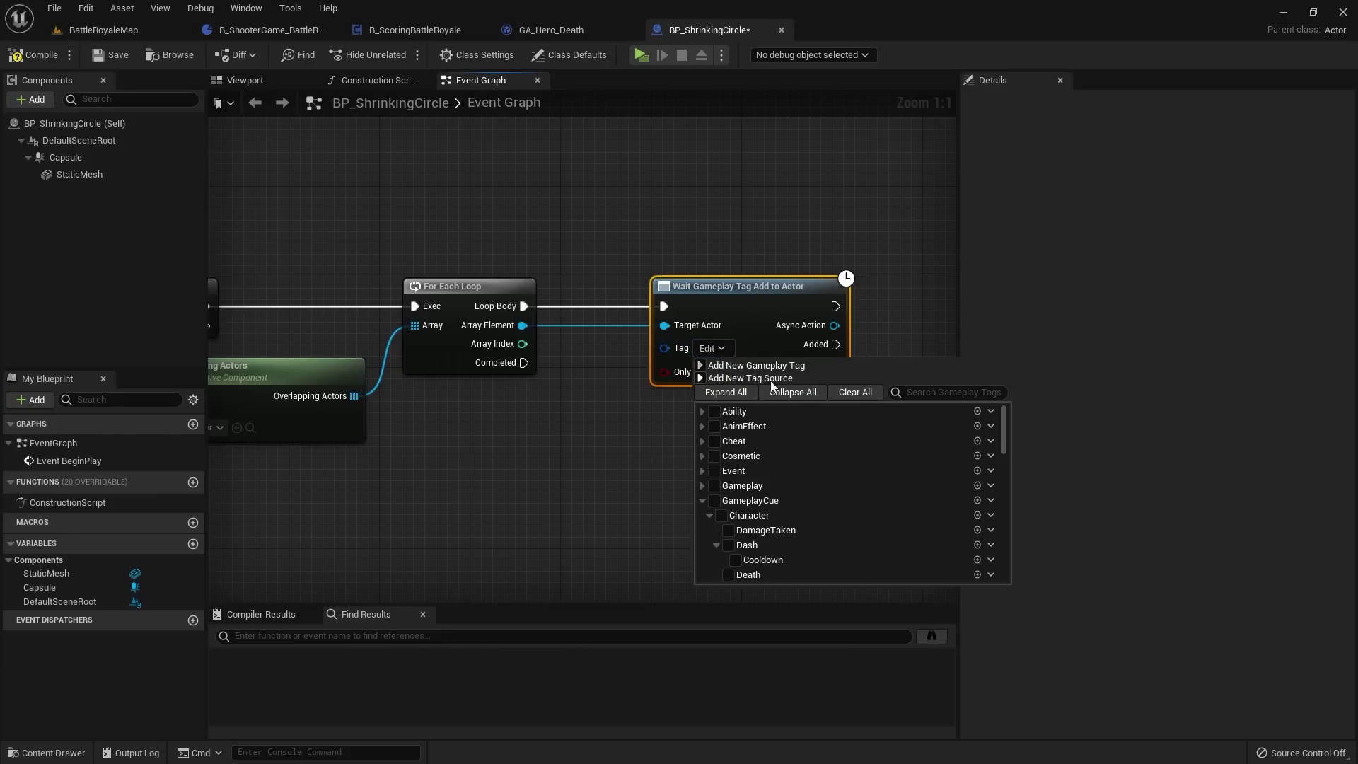
{"action": "left_click", "coordinate": [711, 350]}
{"action": "left_click", "coordinate": [711, 350]}
{"action": "left_click", "coordinate": [701, 366]}
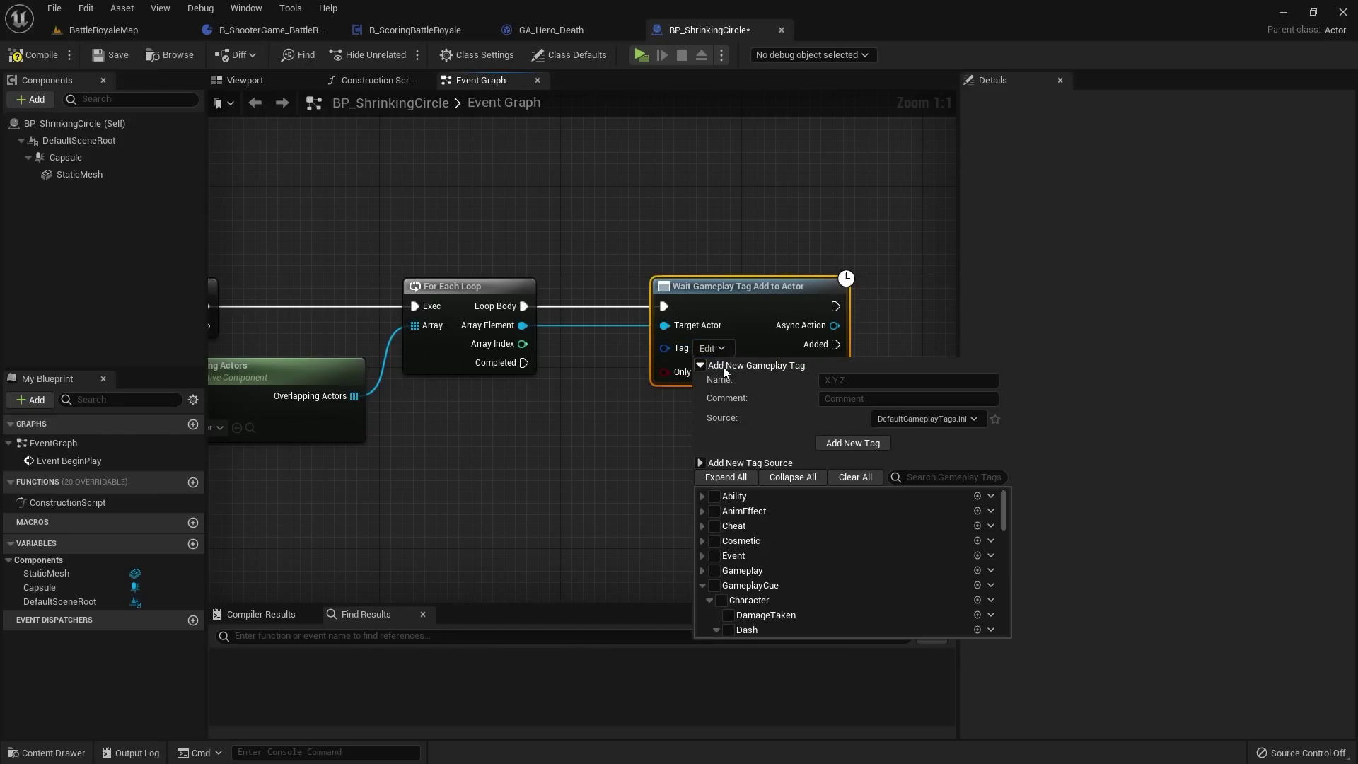
{"action": "left_click", "coordinate": [835, 379]}
{"action": "left_click", "coordinate": [852, 442]}
{"action": "left_click", "coordinate": [612, 432]}
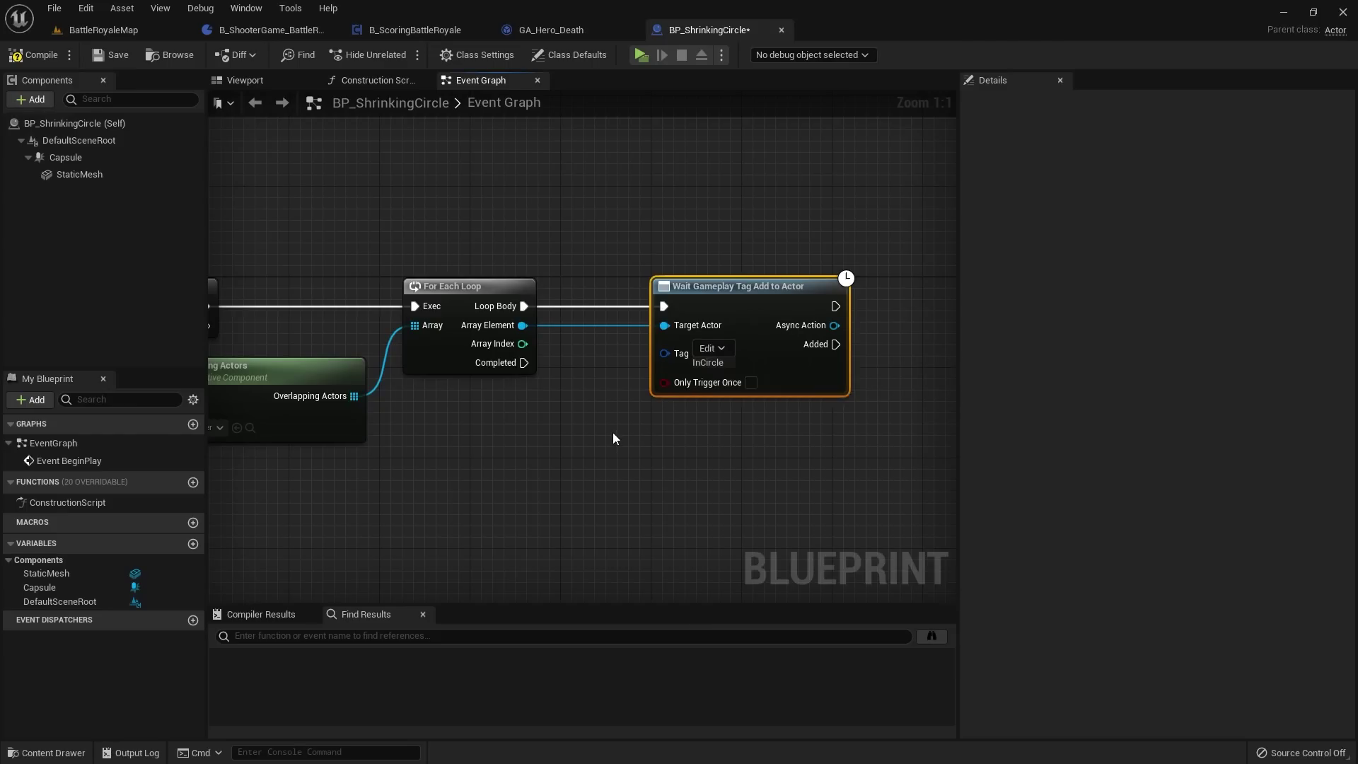
{"action": "right_click_drag", "start_coordinate": [719, 369], "coordinate": [663, 398]}
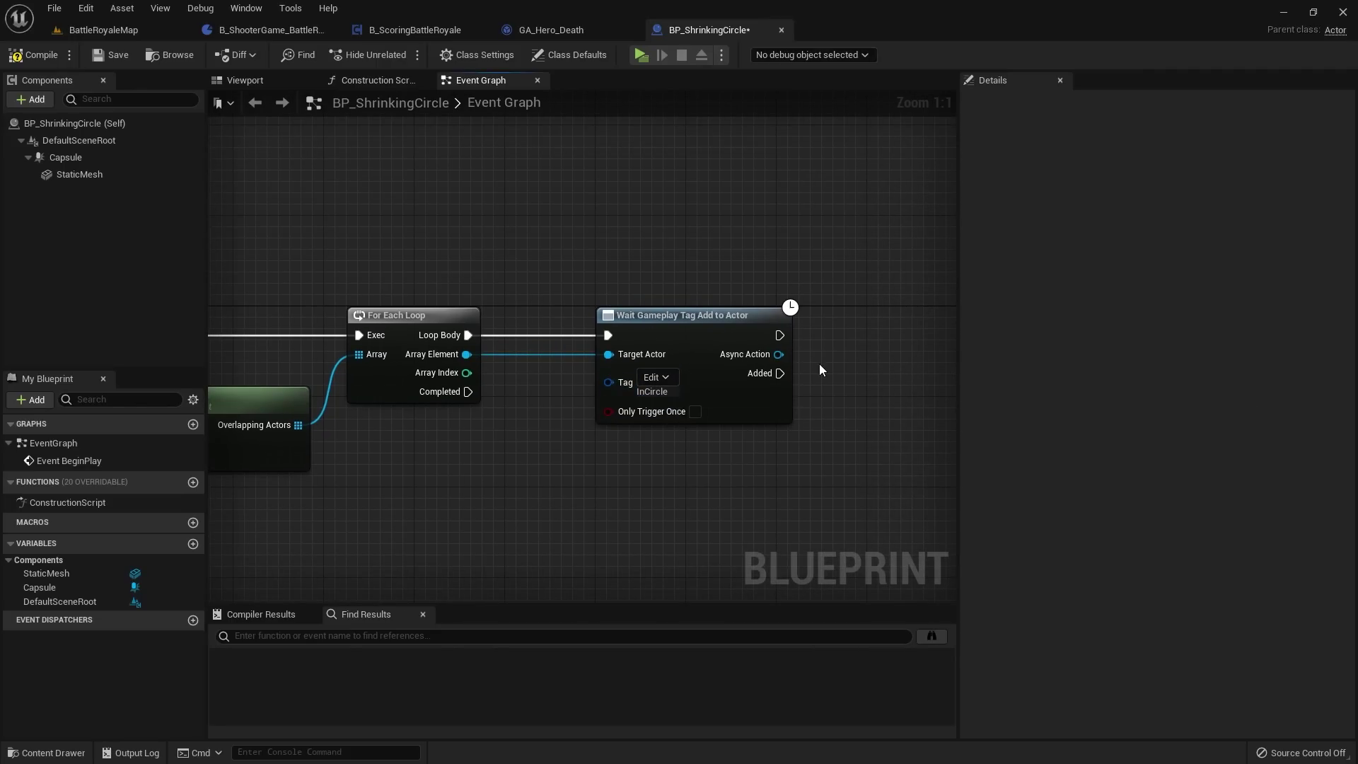
Step: Add a Get All Actors Of Class node executed from the loop's Completed output, with Actor Class set to Lyra Character
{"action": "right_click_drag", "start_coordinate": [728, 327], "coordinate": [955, 282]}
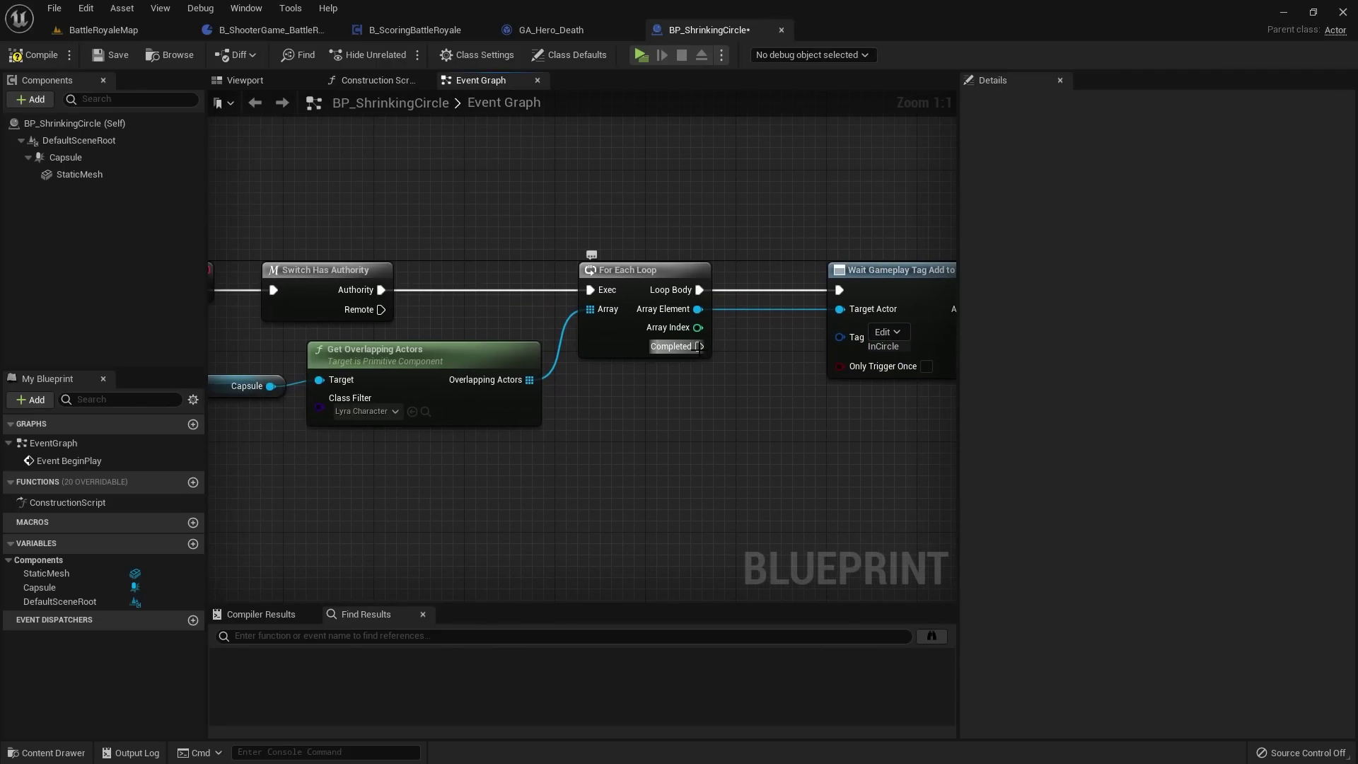
{"action": "left_click_drag", "start_coordinate": [699, 346], "coordinate": [668, 390]}
{"action": "type", "text": "get all aco"}
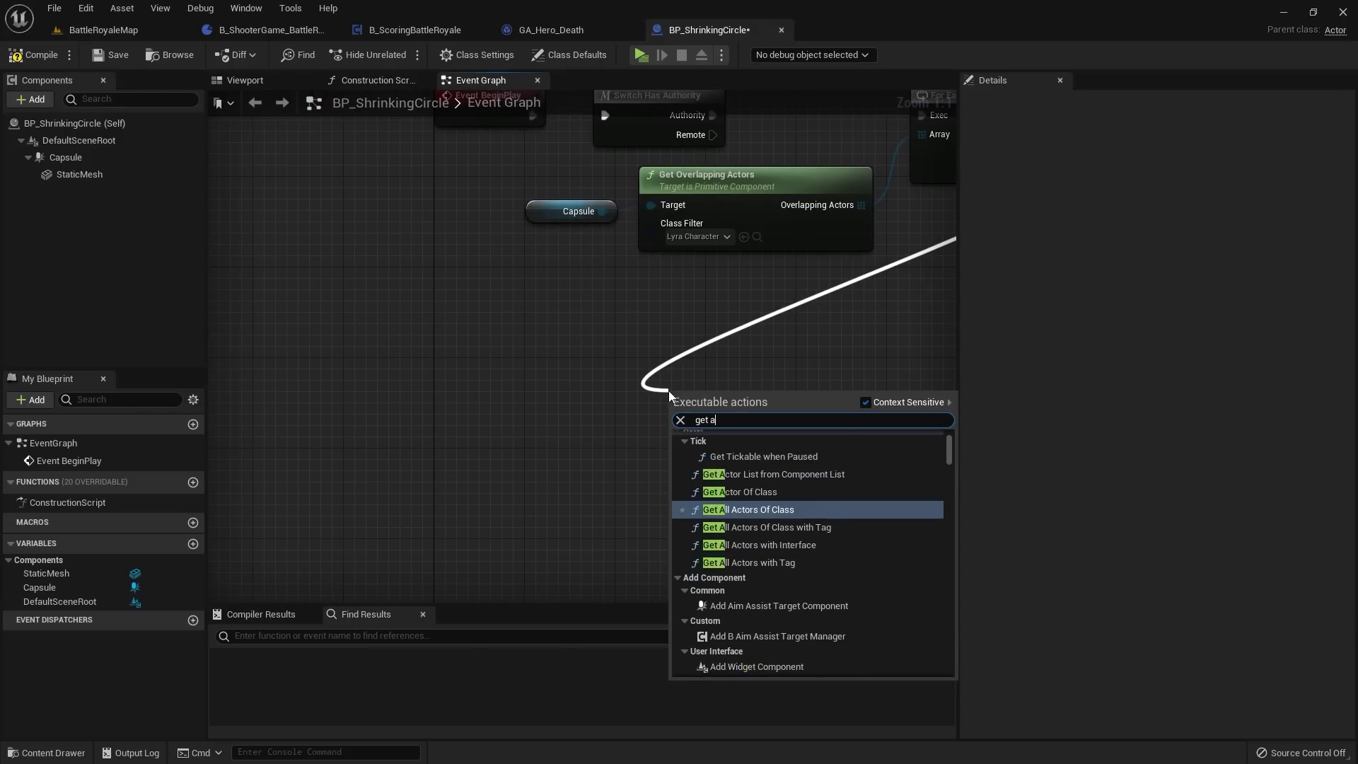
{"action": "key", "text": "Return"}
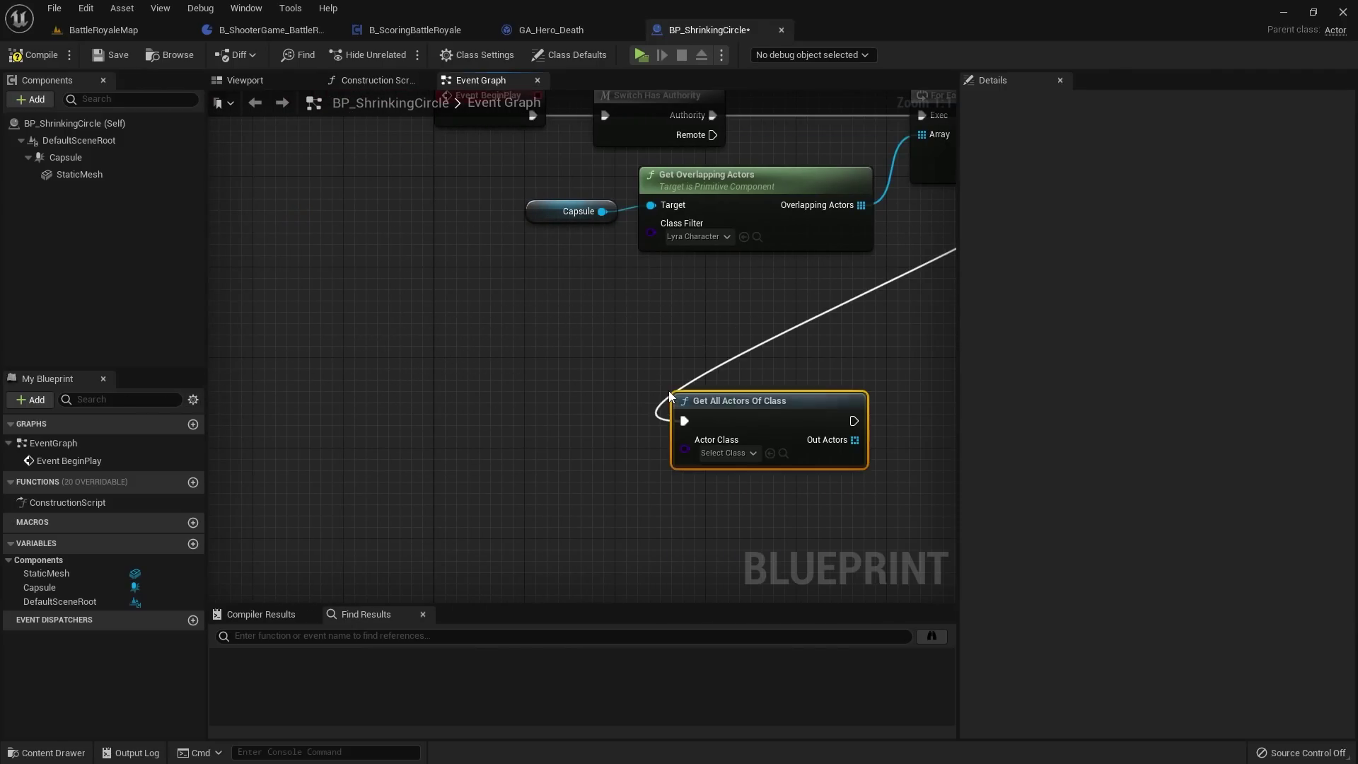
{"action": "left_click", "coordinate": [668, 452]}
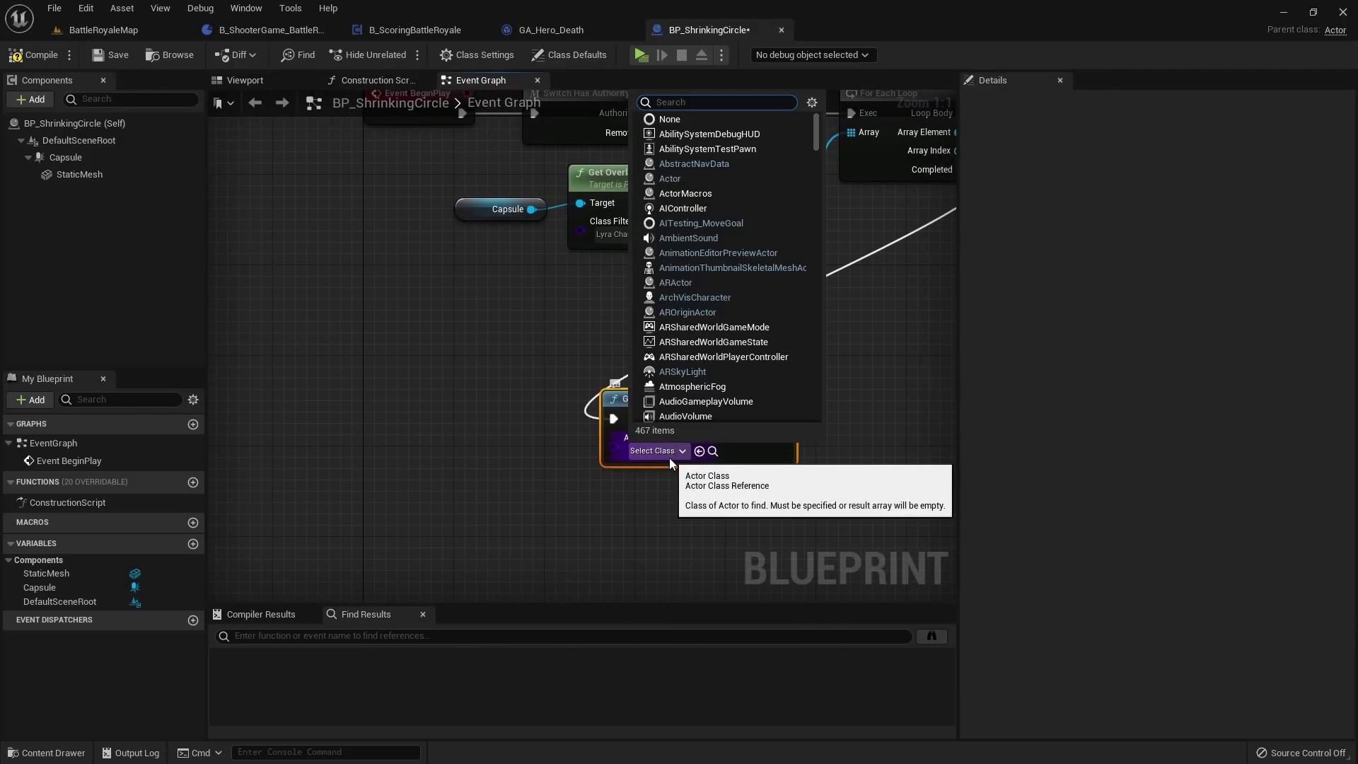
{"action": "type", "text": "lyrachar"}
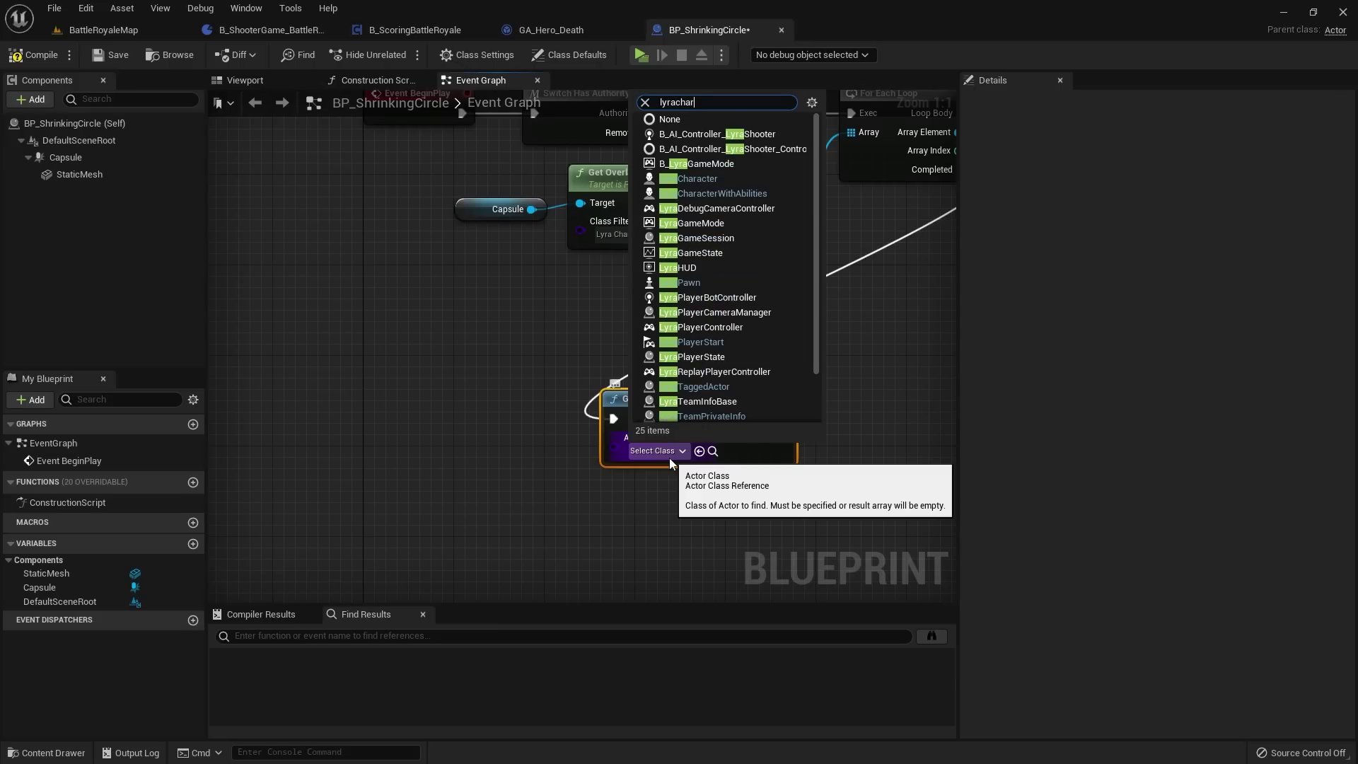
{"action": "left_click", "coordinate": [714, 505]}
{"action": "right_click_drag", "start_coordinate": [814, 449], "coordinate": [681, 484]}
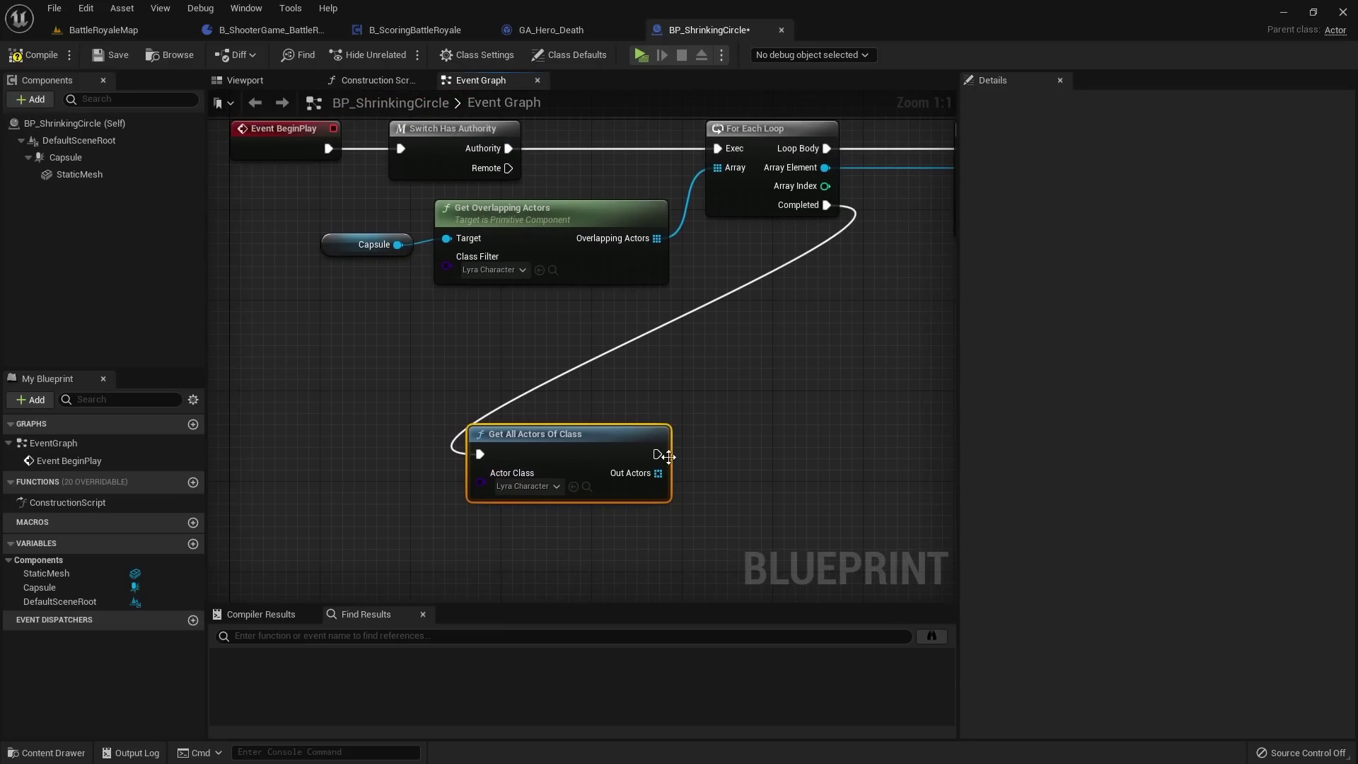
Step: Add a second For Each Loop after Get All Actors Of Class and feed it the Out Actors array
{"action": "left_click_drag", "start_coordinate": [657, 453], "coordinate": [744, 438]}
{"action": "type", "text": "foreach"}
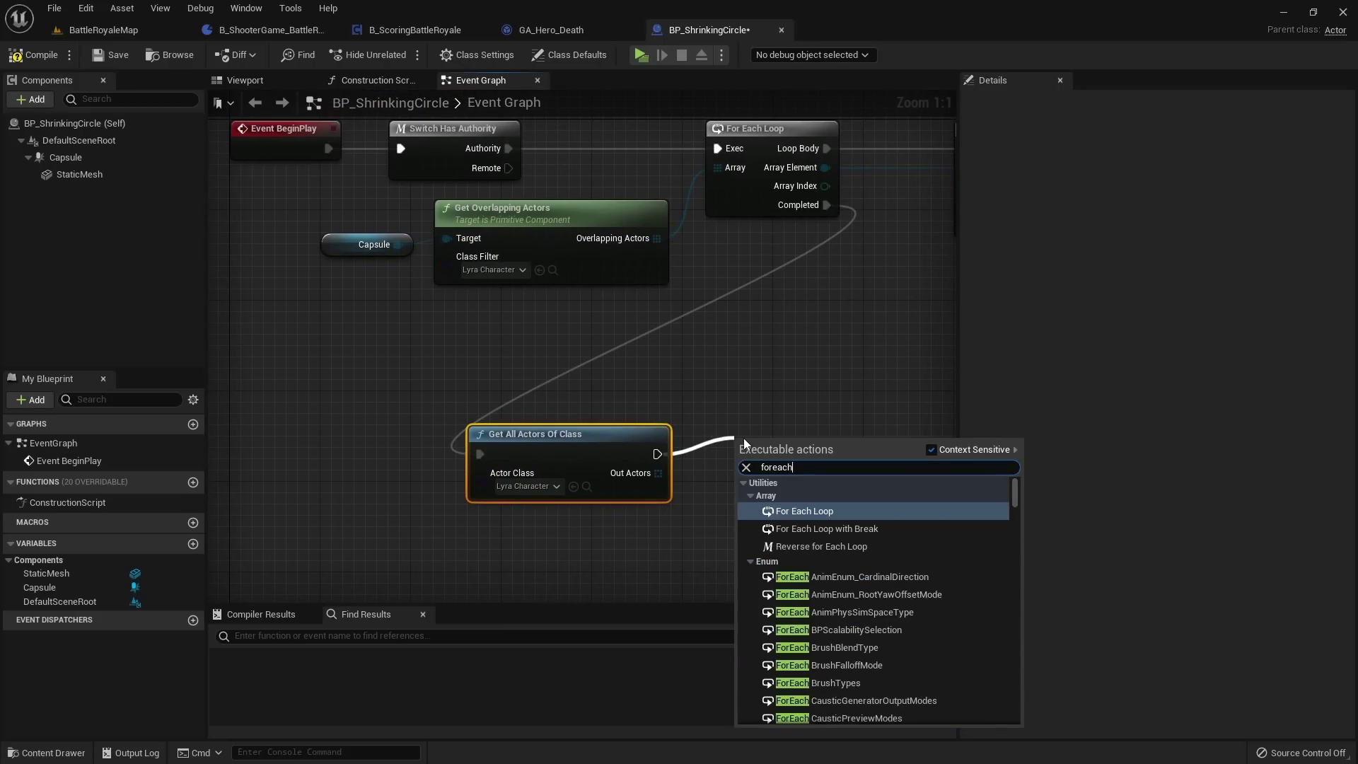
{"action": "key", "text": "Return"}
{"action": "left_click_drag", "start_coordinate": [655, 473], "coordinate": [751, 485]}
{"action": "right_click_drag", "start_coordinate": [781, 447], "coordinate": [599, 281]}
Step: Add a Branch node executed from the second For Each Loop's Loop Body
{"action": "left_click_drag", "start_coordinate": [537, 385], "coordinate": [895, 369]}
{"action": "type", "text": "branch"}
{"action": "key", "text": "Return"}
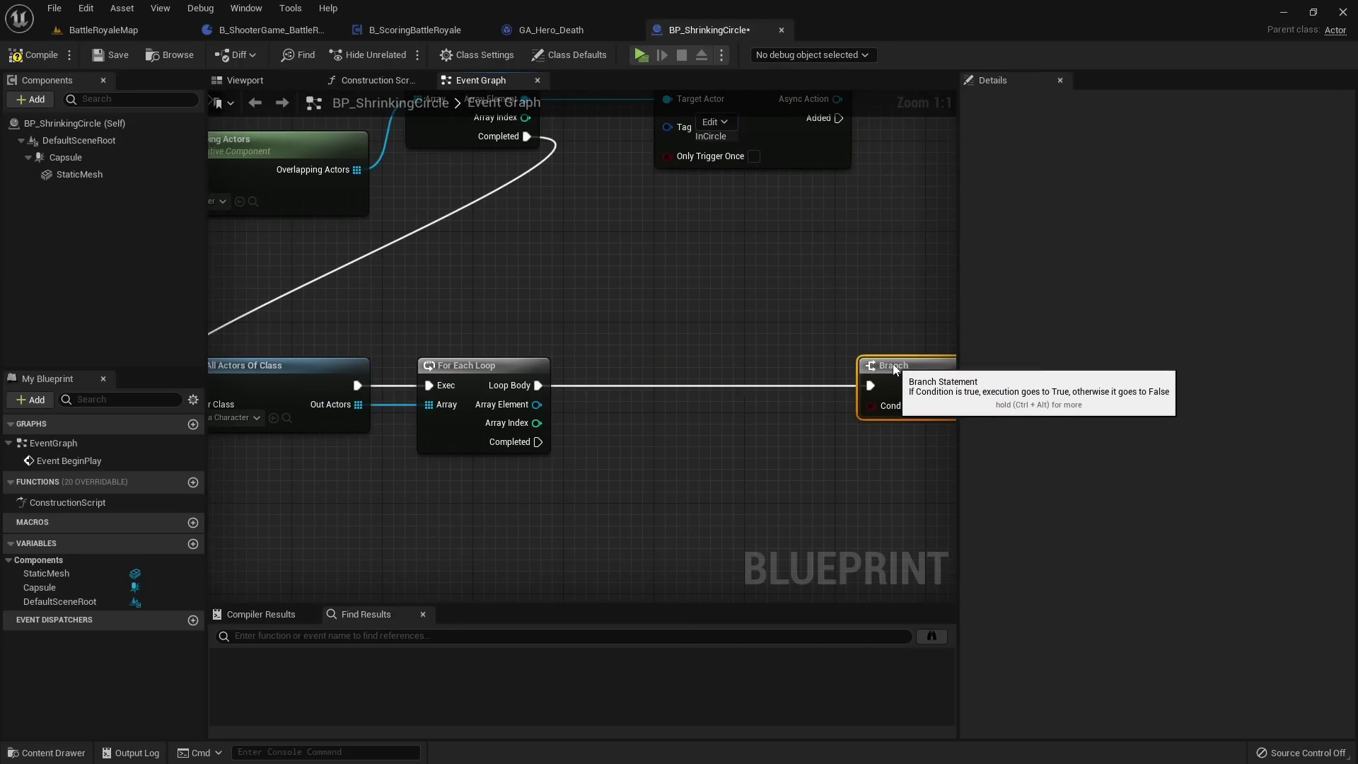
{"action": "right_click_drag", "start_coordinate": [554, 397], "coordinate": [456, 381]}
Step: Add a Has Matching Gameplay Tag node from the second loop's Array Element and connect its Return Value to the Branch Condition
{"action": "left_click_drag", "start_coordinate": [438, 387], "coordinate": [572, 423]}
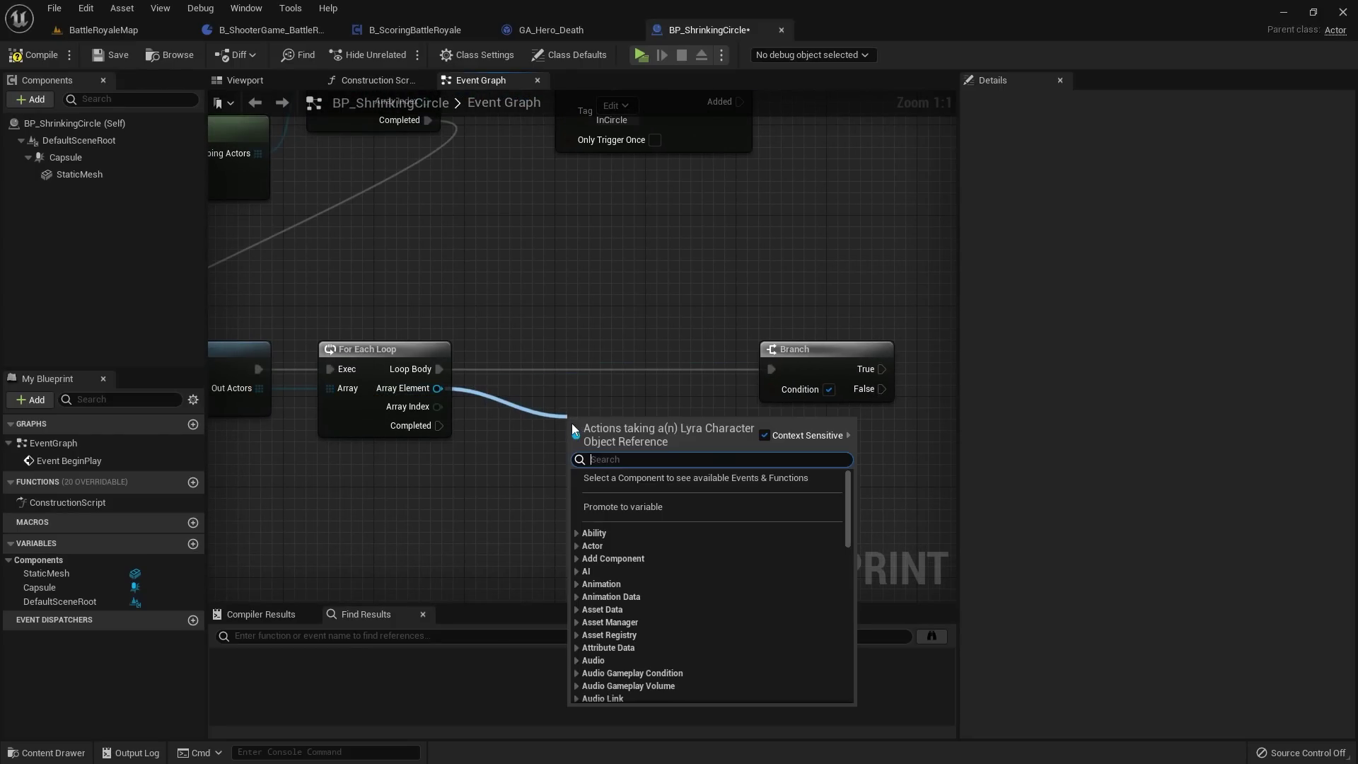
{"action": "type", "text": "has matching"}
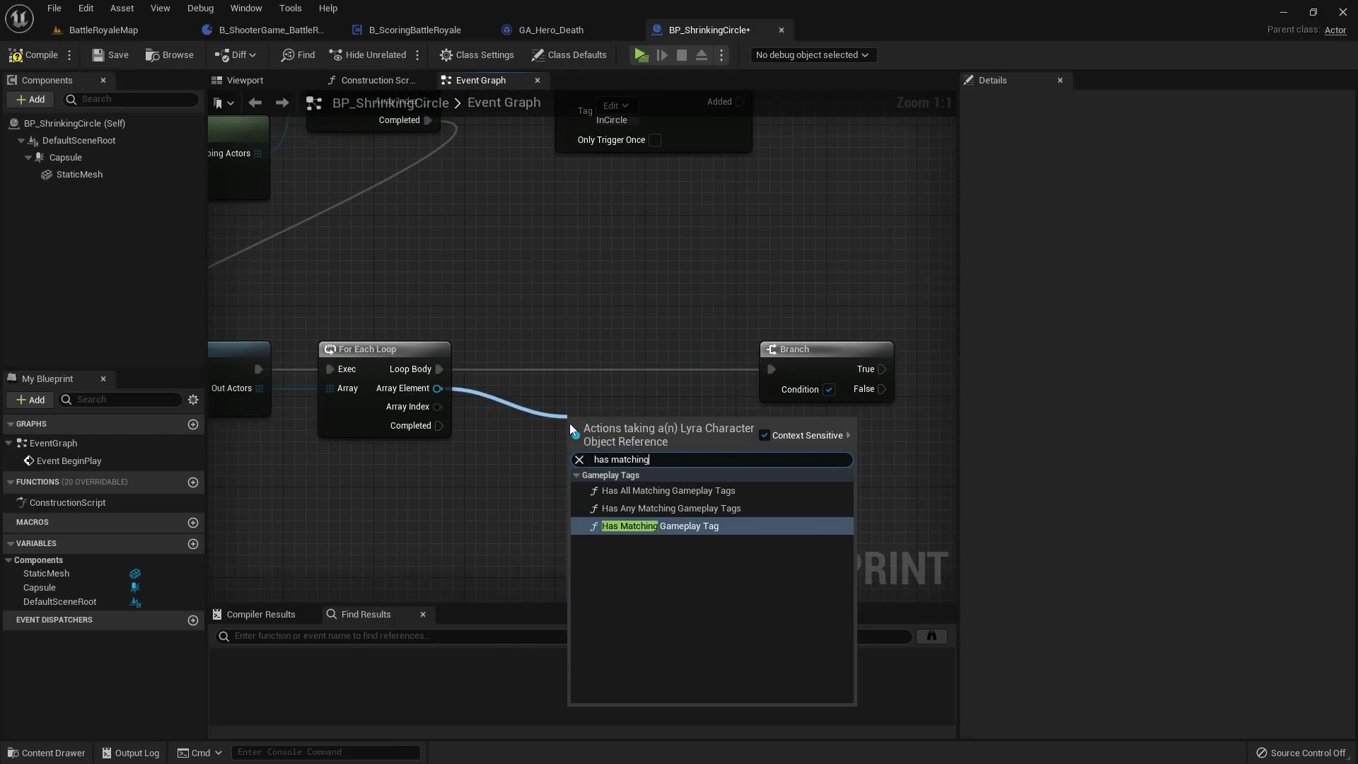
{"action": "key", "text": "Return"}
{"action": "left_click_drag", "start_coordinate": [817, 367], "coordinate": [850, 366]}
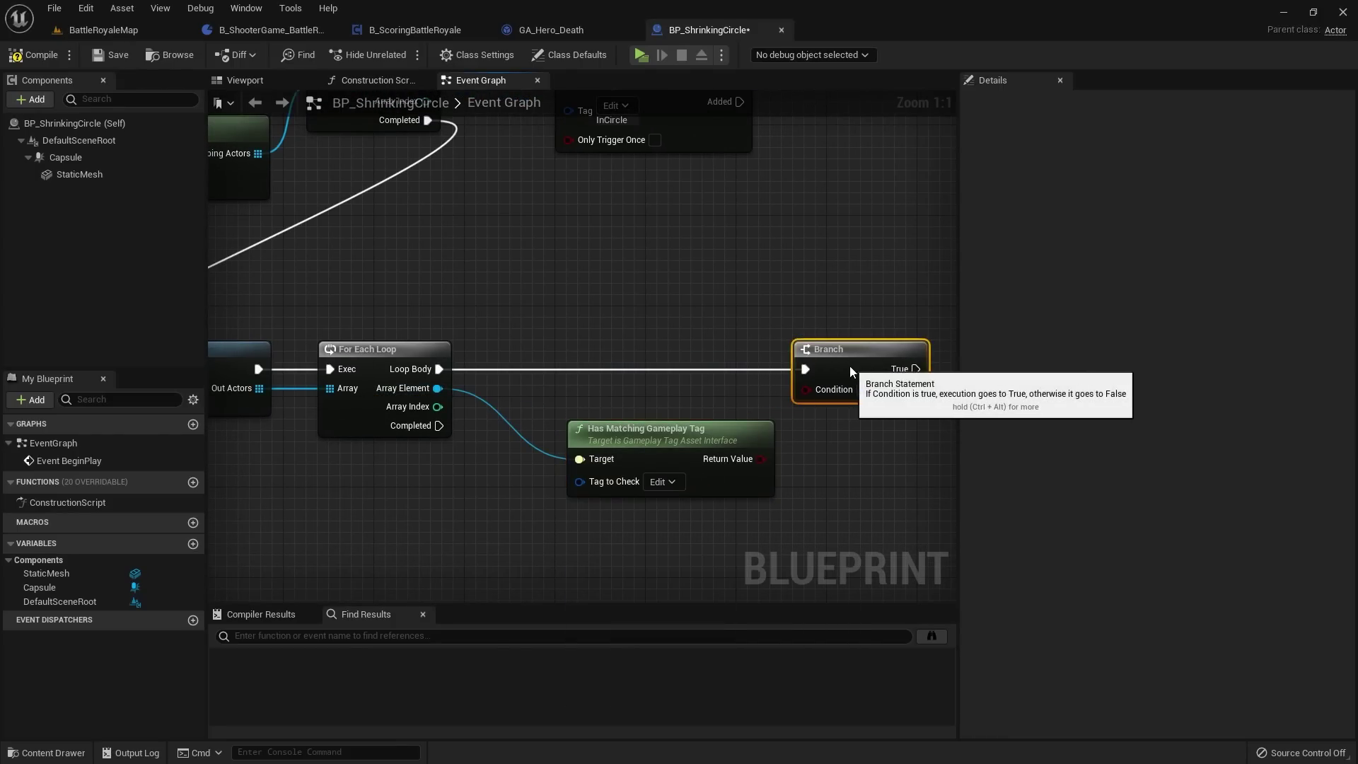
{"action": "left_click_drag", "start_coordinate": [751, 459], "coordinate": [805, 389]}
{"action": "left_click_drag", "start_coordinate": [685, 414], "coordinate": [650, 380]}
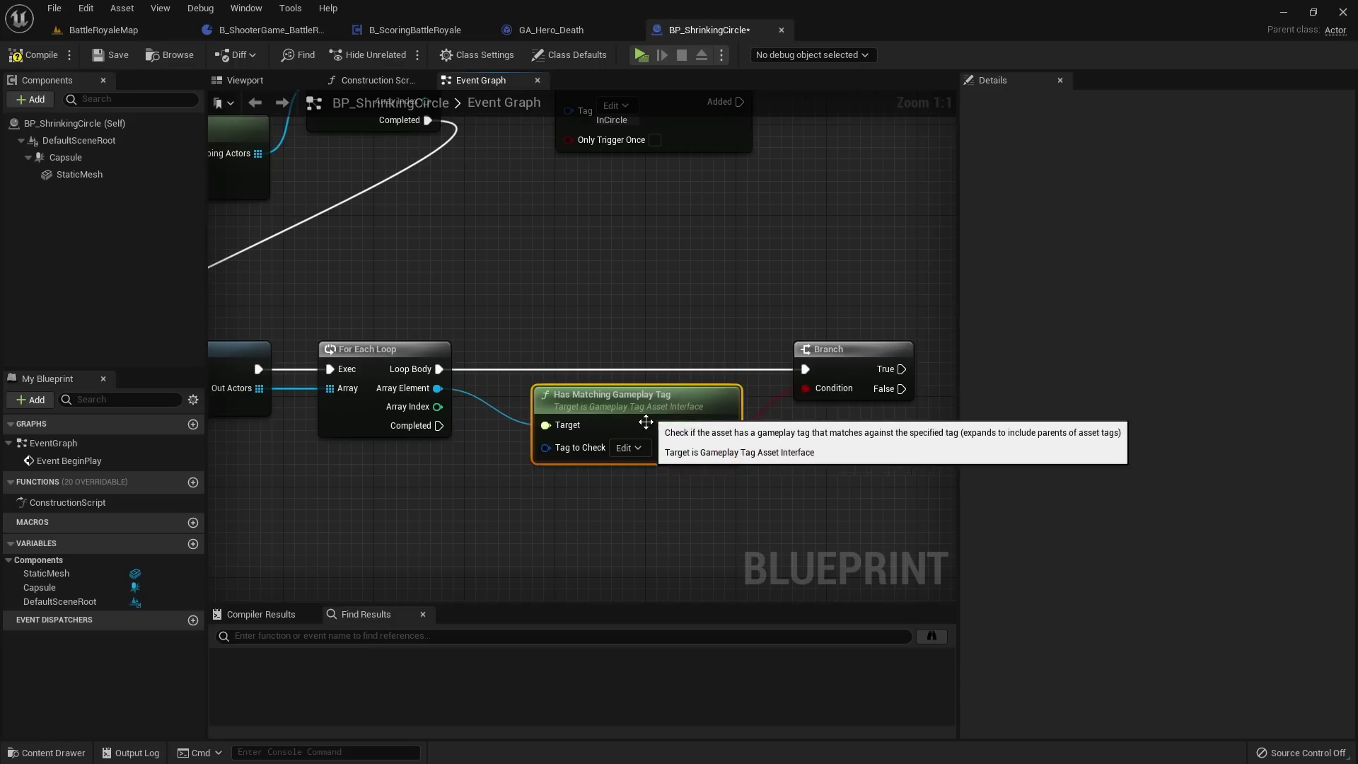
Step: Set Tag to Check to InCircle on the Has Matching Gameplay Tag node, and compile and save the blueprint
{"action": "left_click", "coordinate": [641, 448]}
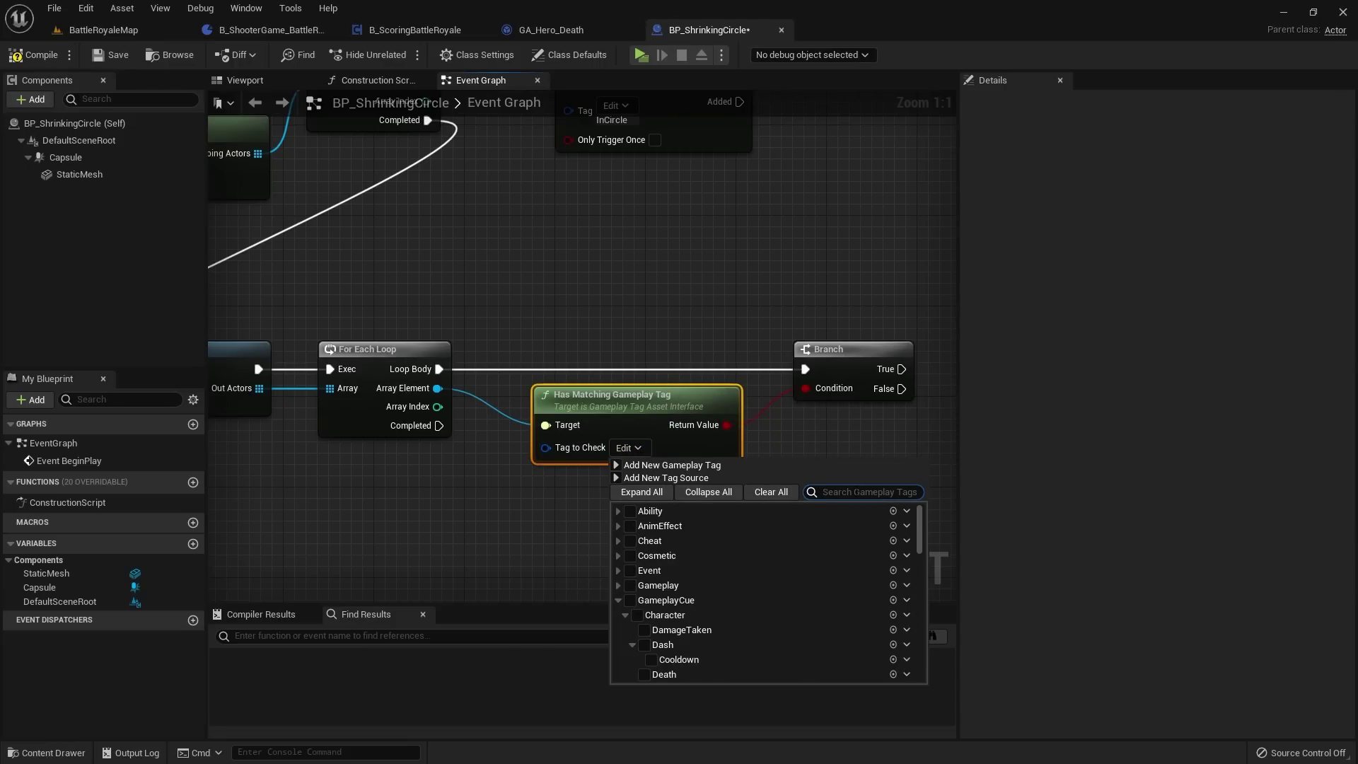
{"action": "type", "text": "inci"}
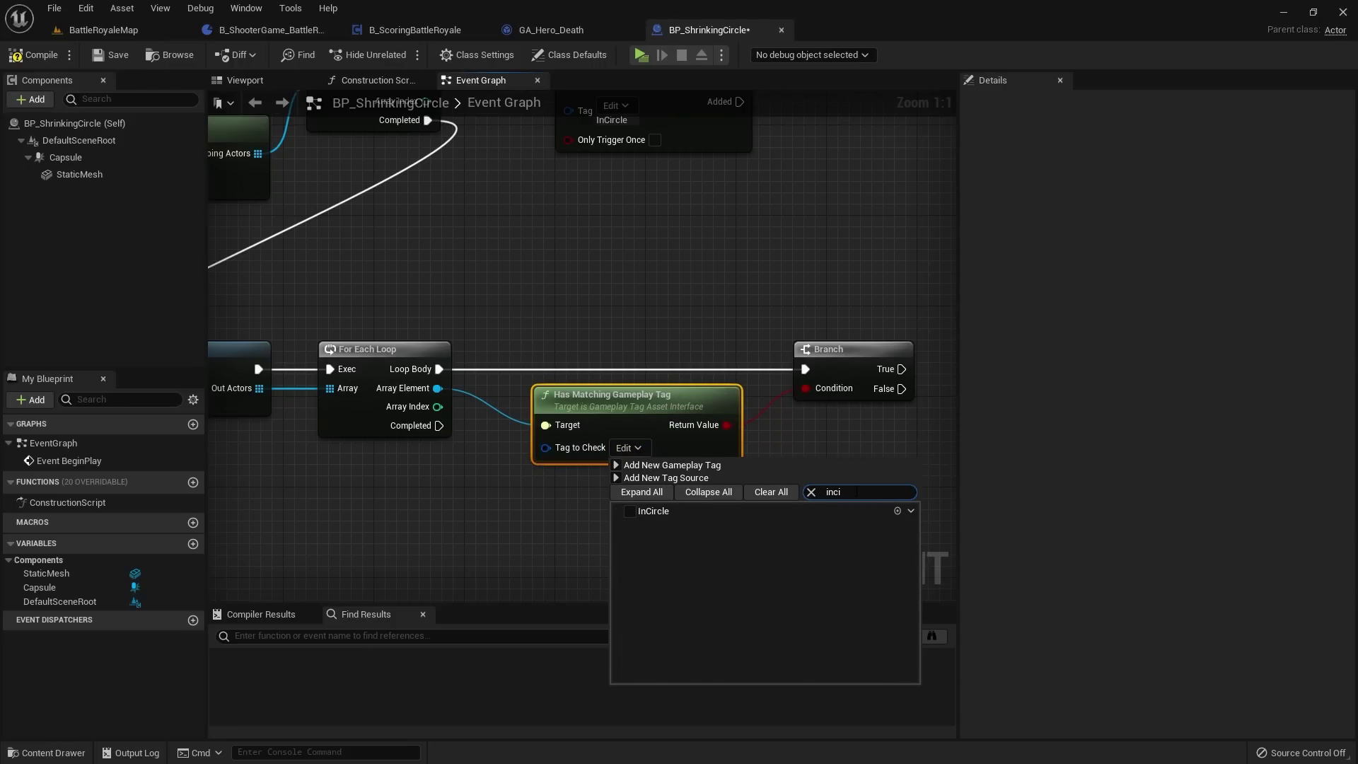
{"action": "left_click", "coordinate": [629, 511]}
{"action": "left_click", "coordinate": [706, 297]}
{"action": "scroll", "coordinate": [707, 297], "scroll_direction": "down", "scroll_amount": 1}
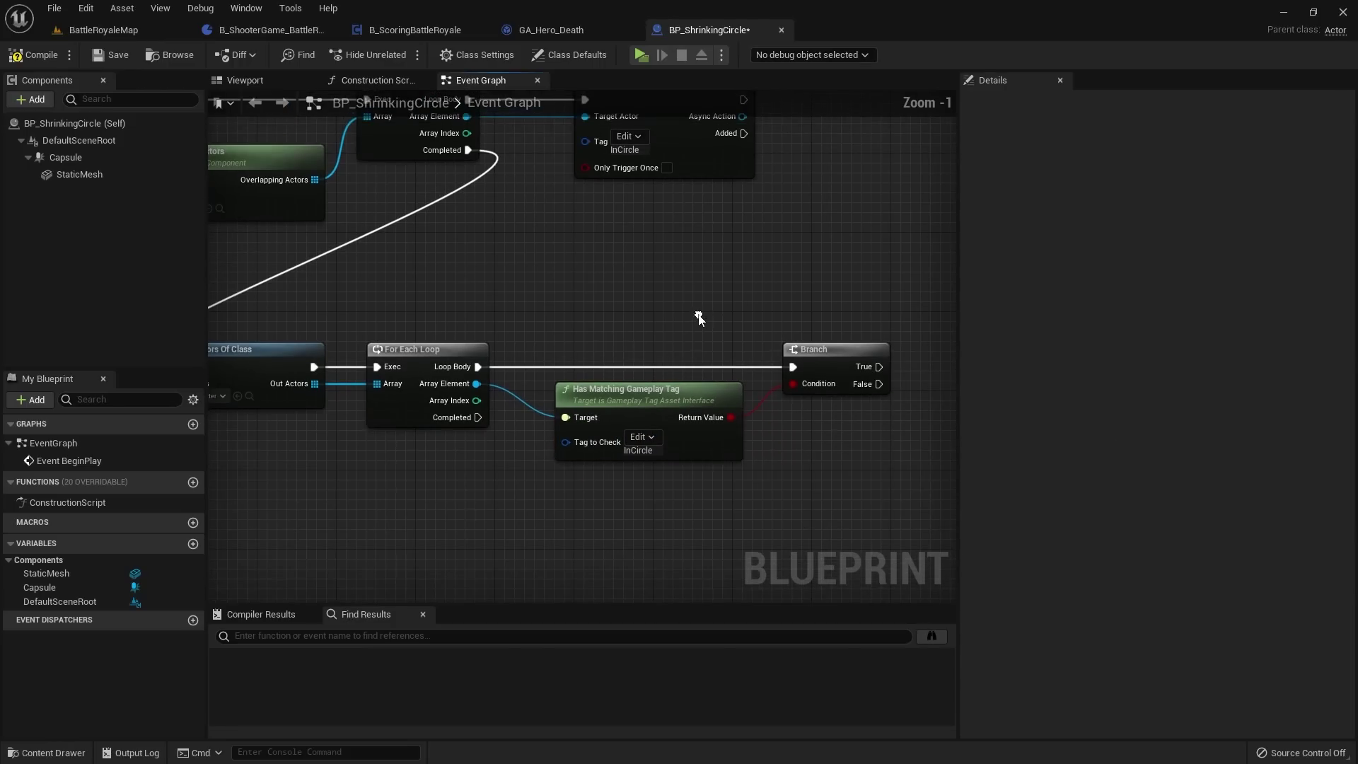
{"action": "left_click", "coordinate": [44, 61]}
{"action": "right_click_drag", "start_coordinate": [835, 393], "coordinate": [652, 400]}
{"action": "left_click_drag", "start_coordinate": [697, 373], "coordinate": [744, 239]}
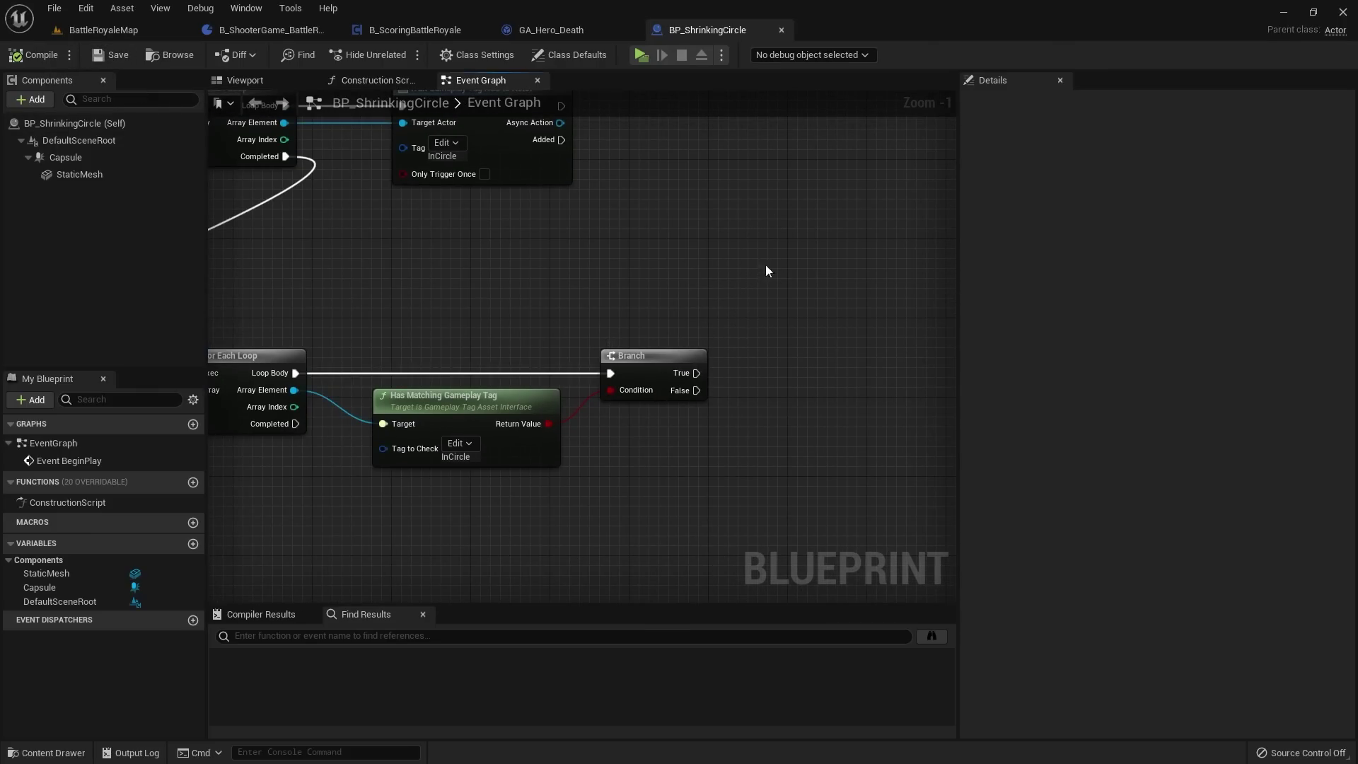
{"action": "right_click_drag", "start_coordinate": [765, 271], "coordinate": [760, 375]}
{"action": "scroll", "coordinate": [852, 304], "scroll_direction": "down", "scroll_amount": 2}
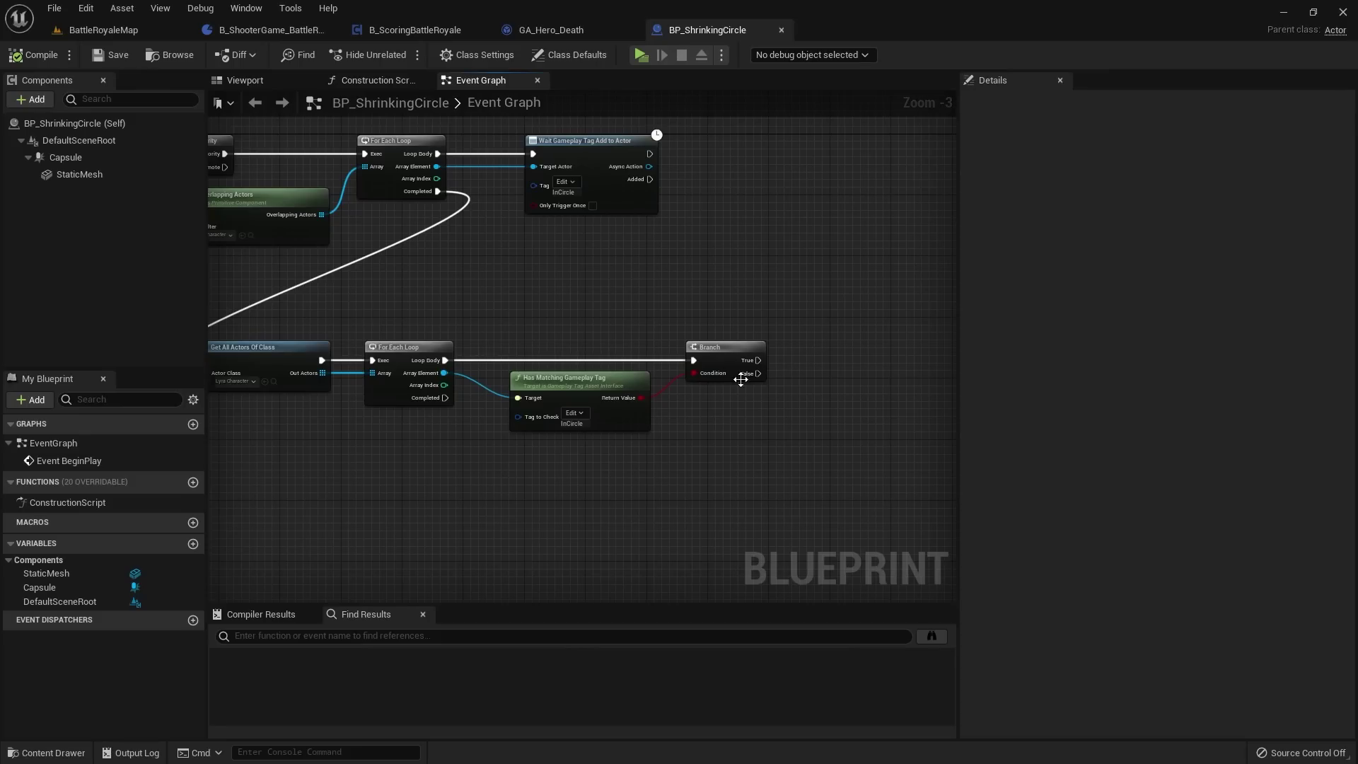
{"action": "scroll", "coordinate": [741, 379], "scroll_direction": "up", "scroll_amount": 1}
{"action": "left_click_drag", "start_coordinate": [756, 374], "coordinate": [792, 438]}
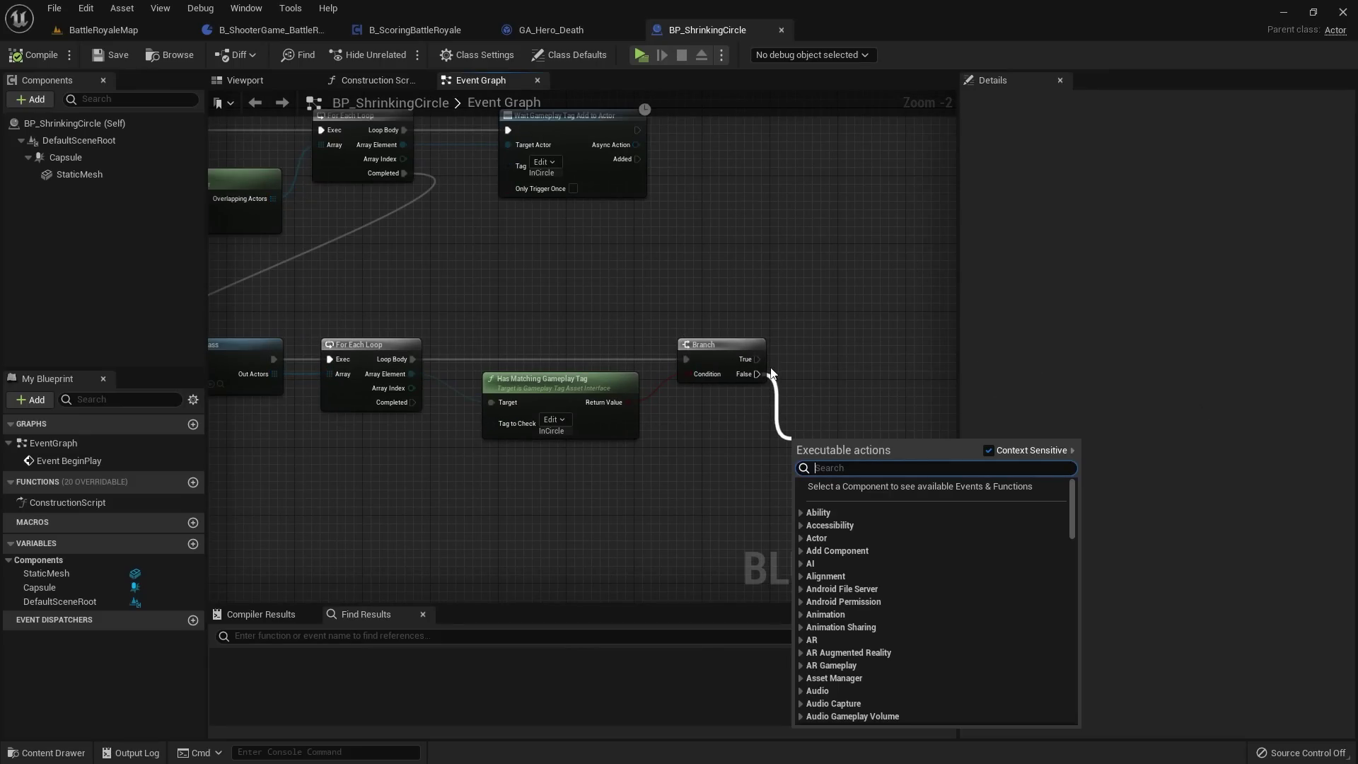
{"action": "right_click_drag", "start_coordinate": [771, 372], "coordinate": [820, 351]}
{"action": "left_click_drag", "start_coordinate": [806, 352], "coordinate": [823, 413]}
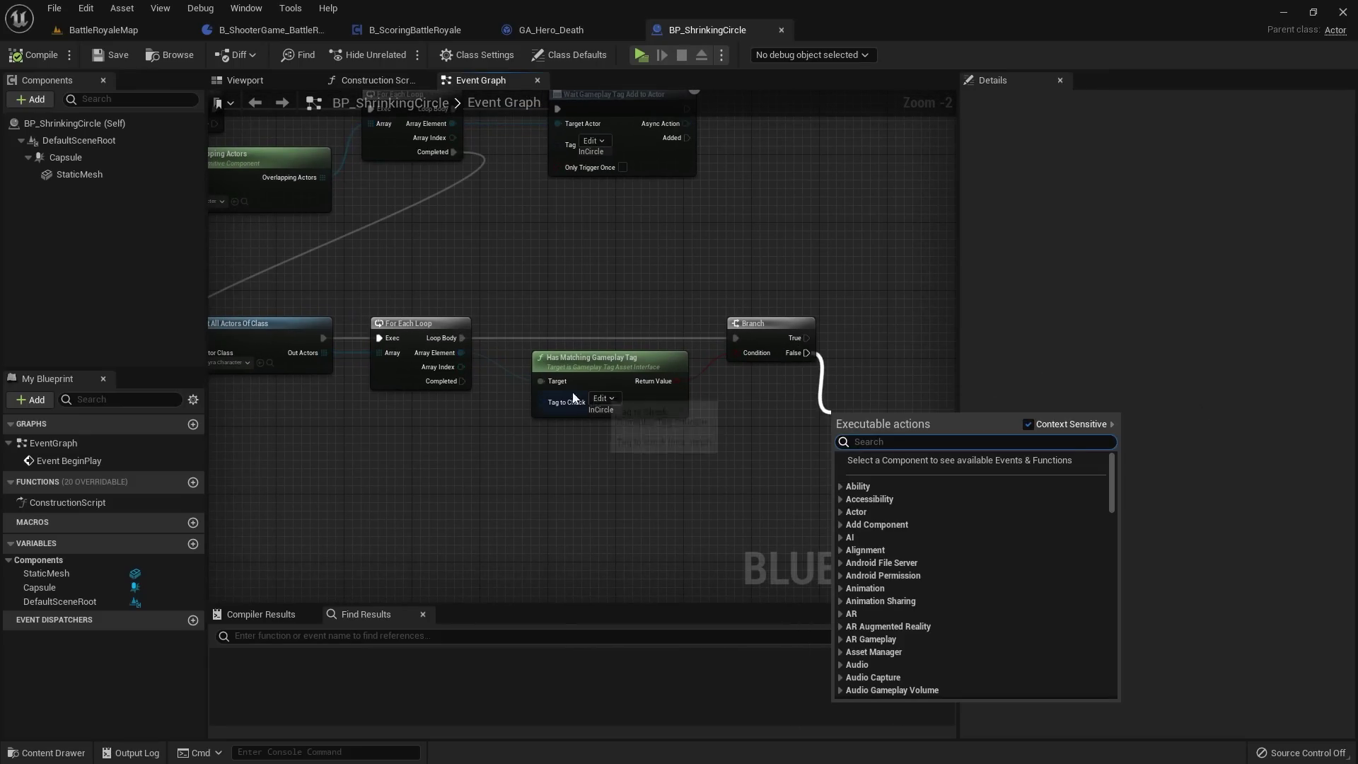
{"action": "right_click_drag", "start_coordinate": [554, 457], "coordinate": [699, 447]}
Step: Add a Get Ability System Component node below Has Matching Gameplay Tag, fed by the second loop's Array Element
{"action": "right_click_drag", "start_coordinate": [481, 341], "coordinate": [332, 356]}
{"action": "scroll", "coordinate": [702, 388], "scroll_direction": "up", "scroll_amount": 2}
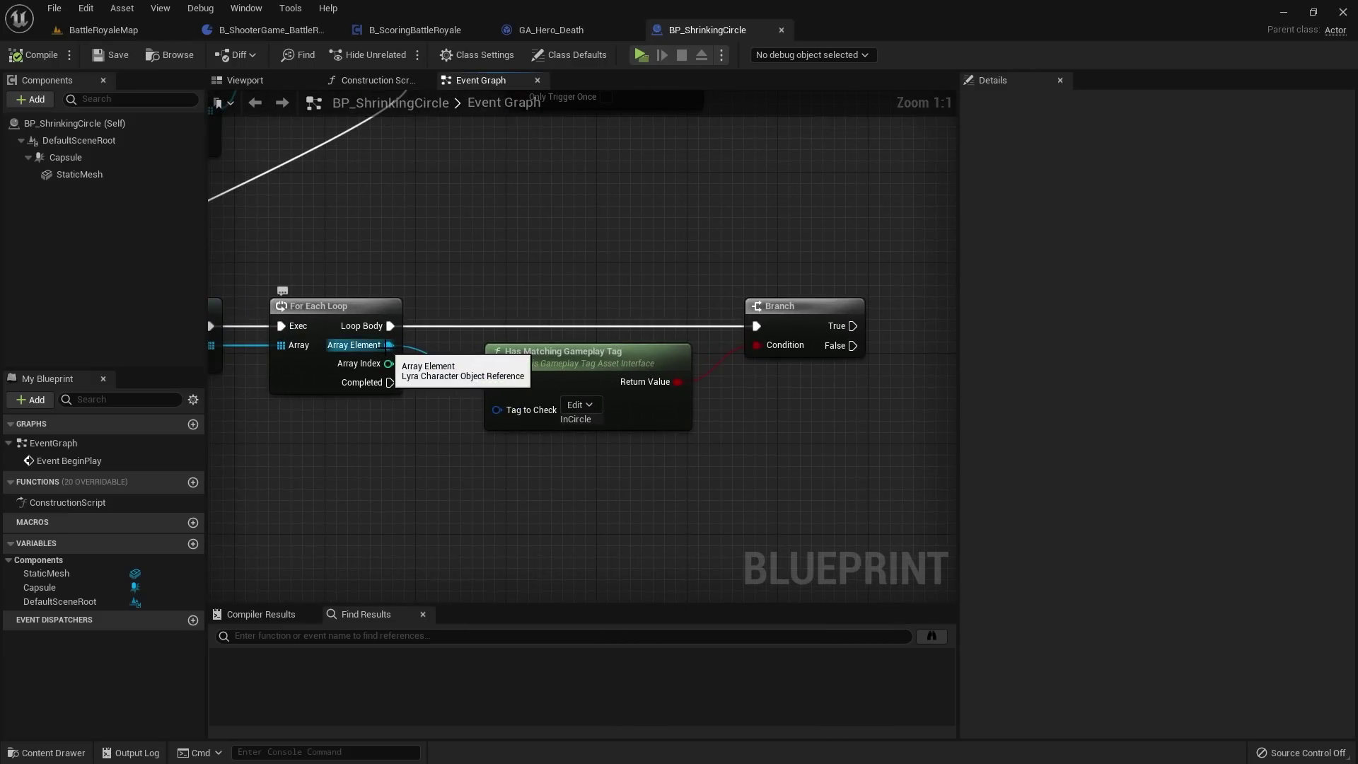
{"action": "left_click_drag", "start_coordinate": [388, 345], "coordinate": [493, 460]}
{"action": "type", "text": "get "}
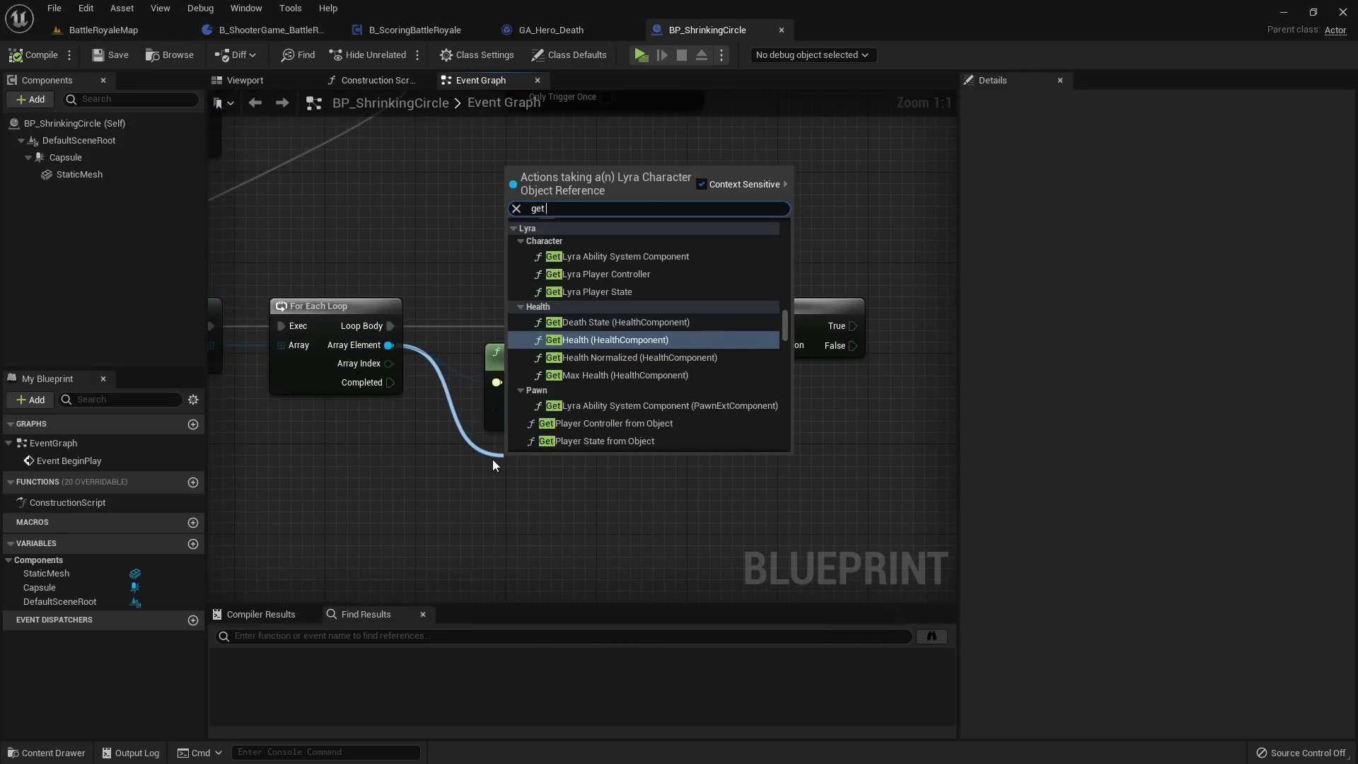
{"action": "type", "text": "ability syste"}
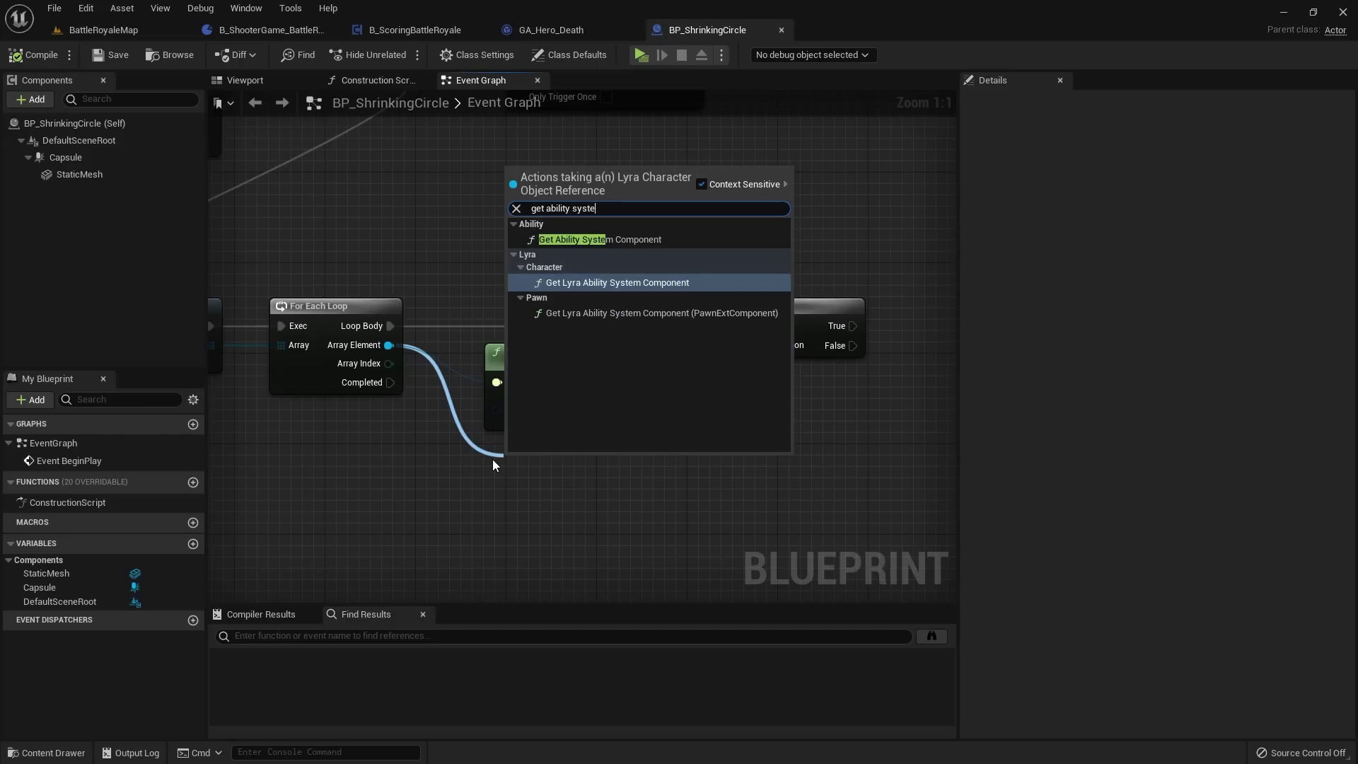
{"action": "key", "text": "Up"}
{"action": "key", "text": "Up"}
{"action": "key", "text": "Up"}
{"action": "key", "text": "Return"}
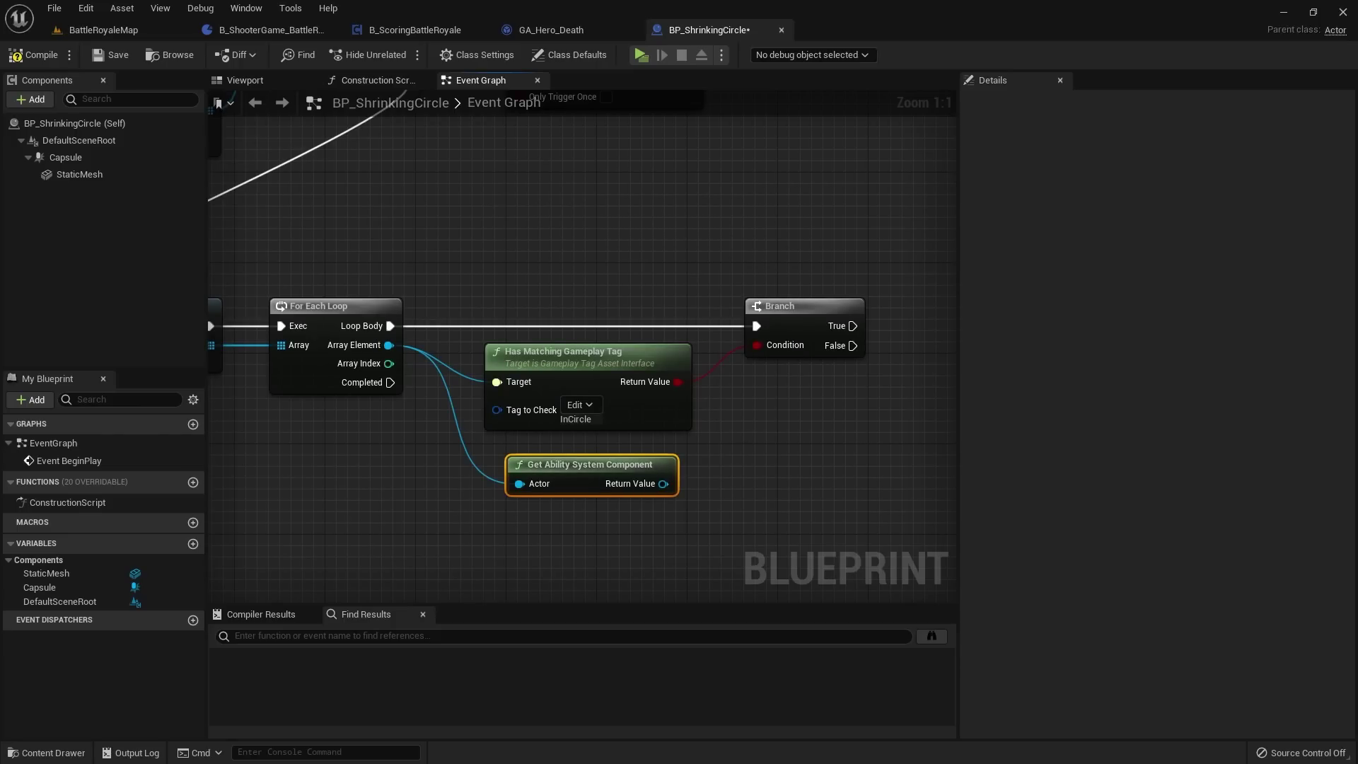
Step: Add an ApplyGameplayEffectToSelf node fed by Get Ability System Component's Return Value and executed from the Branch's False output
{"action": "right_click_drag", "start_coordinate": [493, 463], "coordinate": [432, 478]}
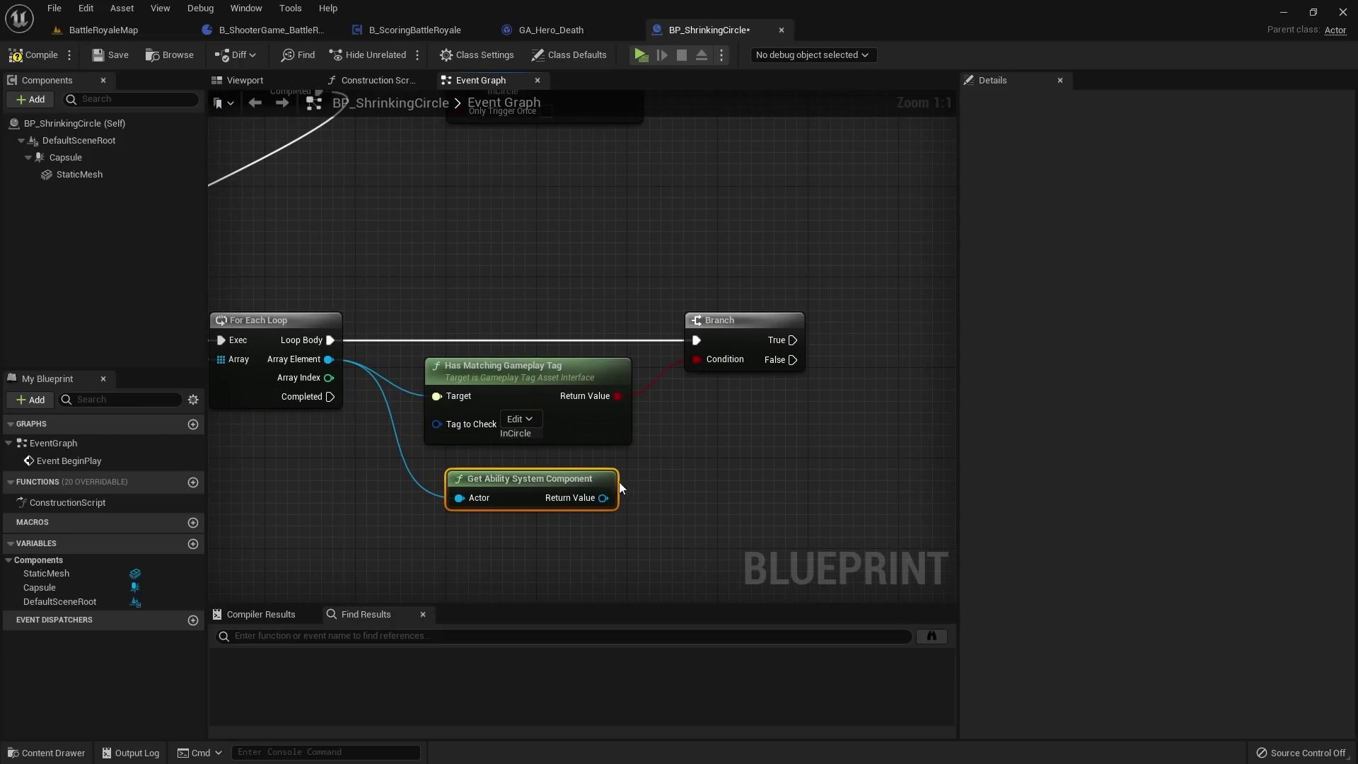
{"action": "left_click_drag", "start_coordinate": [602, 497], "coordinate": [796, 408]}
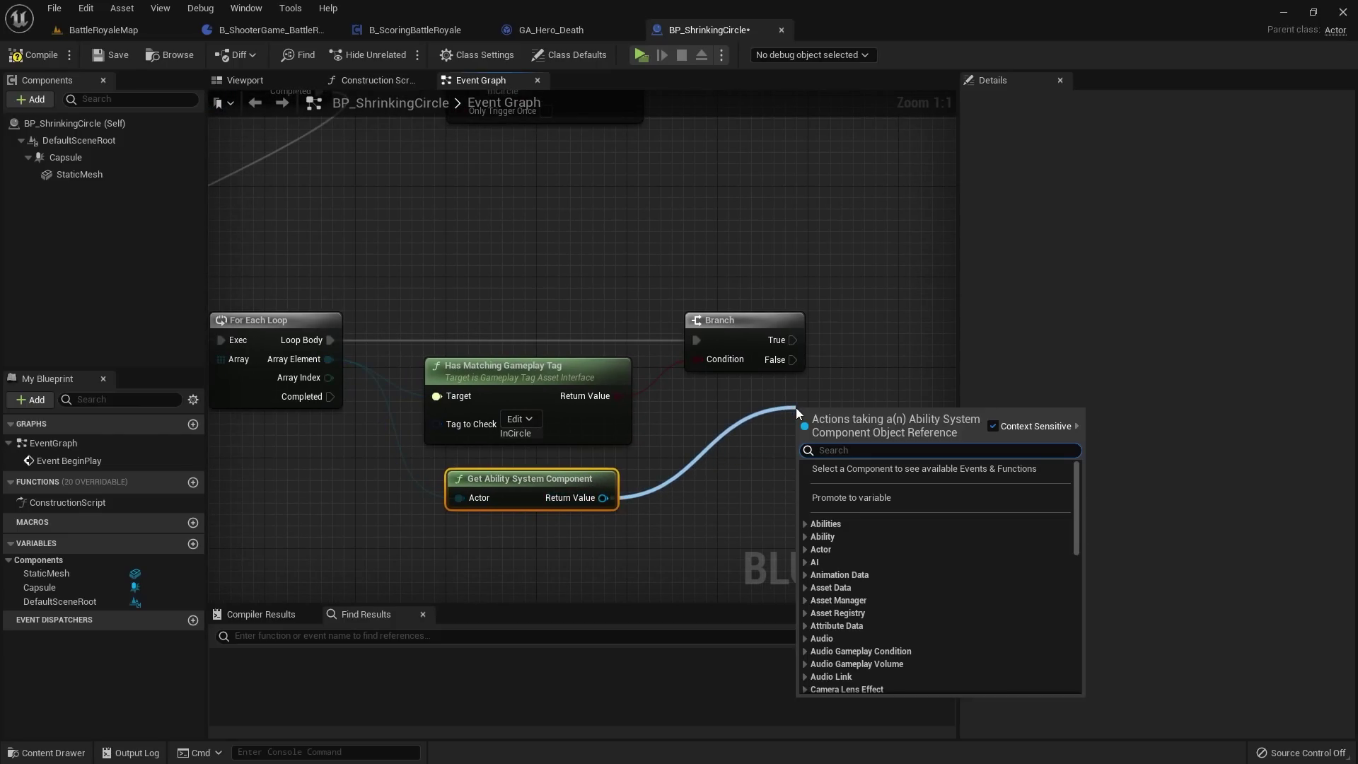
{"action": "type", "text": "apply game"}
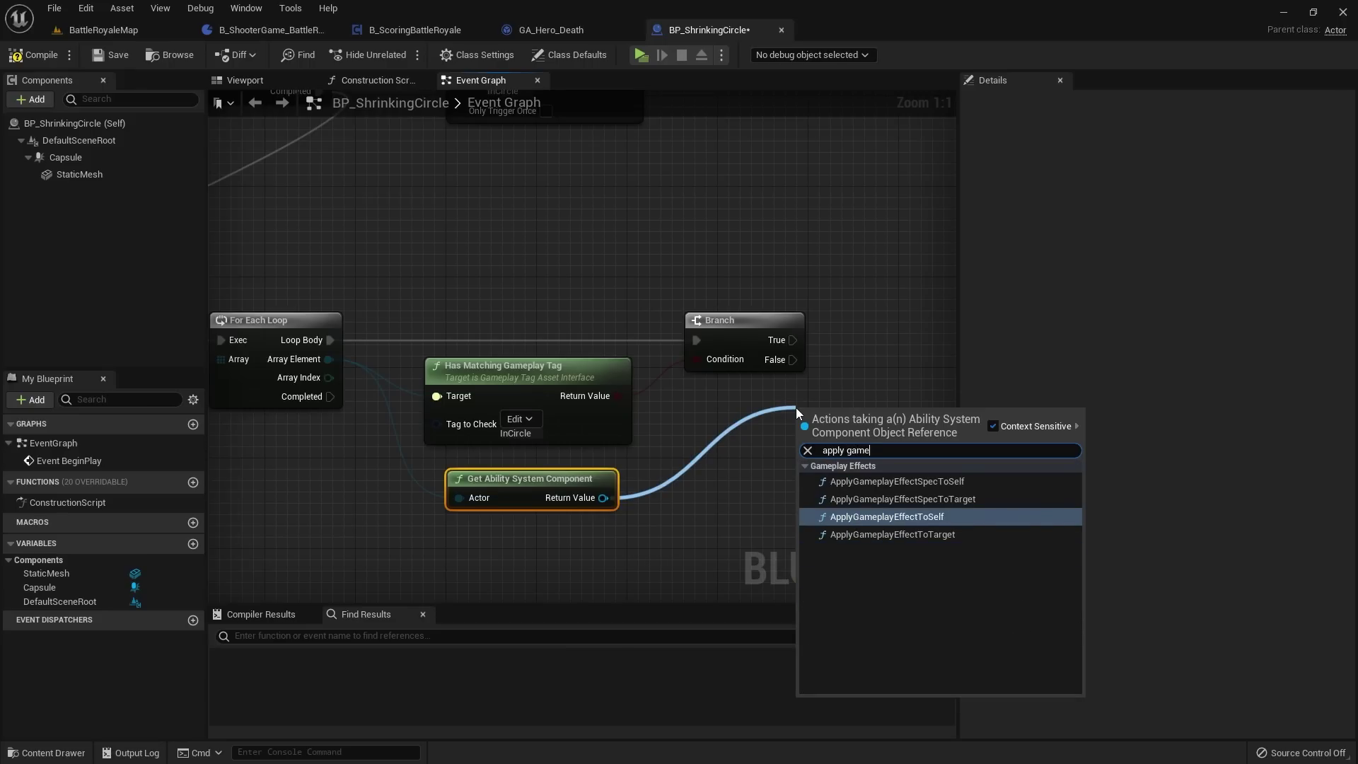
{"action": "key", "text": "Return"}
{"action": "right_click_drag", "start_coordinate": [795, 407], "coordinate": [666, 402]}
{"action": "left_click_drag", "start_coordinate": [662, 354], "coordinate": [778, 342]}
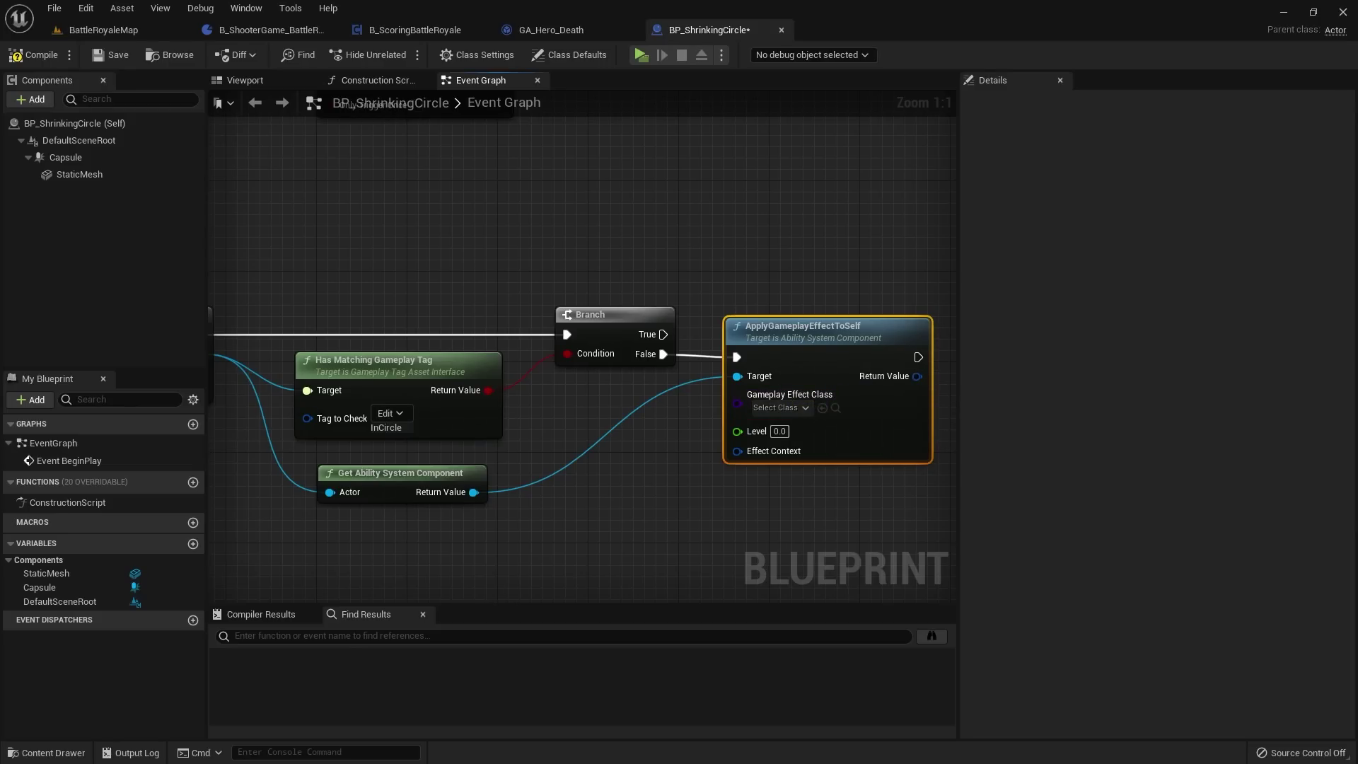
Step: Set Gameplay Effect Class to GE_GameplayEffectPad_Damage on the ApplyGameplayEffectToSelf node, and compile and save the blueprint
{"action": "left_click", "coordinate": [765, 410]}
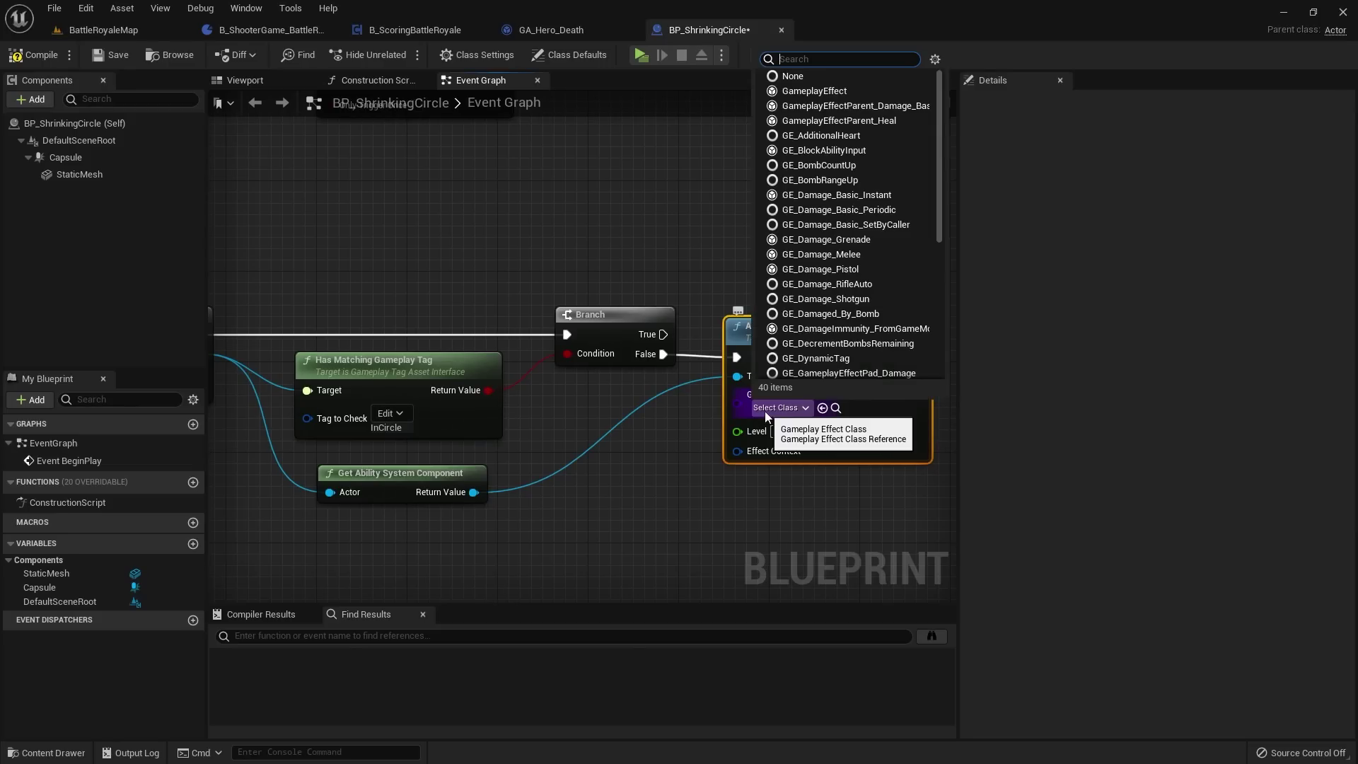
{"action": "type", "text": "game effect"}
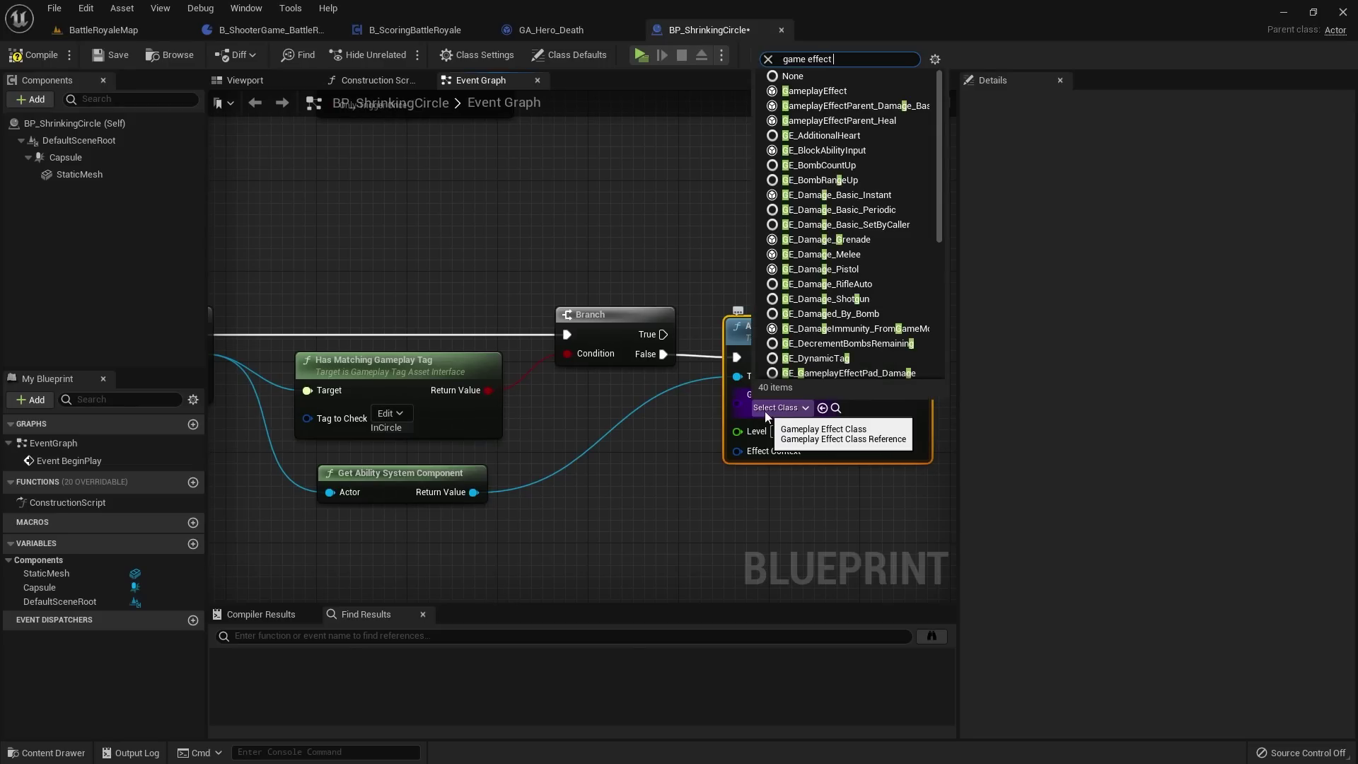
{"action": "type", "text": " damage"}
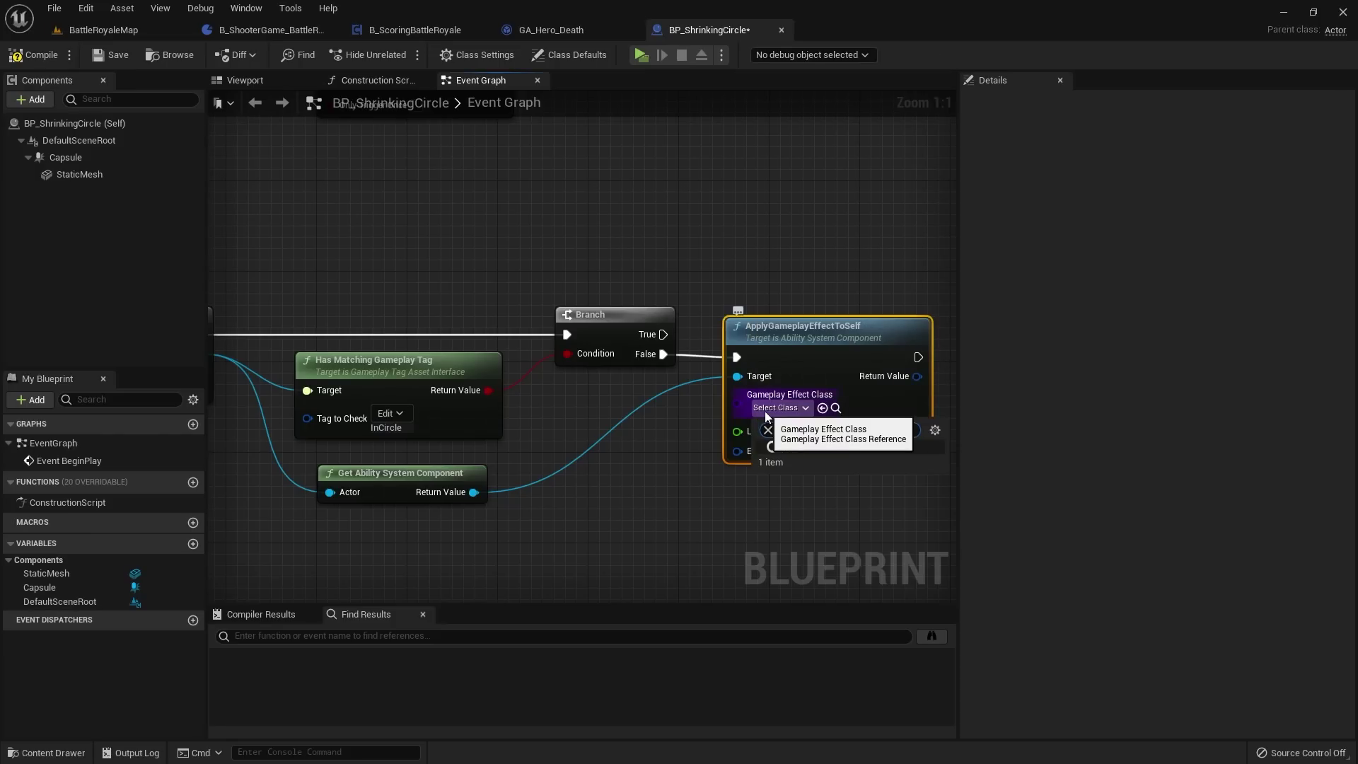
{"action": "key", "text": "BackSpace"}
{"action": "key", "text": "BackSpace"}
{"action": "key", "text": "BackSpace"}
{"action": "key", "text": "BackSpace"}
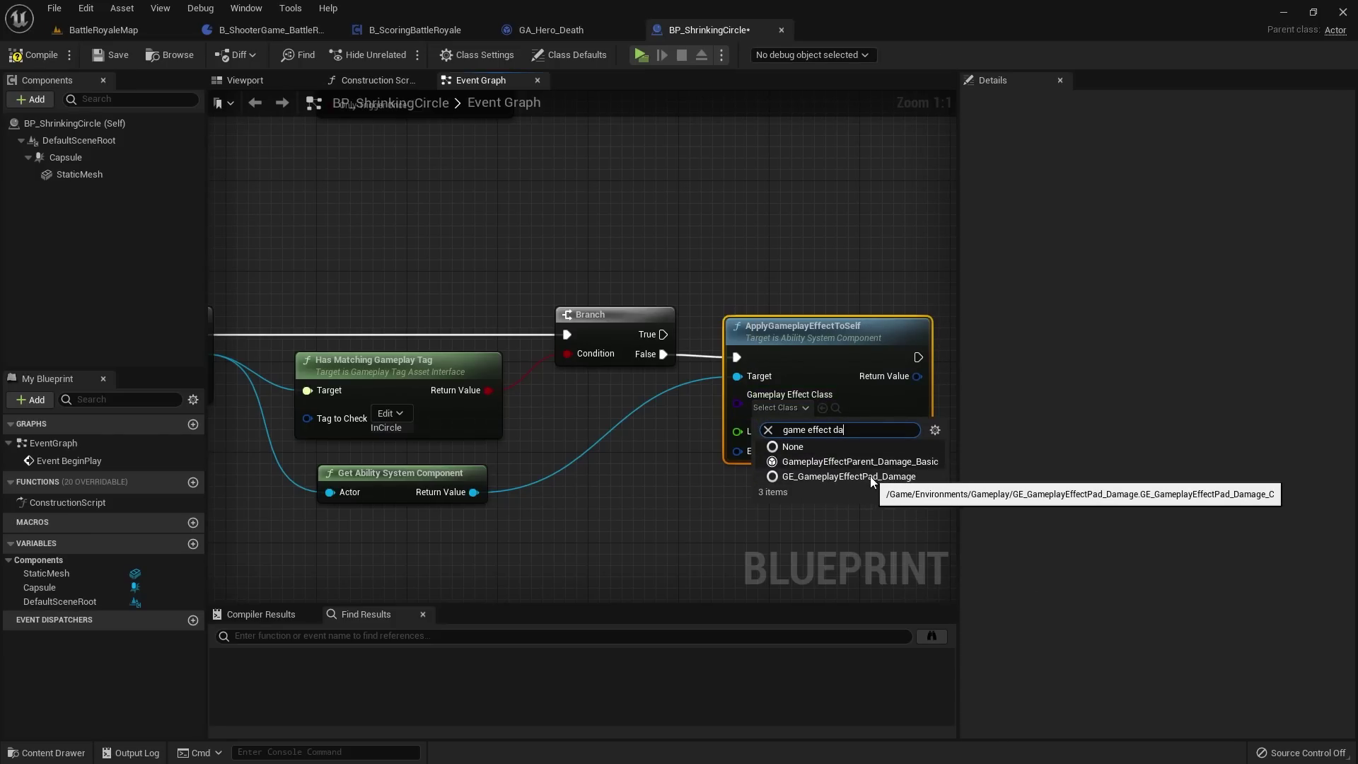
{"action": "left_click", "coordinate": [887, 478]}
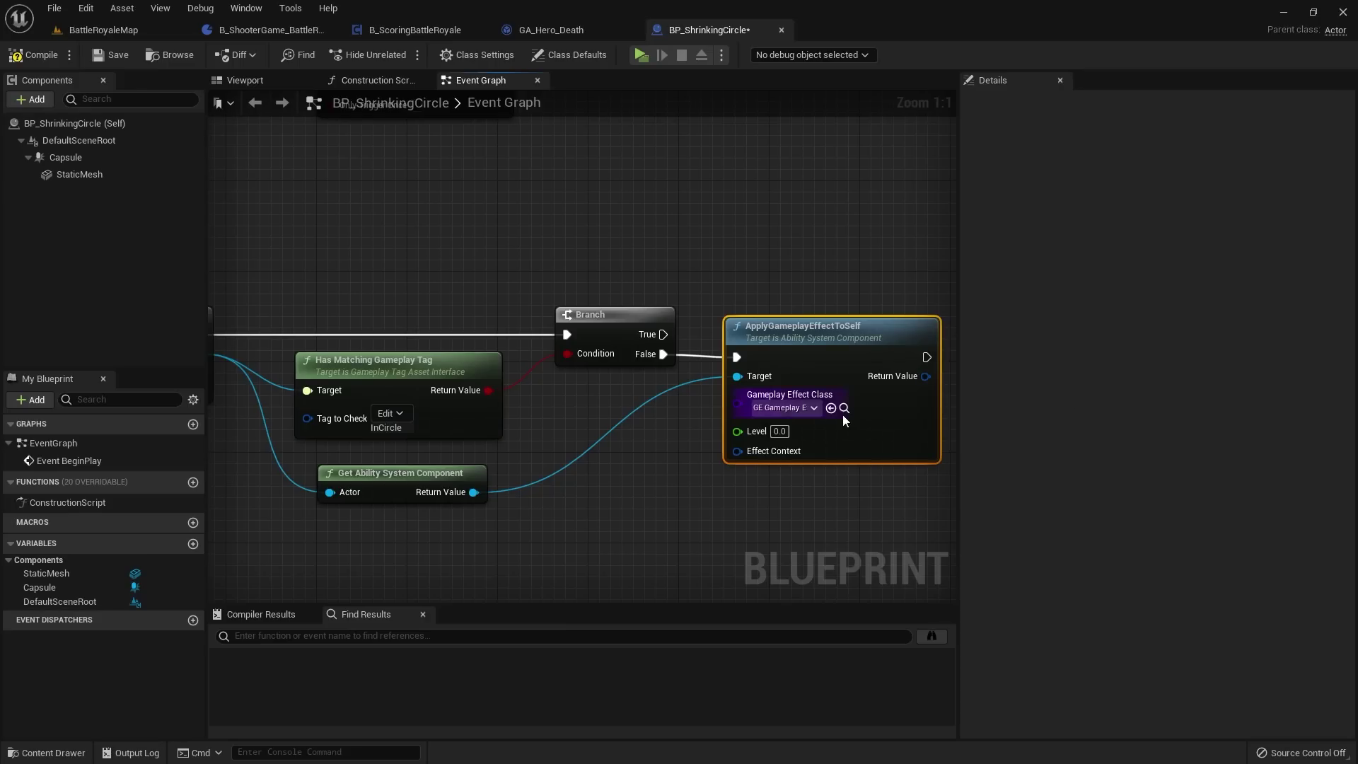
{"action": "scroll", "coordinate": [775, 376], "scroll_direction": "down", "scroll_amount": 1}
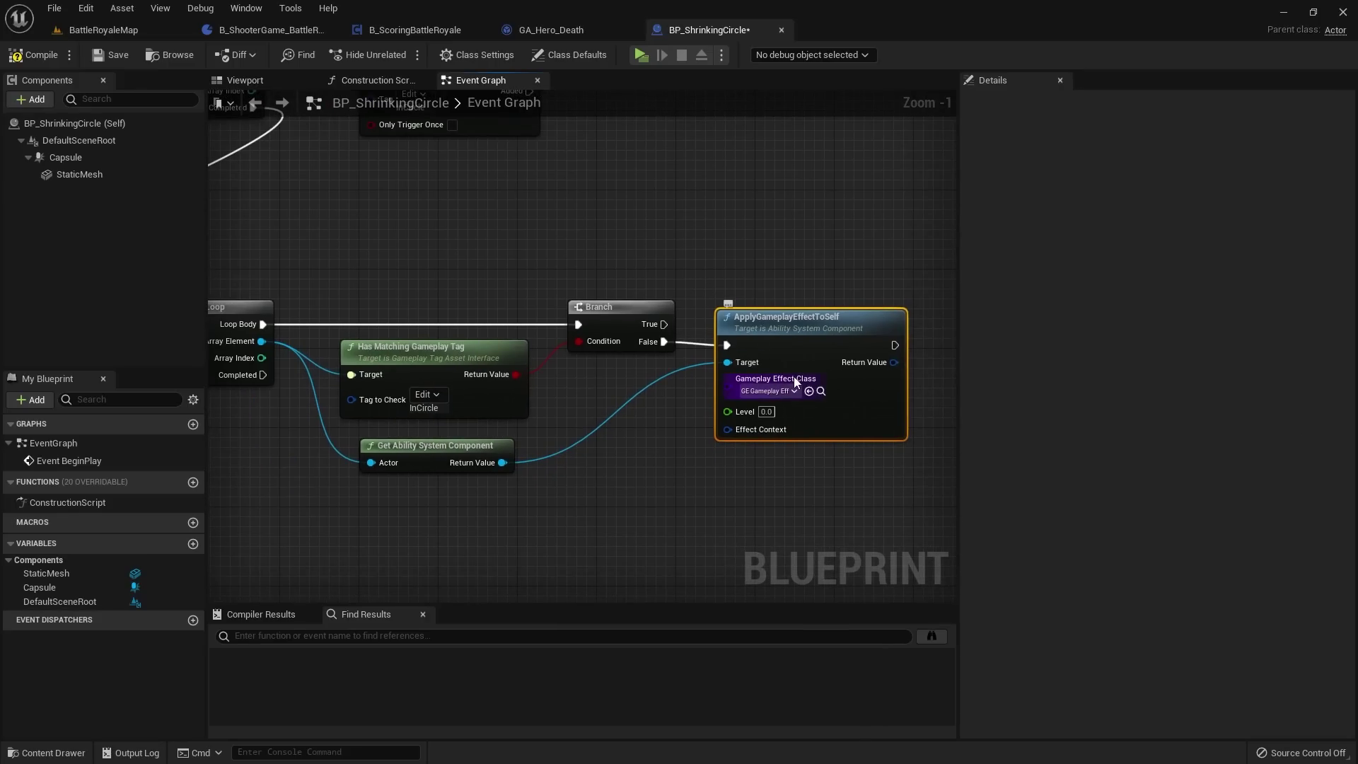
{"action": "left_click", "coordinate": [22, 61]}
{"action": "left_click", "coordinate": [111, 55]}
{"action": "scroll", "coordinate": [751, 400], "scroll_direction": "up", "scroll_amount": 1}
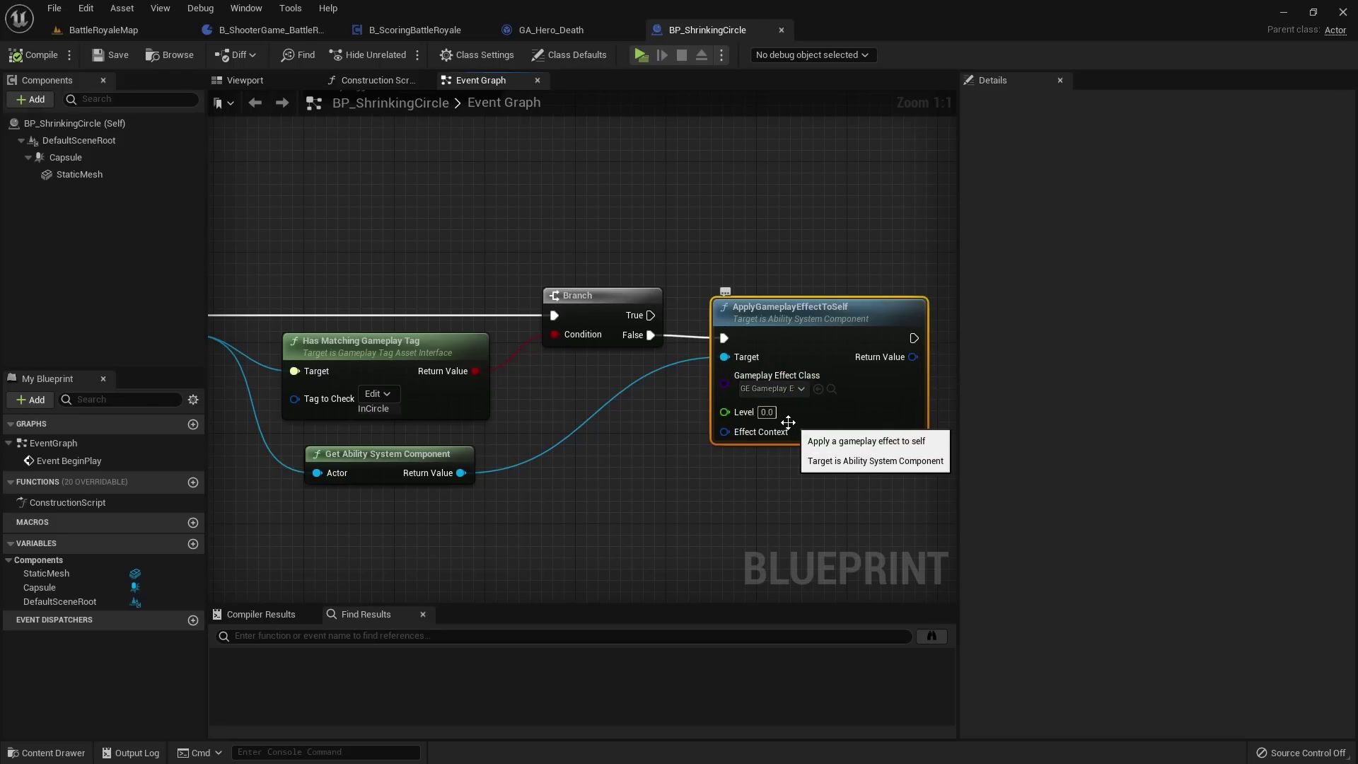
{"action": "right_click_drag", "start_coordinate": [751, 394], "coordinate": [736, 369]}
{"action": "scroll", "coordinate": [672, 375], "scroll_direction": "down", "scroll_amount": 1}
{"action": "right_click_drag", "start_coordinate": [547, 363], "coordinate": [740, 385]}
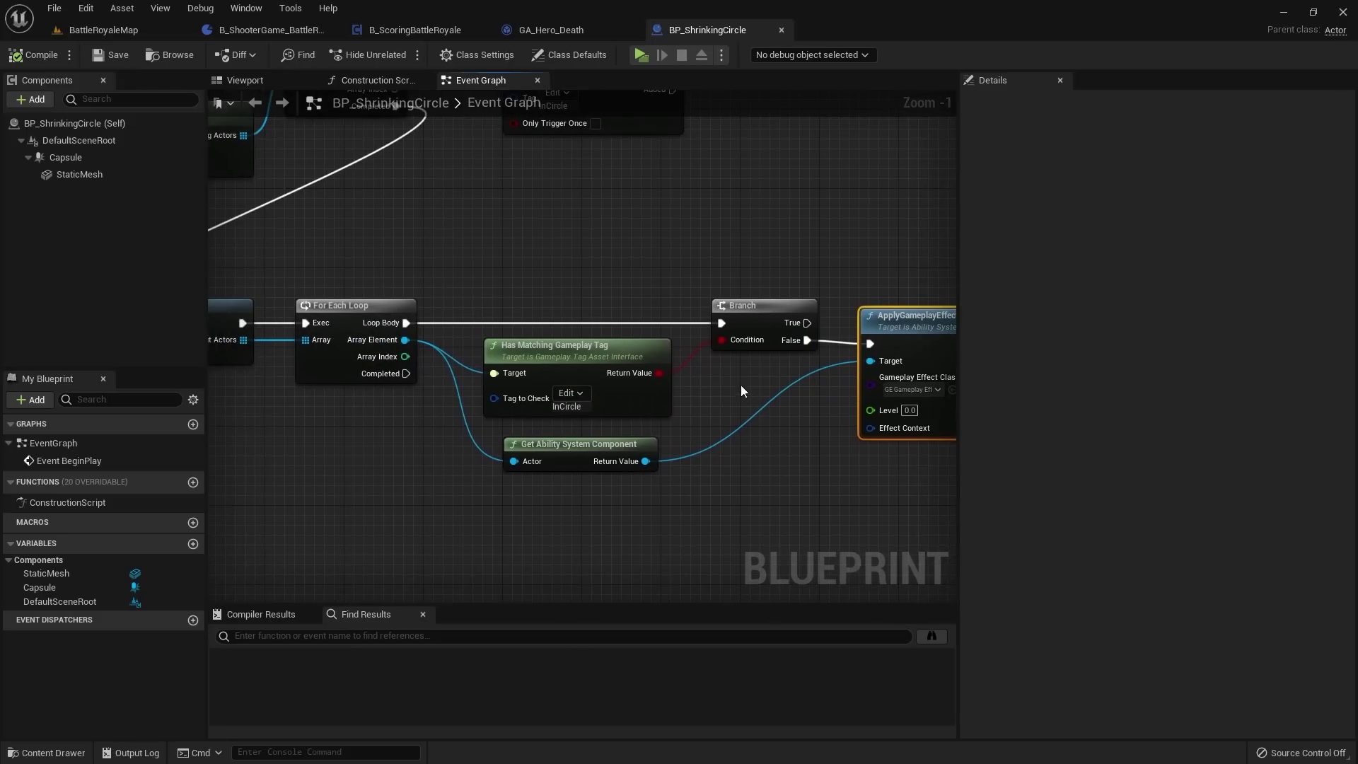
{"action": "right_click_drag", "start_coordinate": [797, 427], "coordinate": [714, 420]}
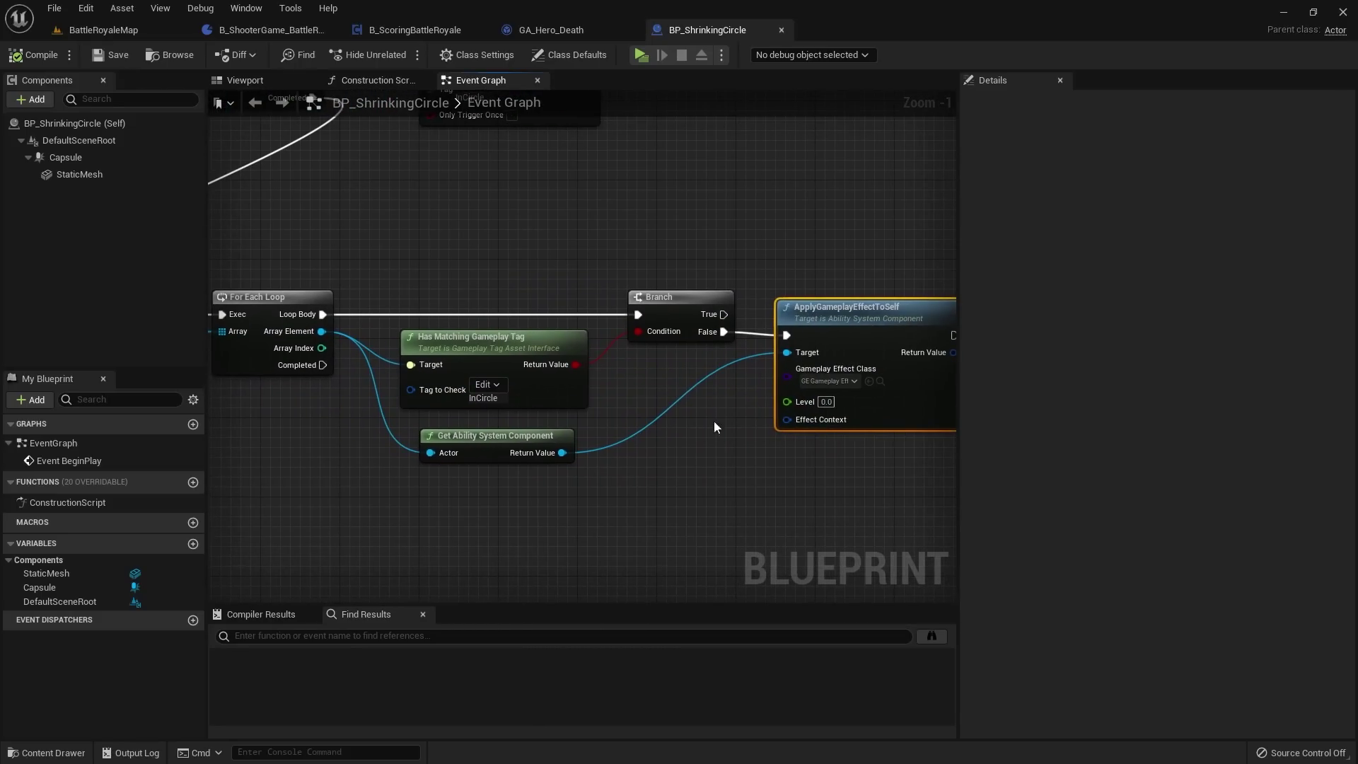
{"action": "right_click_drag", "start_coordinate": [322, 376], "coordinate": [584, 337]}
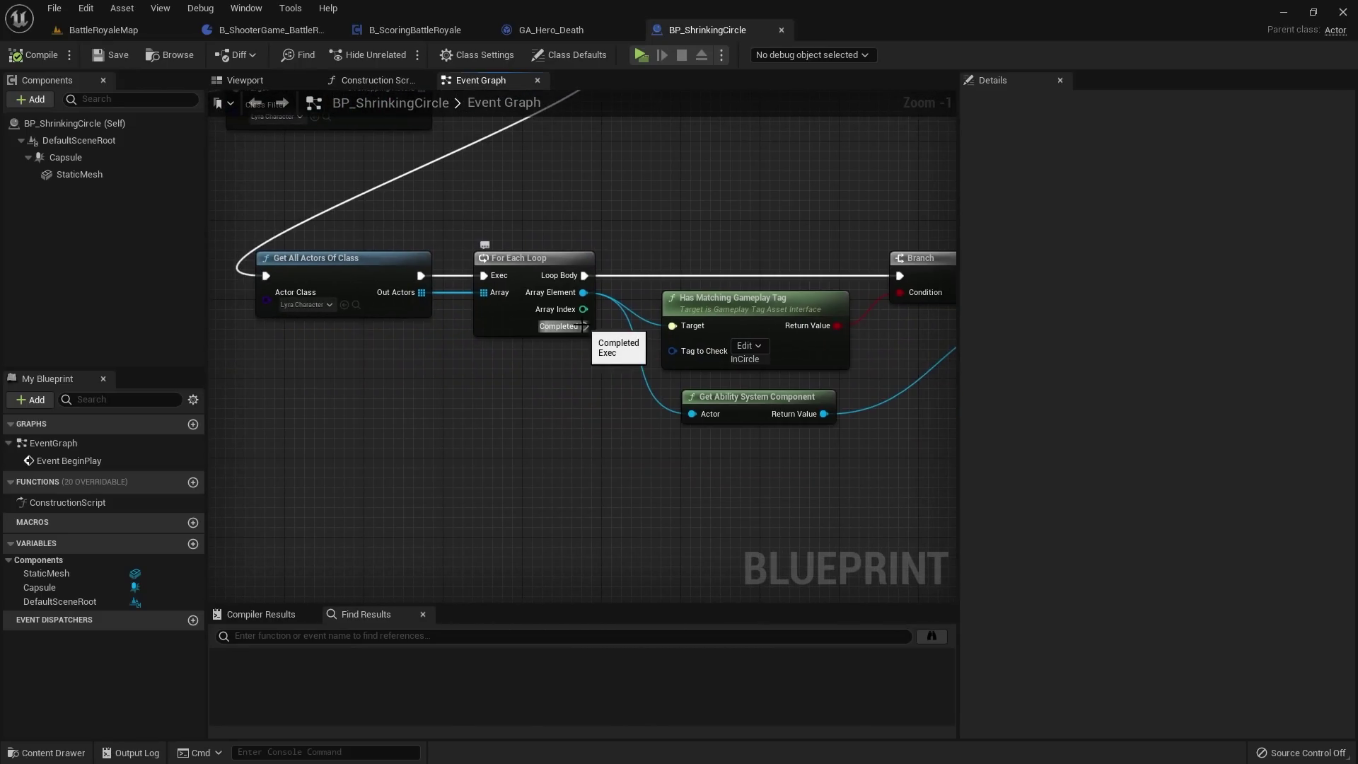
{"action": "left_click_drag", "start_coordinate": [582, 326], "coordinate": [700, 442]}
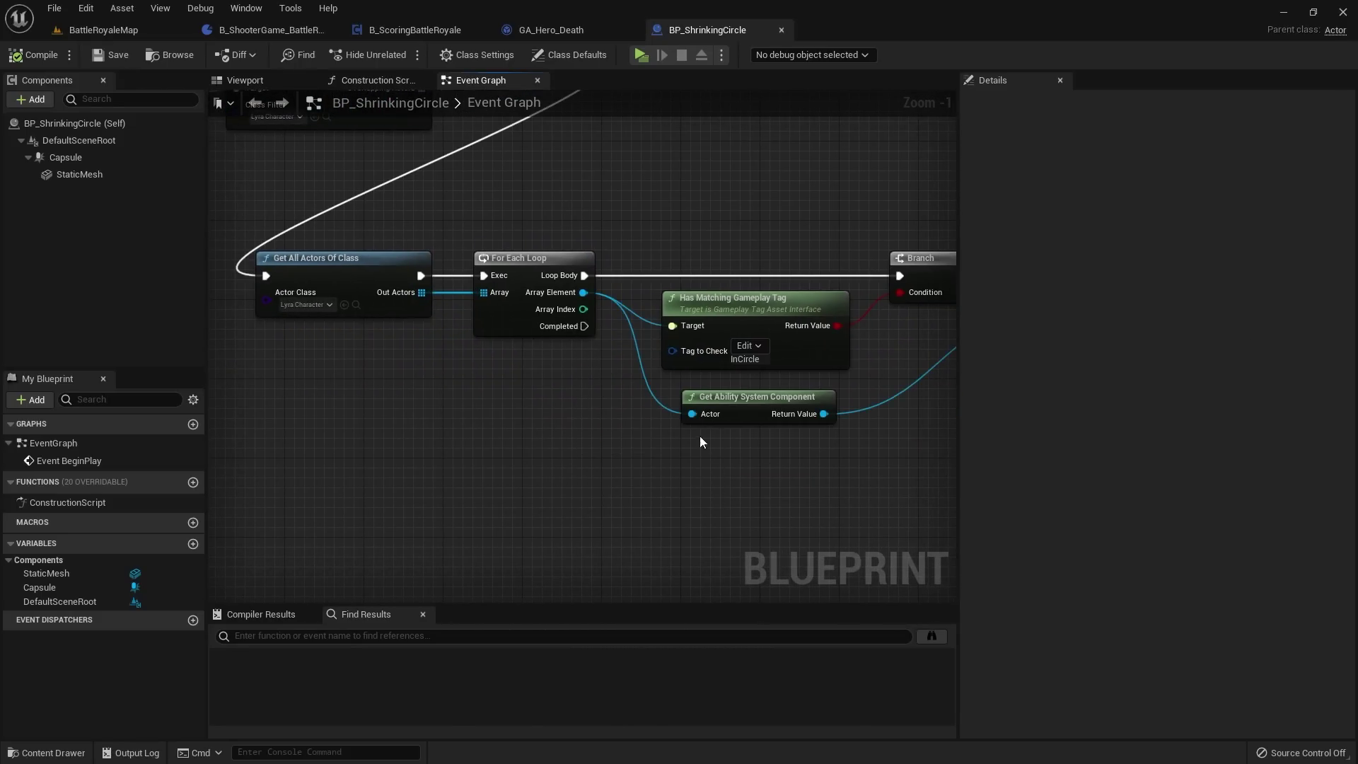
Step: Wrap all the nodes in the Event Graph in a comment titled "Apply damage to players outside circle"
{"action": "scroll", "coordinate": [698, 437], "scroll_direction": "down", "scroll_amount": 4}
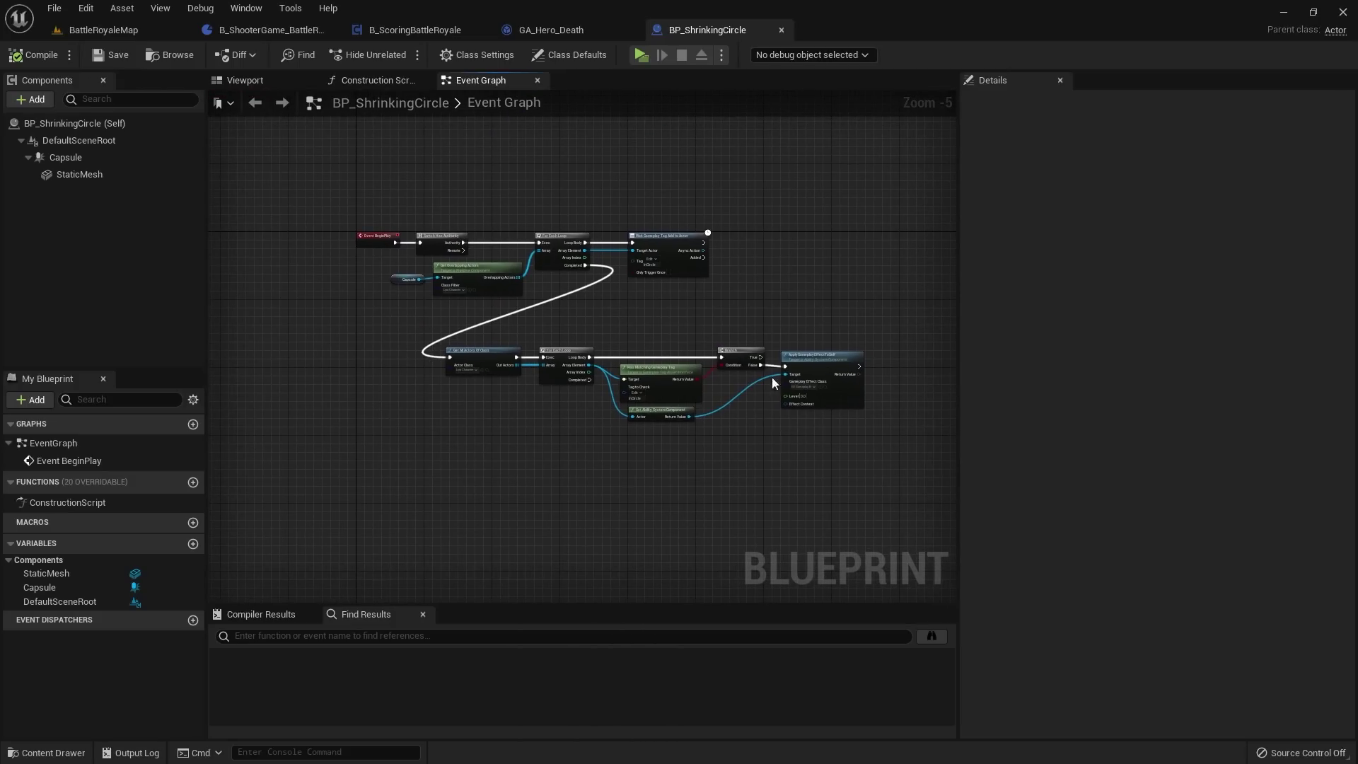
{"action": "scroll", "coordinate": [621, 298], "scroll_direction": "up", "scroll_amount": 3}
{"action": "right_click_drag", "start_coordinate": [539, 472], "coordinate": [856, 505]}
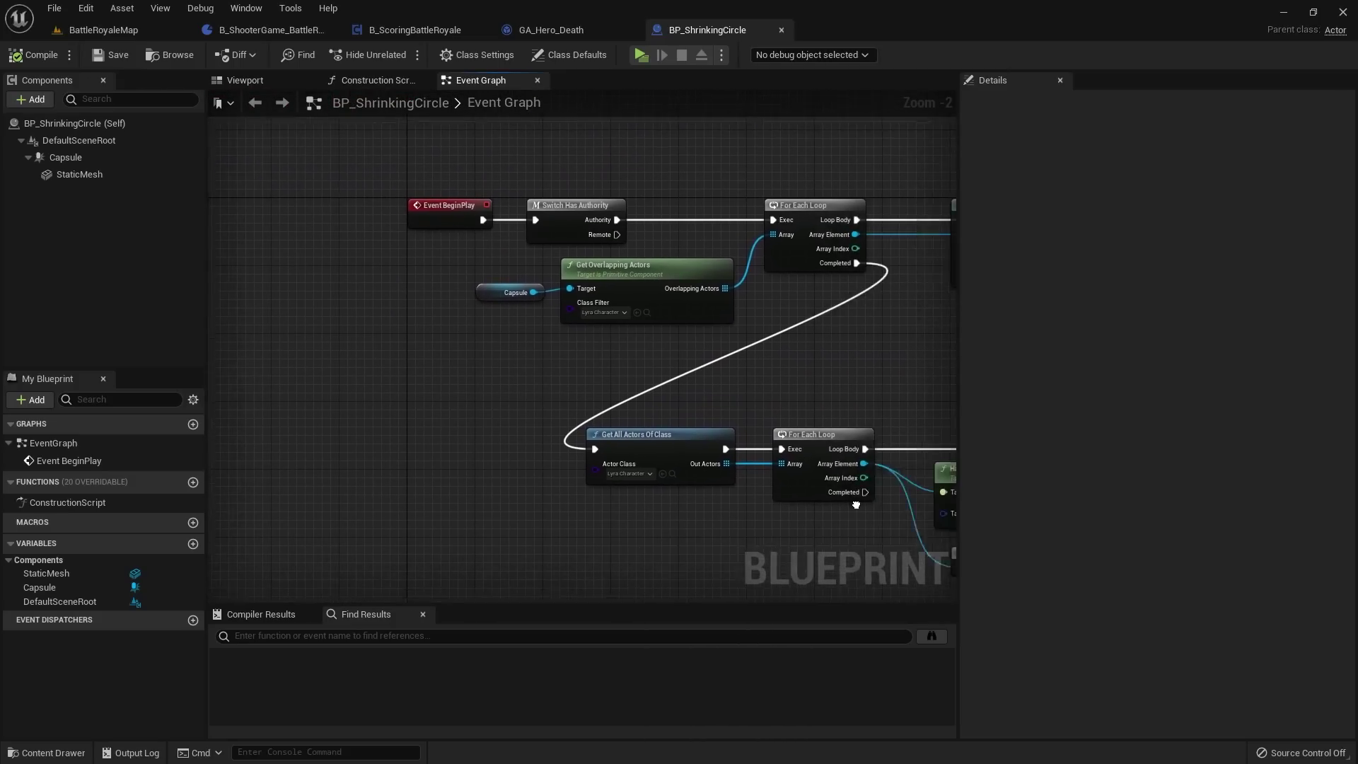
{"action": "scroll", "coordinate": [856, 505], "scroll_direction": "down", "scroll_amount": 3}
{"action": "right_click_drag", "start_coordinate": [636, 386], "coordinate": [537, 310]}
{"action": "left_click_drag", "start_coordinate": [312, 221], "coordinate": [902, 537]}
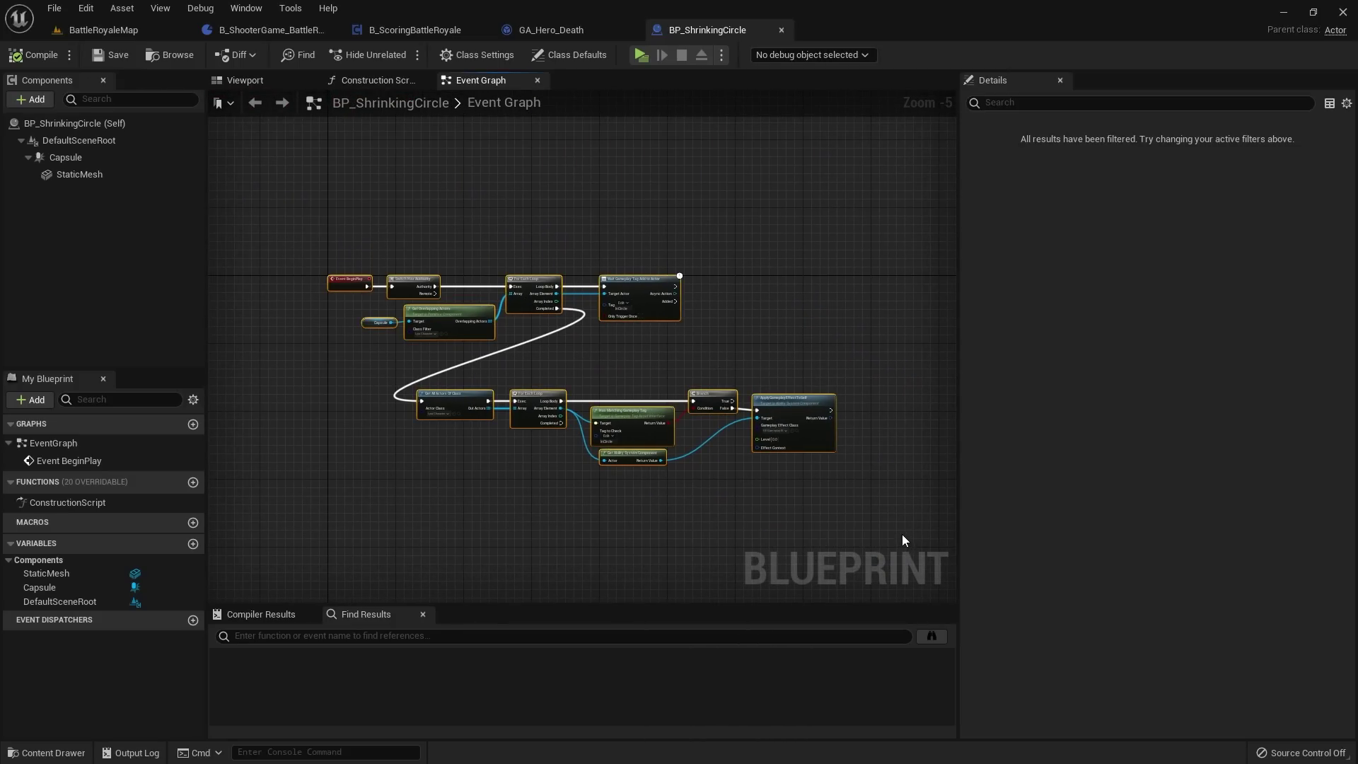
{"action": "key", "text": "c"}
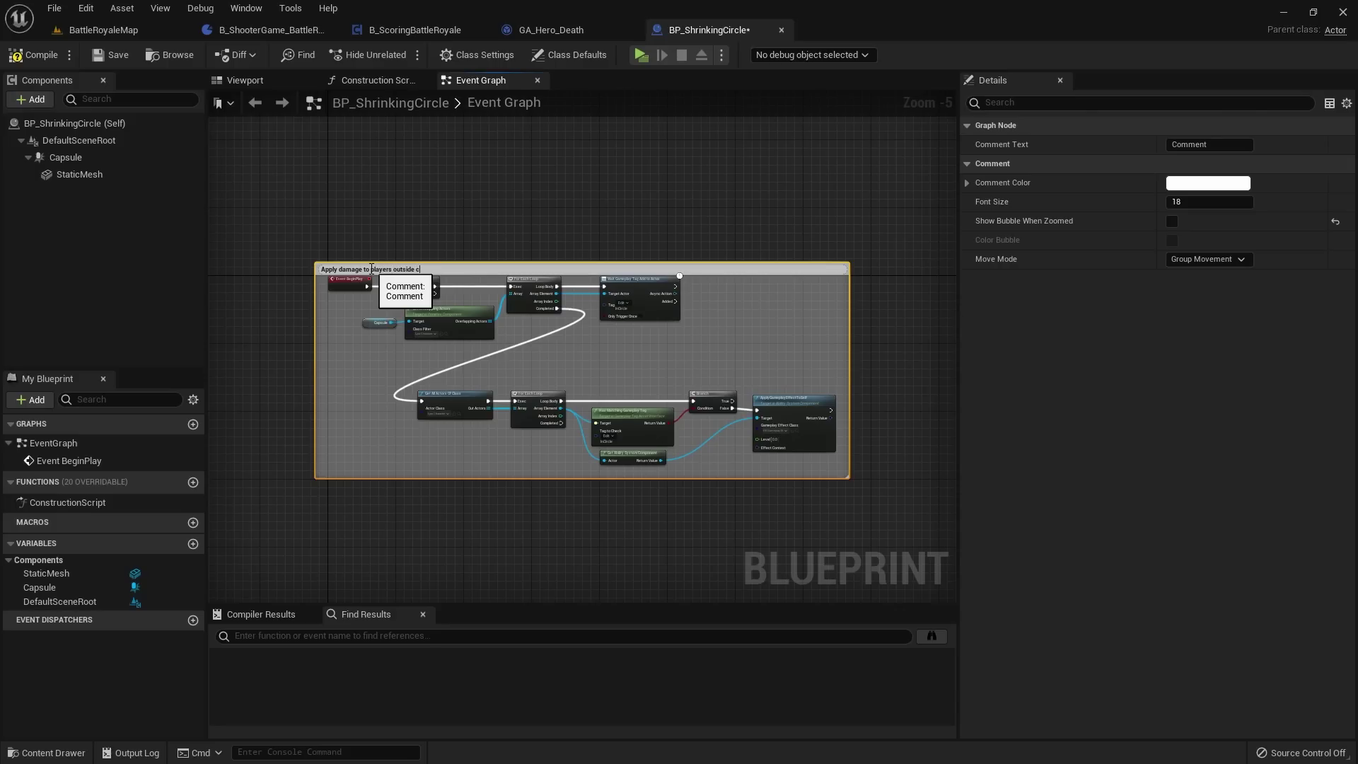
{"action": "key", "text": "Return"}
Step: Add a custom event named ShrinkCircle in the empty graph area before the damage comment box
{"action": "right_click_drag", "start_coordinate": [591, 450], "coordinate": [795, 419]}
{"action": "right_click", "coordinate": [320, 281]}
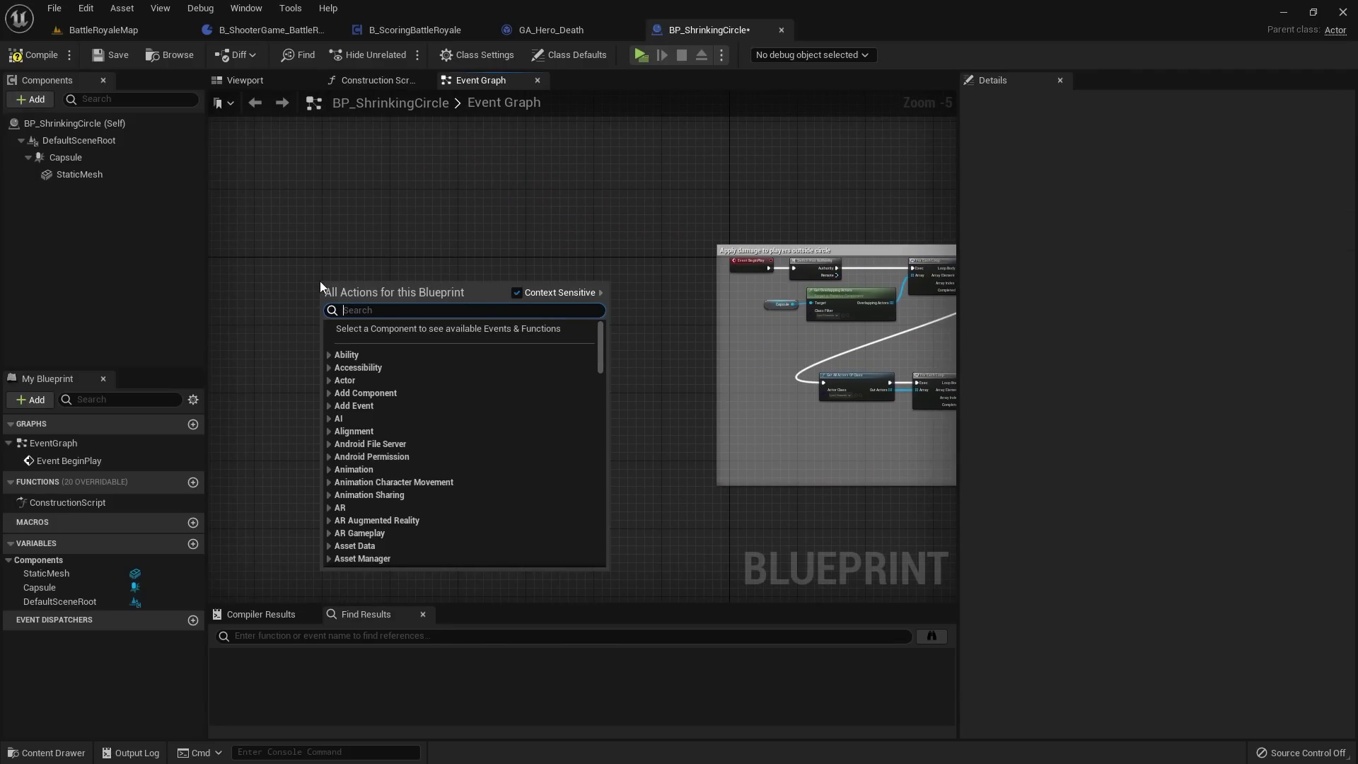
{"action": "type", "text": "add custom"}
{"action": "key", "text": "Return"}
{"action": "scroll", "coordinate": [318, 288], "scroll_direction": "up", "scroll_amount": 5}
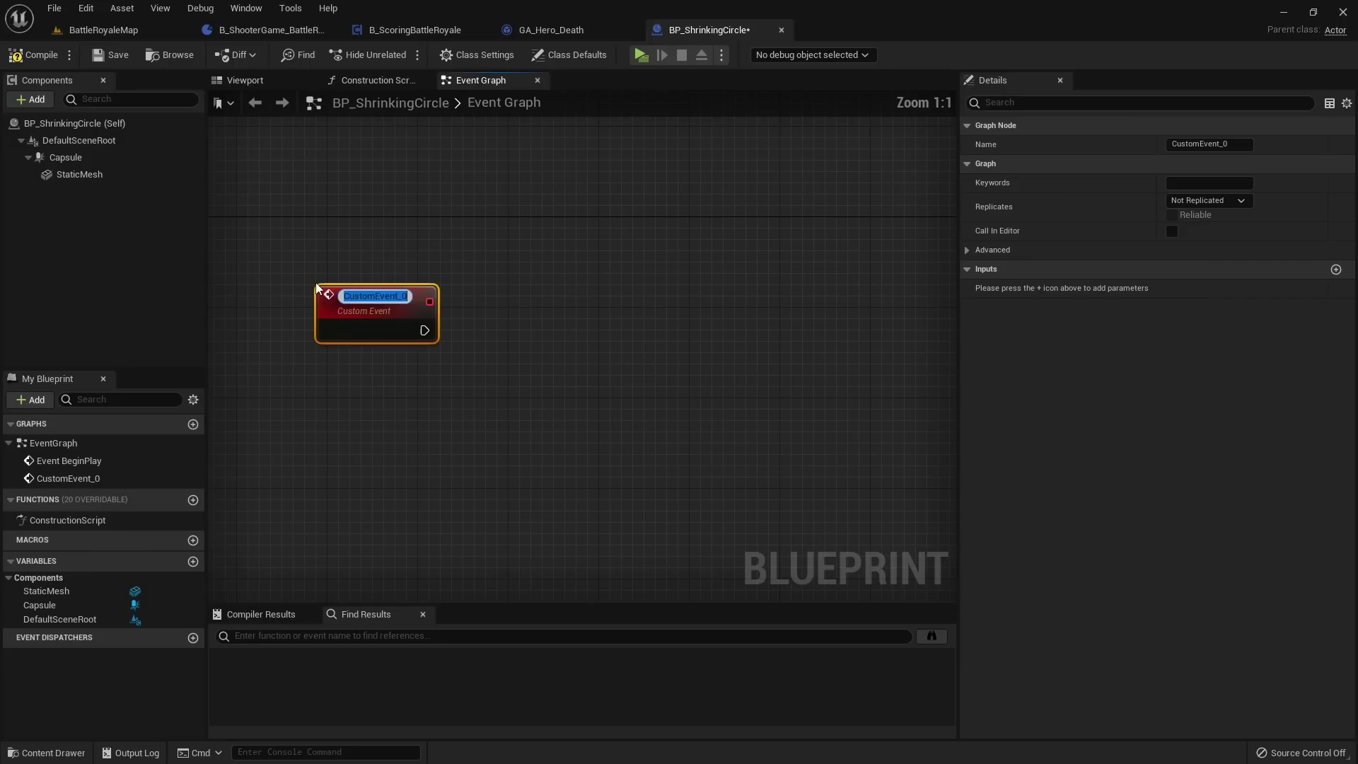
{"action": "type", "text": "Shrink"}
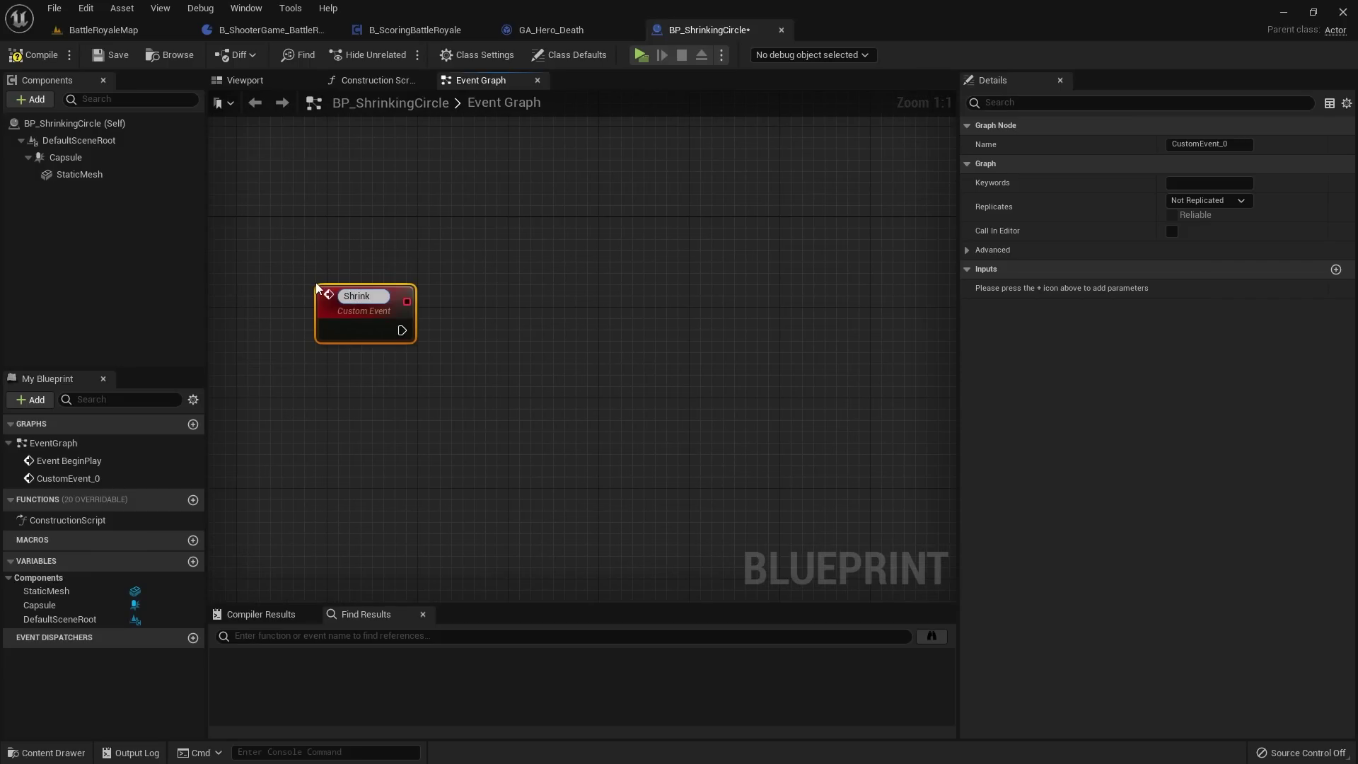
{"action": "type", "text": "Circle"}
{"action": "key", "text": "Return"}
Step: Add a Shrink Circle call executed from the second For Each Loop's Completed output and place it below Get Ability System Component
{"action": "scroll", "coordinate": [495, 343], "scroll_direction": "down", "scroll_amount": 3}
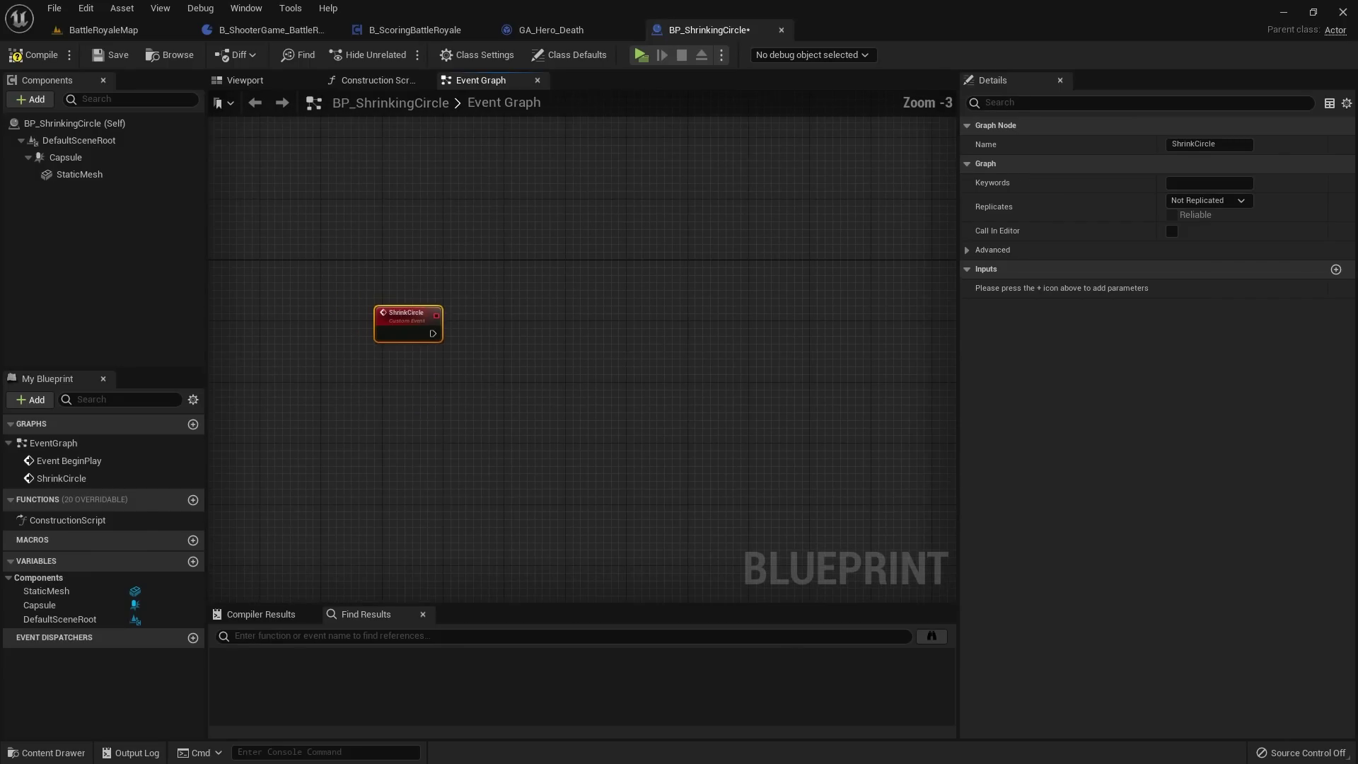
{"action": "right_click_drag", "start_coordinate": [636, 367], "coordinate": [424, 297]}
{"action": "scroll", "coordinate": [566, 404], "scroll_direction": "up", "scroll_amount": 2}
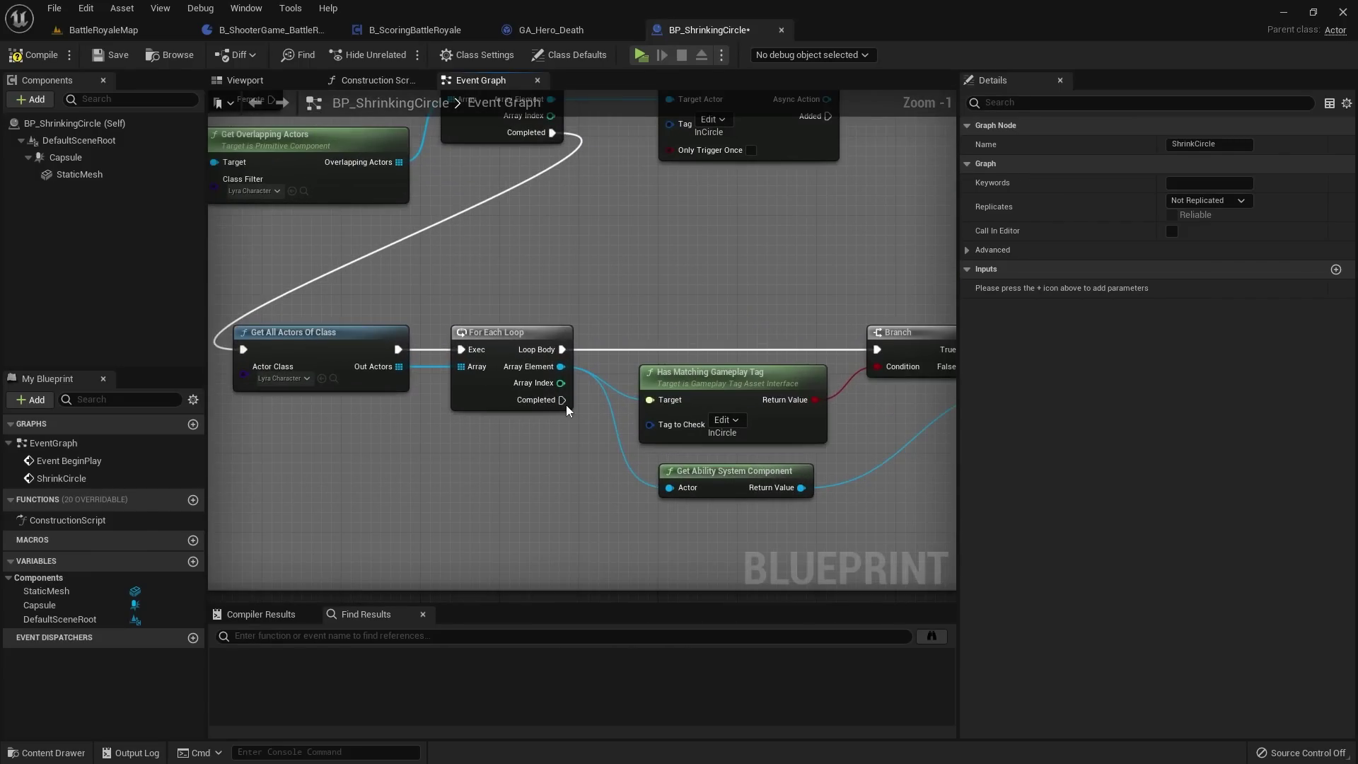
{"action": "left_click_drag", "start_coordinate": [563, 401], "coordinate": [617, 536]}
{"action": "type", "text": "shrink"}
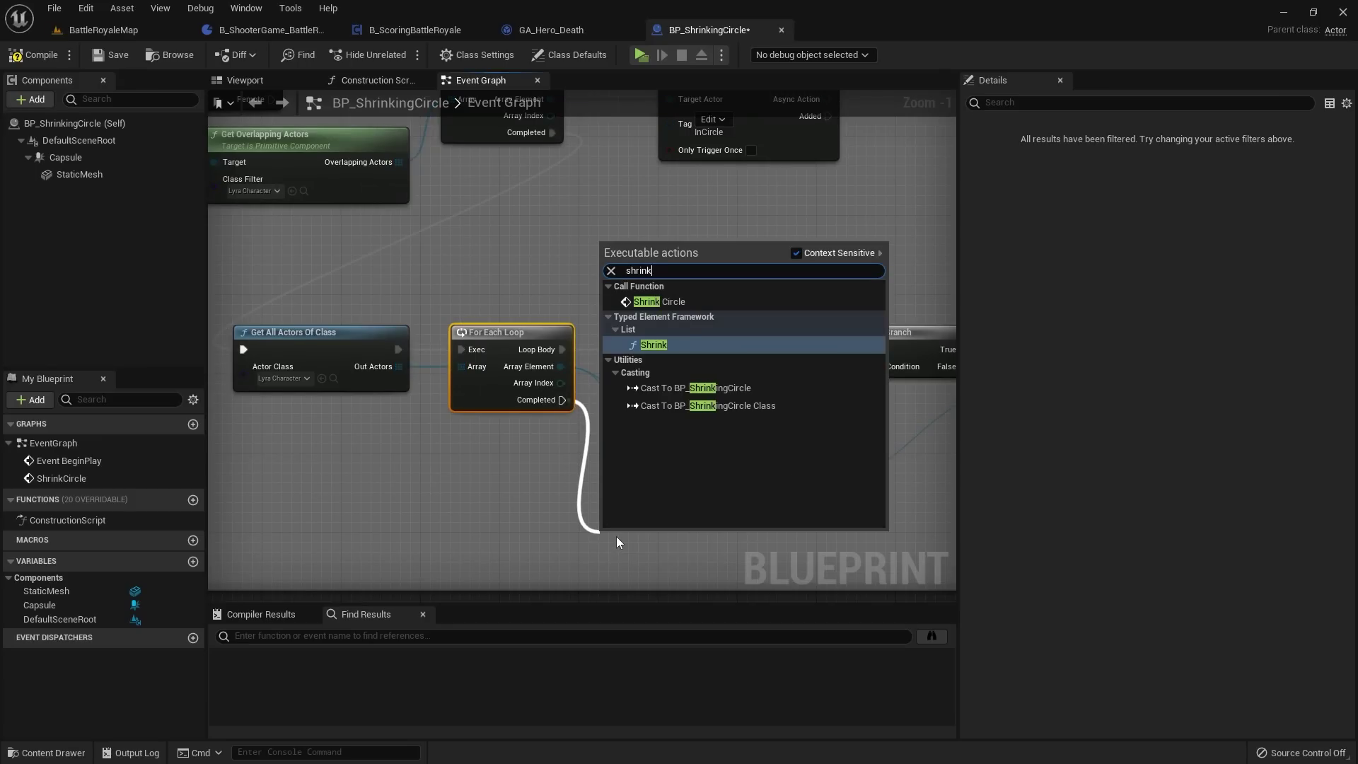
{"action": "key", "text": "Up"}
{"action": "key", "text": "Return"}
{"action": "scroll", "coordinate": [712, 443], "scroll_direction": "down", "scroll_amount": 2}
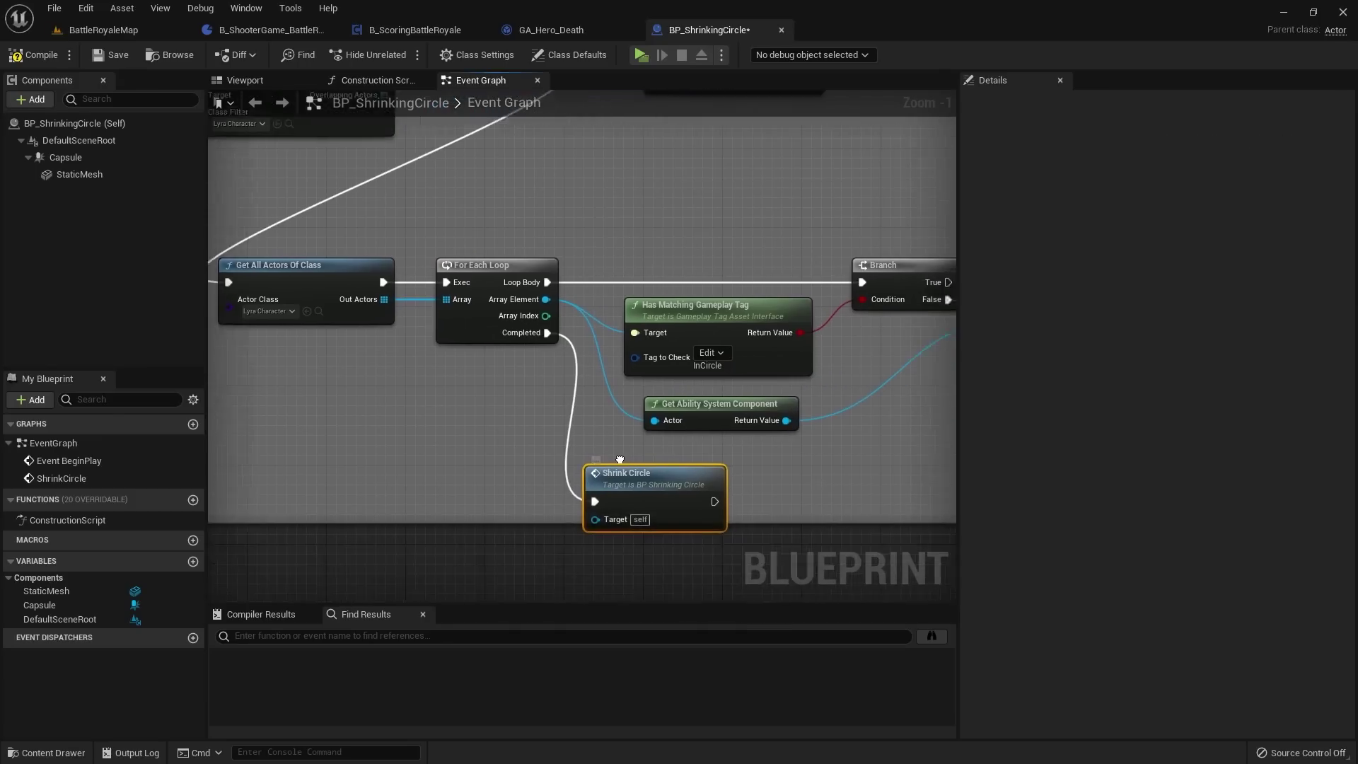
{"action": "left_click_drag", "start_coordinate": [703, 462], "coordinate": [702, 502]}
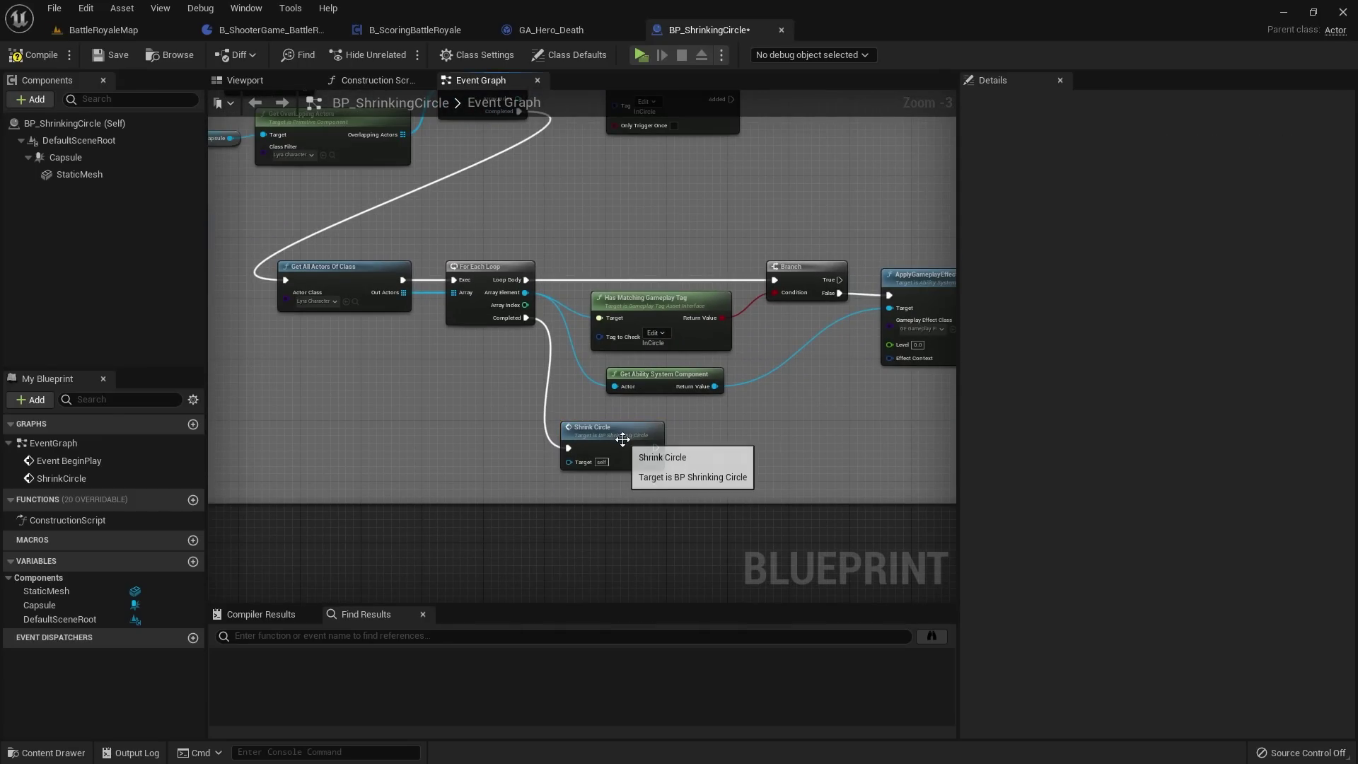
Step: Create a comment box around the ShrinkCircle event and enlarge it to leave room for more nodes
{"action": "scroll", "coordinate": [513, 427], "scroll_direction": "down", "scroll_amount": 2}
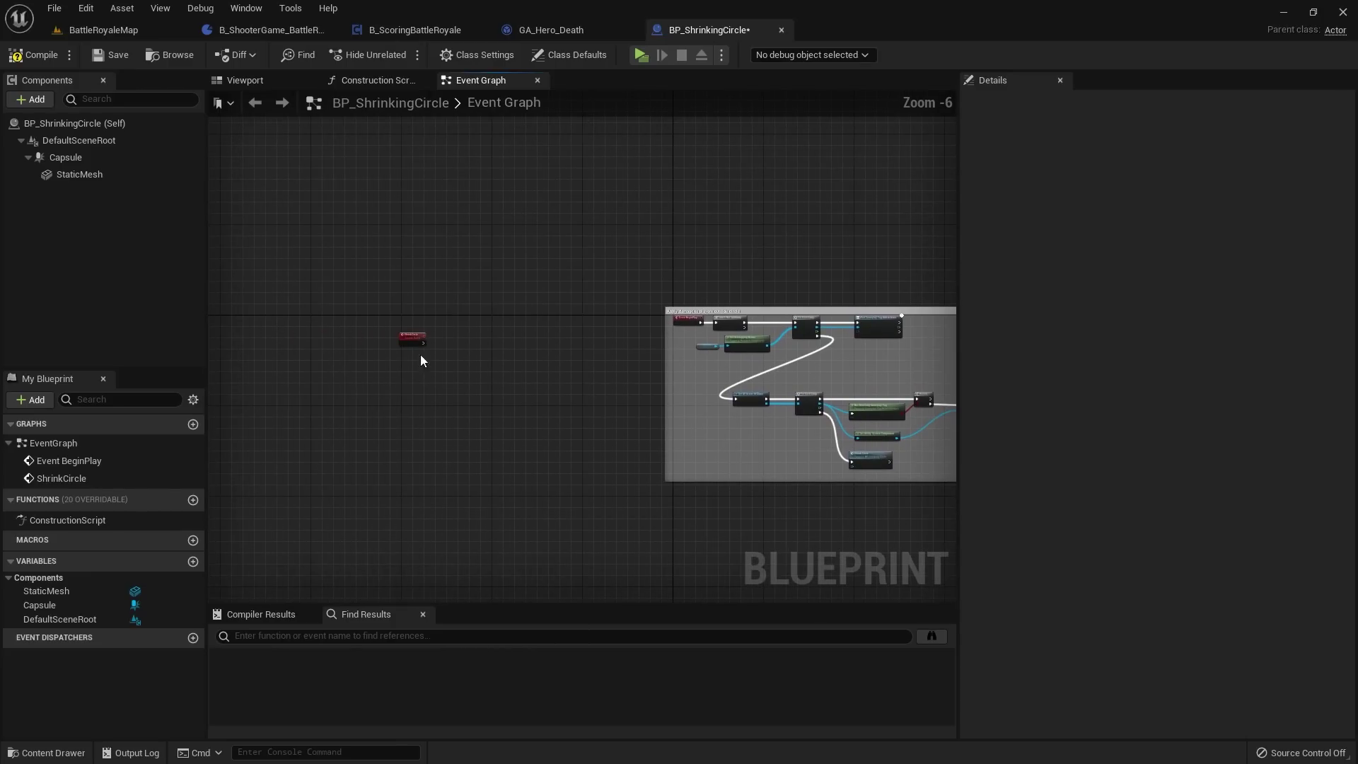
{"action": "left_click_drag", "start_coordinate": [349, 291], "coordinate": [604, 473]}
{"action": "key", "text": "c"}
{"action": "scroll", "coordinate": [451, 375], "scroll_direction": "up", "scroll_amount": 3}
{"action": "left_click", "coordinate": [411, 345]}
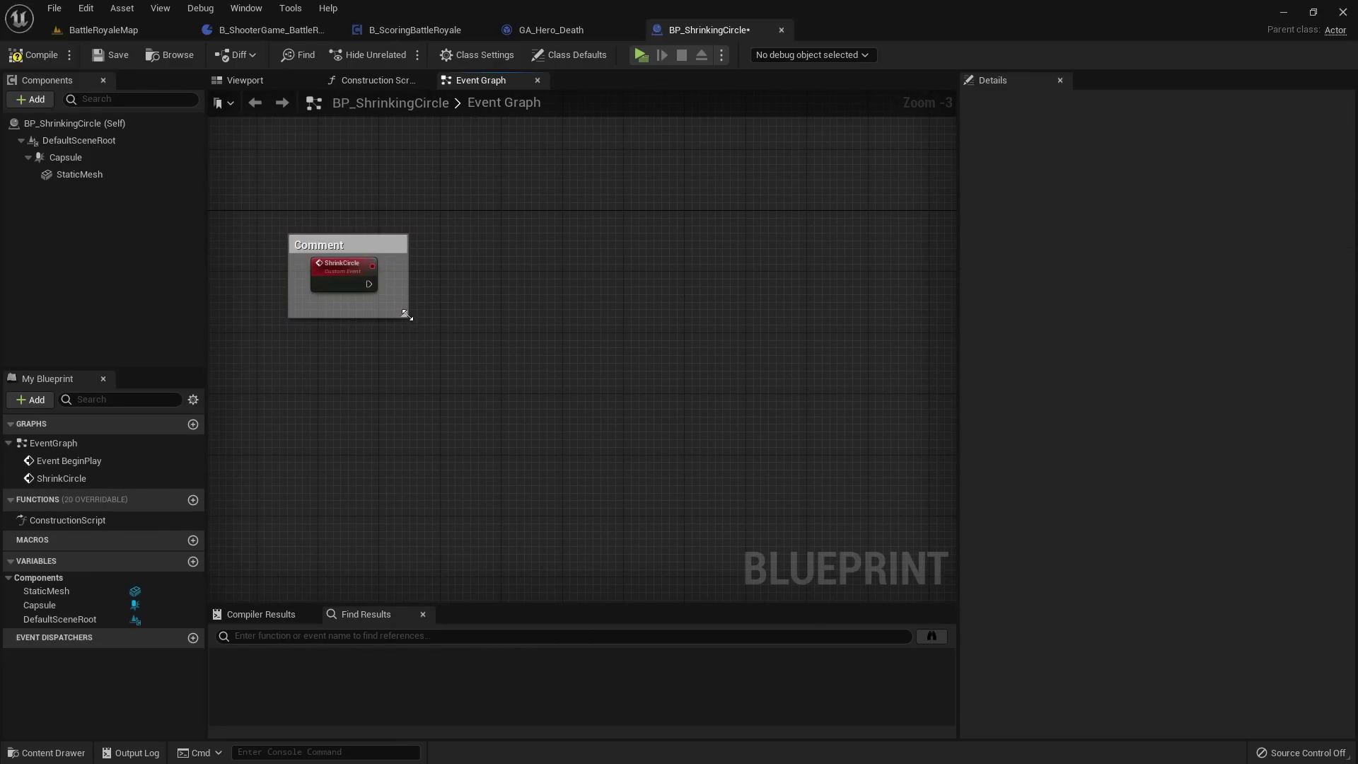
{"action": "left_click_drag", "start_coordinate": [406, 315], "coordinate": [716, 531]}
{"action": "scroll", "coordinate": [574, 359], "scroll_direction": "down", "scroll_amount": 3}
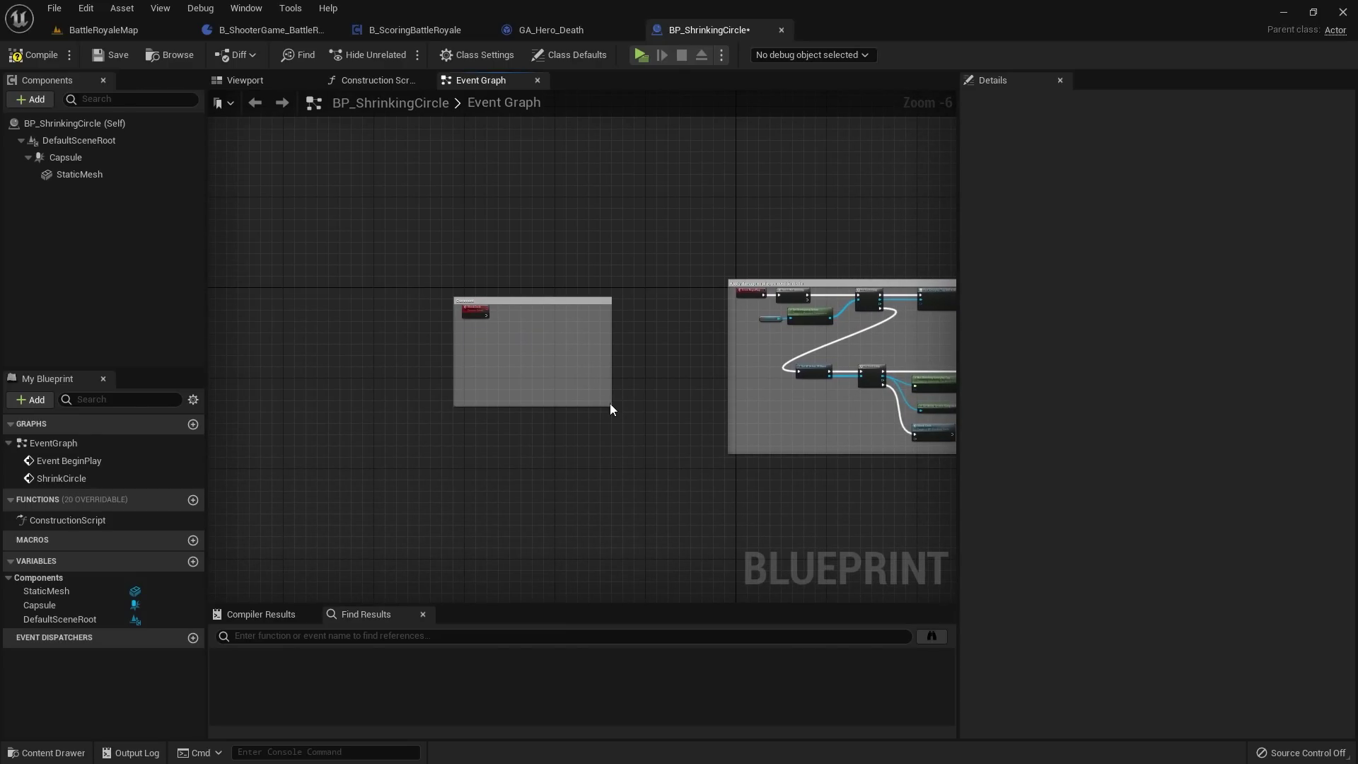
{"action": "left_click_drag", "start_coordinate": [611, 407], "coordinate": [668, 463]}
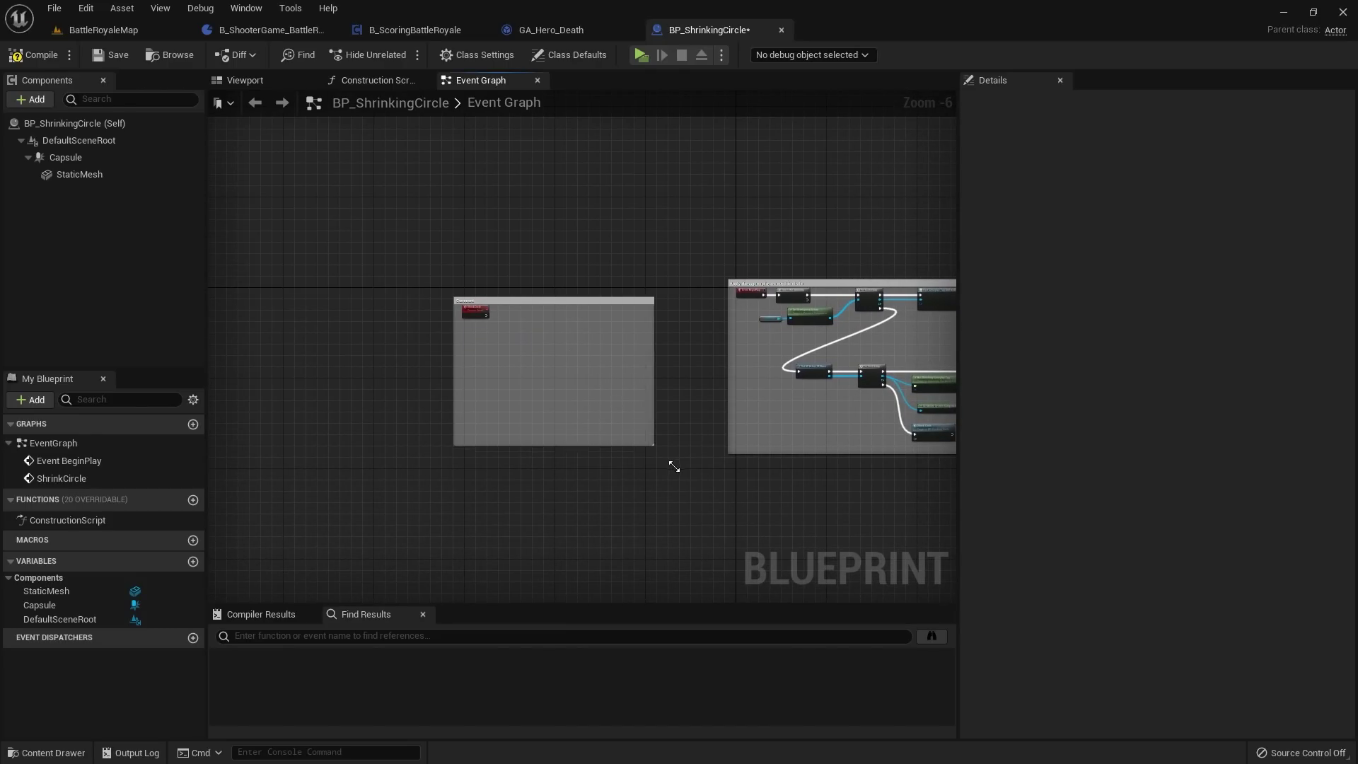
Step: Title the new comment "Shrink Circle Logic" and move it up slightly to line up with the damage comment
{"action": "left_click_drag", "start_coordinate": [588, 300], "coordinate": [591, 291]}
{"action": "double_click", "coordinate": [577, 292]}
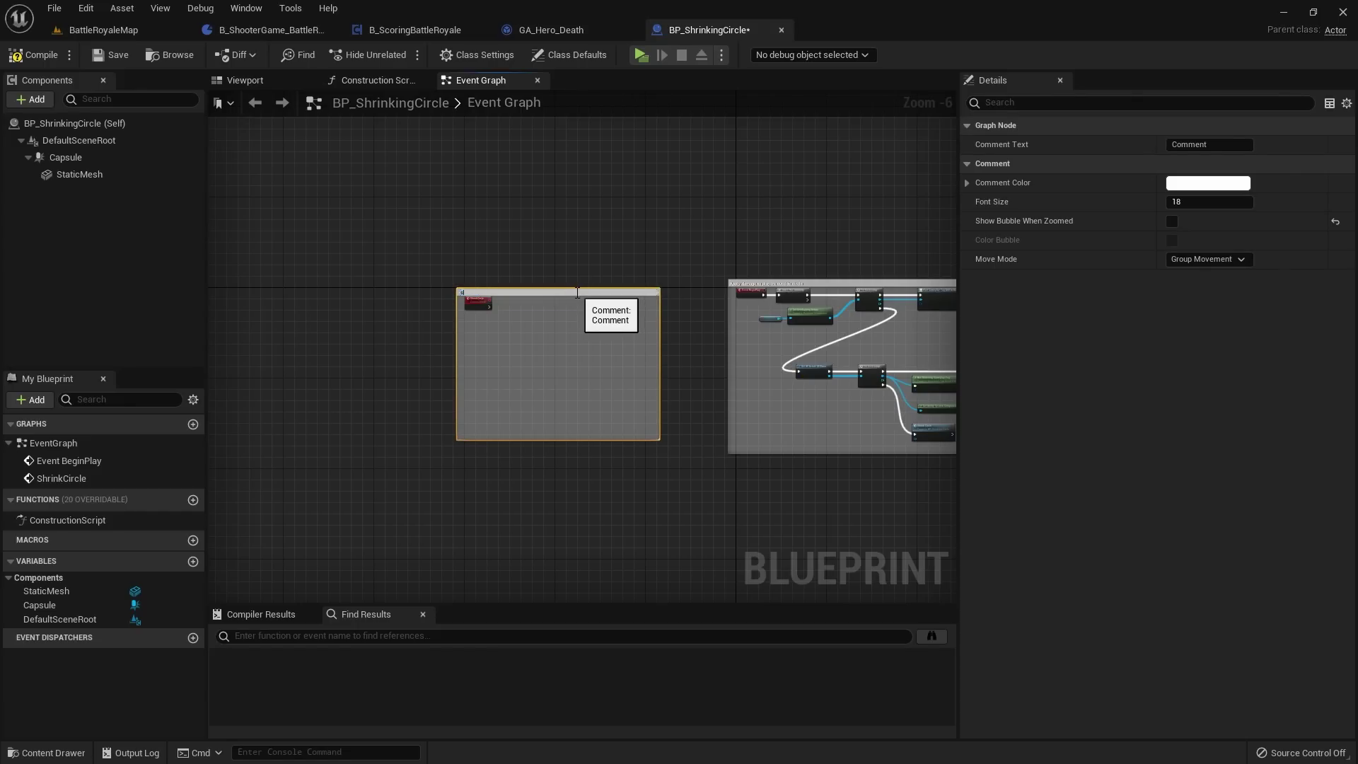
{"action": "type", "text": "Shrink Circle Logic"}
{"action": "key", "text": "Return"}
{"action": "scroll", "coordinate": [592, 285], "scroll_direction": "up", "scroll_amount": 2}
{"action": "scroll", "coordinate": [587, 196], "scroll_direction": "down", "scroll_amount": 1}
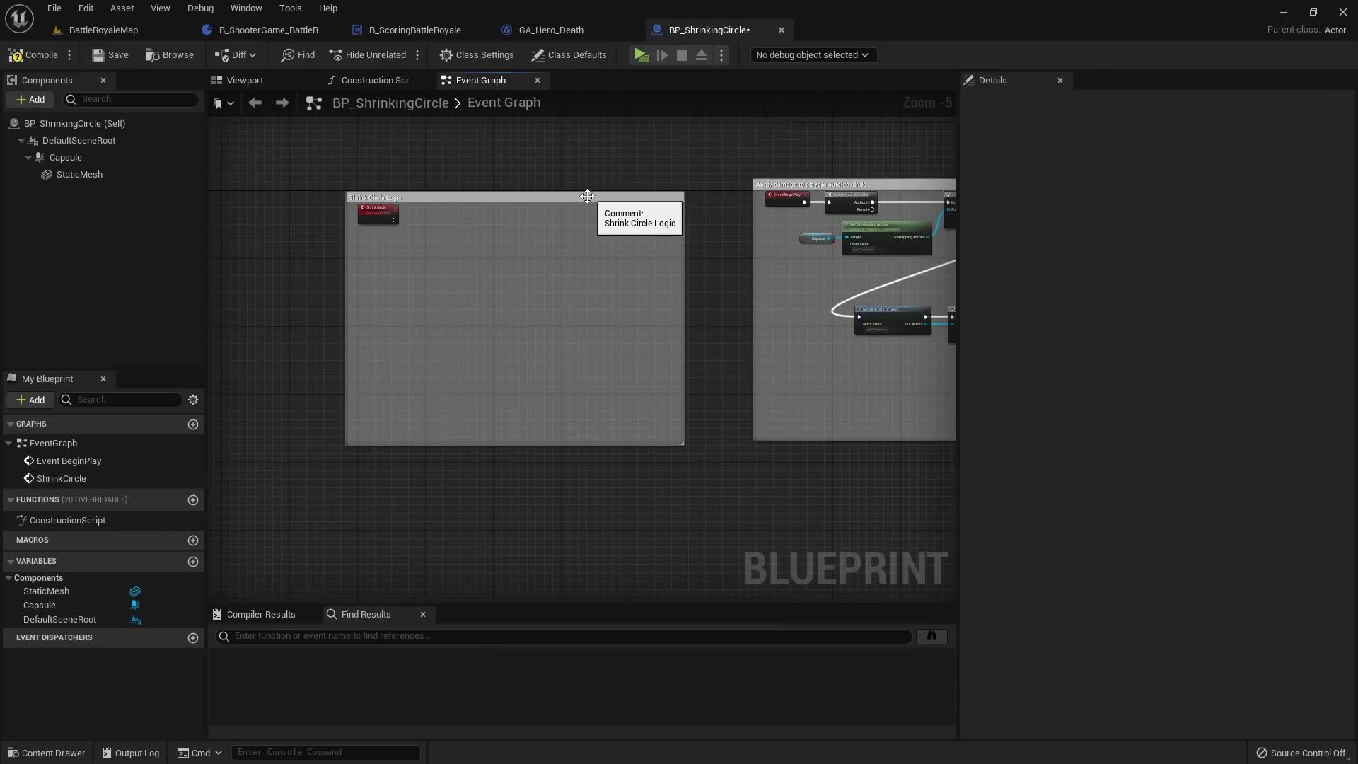
{"action": "left_click_drag", "start_coordinate": [587, 195], "coordinate": [590, 190]}
Step: Move the ShrinkCircle event slightly inward from the upper-left corner of the Shrink Circle Logic comment
{"action": "left_click", "coordinate": [396, 141]}
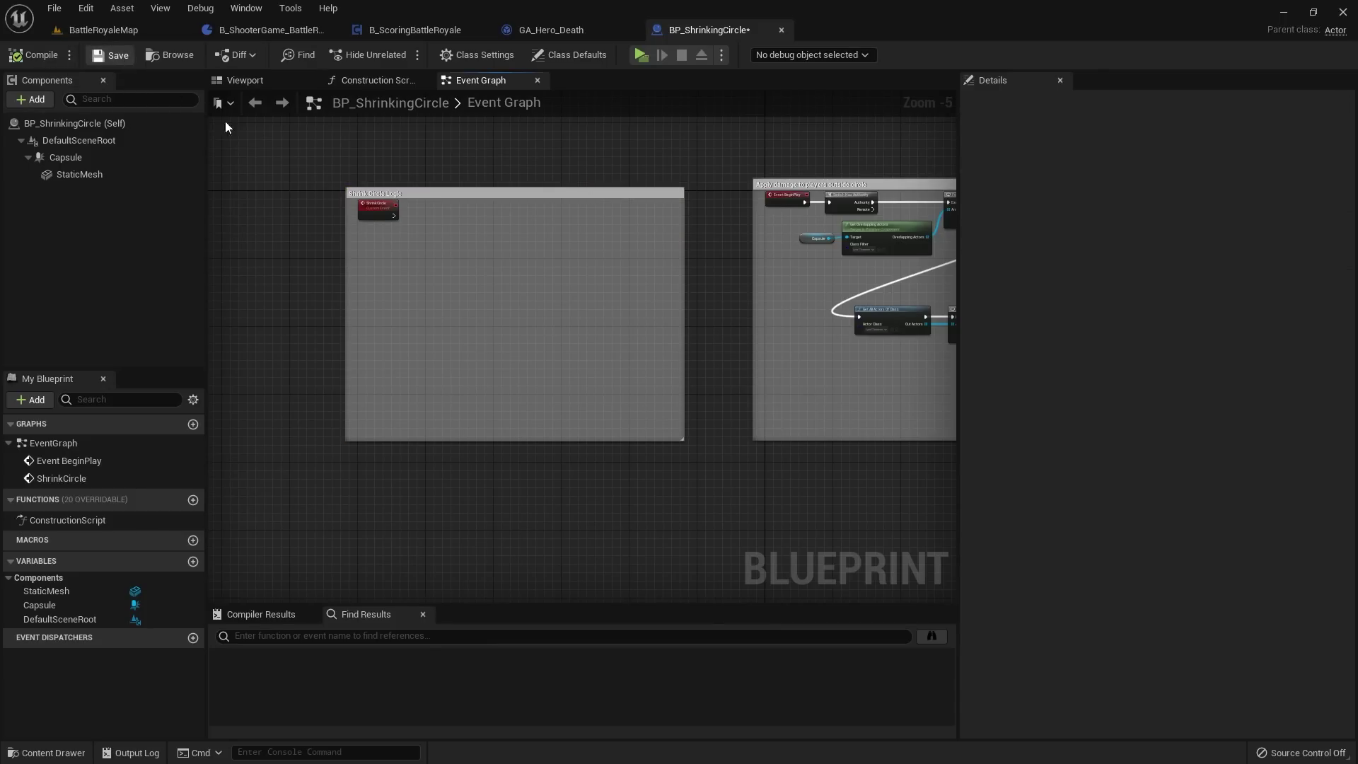
{"action": "scroll", "coordinate": [362, 161], "scroll_direction": "up", "scroll_amount": 3}
{"action": "left_click", "coordinate": [384, 269]}
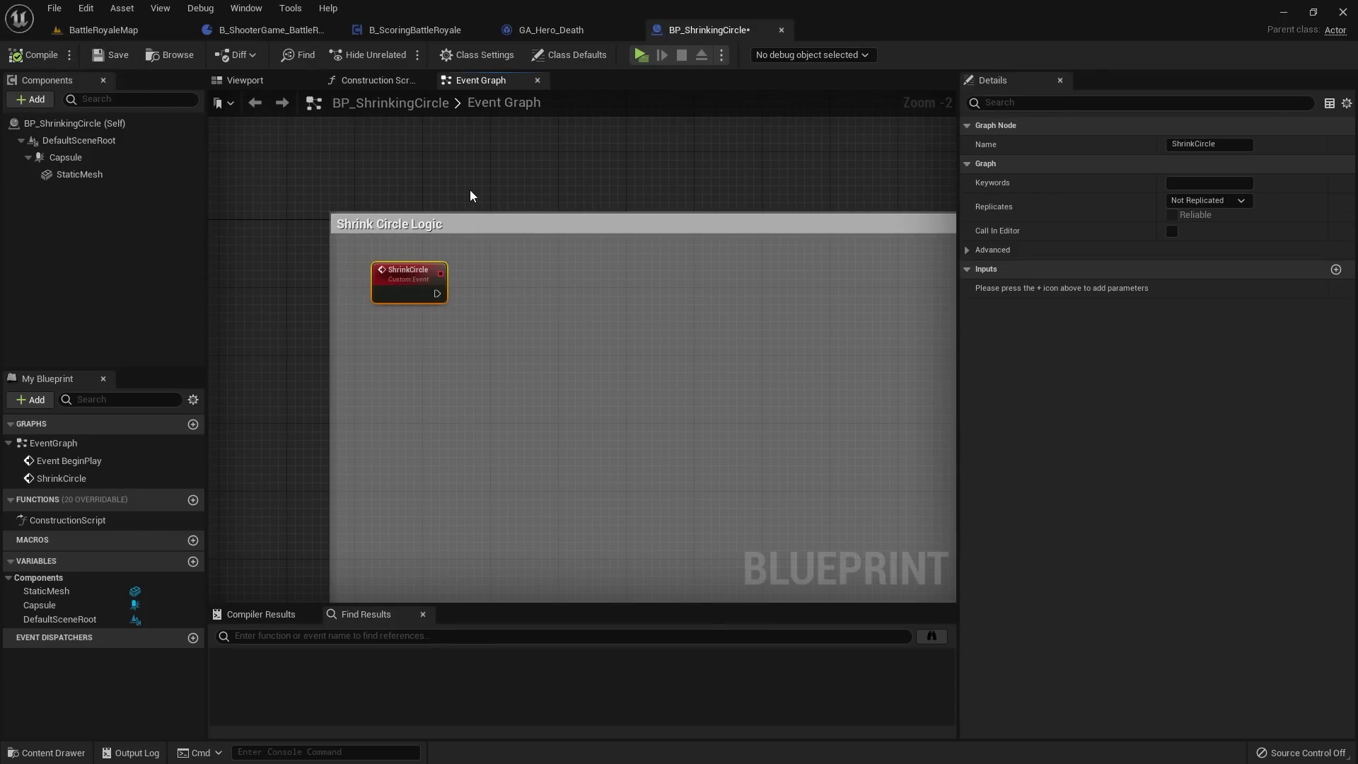
Step: Set the ShrinkCircle event's replication to Run on Server and save the Blueprint
{"action": "scroll", "coordinate": [431, 283], "scroll_direction": "up", "scroll_amount": 2}
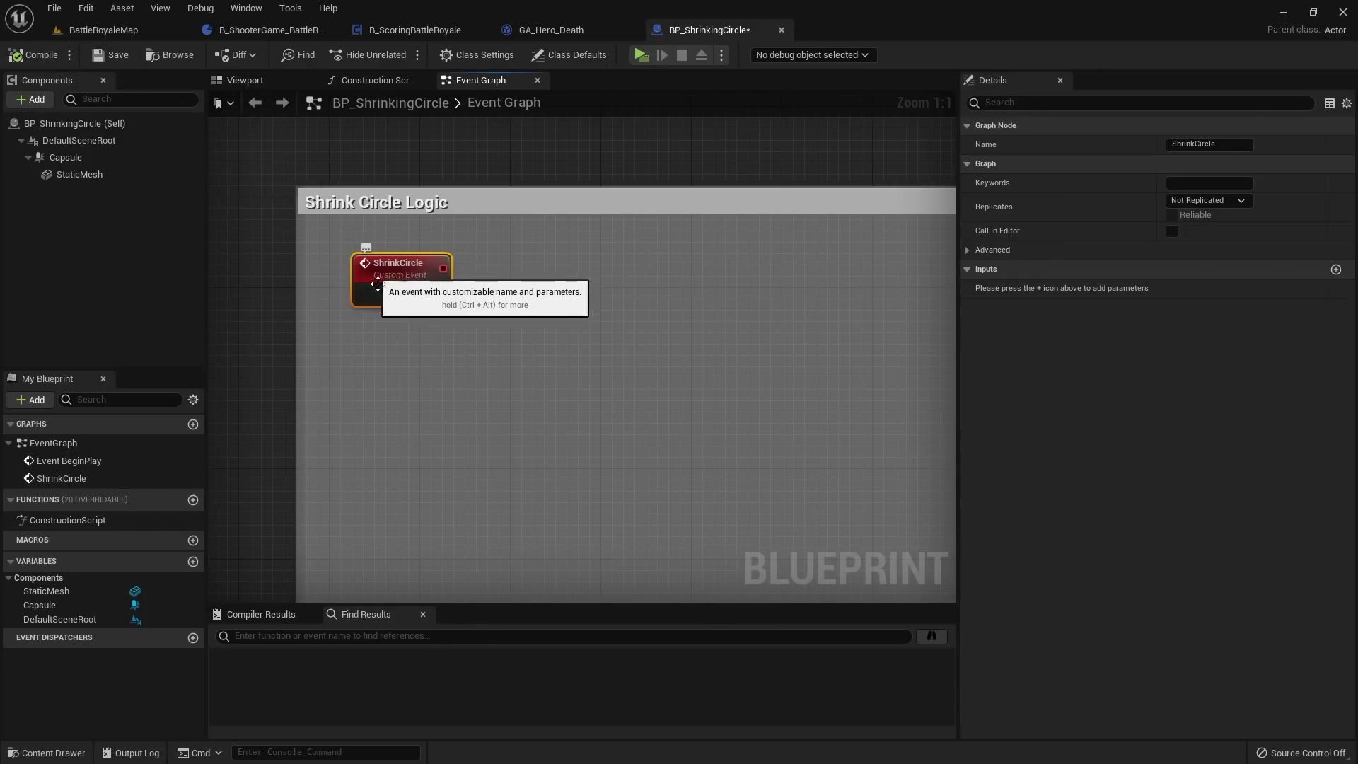
{"action": "left_click", "coordinate": [1221, 201]}
{"action": "left_click", "coordinate": [1219, 252]}
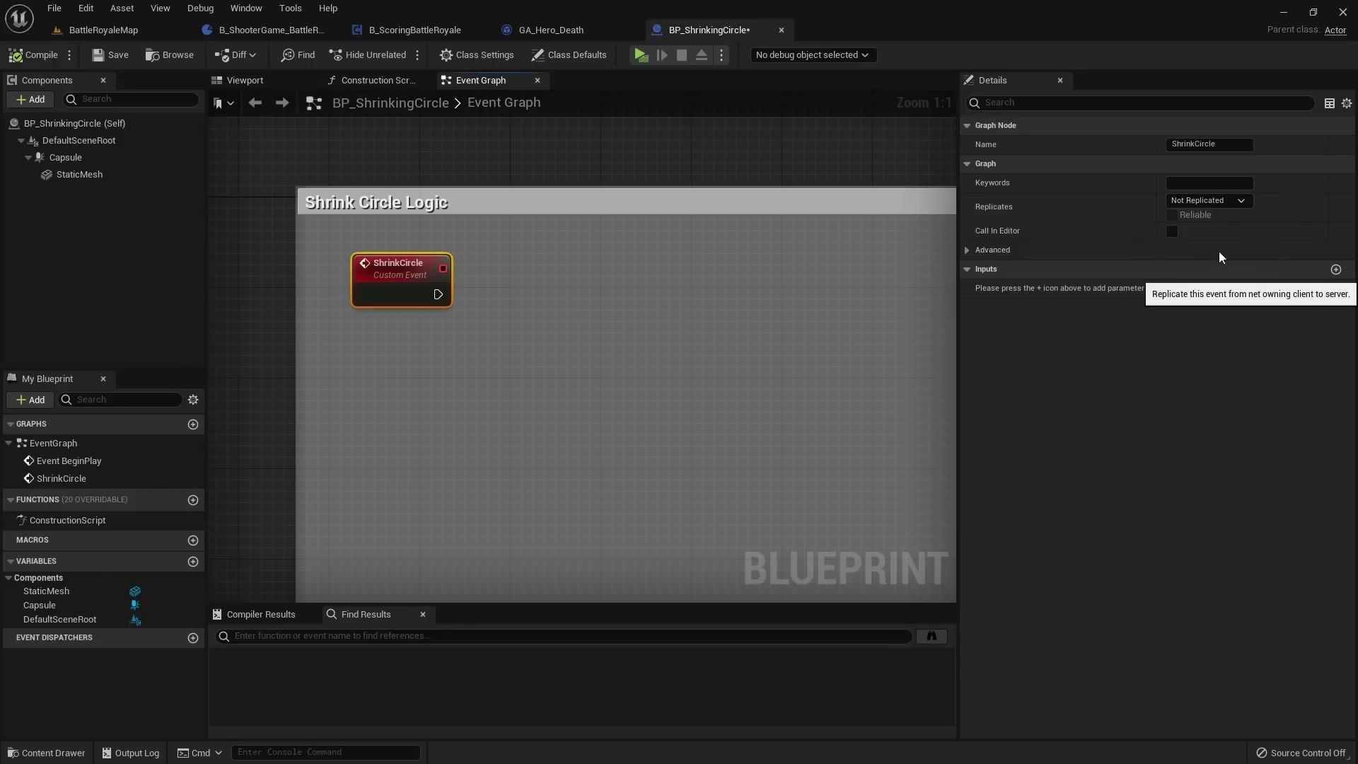
{"action": "right_click_drag", "start_coordinate": [566, 279], "coordinate": [568, 237]}
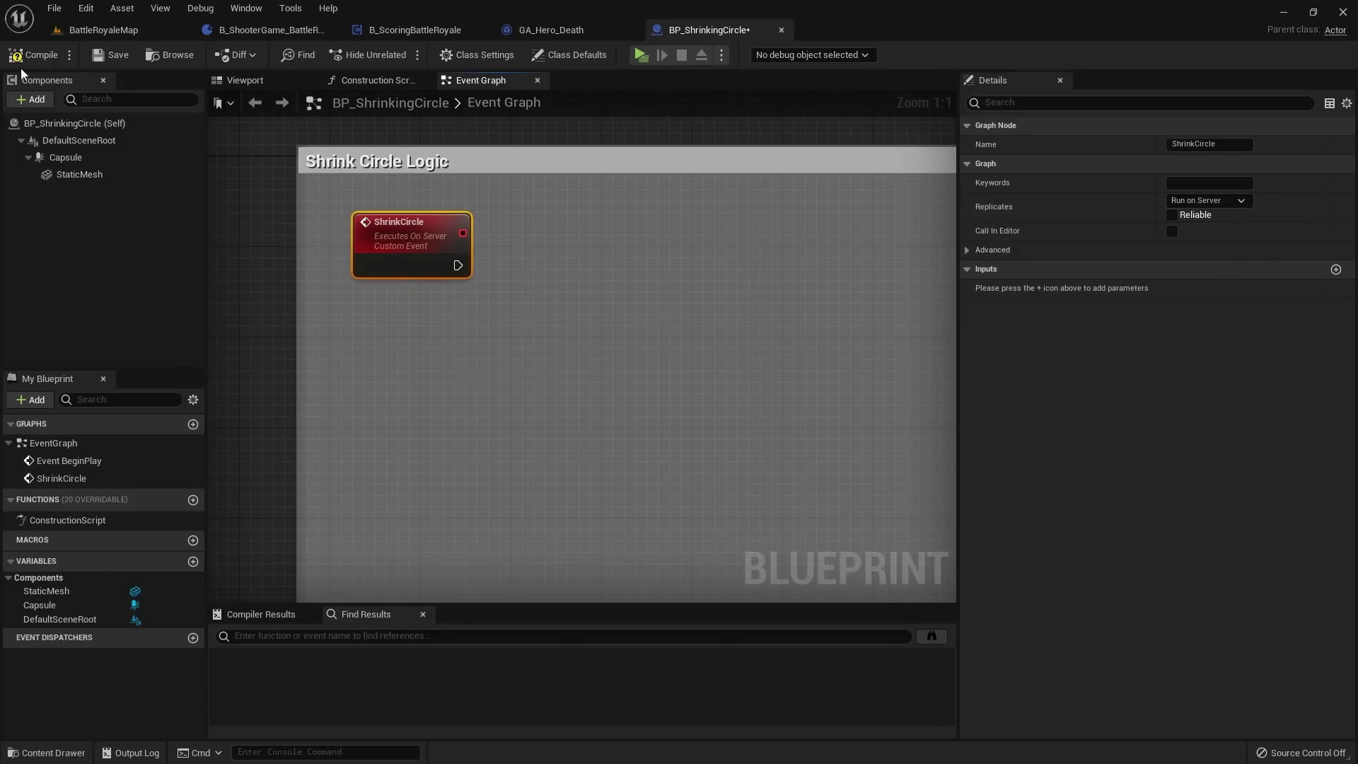
{"action": "left_click", "coordinate": [118, 55]}
Step: Add a looping Set Timer by Event executed from ShrinkCircle, with its Time set to 0.3, and compile the Blueprint
{"action": "left_click_drag", "start_coordinate": [458, 265], "coordinate": [597, 260]}
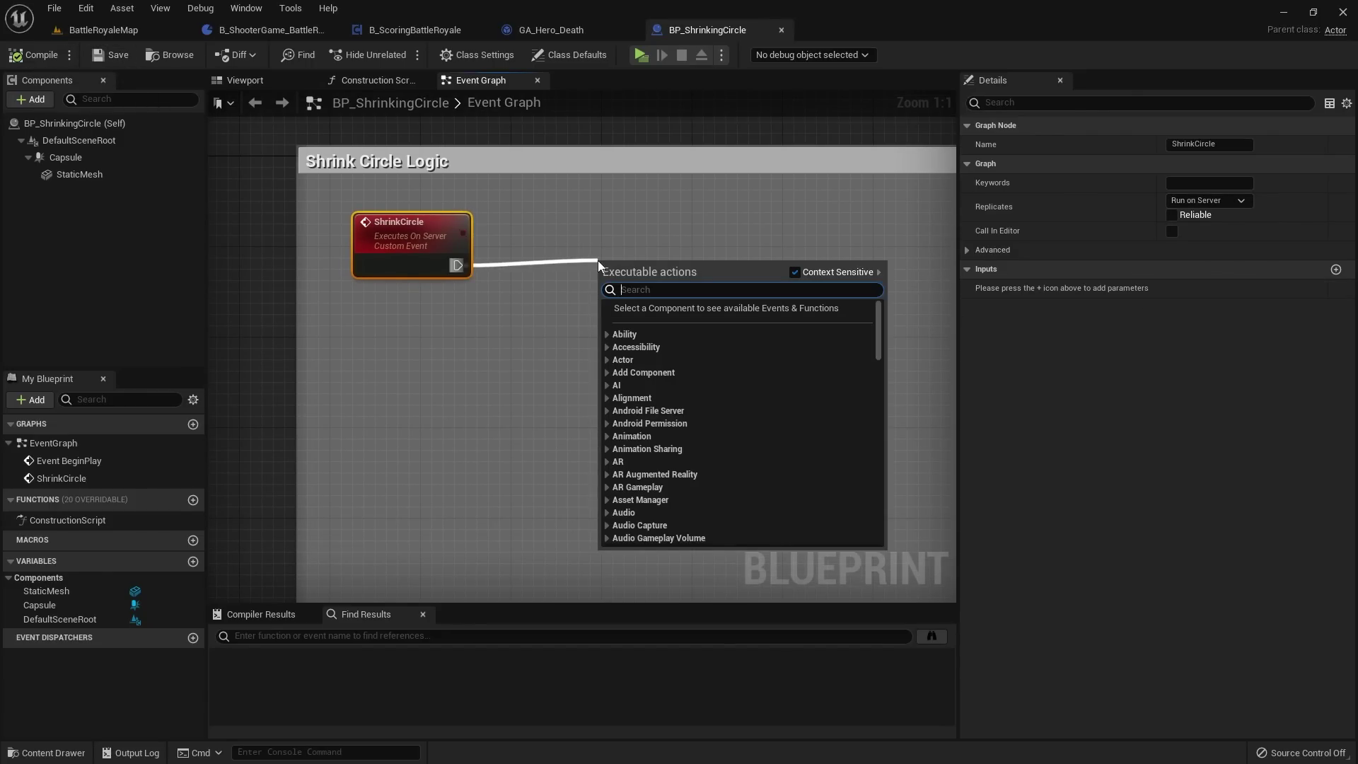
{"action": "type", "text": "set timer by"}
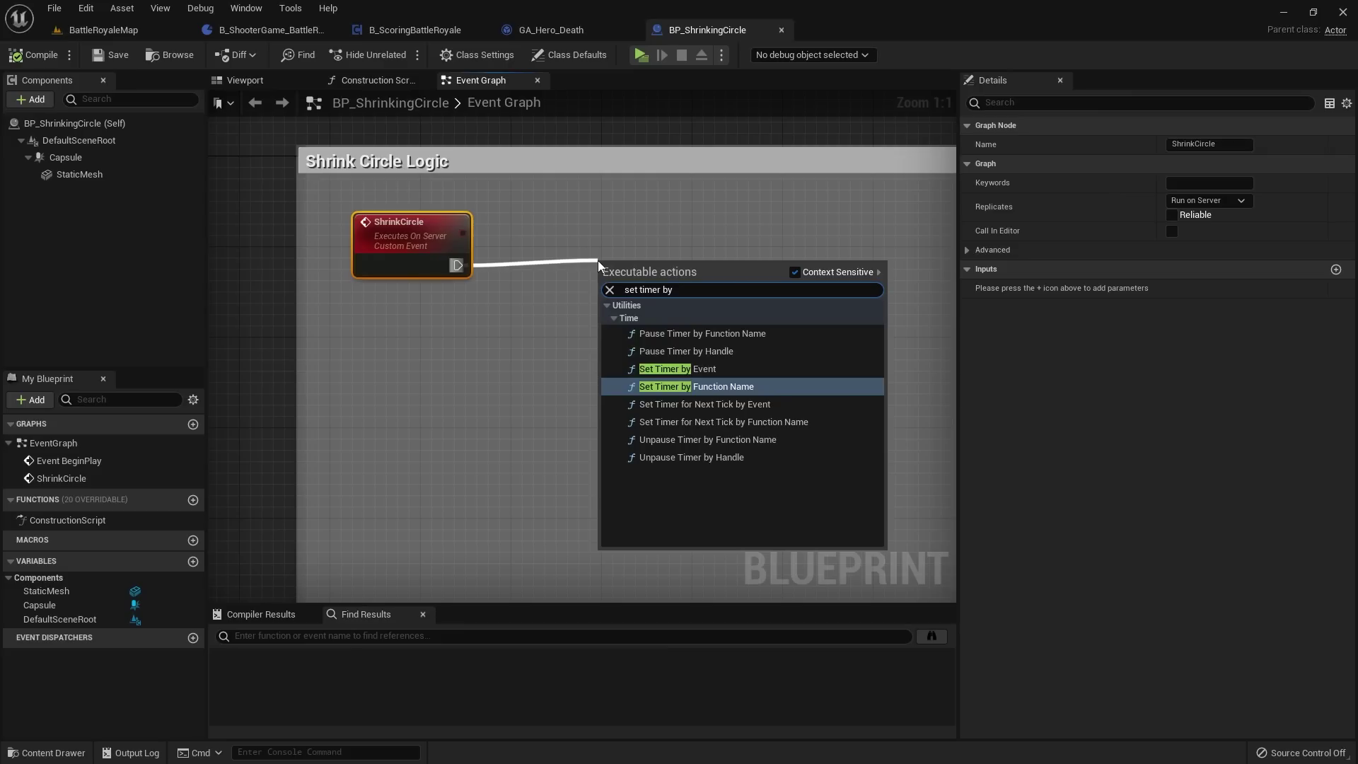
{"action": "key", "text": "Up"}
{"action": "key", "text": "Return"}
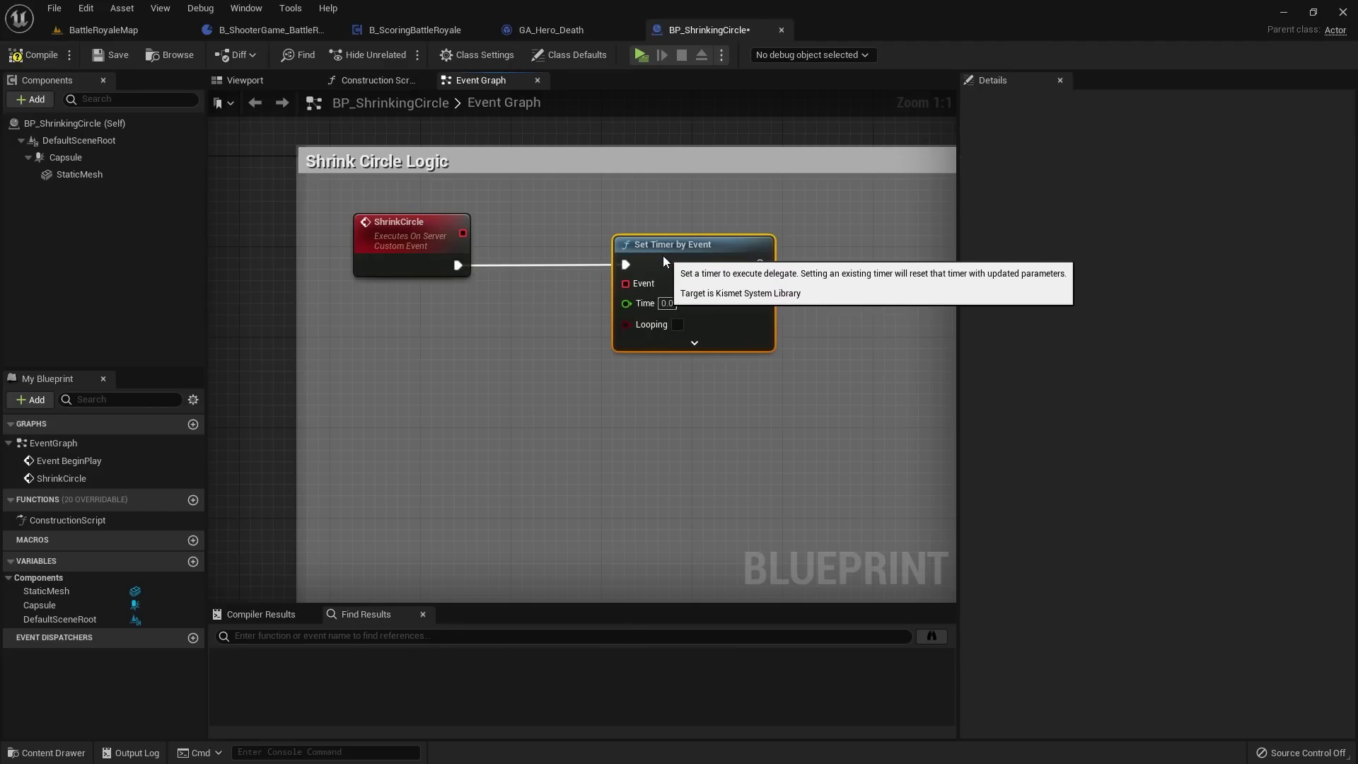
{"action": "left_click", "coordinate": [658, 303]}
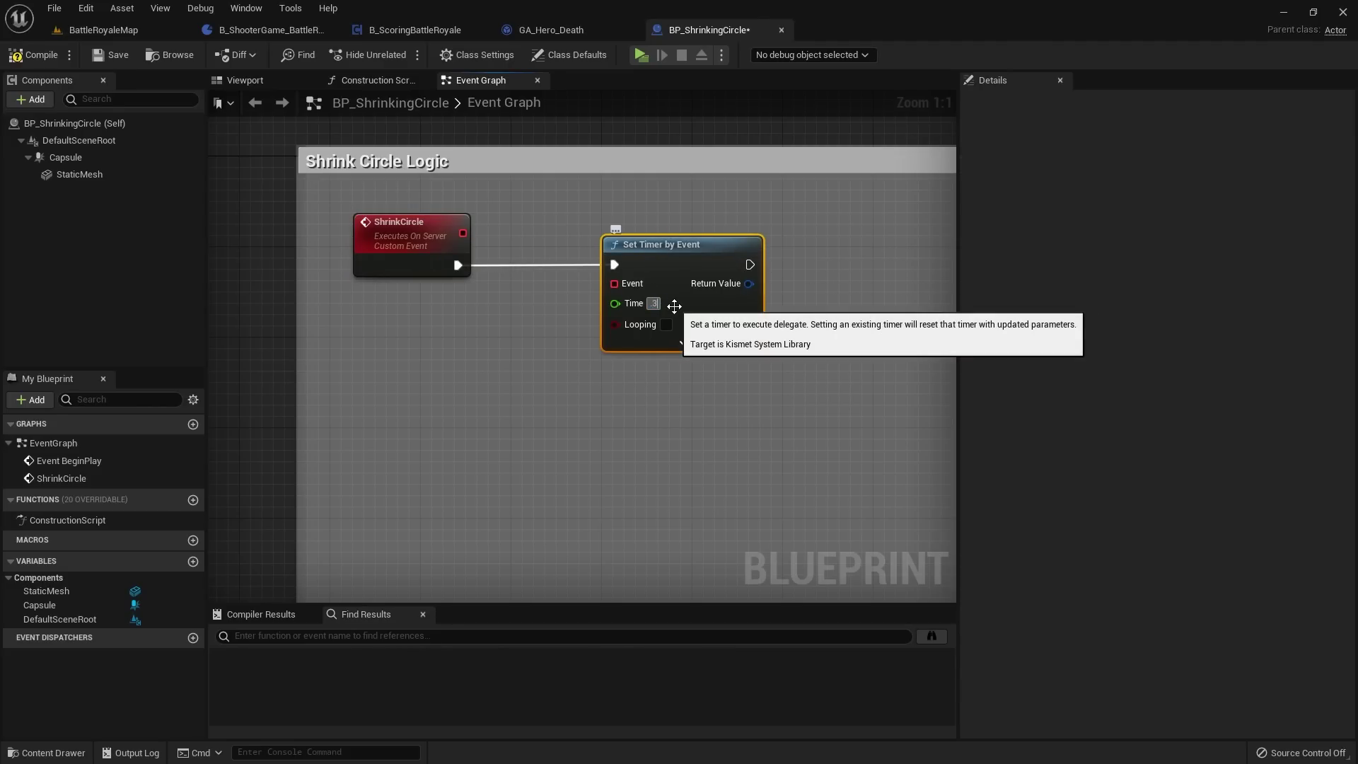
{"action": "left_click", "coordinate": [32, 55]}
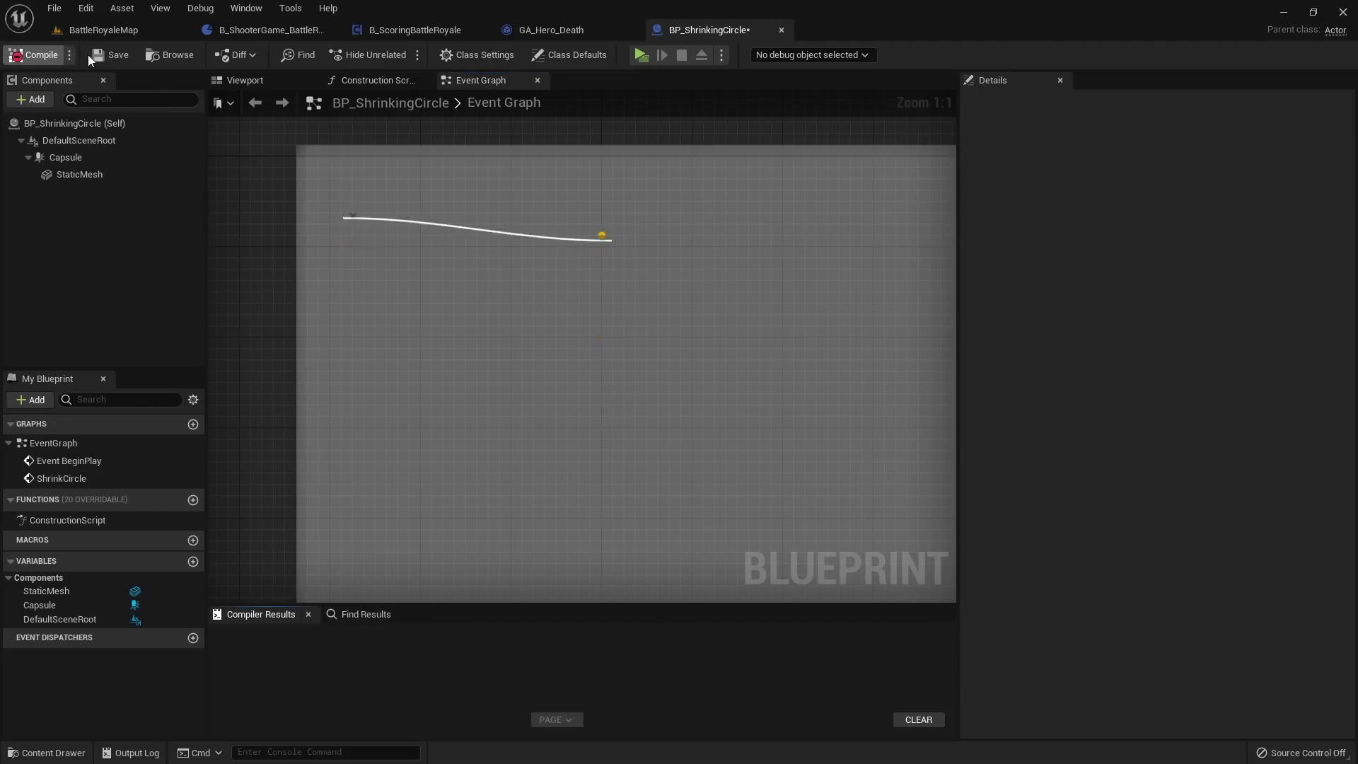
{"action": "right_click_drag", "start_coordinate": [684, 324], "coordinate": [795, 324]}
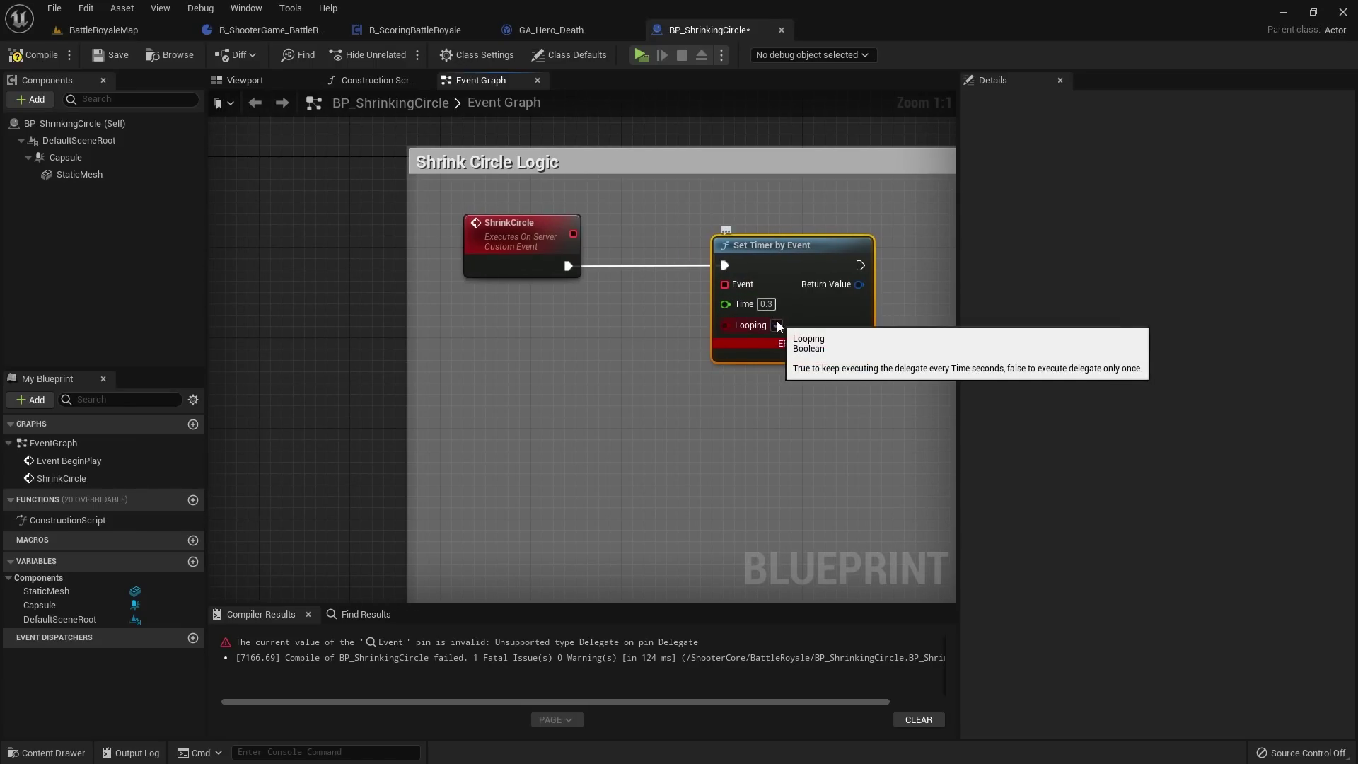
Step: Bind the timer's Event input to a new custom event named SetCapsuleSize, placed below ShrinkCircle
{"action": "left_click_drag", "start_coordinate": [725, 284], "coordinate": [513, 417]}
{"action": "type", "text": "custom event"}
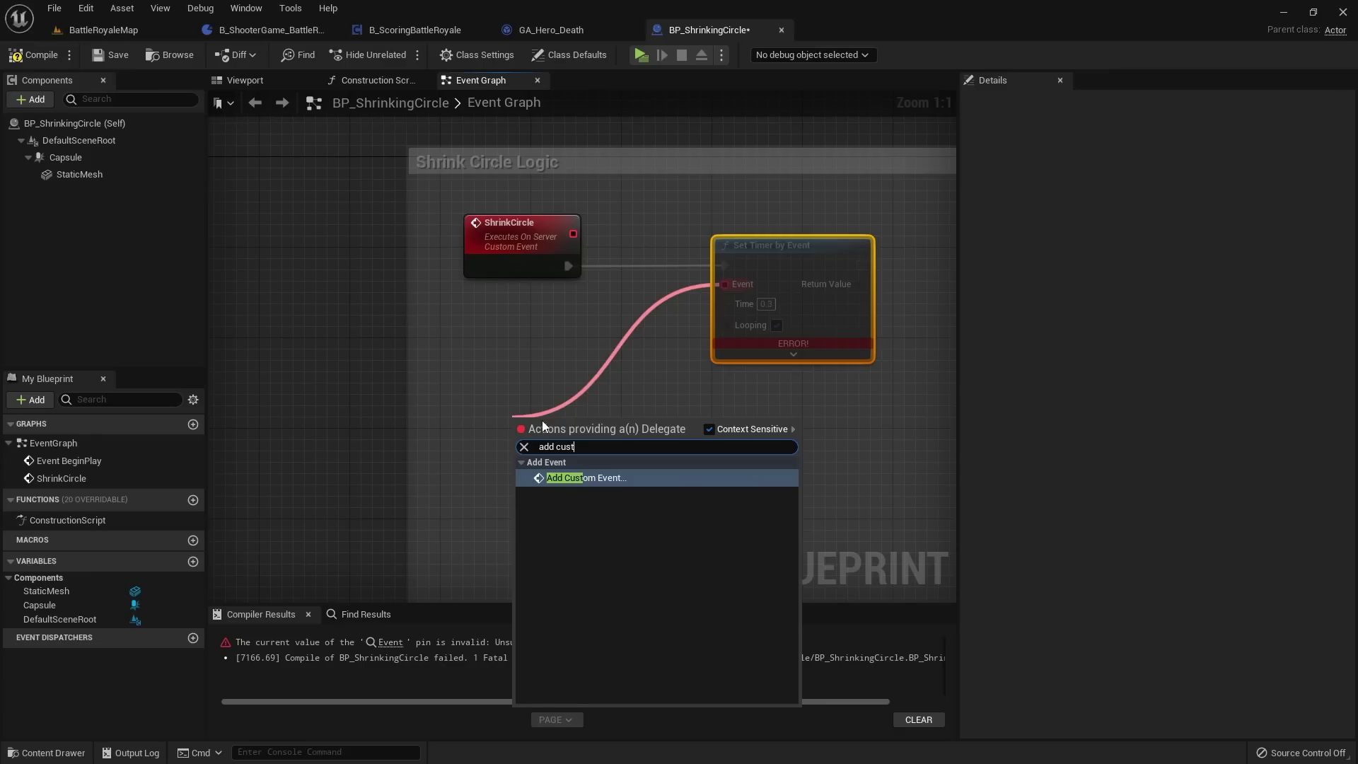
{"action": "key", "text": "Return"}
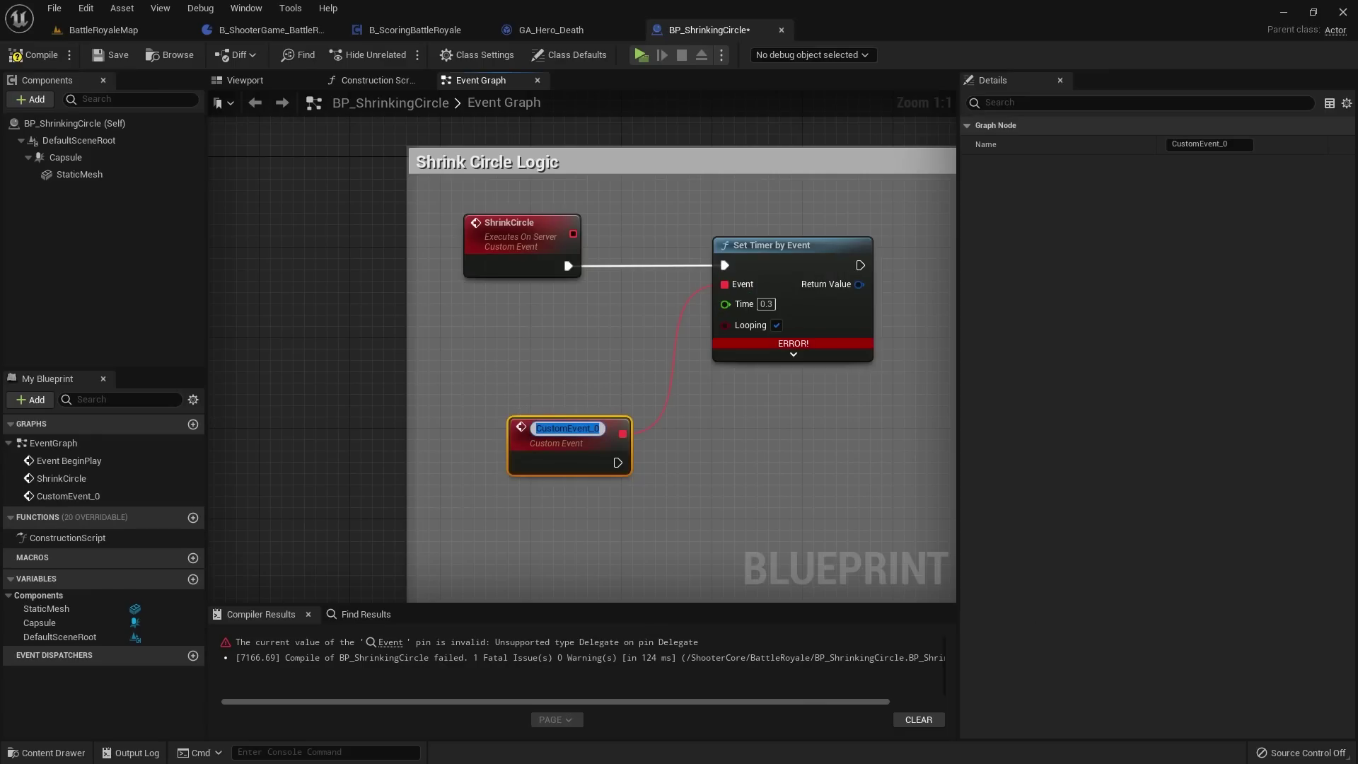
{"action": "type", "text": "s"}
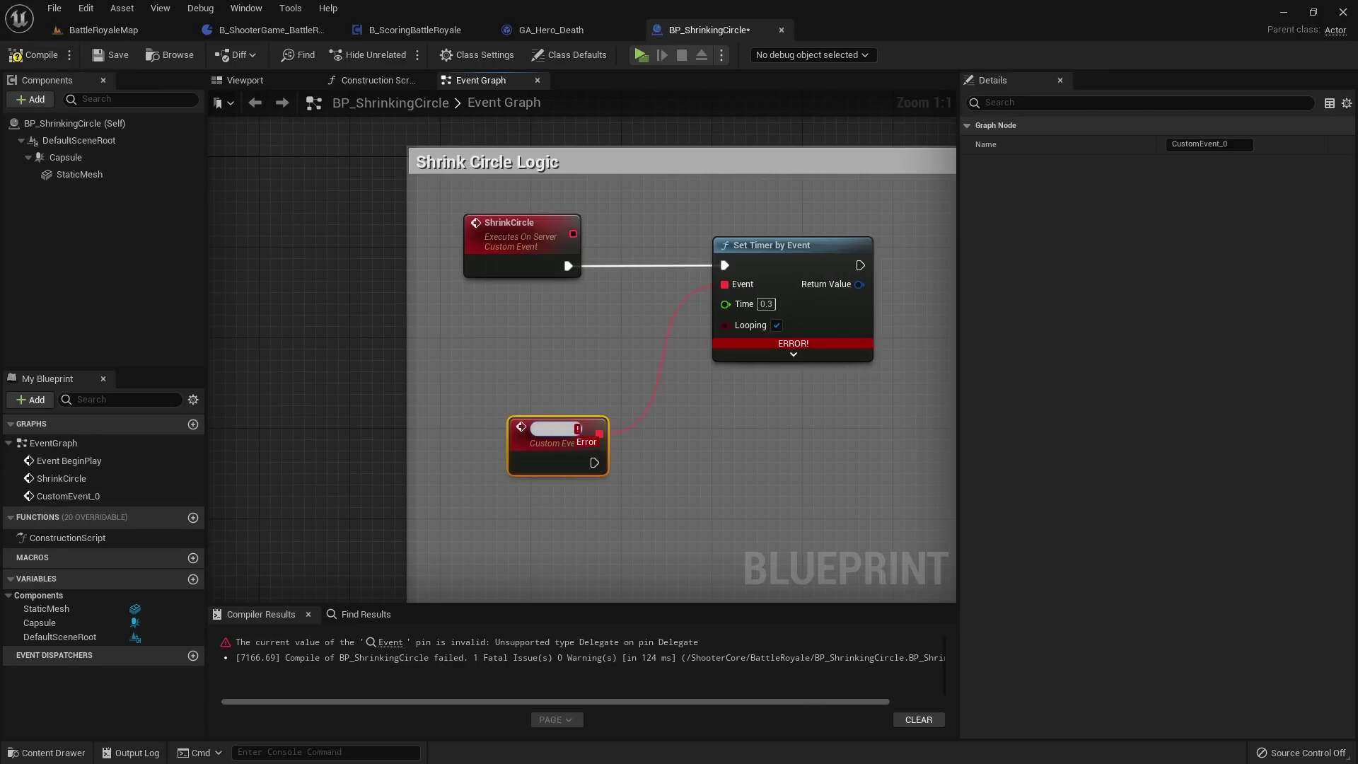
{"action": "type", "text": "etCapsuleS"}
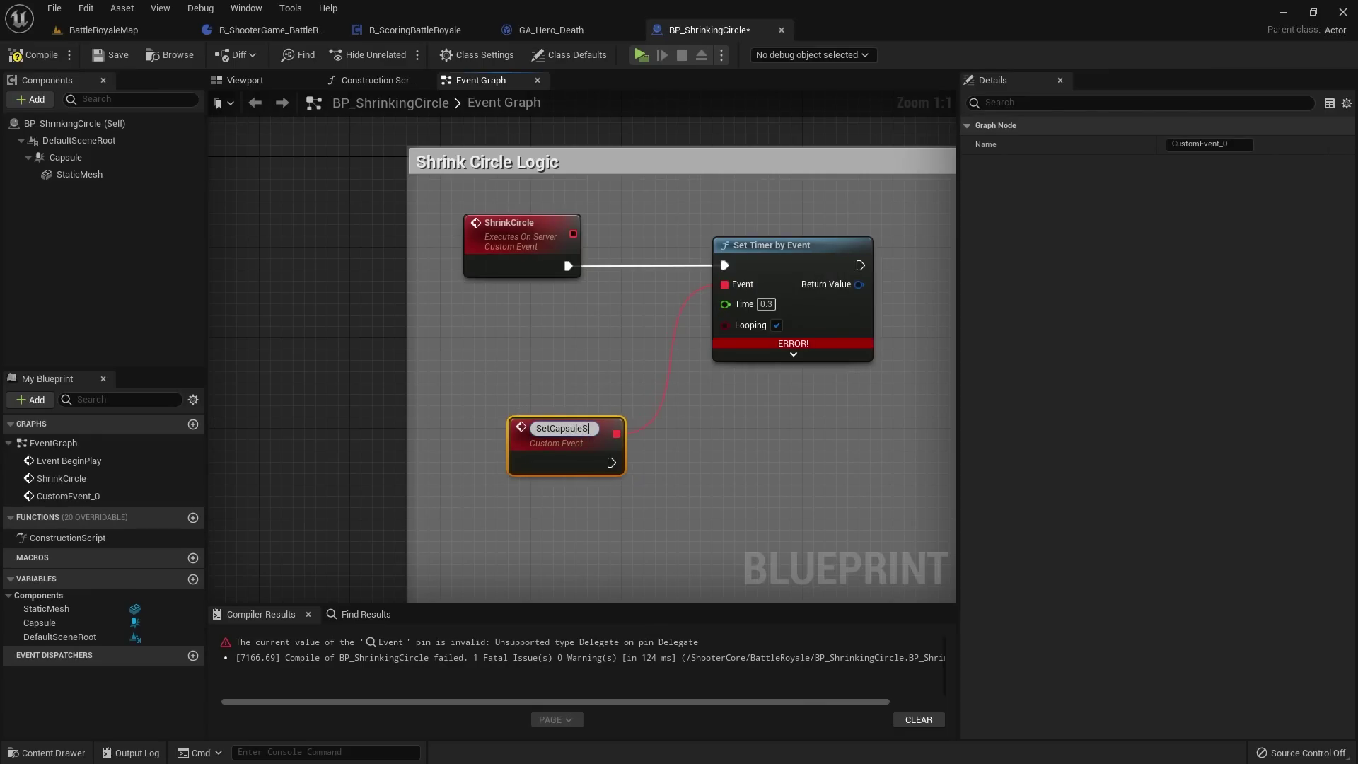
{"action": "type", "text": "ize"}
{"action": "key", "text": "Return"}
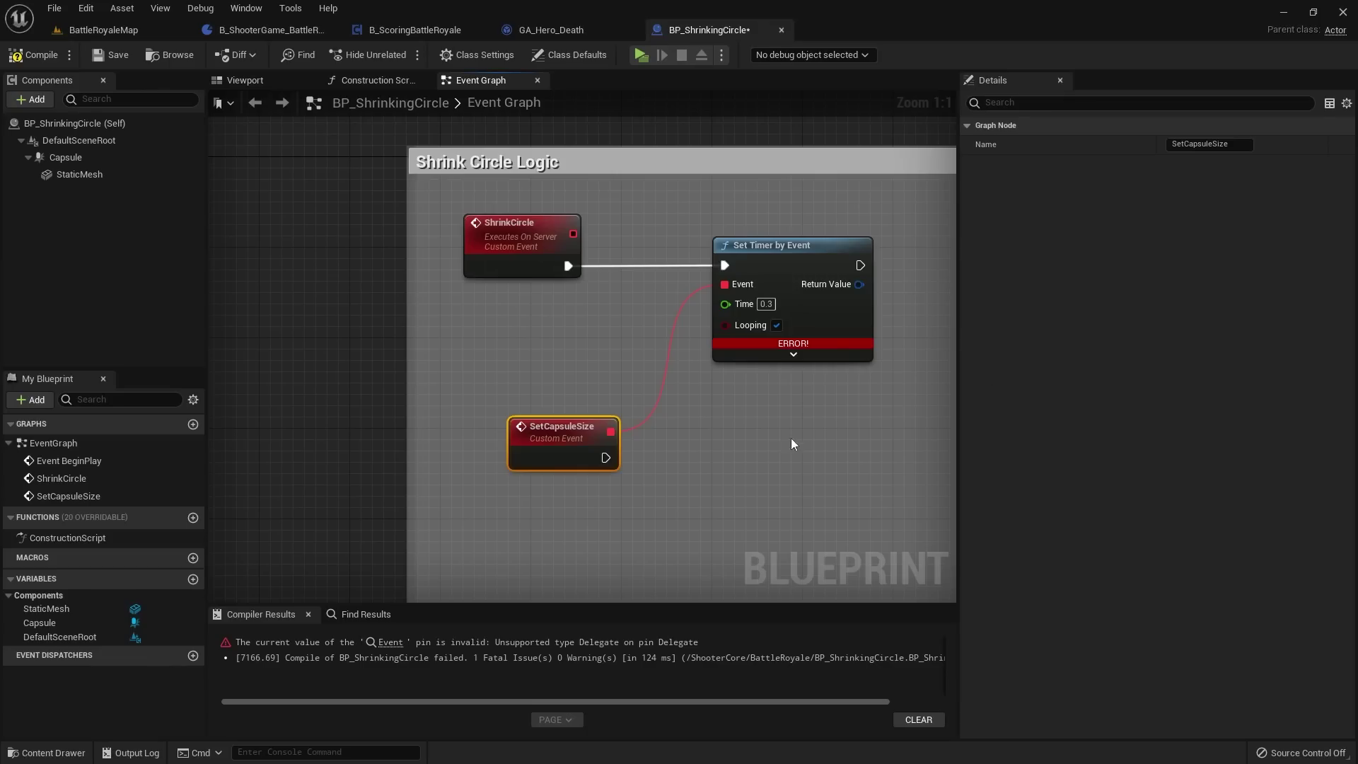
Step: Create a Vector variable named StartingScale, then compile and save the Blueprint
{"action": "right_click_drag", "start_coordinate": [790, 443], "coordinate": [717, 397]}
{"action": "left_click", "coordinate": [192, 579]}
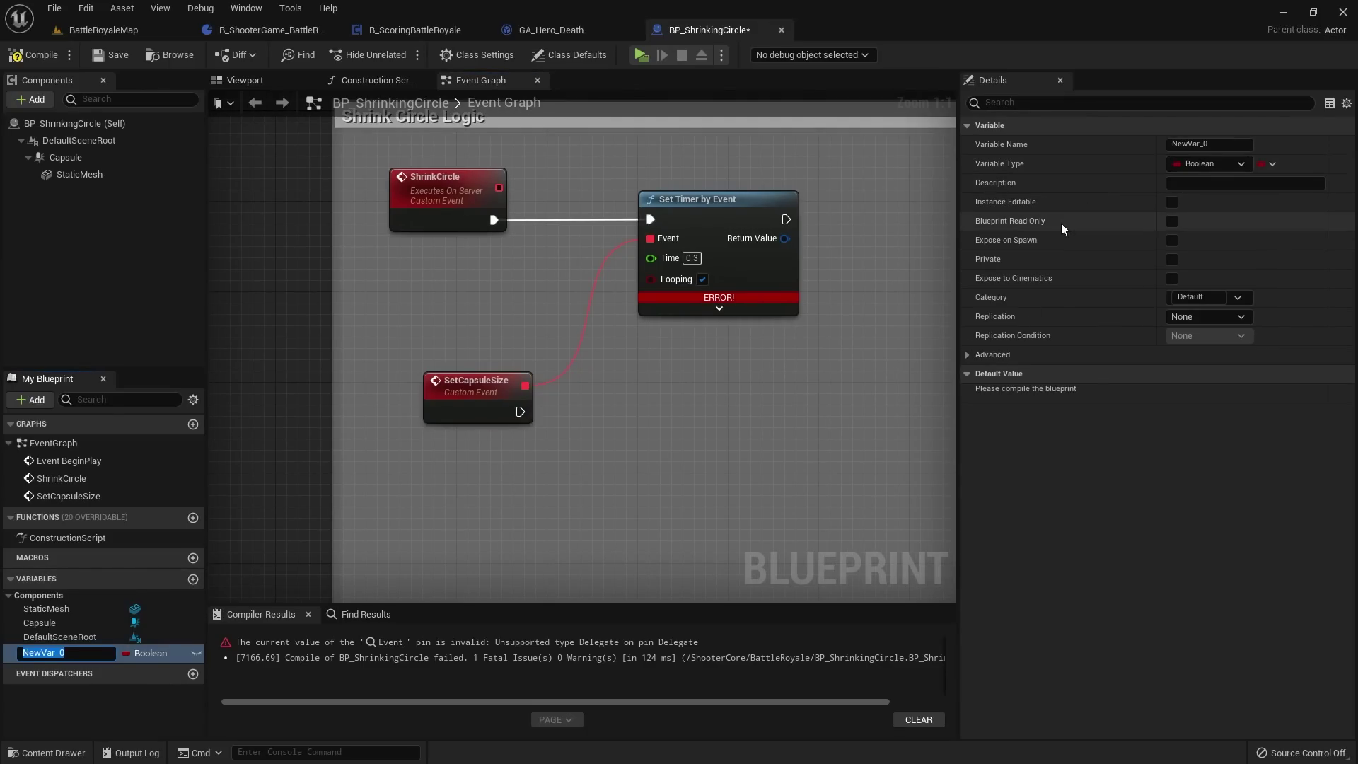
{"action": "type", "text": "StartingScale"}
{"action": "key", "text": "Return"}
{"action": "left_click", "coordinate": [1192, 162]}
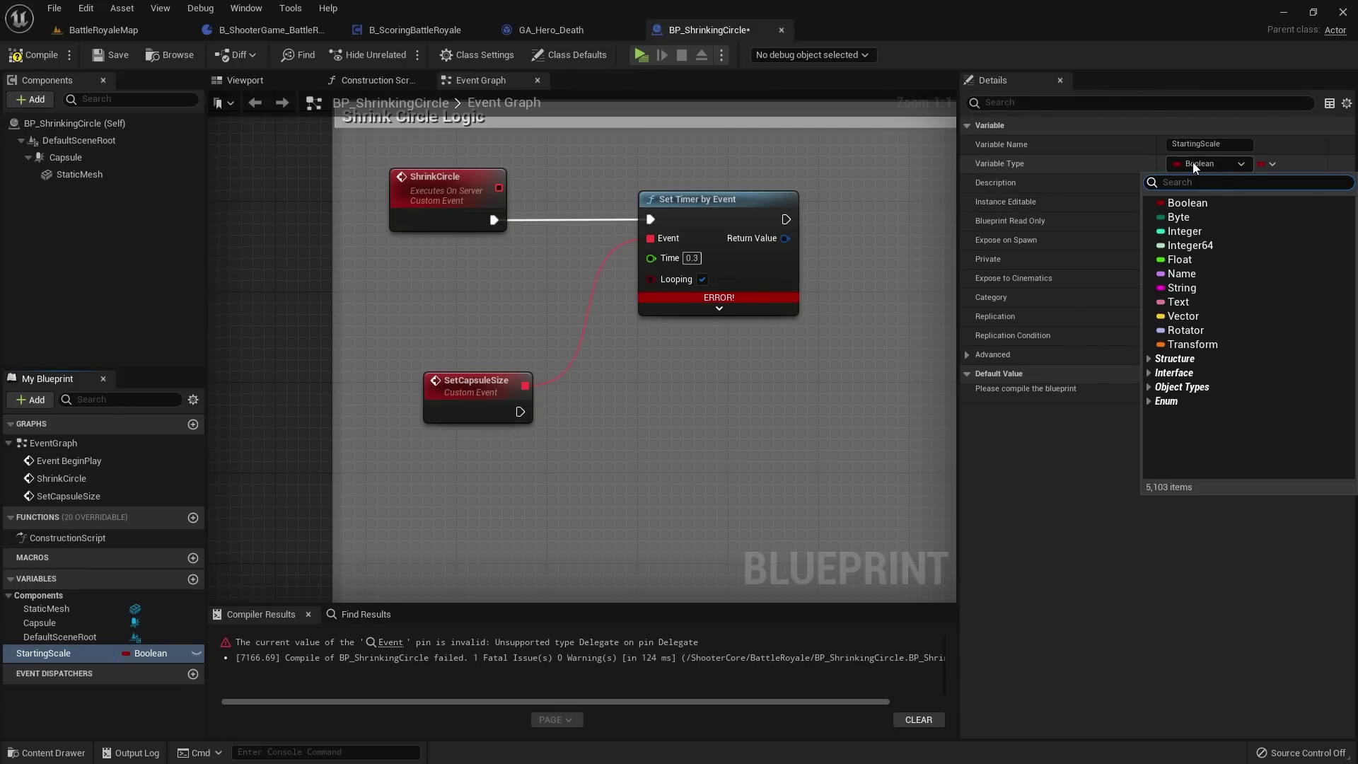
{"action": "left_click", "coordinate": [1182, 315]}
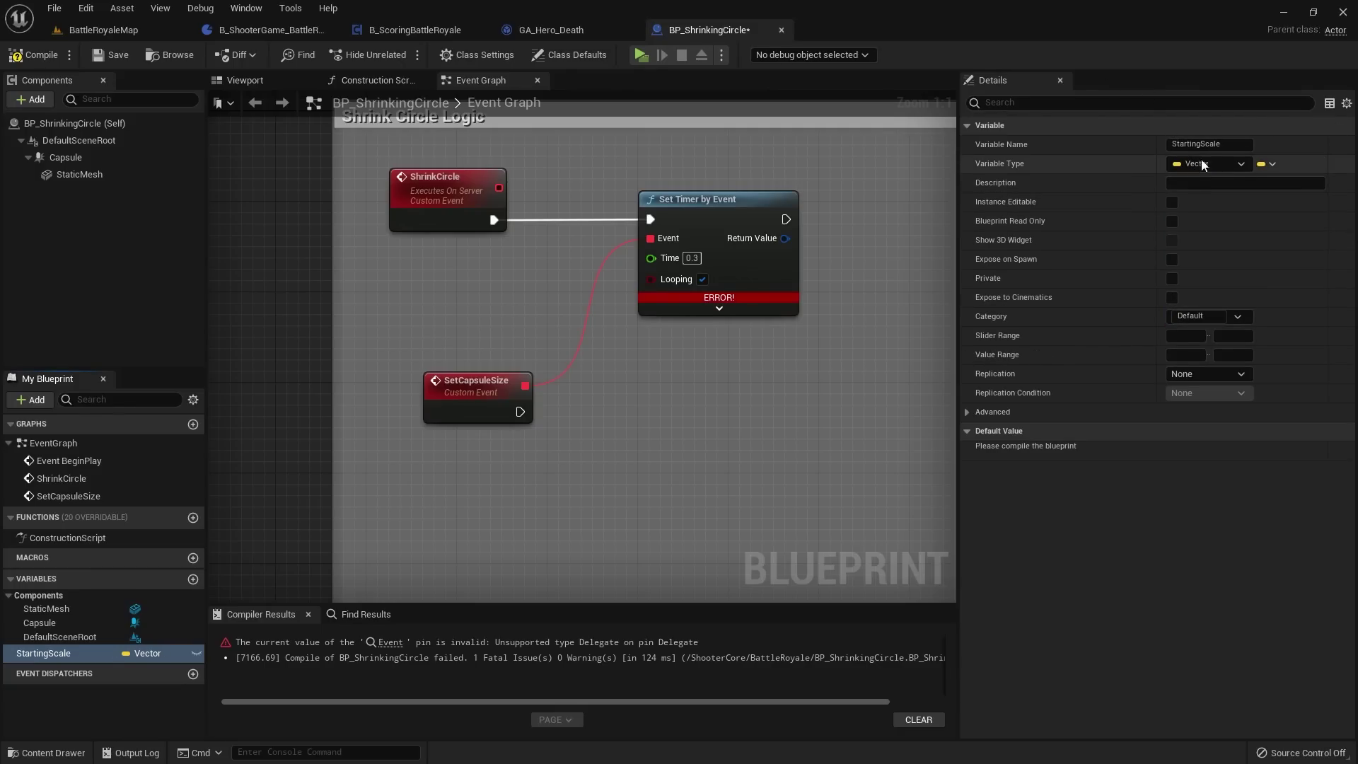
{"action": "left_click", "coordinate": [41, 55]}
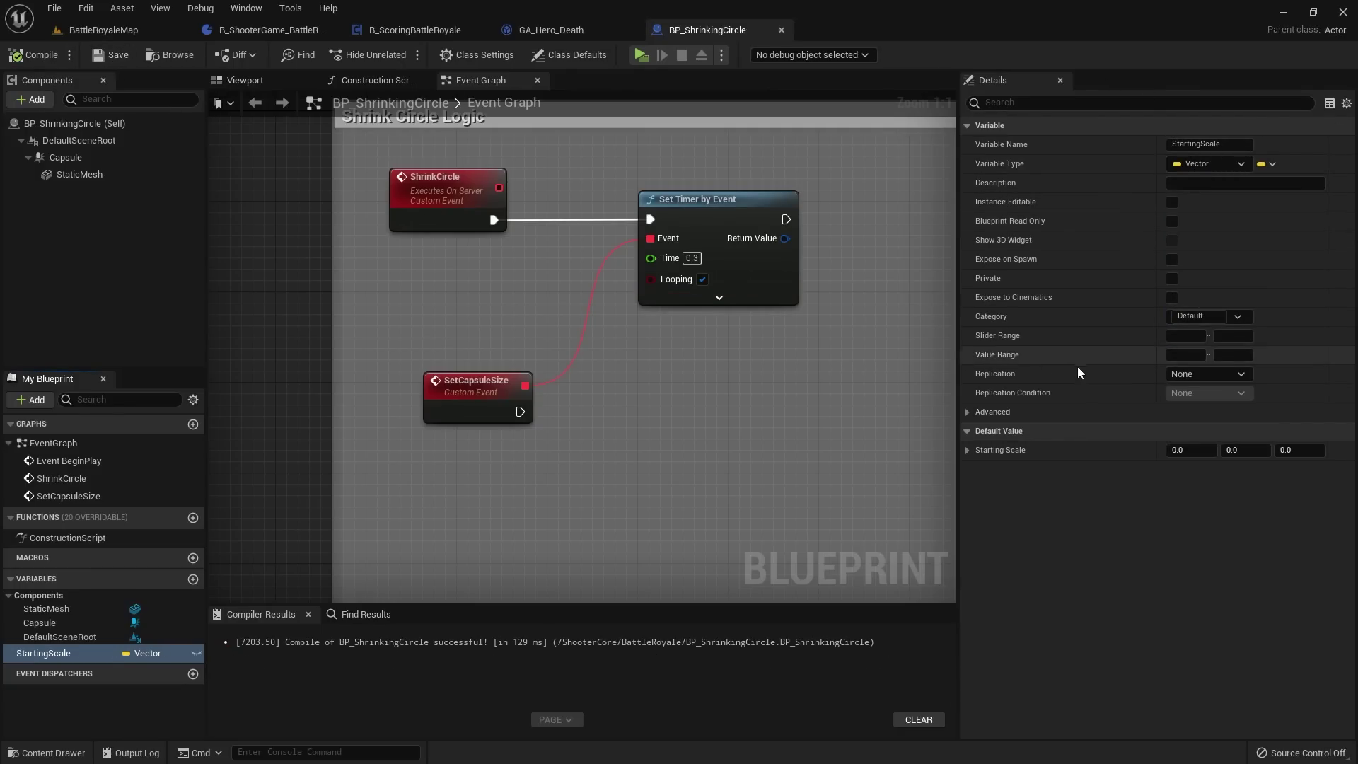
Step: Place a Starting Scale getter below SetCapsuleSize and subtract a vector of 1.0, 1.0, 1.0 from it
{"action": "left_click_drag", "start_coordinate": [71, 651], "coordinate": [488, 468]}
{"action": "left_click", "coordinate": [396, 452]}
{"action": "type", "text": "sub"}
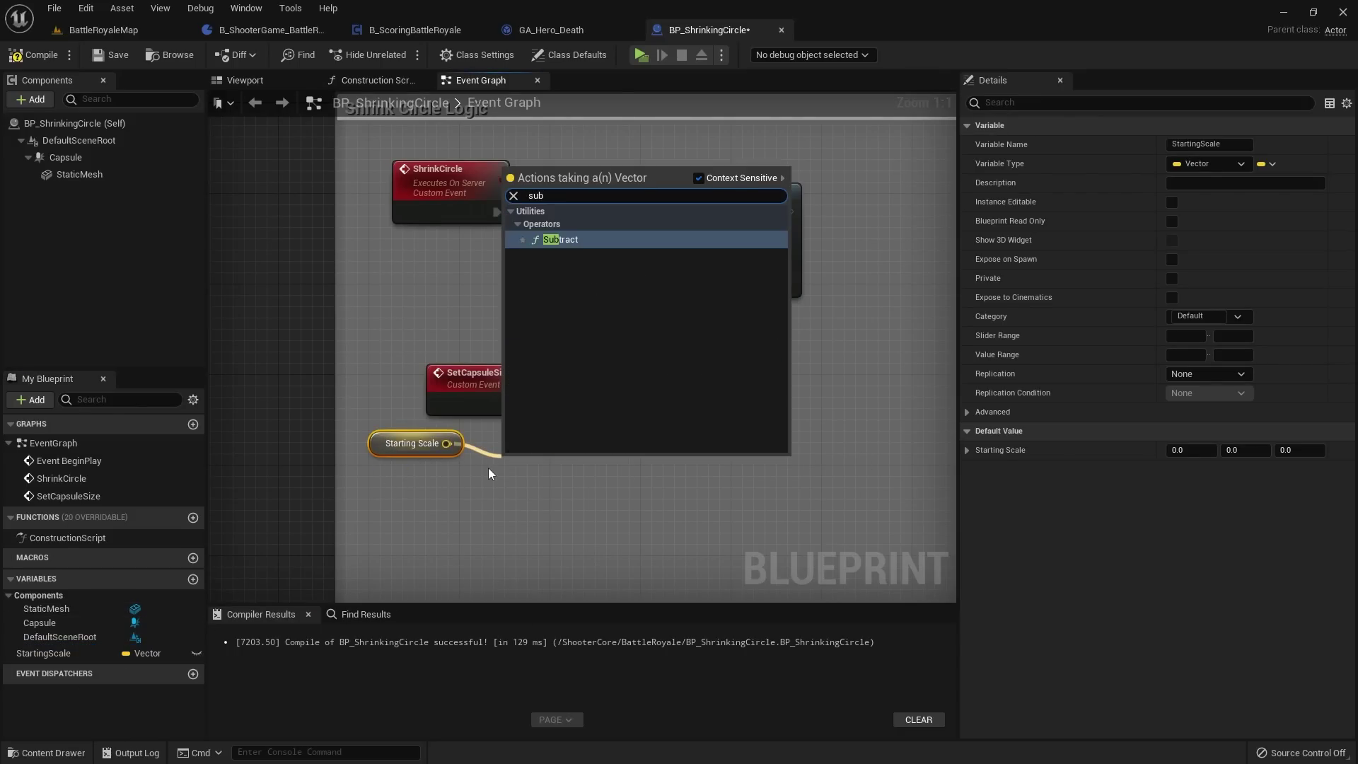
{"action": "key", "text": "Return"}
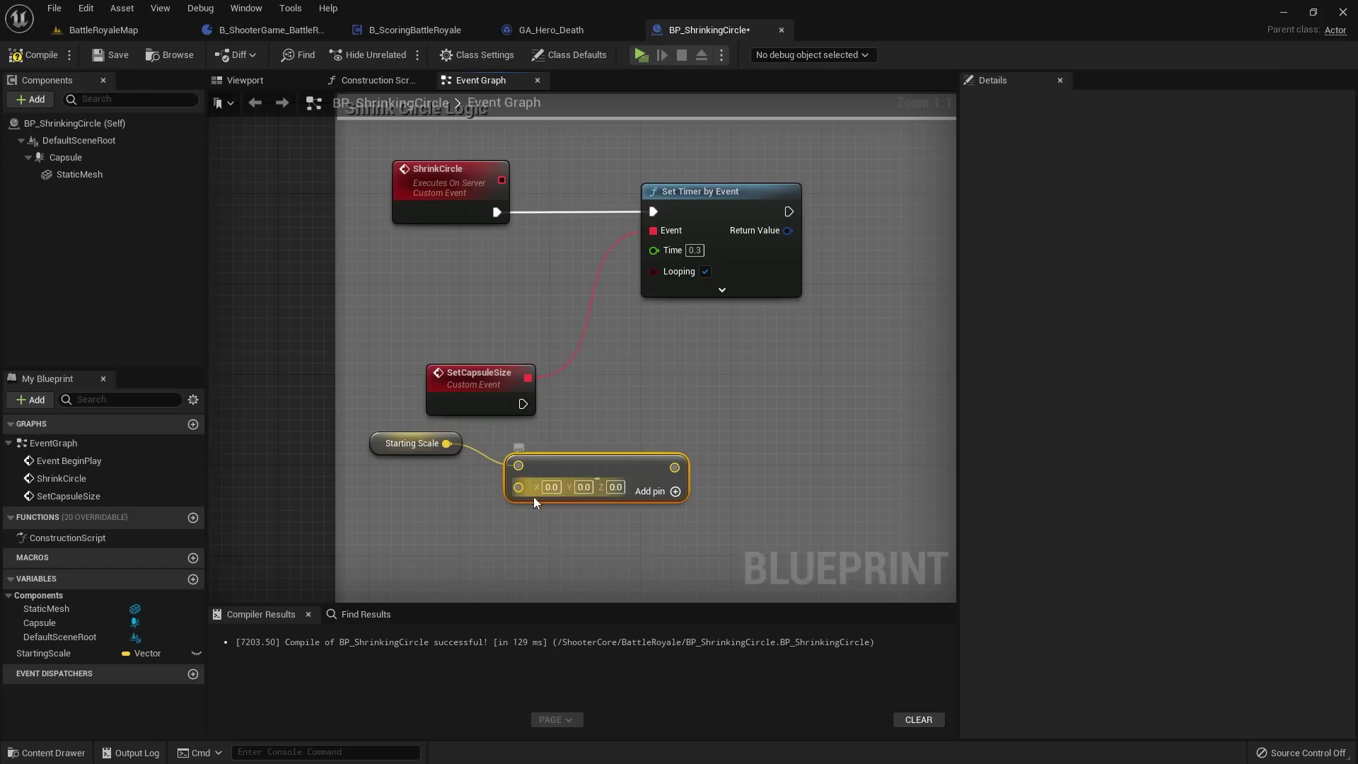
{"action": "type", "text": "1"}
{"action": "key", "text": "Tab"}
{"action": "type", "text": "1"}
{"action": "key", "text": "Tab"}
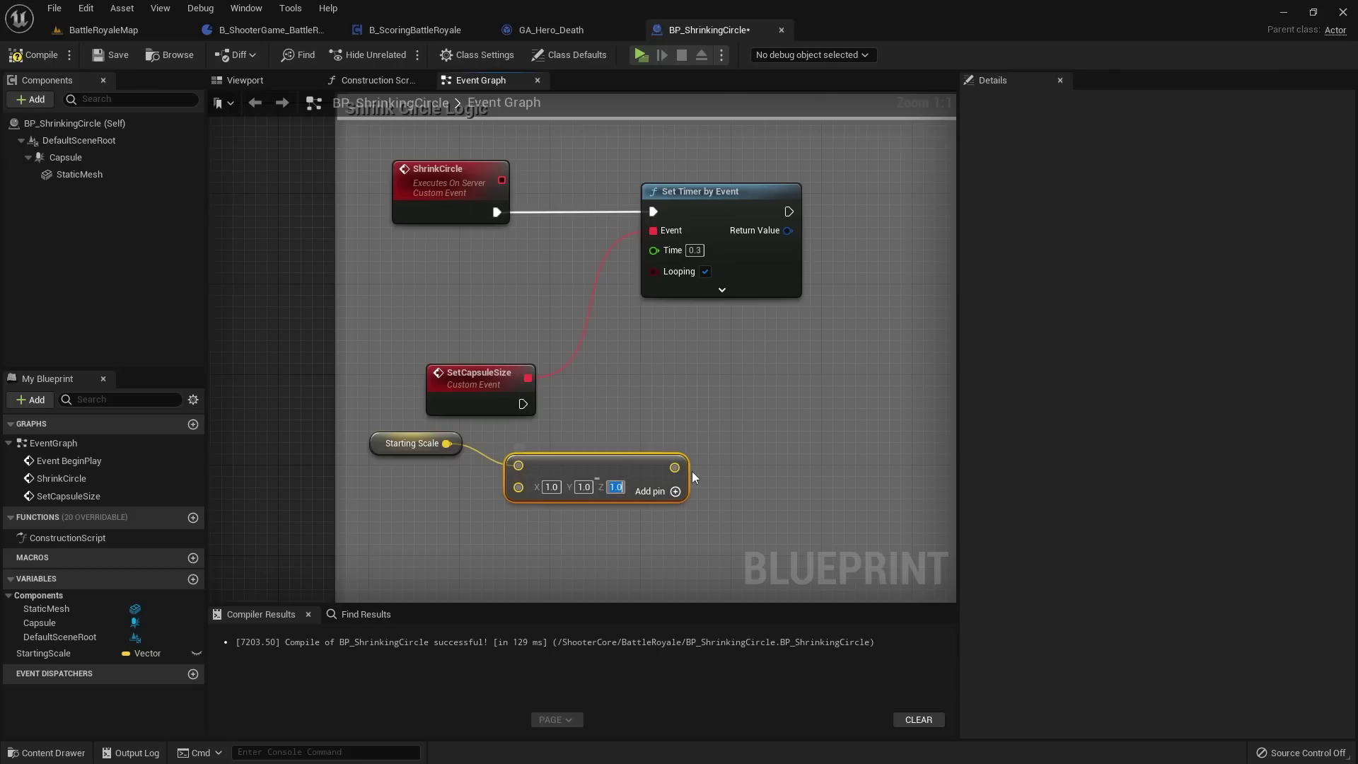
{"action": "left_click_drag", "start_coordinate": [622, 457], "coordinate": [598, 469]}
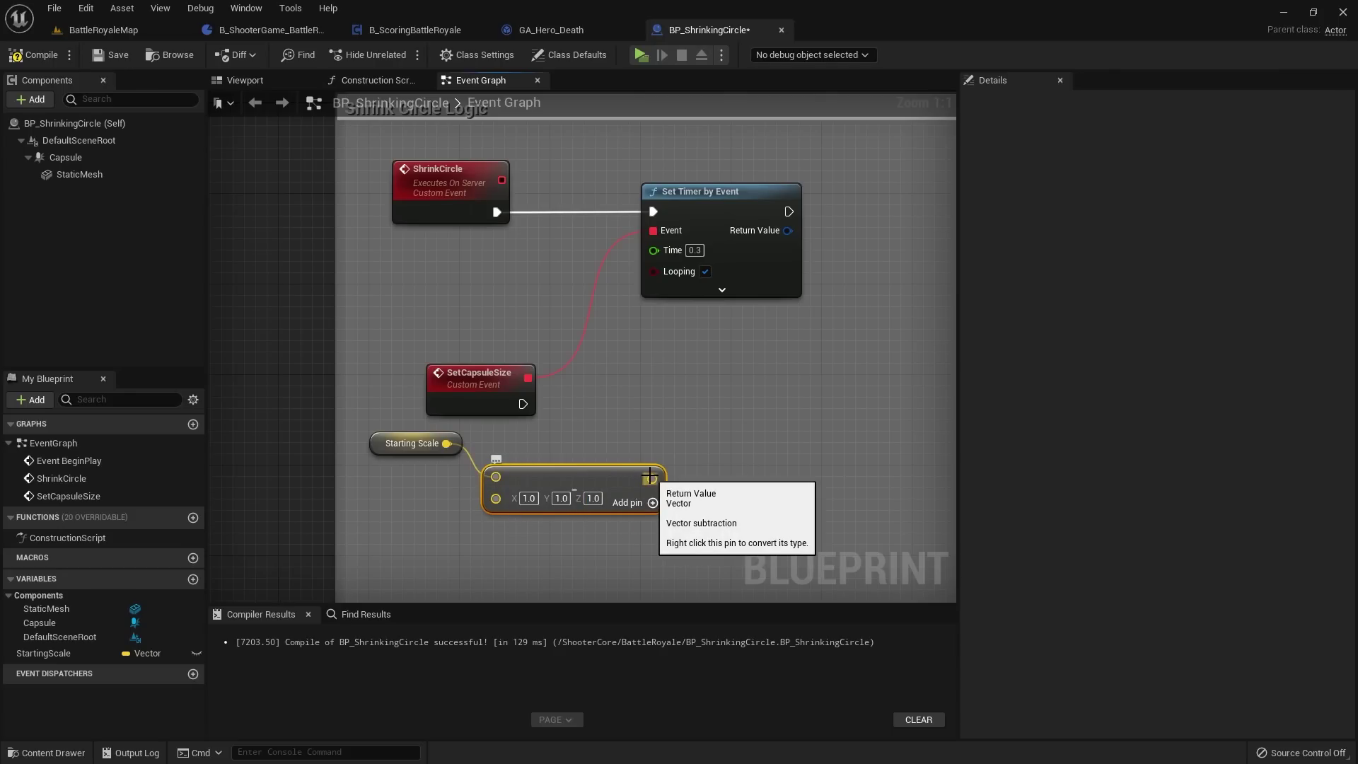
Step: Add a Set StartingScale node executed from SetCapsuleSize, feed it the subtraction result and tidy the node positions
{"action": "left_click_drag", "start_coordinate": [58, 652], "coordinate": [680, 393]}
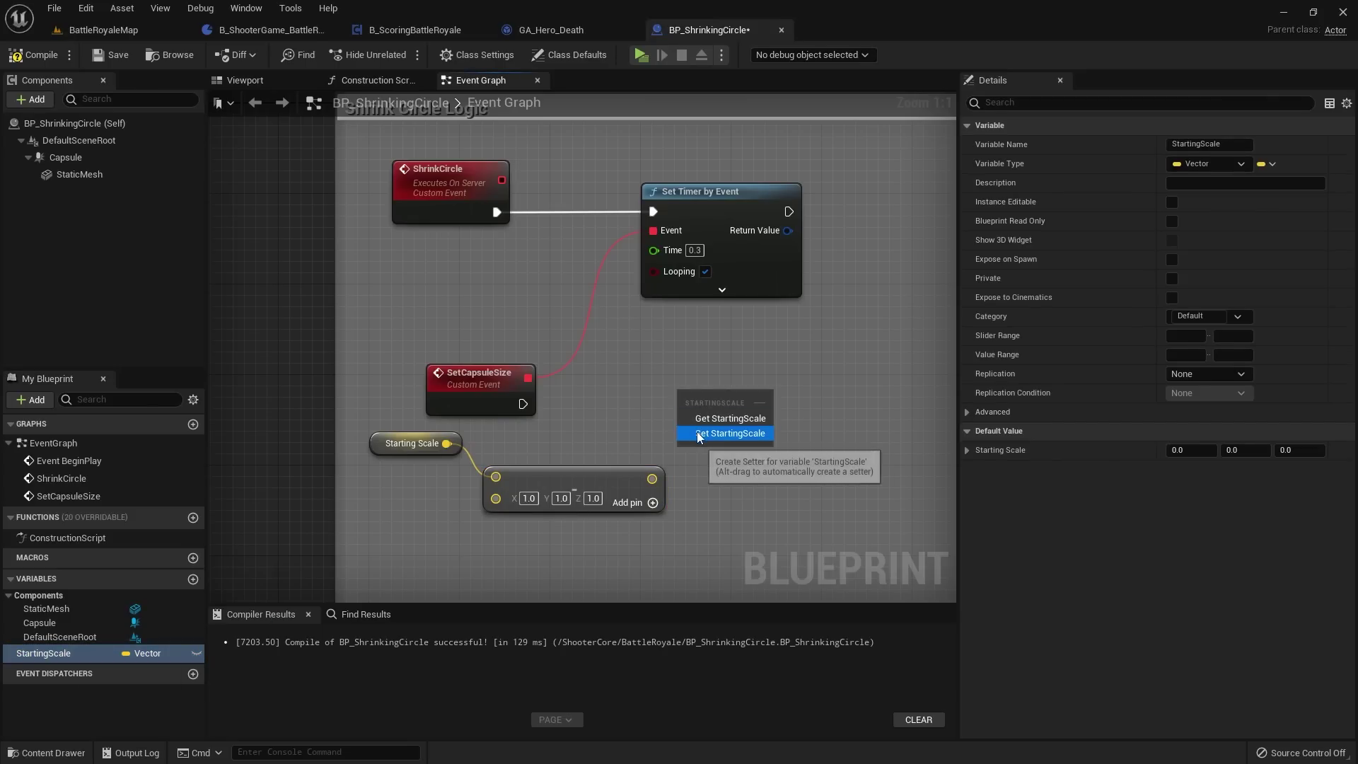
{"action": "left_click", "coordinate": [729, 432]}
{"action": "left_click_drag", "start_coordinate": [523, 403], "coordinate": [652, 478]}
{"action": "left_click", "coordinate": [406, 452]}
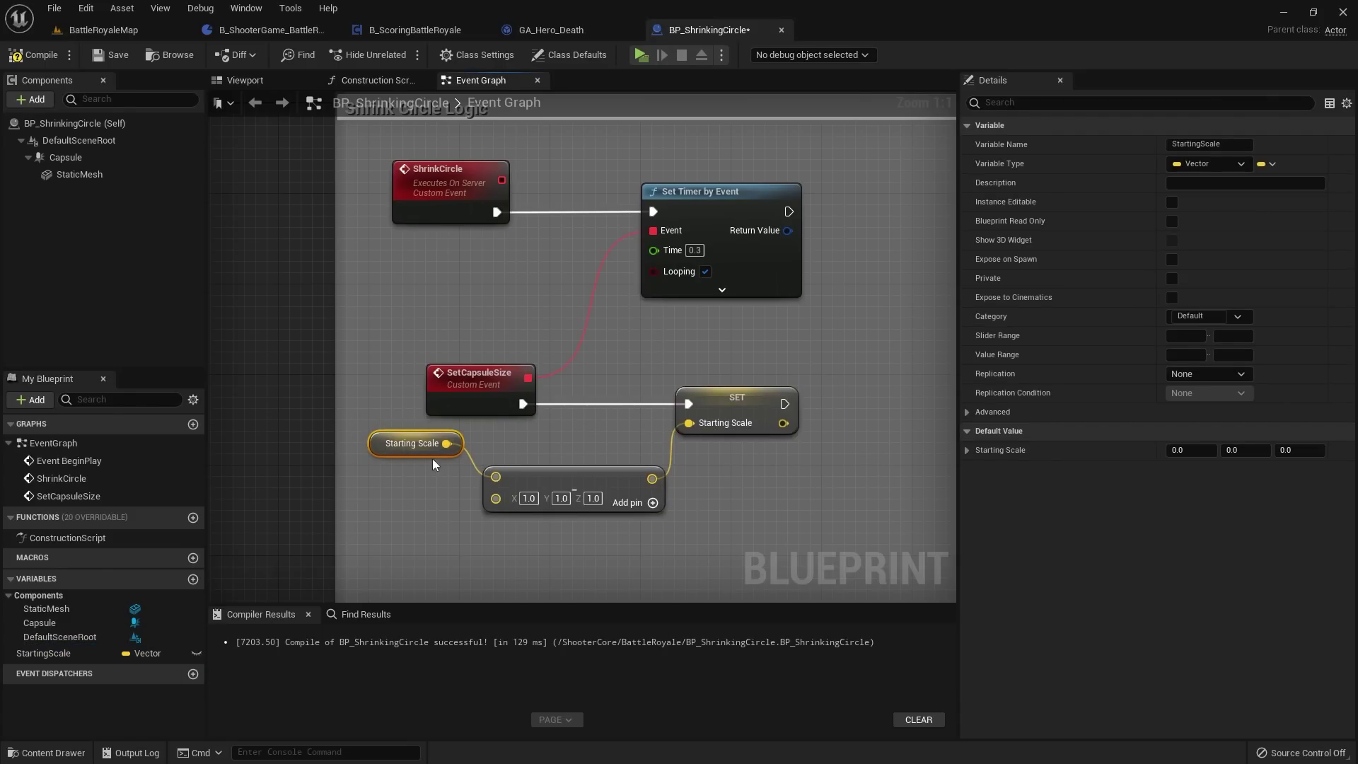
{"action": "left_click_drag", "start_coordinate": [536, 479], "coordinate": [526, 468]}
{"action": "right_click_drag", "start_coordinate": [737, 364], "coordinate": [643, 381]}
{"action": "left_click", "coordinate": [677, 421]}
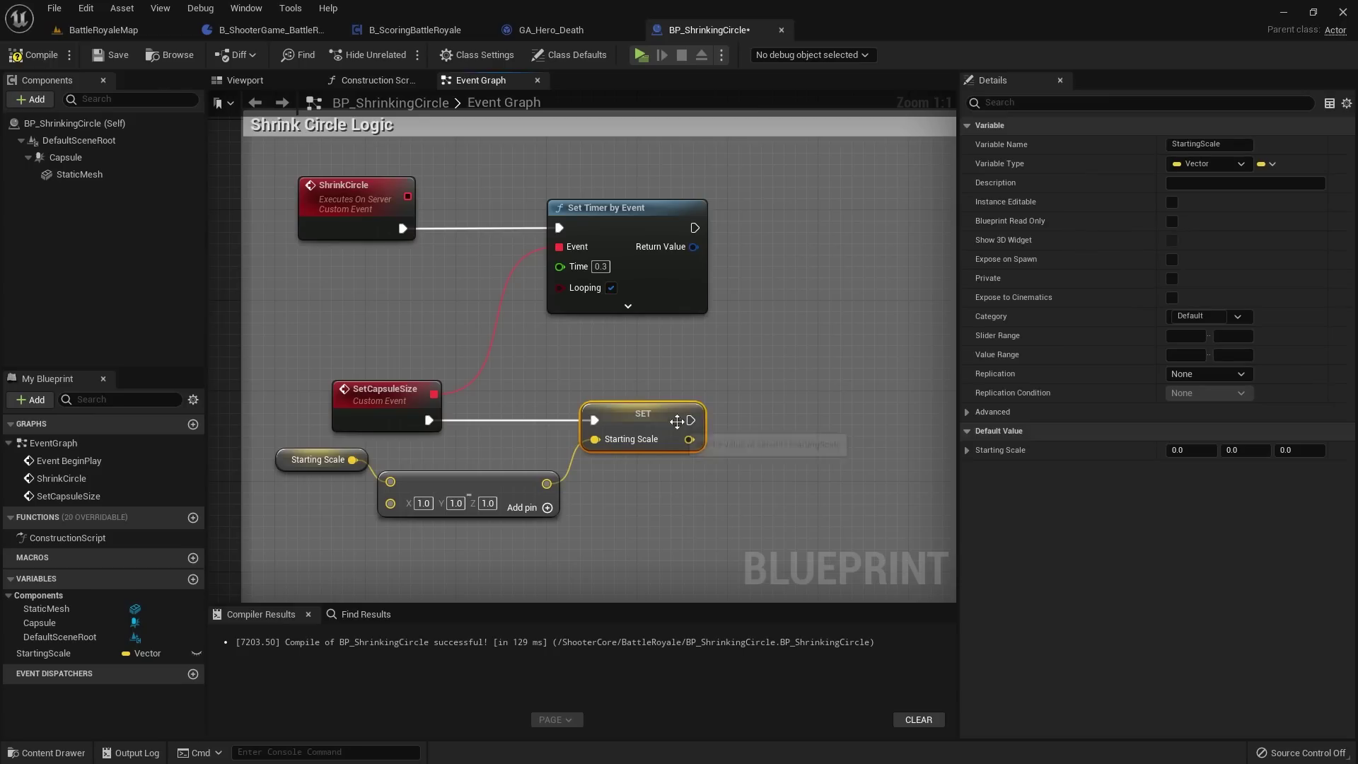
Step: Add a custom event named SetCapsuleMulti below the subtraction node and set its replication to Multicast
{"action": "right_click_drag", "start_coordinate": [905, 399], "coordinate": [809, 401]}
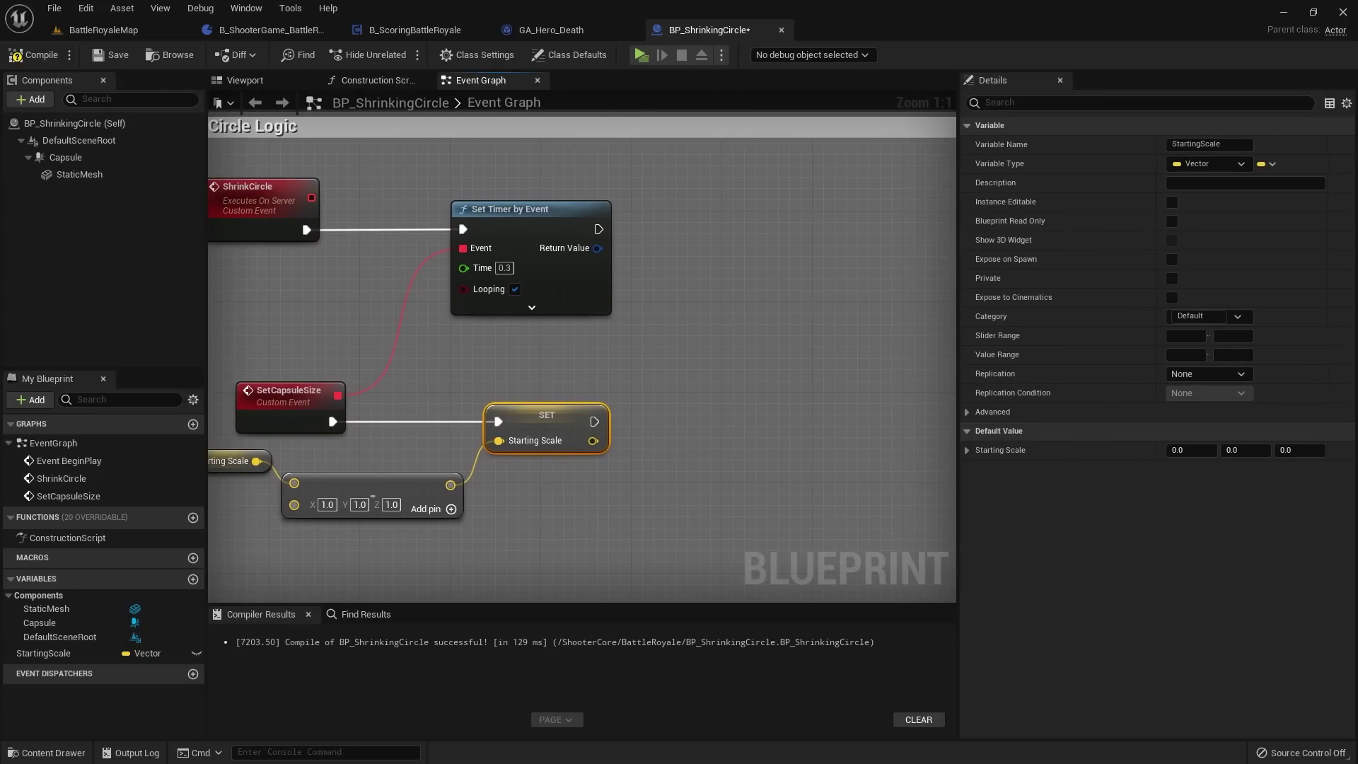
{"action": "right_click_drag", "start_coordinate": [341, 522], "coordinate": [512, 303]}
{"action": "right_click", "coordinate": [430, 393]}
{"action": "type", "text": "ad"}
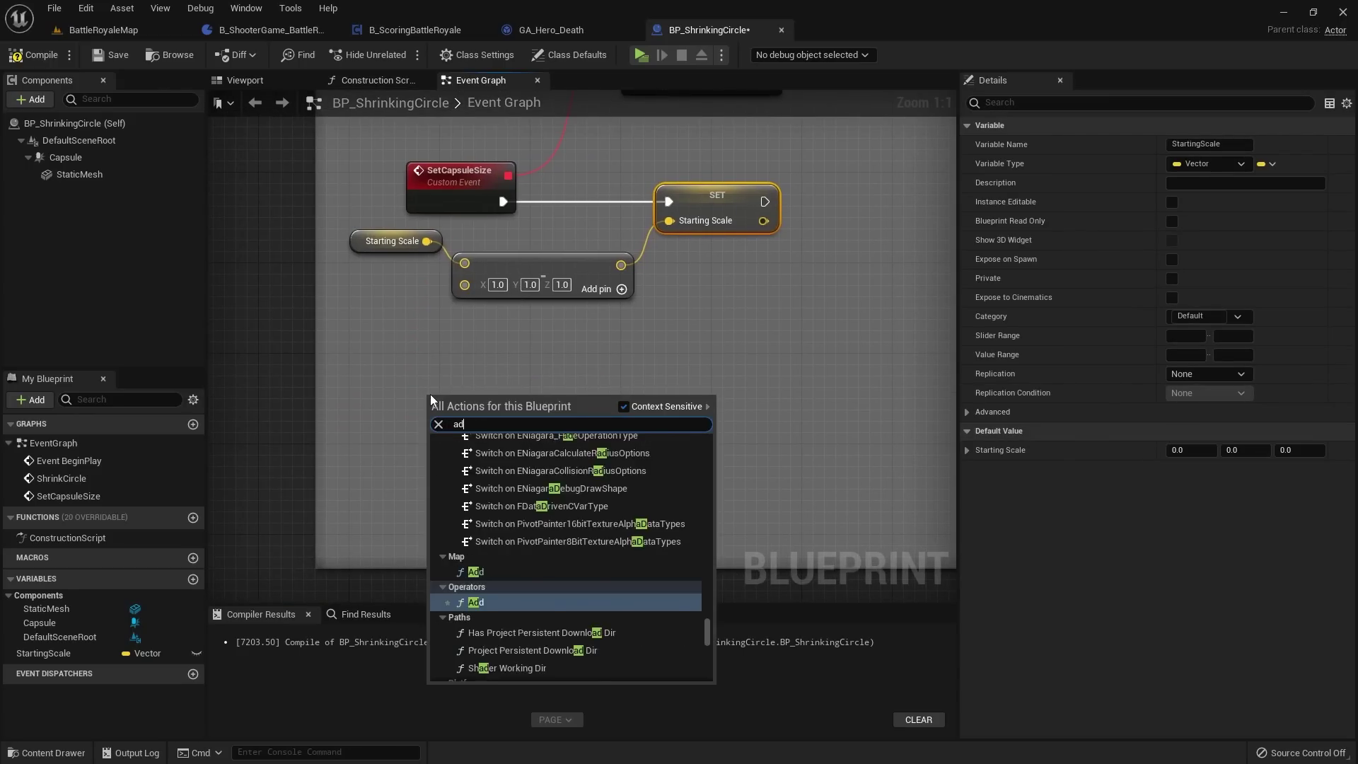
{"action": "type", "text": "d custom"}
{"action": "key", "text": "Return"}
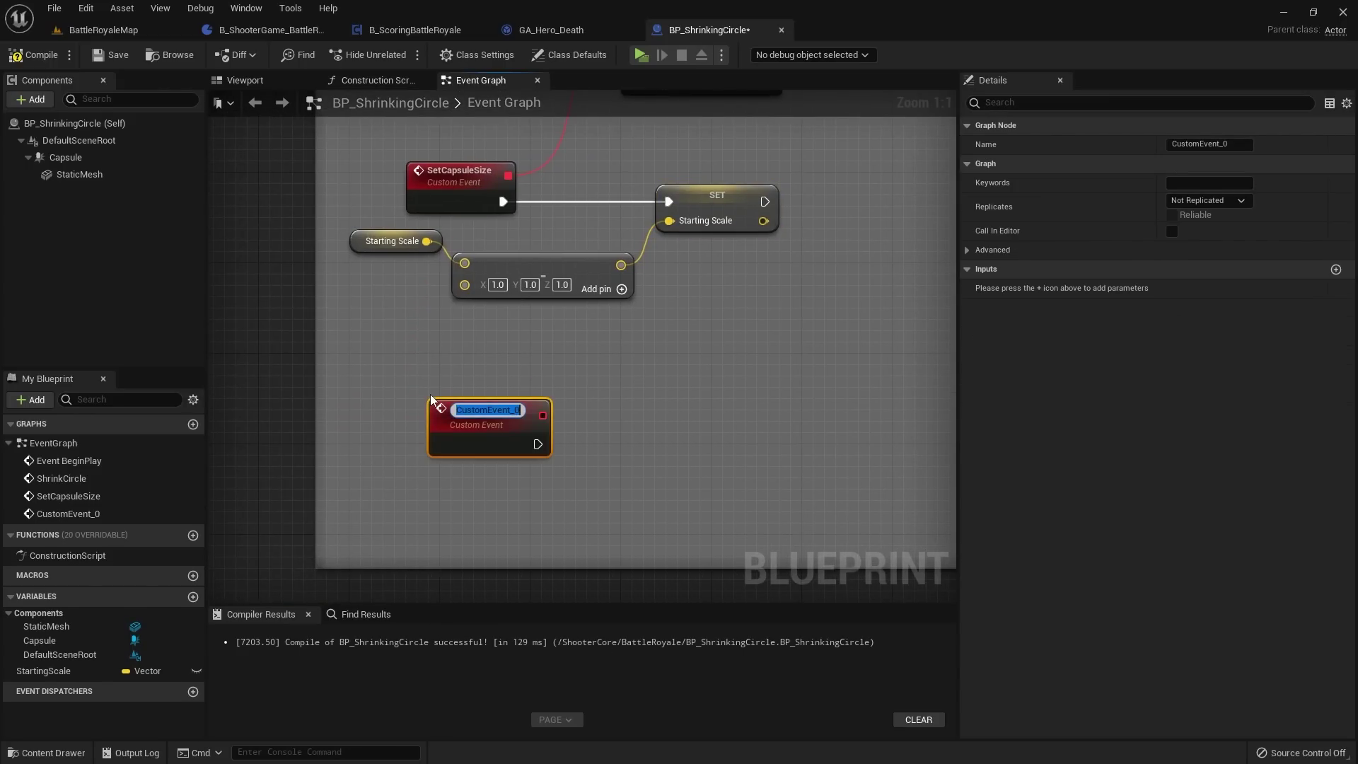
{"action": "type", "text": "M"}
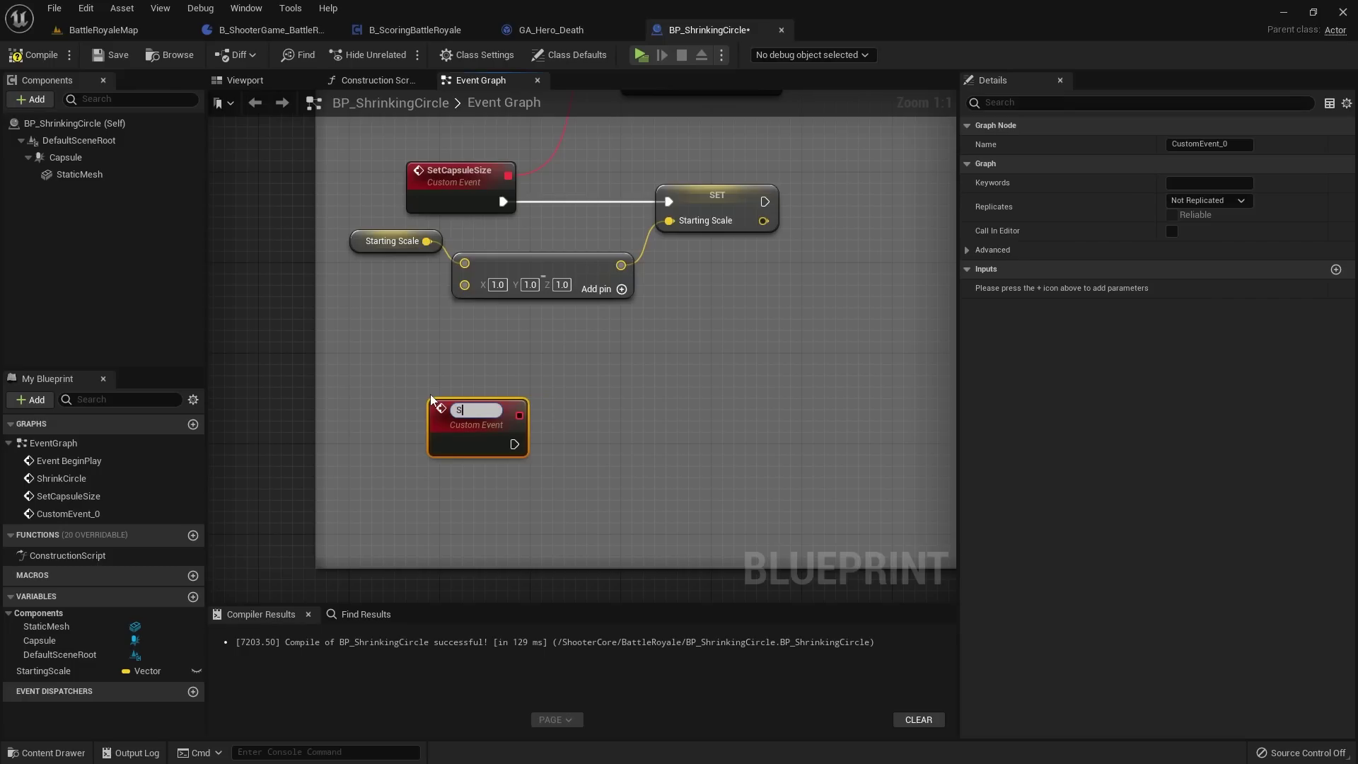
{"action": "type", "text": "etCapsuleMulti"}
{"action": "key", "text": "Return"}
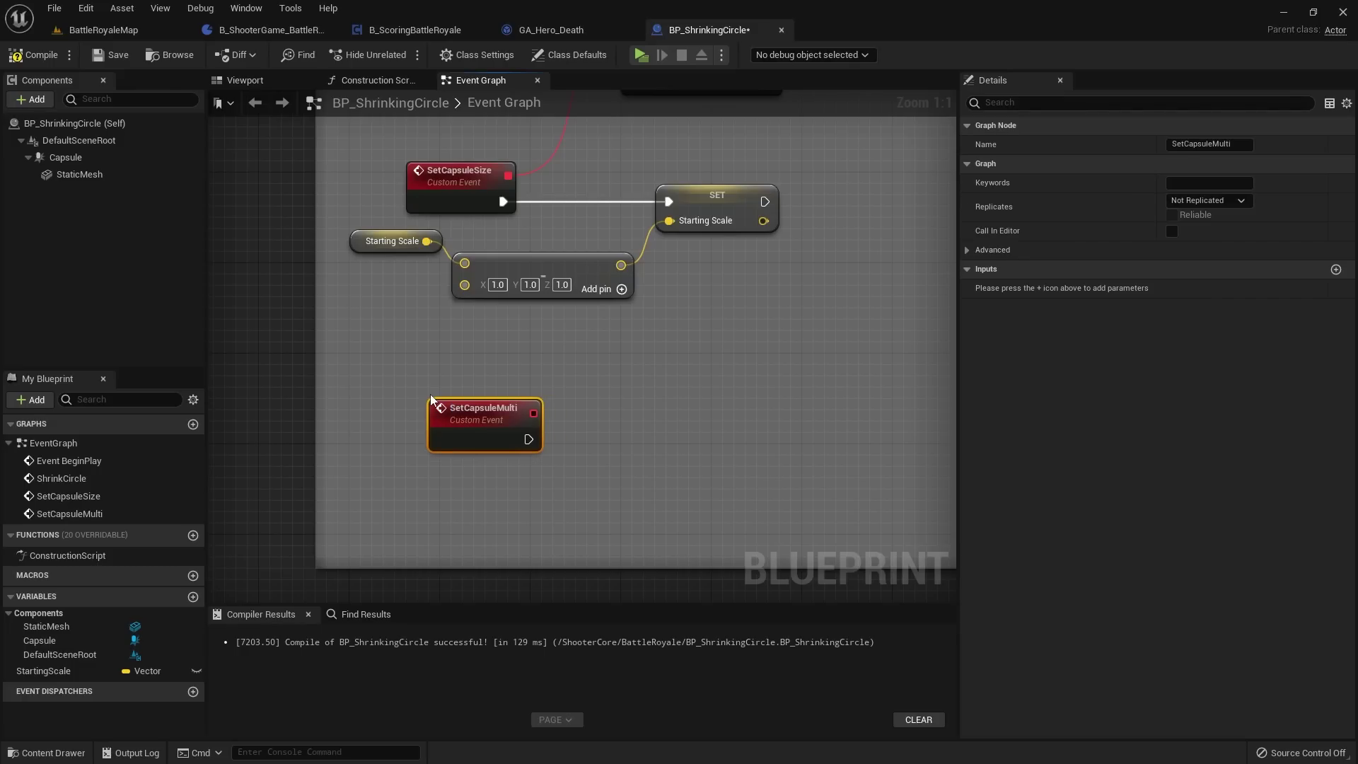
{"action": "left_click", "coordinate": [1204, 200]}
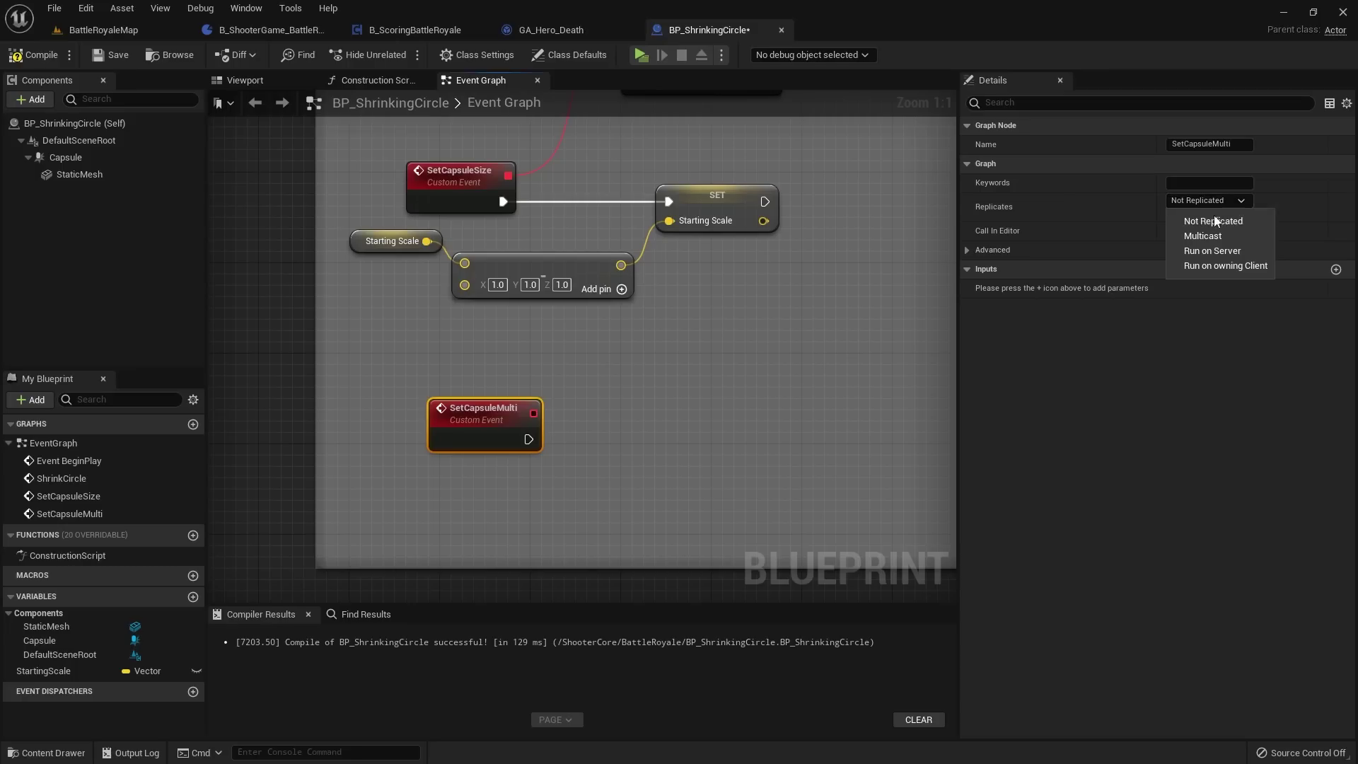
{"action": "left_click", "coordinate": [1205, 230]}
Step: Add a Vector input named Scale to the SetCapsuleMulti event
{"action": "right_click_drag", "start_coordinate": [593, 418], "coordinate": [495, 475]}
{"action": "left_click", "coordinate": [1335, 270]}
{"action": "left_click", "coordinate": [1203, 288]}
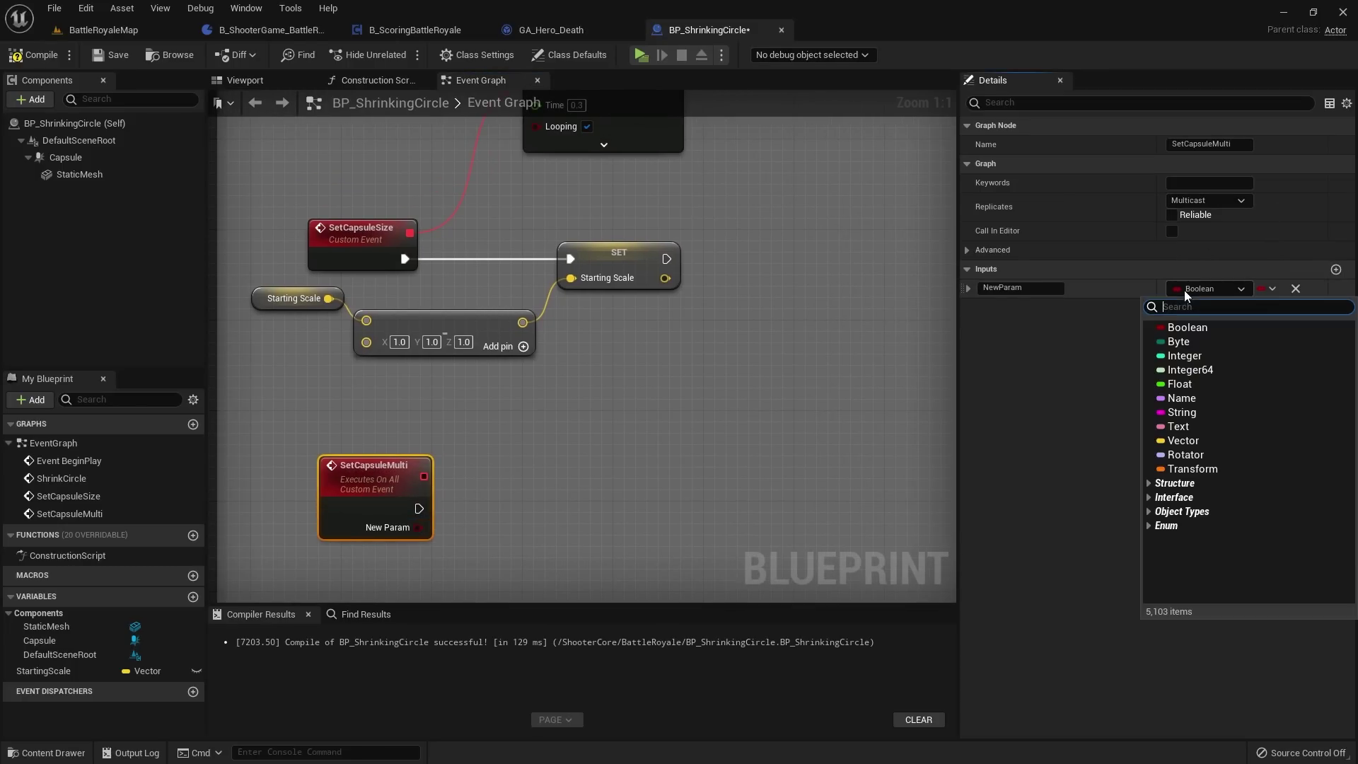
{"action": "left_click", "coordinate": [1176, 442]}
{"action": "left_click", "coordinate": [1022, 288]}
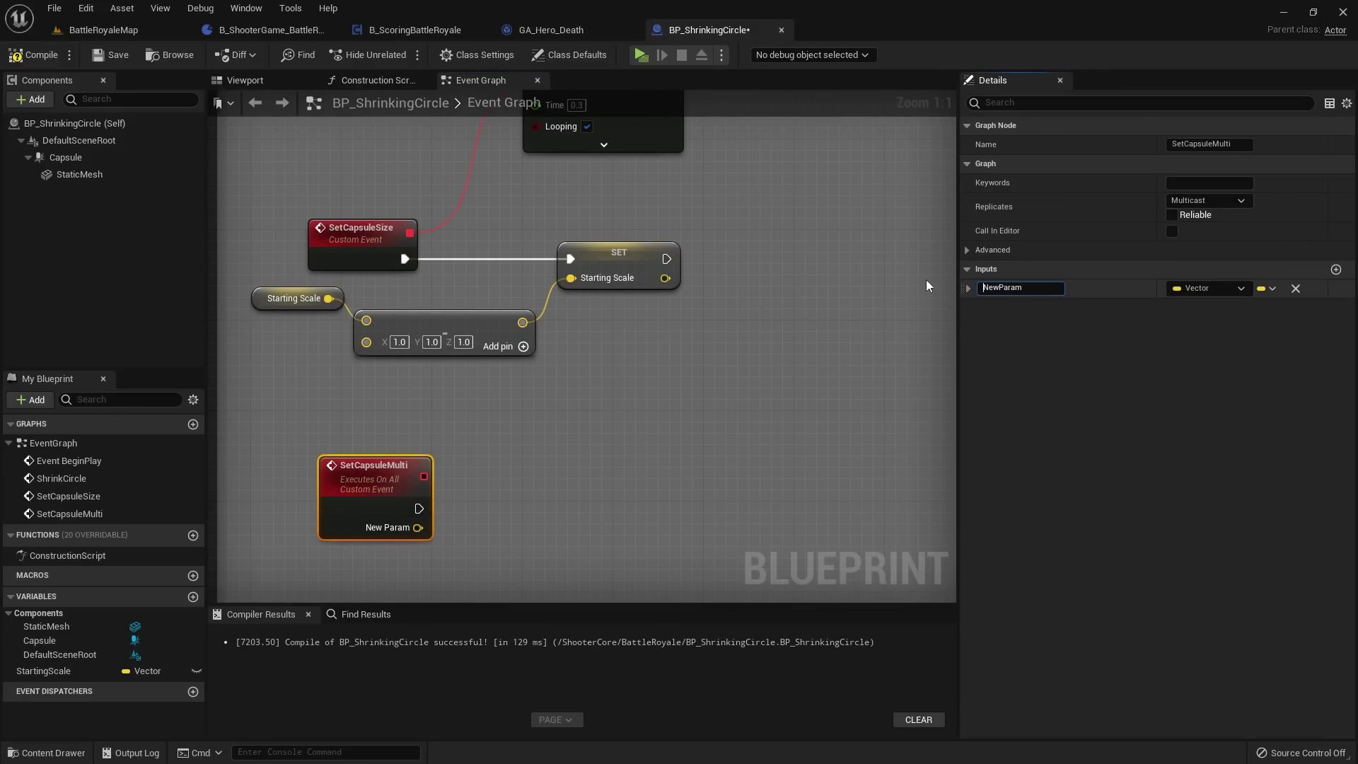
{"action": "double_click", "coordinate": [1023, 288]}
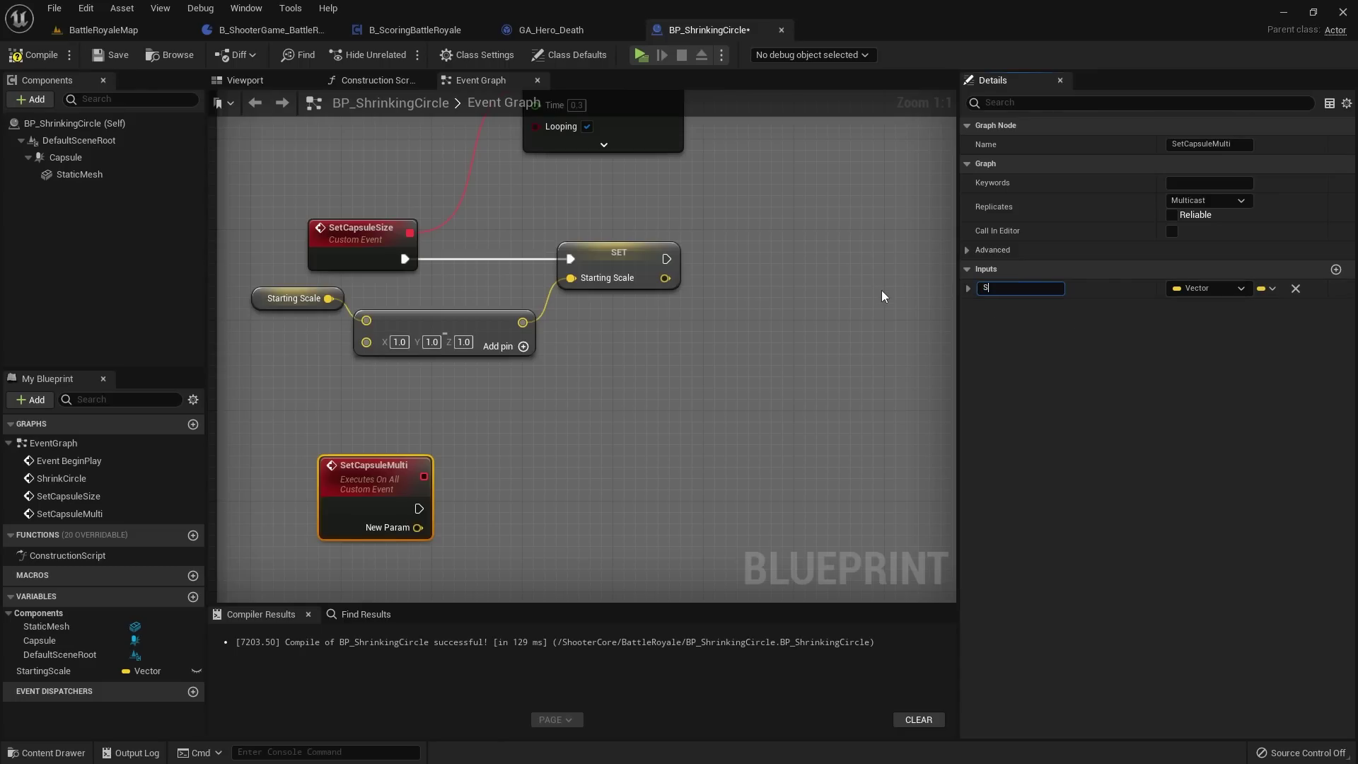
{"action": "right_click_drag", "start_coordinate": [750, 293], "coordinate": [711, 321]}
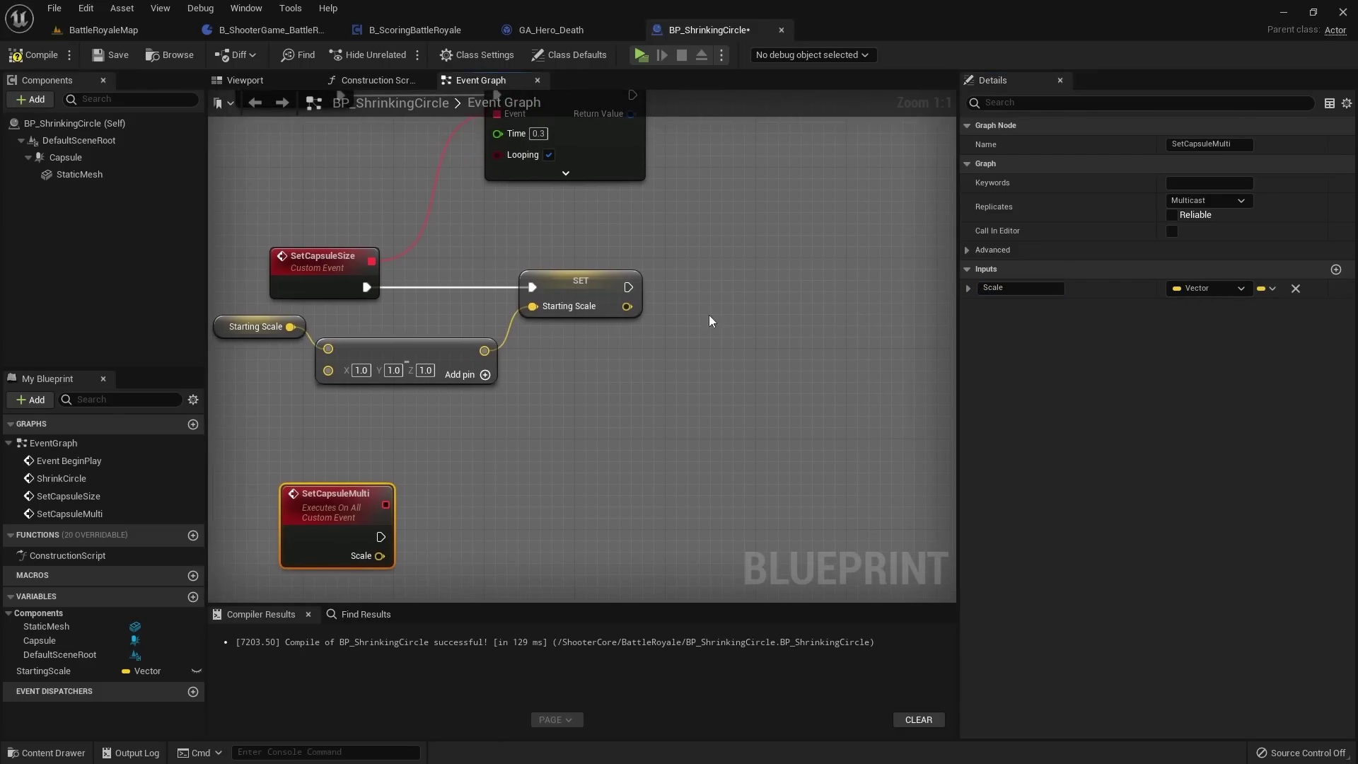
Step: Try to call Set Capsule Multi after the Set StartingScale node, fed with the Starting Scale output, then compile and delete the call
{"action": "left_click_drag", "start_coordinate": [628, 286], "coordinate": [710, 272]}
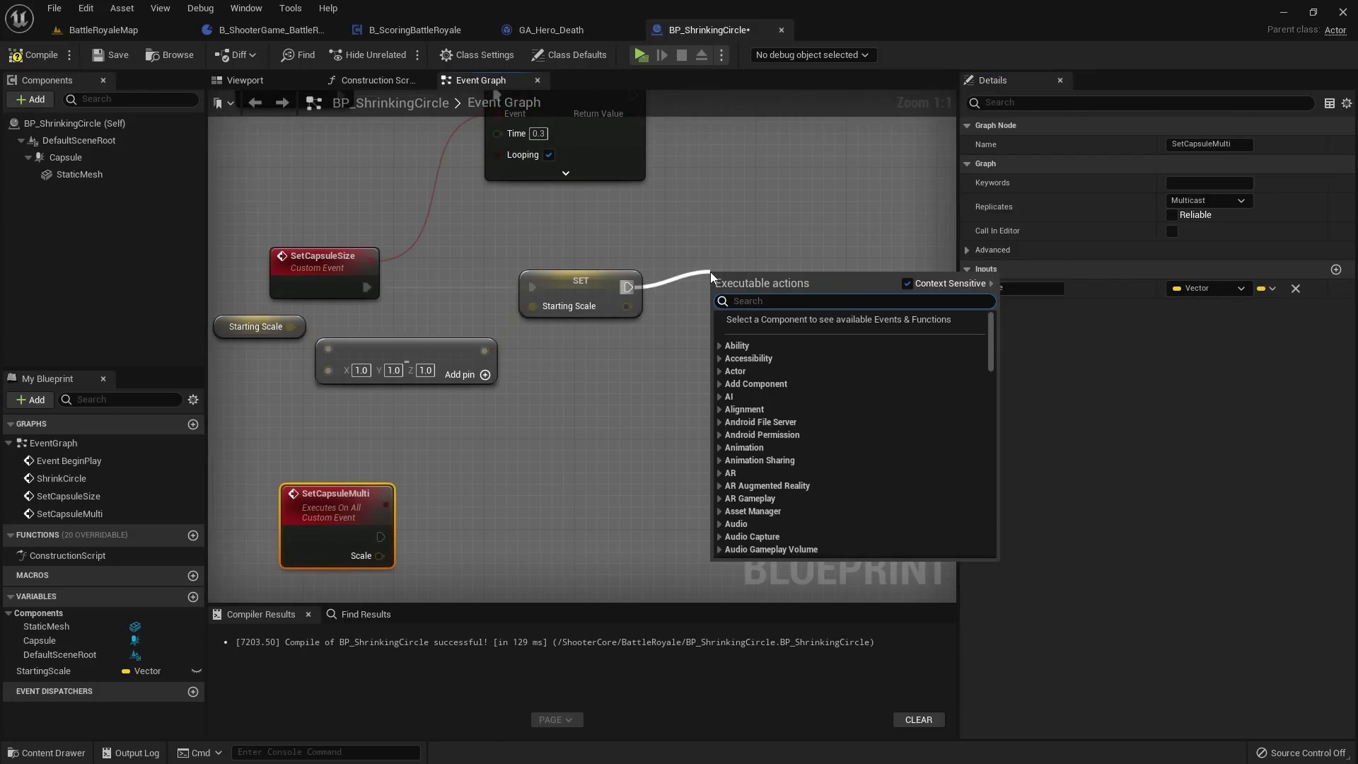
{"action": "type", "text": "set capslue"}
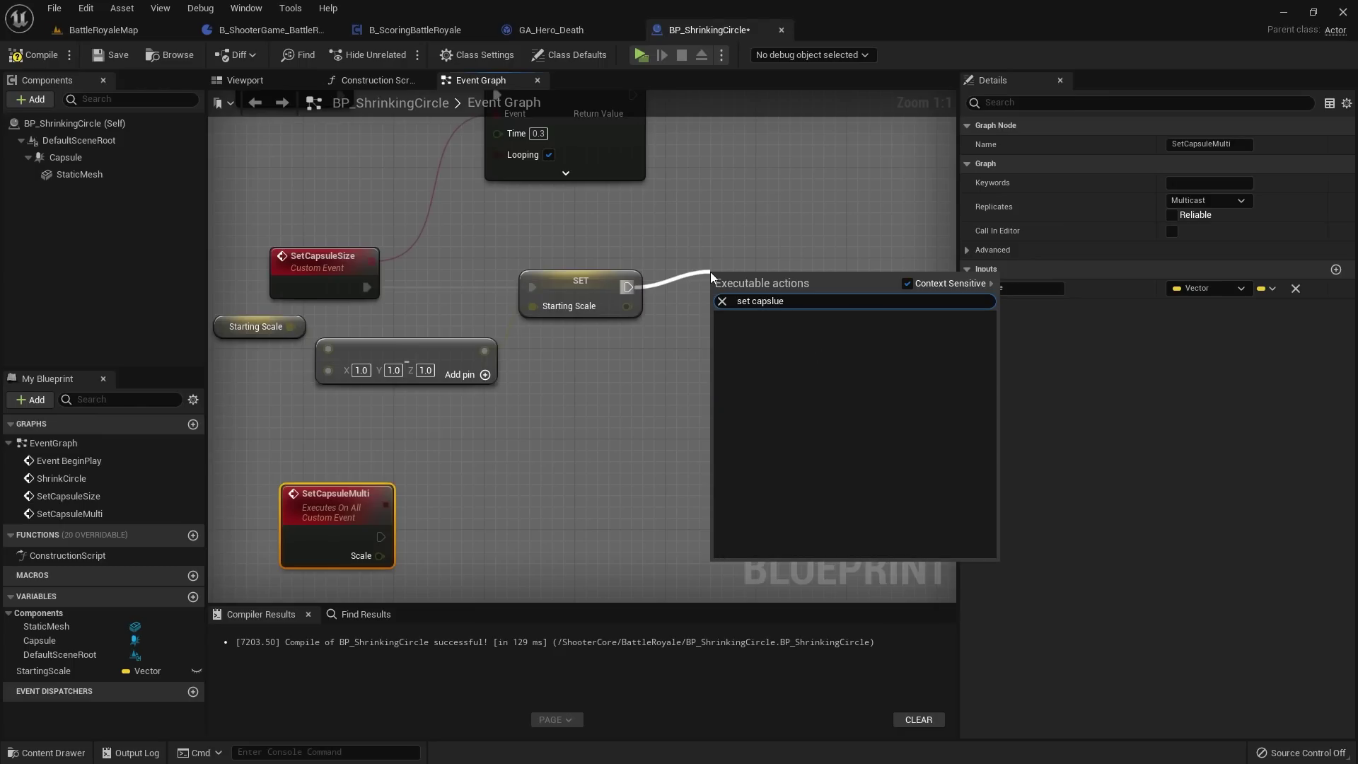
{"action": "key", "text": "BackSpace"}
{"action": "key", "text": "BackSpace"}
{"action": "type", "text": "psule m"}
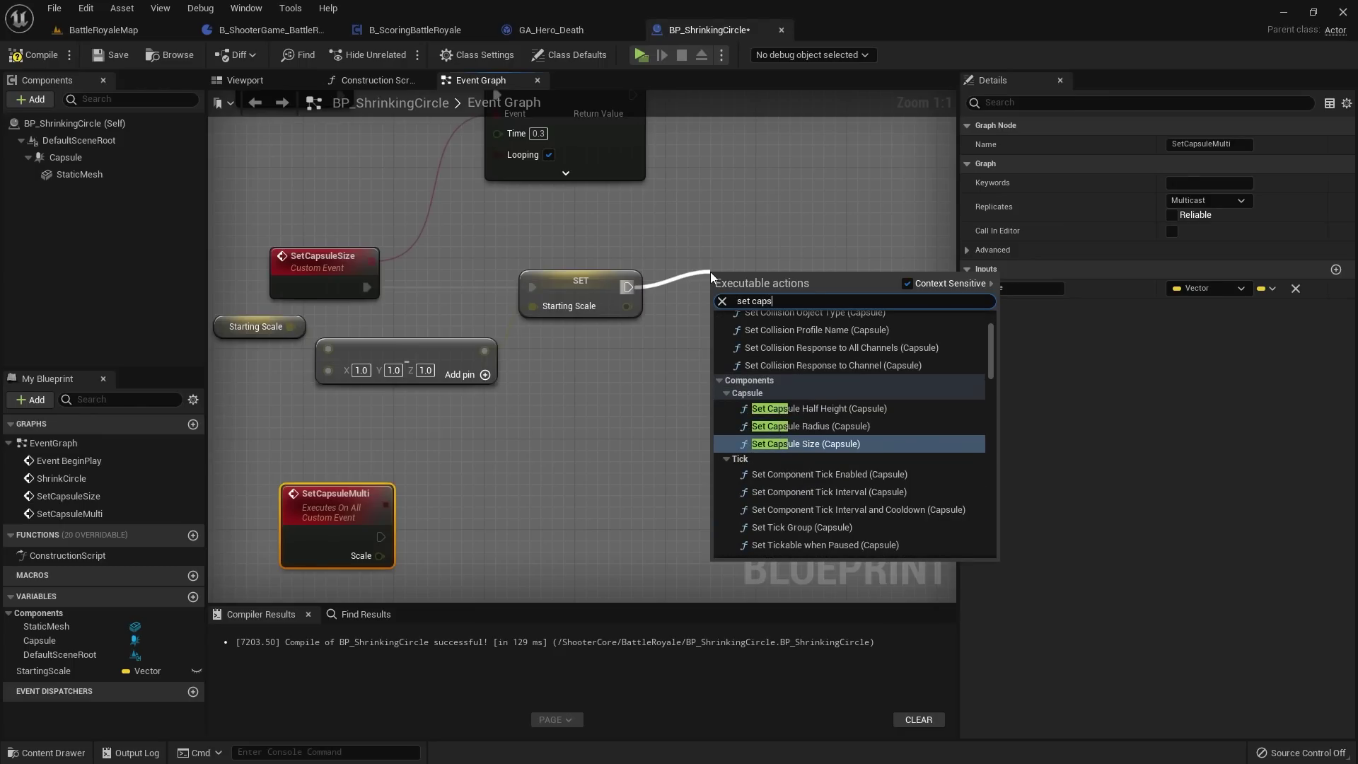
{"action": "key", "text": "Return"}
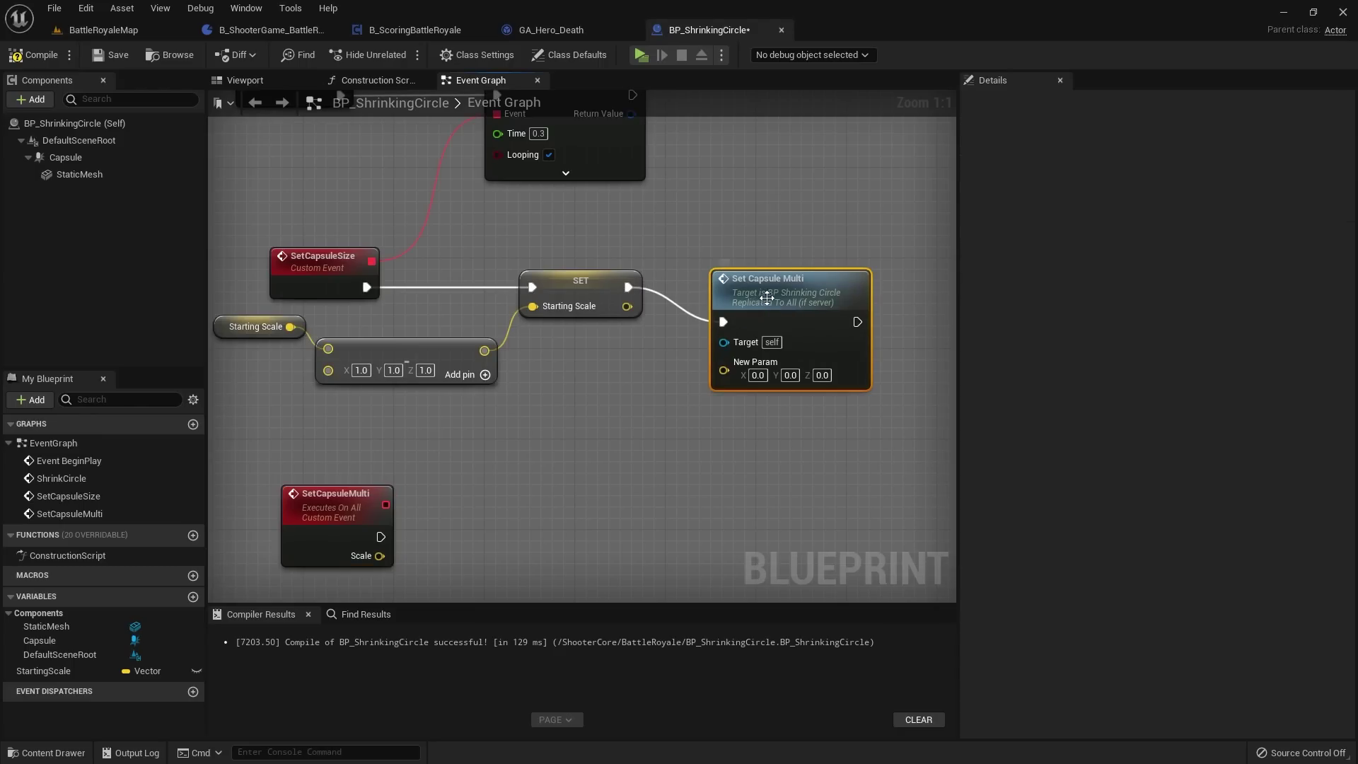
{"action": "left_click_drag", "start_coordinate": [710, 271], "coordinate": [699, 238]}
{"action": "left_click_drag", "start_coordinate": [622, 306], "coordinate": [727, 346]}
{"action": "left_click", "coordinate": [41, 55]}
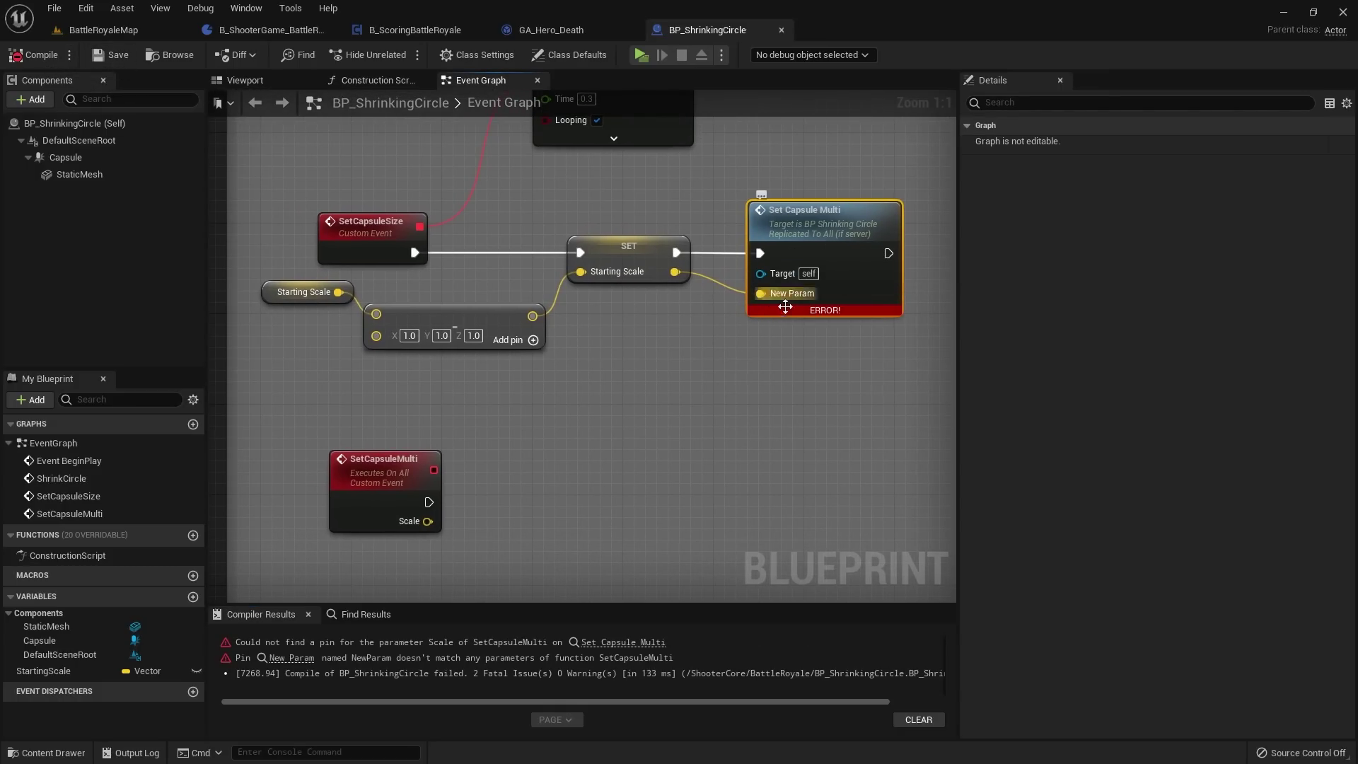
{"action": "key", "text": "Delete"}
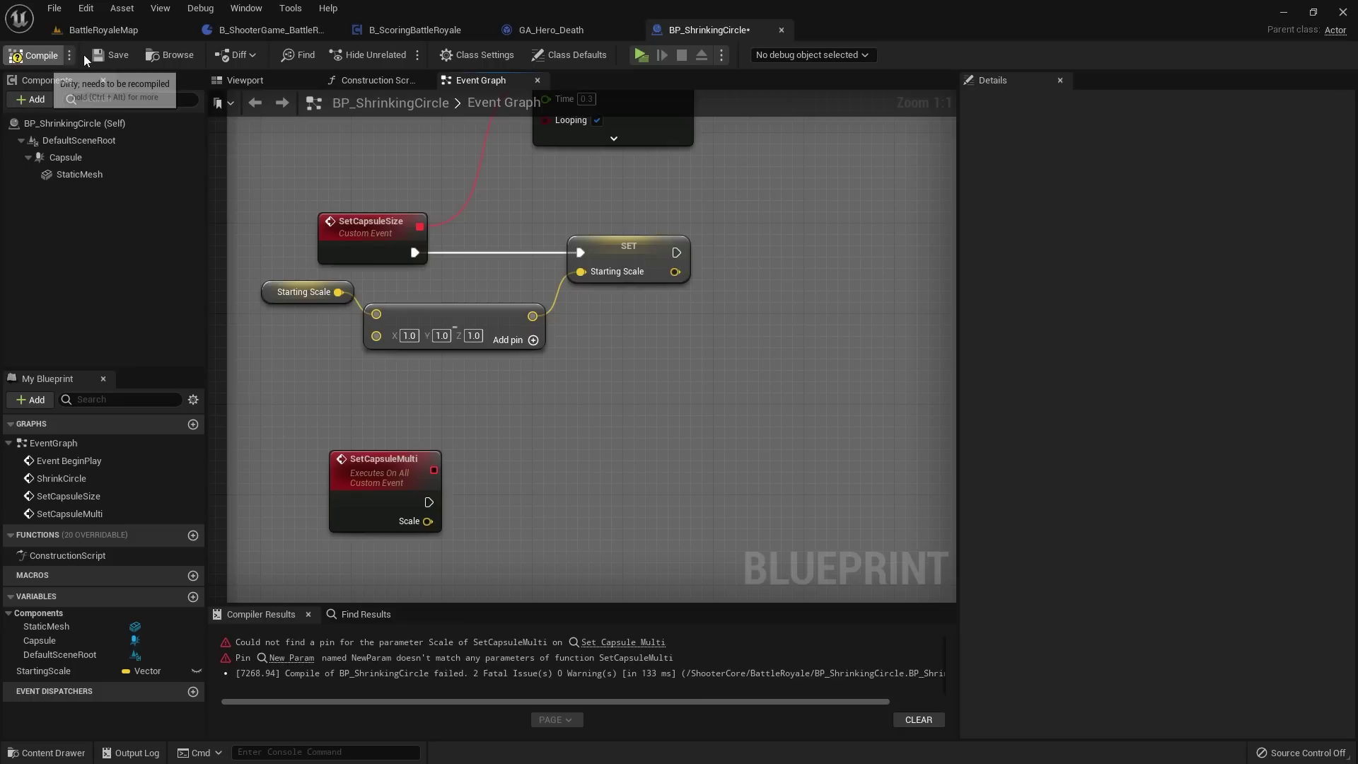
Step: Compile the blueprint and call Set Capsule Multi from the Set StartingScale node's execution output
{"action": "left_click", "coordinate": [65, 54]}
{"action": "left_click_drag", "start_coordinate": [676, 252], "coordinate": [778, 239]}
{"action": "type", "text": "set cap"}
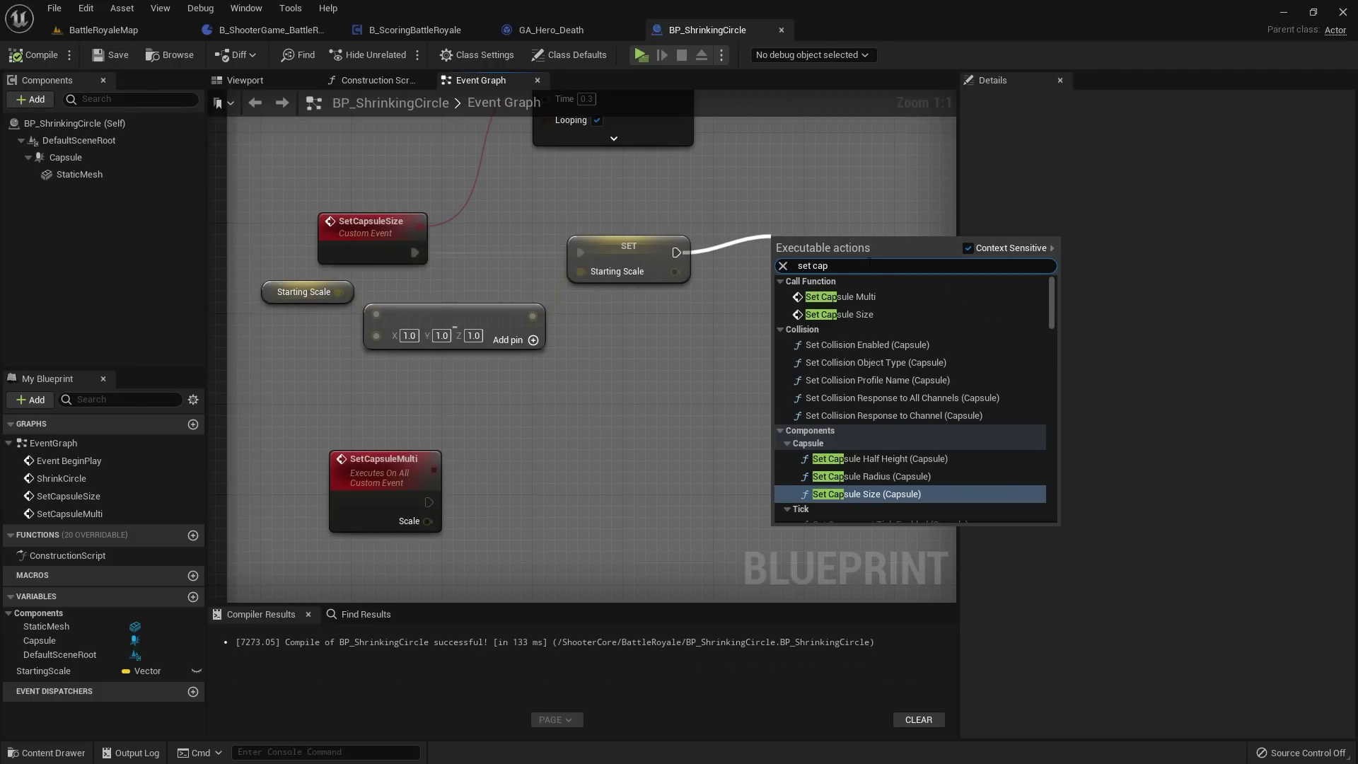
{"action": "left_click", "coordinate": [873, 298]}
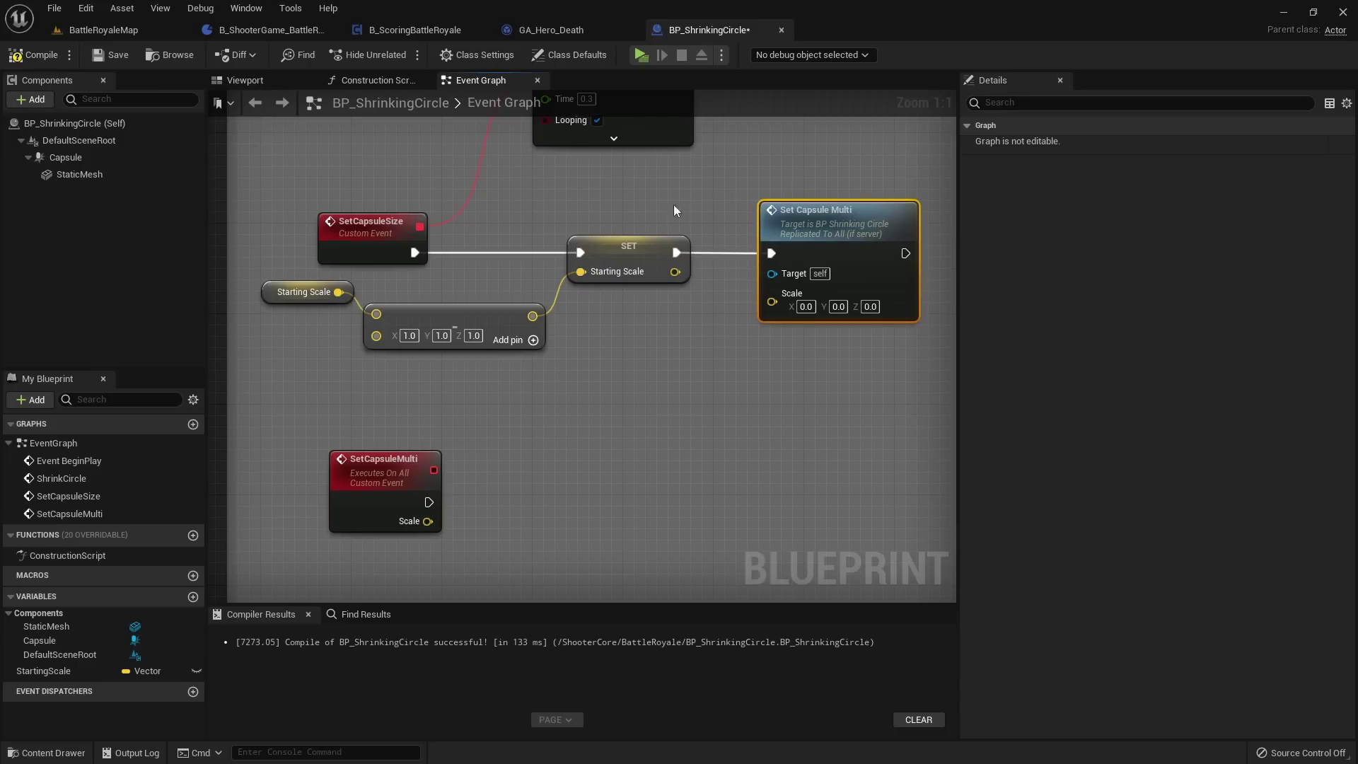
Step: Feed the Set node's Starting Scale output into the Scale input of Set Capsule Multi, and compile and save
{"action": "left_click", "coordinate": [370, 459]}
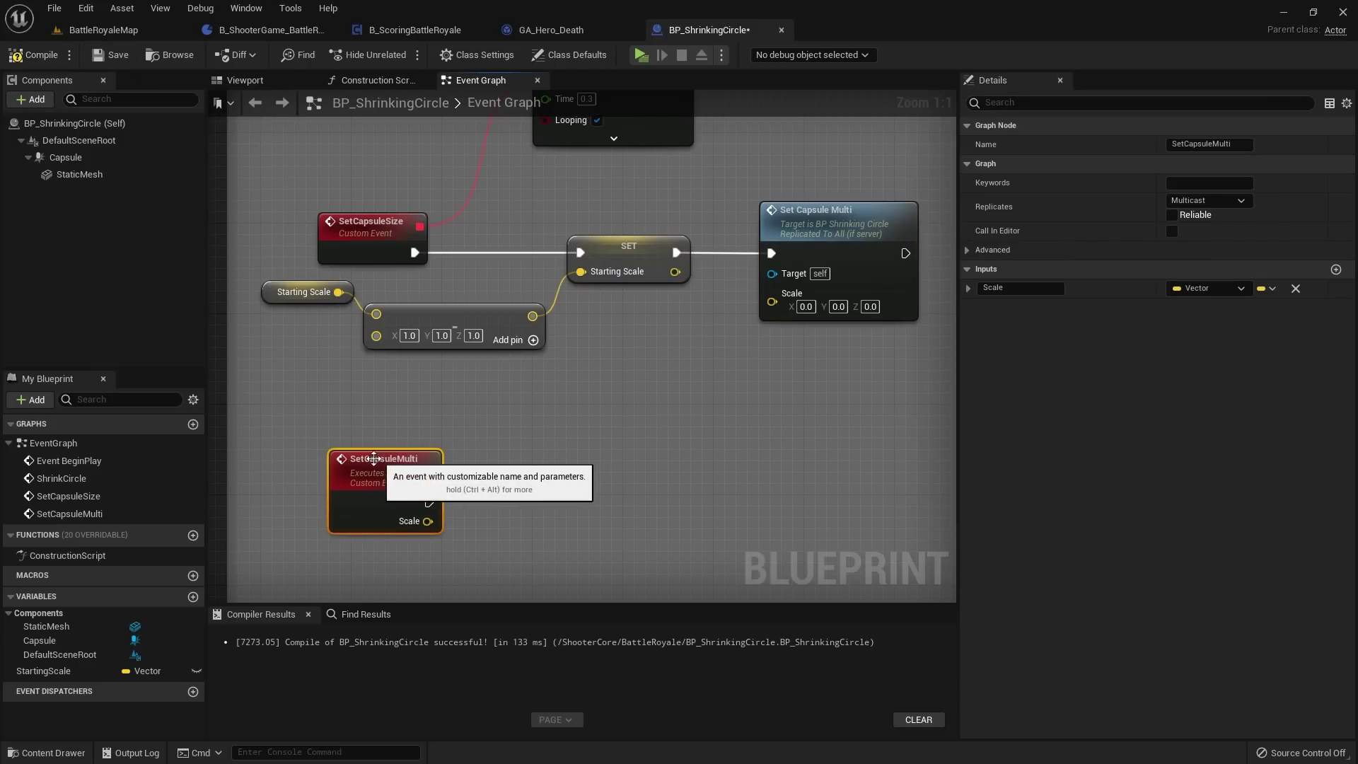
{"action": "left_click_drag", "start_coordinate": [673, 271], "coordinate": [772, 302]}
{"action": "scroll", "coordinate": [544, 141], "scroll_direction": "down", "scroll_amount": 2}
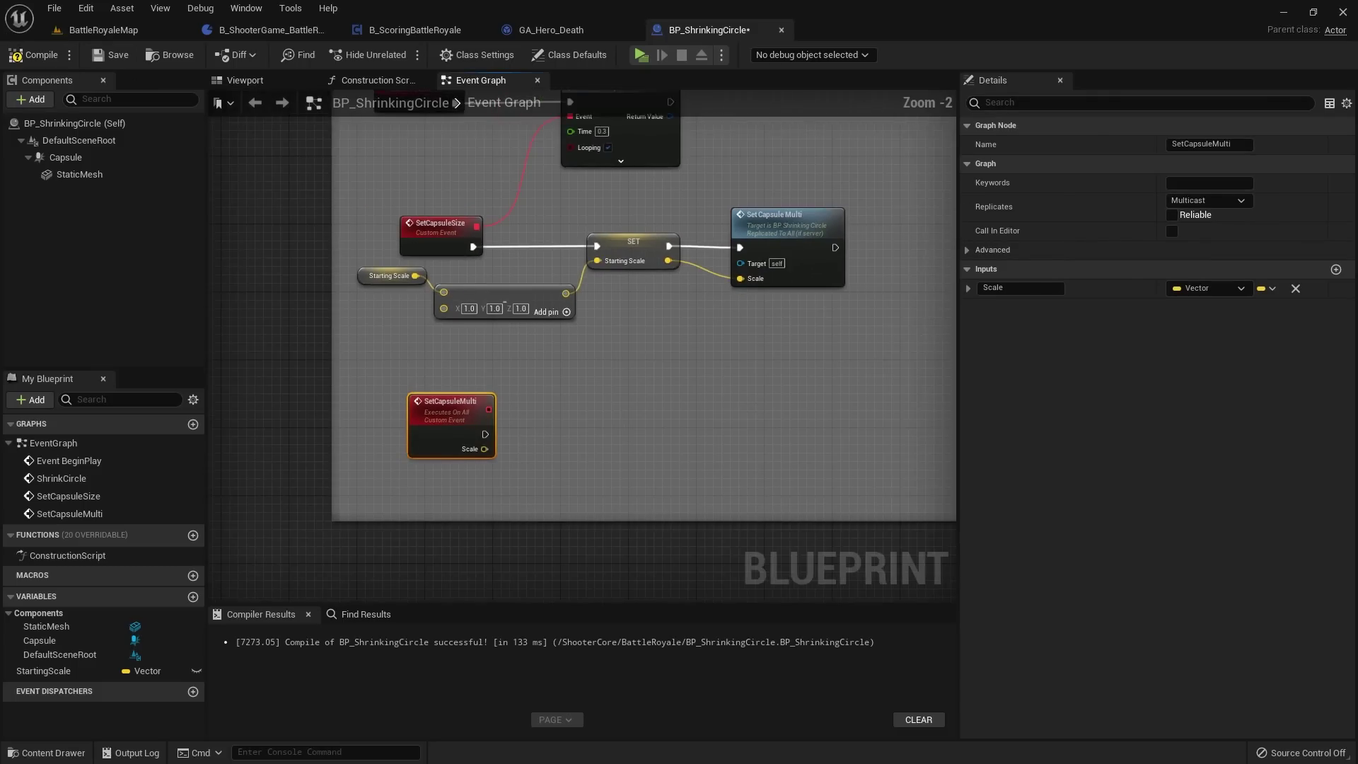
{"action": "left_click", "coordinate": [33, 55]}
{"action": "left_click", "coordinate": [119, 54]}
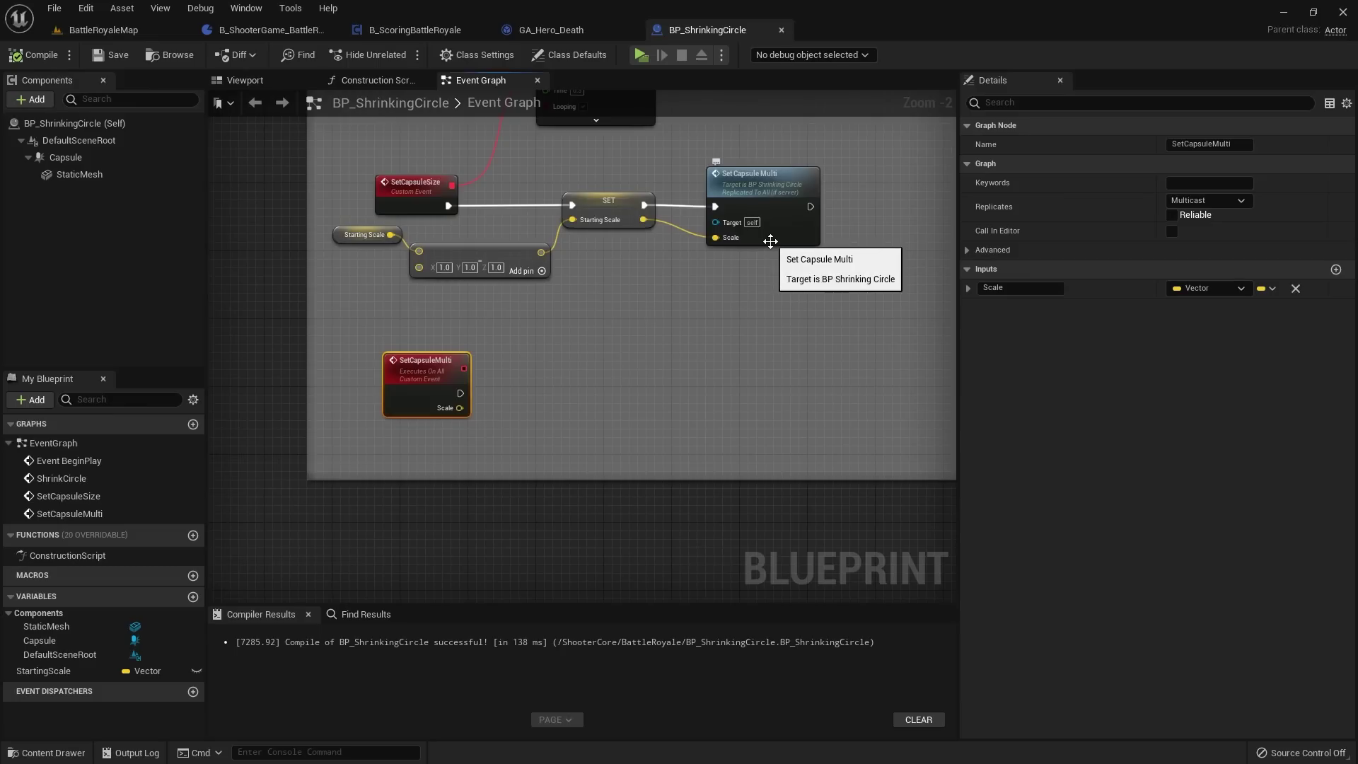
Step: Extend the Shrink Circle Logic comment box downward and move the SetCapsuleMulti event closer to the subtraction node
{"action": "scroll", "coordinate": [464, 431], "scroll_direction": "up", "scroll_amount": 2}
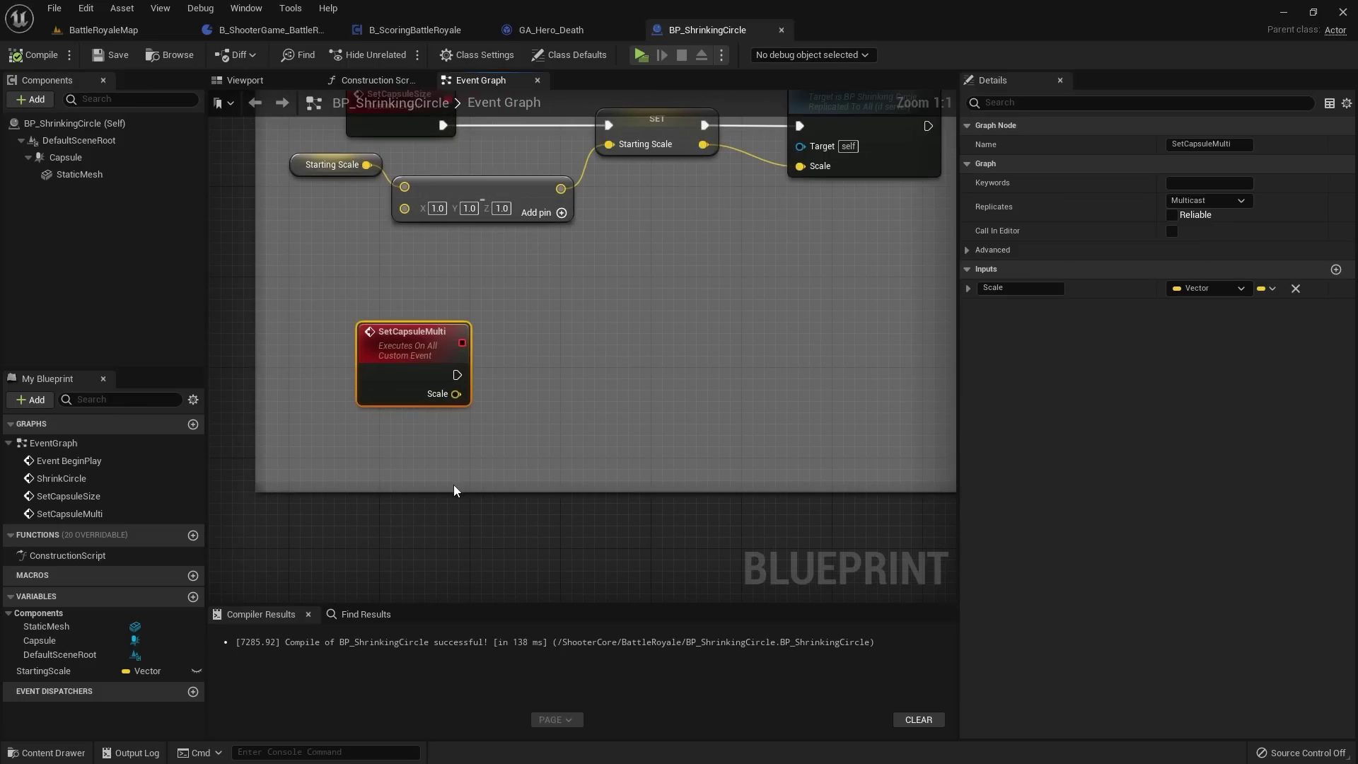
{"action": "left_click_drag", "start_coordinate": [460, 499], "coordinate": [461, 533]}
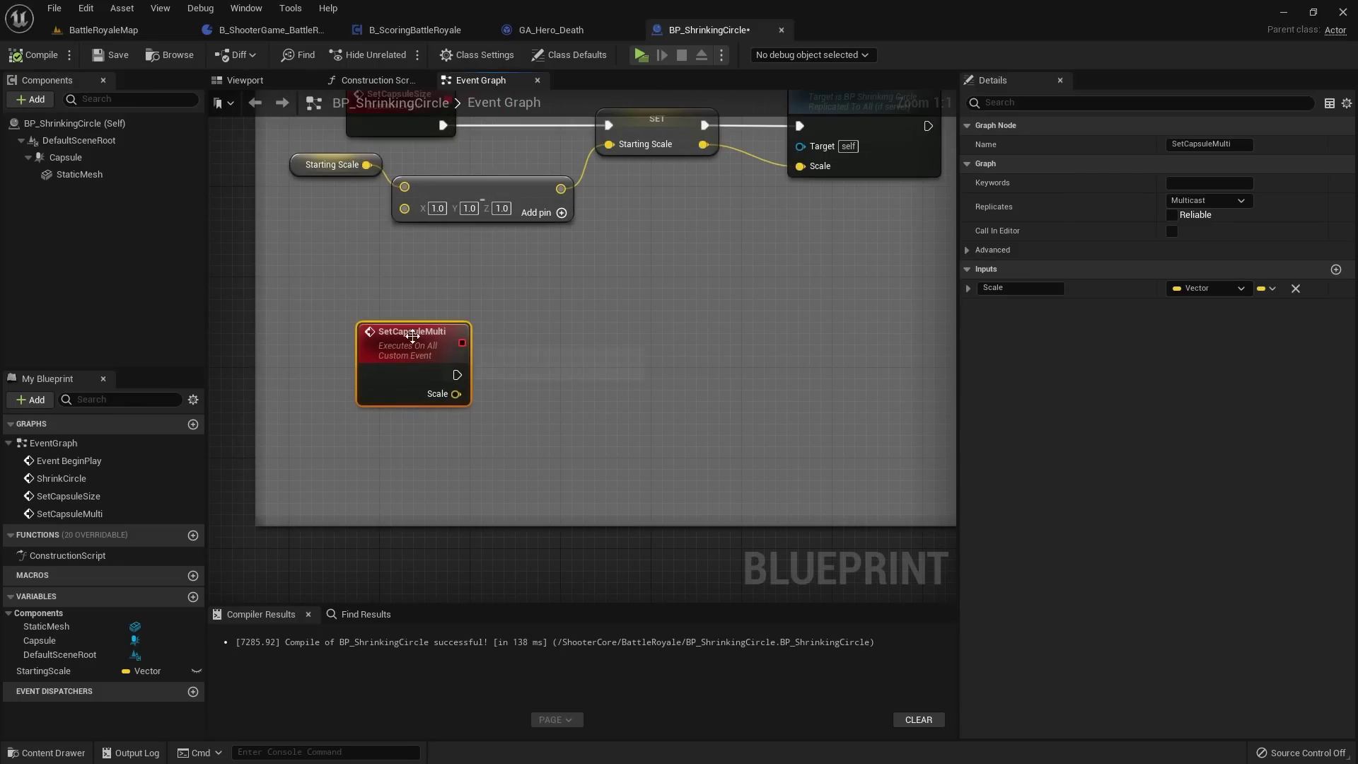
{"action": "left_click_drag", "start_coordinate": [410, 332], "coordinate": [398, 287]}
{"action": "scroll", "coordinate": [516, 382], "scroll_direction": "down", "scroll_amount": 4}
{"action": "scroll", "coordinate": [527, 338], "scroll_direction": "up", "scroll_amount": 3}
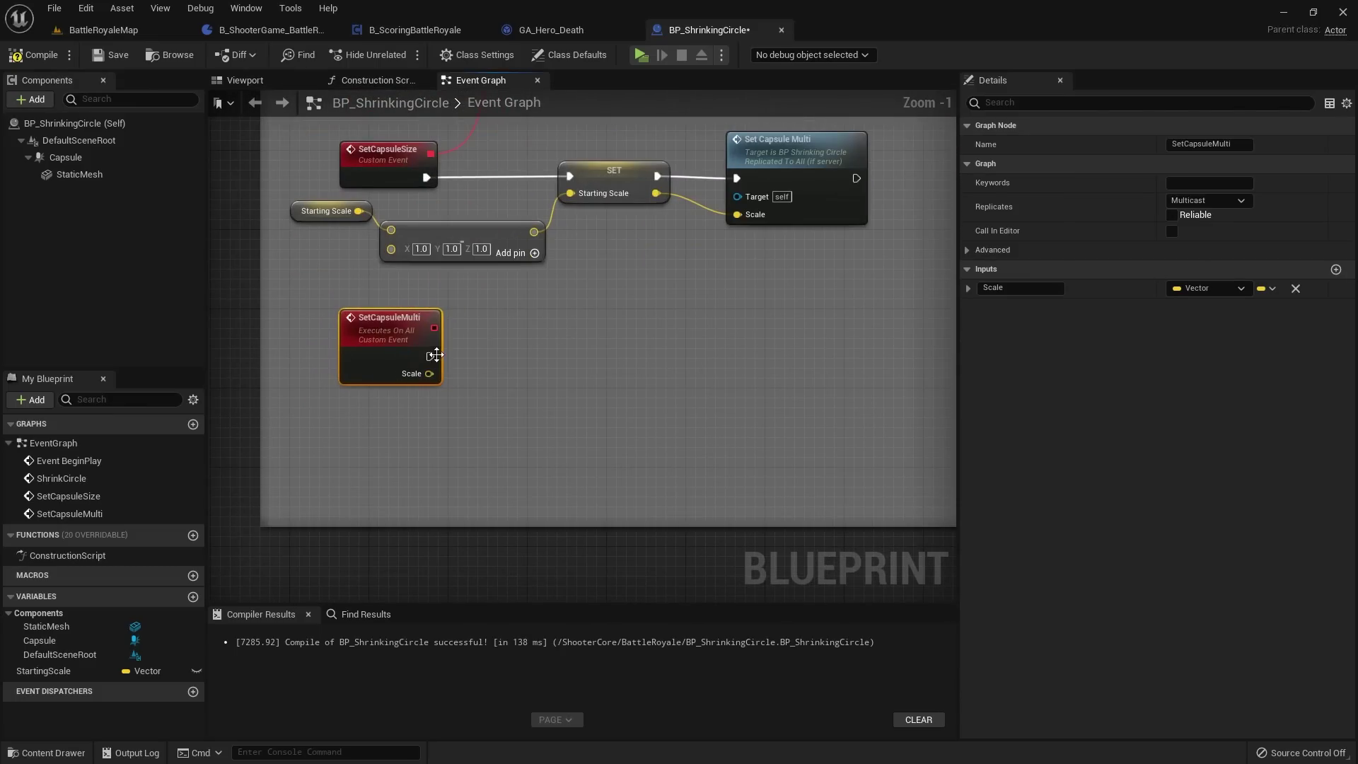
Step: Add a Set World Transform node targeting the Capsule, executed from the SetCapsuleMulti event
{"action": "left_click_drag", "start_coordinate": [431, 356], "coordinate": [584, 350]}
{"action": "type", "text": "set world"}
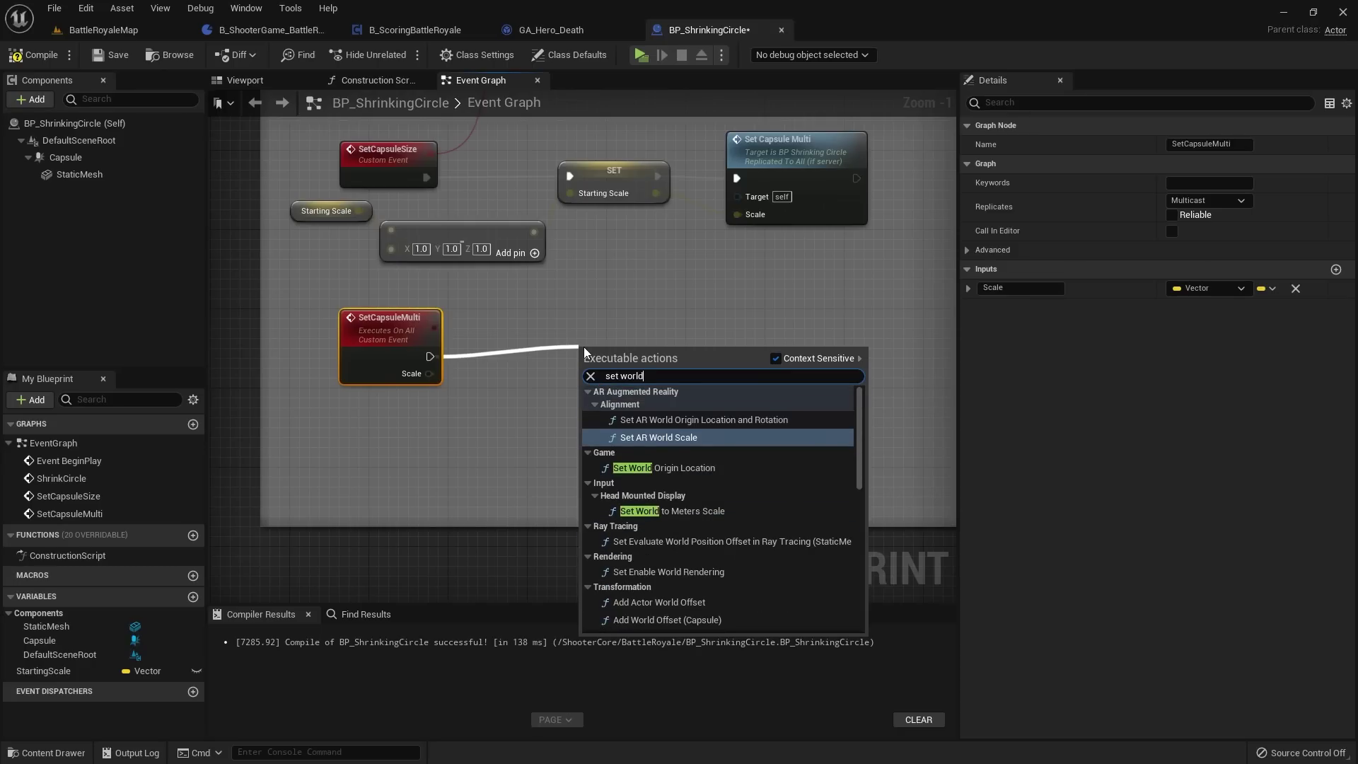
{"action": "type", "text": " transform"}
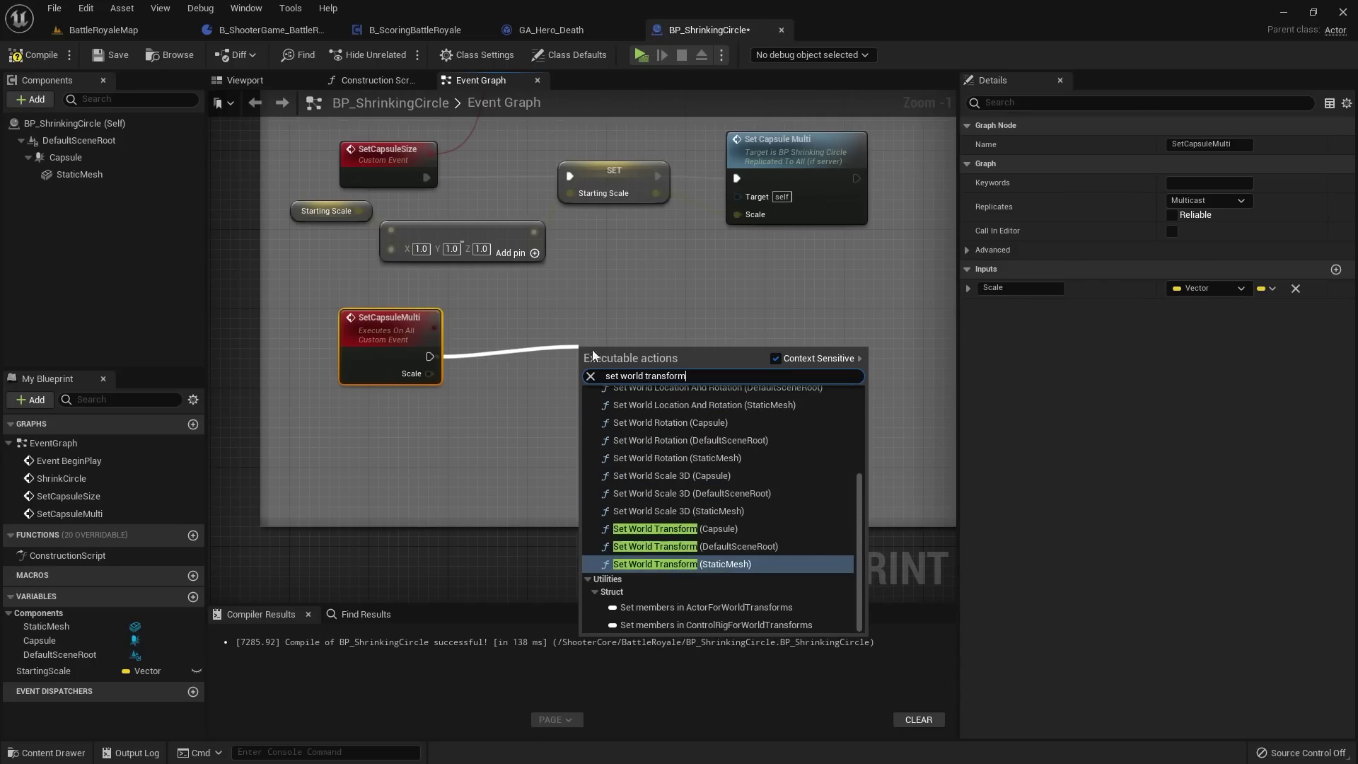
{"action": "left_click", "coordinate": [721, 529]}
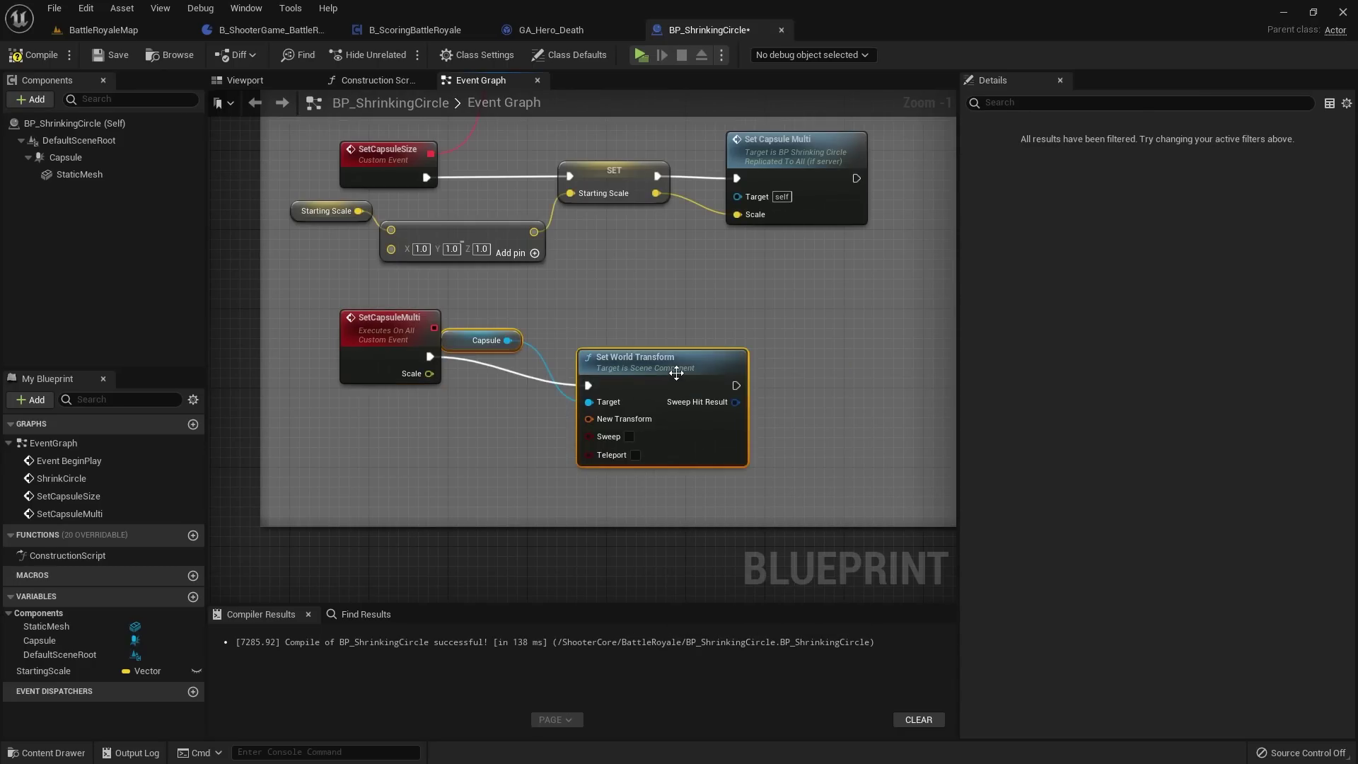
Step: Tidy the layout by placing the Capsule getter below SetCapsuleMulti and Set World Transform beside the event
{"action": "left_click_drag", "start_coordinate": [471, 318], "coordinate": [340, 412]}
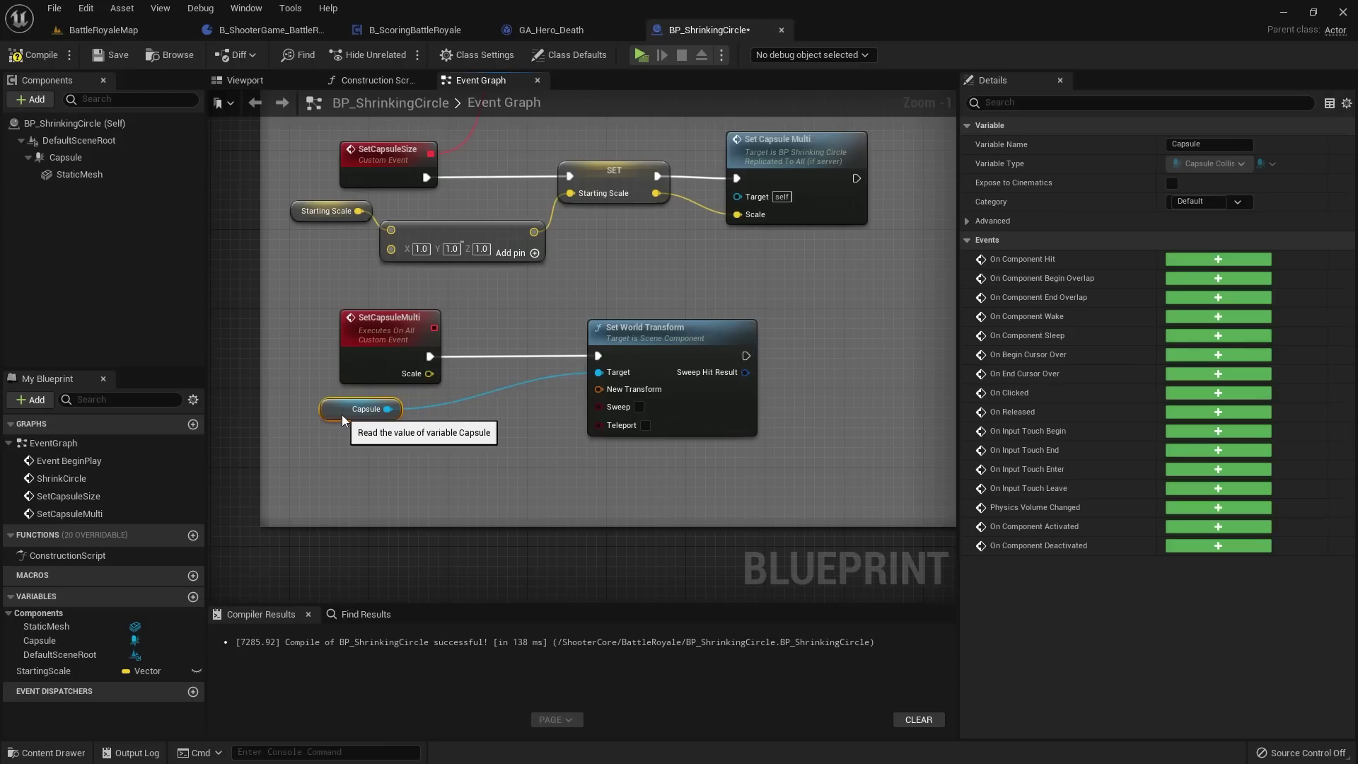
{"action": "scroll", "coordinate": [643, 320], "scroll_direction": "up", "scroll_amount": 1}
{"action": "right_click_drag", "start_coordinate": [645, 320], "coordinate": [662, 314]}
{"action": "left_click_drag", "start_coordinate": [656, 333], "coordinate": [628, 318]}
{"action": "left_click", "coordinate": [316, 414]}
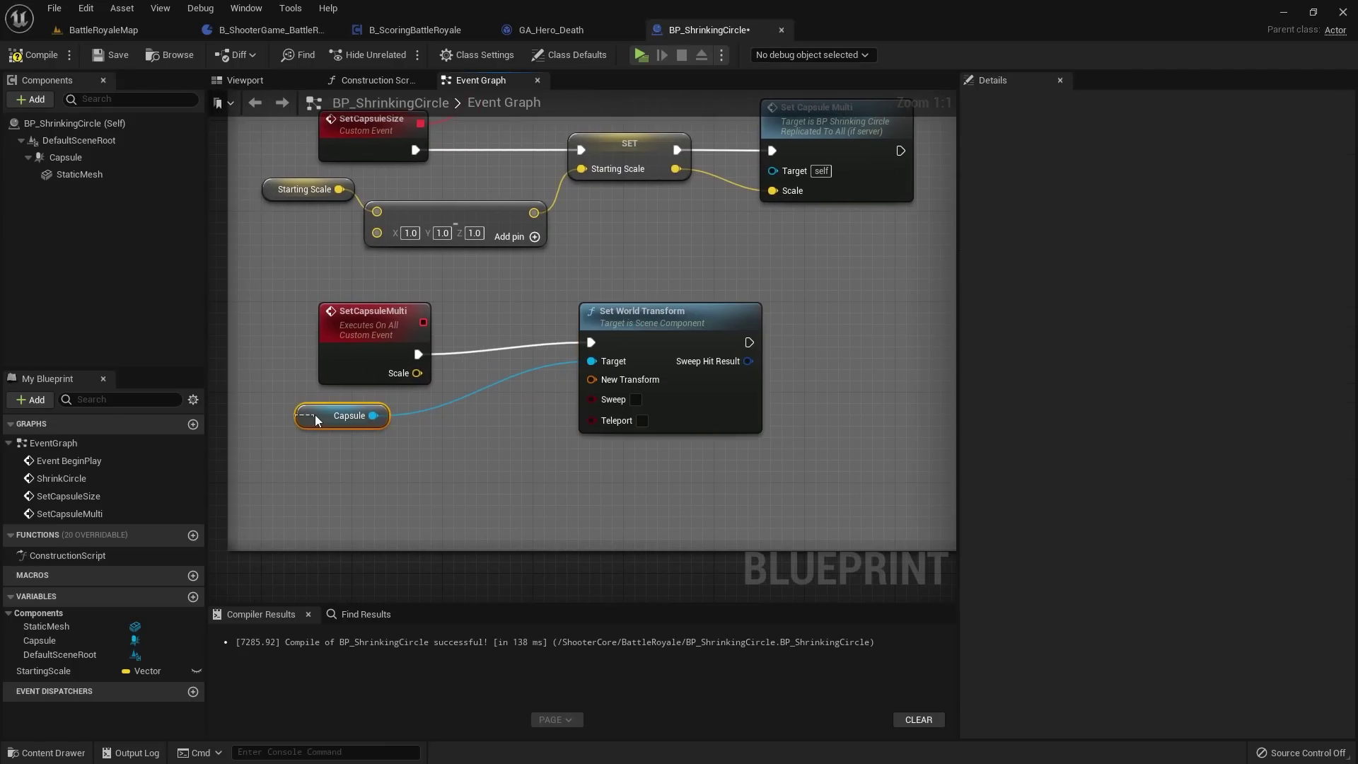
{"action": "left_click_drag", "start_coordinate": [318, 416], "coordinate": [341, 415]}
{"action": "left_click", "coordinate": [484, 443]}
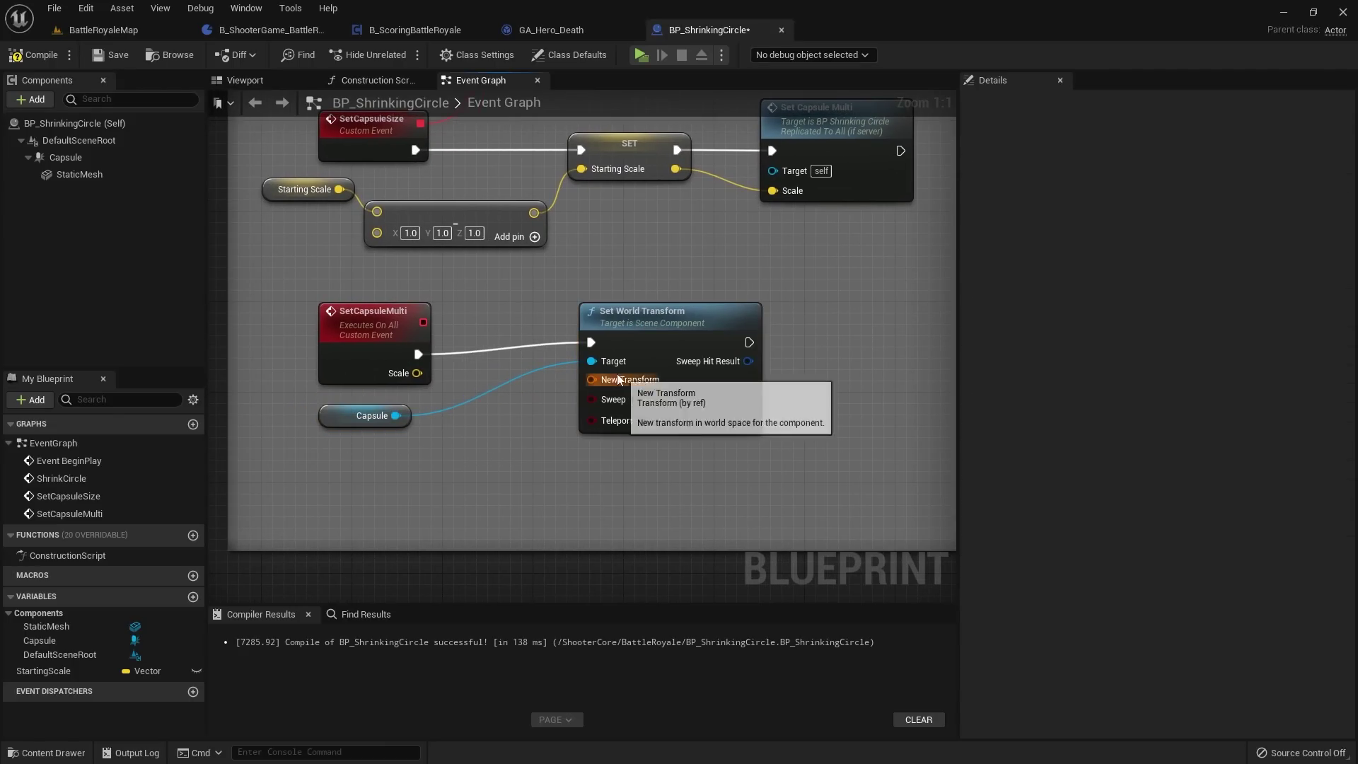
Step: Split the New Transform pin, connect the event's Scale to New Transform Scale, and compile and save the blueprint
{"action": "right_click", "coordinate": [595, 380]}
{"action": "left_click", "coordinate": [615, 402]}
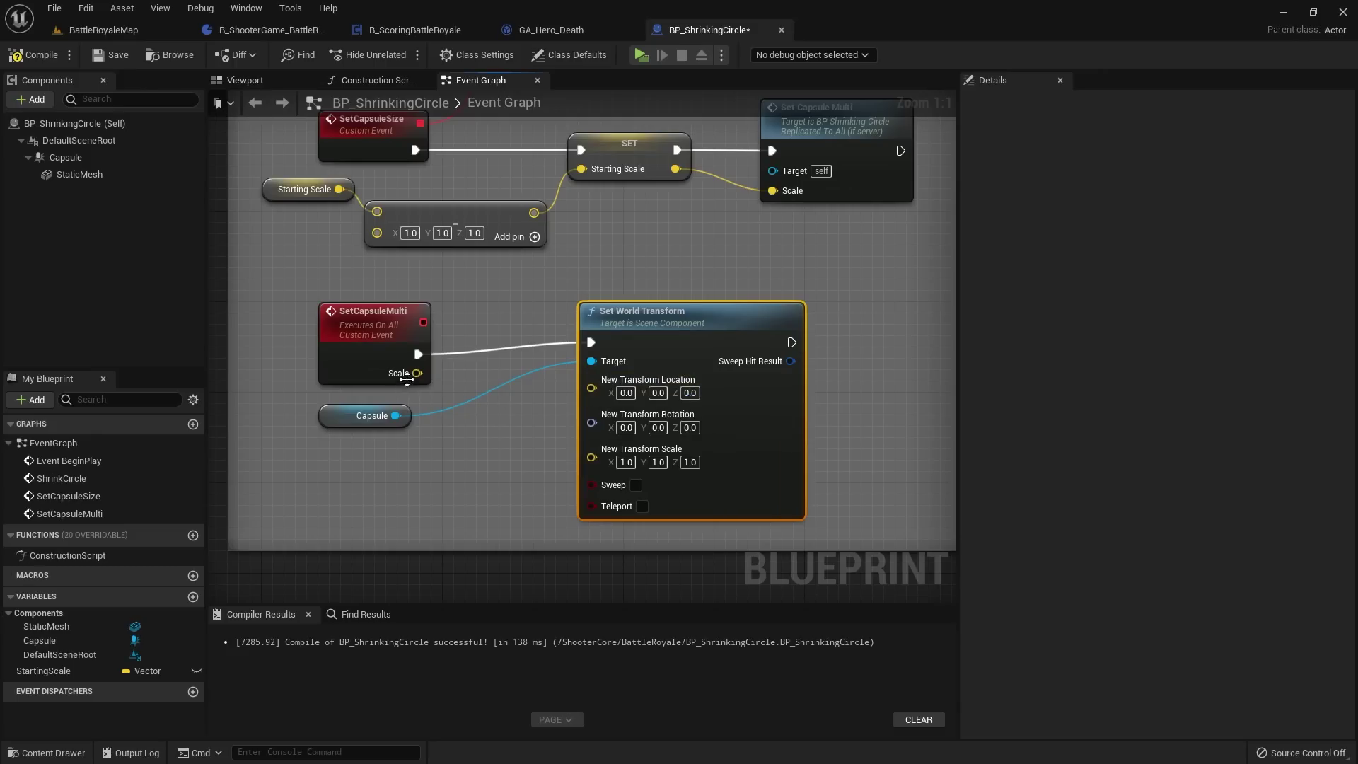
{"action": "left_click_drag", "start_coordinate": [417, 373], "coordinate": [592, 449]}
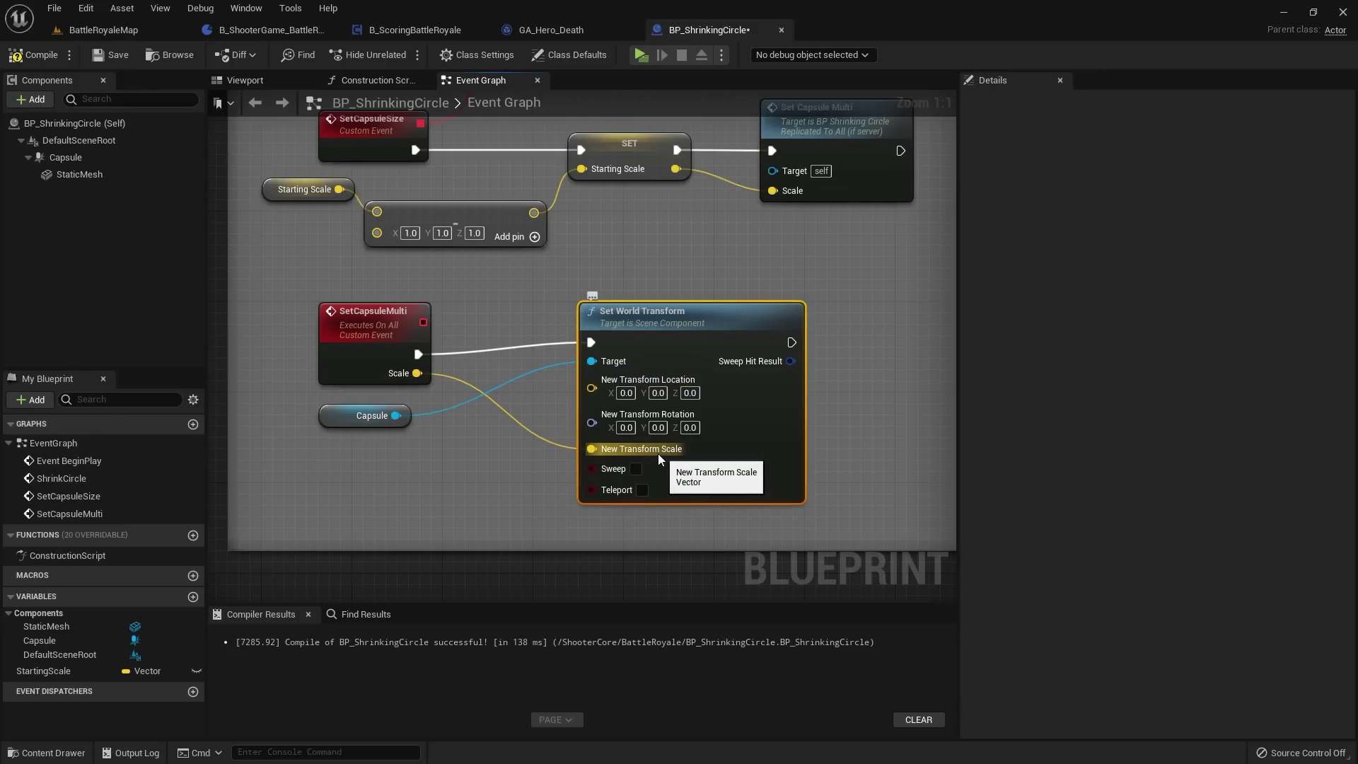
{"action": "left_click", "coordinate": [368, 415]}
{"action": "scroll", "coordinate": [619, 316], "scroll_direction": "down", "scroll_amount": 1}
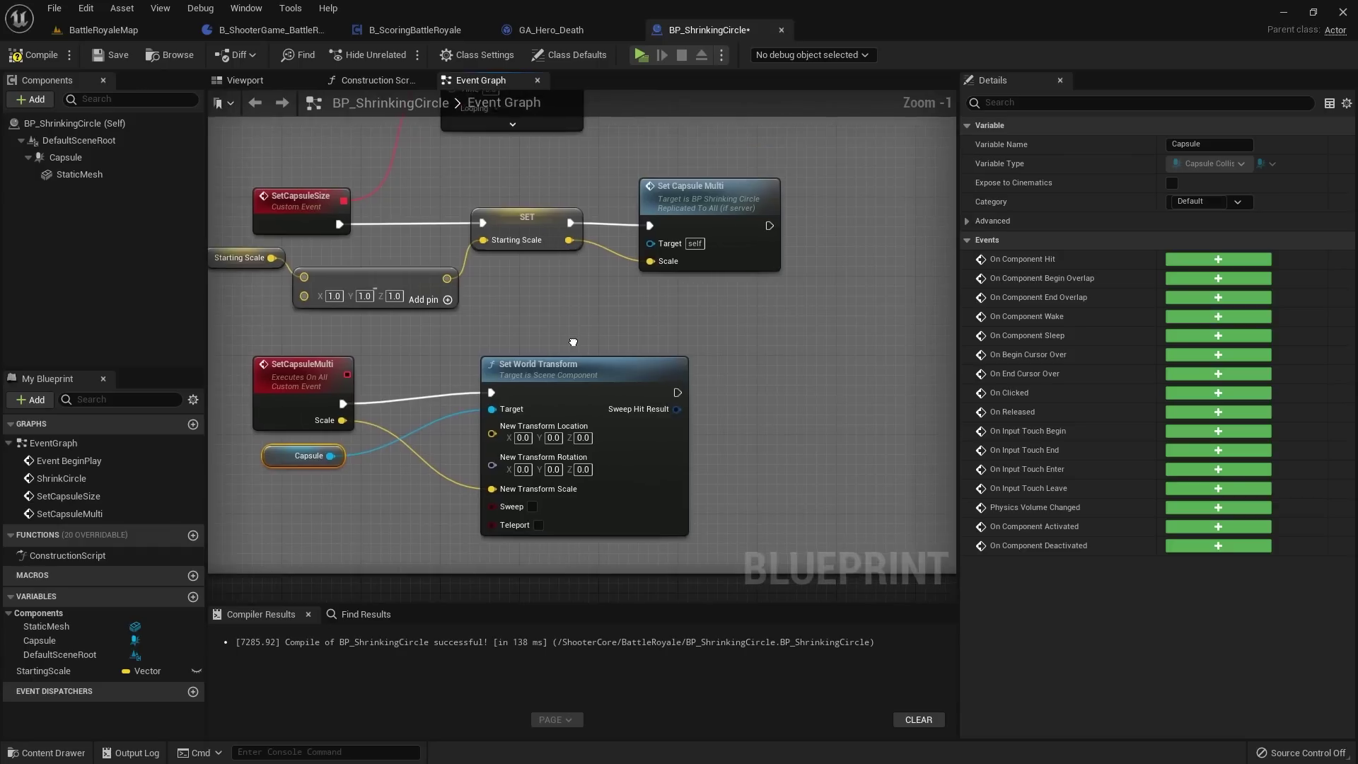
{"action": "left_click", "coordinate": [103, 57]}
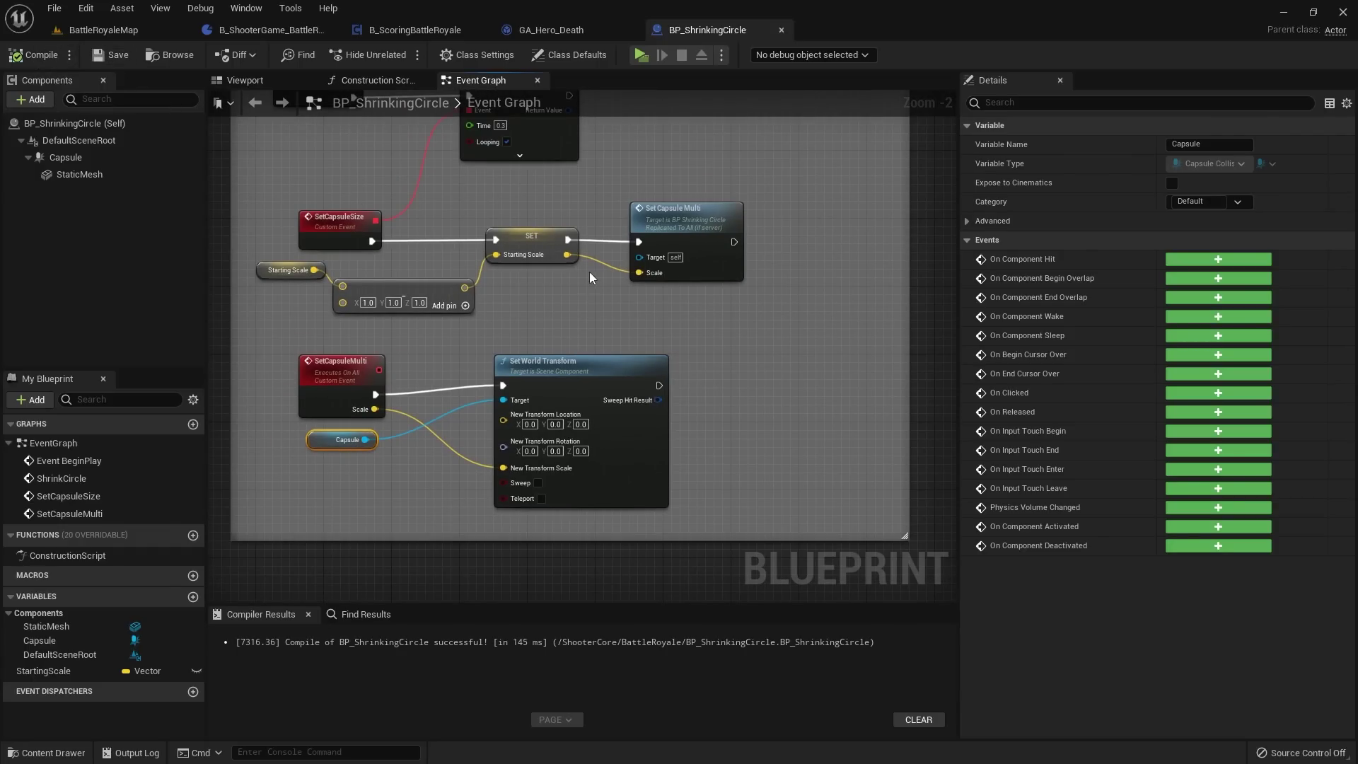
Step: Review the Shrink Circle Logic nodes and the section that applies damage to players outside the circle
{"action": "scroll", "coordinate": [570, 434], "scroll_direction": "down", "scroll_amount": 2}
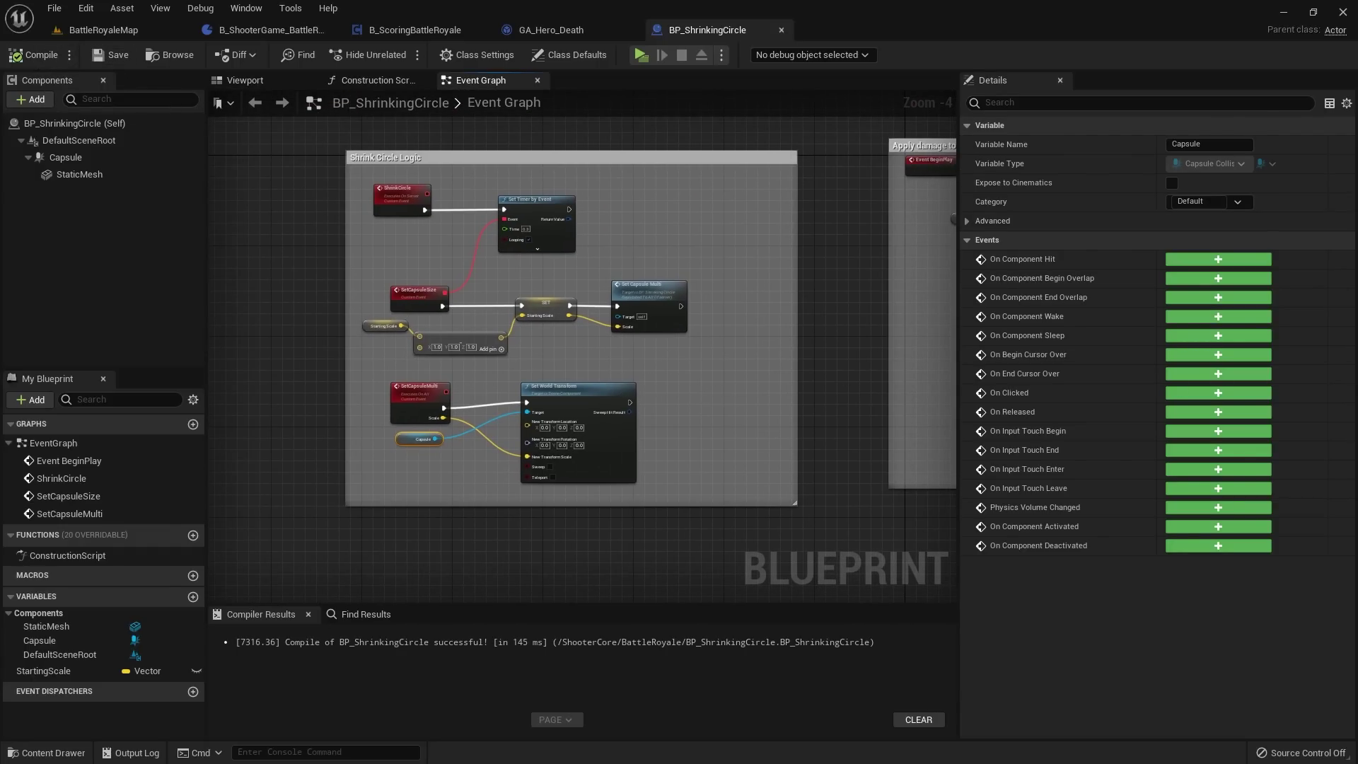
{"action": "left_click", "coordinate": [599, 256]}
{"action": "scroll", "coordinate": [519, 213], "scroll_direction": "up", "scroll_amount": 2}
{"action": "scroll", "coordinate": [518, 213], "scroll_direction": "down", "scroll_amount": 1}
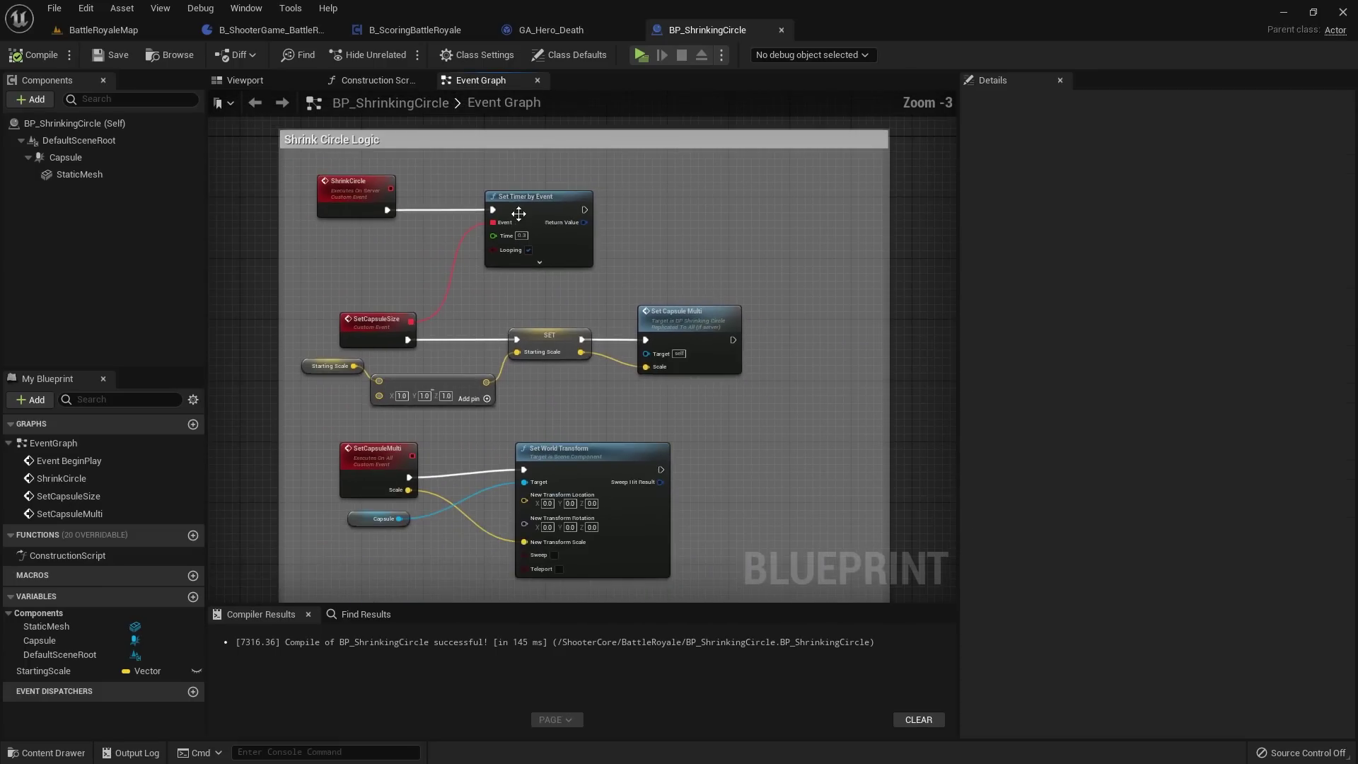
{"action": "right_click_drag", "start_coordinate": [519, 214], "coordinate": [532, 333]}
{"action": "scroll", "coordinate": [582, 275], "scroll_direction": "down", "scroll_amount": 1}
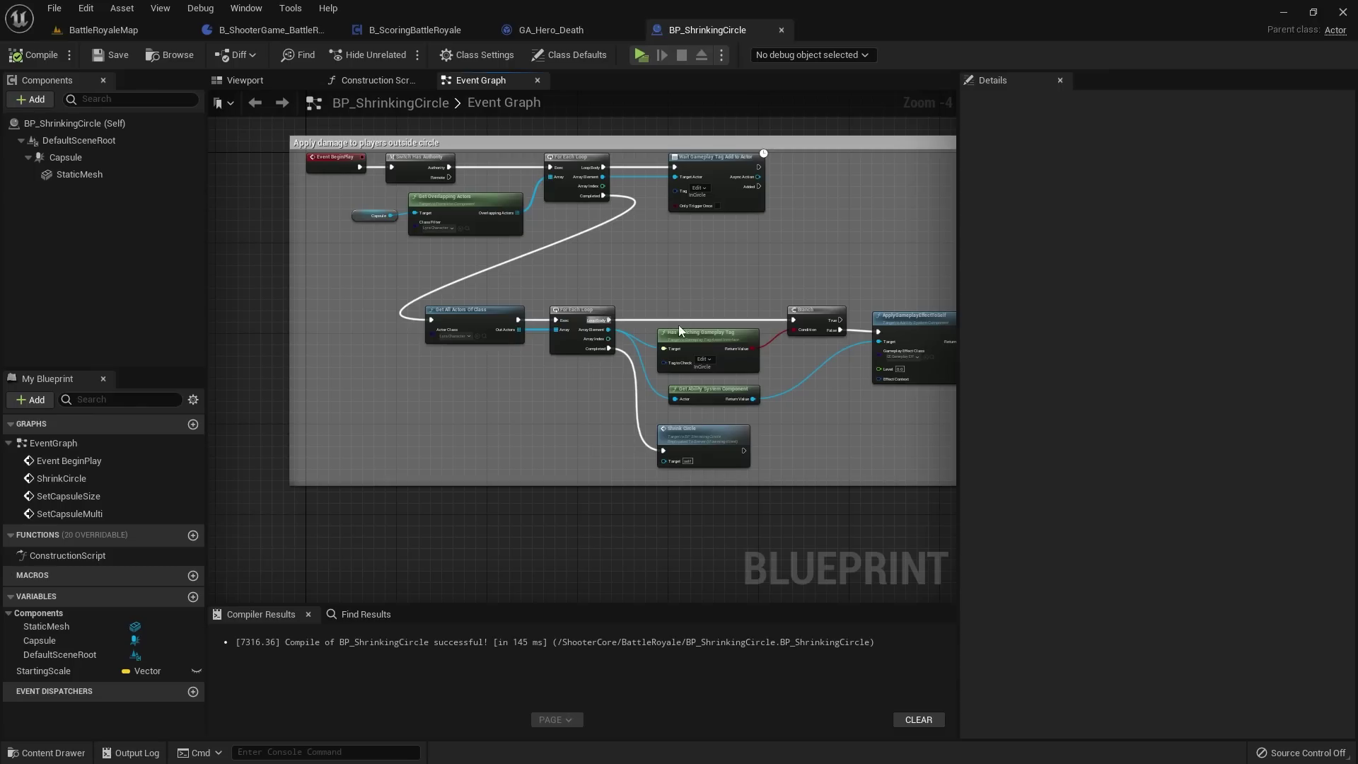
{"action": "right_click_drag", "start_coordinate": [679, 330], "coordinate": [520, 295]}
{"action": "scroll", "coordinate": [596, 200], "scroll_direction": "up", "scroll_amount": 2}
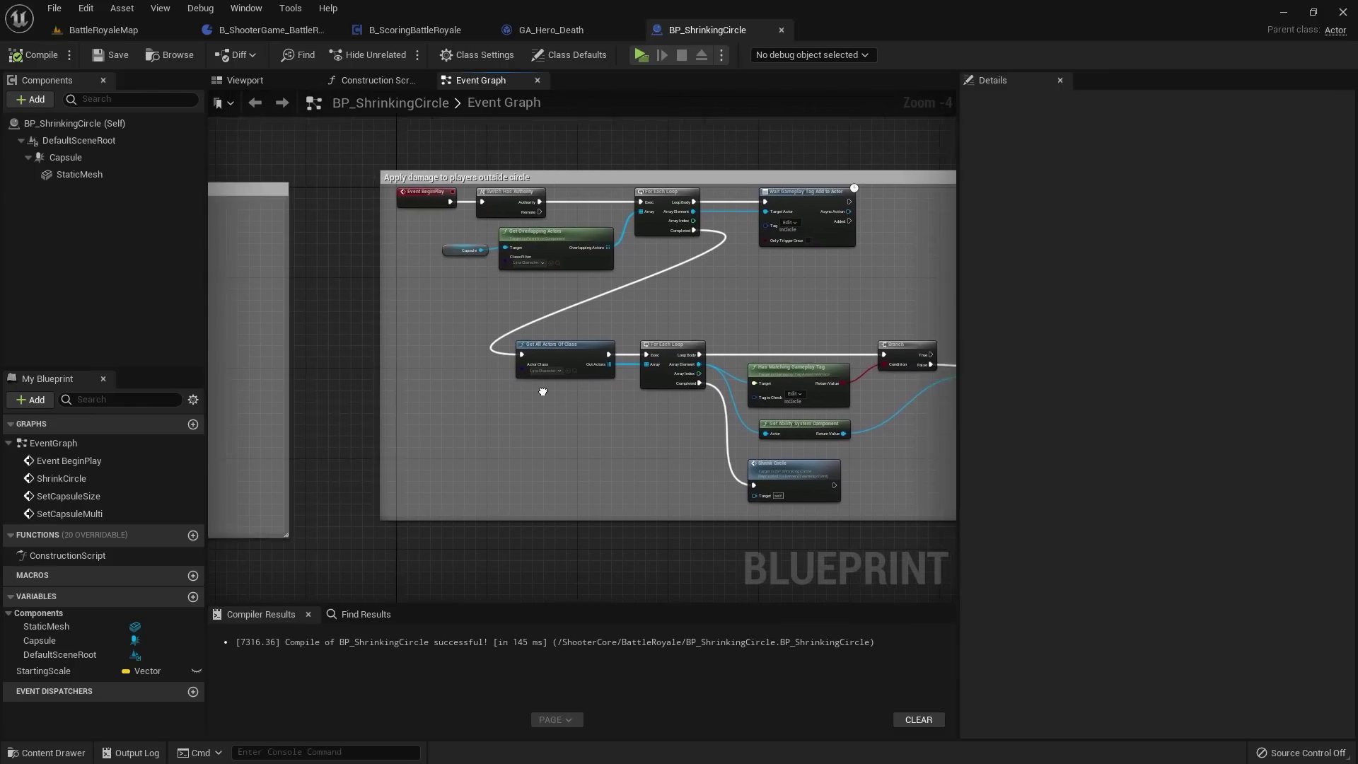
{"action": "scroll", "coordinate": [669, 207], "scroll_direction": "down", "scroll_amount": 3}
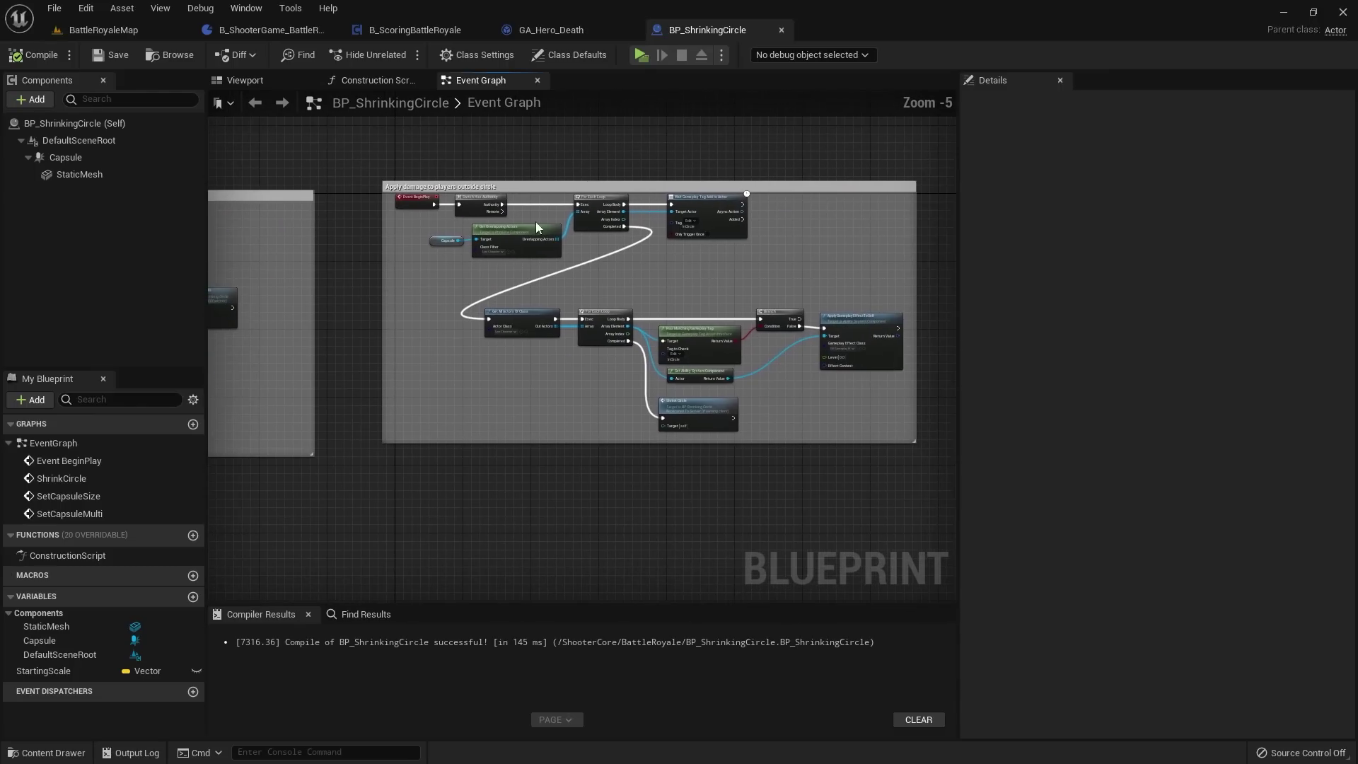
{"action": "right_click_drag", "start_coordinate": [451, 327], "coordinate": [522, 258]}
{"action": "scroll", "coordinate": [519, 177], "scroll_direction": "up", "scroll_amount": 3}
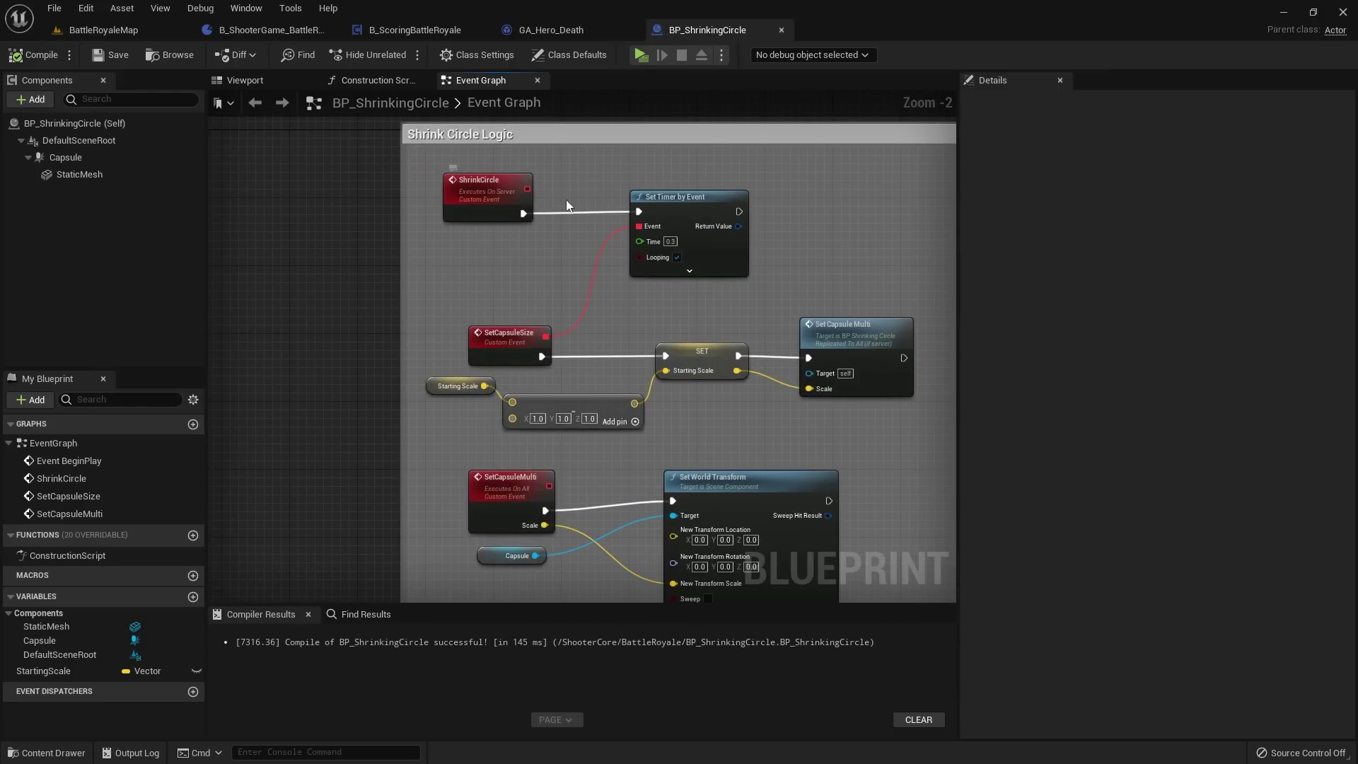
{"action": "scroll", "coordinate": [551, 191], "scroll_direction": "up", "scroll_amount": 1}
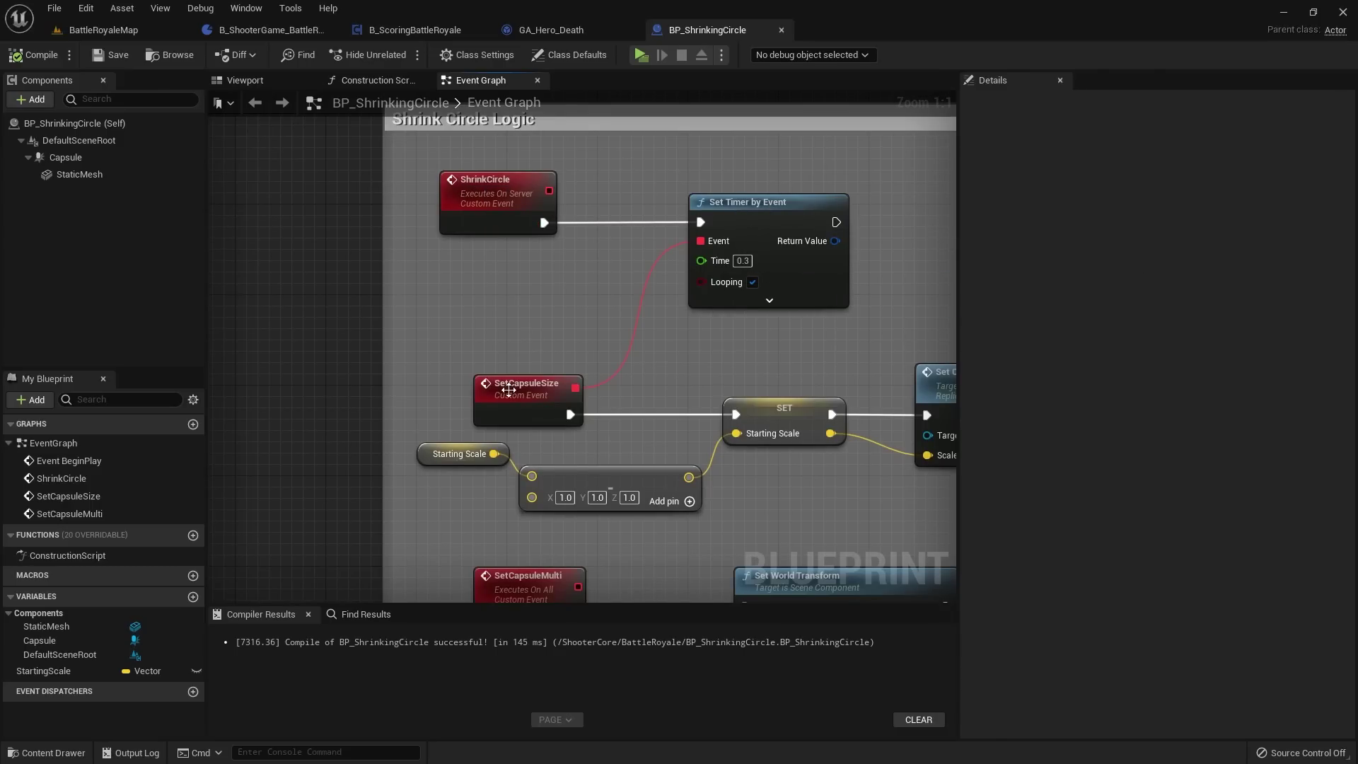
Step: Inspect the Starting Scale getter, the Capsule component's transform and the subtraction vector driving SetCapsuleSize
{"action": "left_click", "coordinate": [463, 316]}
{"action": "scroll", "coordinate": [463, 315], "scroll_direction": "up", "scroll_amount": 1}
{"action": "right_click_drag", "start_coordinate": [331, 346], "coordinate": [285, 333]}
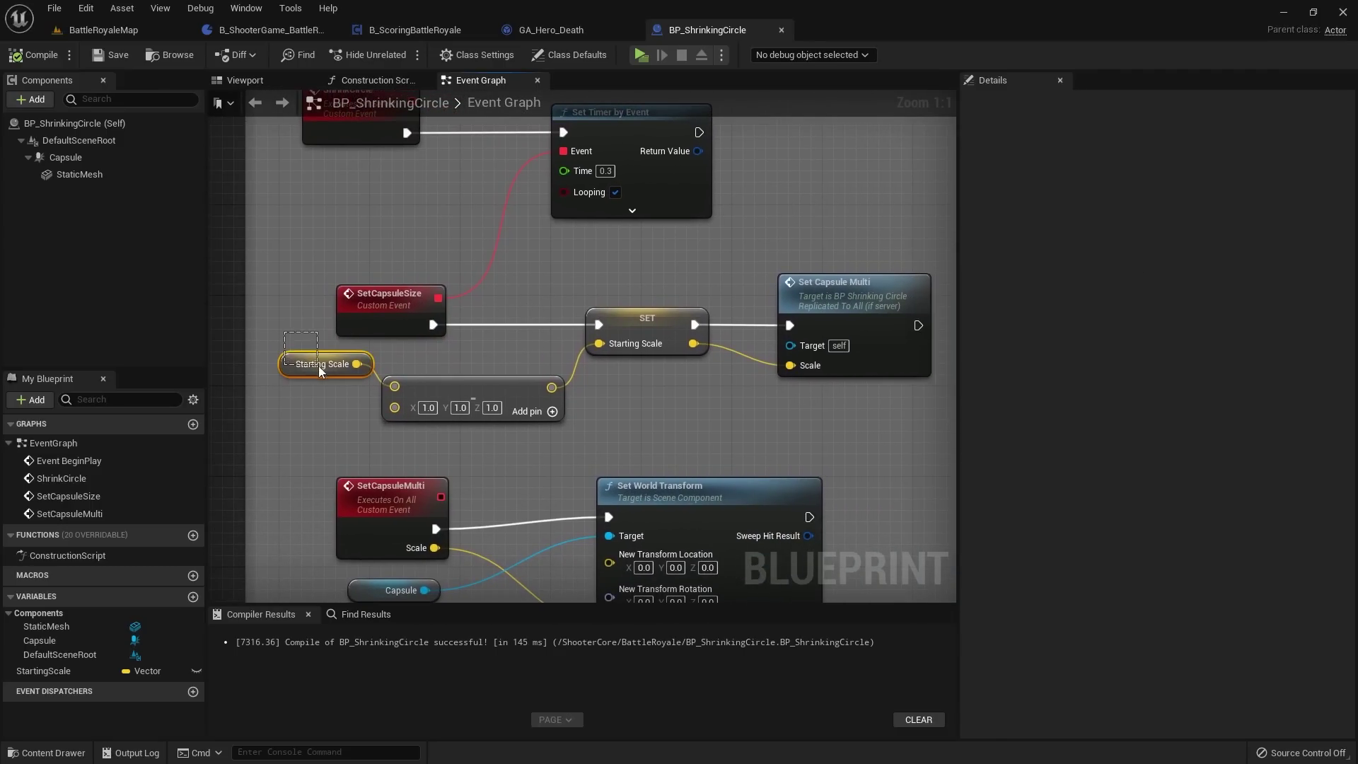
{"action": "left_click_drag", "start_coordinate": [319, 366], "coordinate": [315, 365]}
{"action": "left_click", "coordinate": [70, 157]}
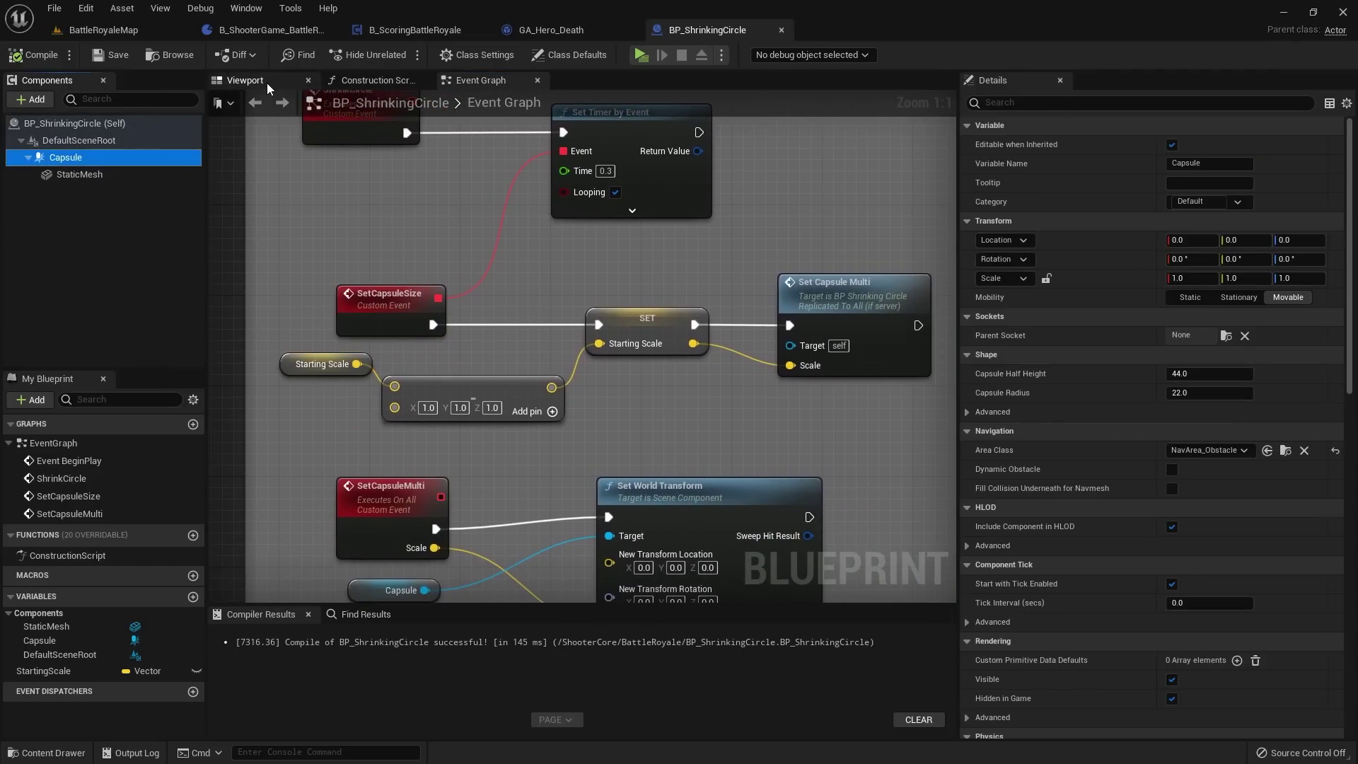
{"action": "left_click", "coordinate": [267, 83]}
{"action": "left_click", "coordinate": [481, 79]}
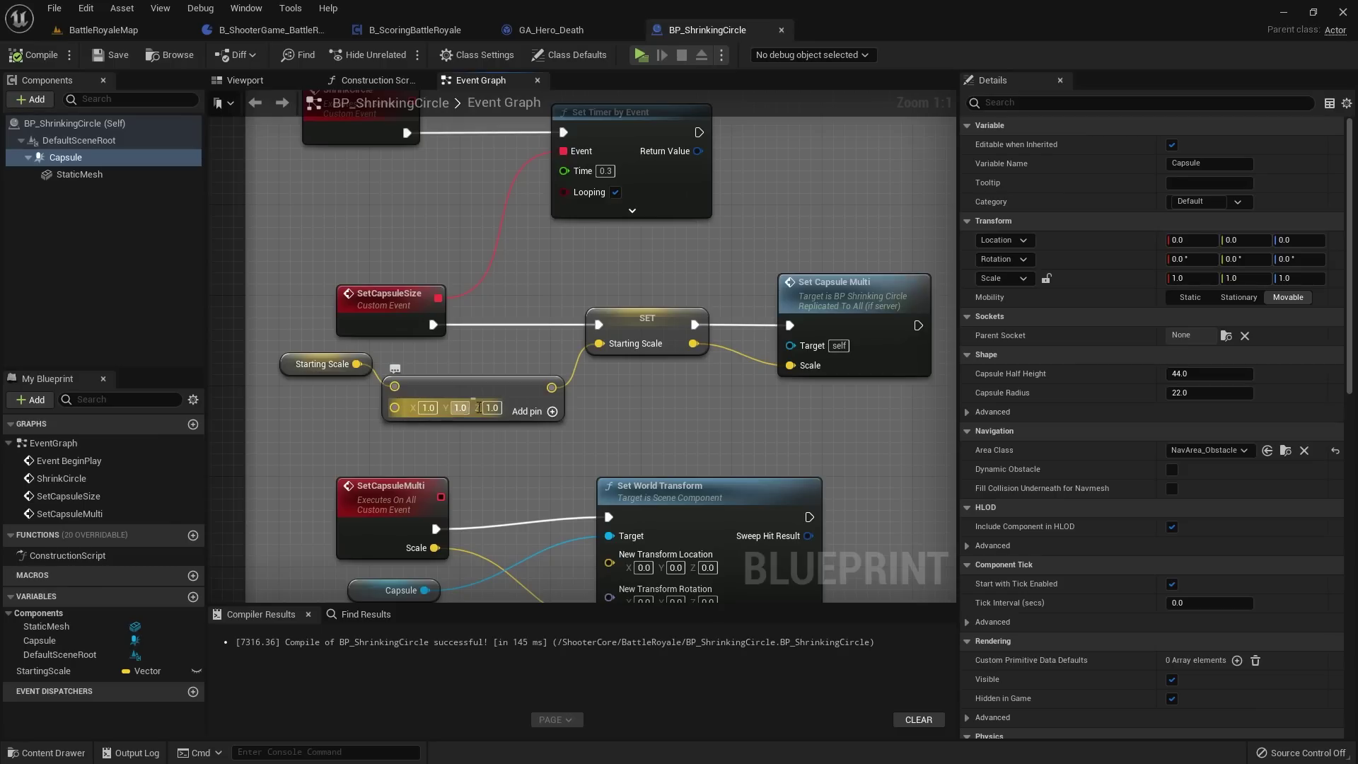
{"action": "mouse_move", "coordinate": [453, 404]}
{"action": "right_mouse_down"}
{"action": "mouse_move", "coordinate": [466, 366]}
{"action": "mouse_move", "coordinate": [454, 409]}
{"action": "right_mouse_up"}
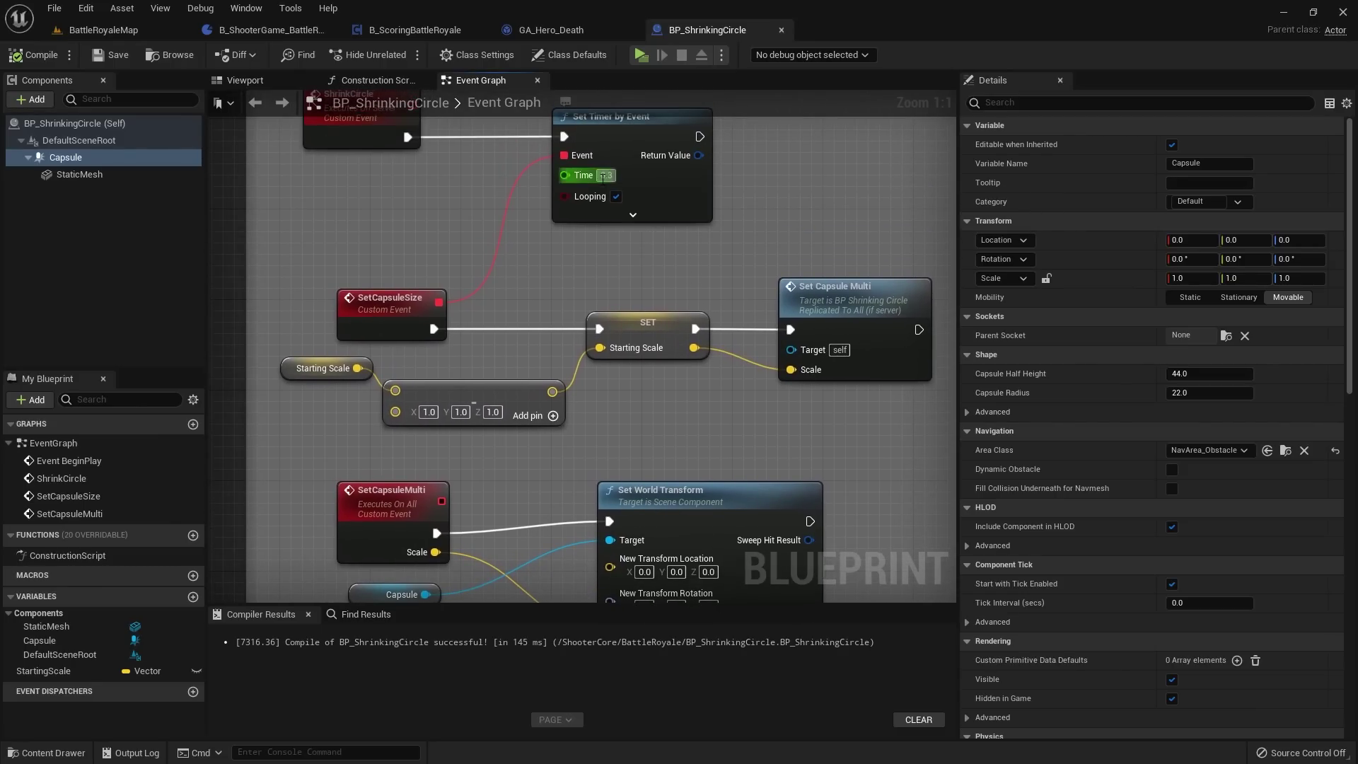
Step: Set the StartingScale variable's default value to 800, 800, 800 and compile the blueprint
{"action": "right_click_drag", "start_coordinate": [864, 285], "coordinate": [844, 196]}
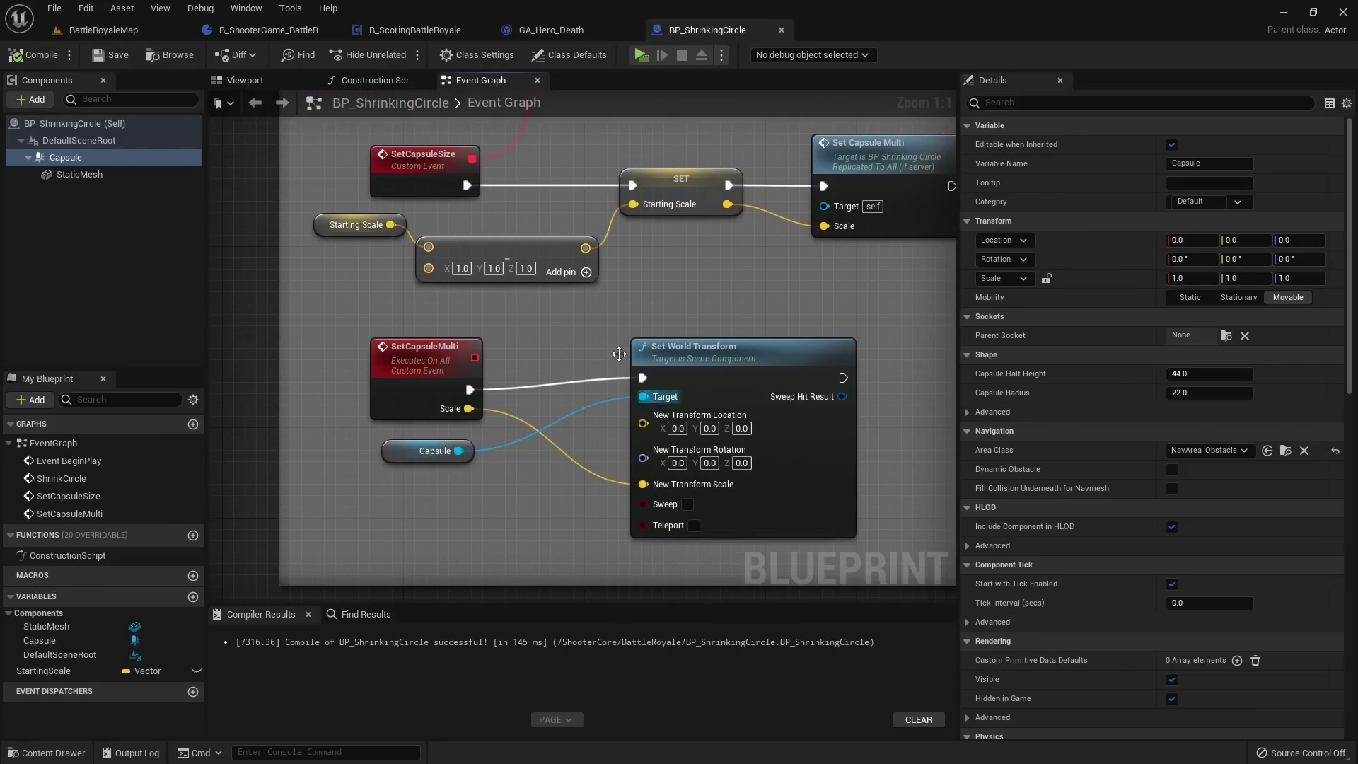
{"action": "left_click_drag", "start_coordinate": [360, 331], "coordinate": [789, 449]}
{"action": "left_click", "coordinate": [705, 300]}
{"action": "right_click_drag", "start_coordinate": [575, 277], "coordinate": [486, 305]}
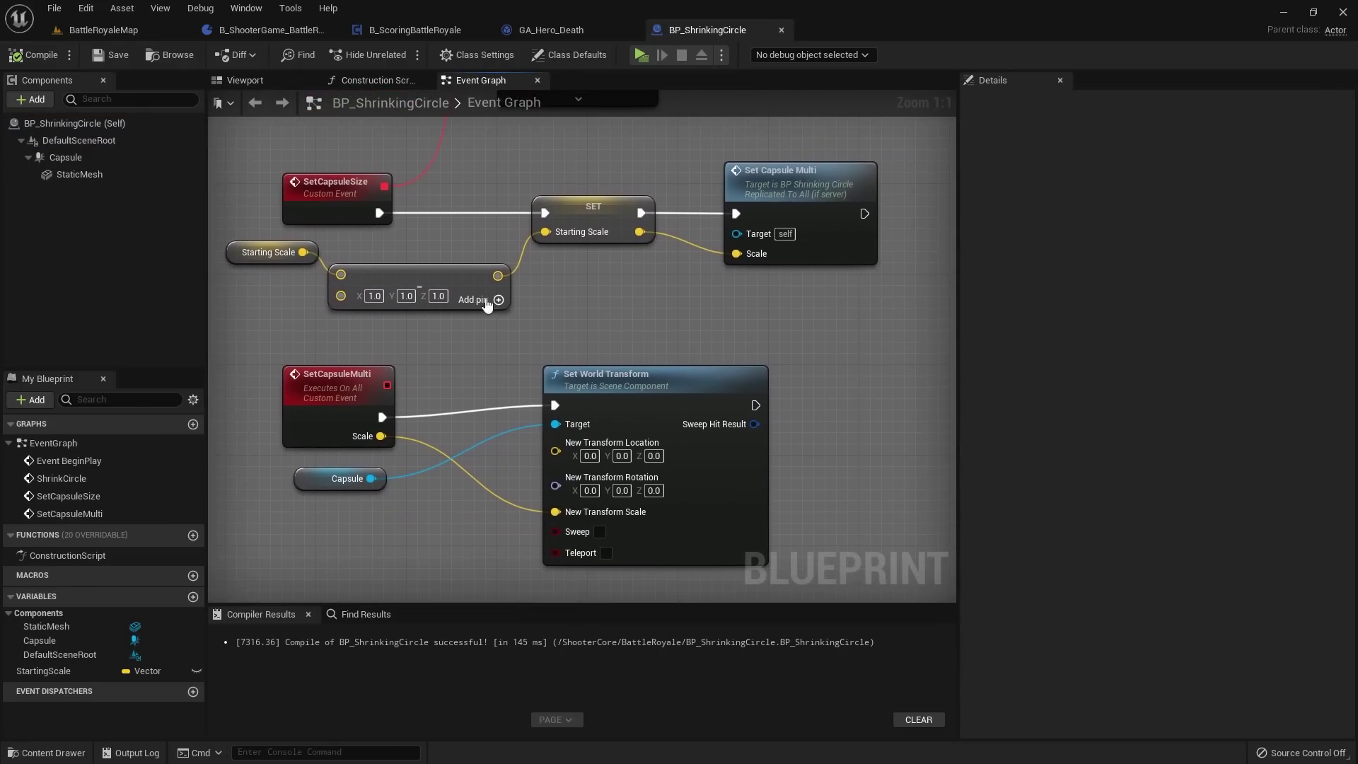
{"action": "scroll", "coordinate": [644, 350], "scroll_direction": "down", "scroll_amount": 3}
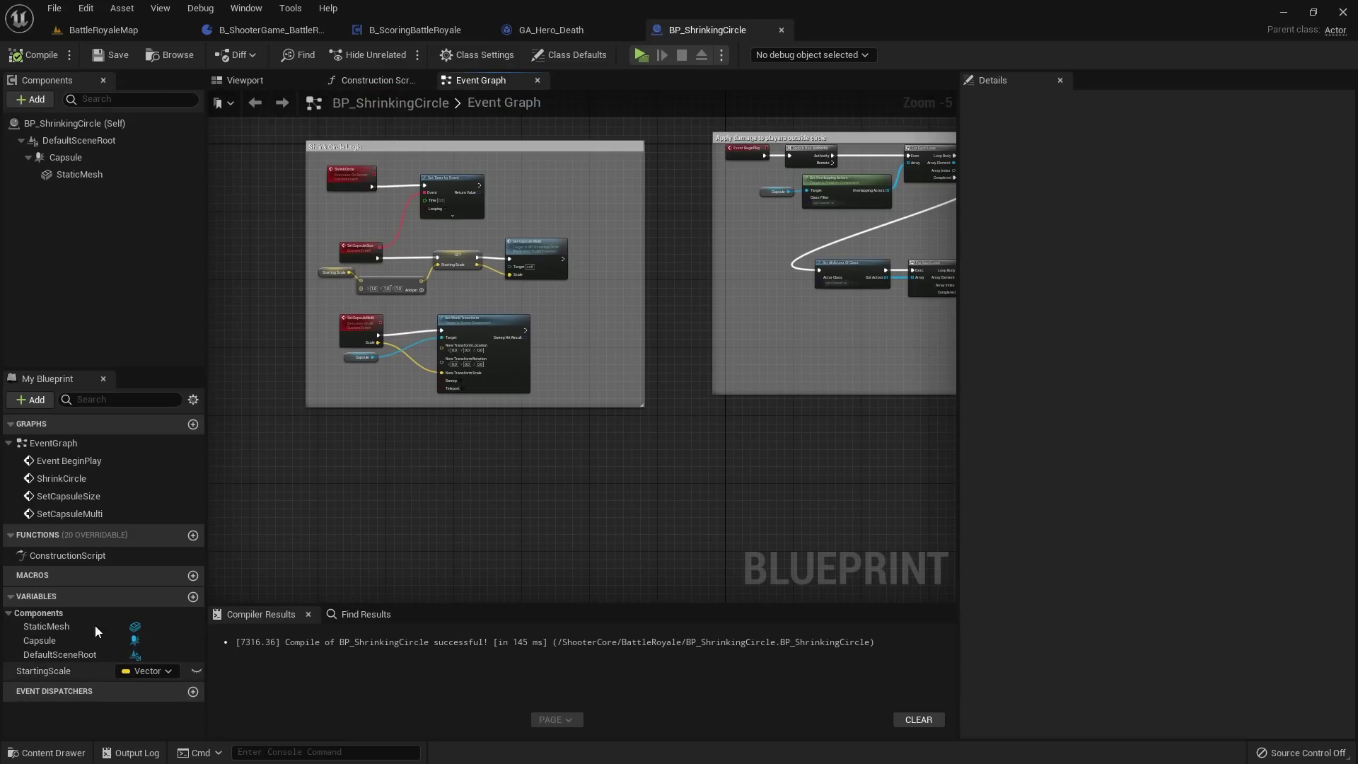
{"action": "left_click", "coordinate": [623, 175]}
{"action": "scroll", "coordinate": [622, 176], "scroll_direction": "up", "scroll_amount": 3}
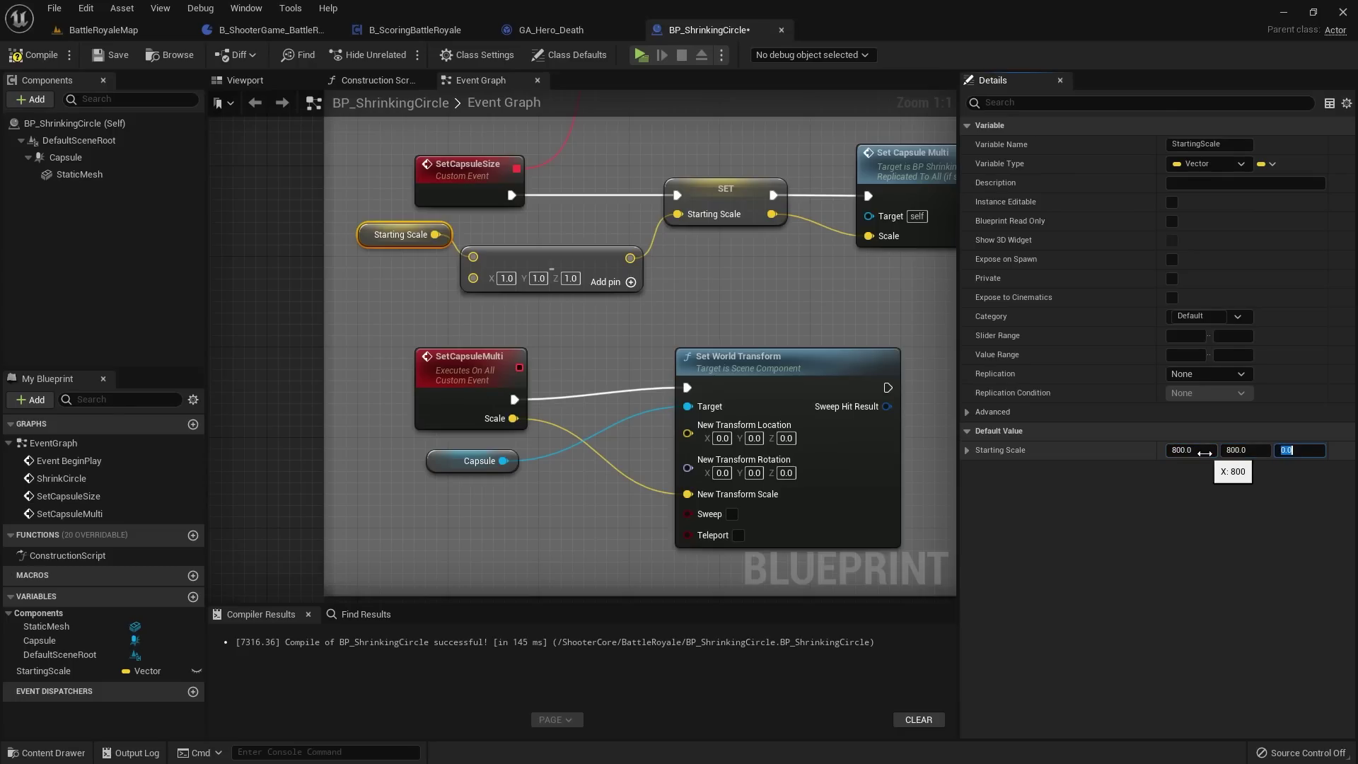
{"action": "left_click", "coordinate": [35, 55]}
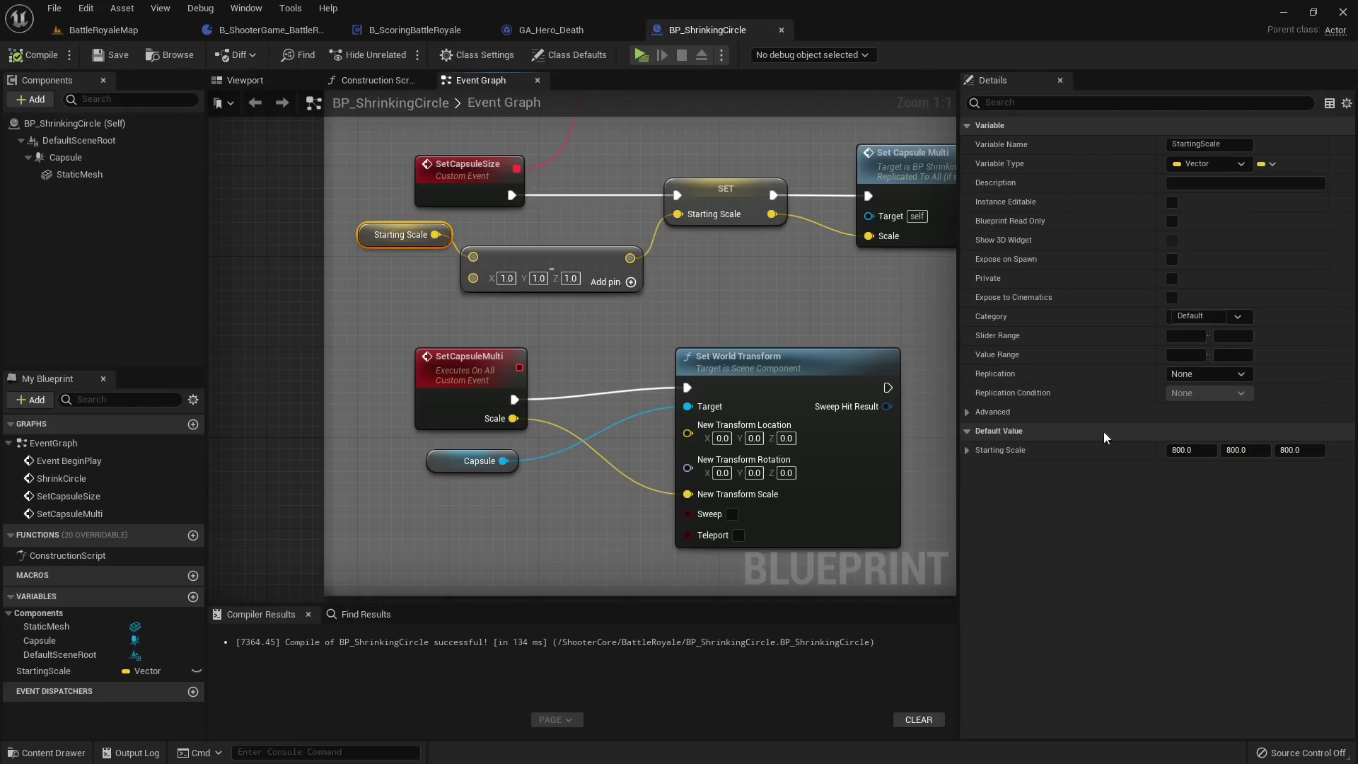
Step: Place a BP_ShrinkingCircle actor from the BattleRoyale folder onto the raised terrain in BattleRoyaleMap
{"action": "scroll", "coordinate": [672, 365], "scroll_direction": "down", "scroll_amount": 3}
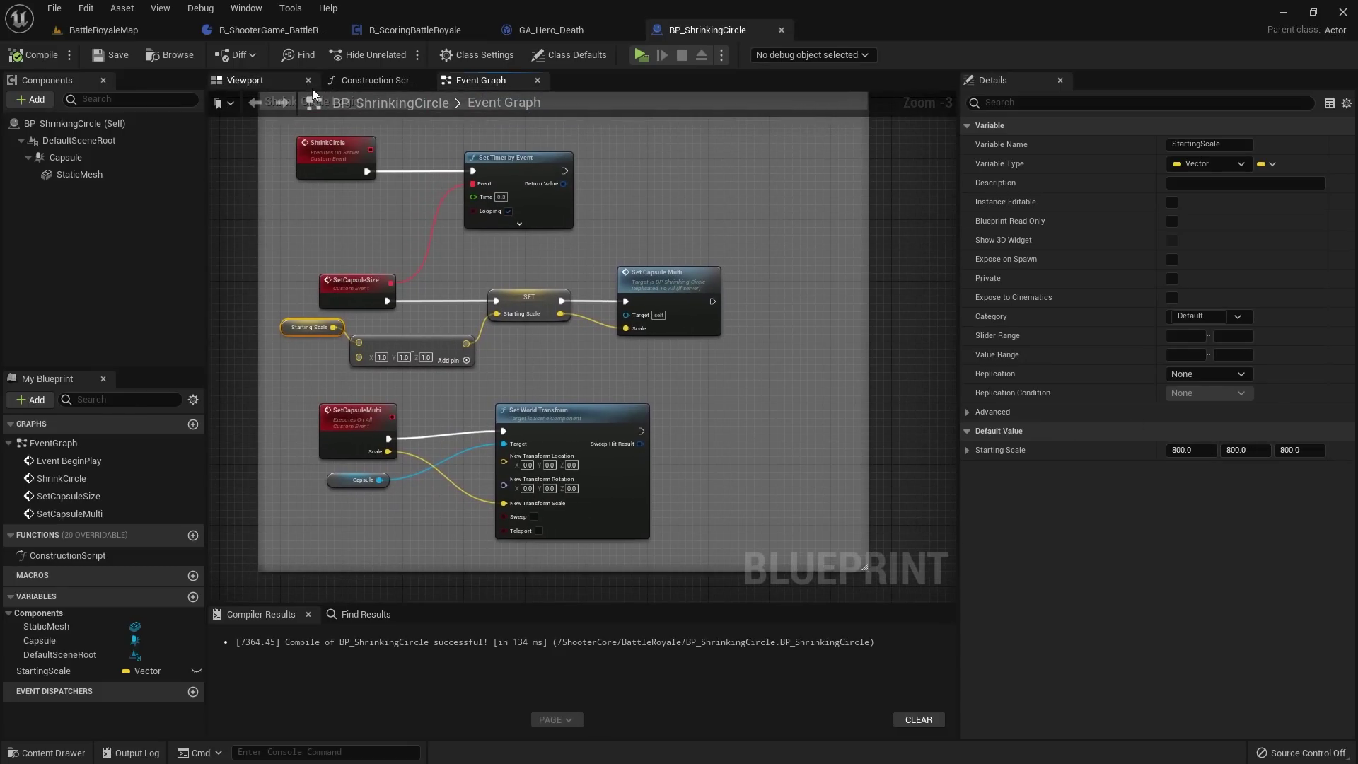
{"action": "left_click", "coordinate": [177, 56]}
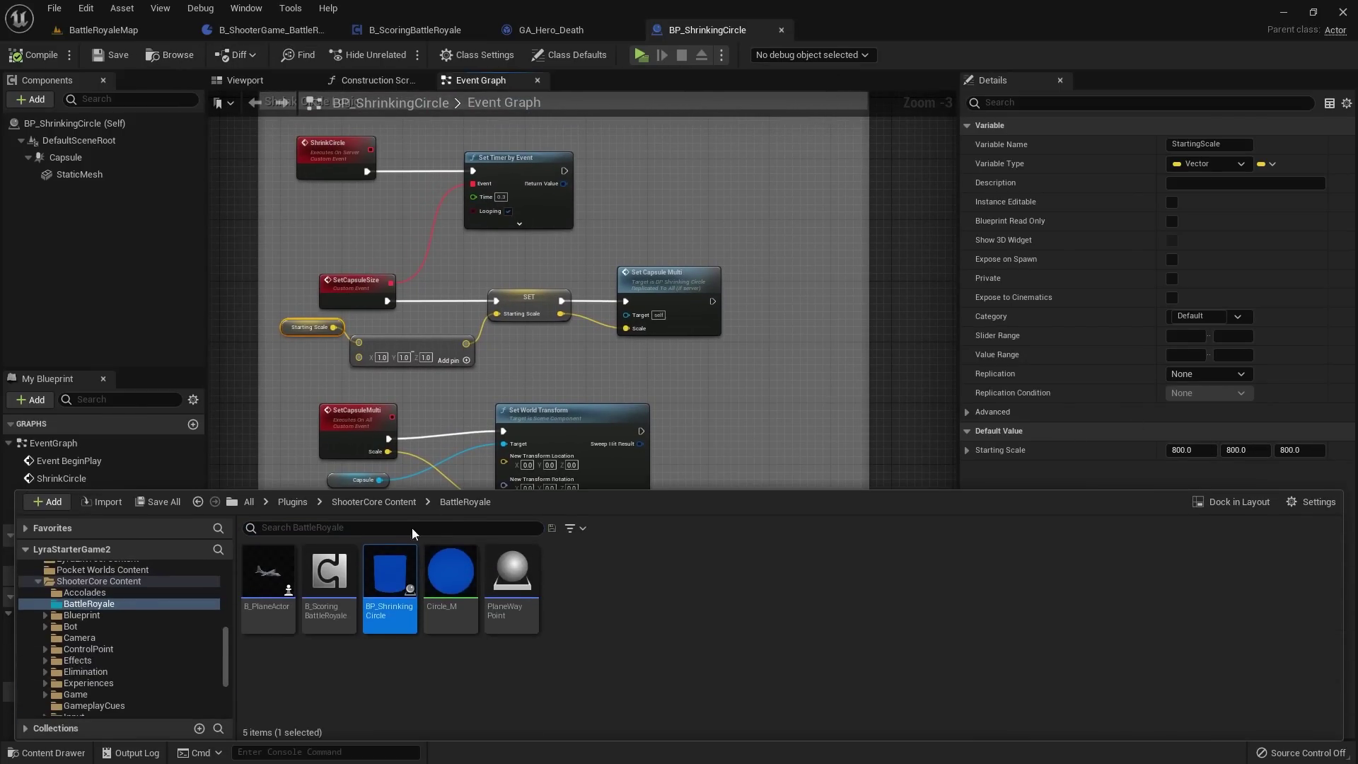
{"action": "left_click", "coordinate": [82, 34]}
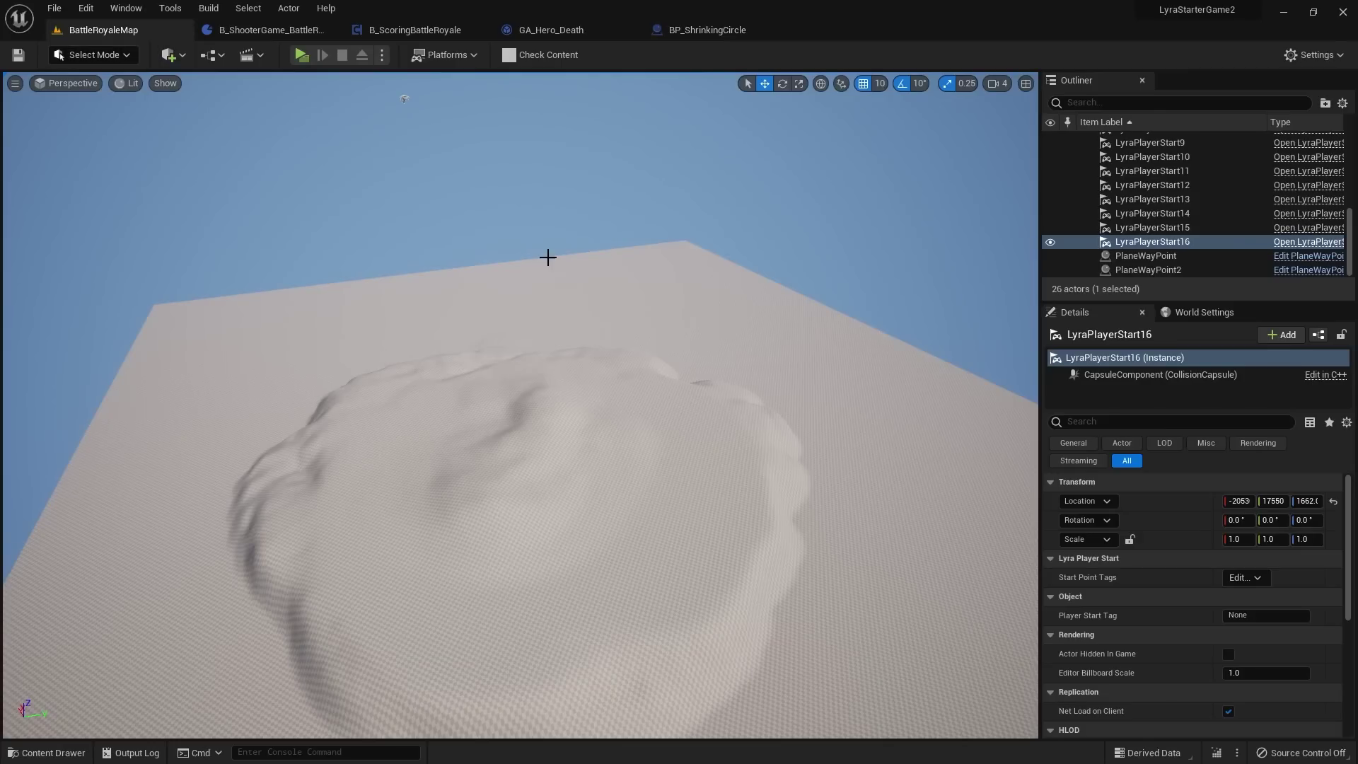
{"action": "left_click", "coordinate": [43, 752]}
{"action": "left_click_drag", "start_coordinate": [382, 558], "coordinate": [541, 454]}
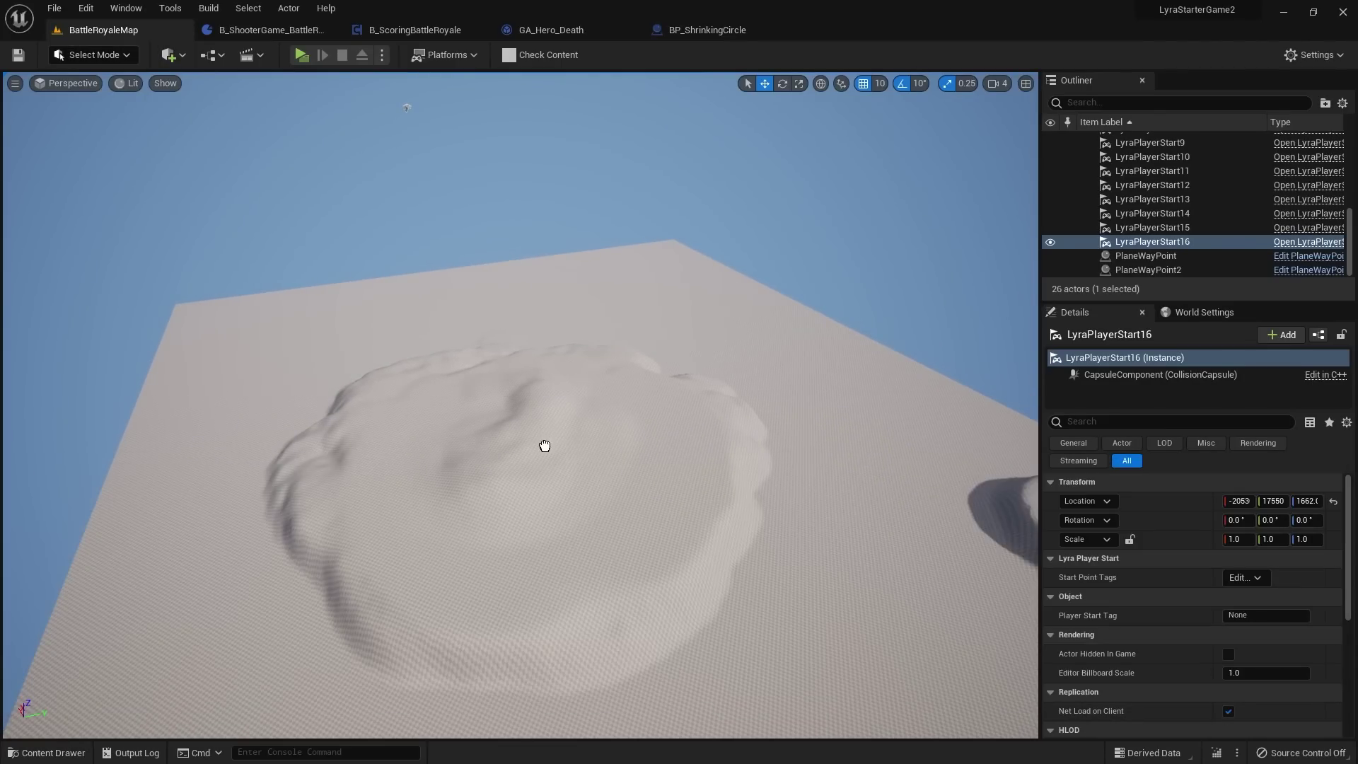
Step: Set the placed BP_ShrinkingCircle actor's scale to 800 on X, Y and Z
{"action": "left_click", "coordinate": [1246, 540]}
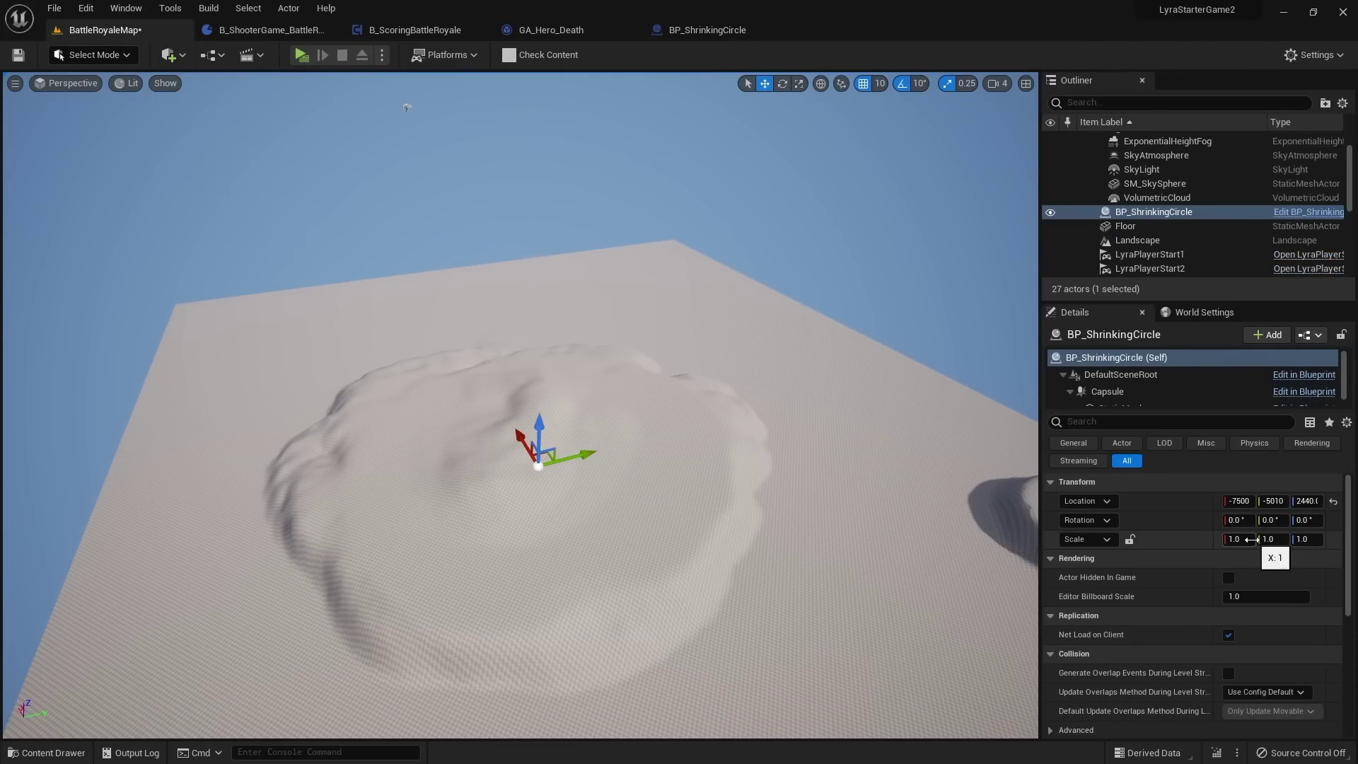
{"action": "key", "text": "Tab"}
{"action": "type", "text": "8"}
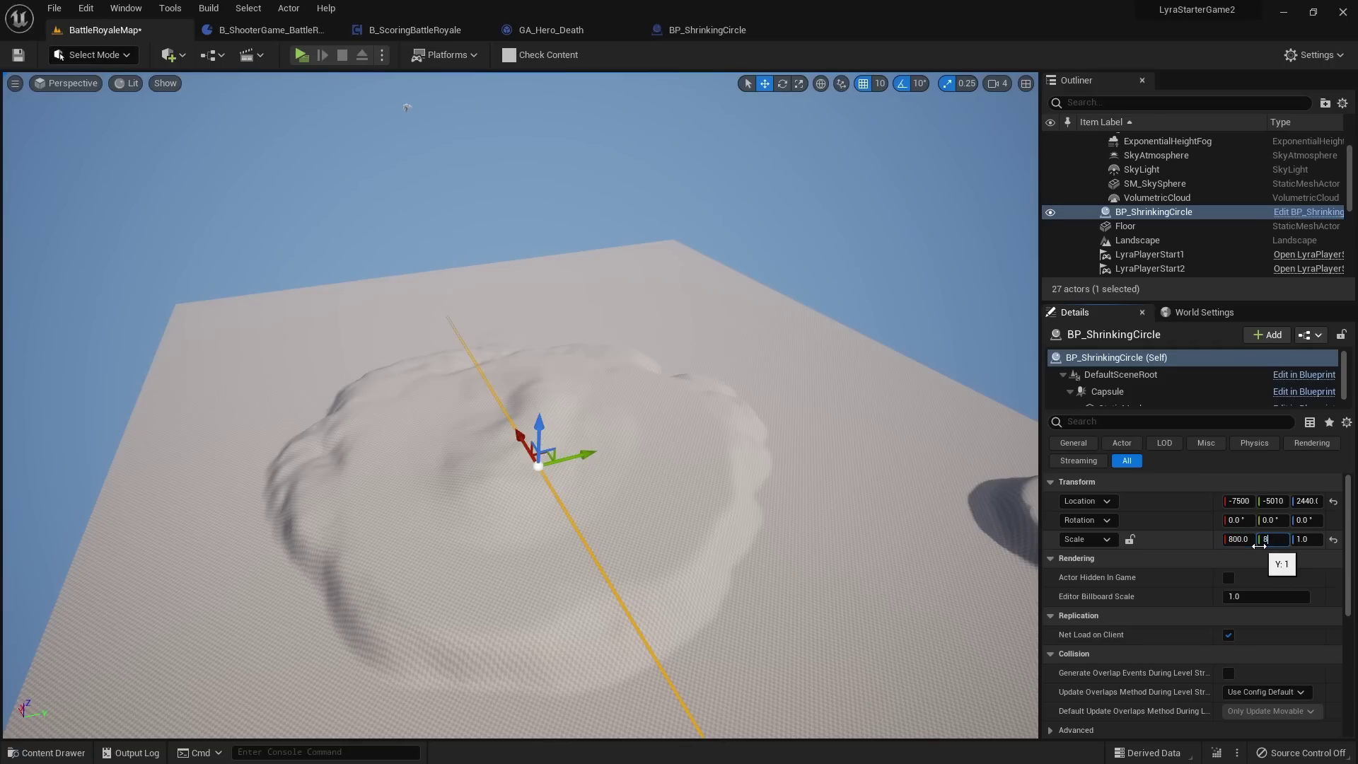
{"action": "type", "text": "00"}
{"action": "key", "text": "Tab"}
{"action": "type", "text": "800"}
{"action": "key", "text": "Return"}
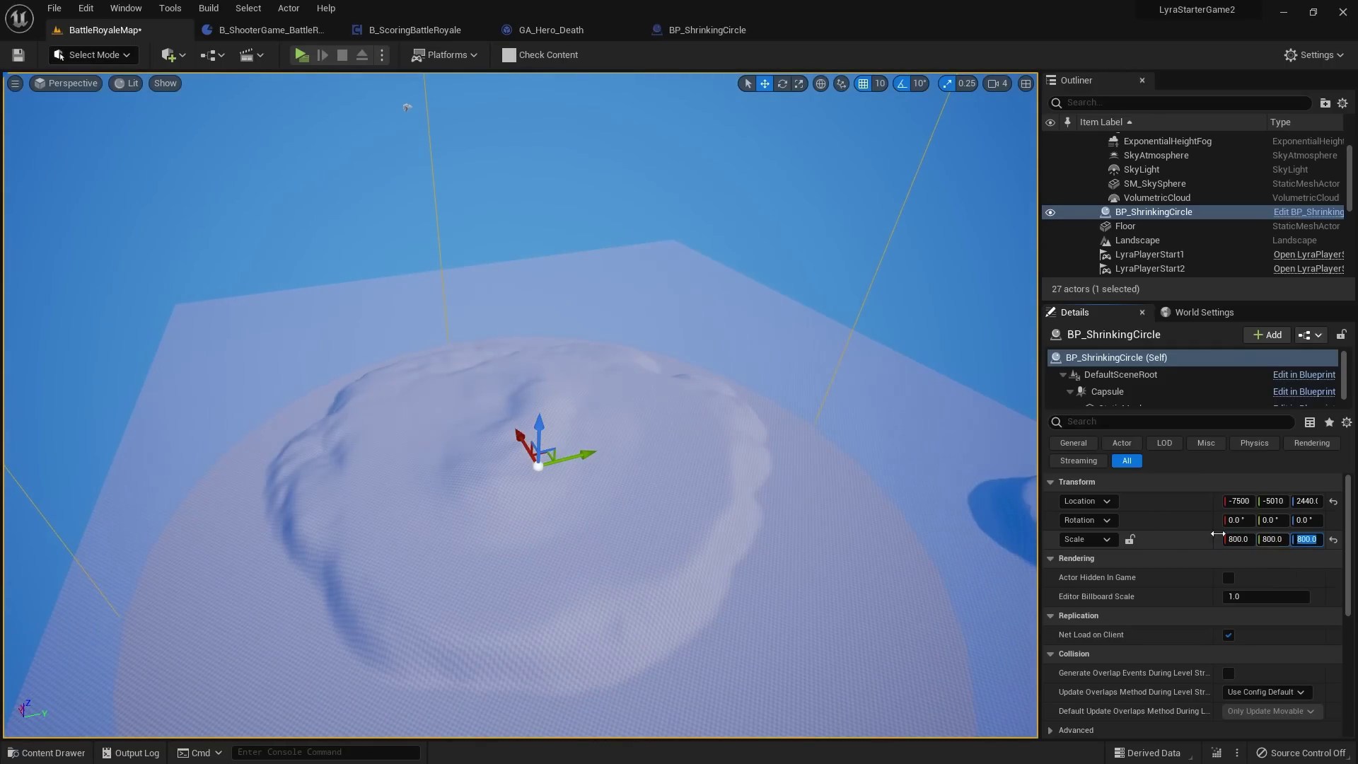
Step: Shift the circle along X over the raised terrain, and delete the actor from the level after checking its coverage
{"action": "right_click_drag", "start_coordinate": [778, 396], "coordinate": [728, 416]}
{"action": "left_click_drag", "start_coordinate": [538, 360], "coordinate": [547, 360]}
{"action": "left_click_drag", "start_coordinate": [604, 361], "coordinate": [603, 361]}
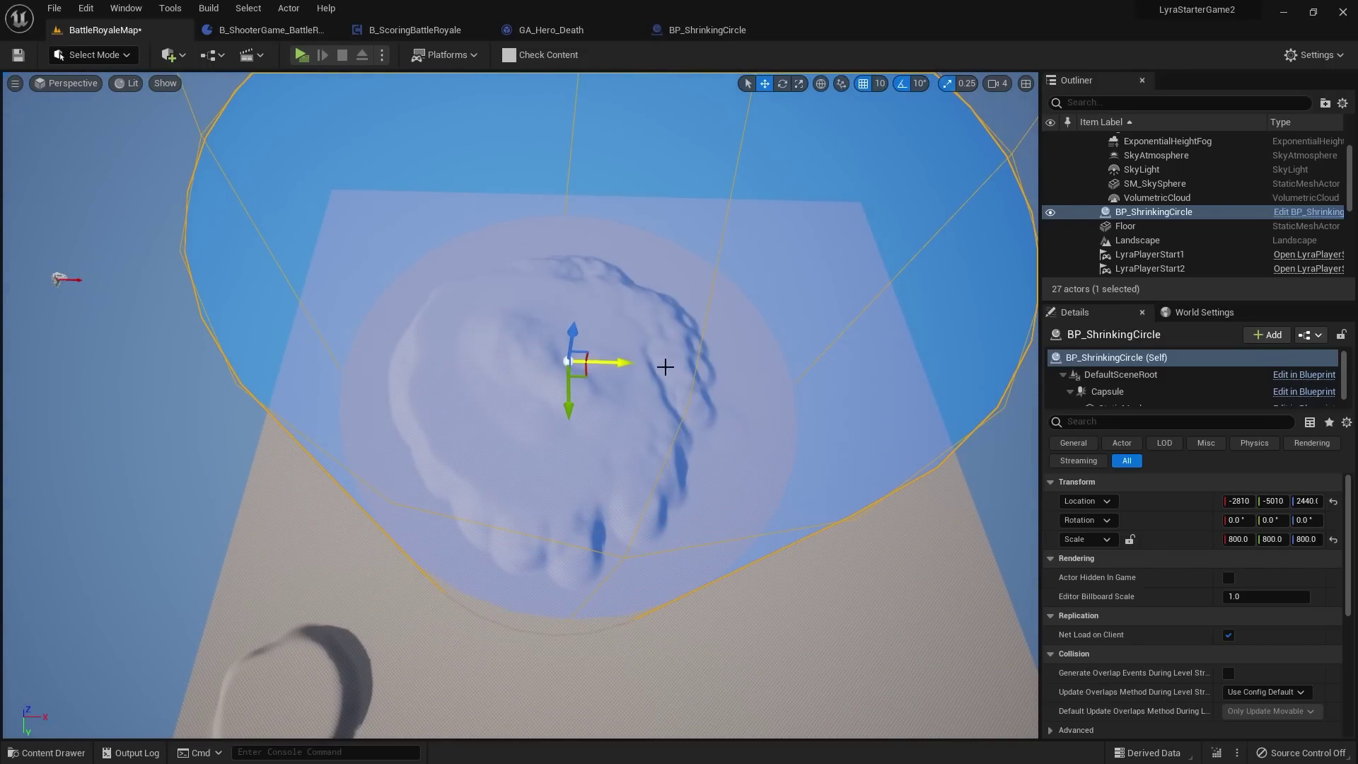
{"action": "key", "text": "w"}
{"action": "right_click_drag", "start_coordinate": [664, 367], "coordinate": [721, 212]}
{"action": "right_click_drag", "start_coordinate": [870, 481], "coordinate": [610, 429]}
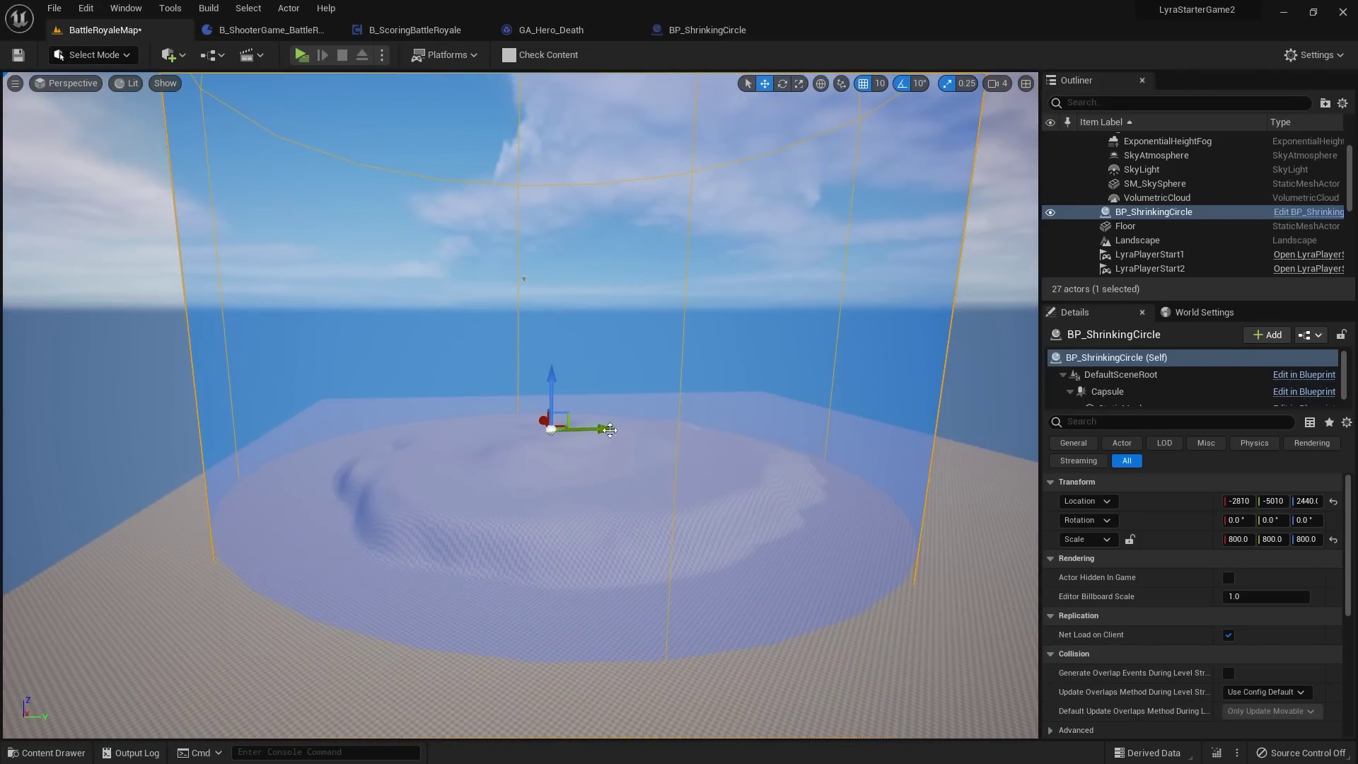
{"action": "key", "text": "Delete"}
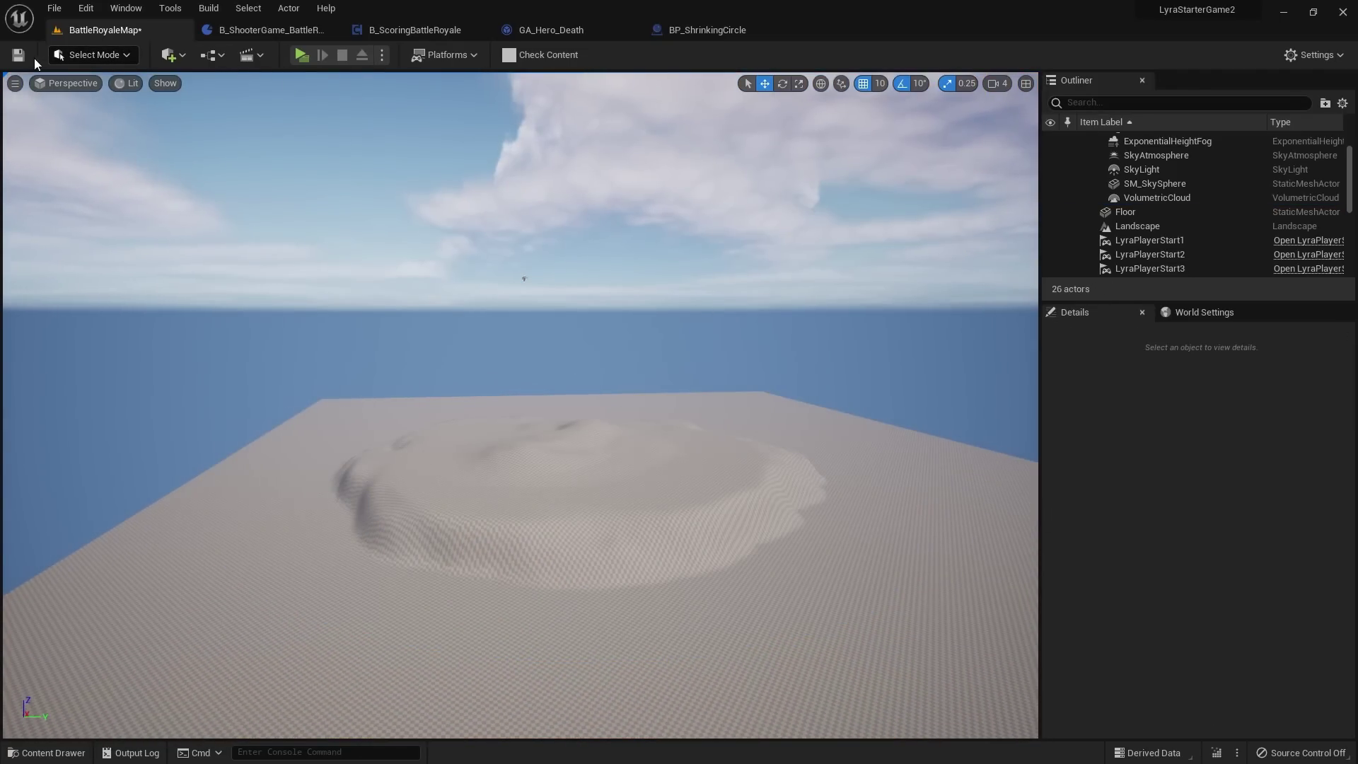
Step: Review BP_ShrinkingCircle's Shrink Circle Logic and outside-circle damage sections, and examine its capsule and static mesh in 3D
{"action": "left_click", "coordinate": [707, 30]}
{"action": "scroll", "coordinate": [719, 252], "scroll_direction": "down", "scroll_amount": 4}
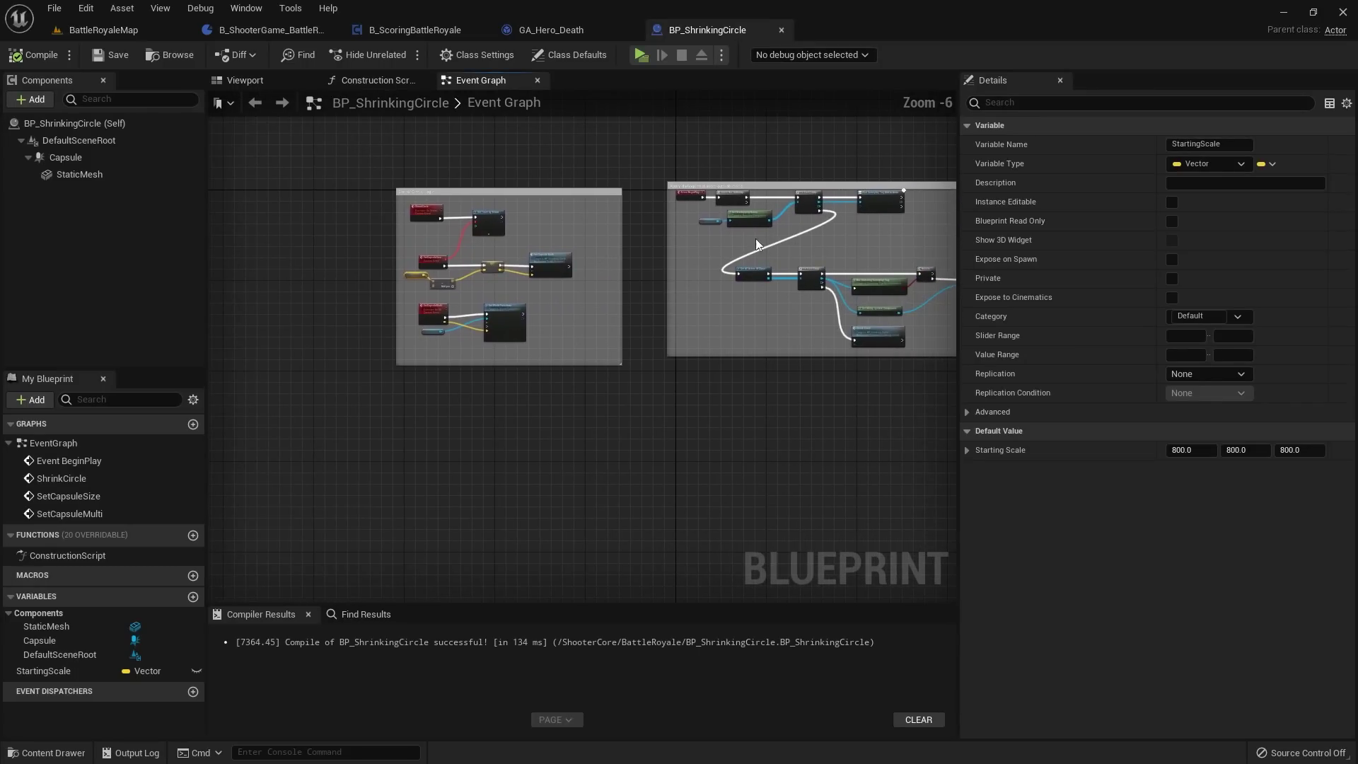
{"action": "scroll", "coordinate": [749, 205], "scroll_direction": "up", "scroll_amount": 1}
{"action": "scroll", "coordinate": [424, 217], "scroll_direction": "up", "scroll_amount": 2}
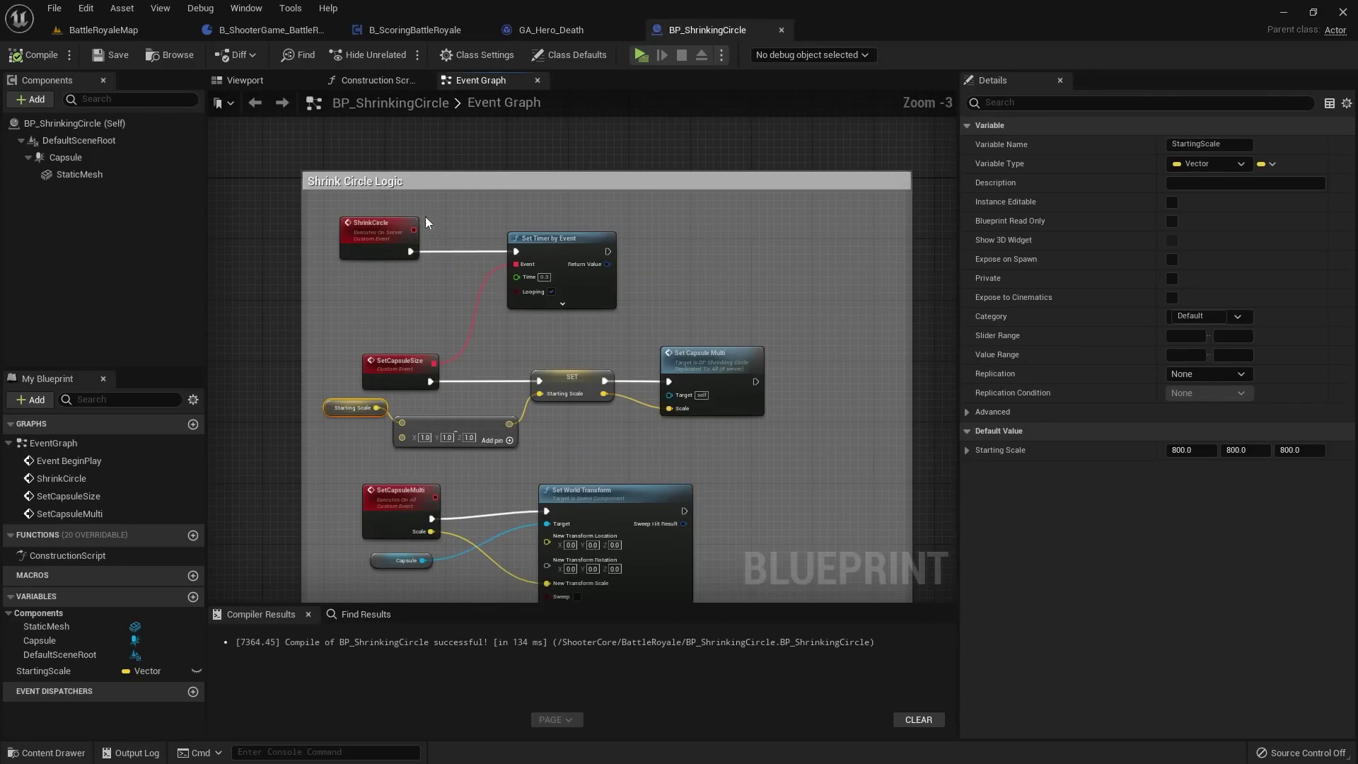
{"action": "right_click_drag", "start_coordinate": [846, 155], "coordinate": [254, 194]}
{"action": "right_click_drag", "start_coordinate": [597, 286], "coordinate": [389, 232]}
{"action": "scroll", "coordinate": [407, 226], "scroll_direction": "down", "scroll_amount": 2}
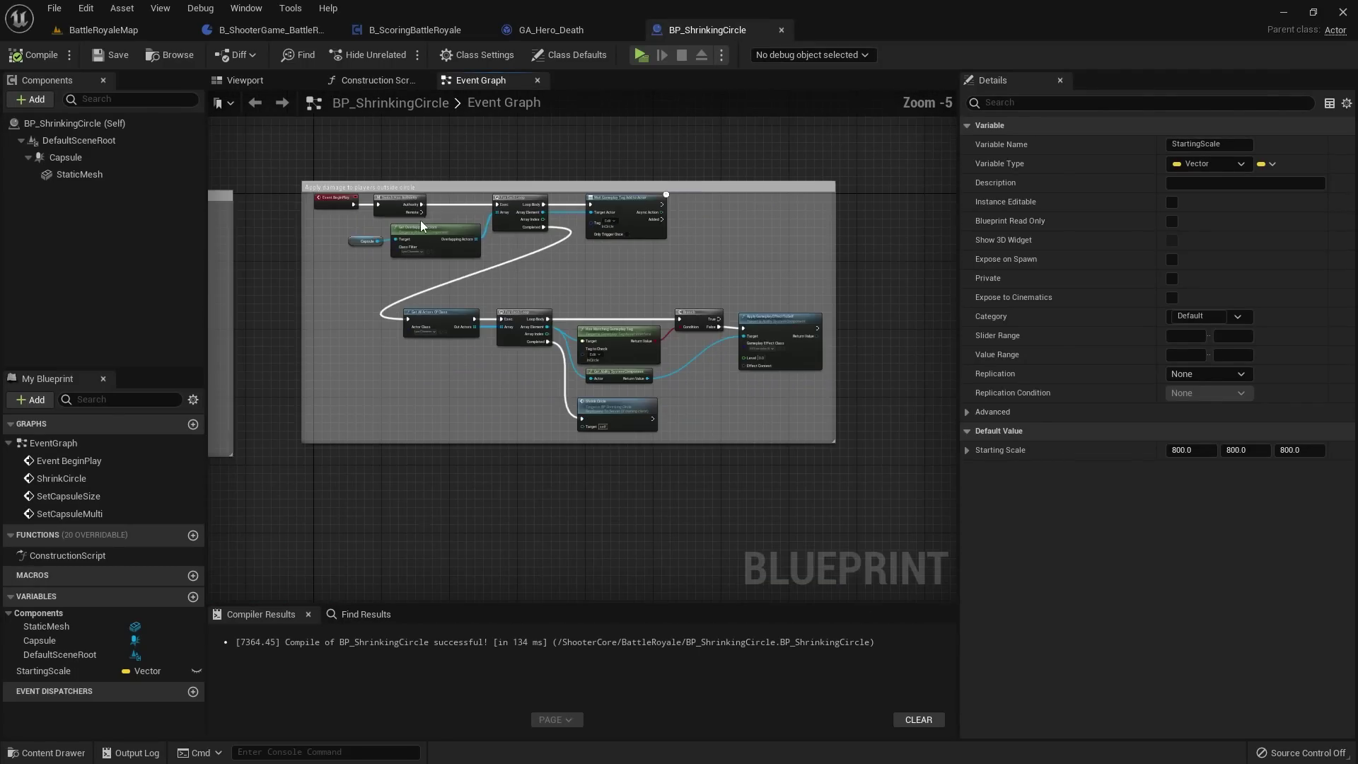
{"action": "right_click_drag", "start_coordinate": [505, 394], "coordinate": [478, 289]}
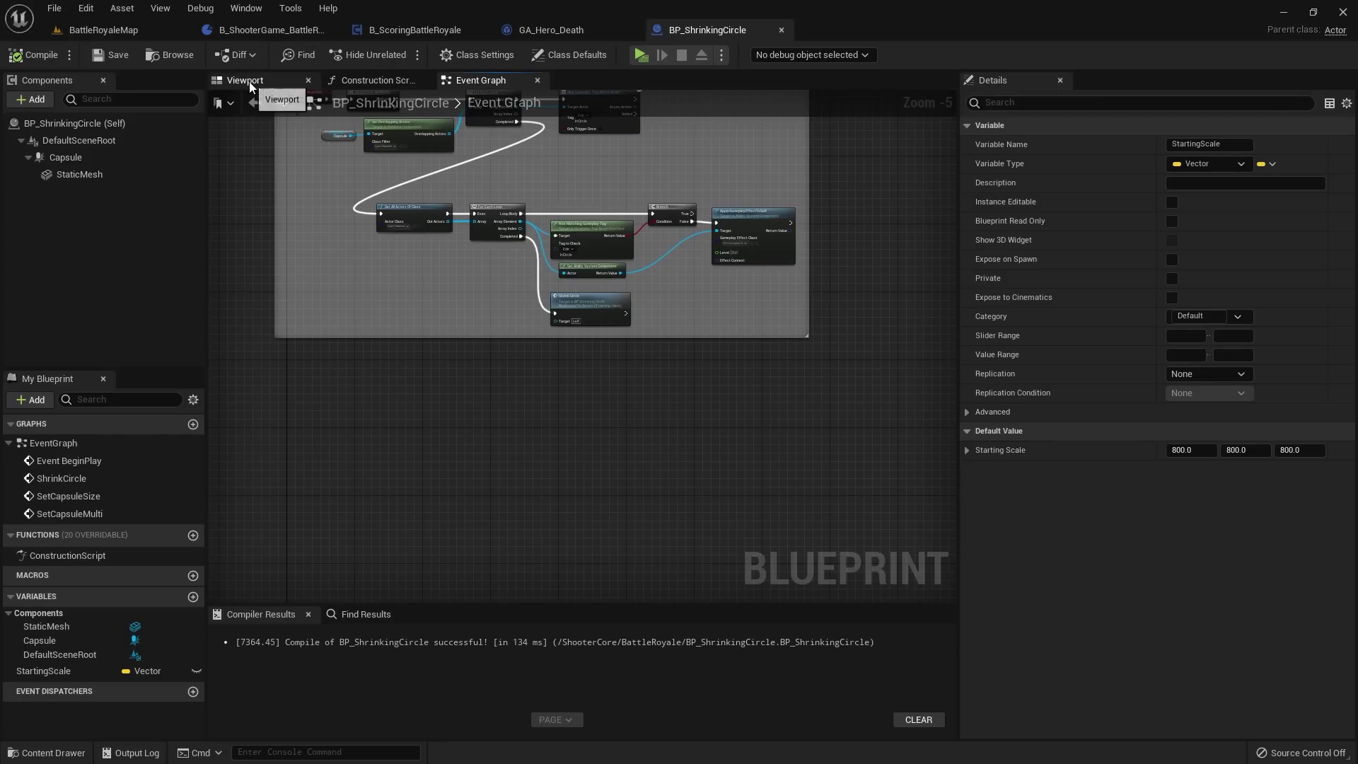
{"action": "left_click", "coordinate": [270, 83]}
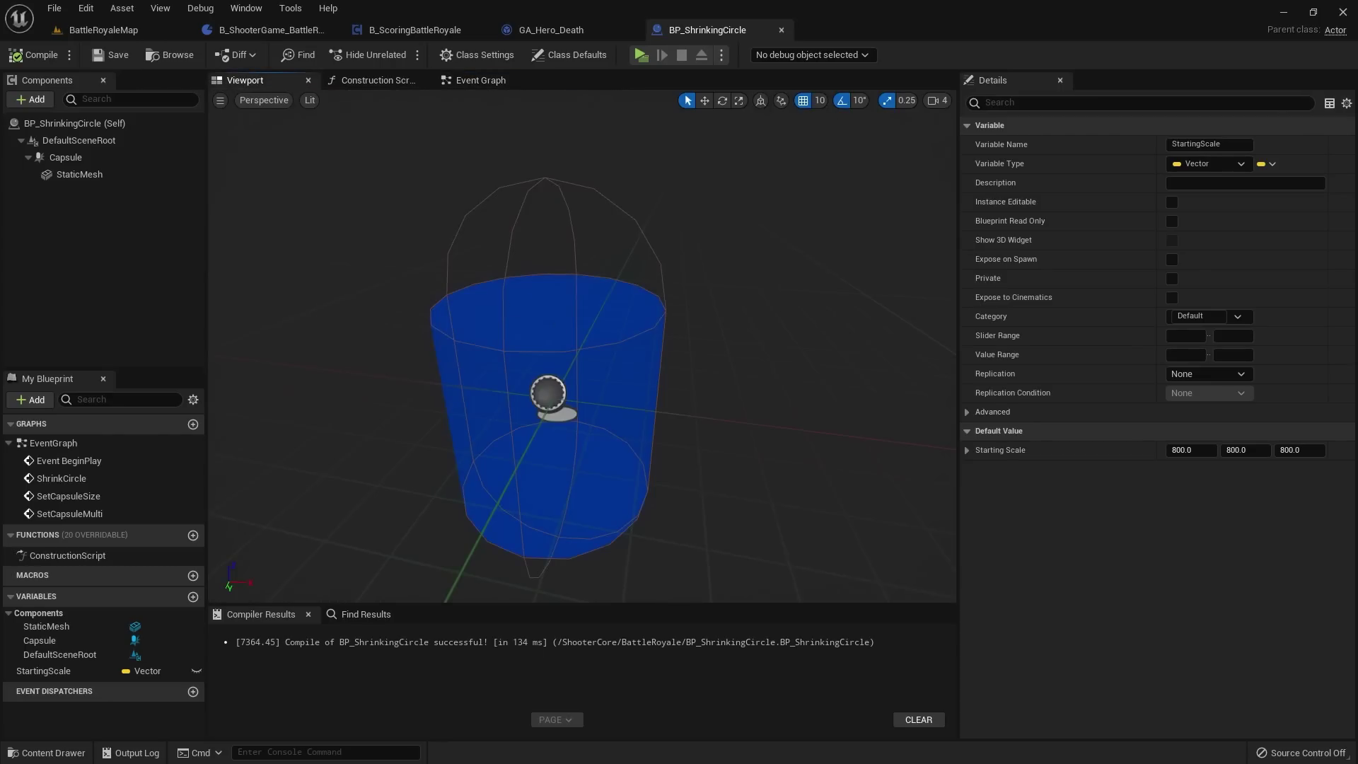
{"action": "left_click_drag", "start_coordinate": [495, 332], "coordinate": [570, 322]}
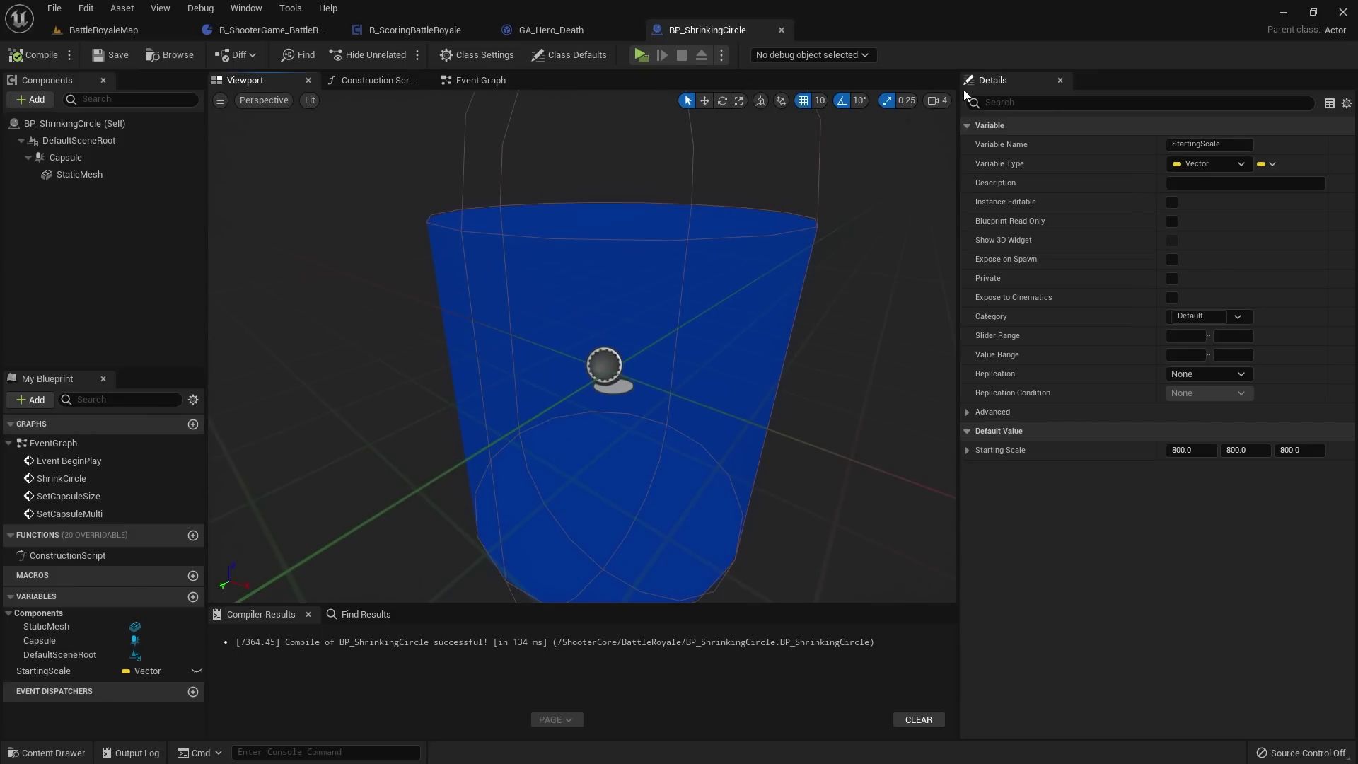
{"action": "right_click_drag", "start_coordinate": [748, 266], "coordinate": [758, 283]}
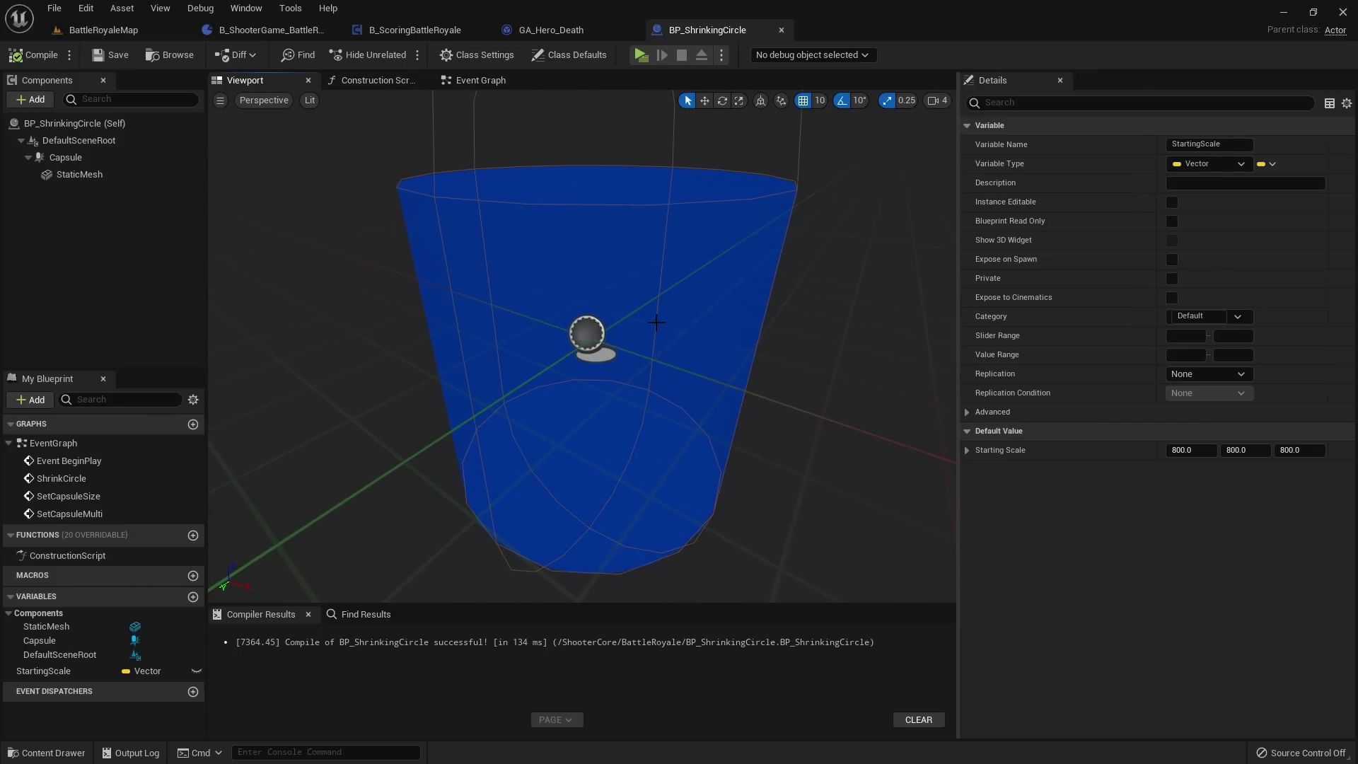
Step: Add an On Component Begin Overlap event for the Capsule component to the event graph
{"action": "left_click", "coordinate": [481, 80]}
{"action": "right_click_drag", "start_coordinate": [612, 210], "coordinate": [651, 225]}
{"action": "scroll", "coordinate": [713, 356], "scroll_direction": "up", "scroll_amount": 1}
{"action": "right_click_drag", "start_coordinate": [475, 242], "coordinate": [509, 223]}
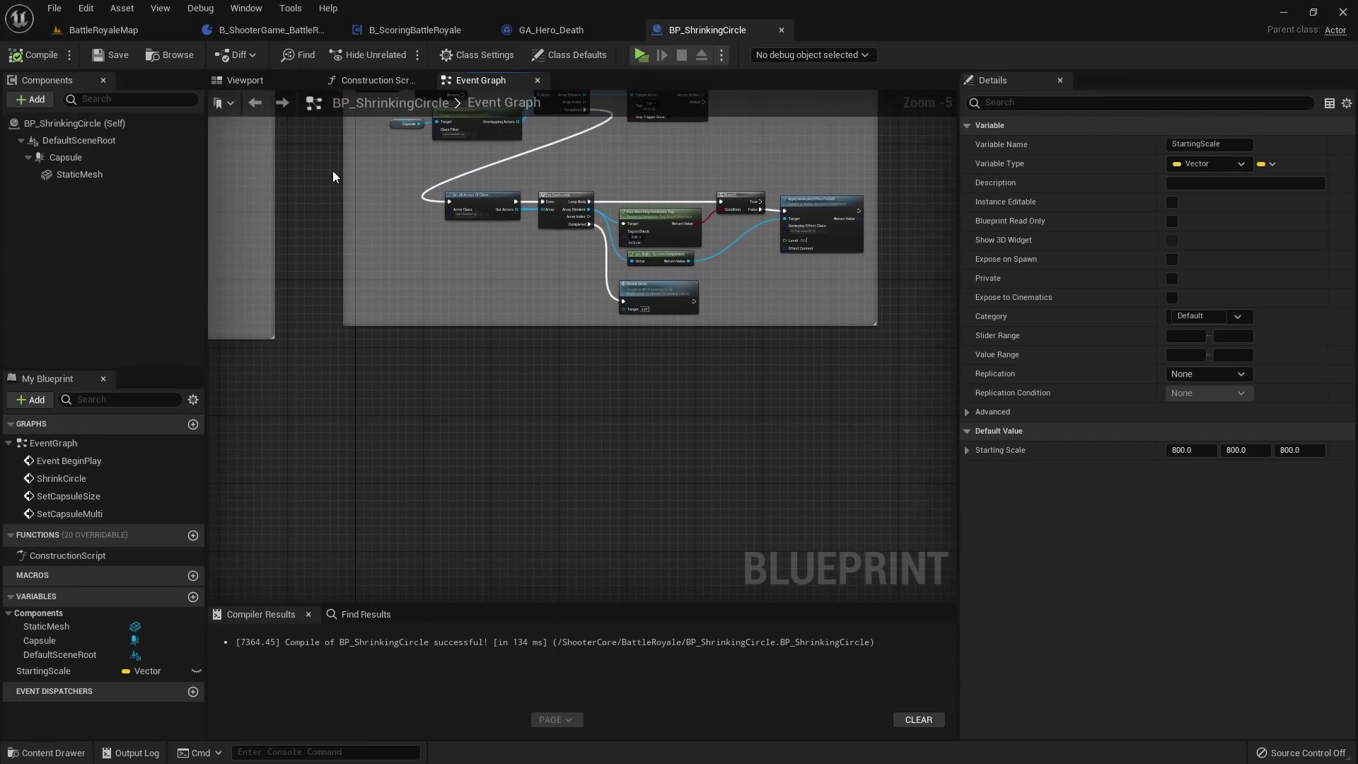
{"action": "left_click", "coordinate": [74, 159]}
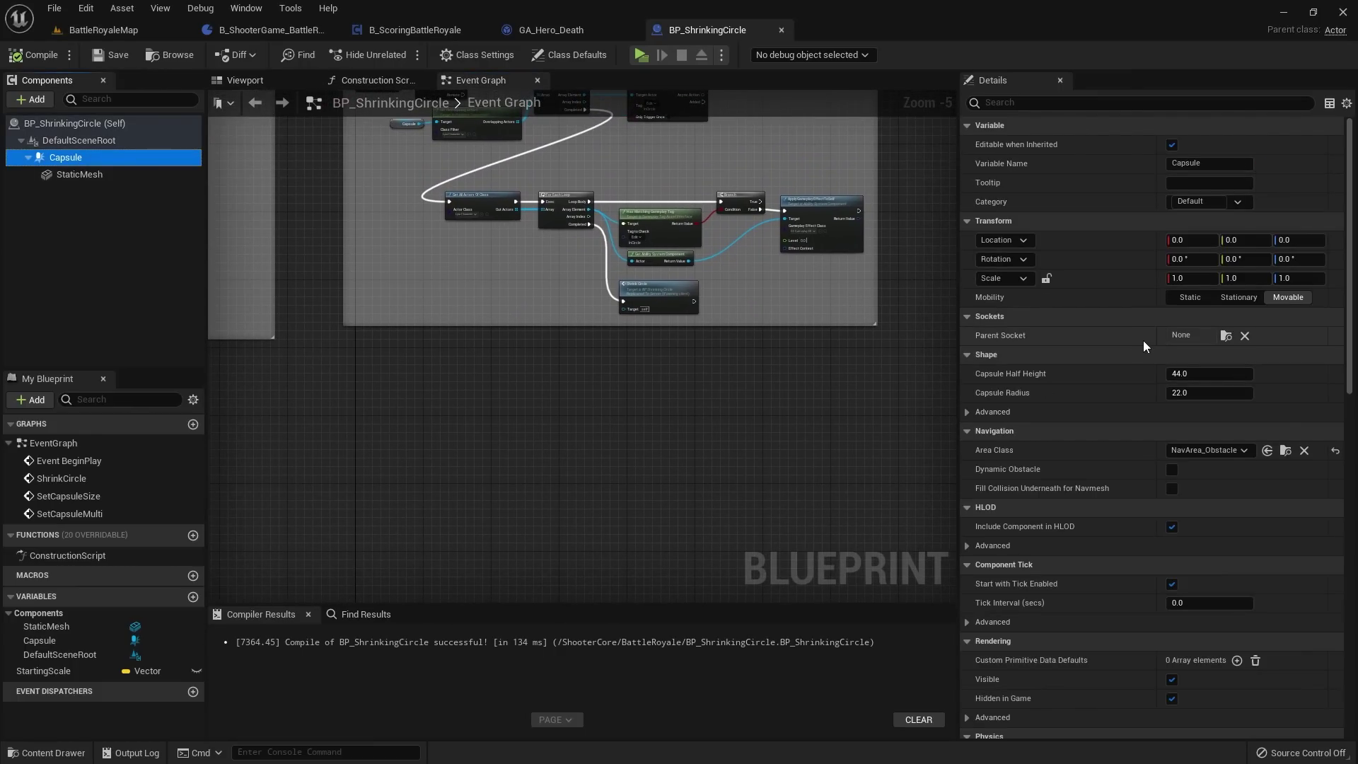
{"action": "scroll", "coordinate": [1132, 341], "scroll_direction": "down", "scroll_amount": 15}
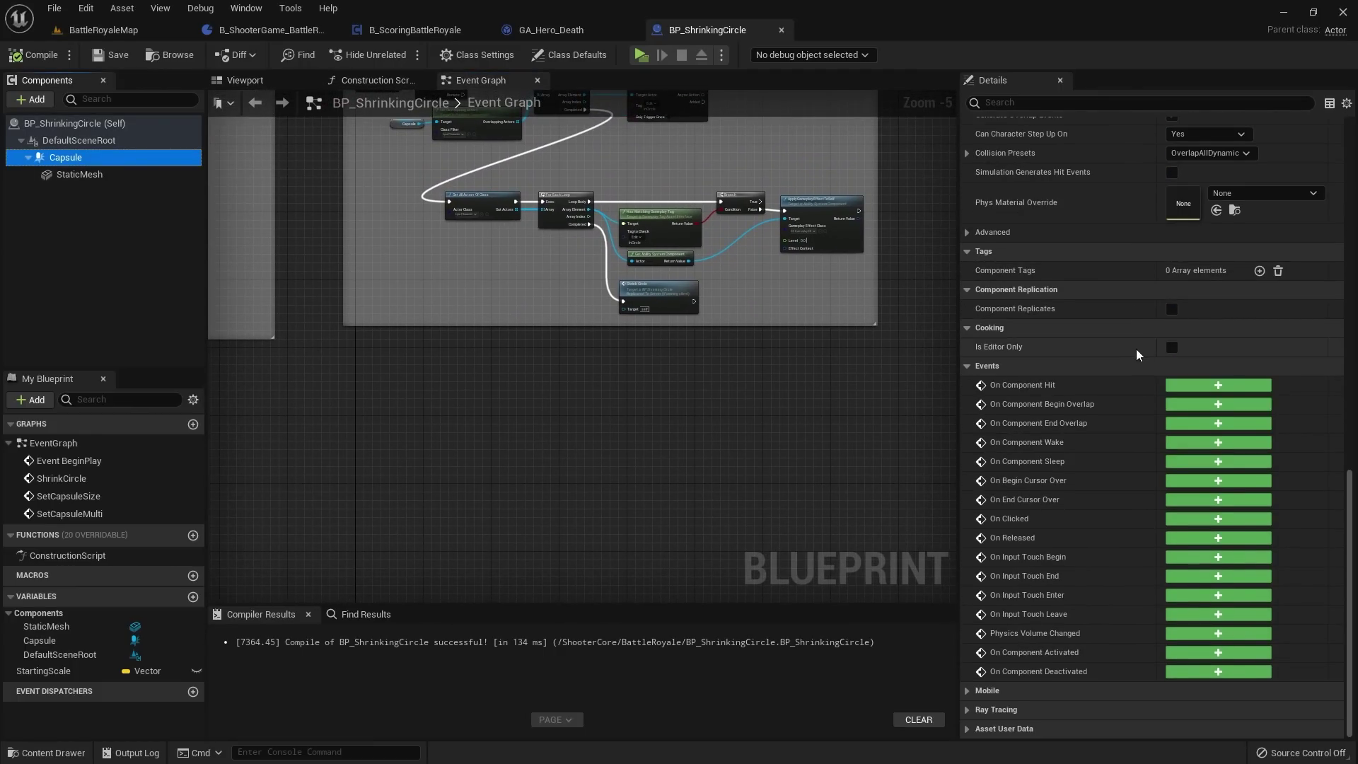
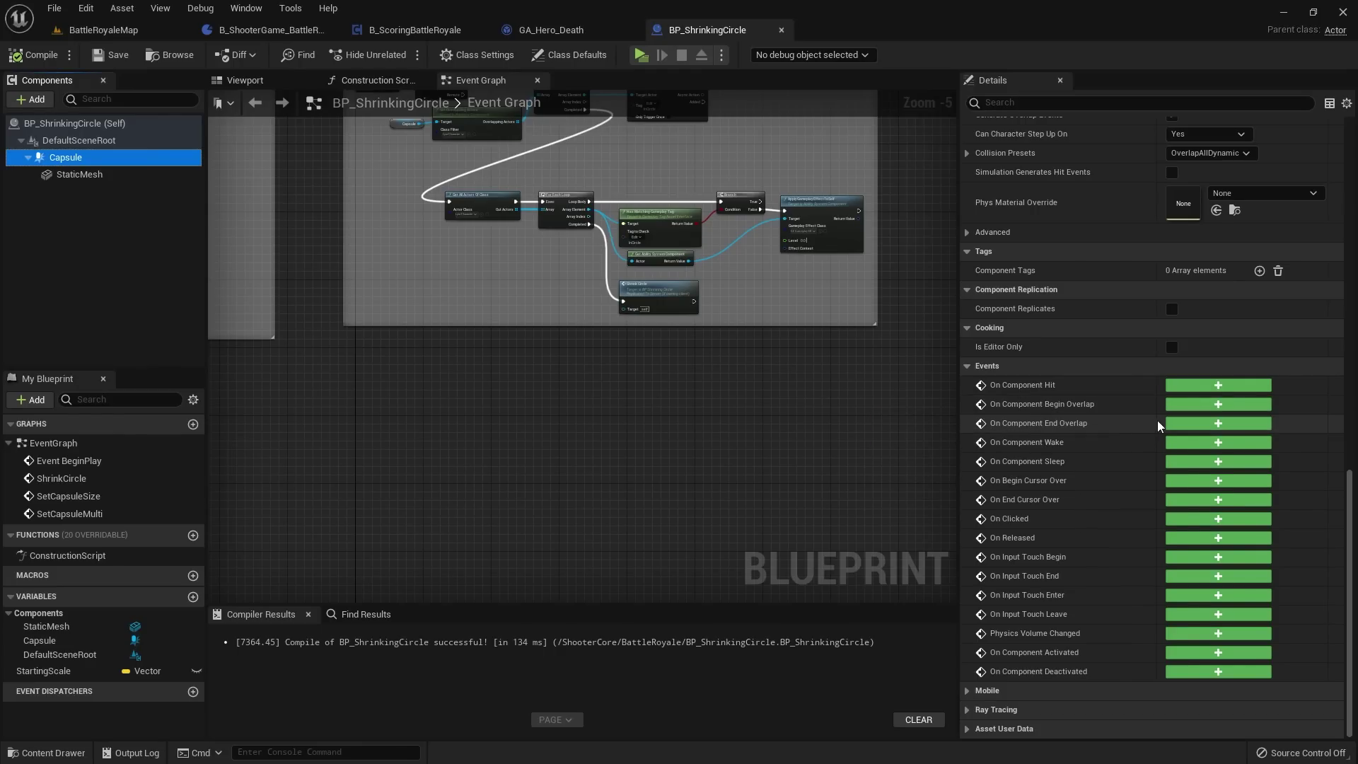
{"action": "left_click", "coordinate": [1191, 406]}
Step: Add an On Component End Overlap event for the StaticMesh component
{"action": "left_click", "coordinate": [116, 176]}
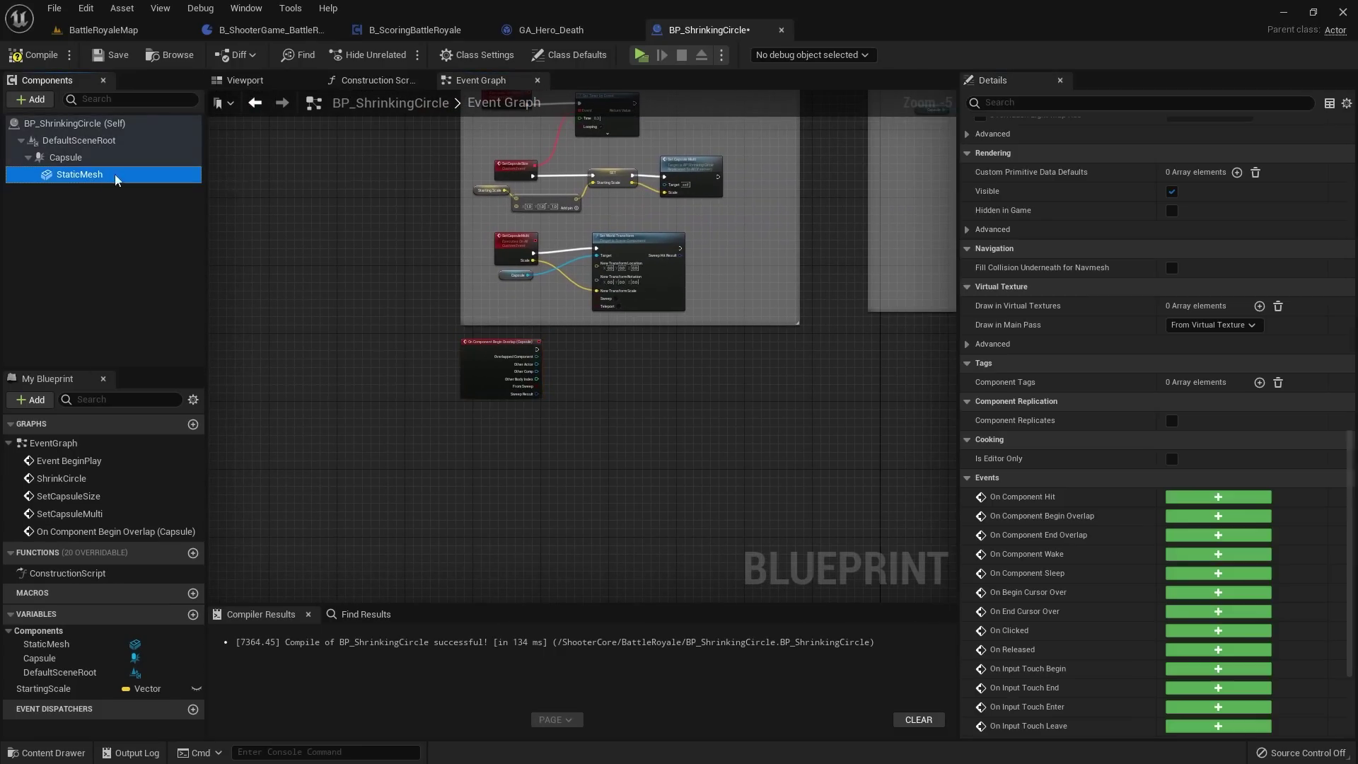
{"action": "scroll", "coordinate": [1075, 394], "scroll_direction": "down", "scroll_amount": 3}
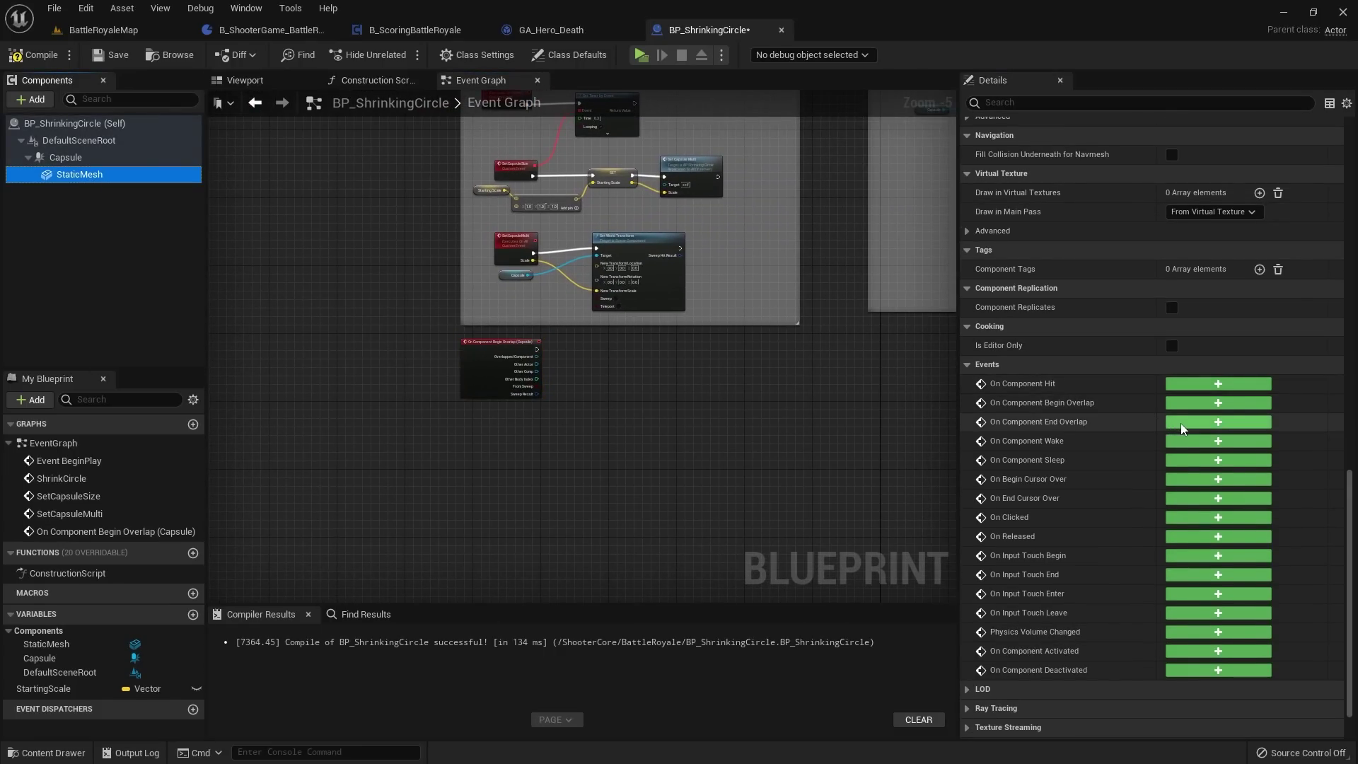
{"action": "left_click", "coordinate": [1181, 424]}
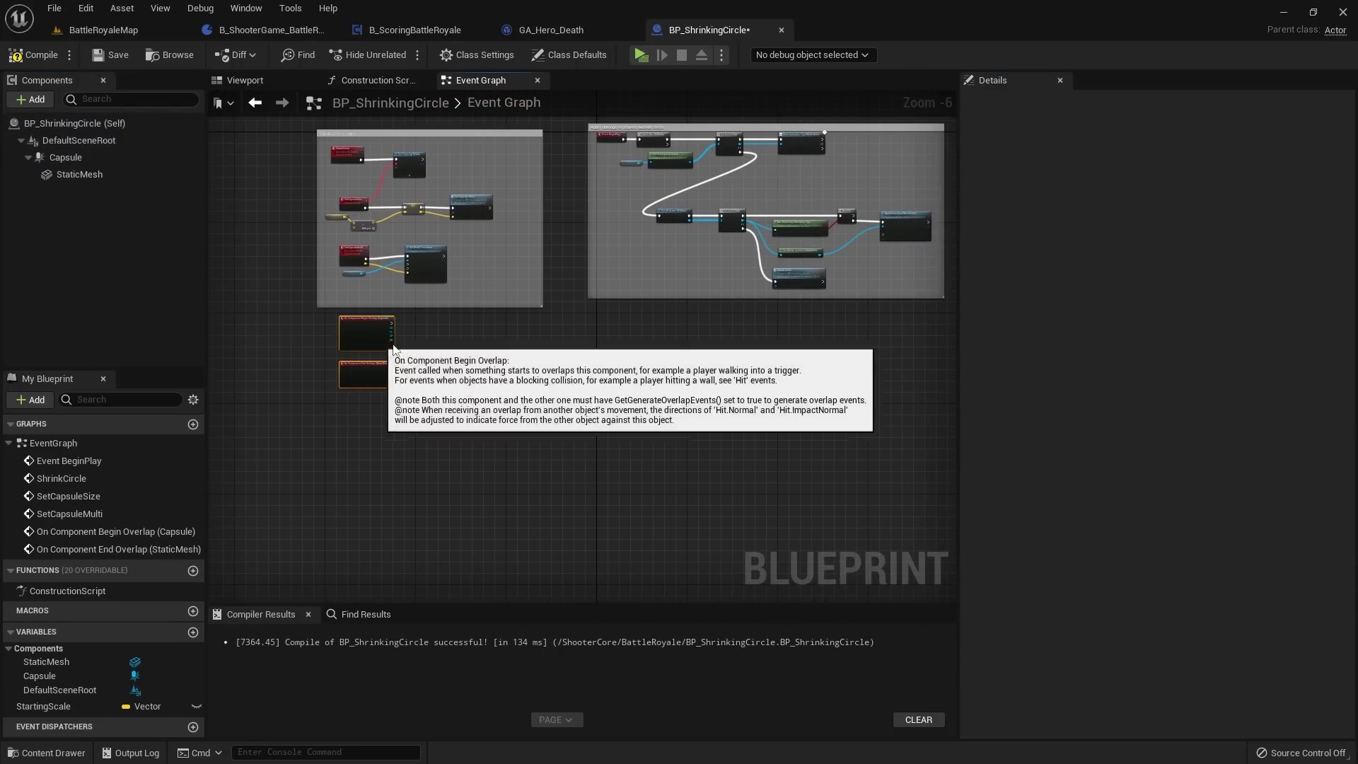
Step: Move both overlap events below the outside-circle damage section and wrap them in a comment titled "Add or Remove Damage"
{"action": "left_click_drag", "start_coordinate": [342, 375], "coordinate": [631, 367]}
{"action": "right_click_drag", "start_coordinate": [681, 342], "coordinate": [586, 337]}
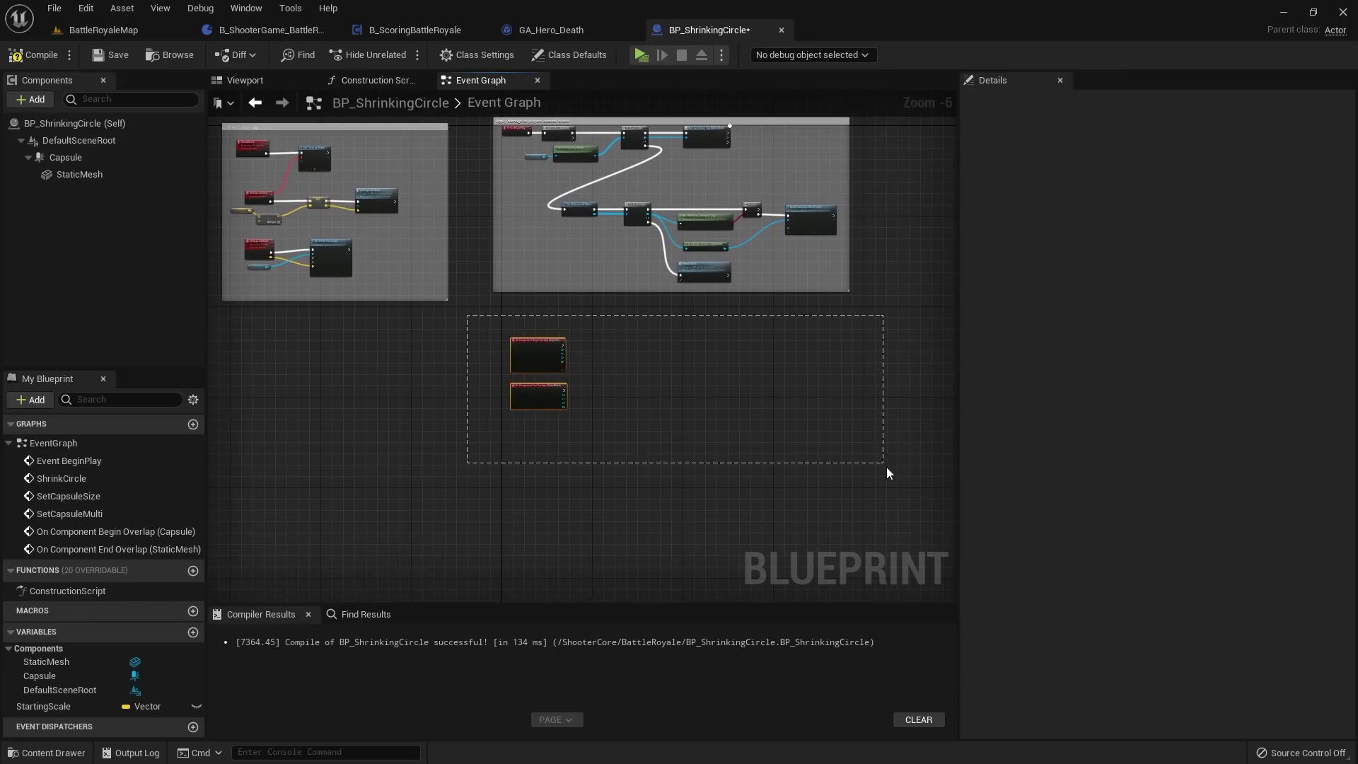
{"action": "left_click_drag", "start_coordinate": [887, 468], "coordinate": [887, 468]}
{"action": "key", "text": "c"}
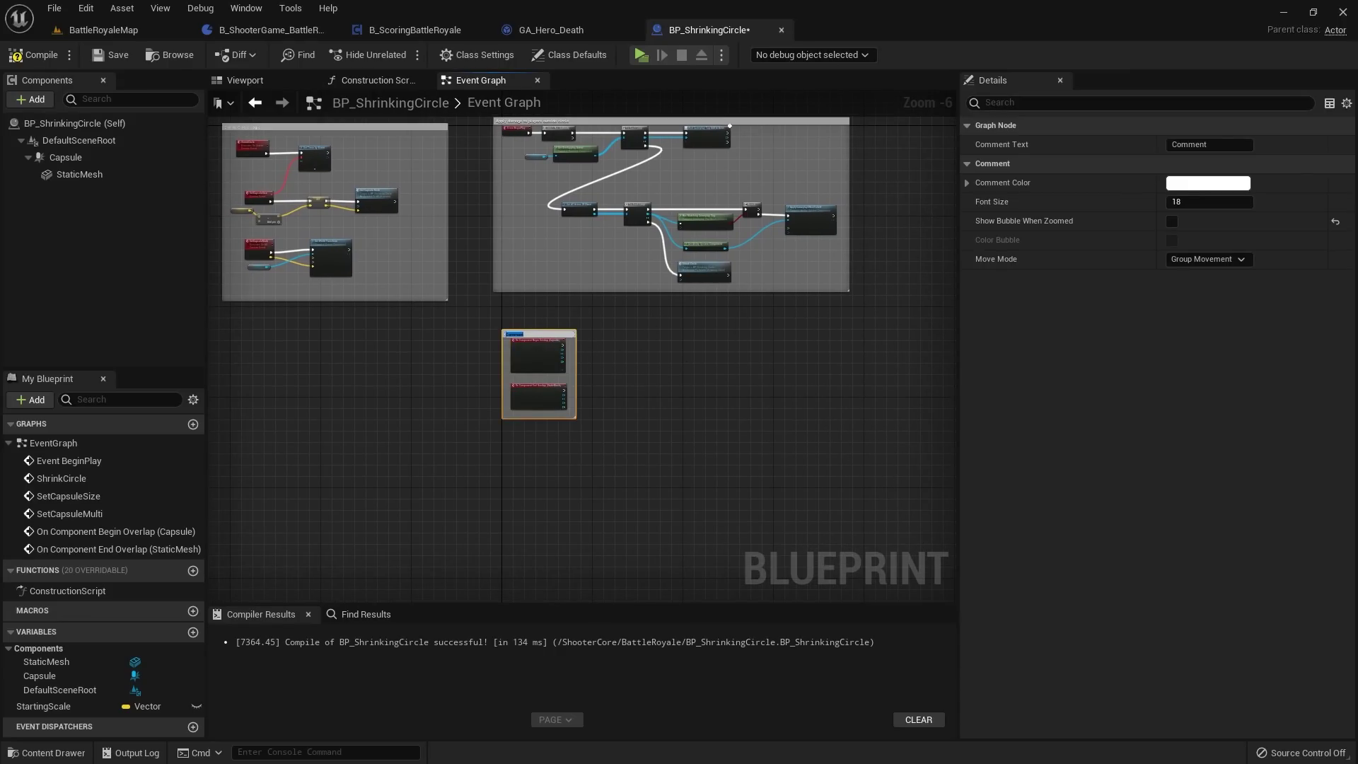
{"action": "scroll", "coordinate": [556, 278], "scroll_direction": "up", "scroll_amount": 3}
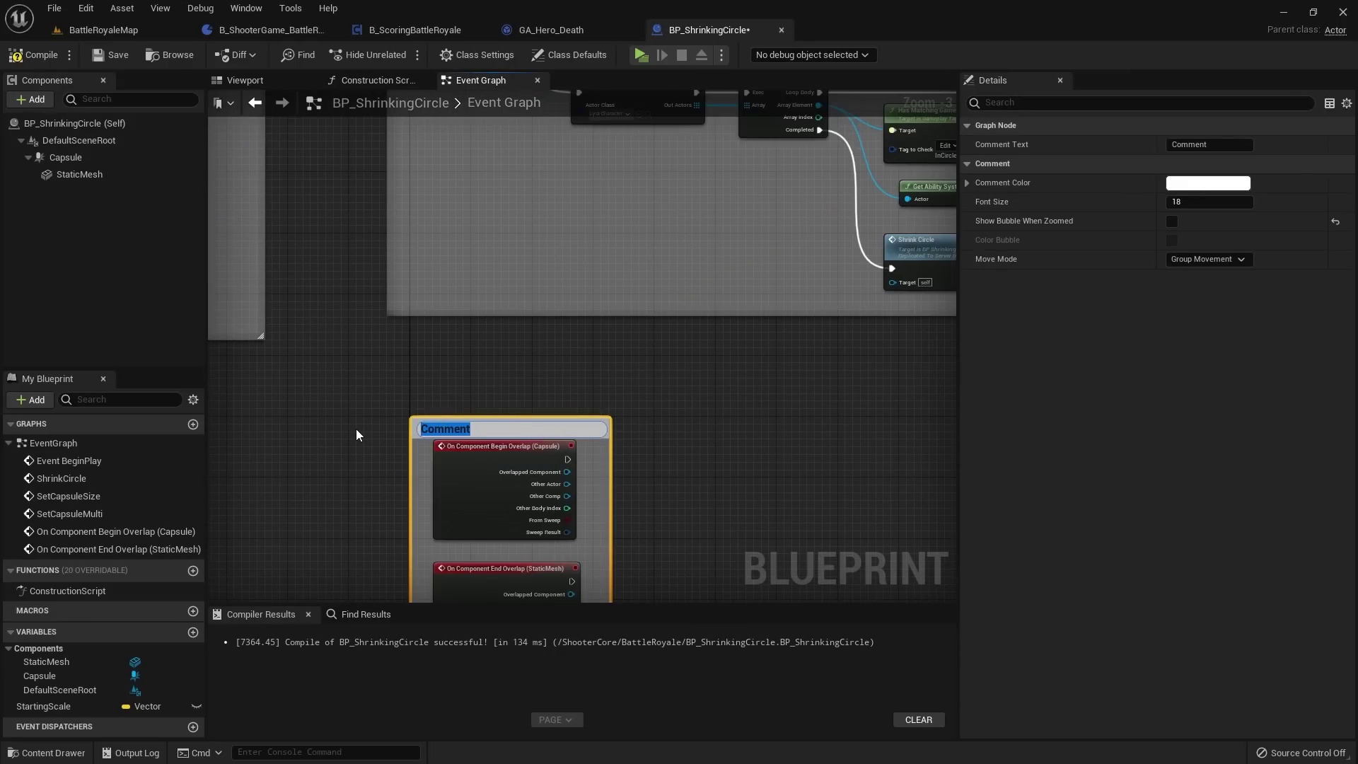
{"action": "type", "text": "Add or Remove Damage"}
{"action": "key", "text": "Return"}
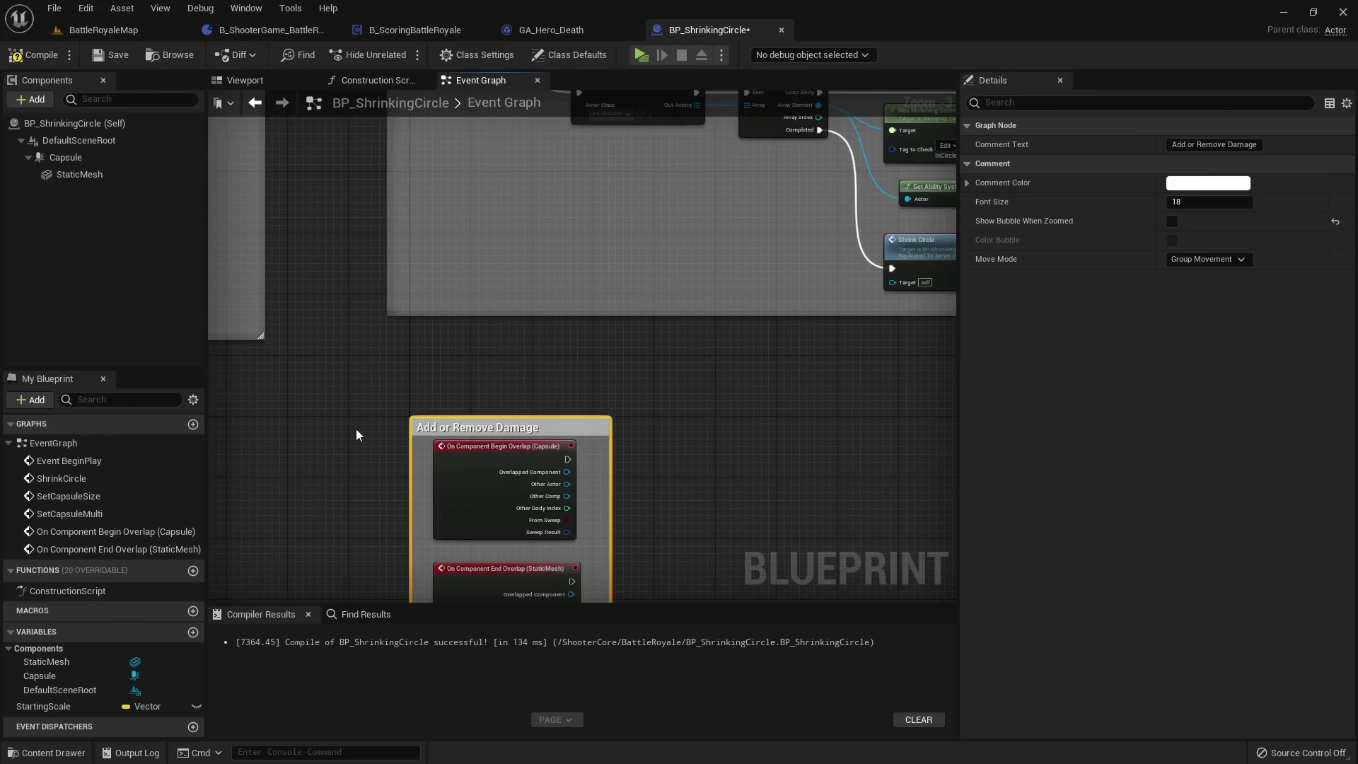
Step: Enlarge the "Add or Remove Damage" comment box to the width of the section above, leaving room for more nodes
{"action": "scroll", "coordinate": [467, 438], "scroll_direction": "down", "scroll_amount": 2}
{"action": "left_click", "coordinate": [608, 499]}
{"action": "right_click_drag", "start_coordinate": [608, 498], "coordinate": [522, 352]}
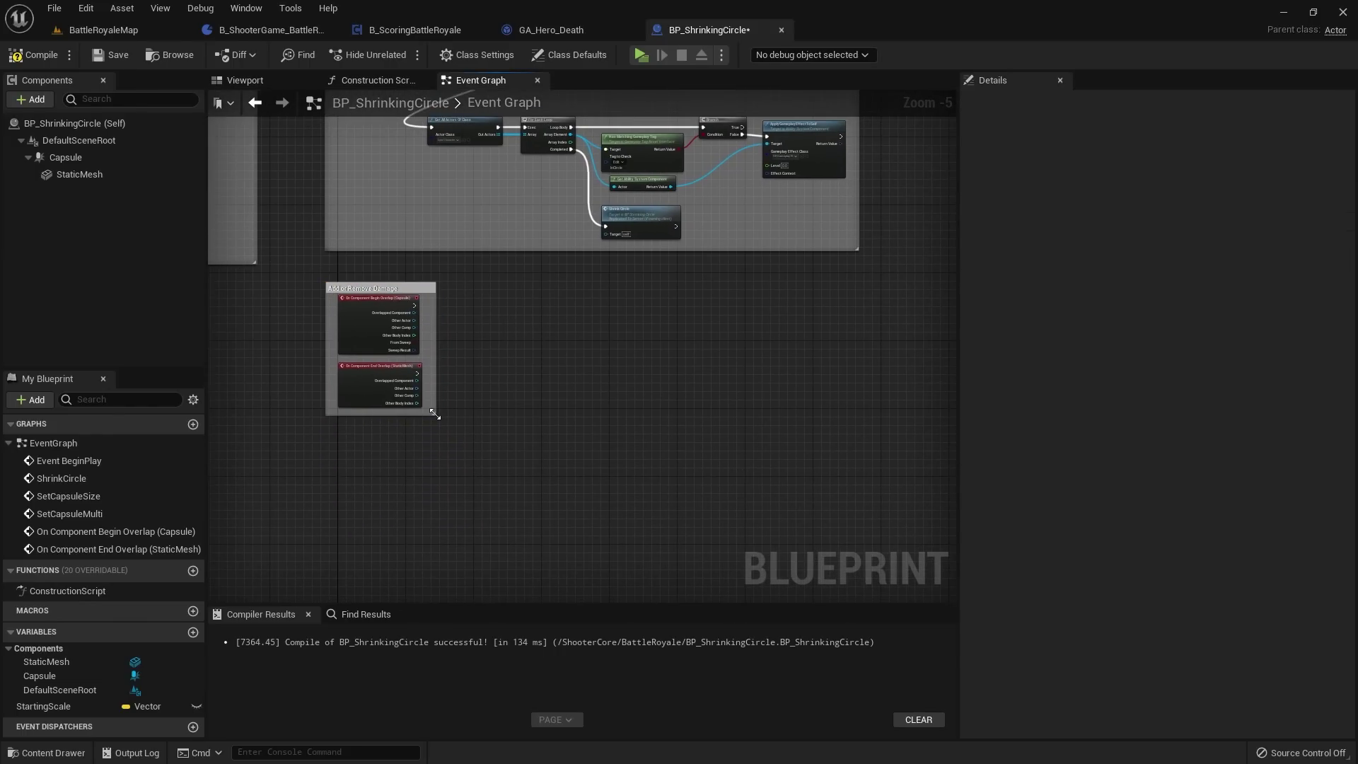
{"action": "left_click_drag", "start_coordinate": [434, 415], "coordinate": [1082, 594]}
{"action": "right_click_drag", "start_coordinate": [415, 398], "coordinate": [513, 318]}
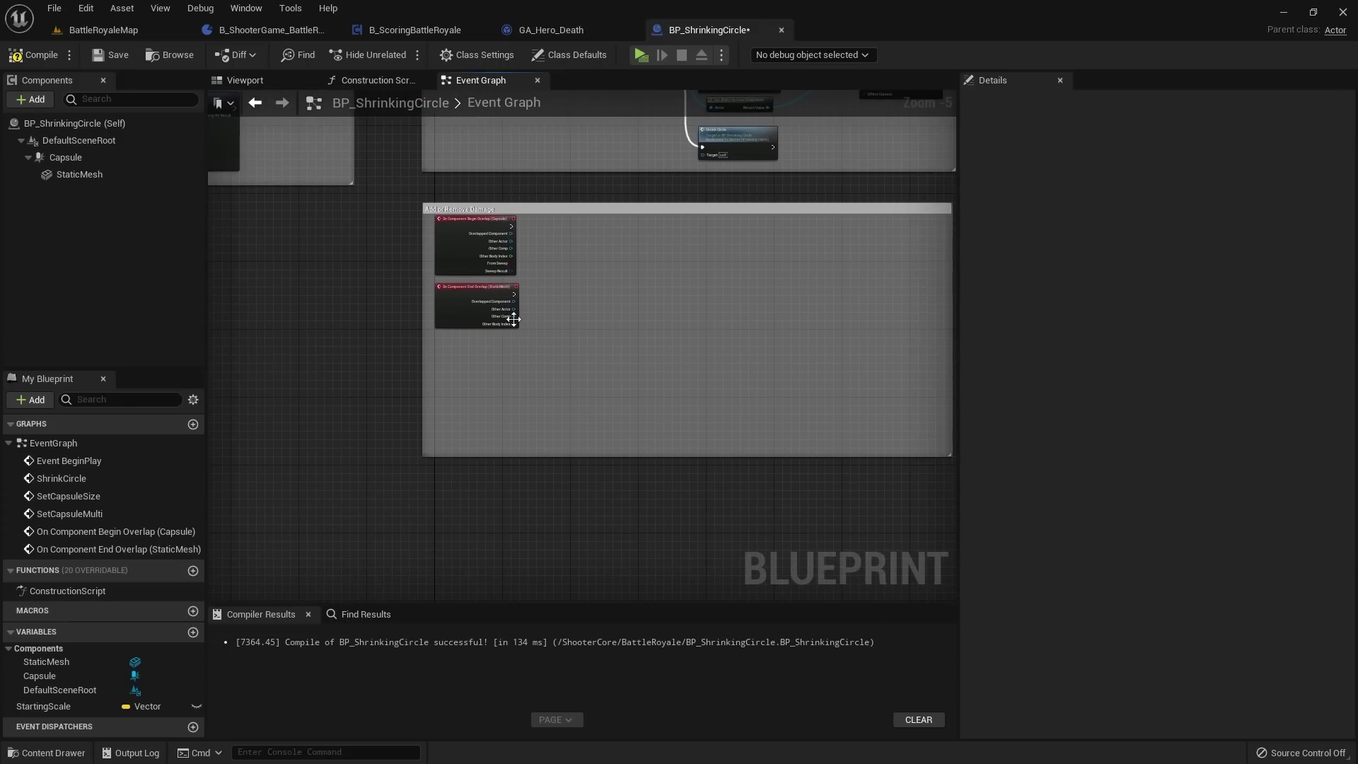
Step: Space the two overlap events apart vertically inside the "Add or Remove Damage" comment, and compile and save the blueprint
{"action": "left_click_drag", "start_coordinate": [472, 302], "coordinate": [467, 373]}
{"action": "scroll", "coordinate": [508, 259], "scroll_direction": "up", "scroll_amount": 2}
{"action": "left_click_drag", "start_coordinate": [430, 259], "coordinate": [447, 296]}
{"action": "left_click_drag", "start_coordinate": [432, 468], "coordinate": [443, 497]}
{"action": "scroll", "coordinate": [464, 304], "scroll_direction": "down", "scroll_amount": 1}
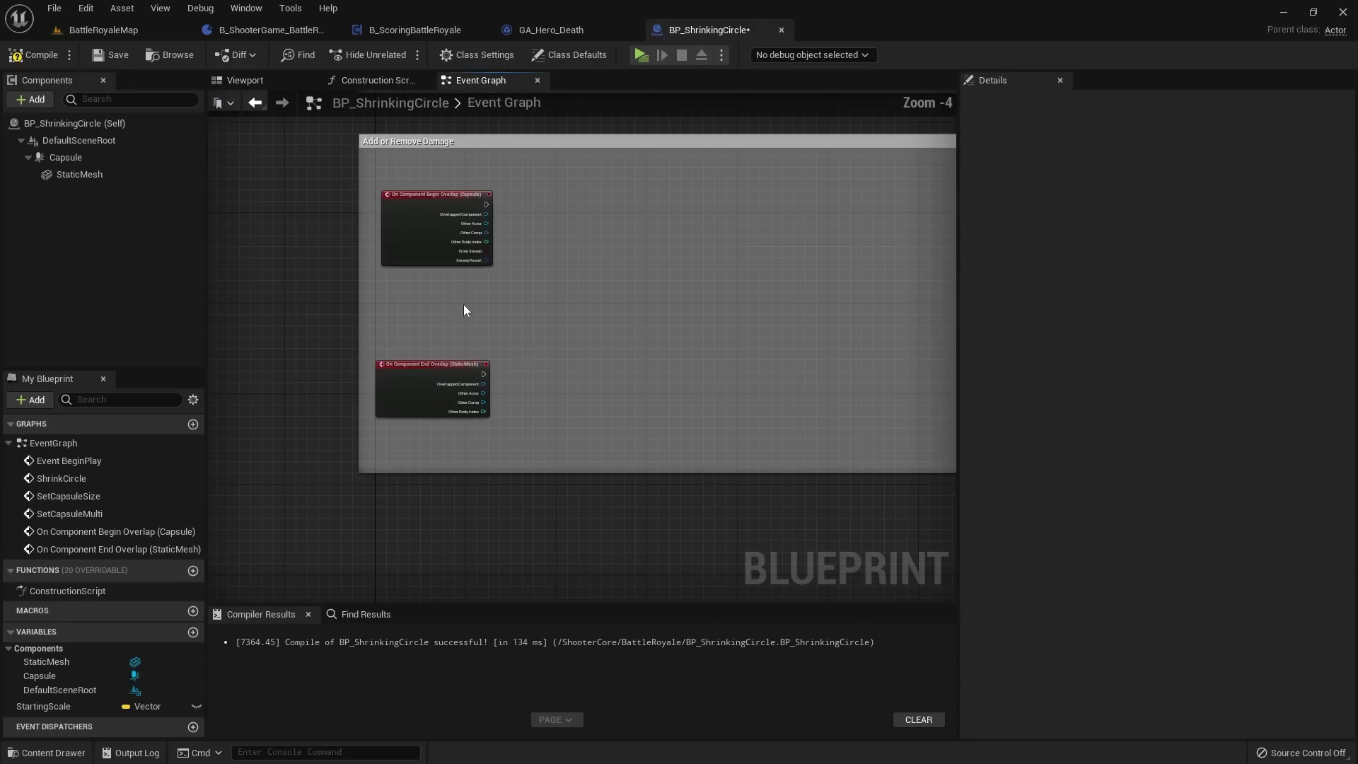
{"action": "left_click", "coordinate": [36, 54]}
{"action": "left_click", "coordinate": [111, 55]}
Step: Examine how the Capsule collision encloses the StaticMesh cylinder in the blueprint's 3D preview, and return to the event graph
{"action": "left_click", "coordinate": [245, 80]}
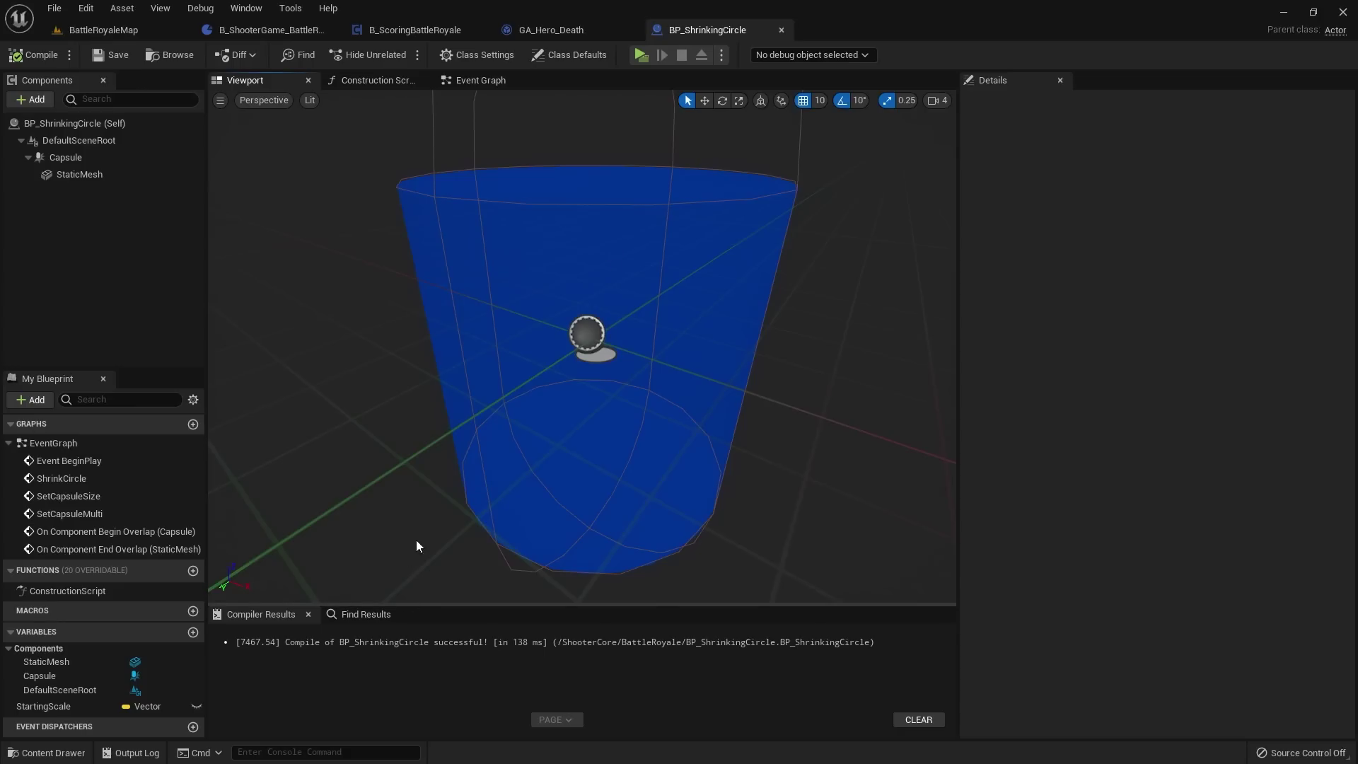
{"action": "key", "text": "s"}
{"action": "mouse_move", "coordinate": [597, 225]}
{"action": "right_mouse_down"}
{"action": "mouse_move", "coordinate": [495, 213]}
{"action": "mouse_move", "coordinate": [622, 212]}
{"action": "mouse_move", "coordinate": [565, 219]}
{"action": "mouse_move", "coordinate": [597, 225]}
{"action": "right_mouse_up"}
{"action": "key", "text": "w"}
{"action": "key", "text": "f"}
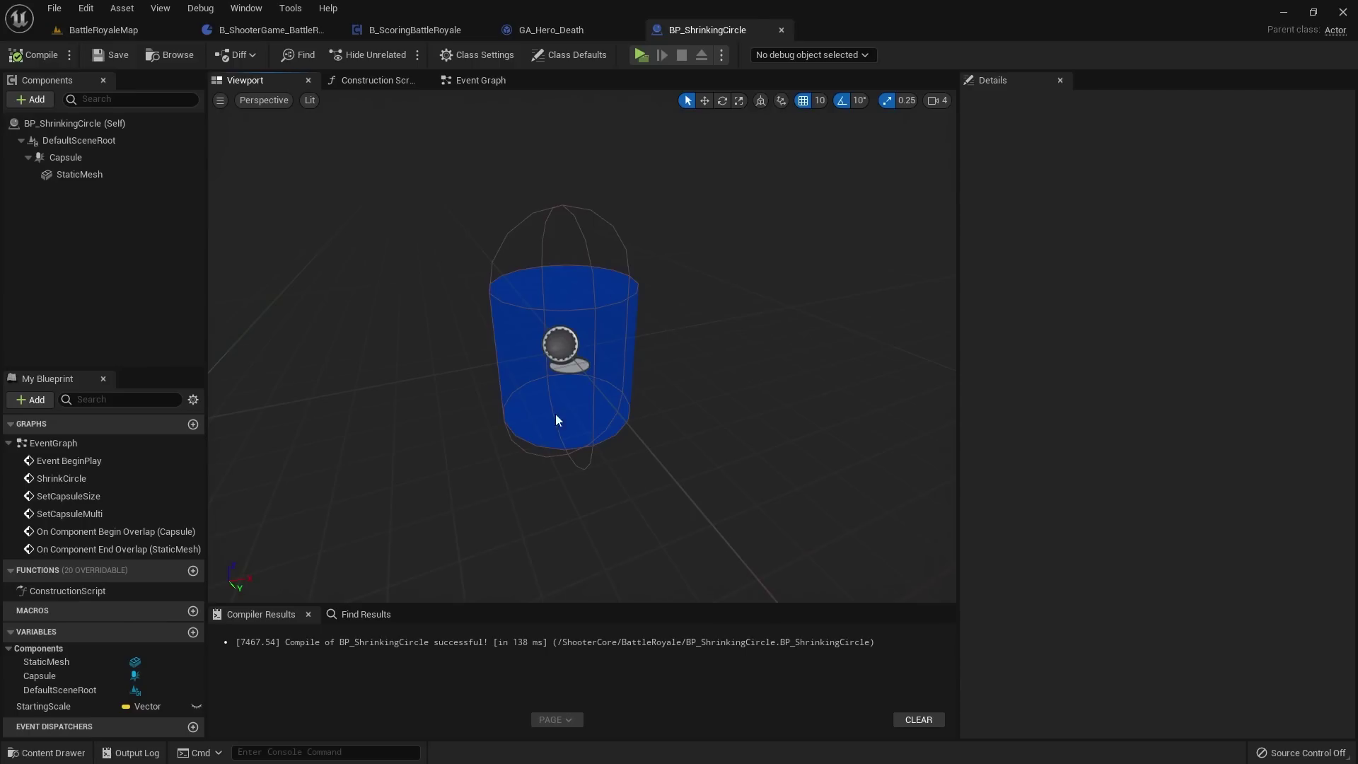
{"action": "right_click_drag", "start_coordinate": [503, 329], "coordinate": [468, 283]}
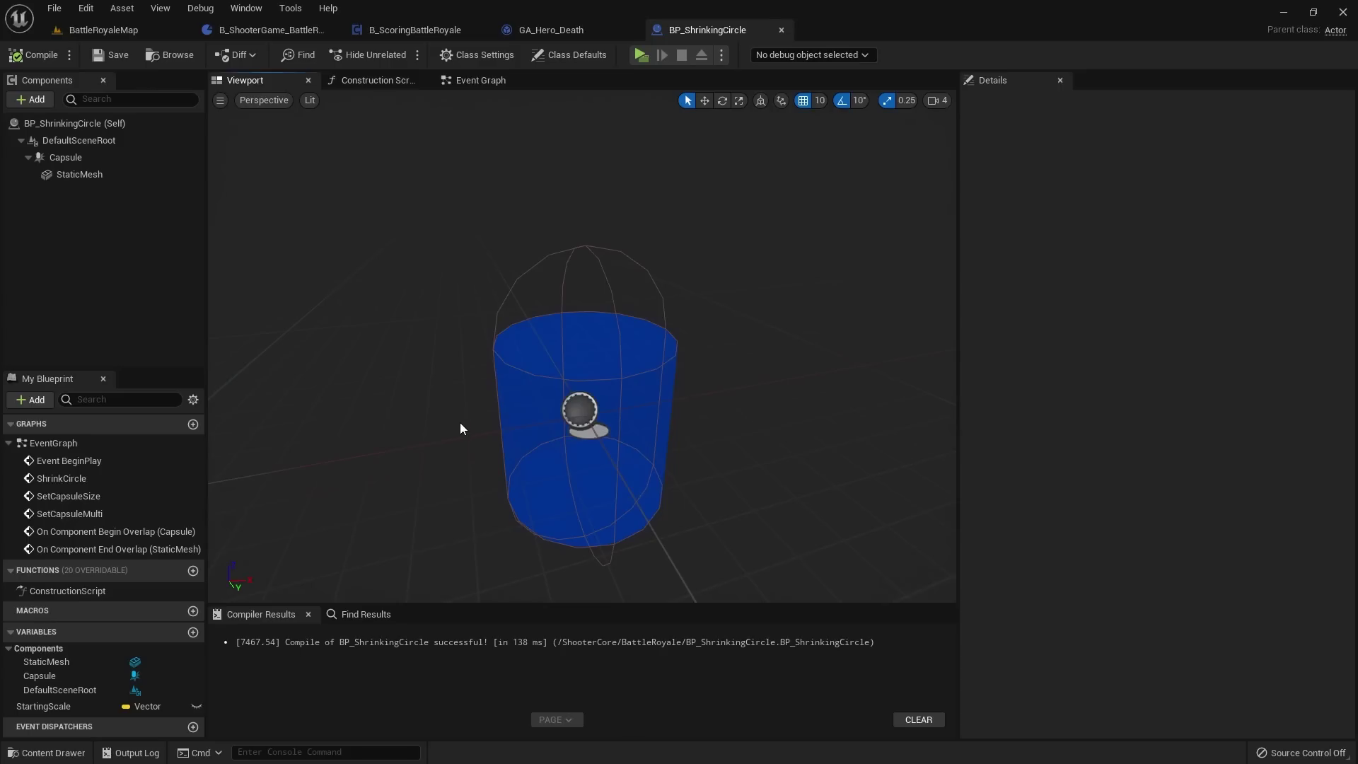
{"action": "left_click", "coordinate": [481, 80]}
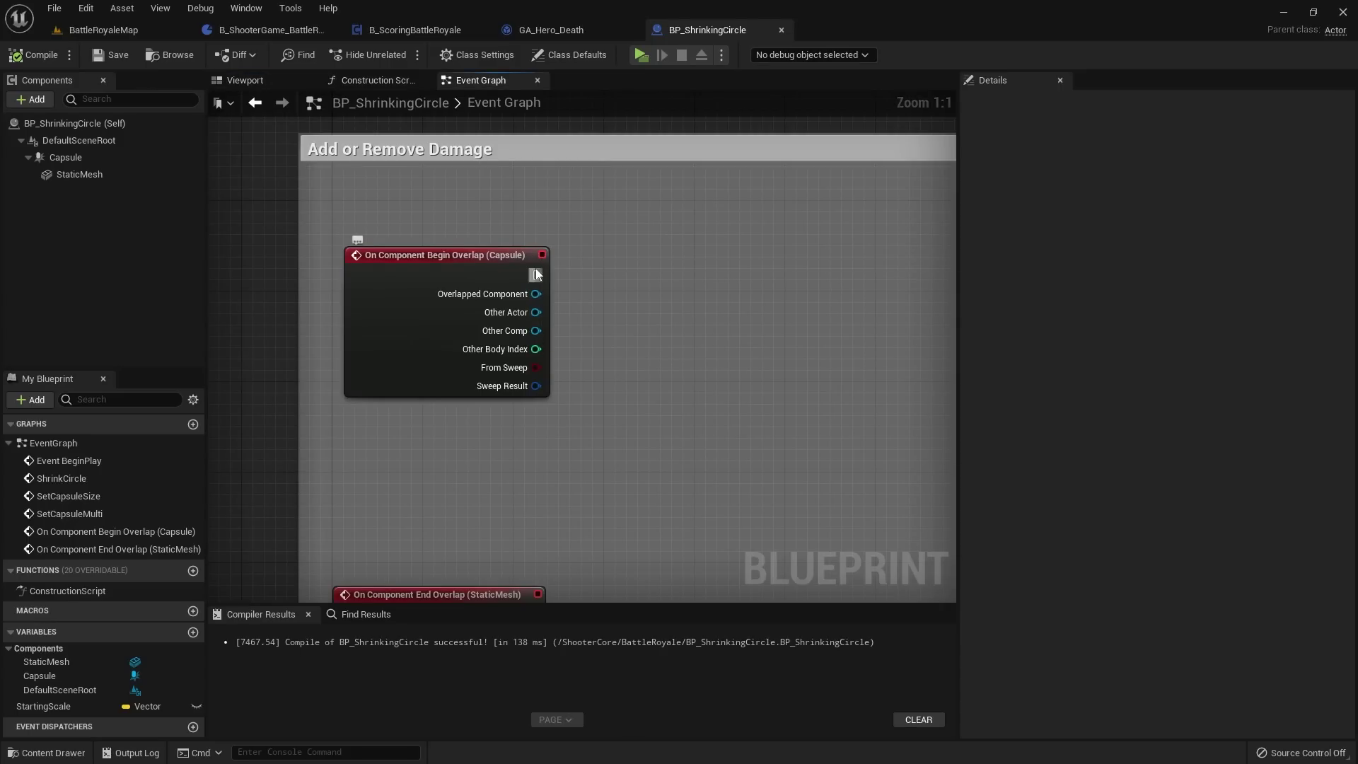
Step: Add a Switch Has Authority node executed by the Capsule's On Component Begin Overlap event
{"action": "left_click_drag", "start_coordinate": [536, 274], "coordinate": [613, 269]}
{"action": "type", "text": "switch ha"}
{"action": "key", "text": "Return"}
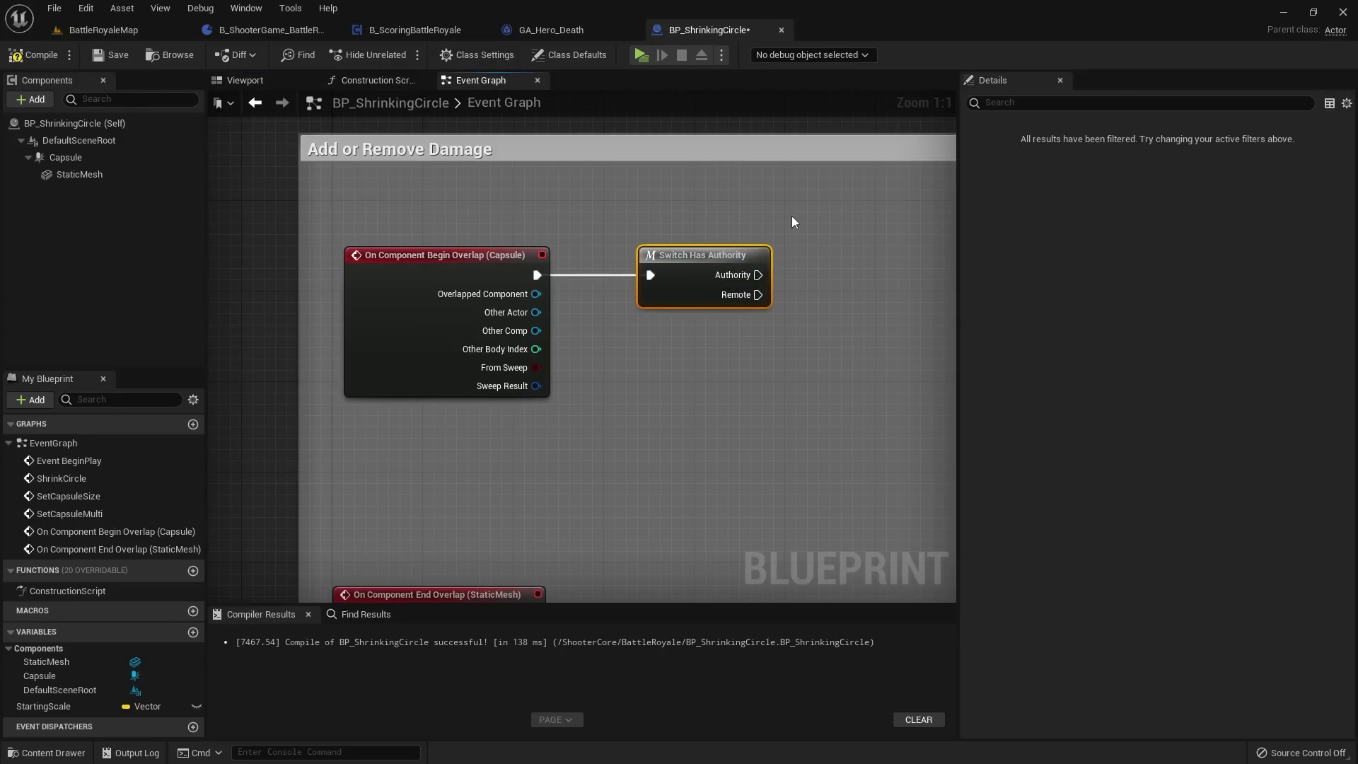
{"action": "right_click_drag", "start_coordinate": [794, 220], "coordinate": [707, 218]}
{"action": "left_click_drag", "start_coordinate": [669, 275], "coordinate": [723, 273]}
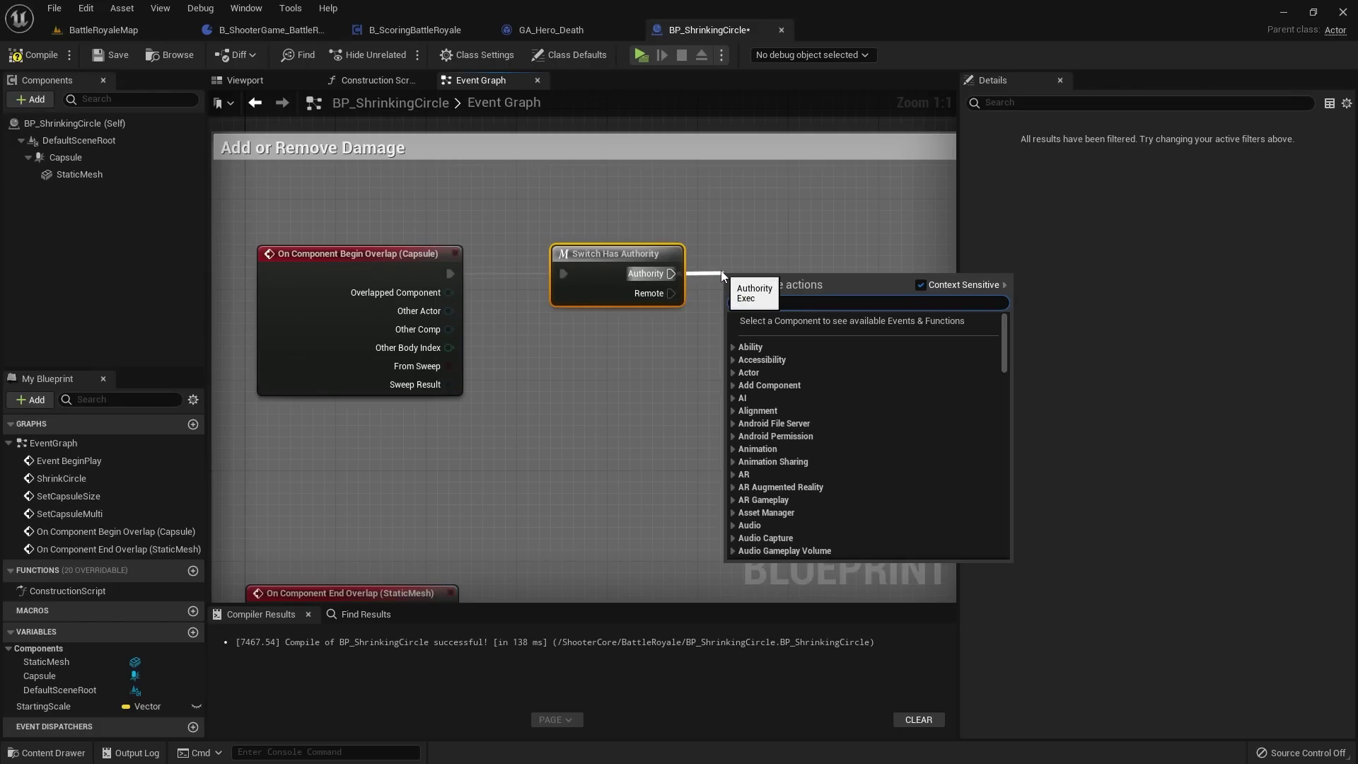
{"action": "left_click", "coordinate": [479, 328]}
Step: Add a Has Matching Gameplay Tag (Message) node targeting the Capsule event's Other Actor and execute it from the Authority output
{"action": "left_click_drag", "start_coordinate": [448, 310], "coordinate": [760, 307]}
{"action": "type", "text": "has matchi"}
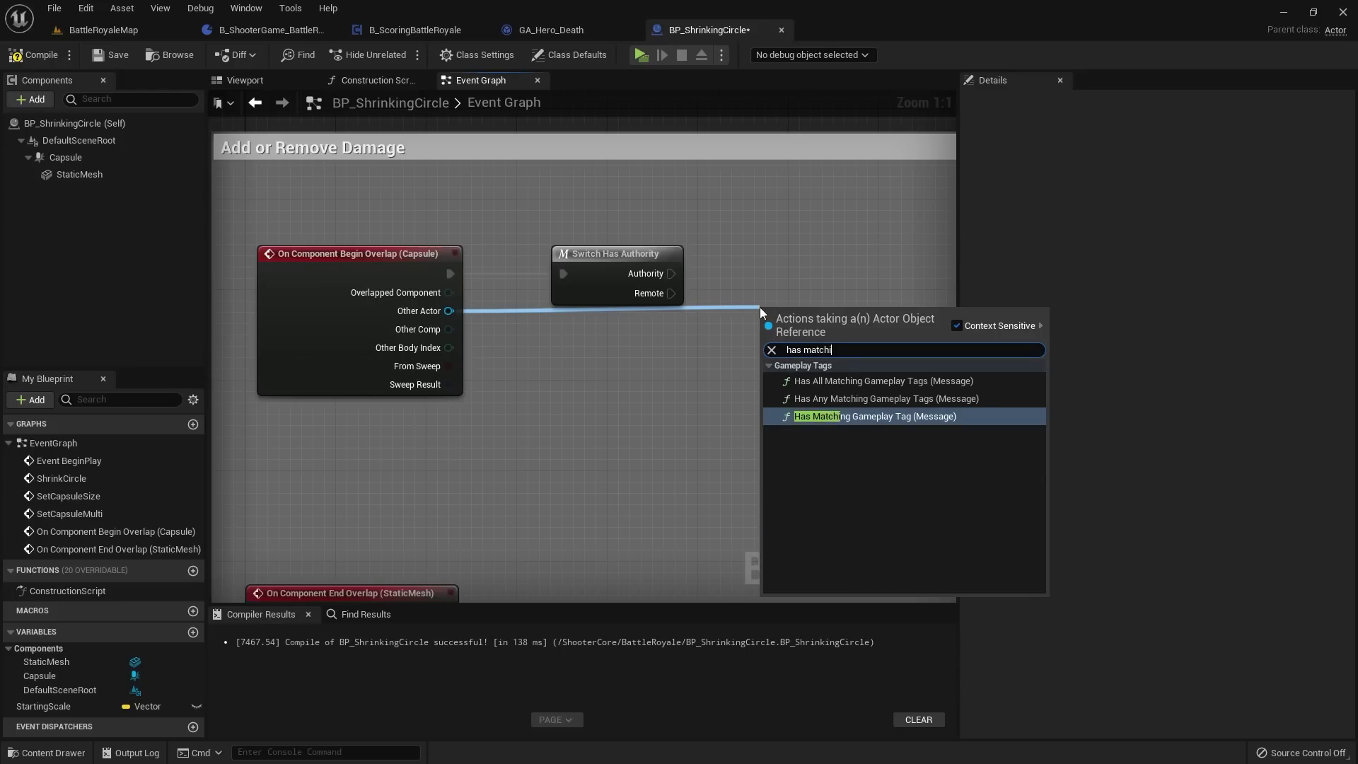
{"action": "key", "text": "Return"}
{"action": "right_click_drag", "start_coordinate": [761, 307], "coordinate": [729, 334]}
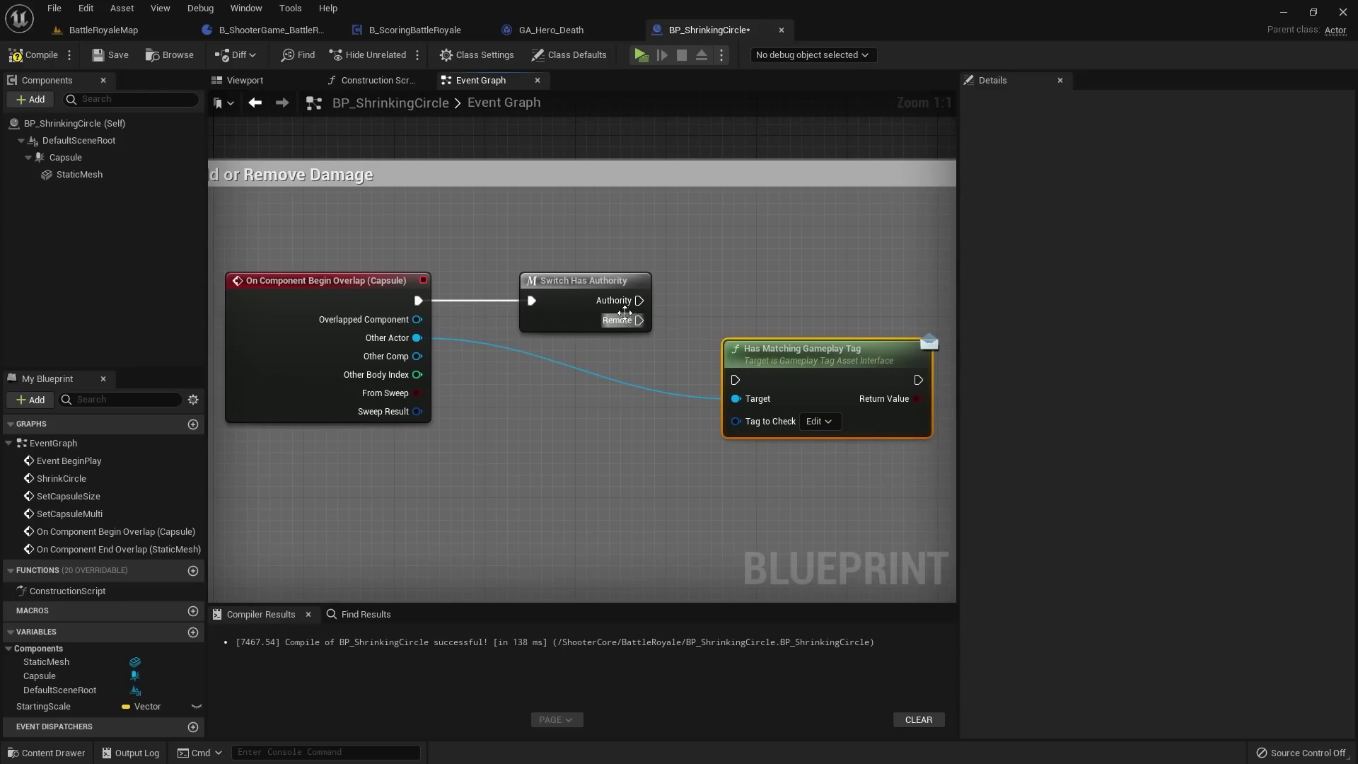
{"action": "left_click_drag", "start_coordinate": [639, 299], "coordinate": [777, 268]}
{"action": "right_click_drag", "start_coordinate": [777, 268], "coordinate": [626, 293]}
Step: Set the Tag to Check on the Has Matching Gameplay Tag node to Lyra.Player
{"action": "left_click", "coordinate": [654, 368]}
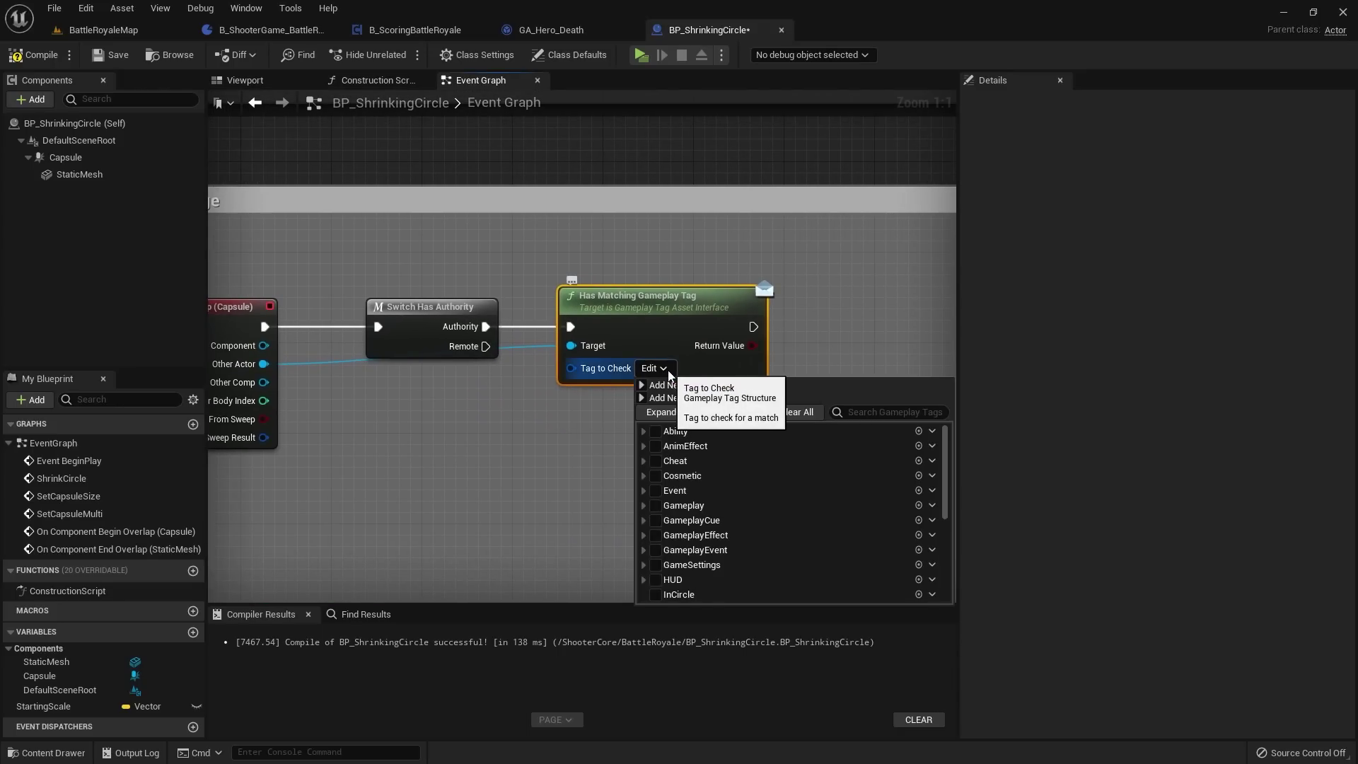
{"action": "type", "text": "lyr"}
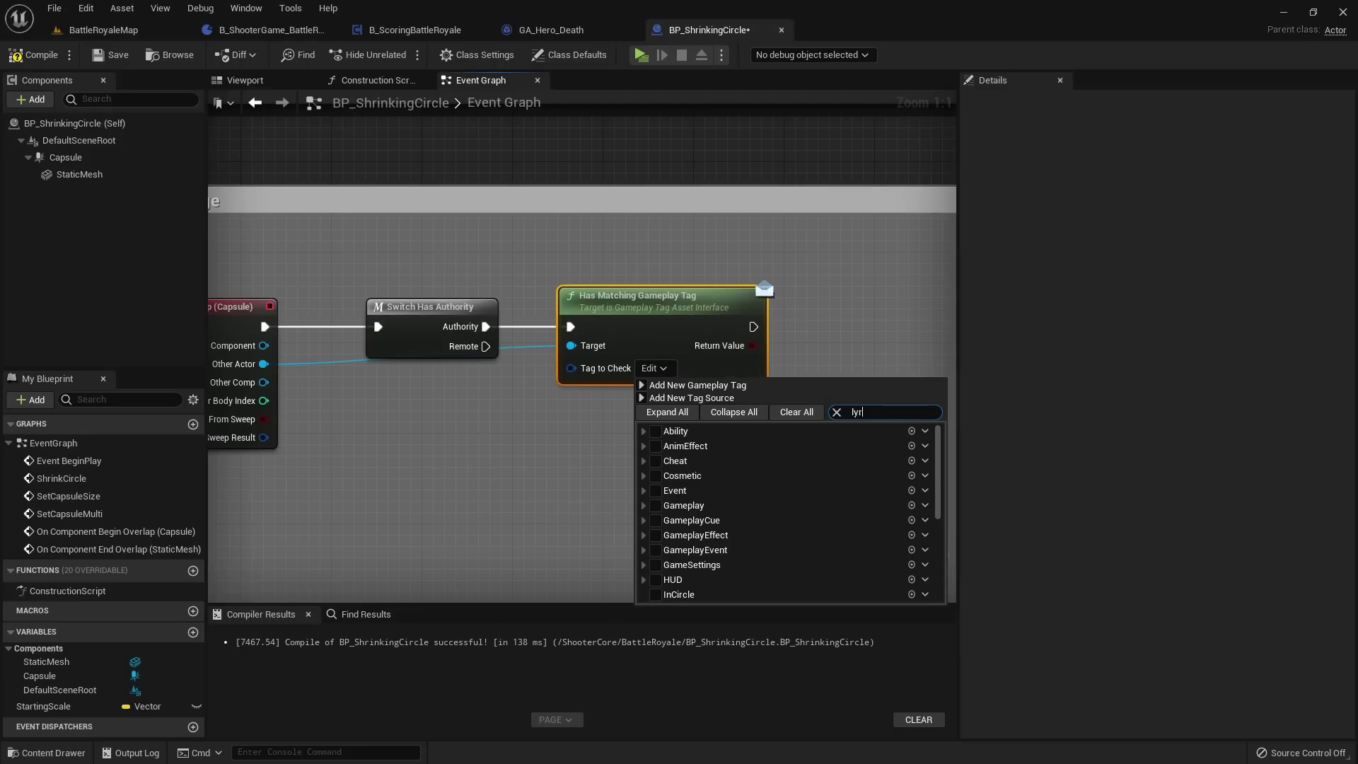
{"action": "type", "text": "a.player"}
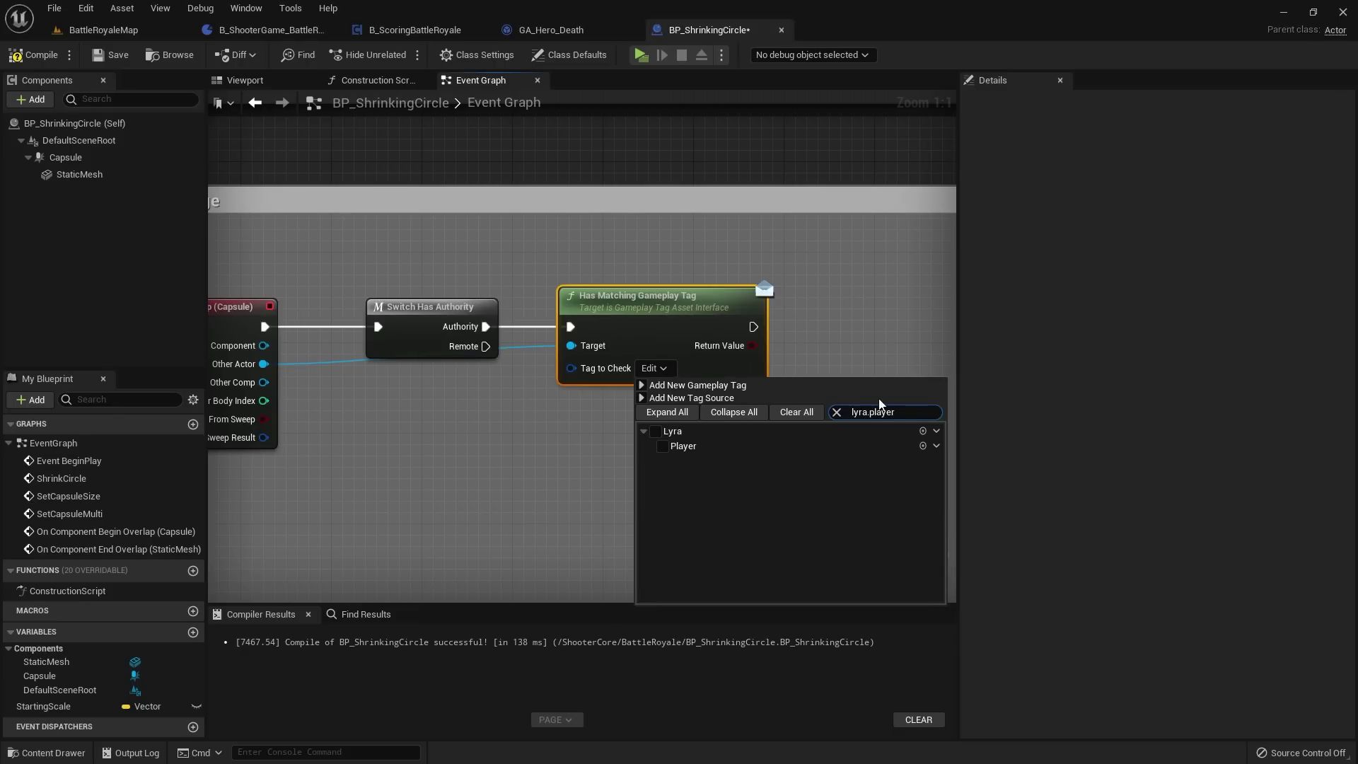
{"action": "left_click", "coordinate": [671, 458]}
{"action": "left_click", "coordinate": [767, 364]}
{"action": "scroll", "coordinate": [767, 364], "scroll_direction": "down", "scroll_amount": 1}
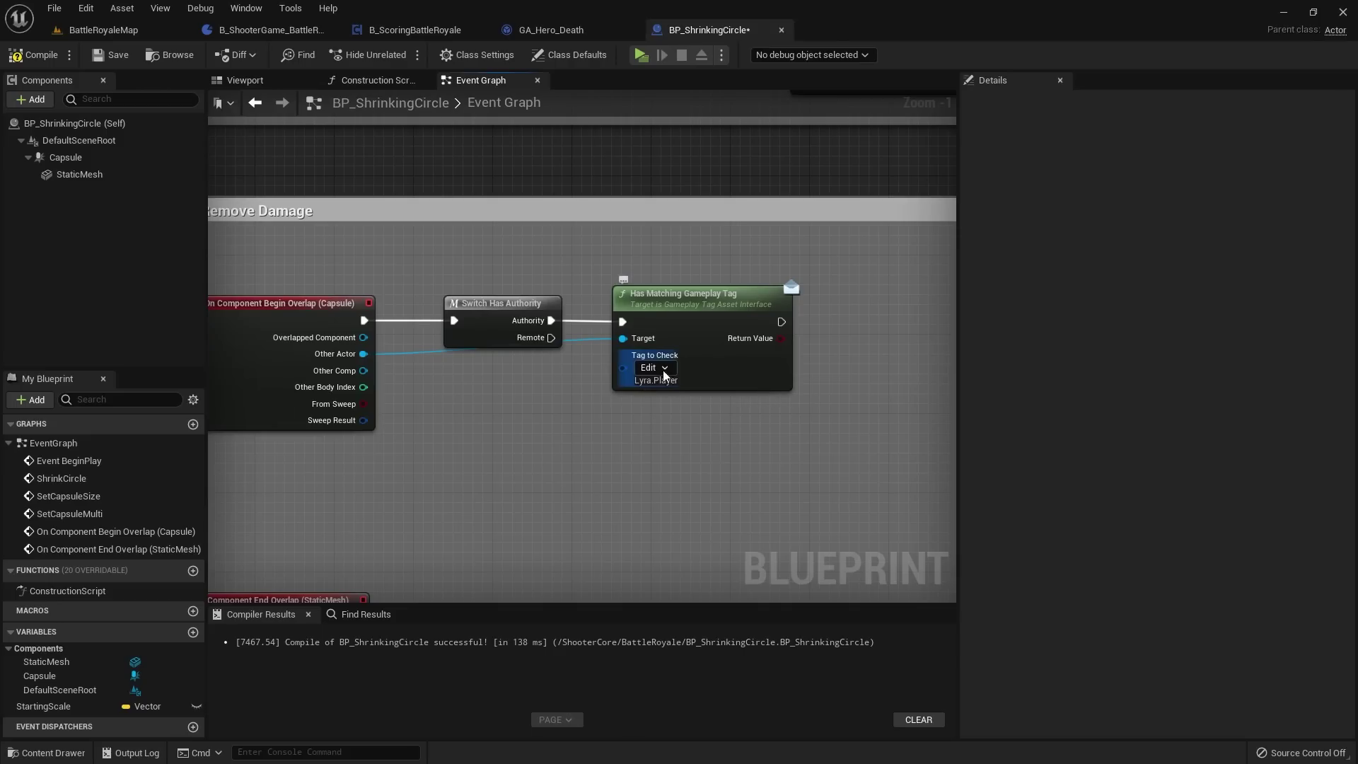
Step: Add a Branch after the gameplay tag check, using its Return Value as the condition, and align it with the execution line
{"action": "right_click_drag", "start_coordinate": [663, 371], "coordinate": [541, 401]}
{"action": "scroll", "coordinate": [677, 352], "scroll_direction": "up", "scroll_amount": 1}
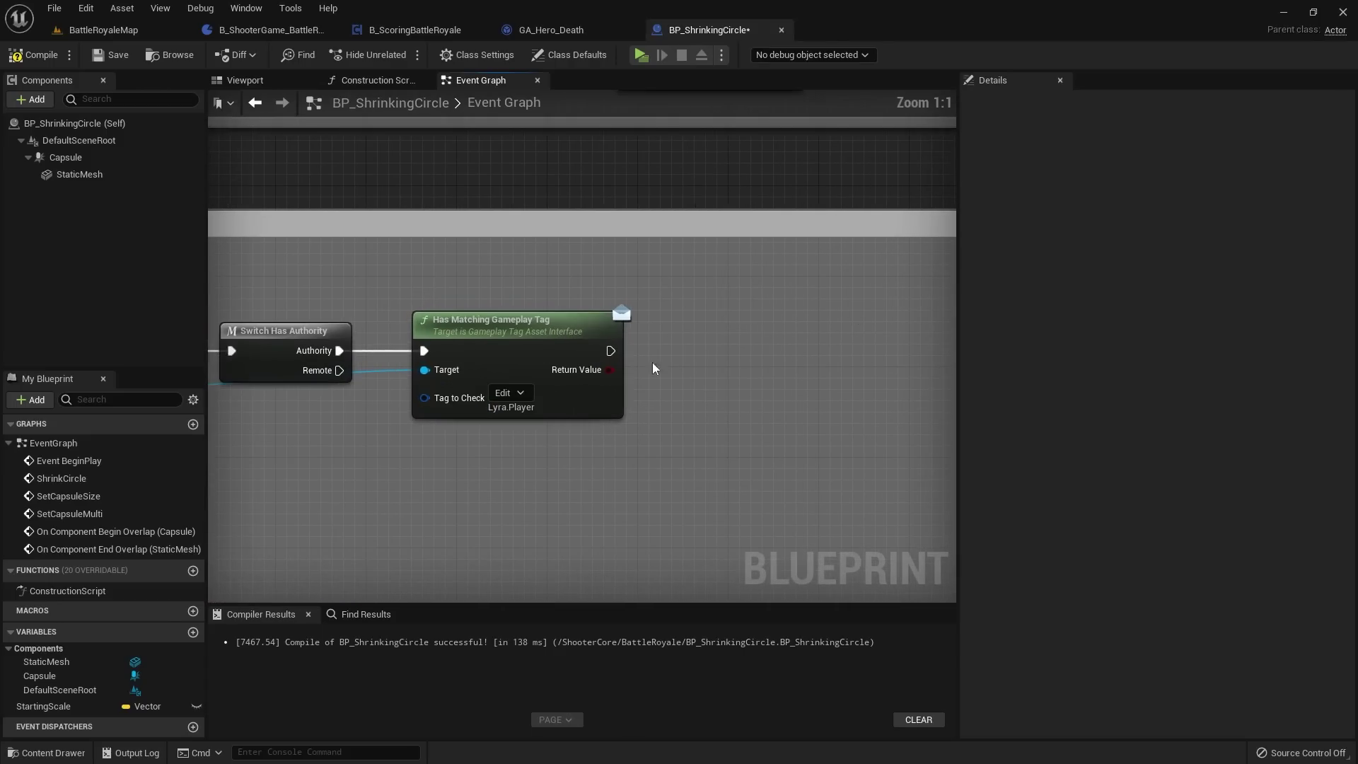
{"action": "left_click", "coordinate": [682, 344]}
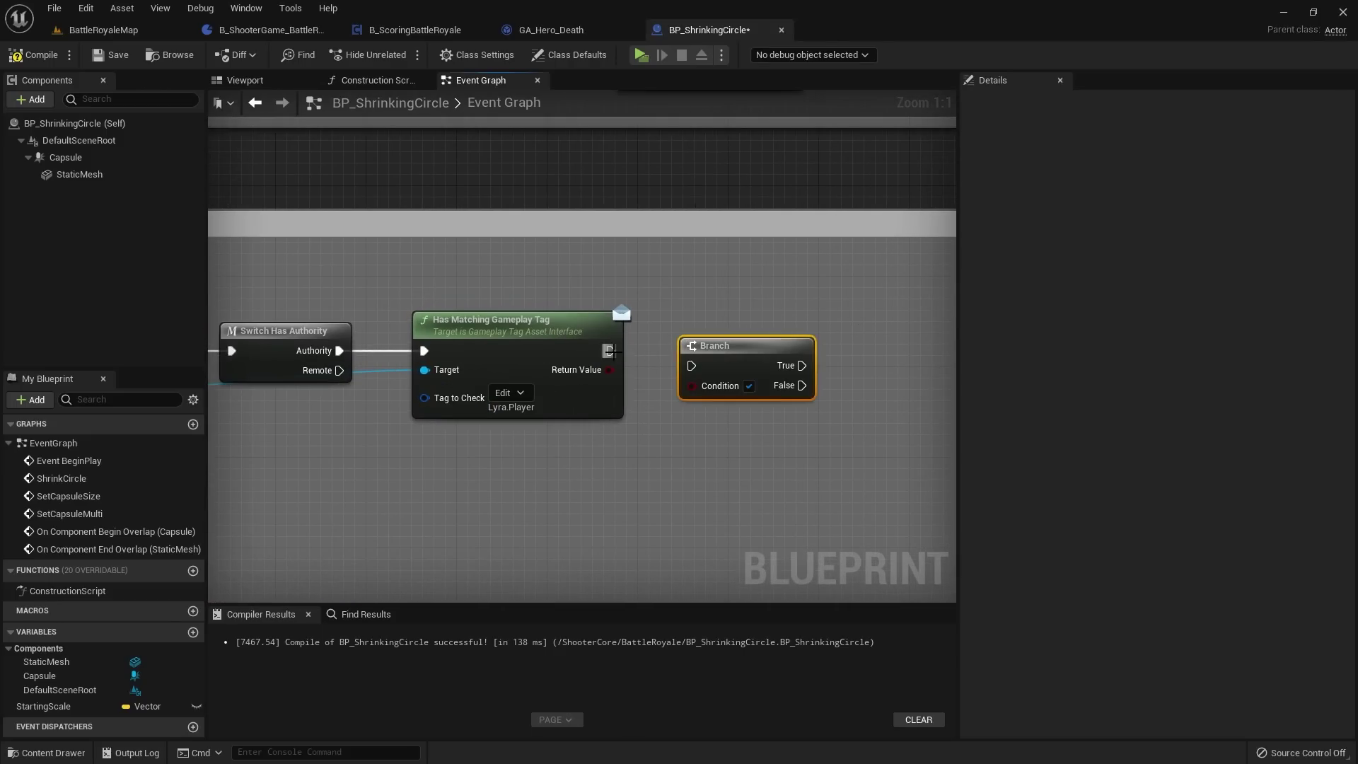
{"action": "left_click_drag", "start_coordinate": [609, 370], "coordinate": [707, 400]}
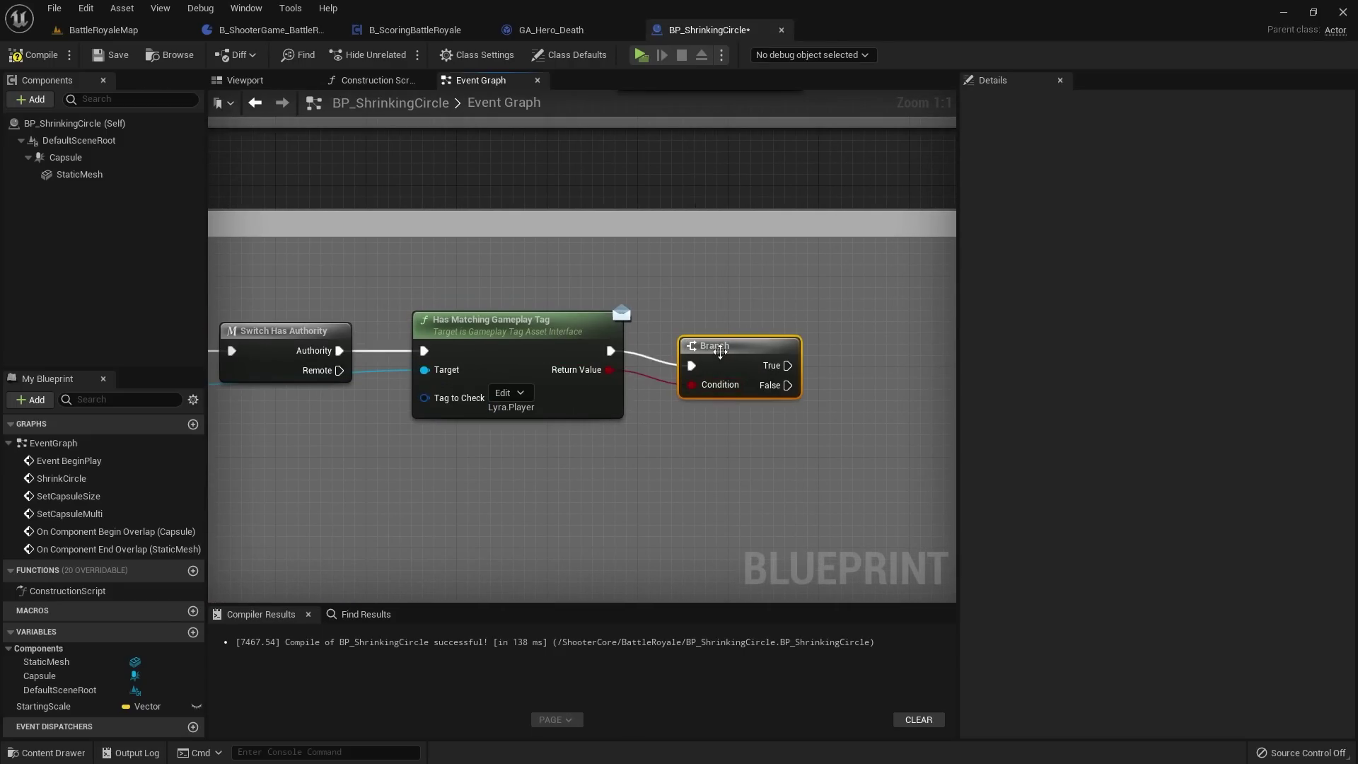
{"action": "left_click_drag", "start_coordinate": [707, 346], "coordinate": [700, 332]}
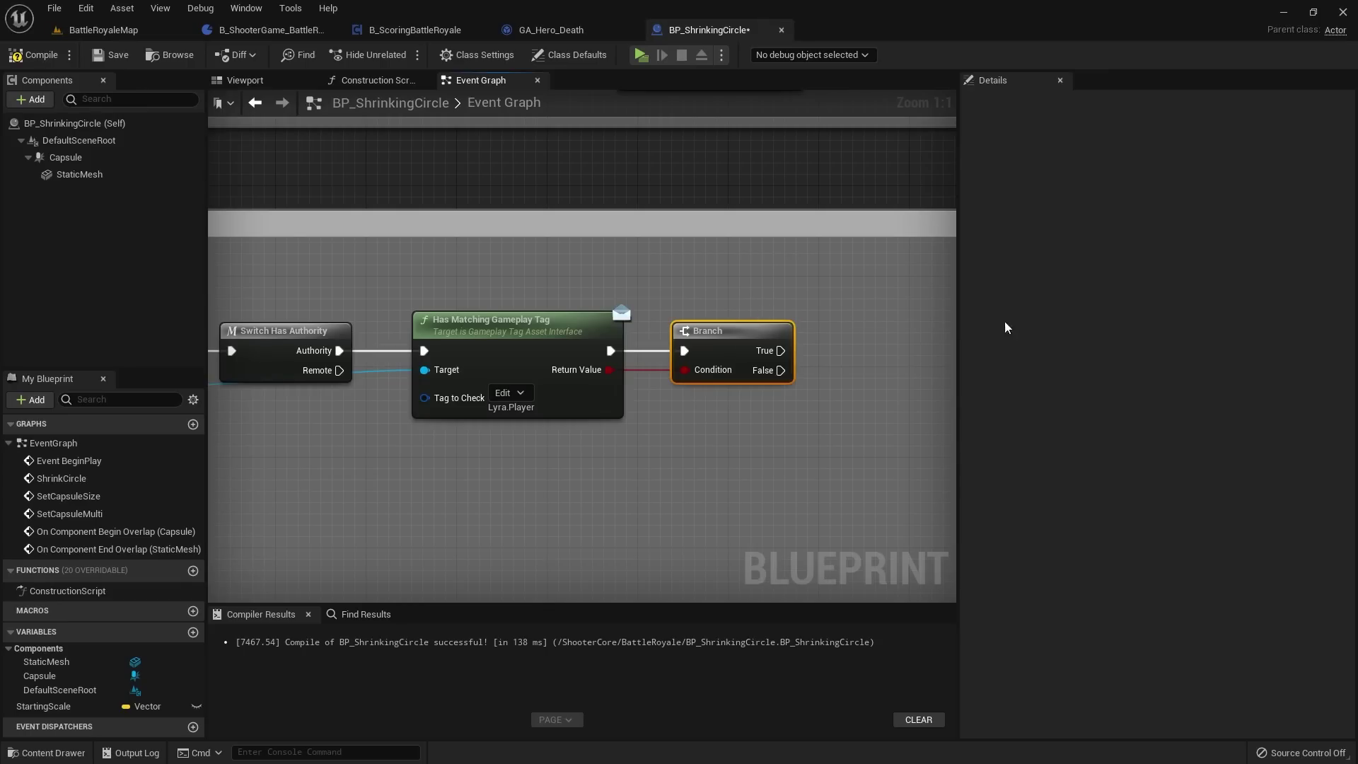
Step: Add a Get Ability System Component node fed by the Capsule begin overlap event's Other Actor
{"action": "right_click_drag", "start_coordinate": [330, 327], "coordinate": [564, 294]}
{"action": "left_click_drag", "start_coordinate": [349, 356], "coordinate": [726, 413]}
{"action": "type", "text": "get ability"}
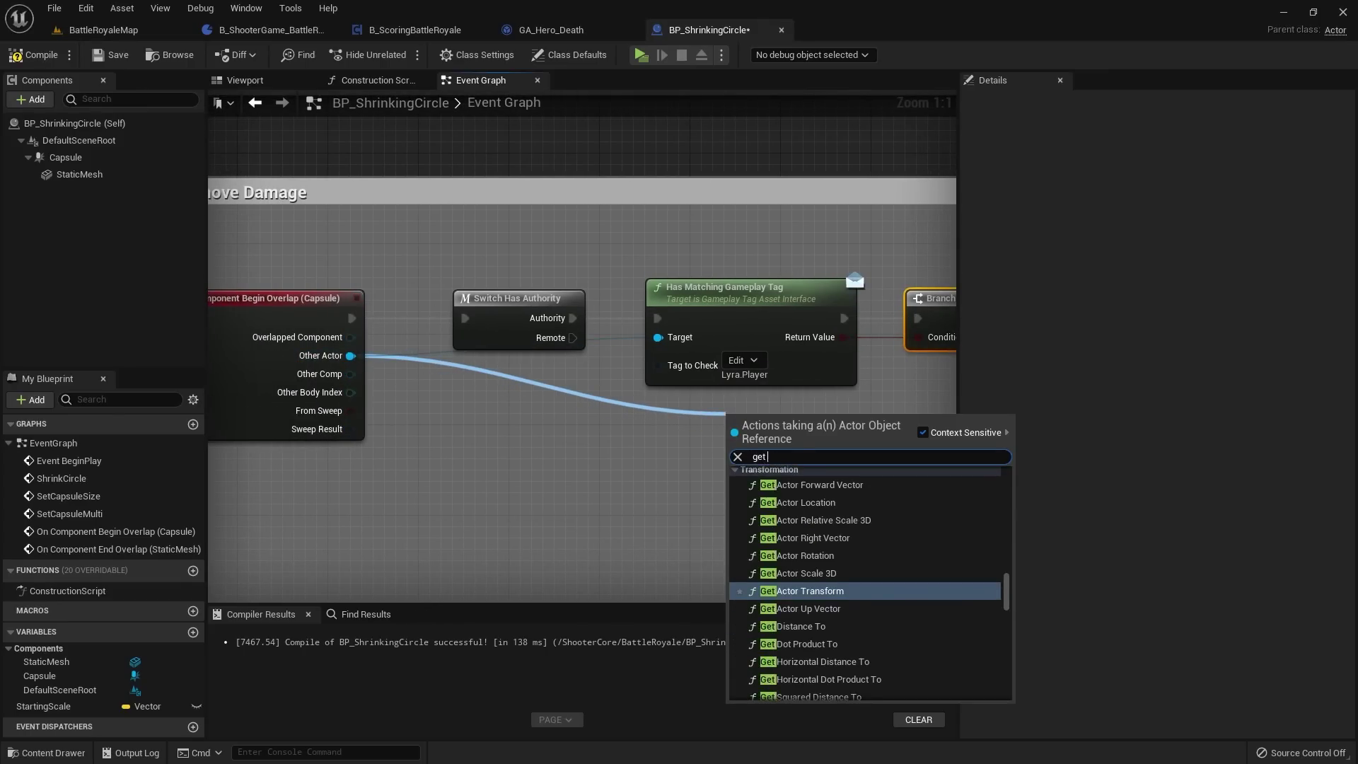
{"action": "key", "text": "Return"}
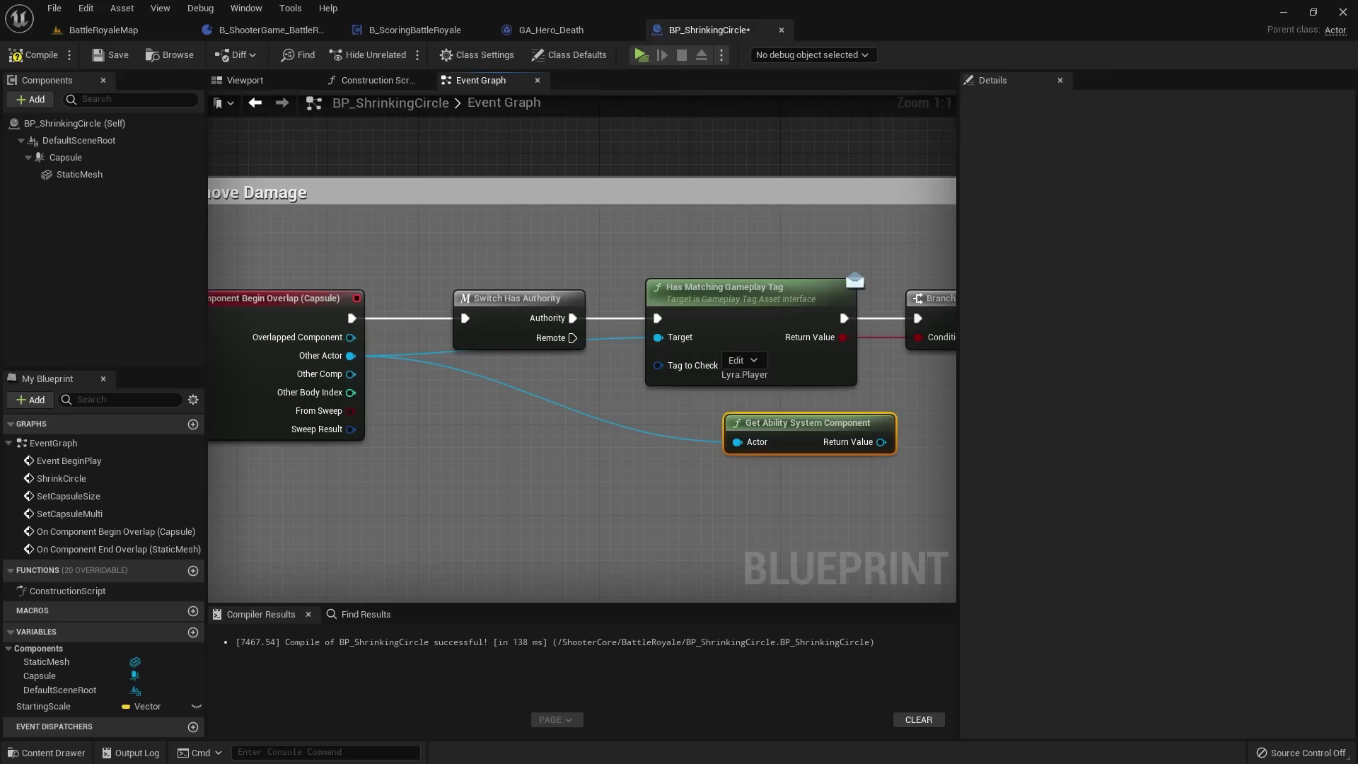
Step: Add Remove Active Gameplay Effect by Source Effect targeting the ability system component, and execute it from the Branch's True output
{"action": "right_click_drag", "start_coordinate": [813, 431], "coordinate": [597, 444]}
{"action": "left_click_drag", "start_coordinate": [596, 443], "coordinate": [876, 371]}
{"action": "type", "text": "r"}
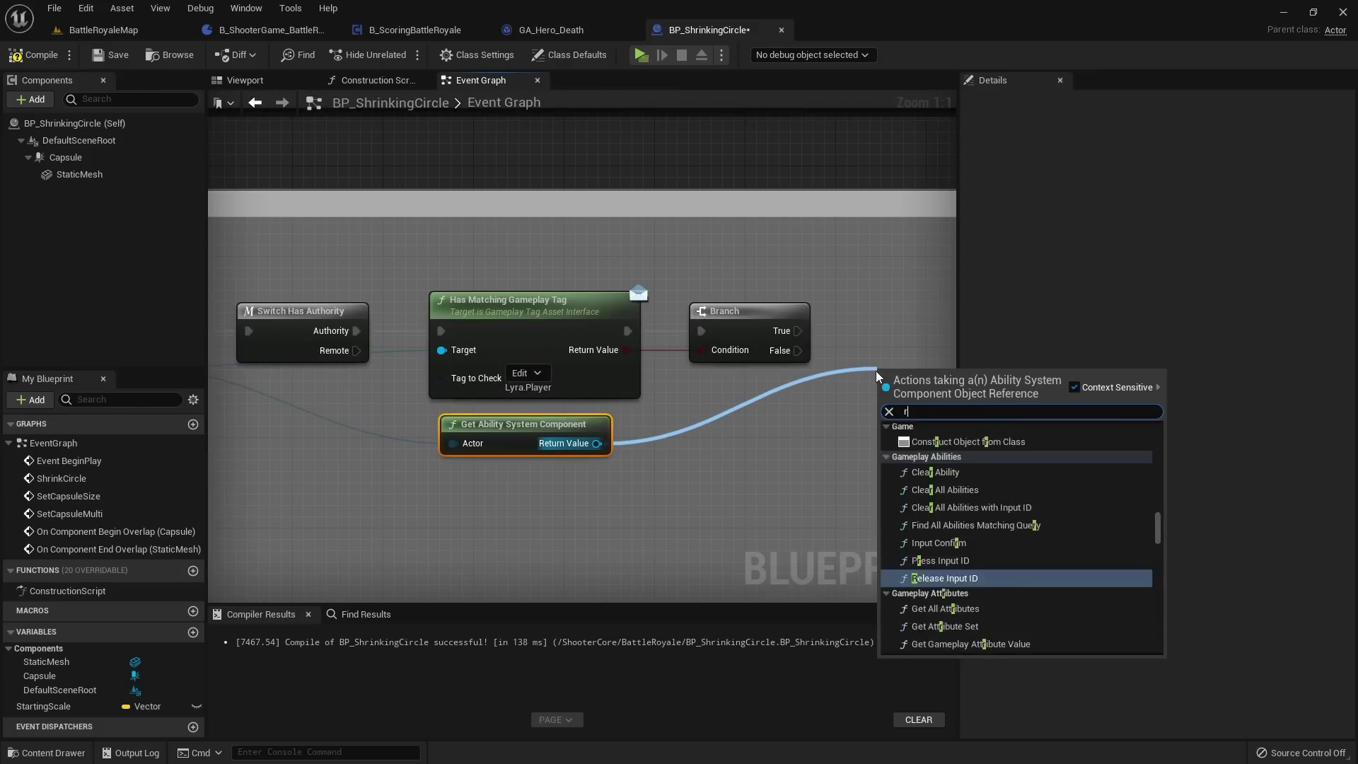
{"action": "type", "text": "emove active gamp"}
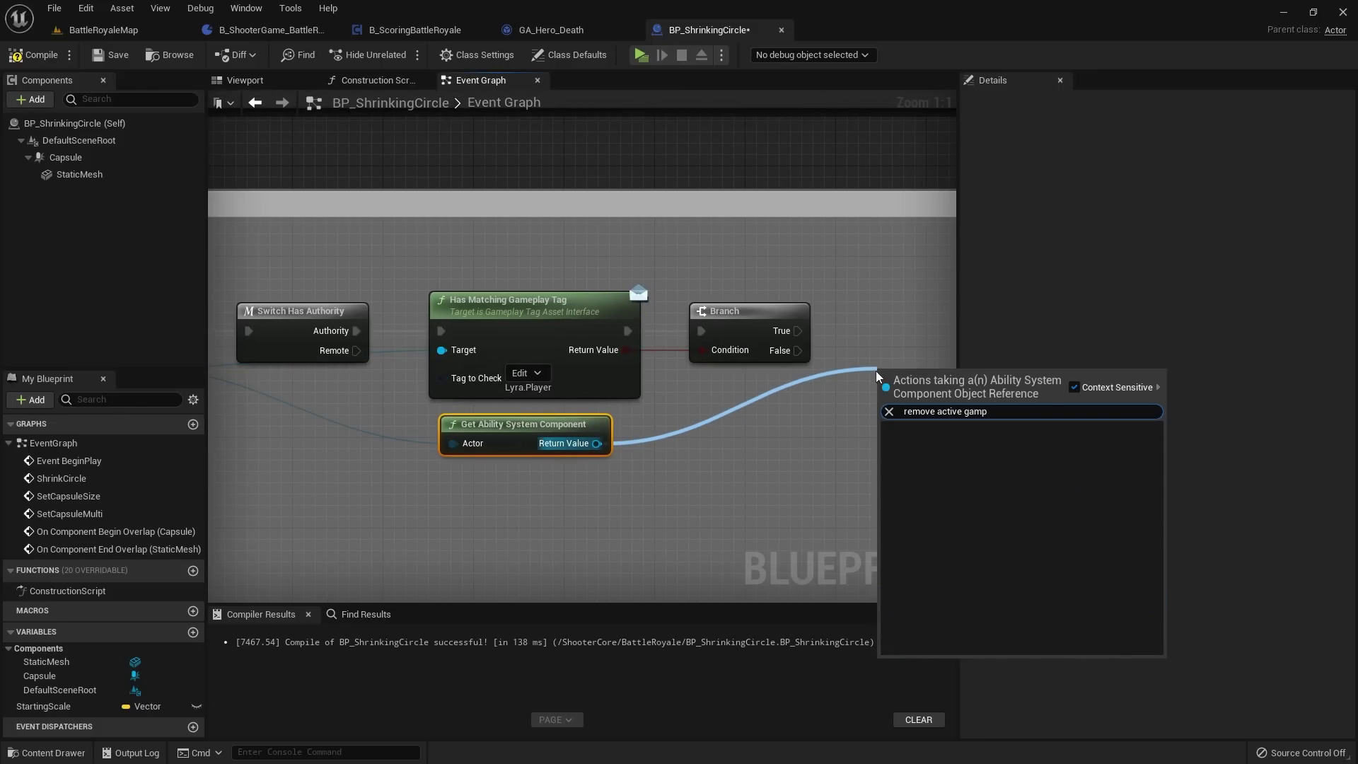
{"action": "key", "text": "BackSpace"}
{"action": "type", "text": "e"}
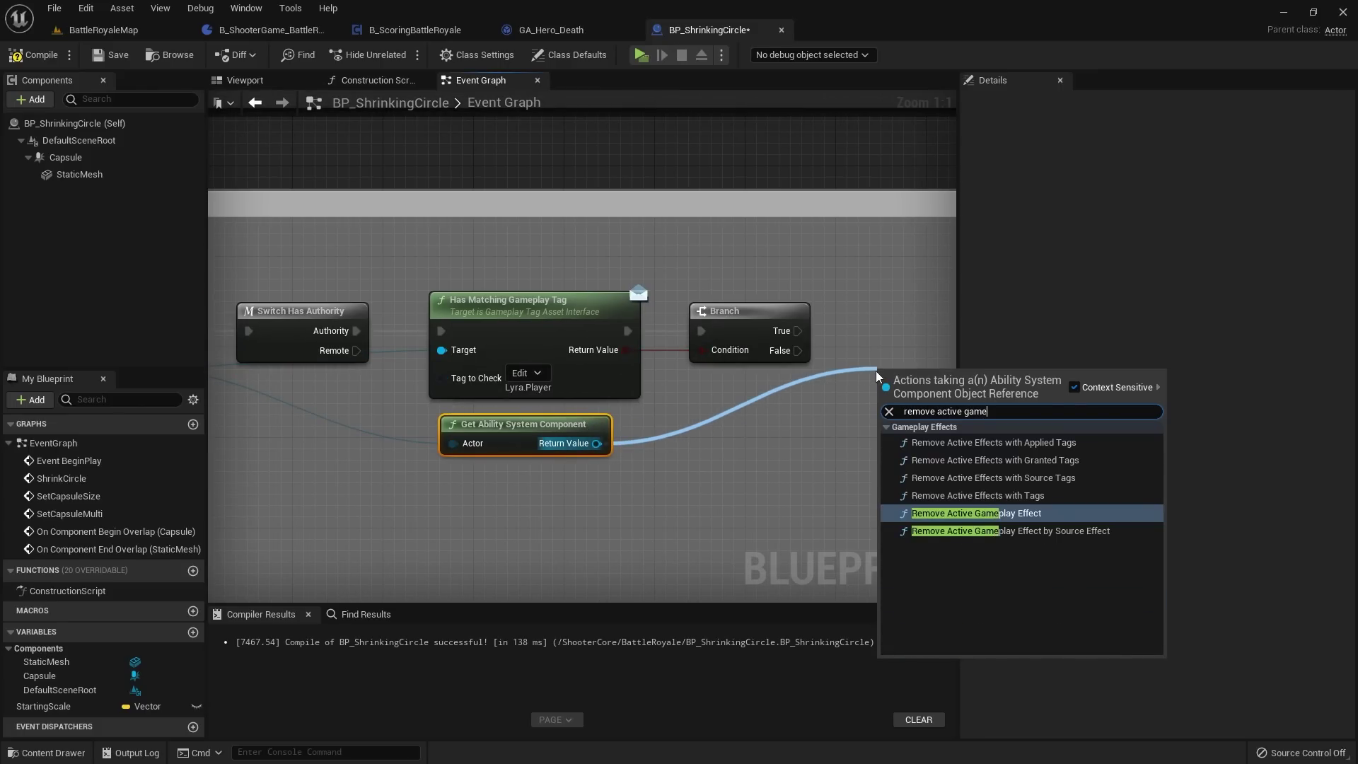
{"action": "key", "text": "Down"}
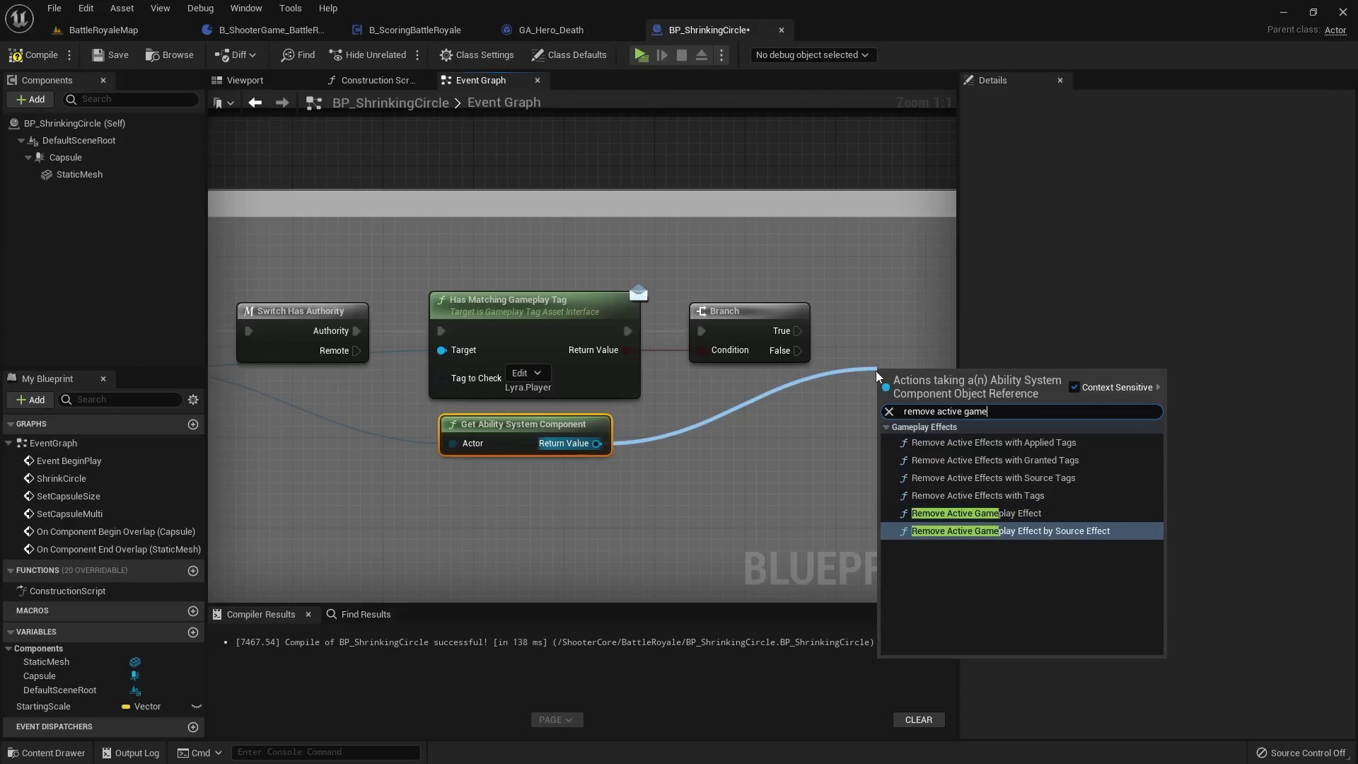
{"action": "key", "text": "Return"}
{"action": "right_click_drag", "start_coordinate": [876, 370], "coordinate": [689, 374]}
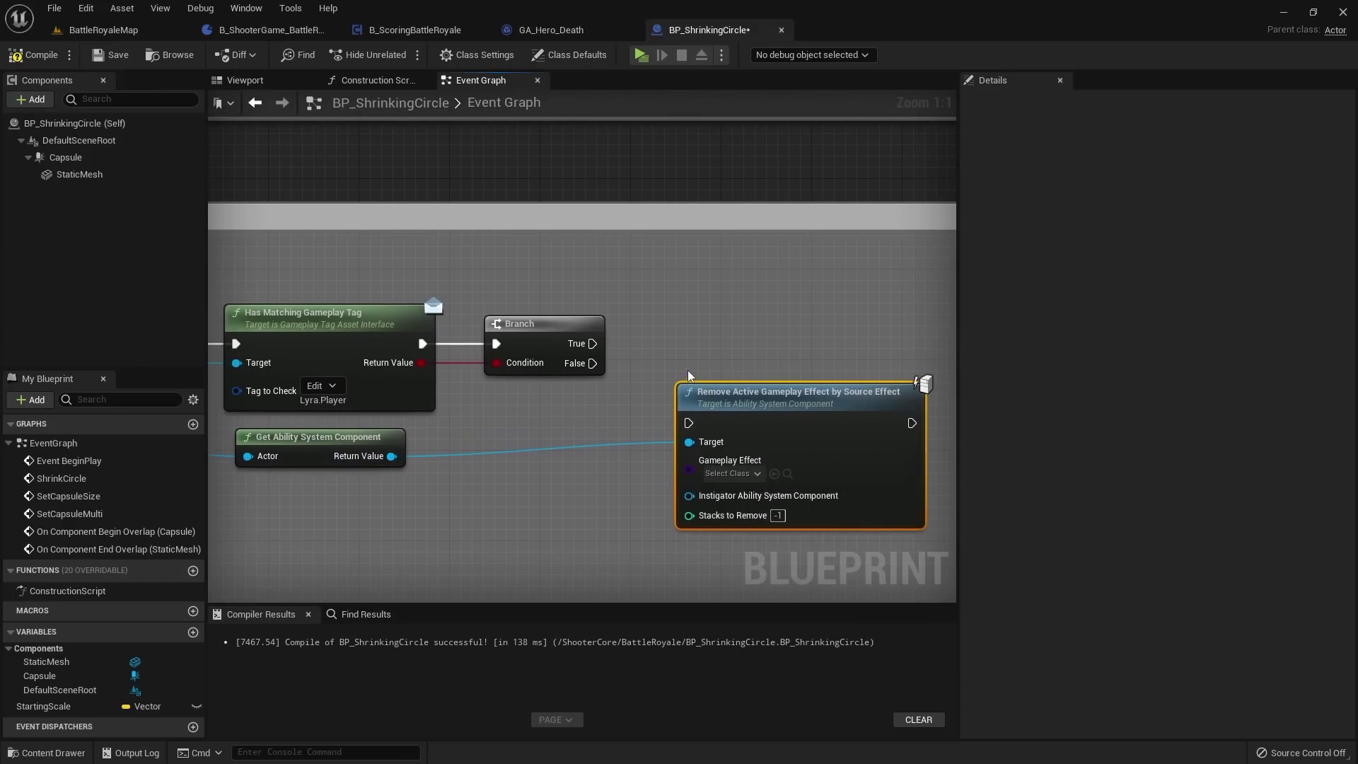
{"action": "left_click_drag", "start_coordinate": [592, 343], "coordinate": [700, 324]}
{"action": "right_click_drag", "start_coordinate": [734, 397], "coordinate": [817, 373]}
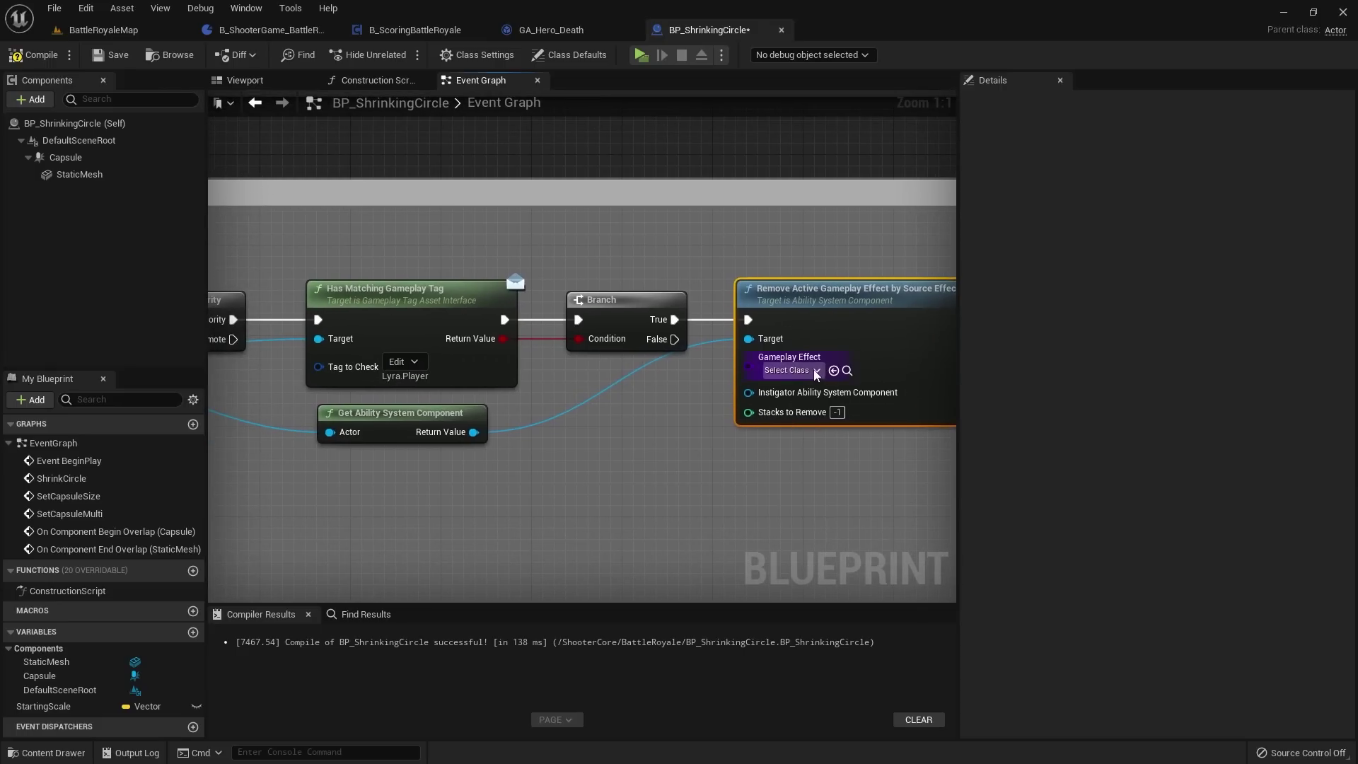
Step: Set the Gameplay Effect to remove to GE_GameplayEffectPad_Damage, and compile and save the blueprint
{"action": "left_click", "coordinate": [814, 371]}
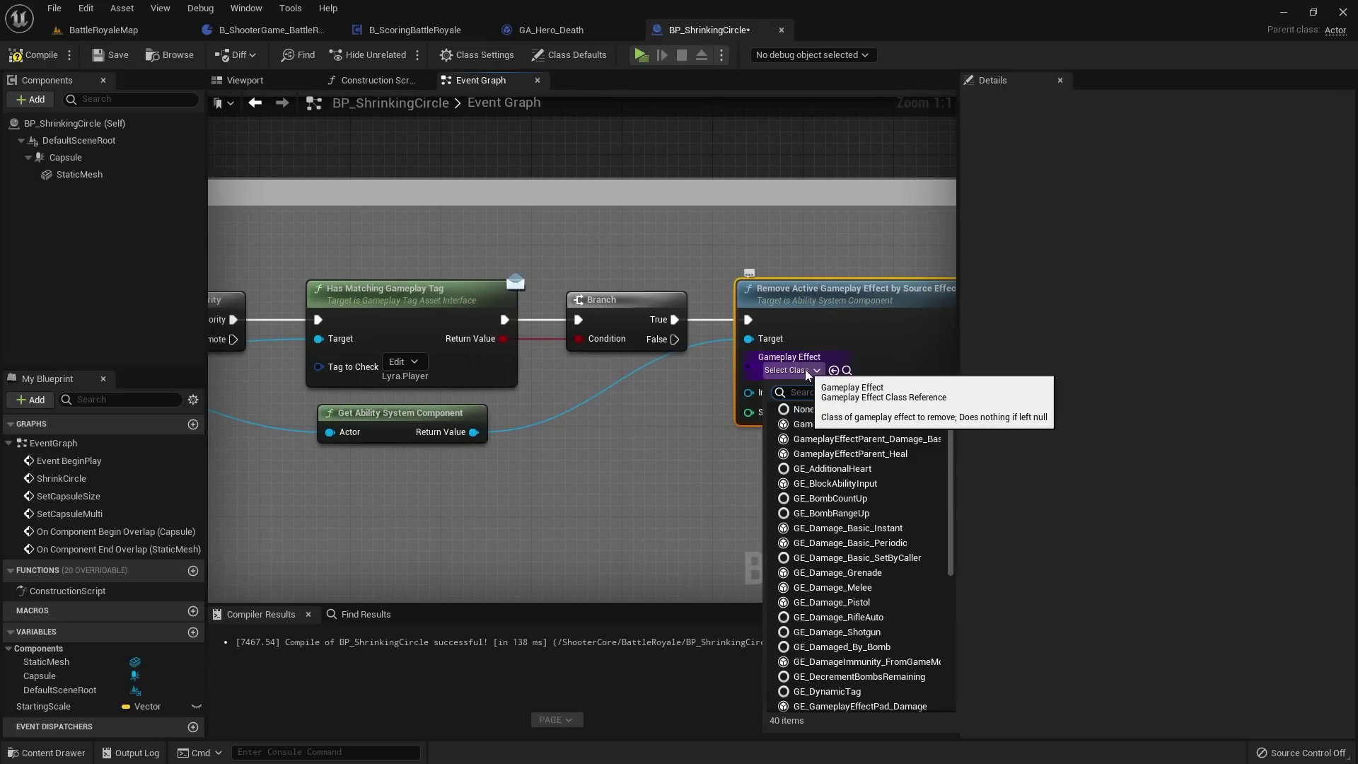
{"action": "type", "text": "dama"}
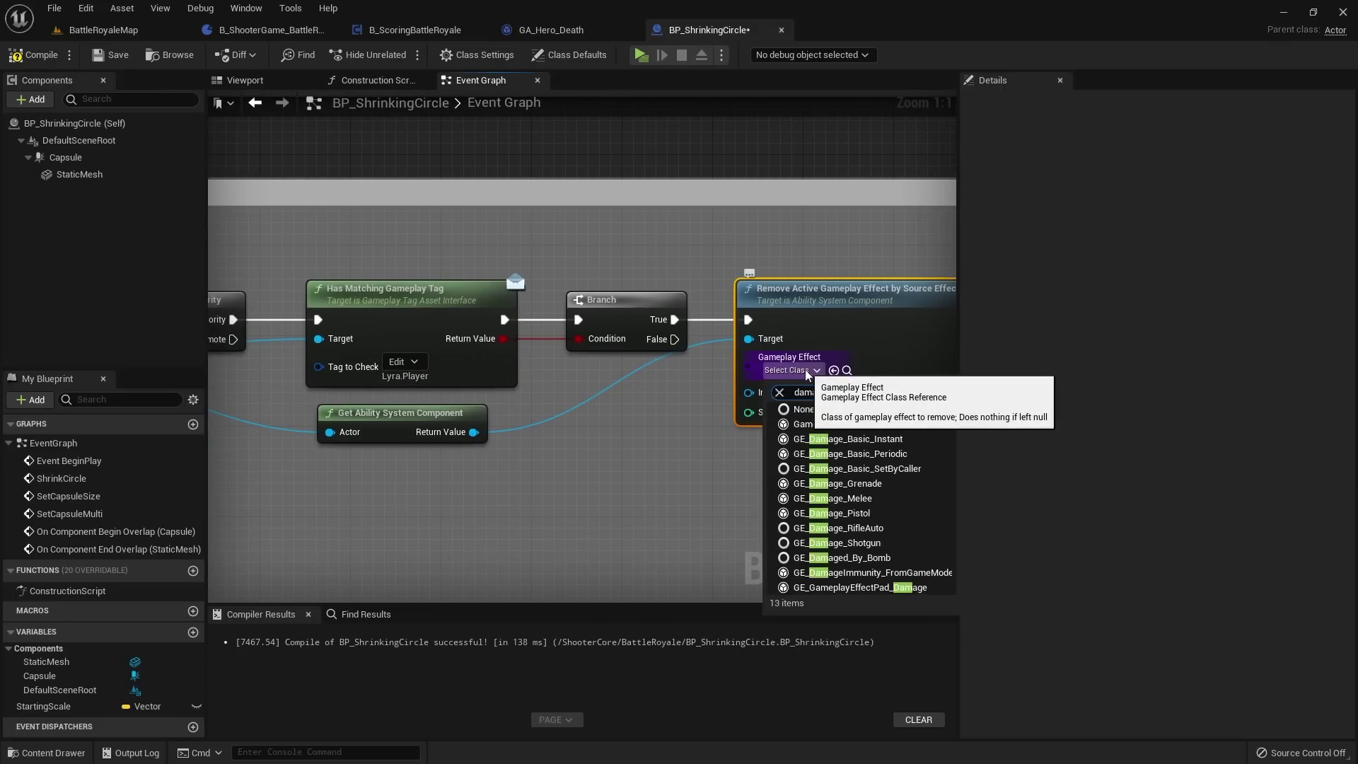
{"action": "type", "text": "gep"}
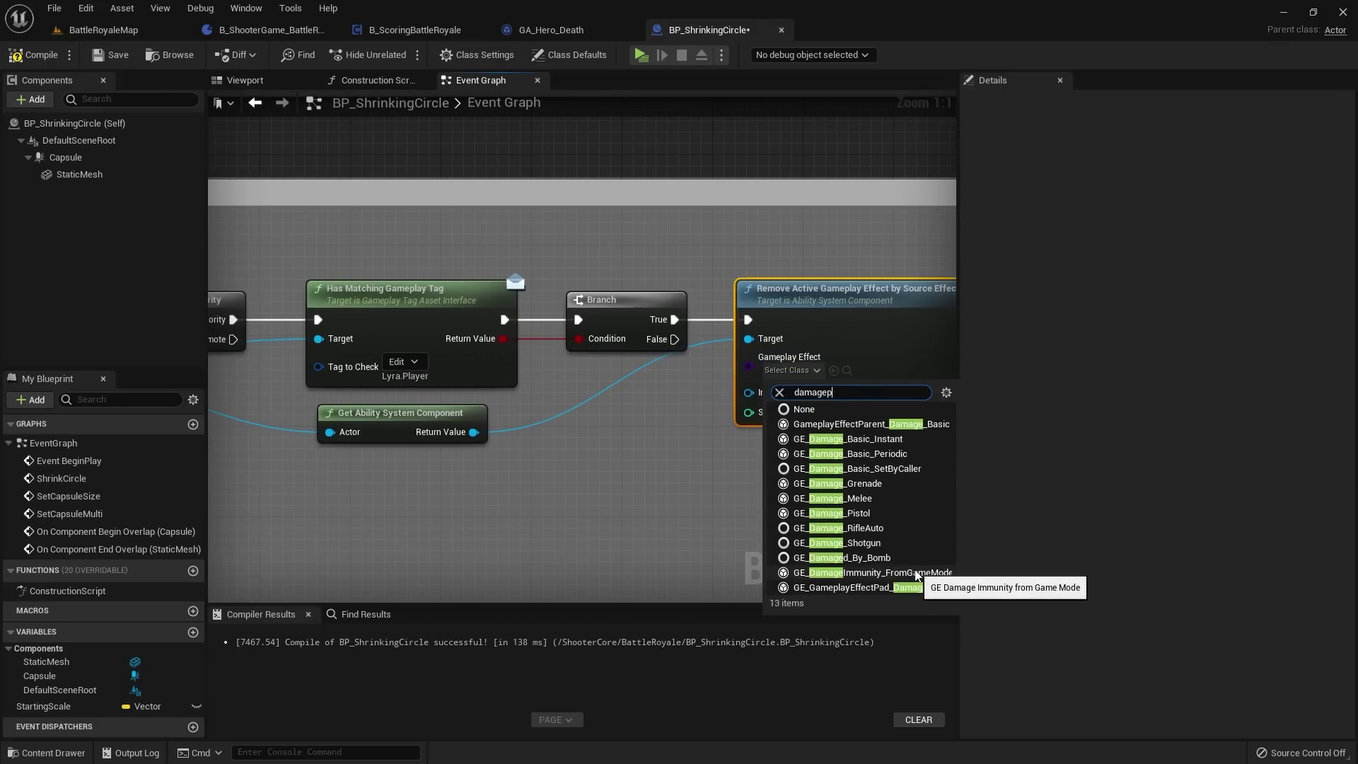
{"action": "type", "text": "ad"}
{"action": "key", "text": "BackSpace"}
{"action": "key", "text": "BackSpace"}
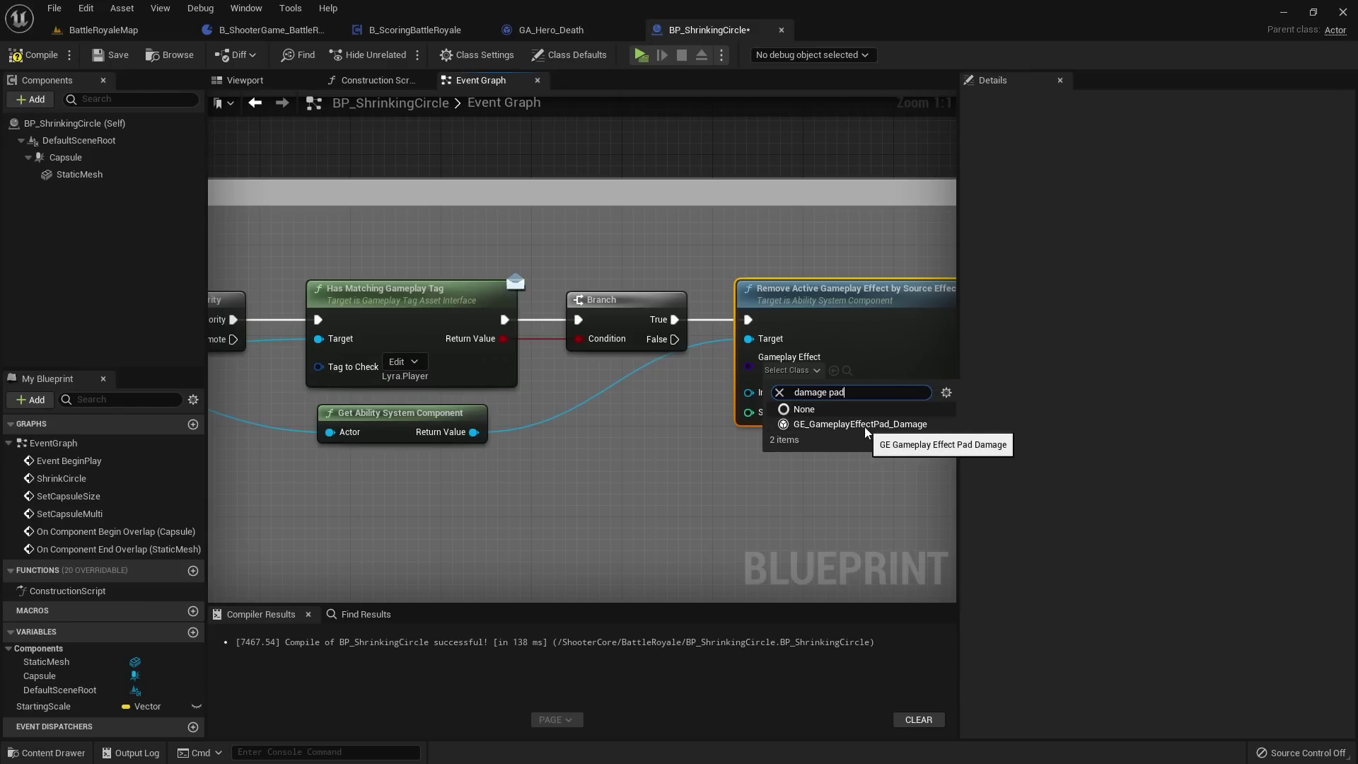
{"action": "left_click", "coordinate": [889, 427]}
{"action": "scroll", "coordinate": [841, 463], "scroll_direction": "down", "scroll_amount": 2}
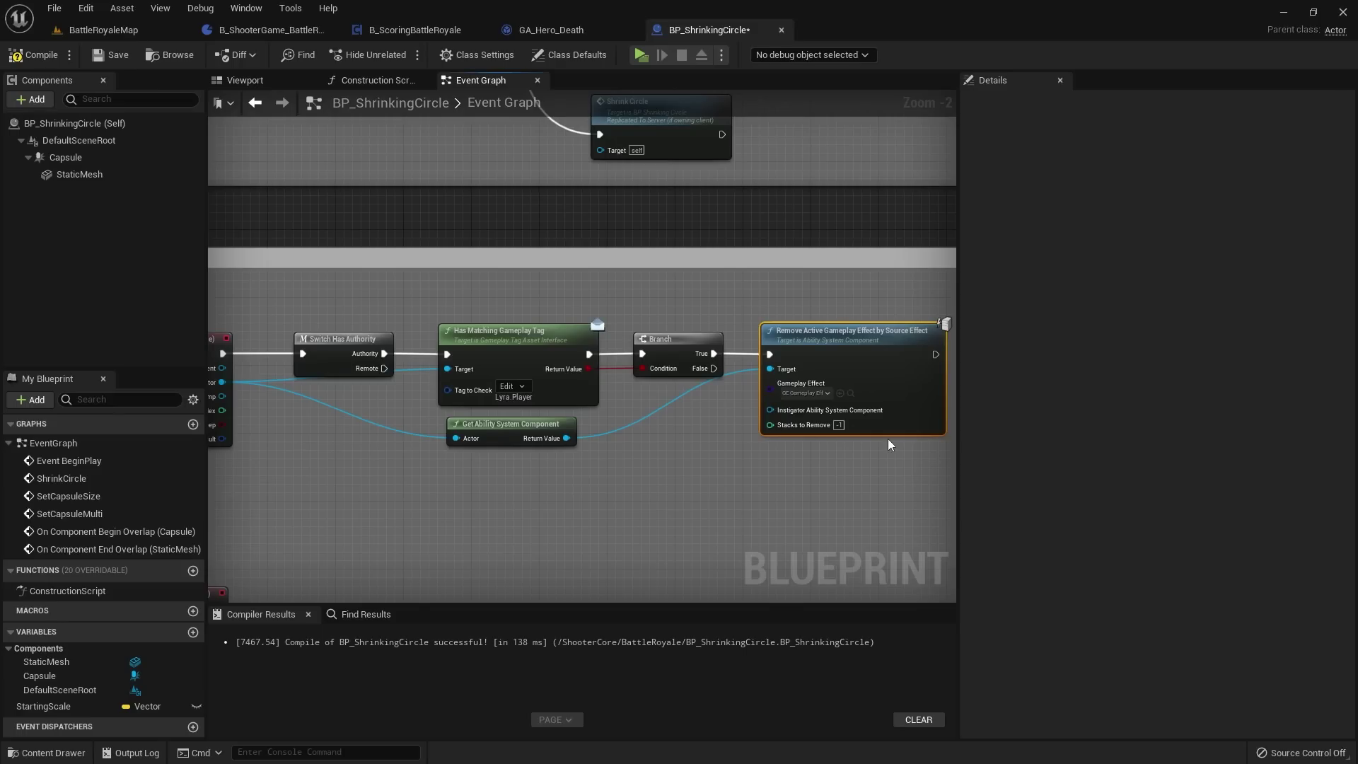
{"action": "right_click_drag", "start_coordinate": [890, 444], "coordinate": [892, 323]}
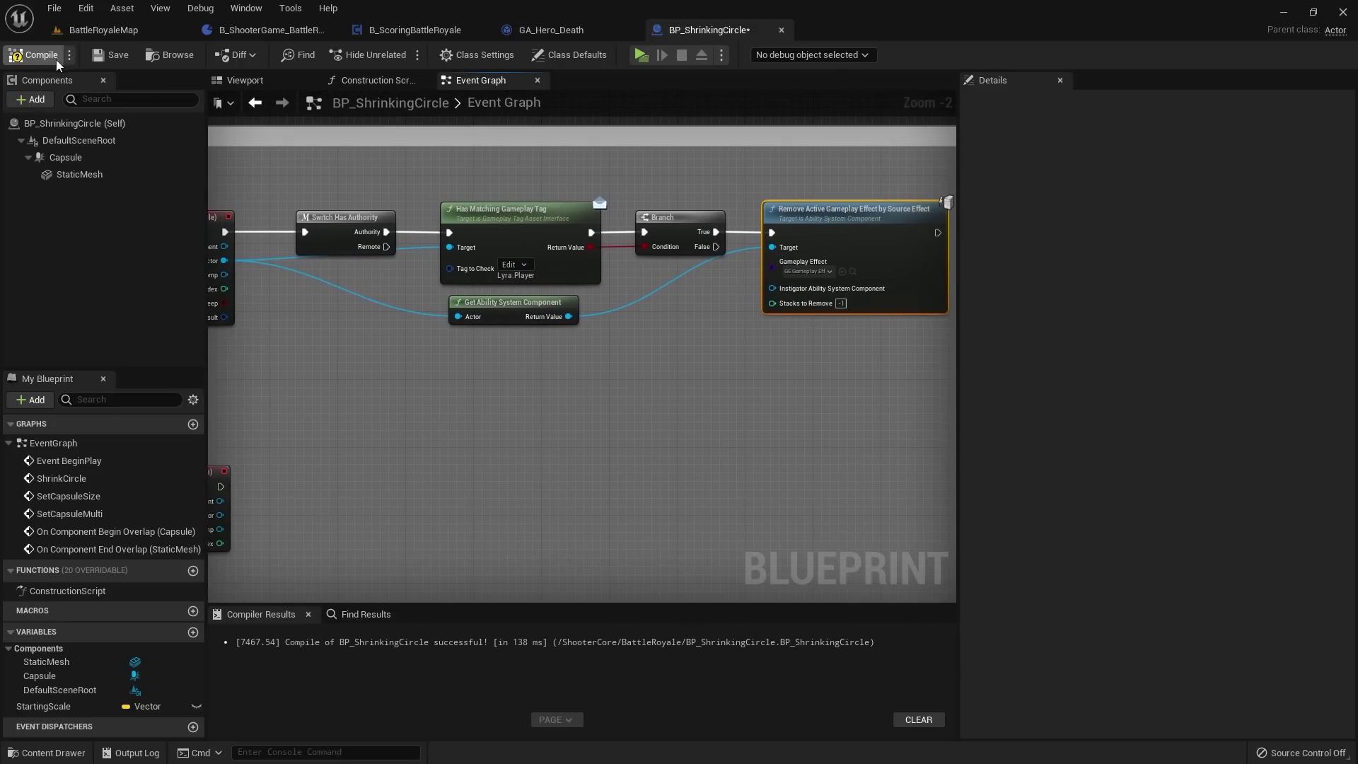
{"action": "left_click", "coordinate": [57, 64]}
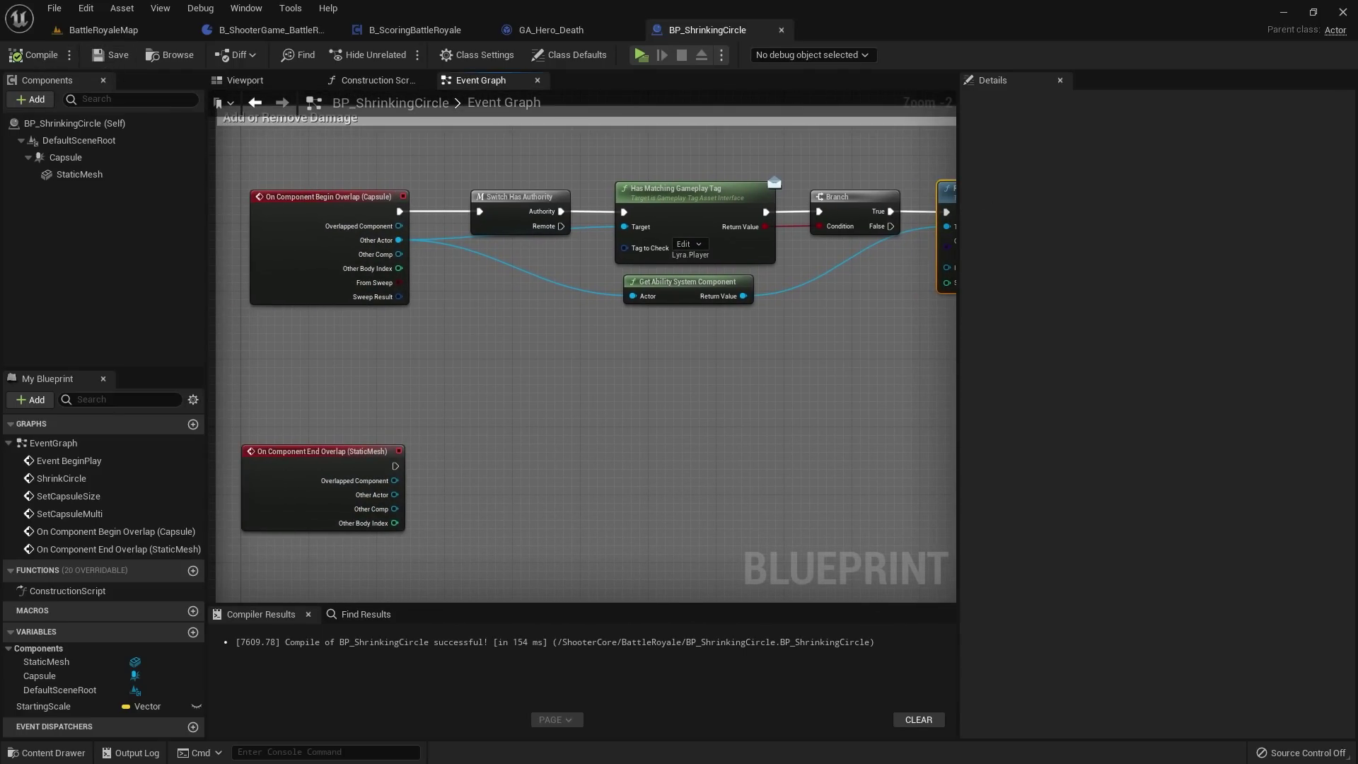
Step: Duplicate the authority switch, gameplay tag check, Branch and Get Ability System Component nodes beside the StaticMesh end overlap event
{"action": "right_click_drag", "start_coordinate": [642, 358], "coordinate": [651, 320]}
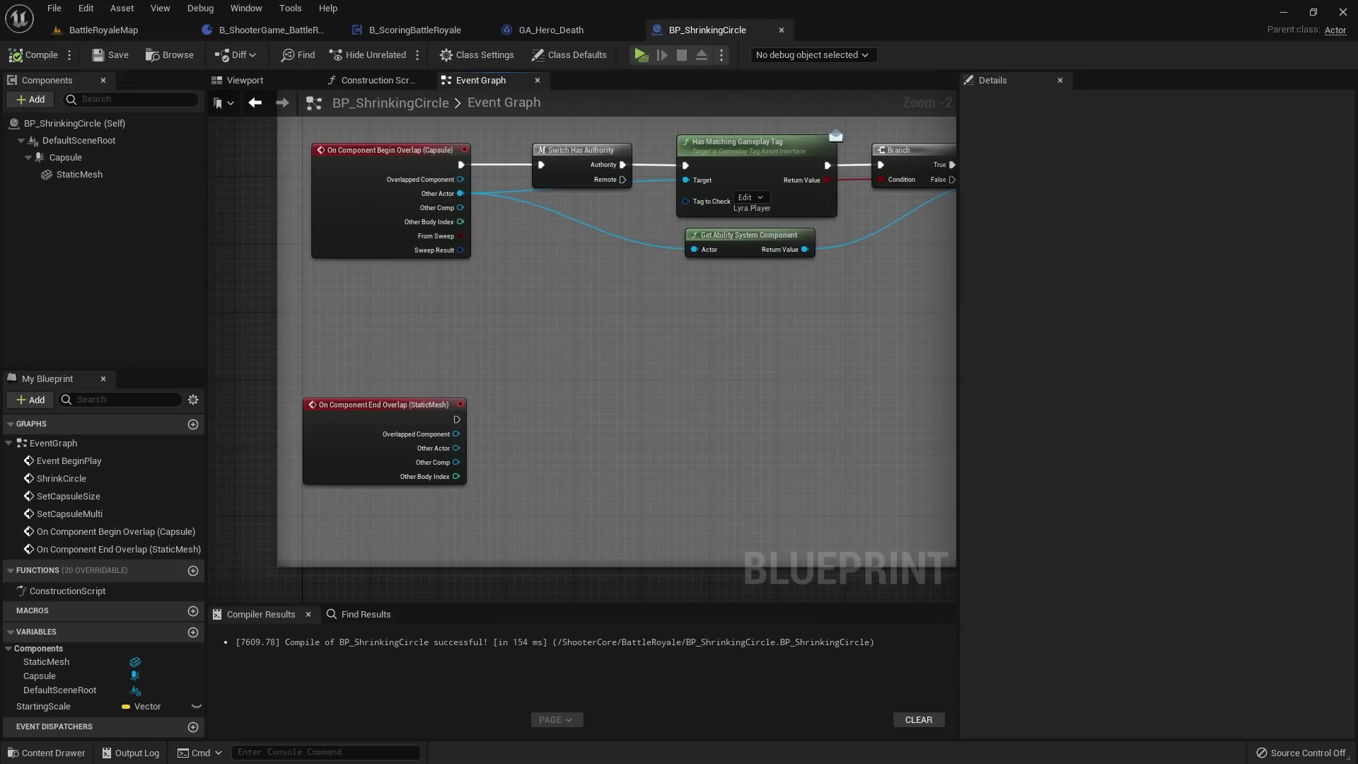
{"action": "right_click_drag", "start_coordinate": [831, 311], "coordinate": [665, 306]}
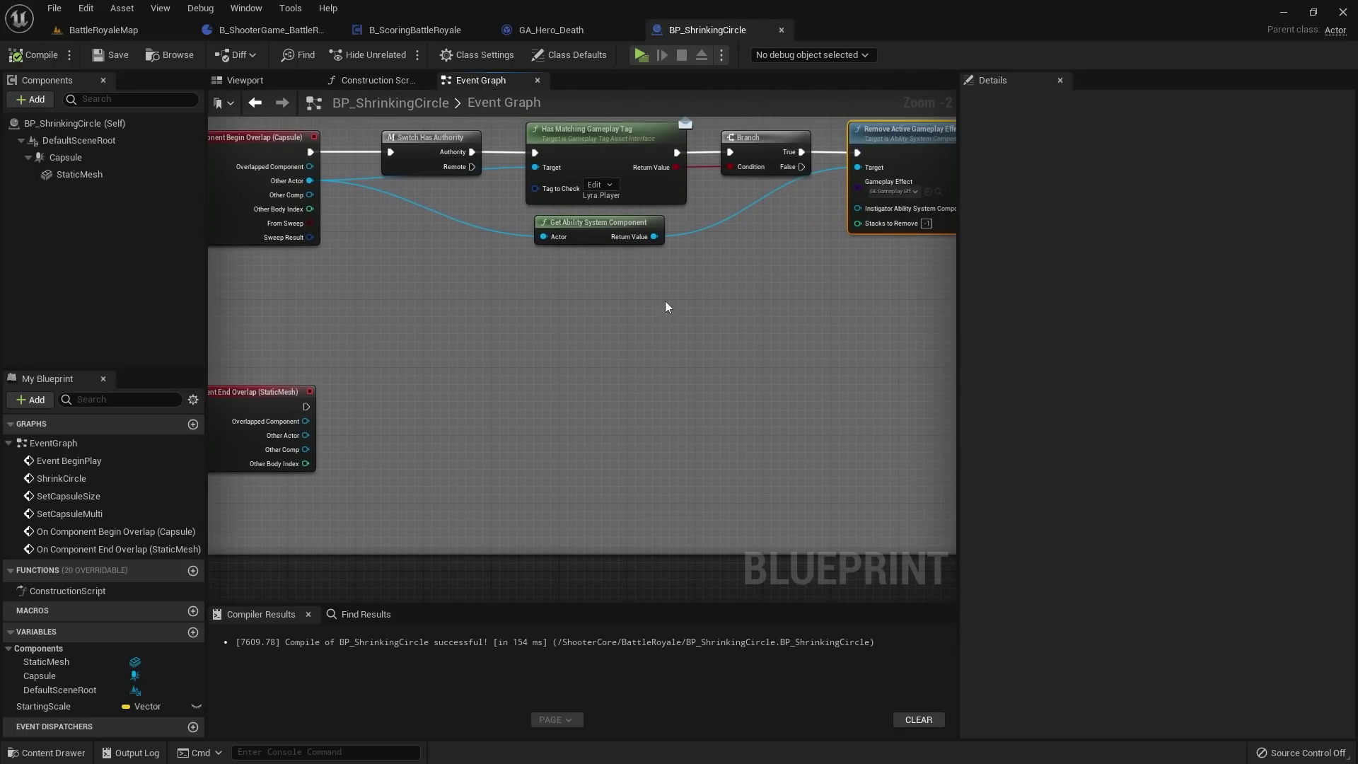
{"action": "left_click_drag", "start_coordinate": [420, 253], "coordinate": [772, 147]}
{"action": "key", "text": "ctrl+c"}
{"action": "right_click_drag", "start_coordinate": [686, 300], "coordinate": [744, 270]}
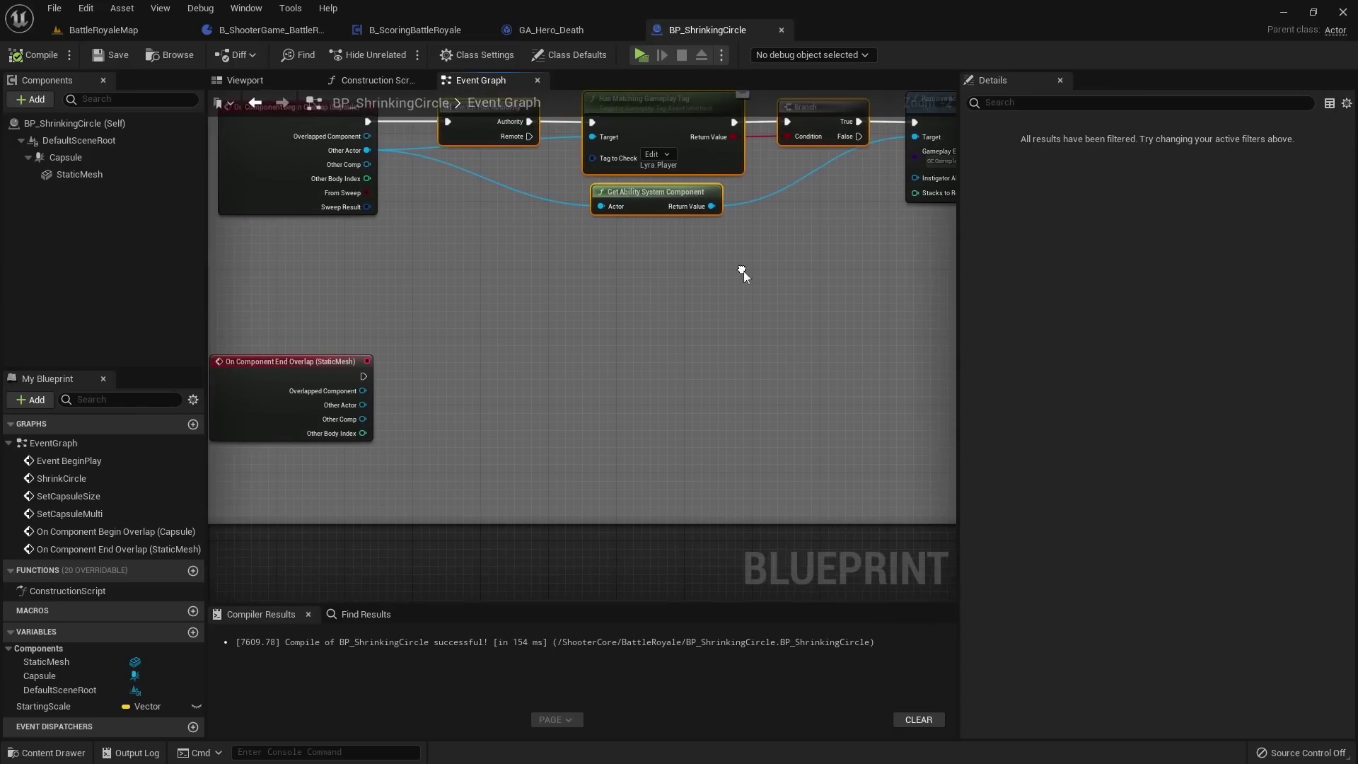
{"action": "key", "text": "ctrl+v"}
{"action": "left_click_drag", "start_coordinate": [498, 393], "coordinate": [481, 391]}
{"action": "left_click", "coordinate": [407, 362]}
{"action": "scroll", "coordinate": [407, 362], "scroll_direction": "up", "scroll_amount": 2}
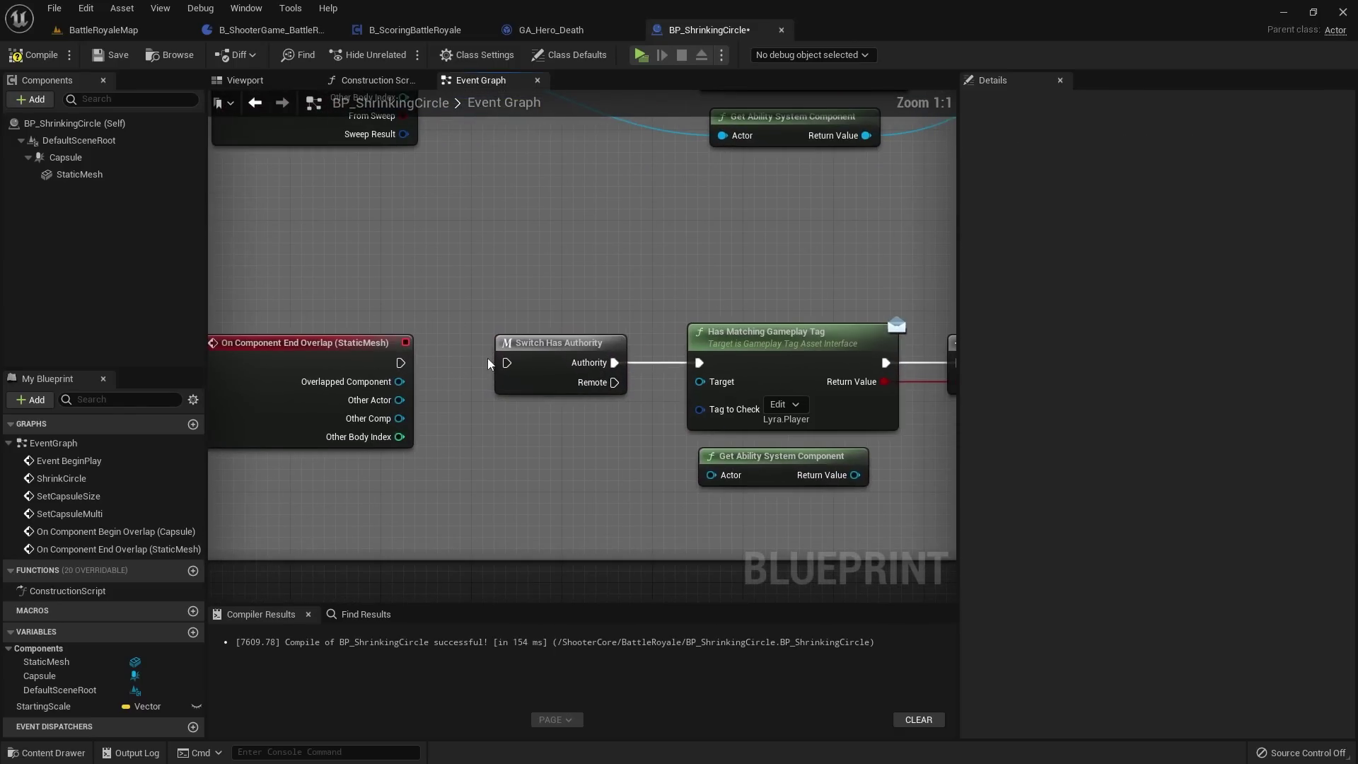
Step: Run the copied authority switch from the end overlap event and feed Other Actor into the tag check and Get Ability System Component
{"action": "left_click_drag", "start_coordinate": [398, 363], "coordinate": [508, 363]}
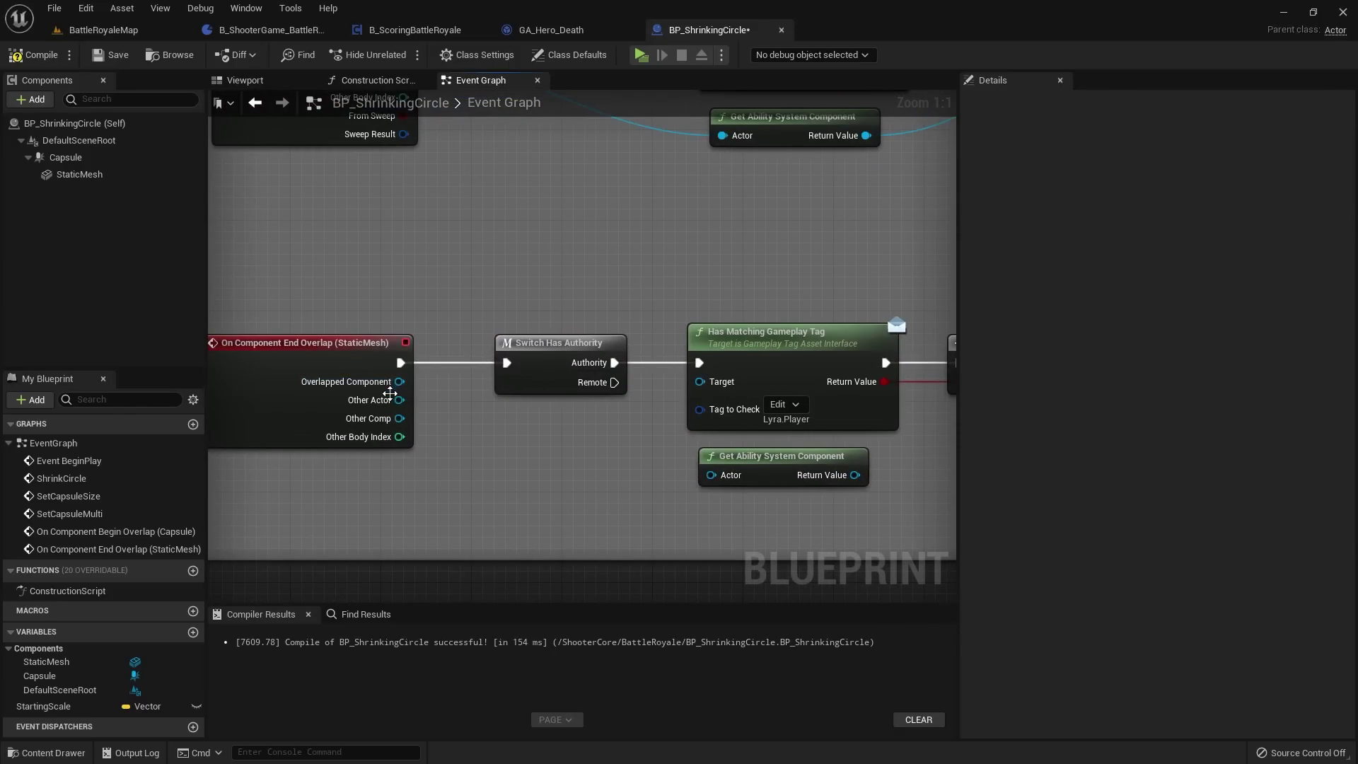
{"action": "left_click_drag", "start_coordinate": [400, 400], "coordinate": [711, 474]}
{"action": "scroll", "coordinate": [718, 470], "scroll_direction": "down", "scroll_amount": 2}
{"action": "right_click_drag", "start_coordinate": [719, 470], "coordinate": [700, 266]}
{"action": "right_click_drag", "start_coordinate": [589, 305], "coordinate": [710, 287]}
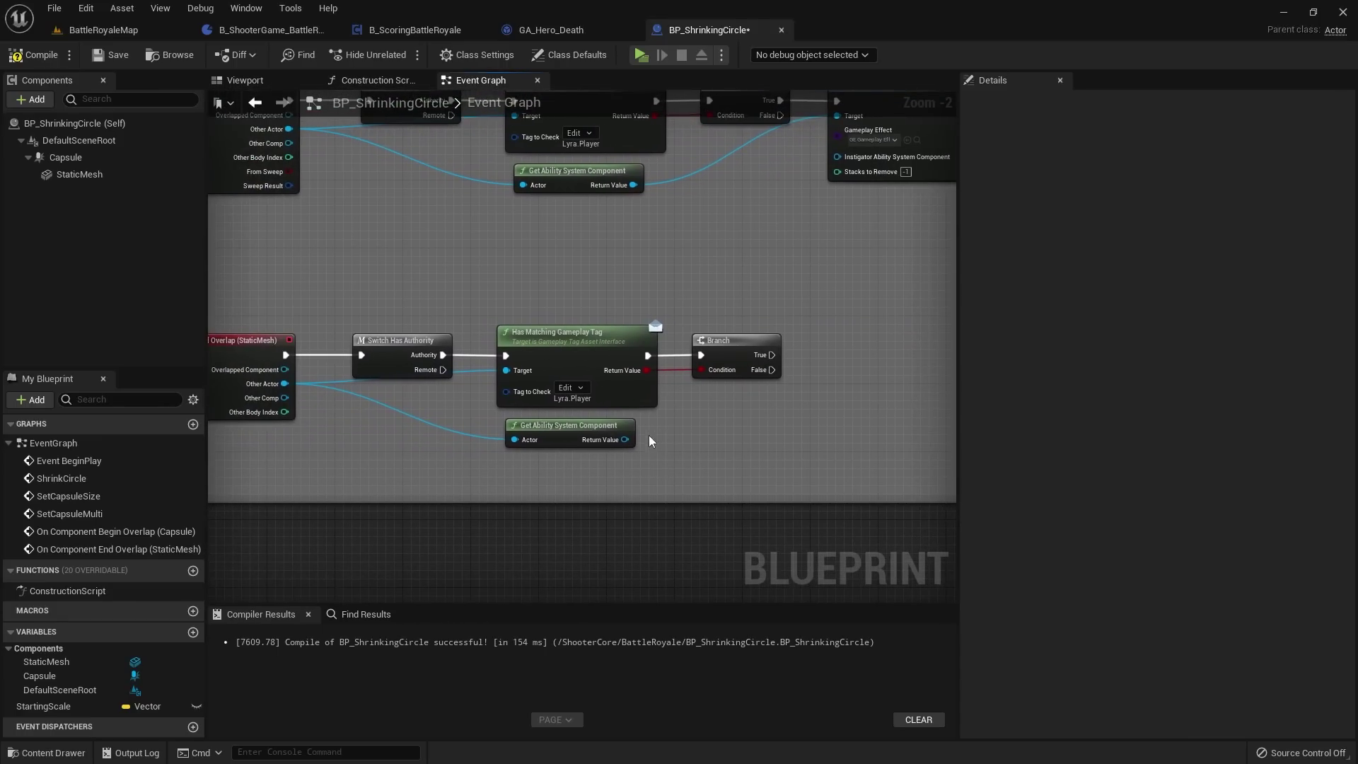
Step: Add ApplyGameplayEffectToSelf targeting the copied ability system component, executed from the copied Branch's True output
{"action": "left_click_drag", "start_coordinate": [625, 440], "coordinate": [816, 388]}
{"action": "type", "text": "add"}
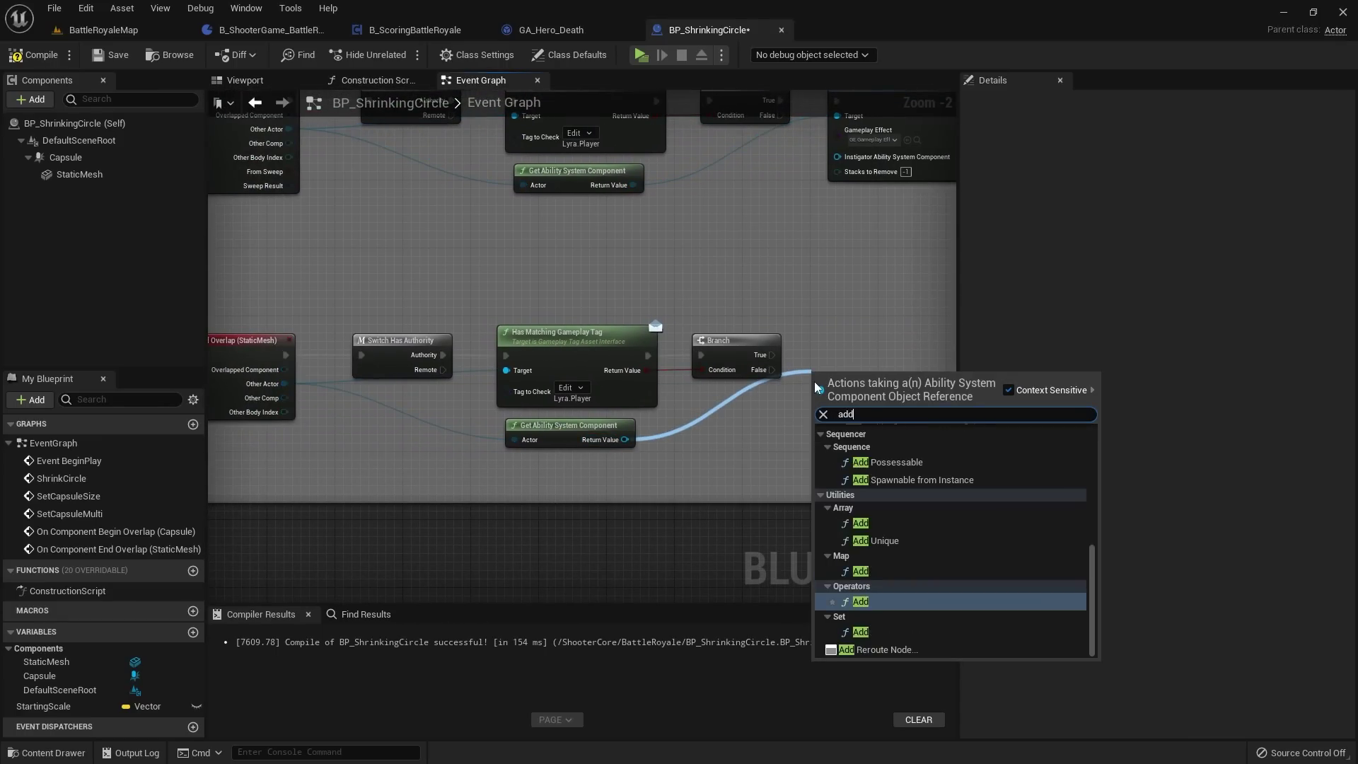
{"action": "key", "text": "BackSpace"}
{"action": "key", "text": "BackSpace"}
{"action": "key", "text": "BackSpace"}
{"action": "type", "text": "apply game"}
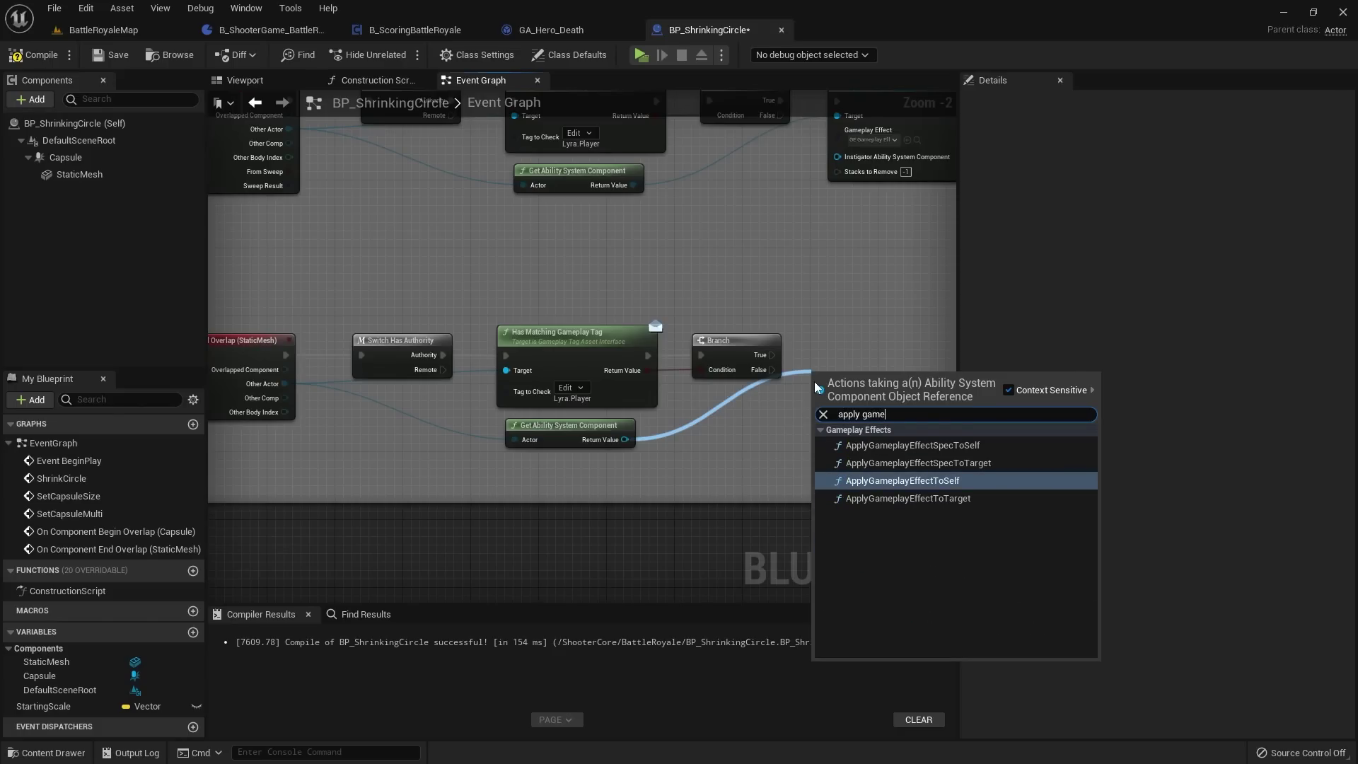
{"action": "key", "text": "Return"}
{"action": "scroll", "coordinate": [715, 367], "scroll_direction": "up", "scroll_amount": 2}
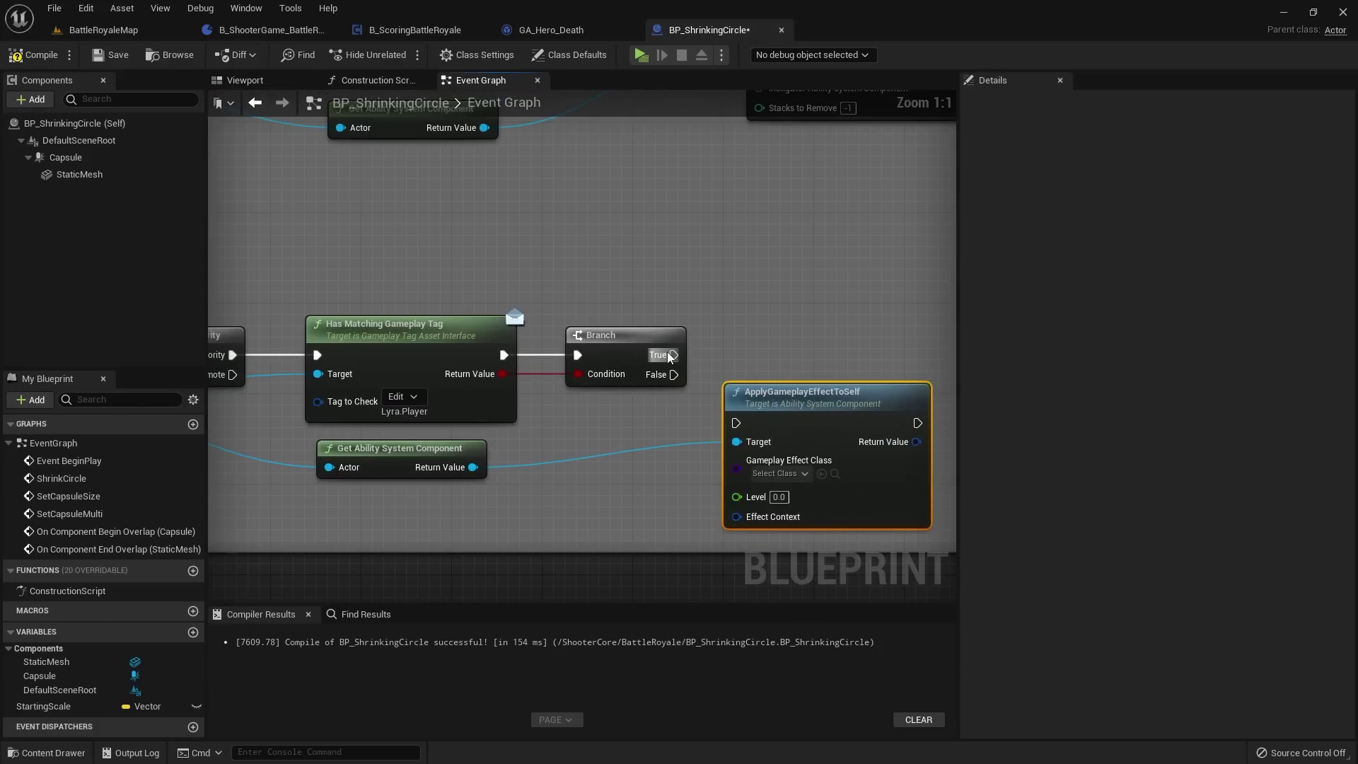
{"action": "left_click_drag", "start_coordinate": [669, 358], "coordinate": [735, 423]}
Step: Set the Gameplay Effect Class to apply to GE_GameplayEffectPad_Damage, and compile and save the blueprint
{"action": "left_click", "coordinate": [693, 354]}
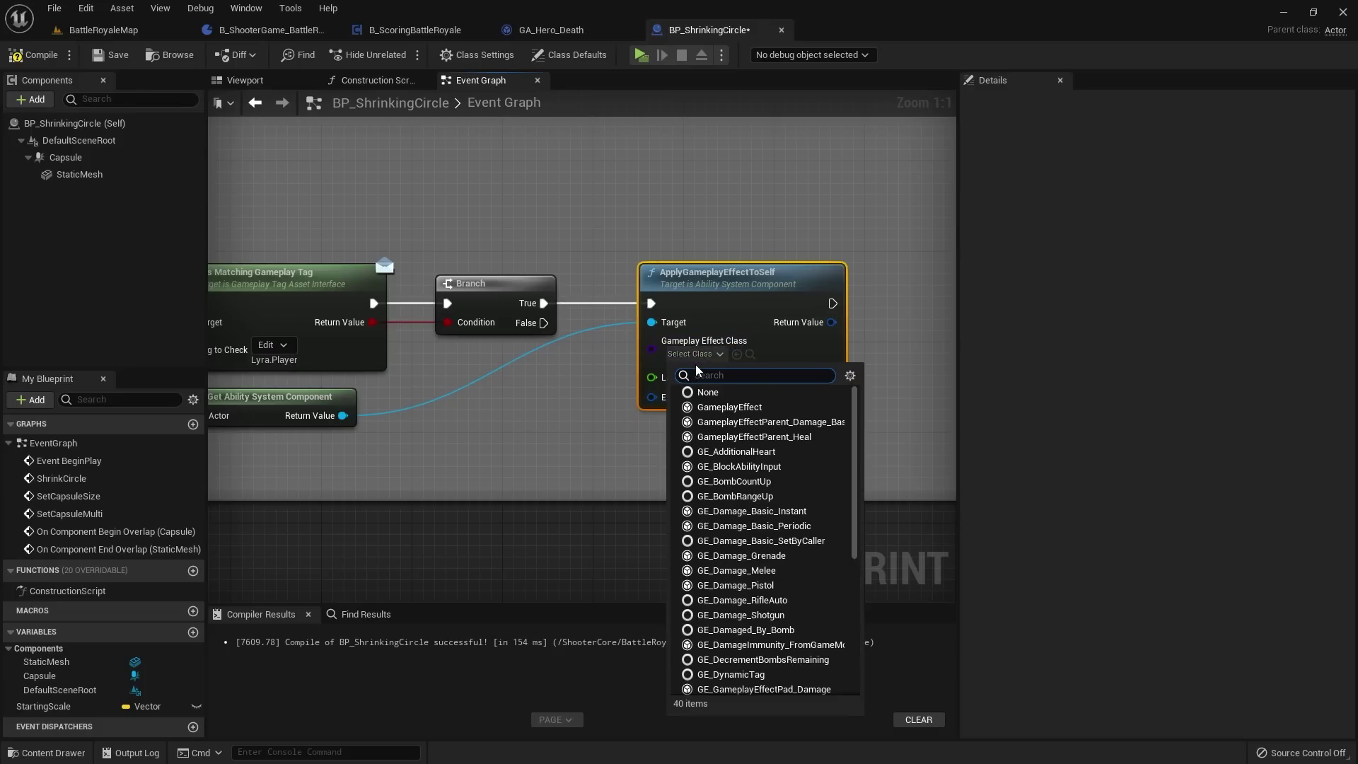
{"action": "type", "text": "damage"}
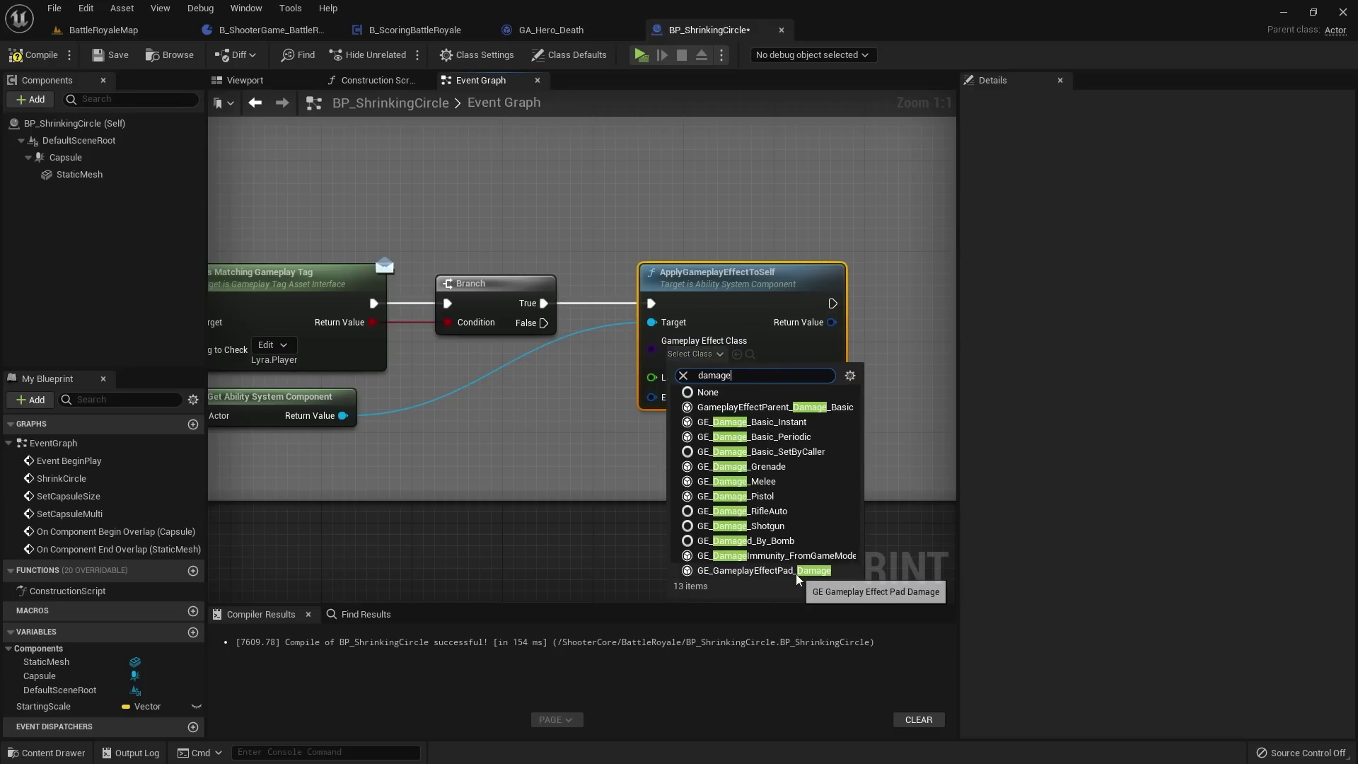
{"action": "left_click", "coordinate": [813, 570]}
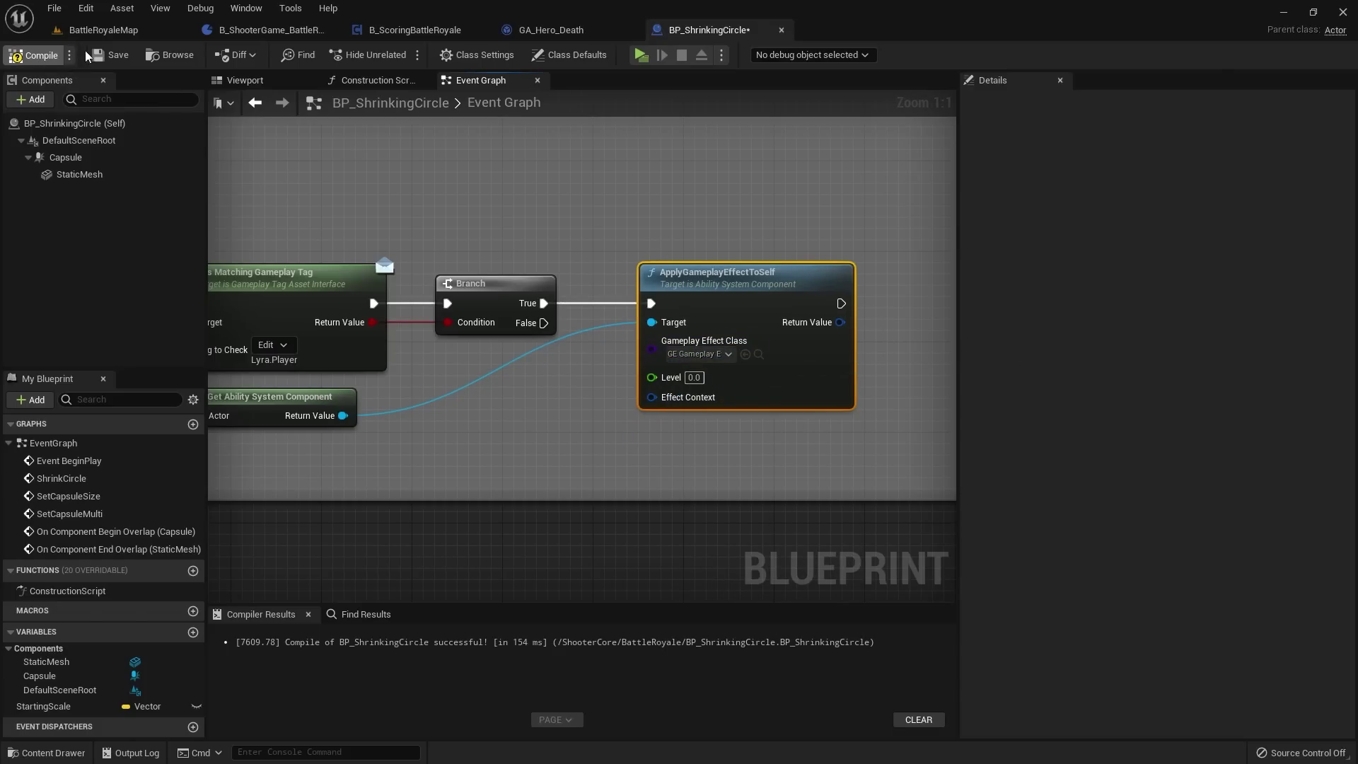
{"action": "left_click", "coordinate": [111, 55]}
Step: Review the shrink circle logic, the damage to players outside the circle, and the add or remove damage sections of the graph
{"action": "scroll", "coordinate": [618, 284], "scroll_direction": "down", "scroll_amount": 2}
{"action": "right_click_drag", "start_coordinate": [640, 319], "coordinate": [648, 339]}
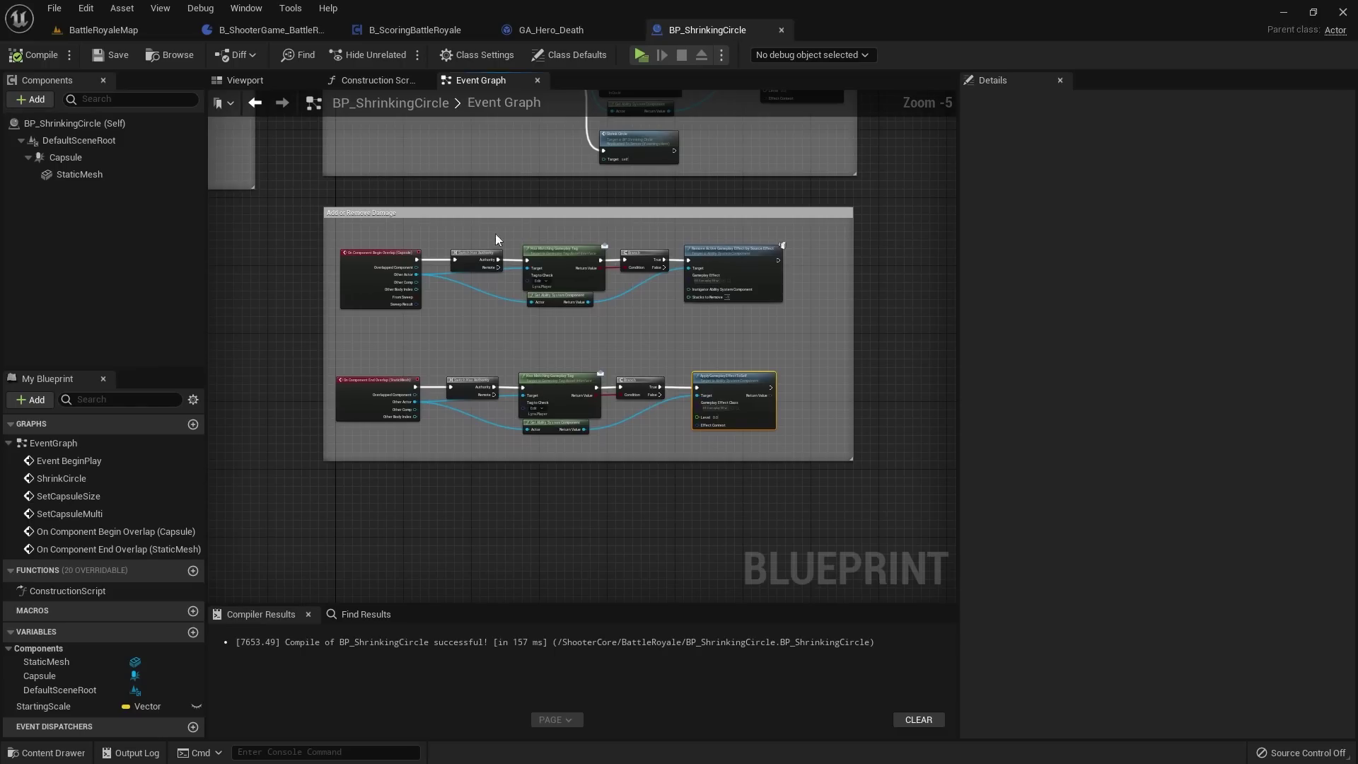
{"action": "scroll", "coordinate": [410, 243], "scroll_direction": "down", "scroll_amount": 3}
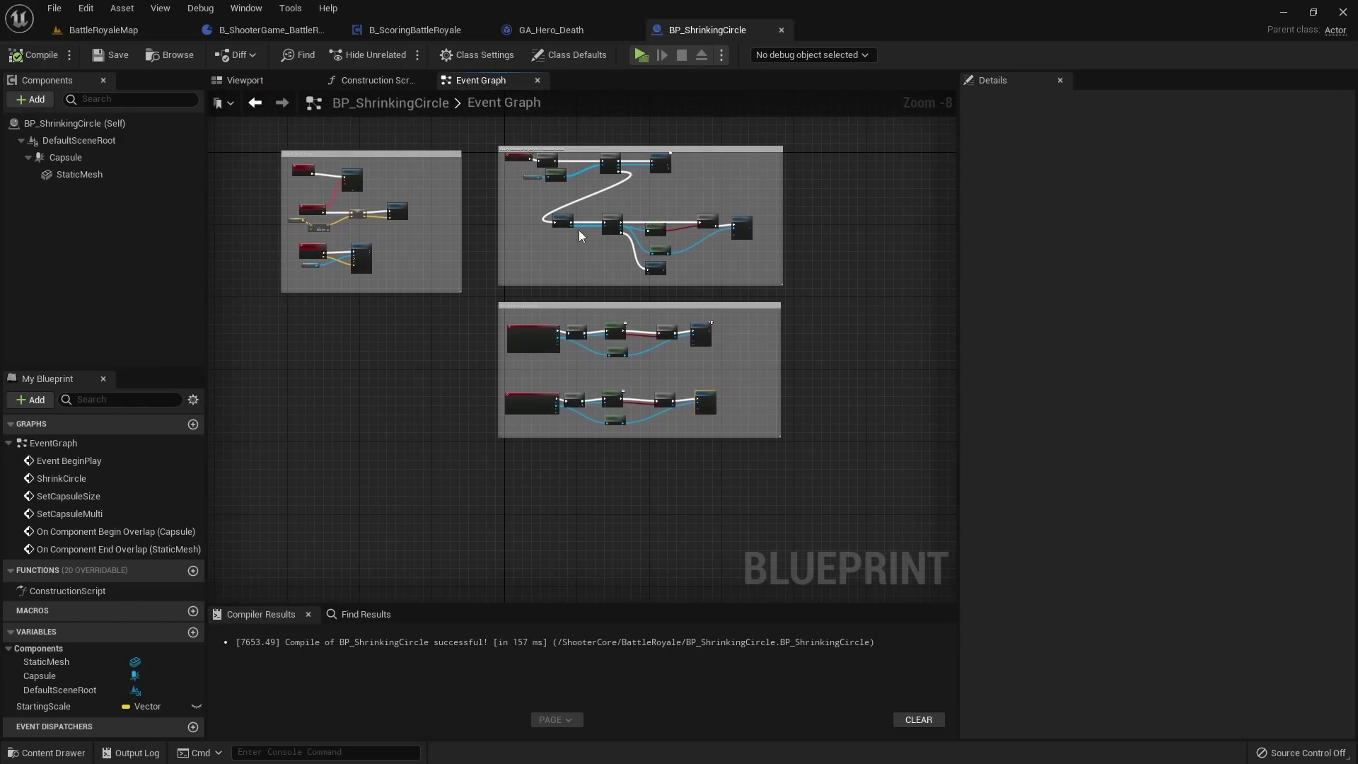
{"action": "right_click_drag", "start_coordinate": [580, 236], "coordinate": [591, 263]}
{"action": "scroll", "coordinate": [329, 169], "scroll_direction": "up", "scroll_amount": 2}
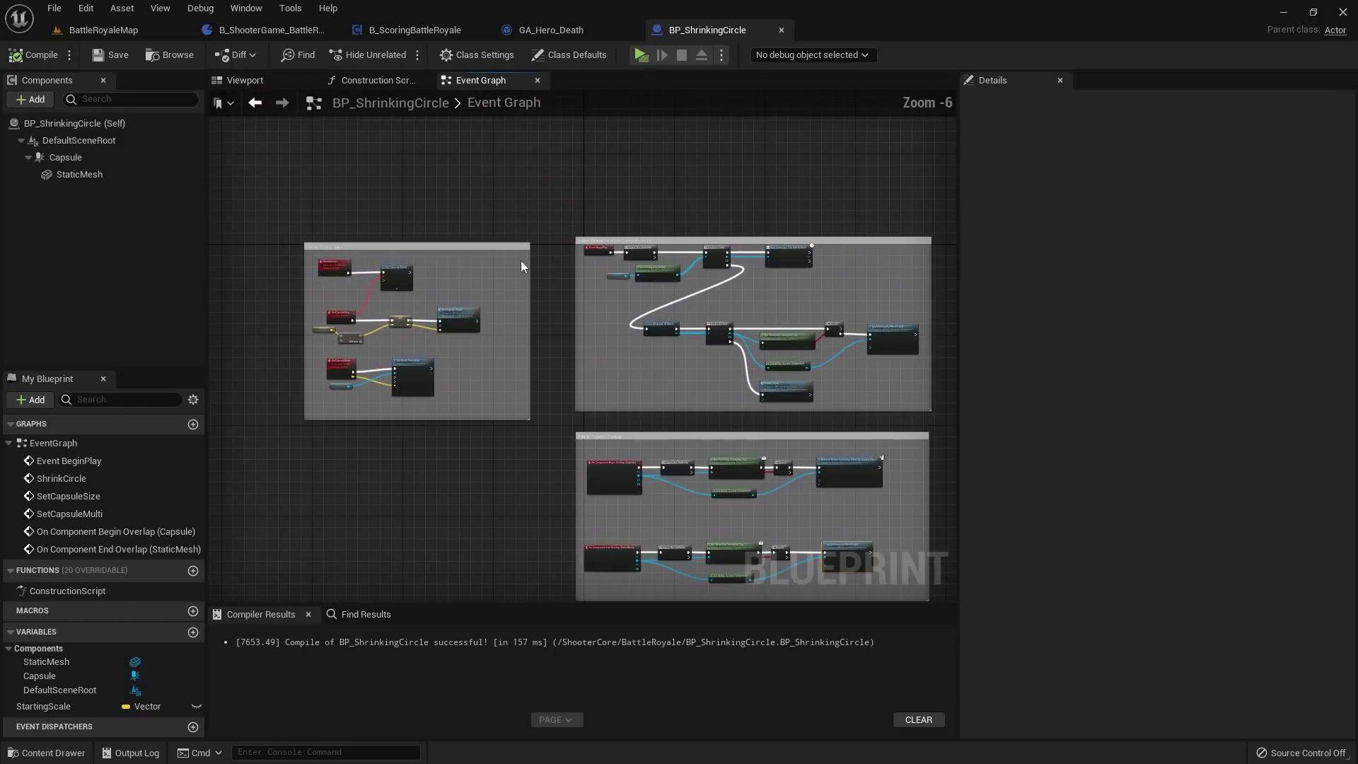
{"action": "scroll", "coordinate": [567, 263], "scroll_direction": "up", "scroll_amount": 2}
{"action": "right_click_drag", "start_coordinate": [633, 208], "coordinate": [451, 205]}
{"action": "right_click_drag", "start_coordinate": [640, 159], "coordinate": [487, 171]}
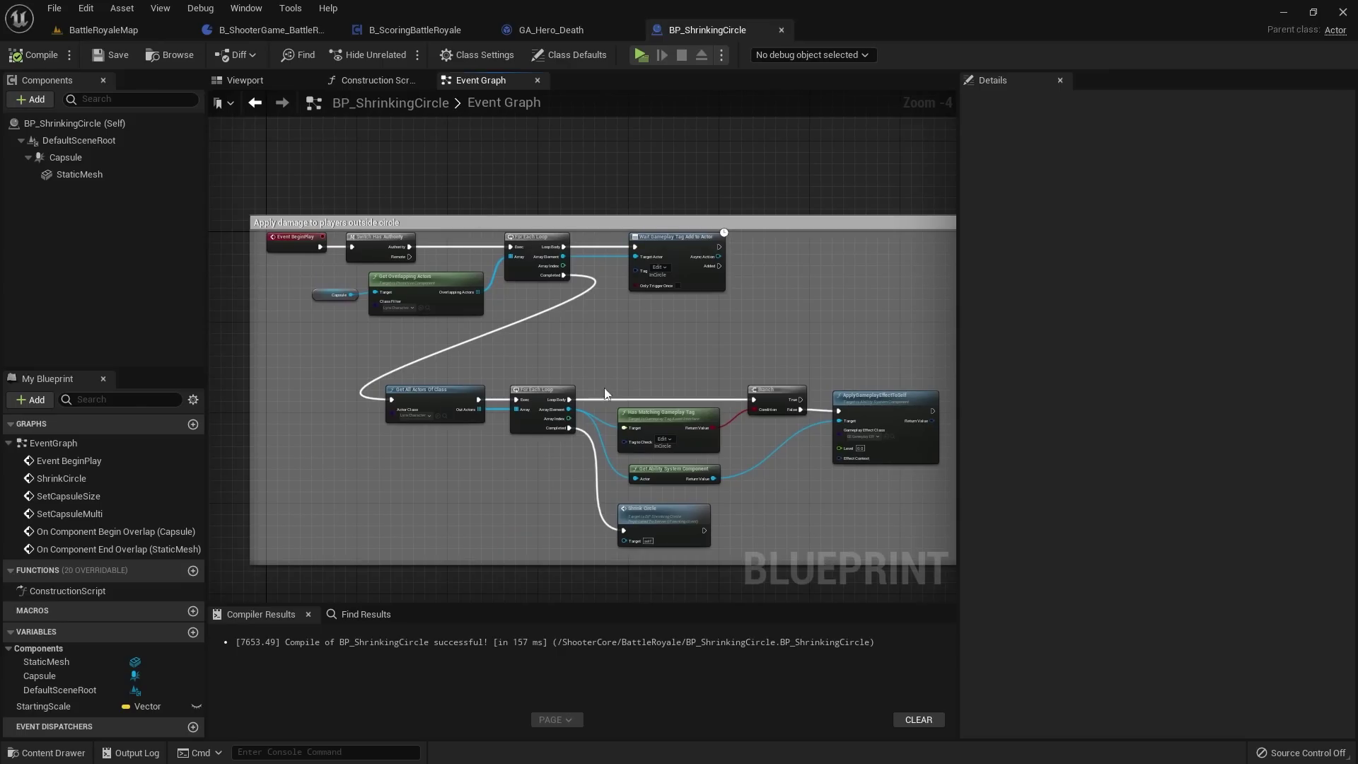
{"action": "scroll", "coordinate": [483, 371], "scroll_direction": "down", "scroll_amount": 2}
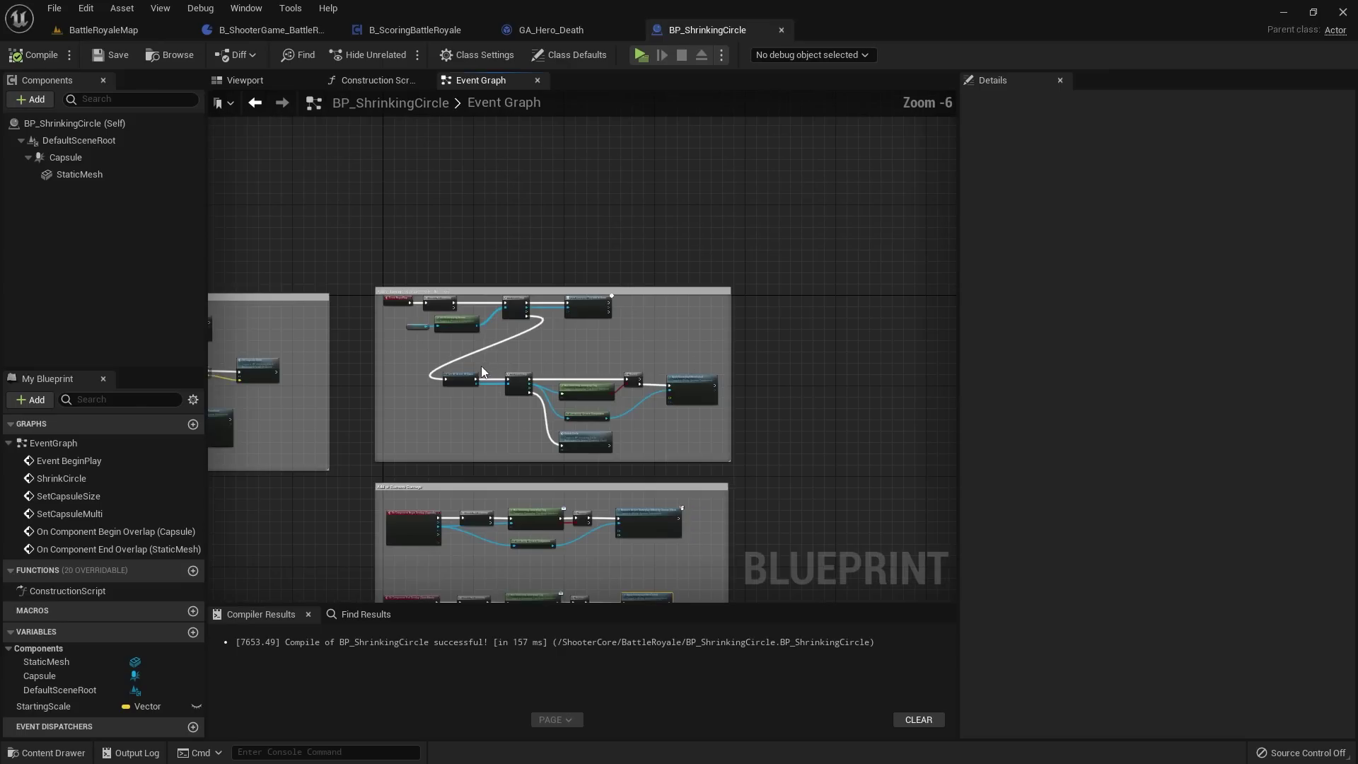
{"action": "right_click_drag", "start_coordinate": [481, 372], "coordinate": [771, 326]}
{"action": "scroll", "coordinate": [437, 231], "scroll_direction": "up", "scroll_amount": 2}
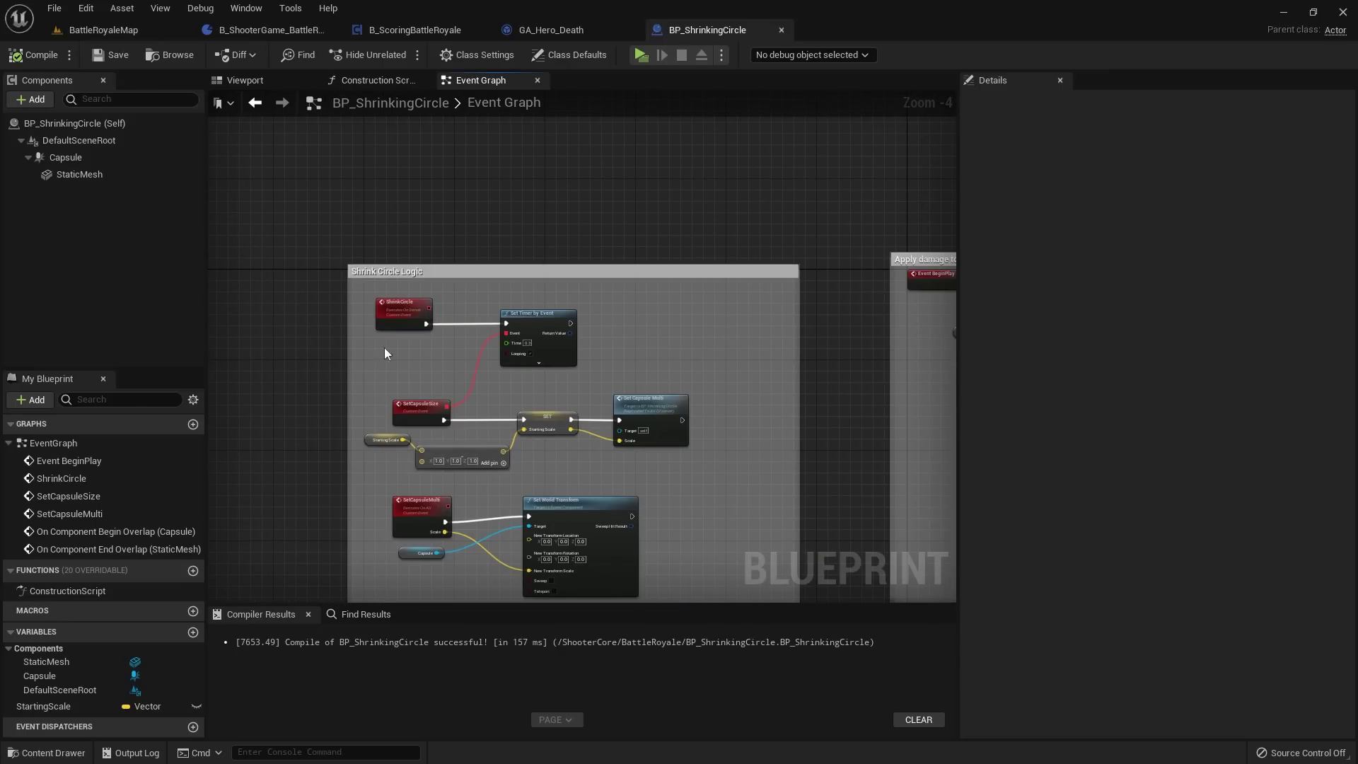
{"action": "right_click_drag", "start_coordinate": [621, 454], "coordinate": [624, 380]}
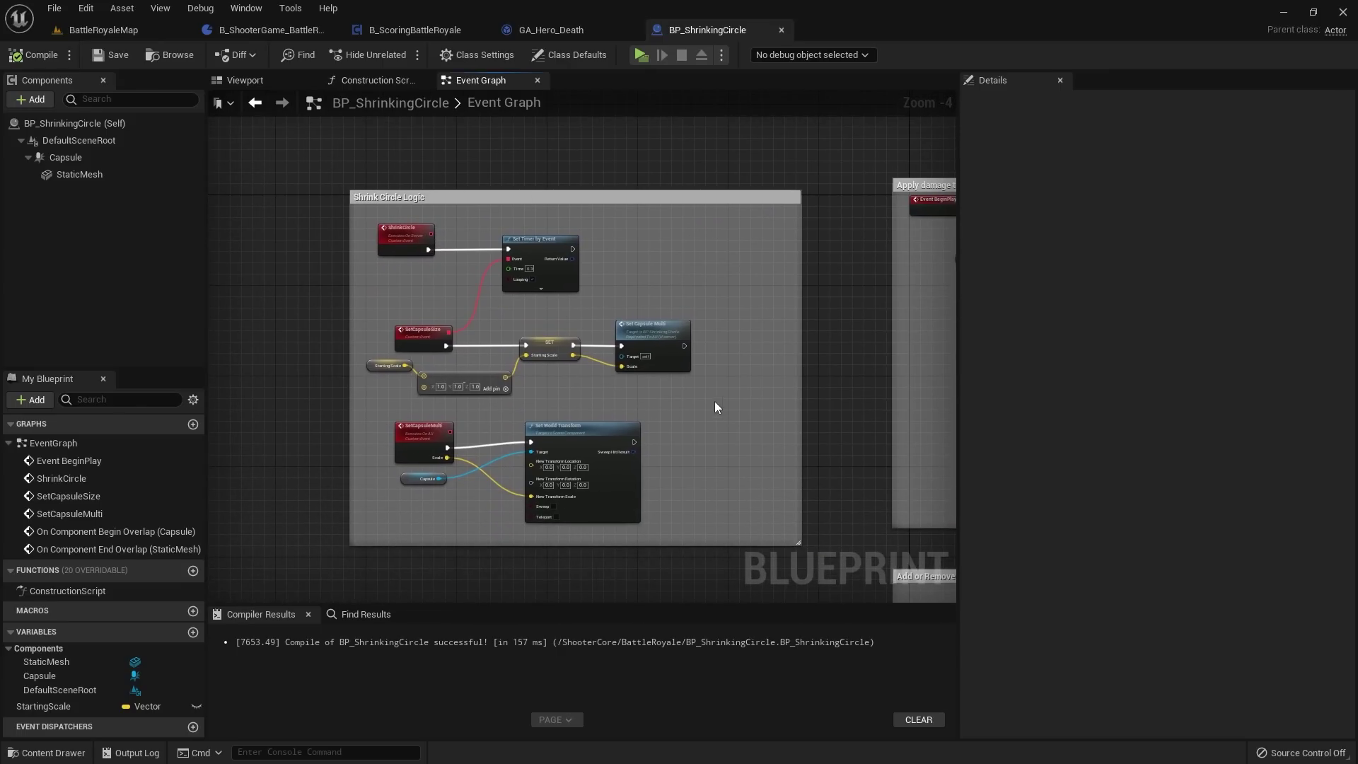
{"action": "scroll", "coordinate": [713, 409], "scroll_direction": "down", "scroll_amount": 1}
{"action": "right_click_drag", "start_coordinate": [704, 410], "coordinate": [331, 197]}
{"action": "right_click_drag", "start_coordinate": [578, 323], "coordinate": [410, 294]}
{"action": "left_click", "coordinate": [519, 286]}
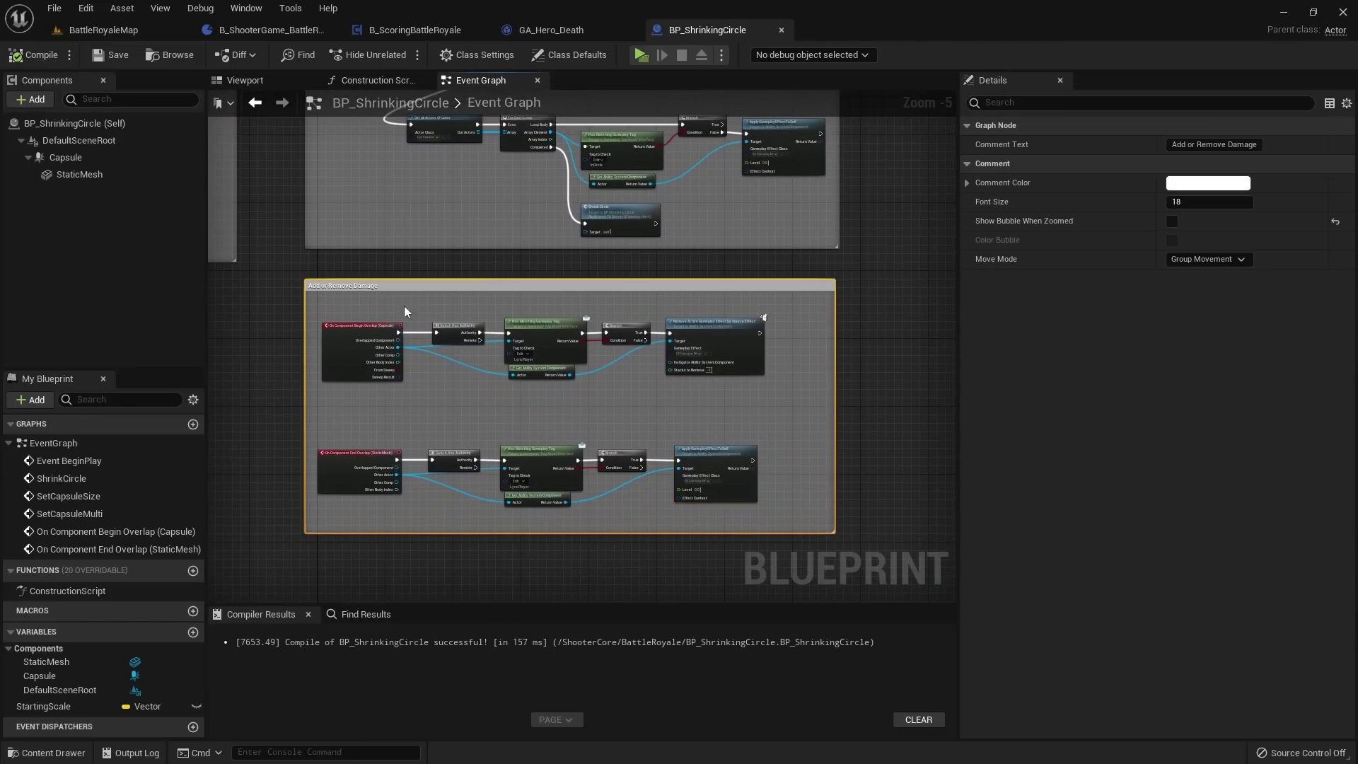
{"action": "left_click", "coordinate": [276, 292]}
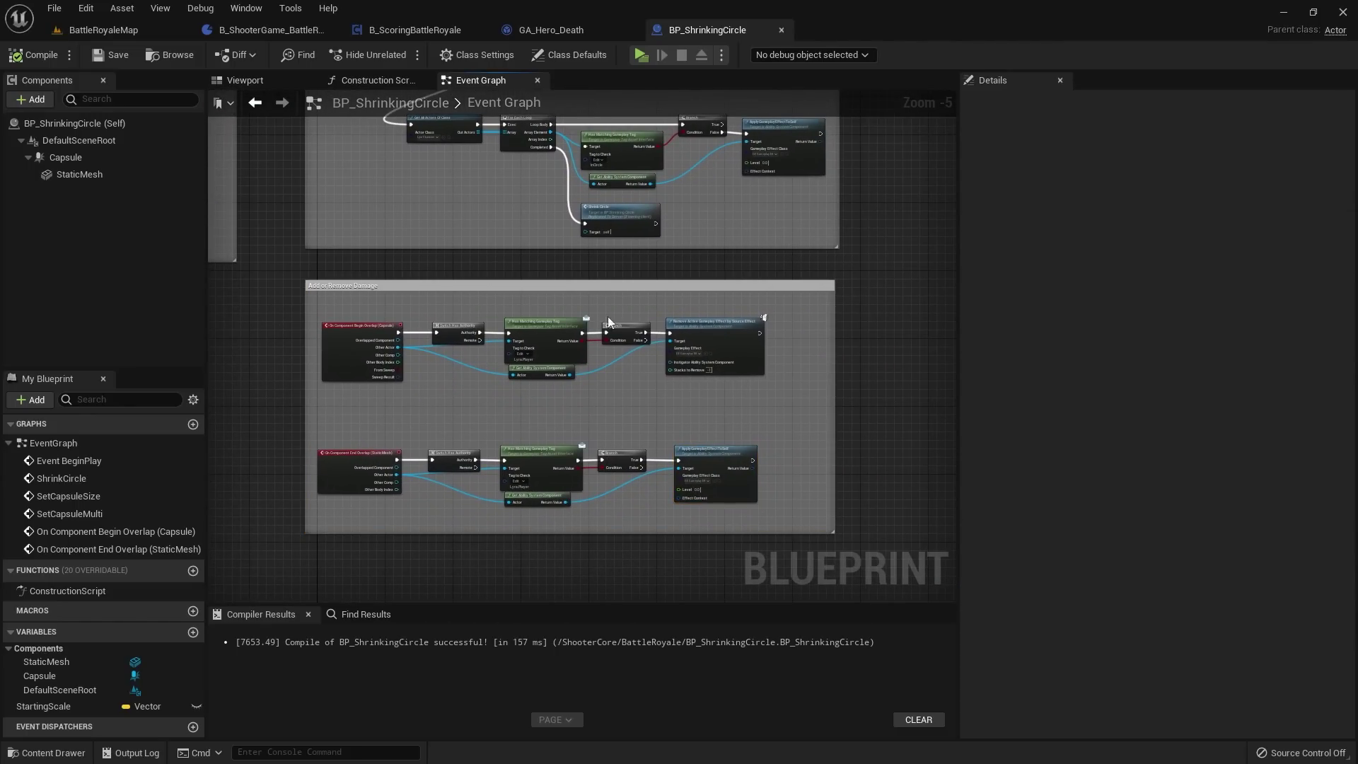
Step: Close the BP_ShrinkingCircle blueprint and switch to the Event Graph of B_ScoringBattleRoyale
{"action": "left_click", "coordinate": [781, 30]}
{"action": "left_click", "coordinate": [684, 185]}
{"action": "scroll", "coordinate": [681, 186], "scroll_direction": "down", "scroll_amount": 3}
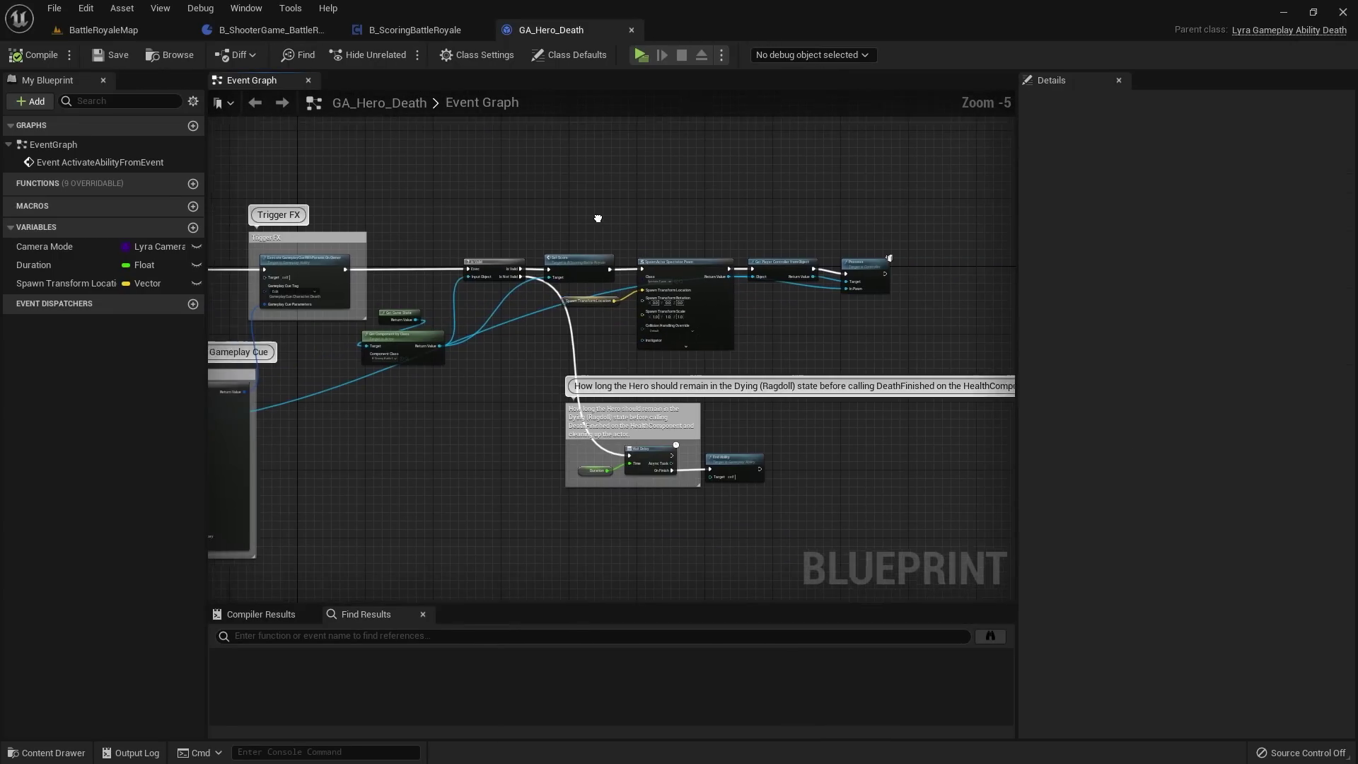
{"action": "right_click_drag", "start_coordinate": [598, 218], "coordinate": [852, 221]}
{"action": "left_click", "coordinate": [443, 31]}
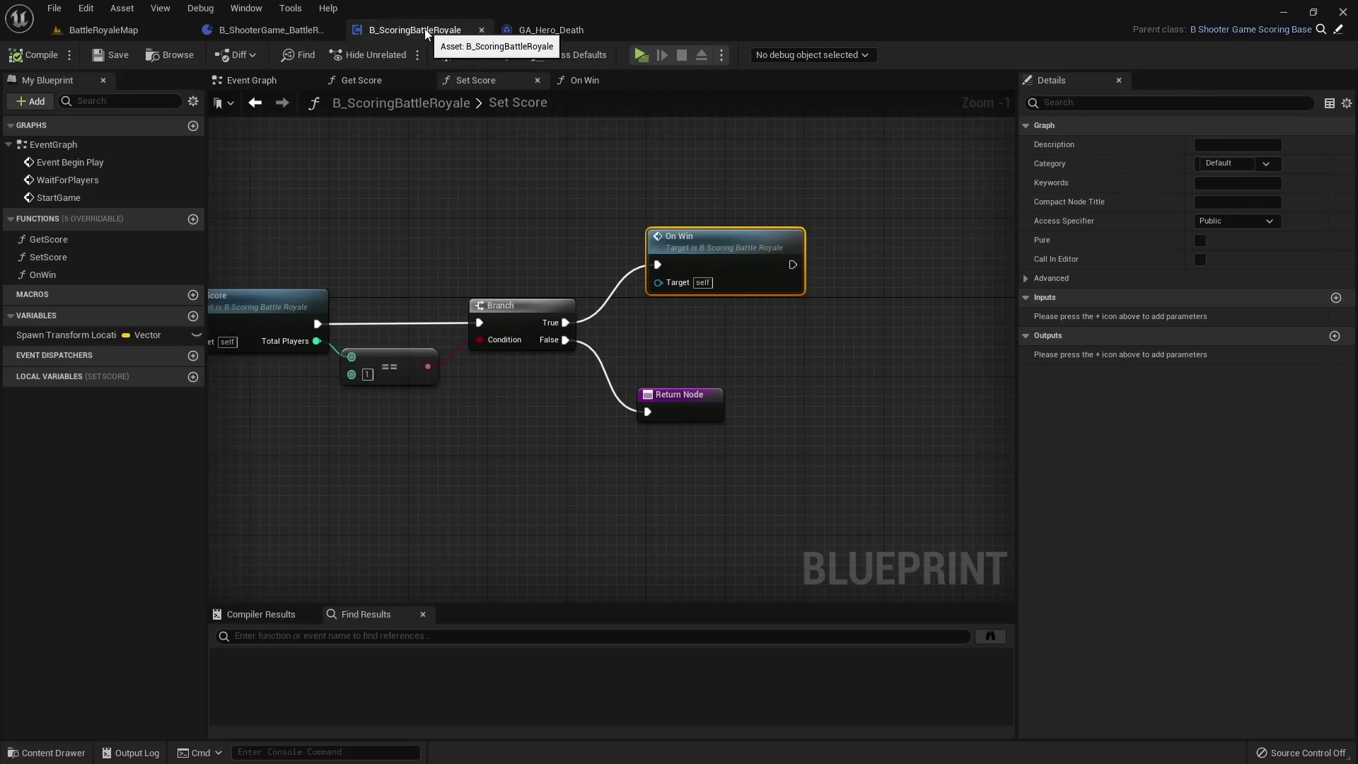
{"action": "scroll", "coordinate": [505, 172], "scroll_direction": "down", "scroll_amount": 2}
{"action": "left_click", "coordinate": [579, 256]}
{"action": "scroll", "coordinate": [606, 267], "scroll_direction": "down", "scroll_amount": 1}
{"action": "right_click_drag", "start_coordinate": [607, 269], "coordinate": [844, 273]}
{"action": "left_click", "coordinate": [290, 79]}
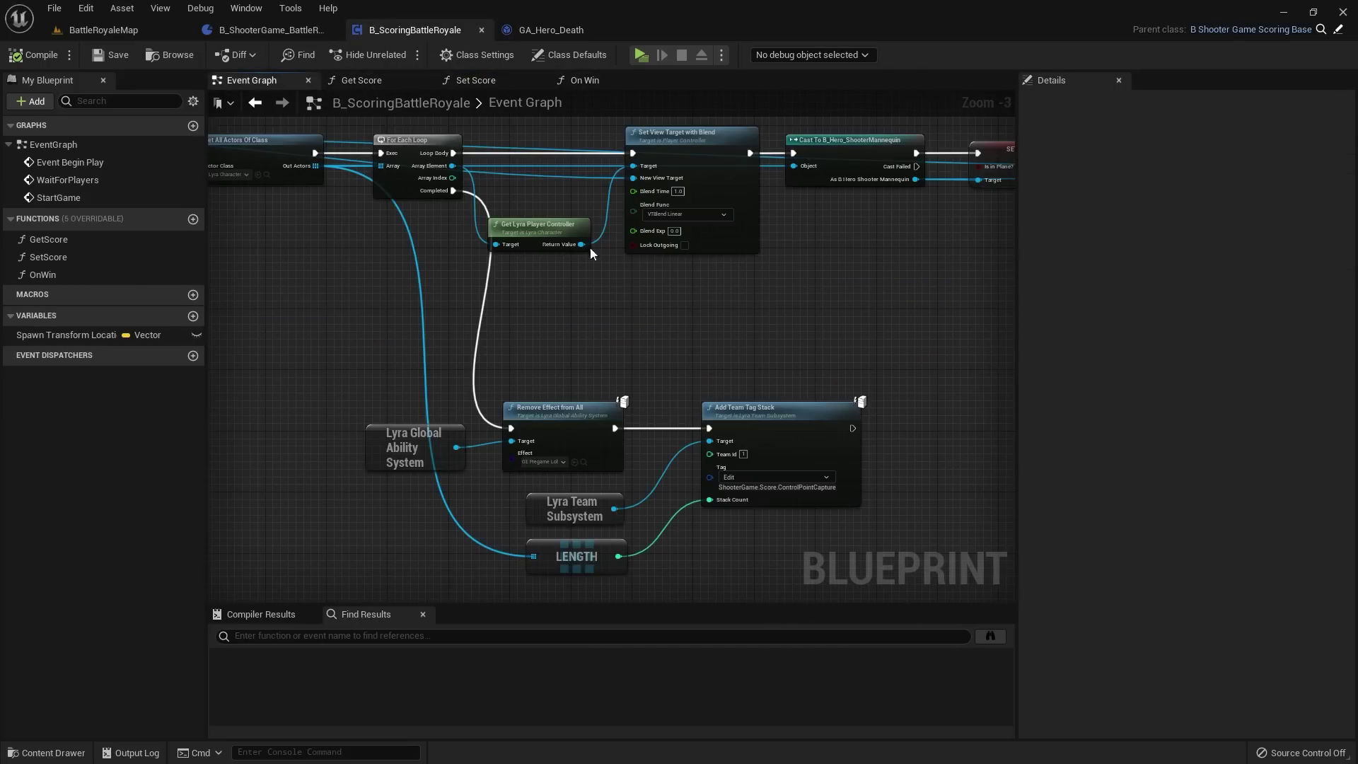
Step: Add a Delay node executed after Add Team Tag Stack at the end of the game start logic
{"action": "scroll", "coordinate": [591, 248], "scroll_direction": "down", "scroll_amount": 2}
{"action": "right_click_drag", "start_coordinate": [632, 262], "coordinate": [545, 251]}
{"action": "scroll", "coordinate": [642, 407], "scroll_direction": "up", "scroll_amount": 2}
{"action": "left_click_drag", "start_coordinate": [588, 261], "coordinate": [876, 444]}
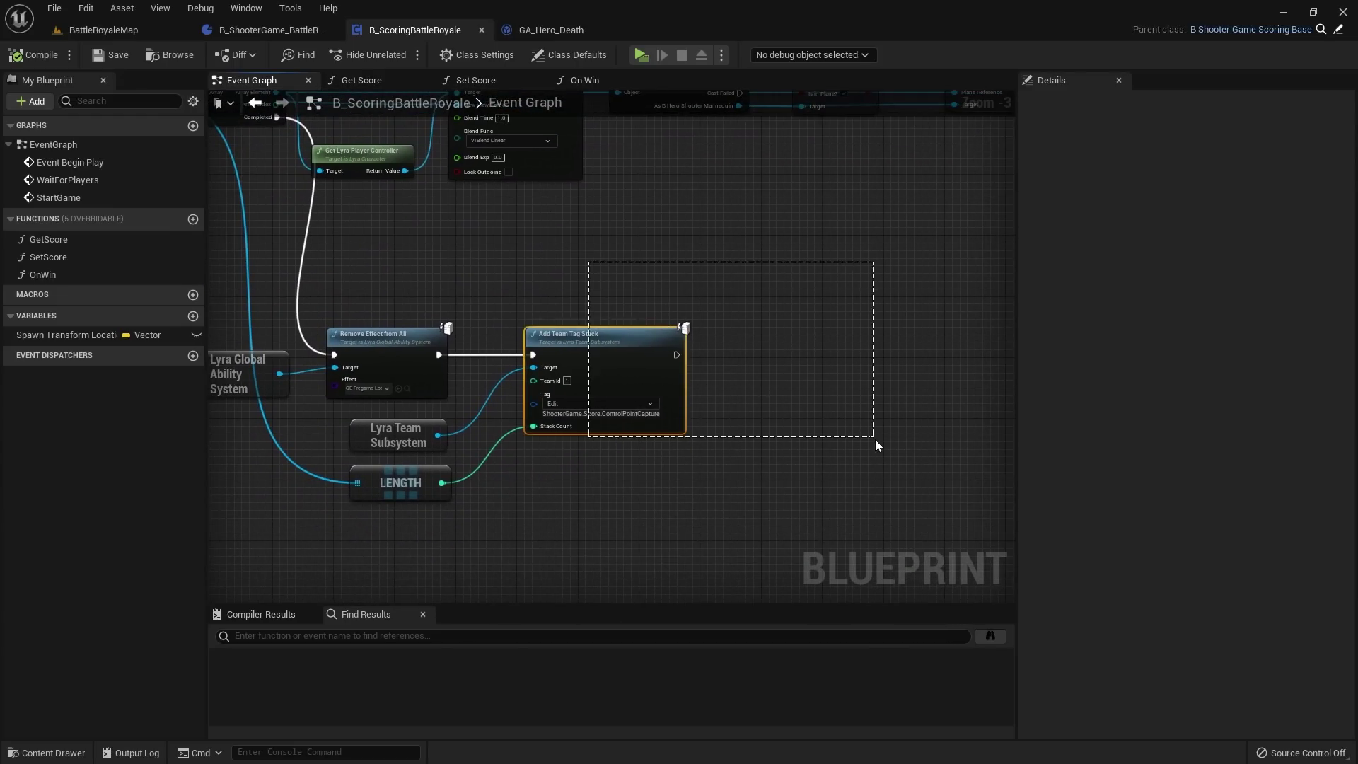
{"action": "right_click_drag", "start_coordinate": [703, 310], "coordinate": [491, 369]}
{"action": "scroll", "coordinate": [682, 303], "scroll_direction": "down", "scroll_amount": 2}
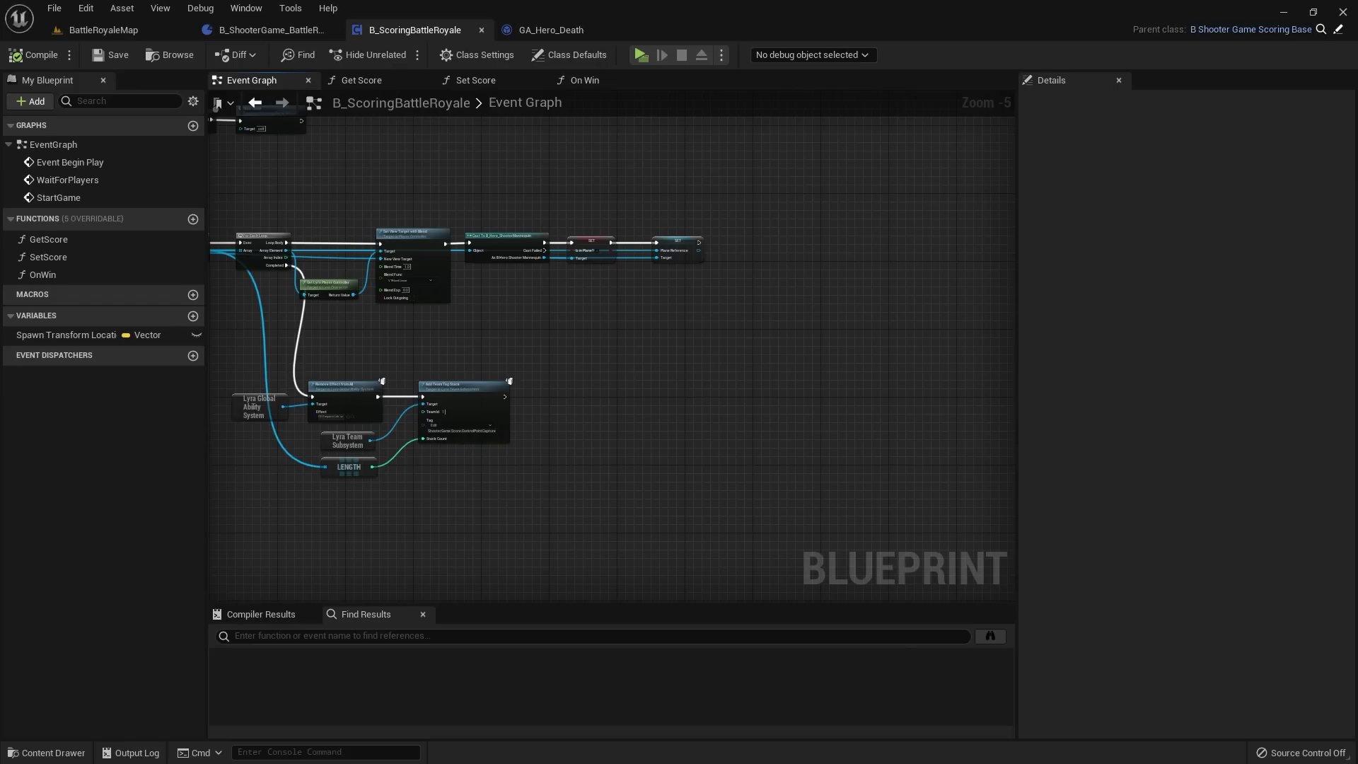
{"action": "right_click_drag", "start_coordinate": [589, 316], "coordinate": [554, 328]}
{"action": "scroll", "coordinate": [432, 400], "scroll_direction": "up", "scroll_amount": 3}
{"action": "right_click_drag", "start_coordinate": [432, 400], "coordinate": [491, 347]}
{"action": "scroll", "coordinate": [617, 325], "scroll_direction": "up", "scroll_amount": 2}
{"action": "right_click_drag", "start_coordinate": [619, 327], "coordinate": [750, 295]}
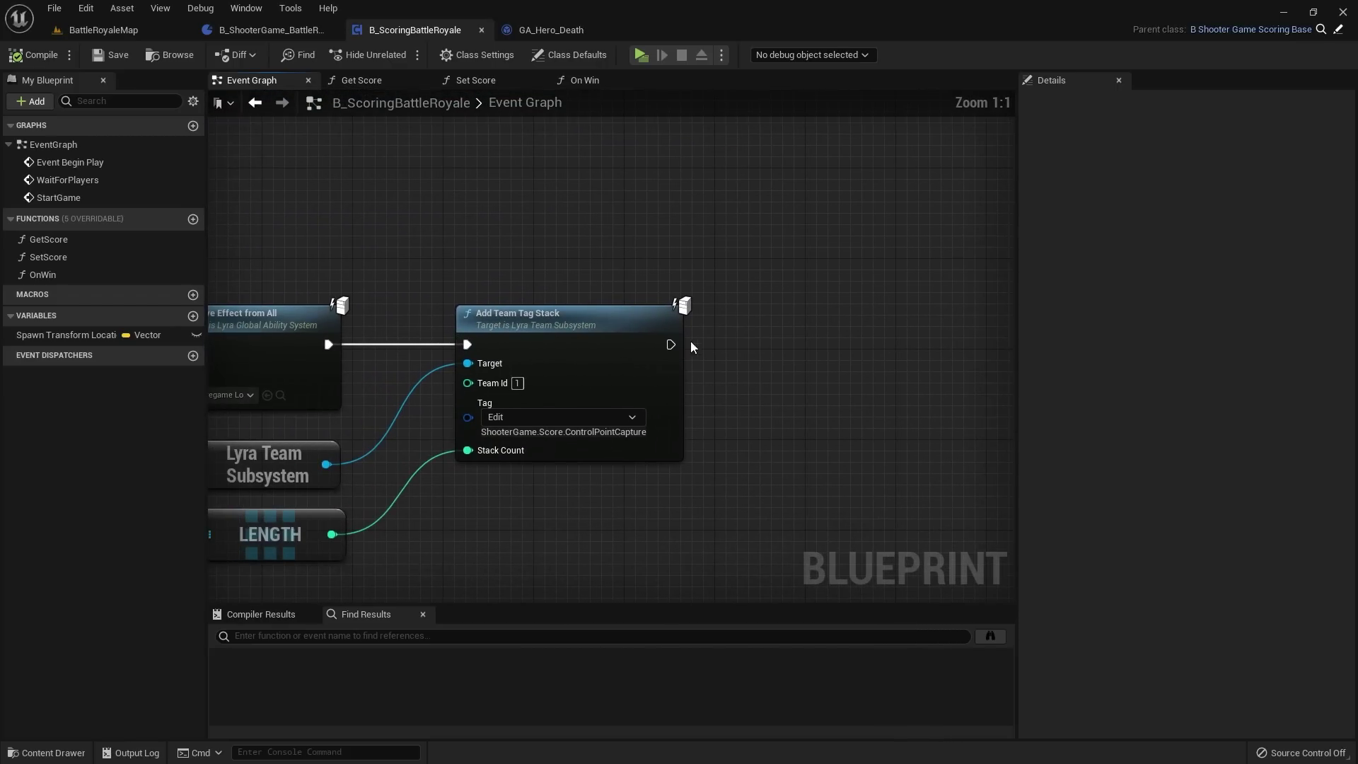
{"action": "left_click_drag", "start_coordinate": [671, 345], "coordinate": [753, 341]}
{"action": "type", "text": "delay"}
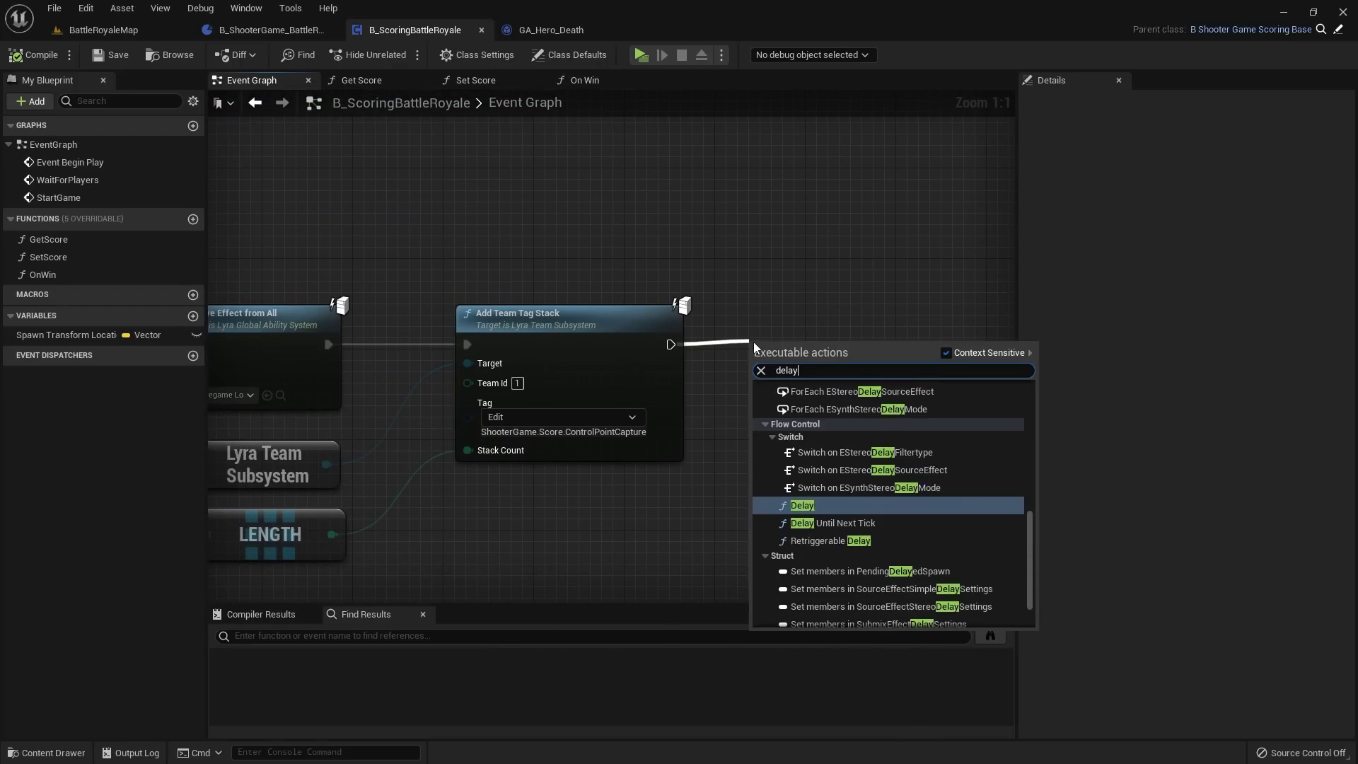
{"action": "key", "text": "Return"}
{"action": "right_click_drag", "start_coordinate": [754, 343], "coordinate": [717, 360]}
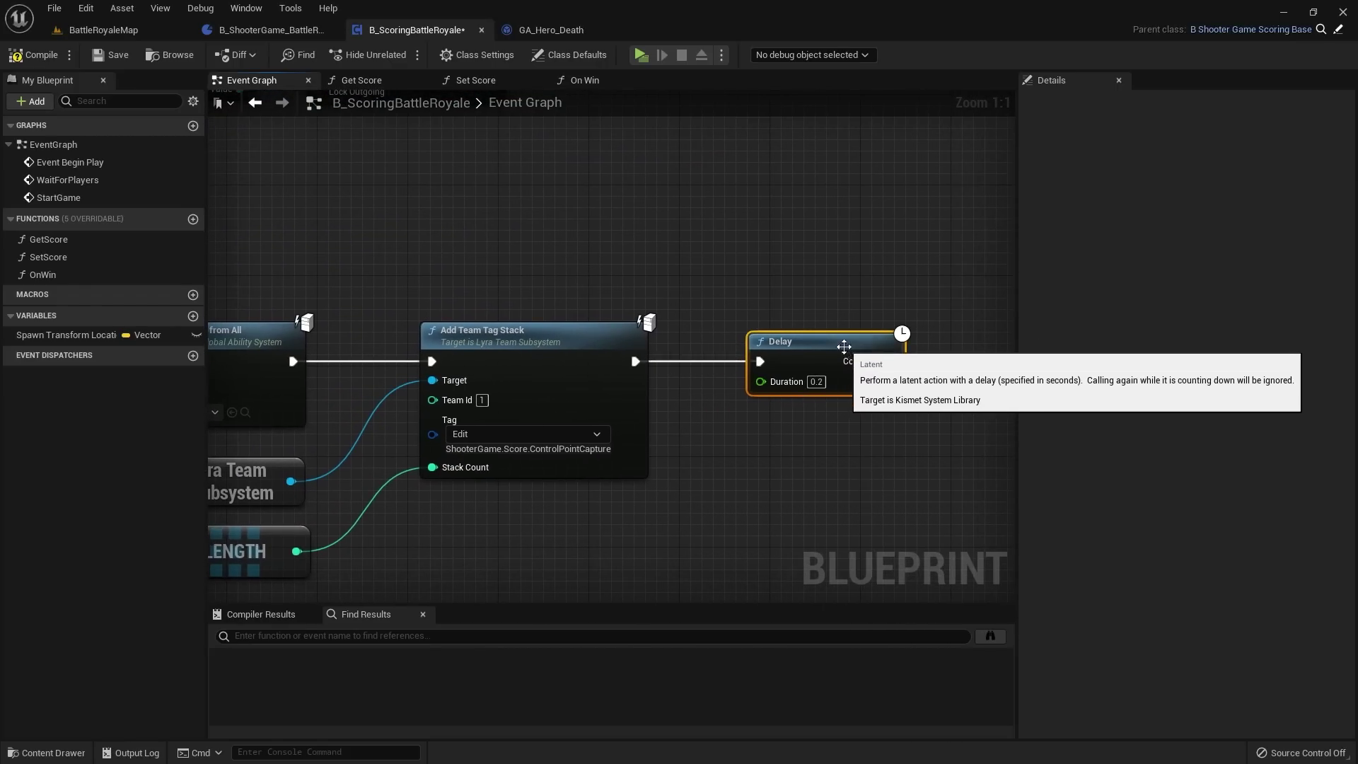
Step: Set the Delay's duration to 40 seconds
{"action": "scroll", "coordinate": [825, 320], "scroll_direction": "down", "scroll_amount": 4}
{"action": "right_click_drag", "start_coordinate": [824, 312], "coordinate": [794, 385]}
{"action": "scroll", "coordinate": [770, 379], "scroll_direction": "down", "scroll_amount": 2}
{"action": "scroll", "coordinate": [779, 406], "scroll_direction": "up", "scroll_amount": 6}
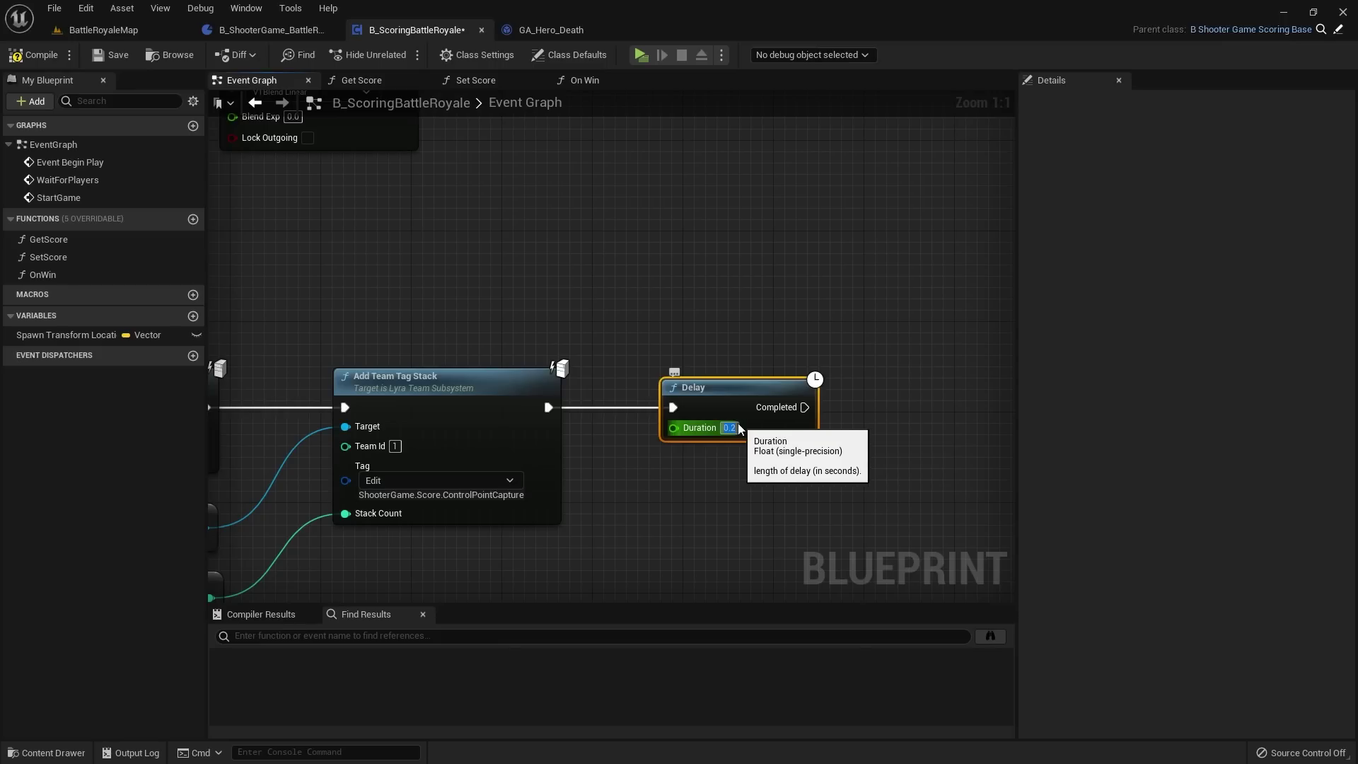
{"action": "scroll", "coordinate": [736, 425], "scroll_direction": "down", "scroll_amount": 6}
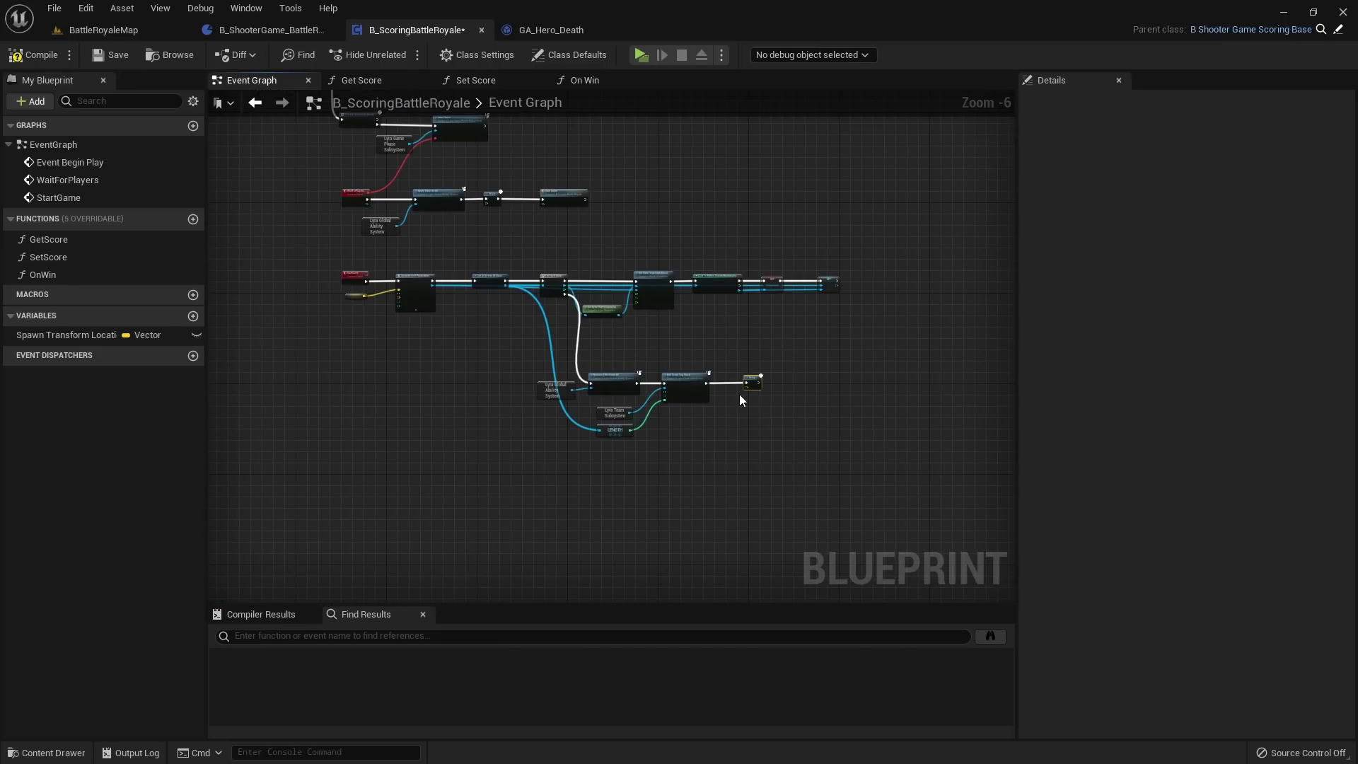
{"action": "scroll", "coordinate": [778, 410], "scroll_direction": "up", "scroll_amount": 3}
{"action": "scroll", "coordinate": [817, 329], "scroll_direction": "up", "scroll_amount": 3}
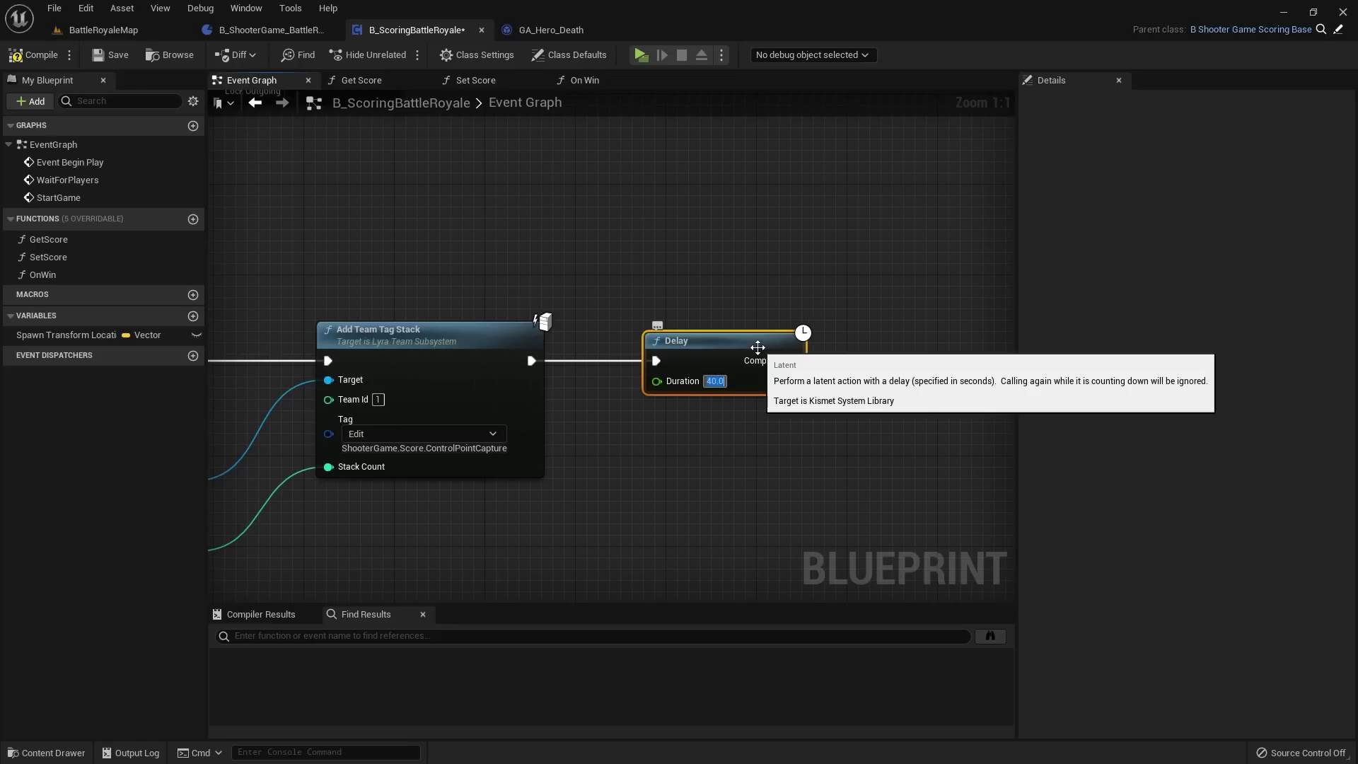
Step: Add a Spawn Actor from Class node executed when the Delay completes, and align it with the execution line
{"action": "right_click_drag", "start_coordinate": [758, 347], "coordinate": [462, 348]}
{"action": "left_click_drag", "start_coordinate": [496, 362], "coordinate": [615, 370]}
{"action": "type", "text": "spawn actor"}
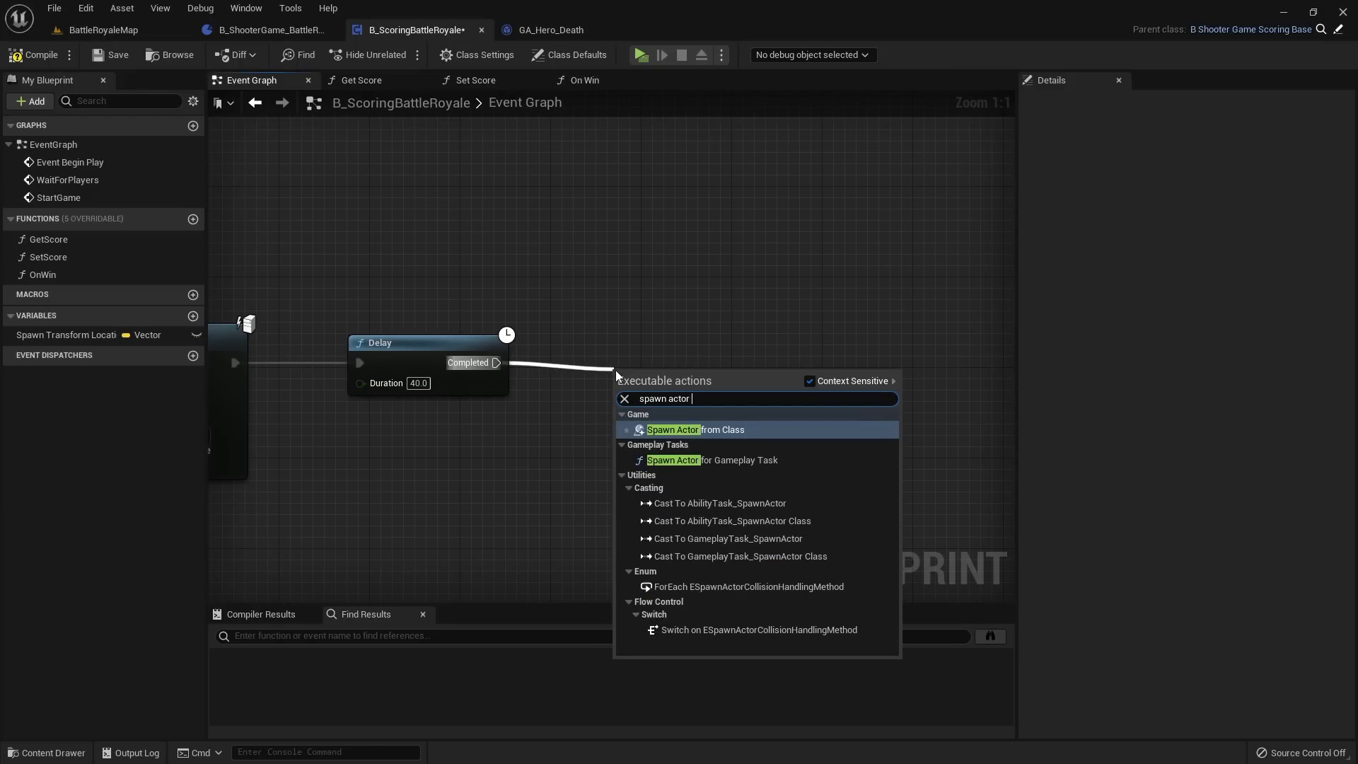
{"action": "key", "text": "Return"}
{"action": "left_click_drag", "start_coordinate": [699, 371], "coordinate": [715, 343]}
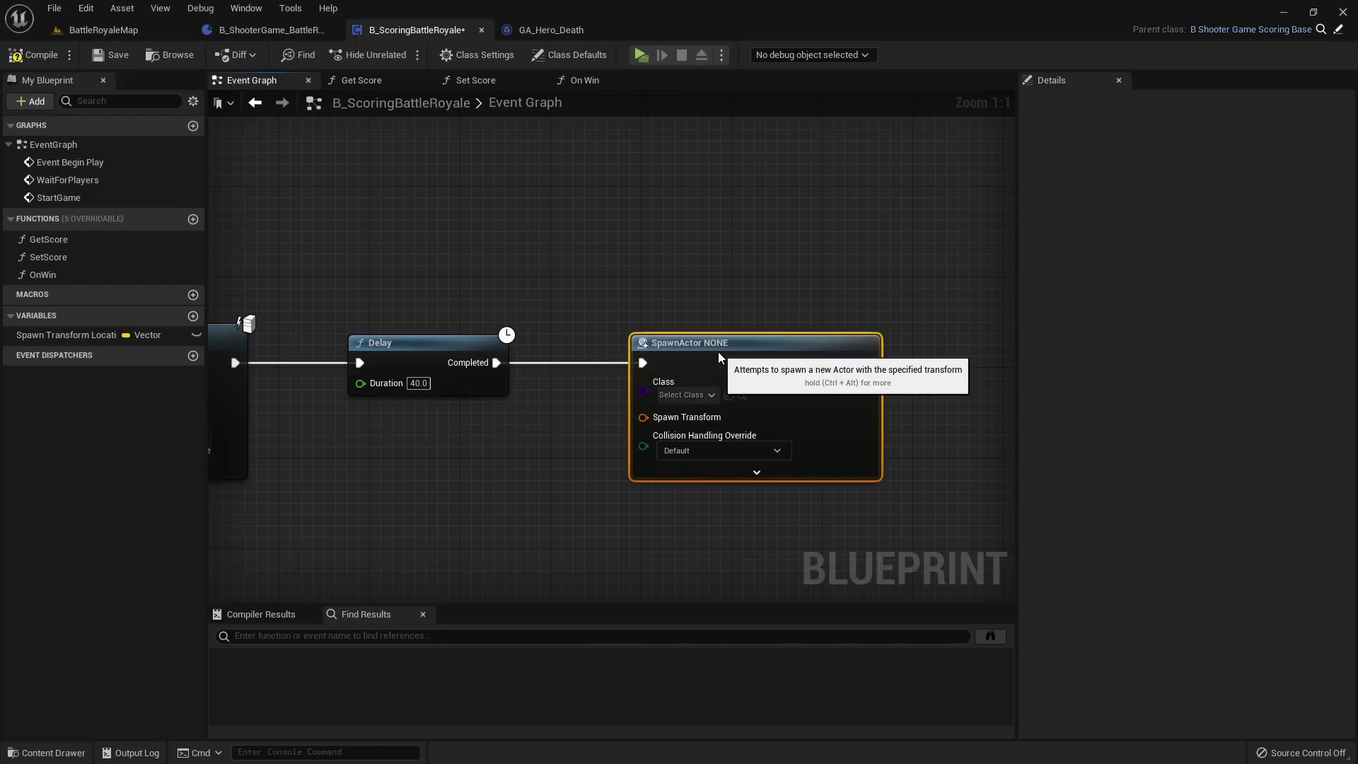
Step: Set the Spawn Actor node's class to BP_ShrinkingCircle and split its Spawn Transform into location, rotation and scale
{"action": "right_click_drag", "start_coordinate": [736, 321], "coordinate": [805, 291]}
{"action": "left_click", "coordinate": [778, 365]}
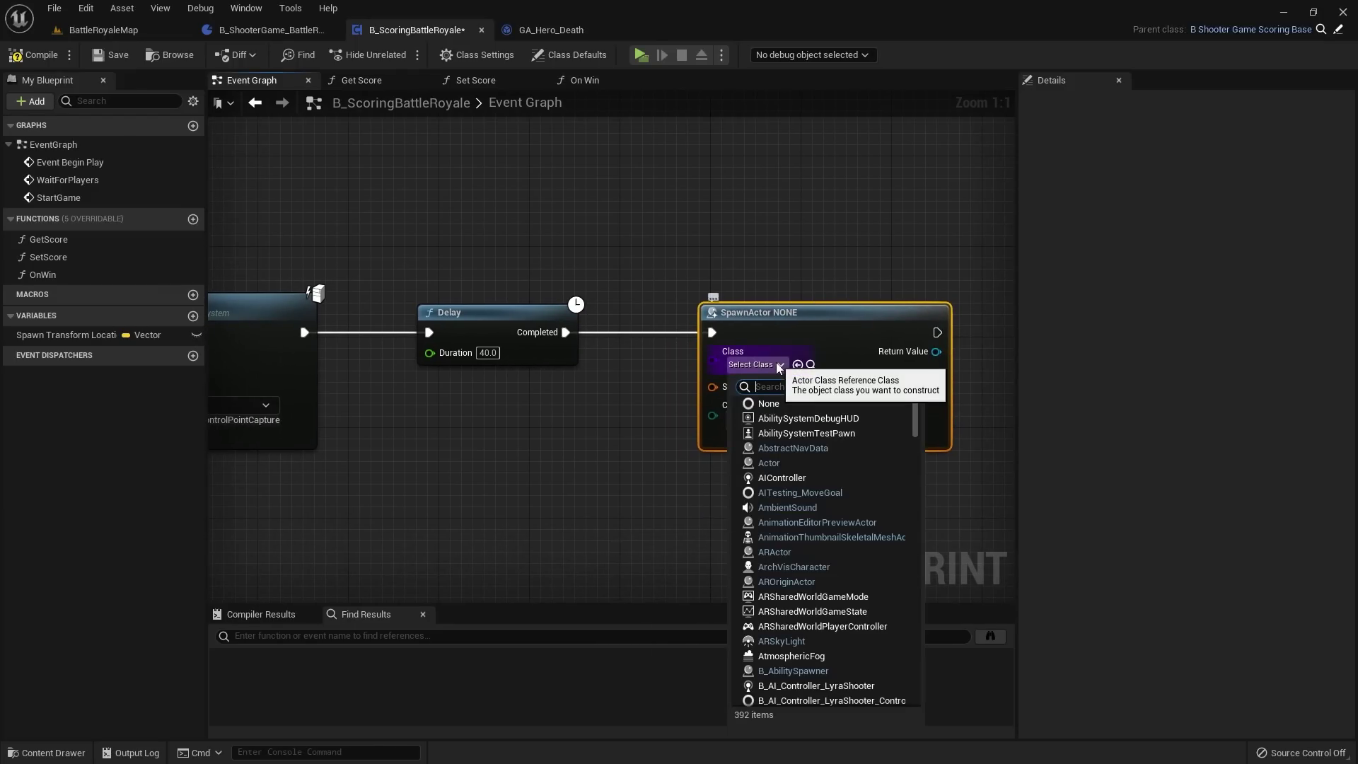
{"action": "type", "text": "shrink"}
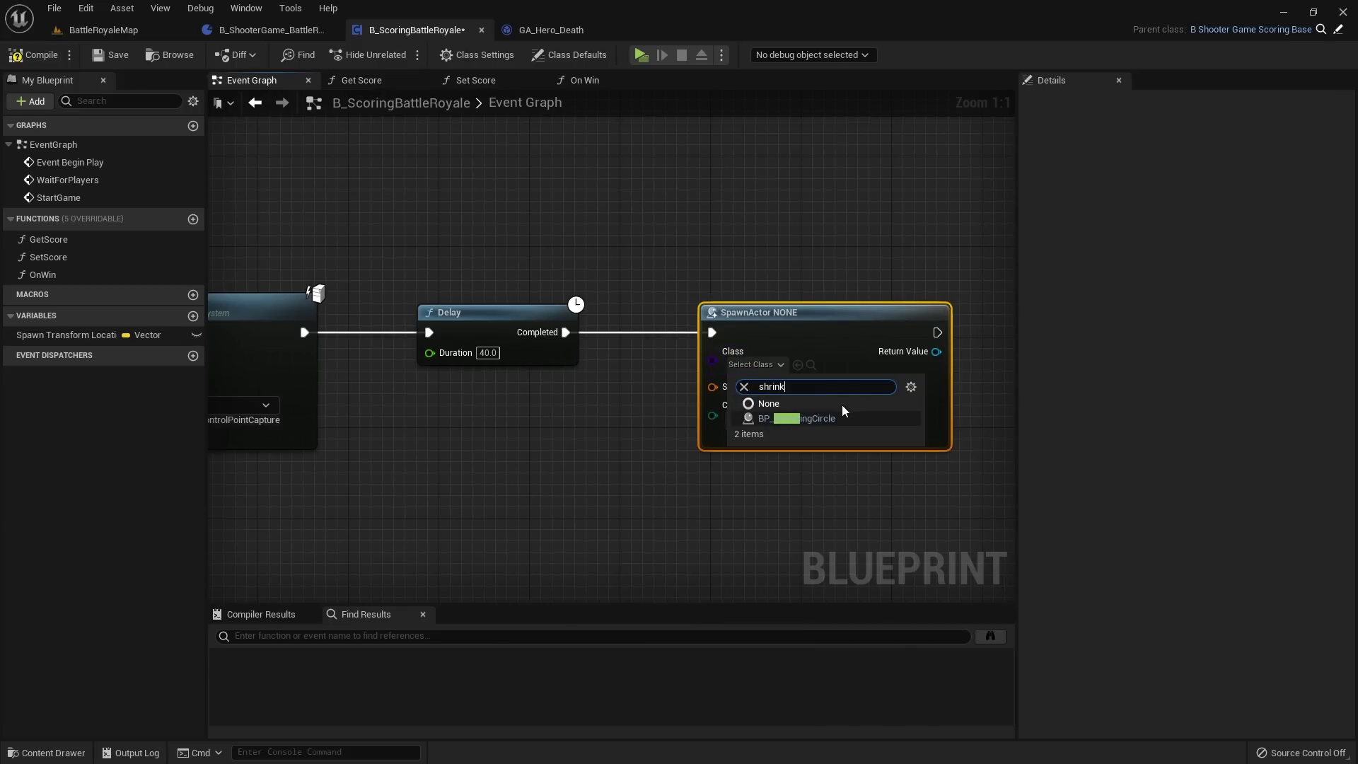
{"action": "left_click", "coordinate": [842, 417]}
{"action": "right_click_drag", "start_coordinate": [720, 388], "coordinate": [837, 366]}
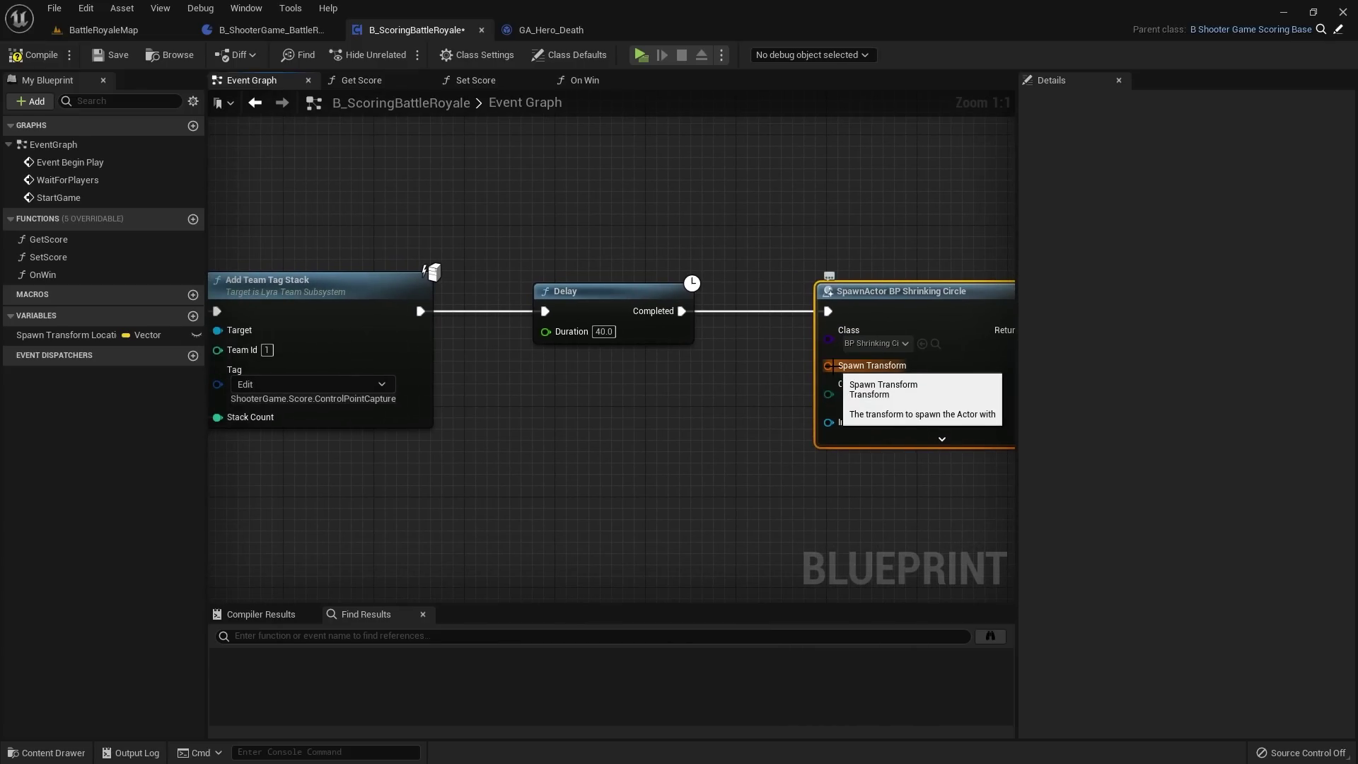
{"action": "right_click", "coordinate": [833, 367]}
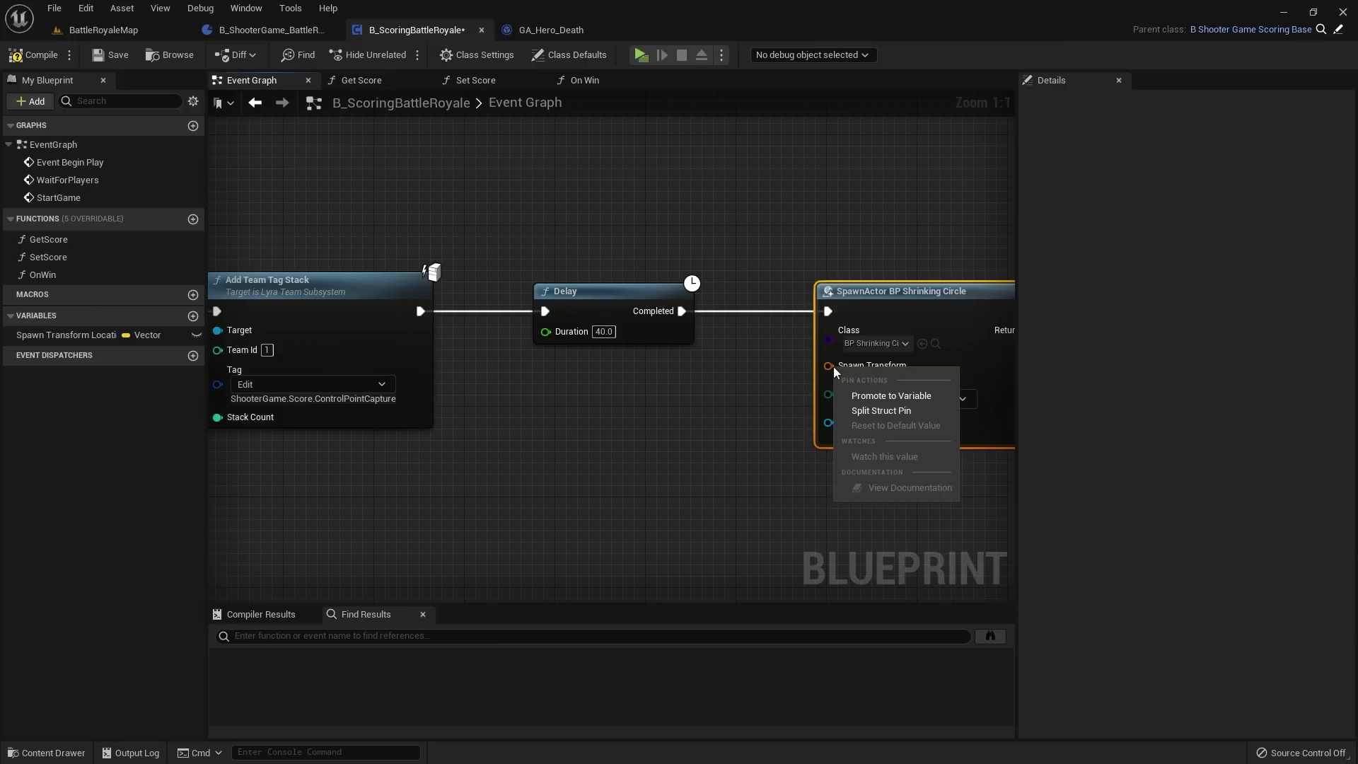
{"action": "left_click", "coordinate": [871, 409]}
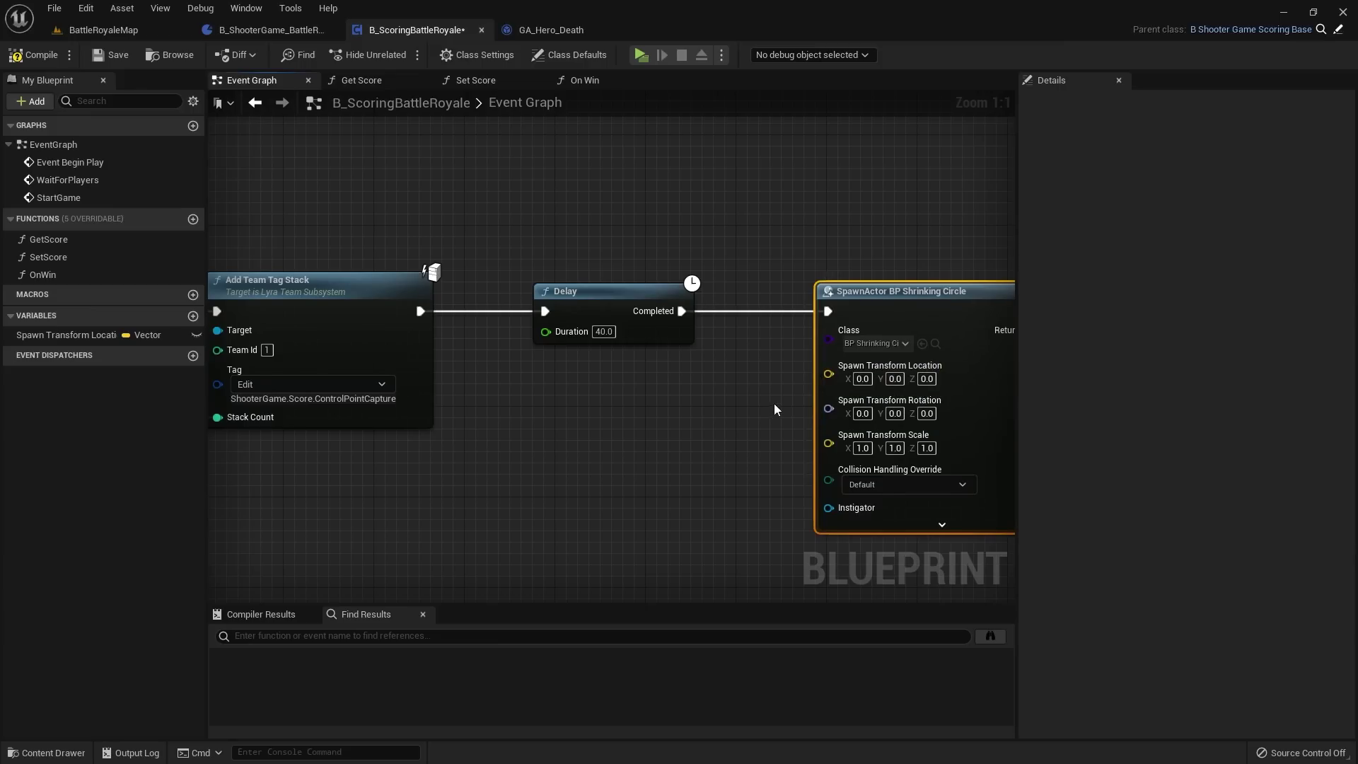
Step: Promote the Spawn Transform Location input to a variable named CircleLocation and compile the blueprint
{"action": "right_click_drag", "start_coordinate": [777, 410], "coordinate": [746, 419]}
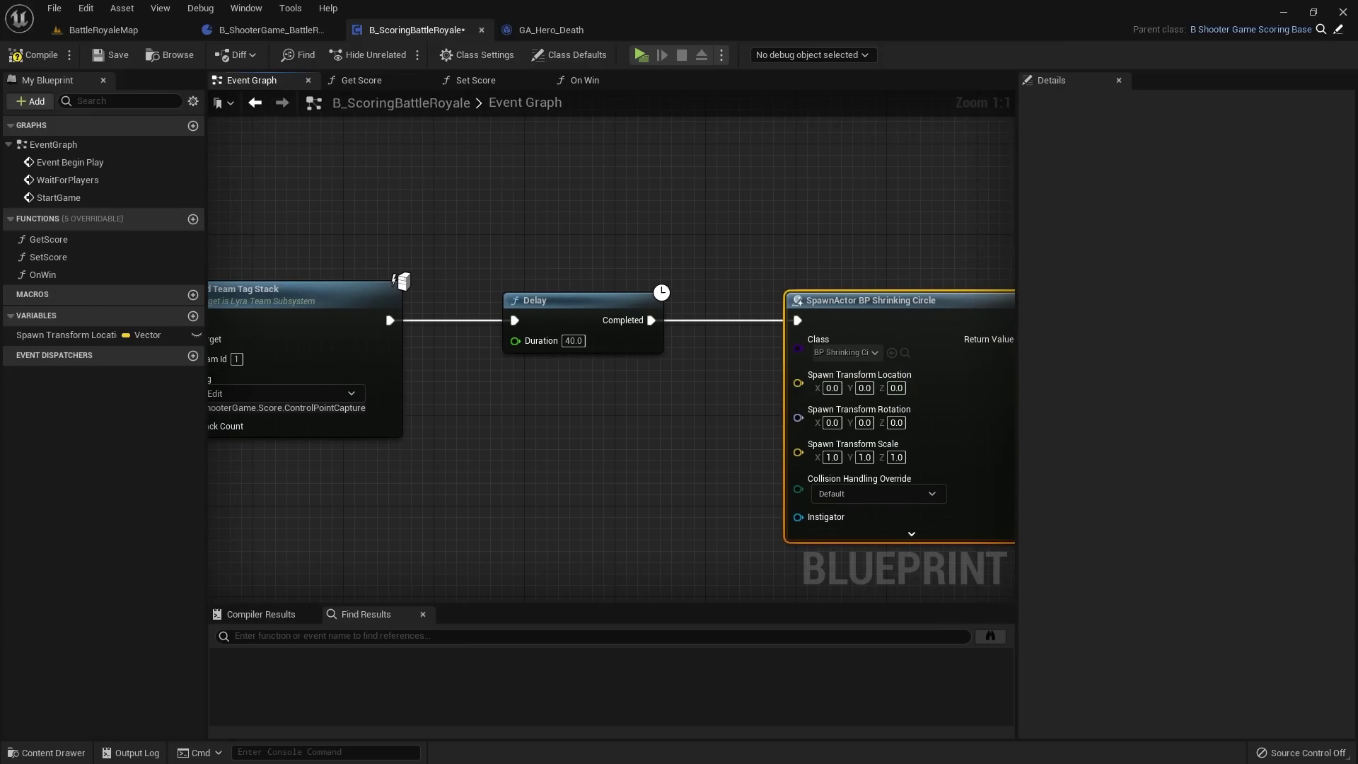
{"action": "left_click_drag", "start_coordinate": [798, 382], "coordinate": [619, 386]}
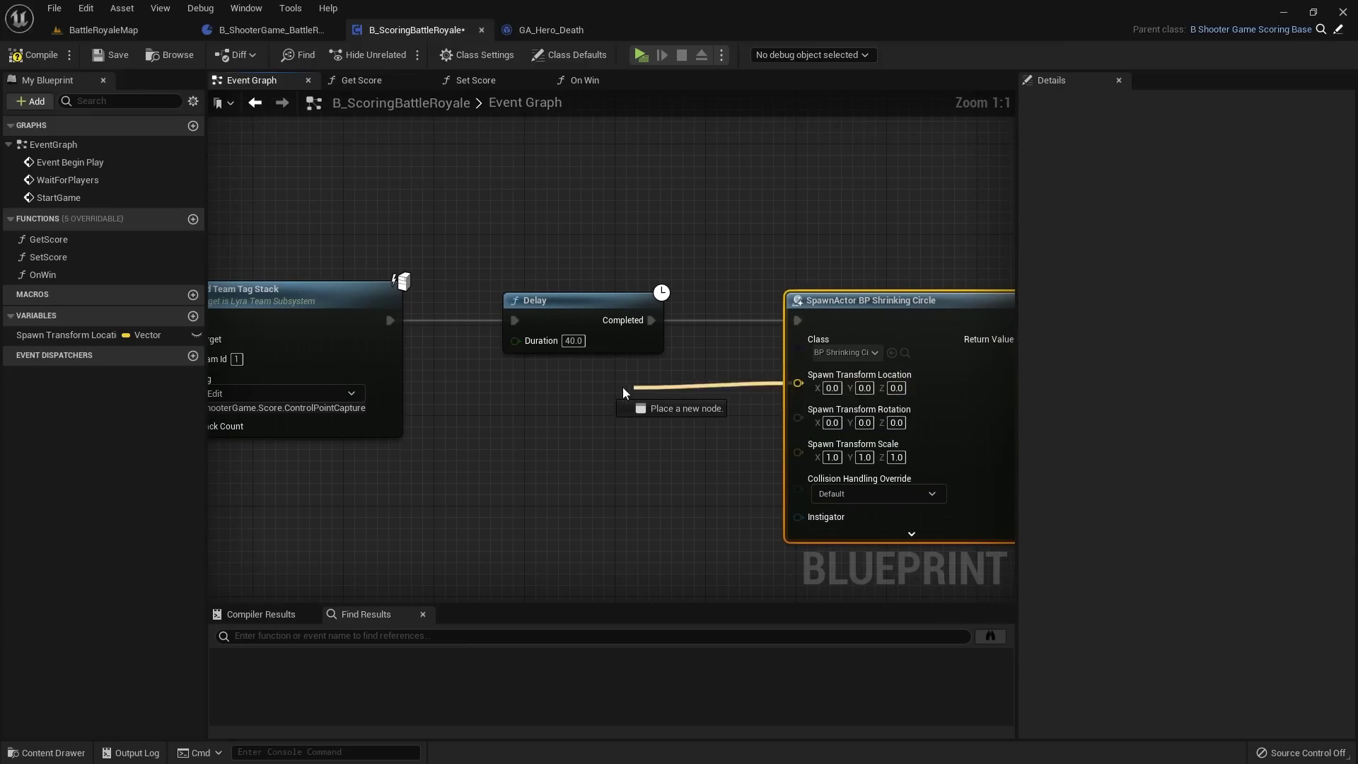
{"action": "left_click", "coordinate": [667, 436]}
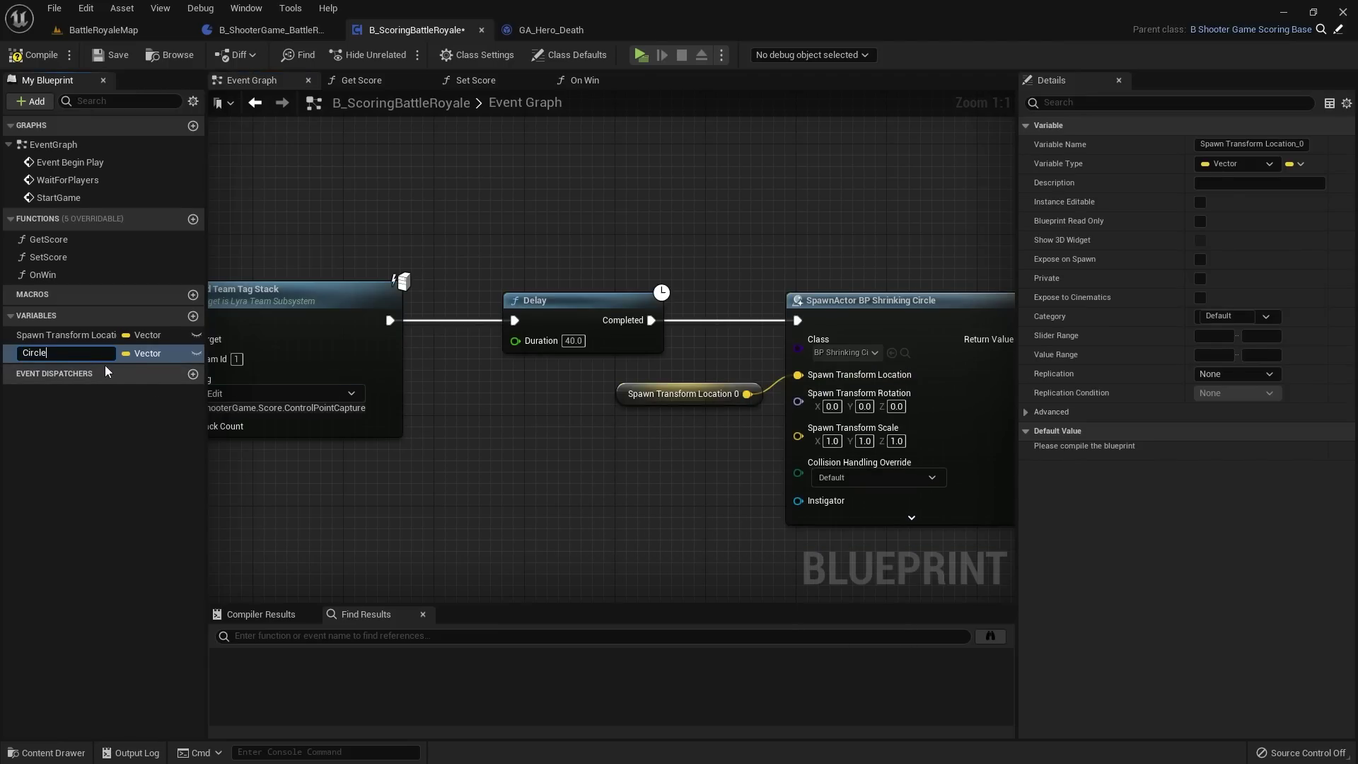
{"action": "key", "text": "Return"}
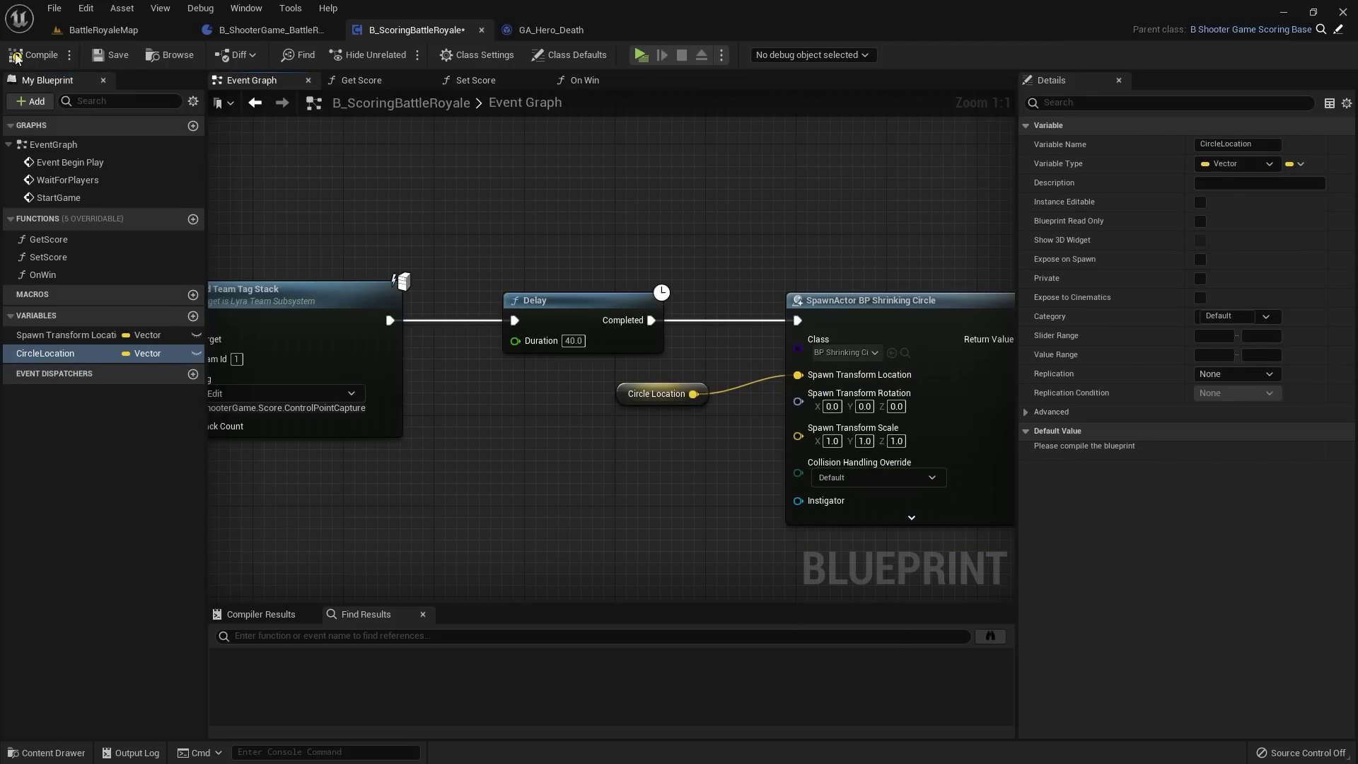
{"action": "left_click", "coordinate": [32, 54]}
Step: Move the Circle Location node to just below the Delay node and select it to show its default value
{"action": "left_click_drag", "start_coordinate": [635, 401], "coordinate": [578, 389]}
{"action": "left_click", "coordinate": [647, 283]}
{"action": "right_click_drag", "start_coordinate": [647, 283], "coordinate": [566, 282]}
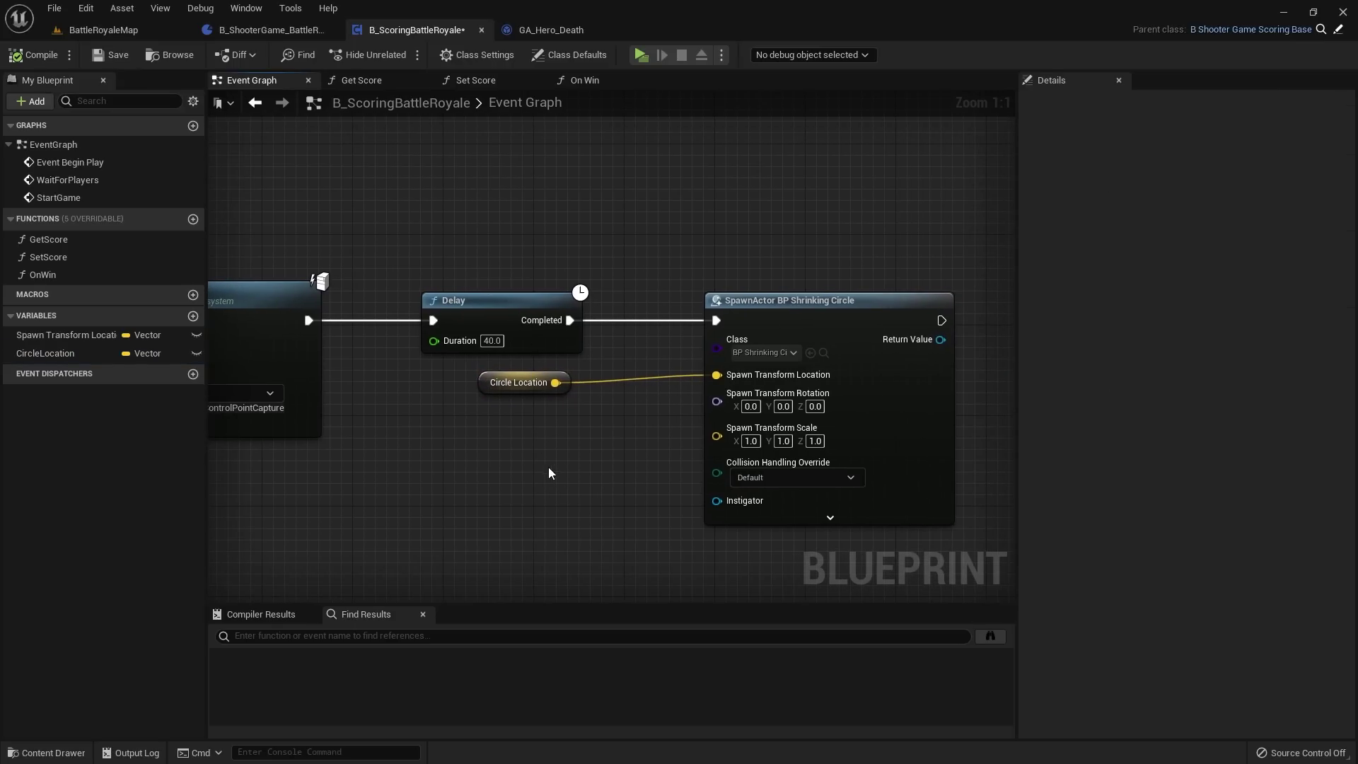
{"action": "left_click_drag", "start_coordinate": [551, 473], "coordinate": [794, 382]}
{"action": "left_click_drag", "start_coordinate": [567, 142], "coordinate": [780, 291]}
{"action": "left_click", "coordinate": [553, 386]}
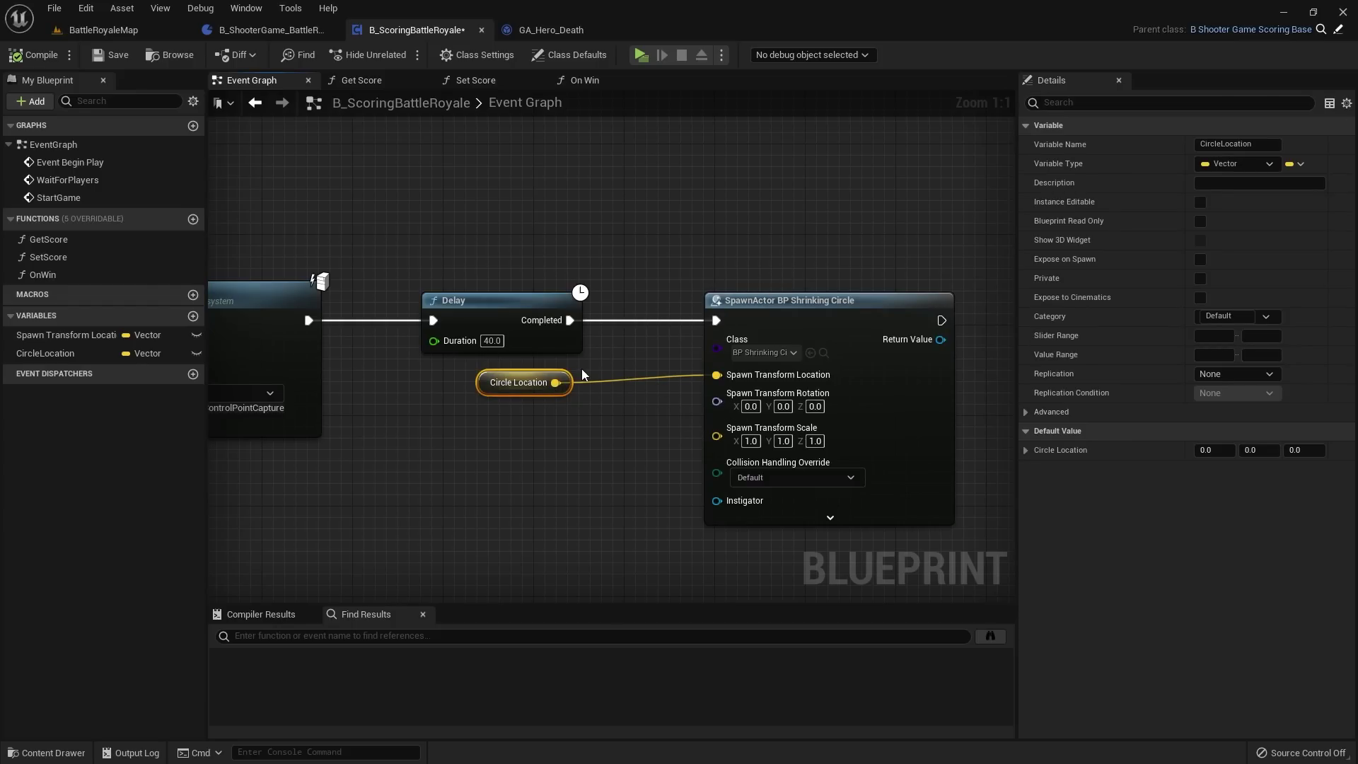
{"action": "right_click_drag", "start_coordinate": [555, 400], "coordinate": [796, 332]}
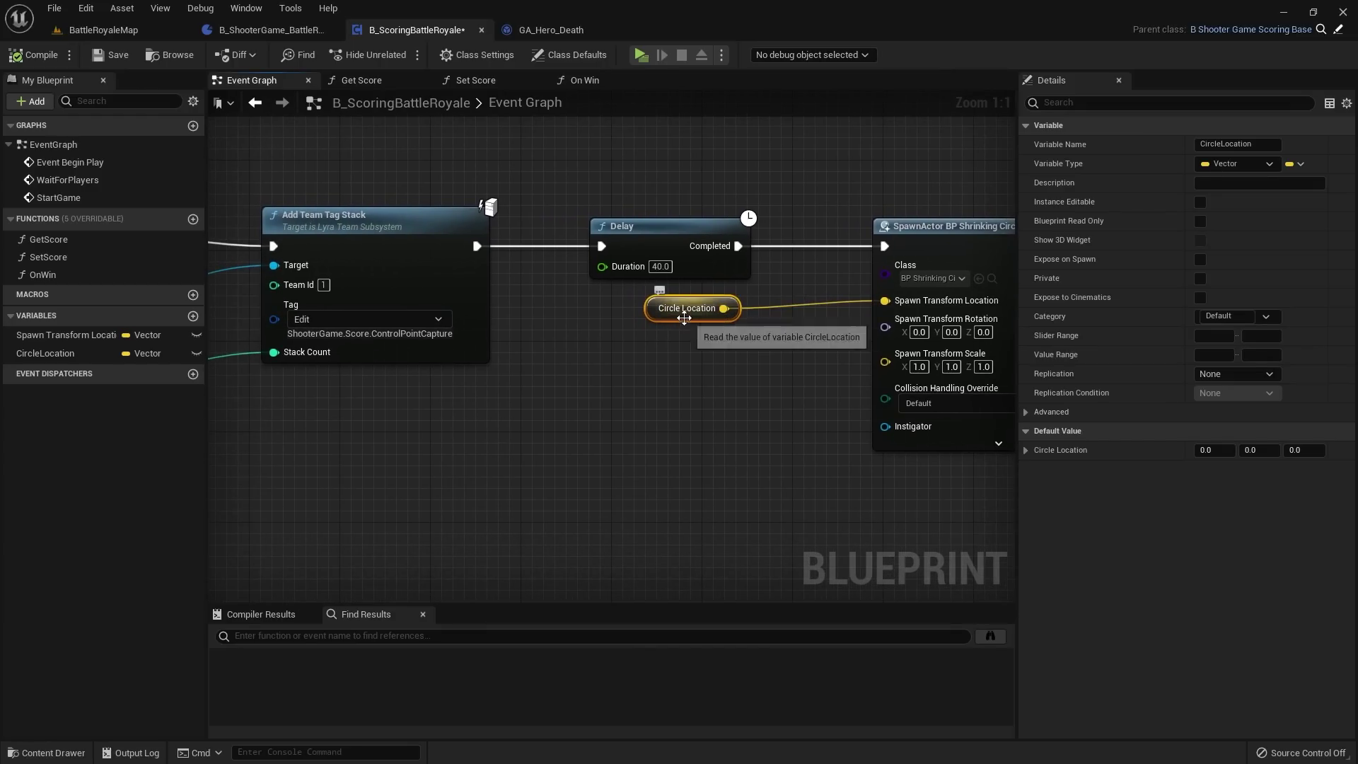
{"action": "right_click_drag", "start_coordinate": [699, 315], "coordinate": [685, 359]}
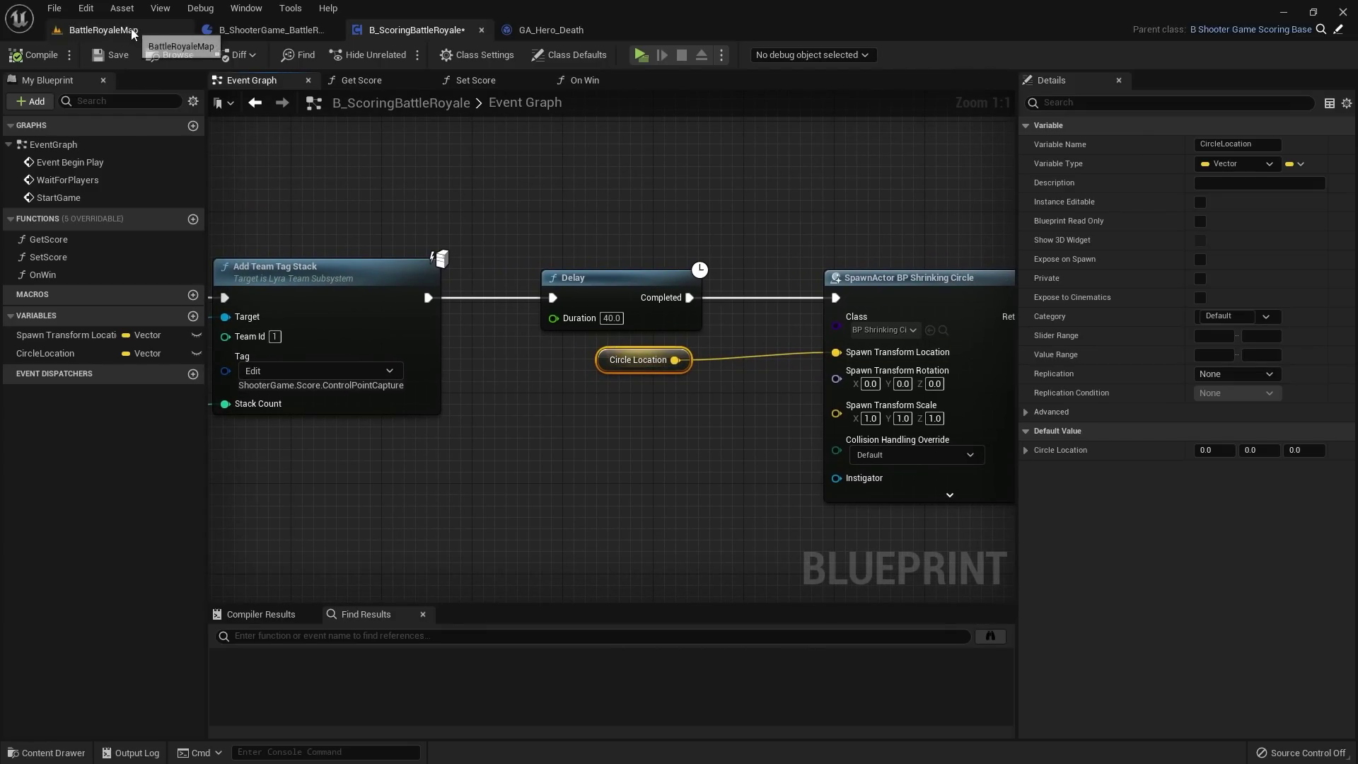
Step: Place a BP_ShrinkingCircle in BattleRoyaleMap, position it above the landscape at -5920, -4380, 2800, and copy its location
{"action": "left_click", "coordinate": [103, 30]}
{"action": "right_click_drag", "start_coordinate": [436, 476], "coordinate": [436, 476]}
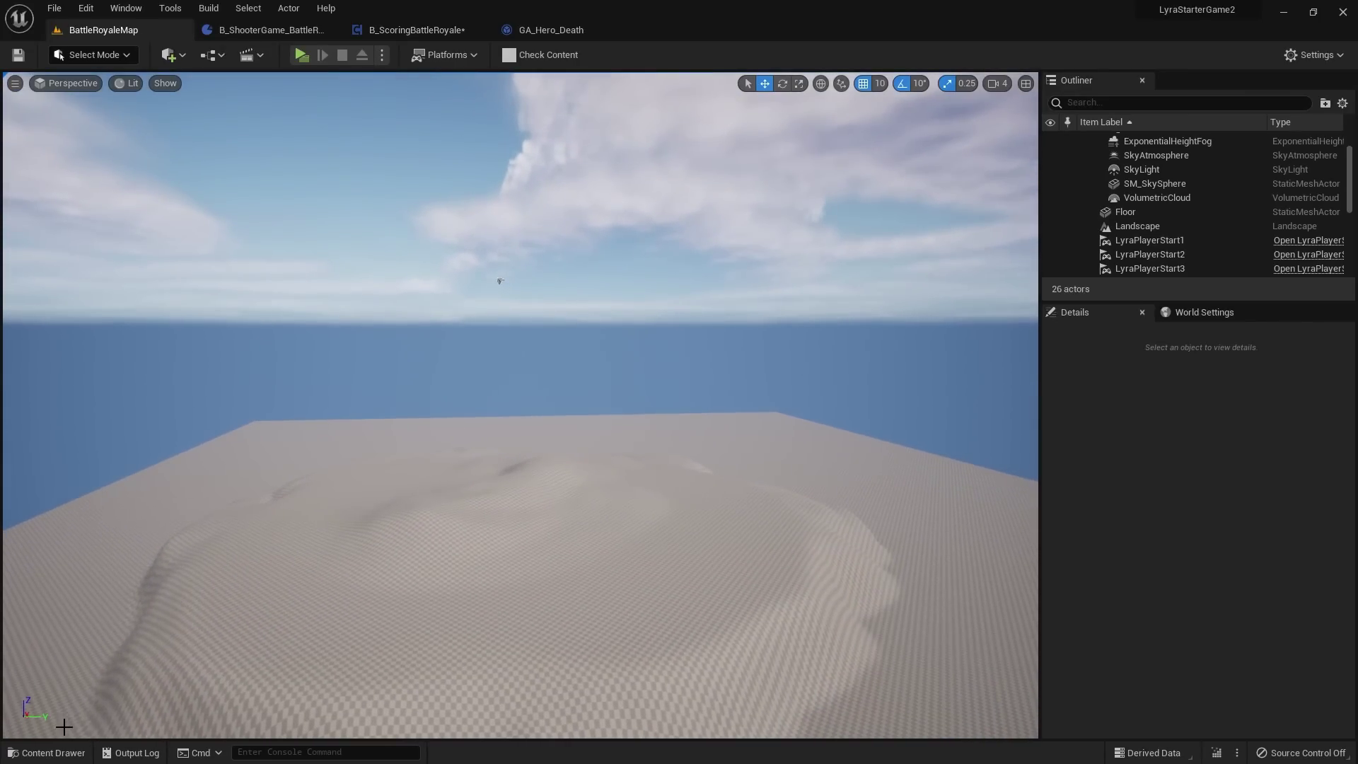
{"action": "left_click", "coordinate": [46, 752]}
{"action": "left_click_drag", "start_coordinate": [389, 549], "coordinate": [539, 458]}
{"action": "left_click_drag", "start_coordinate": [514, 503], "coordinate": [521, 488]}
{"action": "right_click_drag", "start_coordinate": [587, 479], "coordinate": [561, 467]}
{"action": "left_click_drag", "start_coordinate": [481, 440], "coordinate": [523, 442]}
{"action": "right_click_drag", "start_coordinate": [582, 386], "coordinate": [582, 386]}
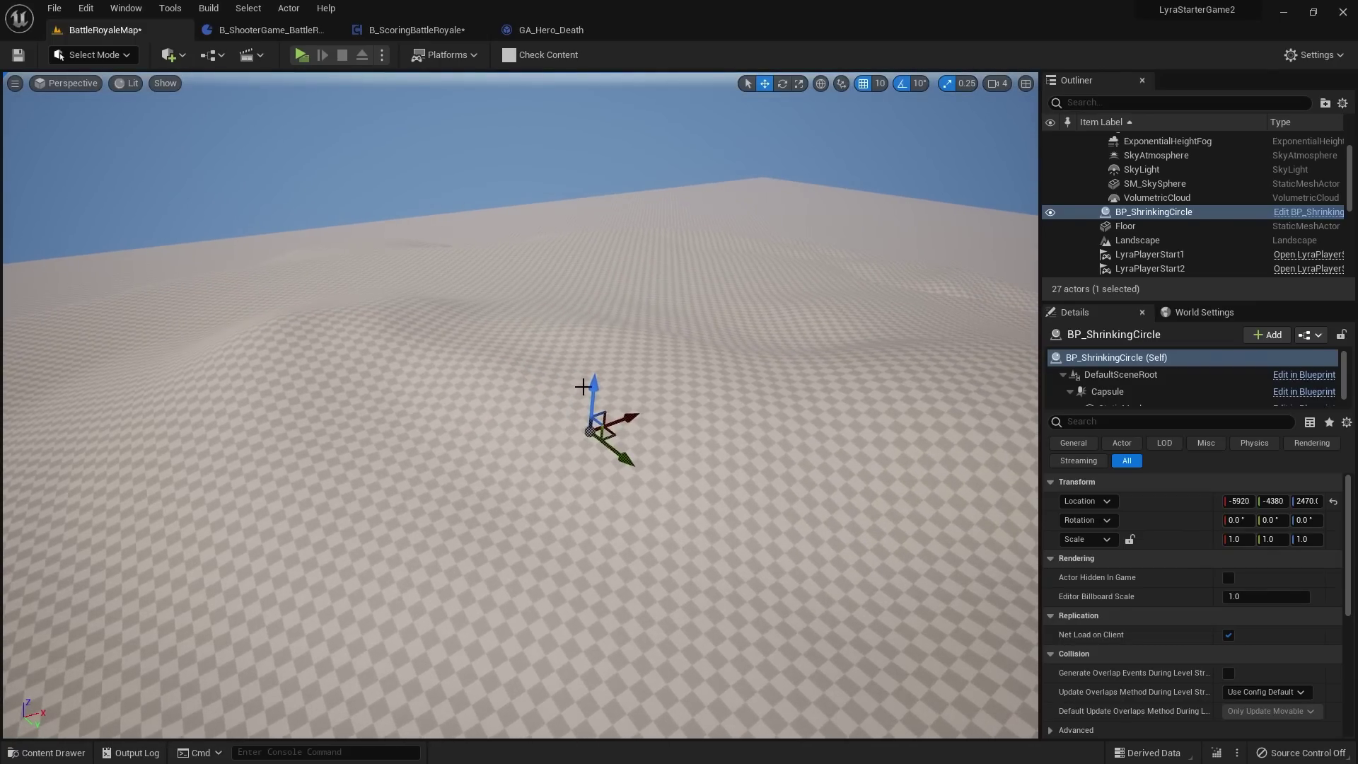
{"action": "left_click_drag", "start_coordinate": [582, 386], "coordinate": [582, 358]}
{"action": "right_click", "coordinate": [1166, 497]}
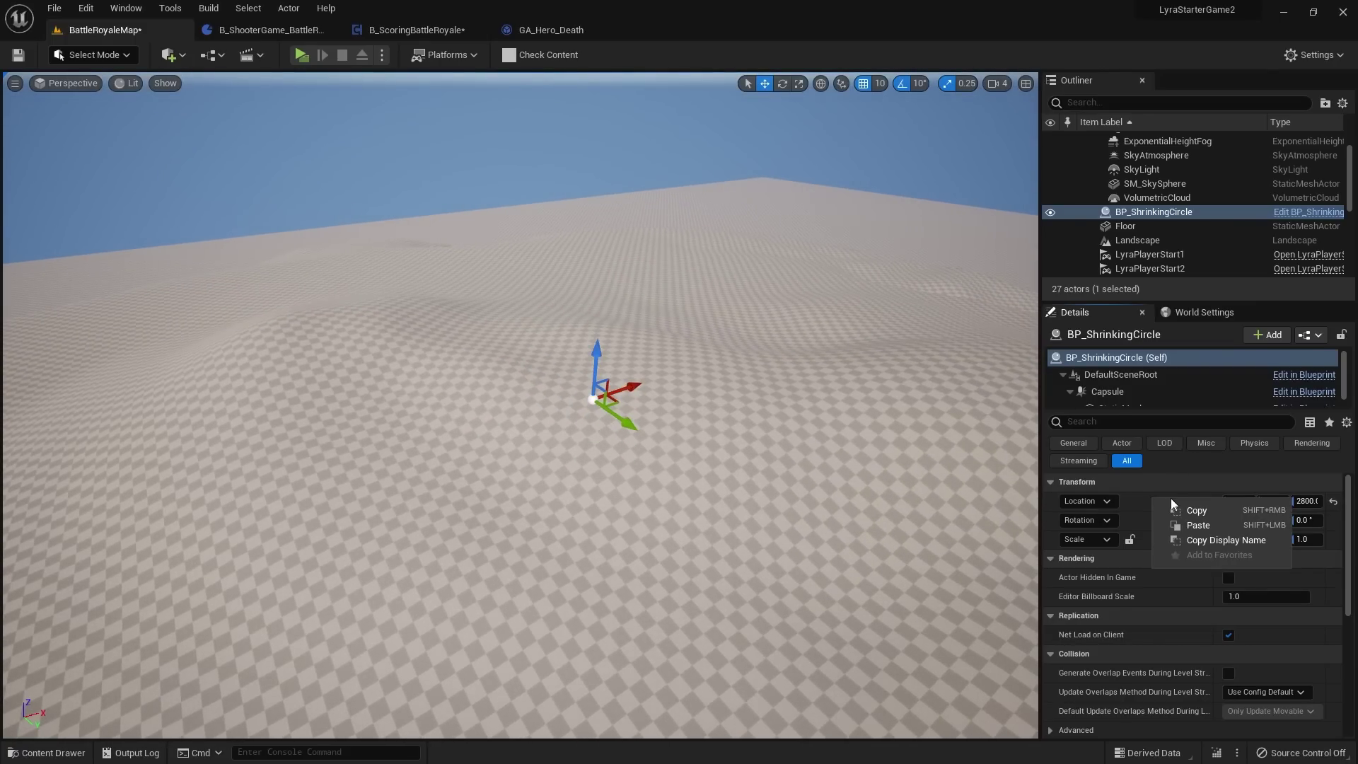
{"action": "right_click_drag", "start_coordinate": [1000, 445], "coordinate": [752, 410]}
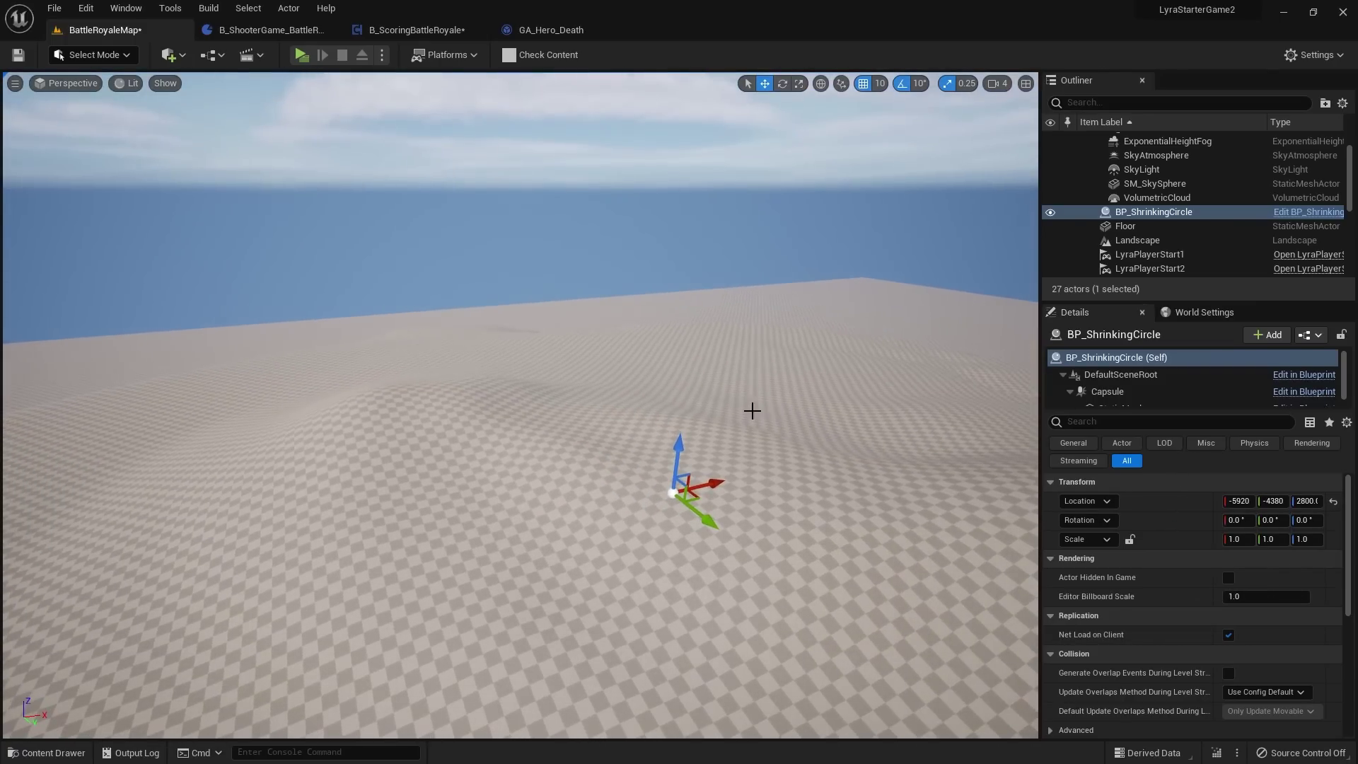
Step: Paste the copied location -5920, -4380, 2800 as CircleLocation's default value in B_ScoringBattleRoyale and save the blueprint
{"action": "left_click", "coordinate": [535, 25]}
{"action": "left_click", "coordinate": [424, 29]}
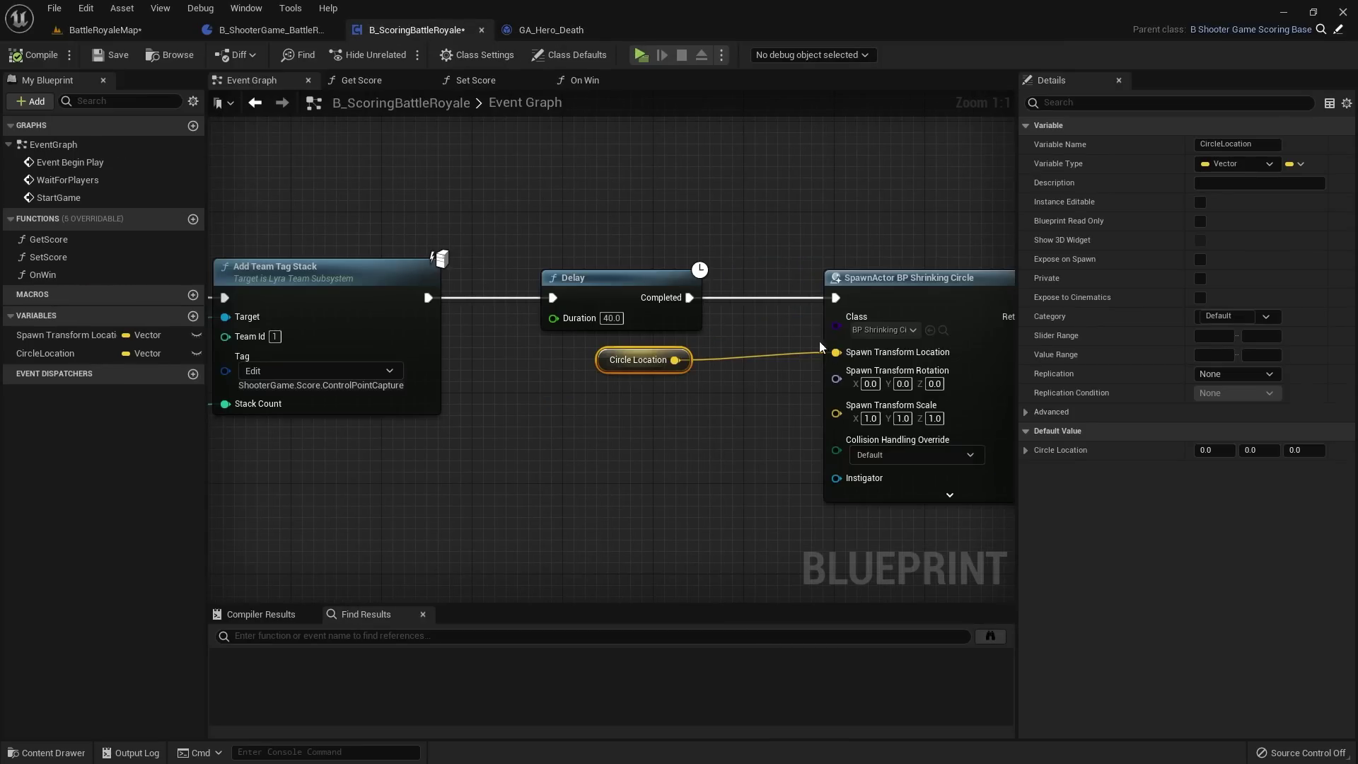
{"action": "right_click", "coordinate": [1121, 449]}
{"action": "left_click", "coordinate": [1154, 536]}
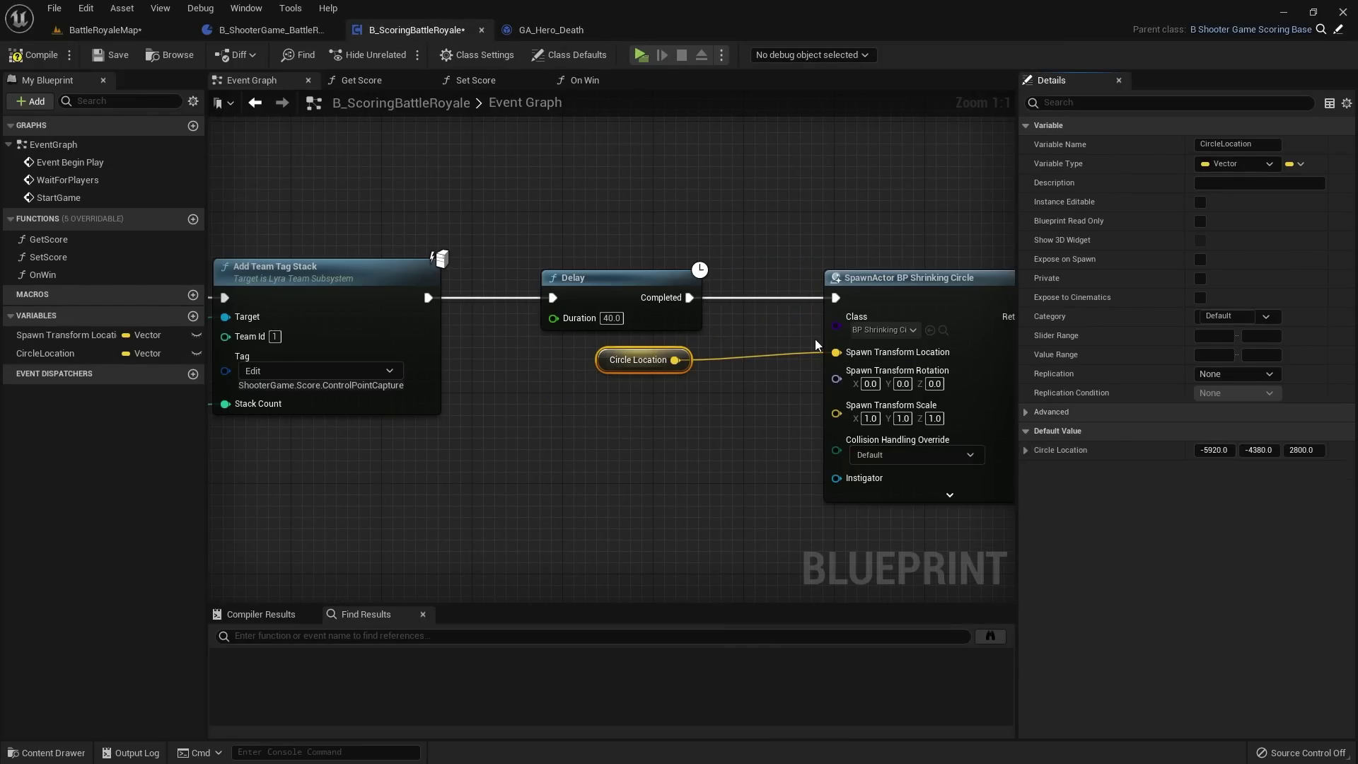
{"action": "left_click", "coordinate": [111, 55]}
{"action": "scroll", "coordinate": [663, 227], "scroll_direction": "down", "scroll_amount": 2}
{"action": "scroll", "coordinate": [664, 226], "scroll_direction": "down", "scroll_amount": 1}
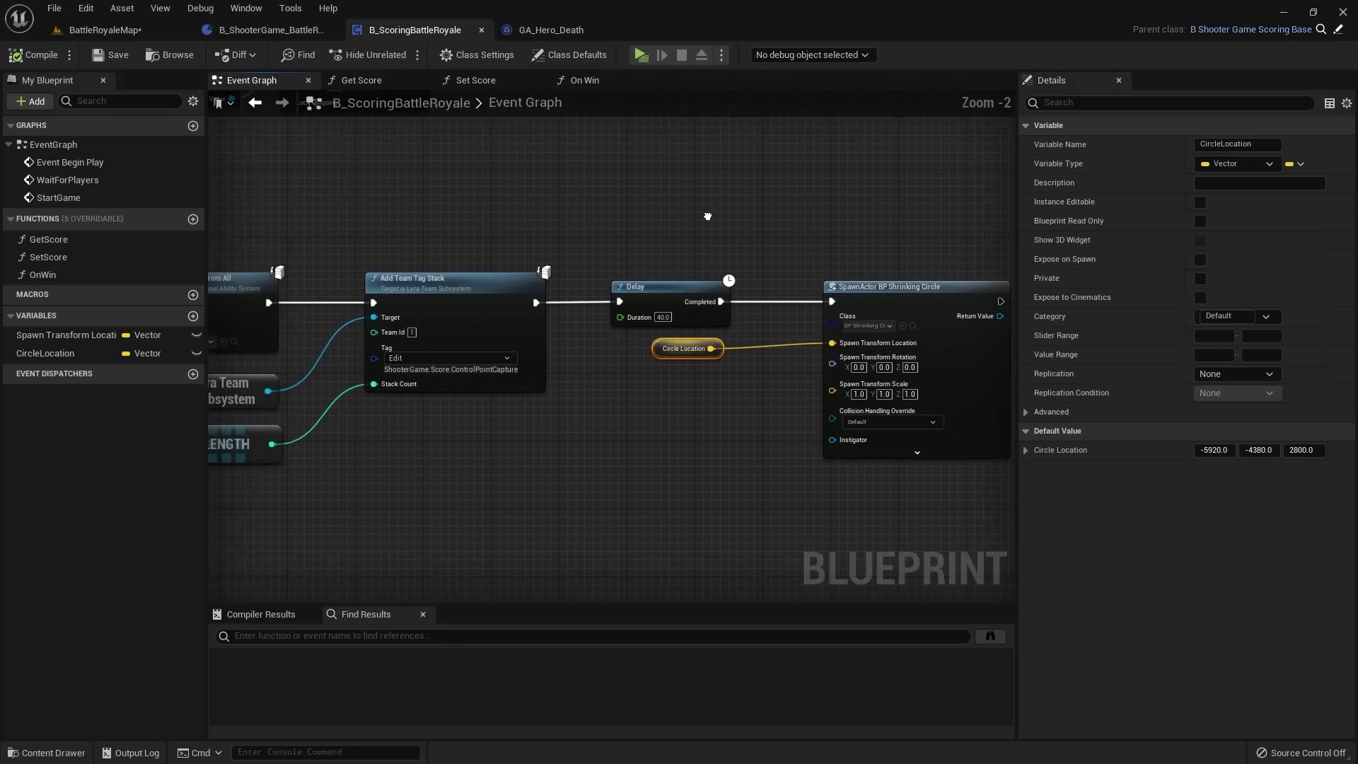
{"action": "scroll", "coordinate": [654, 218], "scroll_direction": "down", "scroll_amount": 1}
{"action": "scroll", "coordinate": [655, 219], "scroll_direction": "down", "scroll_amount": 2}
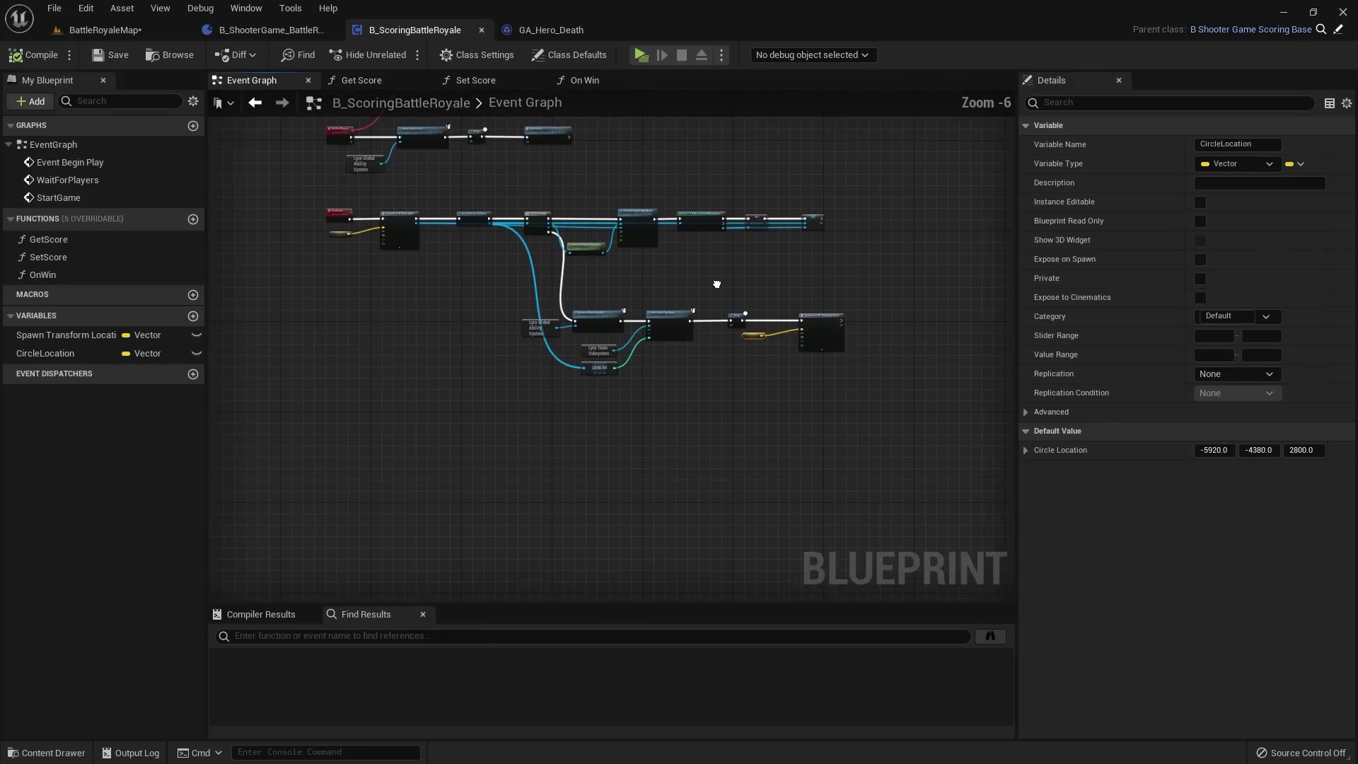
Step: Delete the placed BP_ShrinkingCircle from BattleRoyaleMap and save the map
{"action": "left_click", "coordinate": [106, 30]}
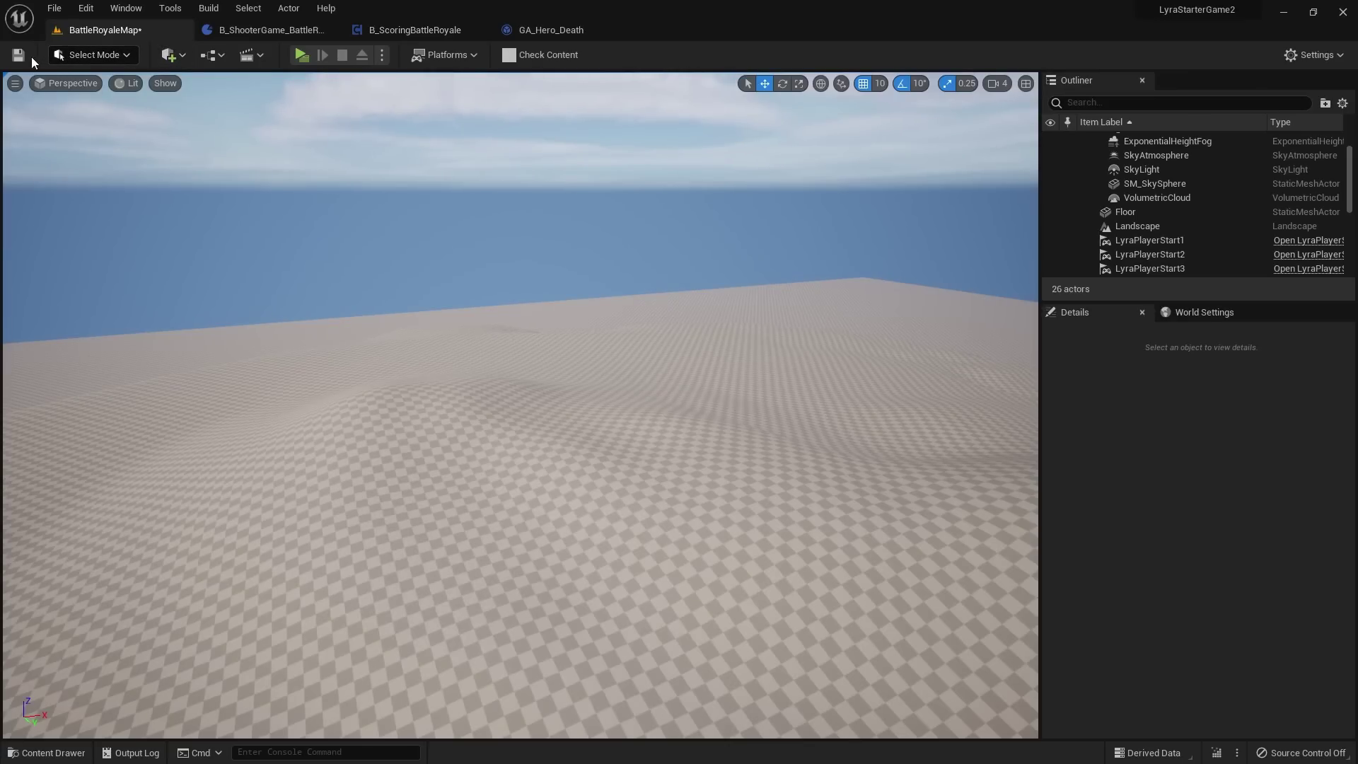
Step: Playtest the map with two clients, run the character across the landscape near the other player, and end the session
{"action": "left_click", "coordinate": [302, 55]}
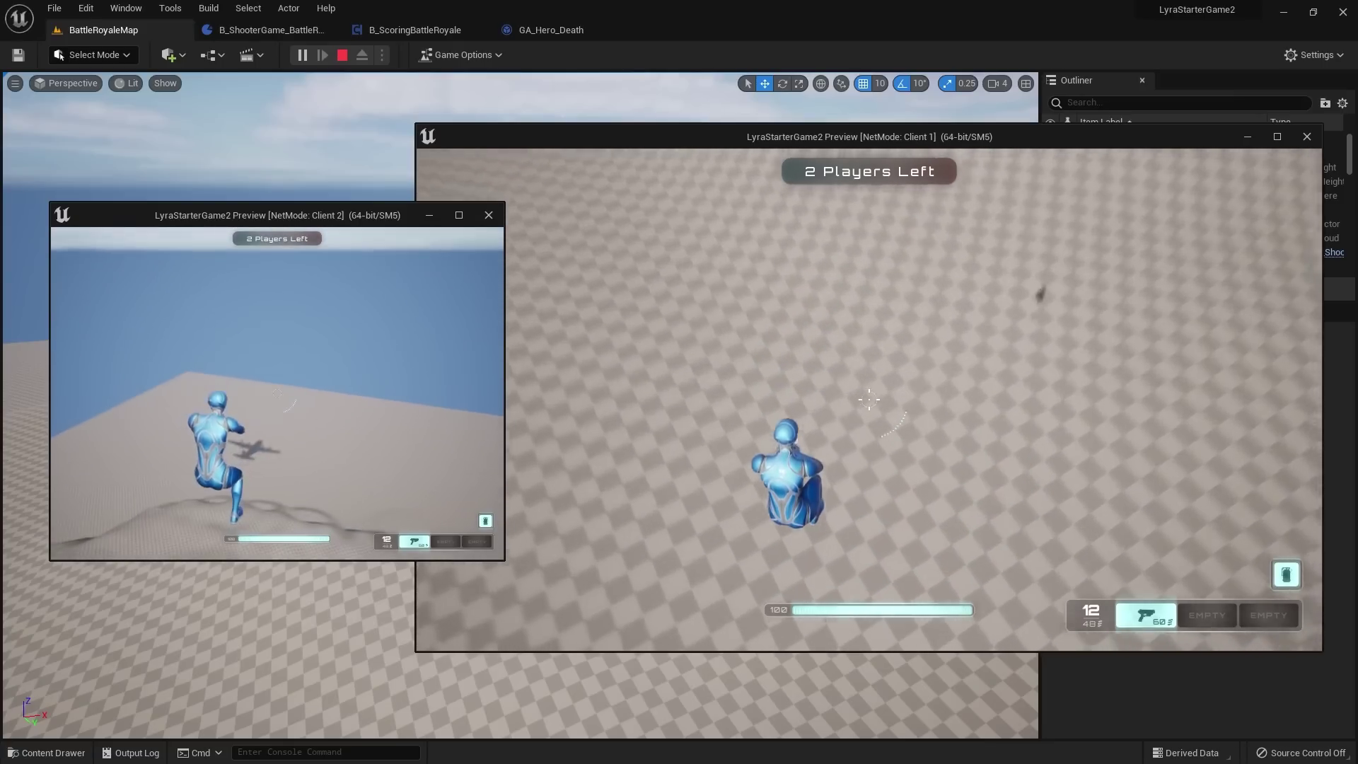
{"action": "key", "text": "super"}
{"action": "key", "text": "Escape"}
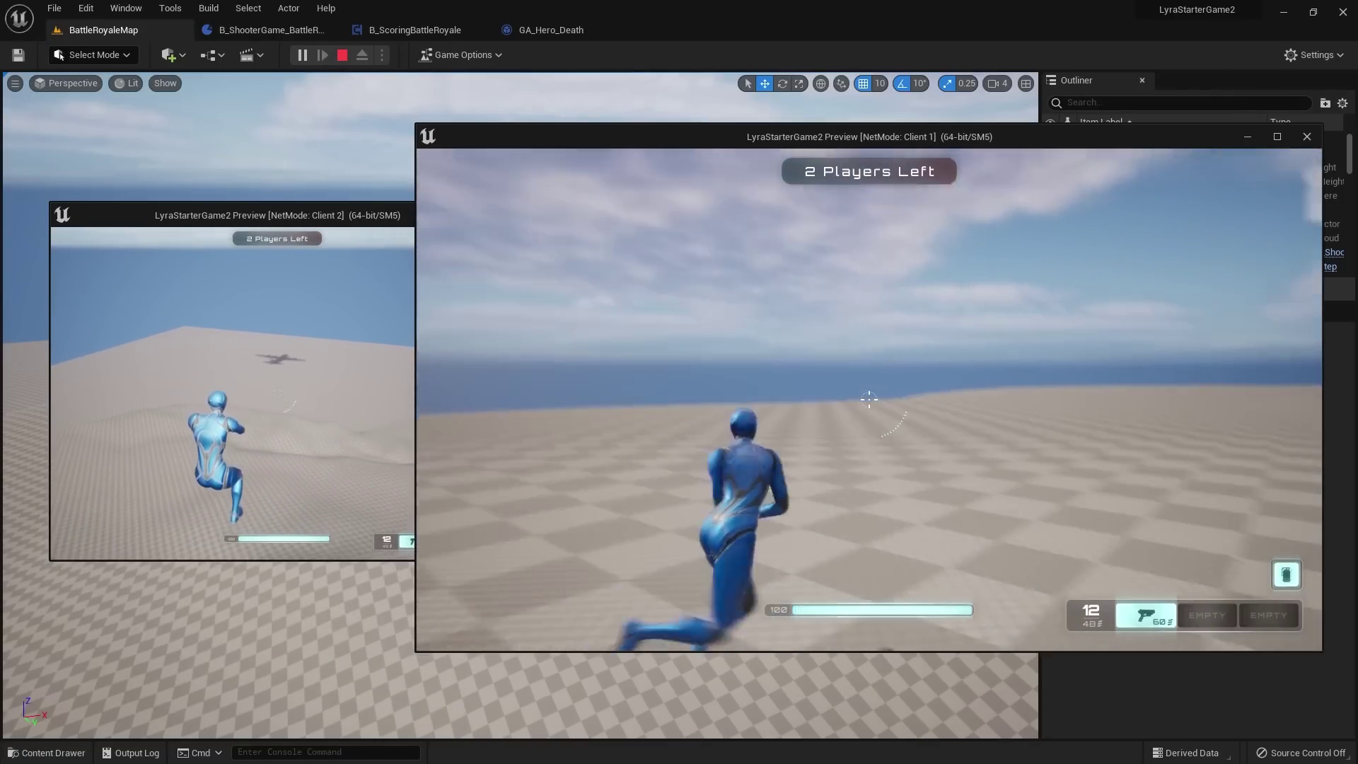
{"action": "key", "text": "w"}
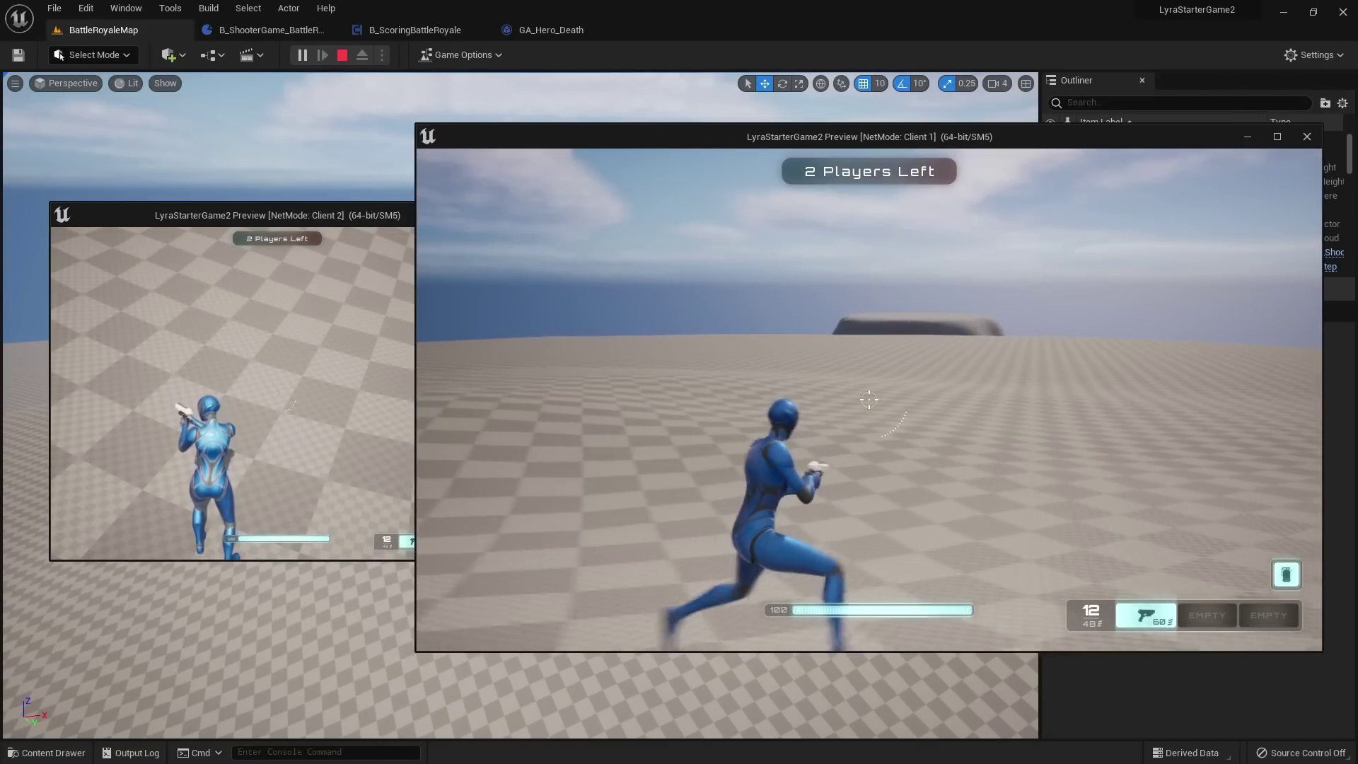
{"action": "key", "text": "c"}
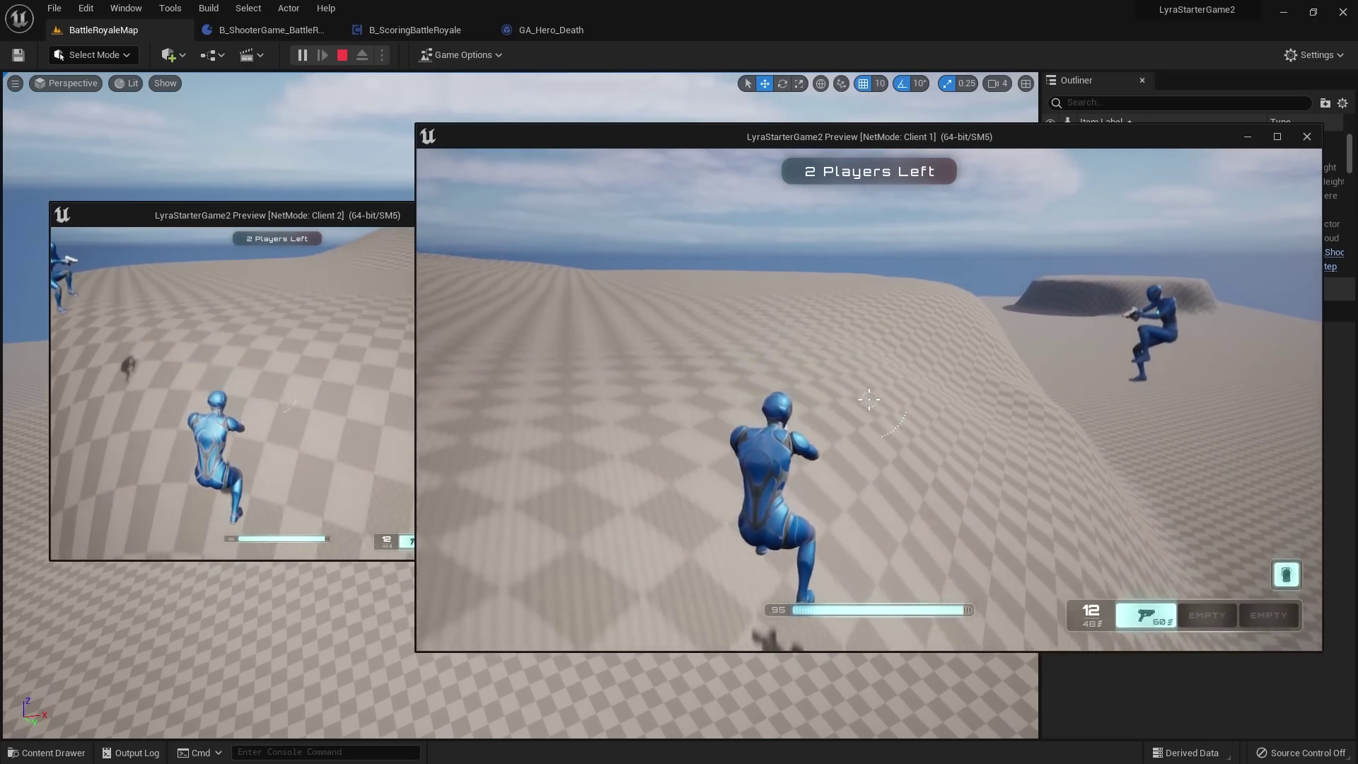
{"action": "key", "text": "w"}
{"action": "key", "text": "w"}
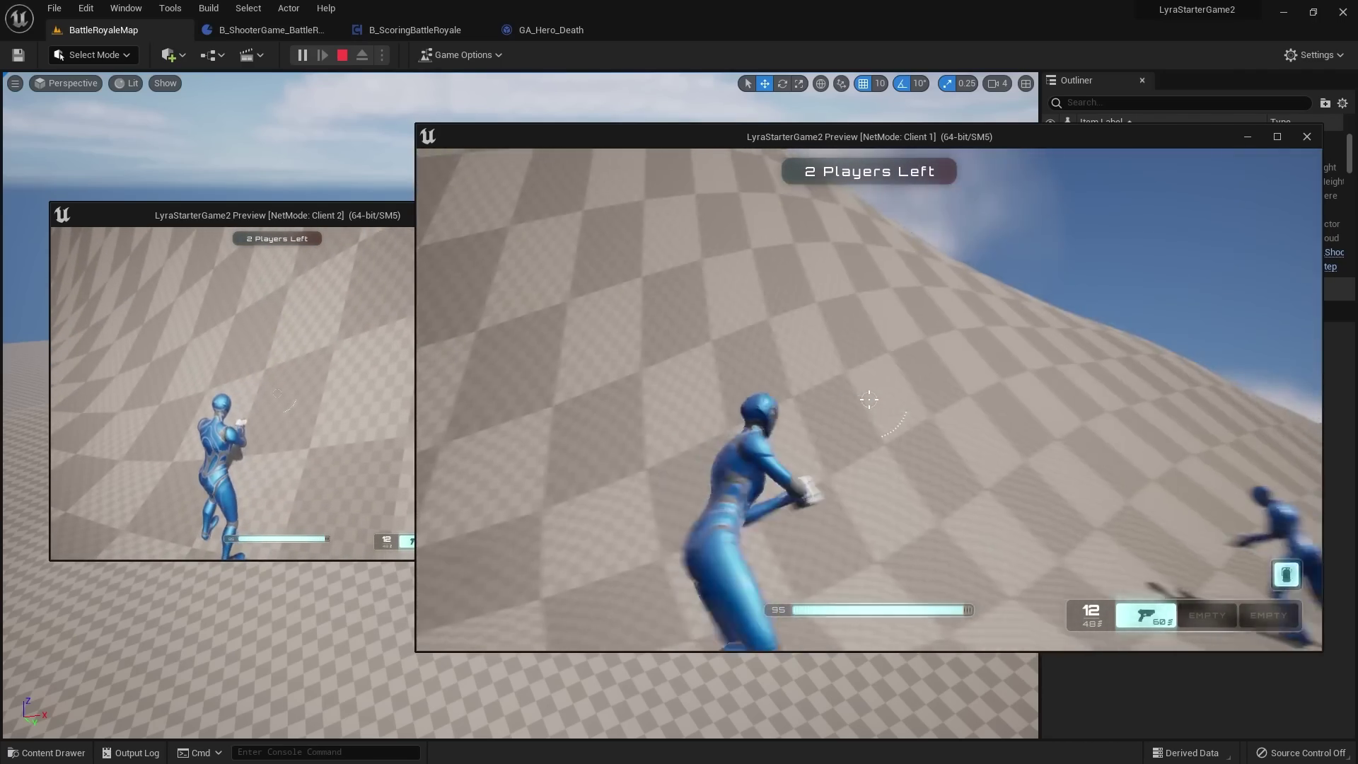
{"action": "key", "text": "c"}
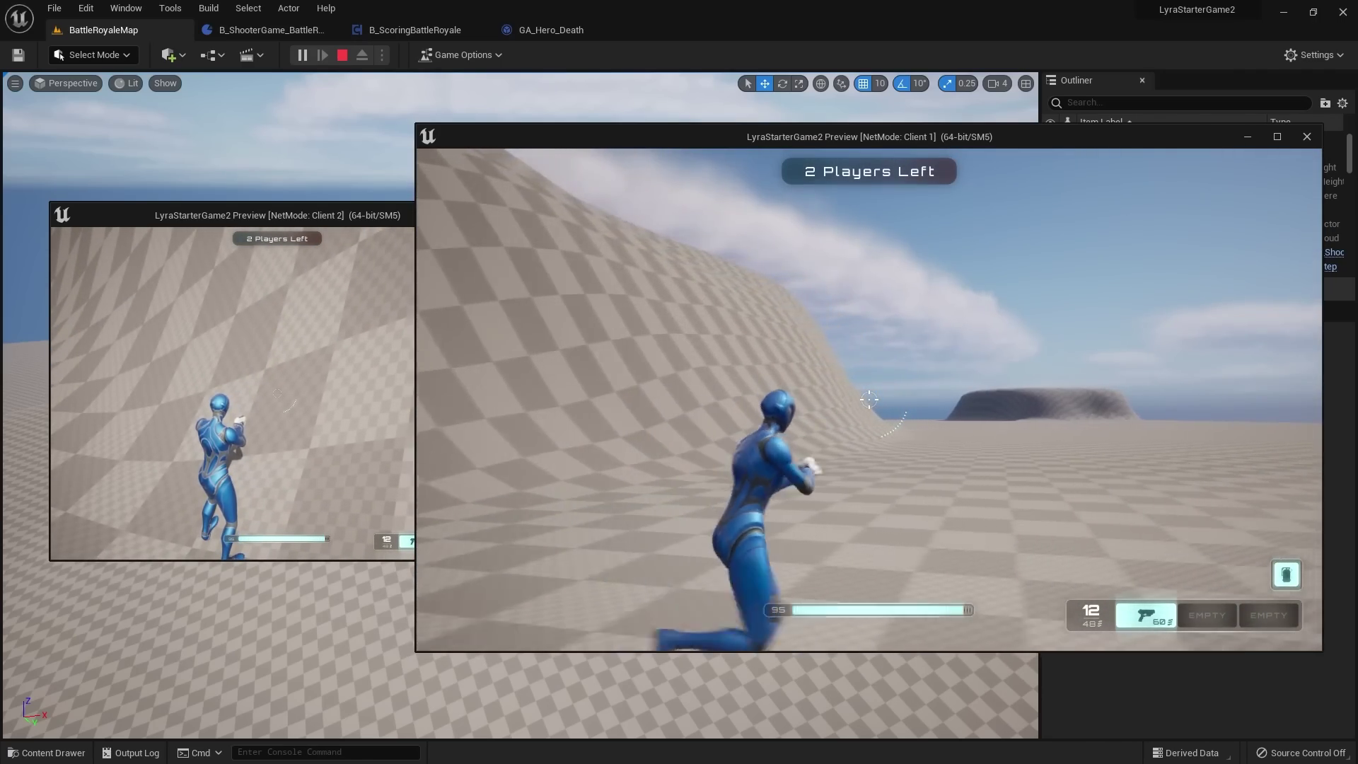
{"action": "key", "text": "c"}
{"action": "key", "text": "Escape"}
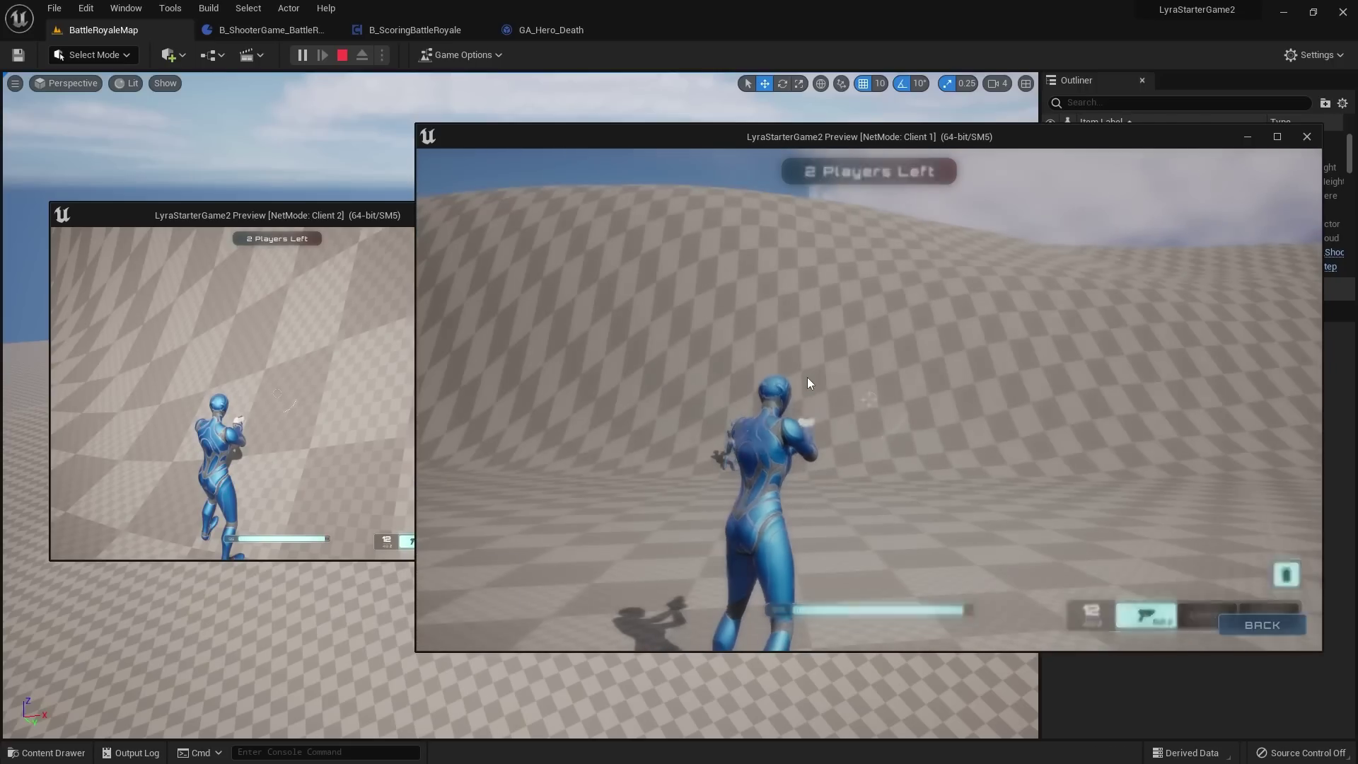
{"action": "left_click", "coordinate": [857, 436]}
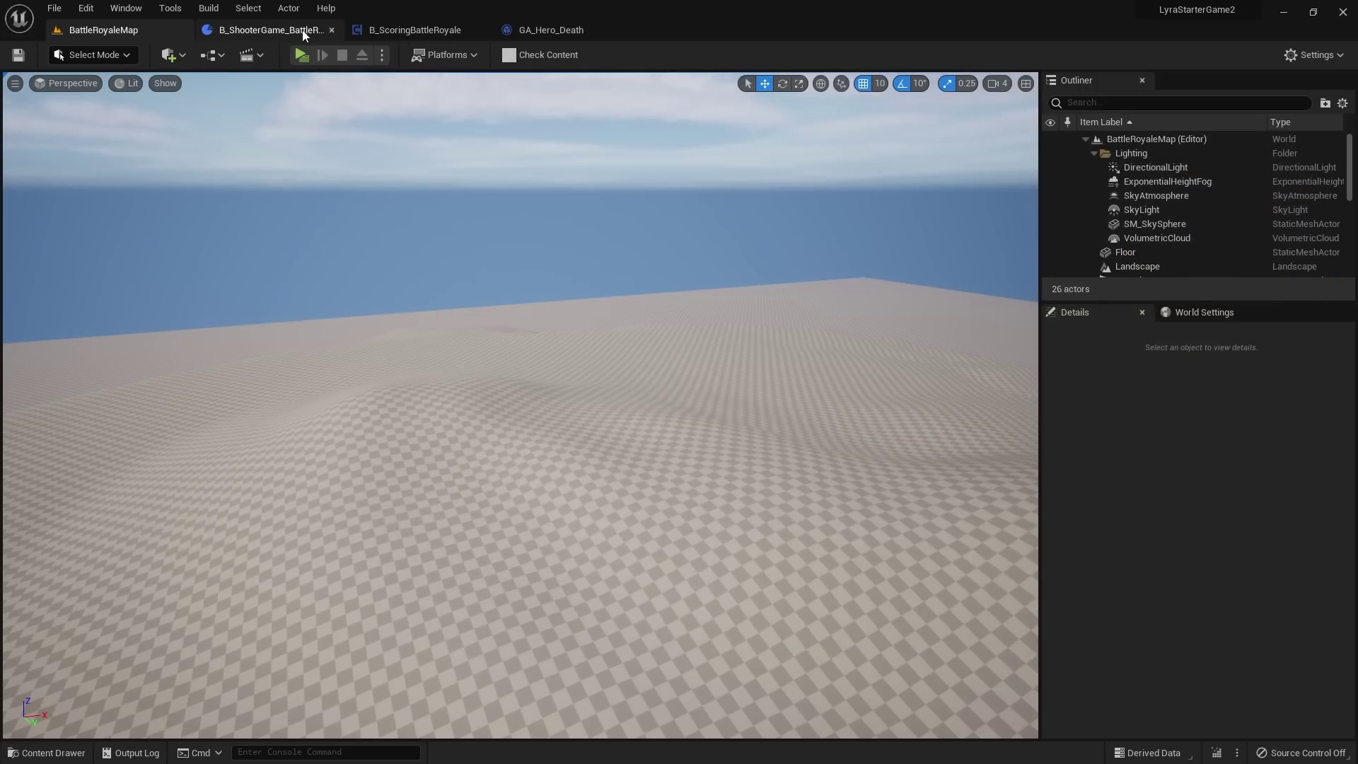
Step: Open BP_ShrinkingCircle, set its StaticMesh component's collision preset to NoCollision, and compile the blueprint
{"action": "left_click", "coordinate": [46, 753]}
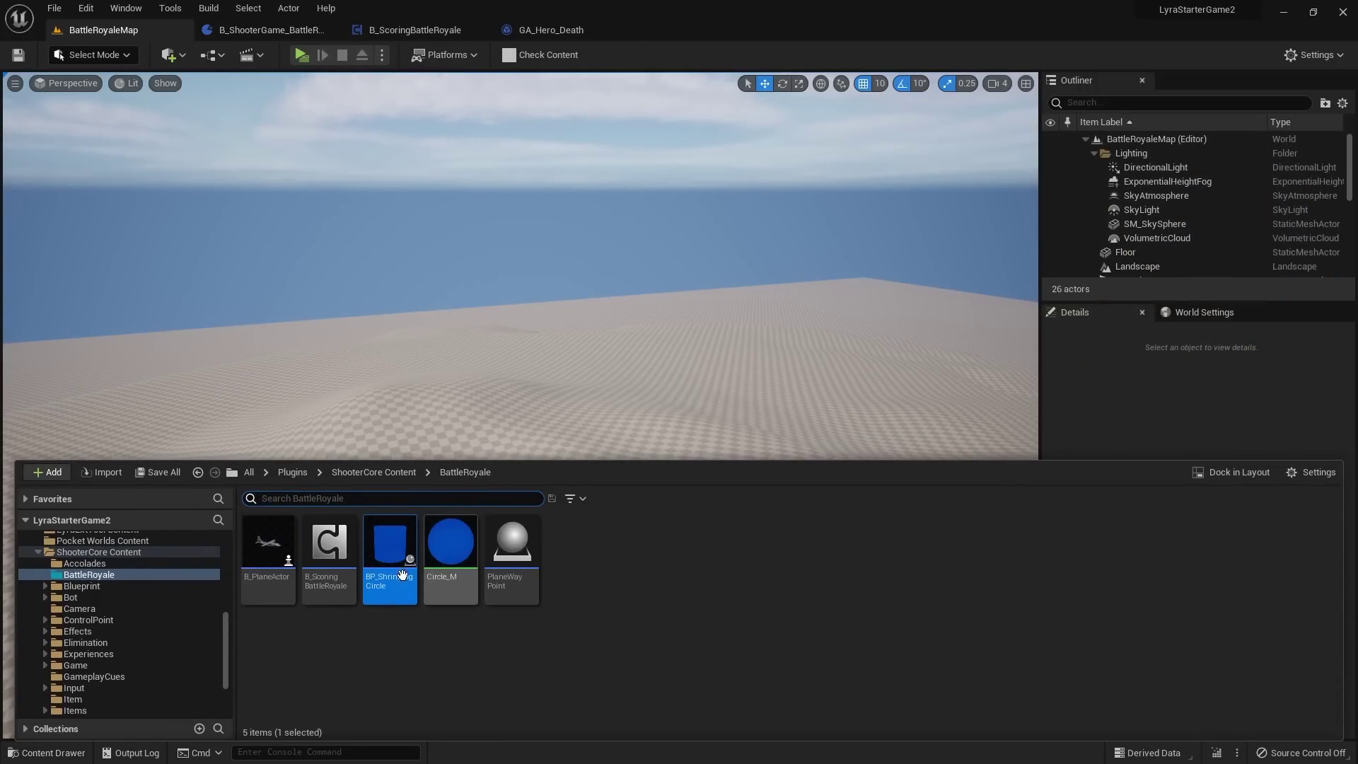
{"action": "double_click", "coordinate": [375, 566]}
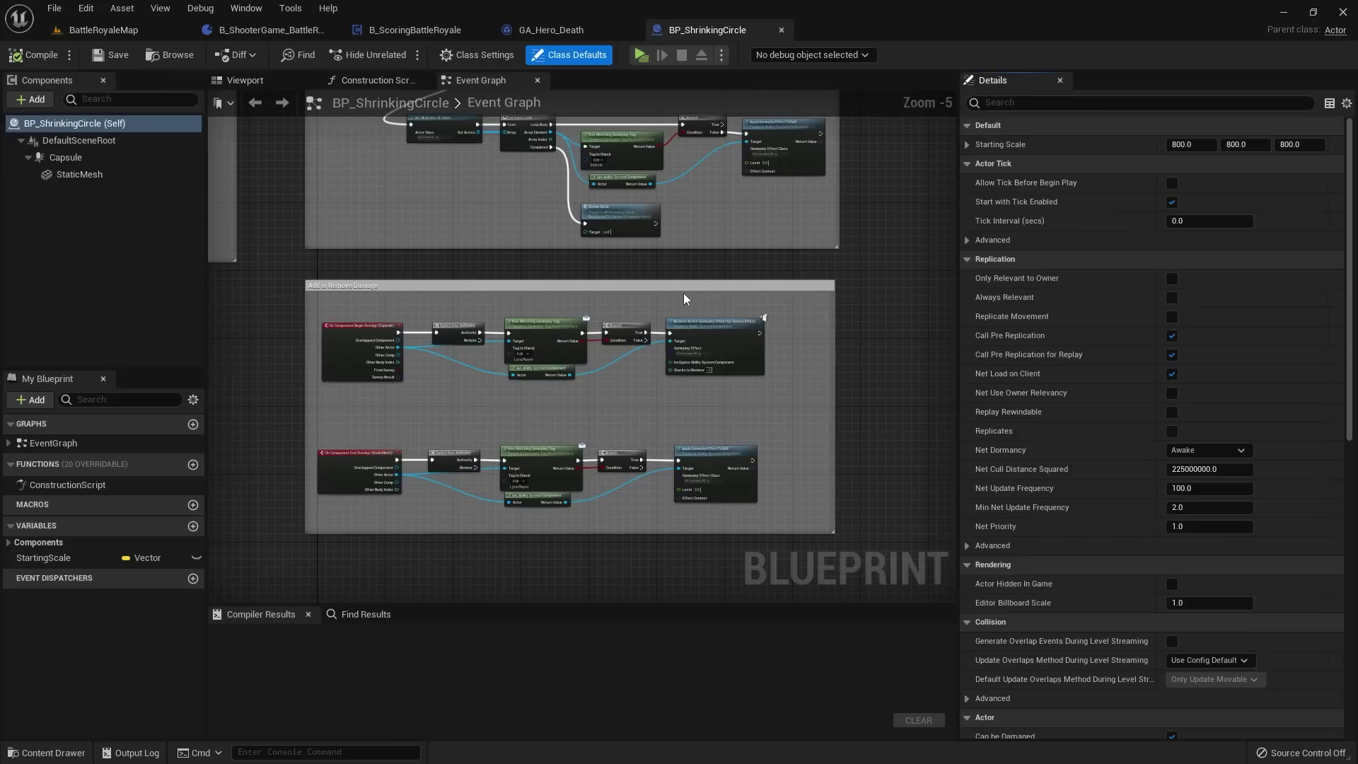
{"action": "left_click", "coordinate": [279, 84]}
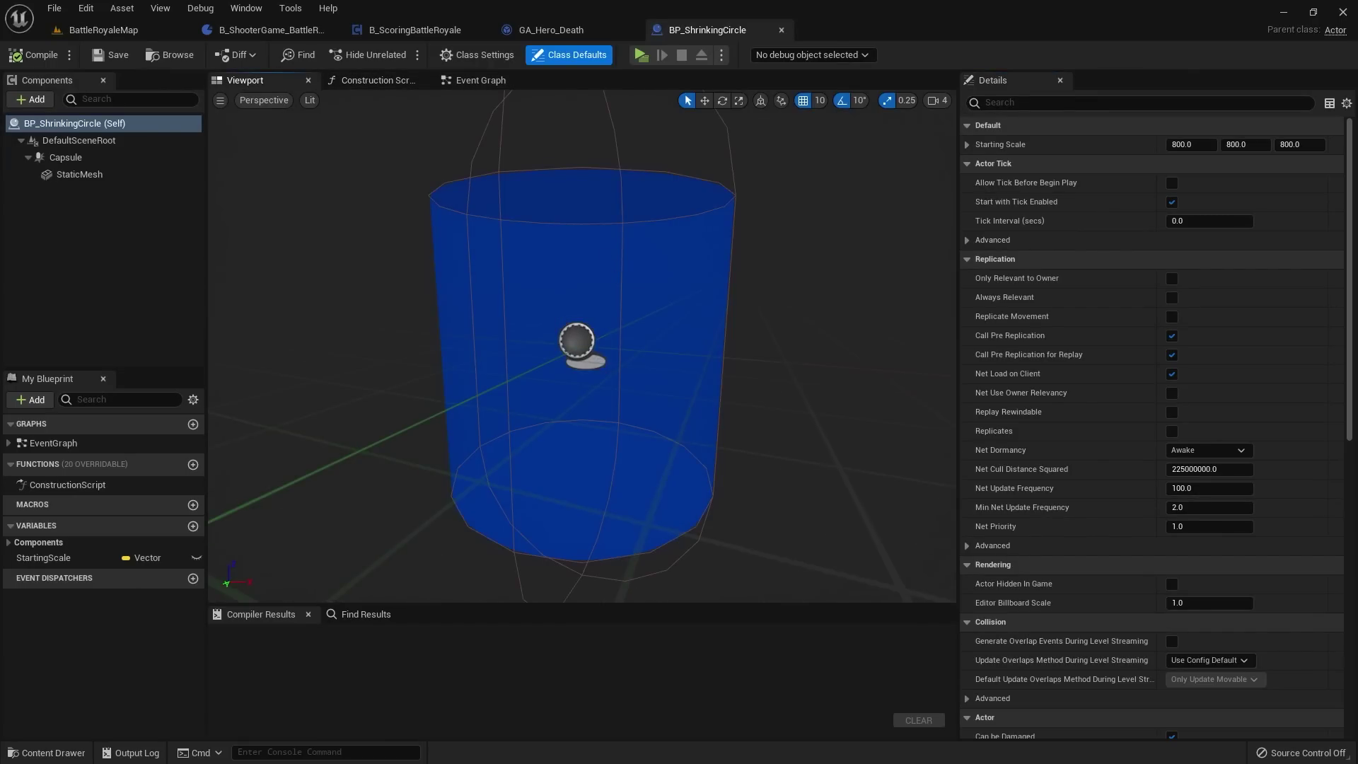
{"action": "left_click", "coordinate": [79, 174]}
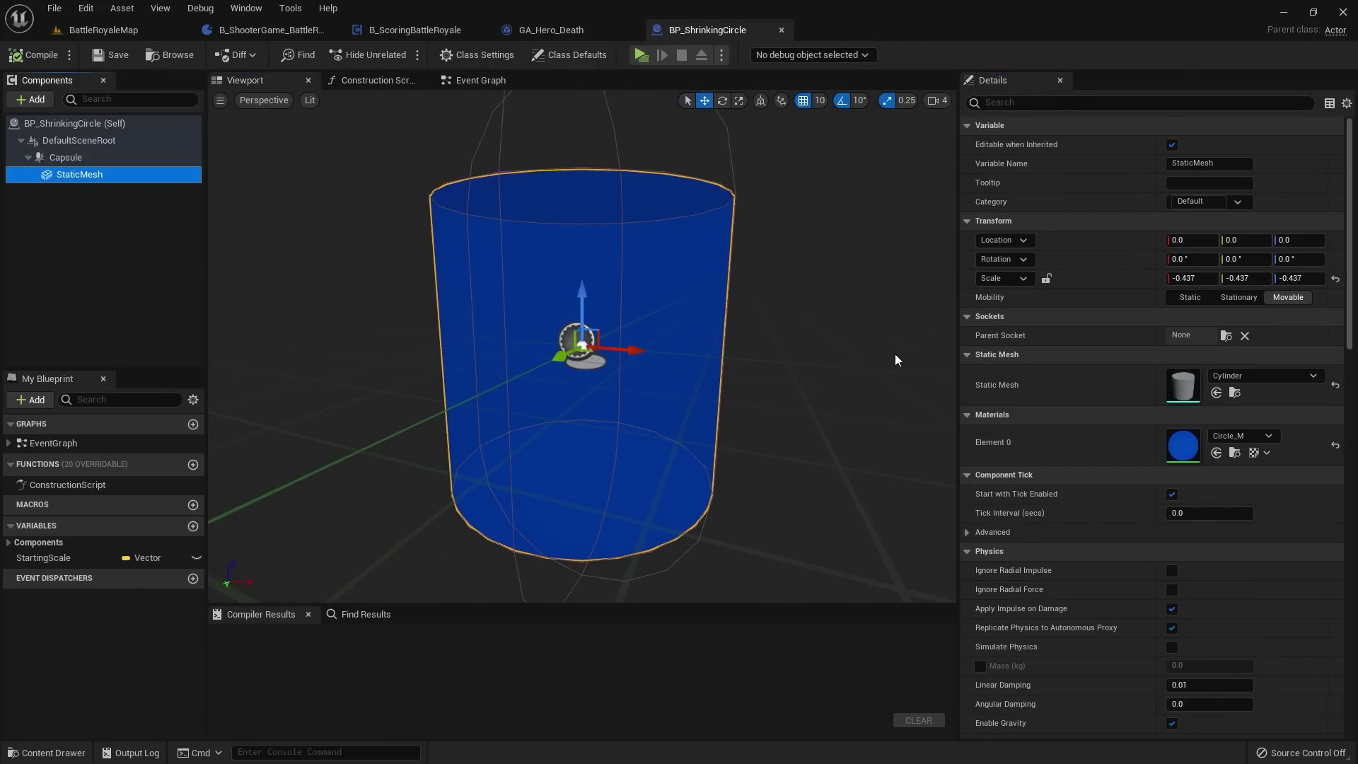
{"action": "scroll", "coordinate": [1132, 339], "scroll_direction": "down", "scroll_amount": 6}
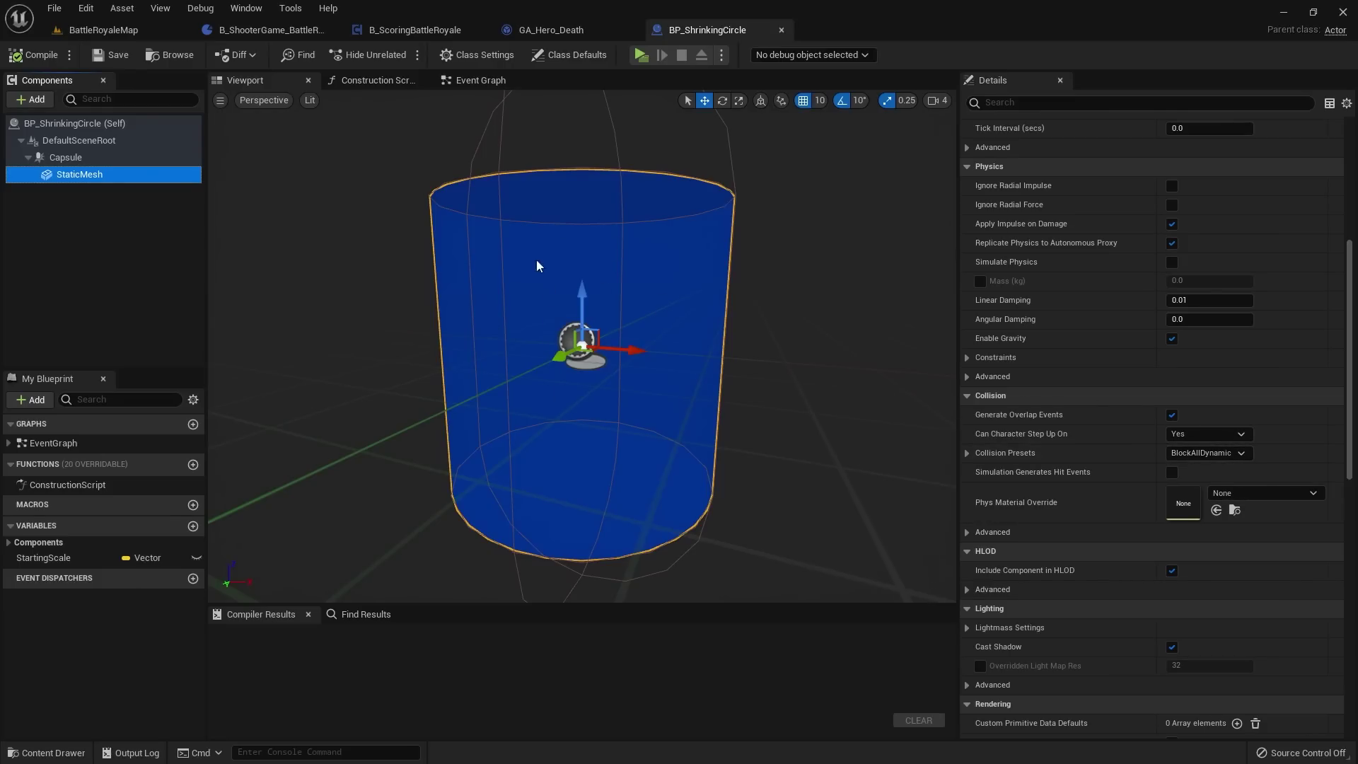
{"action": "left_click", "coordinate": [1208, 452]}
{"action": "left_click", "coordinate": [1195, 160]}
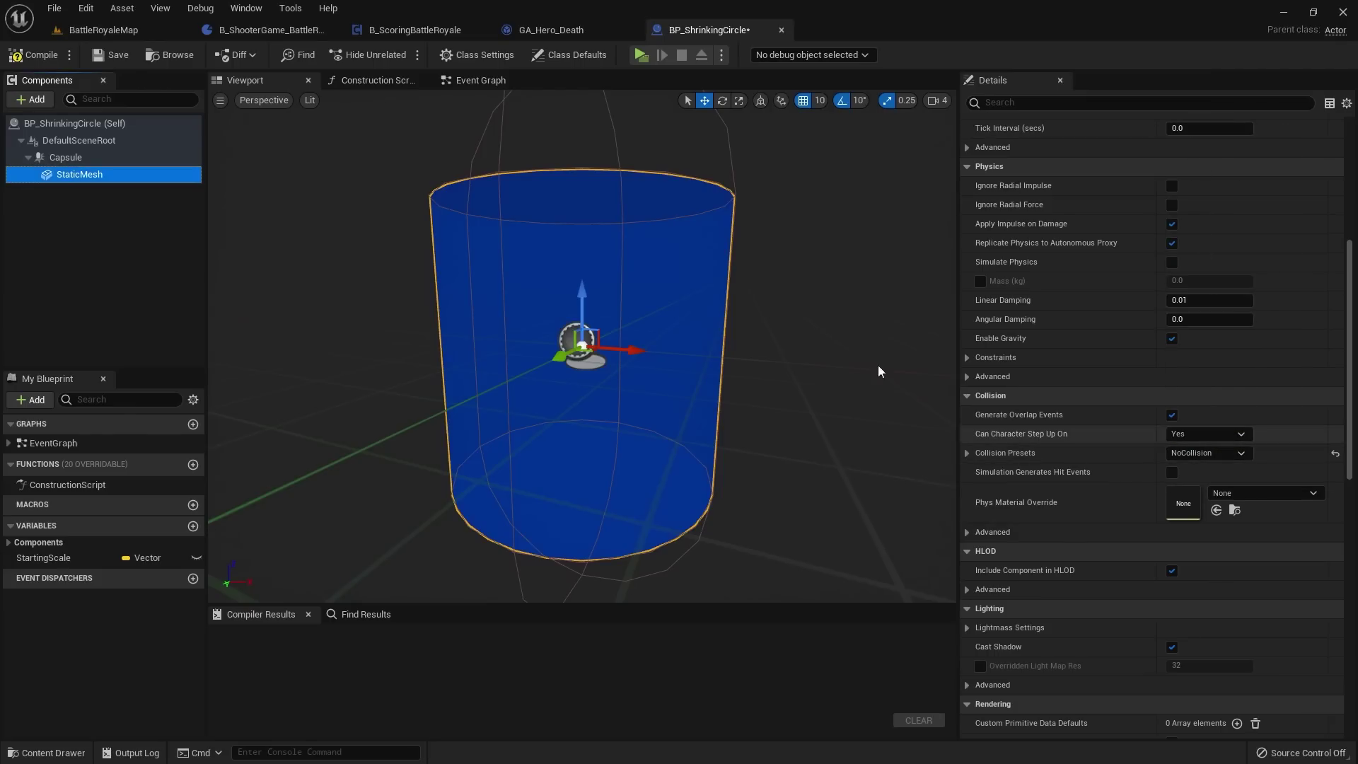
{"action": "left_click", "coordinate": [33, 51]}
Step: Enable Replicates in BP_ShrinkingCircle's class defaults
{"action": "left_click", "coordinate": [488, 56]}
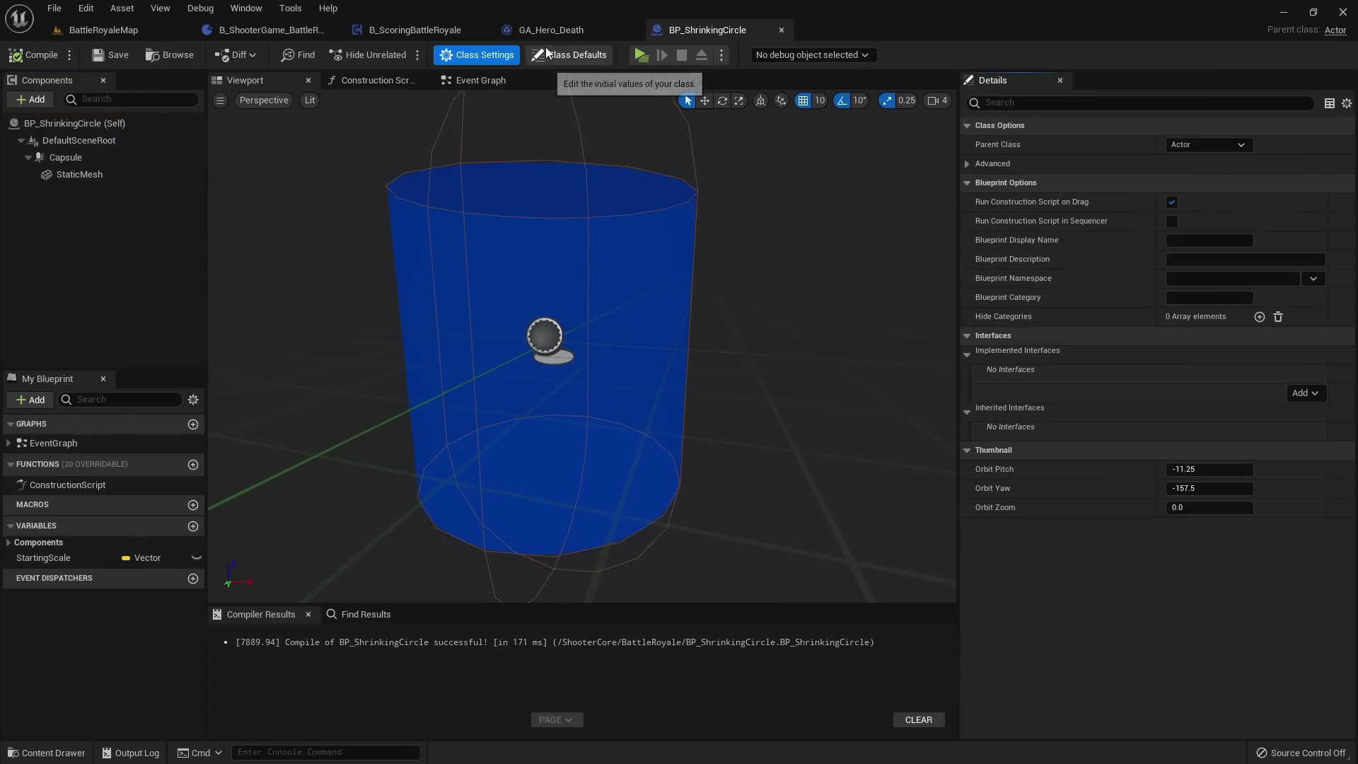
{"action": "left_click", "coordinate": [568, 55]}
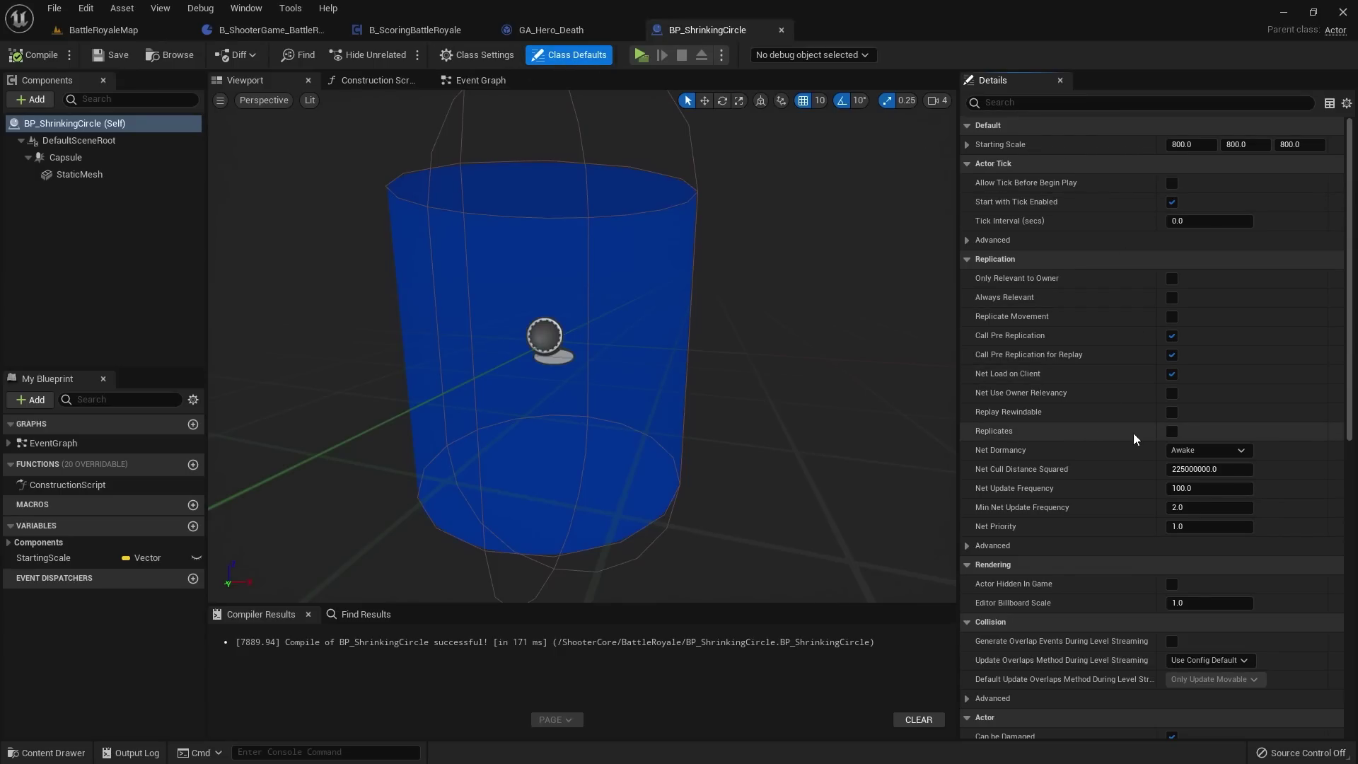
{"action": "left_click", "coordinate": [1178, 434]}
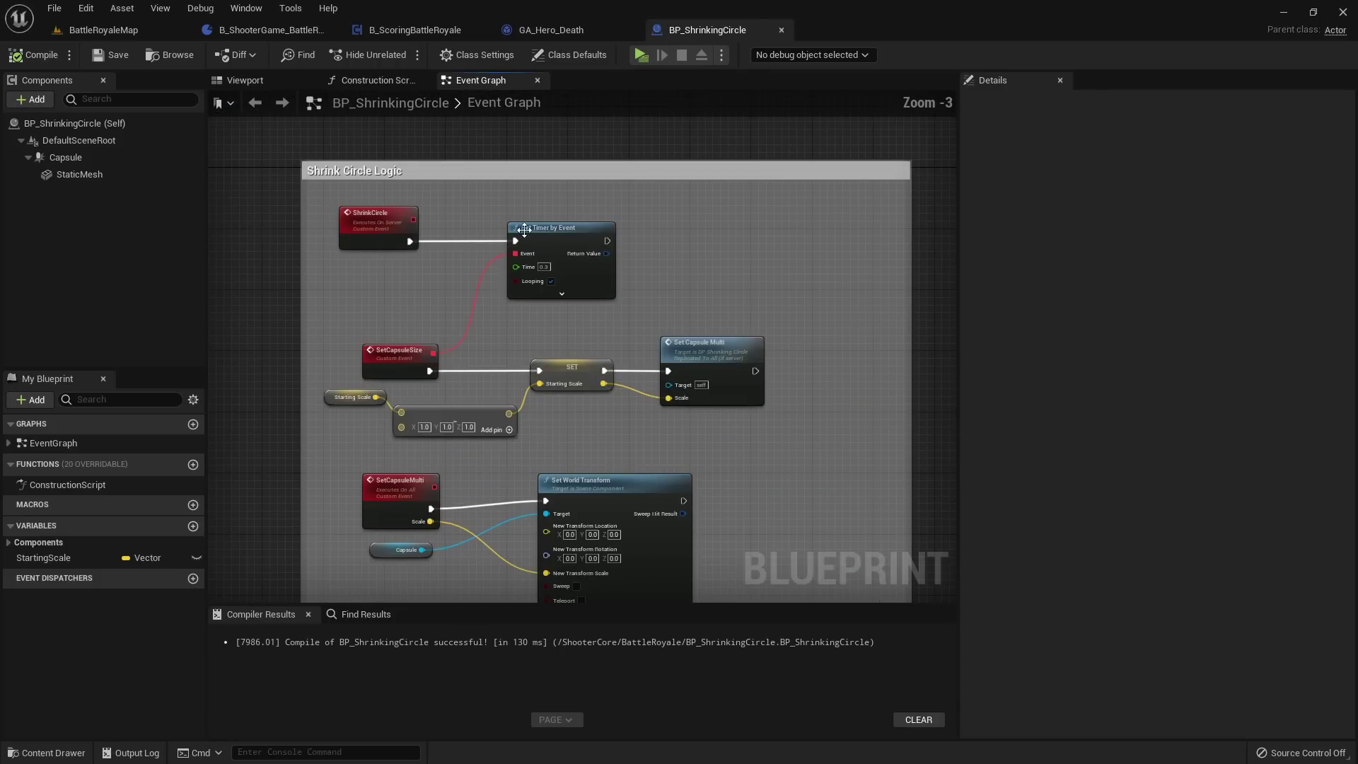
Step: Review the Shrink Circle Logic nodes and inspect the Capsule component in BP_ShrinkingCircle's 3D preview
{"action": "right_click_drag", "start_coordinate": [524, 230], "coordinate": [511, 219]}
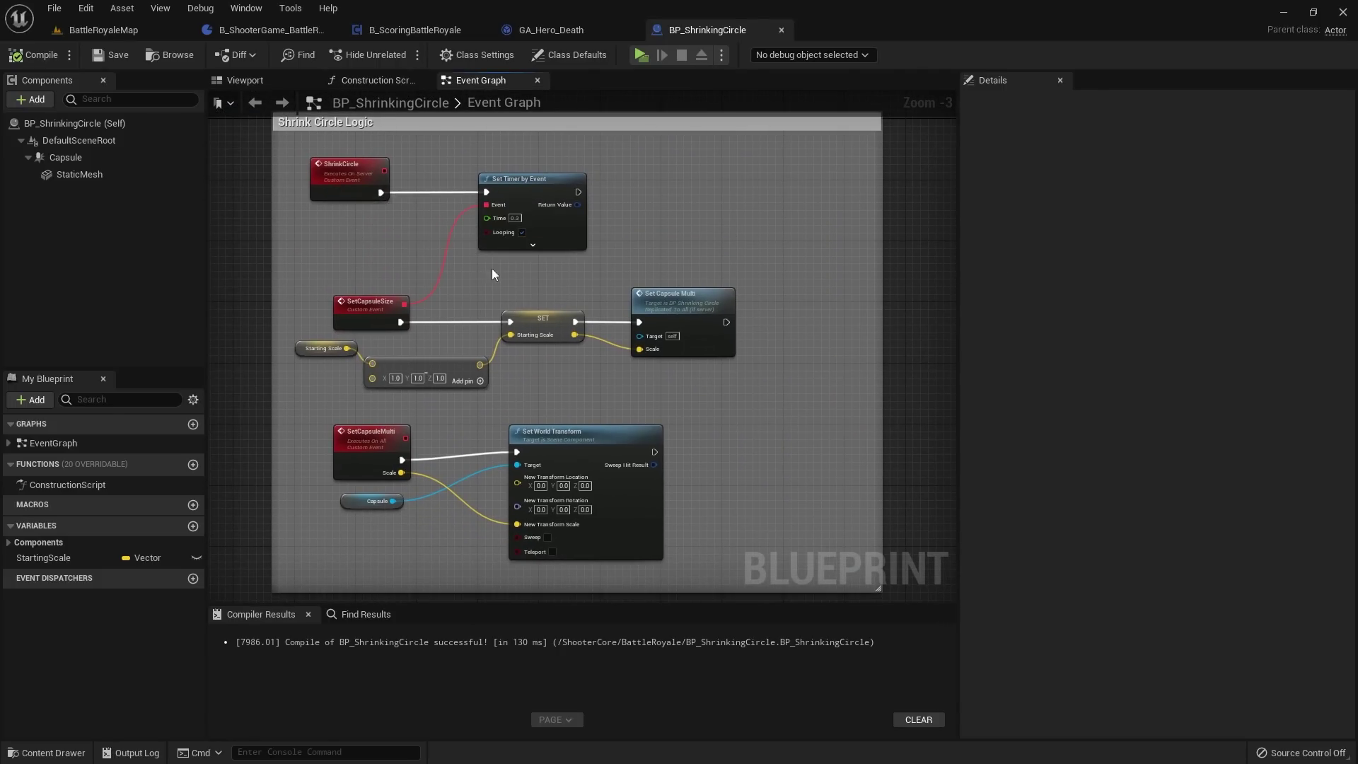
{"action": "scroll", "coordinate": [493, 273], "scroll_direction": "down", "scroll_amount": 2}
{"action": "left_click", "coordinate": [245, 80]}
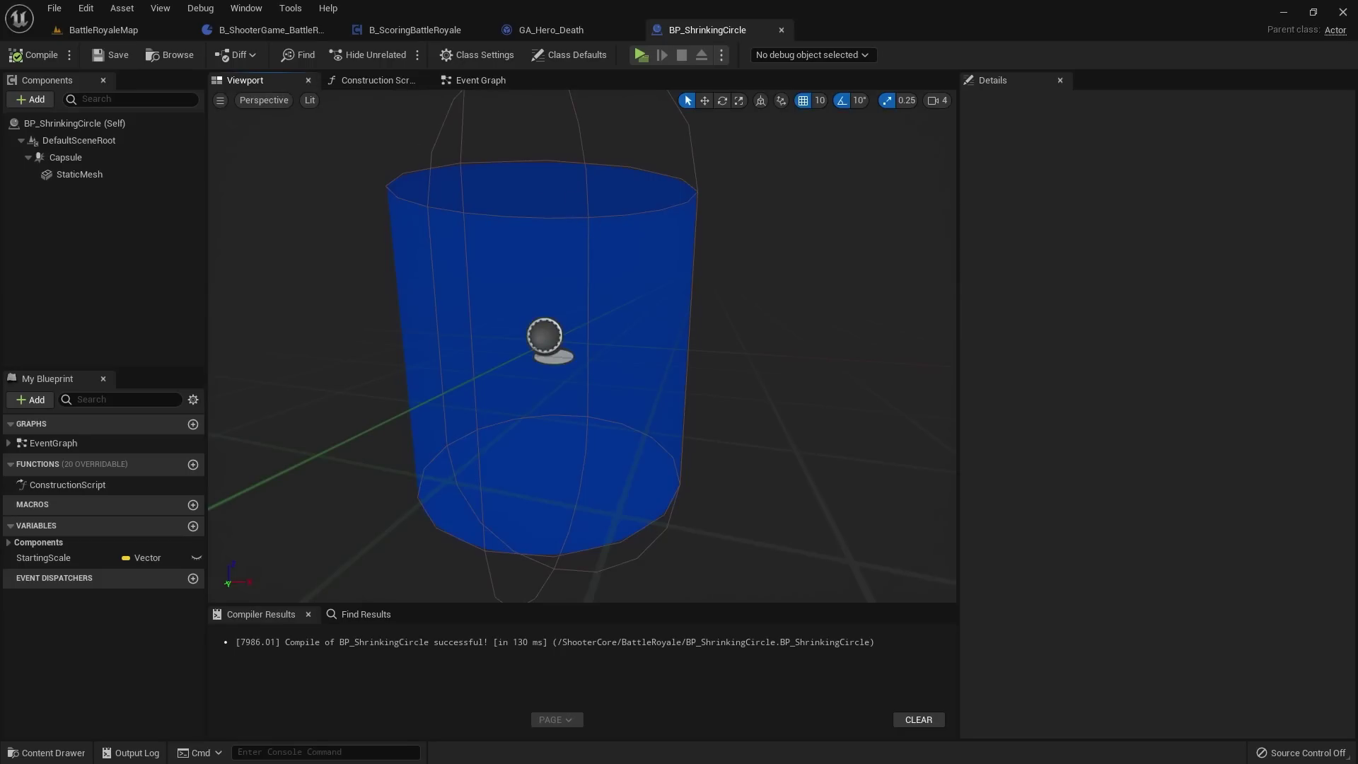
{"action": "left_click", "coordinate": [610, 240]}
{"action": "scroll", "coordinate": [610, 241], "scroll_direction": "up", "scroll_amount": 5}
{"action": "mouse_move", "coordinate": [609, 241]}
{"action": "right_mouse_down"}
{"action": "mouse_move", "coordinate": [614, 277]}
{"action": "mouse_move", "coordinate": [599, 256]}
{"action": "mouse_move", "coordinate": [610, 241]}
{"action": "right_mouse_up"}
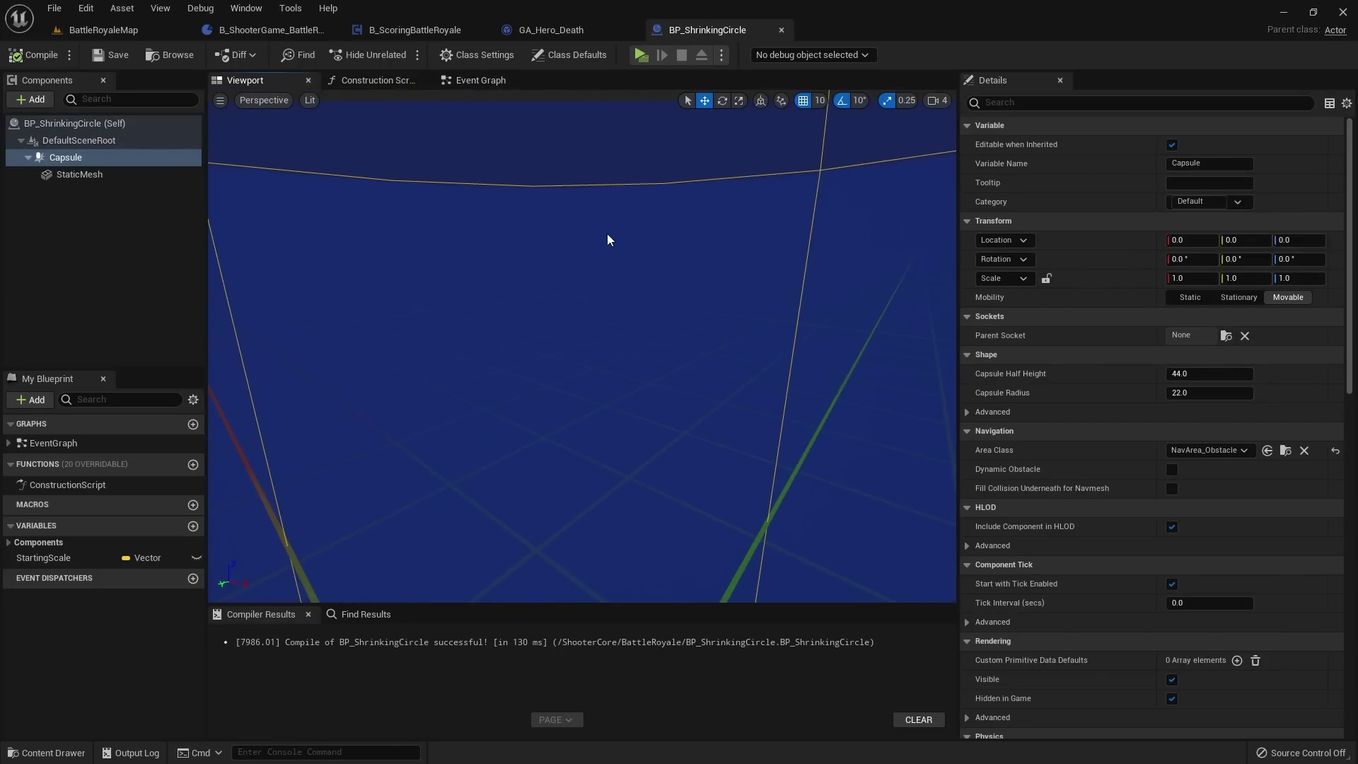
{"action": "key", "text": "f"}
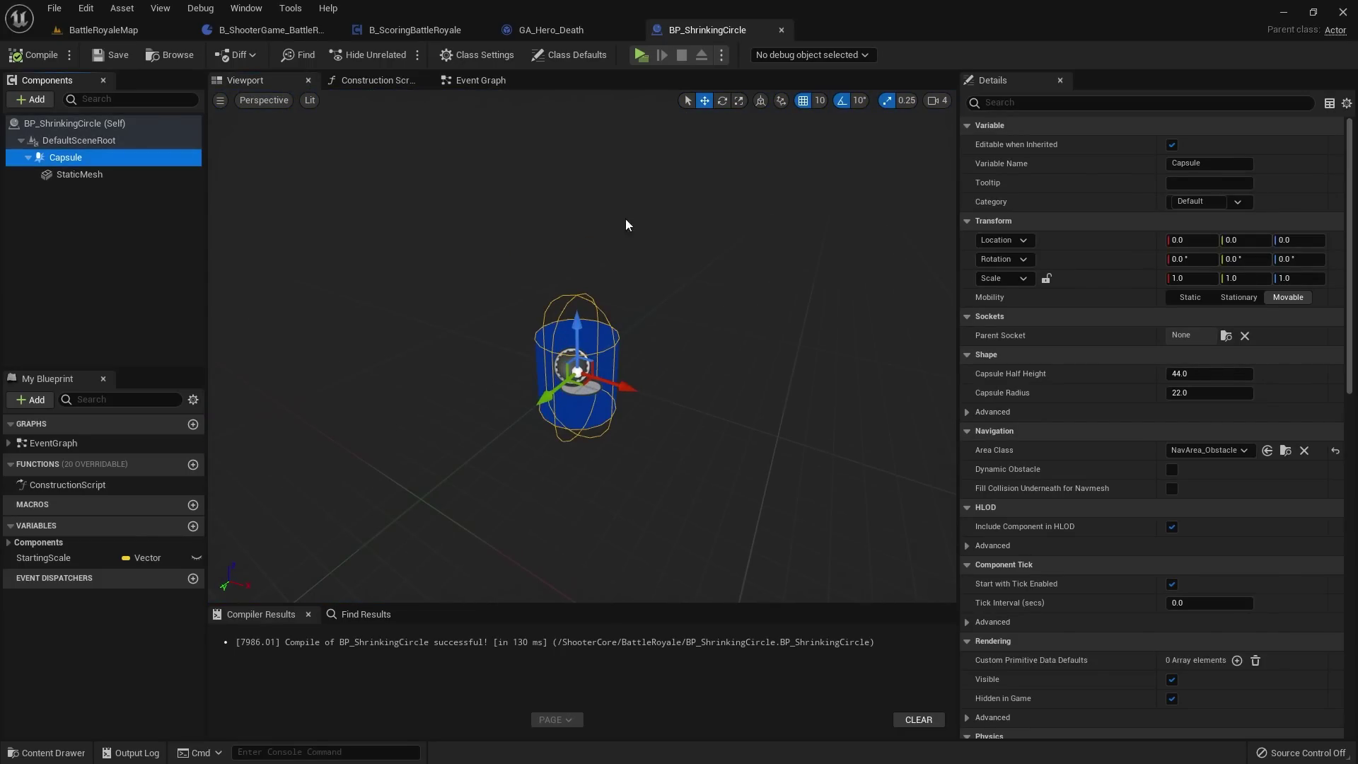
Step: Playtest BattleRoyaleMap with two clients, running the character back and forth across the circle's edge to check for damage
{"action": "left_click", "coordinate": [103, 29]}
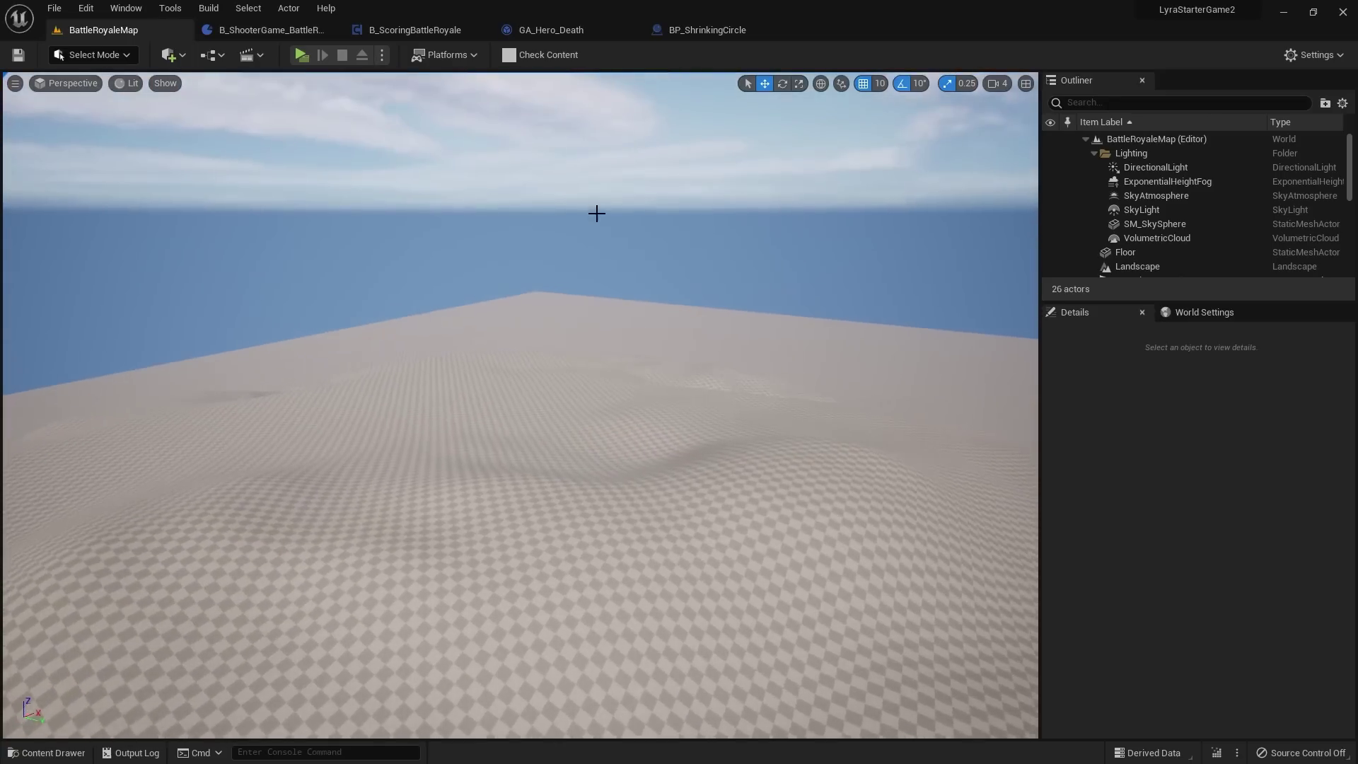
{"action": "left_click", "coordinate": [301, 54]}
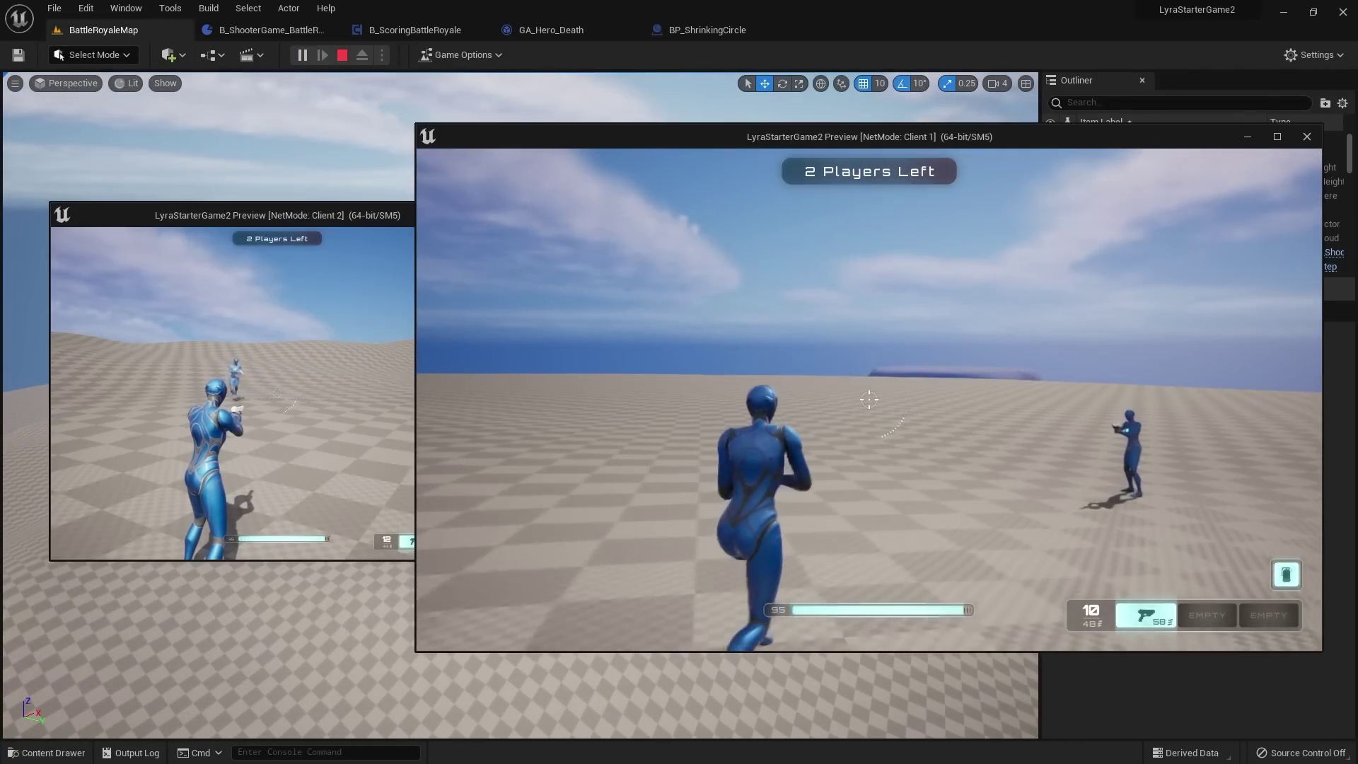
{"action": "key", "text": "shift"}
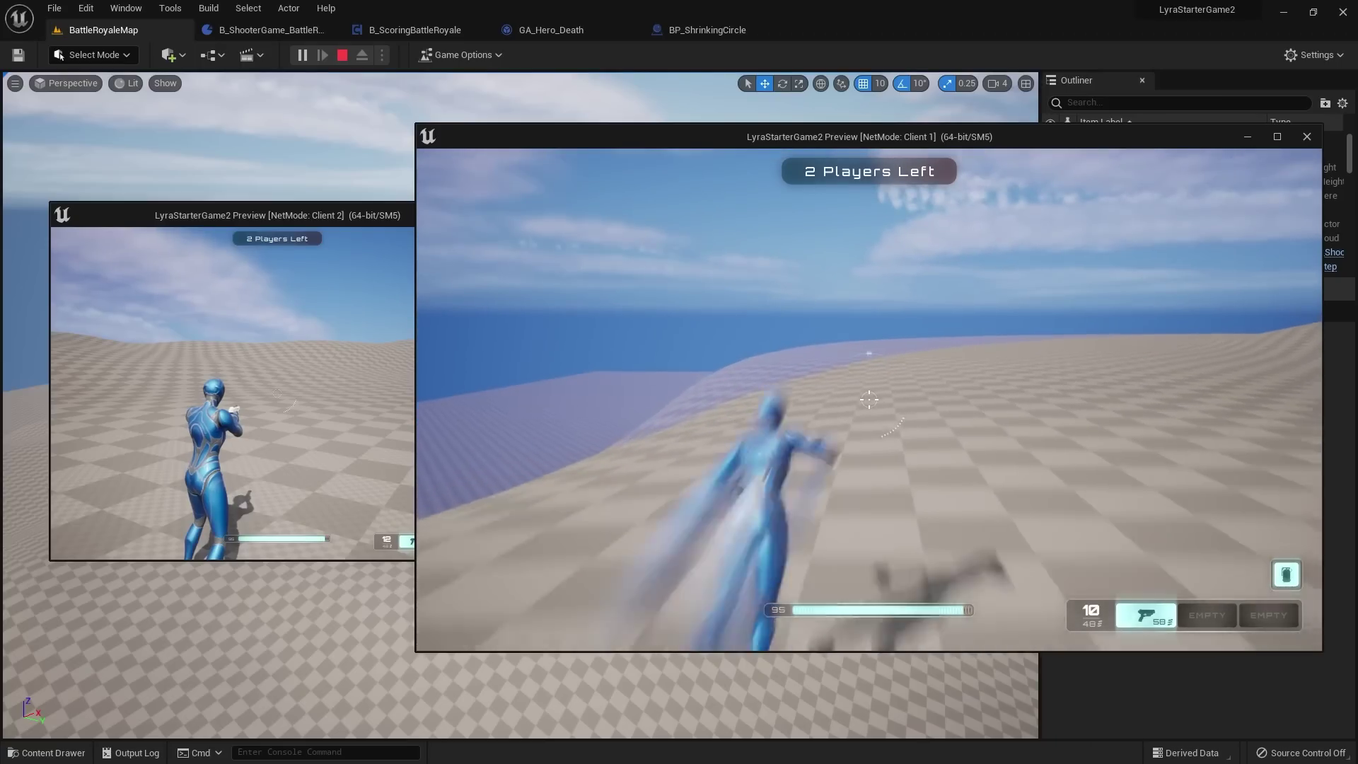
{"action": "key", "text": "w"}
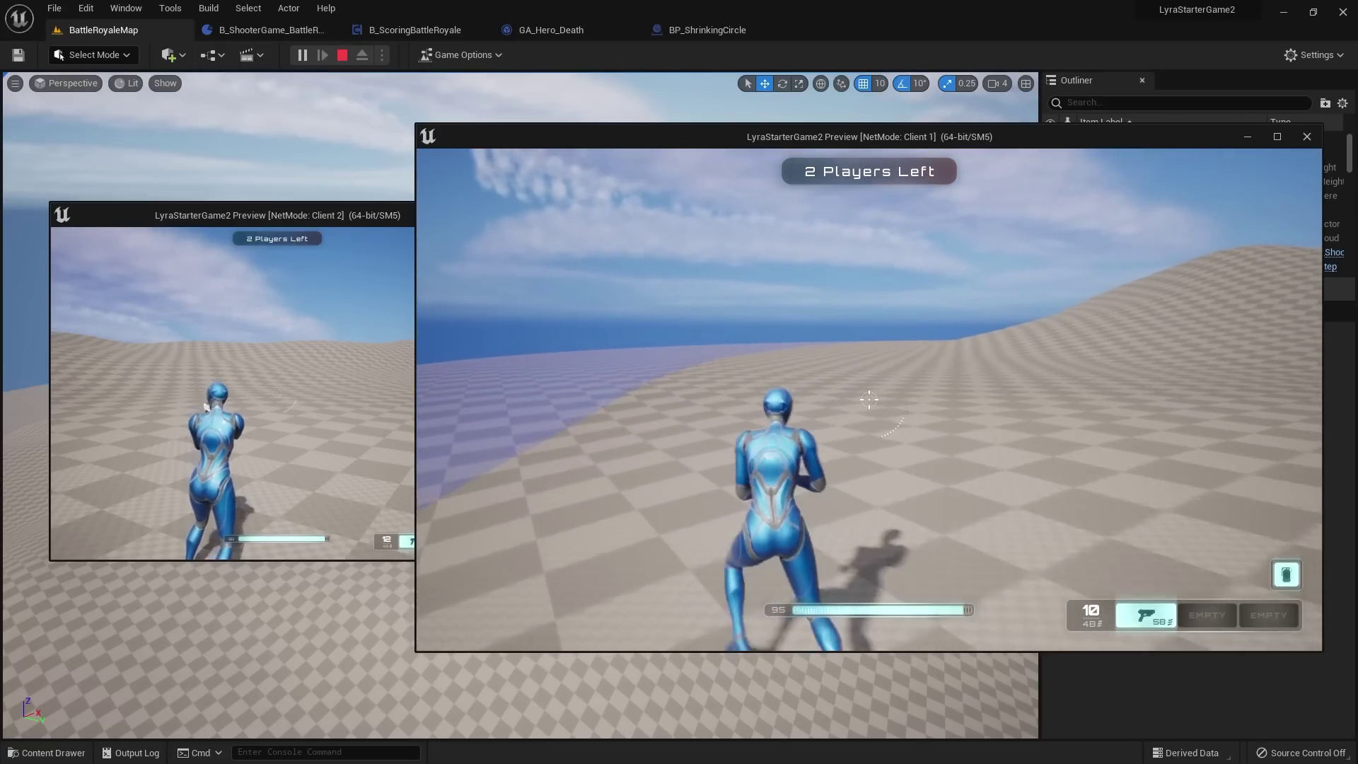
{"action": "key", "text": "a"}
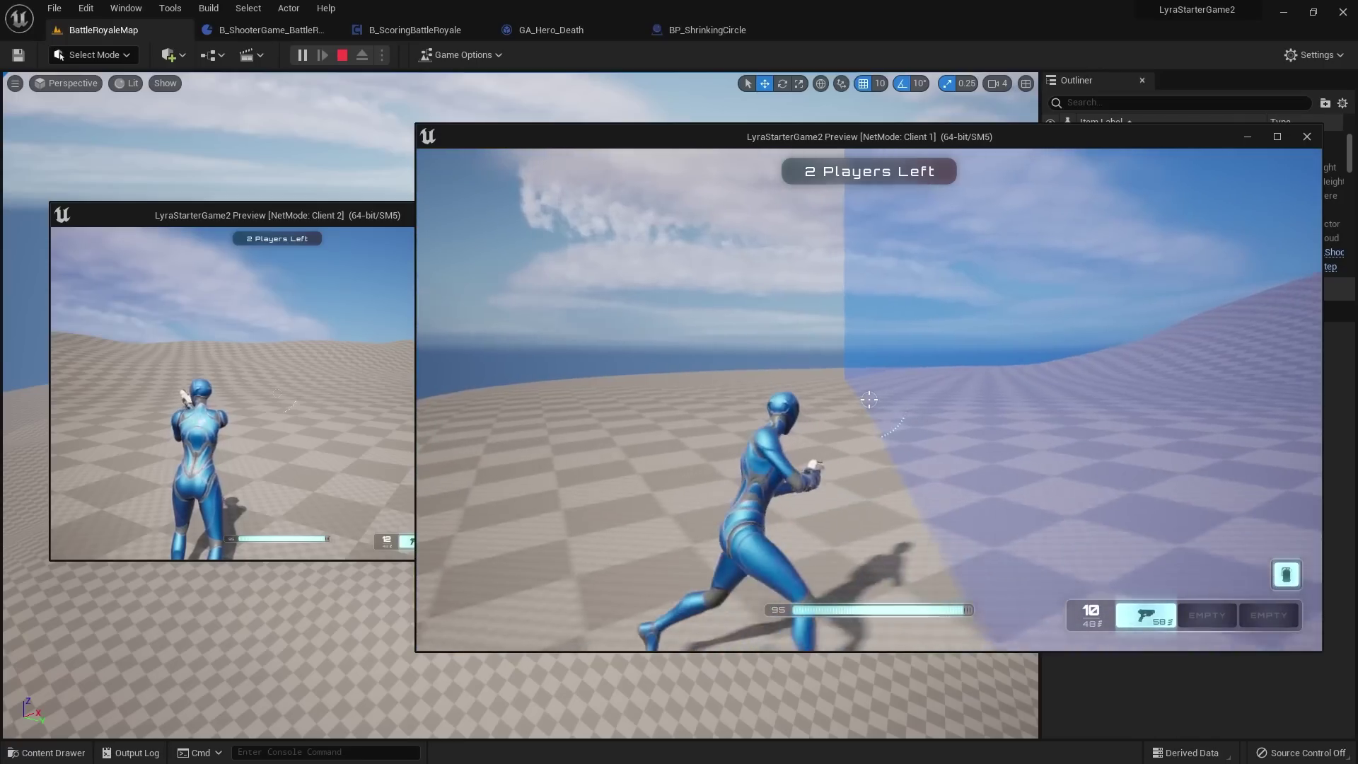
{"action": "key", "text": "w"}
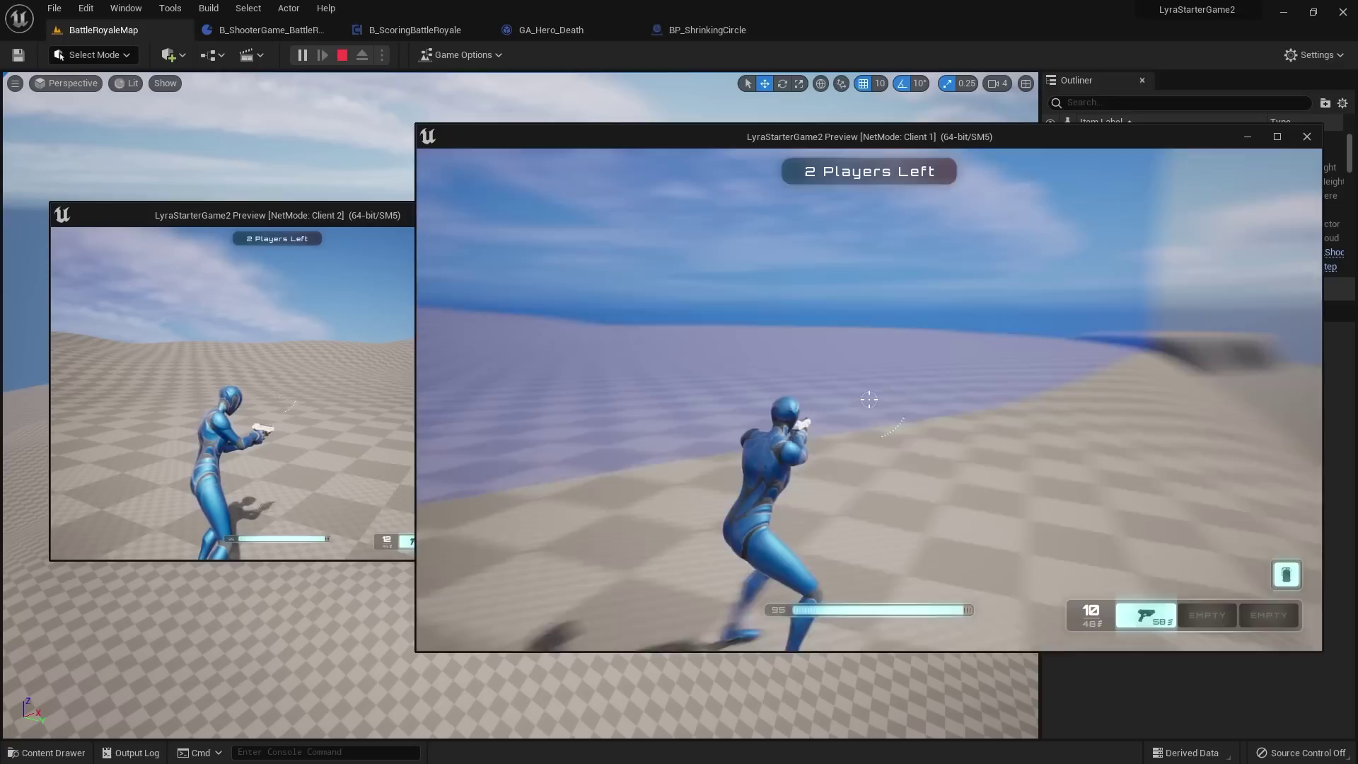
{"action": "key", "text": "w"}
{"action": "key", "text": "w"}
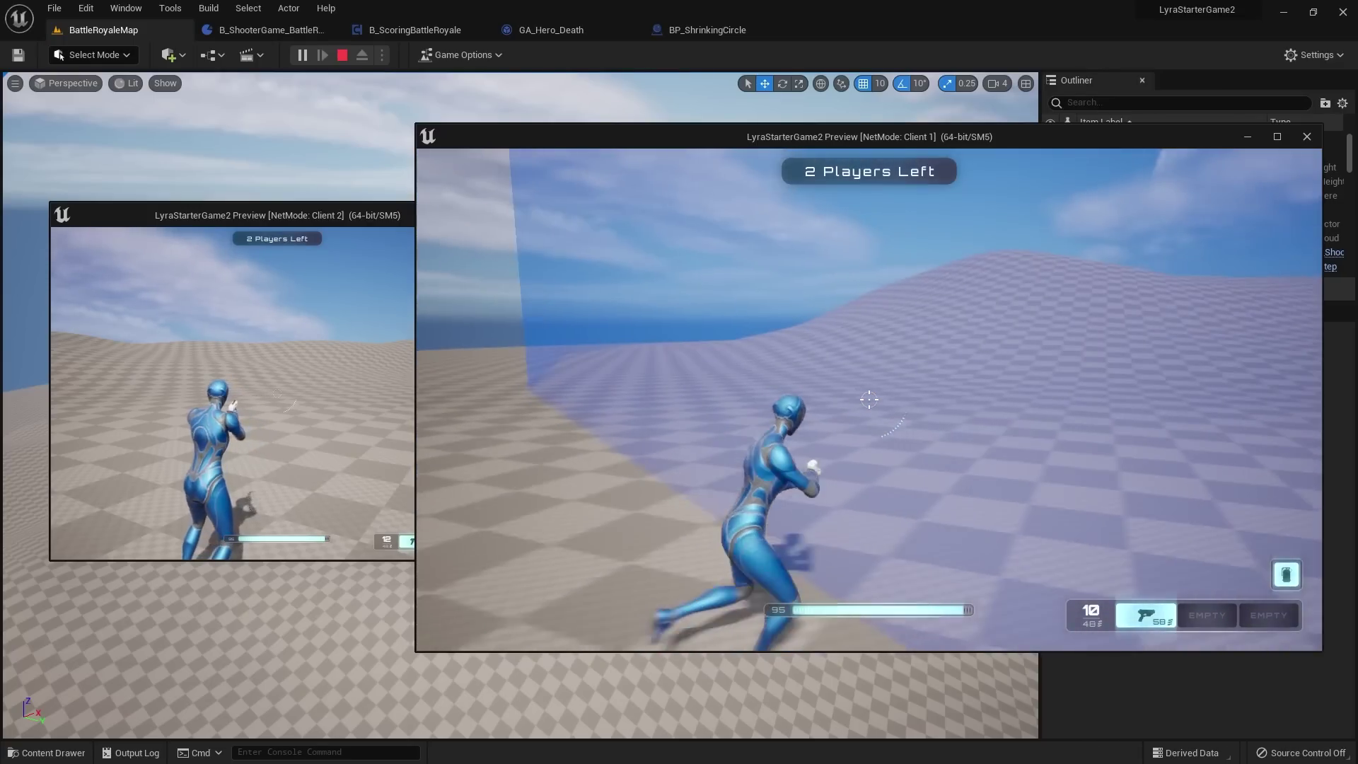
{"action": "key", "text": "w"}
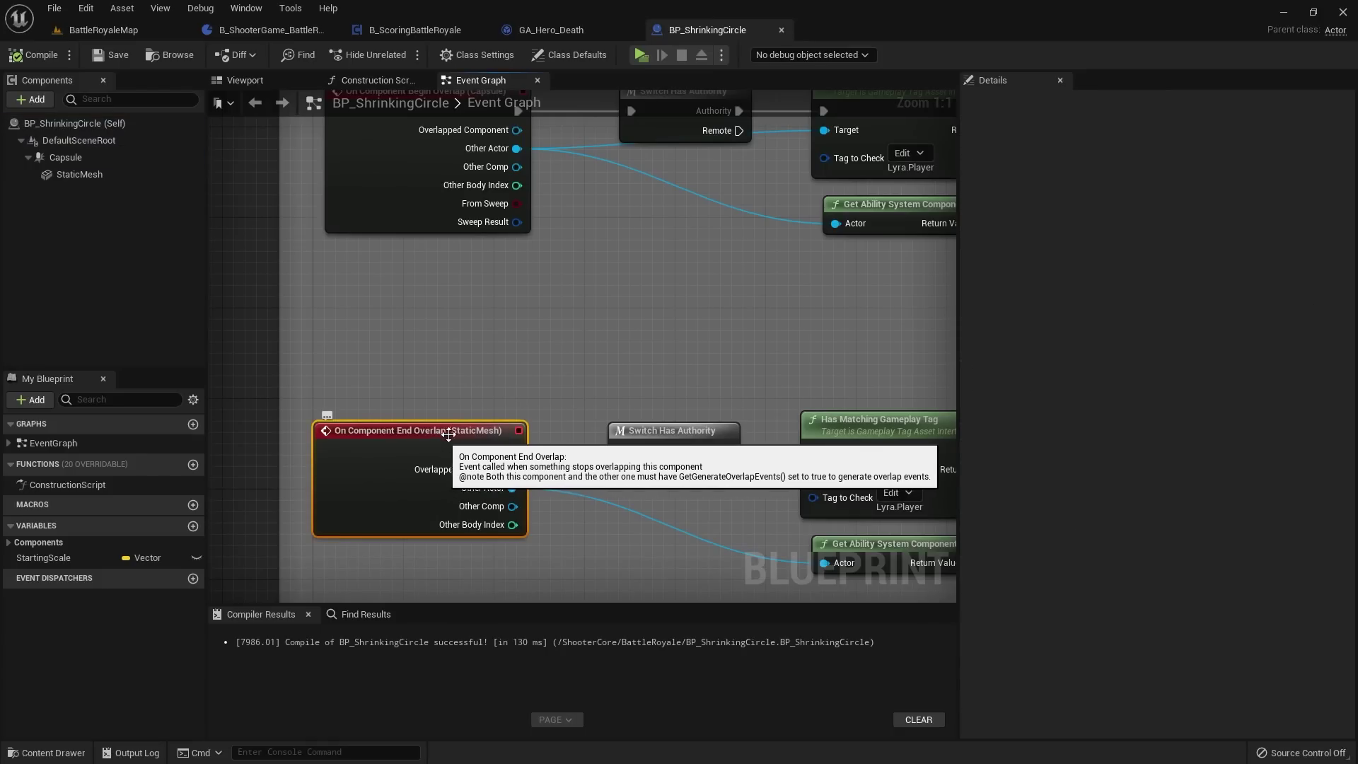
Step: Add an On Component End Overlap event for the Capsule in BP_ShrinkingCircle and place it beneath the StaticMesh end-overlap event
{"action": "right_click_drag", "start_coordinate": [486, 396], "coordinate": [478, 436]}
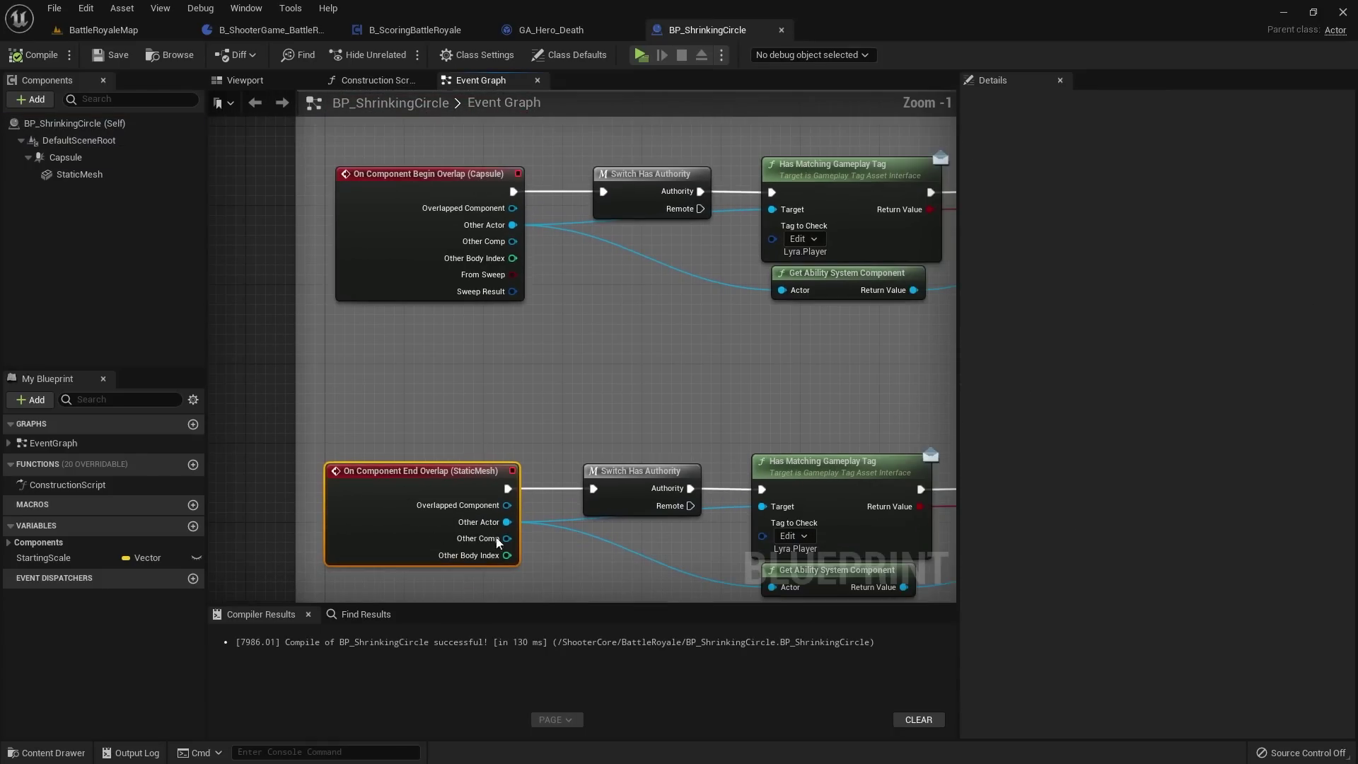
{"action": "scroll", "coordinate": [570, 372], "scroll_direction": "down", "scroll_amount": 1}
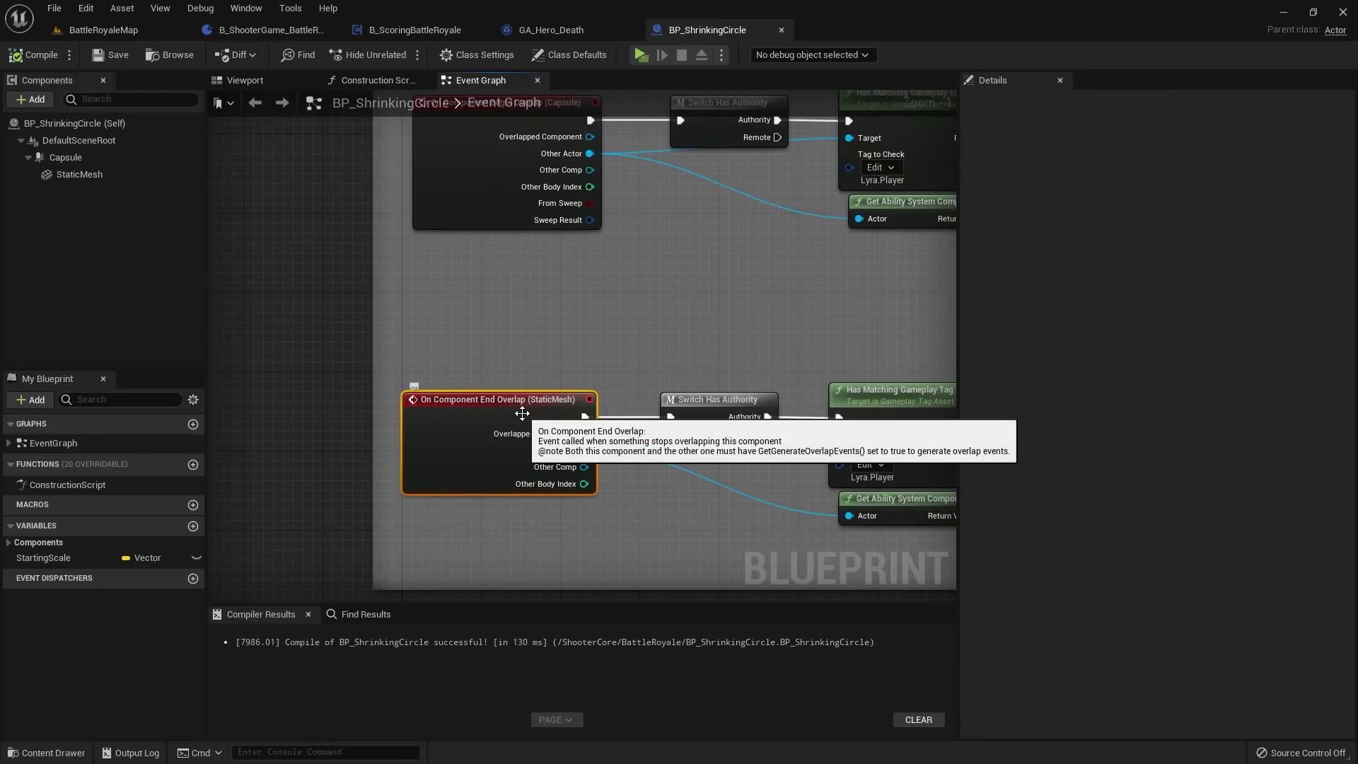
{"action": "right_click_drag", "start_coordinate": [535, 407], "coordinate": [539, 454]}
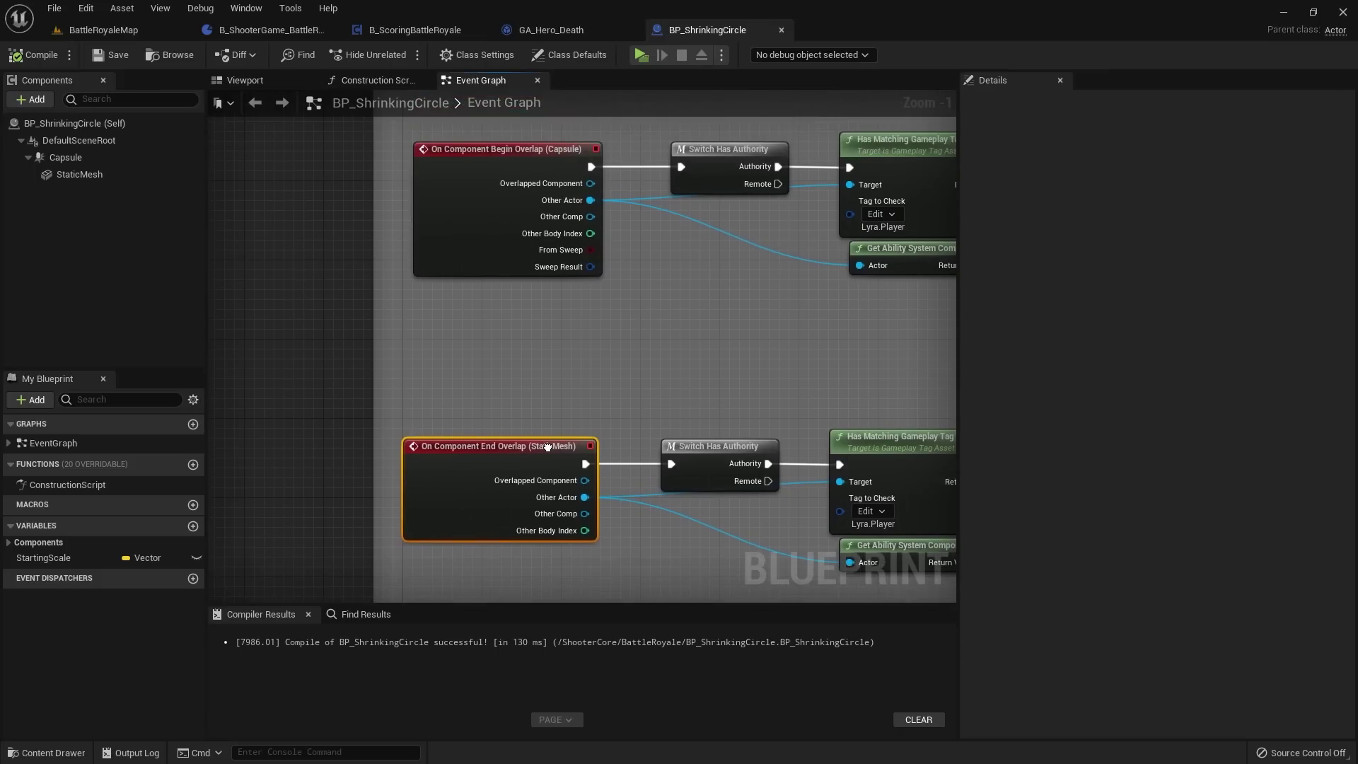
{"action": "left_click", "coordinate": [552, 150]}
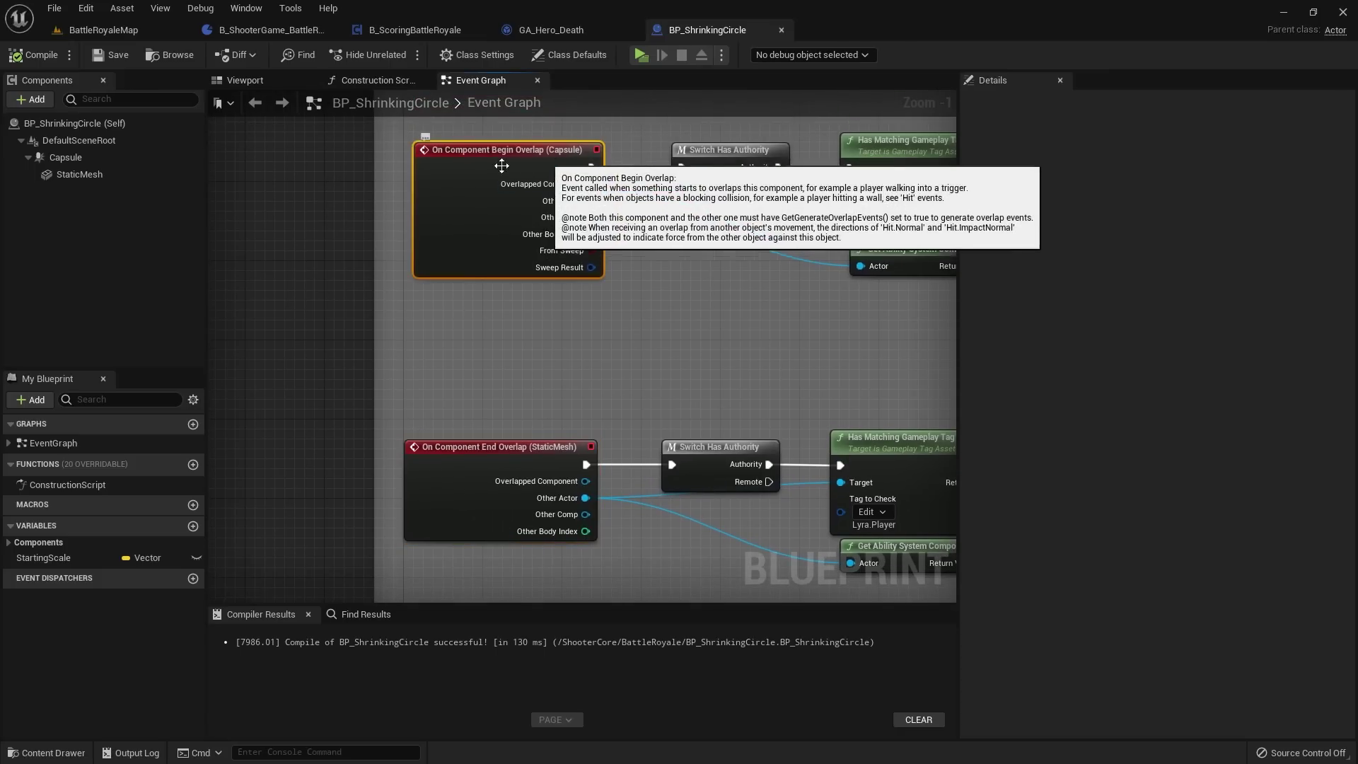
{"action": "left_click", "coordinate": [99, 158]}
{"action": "scroll", "coordinate": [1270, 431], "scroll_direction": "down", "scroll_amount": 3}
{"action": "scroll", "coordinate": [1270, 426], "scroll_direction": "down", "scroll_amount": 15}
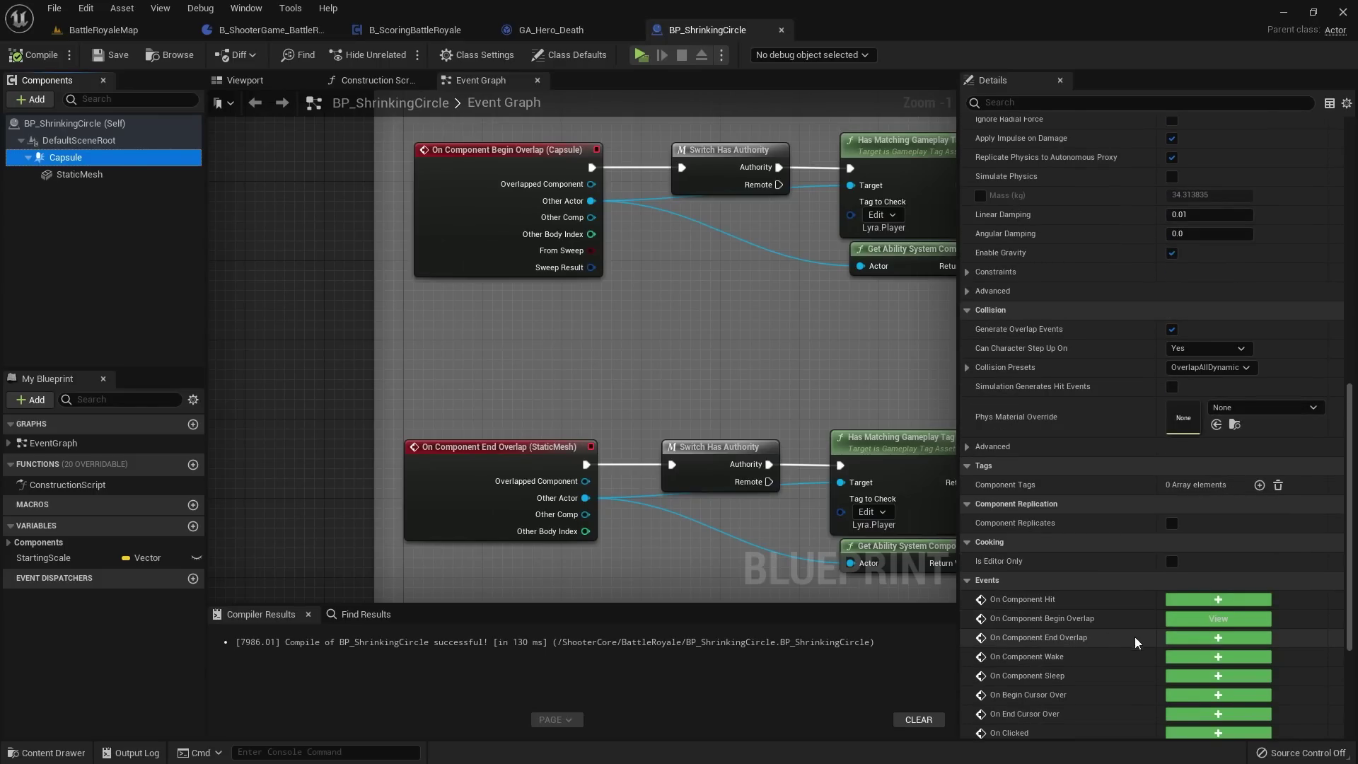
{"action": "left_click", "coordinate": [1217, 637]}
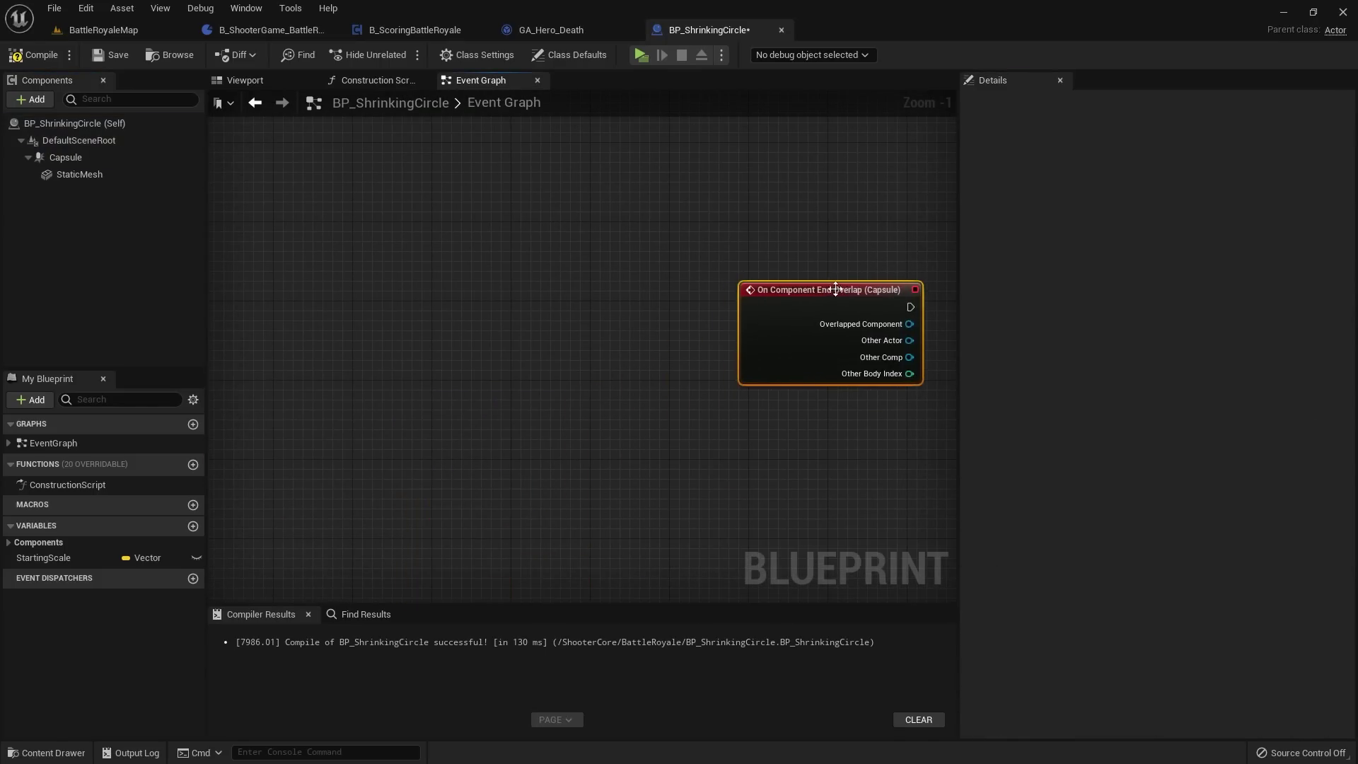
{"action": "left_click_drag", "start_coordinate": [572, 442], "coordinate": [816, 464]}
{"action": "scroll", "coordinate": [855, 470], "scroll_direction": "up", "scroll_amount": 3}
{"action": "right_click_drag", "start_coordinate": [852, 325], "coordinate": [647, 233]}
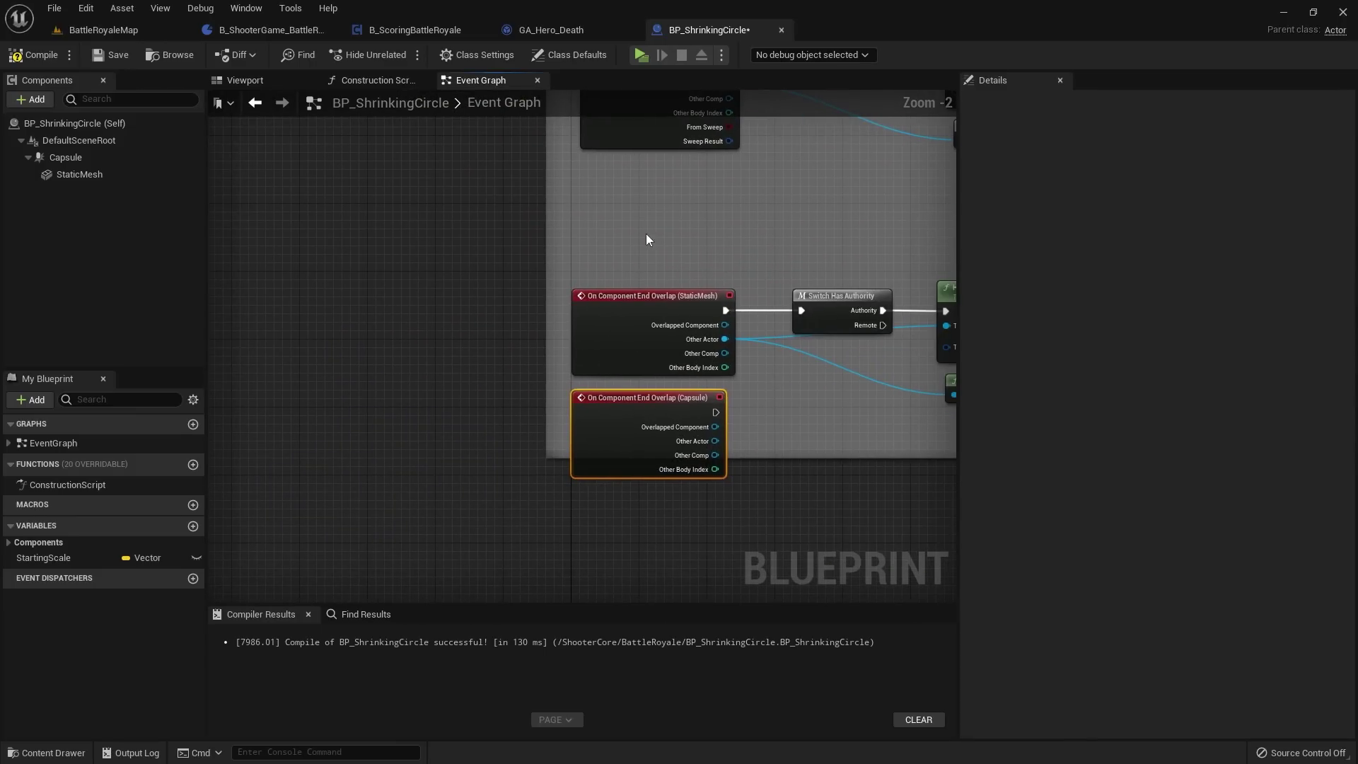
Step: Delete the StaticMesh end-overlap event and move the Capsule's end-overlap event into its place
{"action": "left_click", "coordinate": [607, 364]}
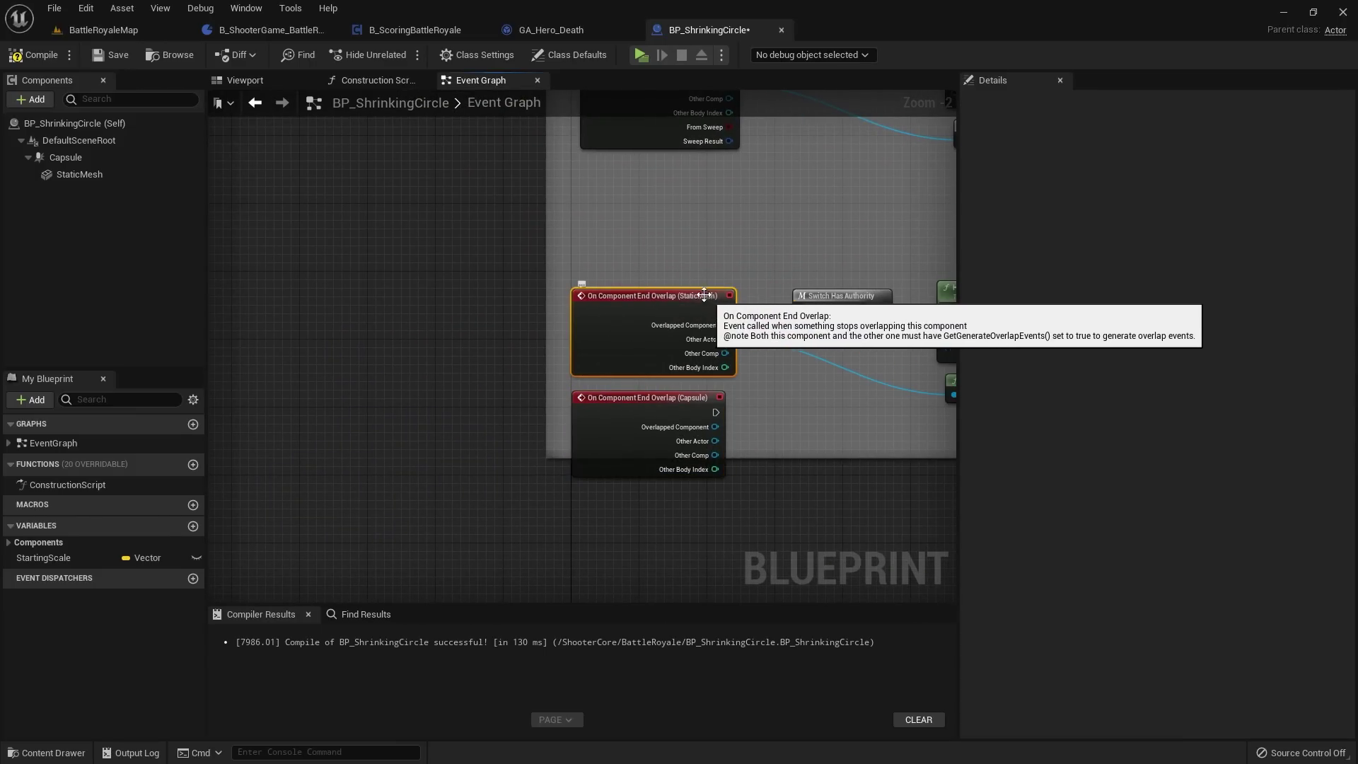
{"action": "key", "text": "Delete"}
{"action": "left_click_drag", "start_coordinate": [681, 396], "coordinate": [683, 279]}
{"action": "right_click_drag", "start_coordinate": [682, 282], "coordinate": [581, 307]}
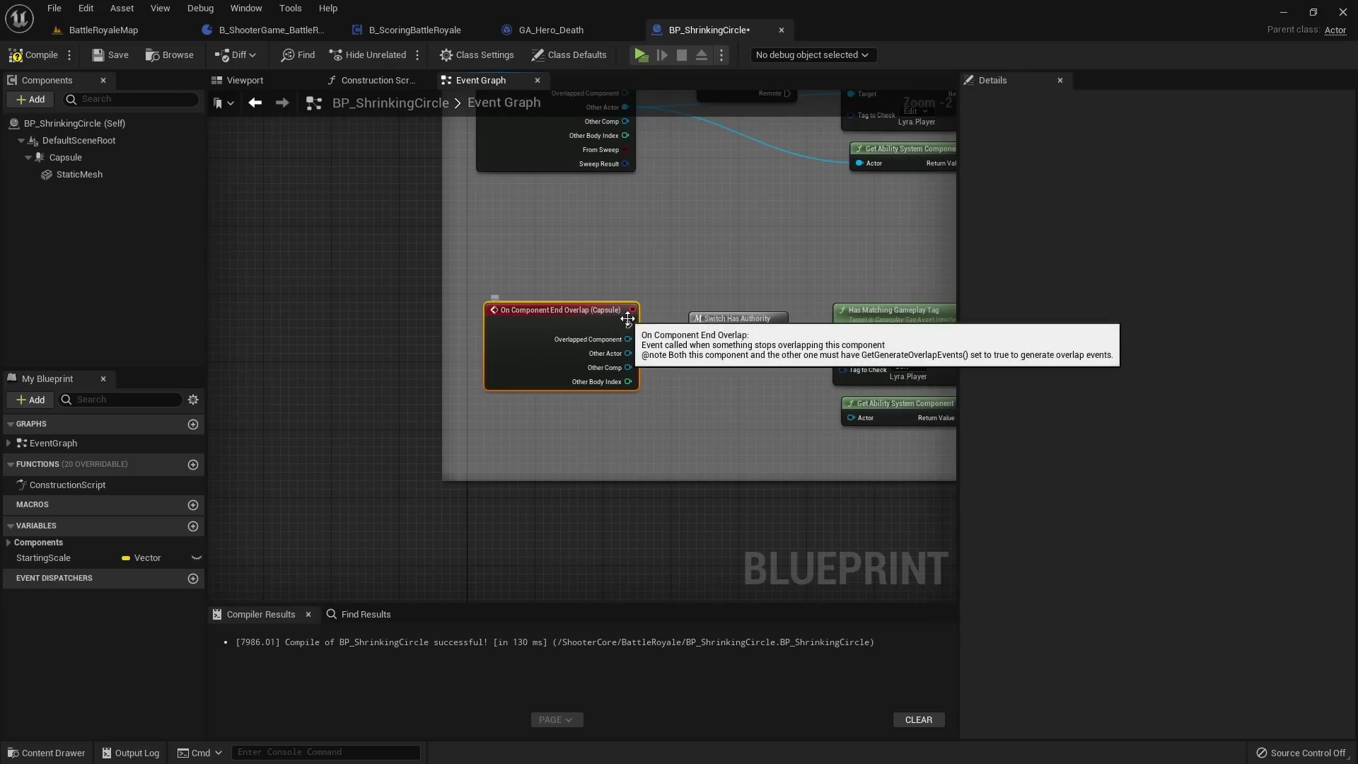
Step: Wire the Capsule end-overlap event to Switch Has Authority and its Other Actor to Has Matching Gameplay Tag and Get Ability System Component, and save
{"action": "left_click_drag", "start_coordinate": [628, 325], "coordinate": [868, 349]}
{"action": "left_click_drag", "start_coordinate": [628, 362], "coordinate": [851, 417]}
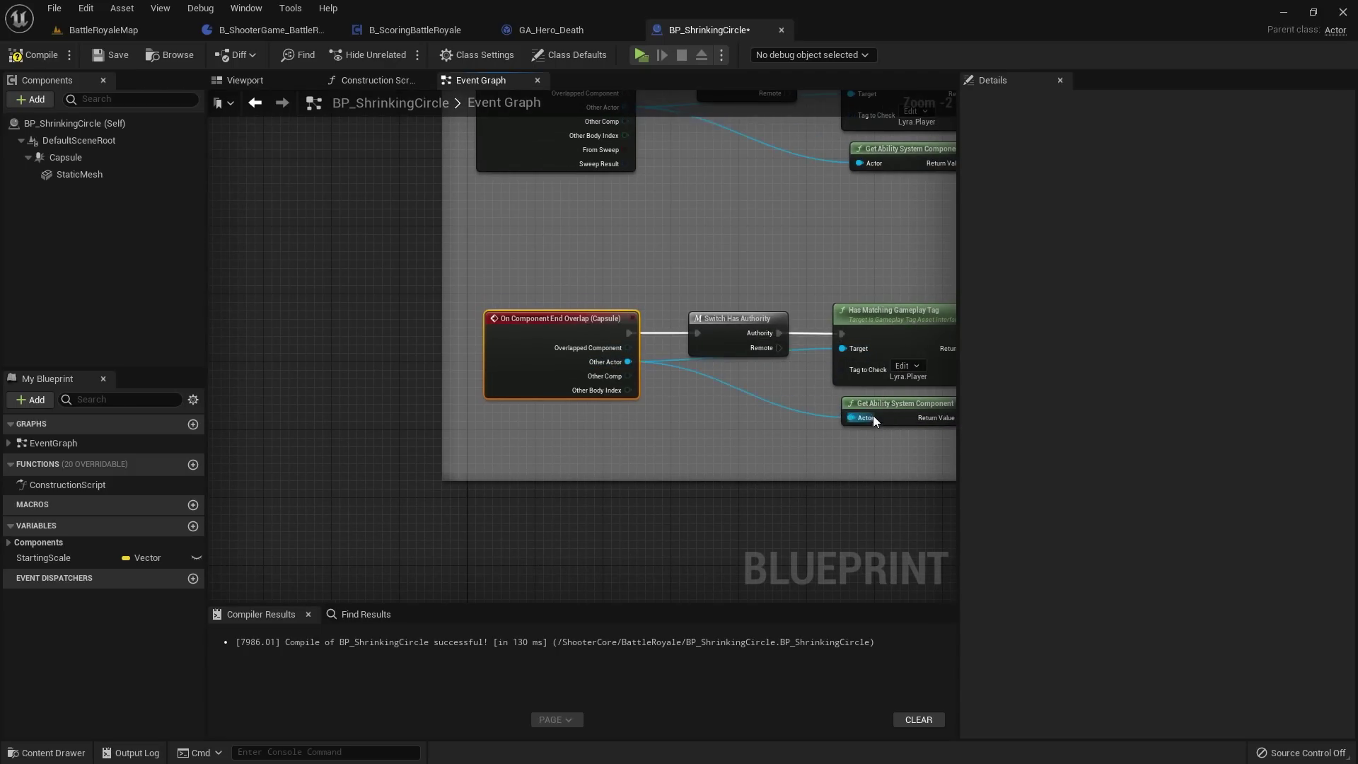
{"action": "scroll", "coordinate": [550, 369], "scroll_direction": "down", "scroll_amount": 3}
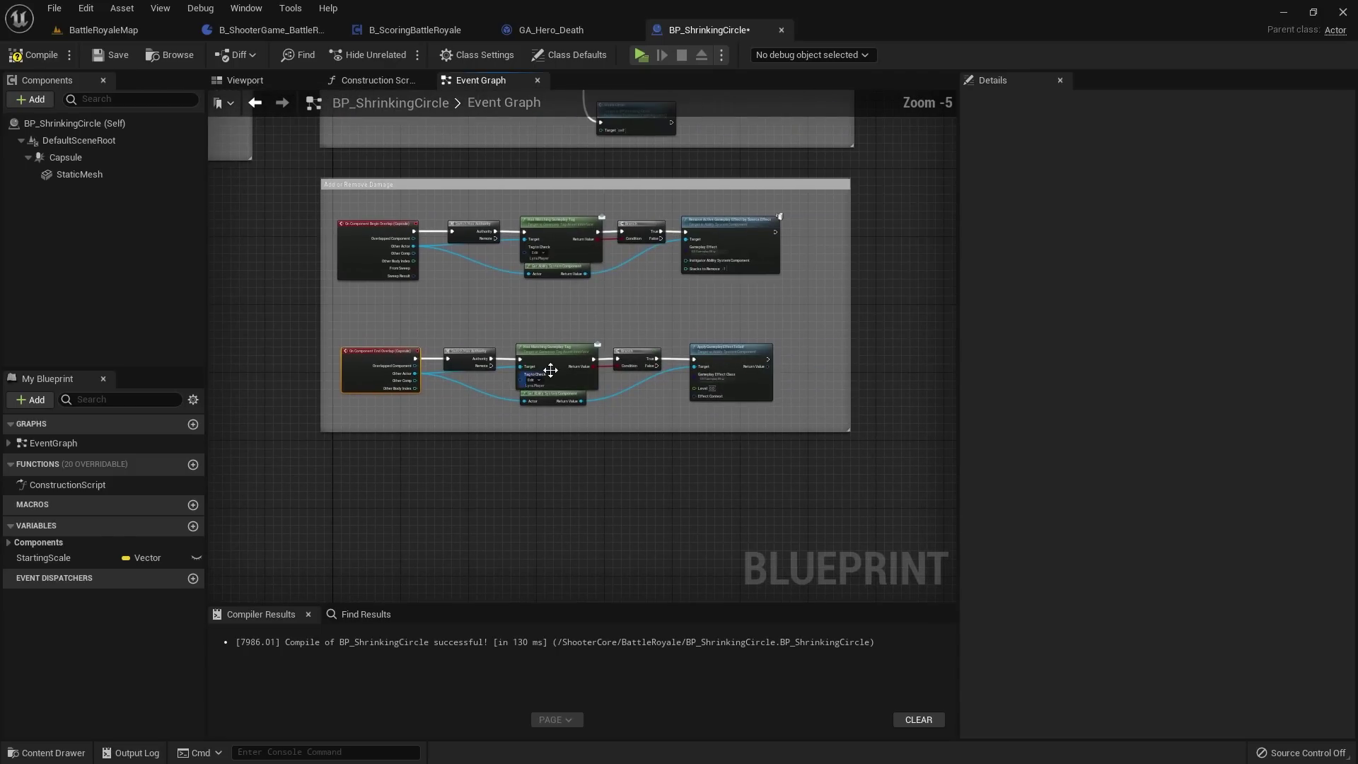
{"action": "left_click", "coordinate": [119, 60]}
Step: Playtest BattleRoyaleMap with two clients, running the Client 1 character from the landscape out to the circle's edge to test the damage
{"action": "left_click", "coordinate": [106, 29]}
{"action": "left_click", "coordinate": [302, 56]}
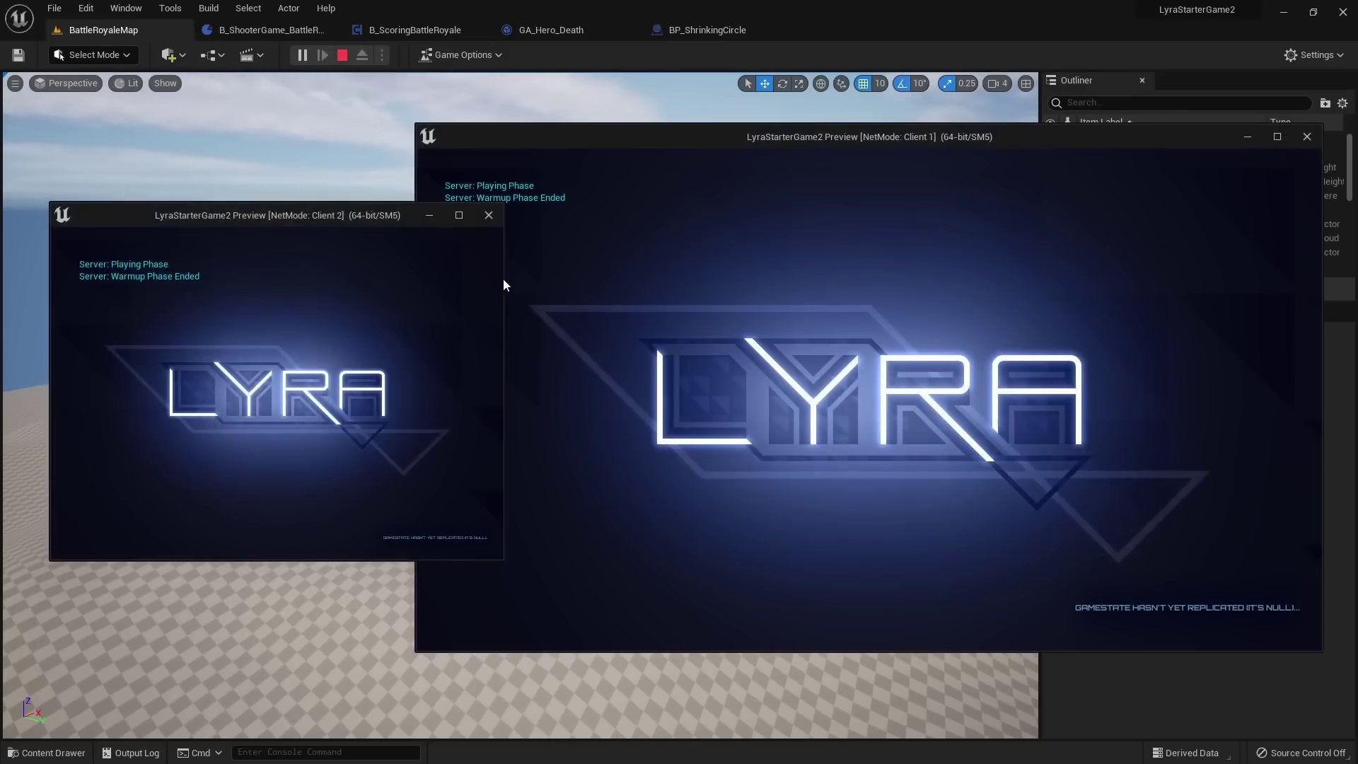
{"action": "left_click", "coordinate": [507, 284]}
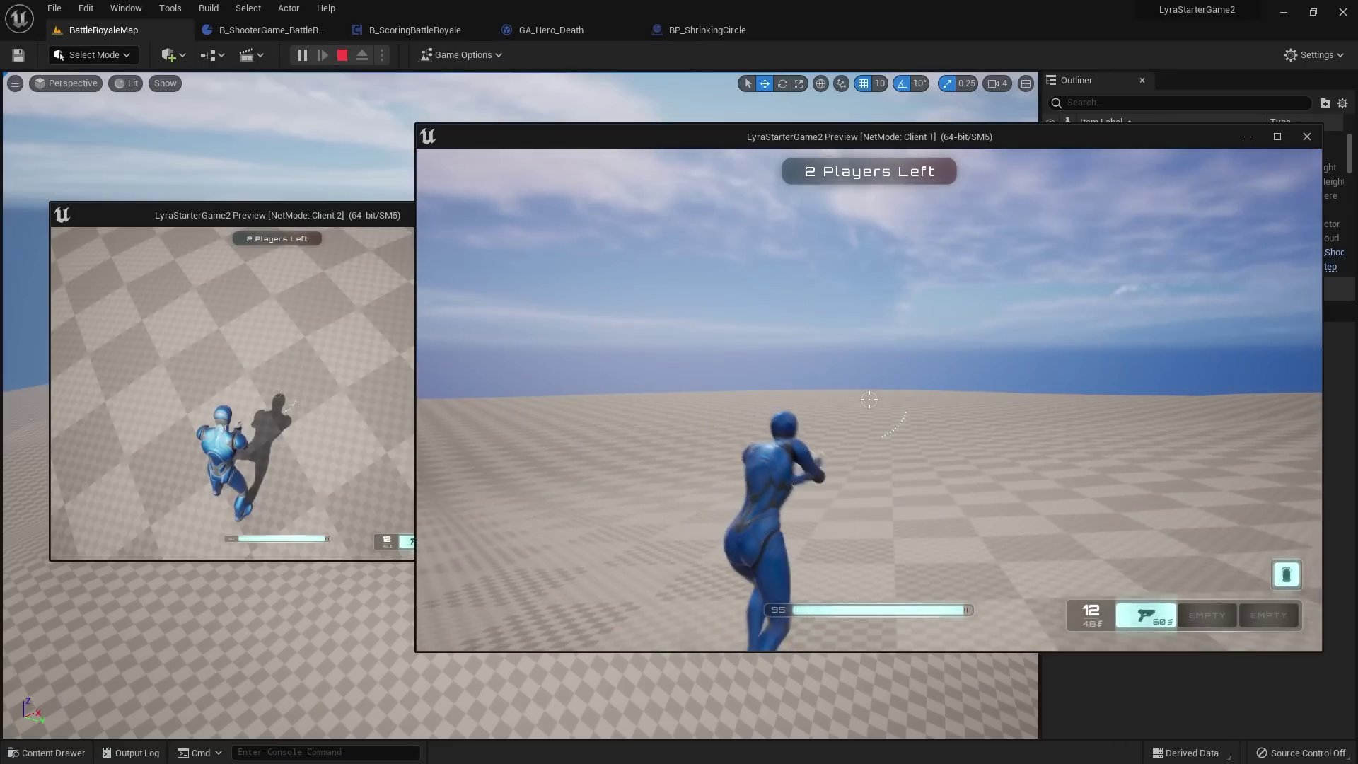
{"action": "key", "text": "w"}
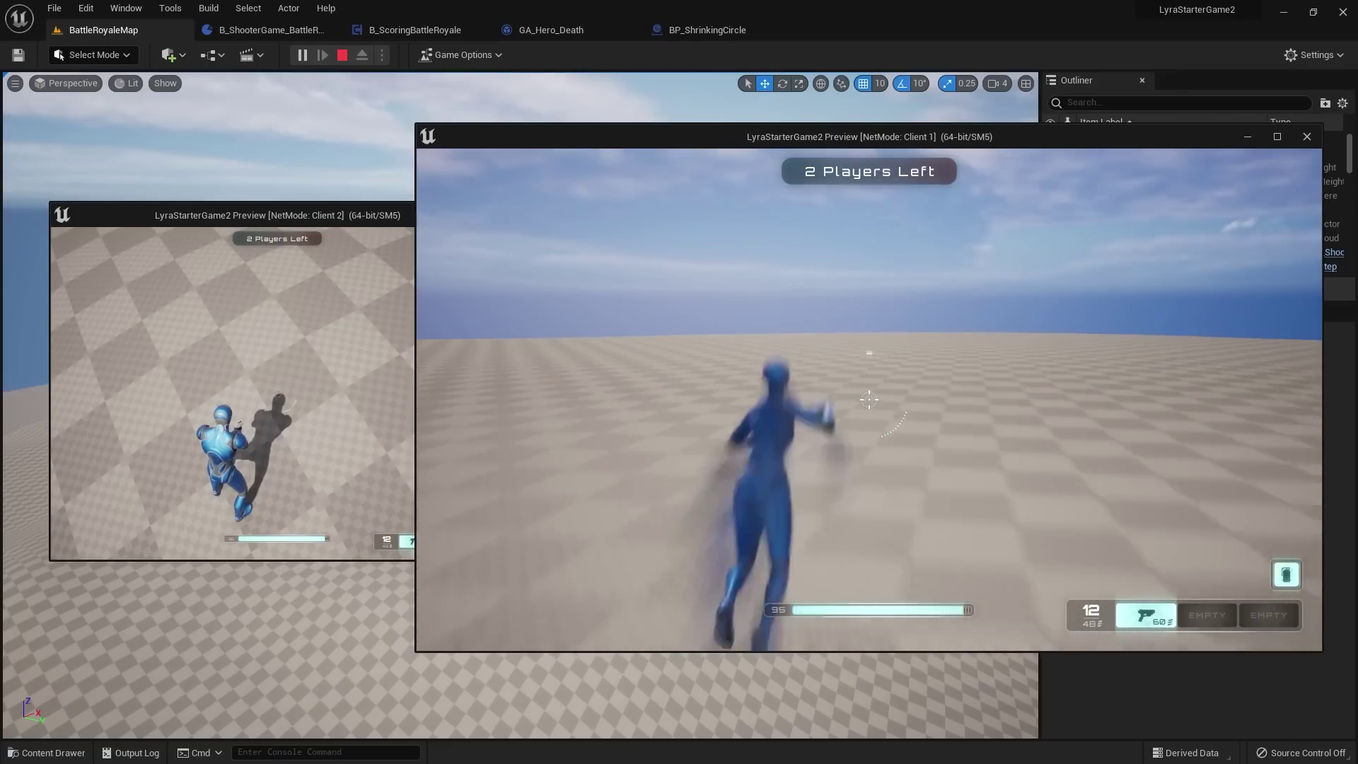
{"action": "key", "text": "space"}
{"action": "key", "text": "space"}
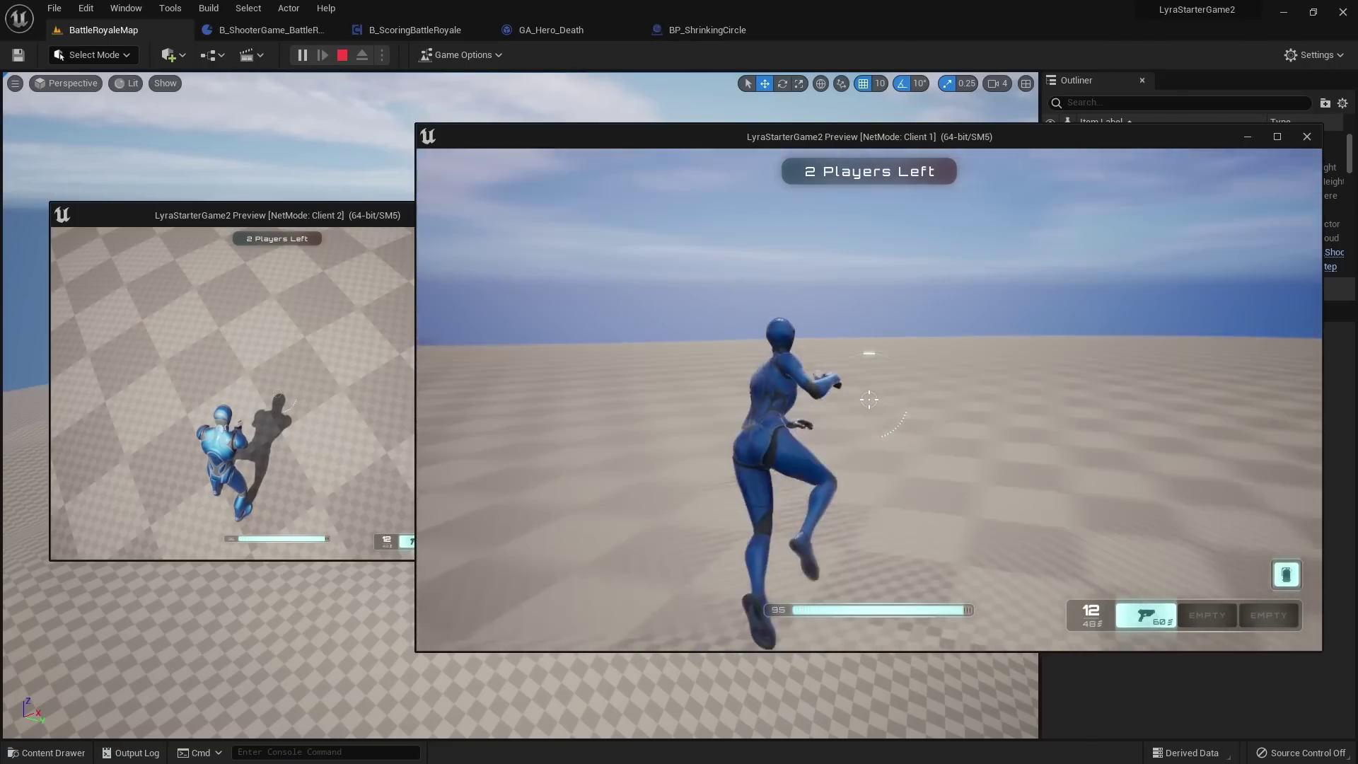
{"action": "key", "text": "shift"}
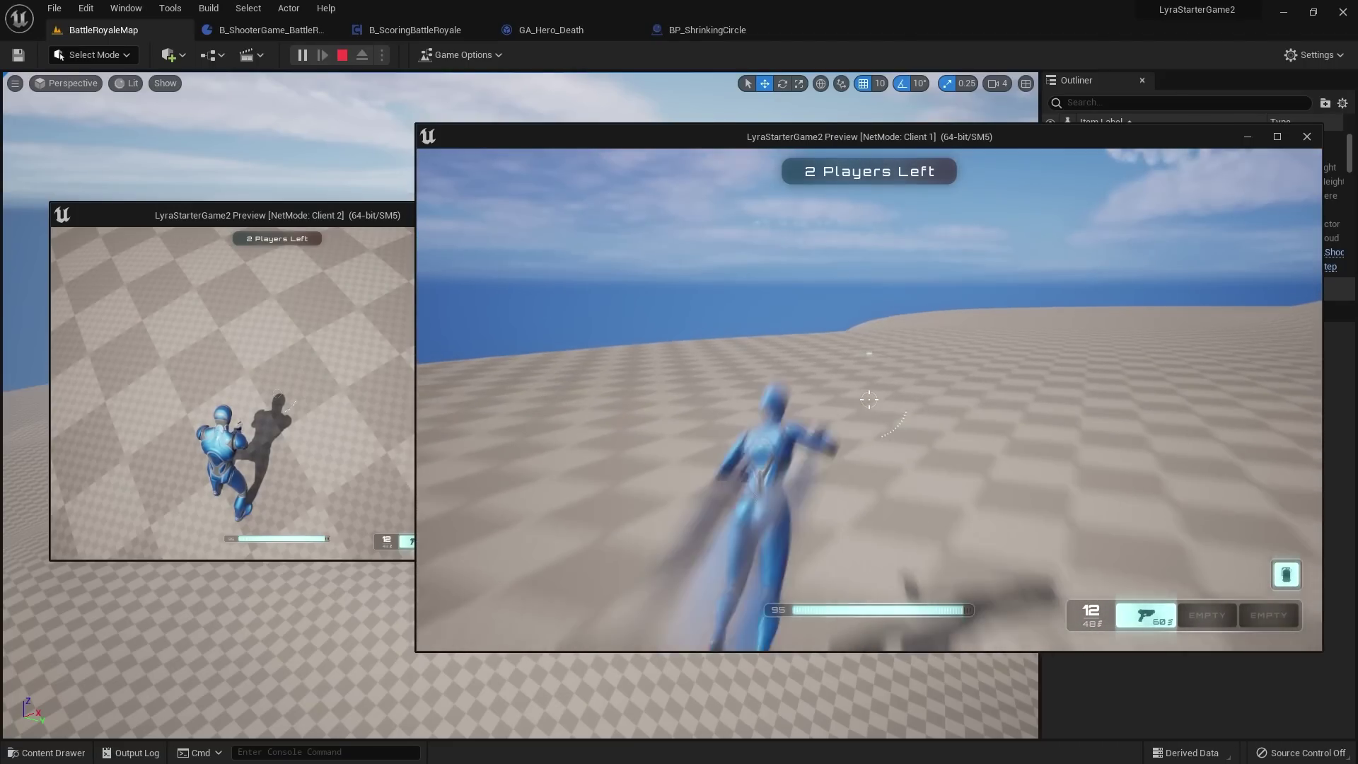
{"action": "key", "text": "shift"}
{"action": "key", "text": "w"}
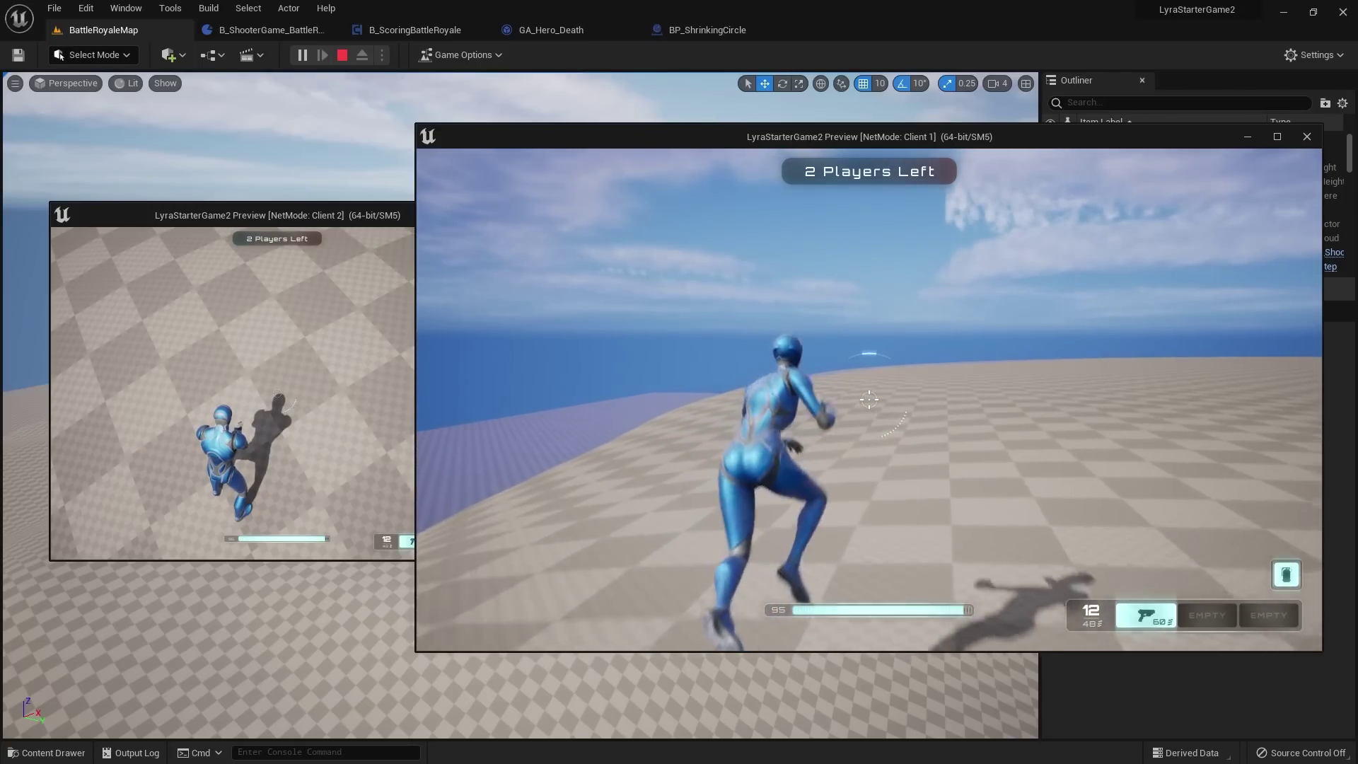
{"action": "key", "text": "w"}
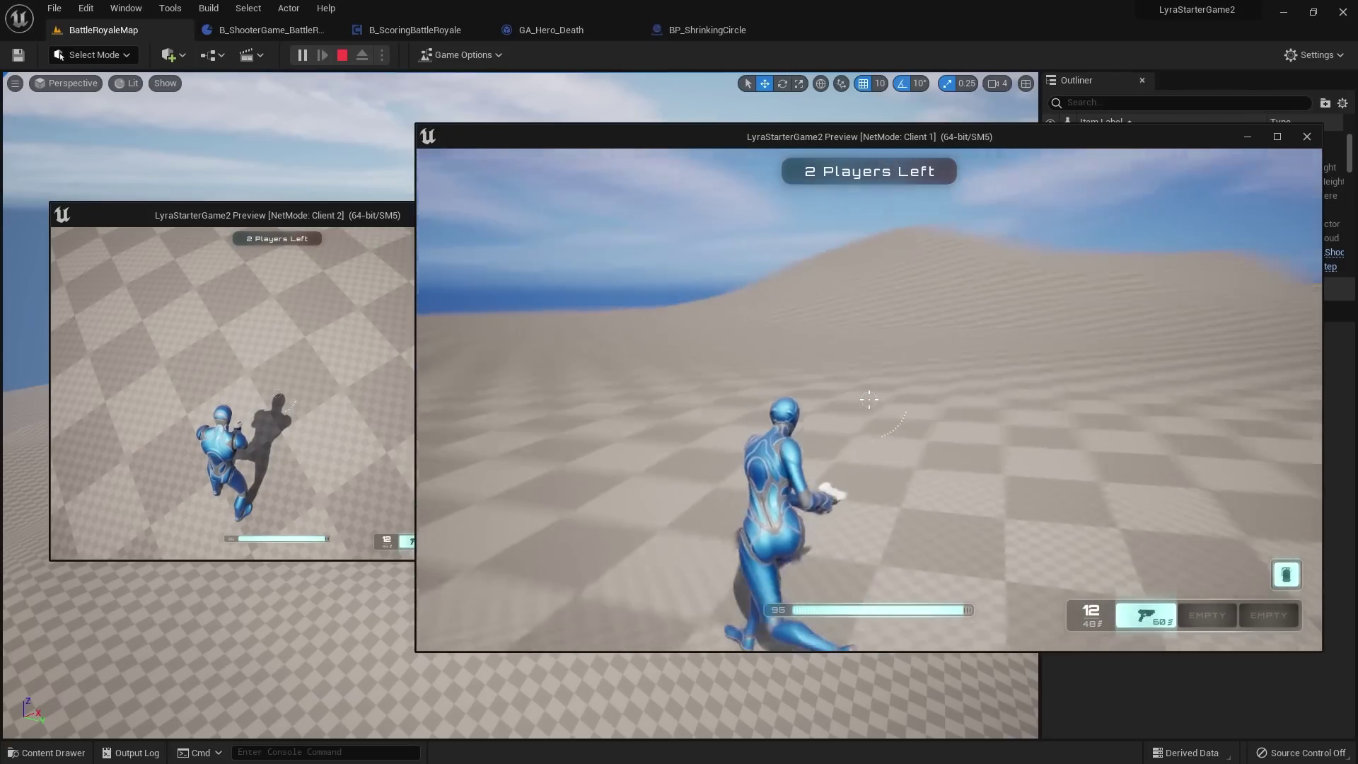
{"action": "key", "text": "w"}
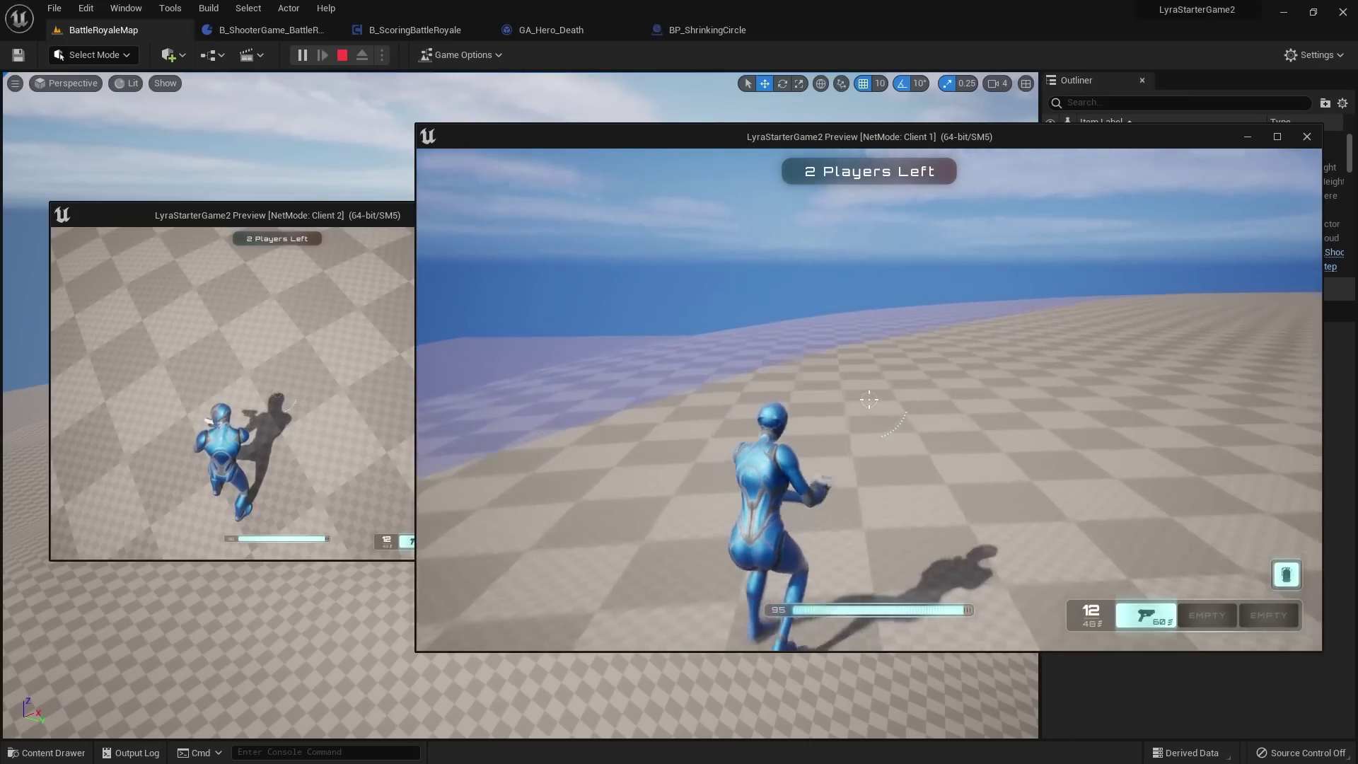
{"action": "key", "text": "w"}
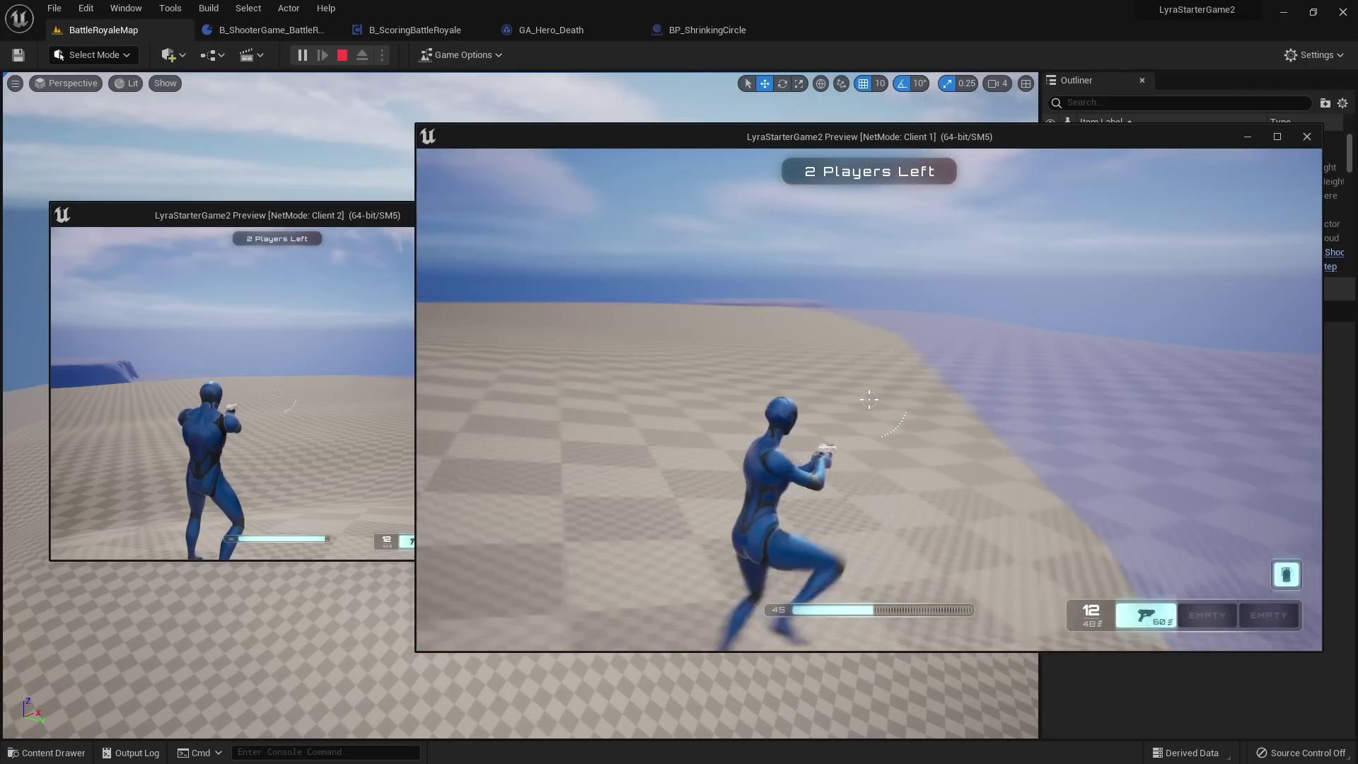
Step: Run the Client 1 character over to the opponent and shoot them until eliminated to test the win condition
{"action": "key", "text": "w"}
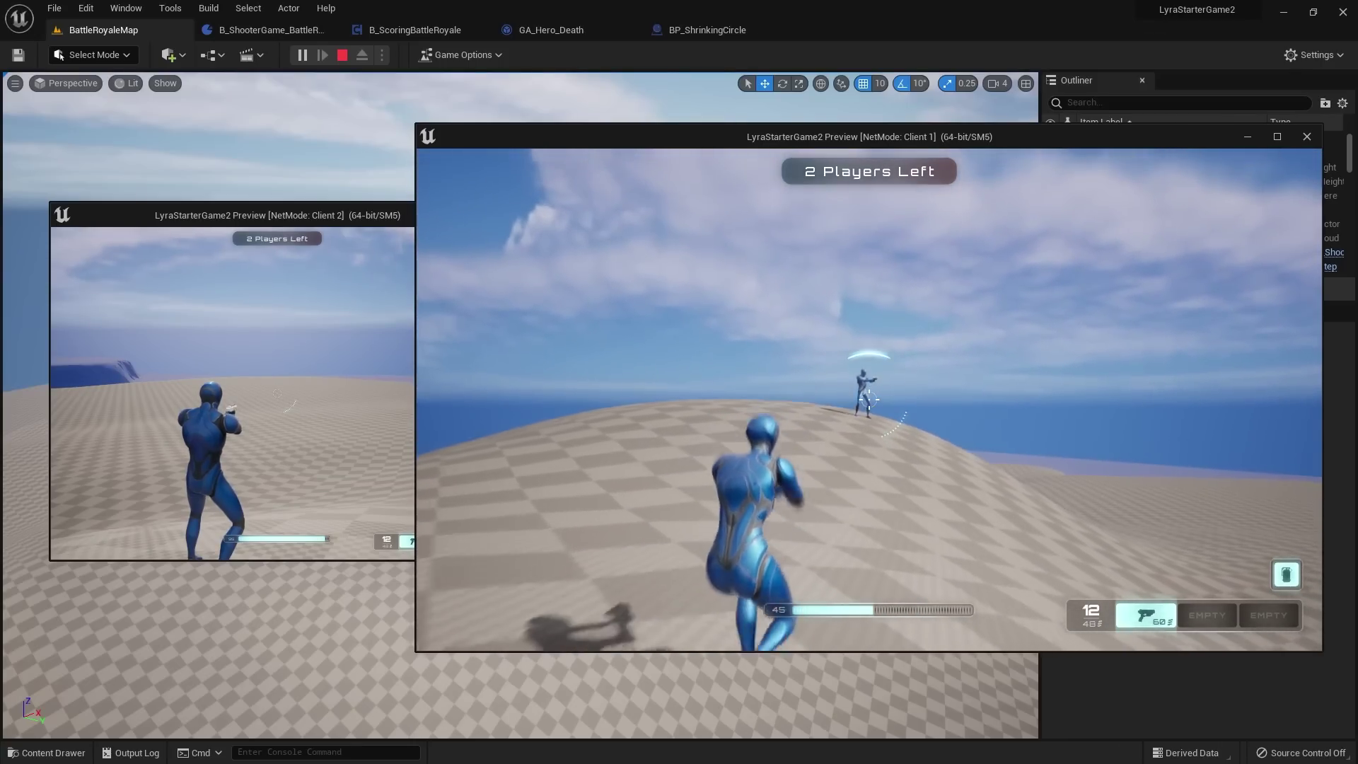
{"action": "key", "text": "w"}
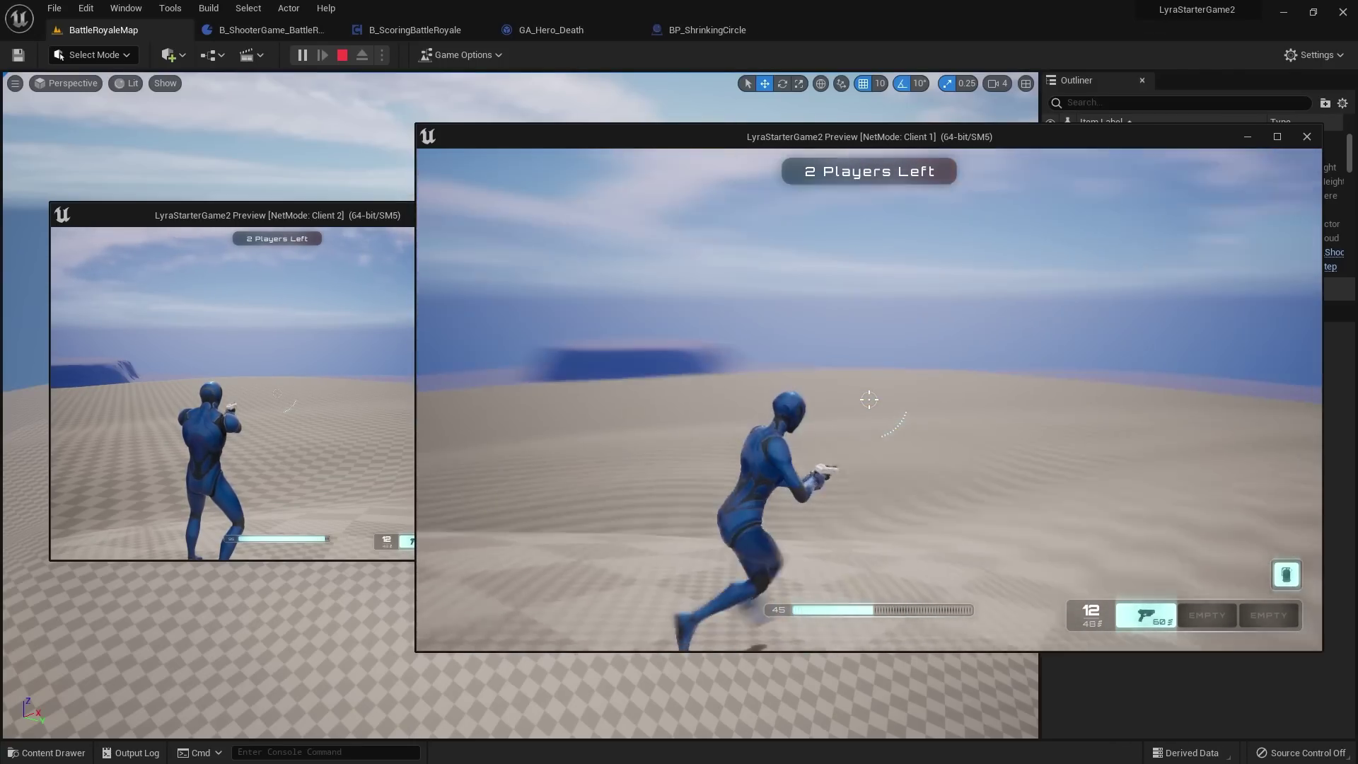
{"action": "left_click", "coordinate": [869, 400]}
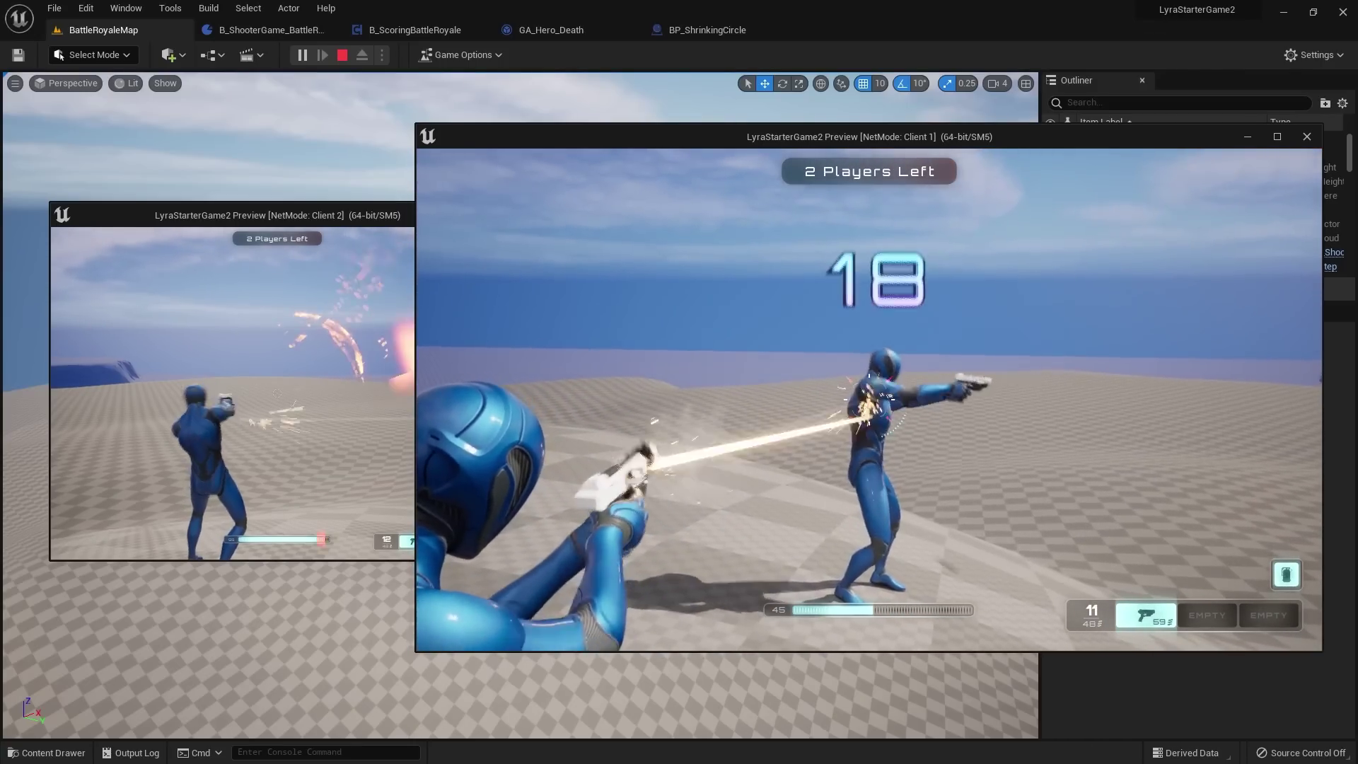
{"action": "left_click", "coordinate": [870, 399]}
{"action": "left_click", "coordinate": [869, 400]}
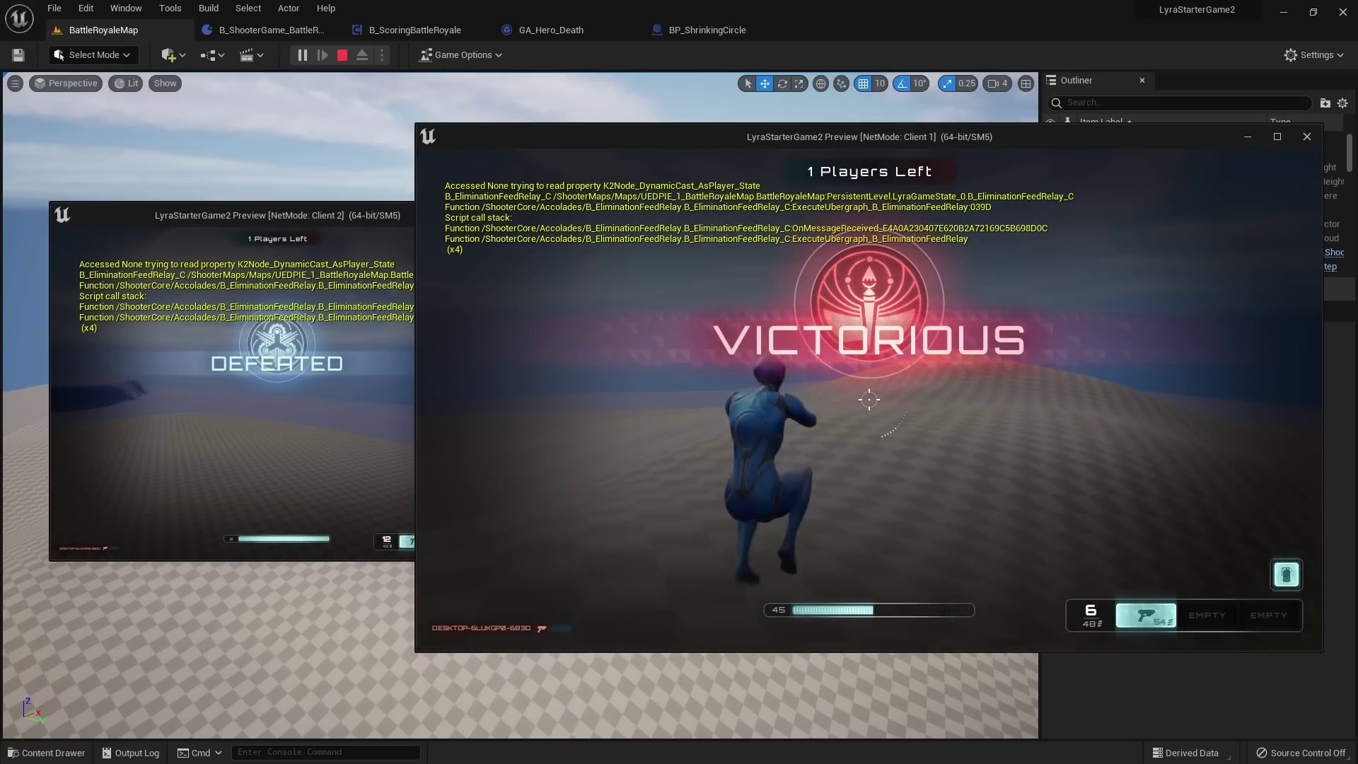
{"action": "key", "text": "super"}
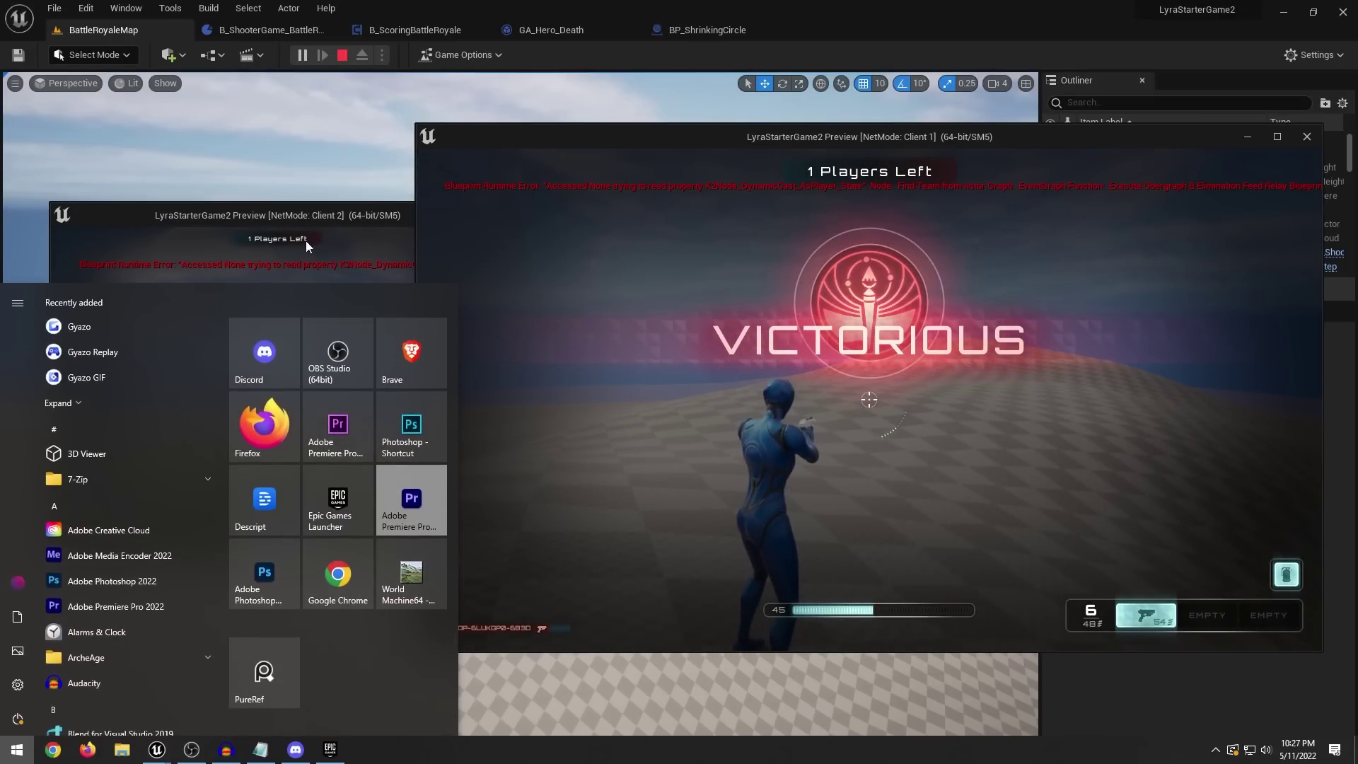
{"action": "left_click", "coordinate": [275, 424]}
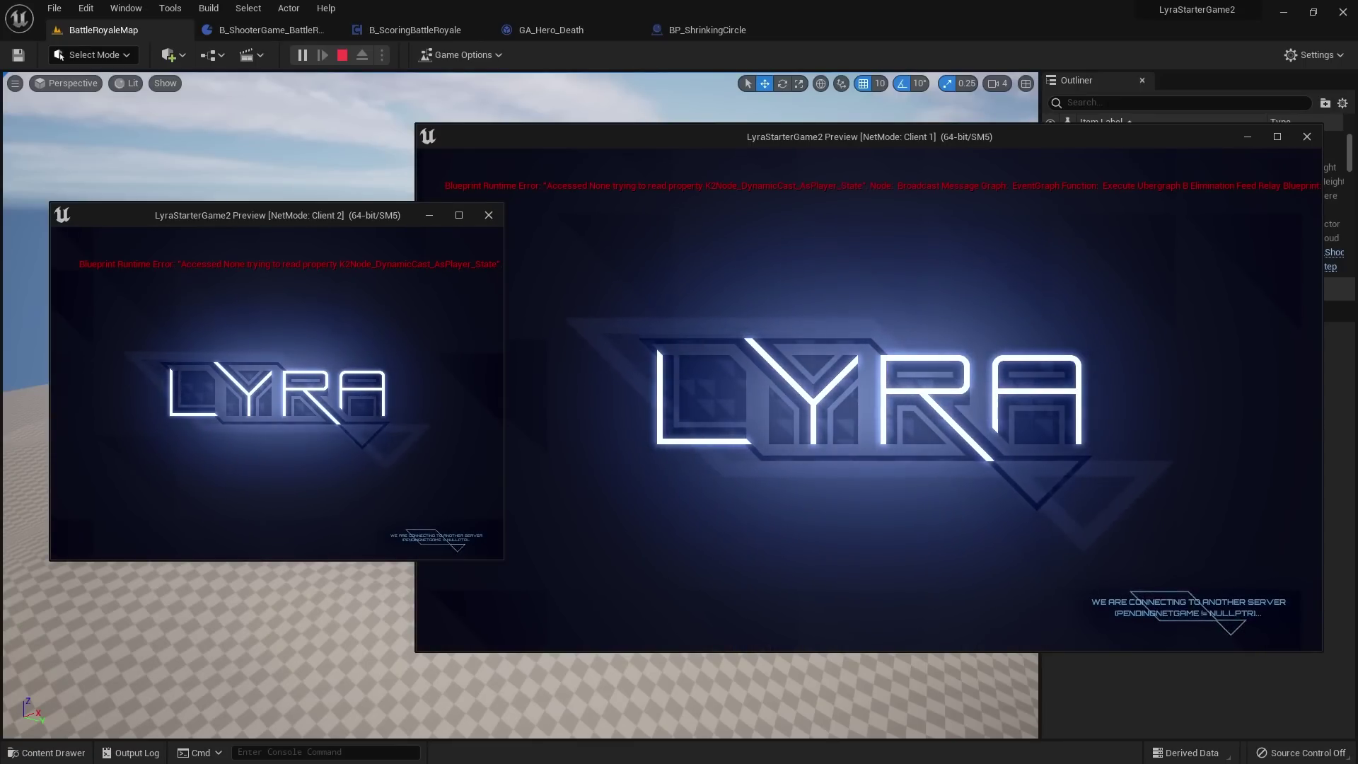
Step: Move the characters around in the restarted match, stop the playtest and close the Message Log
{"action": "key", "text": "super"}
{"action": "left_click", "coordinate": [979, 277]}
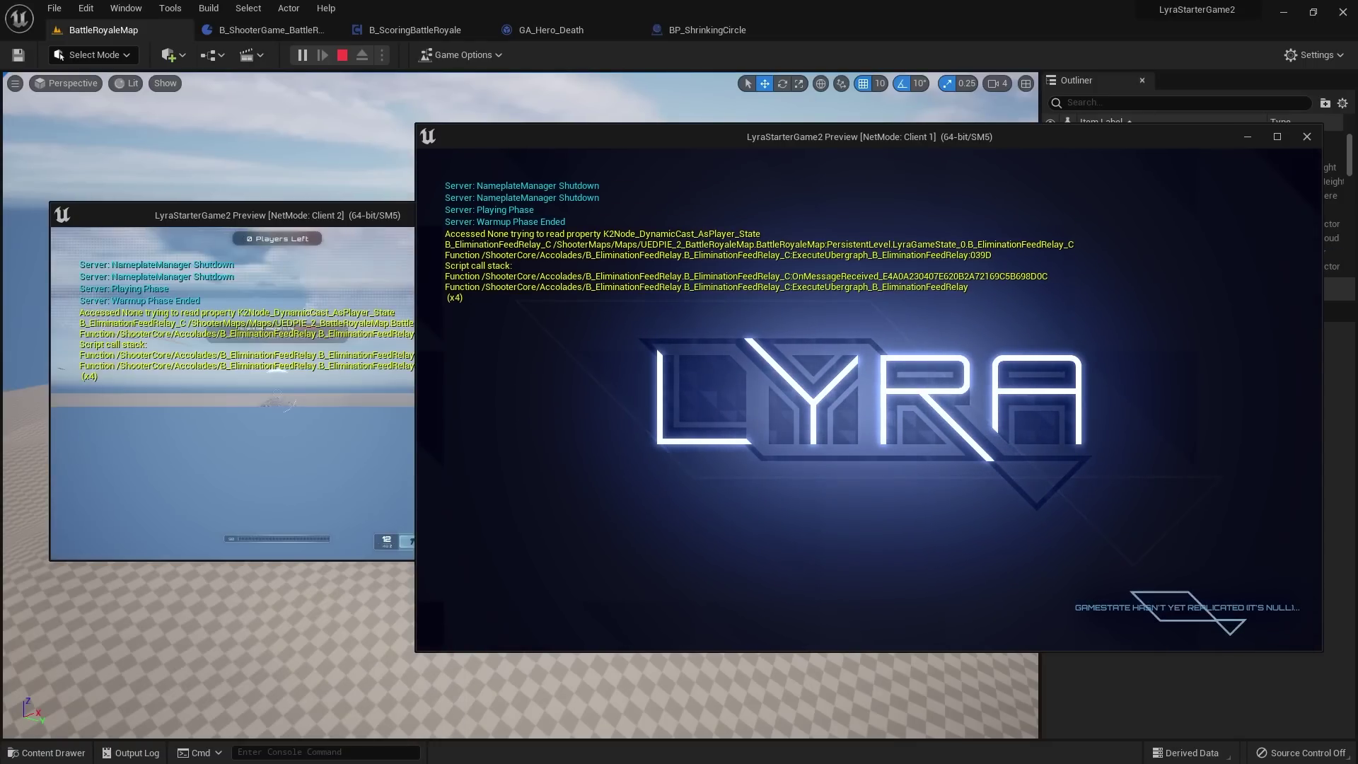
{"action": "key", "text": "super"}
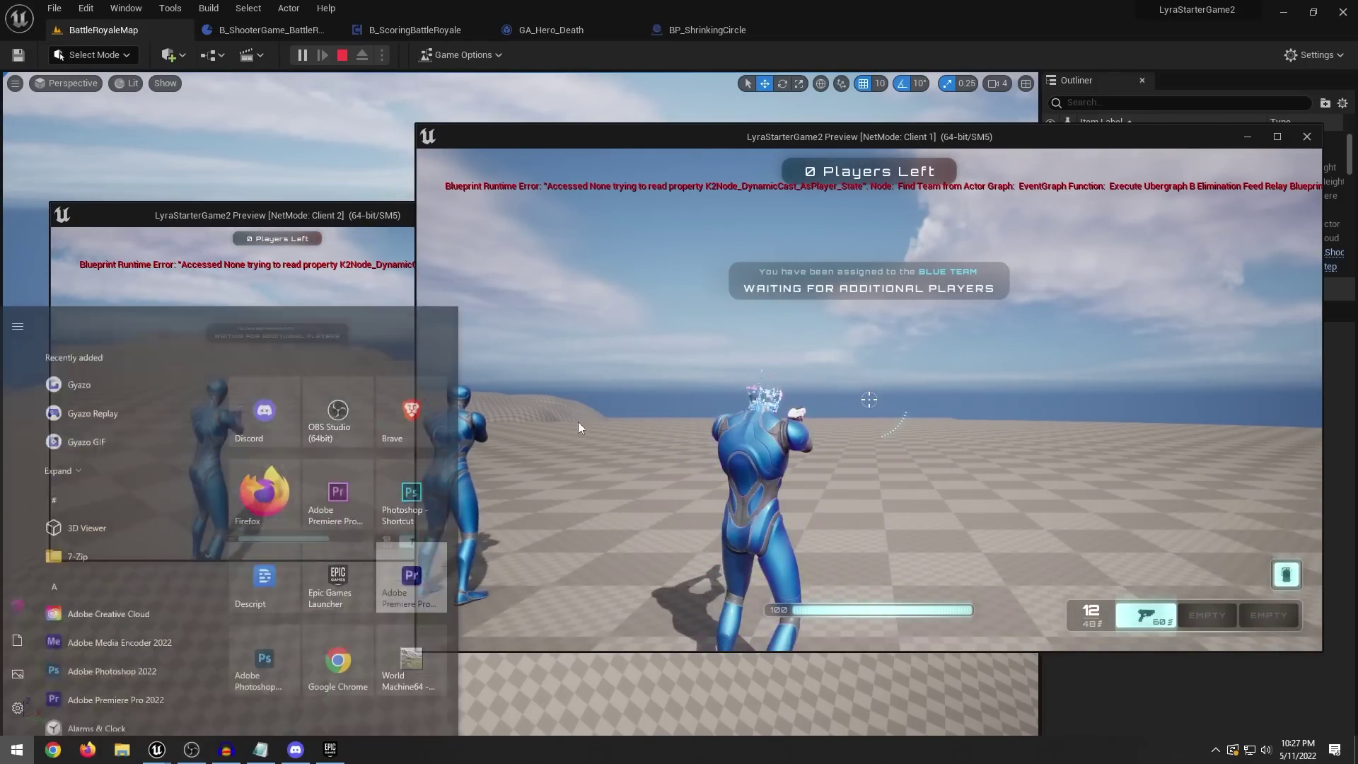
{"action": "key", "text": "super"}
{"action": "key", "text": "w"}
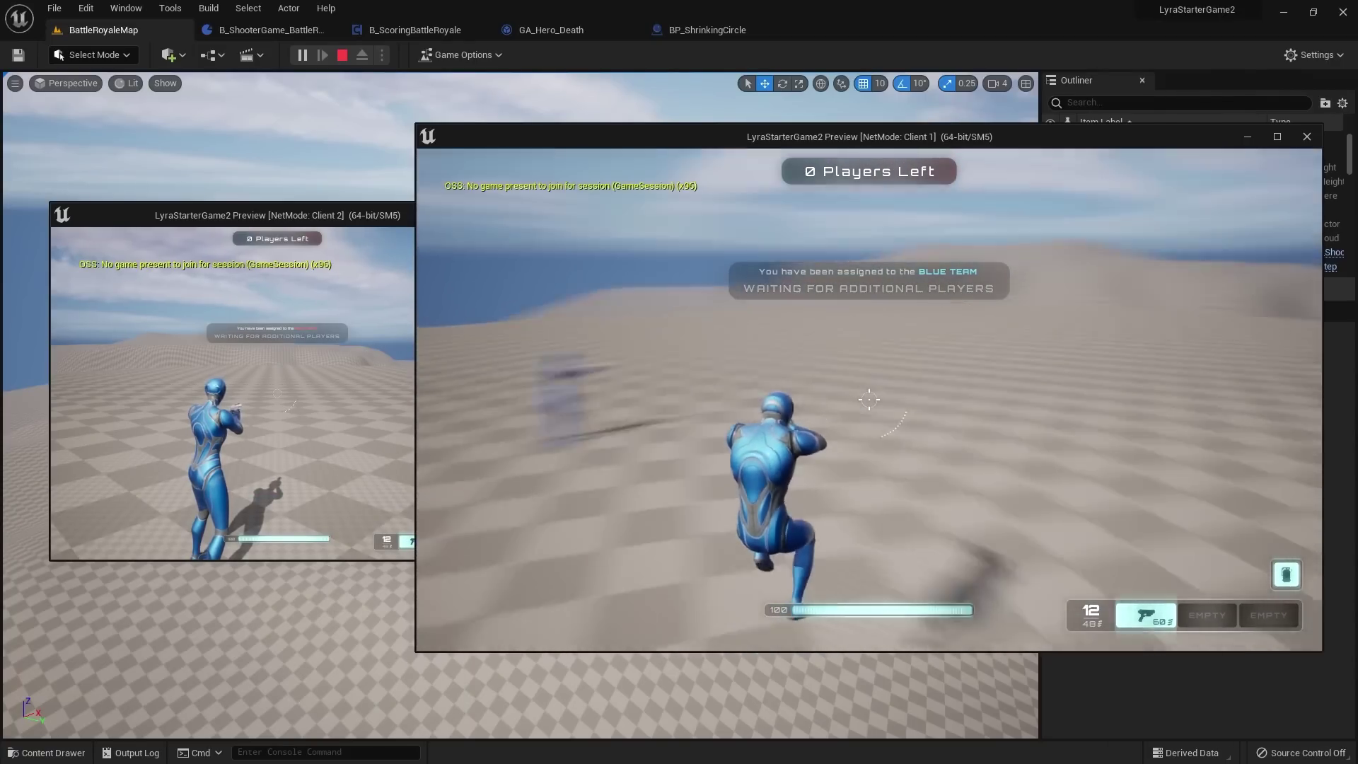
{"action": "key", "text": "w"}
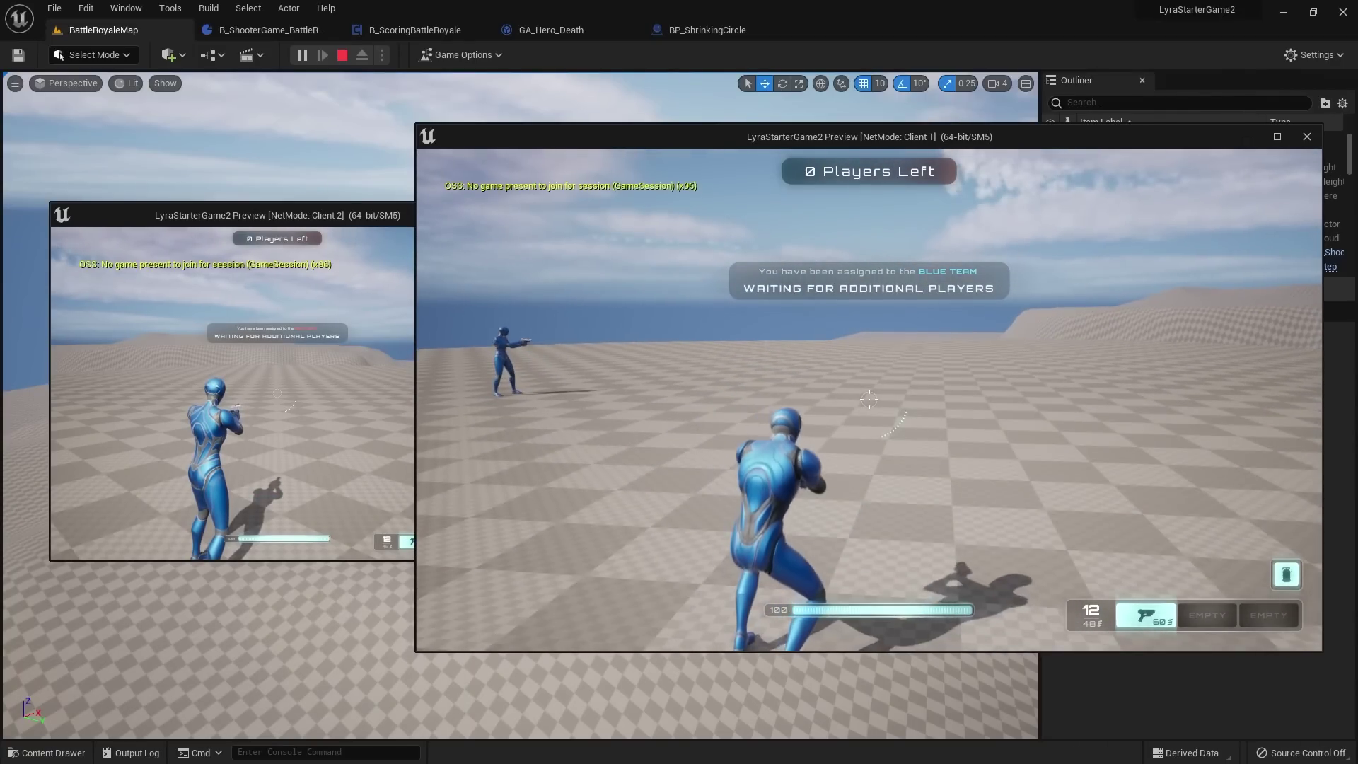
{"action": "key", "text": "a"}
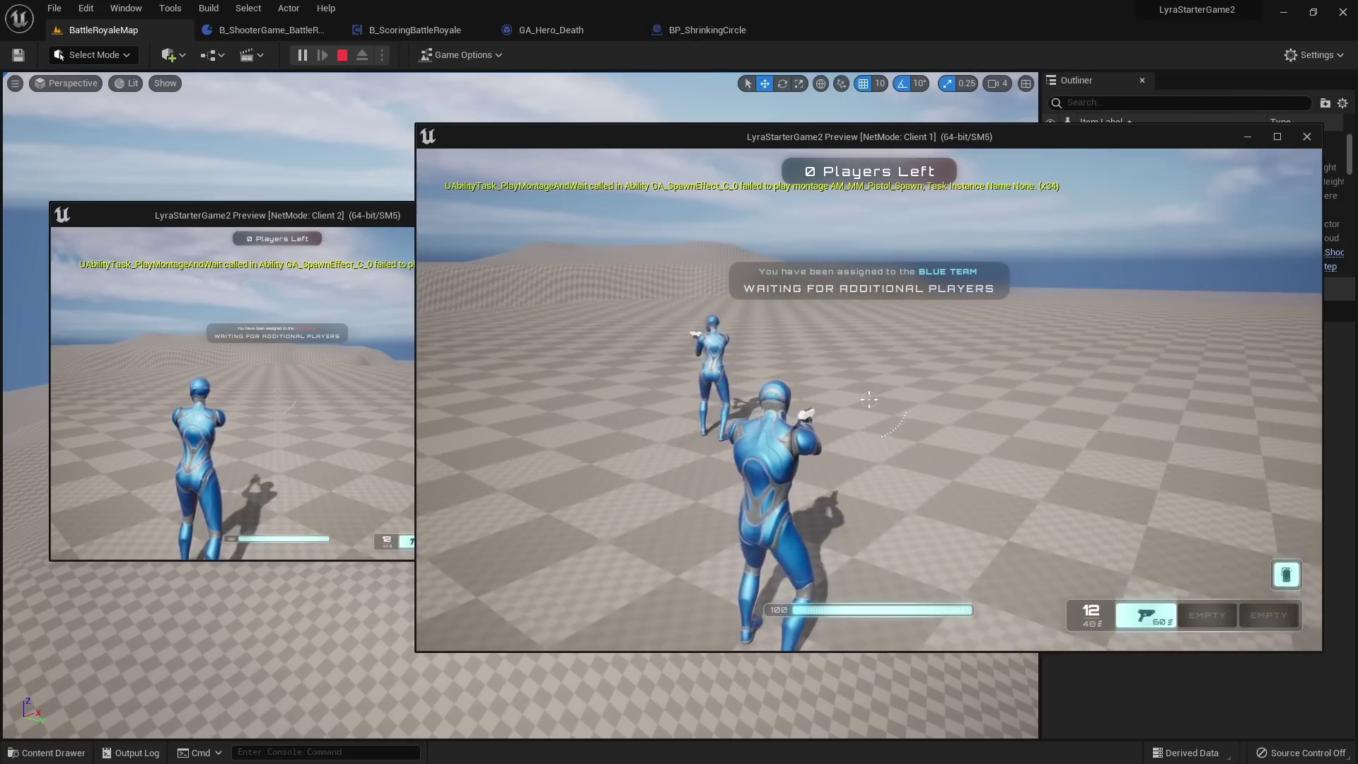
{"action": "key", "text": "Escape"}
{"action": "left_click", "coordinate": [876, 433]}
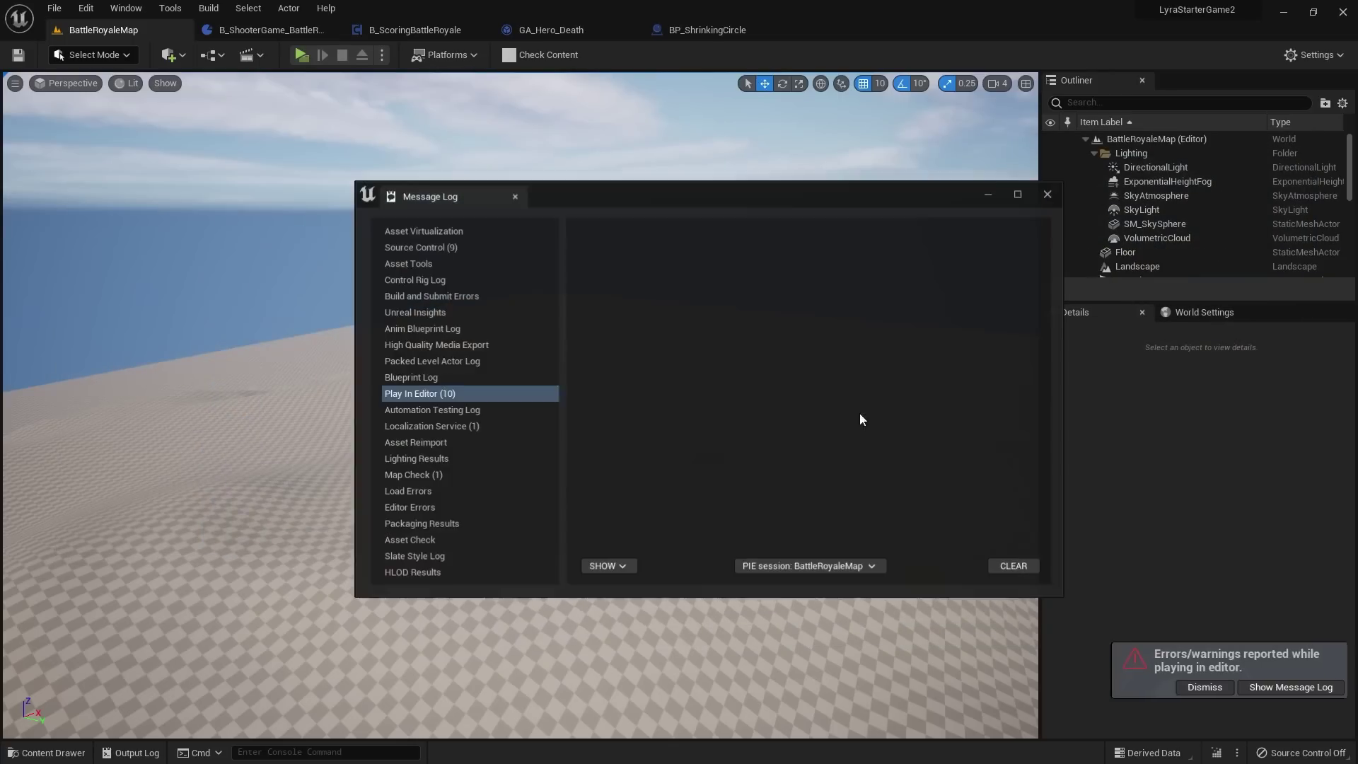
{"action": "left_click", "coordinate": [1048, 193]}
Step: Open the Blueprint folder of the ShooterCore Content plugin in the Content Drawer
{"action": "right_click_drag", "start_coordinate": [700, 297], "coordinate": [700, 297]}
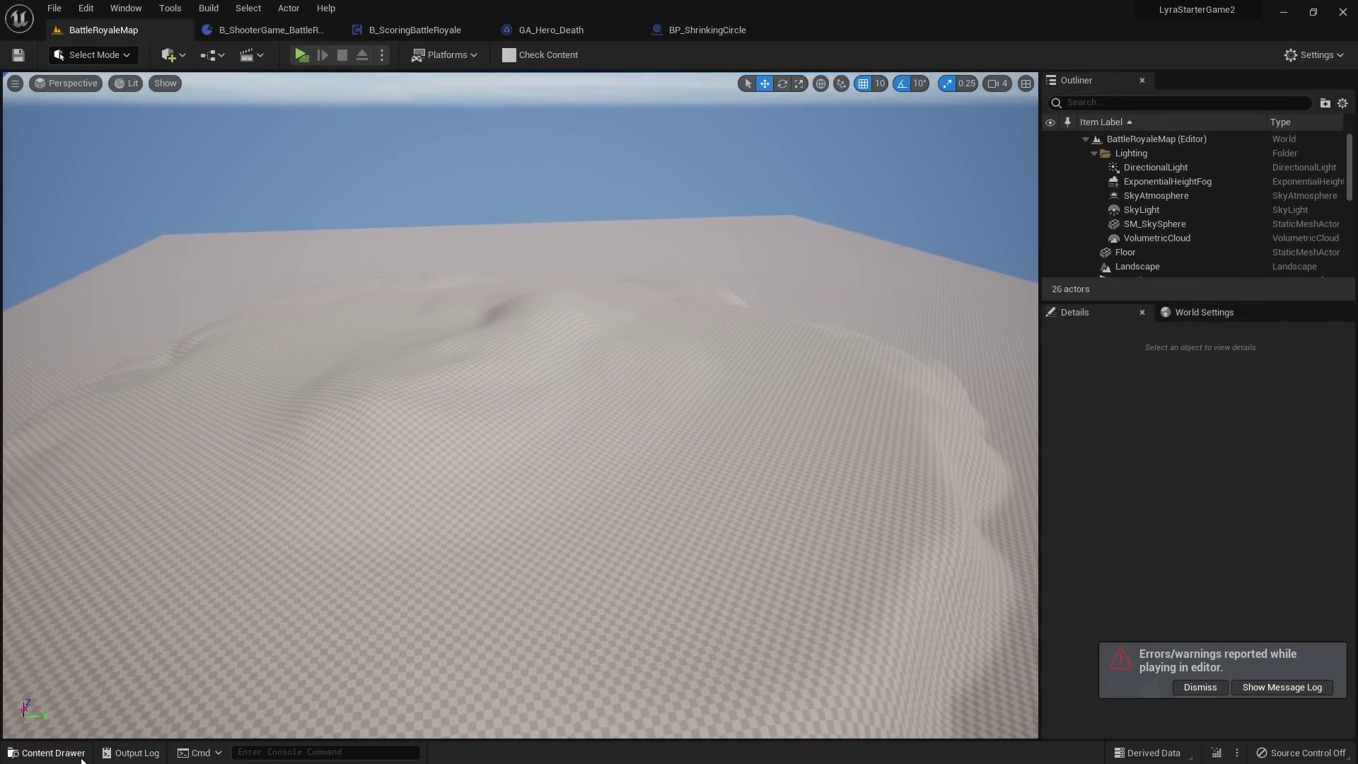
{"action": "left_click", "coordinate": [46, 752]}
{"action": "left_click", "coordinate": [250, 473]}
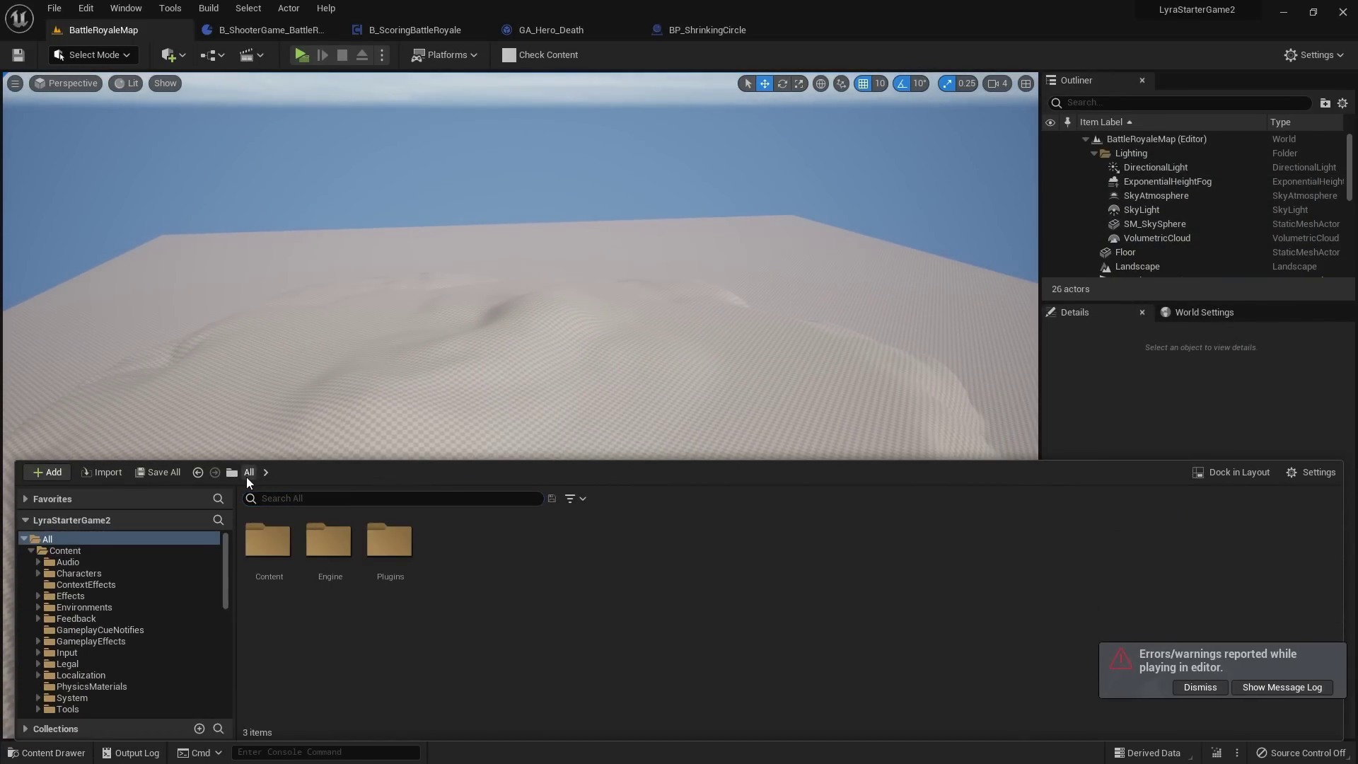
{"action": "scroll", "coordinate": [148, 594], "scroll_direction": "down", "scroll_amount": 10}
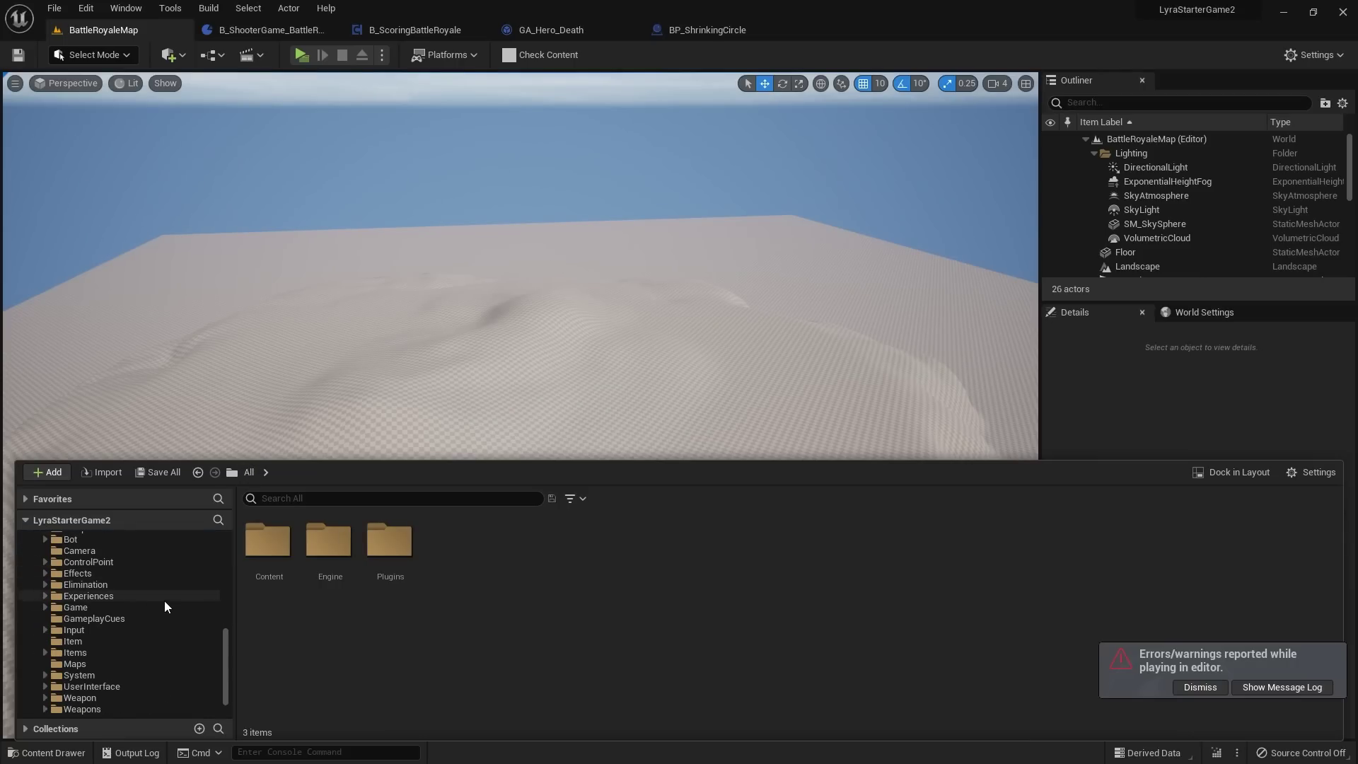
{"action": "left_click", "coordinate": [91, 541]}
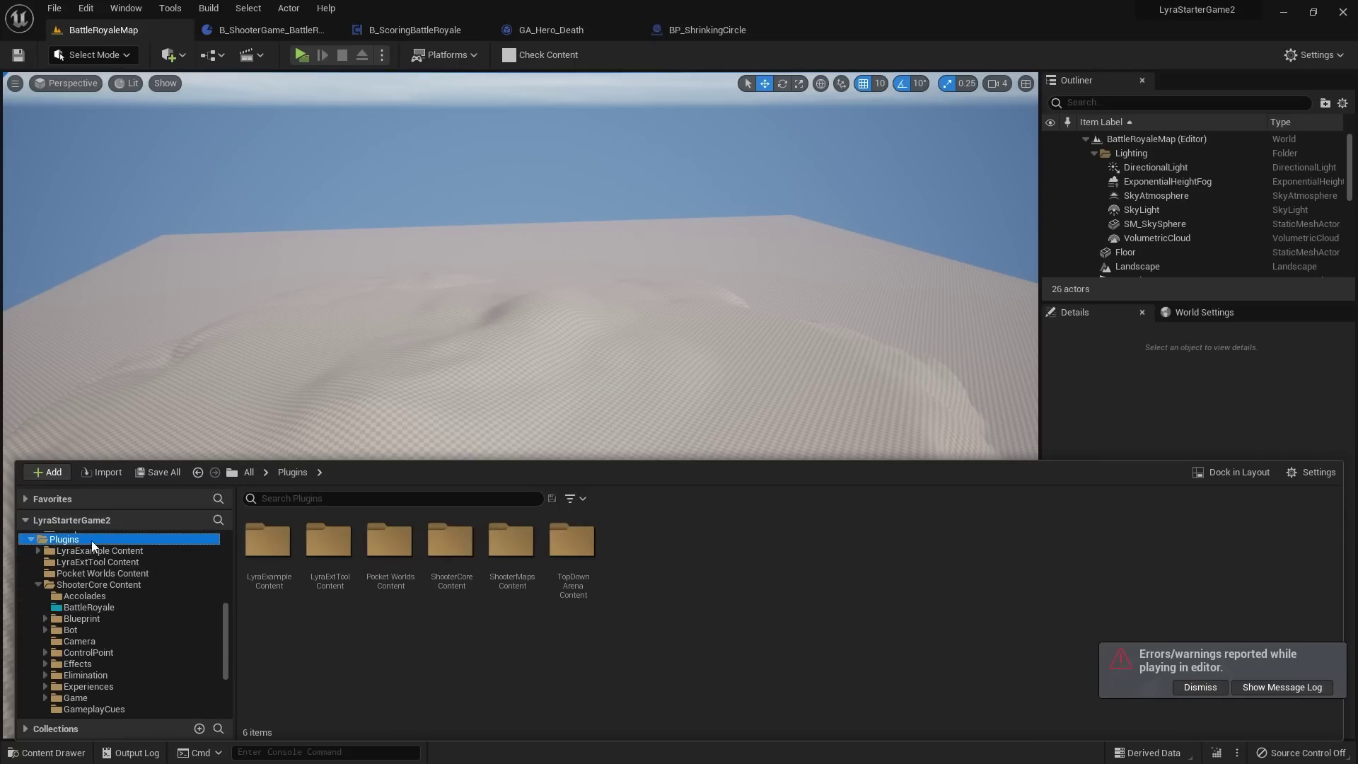
{"action": "left_click", "coordinate": [108, 584]}
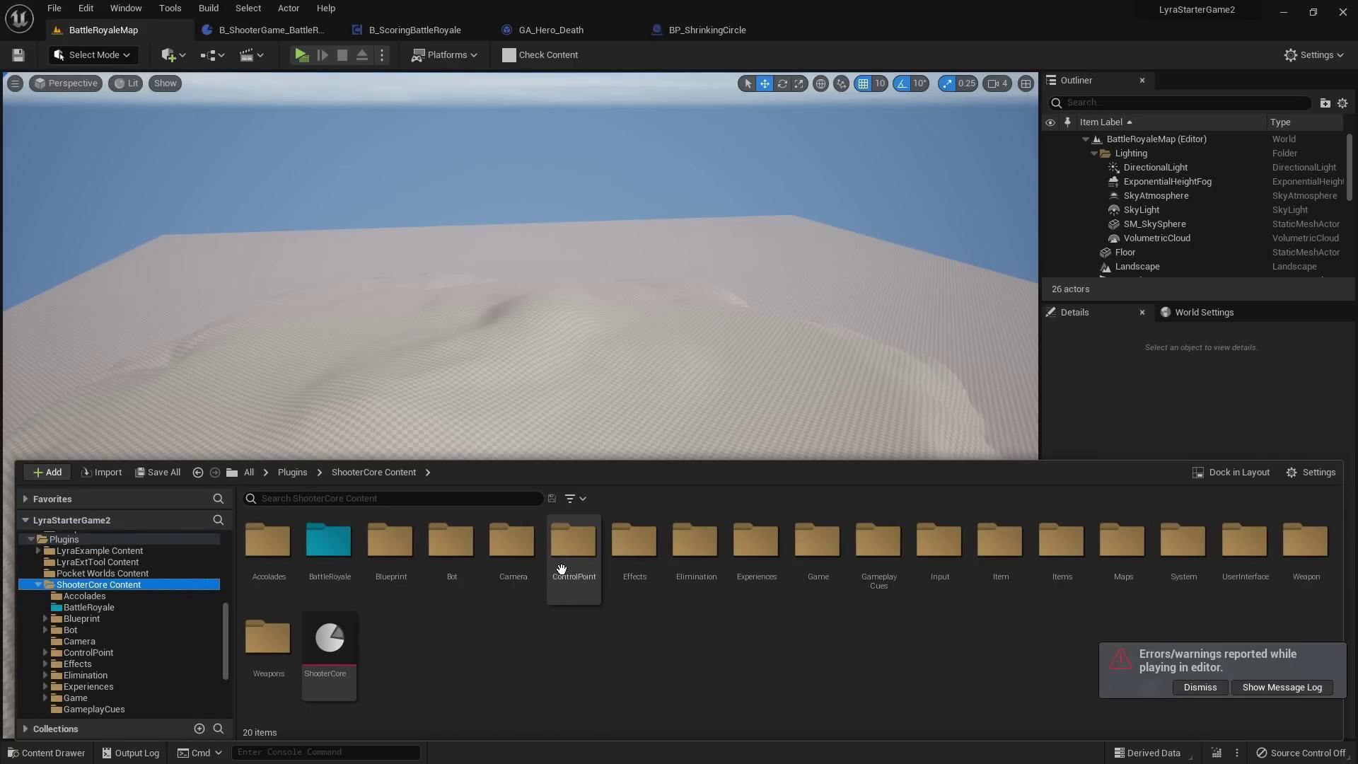
{"action": "double_click", "coordinate": [373, 565]}
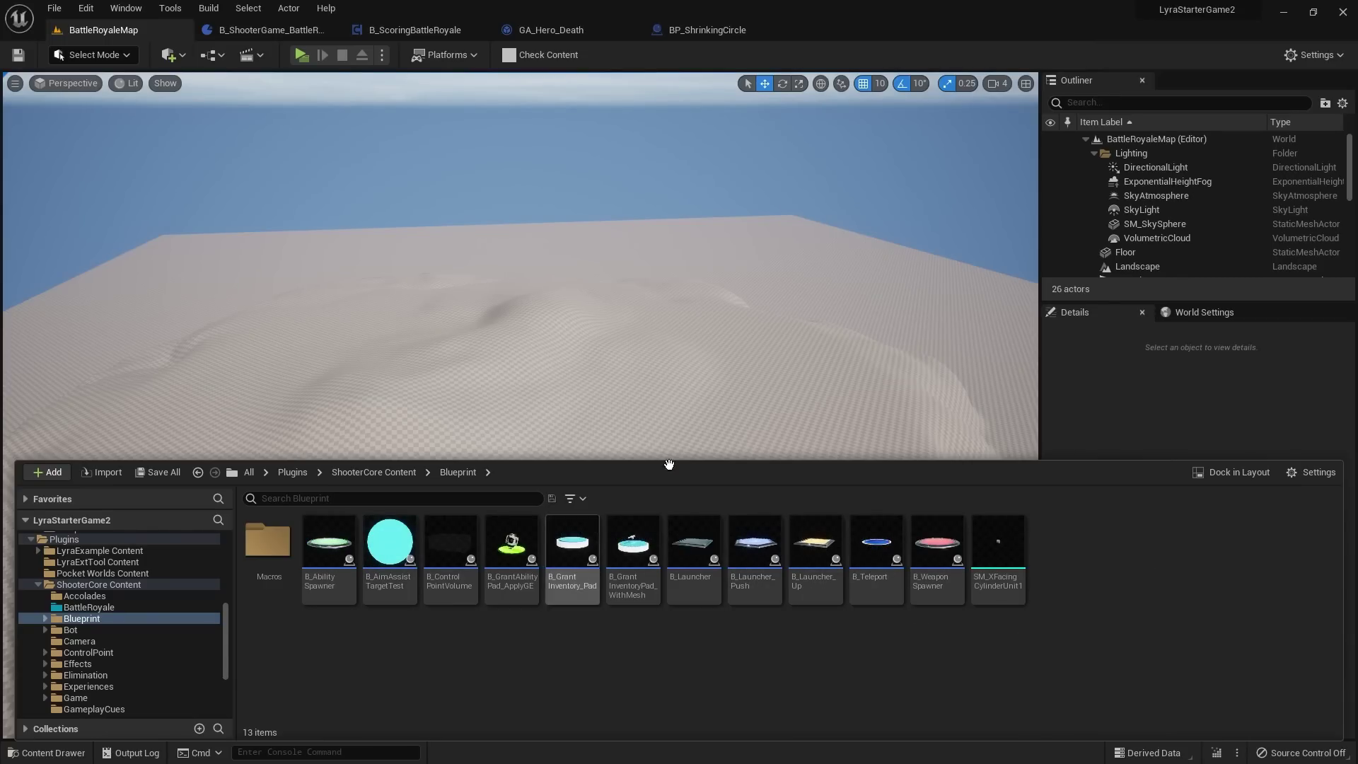
{"action": "left_click", "coordinate": [876, 548]}
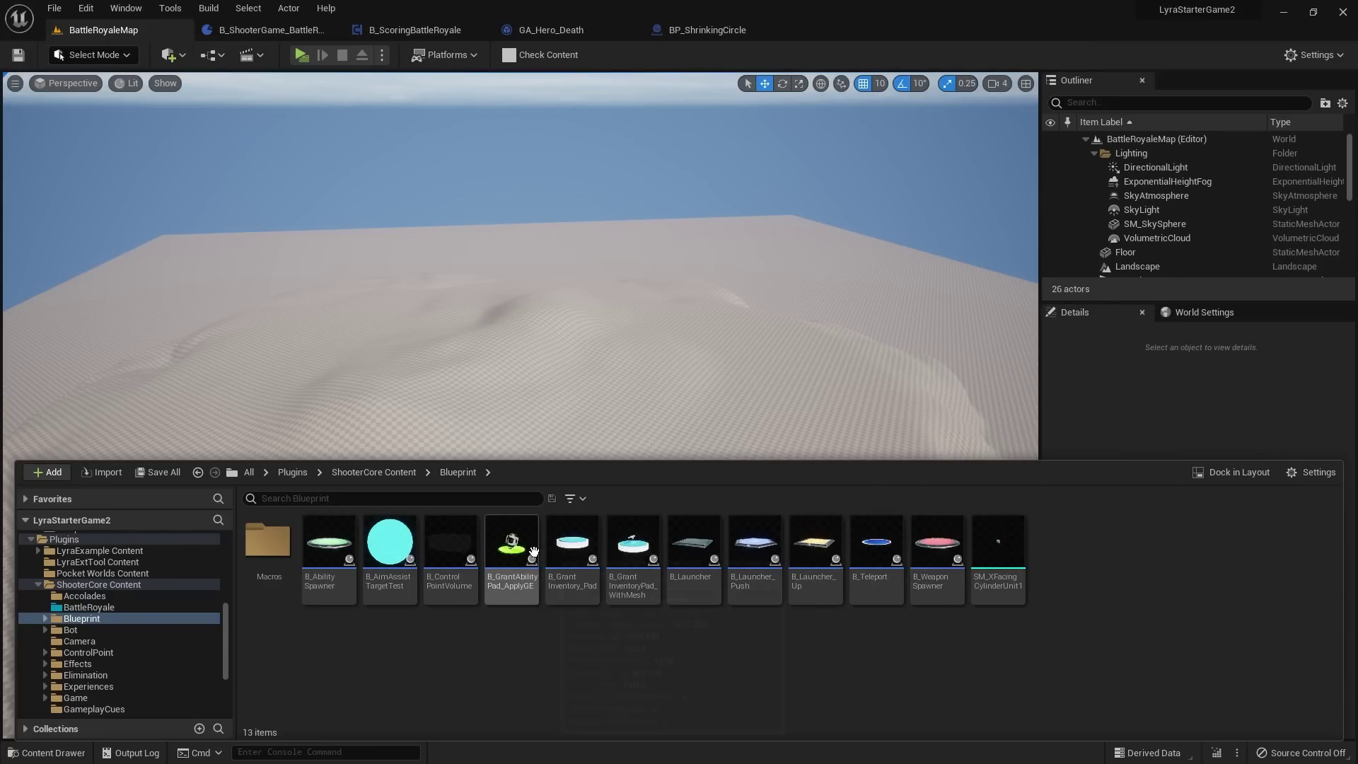
Step: Place a B_WeaponSpawner on the landscape in BattleRoyaleMap
{"action": "left_click_drag", "start_coordinate": [646, 384], "coordinate": [646, 326]}
{"action": "left_click", "coordinate": [58, 753]}
{"action": "left_click_drag", "start_coordinate": [926, 548], "coordinate": [728, 401]}
{"action": "key", "text": "w"}
{"action": "mouse_move", "coordinate": [729, 402]}
{"action": "right_mouse_down"}
{"action": "mouse_move", "coordinate": [742, 410]}
{"action": "mouse_move", "coordinate": [764, 353]}
{"action": "mouse_move", "coordinate": [706, 400]}
{"action": "right_mouse_up"}
{"action": "right_click_drag", "start_coordinate": [594, 421], "coordinate": [602, 435]}
Step: Set the placed weapon spawner's Weapon Definition to WeaponPickupData_Rifle
{"action": "scroll", "coordinate": [1052, 570], "scroll_direction": "down", "scroll_amount": 10}
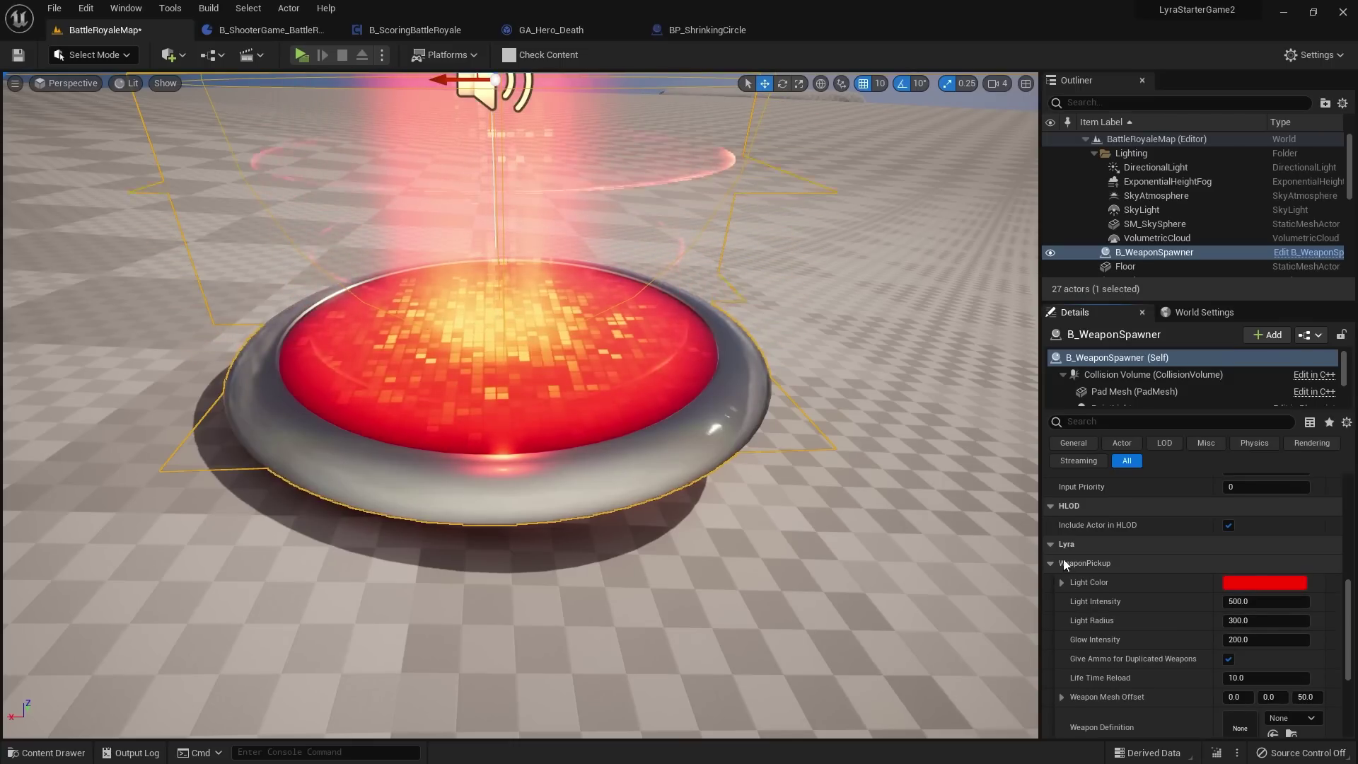
{"action": "scroll", "coordinate": [1131, 623], "scroll_direction": "down", "scroll_amount": 5}
{"action": "left_click", "coordinate": [1291, 559]}
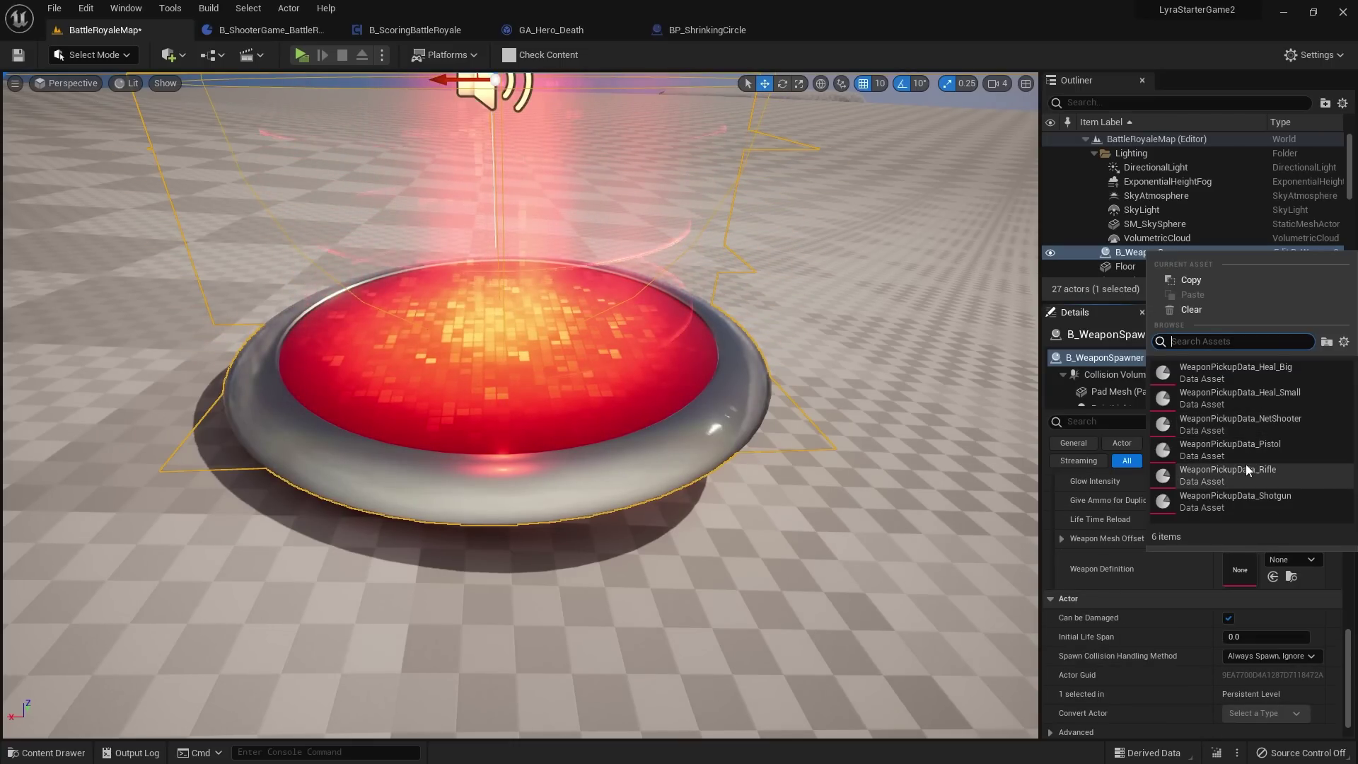
{"action": "left_click", "coordinate": [1245, 473]}
Step: Duplicate the rifle spawner beside the original and set the copy's Weapon Definition to WeaponPickupData_Shotgun
{"action": "right_click_drag", "start_coordinate": [581, 437], "coordinate": [612, 262]}
{"action": "key", "text": "g"}
{"action": "key", "text": "g"}
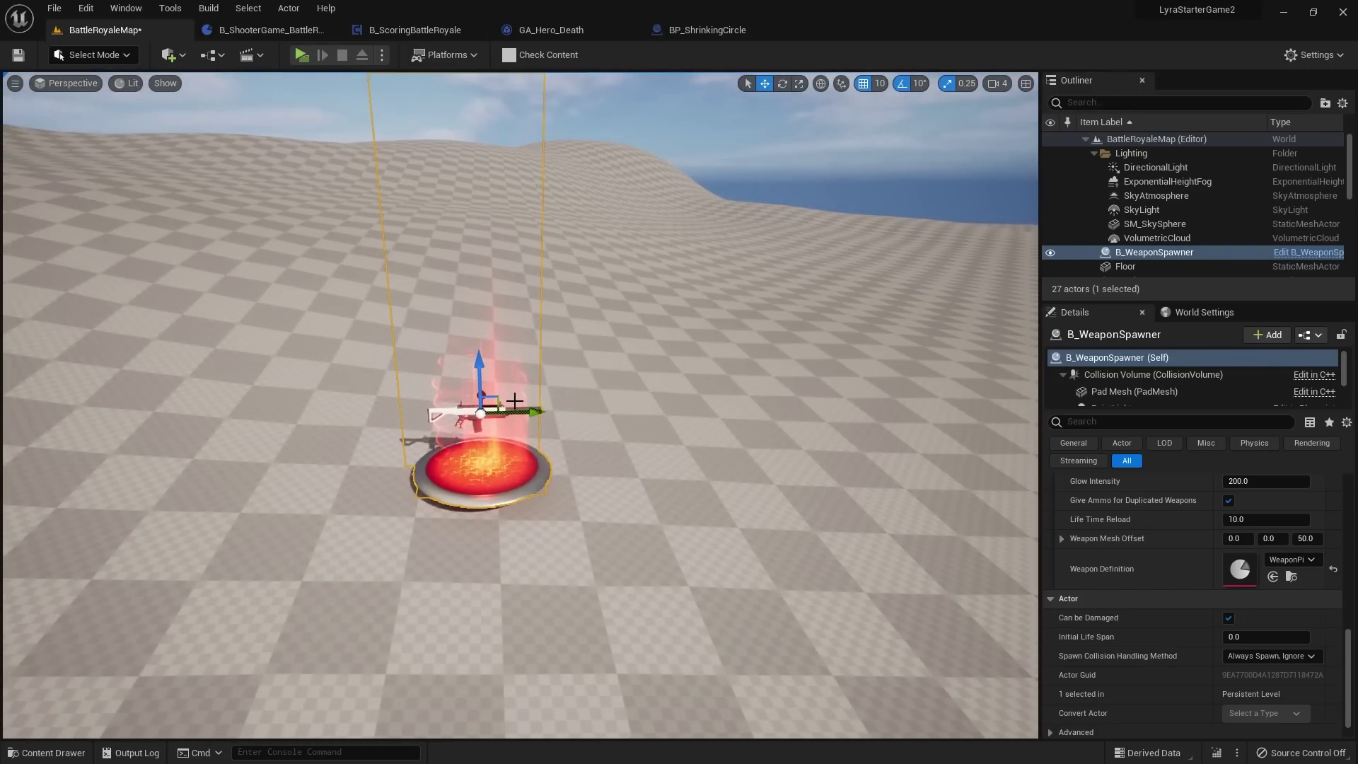
{"action": "left_click_drag", "start_coordinate": [519, 407], "coordinate": [676, 403], "text": "alt"}
{"action": "left_click", "coordinate": [1292, 559]}
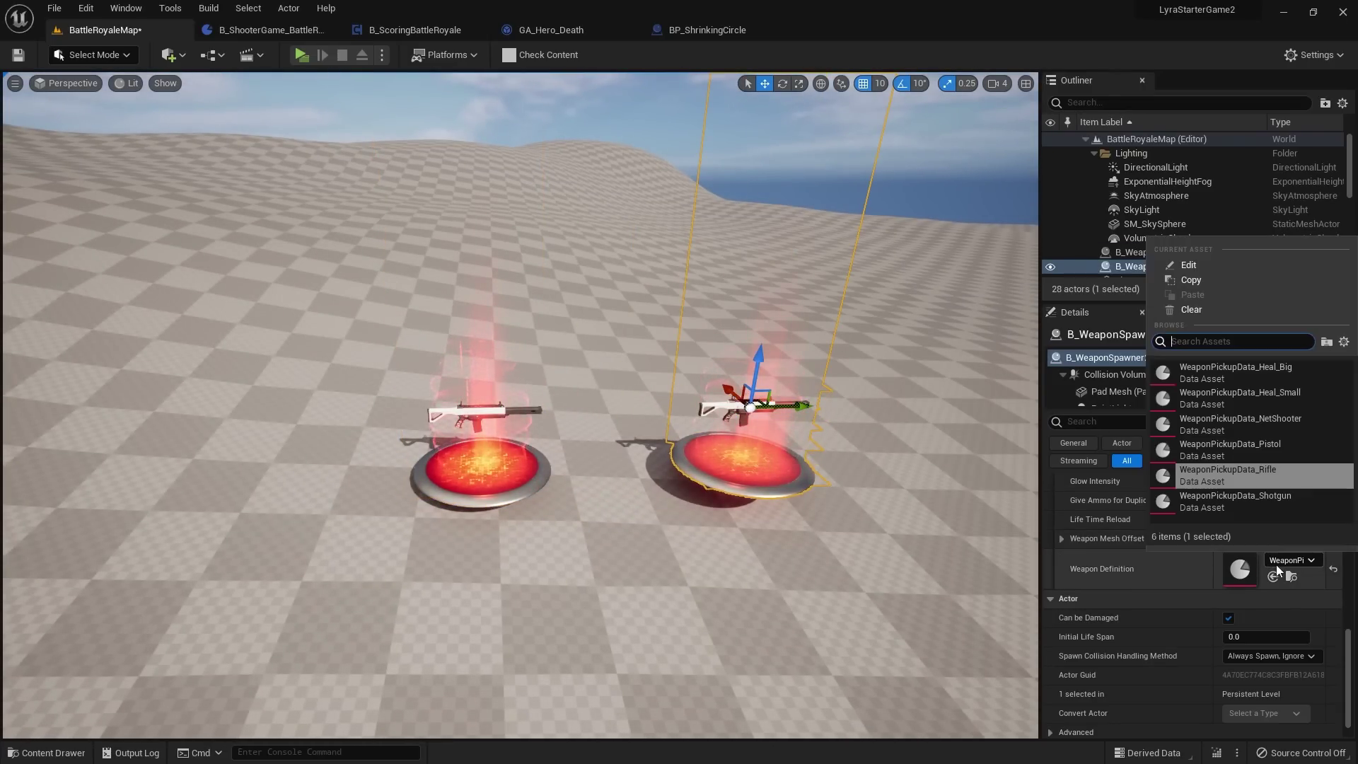
{"action": "left_click", "coordinate": [1263, 502]}
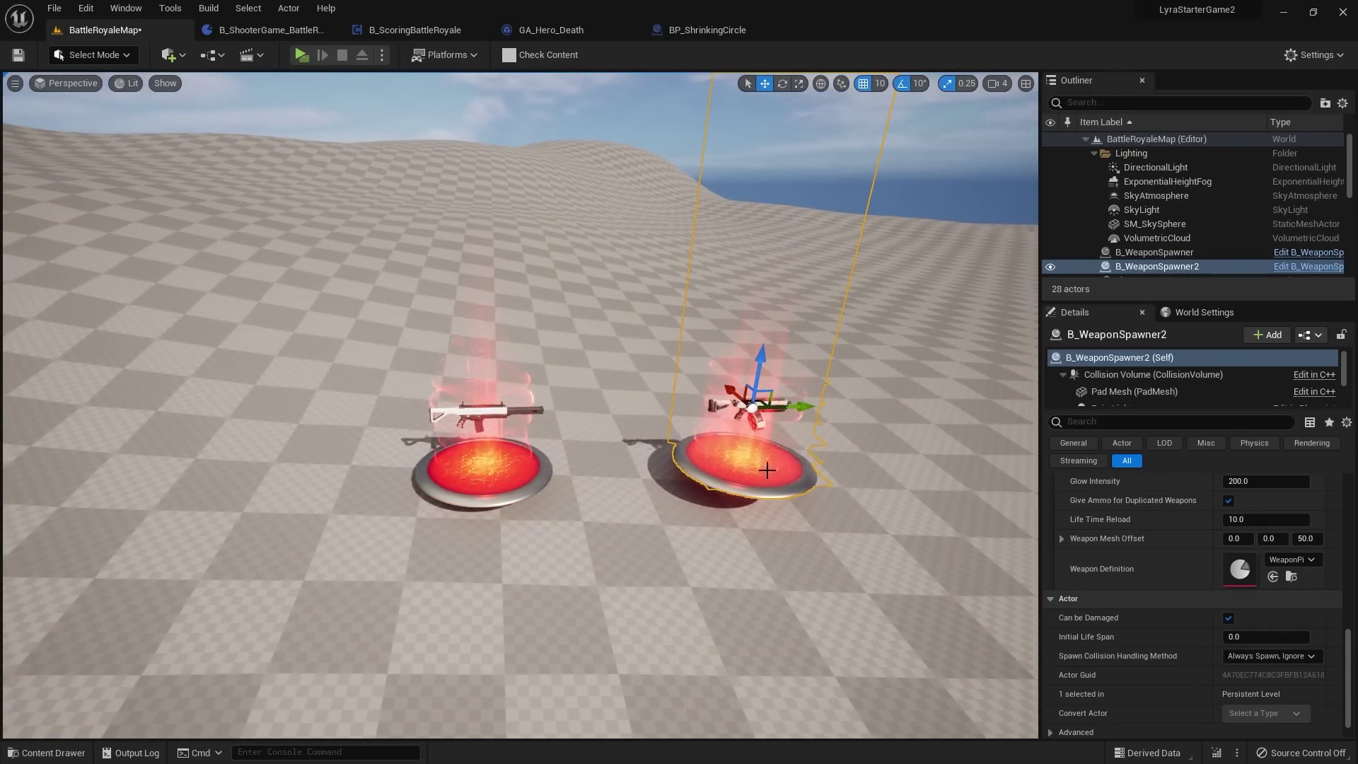
Step: Place a B_GrantAbilityPad_ApplyGE on the landscape beside the two weapon spawners
{"action": "mouse_move", "coordinate": [736, 470]}
{"action": "right_mouse_down"}
{"action": "mouse_move", "coordinate": [877, 464]}
{"action": "mouse_move", "coordinate": [736, 470]}
{"action": "right_mouse_up"}
{"action": "left_click", "coordinate": [396, 577]}
{"action": "mouse_move", "coordinate": [397, 577]}
{"action": "right_mouse_down"}
{"action": "mouse_move", "coordinate": [386, 585]}
{"action": "mouse_move", "coordinate": [397, 577]}
{"action": "right_mouse_up"}
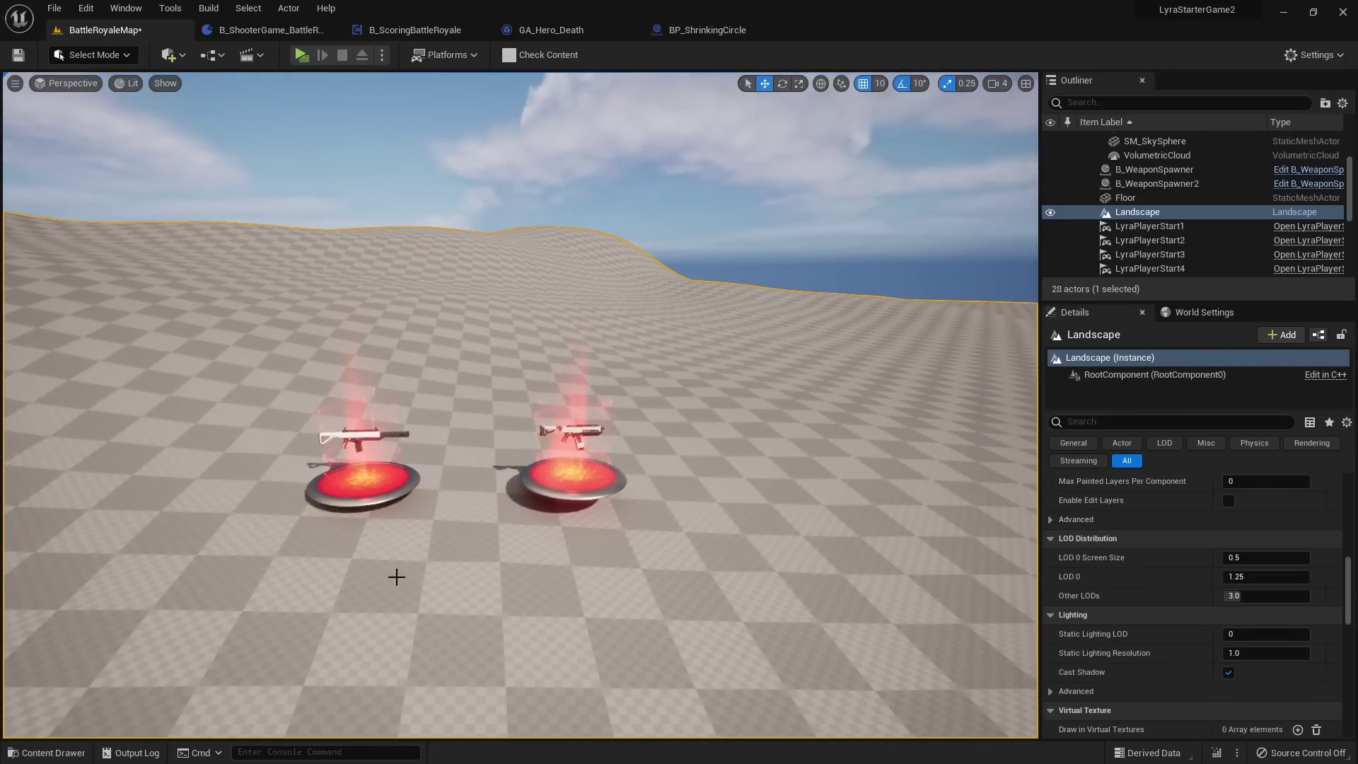
{"action": "left_click", "coordinate": [334, 494]}
{"action": "left_click_drag", "start_coordinate": [755, 493], "coordinate": [756, 492]}
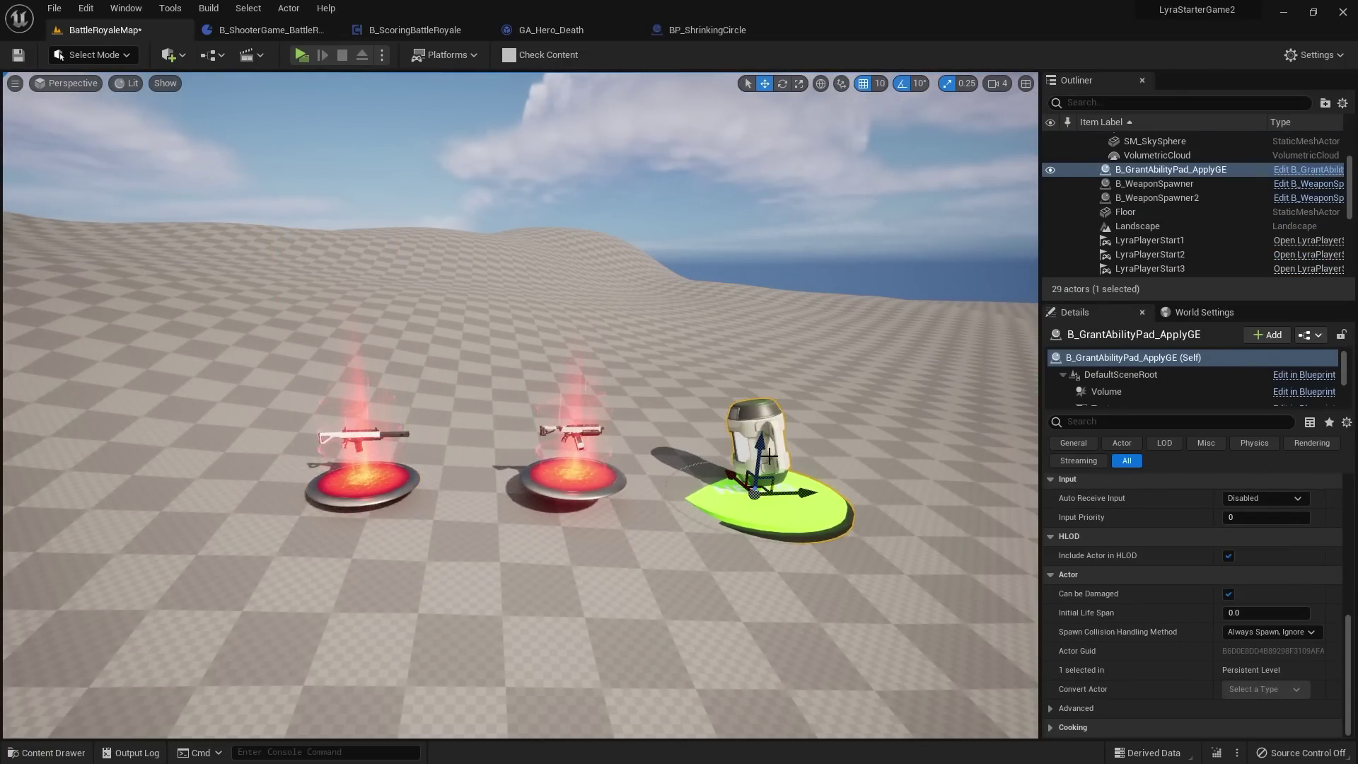
Step: Survey the BattleRoyaleMap landscape around the two weapon spawners and the ability pad from several distances and angles
{"action": "left_click", "coordinate": [806, 431]}
{"action": "scroll", "coordinate": [806, 431], "scroll_direction": "down", "scroll_amount": 10}
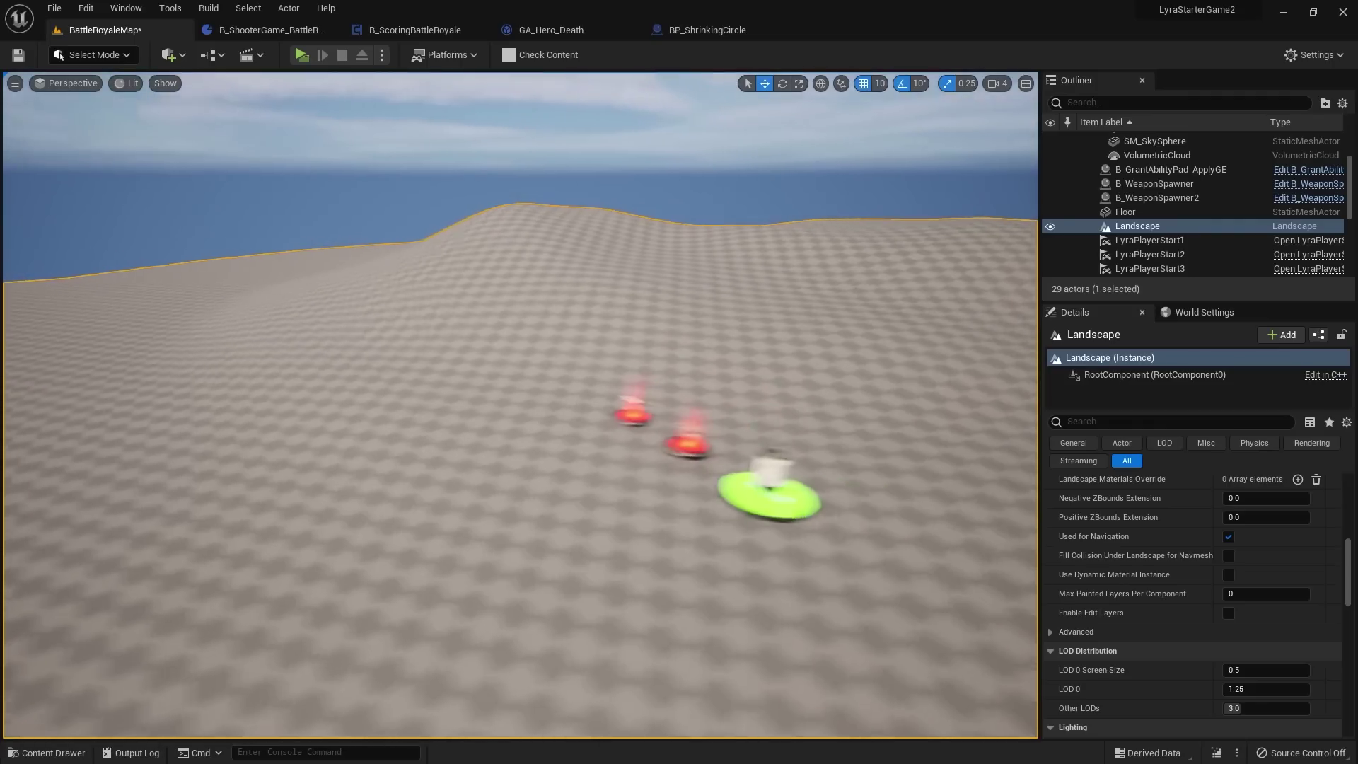
{"action": "scroll", "coordinate": [446, 279], "scroll_direction": "down", "scroll_amount": 4}
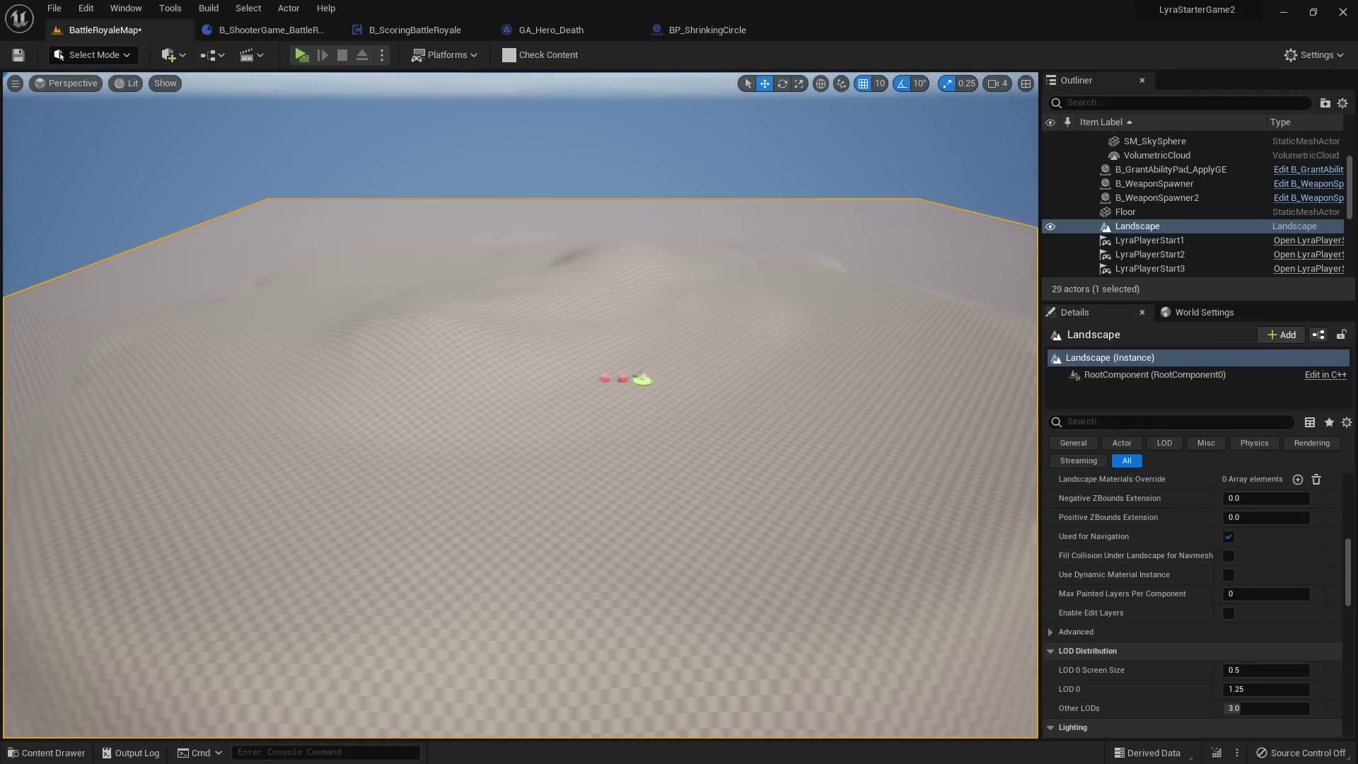
{"action": "left_click_drag", "start_coordinate": [829, 342], "coordinate": [641, 225]}
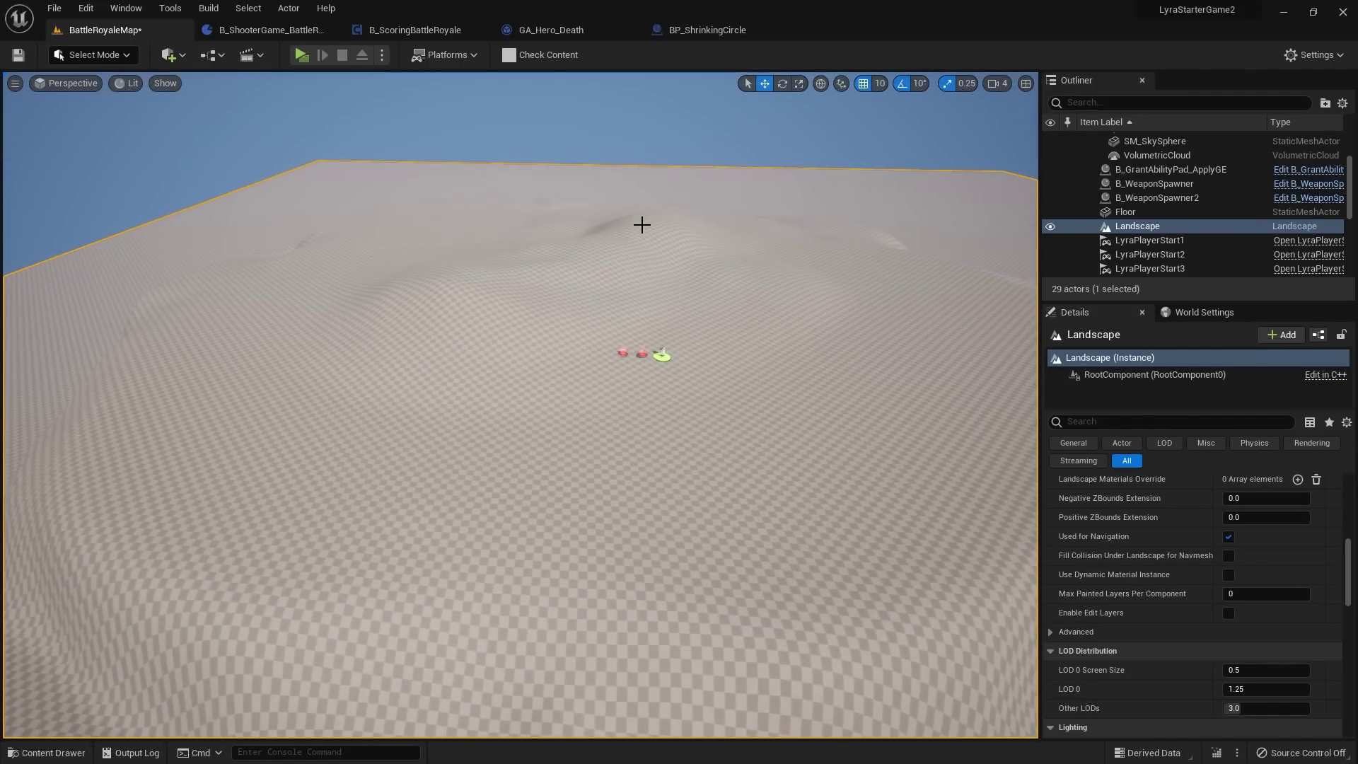
{"action": "left_click_drag", "start_coordinate": [461, 243], "coordinate": [507, 333]}
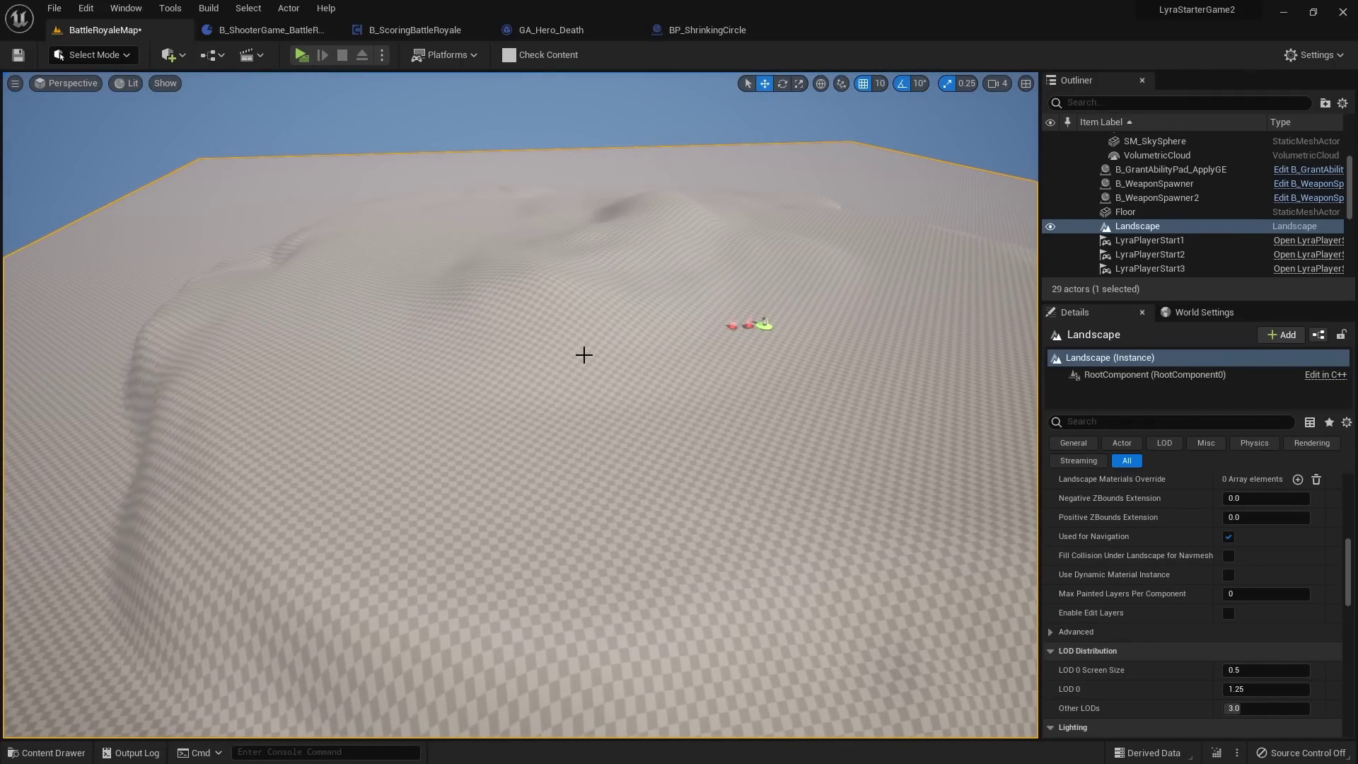
{"action": "right_click_drag", "start_coordinate": [584, 355], "coordinate": [396, 276]}
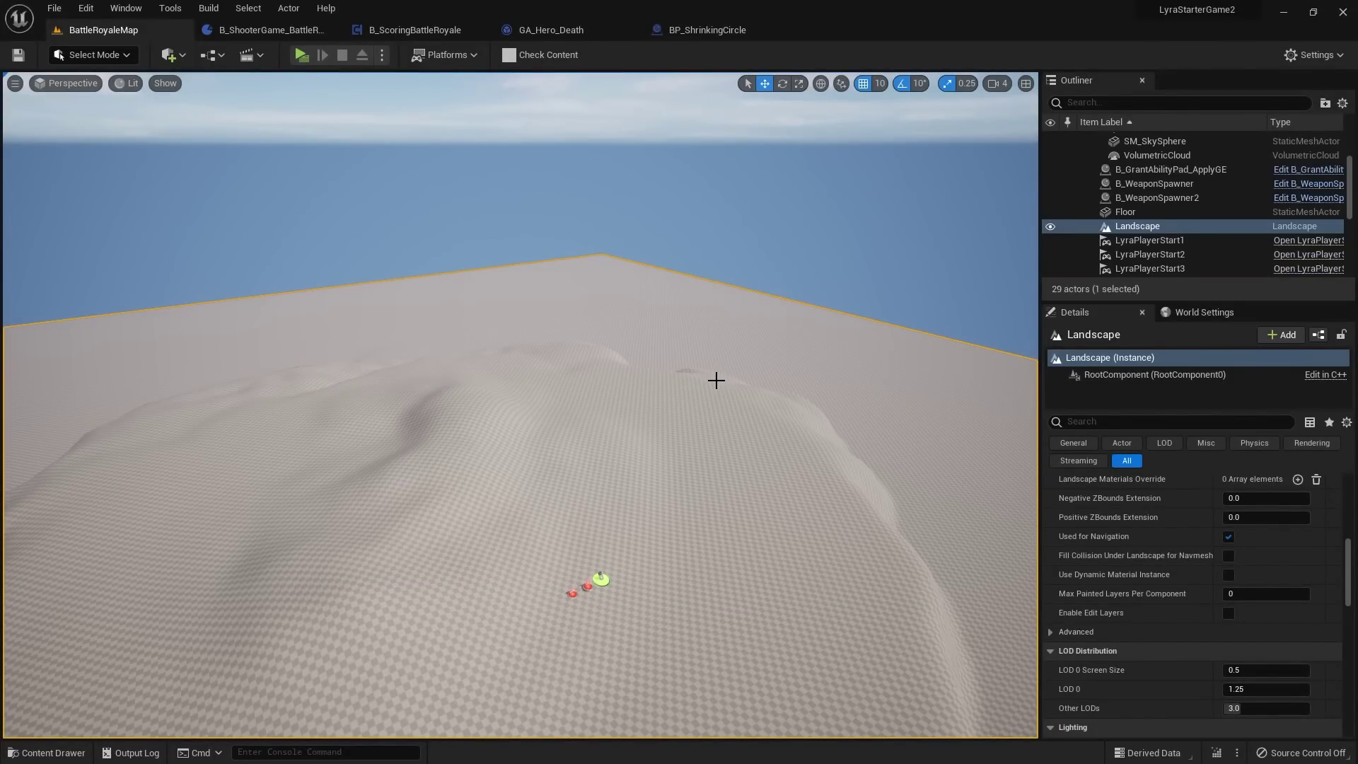
{"action": "right_click_drag", "start_coordinate": [716, 380], "coordinate": [626, 433]}
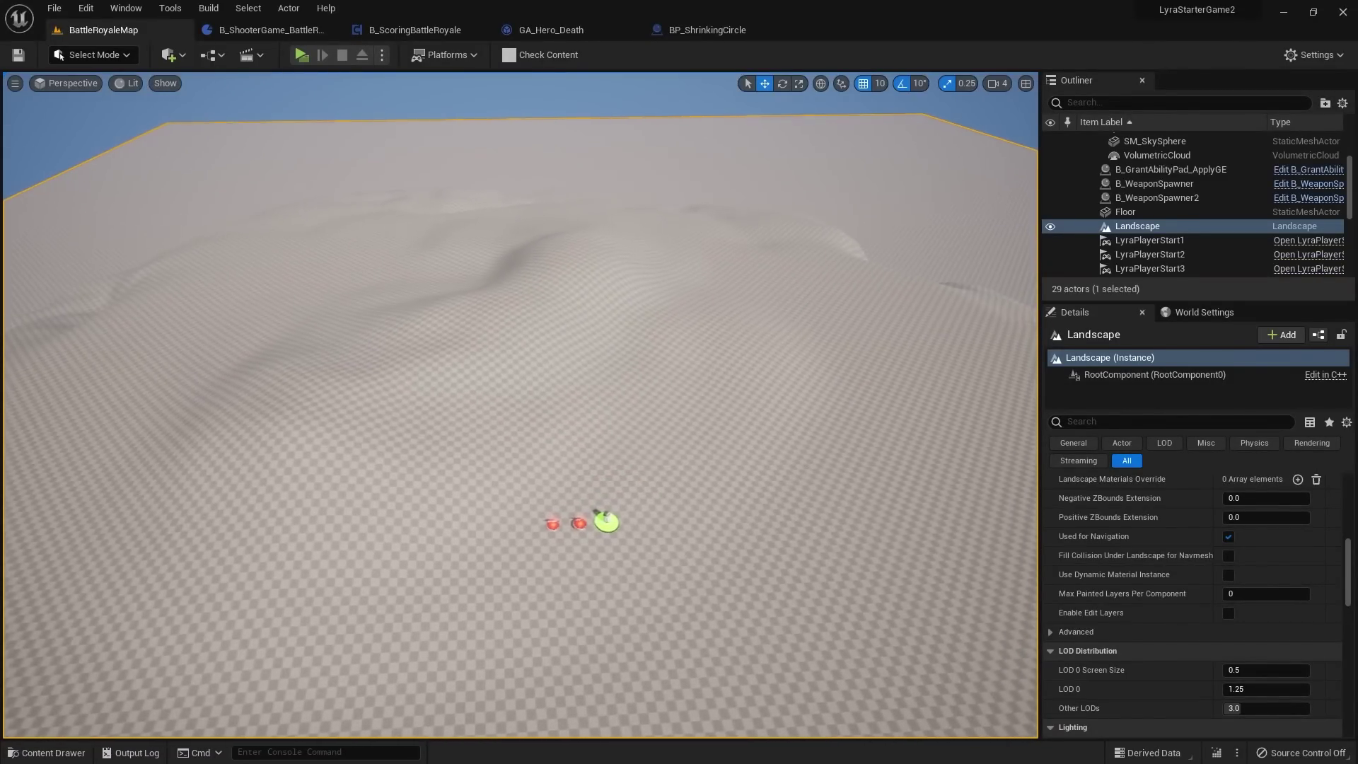
Step: Review the B_ScoringBattleRoyale event graph and the action sets and component list of the battle royale experience definition
{"action": "left_click", "coordinate": [410, 30]}
{"action": "scroll", "coordinate": [693, 363], "scroll_direction": "up", "scroll_amount": 2}
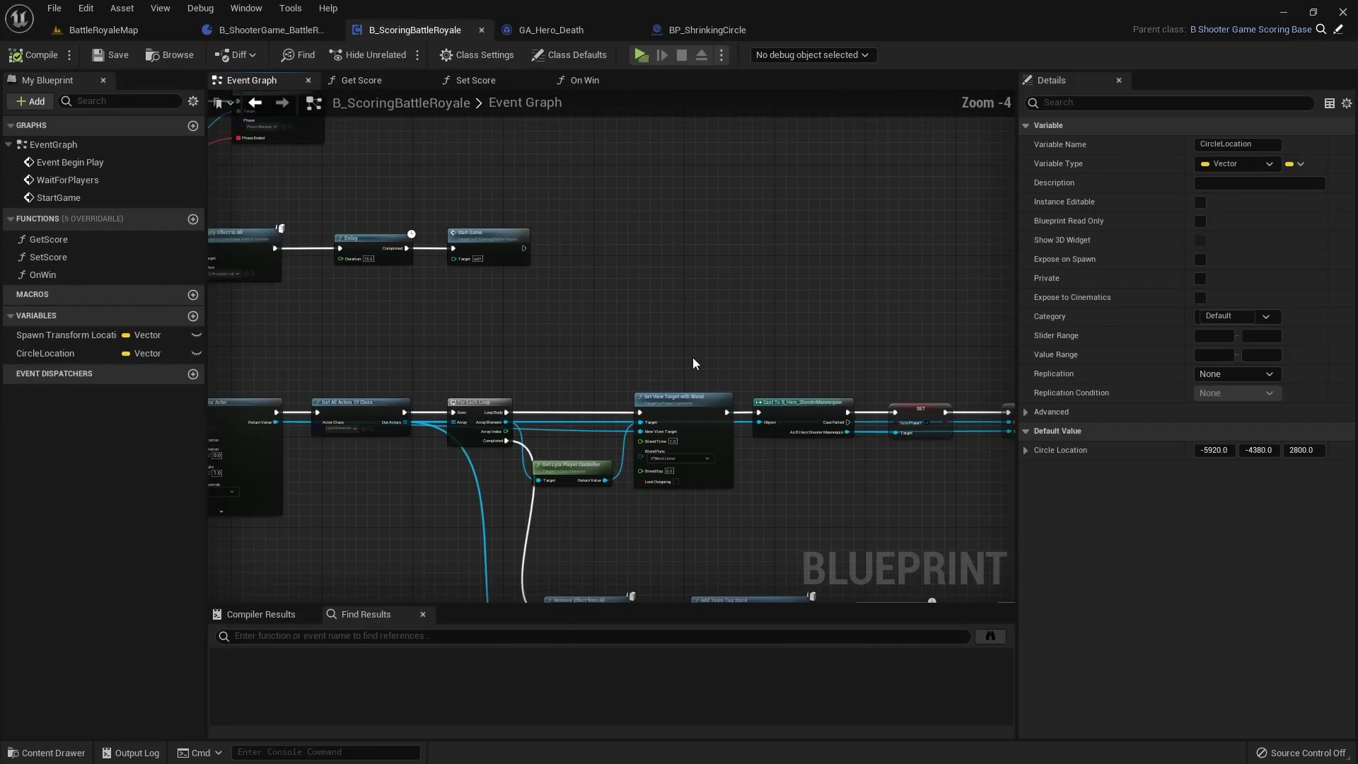
{"action": "left_click", "coordinate": [635, 290]}
{"action": "scroll", "coordinate": [635, 289], "scroll_direction": "down", "scroll_amount": 1}
{"action": "right_click_drag", "start_coordinate": [635, 290], "coordinate": [707, 322]}
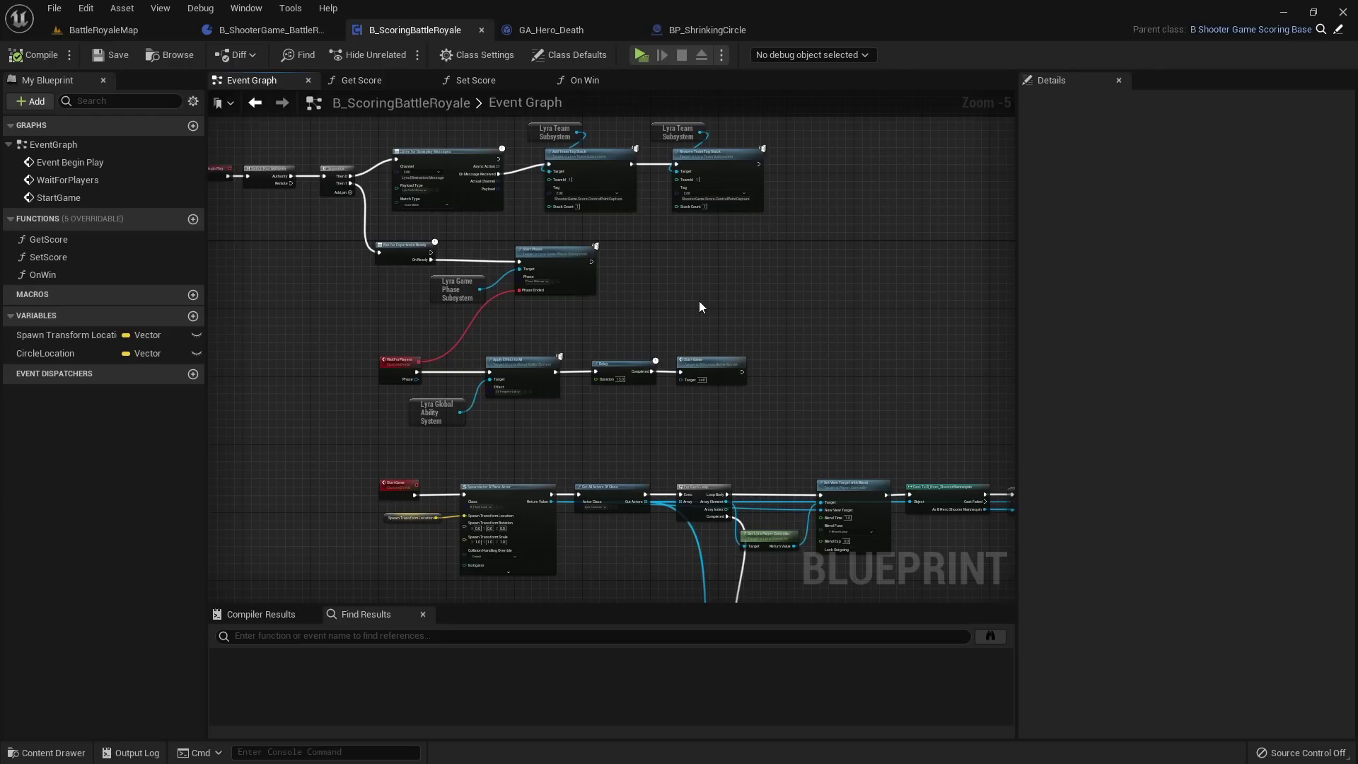
{"action": "right_click_drag", "start_coordinate": [699, 306], "coordinate": [737, 344]}
{"action": "left_click", "coordinate": [271, 30]}
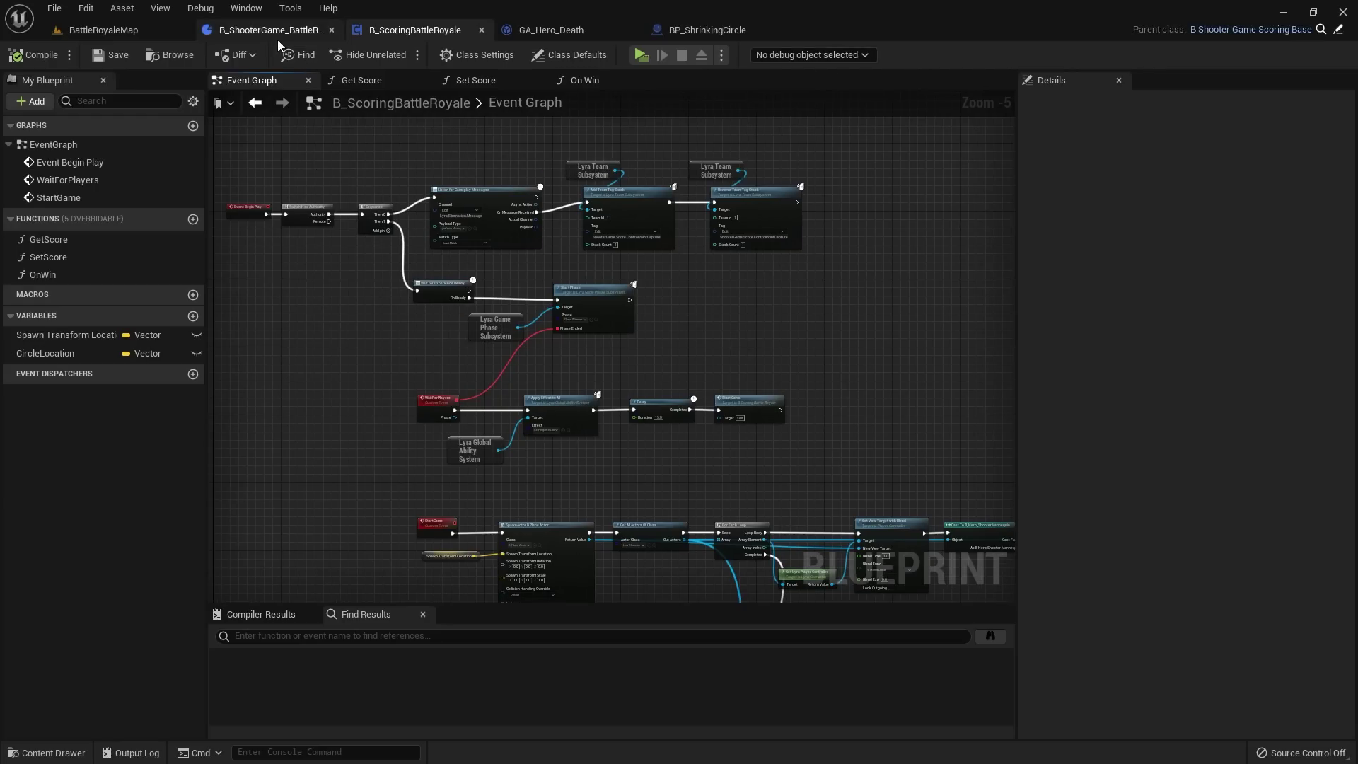
{"action": "scroll", "coordinate": [1012, 262], "scroll_direction": "down", "scroll_amount": 8}
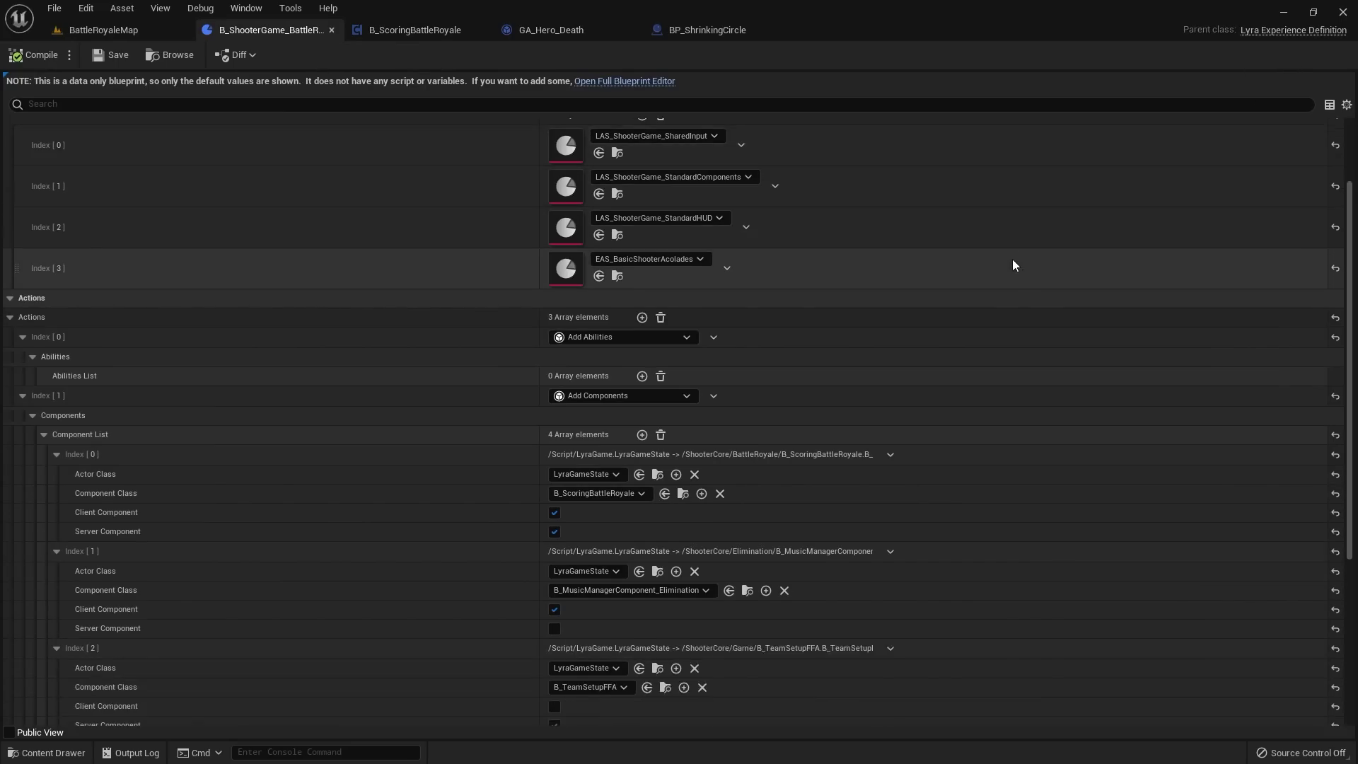
{"action": "scroll", "coordinate": [1013, 287], "scroll_direction": "up", "scroll_amount": 5}
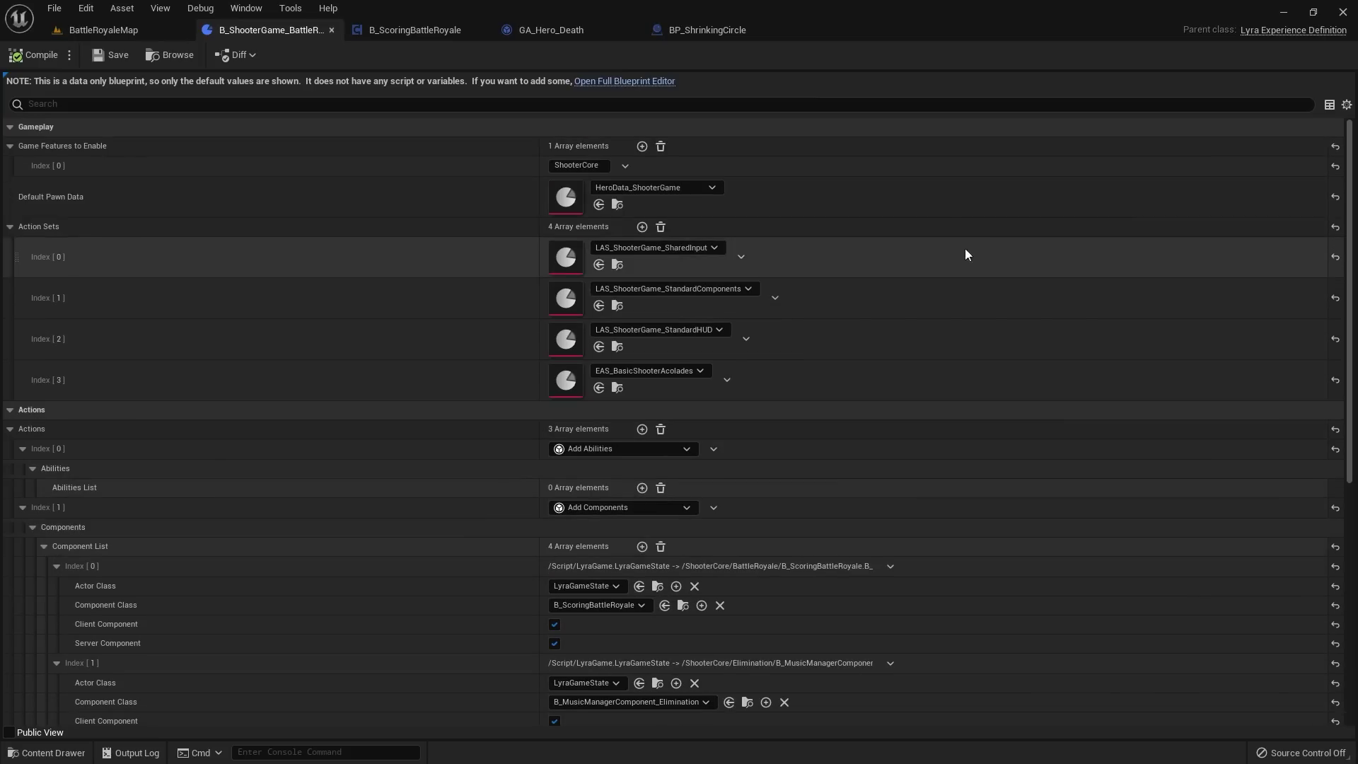
{"action": "left_click", "coordinate": [415, 30]}
{"action": "right_click_drag", "start_coordinate": [447, 297], "coordinate": [492, 316]}
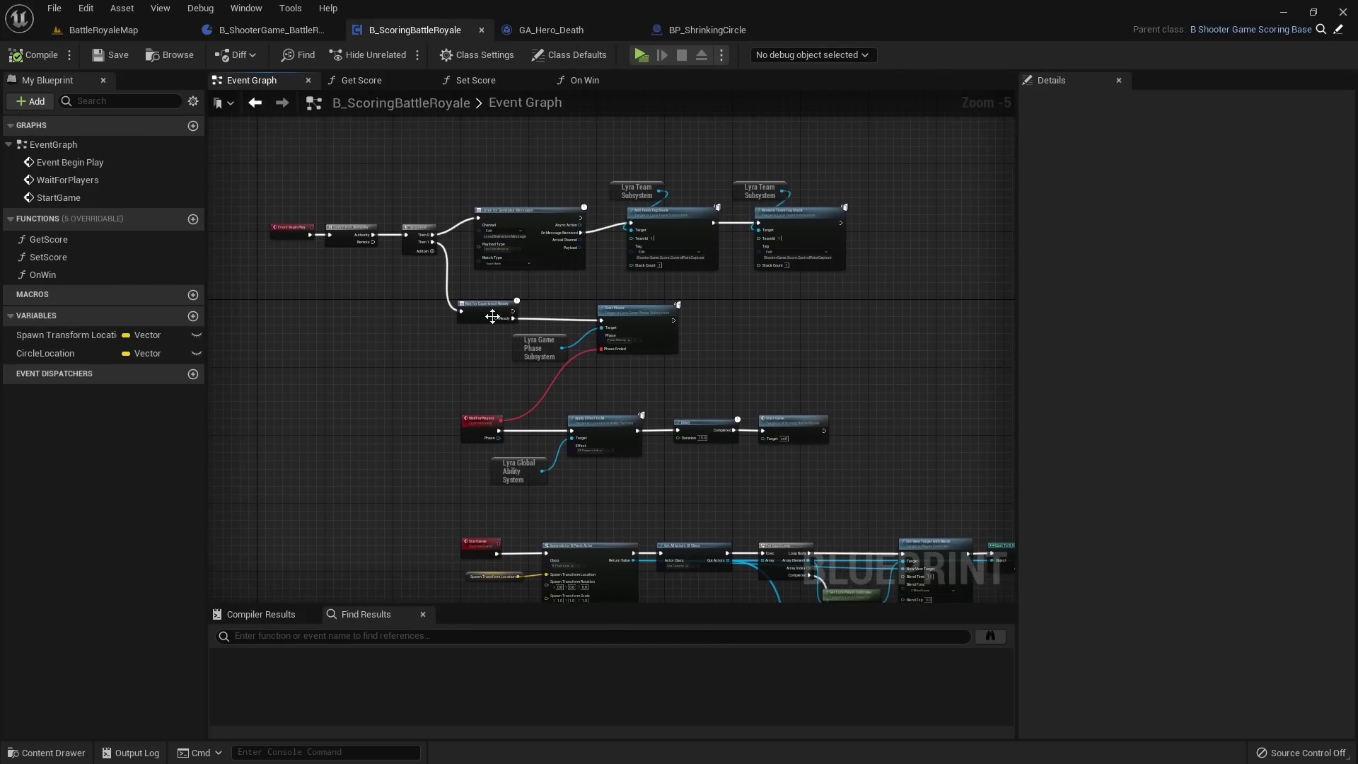
{"action": "right_click_drag", "start_coordinate": [876, 288], "coordinate": [733, 148]}
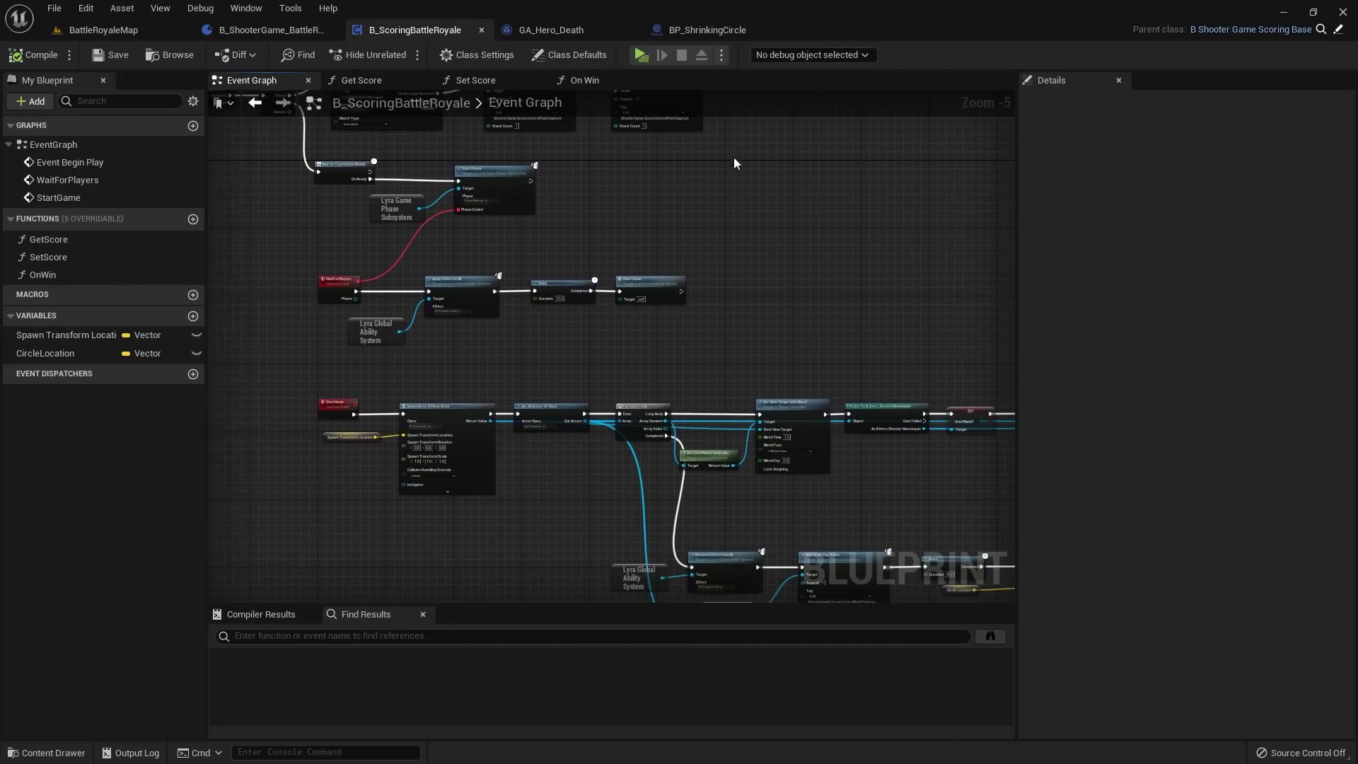
Step: Show the BP_ShrinkingCircle event graph and browse to the BattleRoyale folder in ShooterCore Content
{"action": "left_click", "coordinate": [707, 30]}
{"action": "left_click", "coordinate": [46, 752]}
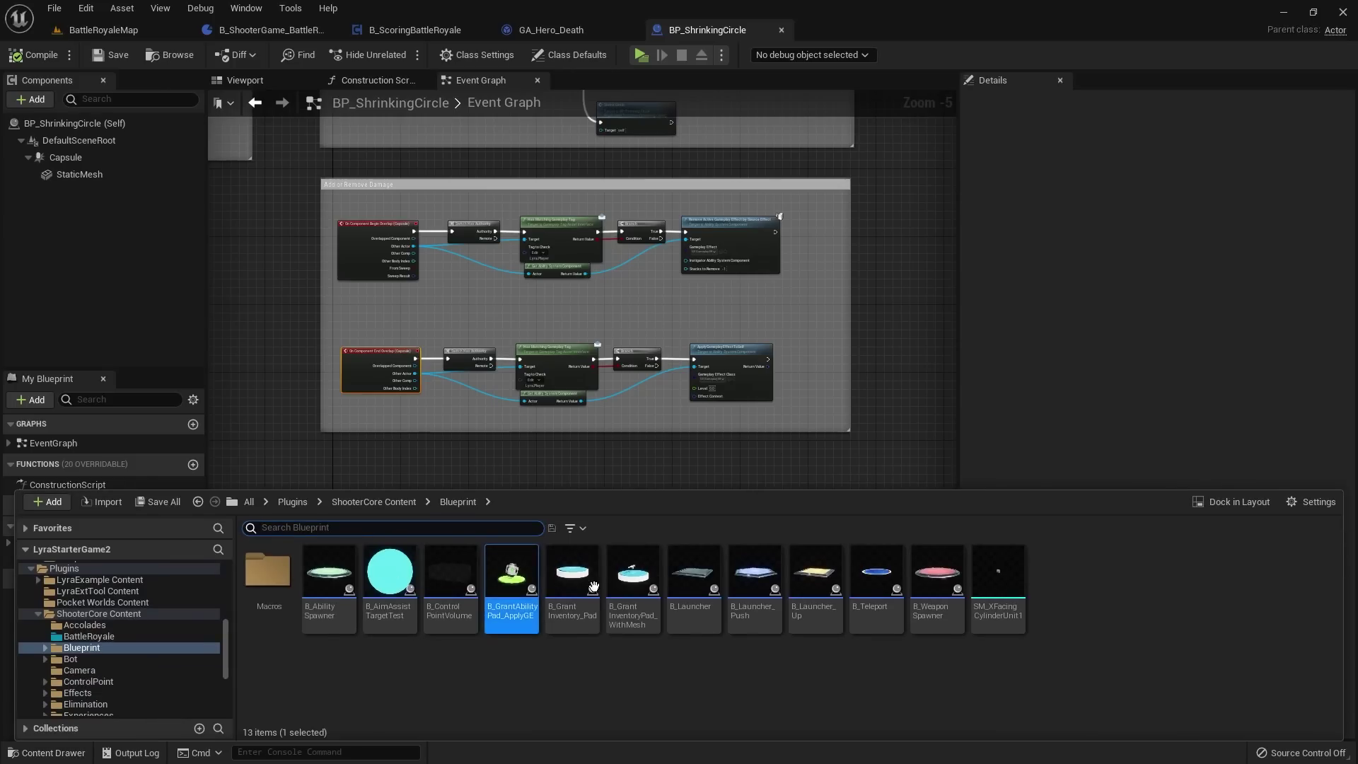
{"action": "left_click", "coordinate": [113, 636]}
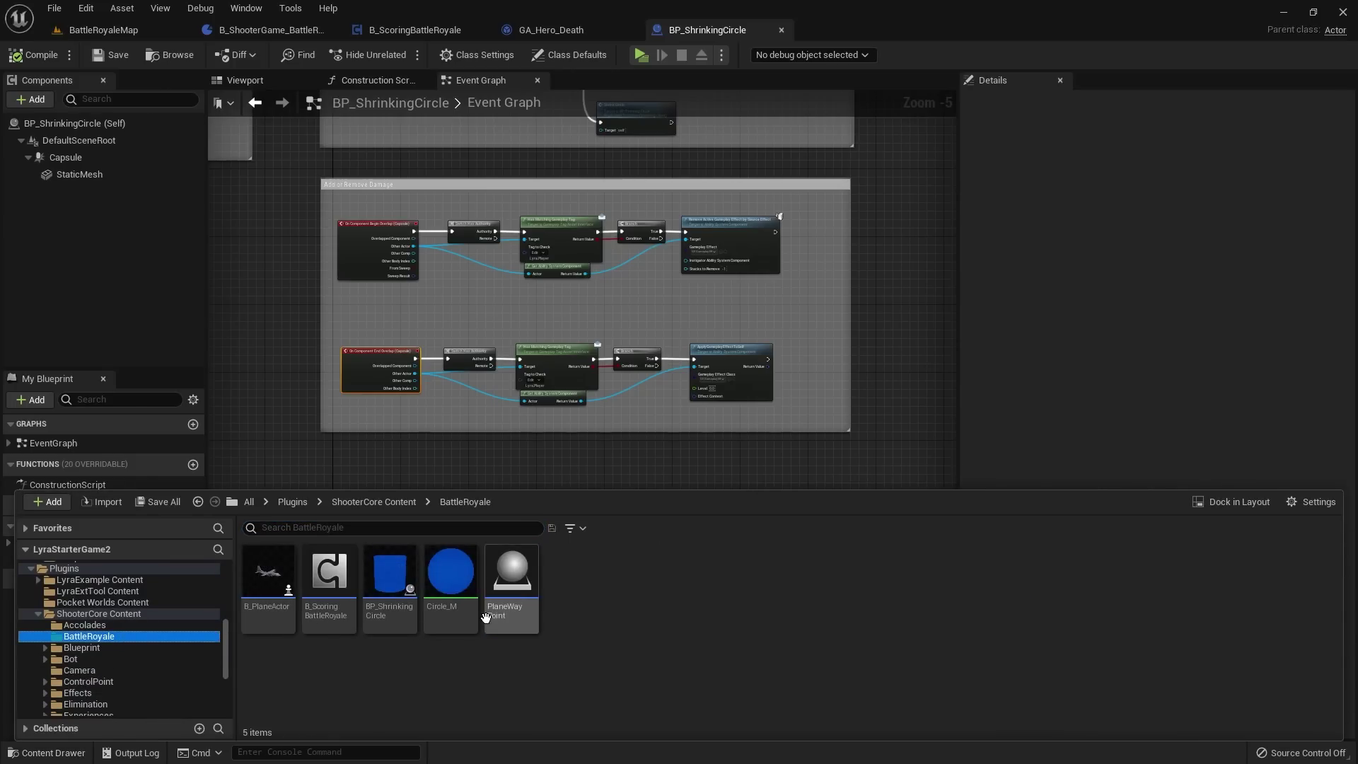